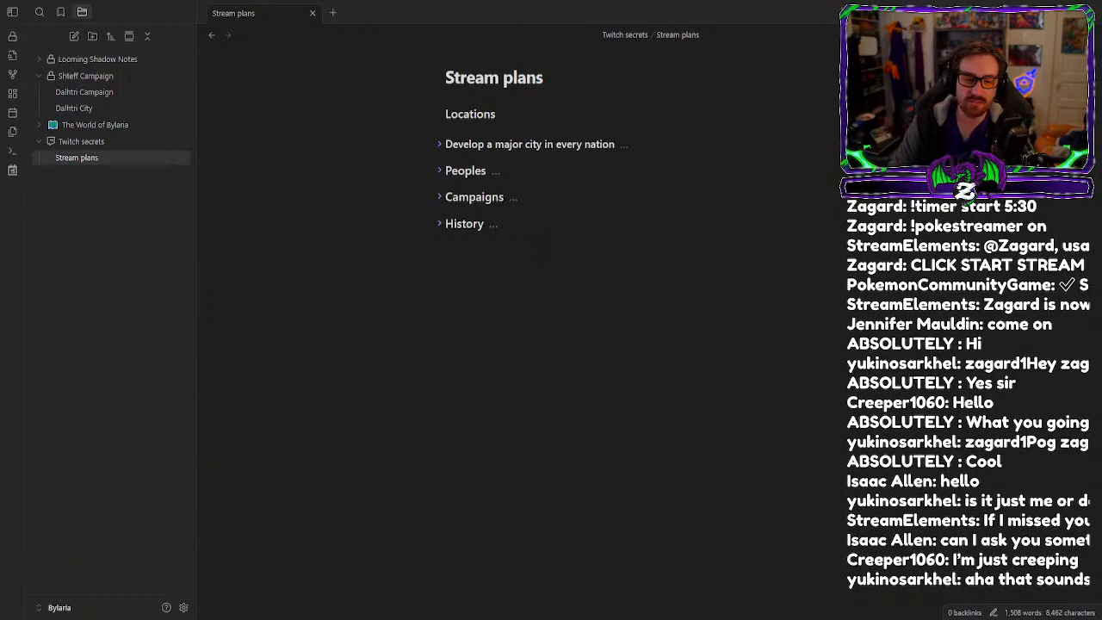
left_click(1046, 348)
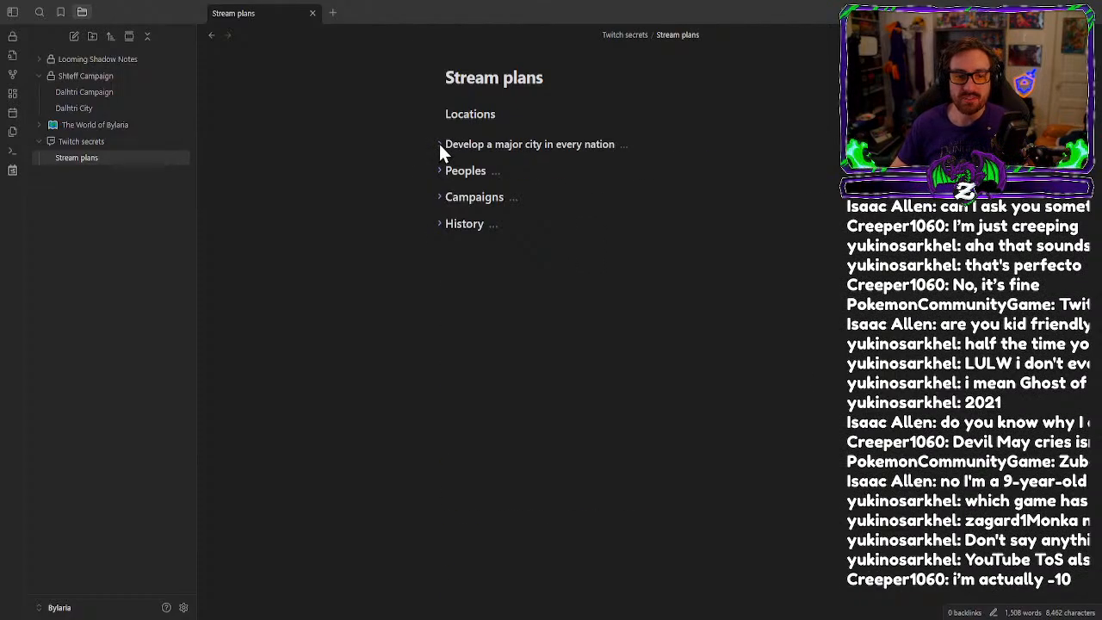
Expand "Develop a major city in every nation", review the city descriptions, and collapse the section again.
left_click(439, 144)
scroll(440, 215, "down", 10)
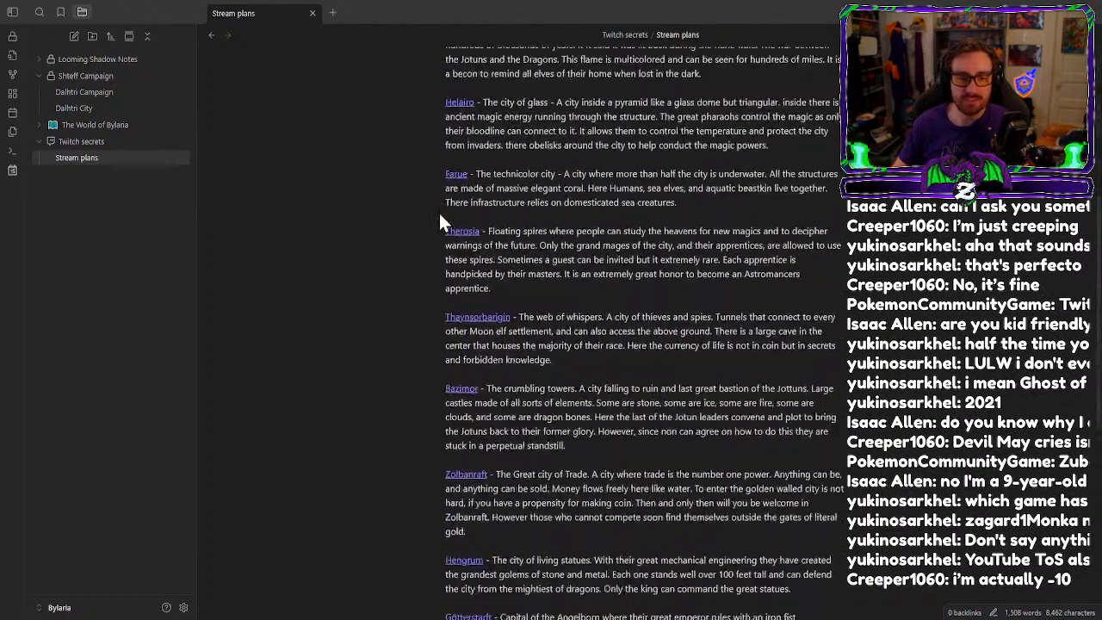
scroll(439, 213, "down", 5)
scroll(439, 213, "up", 10)
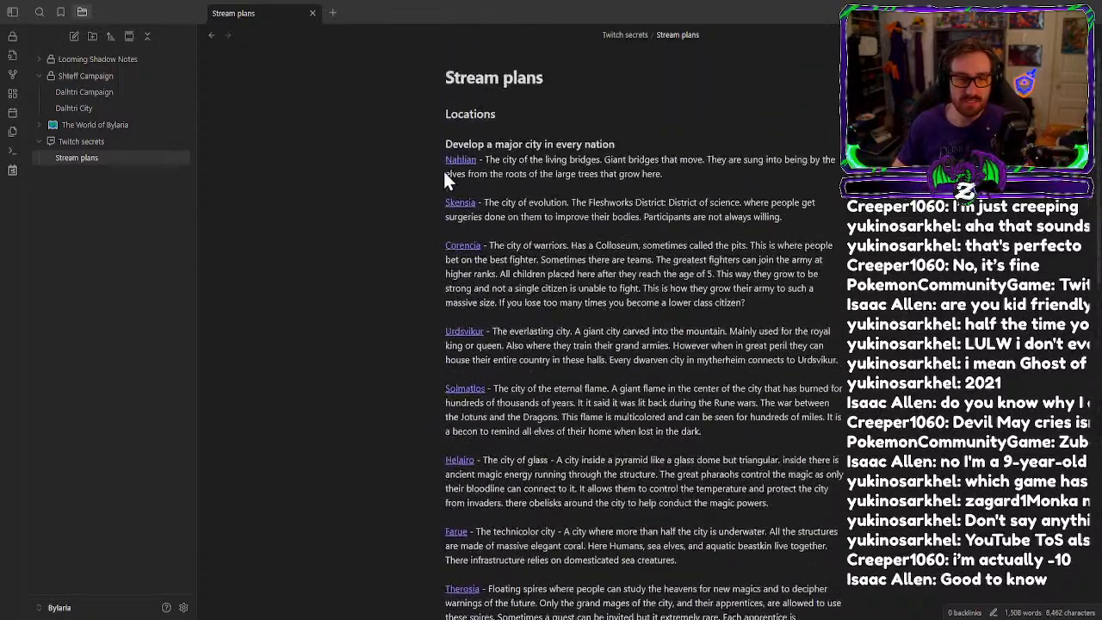
left_click(439, 144)
Expand Peoples and review its subsections on the immortal angel and the top three lieutenants, collapsing both subsections again.
left_click(440, 171)
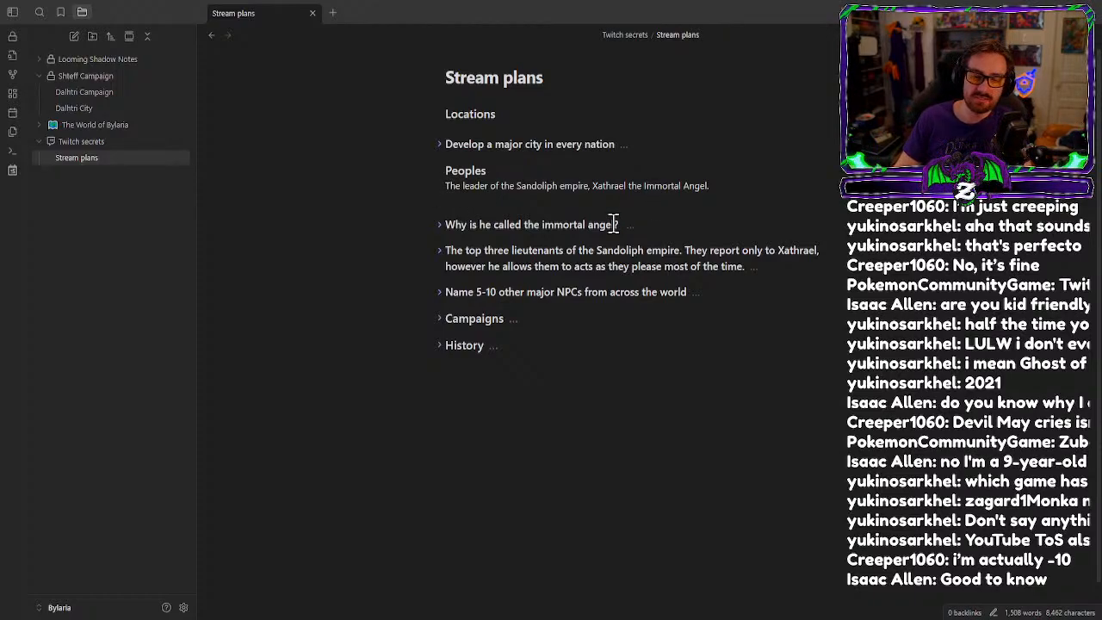
left_click(438, 226)
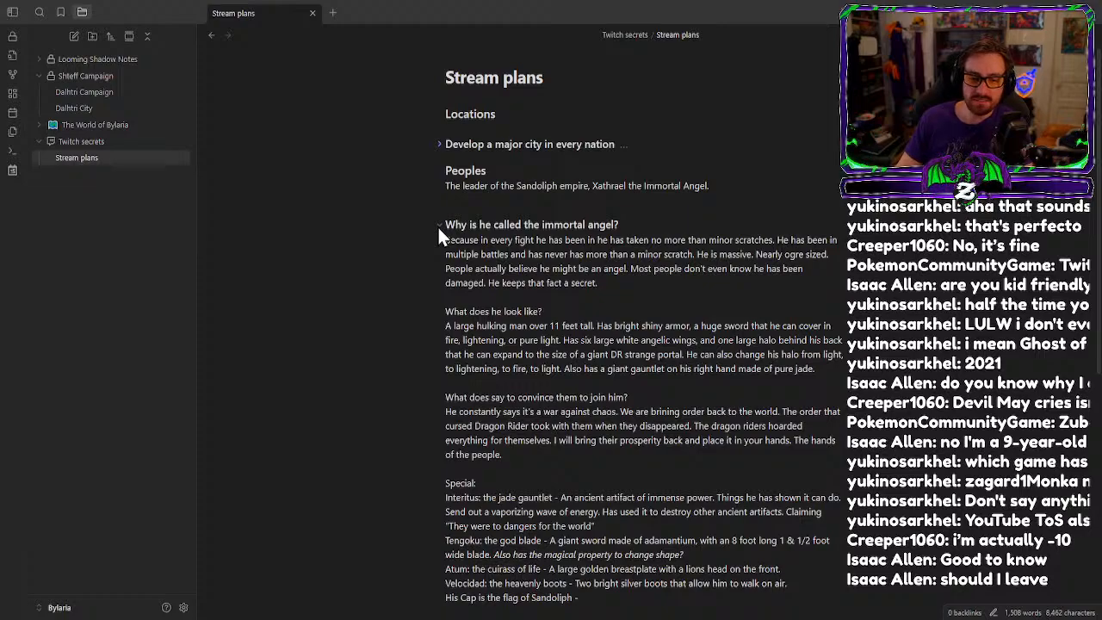
left_click(439, 226)
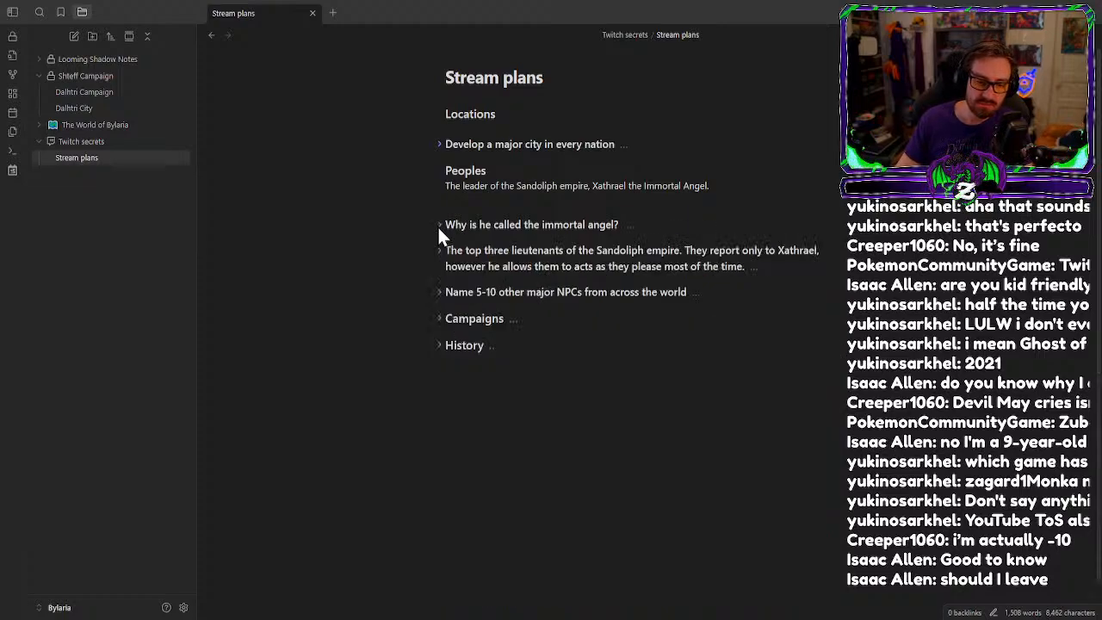
left_click(441, 253)
scroll(428, 267, "down", 1)
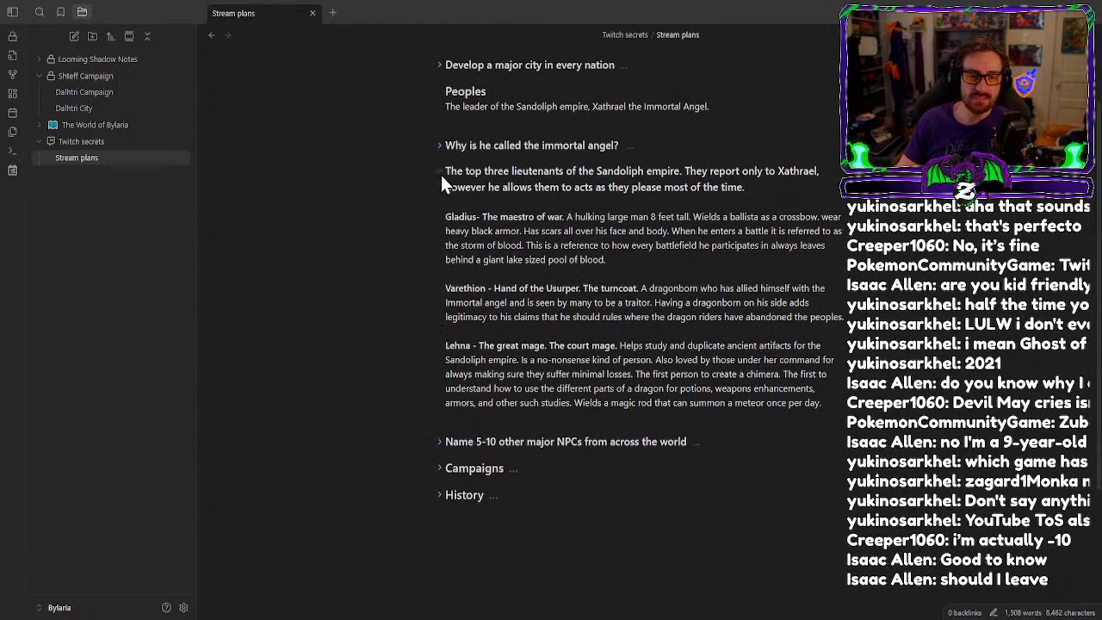
left_click(439, 146)
left_click(439, 147)
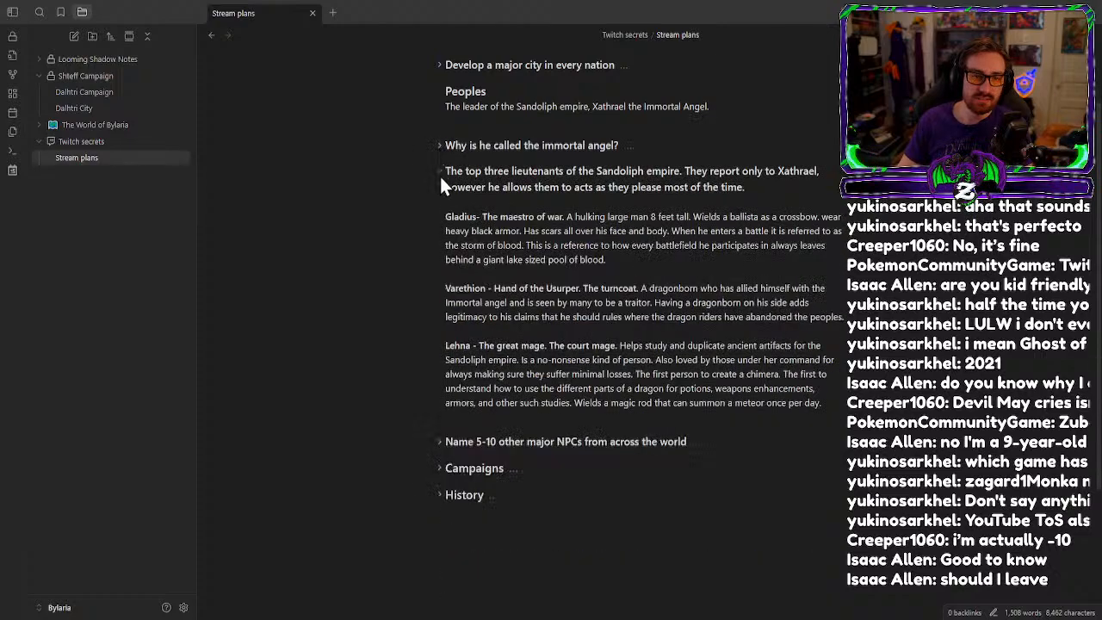
left_click(439, 174)
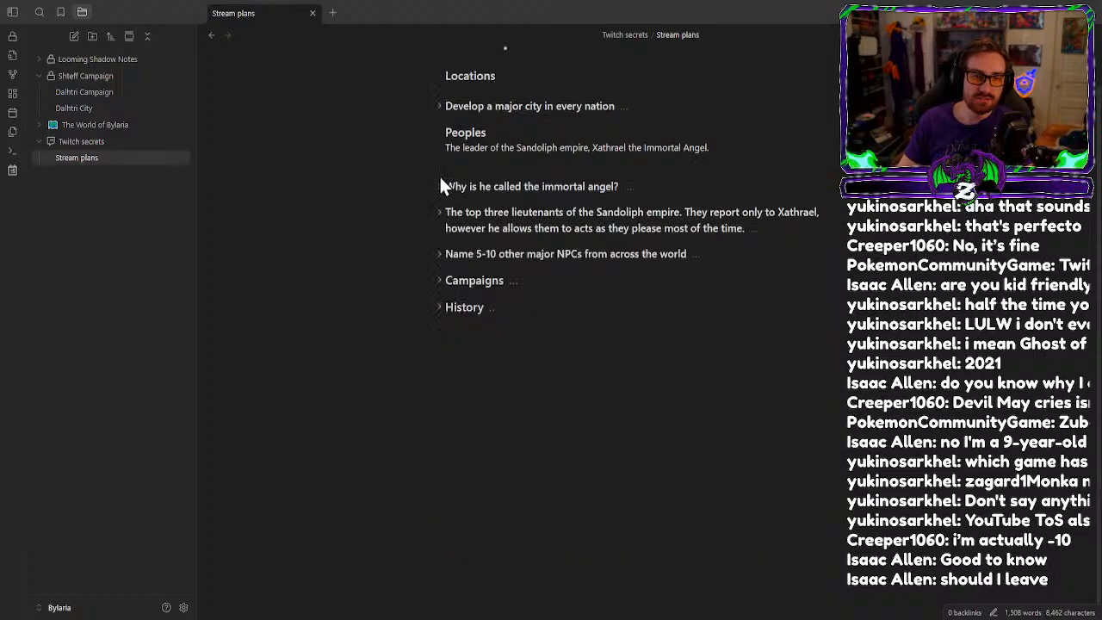
Expand "Name 5-10 other major NPCs from across the world", review the characters, and collapse it again.
left_click(440, 255)
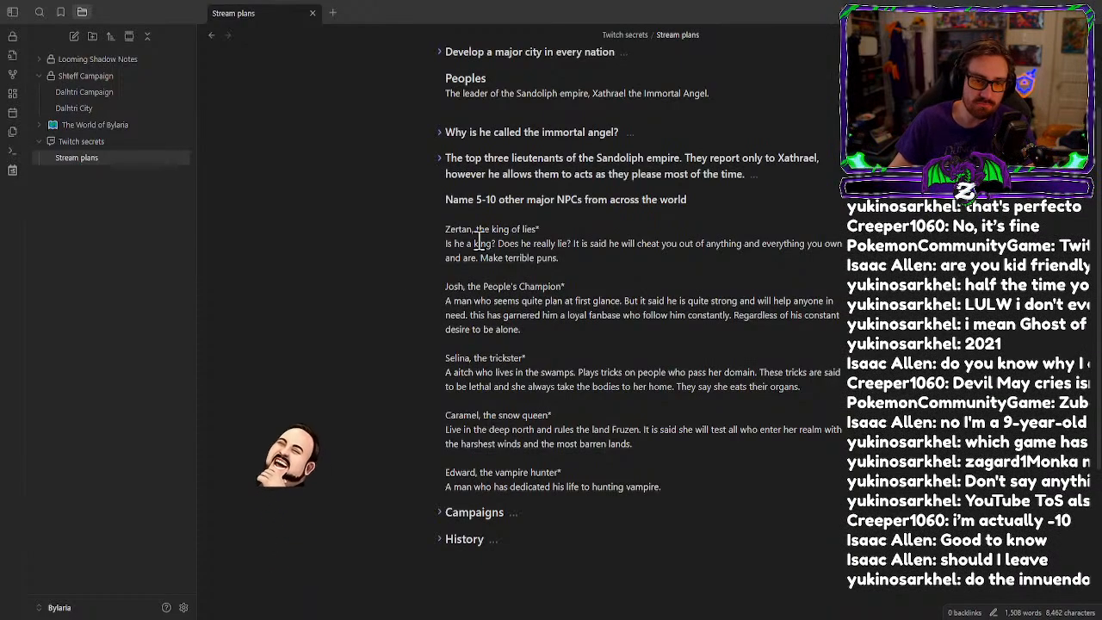
left_click(439, 160)
left_click(439, 161)
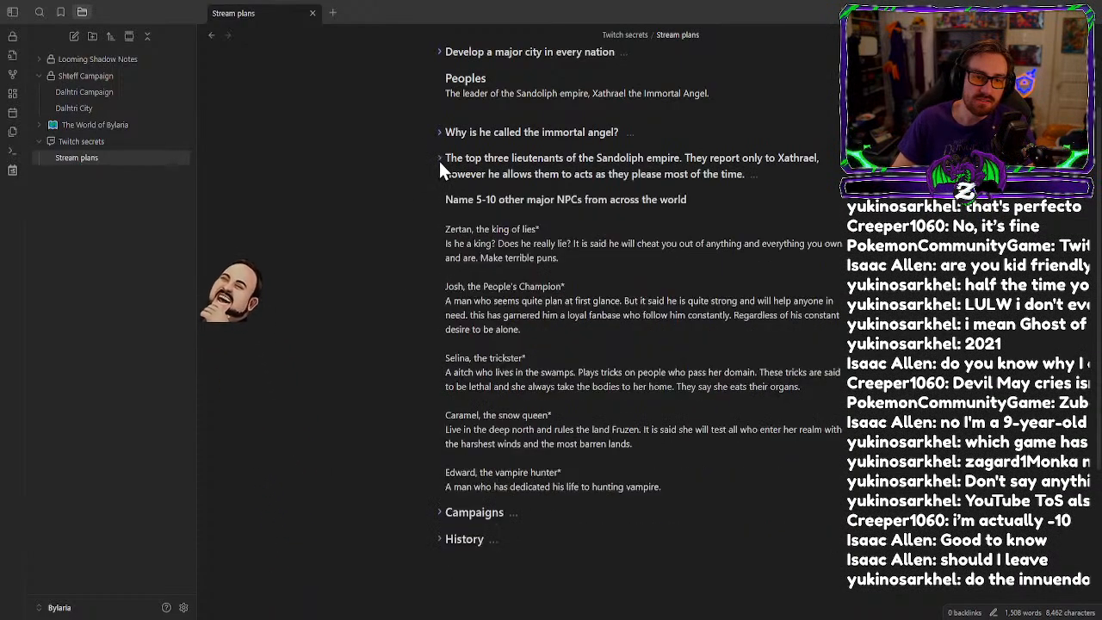
left_click(439, 200)
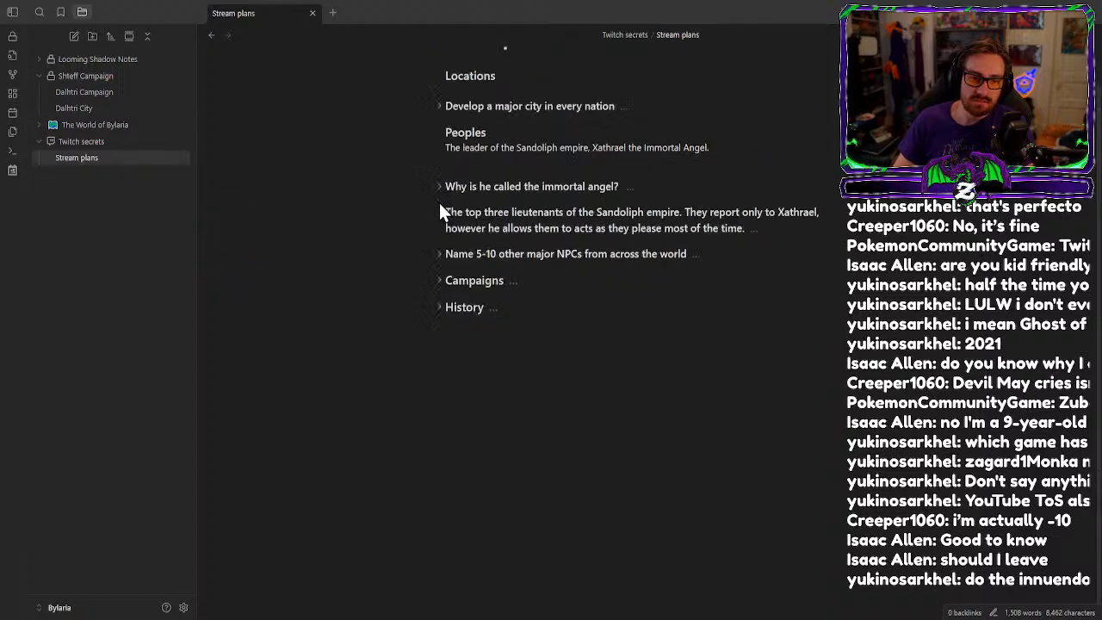
Collapse the Locations and Peoples headings in the Stream plans note and expand the Campaigns heading.
left_click(439, 107)
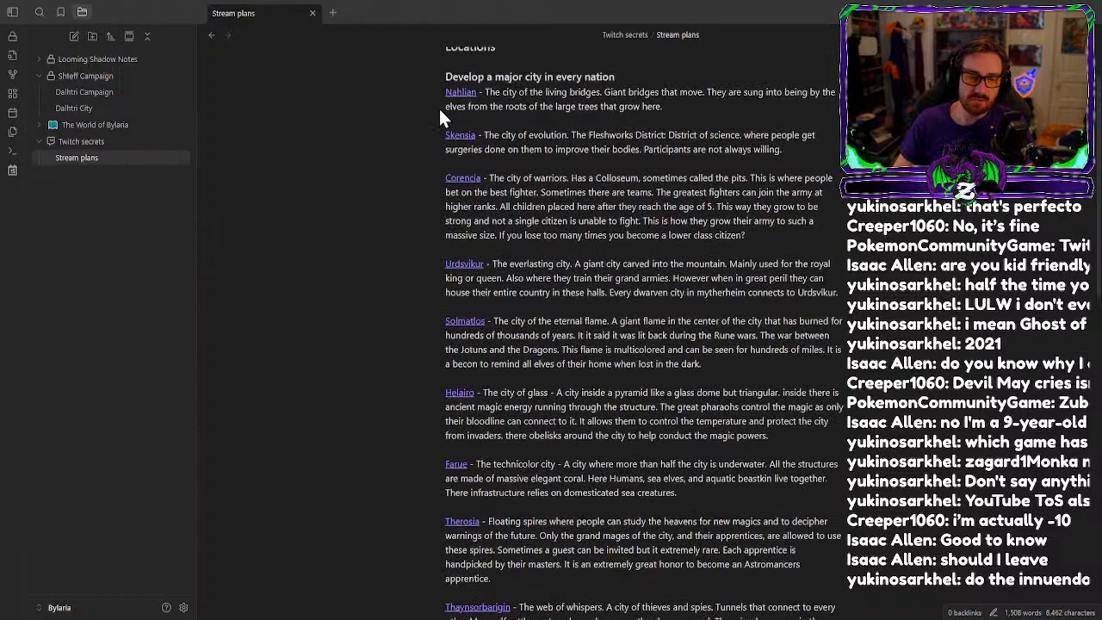
scroll(439, 108, "up", 1)
left_click(440, 114)
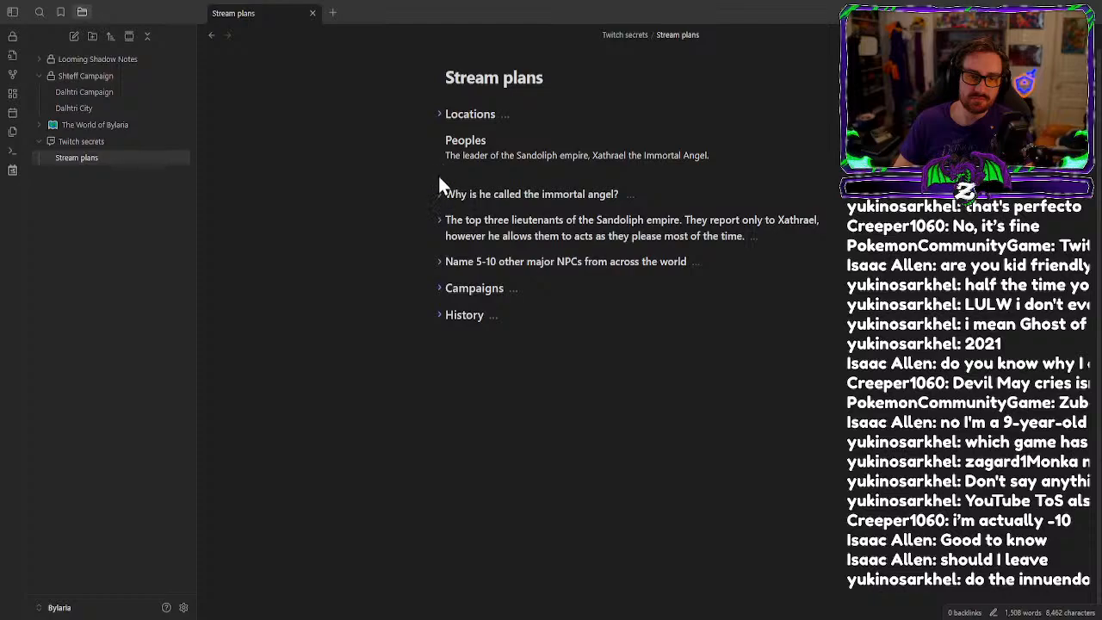
left_click(439, 141)
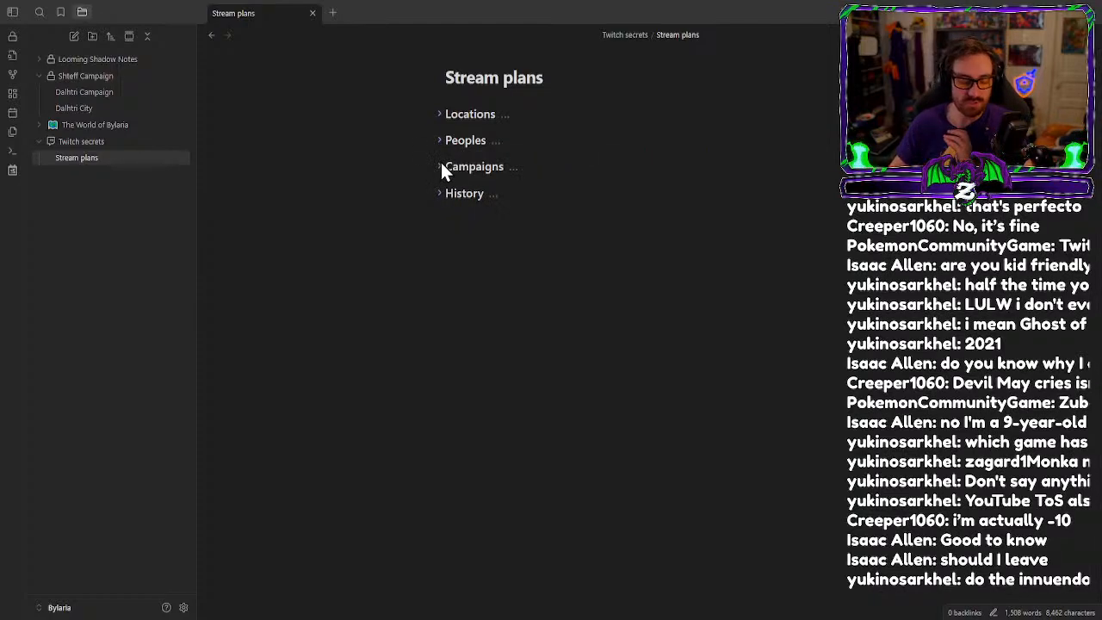
left_click(440, 167)
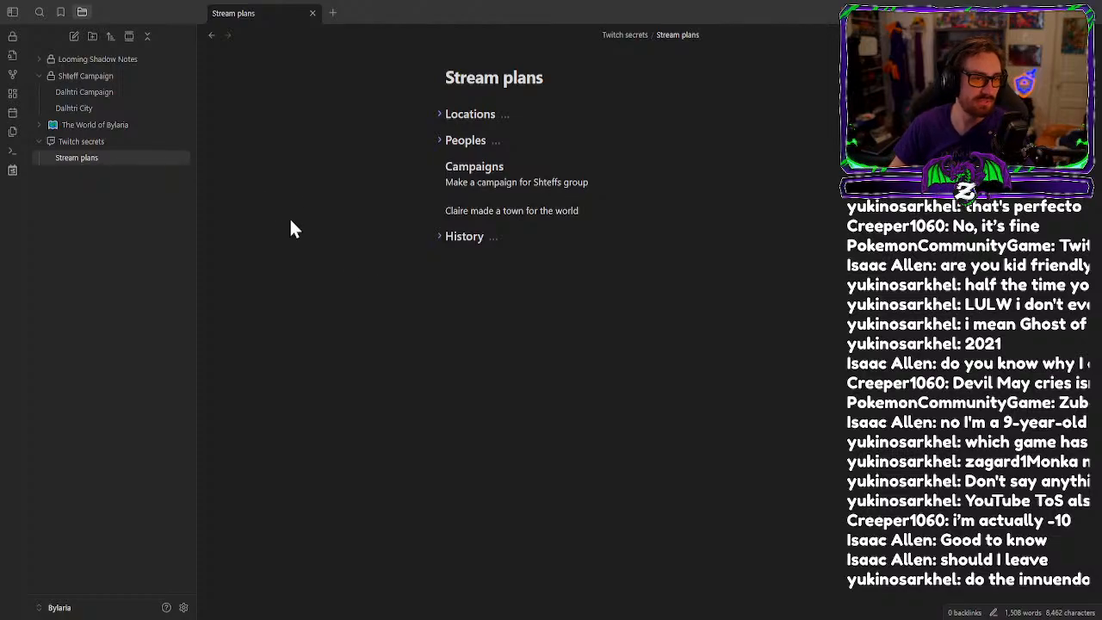
Open the Dalhtri City note and review the job lists in its Jahbs section, collapsing that section again.
left_click(99, 92)
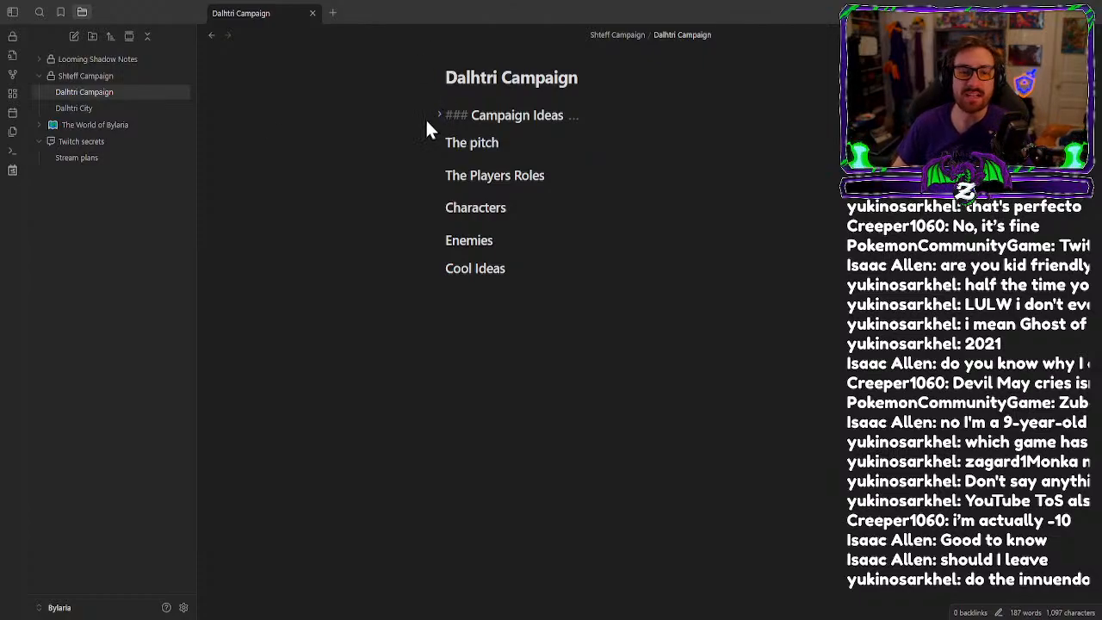
left_click(123, 109)
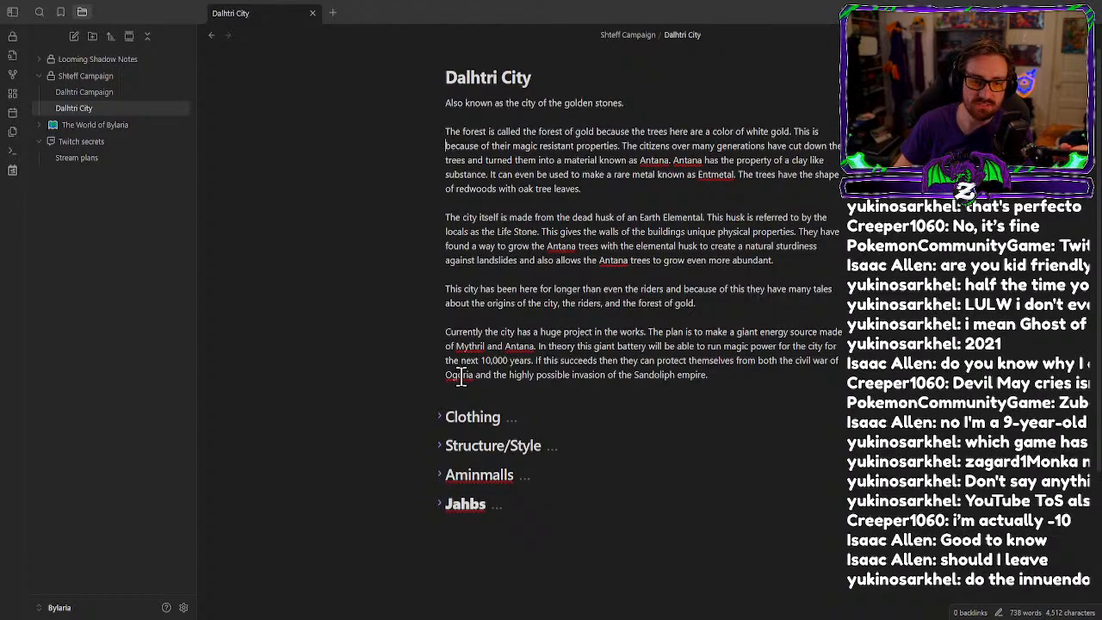
scroll(457, 370, "down", 2)
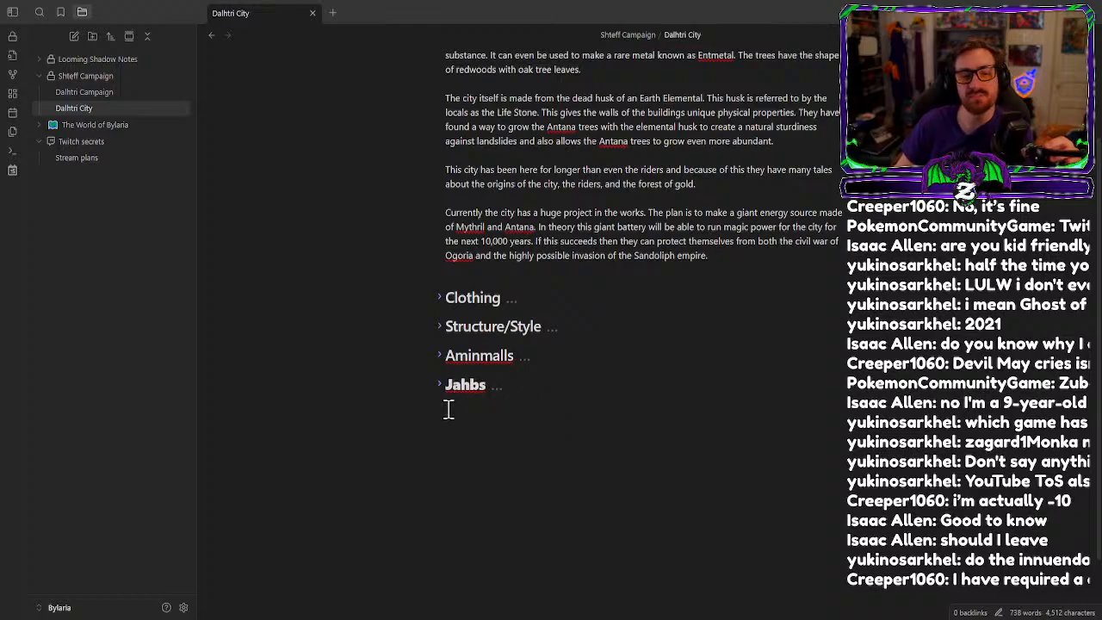
left_click(440, 385)
scroll(439, 417, "down", 3)
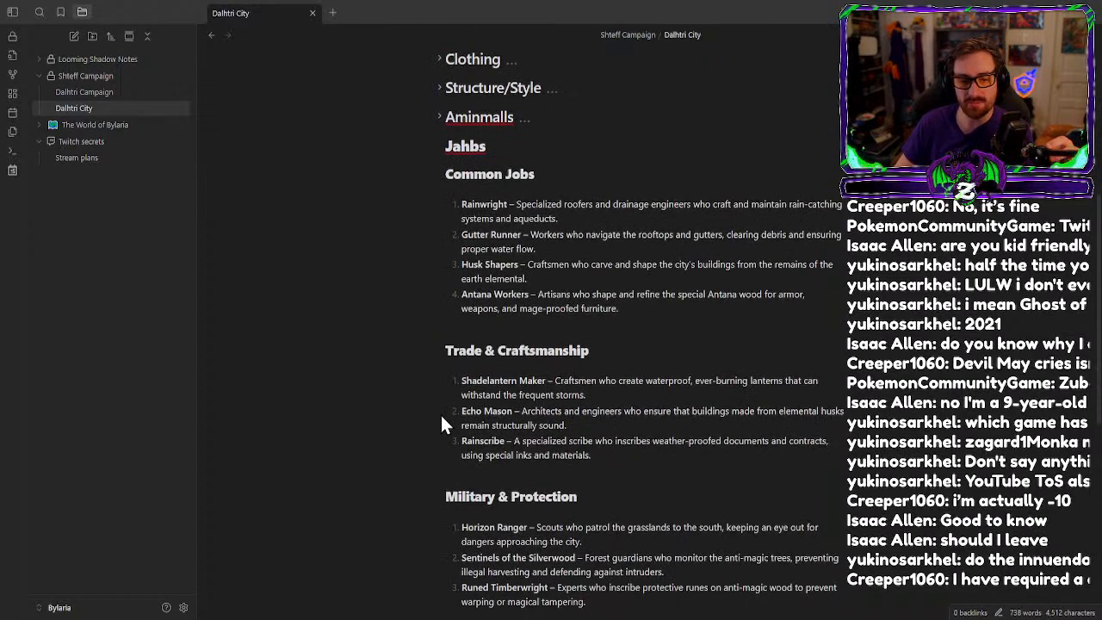
scroll(441, 418, "up", 2)
scroll(439, 412, "down", 4)
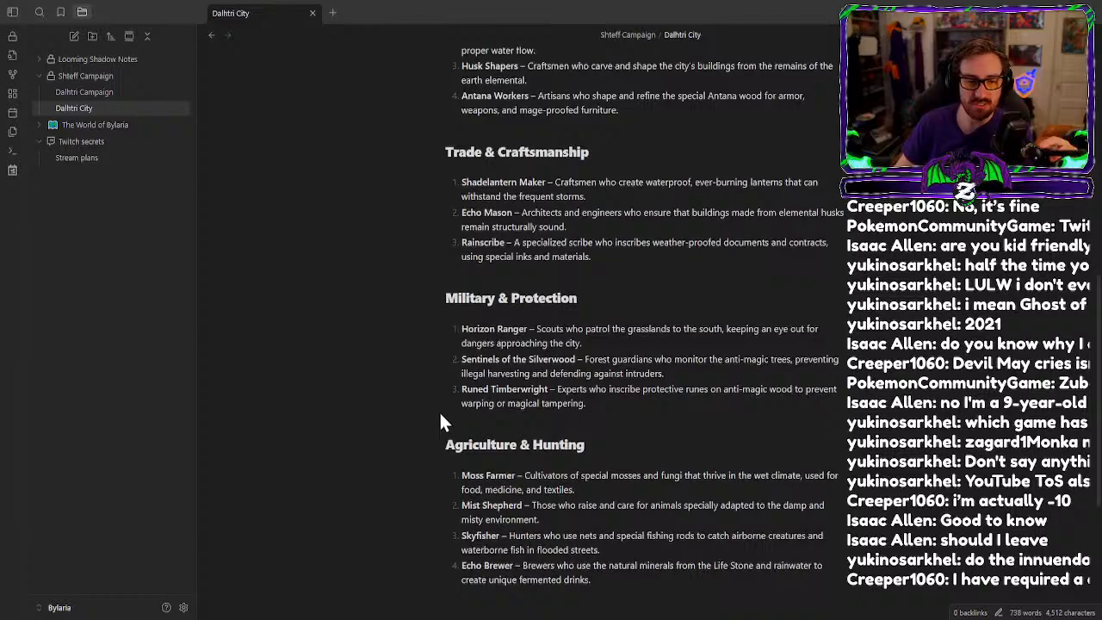
scroll(435, 413, "down", 2)
scroll(431, 413, "up", 6)
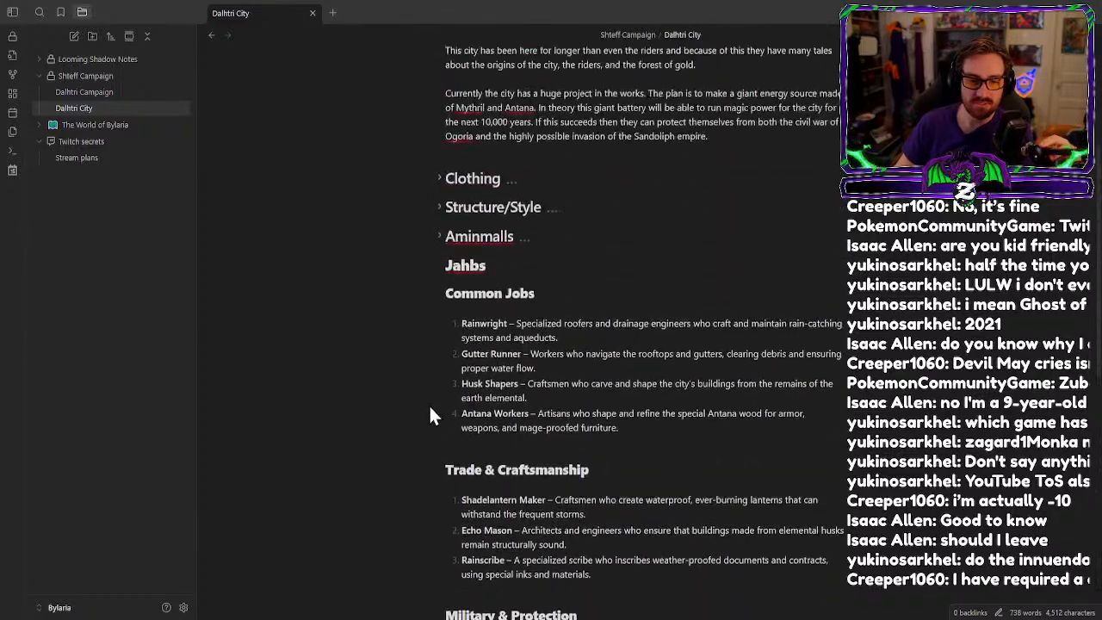
left_click(440, 265)
scroll(395, 264, "up", 3)
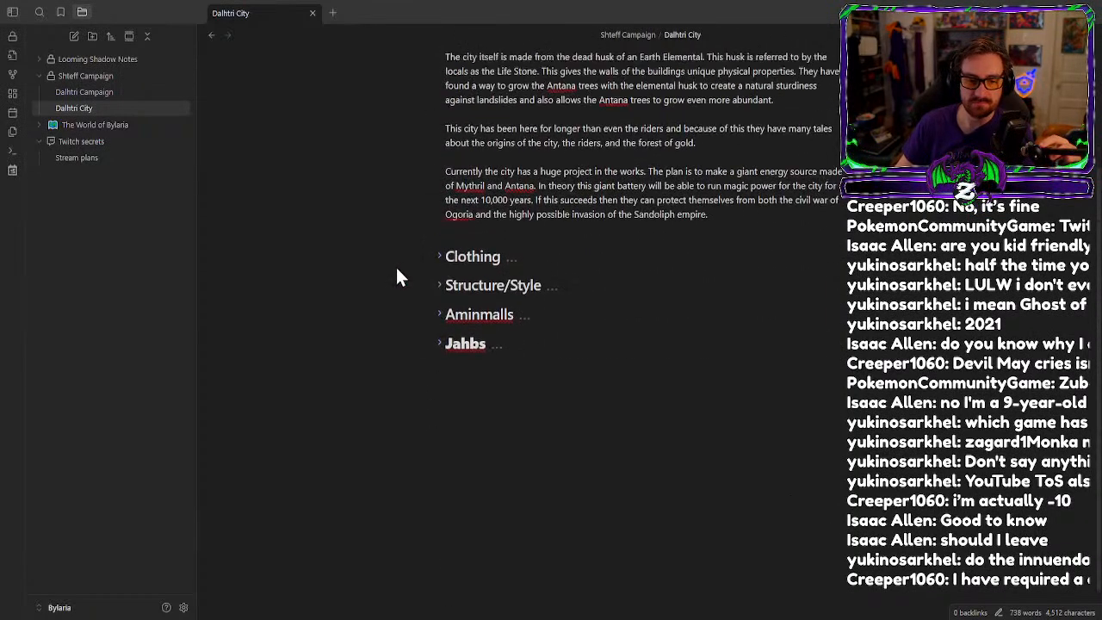
Open the Dalhtri Campaign note and expand its Campaign Ideas section.
left_click(100, 92)
left_click(129, 108)
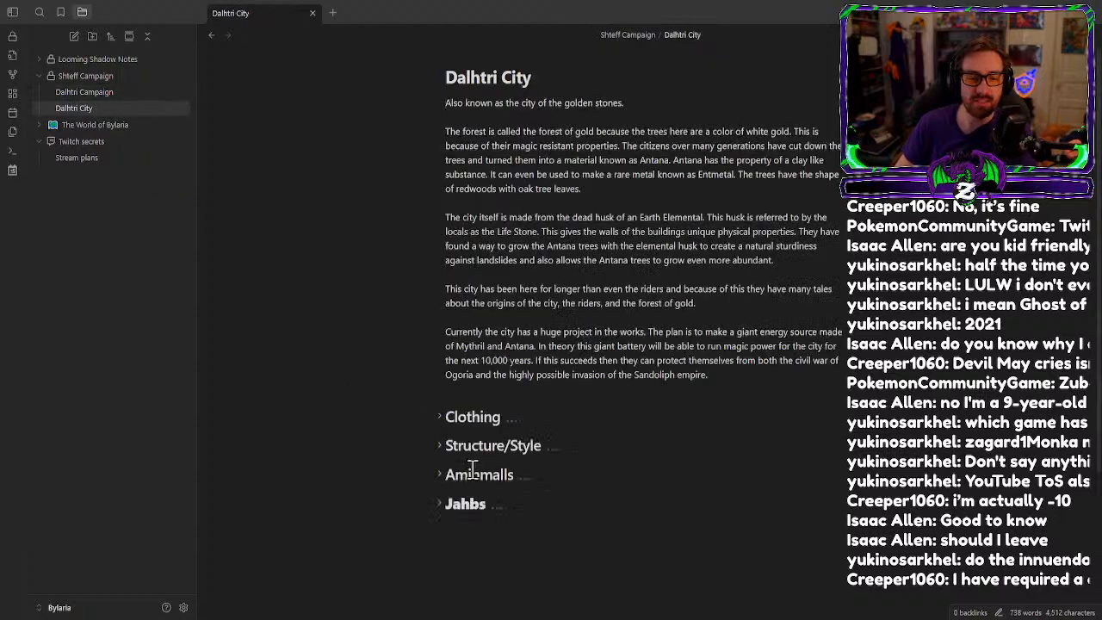
left_click(100, 93)
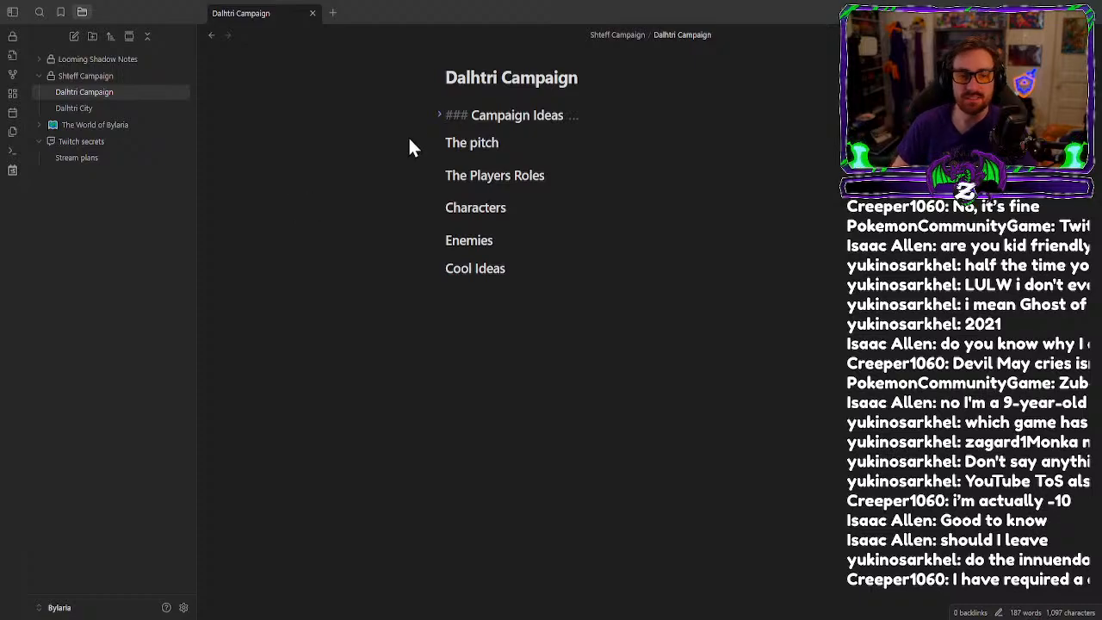
left_click(438, 114)
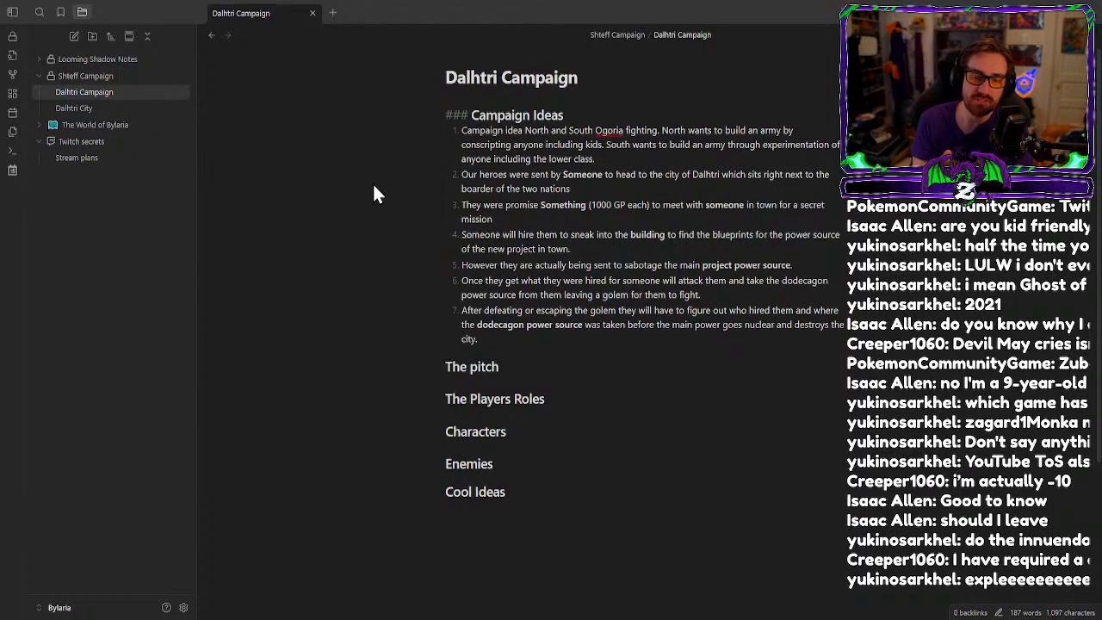
Replace "including" with "mainly" before "the lower class" in the first campaign idea.
left_click(491, 161)
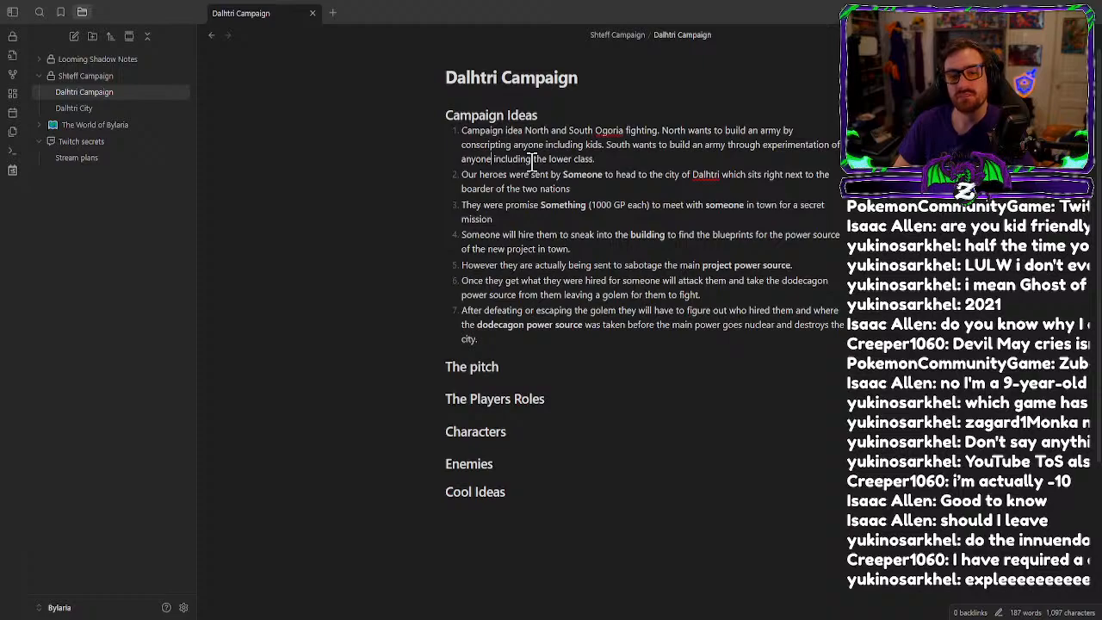
left_click_drag(531, 161, 494, 161)
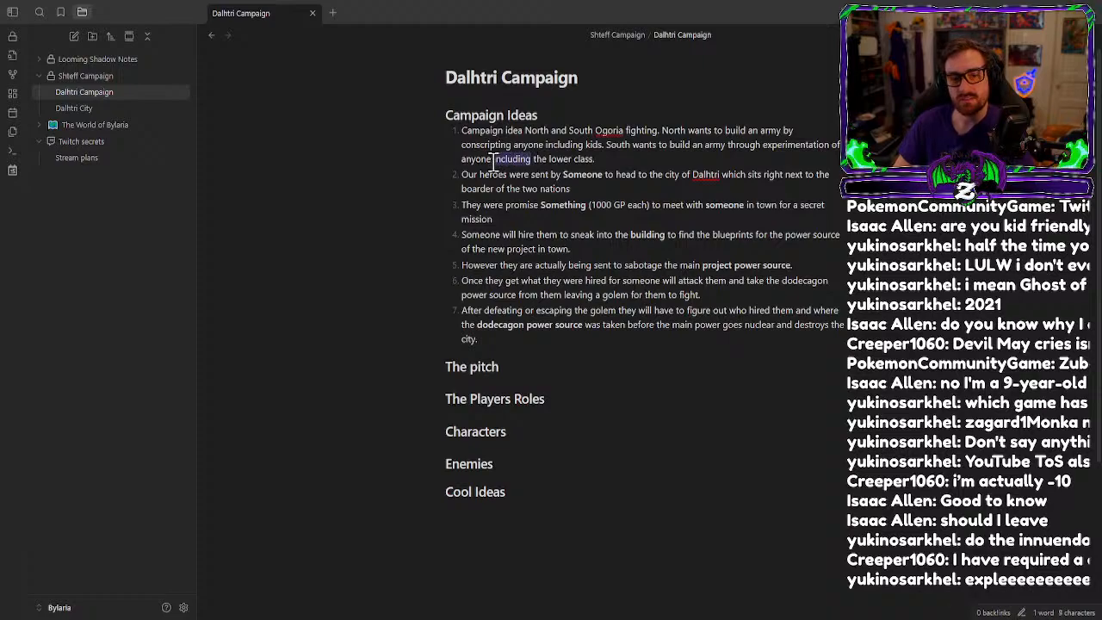
key("BackSpace")
key("BackSpace")
type("mainly")
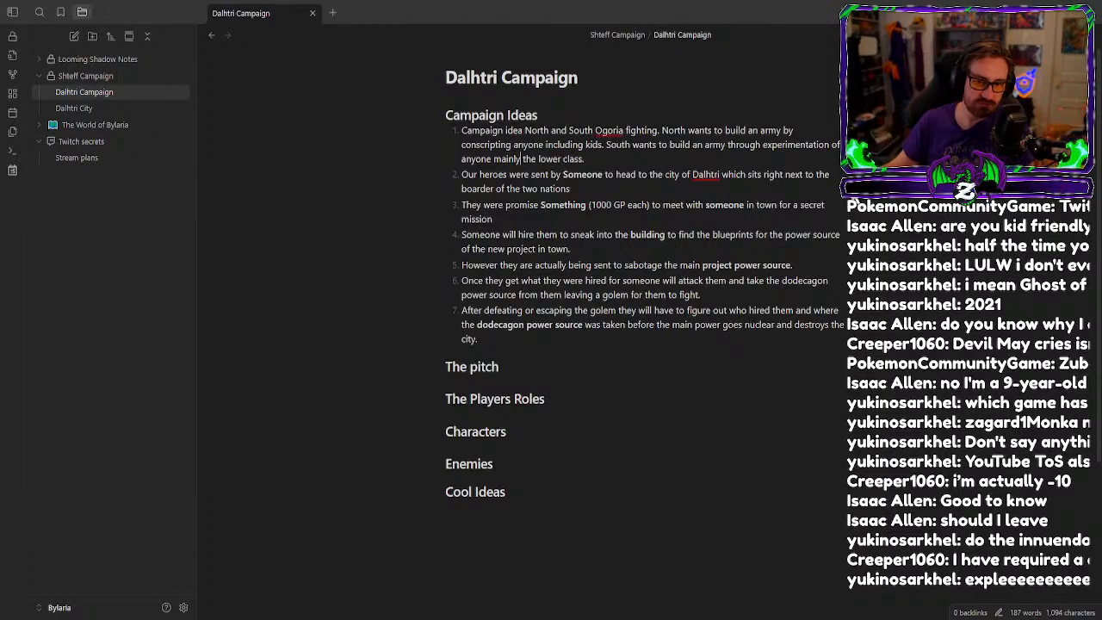
Extend the bold formatting in the fourth campaign idea so that it covers "the building".
left_click(644, 238)
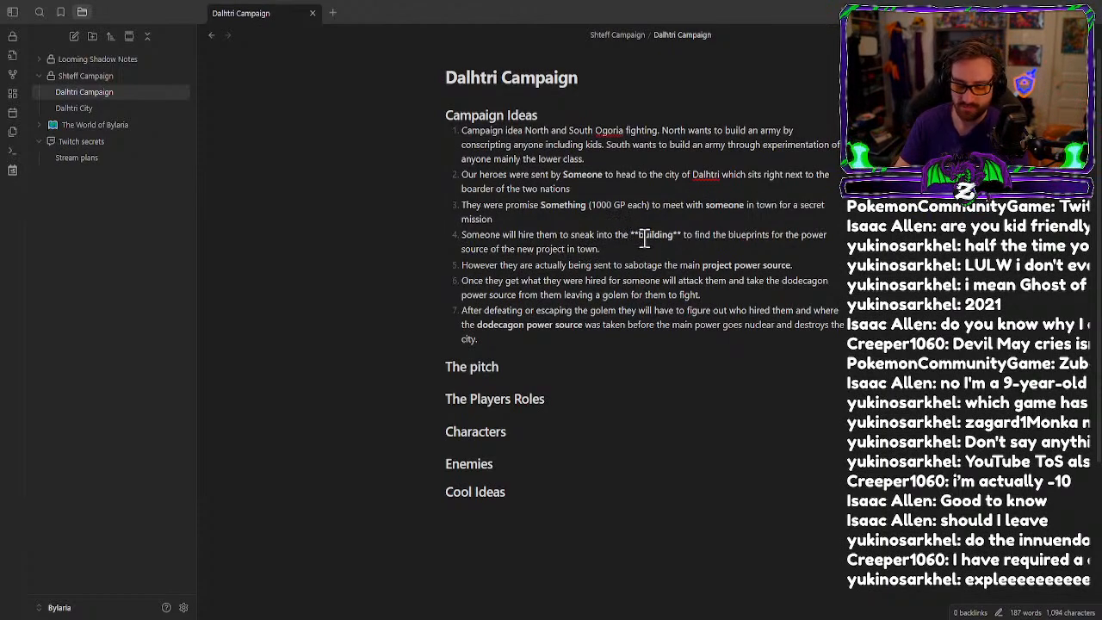
key("Delete")
key("Delete")
key("Left")
key("Left")
key("Left")
key("Left")
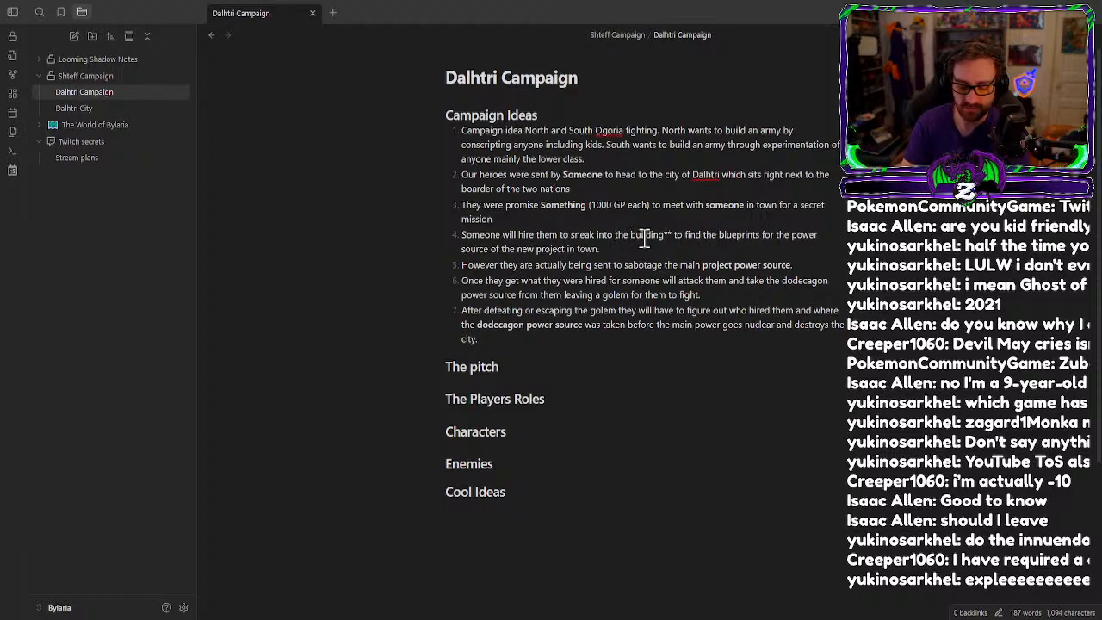
type("**")
left_click(639, 244)
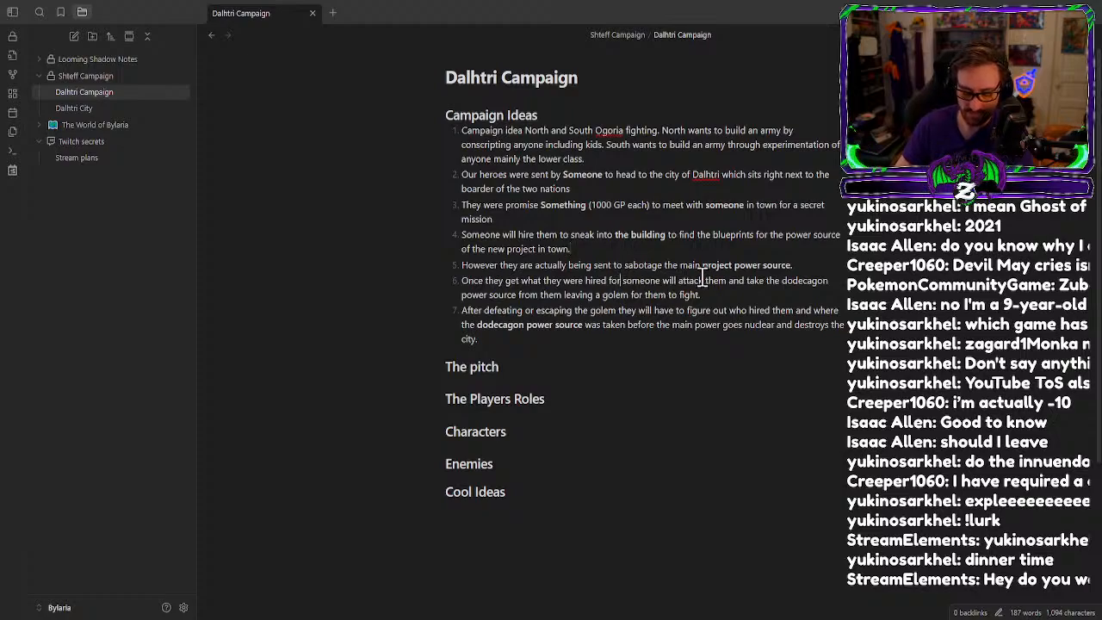
Insert a comma after "Once they get what they were hired for" in the sixth campaign idea.
type(",")
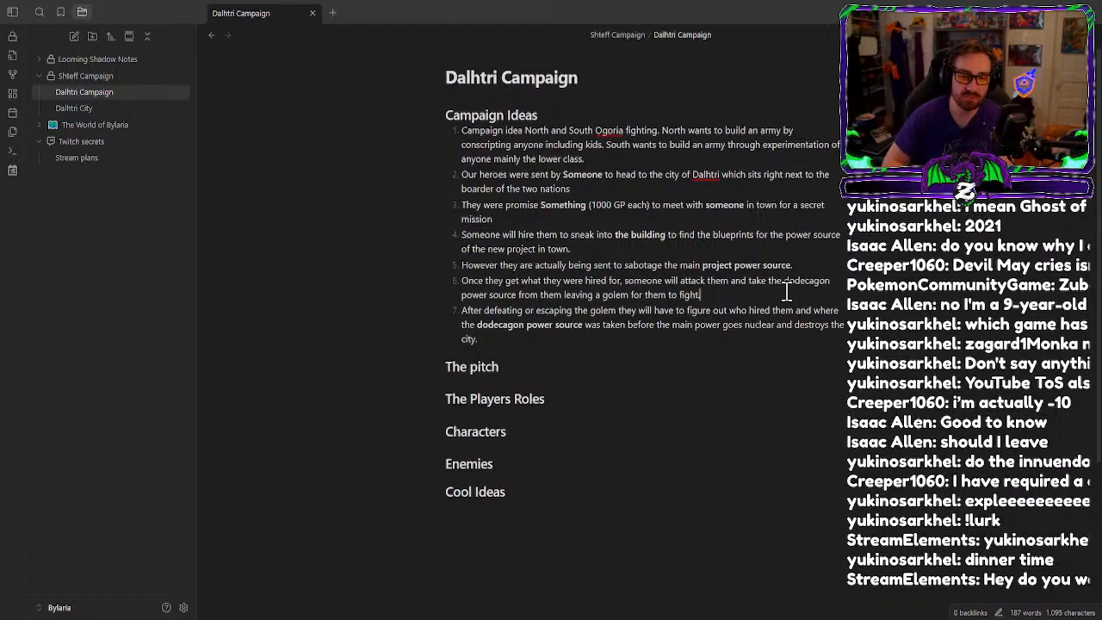
left_click(565, 327)
left_click(569, 339)
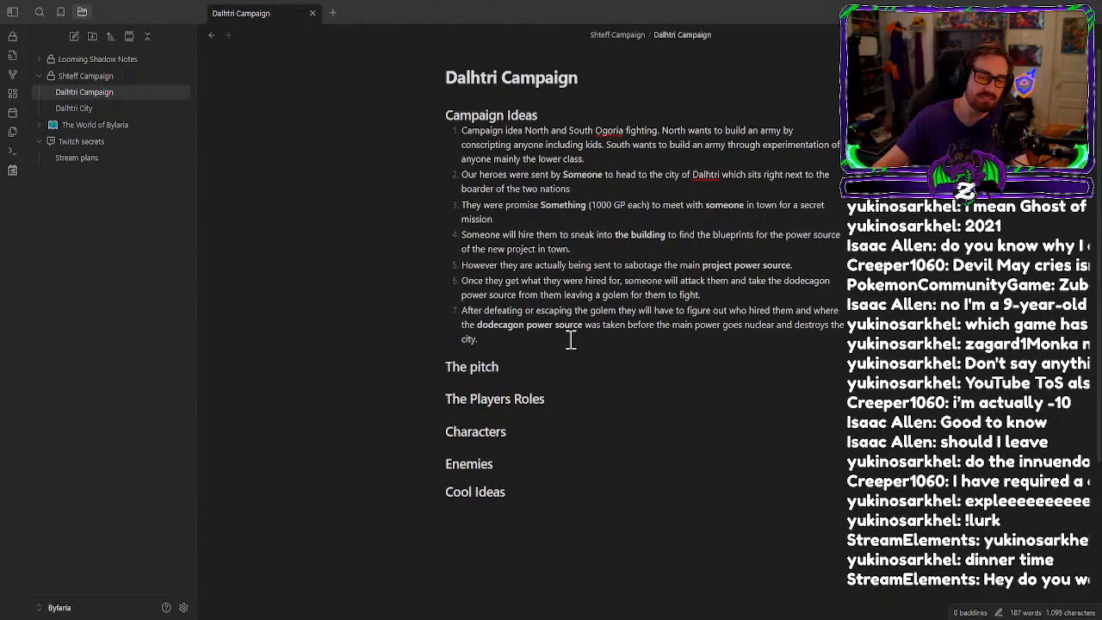
left_click(441, 368)
left_click(441, 365)
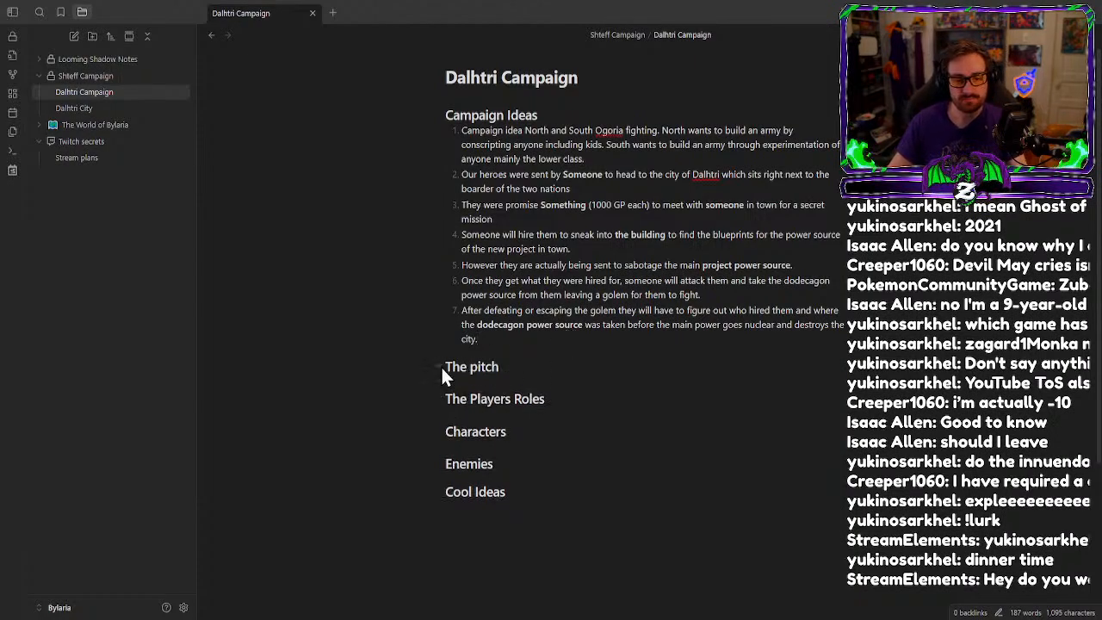
Add an empty line under The pitch heading and write "Write them down immediately" under Cool Ideas.
key("Return")
key("Up")
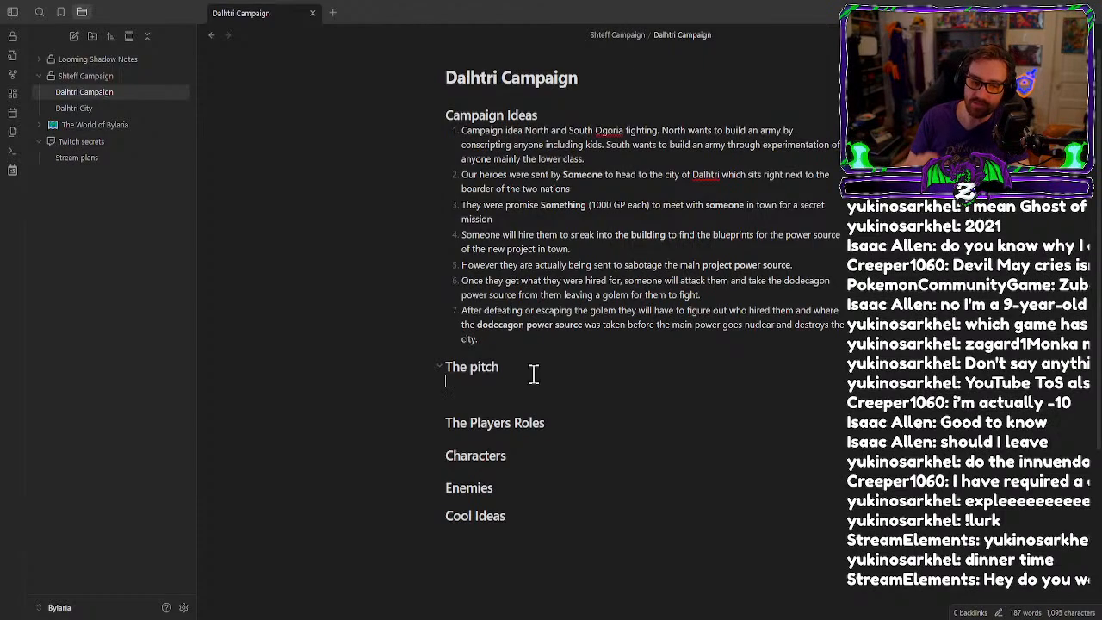
left_click(443, 540)
key("Return")
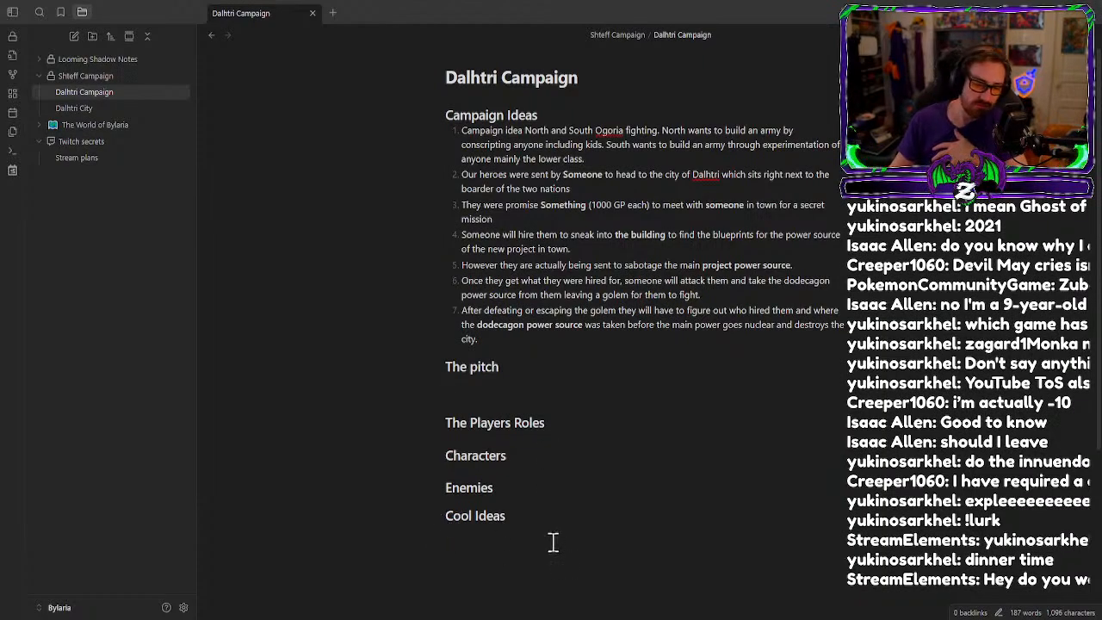
type("Write")
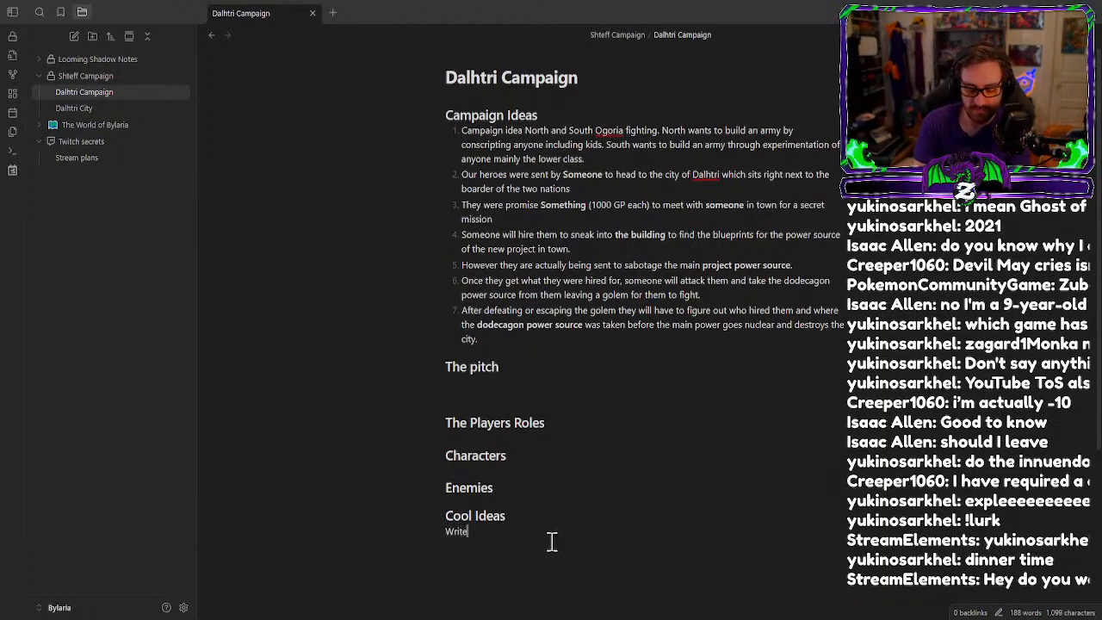
type(" them down immediat")
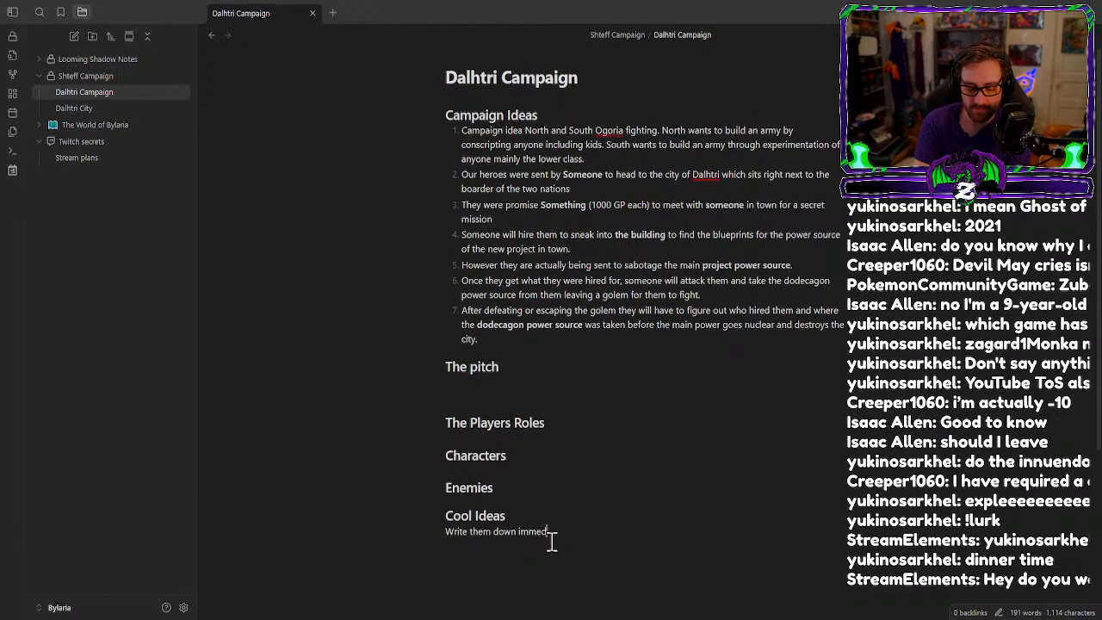
type("ly")
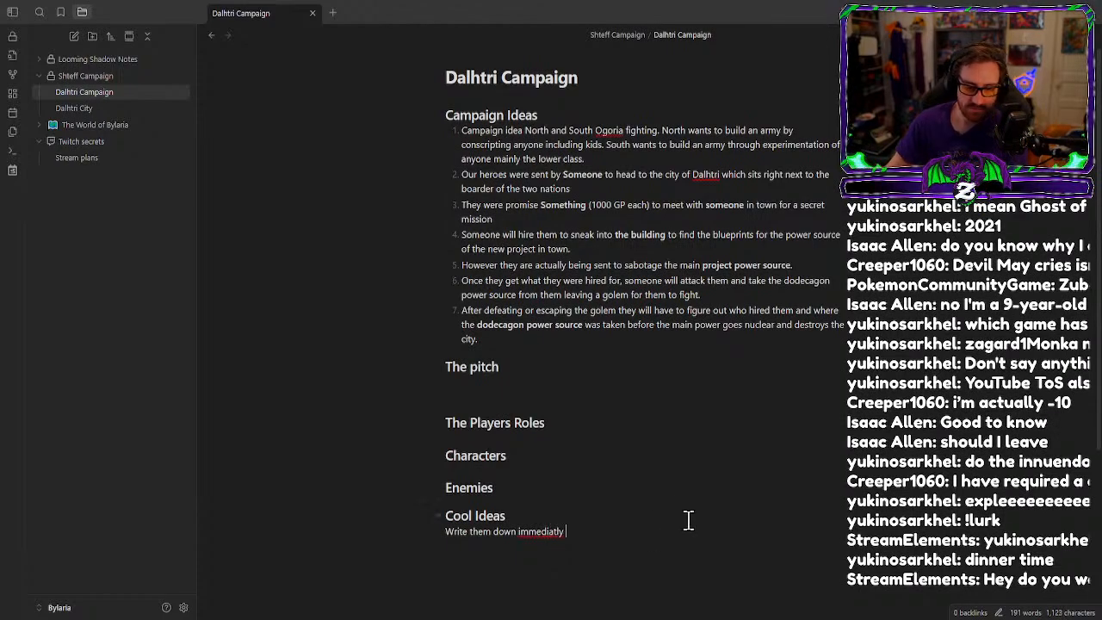
right_click(546, 532)
left_click(589, 293)
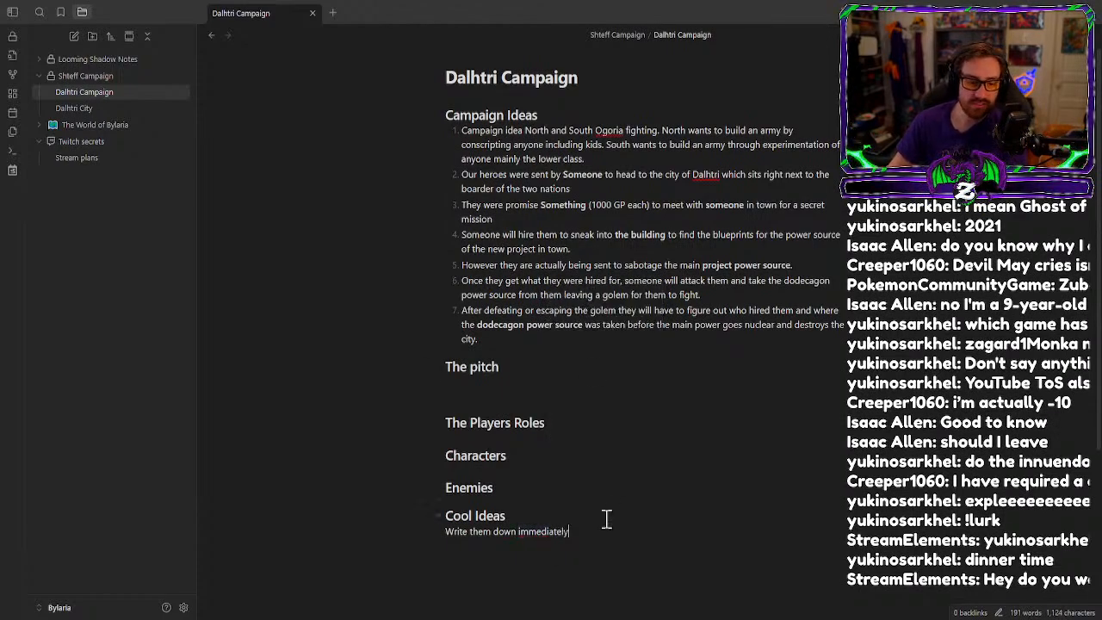
Start The pitch section with "IT has been 500 years since the daragon riders has vanished. This has left".
scroll(462, 507, "down", 1)
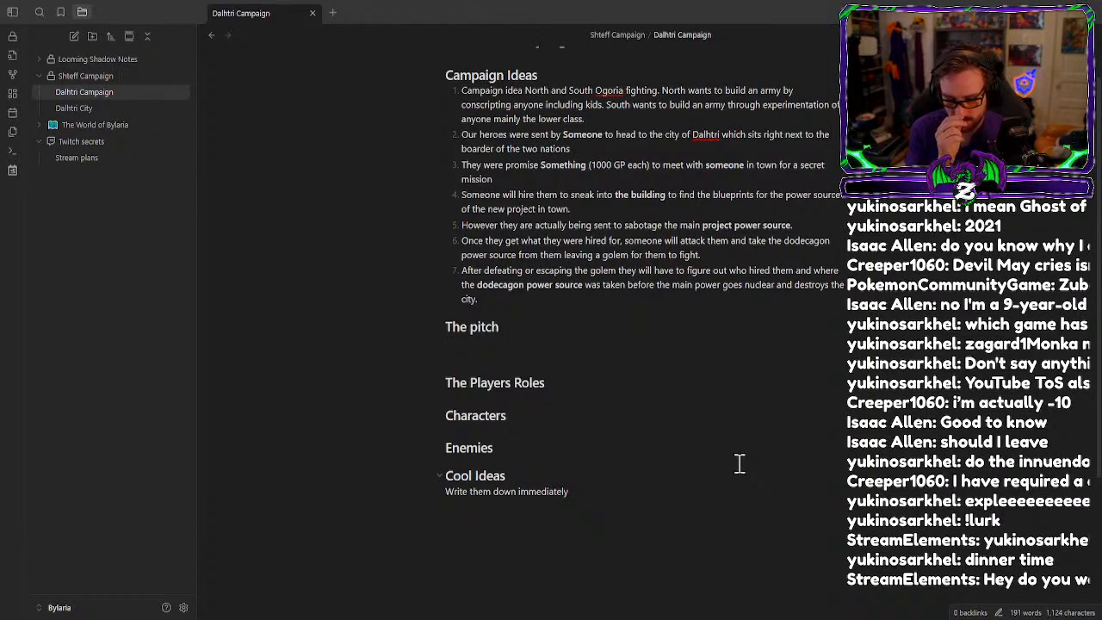
type("IT has be")
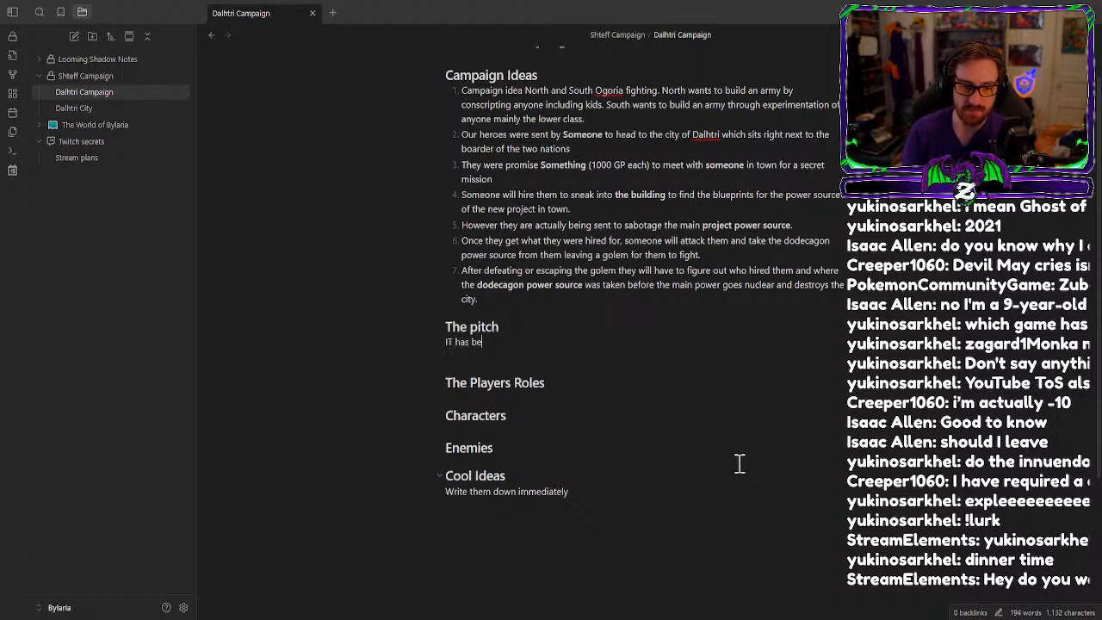
type("en 500 ")
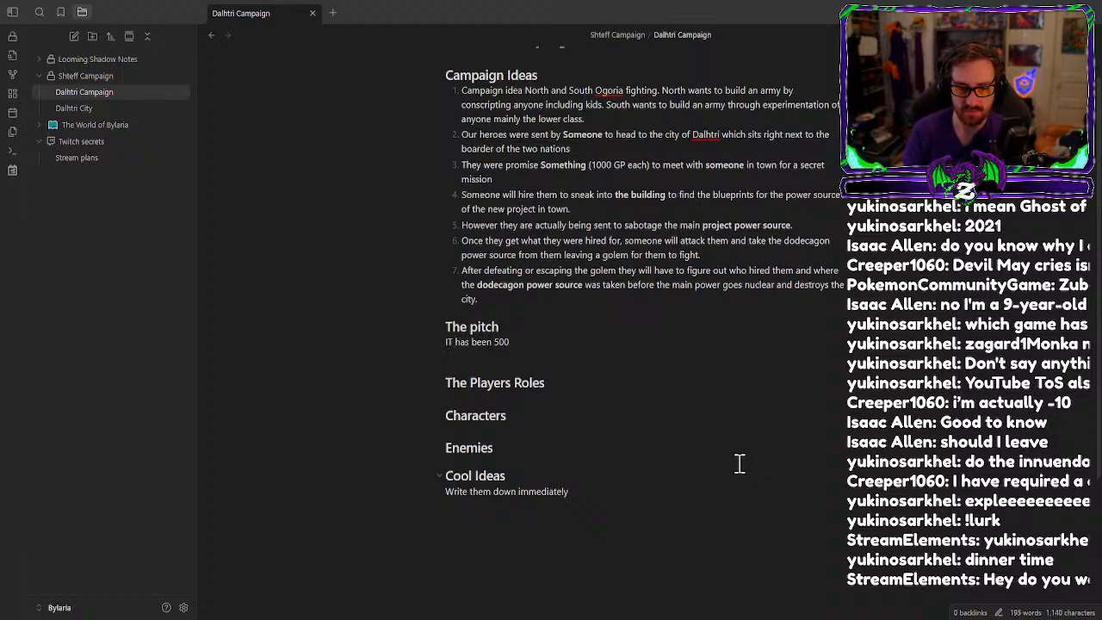
type("years since the")
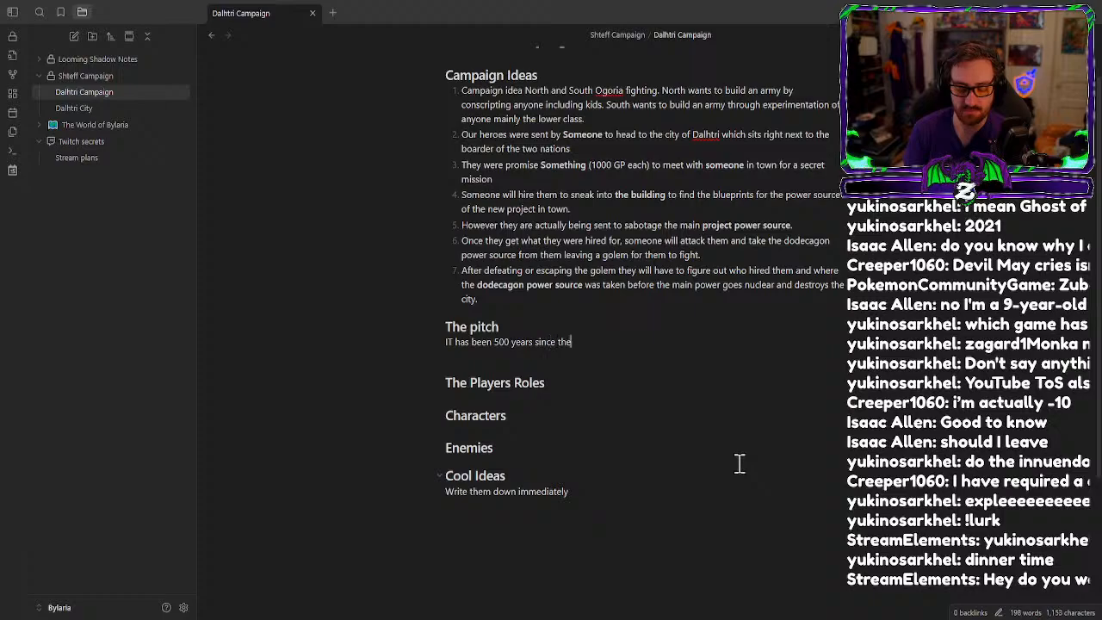
type(" daragon")
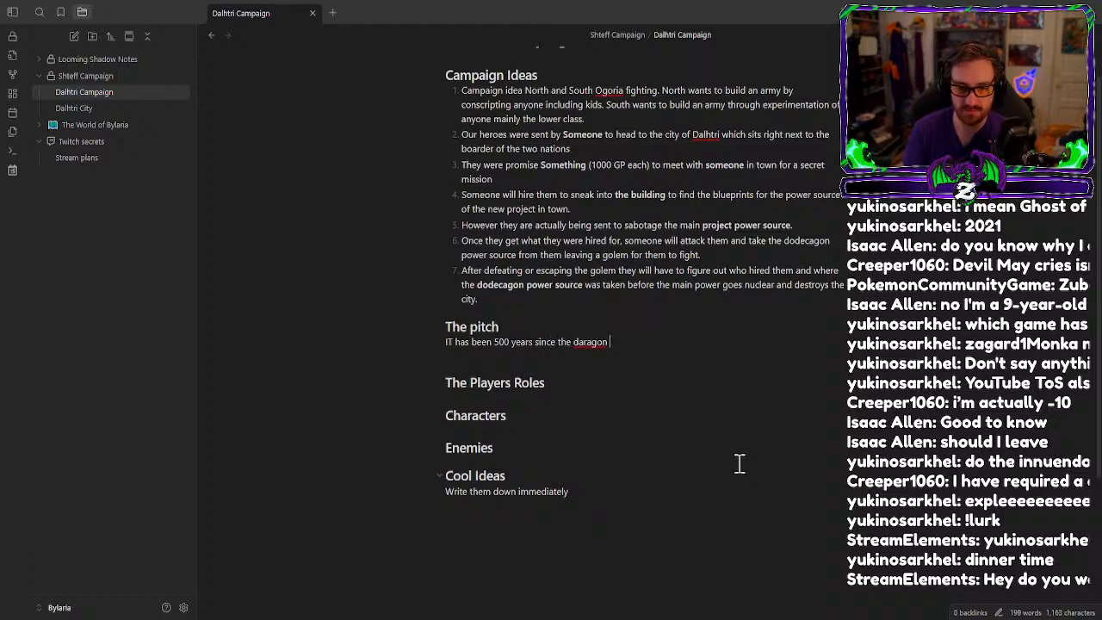
type(" riders ")
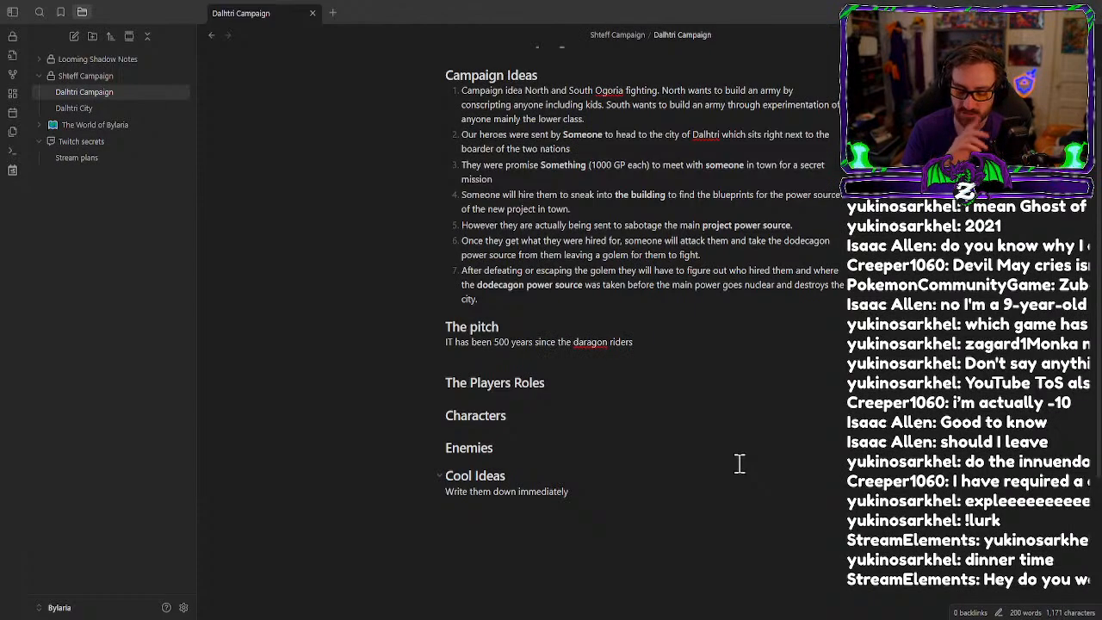
type("h")
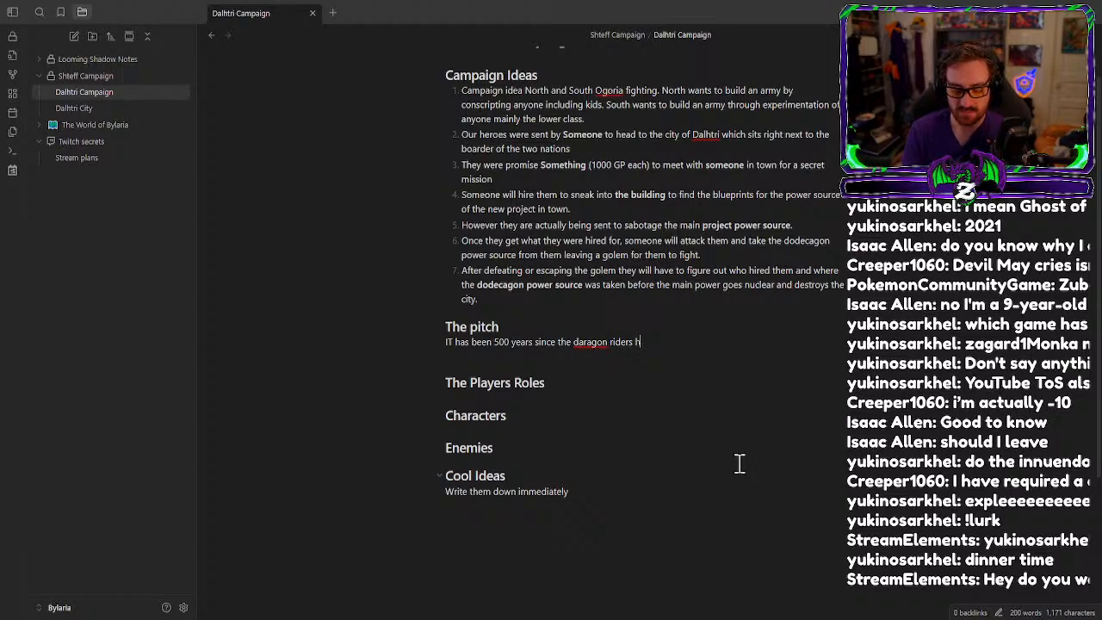
type("as vanished. This has left")
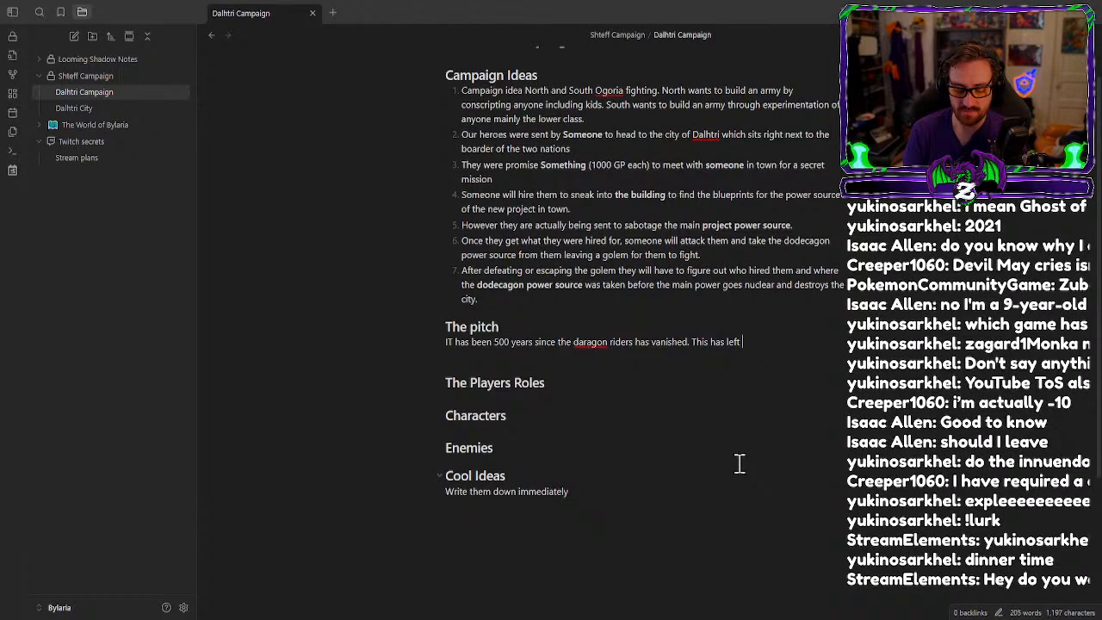
type(" choas")
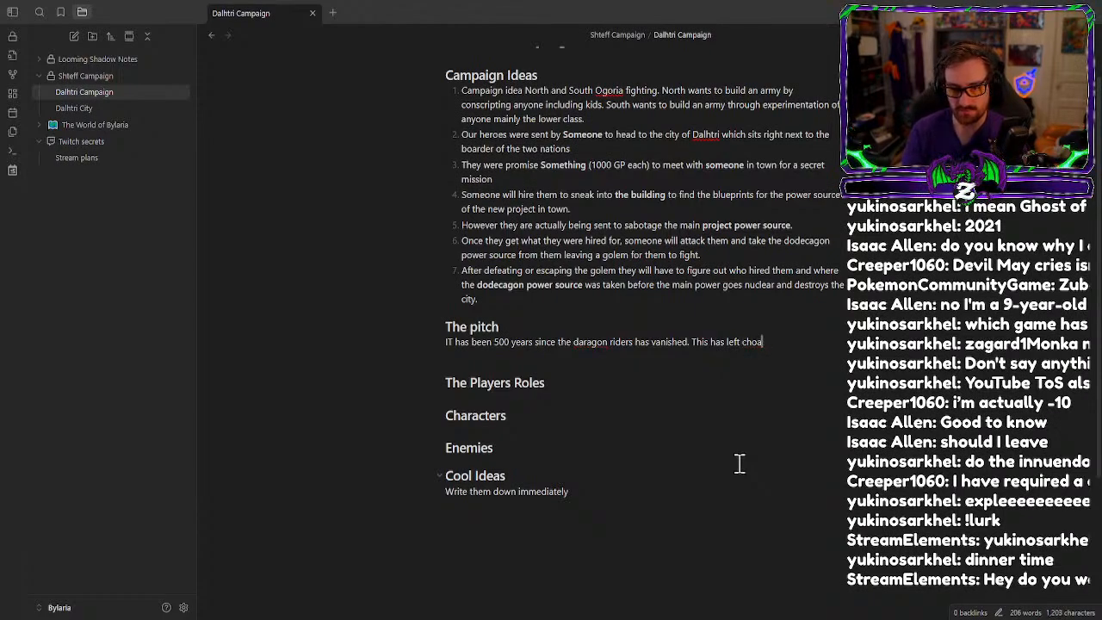
key("BackSpace")
key("BackSpace")
type("aos")
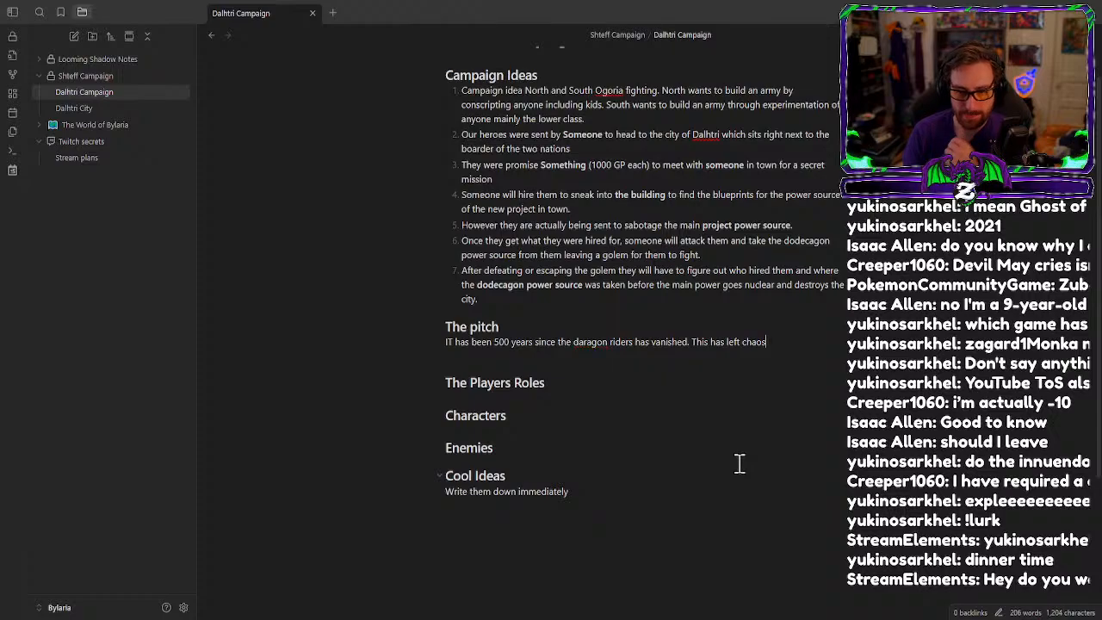
key("BackSpace")
key("BackSpace")
key("BackSpace")
key("BackSpace")
key("BackSpace")
key("BackSpace")
key("BackSpace")
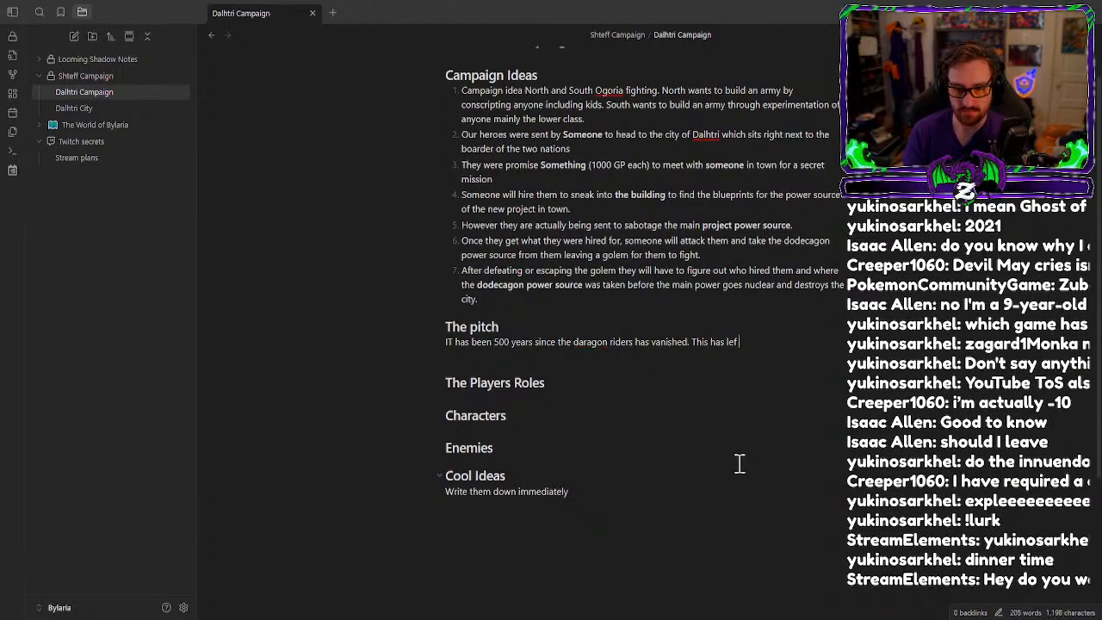
Finish the pitch's second sentence with "the world open to chaos.".
type("the world ope")
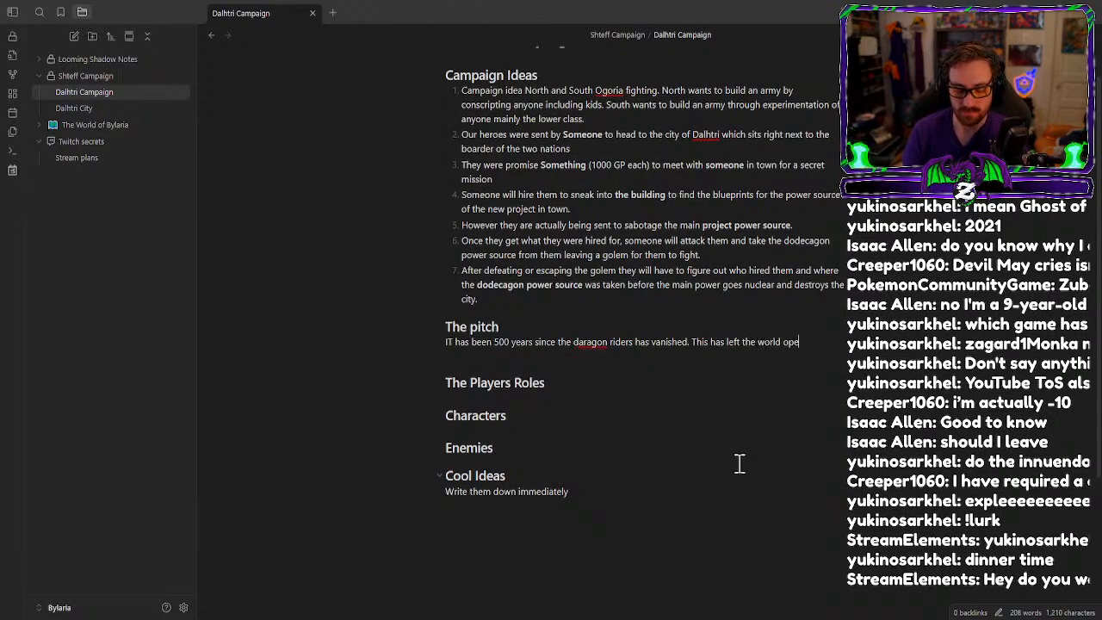
type("n to ch")
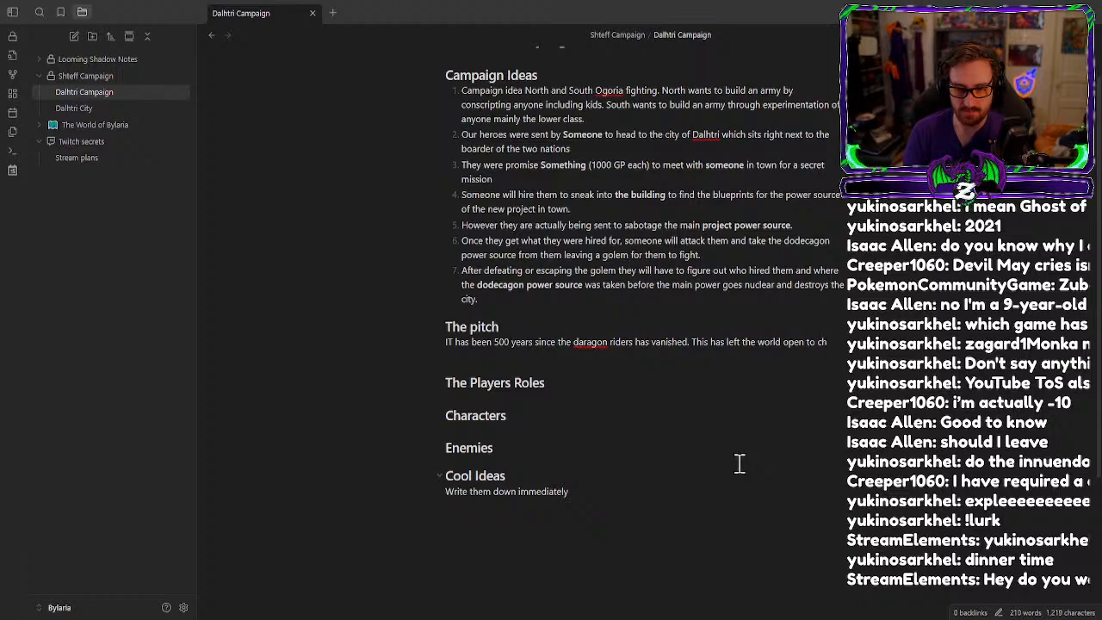
type("aos")
key("Return")
key("BackSpace")
type(".")
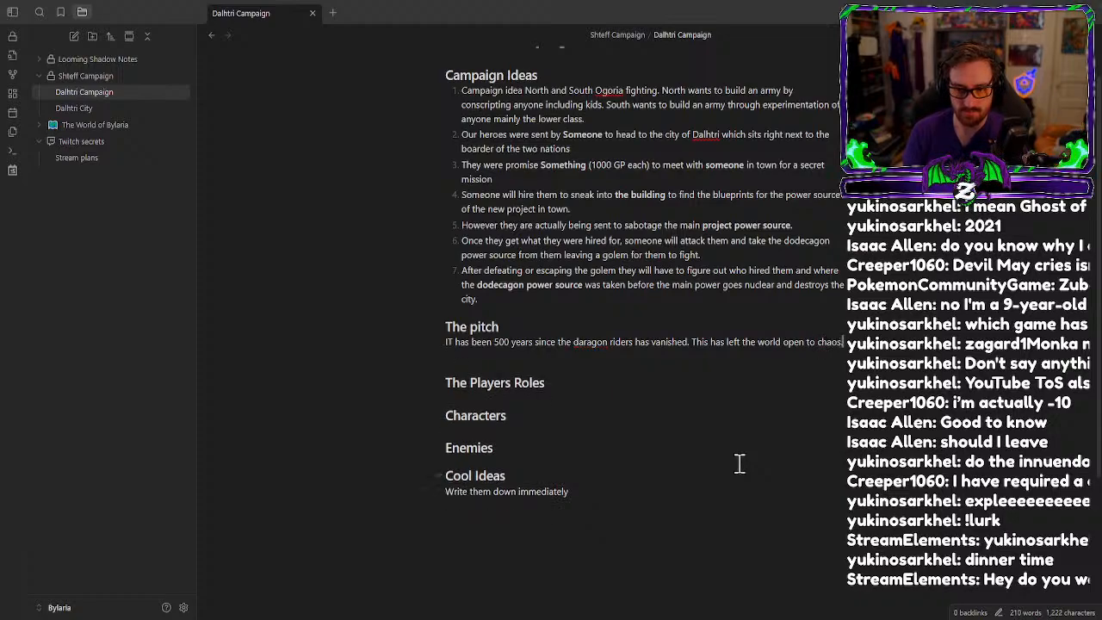
Add "Bother physical and political." to the pitch after the sentence about chaos.
key("Return")
type("Bother p")
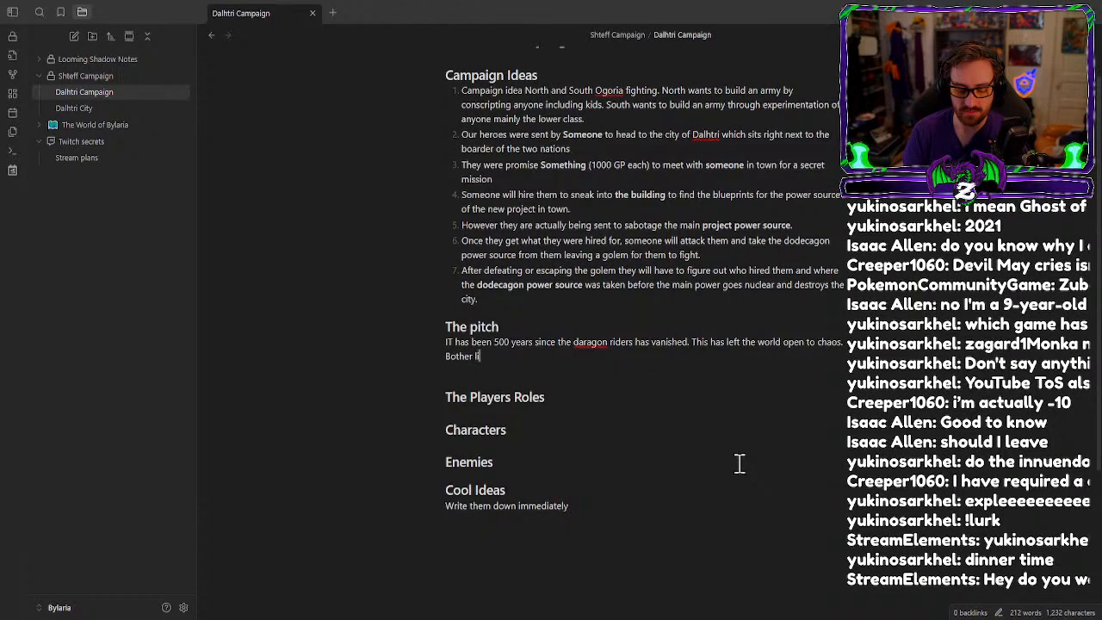
type("hysic")
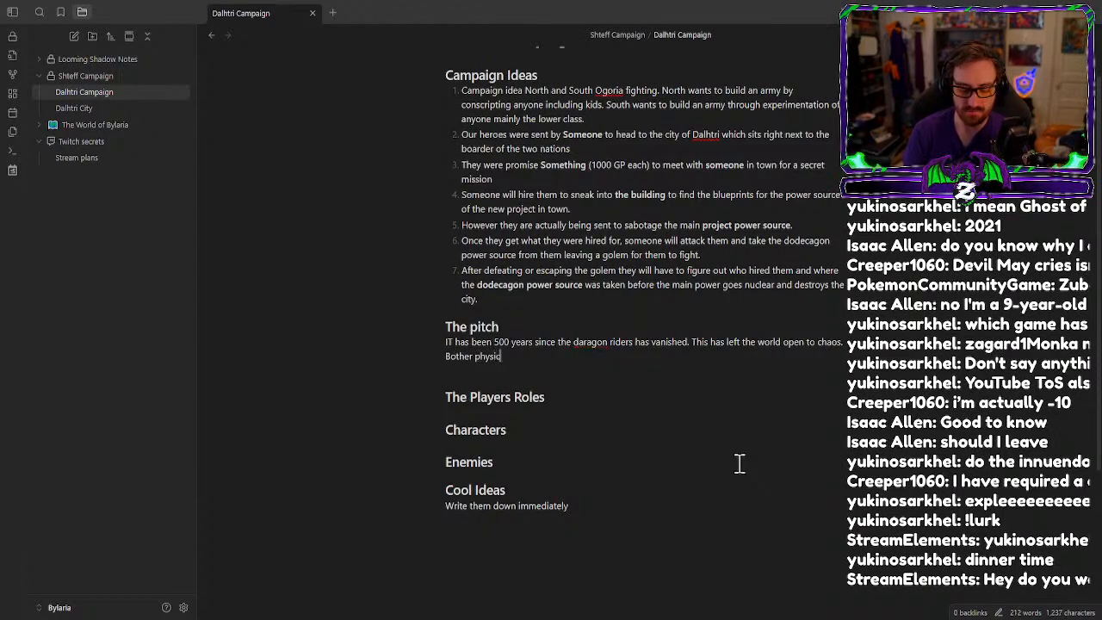
type("al and poli")
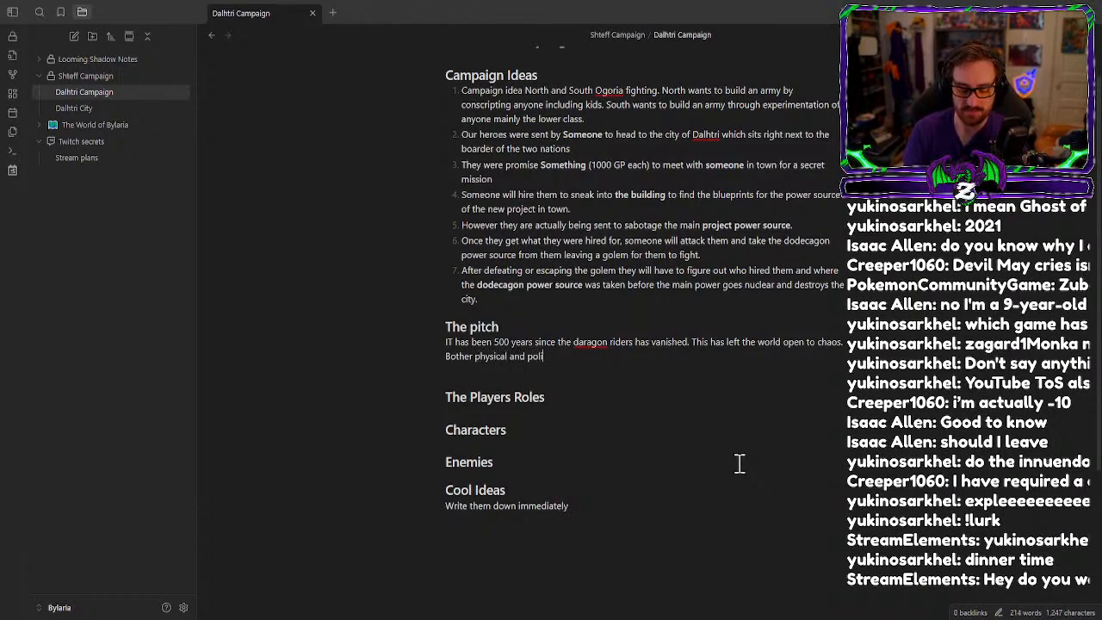
type("tical. ")
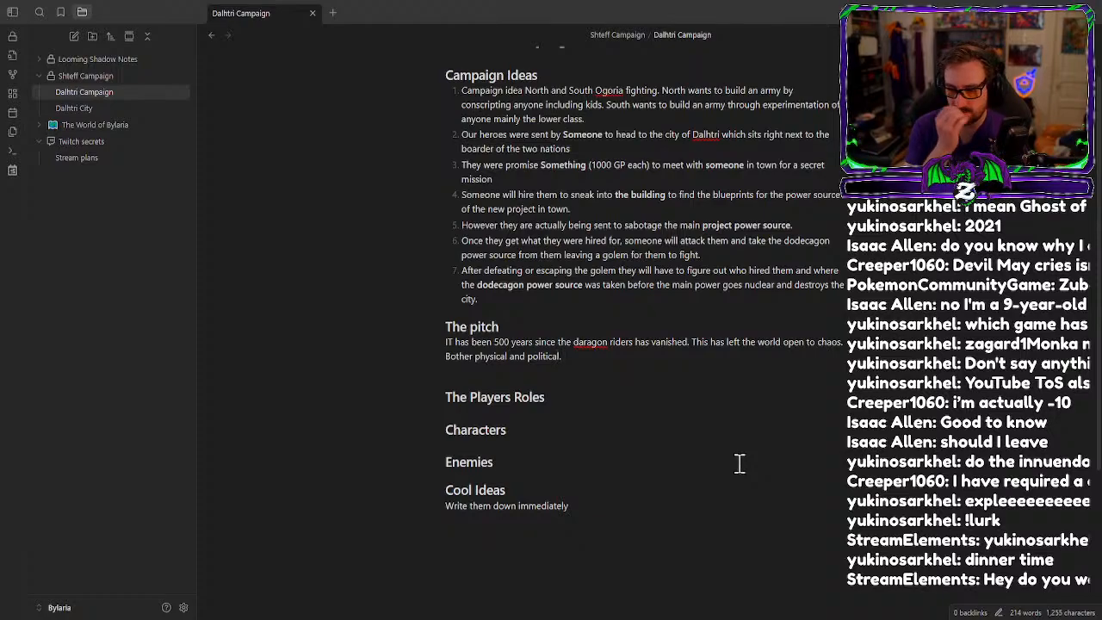
Continue the pitch with "Monsters hoards have been growing," after "political.".
type("Mo")
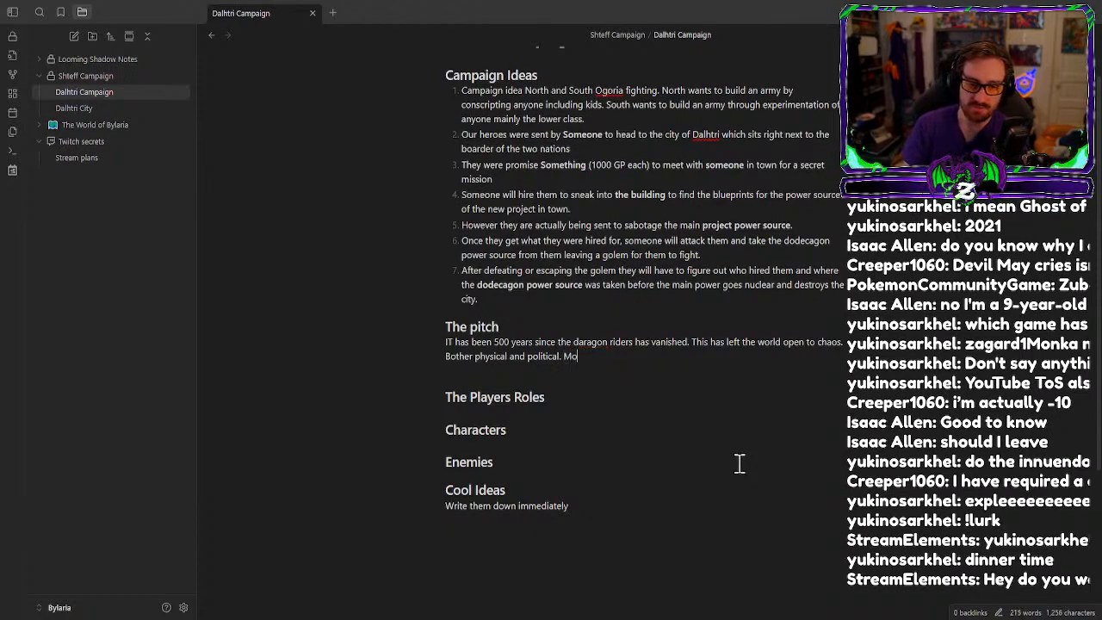
type("nsters")
key("BackSpace")
type("s have been")
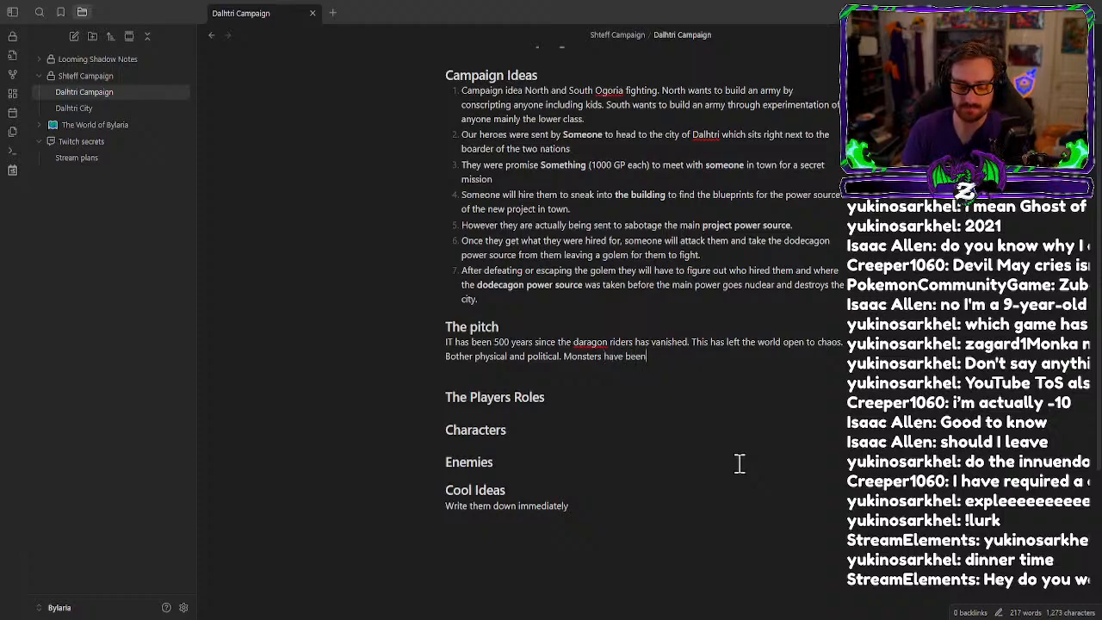
key("BackSpace")
key("BackSpace")
key("BackSpace")
key("BackSpace")
key("BackSpace")
key("BackSpace")
key("BackSpace")
key("BackSpace")
key("BackSpace")
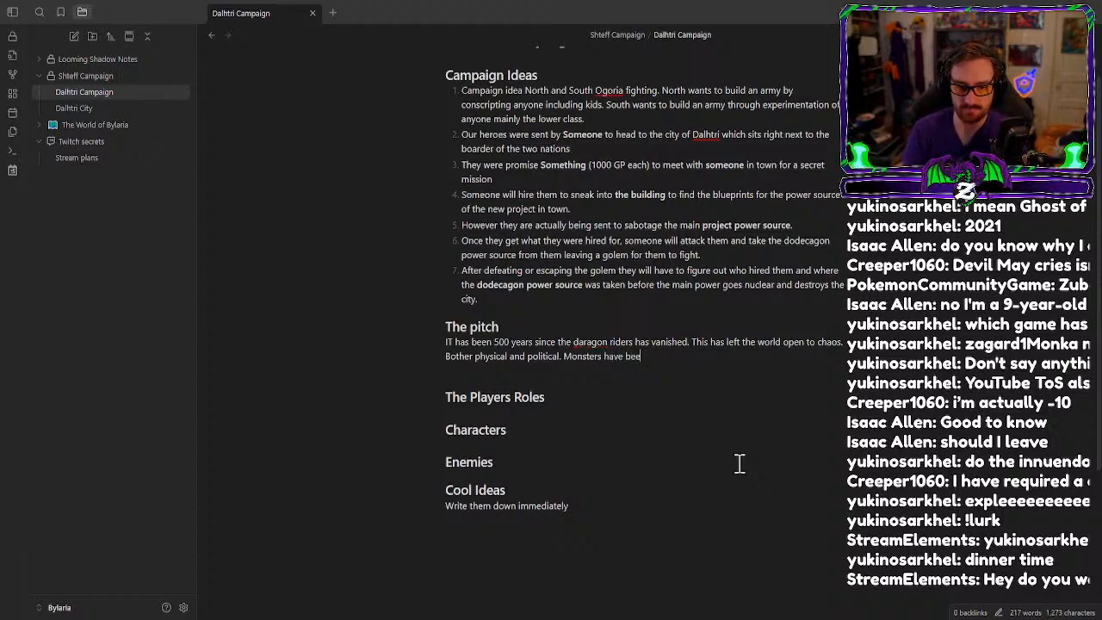
type("hoard")
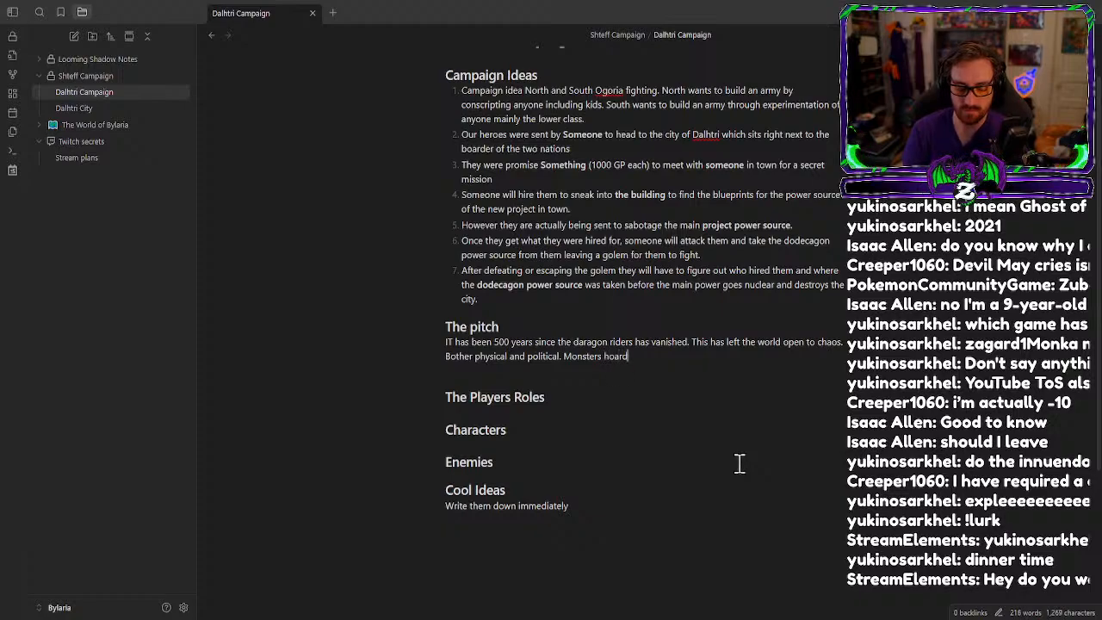
type("s have been growing ")
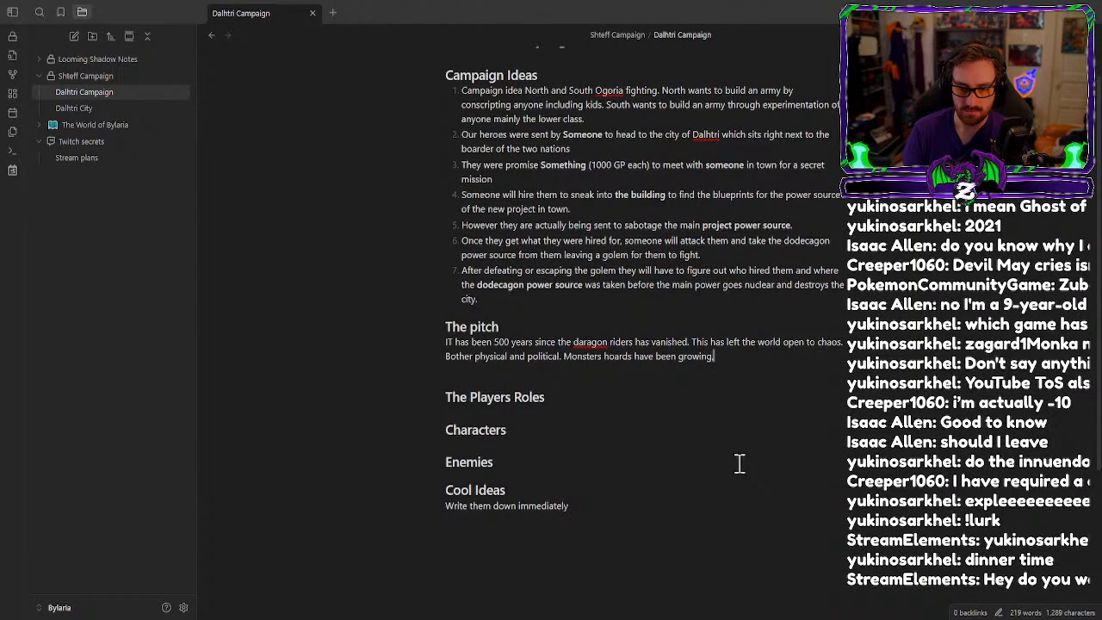
Finish the pitch's sentence about growing monster hoards with "while nations have been warring for power.".
type(" while")
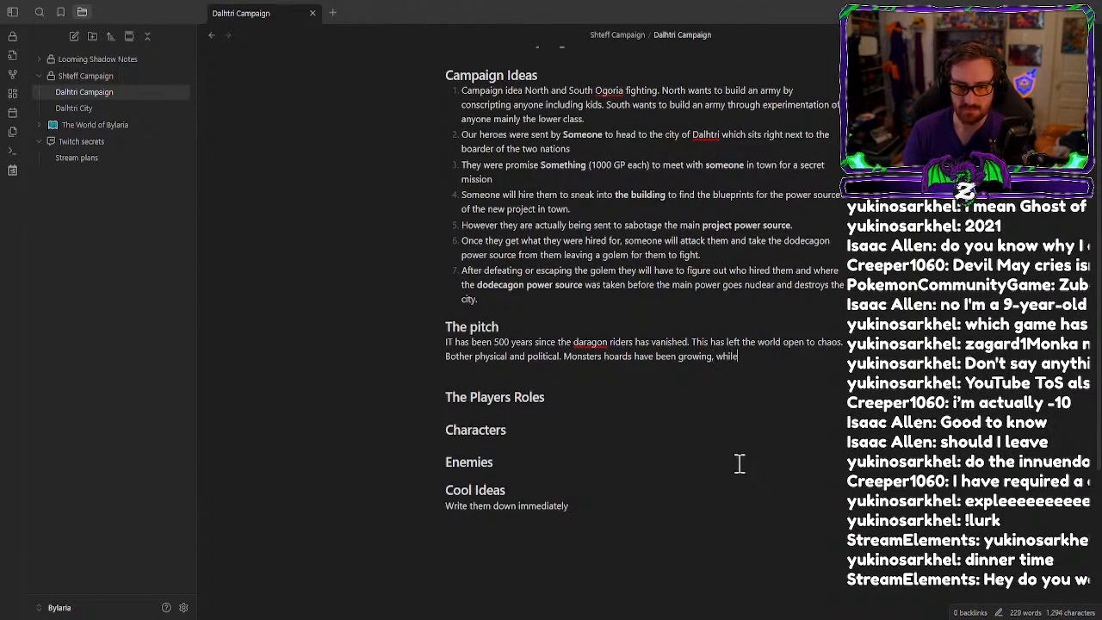
type(" nations hav")
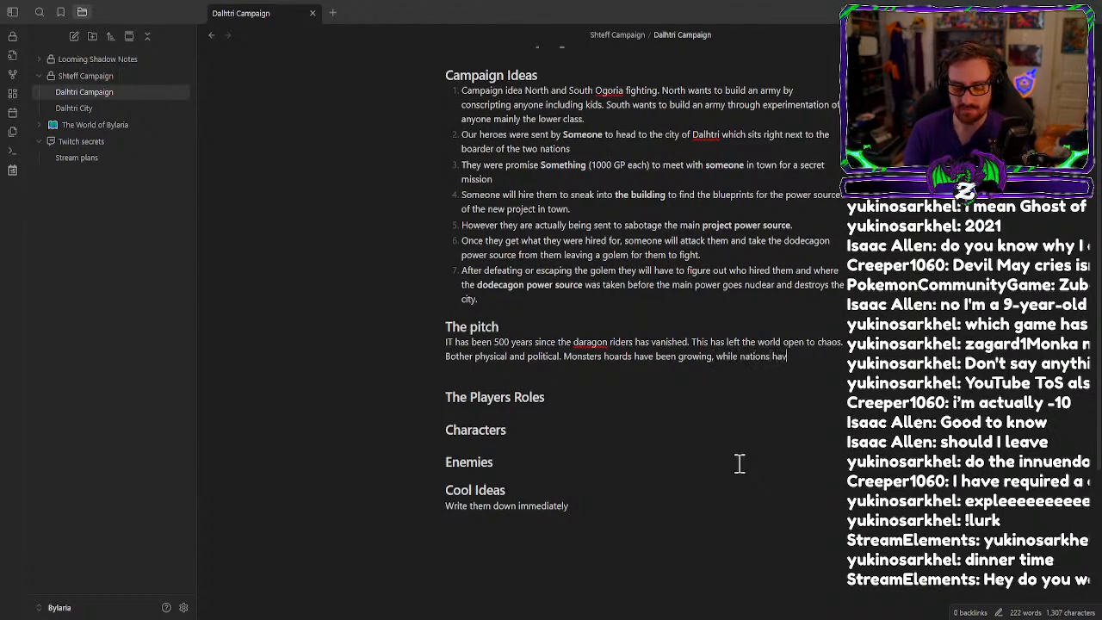
type("e been warring")
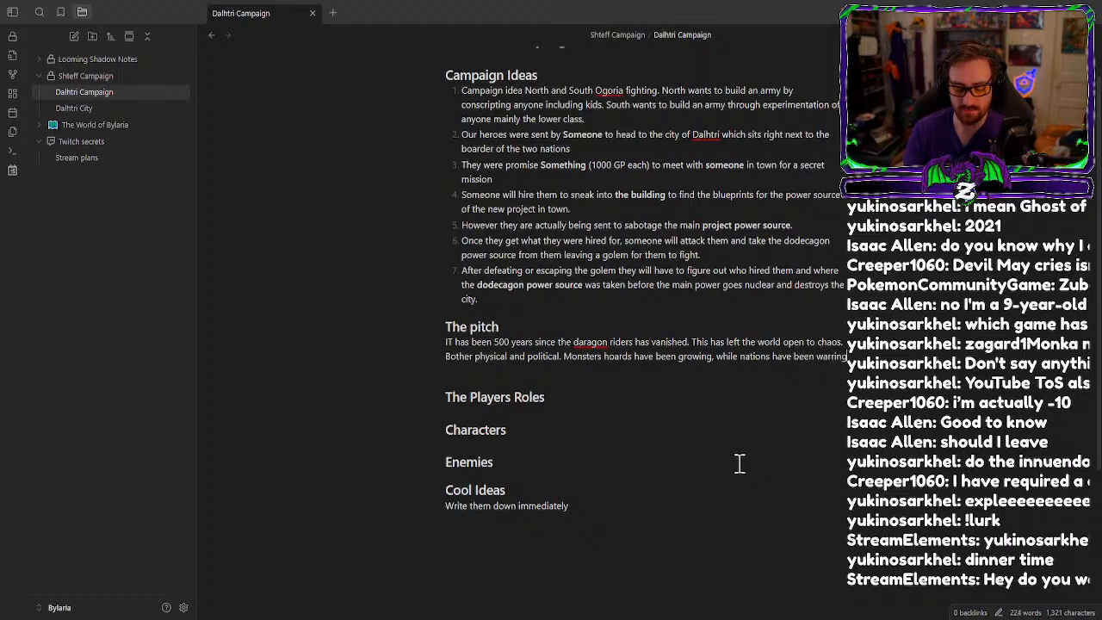
type(" for power.")
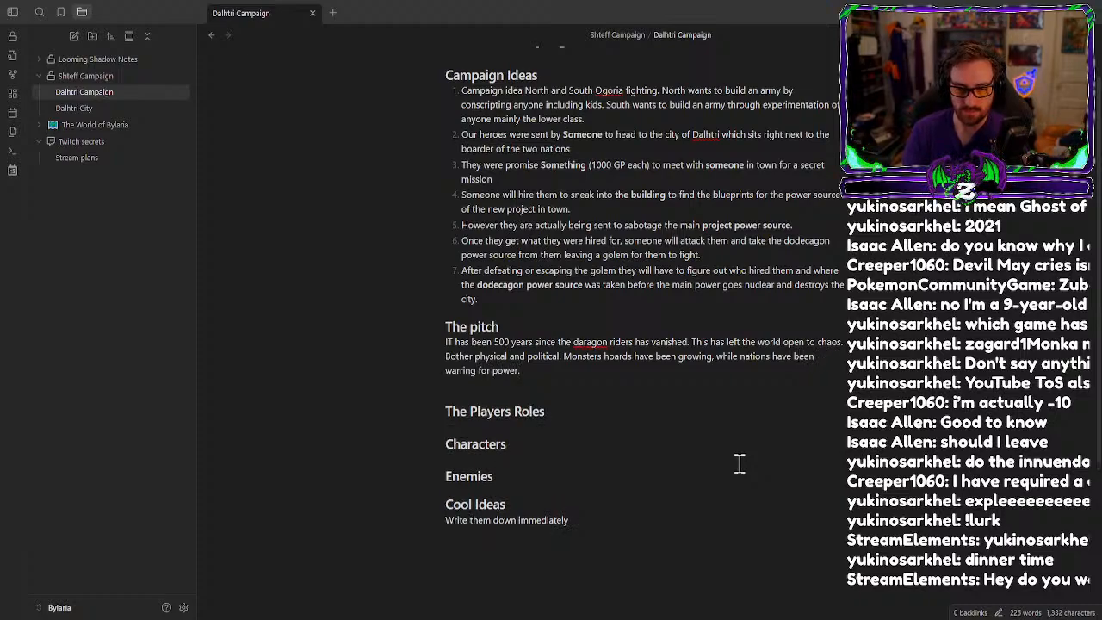
Continue the pitch with "This has given rise to the Sandoliph empire ruled by the angelborn".
type(" This ha")
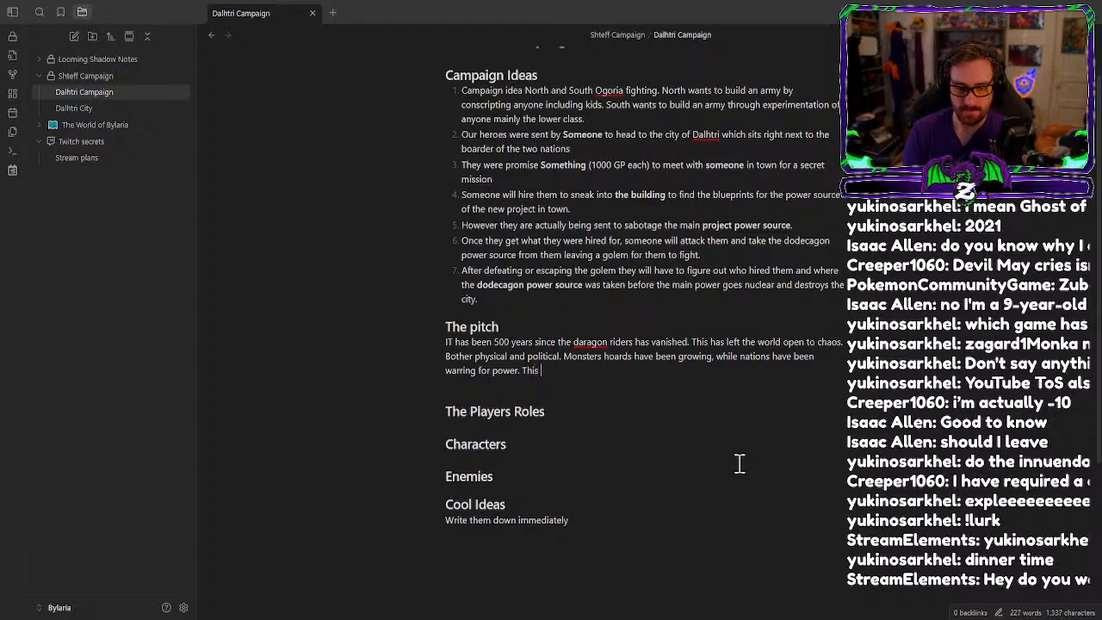
type("s g")
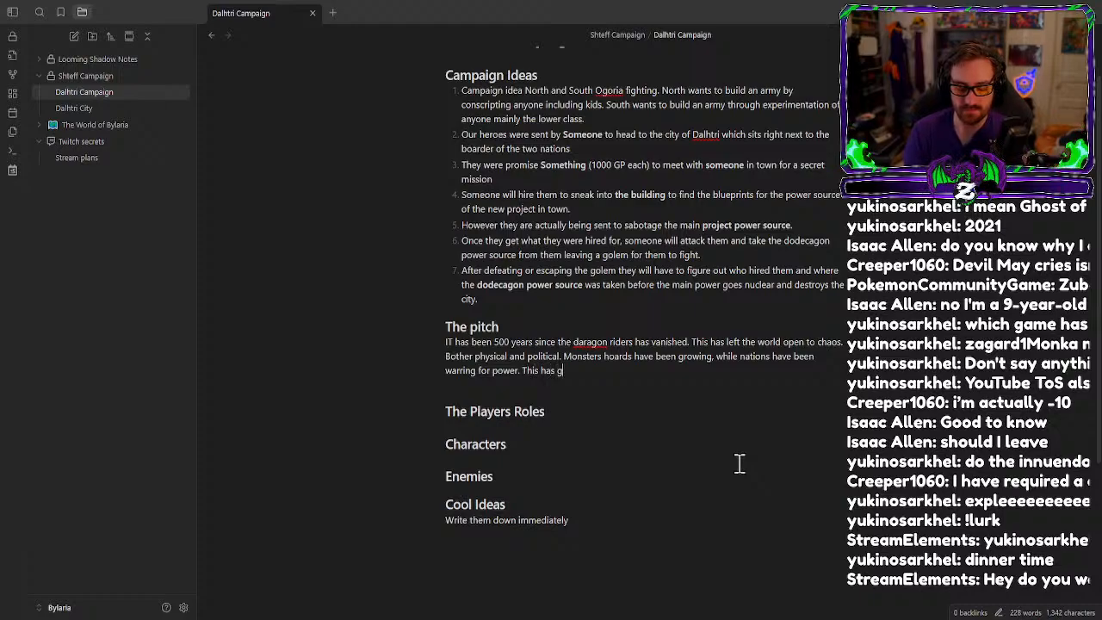
type("iven rise to the ")
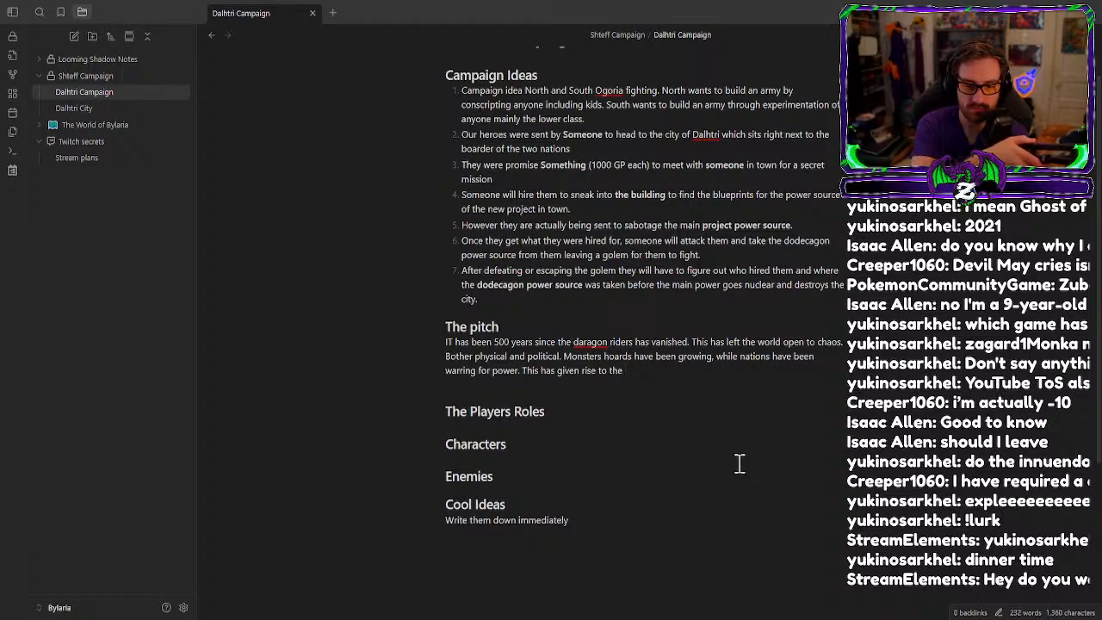
type("Sandolip")
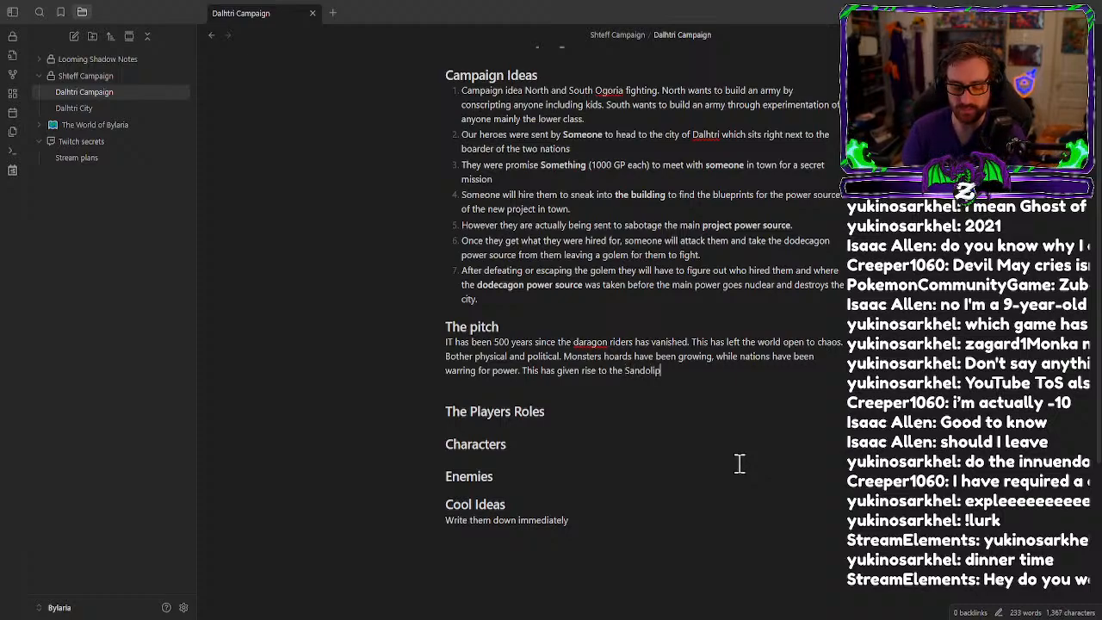
type("h empire")
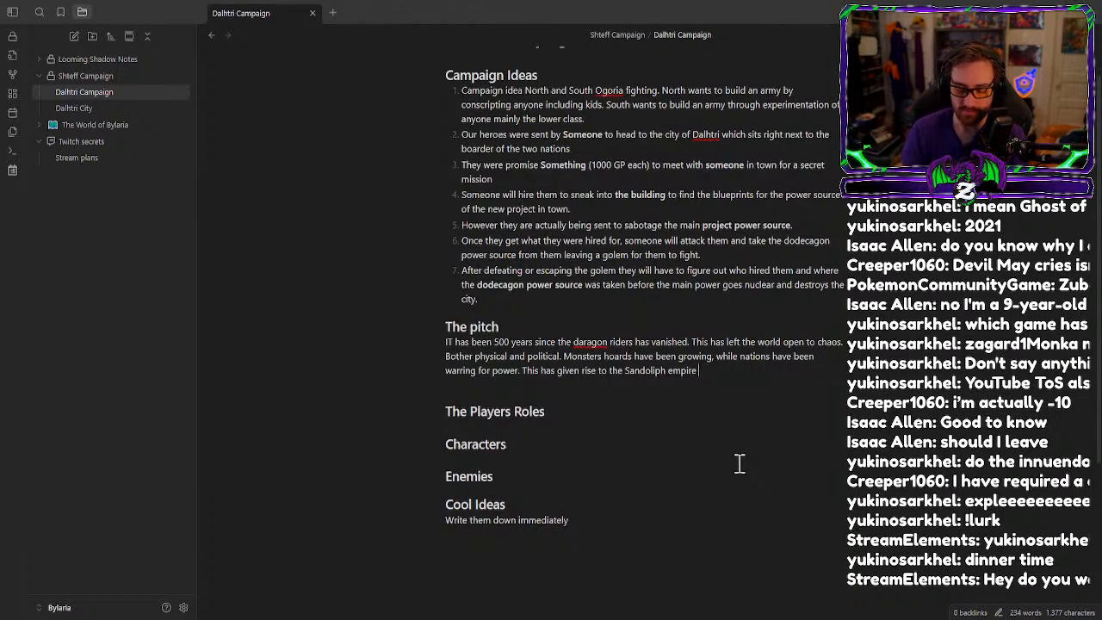
type("ruled by")
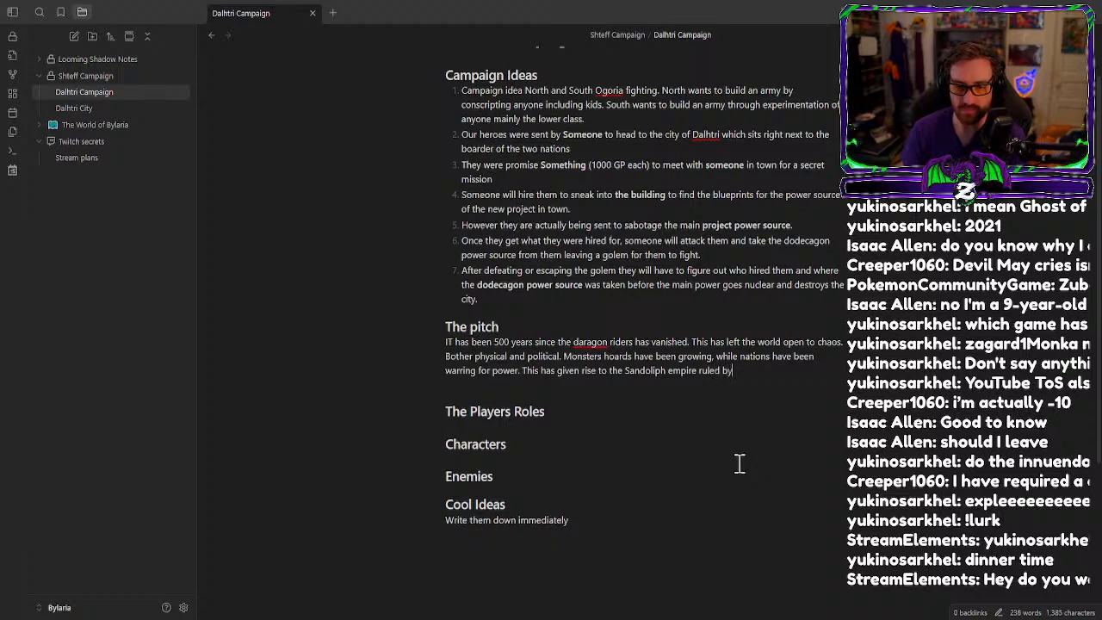
type(" the")
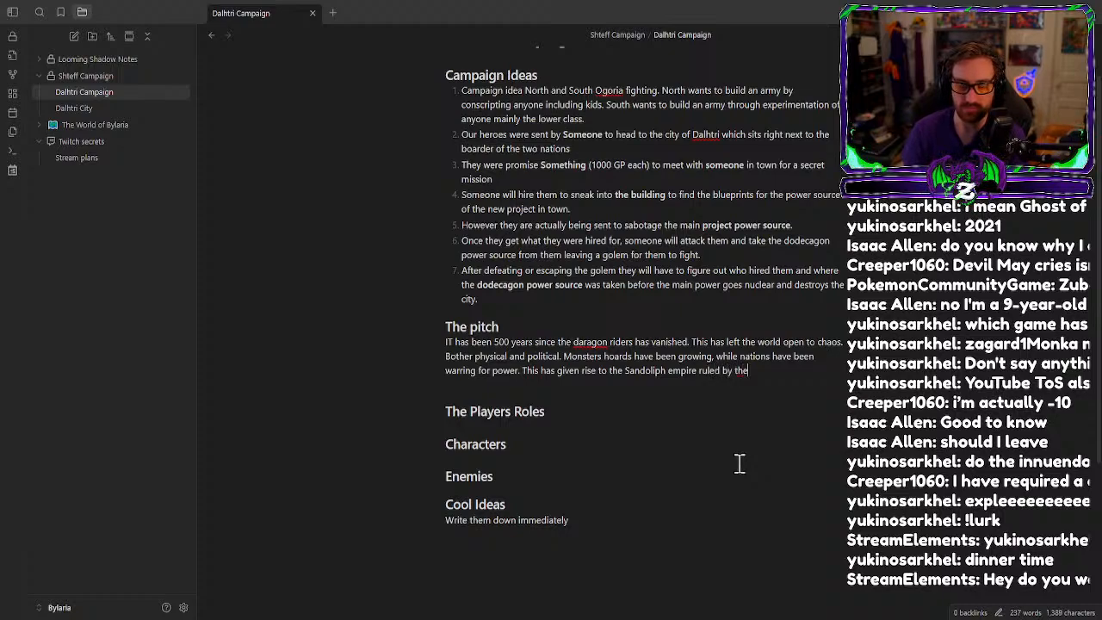
type(" a")
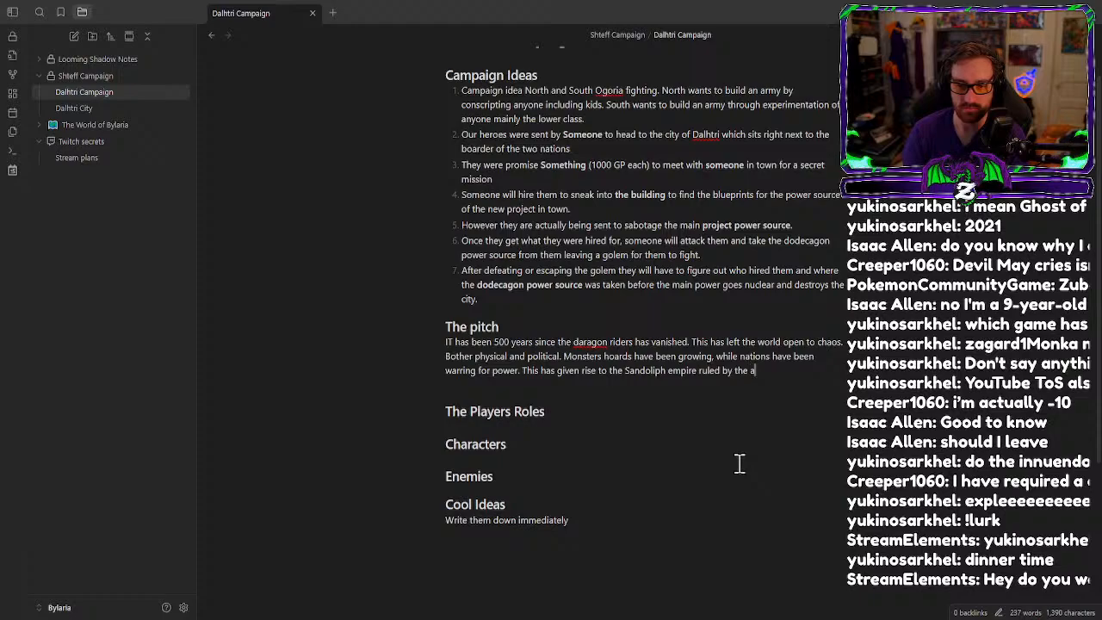
type("ngelborn")
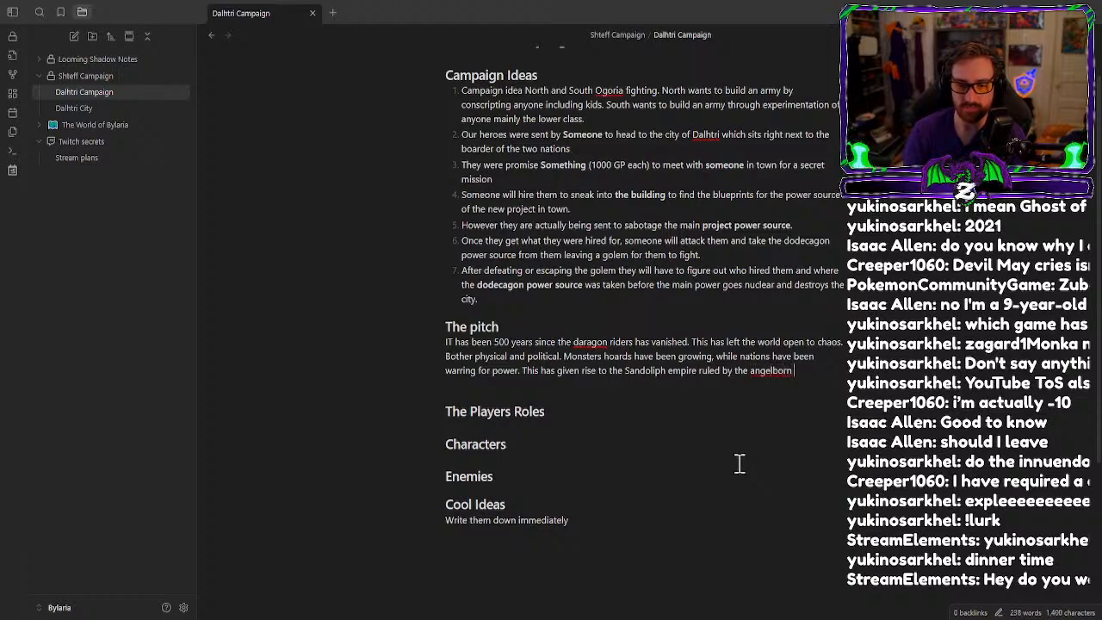
Correct the misspelled word before "riders" in the pitch's first sentence to "dragon".
right_click(596, 343)
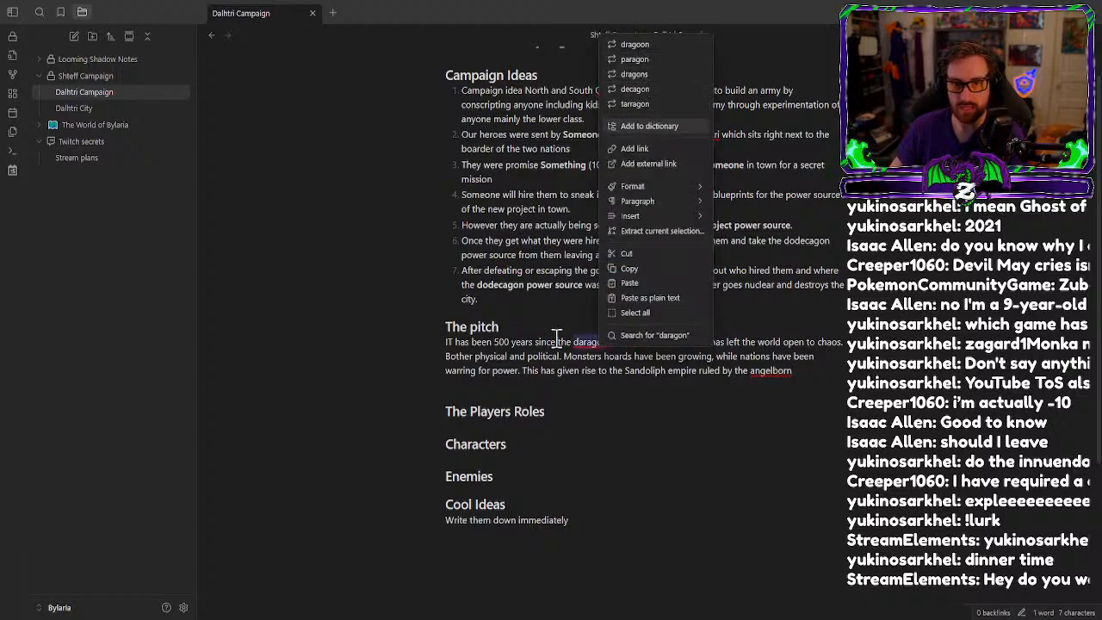
left_click(593, 379)
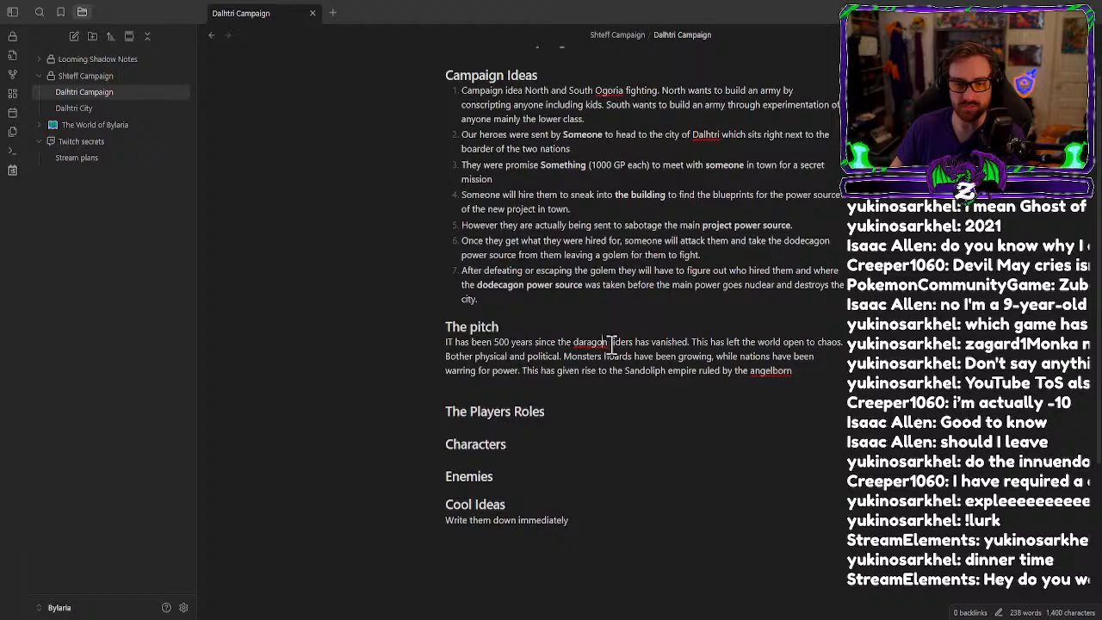
left_click(595, 343)
key("BackSpace")
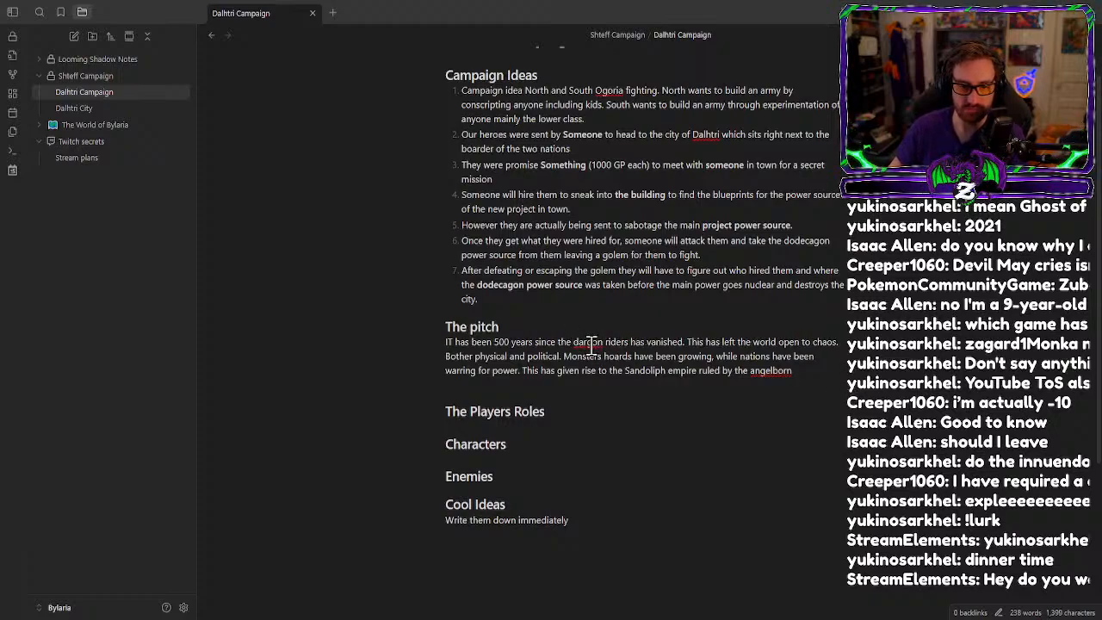
key("Delete")
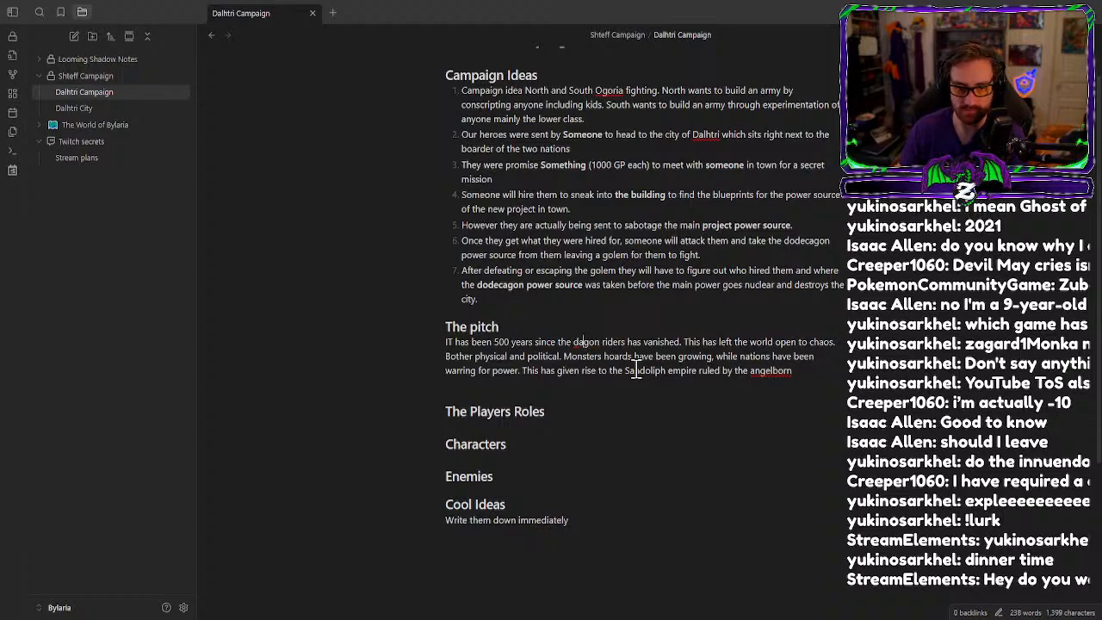
type("r")
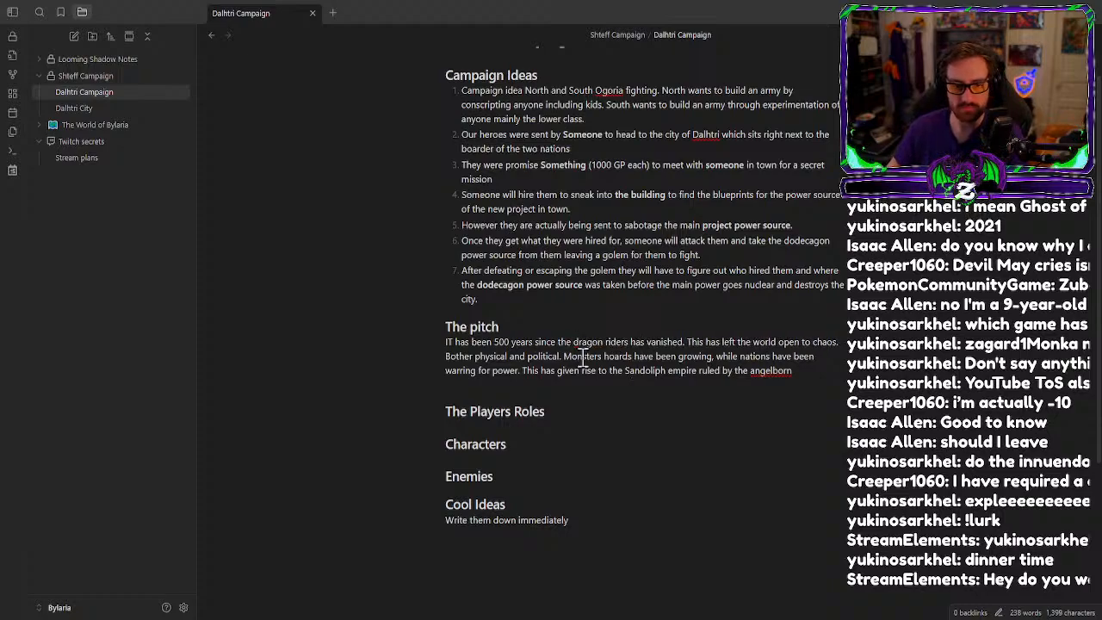
Lowercase the second letter of the pitch's opening word and replace "angelborn" with the suggested spelling "Angelborn".
left_click(451, 343)
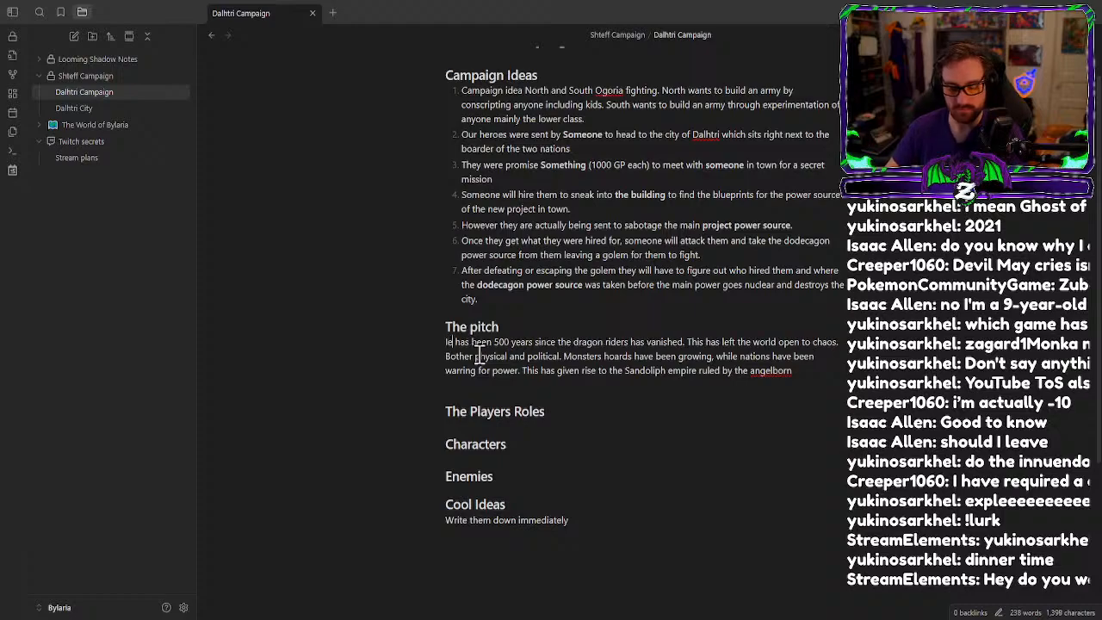
key("Delete")
right_click(778, 371)
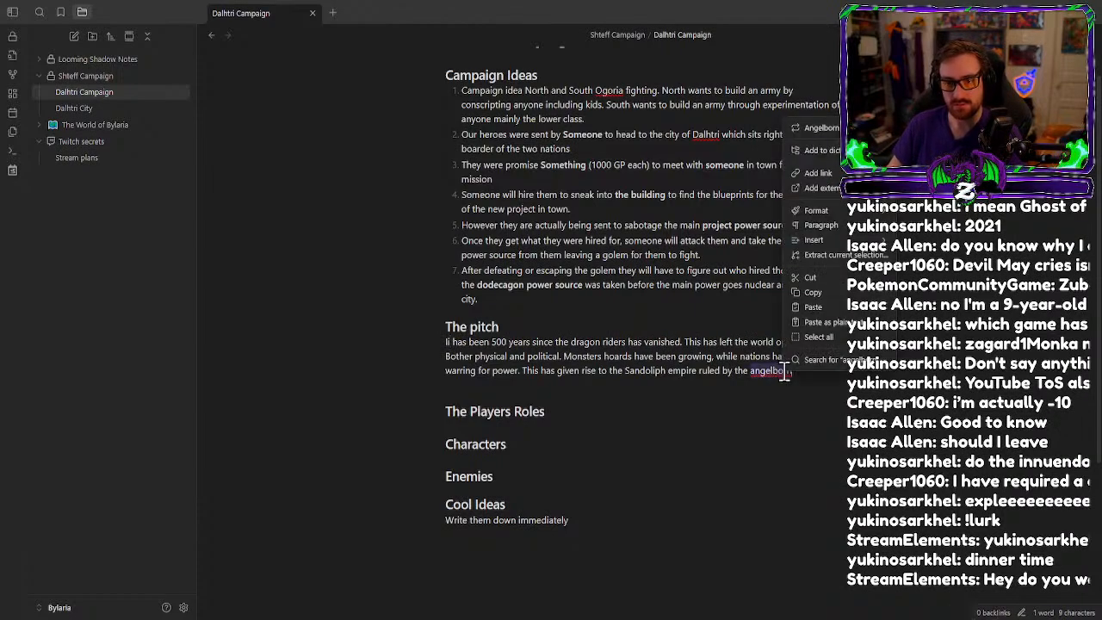
left_click(805, 131)
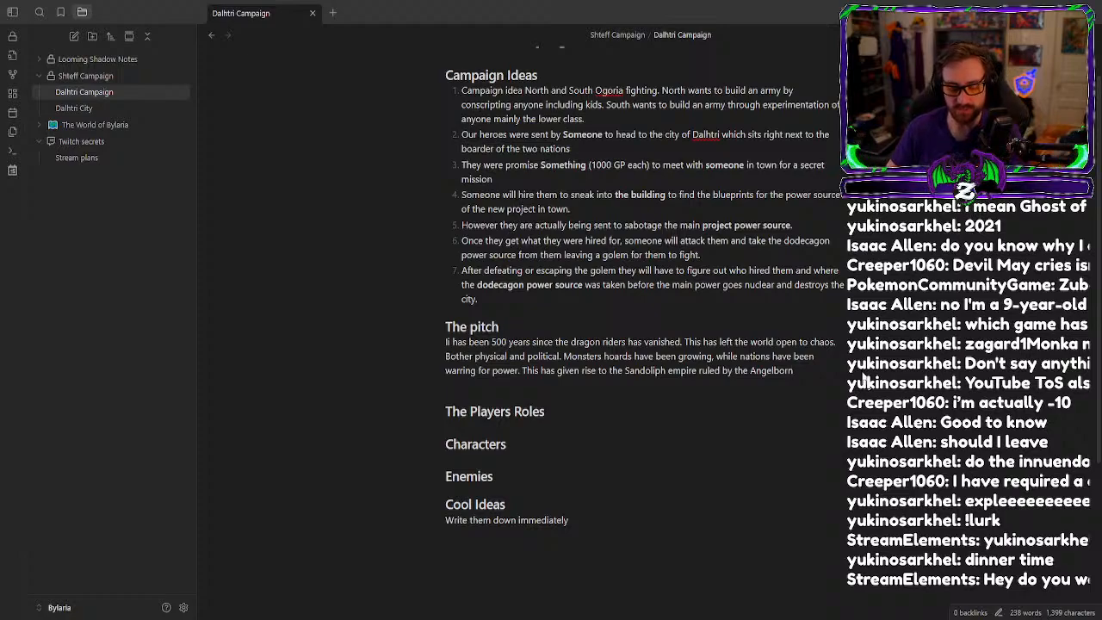
End the Angelborn sentence with a period and add "They have begun conquring nation after nation in name of order.".
type("They have")
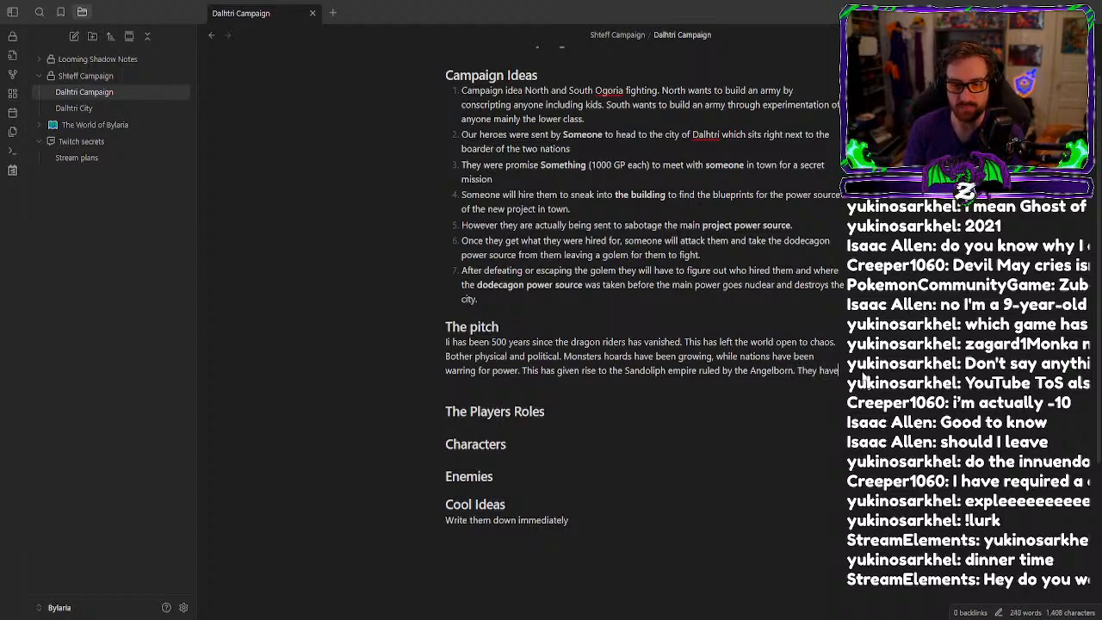
type(" begun con")
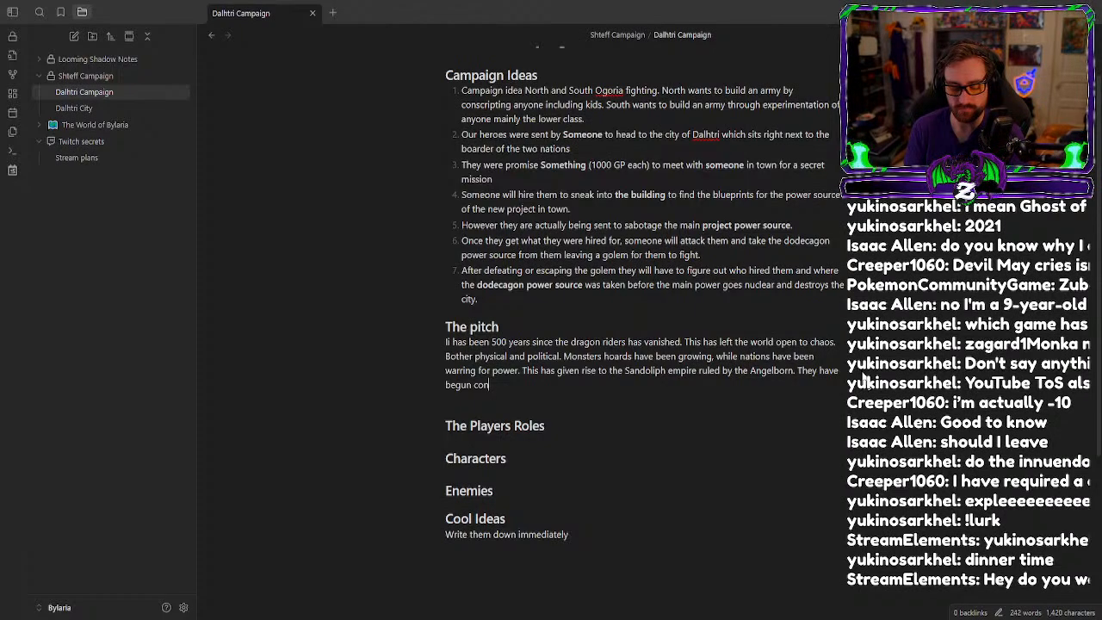
type("quring n")
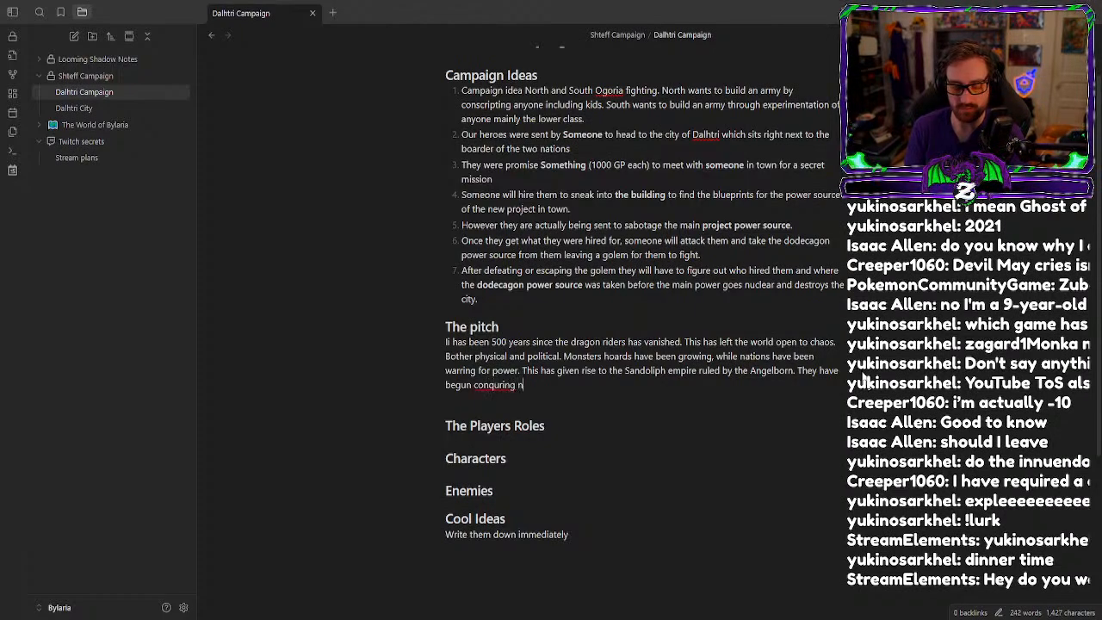
type("ation after nat")
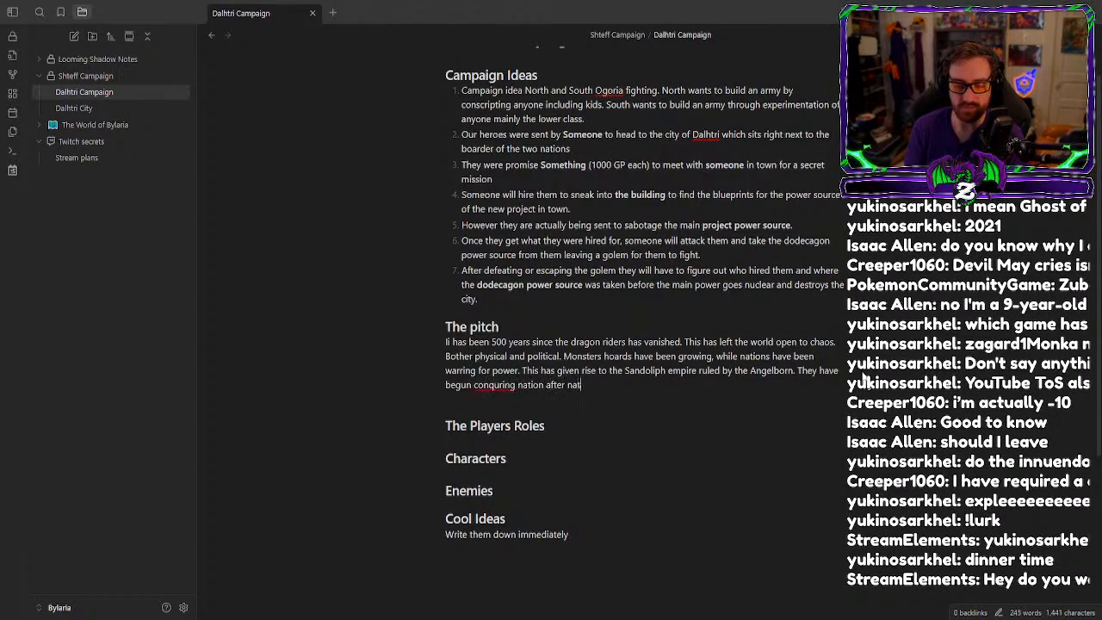
type("ion in name")
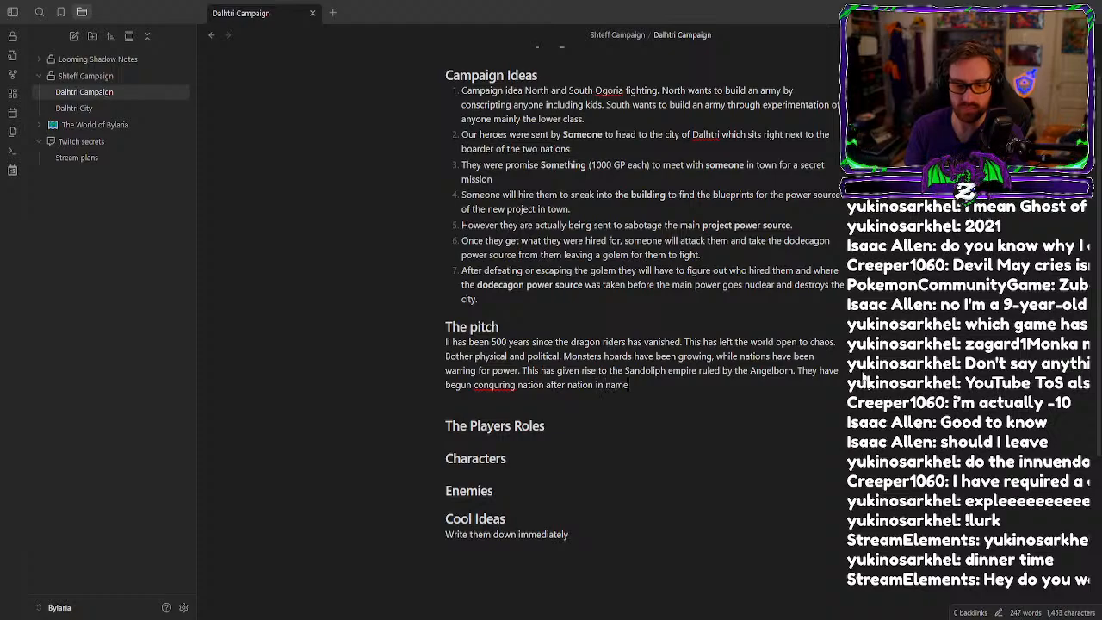
type(" of order.")
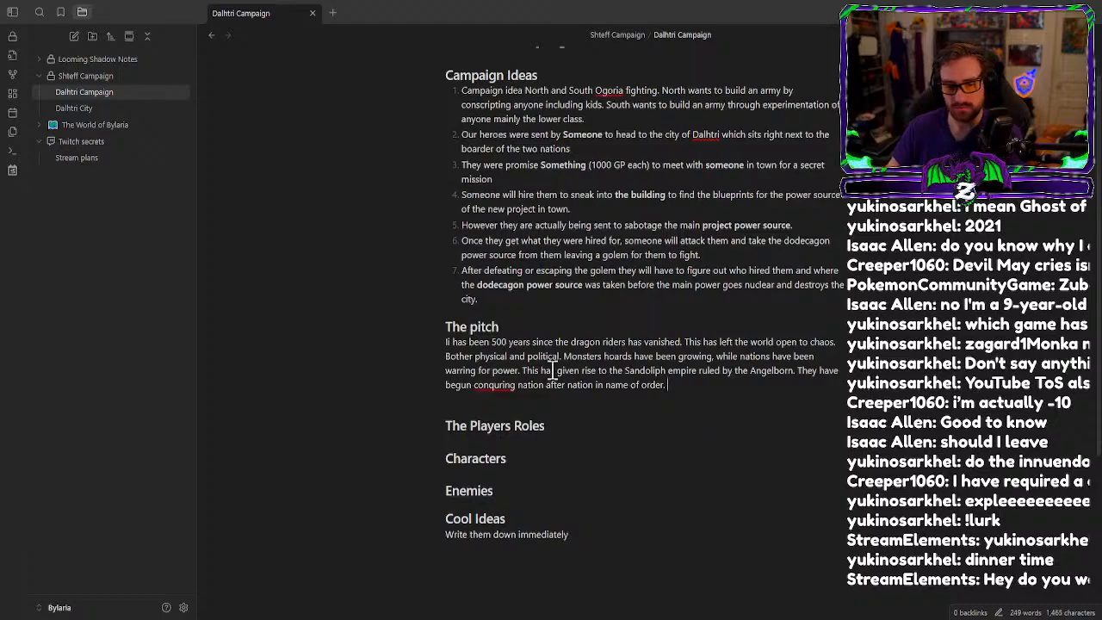
Correct the misspelled verb in the pitch's last sentence to "conquering" and extend the sentence's ending with "and the gods.".
right_click(491, 383)
left_click(574, 129)
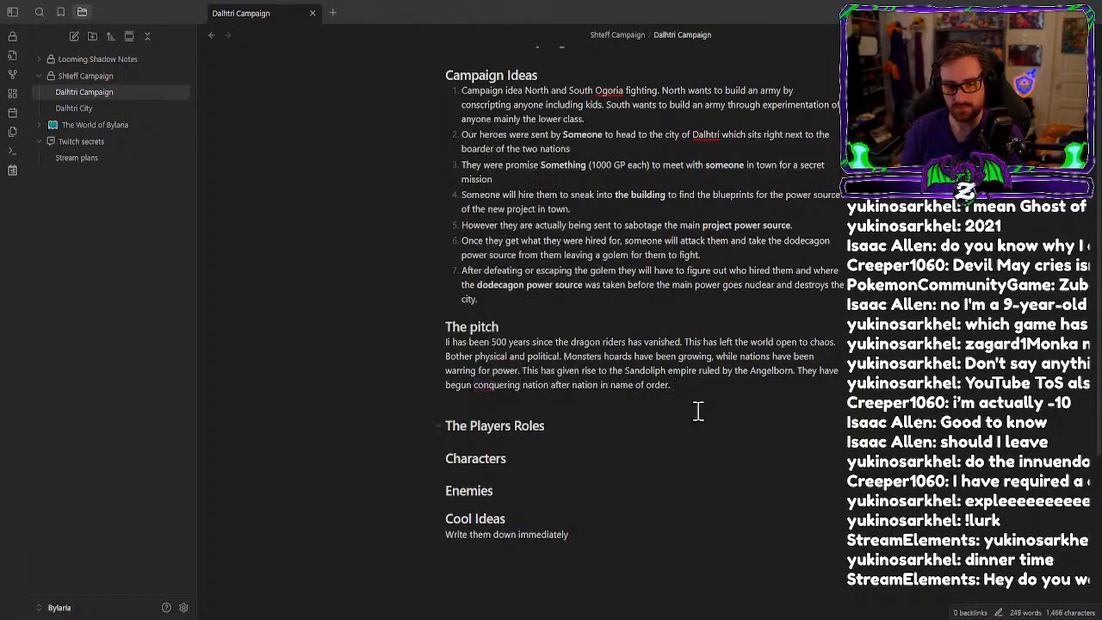
type("and the gods.")
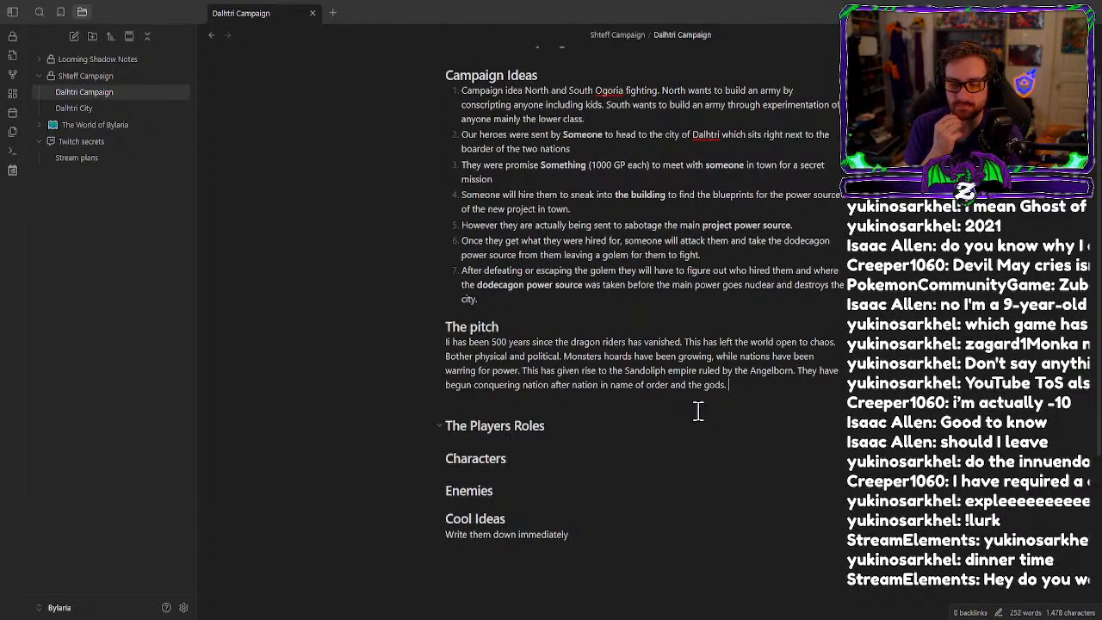
Add "They have recently invaded and begun colonizing the Western edge of Northern Ogoria" to the end of the pitch.
type("They have ")
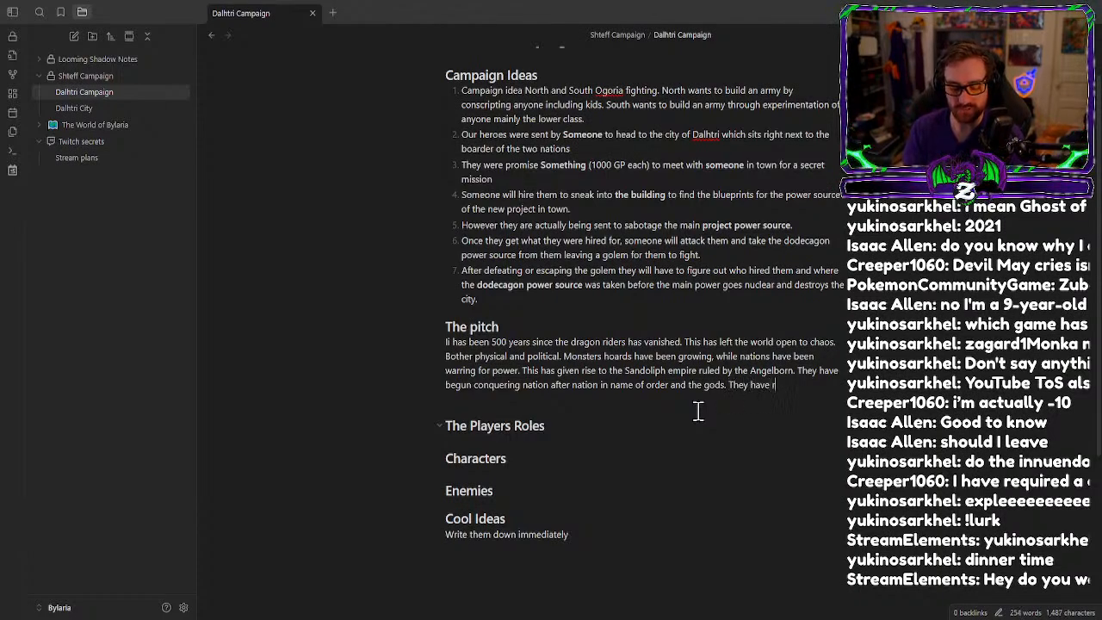
type("recently")
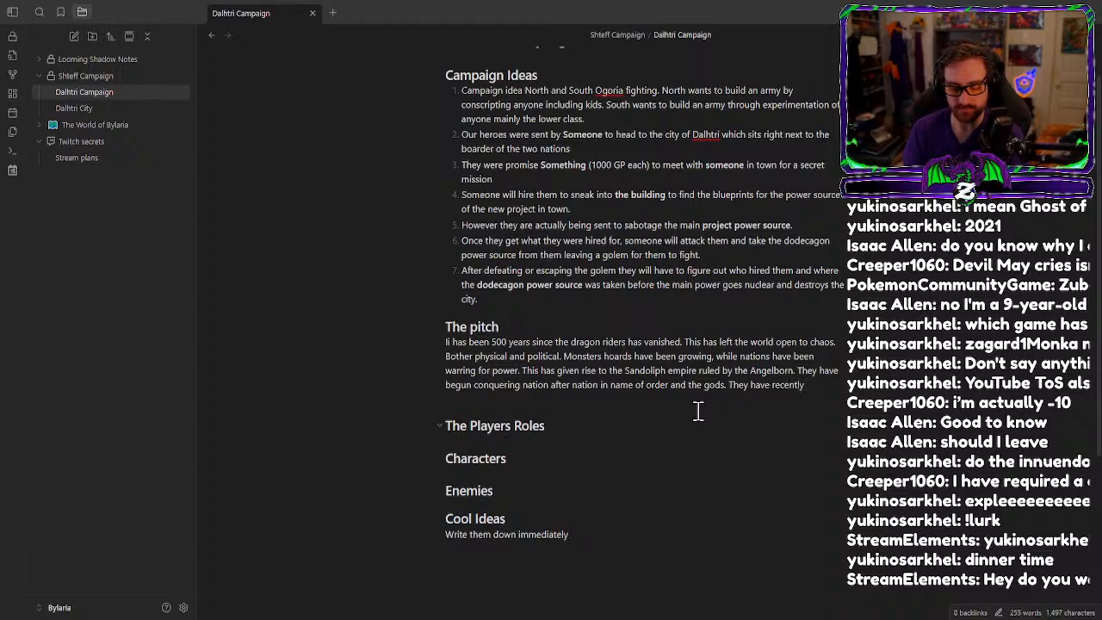
type(" invaded and ")
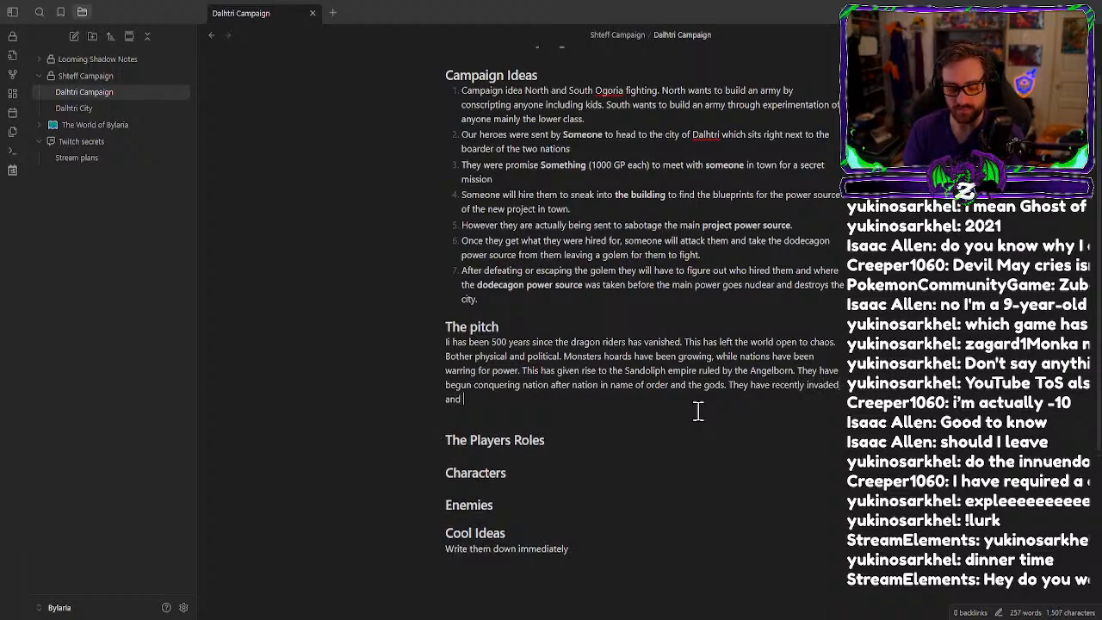
type("begun coloniz")
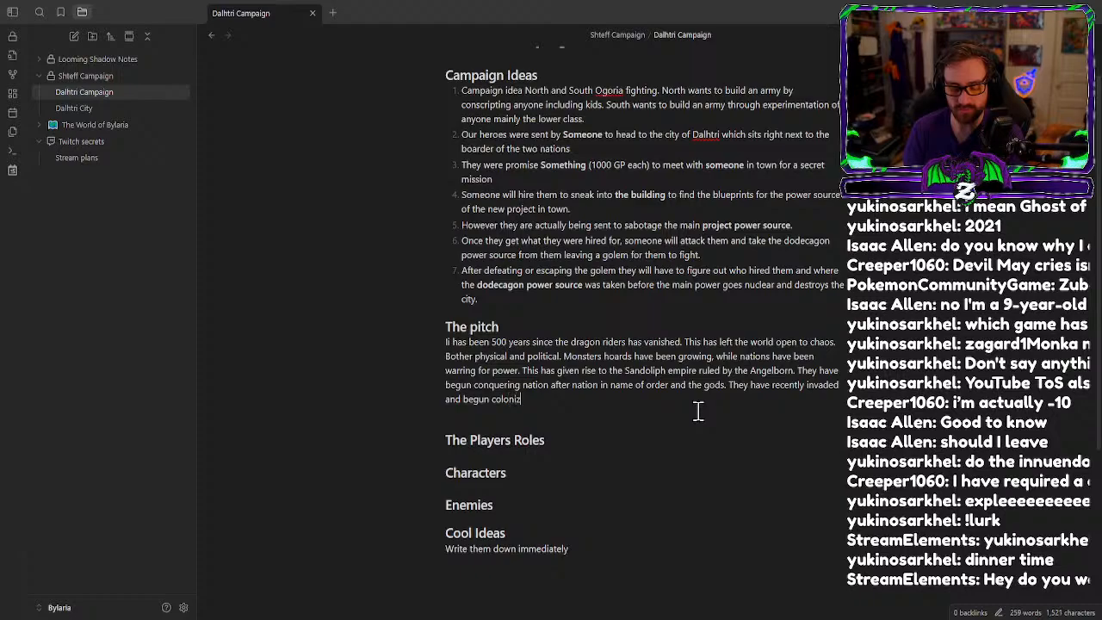
type("ing the")
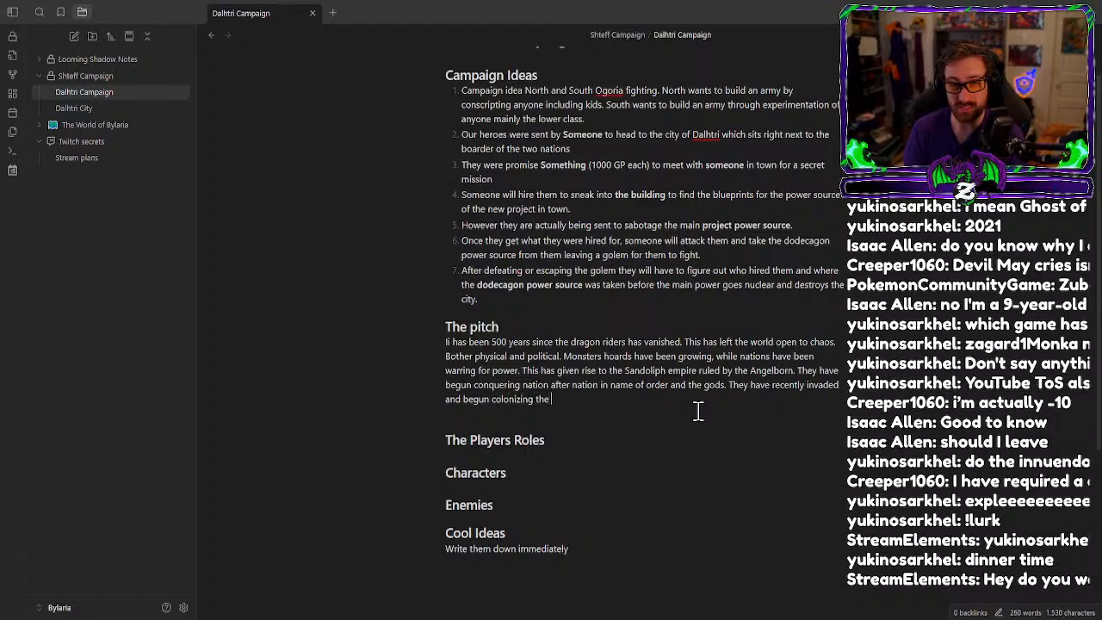
type(" We")
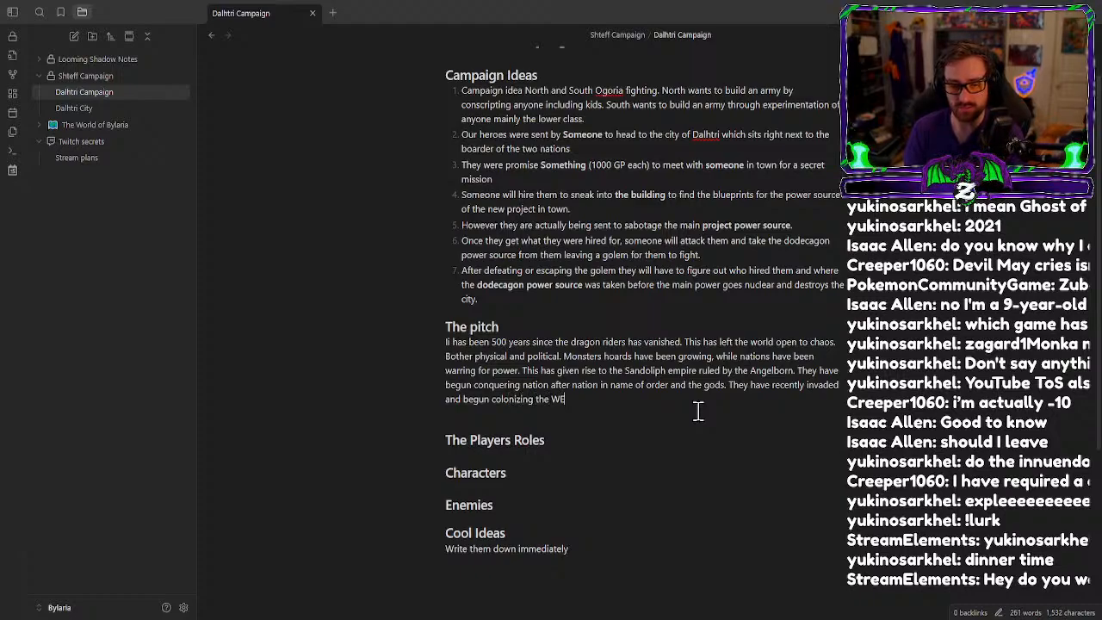
type("stern edge")
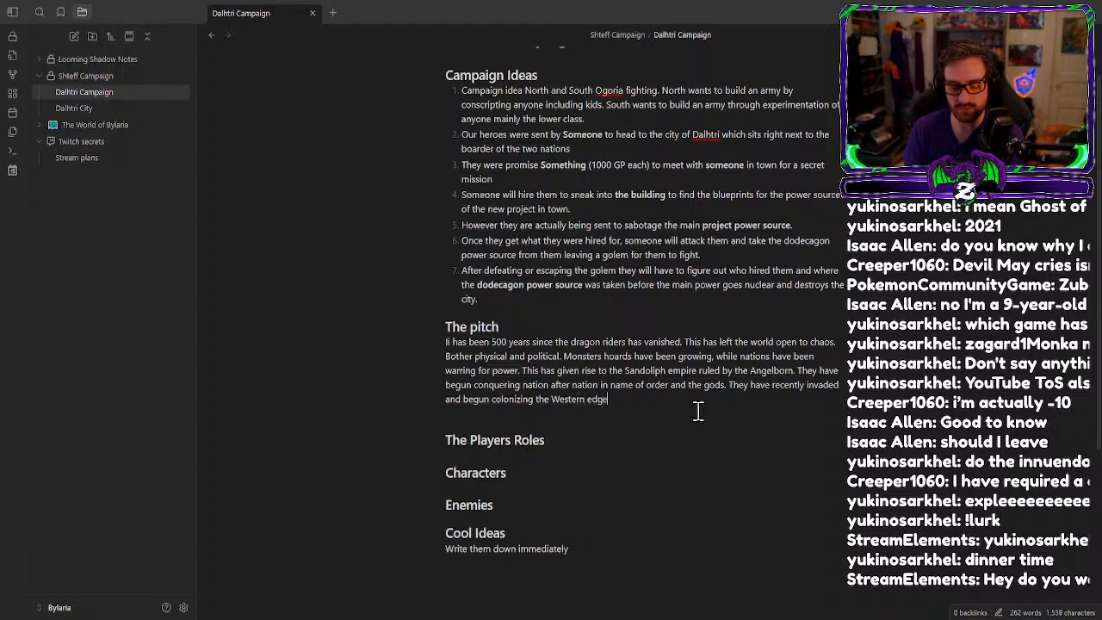
type(" of Northern Ogor")
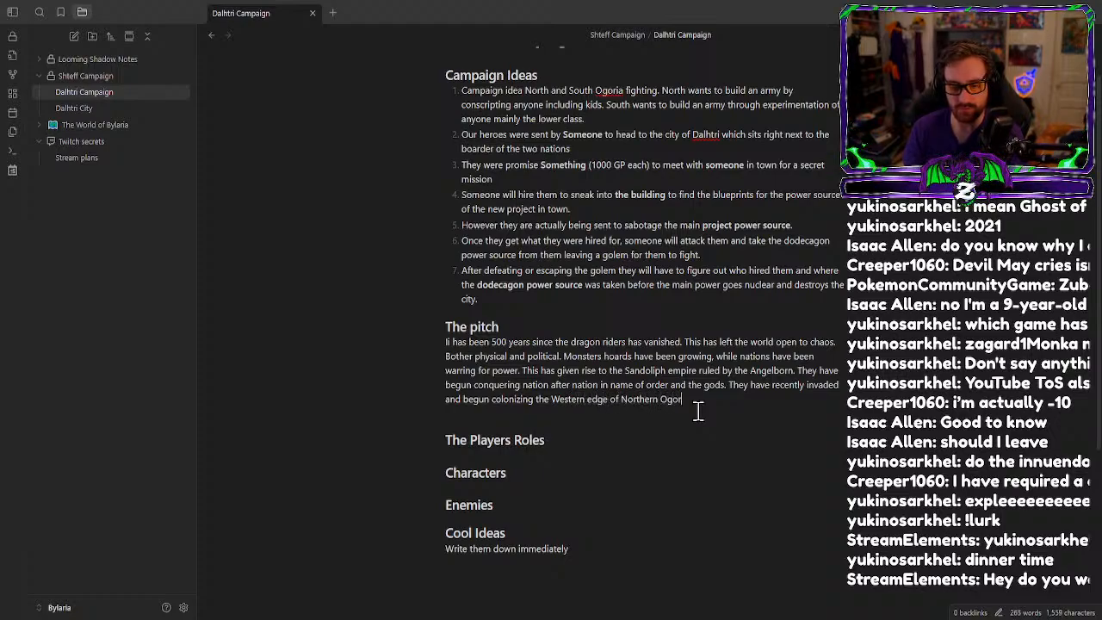
key("BackSpace")
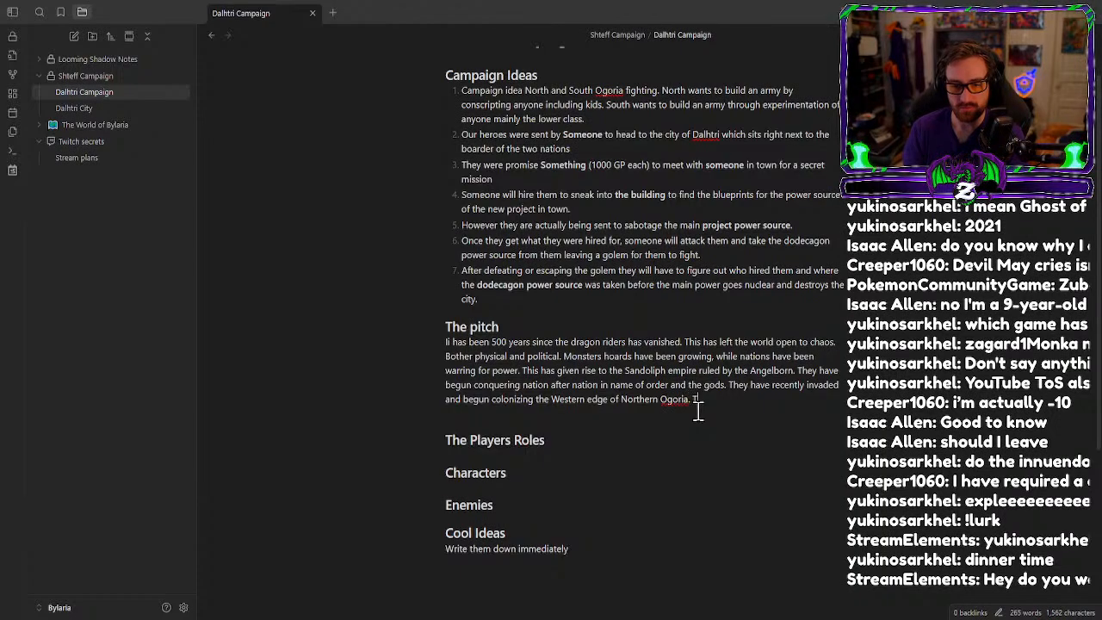
End the Northern Ogoria sentence with a period and continue the pitch with "This has cause both norther and southern ogoria to because nervous and".
type(". This has cause")
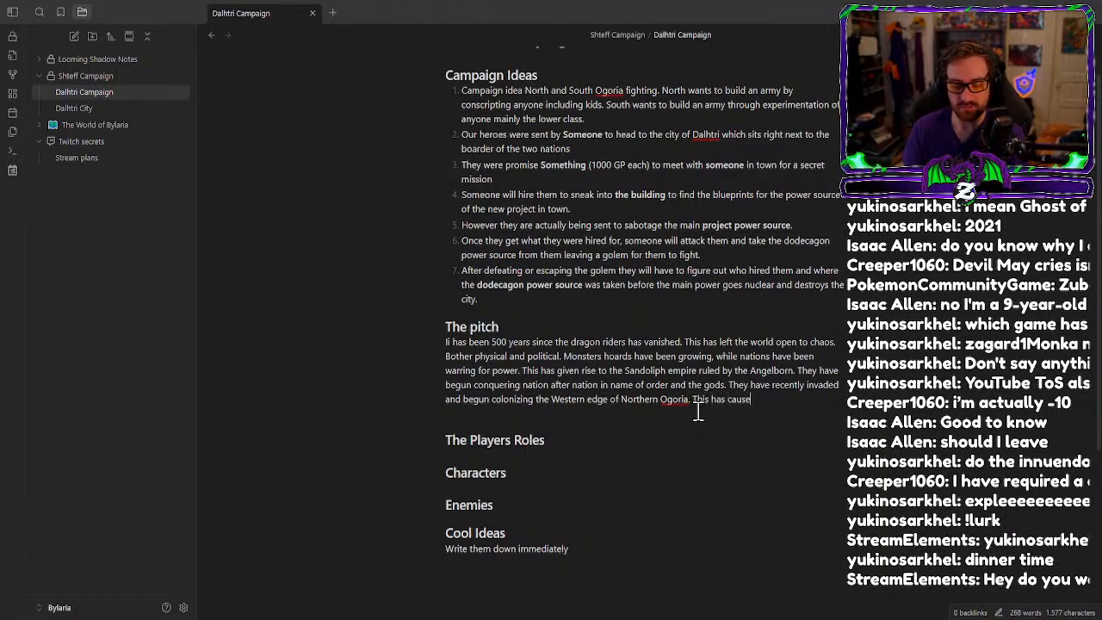
type(" both nort")
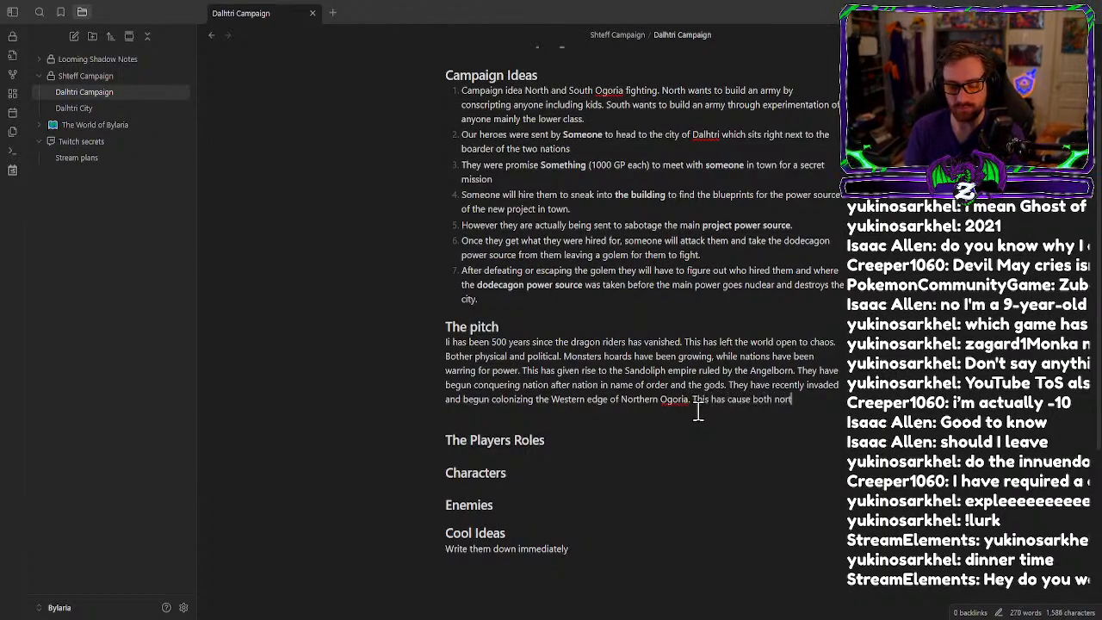
type("her and southern o")
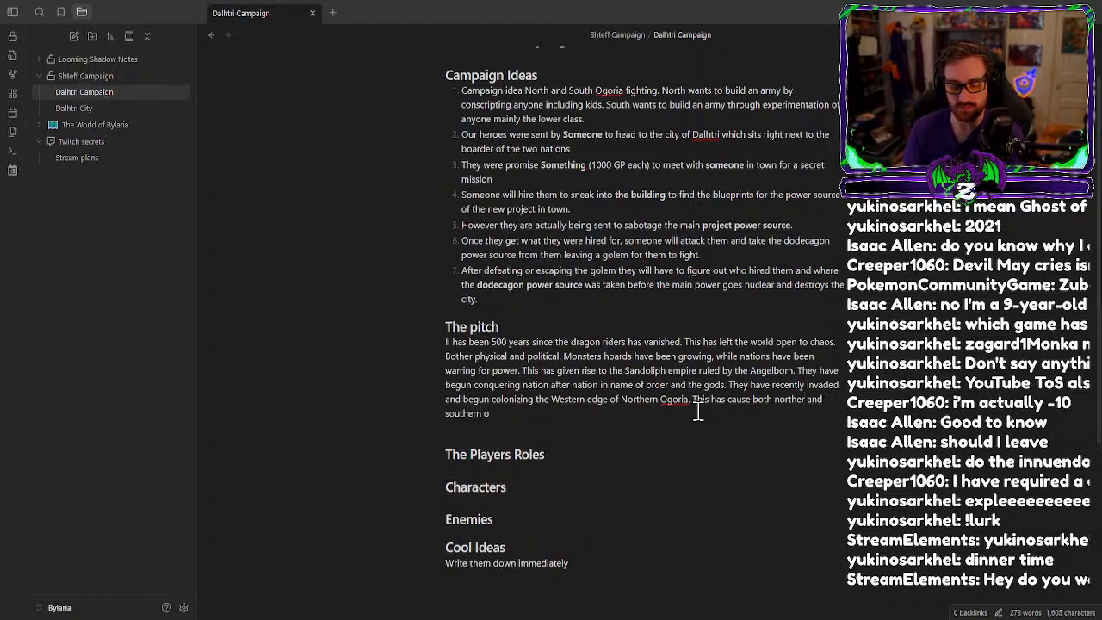
type("goria to")
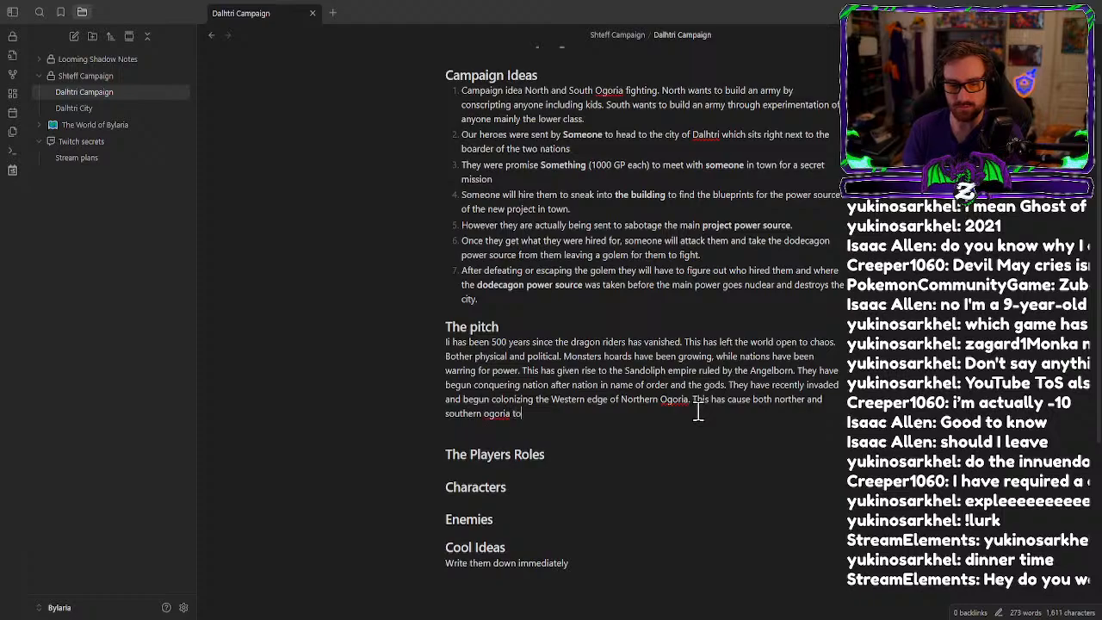
type(" because ")
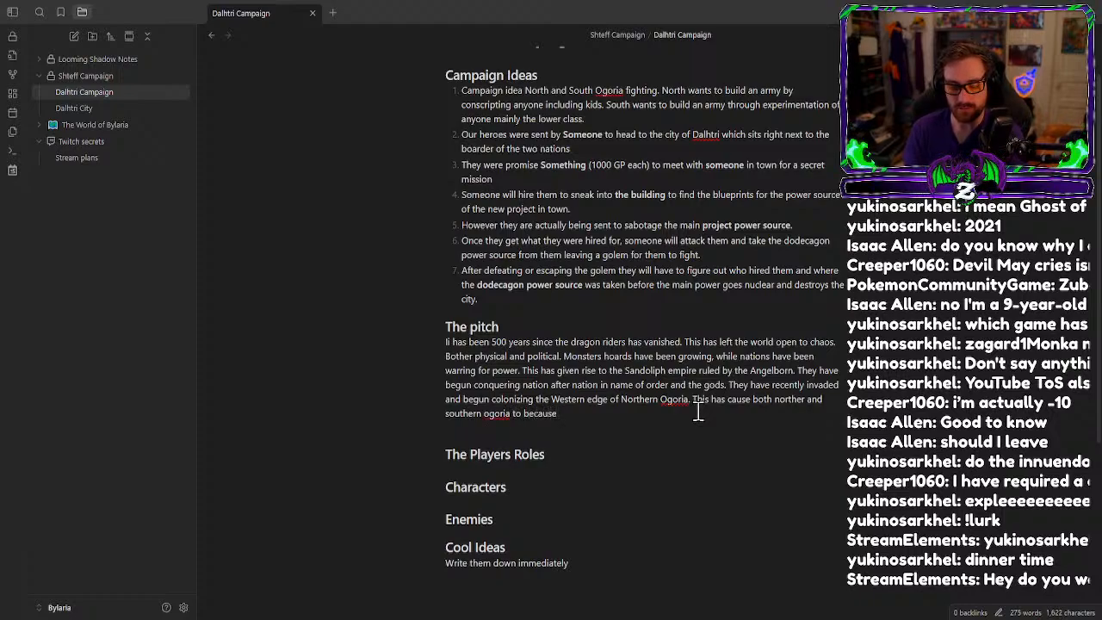
type("ne")
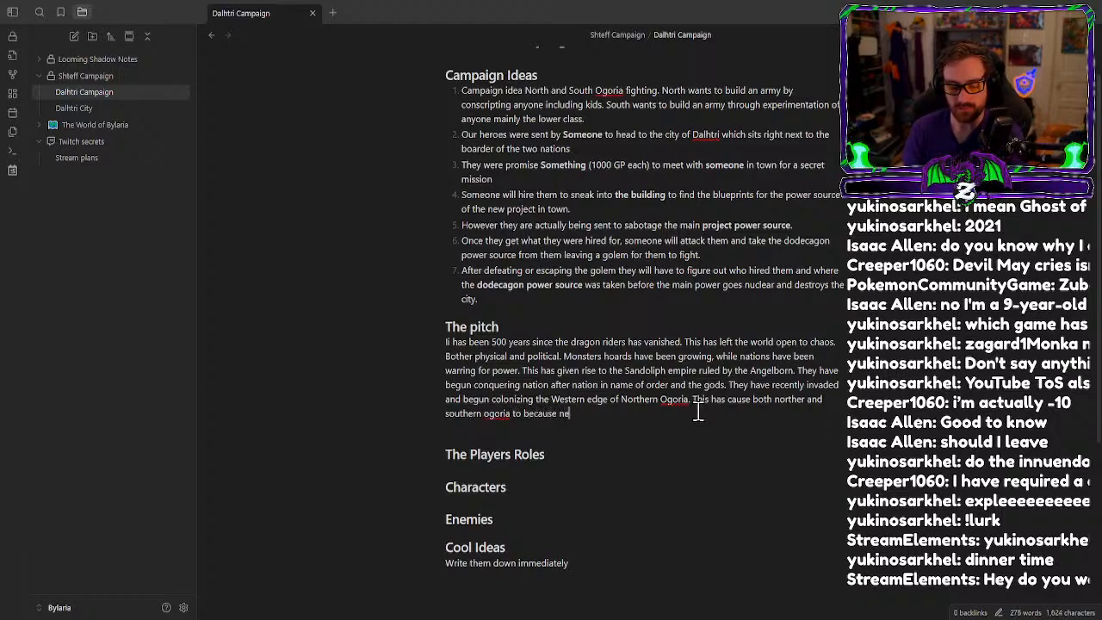
type("rvous and")
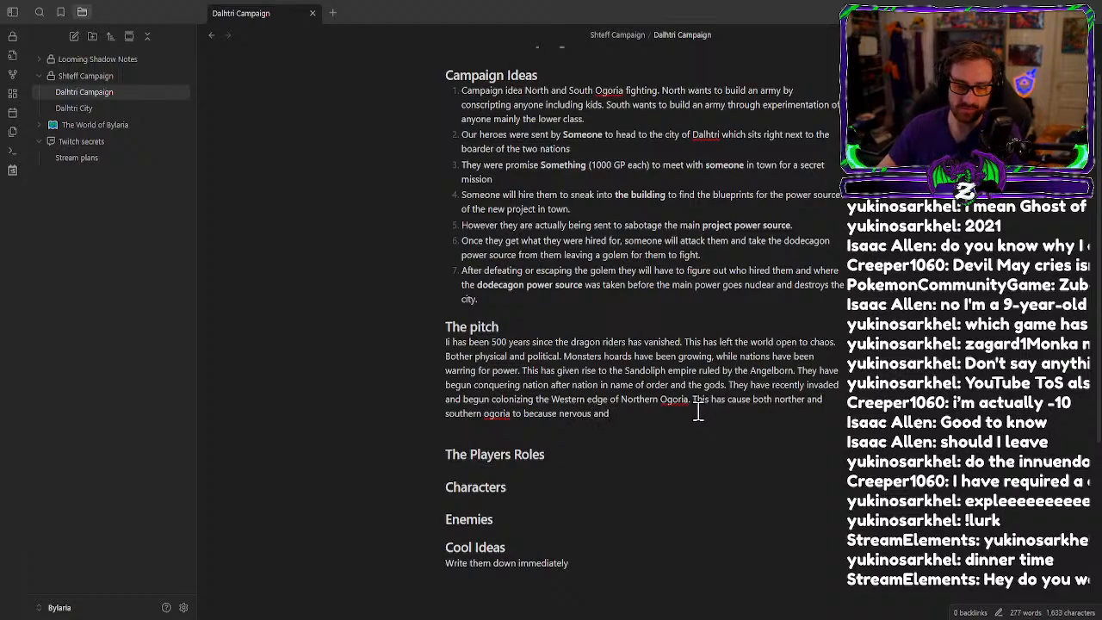
Capitalize "ogoria" after "southern" in the pitch's last sentence so it reads "Ogoria".
right_click(494, 414)
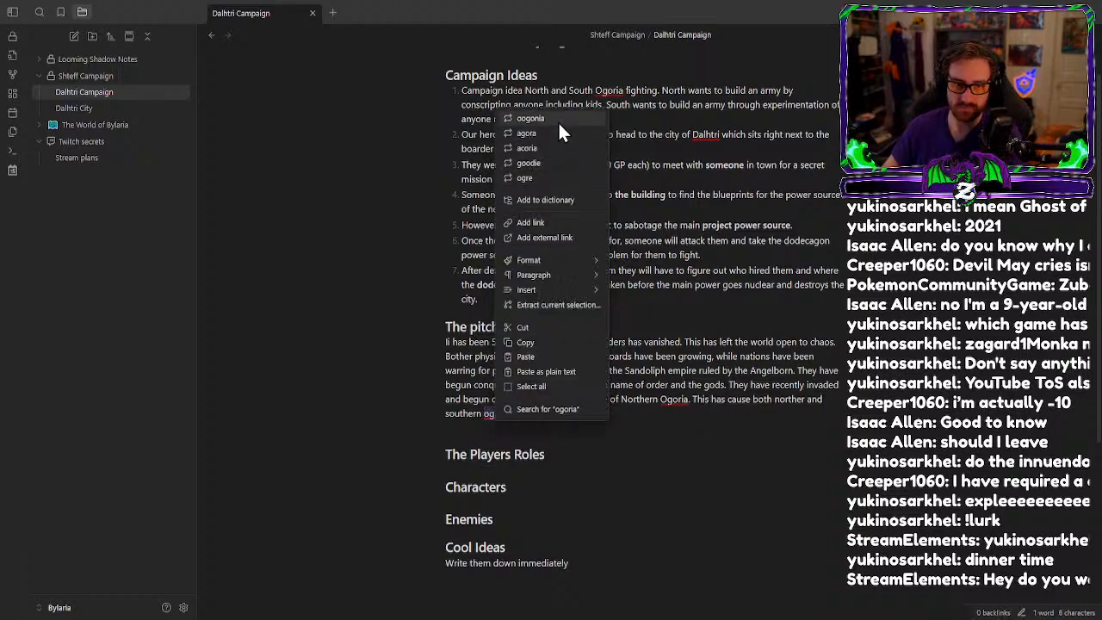
left_click(489, 420)
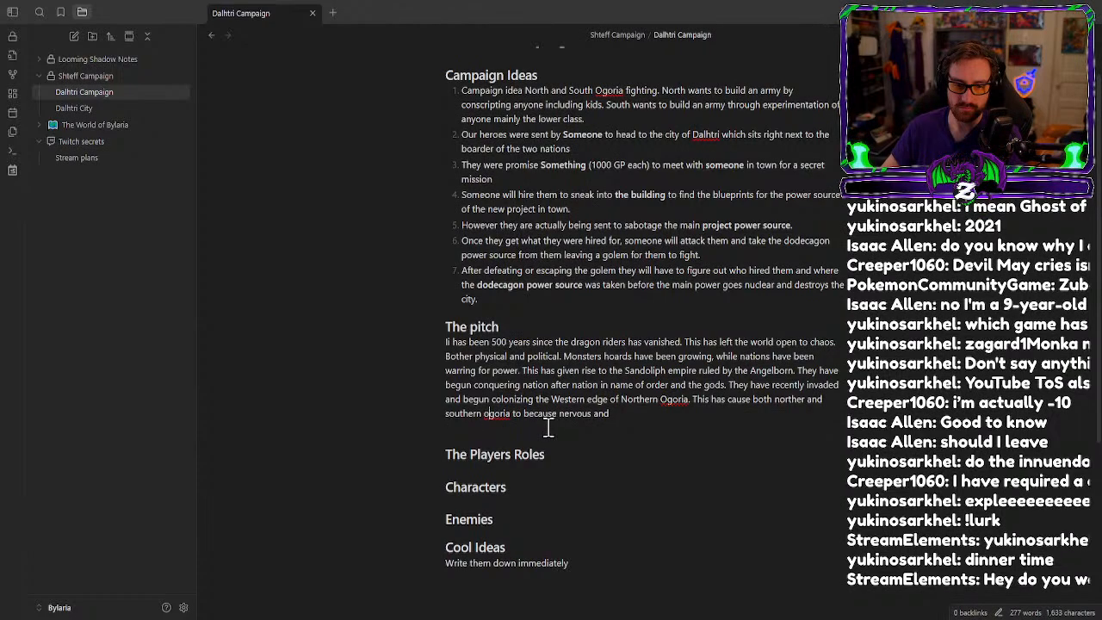
key("BackSpace")
type("O")
left_click(608, 419)
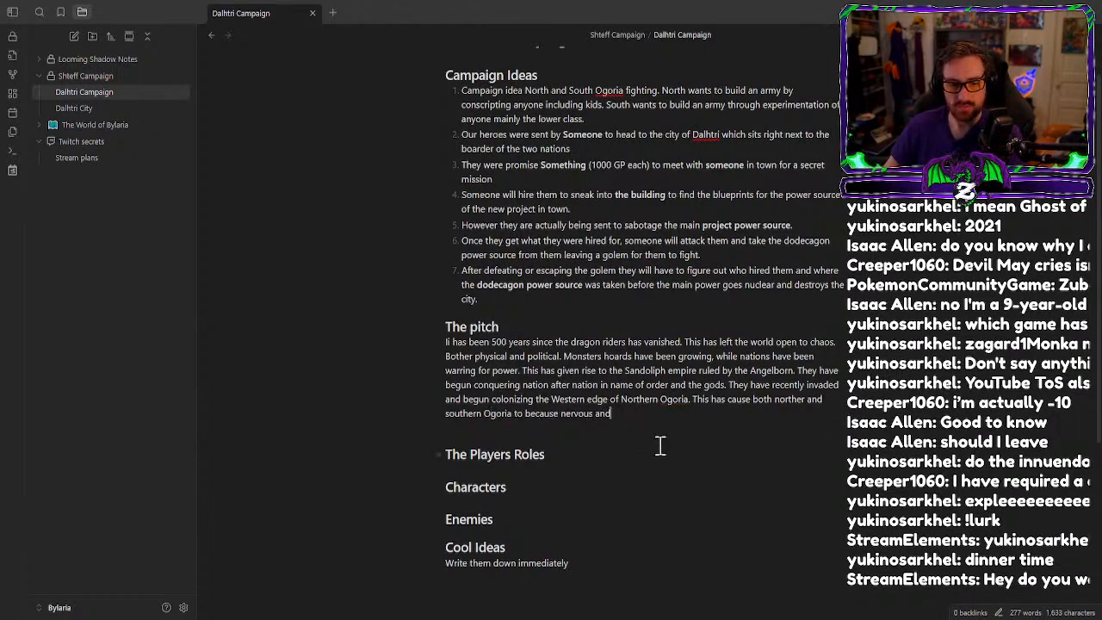
Change "because" before "nervous" in the pitch's last sentence to "become".
left_click(558, 417)
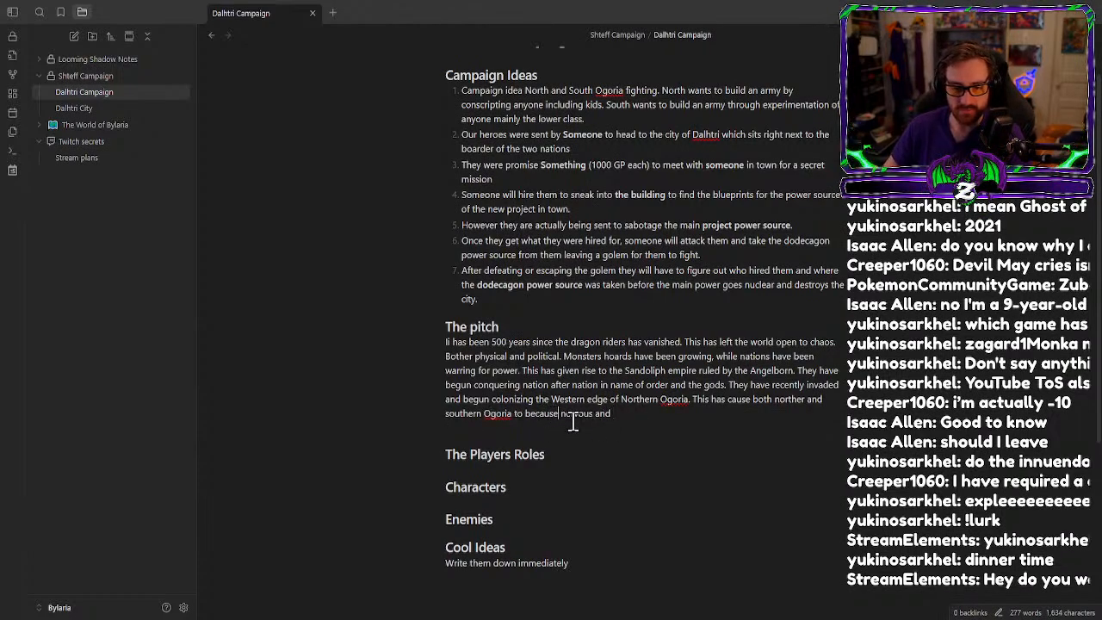
key("BackSpace")
key("BackSpace")
type("ome")
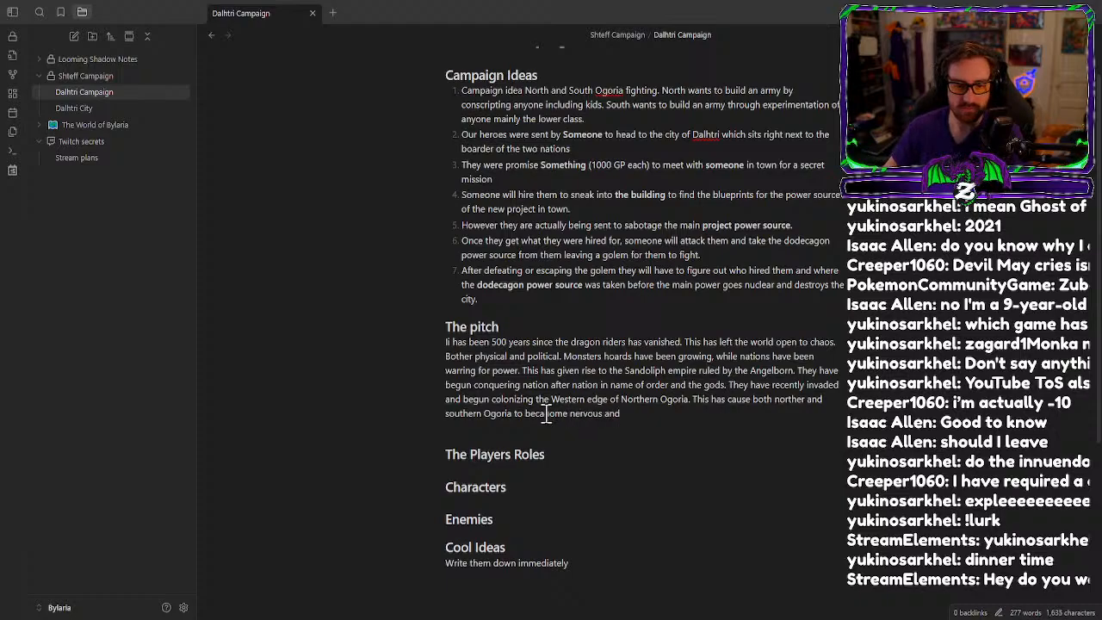
left_click_drag(549, 417, 536, 419)
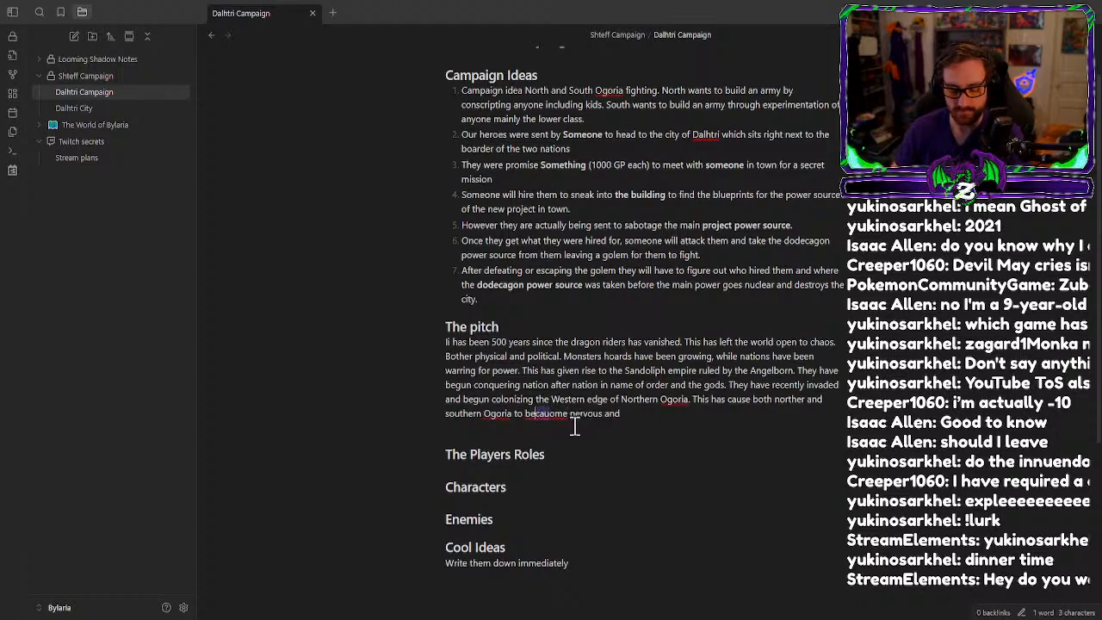
type("c")
Add the word "Ogoria" from the pitch's last sentence to the spell-check dictionary.
right_click(498, 416)
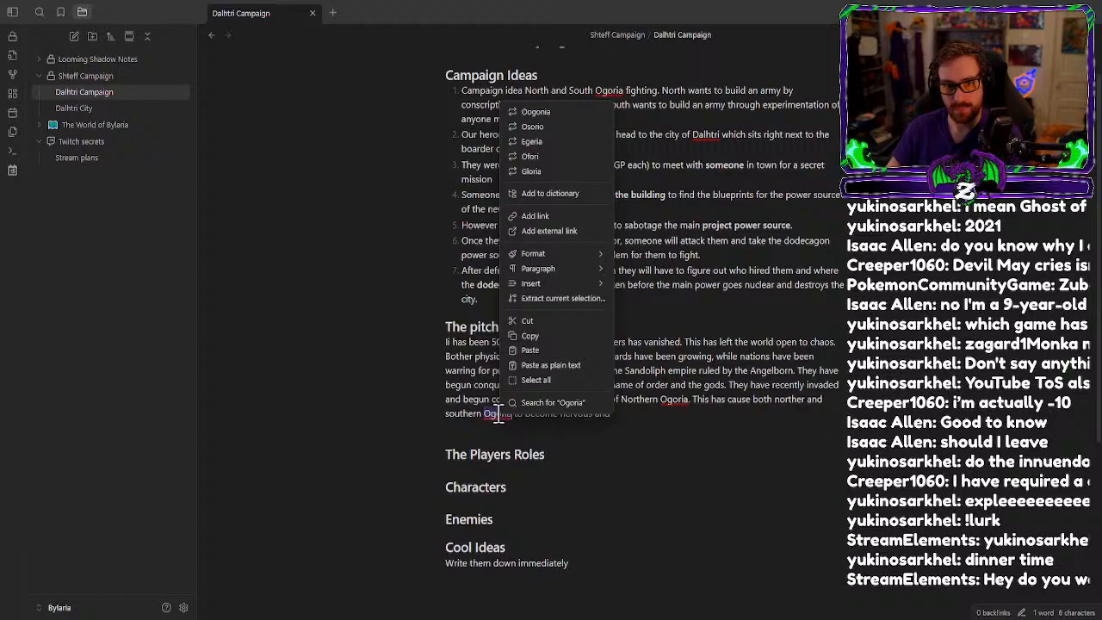
left_click(493, 415)
right_click(493, 417)
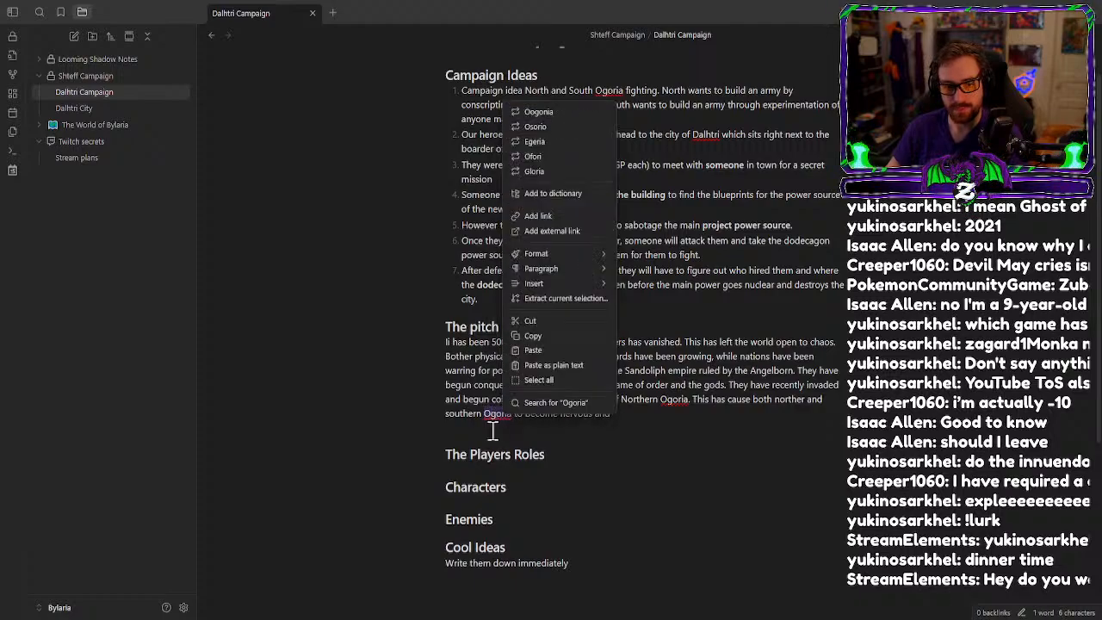
left_click(492, 419)
right_click(497, 417)
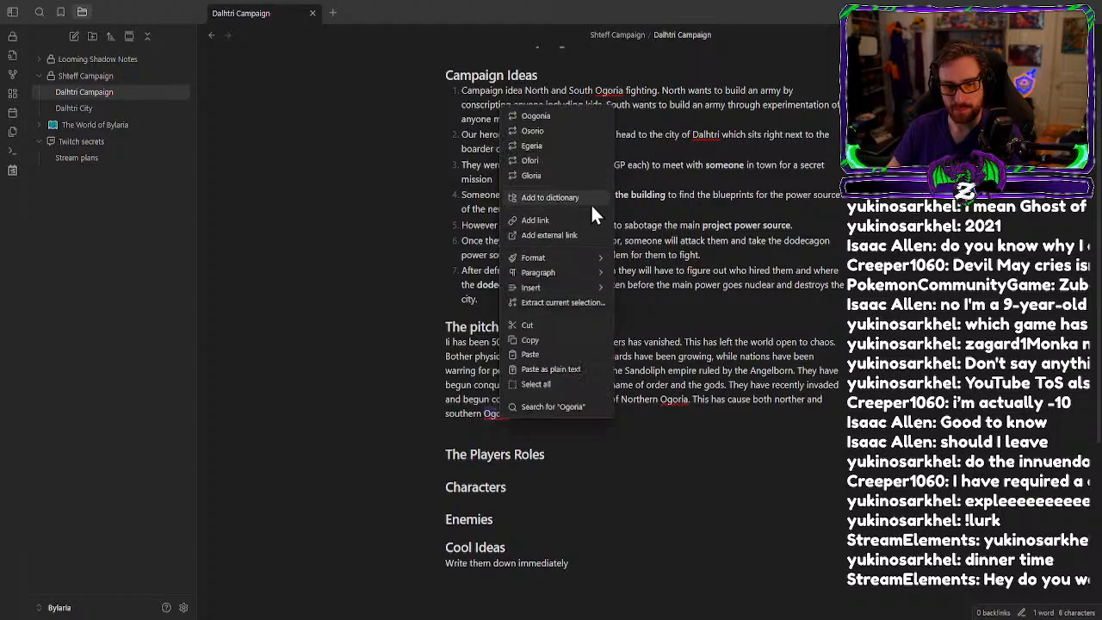
left_click(591, 201)
Replace the trailing "and" after "nervous" and finish the sentence with "about being the next nation in their ever growing empire.".
left_click(645, 418)
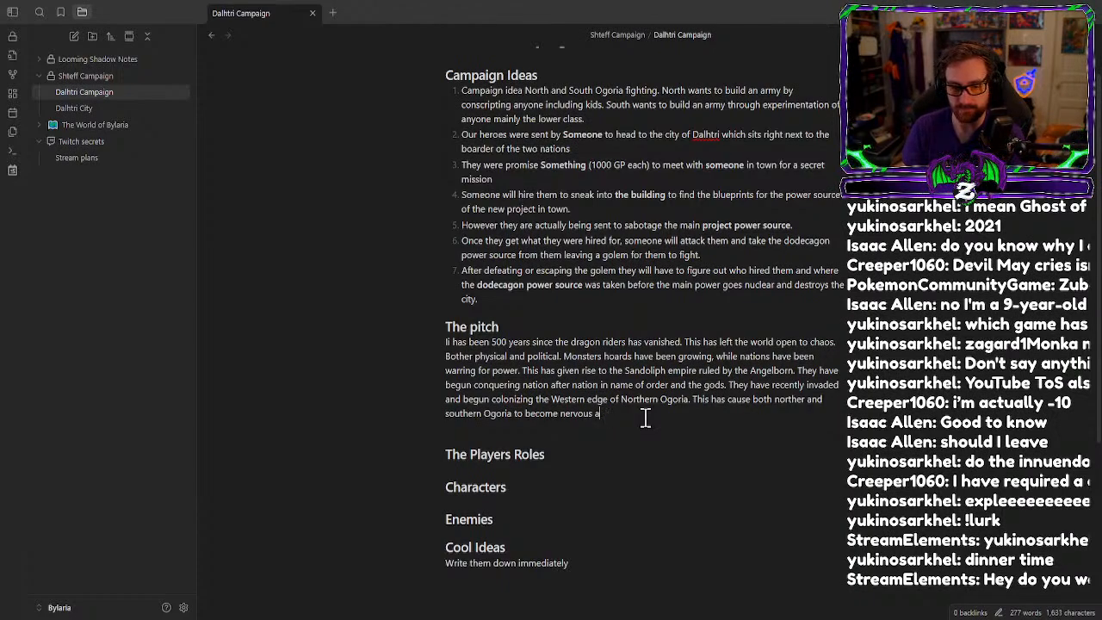
type("bout bein")
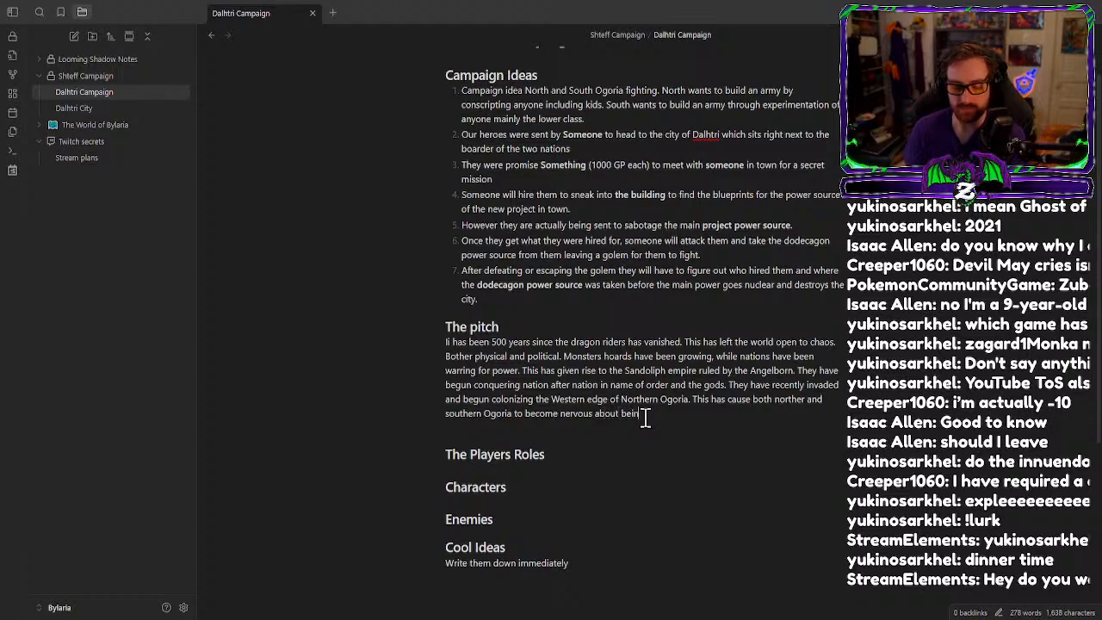
type("g the next nation")
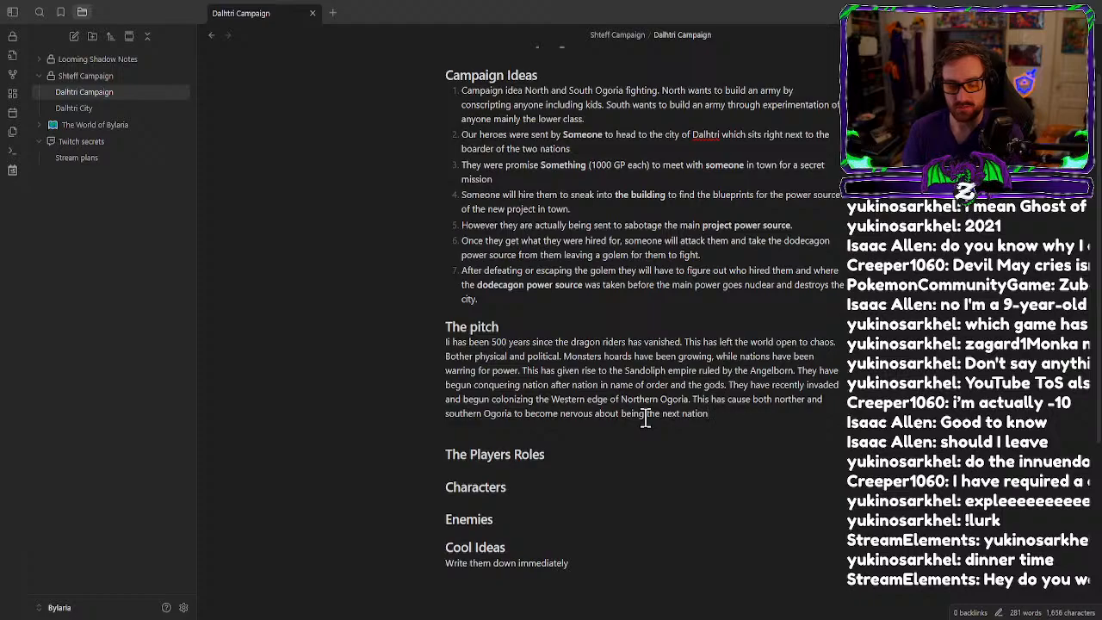
type(" in the li")
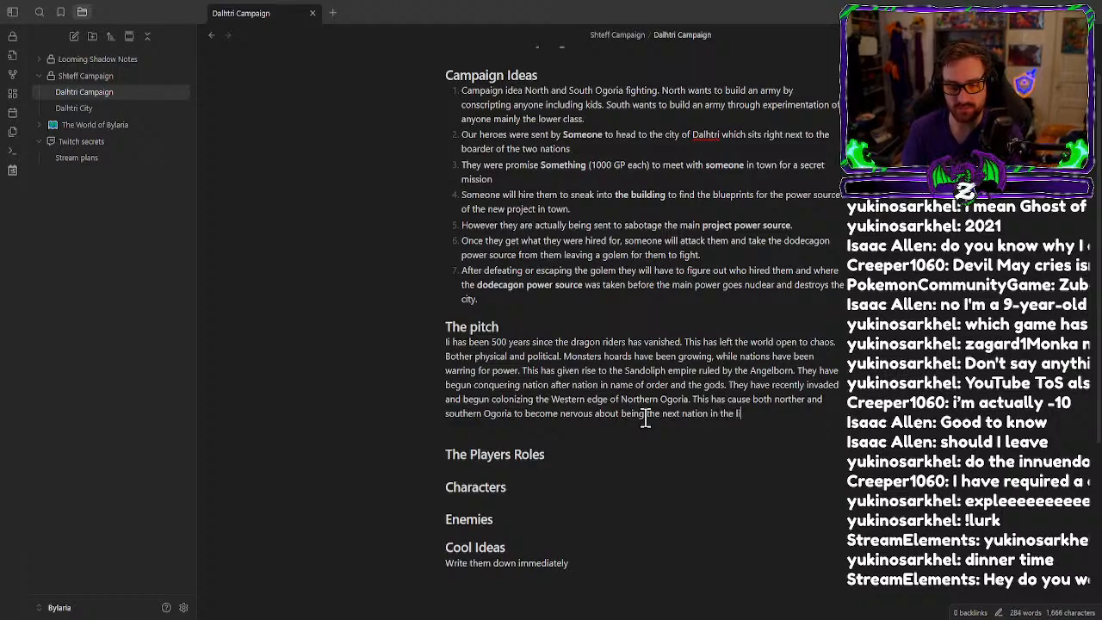
key("BackSpace")
key("BackSpace")
key("BackSpace")
key("BackSpace")
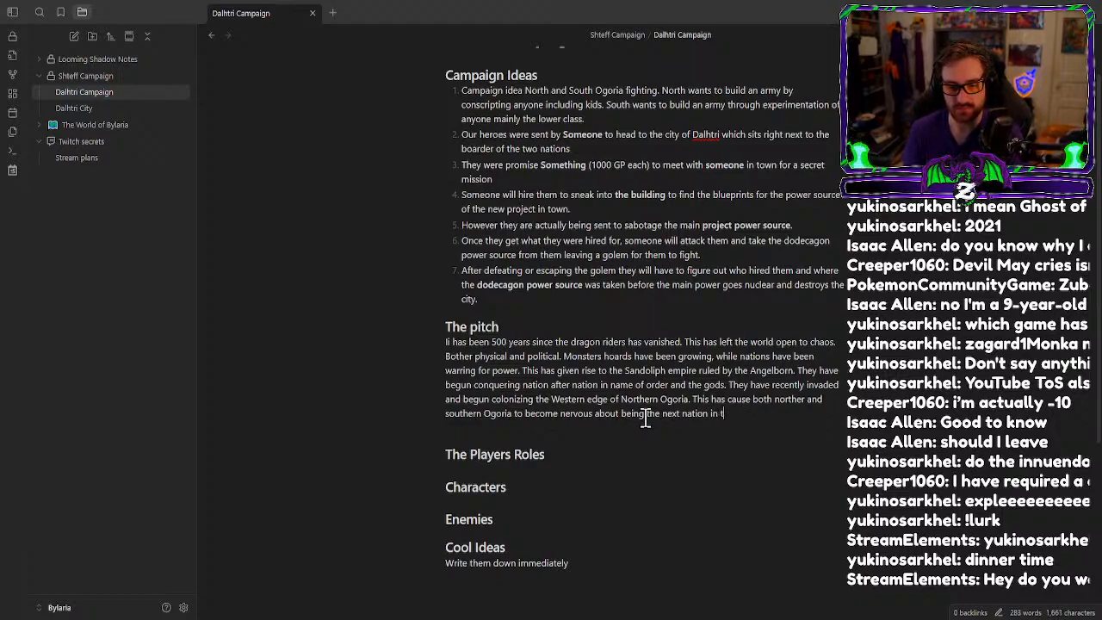
type("their eve")
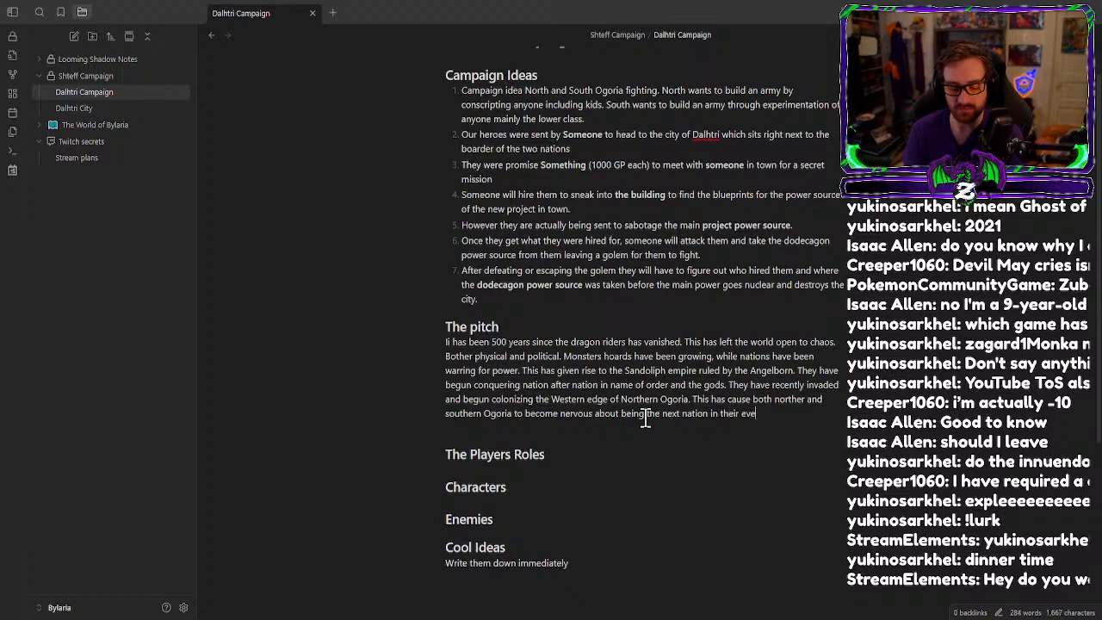
type("r growing")
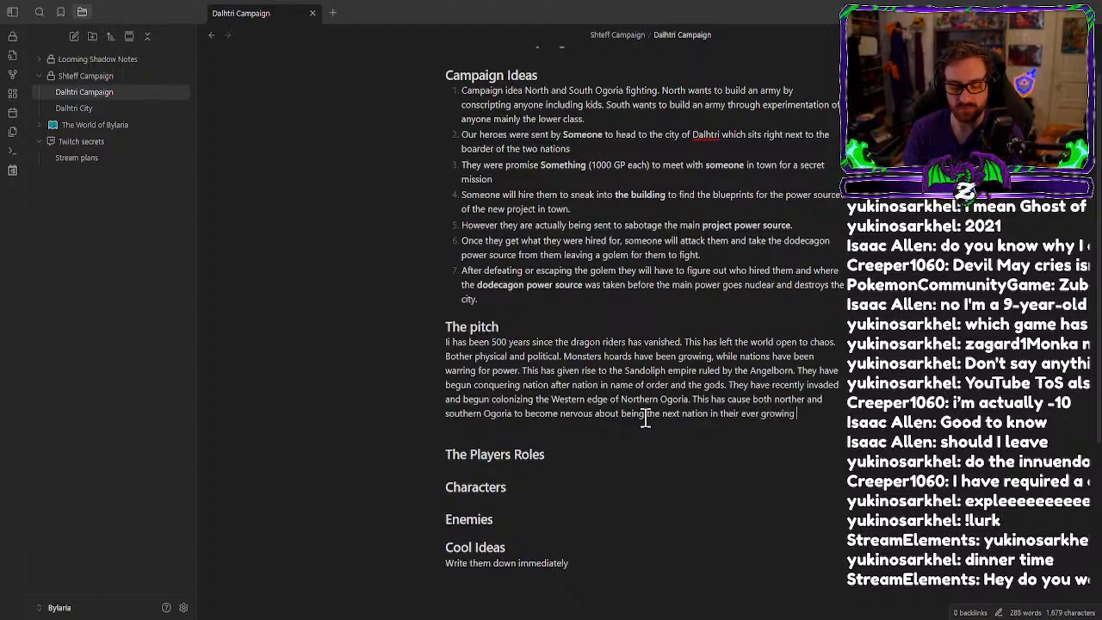
type(" empire.")
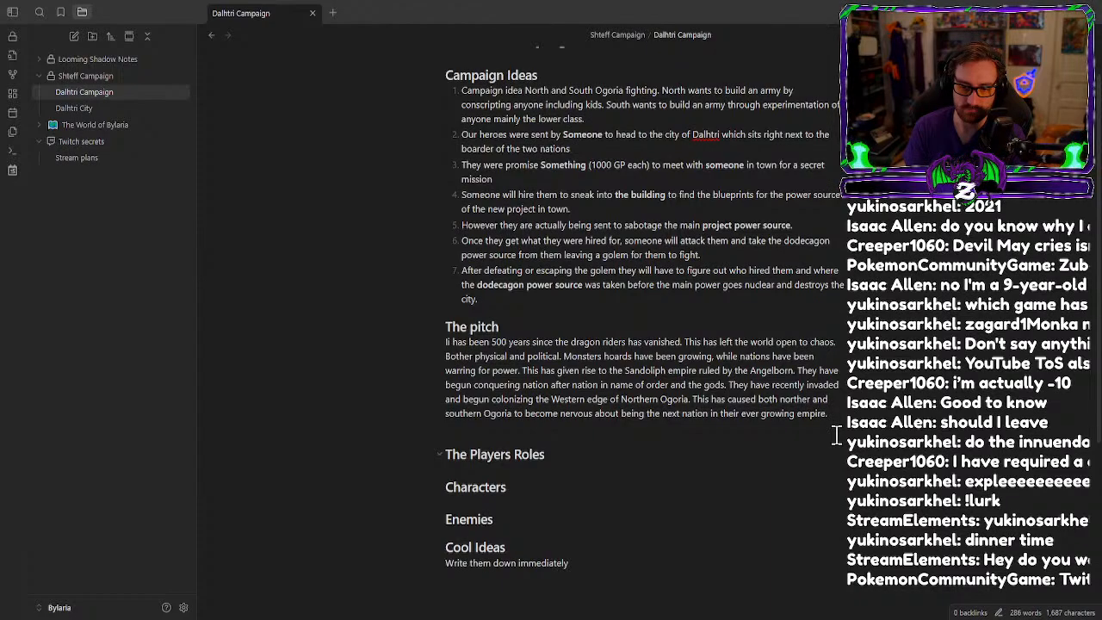
type("Next")
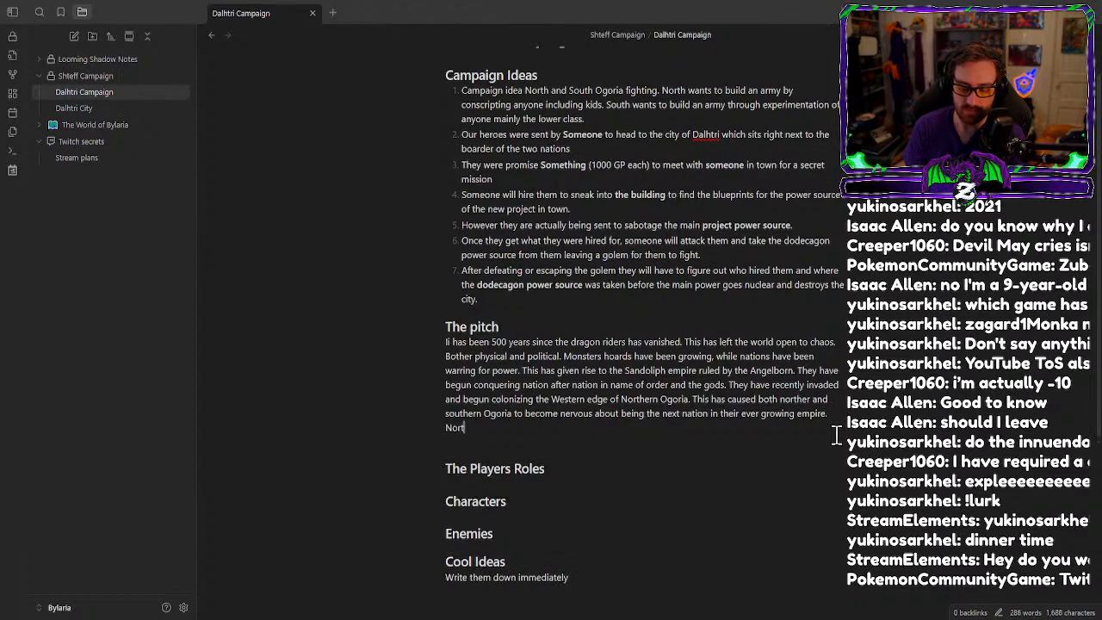
key("BackSpace")
key("BackSpace")
key("BackSpace")
key("BackSpace")
type("Not")
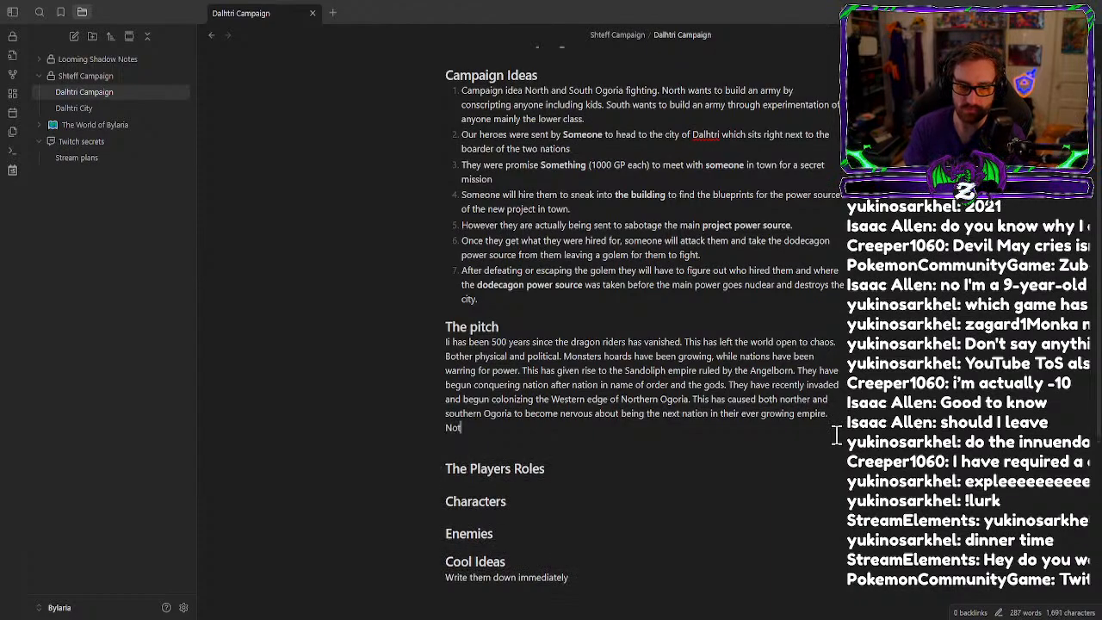
key("BackSpace")
key("BackSpace")
key("BackSpace")
Start a second paragraph in the pitch section with the words "Northern ogoria".
key("Return")
type("Not")
type("t")
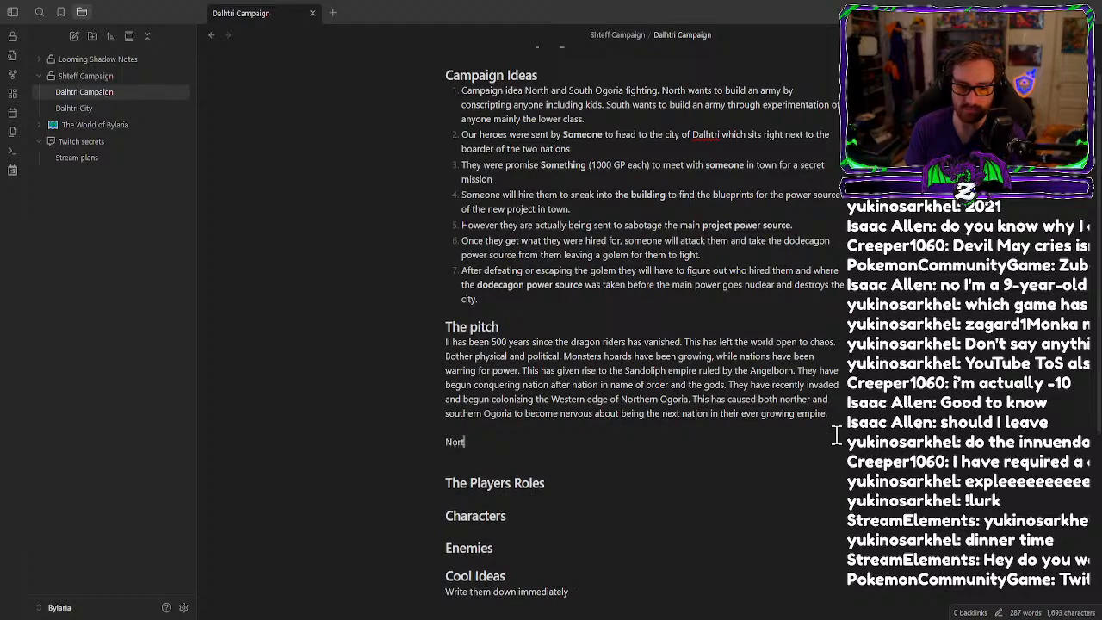
type("hern OG")
key("BackSpace")
key("BackSpace")
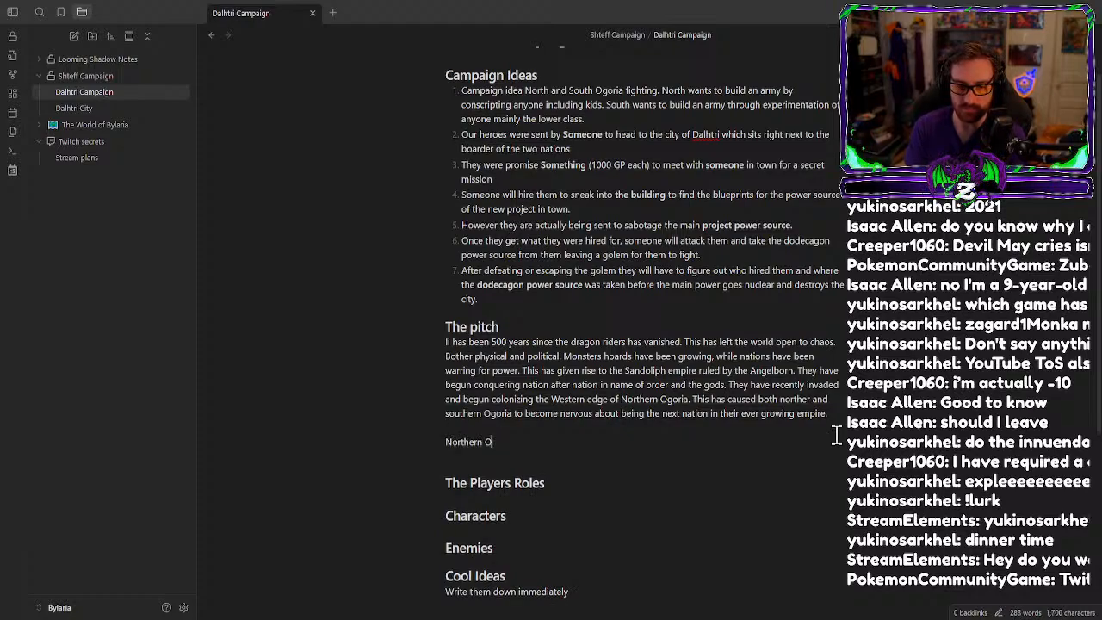
type("ogoria")
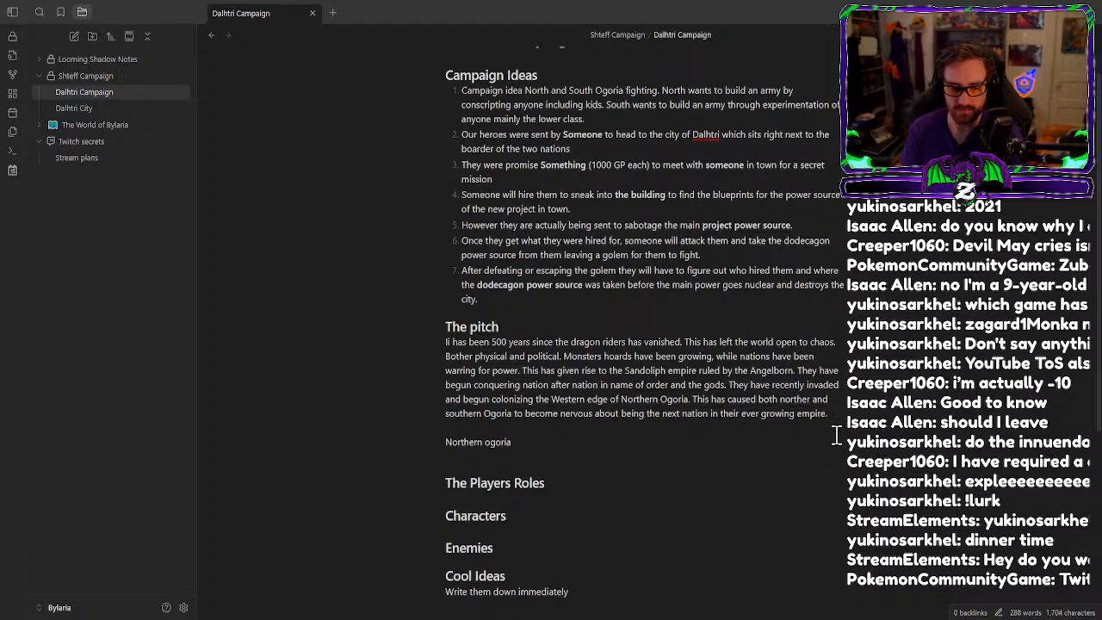
Complete the new paragraph's first sentence with "has begun conscripting all citizen at the age of 10 or older to join their army.".
type(" has begun c")
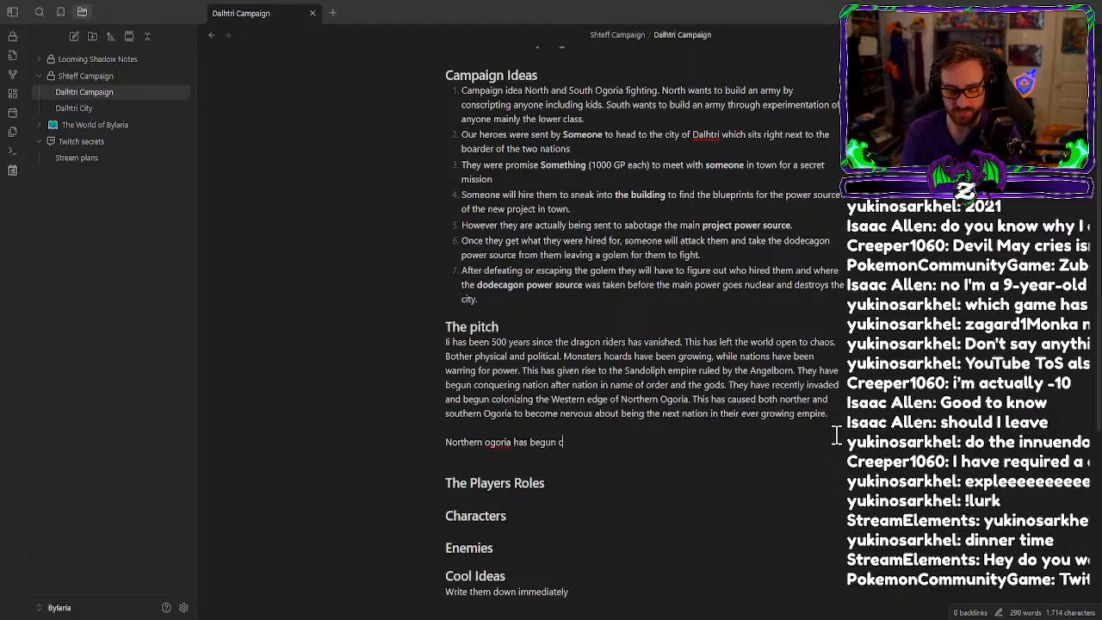
type("onscriptin")
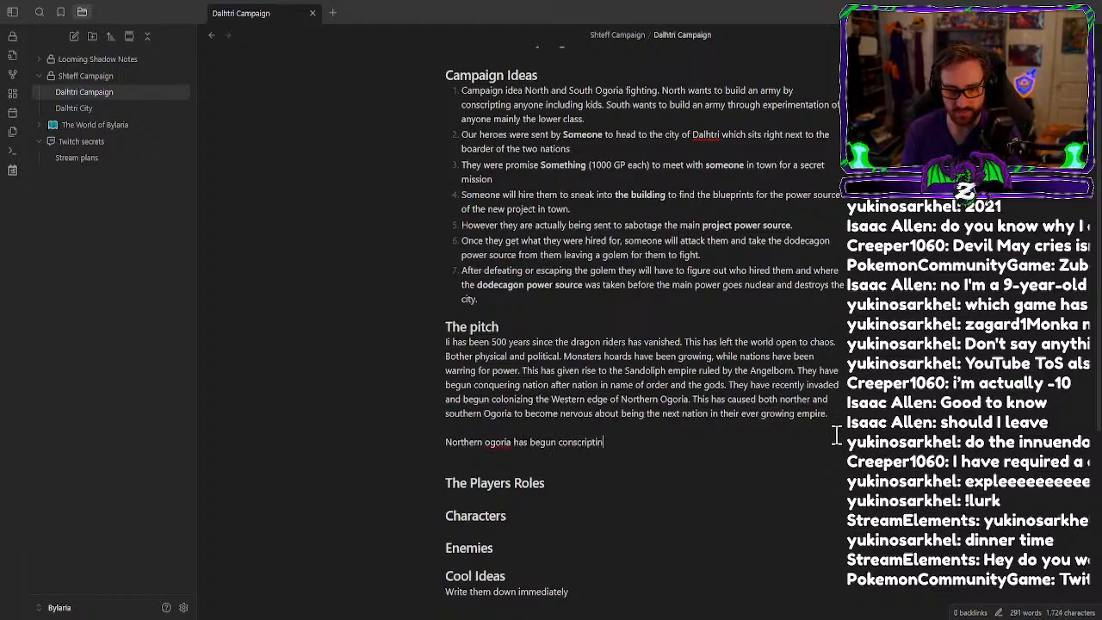
type("g all citizen")
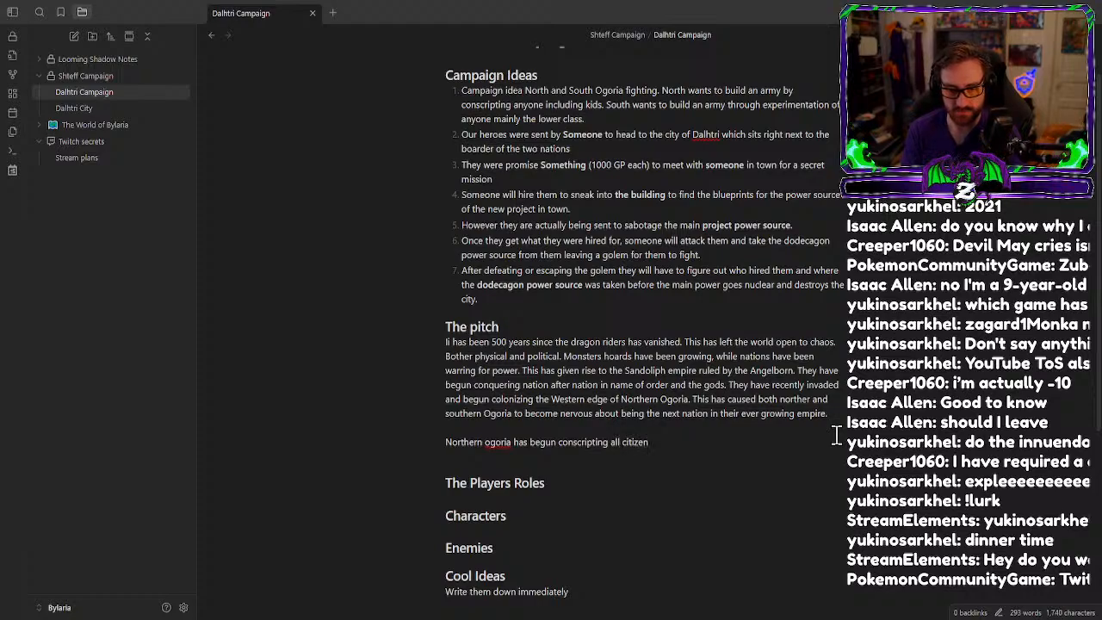
type(" a")
type("t the")
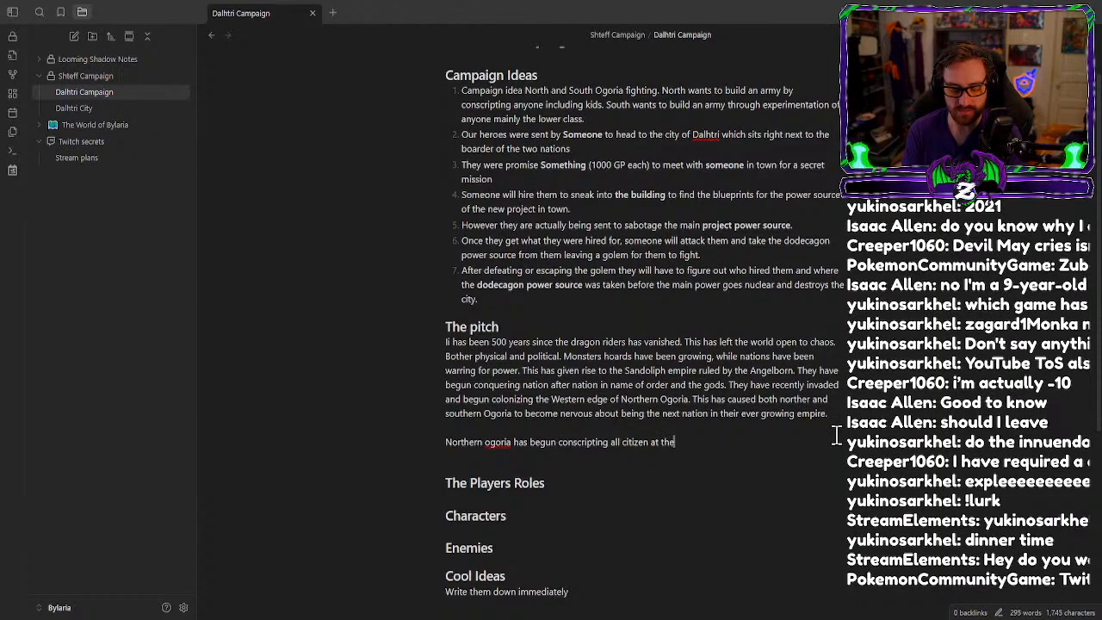
type(" age of 10 o")
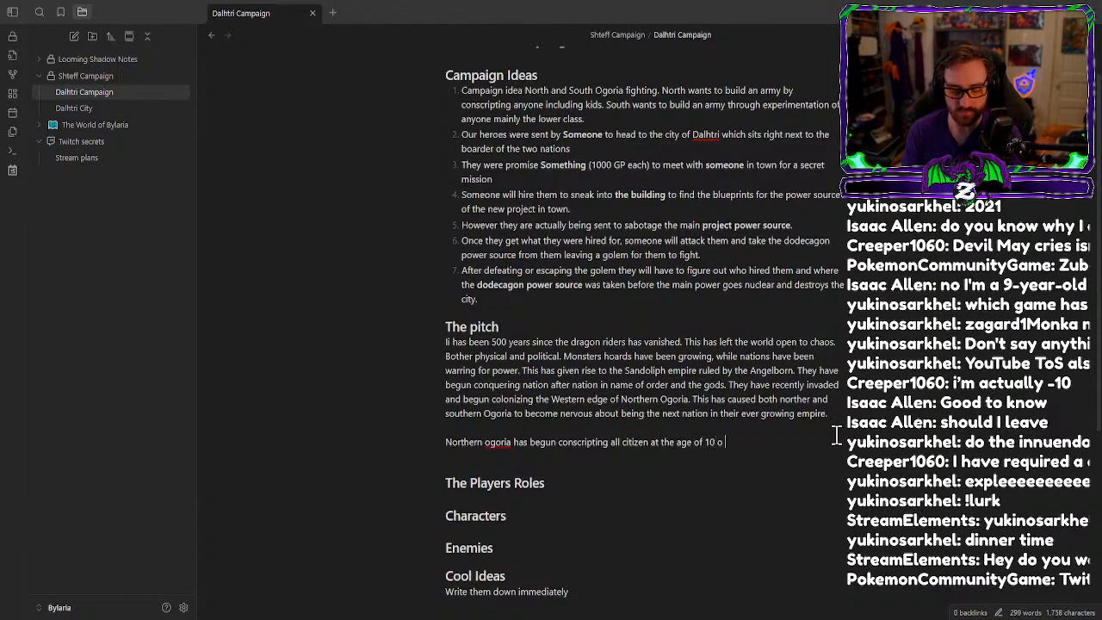
type("r older to ")
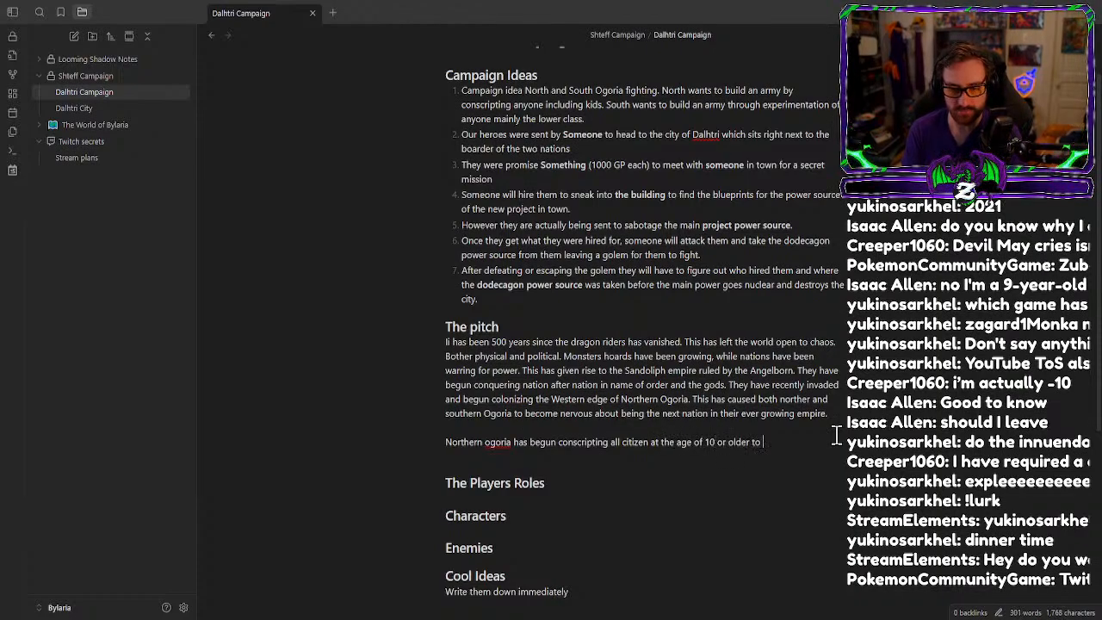
type("join their army")
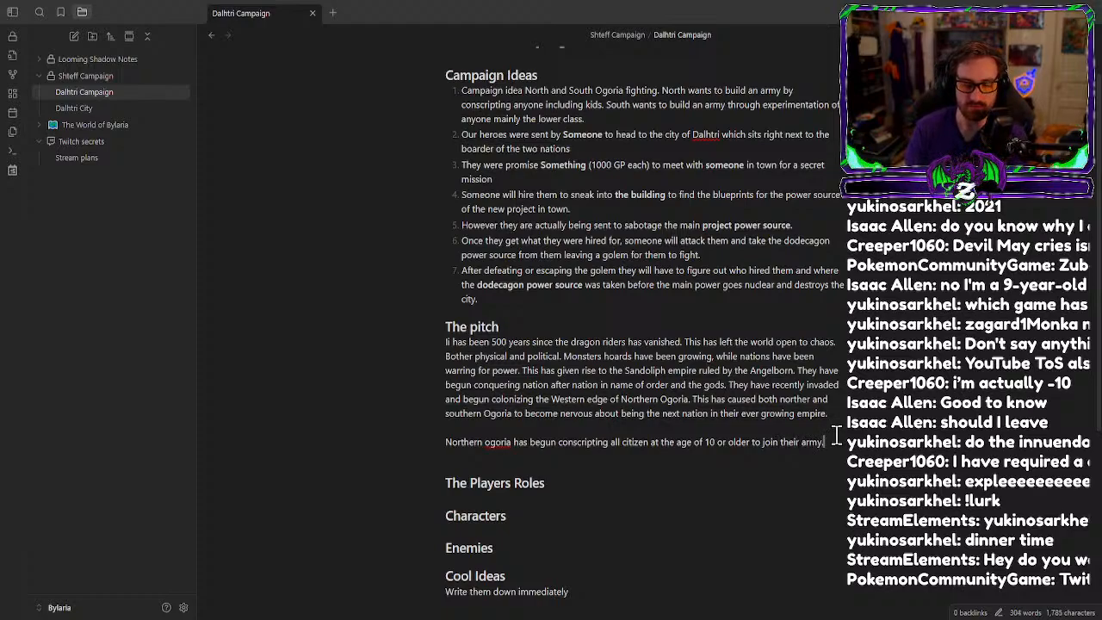
type(".")
Add the sentence "WHile Southern Ogoria has begun human expirimentation on their citizens against their will." after the conscription sentence.
key("Return")
type("WHile Southern Og")
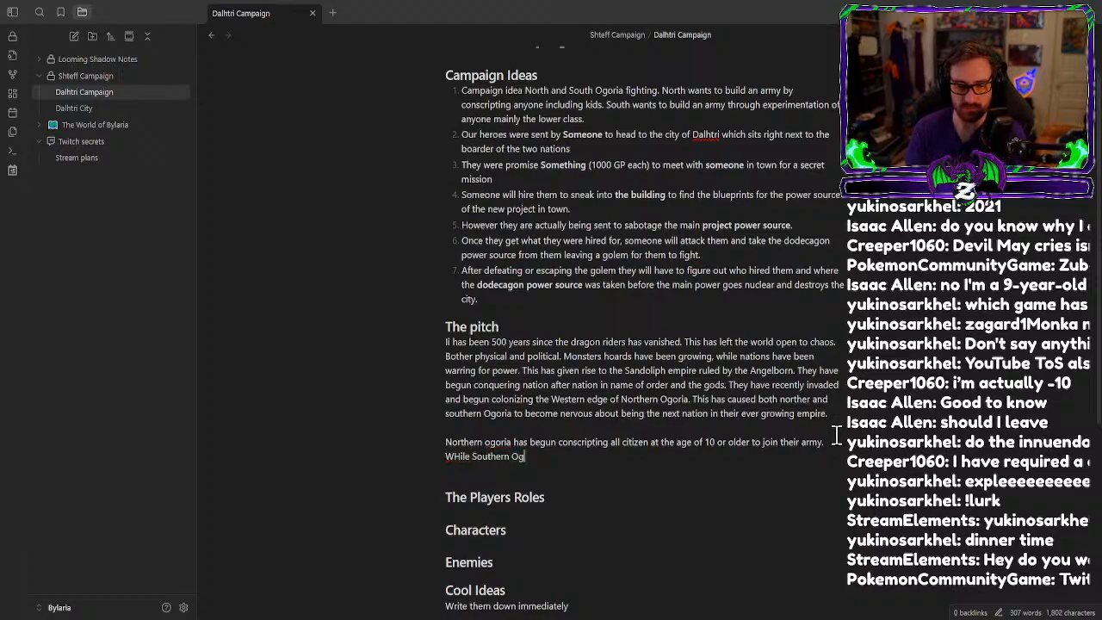
type("oria has b")
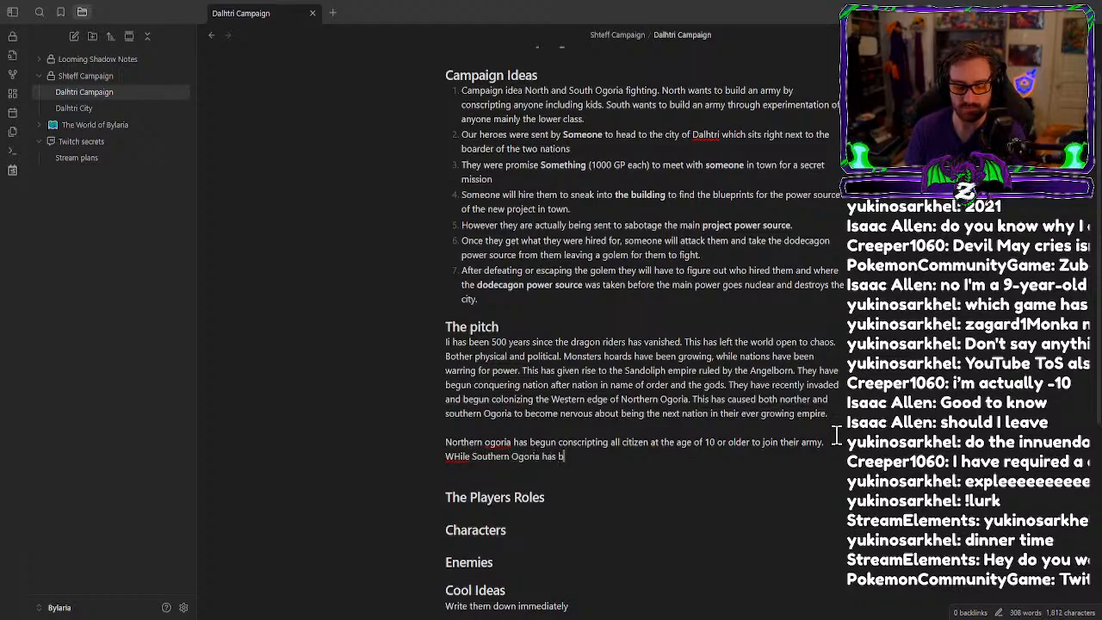
type("egun ")
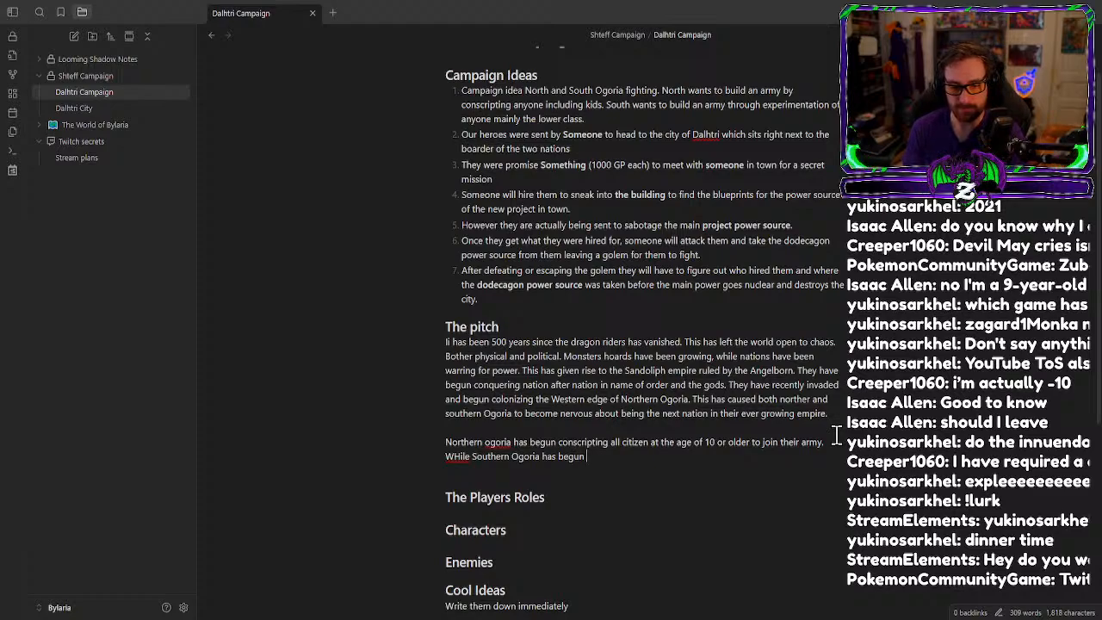
type("human expir")
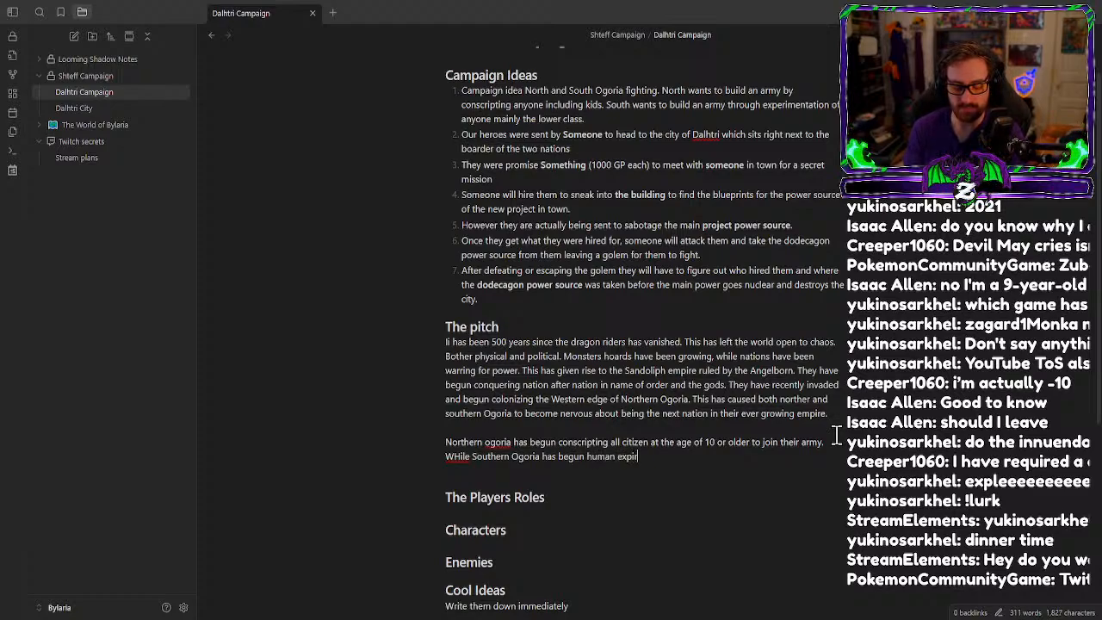
type("imentation ")
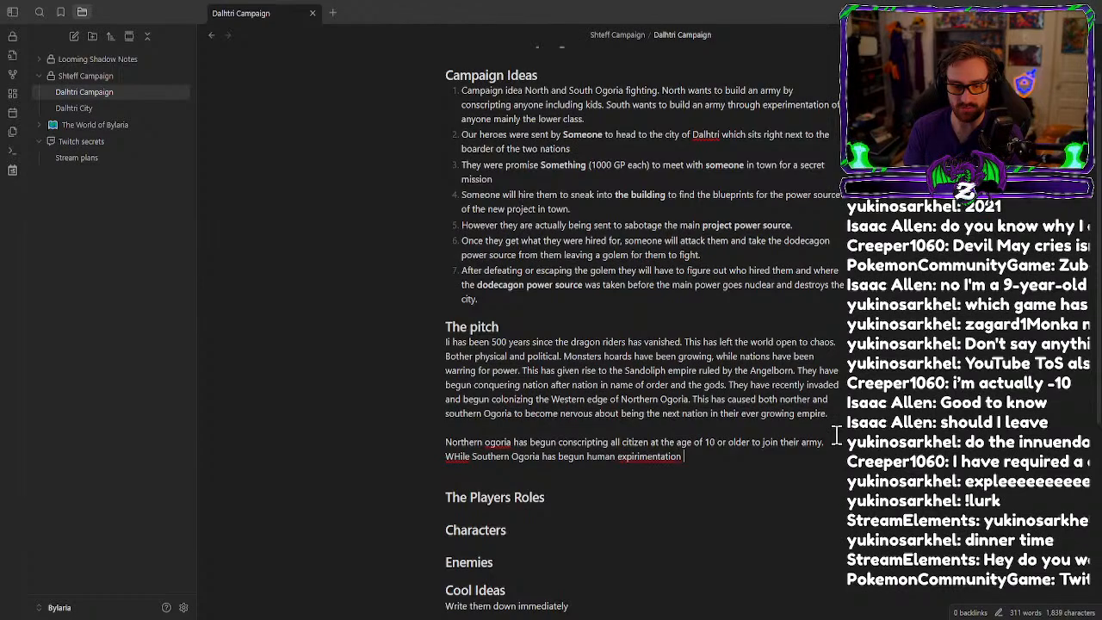
type("on ")
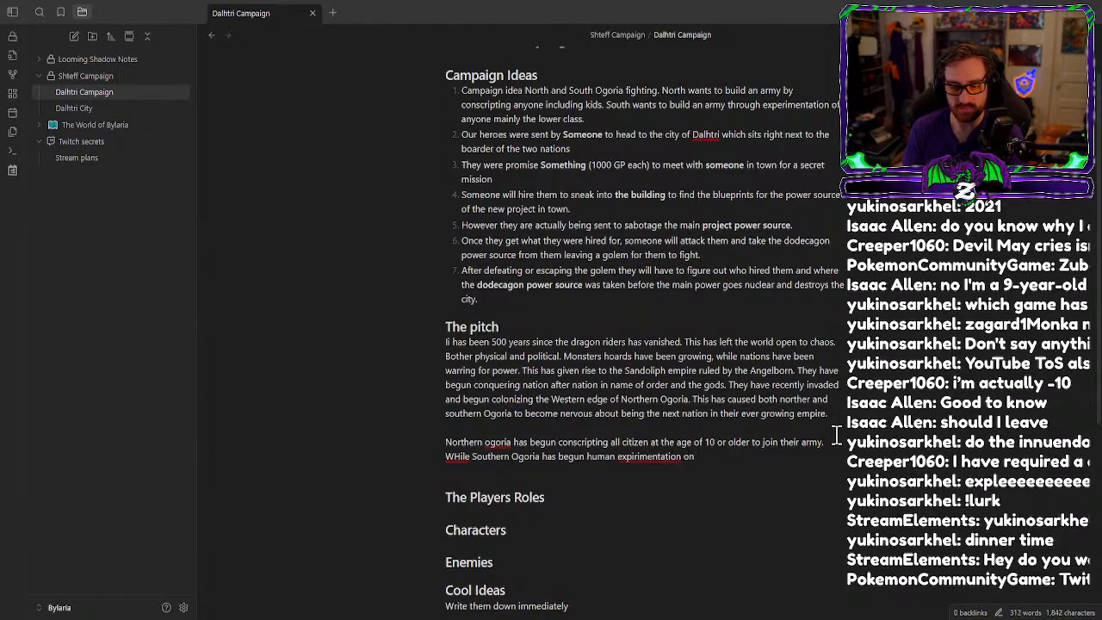
type("their")
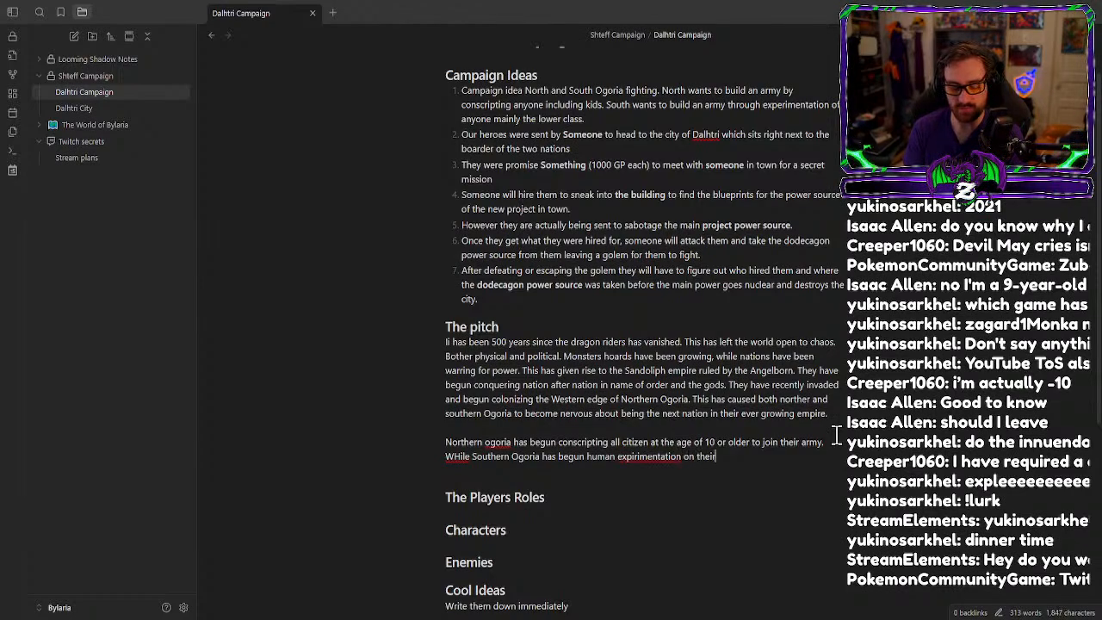
type(" citizens")
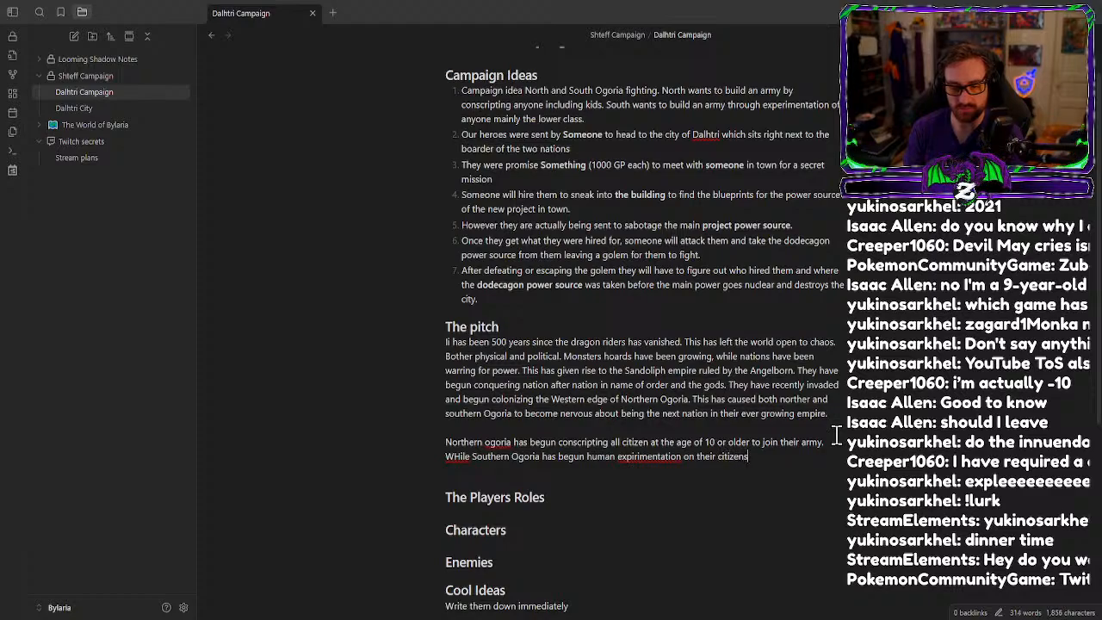
type(" against their will.")
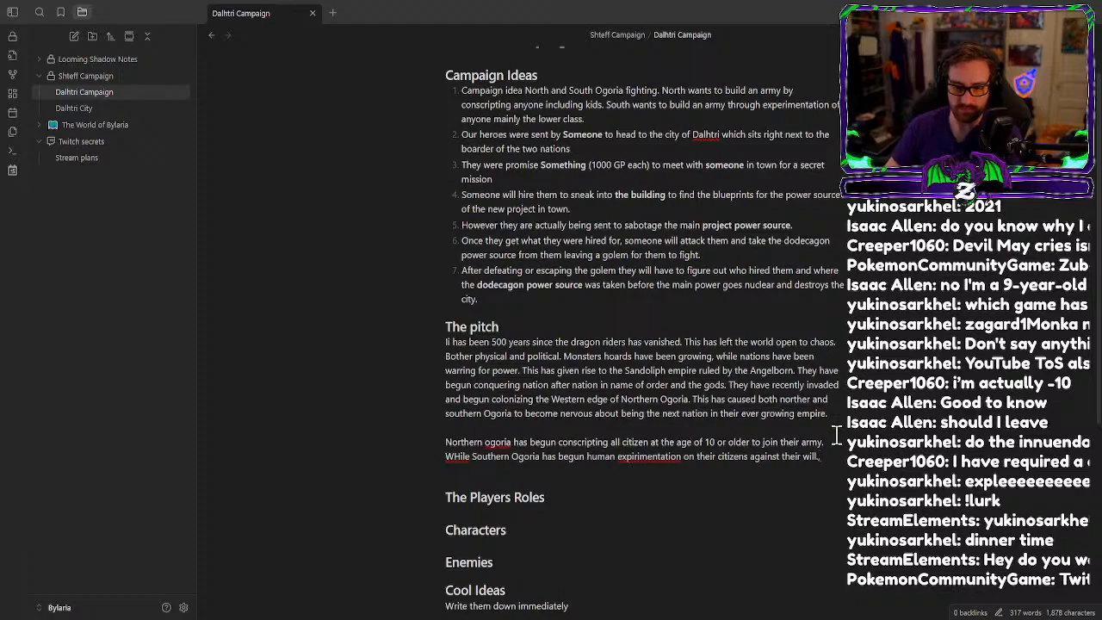
Correct the misspelled words in the pitch's second paragraph to "experimentation", "Ogoria" and "While".
right_click(620, 457)
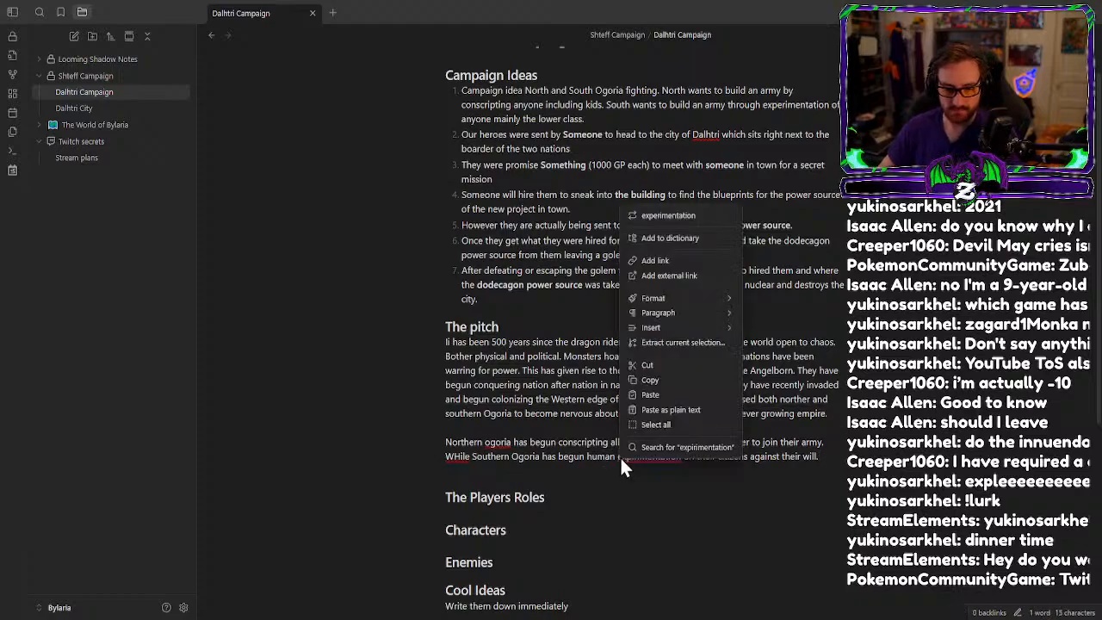
left_click(673, 218)
right_click(490, 443)
left_click(550, 201)
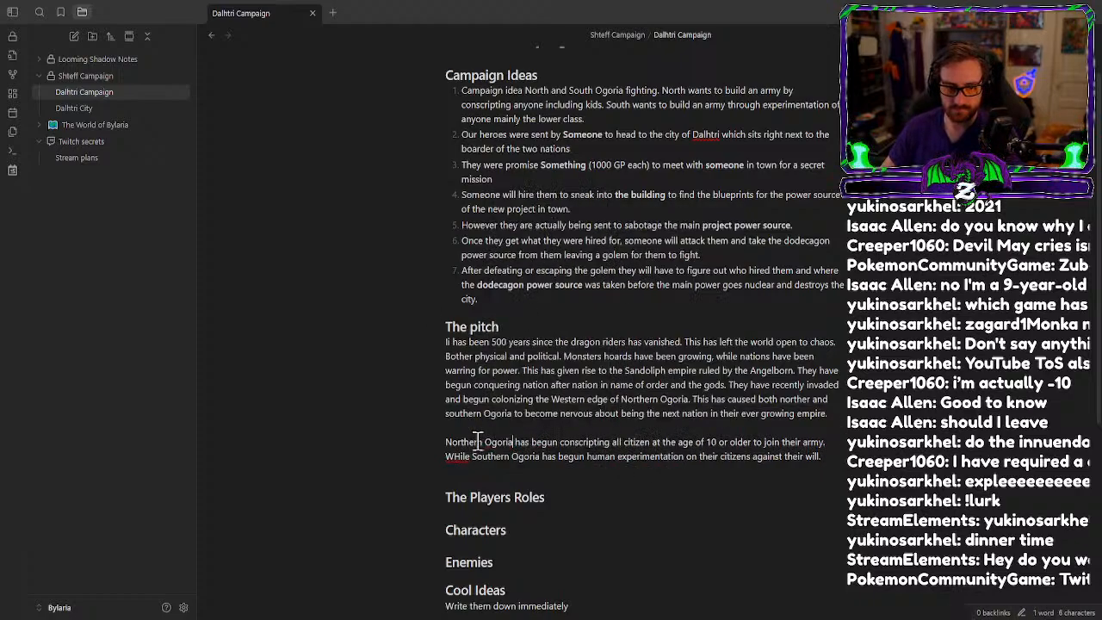
right_click(457, 456)
left_click(514, 153)
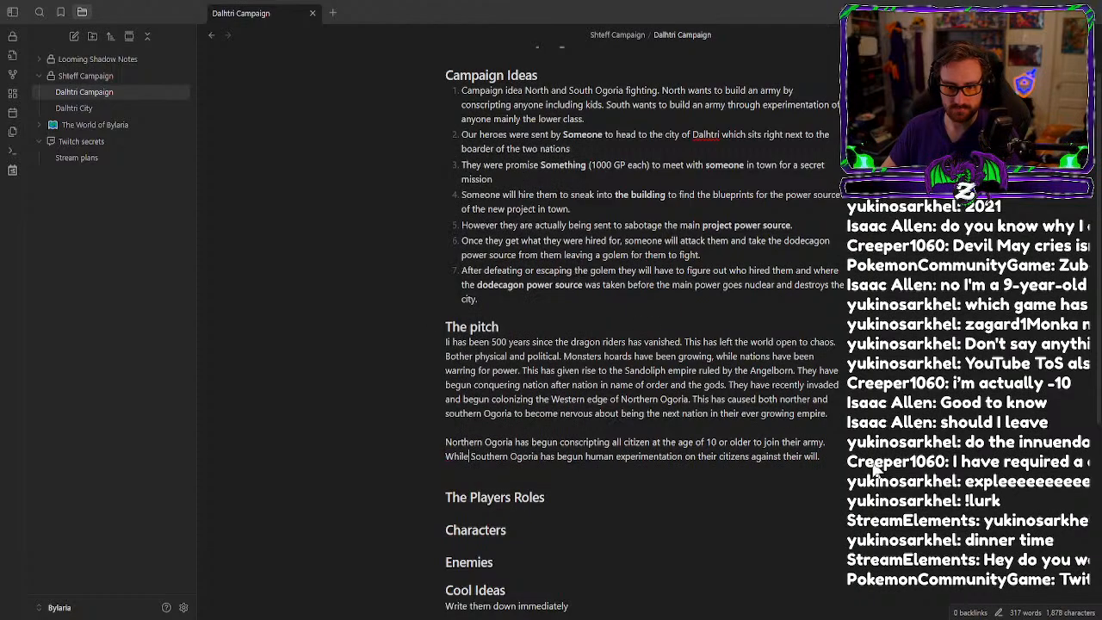
Begin a third sentence at the end of the second pitch paragraph with "Both nations have angered each other".
left_click(830, 461)
type("B")
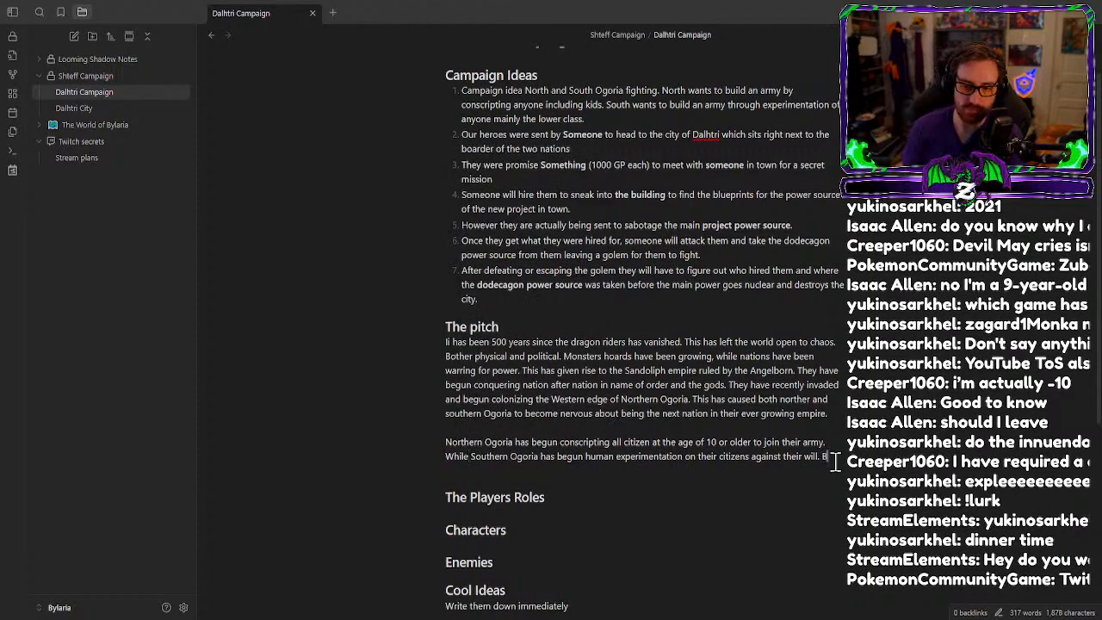
type("oth nati")
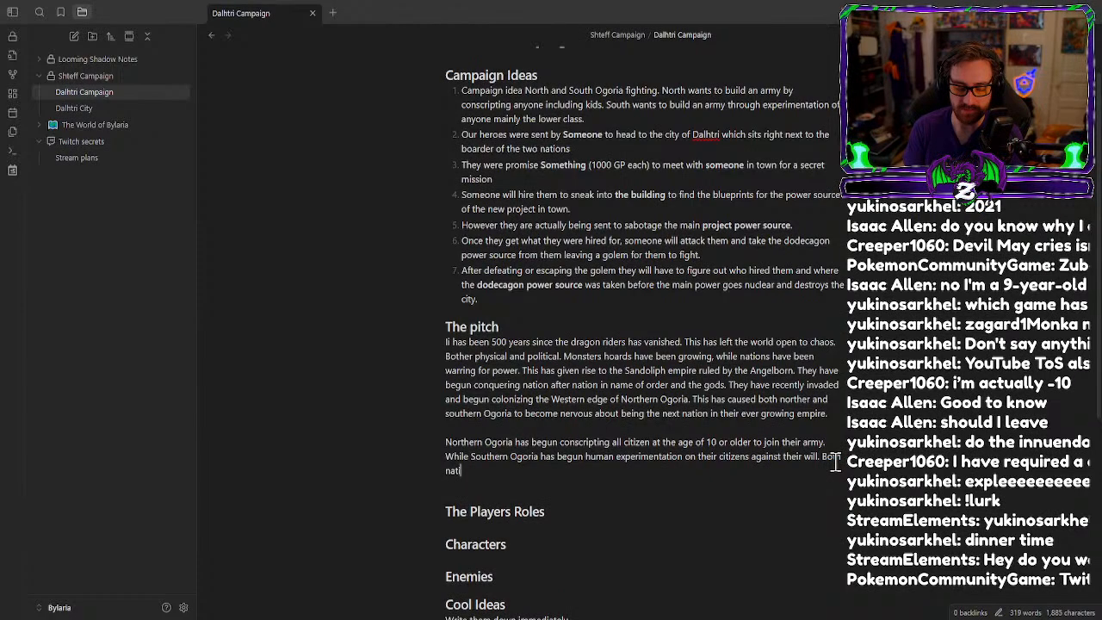
type("ons have a")
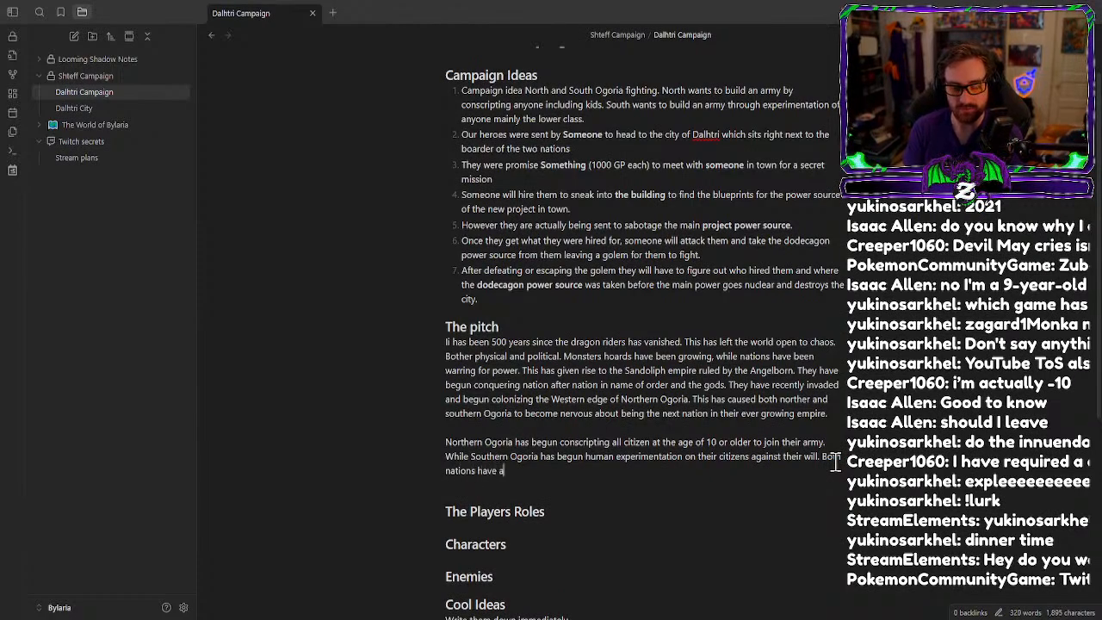
type("ngered eachother")
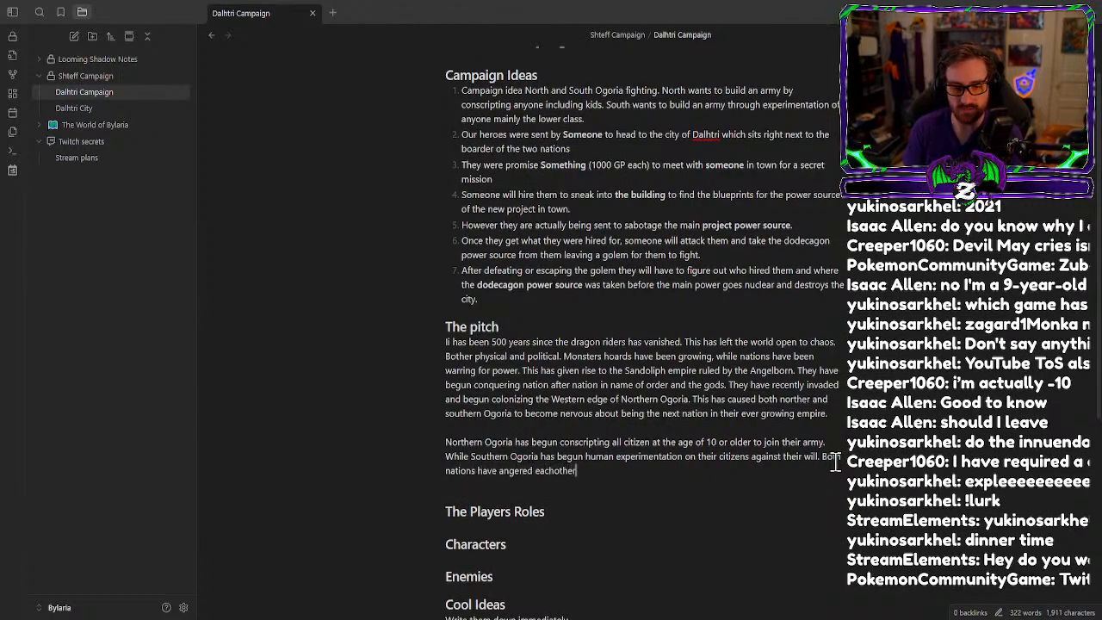
key("BackSpace")
key("BackSpace")
key("BackSpace")
type("other")
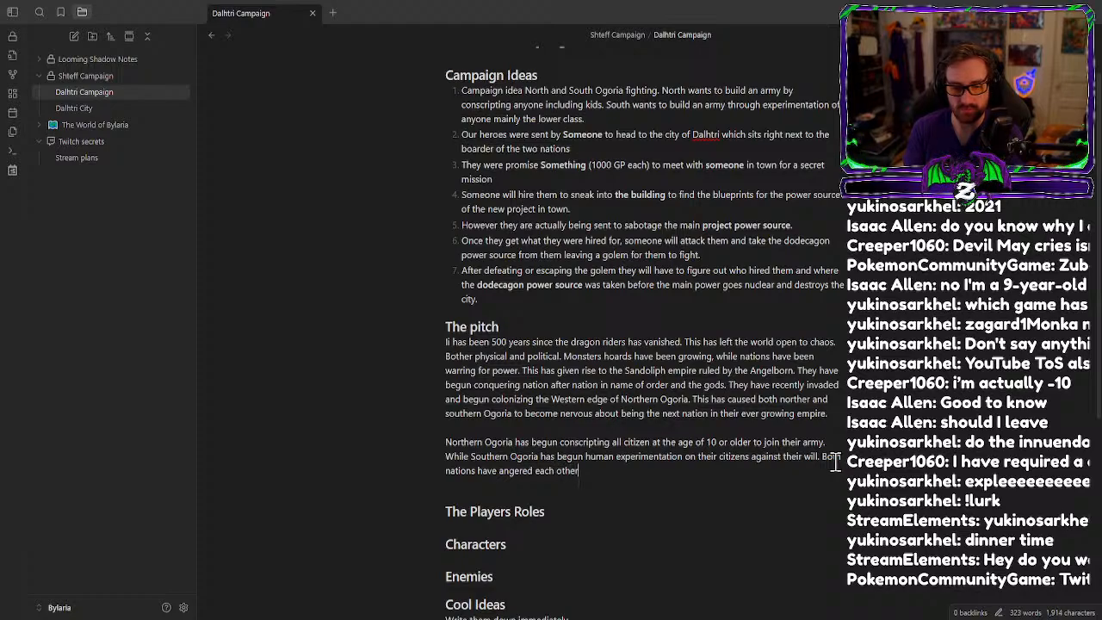
type(" with their ")
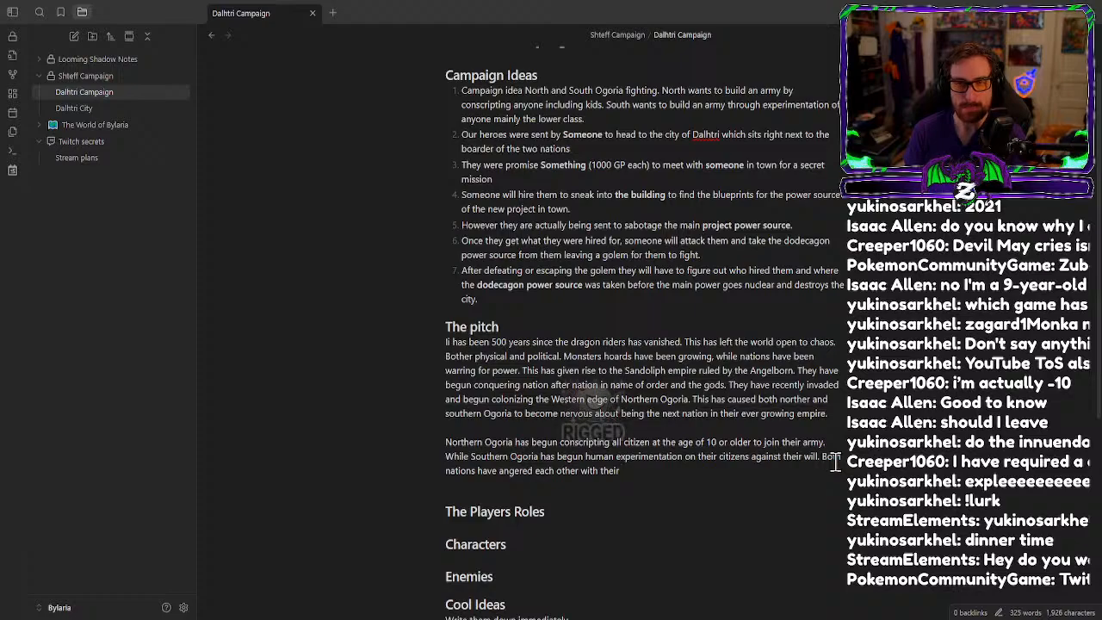
type("persute")
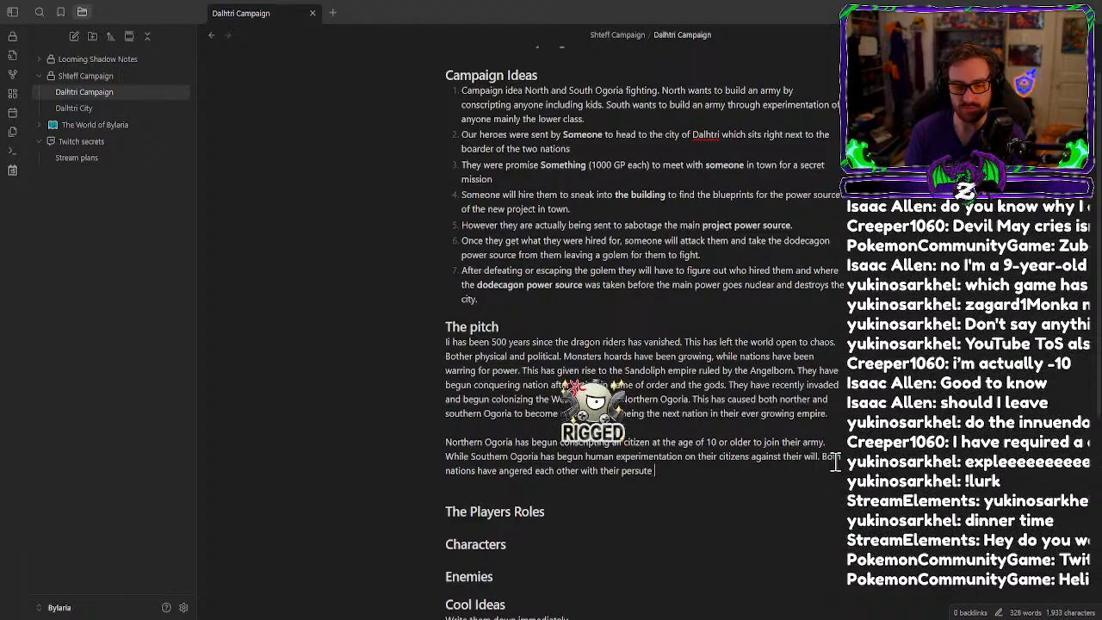
type(" of mili")
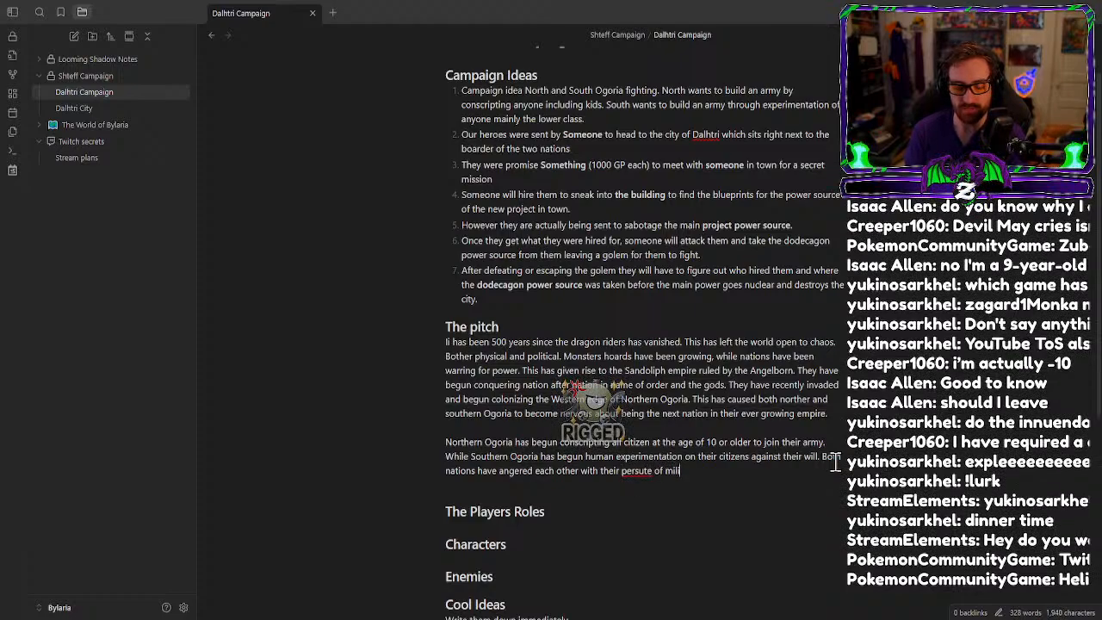
type("tary might")
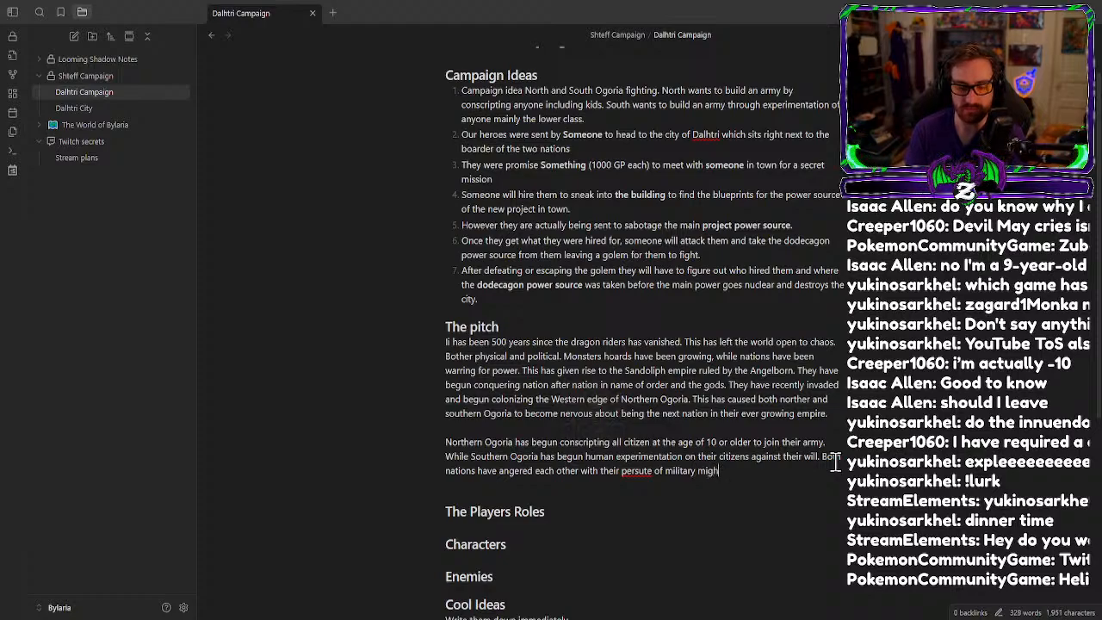
key("BackSpace")
key("BackSpace")
key("BackSpace")
key("BackSpace")
key("BackSpace")
key("BackSpace")
key("BackSpace")
key("BackSpace")
key("BackSpace")
key("BackSpace")
key("BackSpace")
key("BackSpace")
key("BackSpace")
key("BackSpace")
key("BackSpace")
key("BackSpace")
key("BackSpace")
key("BackSpace")
key("BackSpace")
key("BackSpace")
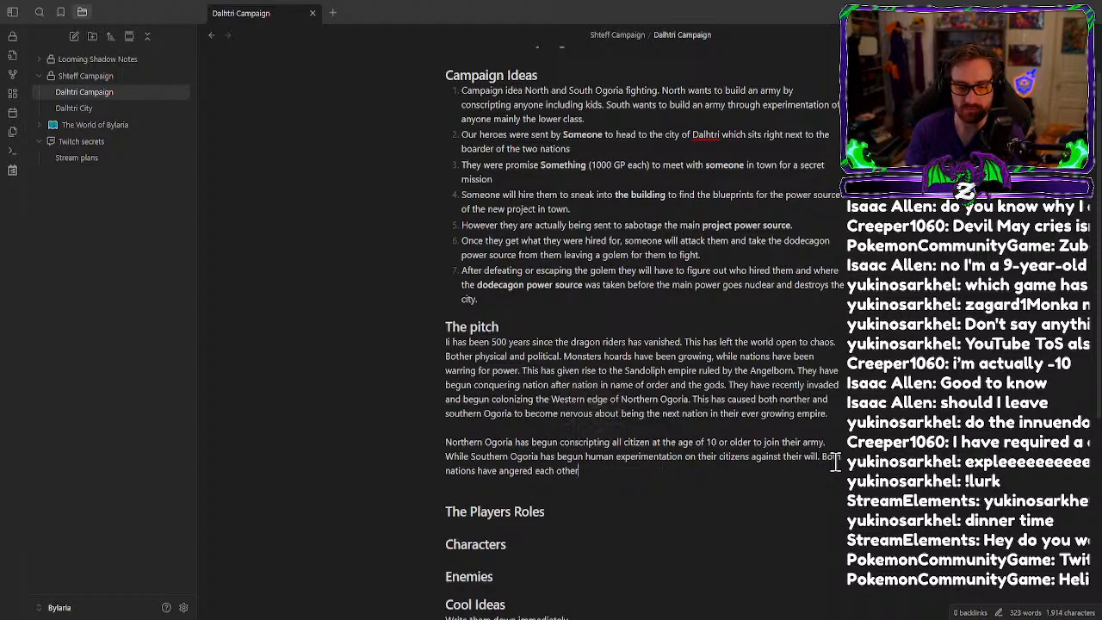
Complete the third sentence of the second pitch paragraph with "in their pursuits of military might.", correcting the spelling of "pursuits".
type("in their")
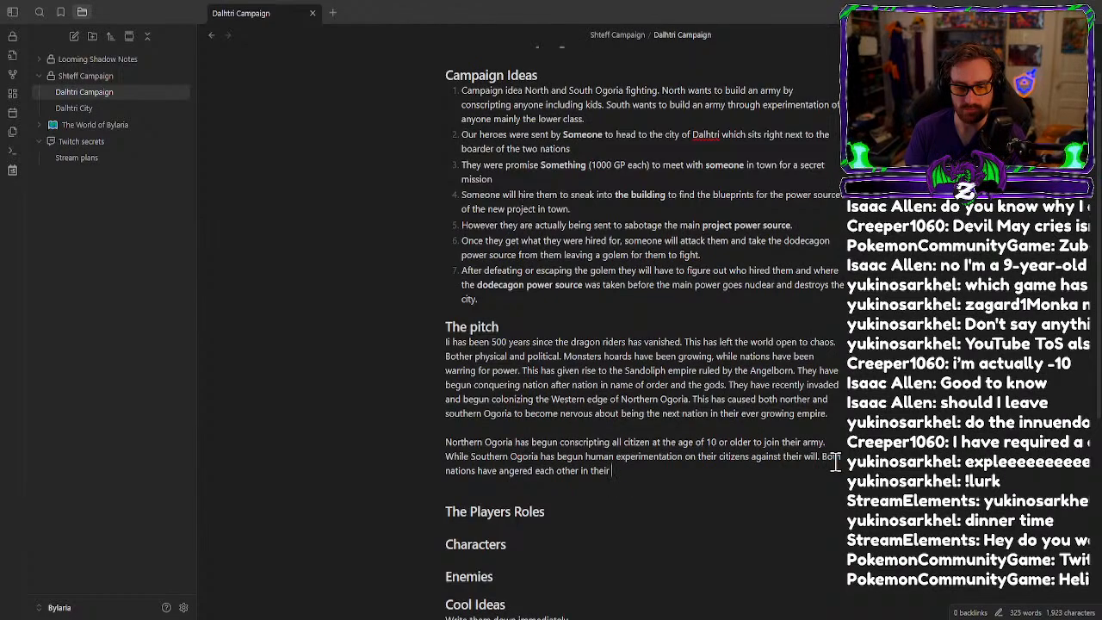
type(" persuits ")
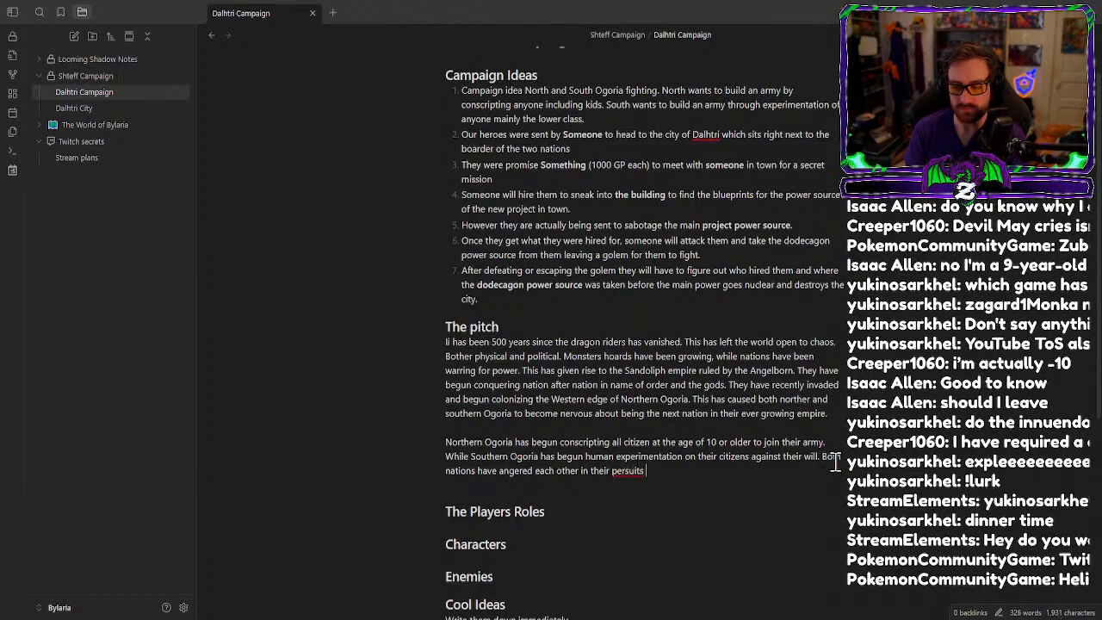
type("of military dom")
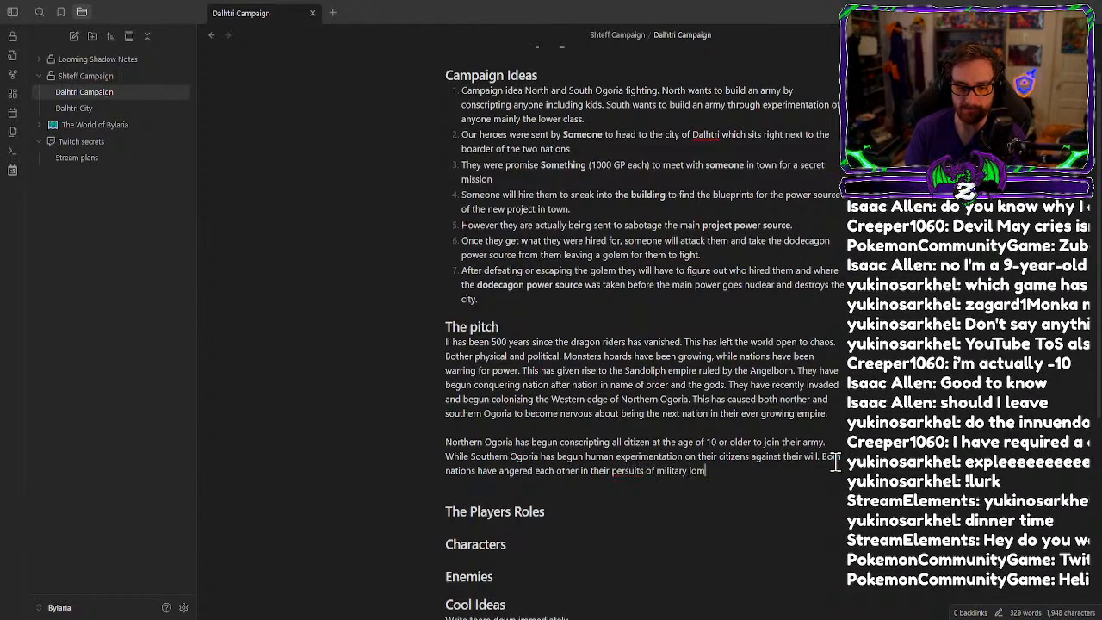
key("BackSpace")
key("BackSpace")
key("BackSpace")
key("BackSpace")
type("might.")
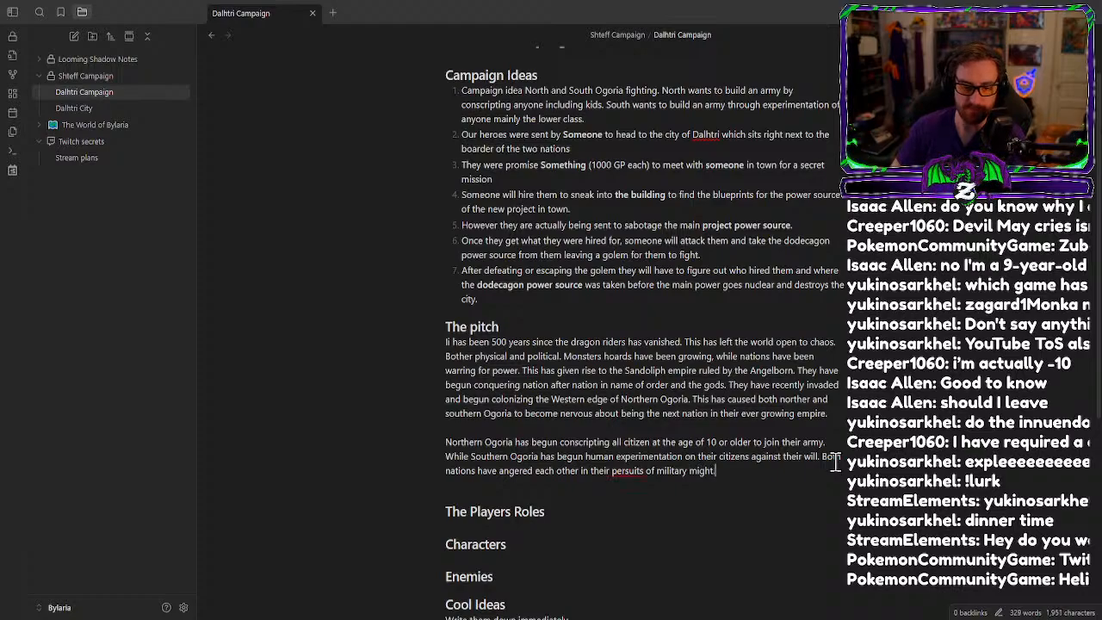
right_click(652, 463)
left_click(706, 172)
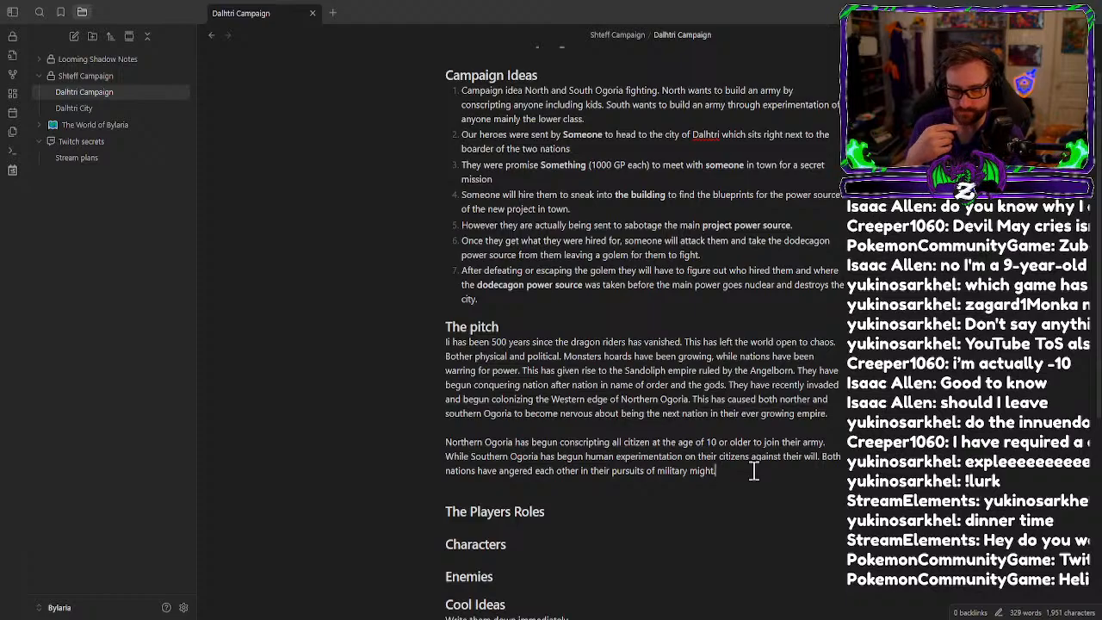
Add the sentence "Because of this a civil wat has broken out between the two brotherhood nations." to the second pitch paragraph.
type("cause of t")
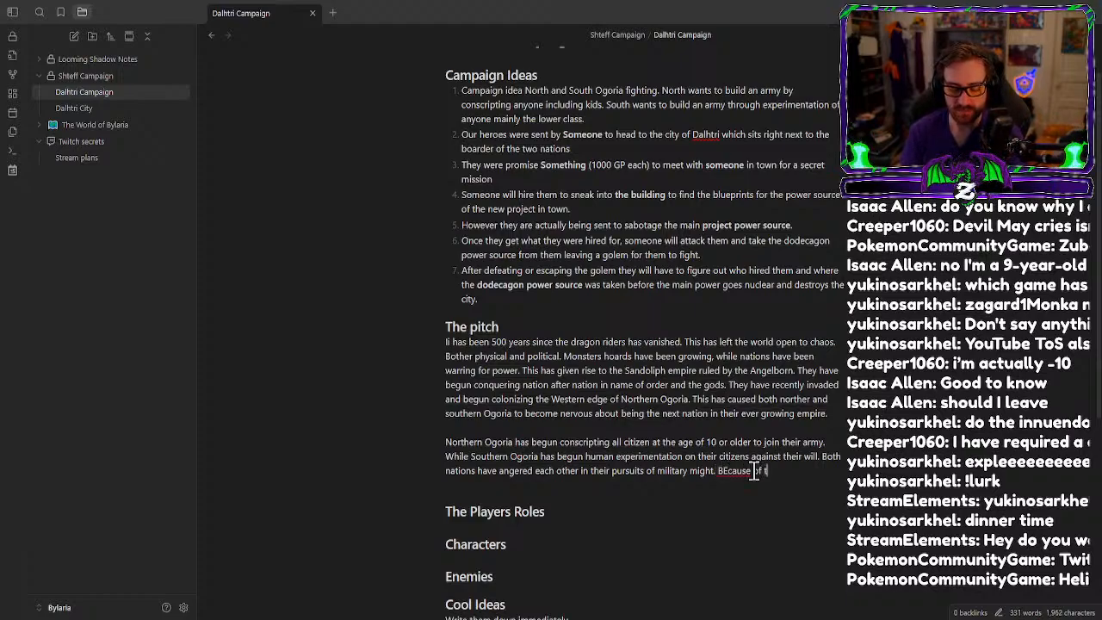
type("his a civi")
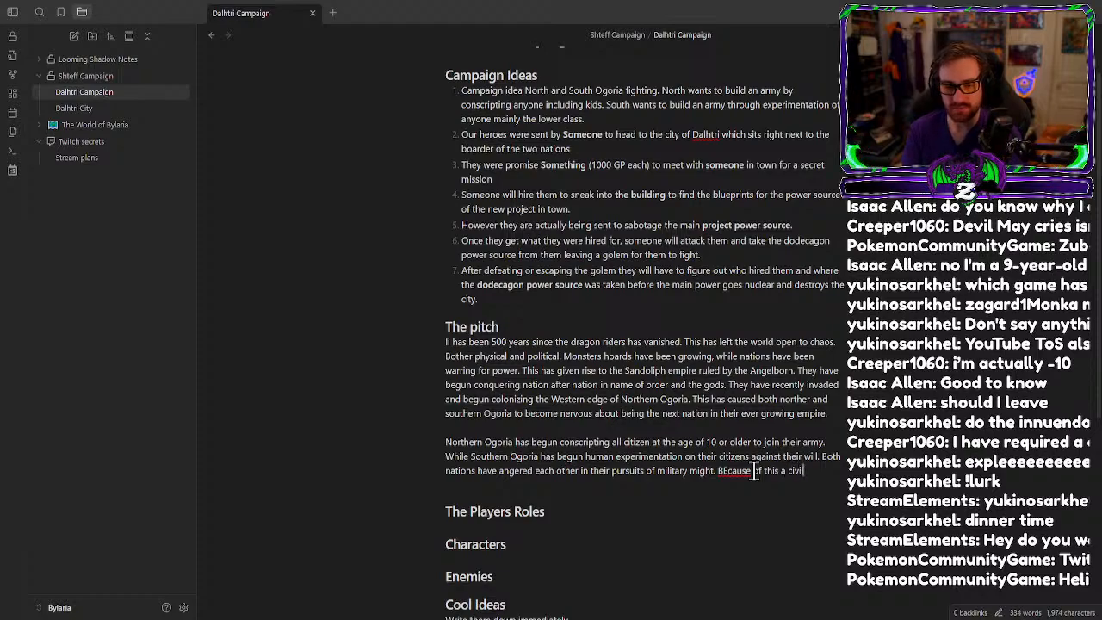
type("l wat has broj")
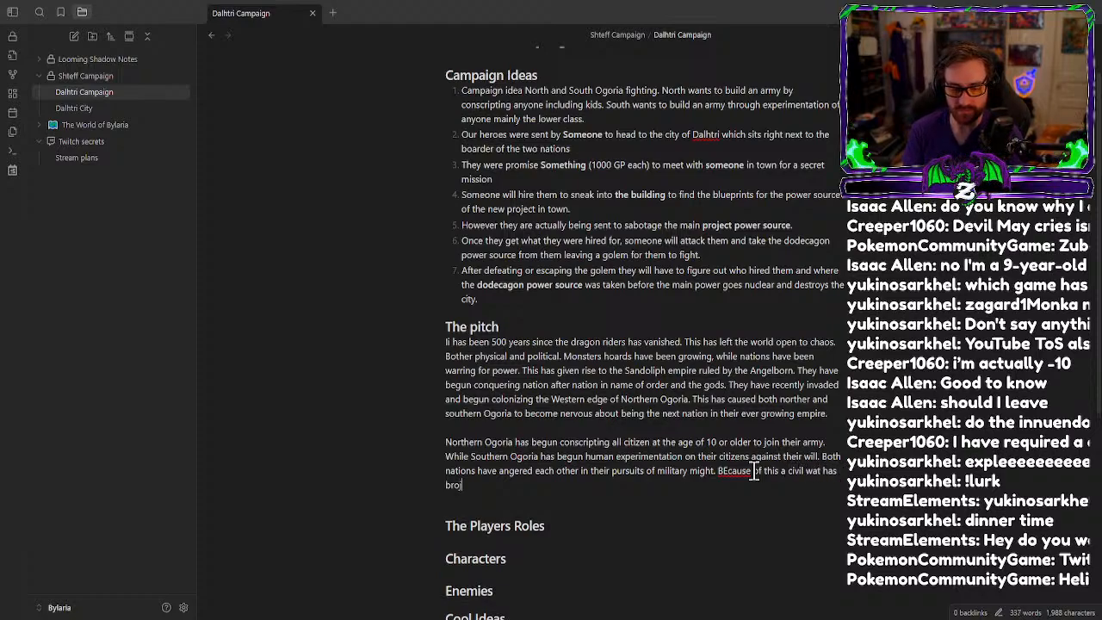
key("BackSpace")
key("BackSpace")
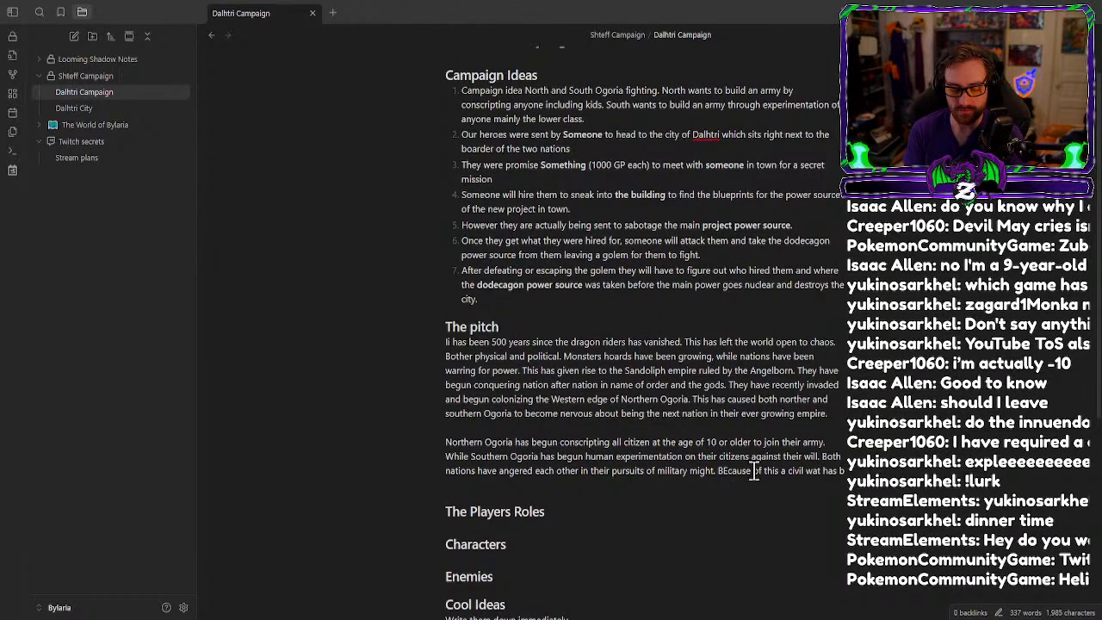
type("roken out bet")
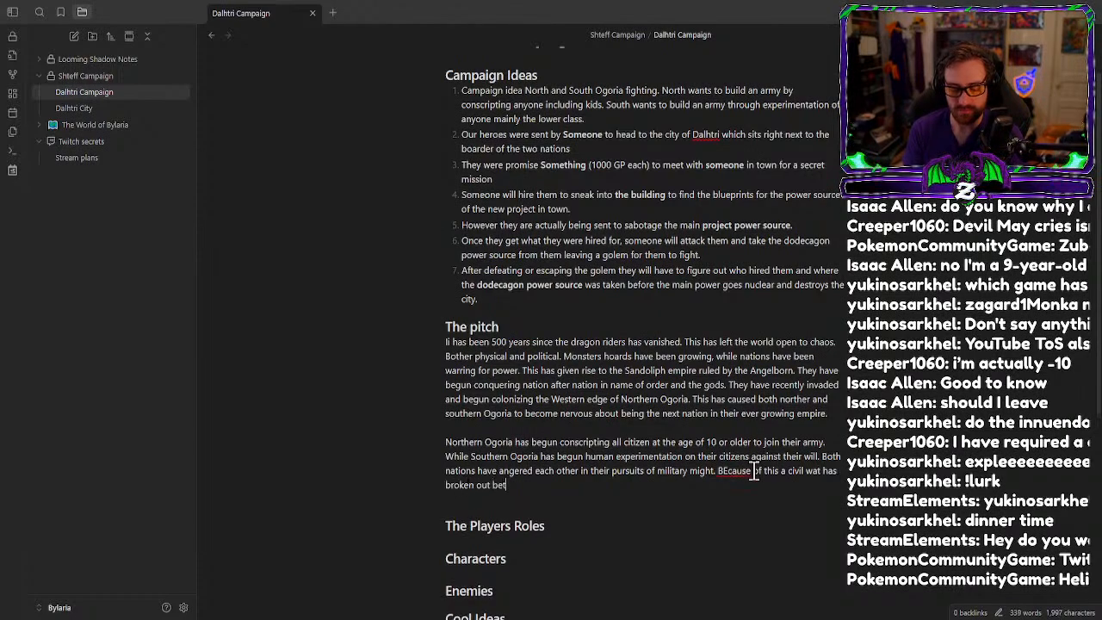
type("ween the two ")
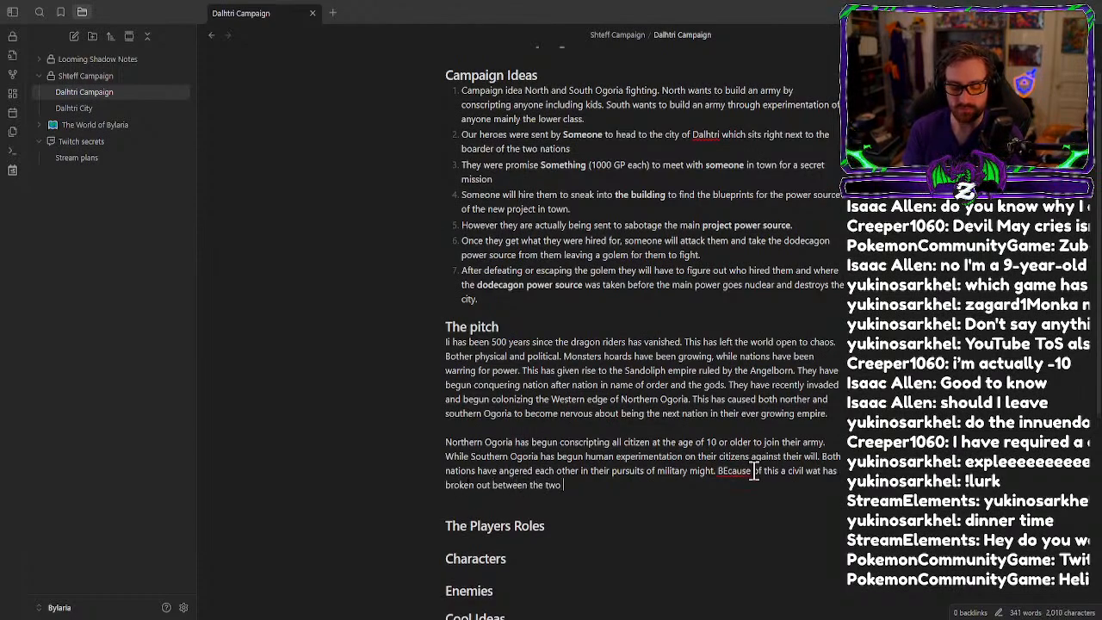
type("brotherhood nations.")
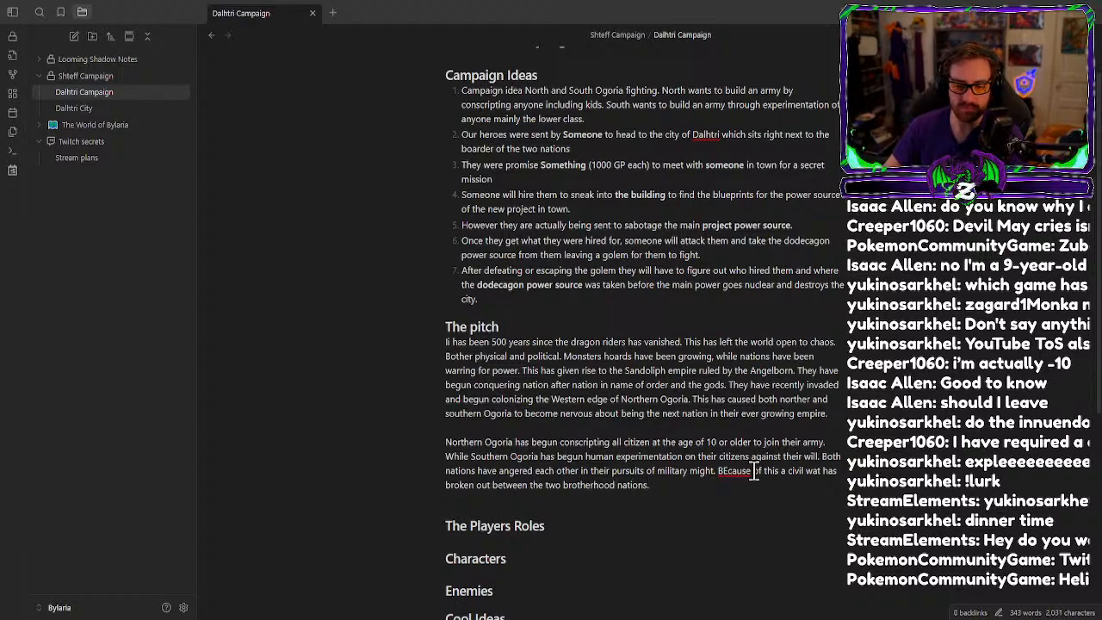
right_click(755, 470)
left_click(785, 233)
Add the sentence "Caught in the crossfire of this war is Dahltri CIty." at the end of the second pitch paragraph.
left_click(705, 497)
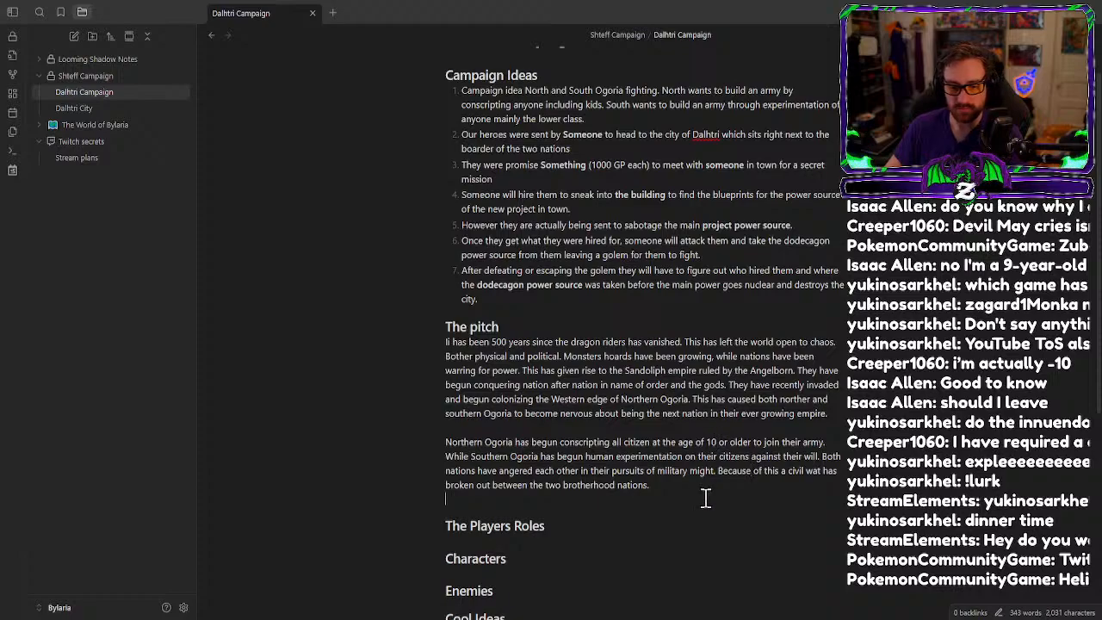
left_click(703, 487)
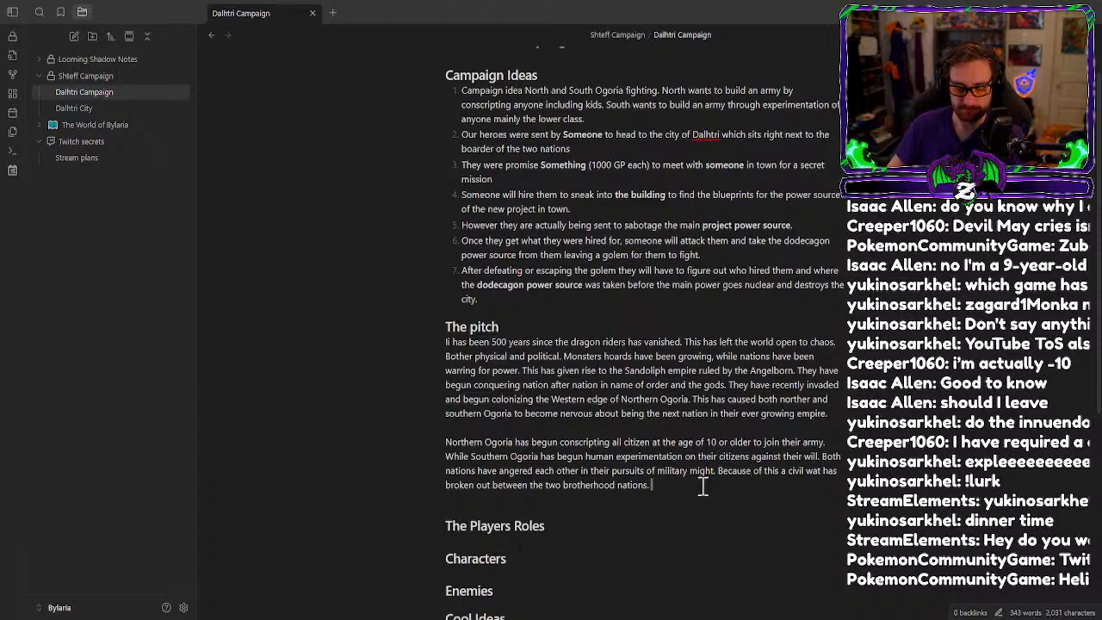
type("In")
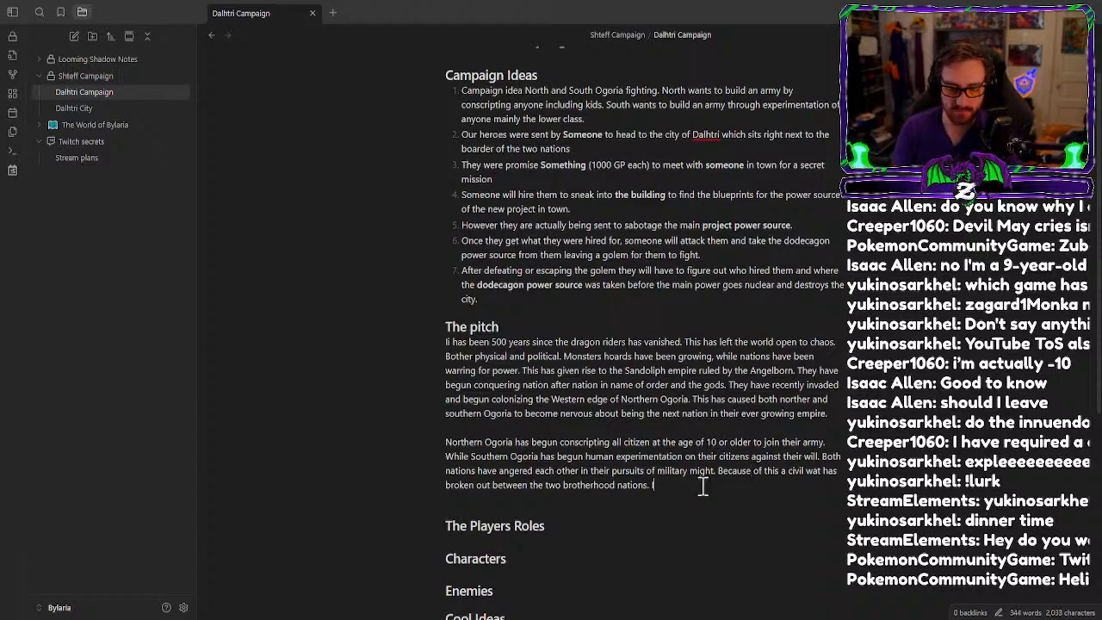
type("Caught in the c")
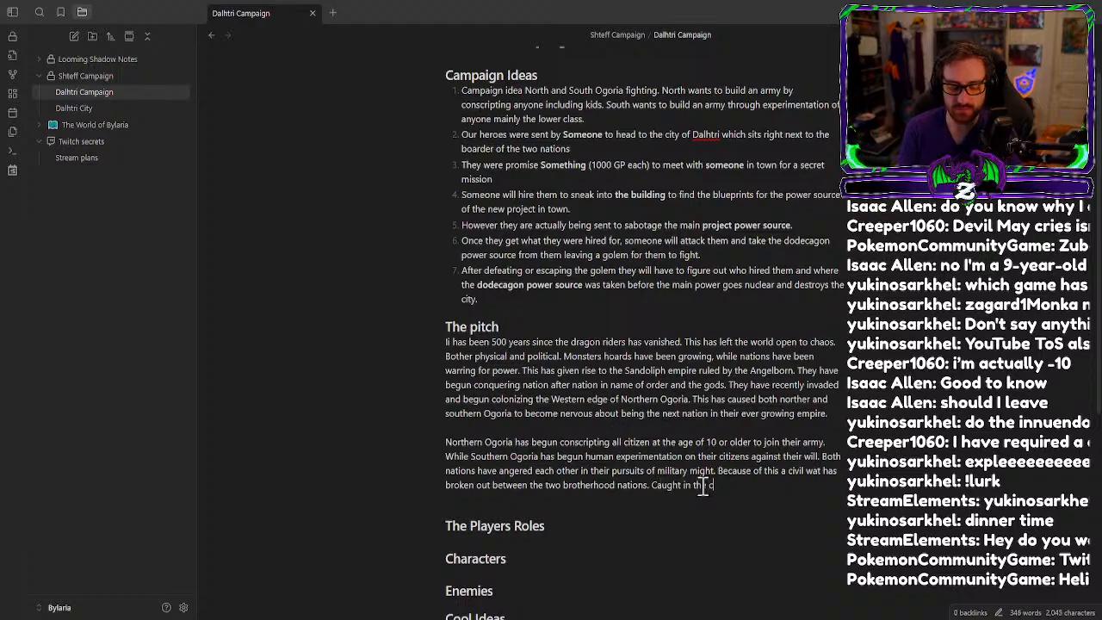
type("rossfire of th")
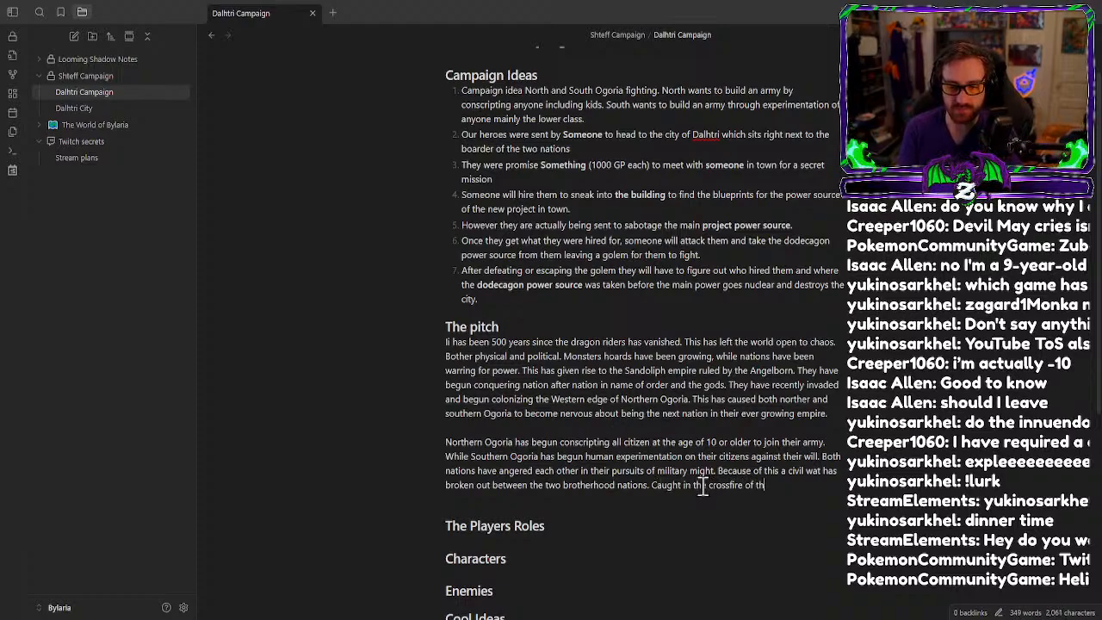
type("is")
type("inst ")
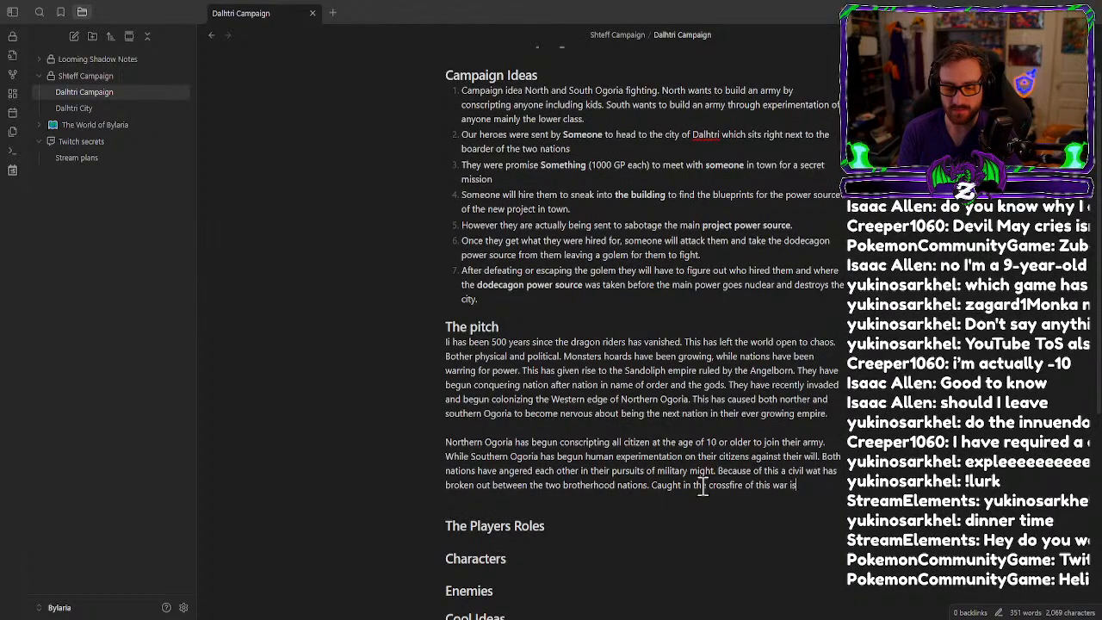
type("their")
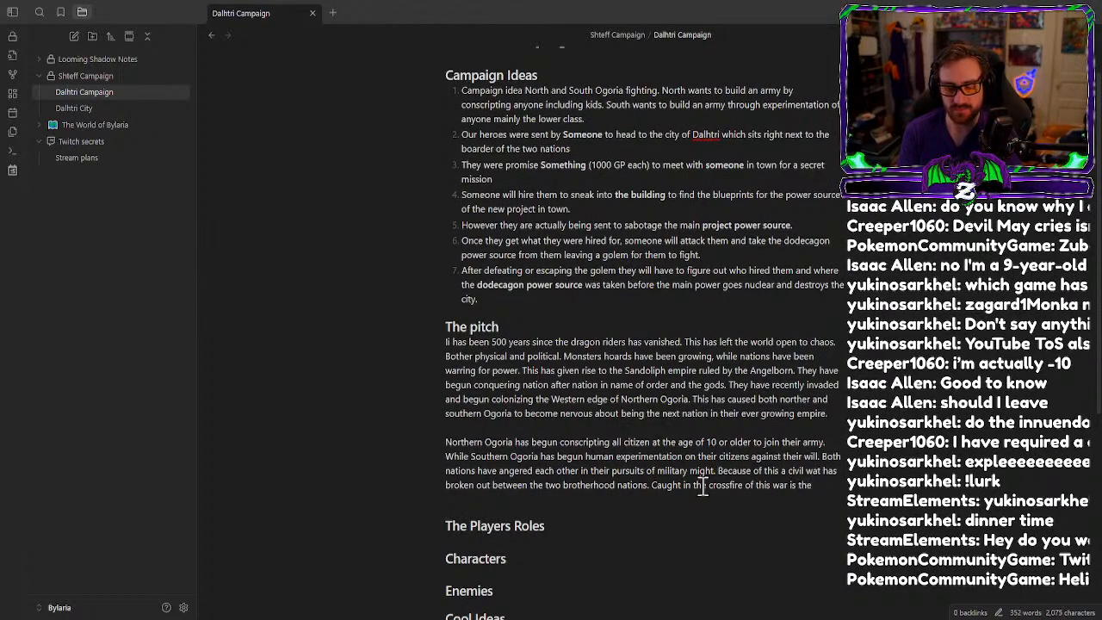
key("BackSpace")
key("BackSpace")
key("BackSpace")
key("BackSpace")
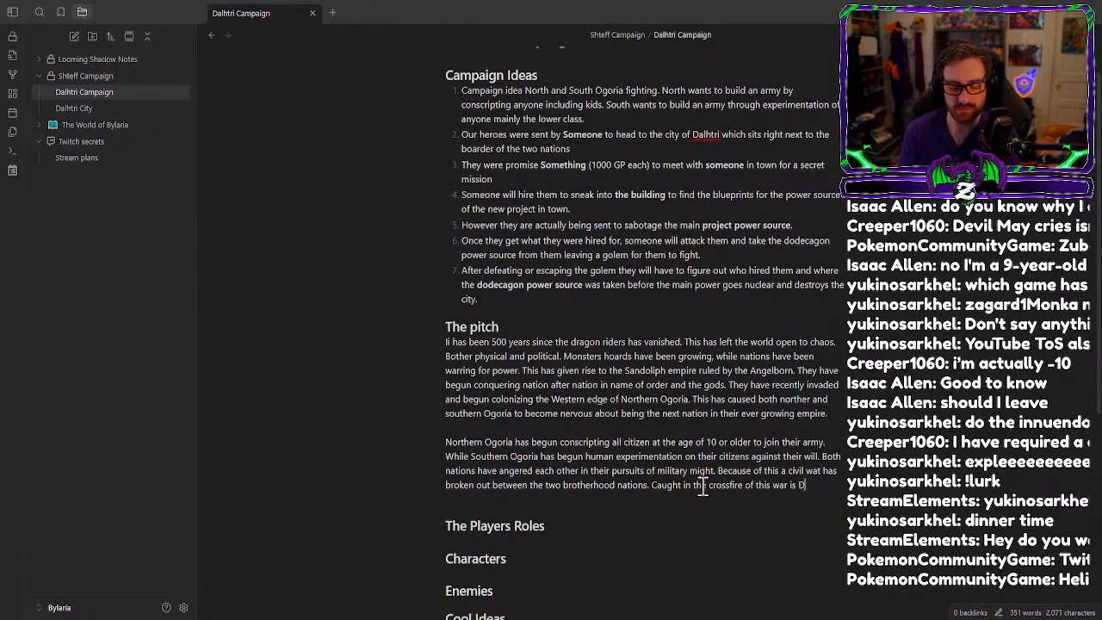
type("Dahltri ")
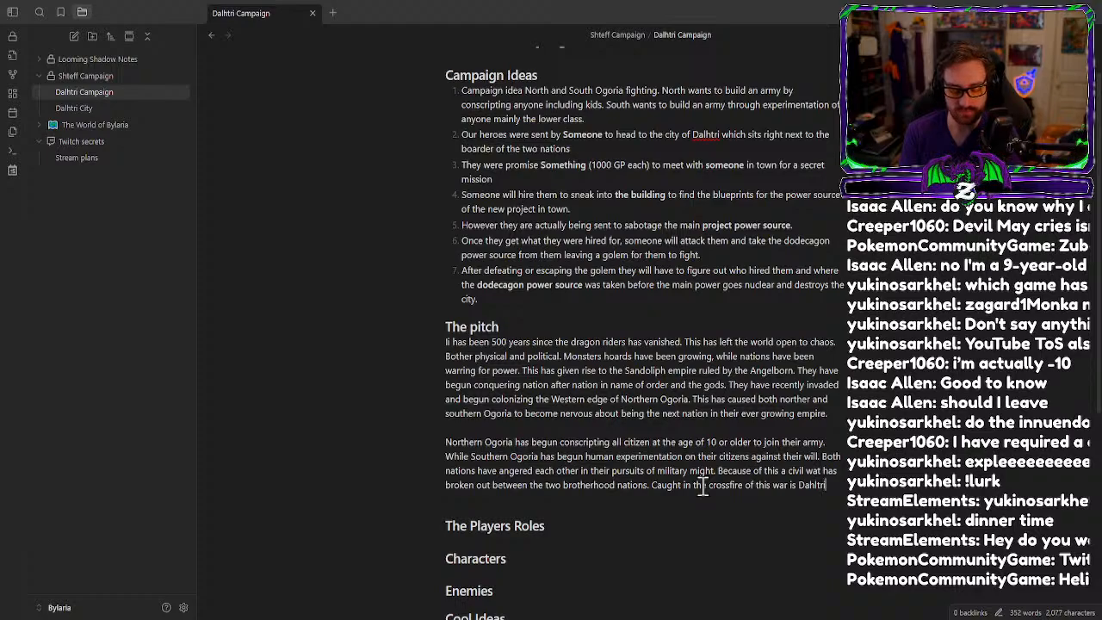
type("City.")
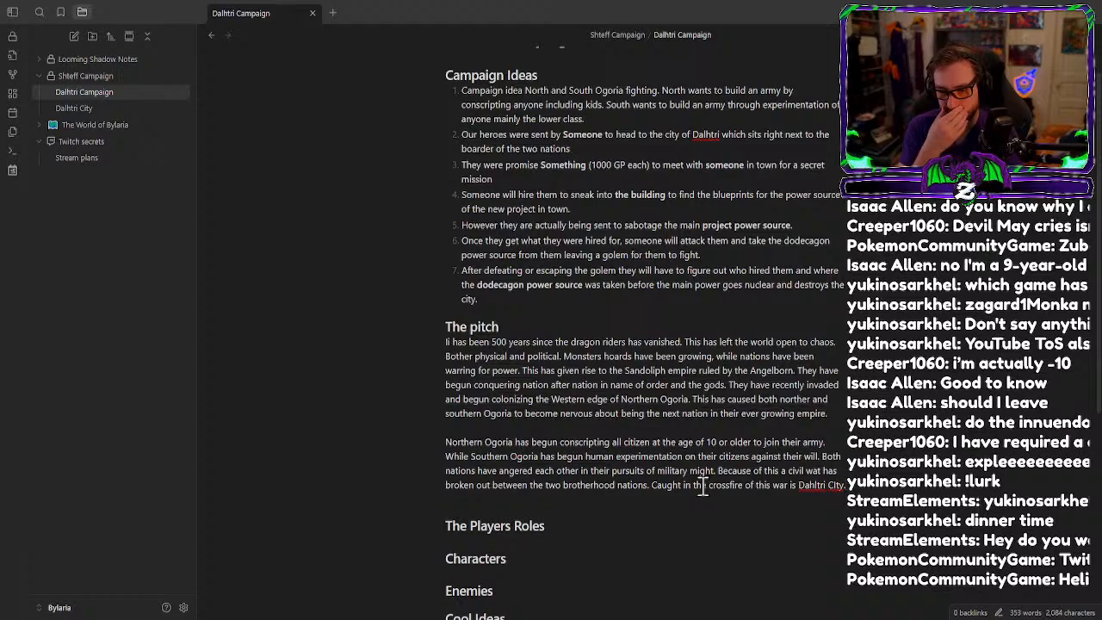
Append the sentence "A city who owe no allegience to either nation but also apooses neither of them directly." to the second pitch paragraph.
type(" A ci")
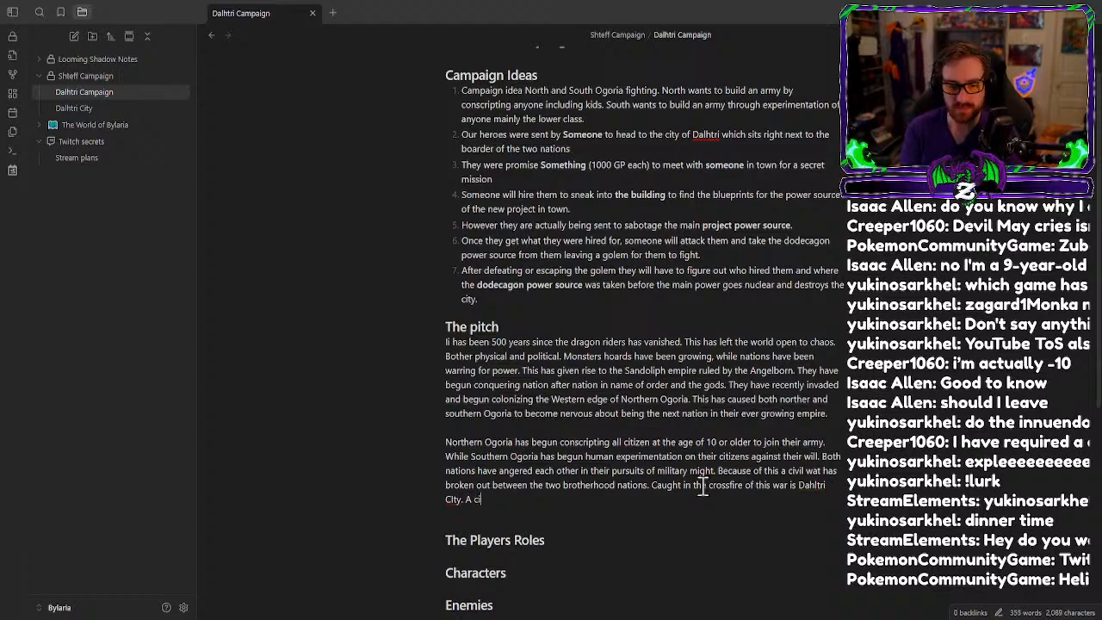
type("utwho ow")
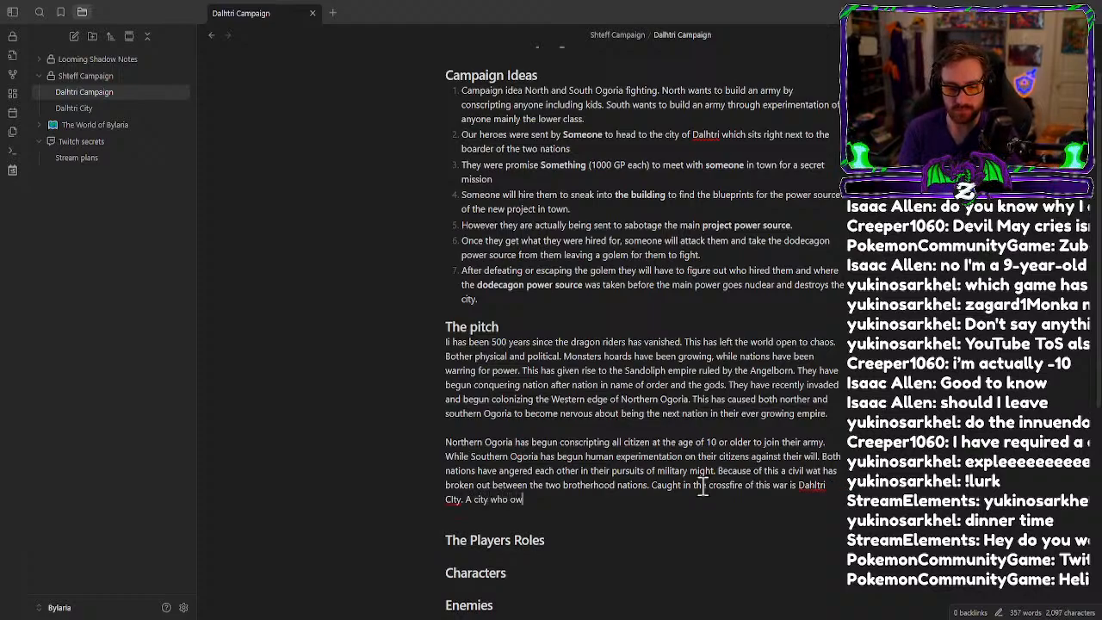
type("e no alleg")
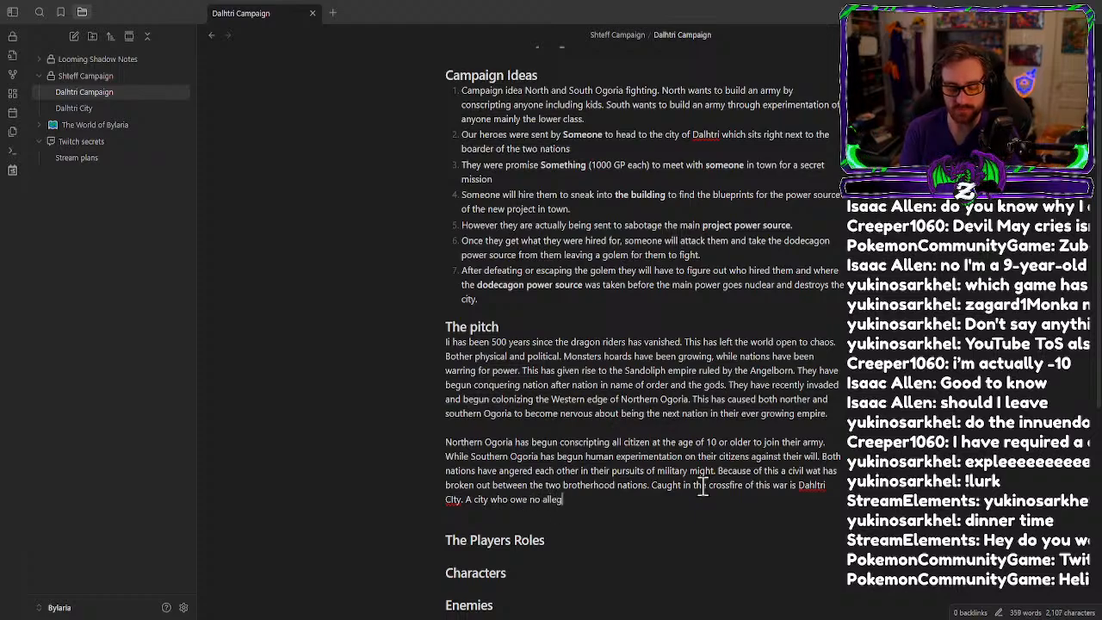
type("ience to ei")
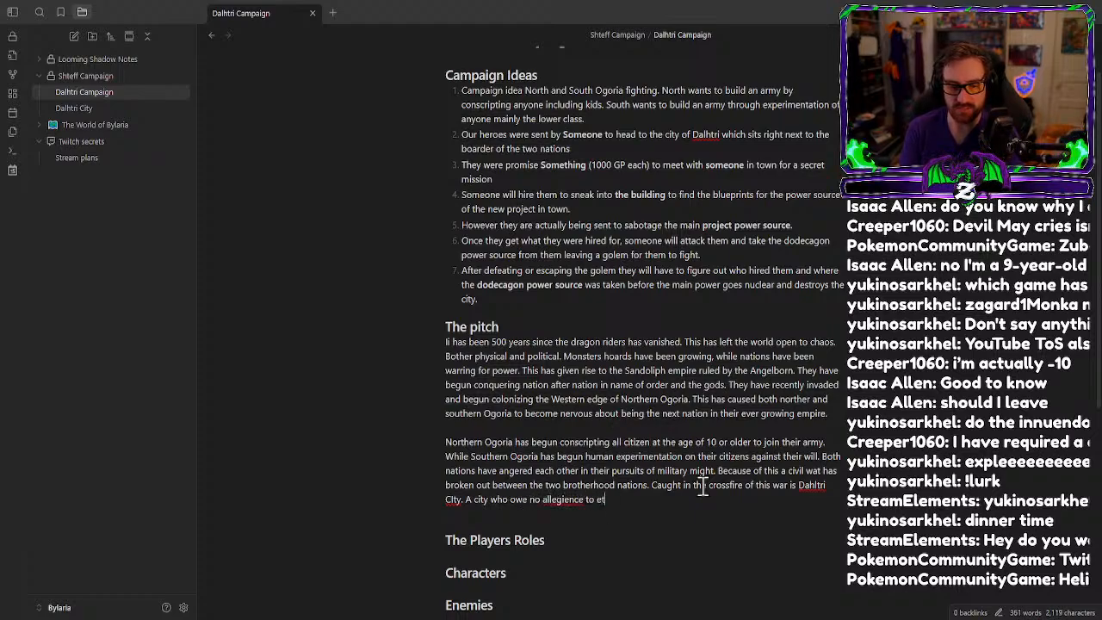
type("ther")
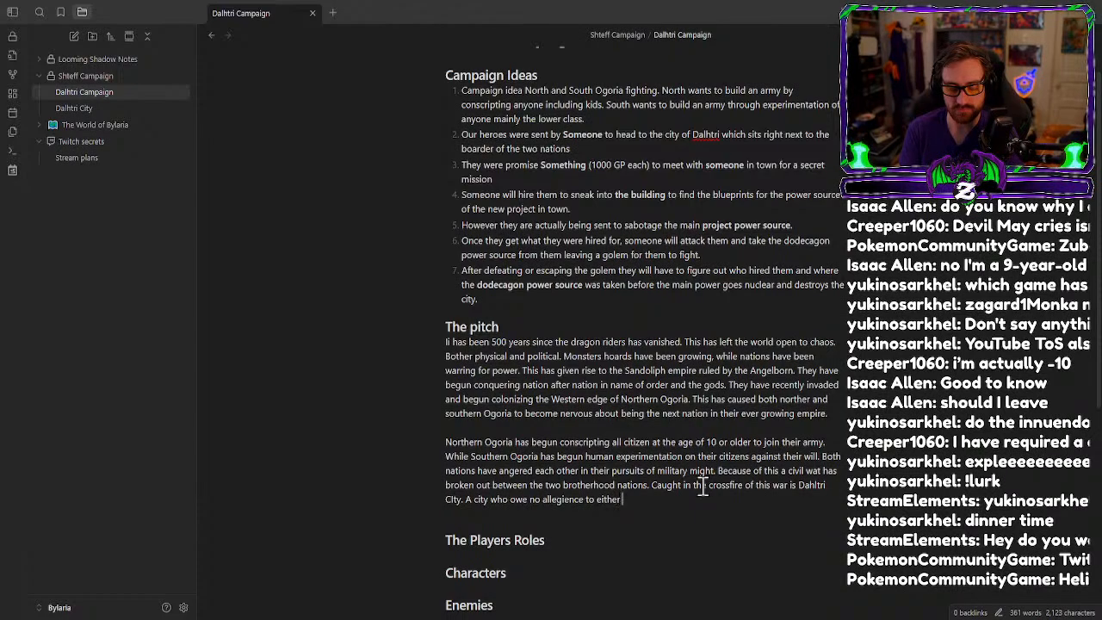
type(" nation but")
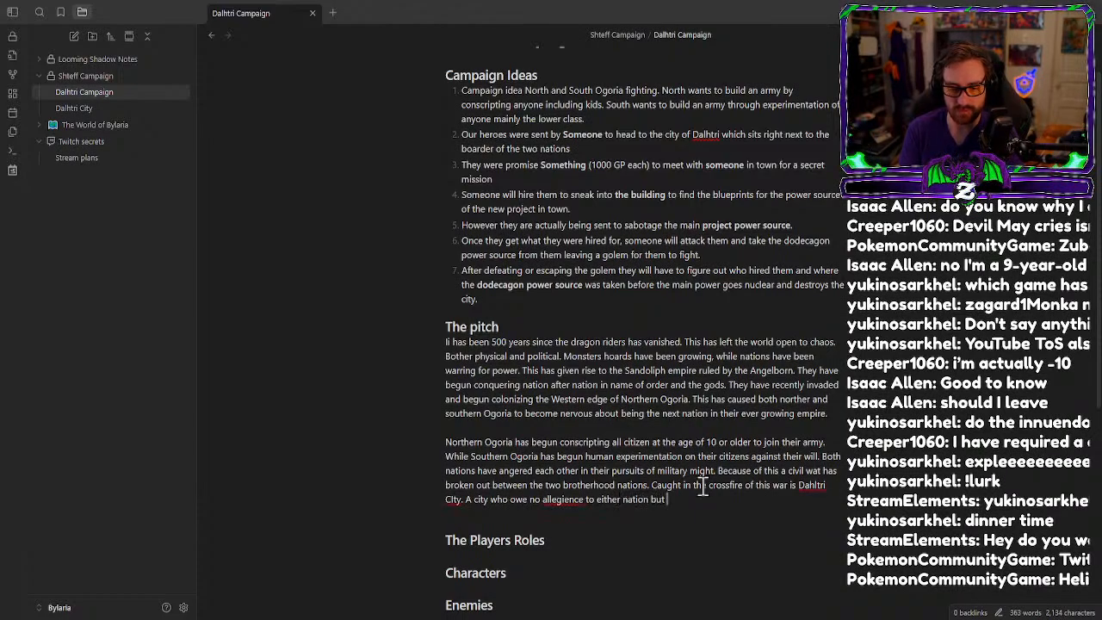
type(" also a")
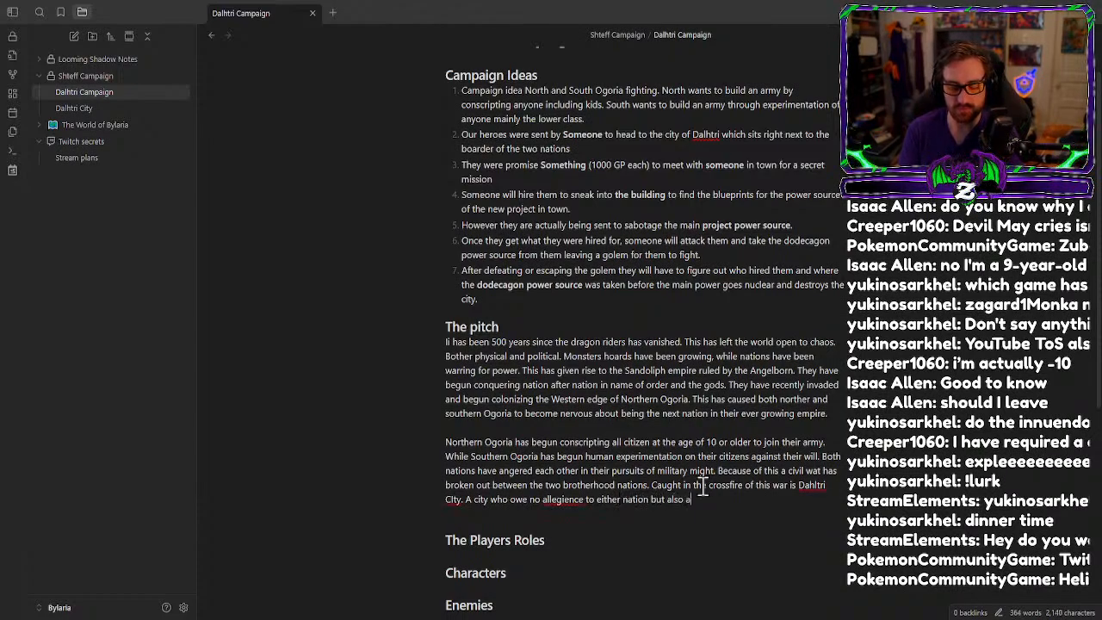
type("pposes ne")
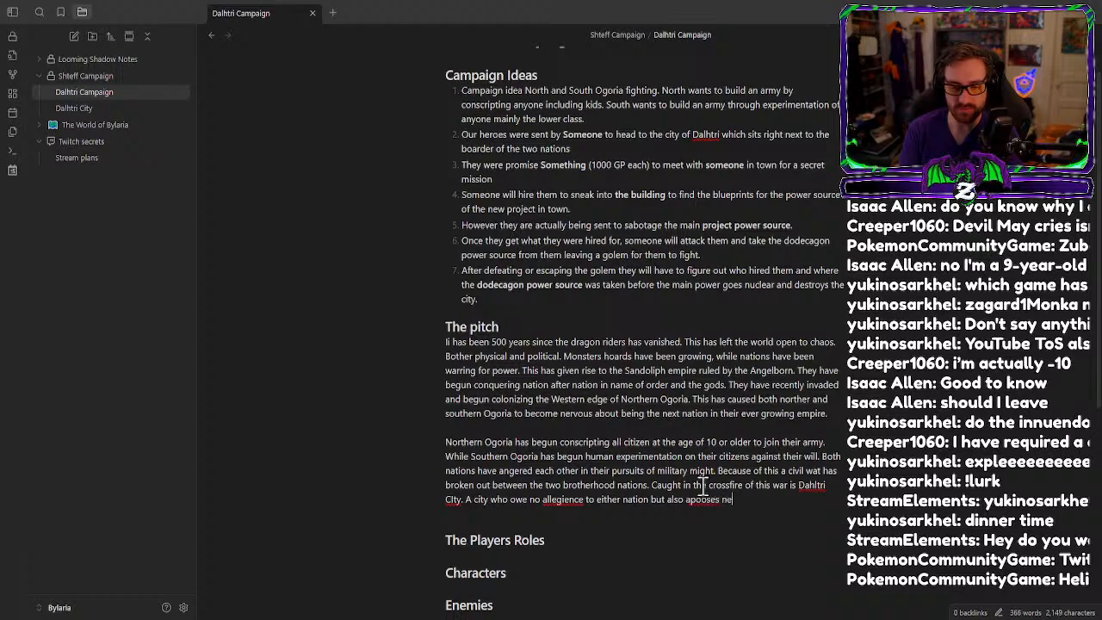
key("BackSpace")
key("BackSpace")
key("BackSpace")
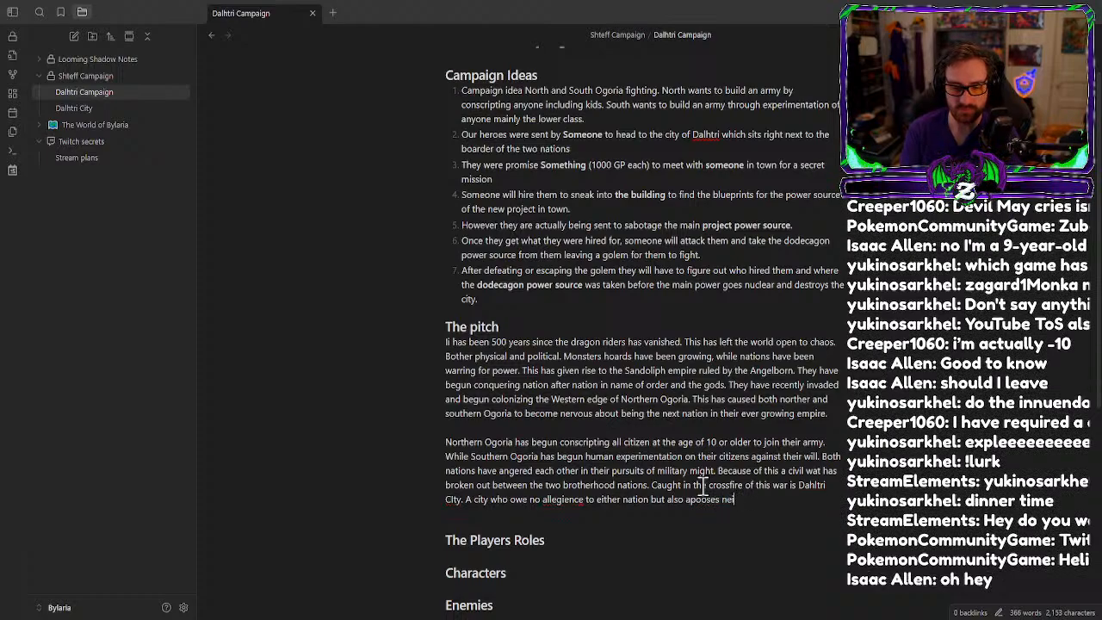
type("ther of t")
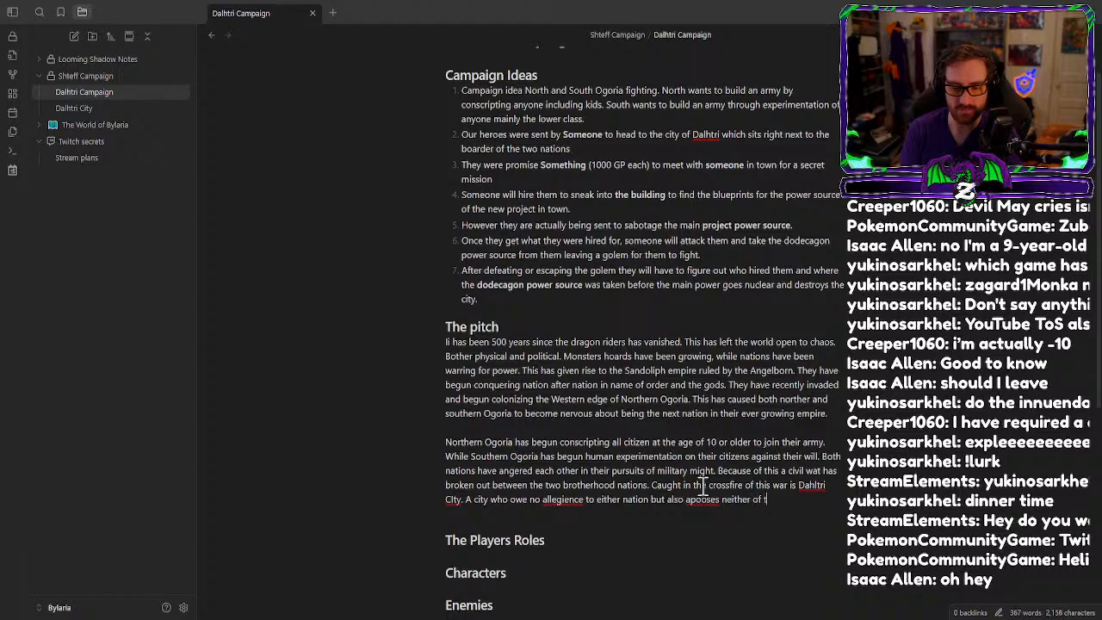
type("hem directly.")
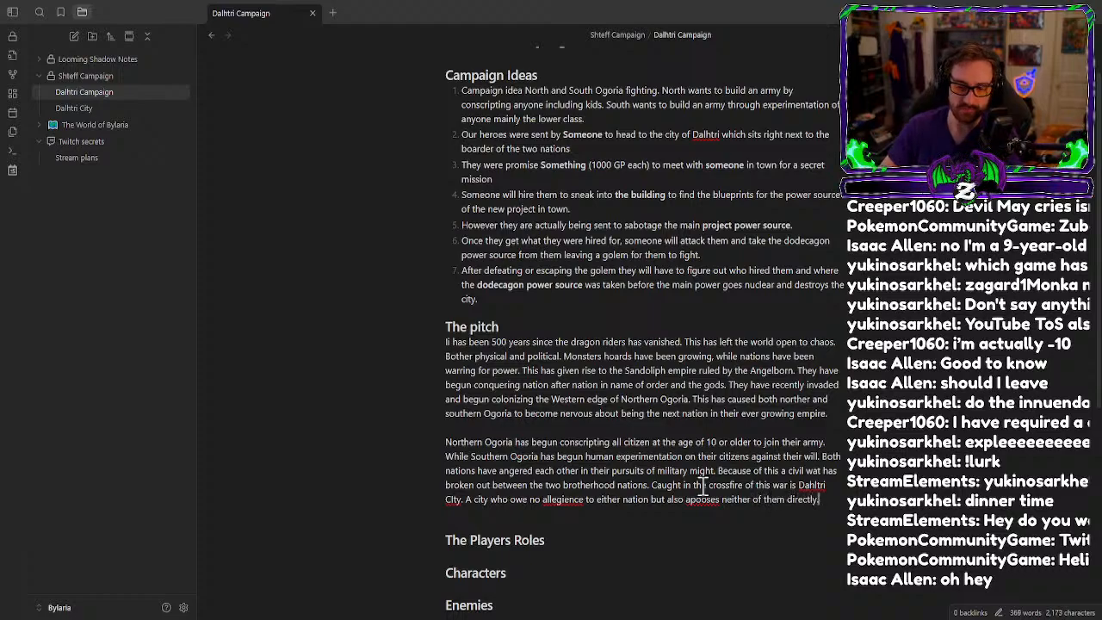
Correct the spelling in the second pitch paragraph's last sentences to "apposes", "allegiance" and "City" using the suggested replacements.
right_click(717, 500)
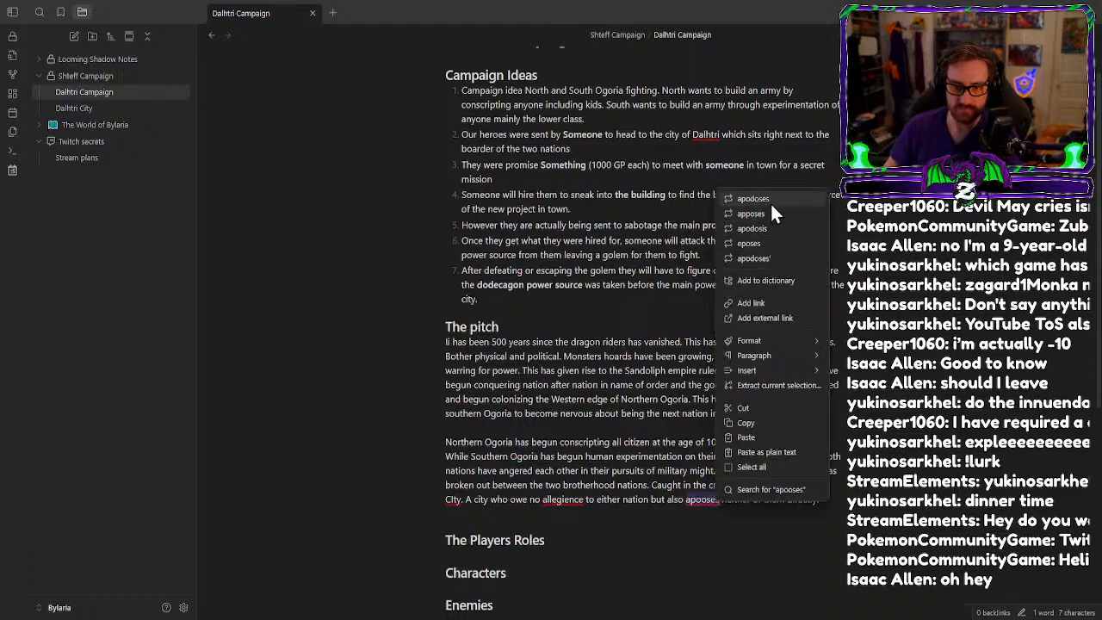
left_click(751, 213)
right_click(561, 500)
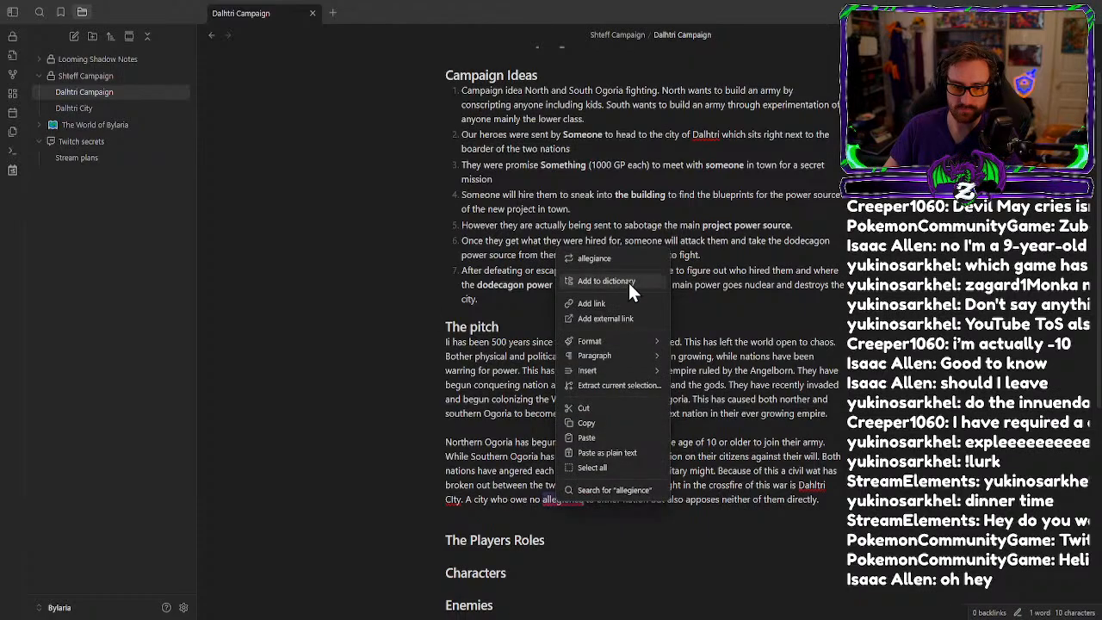
left_click(634, 256)
right_click(454, 499)
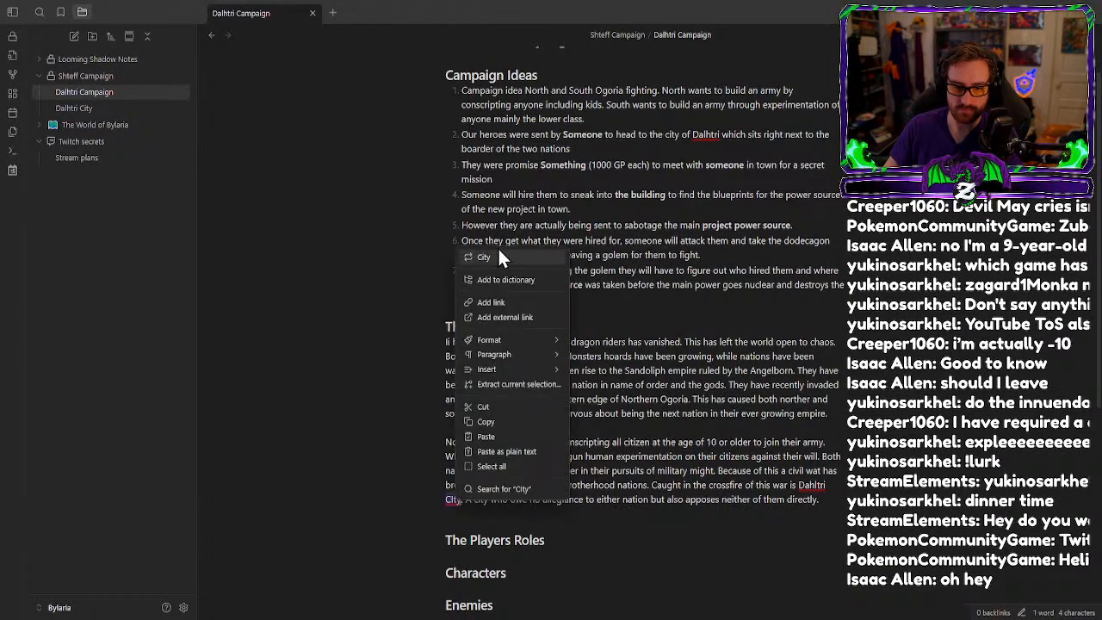
left_click(500, 255)
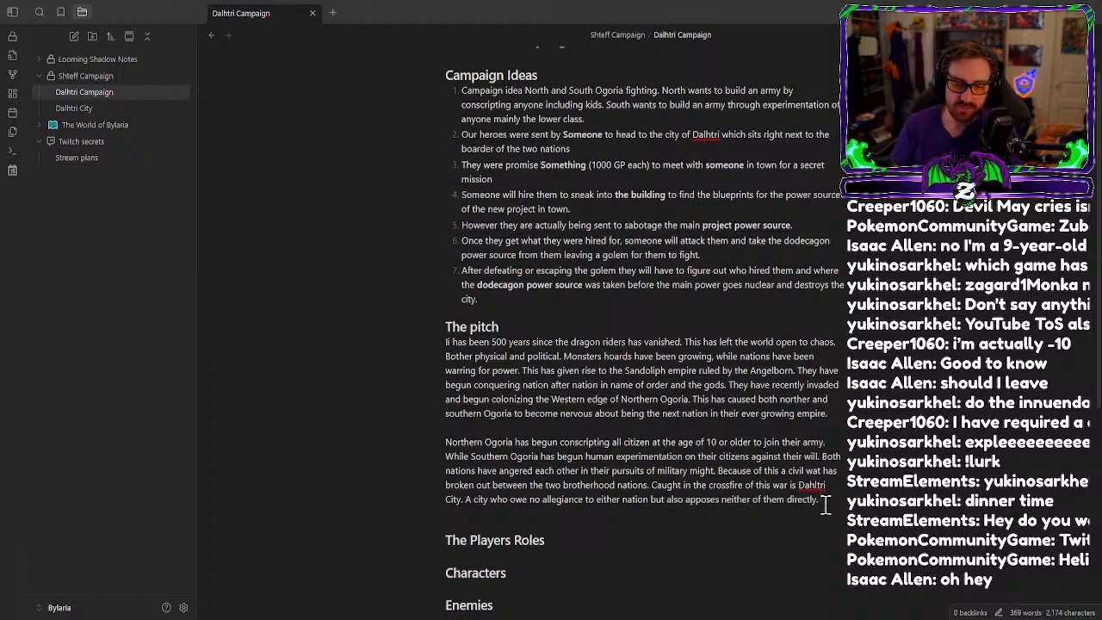
Change "owe" to "owes" in the sentence about the city's allegiance.
left_click(508, 502)
key("BackSpace")
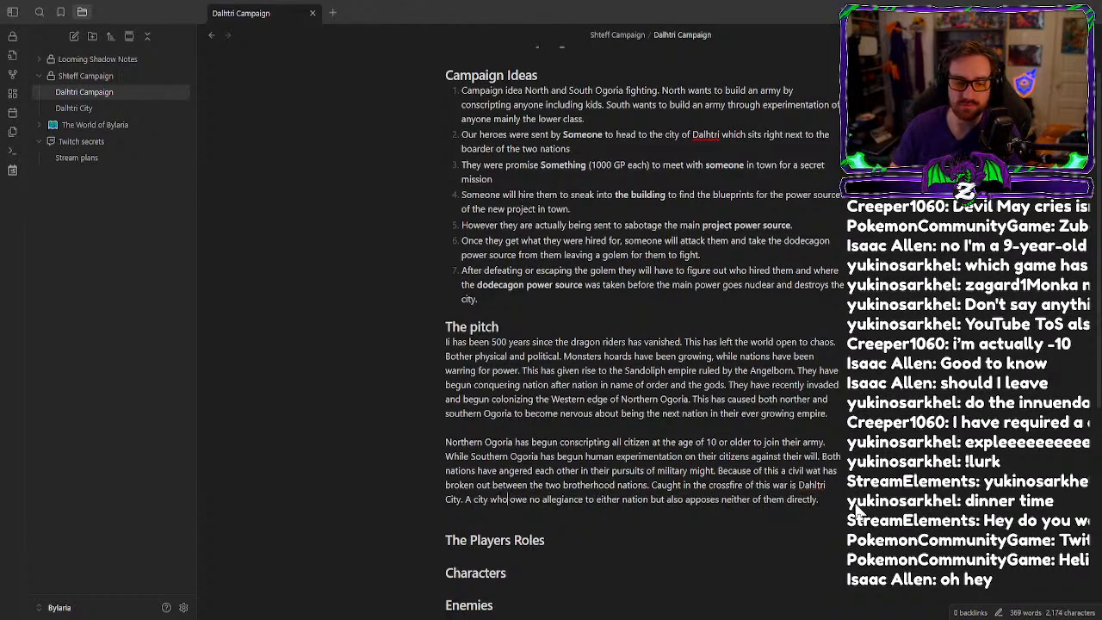
left_click(528, 500)
type("s")
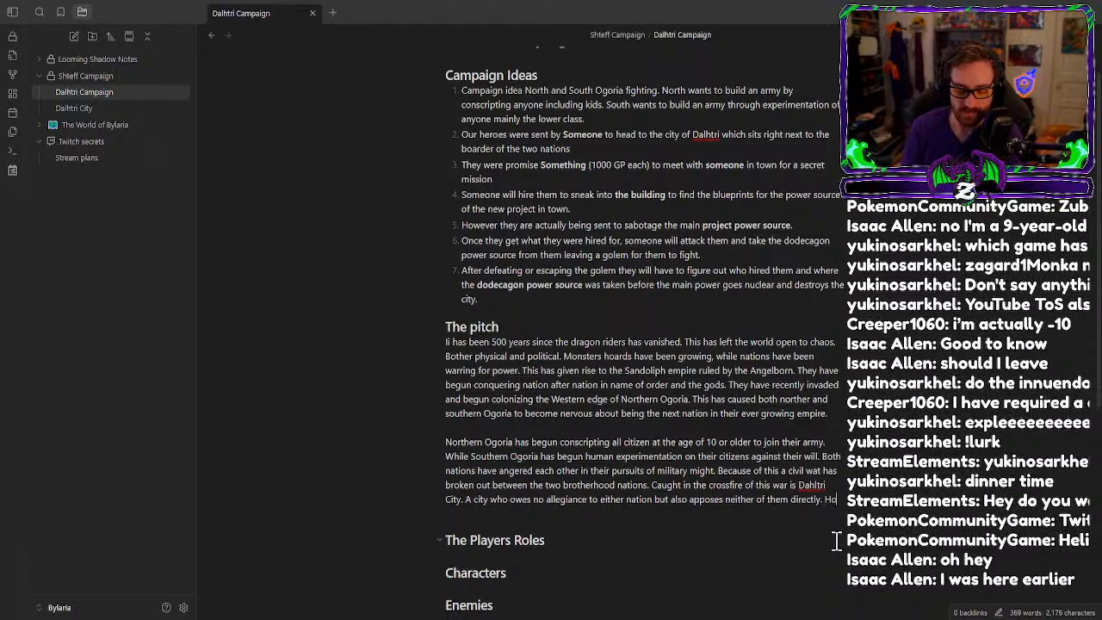
Begin a closing sentence in the second pitch paragraph reading "However both nations desire to control Dahltri", replacing the mistaken "cities" with "nations".
type("wever both citie")
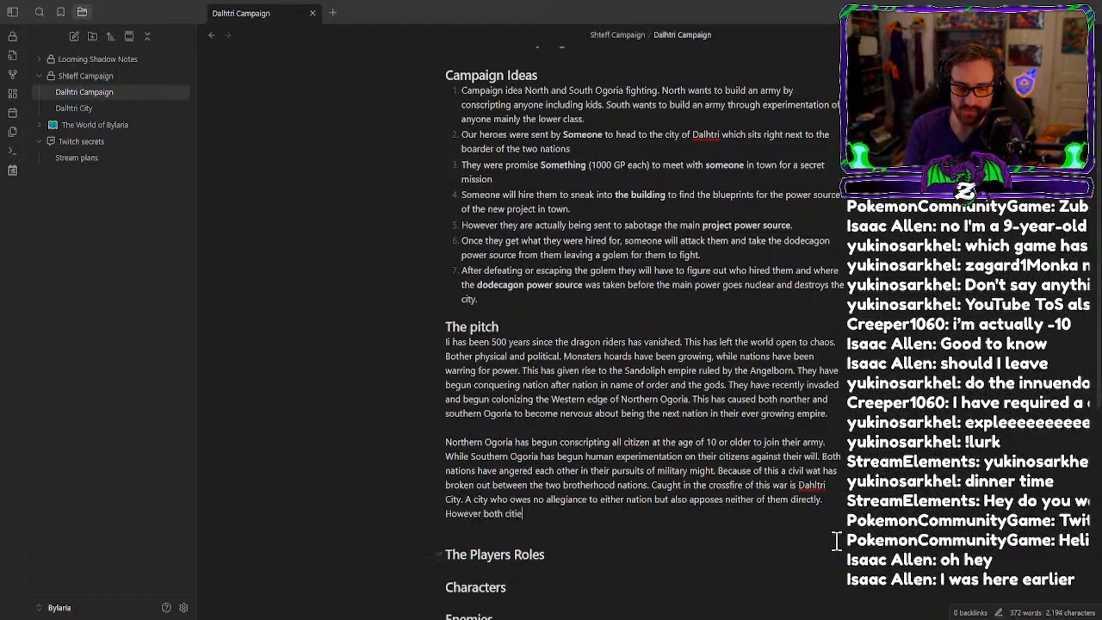
type("s desire to contr")
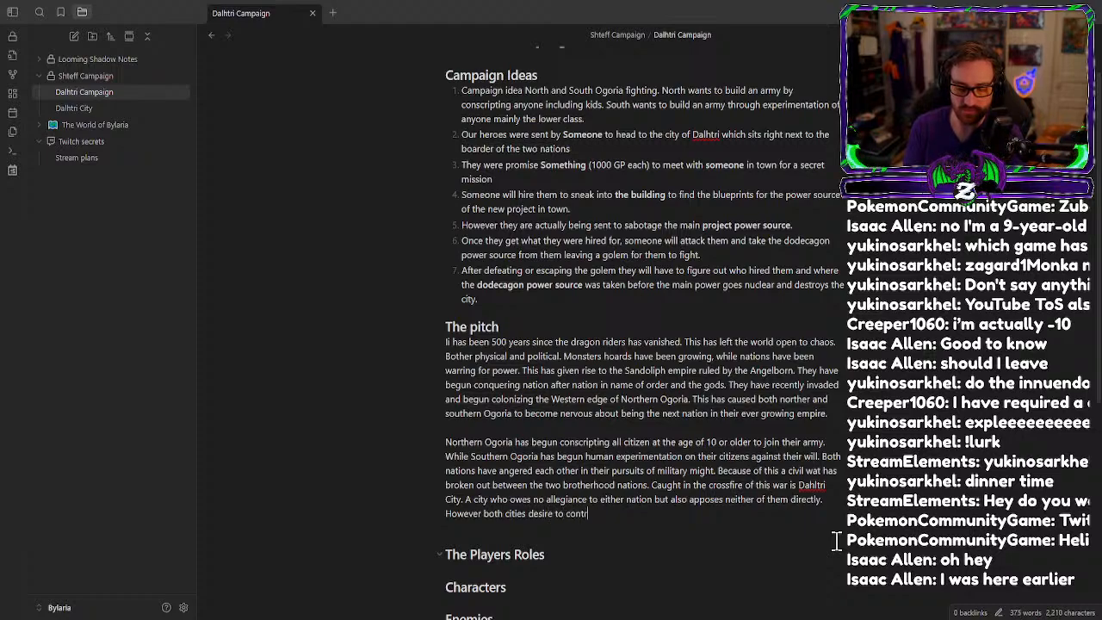
type("ol ")
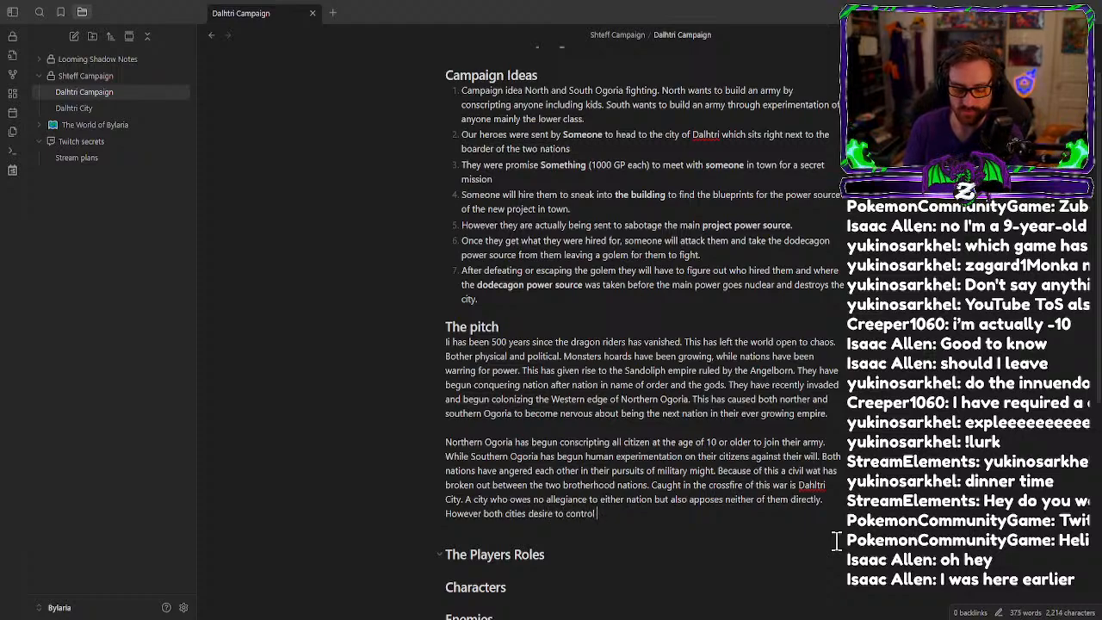
type("Dahltri b")
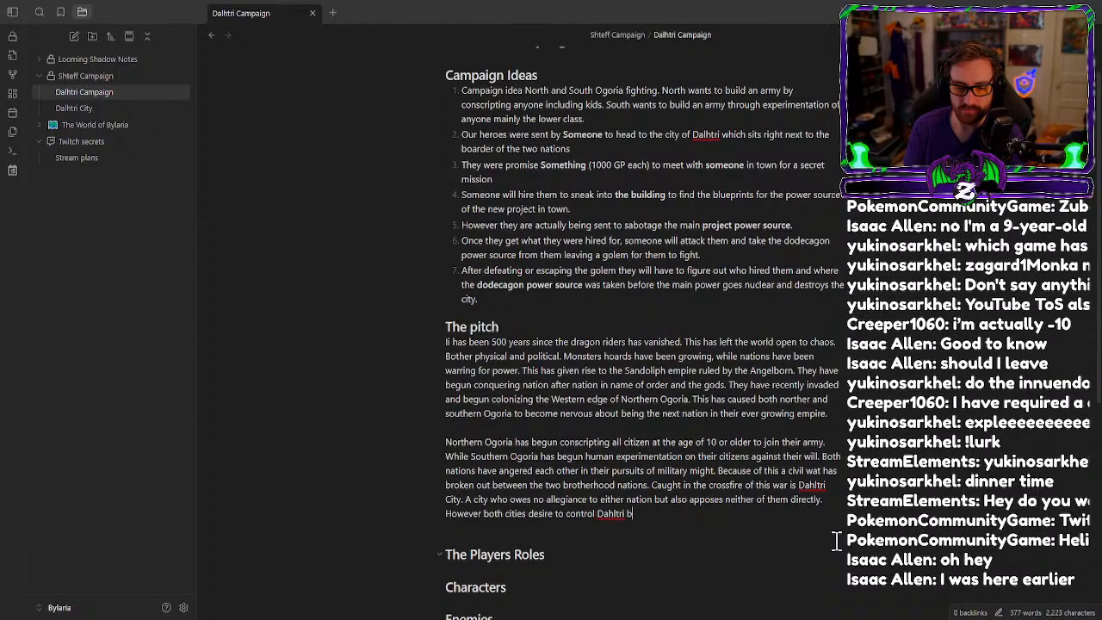
left_click_drag(528, 514, 508, 515)
type("nations")
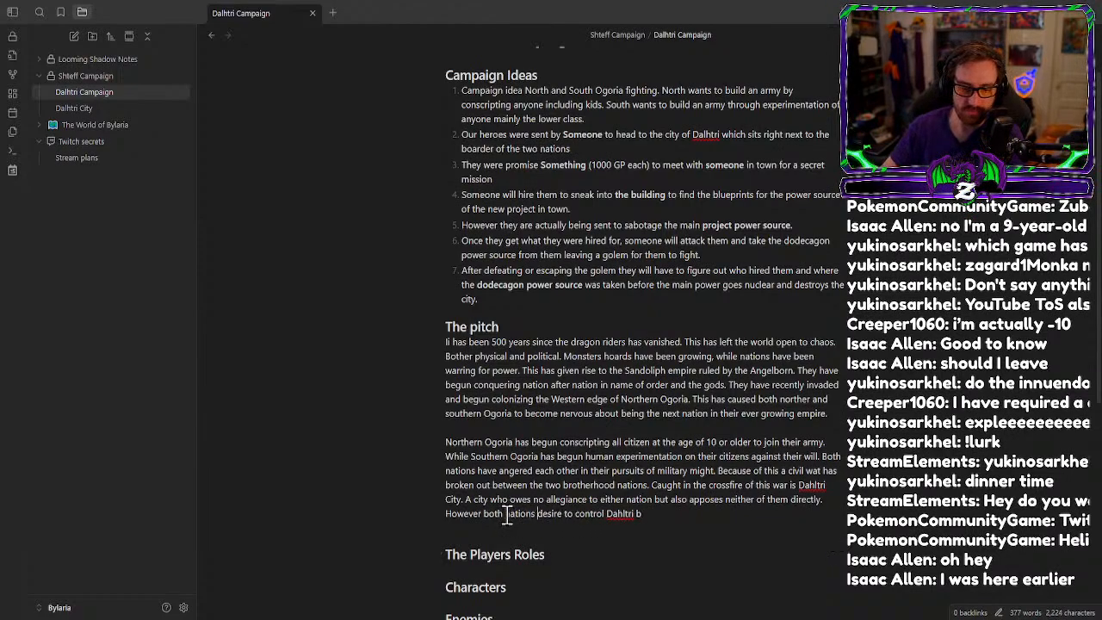
key("BackSpace")
key("BackSpace")
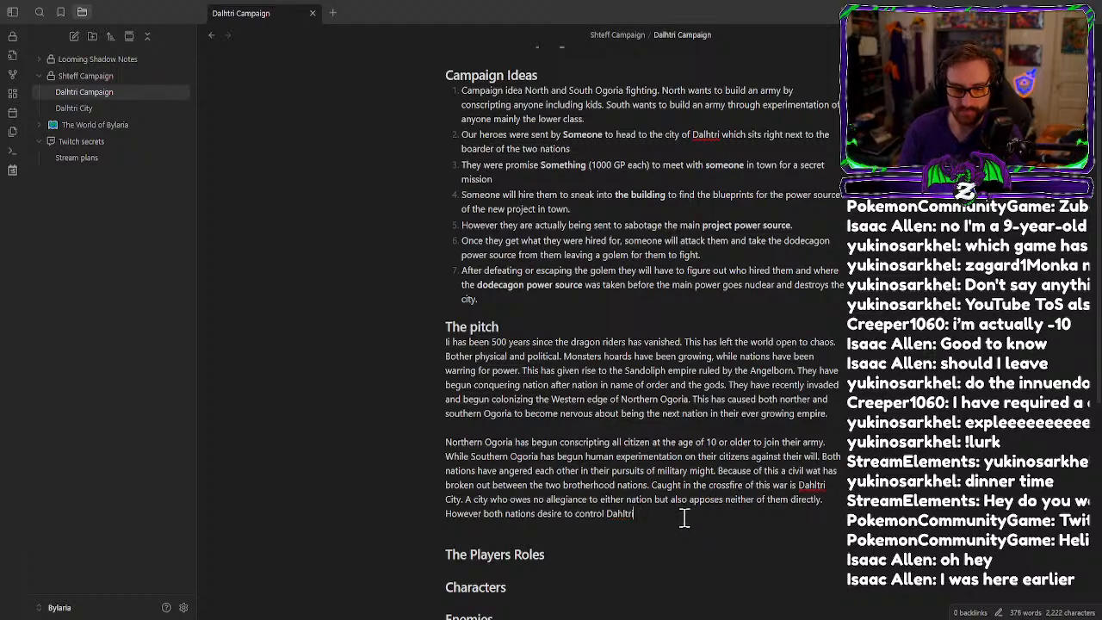
Continue the closing sentence with "for it's valuable antimagic".
type("for it's")
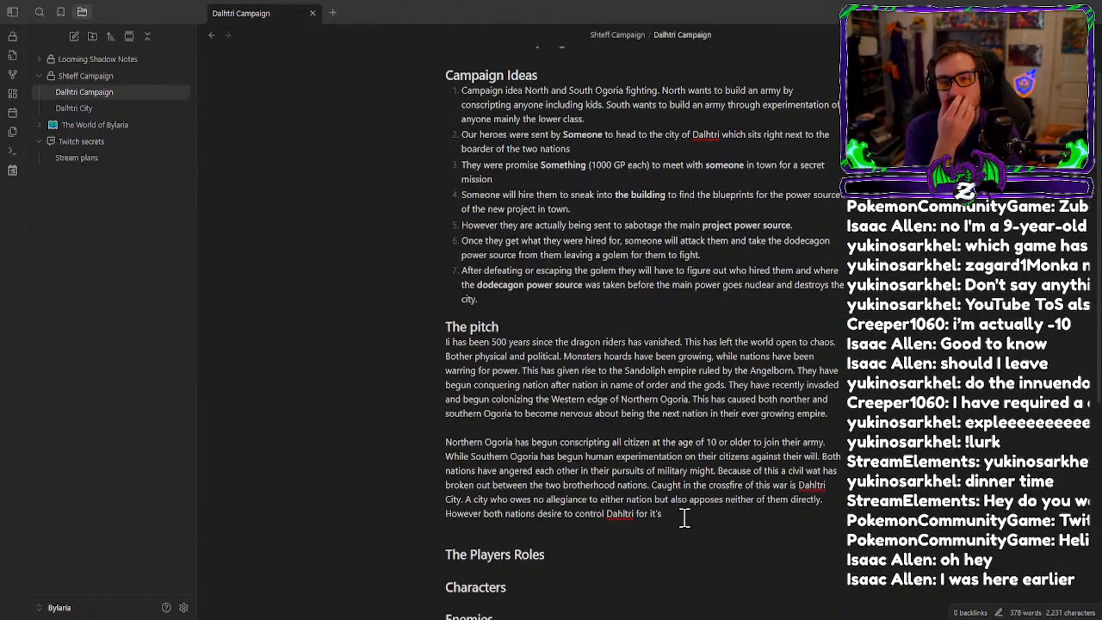
type("valu")
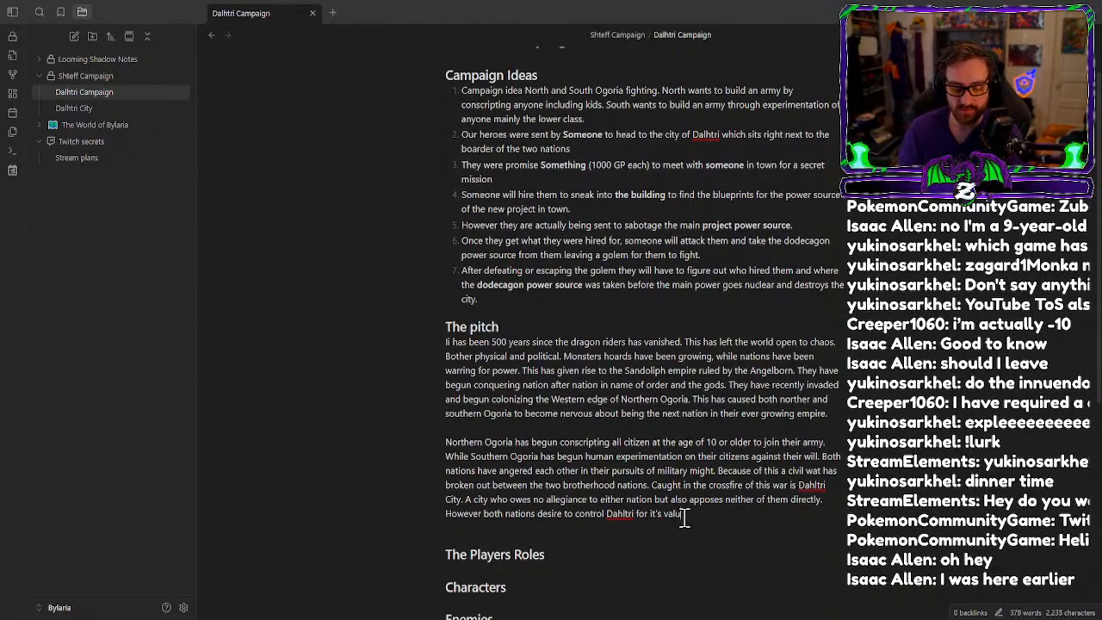
type("able r")
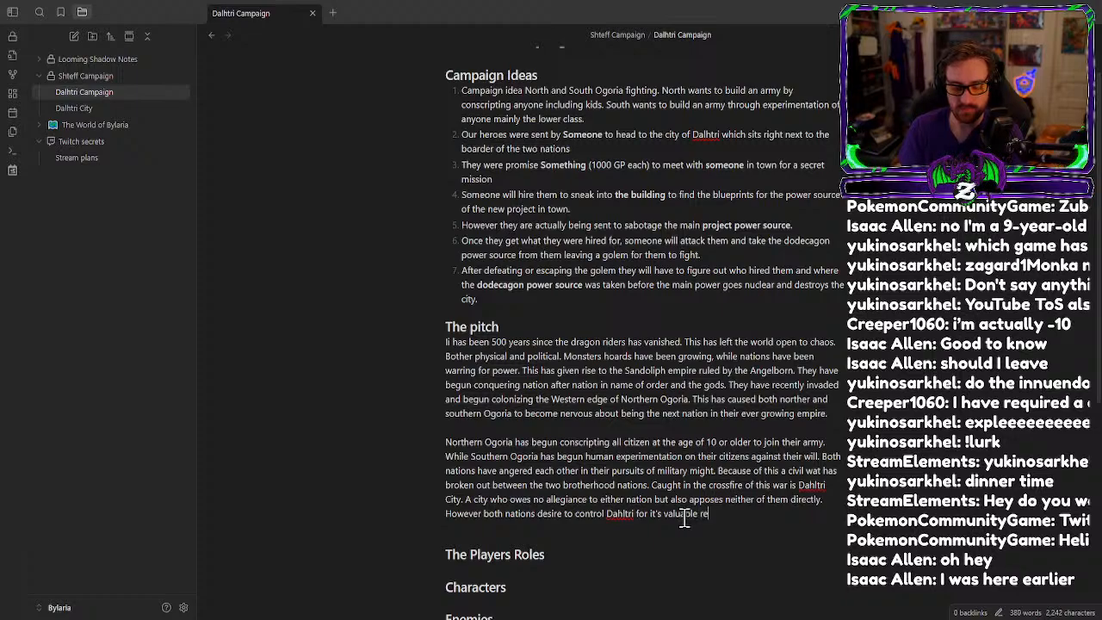
type("e")
key("BackSpace")
type("anti")
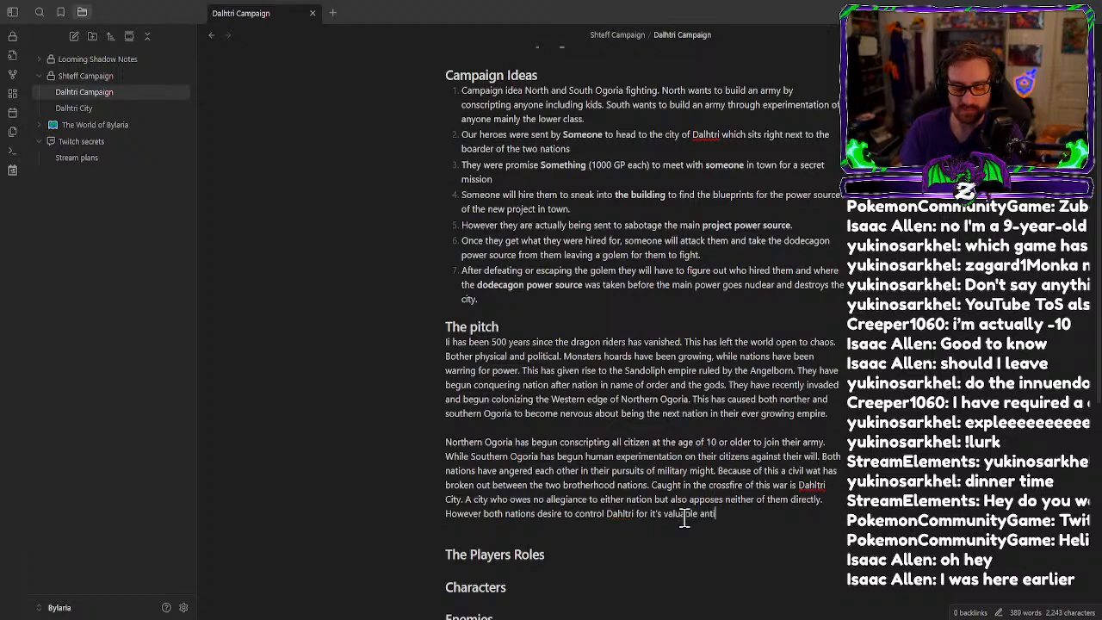
type("magic")
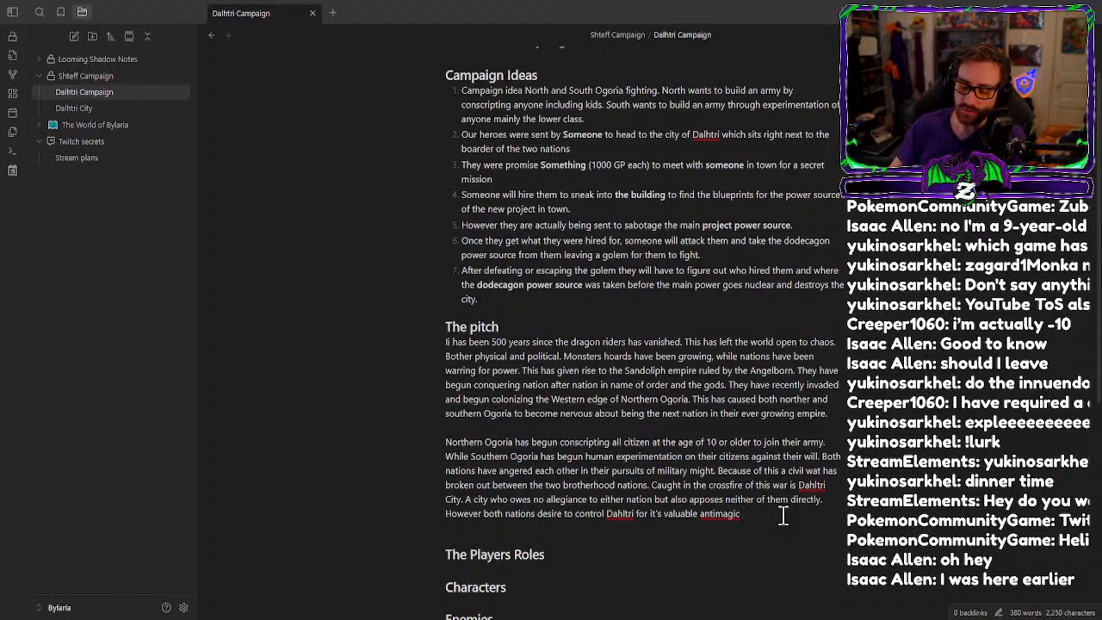
Hyphenate "antimagic" as "anti-magic" and return to the end of the sentence.
right_click(717, 514)
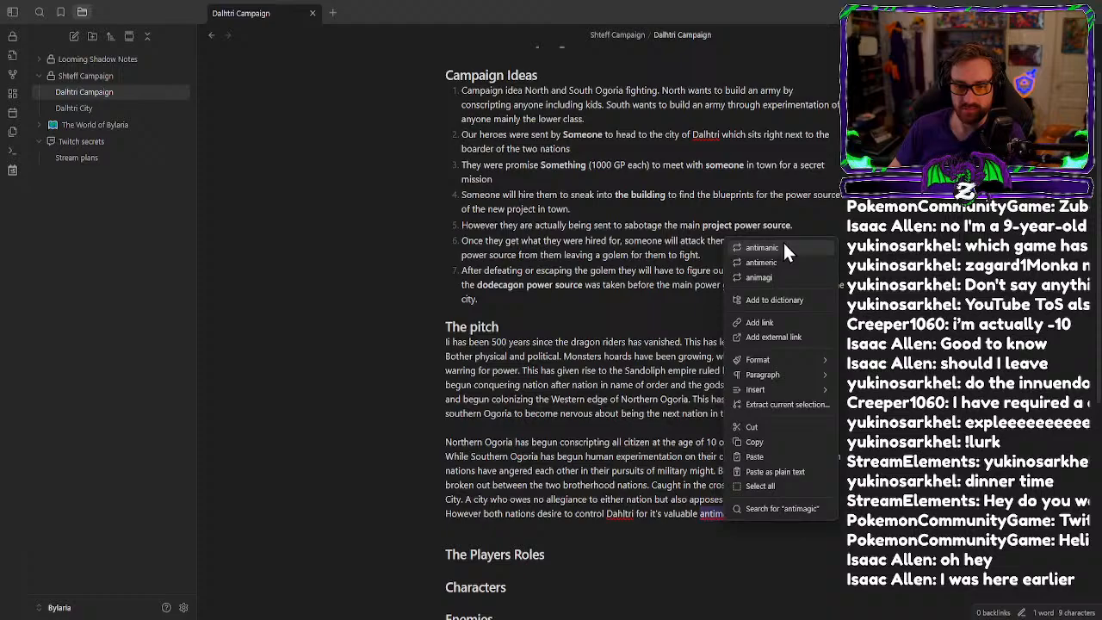
left_click(697, 505)
double_click(714, 517)
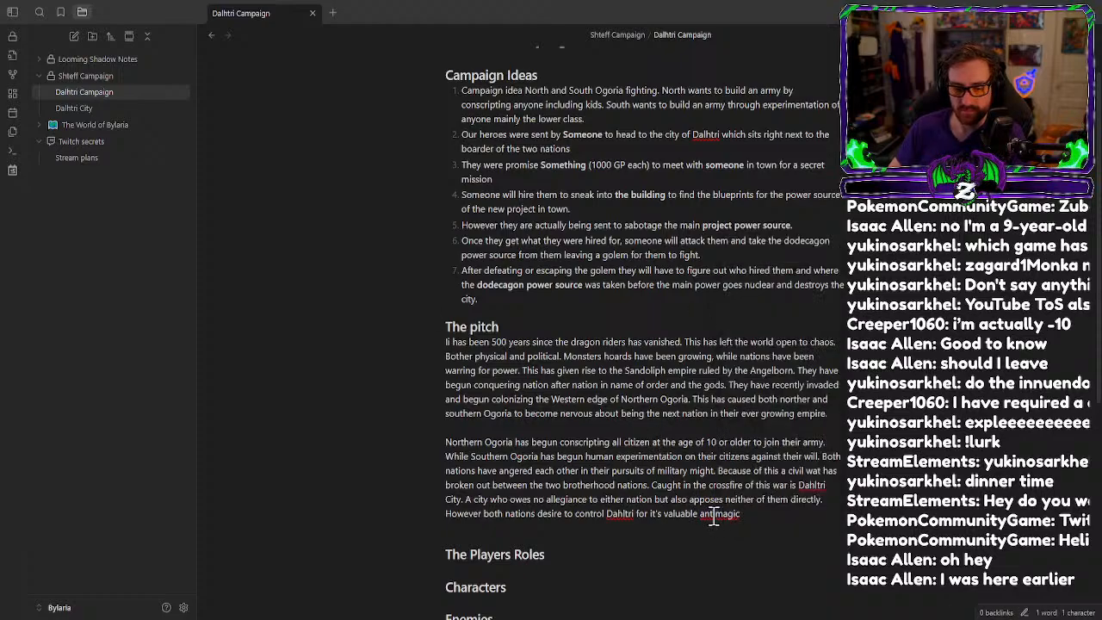
left_click(714, 515)
type("-")
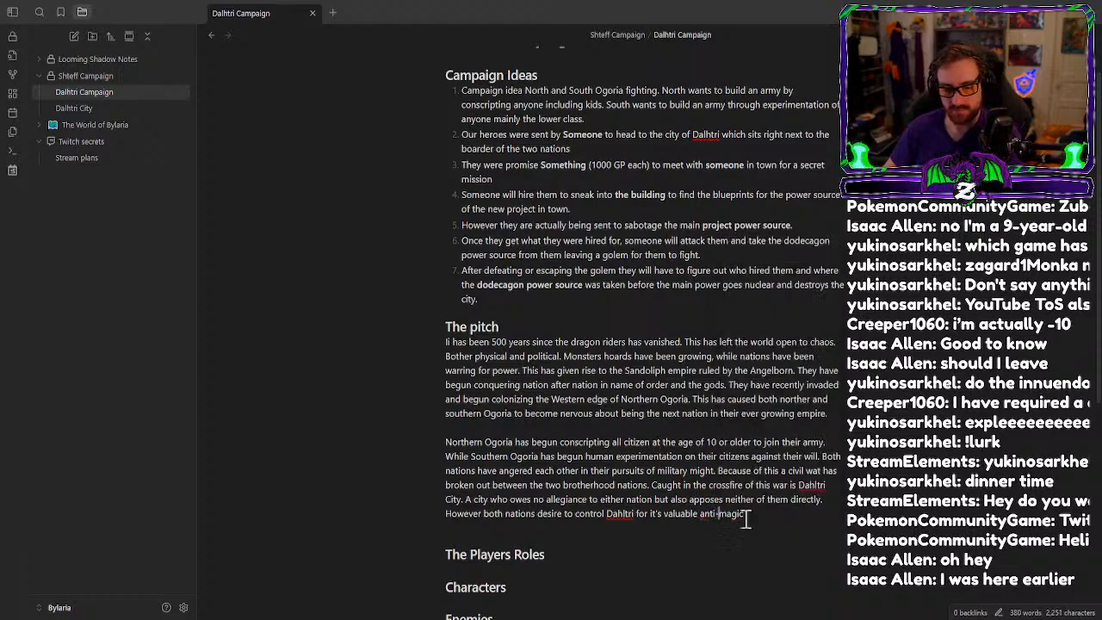
left_click(784, 527)
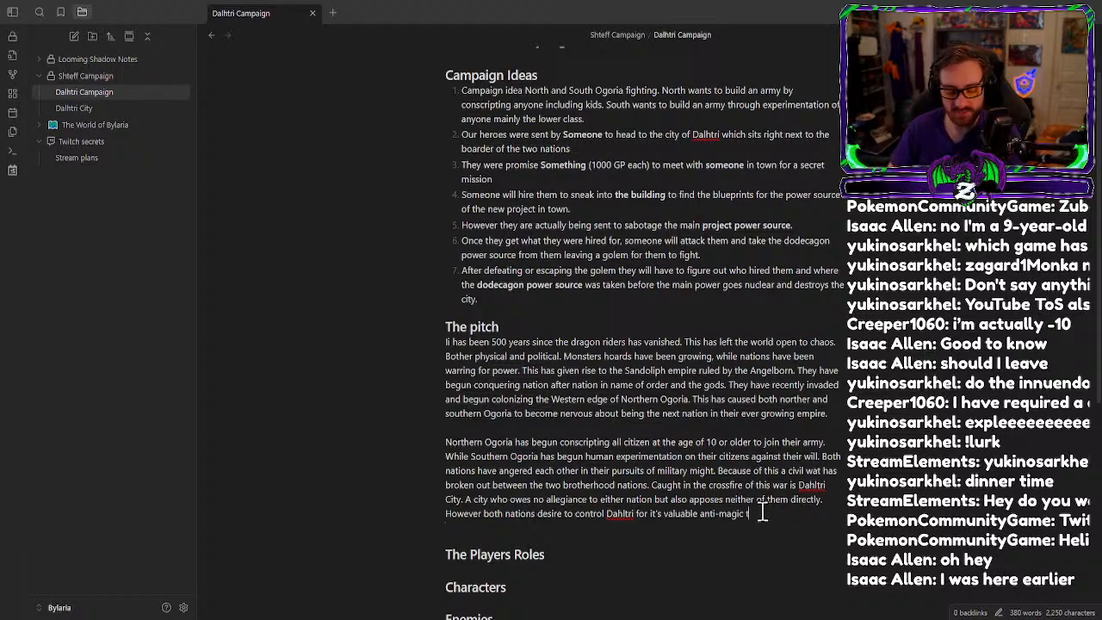
type("technolog")
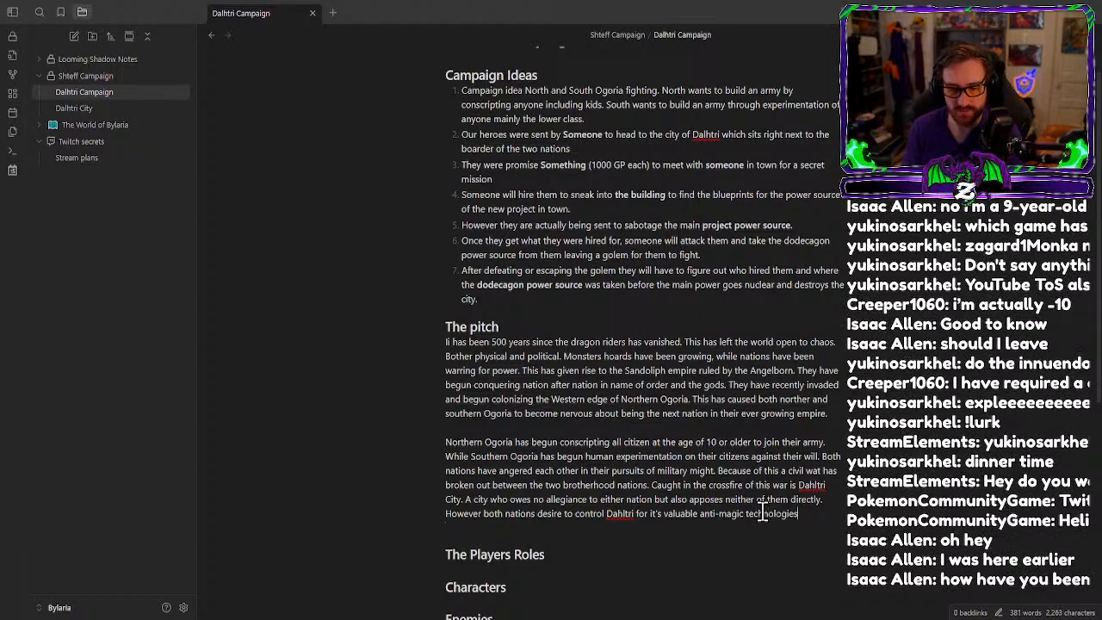
type("ies")
key("BackSpace")
key("BackSpace")
key("BackSpace")
key("BackSpace")
key("BackSpace")
key("BackSpace")
key("BackSpace")
key("BackSpace")
key("BackSpace")
key("BackSpace")
key("BackSpace")
key("BackSpace")
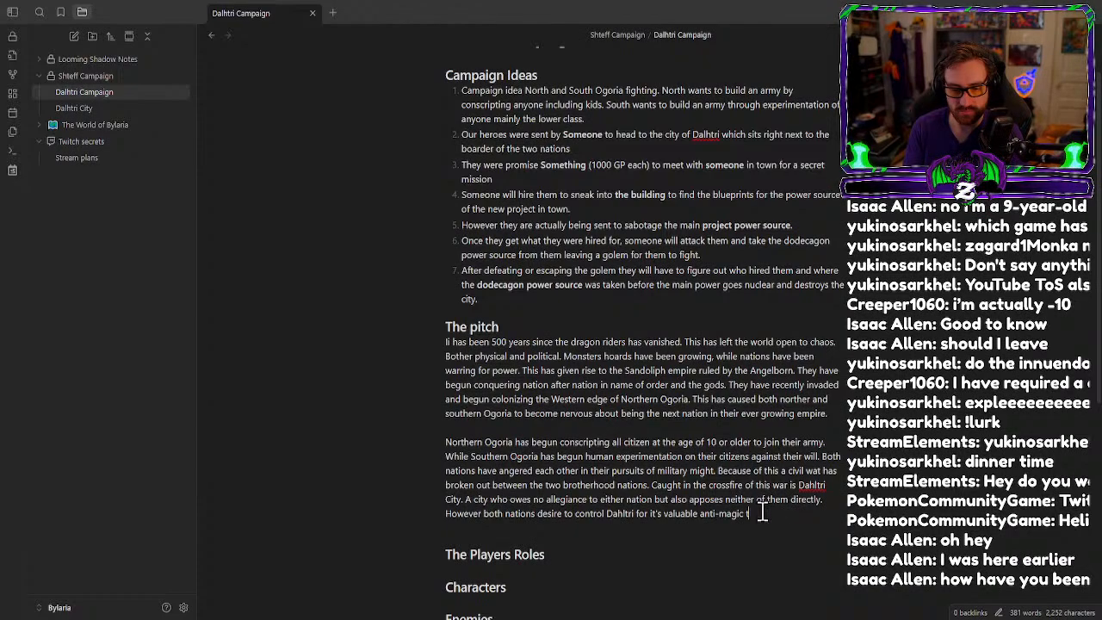
Continue the closing sentence with "metals named Entmetal", looking up the metal's name in the Dalhtri City note.
type("metals ")
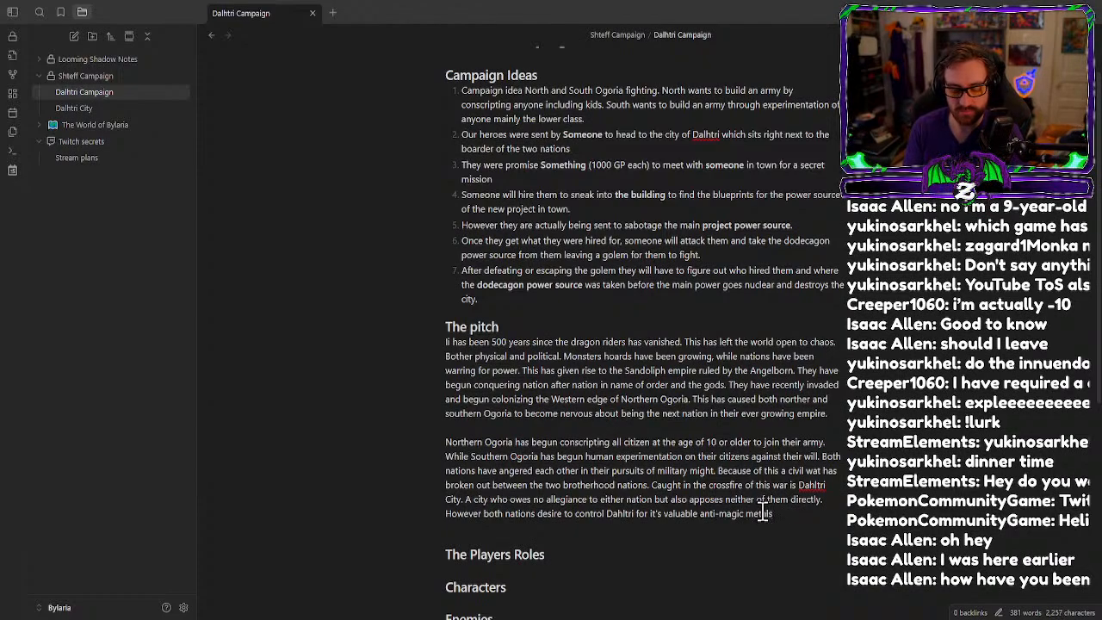
type("named")
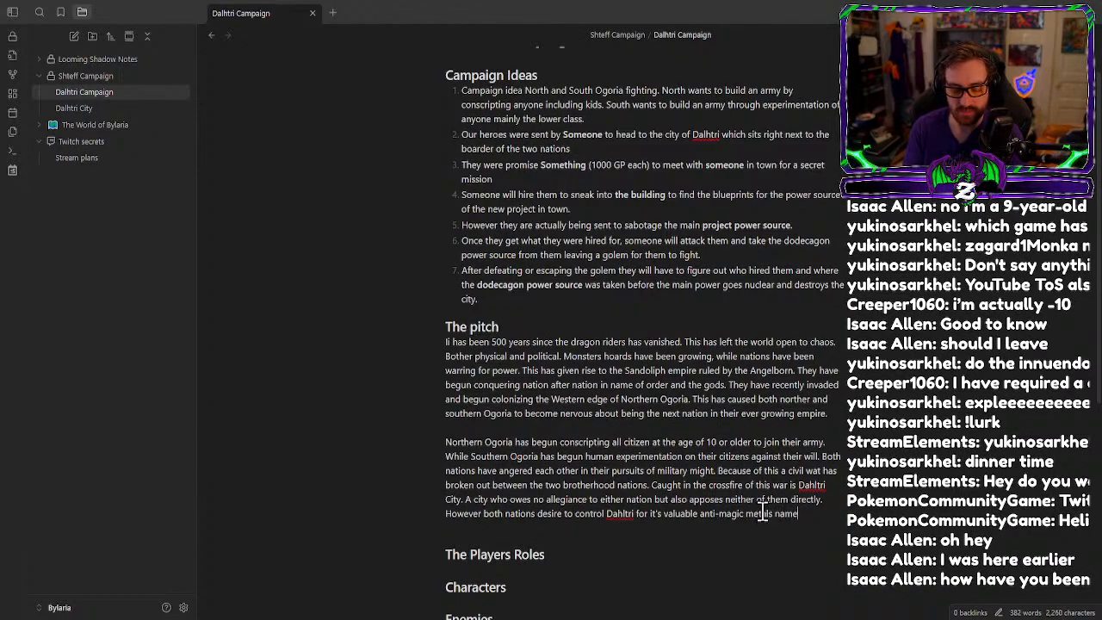
left_click(73, 108)
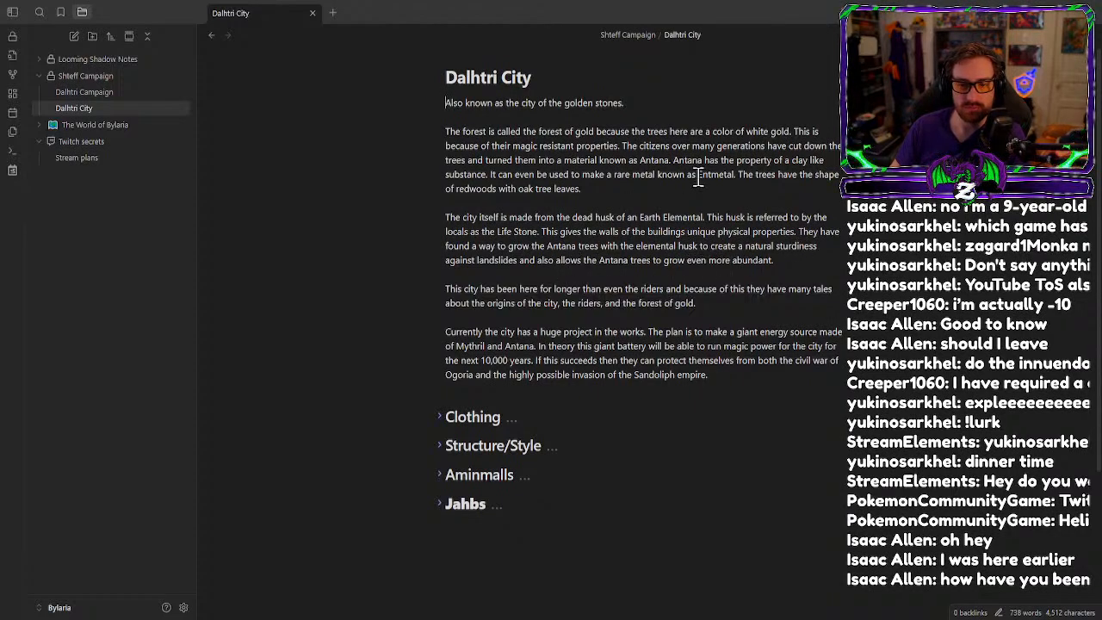
mouse_move(698, 175)
left_mouse_down()
mouse_move(732, 176)
mouse_move(698, 175)
left_mouse_up()
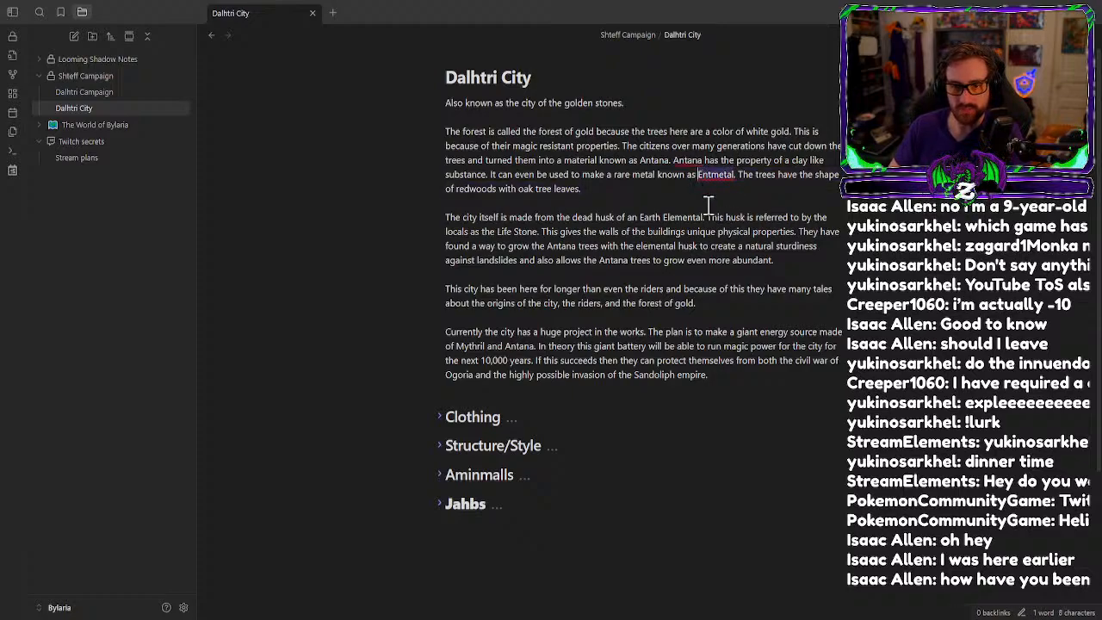
left_click(97, 95)
left_click(97, 94)
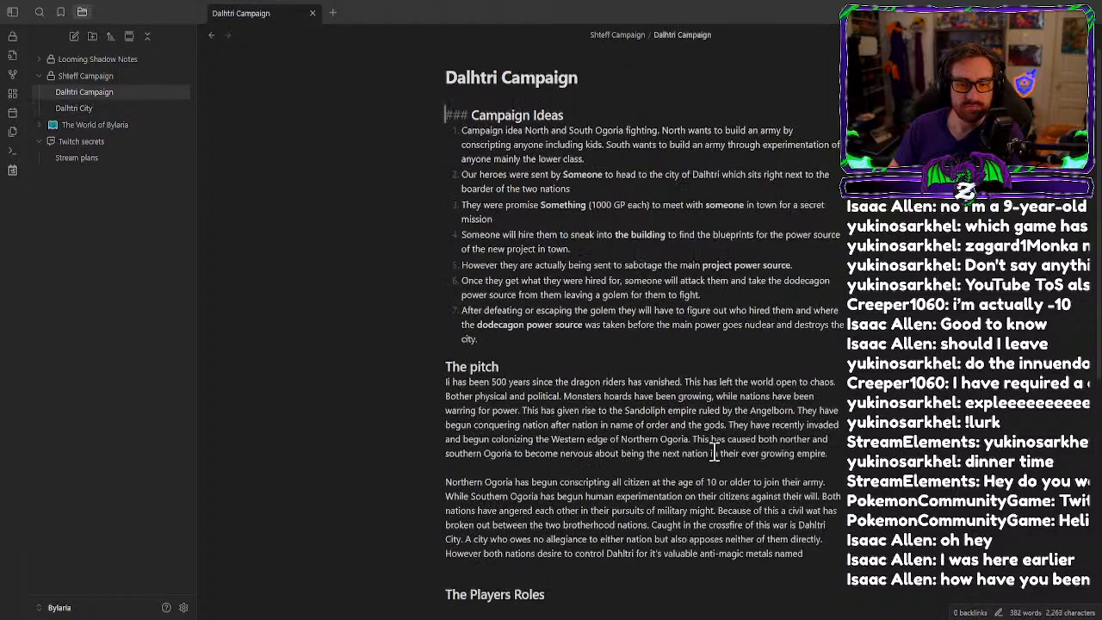
left_click(816, 557)
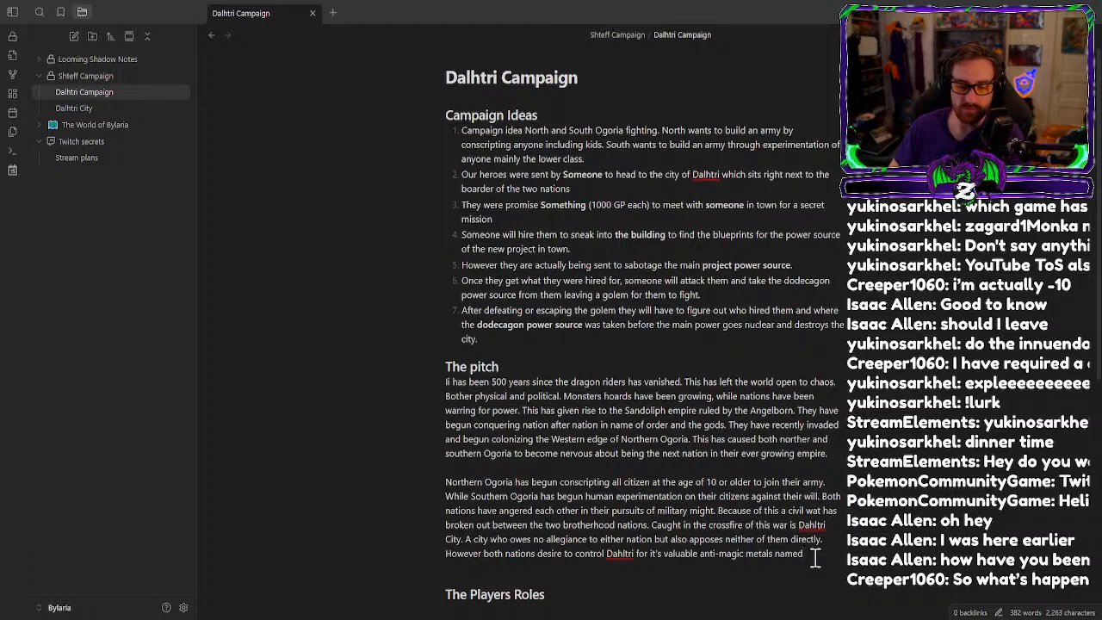
type("Entmetal")
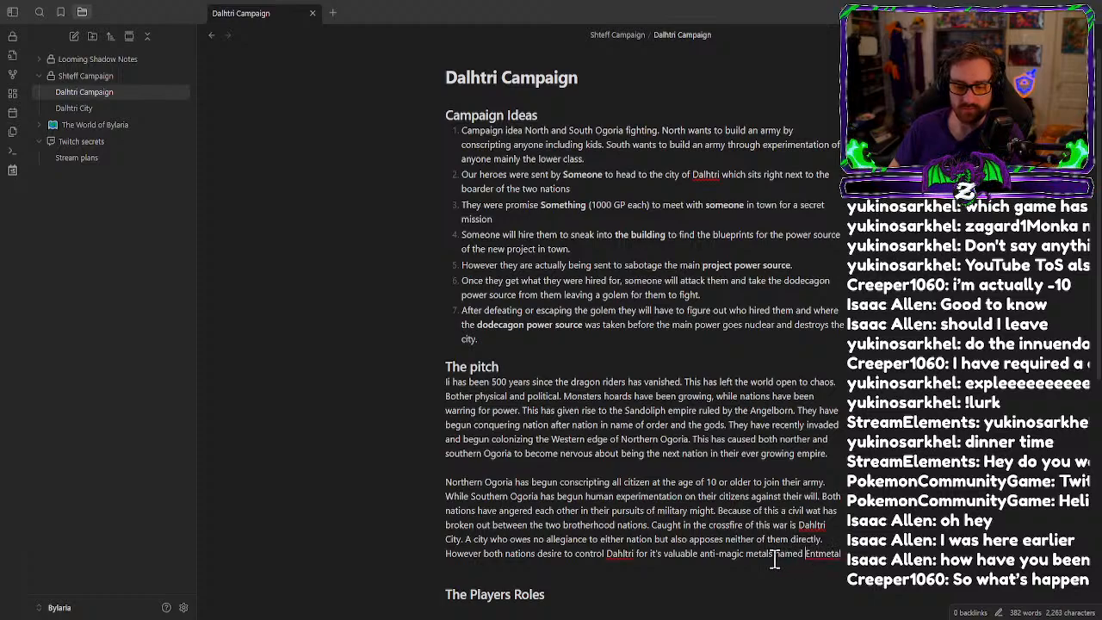
Replace "metals" with "material" in the closing sentence and end it with a period after "Entmetal".
left_click(774, 555)
key("BackSpace")
key("BackSpace")
key("BackSpace")
key("BackSpace")
key("BackSpace")
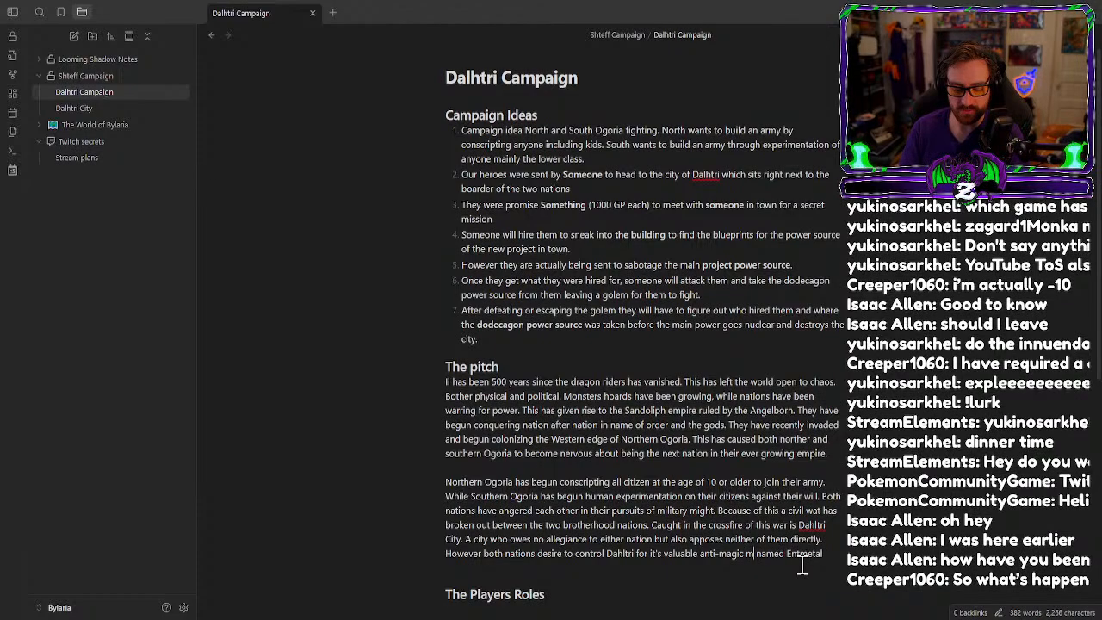
type("aterial")
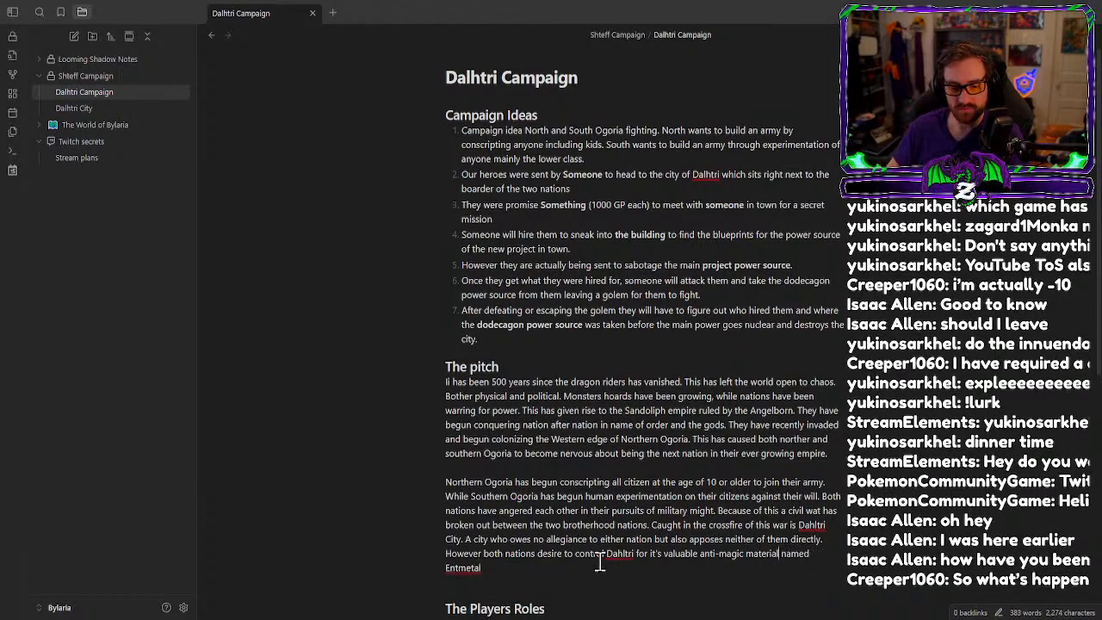
key("Down")
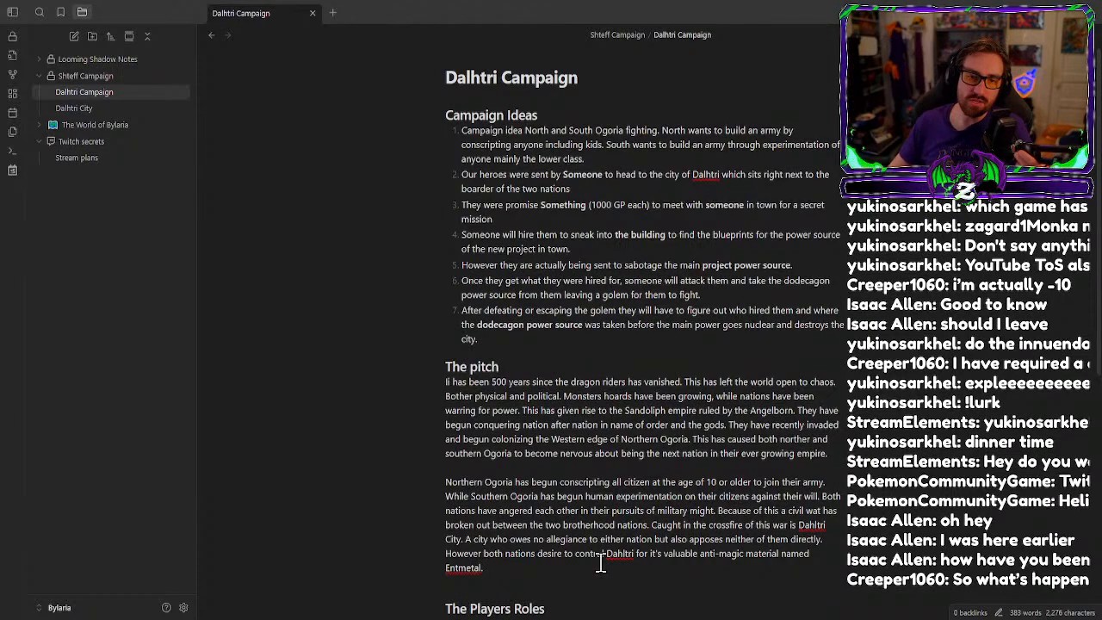
scroll(565, 294, "down", 1)
scroll(564, 295, "up", 1)
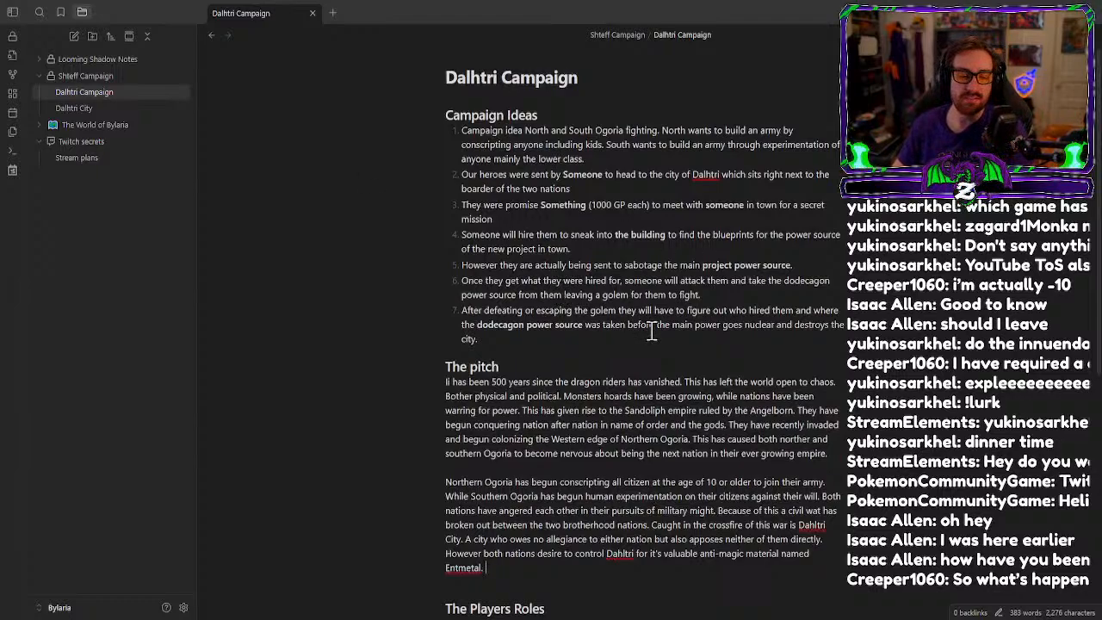
scroll(655, 324, "down", 3)
scroll(654, 324, "up", 2)
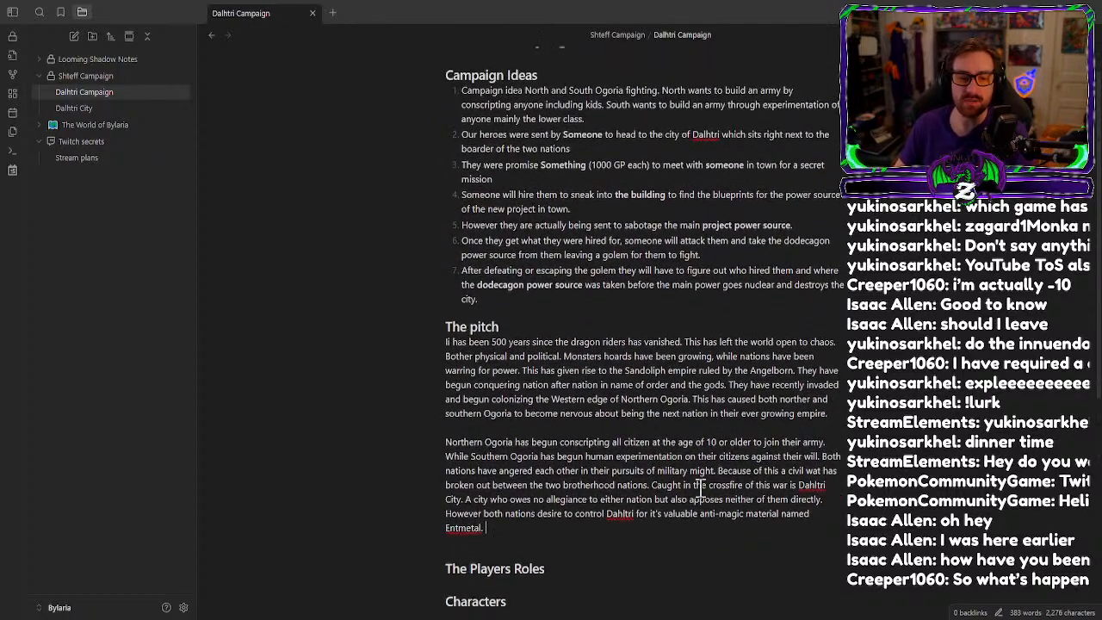
Correct the first word of the pitch to "It".
left_click(450, 344)
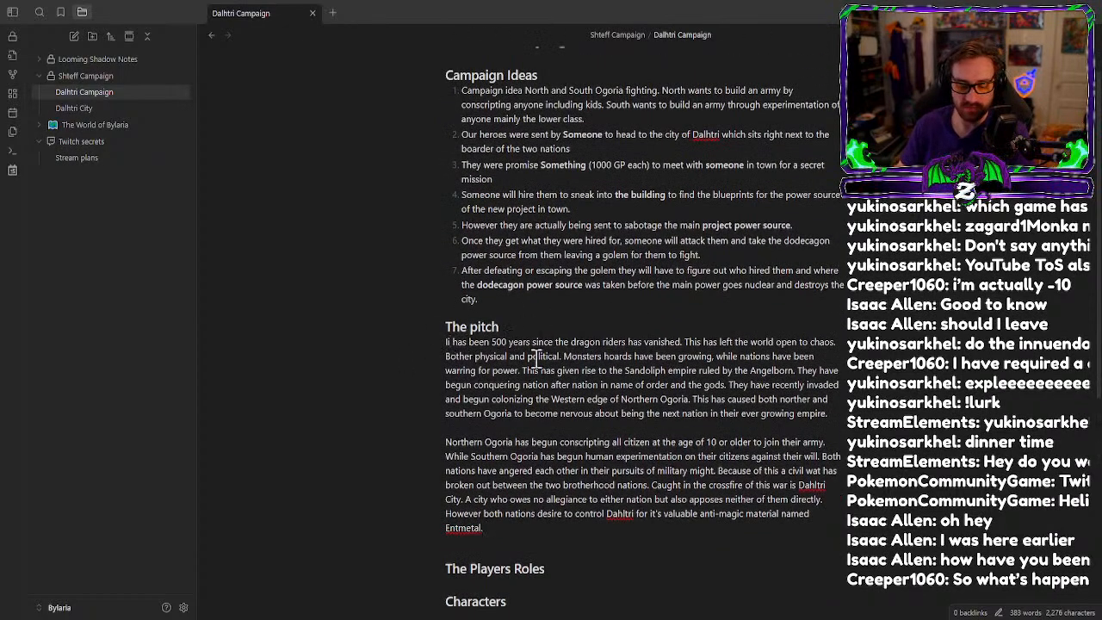
key("BackSpace")
type("t")
Review the campaign ideas, both pitch paragraphs and the remaining headings of the Dalhtri Campaign note.
scroll(456, 349, "down", 5)
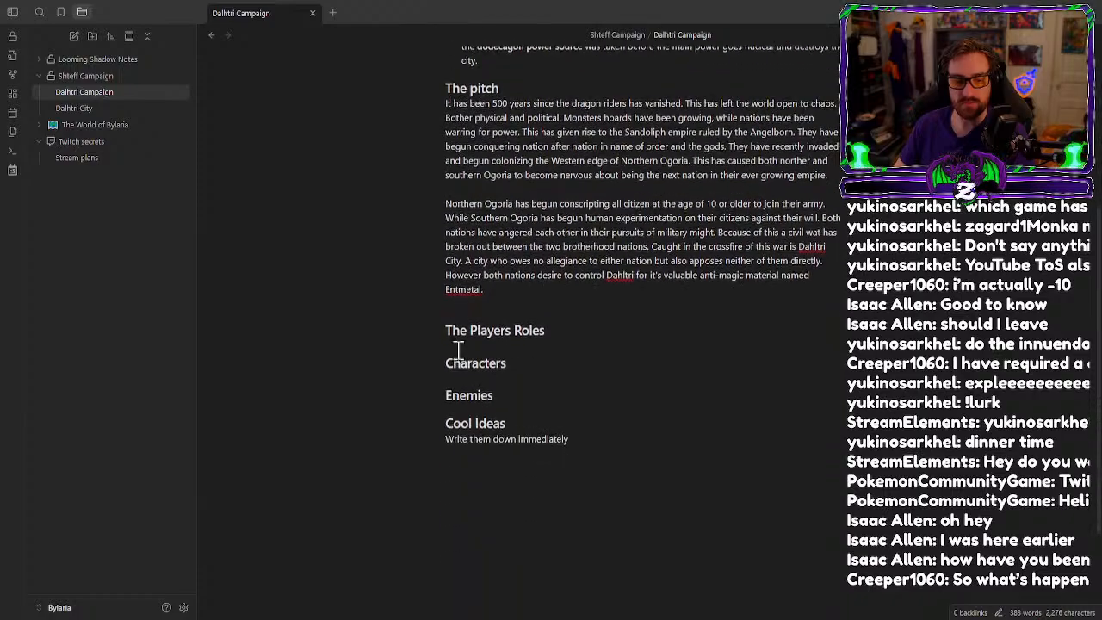
scroll(465, 327, "up", 6)
scroll(433, 530, "down", 5)
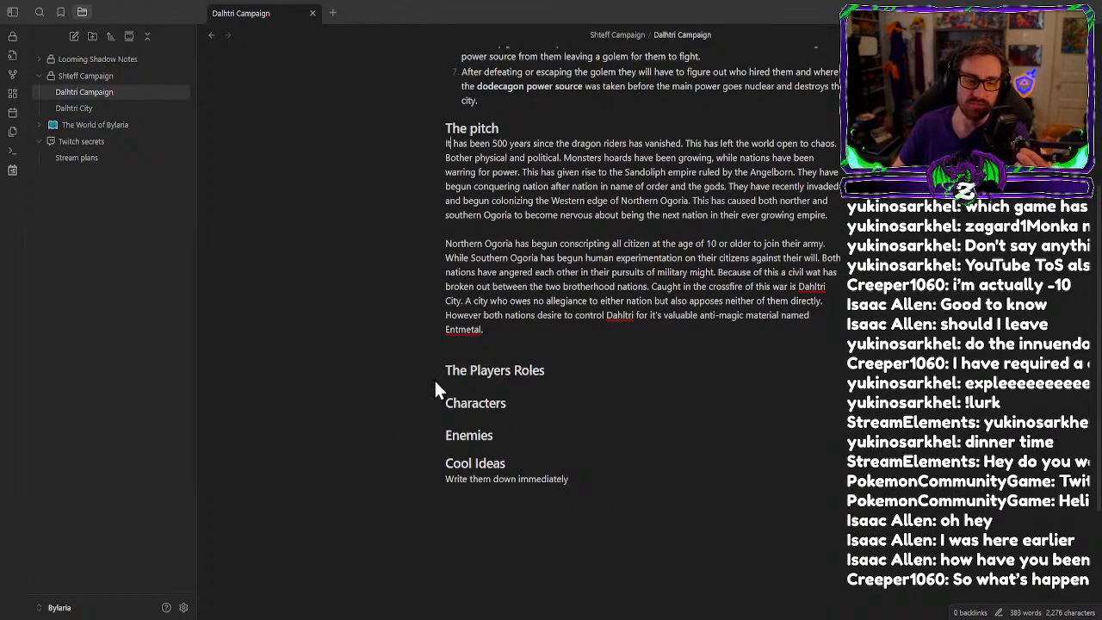
scroll(454, 362, "up", 3)
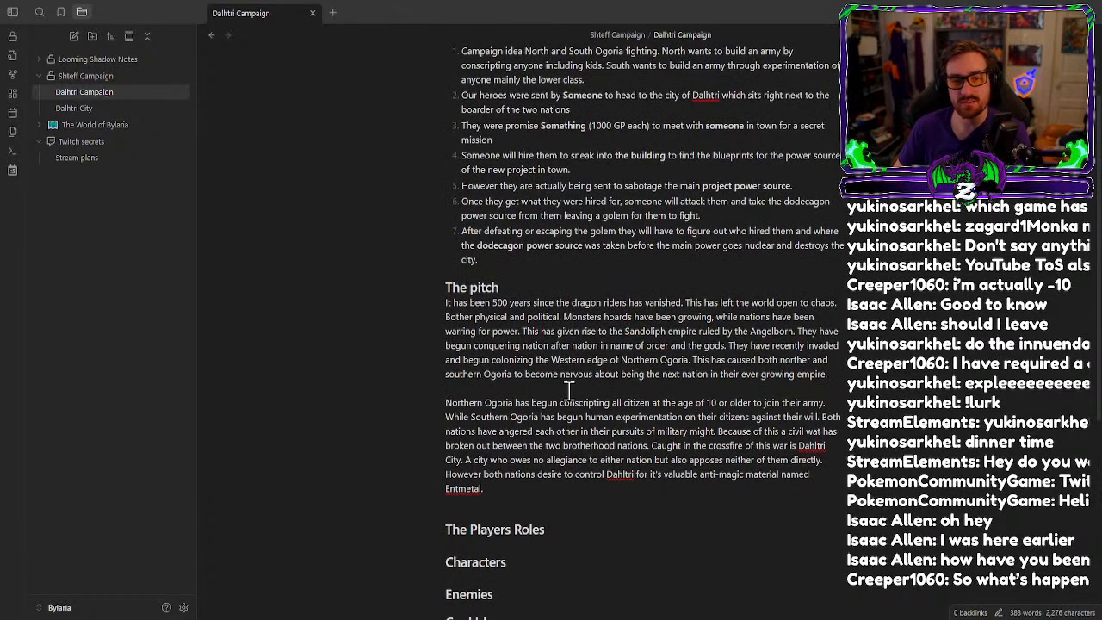
scroll(568, 389, "up", 2)
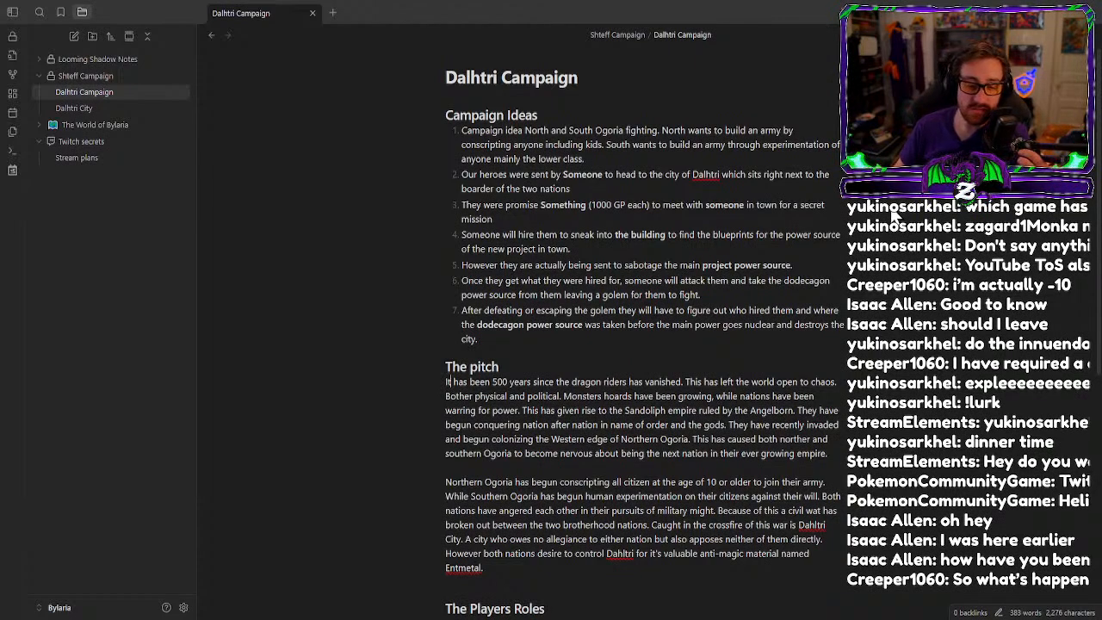
scroll(498, 121, "down", 1)
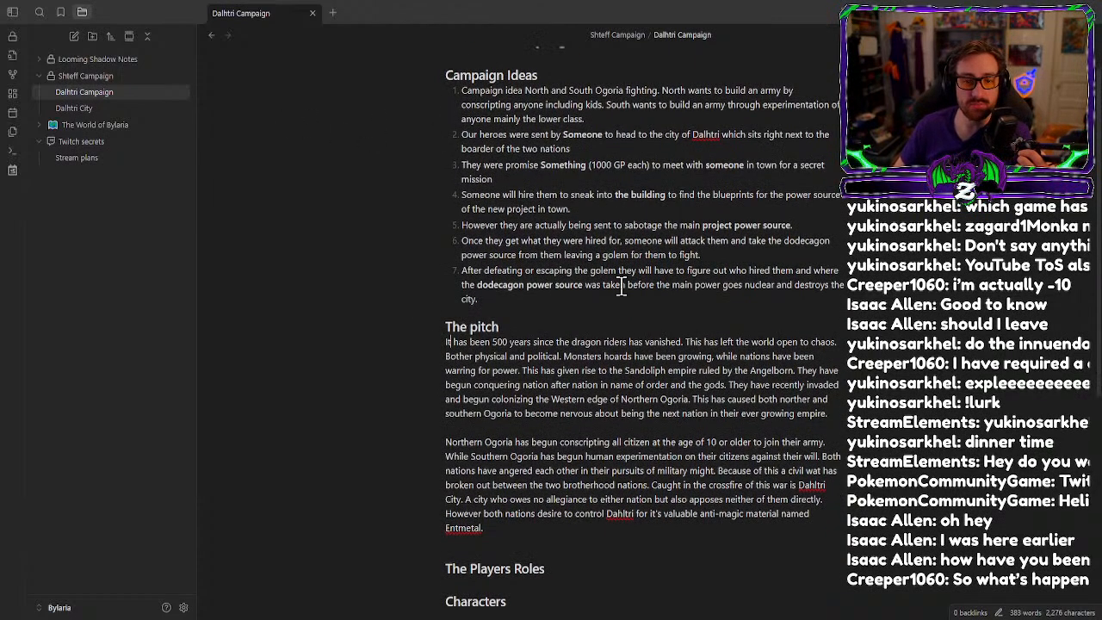
scroll(642, 362, "down", 2)
scroll(541, 447, "up", 3)
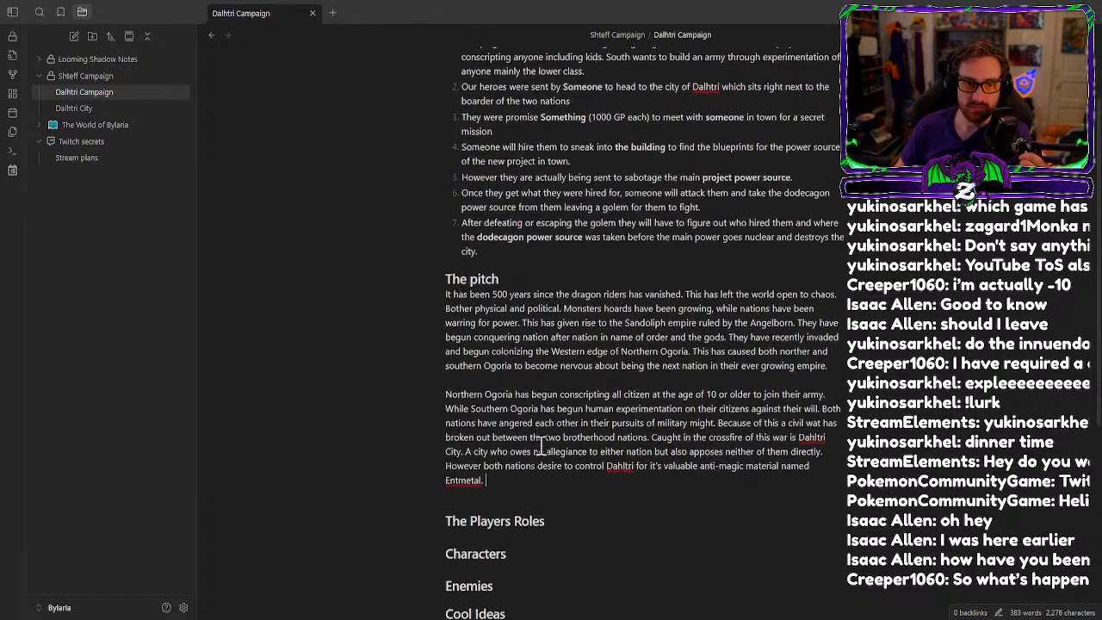
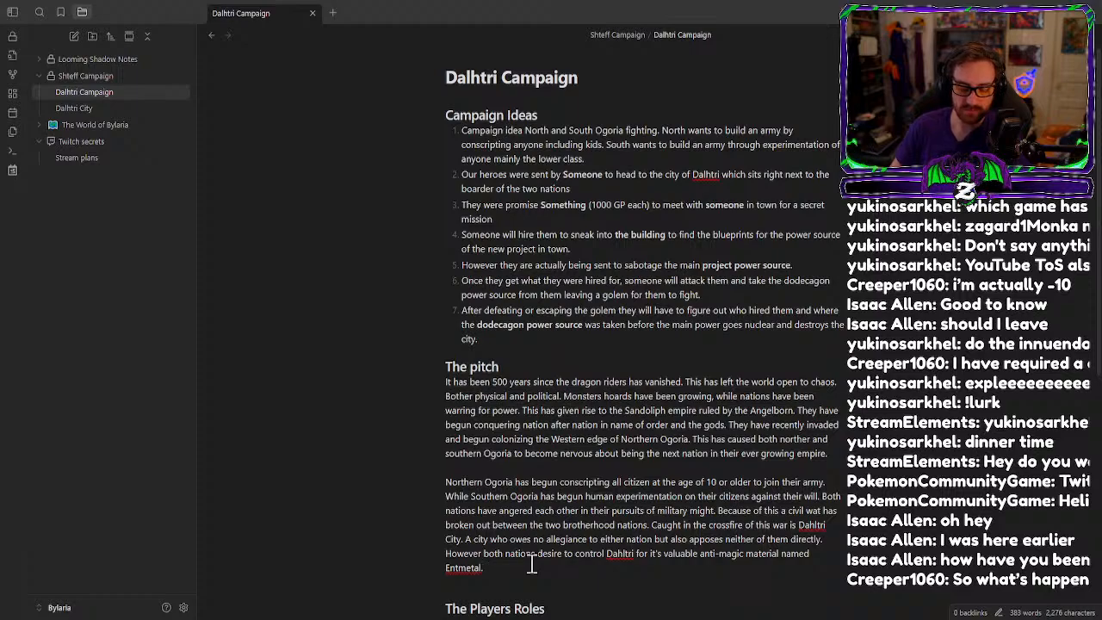
Add a sentence after "Entmetal." in the pitch's second paragraph, beginning "The city has also begun construction on a".
type("THe")
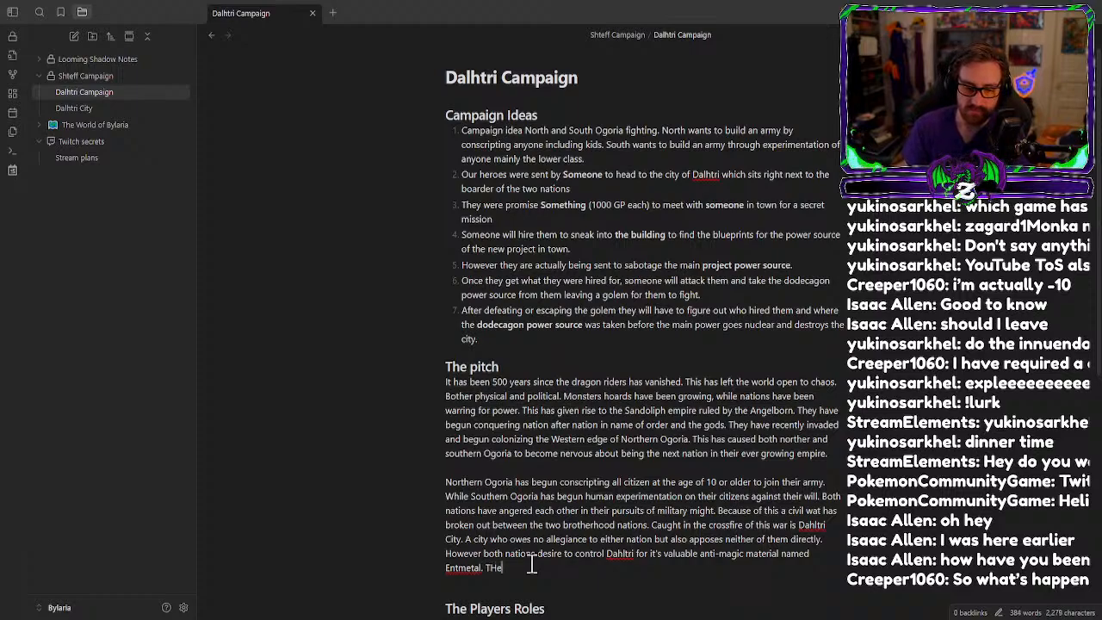
key("BackSpace")
key("BackSpace")
type("he city")
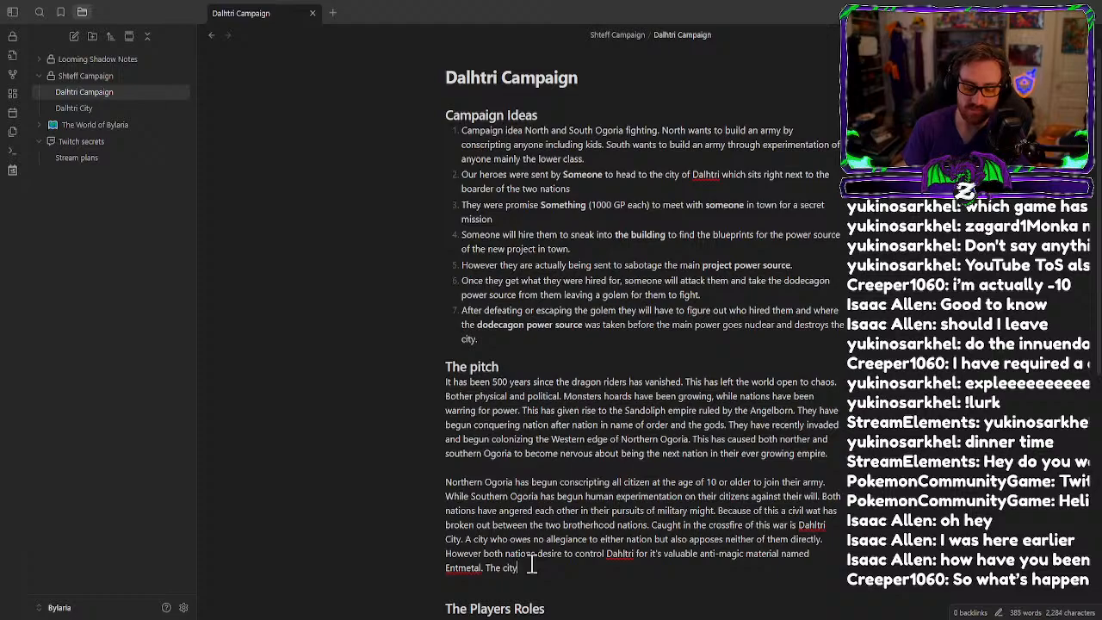
type(" has an")
key("BackSpace")
type("lso")
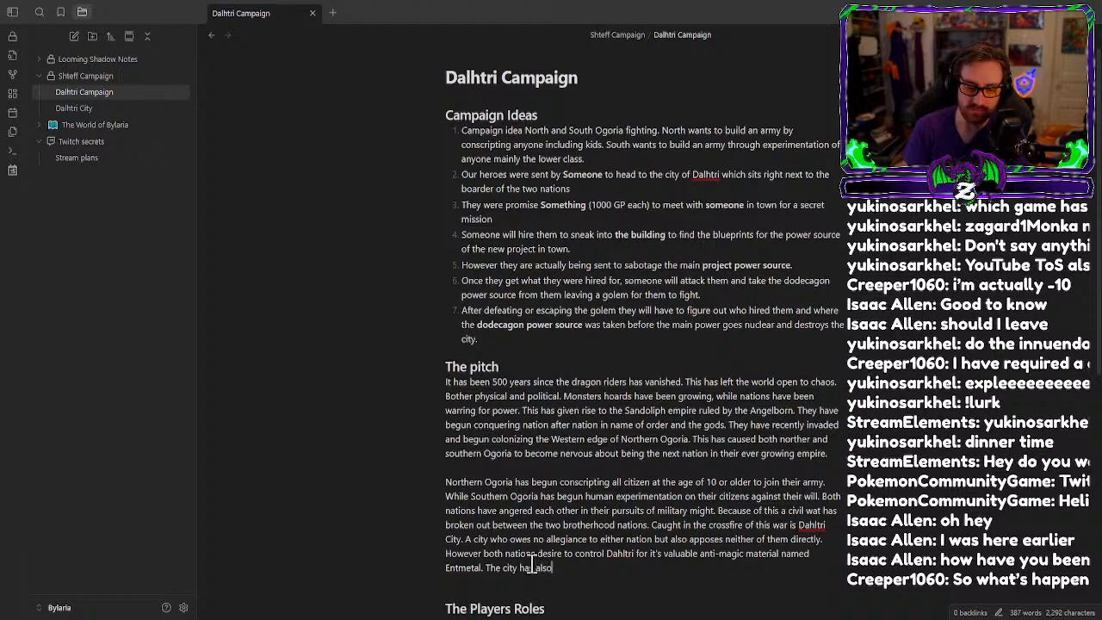
type(" begun cons")
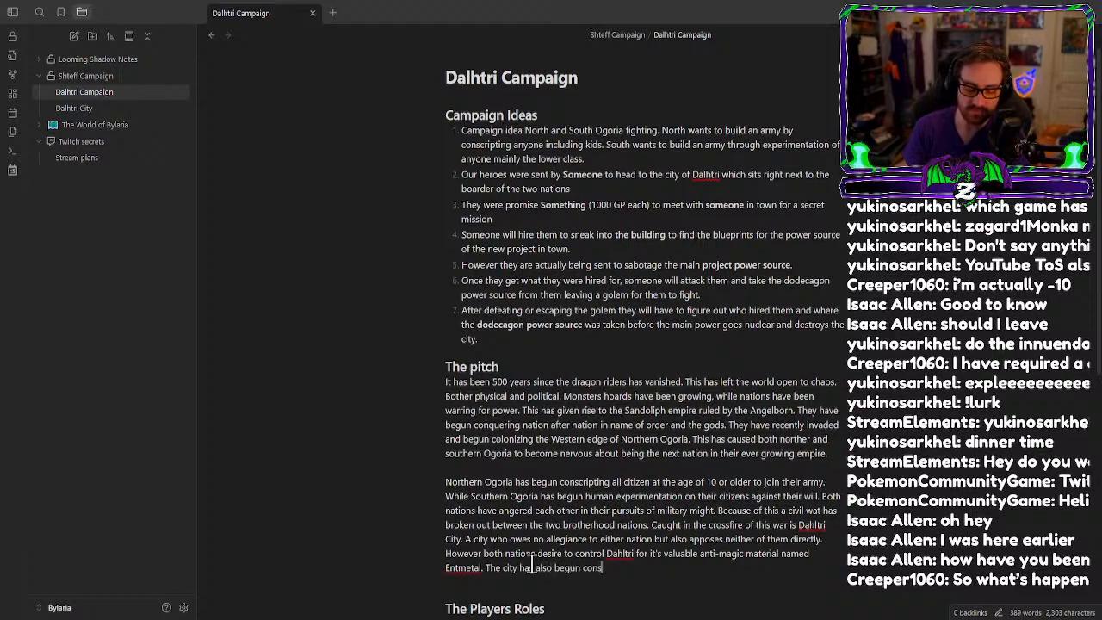
type("truction on a")
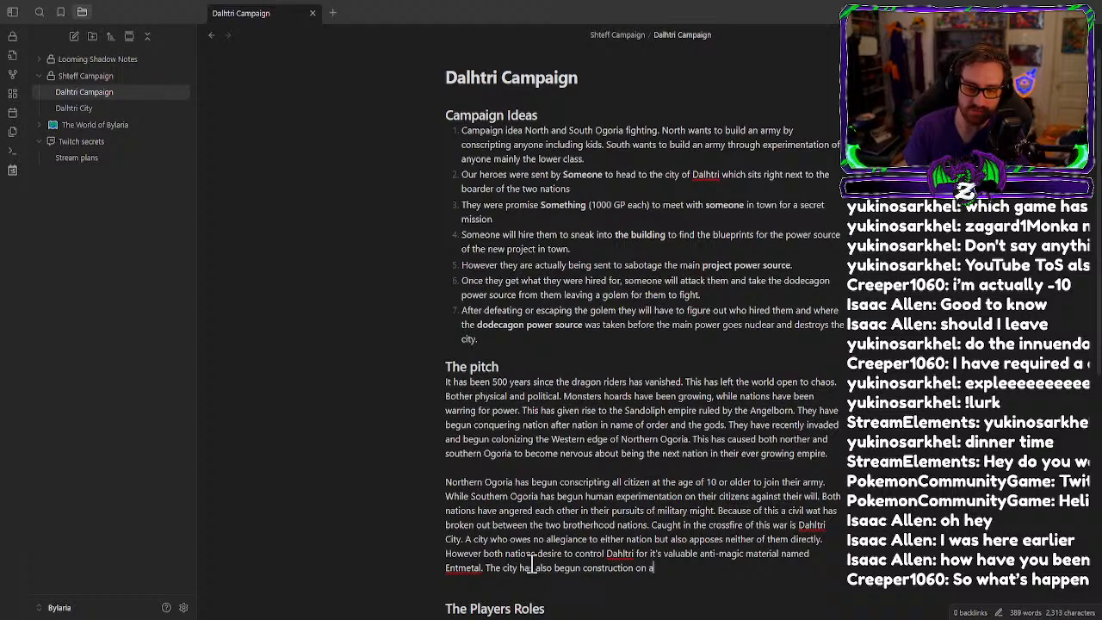
type(" special pro")
key("BackSpace")
key("BackSpace")
key("BackSpace")
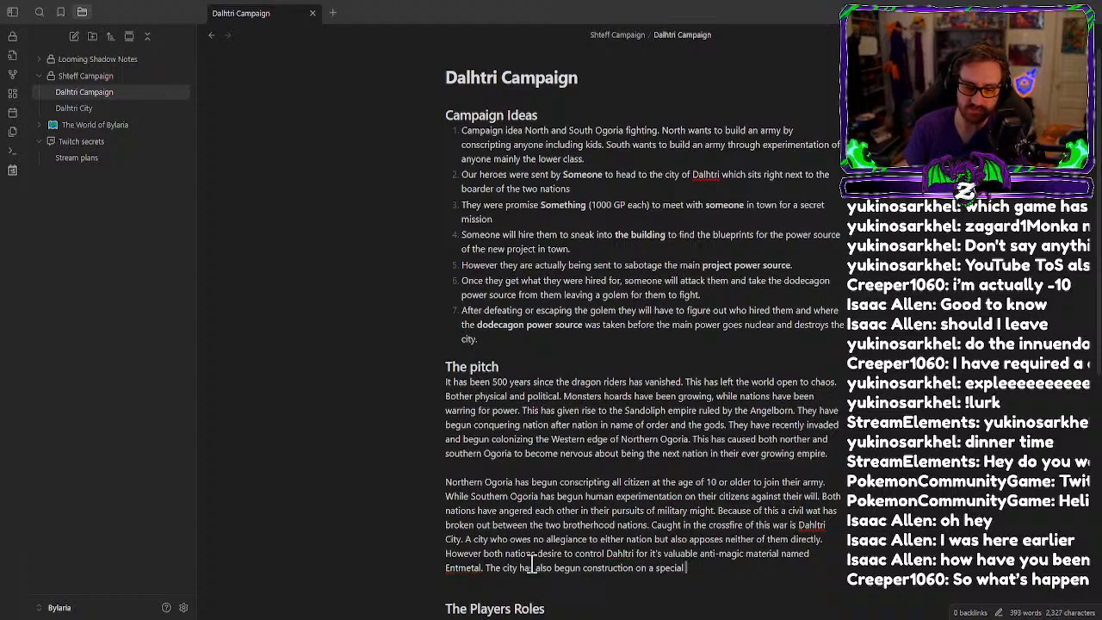
key("BackSpace")
key("BackSpace")
key("BackSpace")
key("BackSpace")
key("BackSpace")
key("BackSpace")
key("BackSpace")
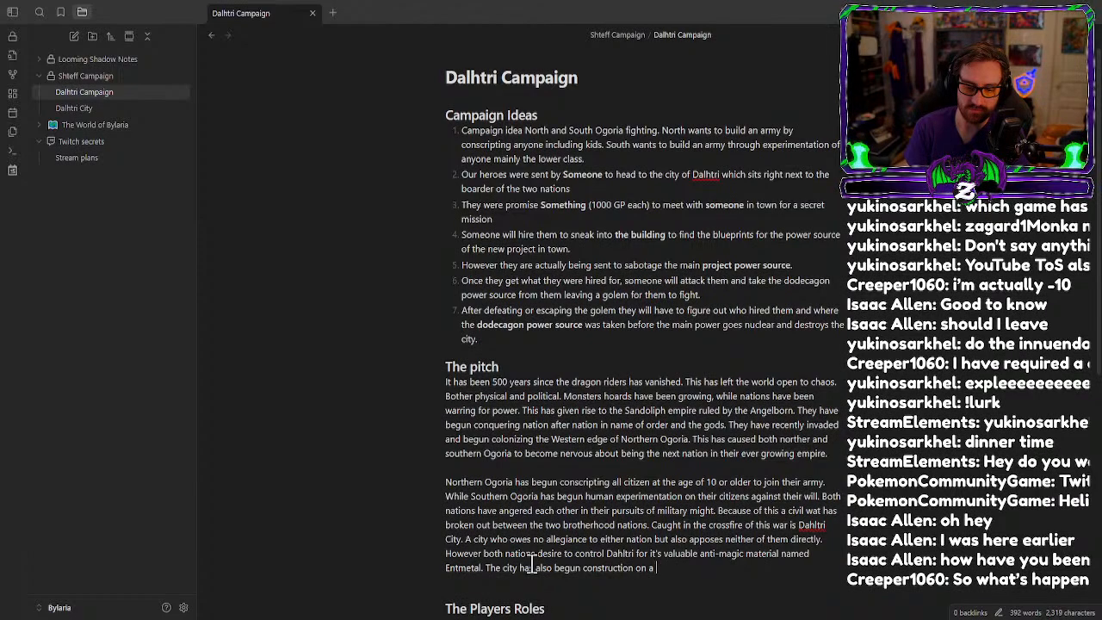
Continue the sentence about the city's construction with "secret project that".
type("secret project")
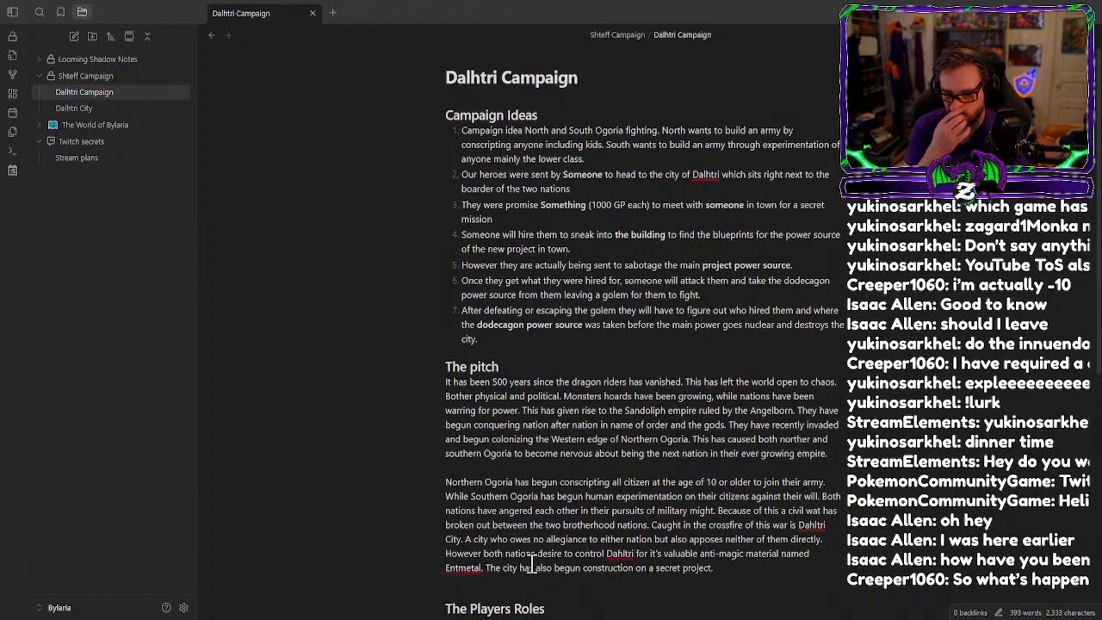
type(".")
key("BackSpace")
type("t")
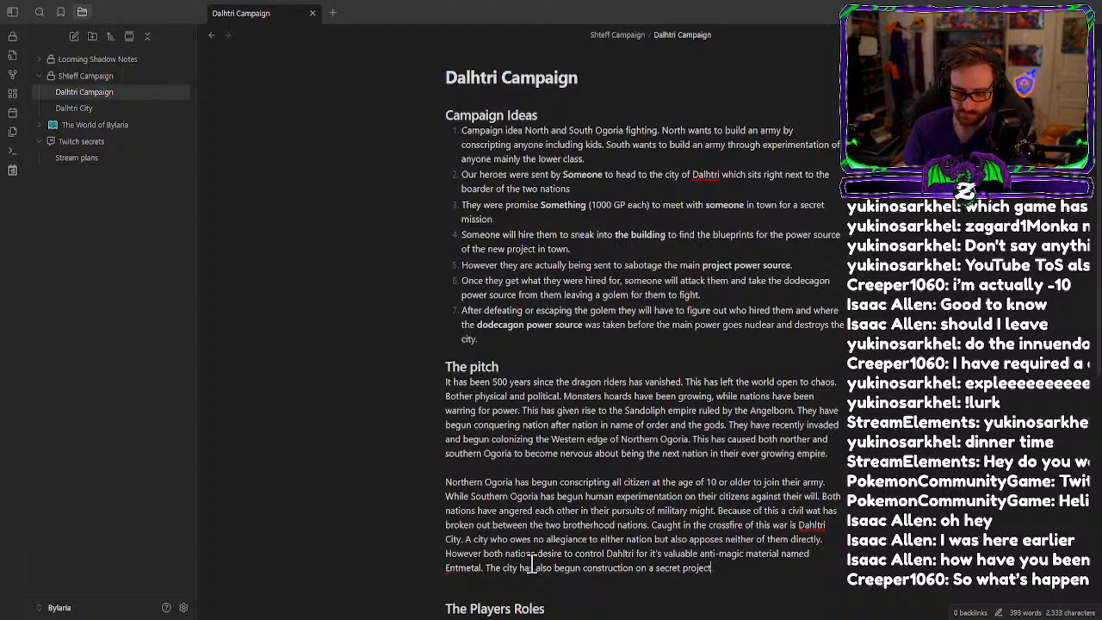
type("hat ")
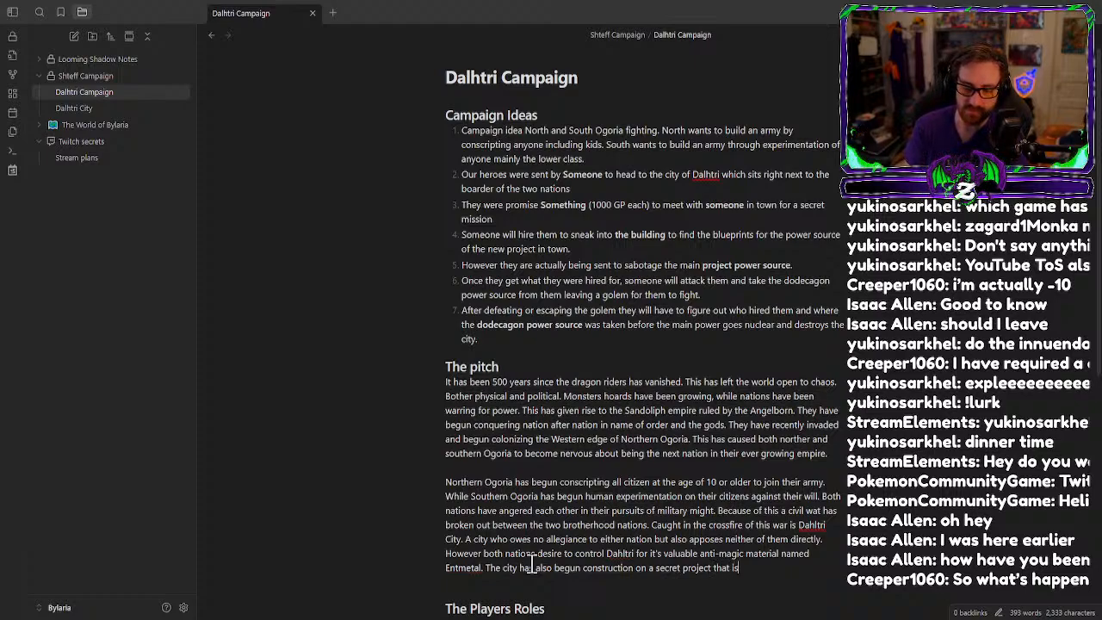
type("I")
key("BackSpace")
type("h")
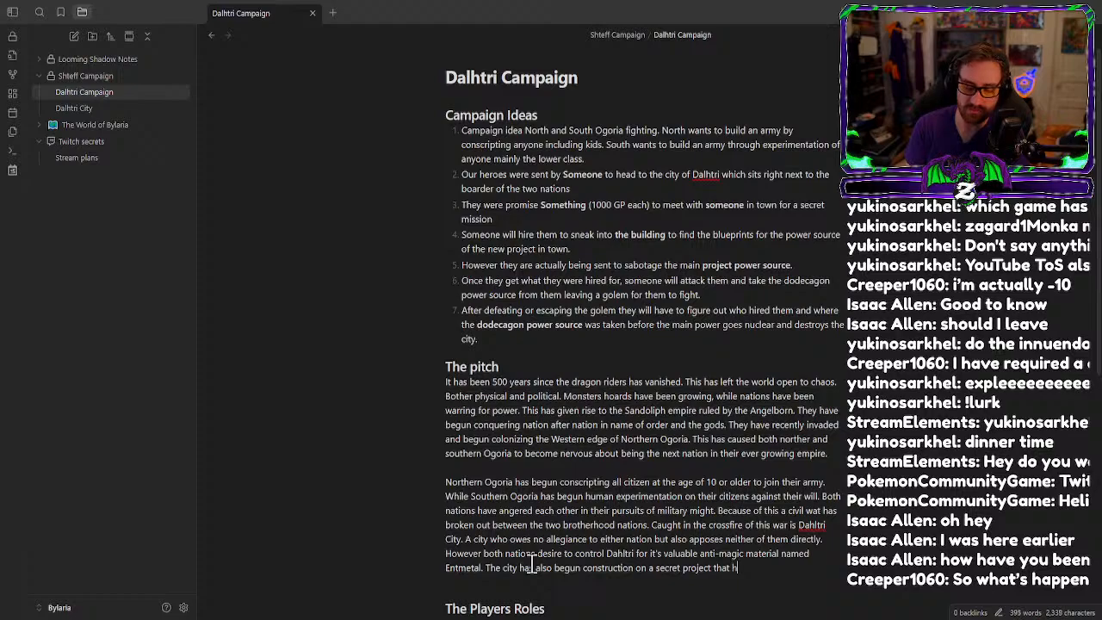
type("as been claim")
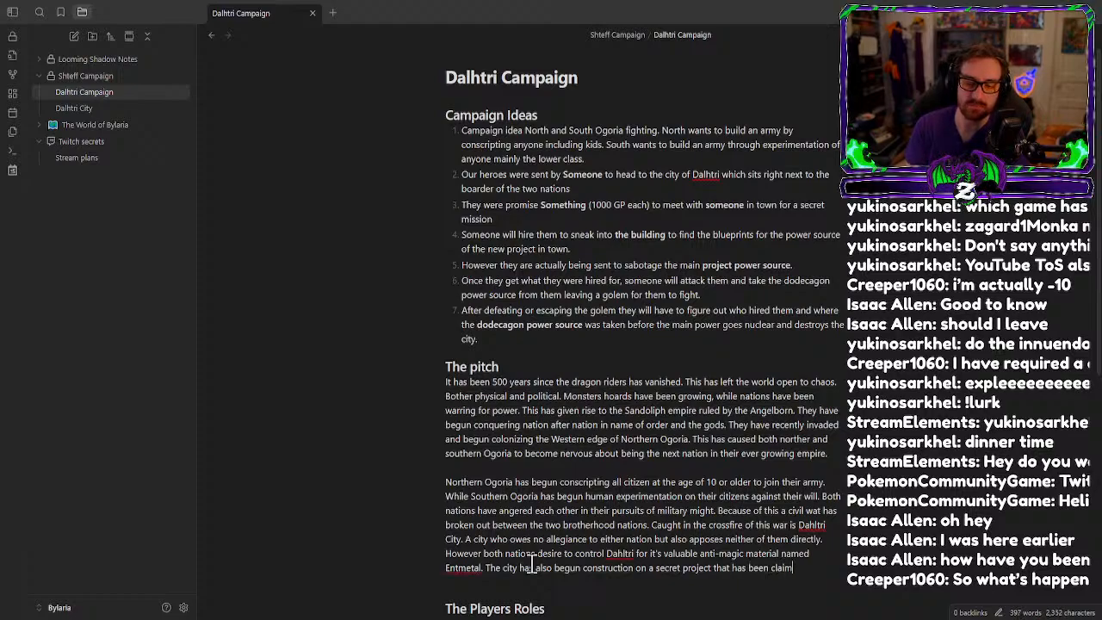
key("BackSpace")
key("BackSpace")
key("BackSpace")
key("BackSpace")
key("BackSpace")
key("BackSpace")
key("BackSpace")
key("BackSpace")
key("BackSpace")
key("BackSpace")
key("BackSpace")
key("BackSpace")
key("BackSpace")
key("BackSpace")
Continue the secret project sentence with "the cities leaders claim will protect them from the".
type("th")
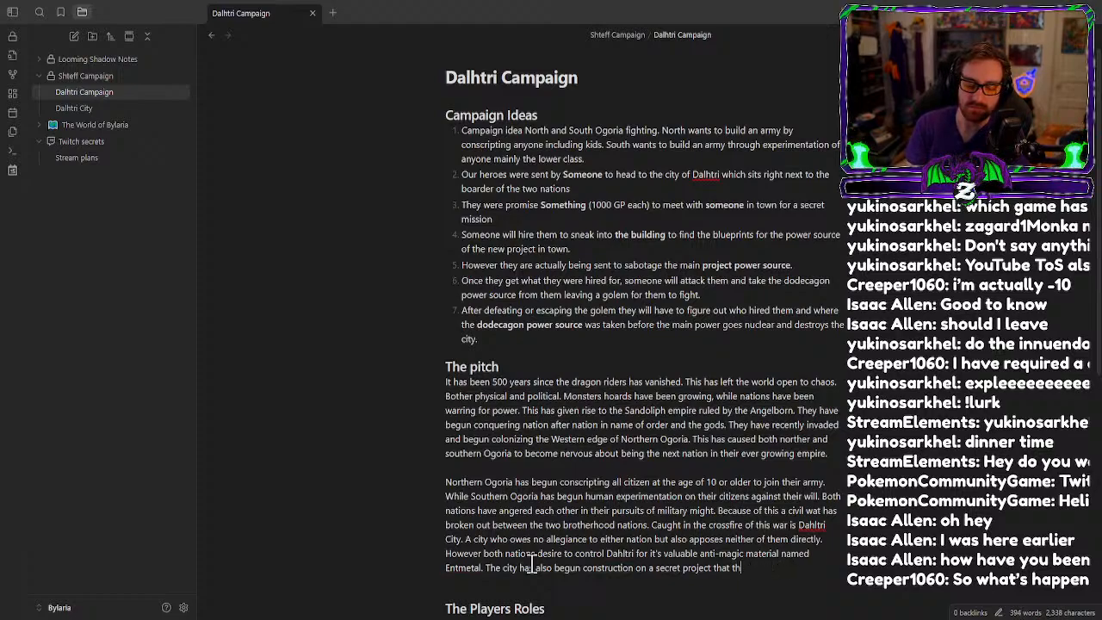
type("e cities leaders")
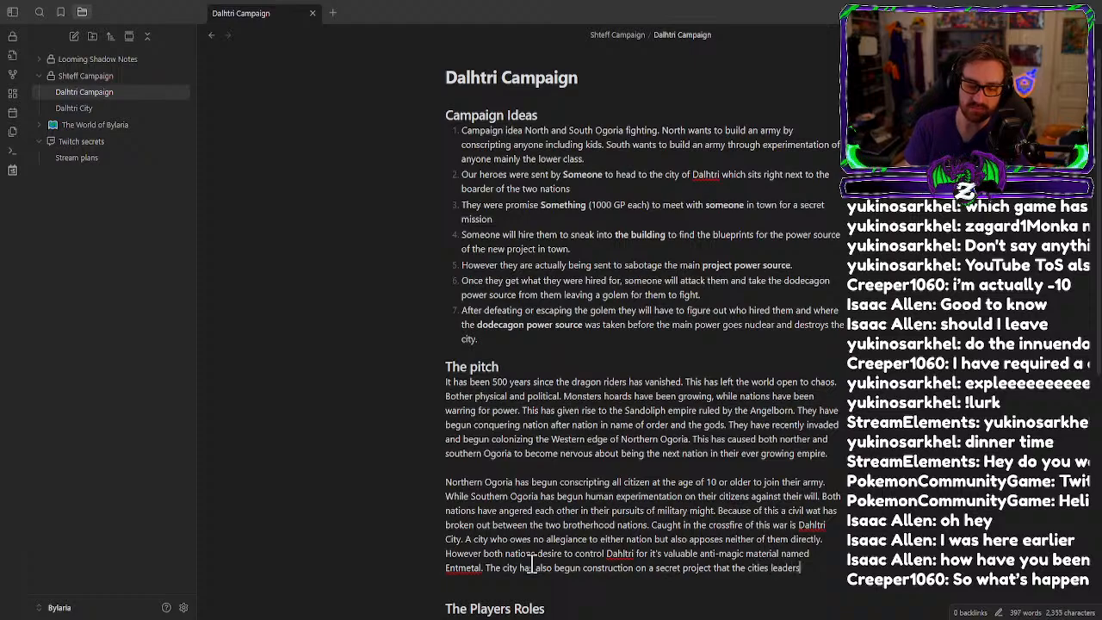
type(" claim will pl")
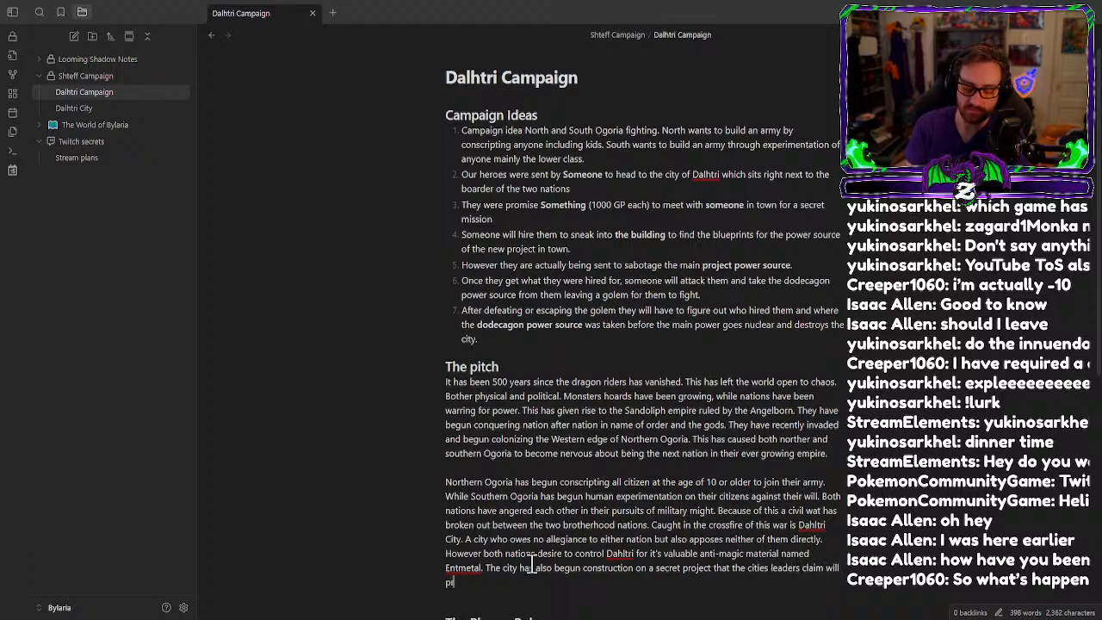
type("otect them fro")
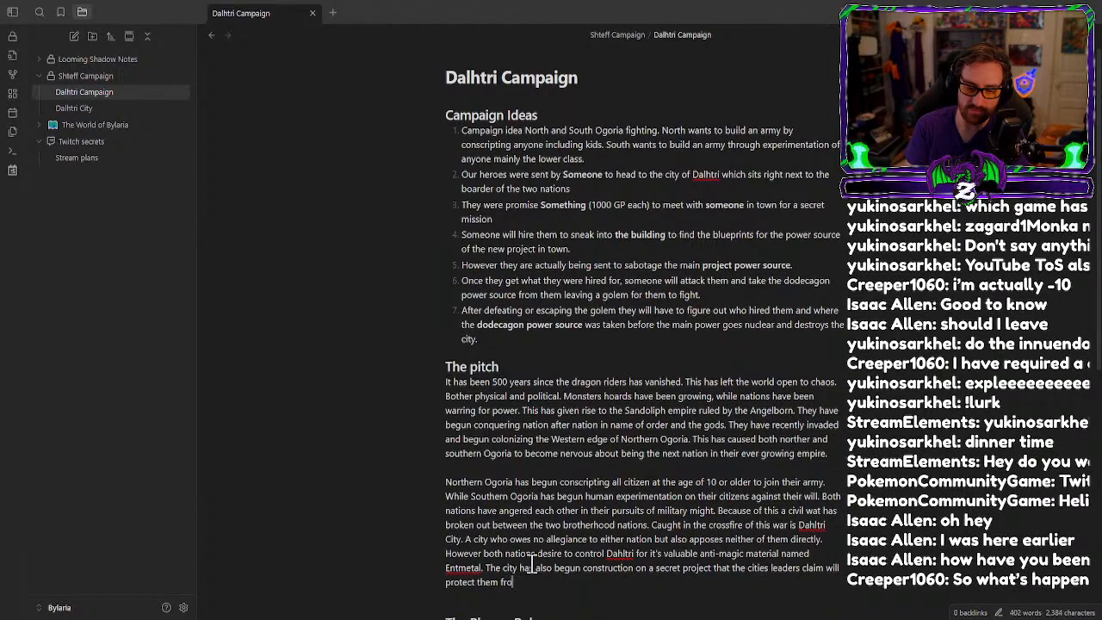
type("m ")
type("the")
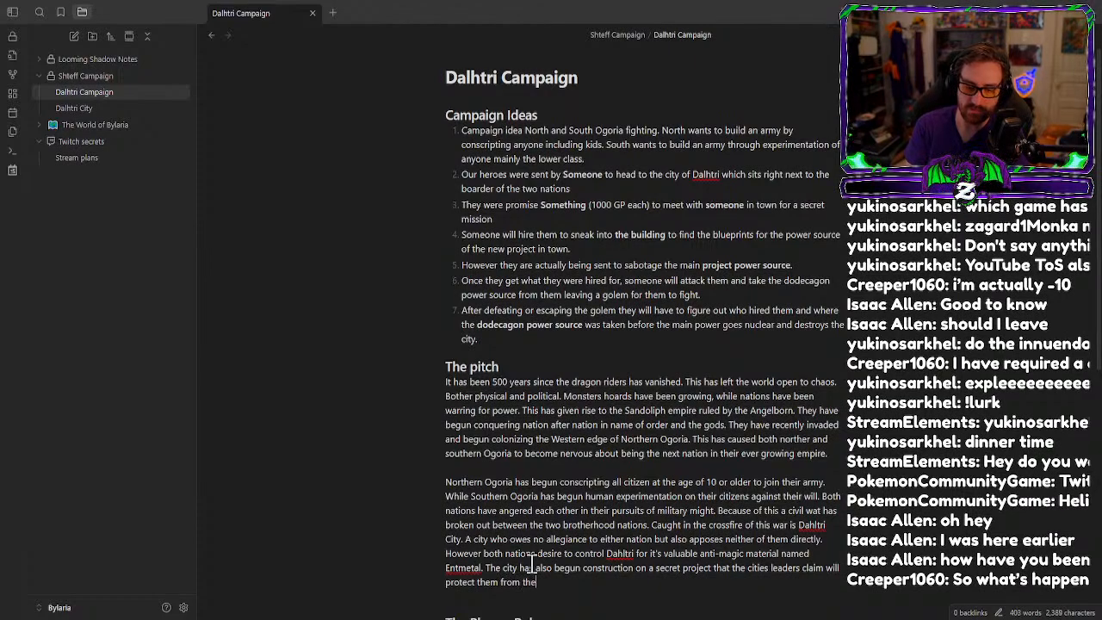
Finish the sentence with "coming war between the north and south.", correcting the spelling of "between".
type(" coming watr")
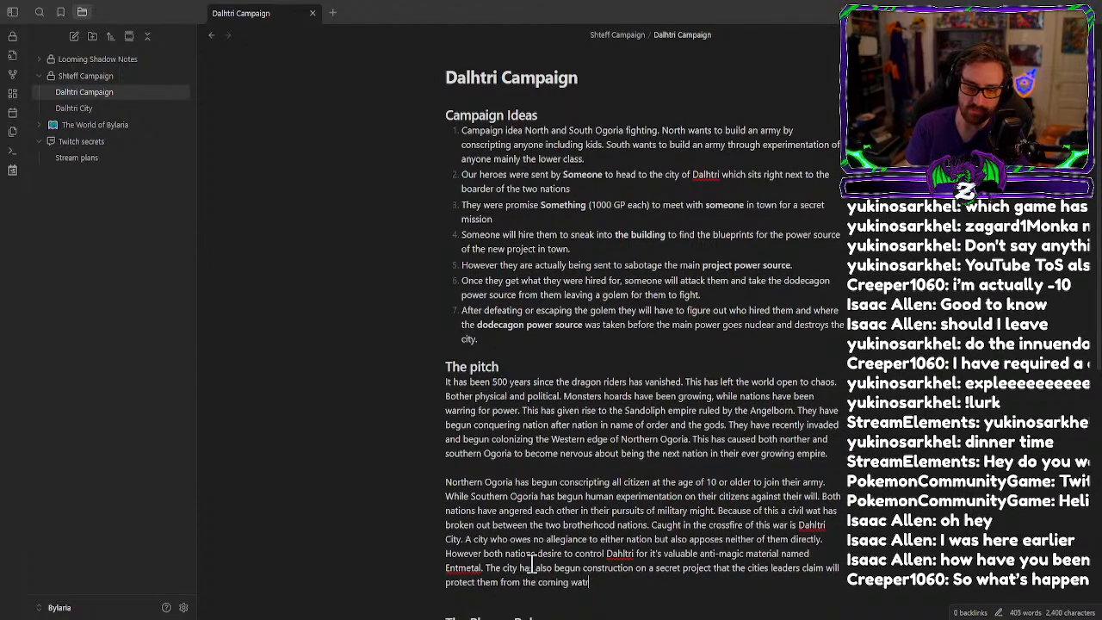
key("BackSpace")
key("BackSpace")
type("r betwen t")
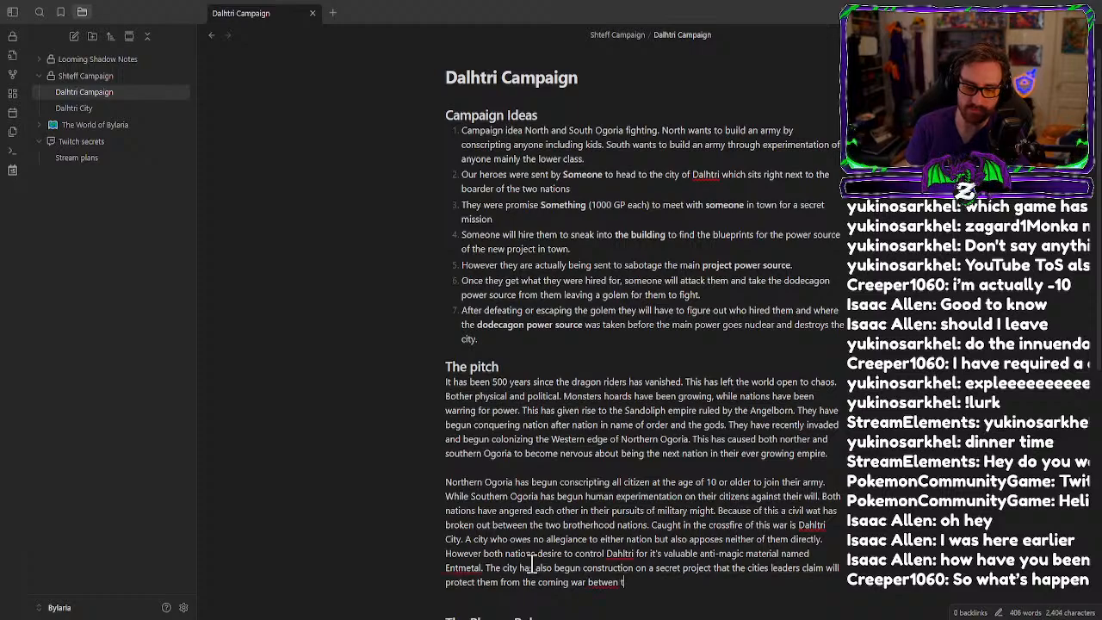
type("he north and south.")
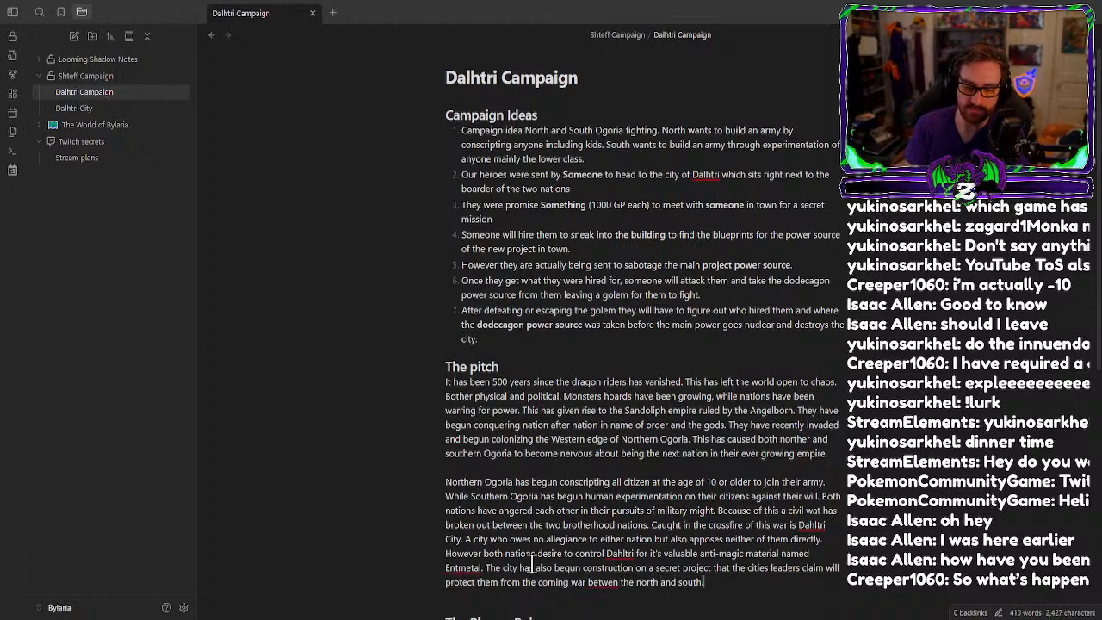
right_click(599, 575)
left_click(618, 342)
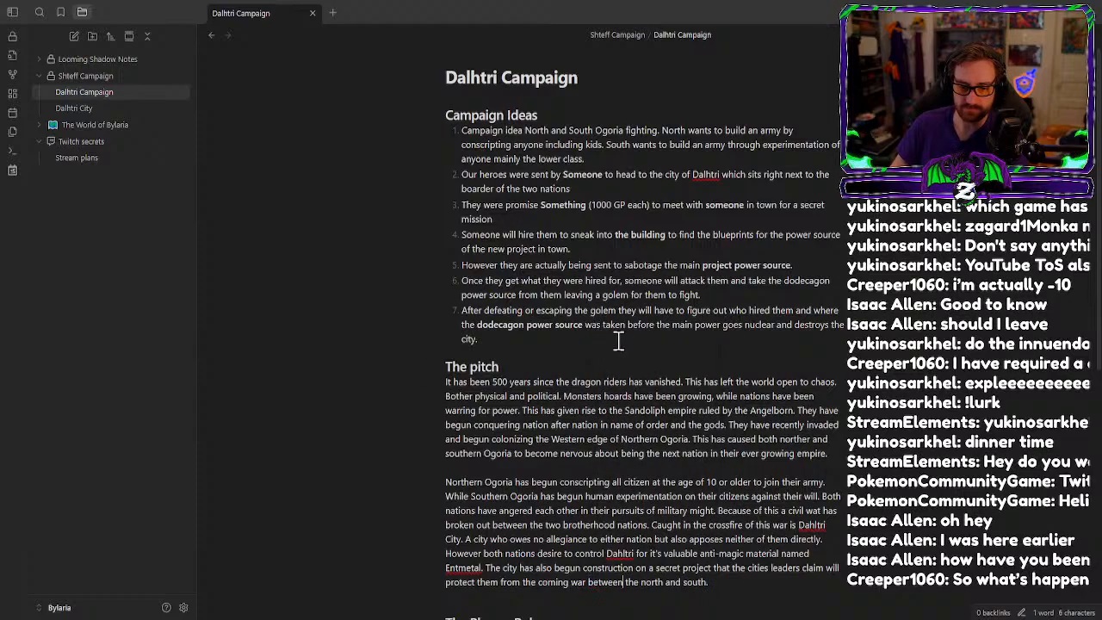
Start a third paragraph in the pitch with "You have been hired by a secret individual to break into the".
scroll(731, 551, "down", 2)
key("Return")
key("Return")
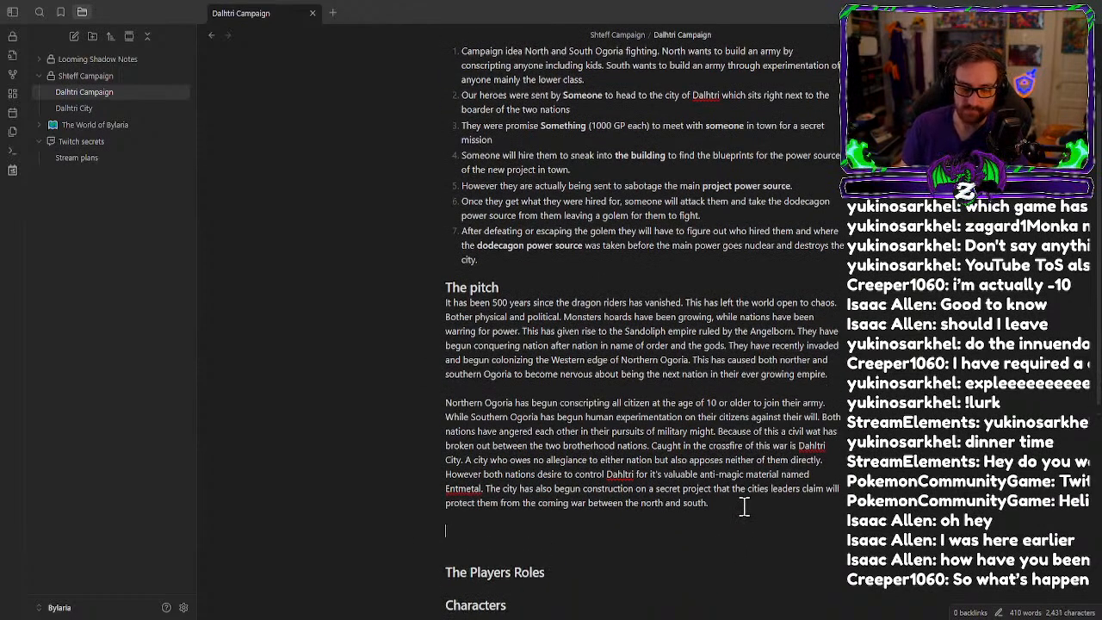
type("You")
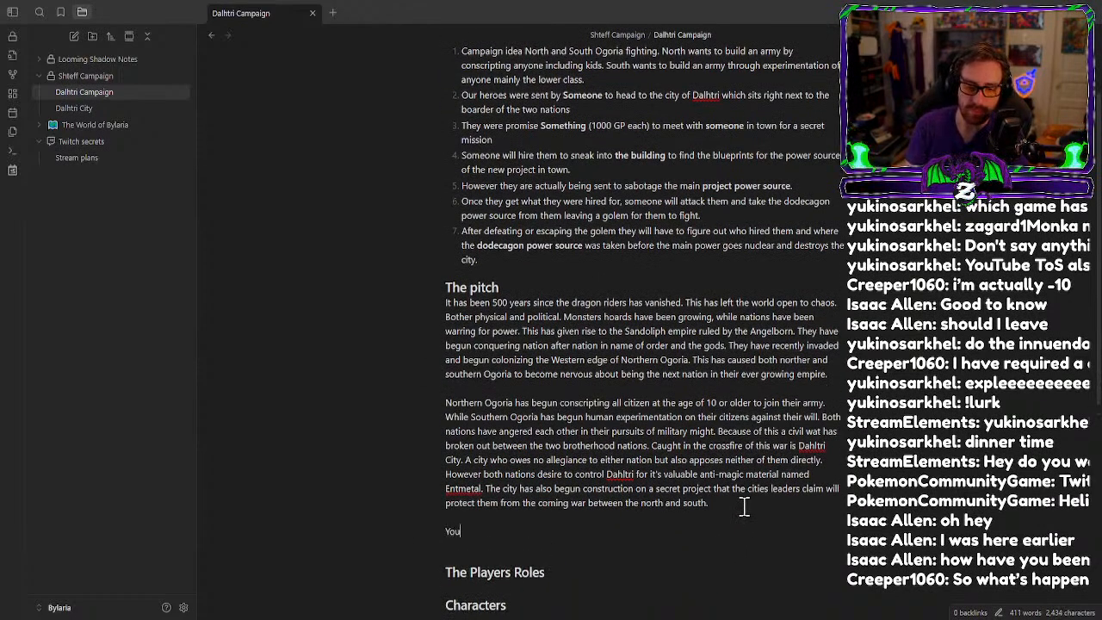
type(" have been ")
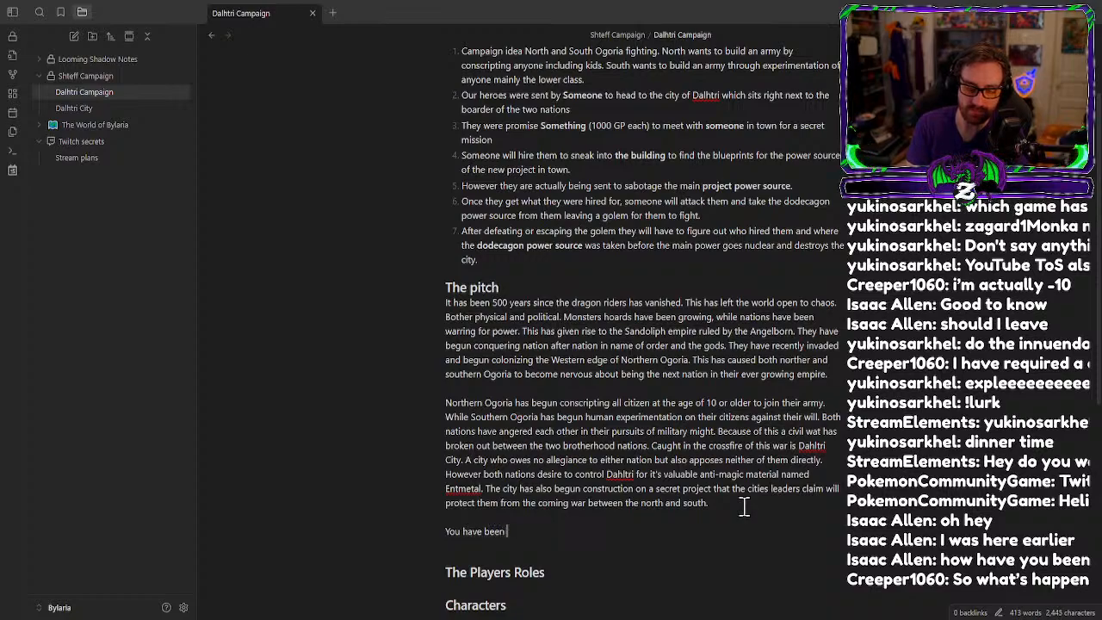
type("hired by a secr")
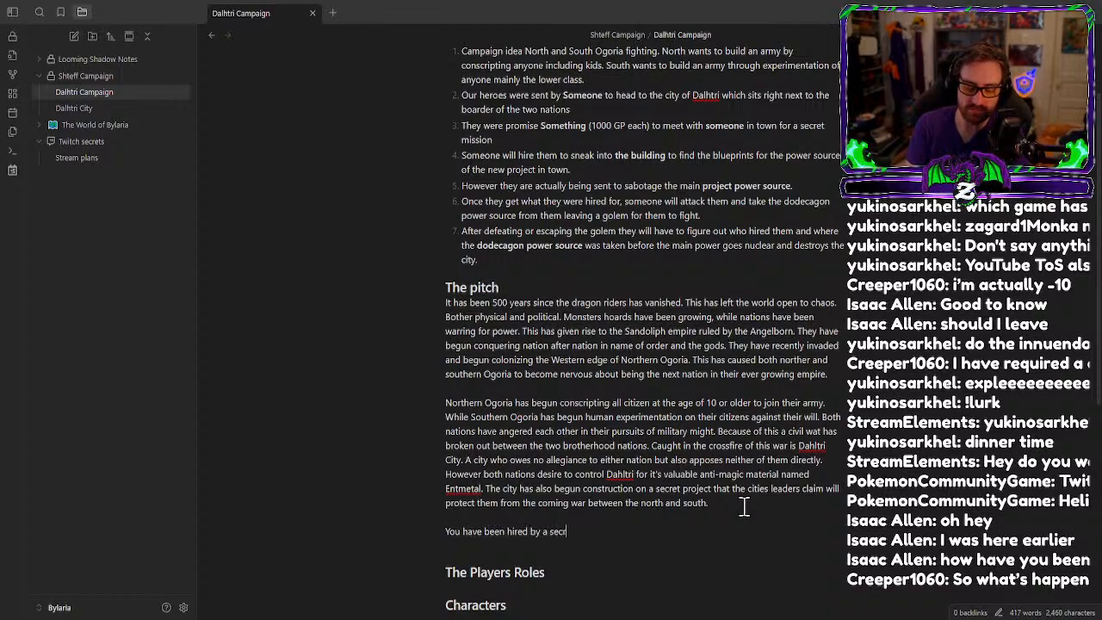
type("et indivi")
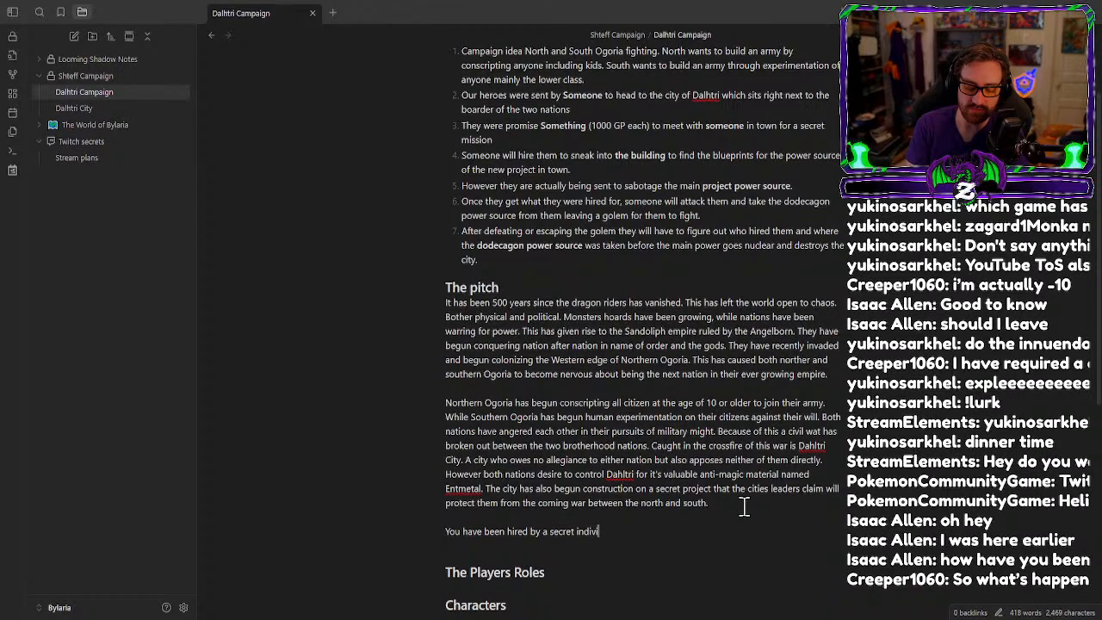
type("dual to break")
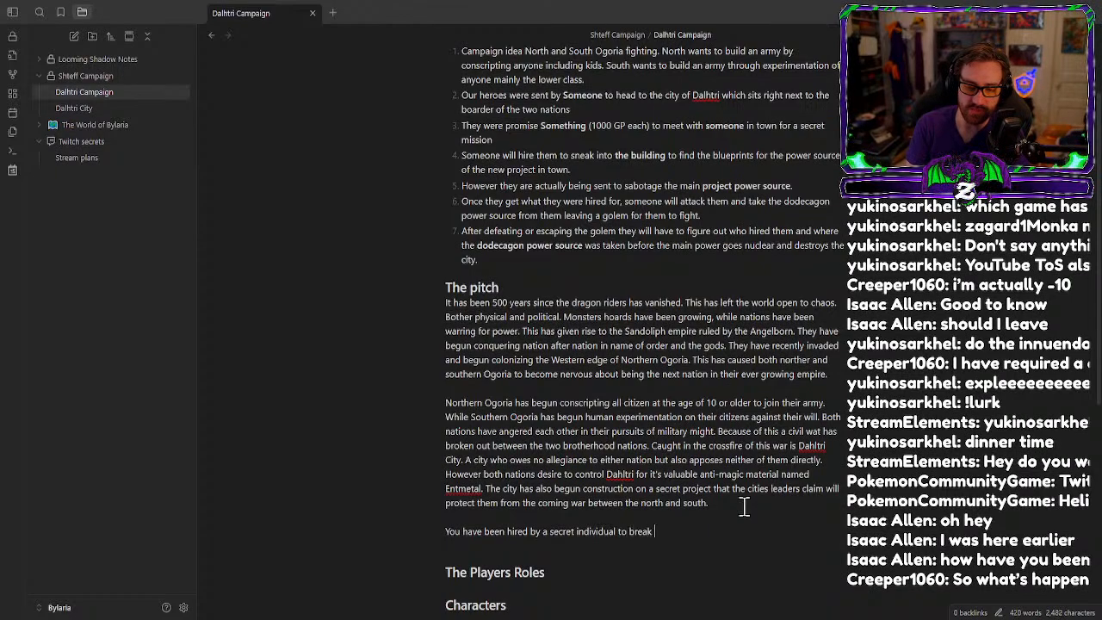
type(" into the")
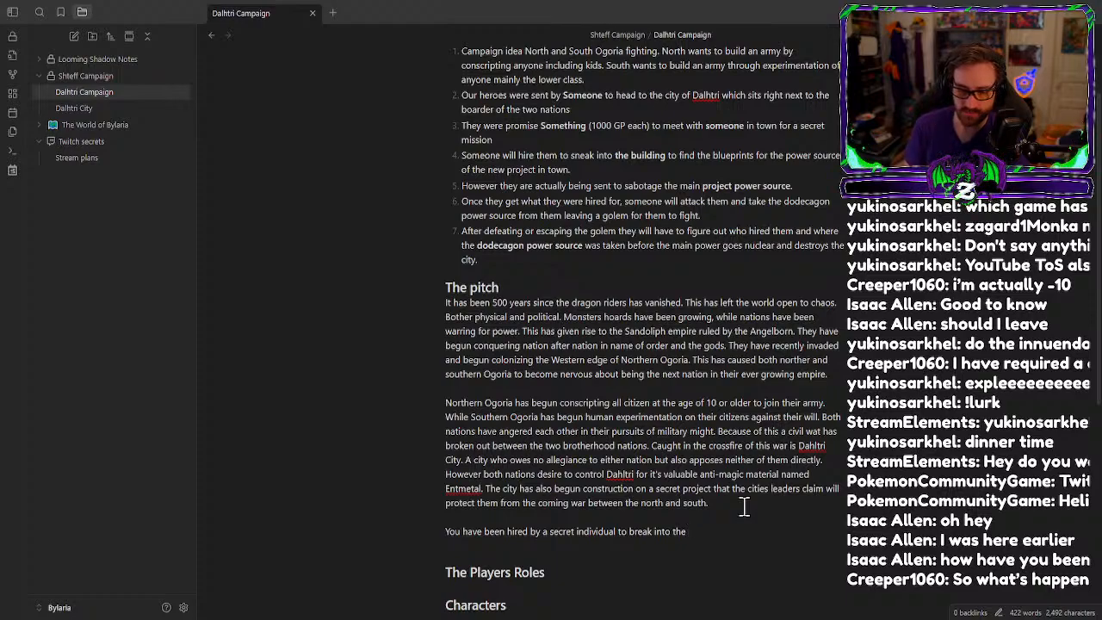
Continue the new paragraph with the bold placeholder "Building name here", using double asterisks on both sides.
type("\"\"")
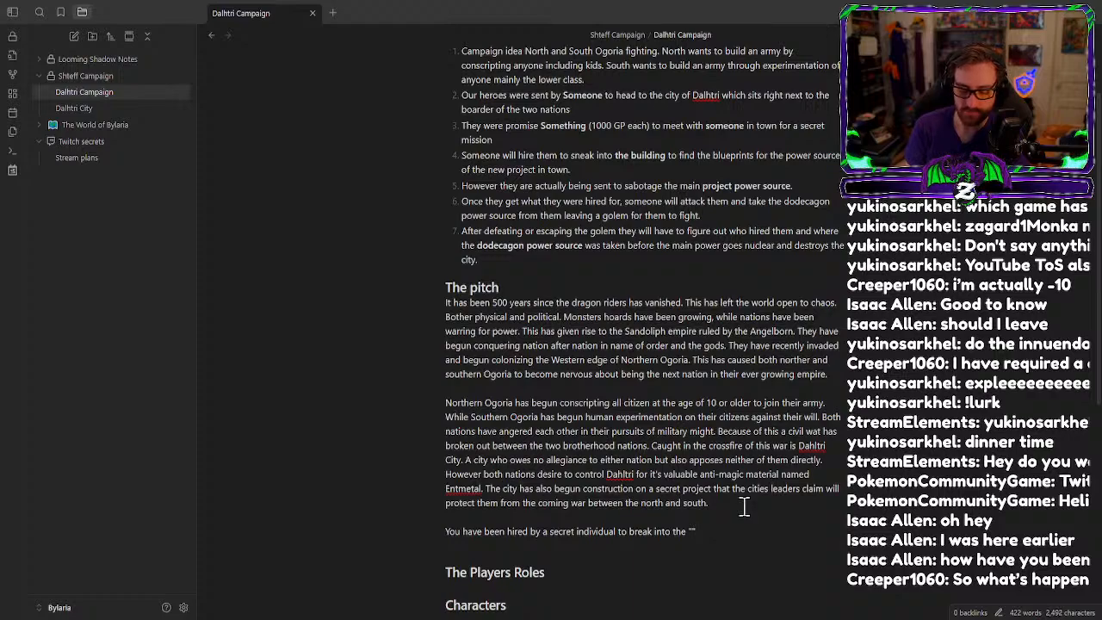
type("Building name here")
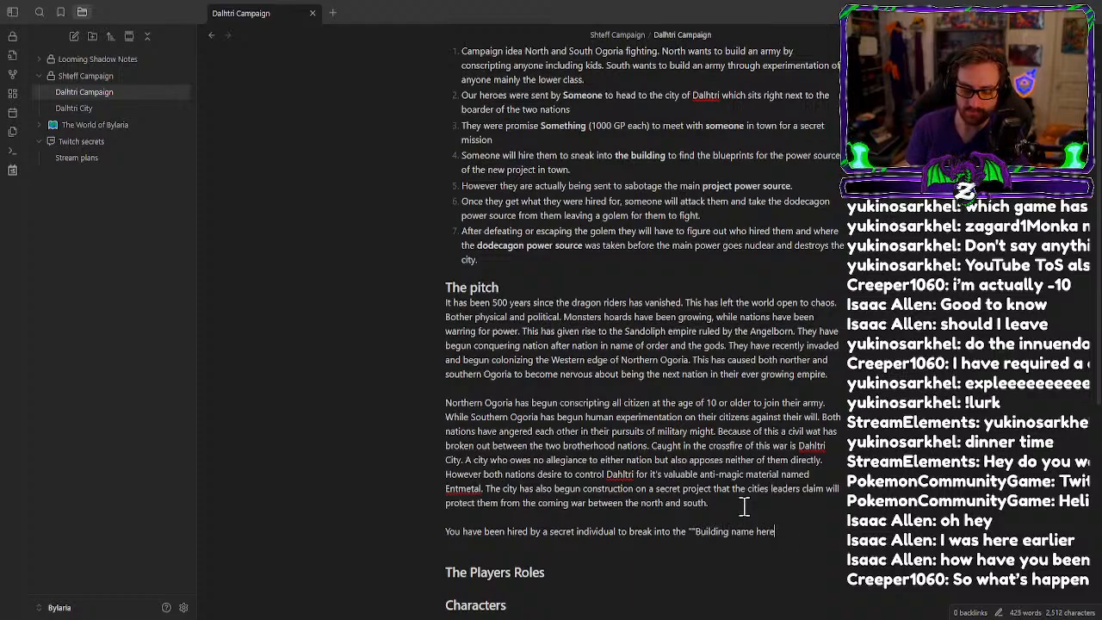
type("**")
left_click(694, 530)
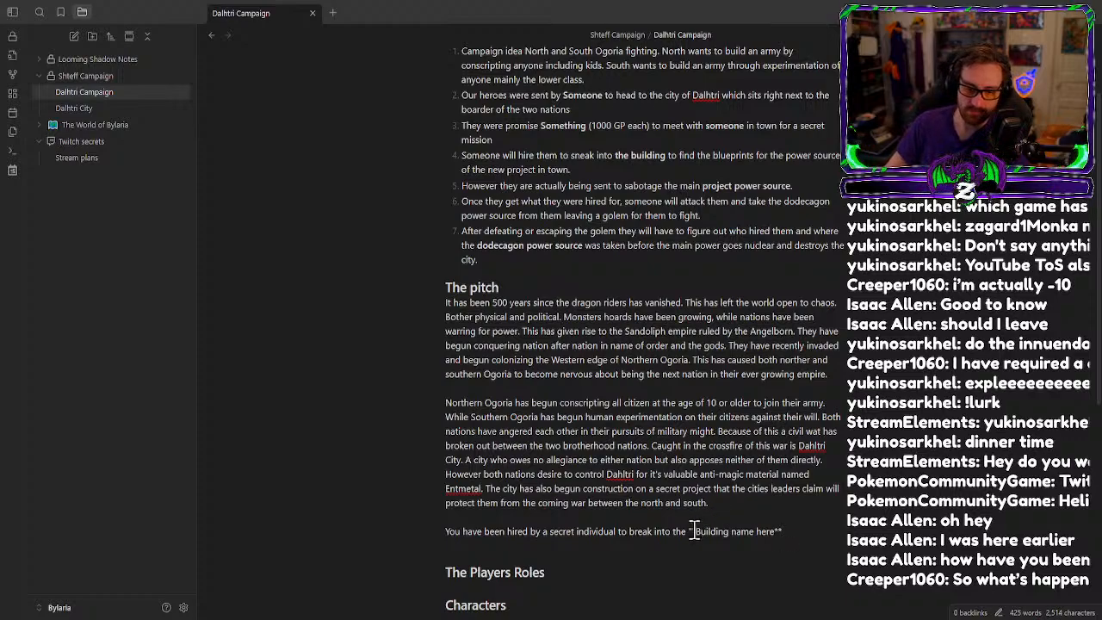
key("BackSpace")
key("BackSpace")
type("**")
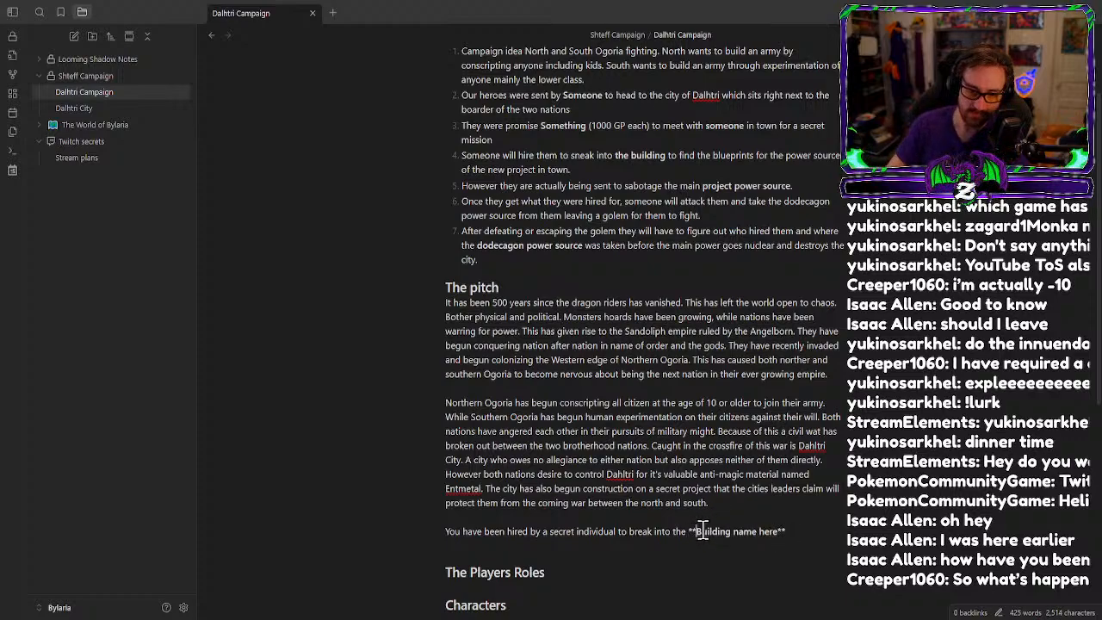
Finish the sentence after the bold placeholder with "and steal the blueprints for a special client.".
left_click(831, 530)
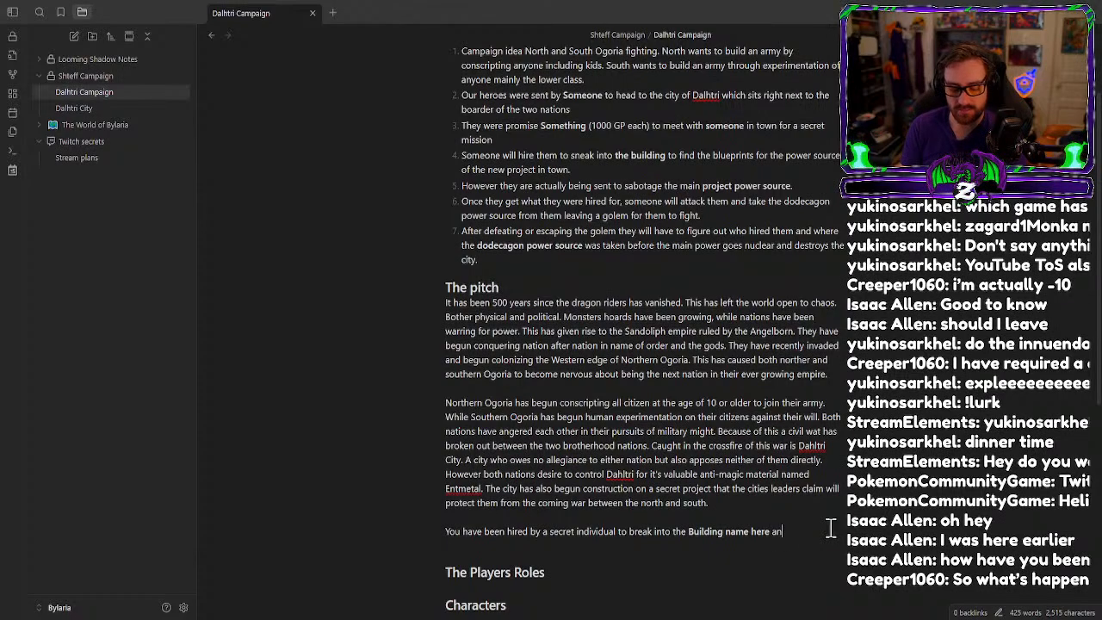
type("and steal the")
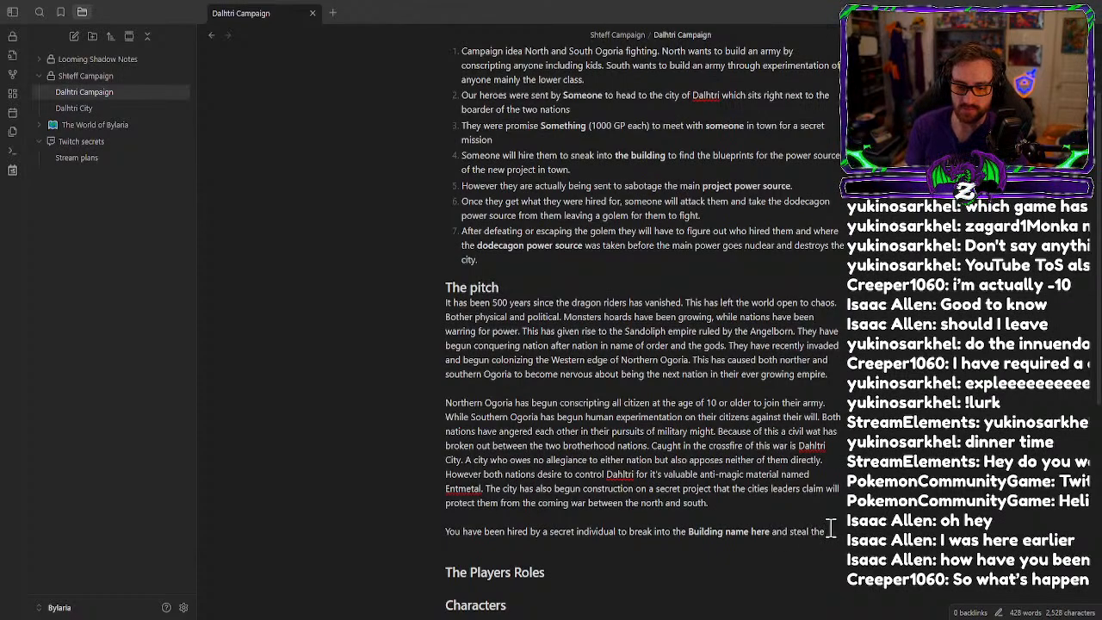
type(" blue")
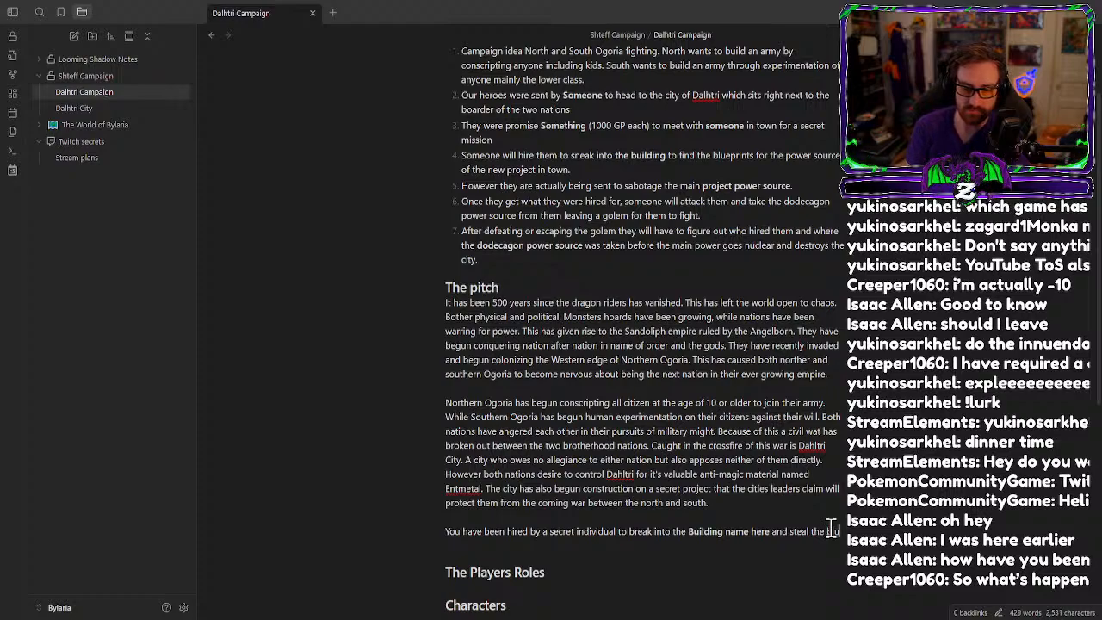
type("prints")
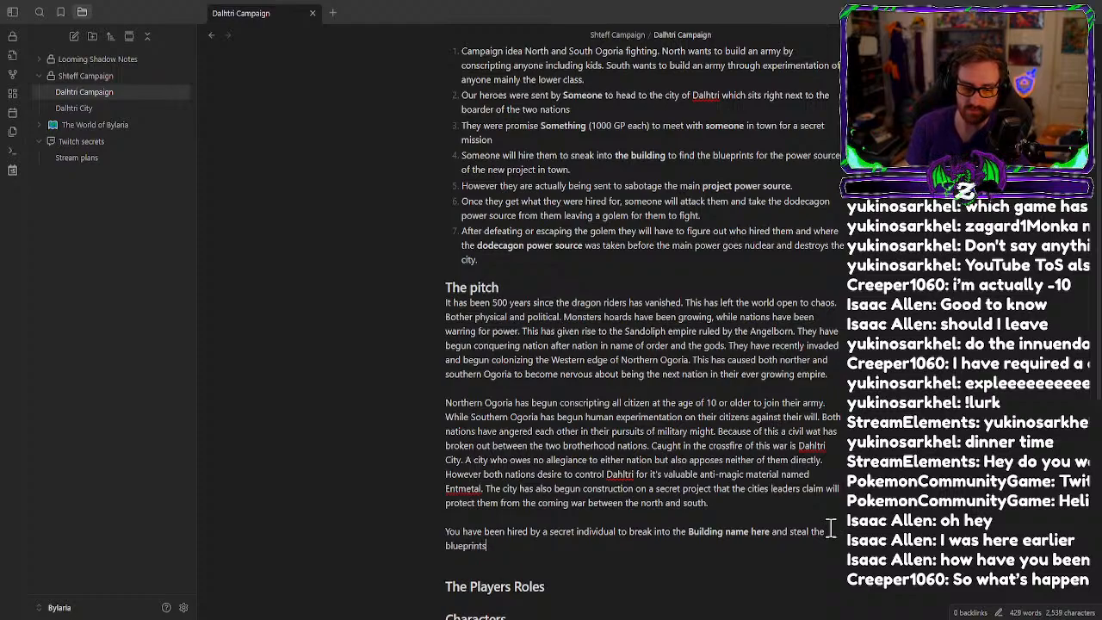
type(" for")
type(" a")
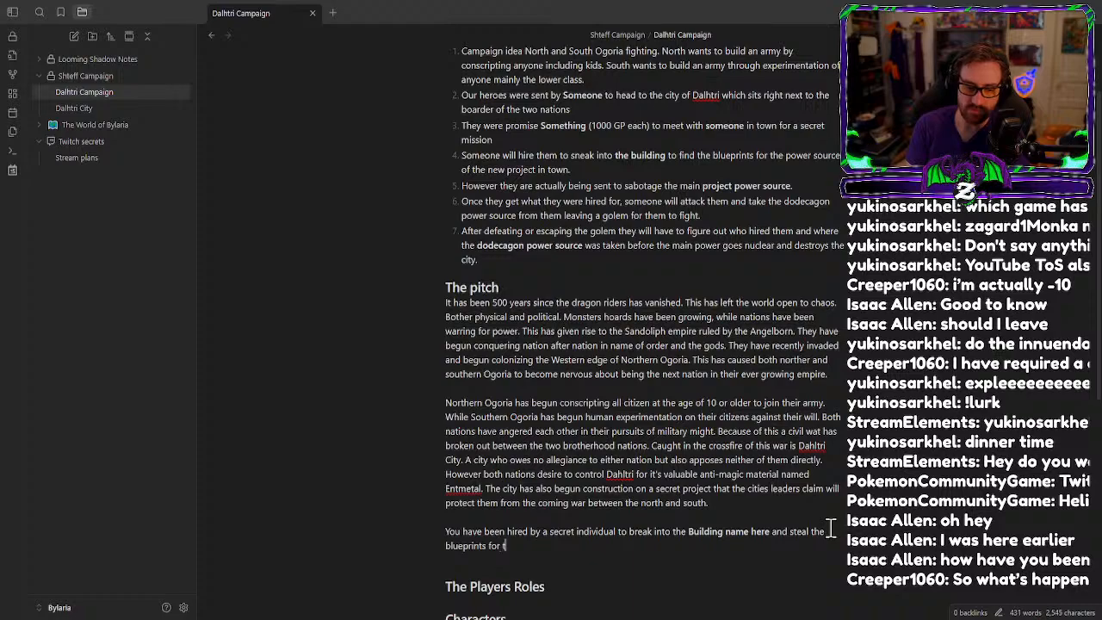
type(" special")
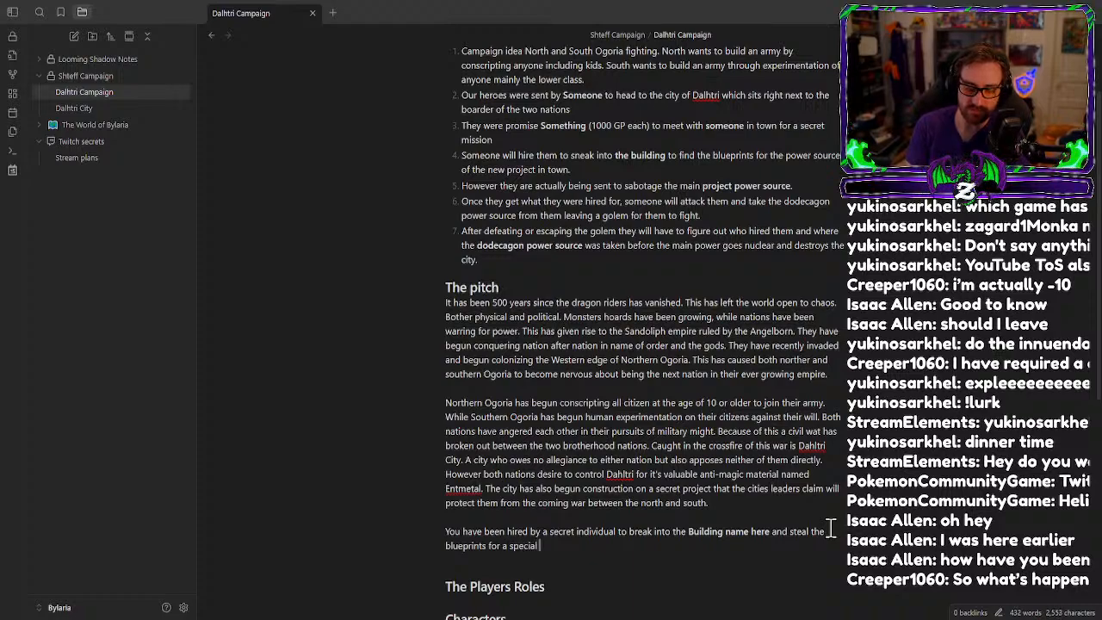
type(" client.")
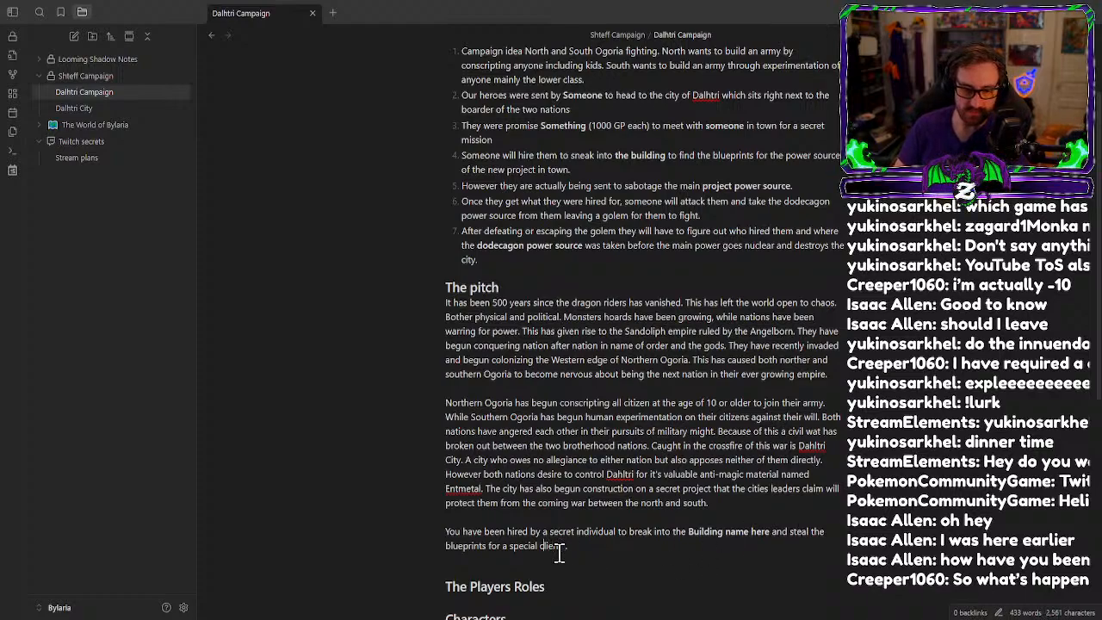
Italicize the words "special client" at the end of the third paragraph's sentence.
key("shift+Left")
key("shift+Left")
key("shift+Left")
key("shift+Left")
key("shift+Left")
key("shift+Left")
key("shift+Left")
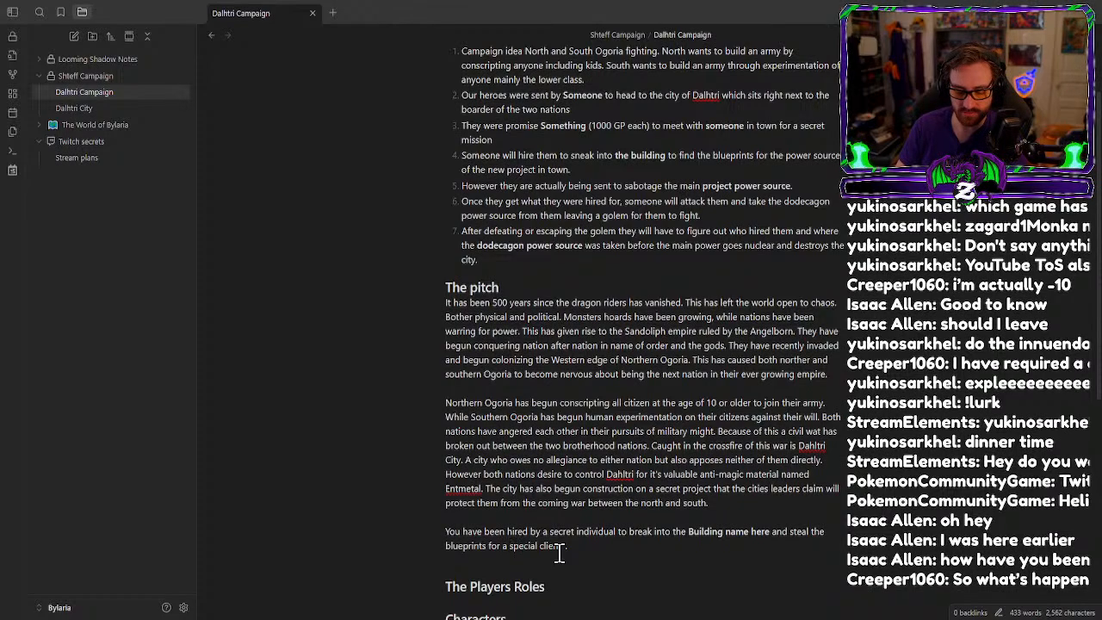
key("ctrl+i")
left_click(606, 557)
Add a sentence after "special client." beginning "Normally this job be too risky for your group, but they promised".
left_click(596, 546)
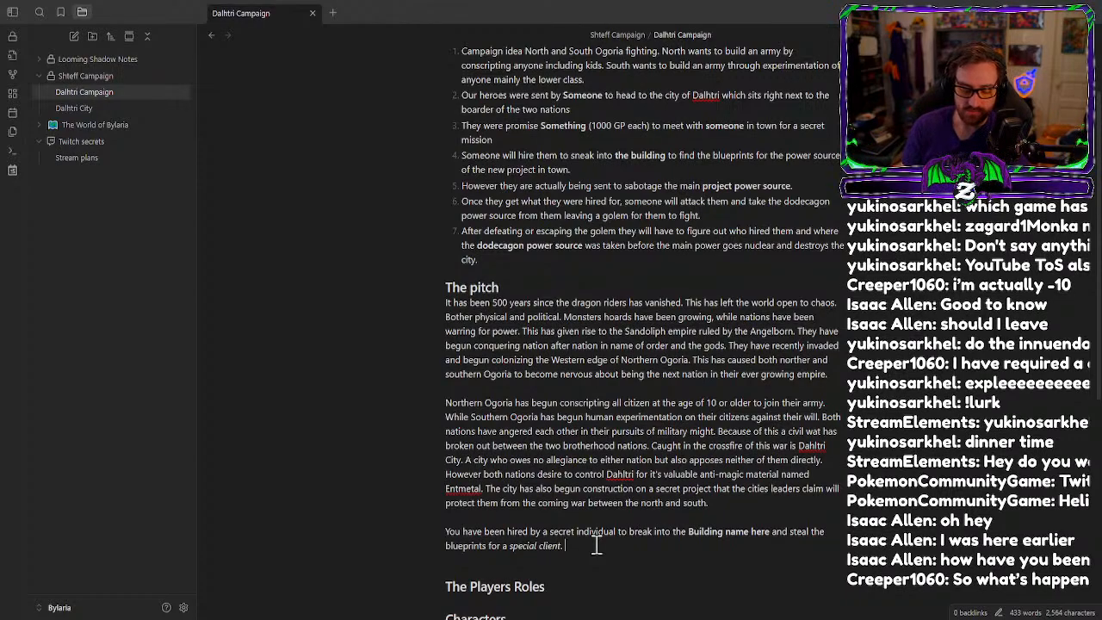
type("Normally t")
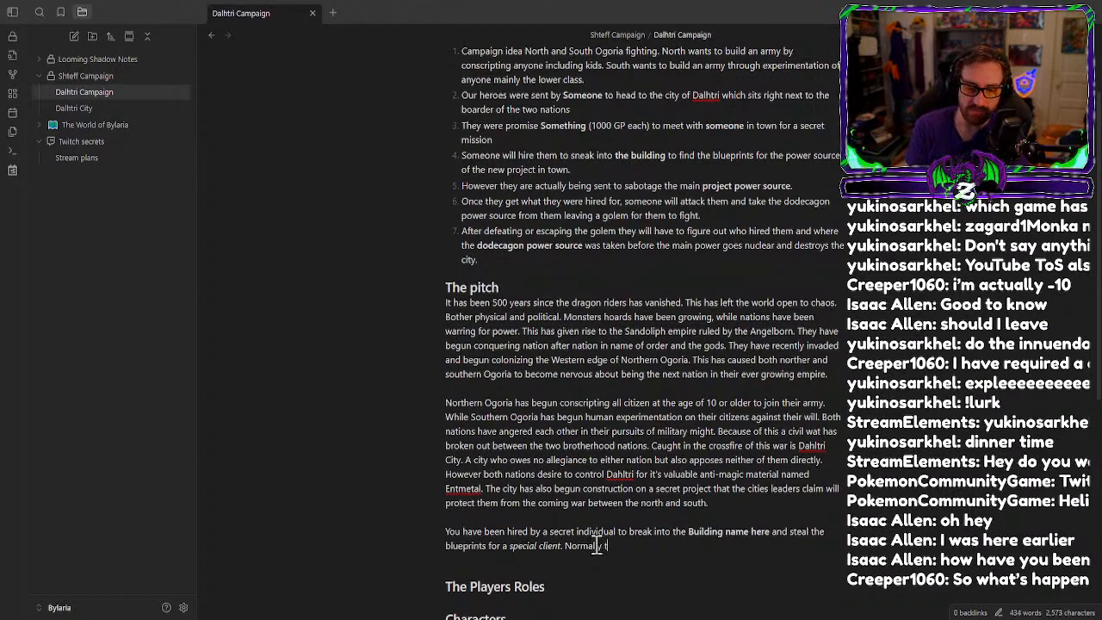
type("his job")
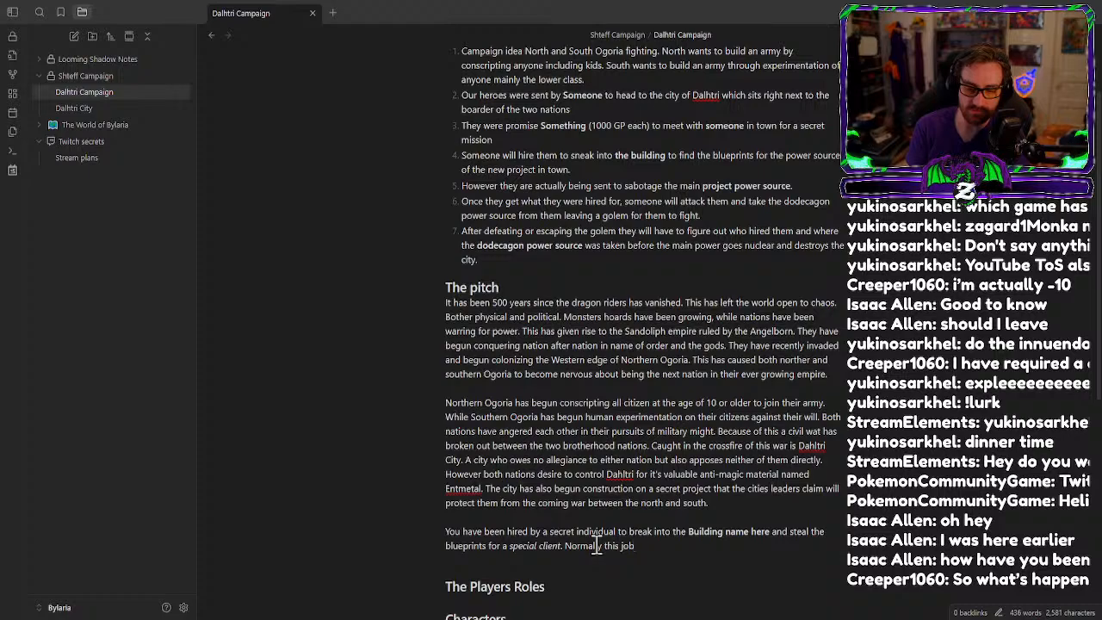
type(" be t")
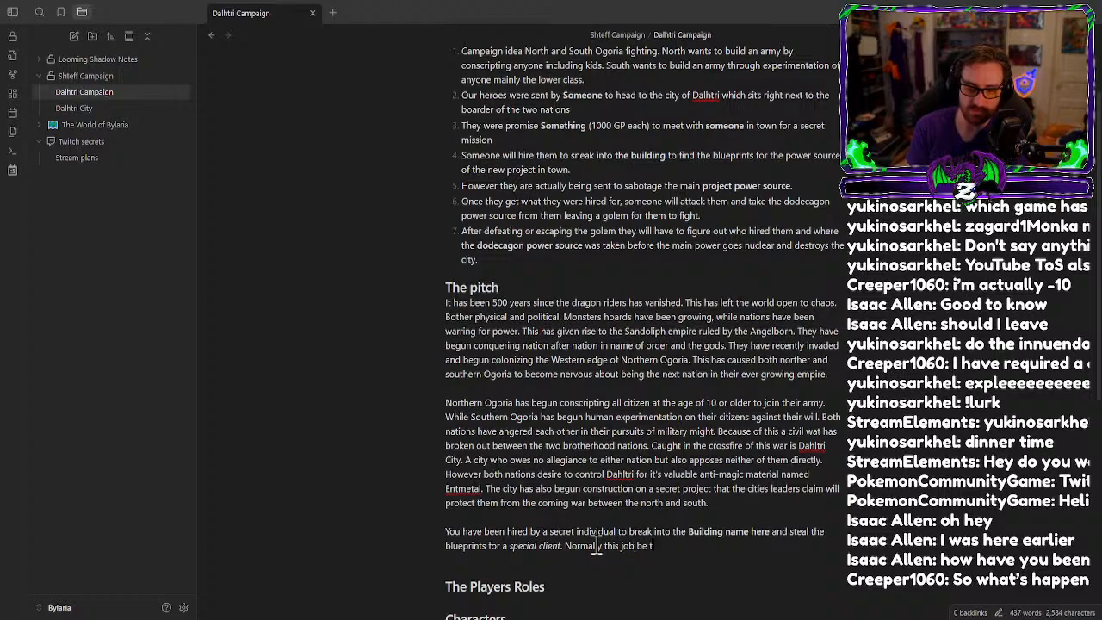
type("oo tisky for your ")
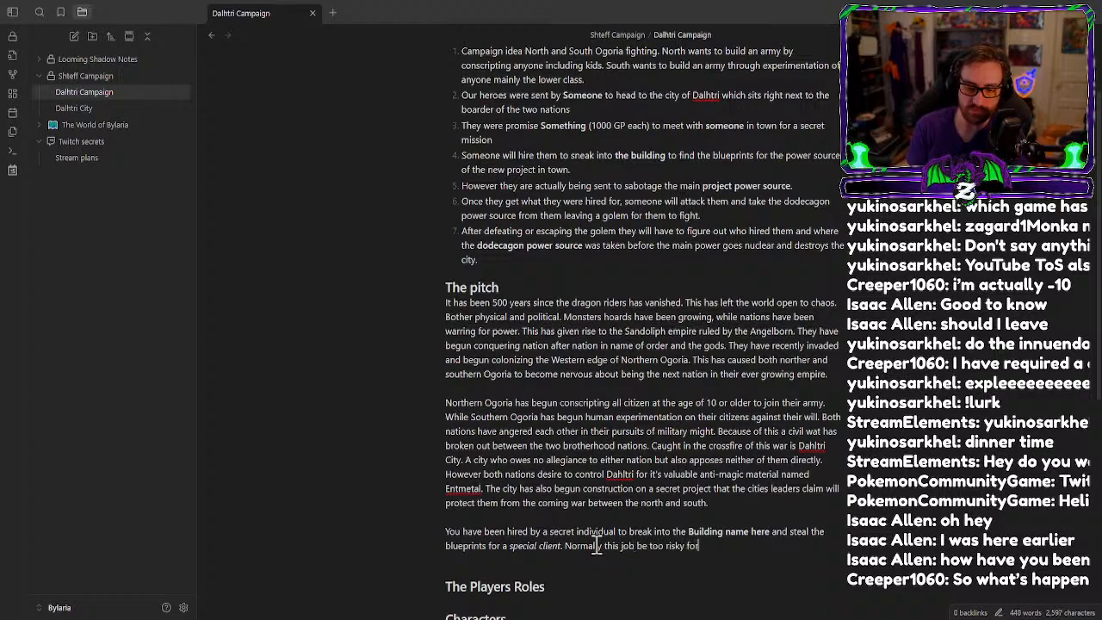
type("group")
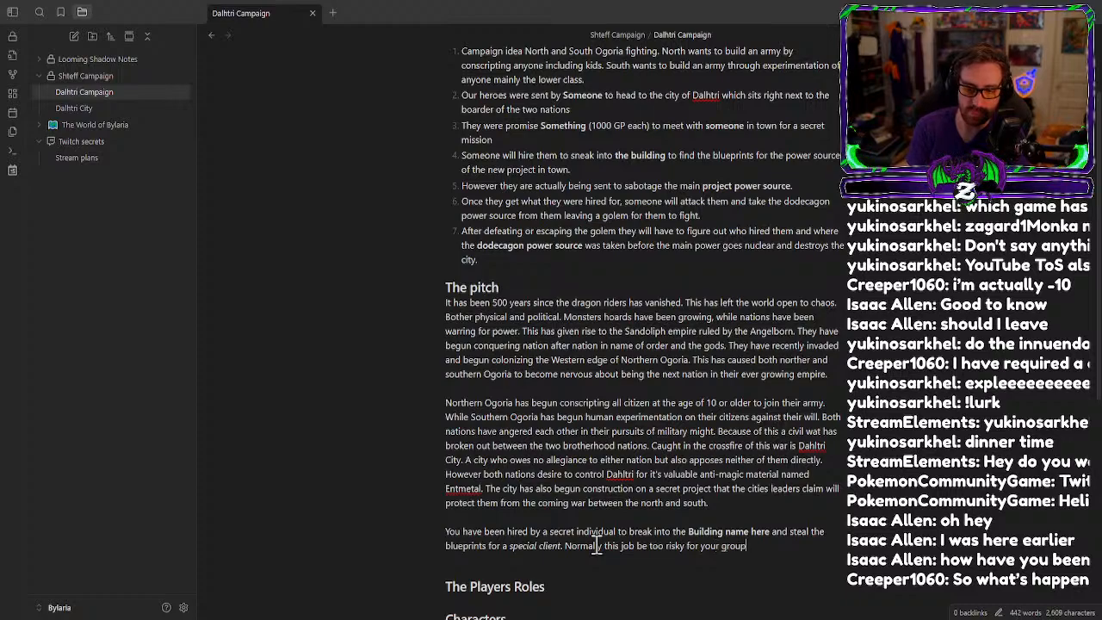
type(", but th")
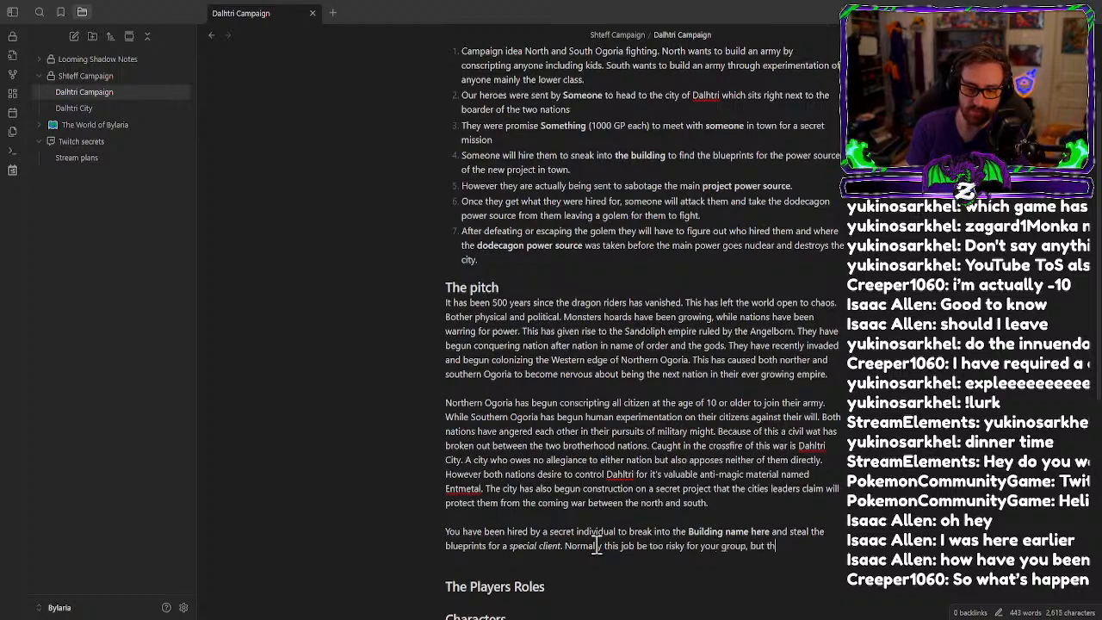
type("ey promise")
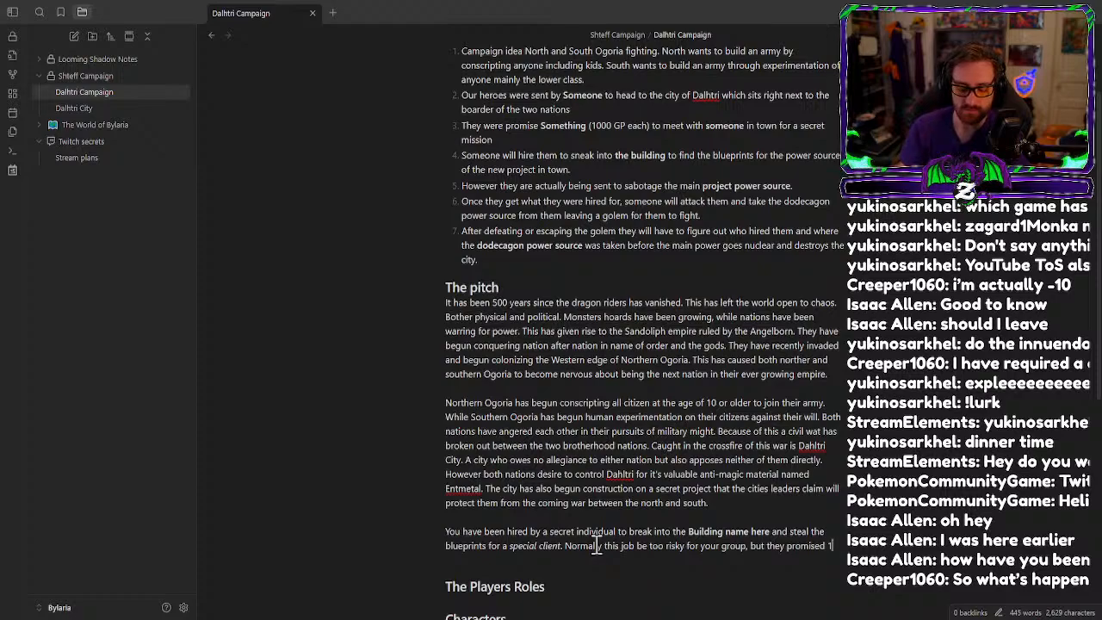
type("100")
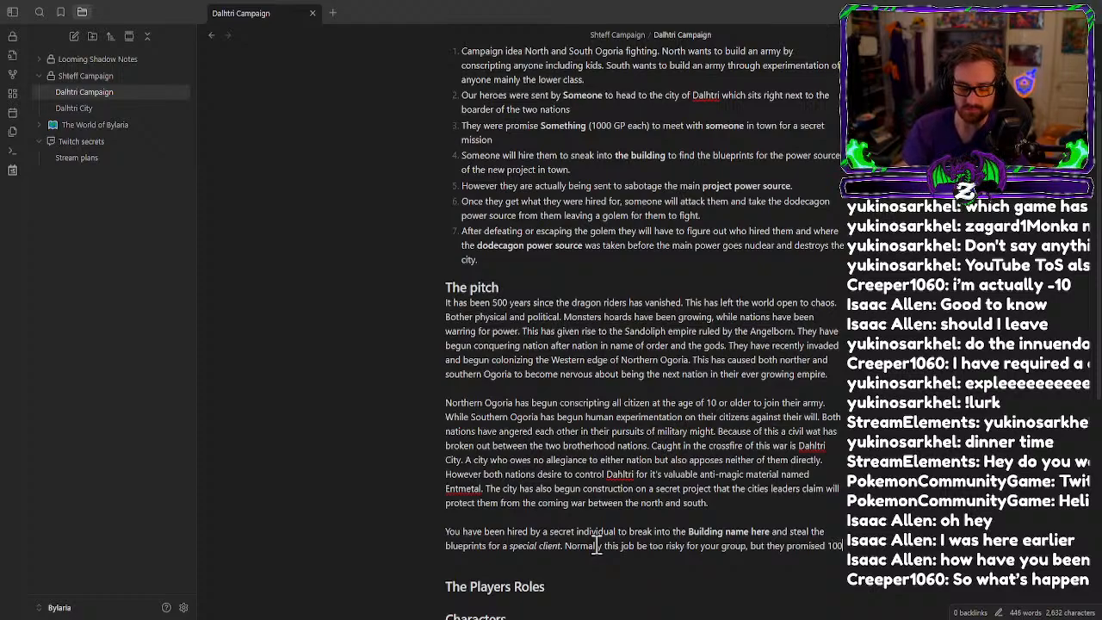
type("0")
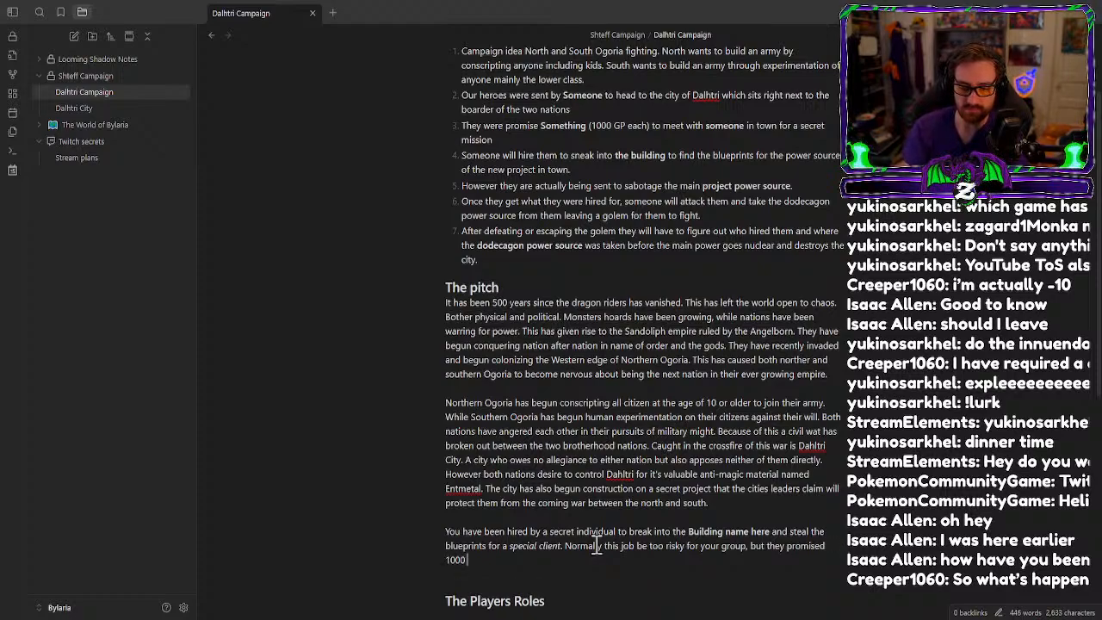
type(" gp for completing")
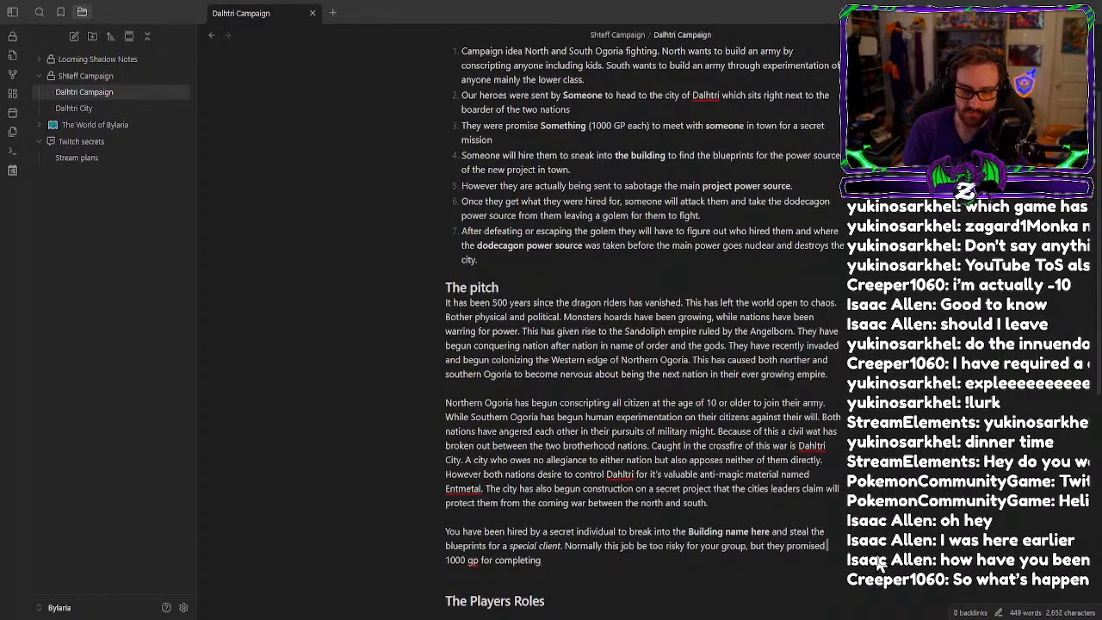
key("ctrl+Delete")
key("ctrl+Delete")
key("ctrl+Delete")
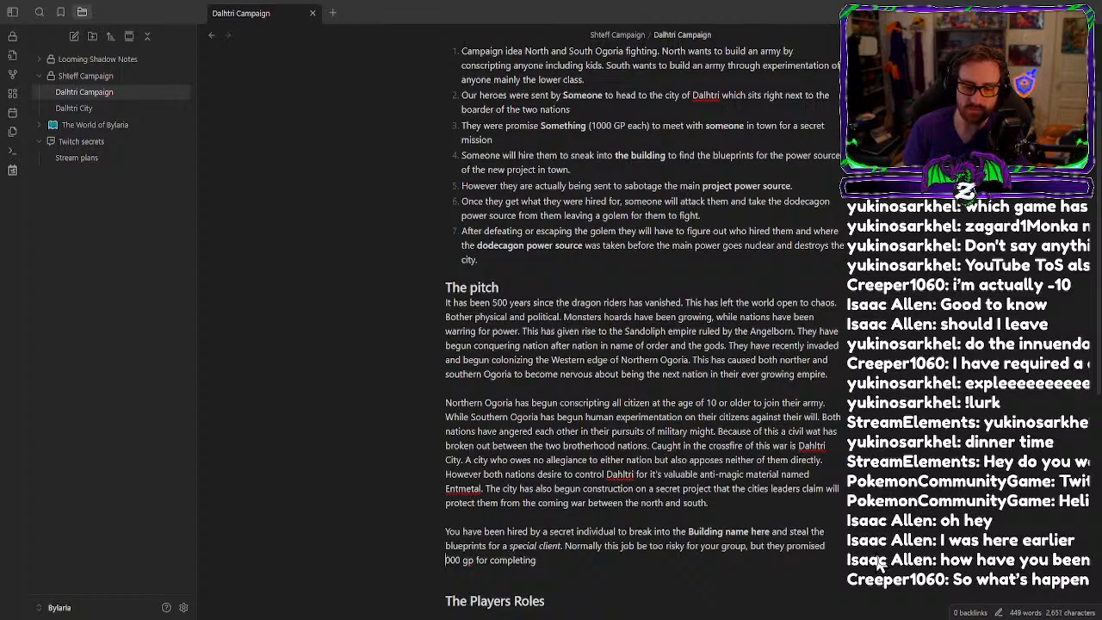
key("Delete")
key("Delete")
key("Delete")
key("Delete")
key("Delete")
key("Delete")
key("Delete")
key("Delete")
key("Delete")
key("Delete")
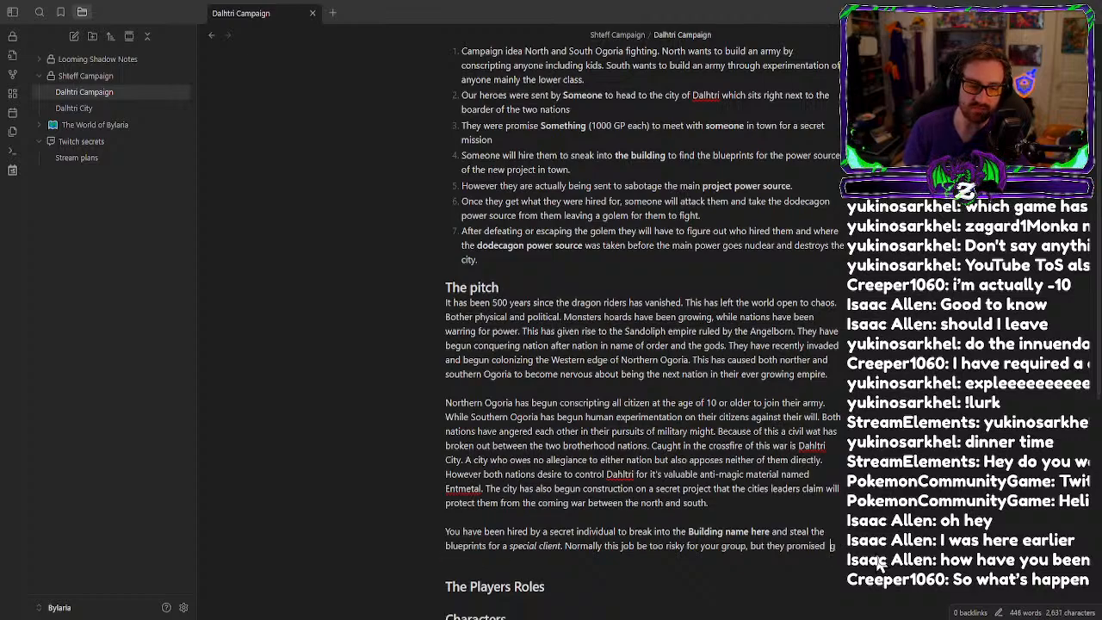
key("Delete")
key("Delete")
key("Delete")
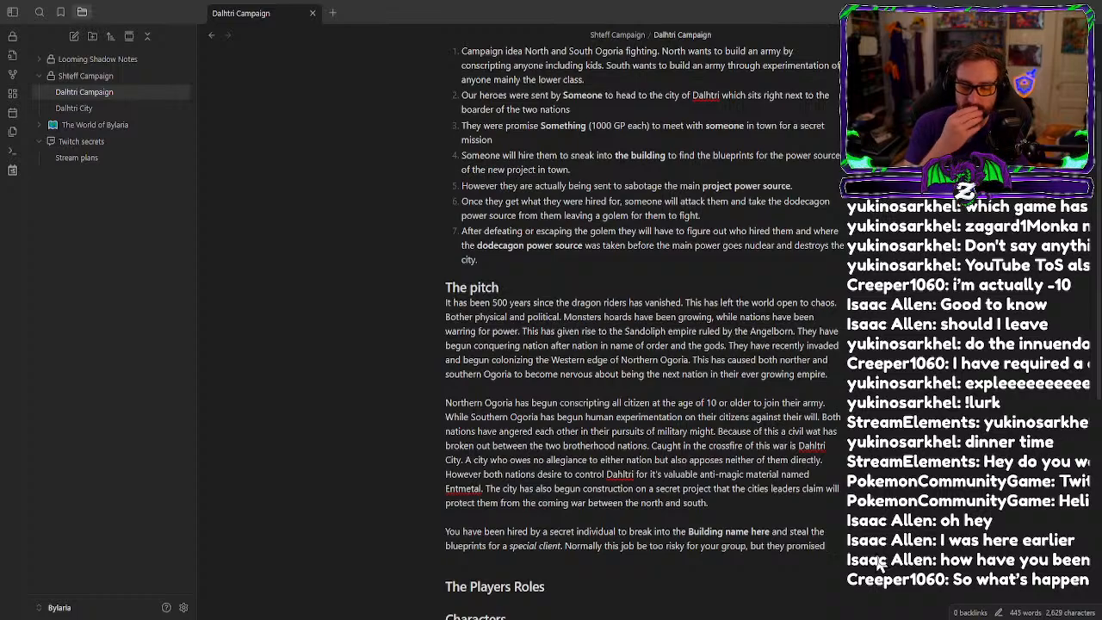
Continue the third paragraph's last sentence with "to pay you 250 gp each just to speak with".
type("to pay you ")
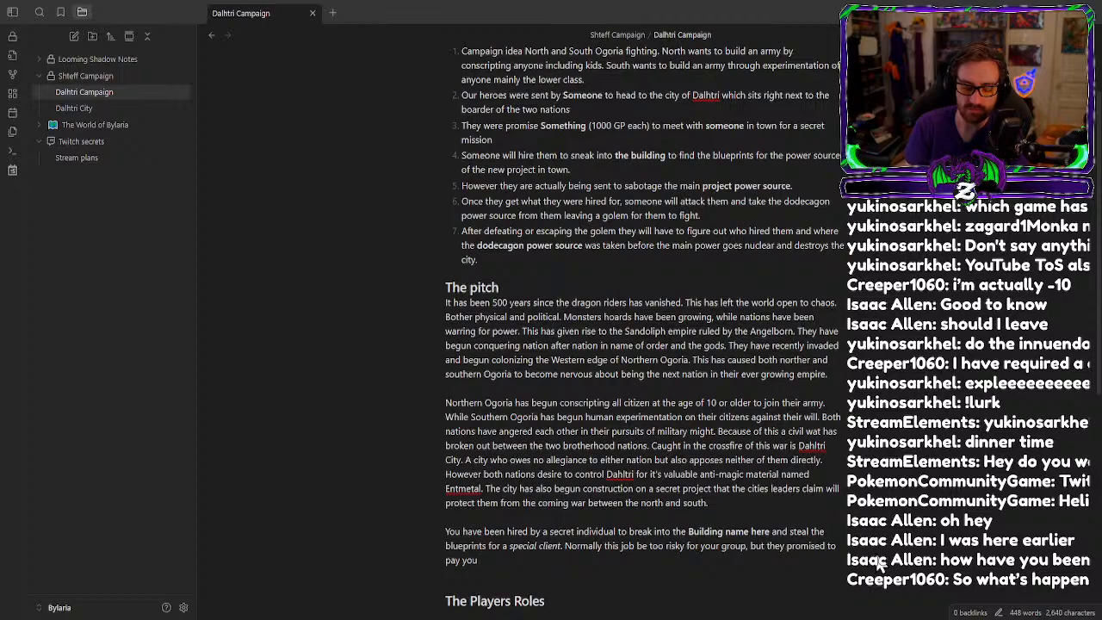
type("250 gp each jus")
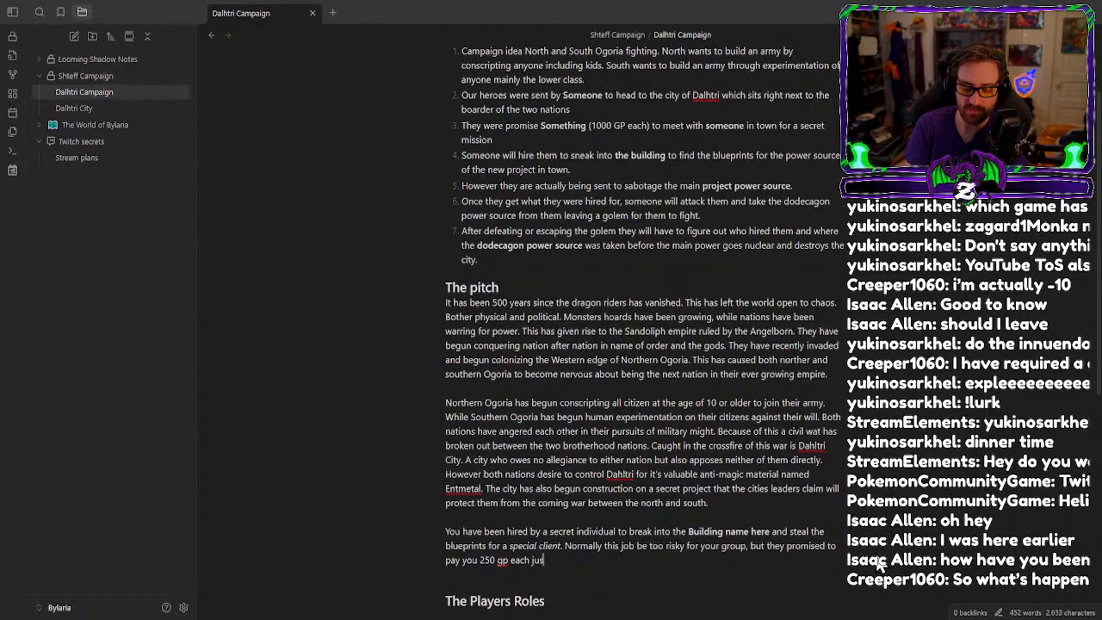
type("t to hear")
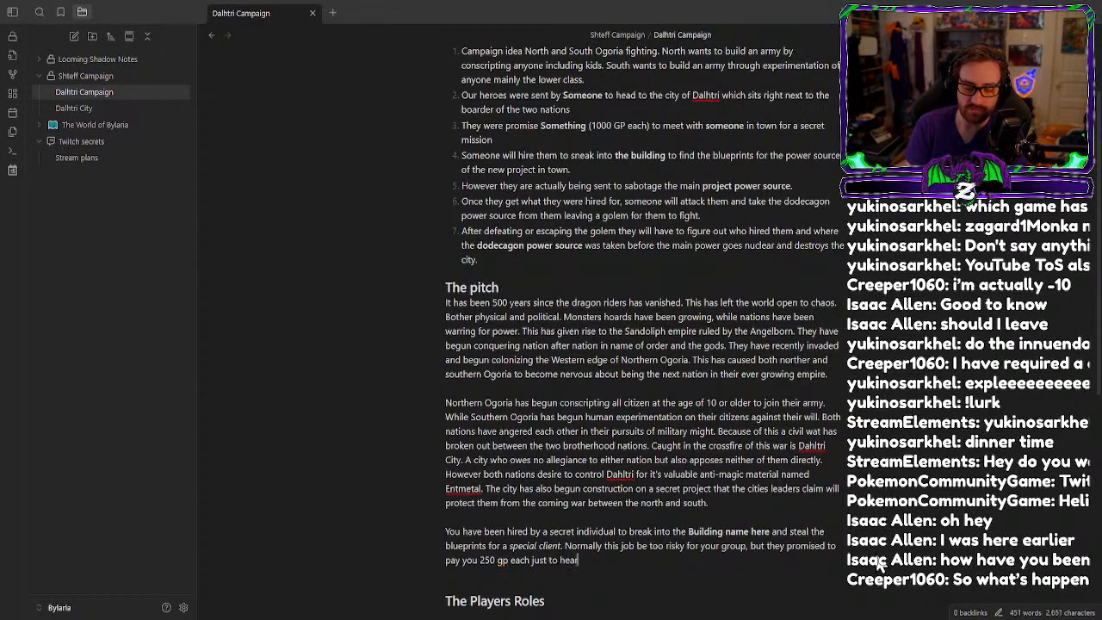
key("BackSpace")
key("BackSpace")
key("BackSpace")
key("BackSpace")
type("s")
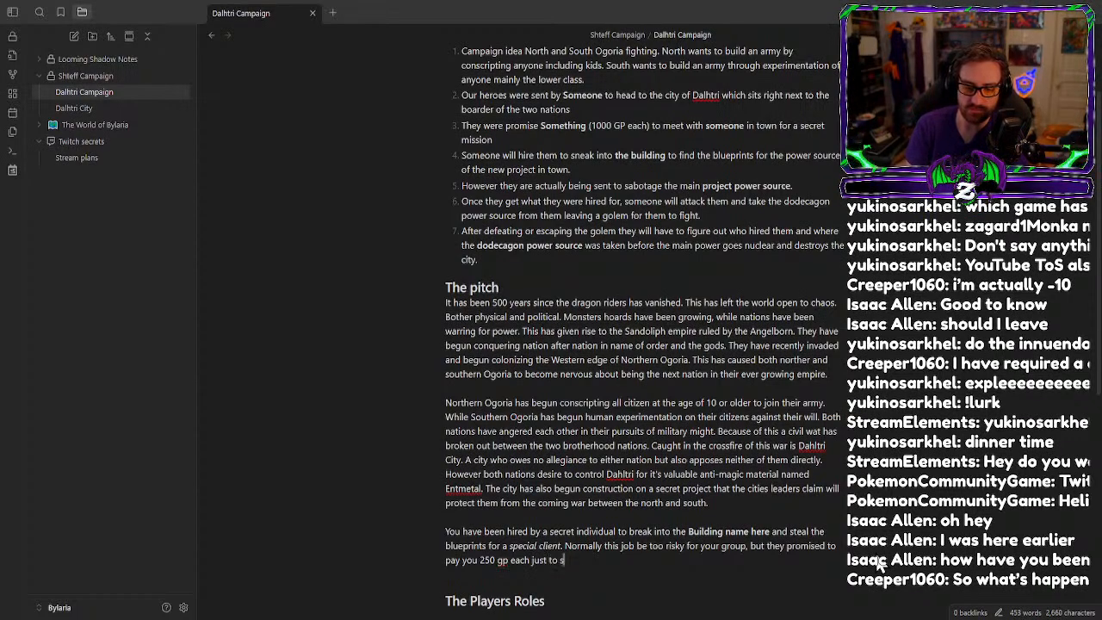
type("peak with")
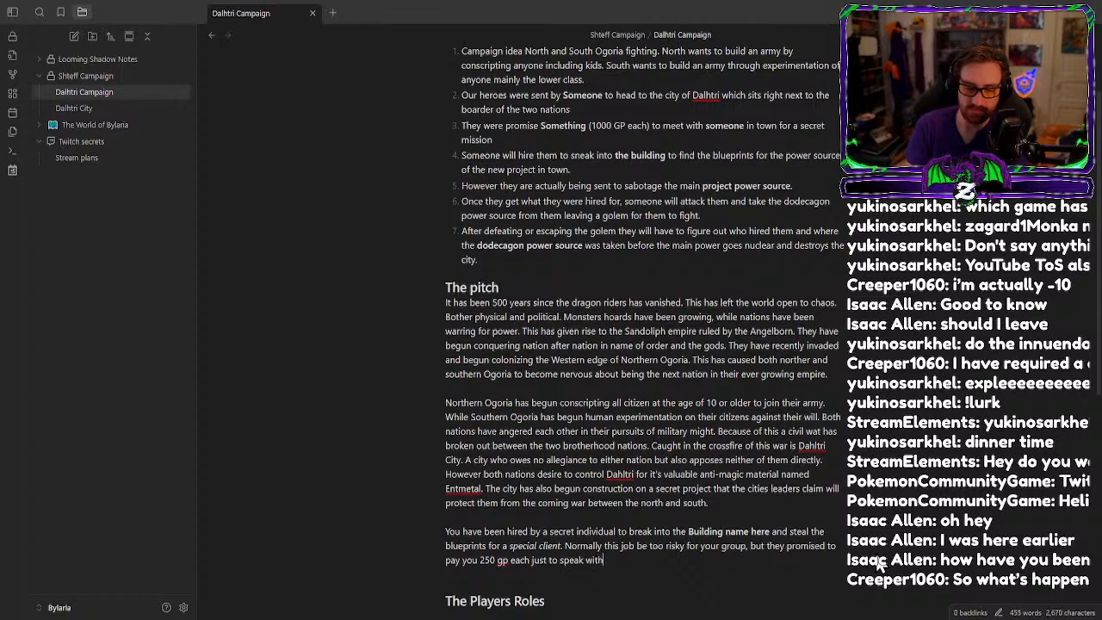
Finish the sentence with the bold placeholder "persons name or title", marked by double asterisks, followed by "about the mission.".
type(" th")
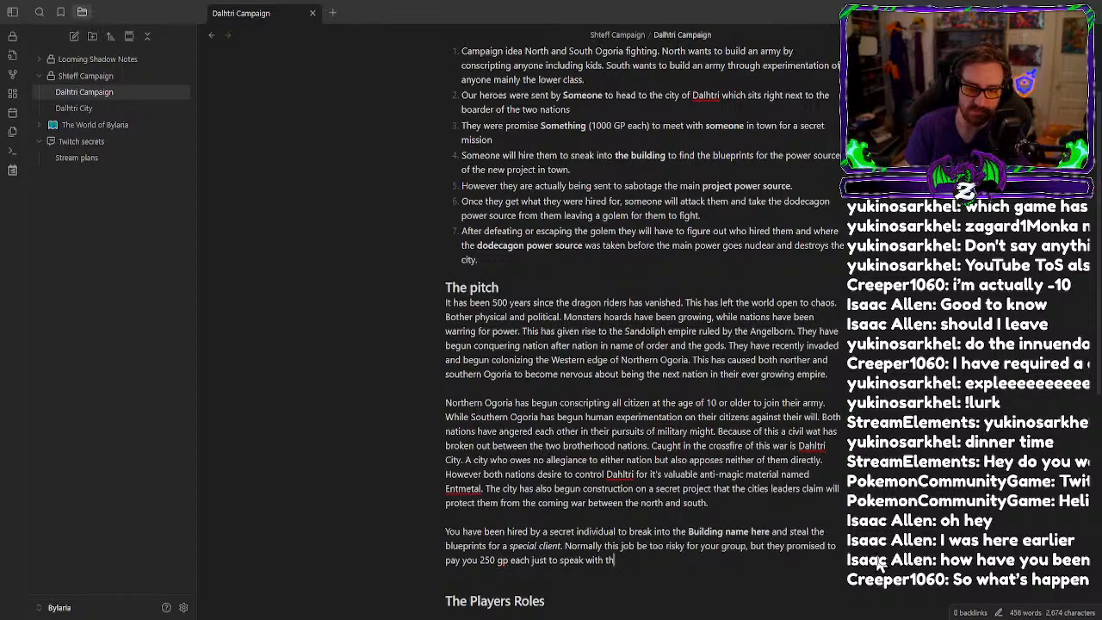
key("BackSpace")
key("BackSpace")
type("**")
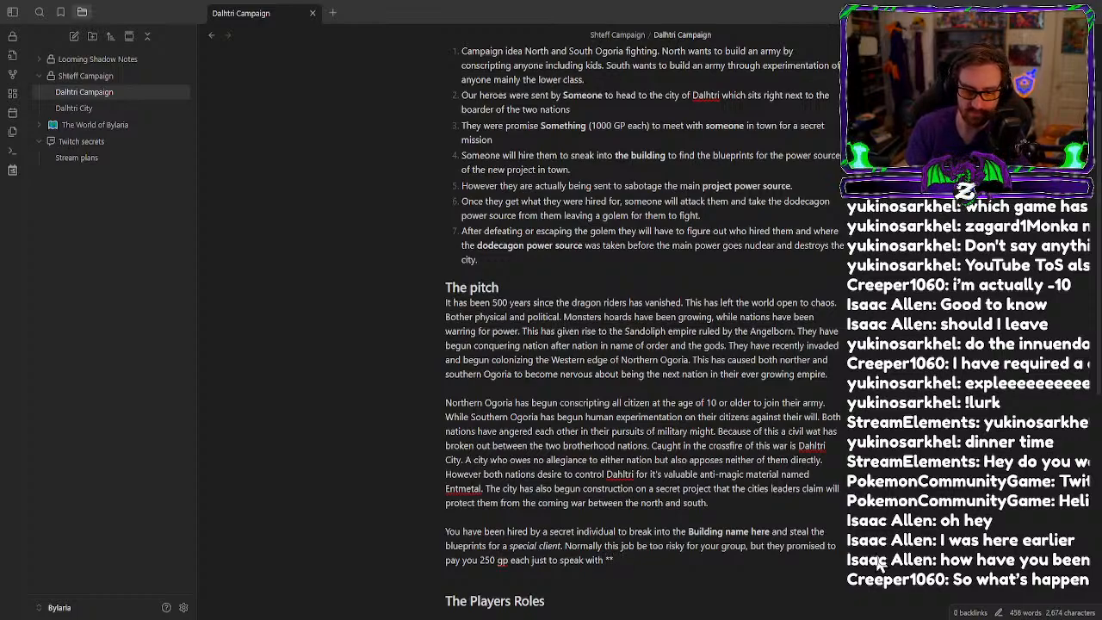
type("persons name or title")
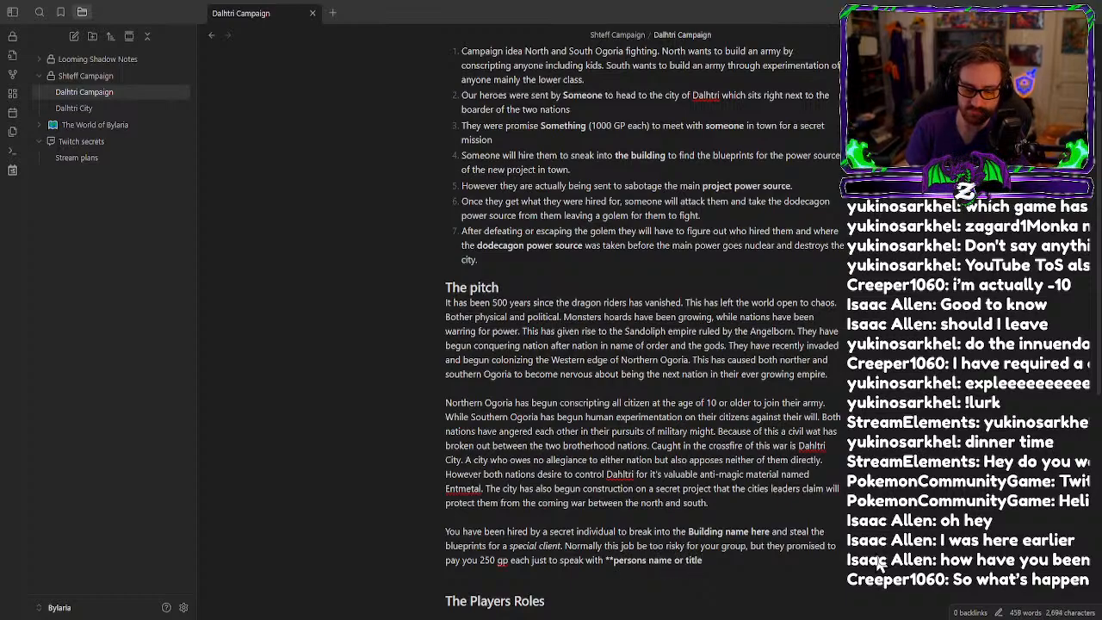
type("**")
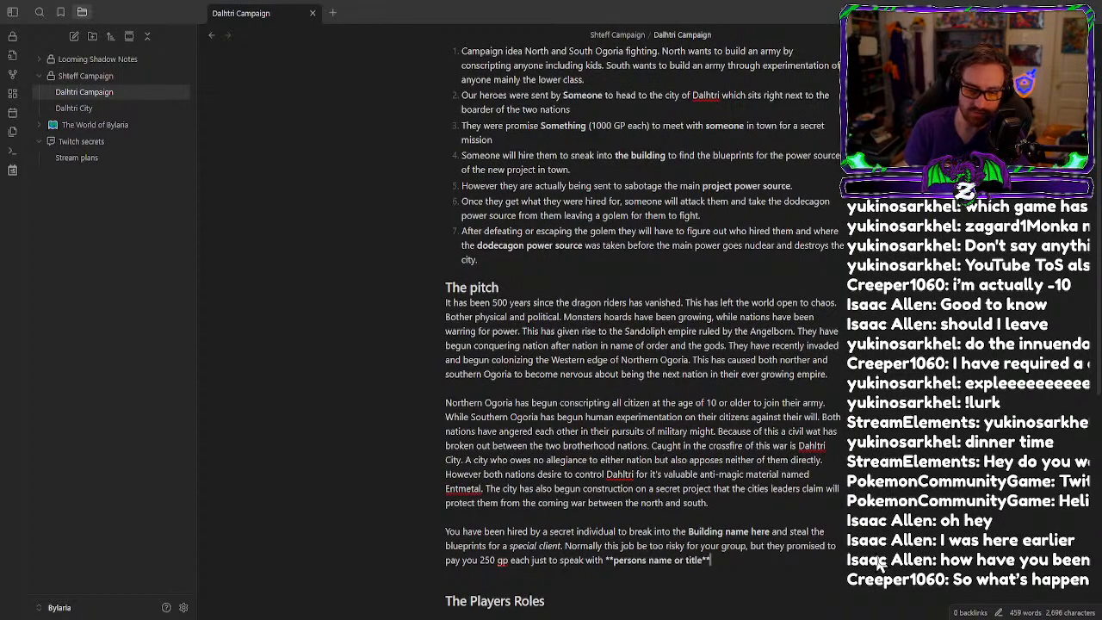
type("abo")
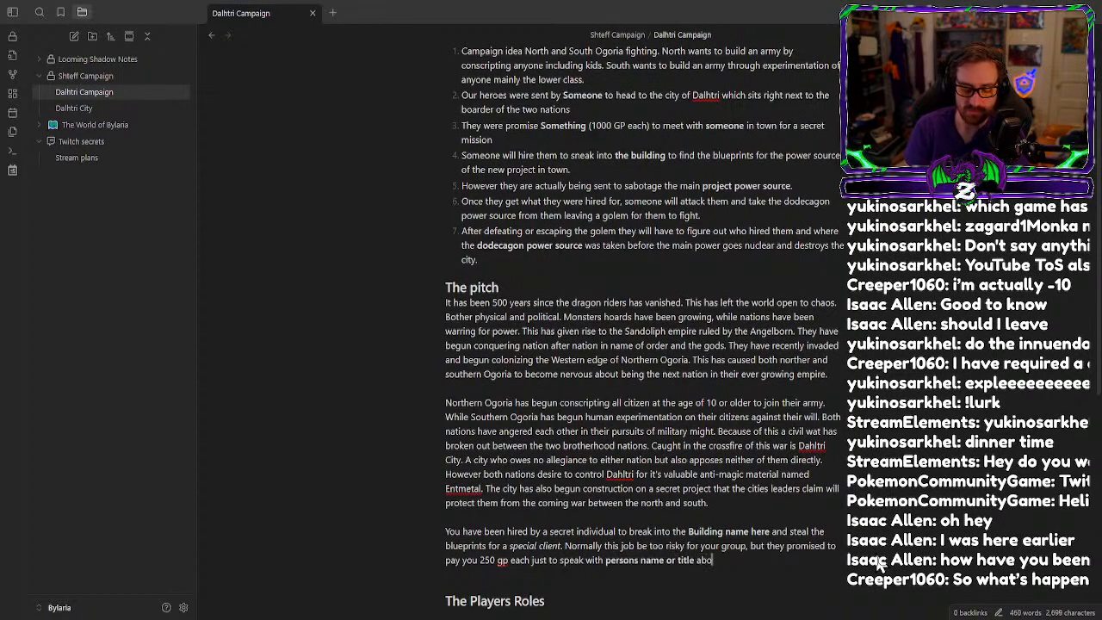
type("ut the mission.")
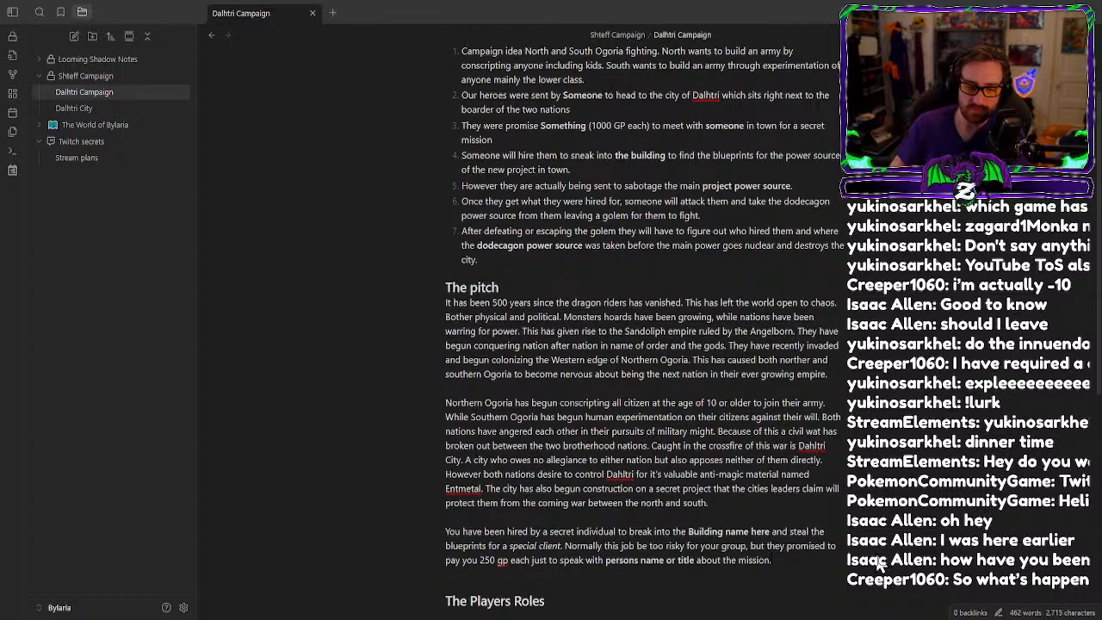
Insert a new opening sentence before "You have been hired", beginning "You are group of".
left_click(446, 531)
type("You a")
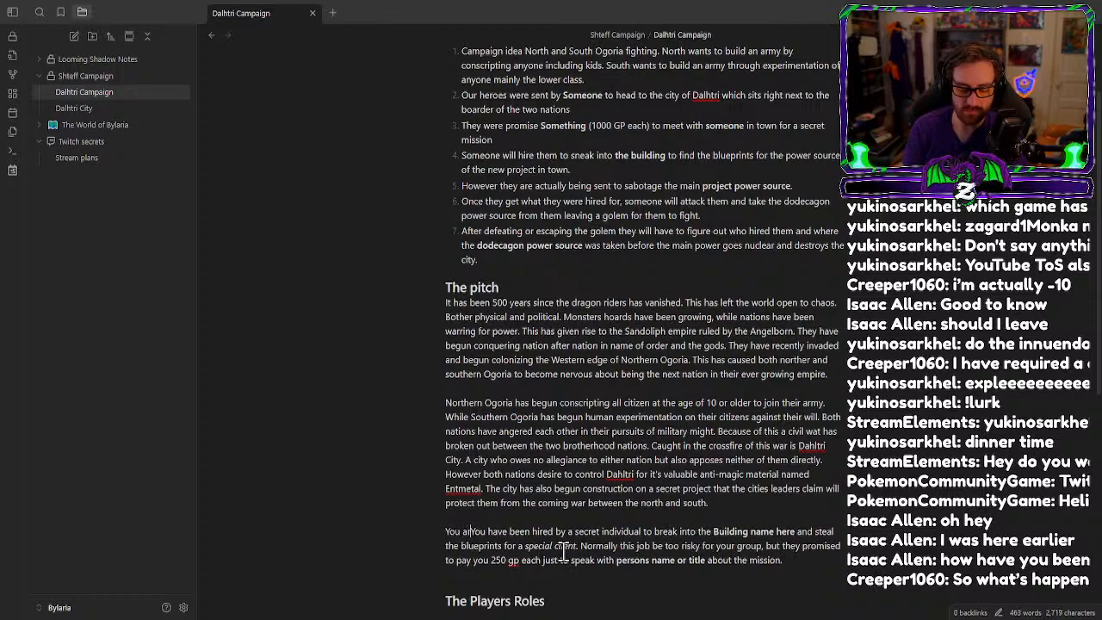
type("re group of  ")
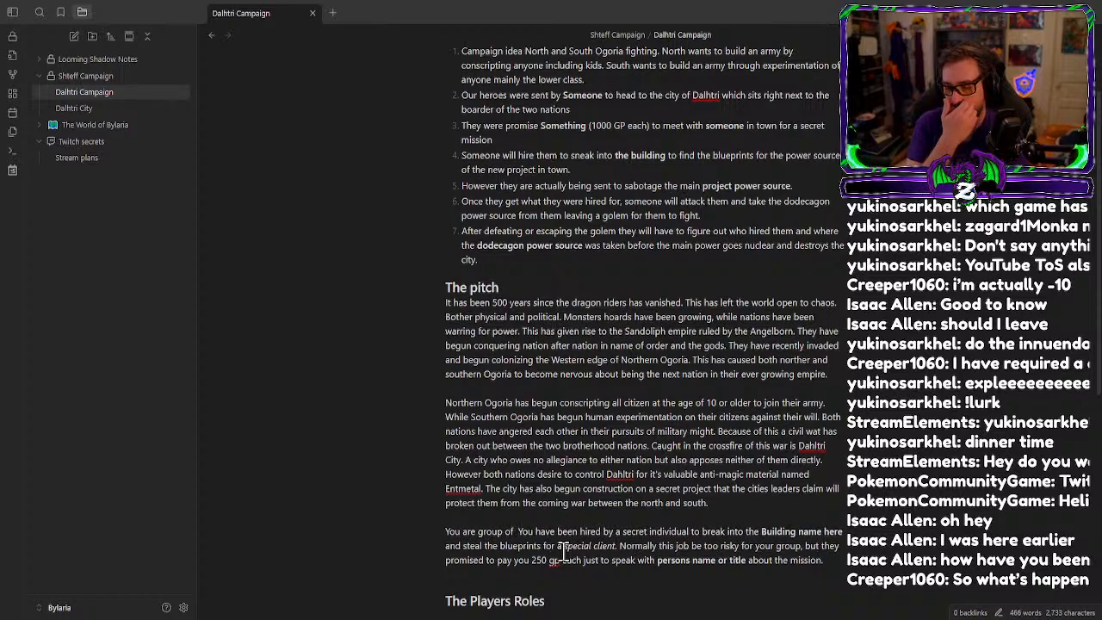
type("their")
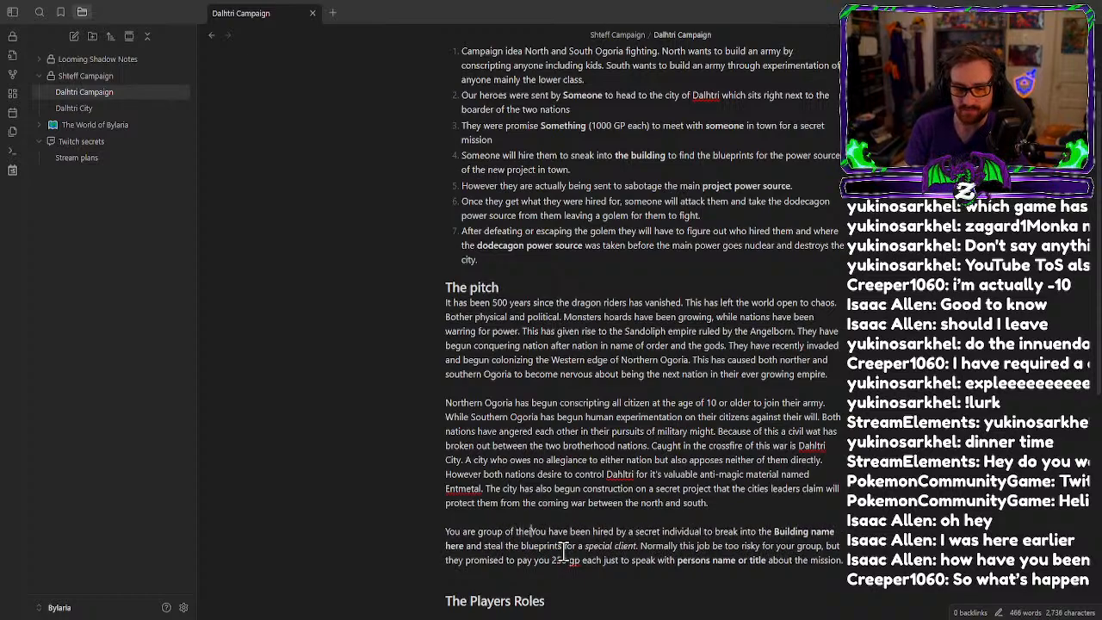
key("BackSpace")
key("BackSpace")
key("BackSpace")
key("BackSpace")
key("BackSpace")
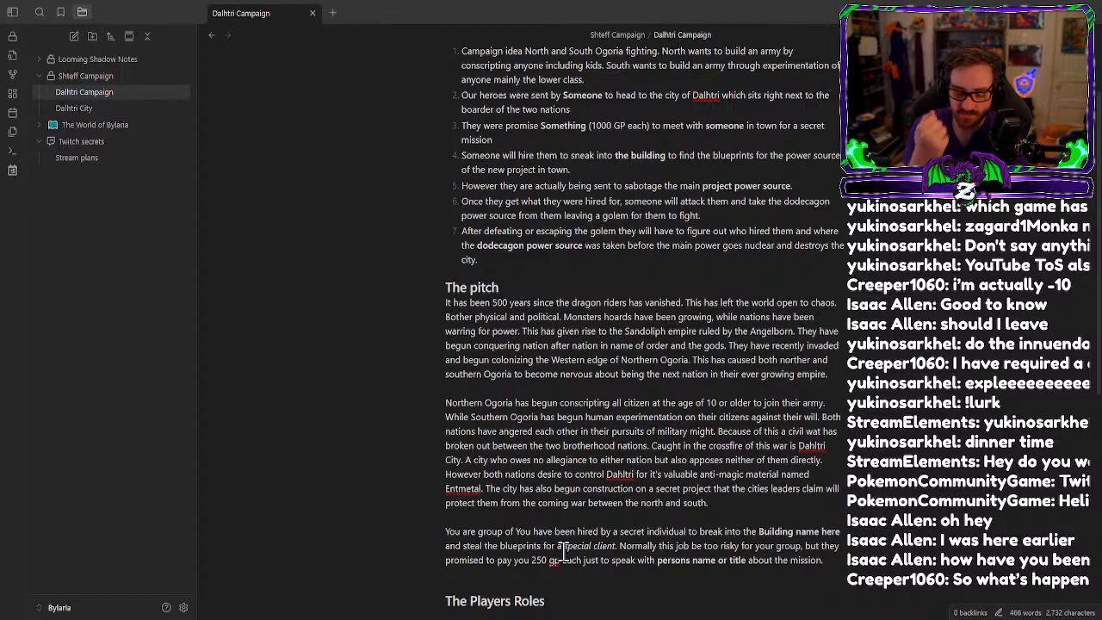
Continue the opening sentence with "professional thieves who have begun making a reputation".
type("profess")
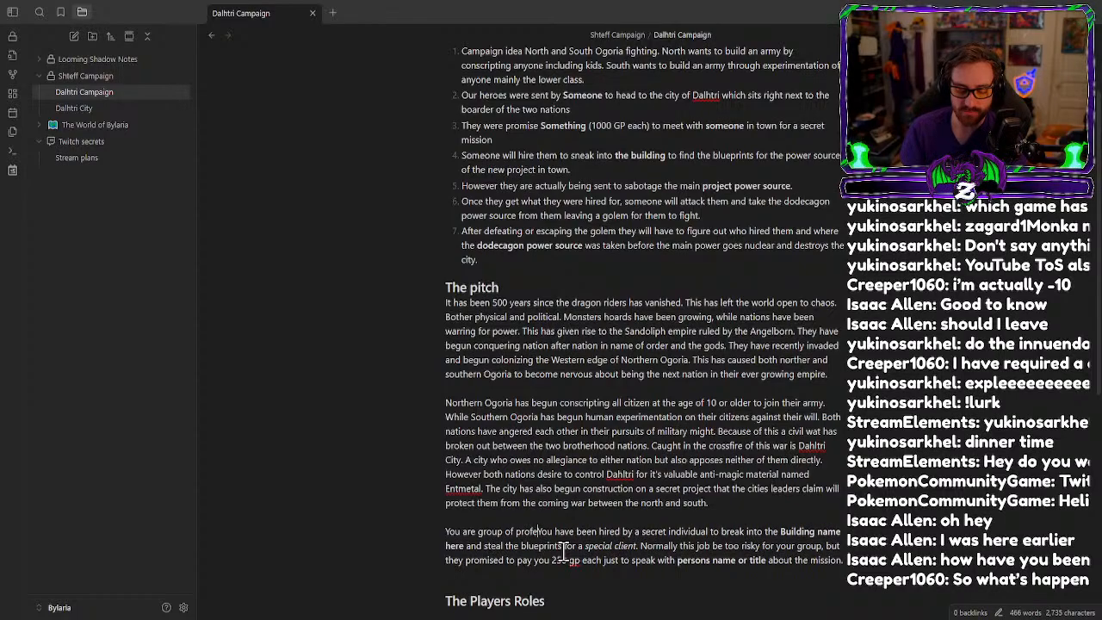
type("ional thieve")
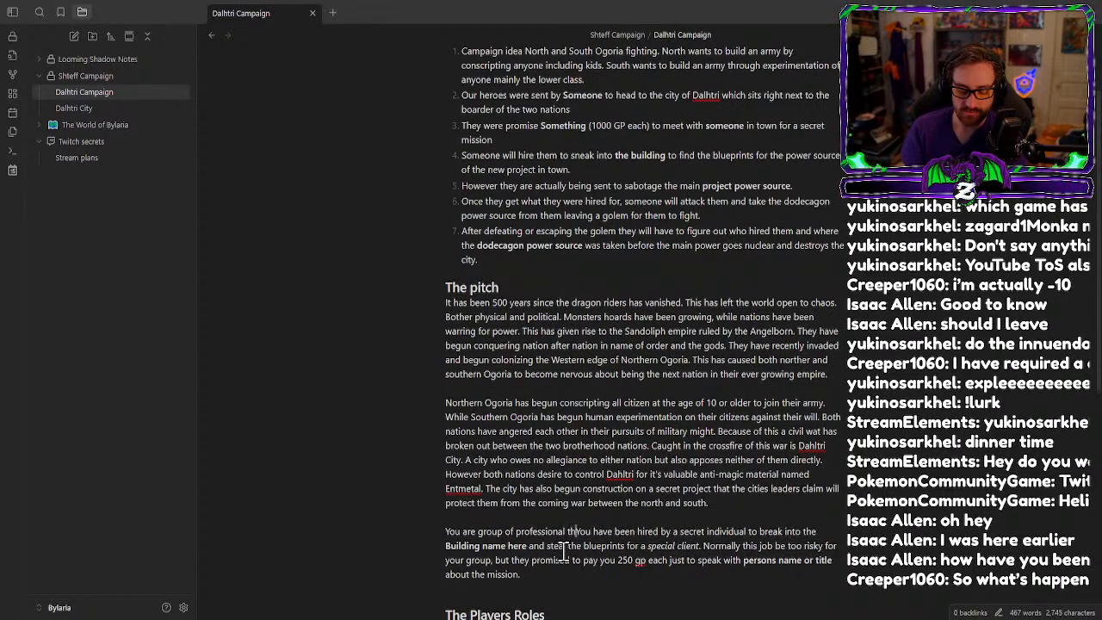
type("s who have ")
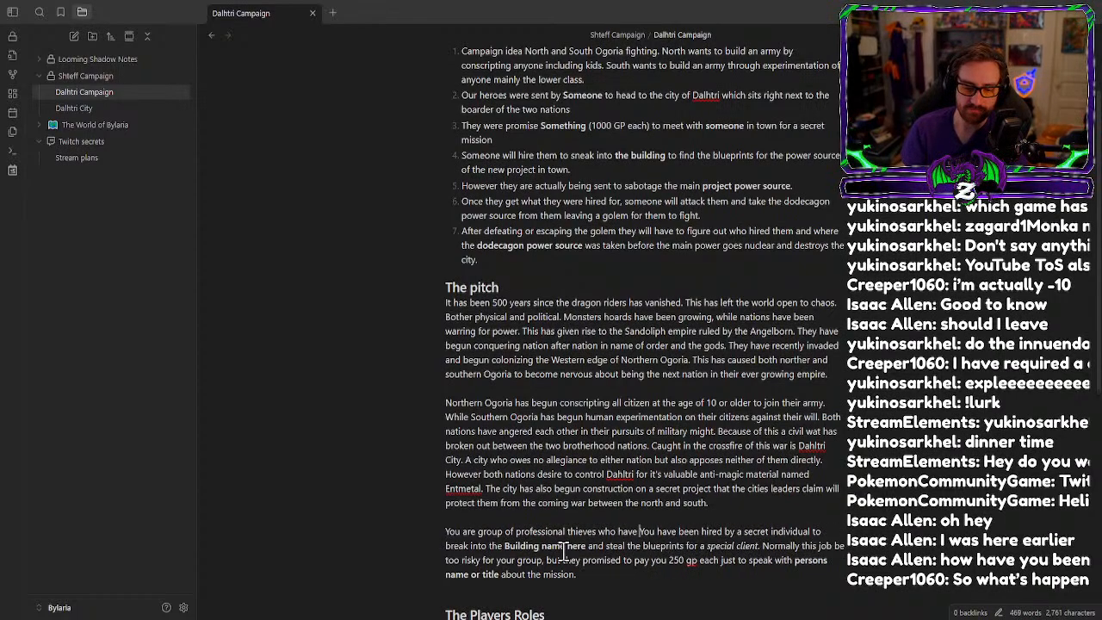
type("bgeun making a")
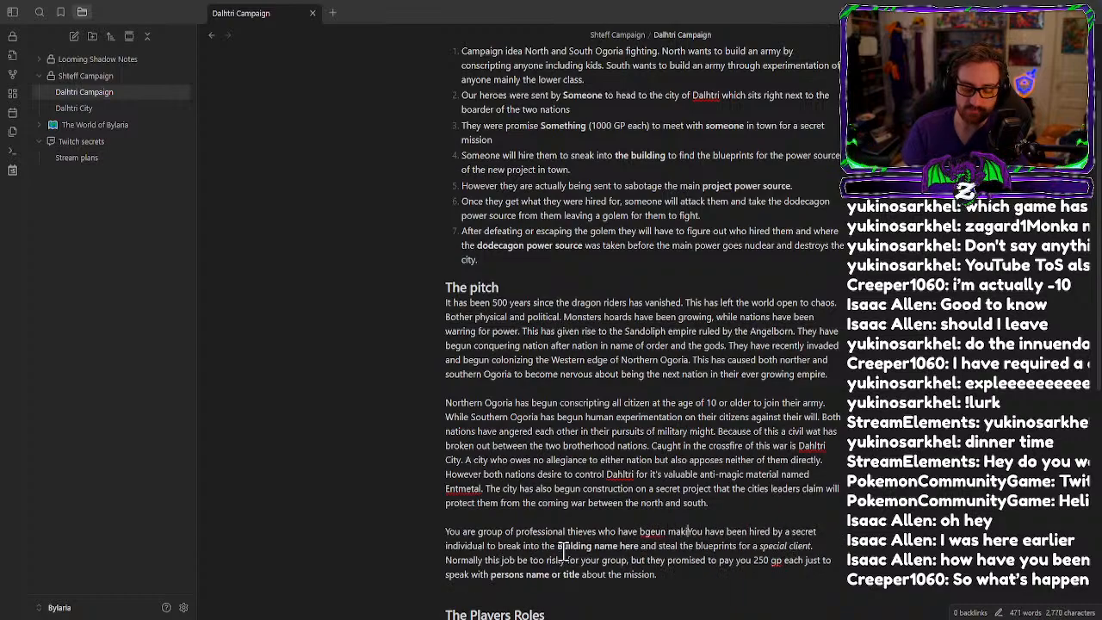
type(" reputation")
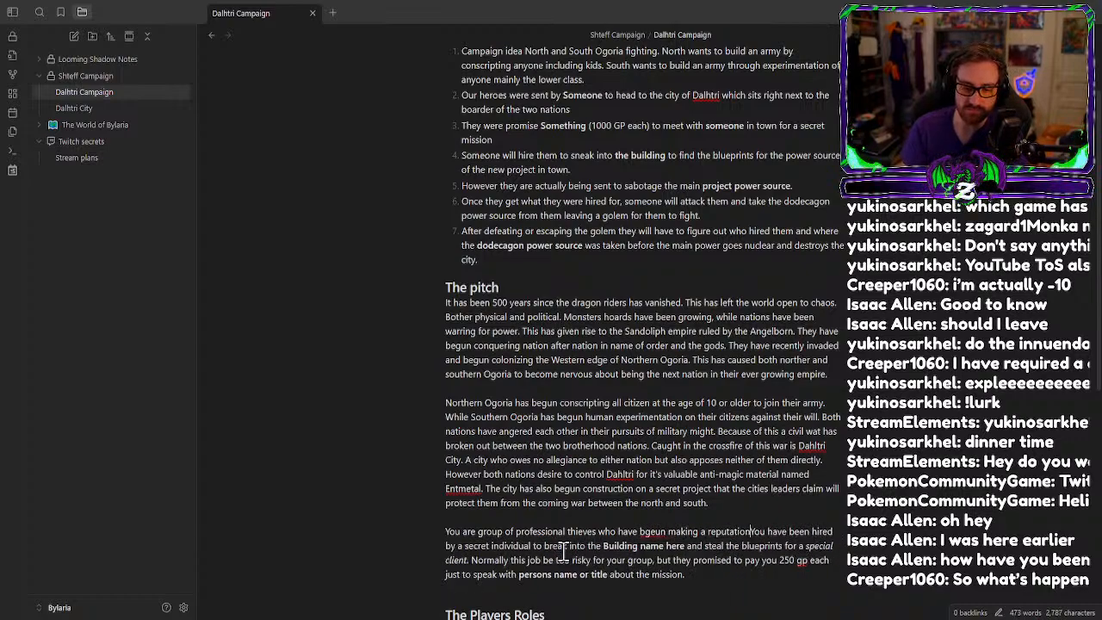
type(" in")
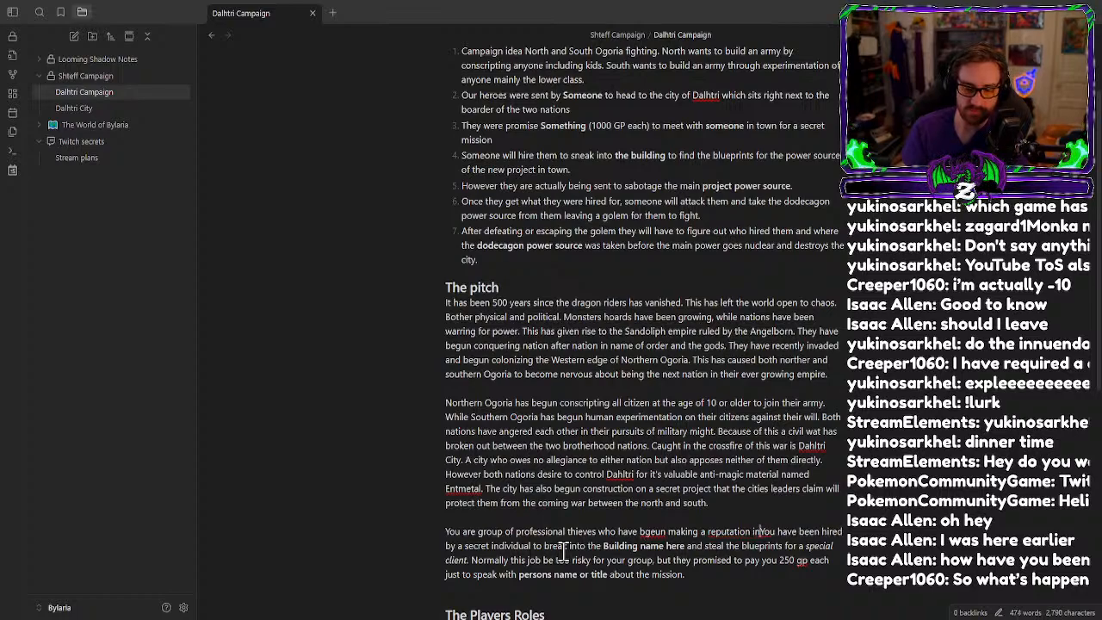
Finish the opening sentence with "wide enough to reach the city." and correct the misspelled "bgeun" to "begun".
key("BackSpace")
key("BackSpace")
type("wide enou")
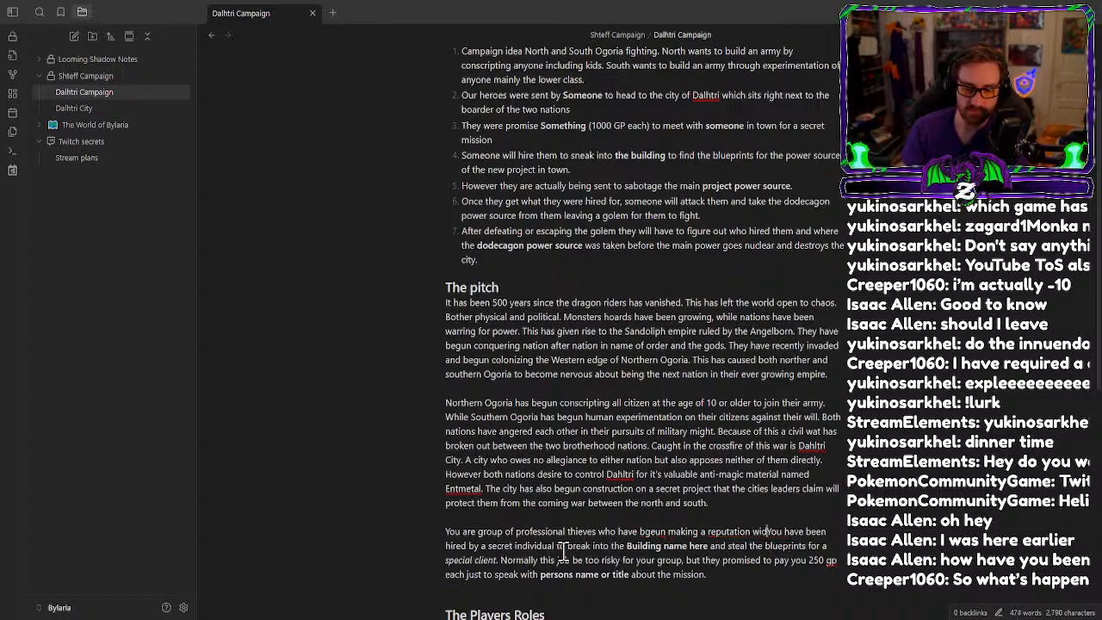
type("gh to reach the ")
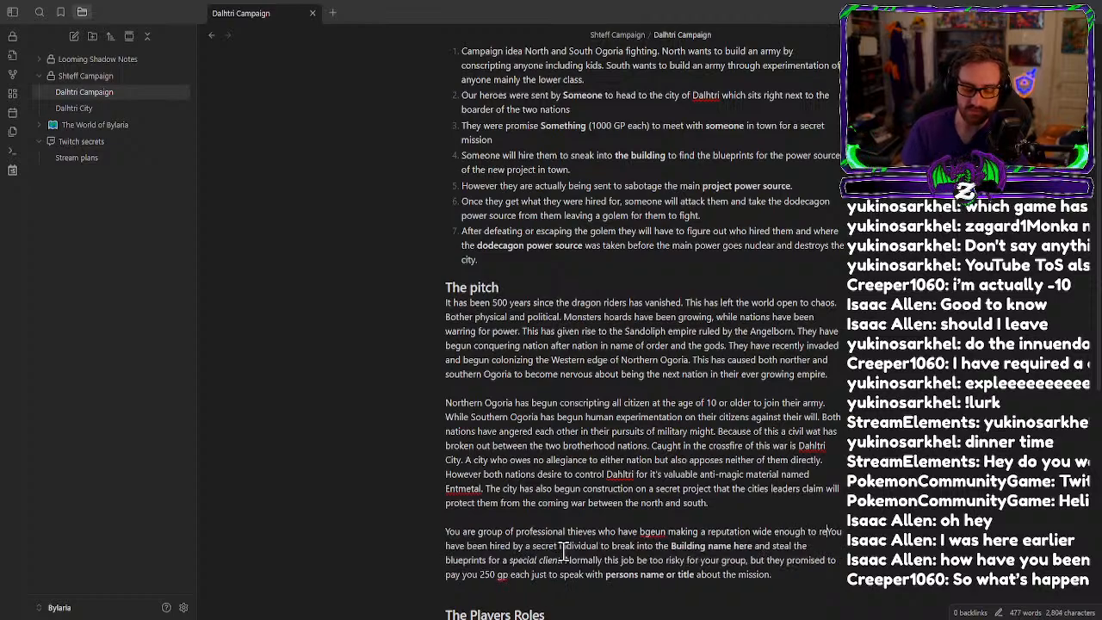
type("ci")
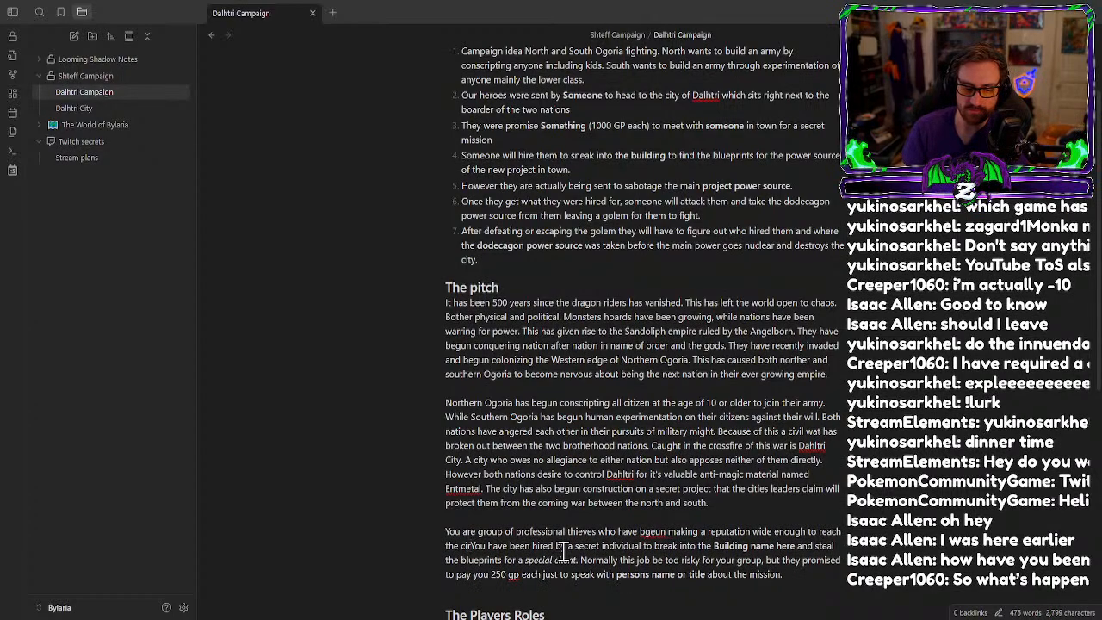
type("ty.")
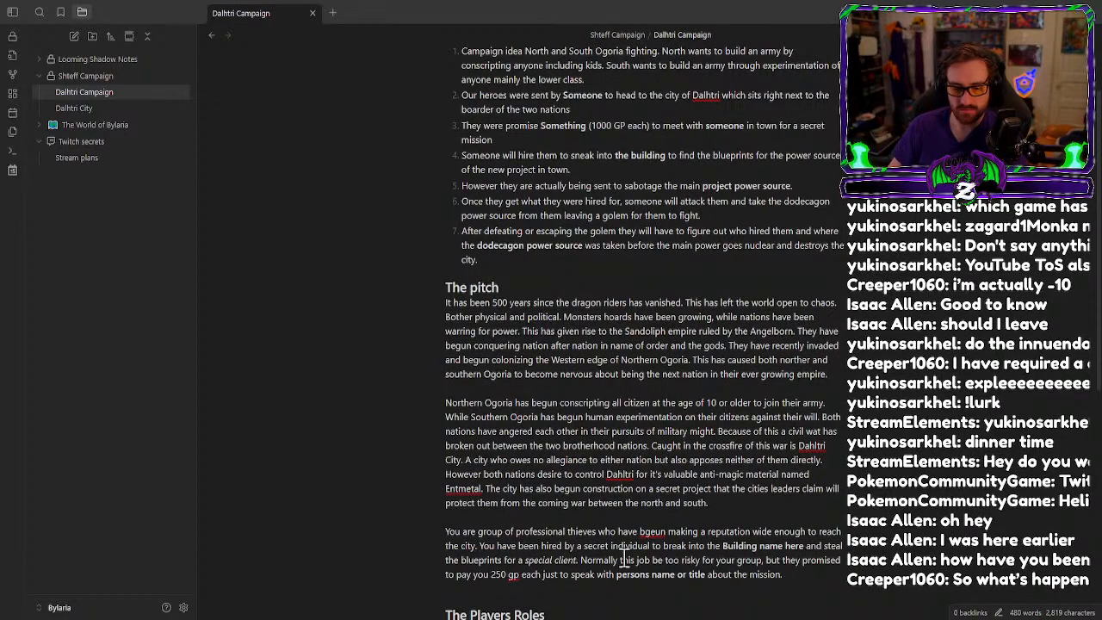
right_click(648, 533)
left_click(692, 294)
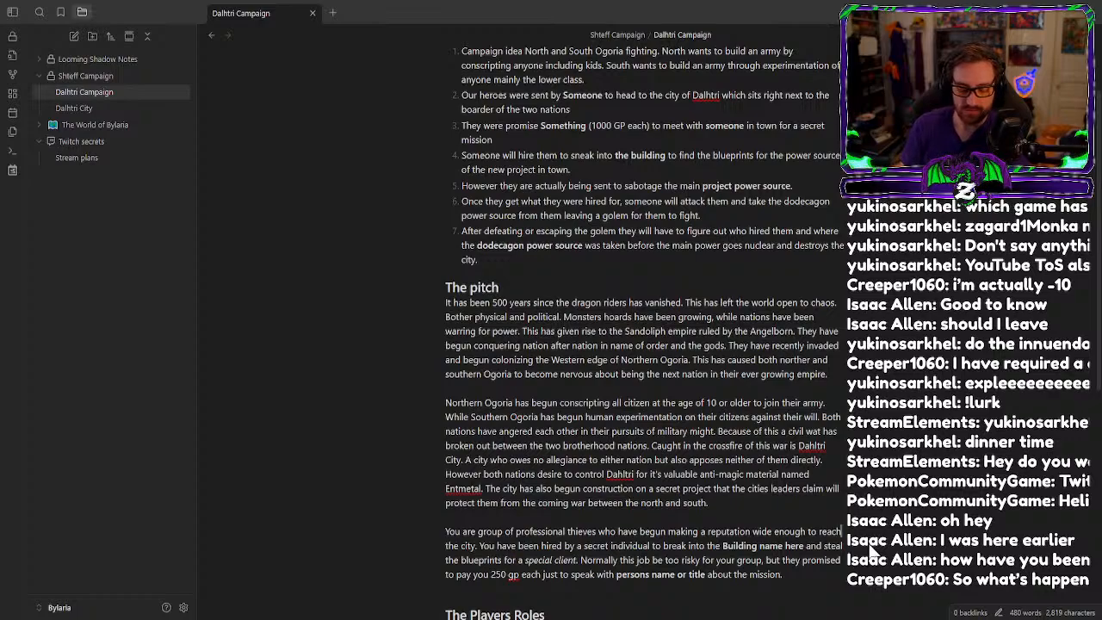
Insert "some wealthy possible clients within" before "the city" in the opening sentence of the third paragraph.
type("some")
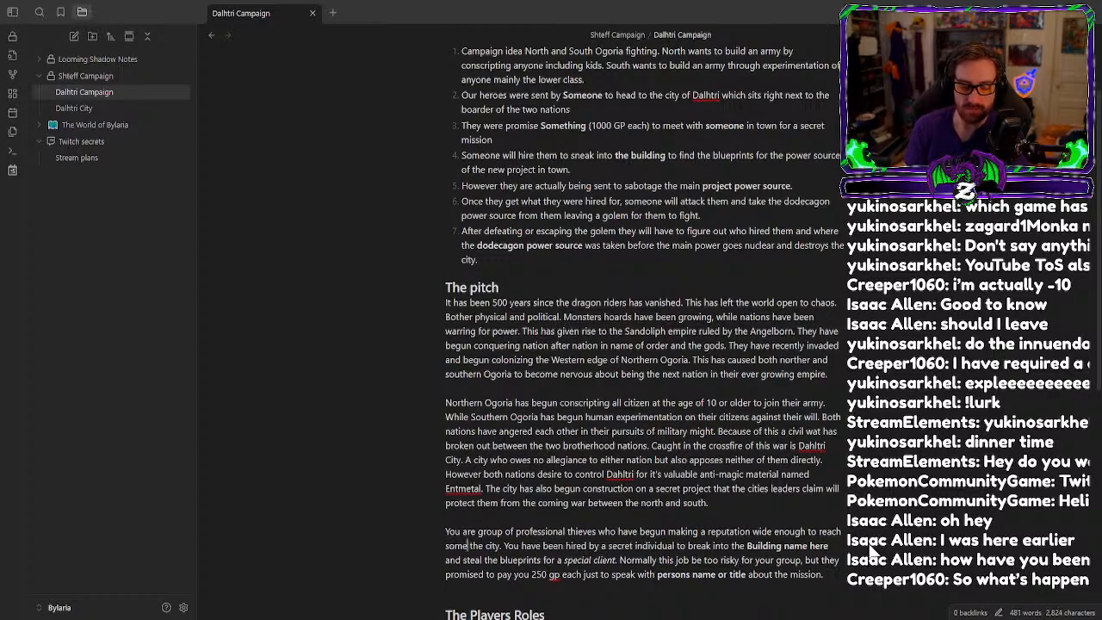
type(" wealthy")
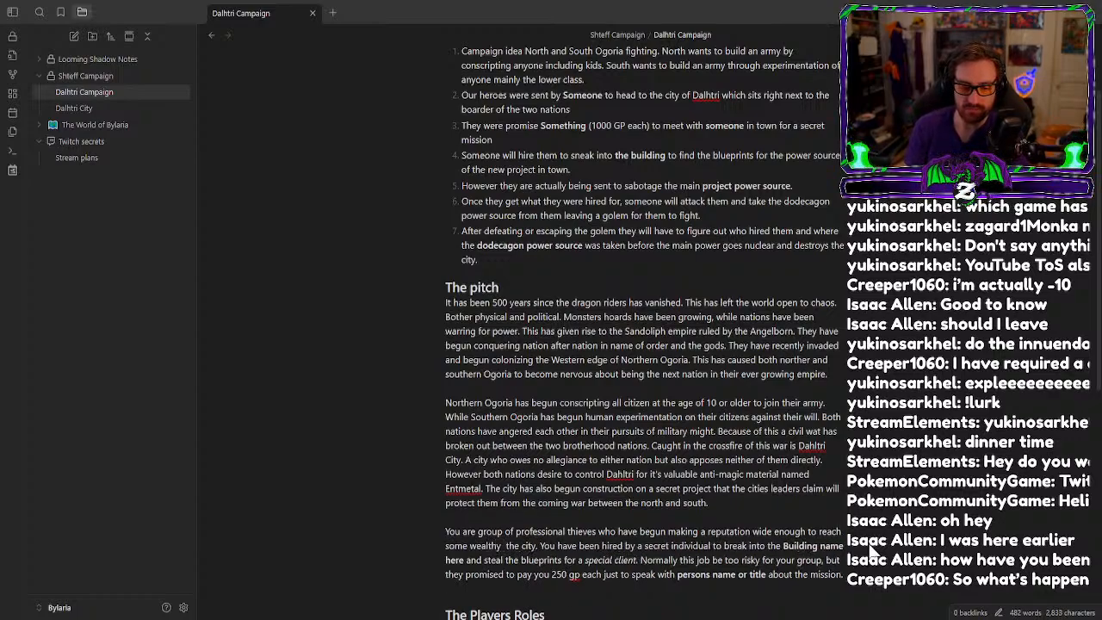
type(" possible clients")
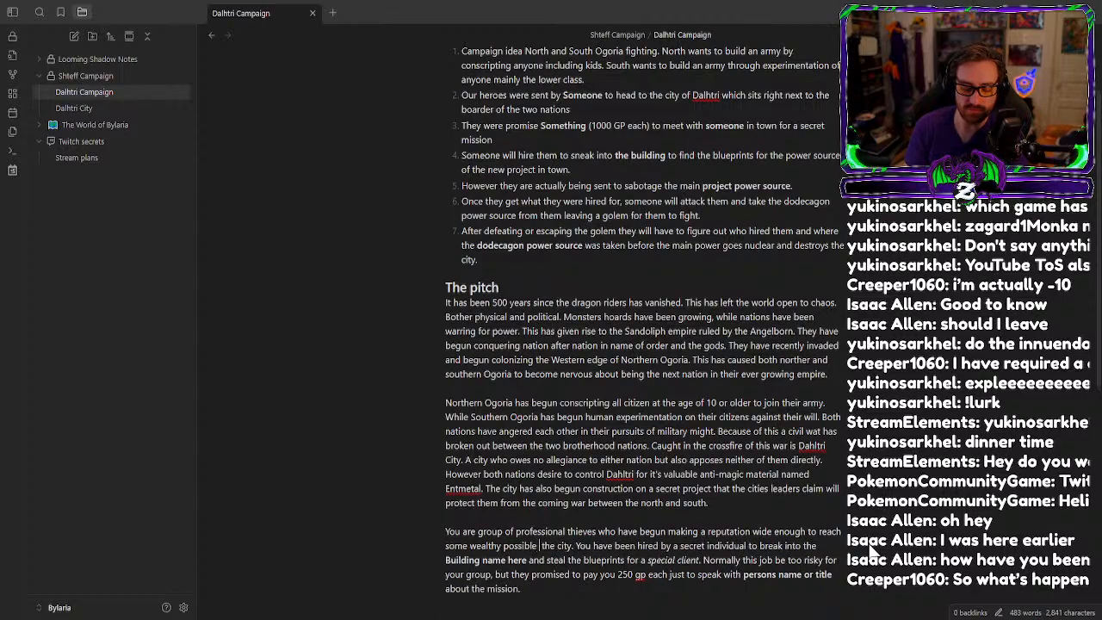
type(" within")
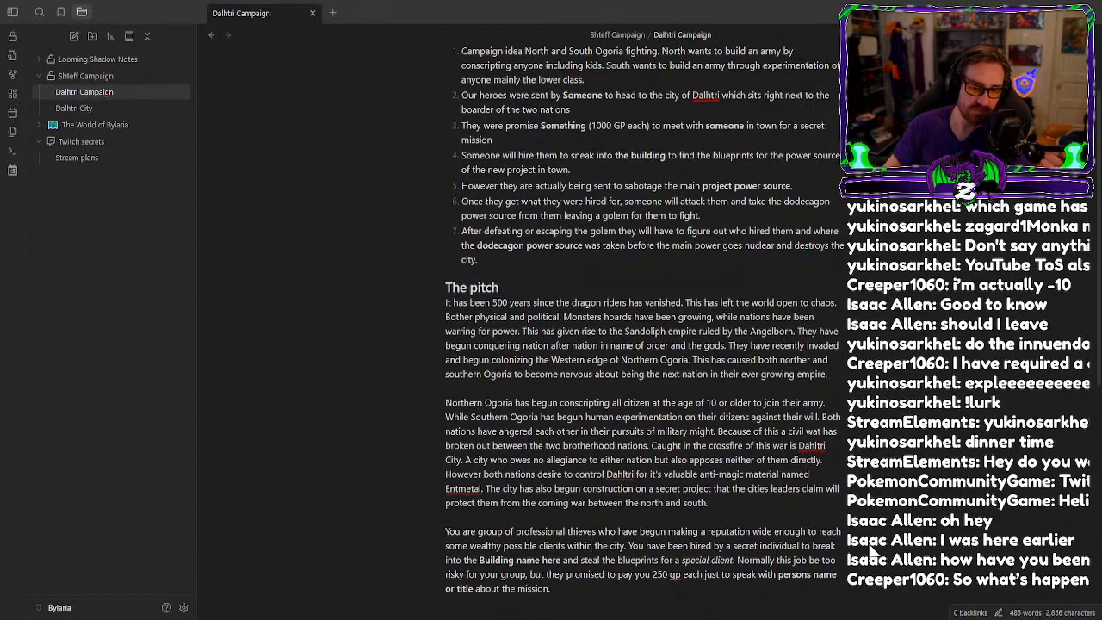
Replace "hired" with "contacted" in the third paragraph and insert "would" before "be too risky".
scroll(741, 539, "down", 1)
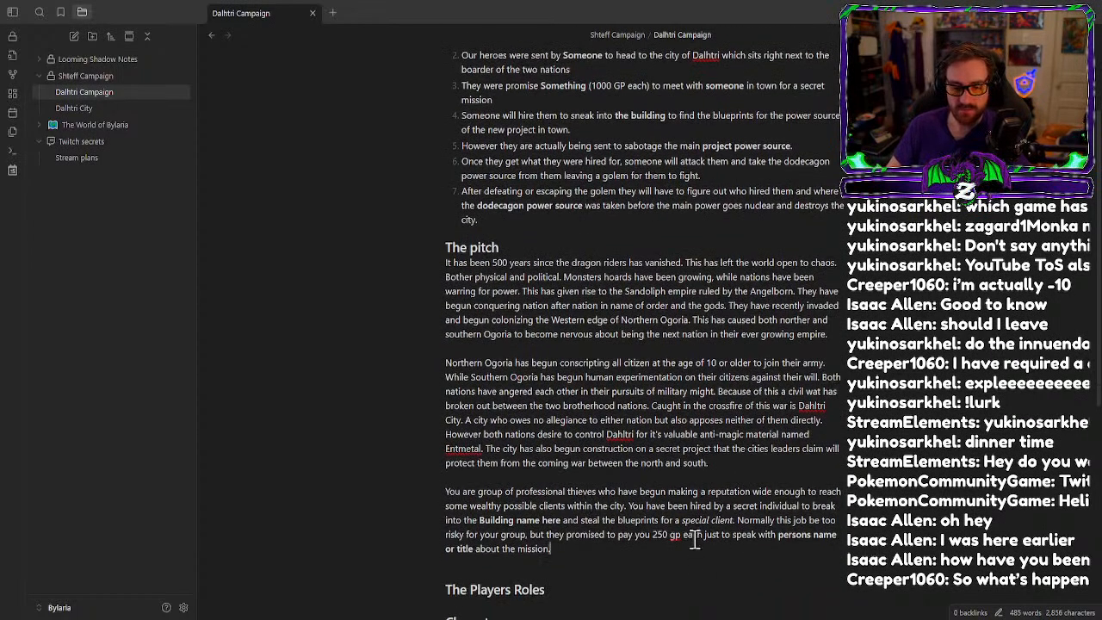
left_click_drag(689, 507, 712, 506)
type("contacted")
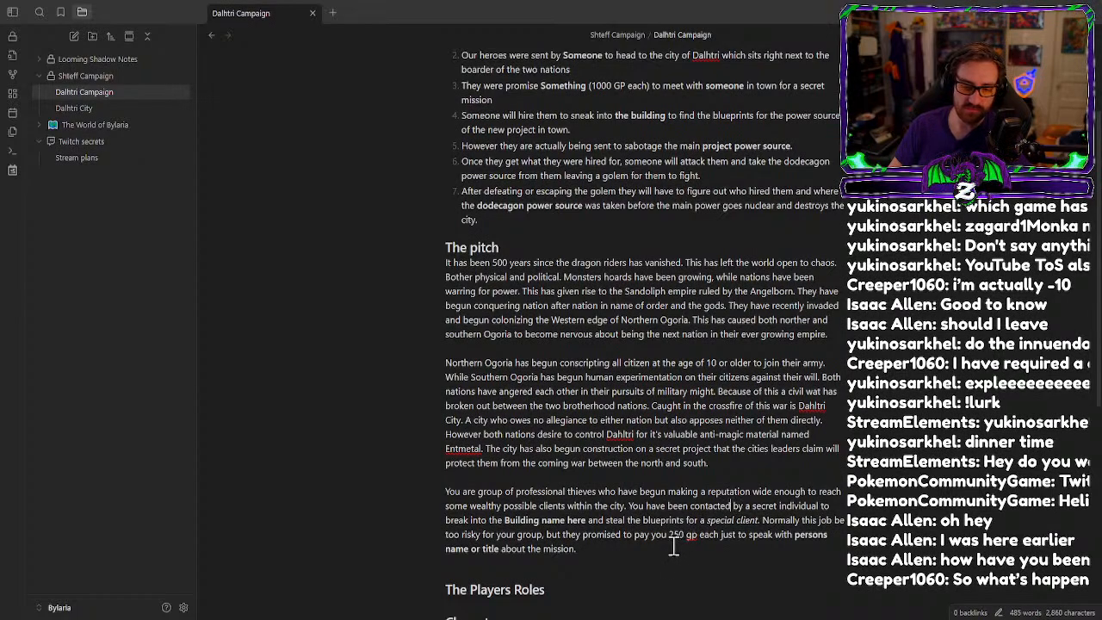
type("would")
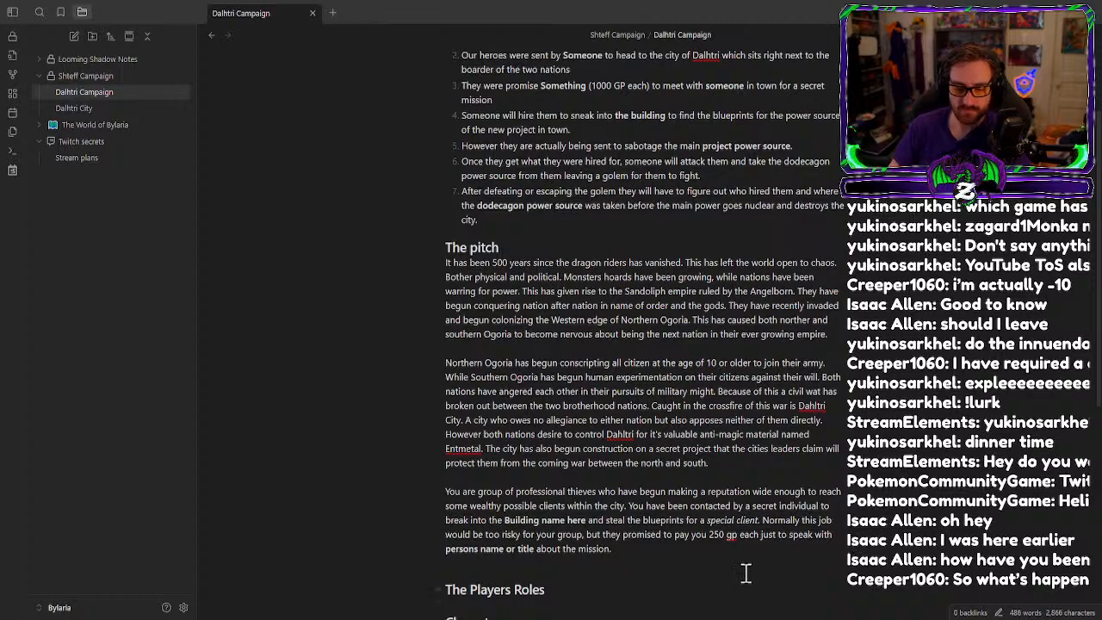
Add the sentence "Eager for a quick pay day you agree to hear them out." to the end of the pitch's third paragraph.
left_click(689, 548)
type("Eager ")
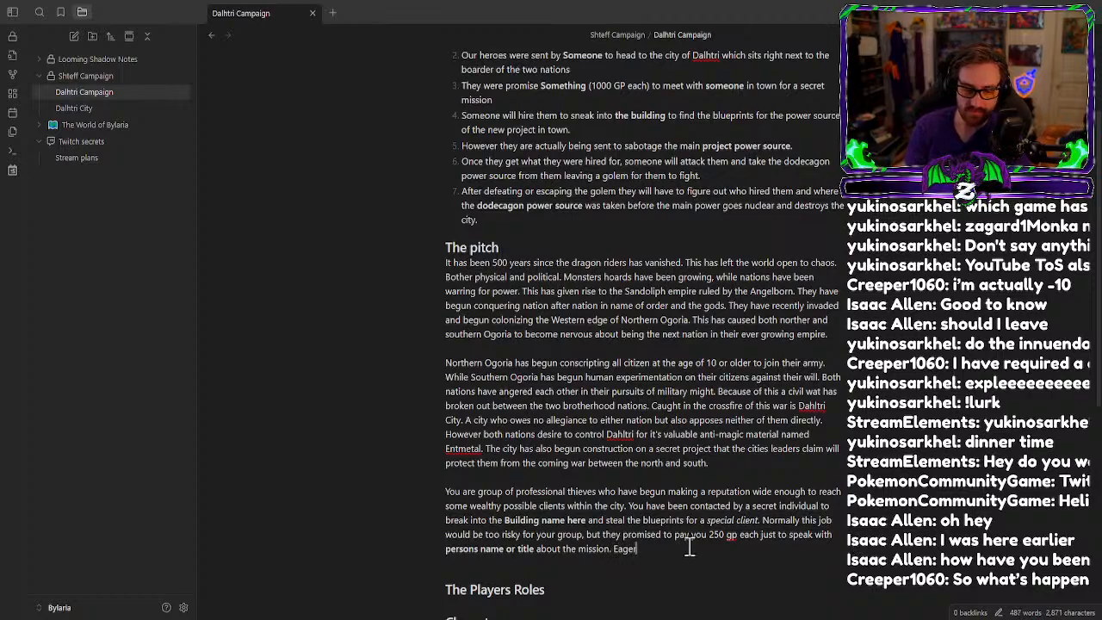
type("for a qu")
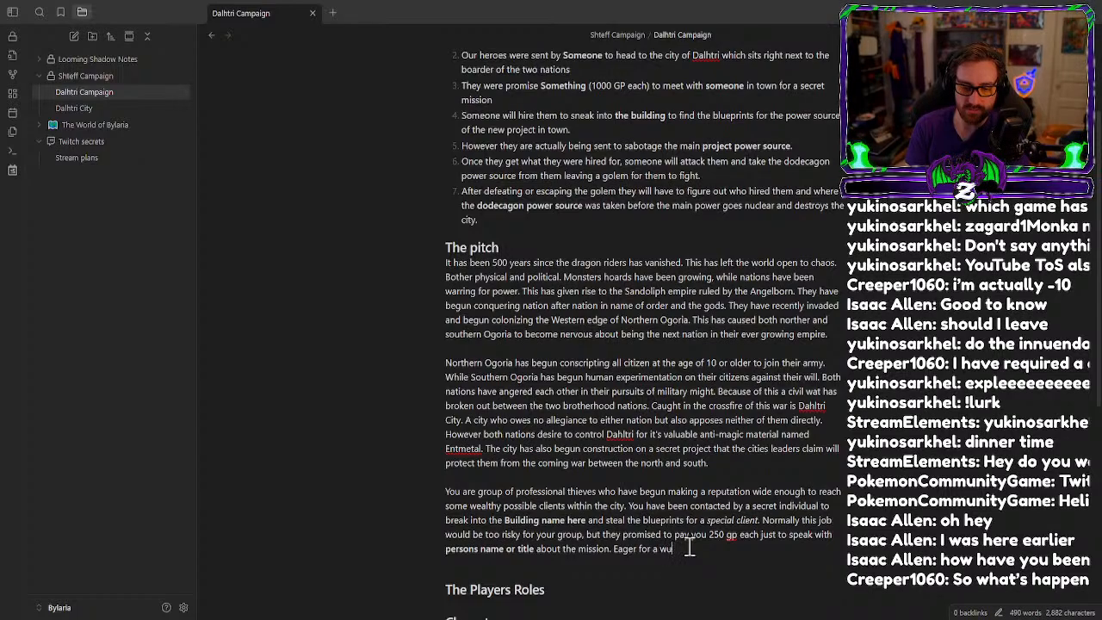
type("ick")
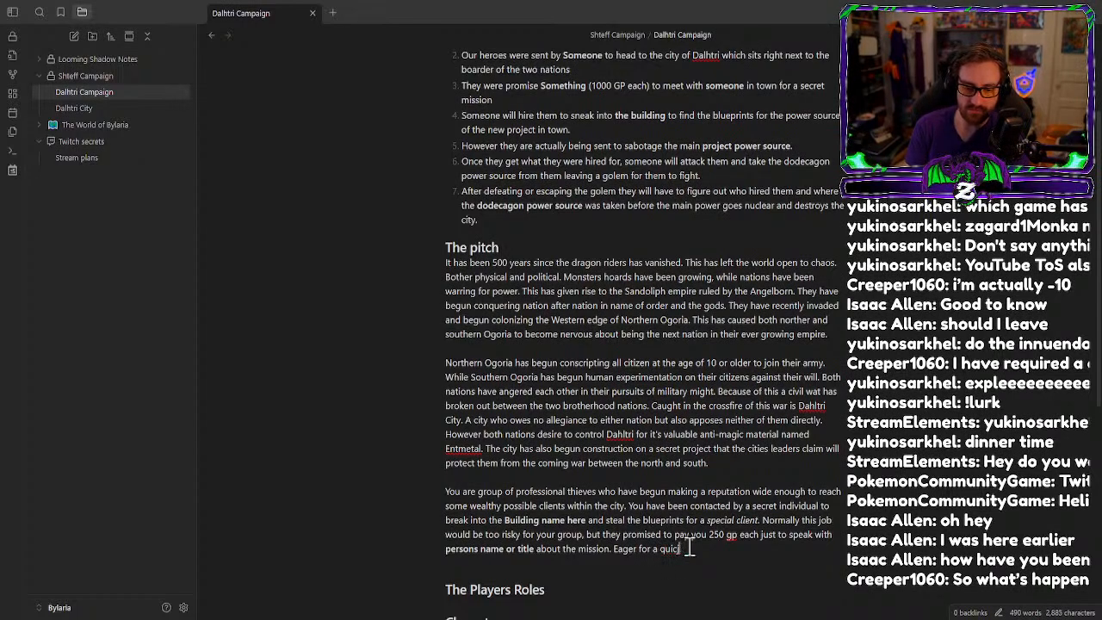
type(" pay day")
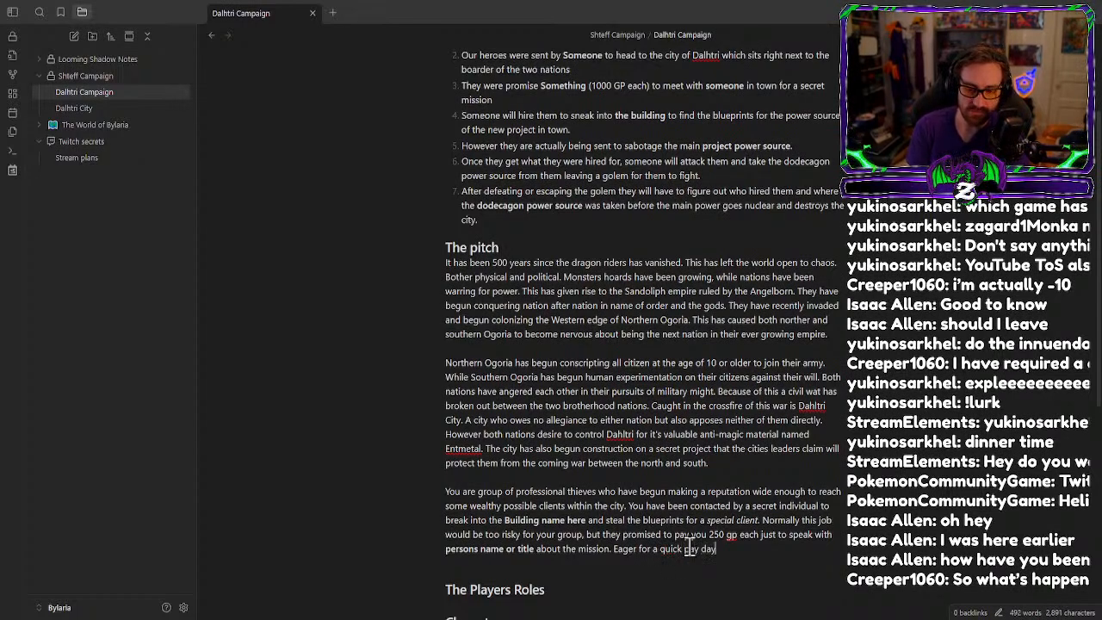
type(" you agree hear")
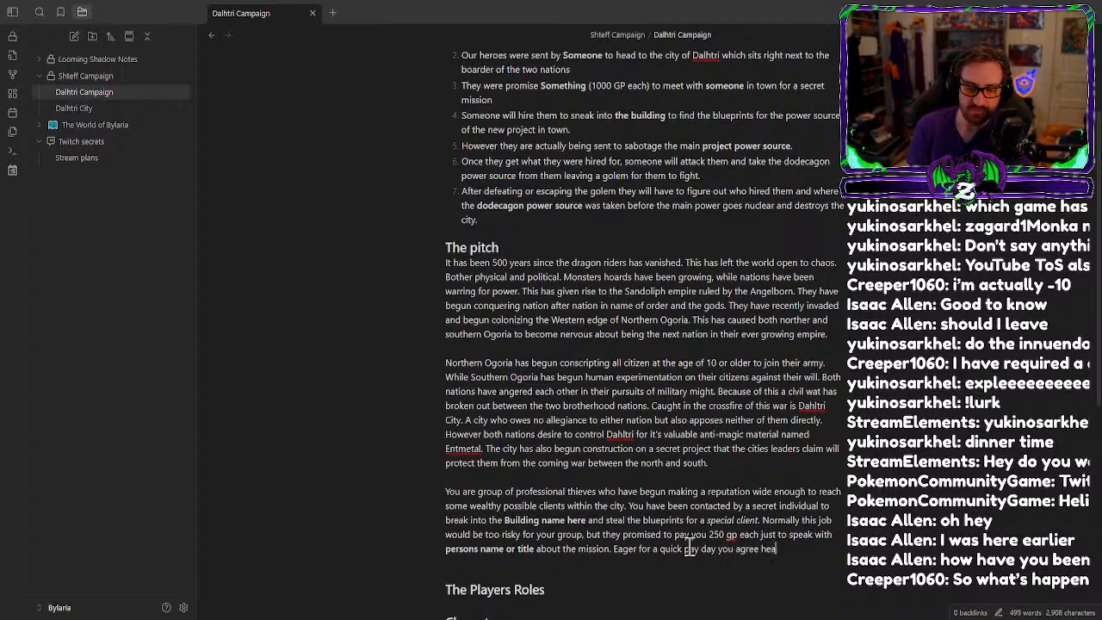
key("BackSpace")
key("BackSpace")
key("BackSpace")
key("BackSpace")
type("to hear them")
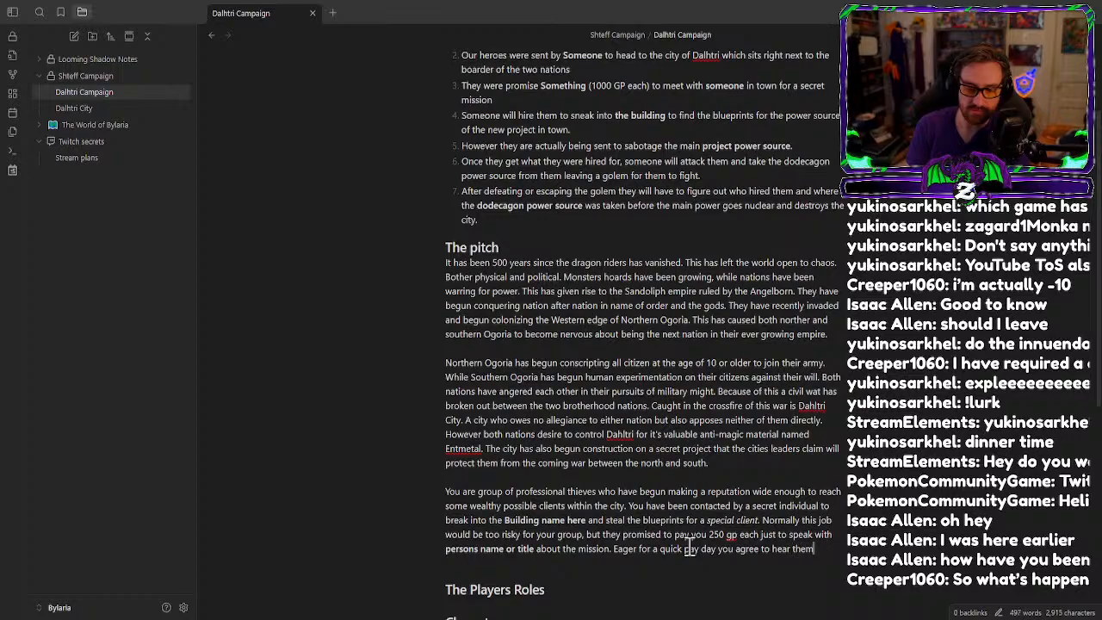
type(" out.")
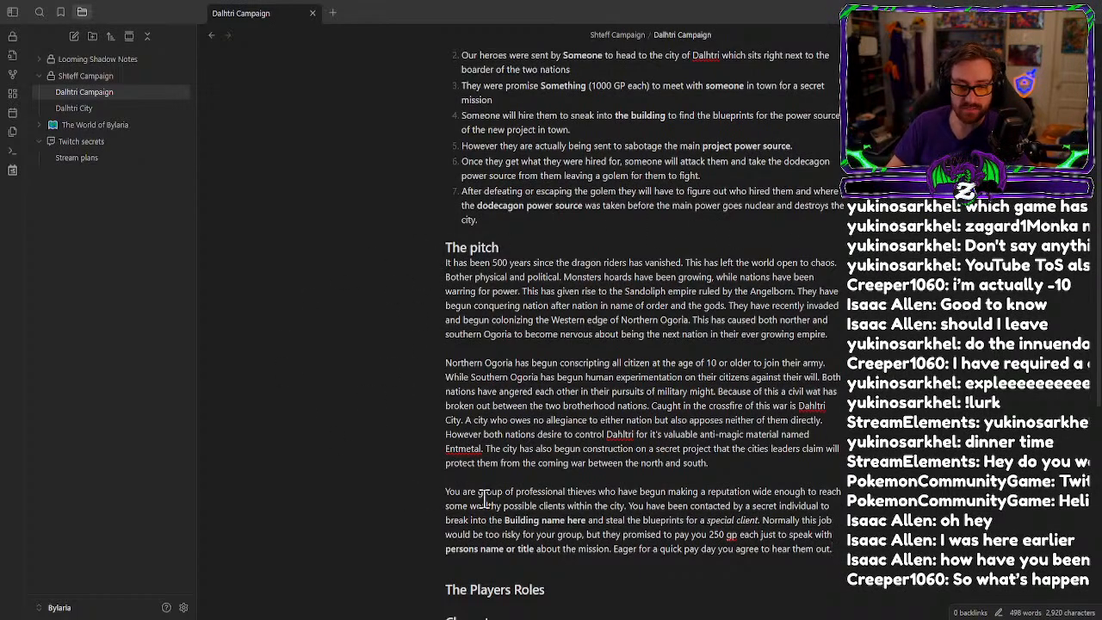
Bold the word "You" at the start of the pitch's third paragraph.
type("**")
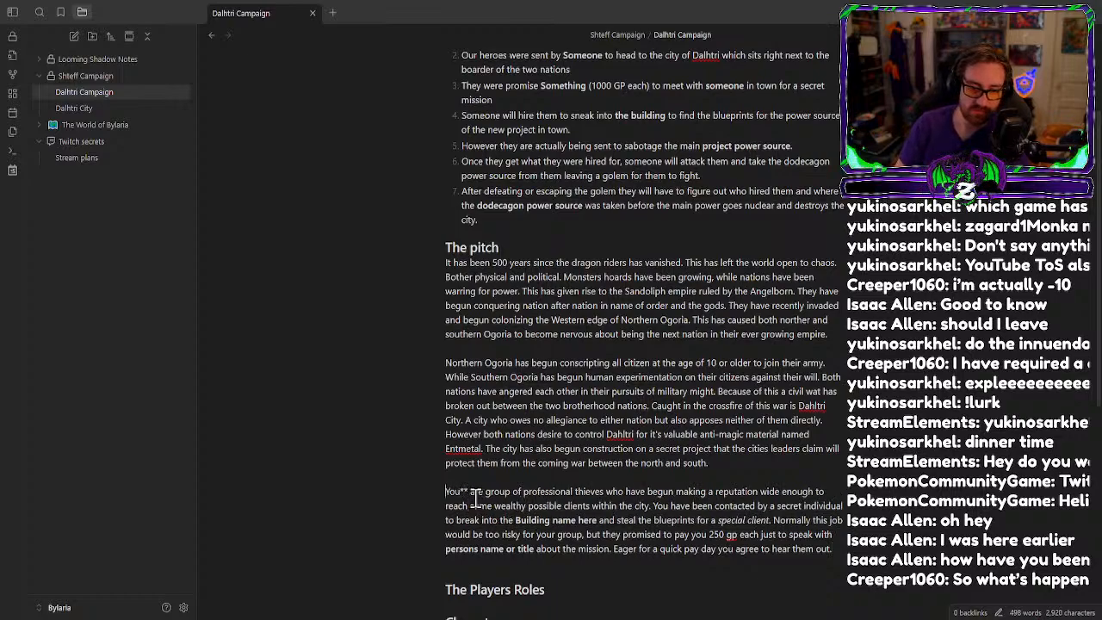
type("**")
left_click(484, 516)
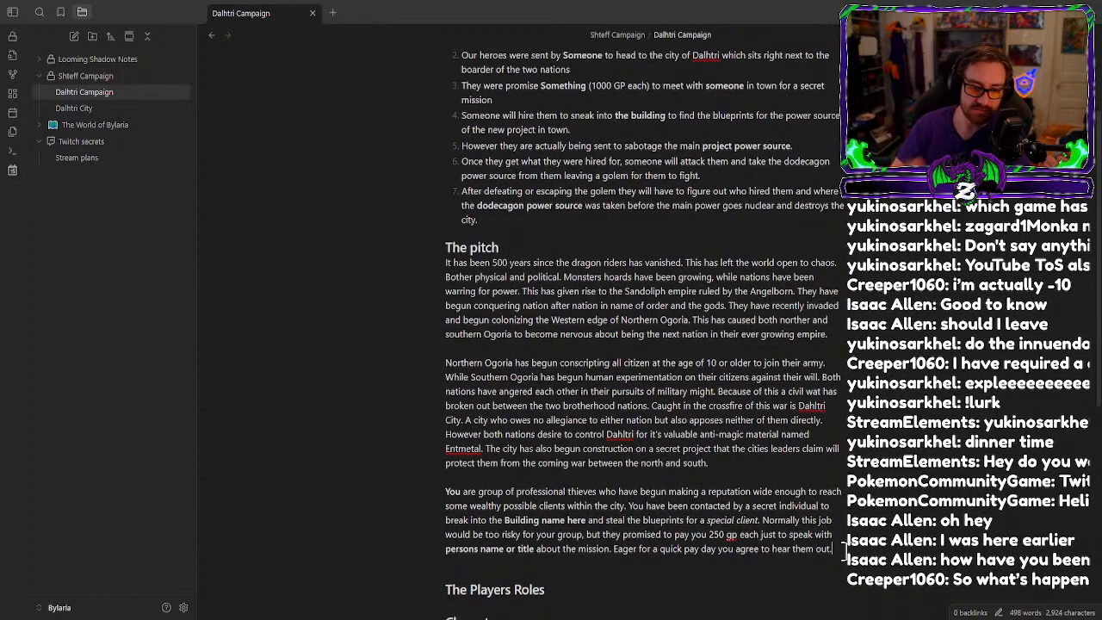
Add the line "What is the name of what they are stealing" below "Write them down immediately" in Cool Ideas.
scroll(844, 552, "down", 3)
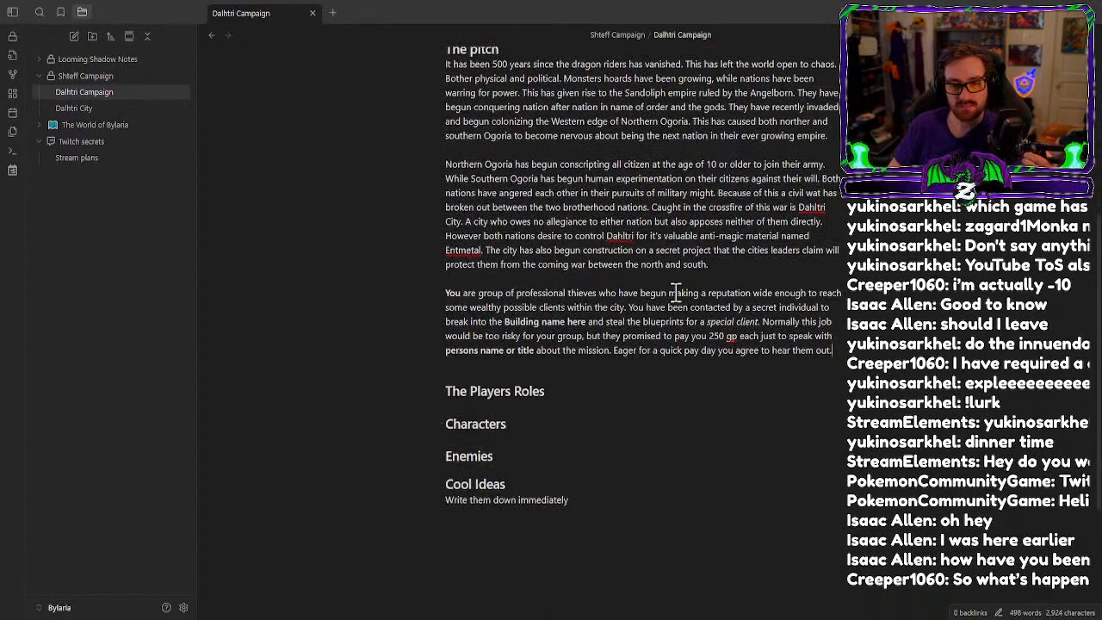
left_click(625, 531)
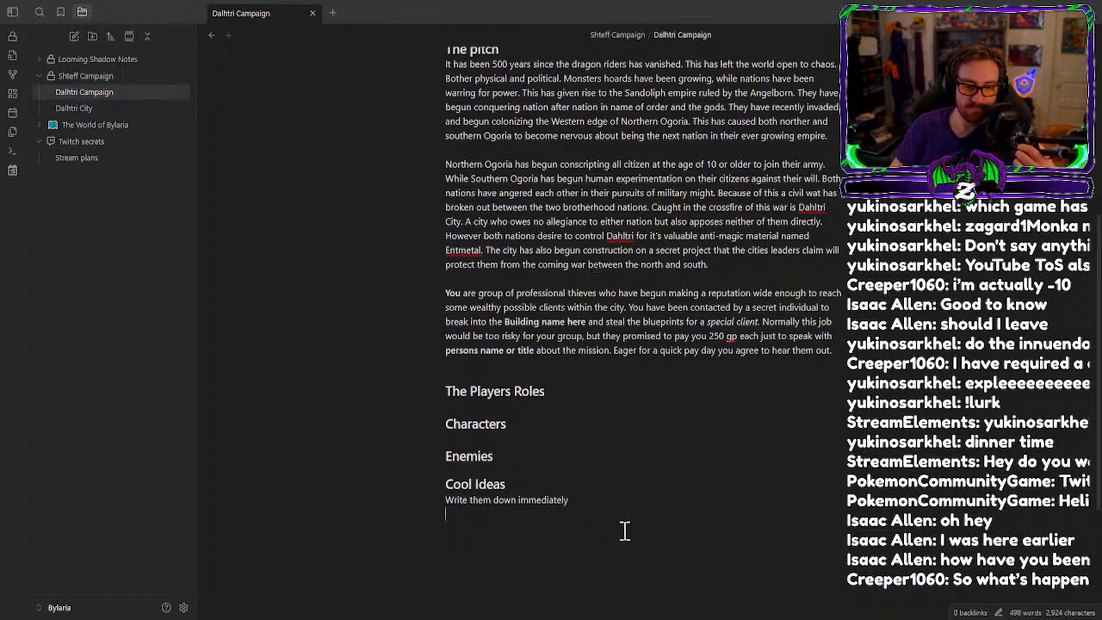
type("What is the name of wha")
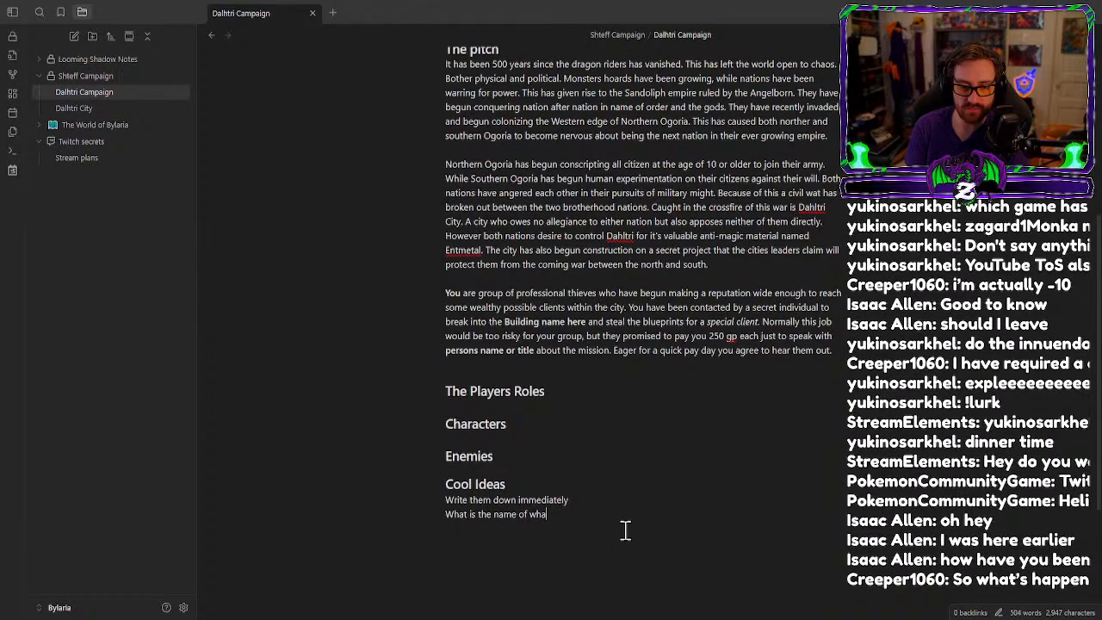
type("t they are stealing")
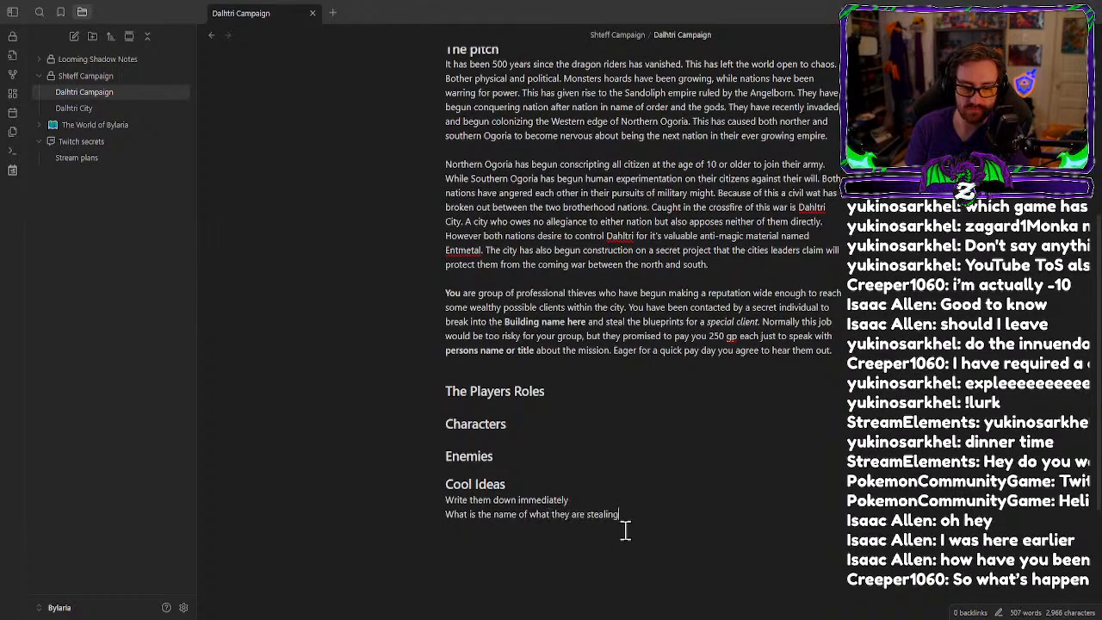
Add the line "what is the name of the person who they are talking to?" and end the stealing question with a question mark.
key("Return")
type("what is t")
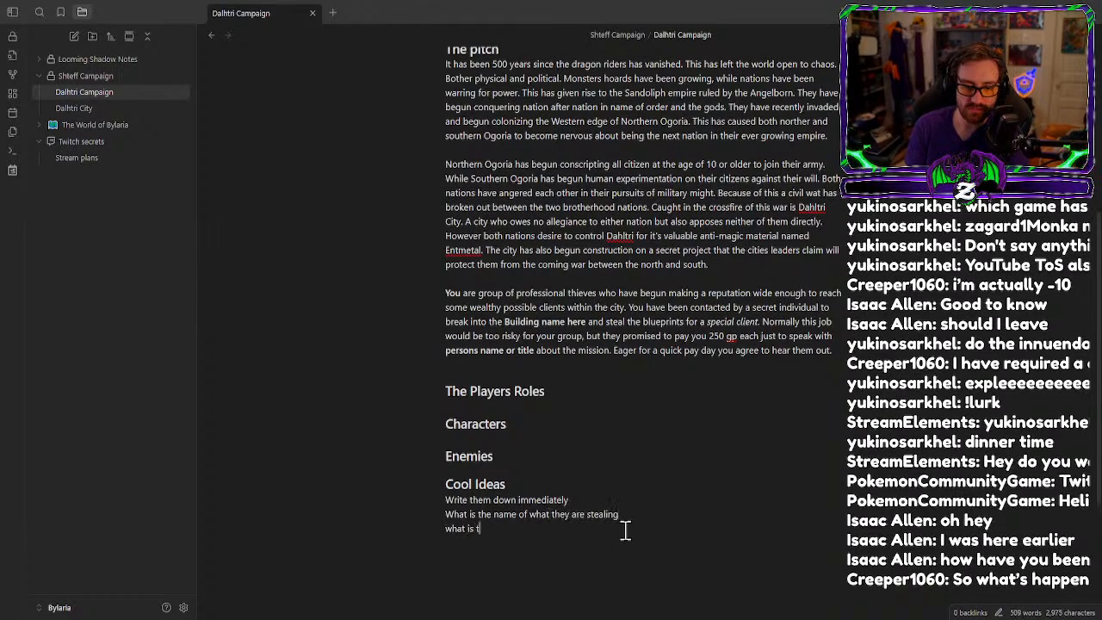
type("he name of the  per")
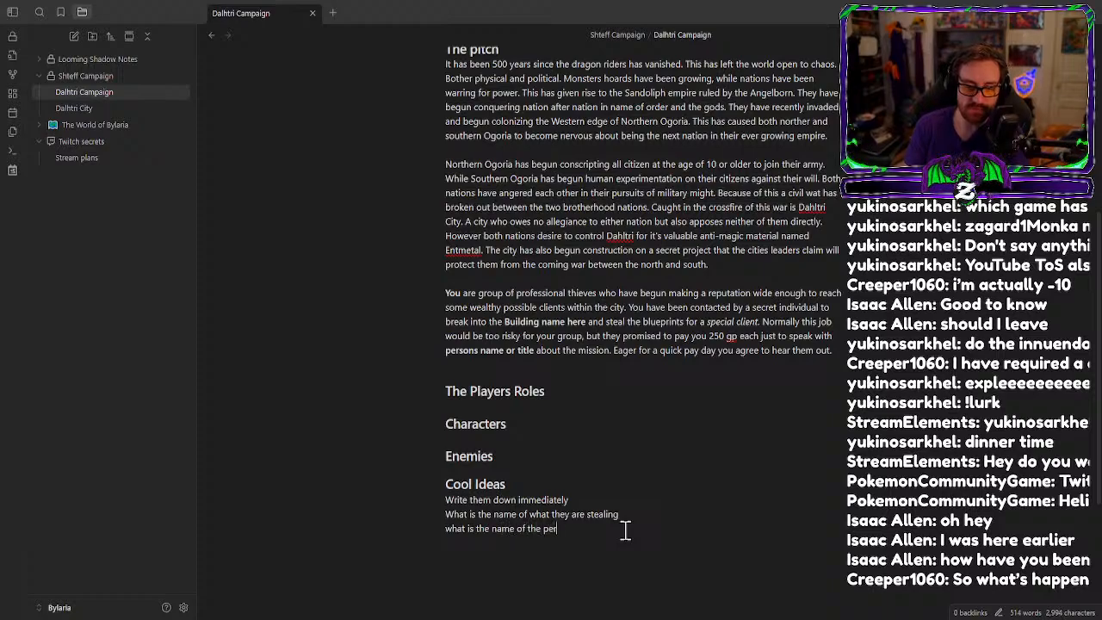
type("son w")
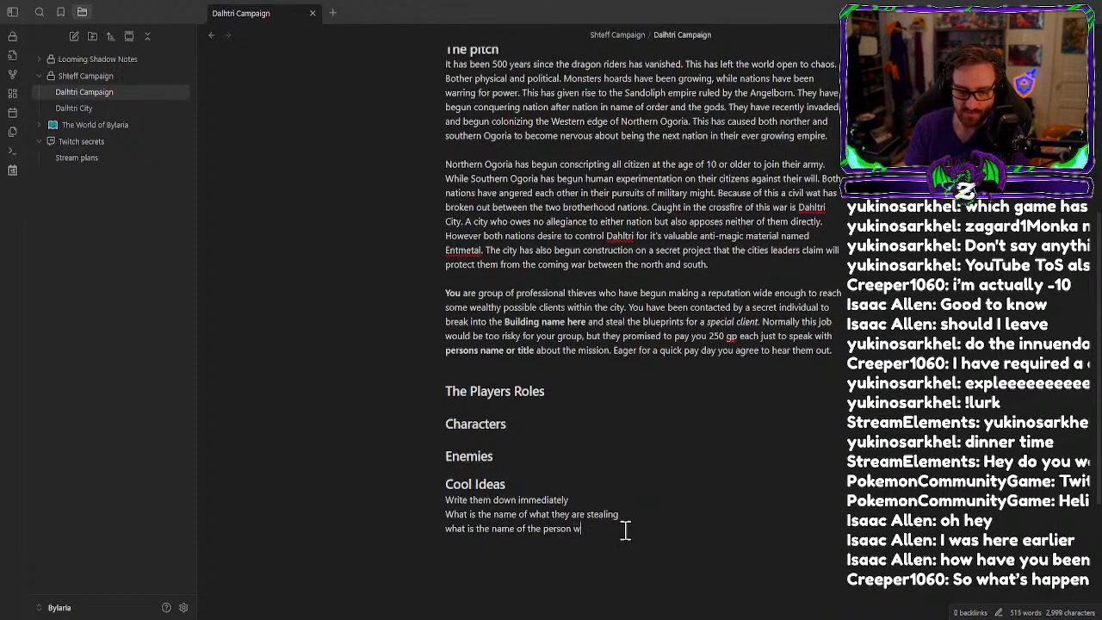
type("ho they")
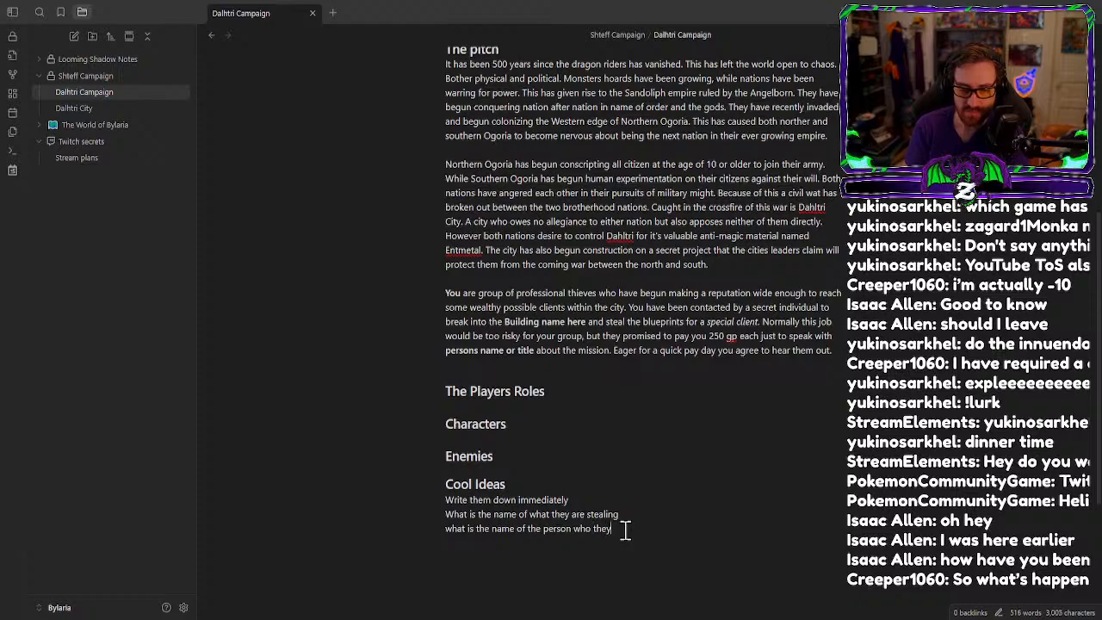
type(" are talking ")
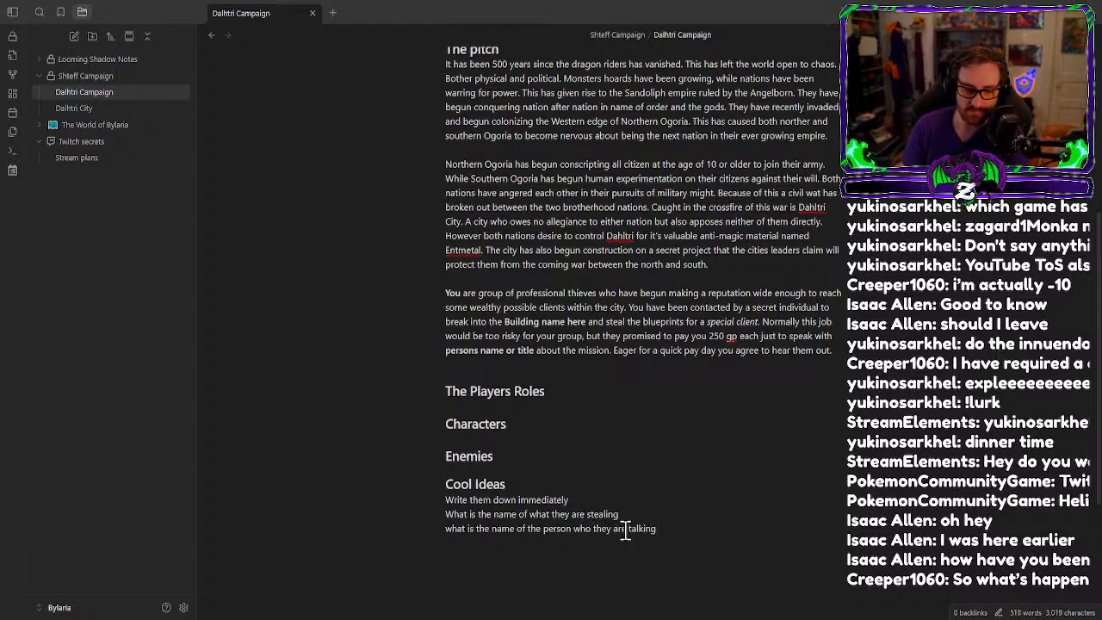
type("to")
key("Up")
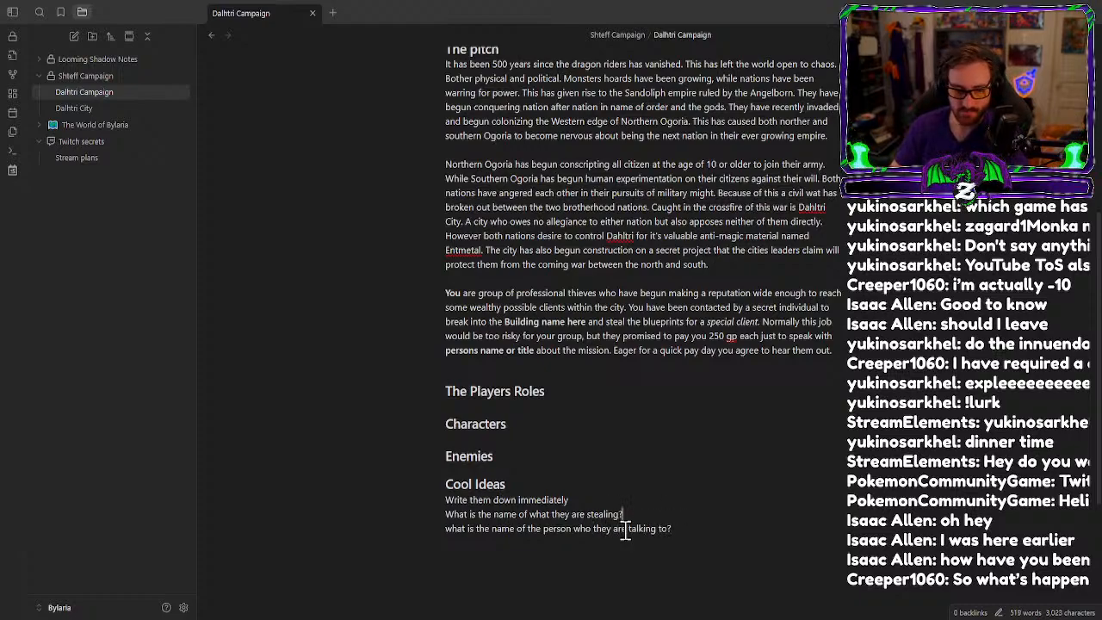
Insert "and/or title" after "name" in the question about the person they are talking to.
left_click(514, 529)
type("or title")
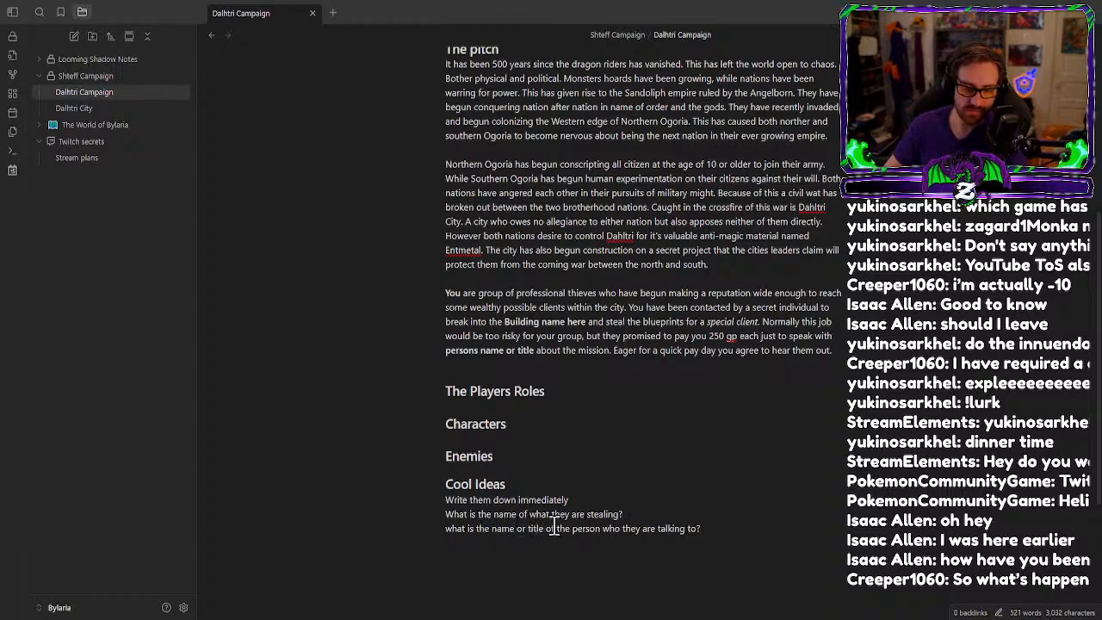
scroll(603, 530, "up", 2)
scroll(642, 531, "down", 2)
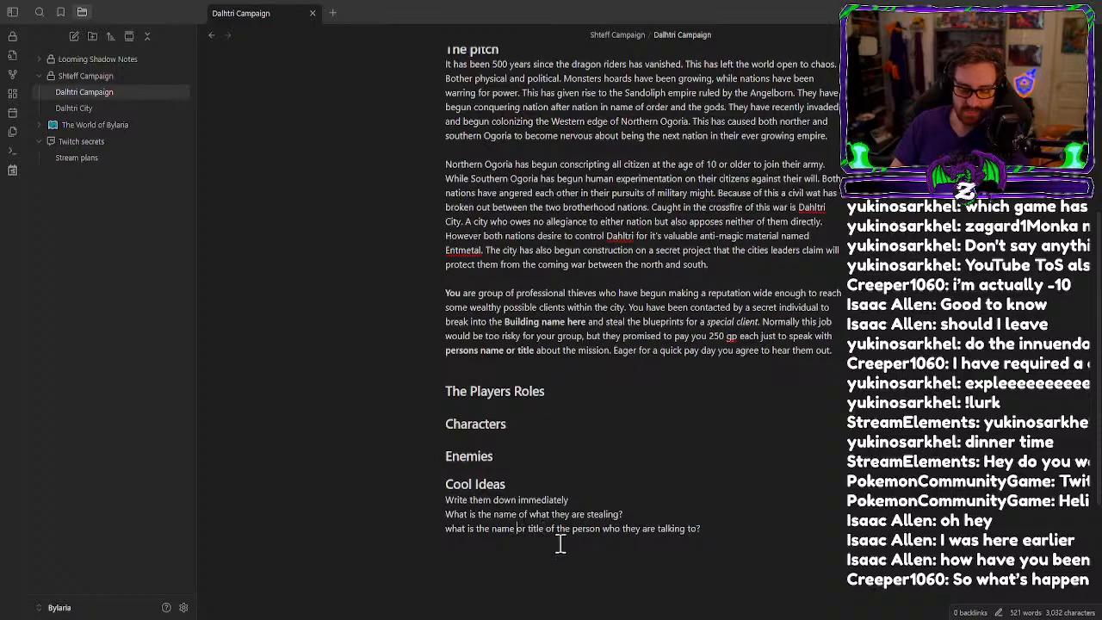
type("and/")
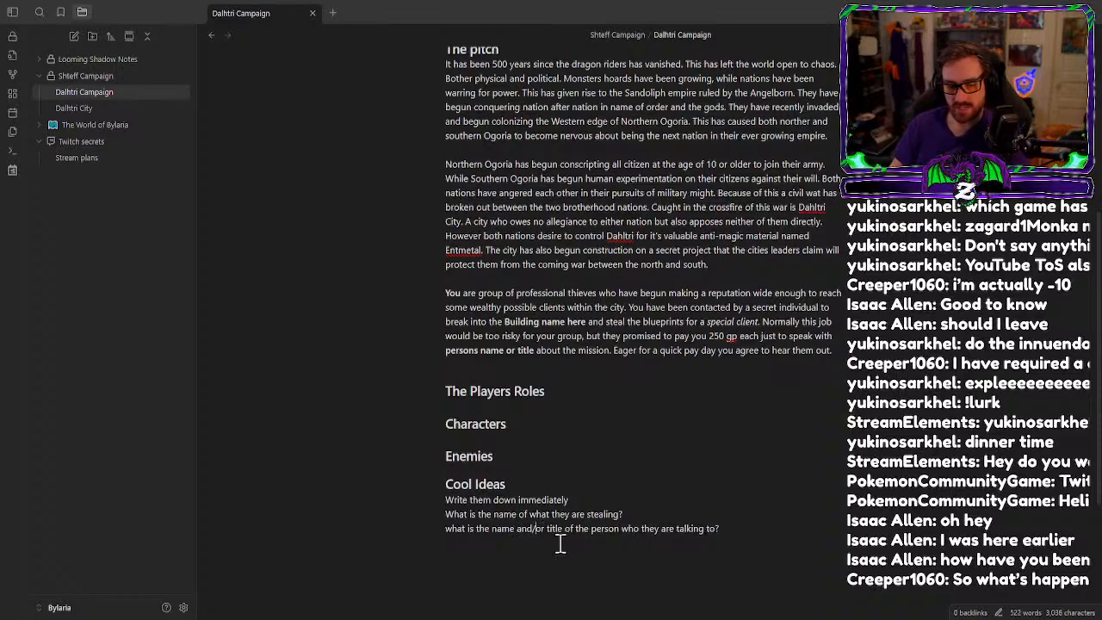
Insert "ACTUALLY" after "they" in the Cool Ideas question about what they are stealing.
scroll(598, 534, "up", 2)
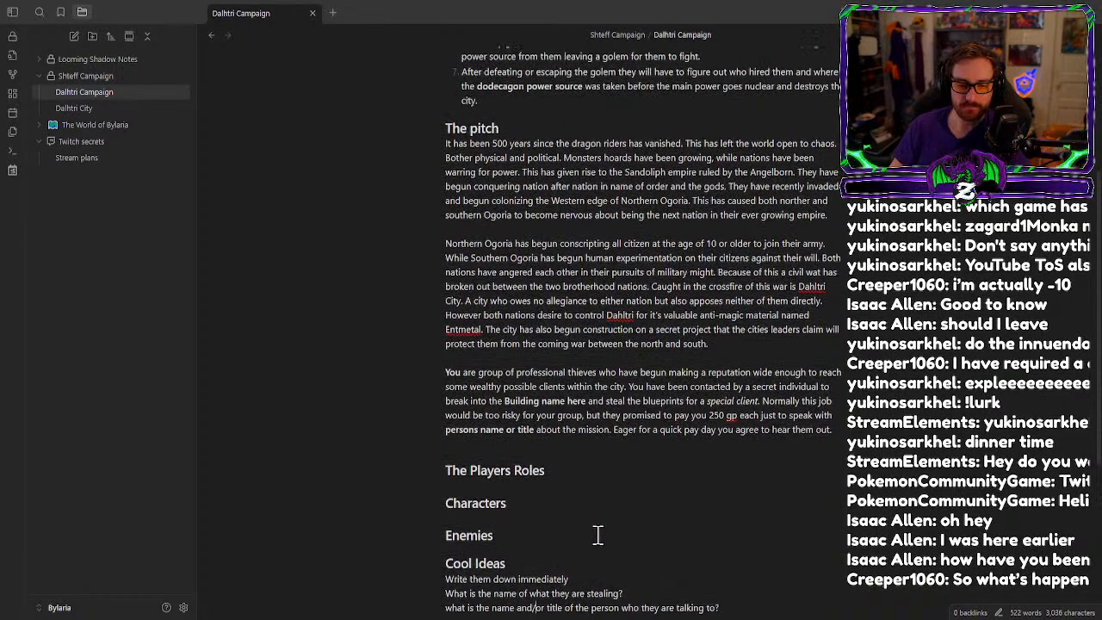
scroll(508, 589, "down", 6)
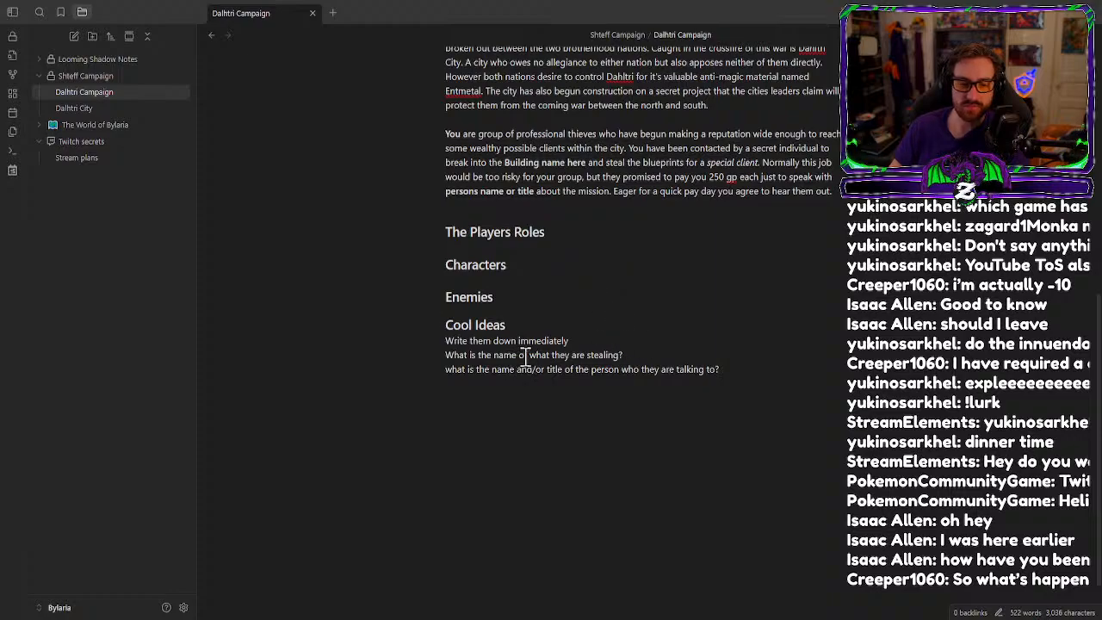
left_click(569, 355)
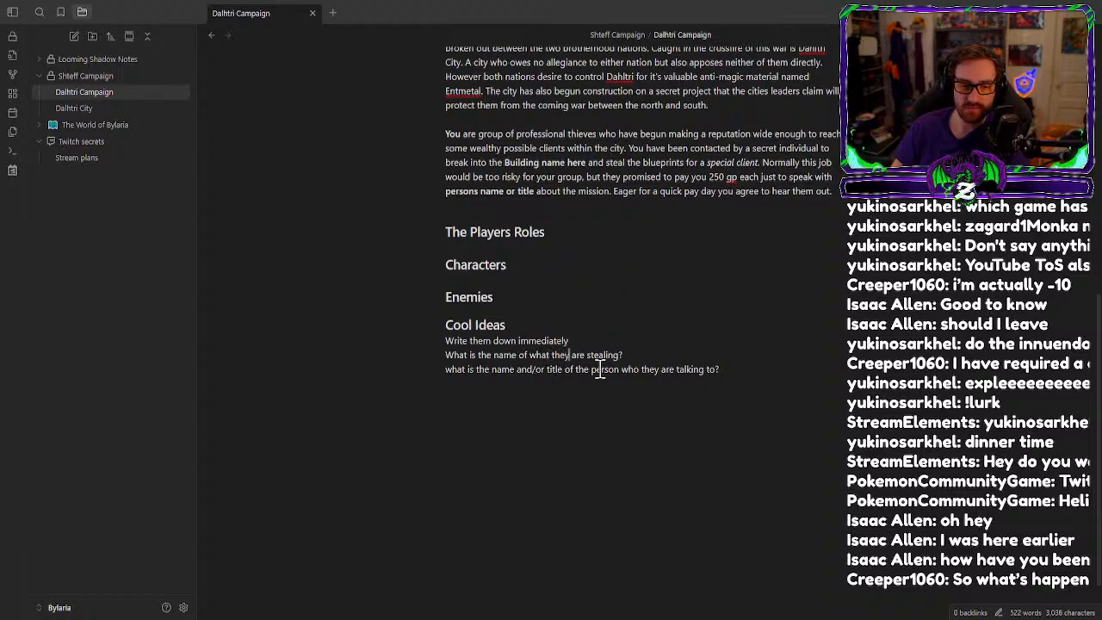
type("ACTUALLY")
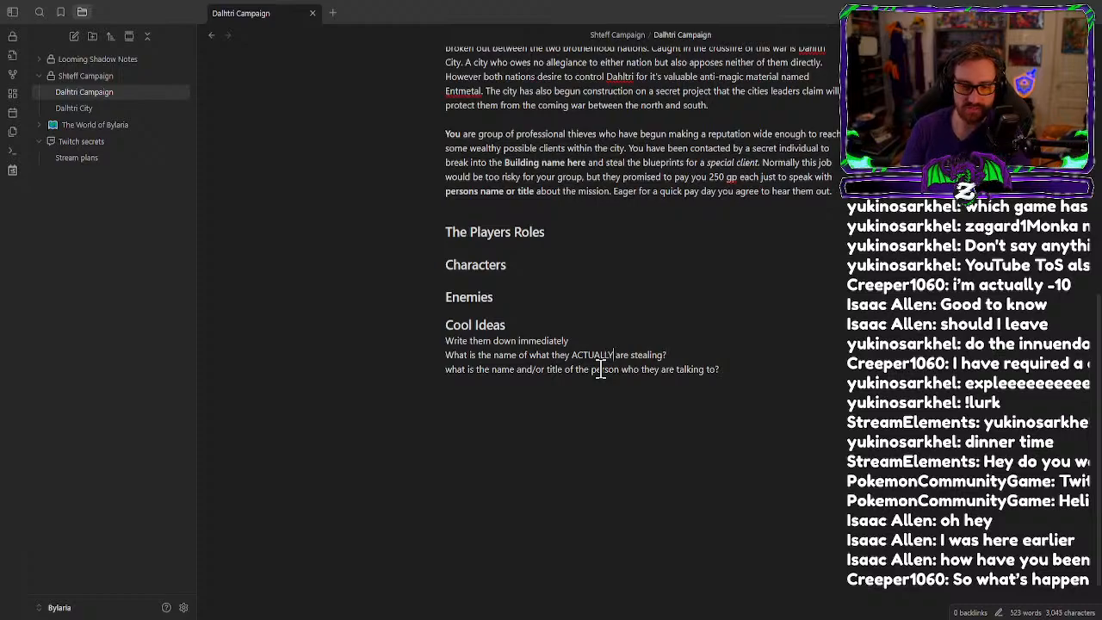
Start a new question between the two existing ones in Cool Ideas with "What is the nam".
left_click(686, 358)
key("Return")
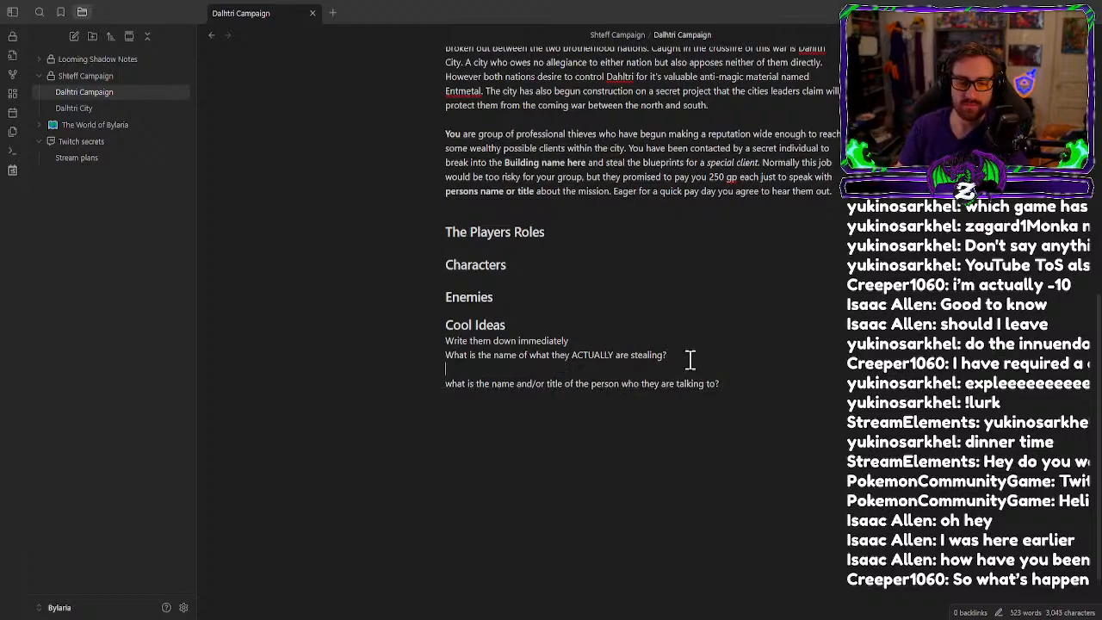
type("What is the nam")
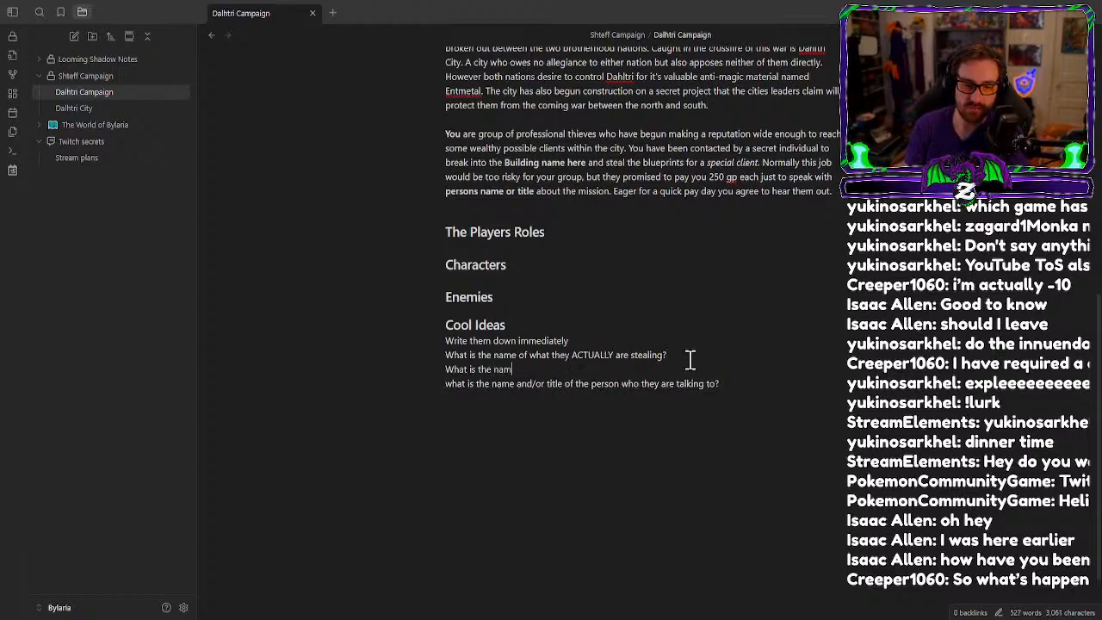
Complete the unfinished Cool Ideas question so it reads "What is the name of the building they are stealing it from?".
type("e of the building the")
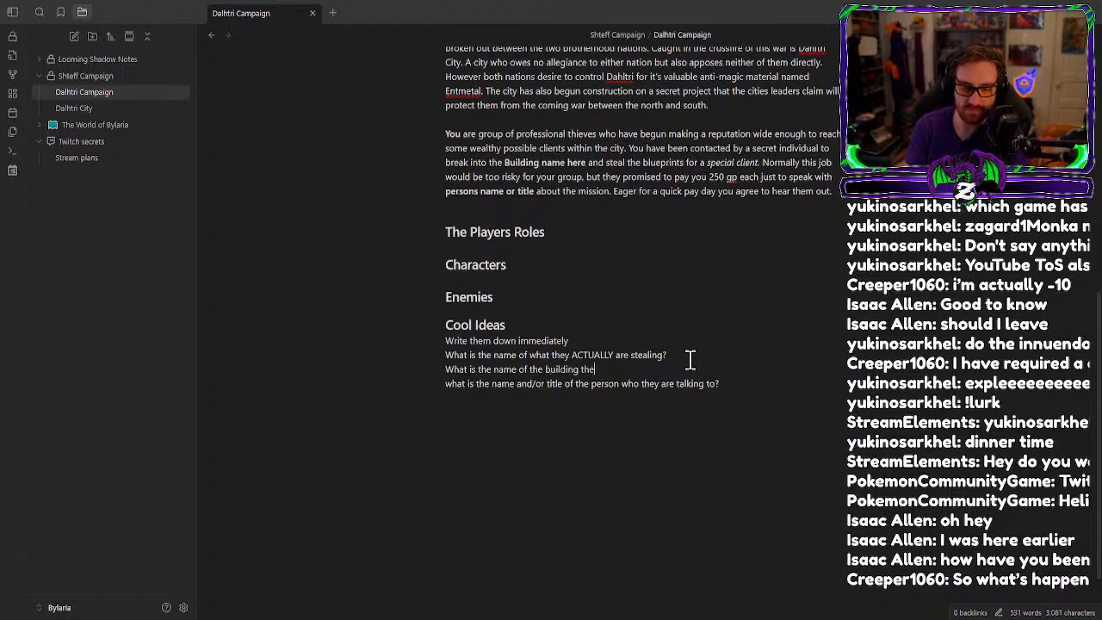
type("y are stealing it")
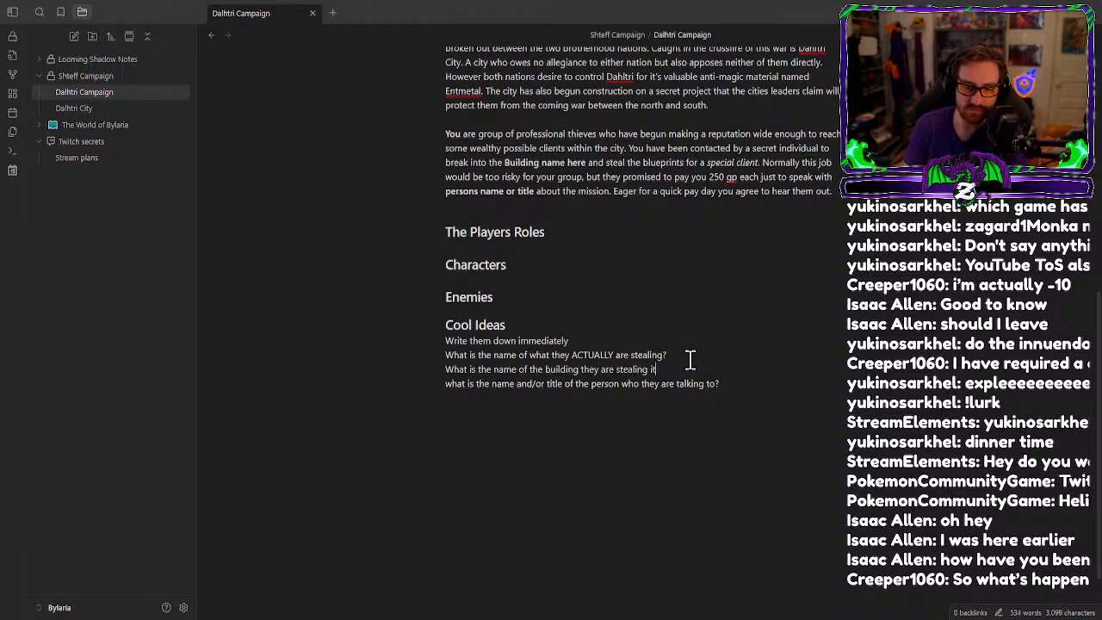
type(" from?")
scroll(690, 360, "up", 3)
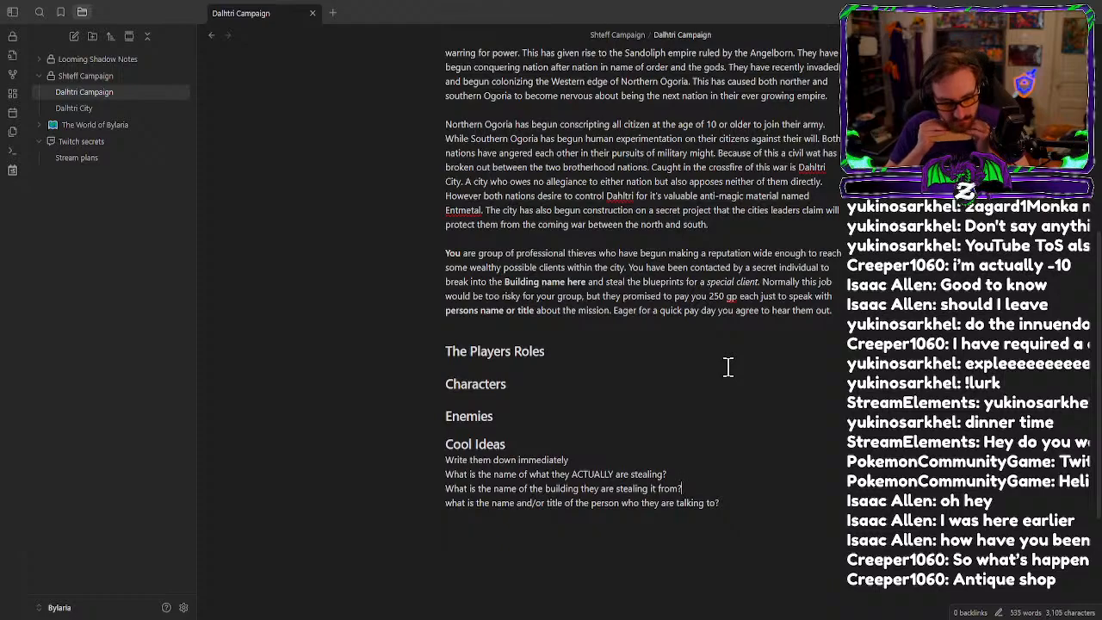
Add the idea "Antique shop" after a blank line below the last Cool Ideas question.
left_click(763, 505)
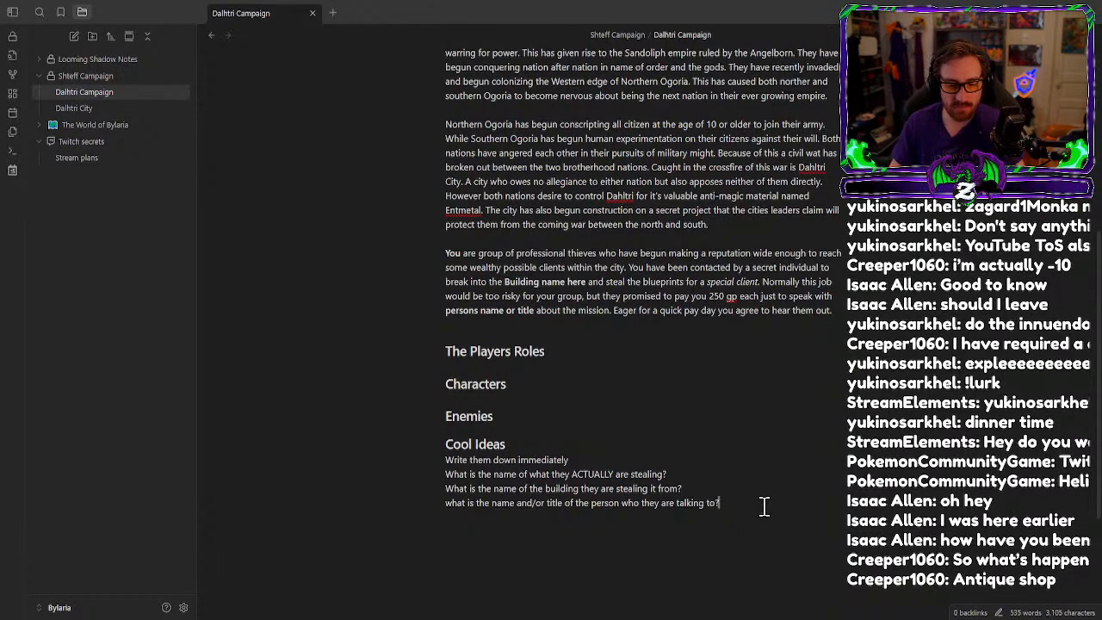
key("Return")
key("Return")
type("Ant")
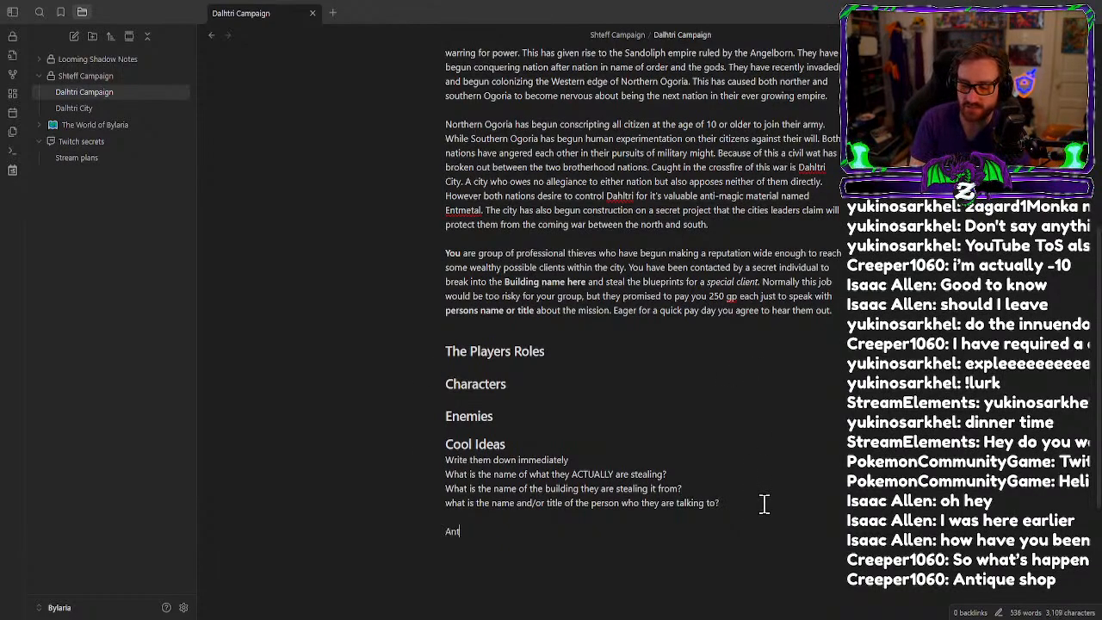
type("ique shop")
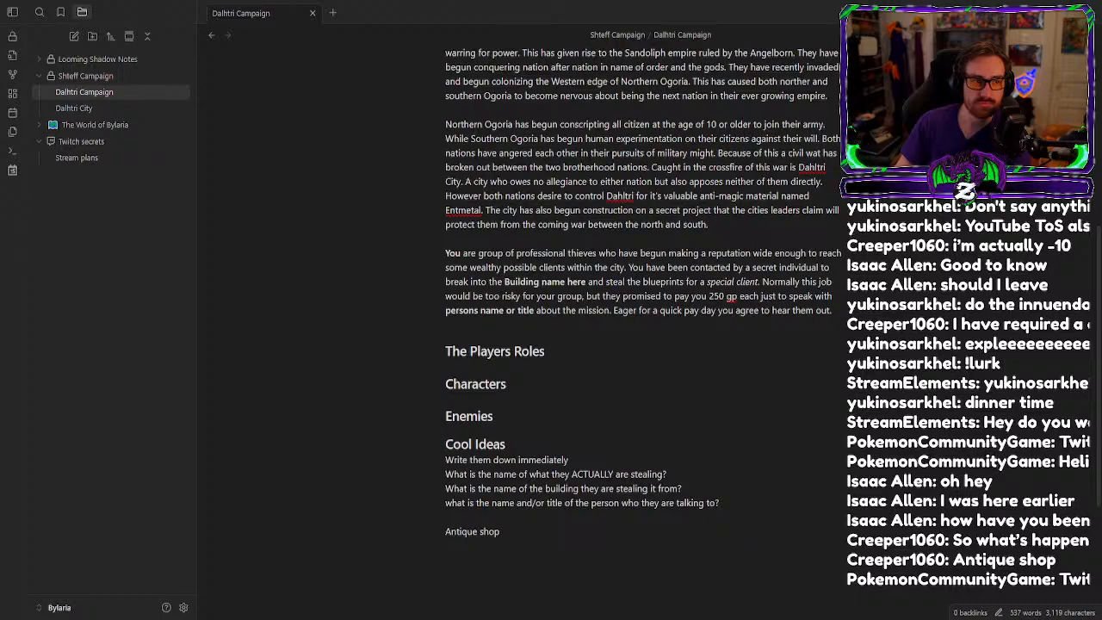
Review the pitch, especially its closing paragraph about the thieves, and the Characters section below it.
key("alt+Tab")
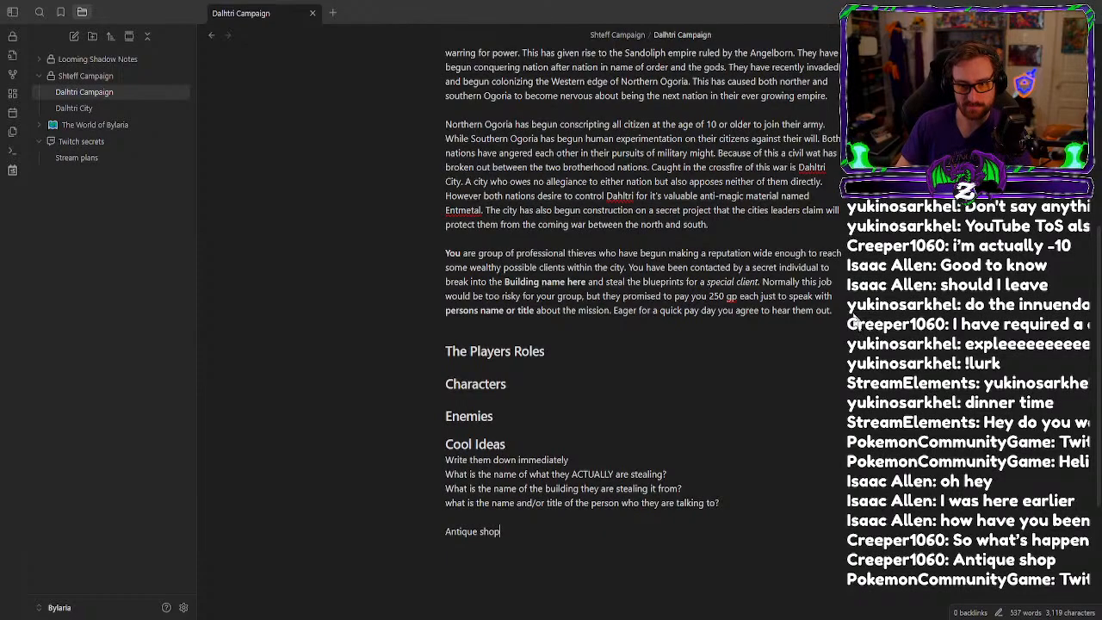
left_click_drag(833, 312, 443, 254)
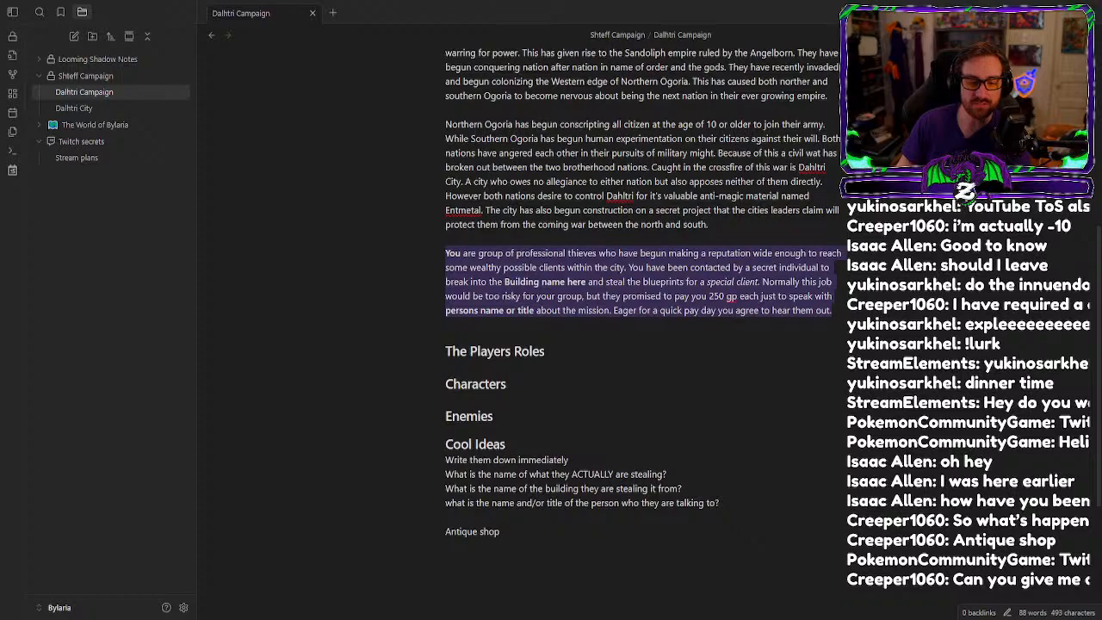
left_click(511, 318)
scroll(991, 427, "up", 4)
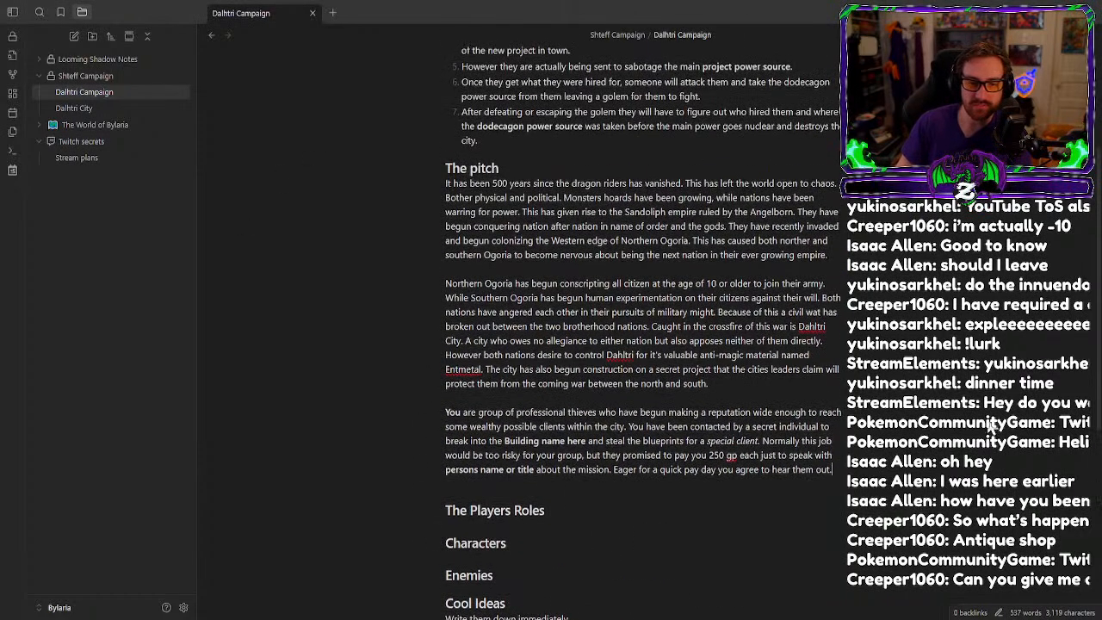
scroll(422, 472, "down", 1)
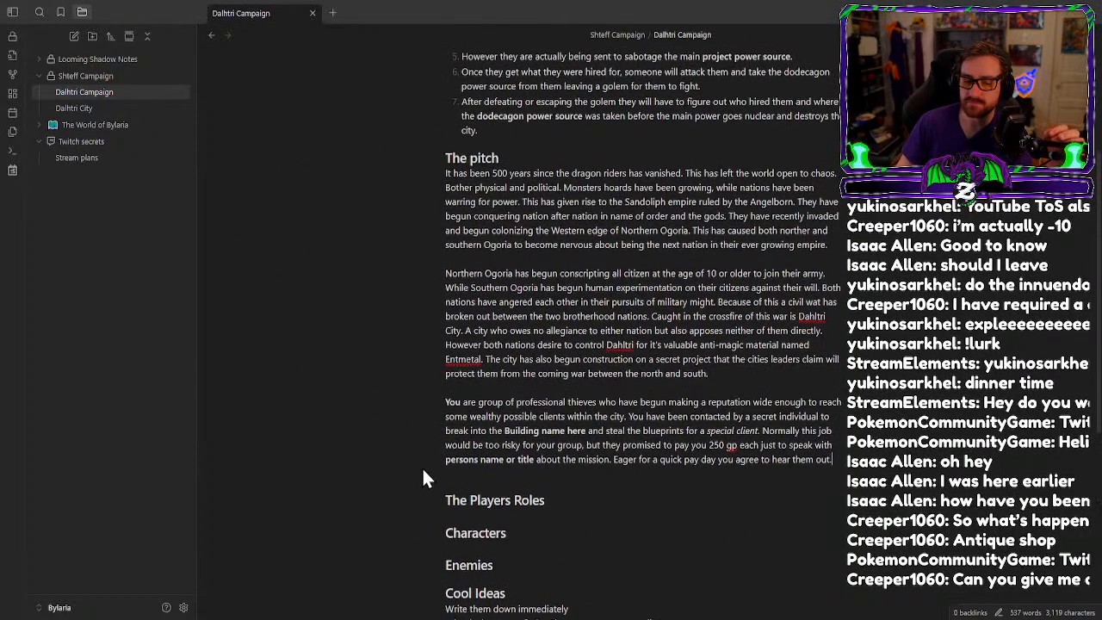
scroll(422, 479, "down", 3)
left_click(439, 424)
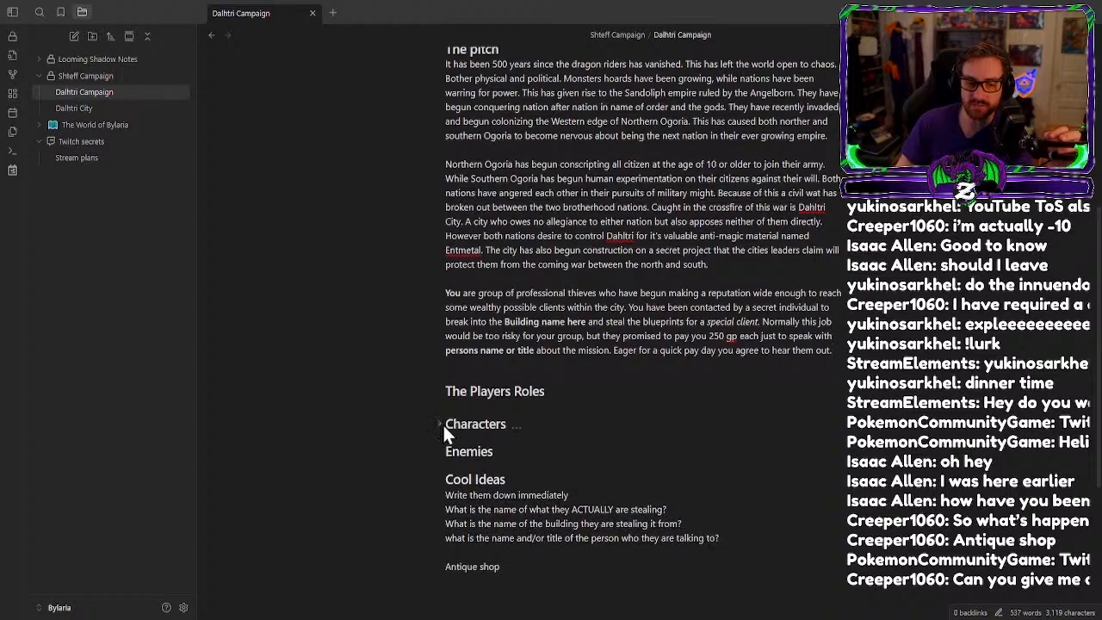
left_click(439, 424)
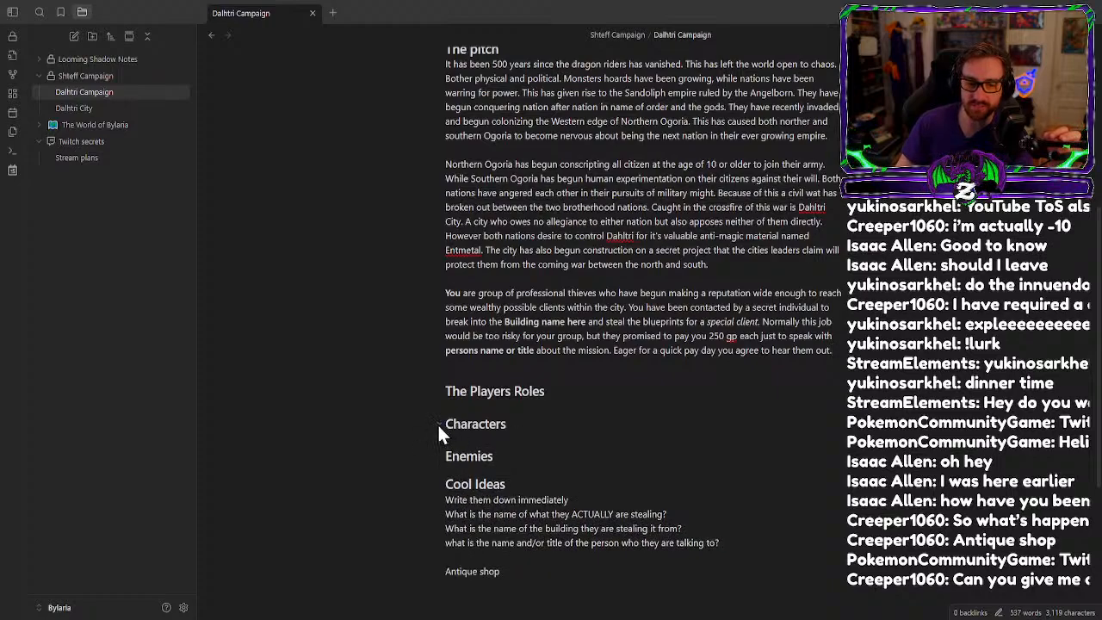
Enter "NOTHING" as the first line under the Characters heading and begin a new line.
left_click(488, 440)
type("NOTHING")
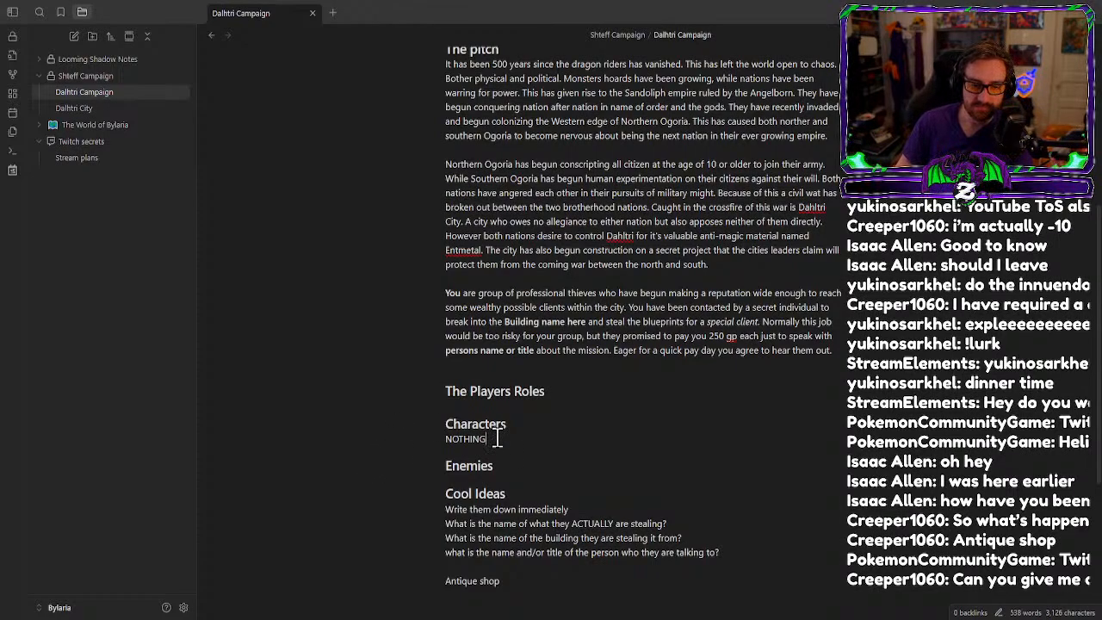
key("Return")
Add the Characters line "Someone who wants to hire them to steal the special item".
type("ONe")
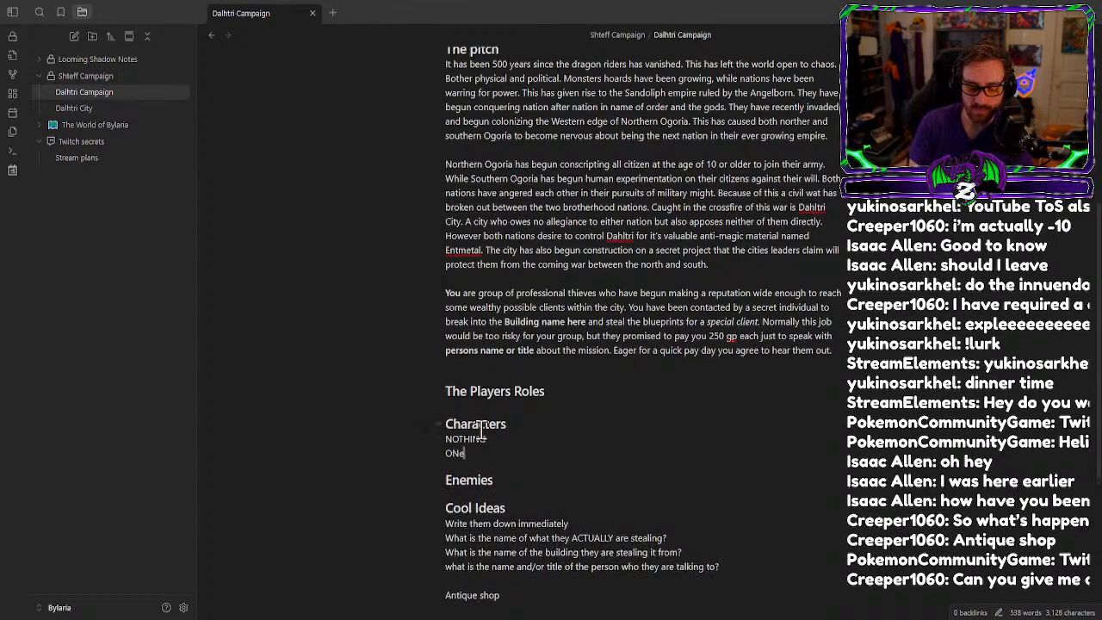
key("BackSpace")
key("BackSpace")
key("BackSpace")
key("BackSpace")
type("Someone ")
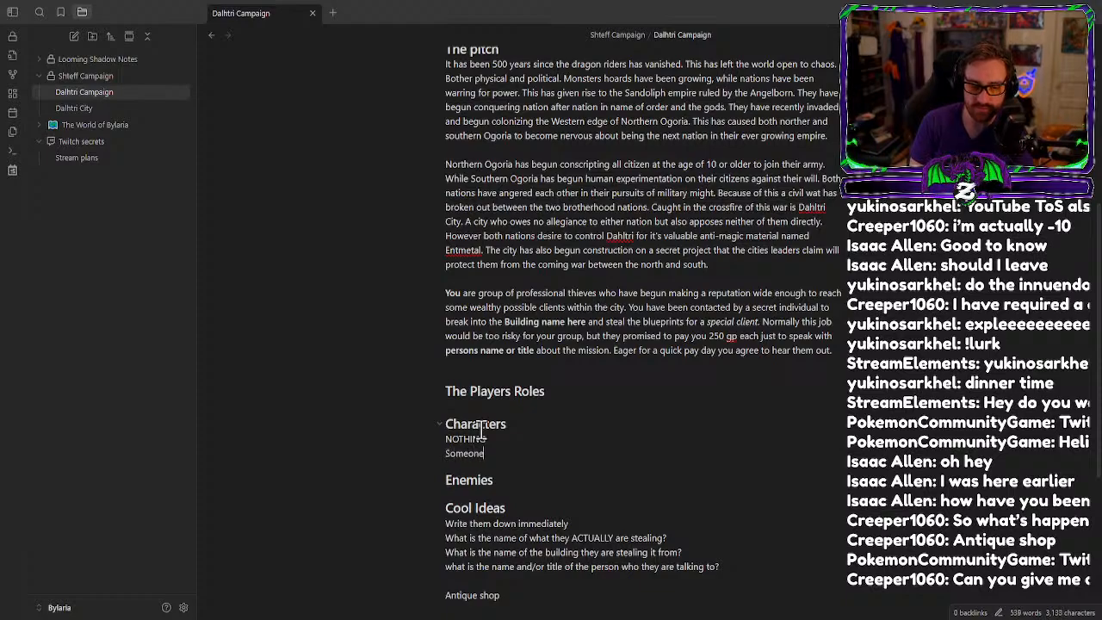
type("who wants")
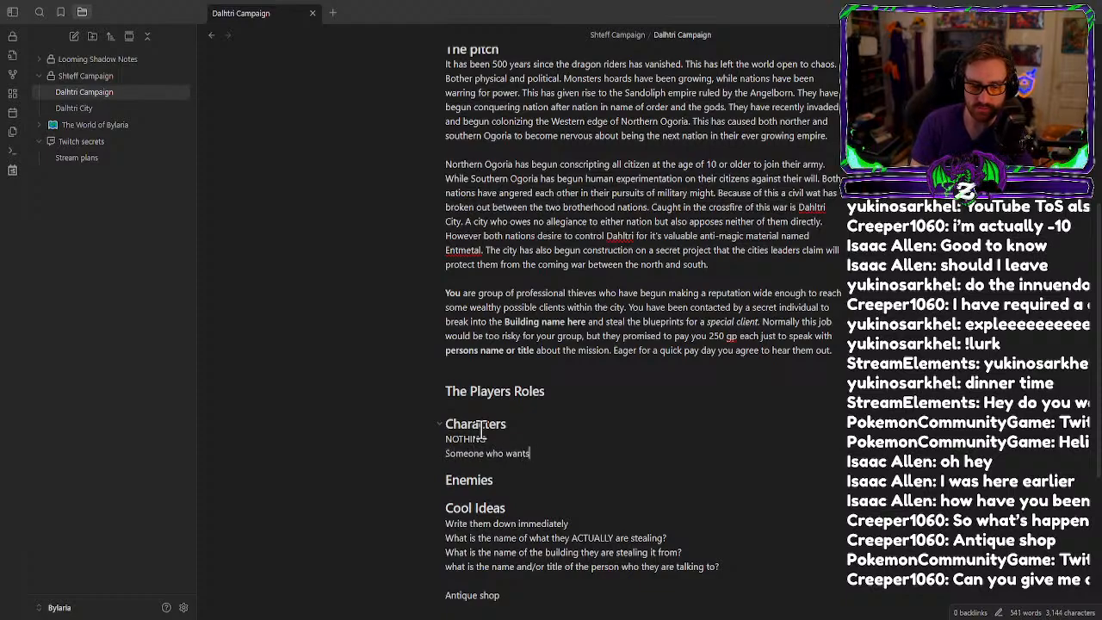
type(" to hire the")
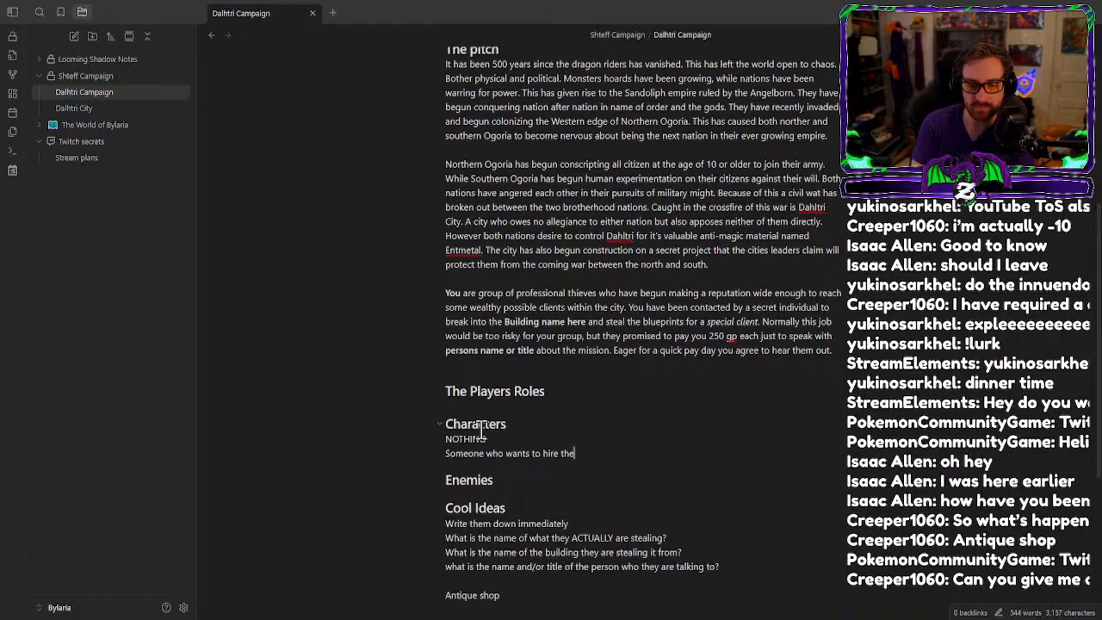
type("m to steal")
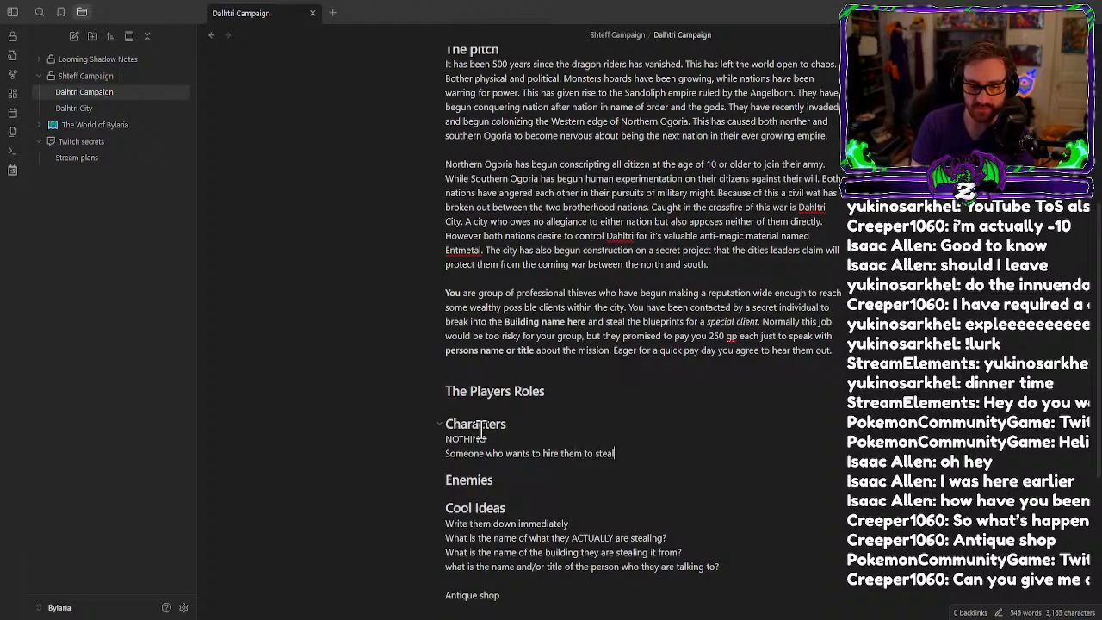
type(" the speci")
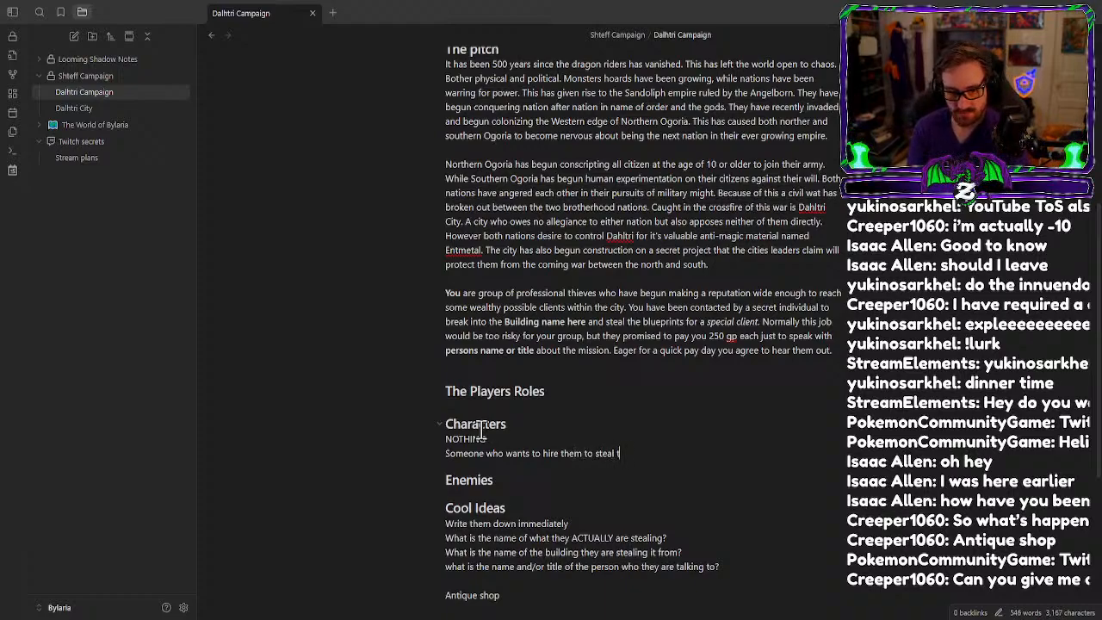
key("BackSpace")
key("BackSpace")
key("BackSpace")
key("BackSpace")
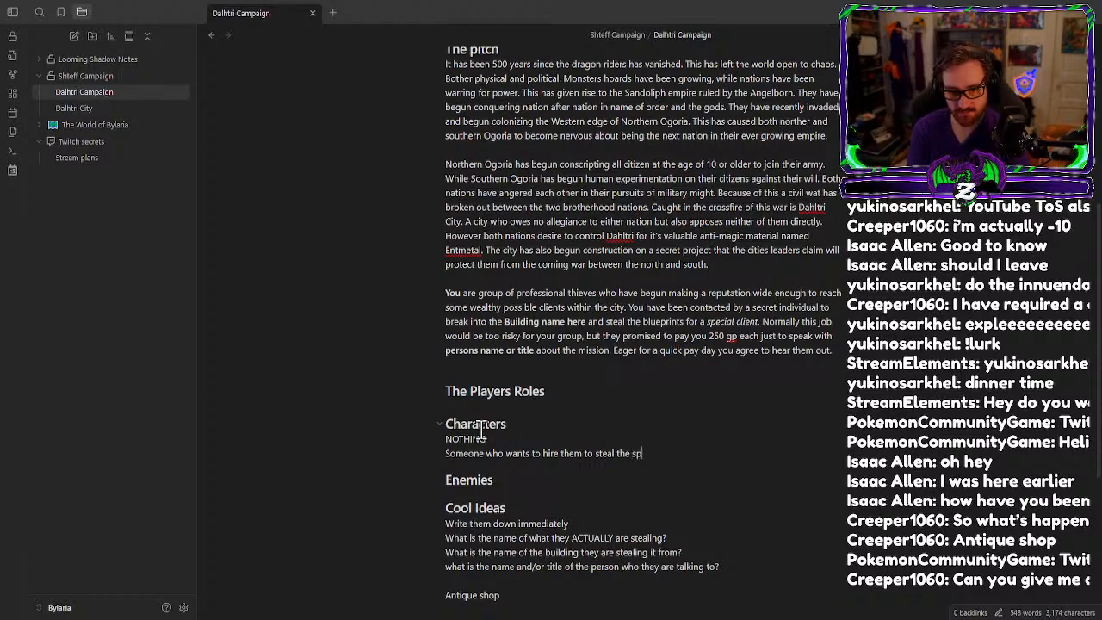
type("pecial item")
key("Return")
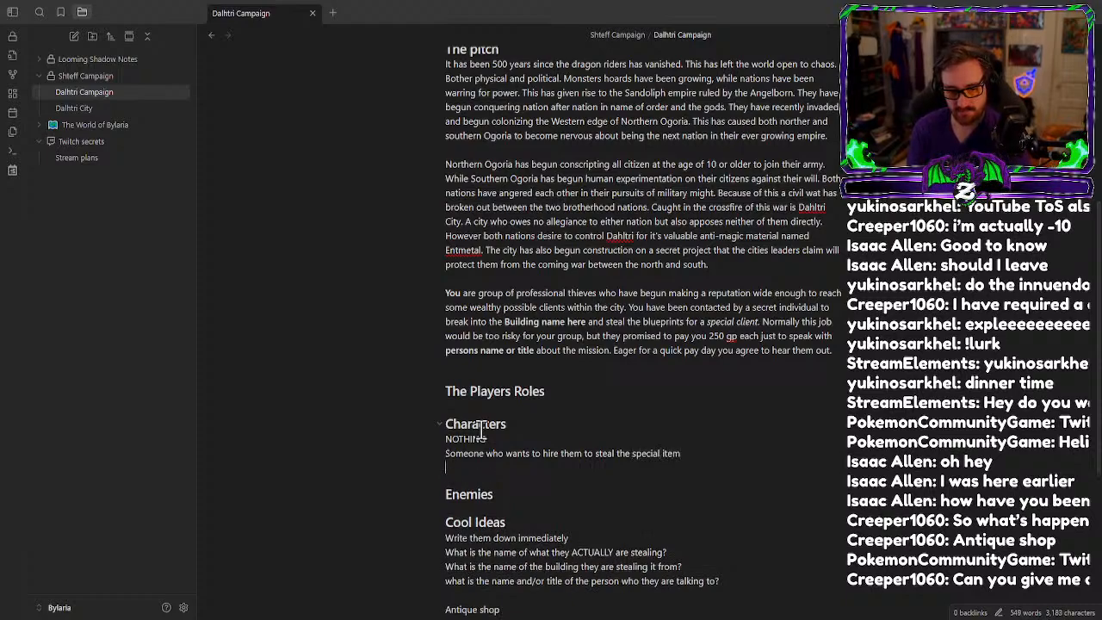
Begin another Characters line with "ONe perosn who is liase" and check the spelling suggestions for its last word.
type("ONe perosn who")
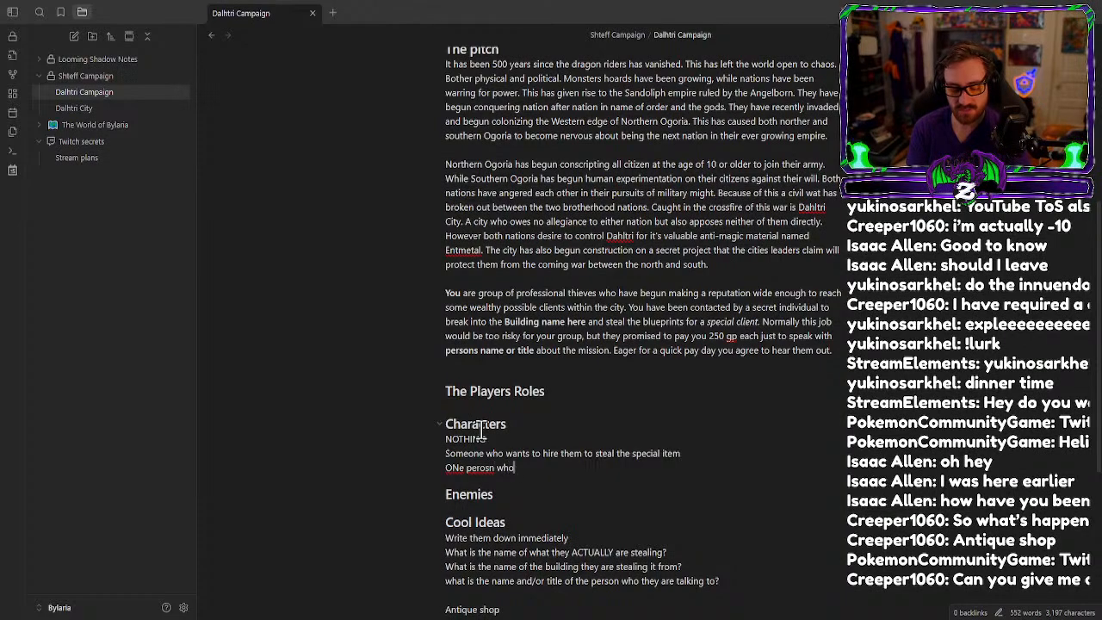
type(" is liase")
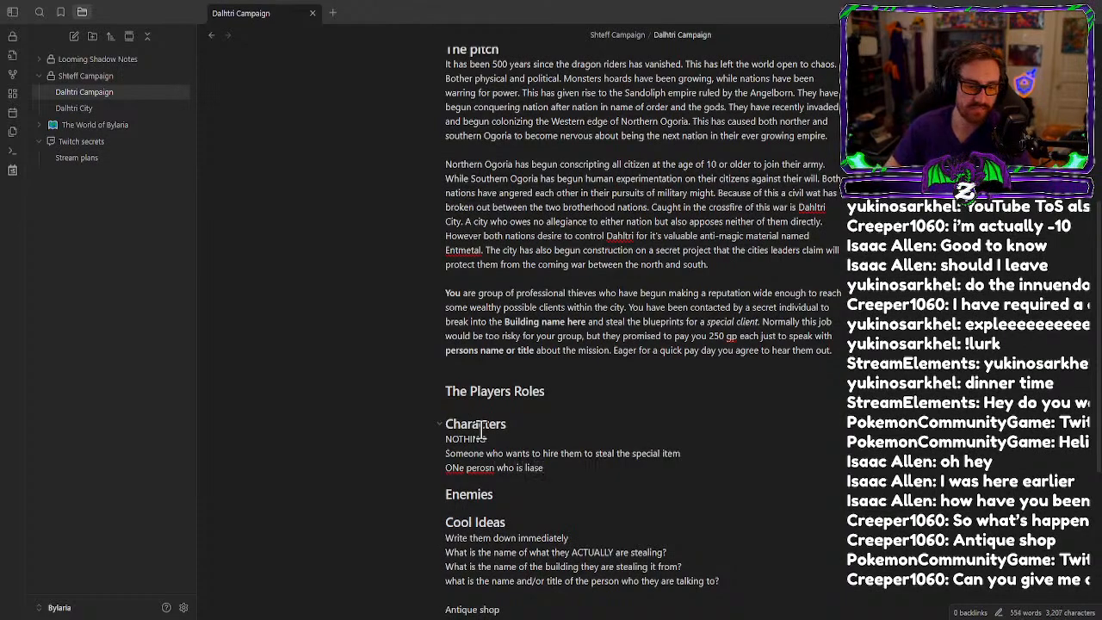
scroll(486, 422, "down", 3)
right_click(534, 268)
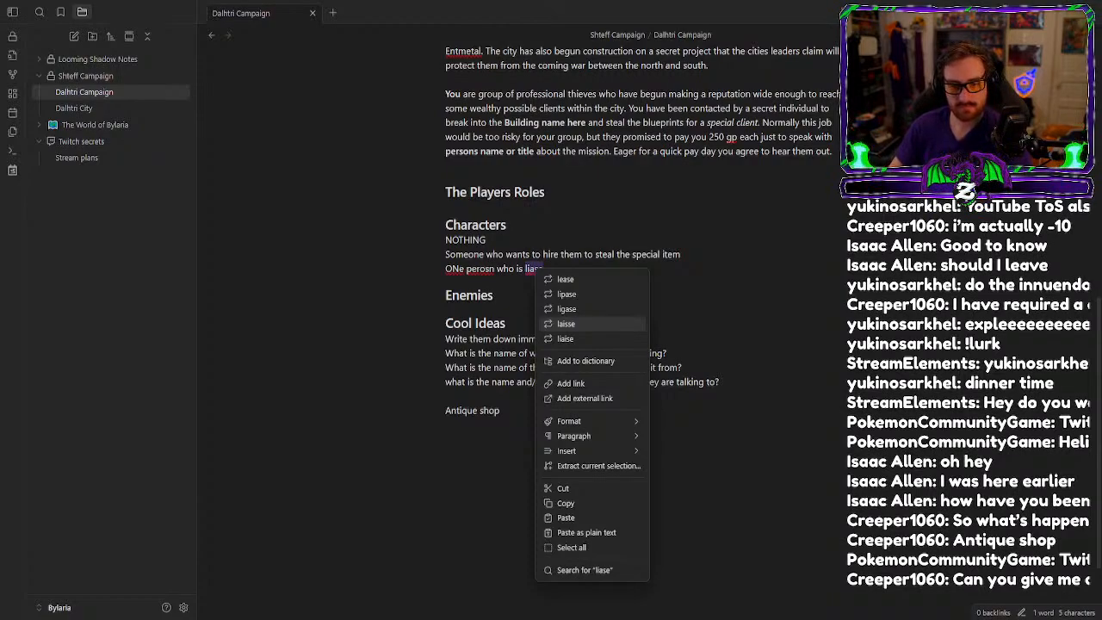
left_click(818, 416)
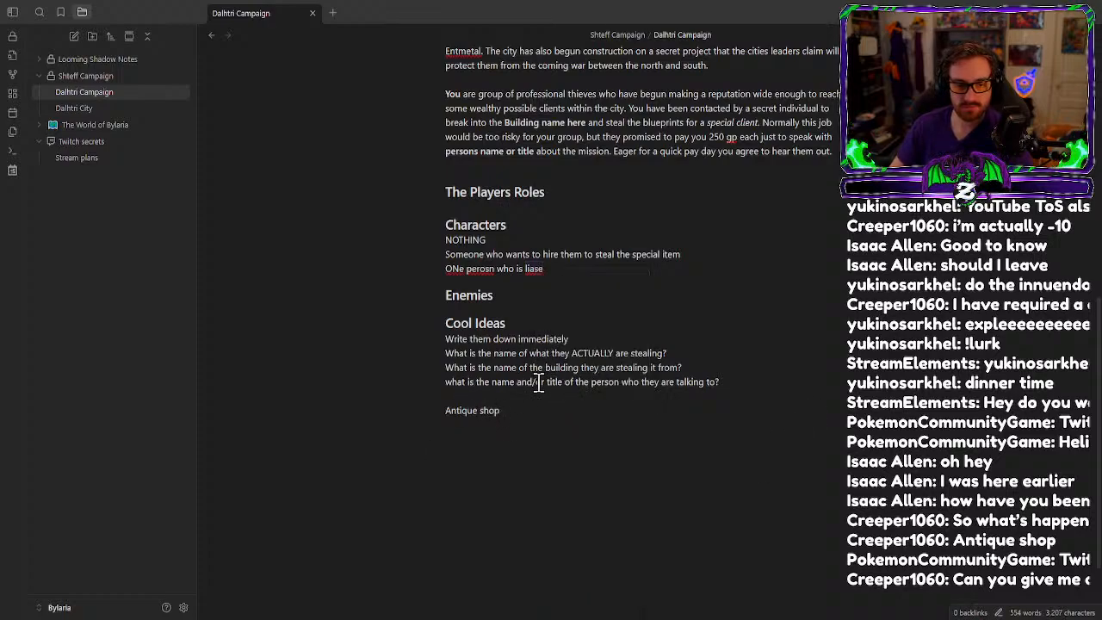
Replace "or title" in the last Cool Ideas question and "liase" in the Characters line with "liaison".
left_click_drag(534, 382, 562, 384)
type("liaison")
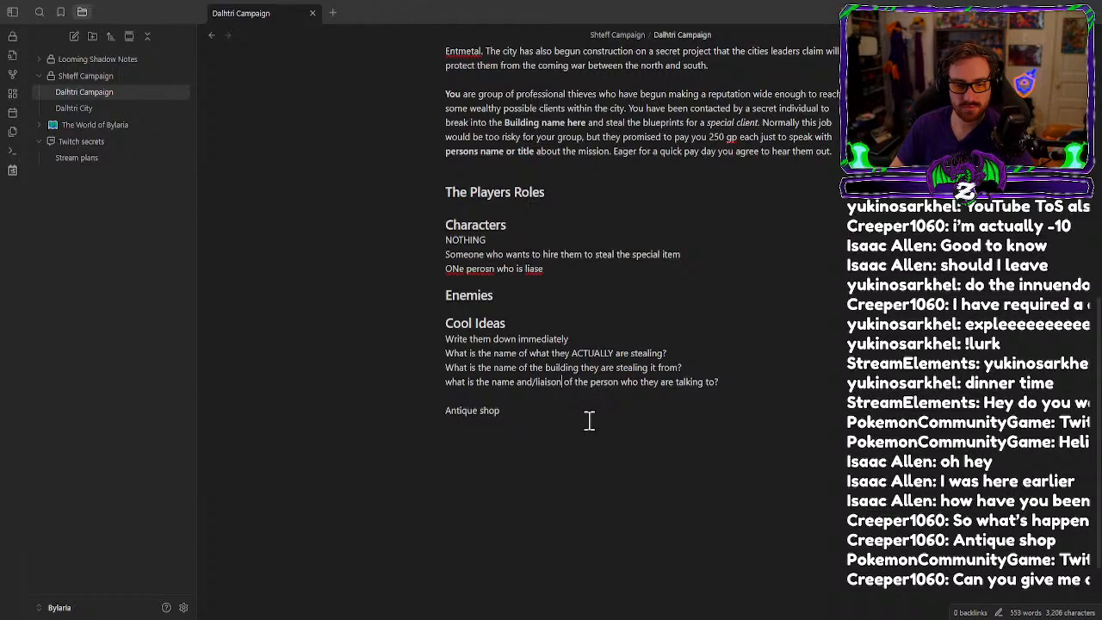
scroll(526, 344, "up", 2)
double_click(533, 348)
type("liaison")
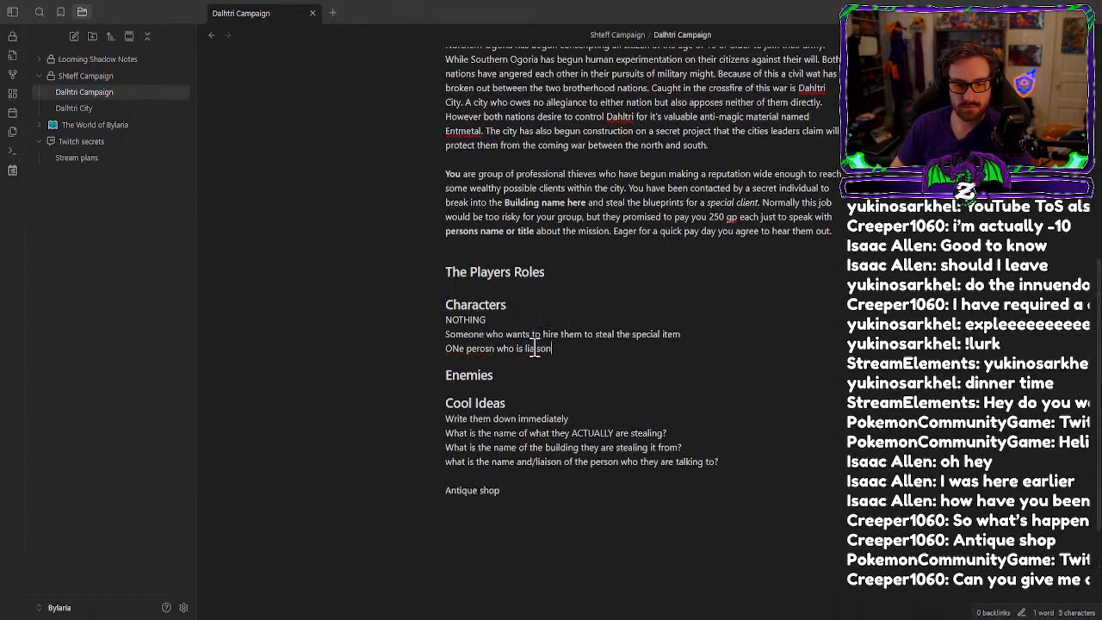
Insert "the" before "liaison" in the Characters line and correct the misspelled second word to "person".
left_click(525, 347)
type("the")
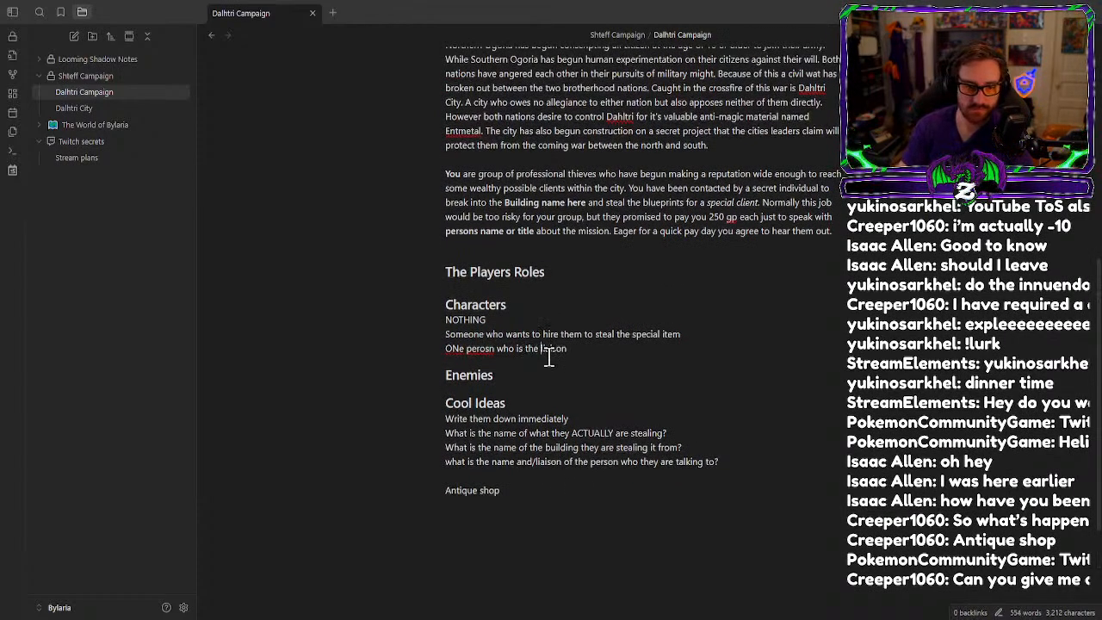
right_click(480, 349)
left_click(507, 360)
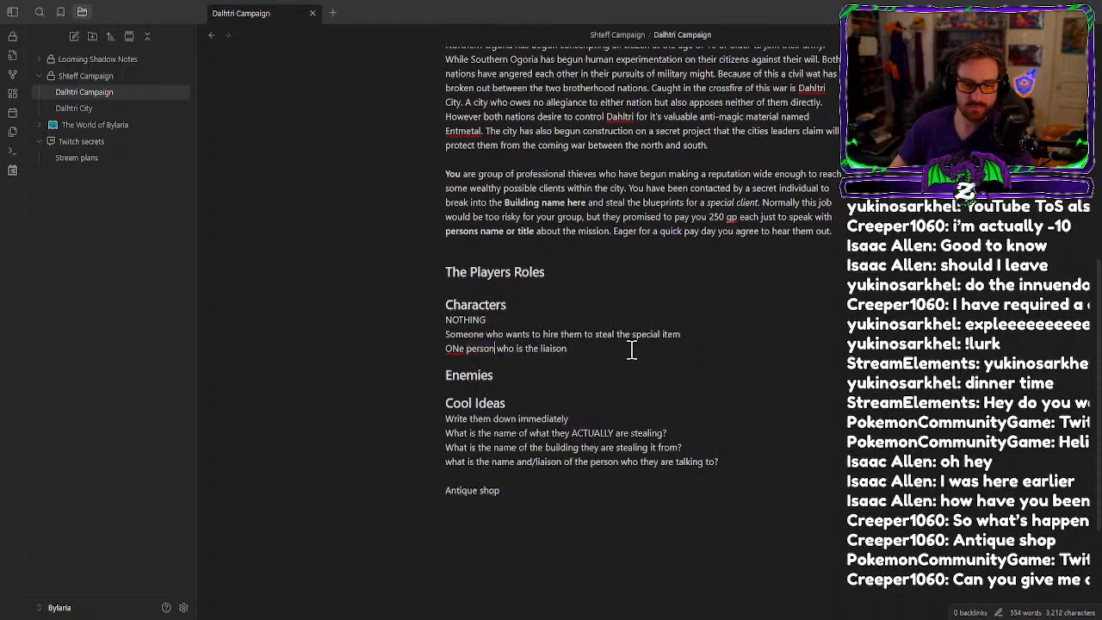
Extend the liaison line under Characters with "between the client and our PCs".
left_click(628, 349)
type("be")
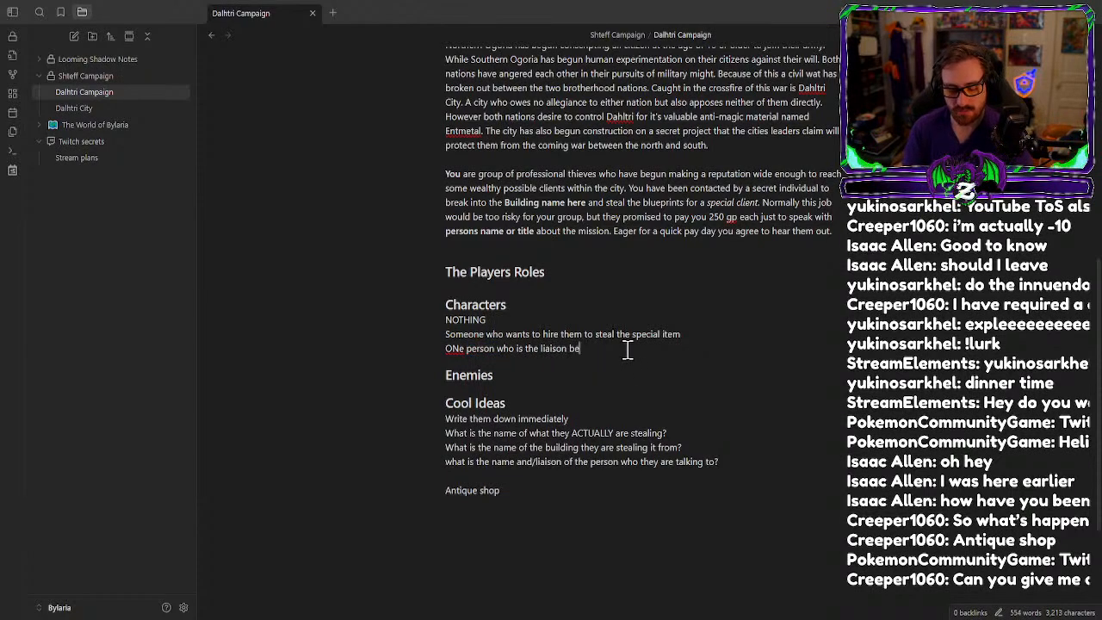
type("tween the client and our")
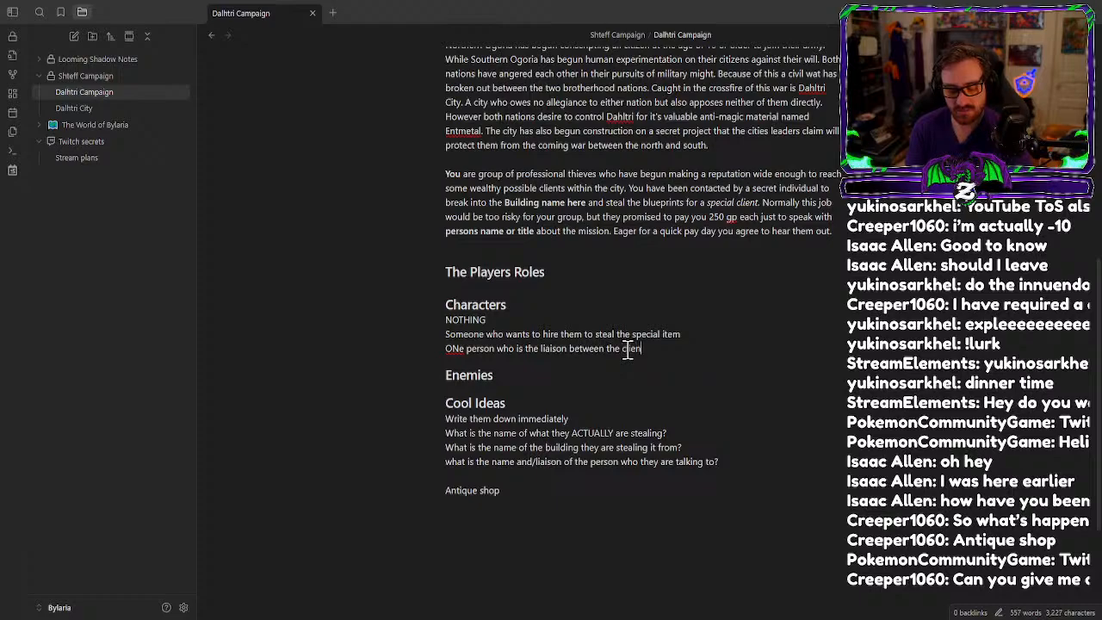
type(" PCs")
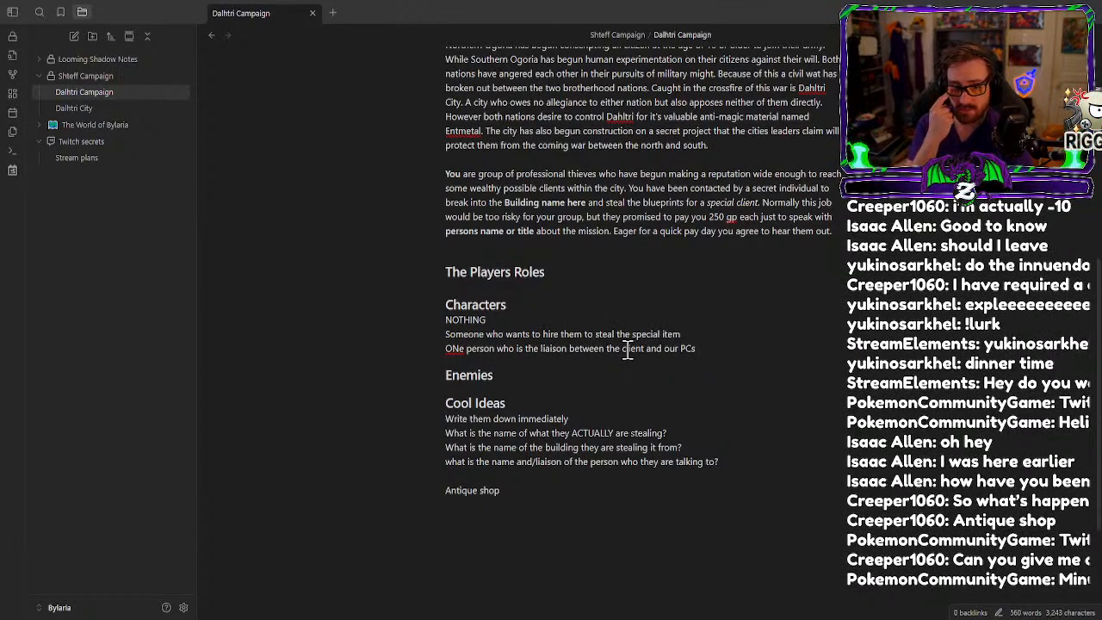
Correct the capitalization of the liaison line's first word to "One" and return to the end of the line.
left_click(463, 348)
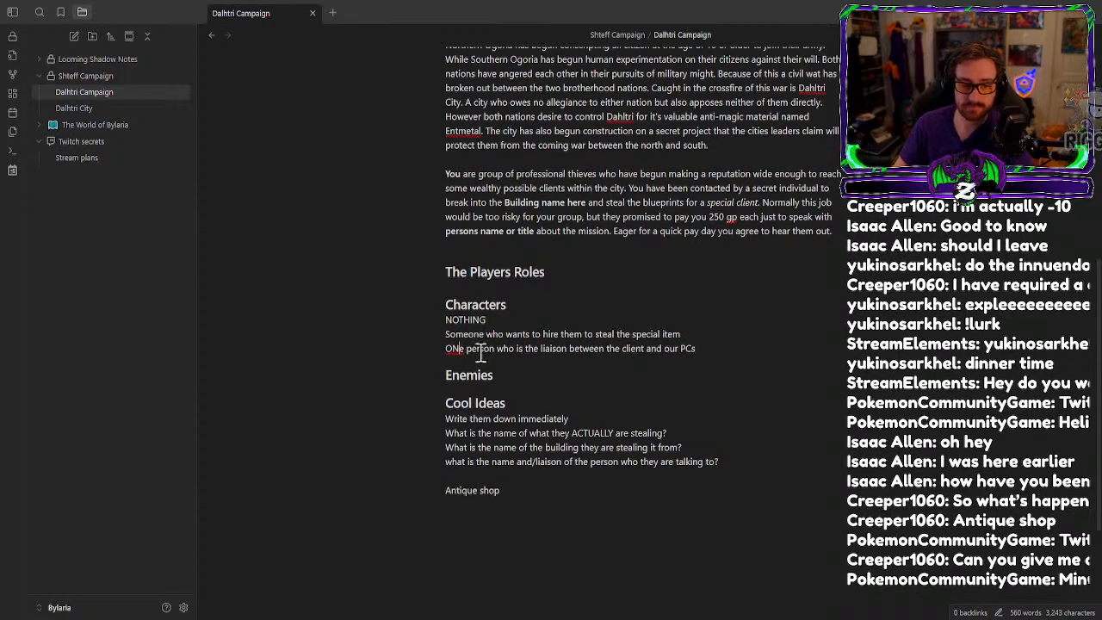
key("BackSpace")
type("n")
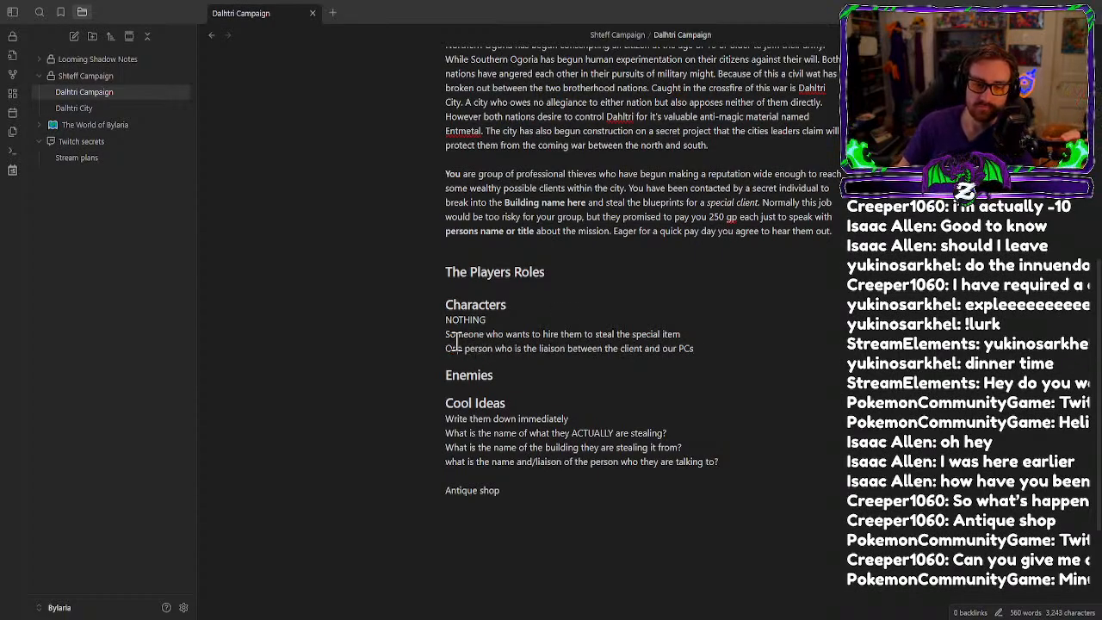
left_click(755, 356)
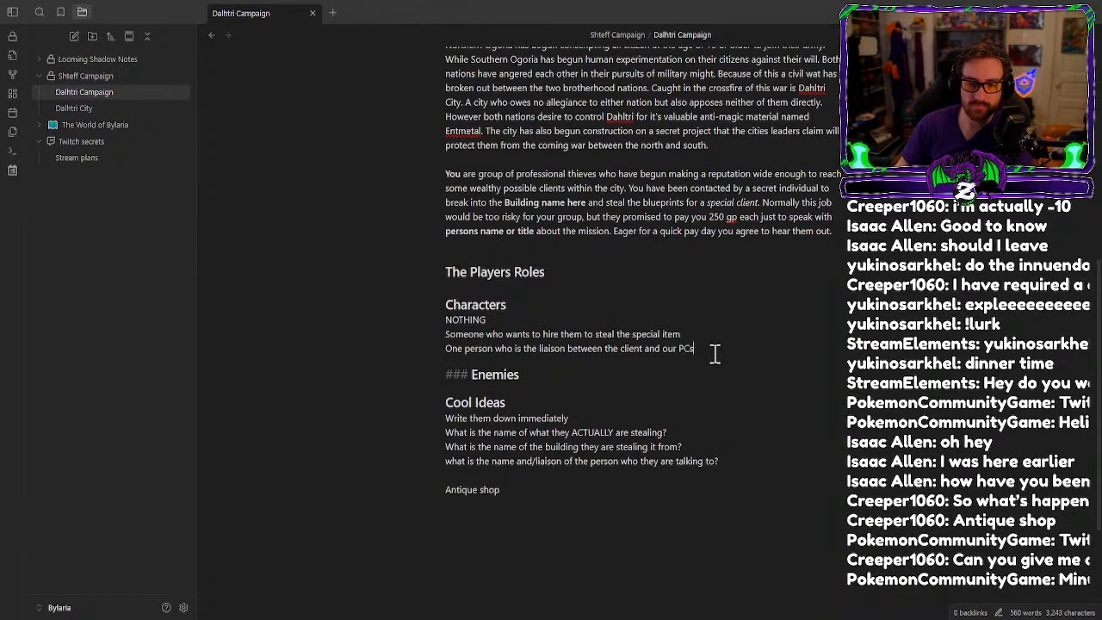
Add the line "The PCs" at the end of the Characters list and delete its "NOTHING" placeholder line.
left_click(715, 353)
key("Return")
type("The PCs")
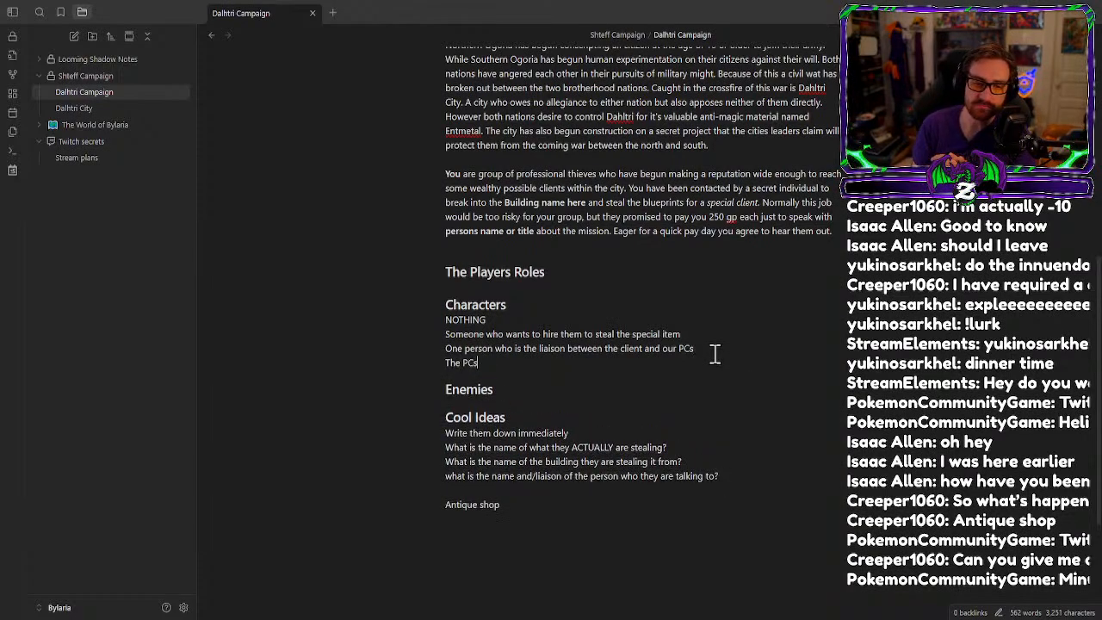
left_click_drag(503, 321, 426, 318)
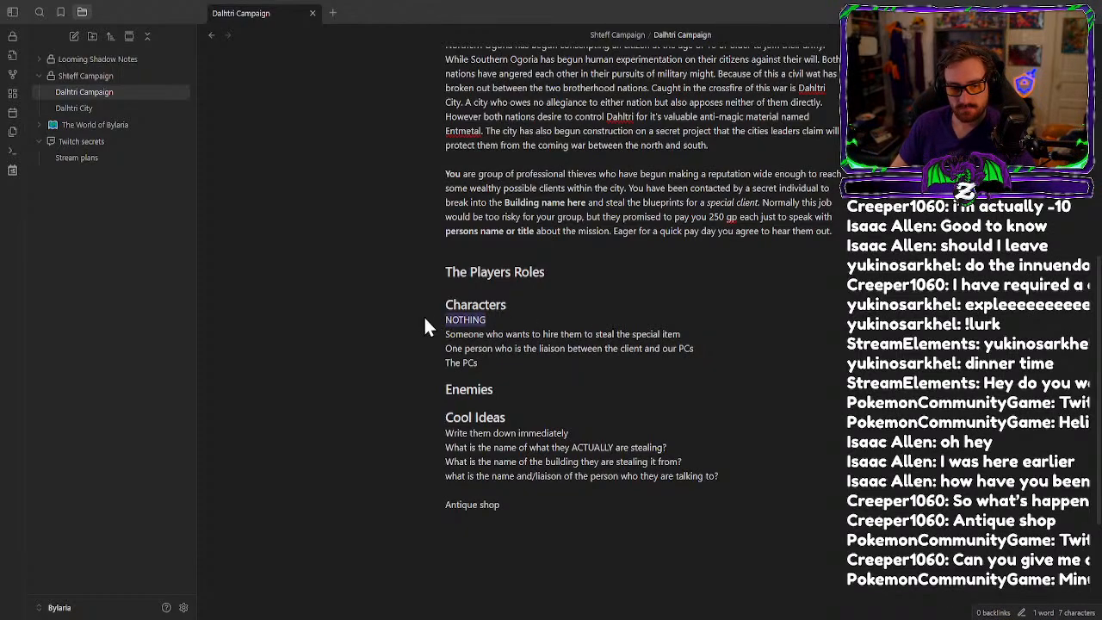
key("BackSpace")
key("BackSpace")
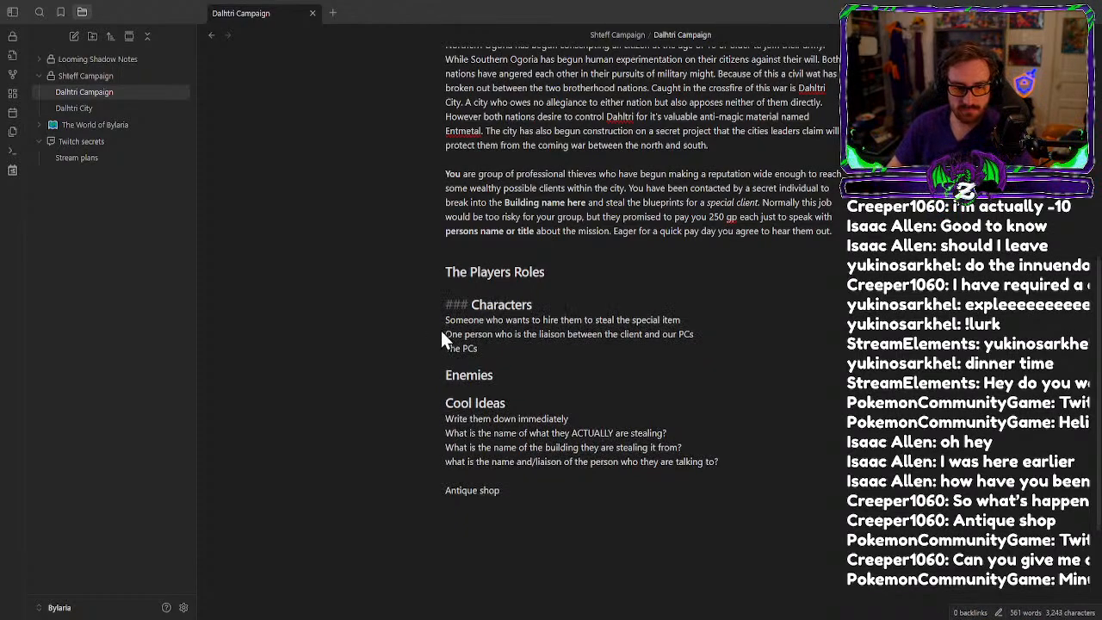
Add a line reading "Other" below "The PCs" in the Characters section.
left_click(489, 349)
key("Return")
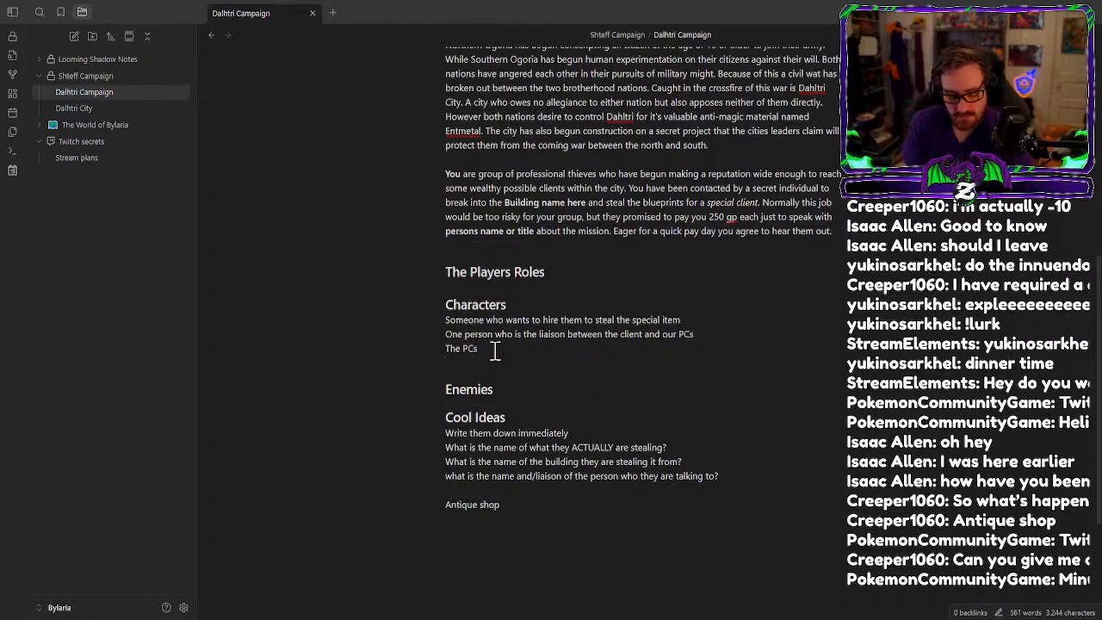
type("OTher")
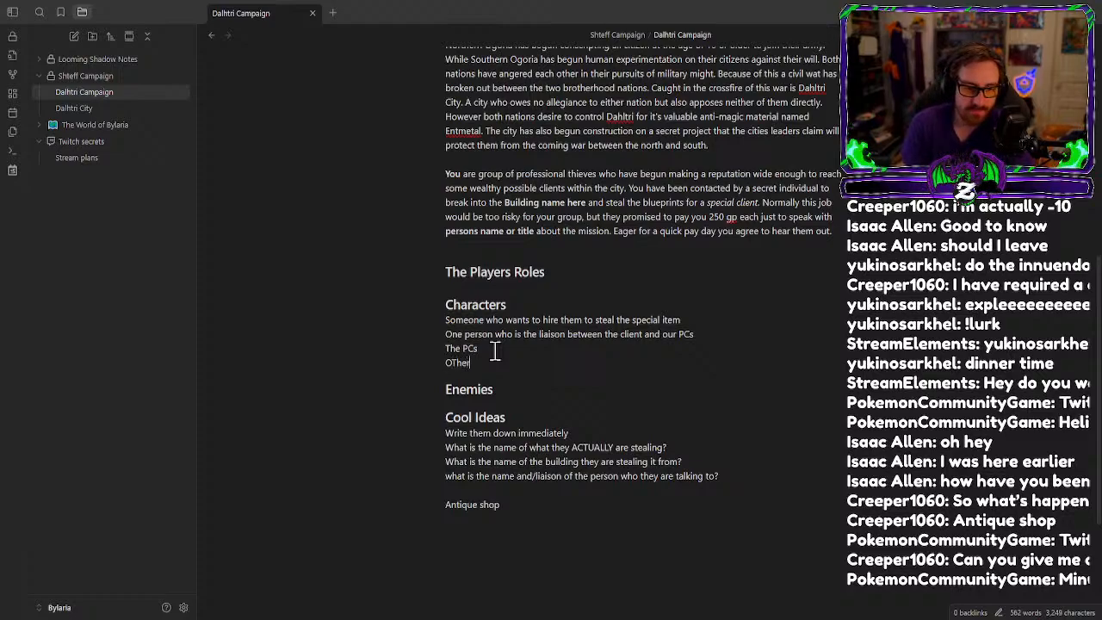
key("BackSpace")
key("BackSpace")
key("BackSpace")
key("BackSpace")
type("ther")
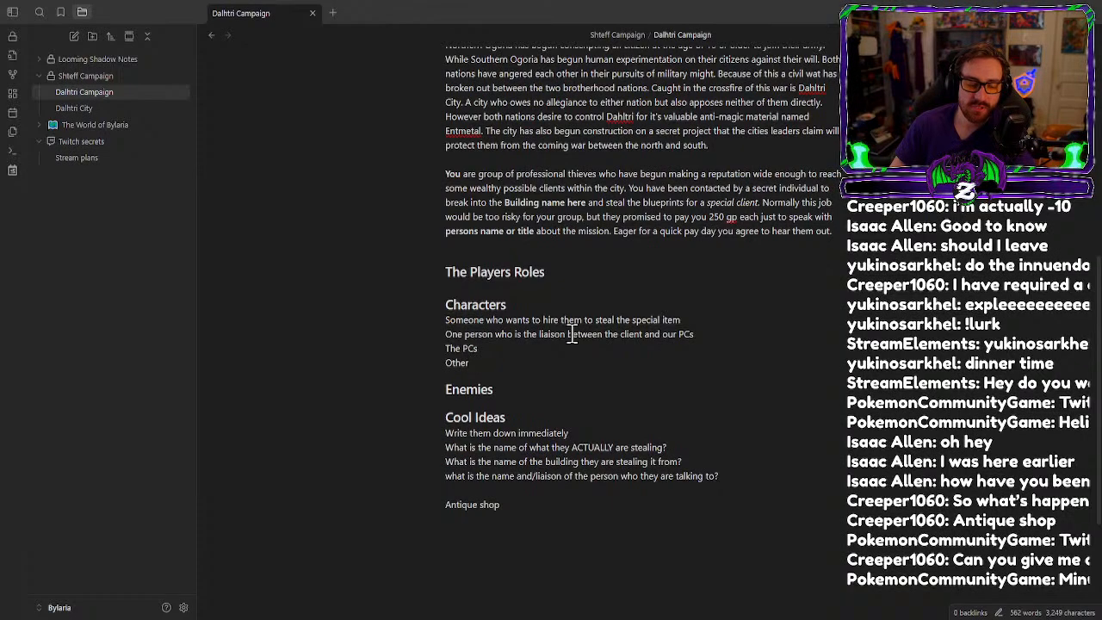
Review the client and liaison lines under Characters and the introductory paragraph beginning with "You".
left_click_drag(447, 320, 696, 319)
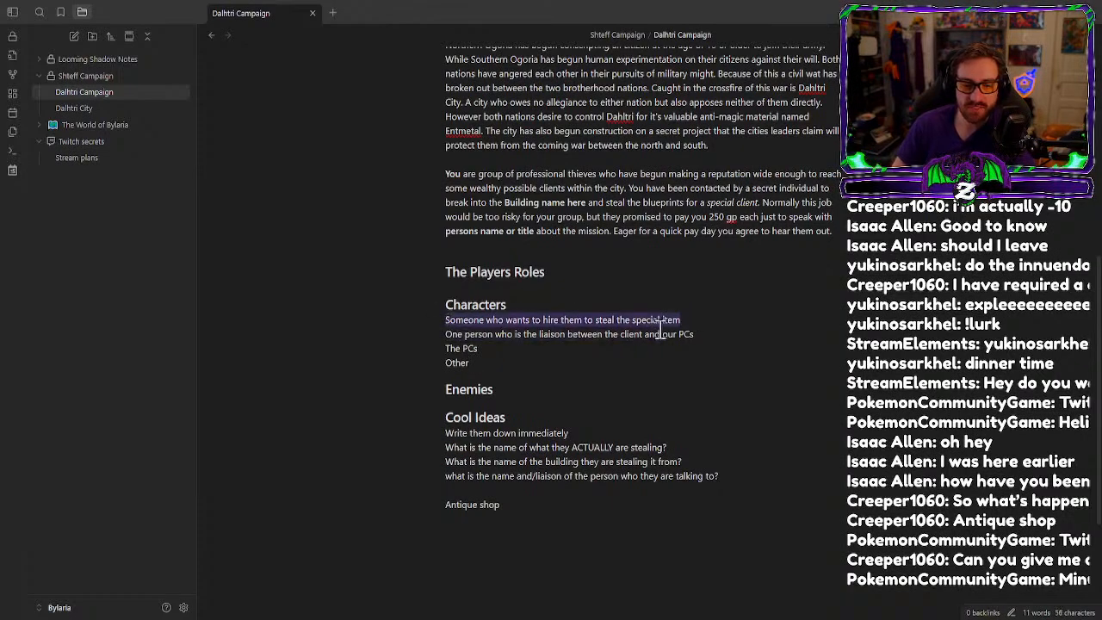
left_click_drag(448, 334, 729, 337)
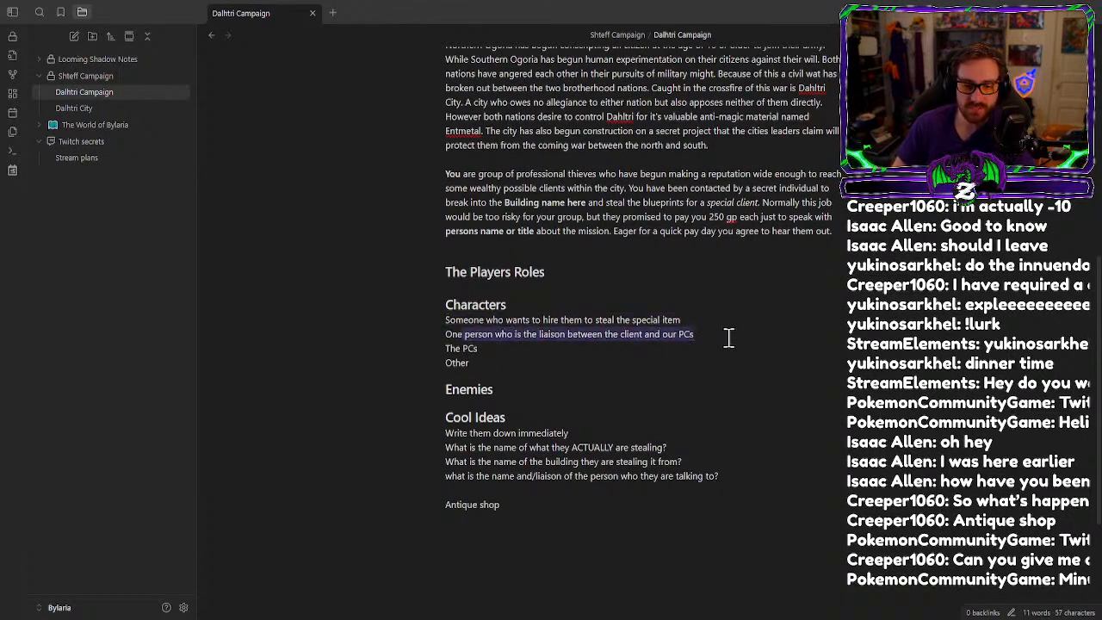
left_click(729, 337)
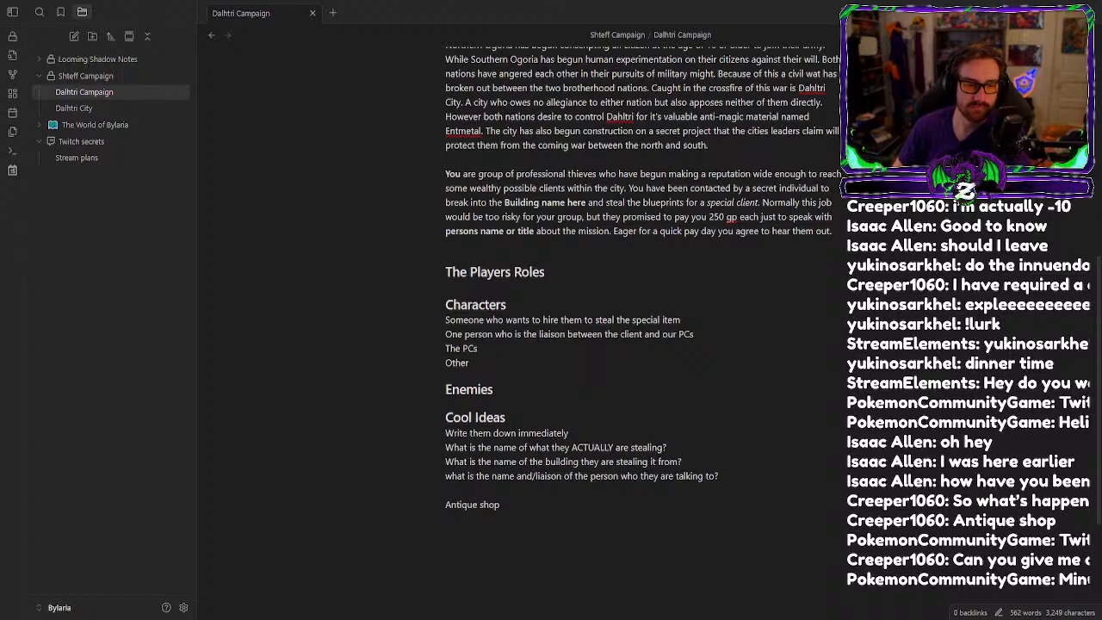
scroll(621, 234, "up", 2)
left_click_drag(849, 323, 413, 250)
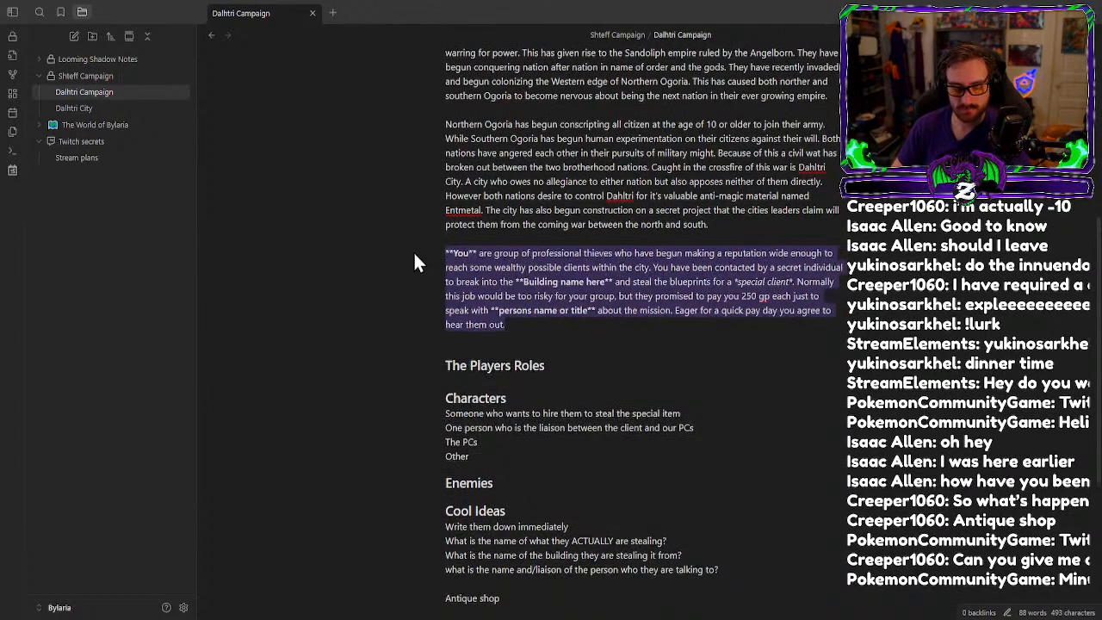
key("alt+Tab")
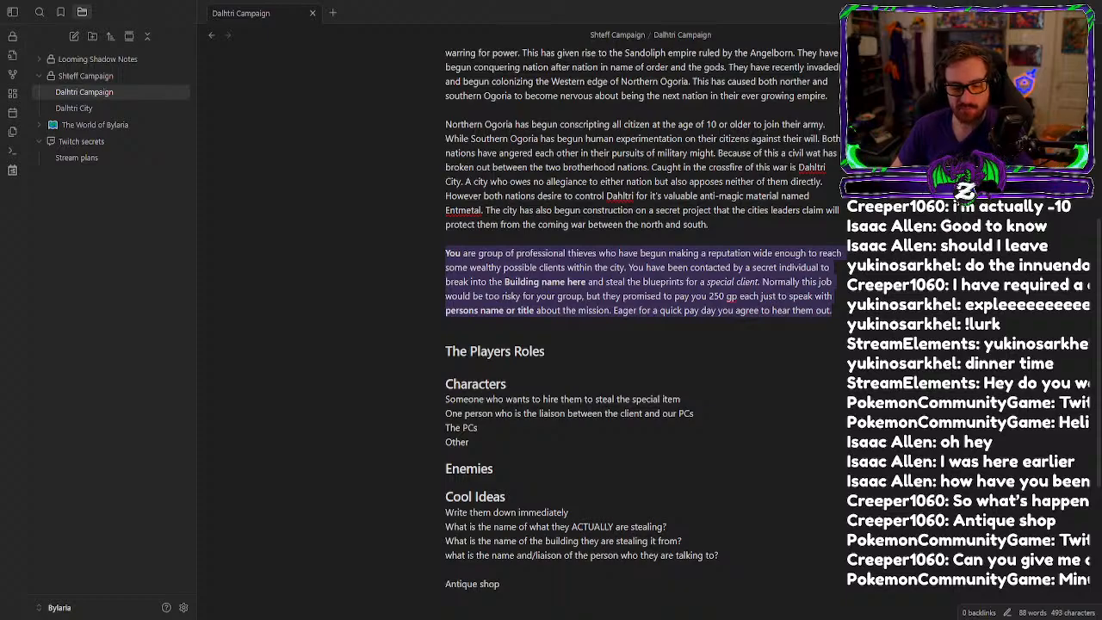
Delete the "Write them down immediately" line under Cool Ideas.
left_click(682, 519)
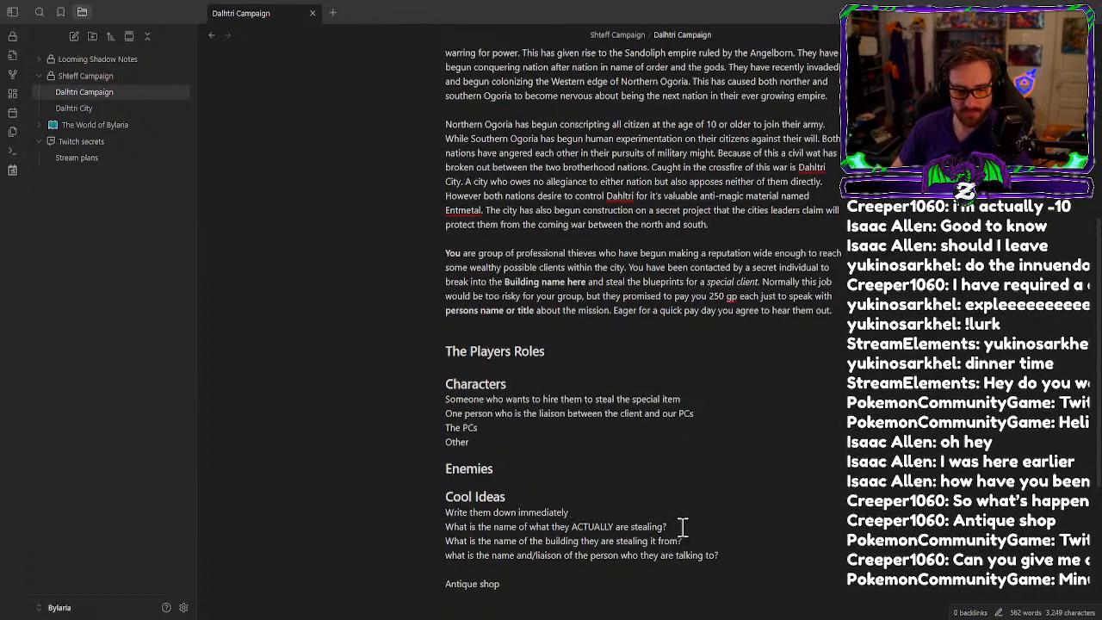
left_click_drag(553, 509, 434, 507)
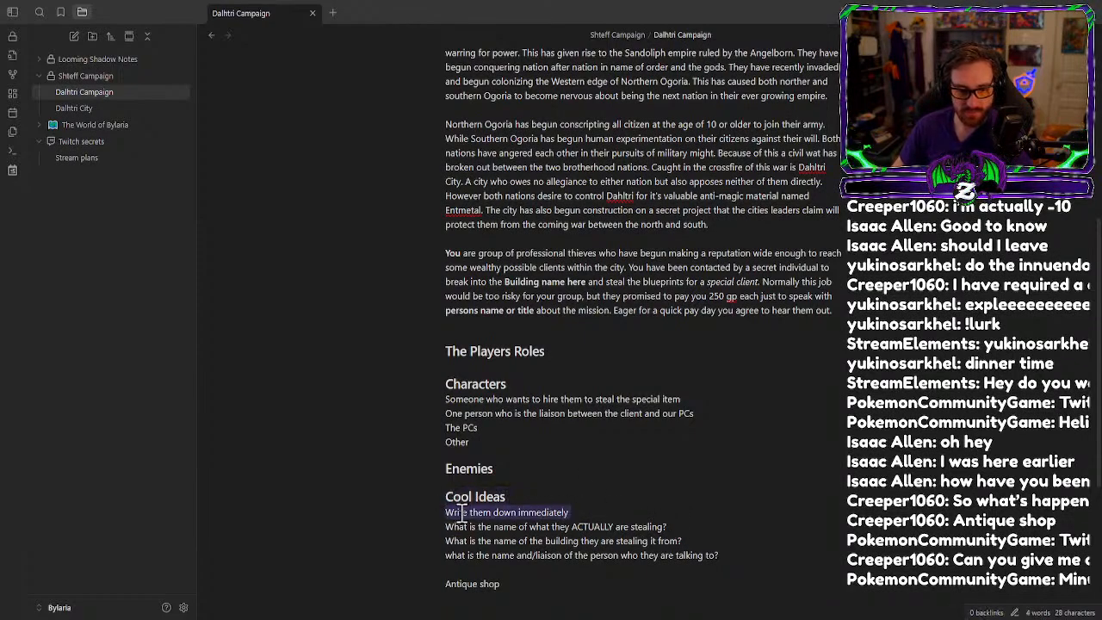
key("BackSpace")
key("BackSpace")
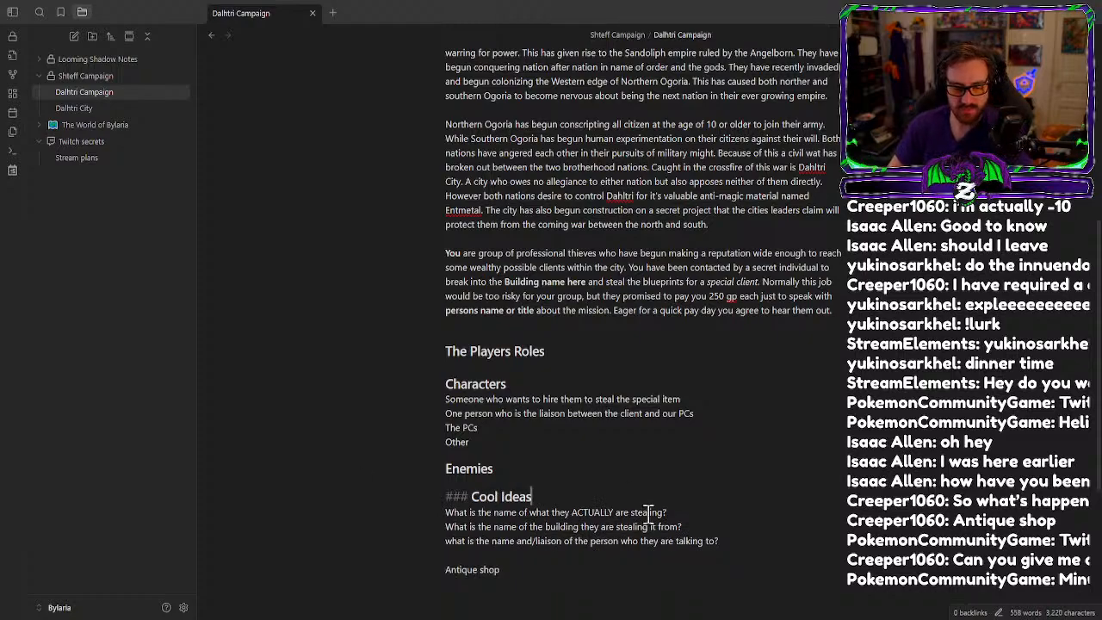
Add a line reading "Bastion," below the question about the building's name in Cool Ideas.
scroll(680, 500, "down", 1)
left_click(720, 493)
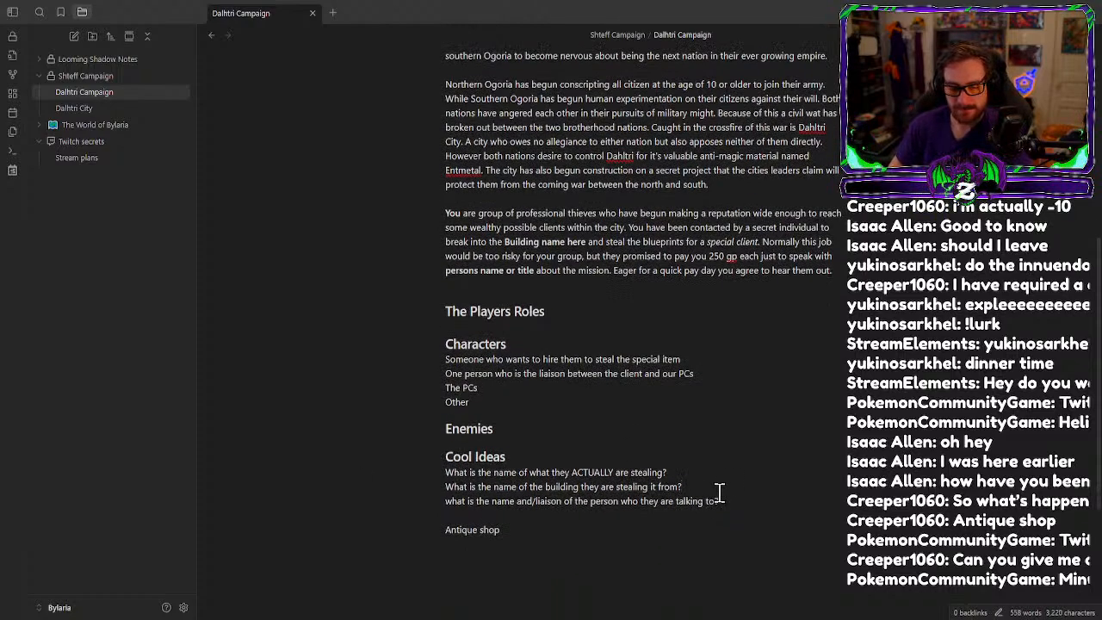
key("Return")
type("Bations")
key("Return")
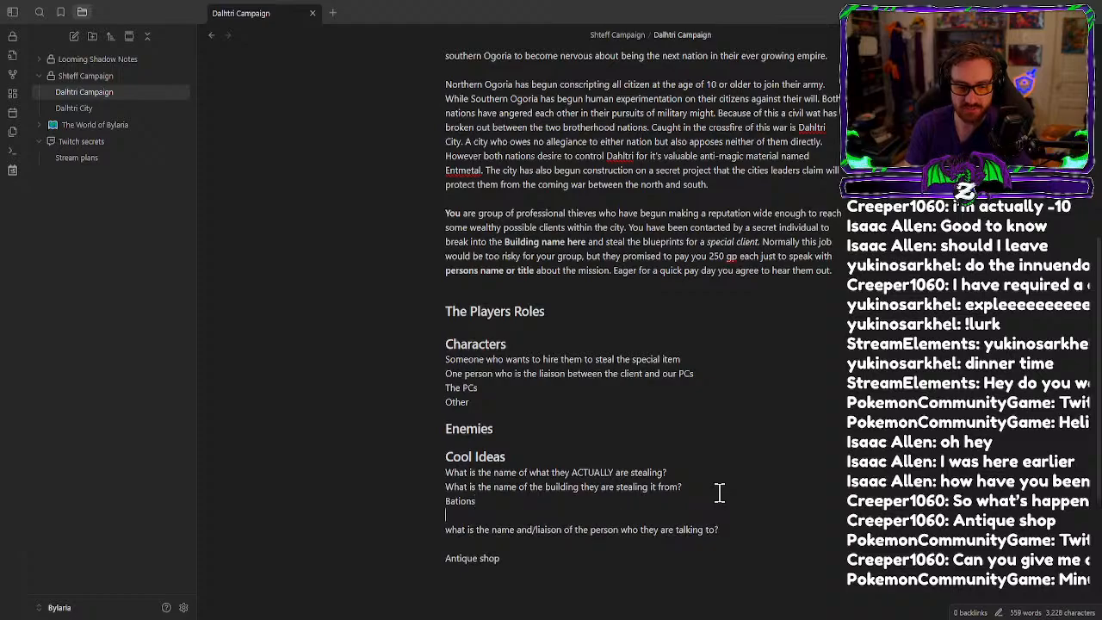
key("BackSpace")
key("BackSpace")
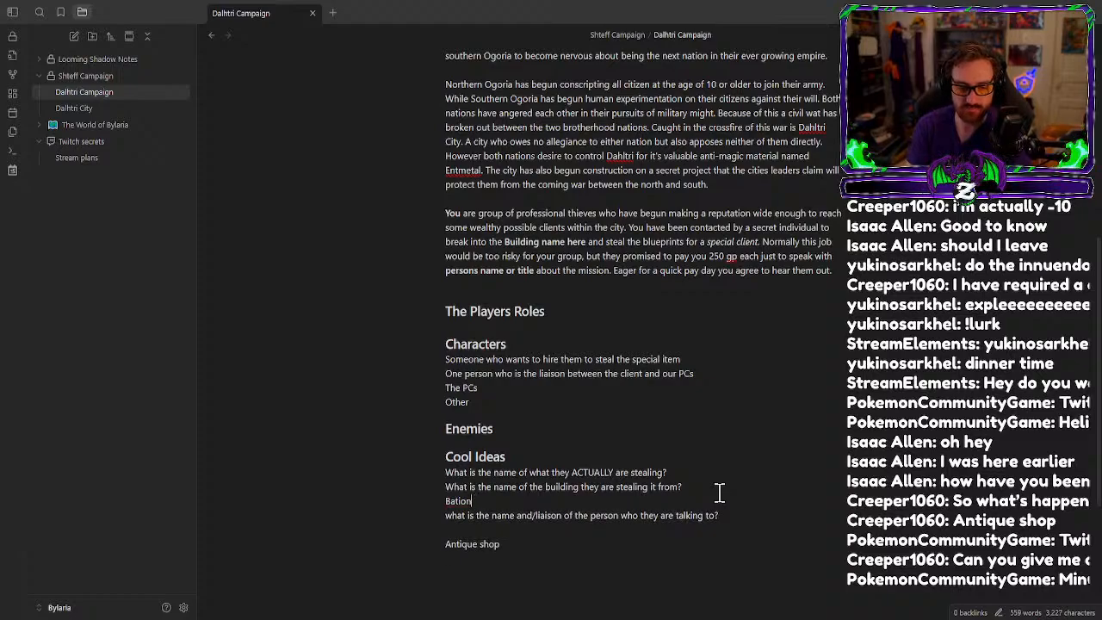
type(", ")
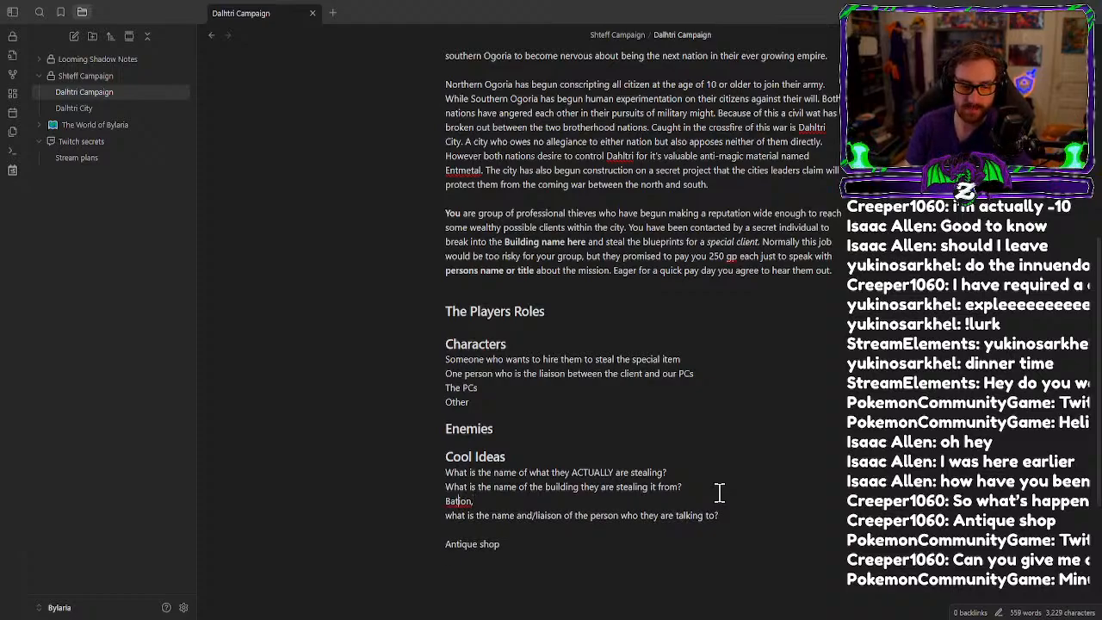
type("s")
key("End")
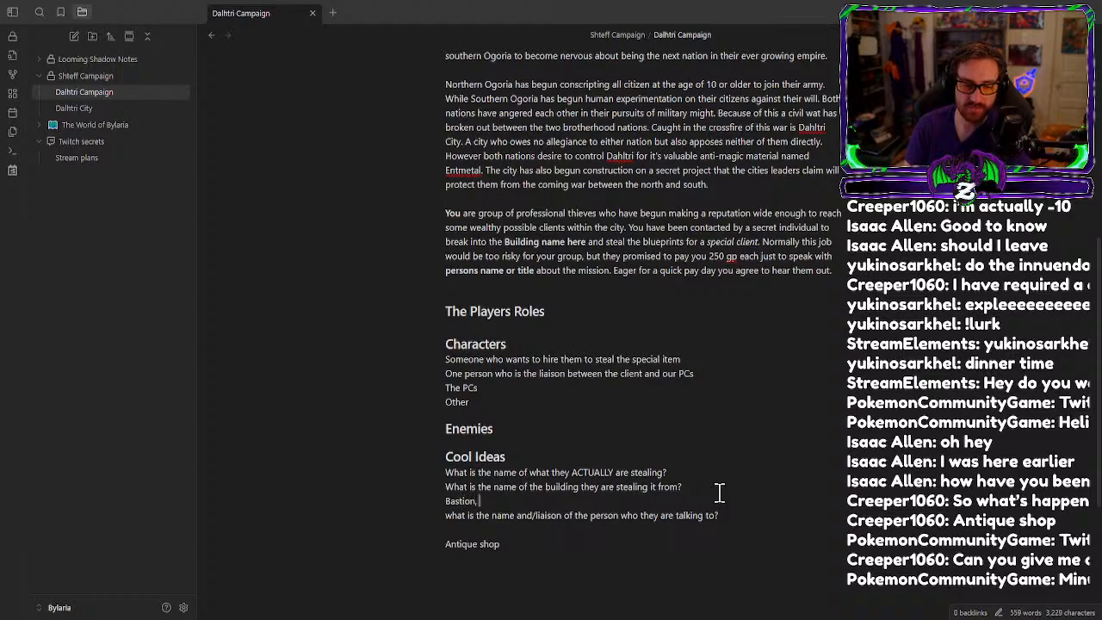
Insert "the" before "Bastion" in the line of building name ideas and return to the line's end.
key("Left")
key("Left")
key("Left")
key("Left")
key("Left")
key("Left")
key("Left")
key("Left")
key("Left")
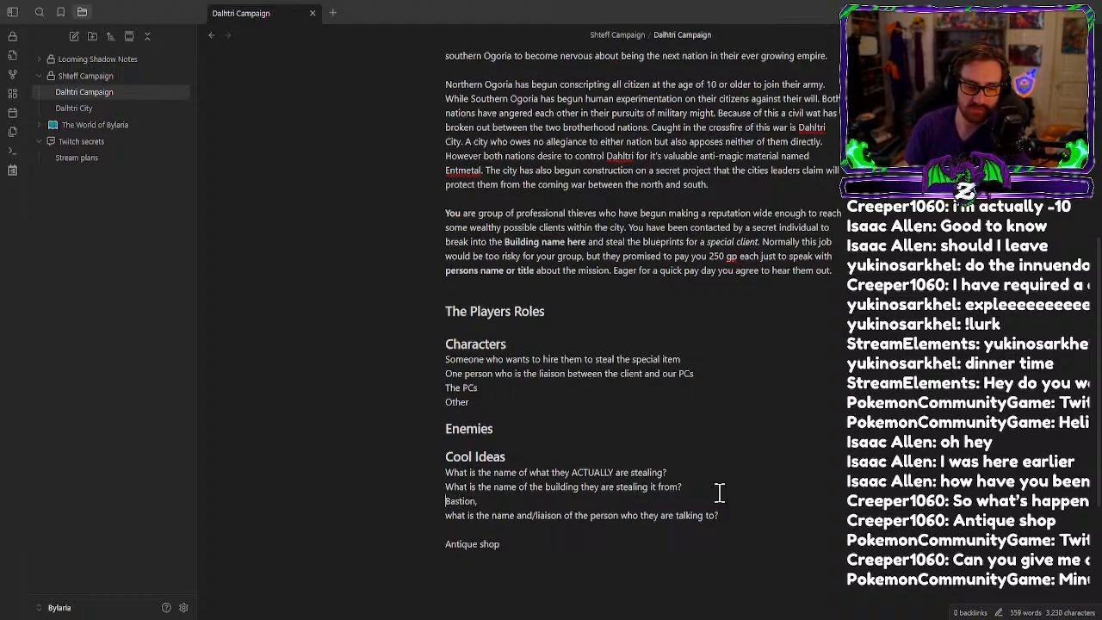
type("the")
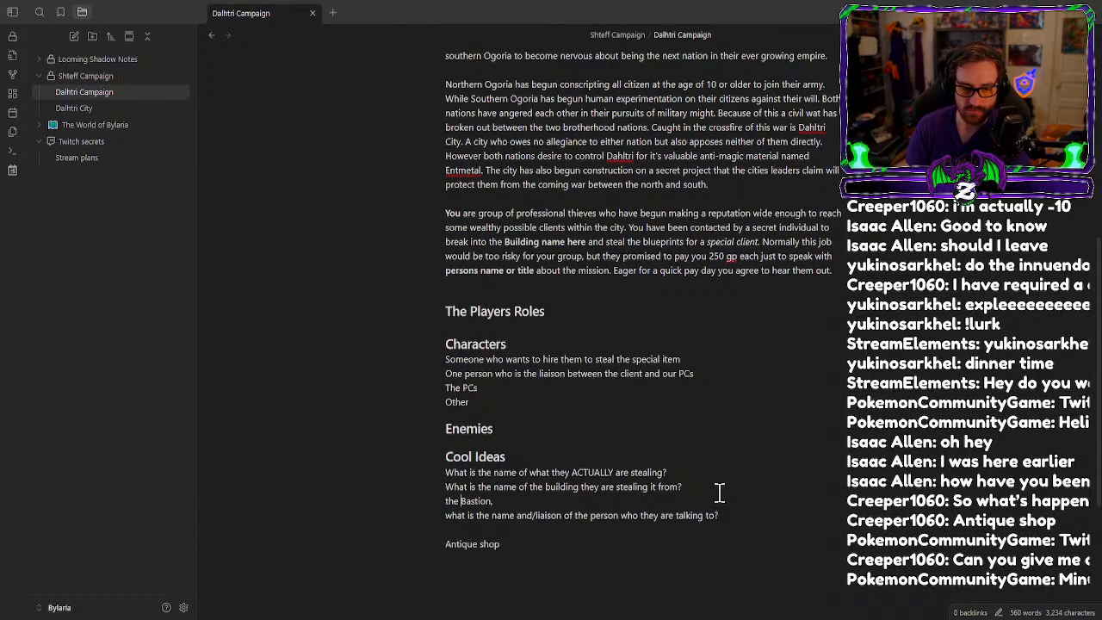
type("Bastion,")
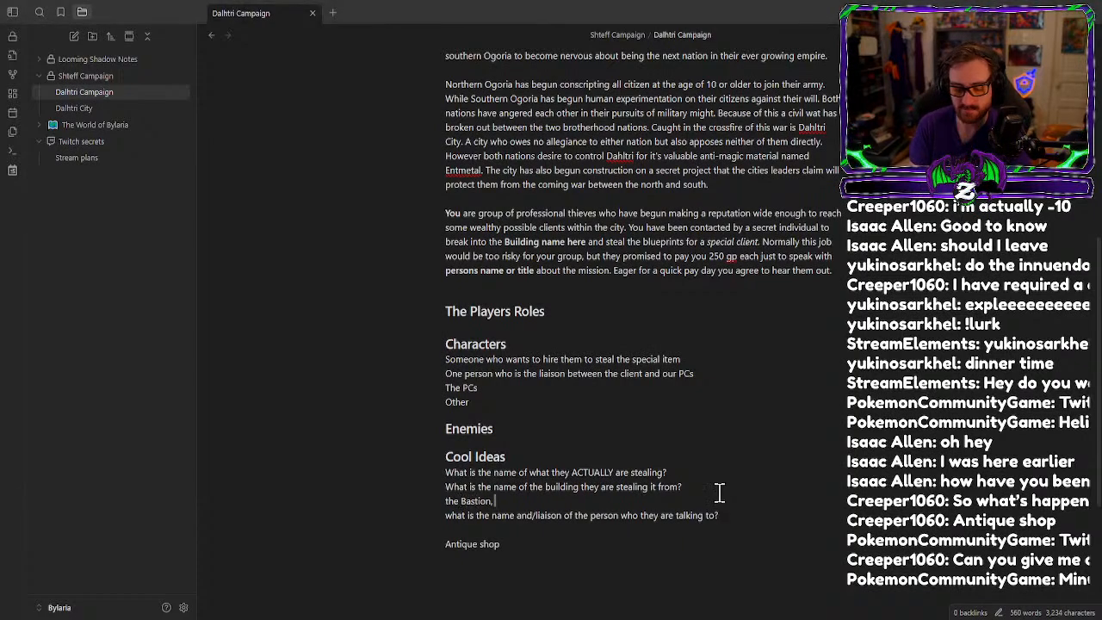
Extend the building name ideas after "the Bastion," with "the keep, the cault,".
type(" the keep,")
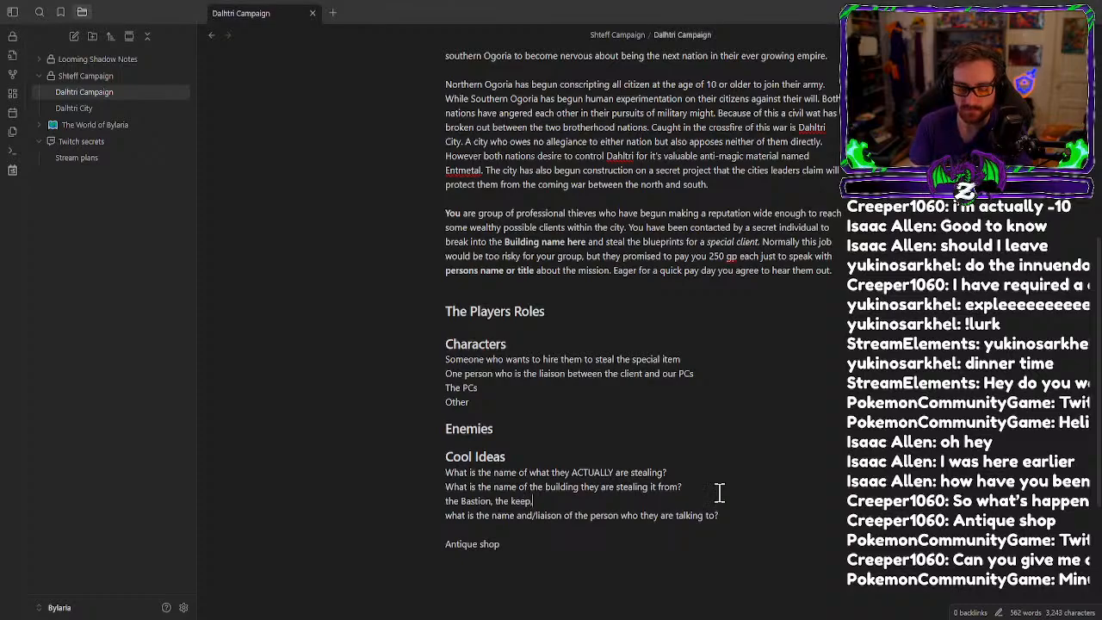
type("the cault,")
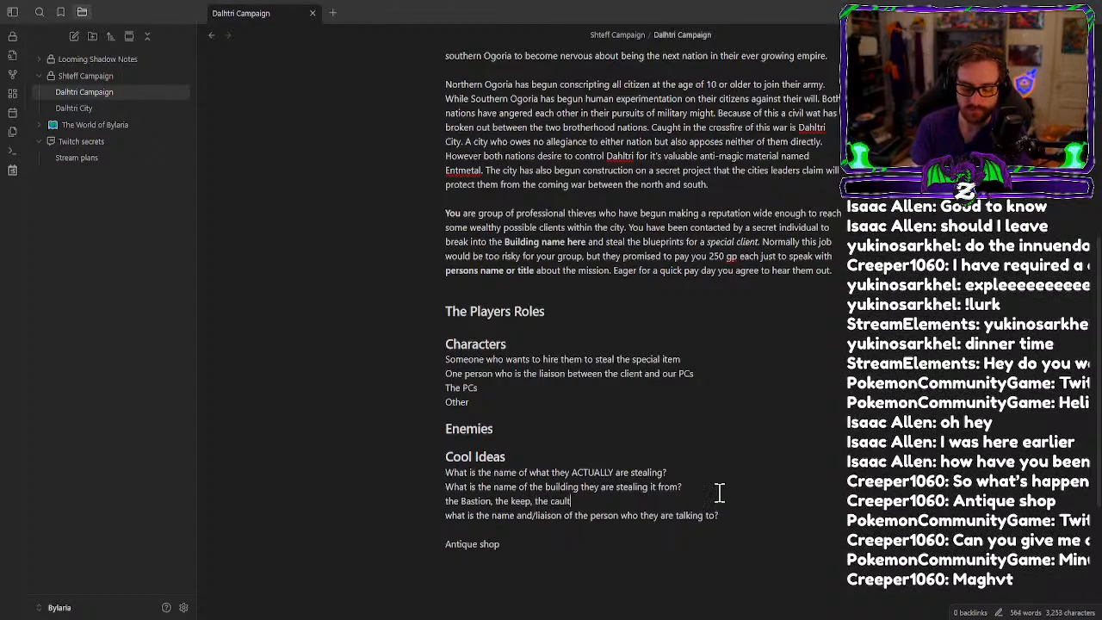
key("BackSpace")
key("BackSpace")
key("BackSpace")
key("BackSpace")
key("BackSpace")
key("BackSpace")
key("BackSpace")
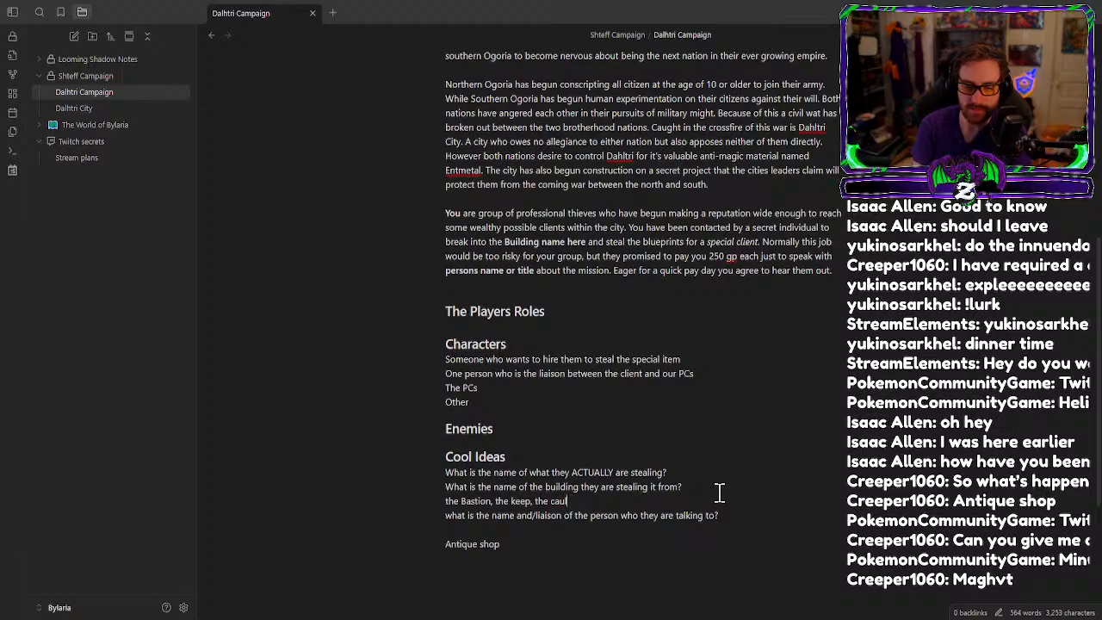
type("cault,")
key("alt+Tab")
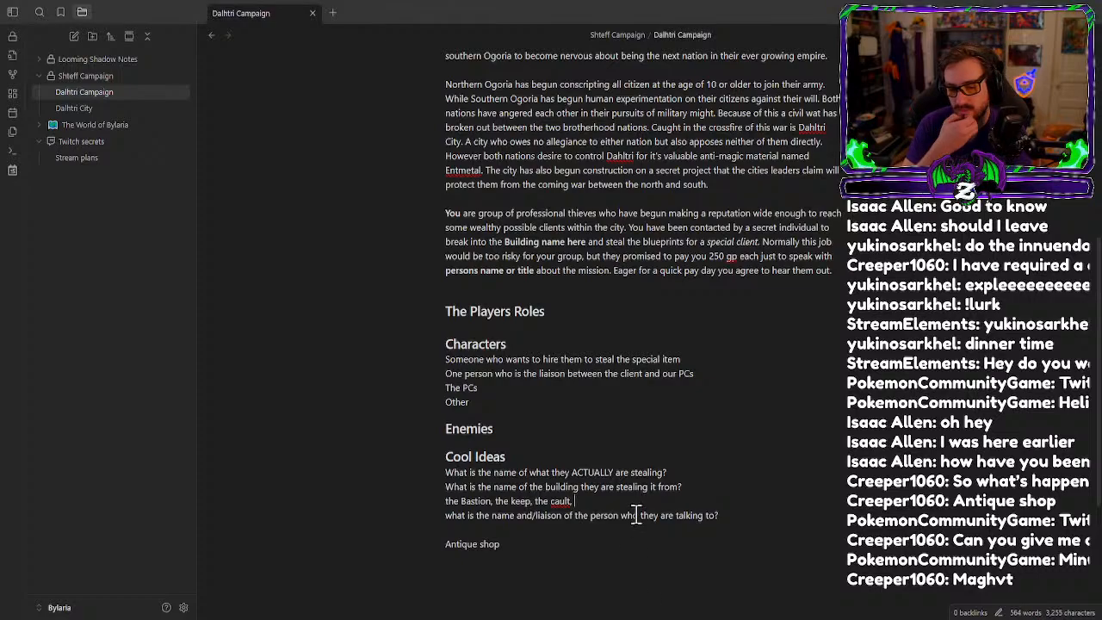
Append "the hold, sanctum, arcive" to the line of building name ideas.
type("the hold,m")
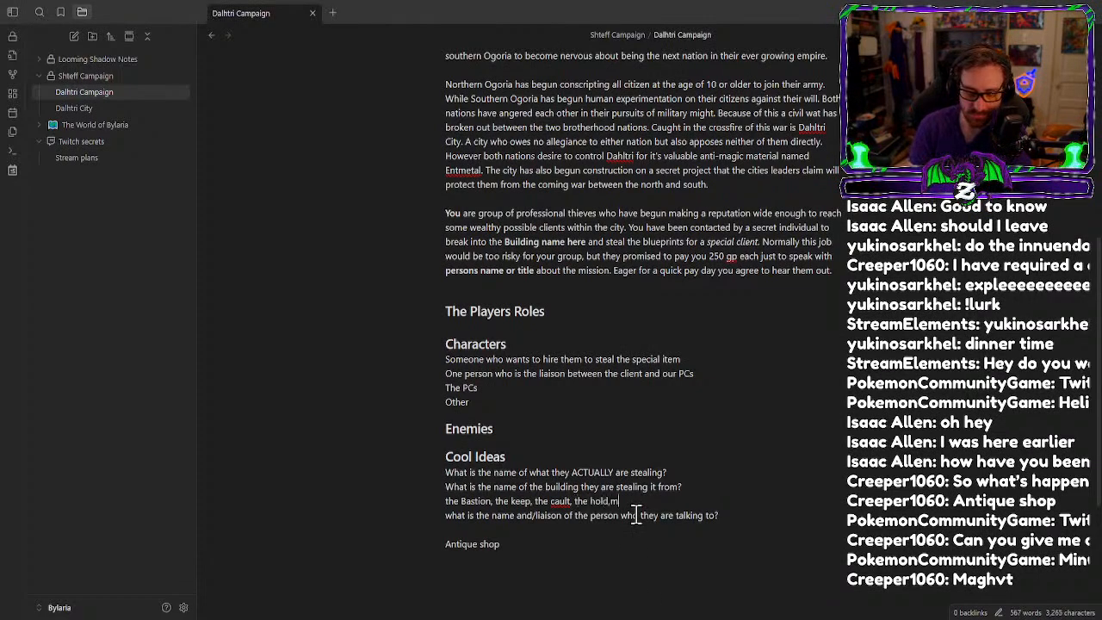
key("BackSpace")
type("s")
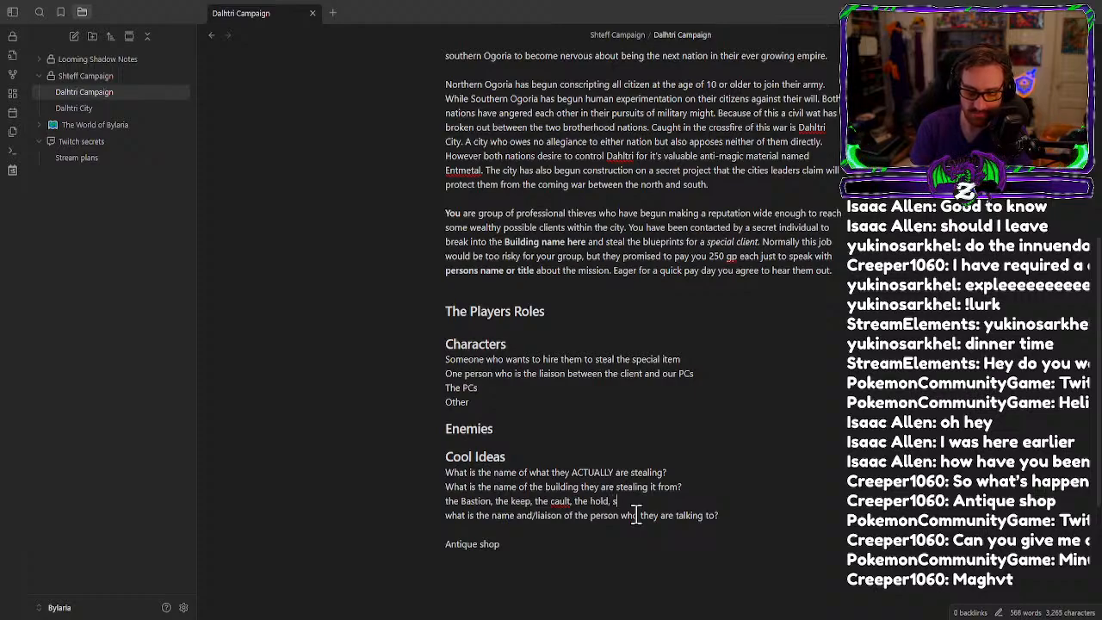
type("anctum, arcive")
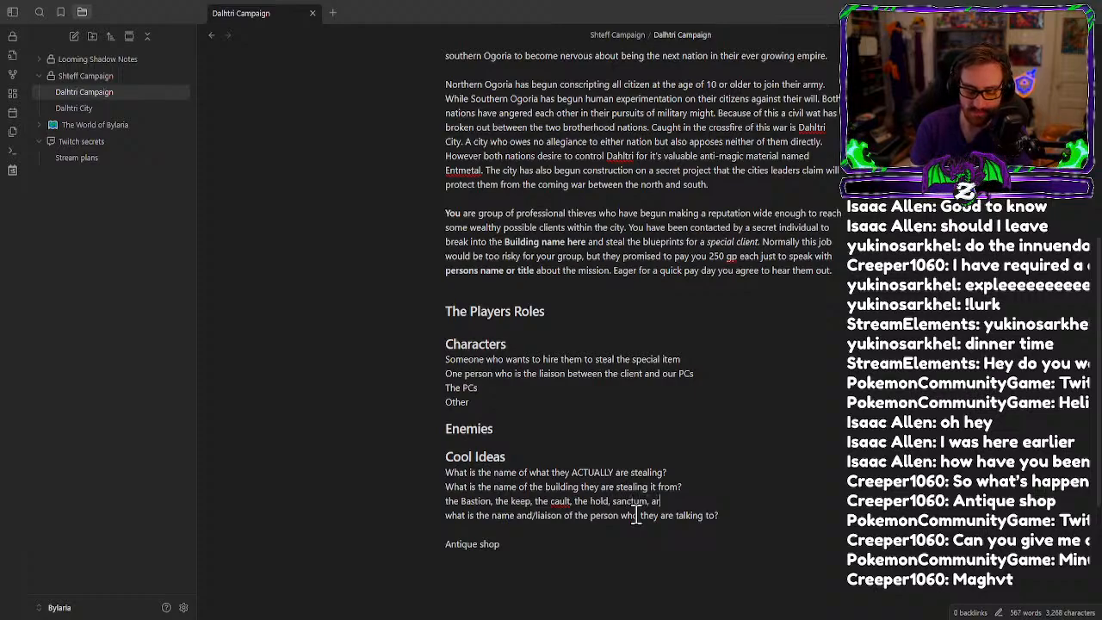
Correct the misspelled building names "cault" to "vault" and "arcive" to "archive".
left_click(554, 502)
key("BackSpace")
type("v")
right_click(663, 501)
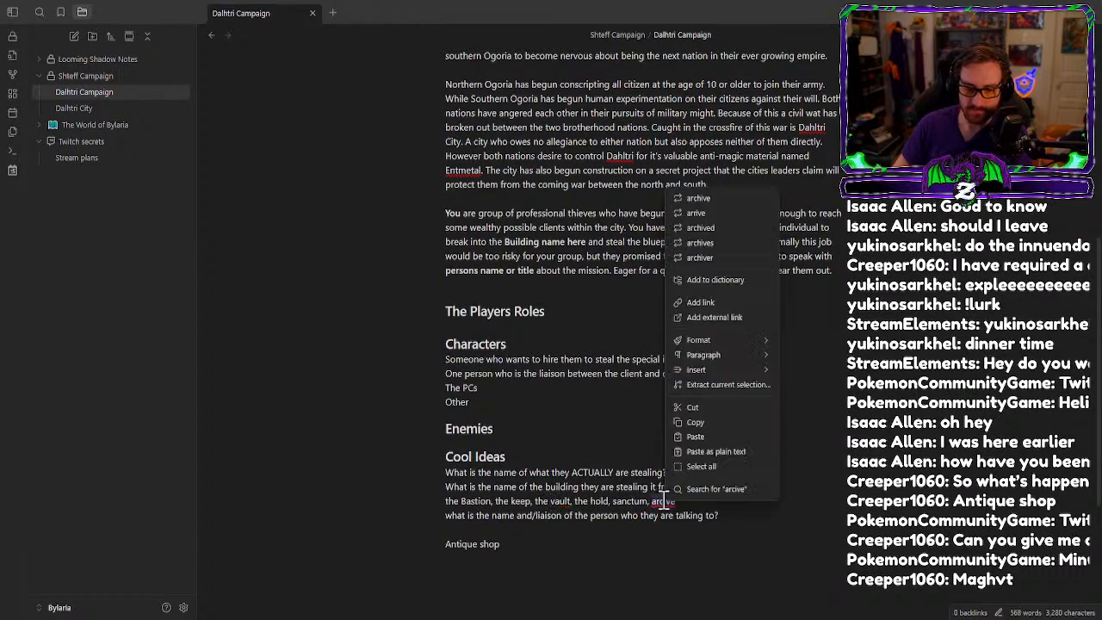
left_click(722, 201)
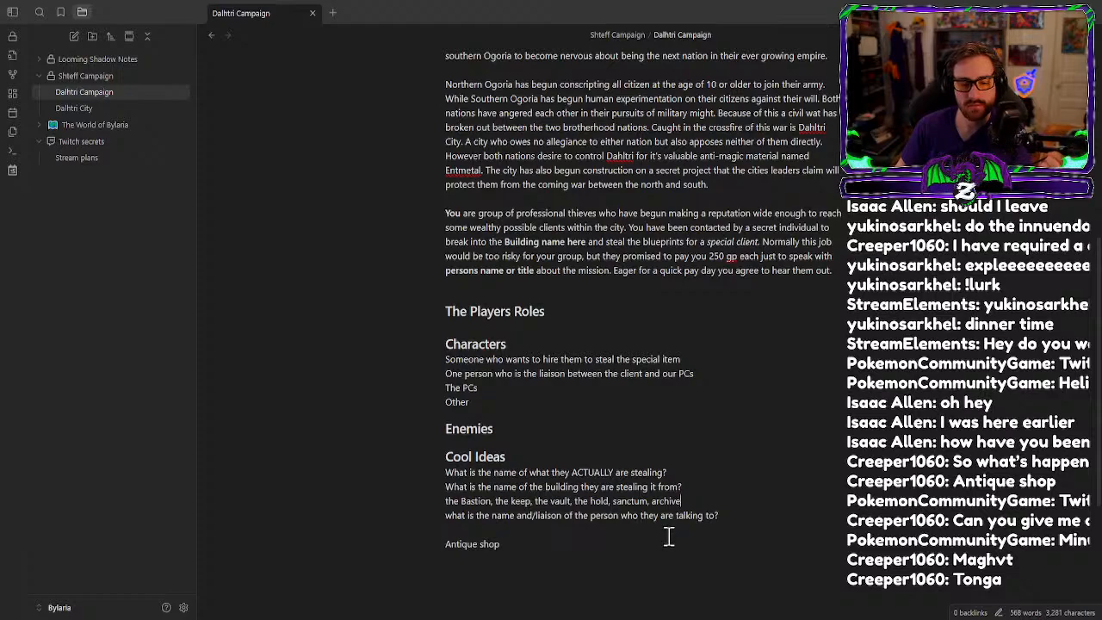
Try adding "Tonga" after the question about the building's name, then remove it.
left_click(699, 488)
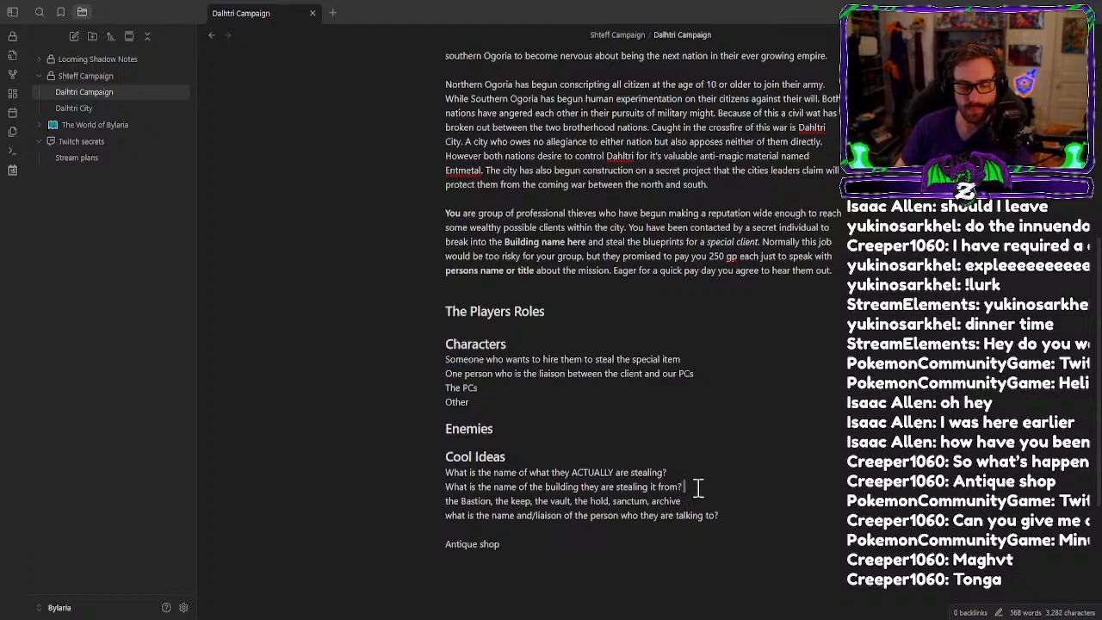
type("Tongaa")
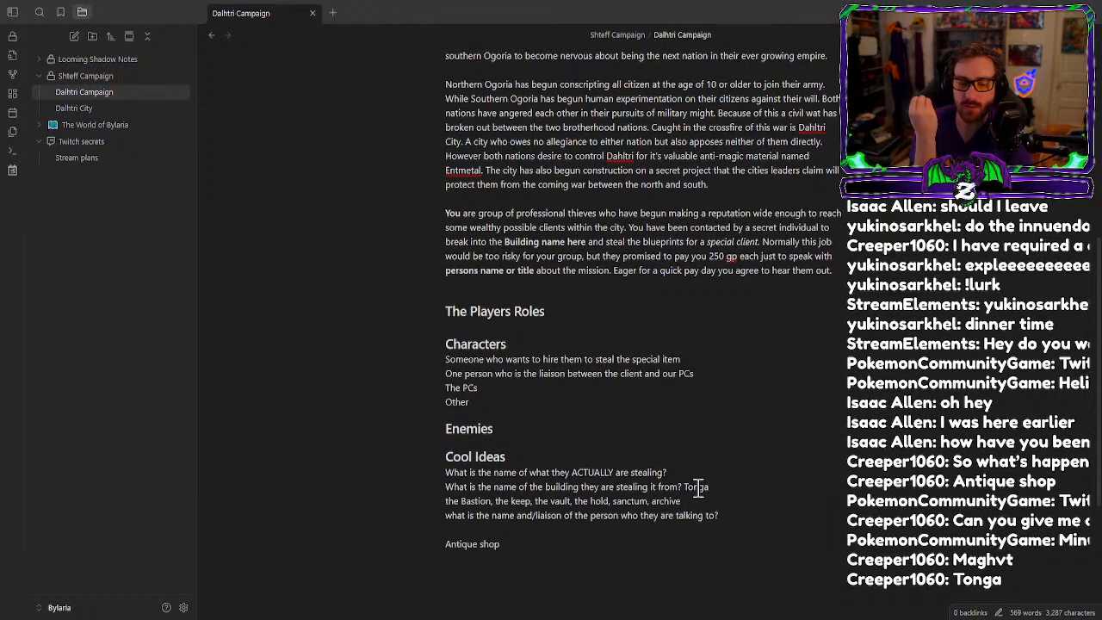
key("BackSpace")
key("BackSpace")
key("BackSpace")
key("BackSpace")
key("BackSpace")
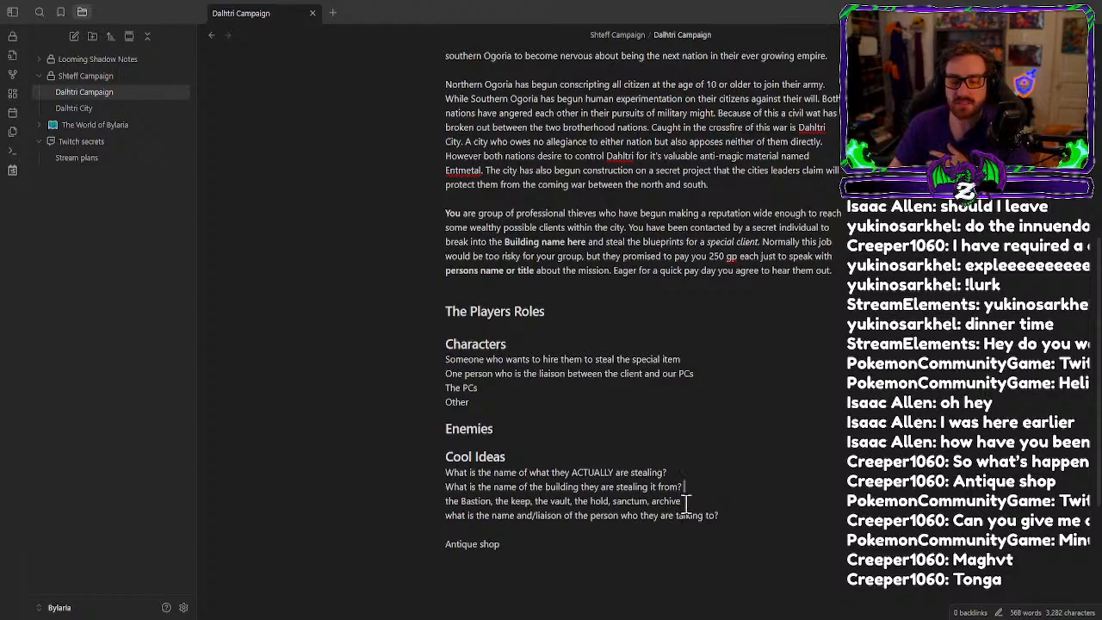
Remove "the vault", "the hold", "sanctum" and "archive" from the line of building name ideas under Cool Ideas.
left_click_drag(682, 503, 651, 504)
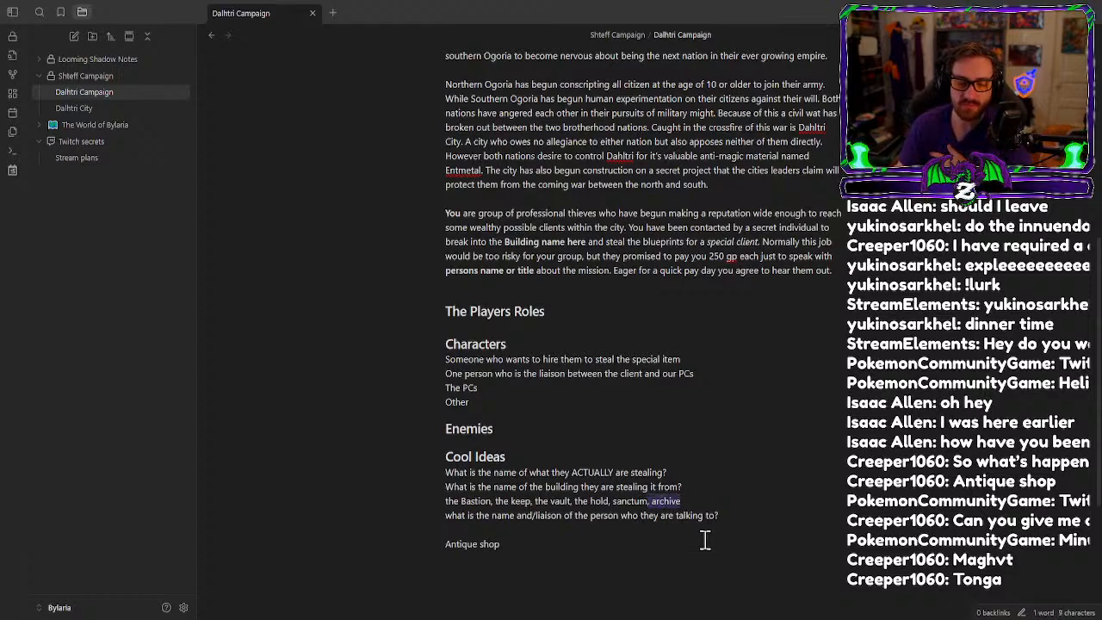
key("BackSpace")
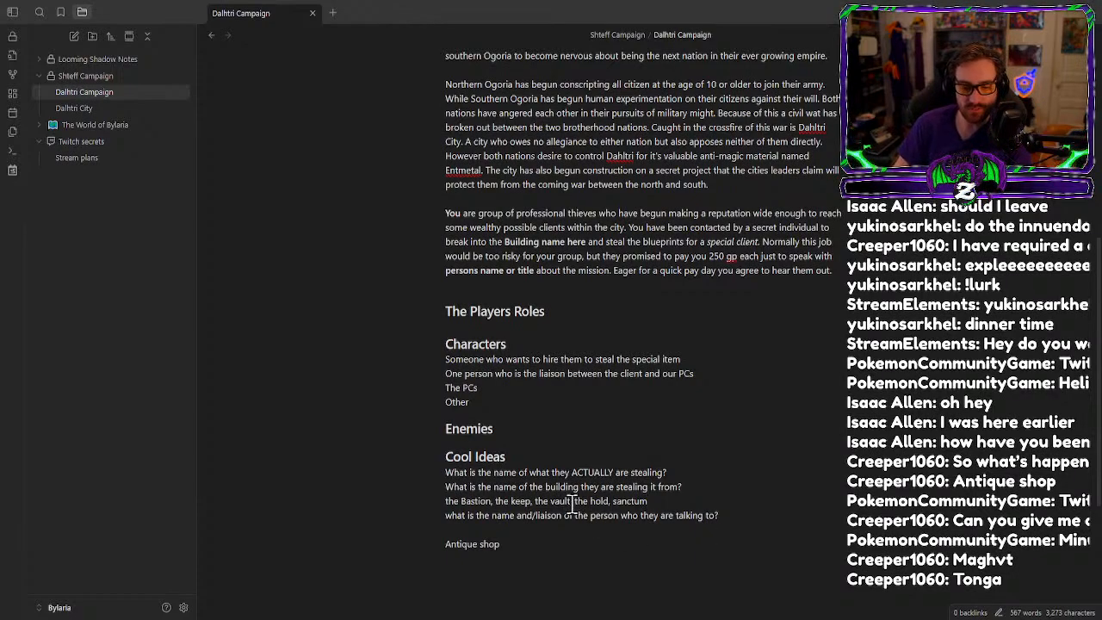
left_click_drag(574, 502, 535, 502)
key("BackSpace")
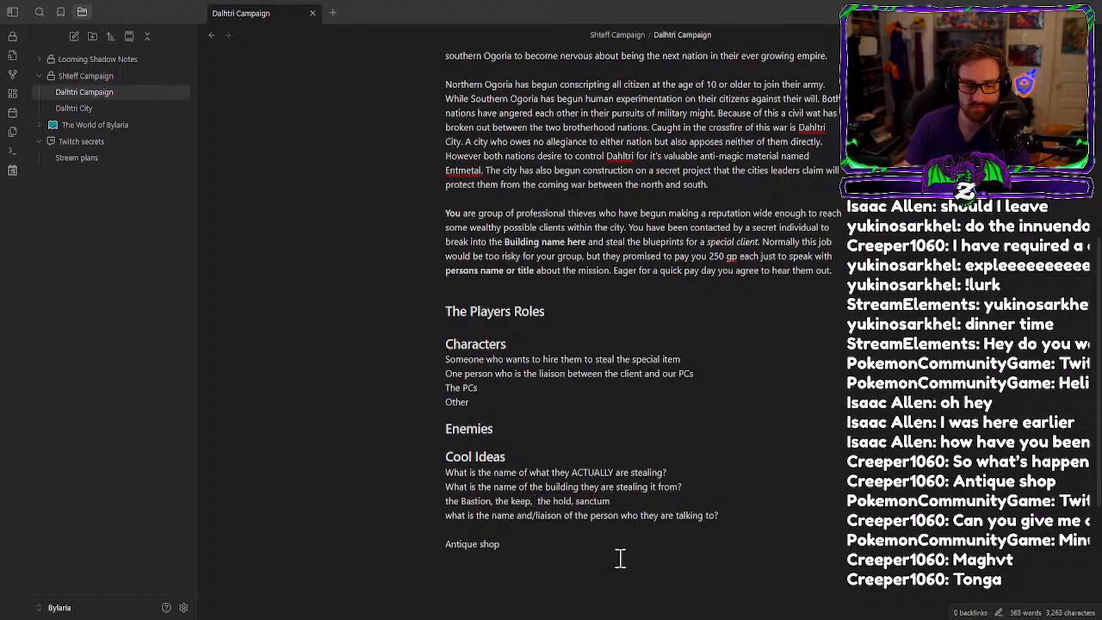
key("BackSpace")
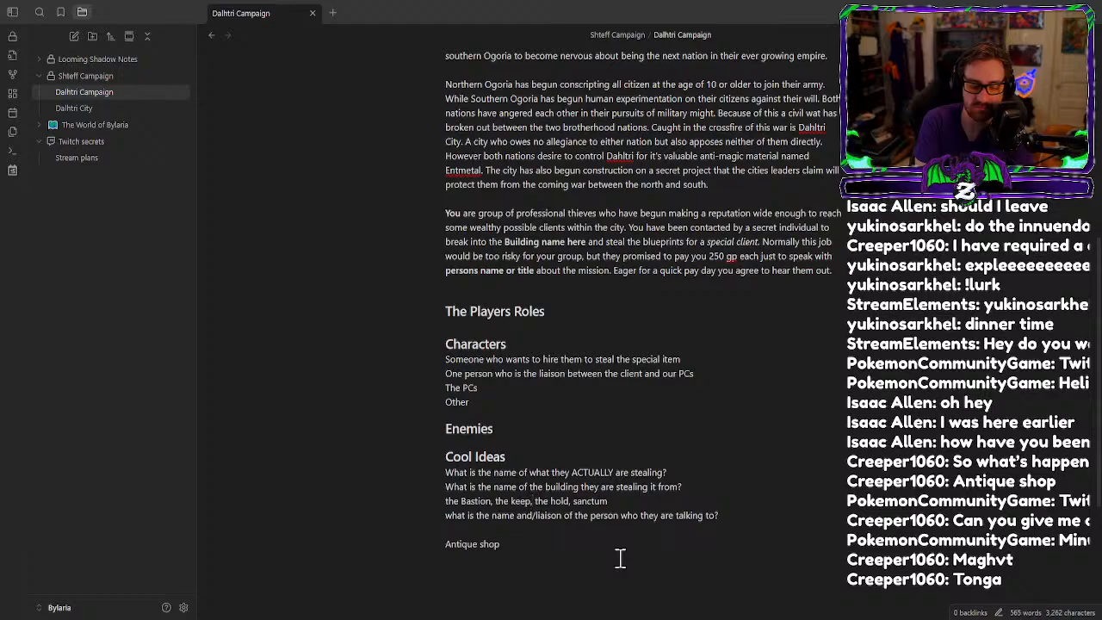
key("alt+Tab")
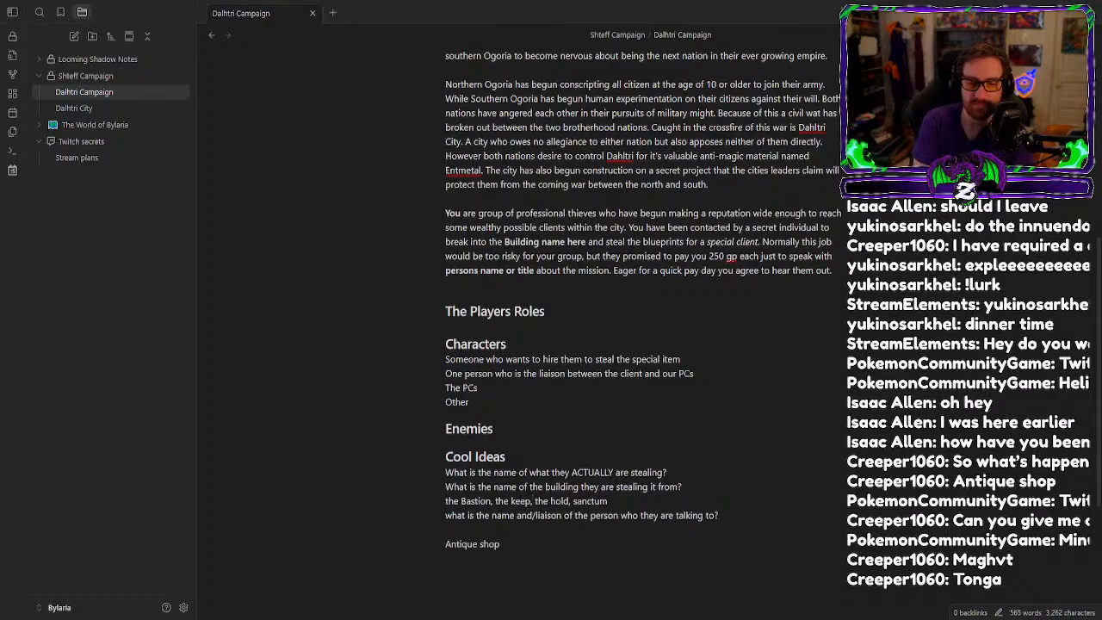
key("alt+Tab")
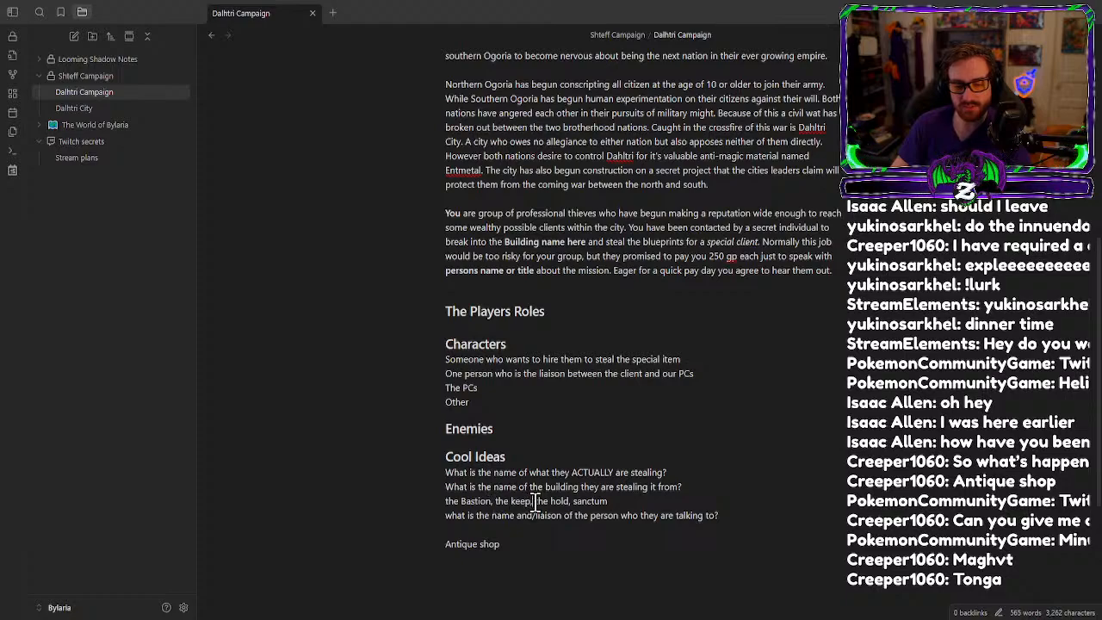
left_click_drag(535, 502, 646, 497)
key("BackSpace")
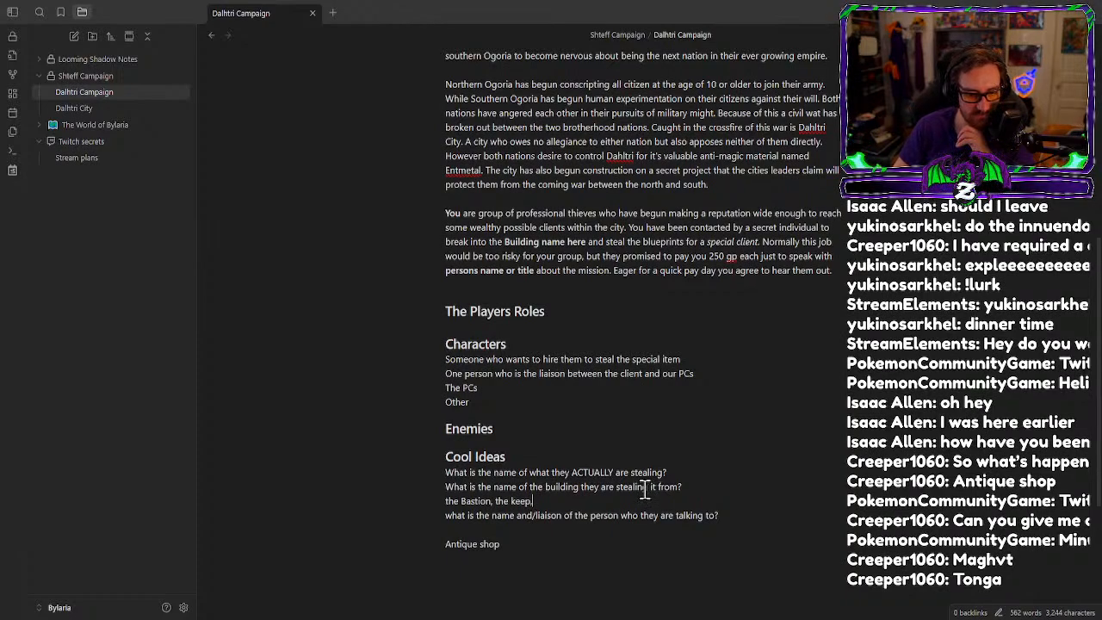
Insert the word "indestructable" before "Bastion" in the line of building name ideas.
left_click(459, 502)
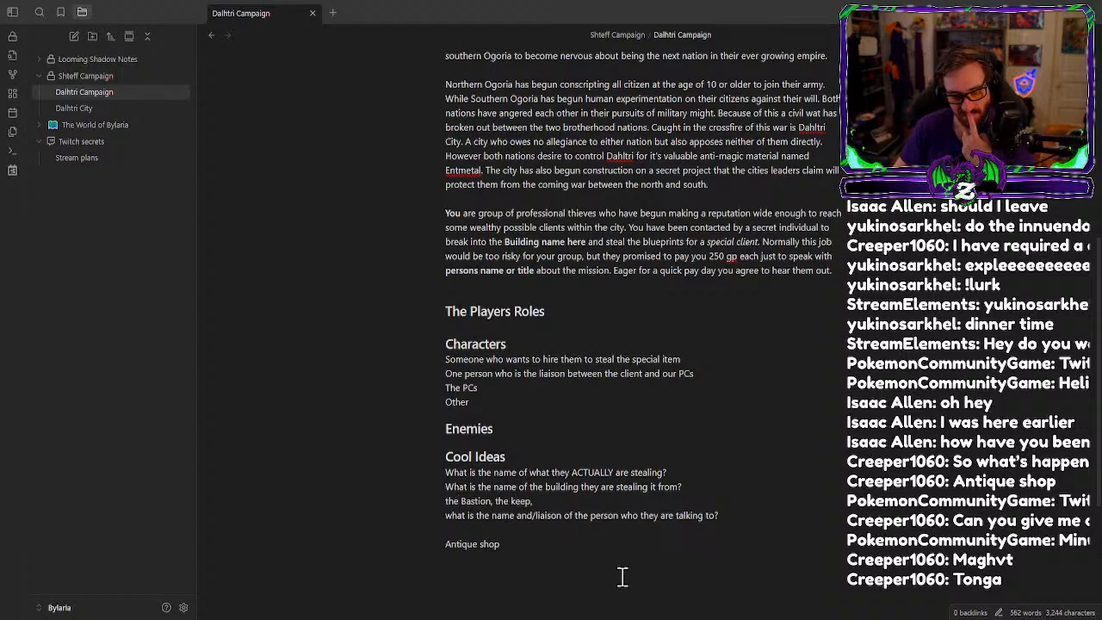
type("indomi")
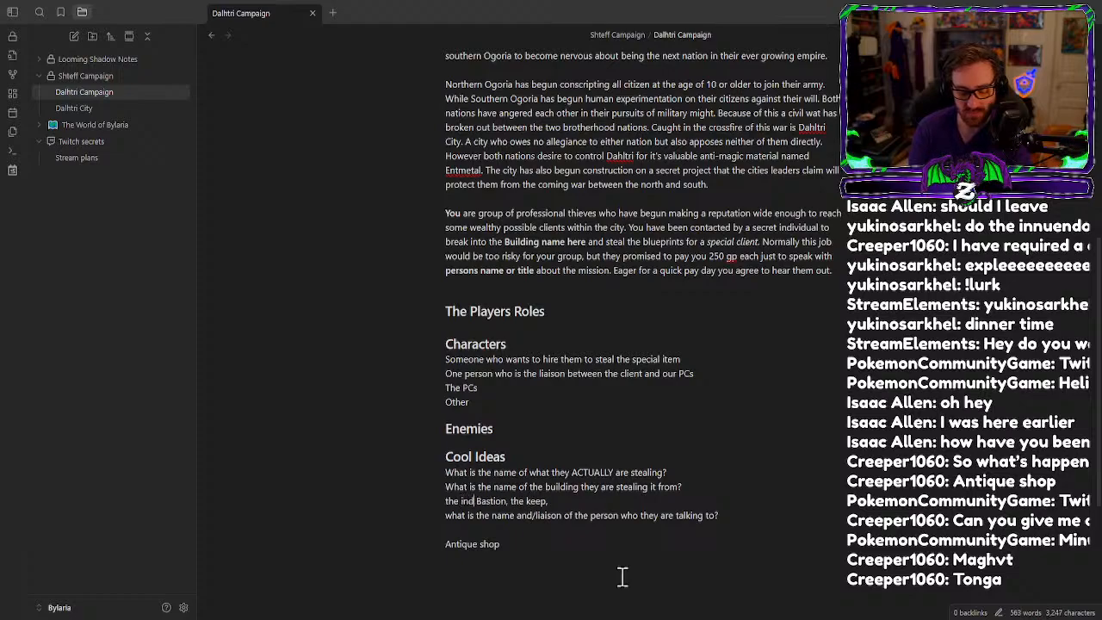
key("BackSpace")
key("BackSpace")
key("BackSpace")
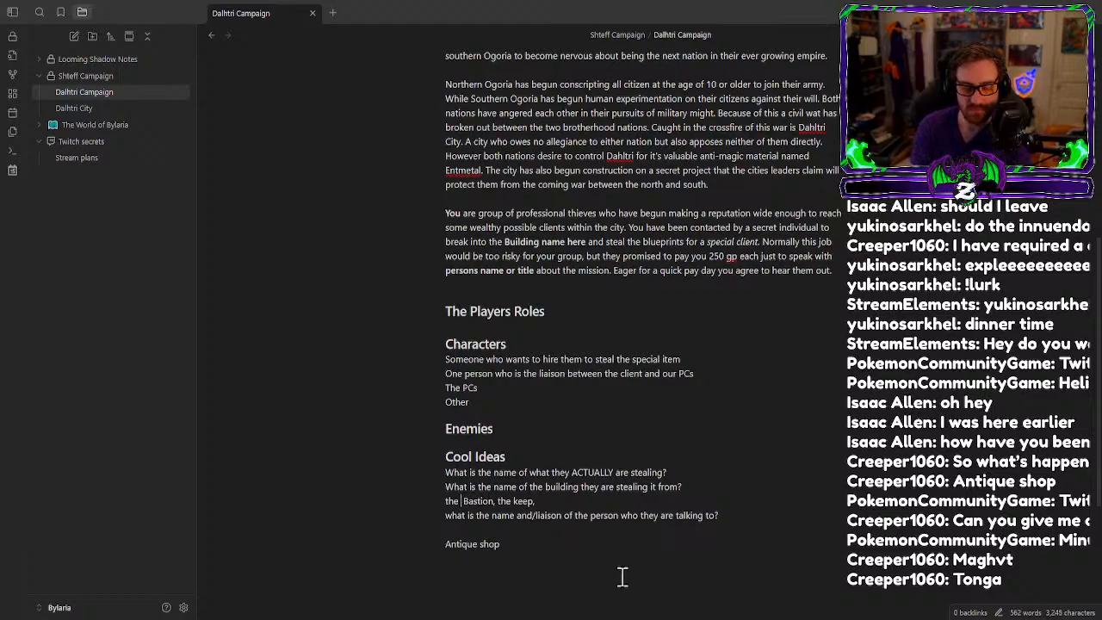
type("estructable")
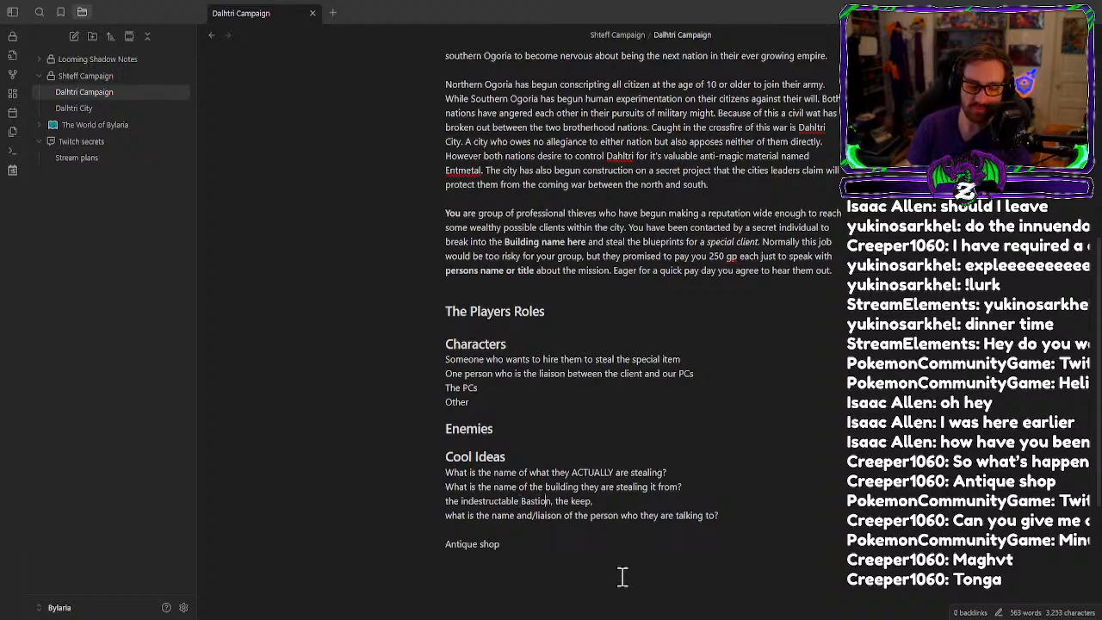
Insert the word "endless" before "keep" in the line of building name ideas.
key("Right")
key("Right")
key("Right")
key("Right")
key("Right")
key("Right")
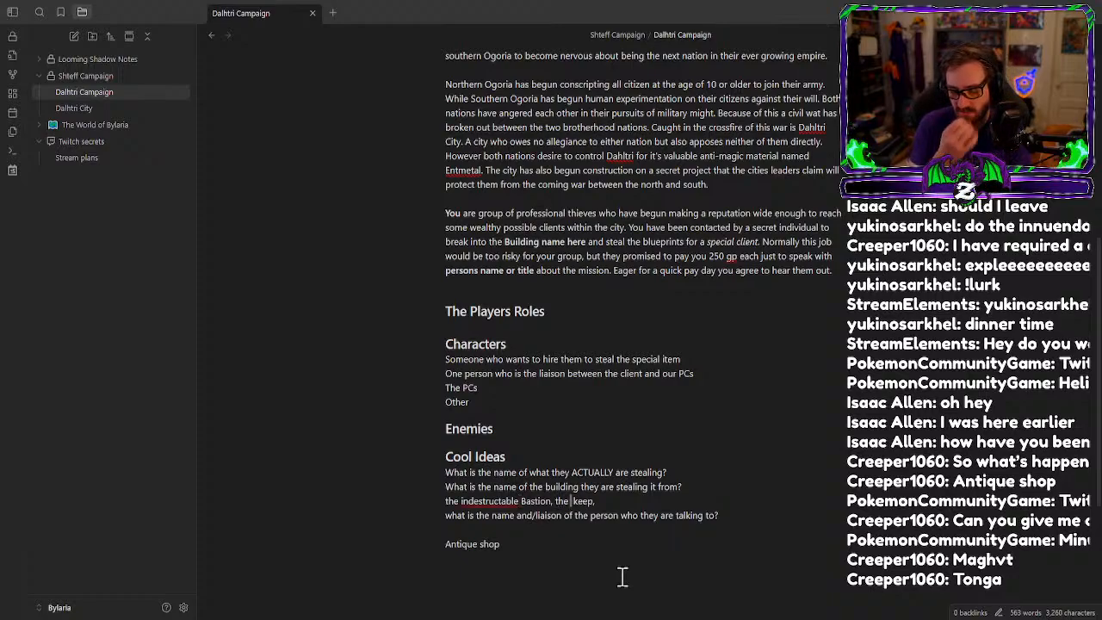
type("endless")
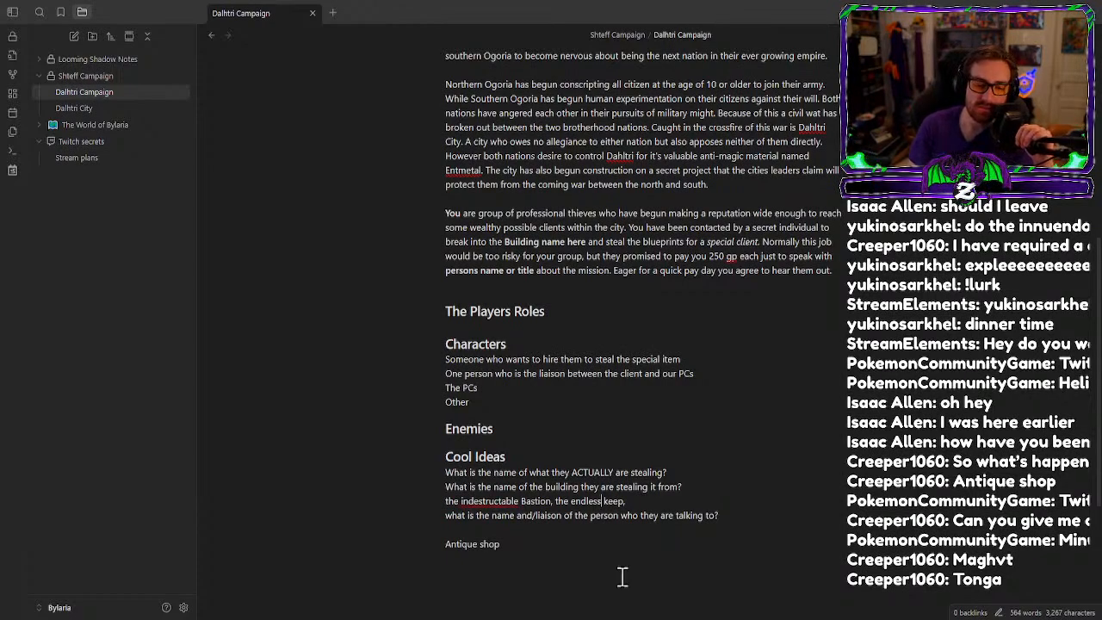
Correct "indestructable" to the suggested spelling "indestructible" and replace "endless" with "arcane" in the building name ideas.
right_click(512, 501)
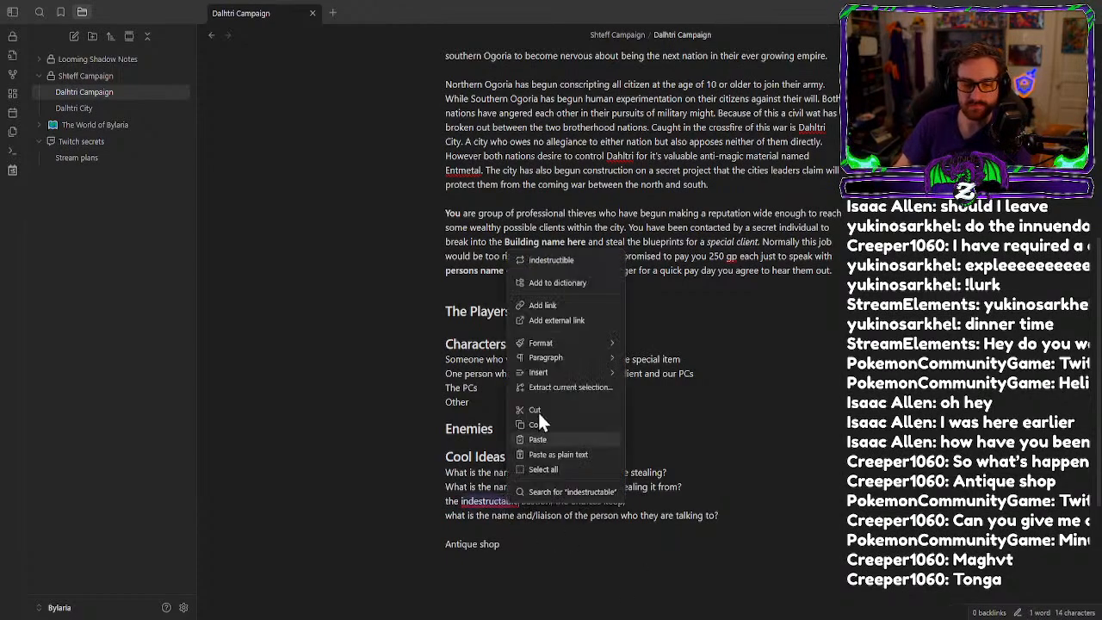
left_click(565, 259)
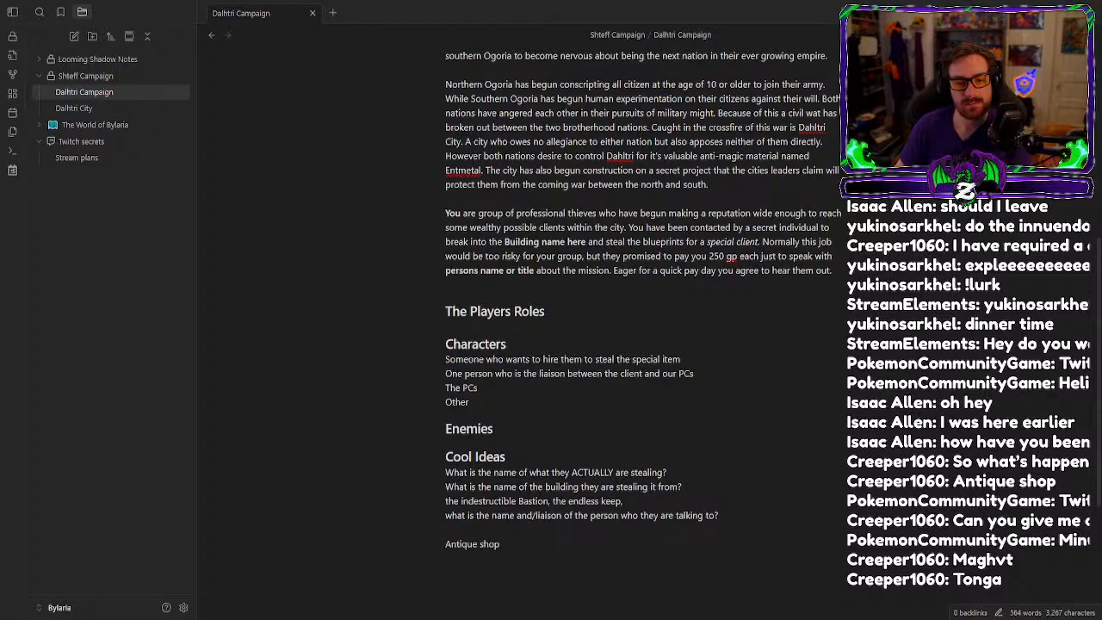
left_click(249, 148)
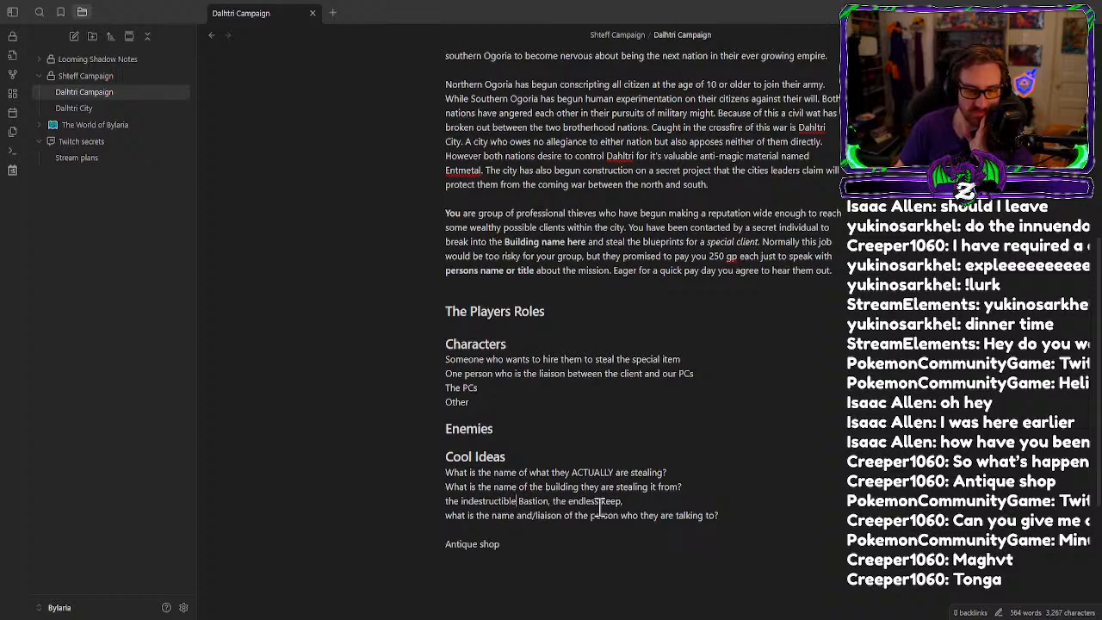
left_click_drag(603, 501, 569, 501)
type("arcane")
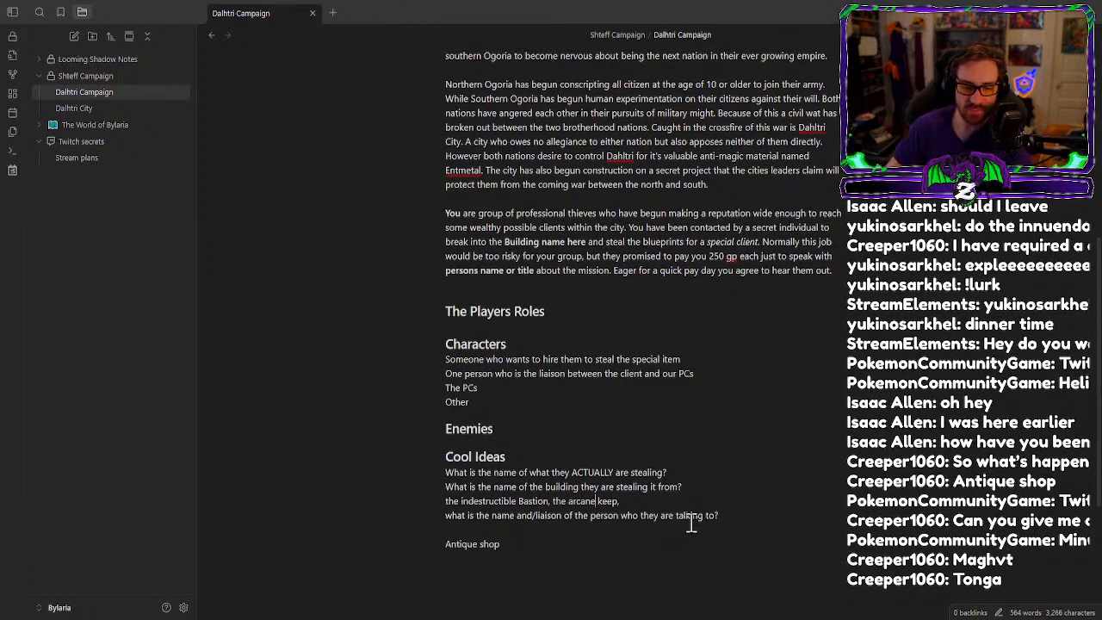
Delete the ideas "the indestructible Bastion" and "the arcane keep", emptying the line of building names.
left_click_drag(552, 502, 440, 510)
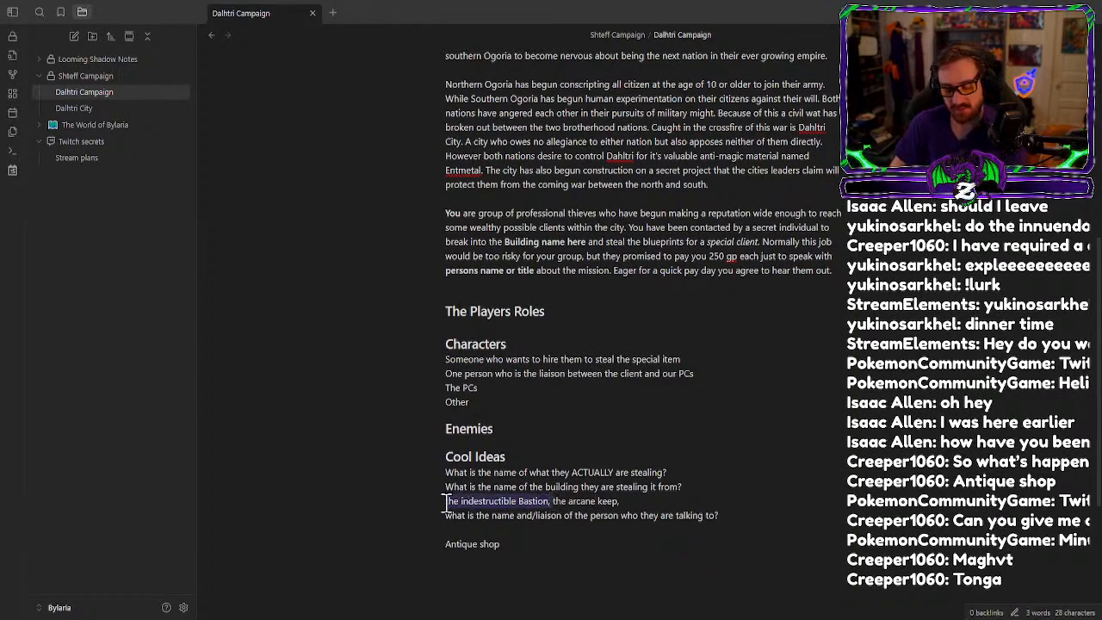
key("BackSpace")
left_click_drag(512, 502, 432, 504)
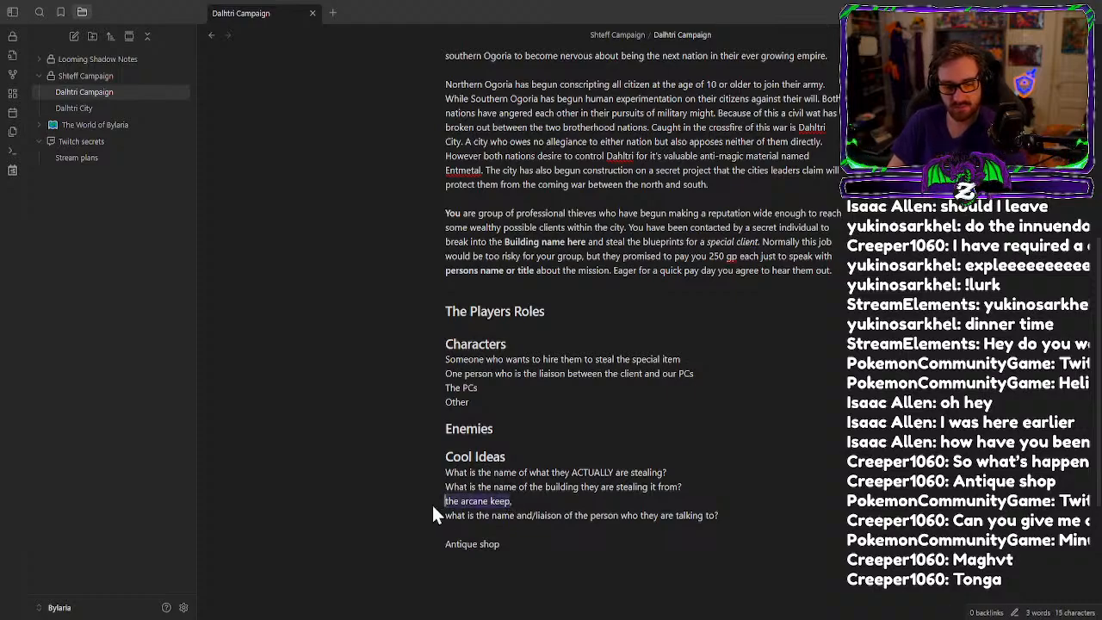
key("BackSpace")
key("BackSpace")
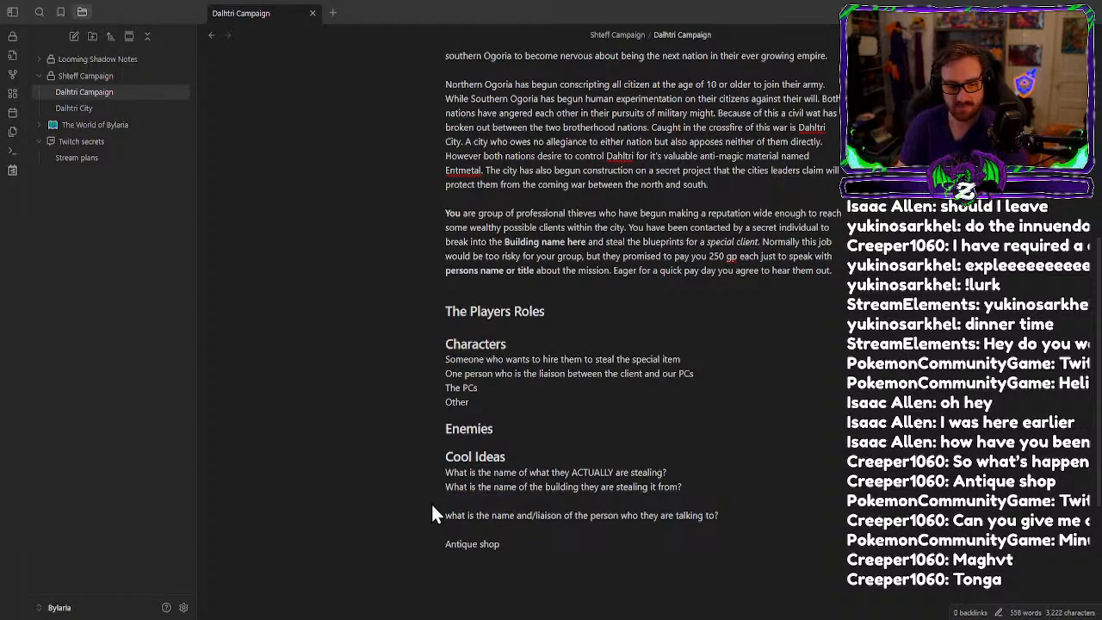
Delete the emptied line and the question about the name of the building they are stealing from.
key("BackSpace")
key("BackSpace")
key("BackSpace")
key("BackSpace")
key("BackSpace")
key("BackSpace")
key("BackSpace")
key("BackSpace")
key("BackSpace")
key("BackSpace")
key("BackSpace")
key("BackSpace")
key("BackSpace")
key("BackSpace")
key("BackSpace")
key("BackSpace")
key("BackSpace")
key("BackSpace")
key("BackSpace")
key("BackSpace")
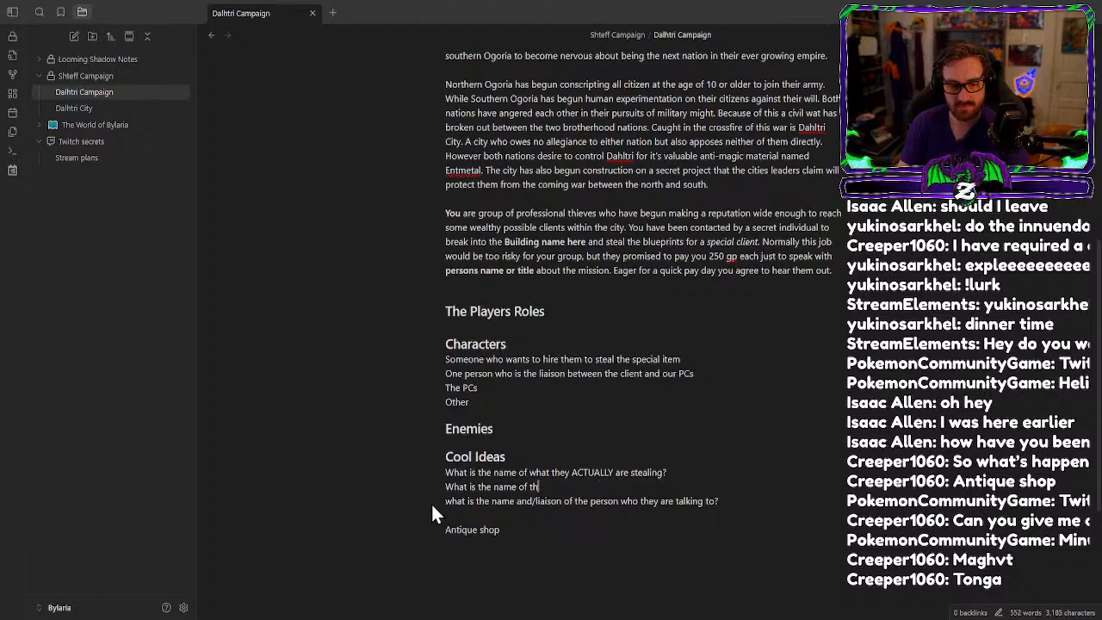
key("BackSpace")
key("BackSpace")
key("BackSpace")
key("BackSpace")
key("BackSpace")
key("BackSpace")
key("BackSpace")
key("BackSpace")
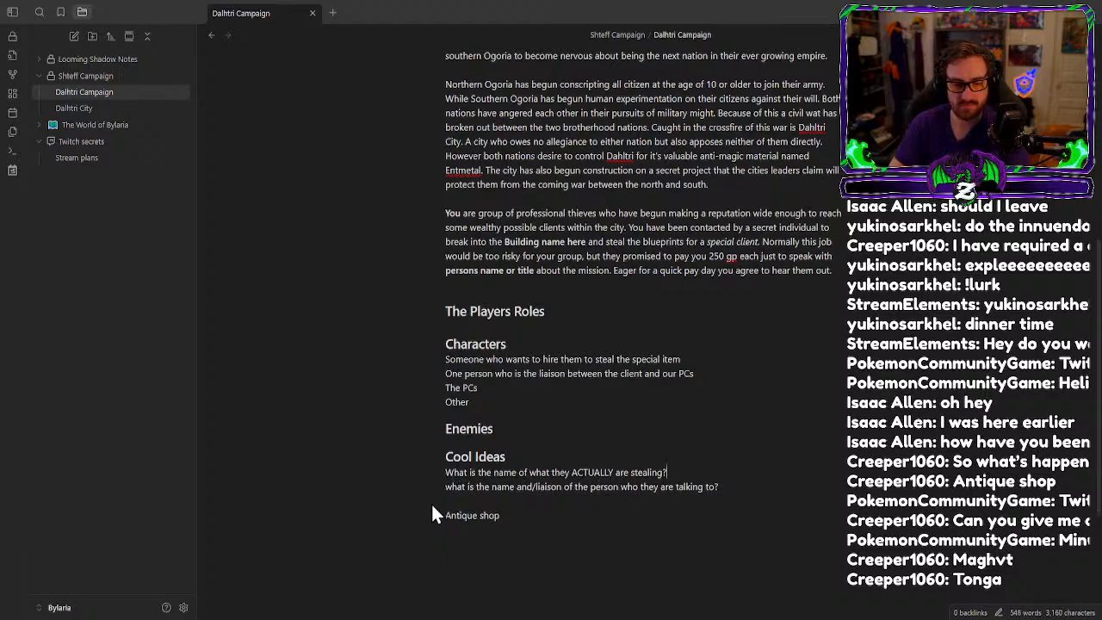
Replace the bold placeholder "Building name here" in the paragraph about the thieves with "the Arcane Keep".
double_click(526, 242)
left_click_drag(516, 242, 562, 242)
type("the arcane keepA")
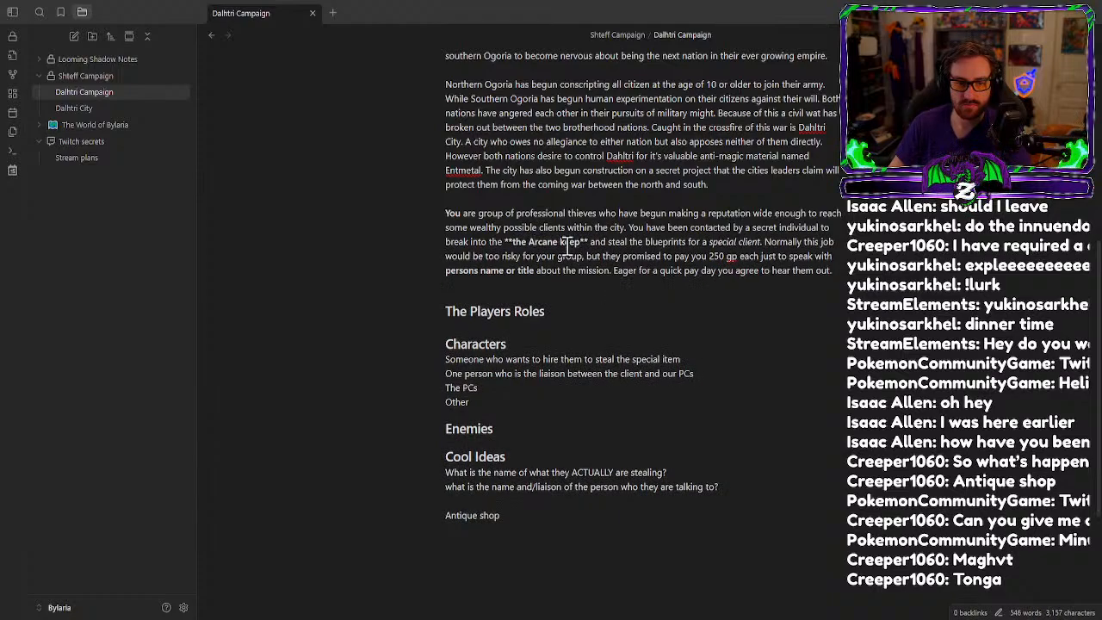
type("K")
type("K")
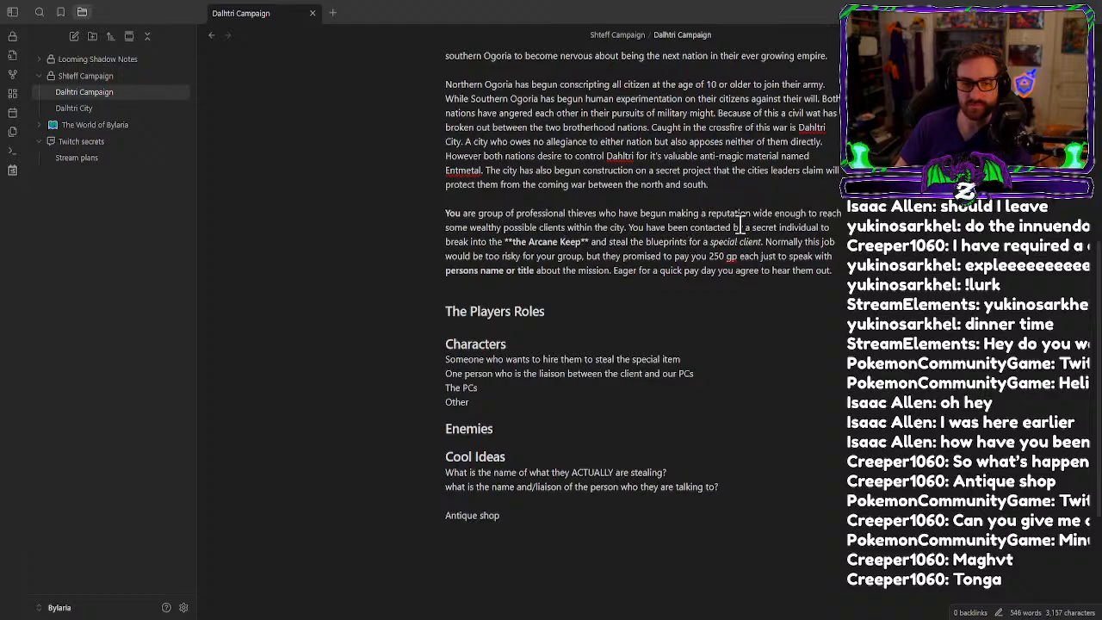
Insert "of the secret project" after "blueprints" in the thieves paragraph, with "secret project" in italics.
left_click(689, 243)
type("of t")
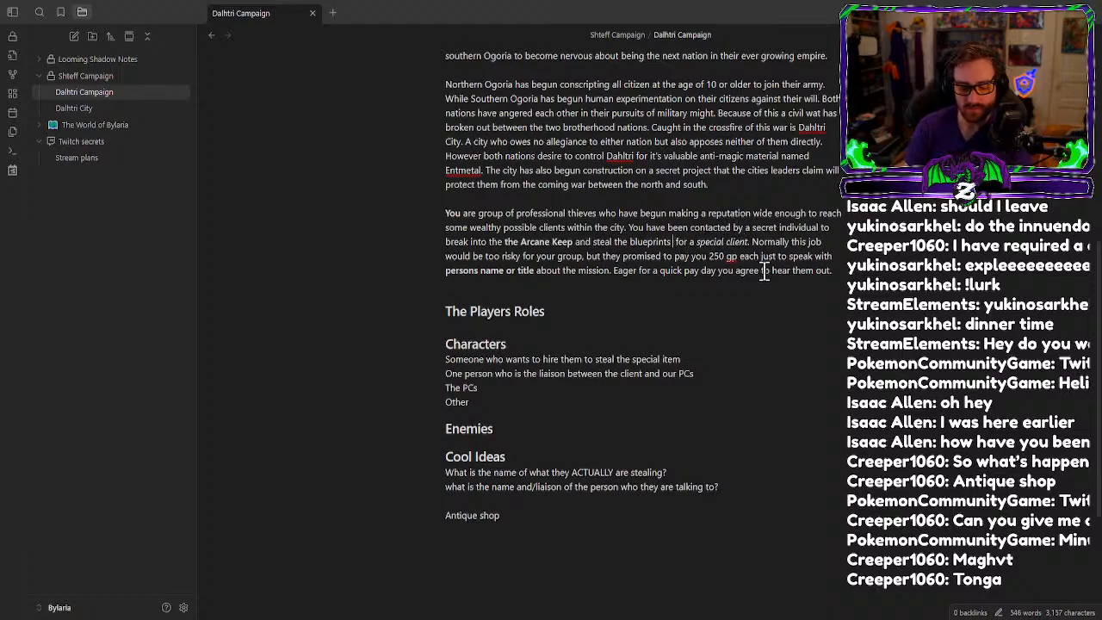
type("he")
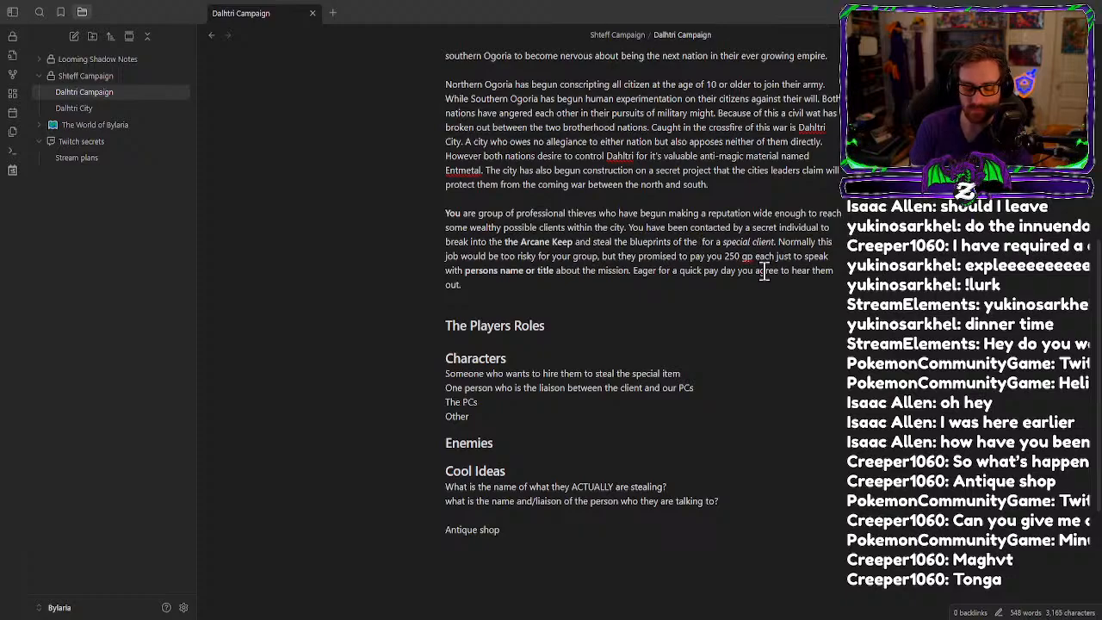
type("*secret *")
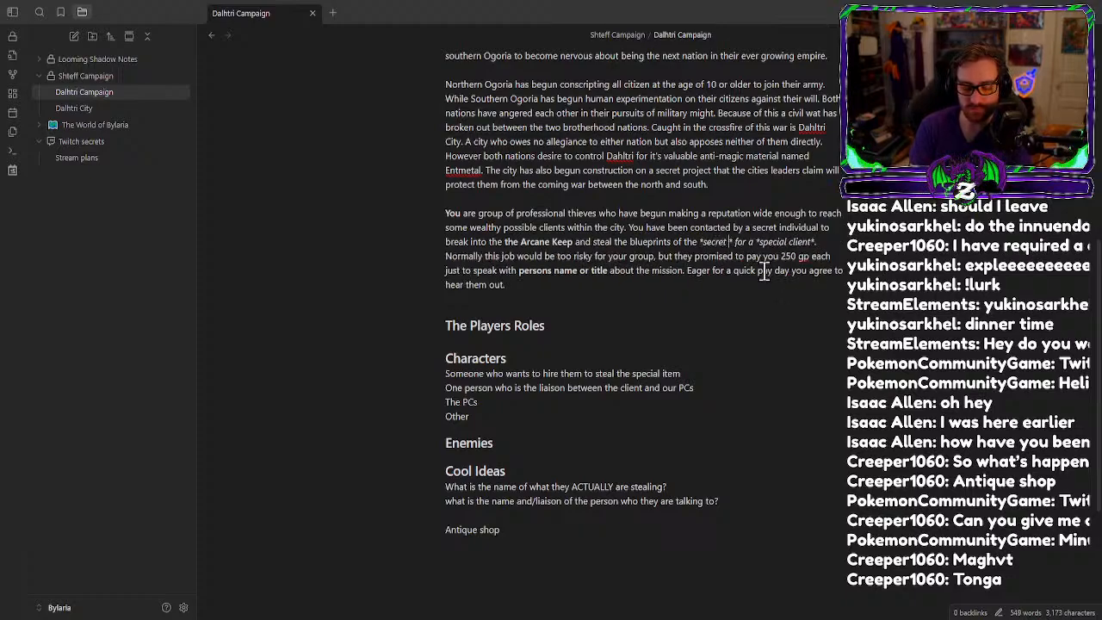
type("project")
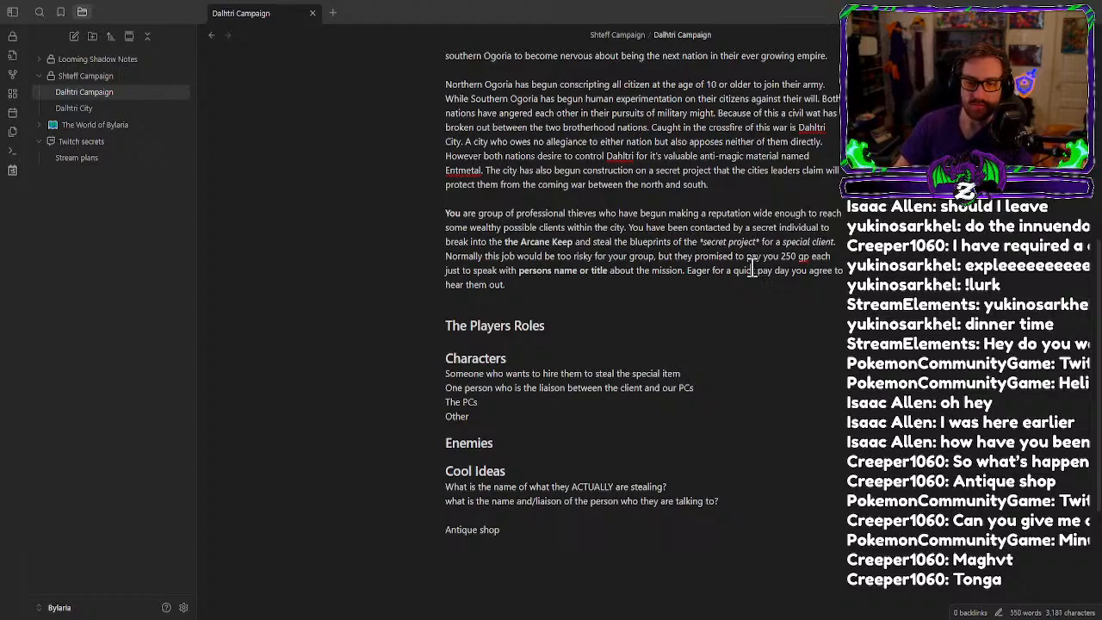
left_click(749, 271)
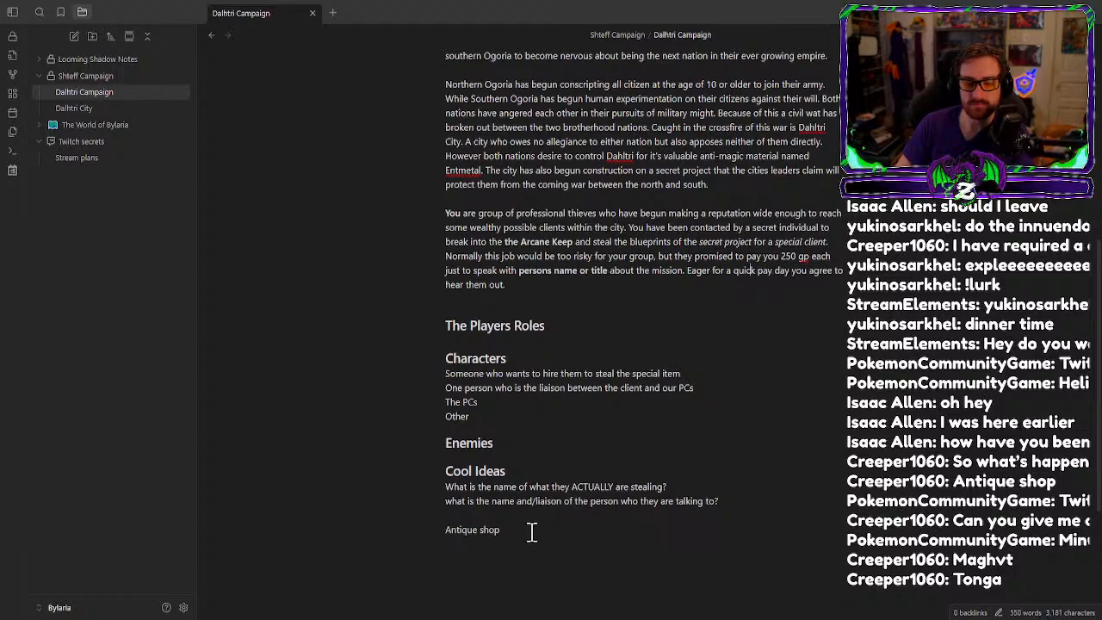
Insert "a liaison going by the name" before the bold placeholder "persons name or title" in the thieves paragraph.
double_click(555, 503)
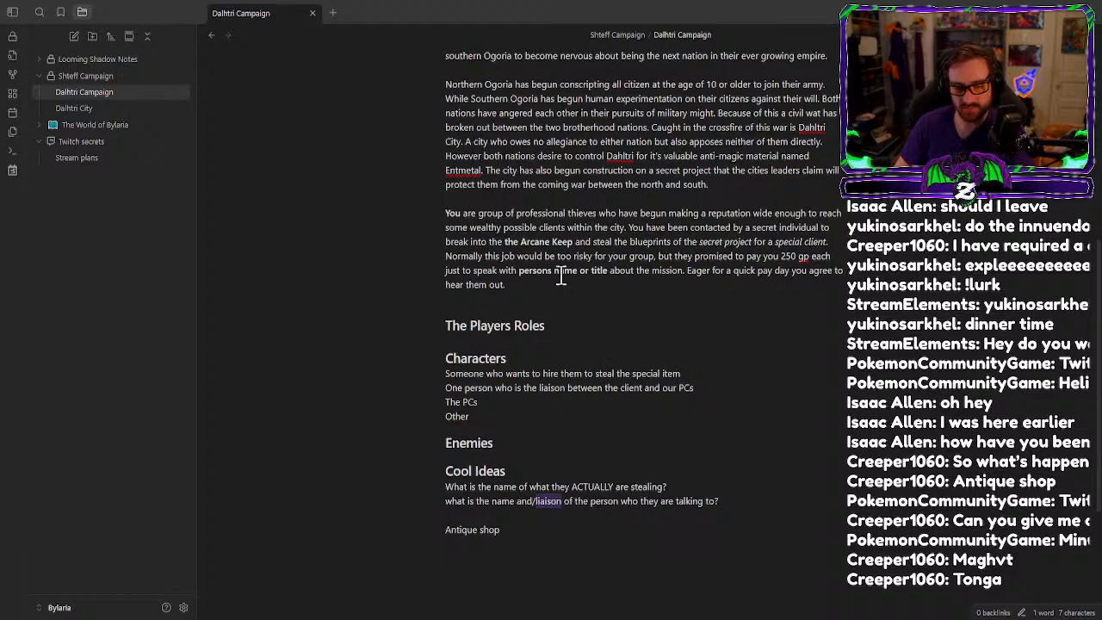
left_click(520, 274)
type("a liaison")
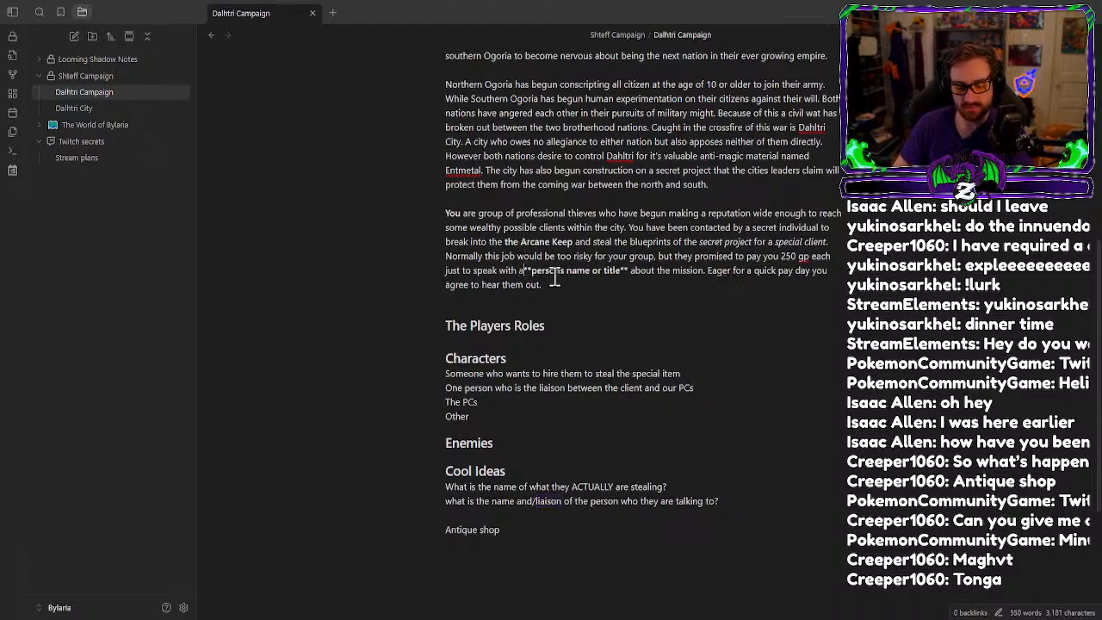
type(" going by ")
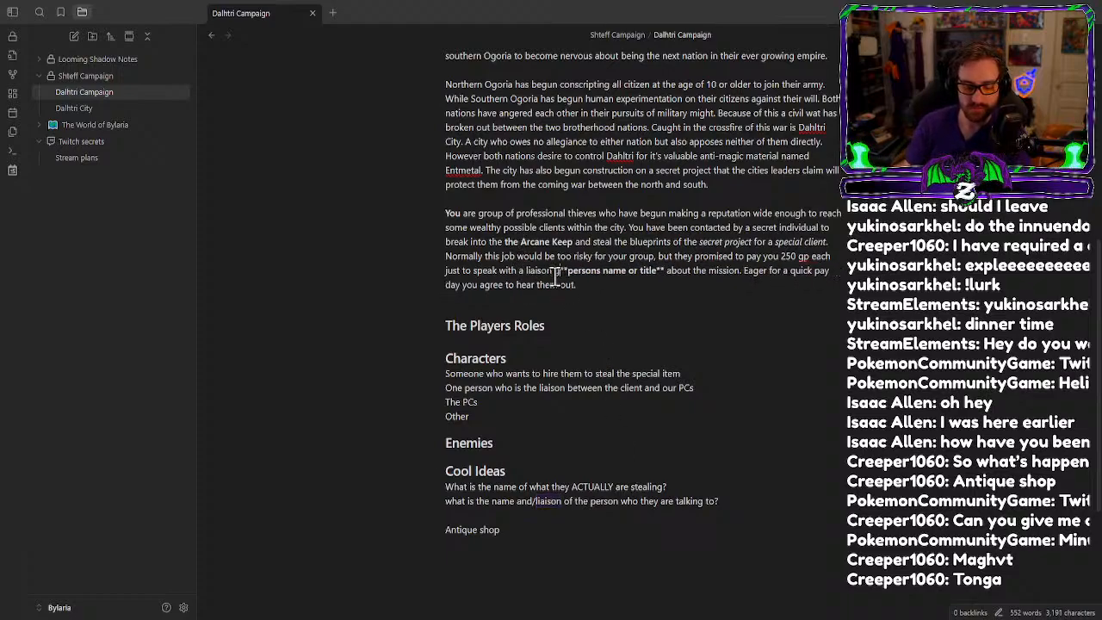
type("the")
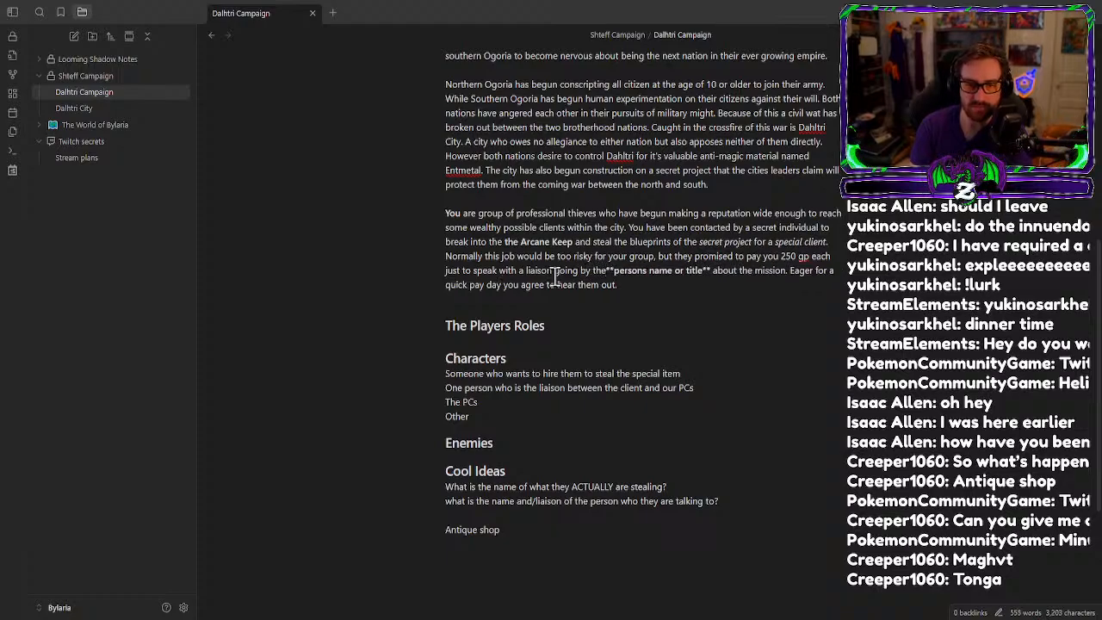
type(" name")
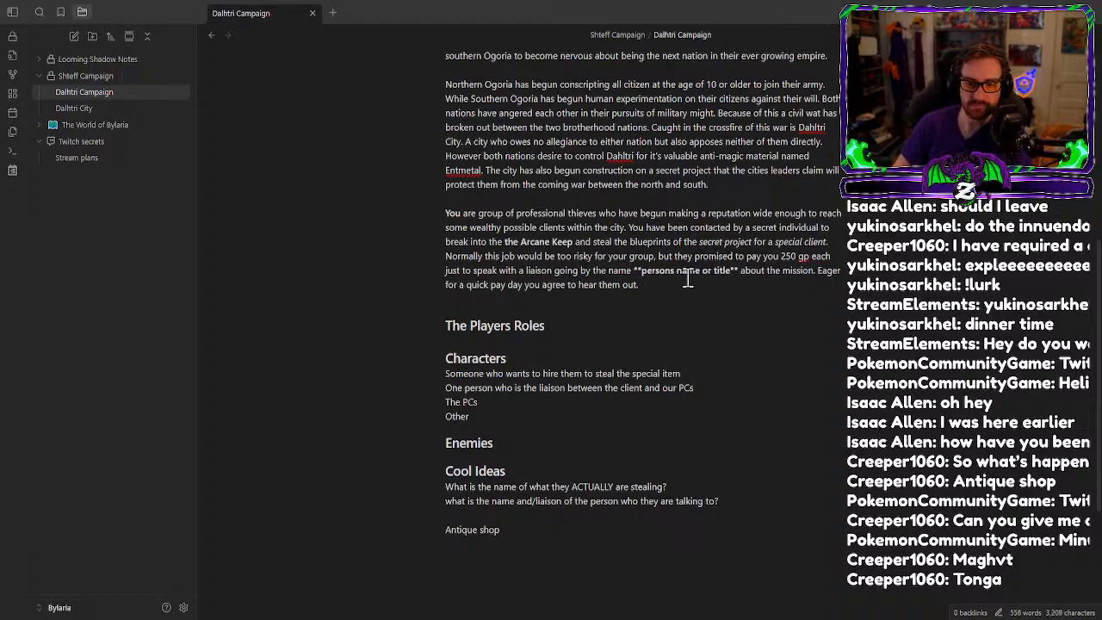
Replace the bold placeholder "persons name or title" in the thieves paragraph with "name here".
left_click_drag(730, 272, 642, 272)
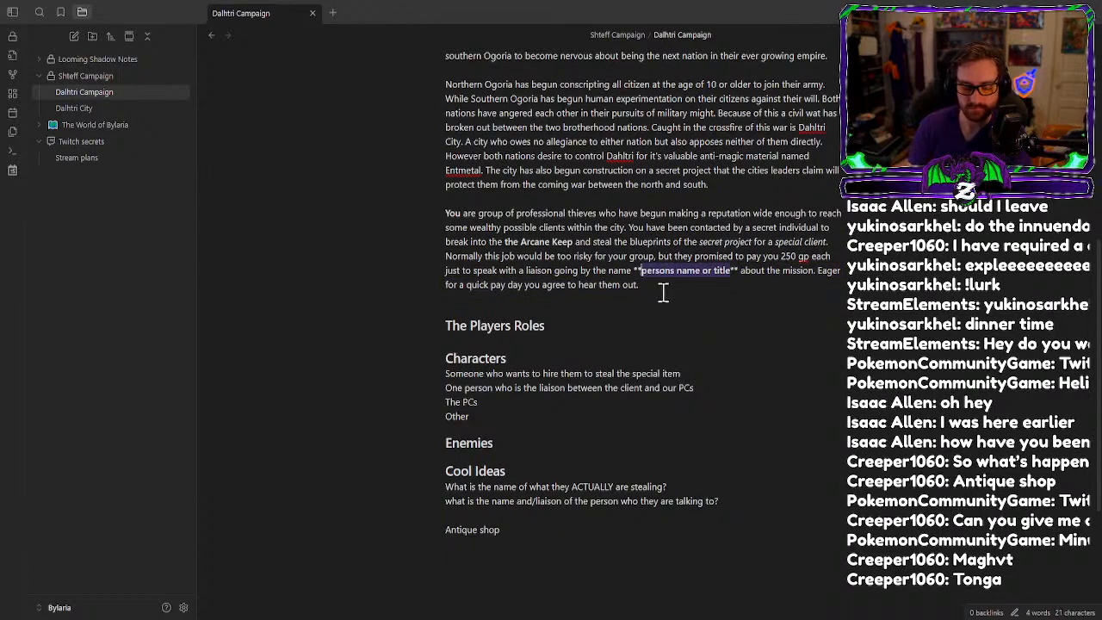
type("name here")
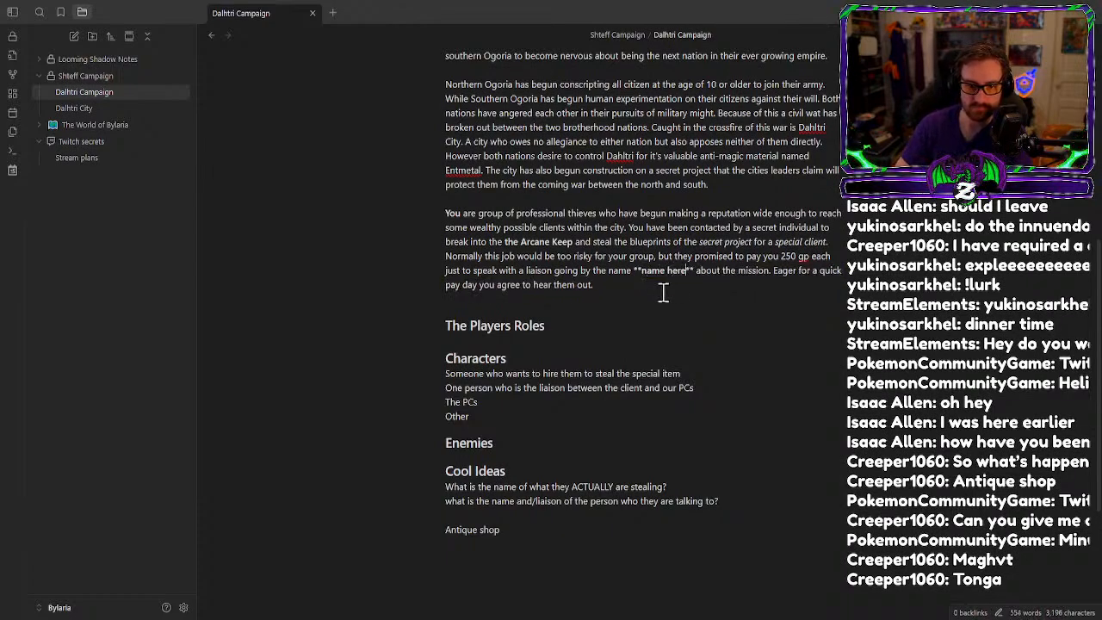
left_click(631, 271)
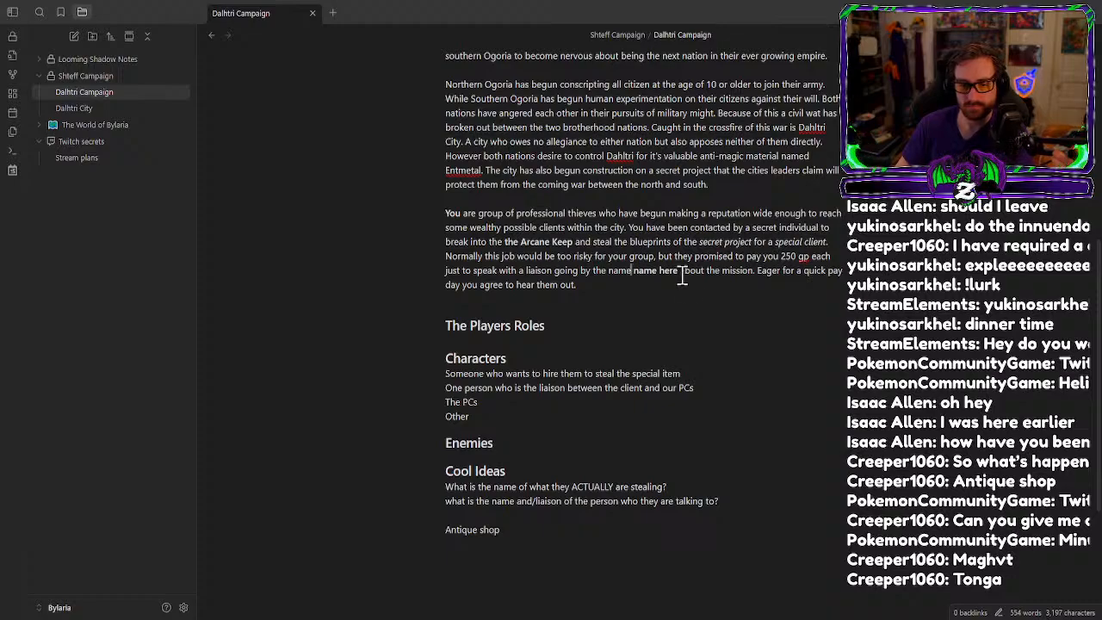
Change the start of the thieves paragraph's last sentence from "Eager" to "Low on fund and eager".
left_click_drag(763, 271, 757, 272)
type("Low")
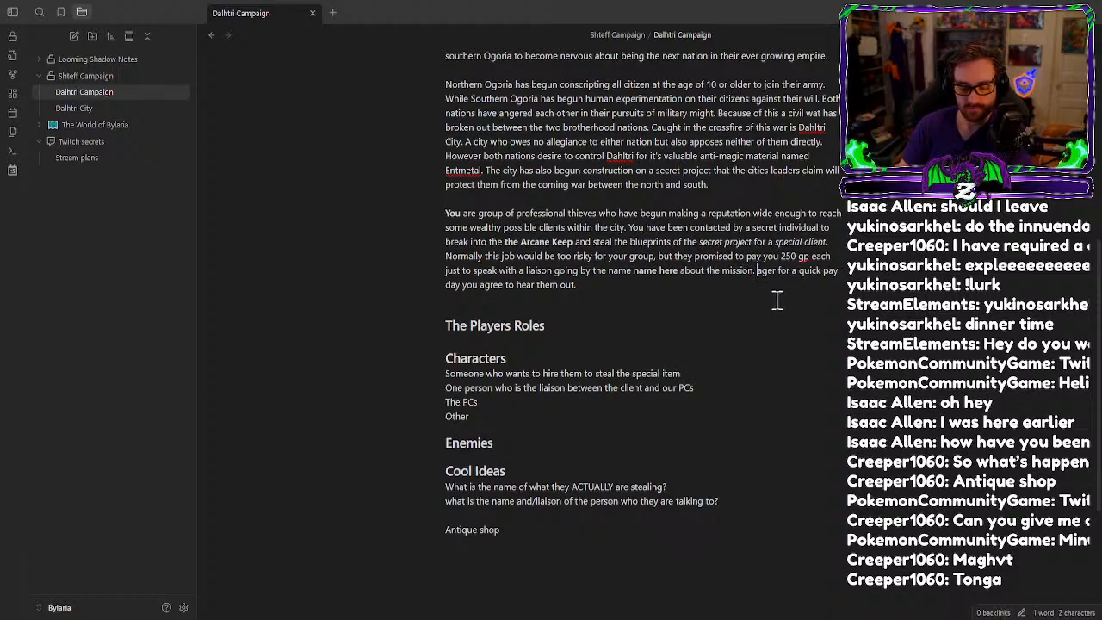
type(" on ")
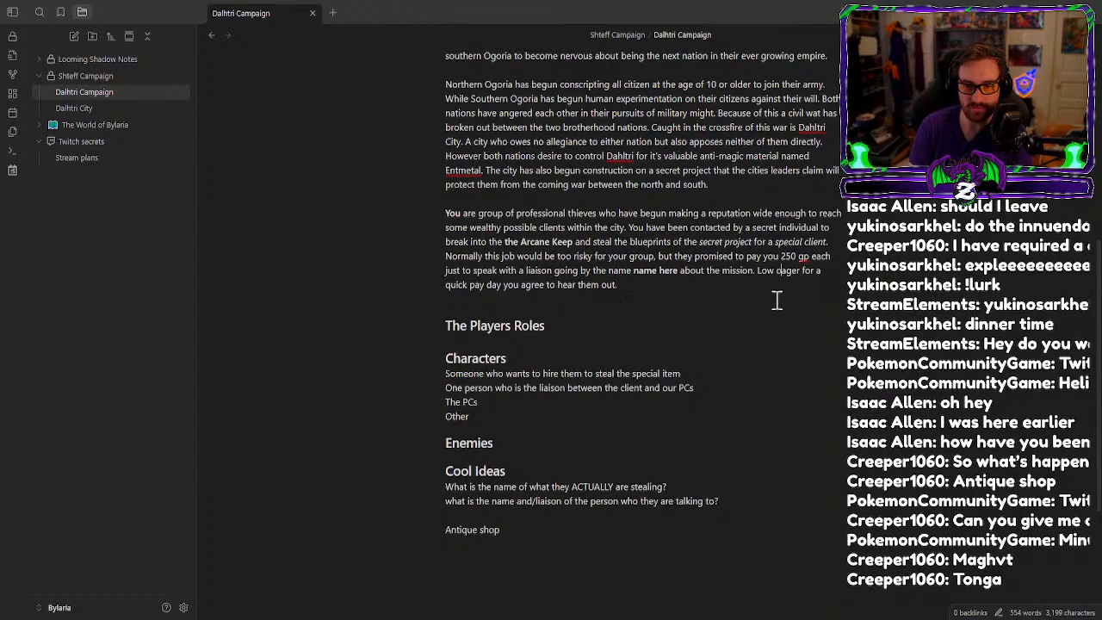
type("fund and e")
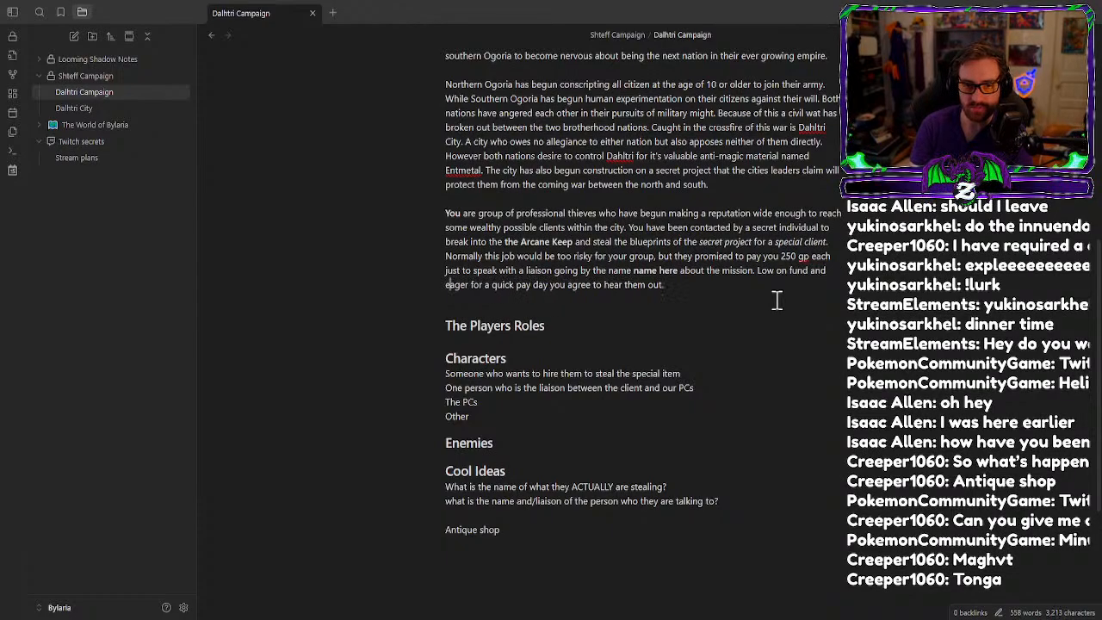
left_click(553, 404)
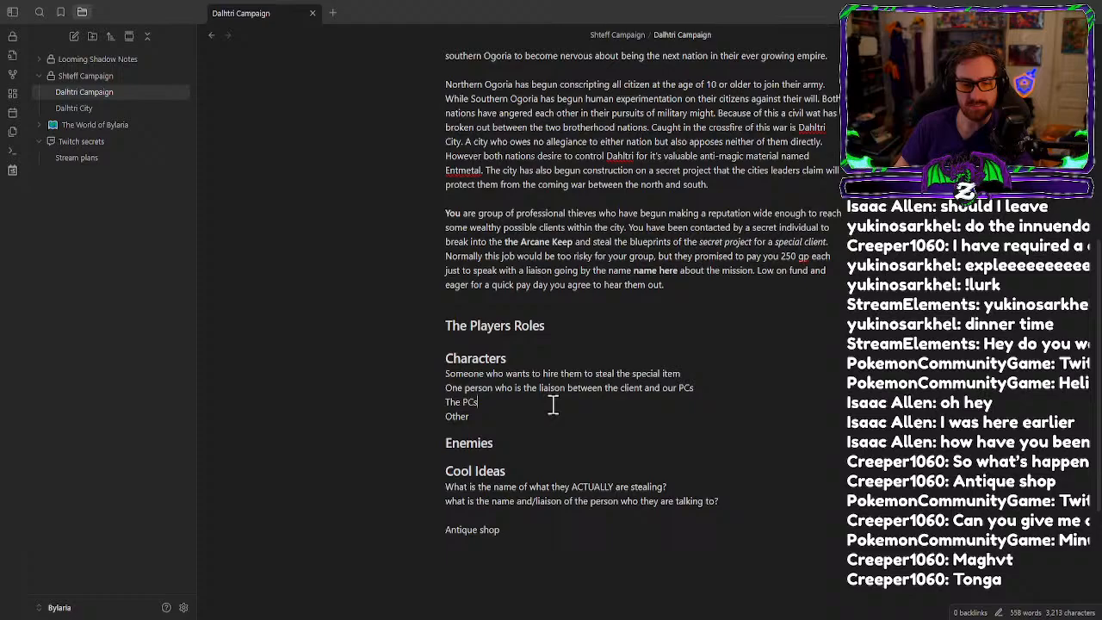
triple_click(554, 503)
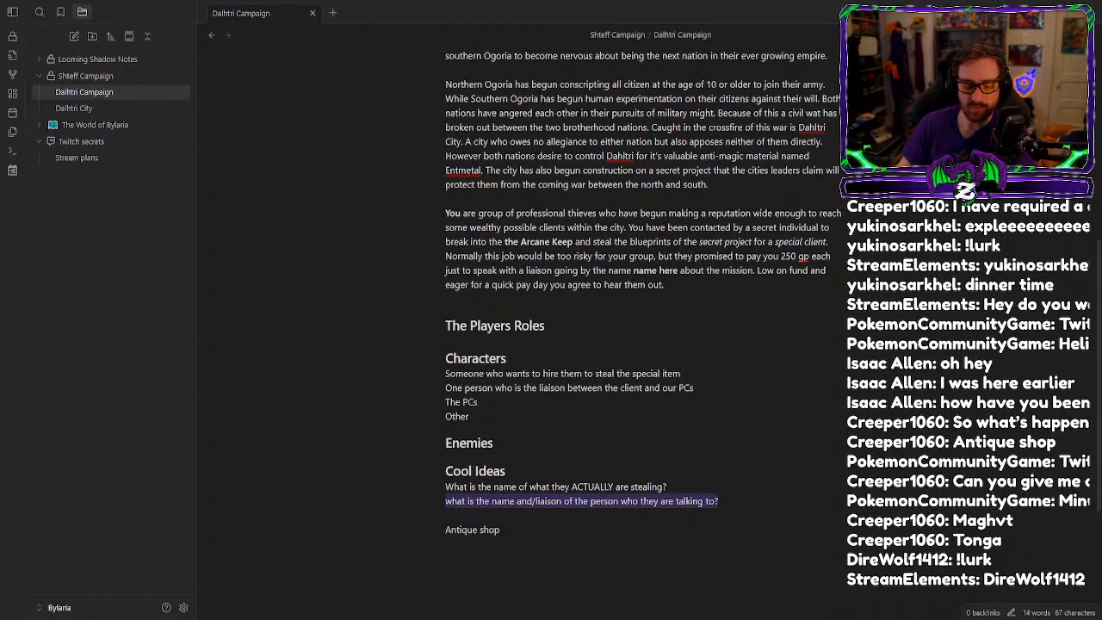
key("alt+Tab")
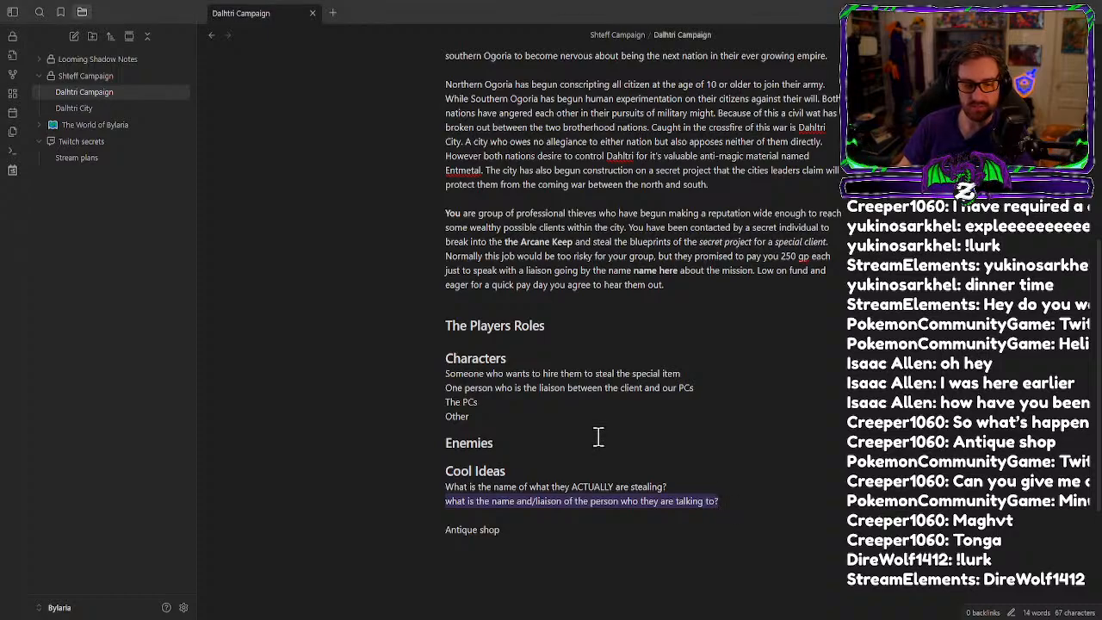
Replace the bold placeholder "name here" in the thieves paragraph with the liaison name "Tonga".
left_click(641, 271)
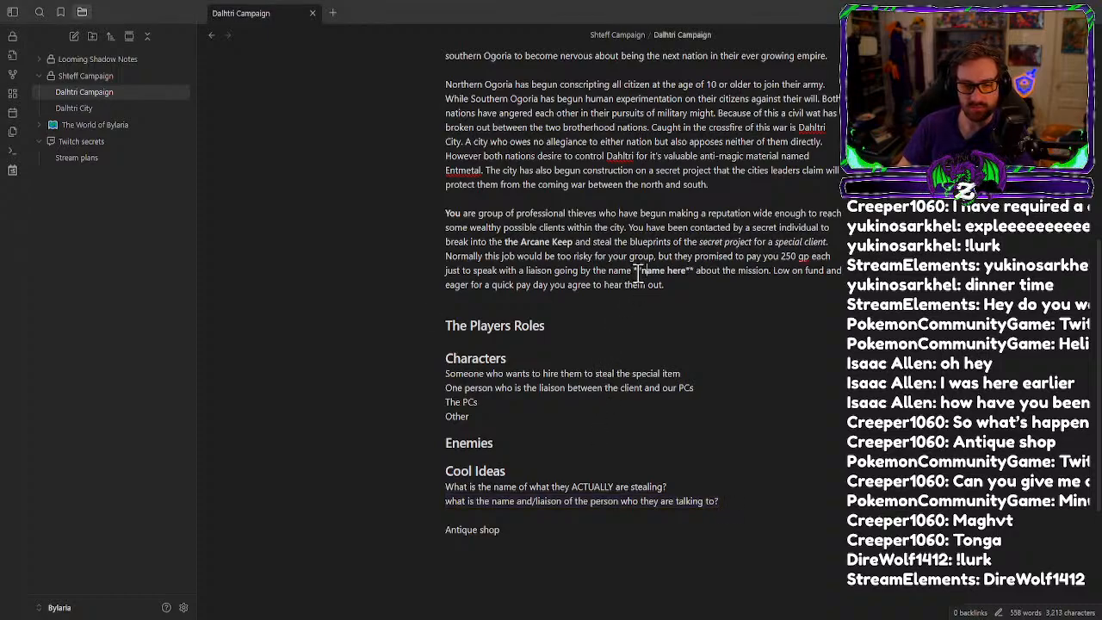
left_click_drag(642, 271, 686, 272)
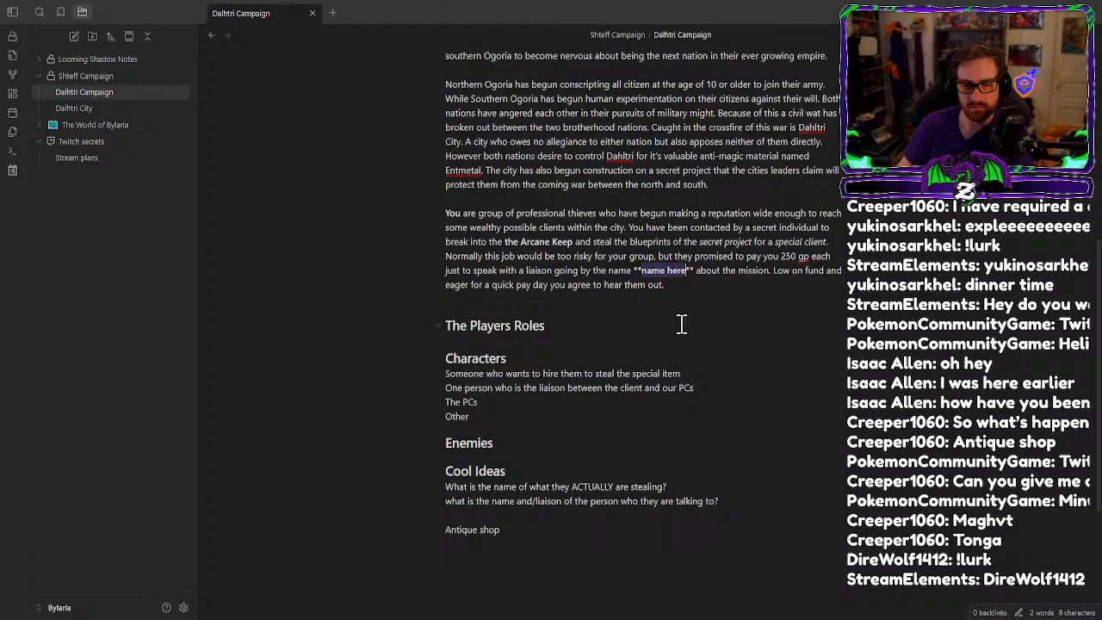
type("Tonga")
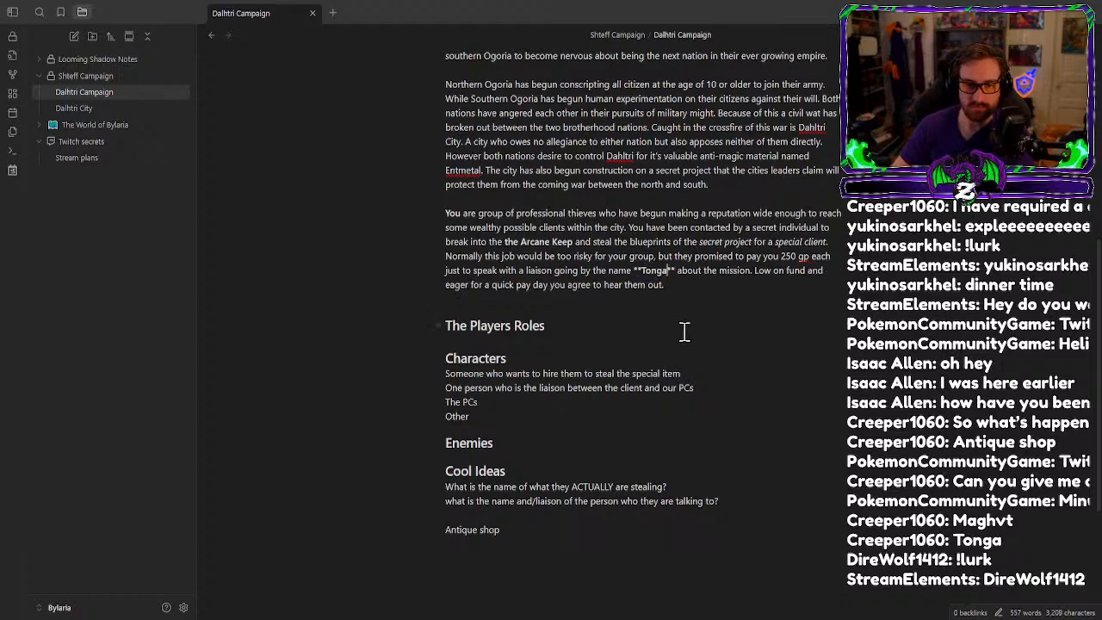
key("alt+Tab")
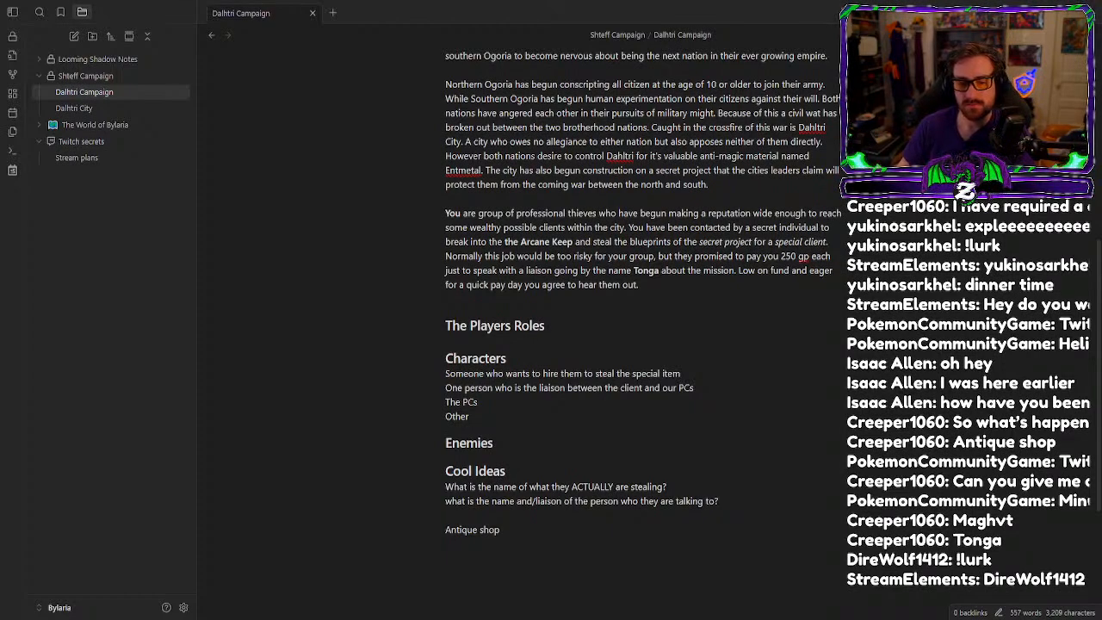
Try "Quick" as the liaison's surname after "Tonga", and remove it again.
left_click(660, 271)
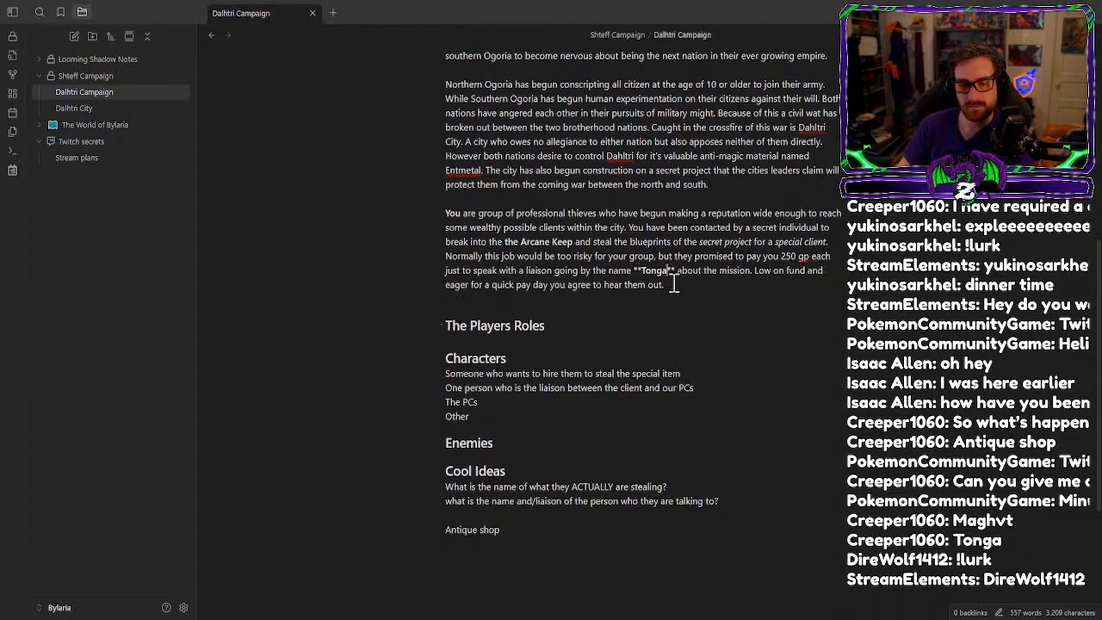
type("Wuick")
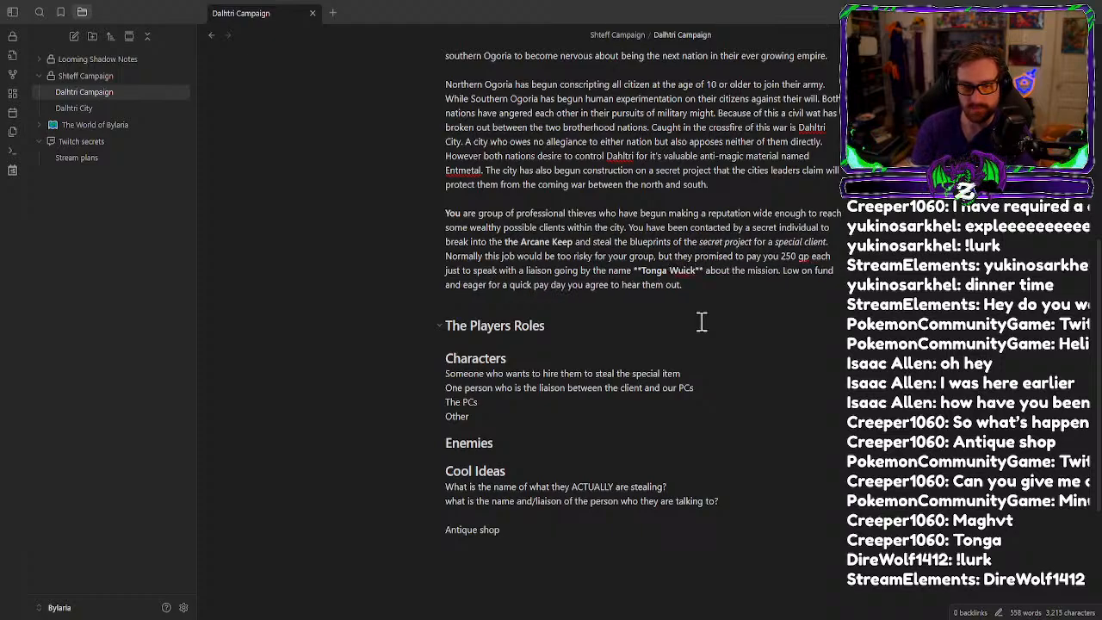
key("BackSpace")
key("BackSpace")
key("BackSpace")
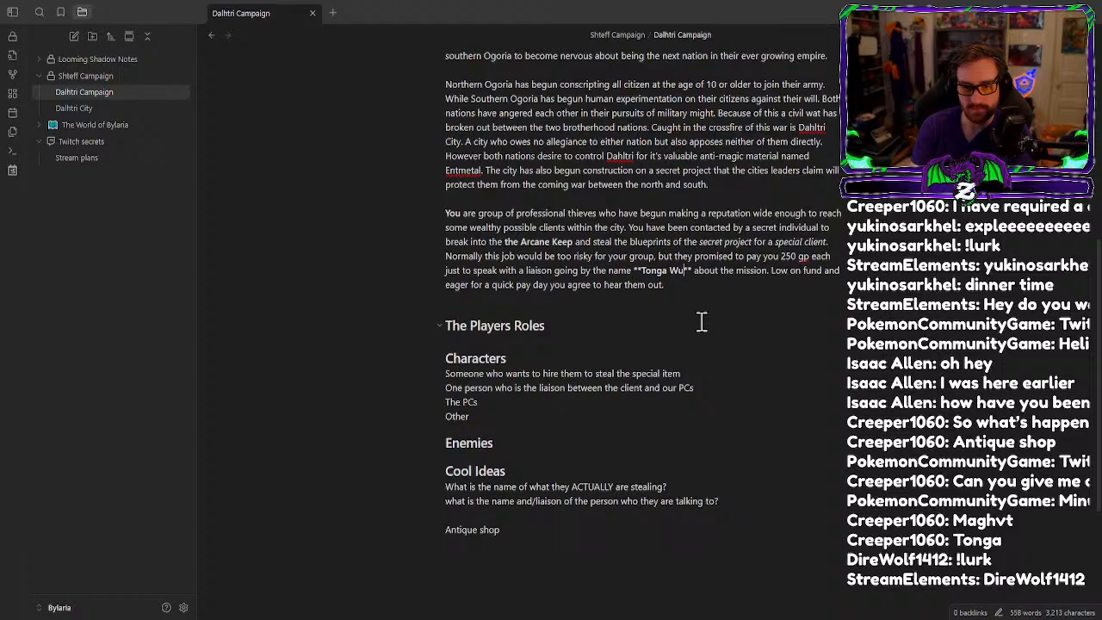
key("BackSpace")
key("BackSpace")
type("Quick")
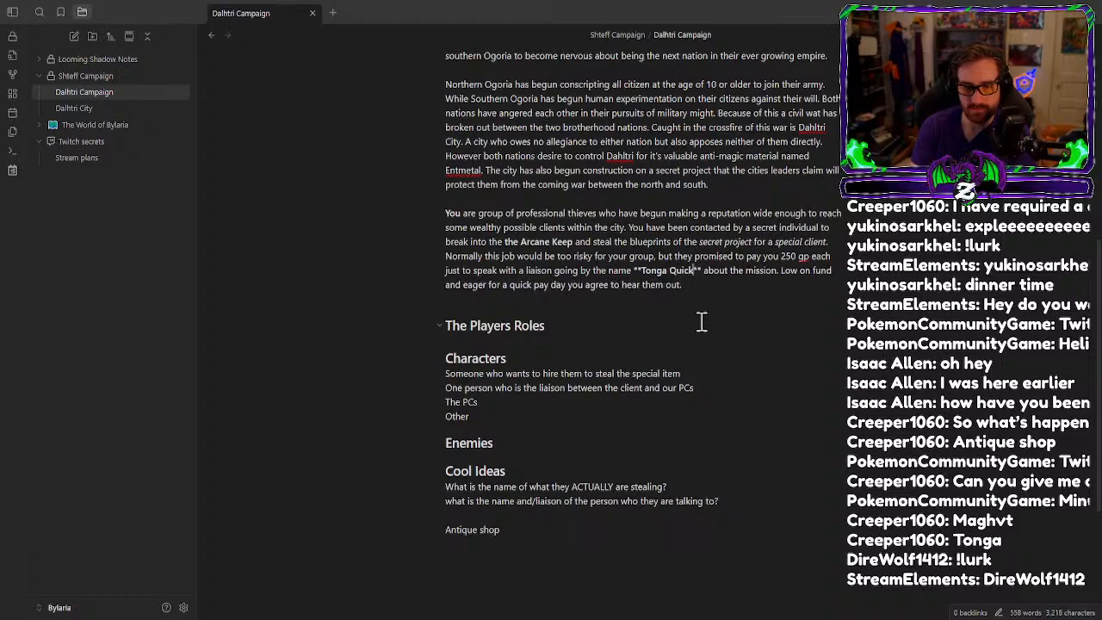
key("BackSpace")
key("BackSpace")
key("BackSpace")
key("BackSpace")
key("BackSpace")
Add "Sticky Fingers" after "Tonga" inside the bold liaison name.
type("Stick")
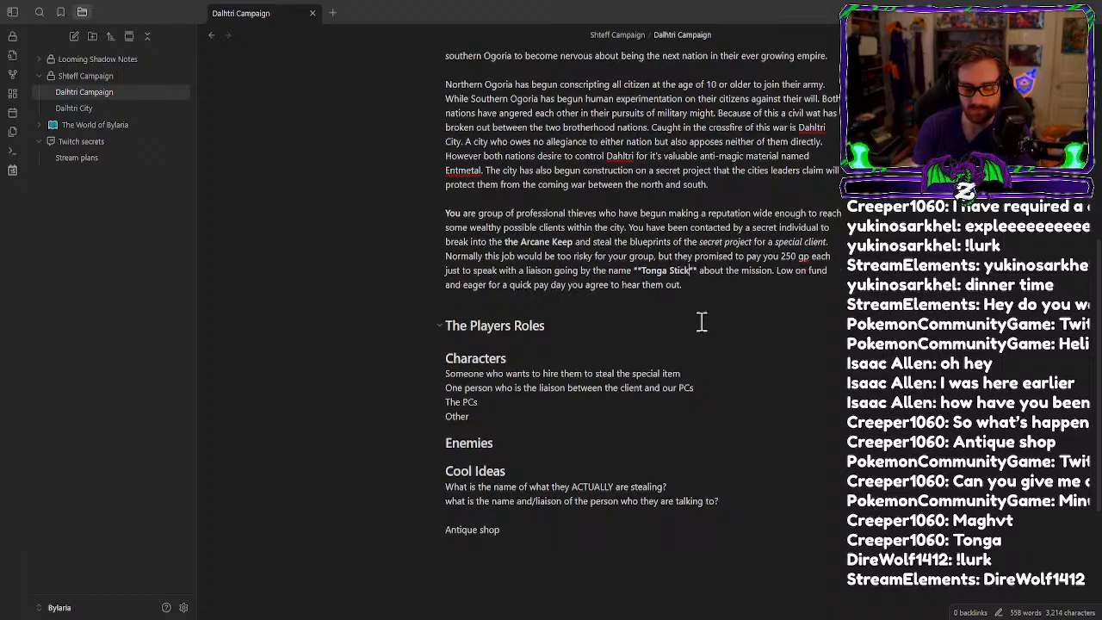
type("y finger")
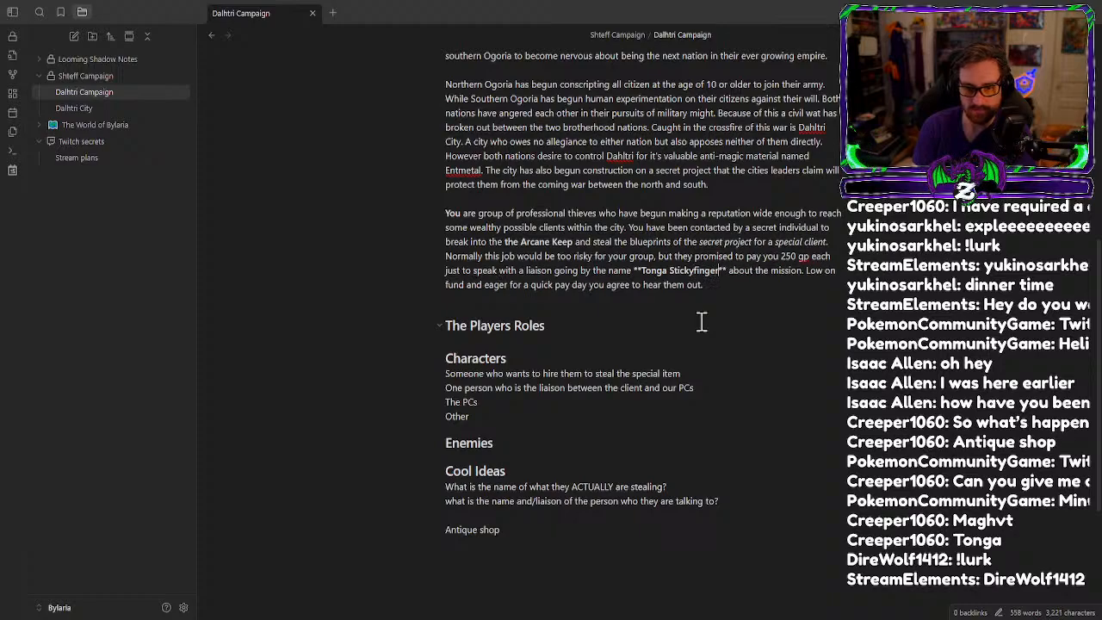
type("s**")
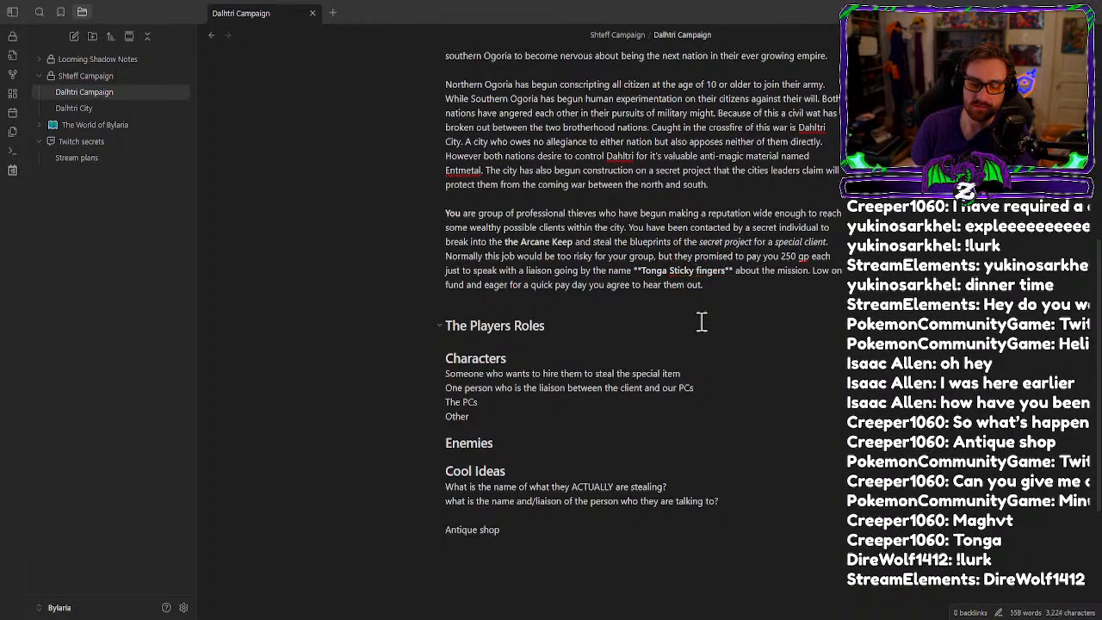
key("Delete")
type("F")
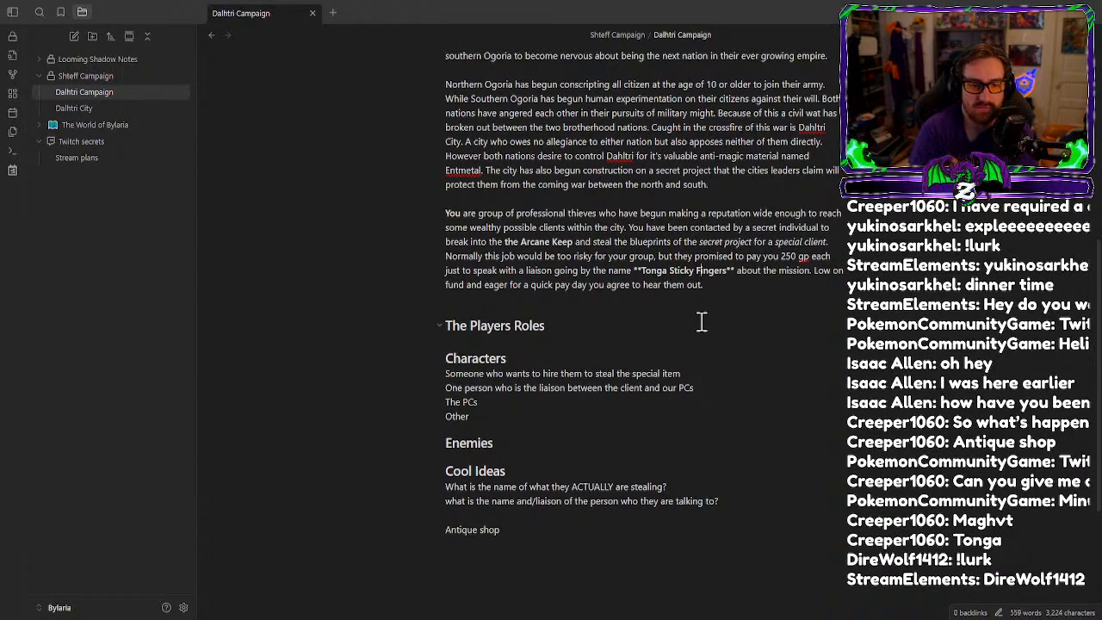
Correct "fund" to "funds" in the last sentence of the thieves paragraph.
scroll(702, 321, "down", 1)
left_click(464, 247)
type("s")
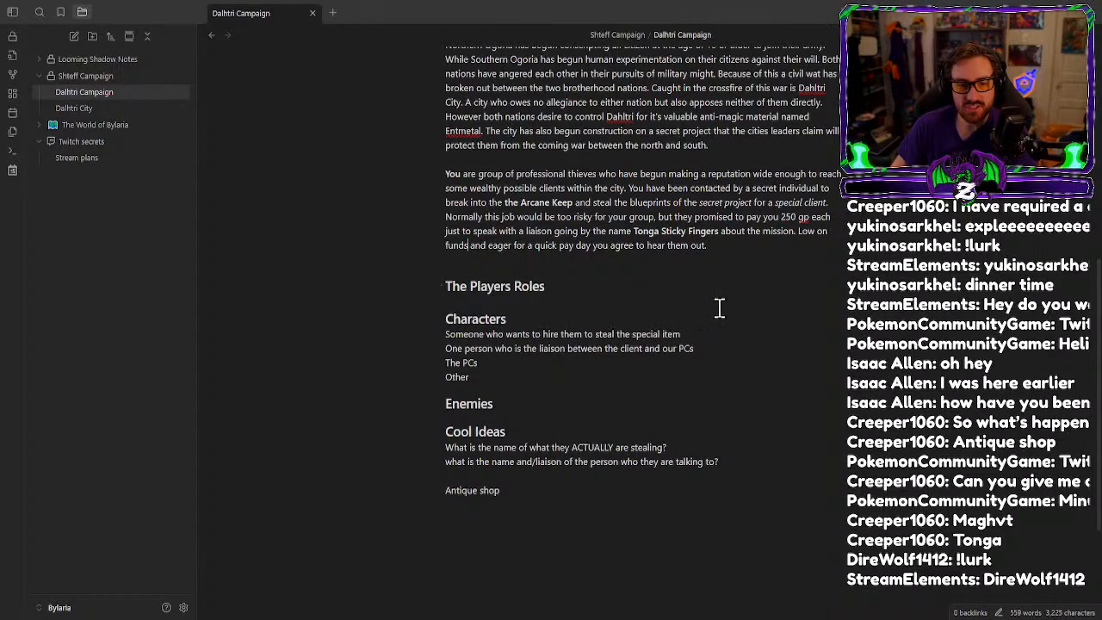
Make room below the heading The Players Roles and enter the first role as "The leader/mastermind".
left_click(719, 303)
key("Return")
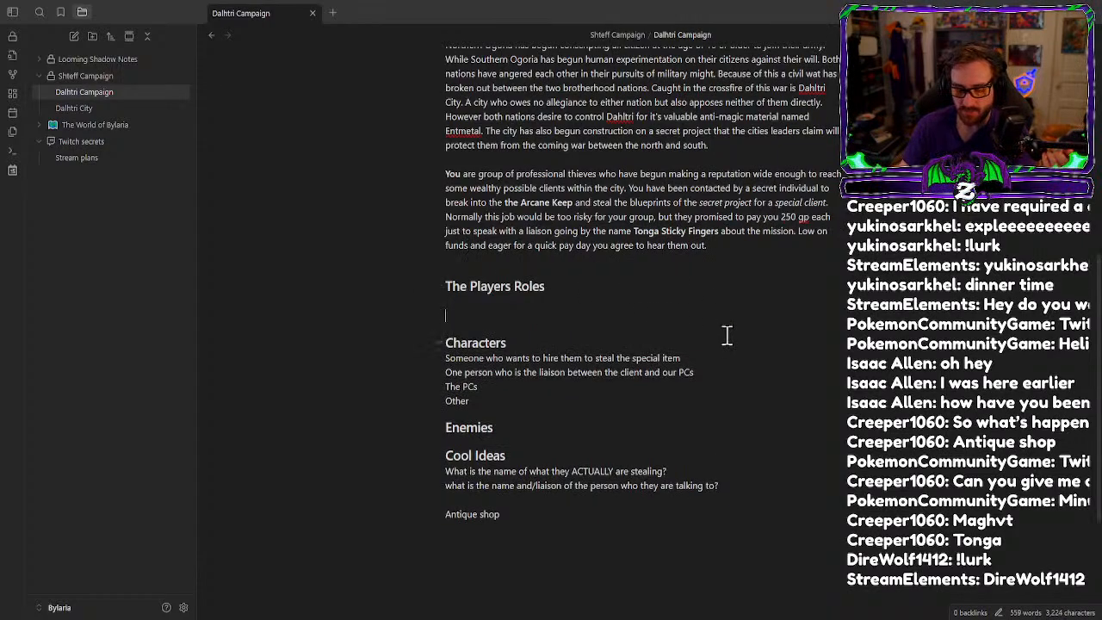
key("Up")
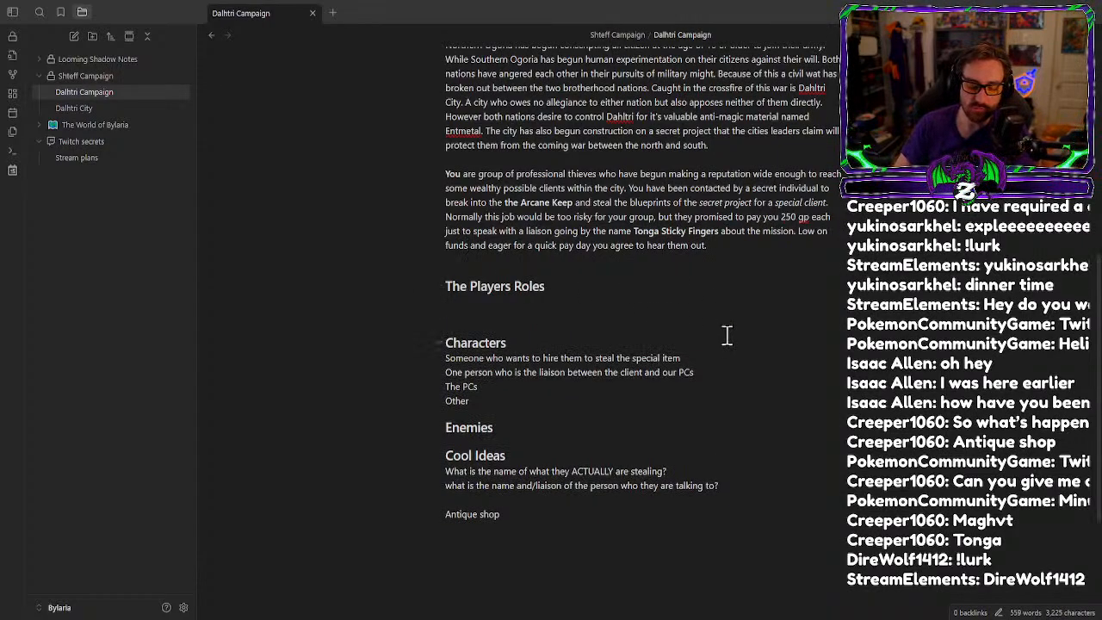
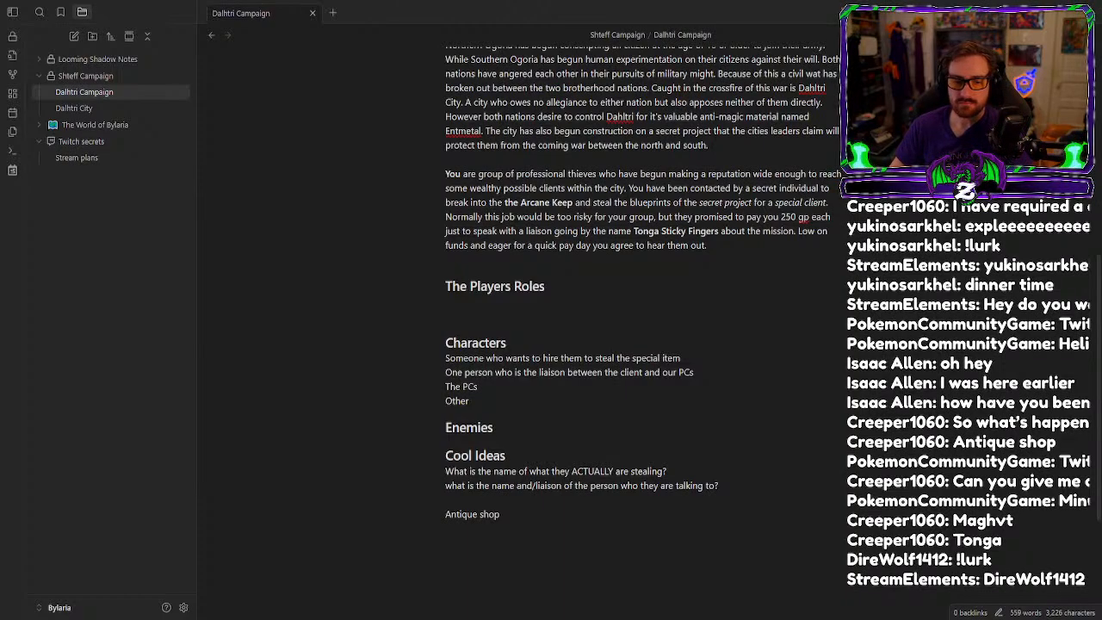
key("alt+Tab")
type("The leader")
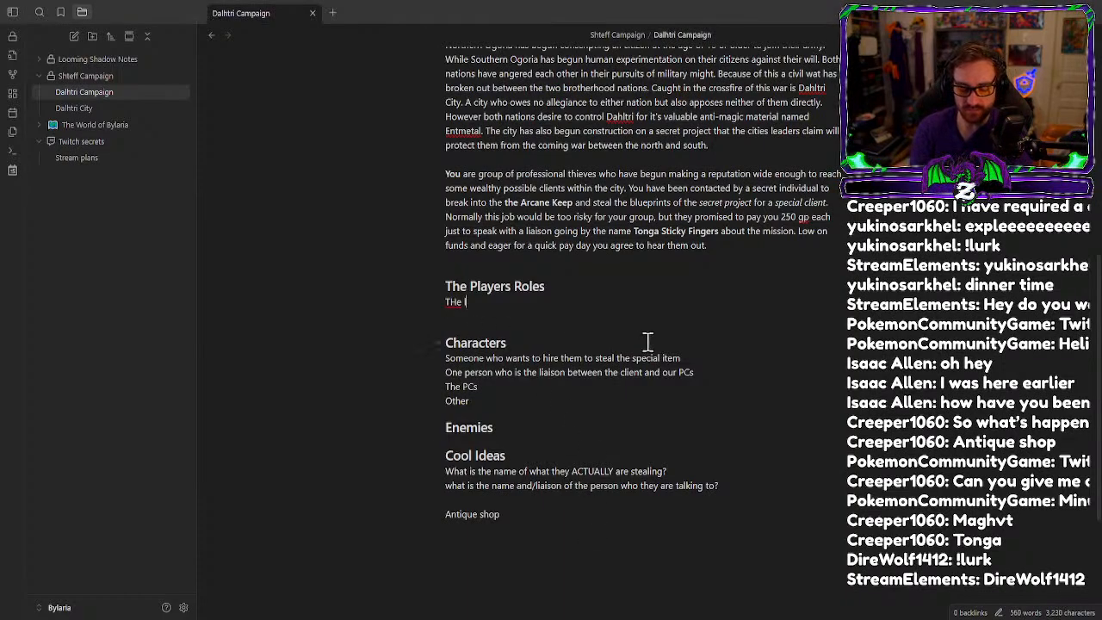
type("/mastermind")
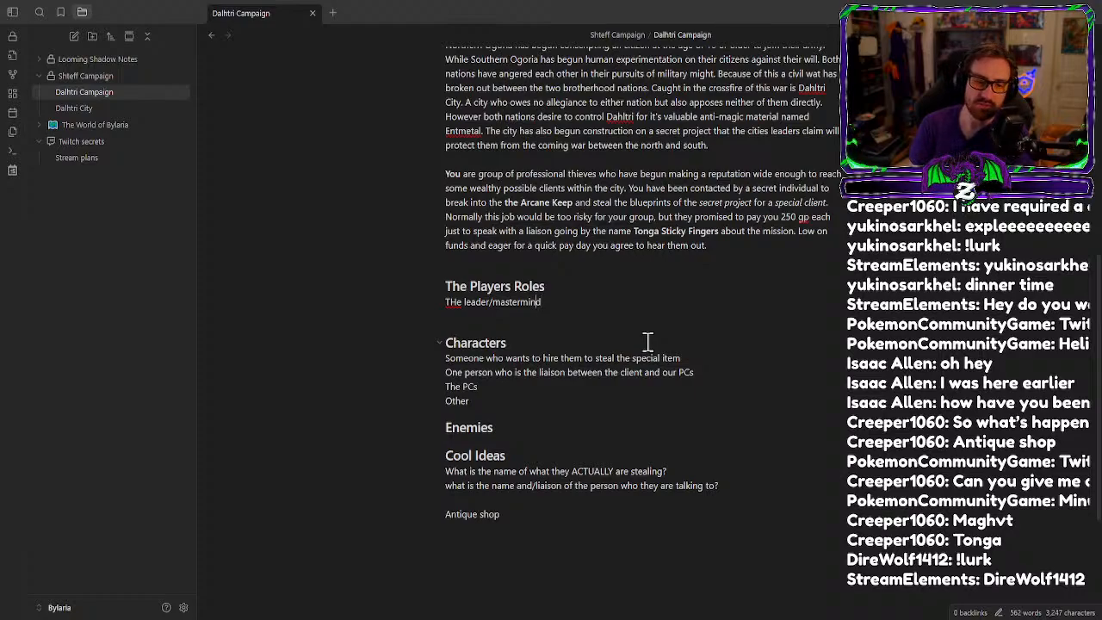
key("Right")
key("BackSpace")
key("BackSpace")
key("BackSpace")
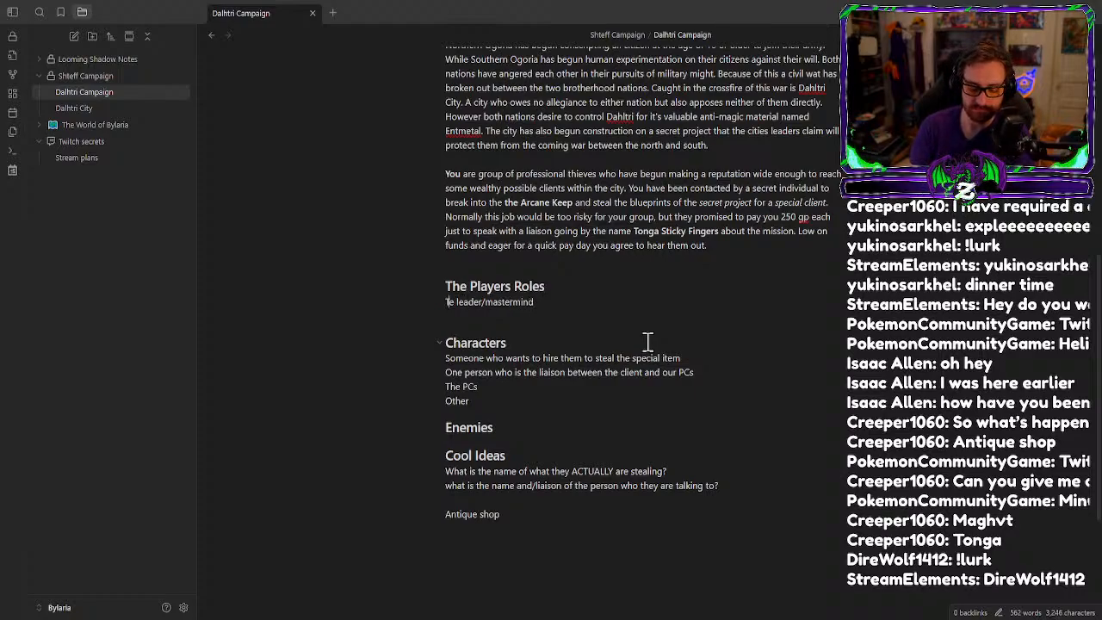
type("The")
key("End")
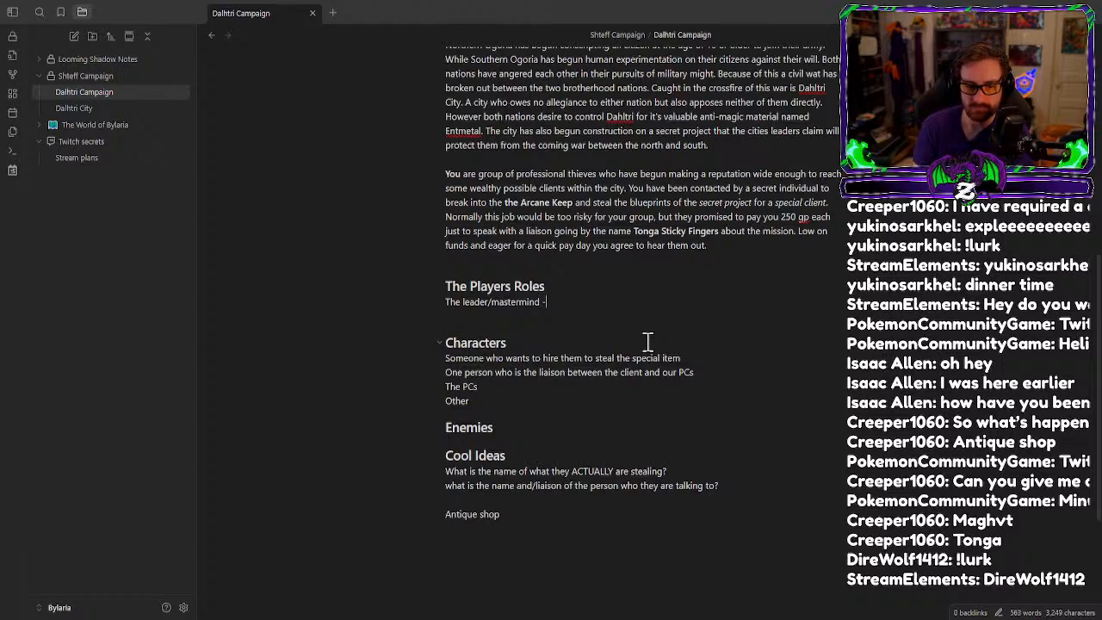
Describe the leader/mastermind role after a dash with "Picks the jobs and decides how they are executed.".
type("- Picks")
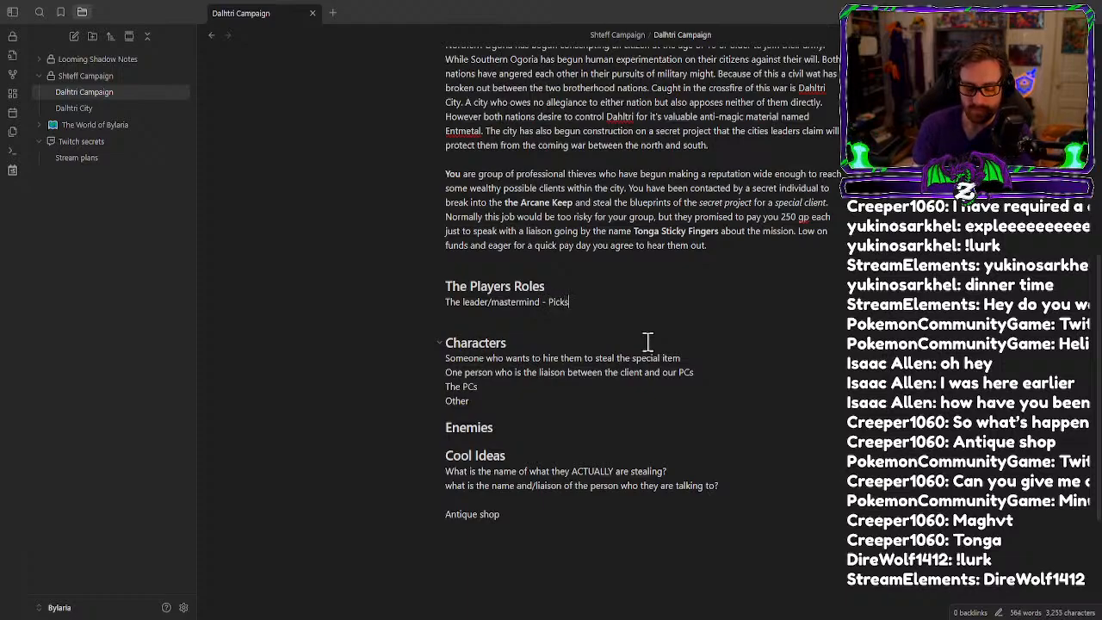
type(" the jobs ")
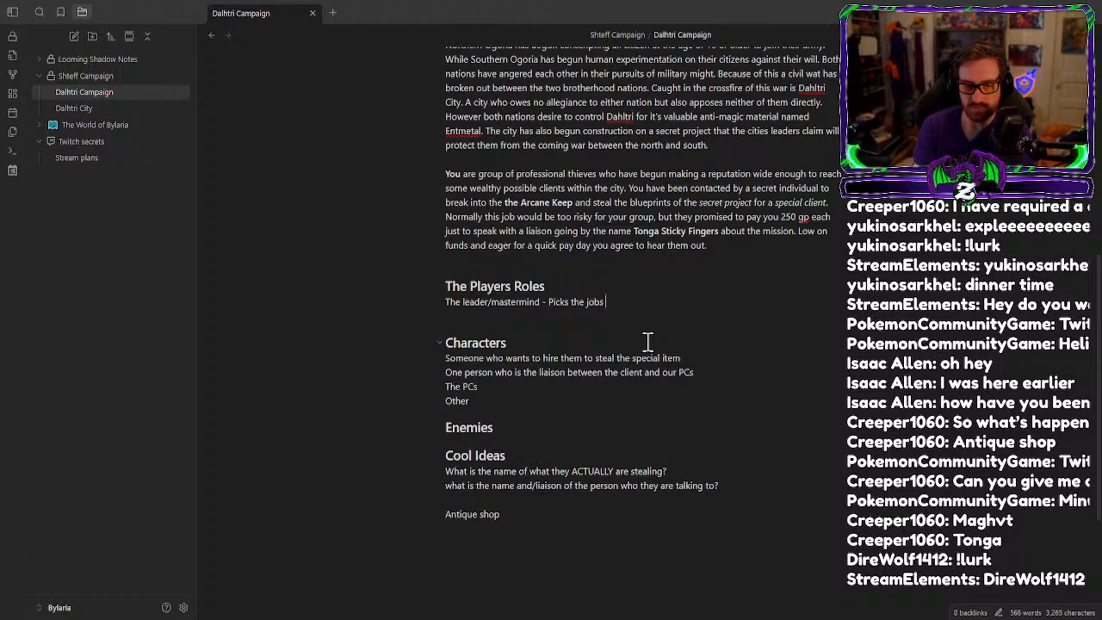
type("and")
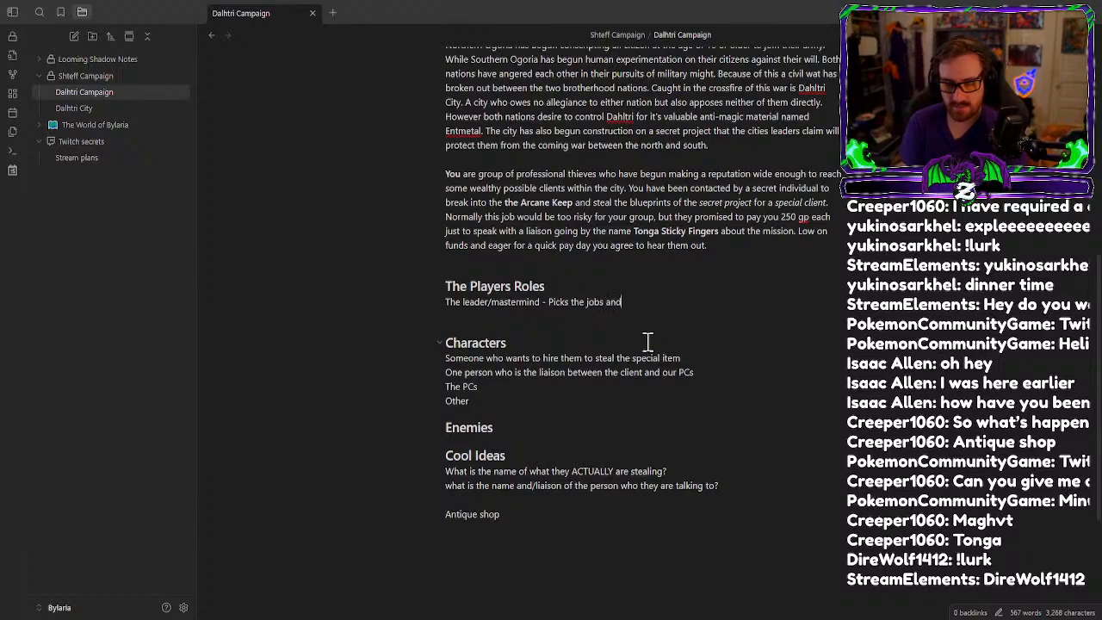
type(" decides")
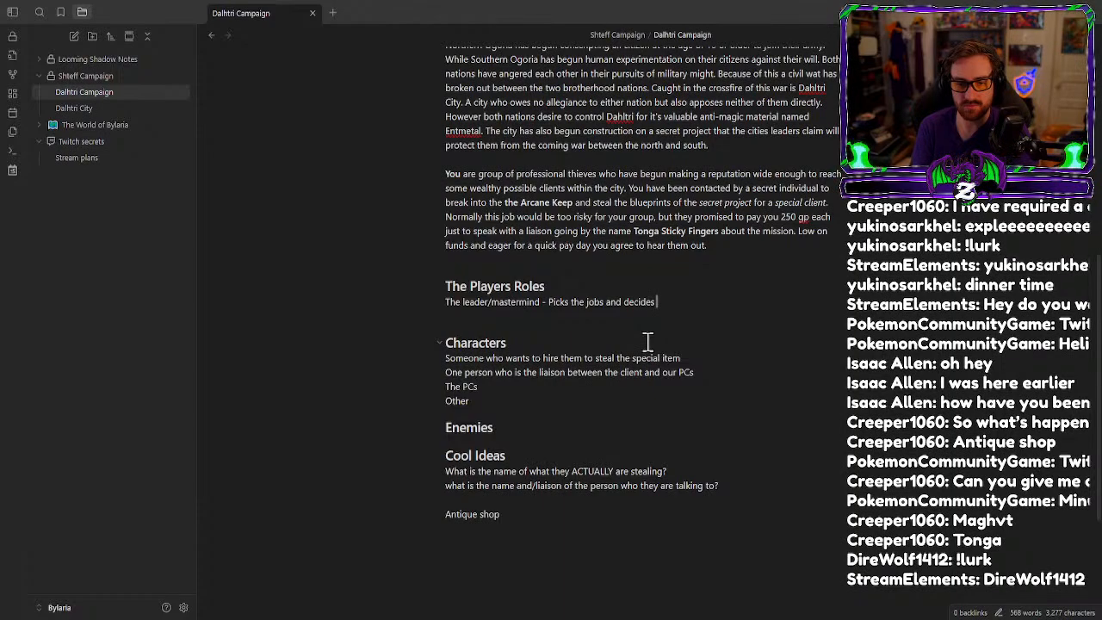
type(" how they are ")
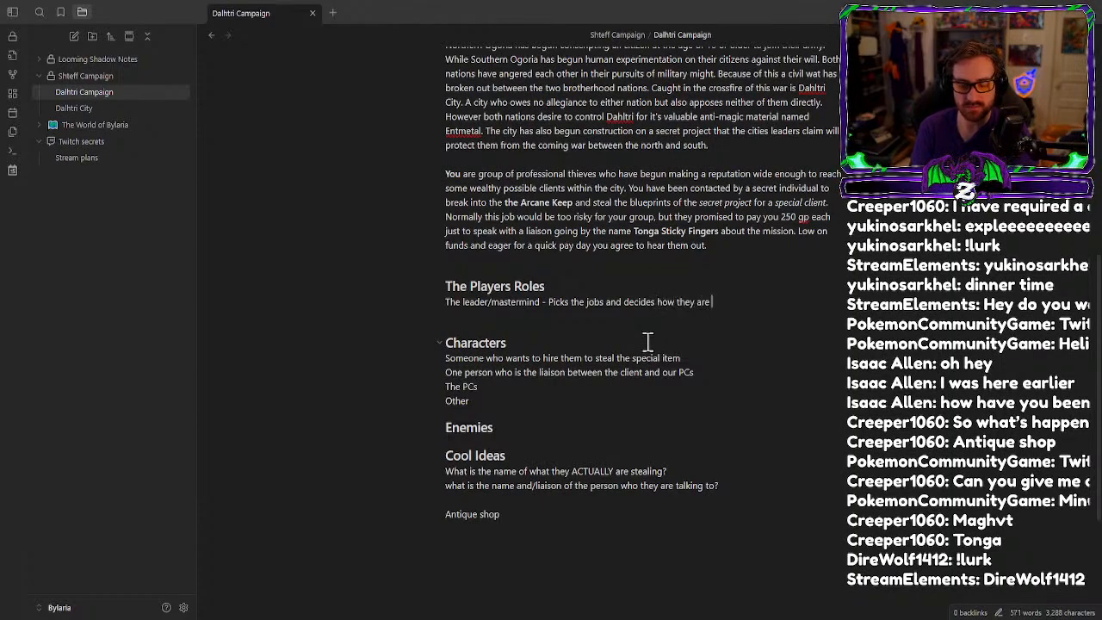
type("executed.")
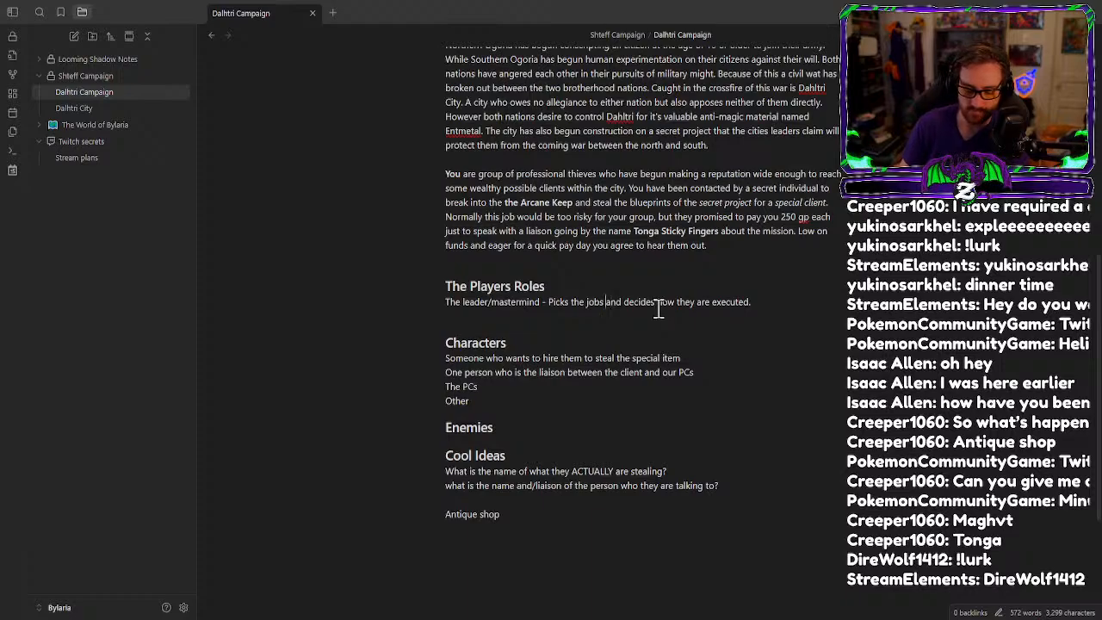
Insert "negotiates pay" between "Picks the jobs" and "and decides" in the leader/mastermind description, separating the three duties with commas.
type("negotiat")
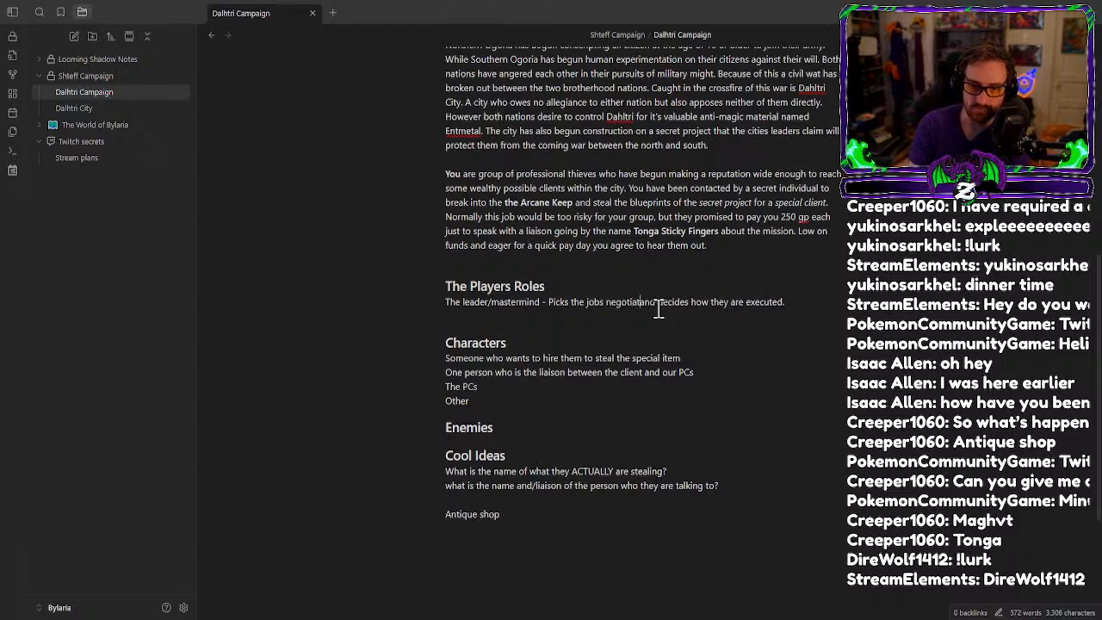
type("es pri")
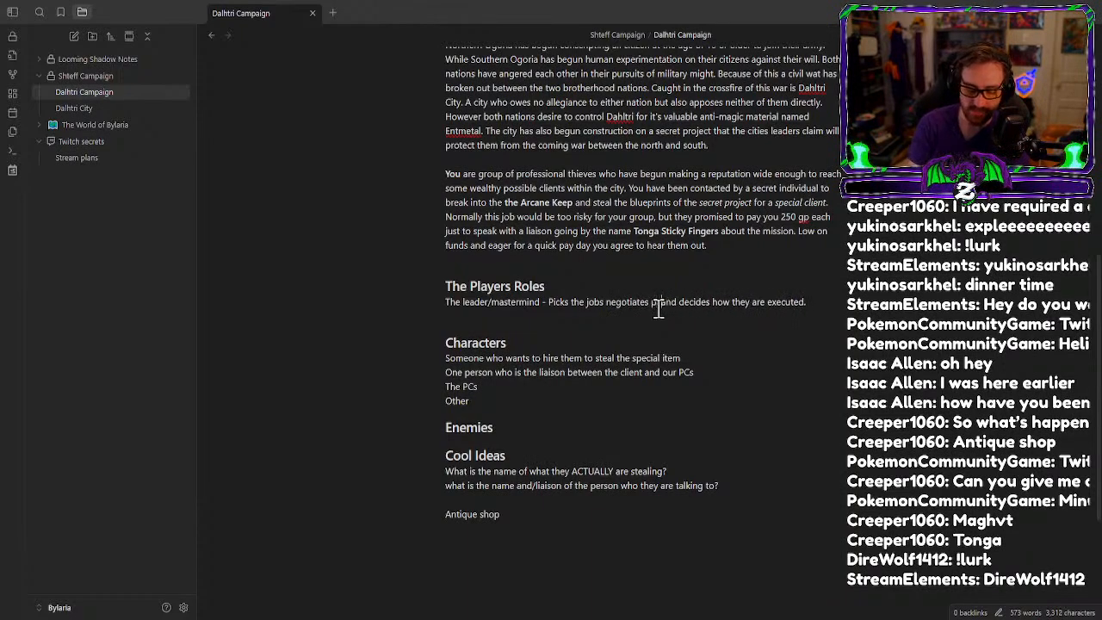
type("ce")
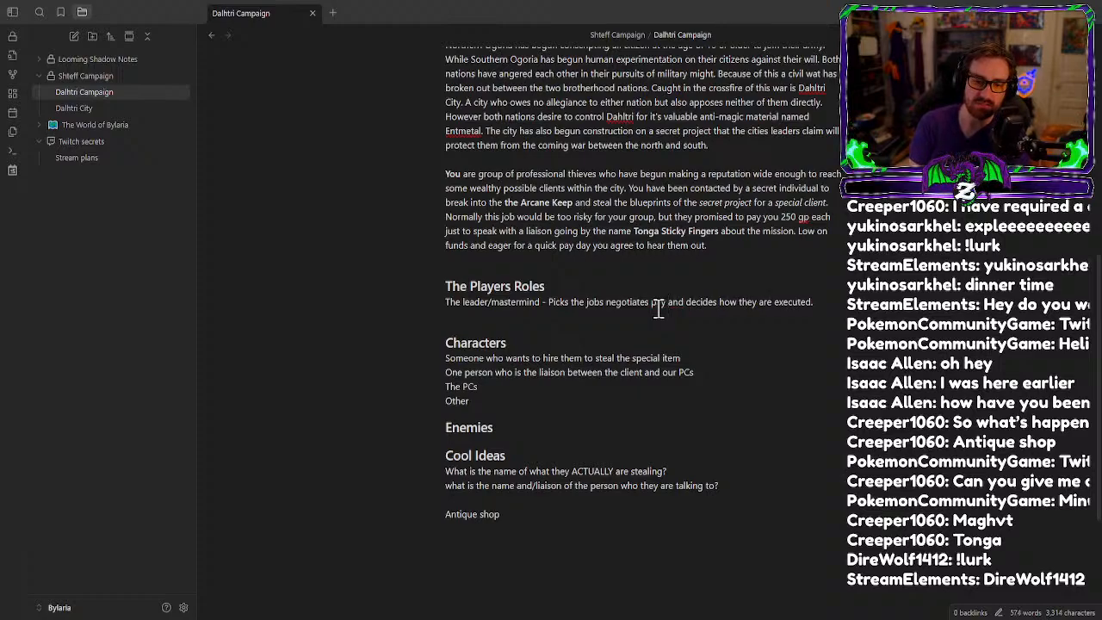
key("BackSpace")
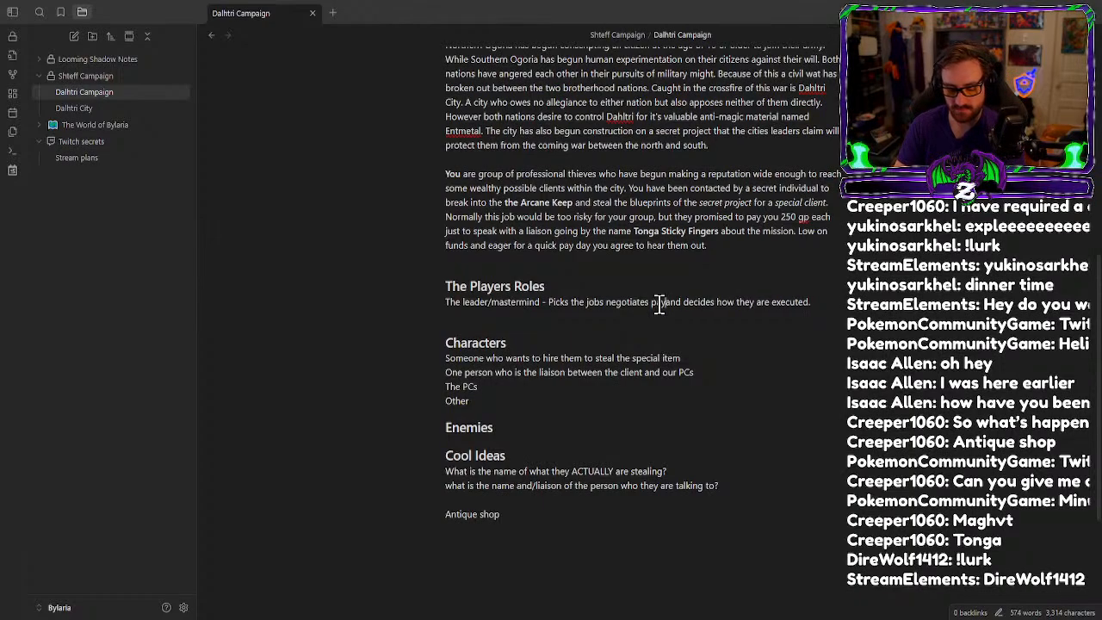
type(",")
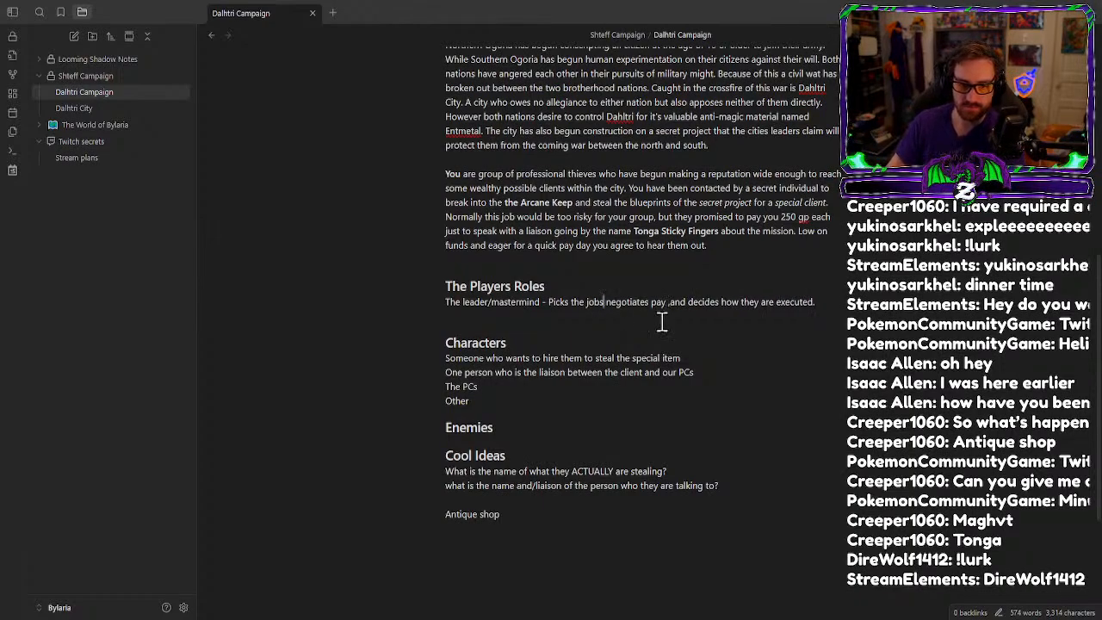
type(",")
left_click(670, 308)
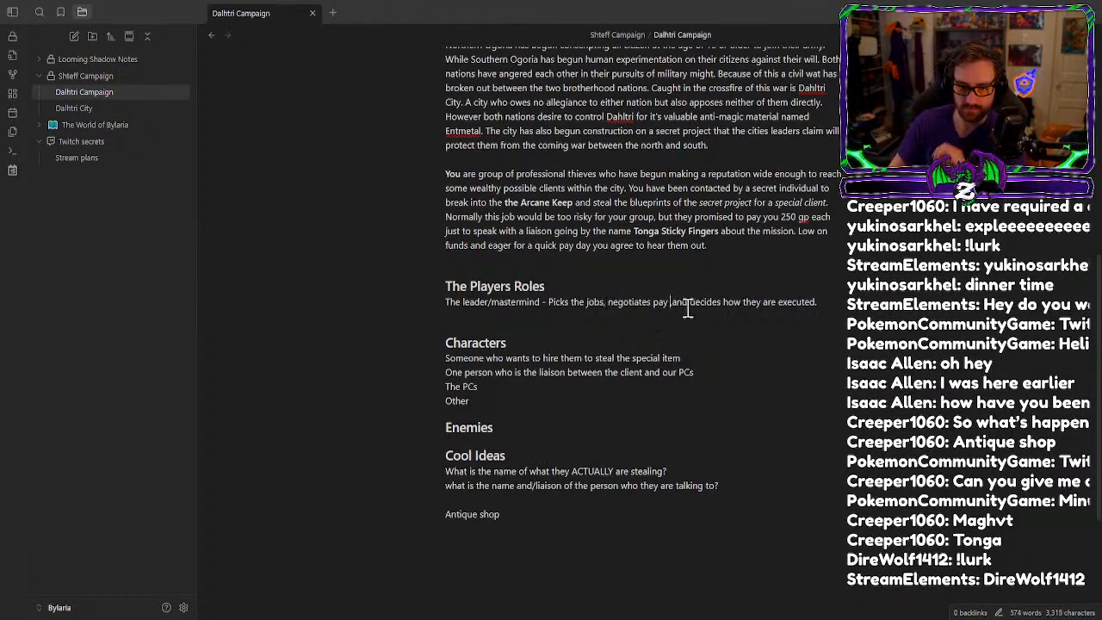
key("Delete")
type(",")
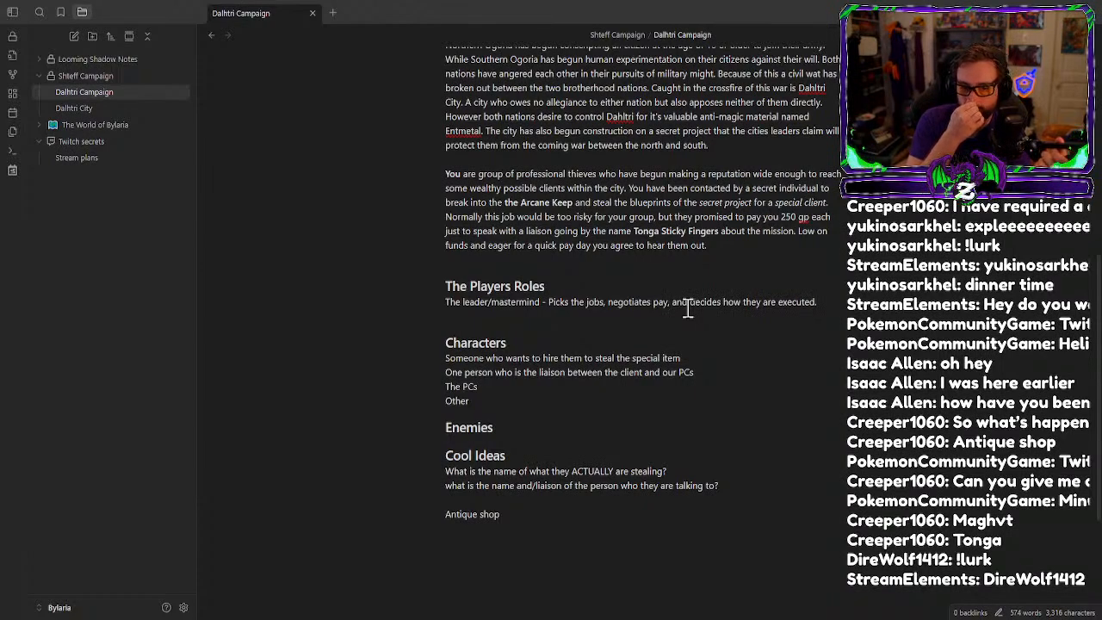
Shorten the role name under The Players Roles to "The mastermind" and make it bold.
left_click(835, 303)
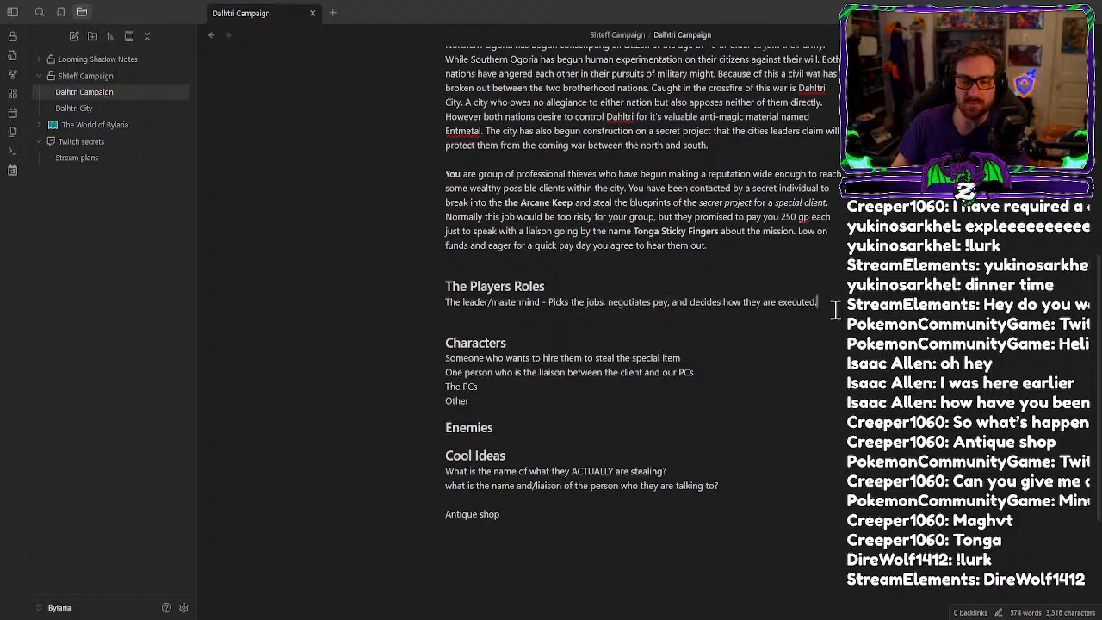
double_click(472, 301)
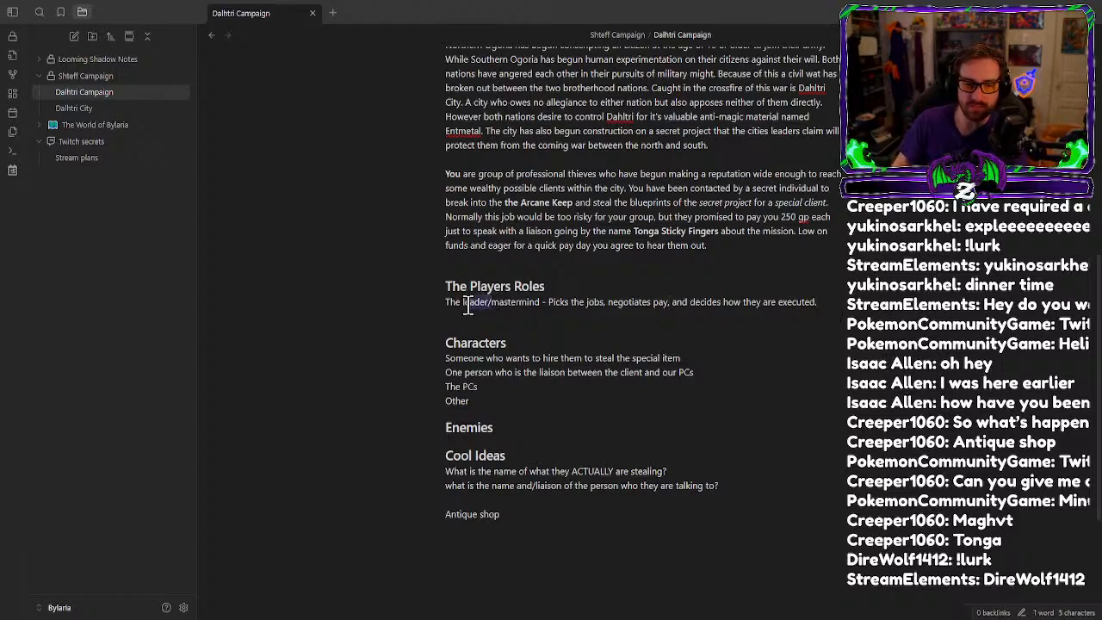
key("Delete")
key("Delete")
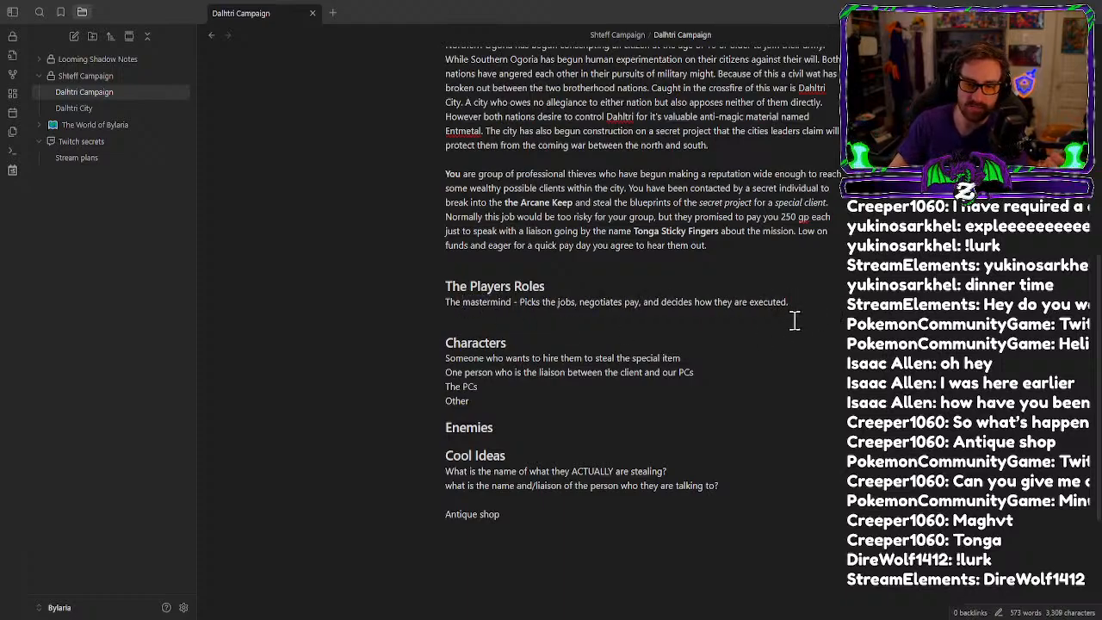
left_click_drag(512, 303, 442, 304)
left_click(446, 307)
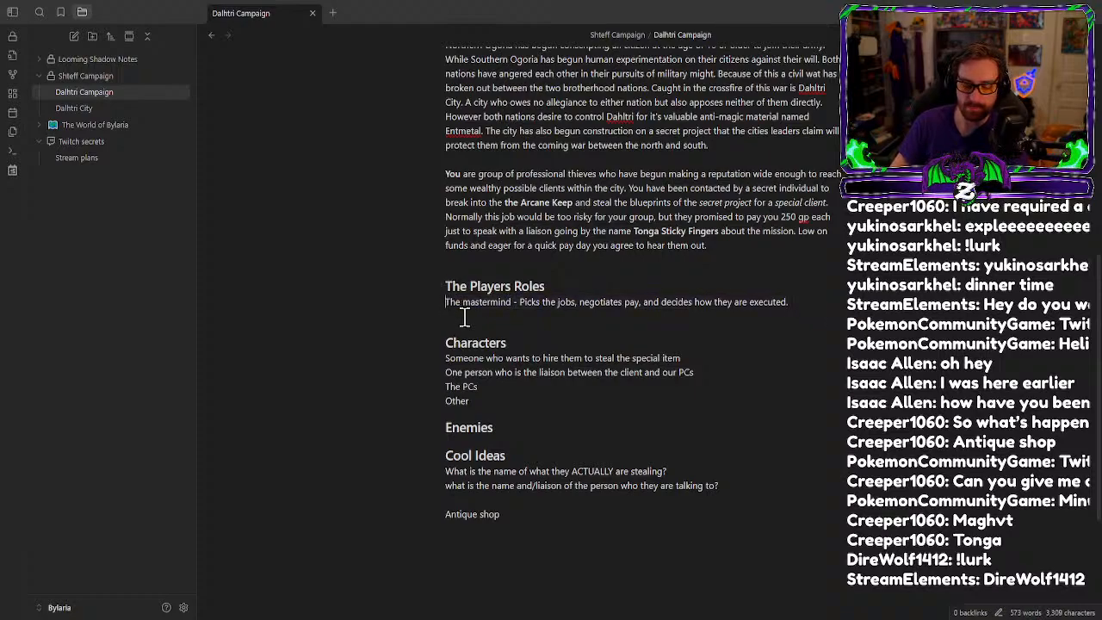
type("**")
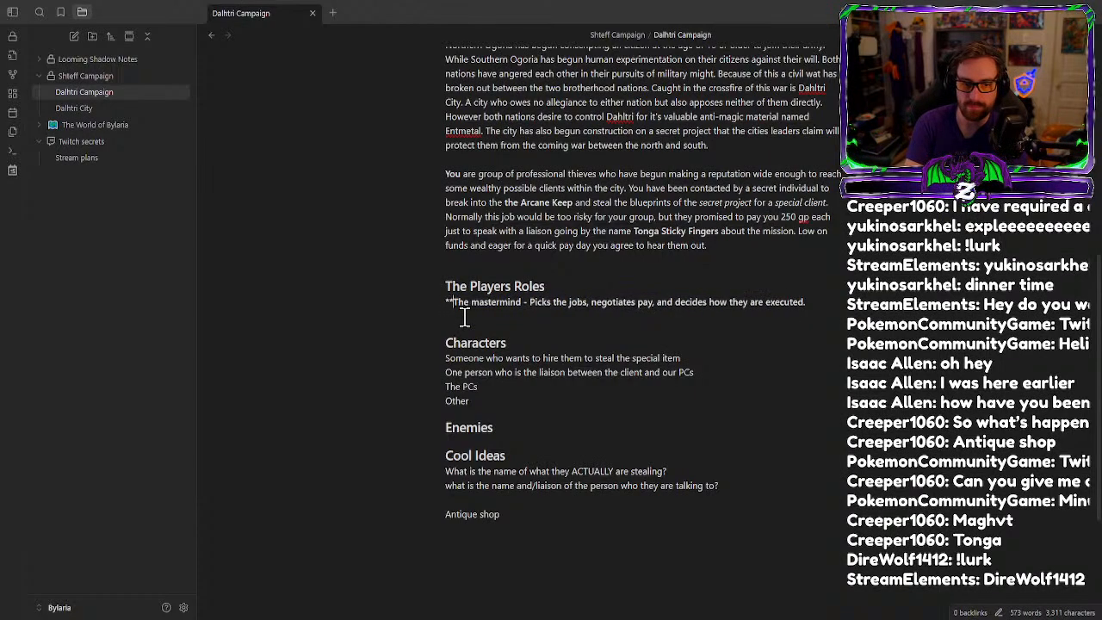
left_click(523, 306)
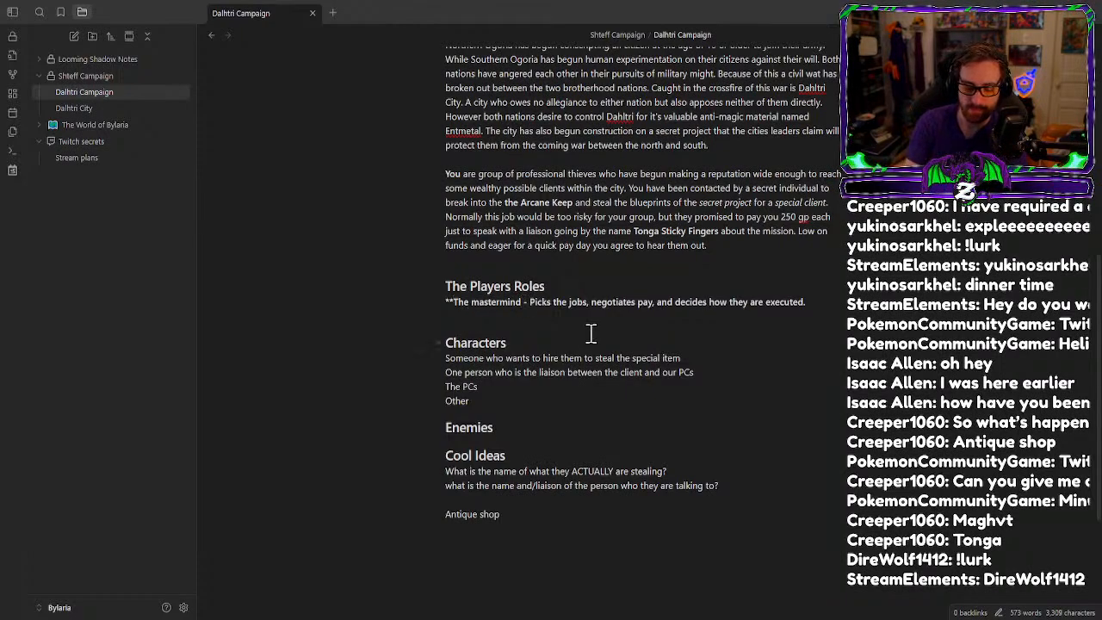
type("**")
Reword the start of the mastermind description to "Your role is to pick the jobs," and change "decides" to "decide".
left_click_drag(536, 302, 595, 305)
type("Your role is to p")
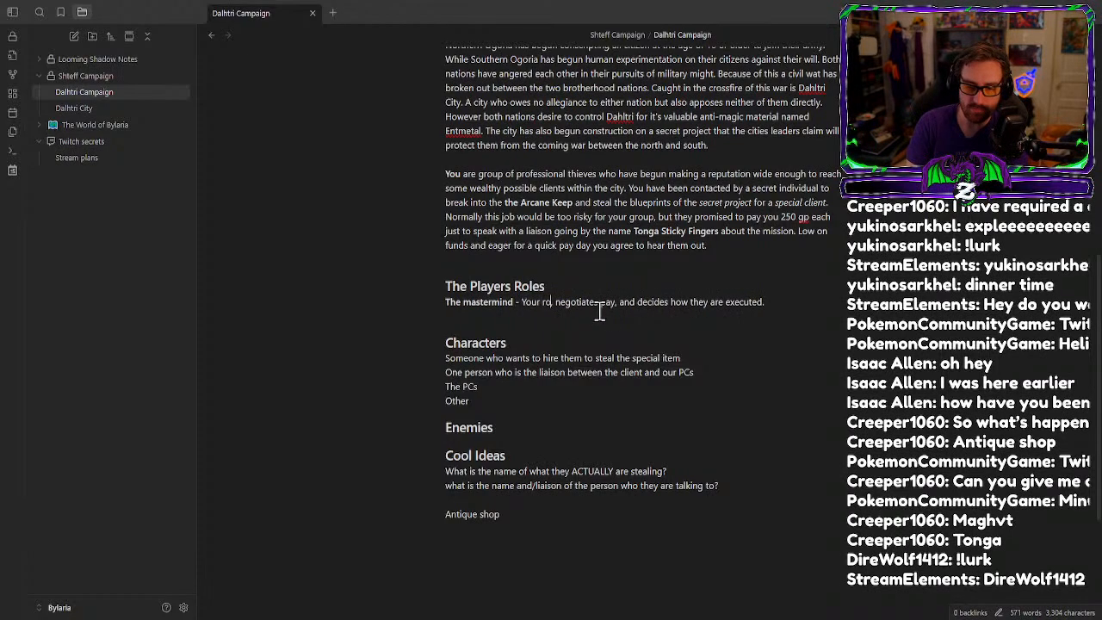
type("ick the jobs,")
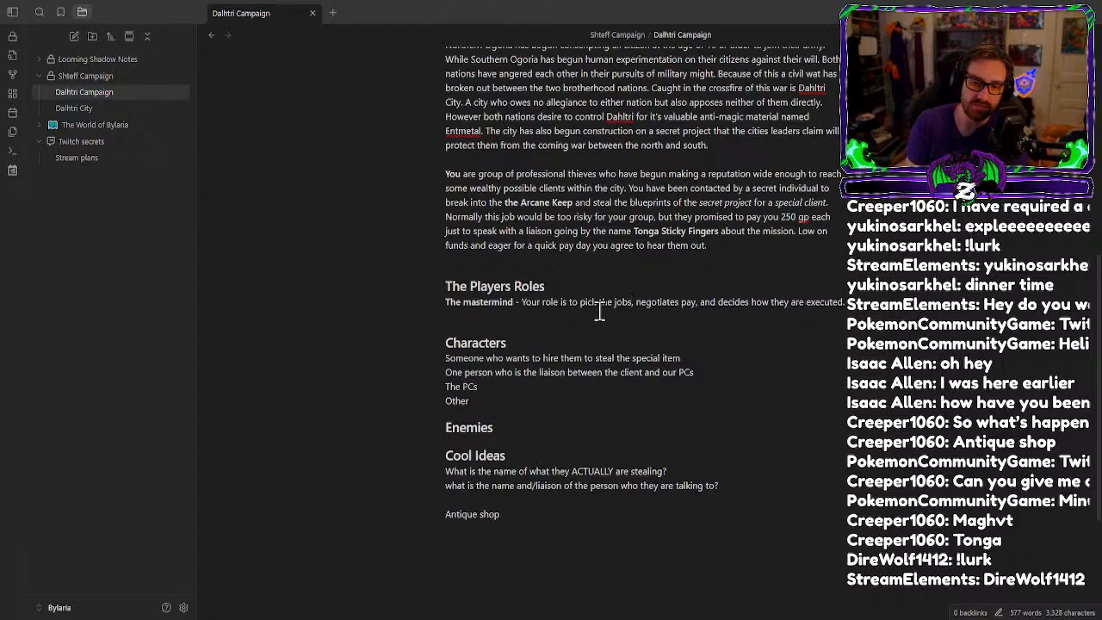
left_click(750, 300)
type("=")
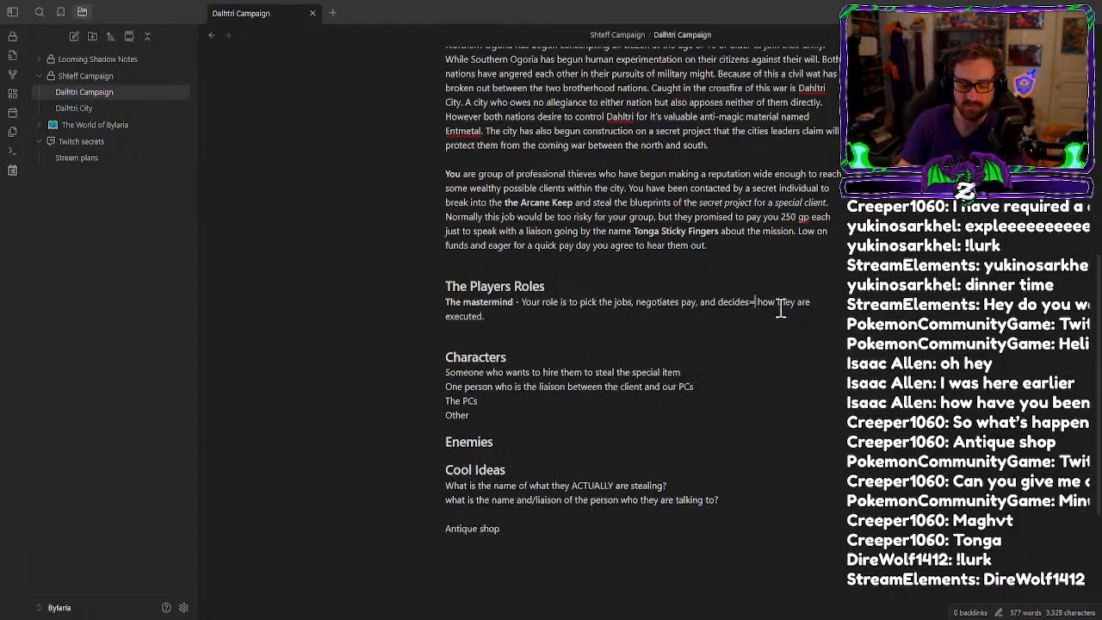
key("BackSpace")
key("BackSpace")
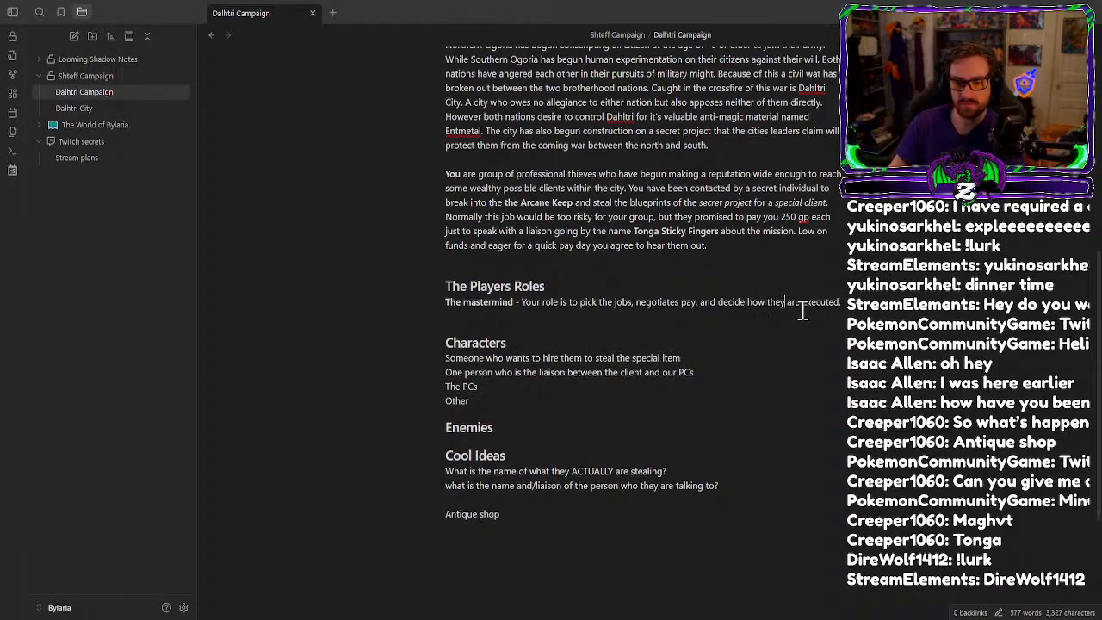
Insert "to be" before "executed" at the end of the mastermind sentence.
key("Right")
key("Right")
key("Right")
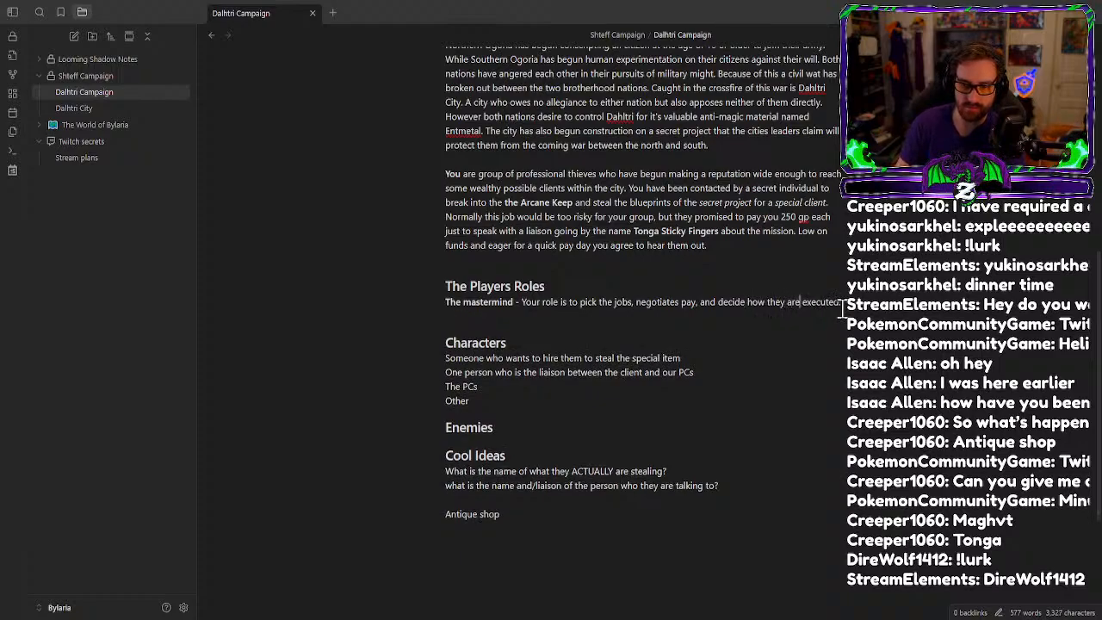
type("to be")
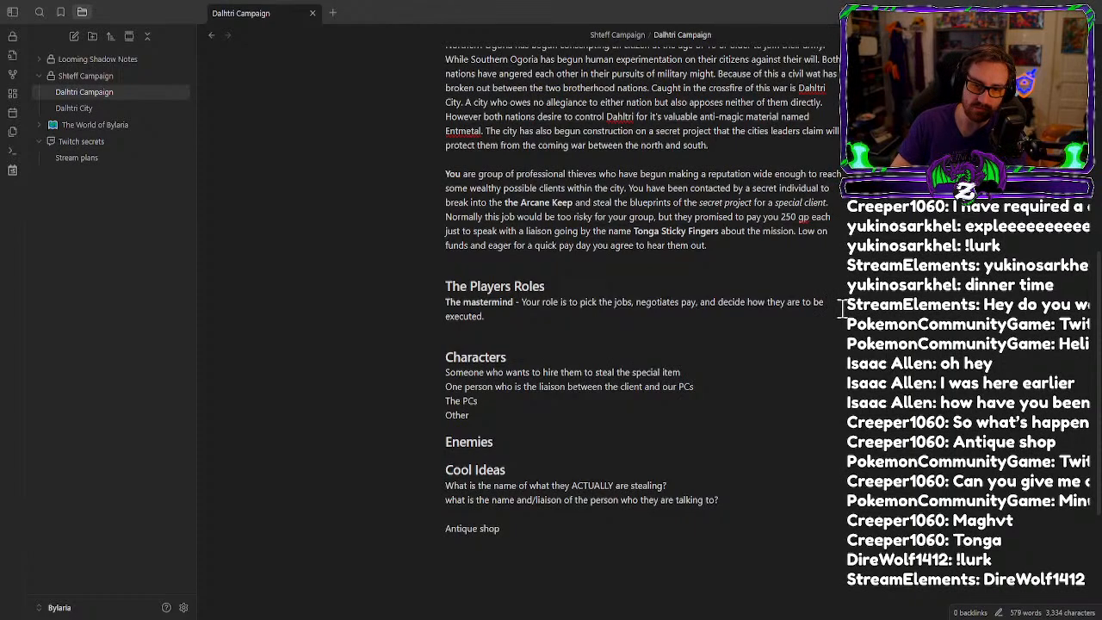
key("Right")
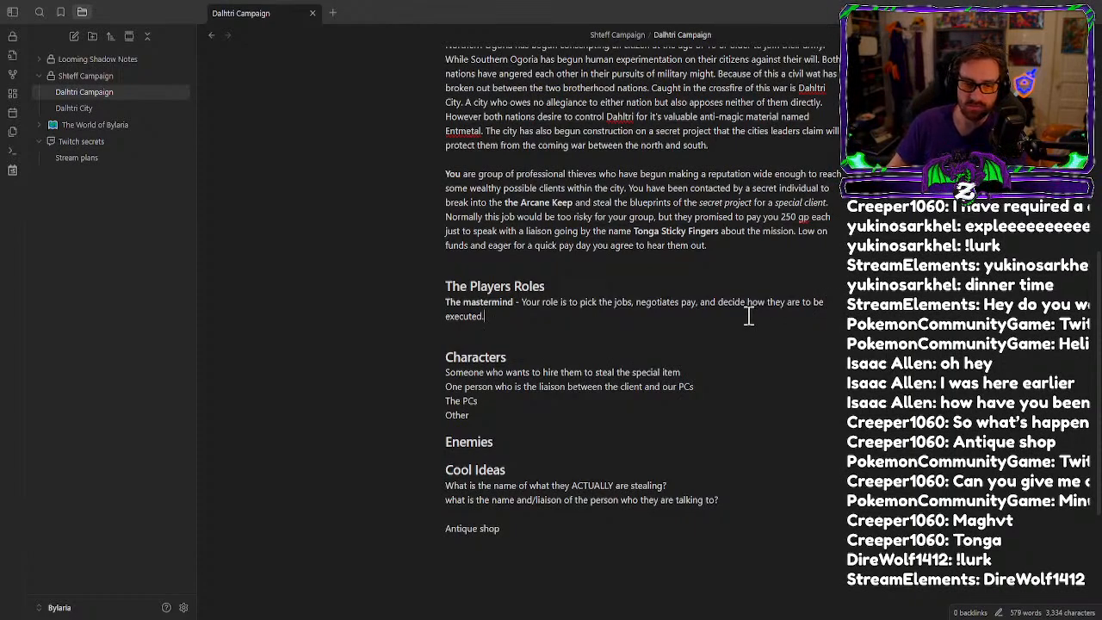
key("End")
type("And")
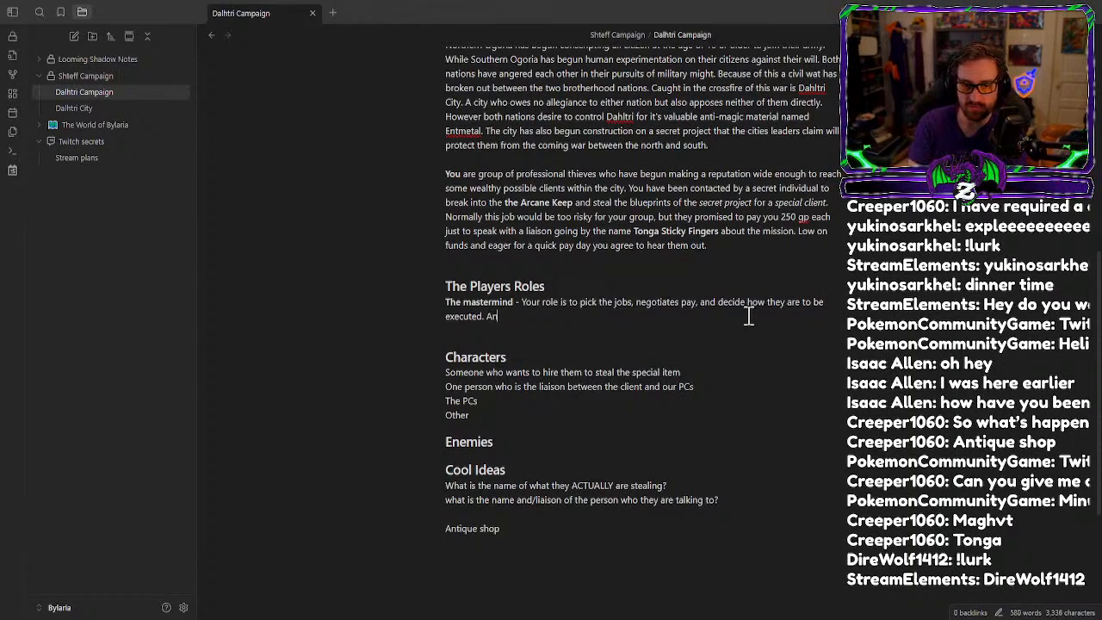
key("BackSpace")
key("BackSpace")
key("BackSpace")
key("BackSpace")
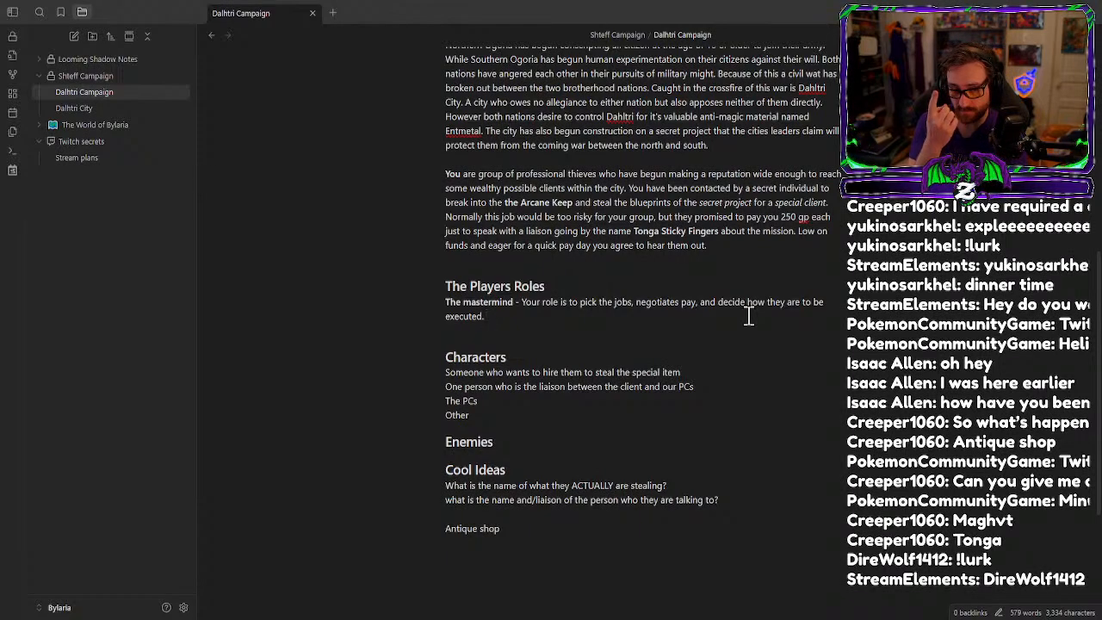
type("You're")
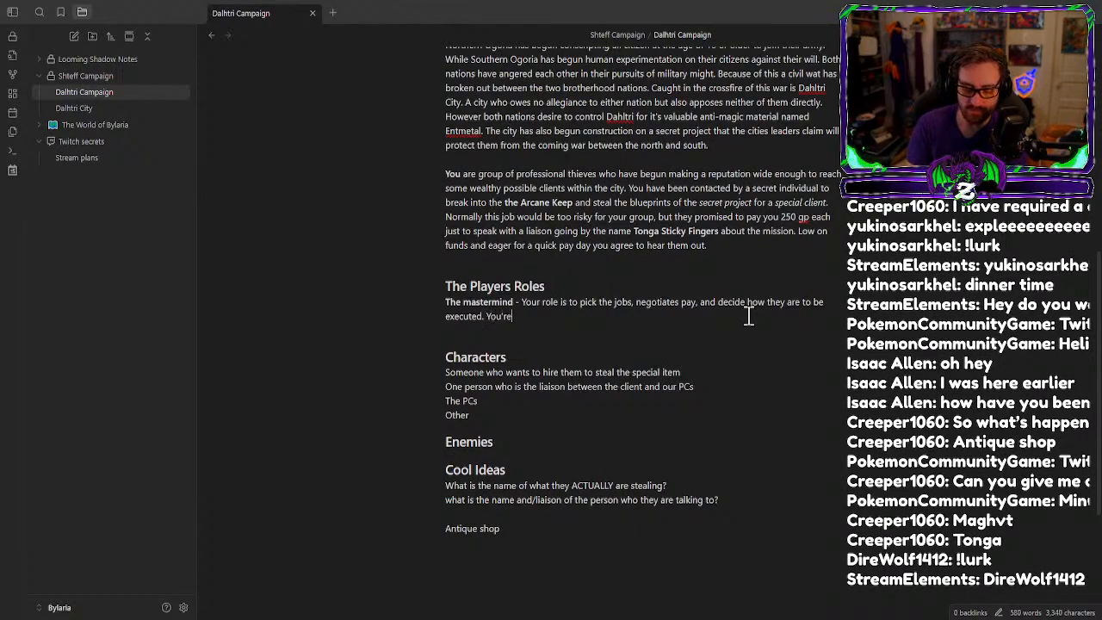
type(" are here ")
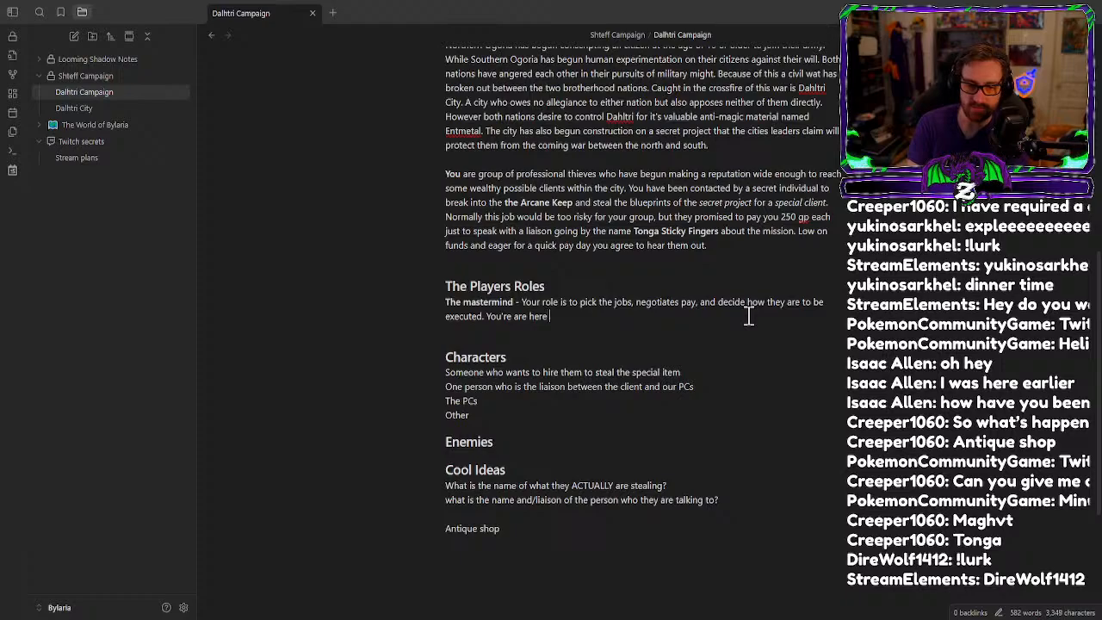
type("for ehen the plan go")
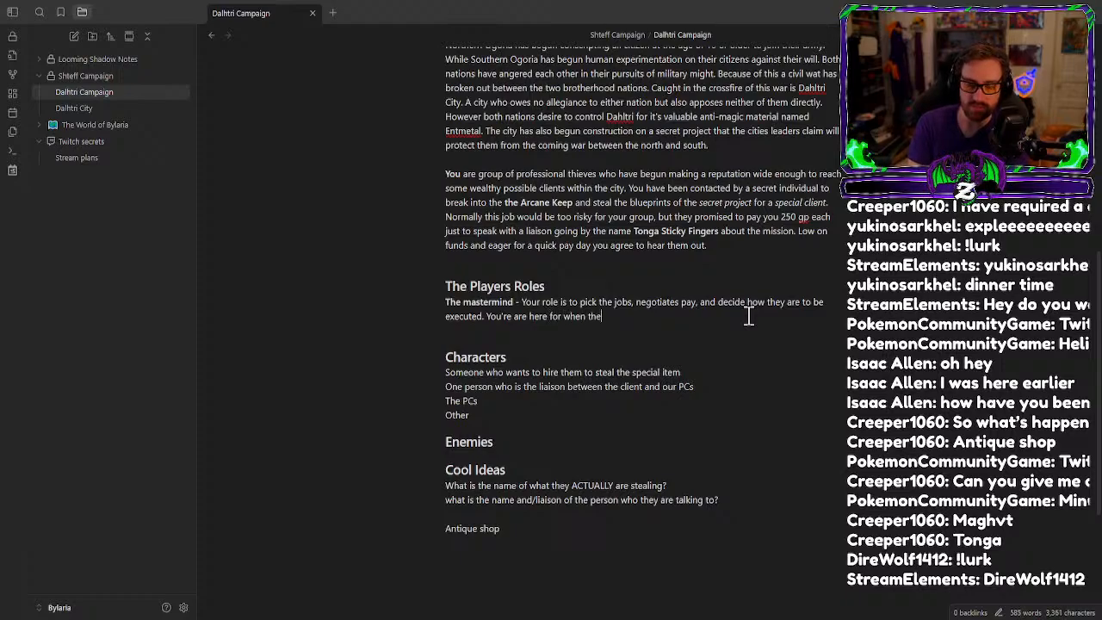
type("es bell")
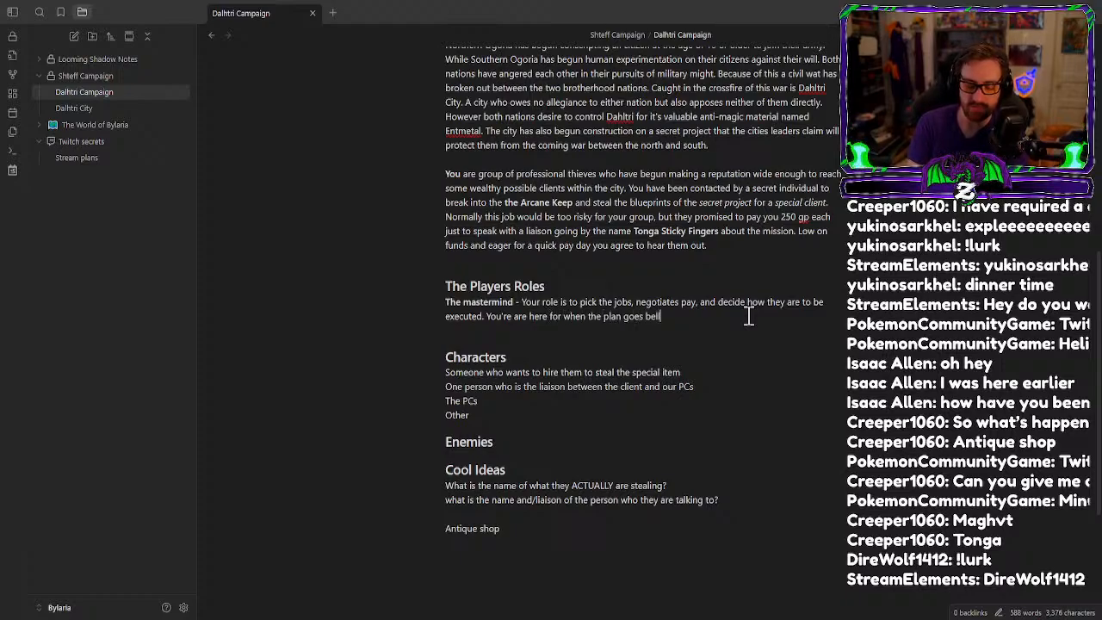
key("BackSpace")
key("BackSpace")
key("BackSpace")
key("BackSpace")
key("BackSpace")
key("BackSpace")
key("BackSpace")
key("BackSpace")
key("BackSpace")
key("BackSpace")
key("BackSpace")
key("BackSpace")
key("BackSpace")
key("BackSpace")
key("BackSpace")
key("BackSpace")
key("BackSpace")
key("BackSpace")
key("BackSpace")
key("BackSpace")
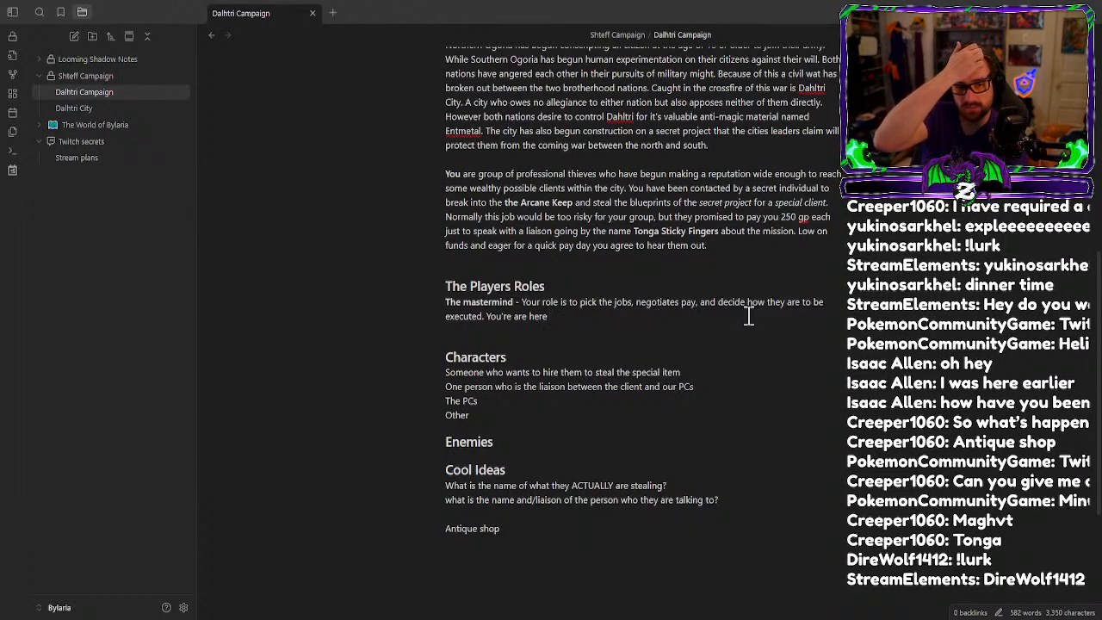
key("BackSpace")
key("BackSpace")
key("BackSpace")
key("BackSpace")
key("BackSpace")
key("BackSpace")
key("BackSpace")
key("BackSpace")
key("BackSpace")
key("BackSpace")
key("BackSpace")
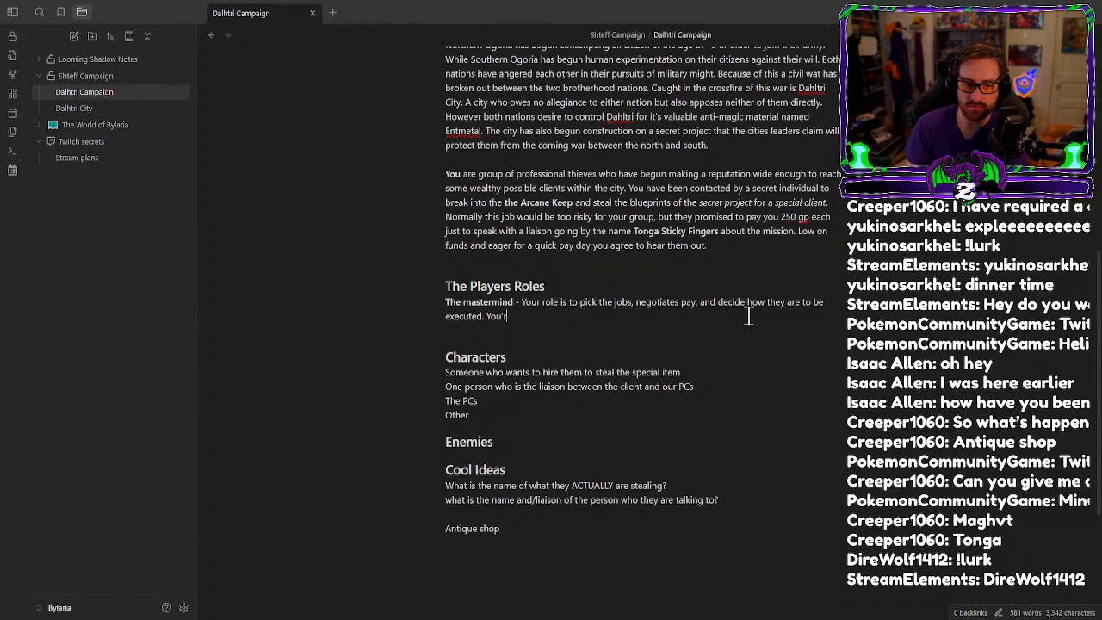
Continue the mastermind description with "You are seen as the oen who creates a perfect, but you know there is no such thing.".
type("are seen a")
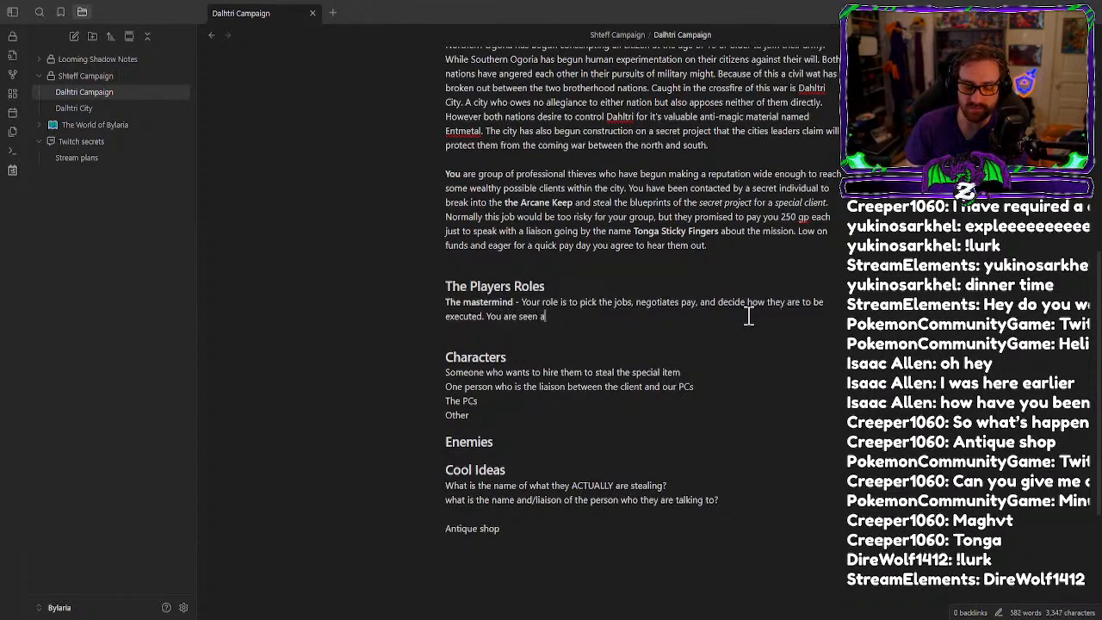
type("s the oen who ")
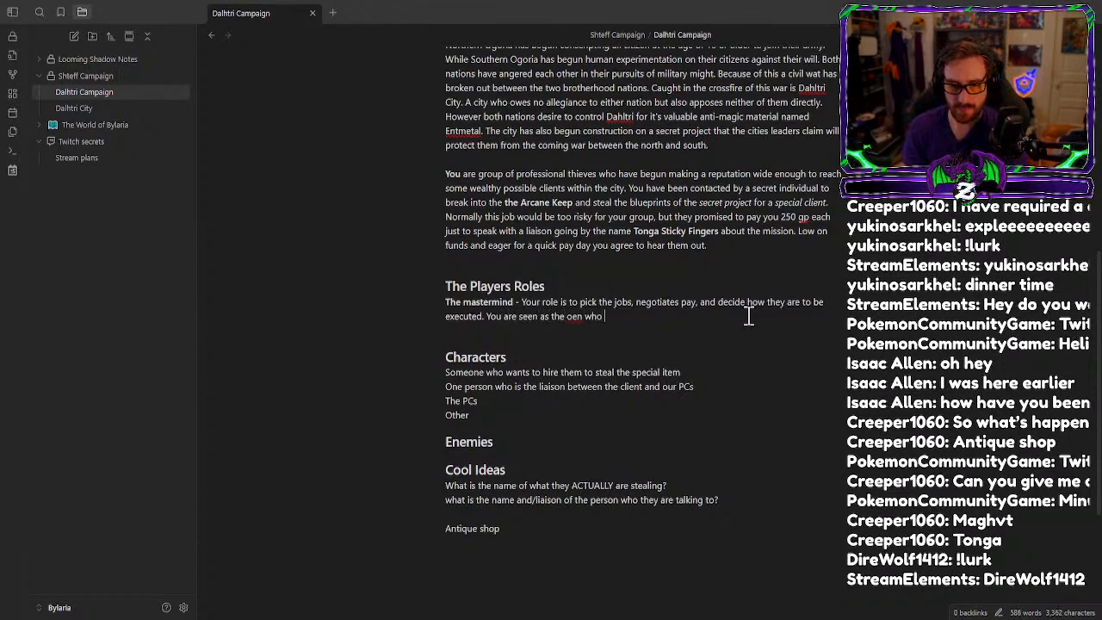
type("creates a ")
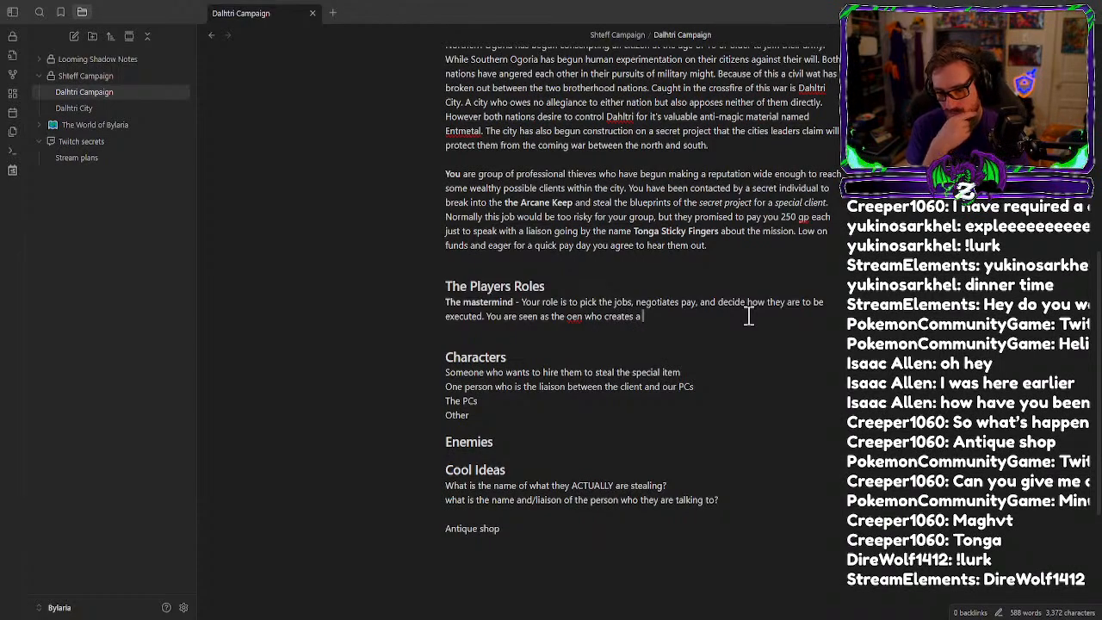
type("perfect")
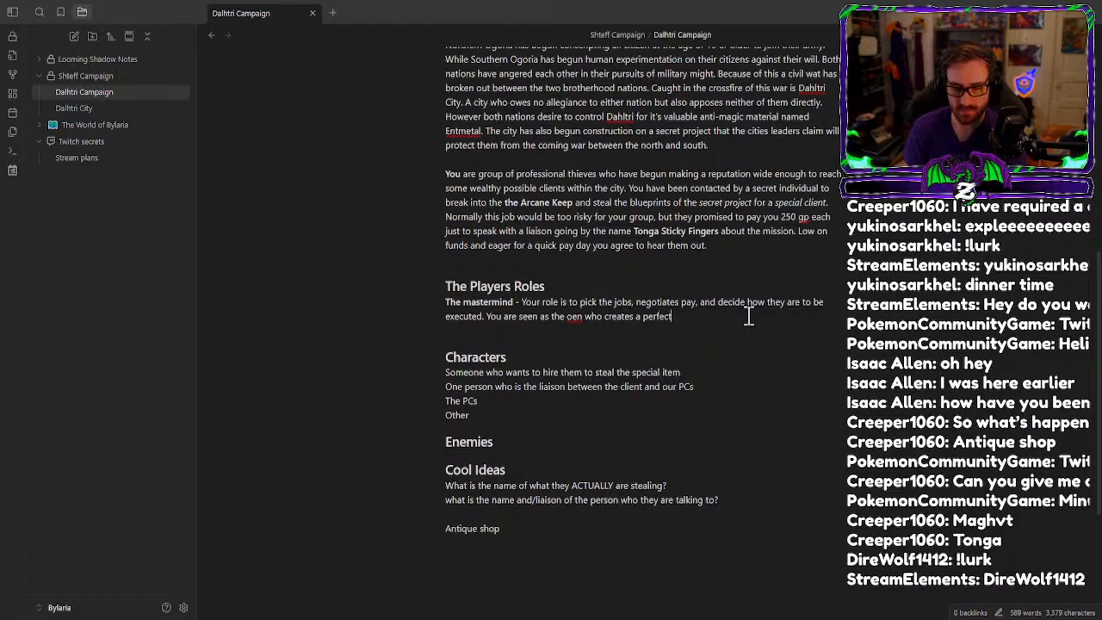
type(", but y")
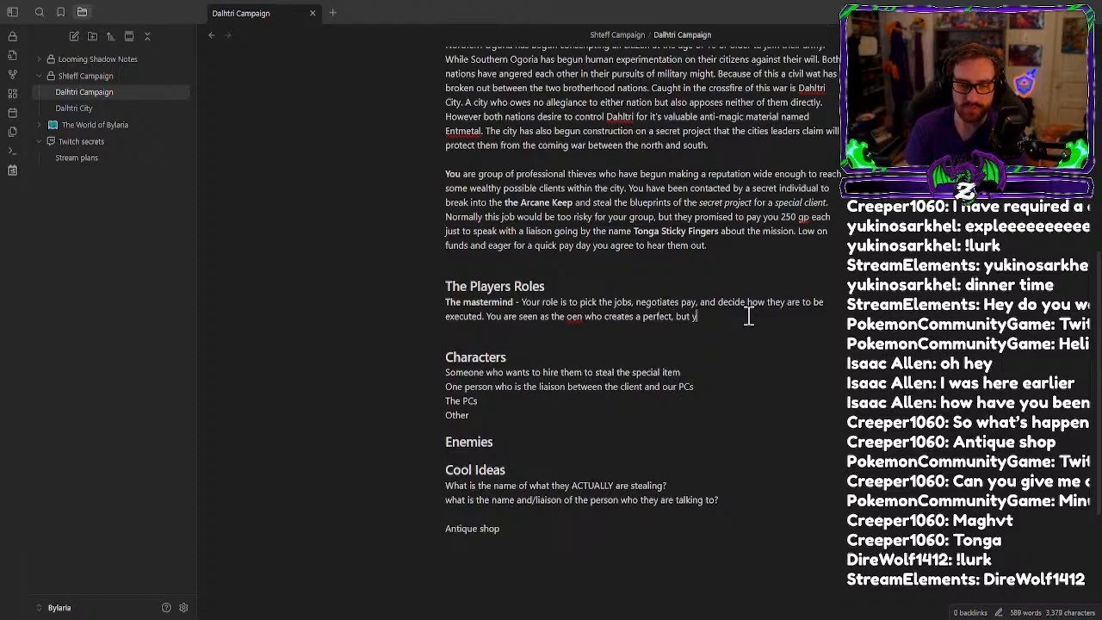
type("ou know there is ")
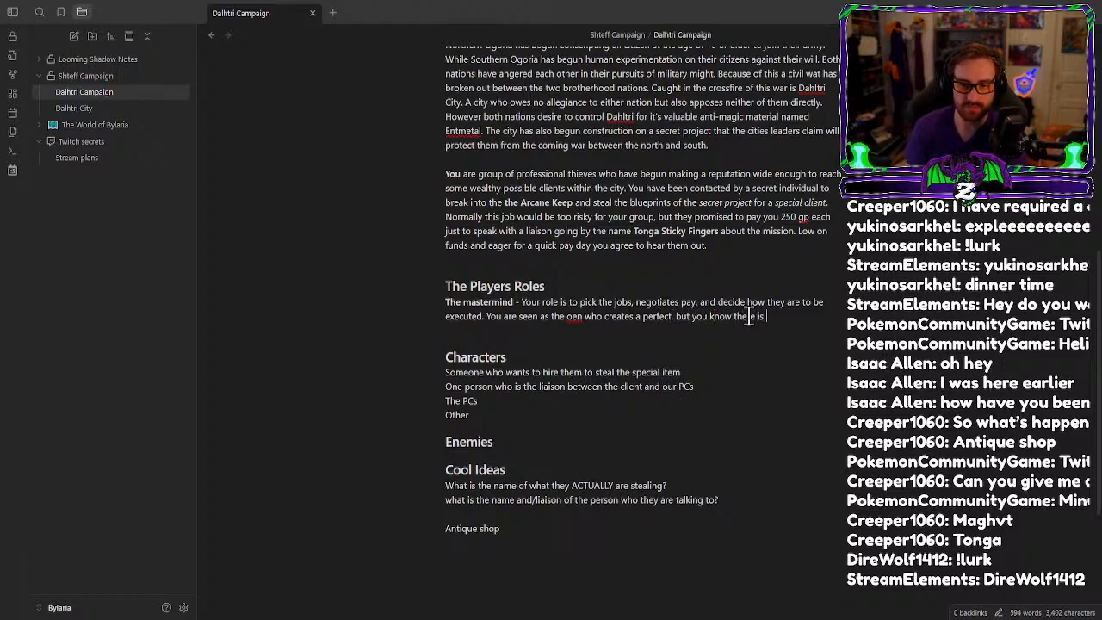
type("no such thing. S")
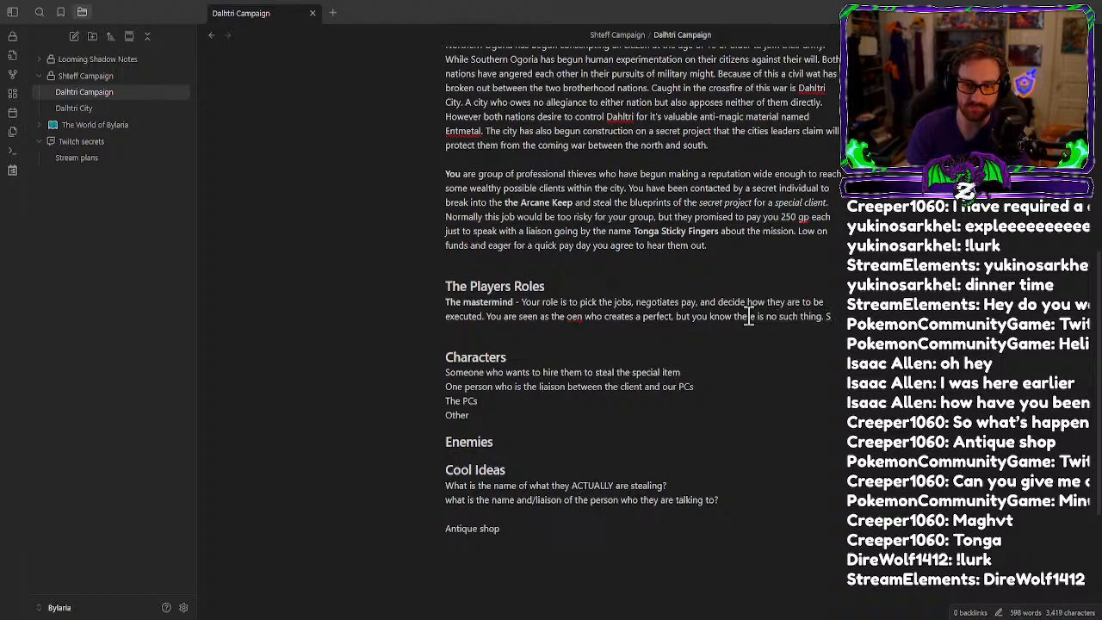
Add "So your real job is to keep everyone together when everthing goes belly up." to the end of the mastermind description.
type("o your real ")
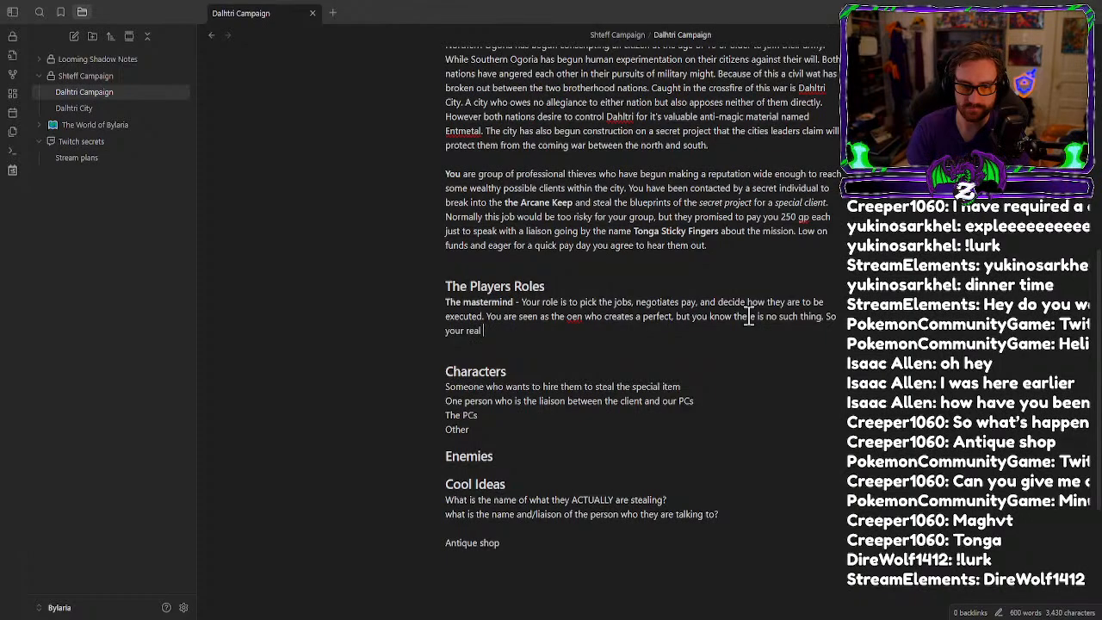
type("job is to ")
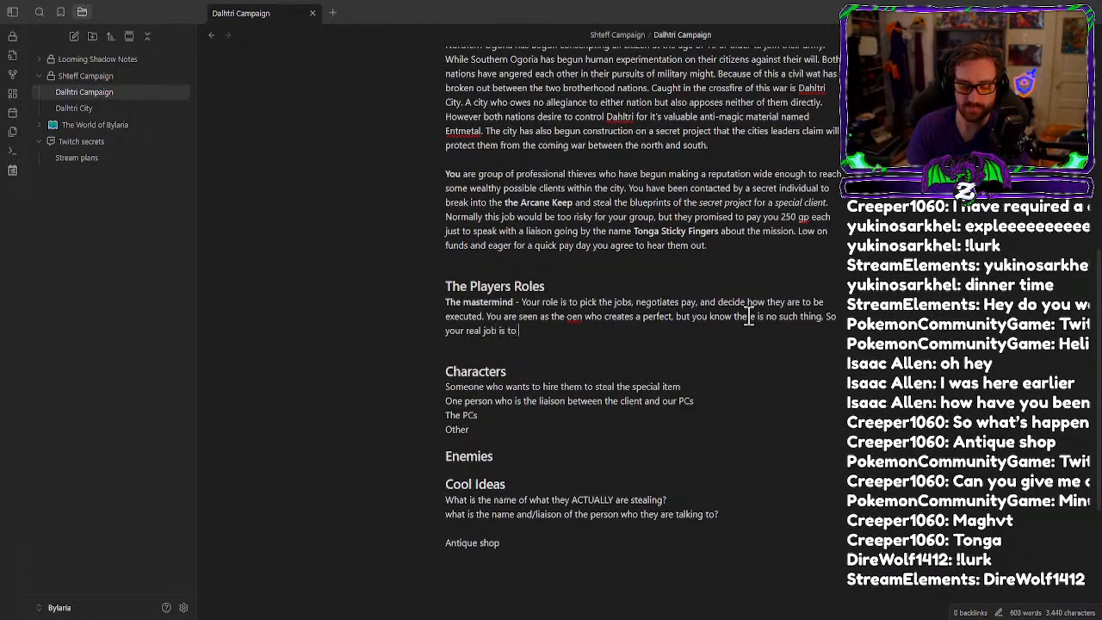
type("k")
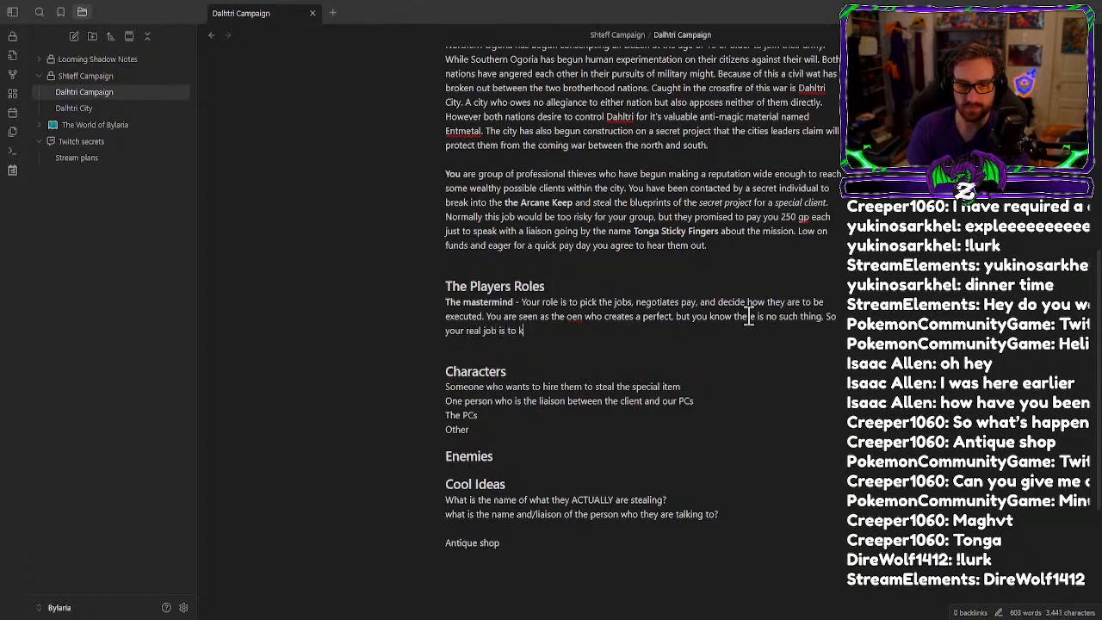
type("eep every")
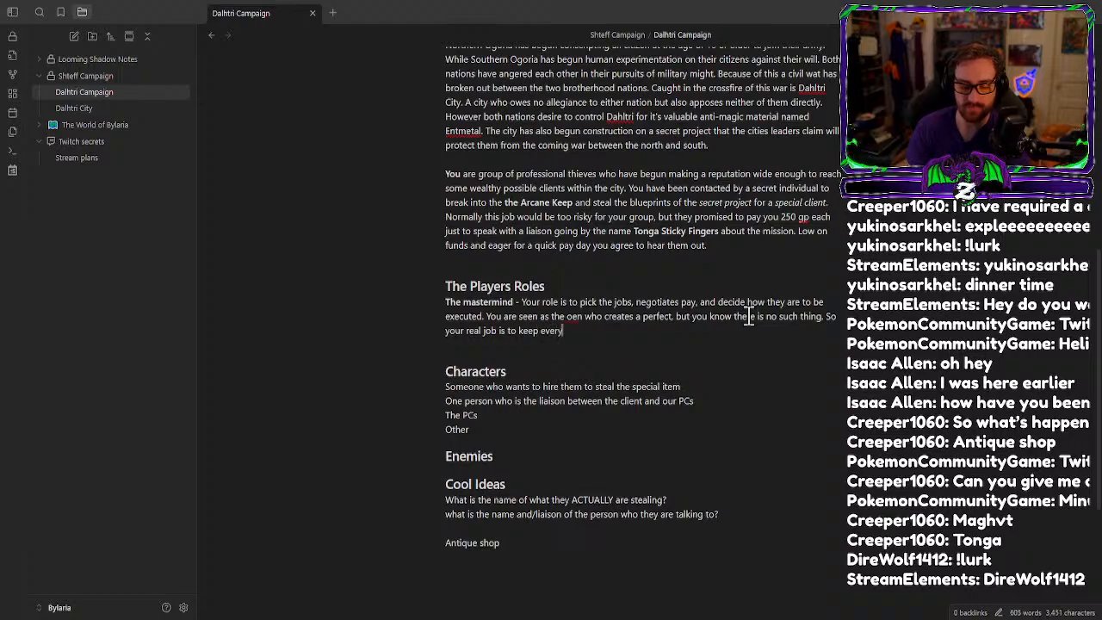
type("one toget")
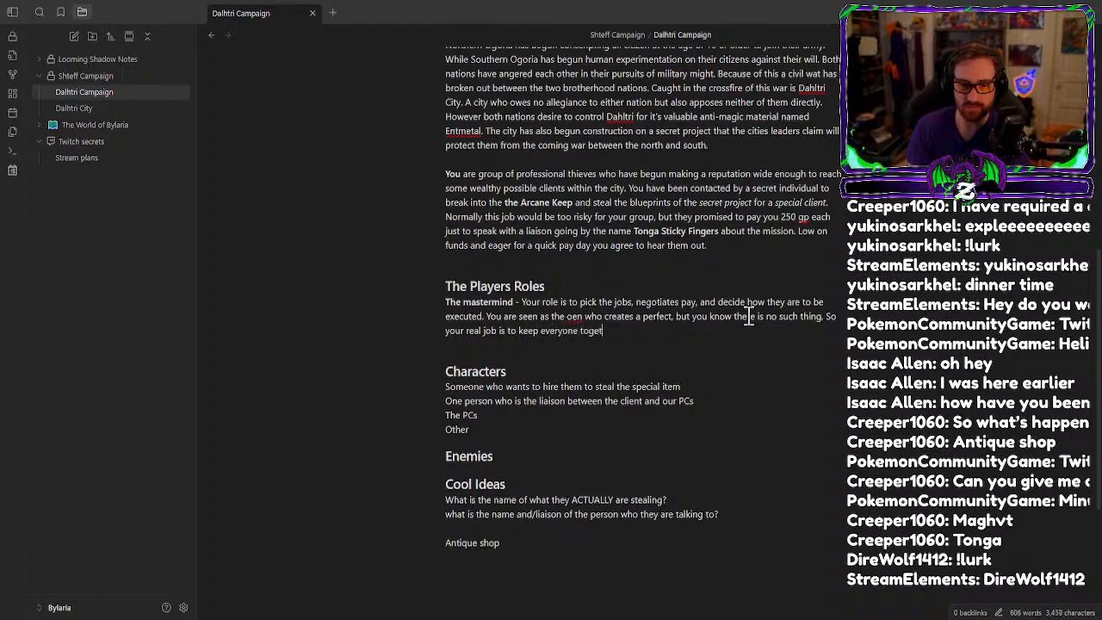
type("her when ea")
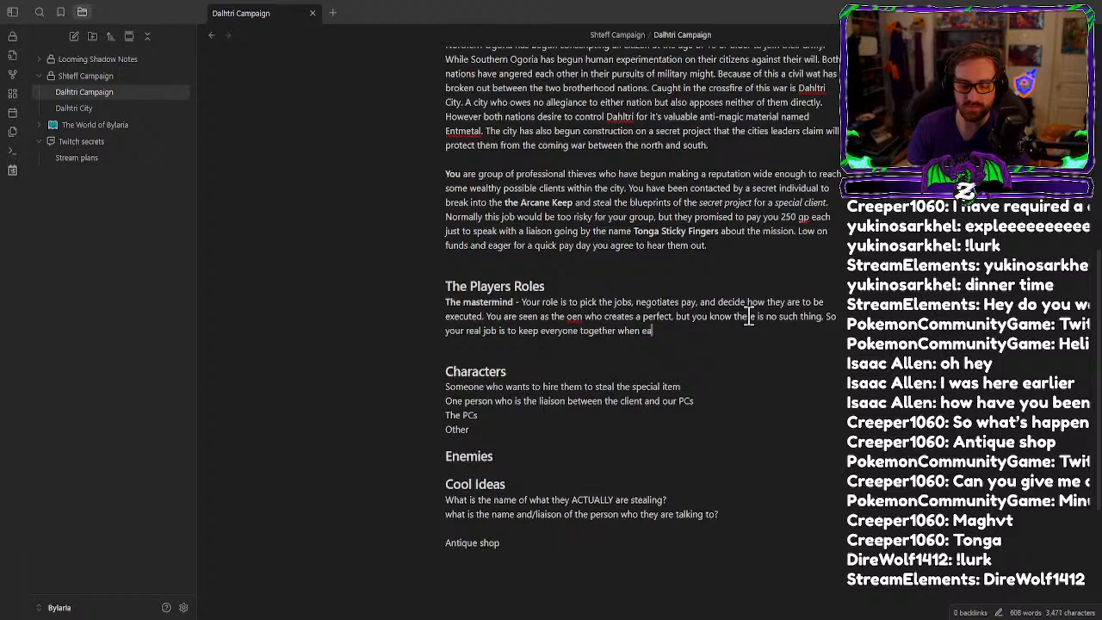
key("BackSpace")
type("verth")
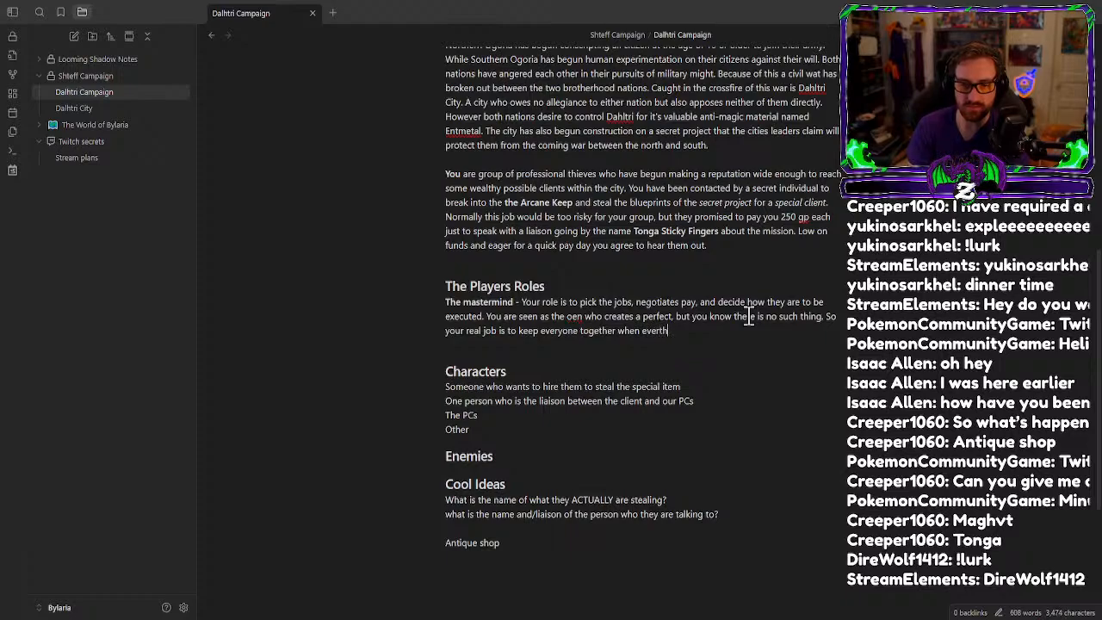
type("ing goes belly")
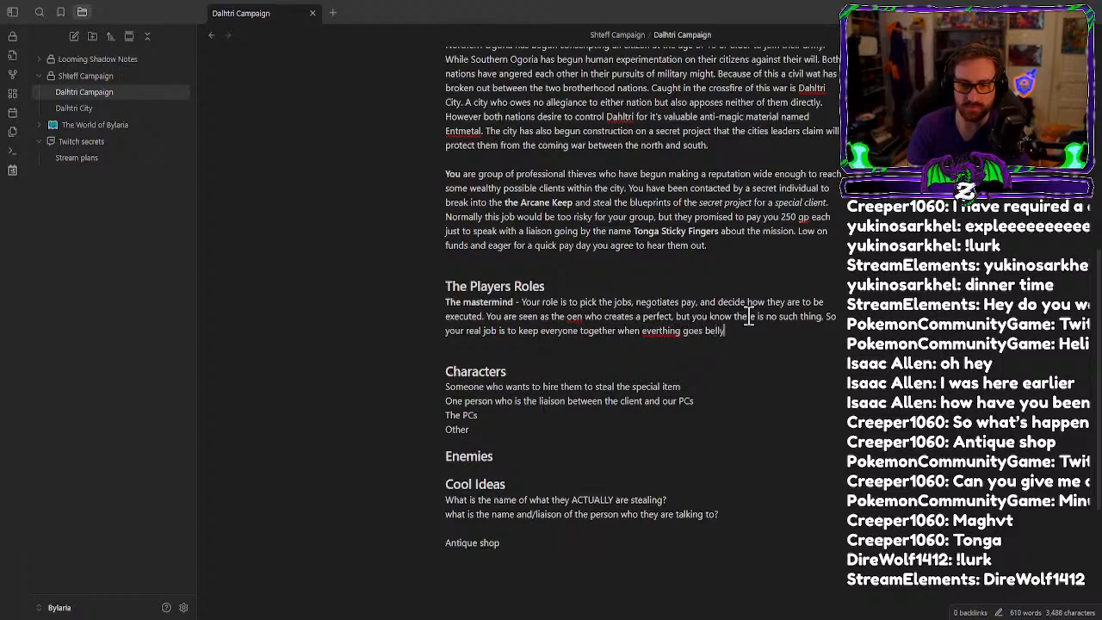
type(" up.")
Correct the misspellings in the mastermind description, replacing "everthing" with "everything" and "oen" with "one".
right_click(664, 333)
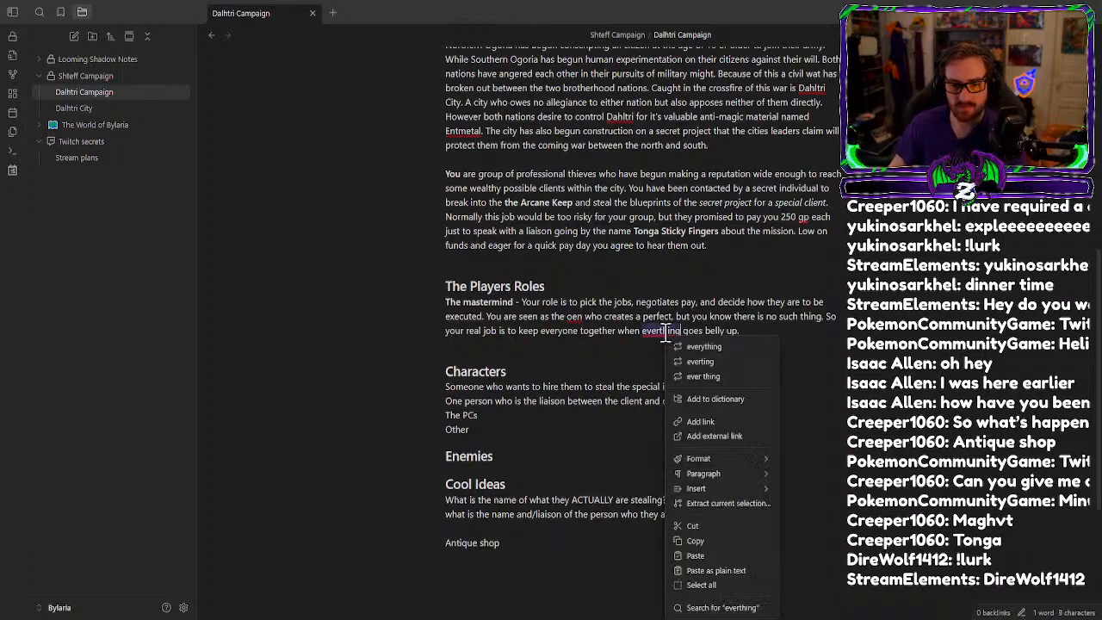
left_click(736, 347)
right_click(579, 316)
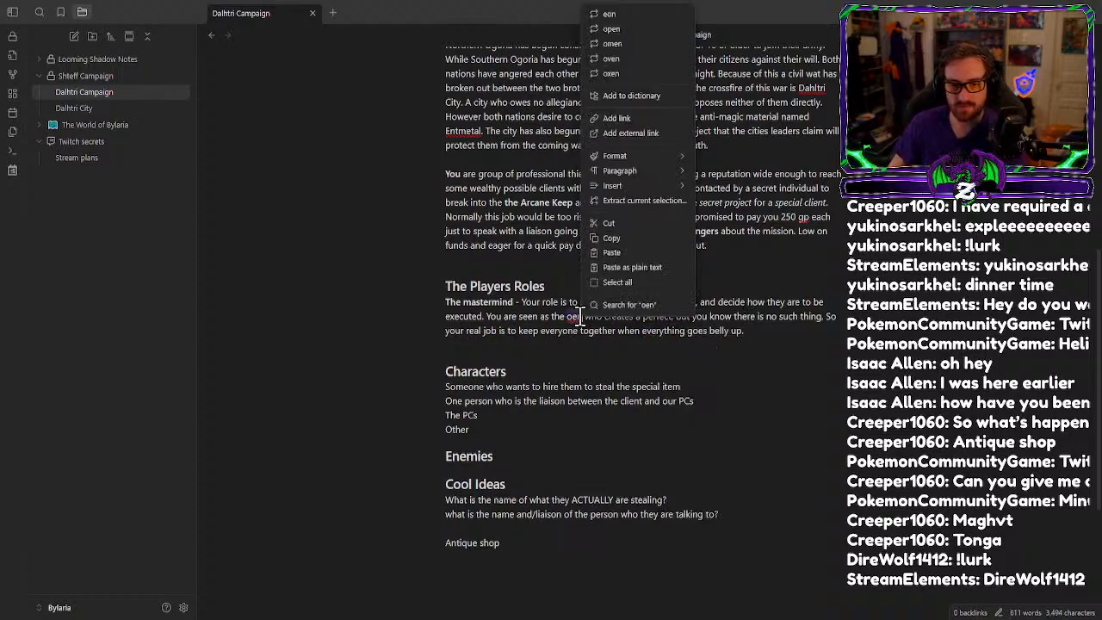
left_click(611, 18)
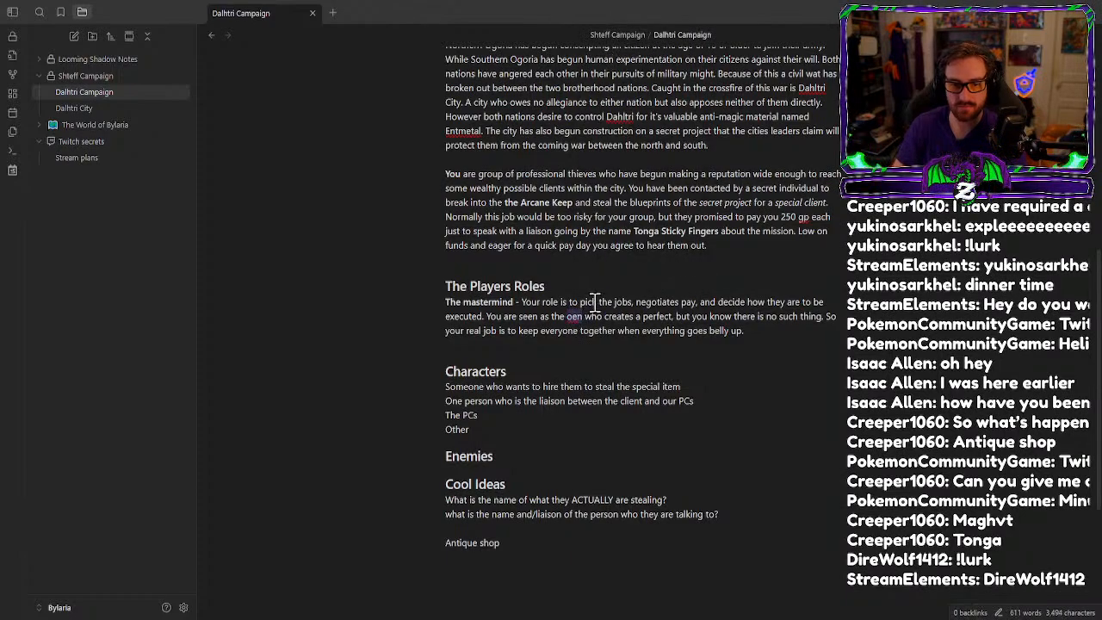
key("BackSpace")
key("BackSpace")
key("BackSpace")
type("one")
Append "AS it always does." to the mastermind description and insert blank lines below it and under The Players Roles heading.
left_click(750, 333)
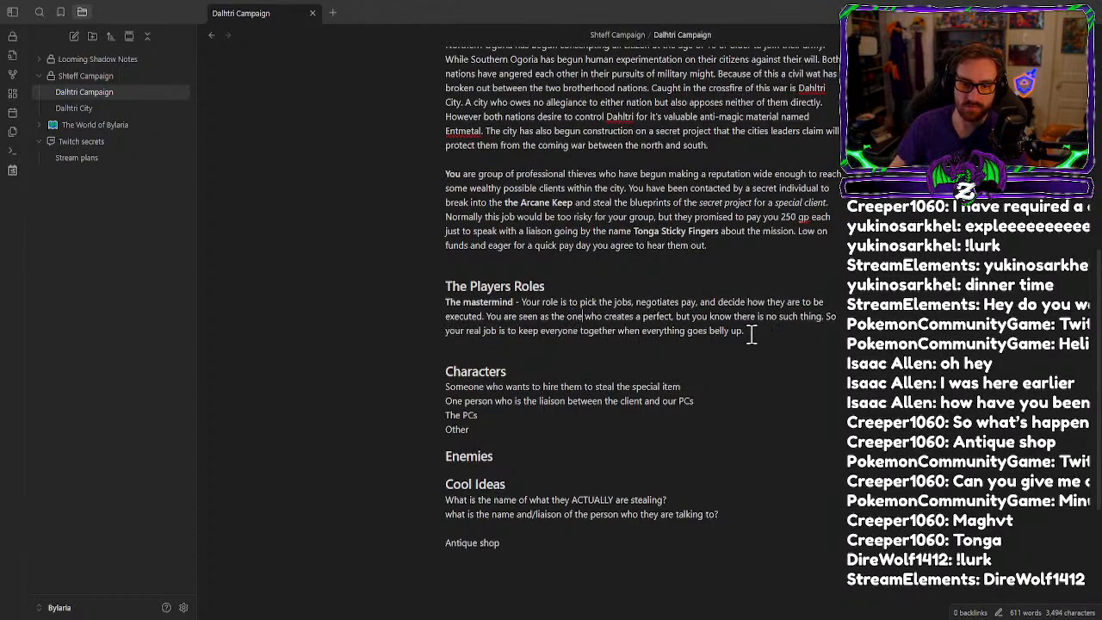
type("AS I a")
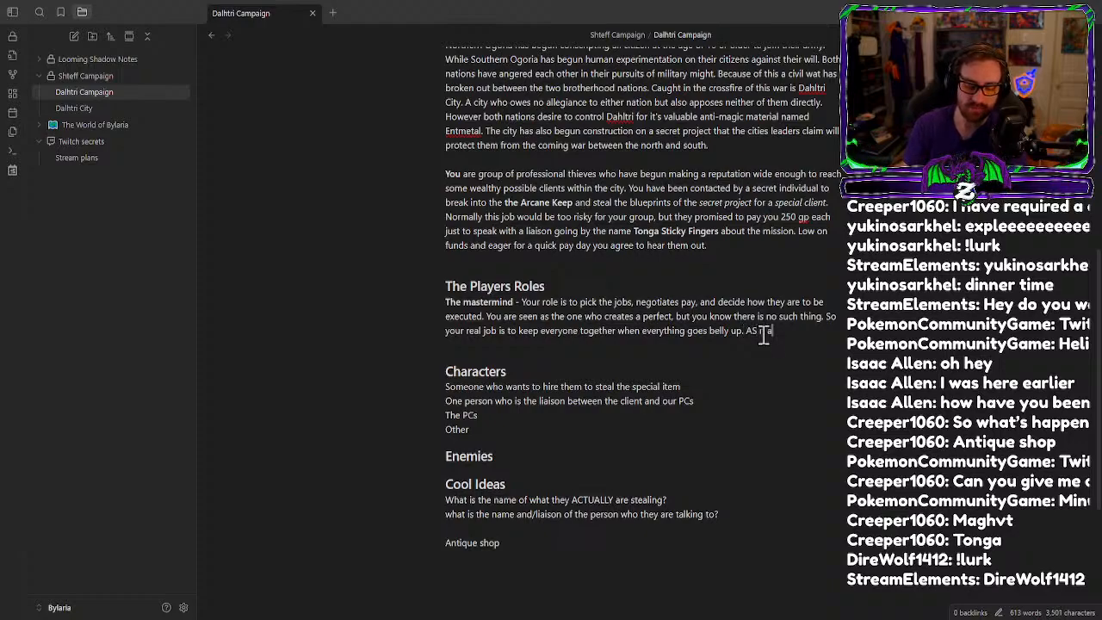
type("lways does.")
key("Return")
key("Return")
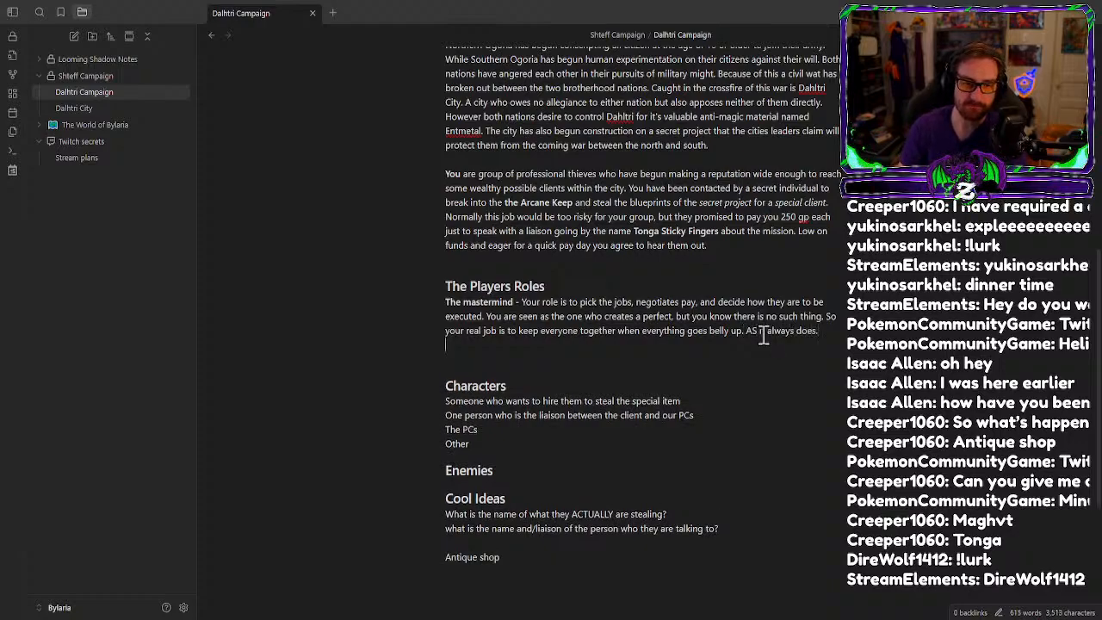
left_click(568, 287)
key("Return")
Add a "Trap finder -" role entry below the mastermind description, followed by blank lines.
left_click(491, 393)
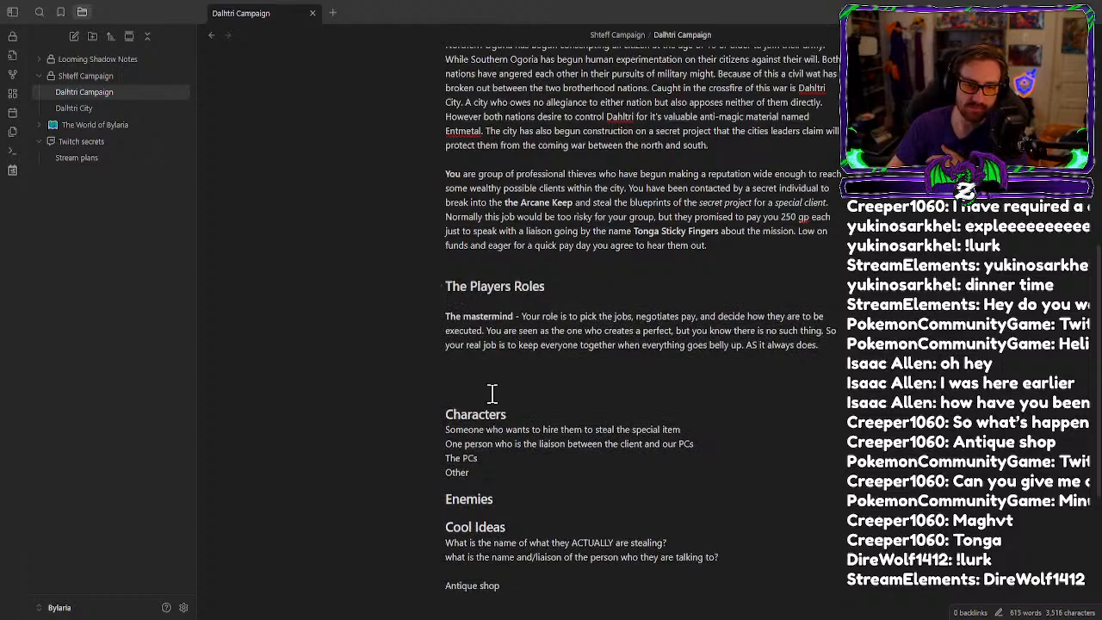
left_click(441, 285)
left_click(440, 286)
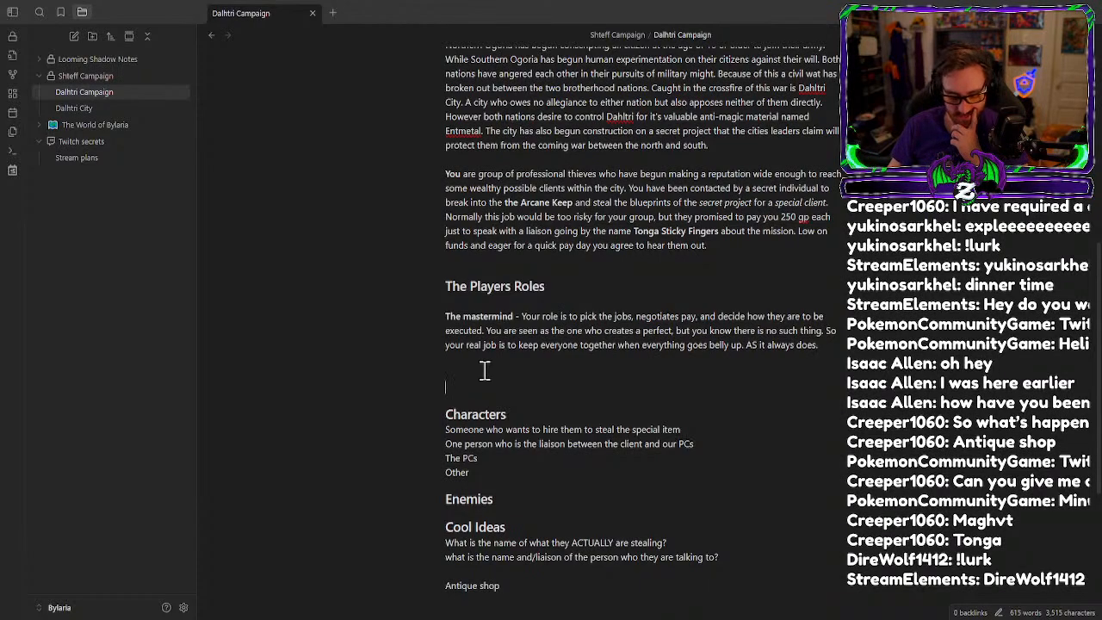
type("Trap")
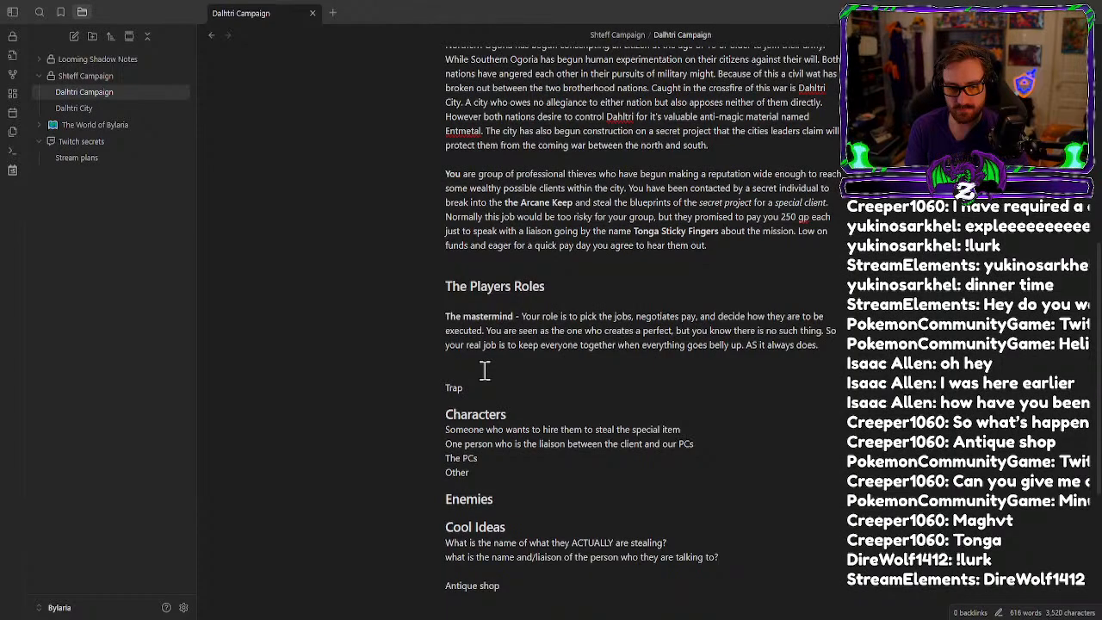
type(" finder")
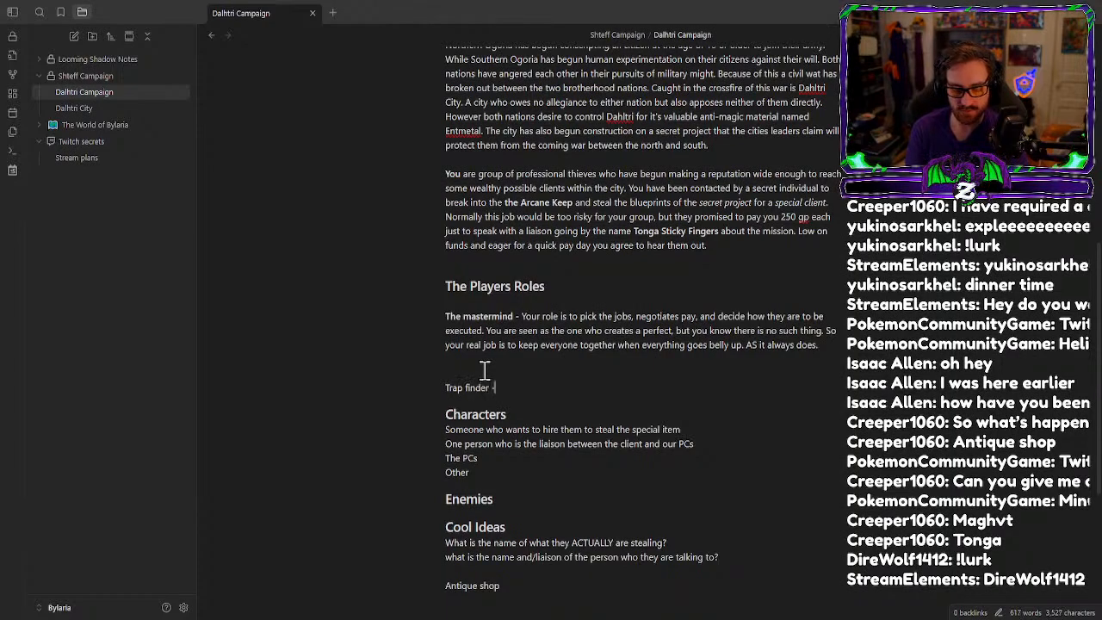
type(" -")
key("Return")
key("Return")
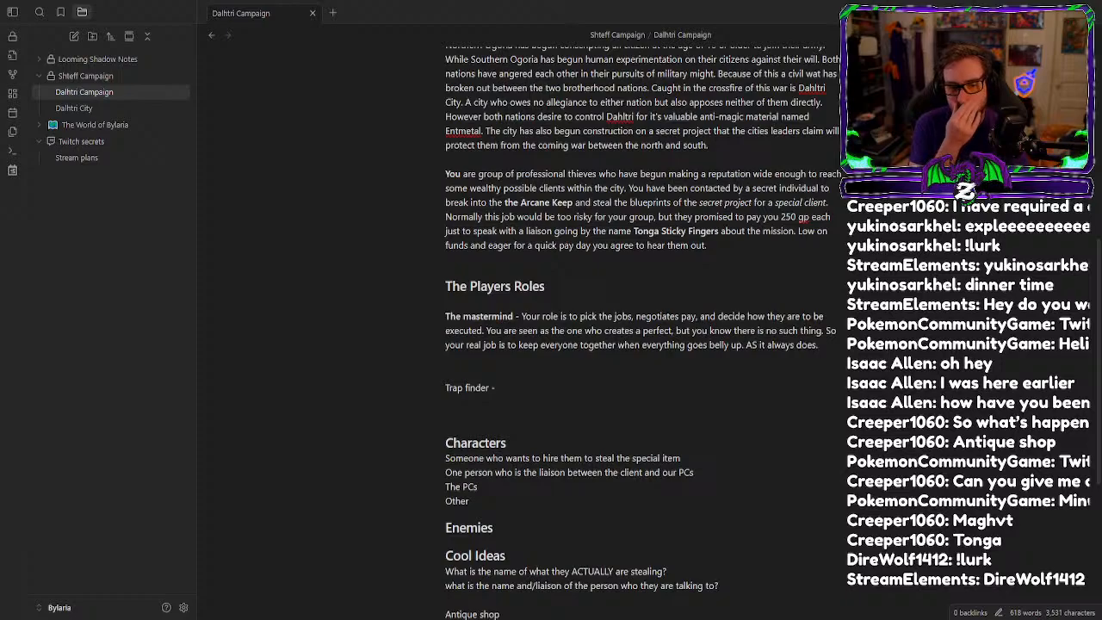
Add a "The muscle -" role entry below the trap finder, followed by blank lines.
left_click(484, 415)
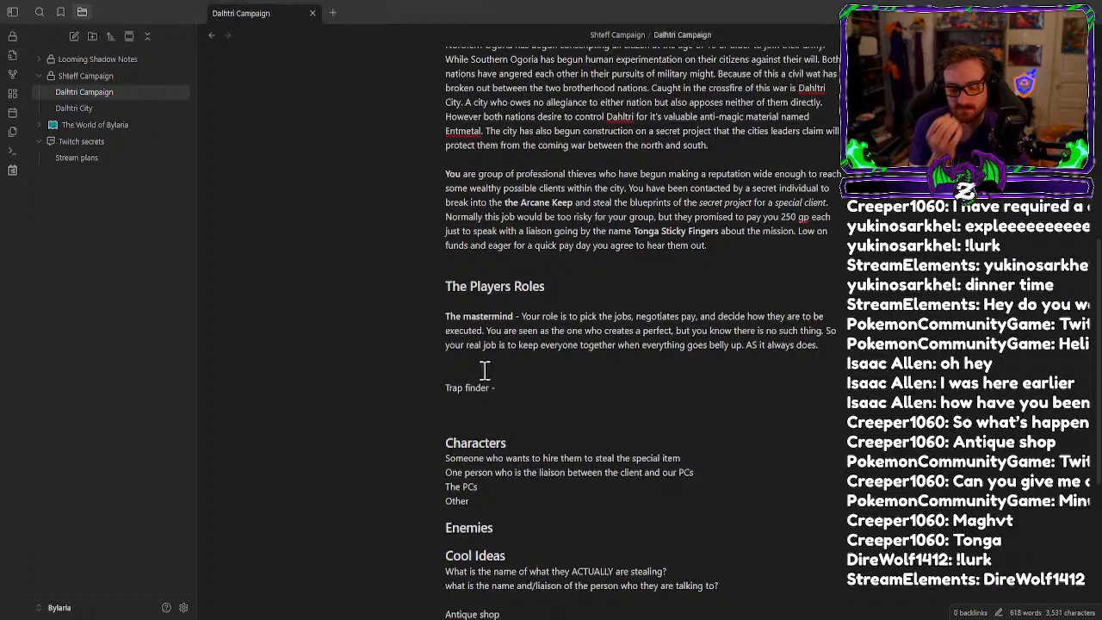
type("The msucle")
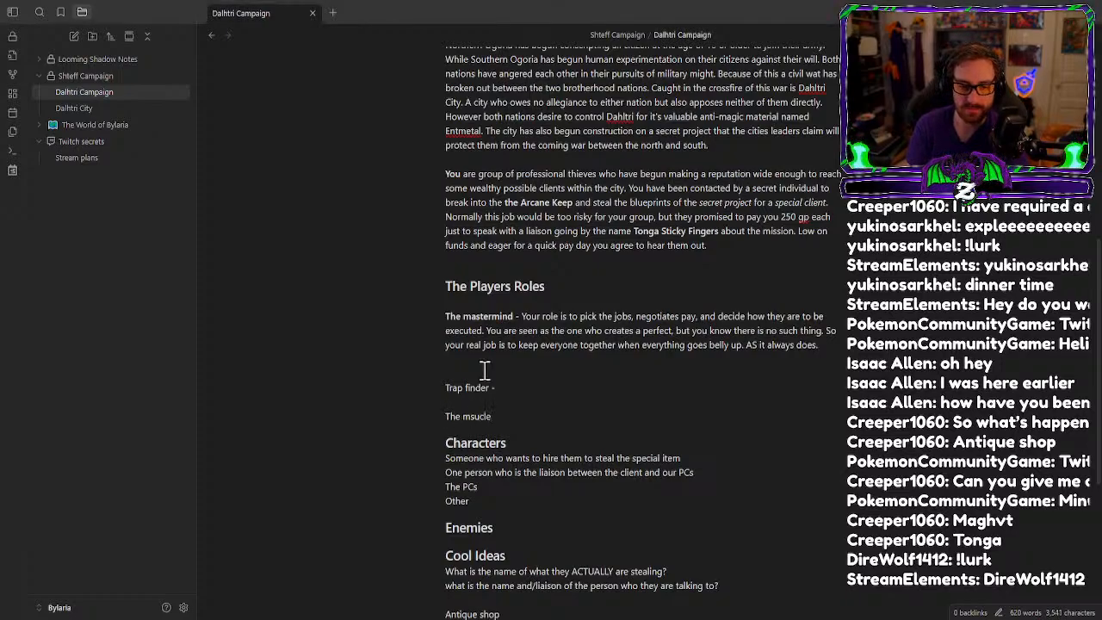
key("BackSpace")
key("BackSpace")
key("BackSpace")
key("BackSpace")
key("BackSpace")
type("us")
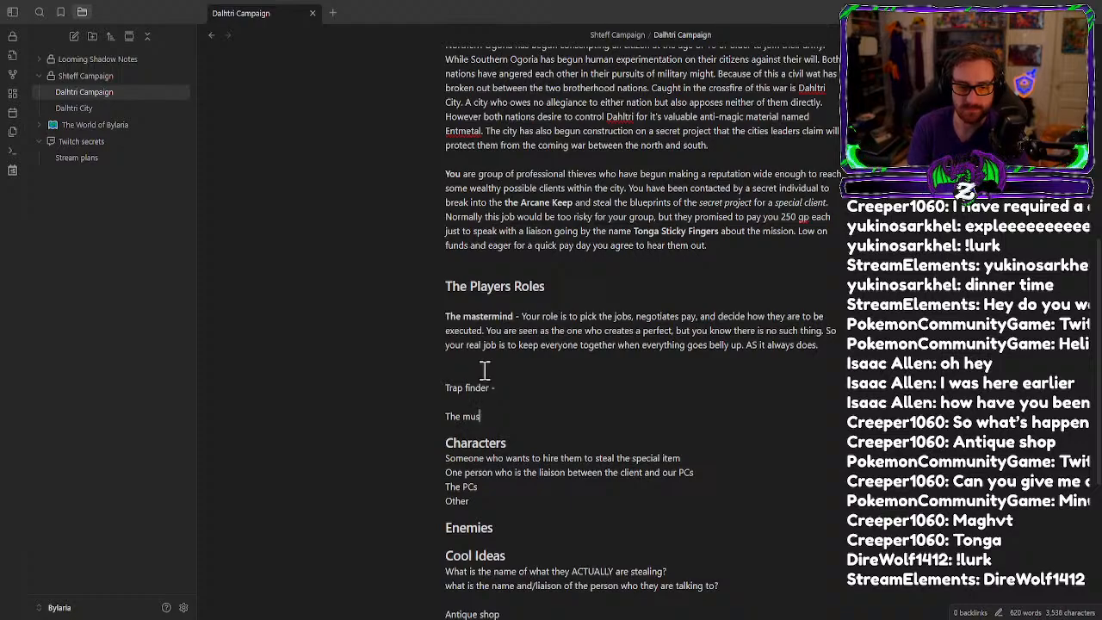
type("cle 0")
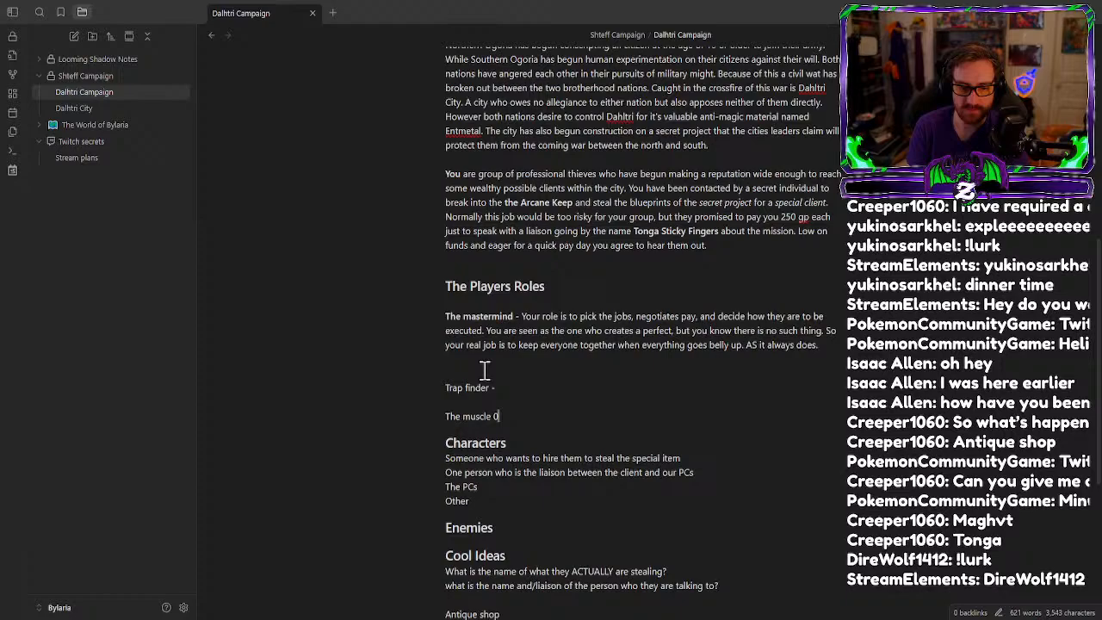
key("BackSpace")
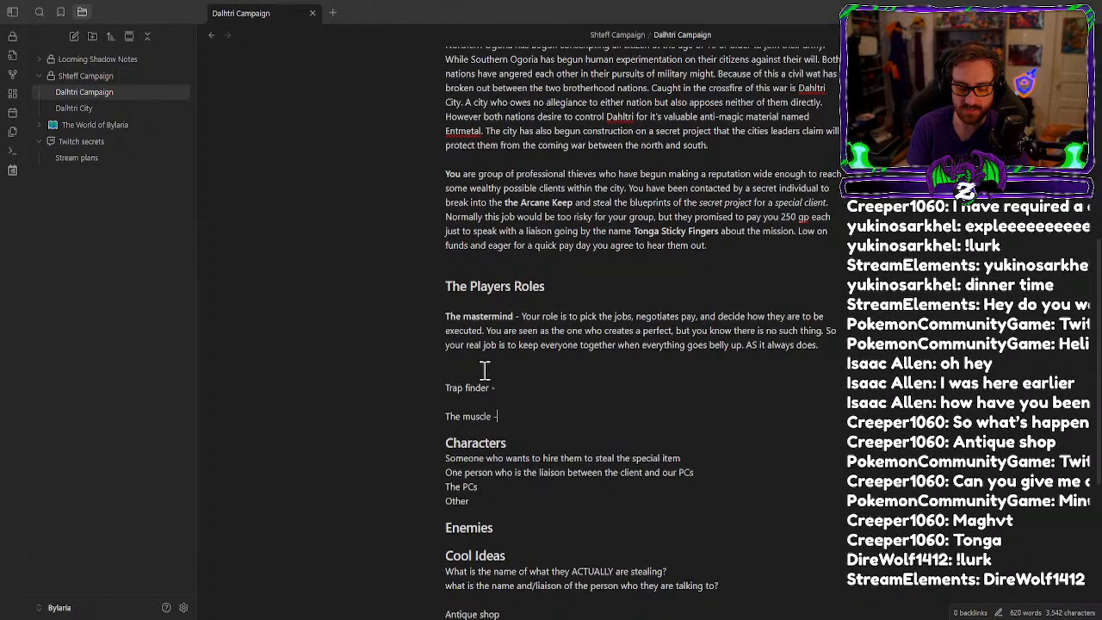
type("-")
key("Return")
key("Return")
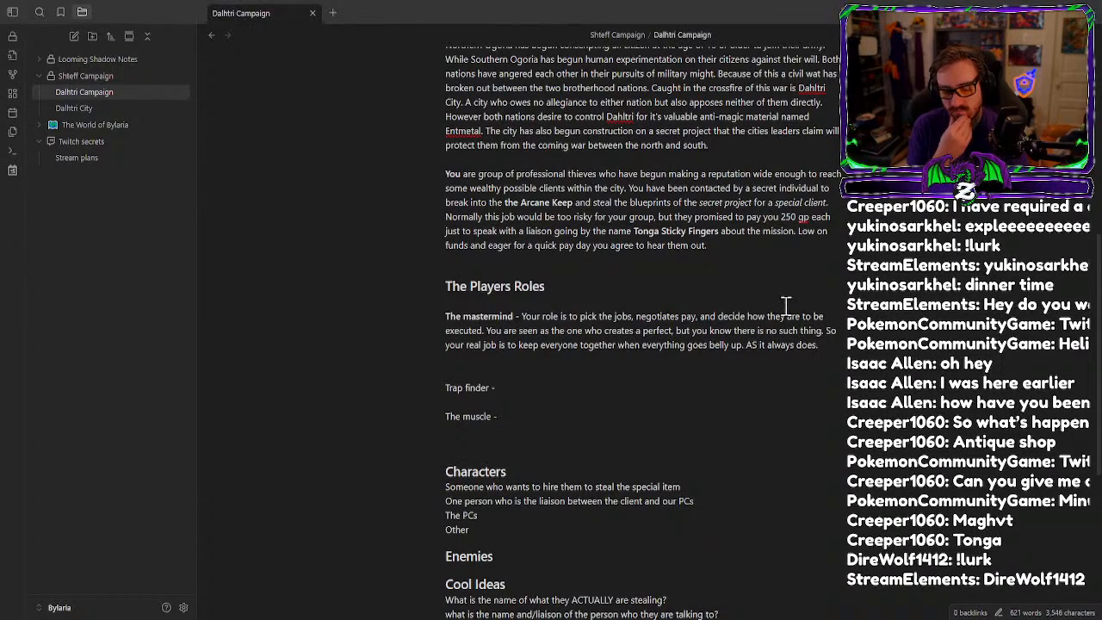
Add a "The lookout -" role entry below the muscle, followed by blank lines.
type("The look")
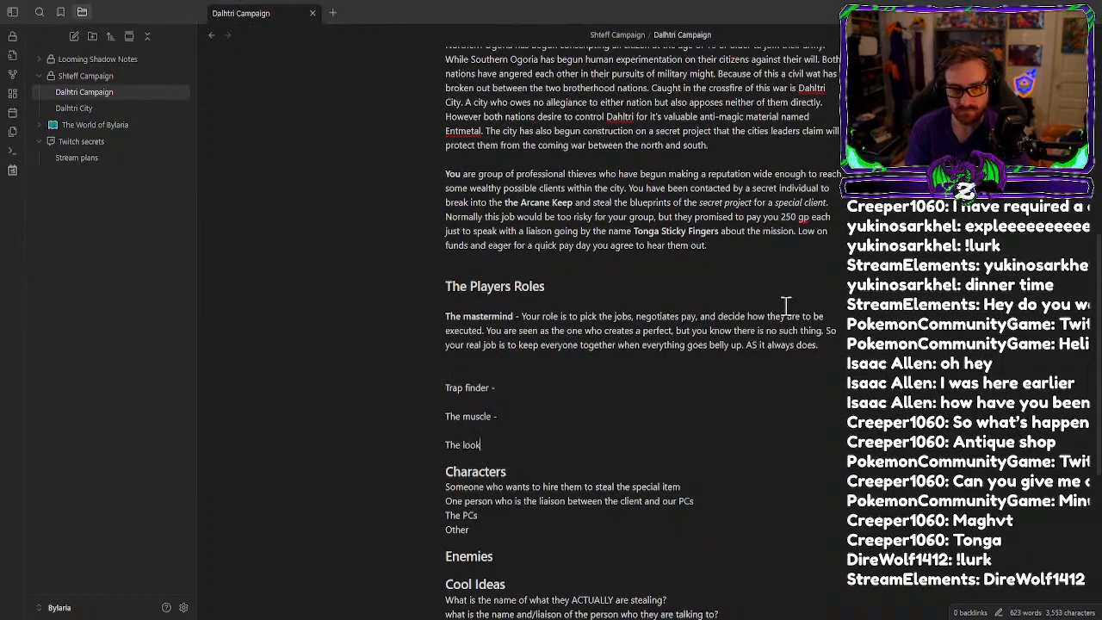
type("out -")
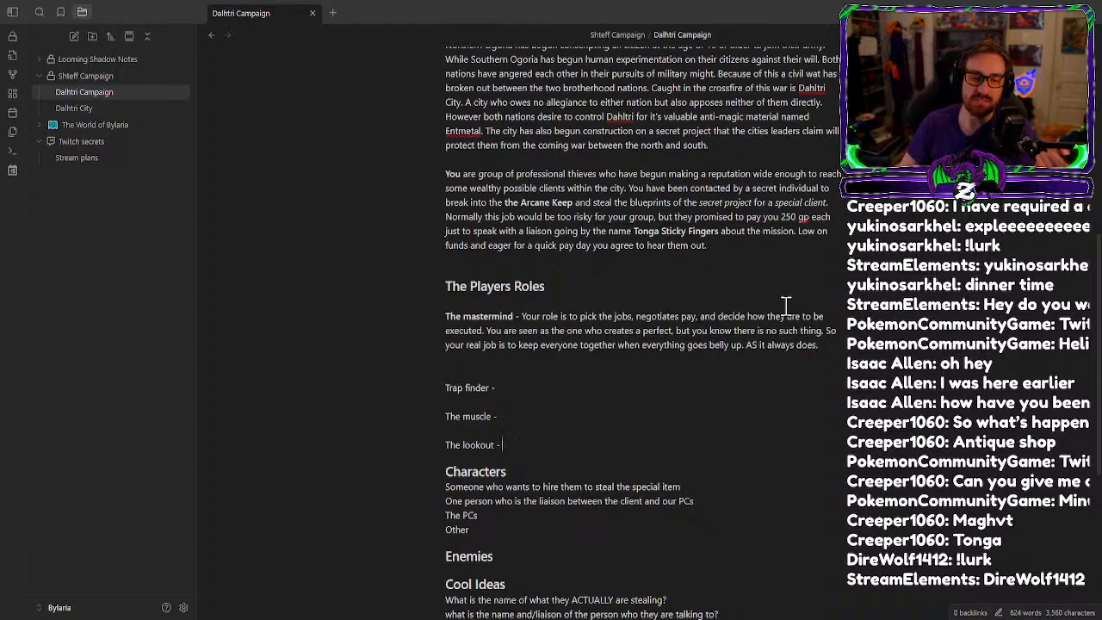
key("Return")
key("Return")
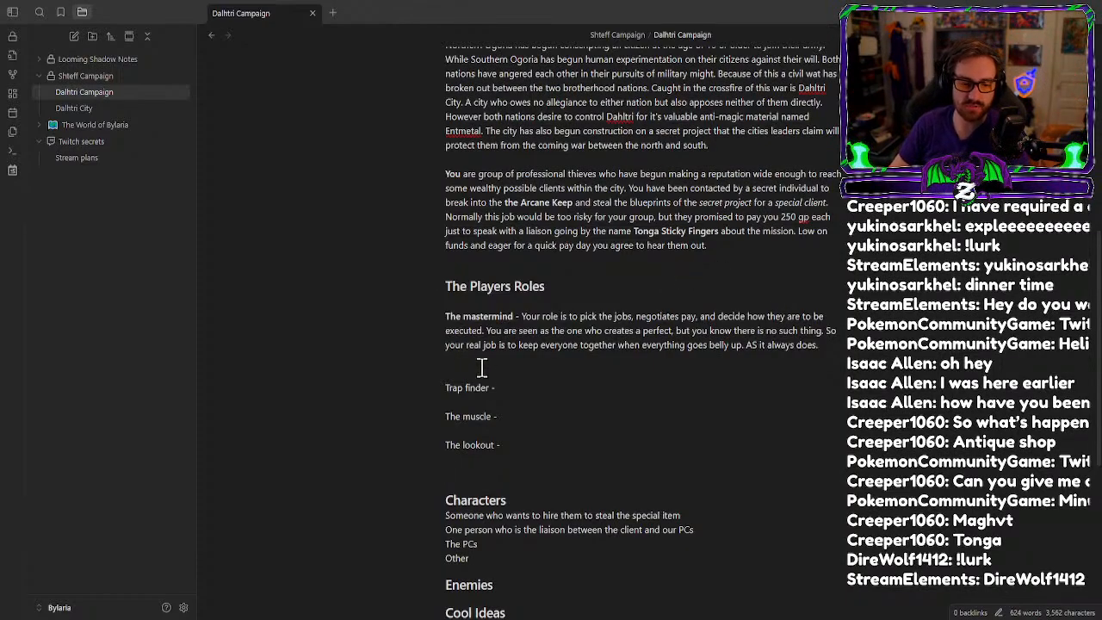
Rename the "Trap finder" role to "Trap specialist" and remove the extra blank line above it.
left_click_drag(491, 388, 466, 387)
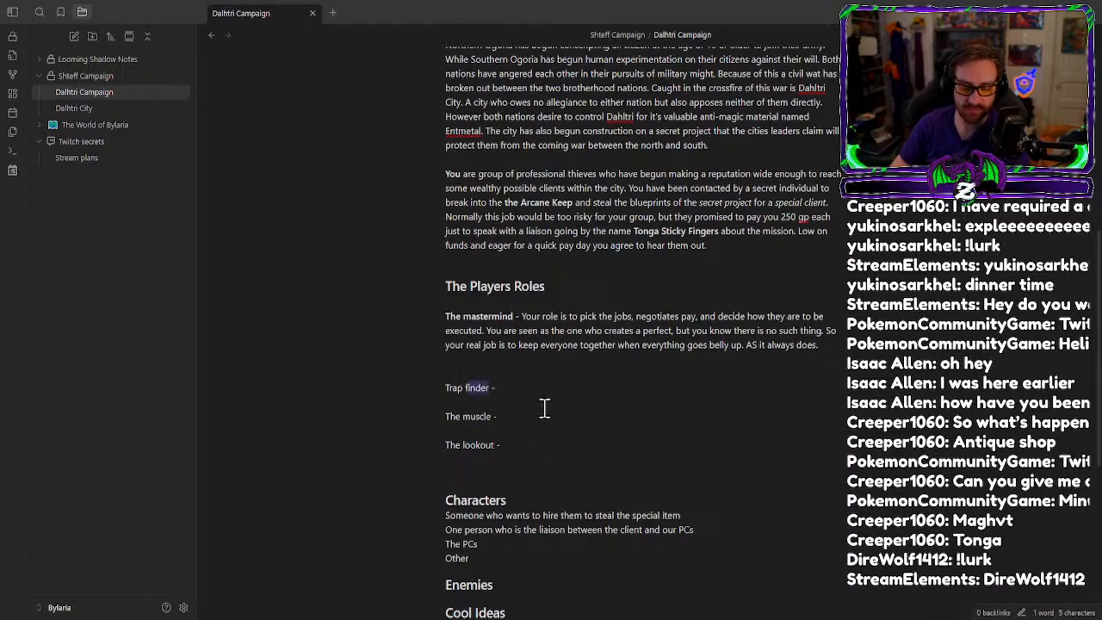
type("specialist")
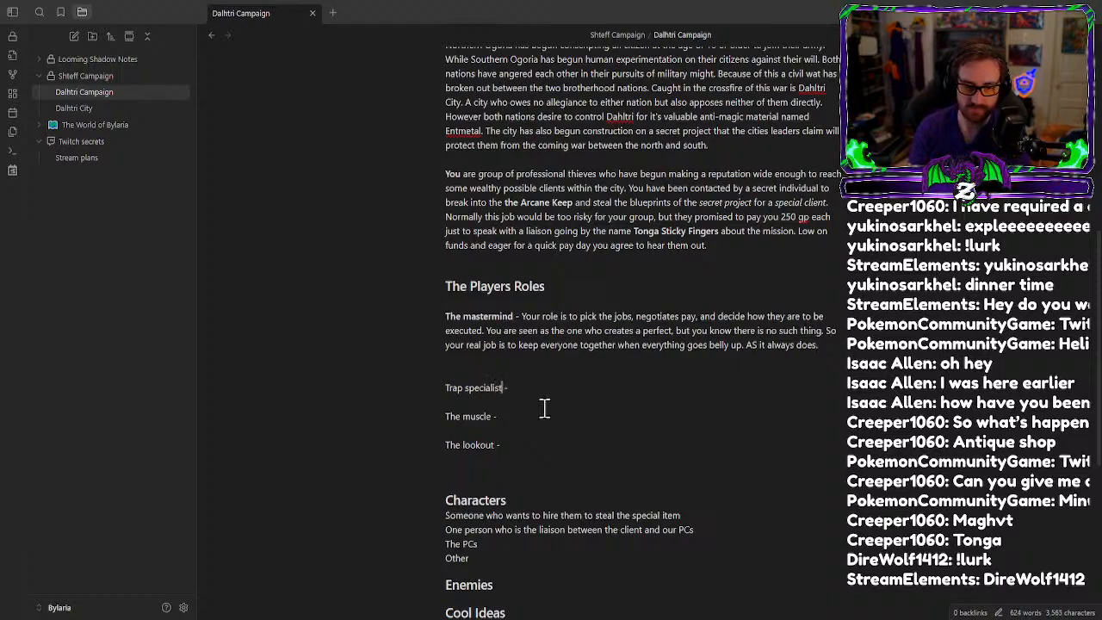
left_click(508, 466)
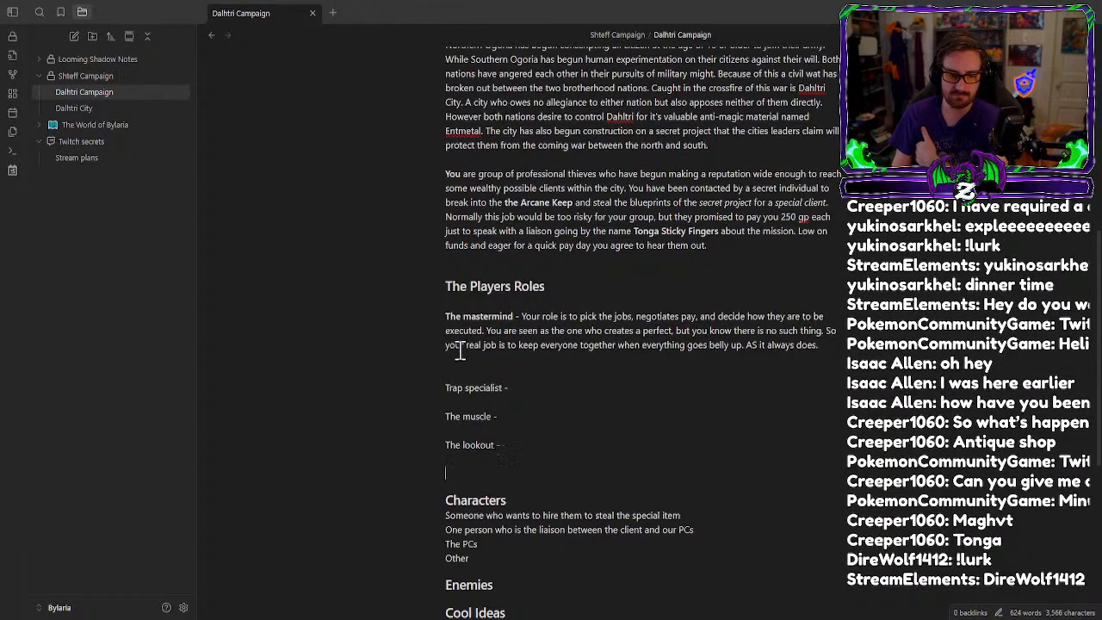
key("BackSpace")
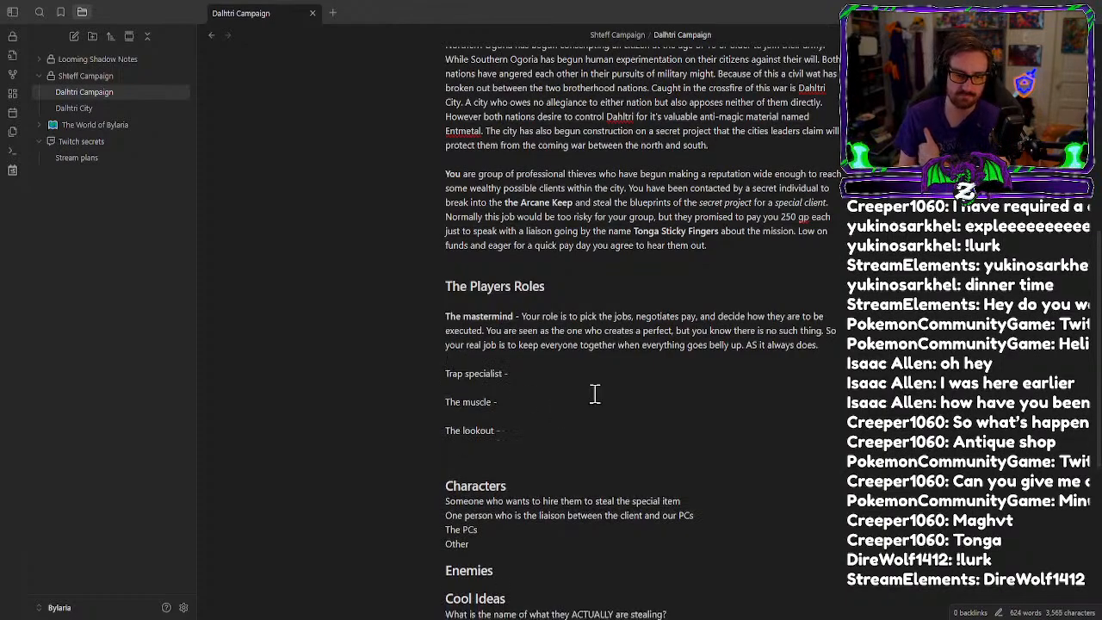
Add a "The arcanist -" role entry below the lookout.
left_click(484, 445)
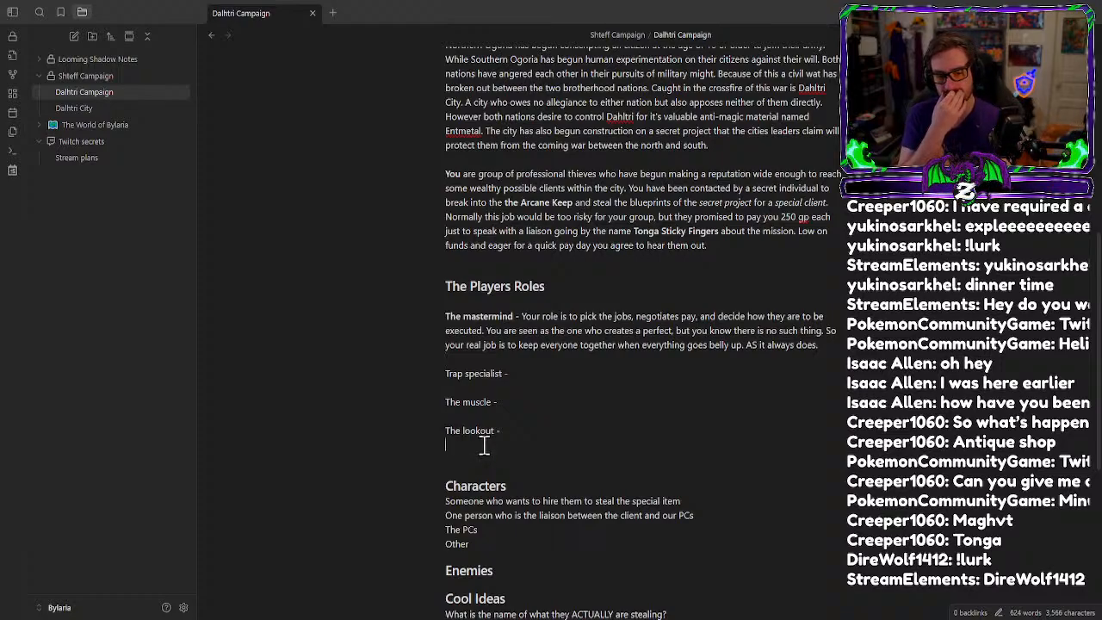
key("Down")
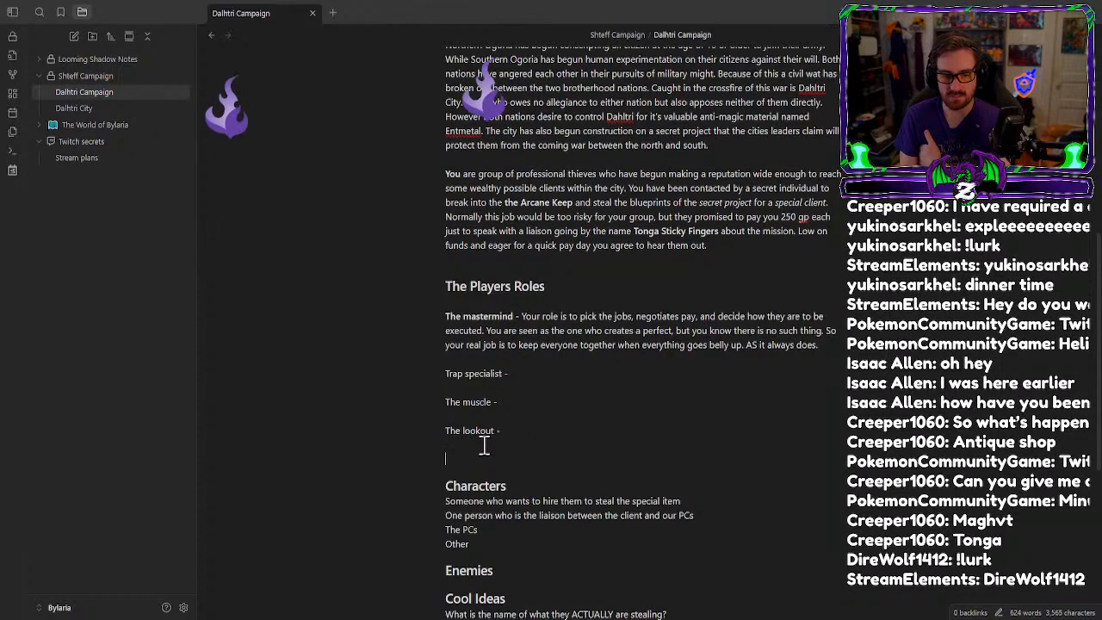
type("T")
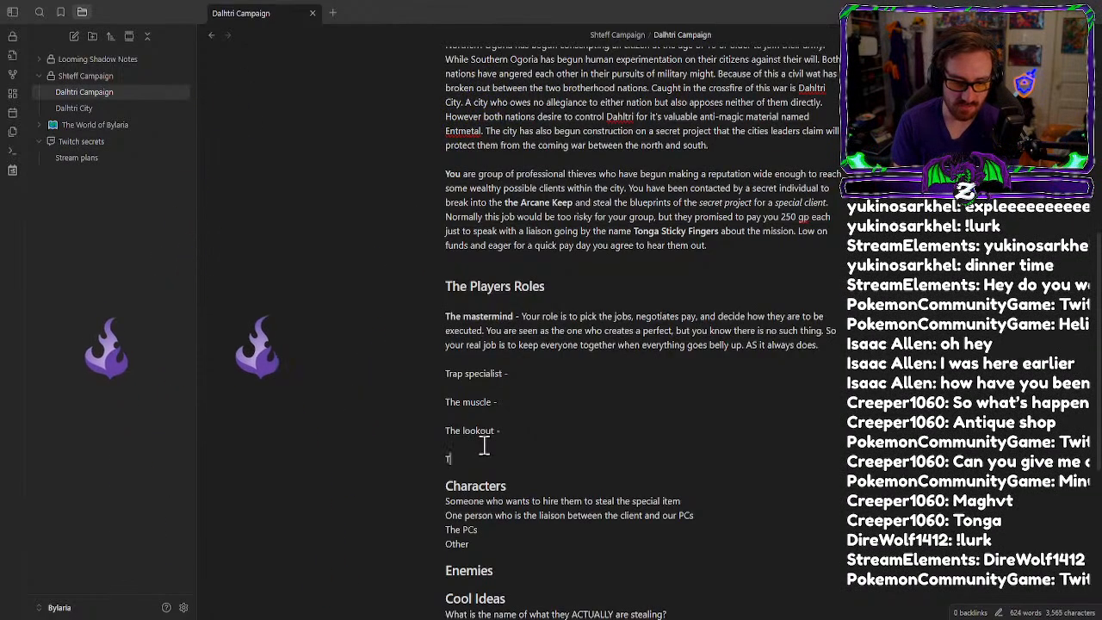
type("he")
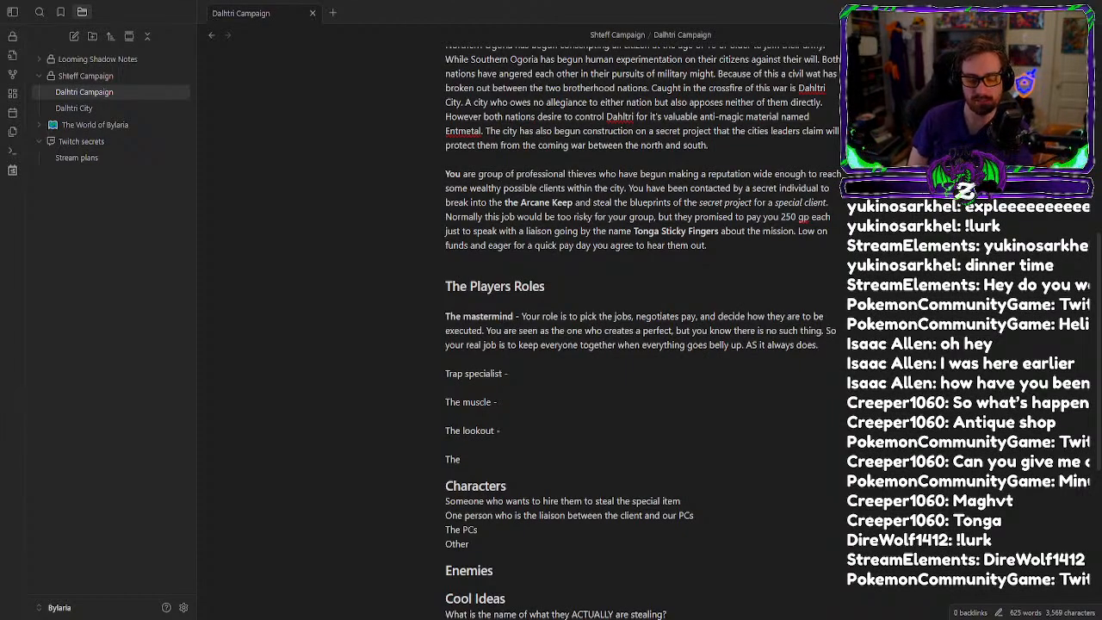
type("A")
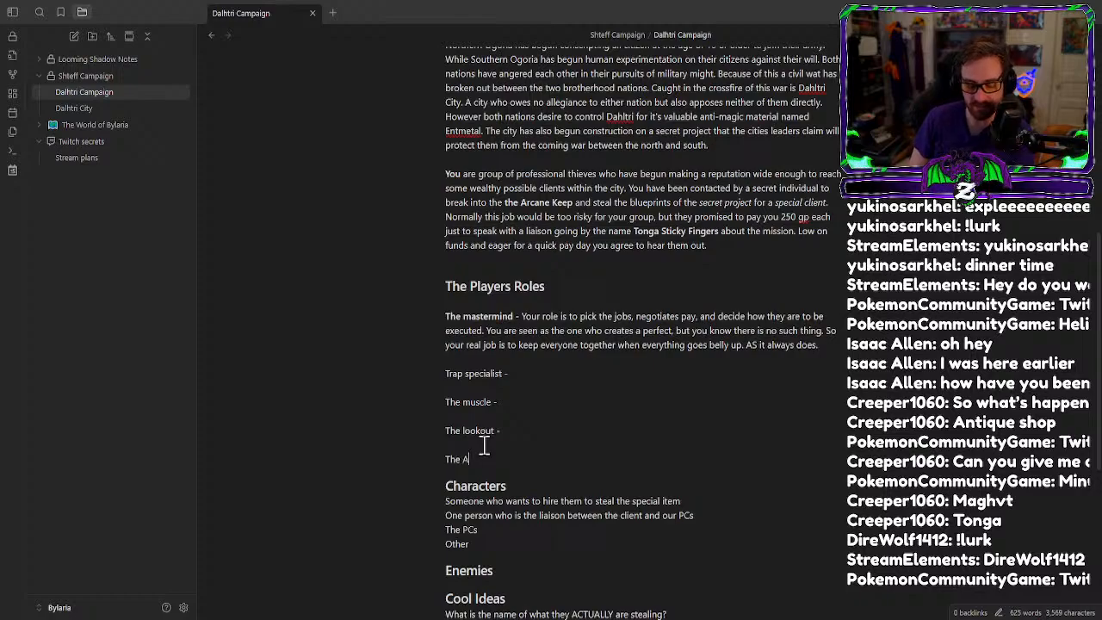
type("rcanist")
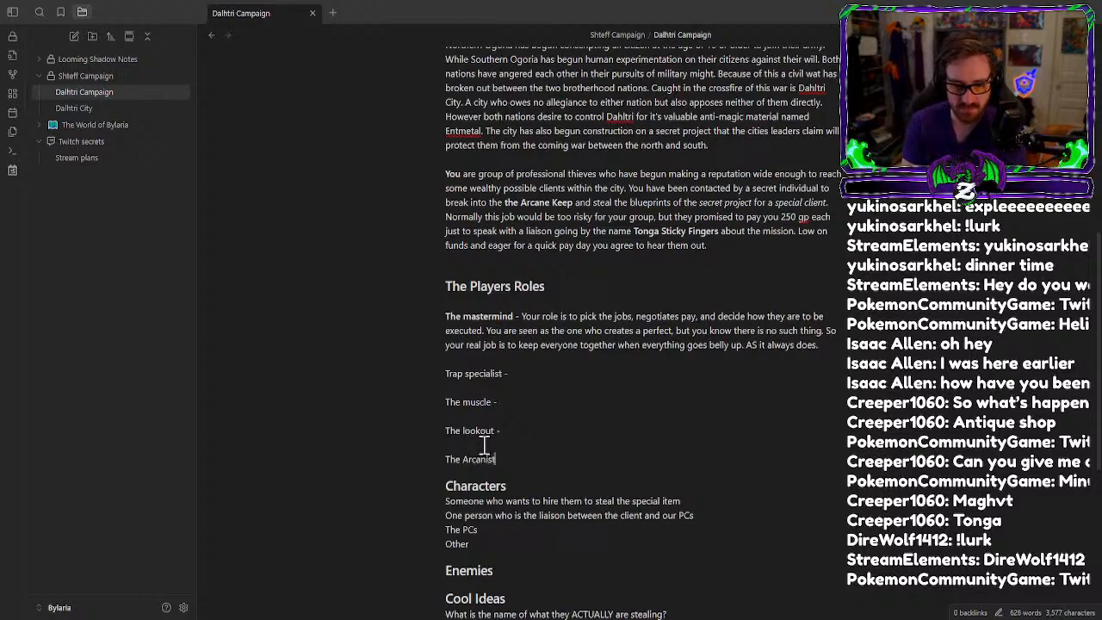
type(" -")
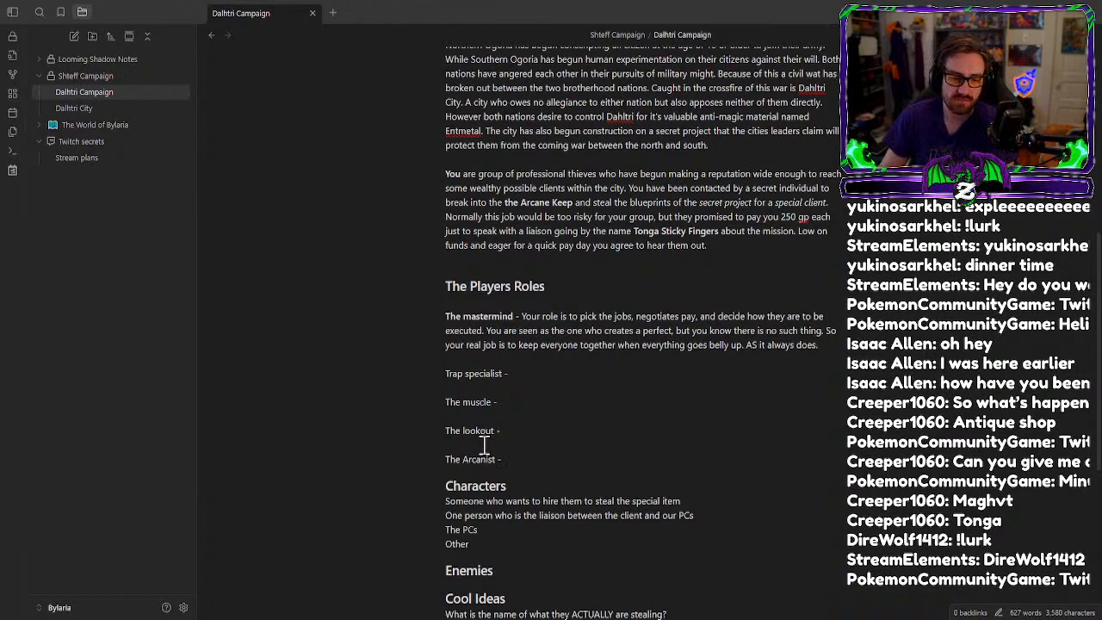
left_click_drag(464, 457, 470, 458)
type("a")
left_click(549, 461)
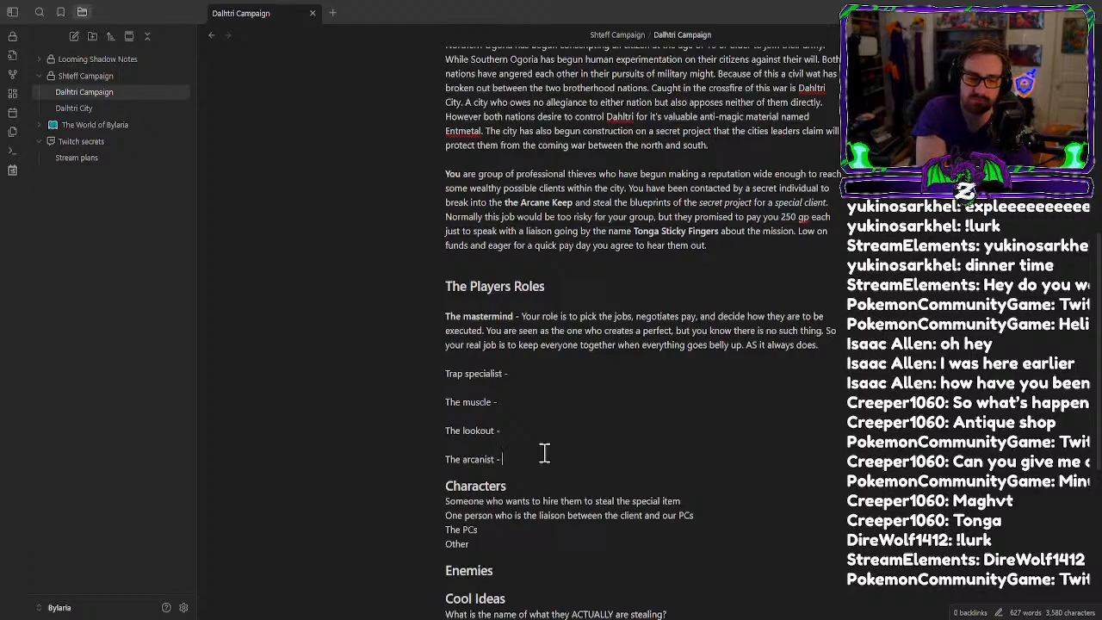
Begin the Trap specialist description with "Your here for your".
left_click(561, 369)
type("Y")
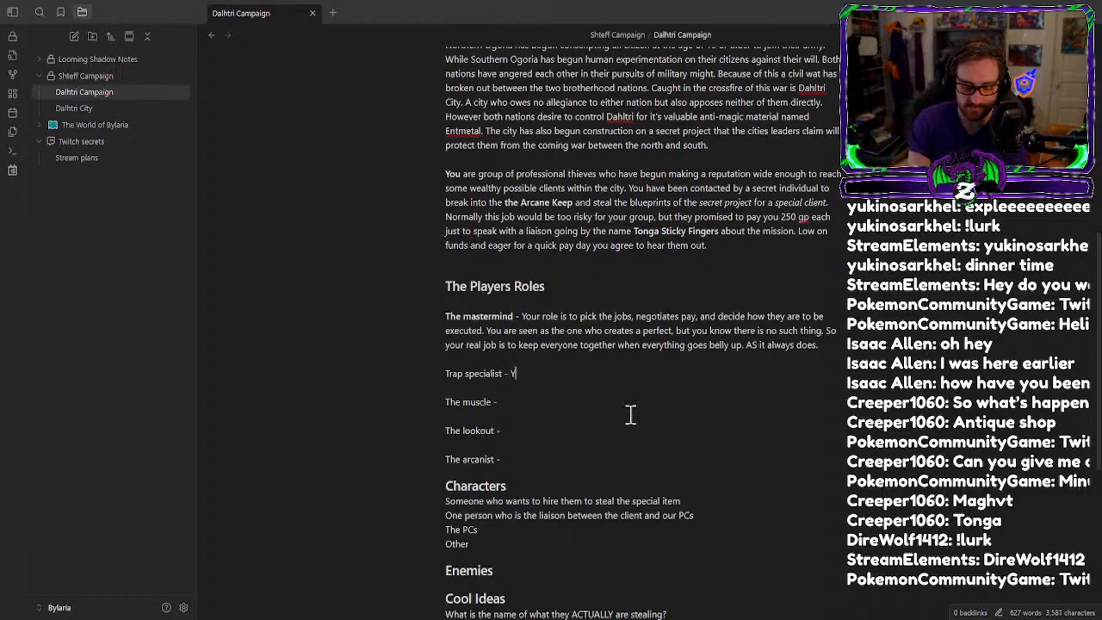
type("our here")
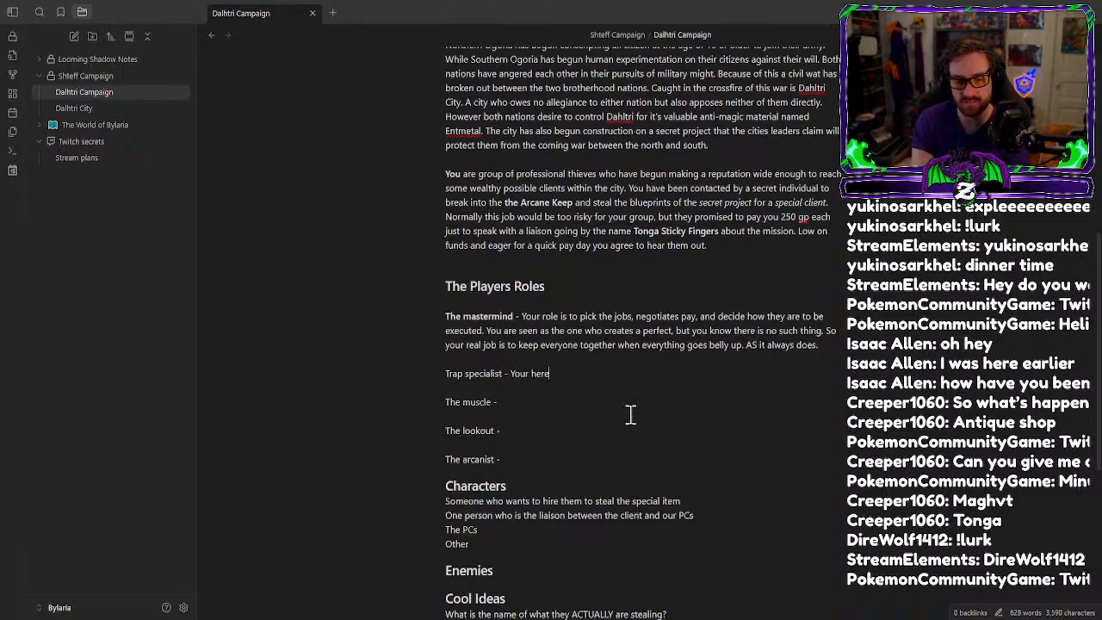
key("BackSpace")
key("BackSpace")
key("BackSpace")
key("BackSpace")
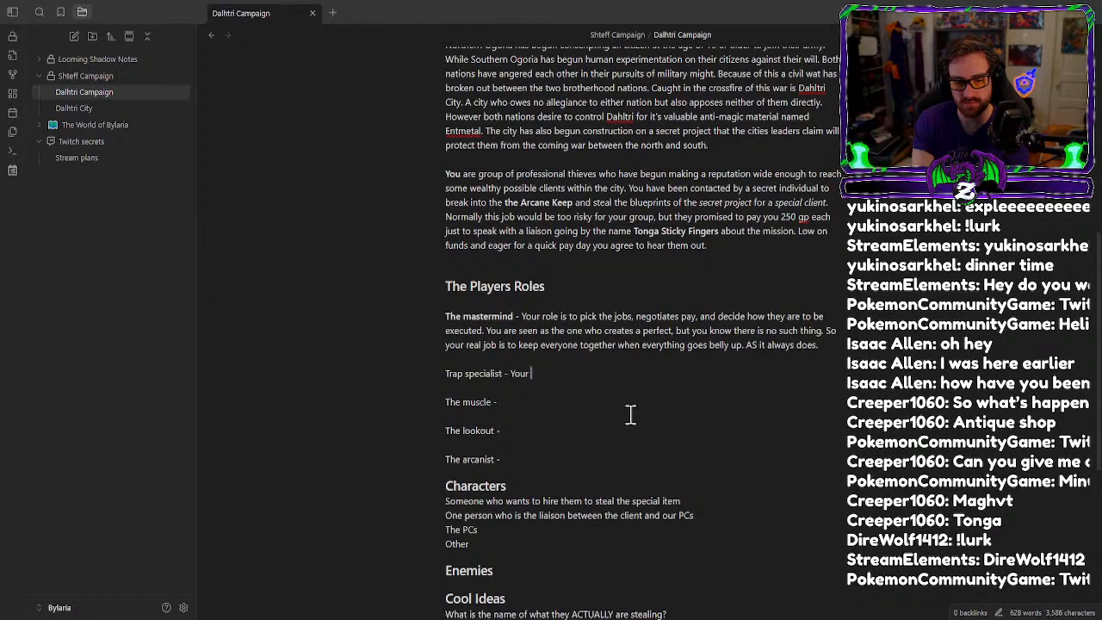
type("role")
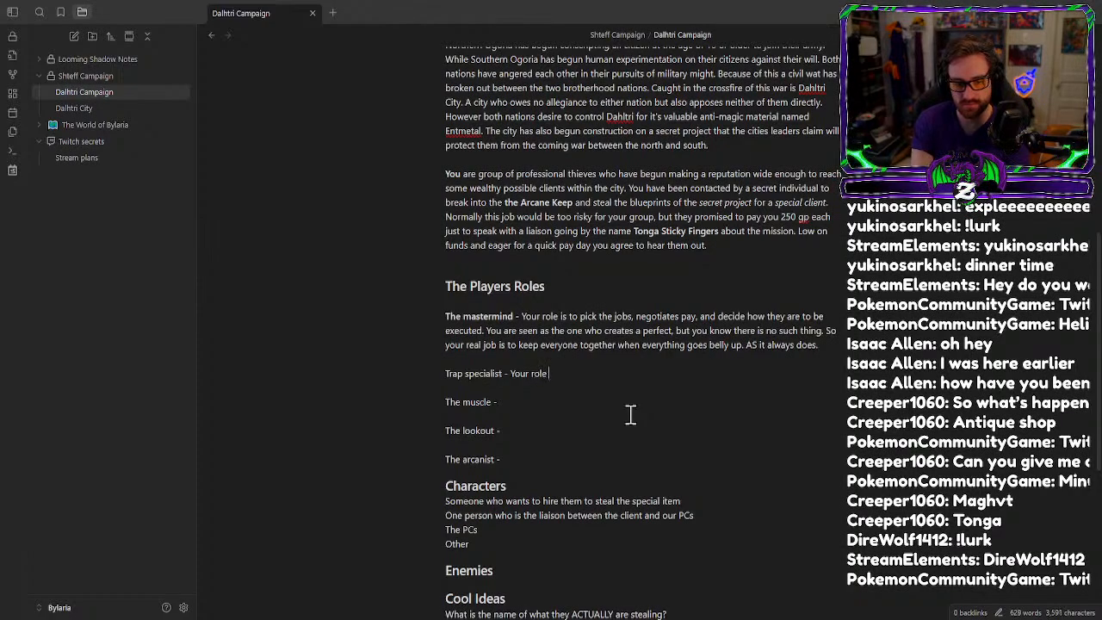
key("BackSpace")
key("BackSpace")
key("BackSpace")
key("BackSpace")
key("BackSpace")
type("here f")
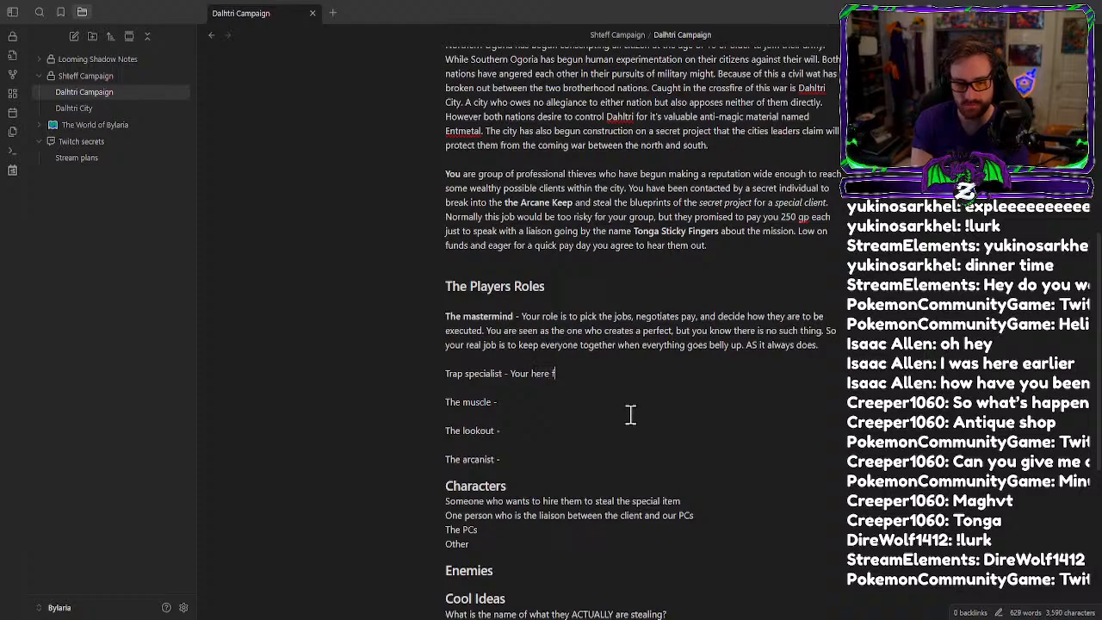
type("or your")
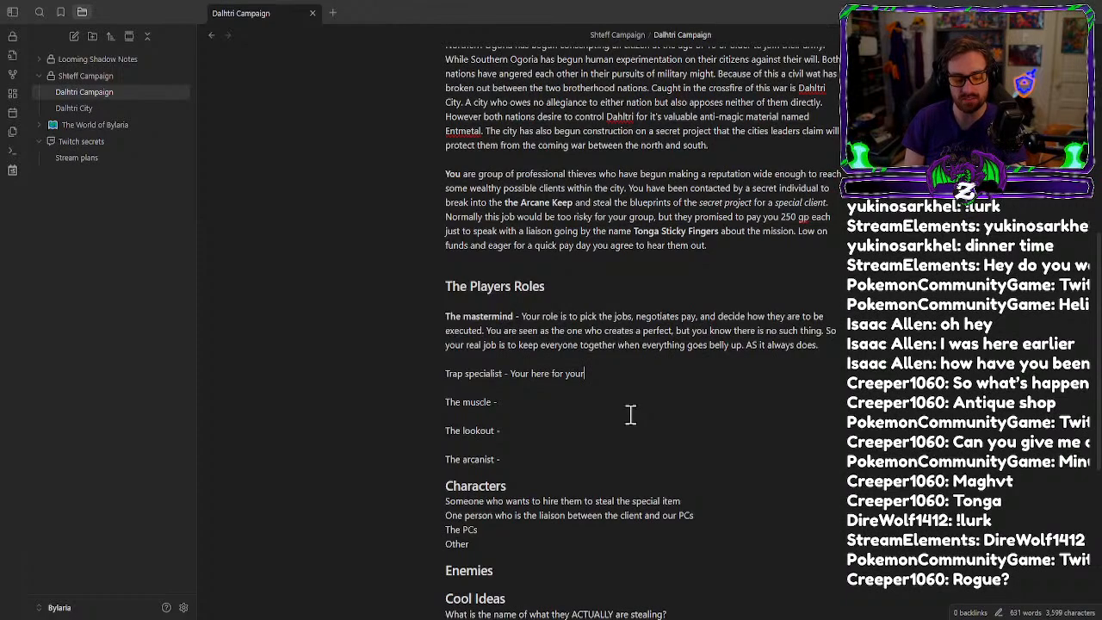
Review the pitch paragraph about the group of professional thieves above The Players Roles heading.
key("alt+Tab")
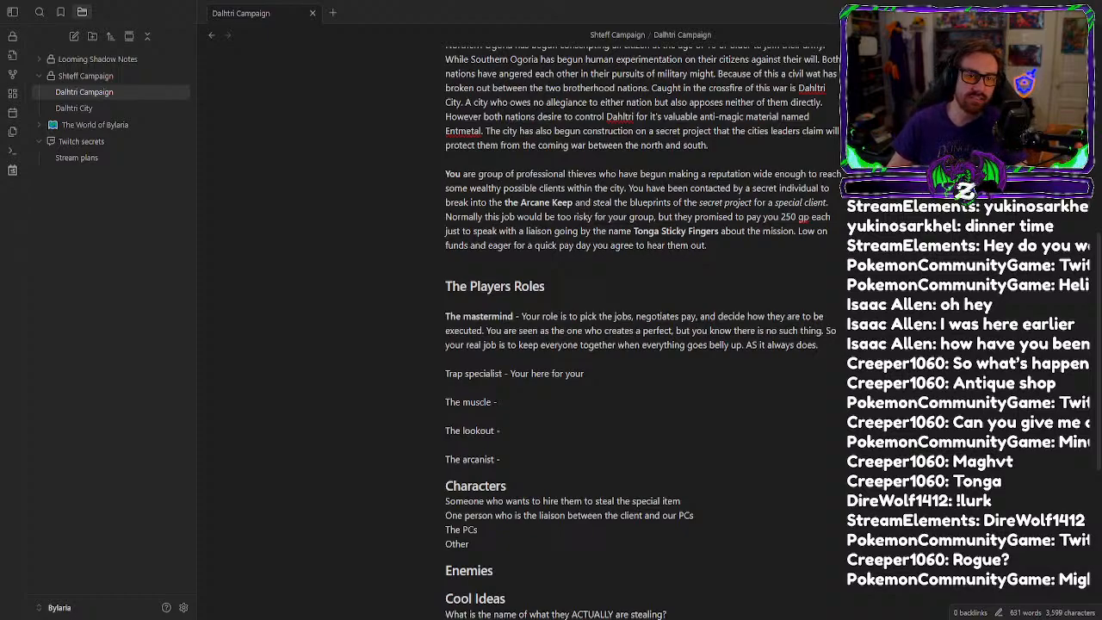
left_click(654, 529)
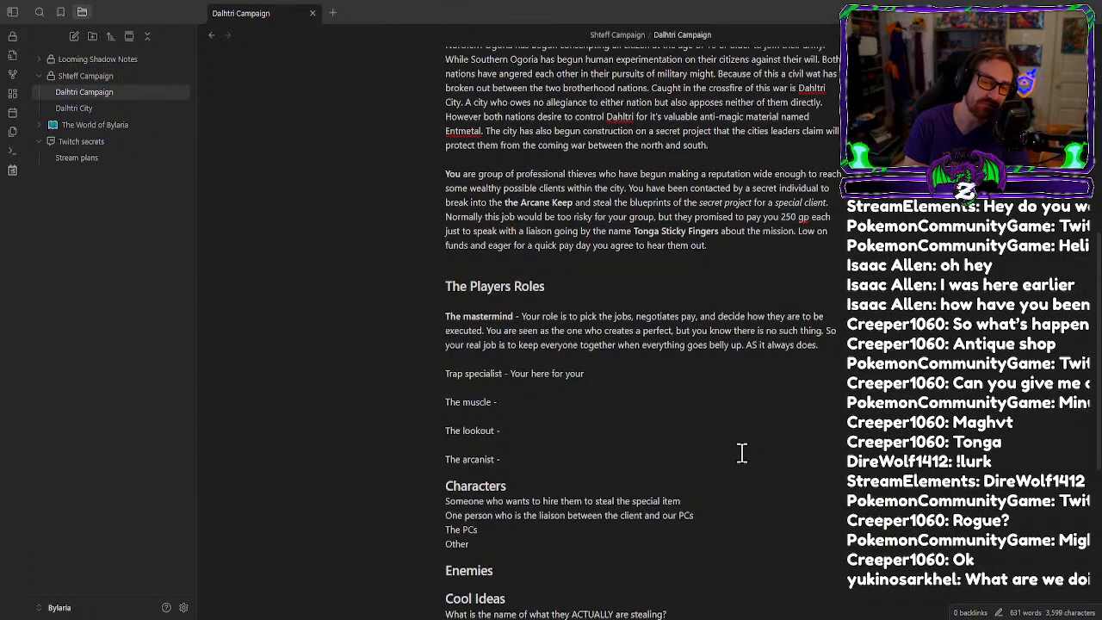
scroll(623, 300, "up", 3)
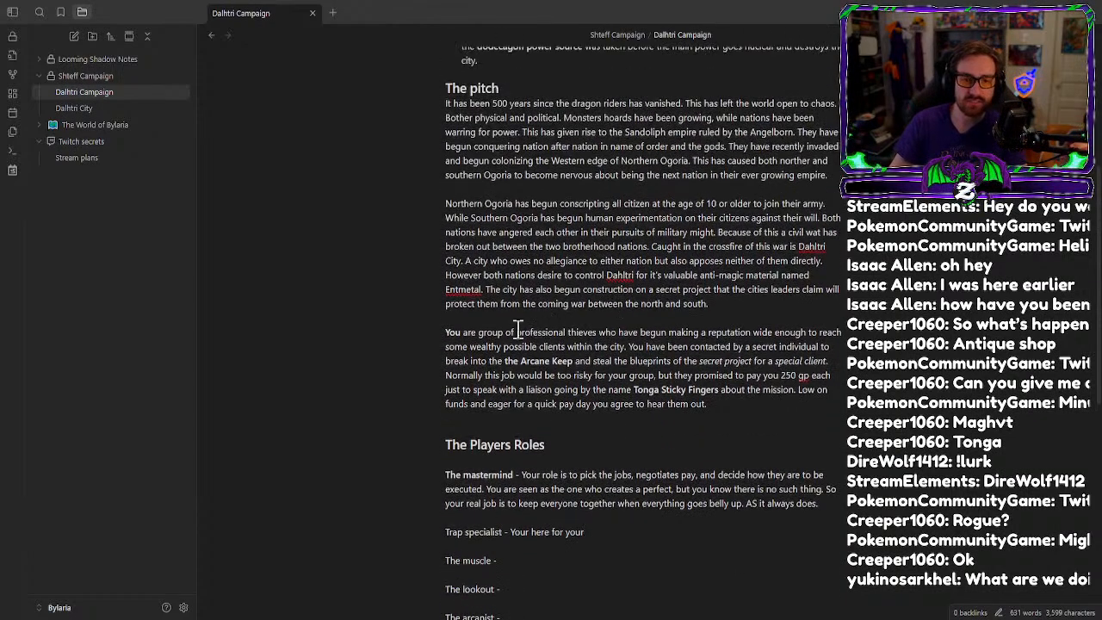
scroll(465, 302, "down", 3)
left_click_drag(447, 173, 699, 245)
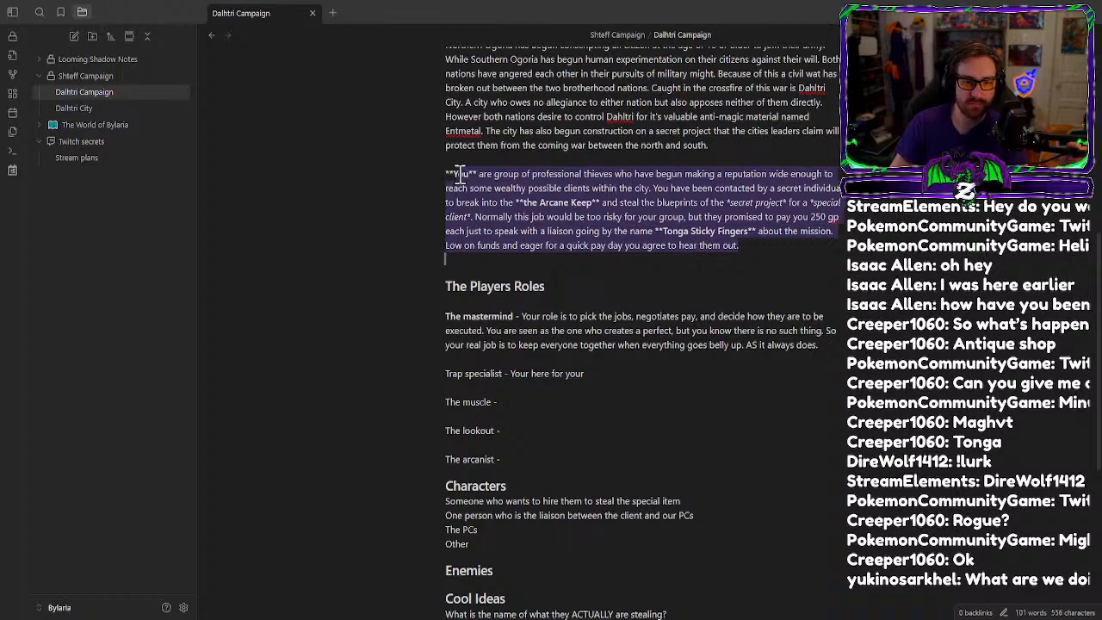
left_click(484, 219)
left_click_drag(447, 173, 755, 247)
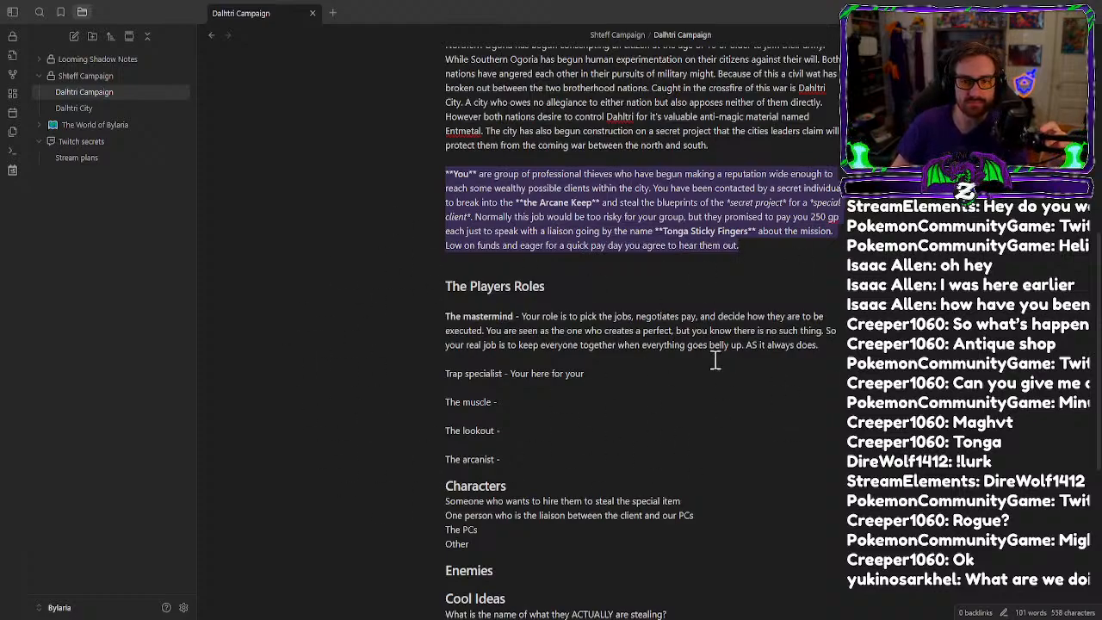
Continue the Trap specialist description with "extensive knowledge on traps. You know how to make em and how to break em.".
left_click(603, 376)
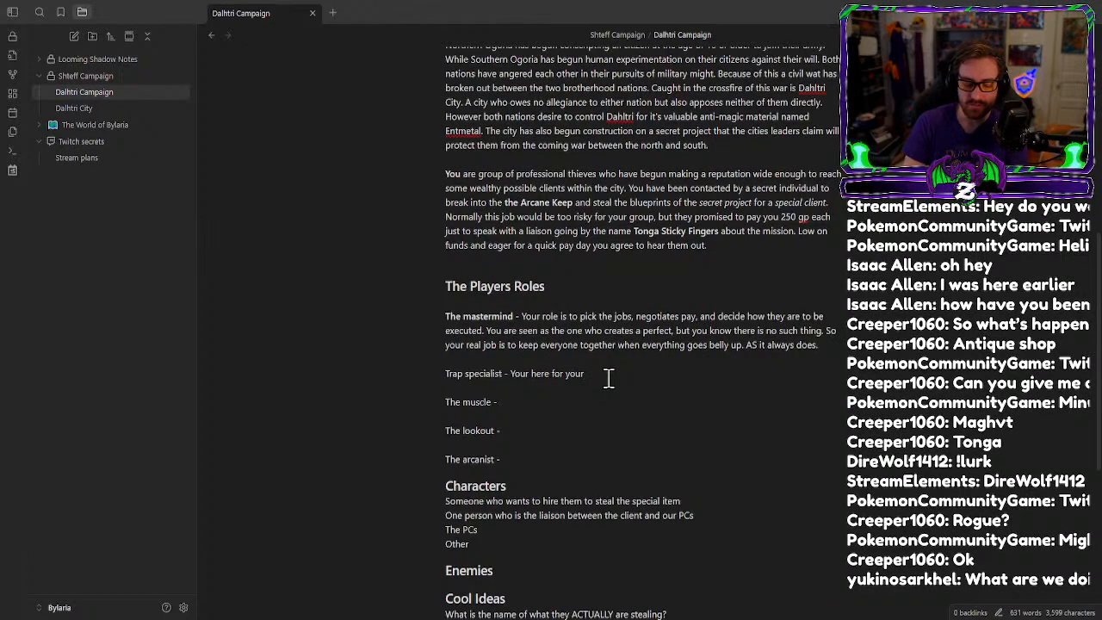
type("extensive ")
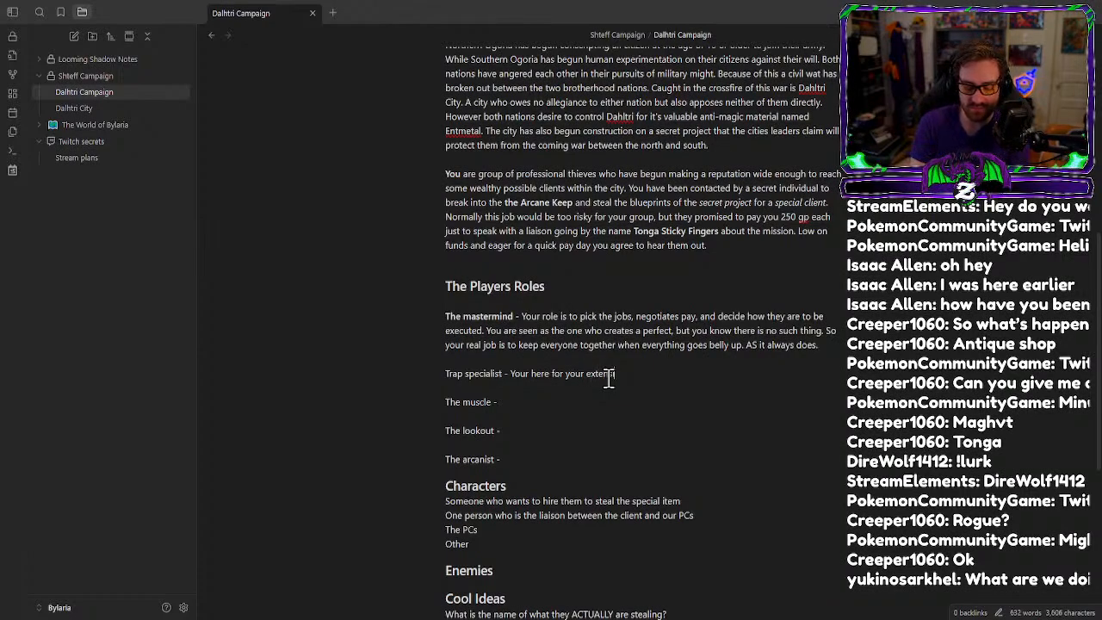
type("know")
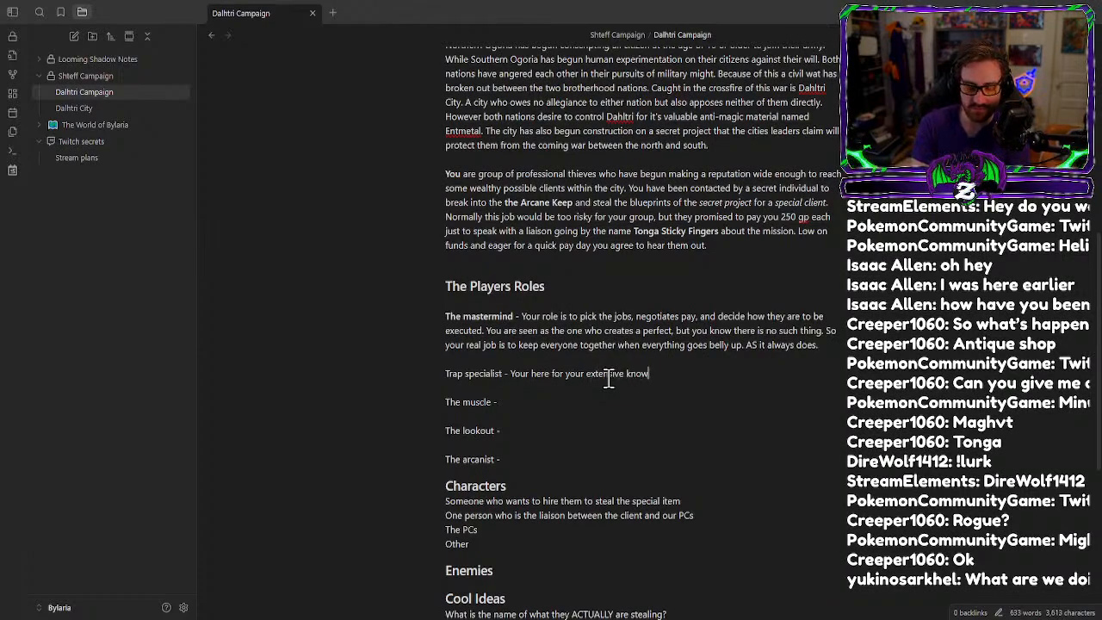
type("ledge on trap")
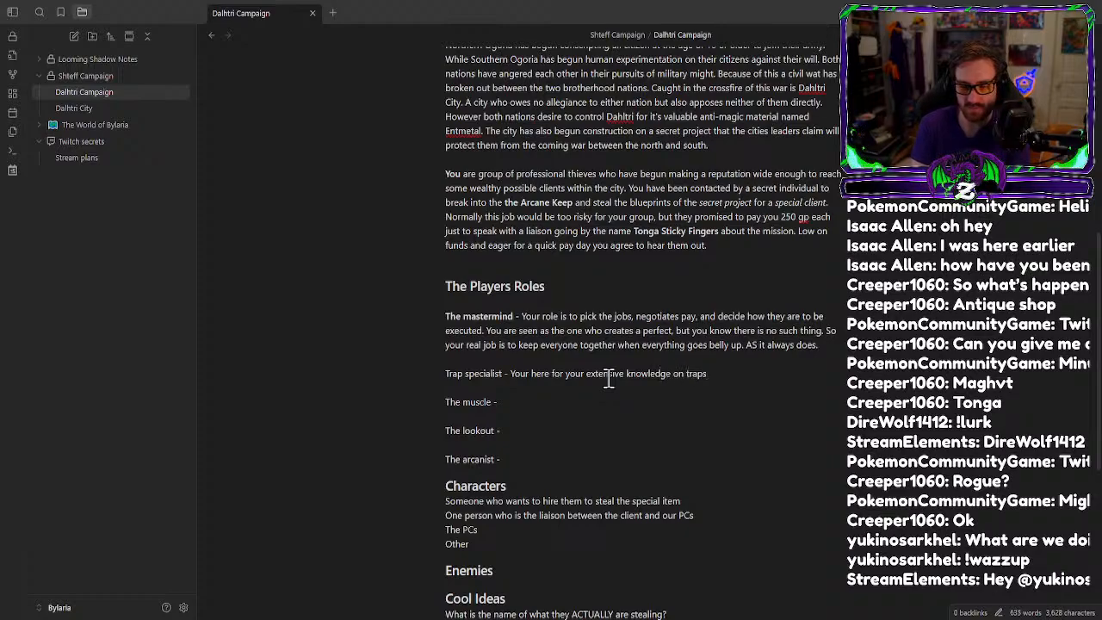
type("s")
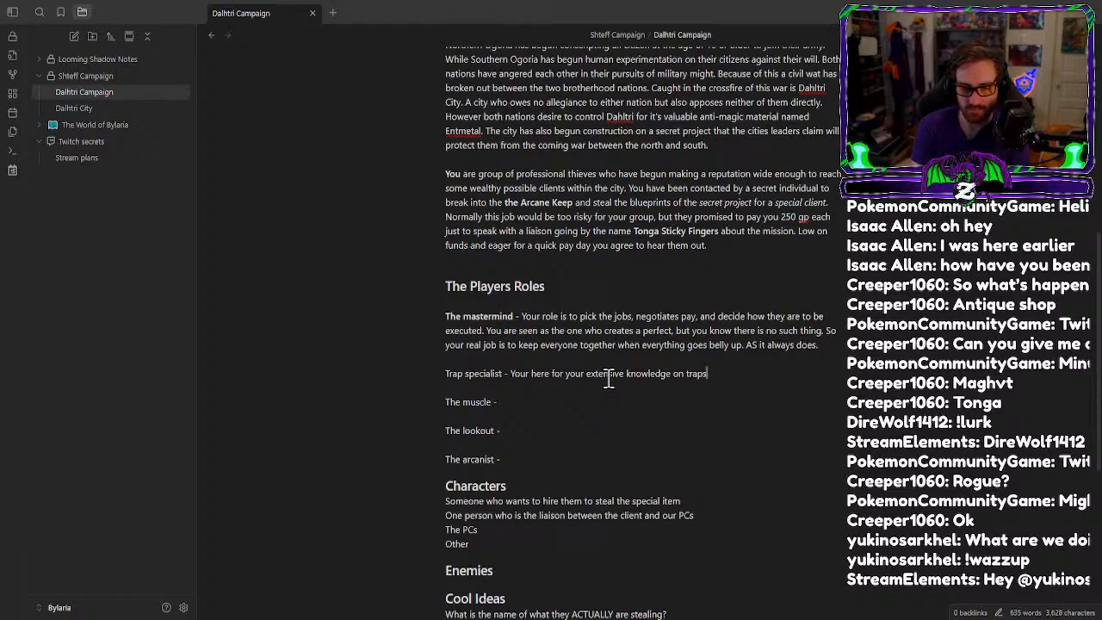
type(". You know how")
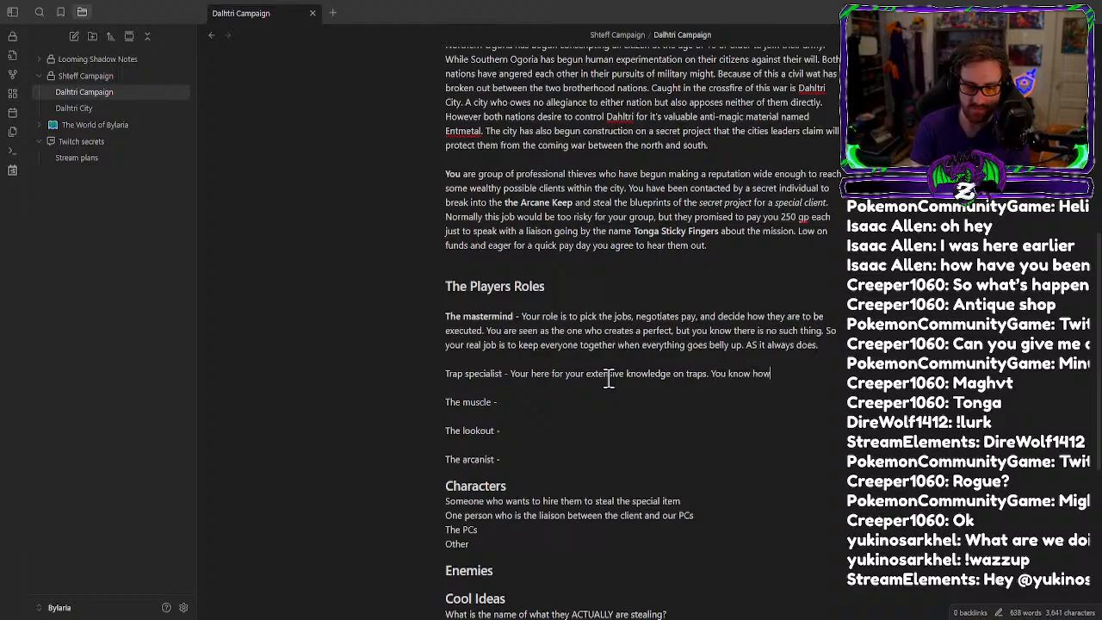
type(" to make em and")
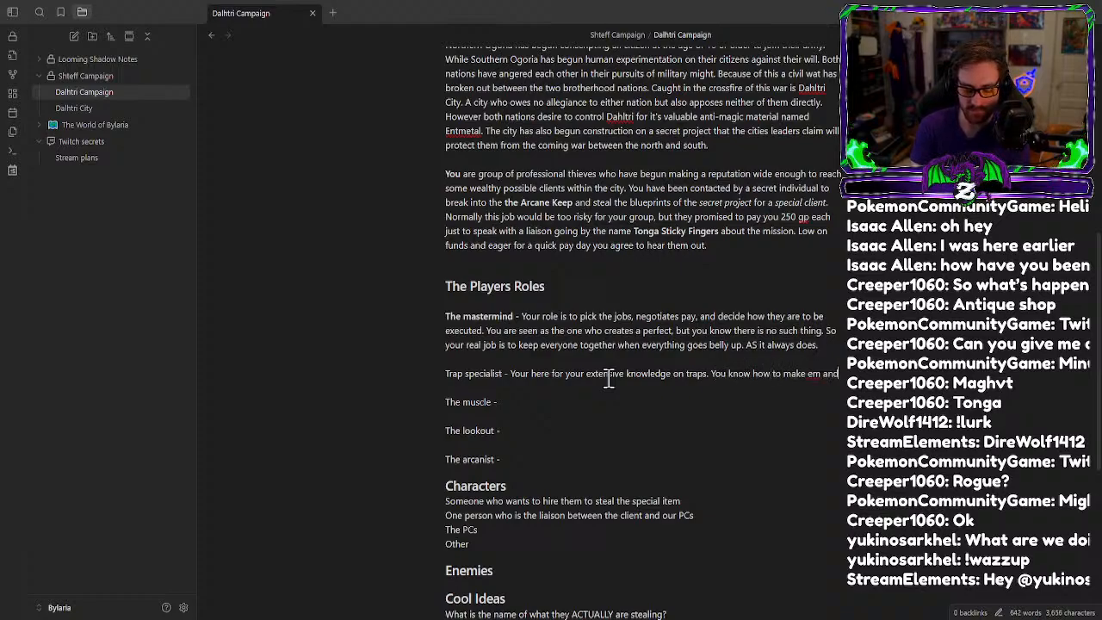
type(" how to break em")
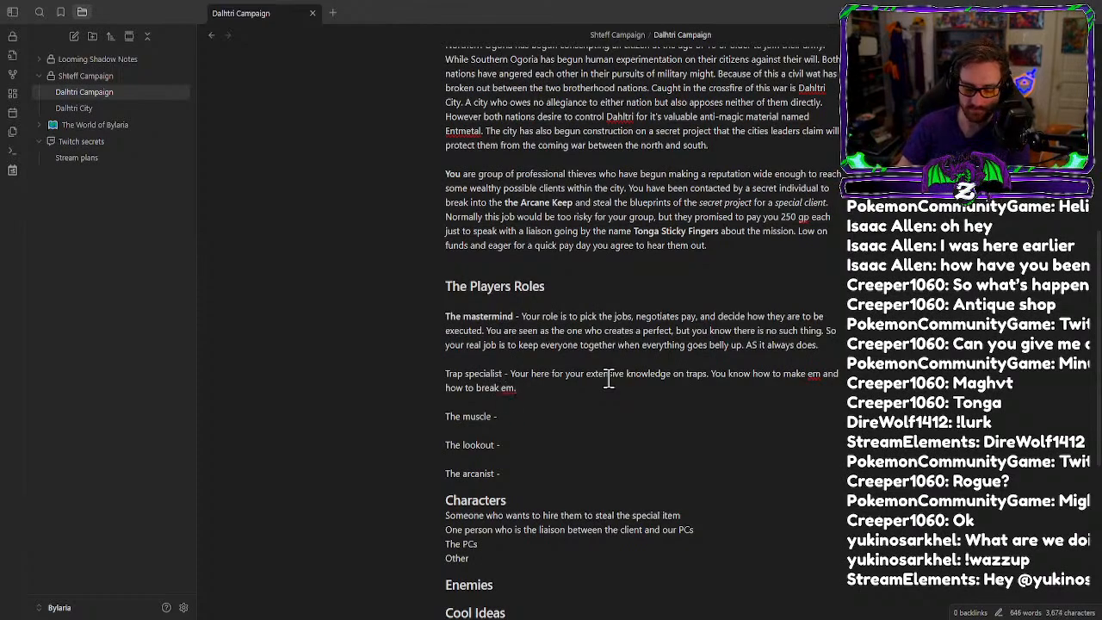
Add a trailing apostrophe to both instances of "em" in the Trap specialist description.
type("'")
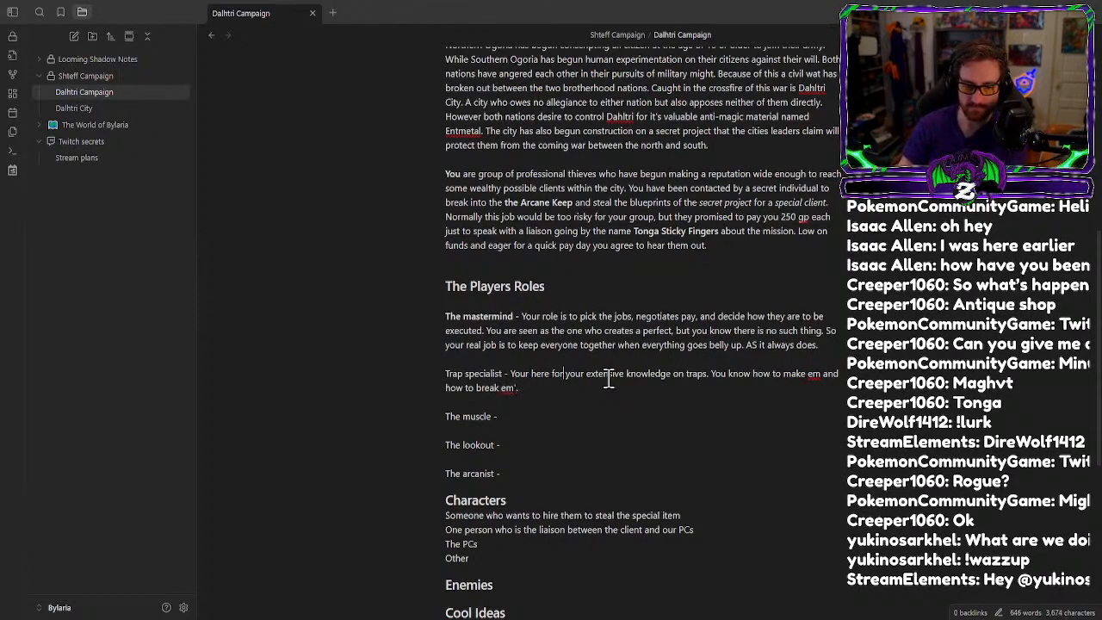
key("Right")
key("Right")
key("Right")
key("Right")
key("Right")
key("Right")
key("Right")
key("Right")
key("Right")
key("Right")
key("Right")
key("Right")
key("Right")
key("Right")
key("Right")
key("Right")
key("Right")
key("Right")
key("Right")
key("Right")
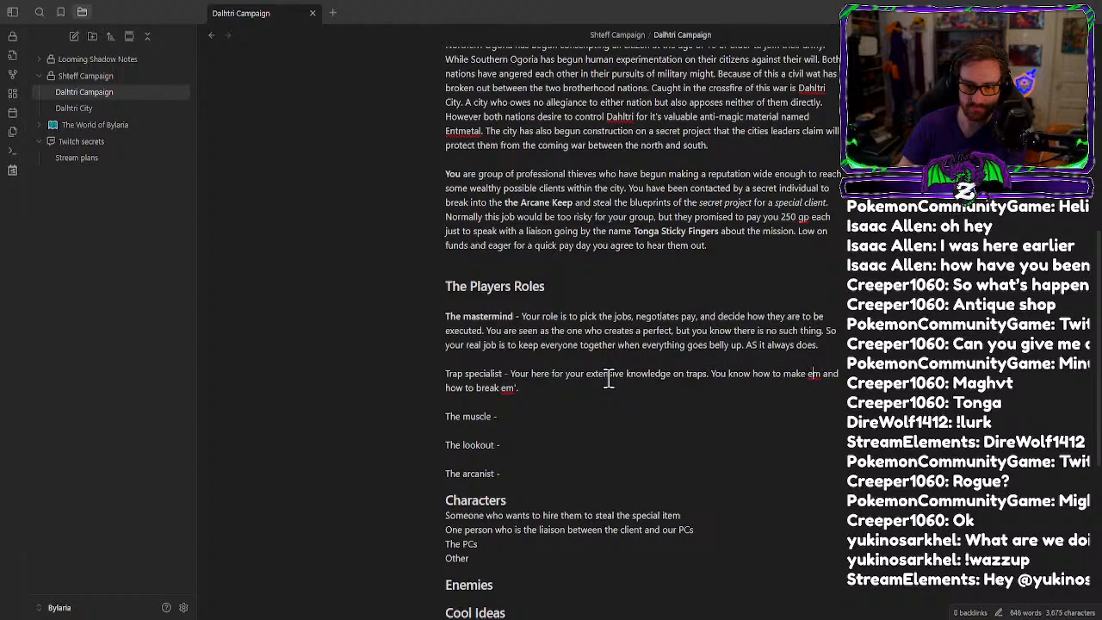
key("Right")
key("Right")
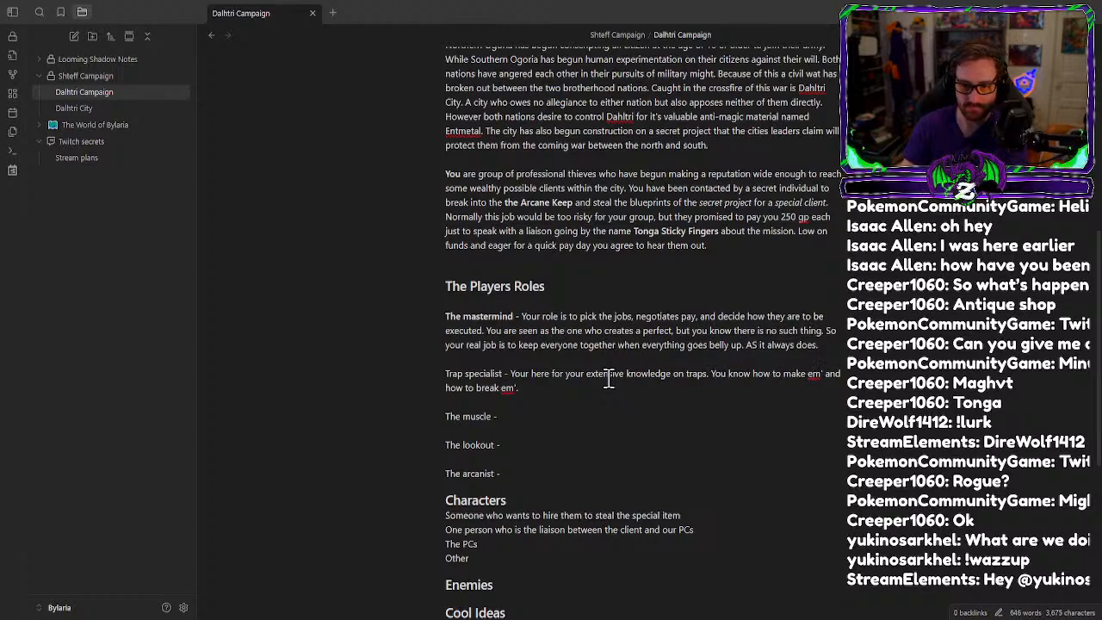
Try to join "em'" directly onto "make" and "break" in the Trap specialist description.
key("Left")
key("Left")
key("Left")
key("Left")
key("BackSpace")
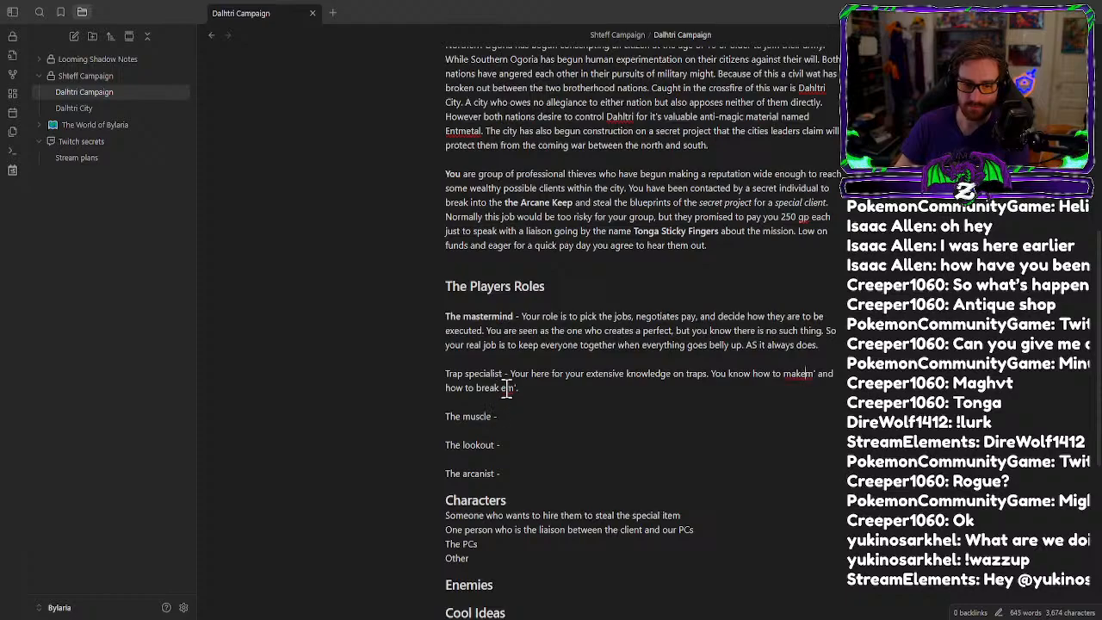
key("BackSpace")
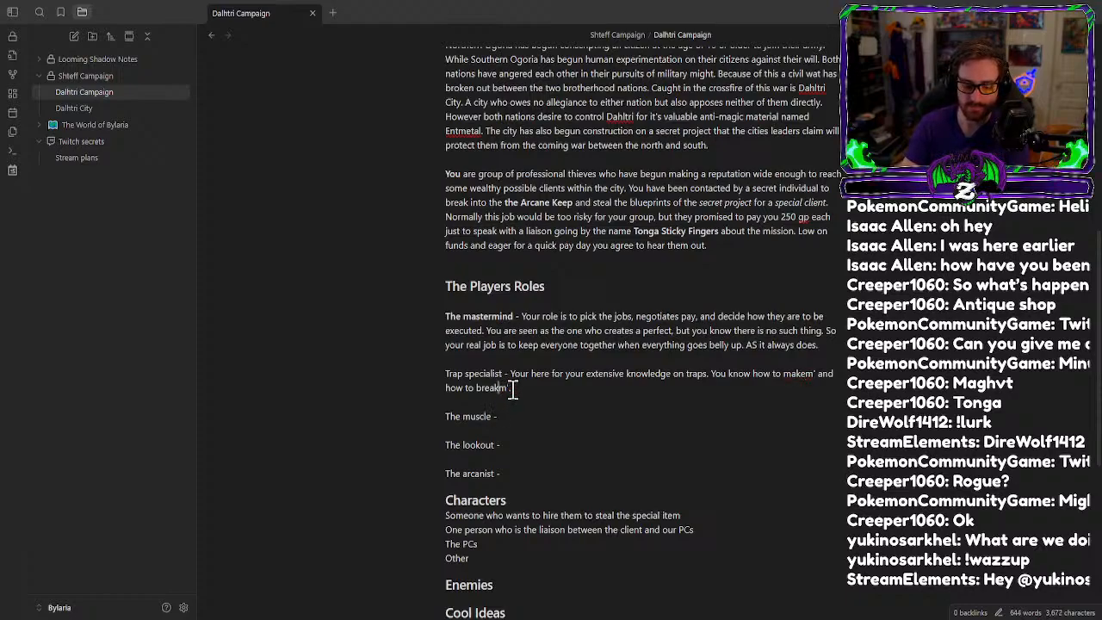
type("e")
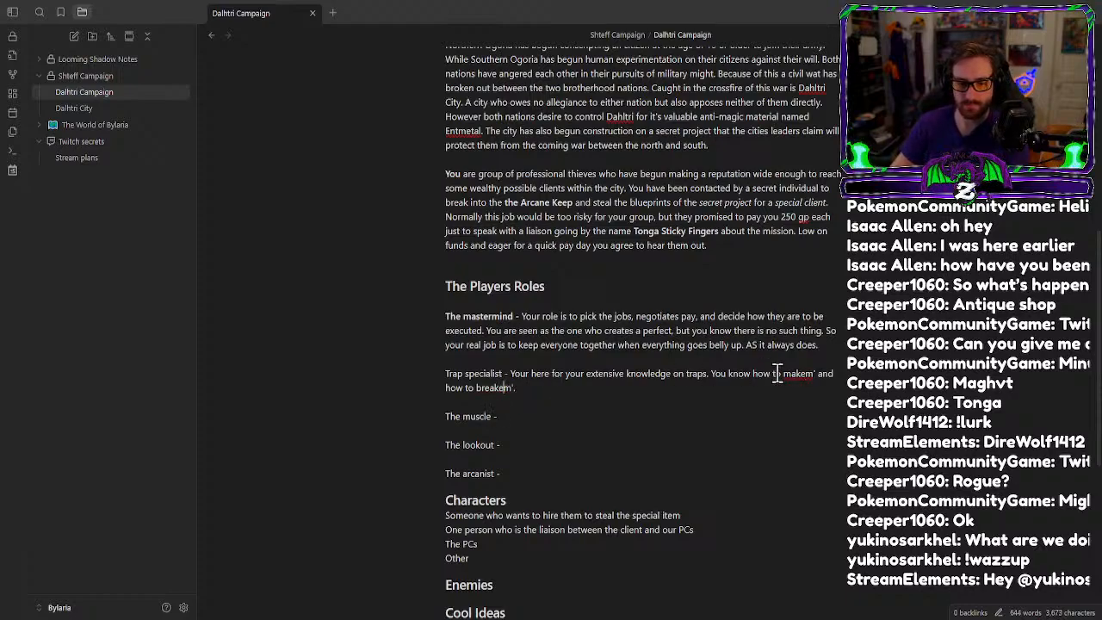
type("m'")
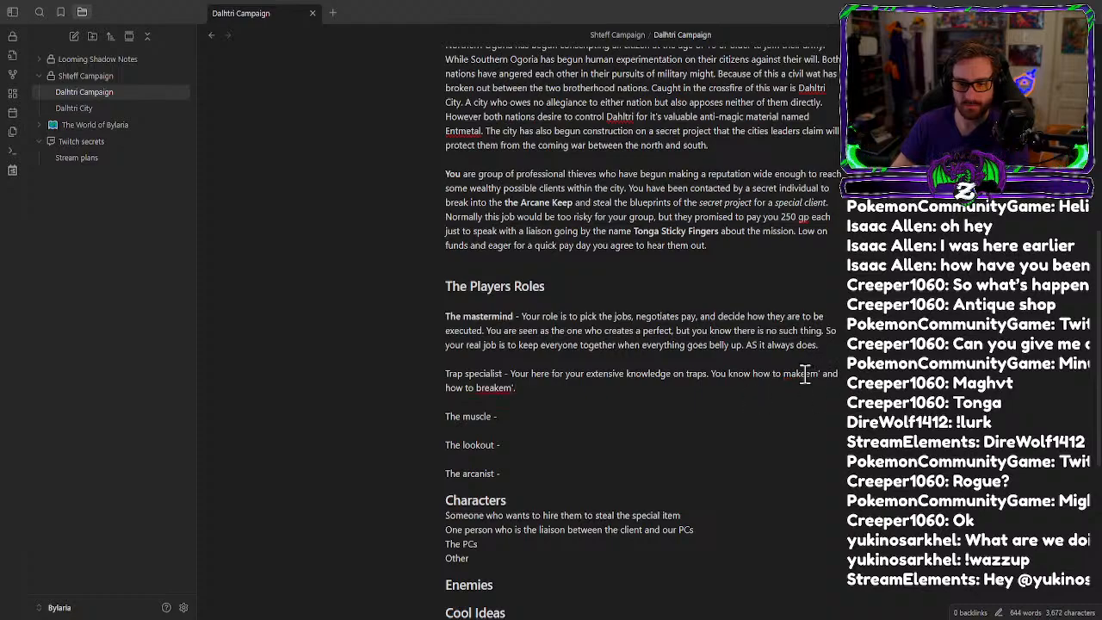
left_click(501, 387)
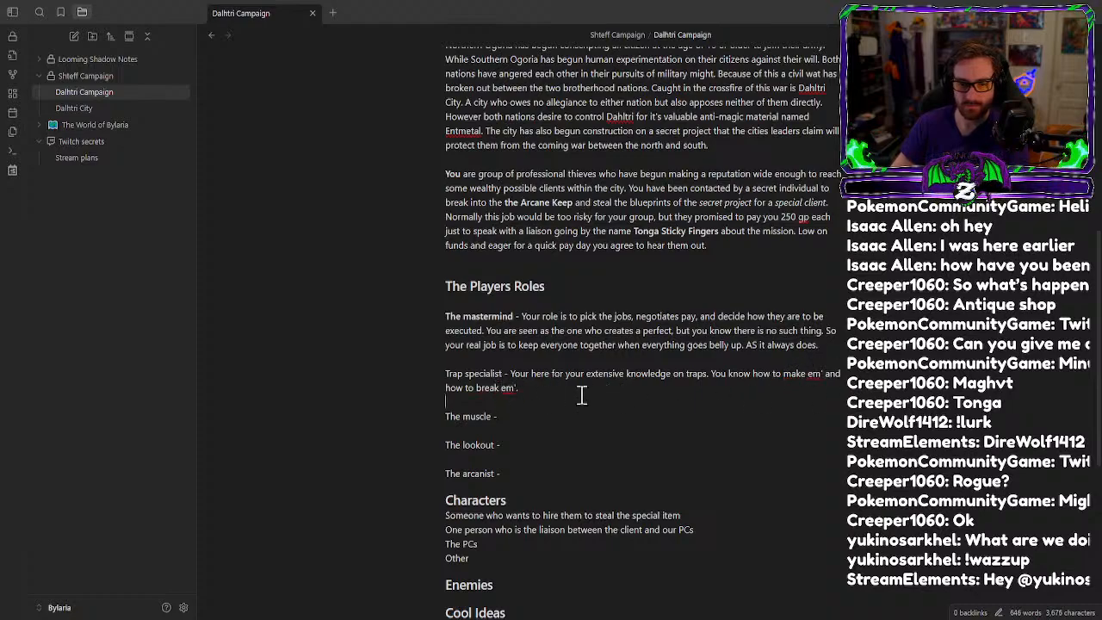
Continue the end of the Trap specialist description with "You have saved yourself and your".
left_click(549, 386)
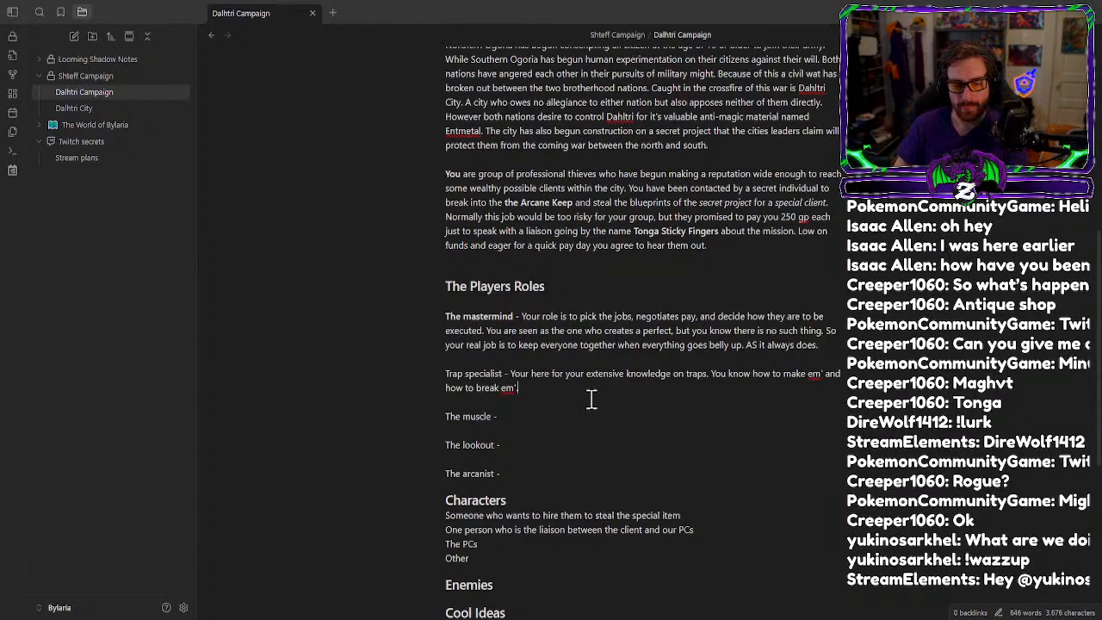
type("Wi")
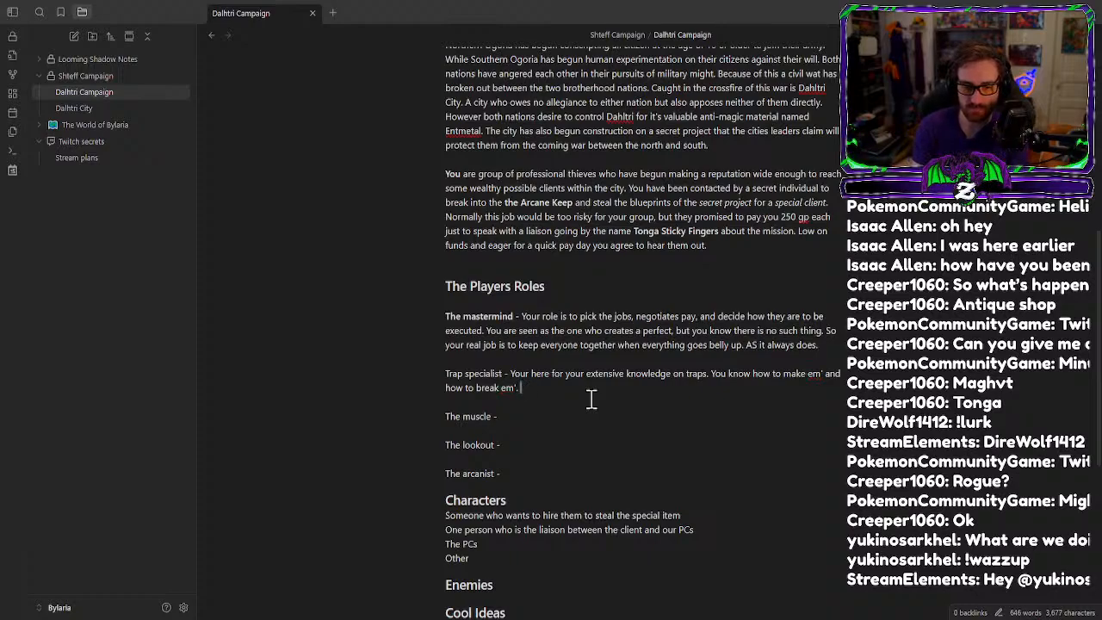
type(" have sav")
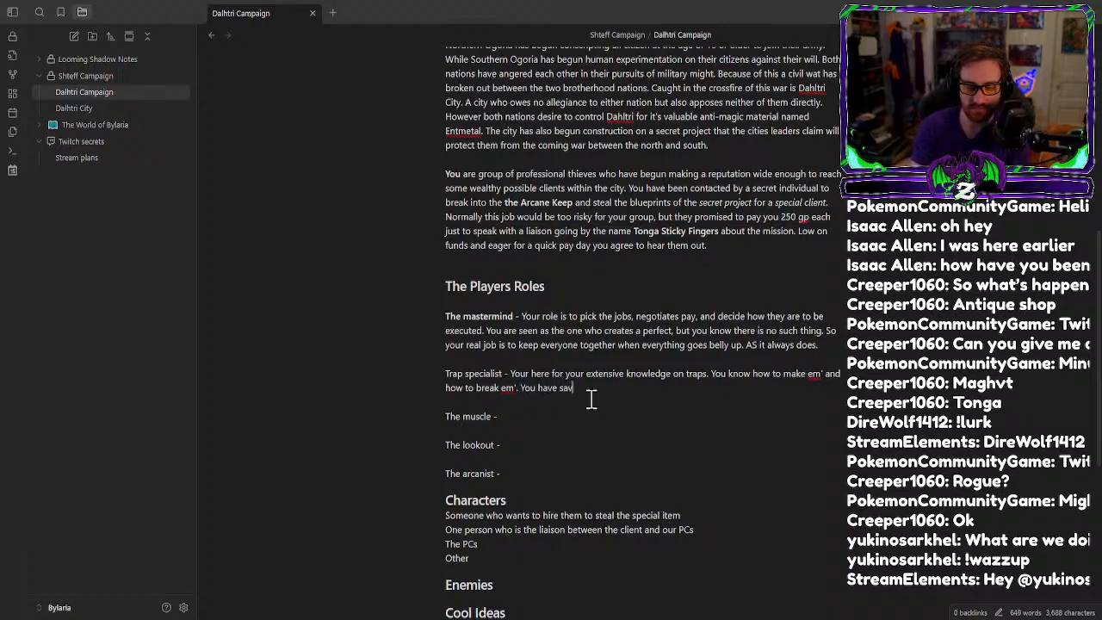
type("ed your f")
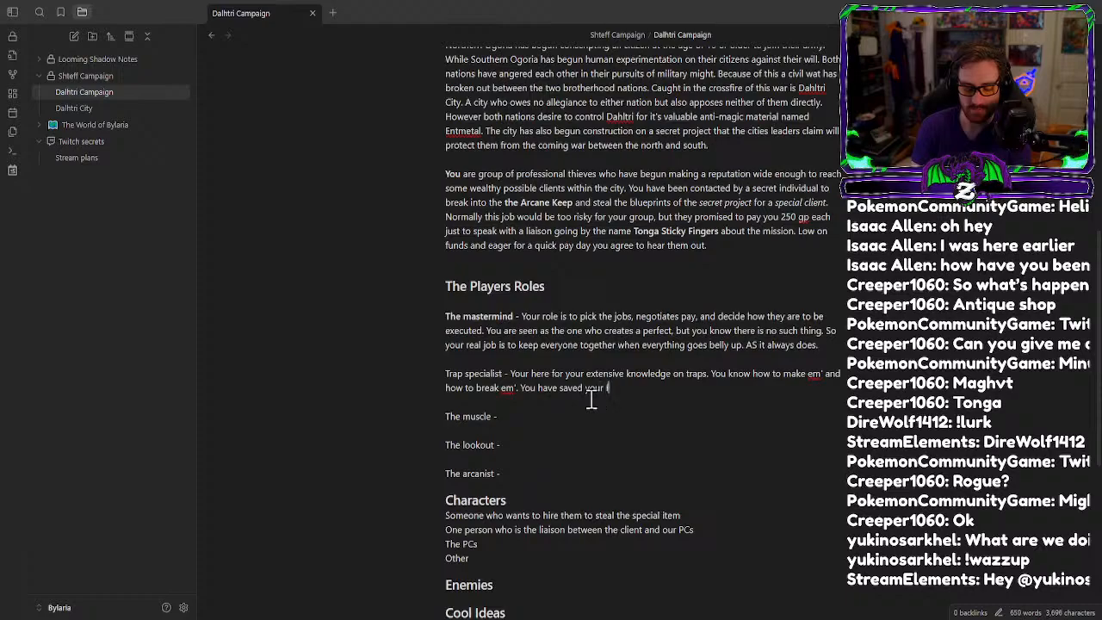
type("ri")
key("BackSpace")
key("BackSpace")
key("BackSpace")
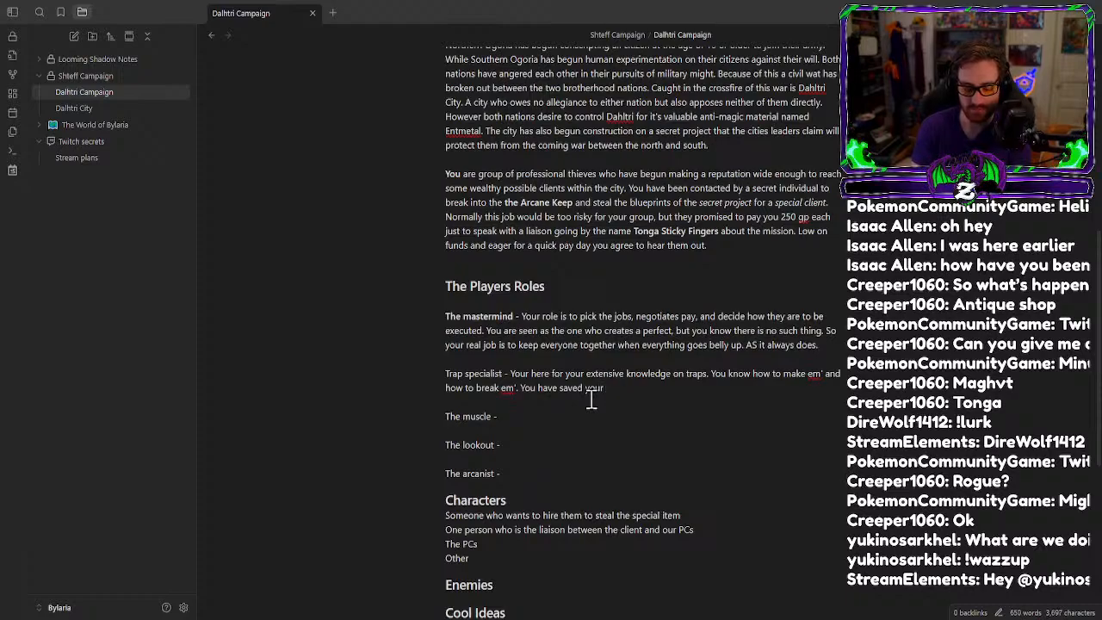
key("BackSpace")
type("self")
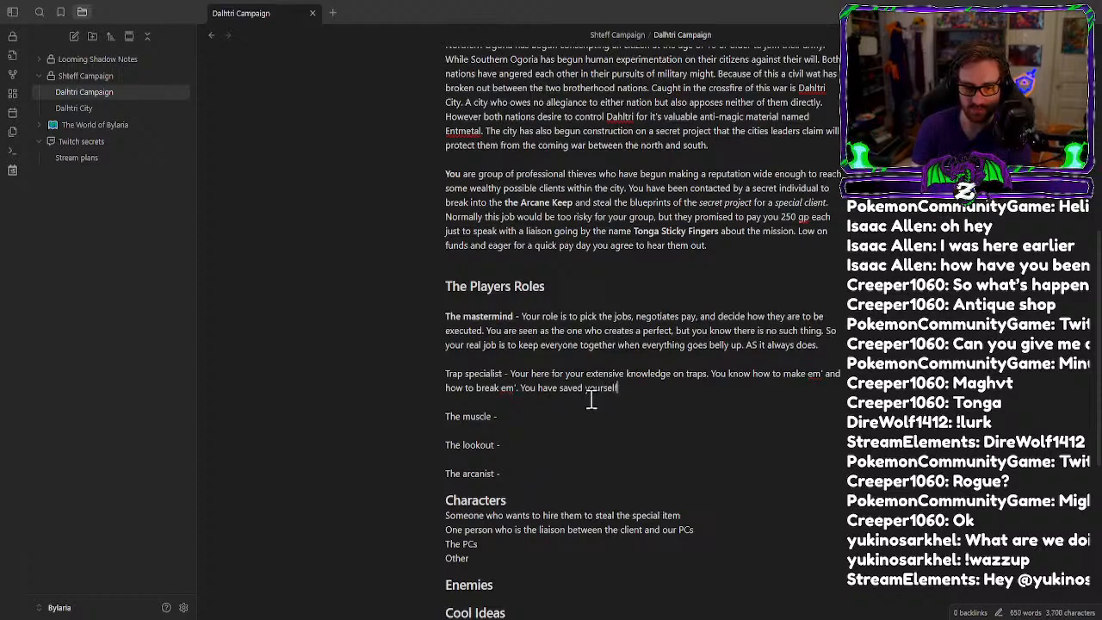
type(" and your")
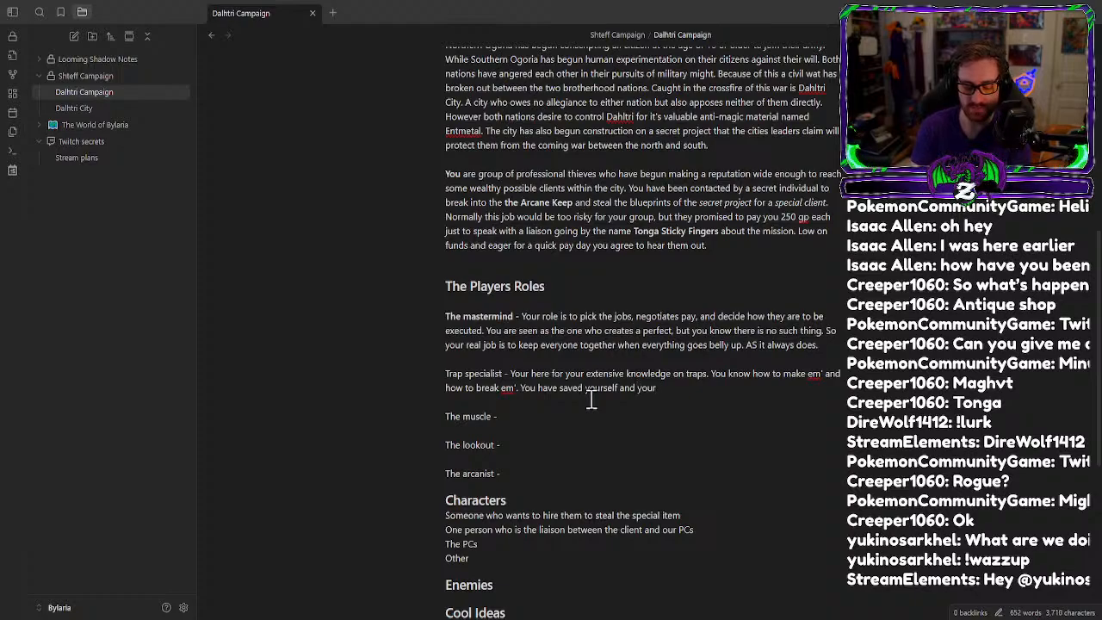
Extend the Trap specialist sentence with "fellow theifs mulutple times from getting their heads chopped off".
type(" fellow thei")
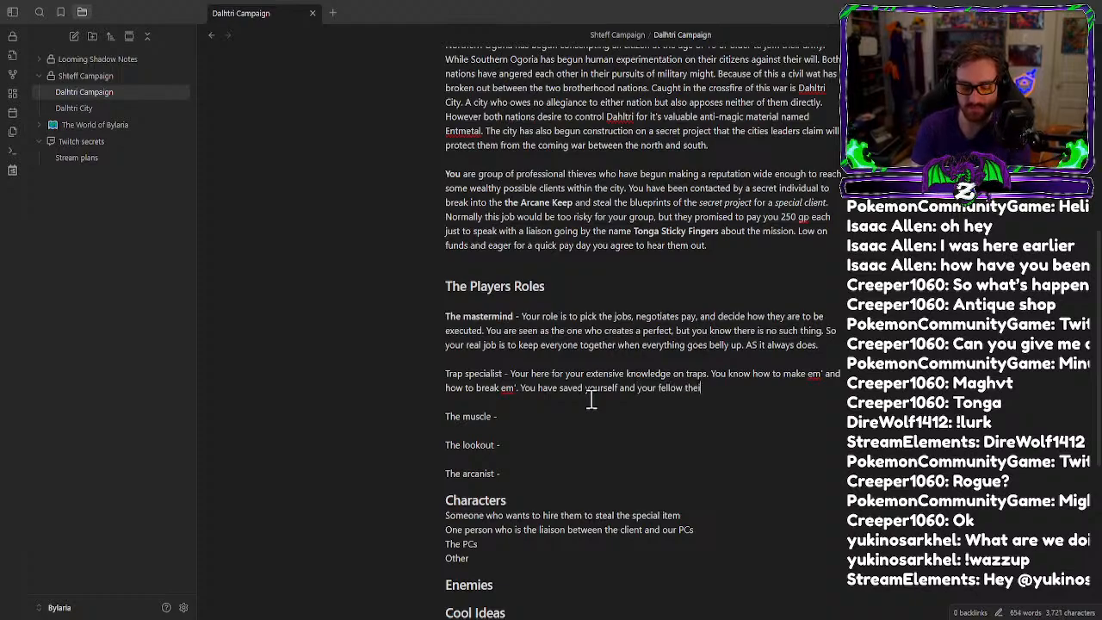
type("f")
type("s mul")
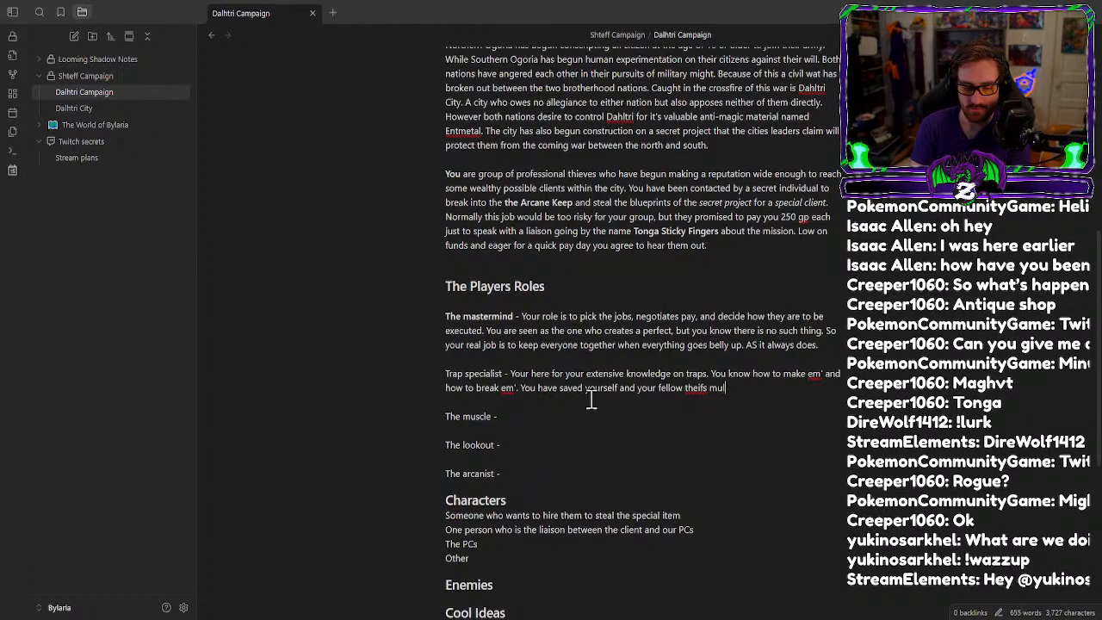
type("tutple times")
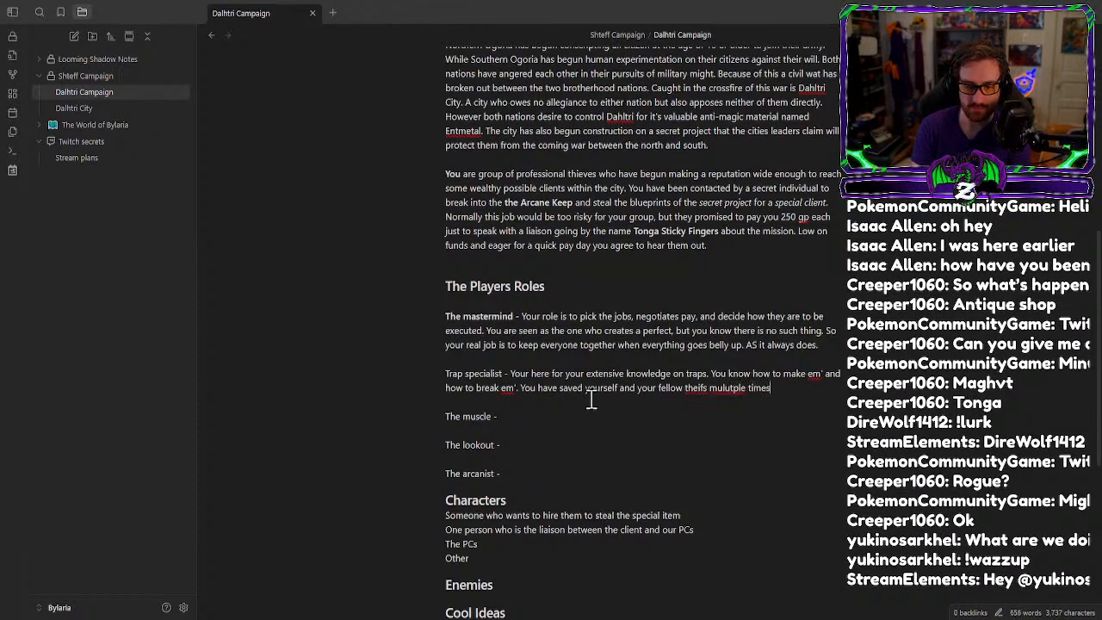
type(" for")
key("BackSpace")
key("BackSpace")
type("rom ge")
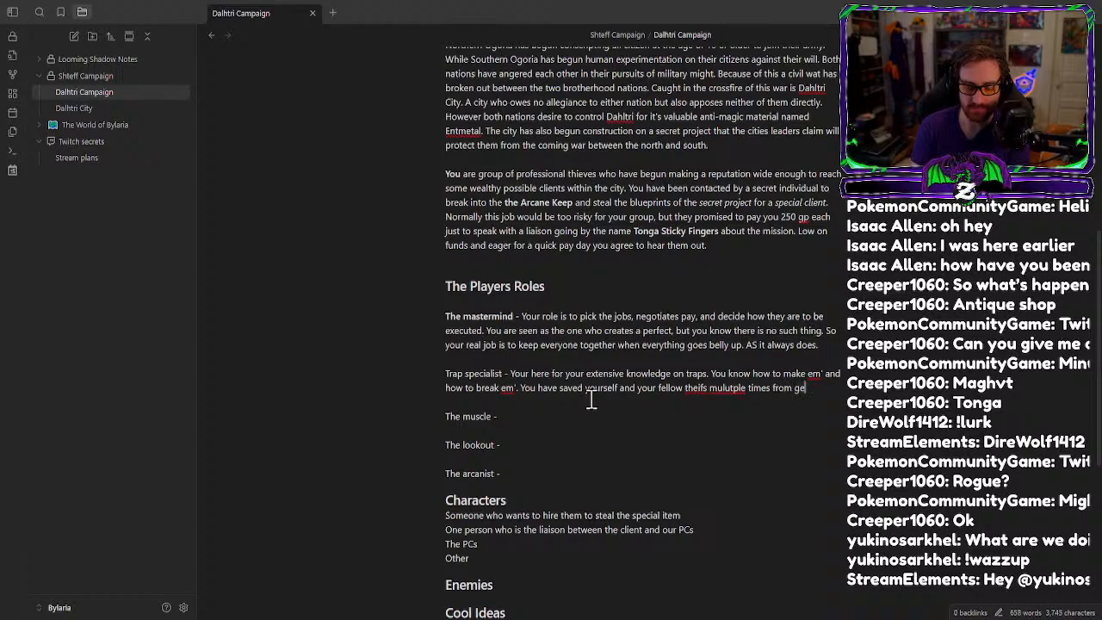
type("tting their heads")
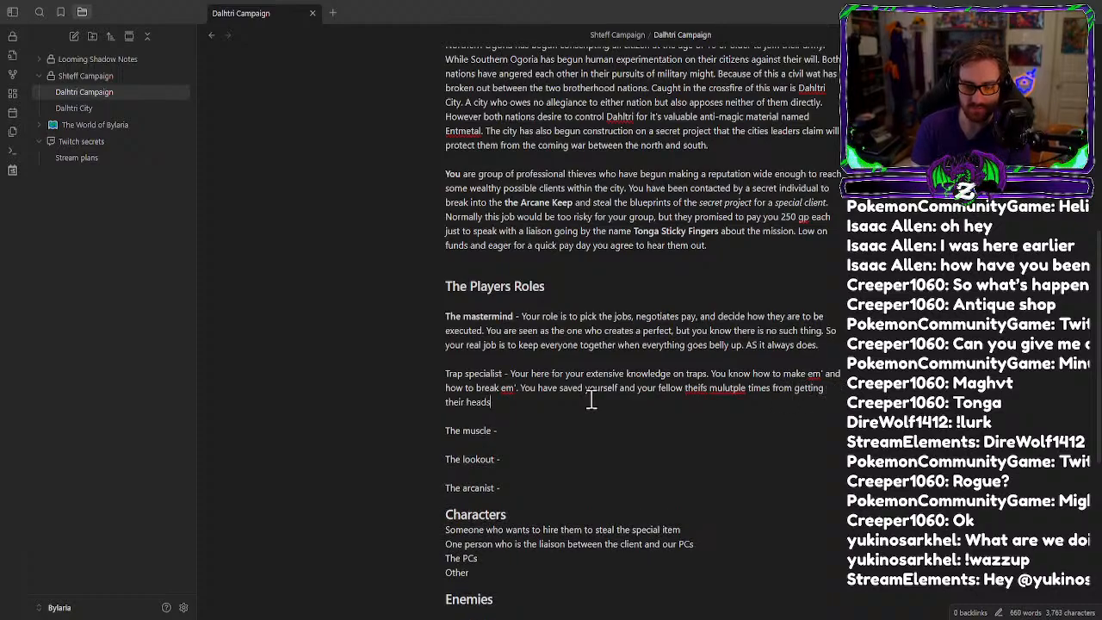
type(" chopped off")
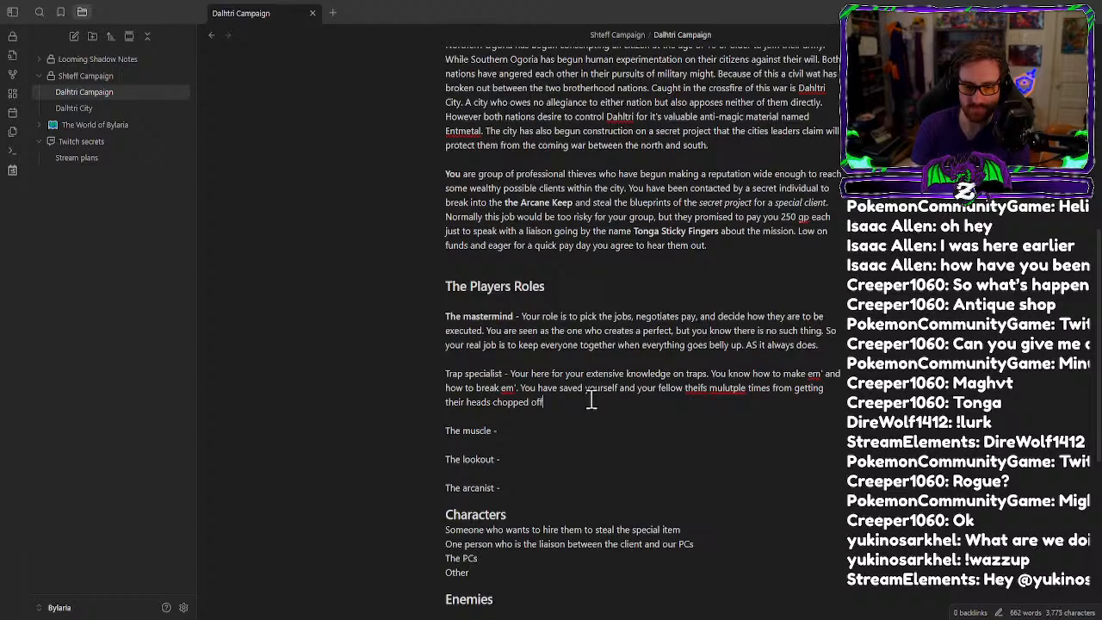
Finish the Trap specialist sentence with ", being birned alive, or from being squished.".
type(", being bru")
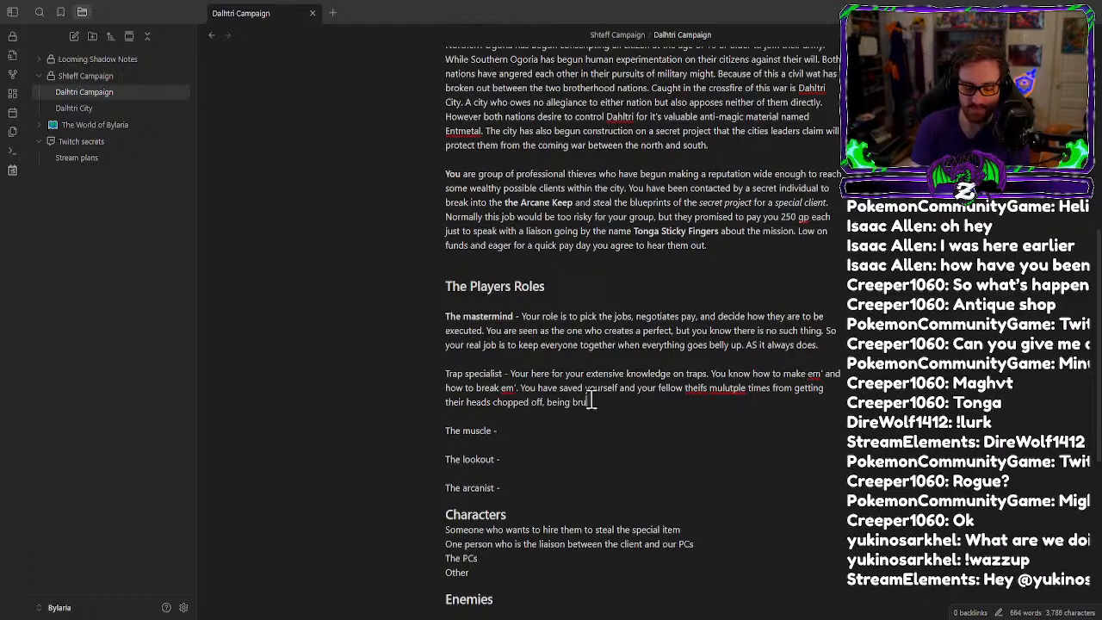
key("BackSpace")
key("BackSpace")
type("ir")
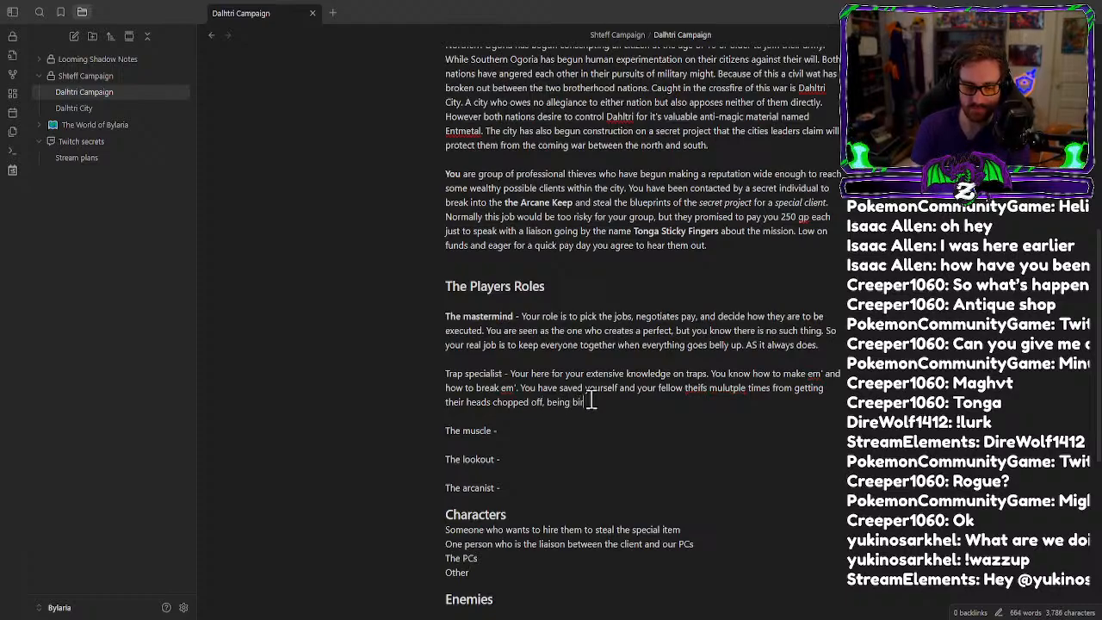
type("n")
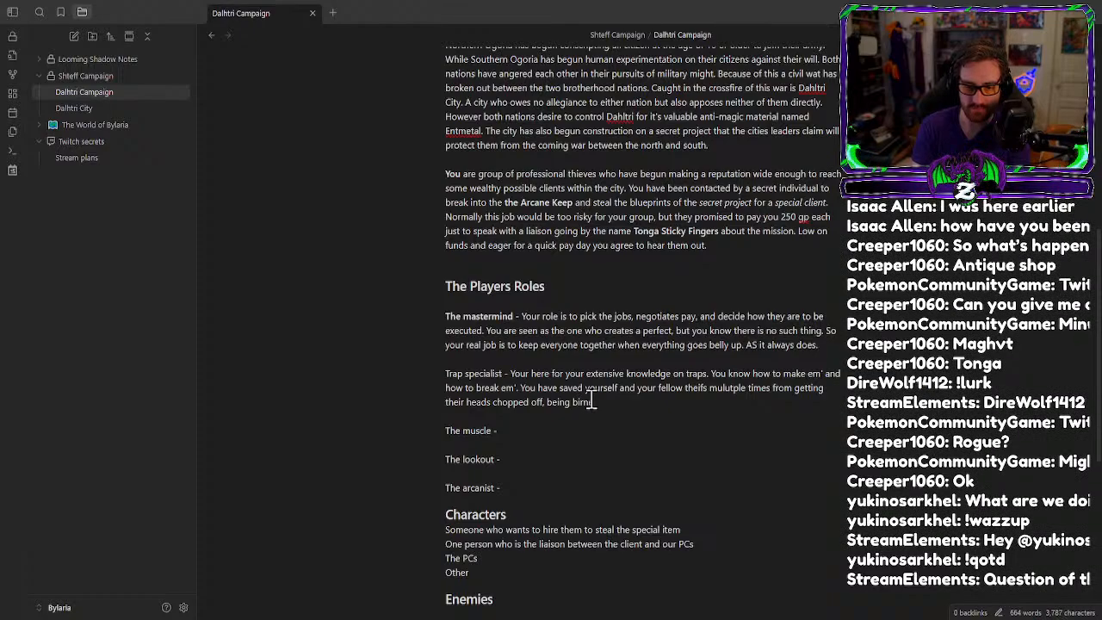
type("ed alive, a")
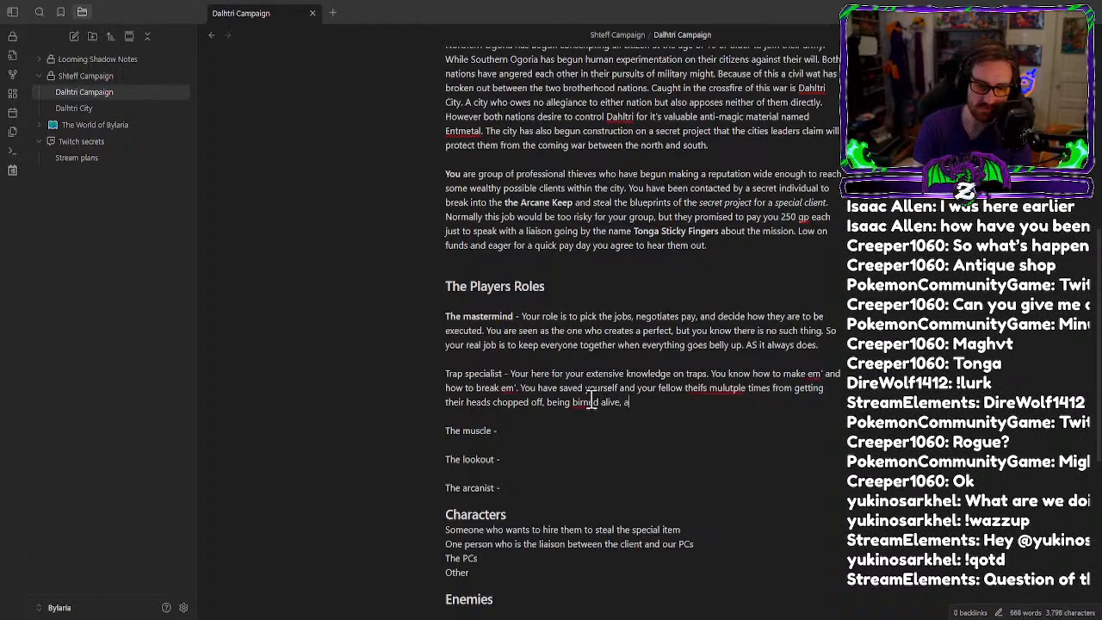
key("BackSpace")
type("or from")
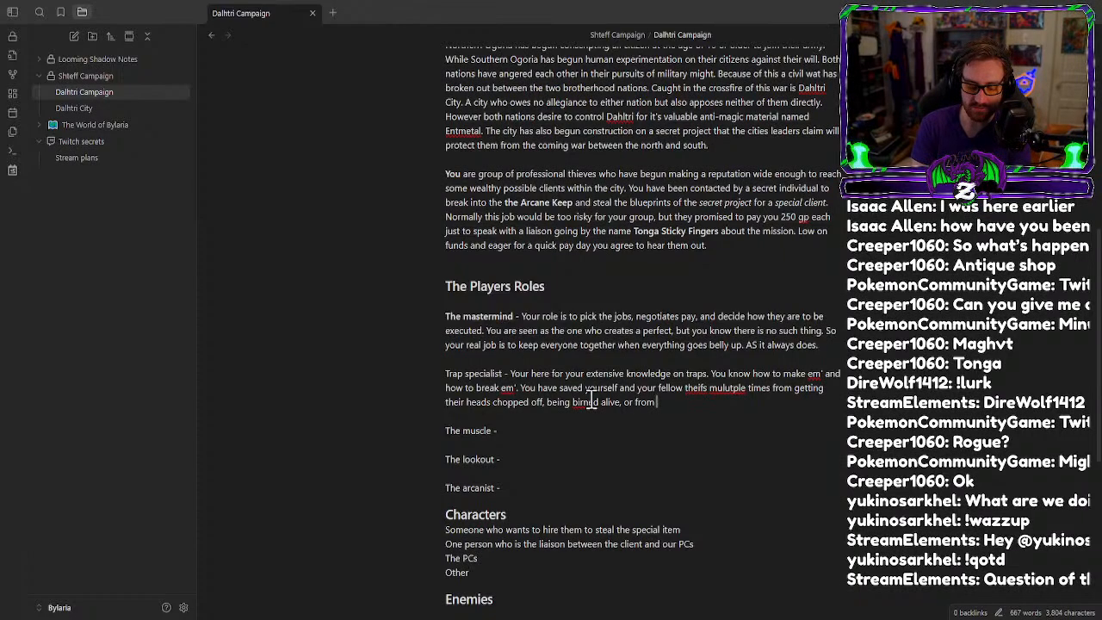
type(" being squi")
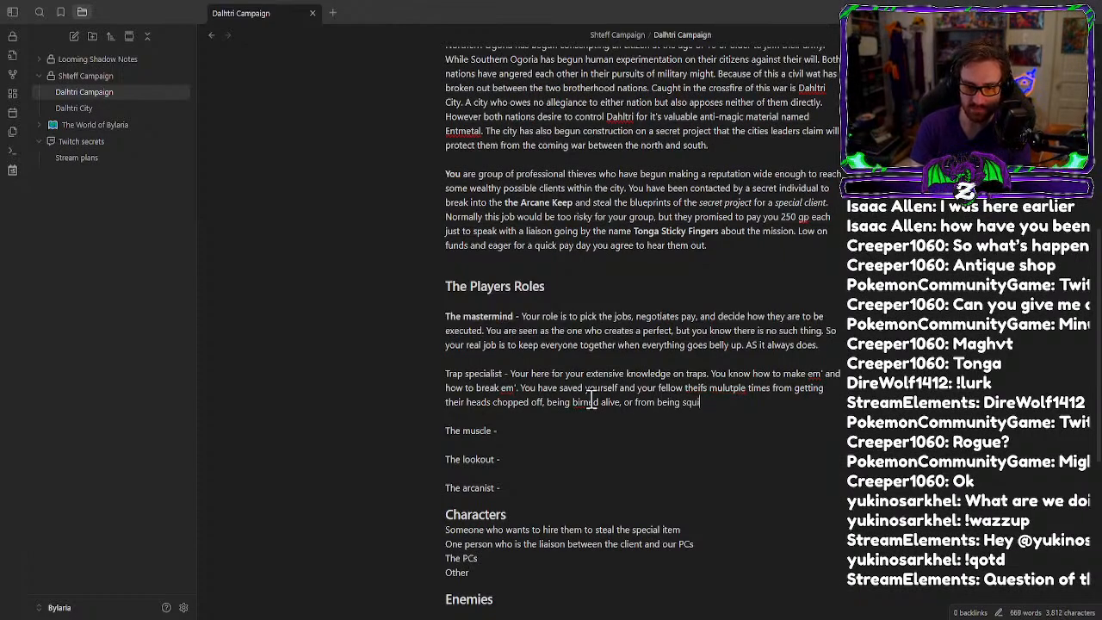
type("shed.")
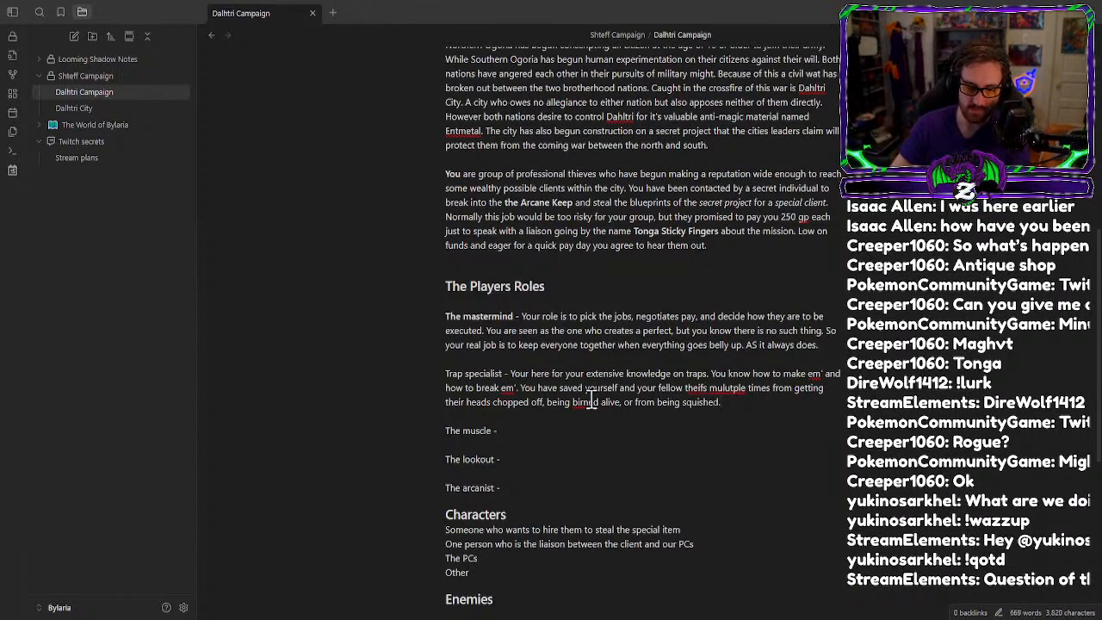
Correct the misspelled words in the Trap specialist description to "multiple", "thief's" and "burned" using the spelling suggestions.
right_click(742, 382)
left_click(797, 112)
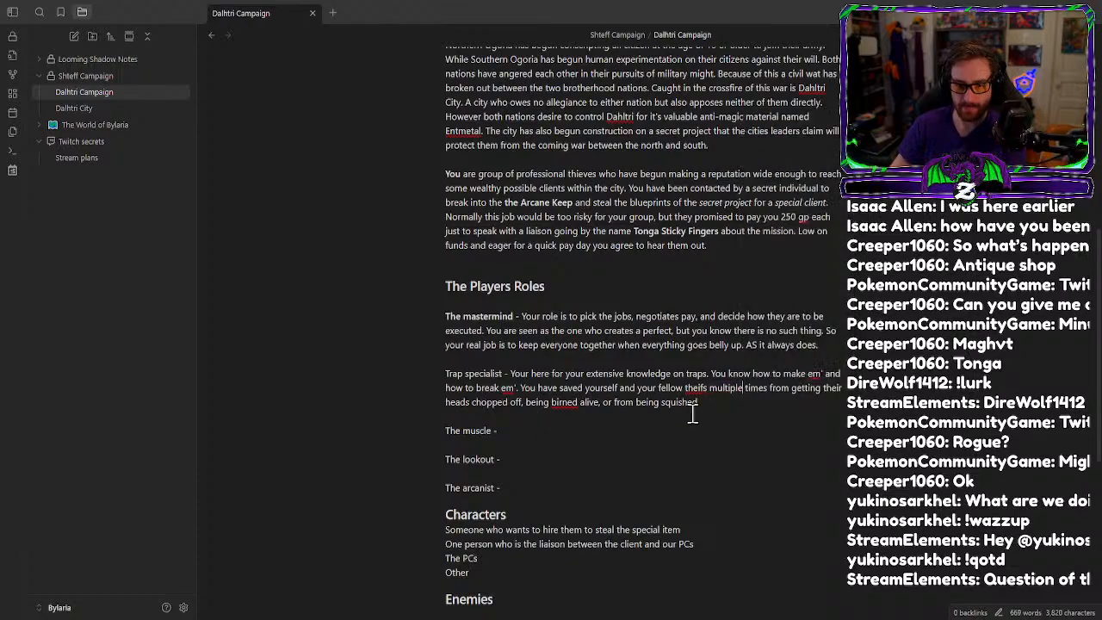
right_click(699, 388)
left_click(752, 81)
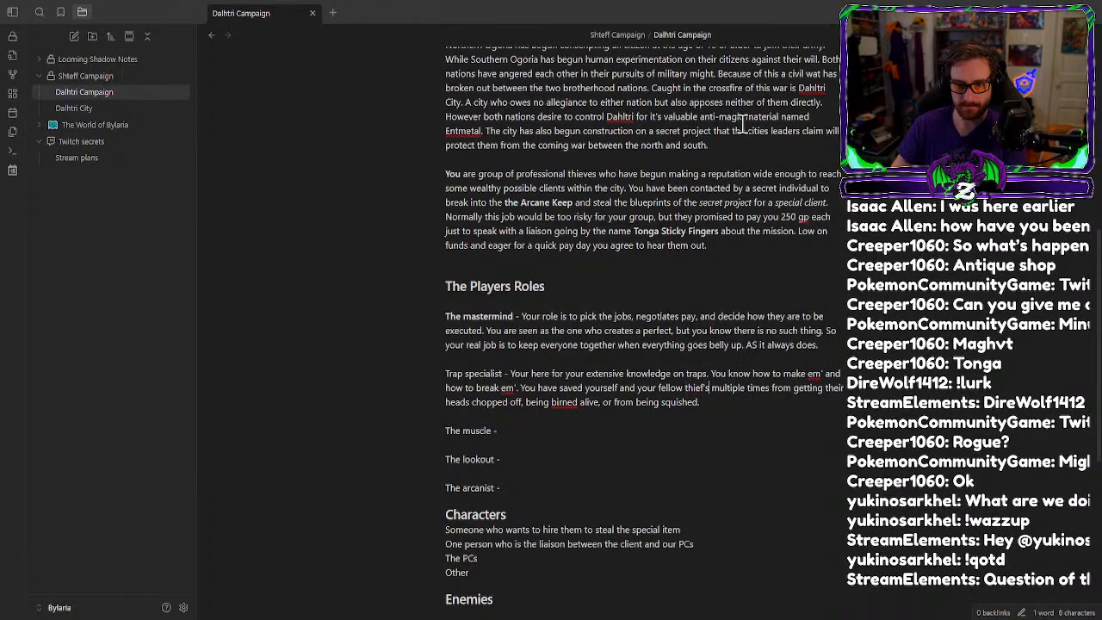
right_click(565, 404)
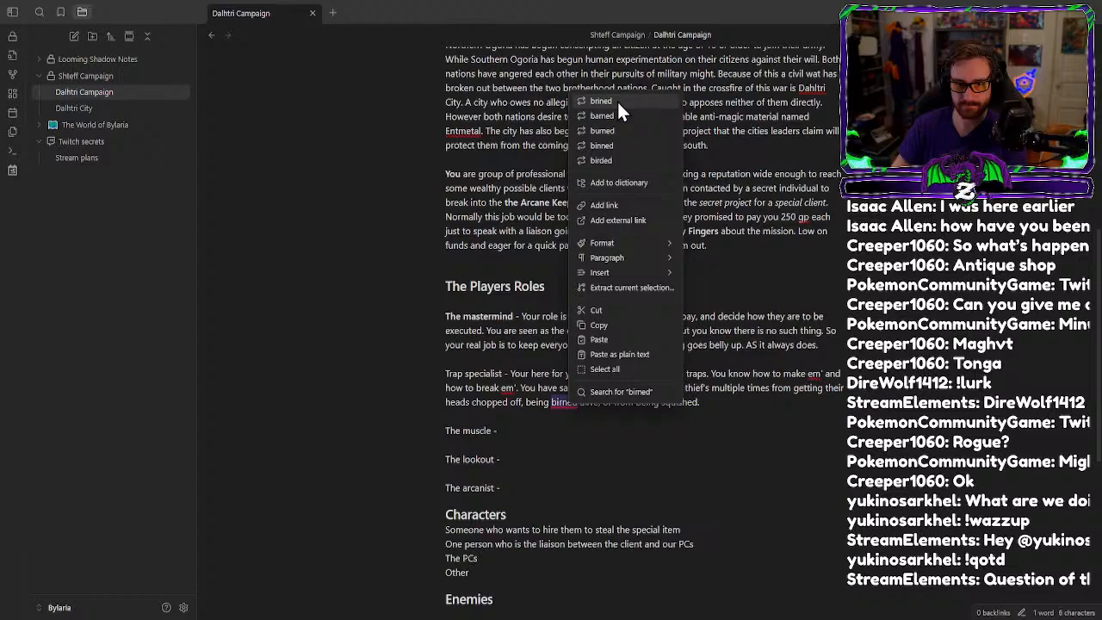
left_click(618, 130)
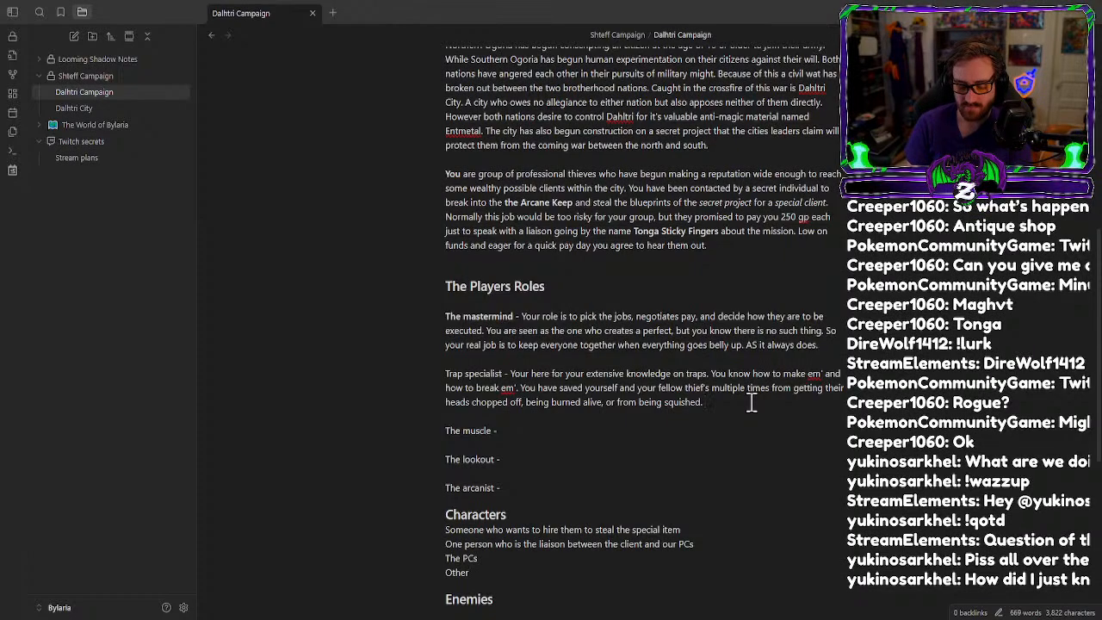
Add "NOt only are you great at disarming traps, but you know how set em too." to the Trap specialist description, correcting the spelling of "disarming".
type("NOt only are you gr")
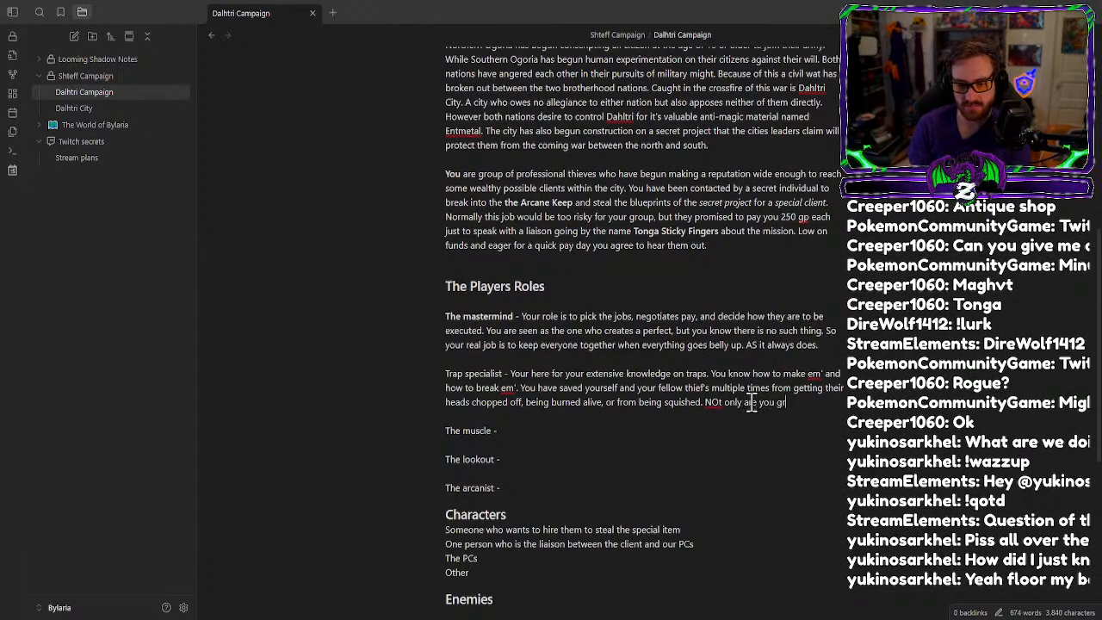
type("eat at dissa")
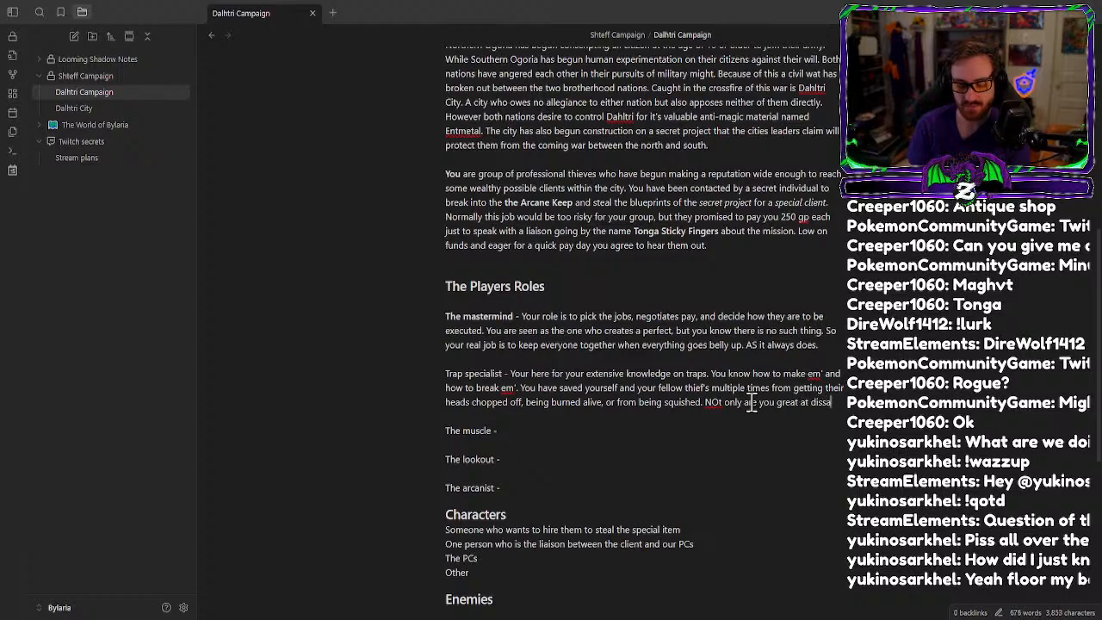
type("rming traps")
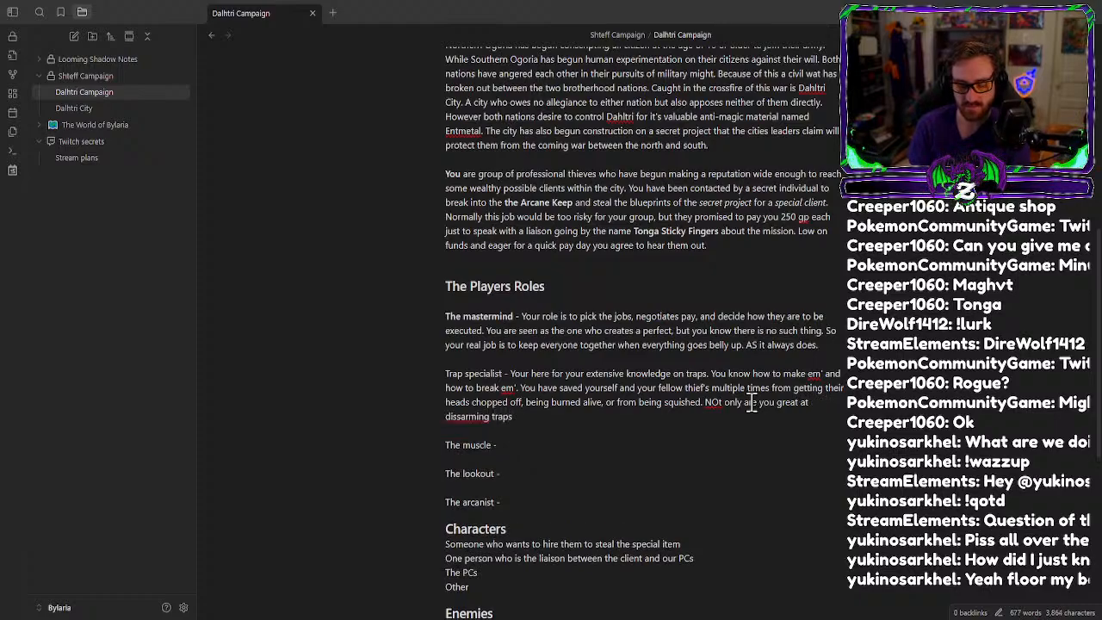
type(", but you know how set em")
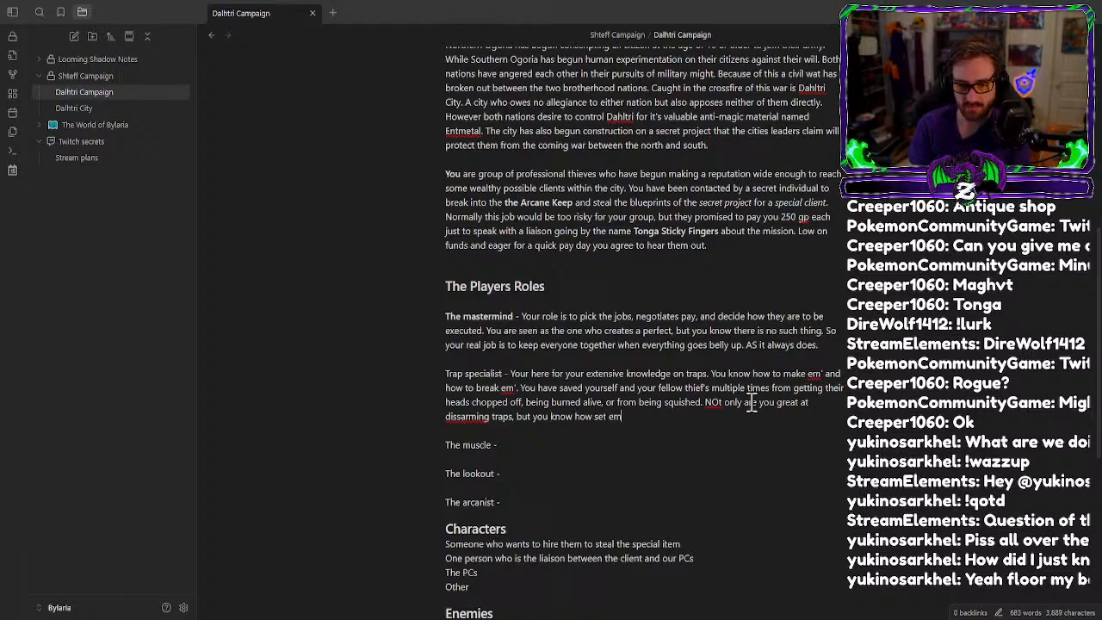
type(" too.")
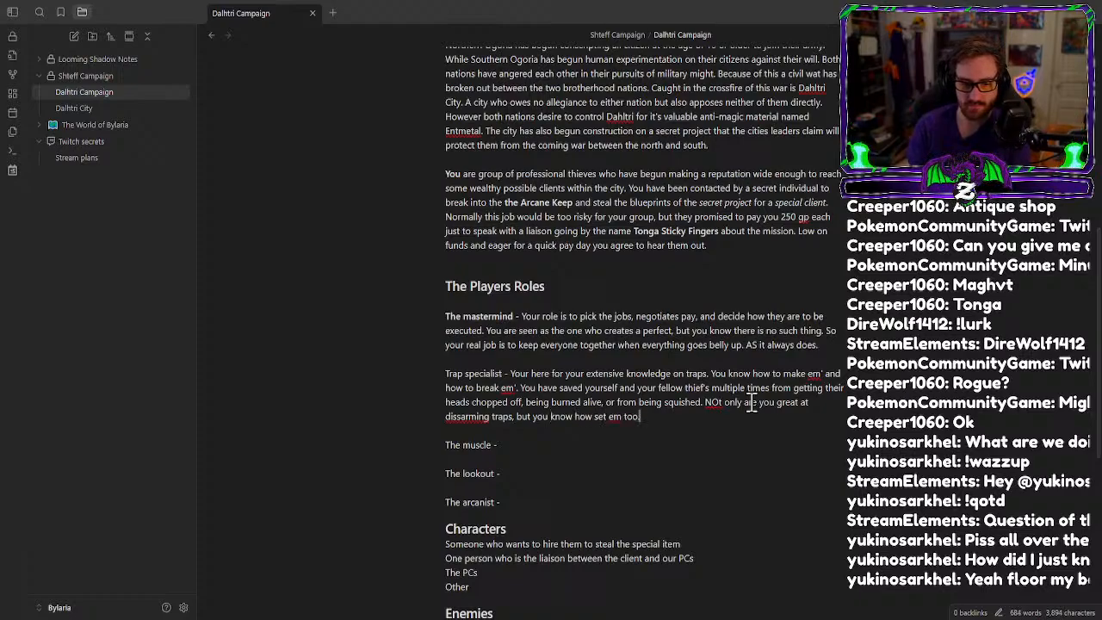
right_click(469, 417)
left_click(506, 175)
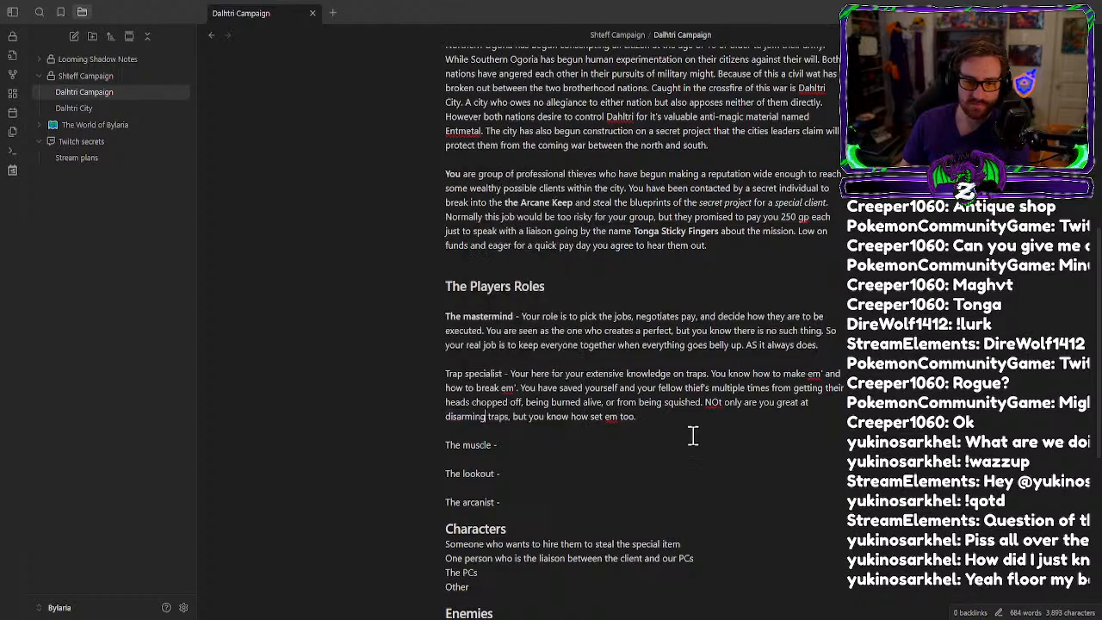
Correct "NOt" to "Not" in the Trap specialist description and start a new closing sentence with "Once or twice".
left_click(722, 402)
key("BackSpace")
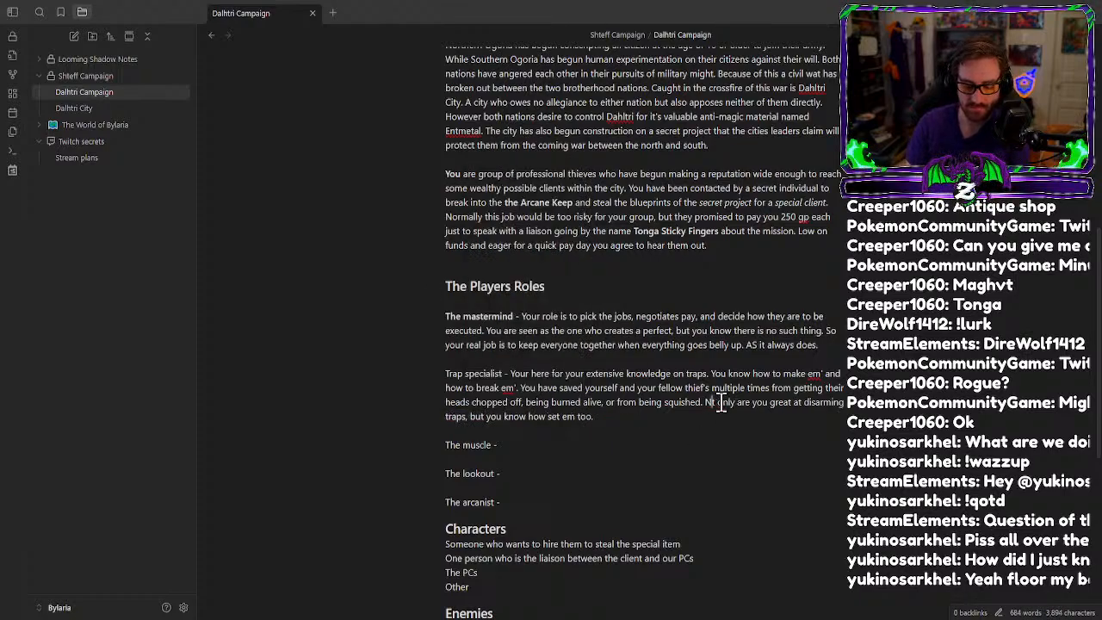
type("o")
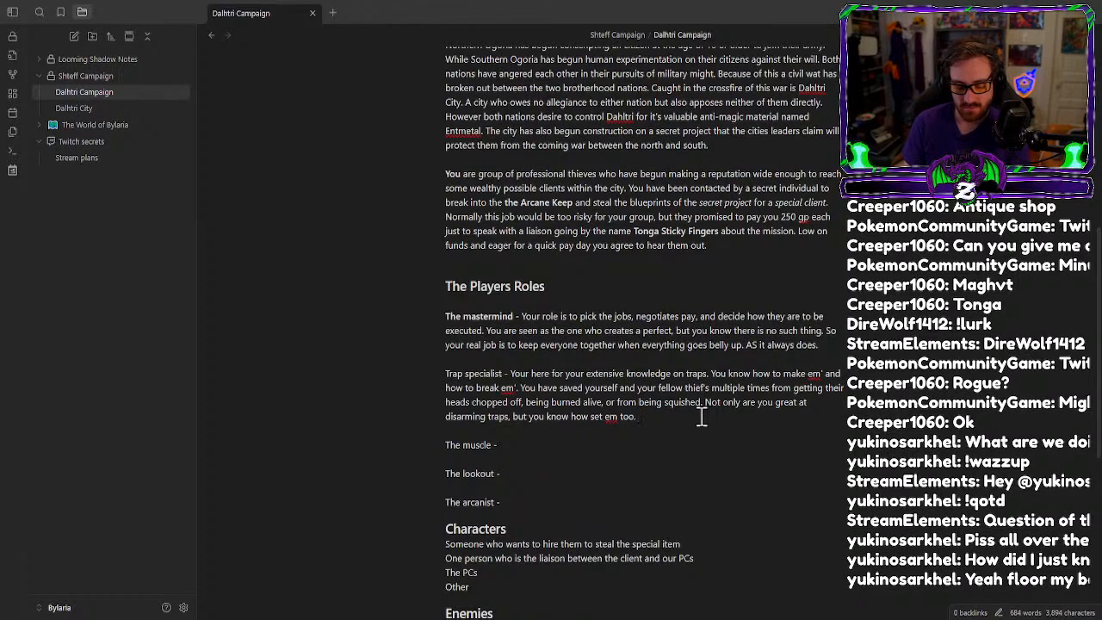
type("Once")
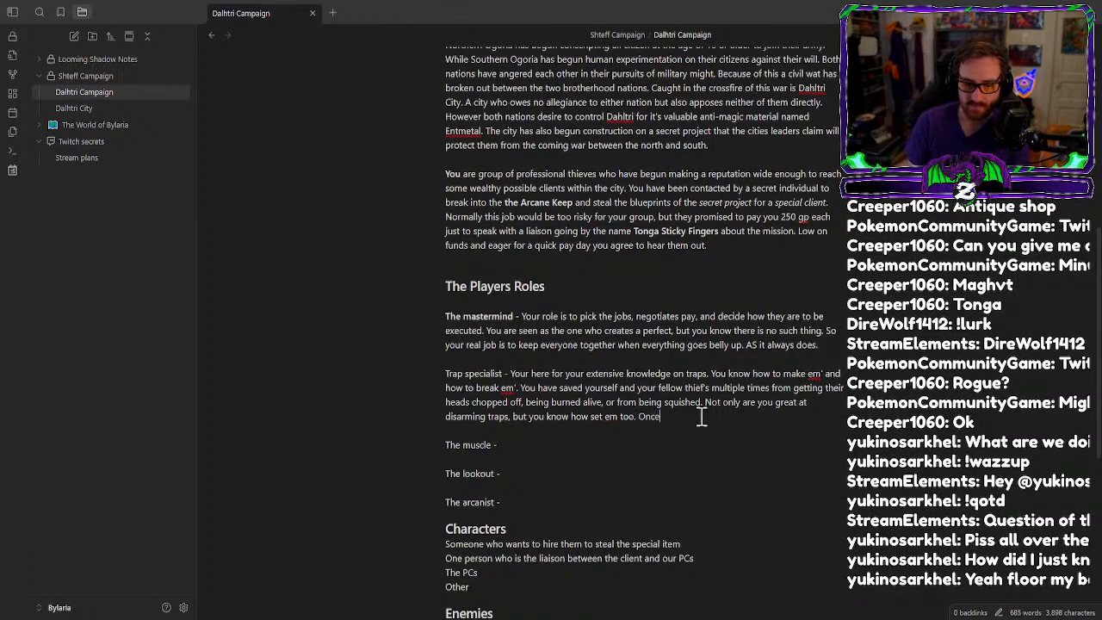
type(" or twice while y")
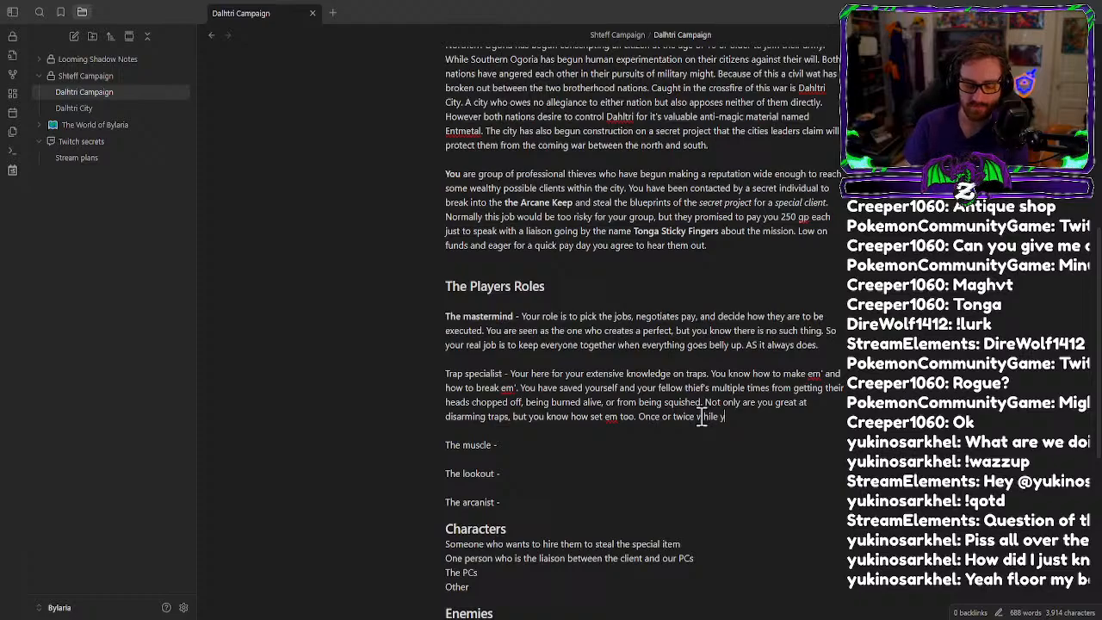
type("our friends we")
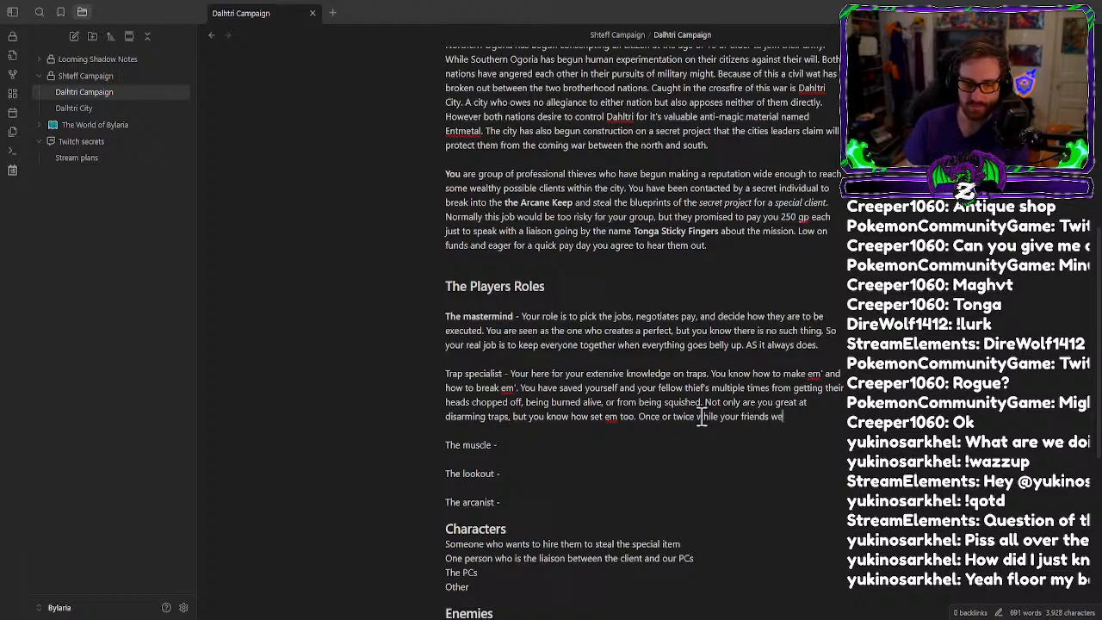
type("re taking their w")
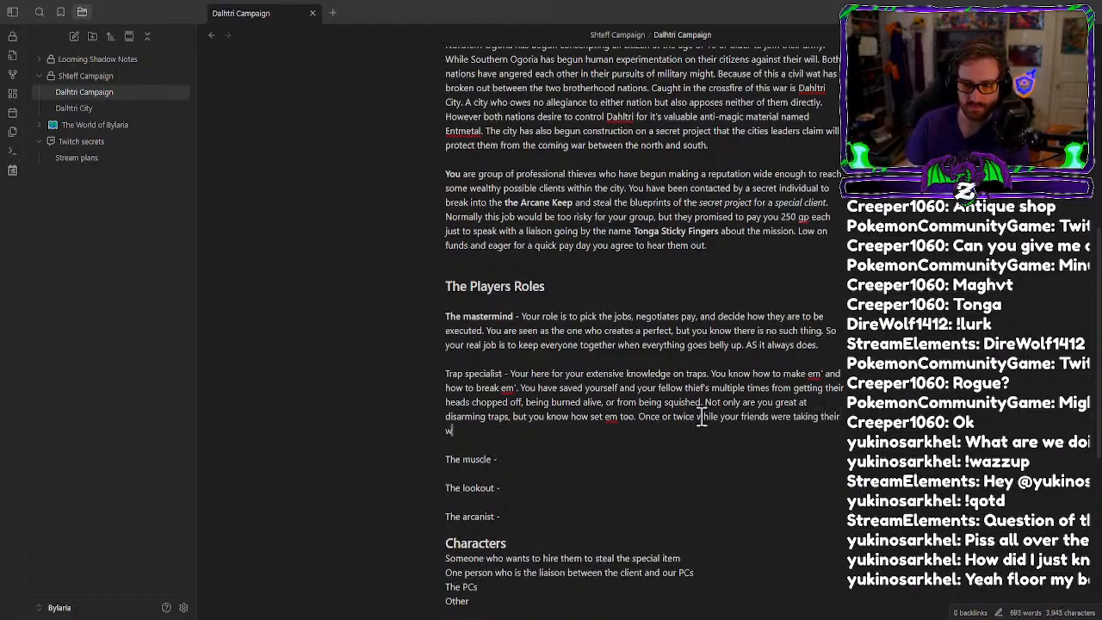
key("BackSpace")
type("sweet swee")
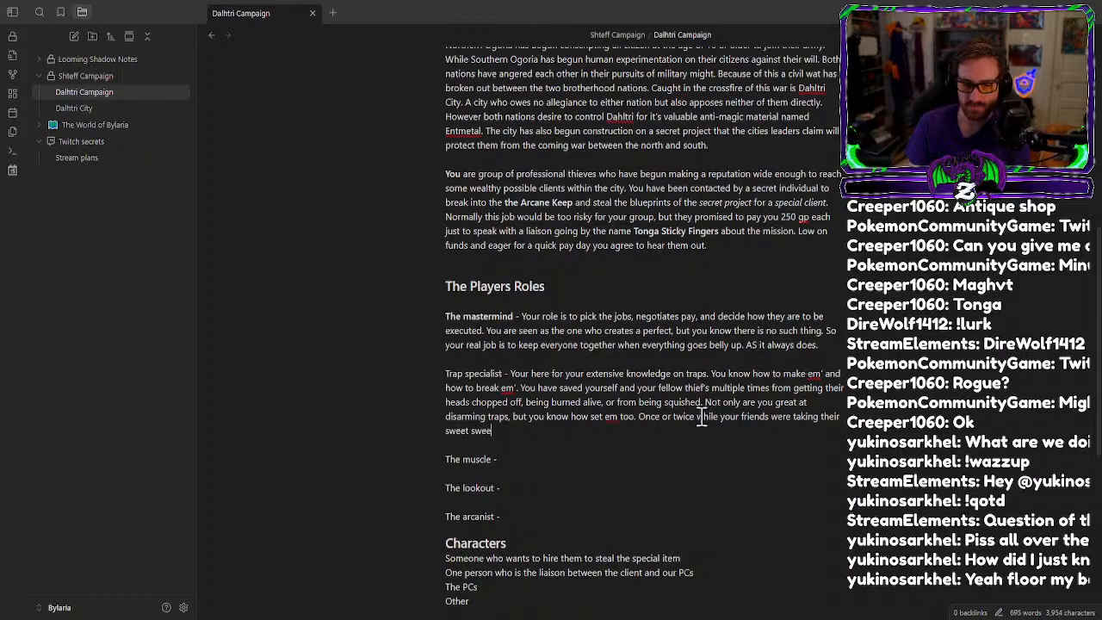
type("t time m")
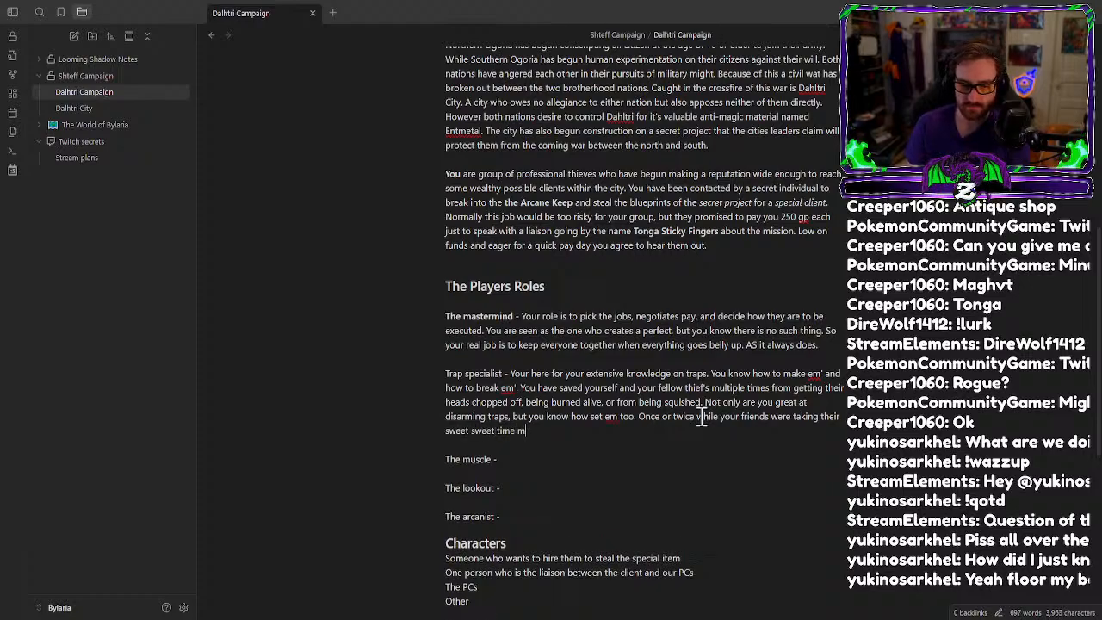
key("BackSpace")
type("getting")
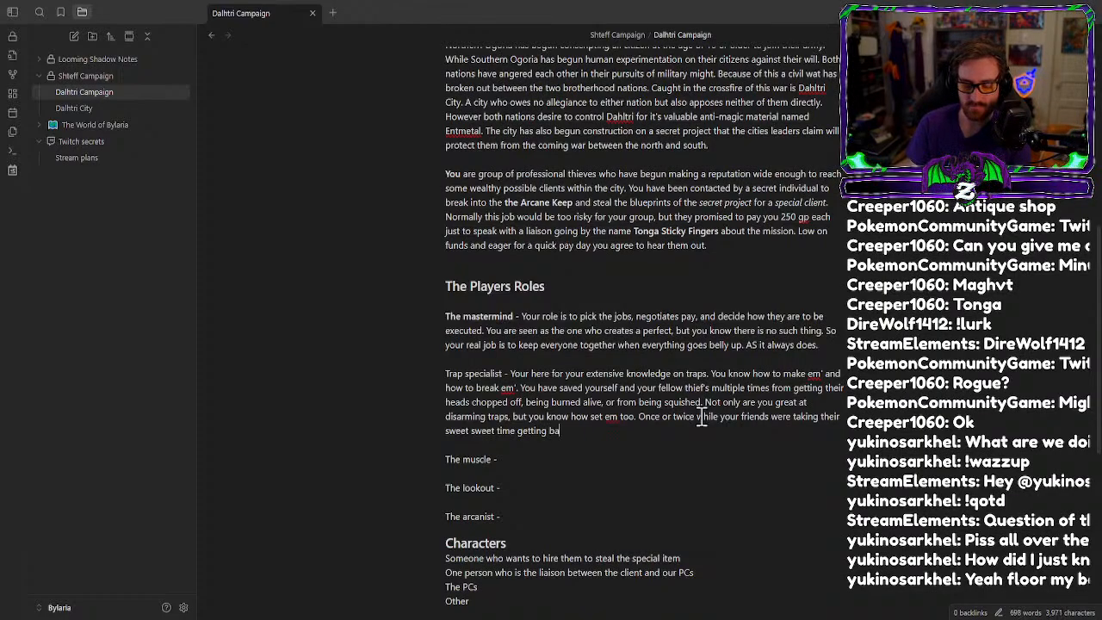
type(" past a t")
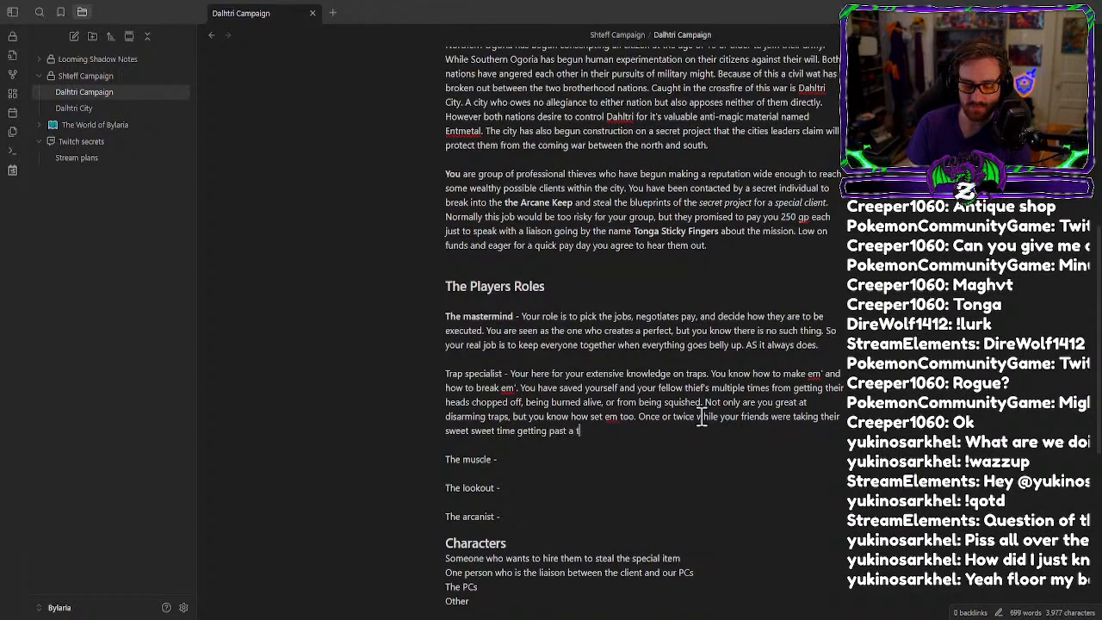
type("ricky locked d")
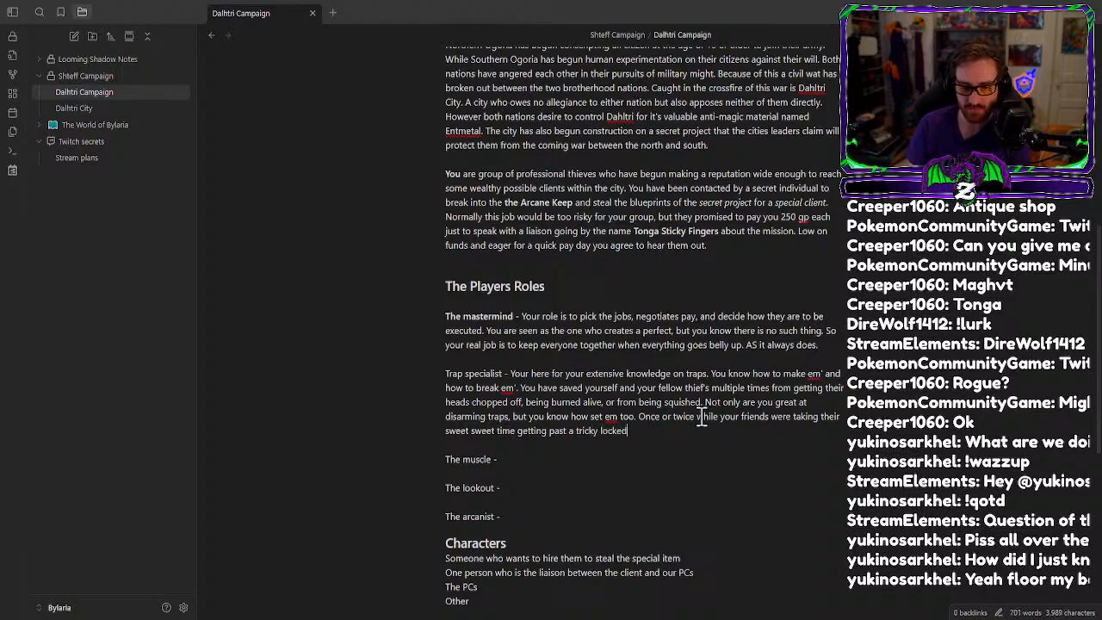
key("BackSpace")
key("BackSpace")
key("BackSpace")
key("BackSpace")
key("BackSpace")
key("BackSpace")
key("BackSpace")
key("BackSpace")
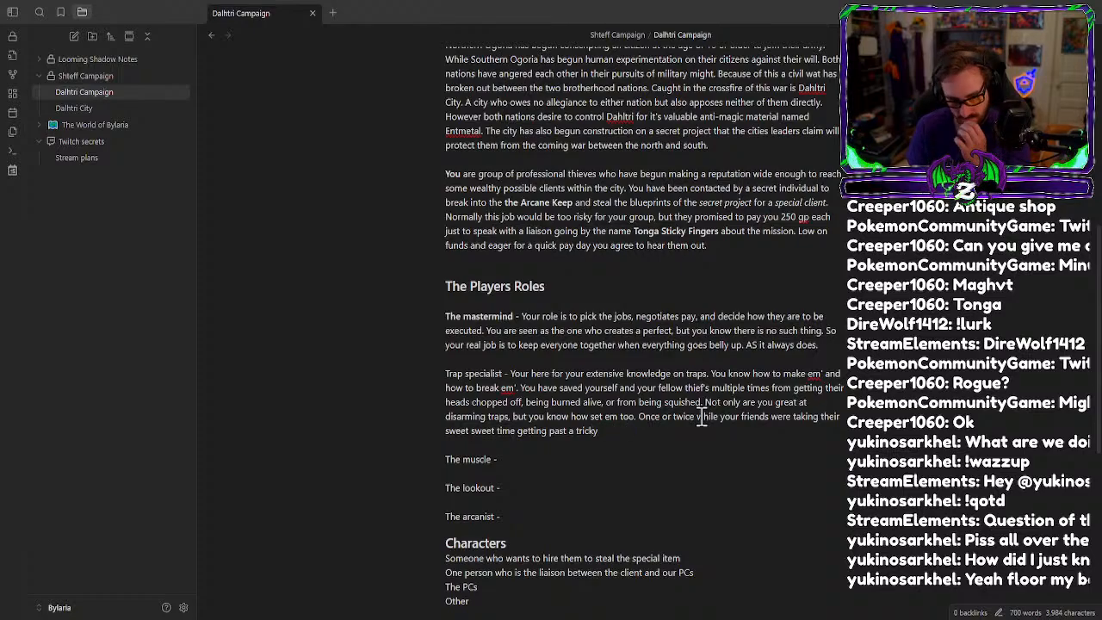
key("BackSpace")
key("BackSpace")
key("BackSpace")
key("BackSpace")
key("BackSpace")
key("BackSpace")
key("BackSpace")
key("BackSpace")
key("BackSpace")
key("BackSpace")
key("BackSpace")
key("BackSpace")
key("BackSpace")
key("BackSpace")
key("BackSpace")
key("BackSpace")
key("BackSpace")
key("BackSpace")
key("BackSpace")
key("BackSpace")
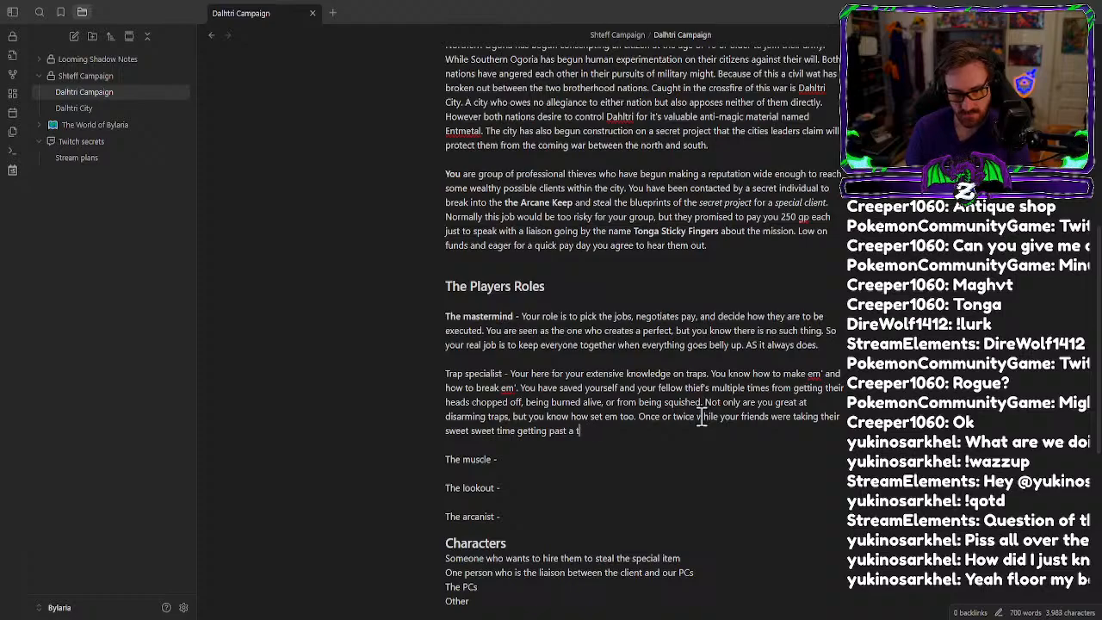
key("BackSpace")
key("BackSpace")
key("BackSpace")
key("BackSpace")
key("BackSpace")
key("BackSpace")
key("BackSpace")
key("BackSpace")
key("BackSpace")
key("BackSpace")
key("BackSpace")
key("BackSpace")
key("BackSpace")
key("BackSpace")
key("BackSpace")
key("BackSpace")
key("BackSpace")
key("BackSpace")
key("BackSpace")
key("BackSpace")
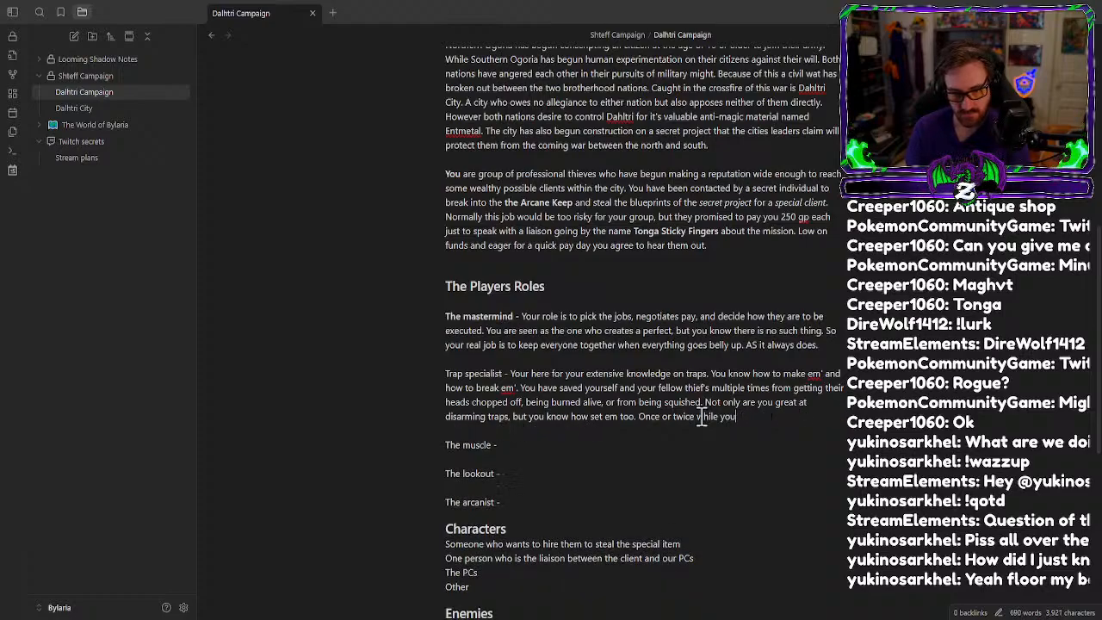
key("BackSpace")
key("BackSpace")
key("BackSpace")
key("BackSpace")
key("BackSpace")
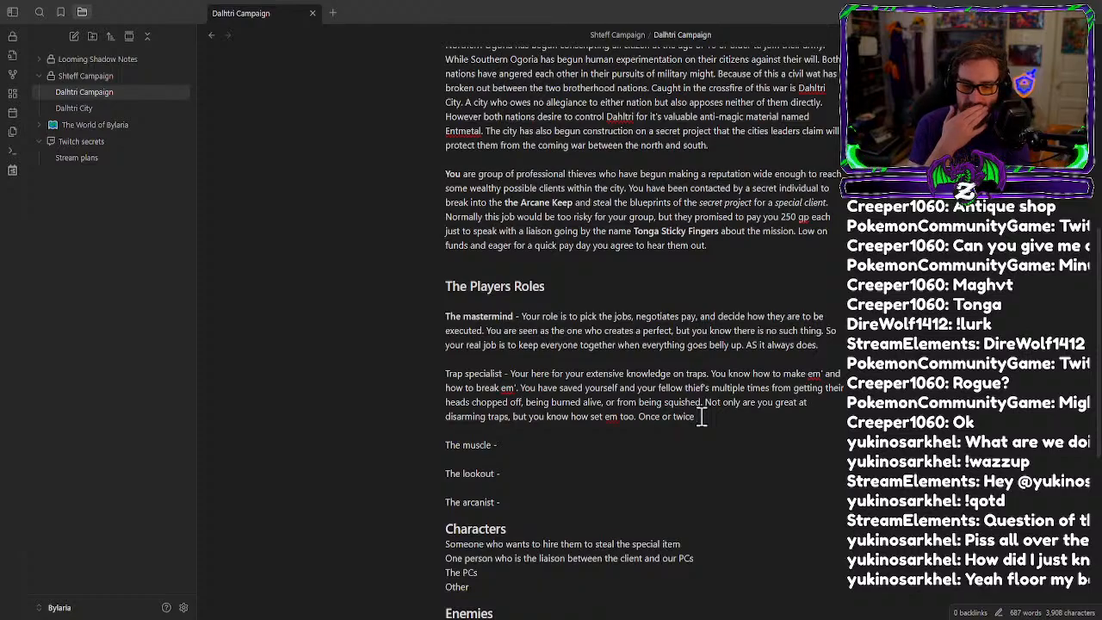
Continue the last Trap specialist sentence with "you saved your friends from a nasty ambush and".
type("y")
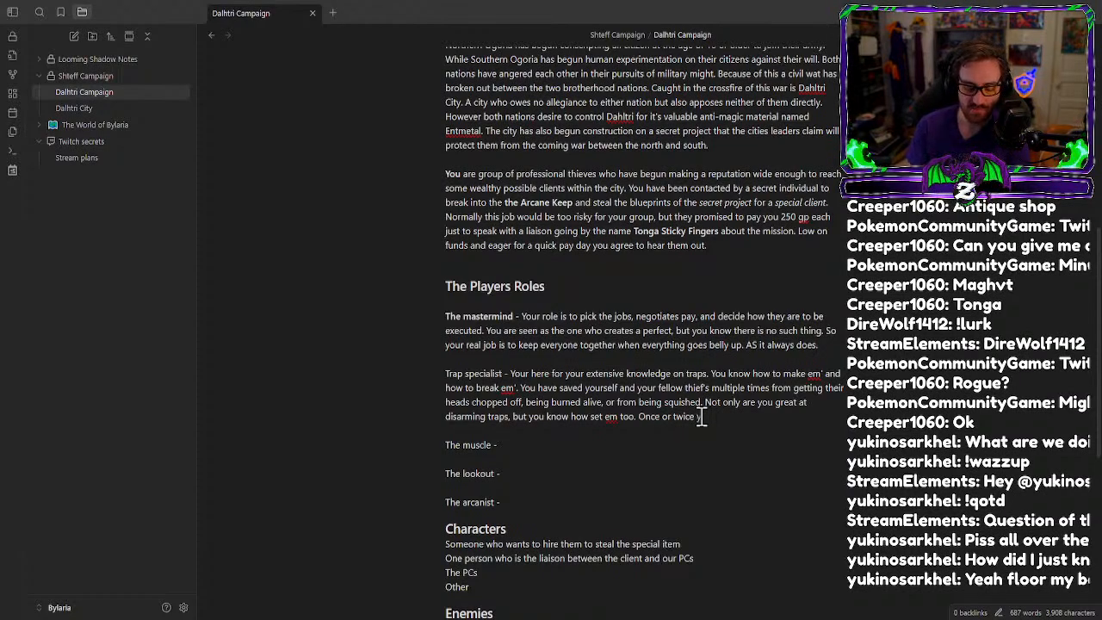
type("ou saved")
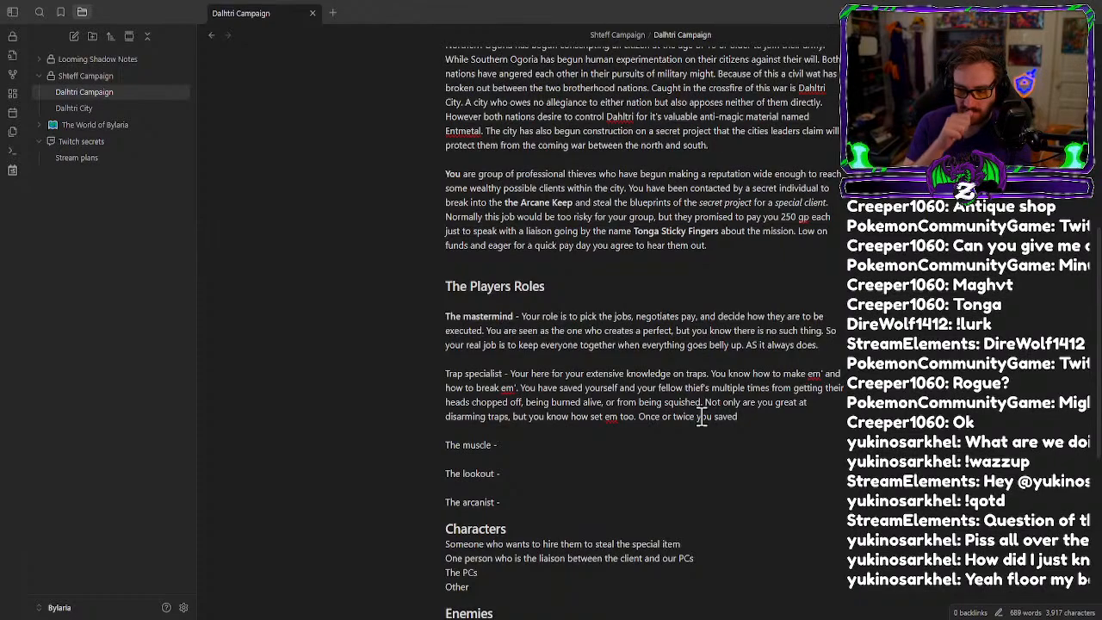
type(" your f")
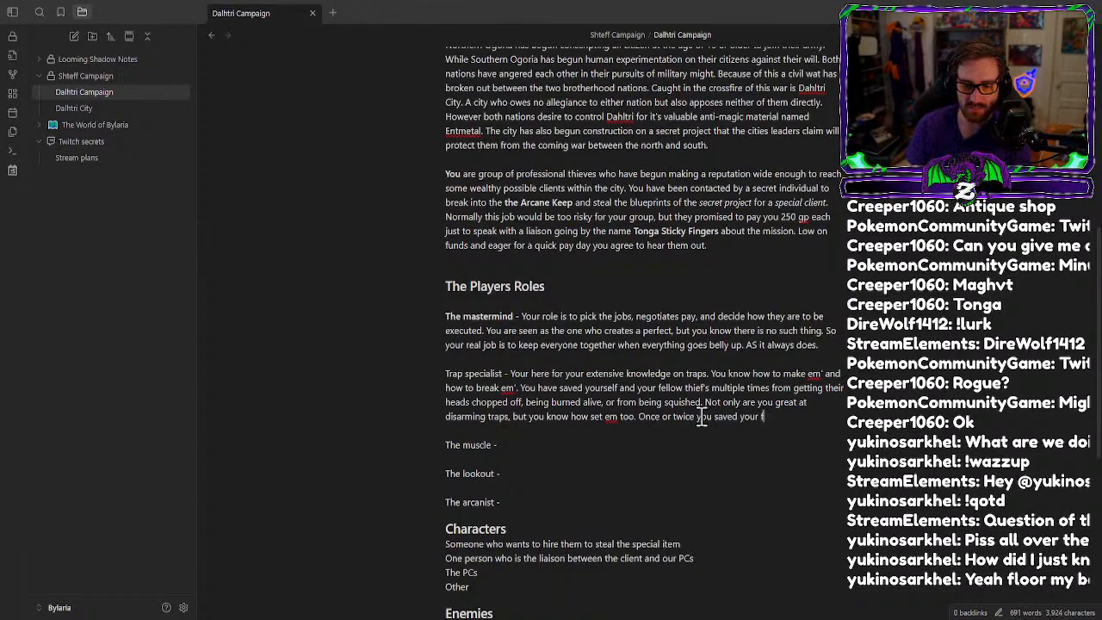
type("riends from a n")
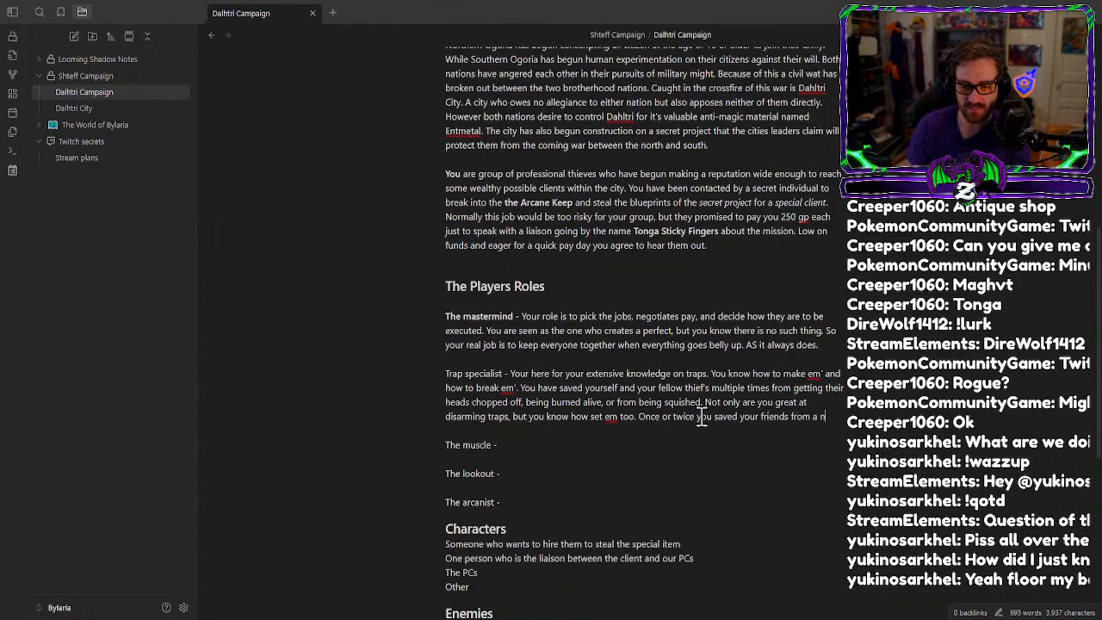
type("asty am")
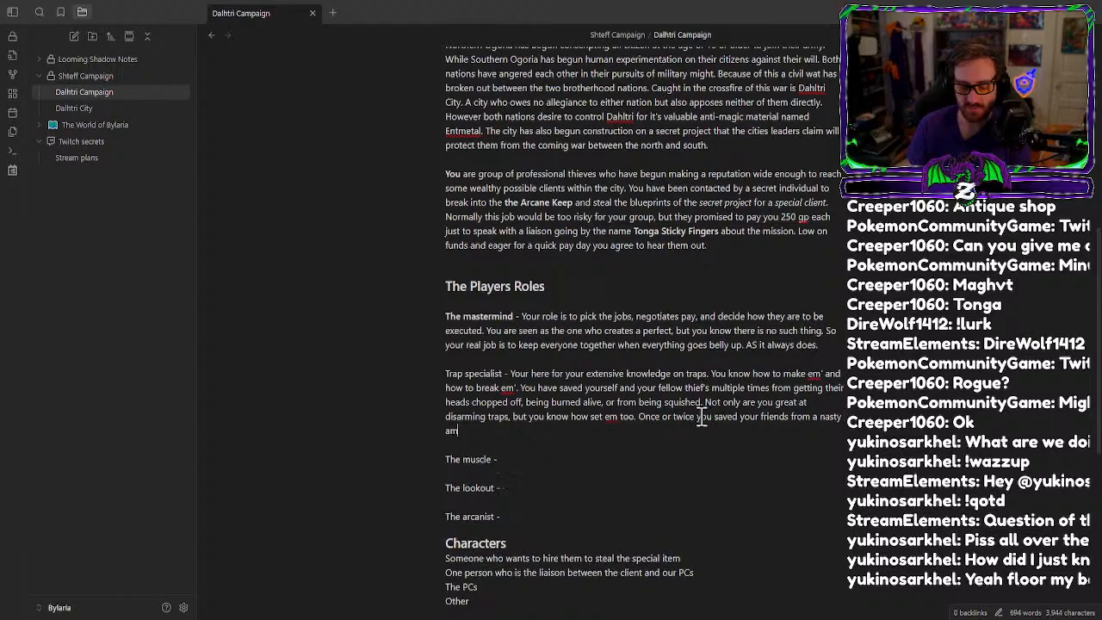
type("bush and ")
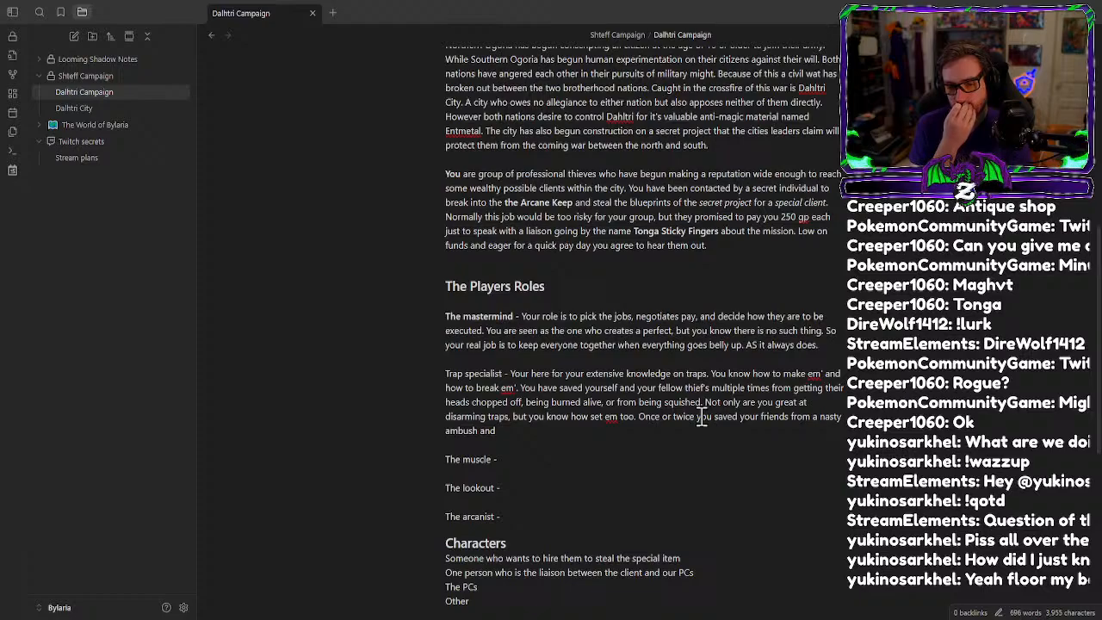
Finish the Trap specialist description with "your keeps people from breaking into the secret base.".
type("y")
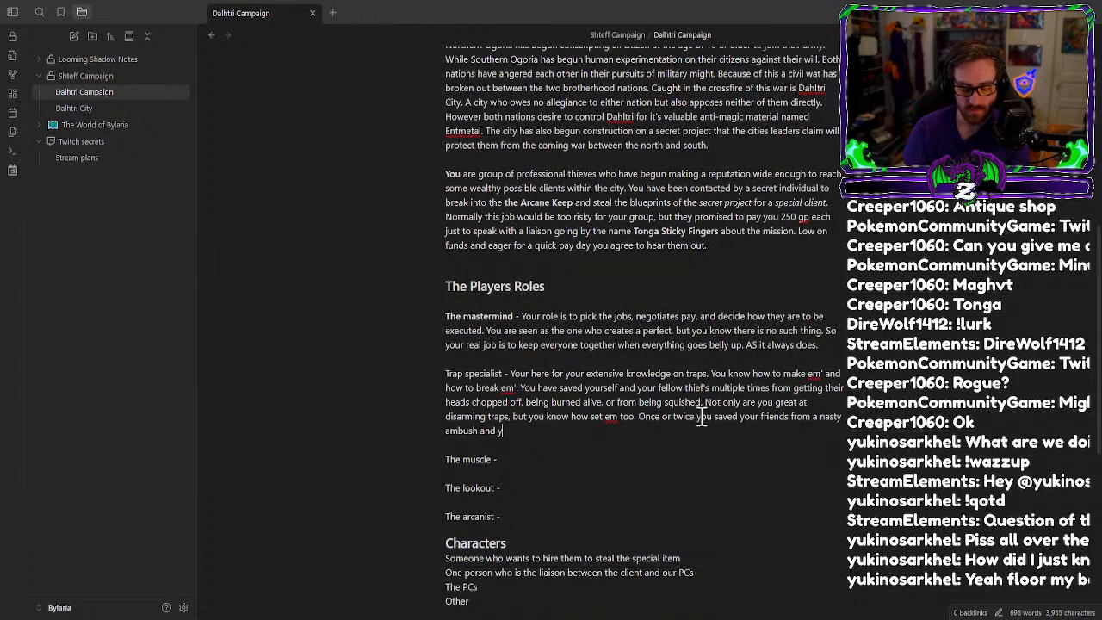
type("our keeps p")
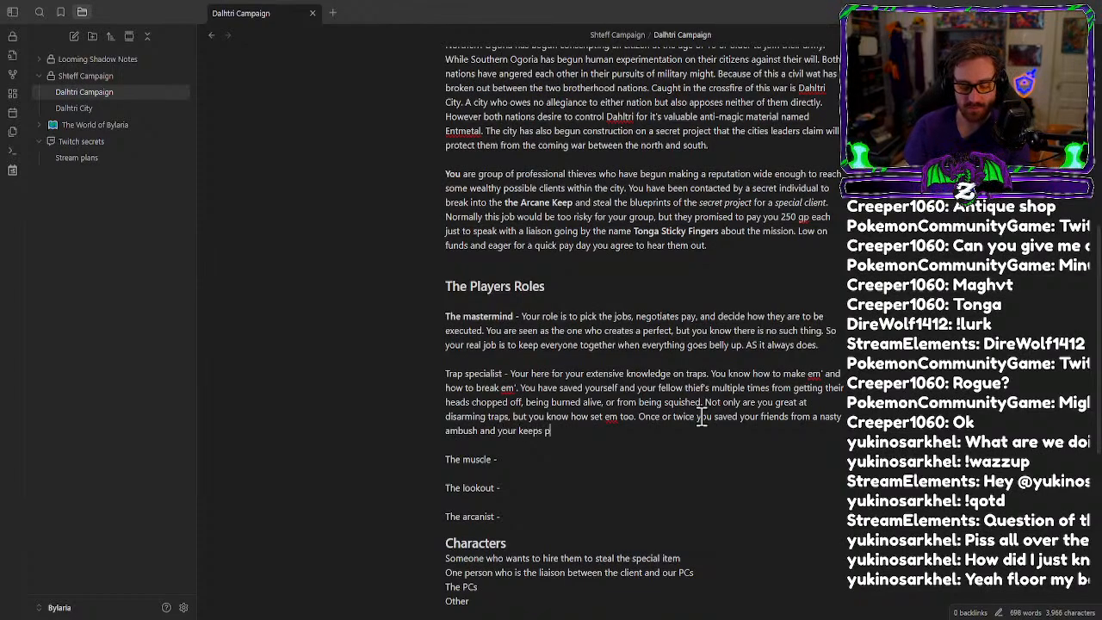
type("eople from brea")
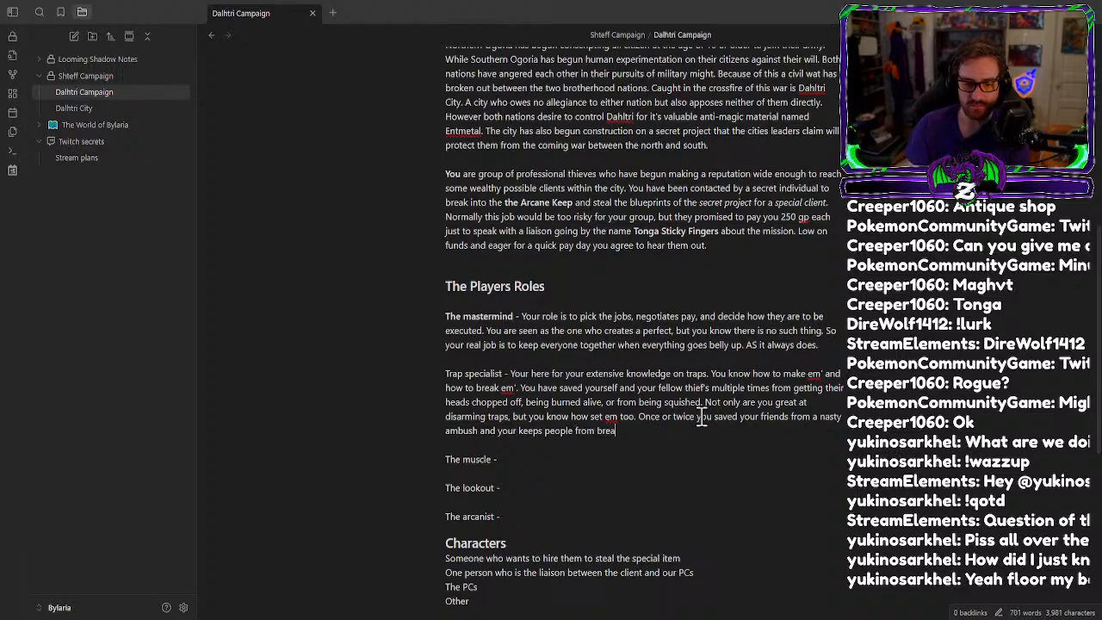
type("king into ")
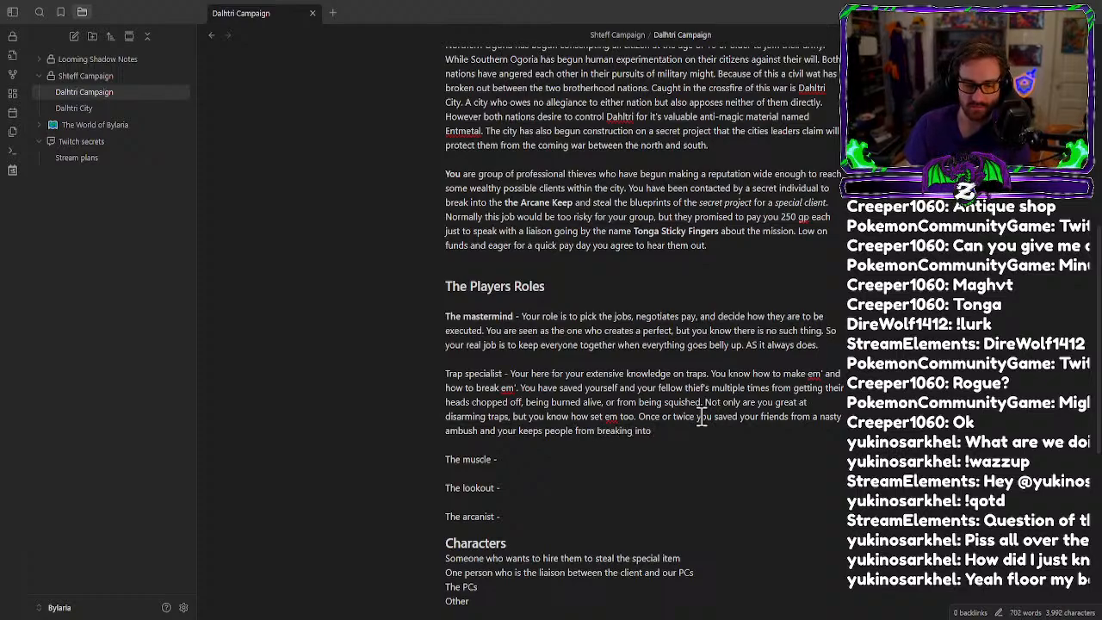
type("the secret")
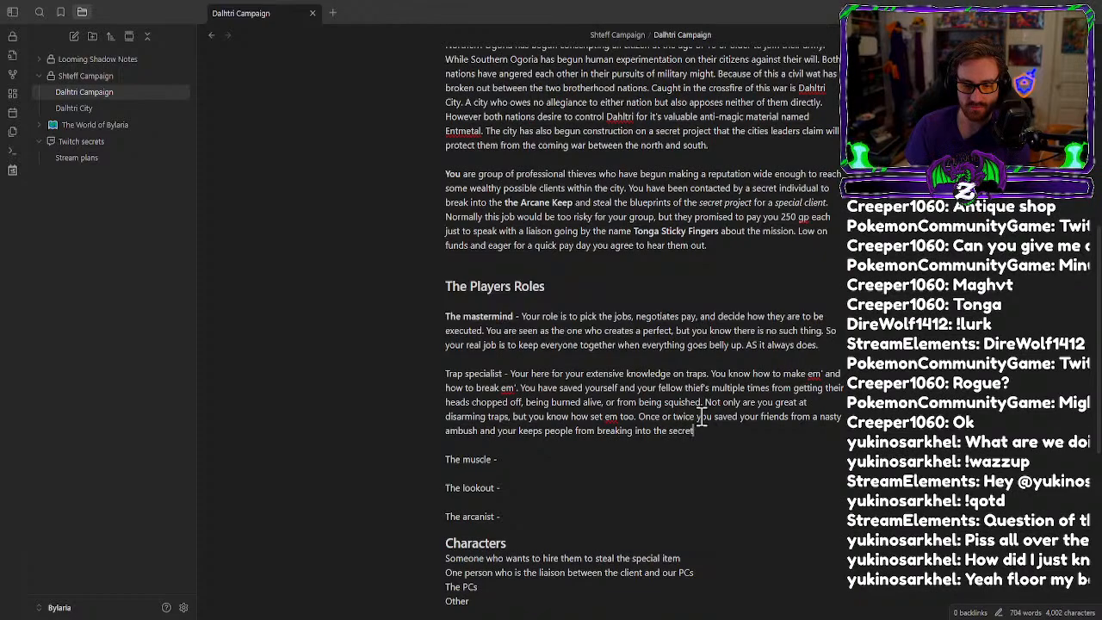
type(" base.")
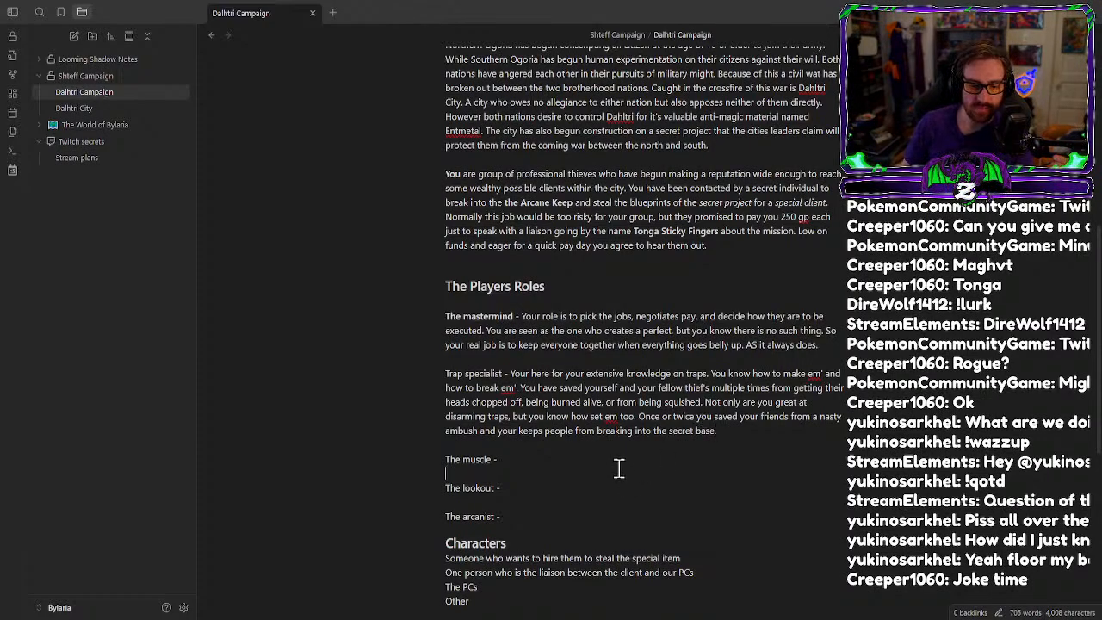
Start the description of The muscle with "You're the big strong one. When".
left_click(566, 458)
type("You")
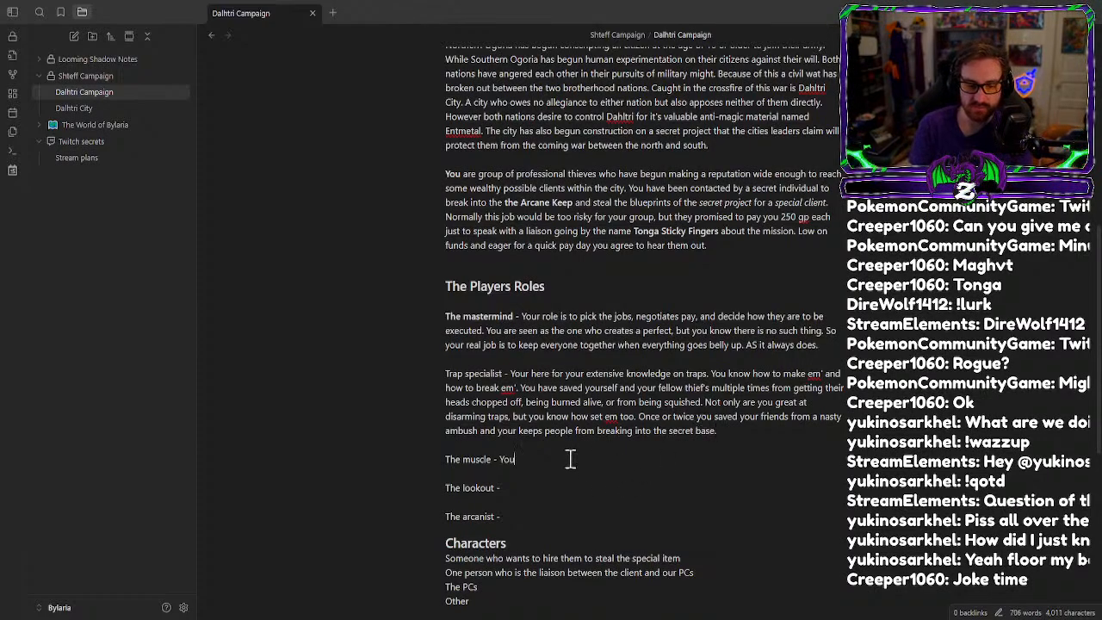
type("'re the ")
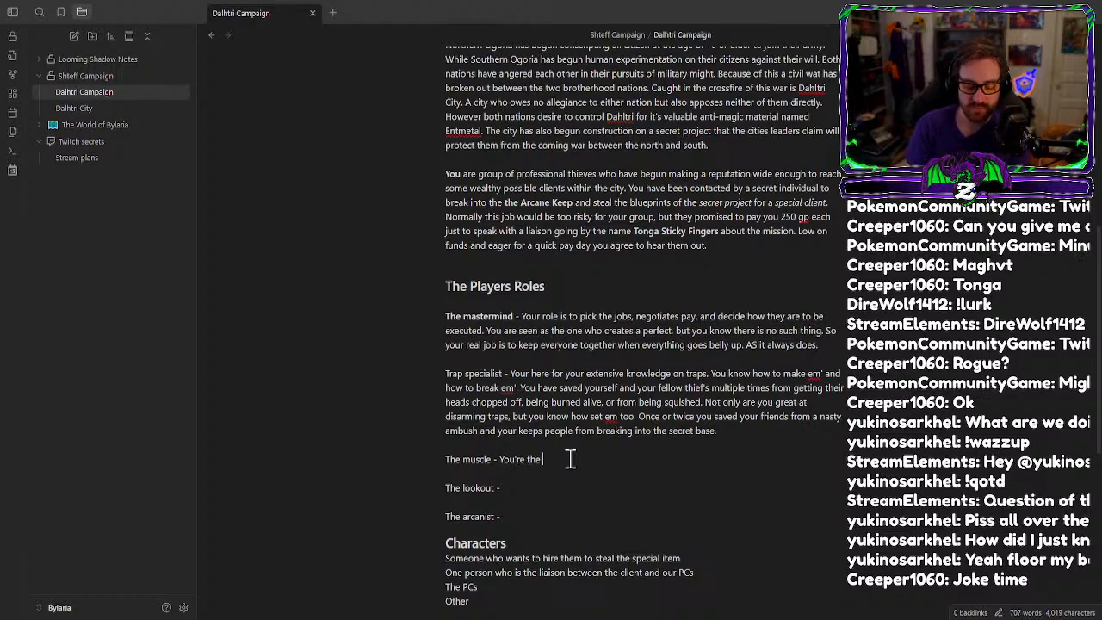
type("big strong ")
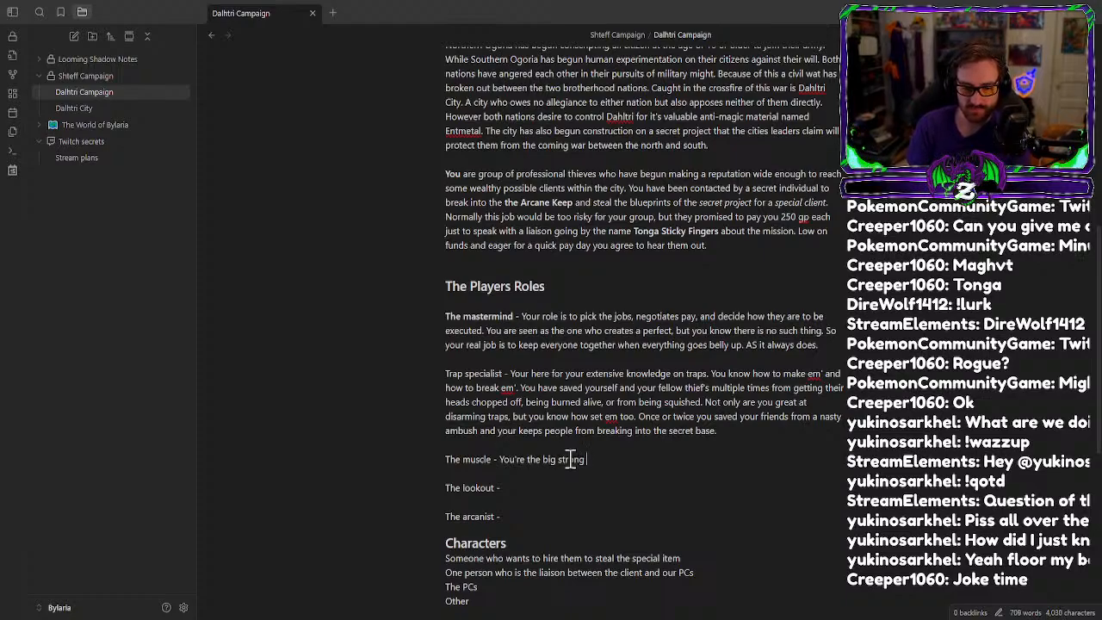
type("one. When")
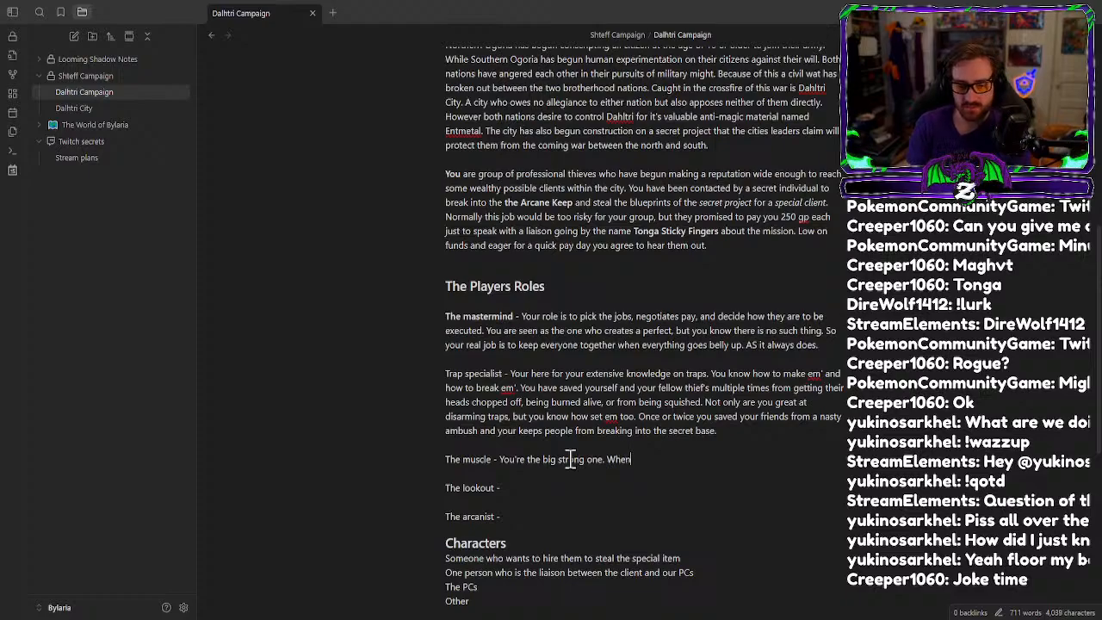
Complete the second sentence of The muscle description with "everything falls apart your there to crush heads and smash doors.".
type(" every")
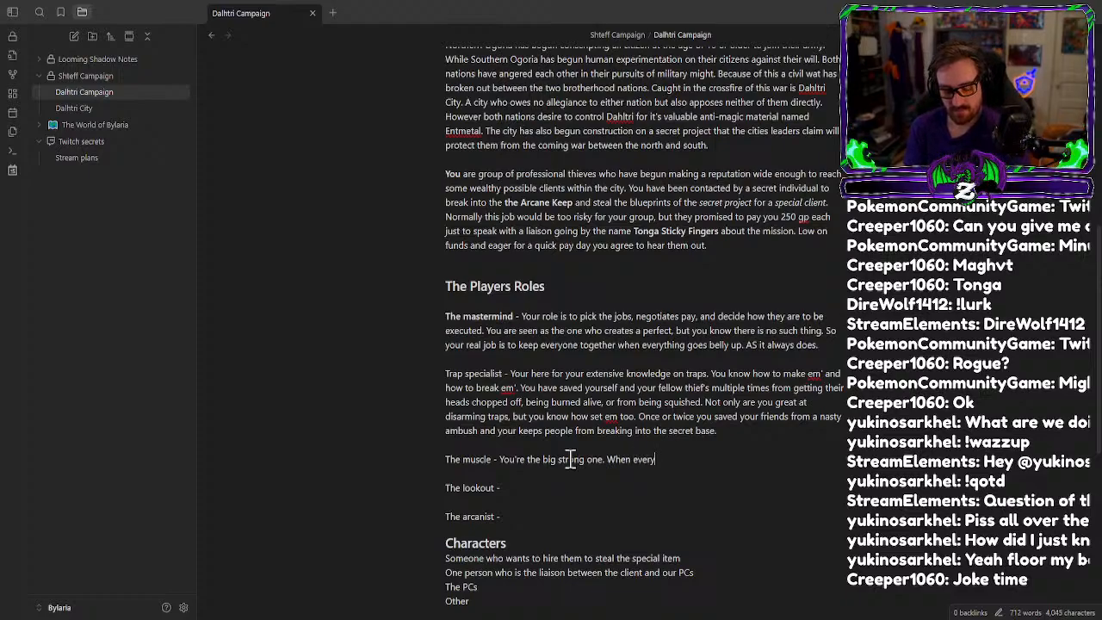
type("thing falls ab")
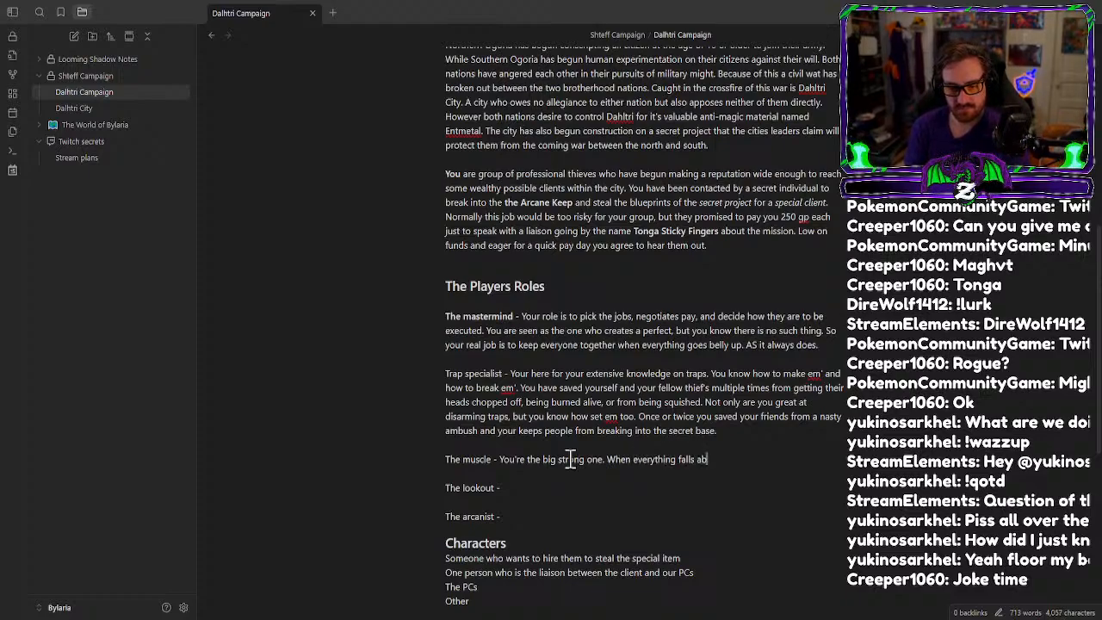
type("ar")
key("BackSpace")
key("BackSpace")
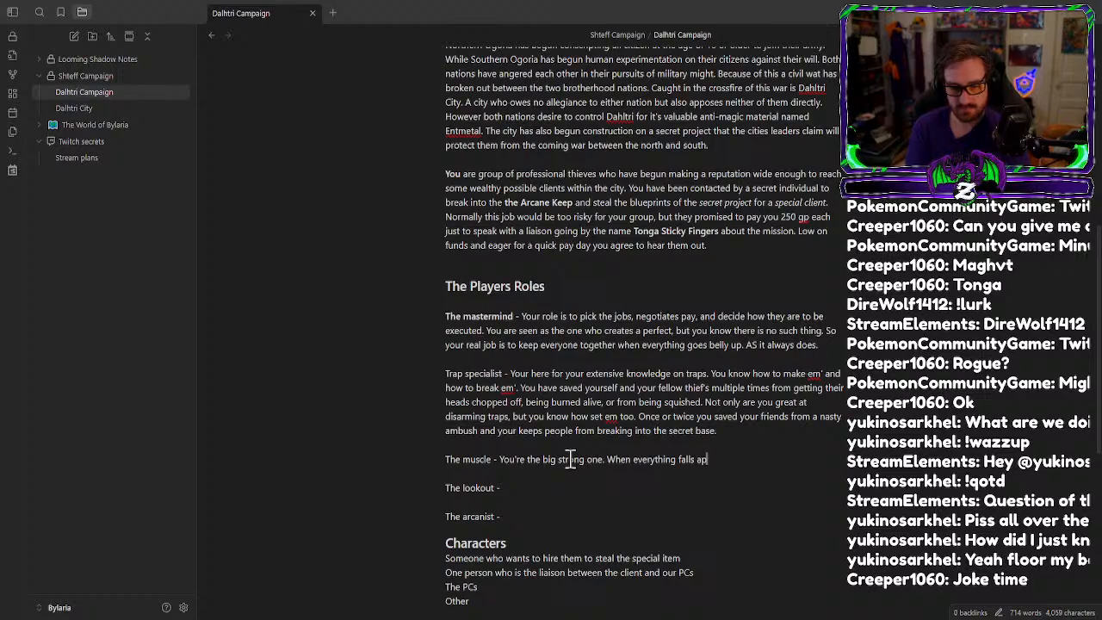
type("art your there to")
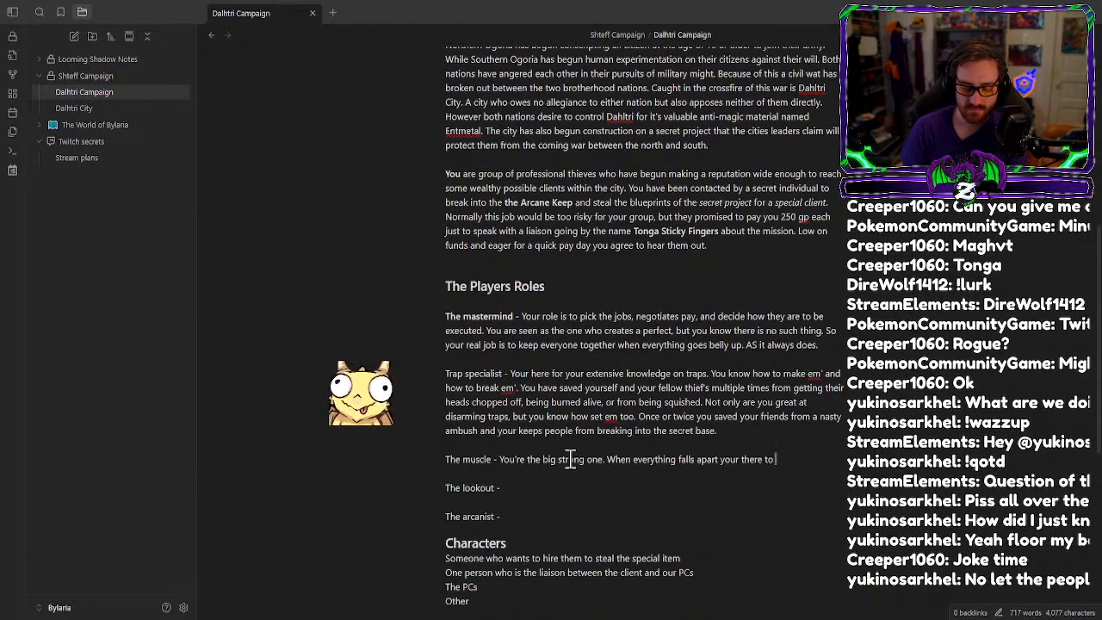
type("crush heads and")
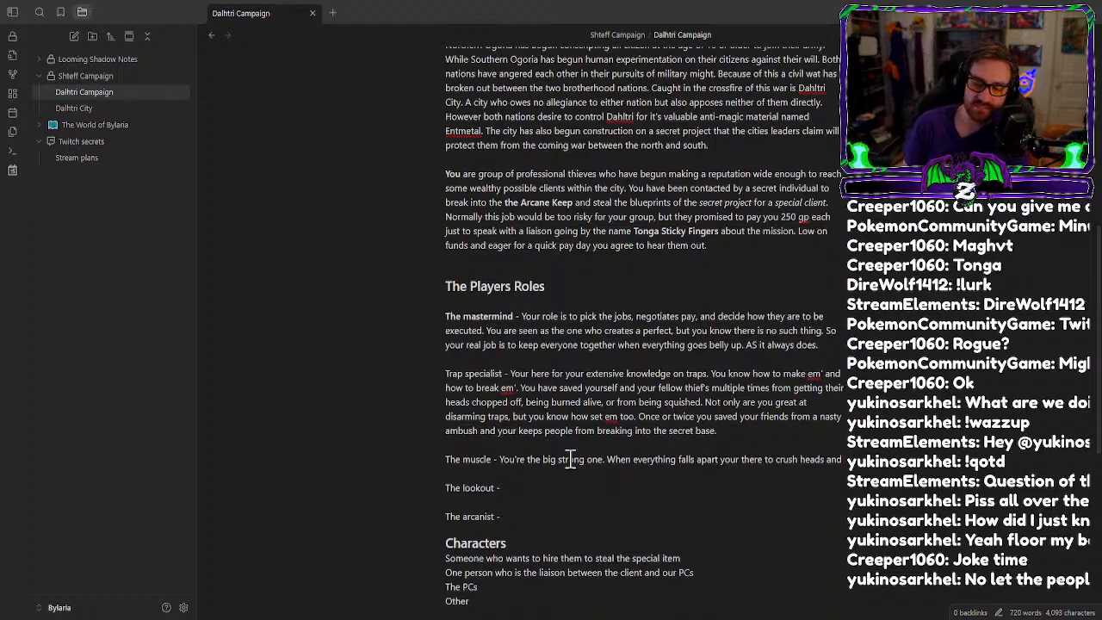
type("smash doo")
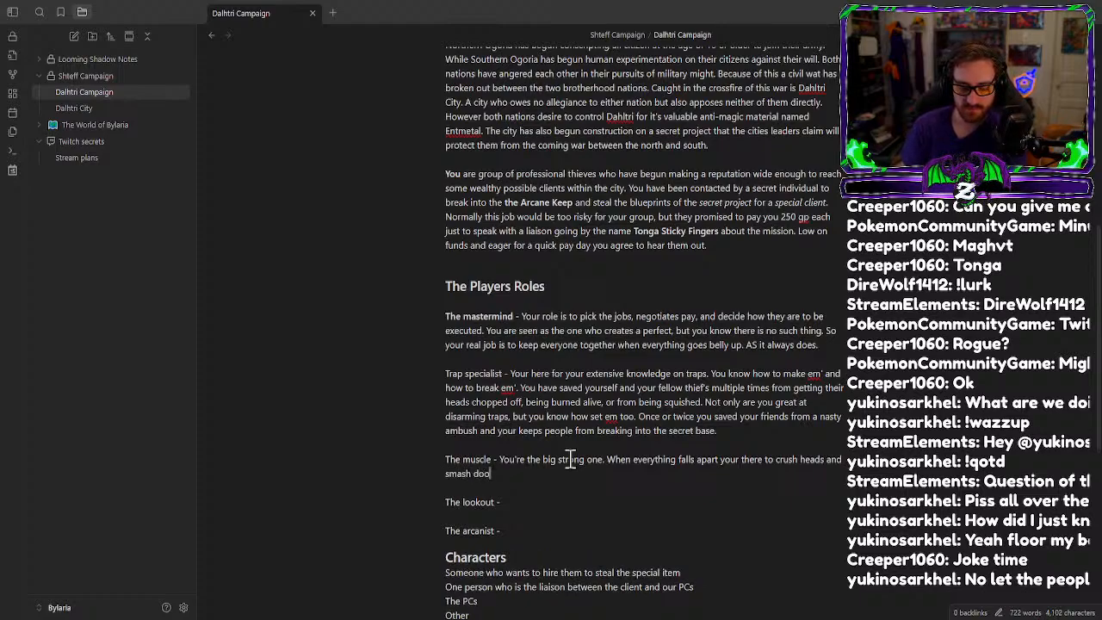
type("rs. ")
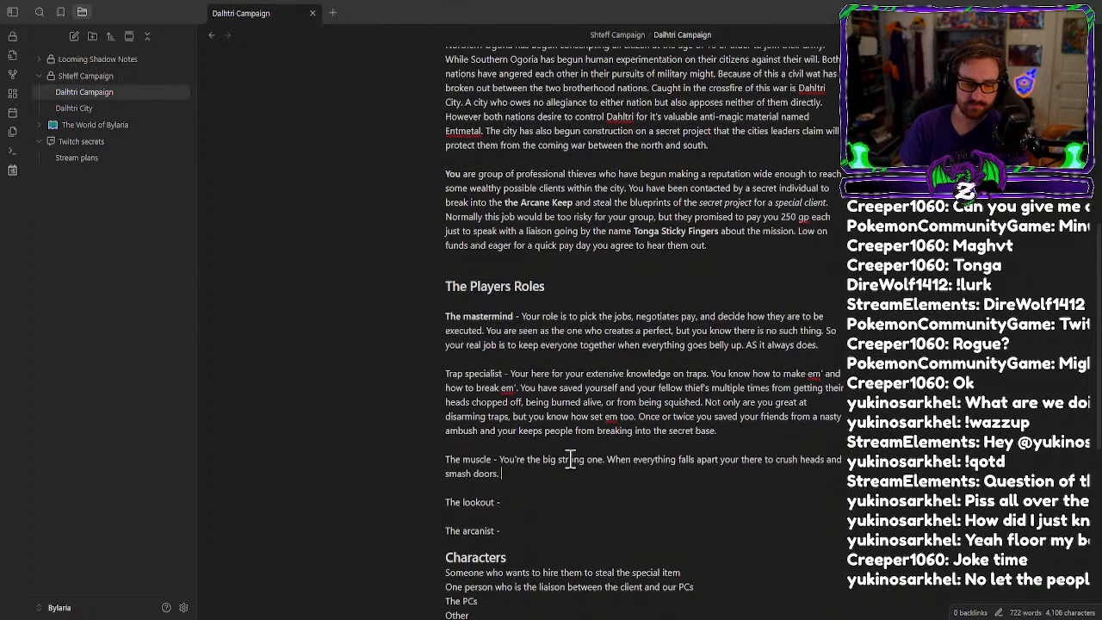
Add the sentence "You carry the heavy stuff." to The muscle description.
type("You ca")
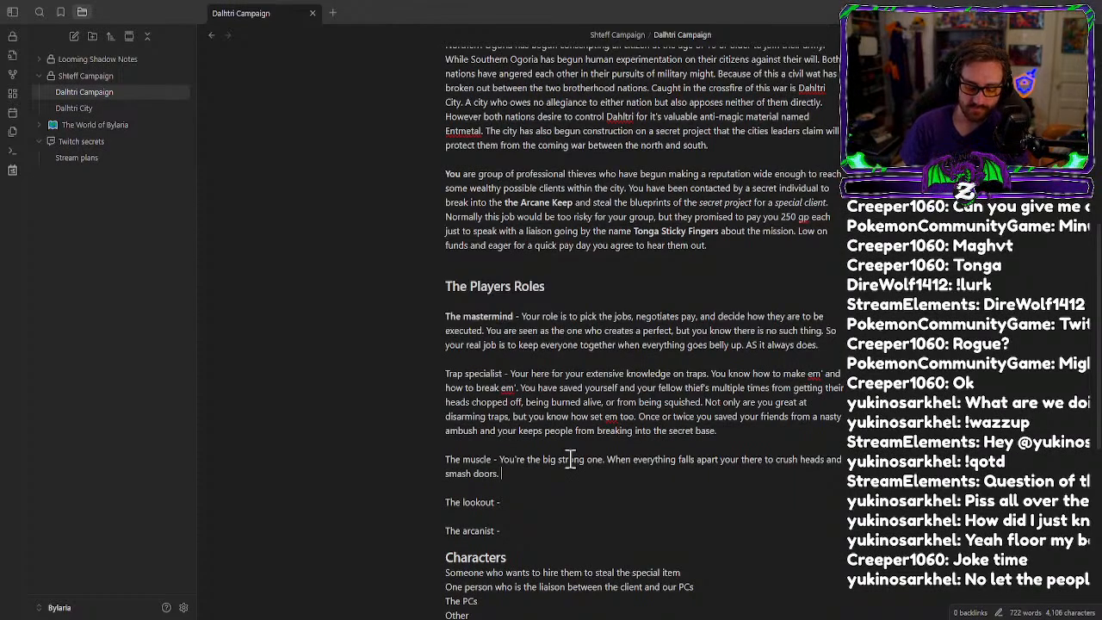
type("rry the hea")
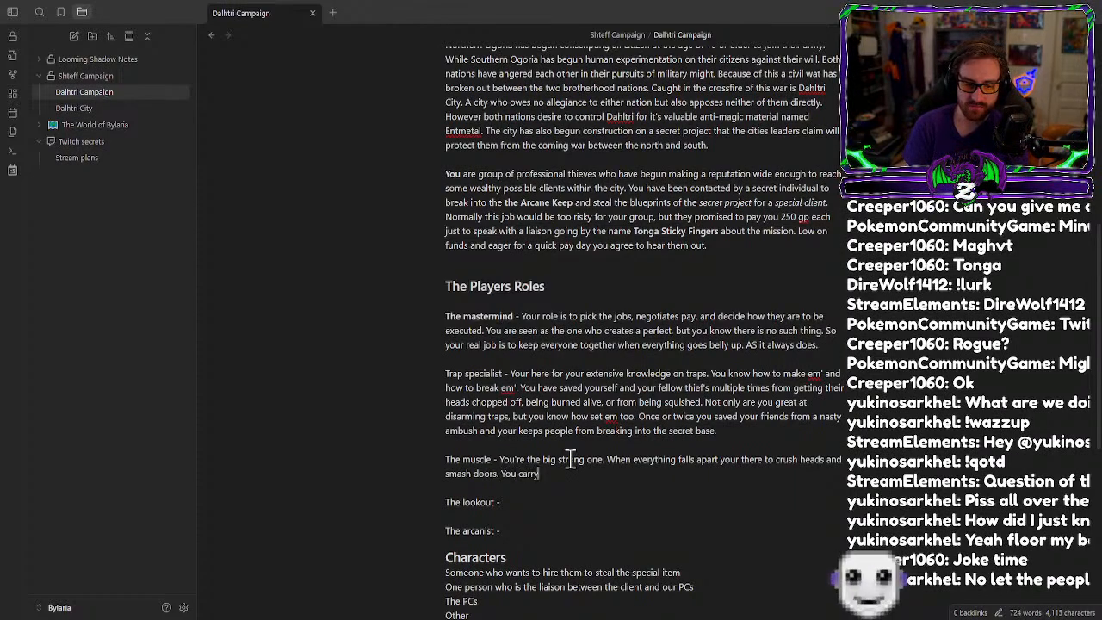
key("BackSpace")
key("BackSpace")
key("BackSpace")
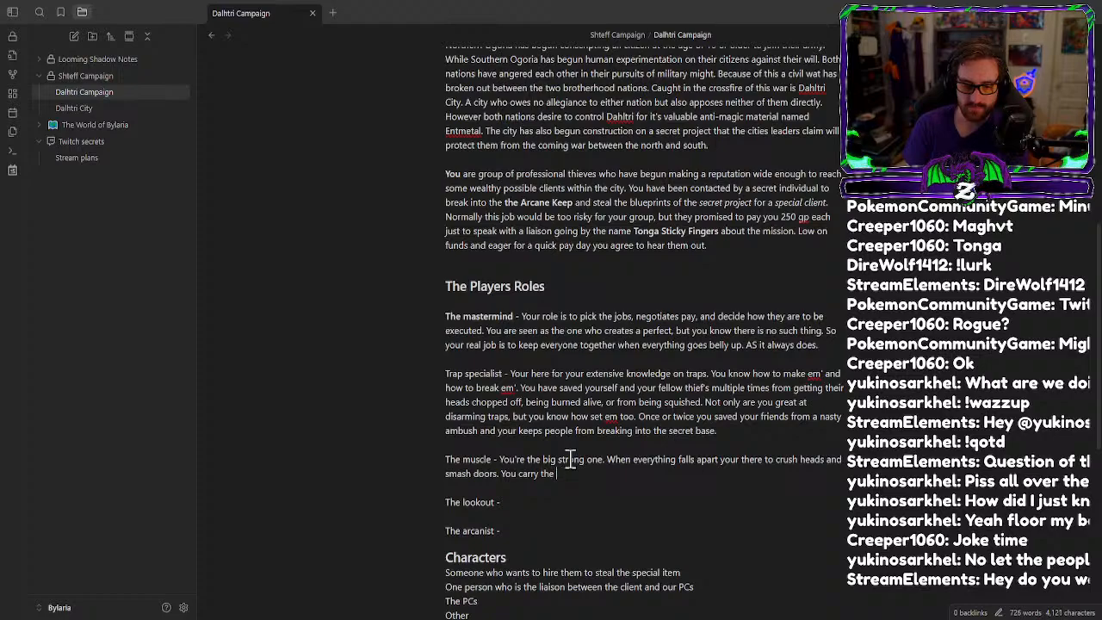
key("BackSpace")
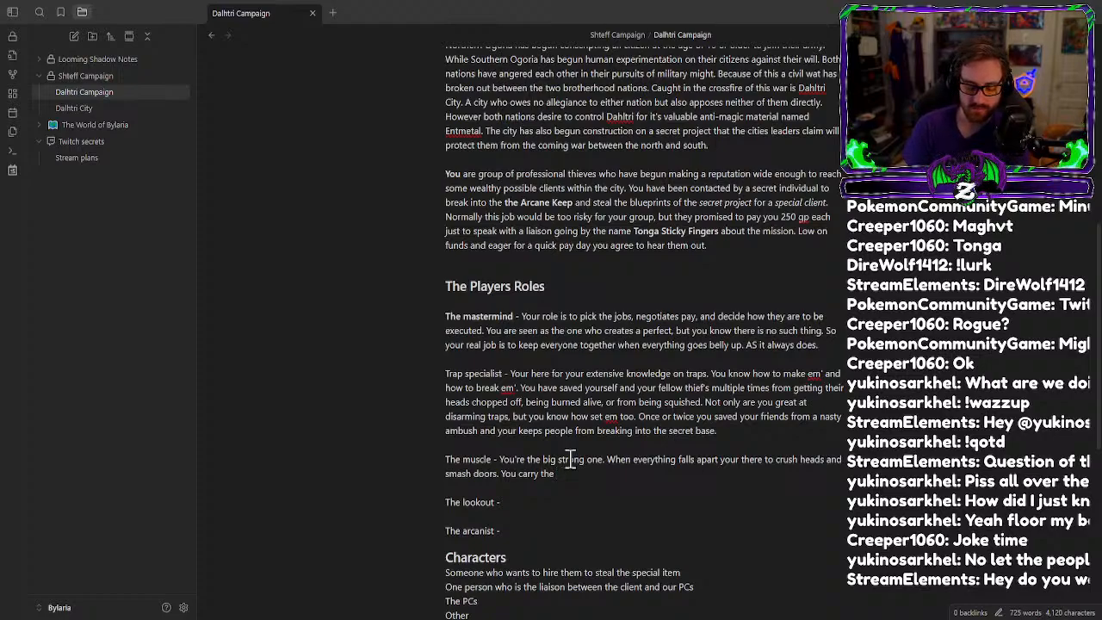
type("heavy stu")
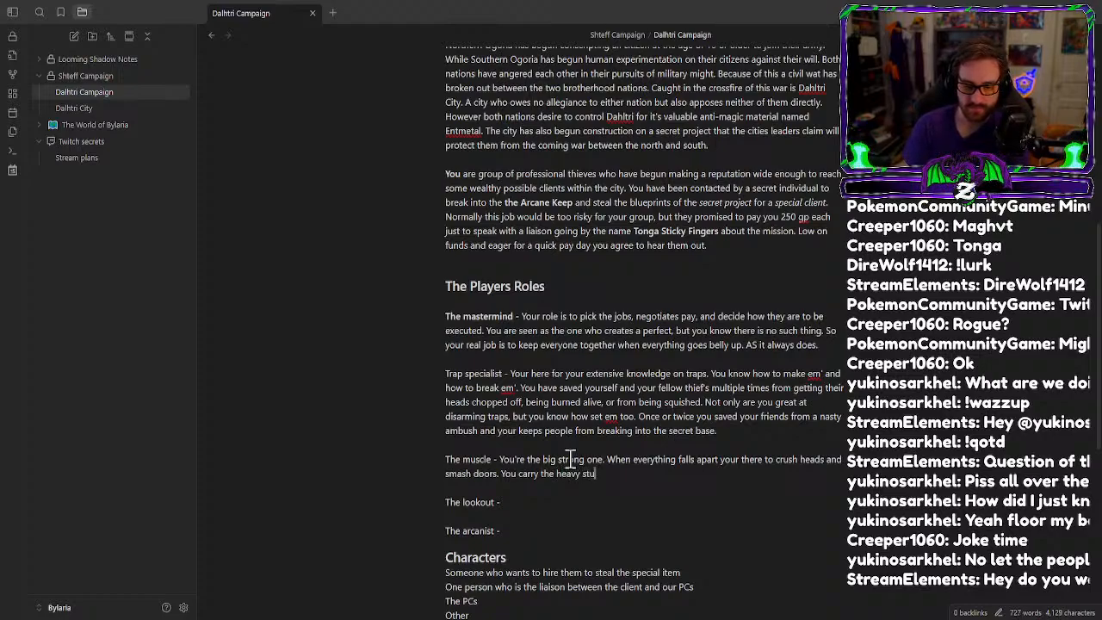
type("ff.")
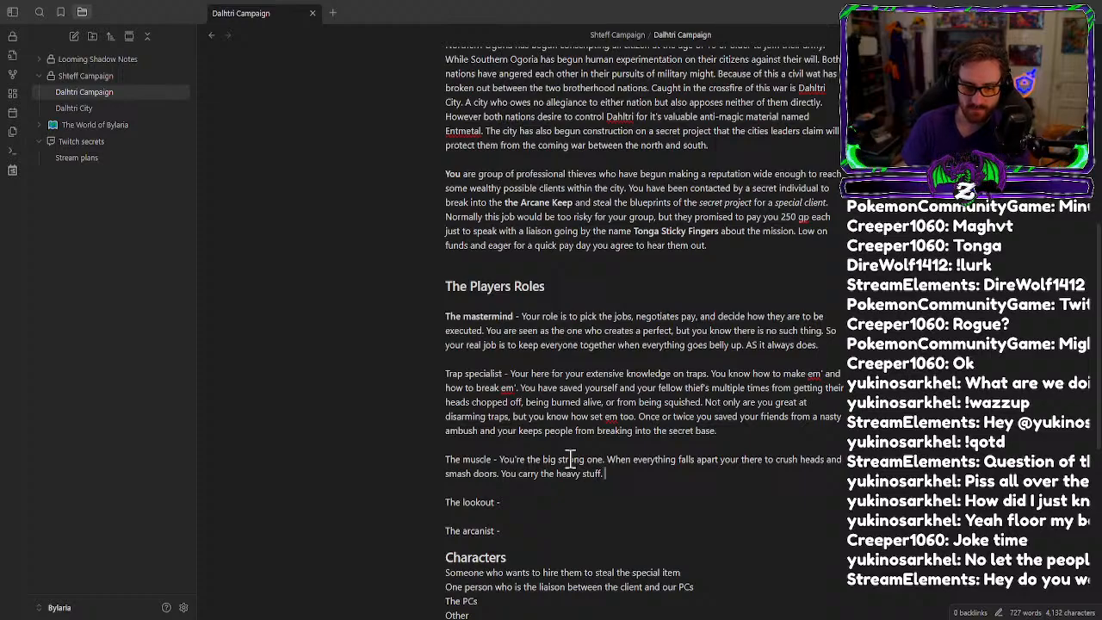
Continue The muscle description with "This could be loot, a special device from breaking and entering, or".
type(" This ")
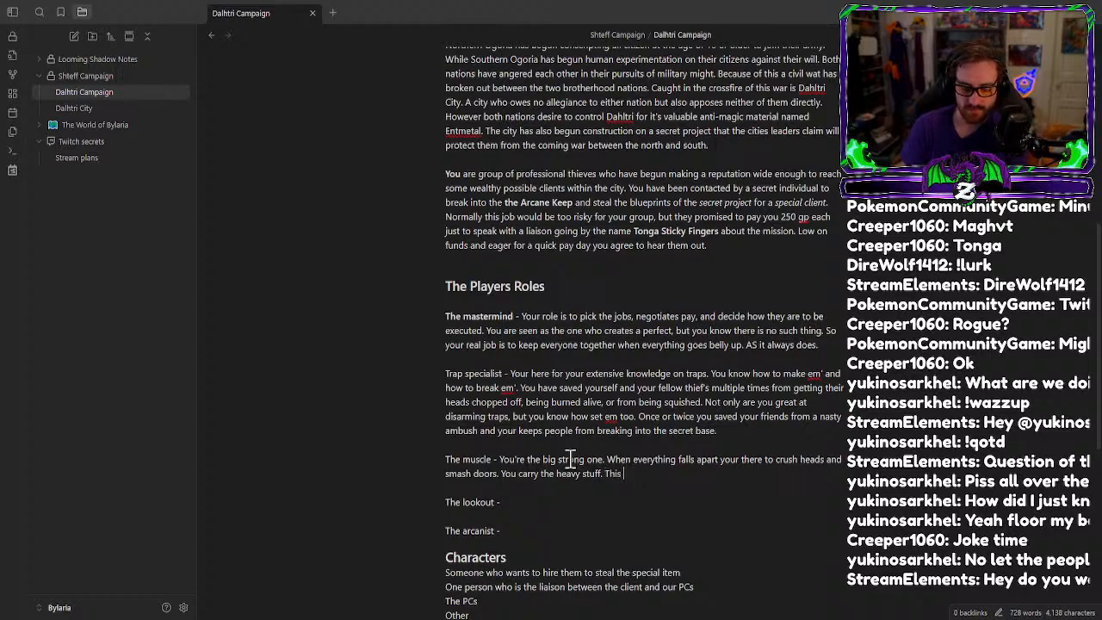
type("uscould be ")
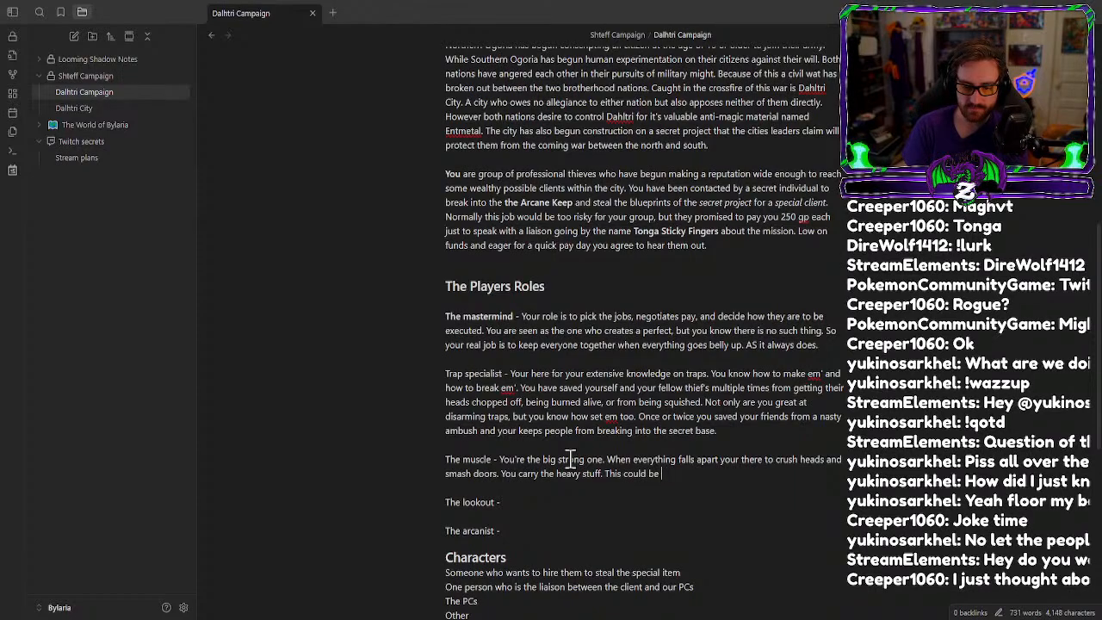
type("loot,")
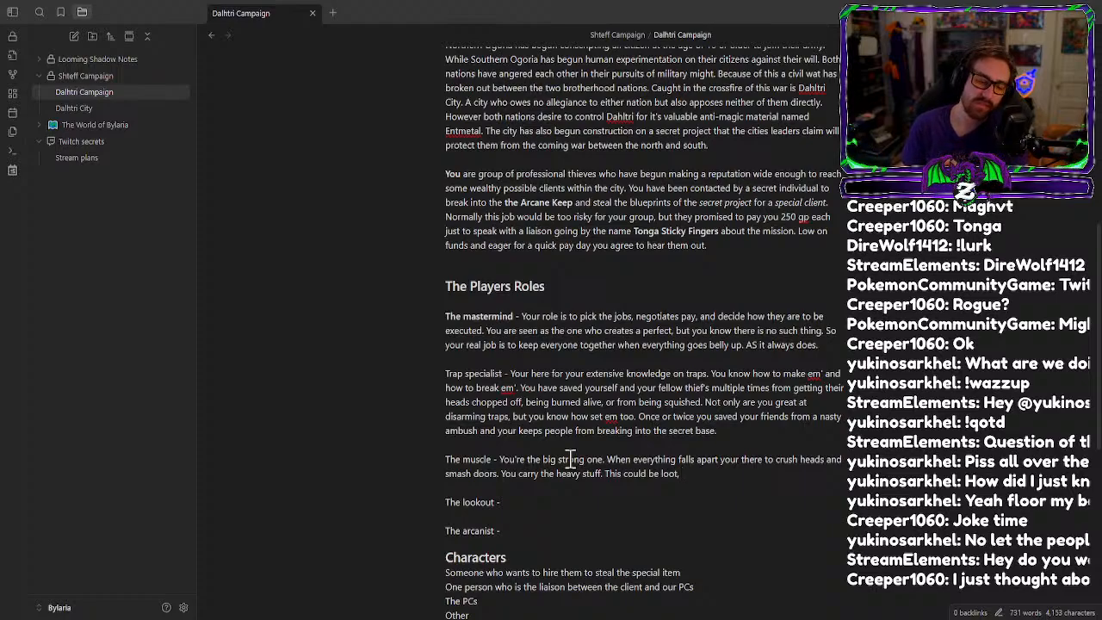
type("a soec")
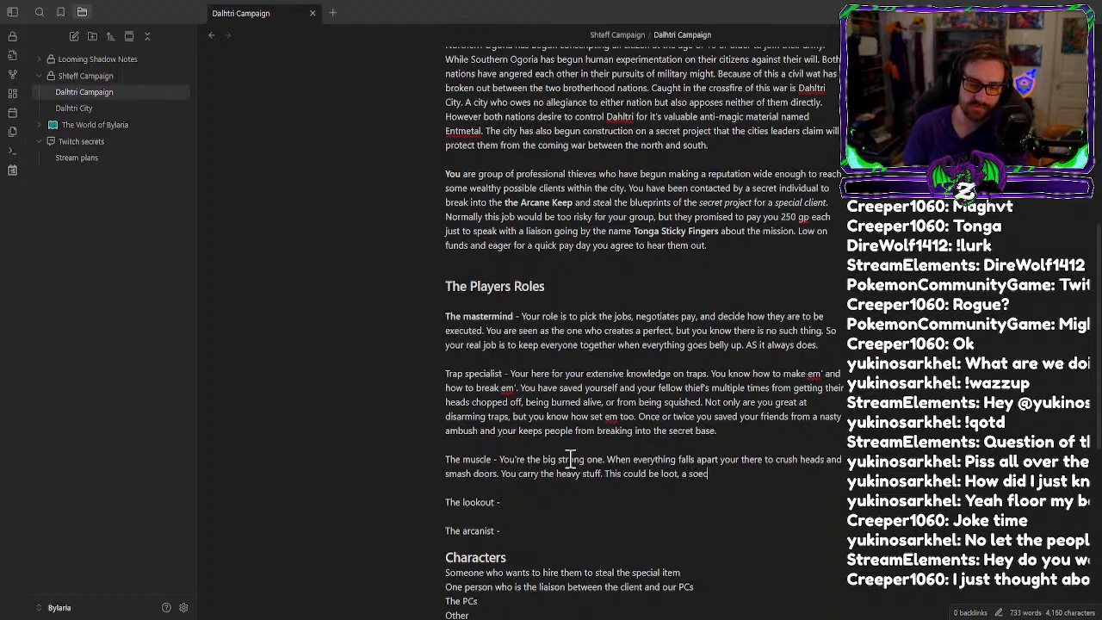
key("BackSpace")
key("BackSpace")
type("pe")
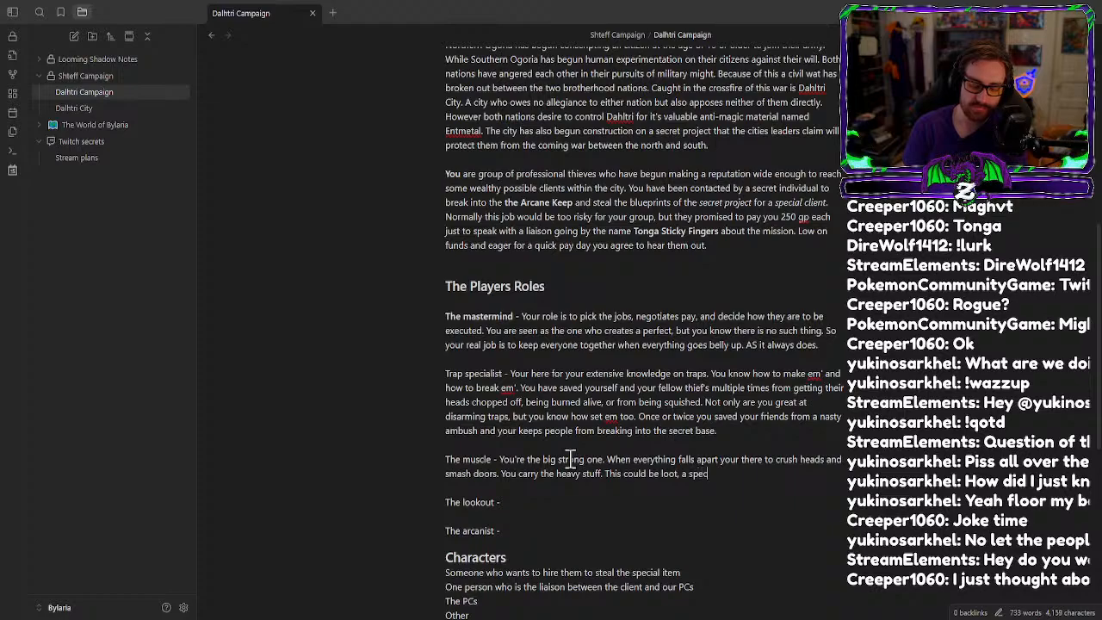
type("cial dev")
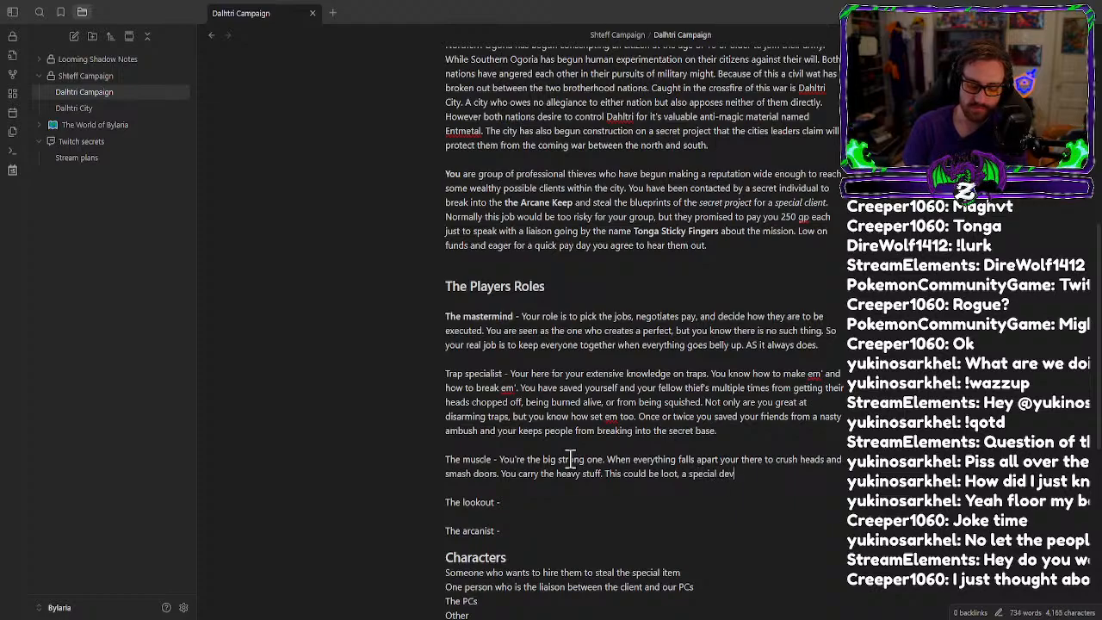
type("ice from ")
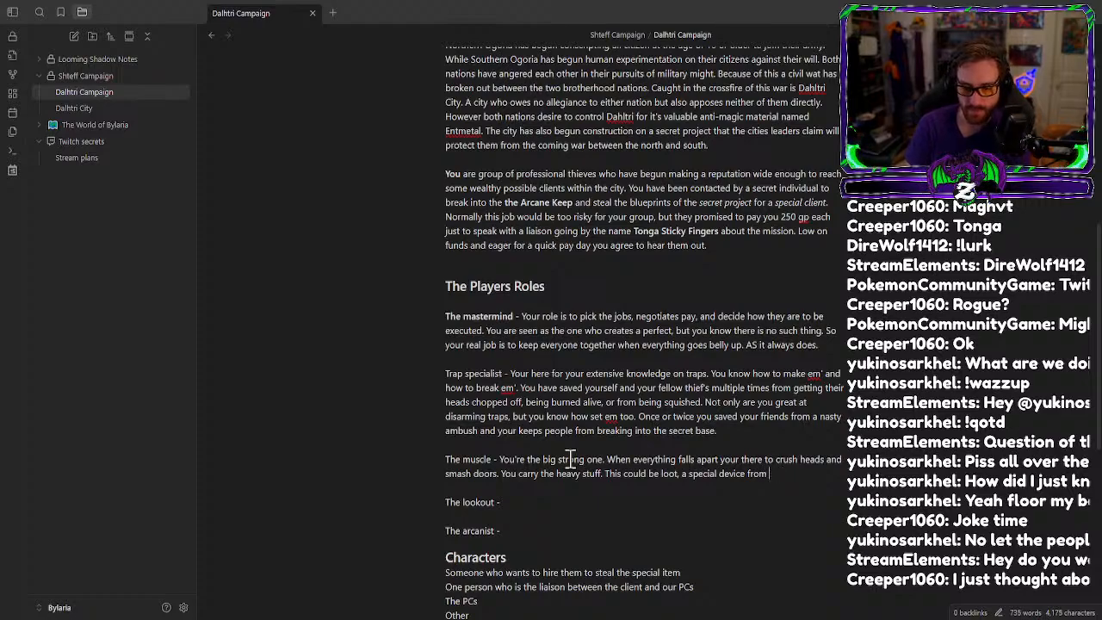
type("break")
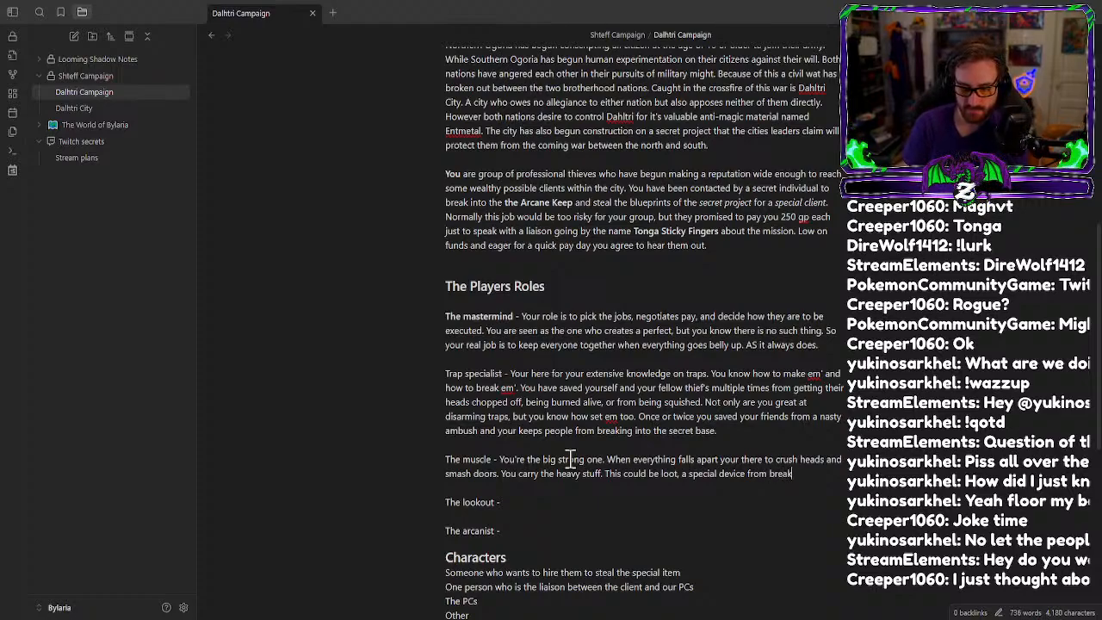
type("ing")
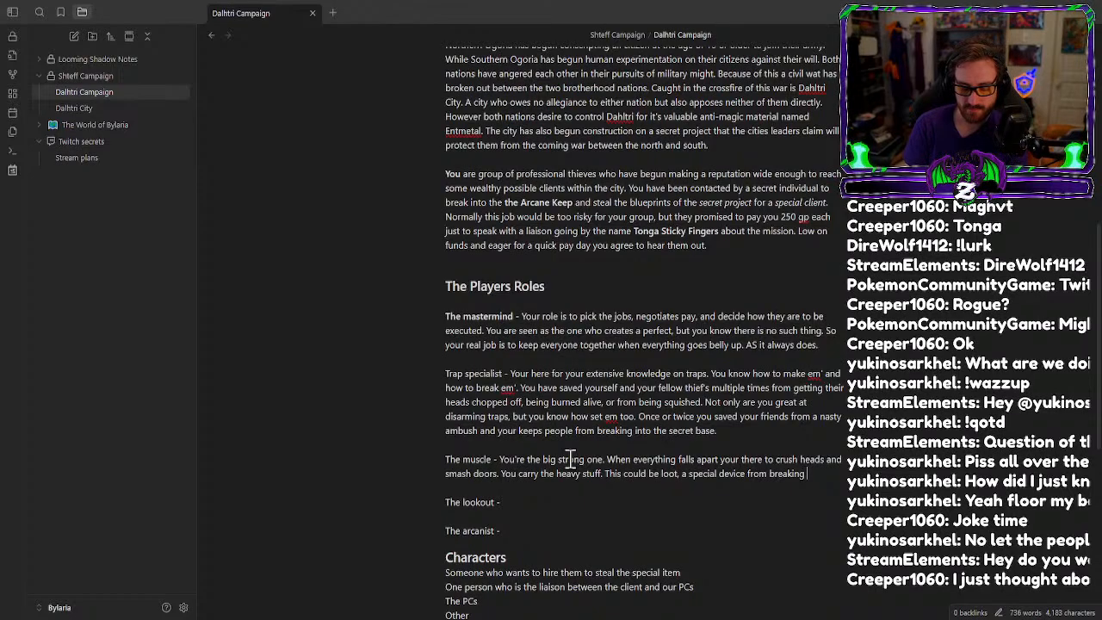
type("and enterin")
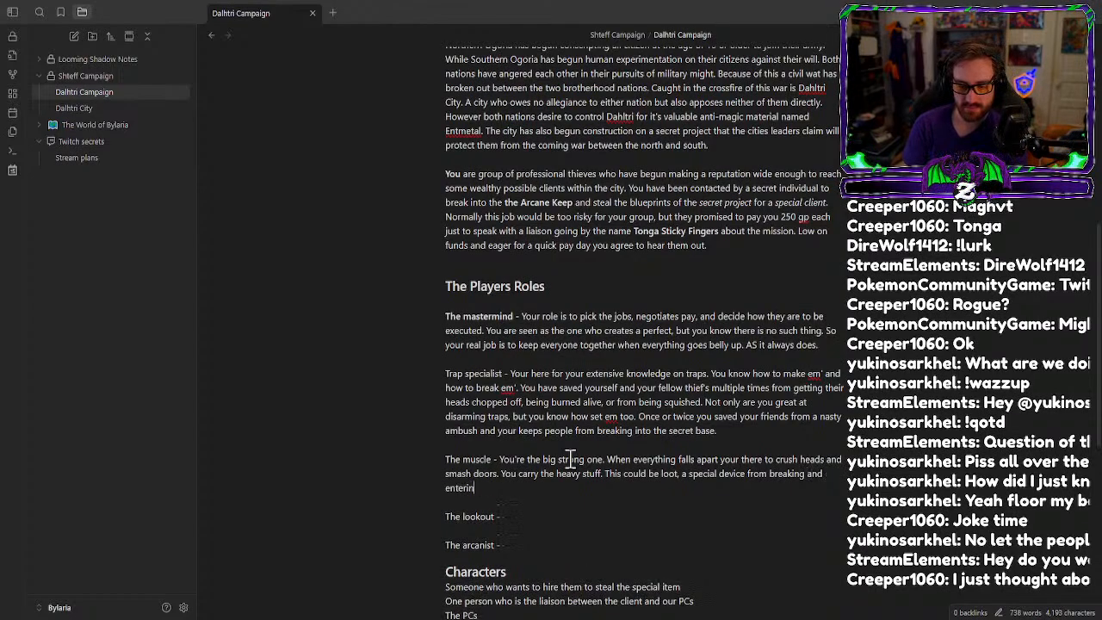
type("g, or")
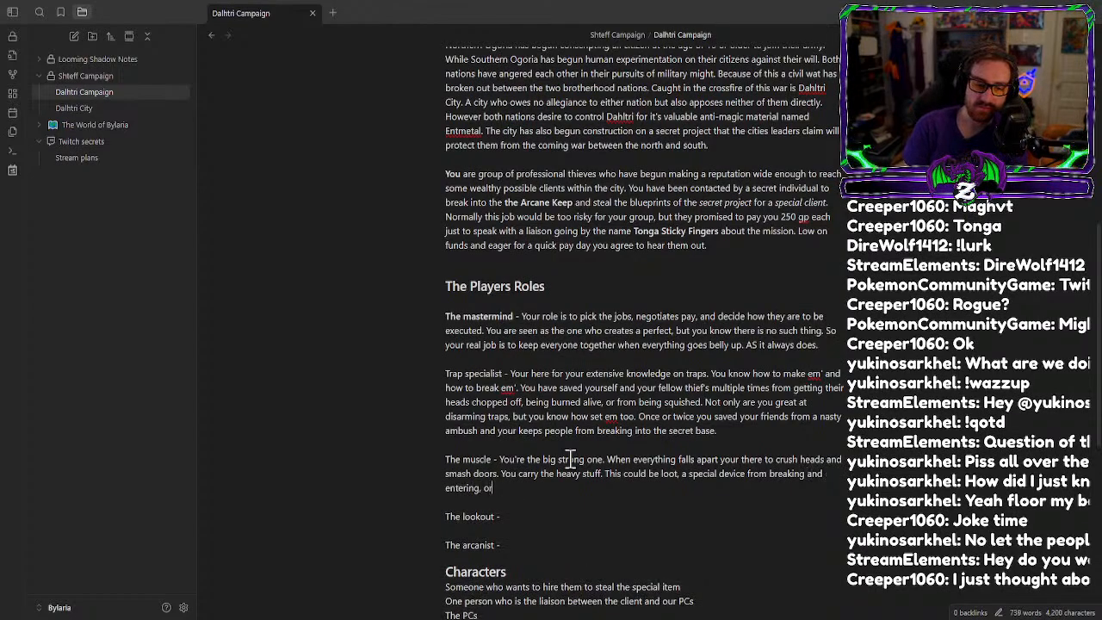
Finish the last sentence of The muscle description with "it could be fellow thieves when they fall uncouncious.".
type(" it could be f")
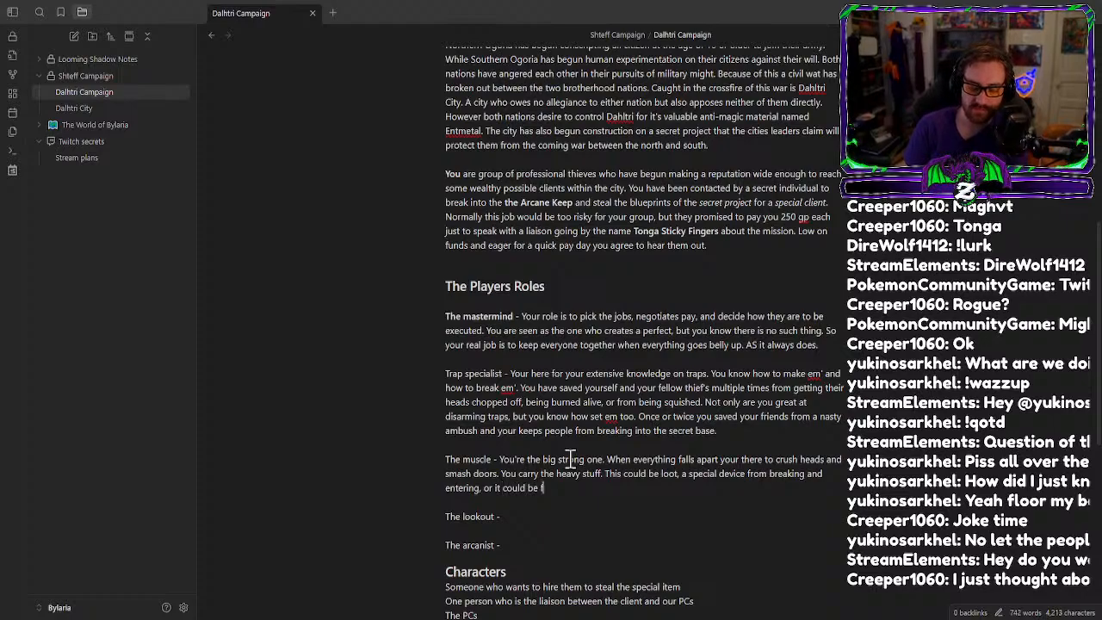
type("ellow thief")
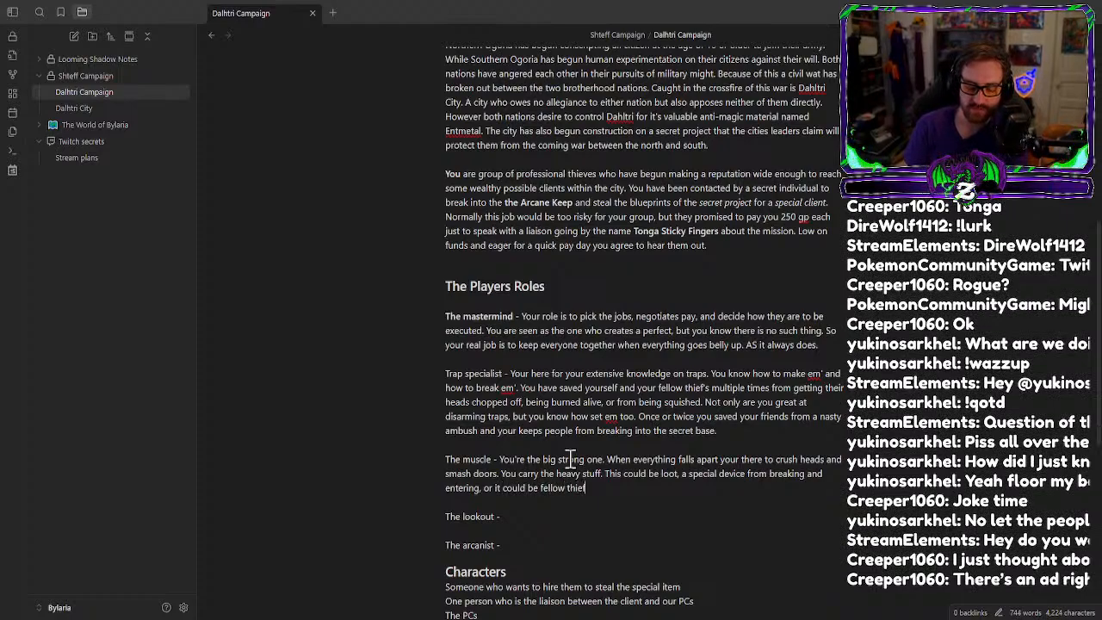
key("BackSpace")
type("ves")
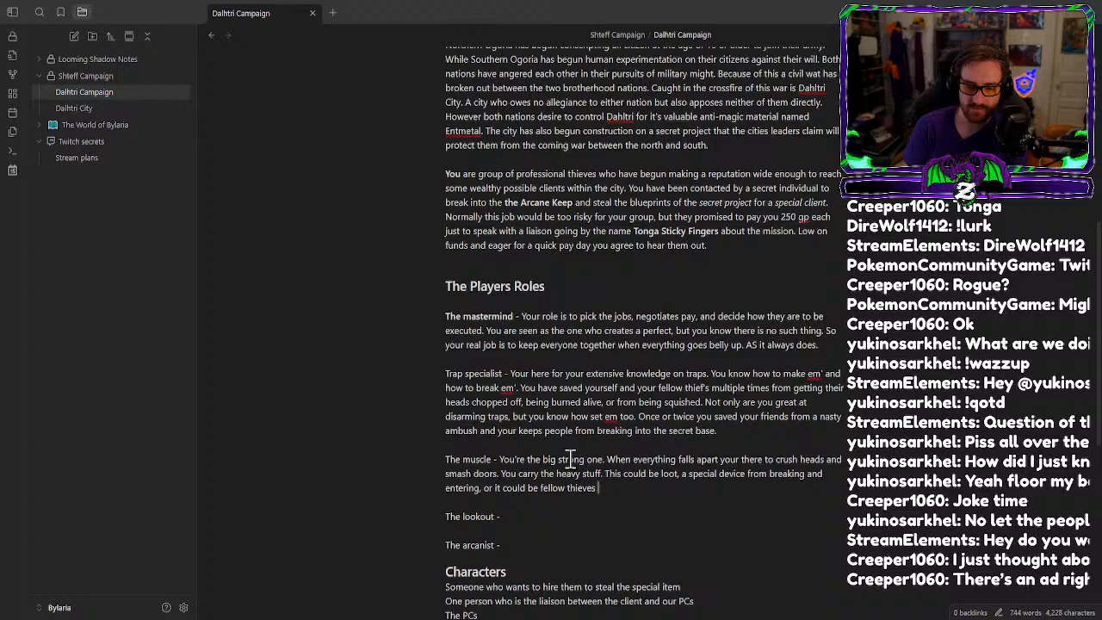
type(" wh")
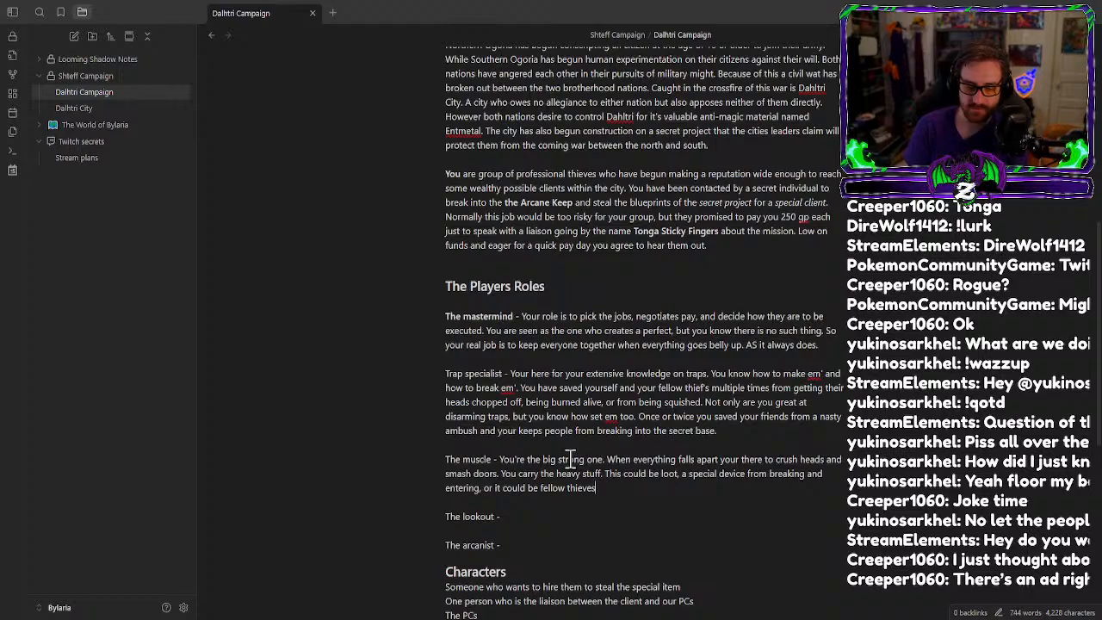
type("en they")
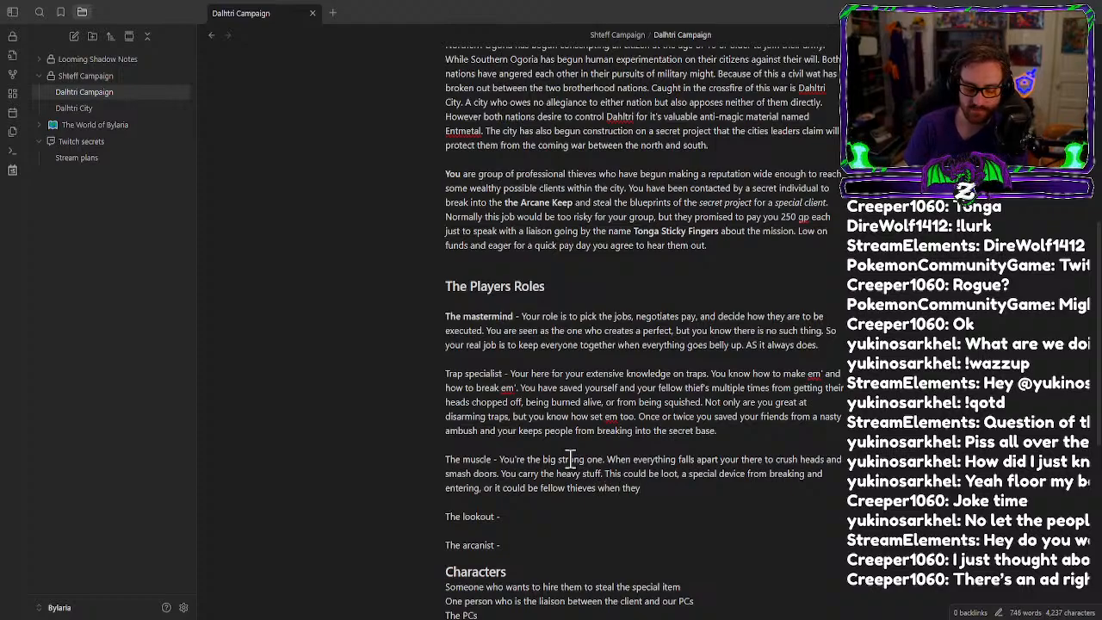
type(" get")
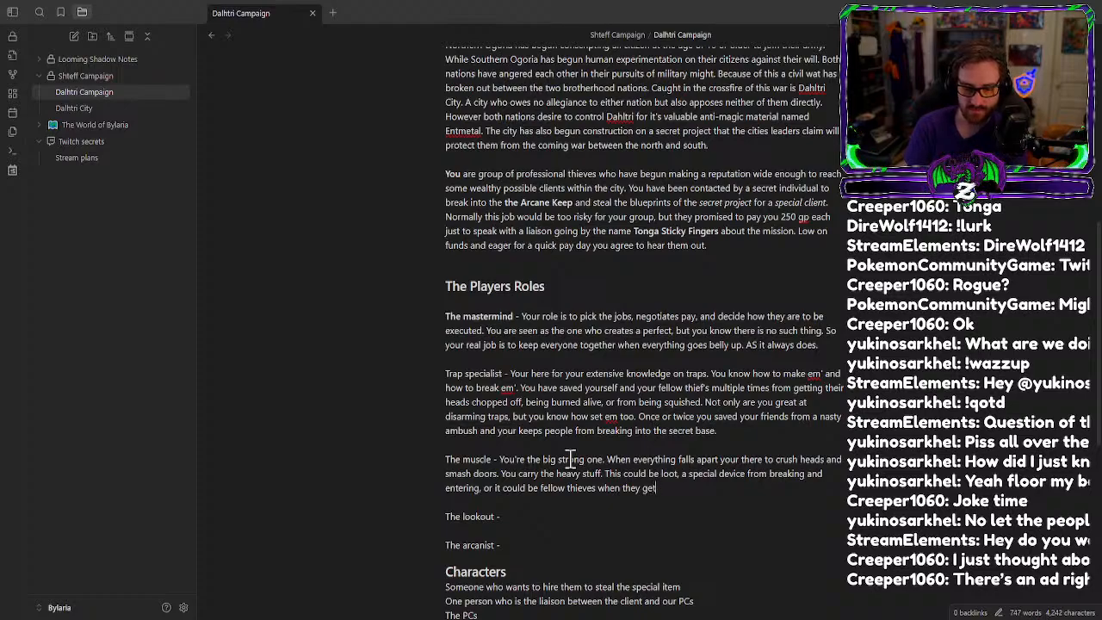
key("BackSpace")
key("BackSpace")
key("BackSpace")
type("fall u")
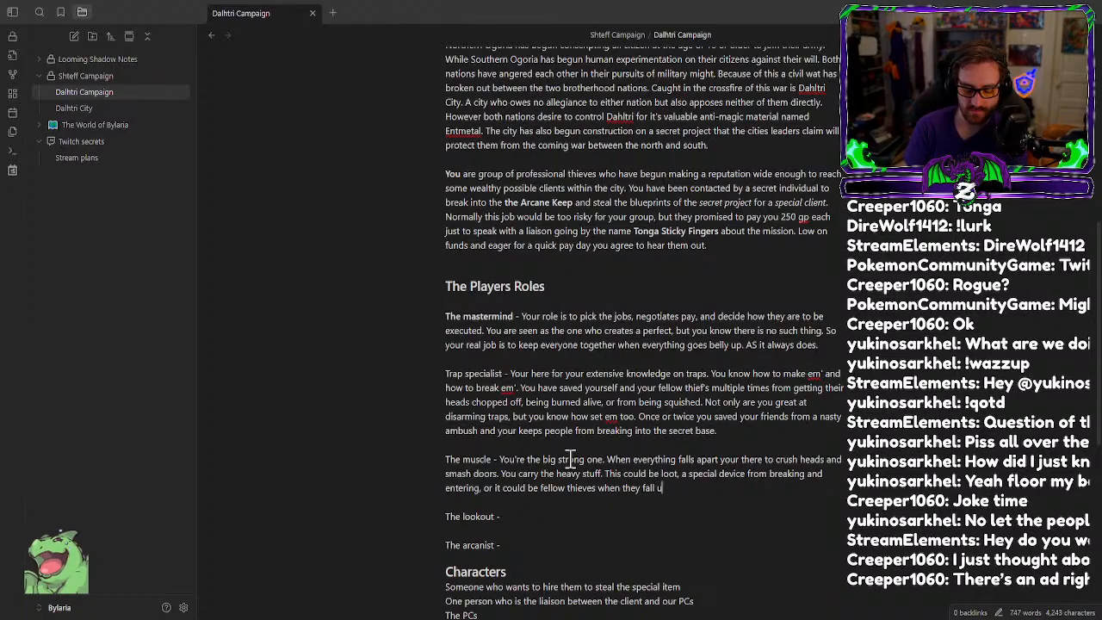
type("ncouncious.")
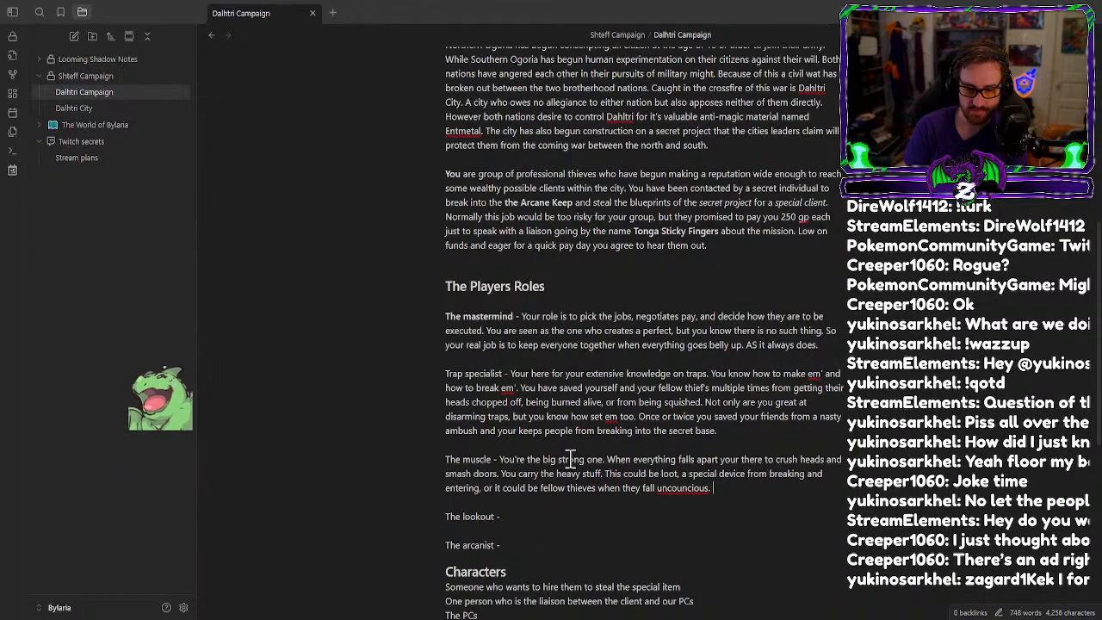
Correct the misspelled last word of The muscle description to "unconscious" using the spelling suggestion.
right_click(694, 488)
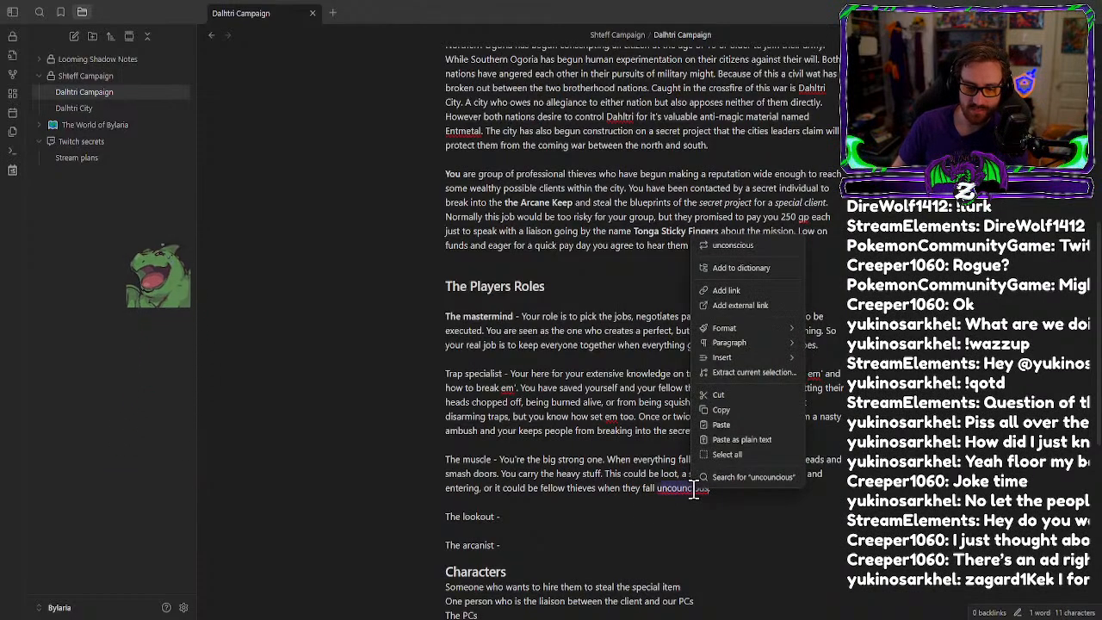
left_click(732, 245)
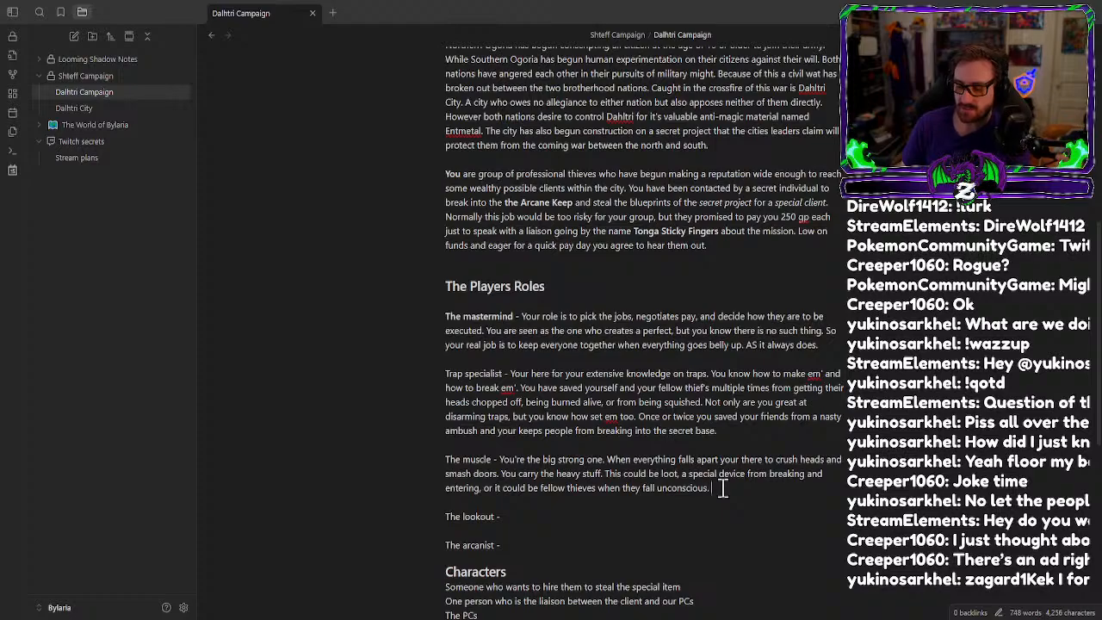
scroll(799, 485, "down", 3)
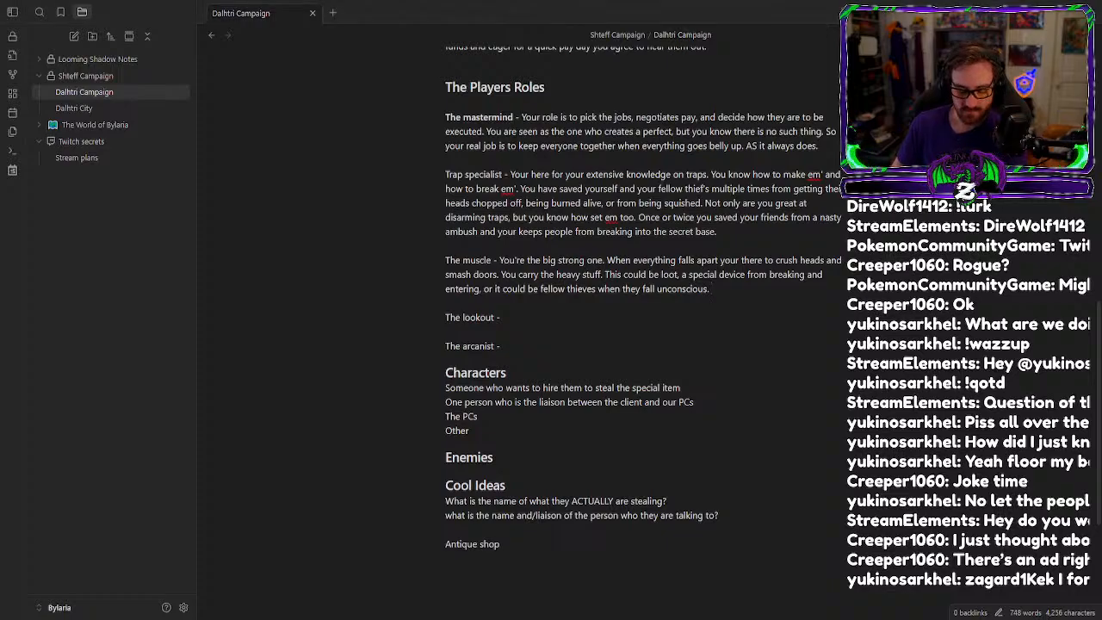
Add the line "The oroborous of phalange" below "Antique shop" under Cool Ideas, leaving a blank line between them.
left_click(605, 577)
key("Return")
key("Return")
type("The oroborous of phalange")
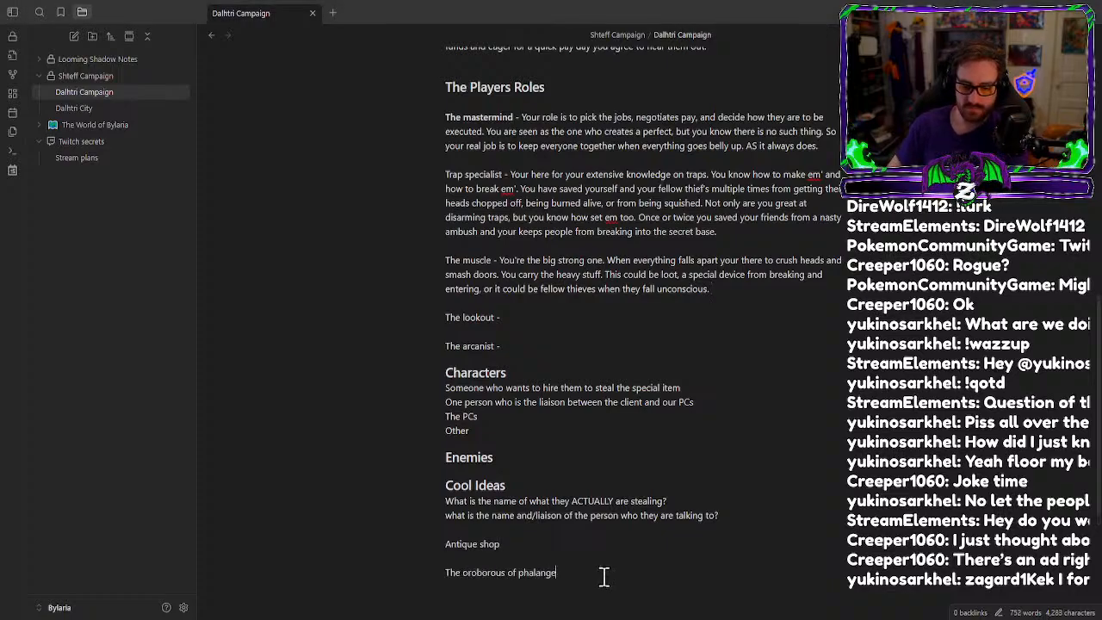
Change "from" to "for" in the phrase about a special device for breaking and entering in The muscle description.
scroll(660, 538, "up", 2)
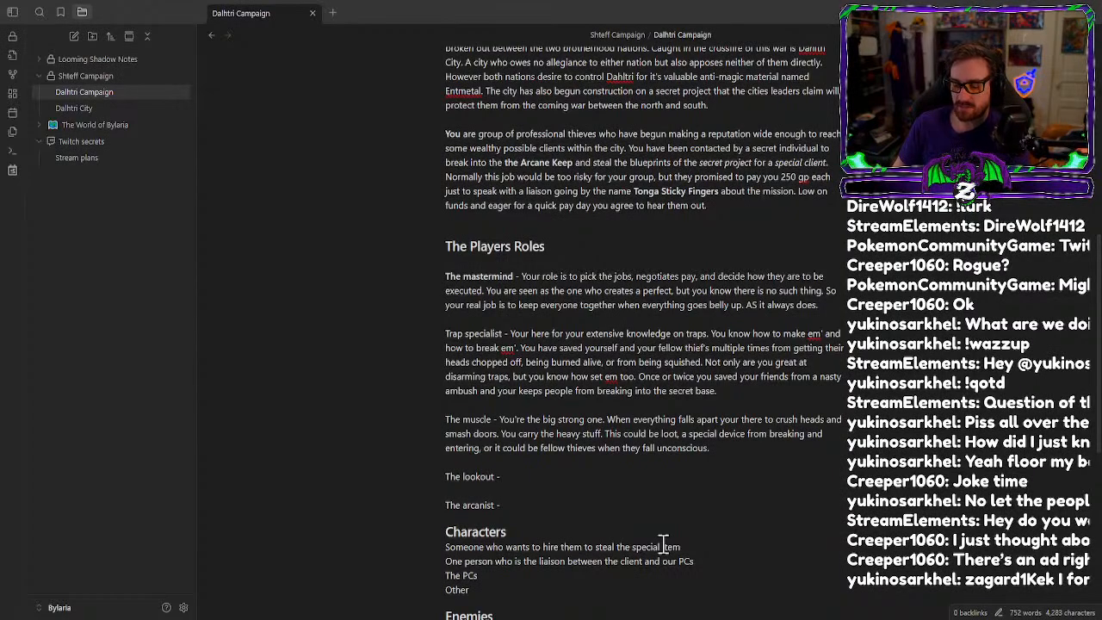
scroll(663, 541, "up", 3)
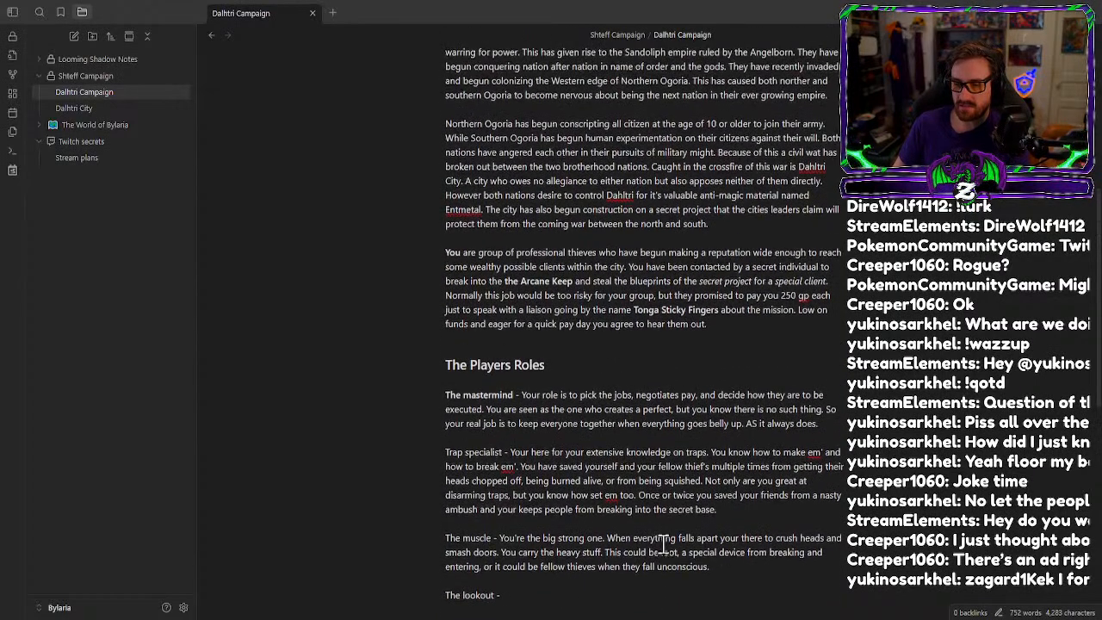
scroll(517, 568, "down", 1)
left_click(739, 527)
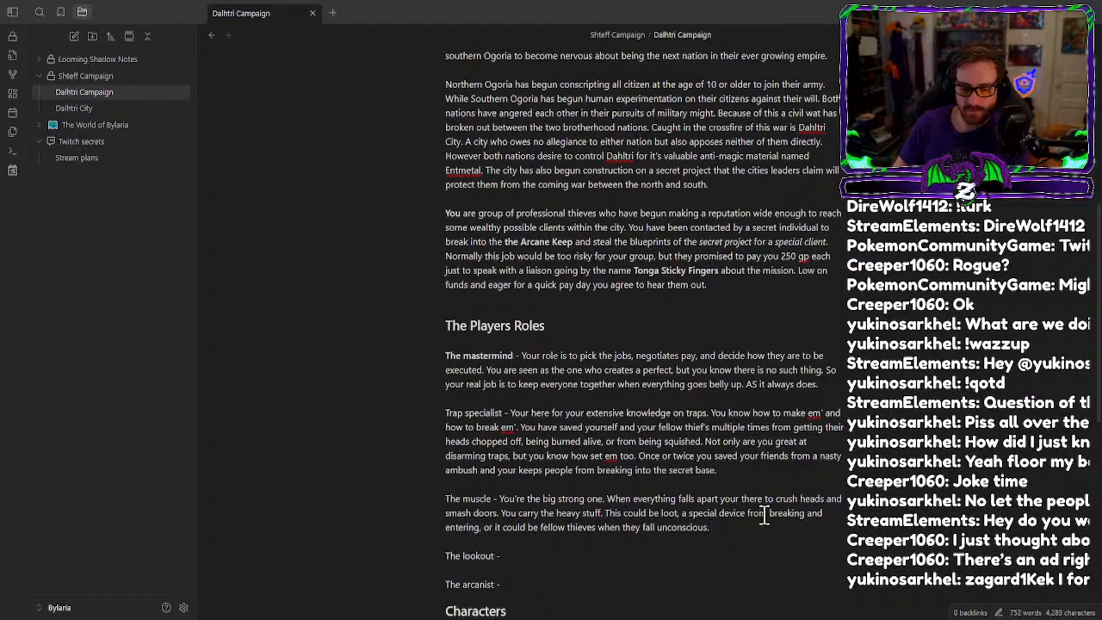
left_click_drag(752, 514, 770, 514)
type("or")
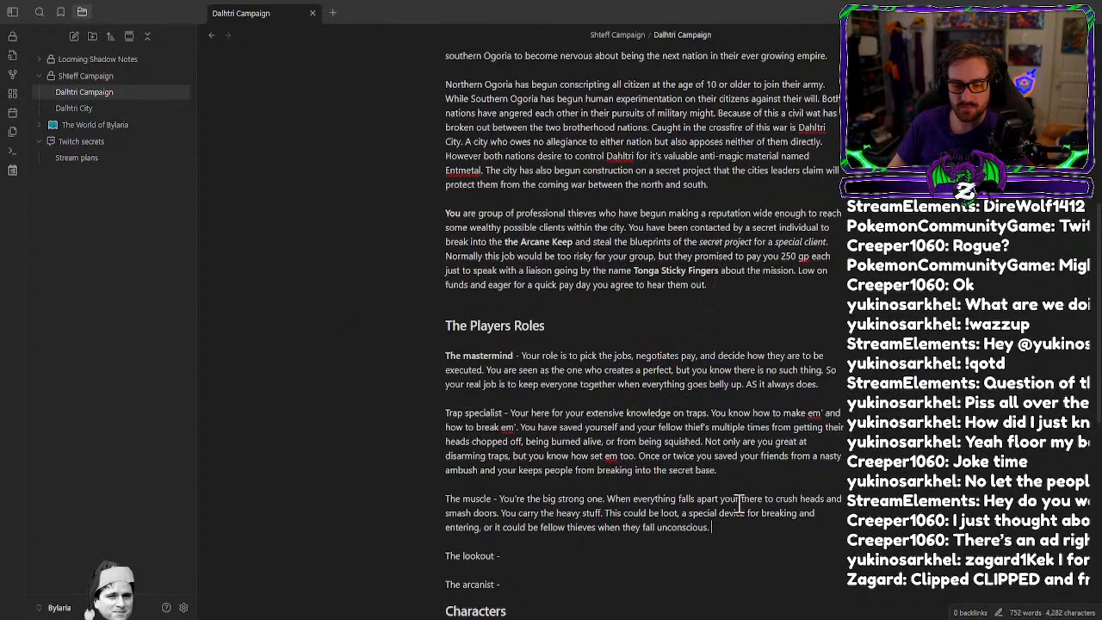
Correct "your there" to "you're there" in The muscle description.
left_click(738, 499)
type("'re")
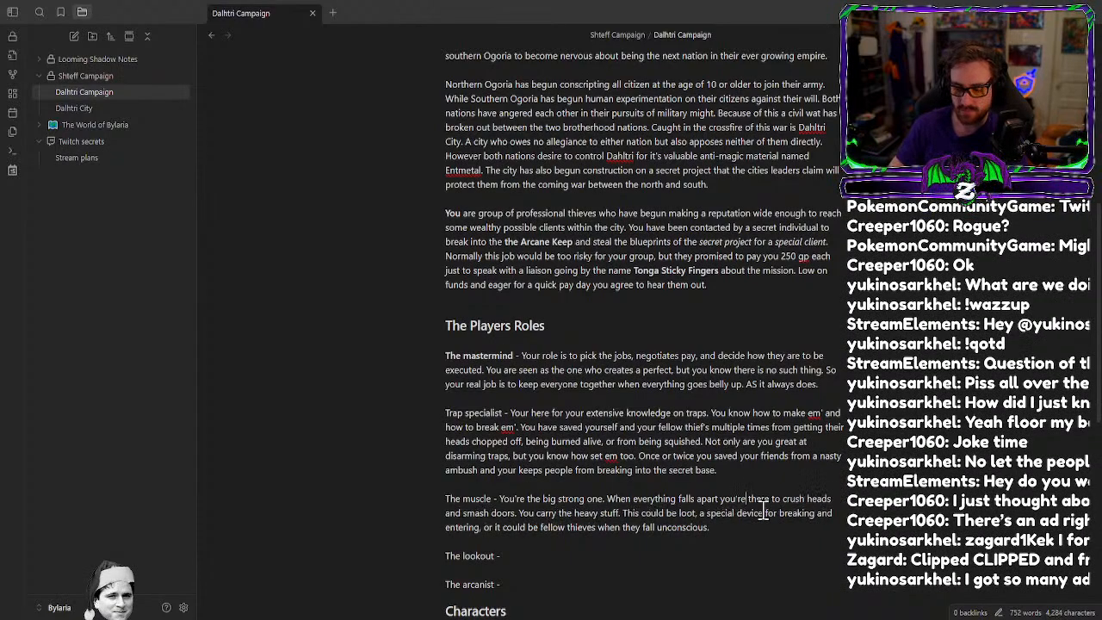
left_click(760, 530)
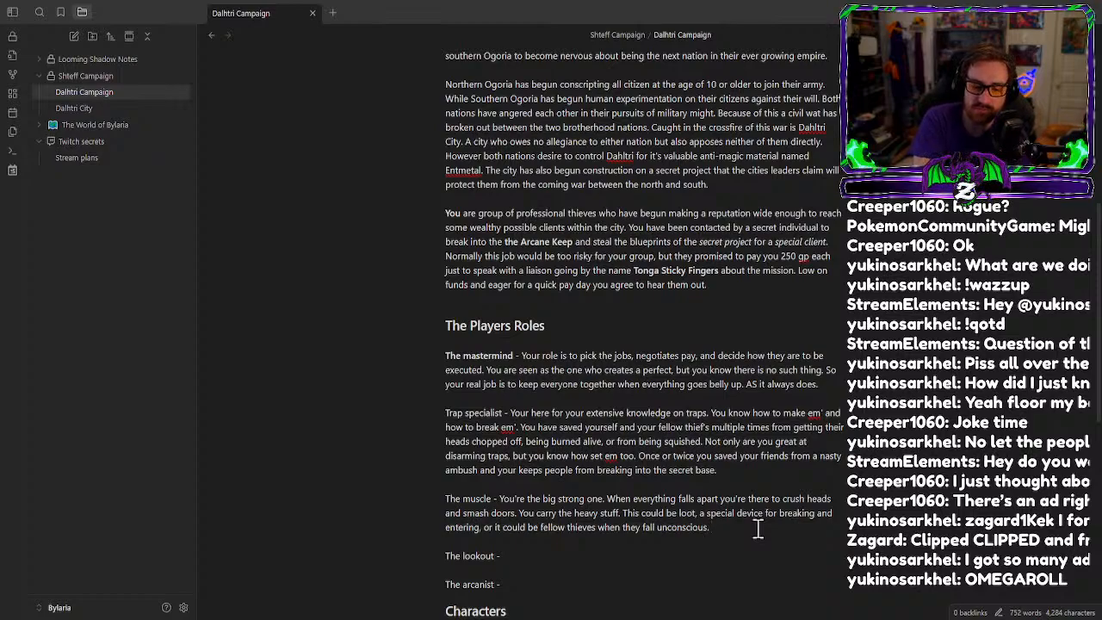
Reword the end of The muscle description to "it could be your fellow thieves.", removing "when they fall unconscious".
left_click(549, 532)
type("your")
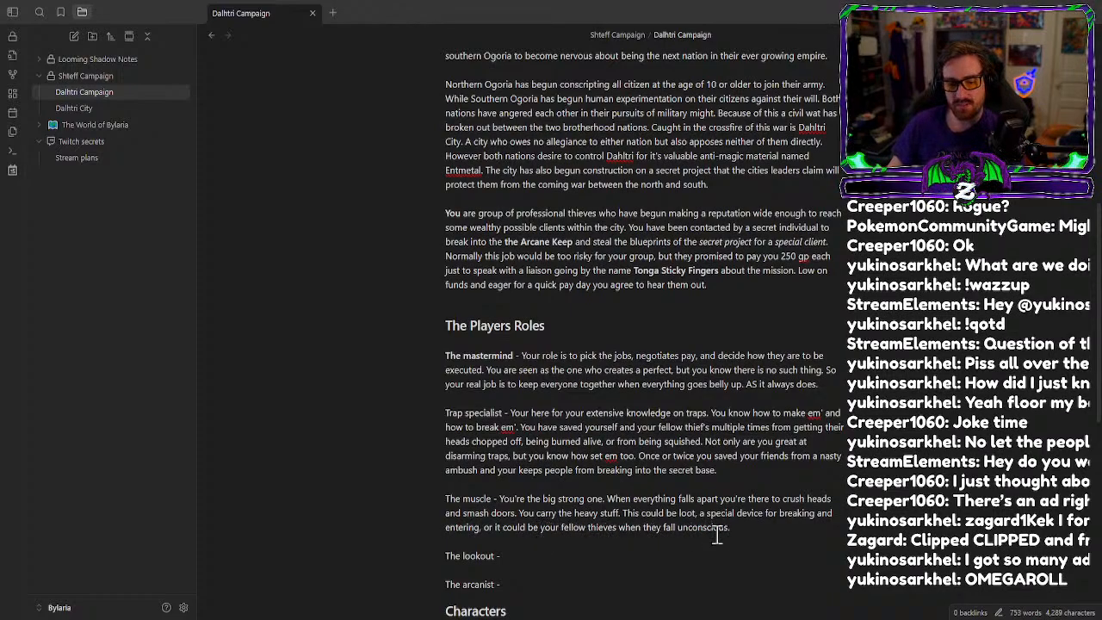
left_click(746, 538)
left_click(746, 531)
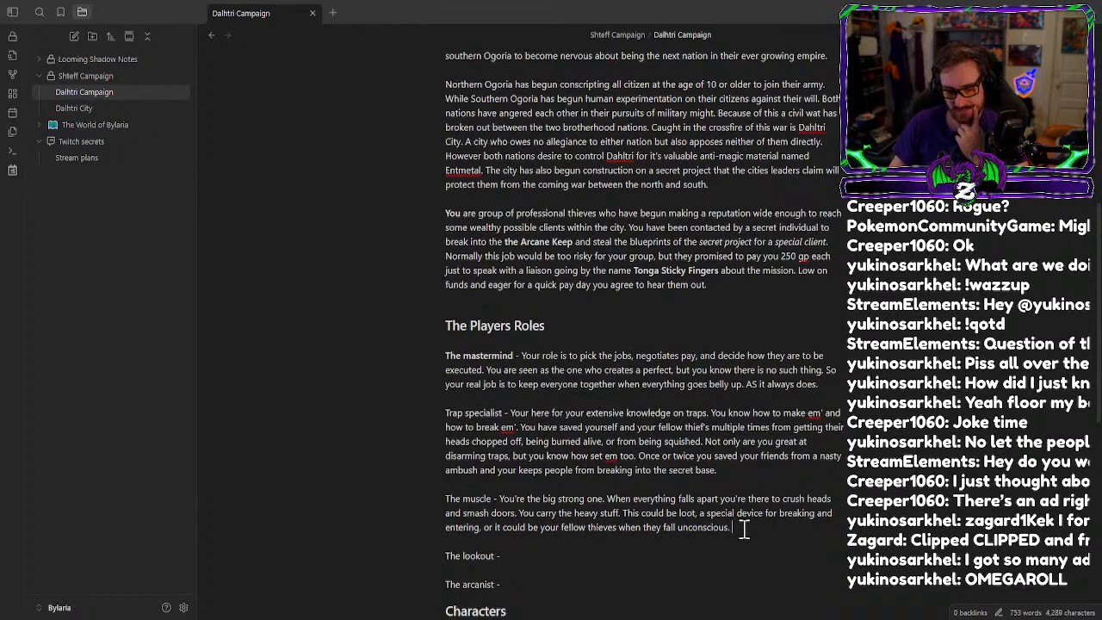
left_click_drag(726, 528, 621, 530)
key("BackSpace")
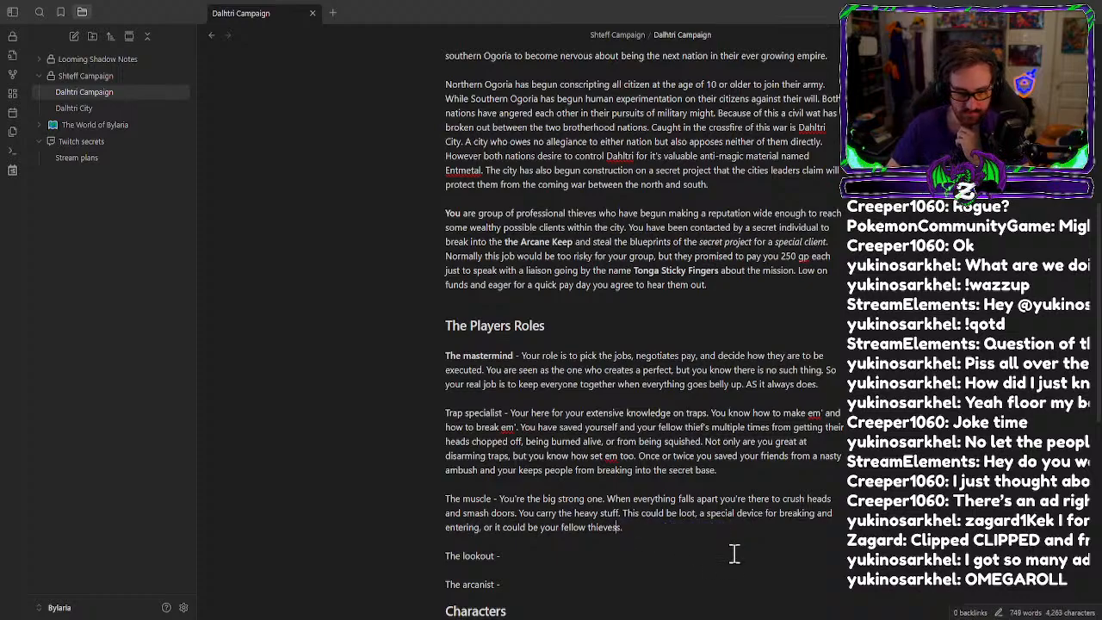
Begin The lookout description with "Your the sneaky one in the".
scroll(642, 560, "down", 2)
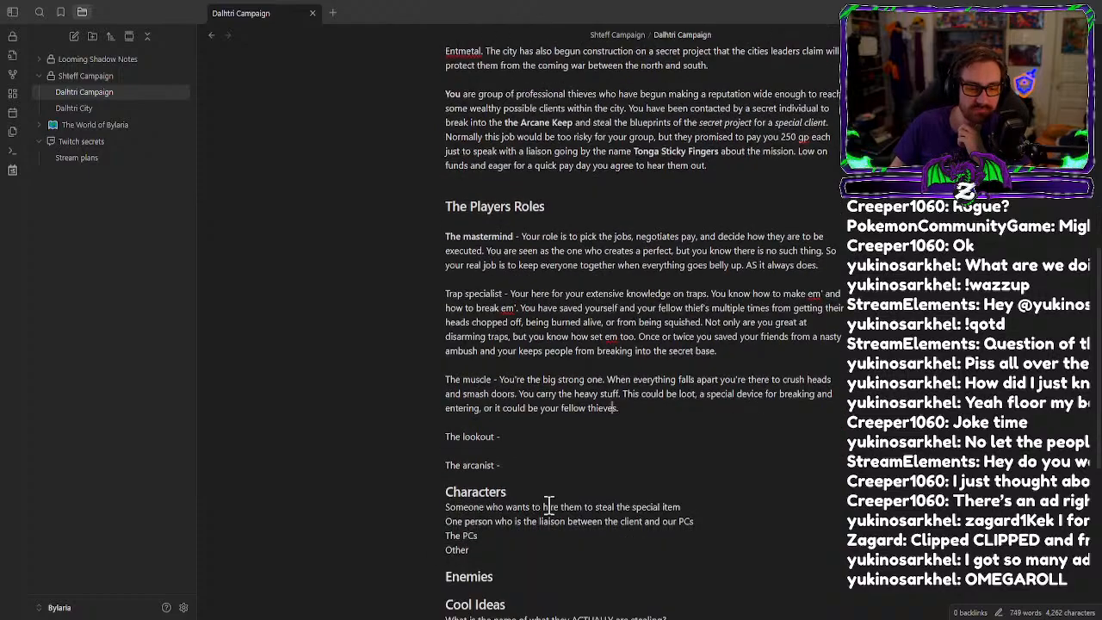
left_click(534, 437)
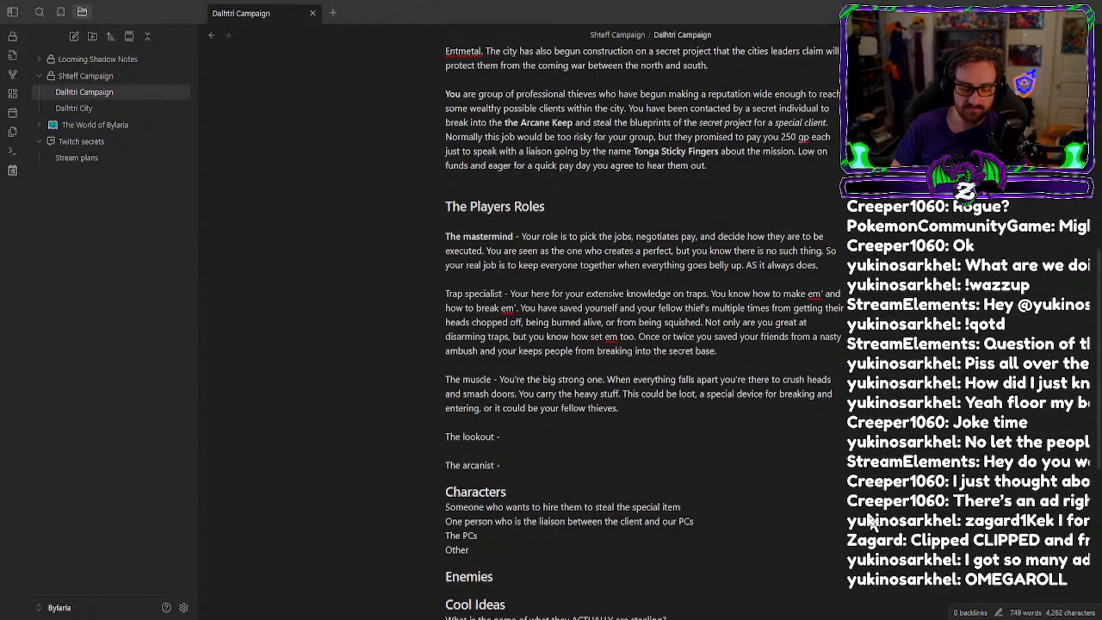
type("Your the ")
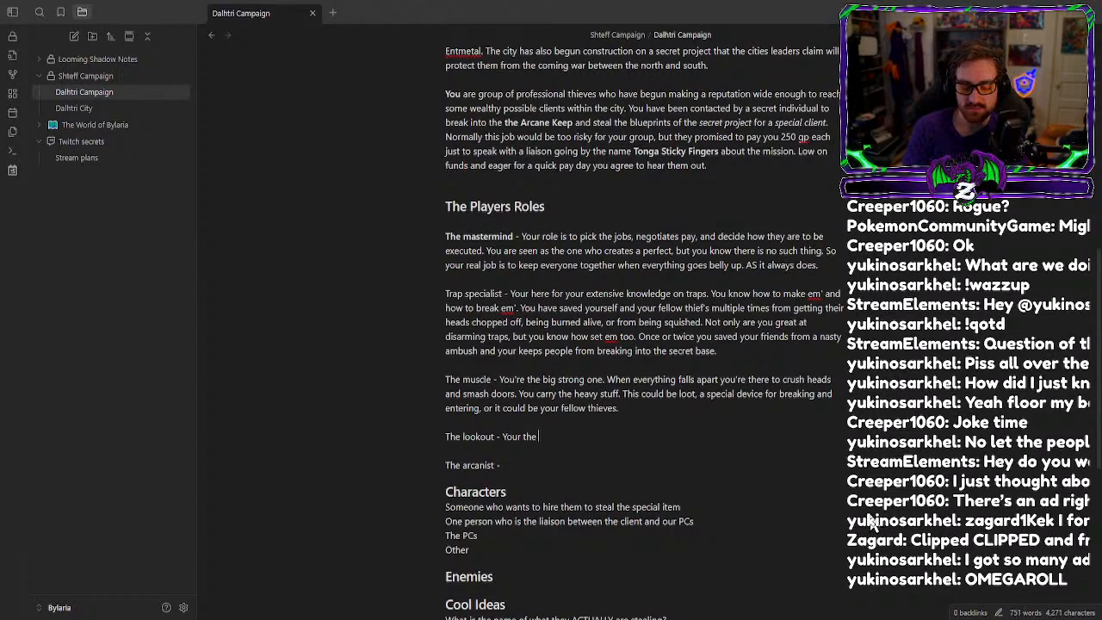
type("sneakyone o")
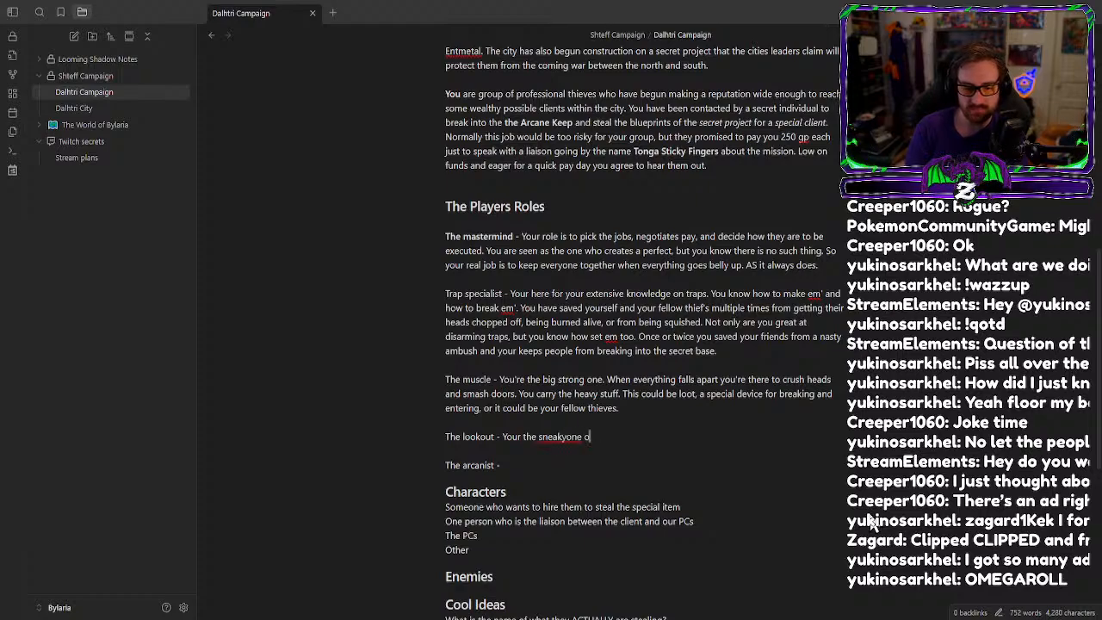
key("BackSpace")
key("BackSpace")
key("BackSpace")
key("BackSpace")
key("BackSpace")
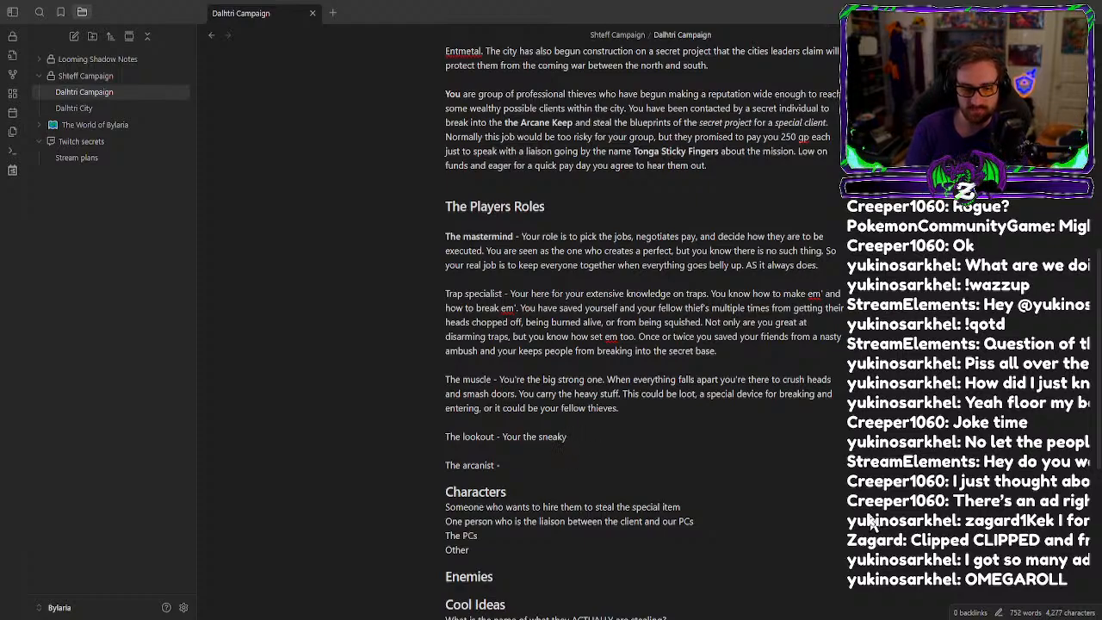
type("one in the")
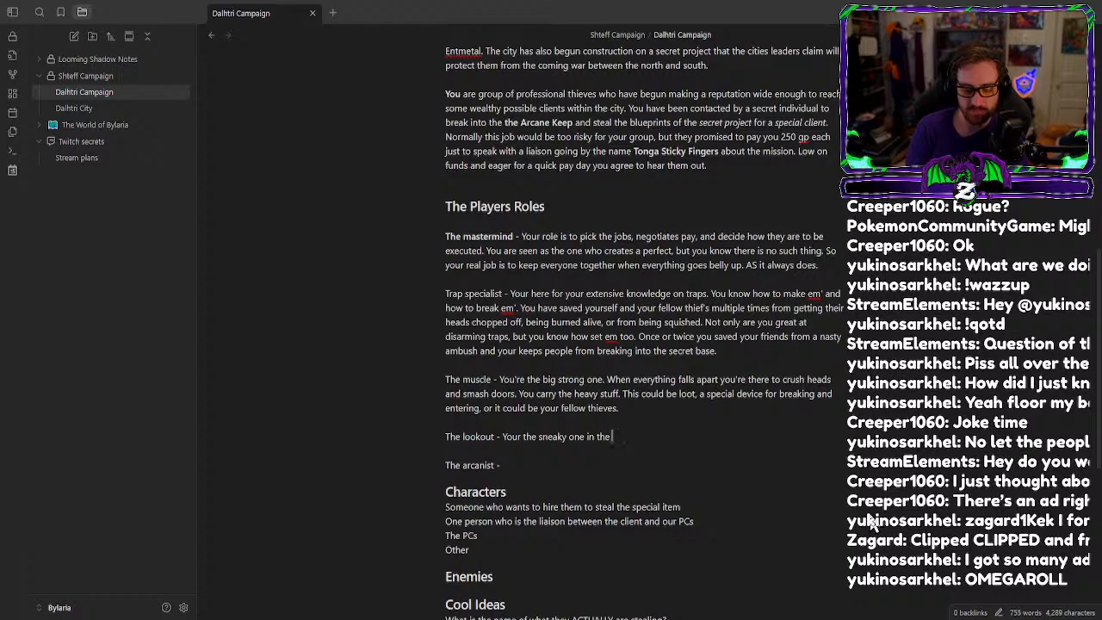
Finish the lookout's first sentence with "group." and try a follow-up beginning "You're the best of th", deleting that wording after "You".
type(" group. ")
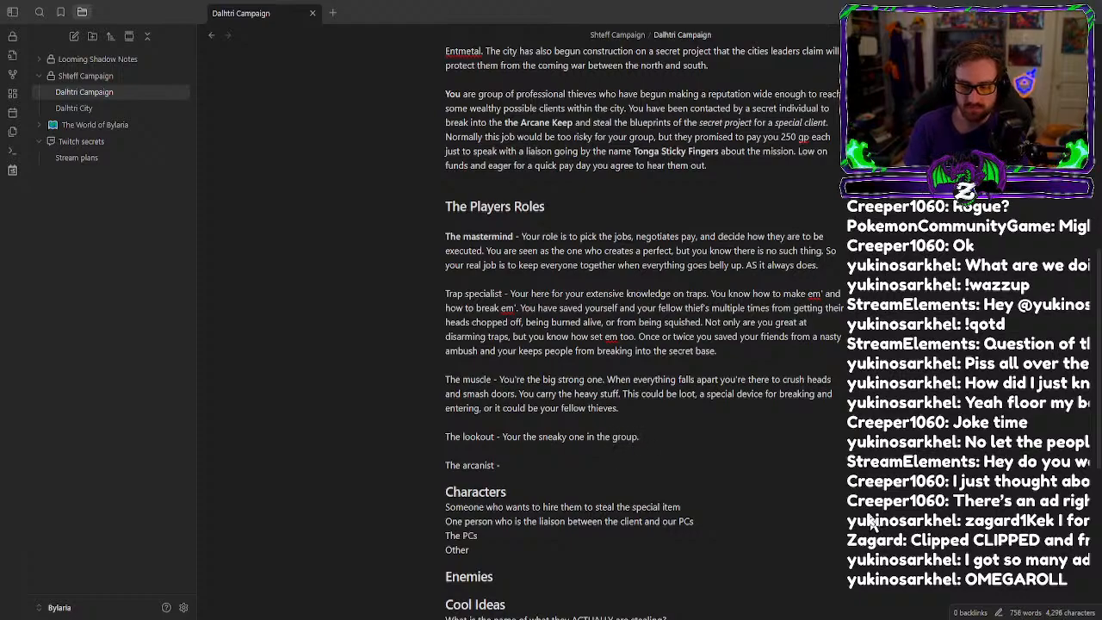
type("Your th")
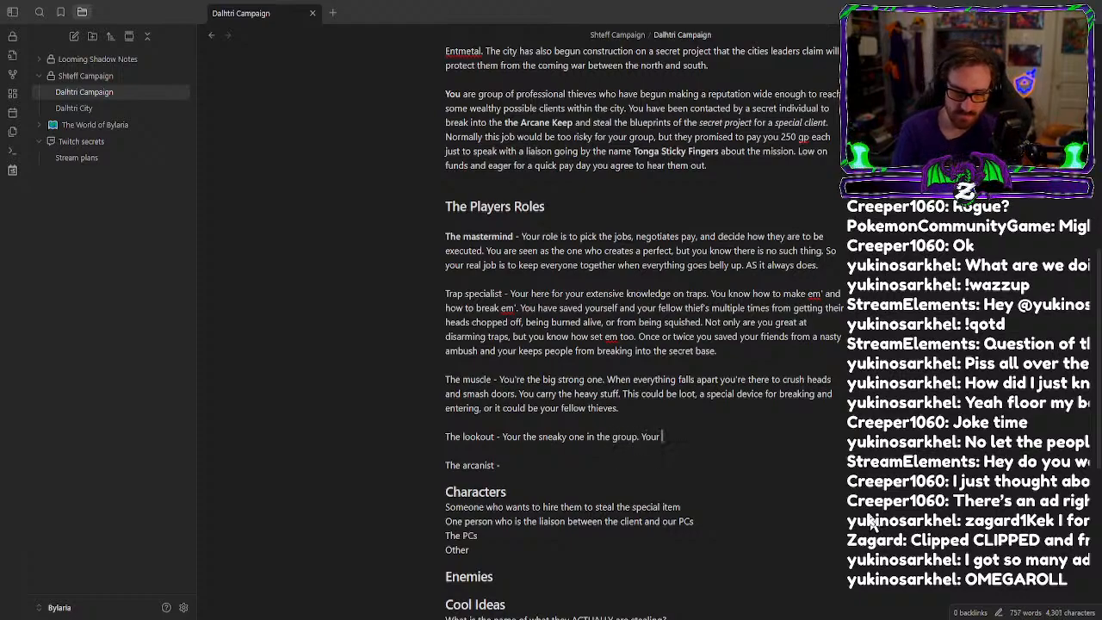
type("'re the best")
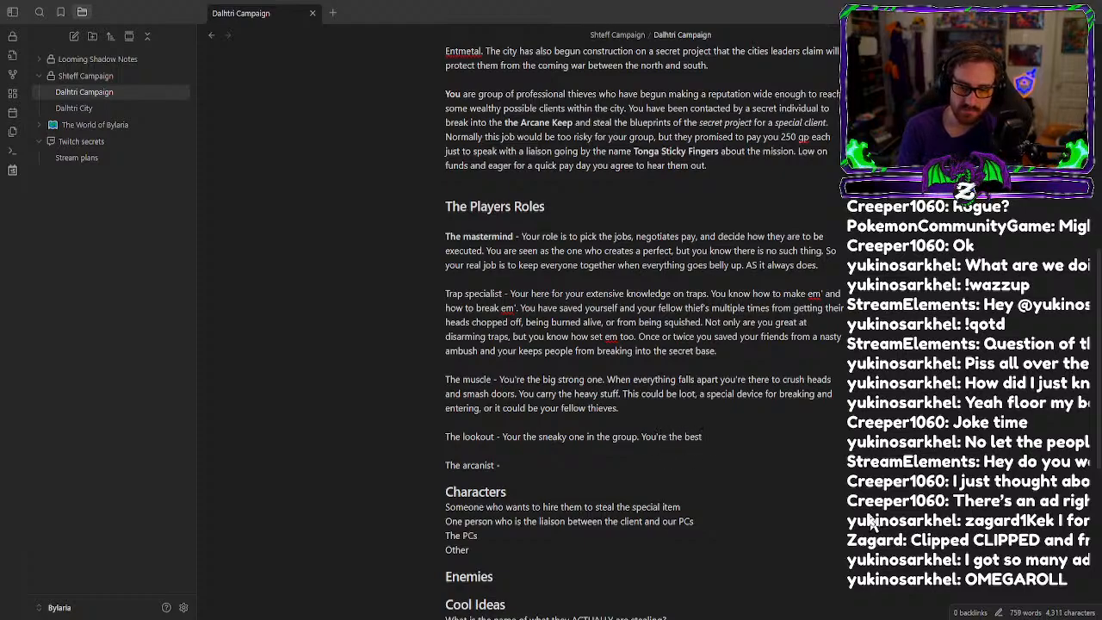
type(" of th")
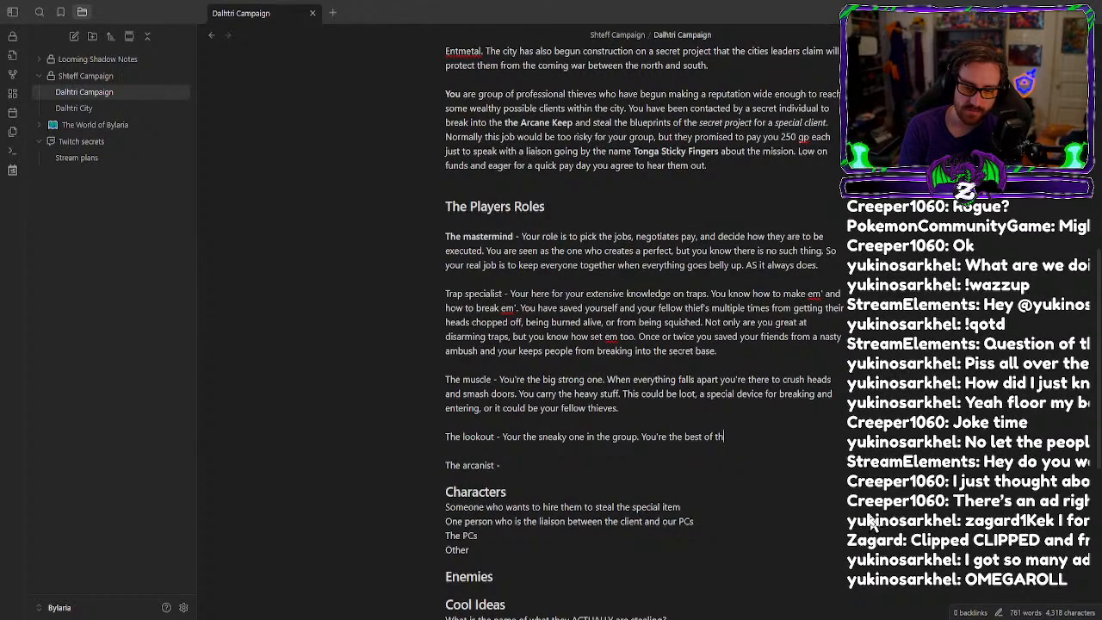
key("BackSpace")
key("BackSpace")
key("BackSpace")
key("BackSpace")
key("BackSpace")
key("BackSpace")
key("BackSpace")
key("BackSpace")
key("BackSpace")
key("BackSpace")
key("BackSpace")
key("BackSpace")
key("BackSpace")
key("BackSpace")
key("BackSpace")
key("BackSpace")
key("BackSpace")
key("BackSpace")
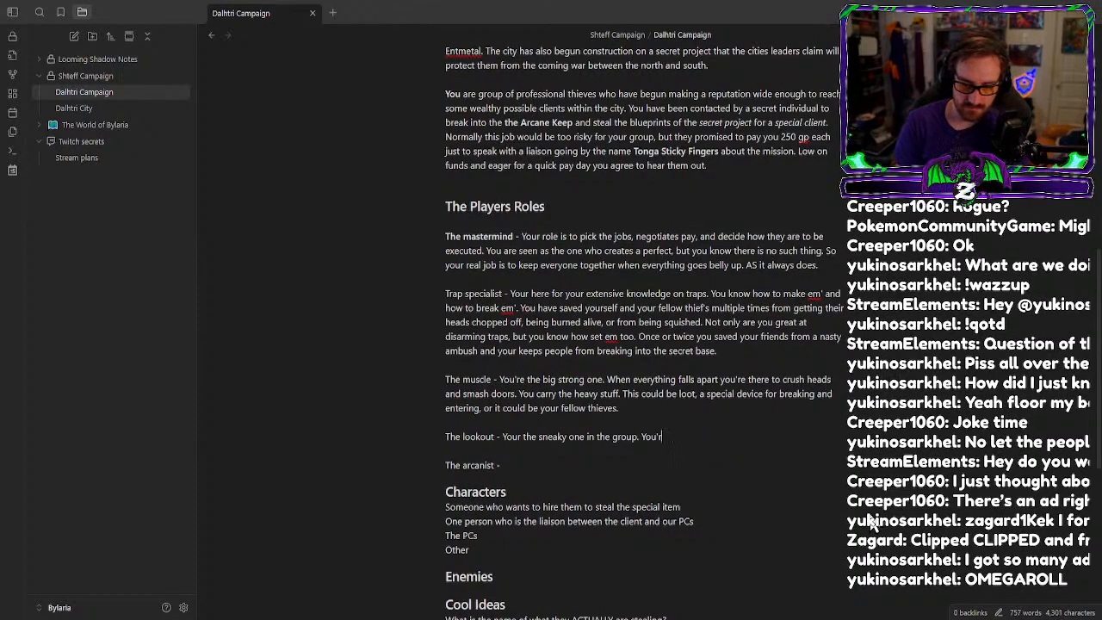
Write the lookout's second sentence as "You know how to get in and out without anyone noticing".
type("know how to g")
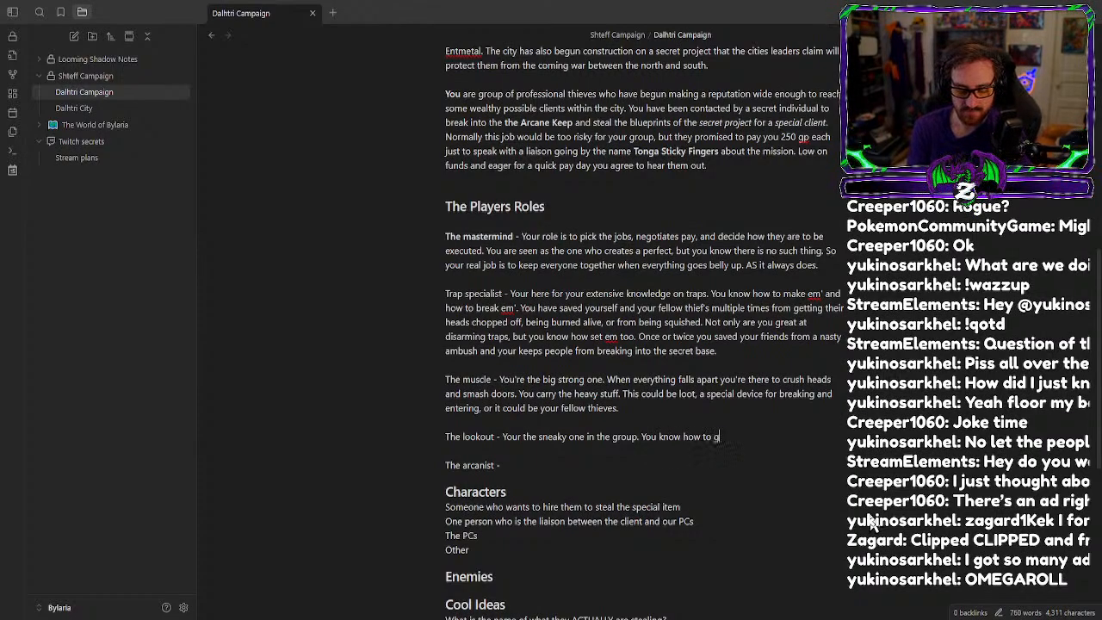
type("et in quick an")
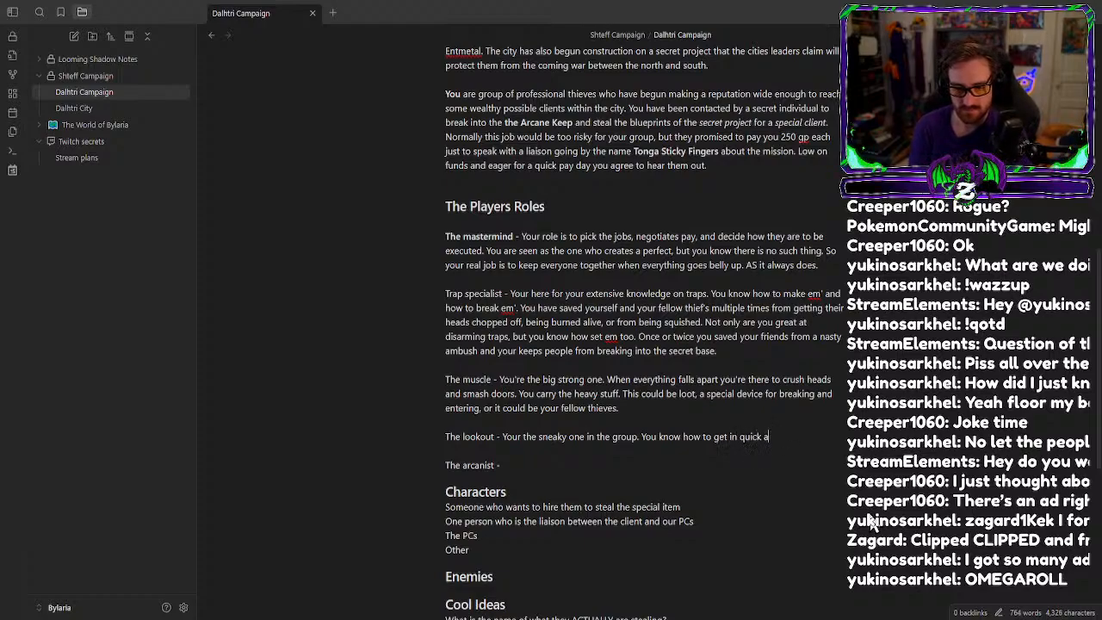
key("BackSpace")
key("BackSpace")
key("BackSpace")
key("BackSpace")
key("BackSpace")
key("BackSpace")
key("BackSpace")
type("and out with")
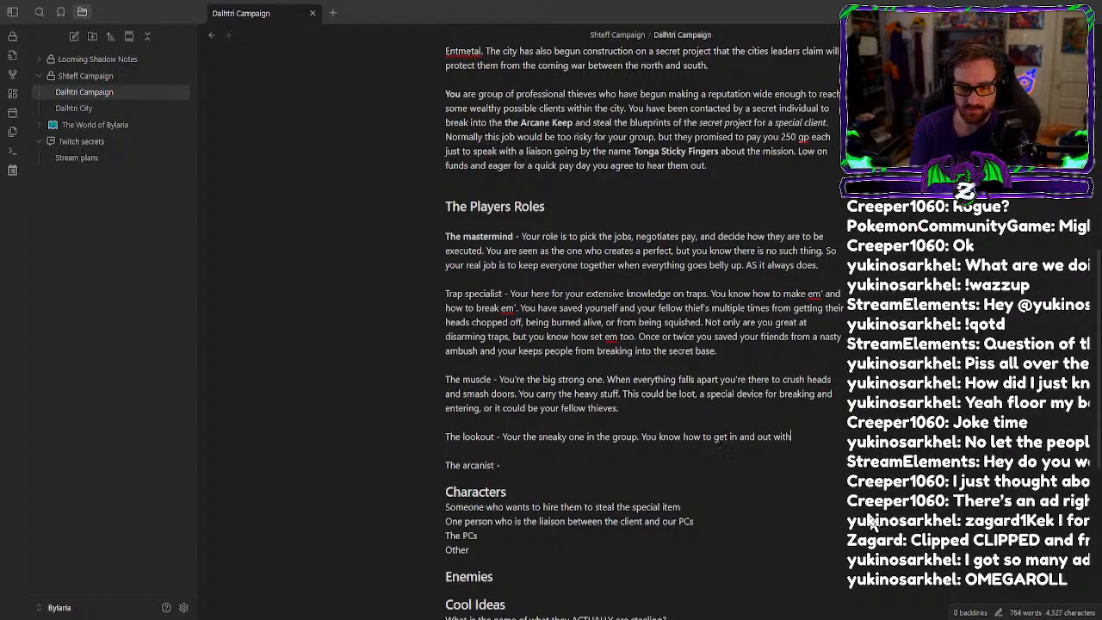
type("out anyone noti")
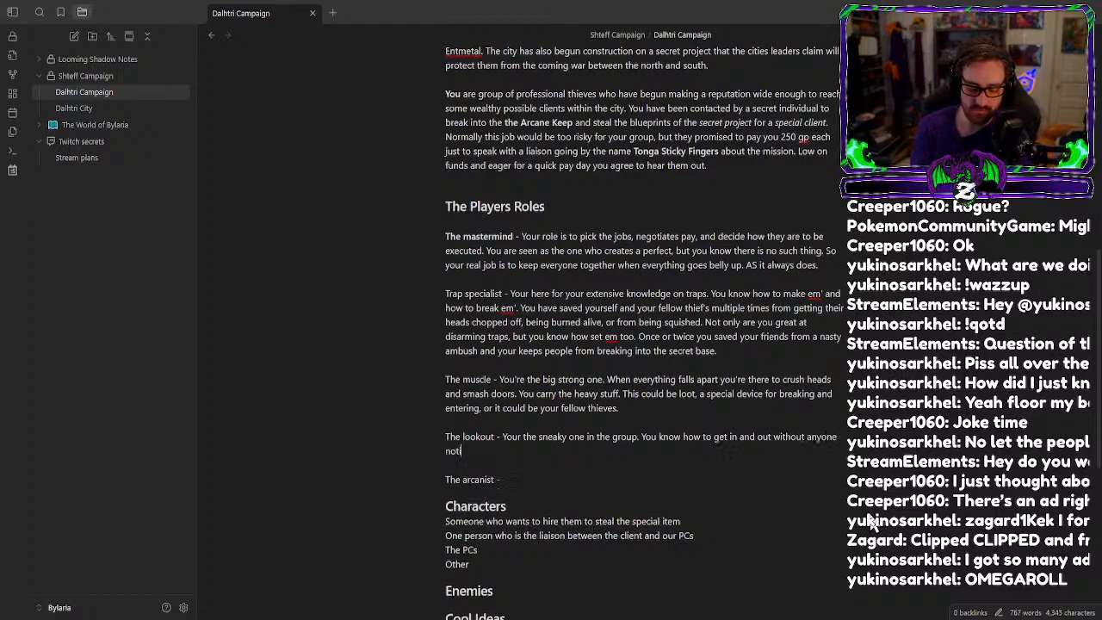
type("cing")
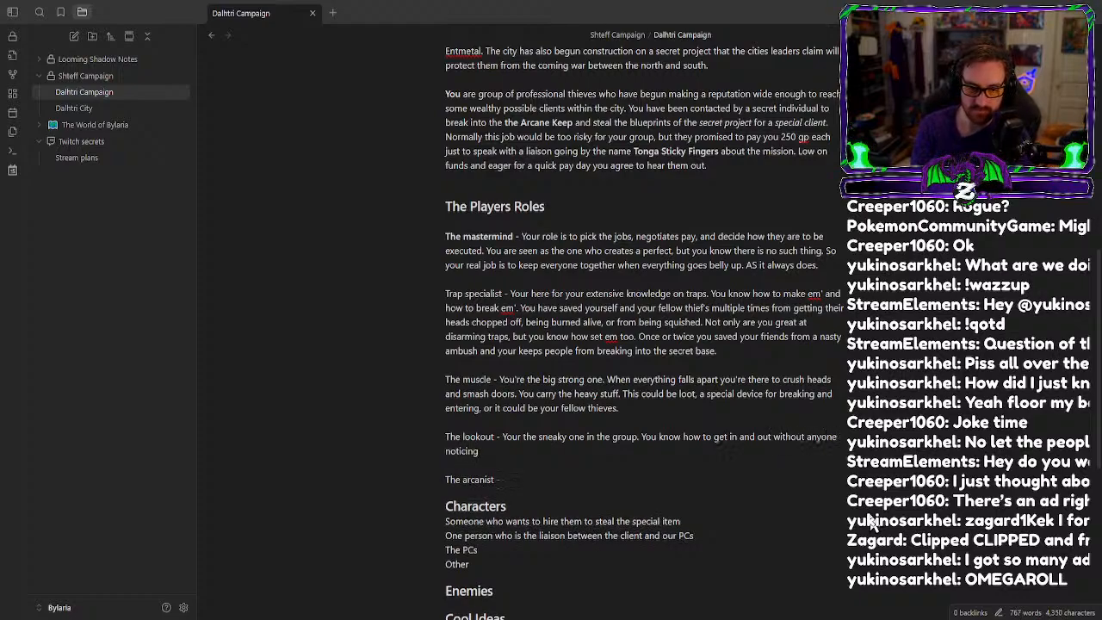
End that sentence with a period and add "You friend on the hand have two left feet and yell like a mose in heat".
type(". You")
type(" frien")
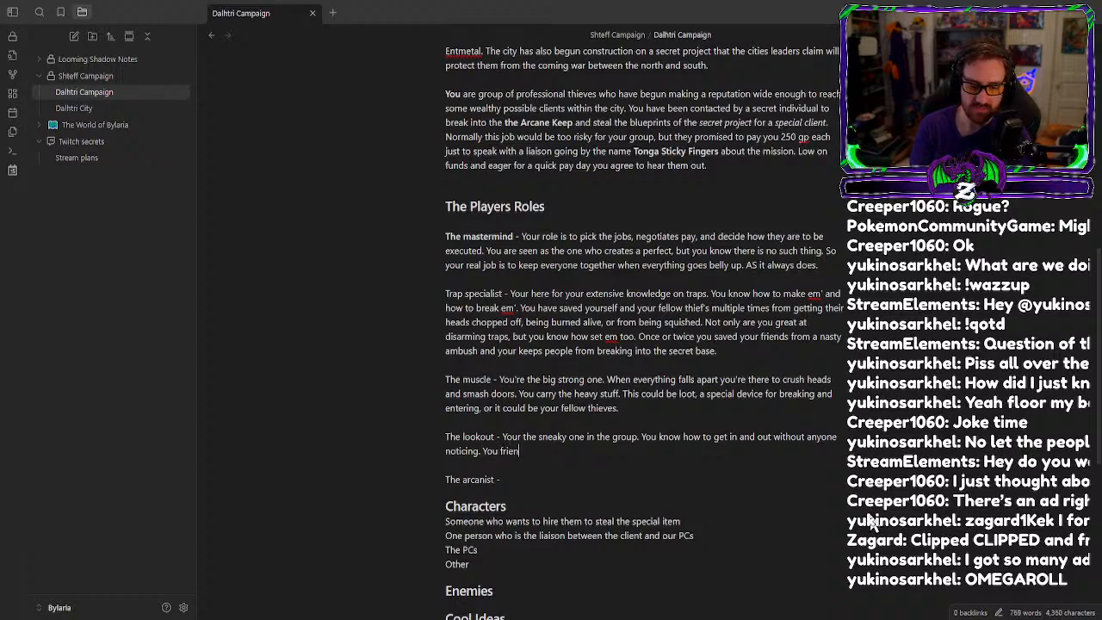
type("d on the ha")
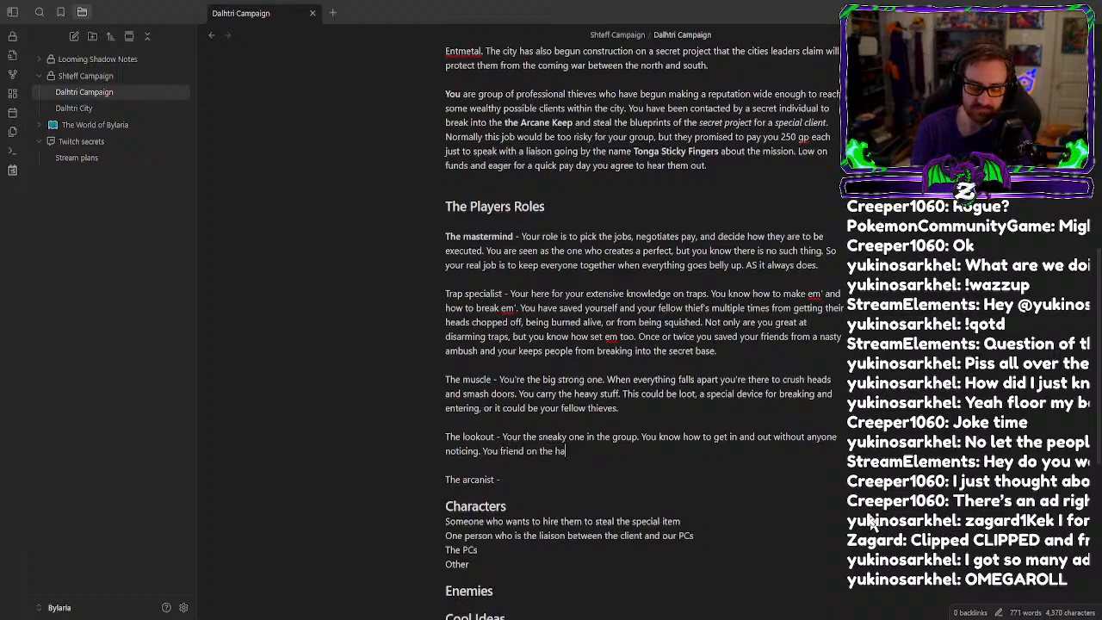
type("nd have two le")
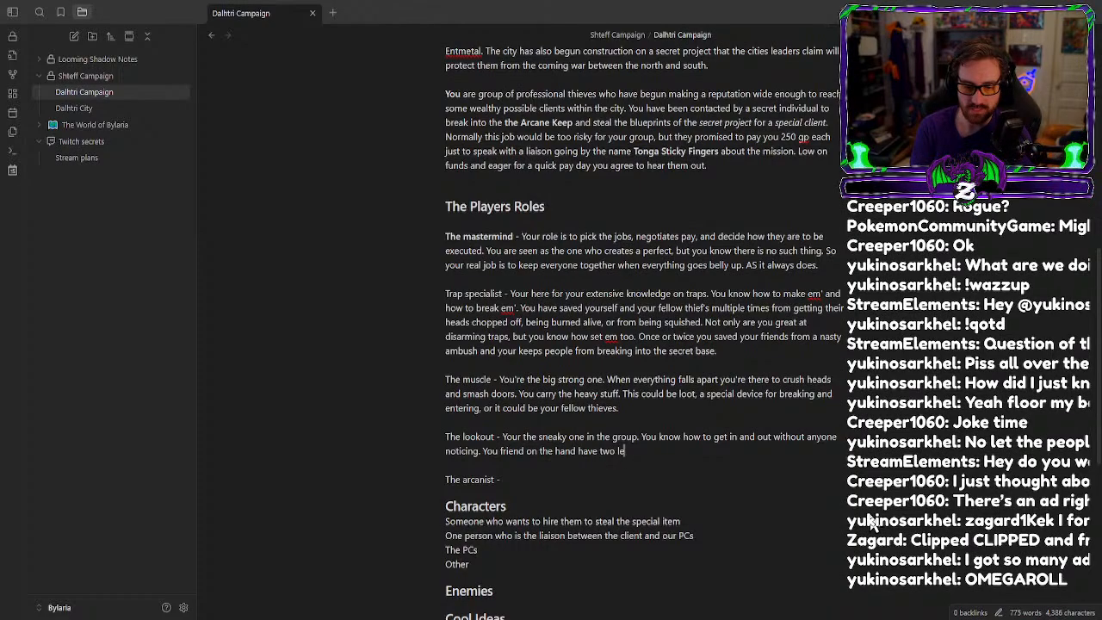
type("ft feet")
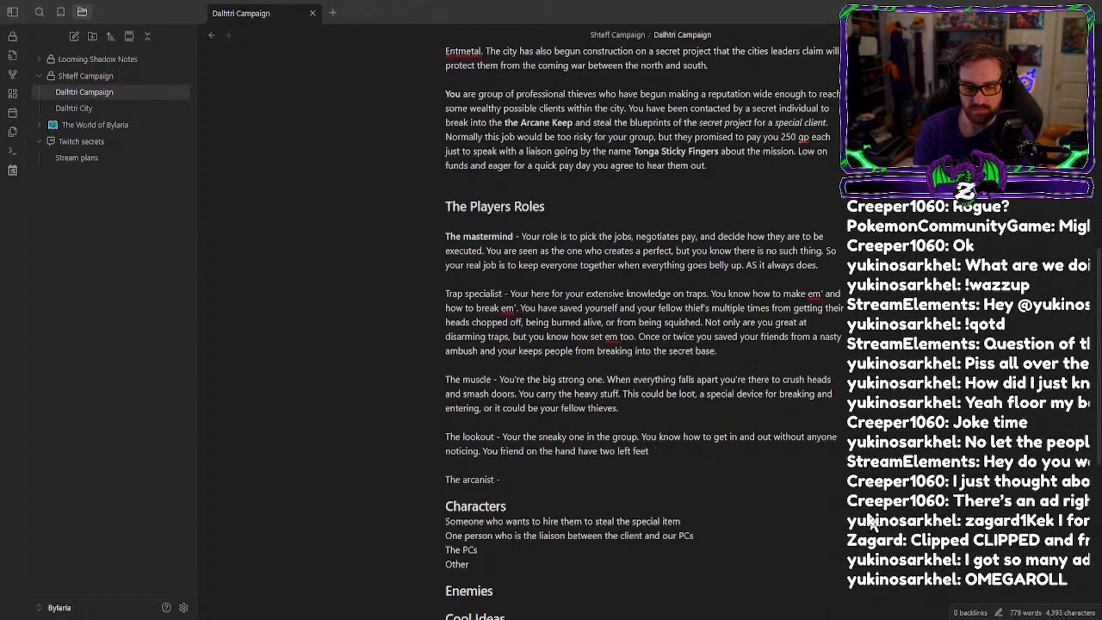
type(" and ")
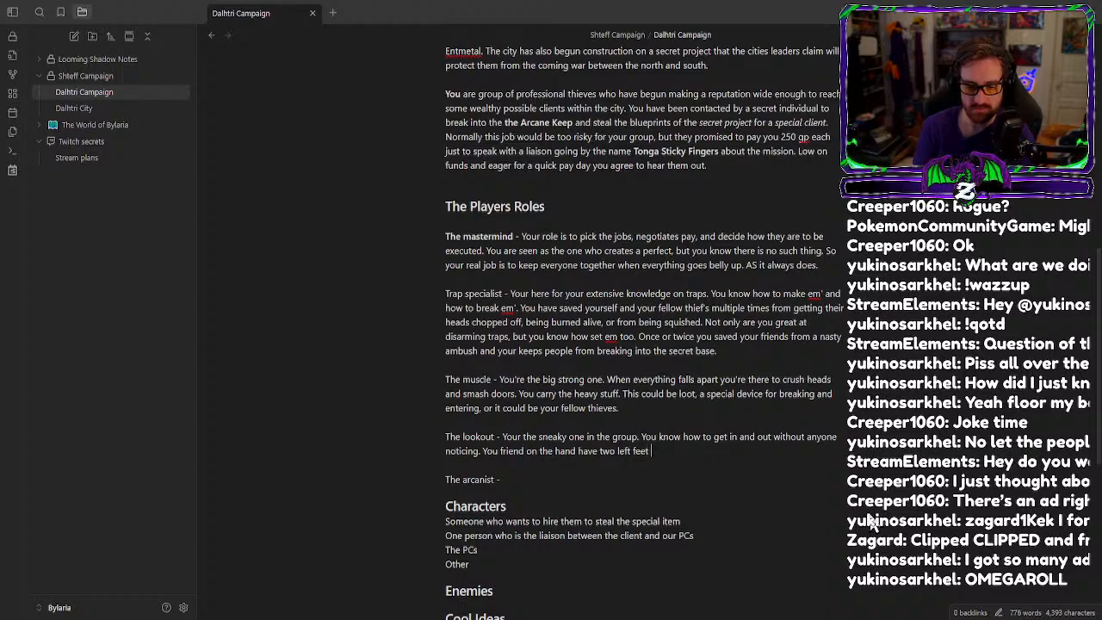
type("yell")
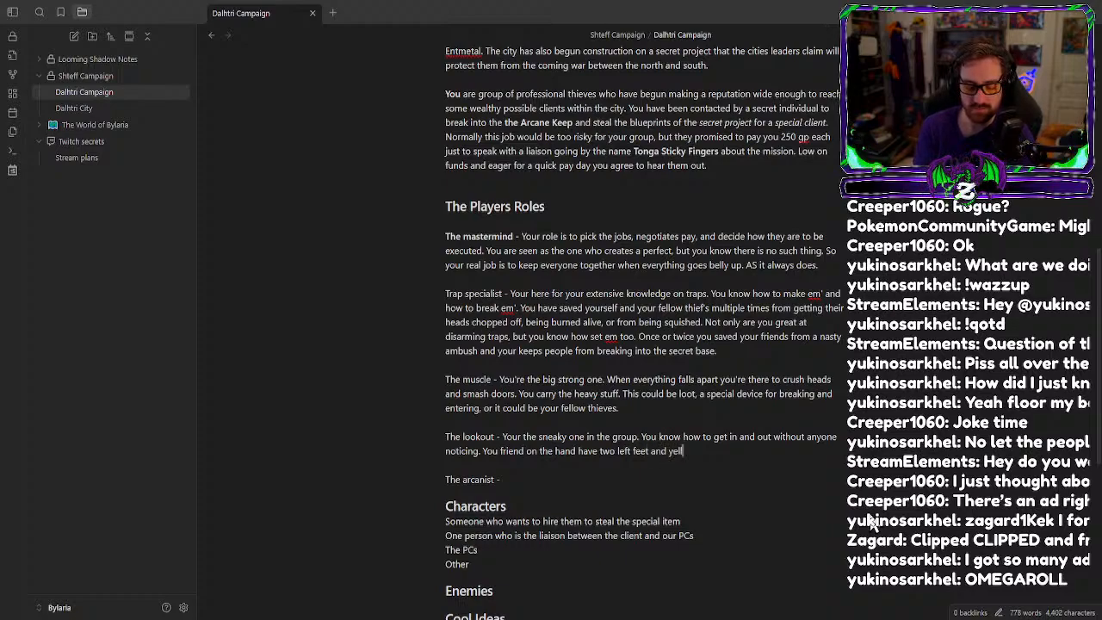
type(" like a mos")
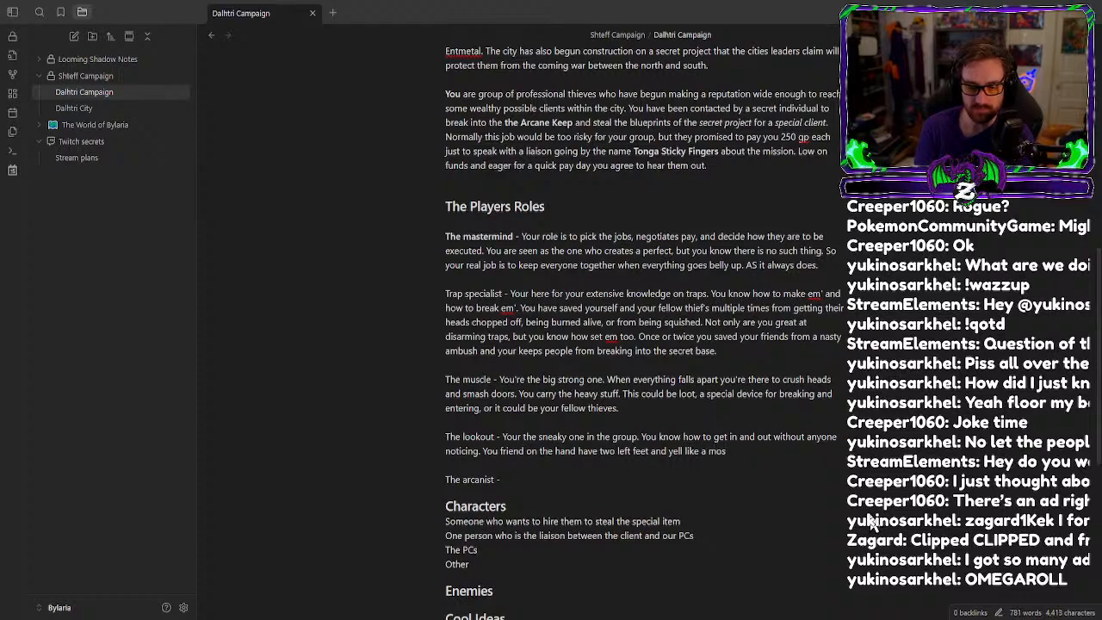
type("s")
key("BackSpace")
type("e")
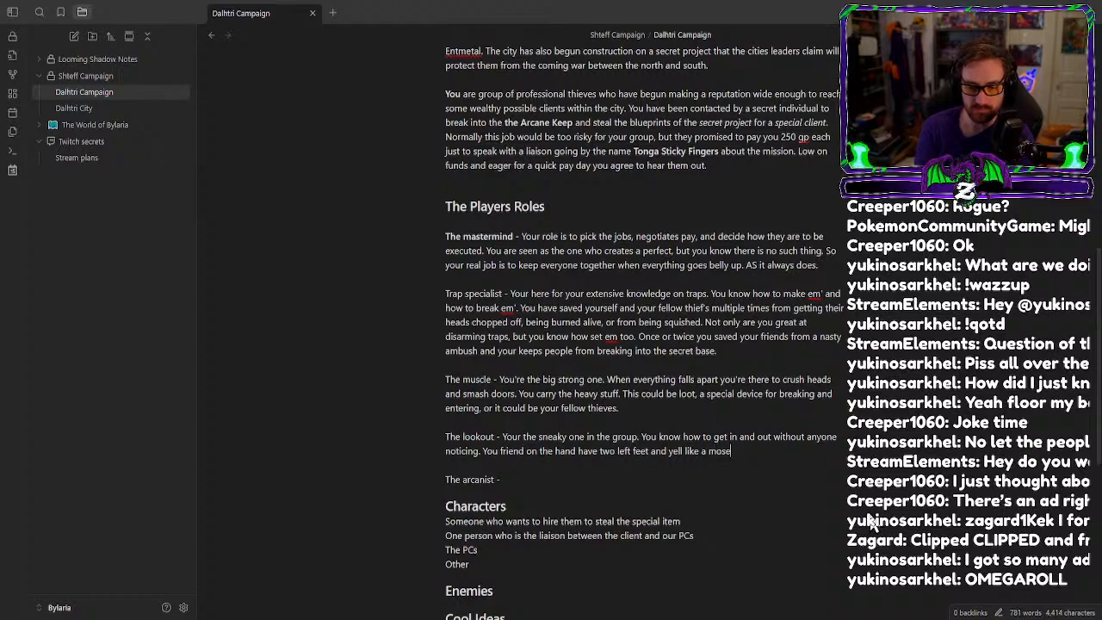
type(" in heat")
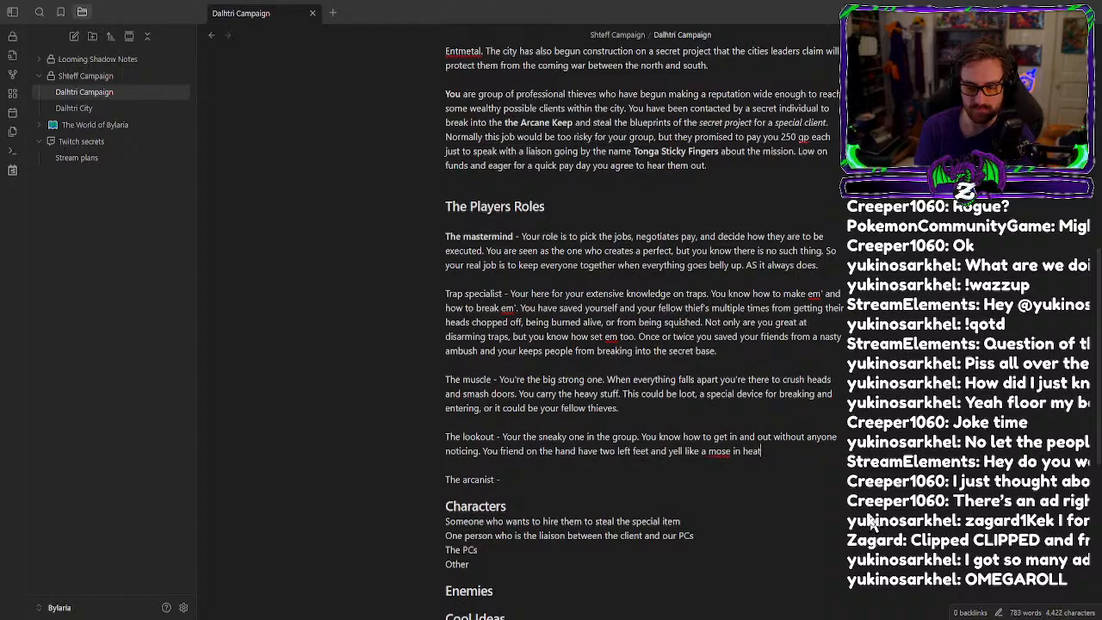
Correct the misspelled "mose" to "moose" in the lookout's description.
right_click(718, 454)
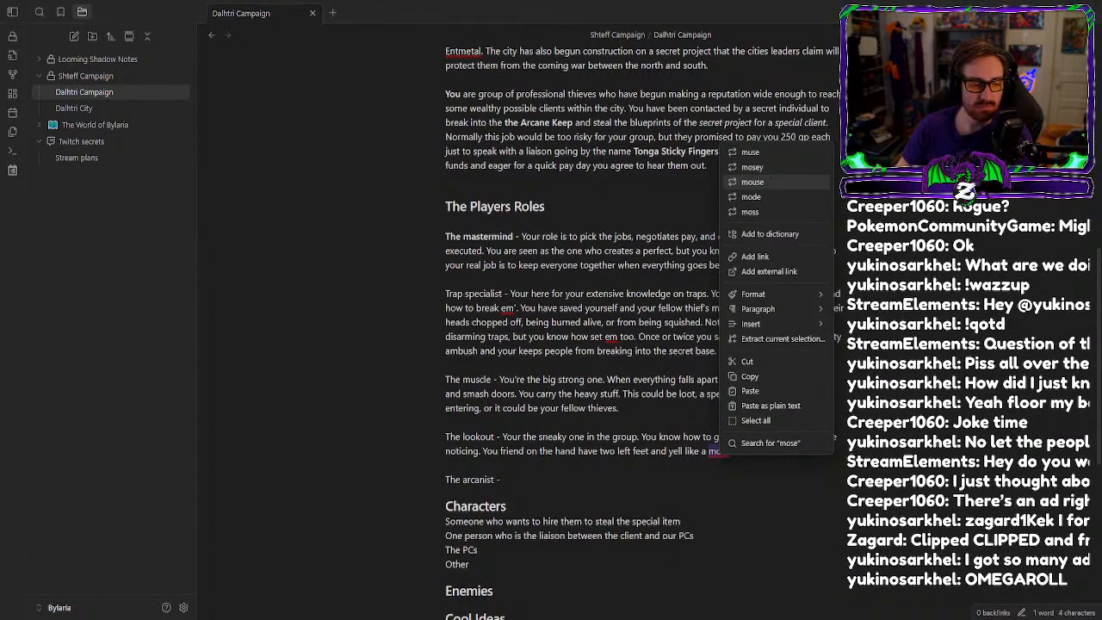
left_click(720, 451)
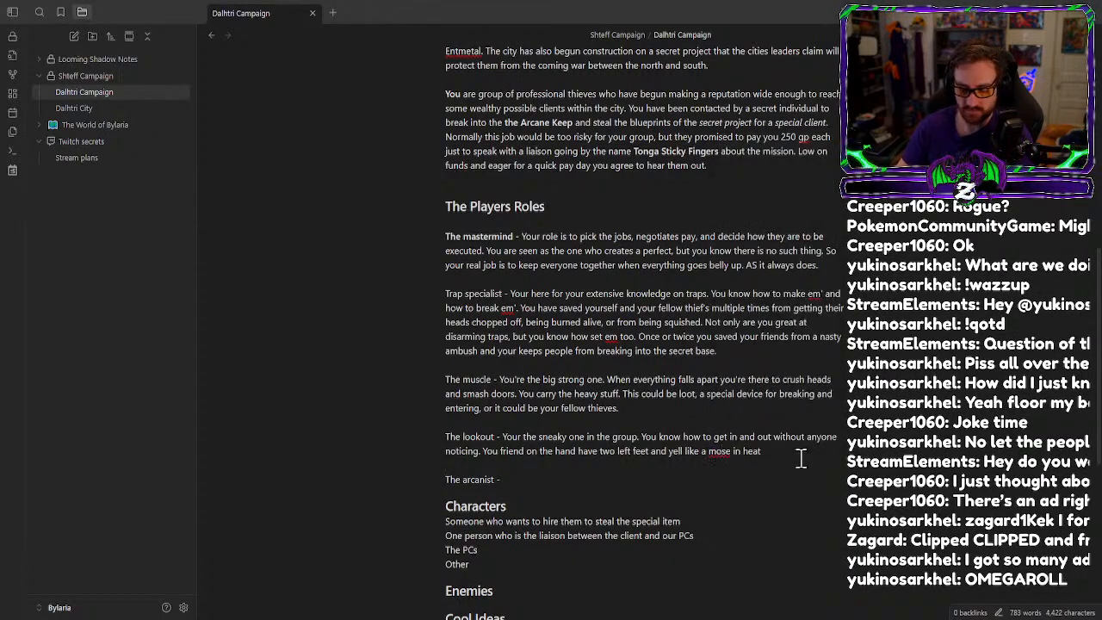
key("BackSpace")
key("BackSpace")
type("os")
key("Down")
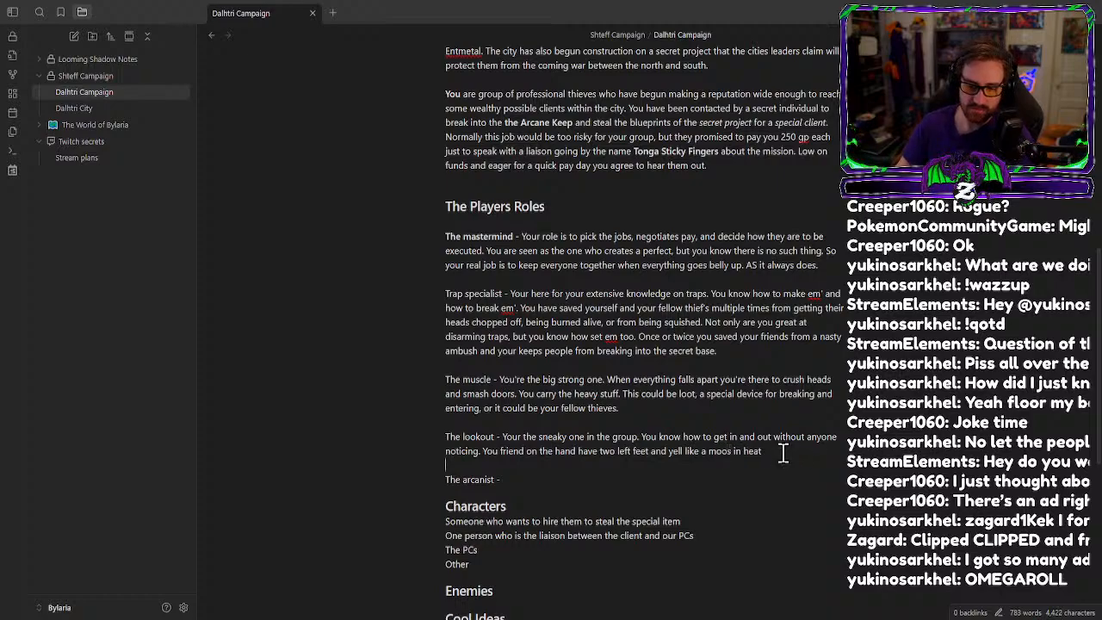
key("alt+Tab")
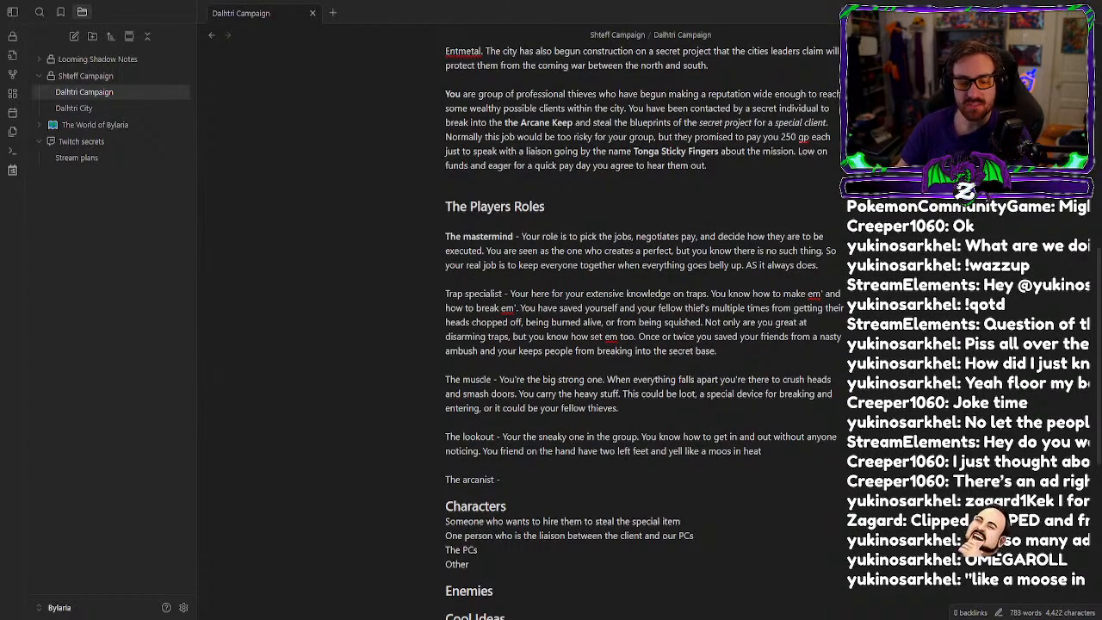
left_click(738, 456)
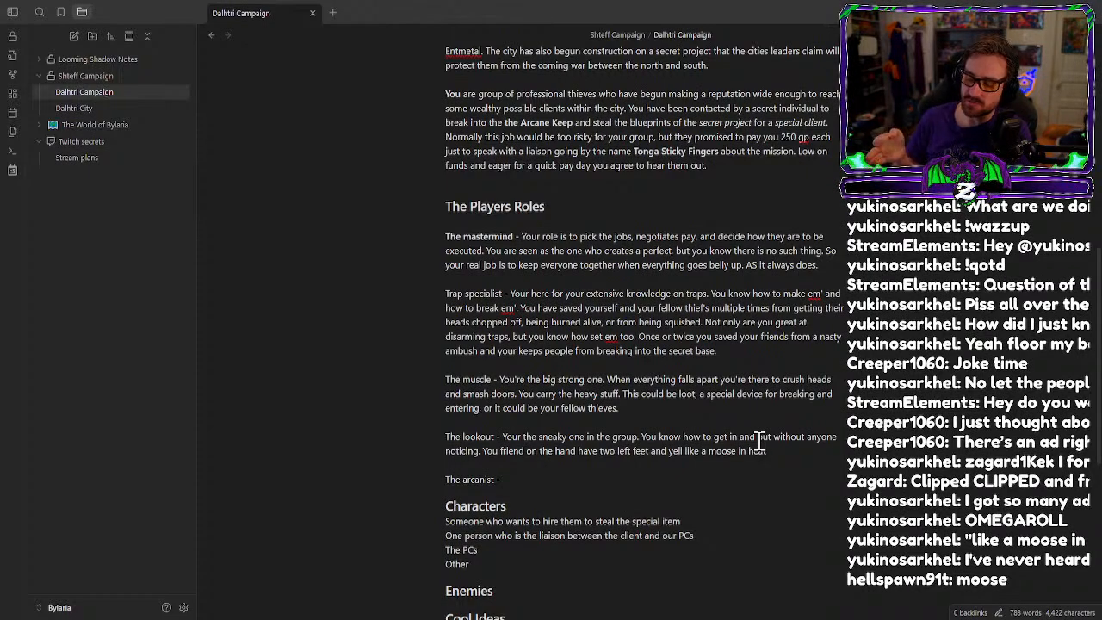
scroll(750, 435, "down", 3)
scroll(751, 435, "down", 1)
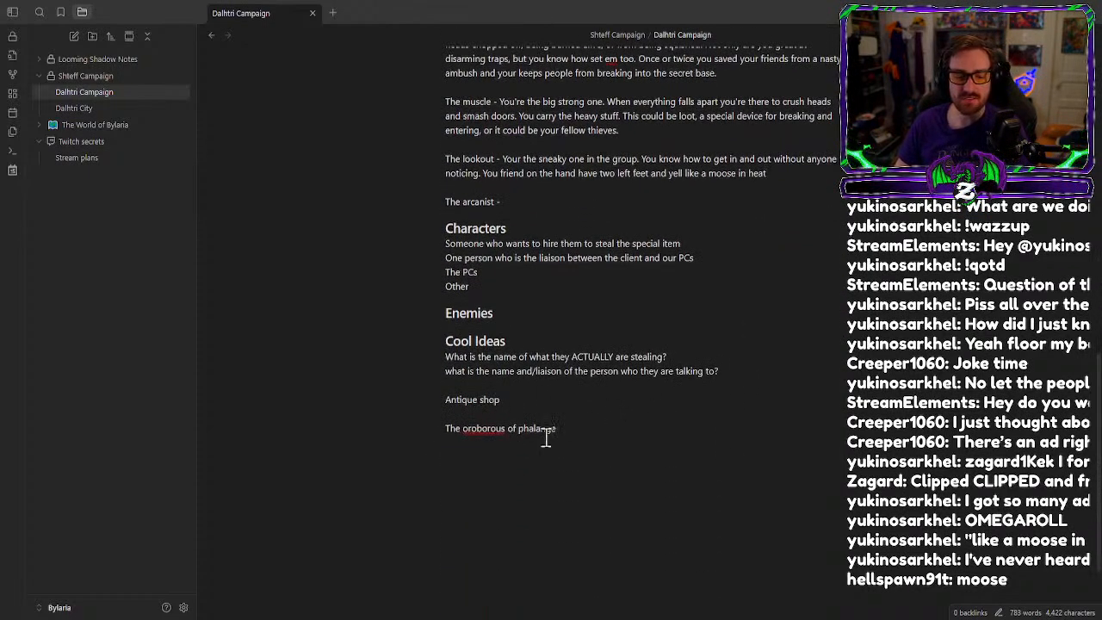
triple_click(490, 433)
left_click(677, 439)
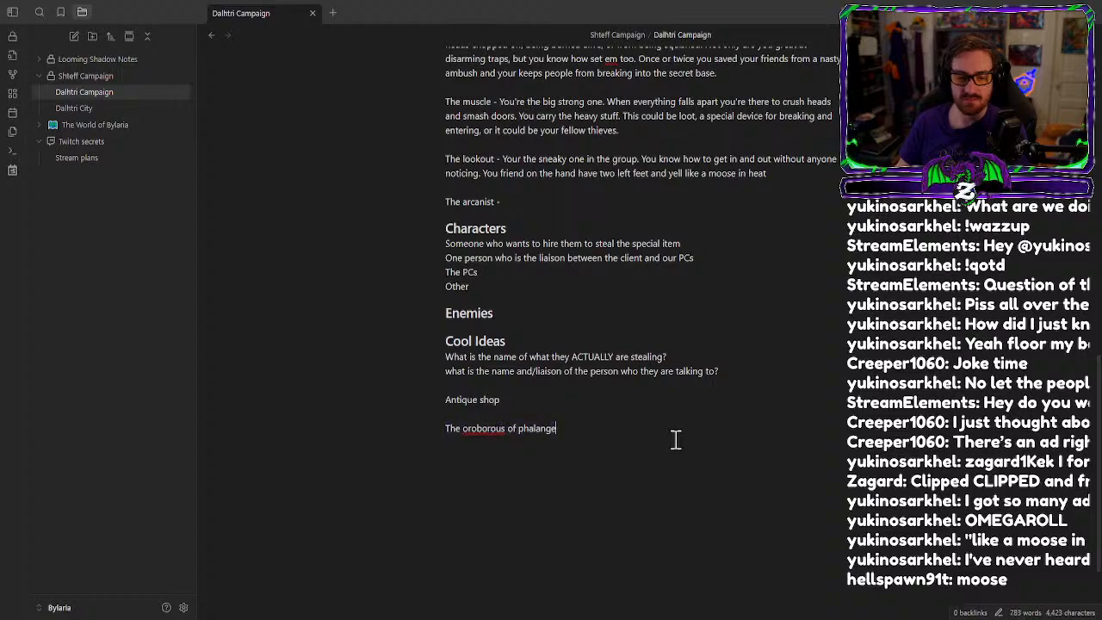
scroll(679, 440, "up", 3)
left_click(807, 417)
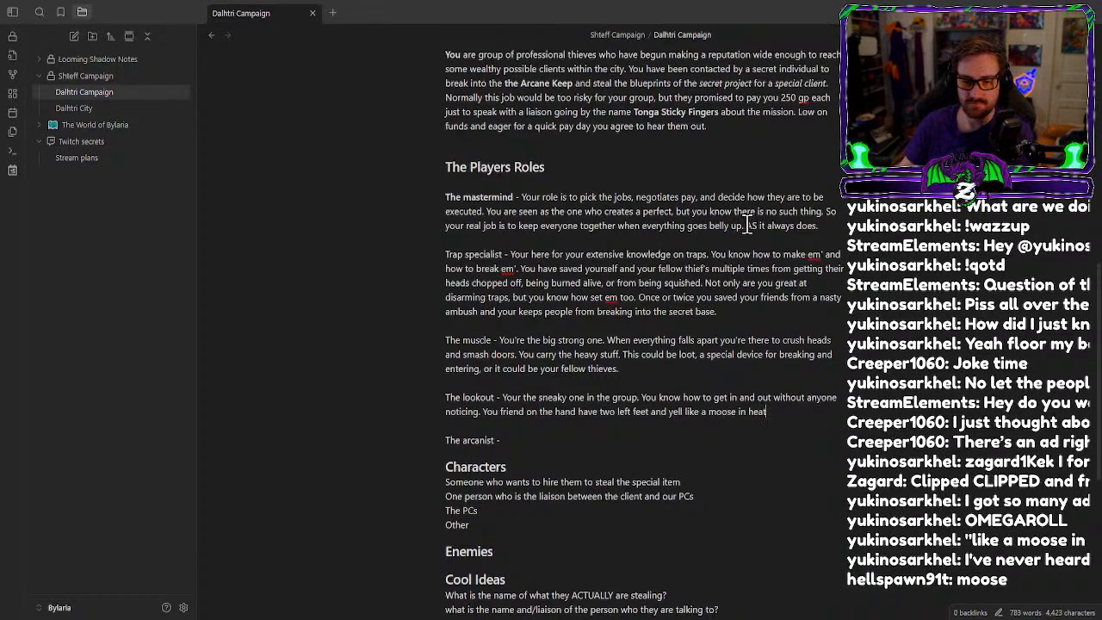
Correct the capitalization of "AS" to "As" in the mastermind's last sentence.
left_click_drag(756, 225, 751, 226)
type("s")
left_click(792, 413)
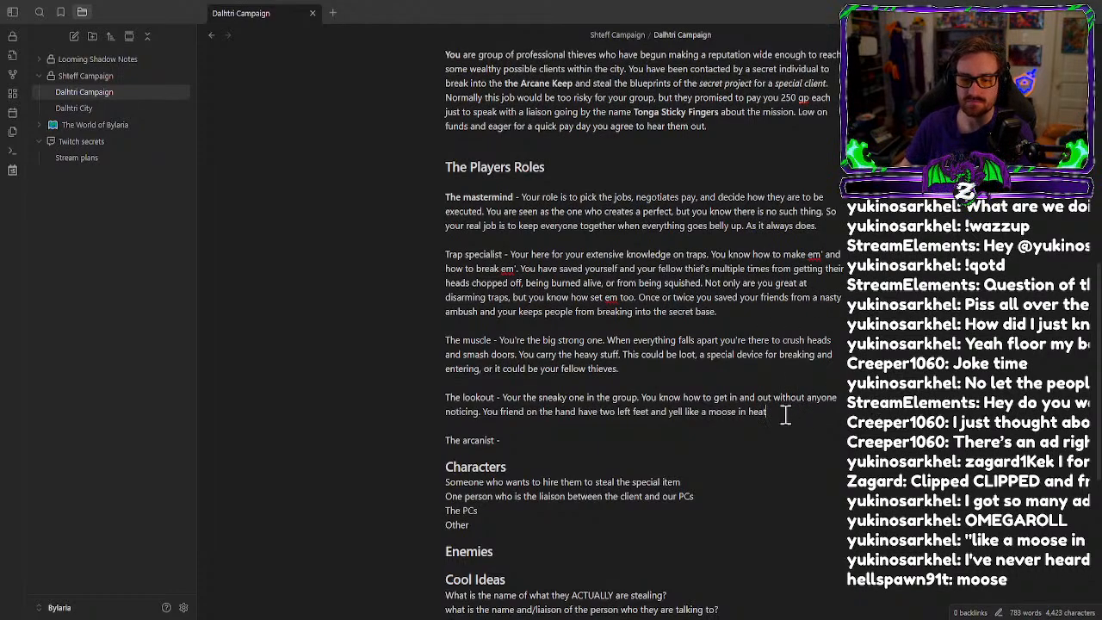
Append the sentence "You talk fast and think faster." to the end of the mastermind's description.
left_click(831, 225)
type("You tlak df")
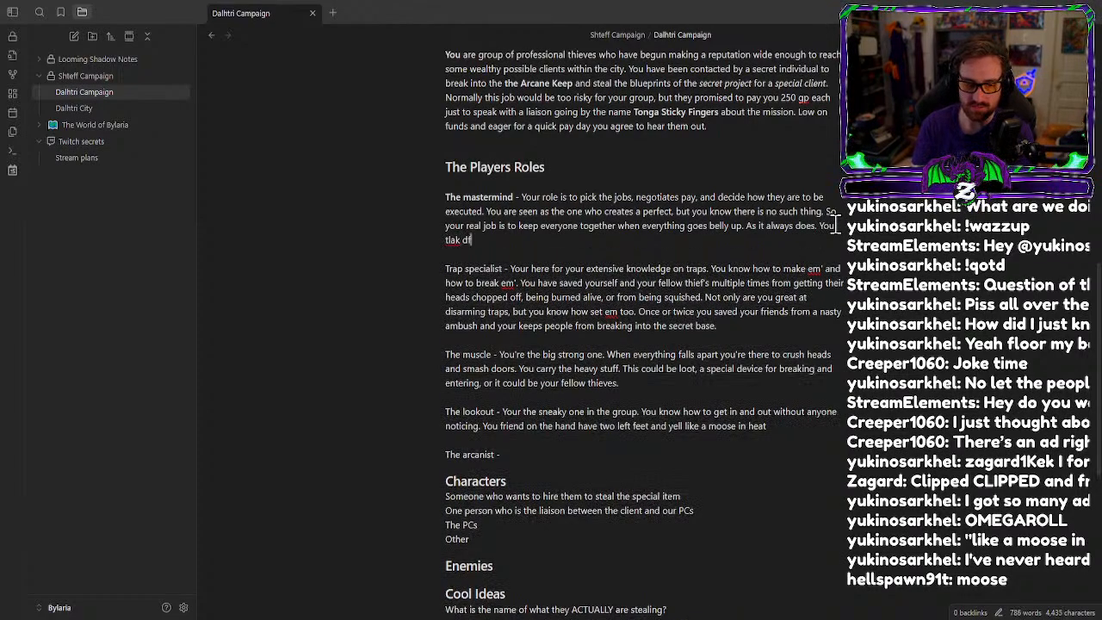
key("BackSpace")
key("BackSpace")
key("BackSpace")
key("BackSpace")
key("BackSpace")
key("BackSpace")
type("alk")
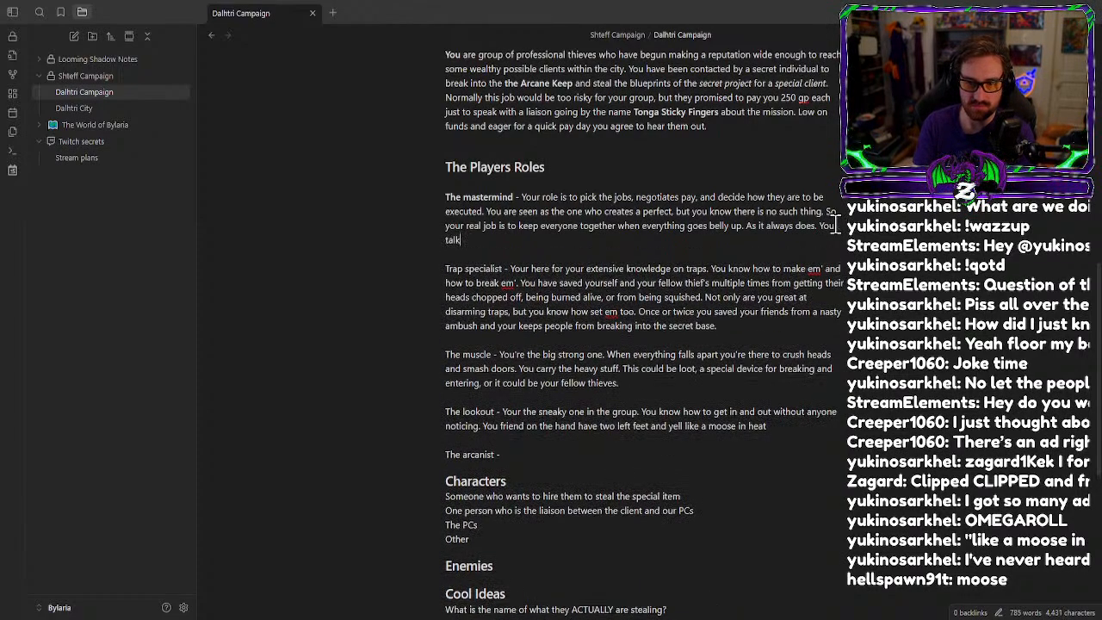
type(" fast and think ")
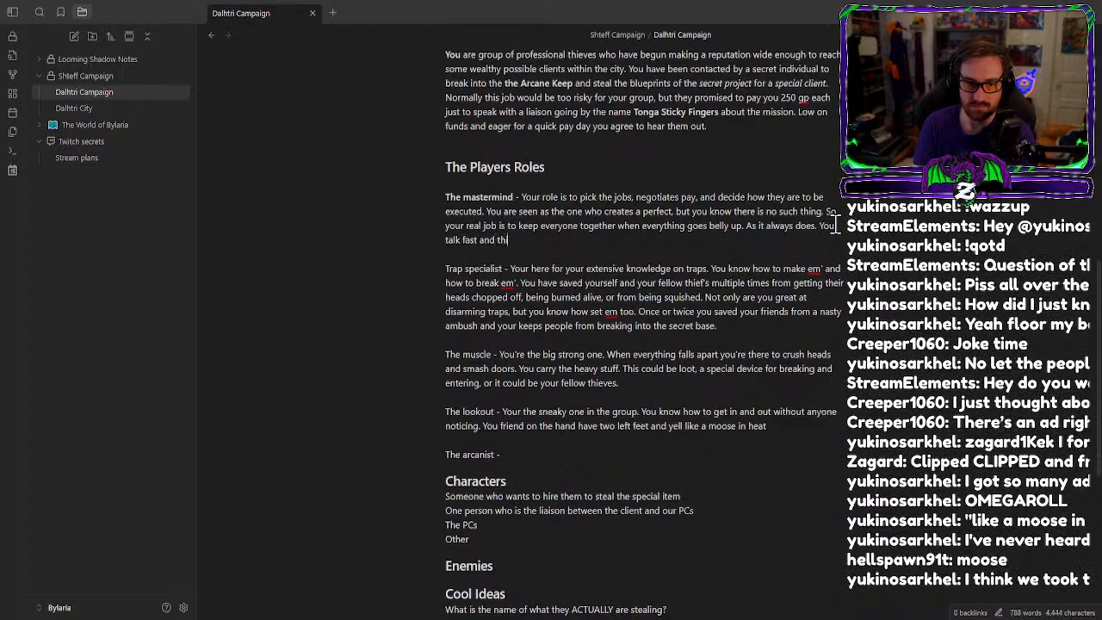
type("faster")
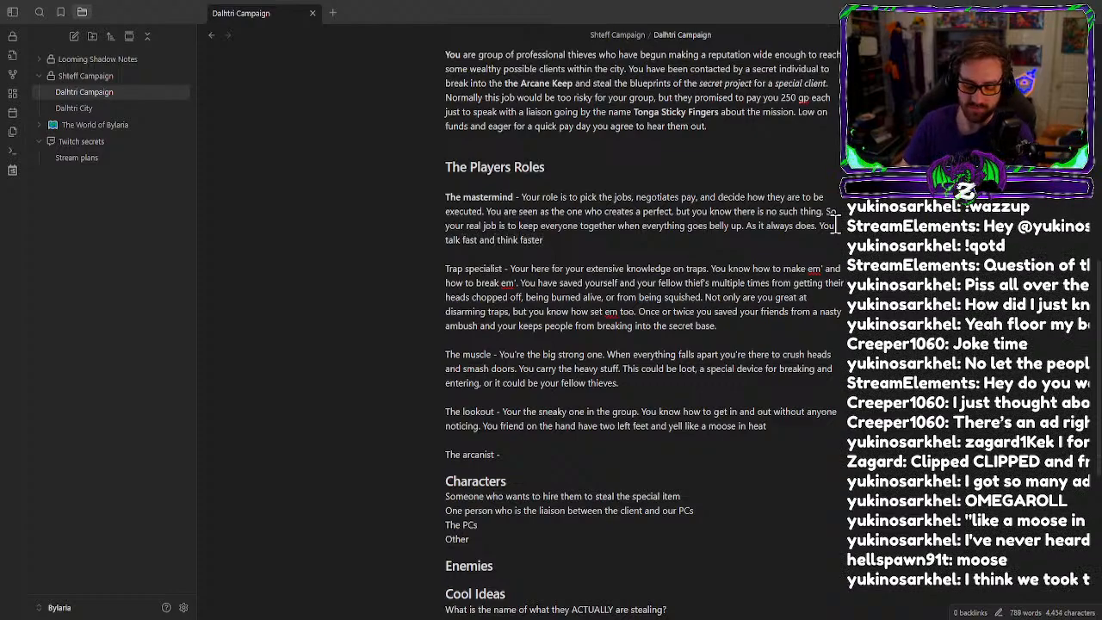
type(".")
Correct "You friend" to "Your friends" in the lookout's last sentence.
scroll(733, 471, "down", 2)
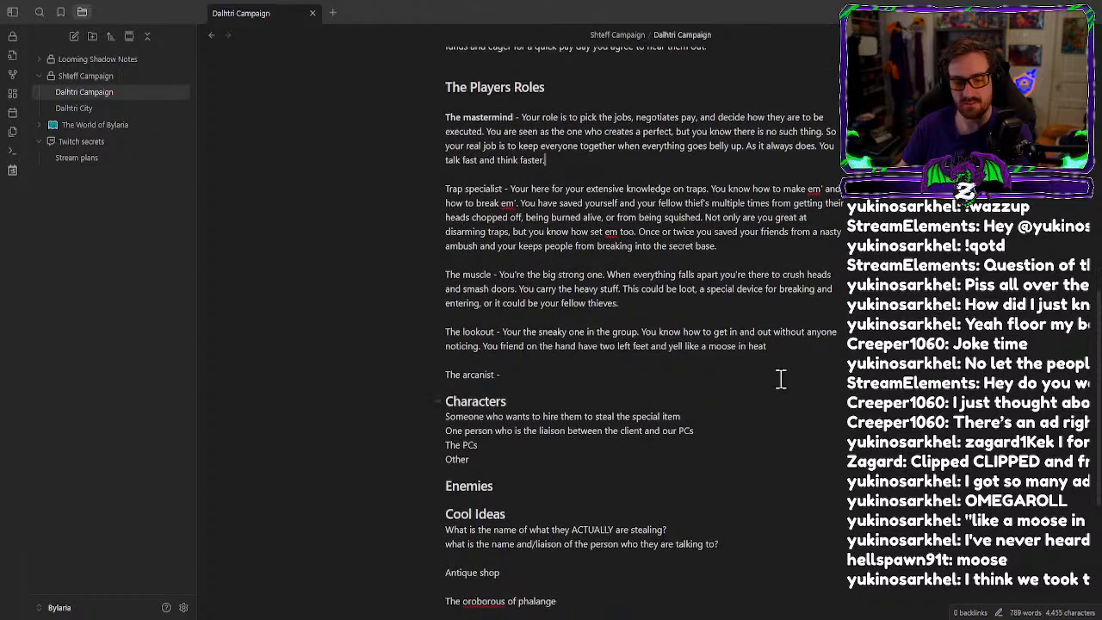
left_click(796, 350)
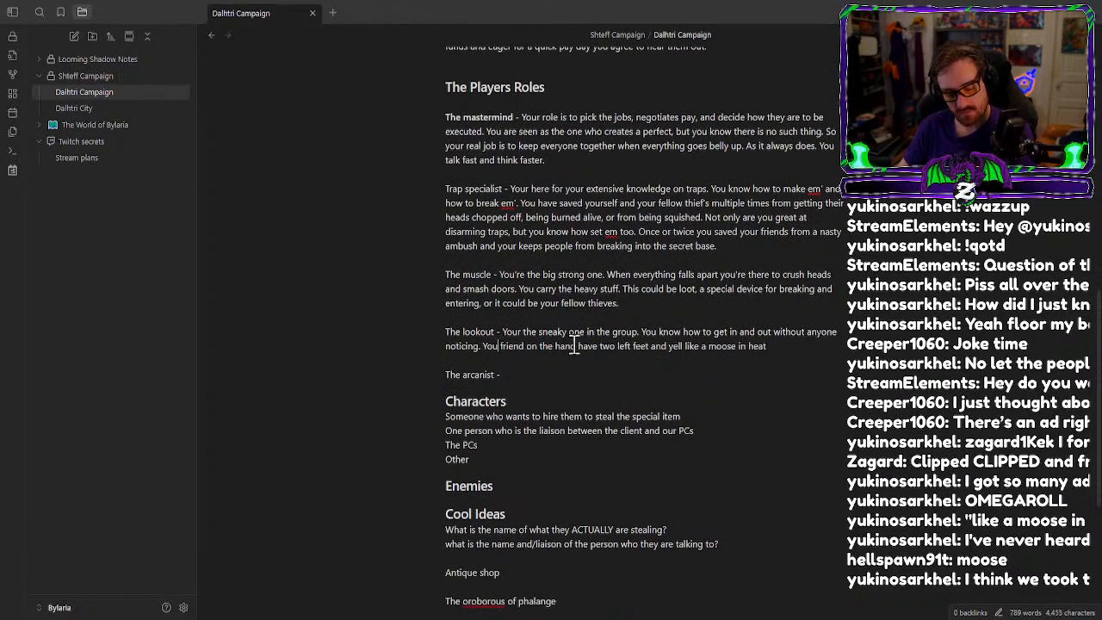
left_click(498, 346)
type("r")
left_click(525, 347)
type("s")
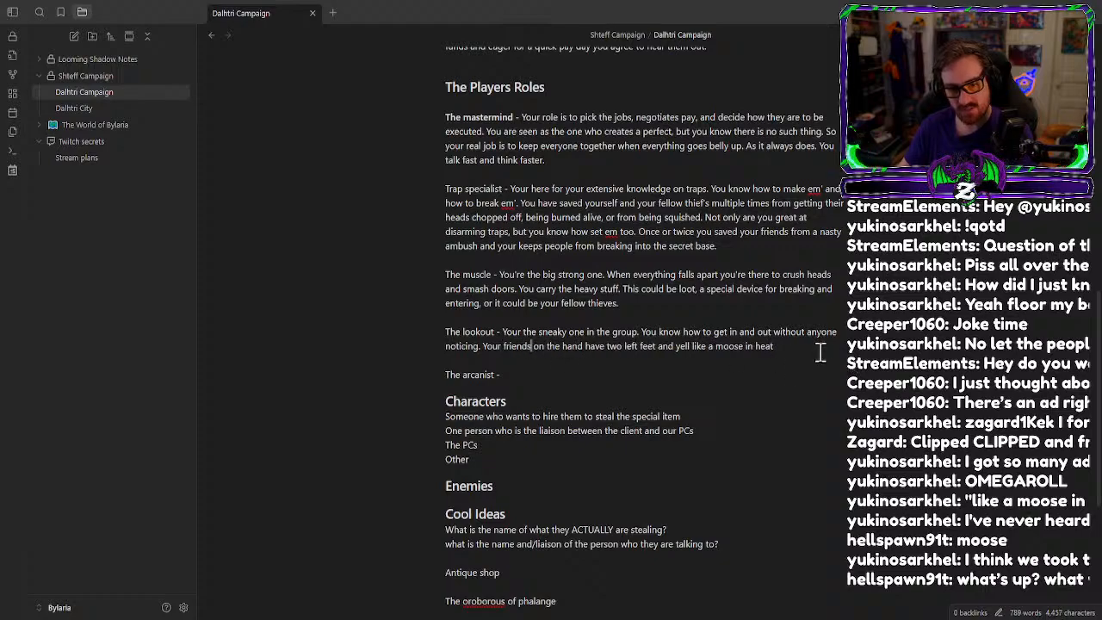
End the lookout's last sentence, after "like a moose in heat", with a period.
left_click(803, 360)
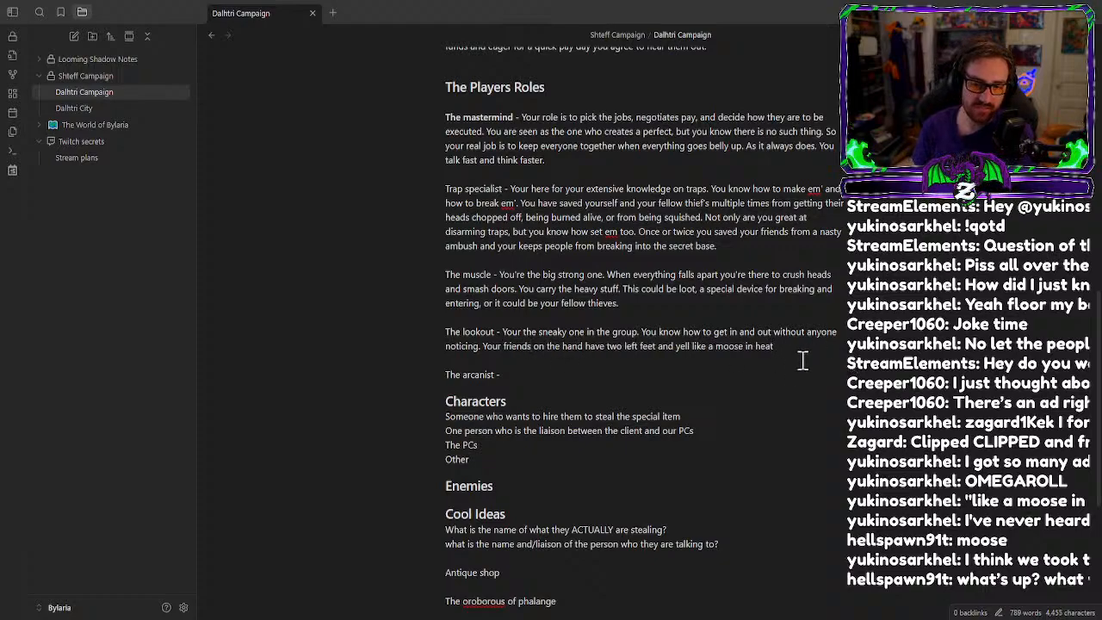
type(".")
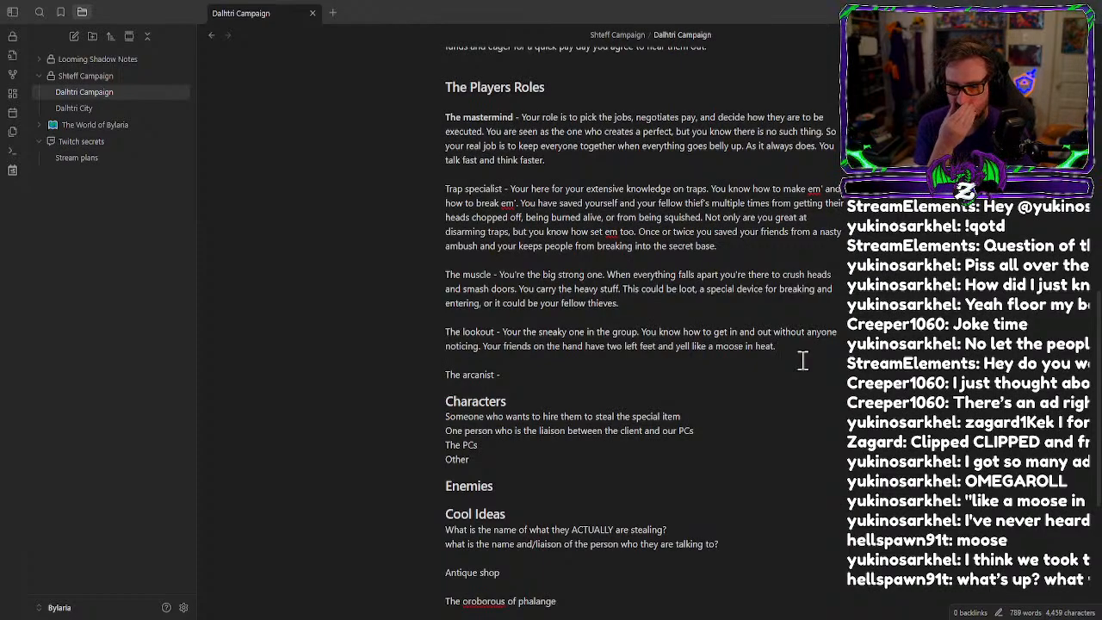
type("You")
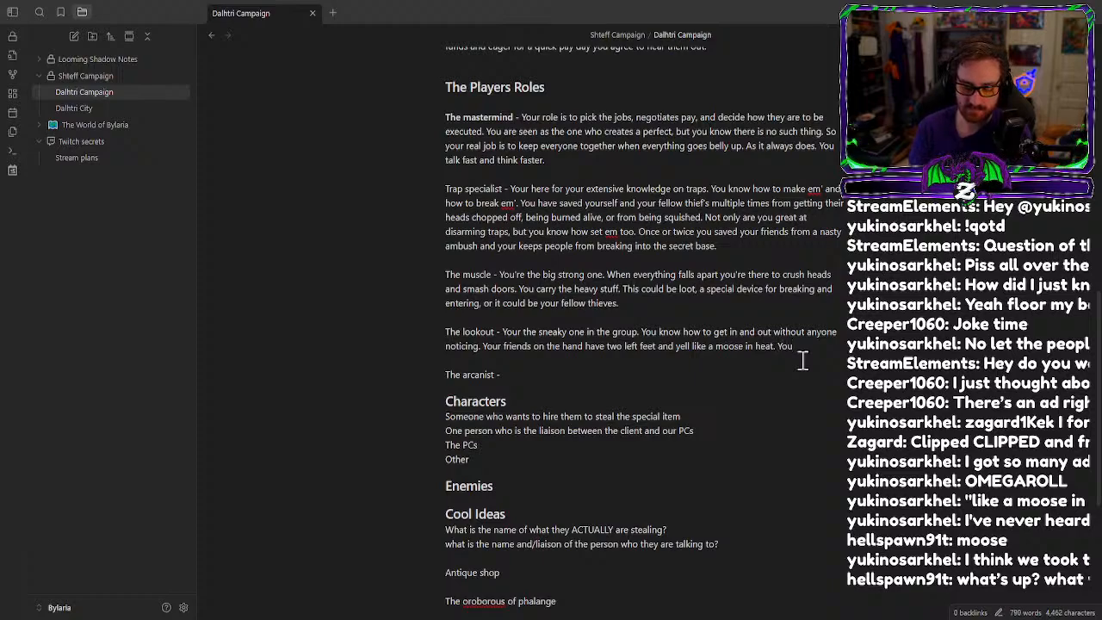
type("'re the one who ")
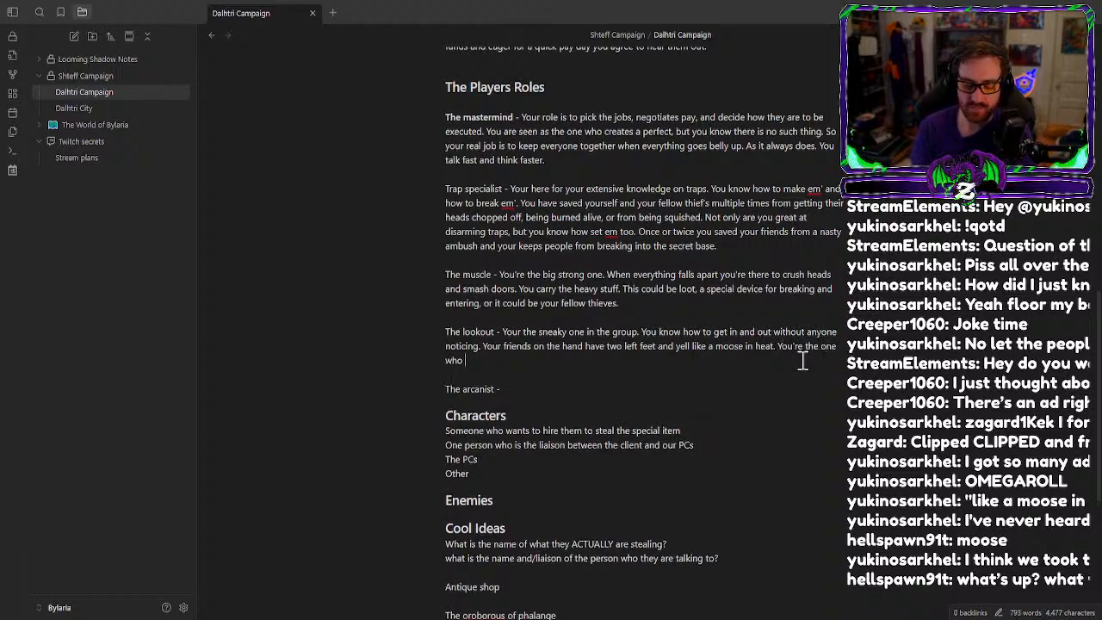
type("can sneak")
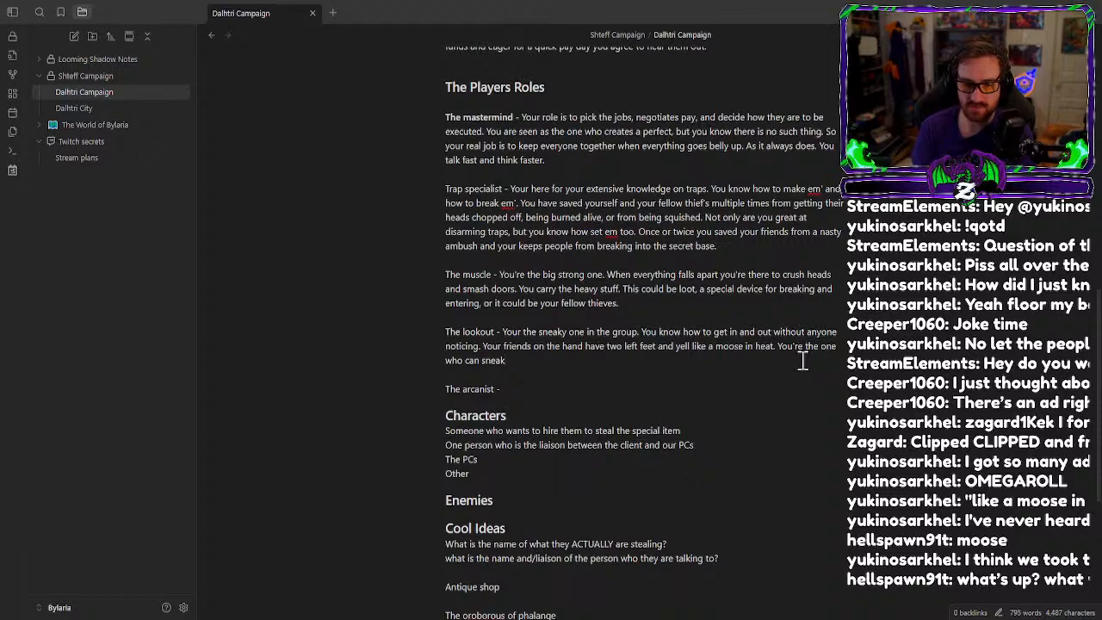
key("BackSpace")
key("BackSpace")
key("BackSpace")
key("BackSpace")
key("BackSpace")
key("BackSpace")
key("BackSpace")
key("BackSpace")
key("BackSpace")
key("BackSpace")
key("BackSpace")
key("BackSpace")
key("BackSpace")
key("BackSpace")
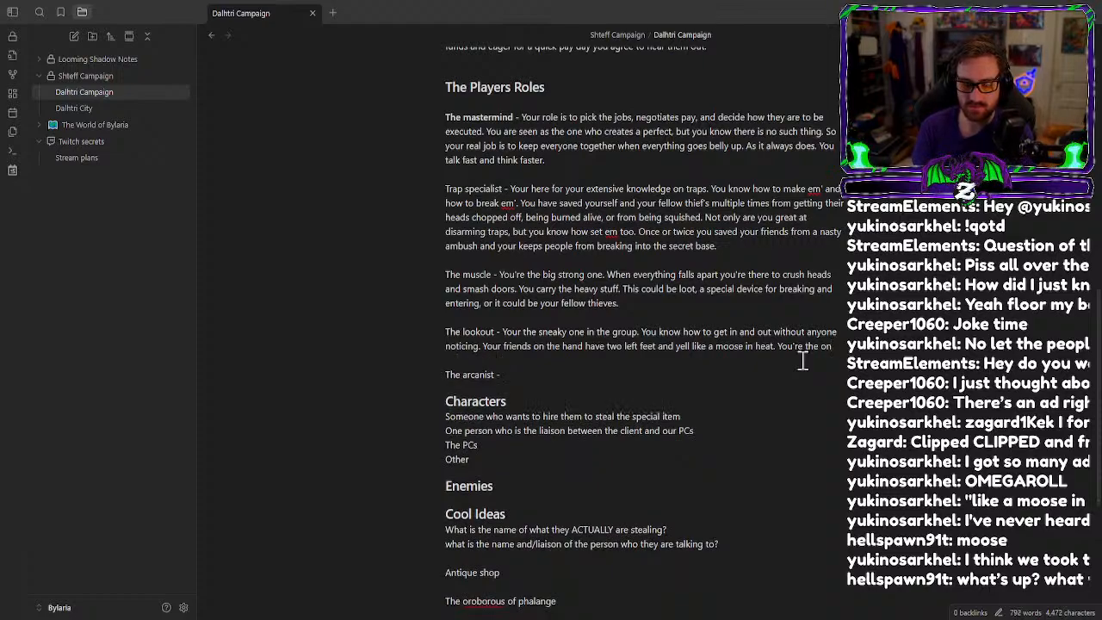
key("BackSpace")
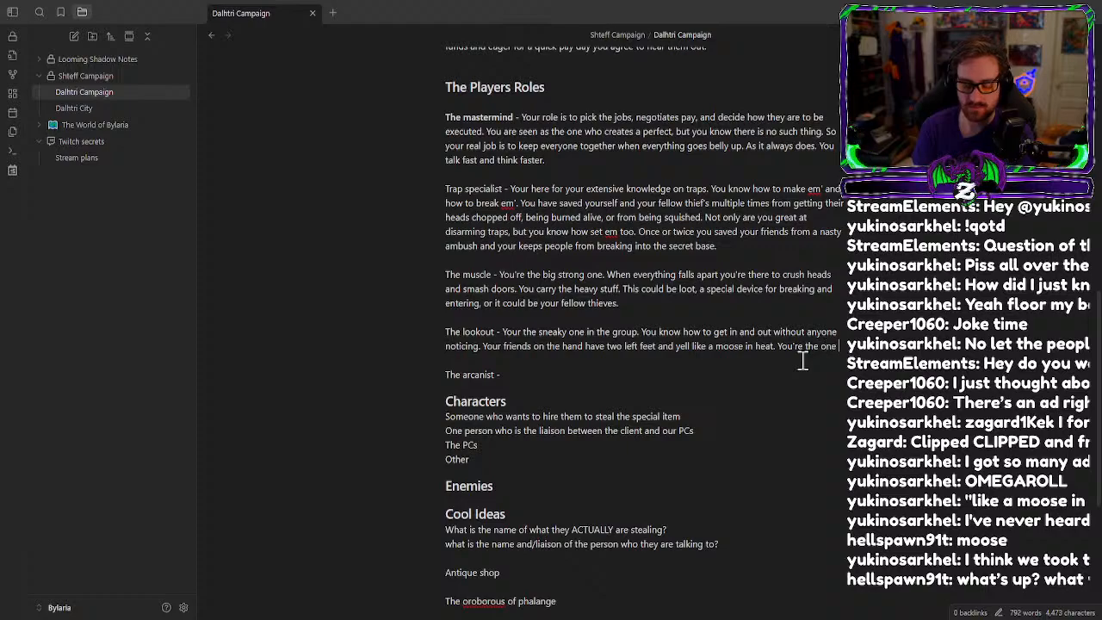
type("who")
key("BackSpace")
key("BackSpace")
key("BackSpace")
key("BackSpace")
key("BackSpace")
key("BackSpace")
key("BackSpace")
key("BackSpace")
key("BackSpace")
key("BackSpace")
key("BackSpace")
key("BackSpace")
key("BackSpace")
key("BackSpace")
key("BackSpace")
key("BackSpace")
key("BackSpace")
key("BackSpace")
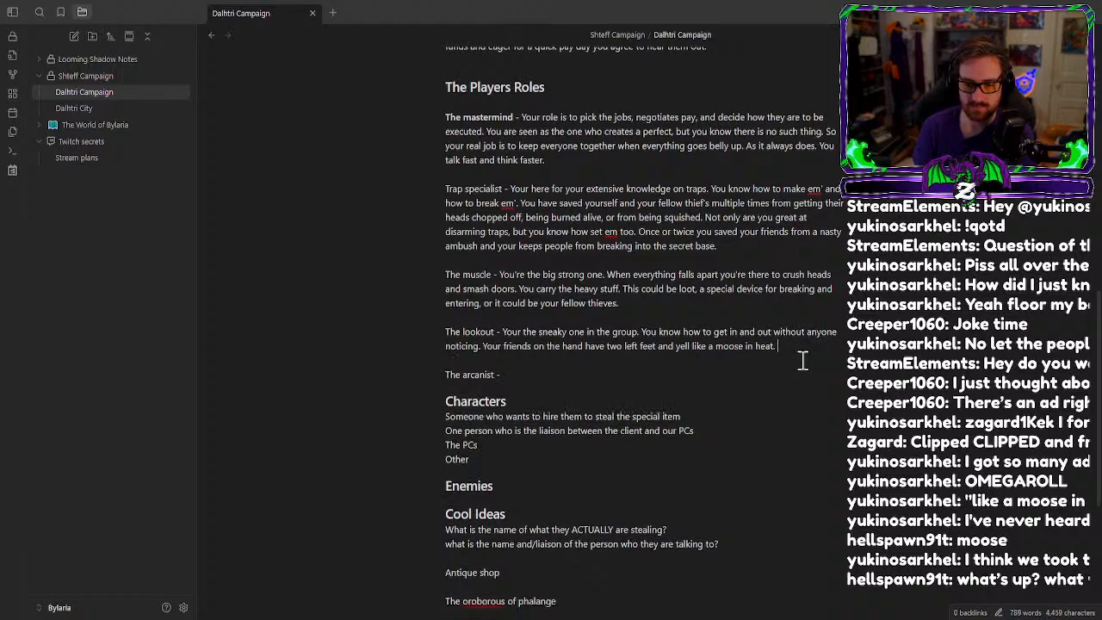
Append "When there's a lock that need picking your the guy they call on." to the lookout's description, with "there's" spelled correctly.
type("When there")
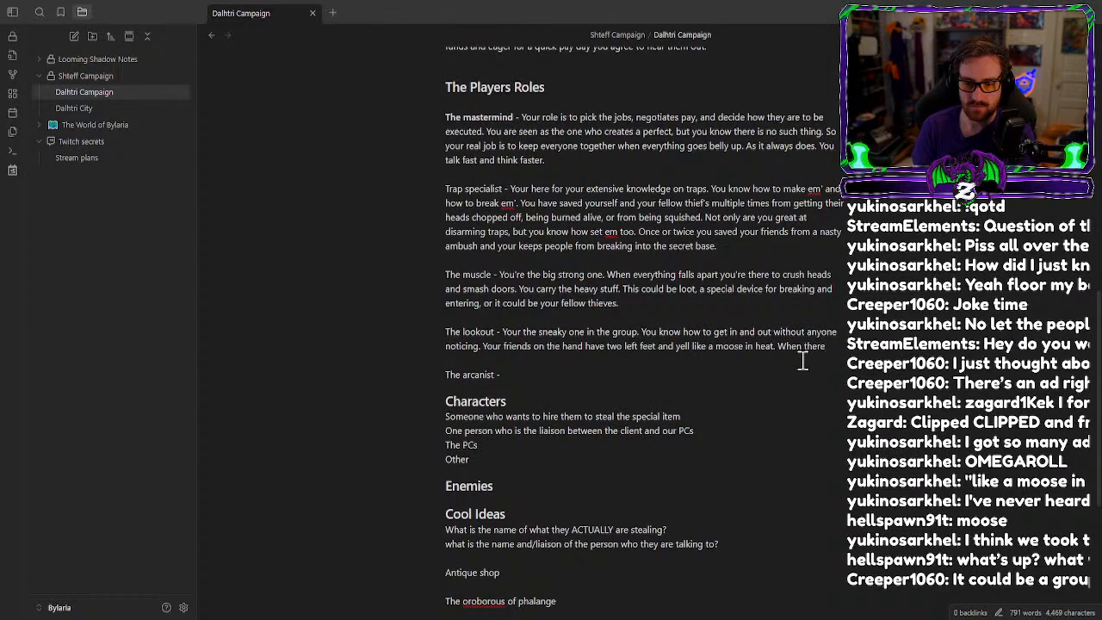
type("s a lock that need picking")
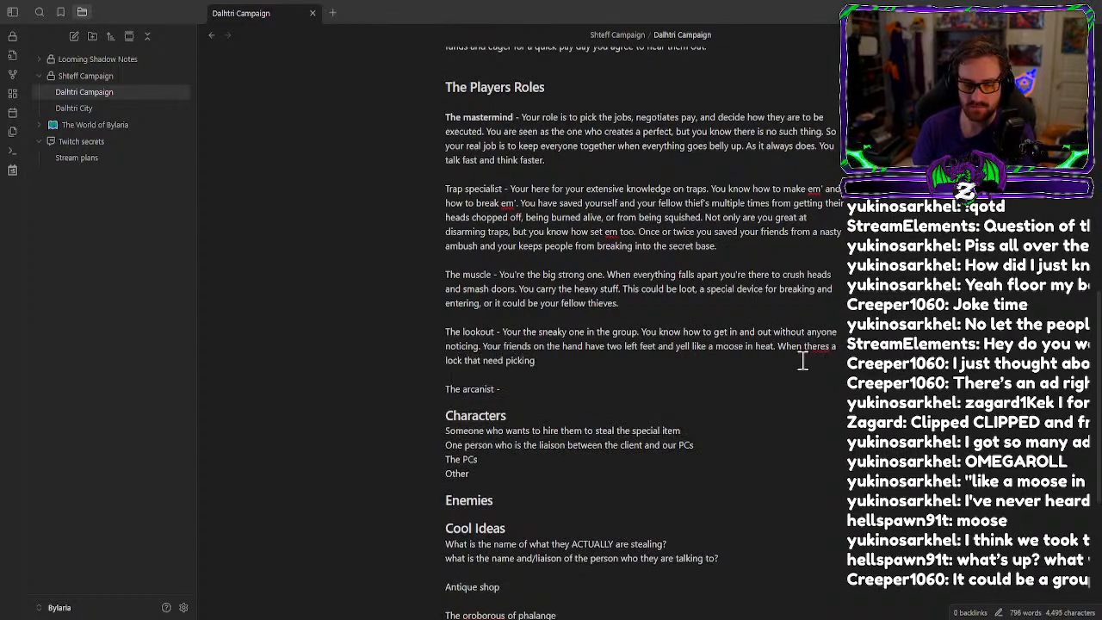
type(" your the")
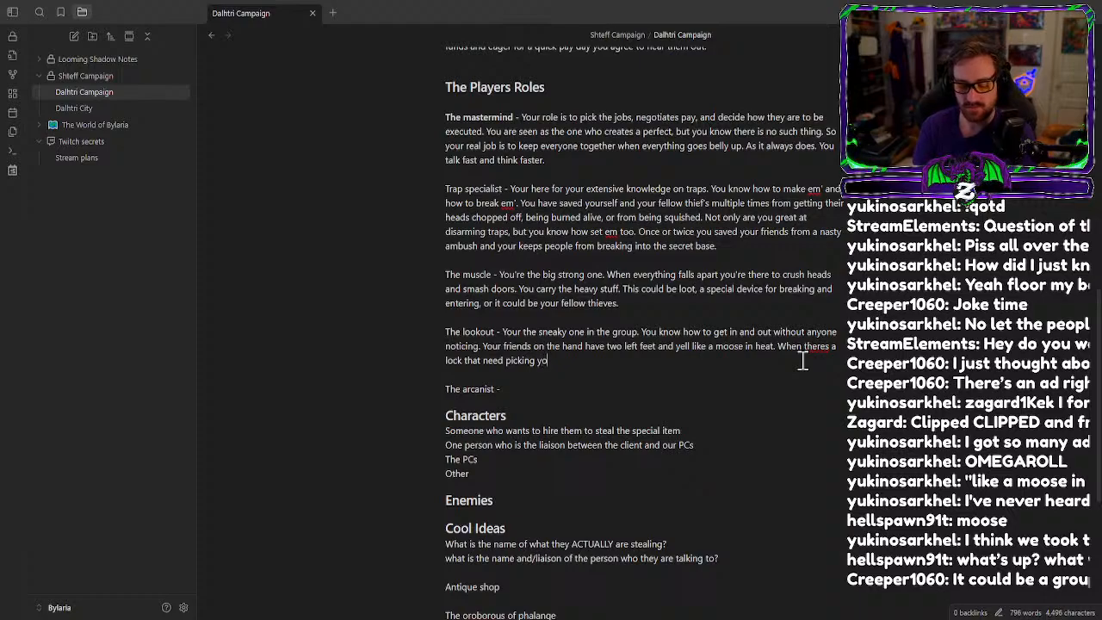
type(" guy they")
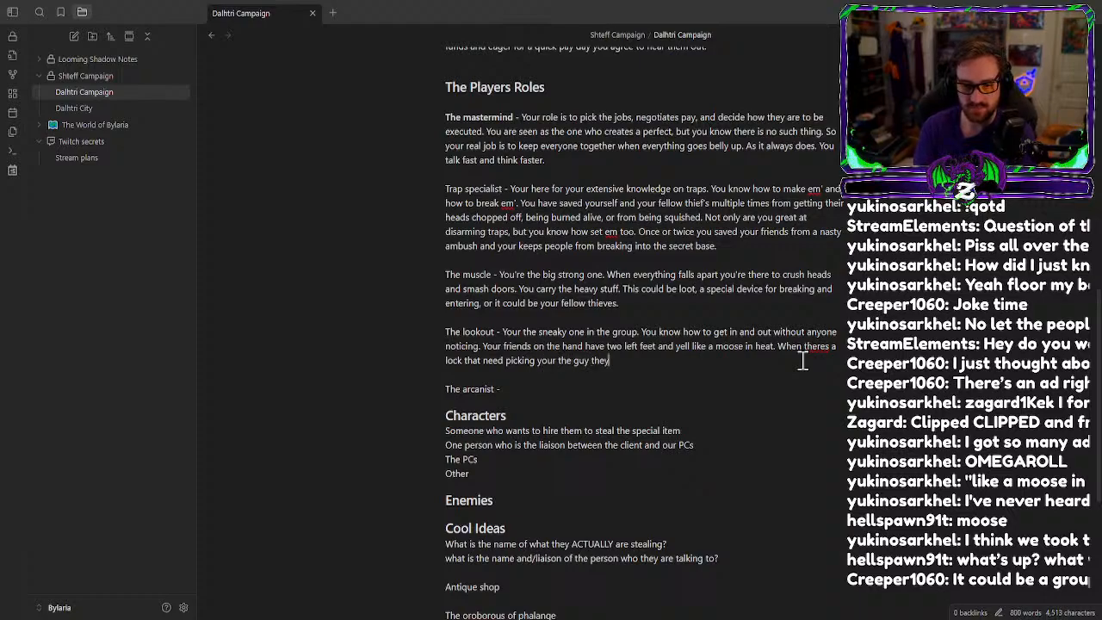
type(" call on.")
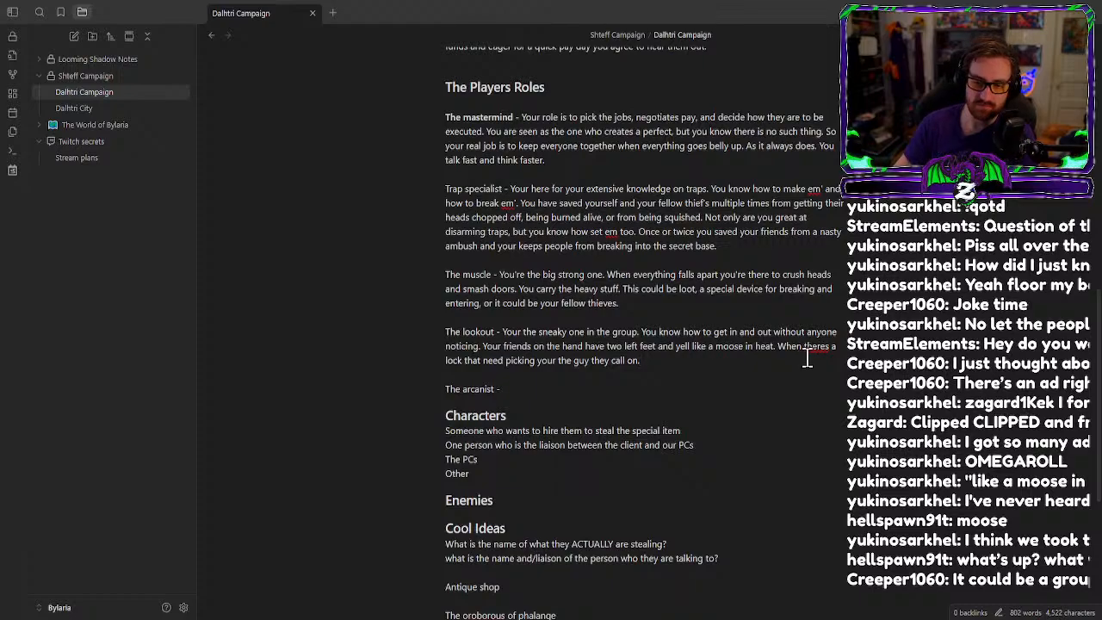
right_click(818, 346)
left_click(840, 43)
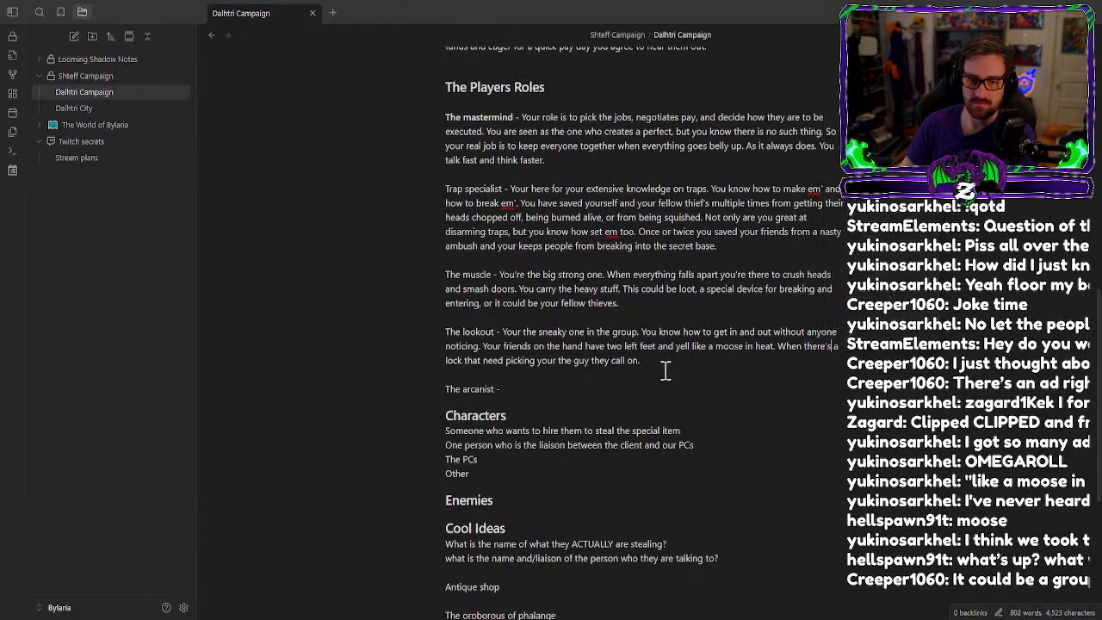
Start a new sentence at the end of the lookout's description with "You scout ahead or stay one step back this way".
left_click(669, 363)
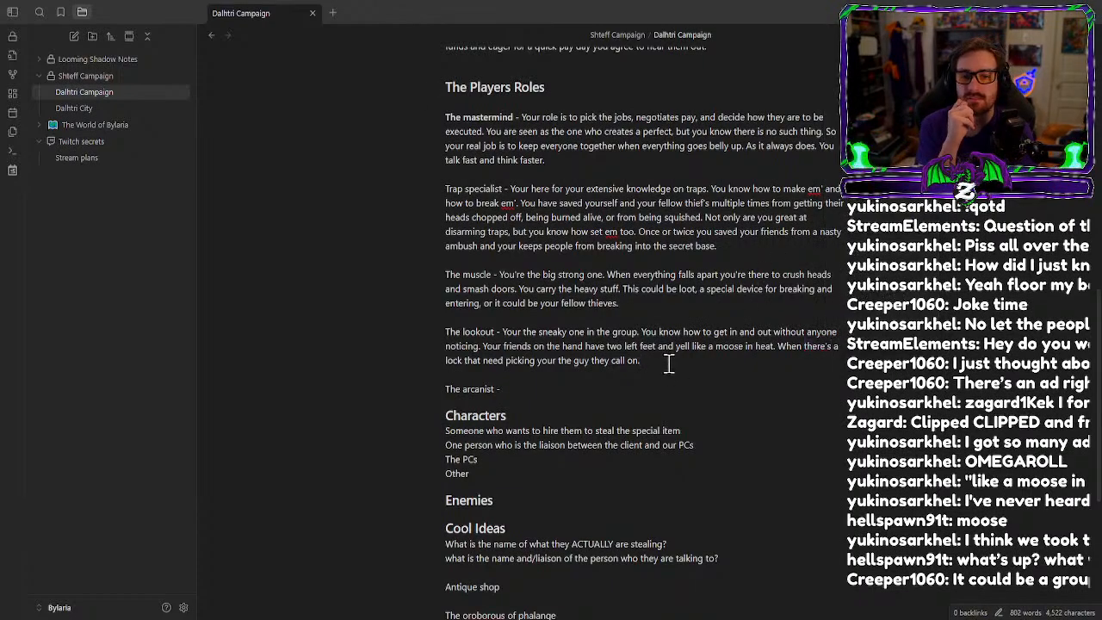
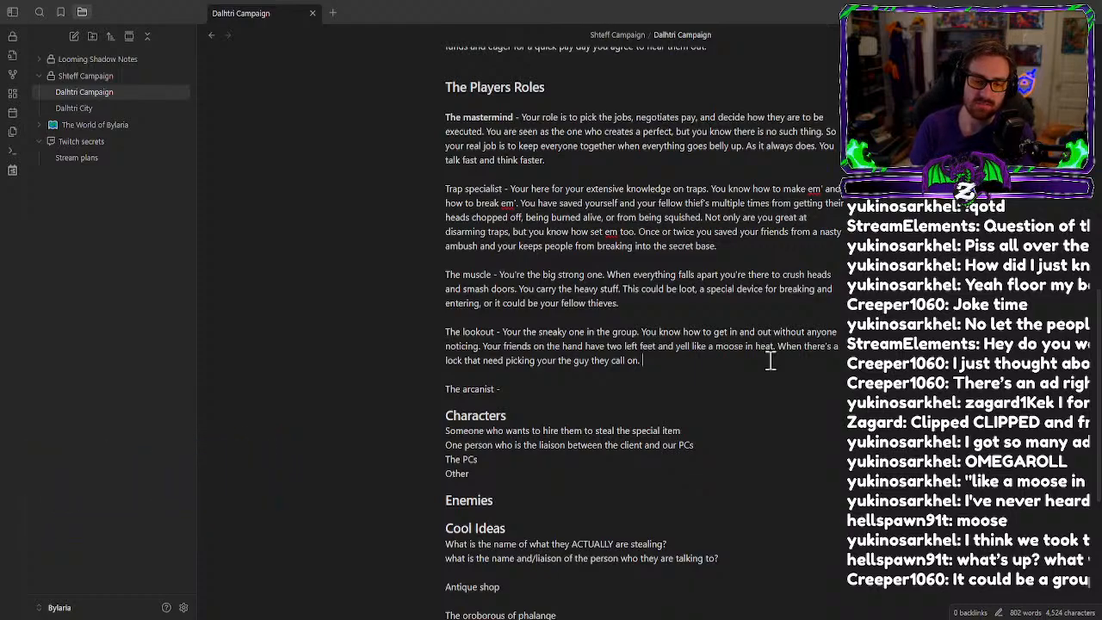
type("You s")
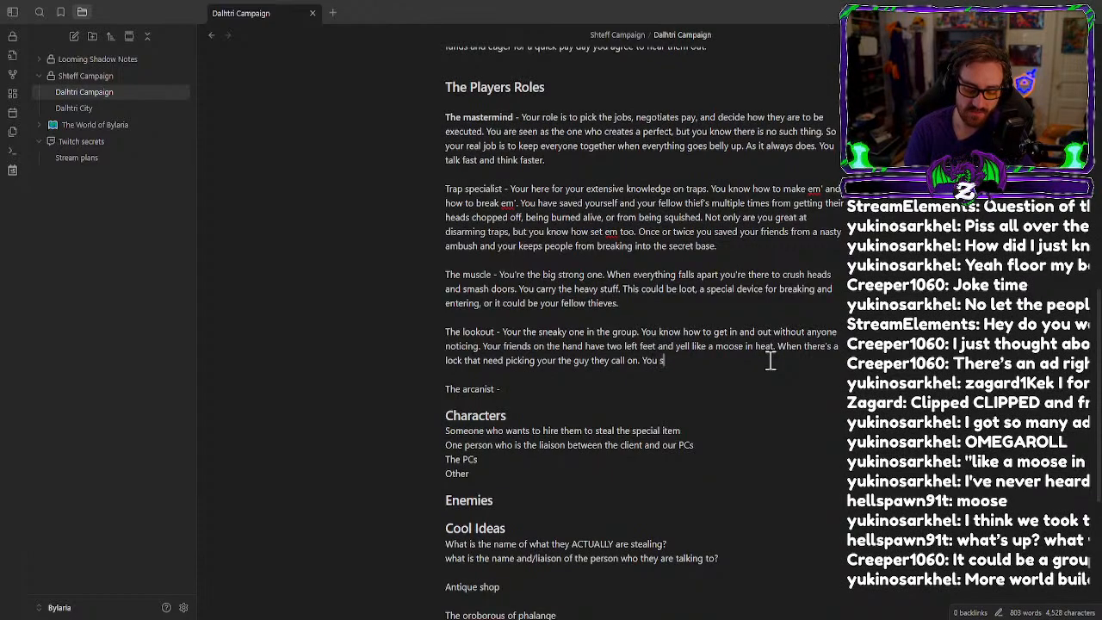
type("cout ahead")
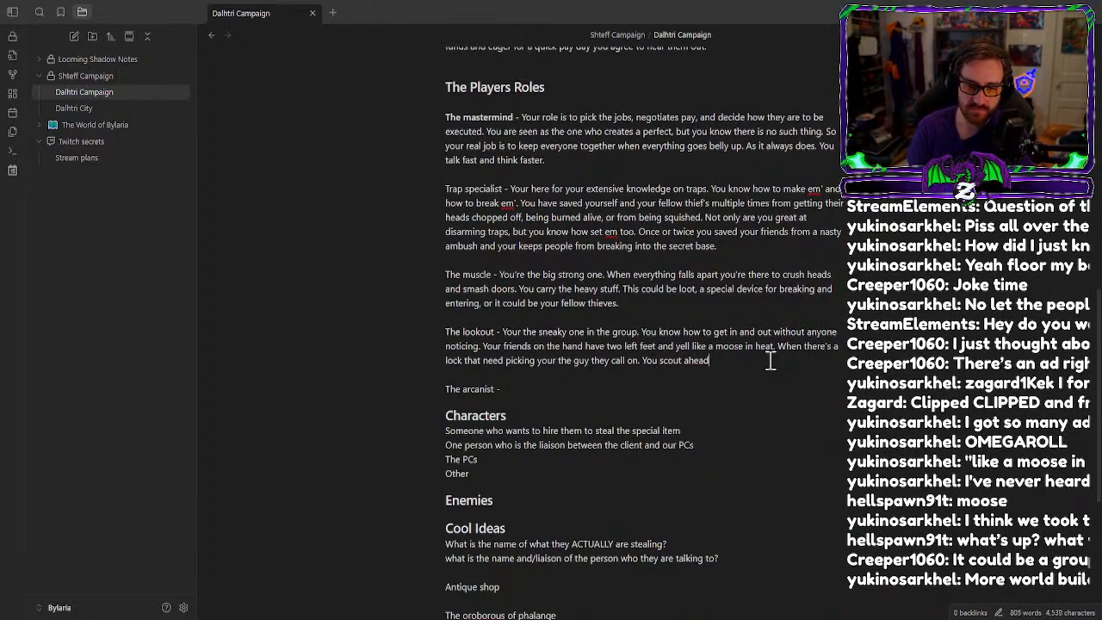
type(" or")
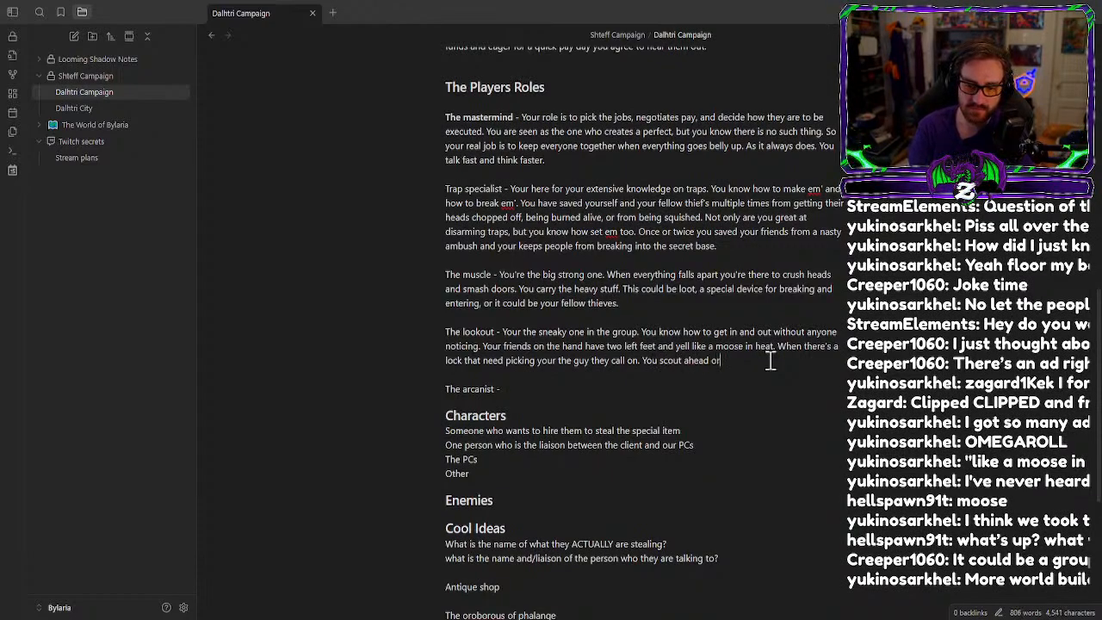
type(" stay b")
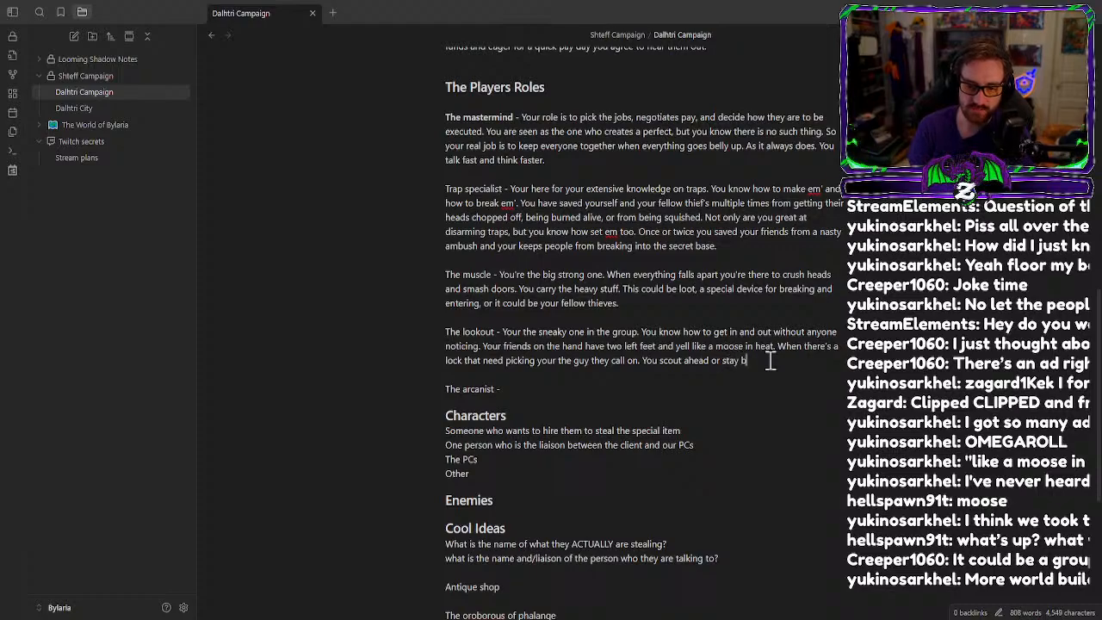
key("BackSpace")
type("one")
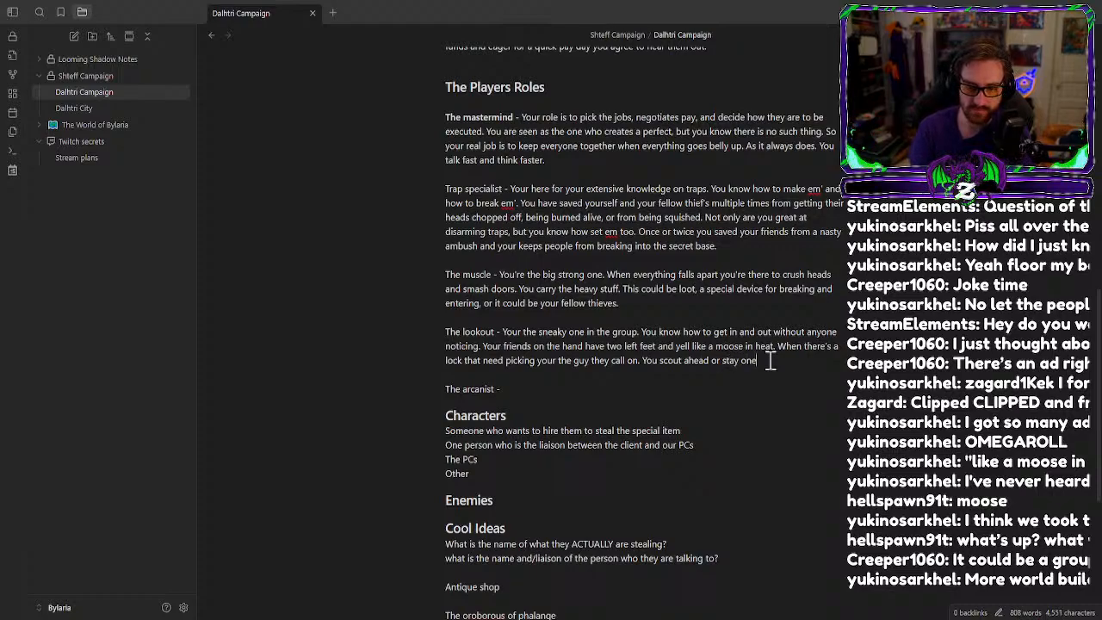
key("BackSpace")
key("BackSpace")
key("BackSpace")
type("one step")
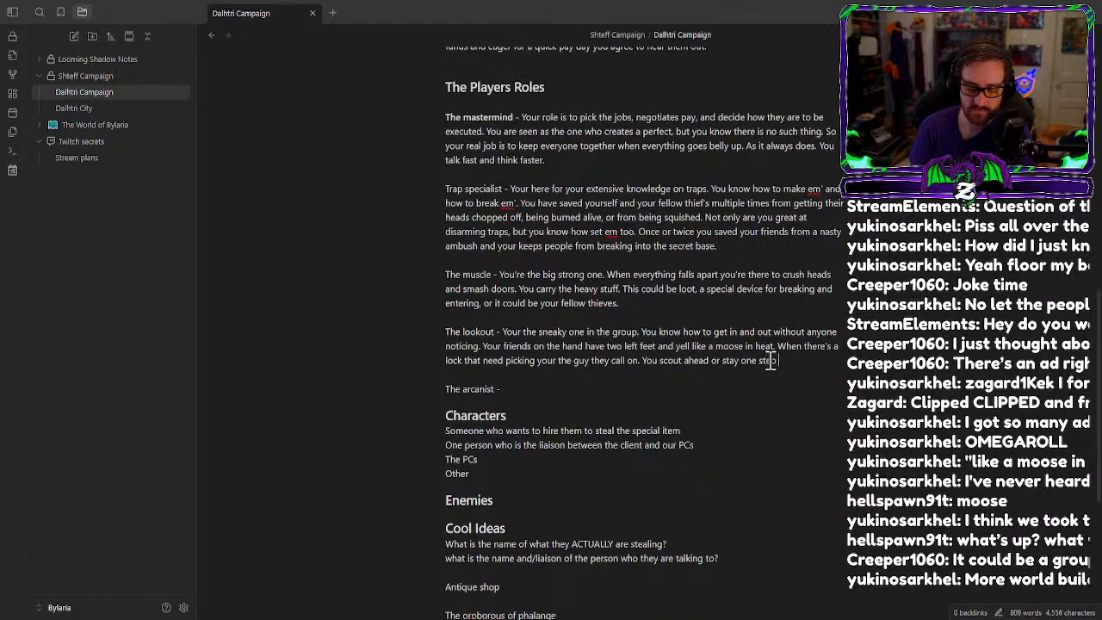
type(" back")
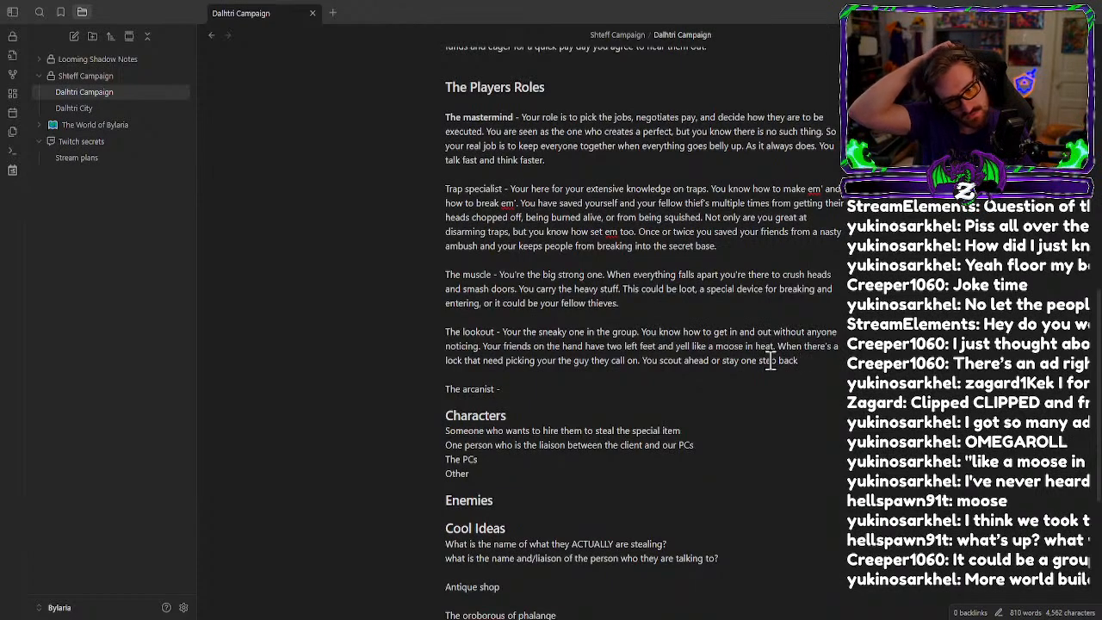
type(" this wa")
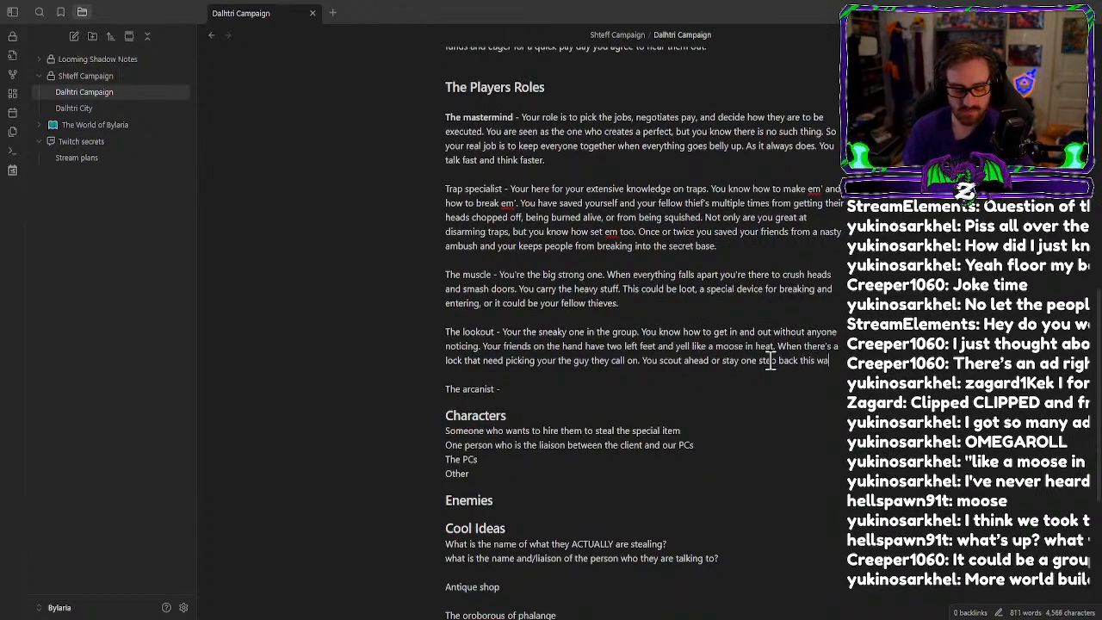
type("y")
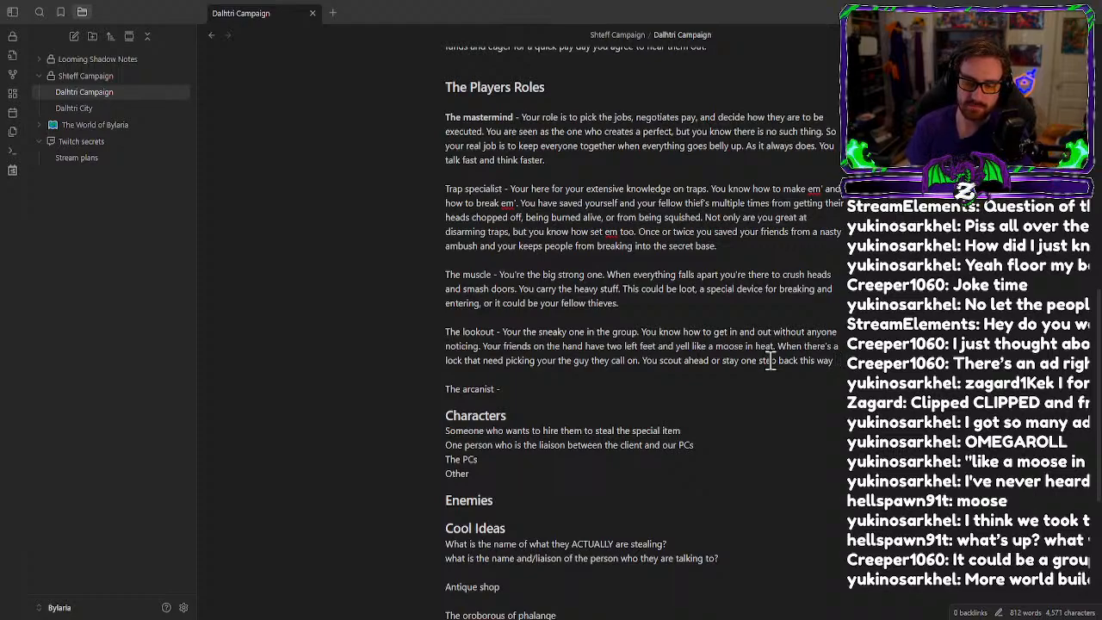
Continue the lookout's last sentence, after "stay one step back this way", with "the party won't be ambushed and".
type(" no the party w")
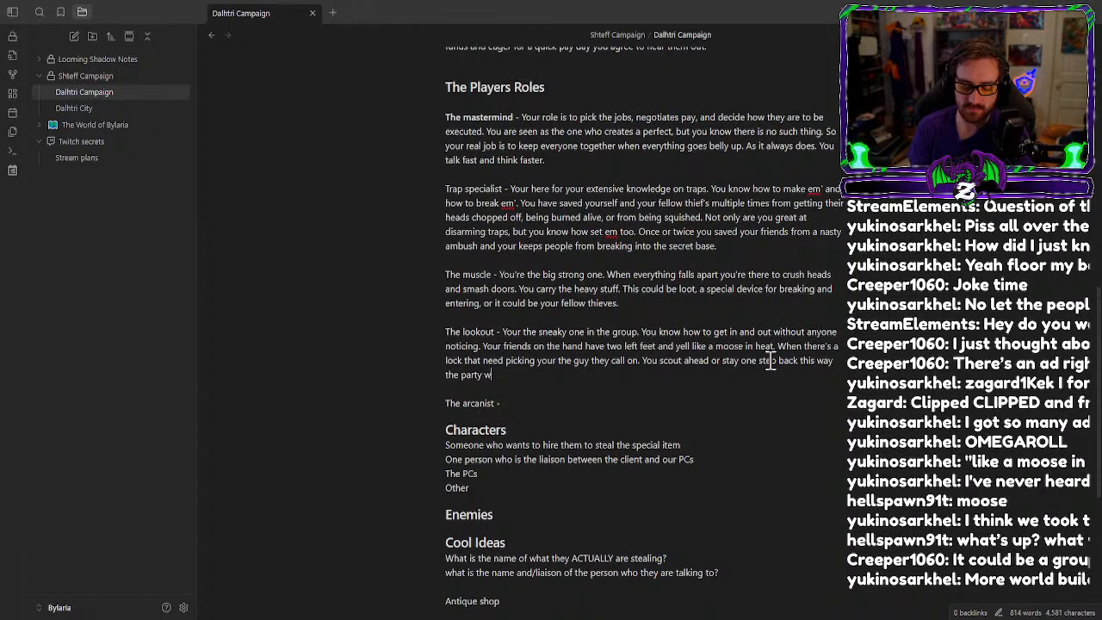
type("o")
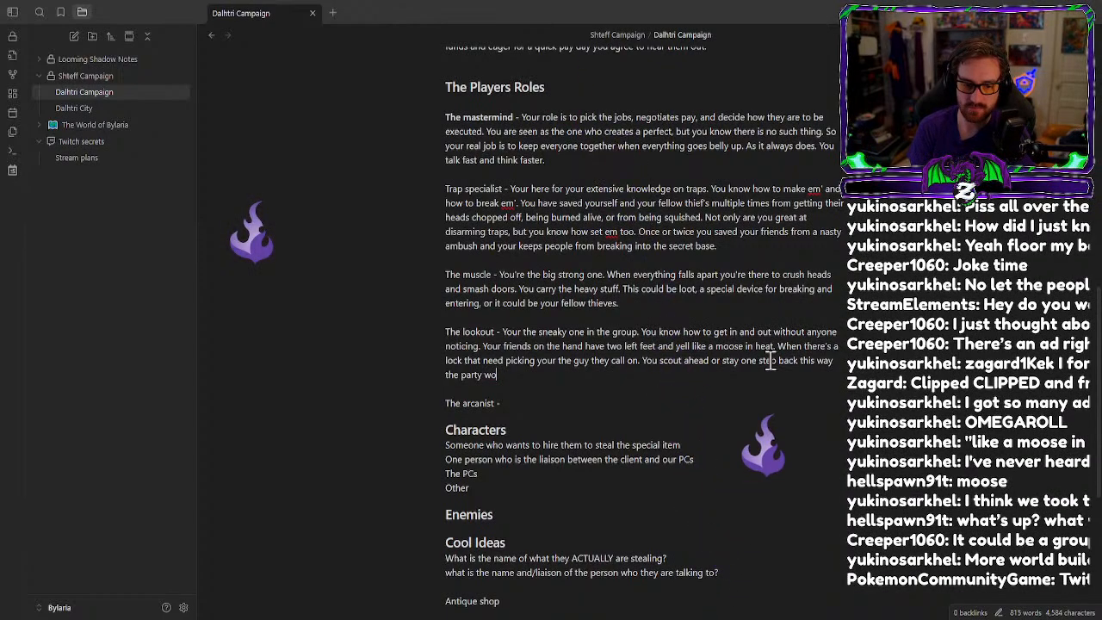
type("n't be")
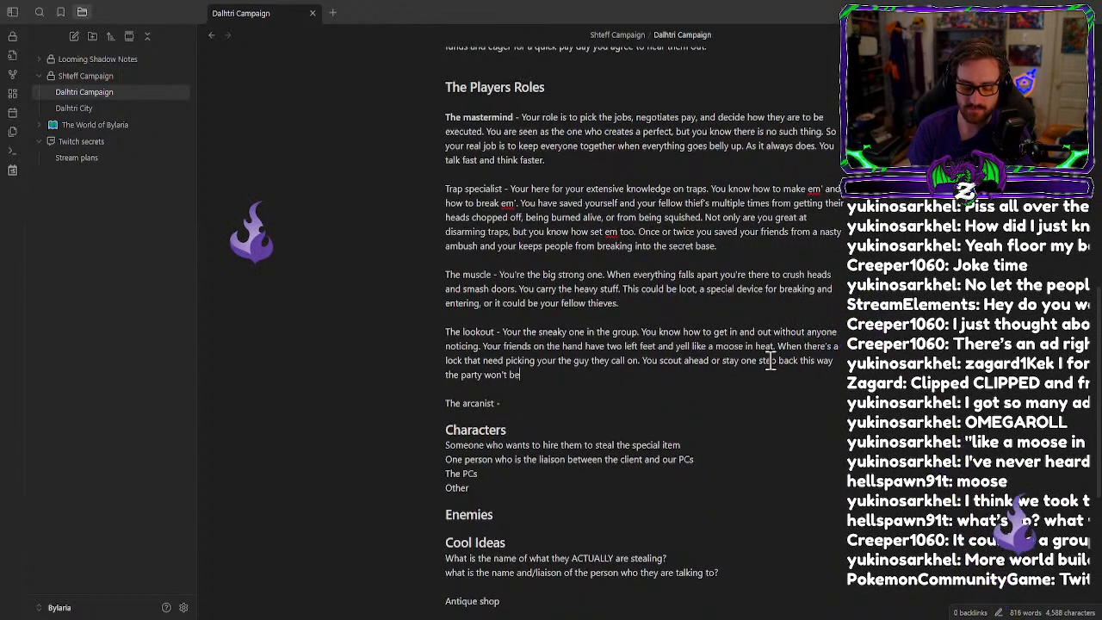
type(" ambushe")
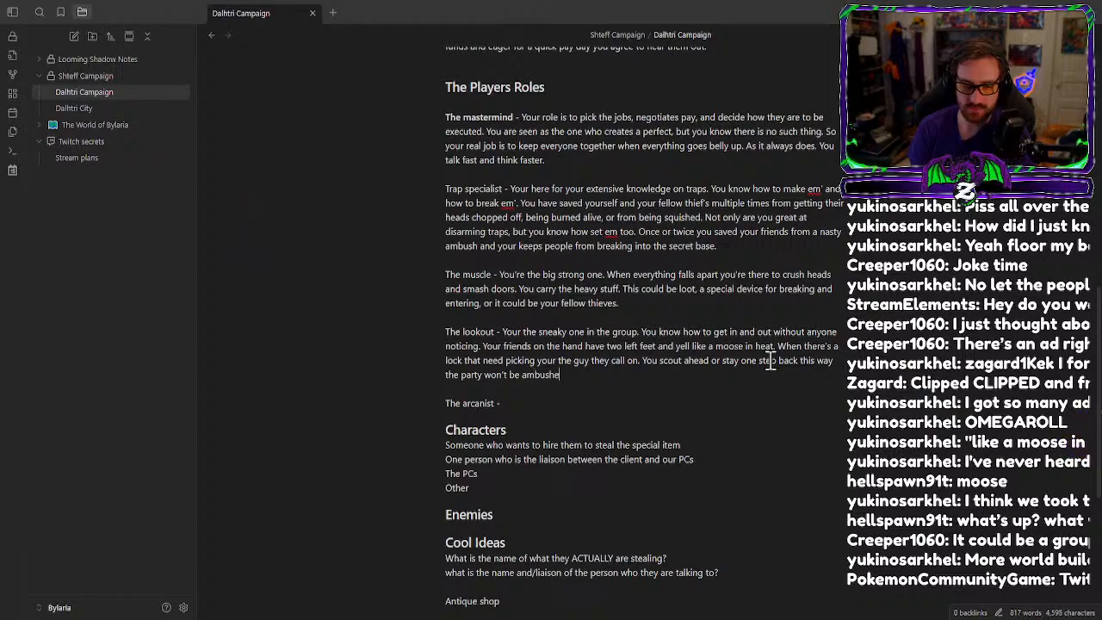
type("d and")
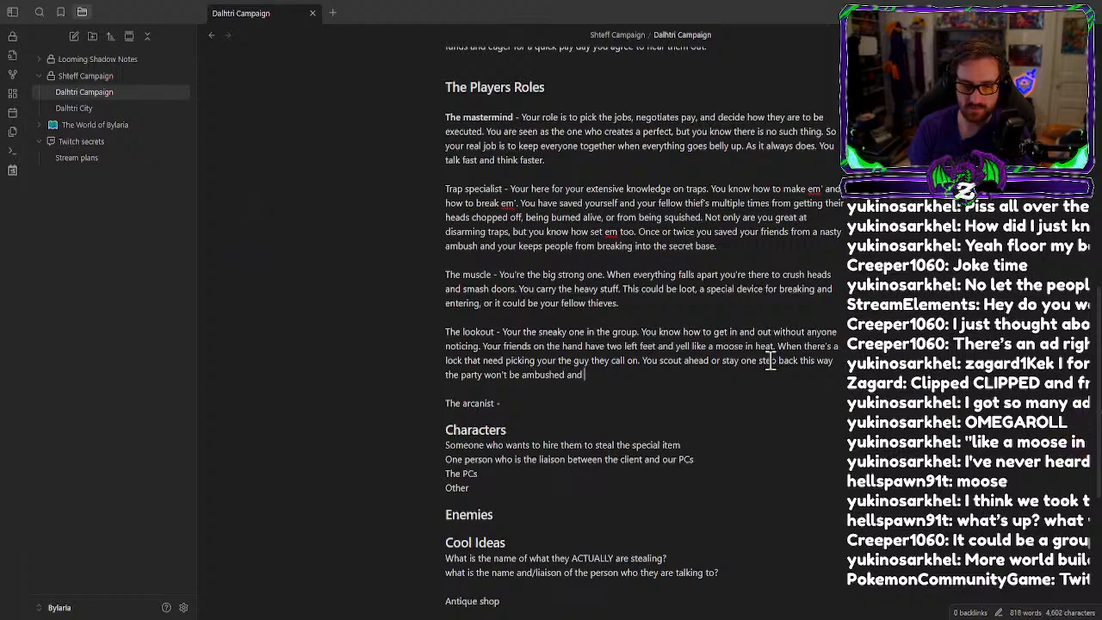
Finish the lookout's last sentence with "no won't be surprised when someone tried to sneak from behind.".
type(" no")
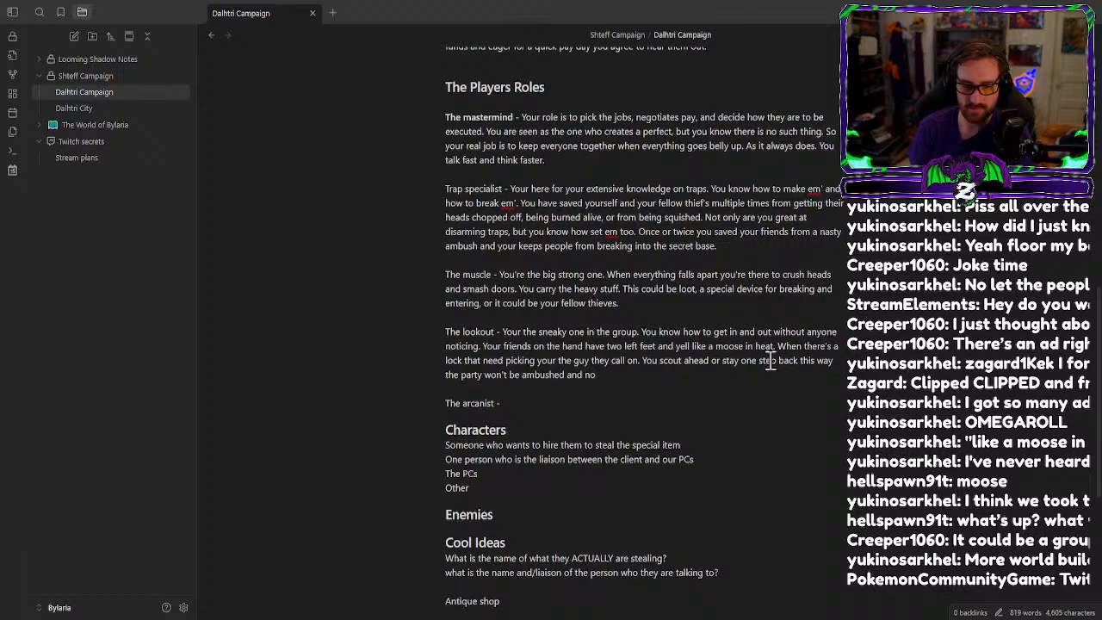
type(" w=won")
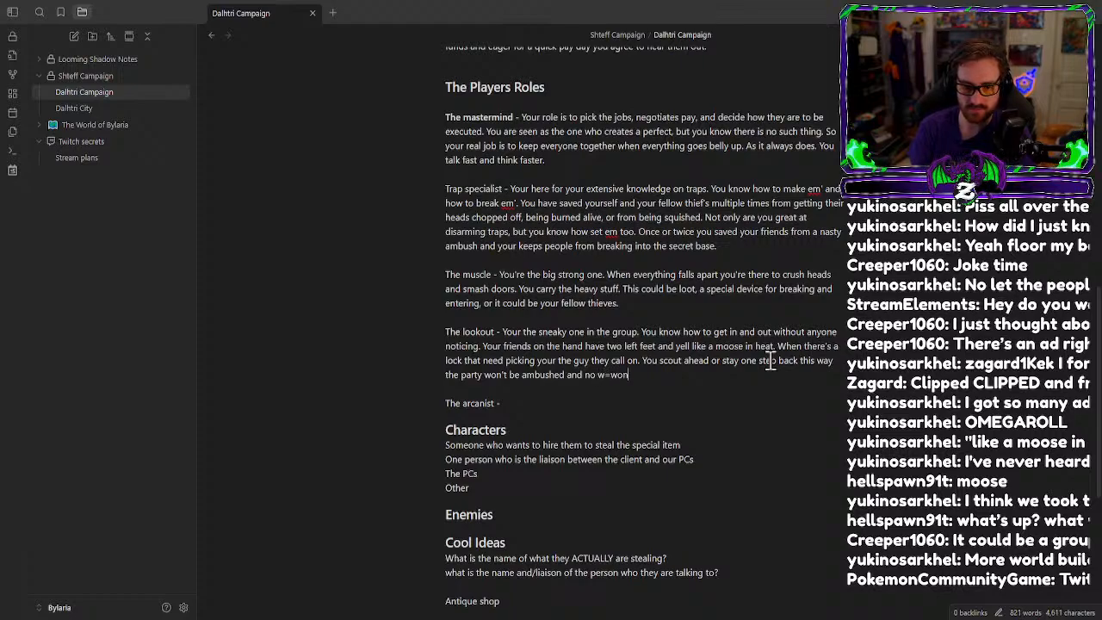
key("BackSpace")
key("BackSpace")
key("BackSpace")
key("BackSpace")
type("on'y")
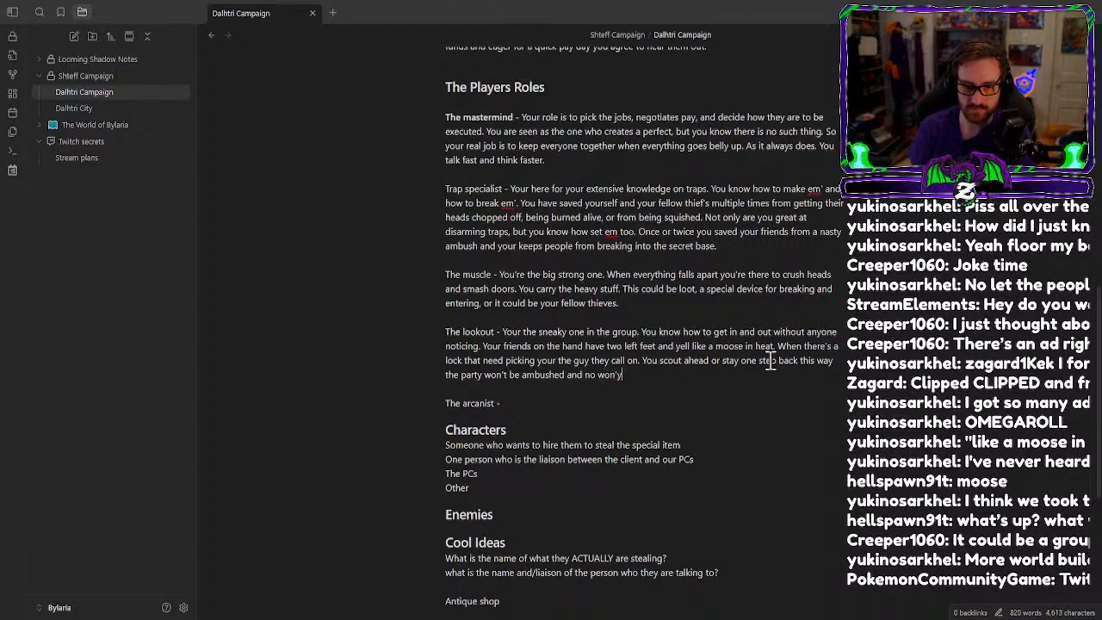
key("BackSpace")
type("t be surprised when some")
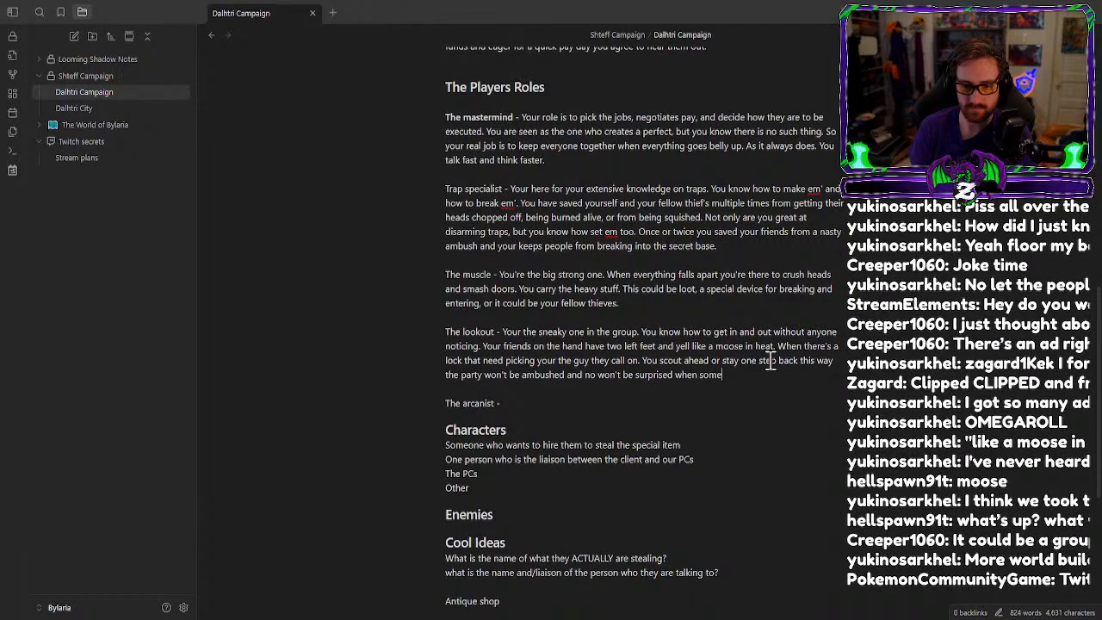
type("one tried to s")
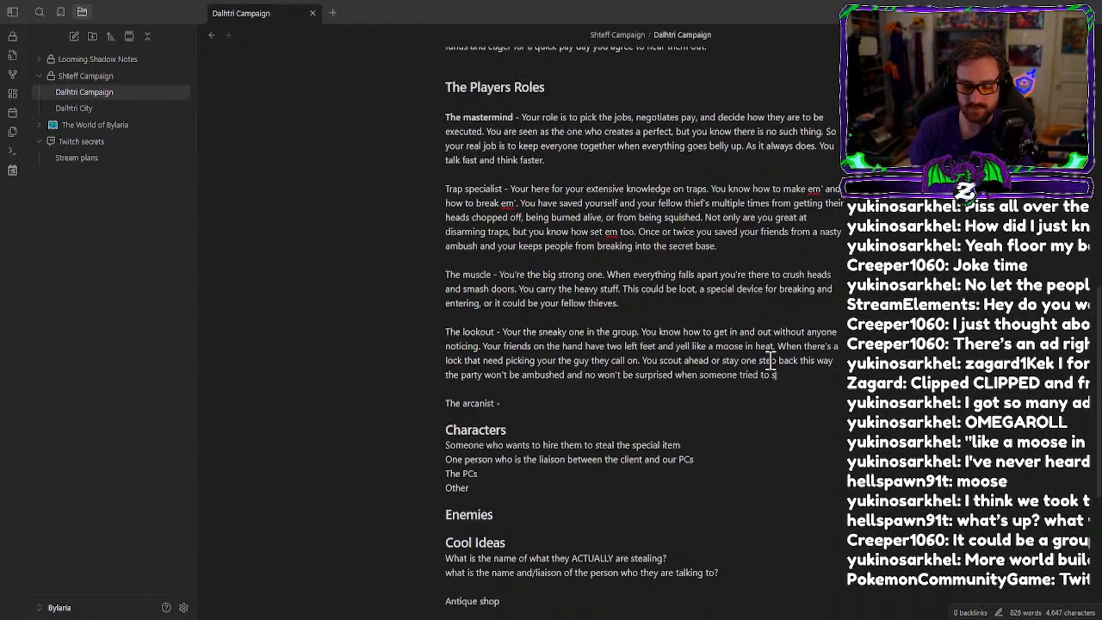
type("neak from behind.")
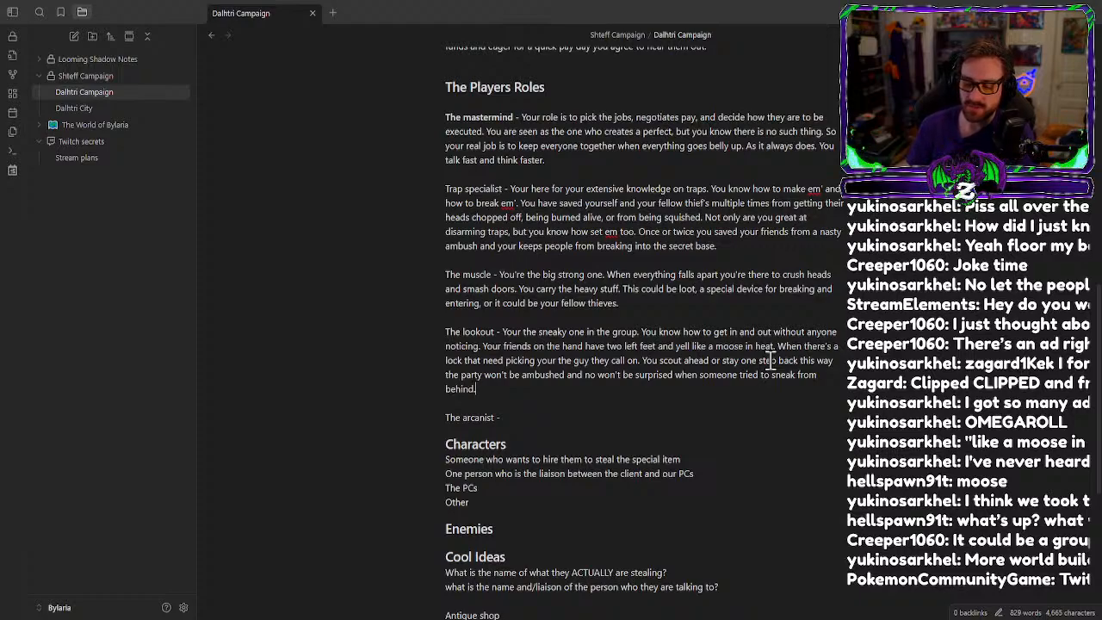
Append "Group that hired them?" to the "The oroborous of phalange" line under Cool Ideas.
scroll(769, 360, "down", 3)
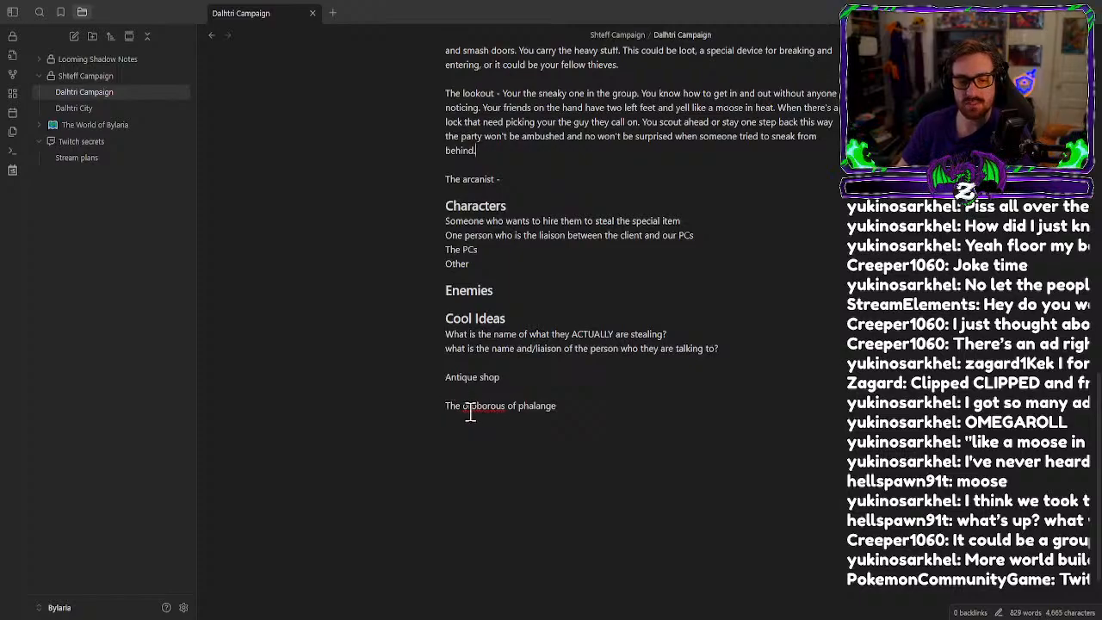
left_click(618, 410)
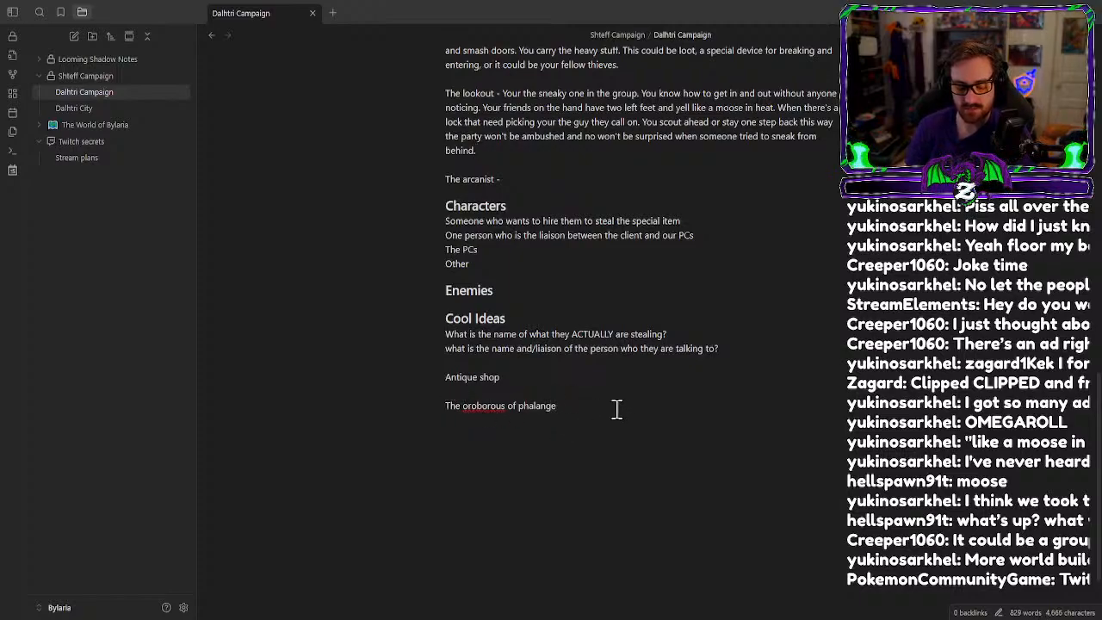
type("Group t")
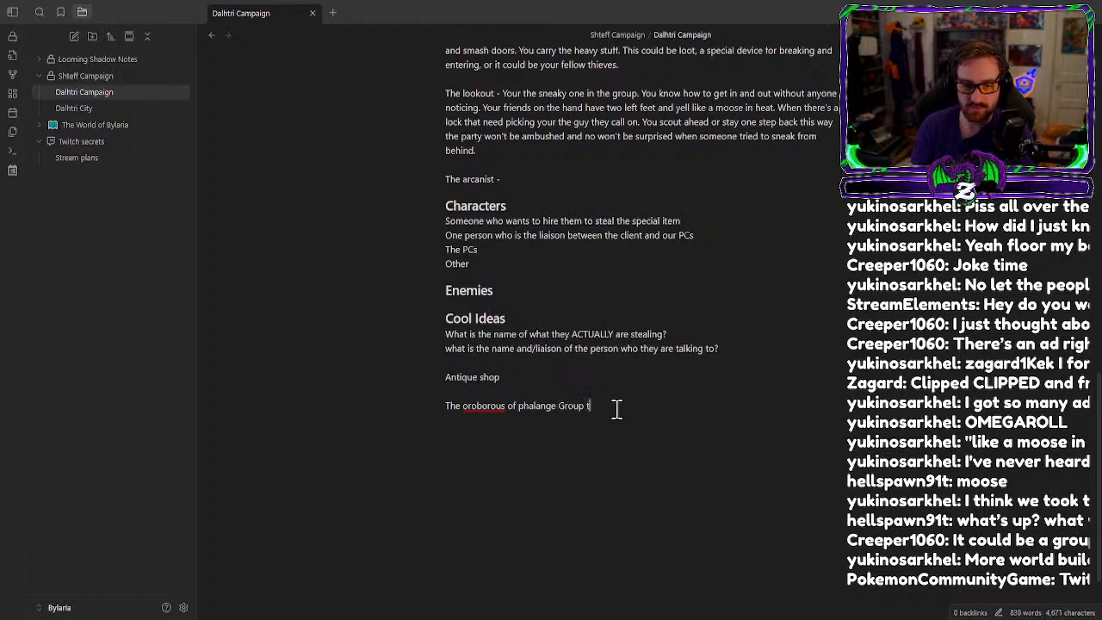
type("hat hired them?>")
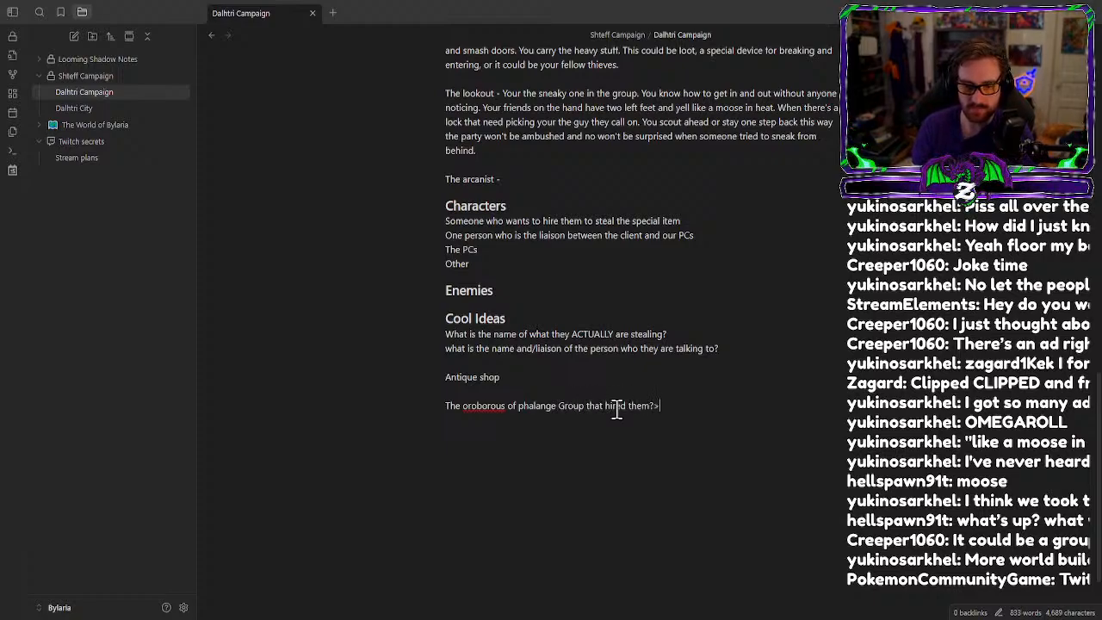
key("BackSpace")
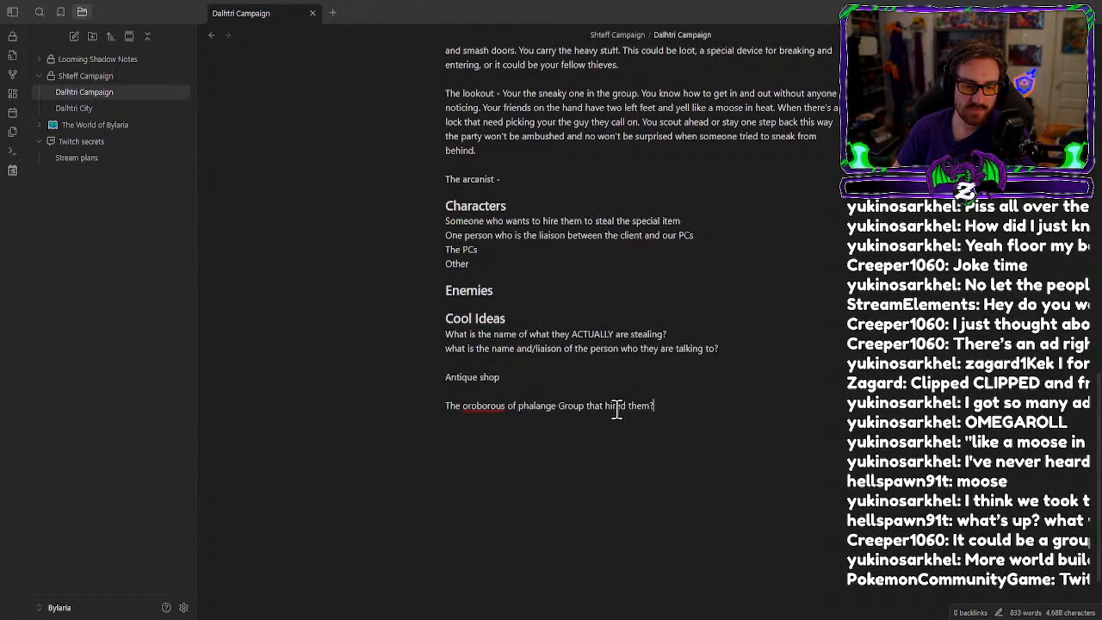
Begin the arcanist's role description with "You're".
scroll(616, 411, "up", 3)
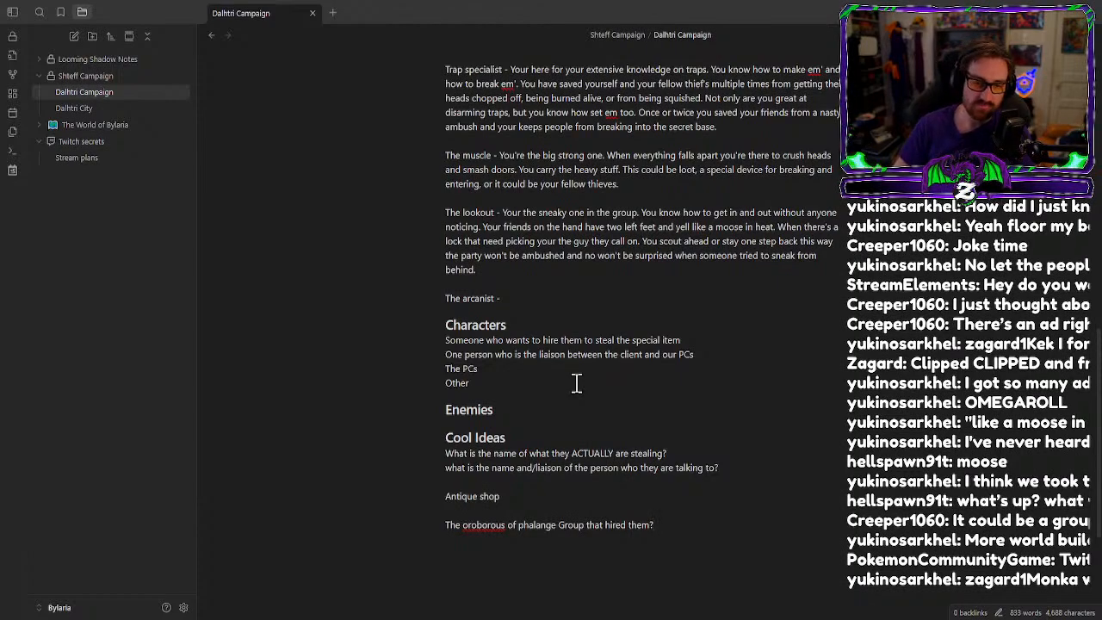
scroll(643, 456, "up", 3)
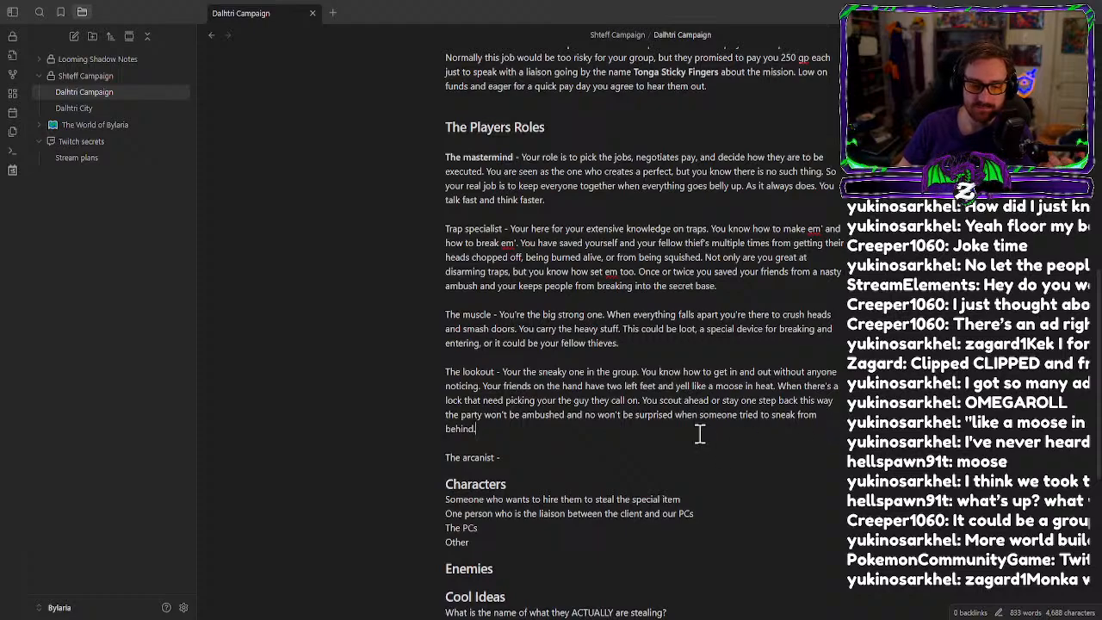
left_click(611, 456)
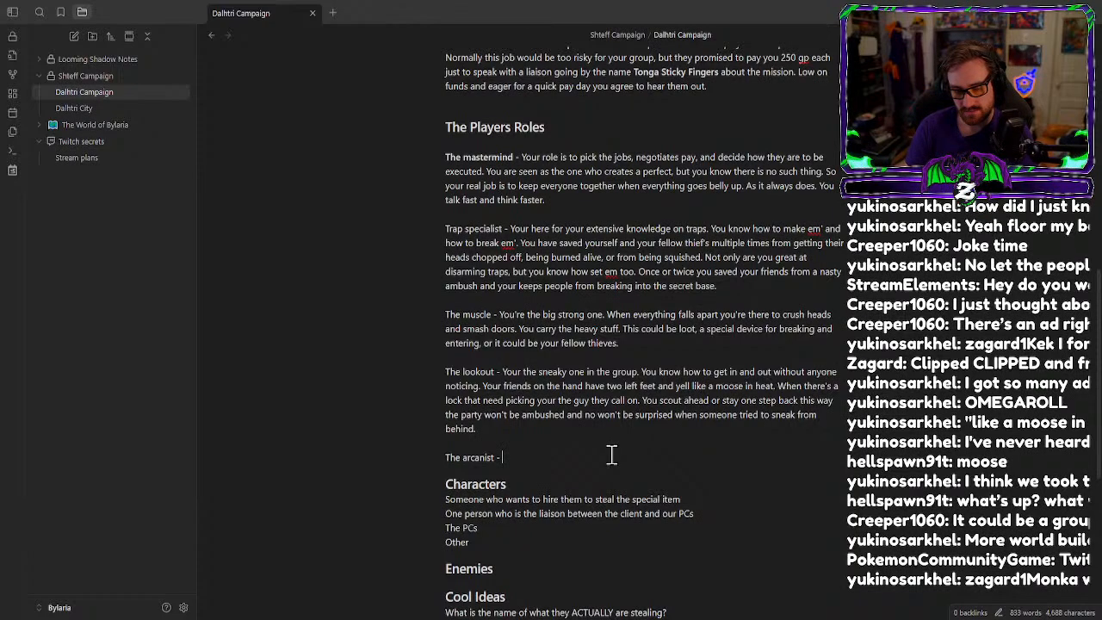
type("You're")
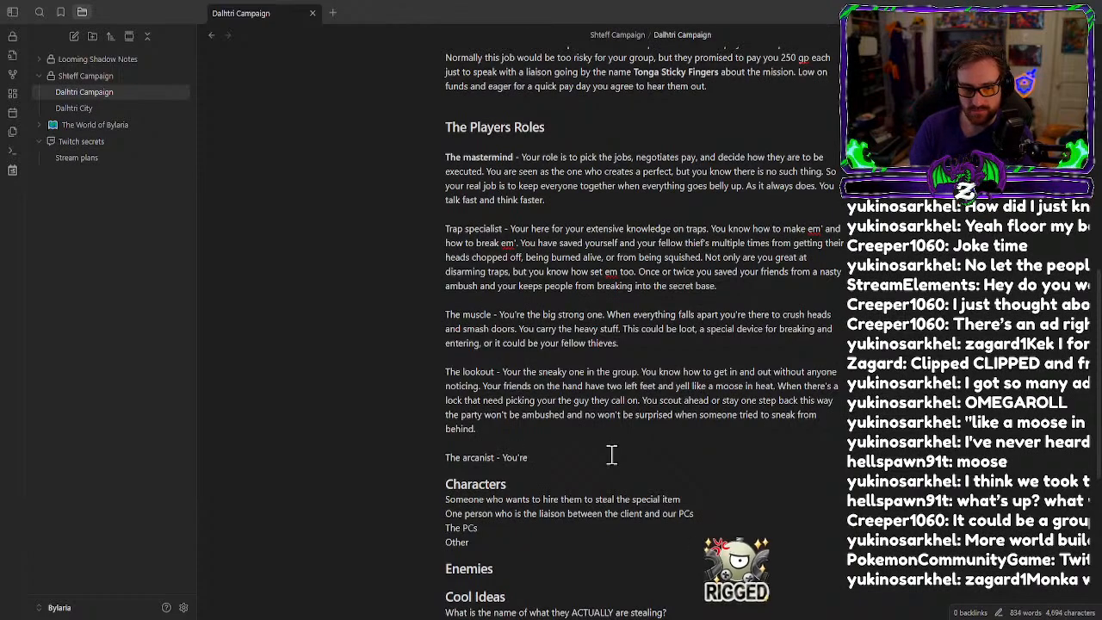
Correct "Your" to "You're" at the start of the lookout's description.
key("Up")
key("Up")
key("Up")
key("Up")
key("Up")
key("Up")
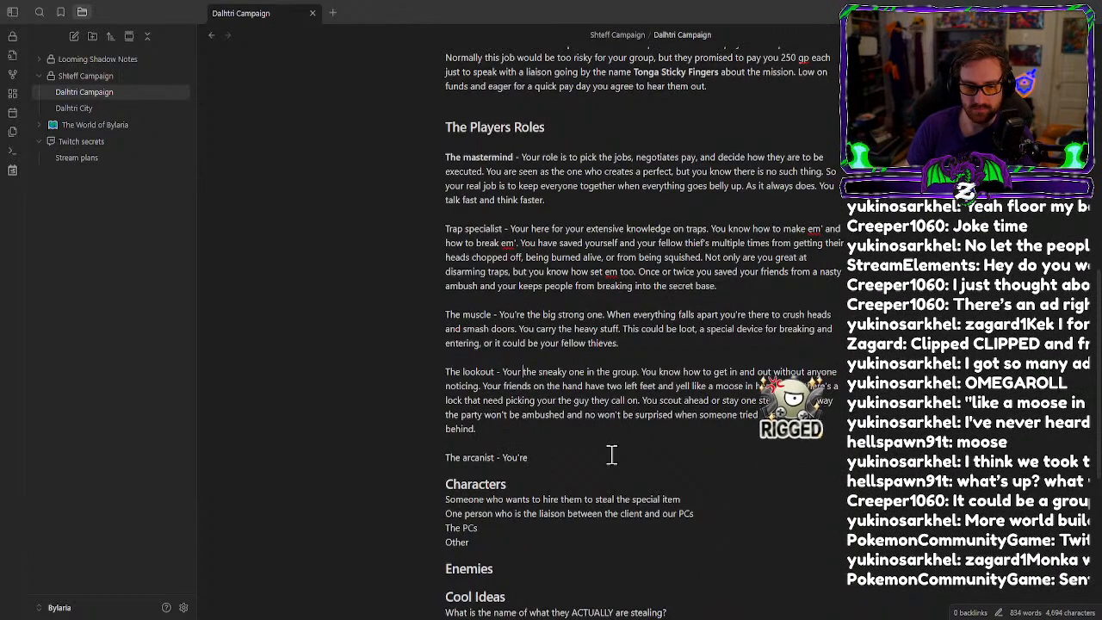
key("BackSpace")
type("'re")
Continue the arcanist's description after "You're" with "the smart one. Well the second smart one.".
key("Down")
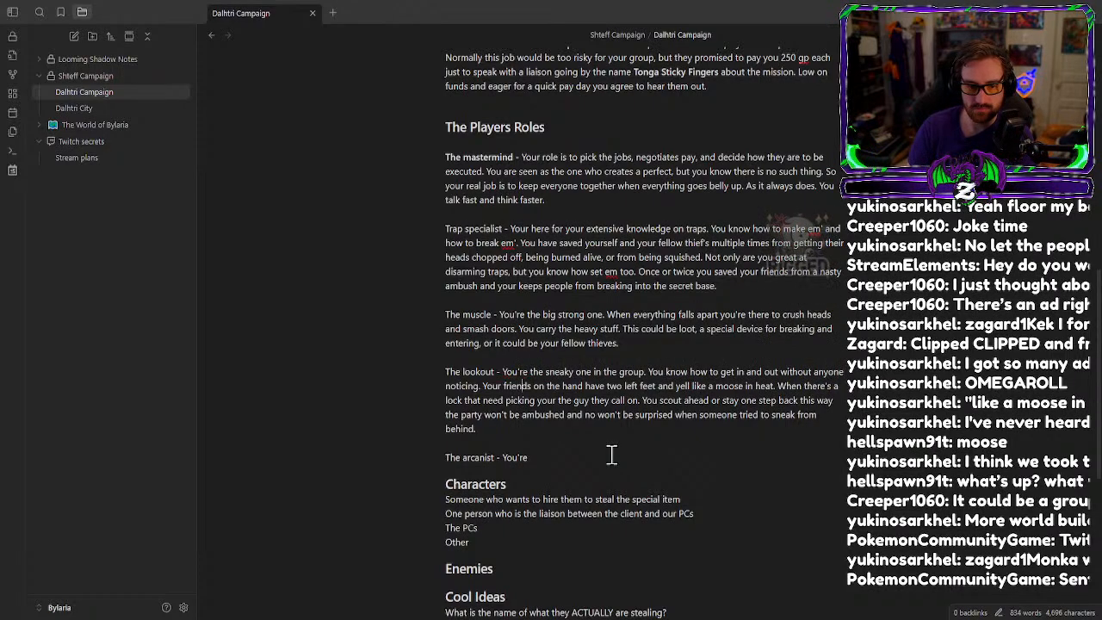
key("Down")
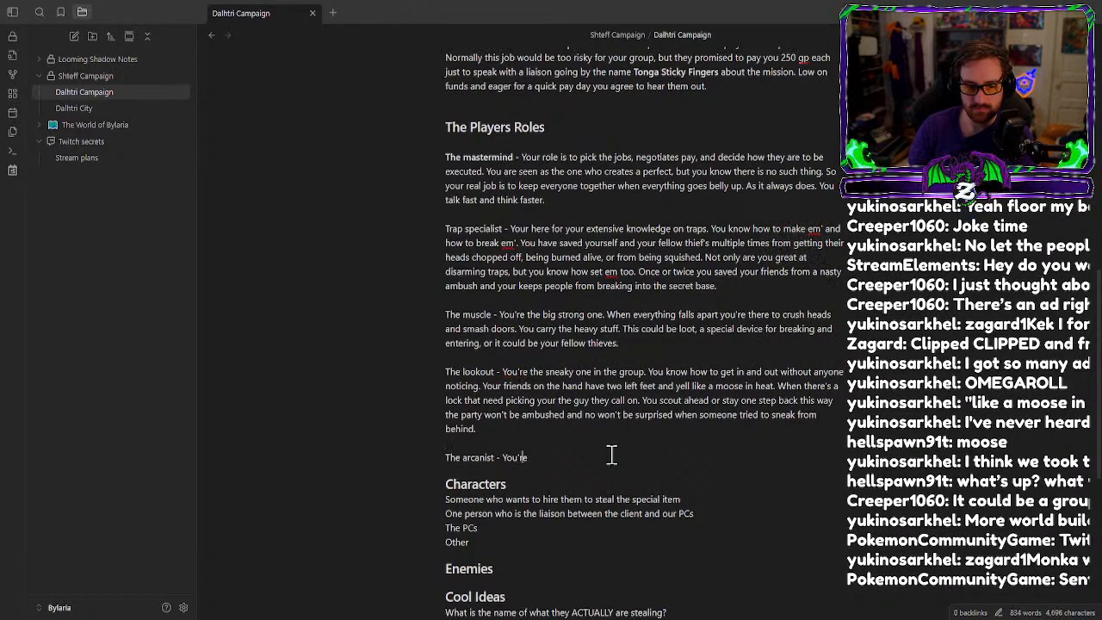
key("End")
type("the smar")
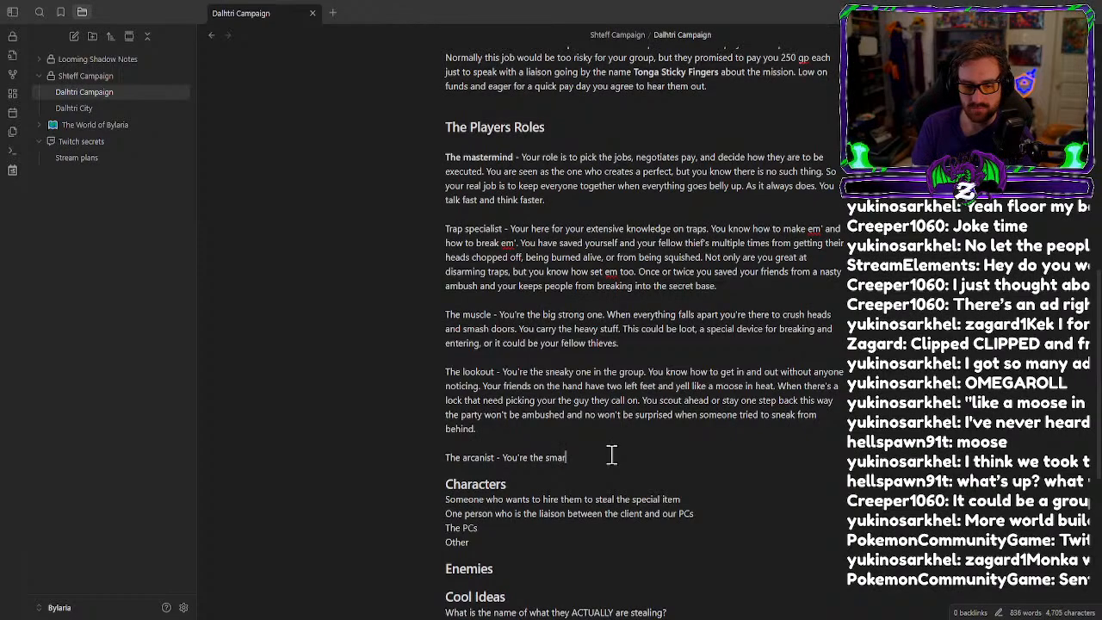
type("t one")
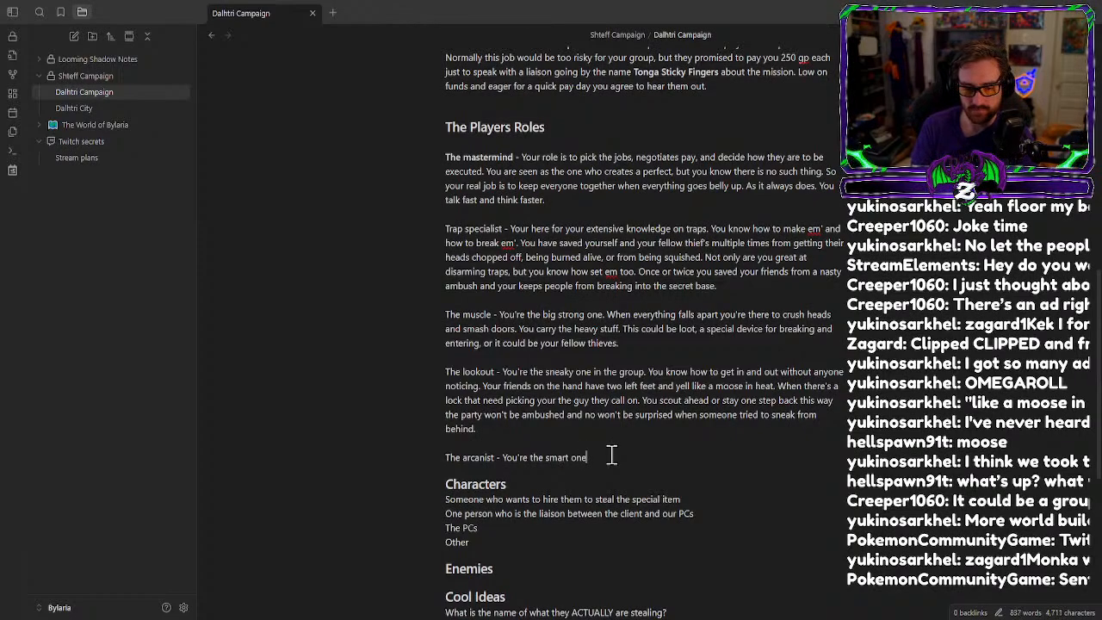
type(". Well")
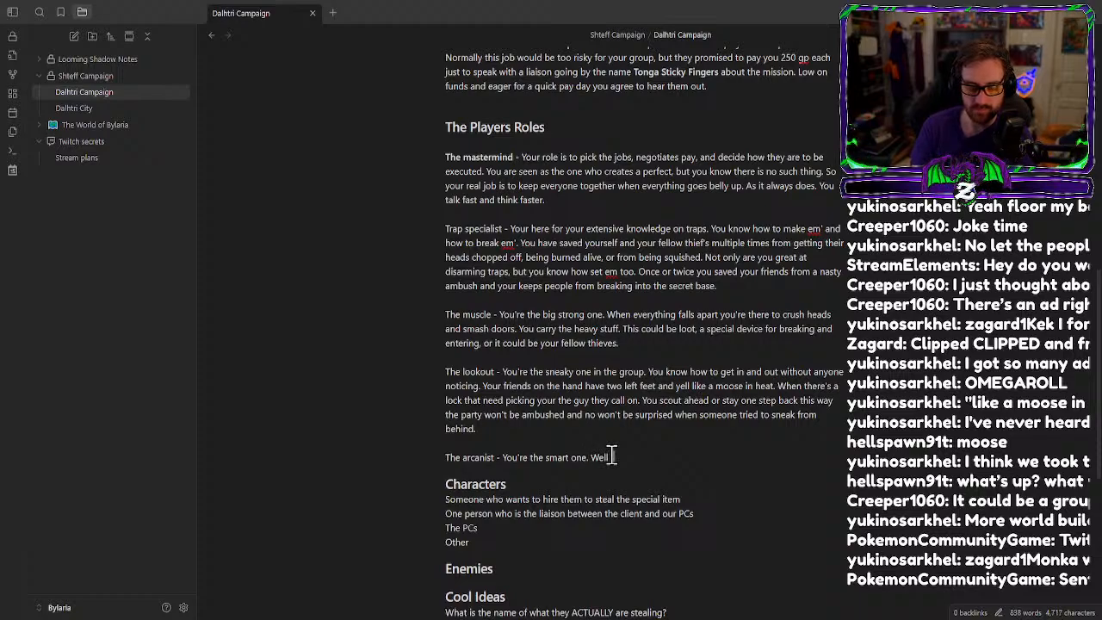
type(" the second smar")
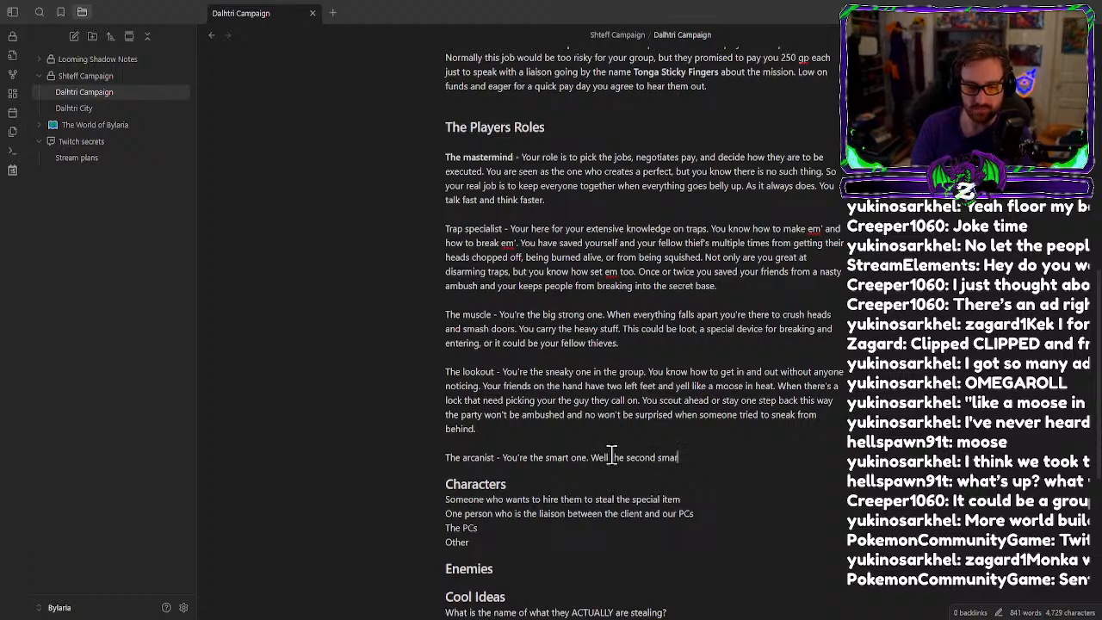
type("t one. ")
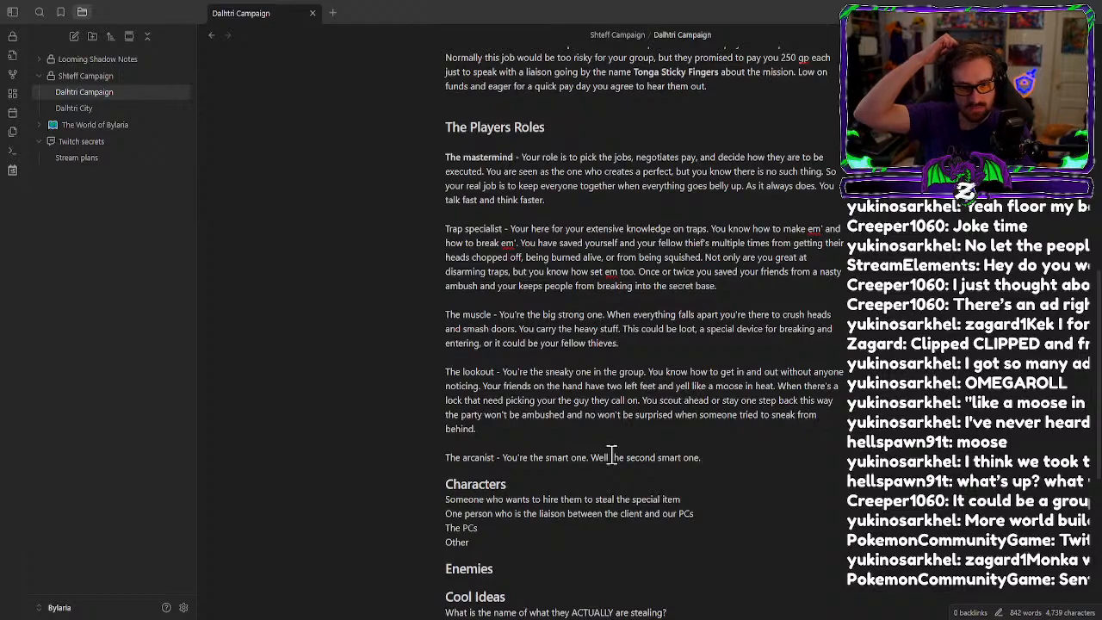
Continue the arcanist's description with "You may not be the leader, but when".
type("You ma")
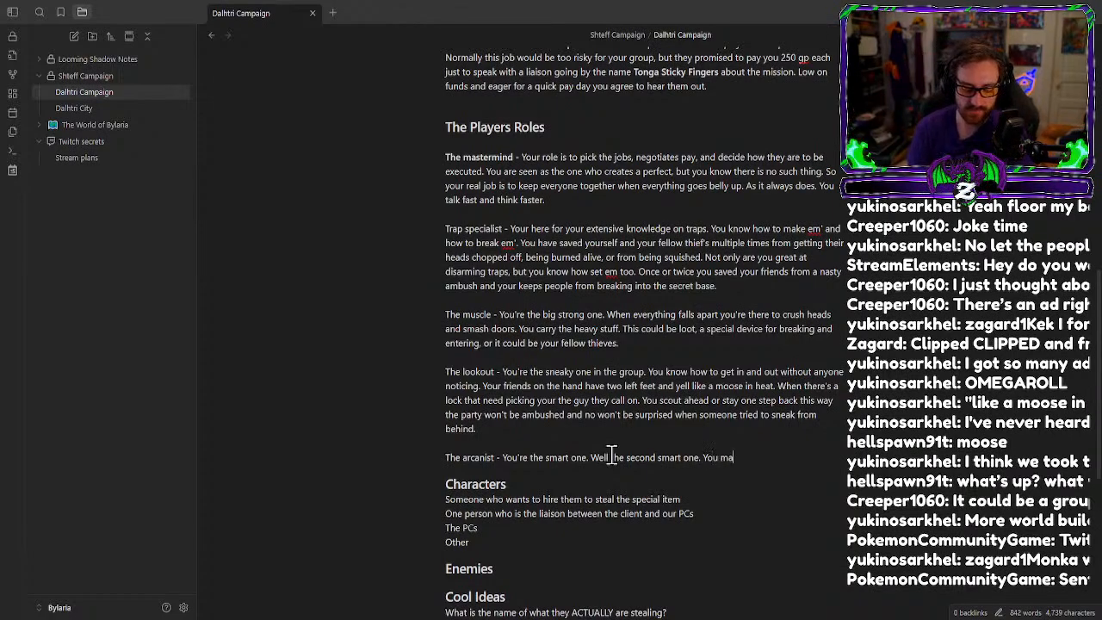
type("y not be t")
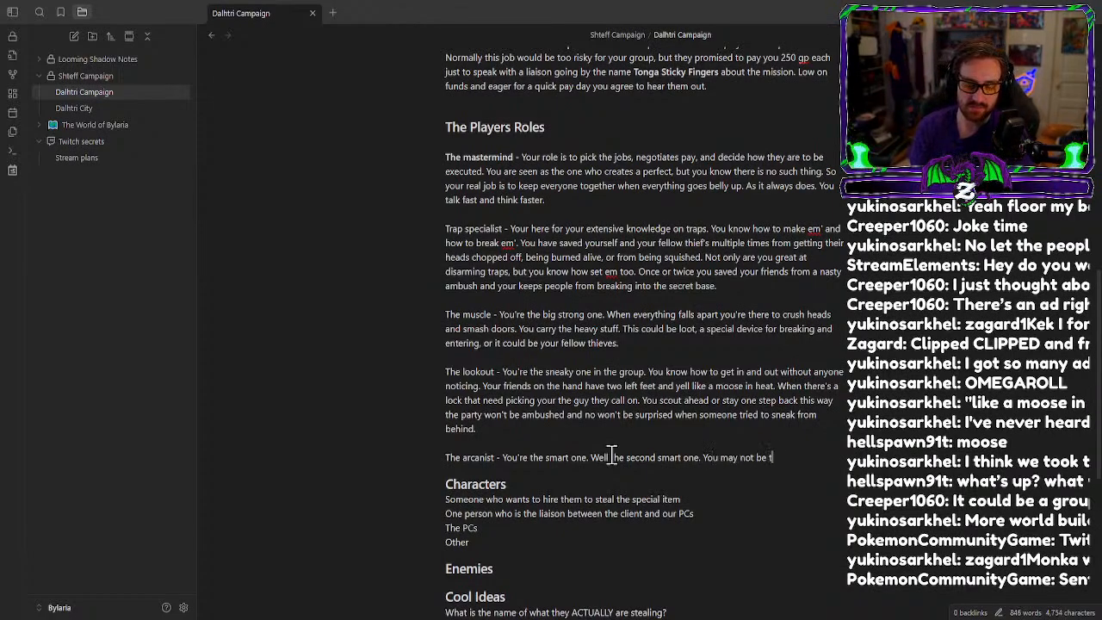
type("he leader")
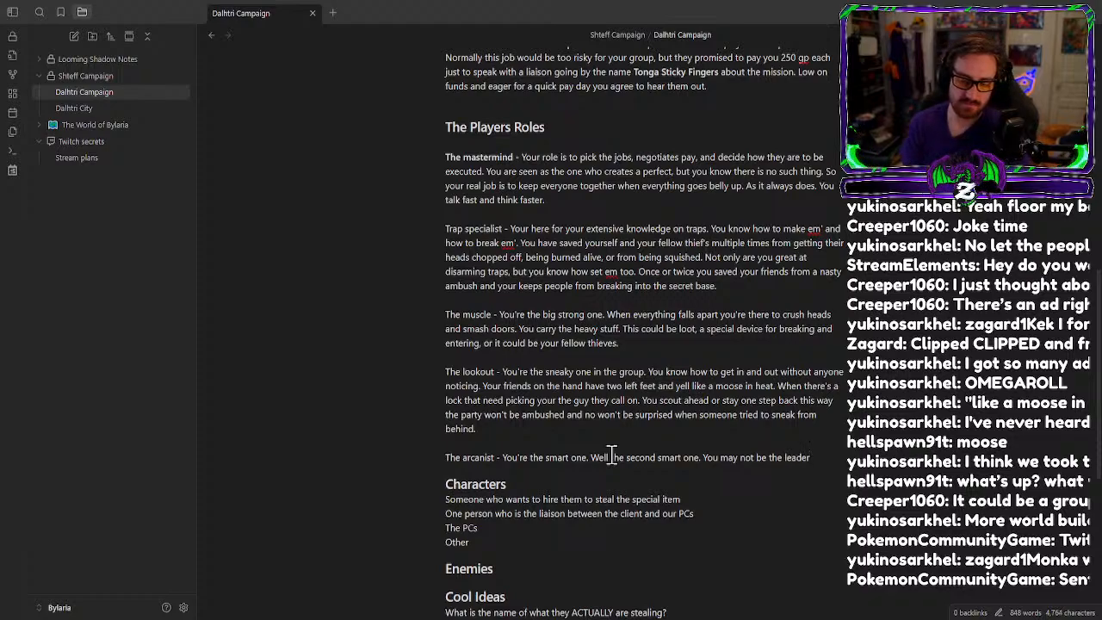
type(", b")
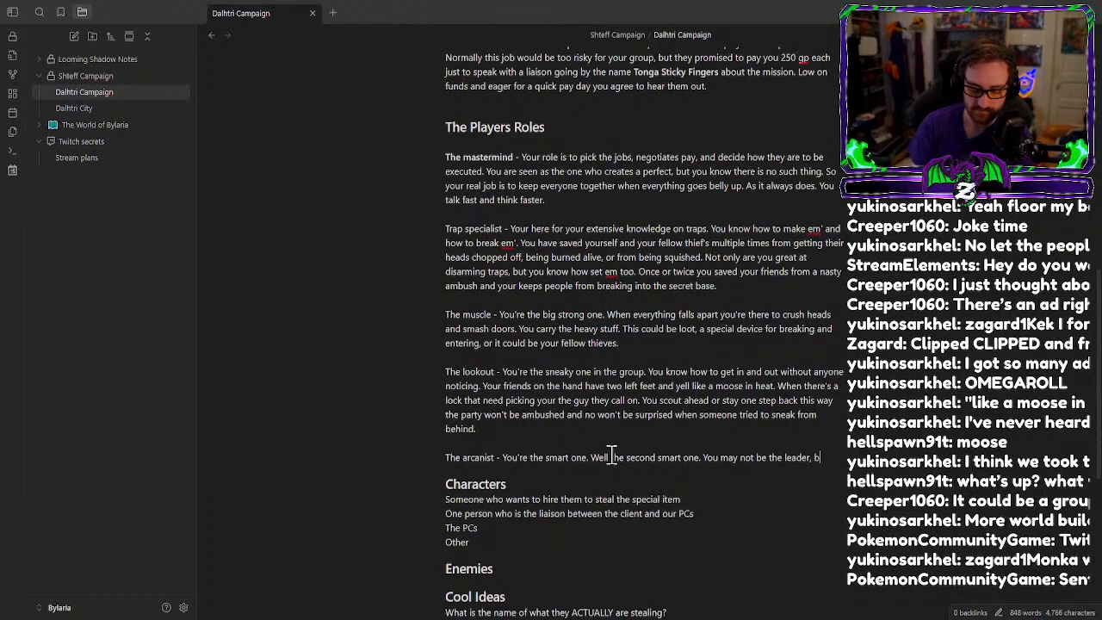
type("ut when things")
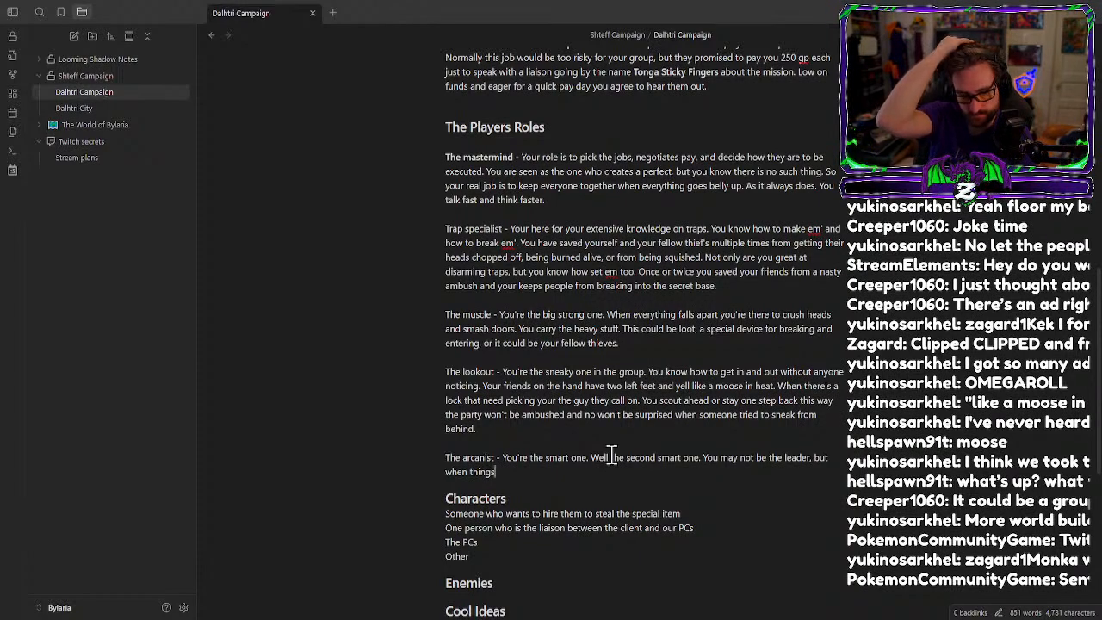
key("BackSpace")
key("BackSpace")
key("BackSpace")
key("BackSpace")
key("BackSpace")
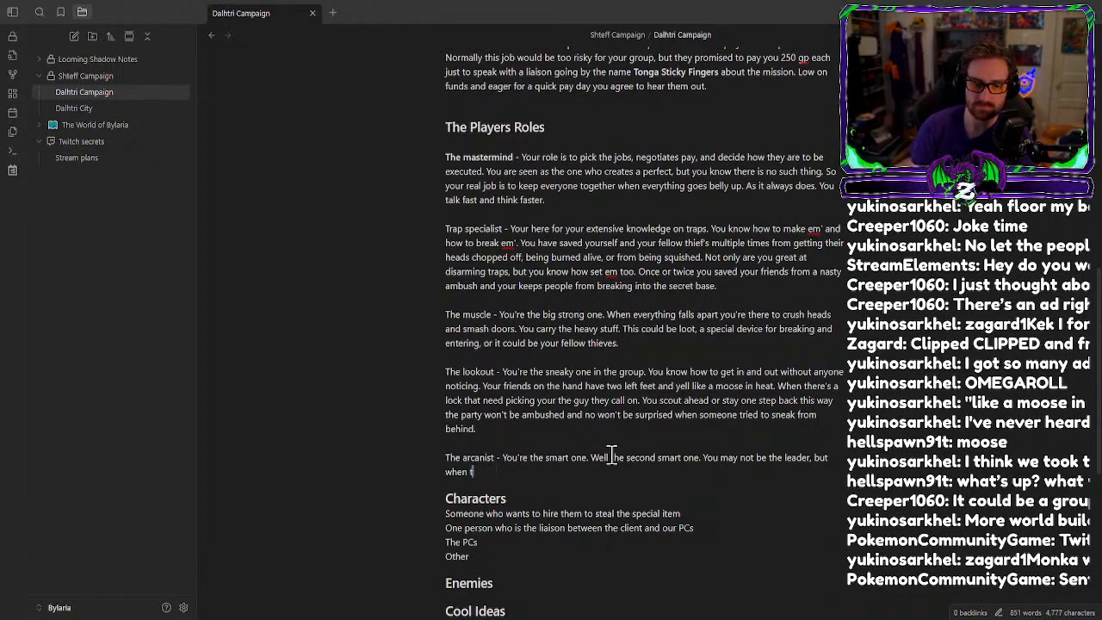
Extend the arcanist's unfinished sentence with "theres a magical items, lock, scroll, a tomb, or a puzzle".
type("heres a ")
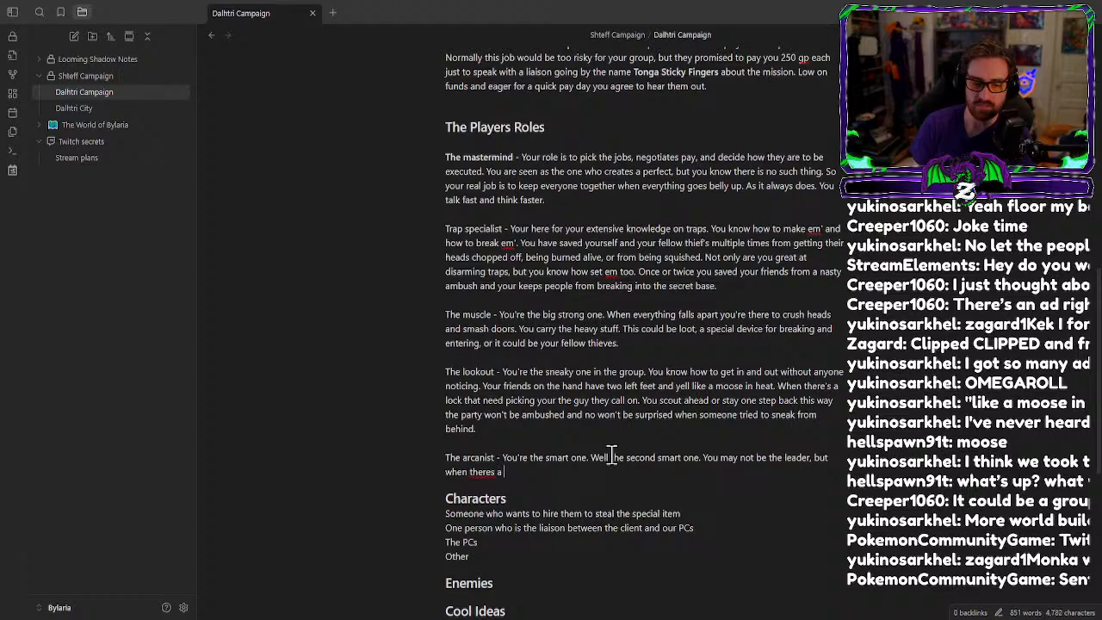
type("magical")
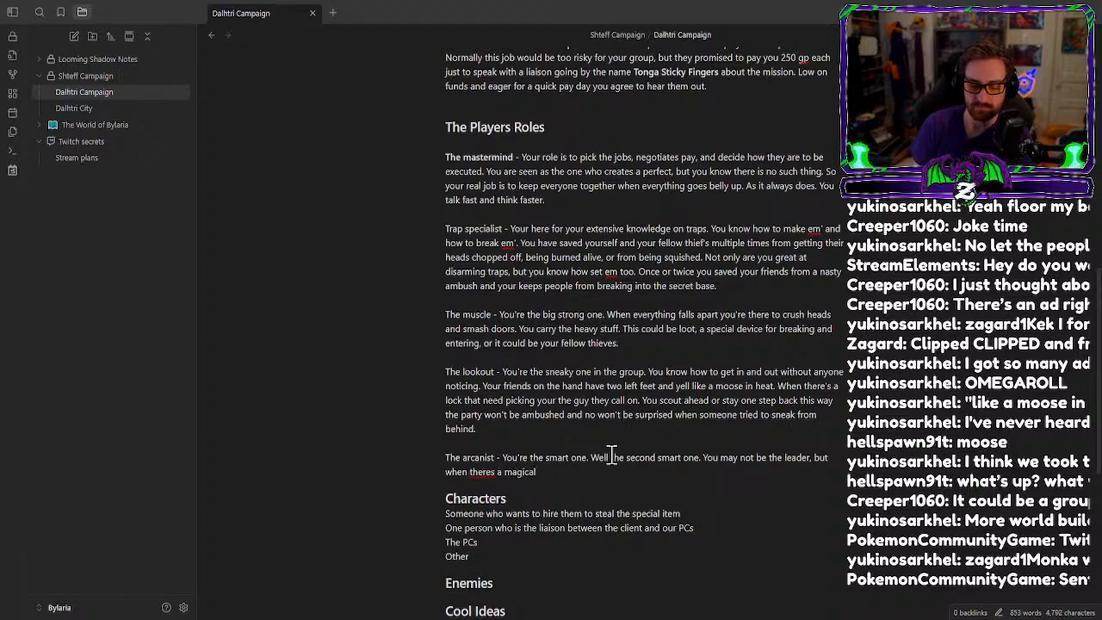
key("BackSpace")
key("BackSpace")
key("BackSpace")
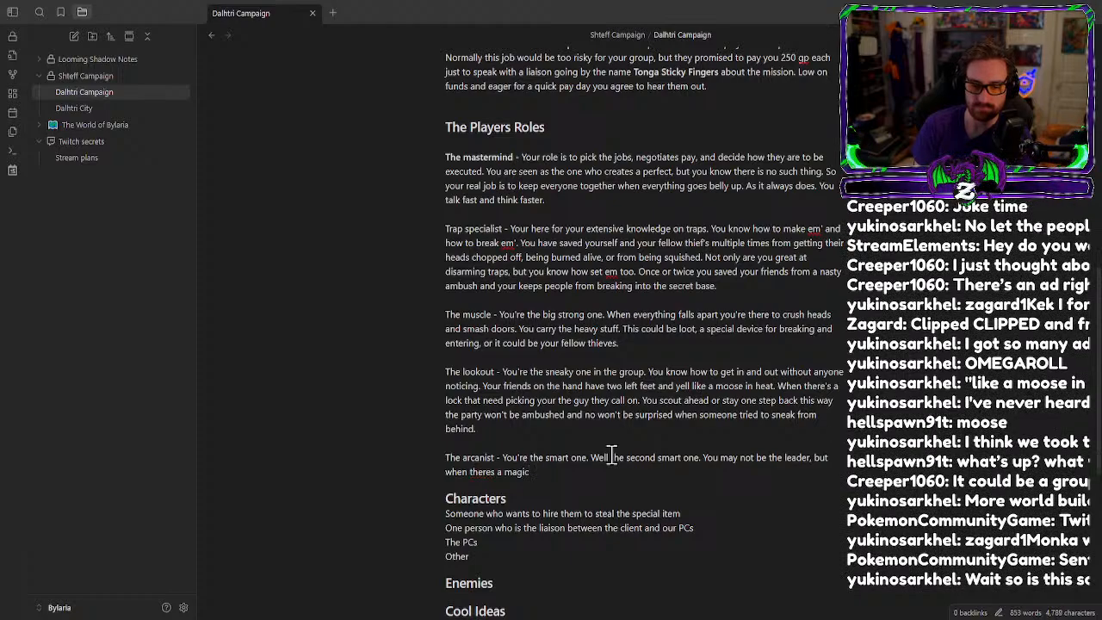
type("al items, lock, sc")
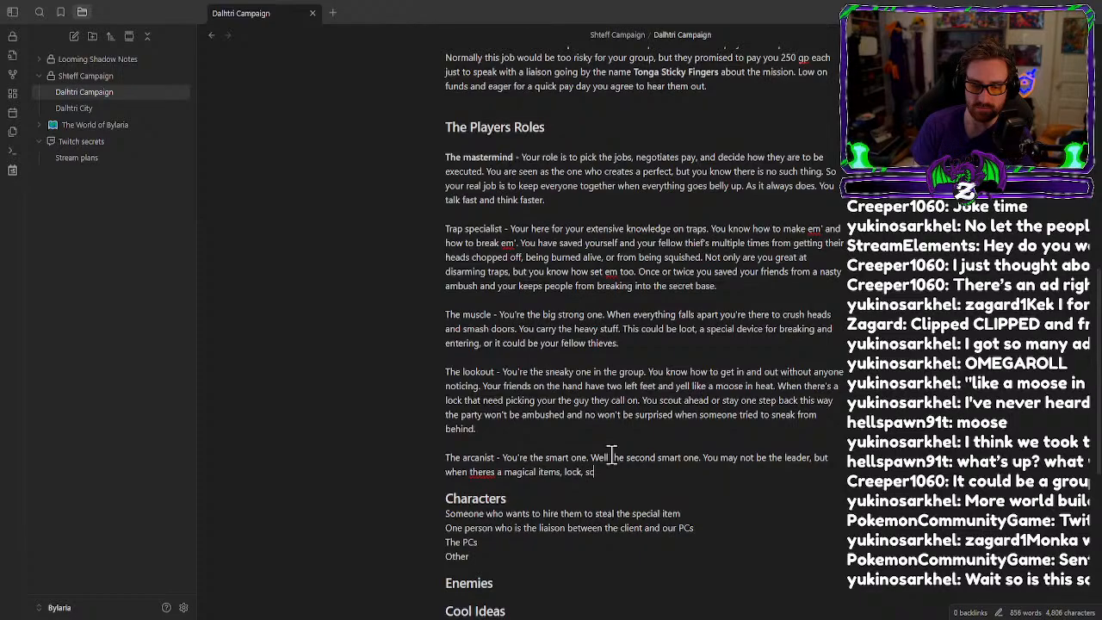
type("roll")
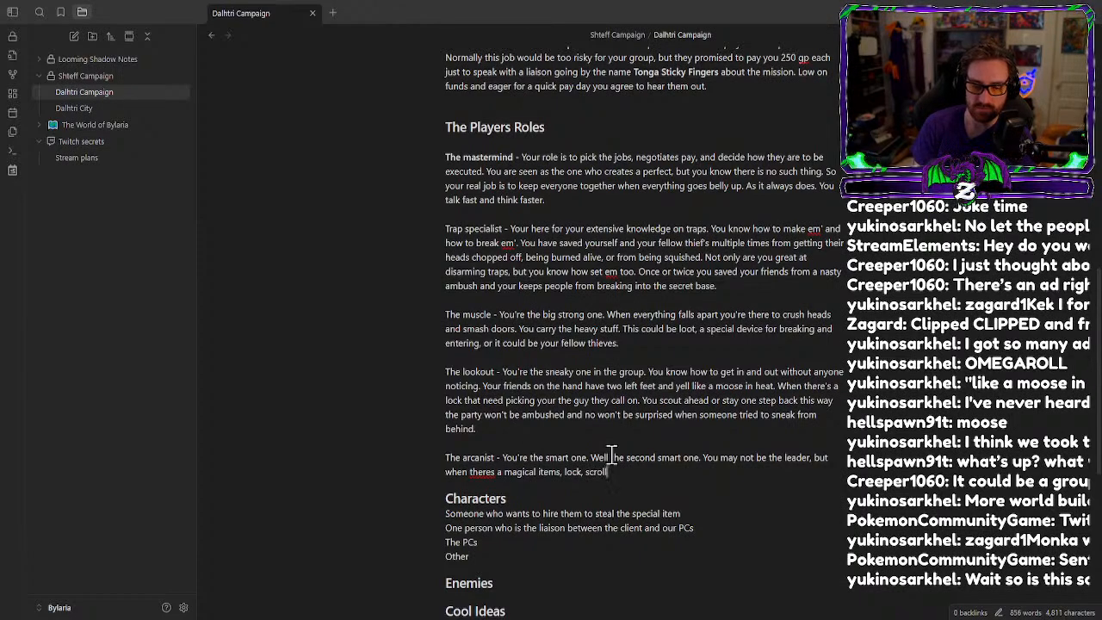
type(", a tom")
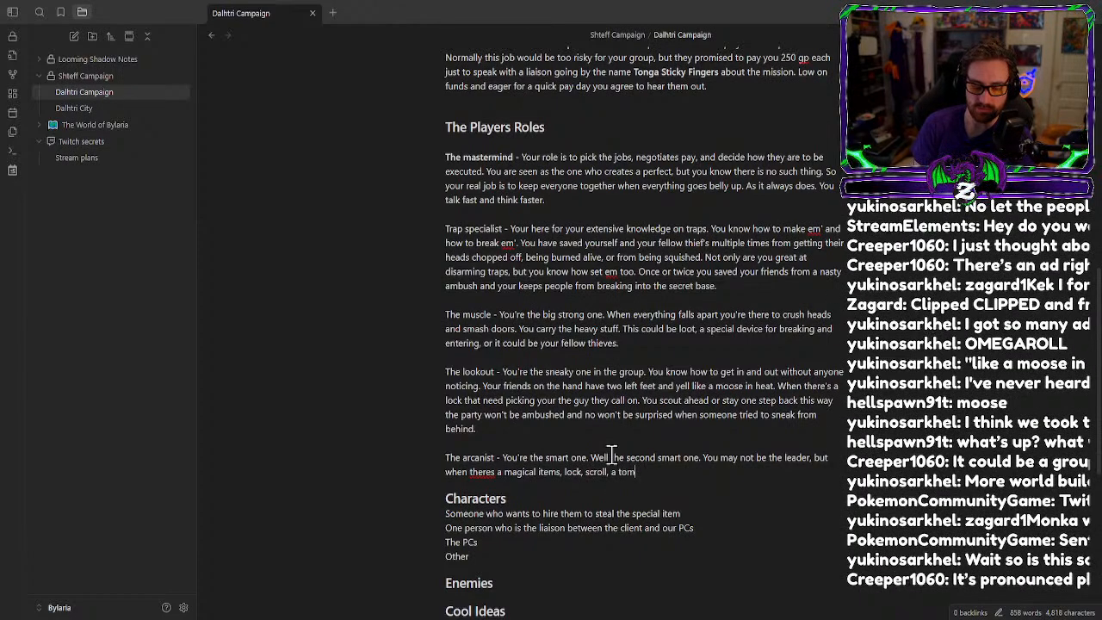
type("b, or a puizz")
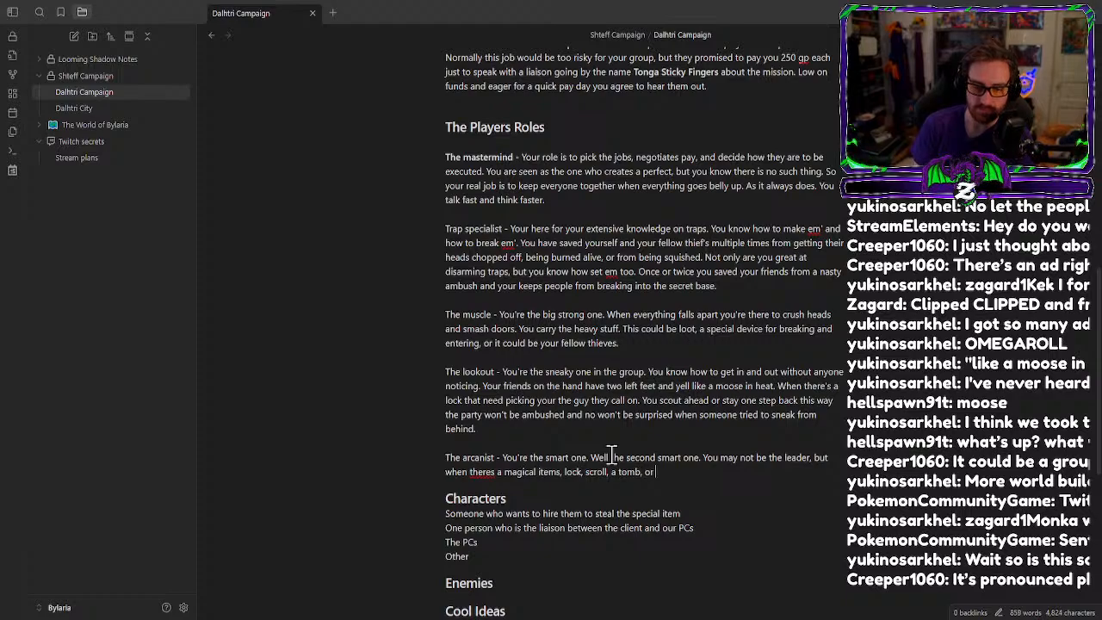
key("BackSpace")
key("BackSpace")
key("BackSpace")
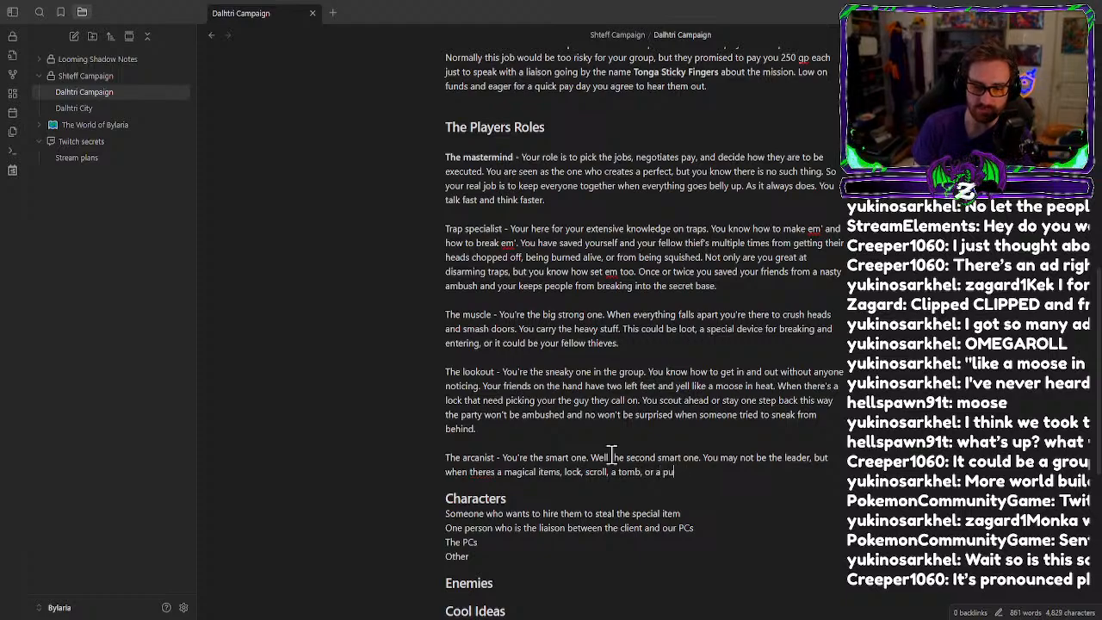
type("zzle")
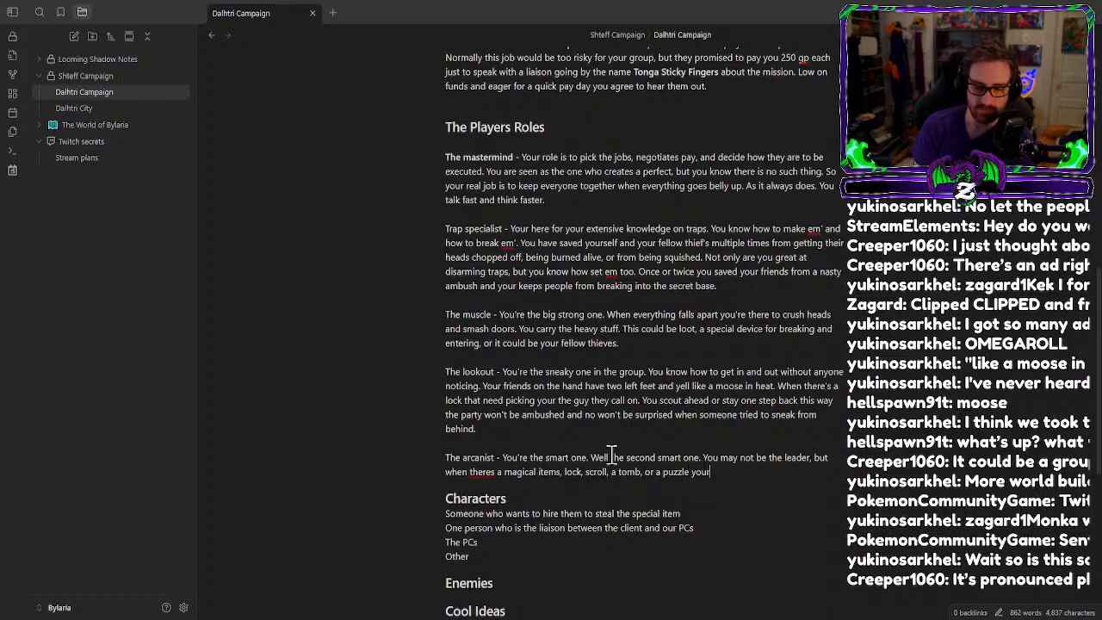
Finish the arcanist's sentence with "you're always there to figure it out.".
type(" you'r")
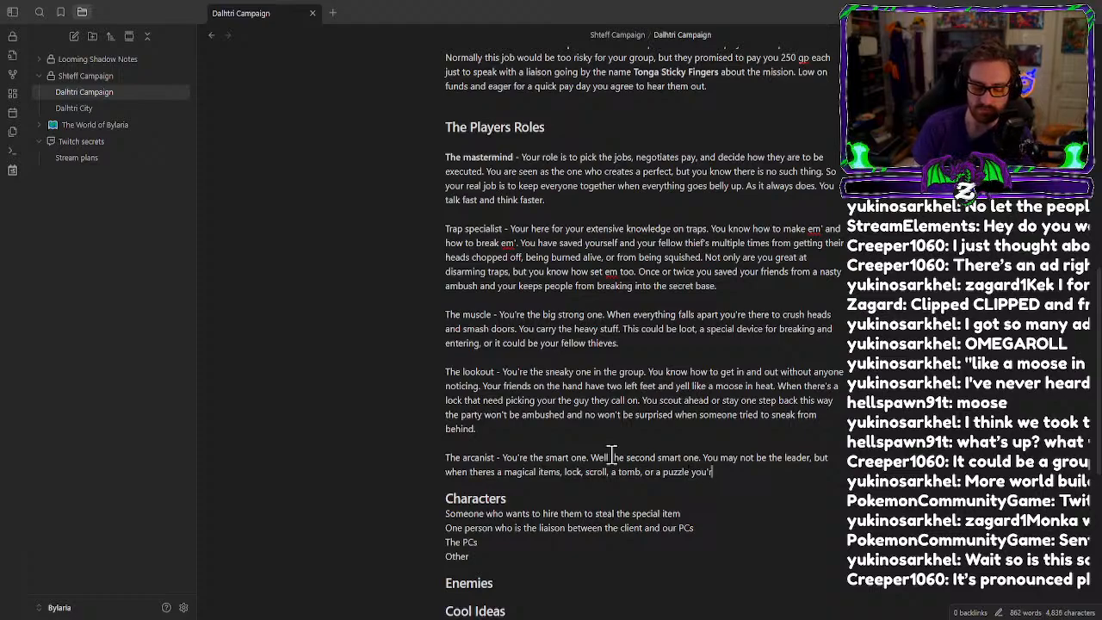
type("e always there ")
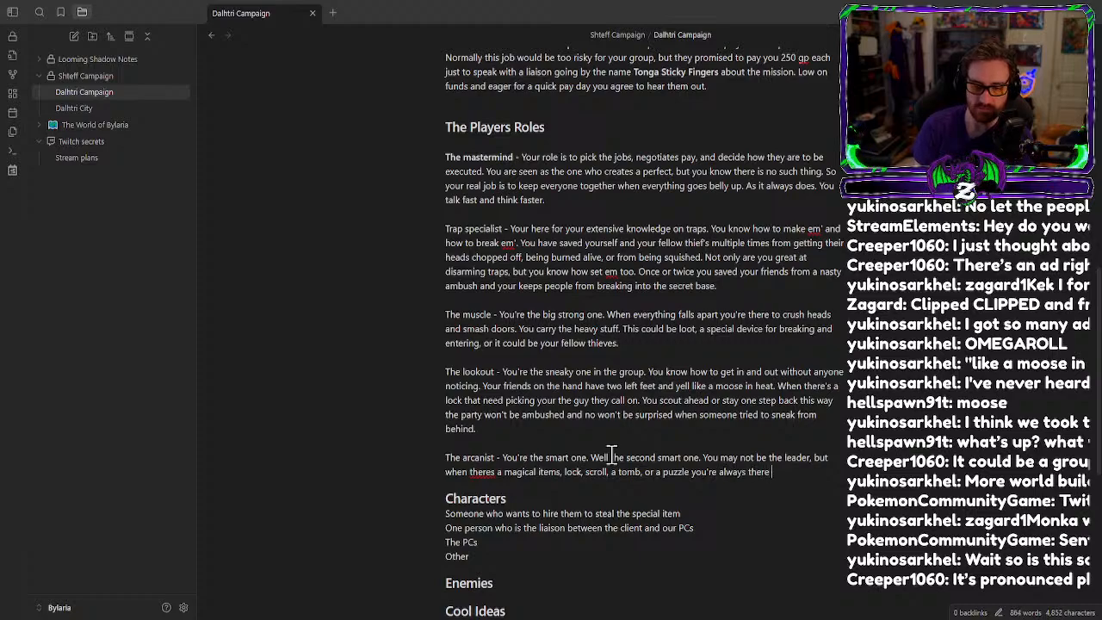
type("to figure ")
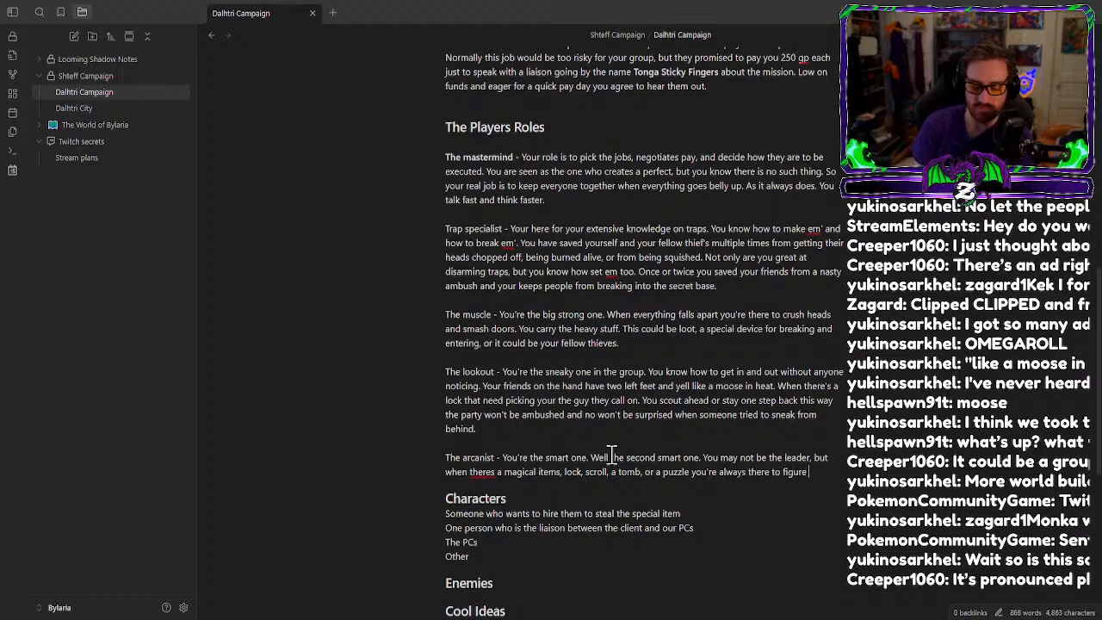
type("it out.")
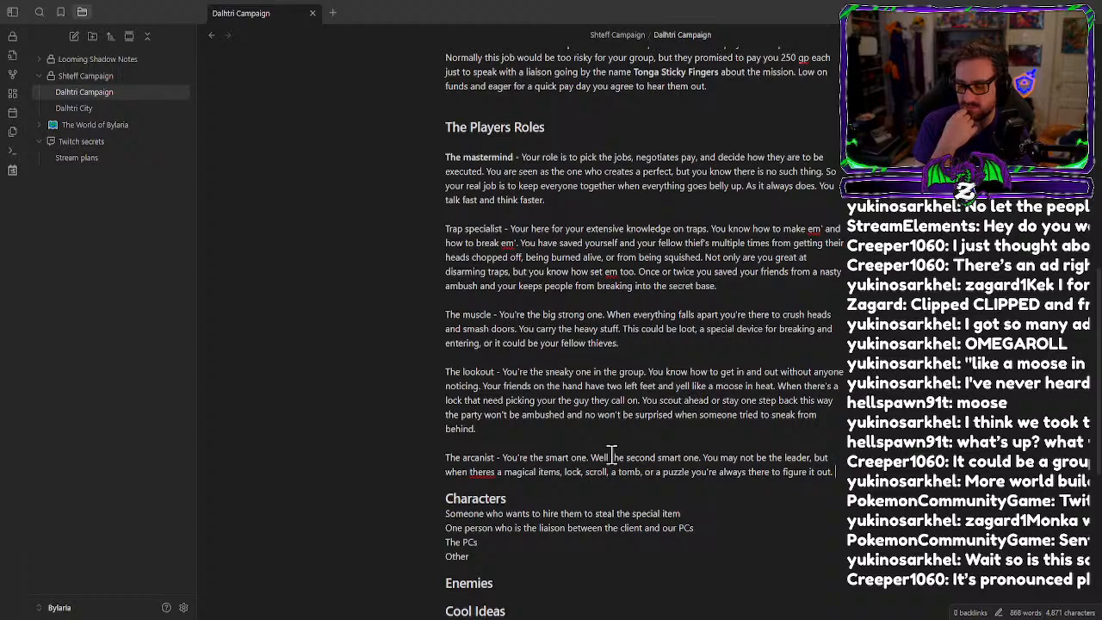
Highlight the word "phalange" in the last line under Cool Ideas and examine it.
scroll(608, 435, "down", 4)
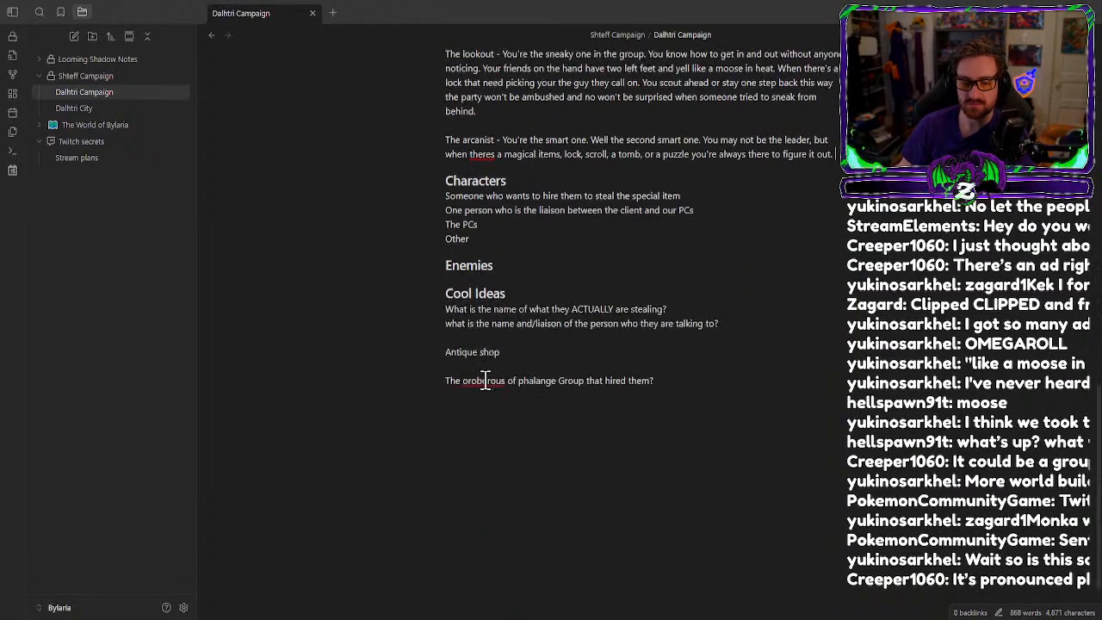
double_click(538, 381)
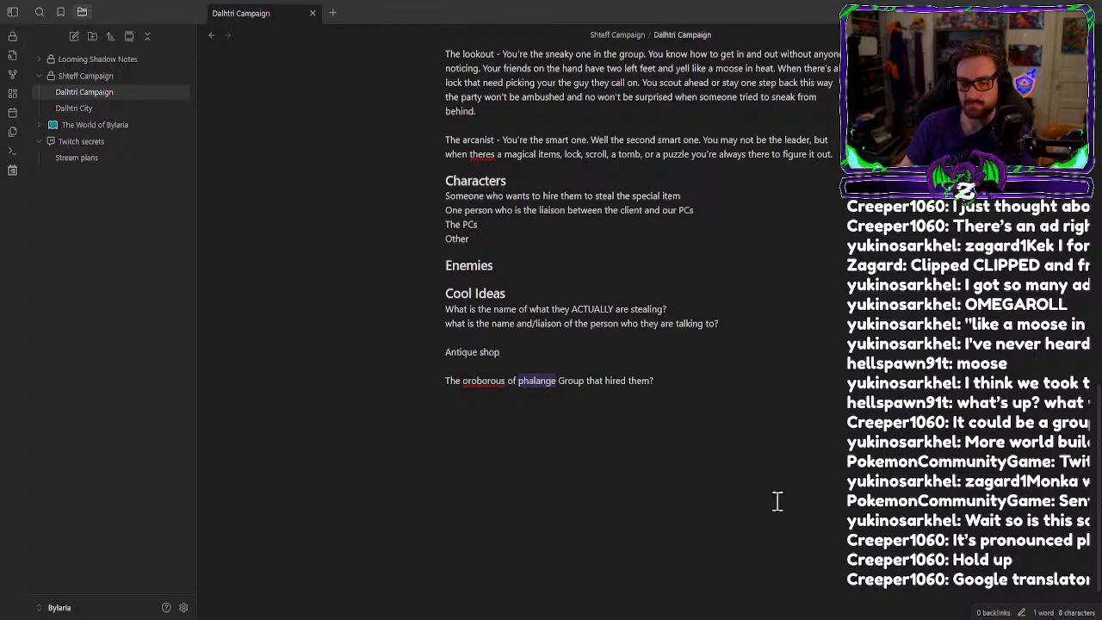
left_click(702, 406)
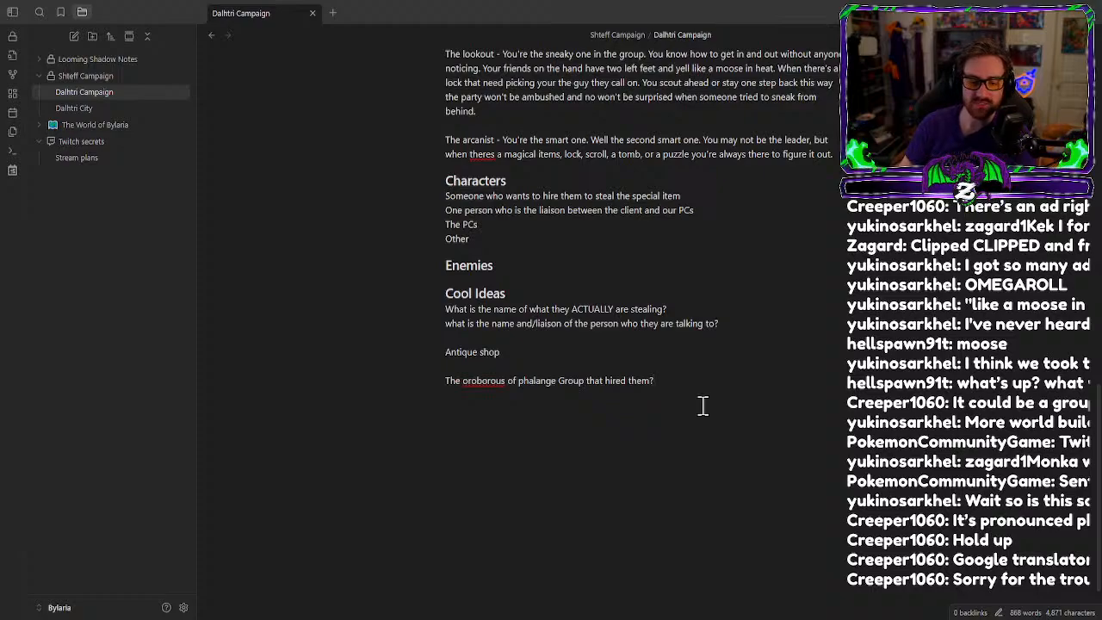
Correct the misspelled "theres" to "there's" in the arcanist's description.
scroll(703, 406, "up", 2)
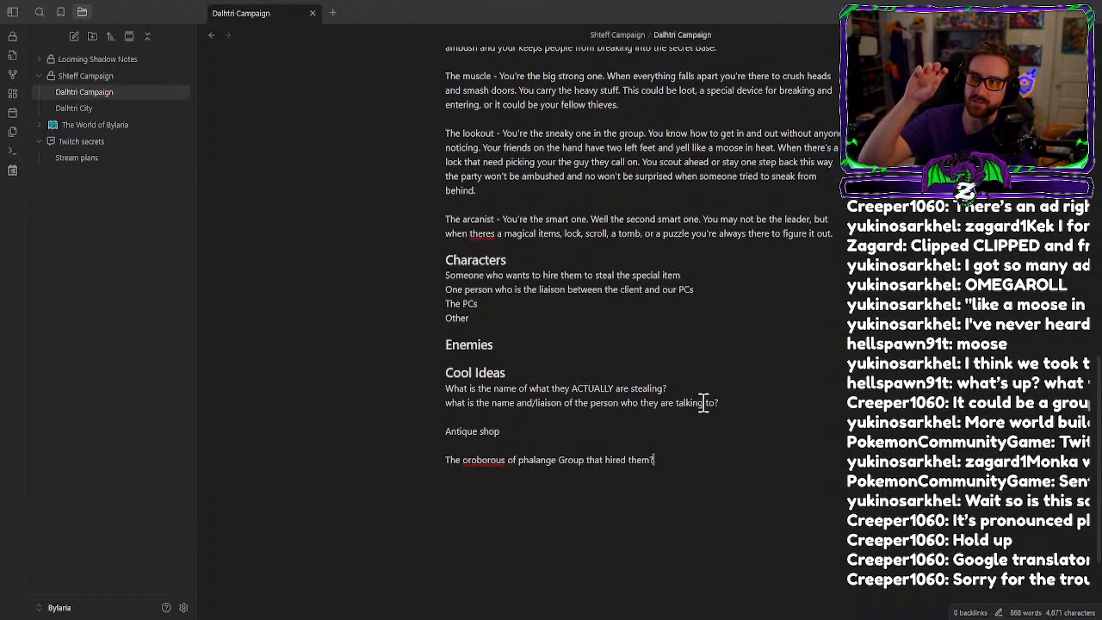
scroll(703, 403, "up", 3)
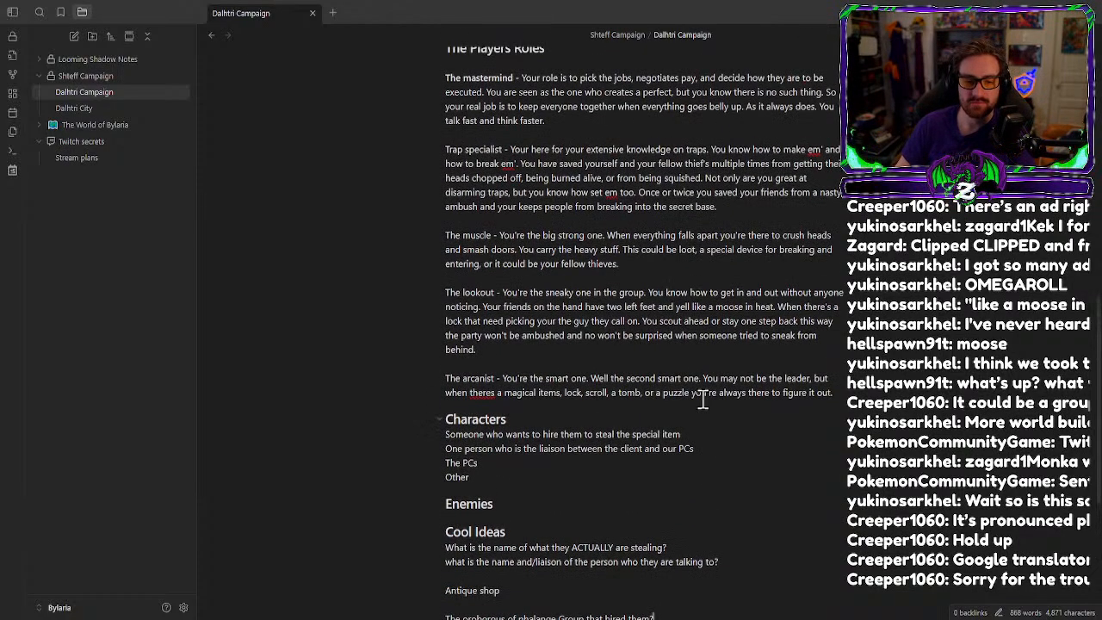
right_click(482, 394)
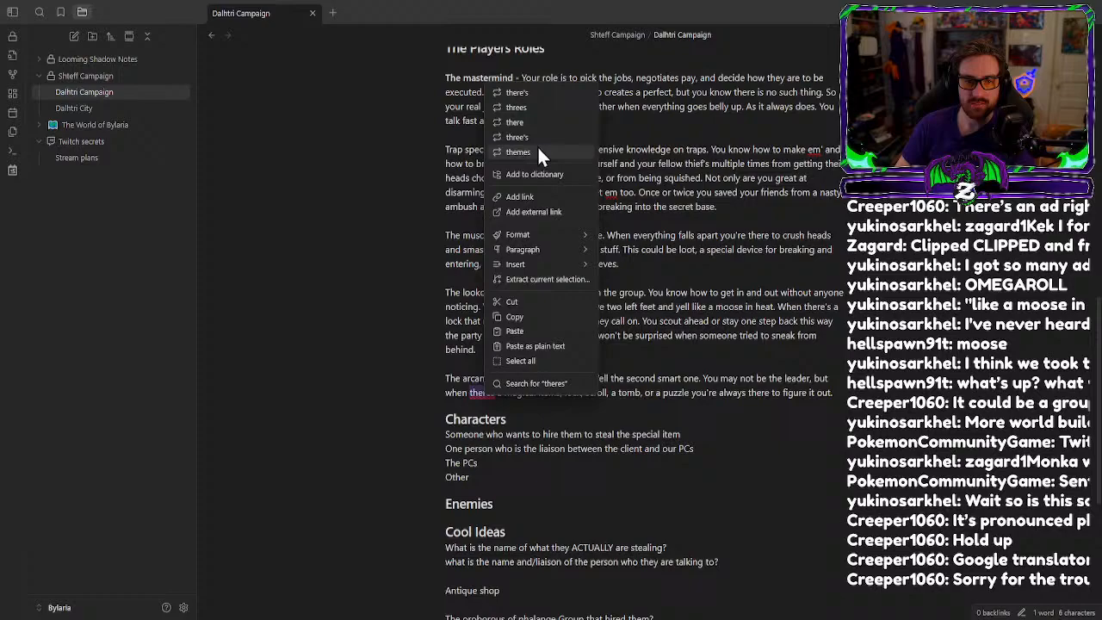
left_click(521, 93)
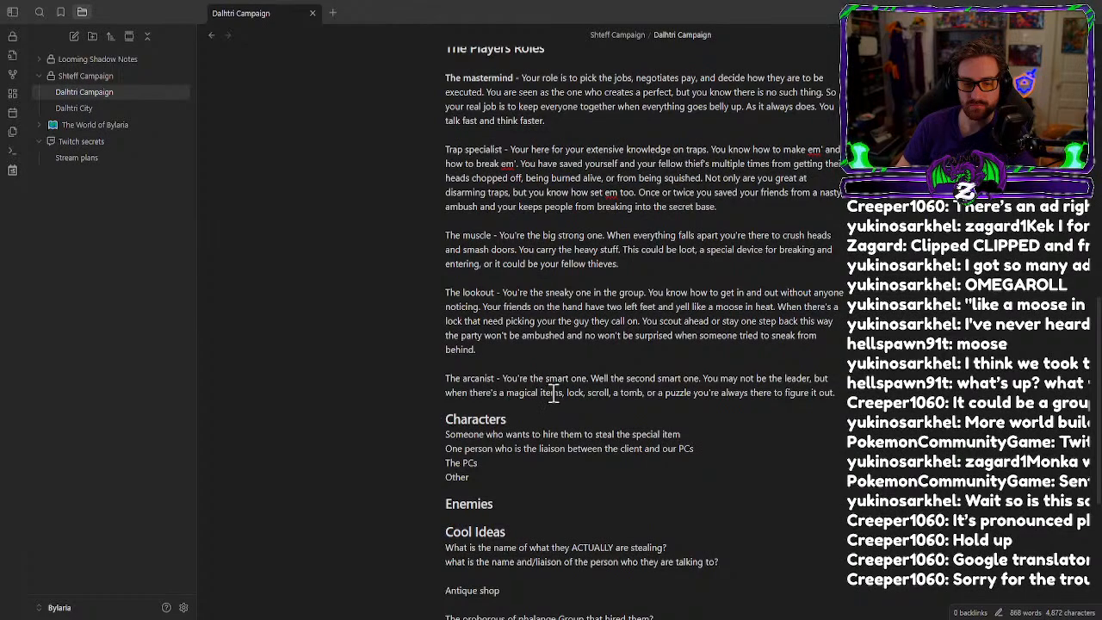
Replace "items, lock" with "roadblock" after "magical" in the arcanist's description.
left_click_drag(540, 394, 564, 396)
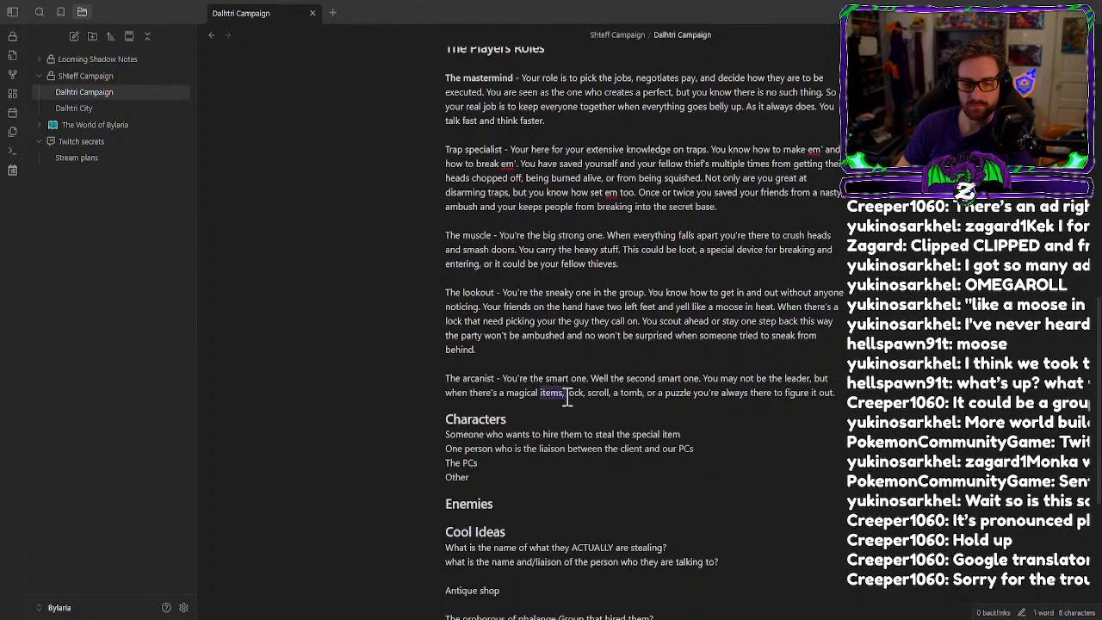
key("BackSpace")
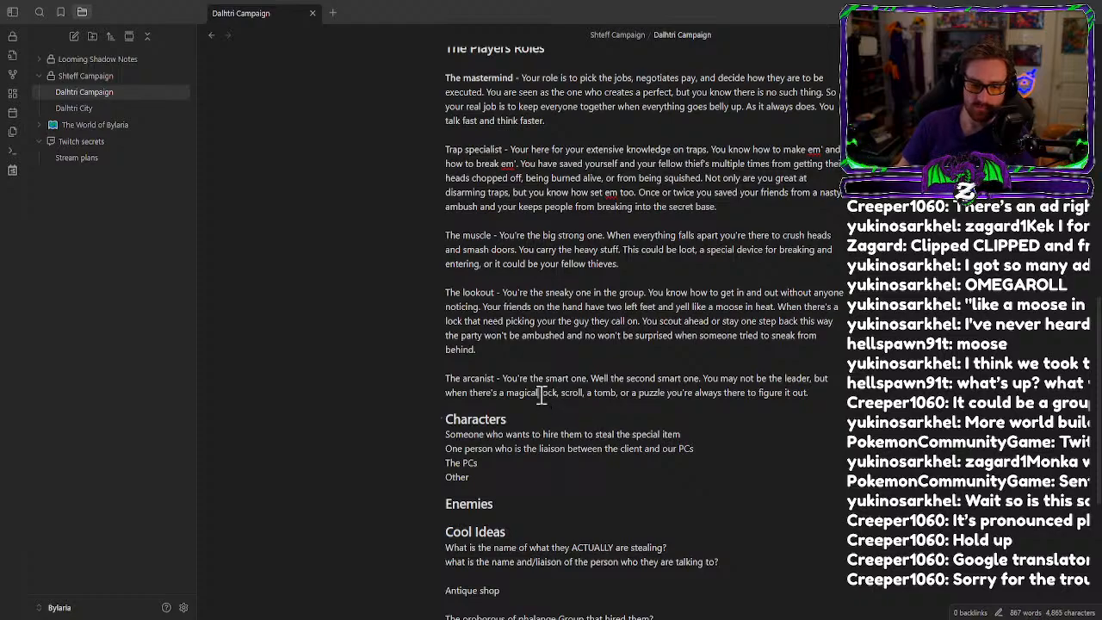
left_click_drag(540, 395, 557, 395)
type("roadbloc")
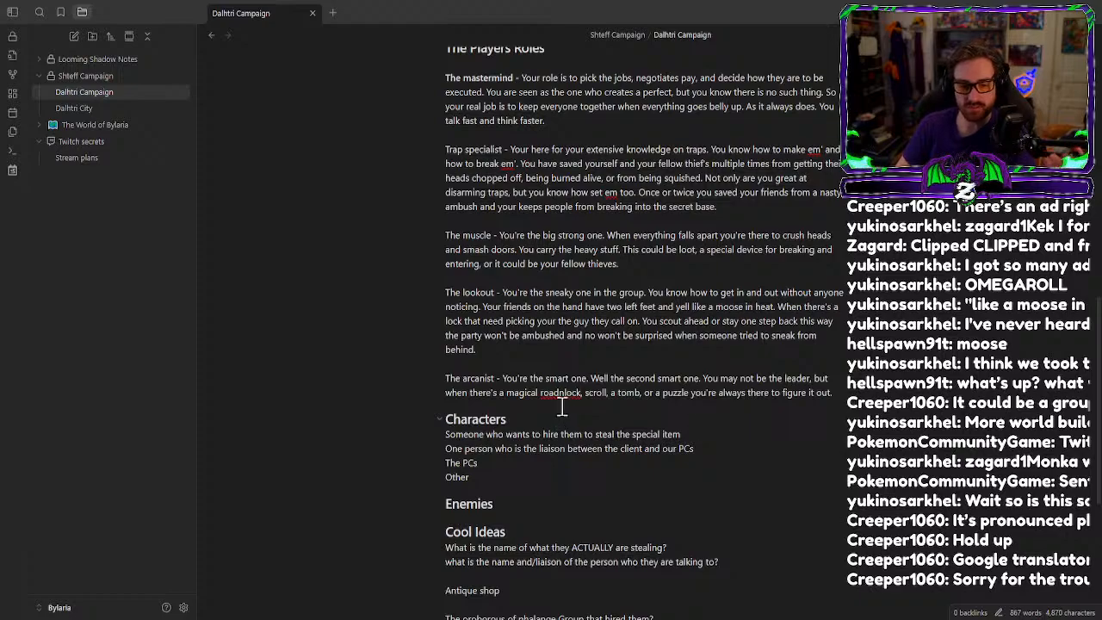
left_click(566, 396)
key("BackSpace")
type("b")
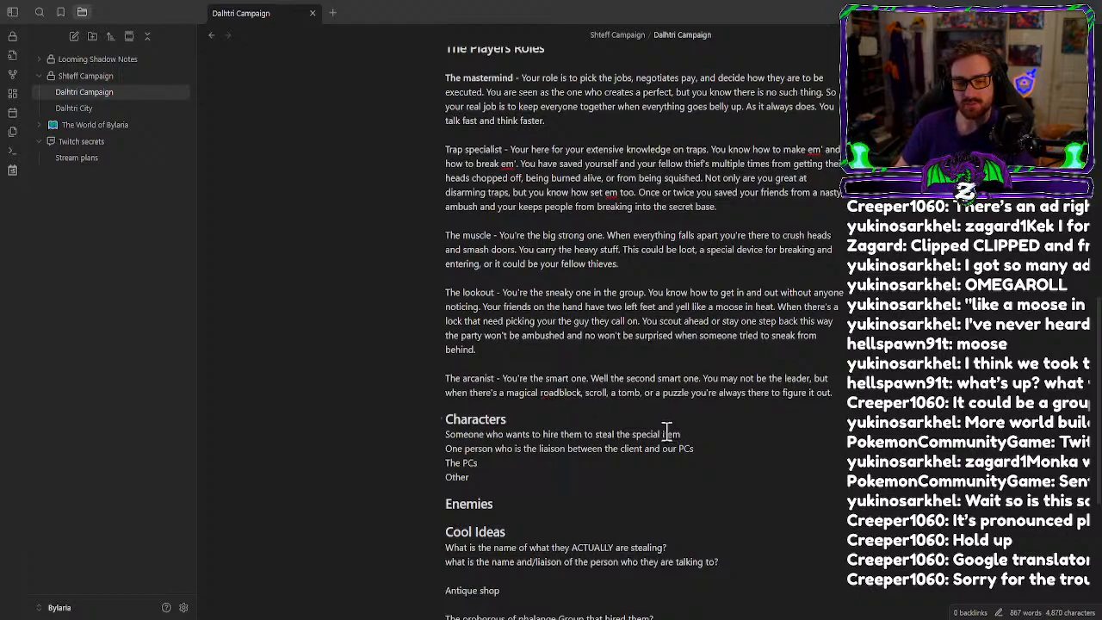
Remove the article "a" before "tomb" in the arcanist's description.
left_click(613, 394)
key("BackSpace")
key("BackSpace")
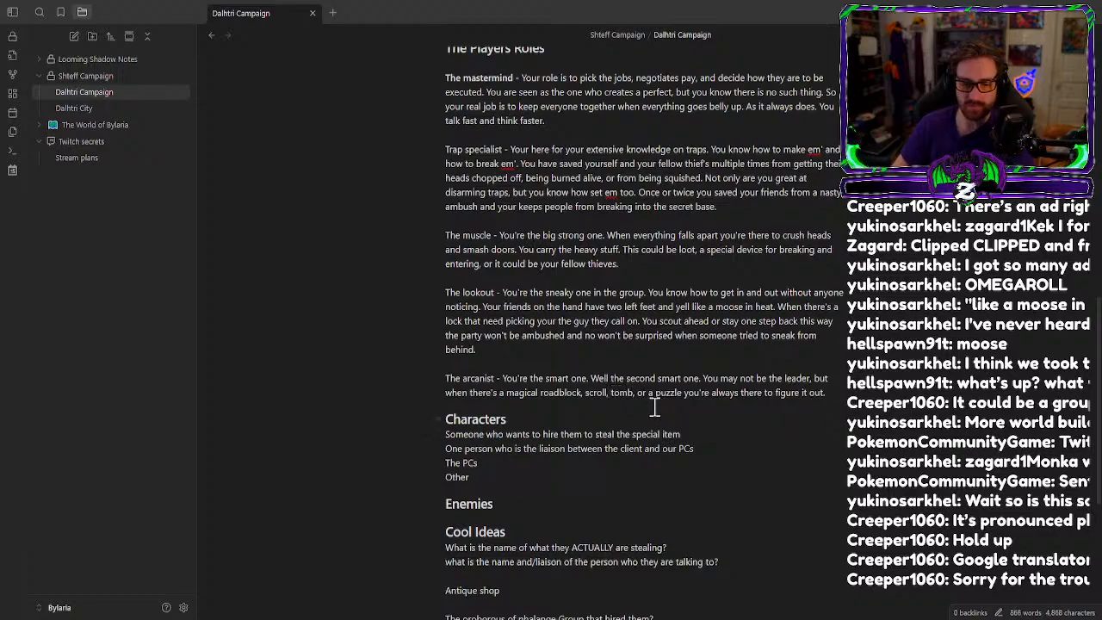
Change "a puzzle" to "an intricate puzzle" in the arcanist's description.
left_click(654, 394)
type("a")
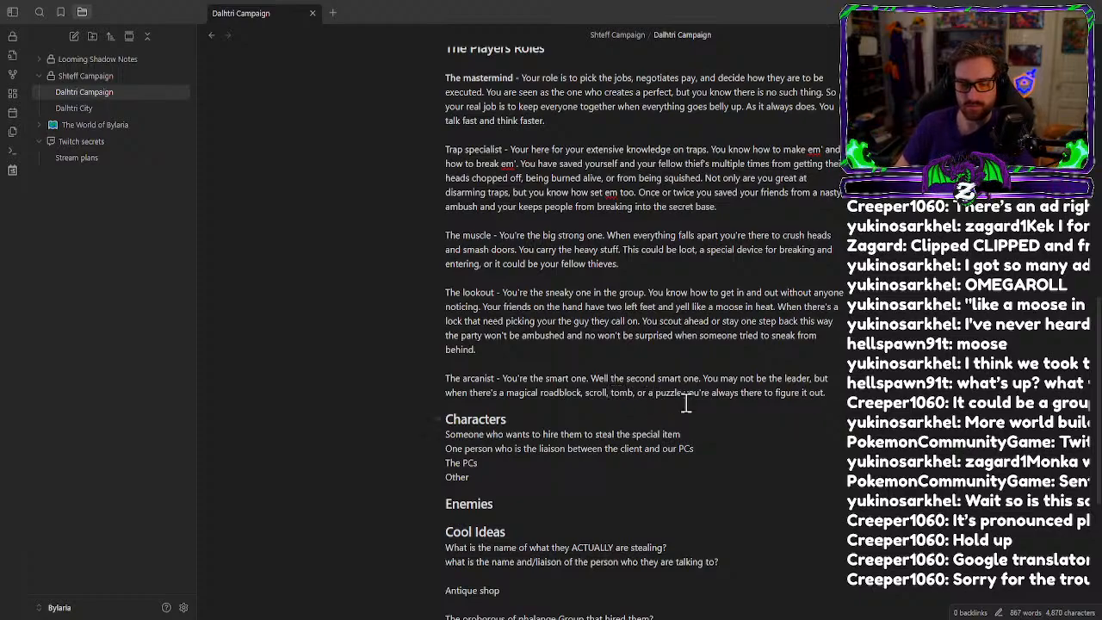
key("Left")
type("n int")
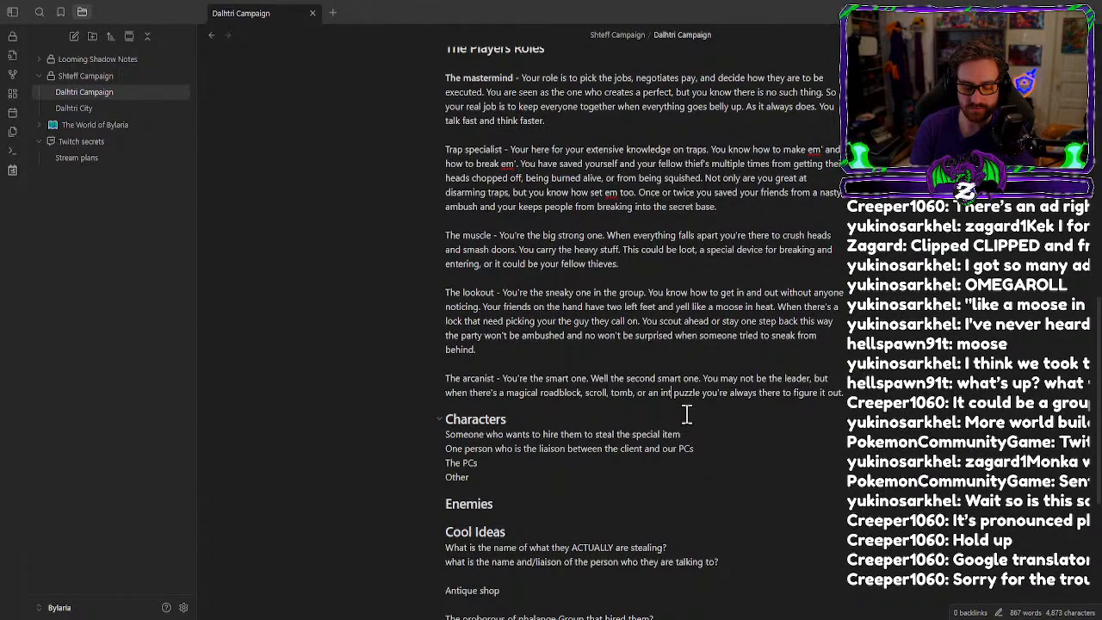
type("ricate")
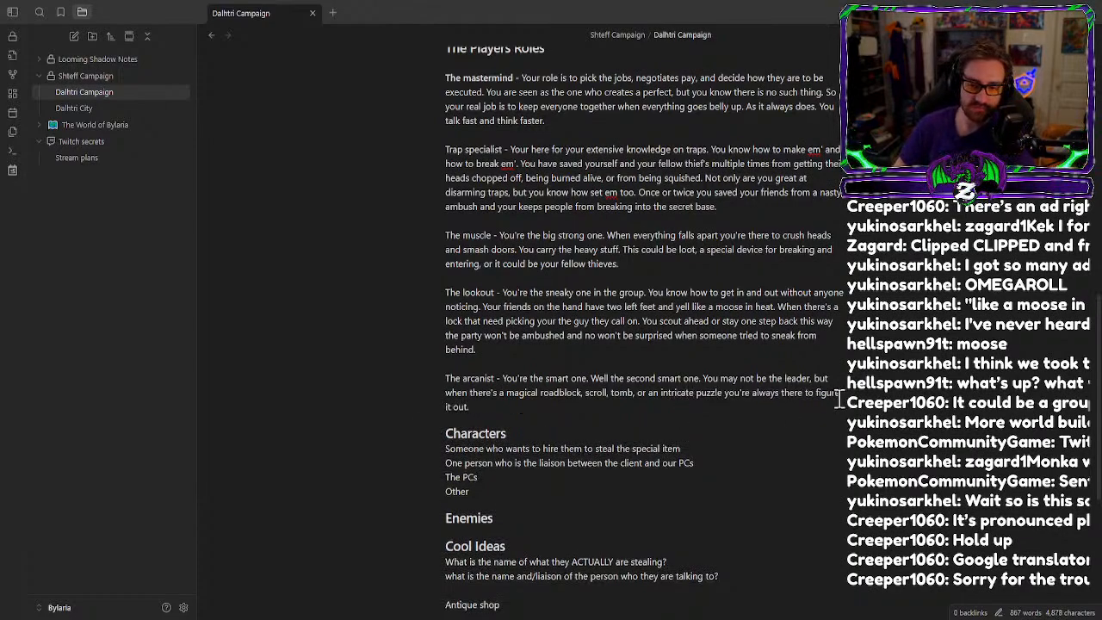
Replace "figure it out" with "solve it" at the end of the arcanist's description.
left_click_drag(817, 397, 469, 409)
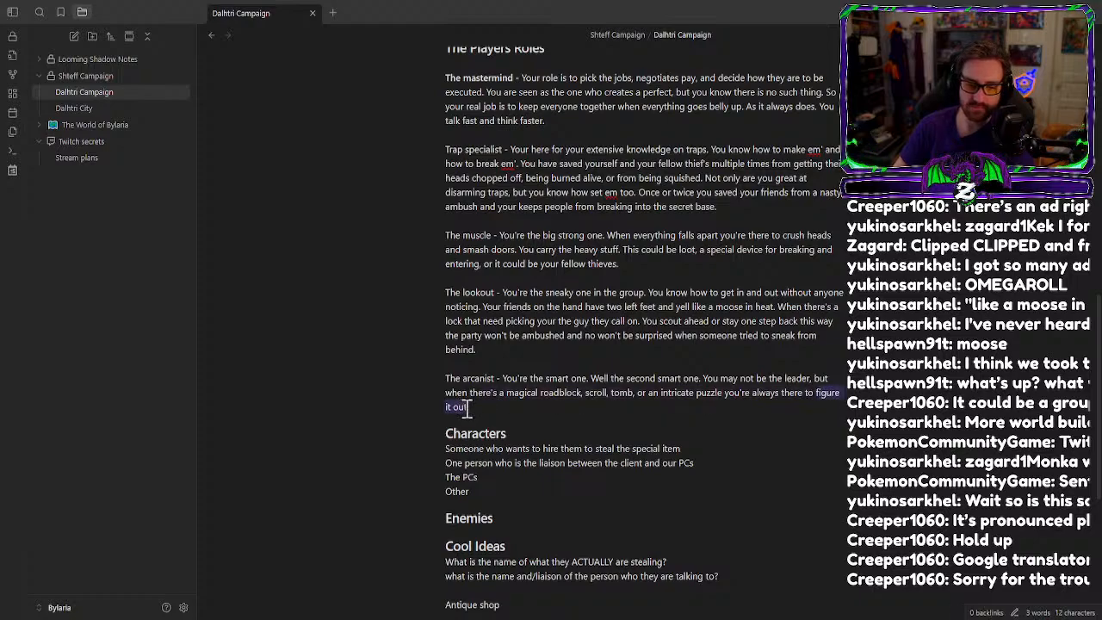
type("solve it")
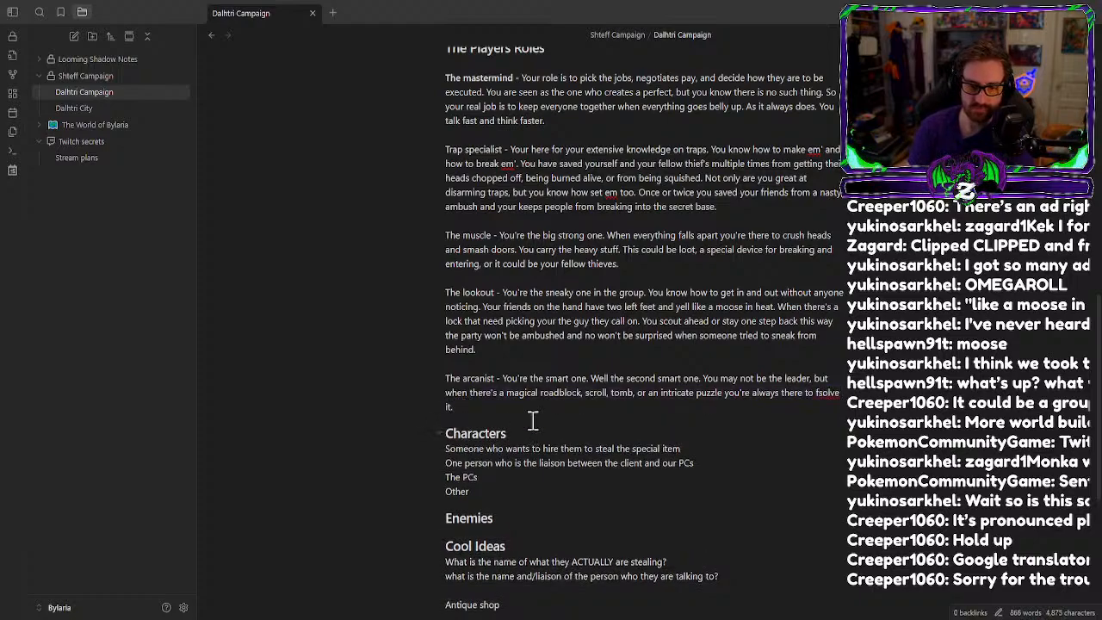
left_click(818, 393)
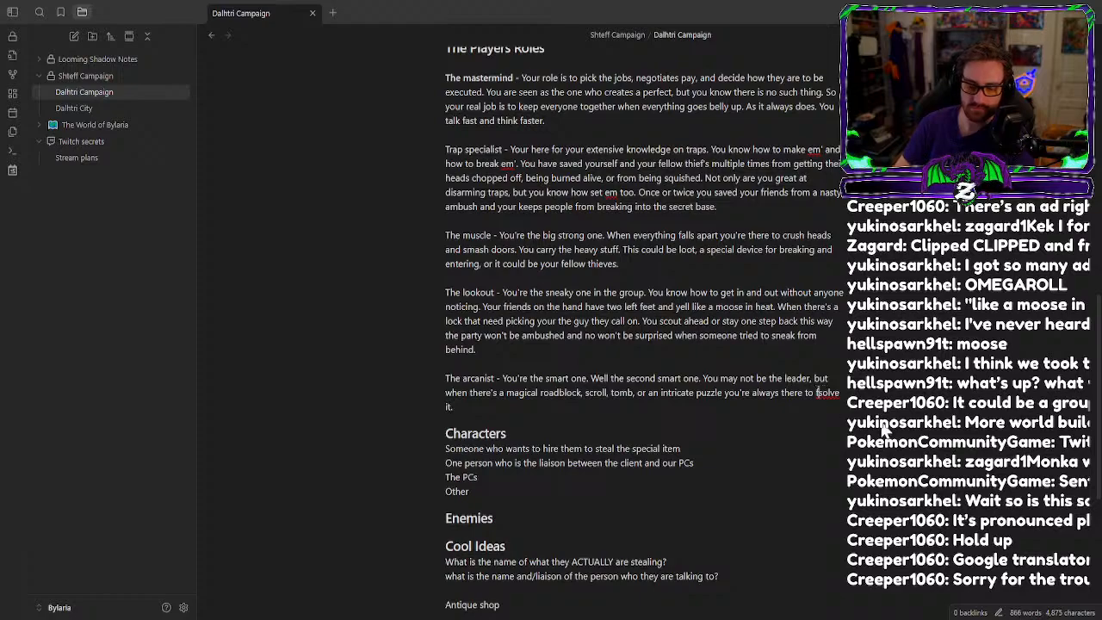
key("BackSpace")
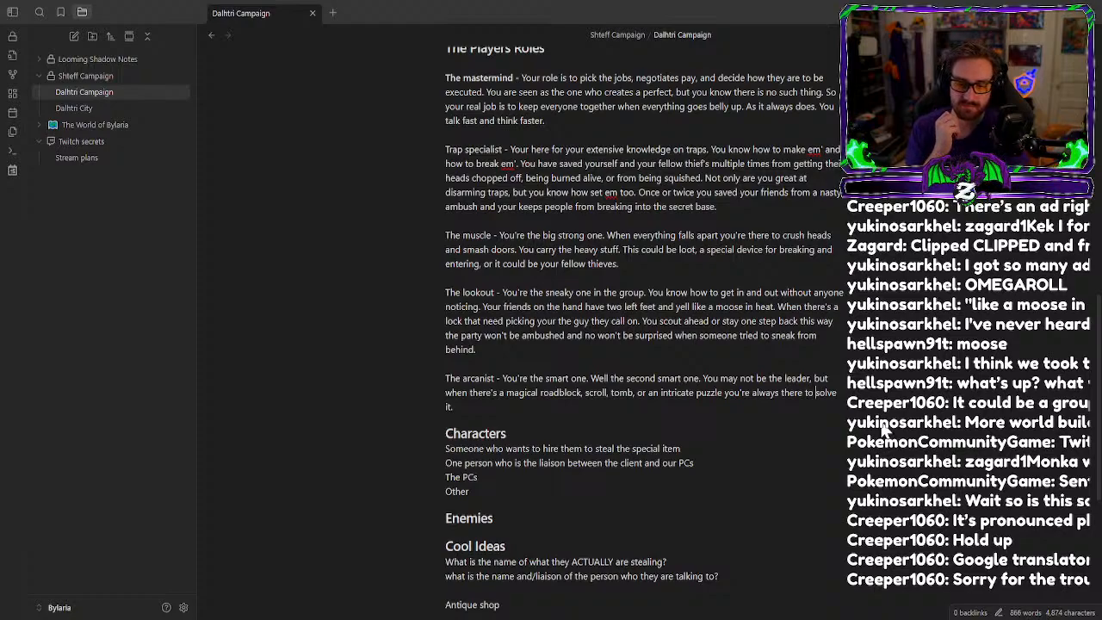
type("Th")
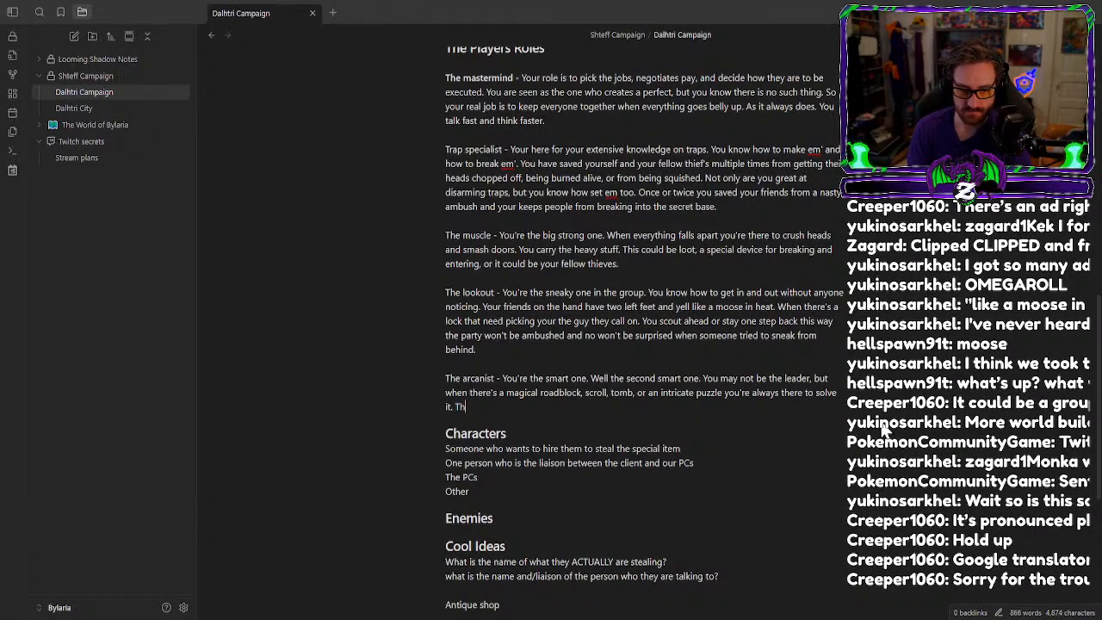
type("e mastermind")
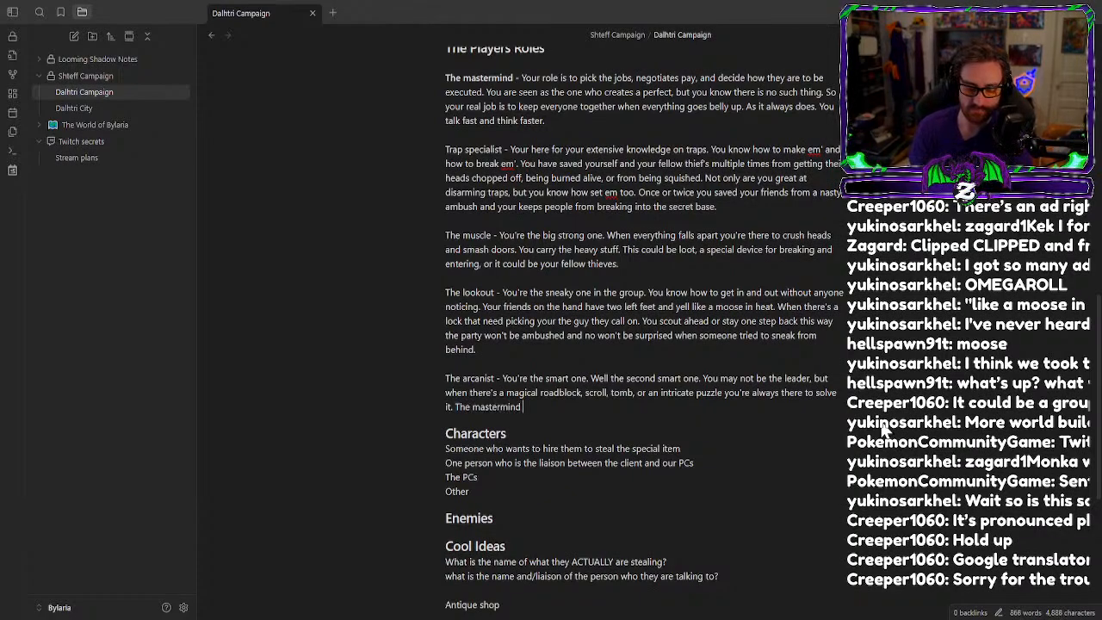
type(" relis")
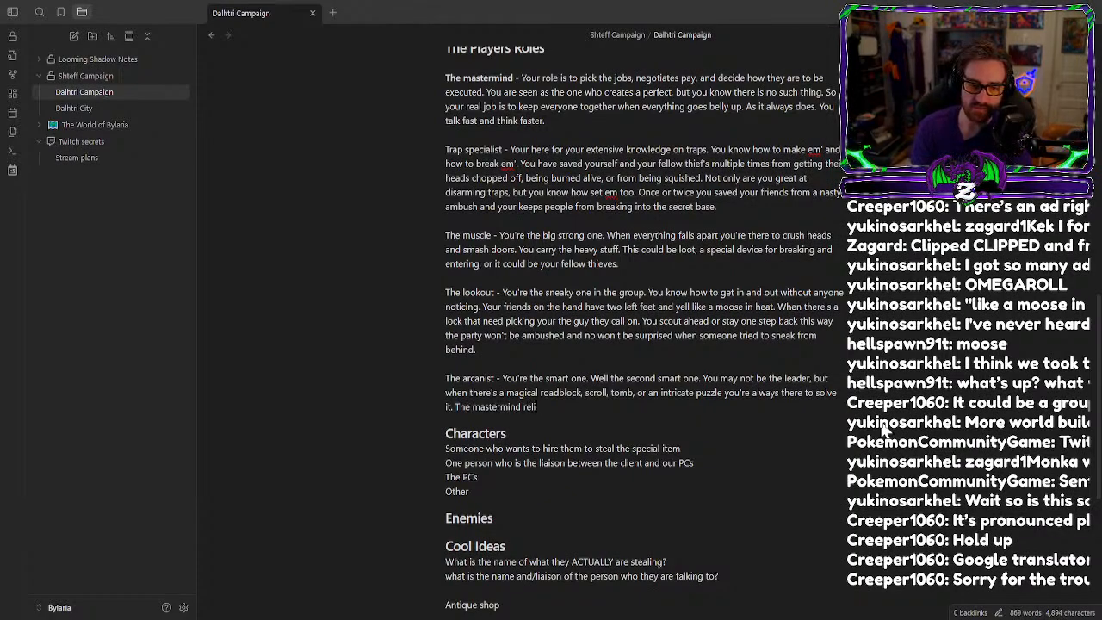
key("BackSpace")
type("es on you i")
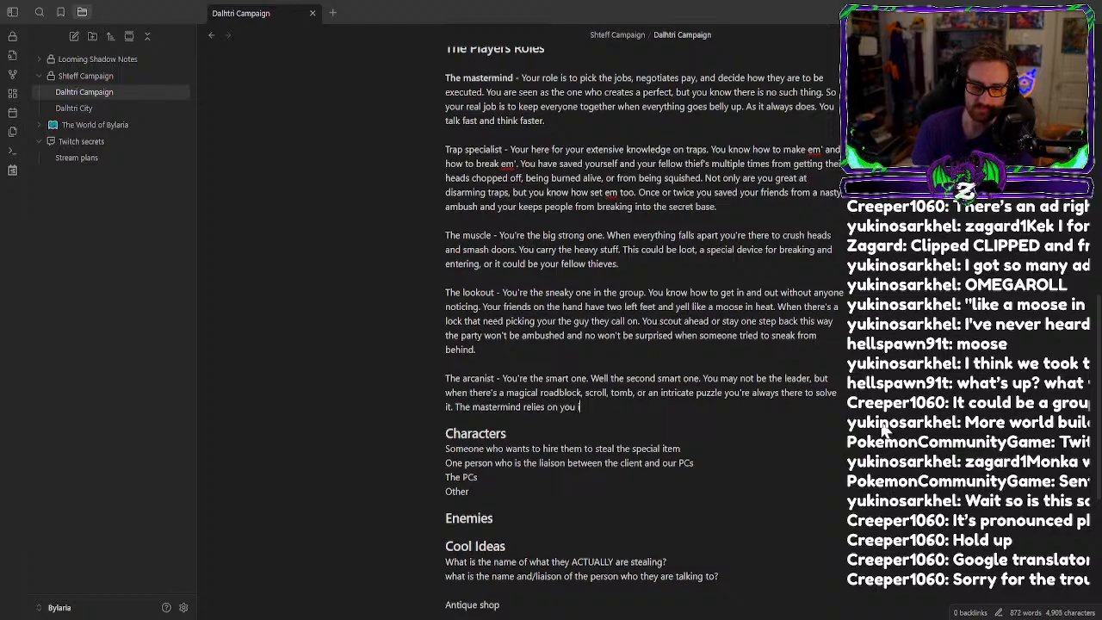
key("BackSpace")
type("when")
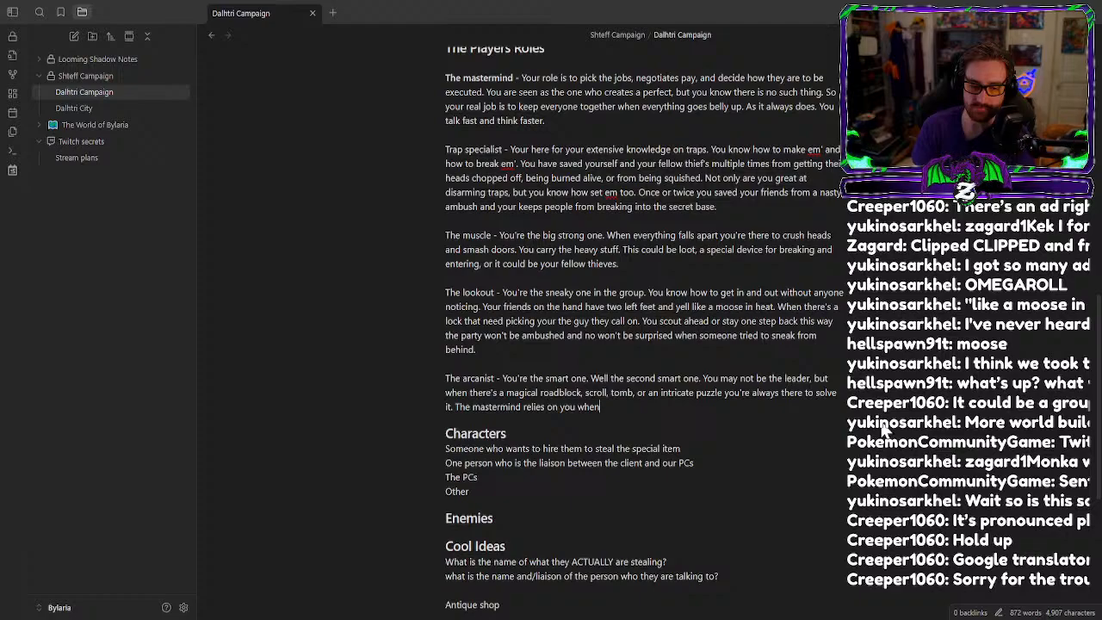
type(" he/she")
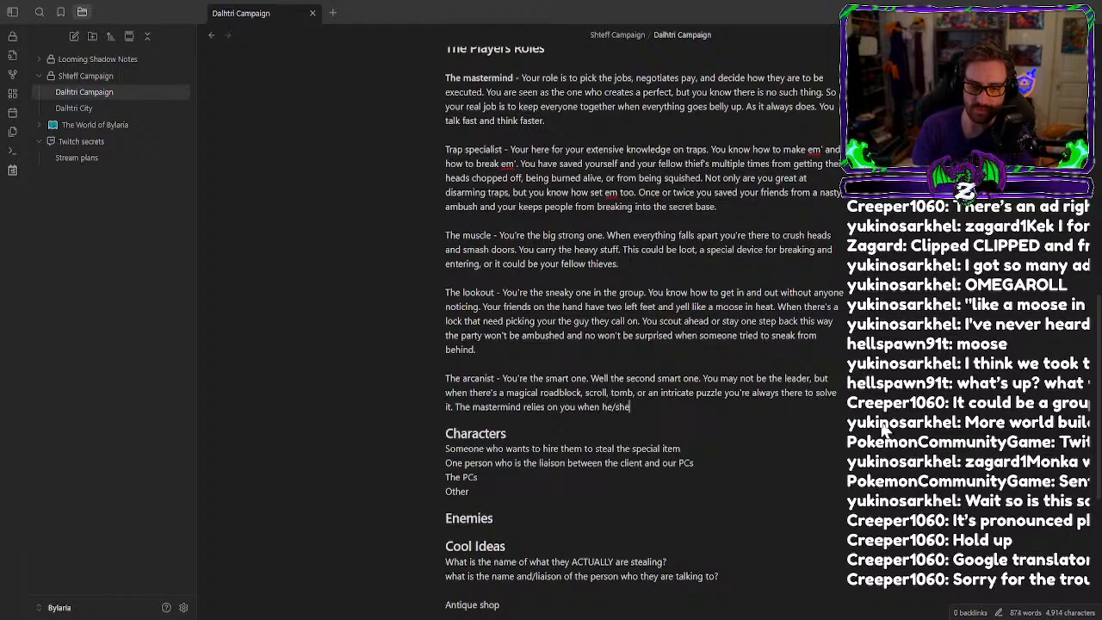
type(" can't")
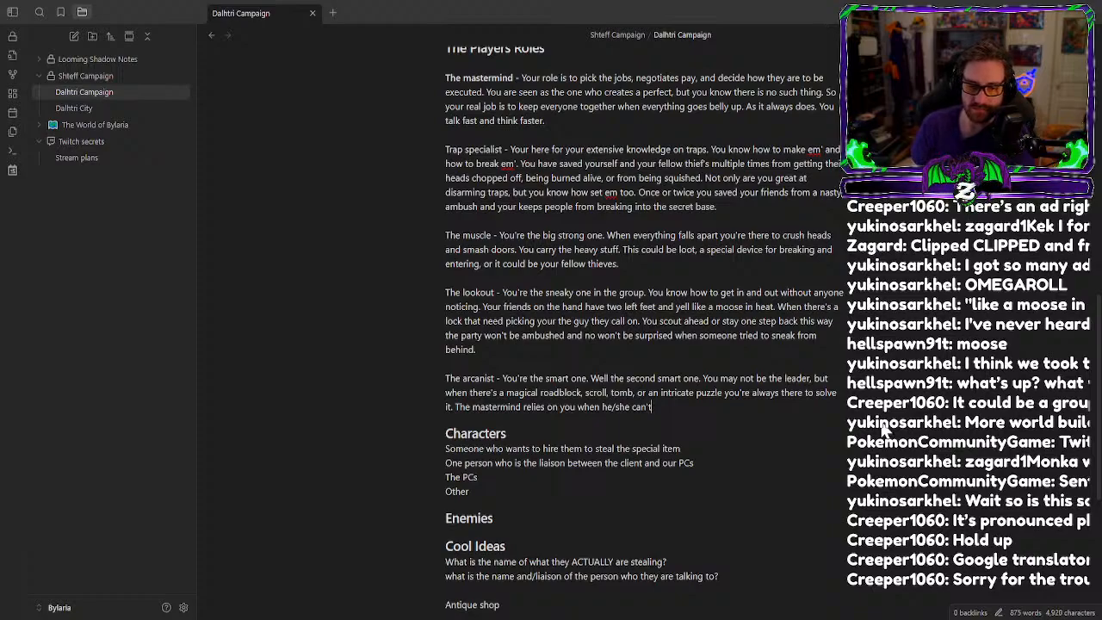
type(" lead.")
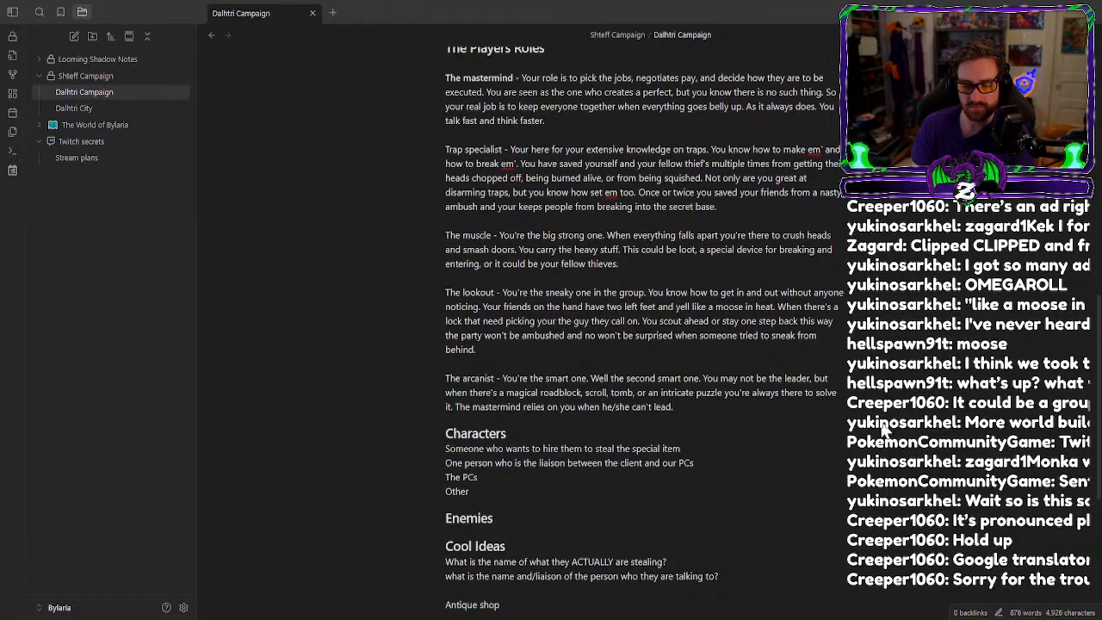
key("BackSpace")
key("BackSpace")
key("BackSpace")
key("BackSpace")
key("BackSpace")
key("BackSpace")
key("BackSpace")
key("BackSpace")
key("BackSpace")
key("BackSpace")
key("BackSpace")
key("BackSpace")
key("BackSpace")
key("BackSpace")
key("BackSpace")
key("BackSpace")
key("BackSpace")
key("BackSpace")
key("BackSpace")
key("BackSpace")
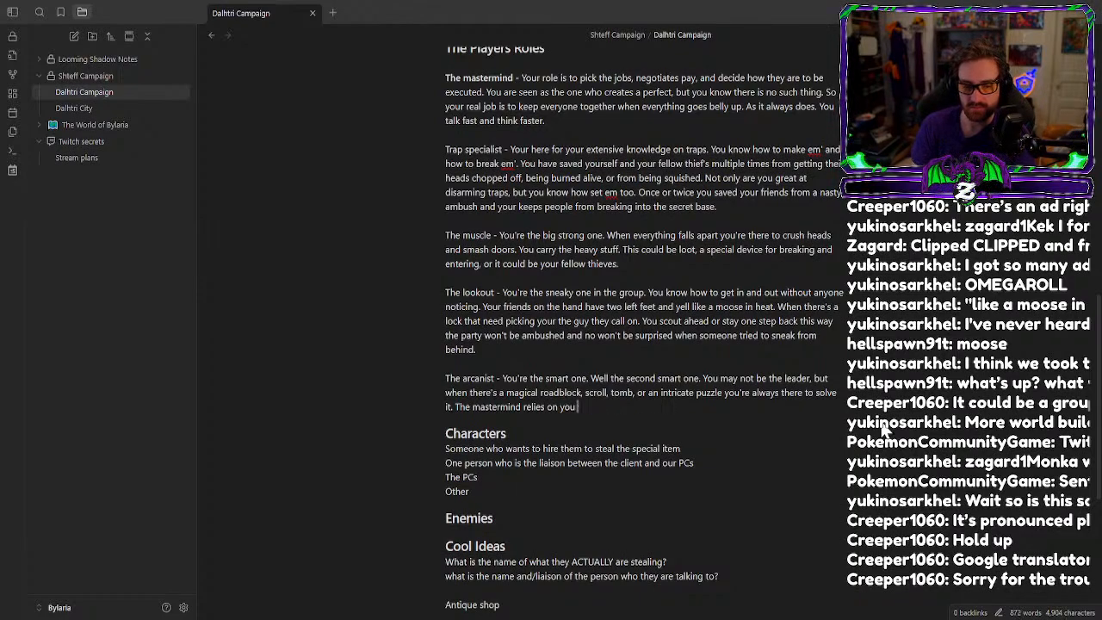
Add the sentence "Everyone looks to you when the mastermind can't figure it out." to the end of the arcanist's description.
type("Every")
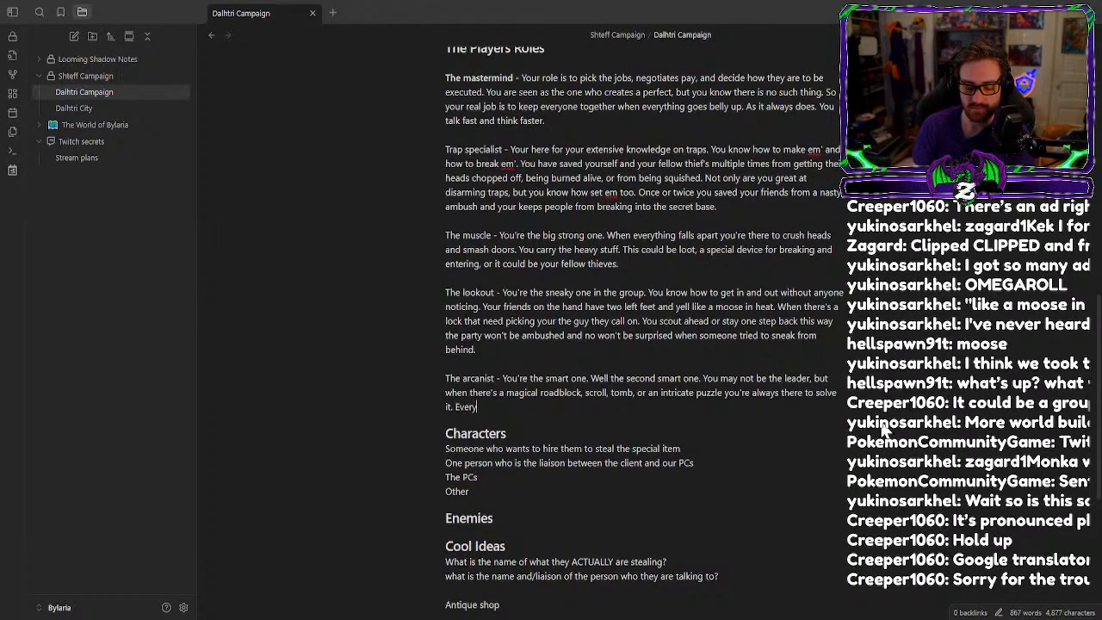
type("one looks to you when")
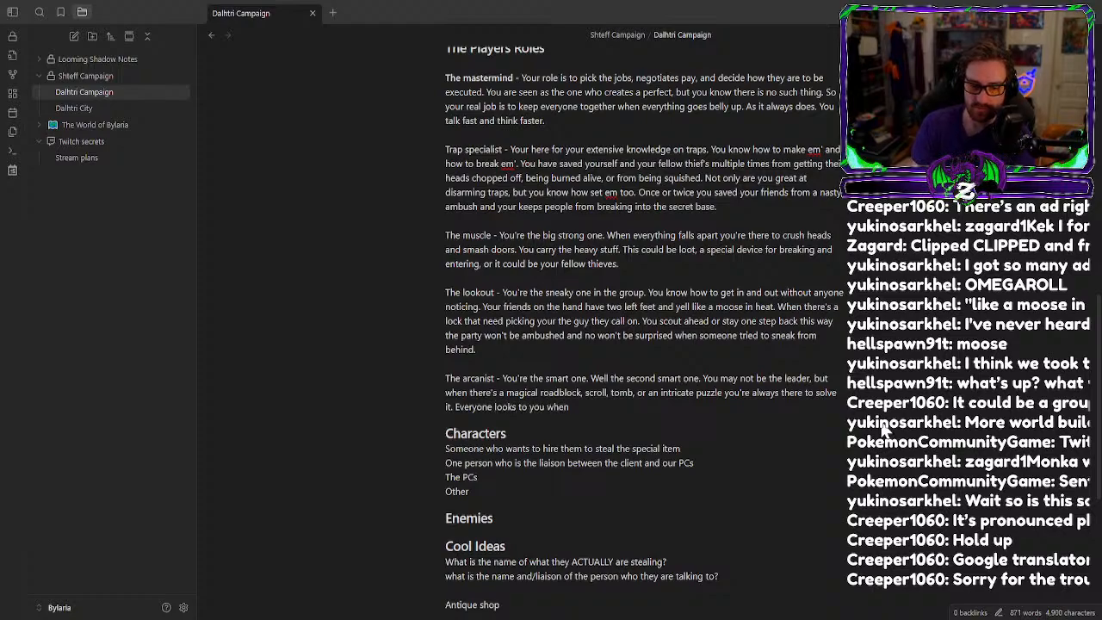
type(" the mas")
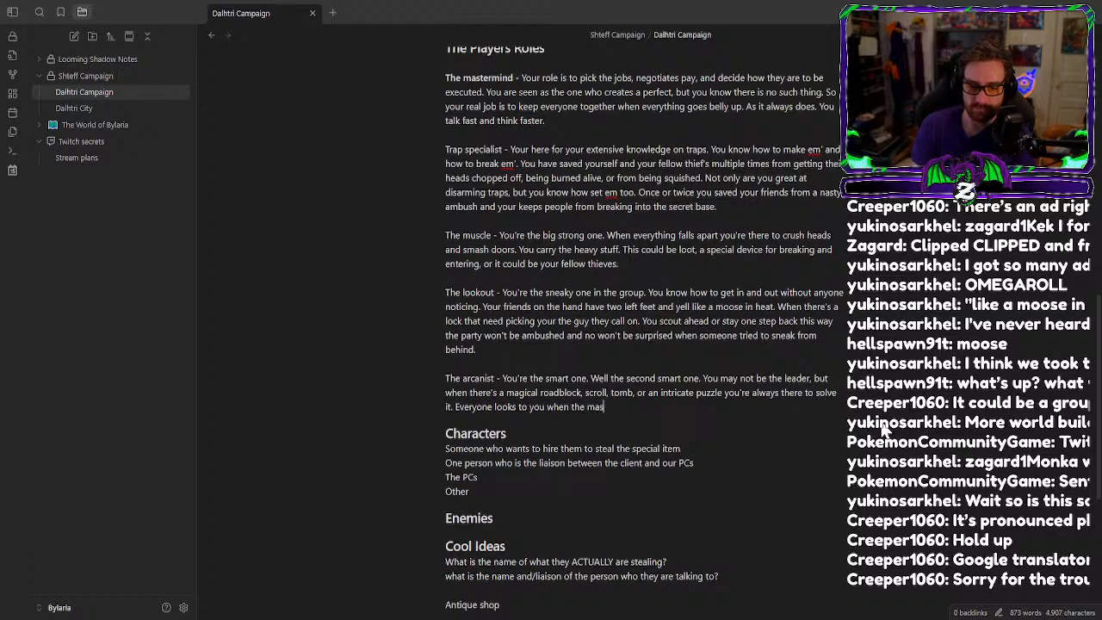
type("termind")
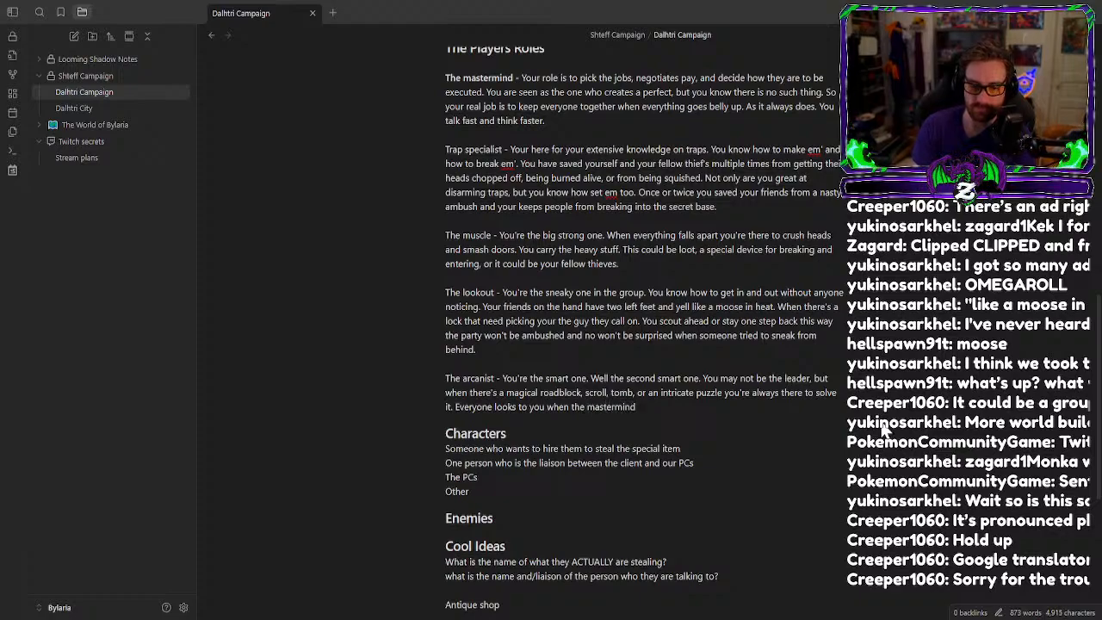
type(" cna't")
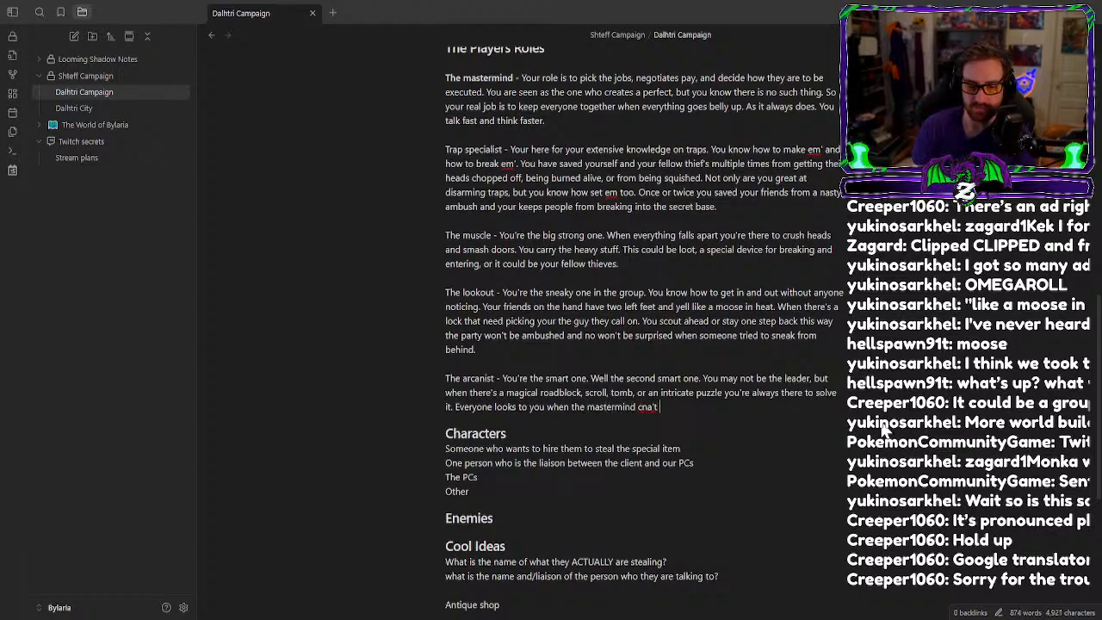
key("BackSpace")
key("BackSpace")
key("BackSpace")
key("BackSpace")
type("an't")
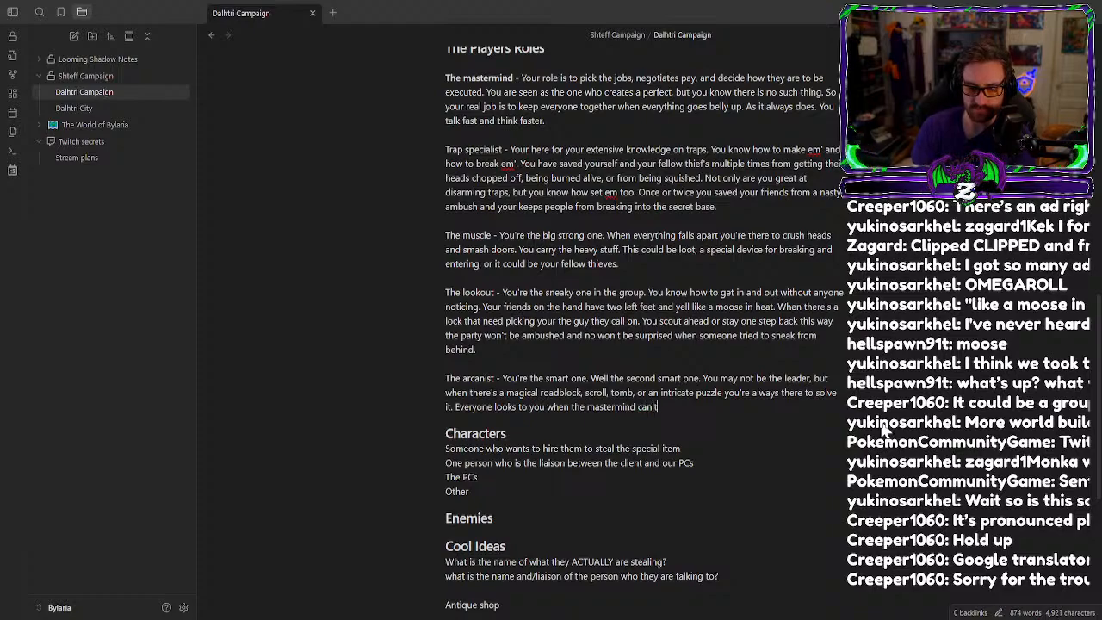
type(" figure it out.")
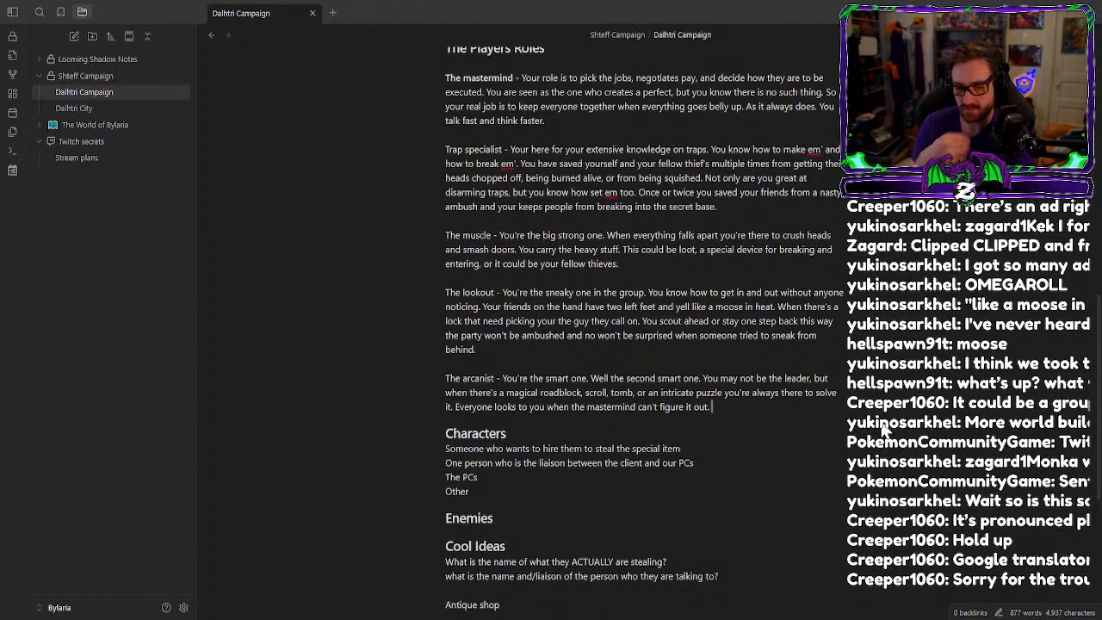
Replace "mastermind can't figure it out." with "rest of the group is just too slow to figure it out." in the arcanist's last sentence.
left_click_drag(589, 408, 714, 408)
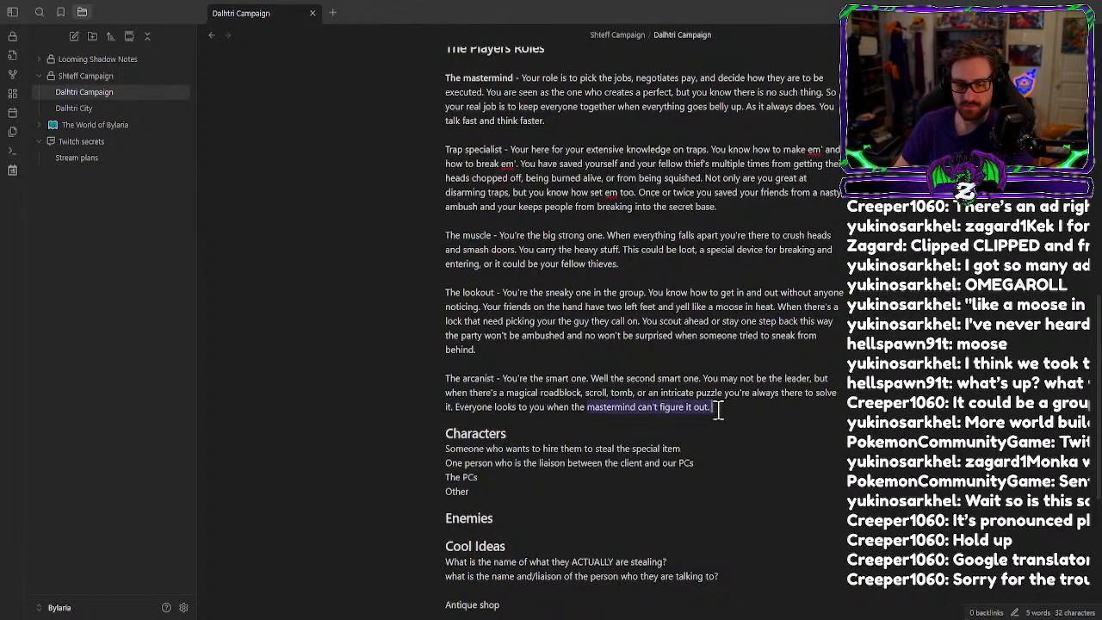
type("rest of the grou")
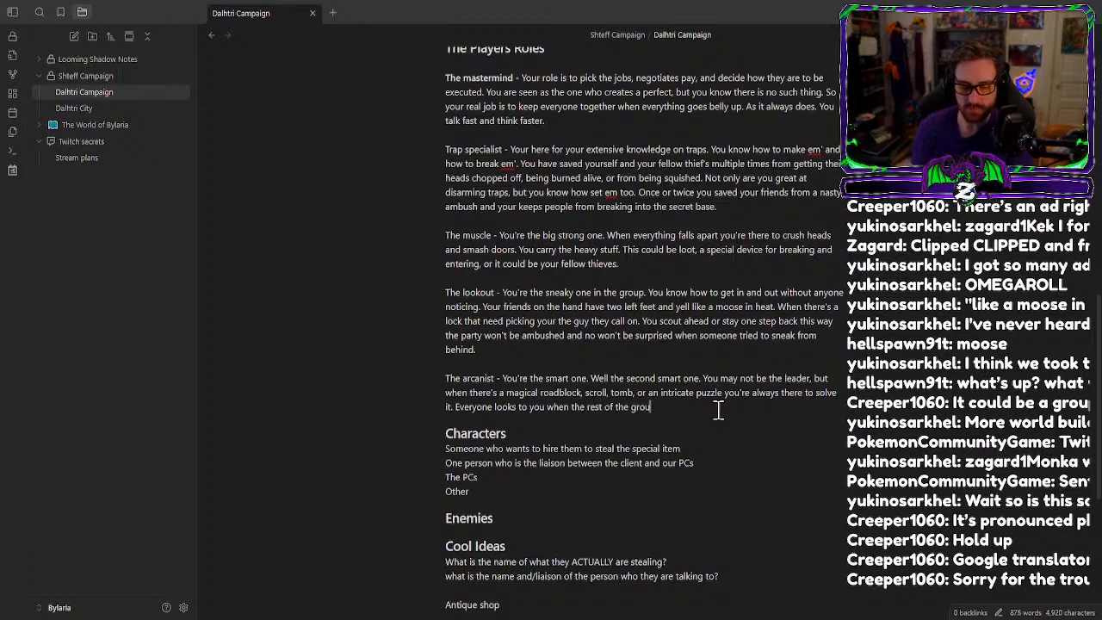
type("p is just ")
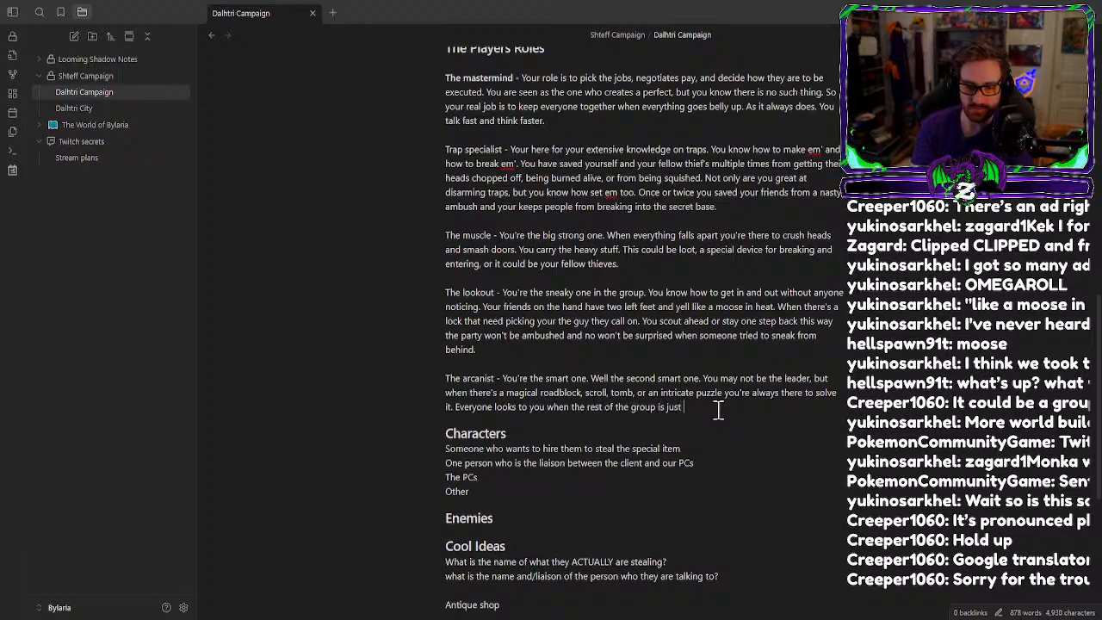
type("too")
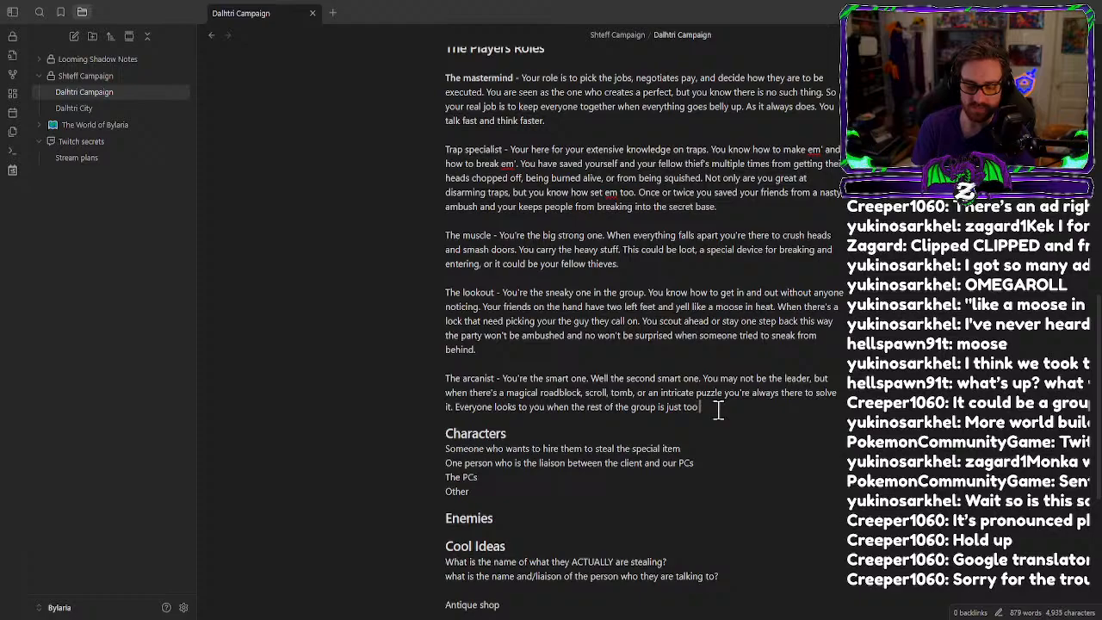
type(" slow to")
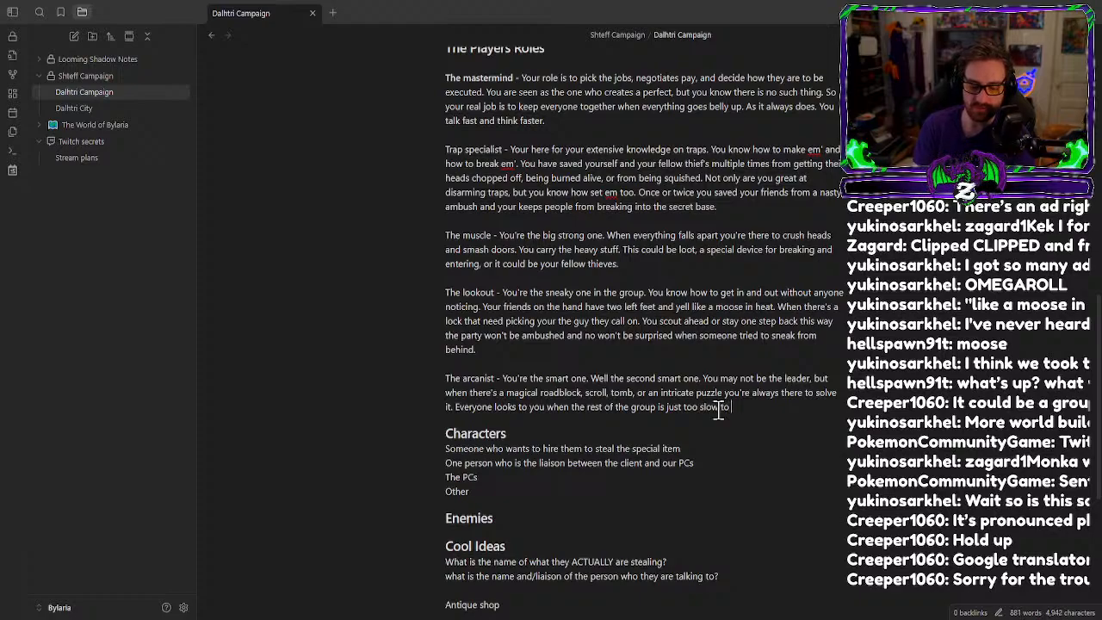
type(" figure it out.")
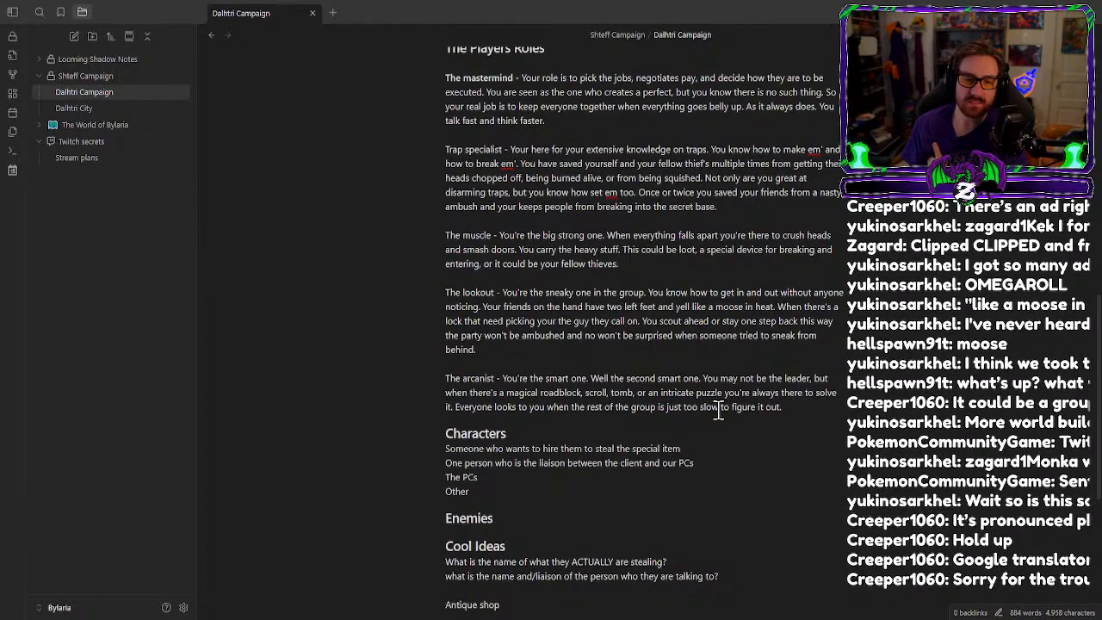
Make the role name "Trap specialist" bold by enclosing only that name in double asterisks.
scroll(708, 402, "up", 1)
scroll(708, 402, "up", 2)
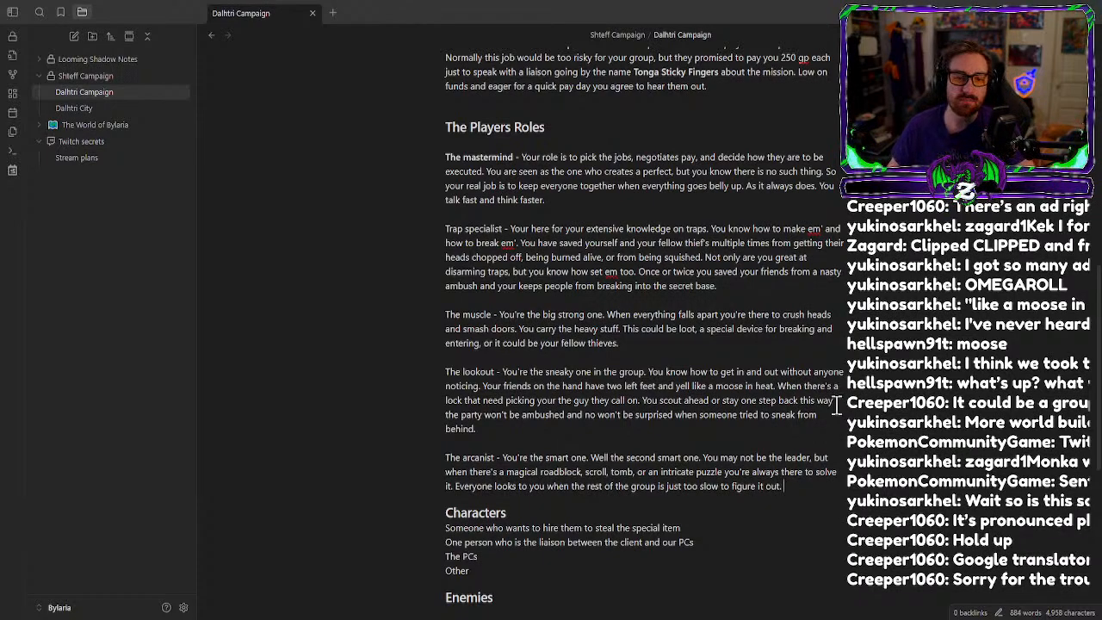
left_click(444, 227)
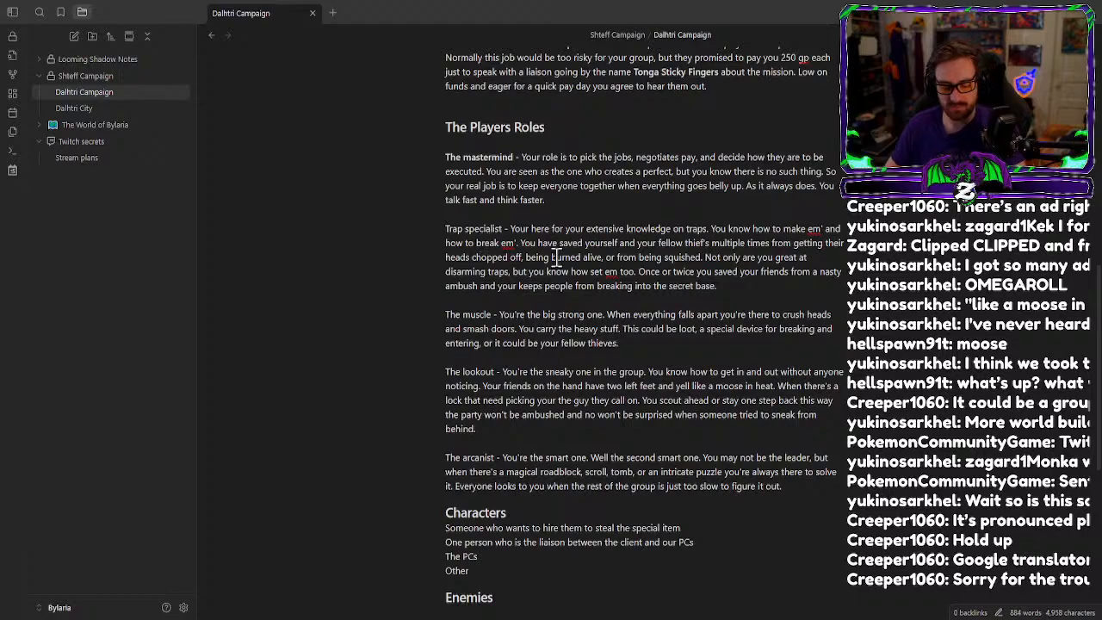
type("**")
key("ctrl+a")
key("Right")
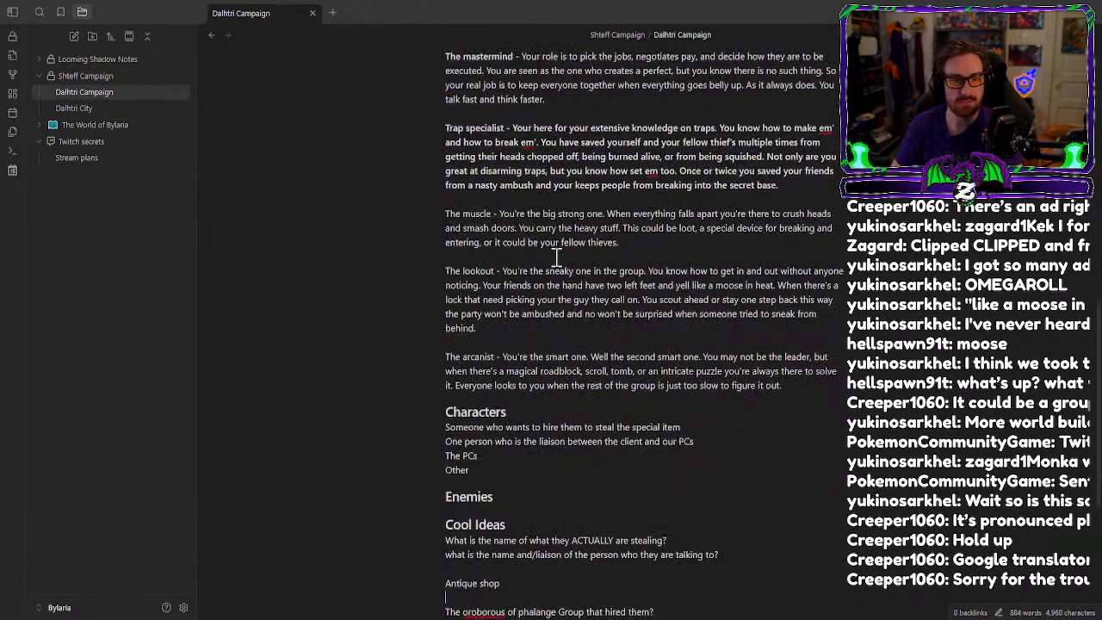
scroll(558, 257, "up", 3)
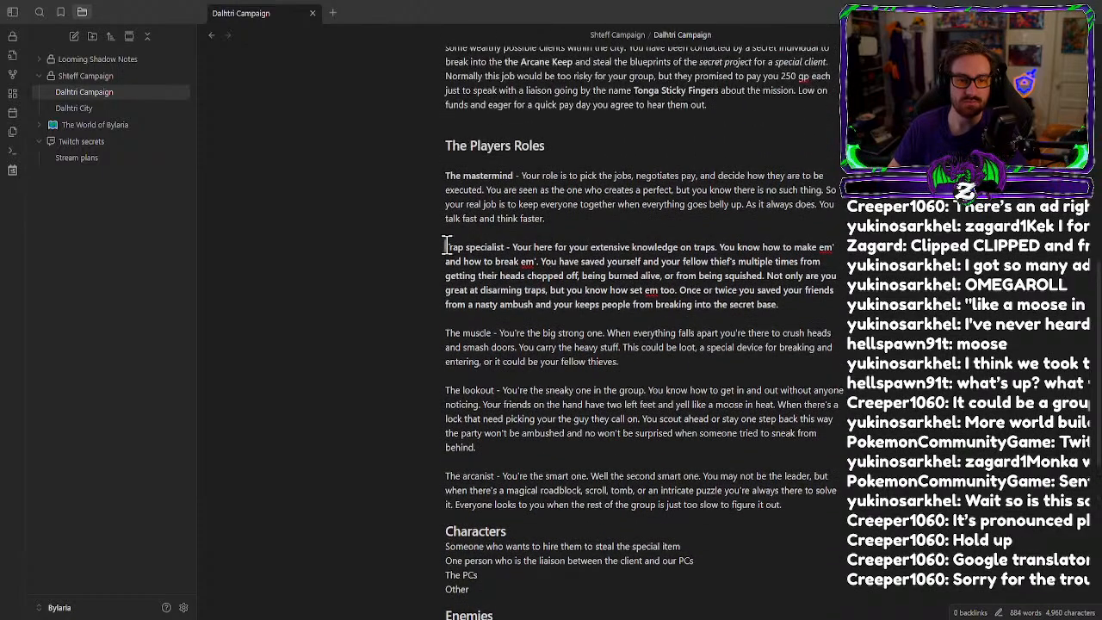
left_click(446, 247)
key("shift+Right")
key("shift+Right")
key("ctrl+c")
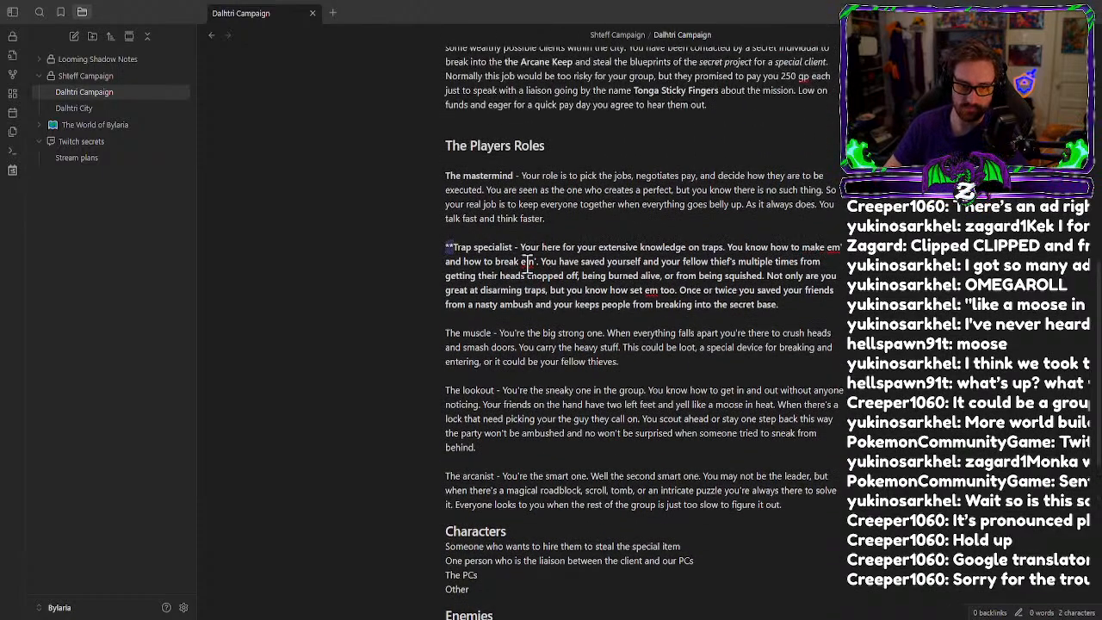
left_click(513, 247)
key("ctrl+v")
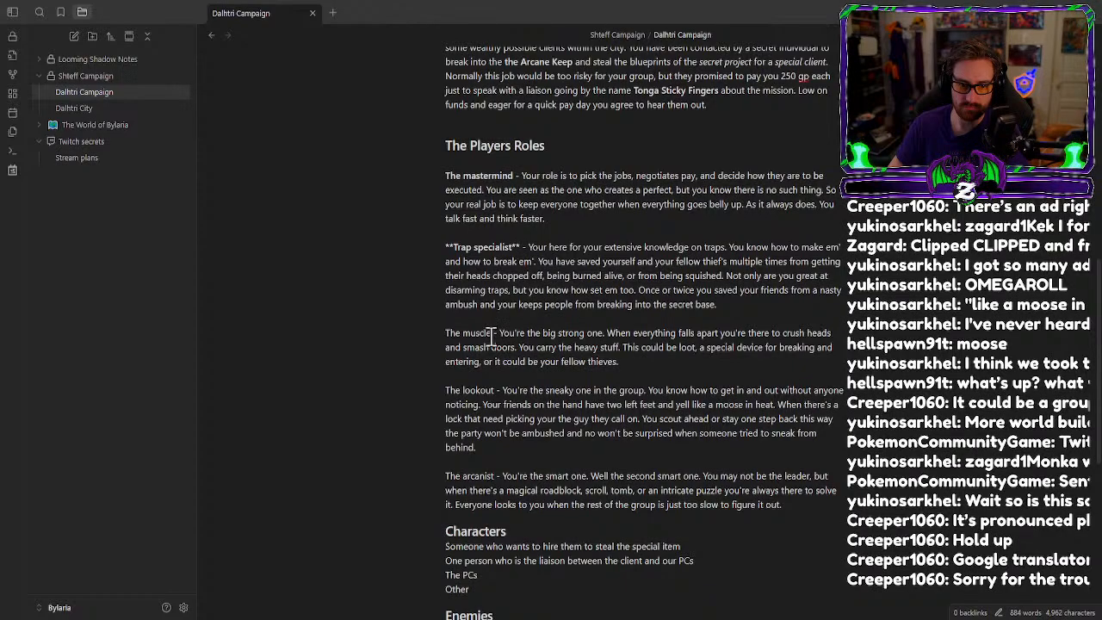
Make the role name "The muscle" bold with double asterisks around it.
left_click(496, 334)
key("ctrl+v")
left_click(446, 333)
key("ctrl+v")
Make the role name "The lookout" bold with double asterisks around it.
left_click(446, 390)
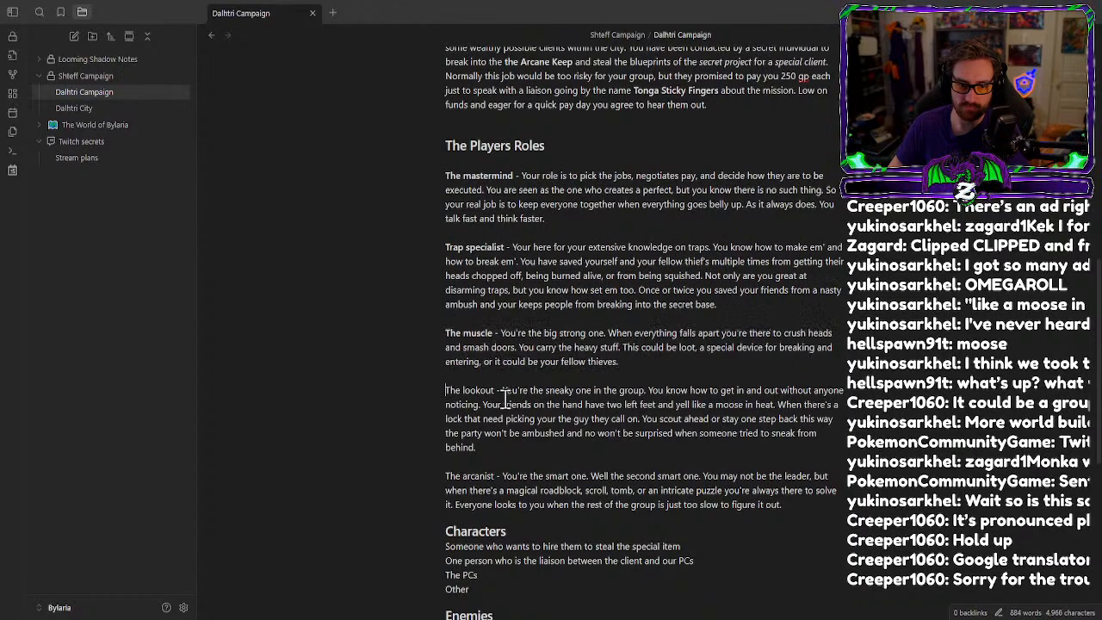
key("ctrl+v")
left_click(503, 390)
key("ctrl+v")
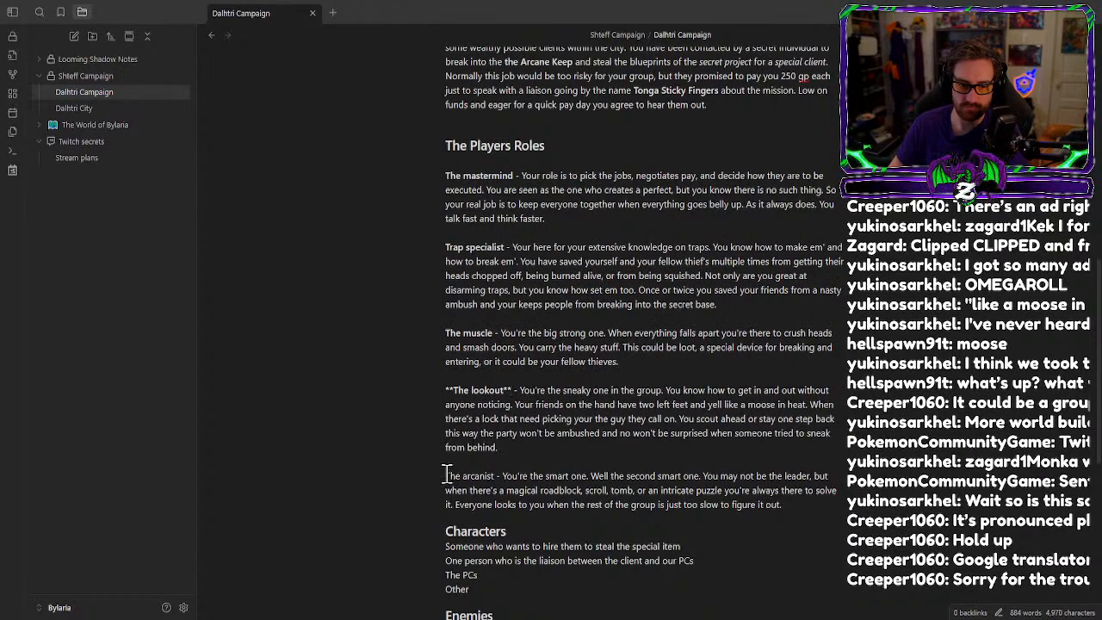
Make the role name "The arcanist" bold by enclosing the whole name in double asterisks.
left_click(447, 475)
key("ctrl+v")
left_click(509, 476)
key("ctrl+v")
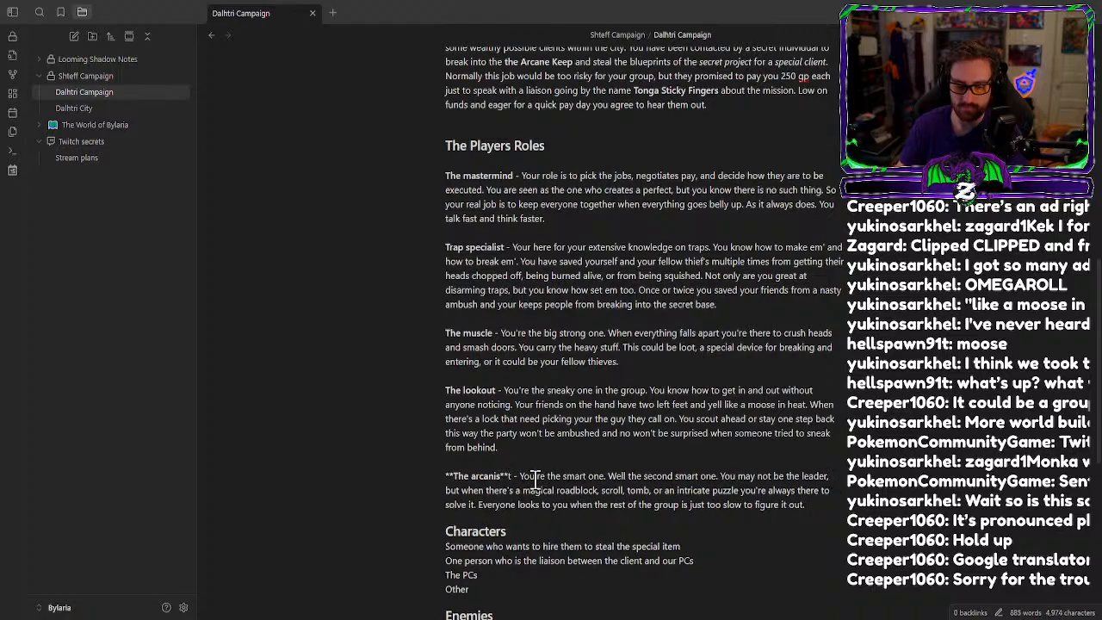
key("BackSpace")
key("Right")
key("ctrl+v")
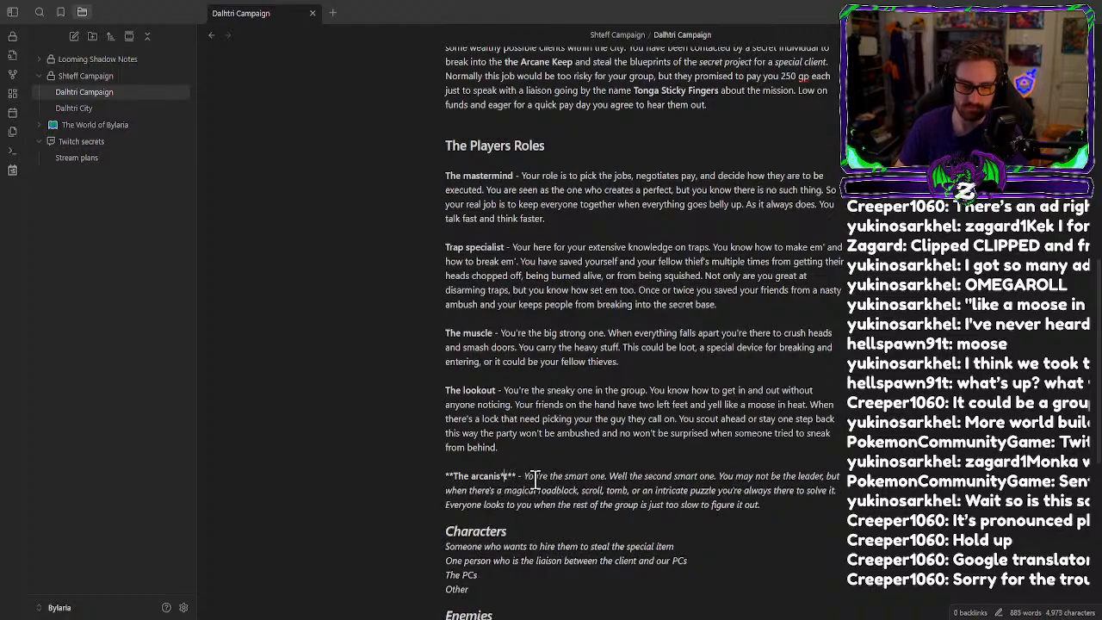
key("BackSpace")
scroll(534, 473, "up", 2)
left_click(622, 312)
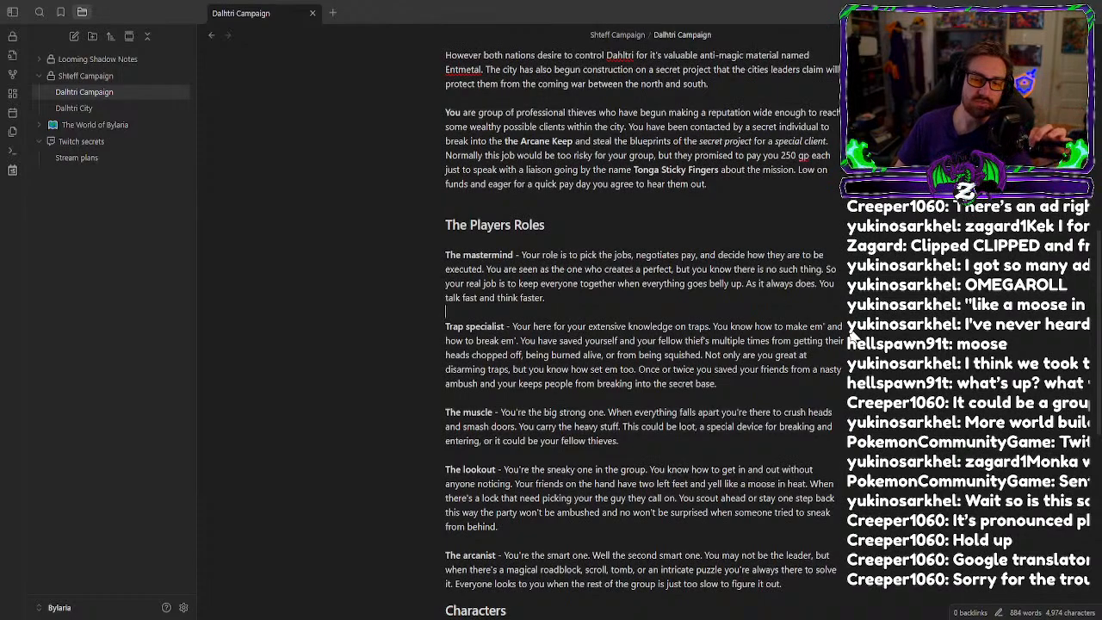
In the mastermind's first sentence, change "negotiates" to "negotiate" and reword the ending as "decide how to execute a".
left_click(681, 257)
key("BackSpace")
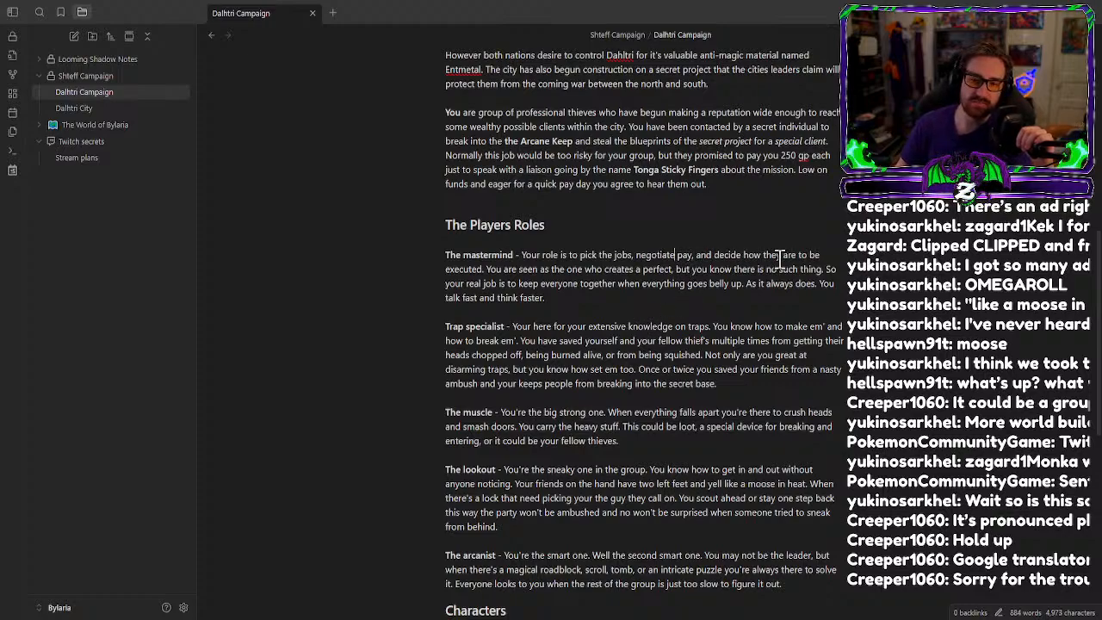
left_click_drag(799, 253, 804, 253)
type("to")
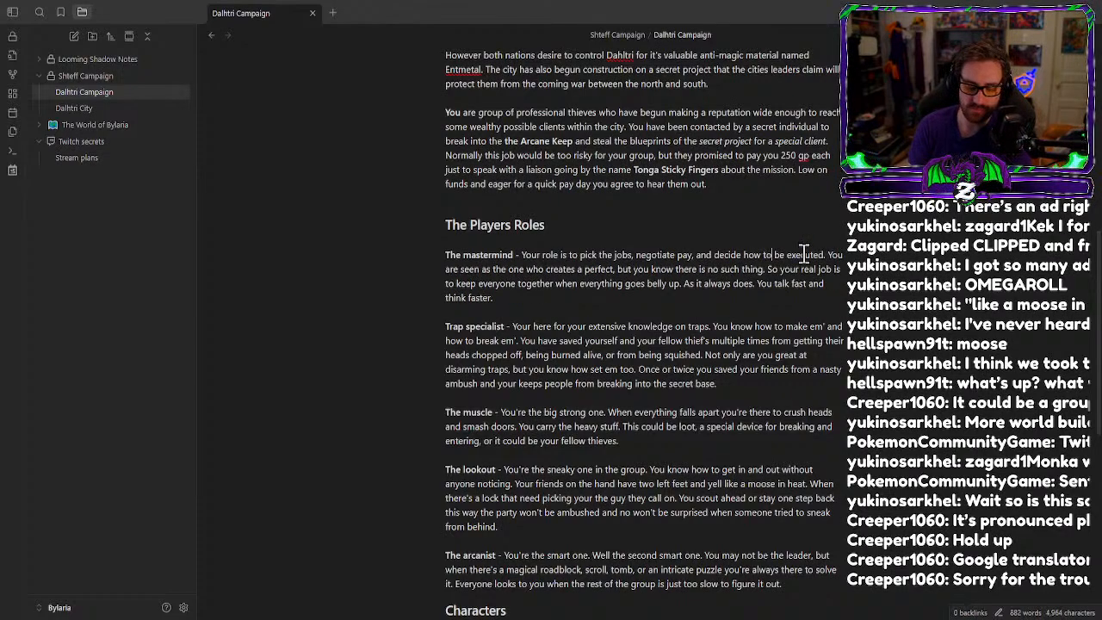
key("BackSpace")
key("BackSpace")
key("BackSpace")
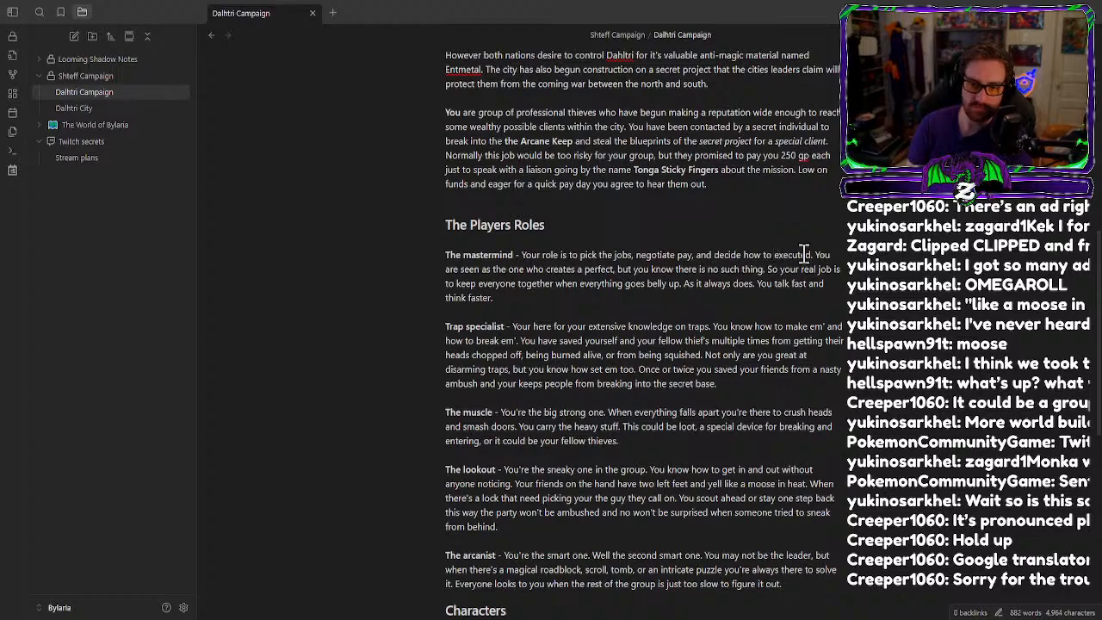
key("BackSpace")
type("a")
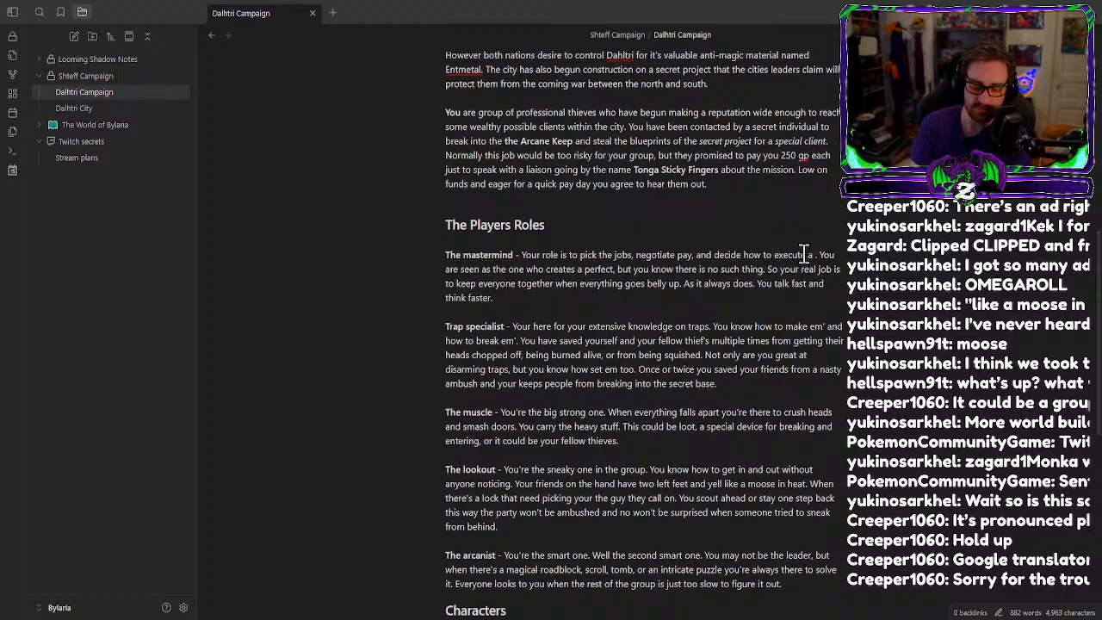
key("BackSpace")
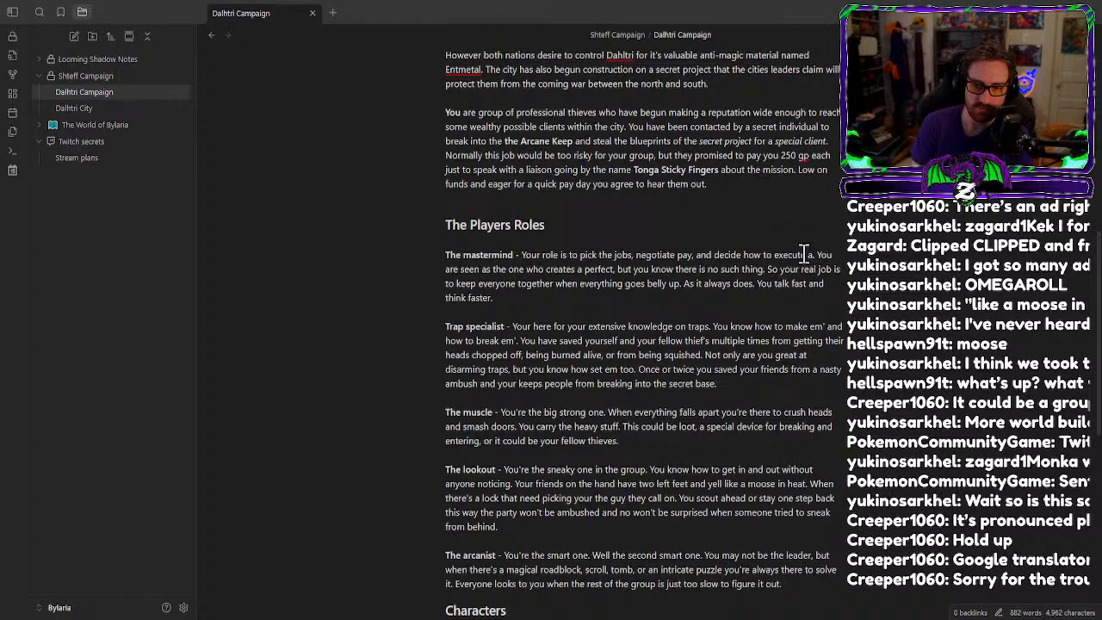
Replace "to execute a" with "the team executes a mission" at the end of the mastermind's first sentence.
key("BackSpace")
key("BackSpace")
key("BackSpace")
key("BackSpace")
key("BackSpace")
key("BackSpace")
key("BackSpace")
key("BackSpace")
key("BackSpace")
key("BackSpace")
key("BackSpace")
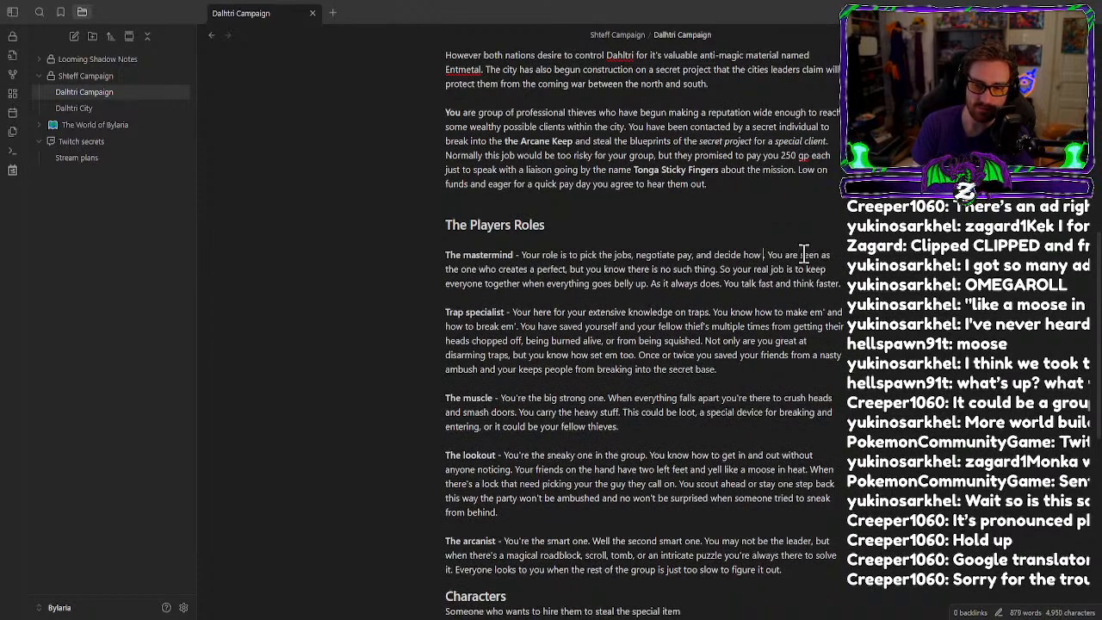
type("the team")
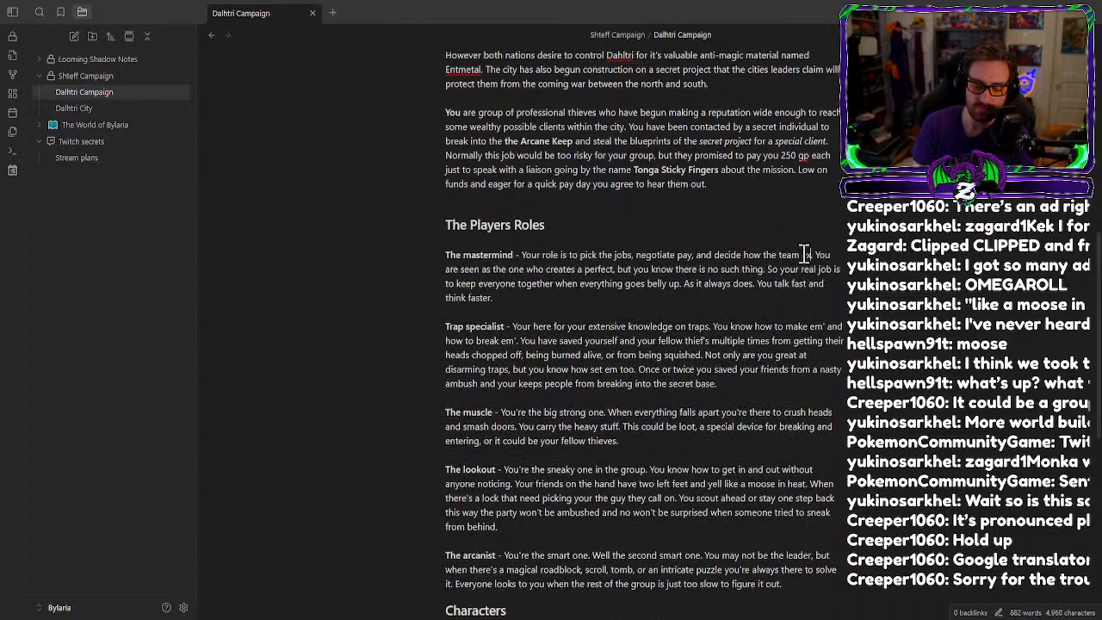
type(" executes")
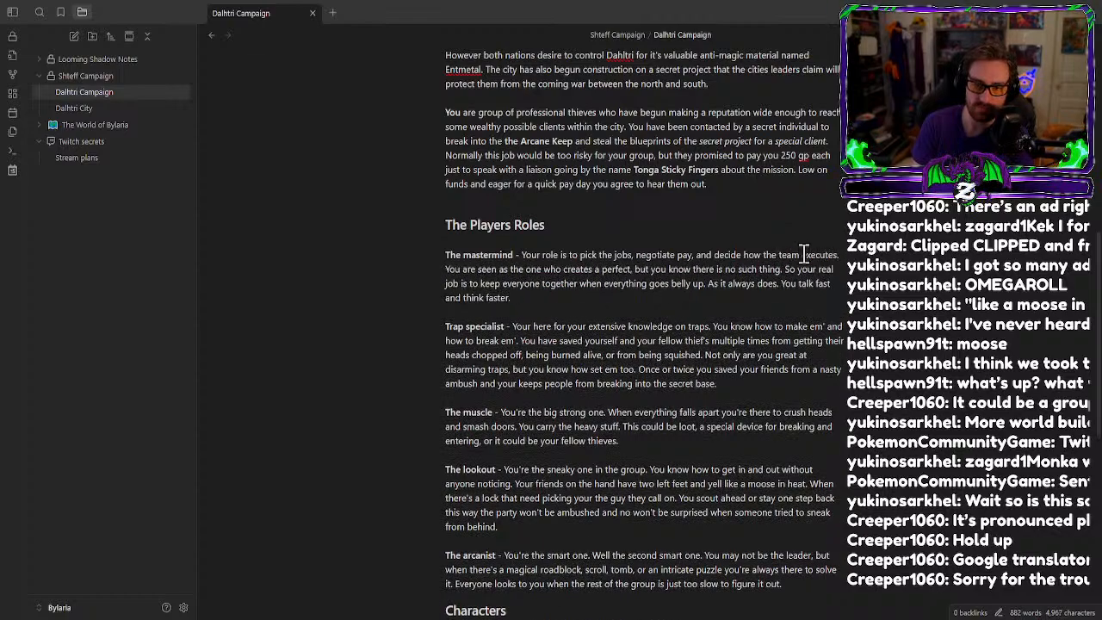
type(" a mi")
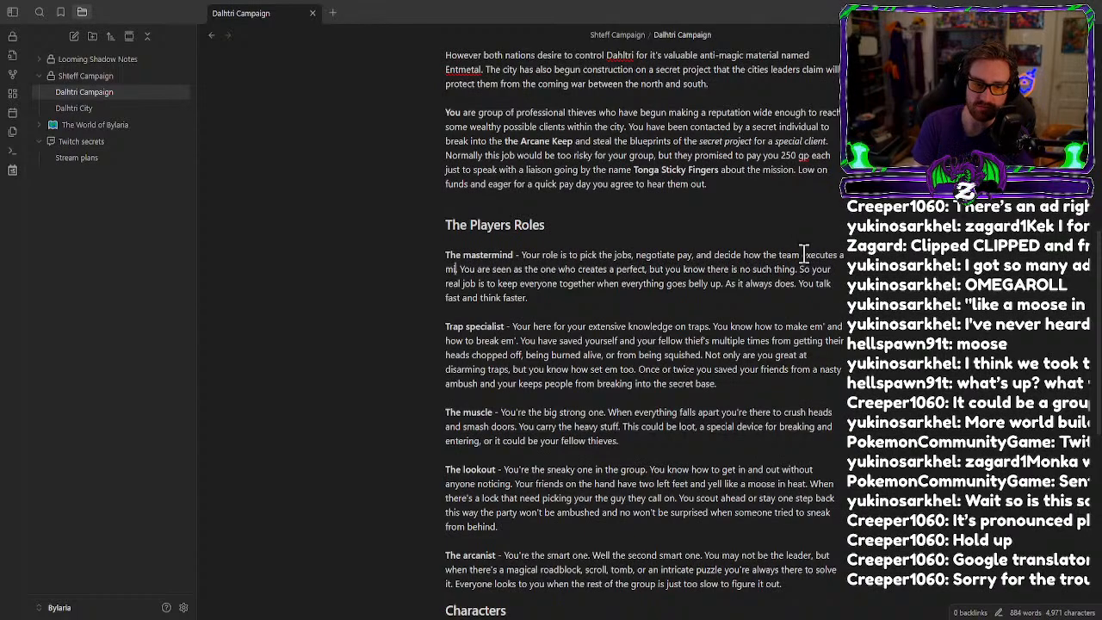
type("ssion.")
left_click(800, 298)
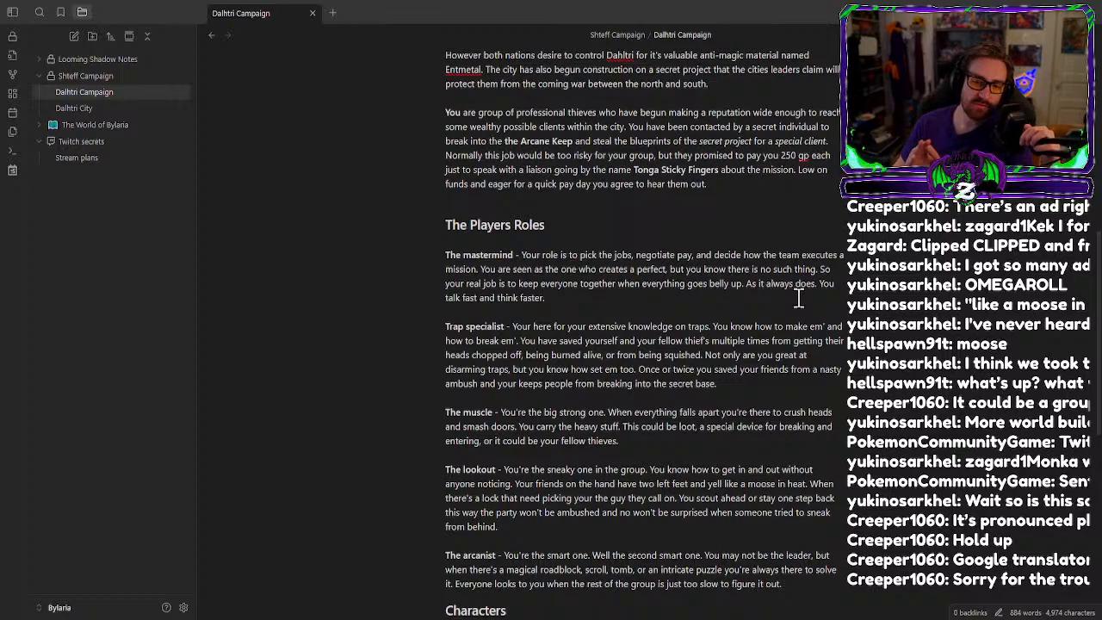
Insert the missing word "plan" in the mastermind's second sentence so it reads "a perfect plan,".
left_click(670, 270)
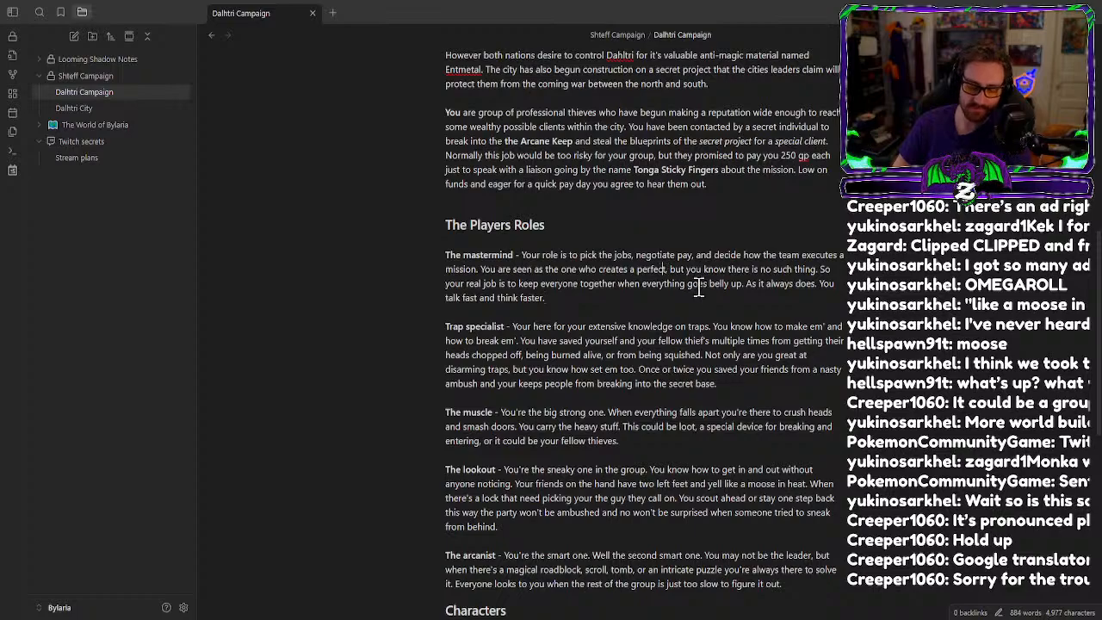
type("plan")
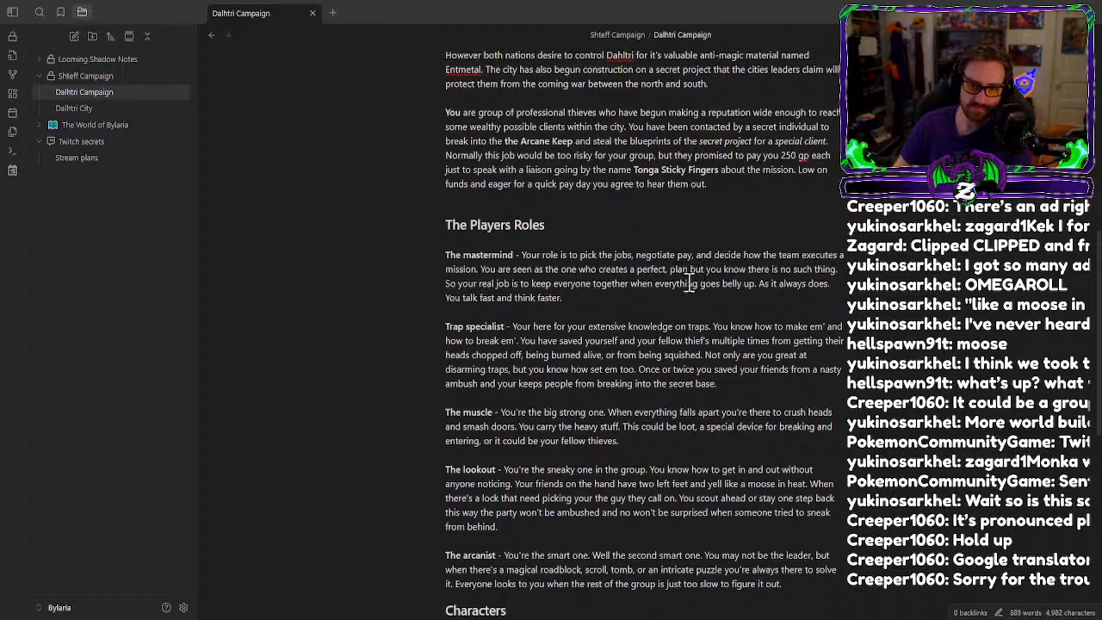
key("BackSpace")
key("BackSpace")
key("BackSpace")
key("BackSpace")
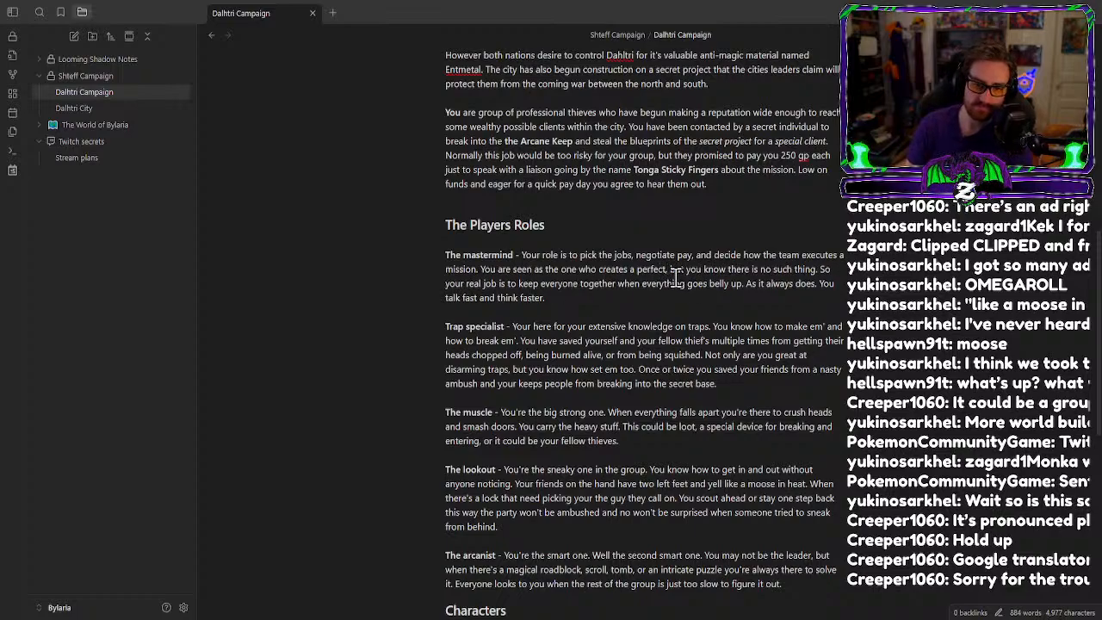
type("plan")
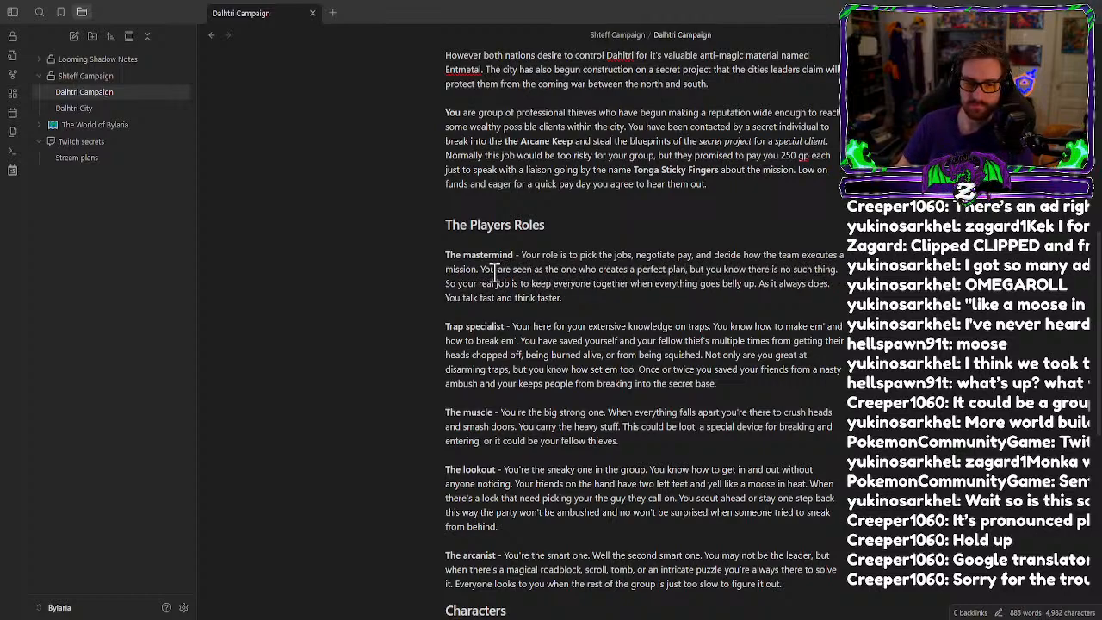
Shorten "You are seen as the one" to "You're the one" in the mastermind's description.
left_click_drag(496, 272, 543, 274)
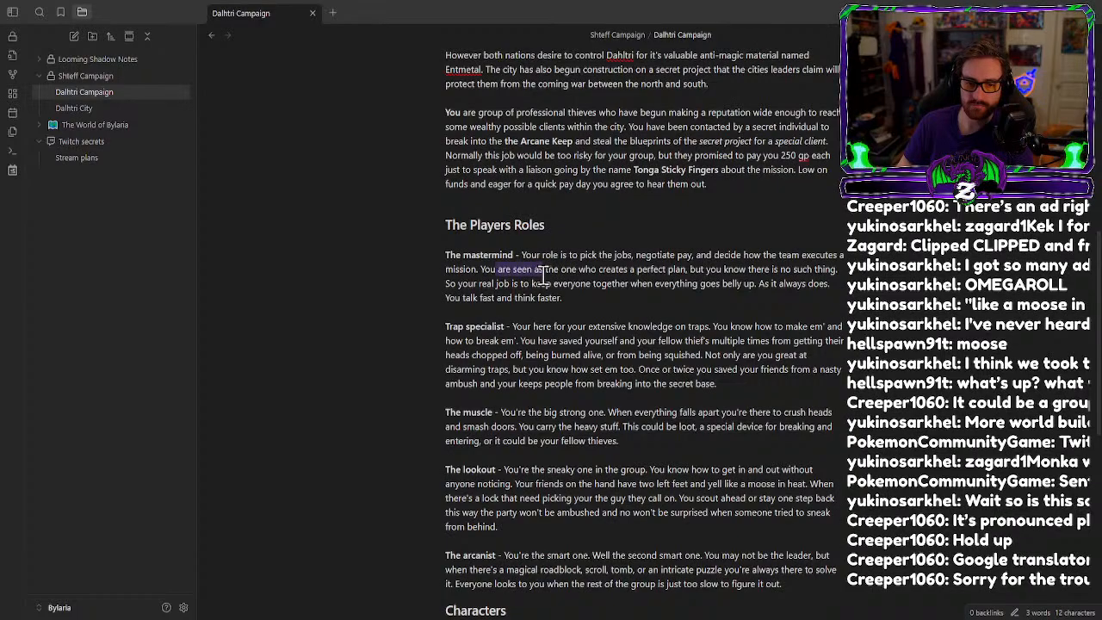
key("BackSpace")
key("BackSpace")
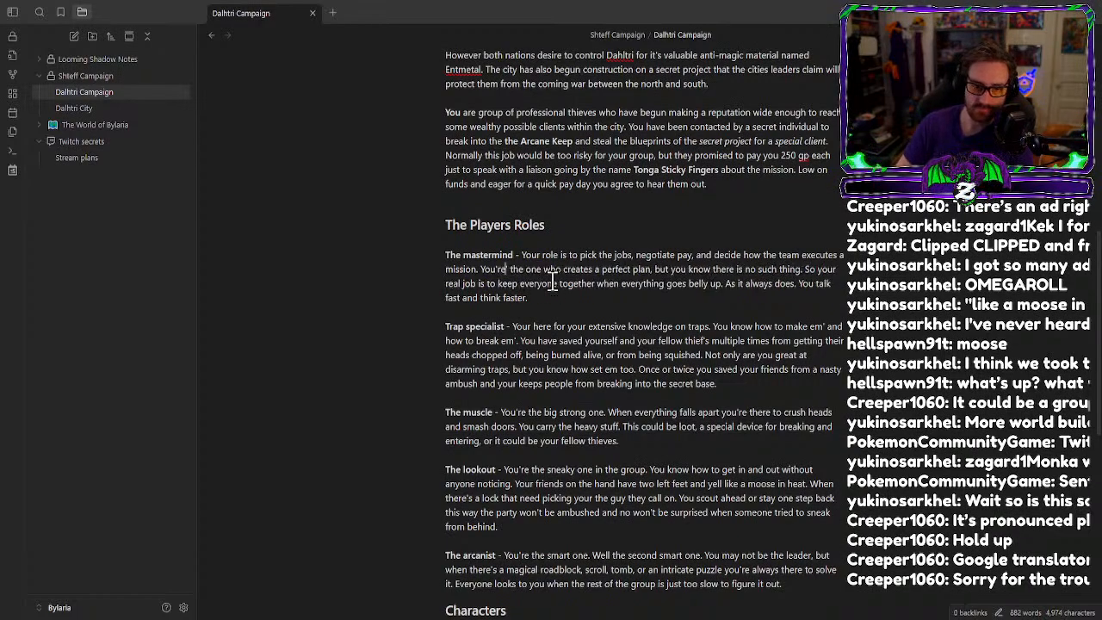
type("'re")
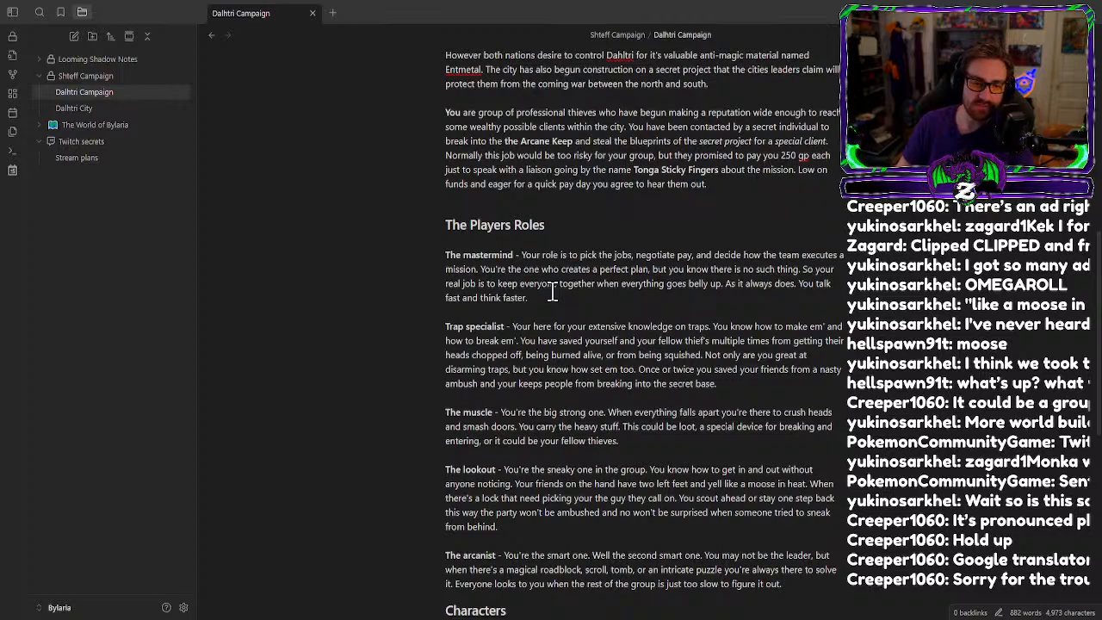
Move the sentence "You talk fast and think faster." to just before "You're the one who creates a perfect plan" in the mastermind's description.
left_click_drag(529, 298, 798, 284)
key("ctrl+c")
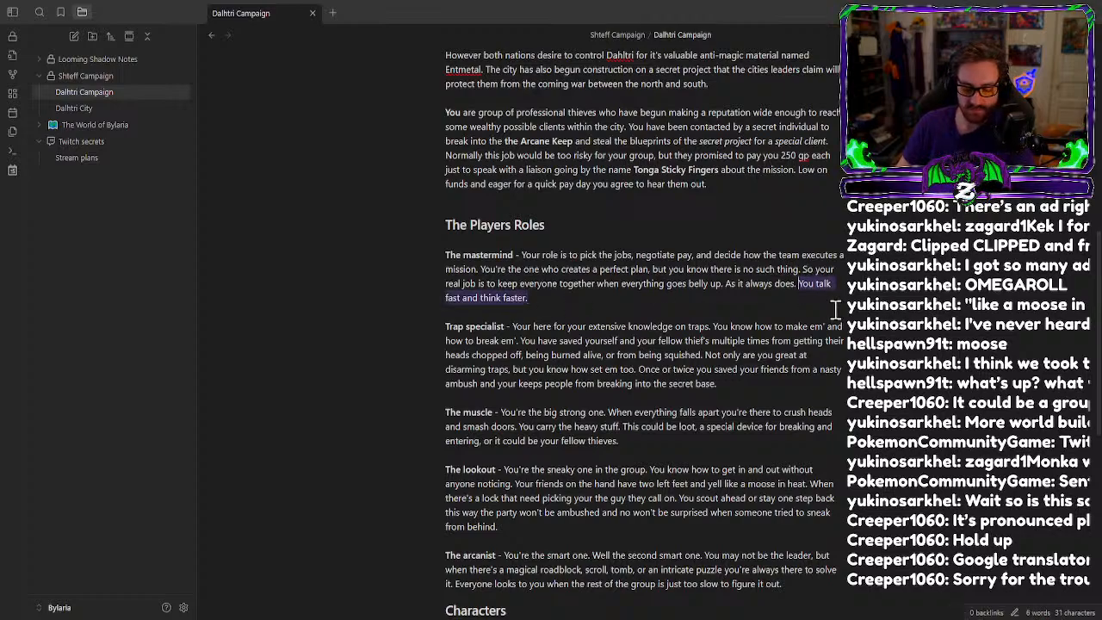
key("BackSpace")
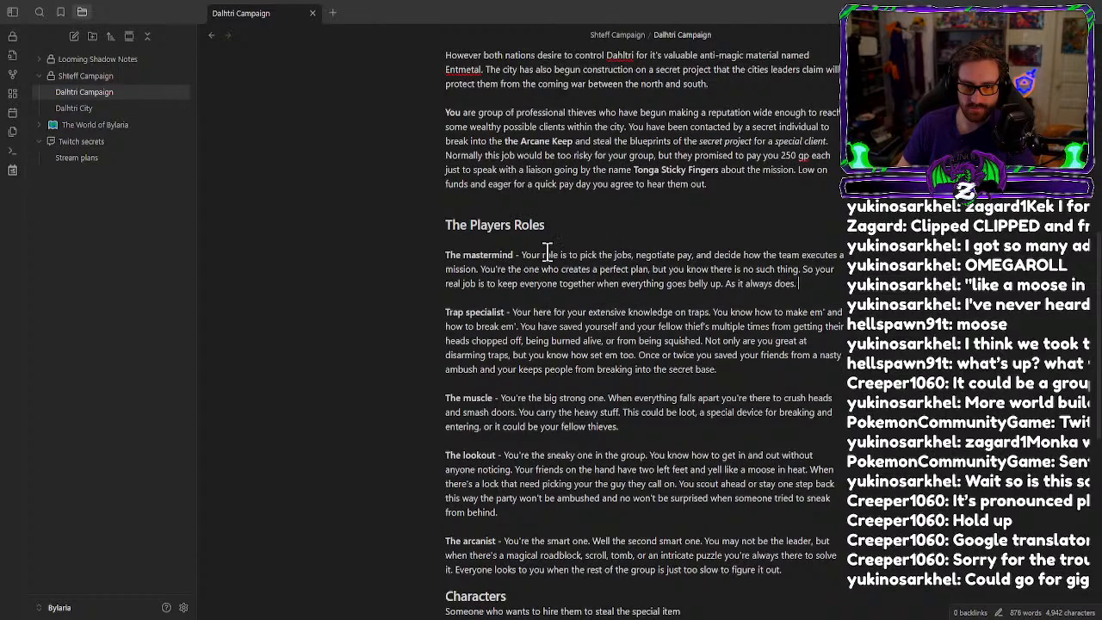
left_click(481, 269)
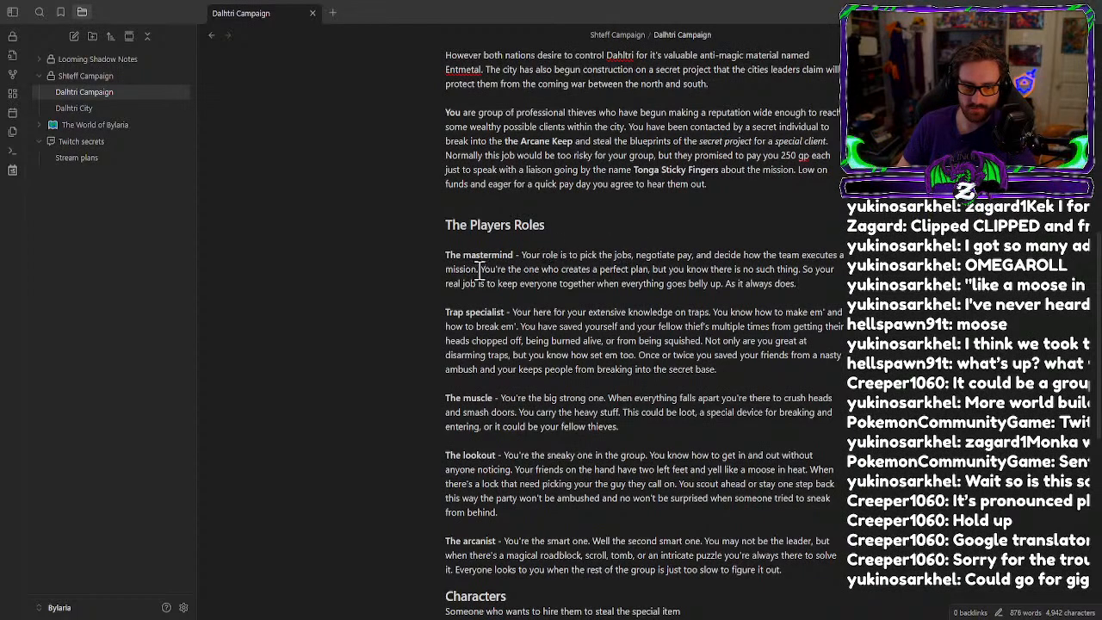
key("ctrl+v")
type(".")
left_click(601, 297)
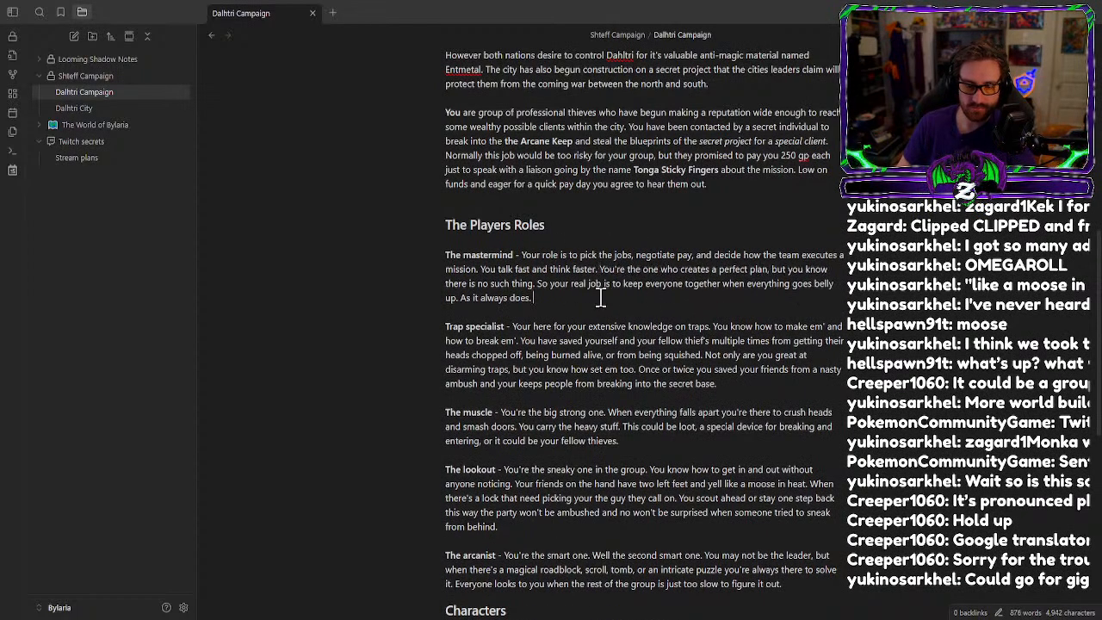
Change "keeps" to "kept" in the trap specialist's last sentence.
scroll(637, 306, "down", 3)
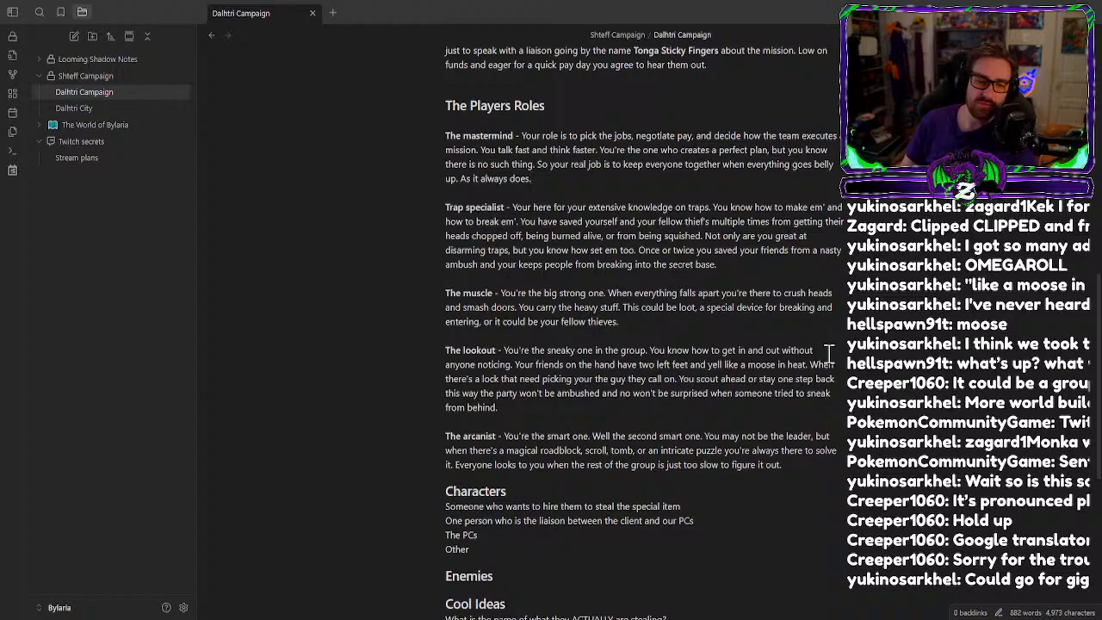
left_click(545, 265)
key("BackSpace")
key("BackSpace")
key("BackSpace")
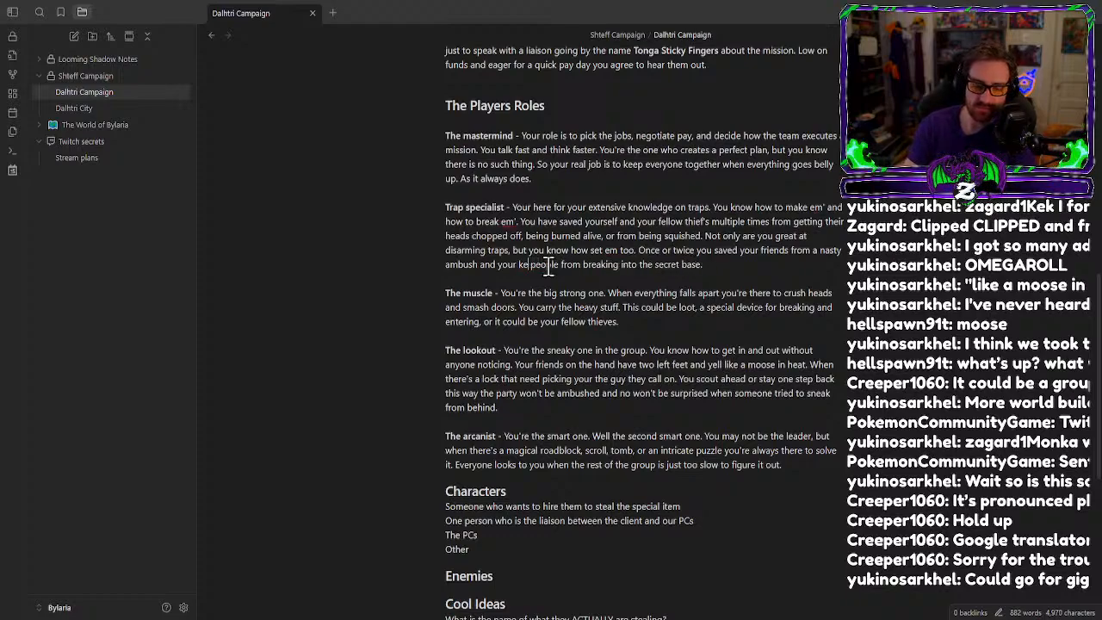
type("pt")
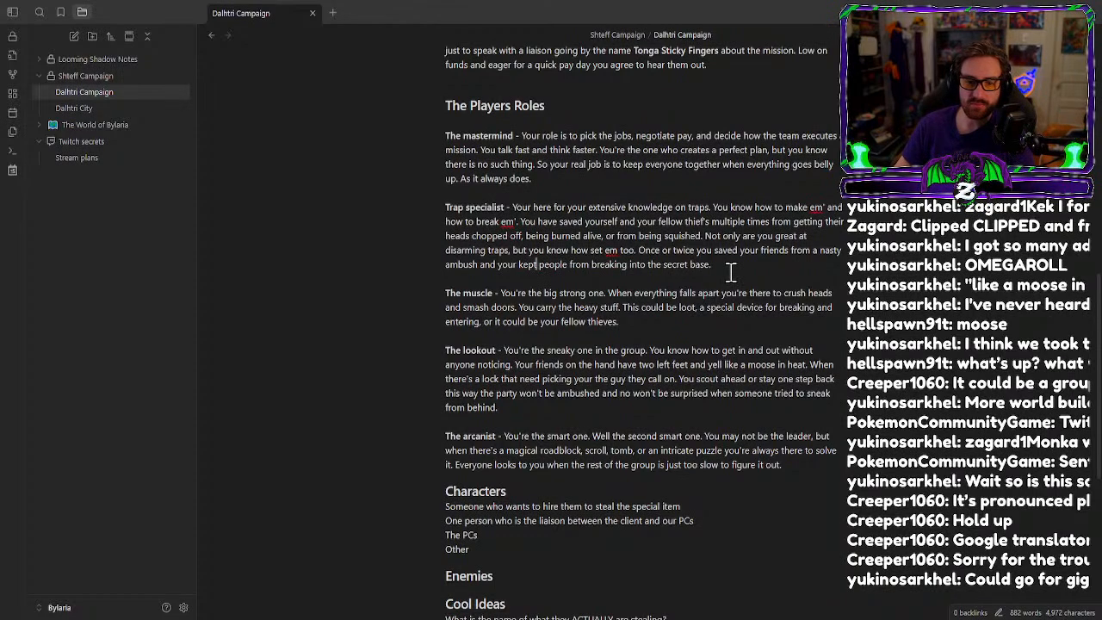
End the trap specialist's sentence after "ambush" and replace "and your kept" with a new sentence beginning "You're also the one who keeps".
left_click(485, 265)
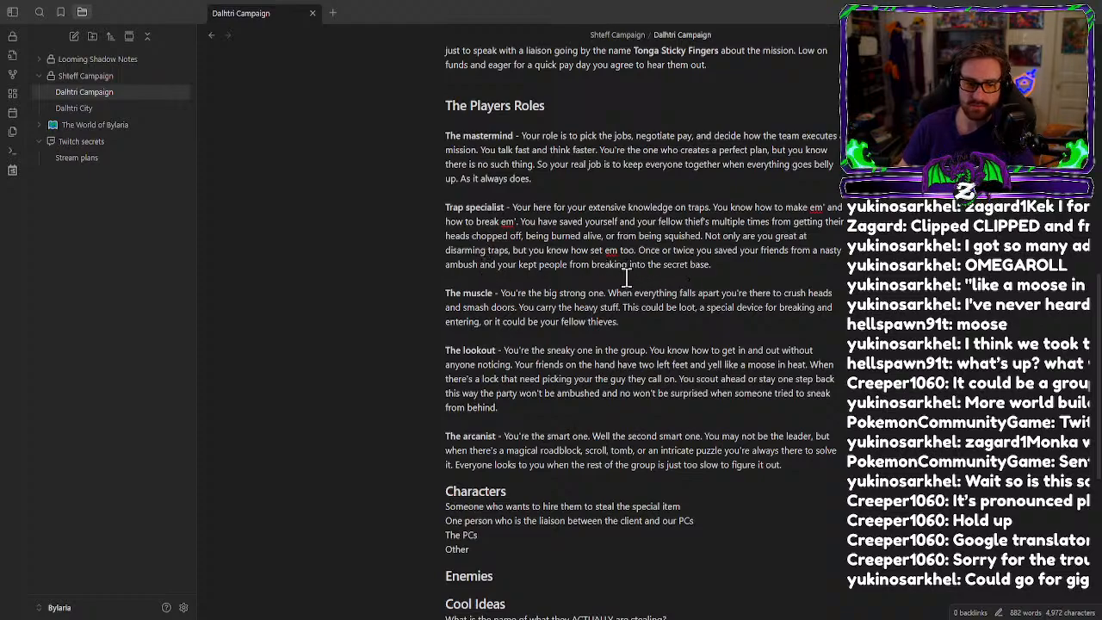
type(".")
key("Right")
key("Delete")
key("Delete")
key("Delete")
key("Delete")
key("Delete")
key("Delete")
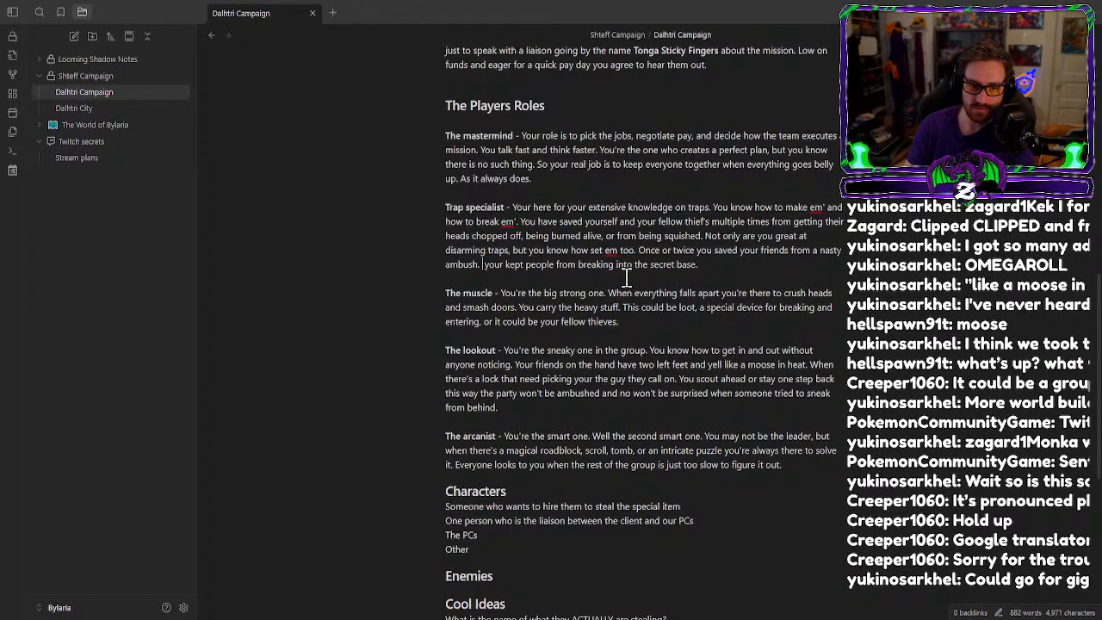
key("Delete")
key("Delete")
key("Delete")
key("Delete")
key("Delete")
key("Delete")
key("Delete")
type("You")
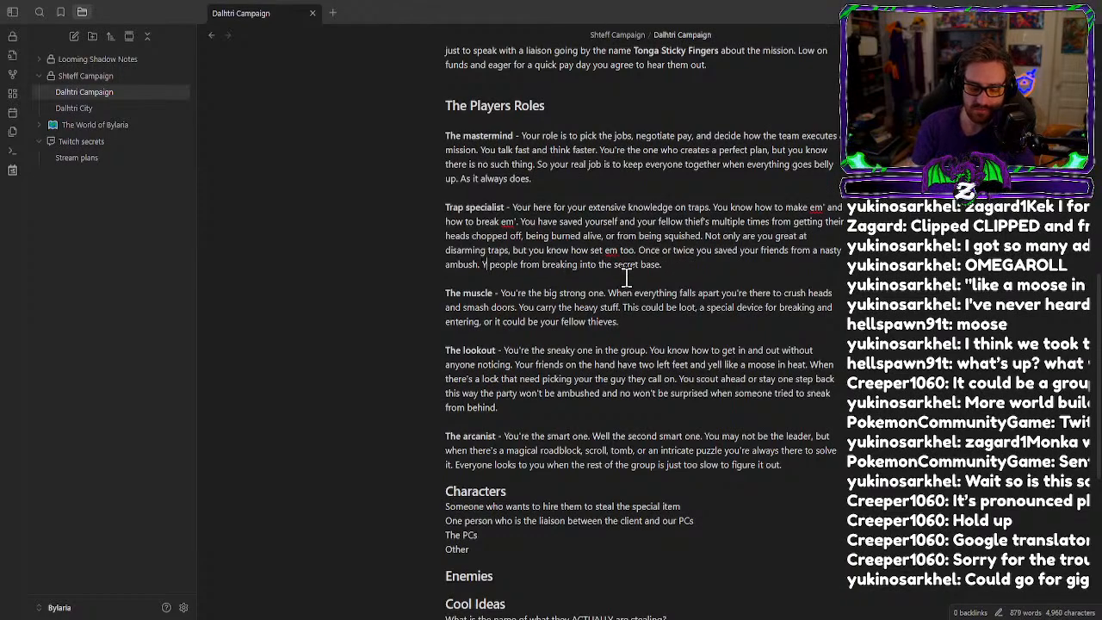
type("'re also the one")
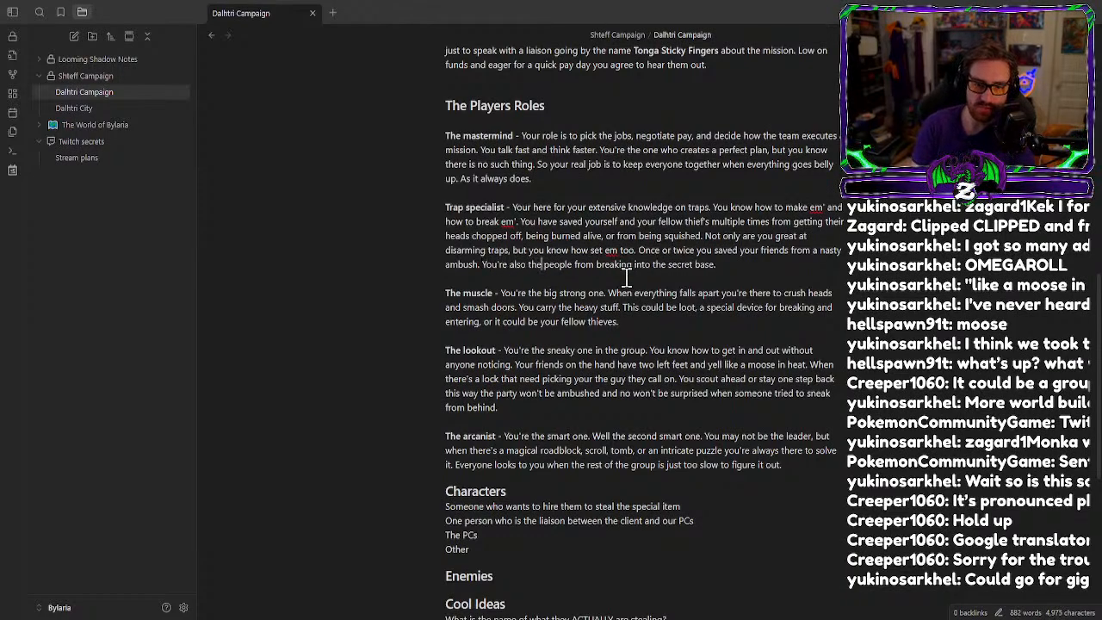
type(" who keeps")
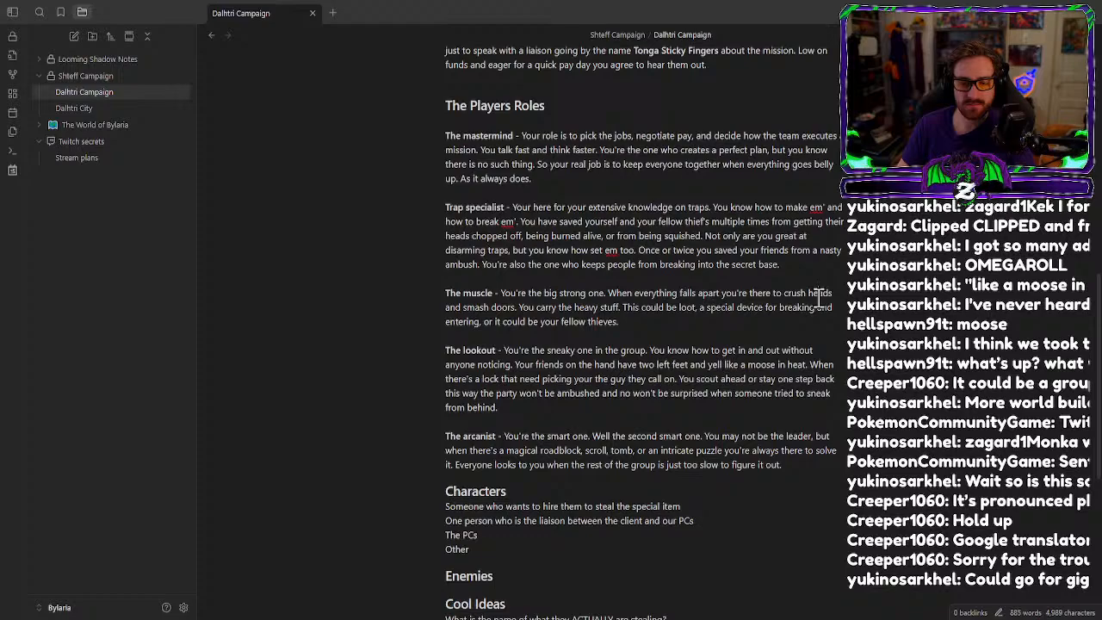
End the muscle's description with the sentence "Without you every fight would end with a lot more broken bones and lot less loot.".
left_click(686, 325)
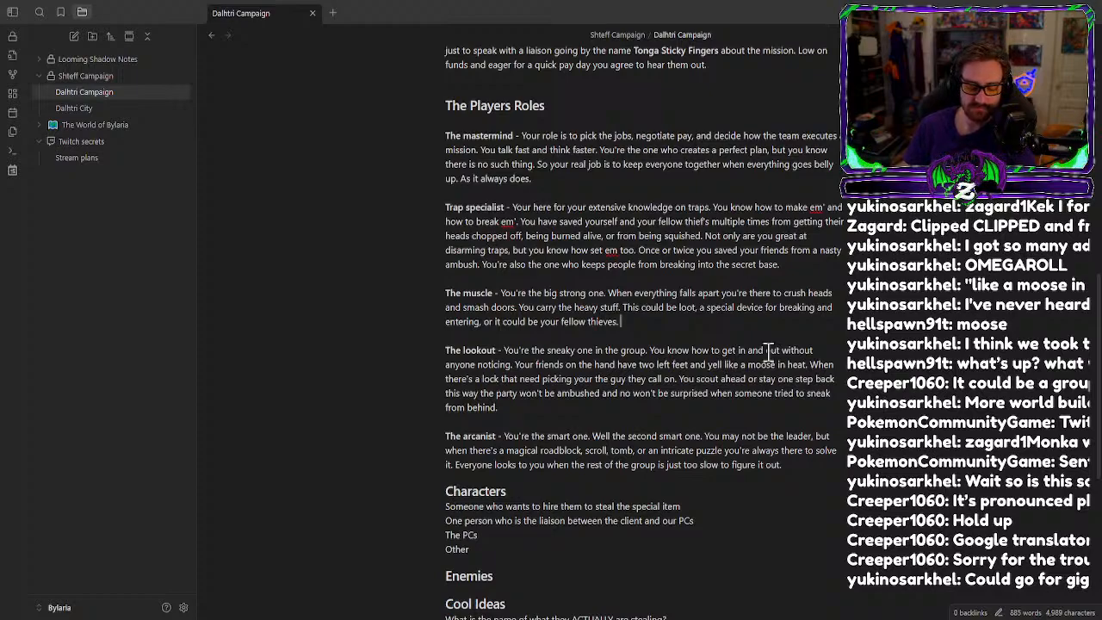
type("Without")
key("BackSpace")
key("BackSpace")
type("thout")
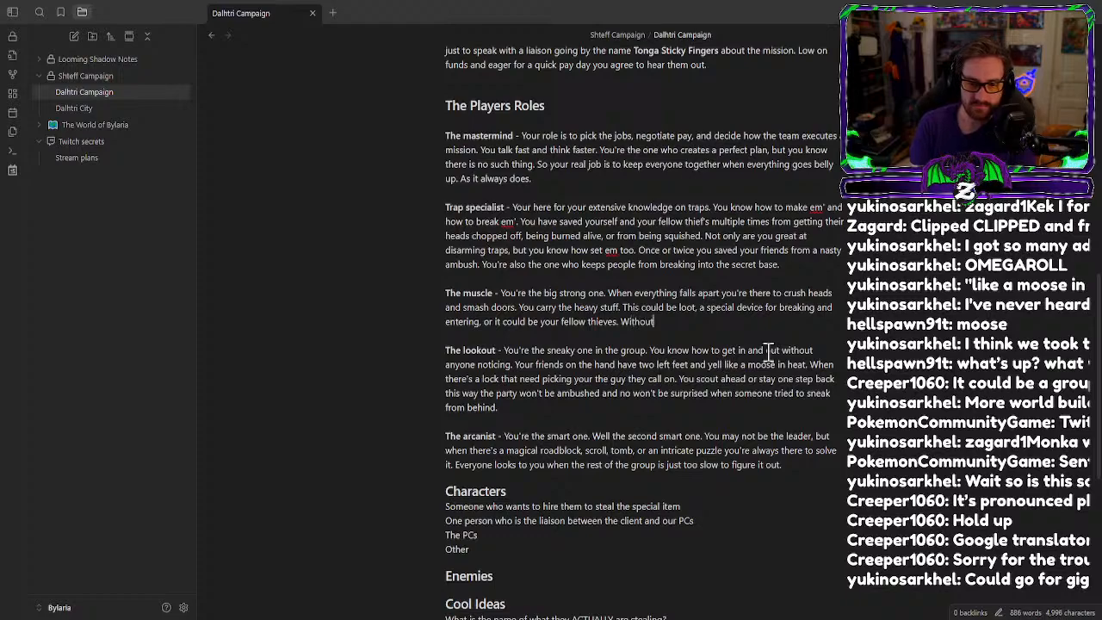
type(" you")
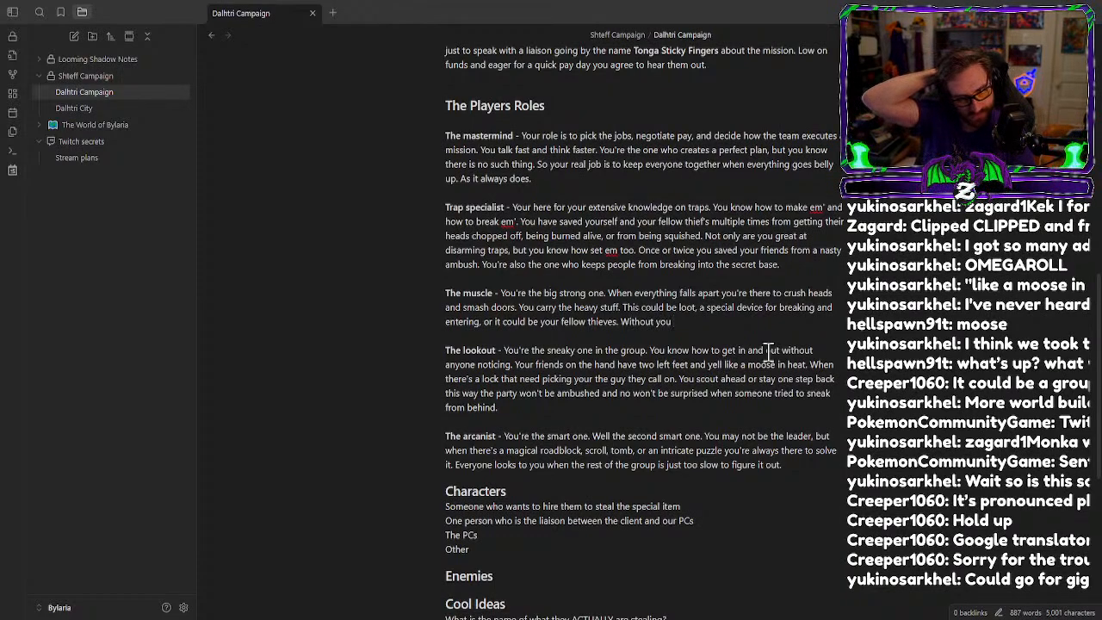
type(" every")
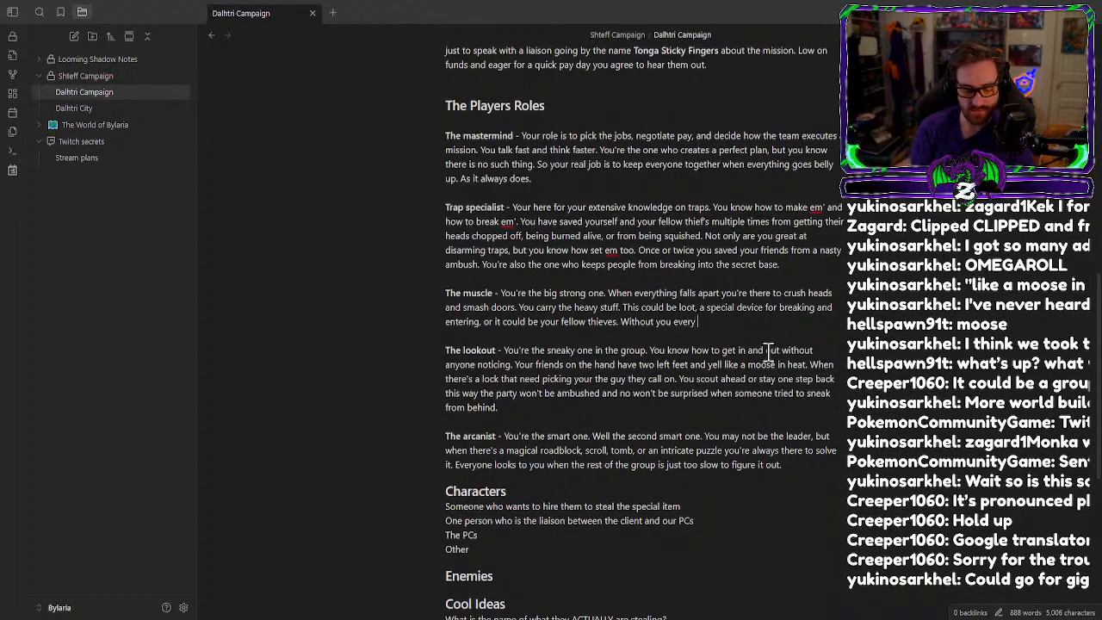
type(" fight wou")
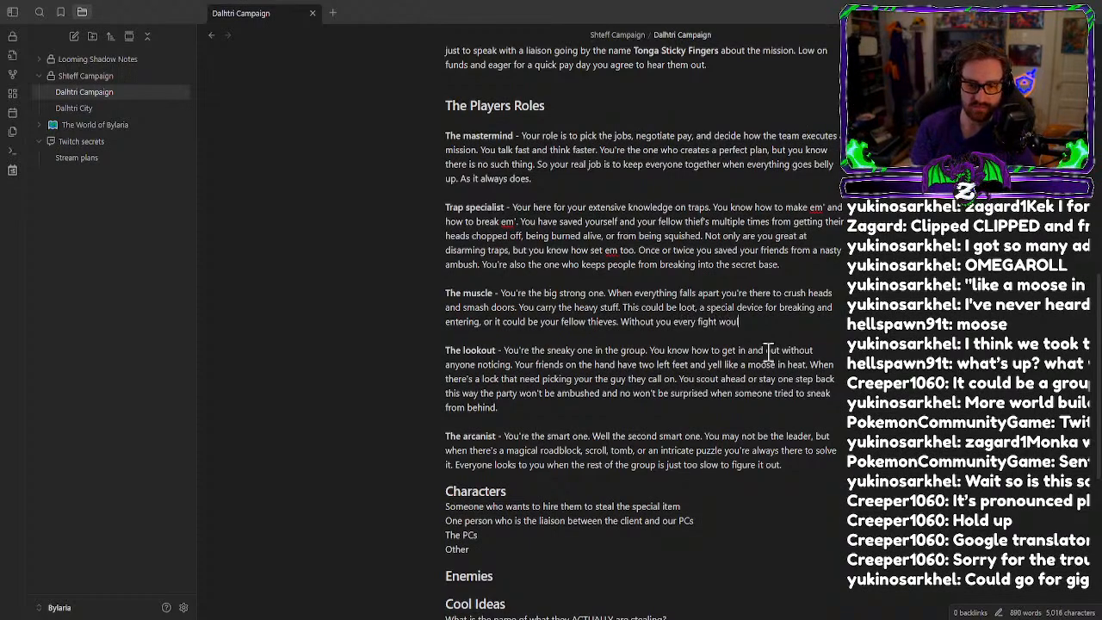
type("ld end ")
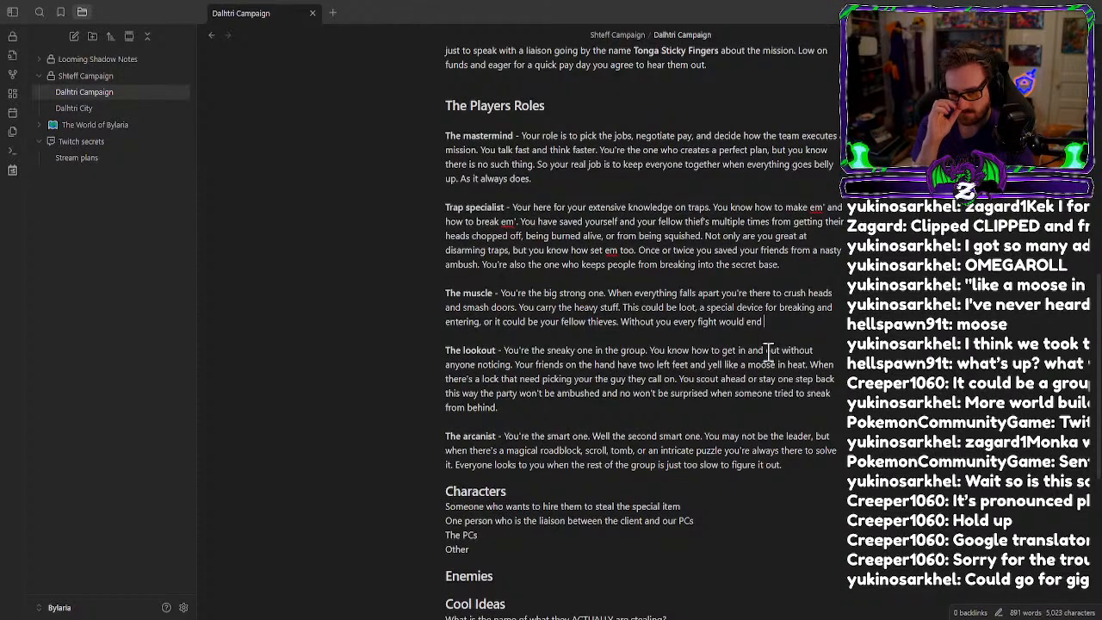
type("with a")
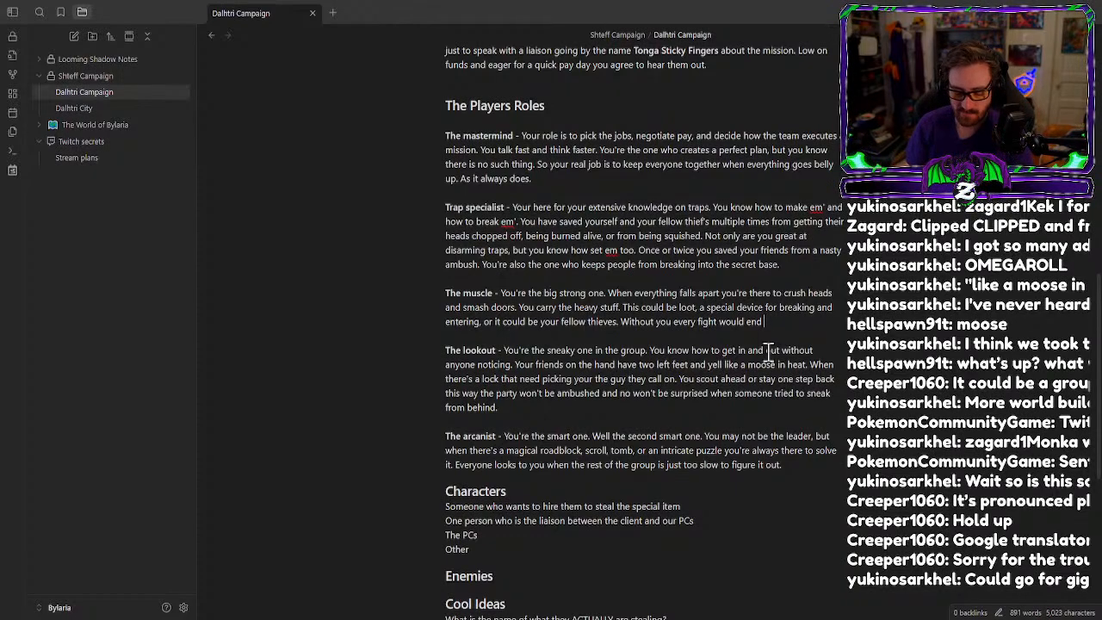
type(" lo")
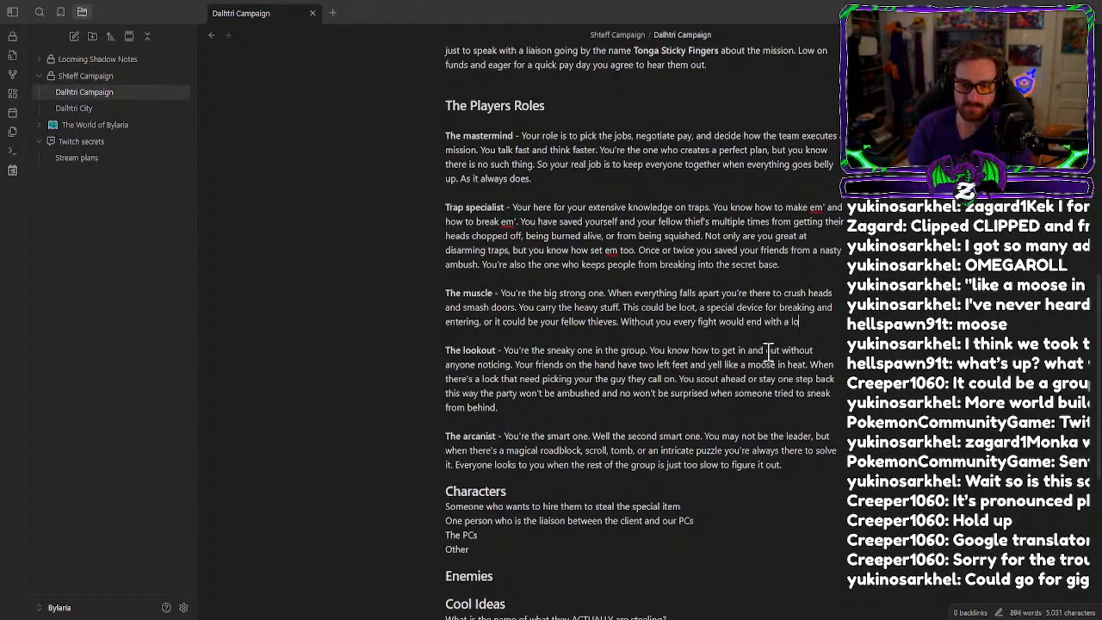
type("t more broken")
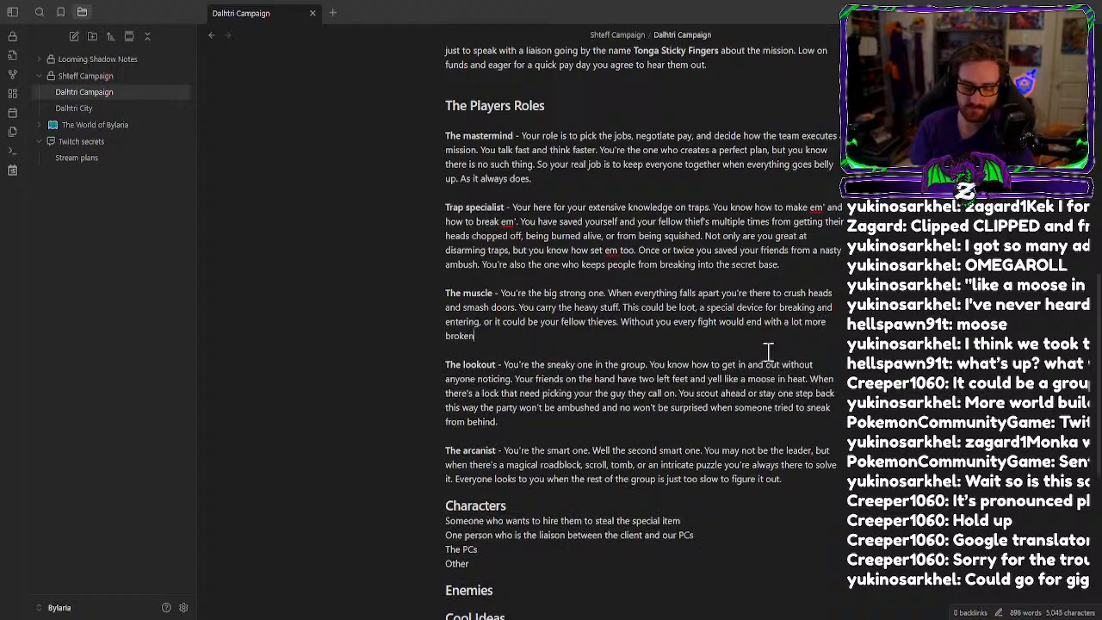
type(" bones a")
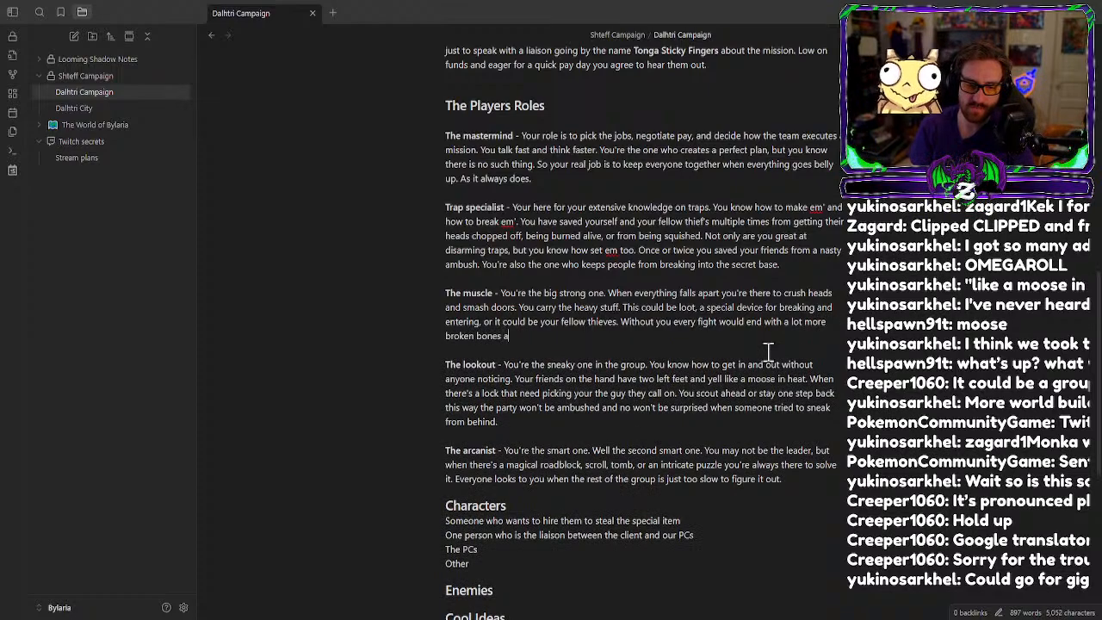
type("nd lot less loot.")
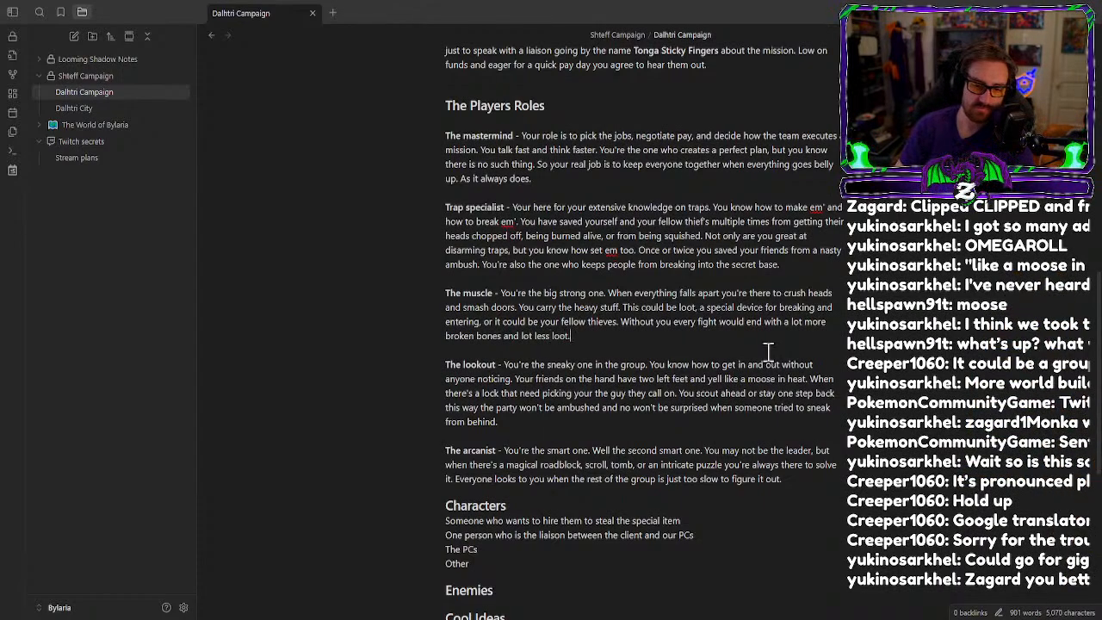
In the lookout's description, end the scouting sentence with "one step behind." instead of "back" and capitalize the following "This".
scroll(771, 355, "down", 3)
left_click(818, 363)
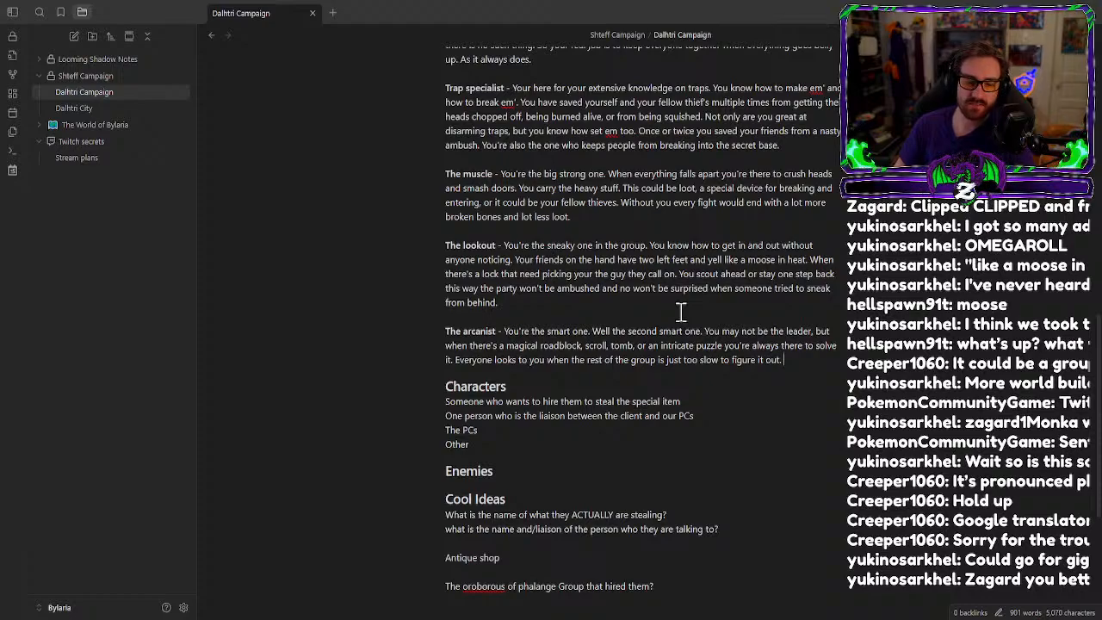
left_click(857, 277)
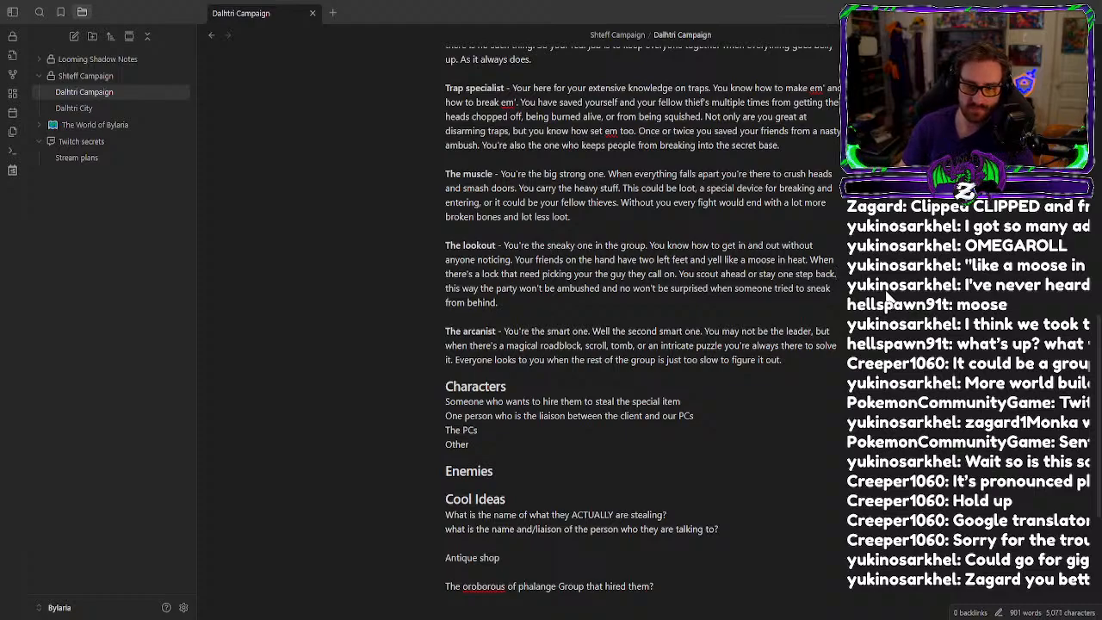
key("BackSpace")
key("BackSpace")
key("BackSpace")
key("BackSpace")
type("behind")
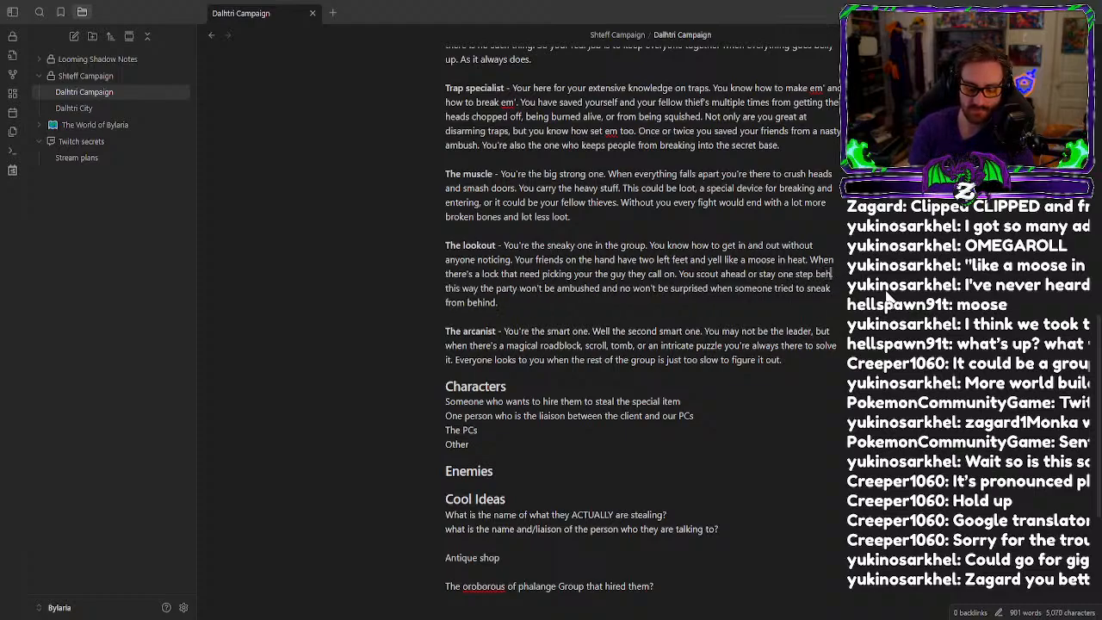
type(".")
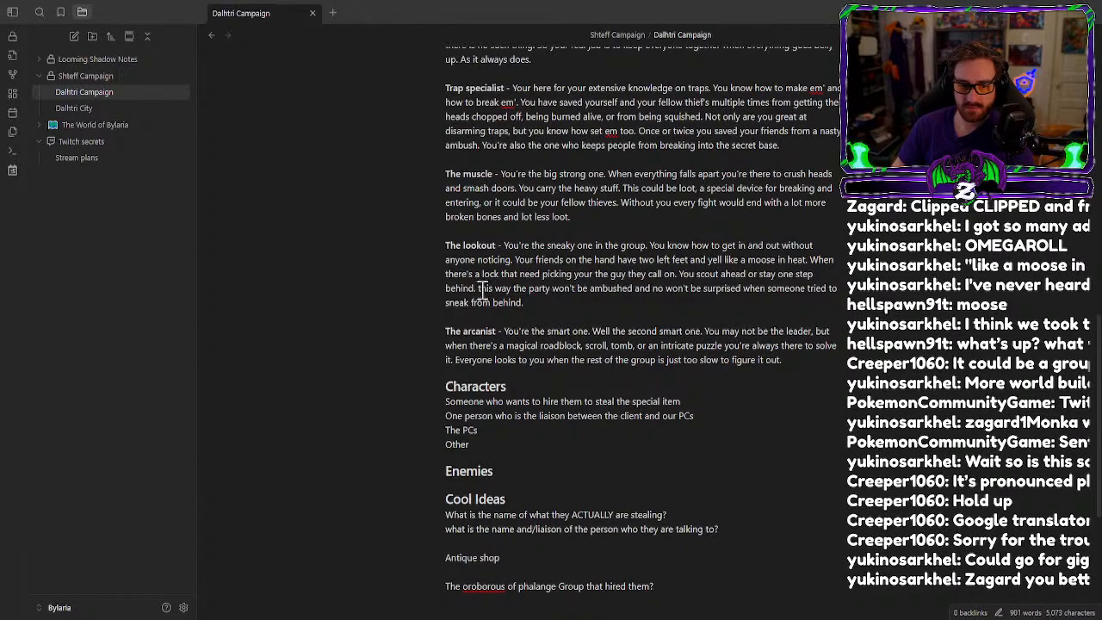
key("BackSpace")
type("T")
Replace "and" after "ambushed" in the lookout's last sentence with ", nor will they".
left_click(550, 309)
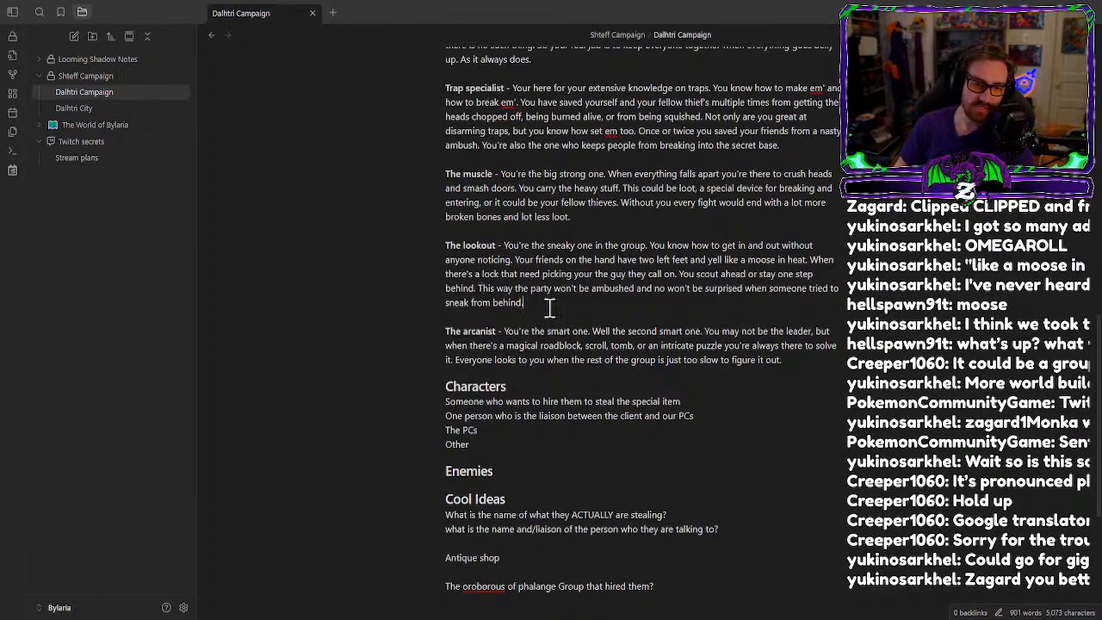
left_click(638, 291)
key("BackSpace")
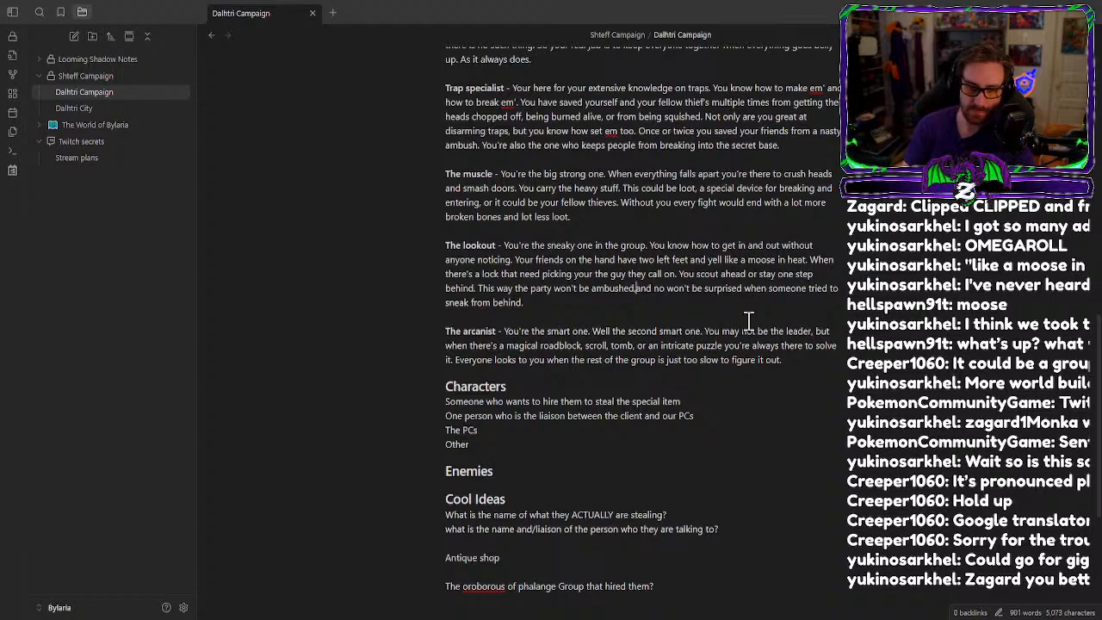
key("Delete")
key("Delete")
key("Delete")
type("nor")
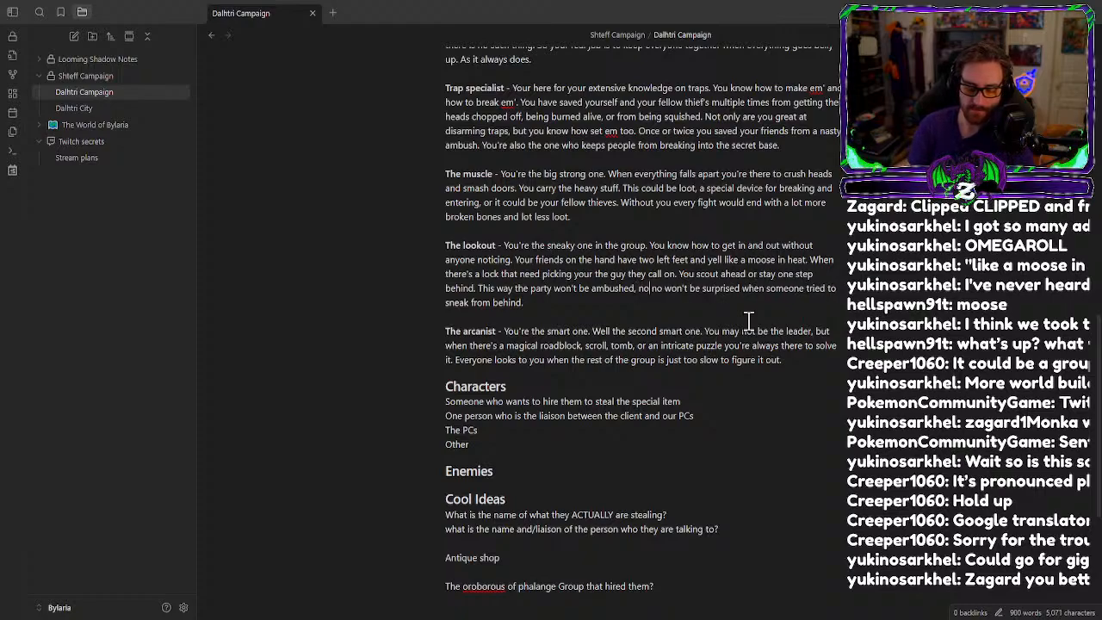
key("BackSpace")
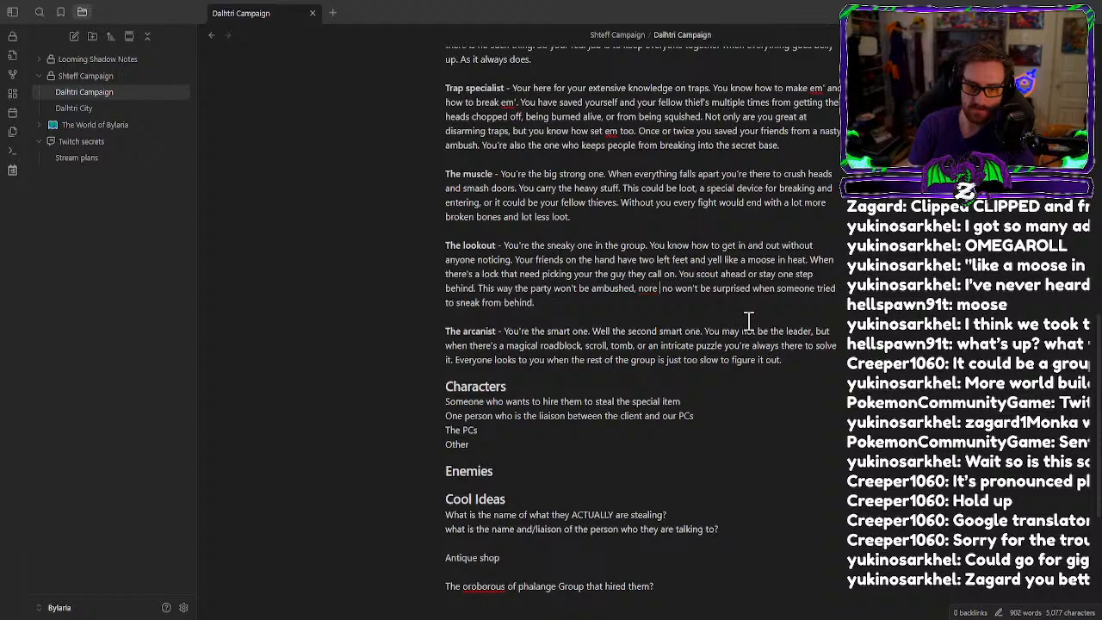
type("will they b")
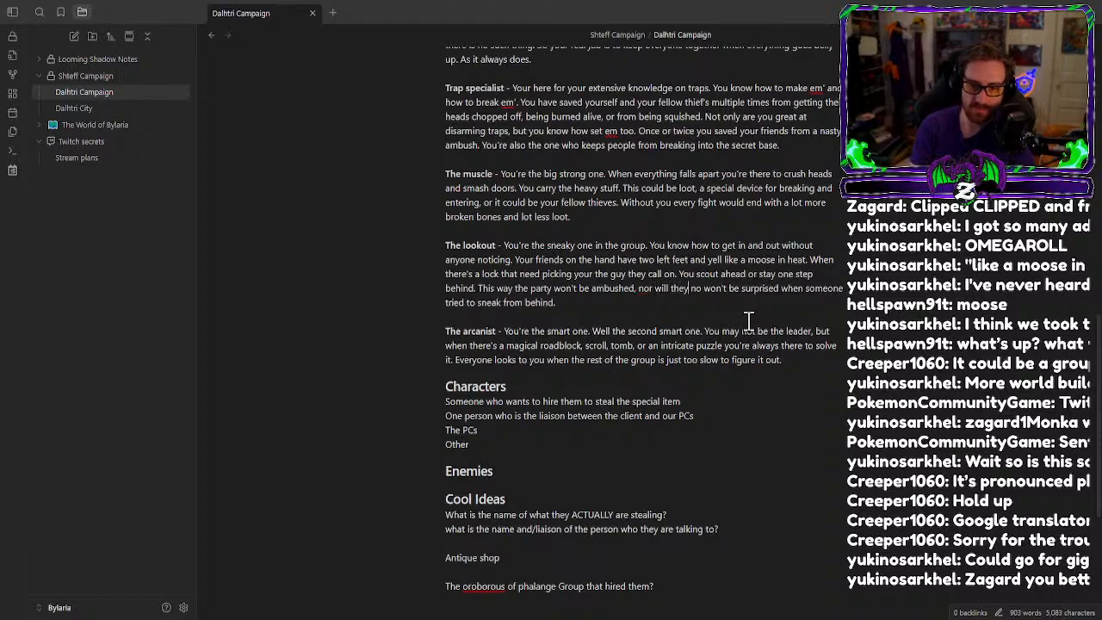
Clean up the rest of the lookout's last sentence to read "be screwed when someone tried to sneak up from behind.".
key("BackSpace")
key("Delete")
key("Delete")
key("Delete")
key("Delete")
key("Delete")
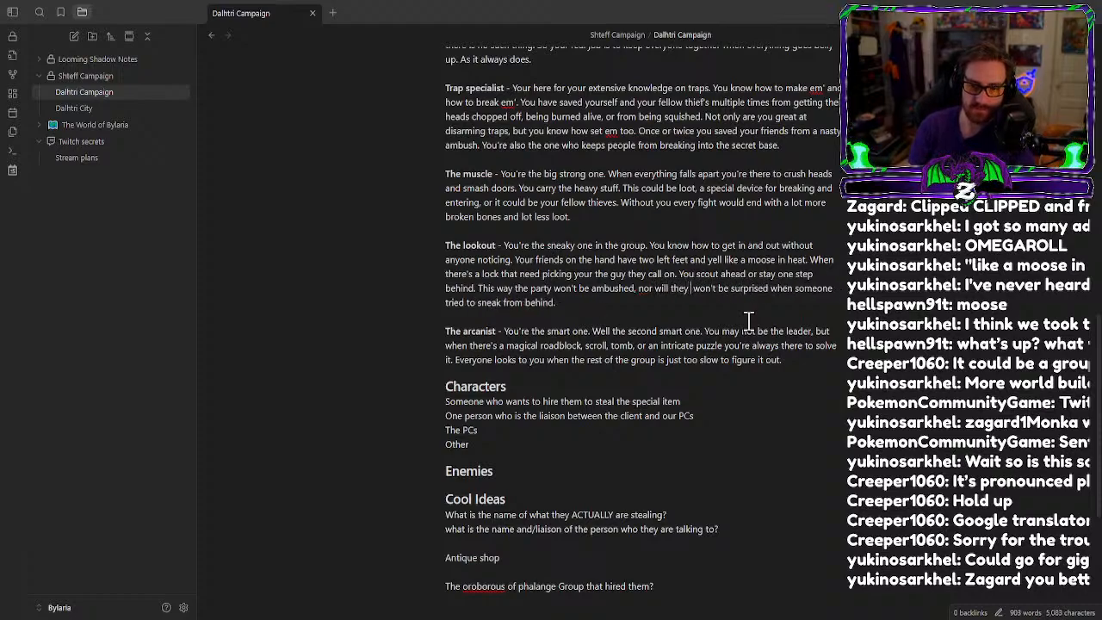
key("Delete")
key("Delete")
key("Delete")
key("Delete")
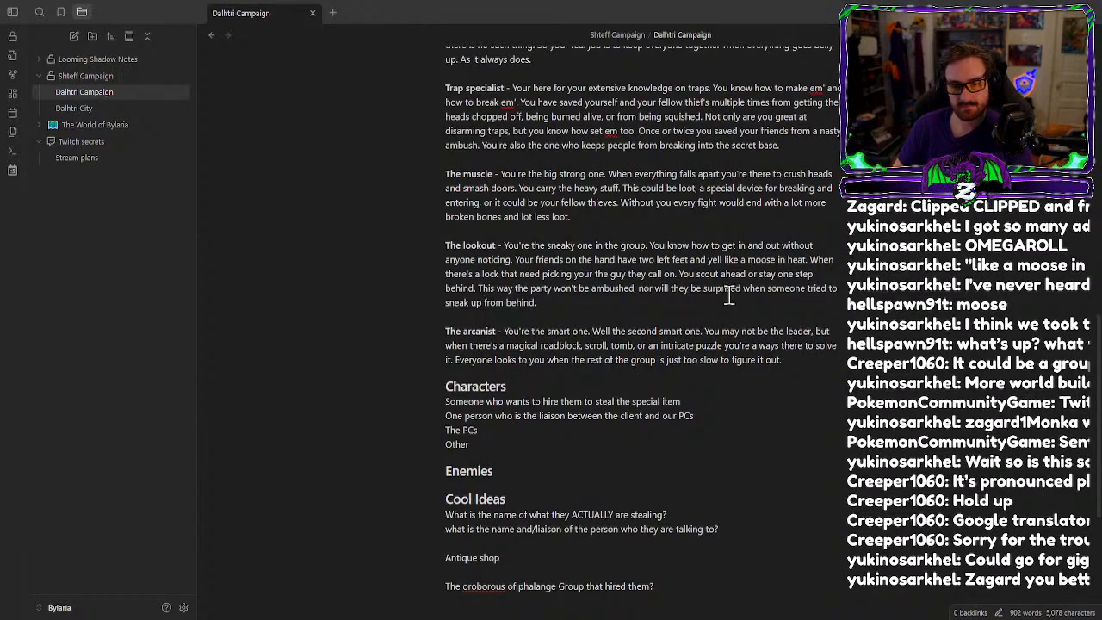
left_click_drag(741, 289, 704, 289)
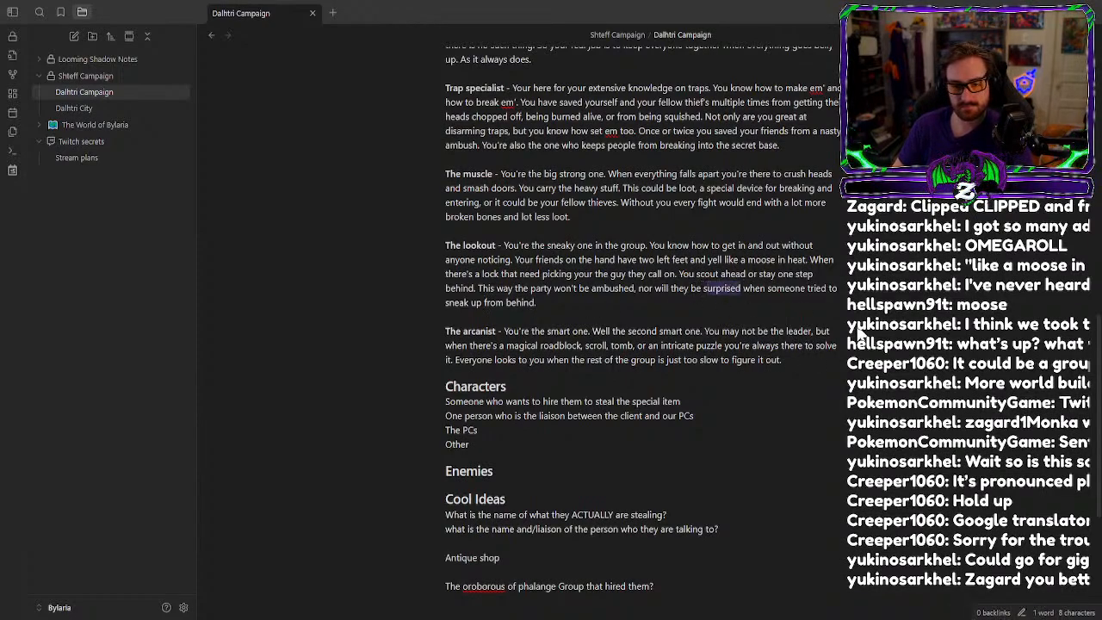
type("crewed")
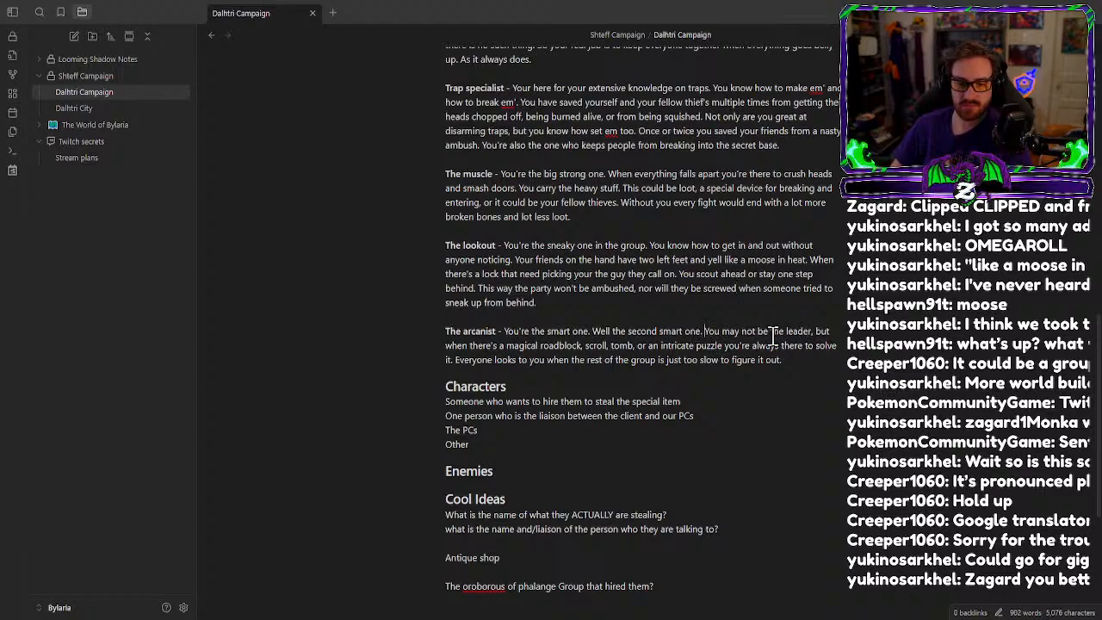
Start a new sentence with "You have" before "You may not be the leader" in the arcanist's description.
type("You have the most")
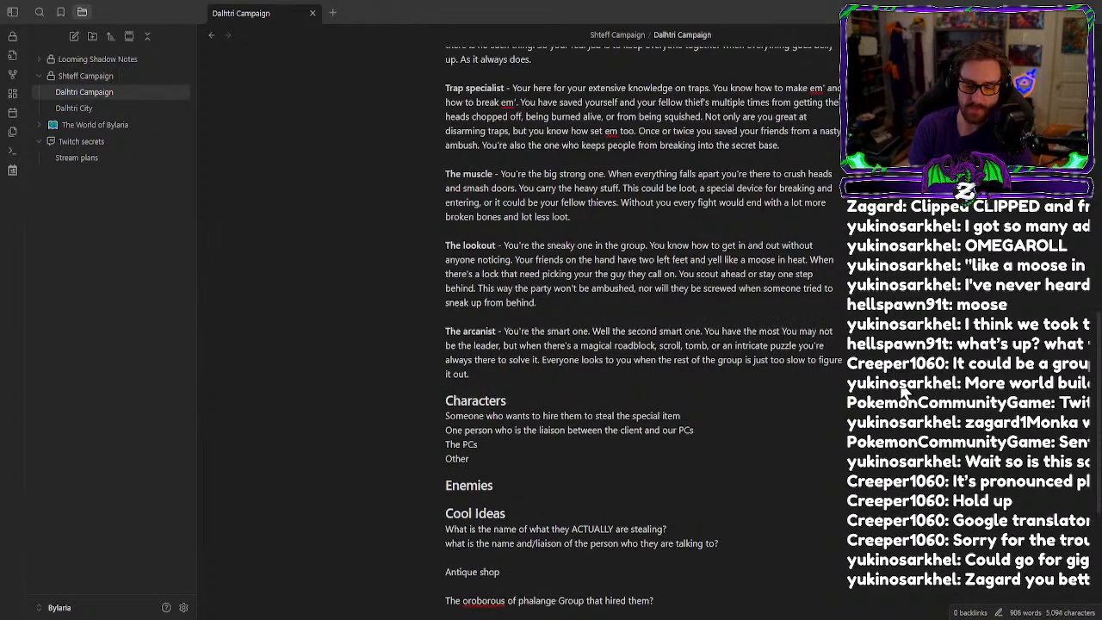
key("BackSpace")
key("BackSpace")
key("BackSpace")
key("BackSpace")
key("BackSpace")
key("BackSpace")
key("BackSpace")
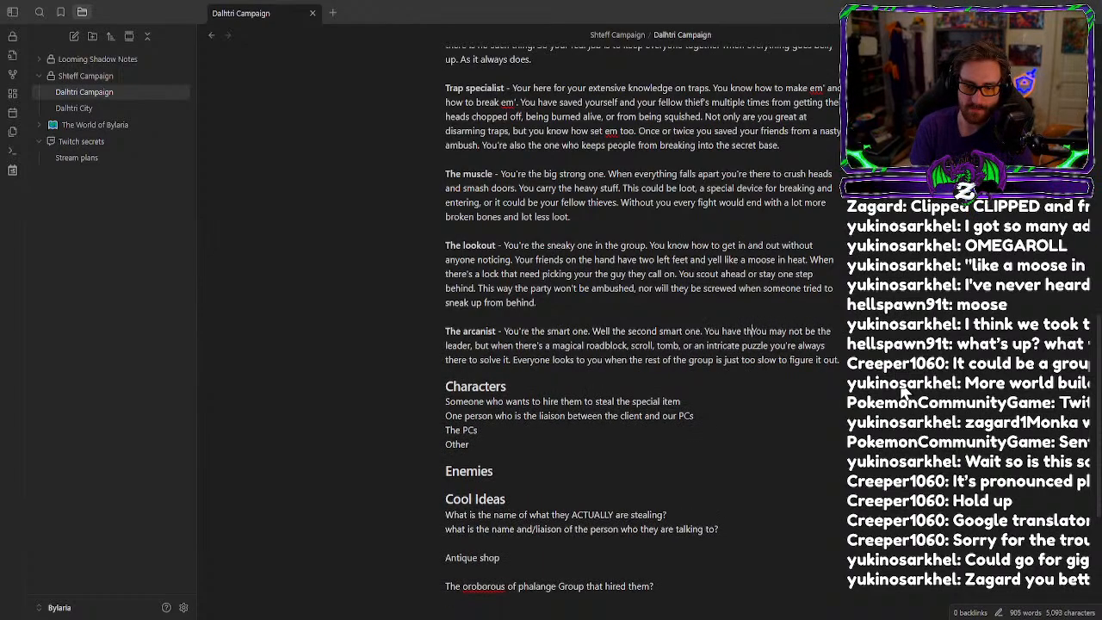
key("BackSpace")
key("BackSpace")
Continue the arcanist's new sentence with "an exeyclopecic knowledge about".
type("a")
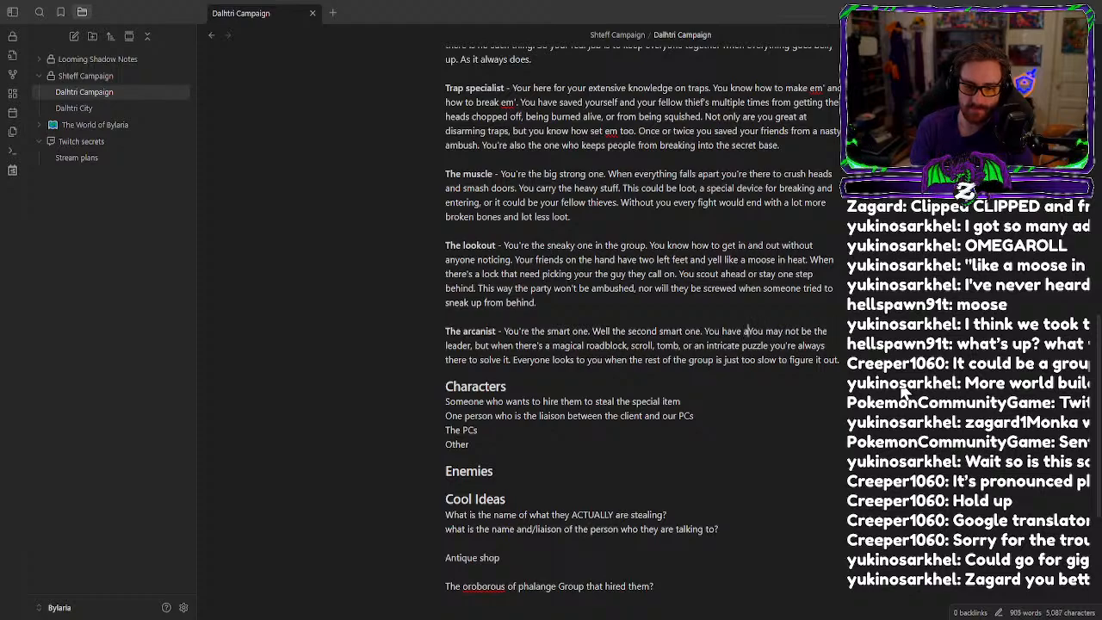
type("n ex")
type("eycloped")
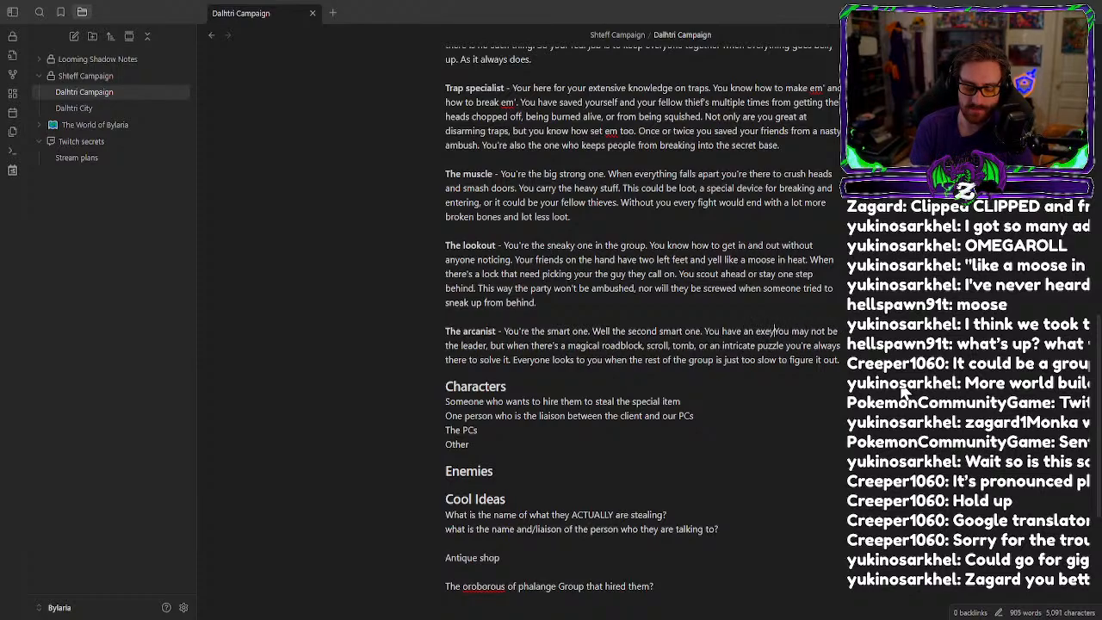
type("i")
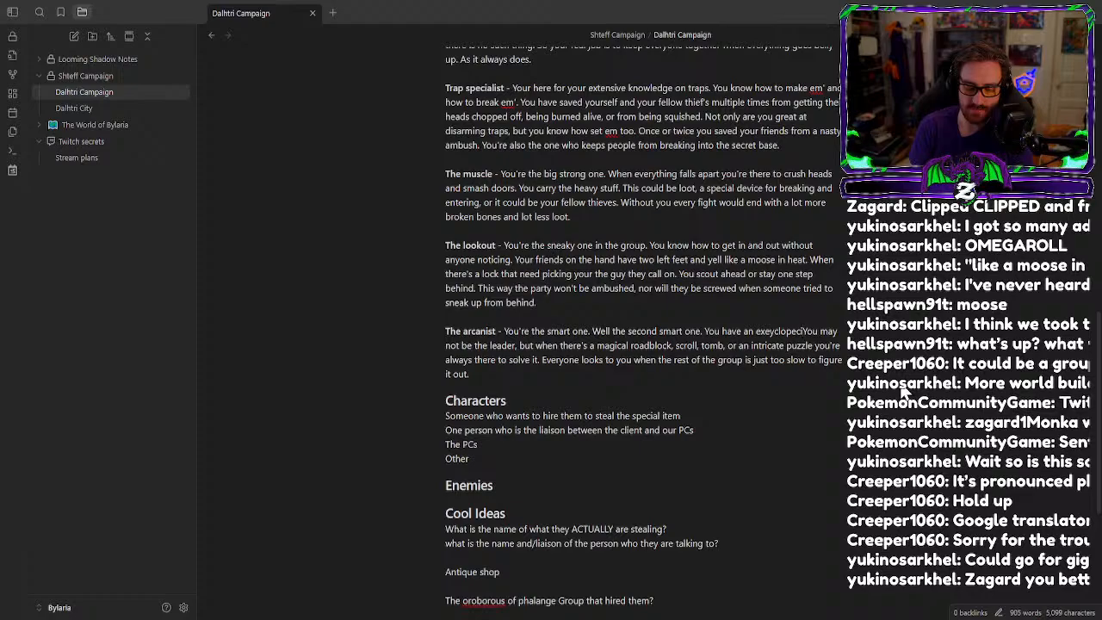
type("c knwo")
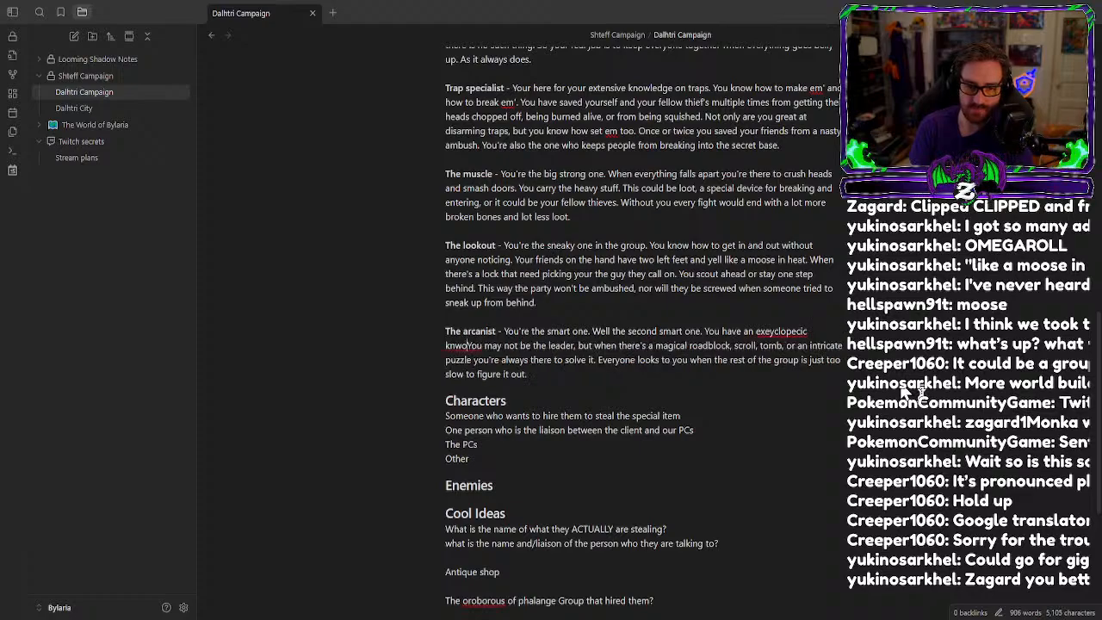
key("BackSpace")
key("BackSpace")
type("ow")
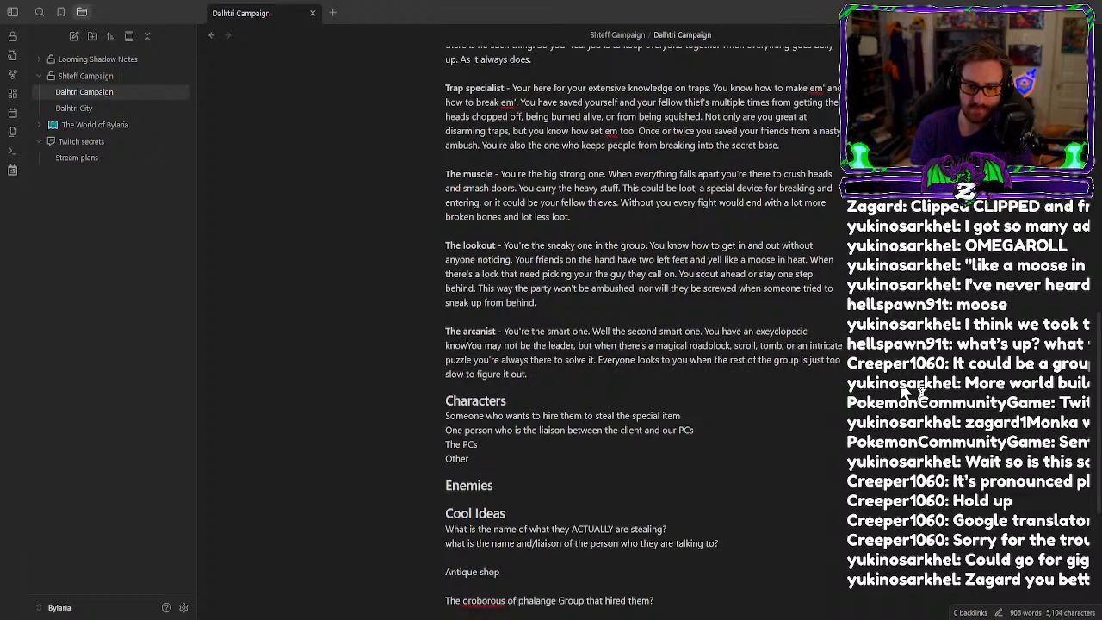
type("ledge ab")
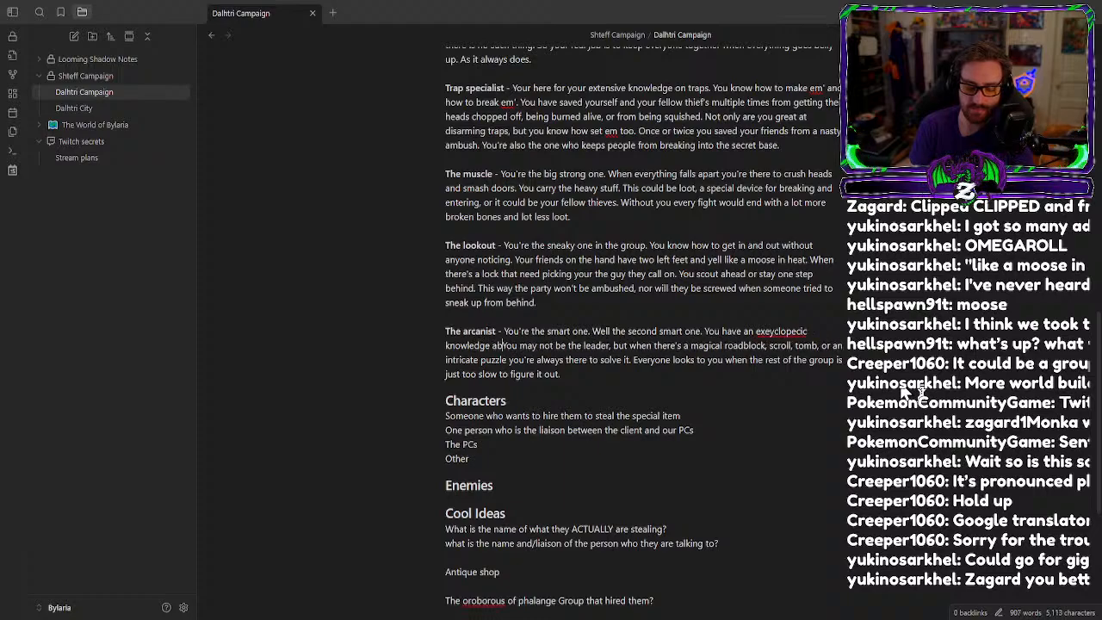
type("out")
Try to correct the spelling of "exeyclopecic" in the arcanist's description.
right_click(780, 327)
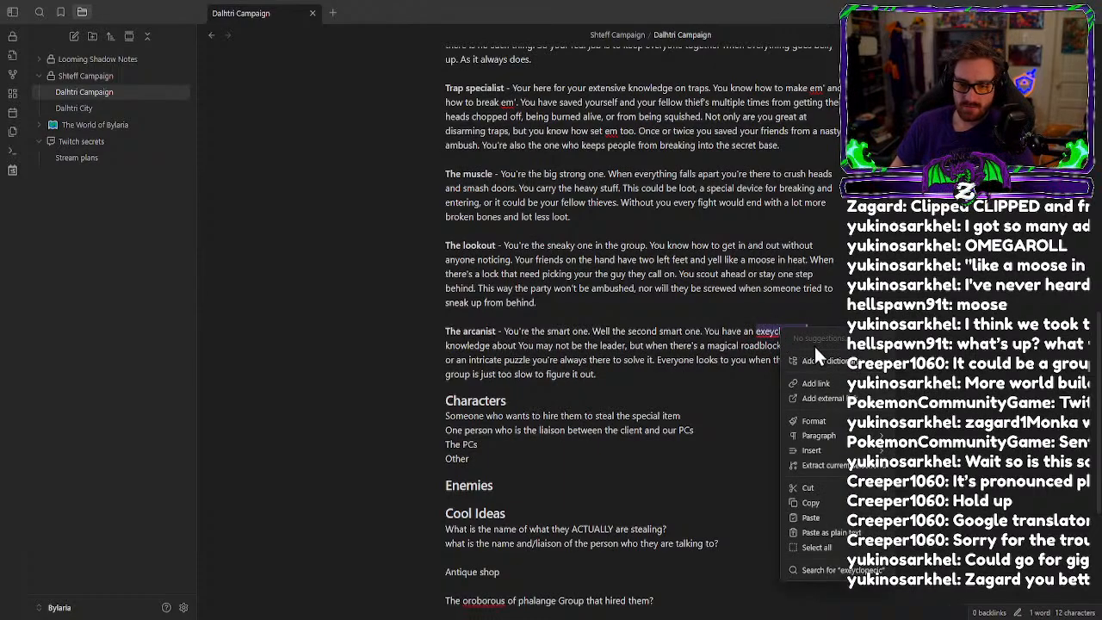
left_click(715, 328)
right_click(777, 329)
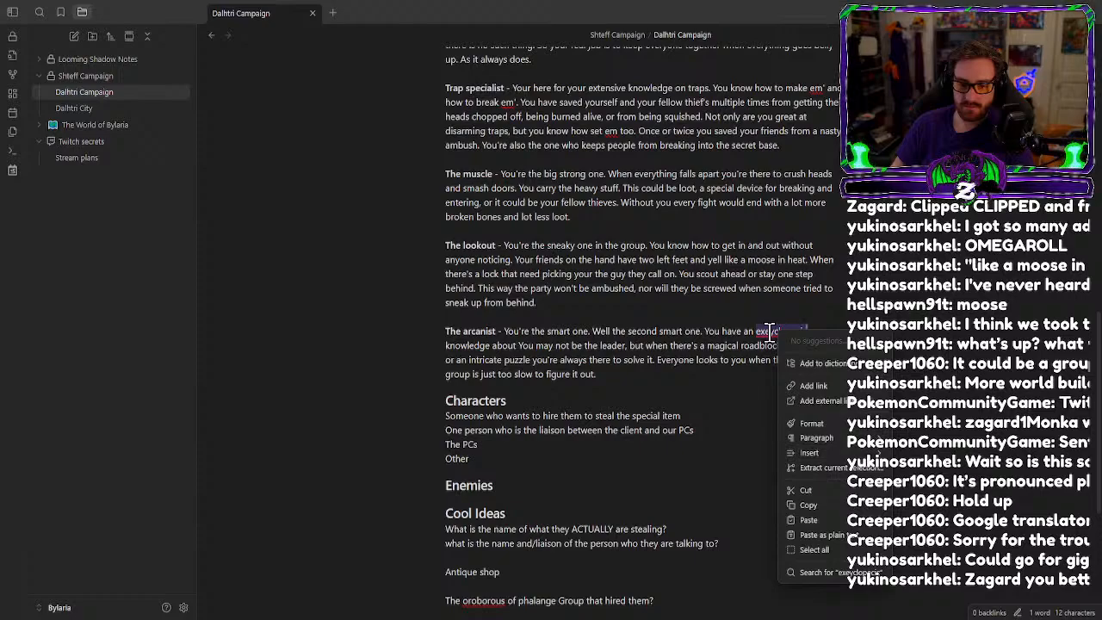
left_click(776, 330)
left_click(763, 334)
key("BackSpace")
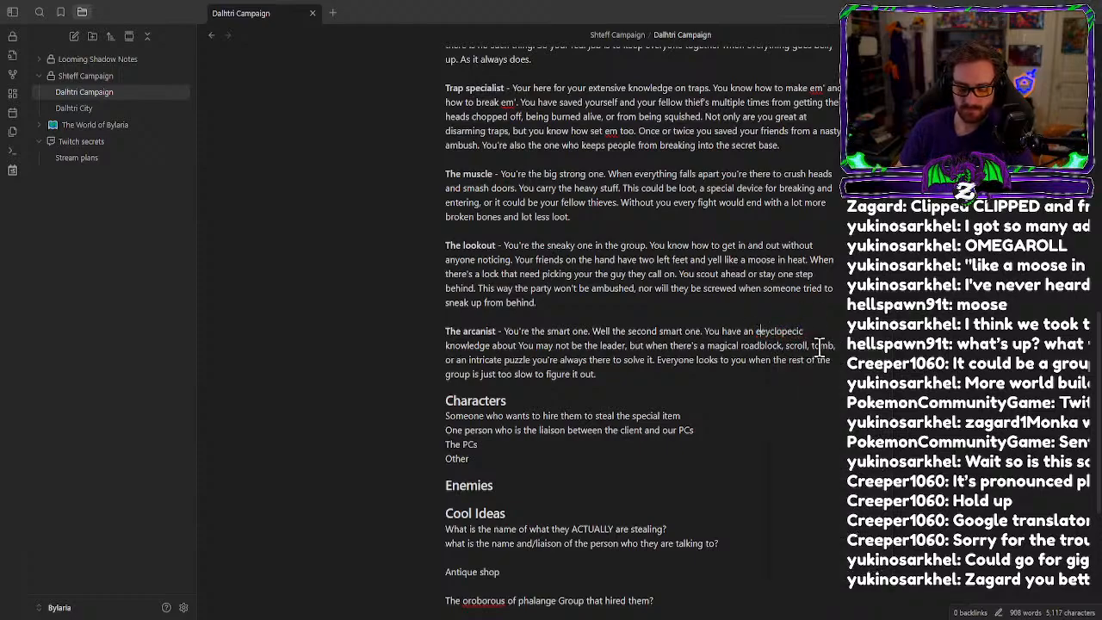
type("n")
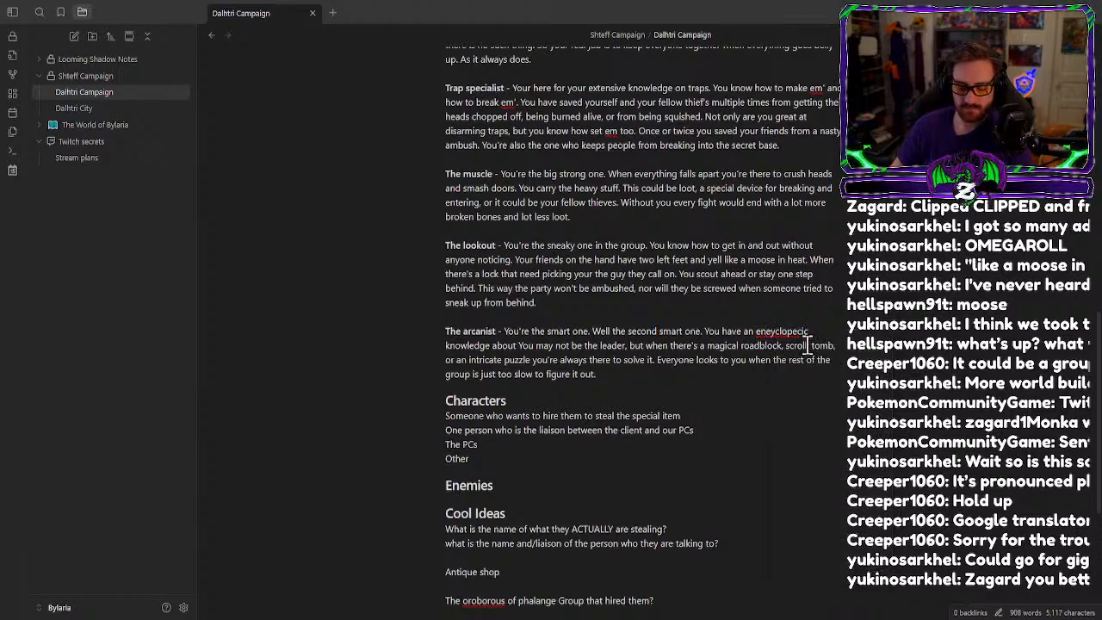
type("xe")
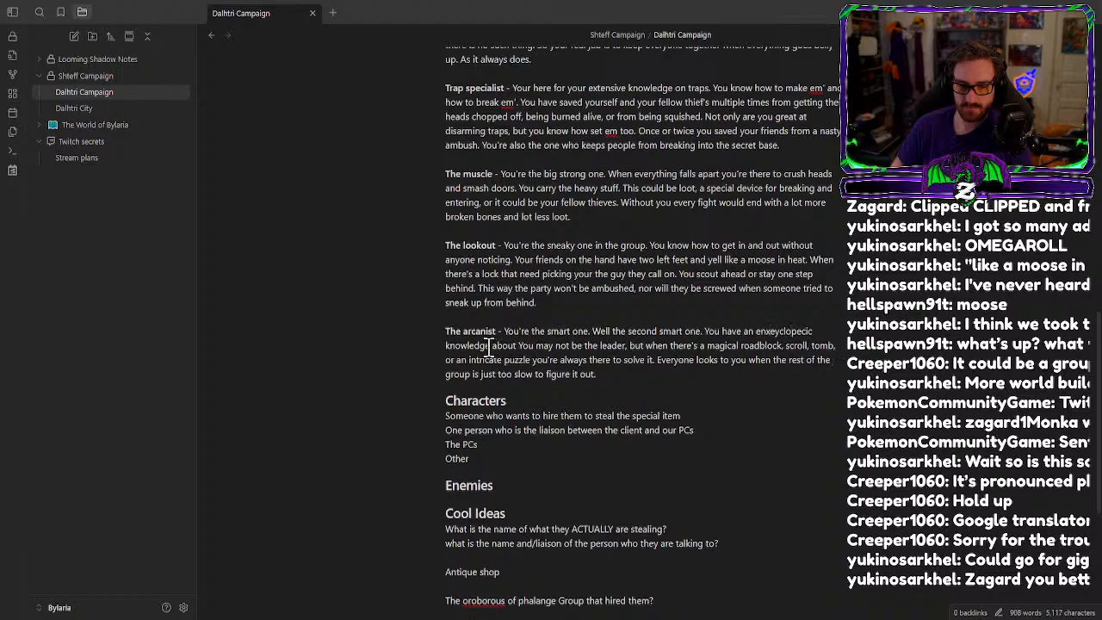
Replace the misspelled word before "knowledge" in the arcanist's description with "encyclopedic" and remove the extra space after "knowledge".
right_click(791, 331)
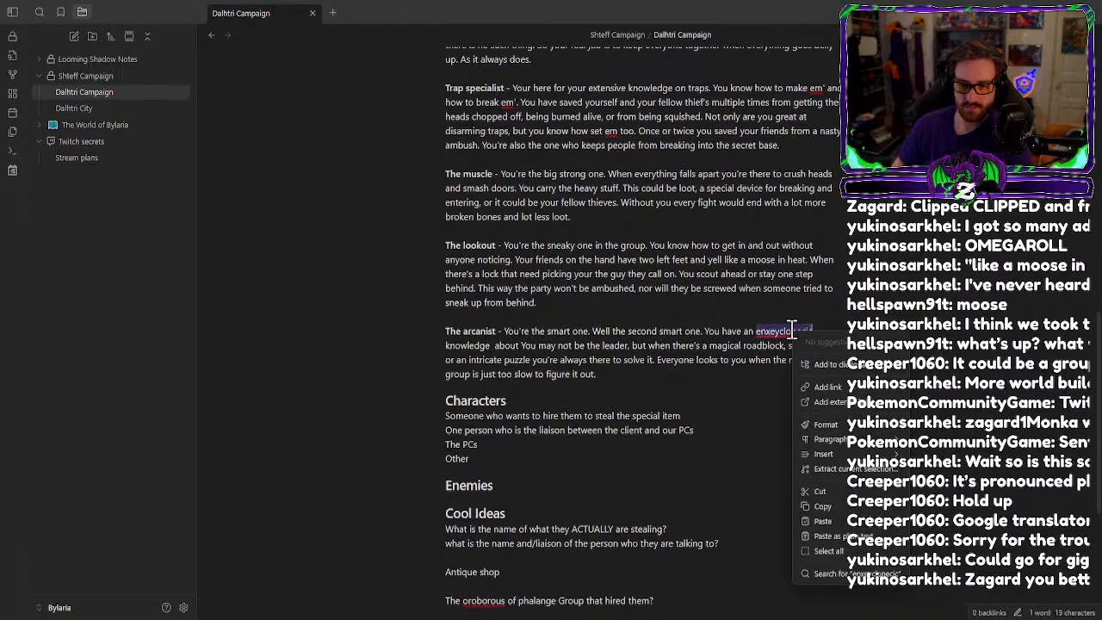
key("Escape")
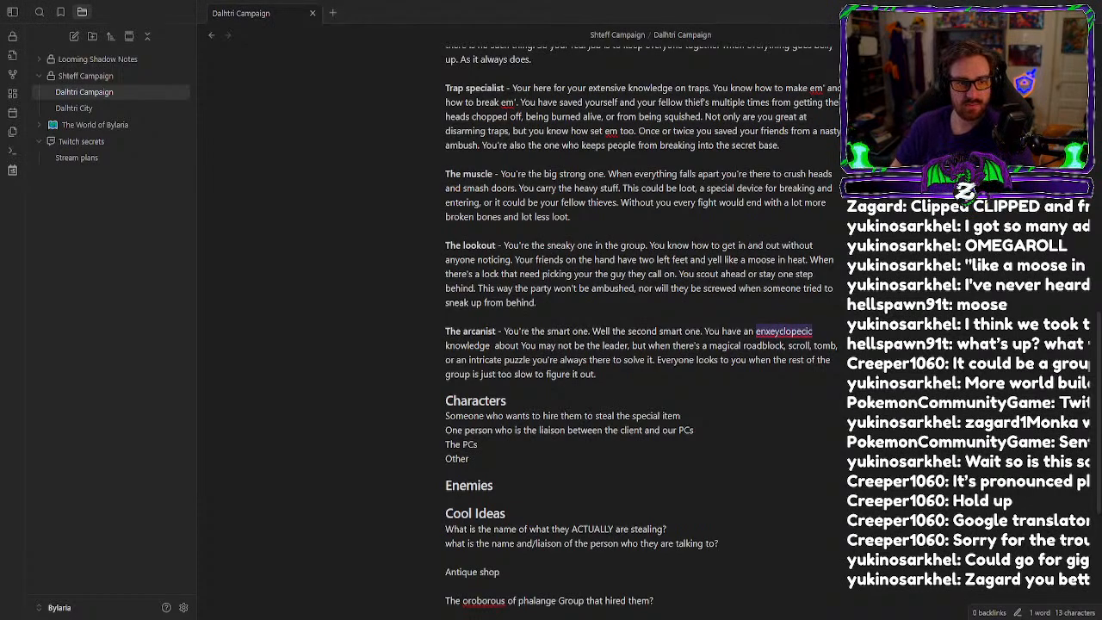
key("alt+Tab")
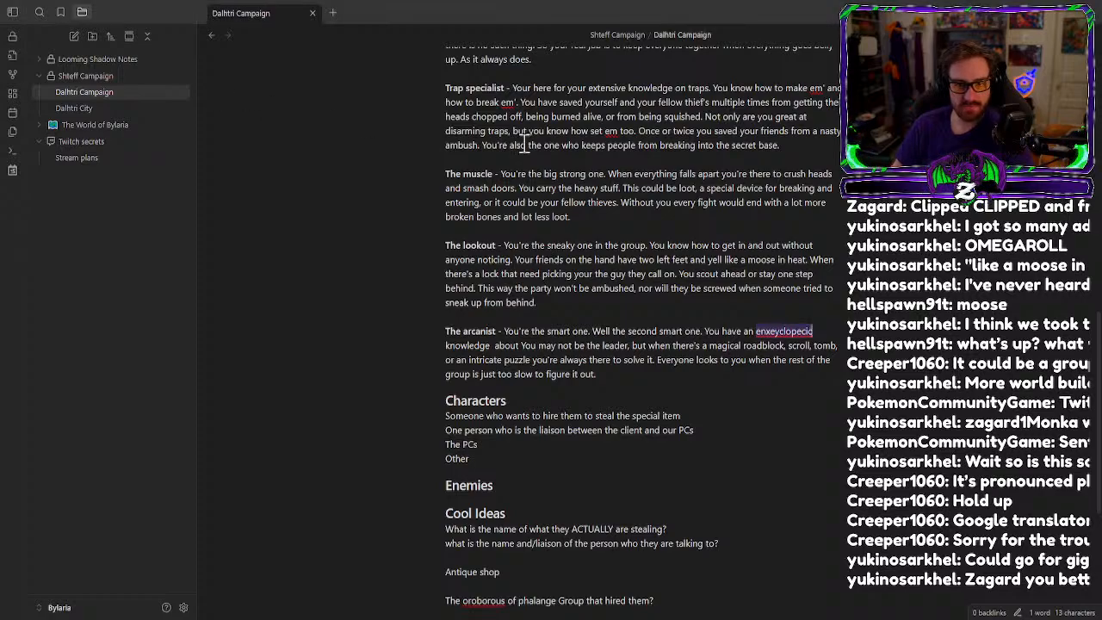
type("encyclopedic")
left_click(496, 345)
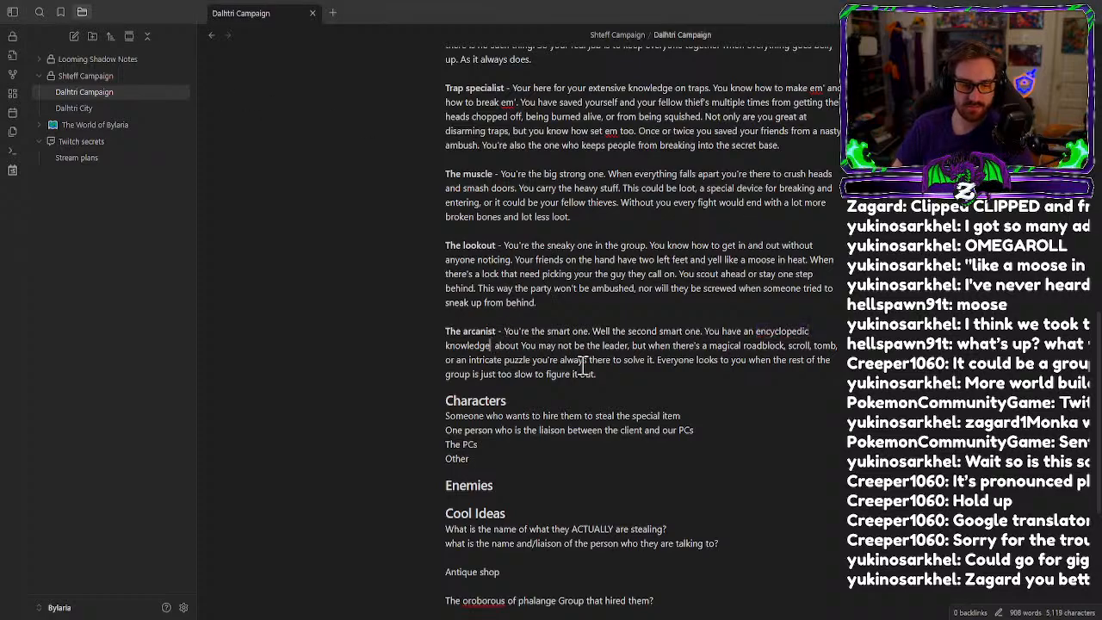
key("BackSpace")
Continue the arcanist's sentence after "knowledge about" with "the arcane and the".
key("Right")
key("Right")
key("Right")
key("Right")
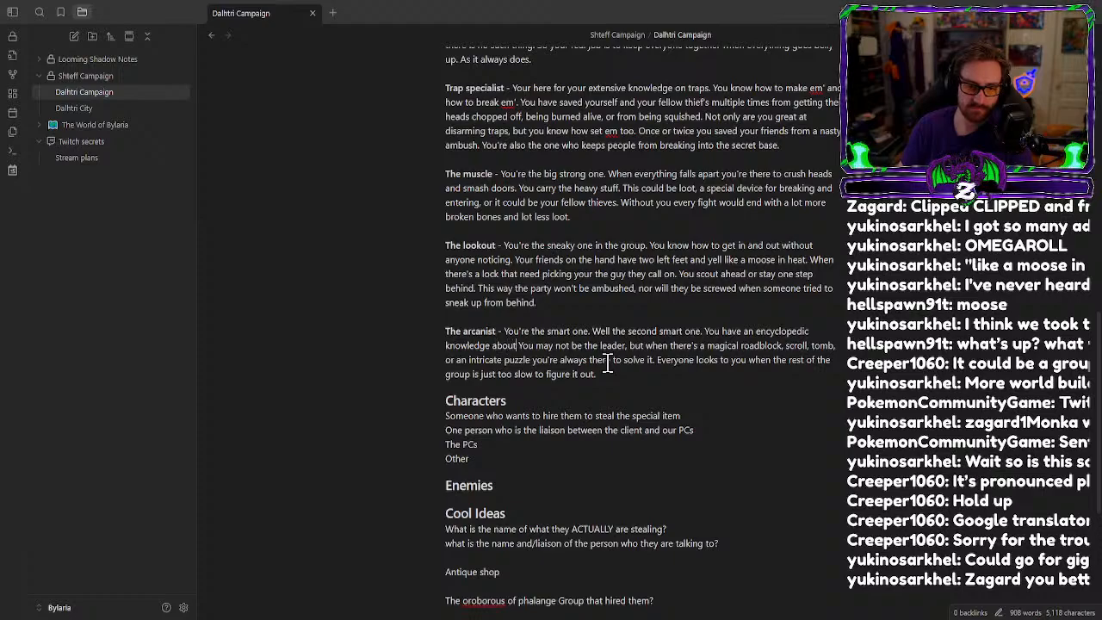
type("ma")
key("BackSpace")
key("BackSpace")
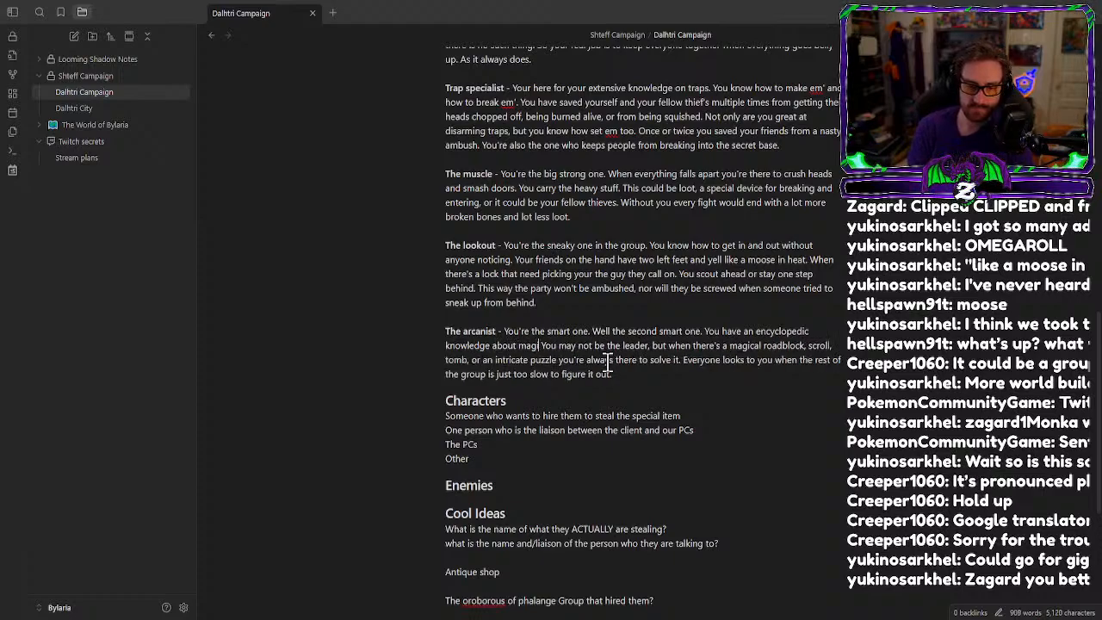
type("the arcane and t")
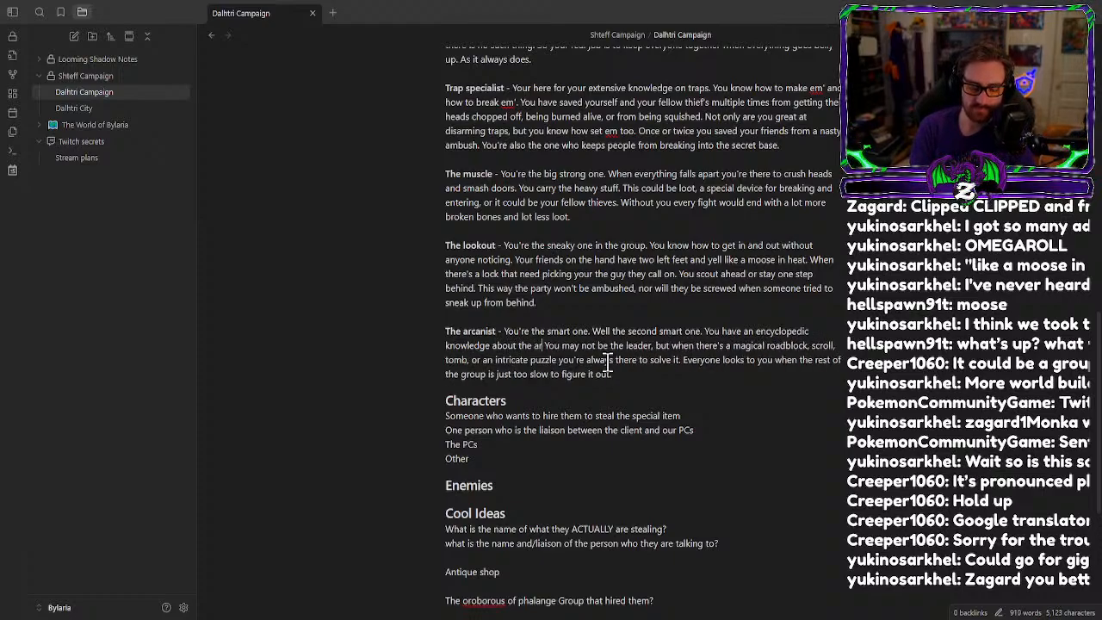
type("he world")
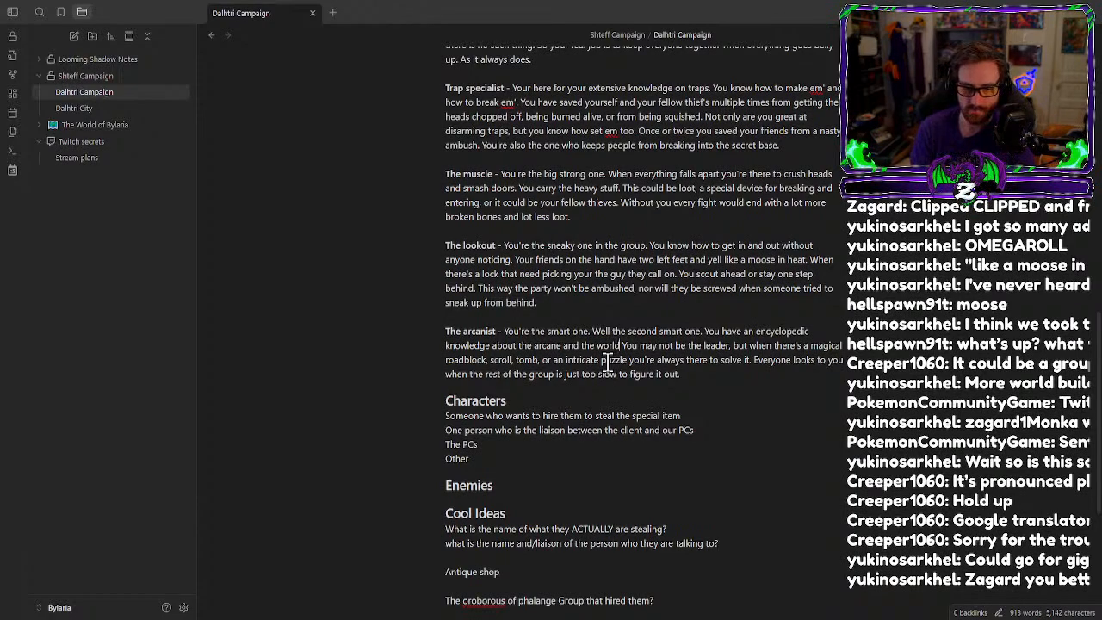
key("BackSpace")
key("BackSpace")
key("BackSpace")
key("BackSpace")
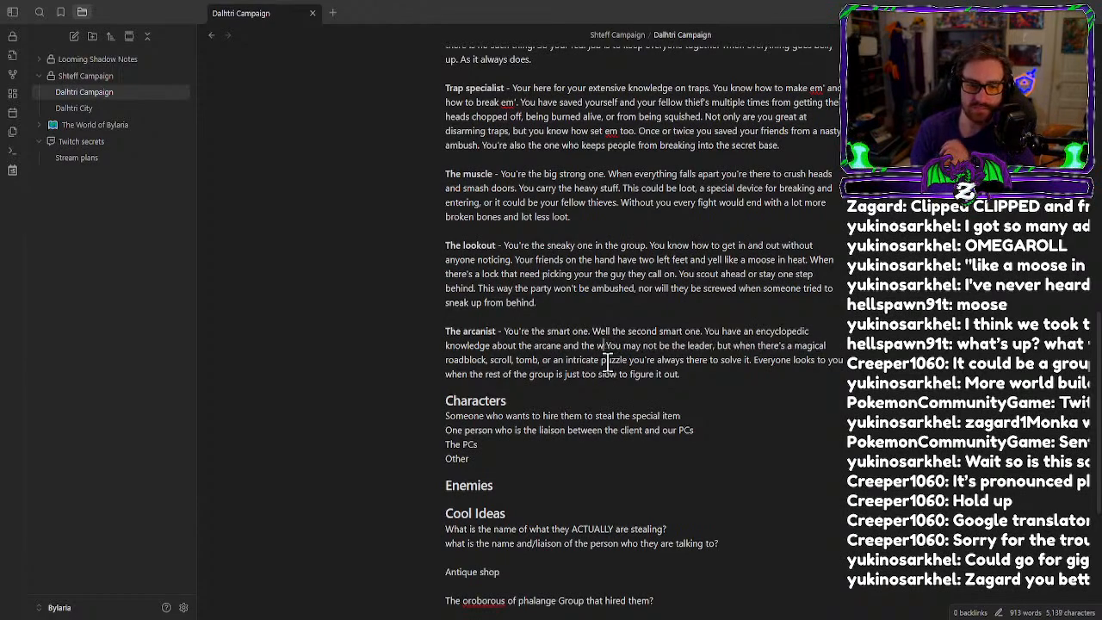
key("BackSpace")
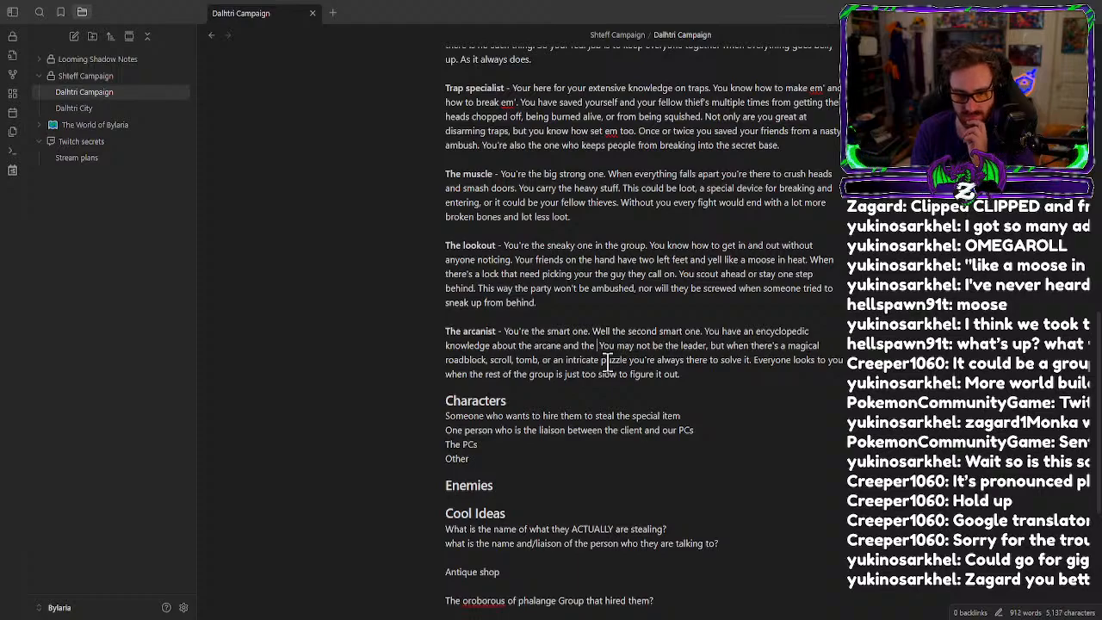
Finish the arcanist's knowledge sentence with "way people use it to keep their valuables safe.".
type("way")
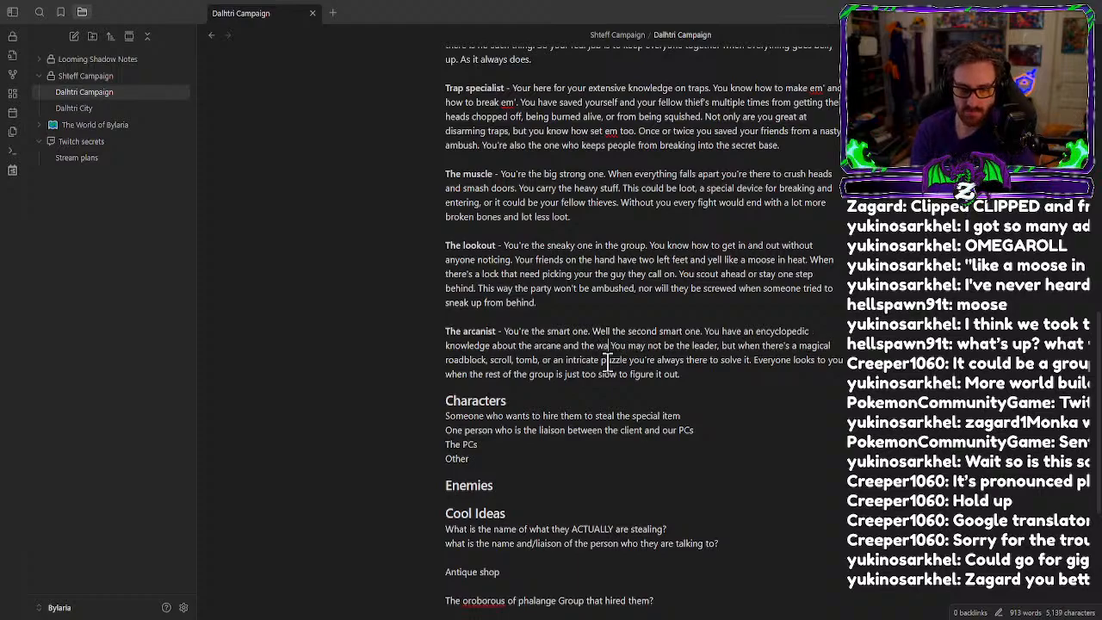
type(" people use ")
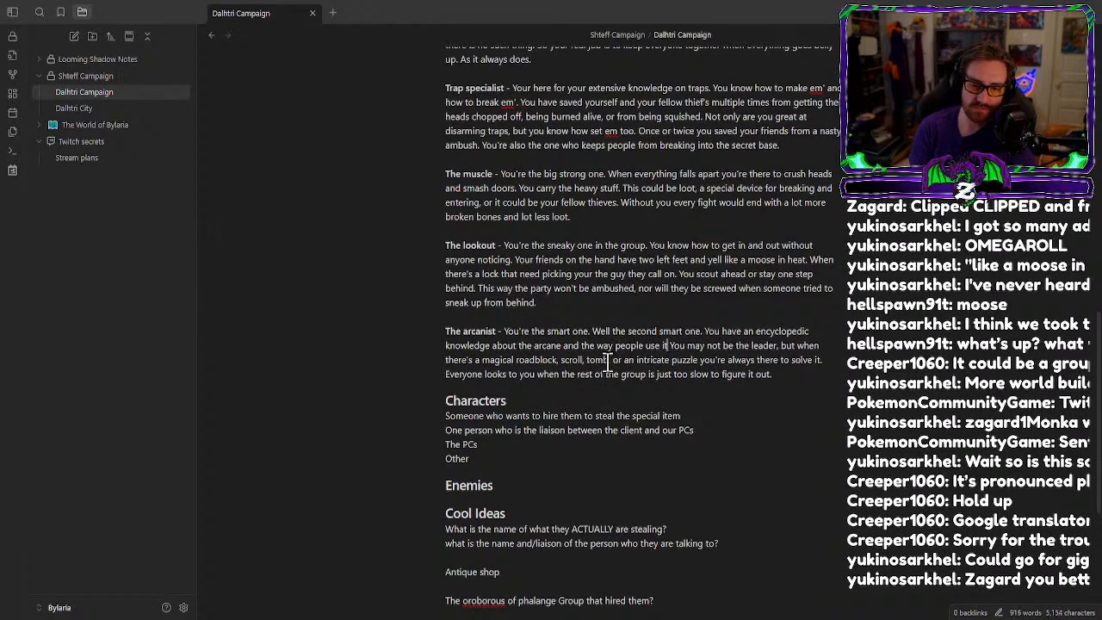
type("it to e")
key("BackSpace")
type("keep their ")
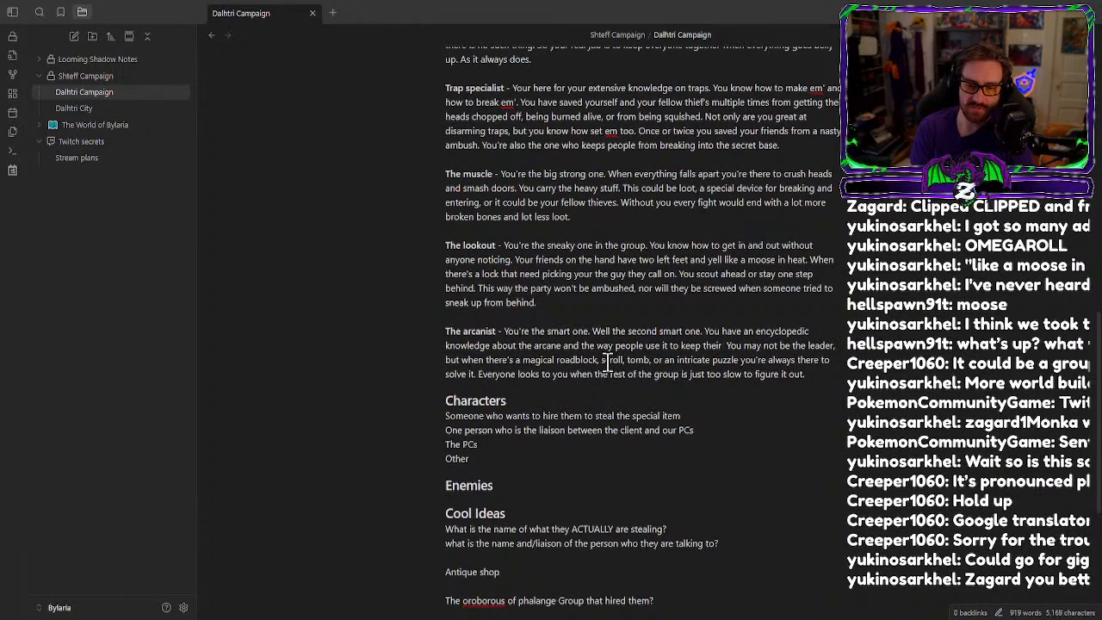
type("valuables")
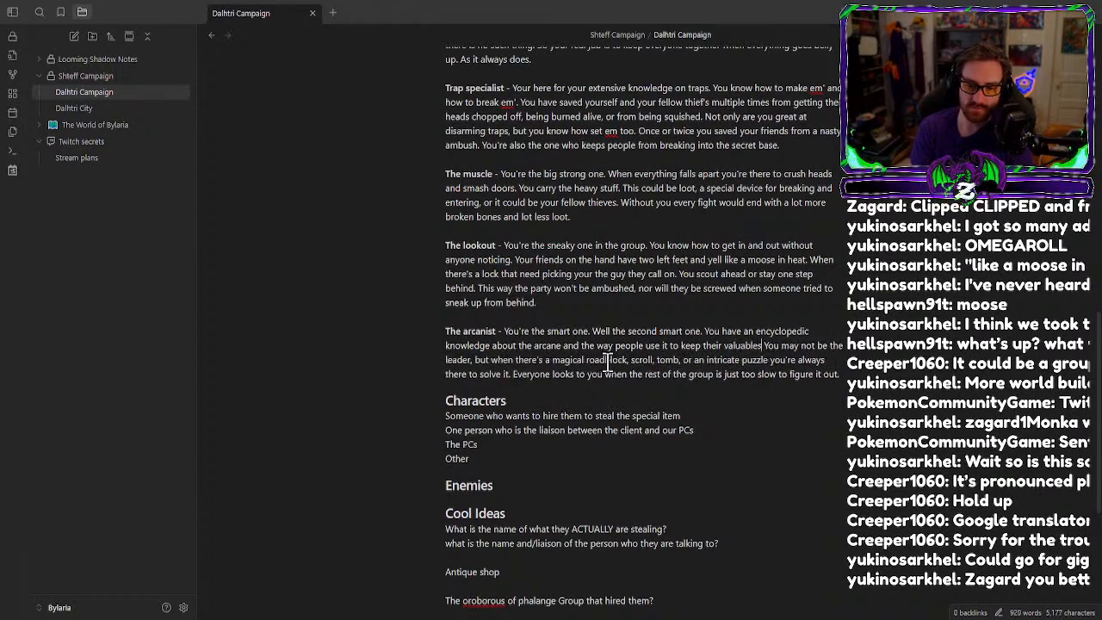
type(" safe.")
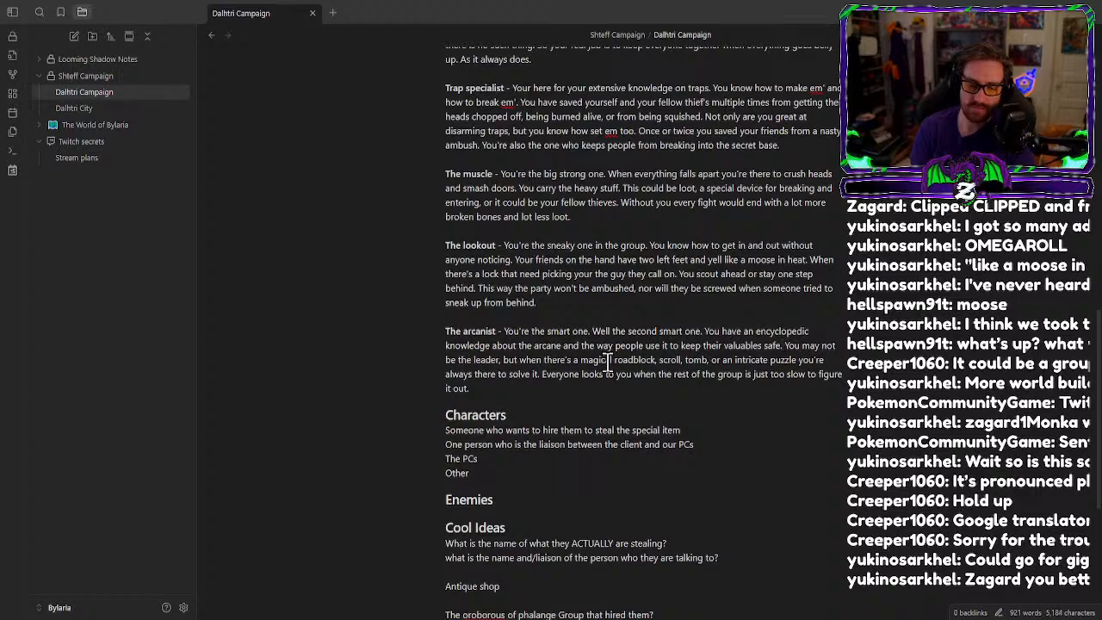
left_click(595, 391)
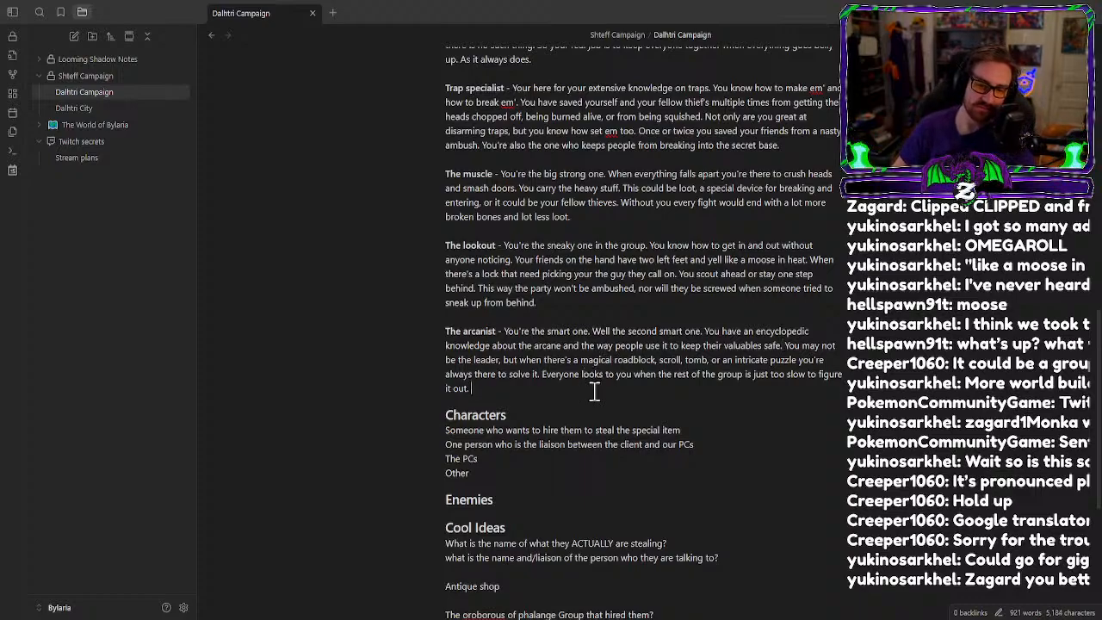
Insert "and ancient" before "scroll" and "a" before "tomb" in the arcanist's description.
left_click(658, 360)
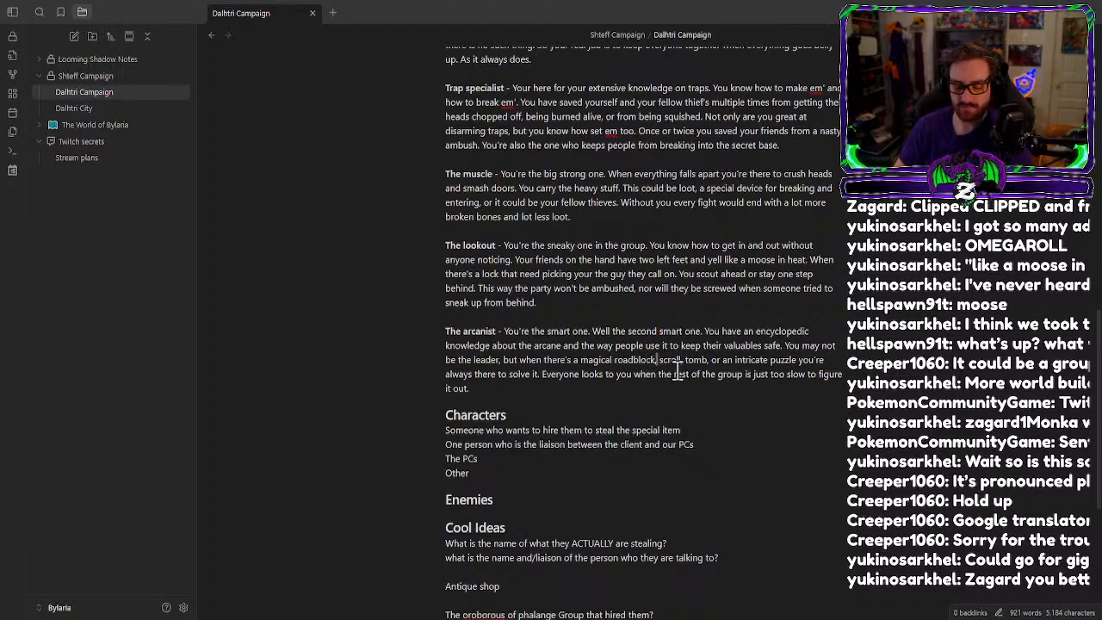
type("a")
key("BackSpace")
type("and ancie")
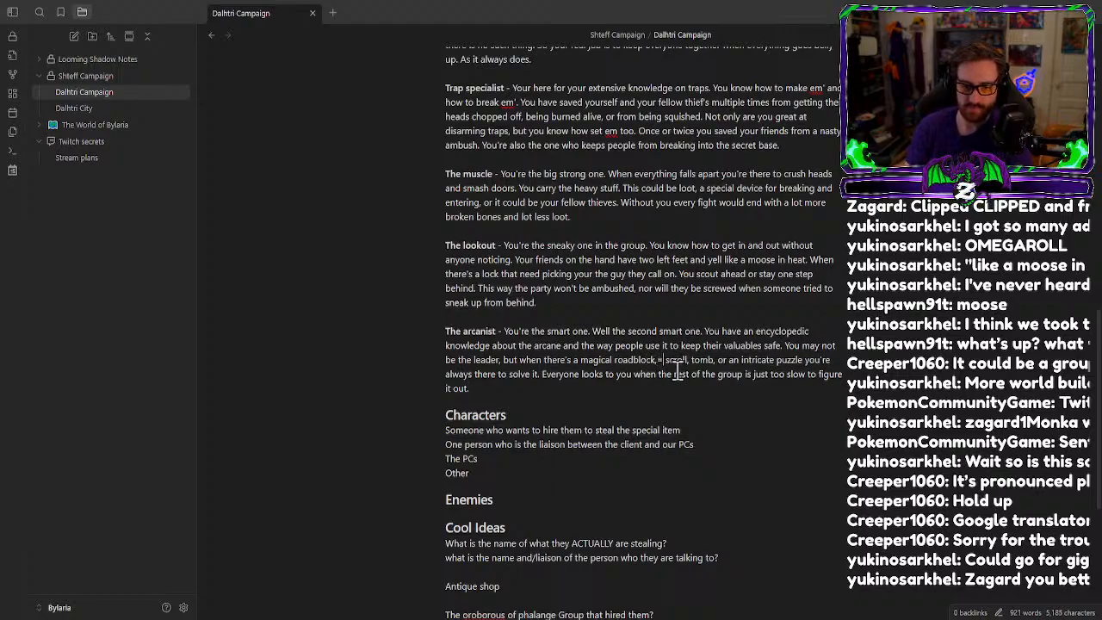
type("nt")
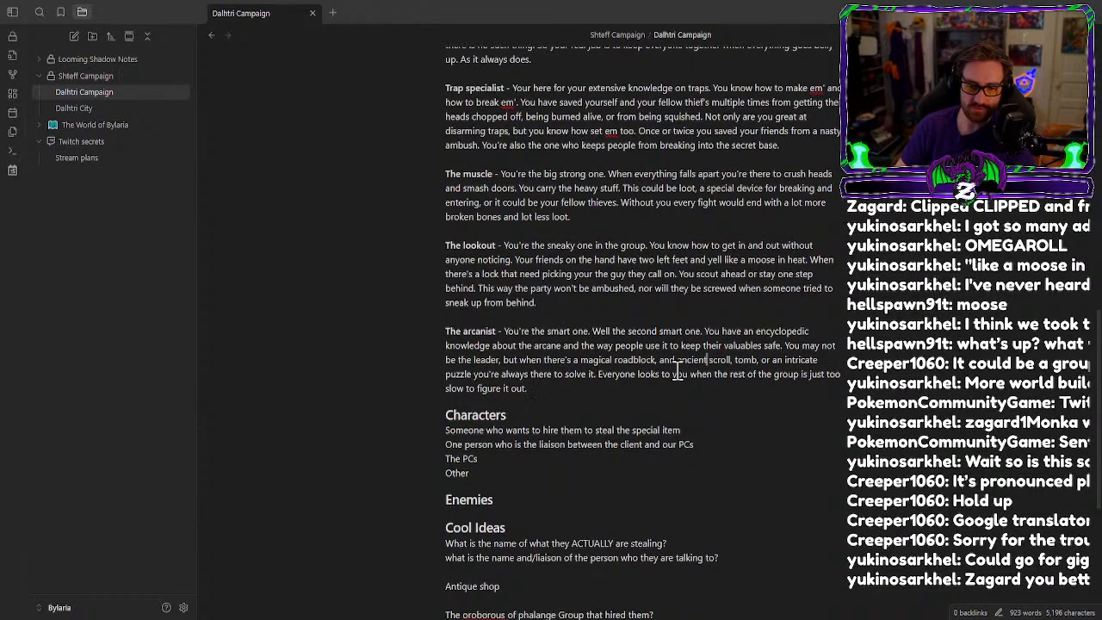
left_click(734, 360)
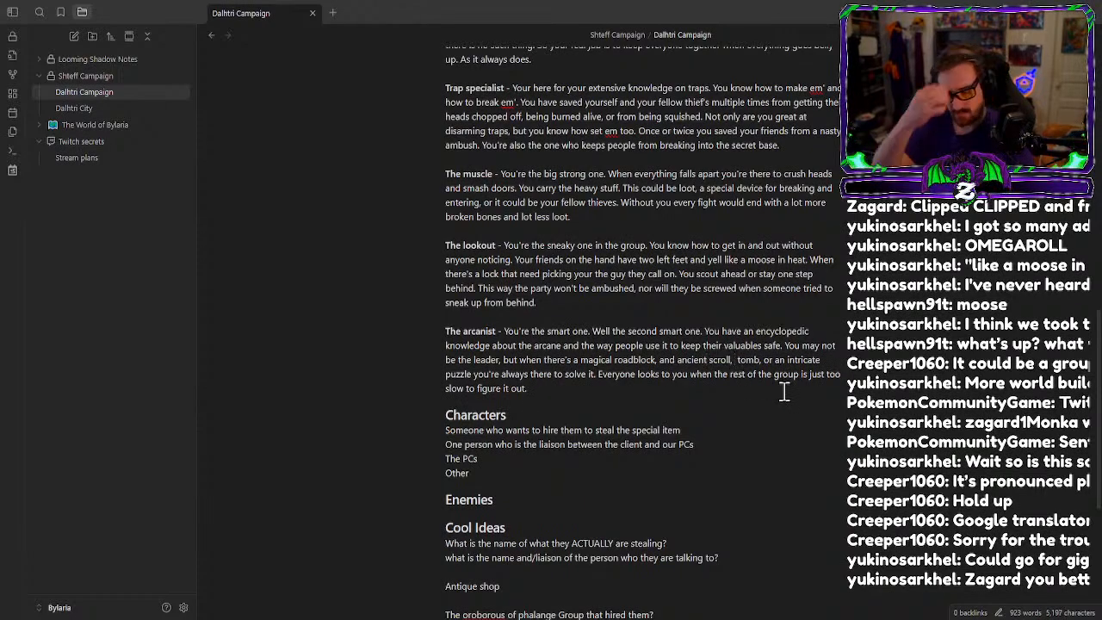
type("a ")
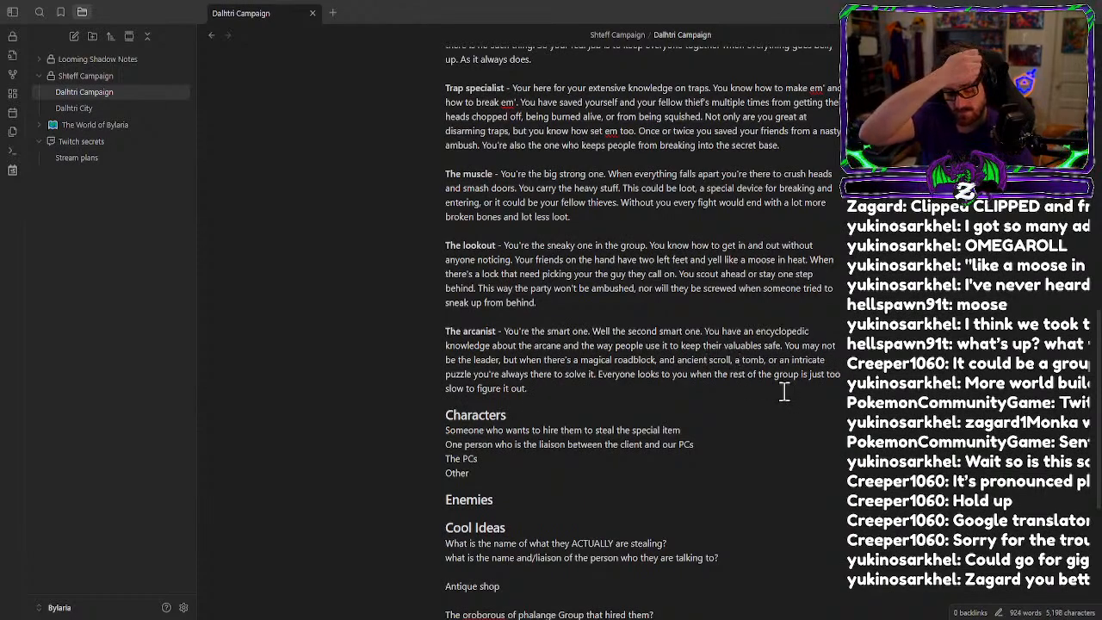
Try adding "hidden" before "tomb" in the arcanist's description, and remove it again.
type("hidden")
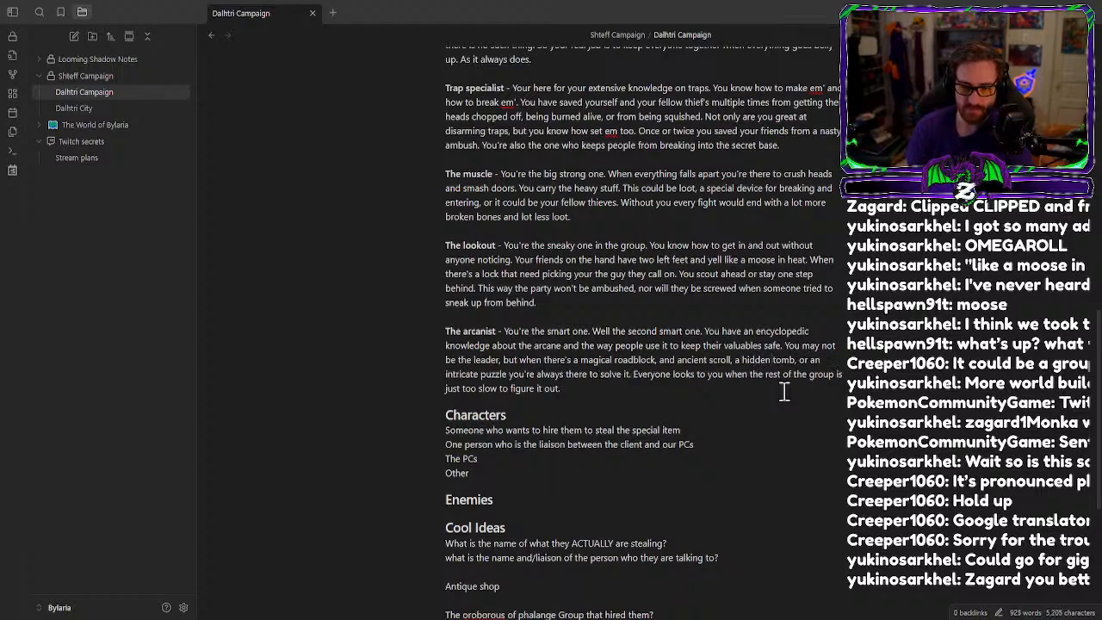
key("BackSpace")
key("BackSpace")
key("BackSpace")
key("BackSpace")
key("BackSpace")
key("BackSpace")
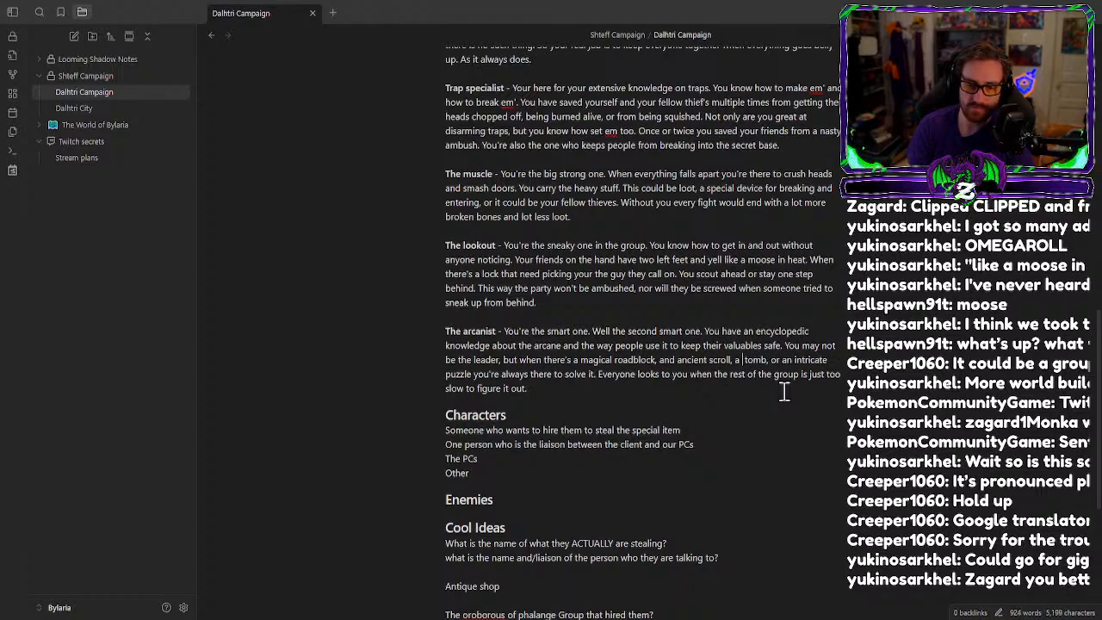
Add "in another language" after "a tomb" in the arcanist's description.
key("Down")
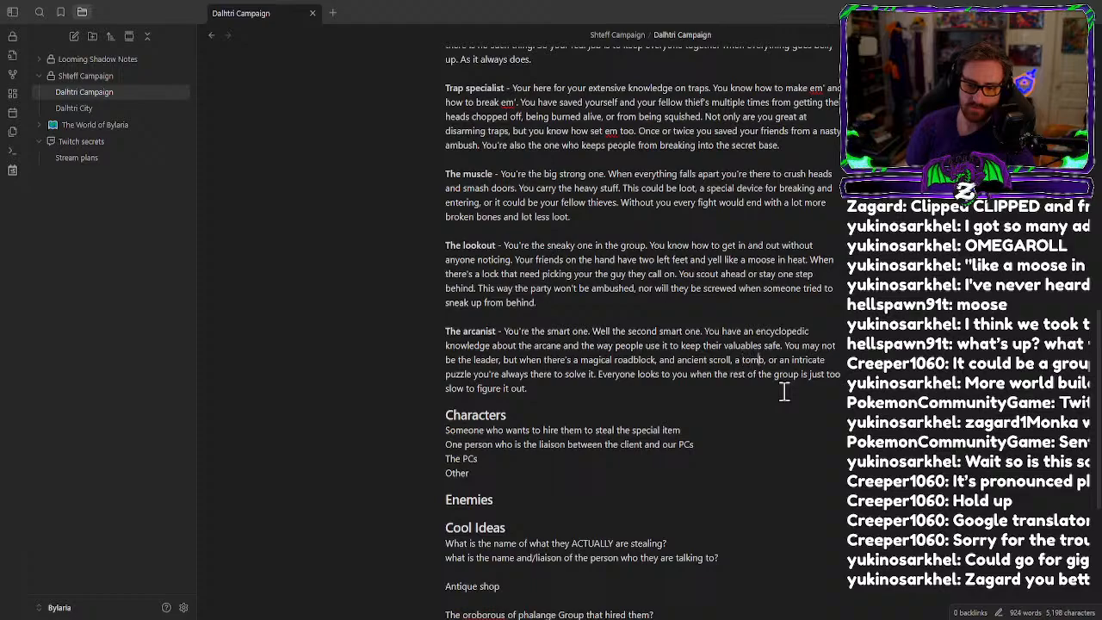
type("in anothe")
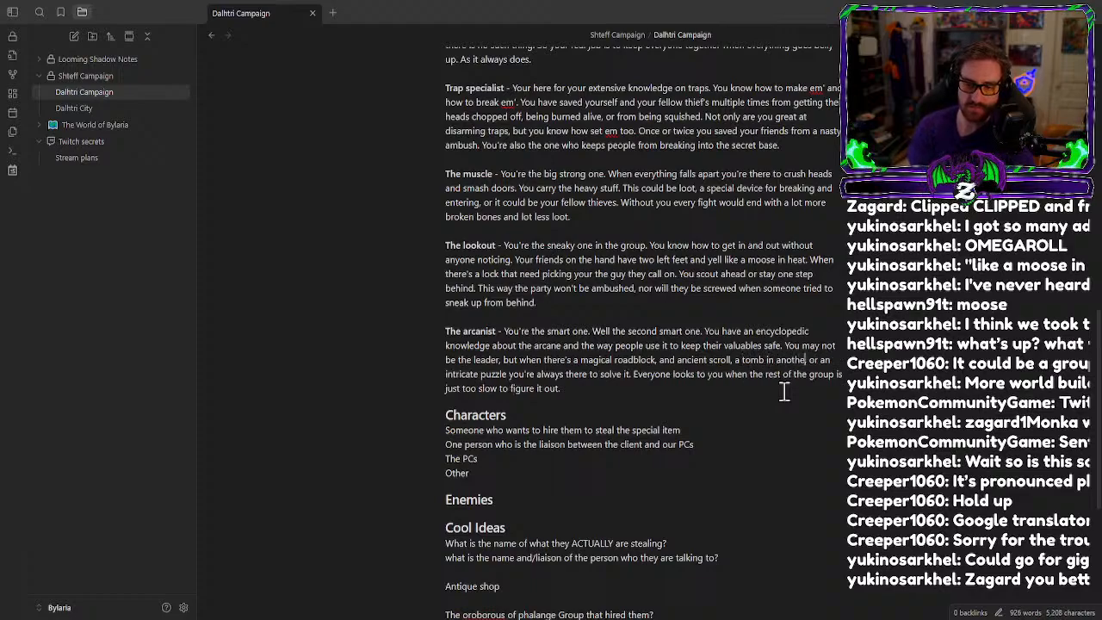
type("r language")
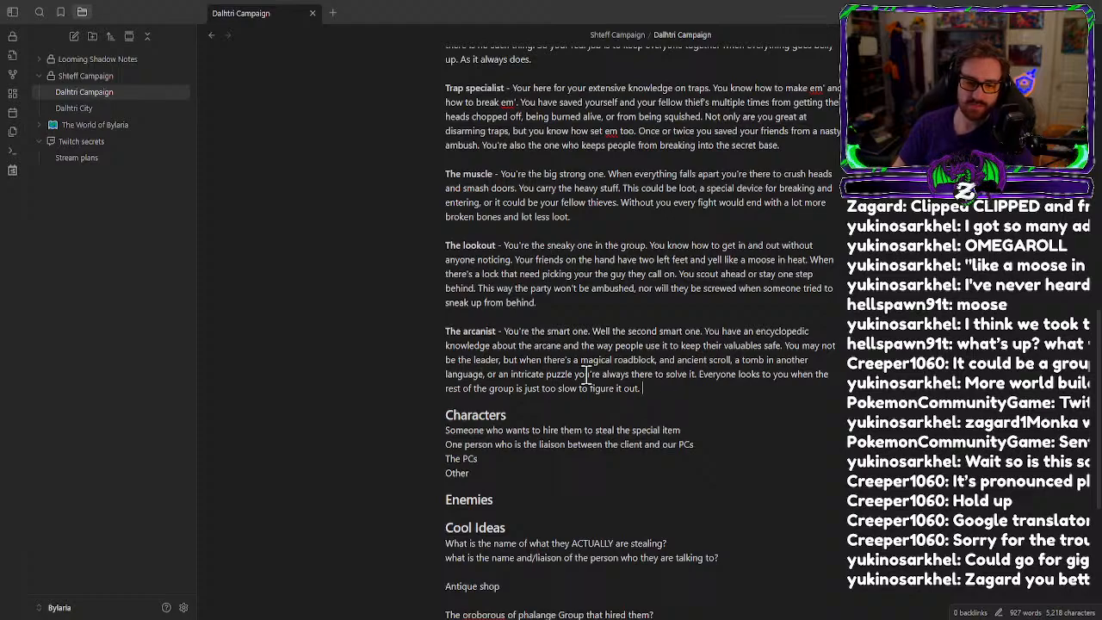
left_click(728, 389)
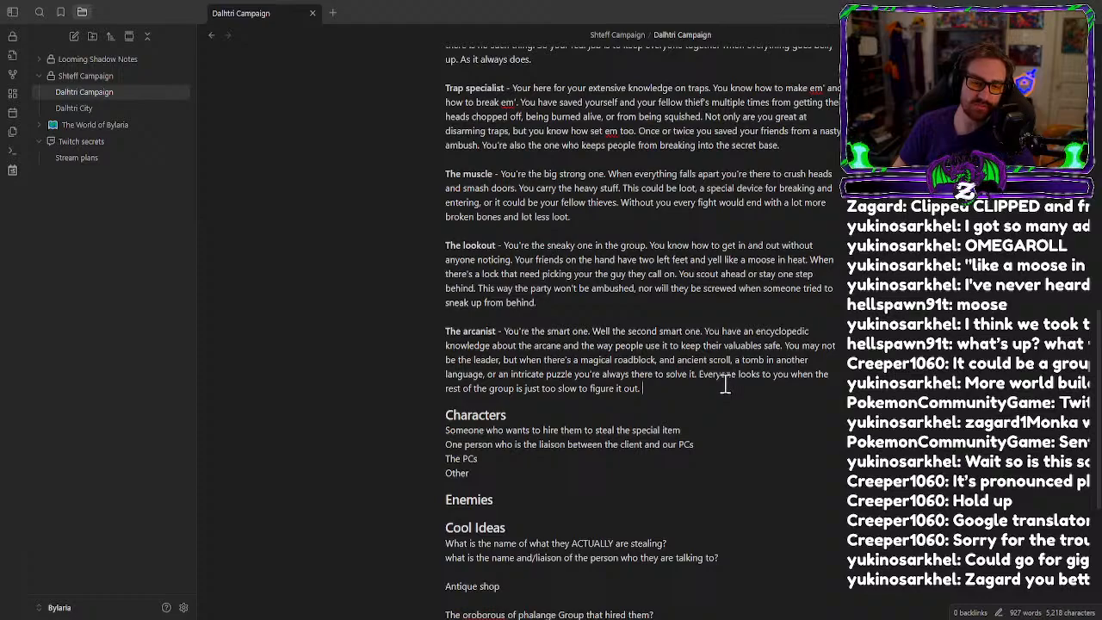
scroll(726, 385, "up", 3)
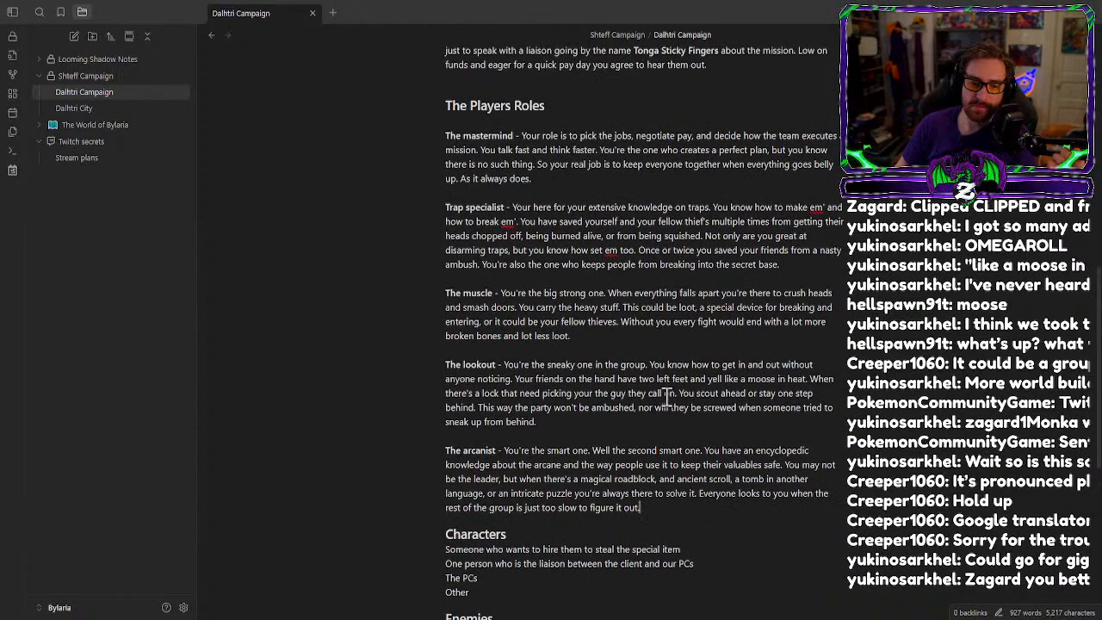
scroll(664, 396, "up", 1)
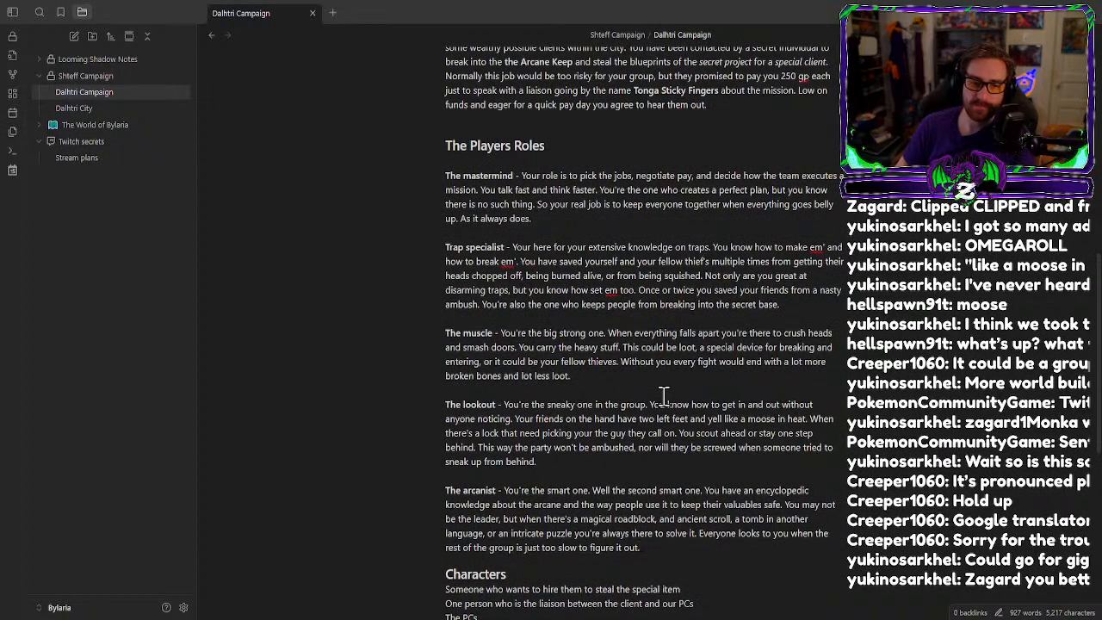
left_click_drag(810, 419, 677, 433)
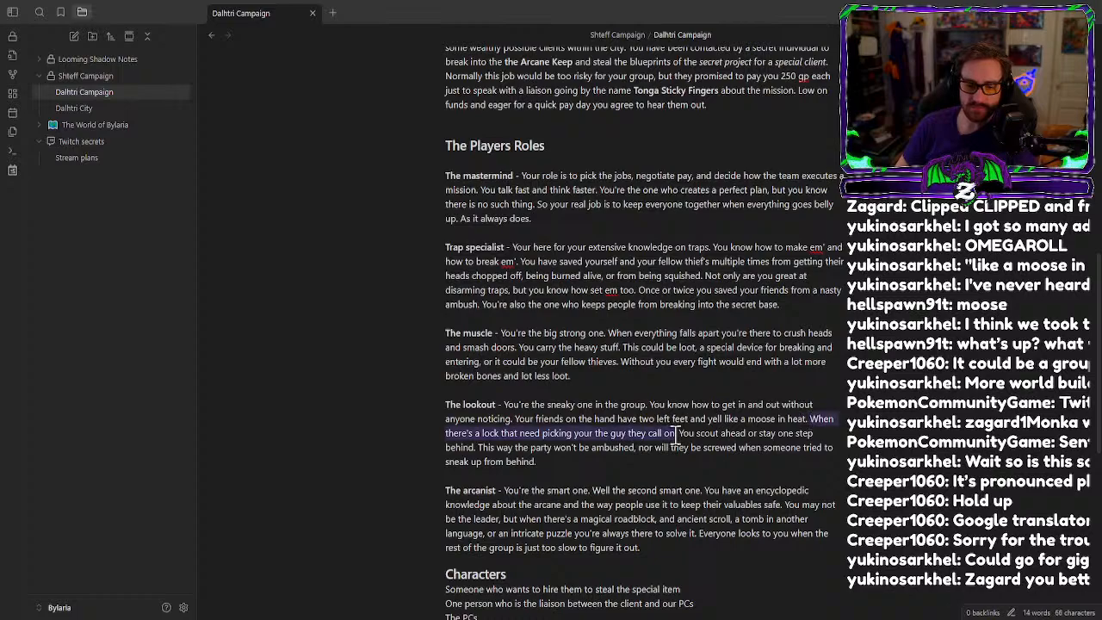
key("BackSpace")
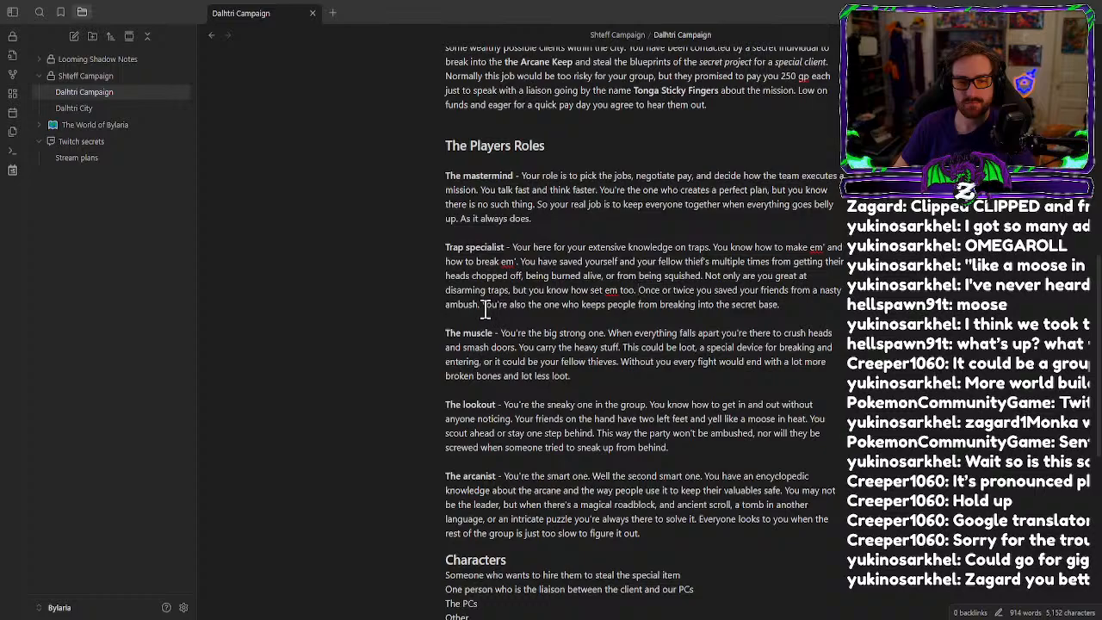
left_click(799, 311)
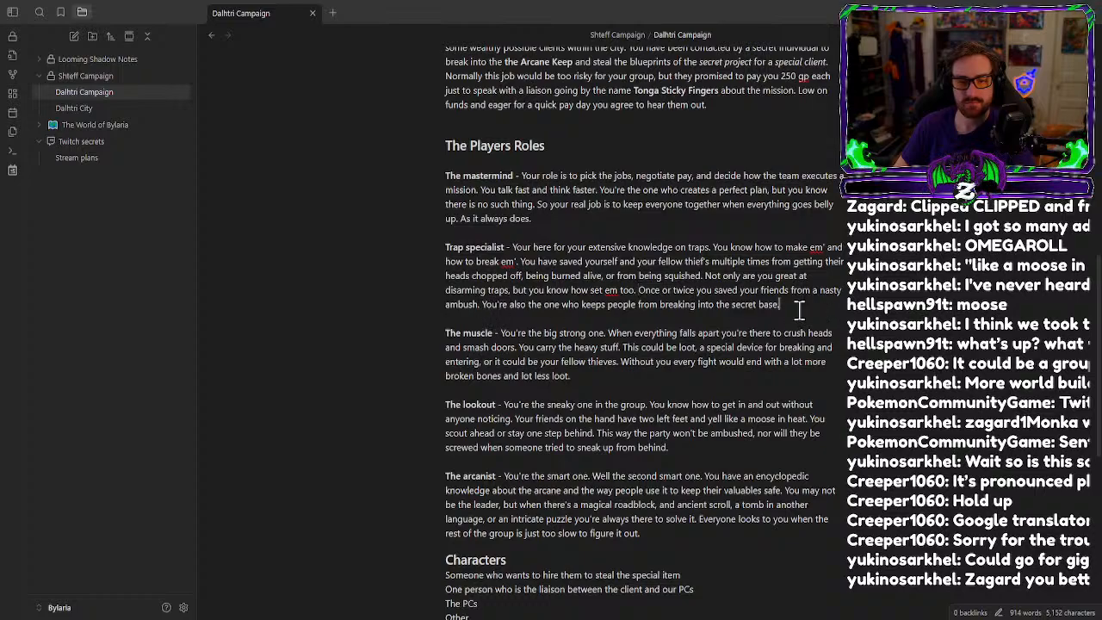
type("The lookout - You're the sneaky one in the group. You know how to get in and out without anyone noticing. Your friends on the hand have two left feet and yell like a moose in heat. You scout ahead or stay one step behind. This way the party won't be ambushed, nor will they be screwed when someone tried to sneak up from behind.")
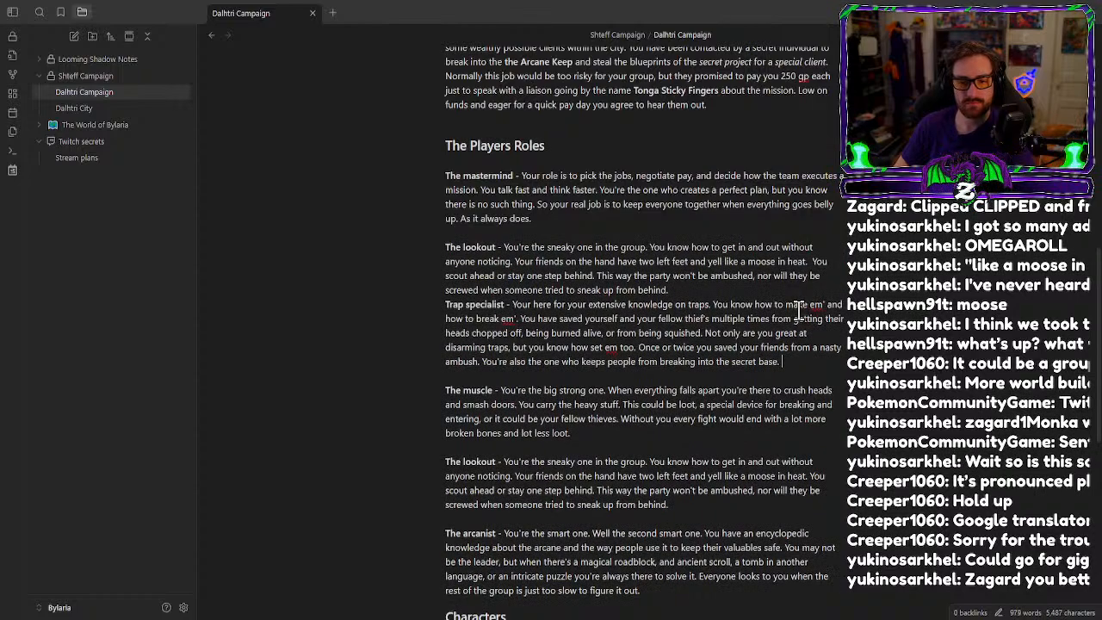
key("ctrl+z")
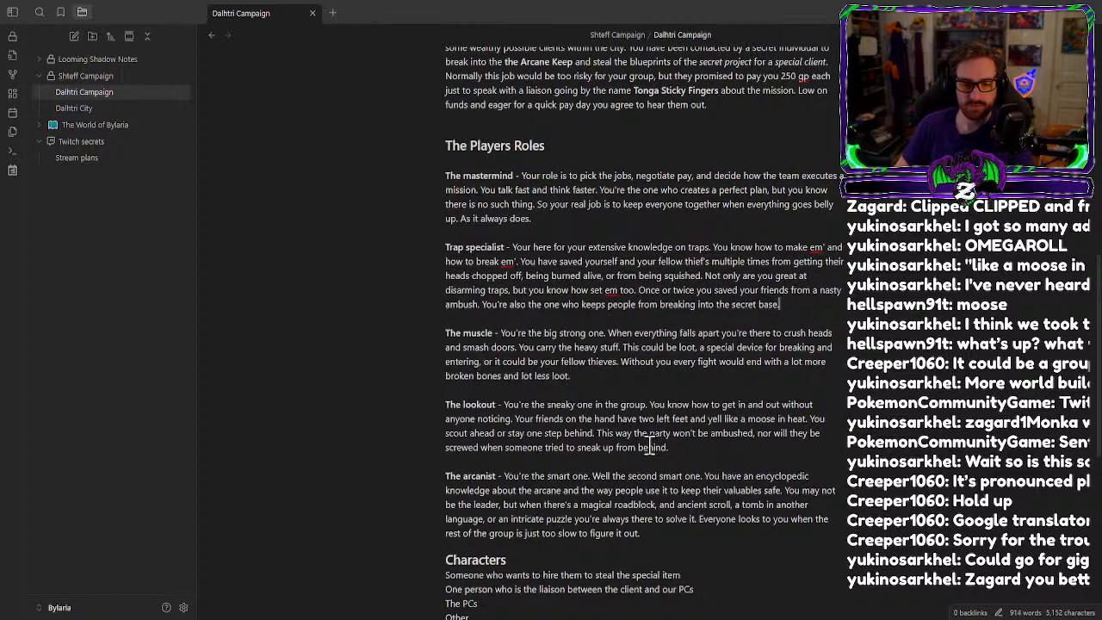
key("ctrl+z")
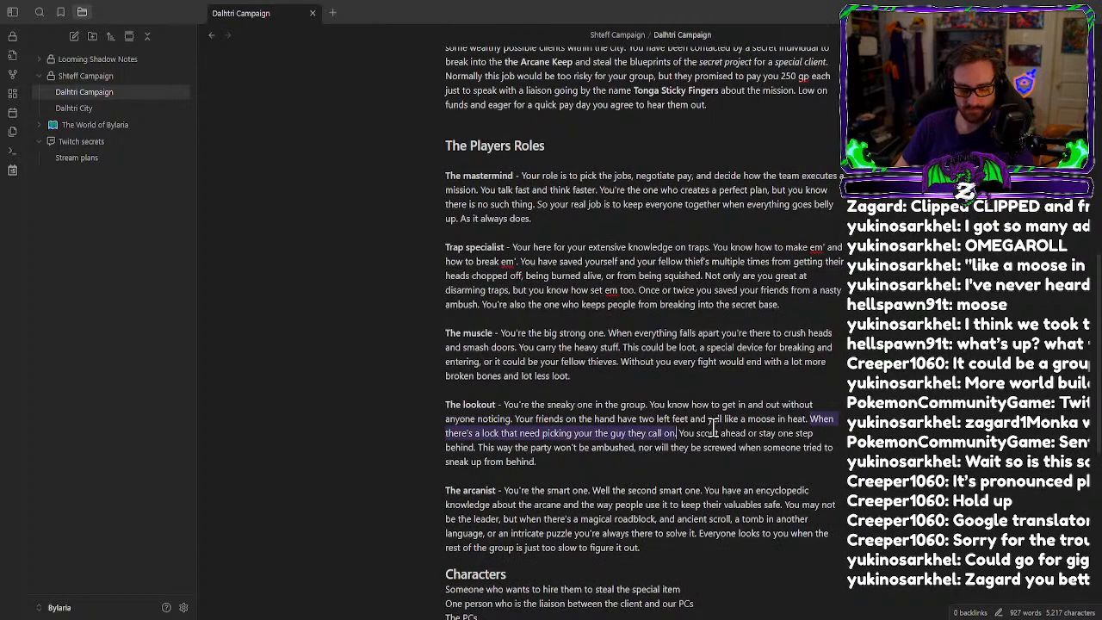
Move the sentence "When there's a lock that need picking your the guy they call on." from the lookout to the trap specialist's description.
key("ctrl+x")
left_click(783, 306)
key("ctrl+v")
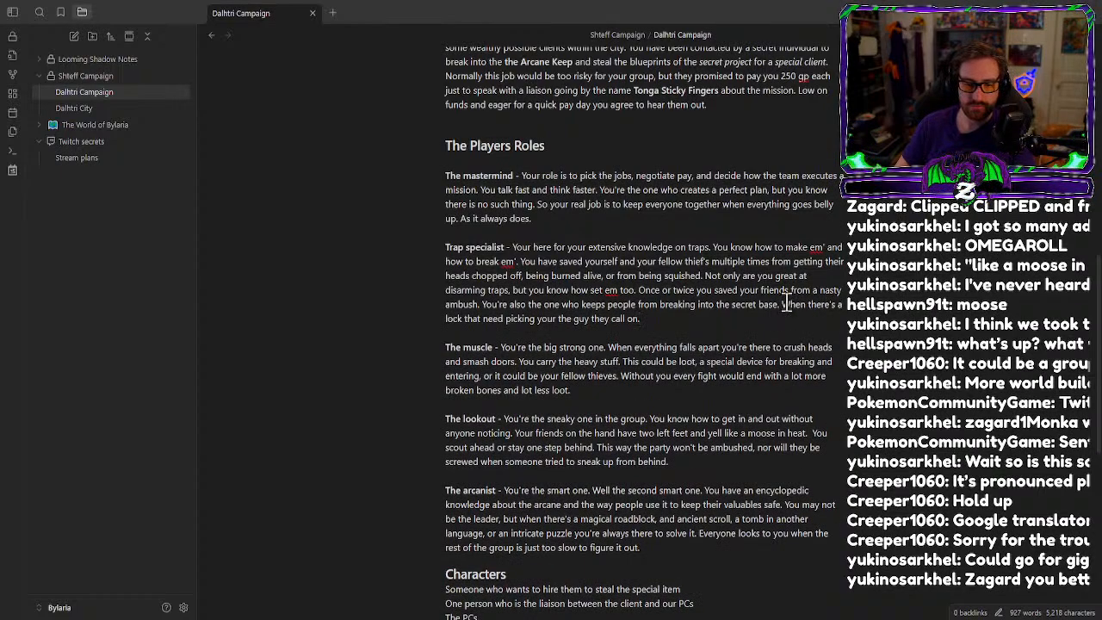
Reword the start of the trap specialist's lock-picking sentence to "On top of that when".
double_click(791, 306)
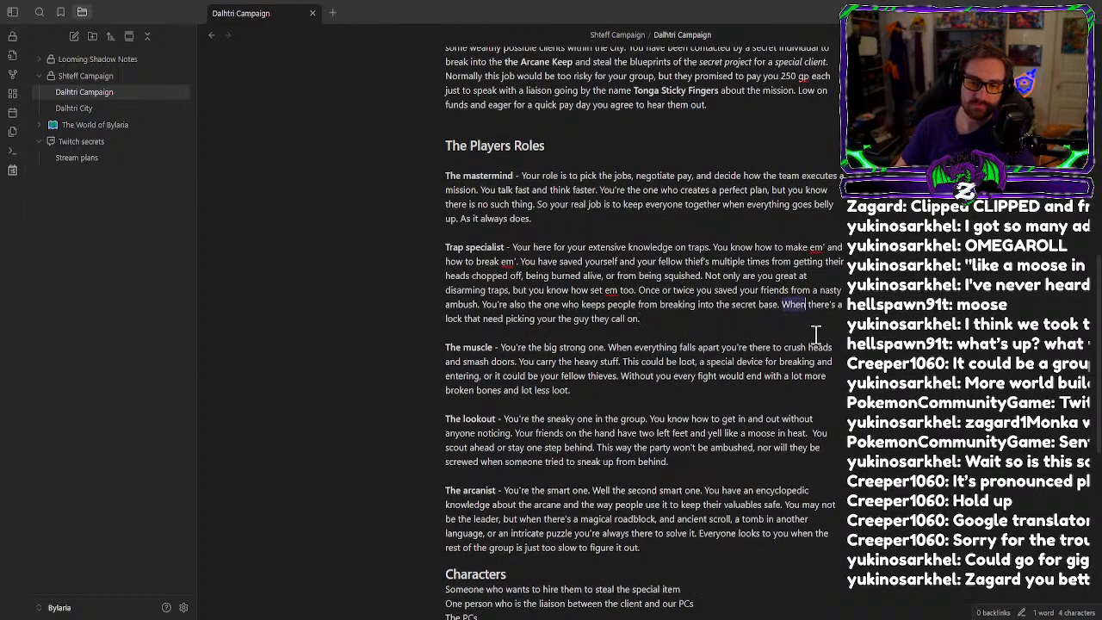
type("ON top o")
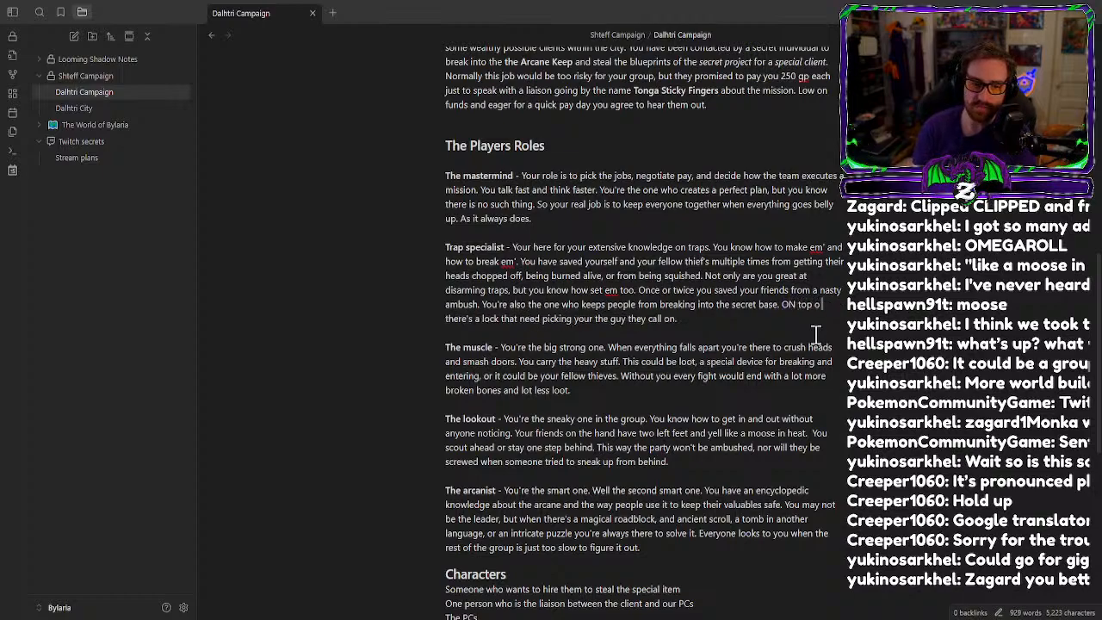
type("f that")
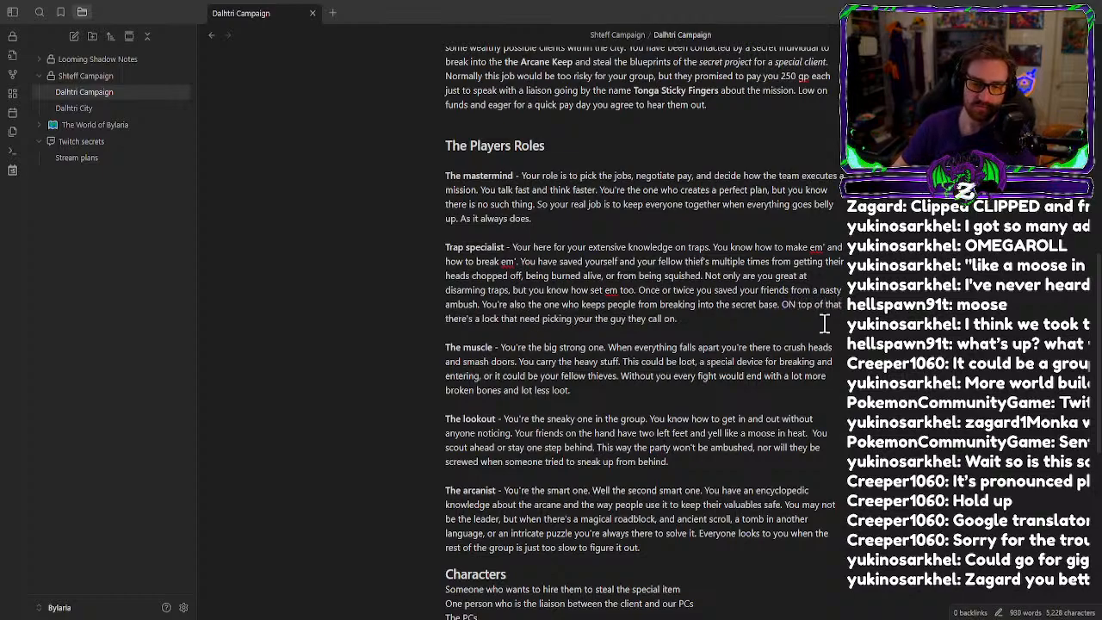
left_click(794, 307)
key("BackSpace")
type("n")
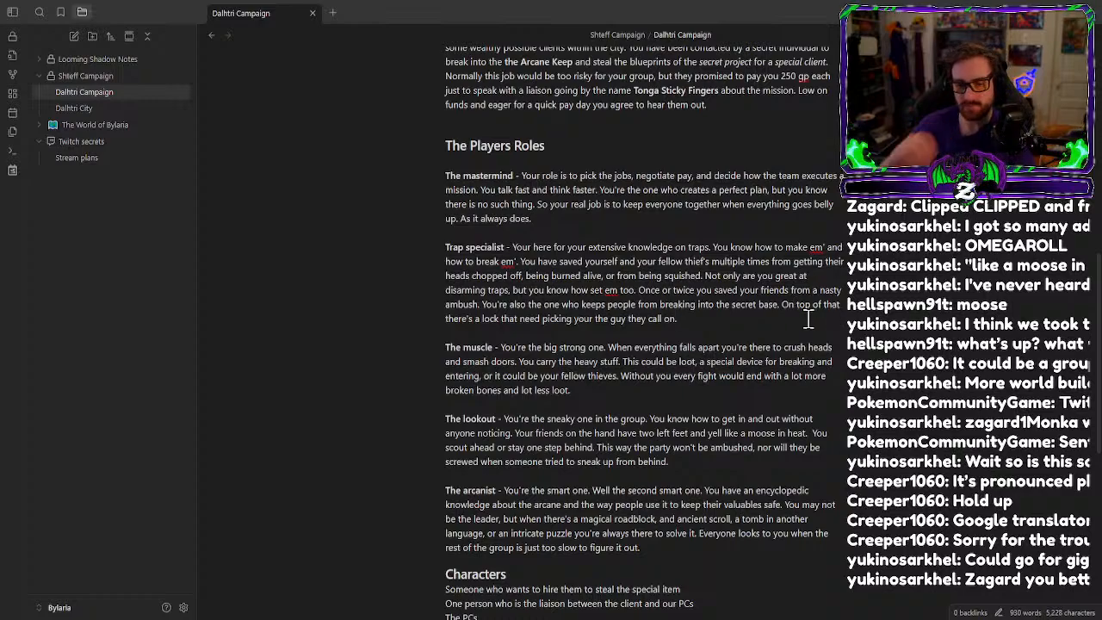
left_click(840, 305)
type("when")
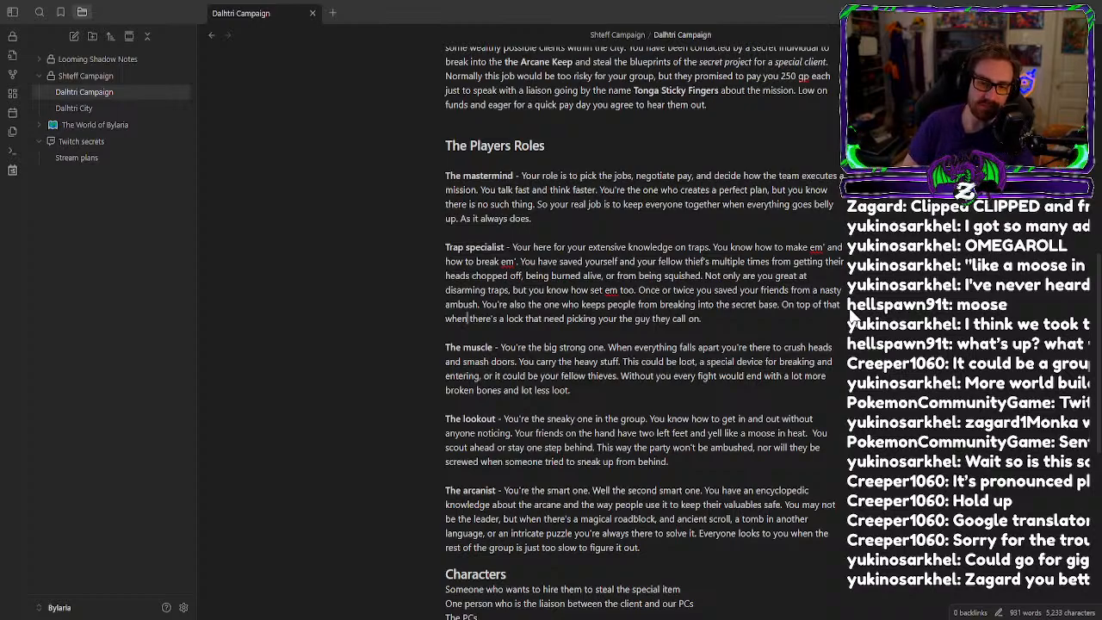
Try adding "After all the ladies always said your good with your hands." to the trap specialist's description, and remove it again.
left_click(772, 321)
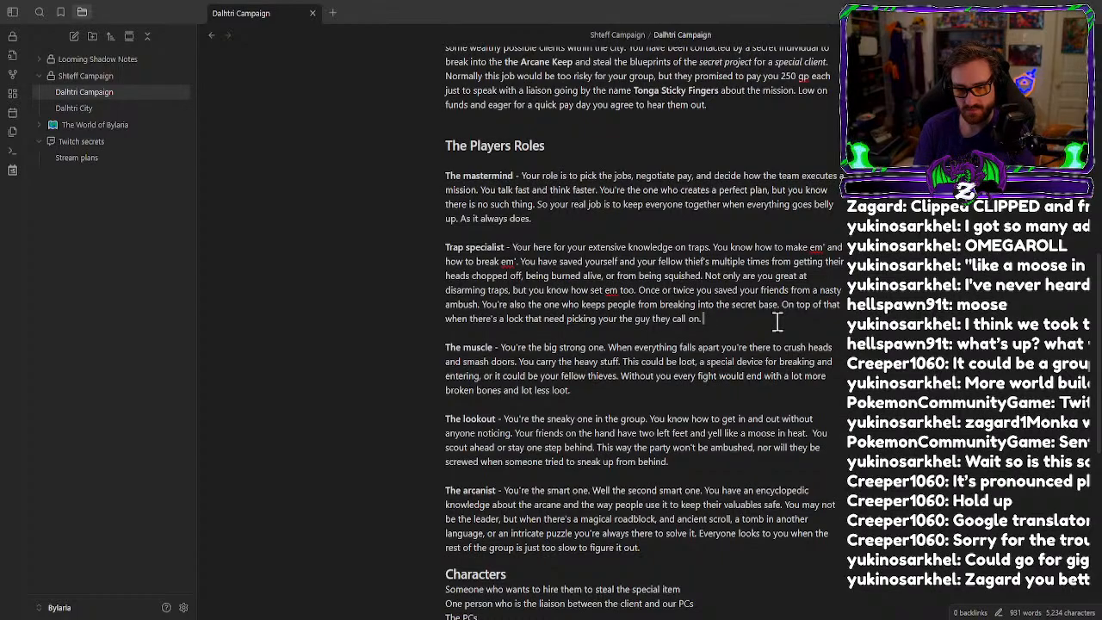
type("erall")
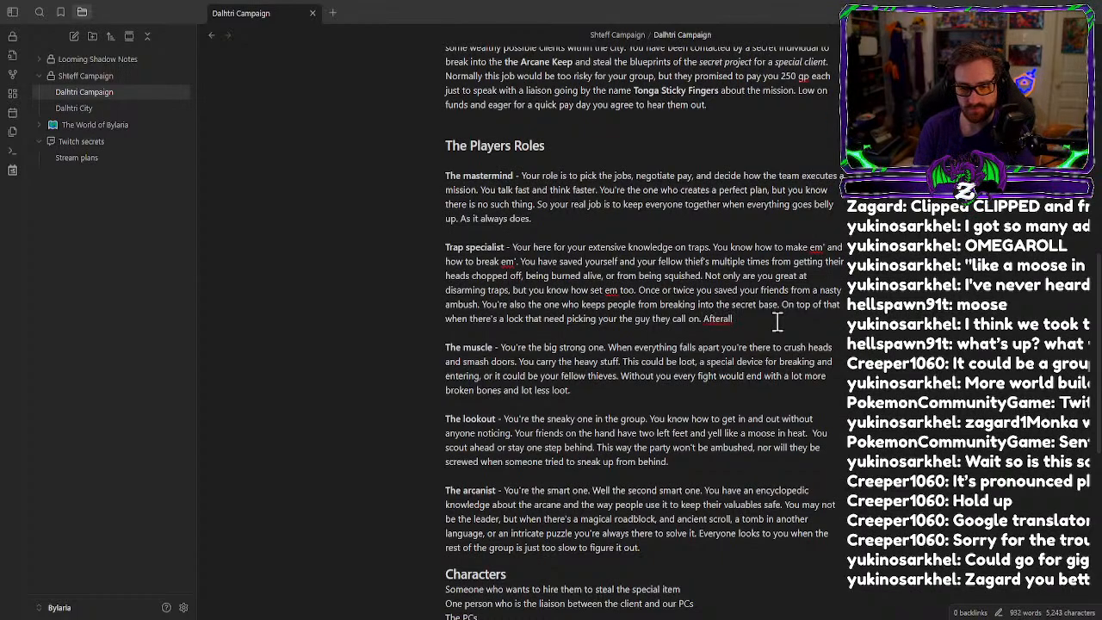
key("BackSpace")
key("BackSpace")
key("BackSpace")
key("BackSpace")
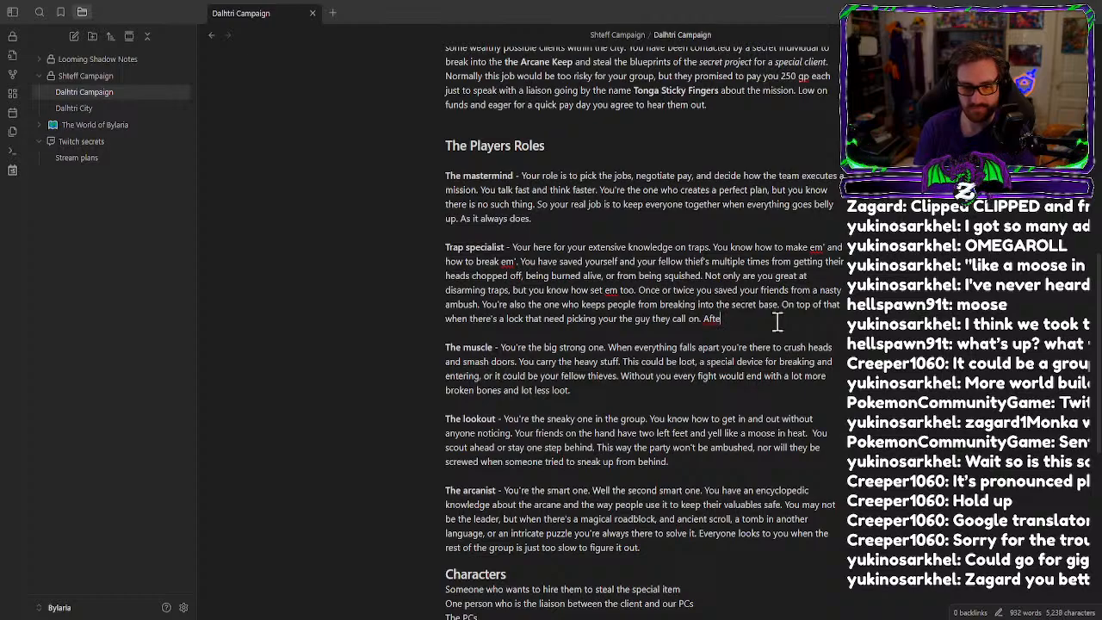
type("r")
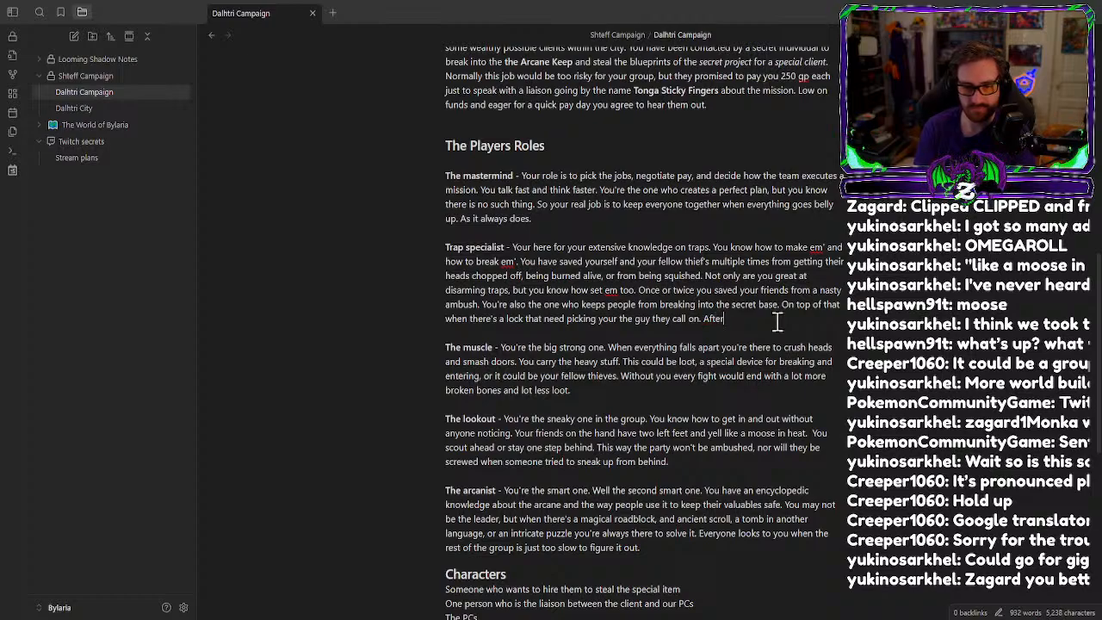
type(" all")
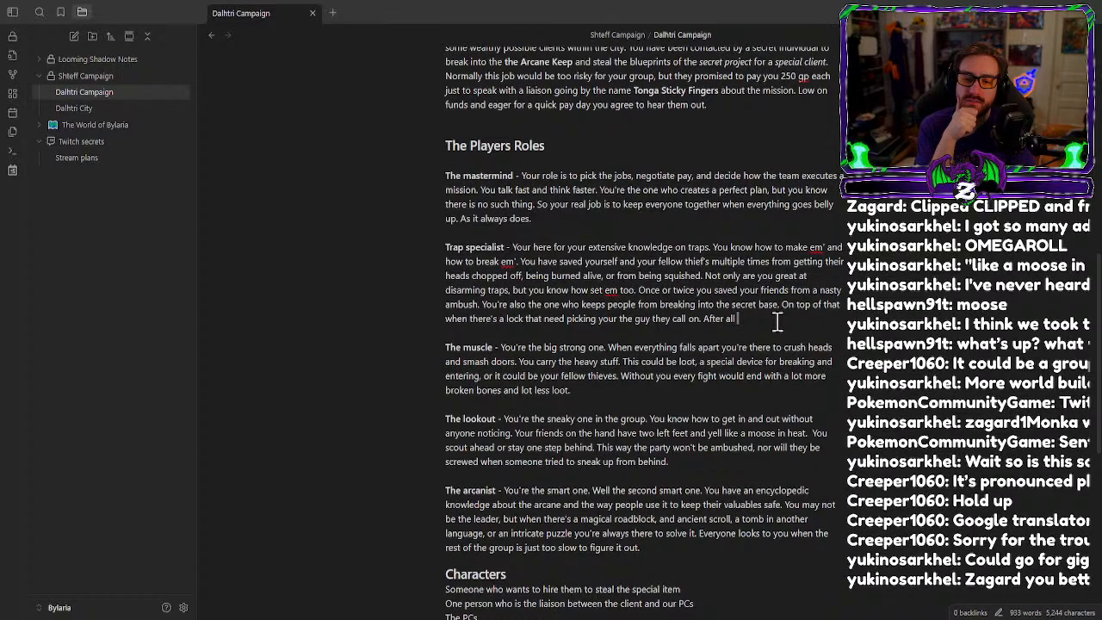
type("e la")
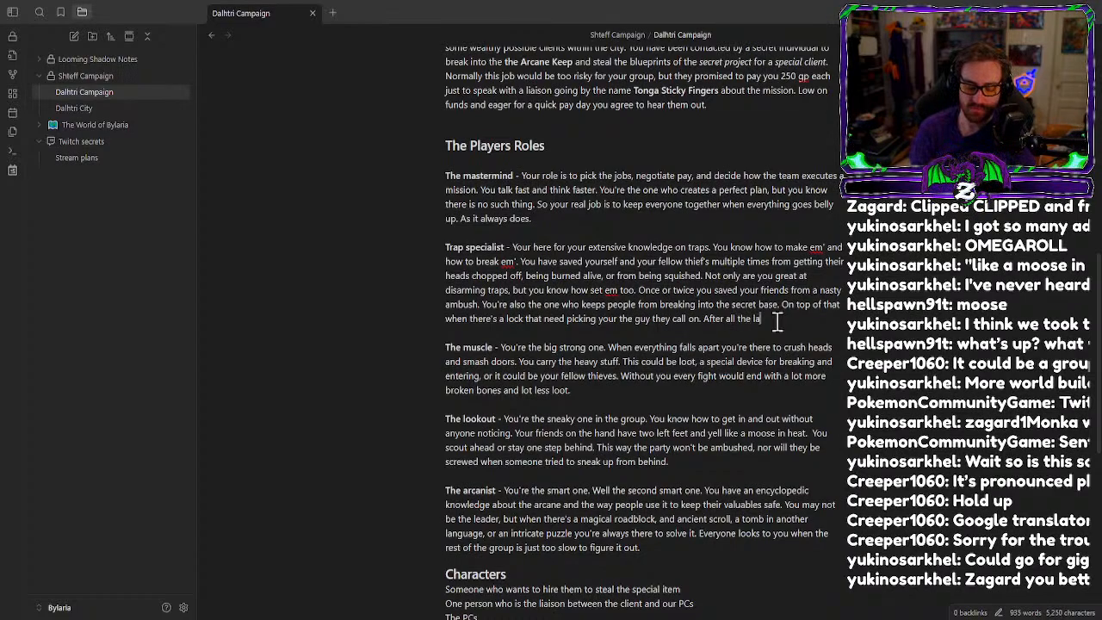
type("dies always s")
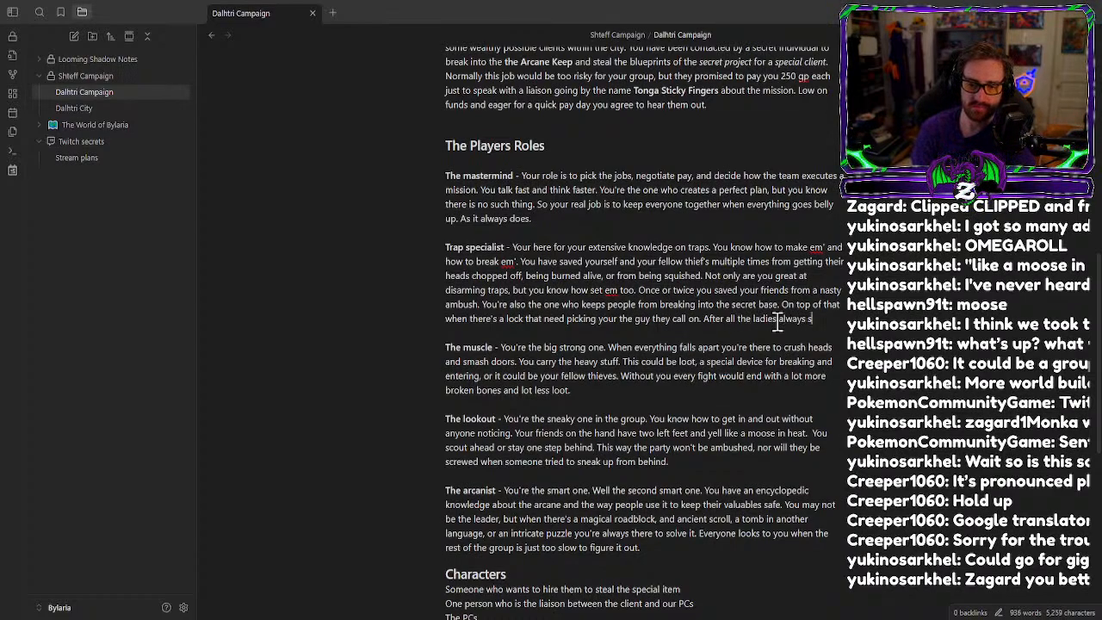
type("aid your go")
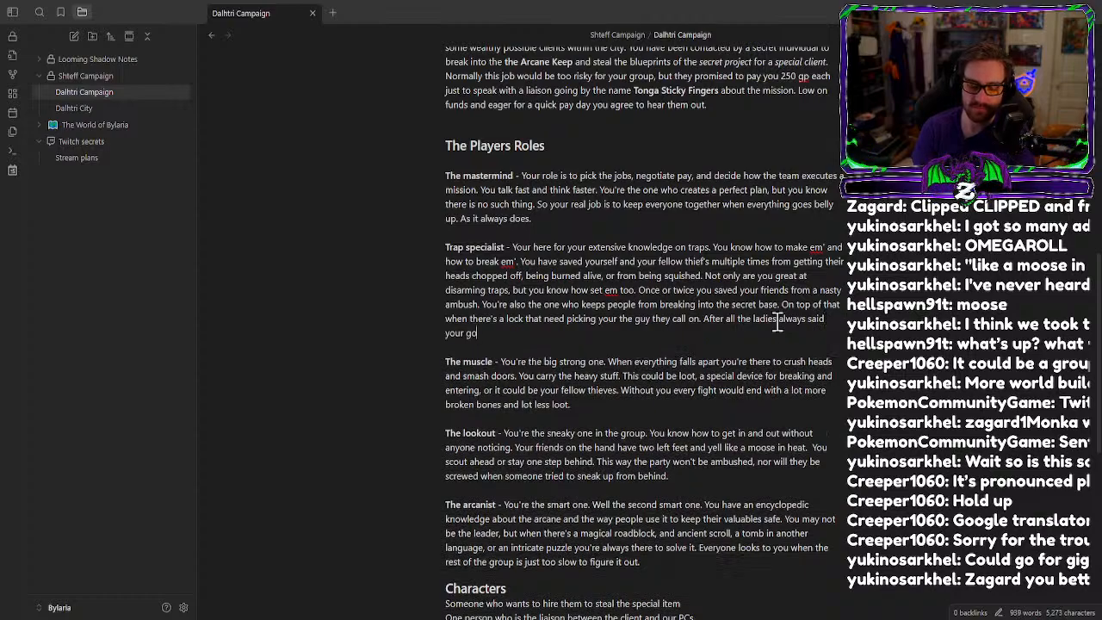
type("od with your hands.")
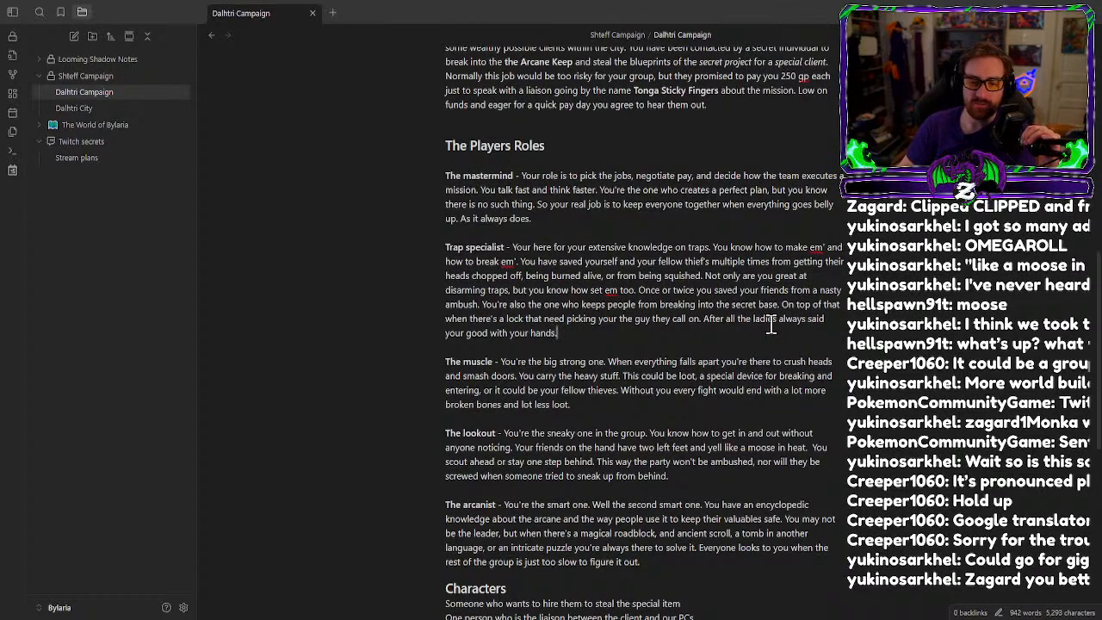
left_click_drag(704, 320, 747, 333)
left_click(696, 334)
key("BackSpace")
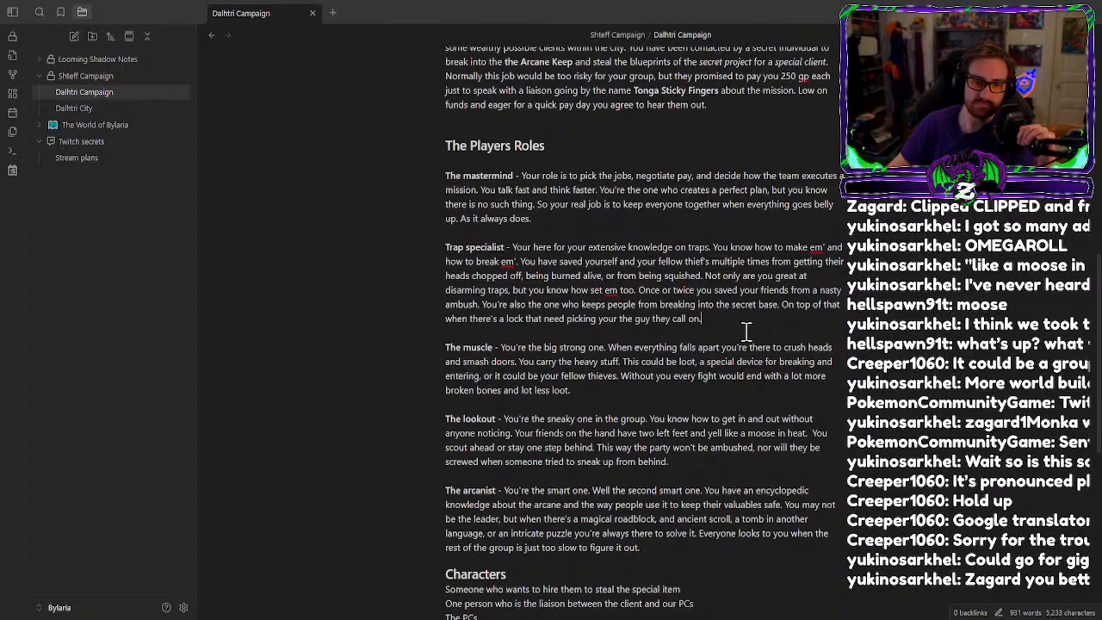
Shorten "You have" to "You've" before "saved yourself" in the trap specialist's description.
left_click_drag(558, 261, 539, 261)
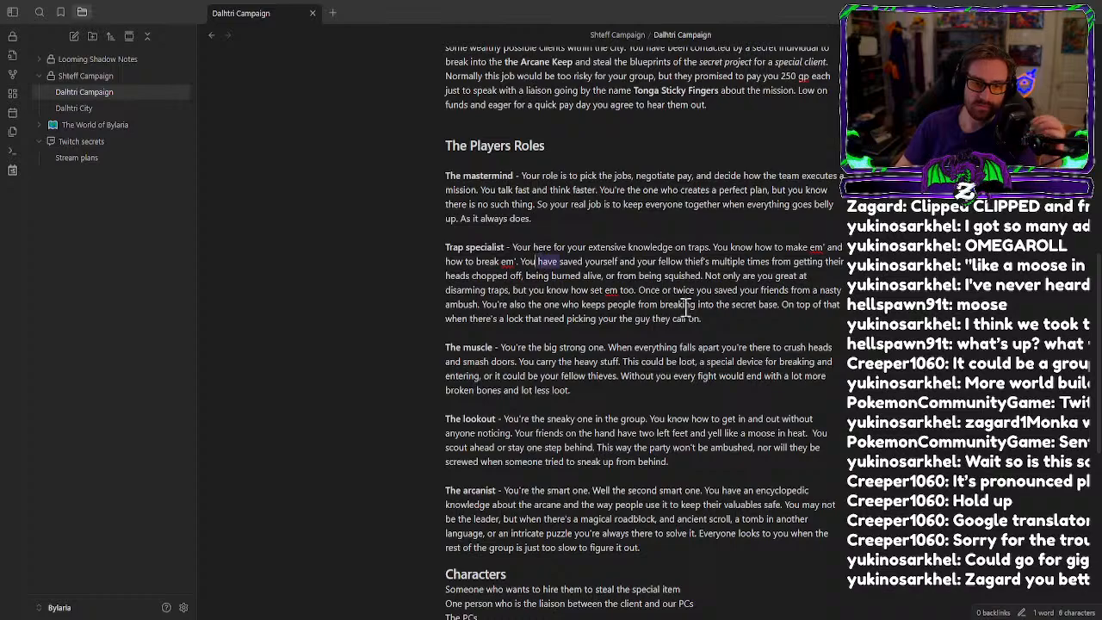
key("BackSpace")
key("BackSpace")
type("'ve")
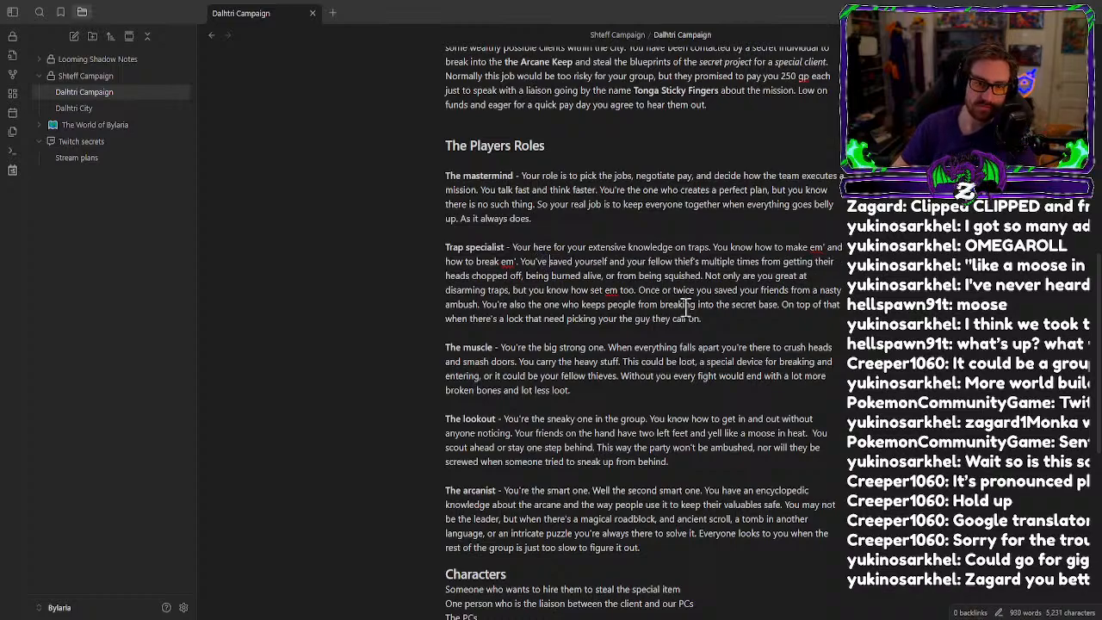
left_click(721, 319)
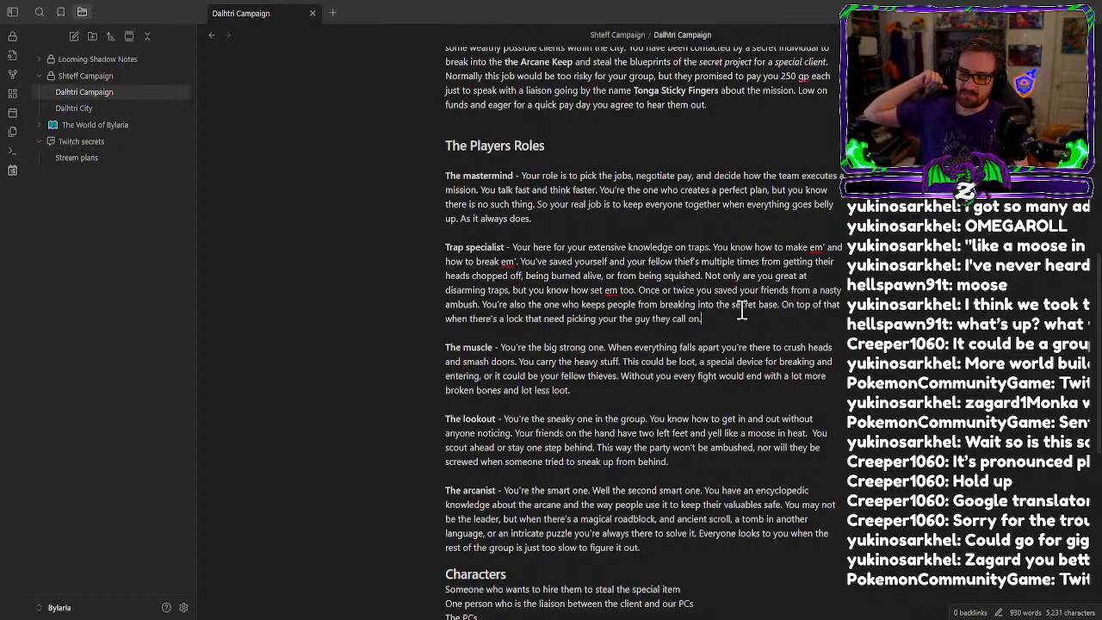
Search the note for "mission" and replace it with "gig" in the pitch's sentence about speaking with the liaison.
key("ctrl+f")
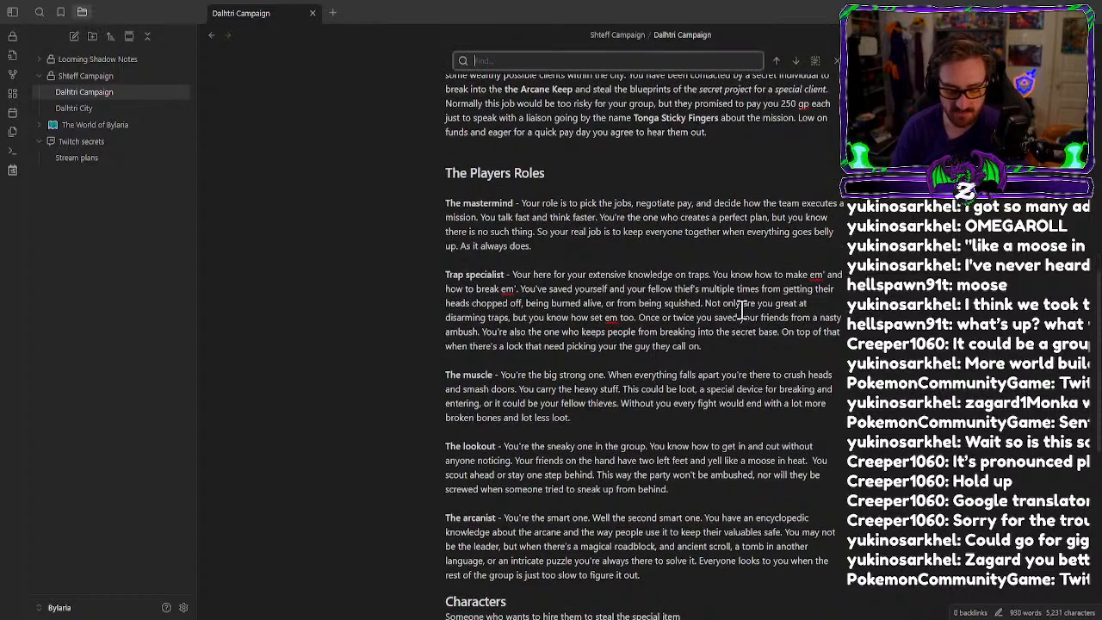
type("mission")
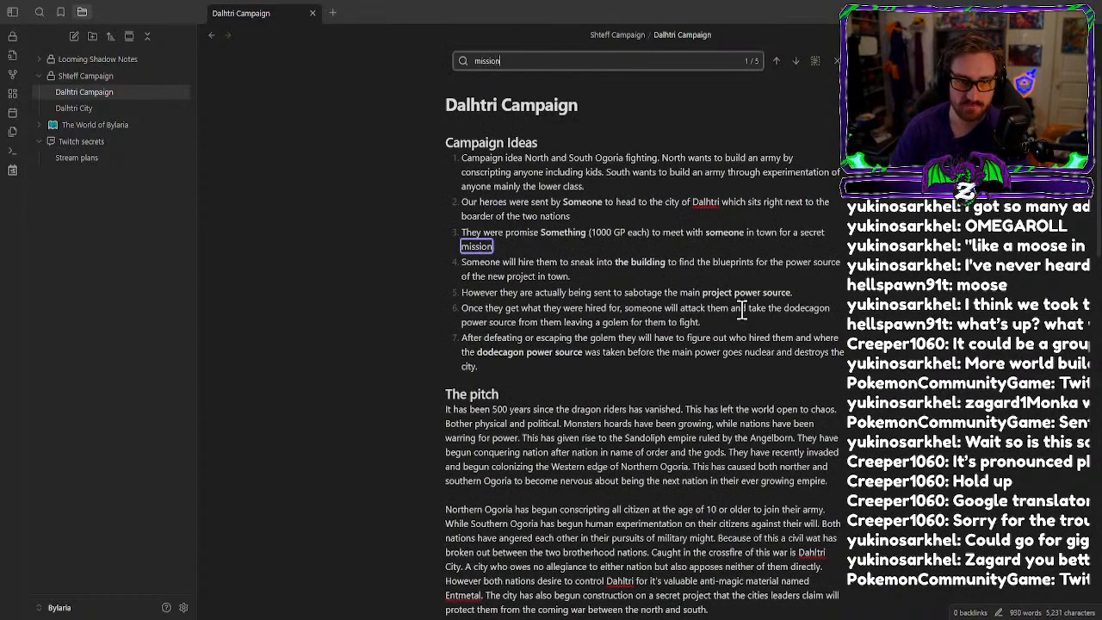
left_click(803, 64)
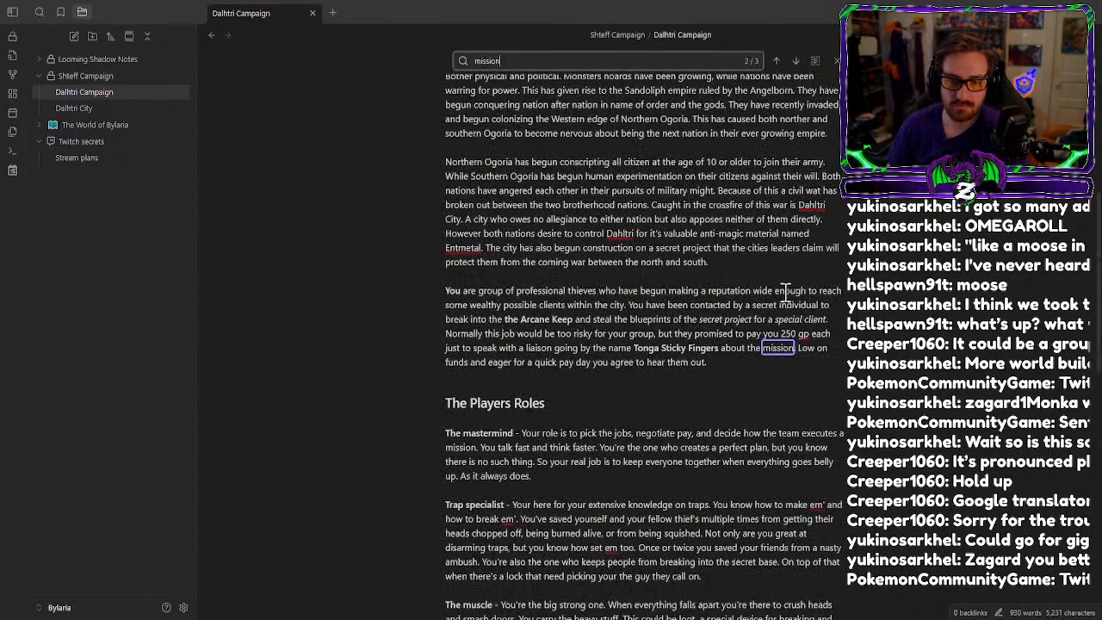
left_click(774, 349)
double_click(774, 350)
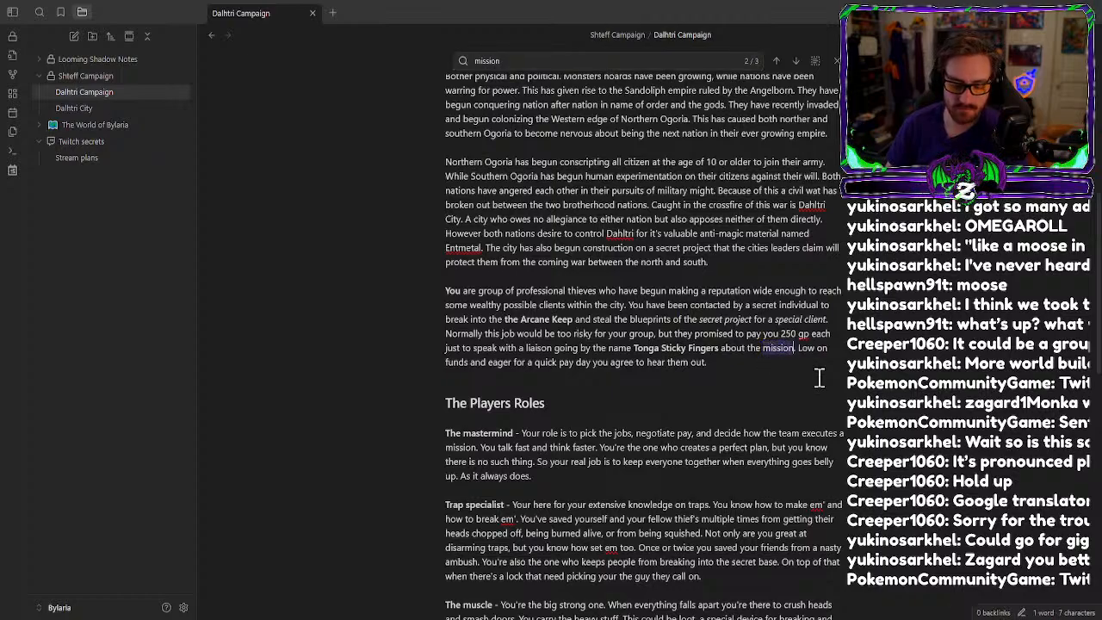
type("gig")
Go to the next "mission" match and replace it with "gig" in the mastermind's description.
left_click(795, 62)
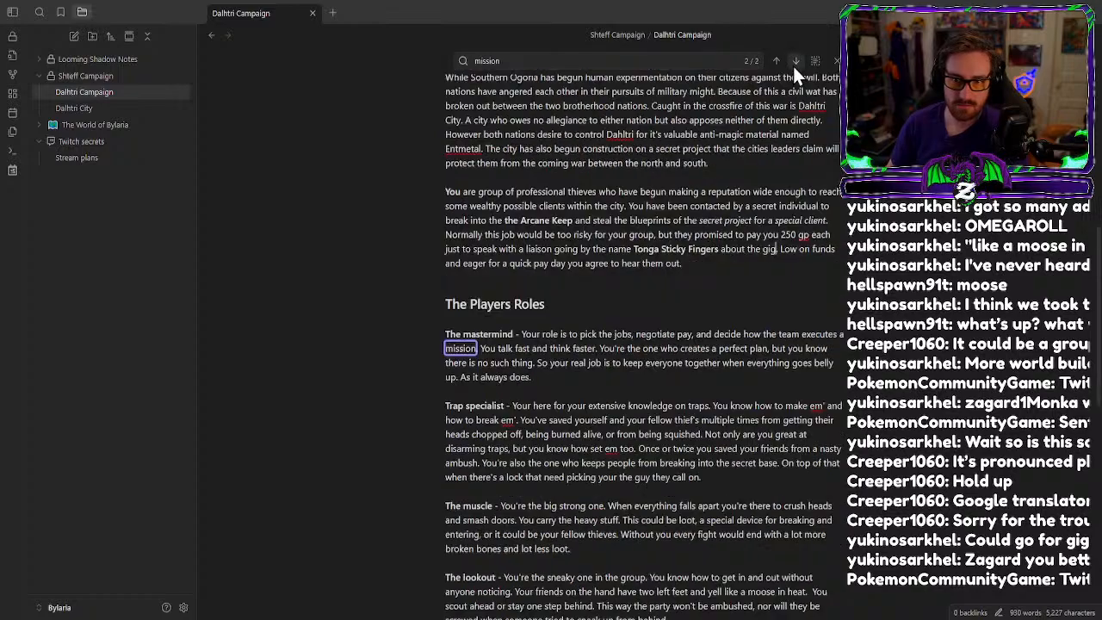
double_click(463, 349)
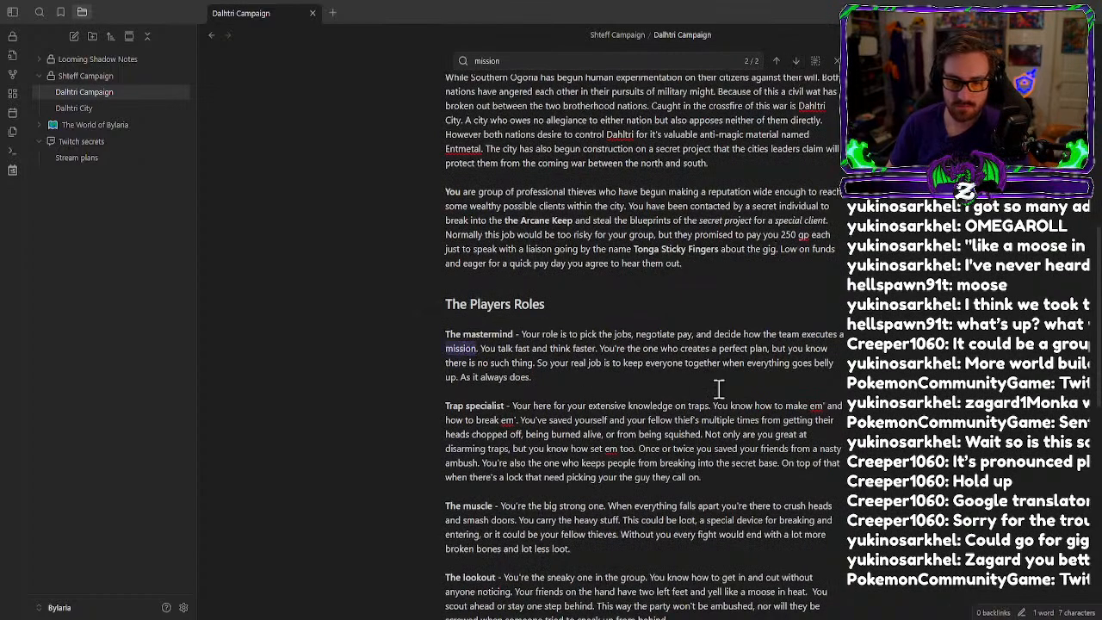
type("gig")
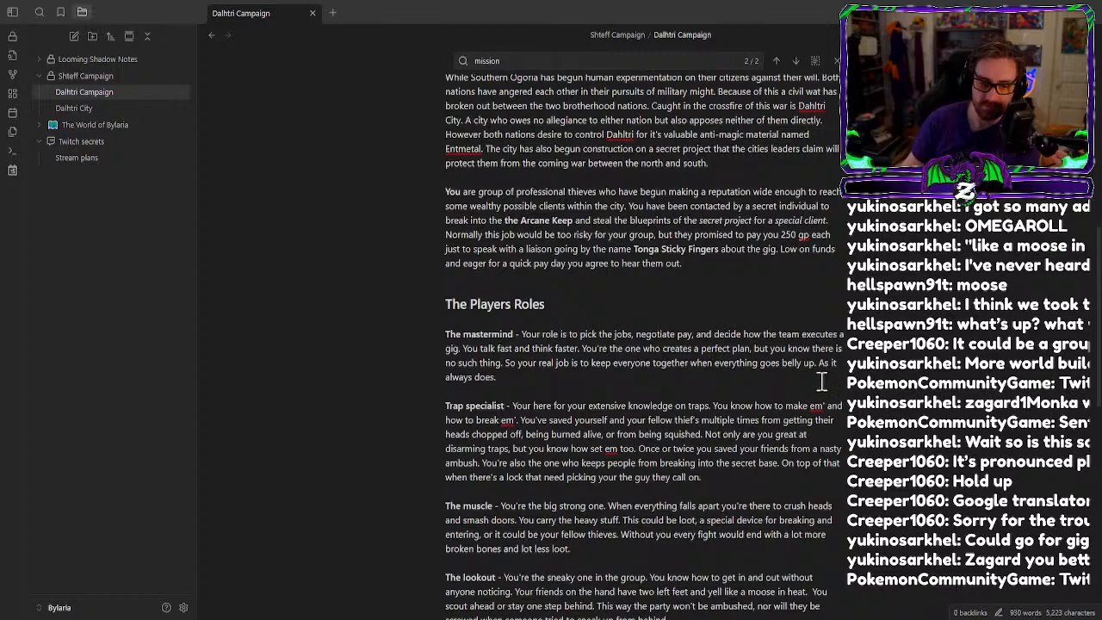
Delete the blank line between the mastermind and trap specialist descriptions.
left_click_drag(786, 385, 738, 372)
key("BackSpace")
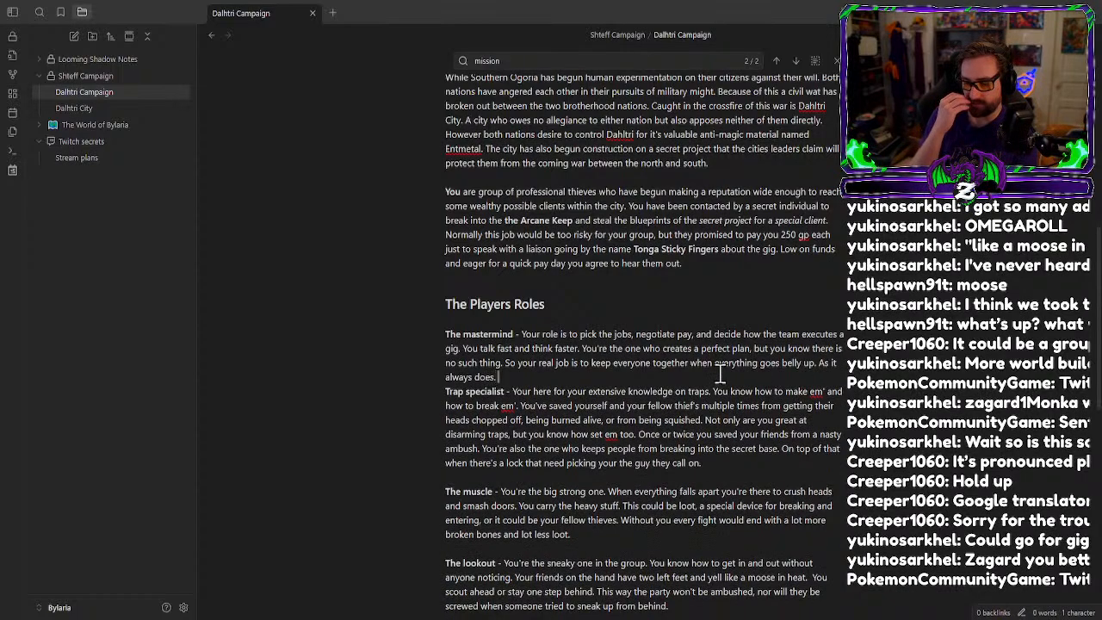
Restore the blank line between the mastermind and trap specialist descriptions.
key("Return")
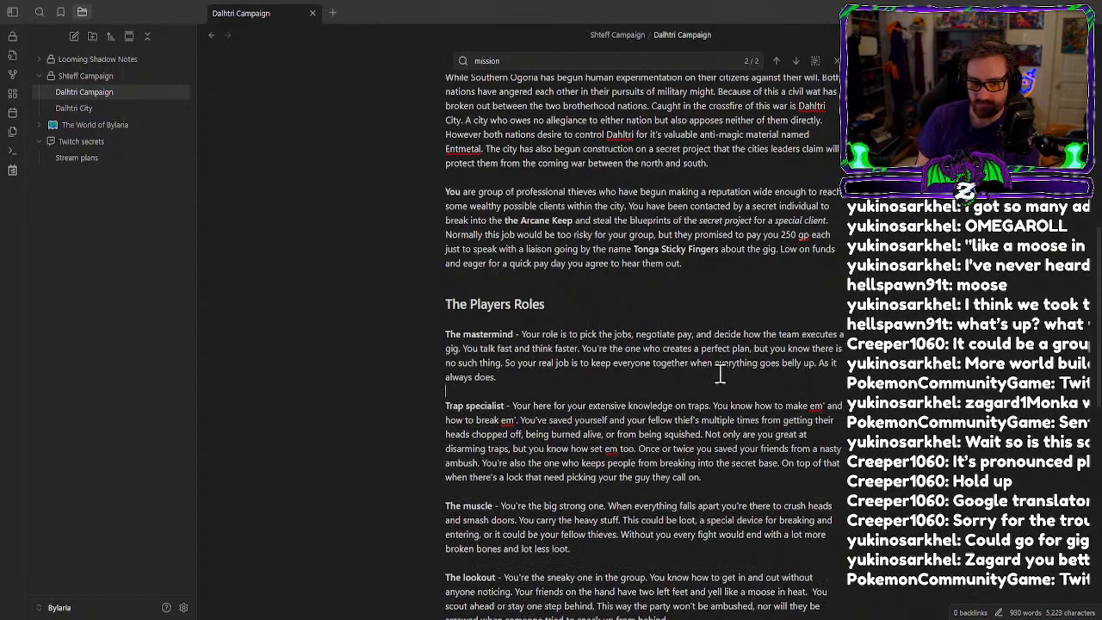
type("When")
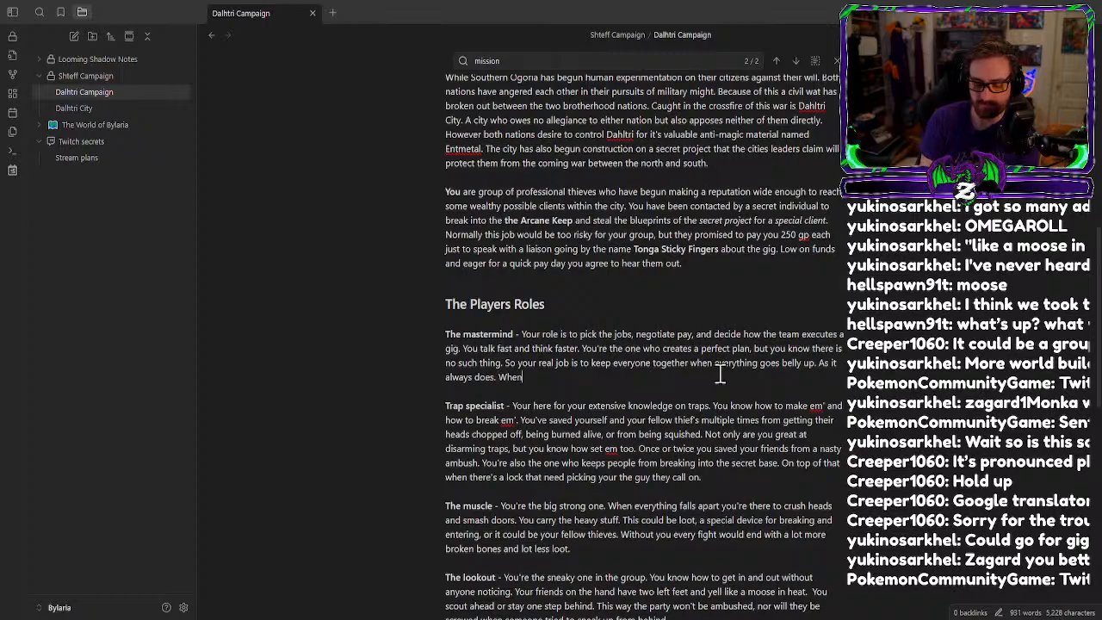
type(" th")
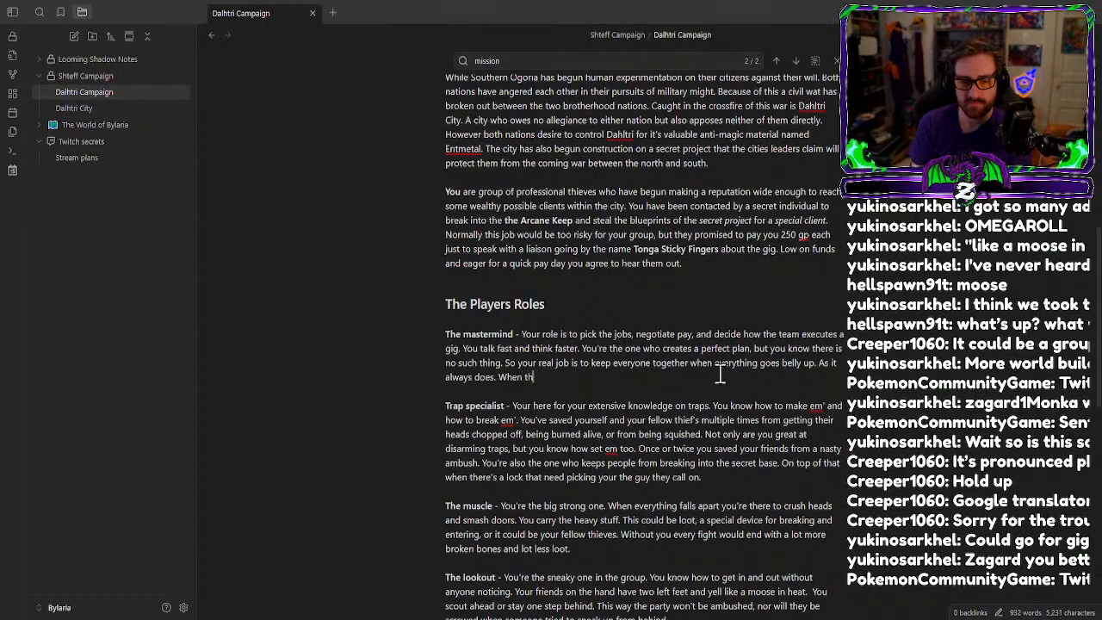
type("e truble")
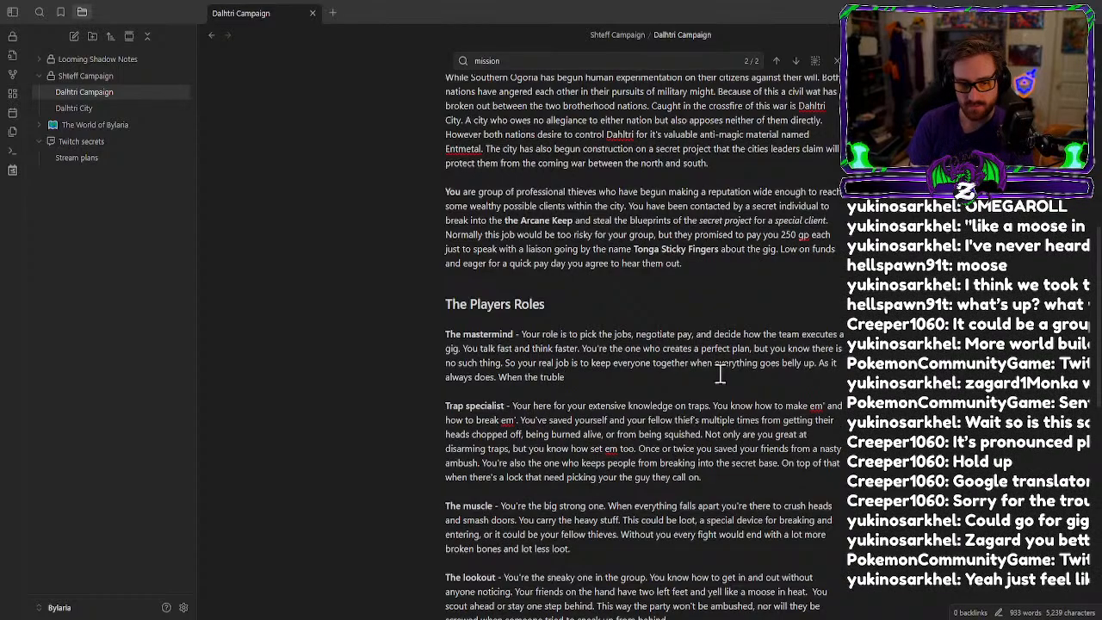
type(" re")
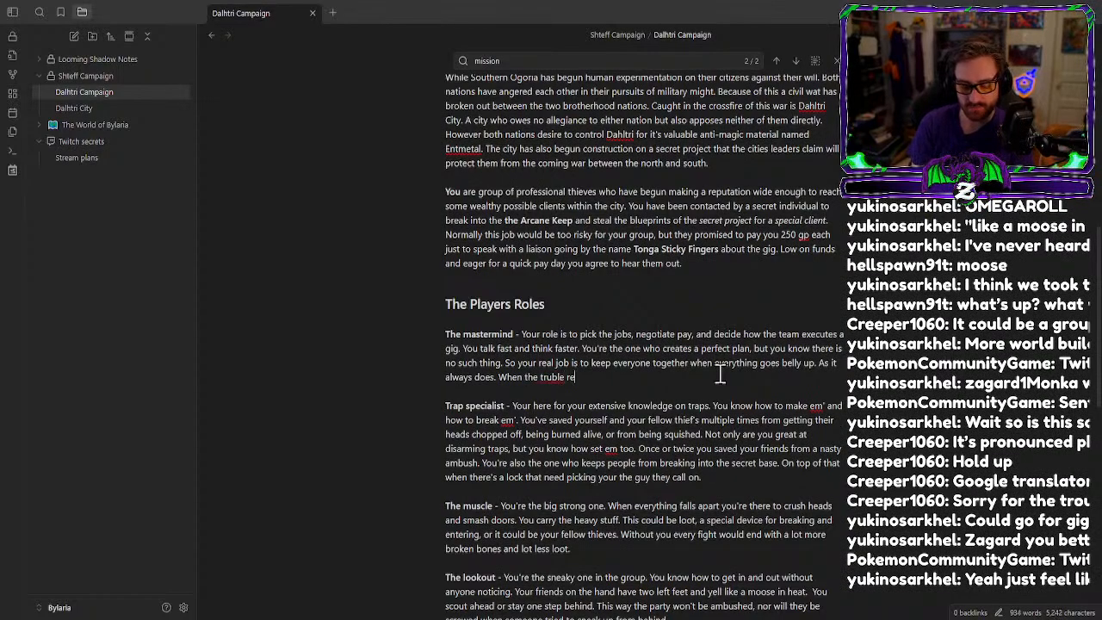
type("quire a fa")
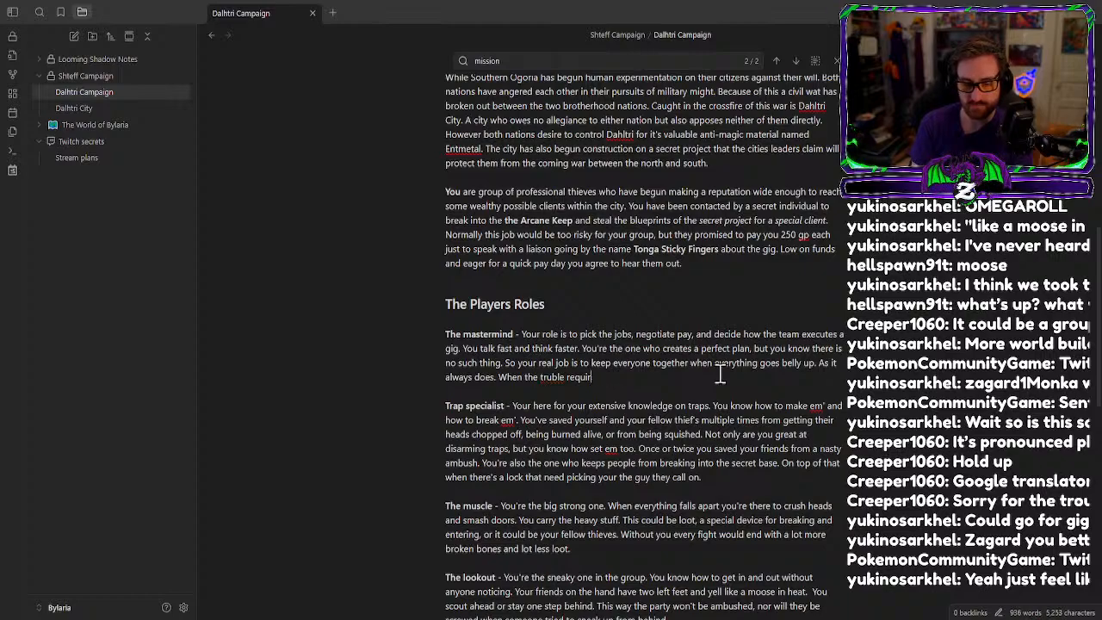
key("BackSpace")
key("BackSpace")
key("BackSpace")
key("BackSpace")
key("BackSpace")
key("BackSpace")
key("BackSpace")
key("BackSpace")
key("BackSpace")
key("BackSpace")
key("BackSpace")
key("BackSpace")
key("BackSpace")
key("BackSpace")
key("BackSpace")
key("BackSpace")
key("BackSpace")
key("BackSpace")
key("BackSpace")
key("BackSpace")
key("BackSpace")
key("BackSpace")
key("BackSpace")
key("BackSpace")
key("BackSpace")
key("BackSpace")
key("BackSpace")
Add "Your the face and the brains." to the end of the mastermind's description and start another sentence with "When the".
type("Your")
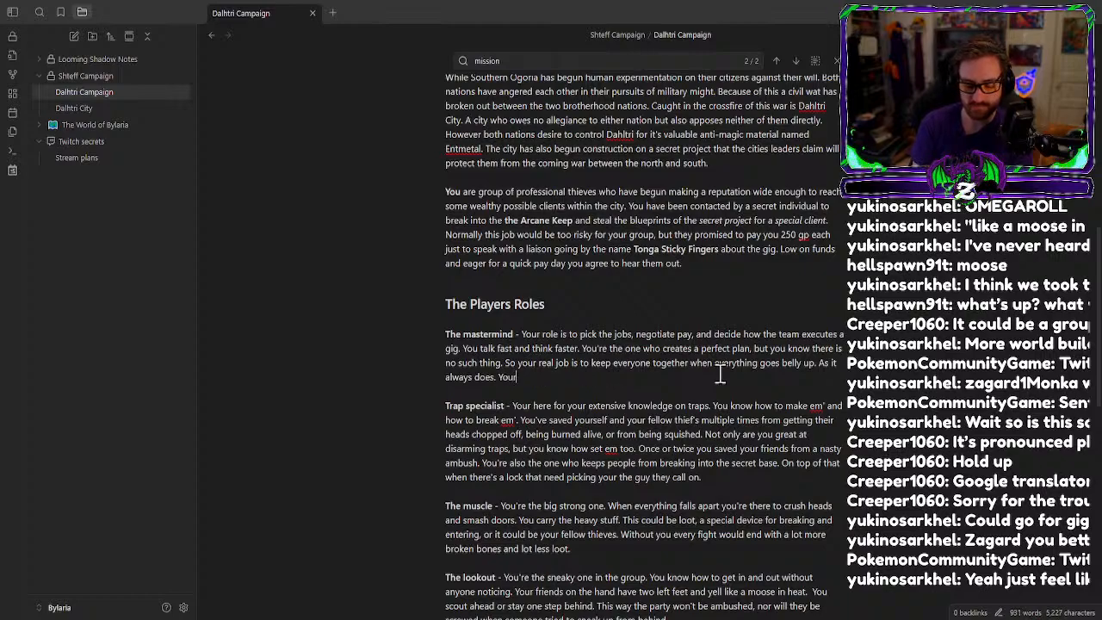
type(" the face and the brains.")
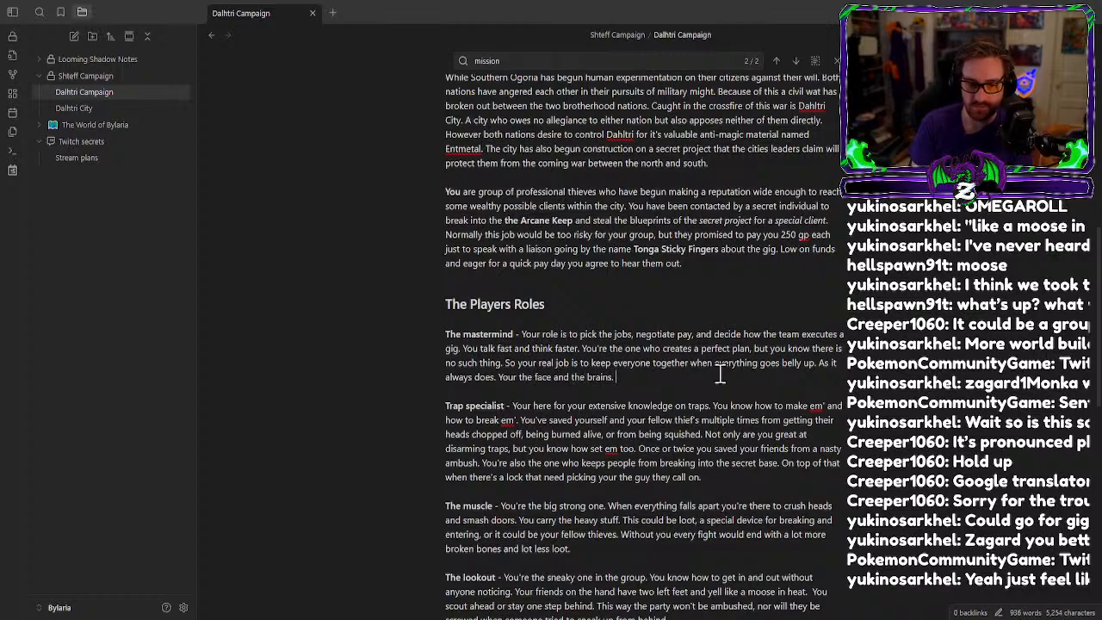
type(" When the")
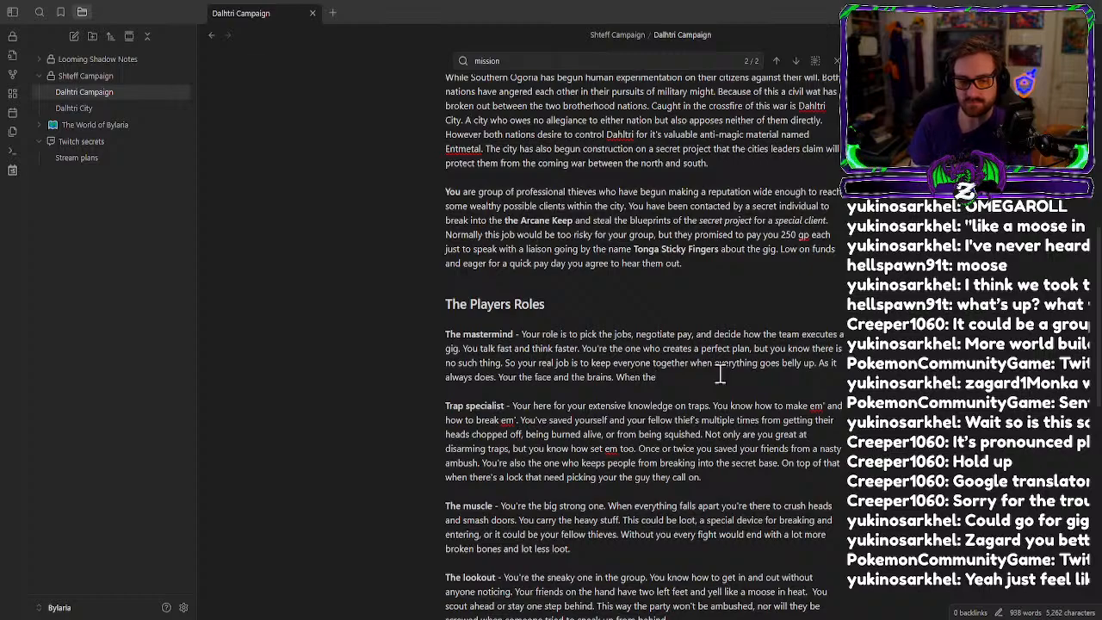
type("t")
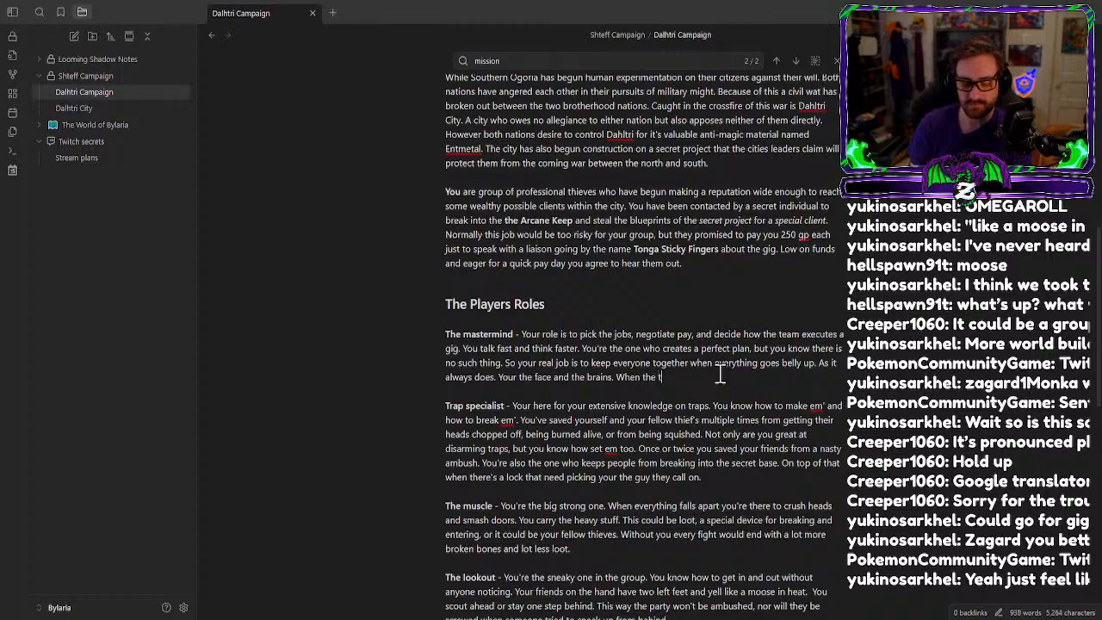
type("rouble is p")
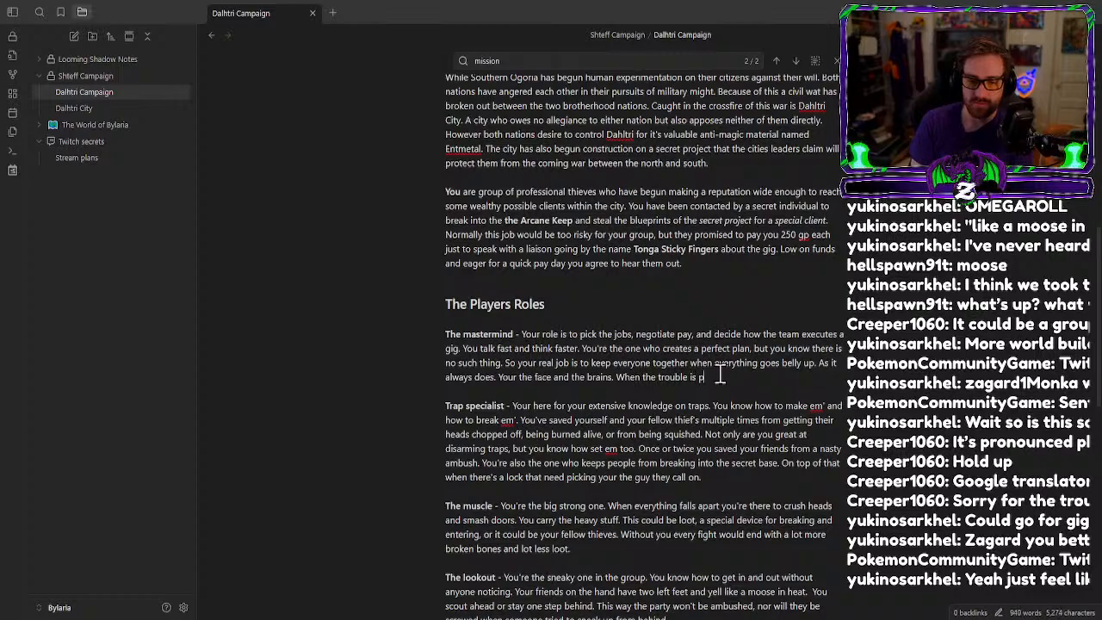
type("erso")
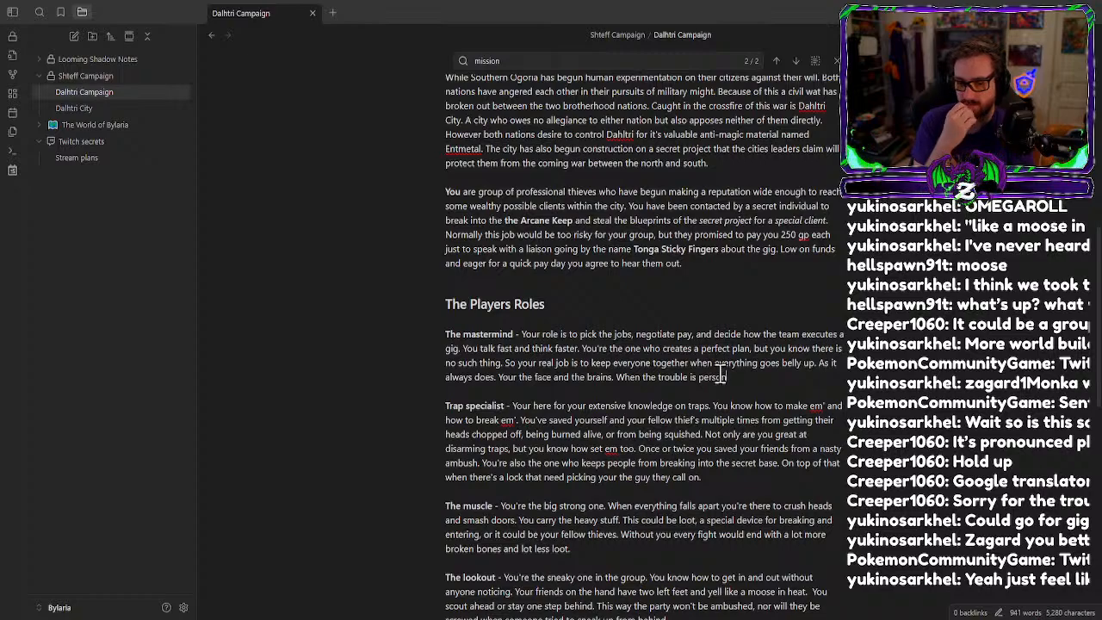
key("BackSpace")
key("BackSpace")
key("BackSpace")
key("BackSpace")
key("BackSpace")
key("BackSpace")
key("BackSpace")
key("BackSpace")
key("BackSpace")
key("BackSpace")
key("BackSpace")
key("BackSpace")
key("BackSpace")
key("BackSpace")
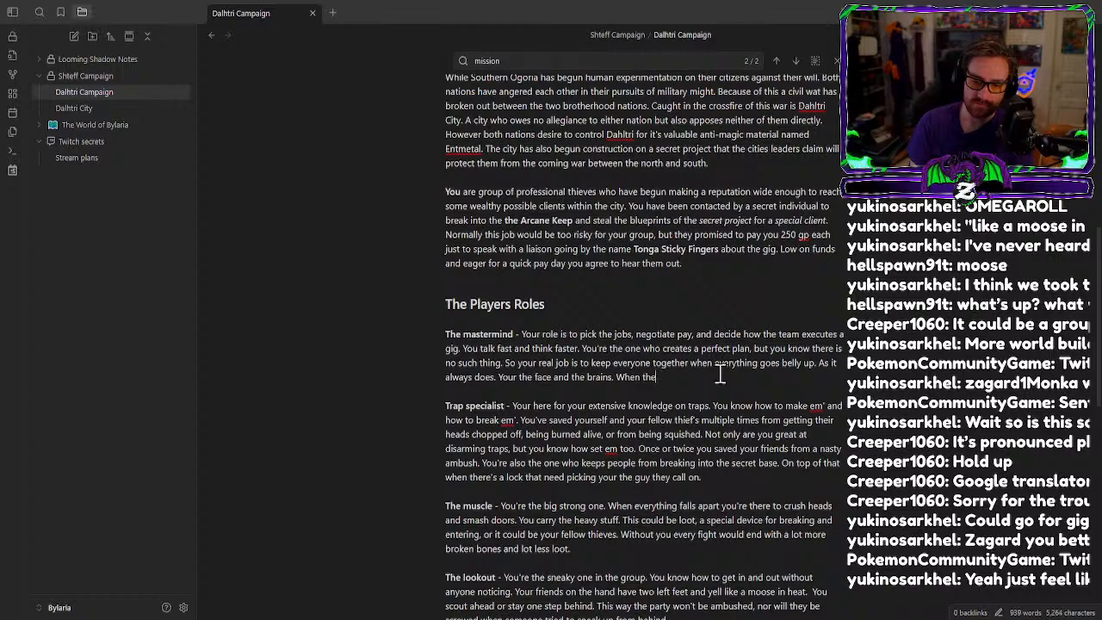
Complete the mastermind's last sentence with "thing blocking your path is a person you always have the right key to open a path forward.".
type("thing ")
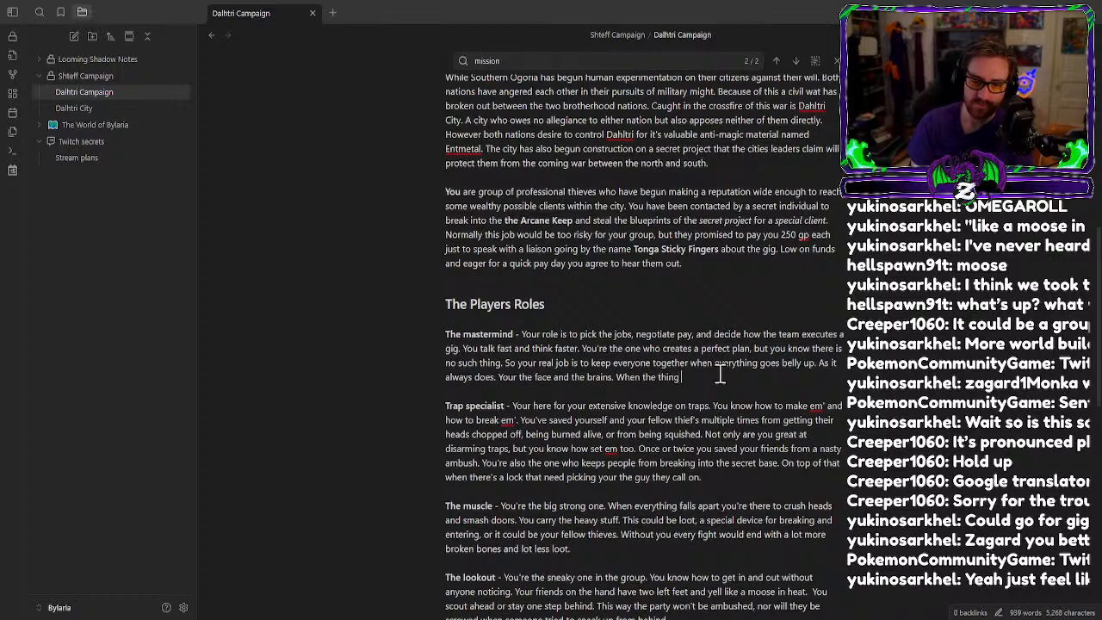
type("bloc")
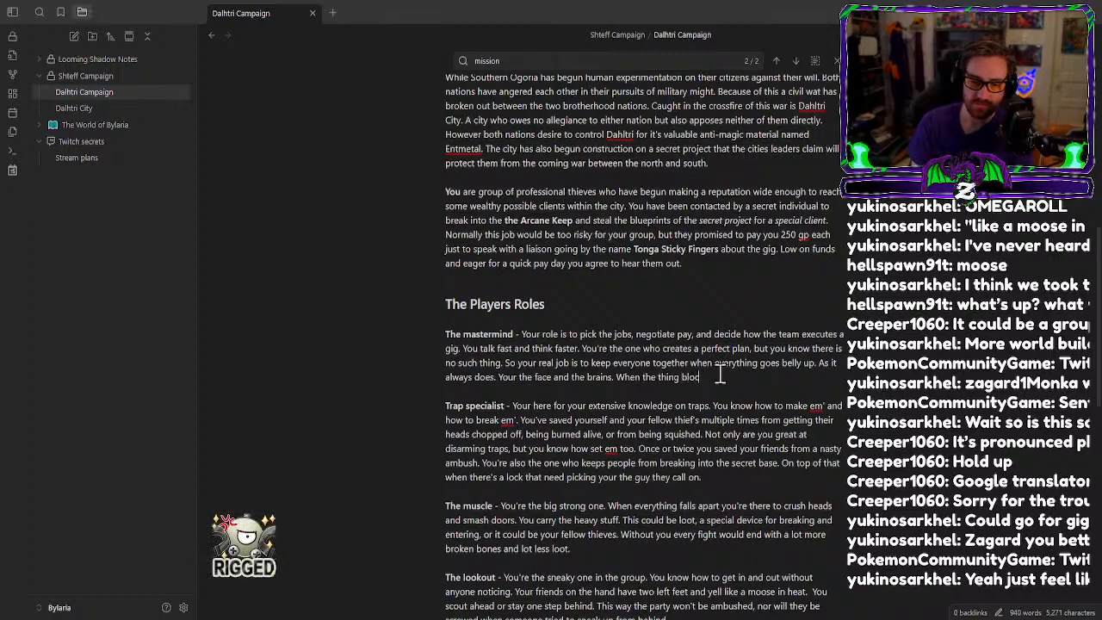
type("king your path is")
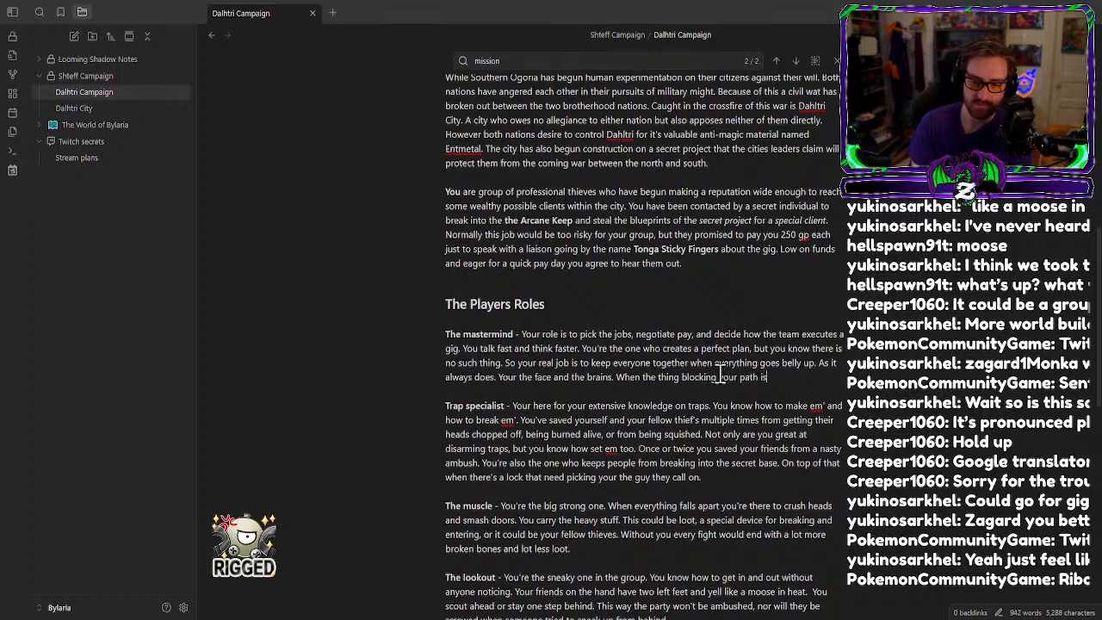
type(" a person")
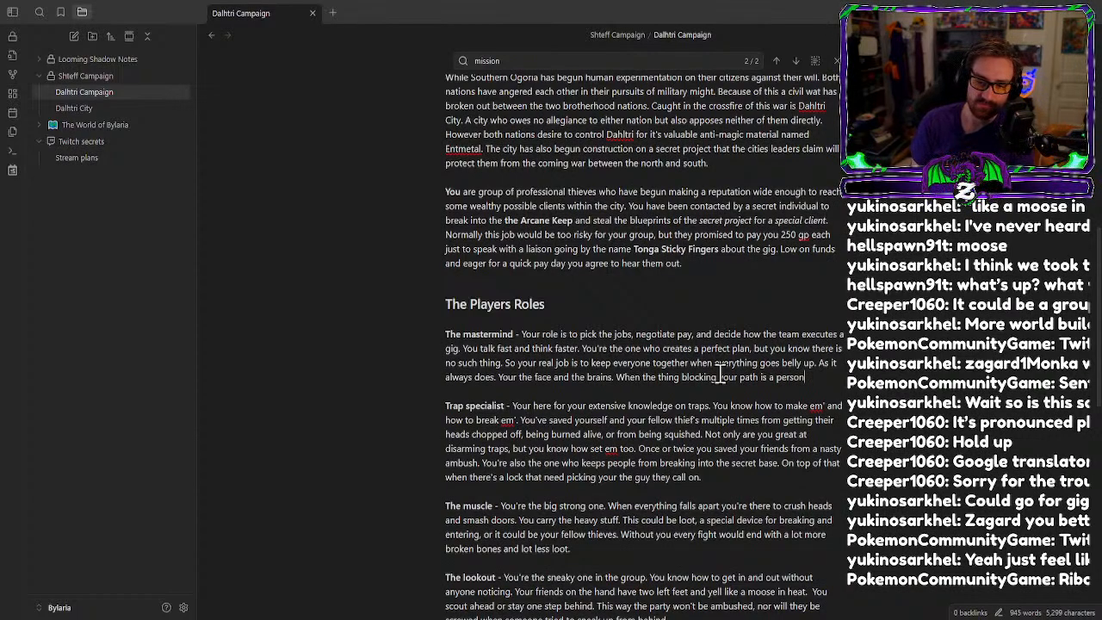
type("you always have the ri")
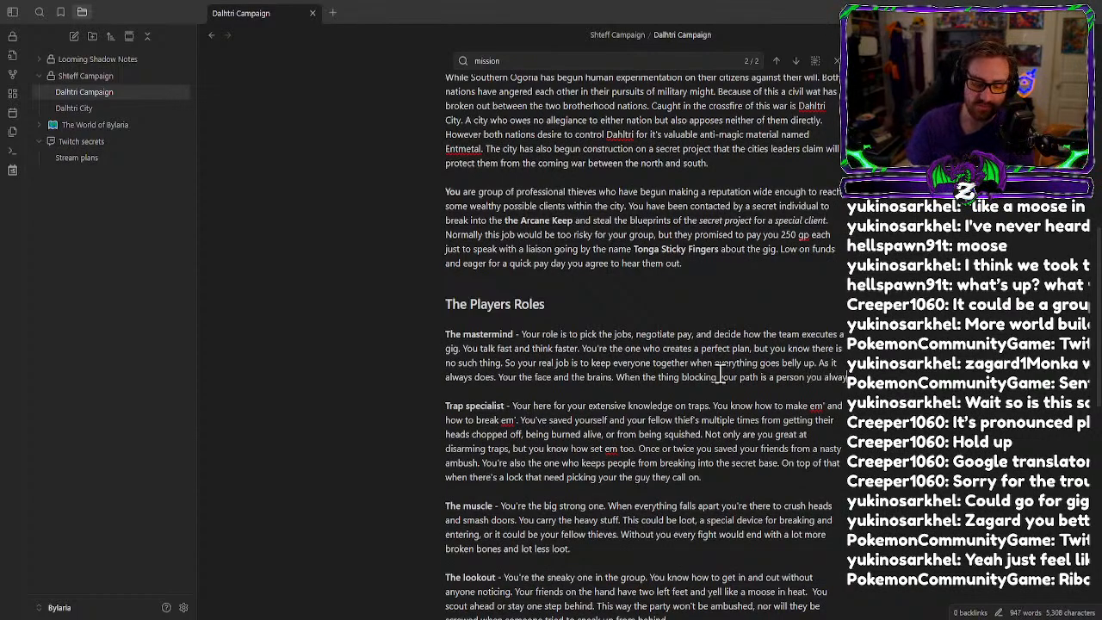
type("ght")
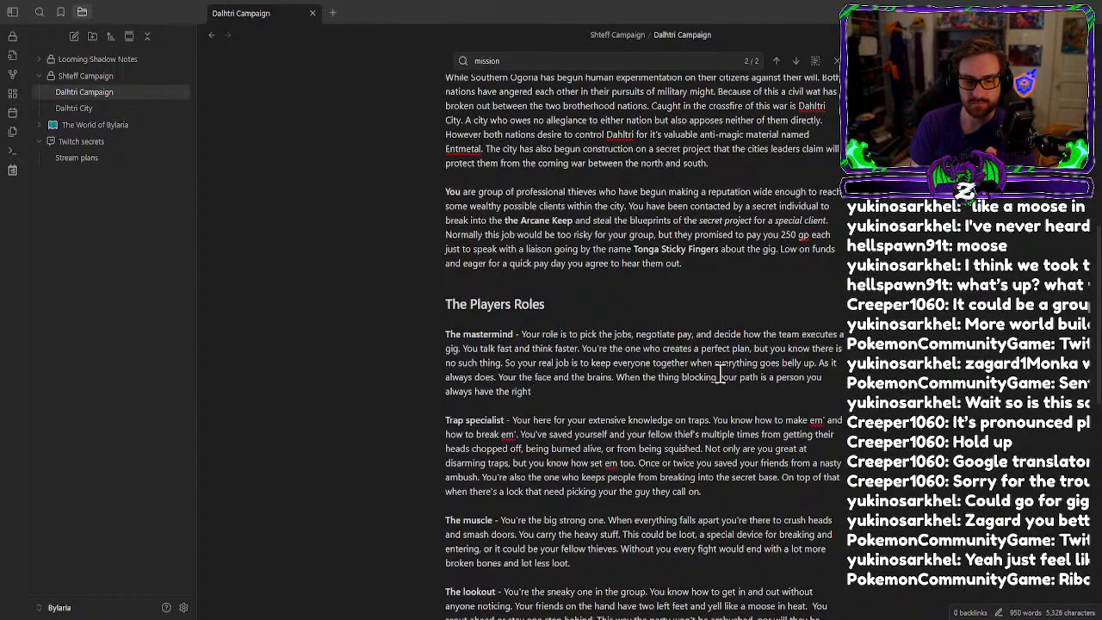
type("key to")
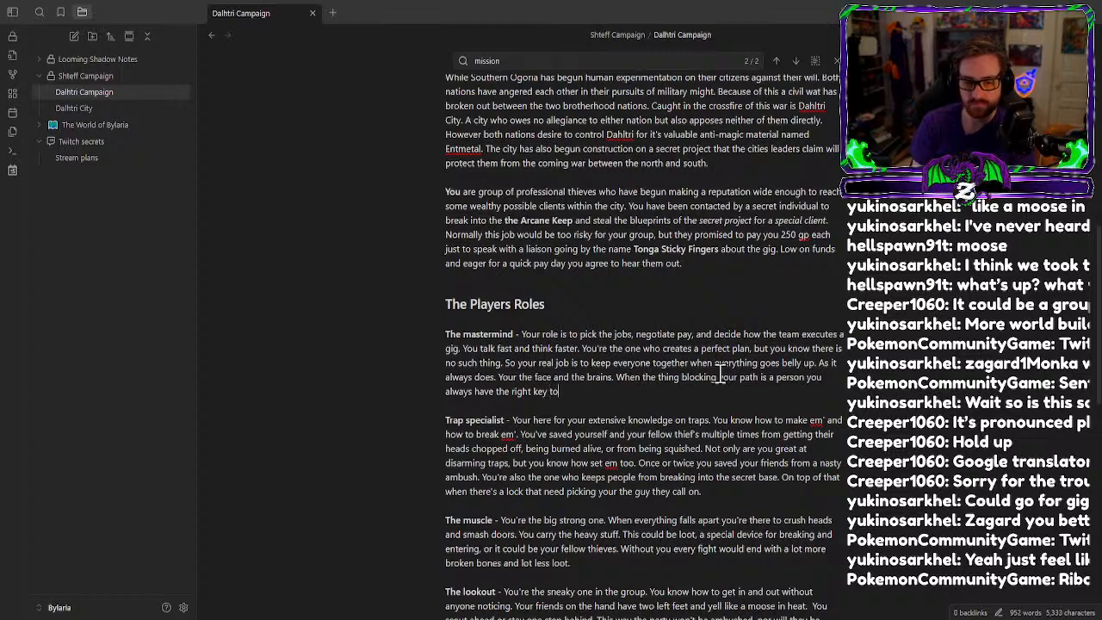
type(" open")
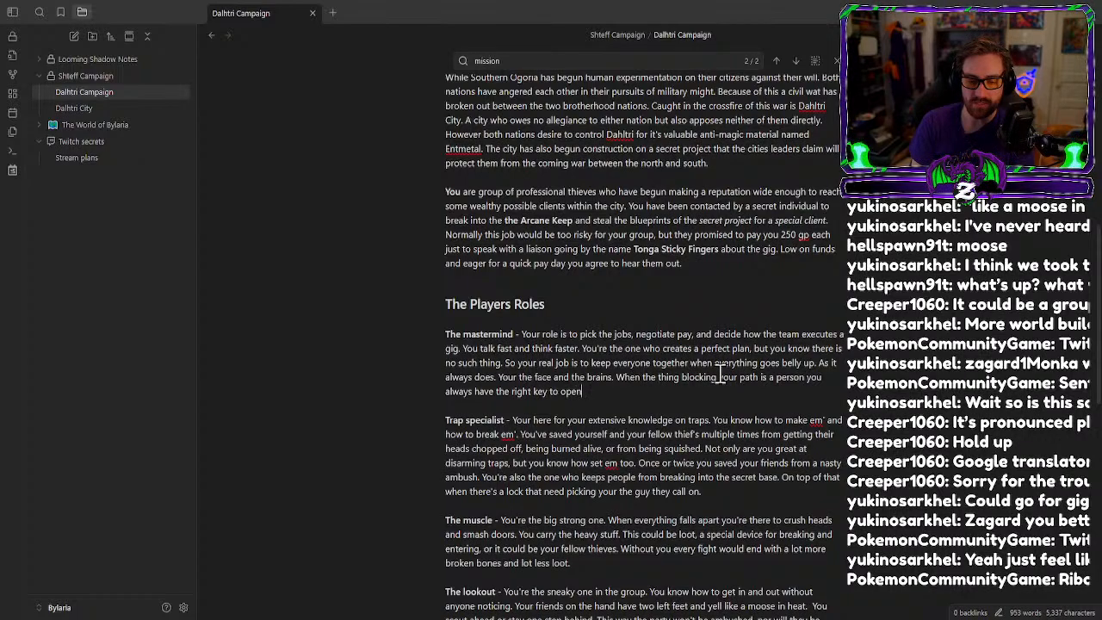
type(" a path forward.")
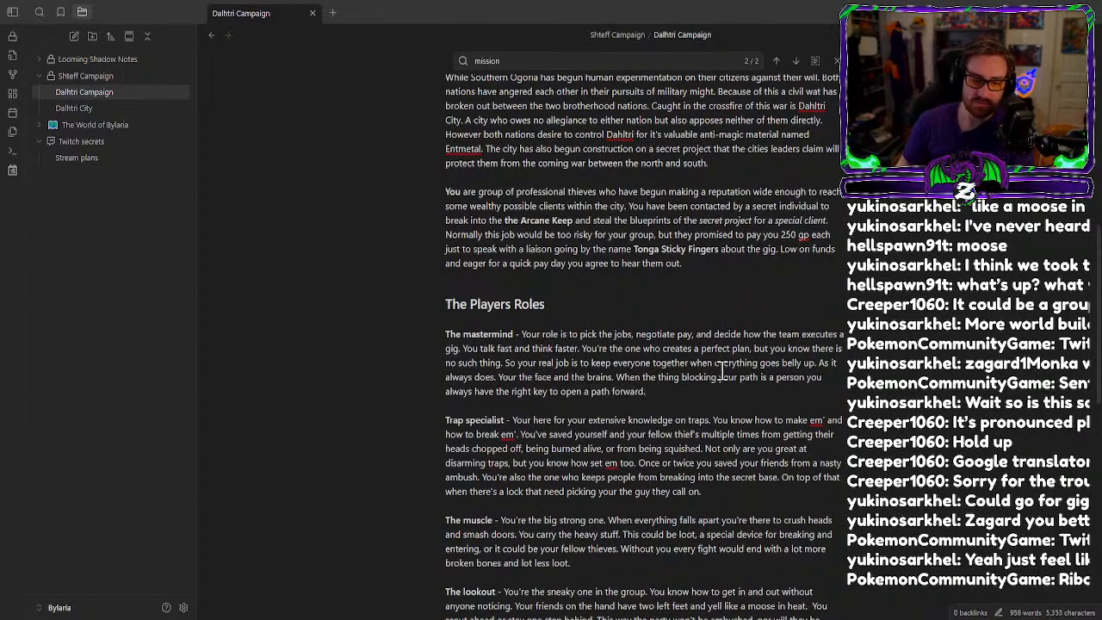
Review the note's campaign ideas, pitch, player role descriptions and Characters list.
scroll(722, 370, "down", 3)
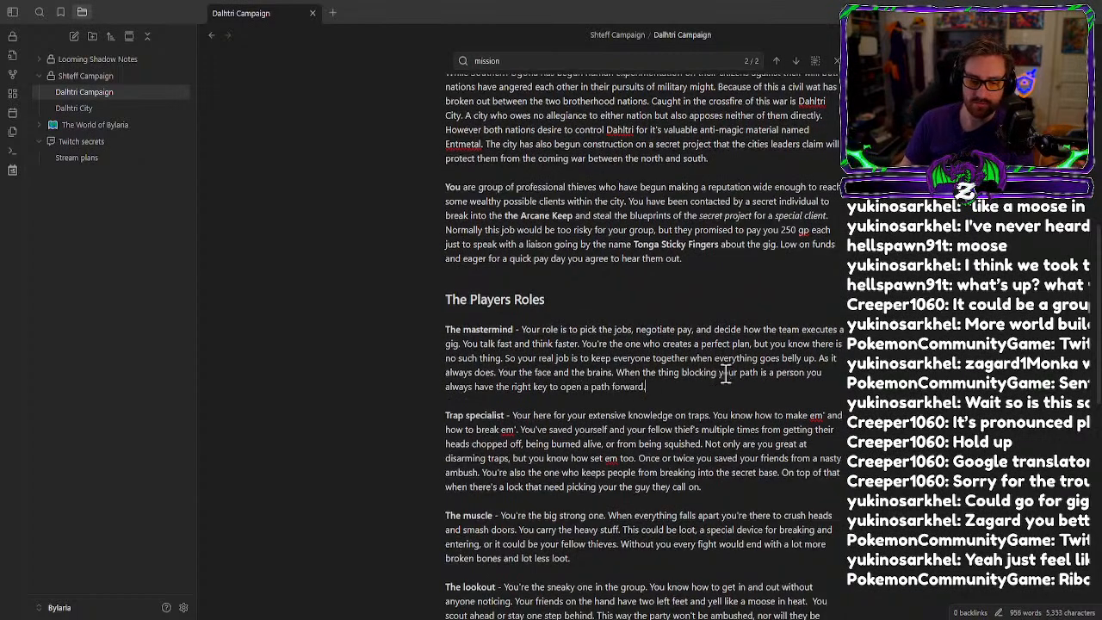
scroll(726, 371, "down", 3)
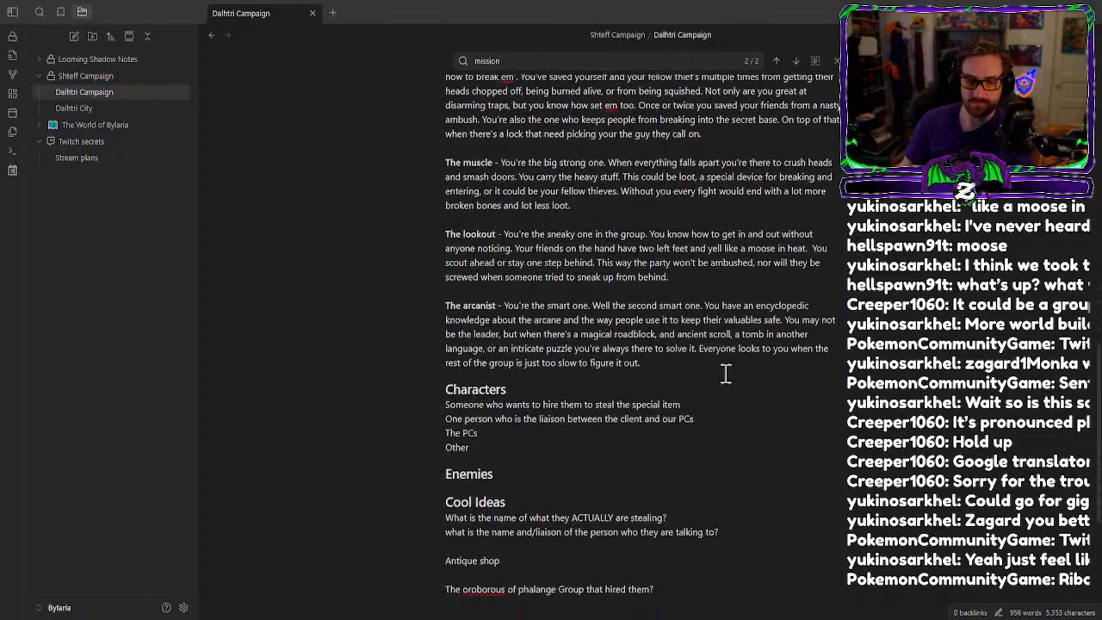
scroll(728, 365, "up", 3)
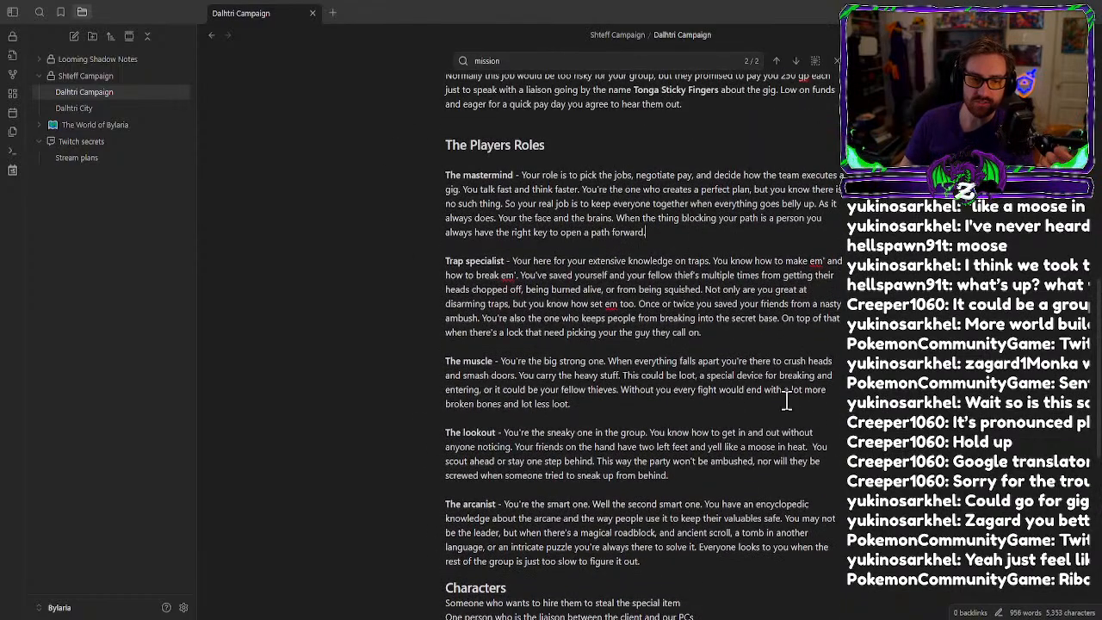
scroll(840, 409, "up", 1)
scroll(840, 409, "down", 2)
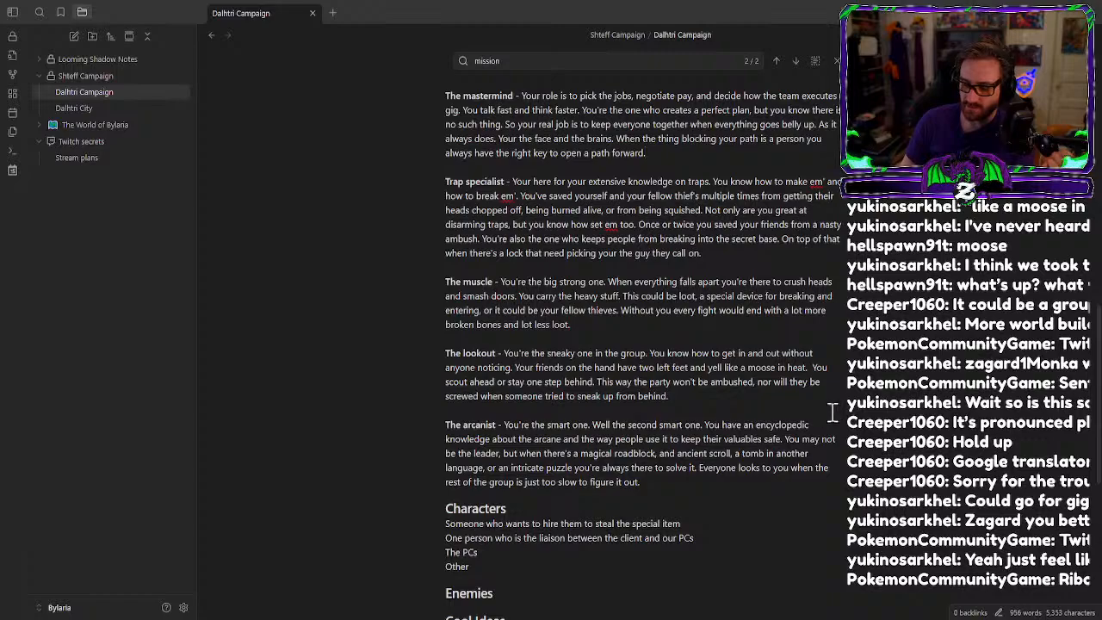
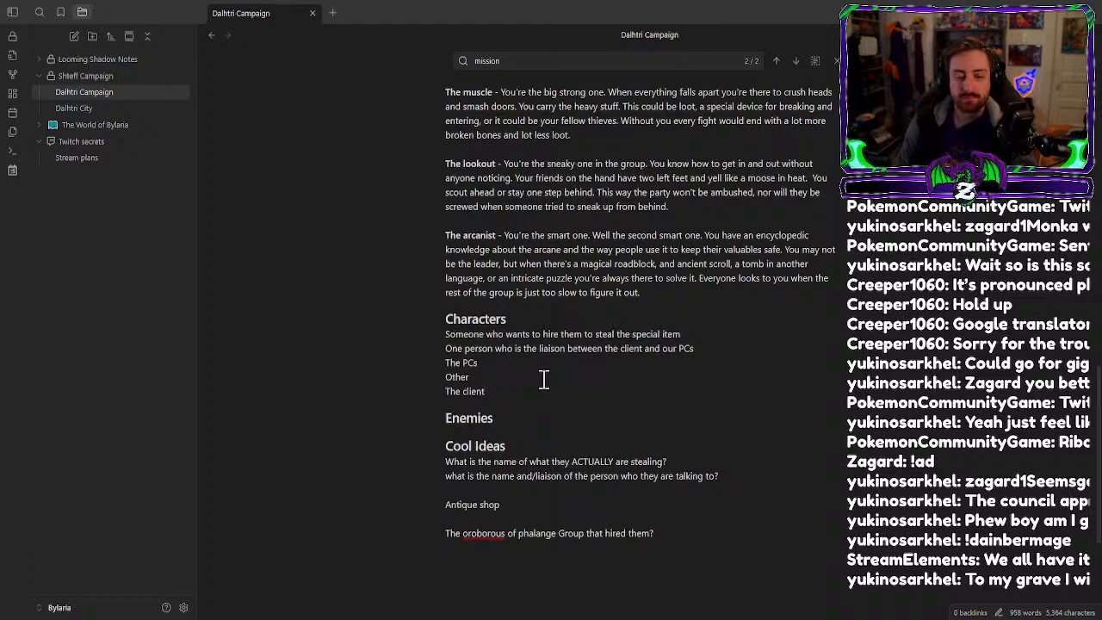
scroll(520, 360, "up", 1)
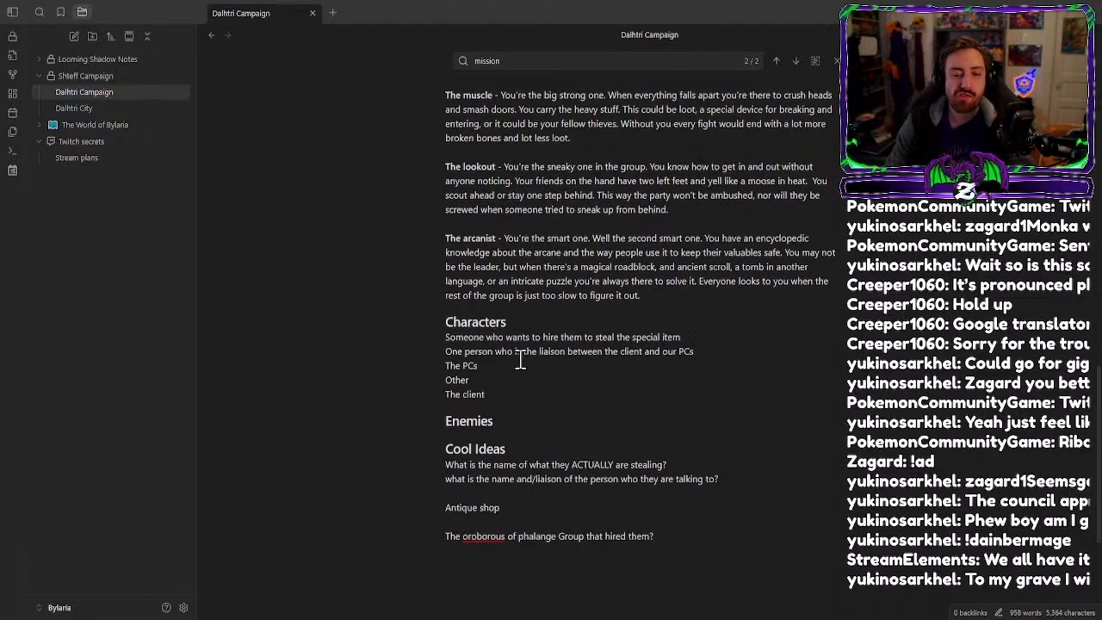
scroll(520, 360, "up", 3)
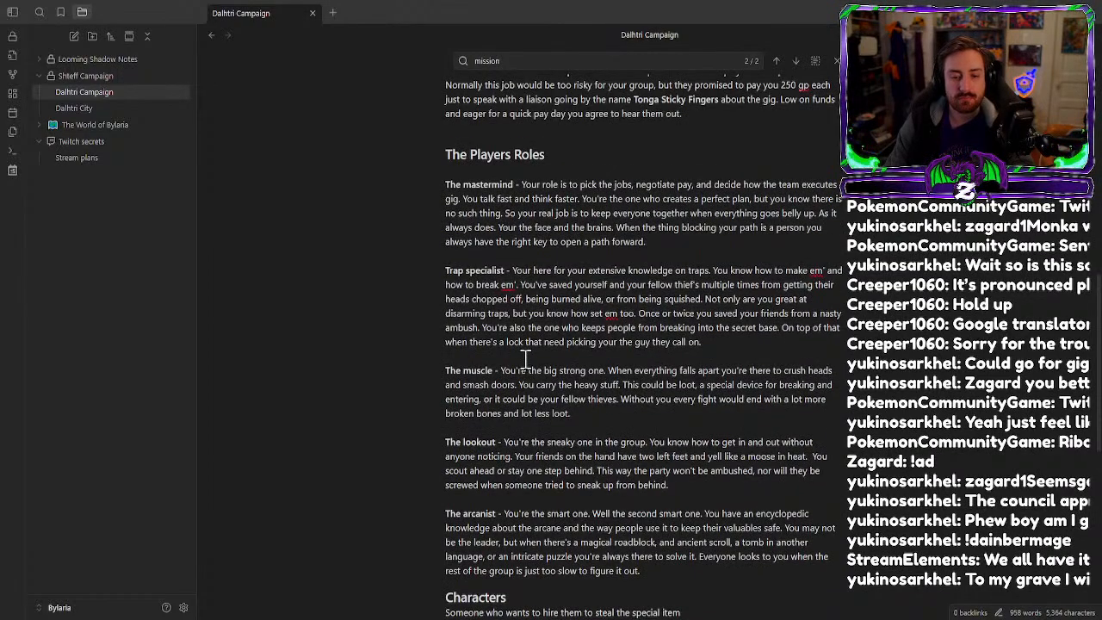
scroll(525, 360, "up", 3)
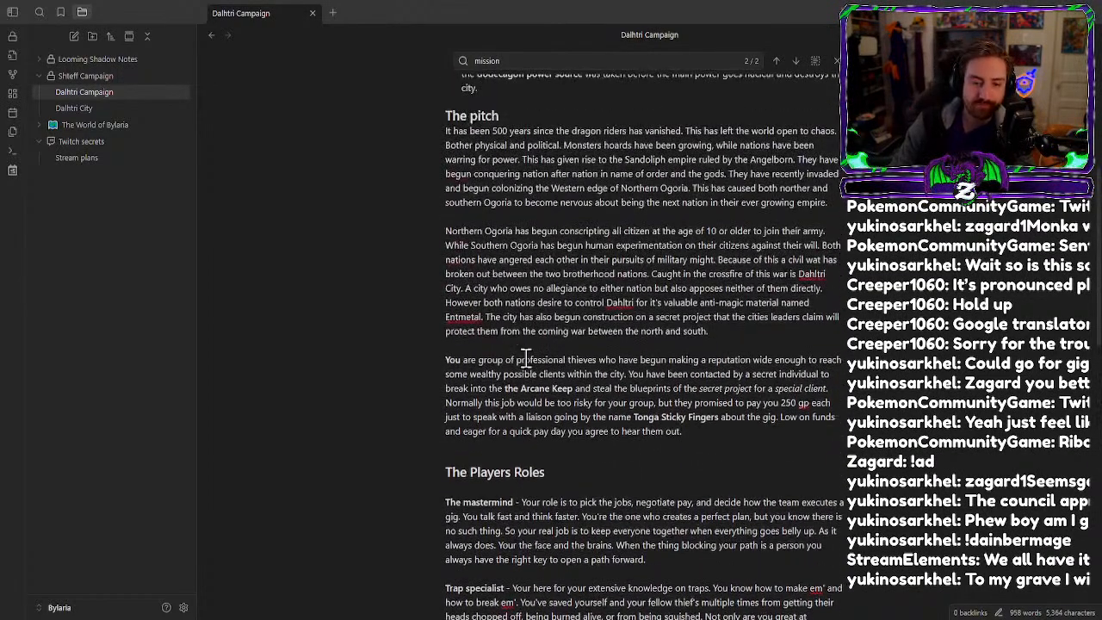
scroll(525, 360, "up", 3)
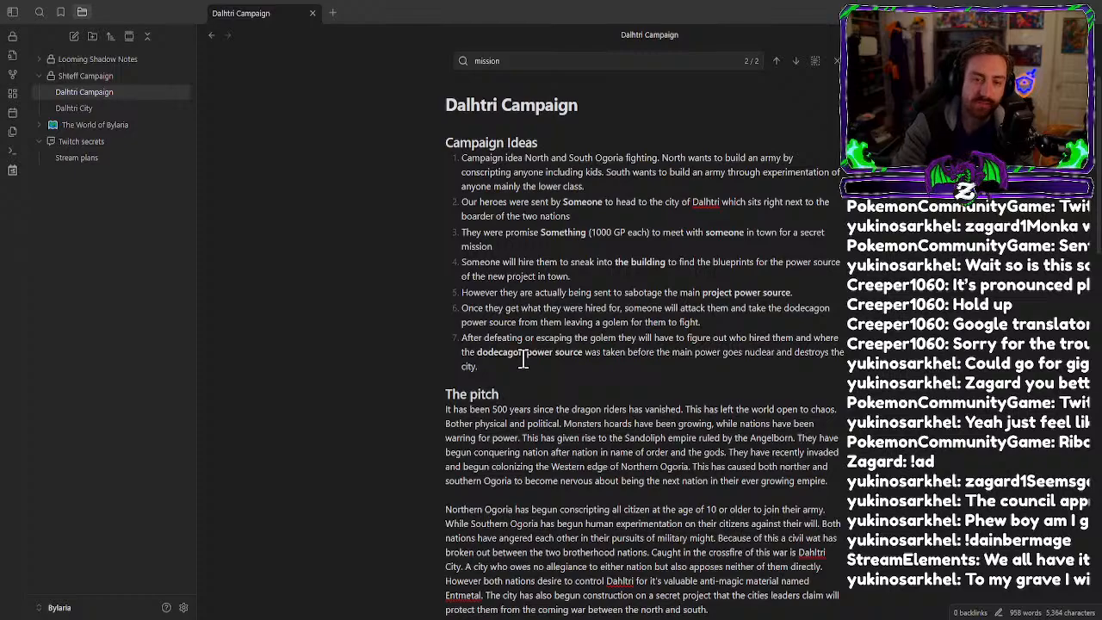
scroll(569, 375, "down", 2)
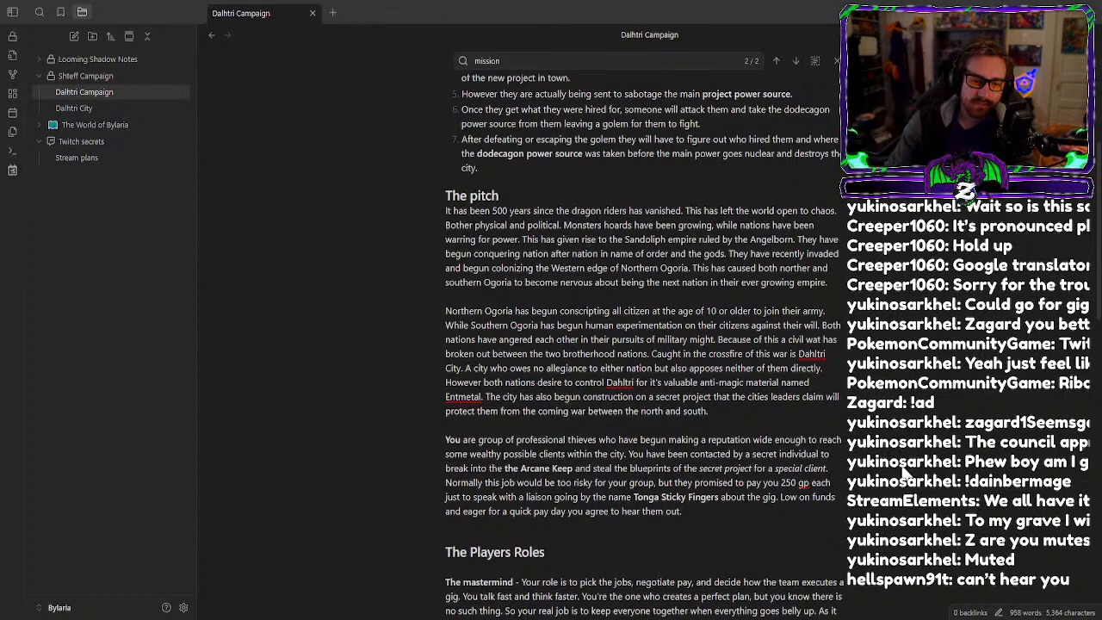
scroll(750, 272, "down", 4)
scroll(749, 271, "up", 3)
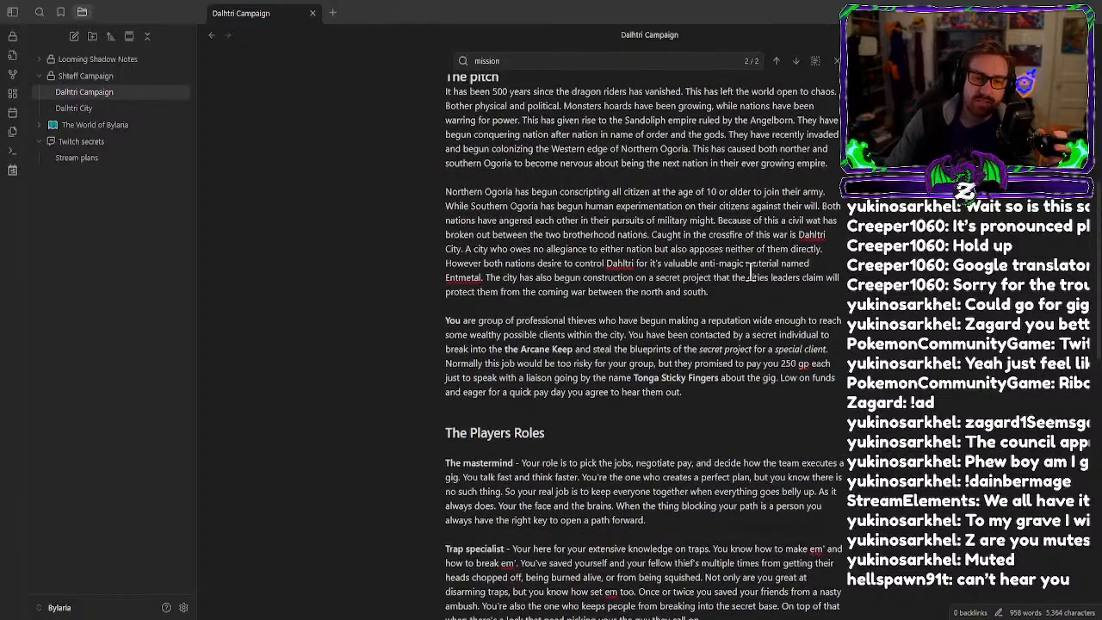
scroll(583, 355, "down", 5)
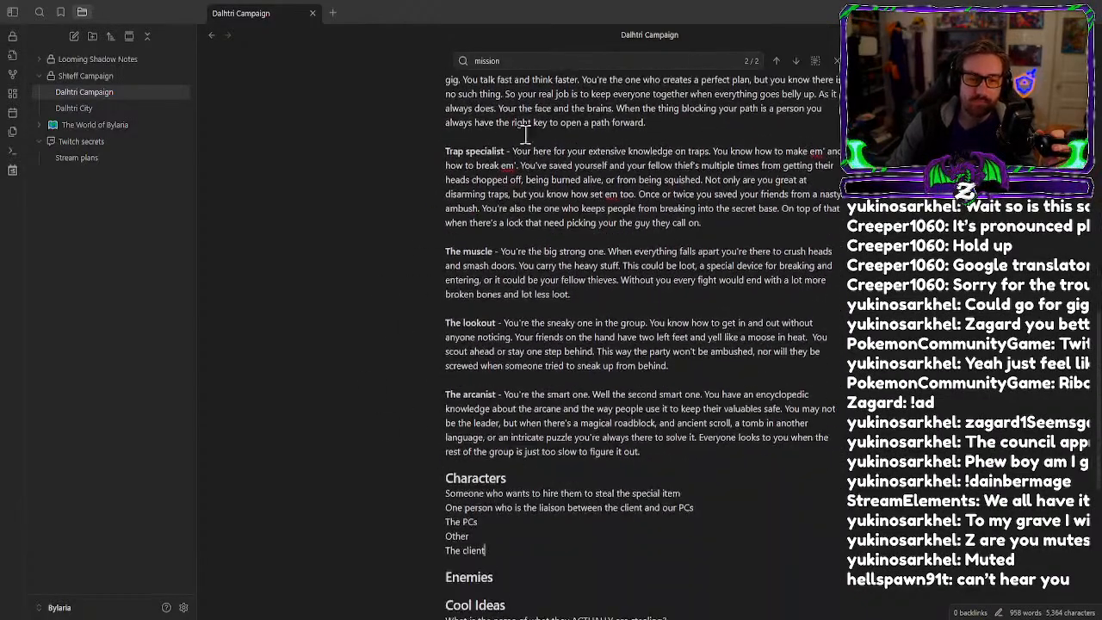
scroll(585, 198, "up", 3)
scroll(603, 344, "down", 1)
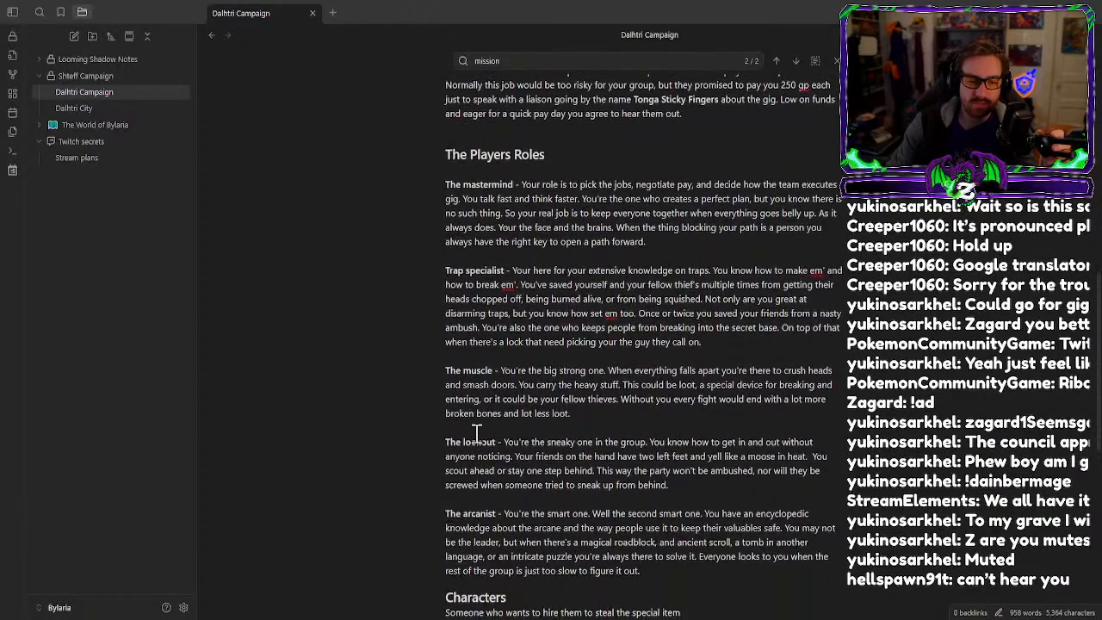
Add a dash after "The client" in the Characters list and paste "The oroborous of phalange" copied from Cool Ideas.
scroll(393, 441, "down", 2)
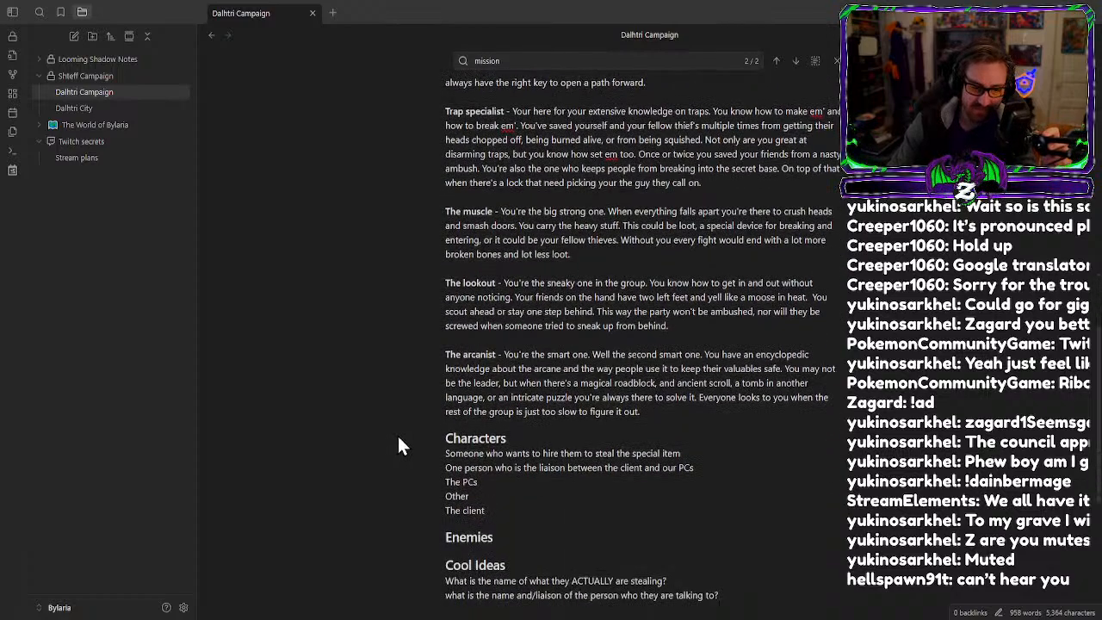
scroll(397, 441, "down", 2)
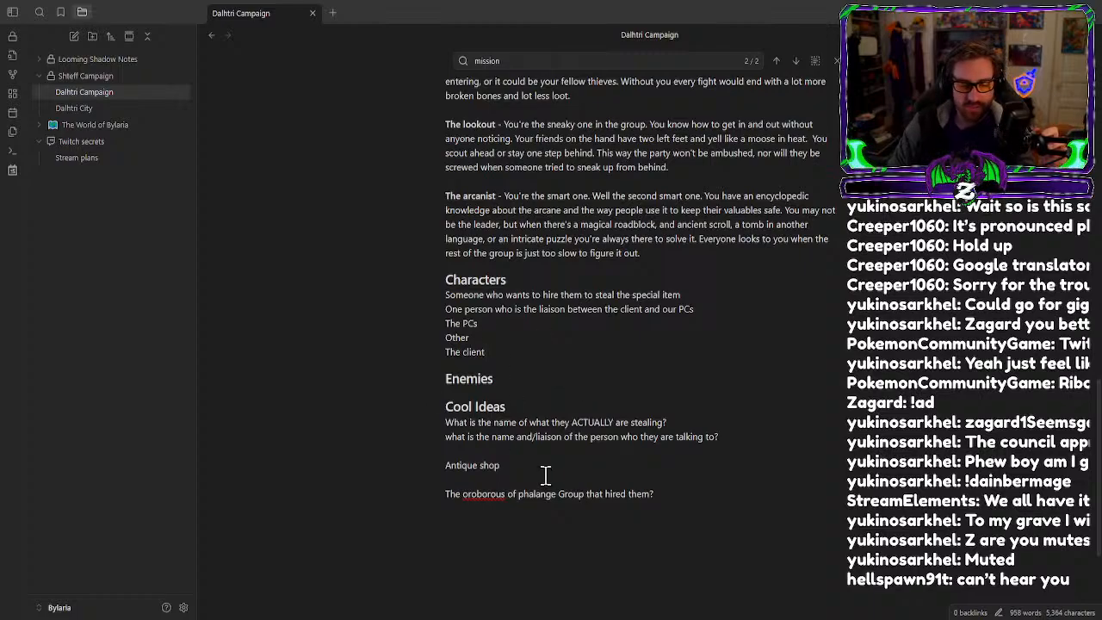
type("-")
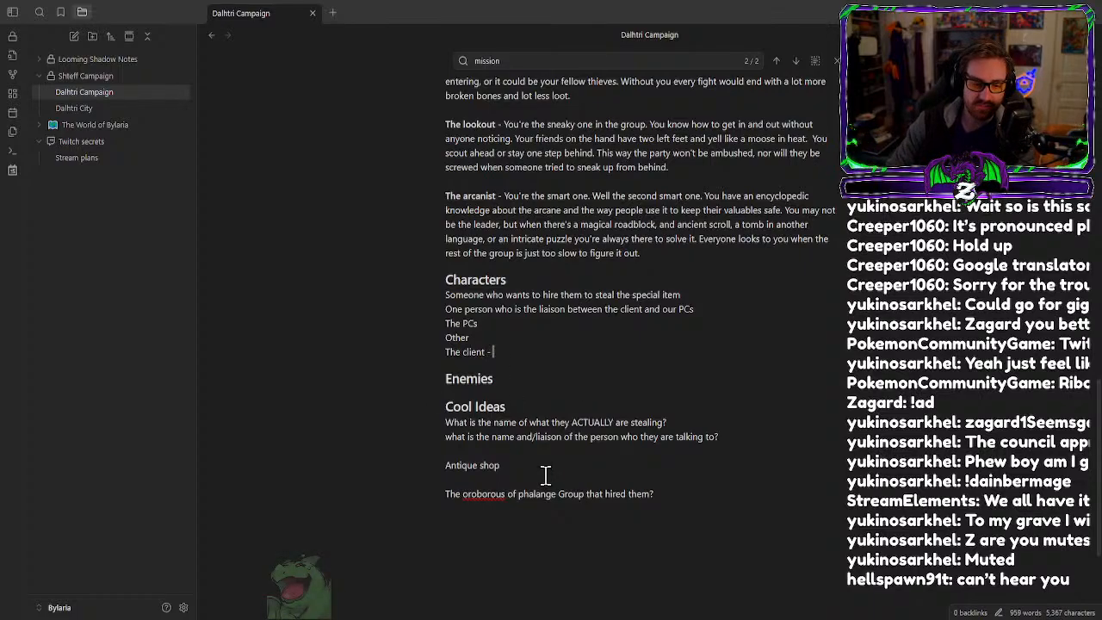
left_click_drag(479, 494, 557, 493)
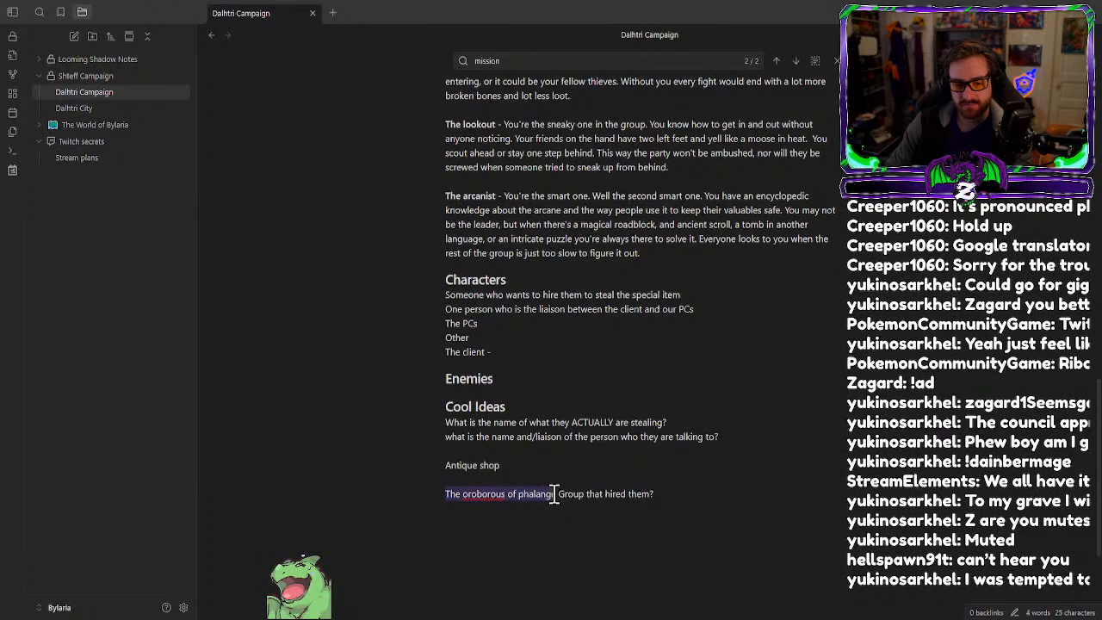
key("ctrl+c")
left_click(517, 353)
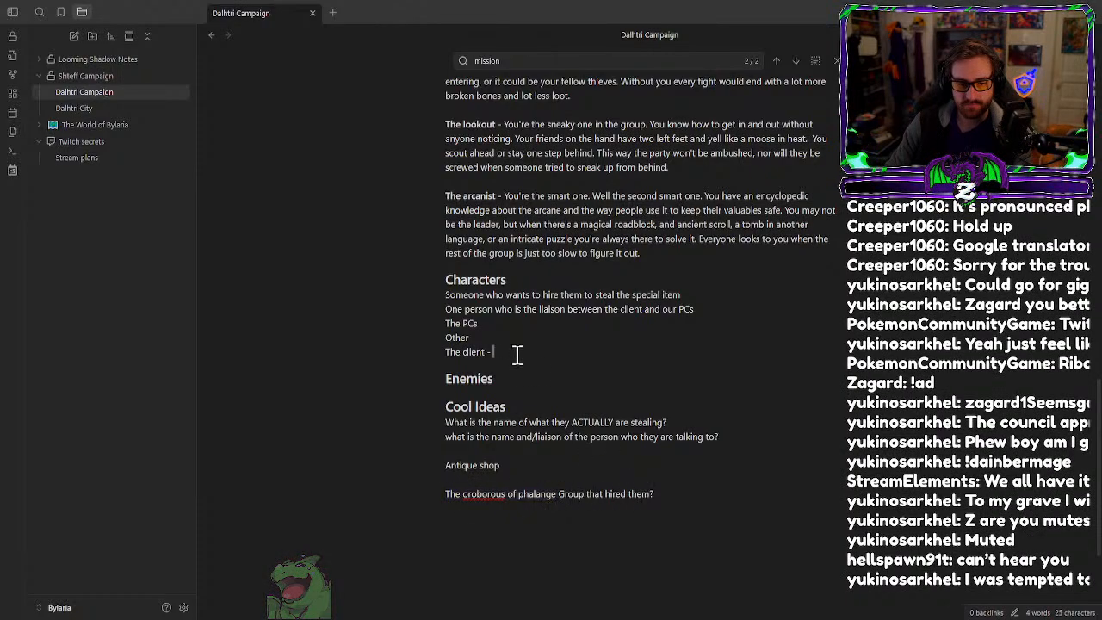
key("ctrl+v")
Capitalise the client group's name in the Characters list as "Oroborous of Phalange".
left_click(515, 352)
key("BackSpace")
type("O")
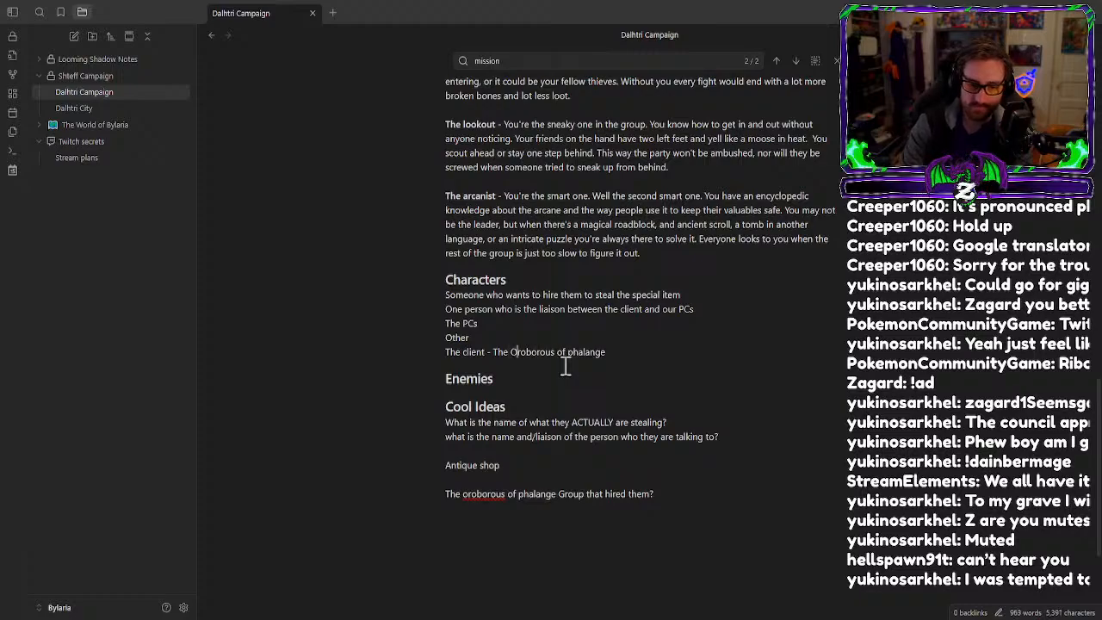
left_click(573, 353)
key("BackSpace")
type("P")
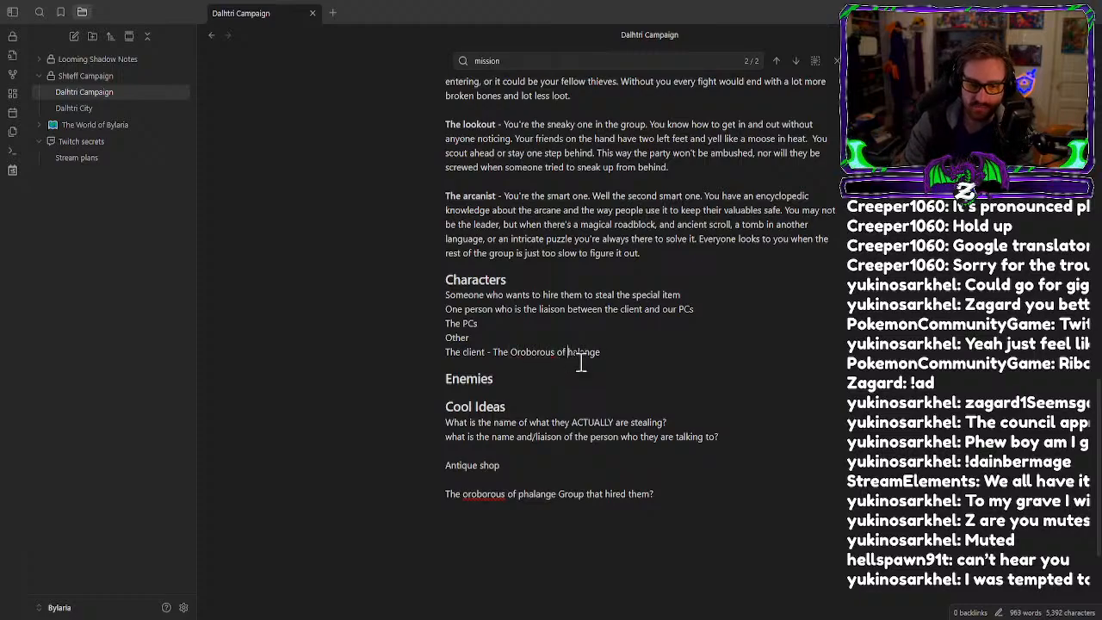
Describe the client group with ": A secret group who works in the shadows. No one knows their goals".
left_click(623, 353)
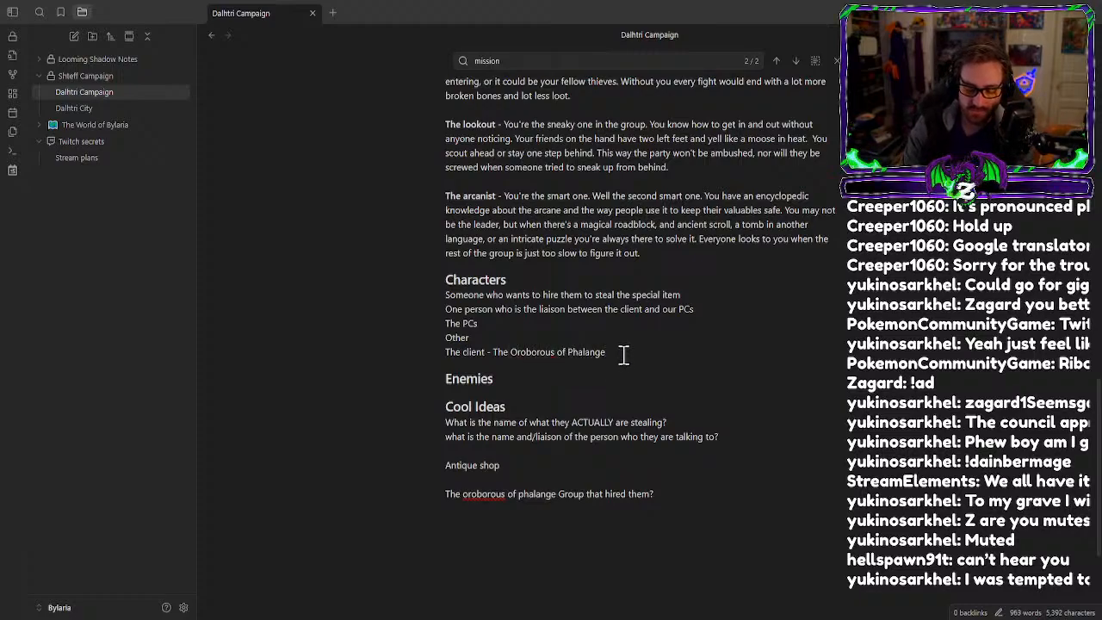
type(": A sc")
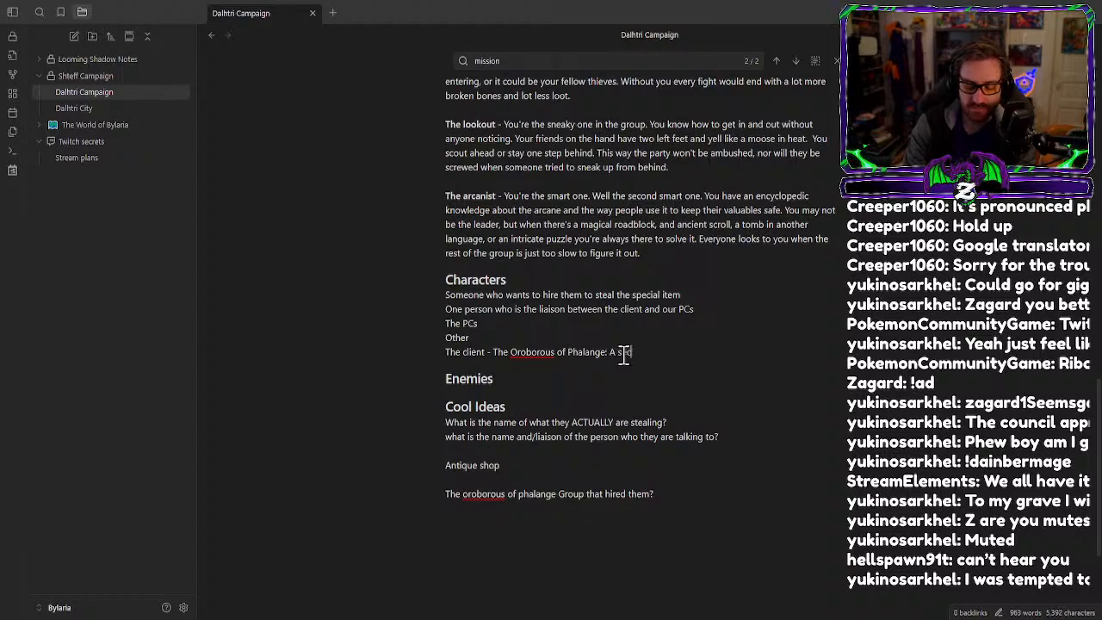
type("cret group wh")
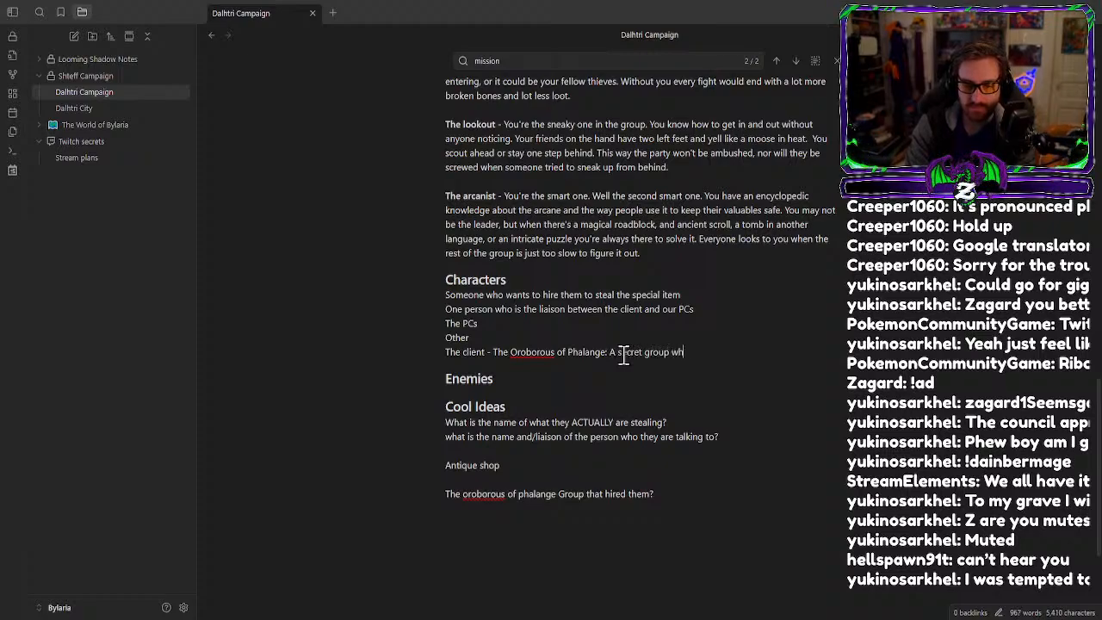
type("o works in the ")
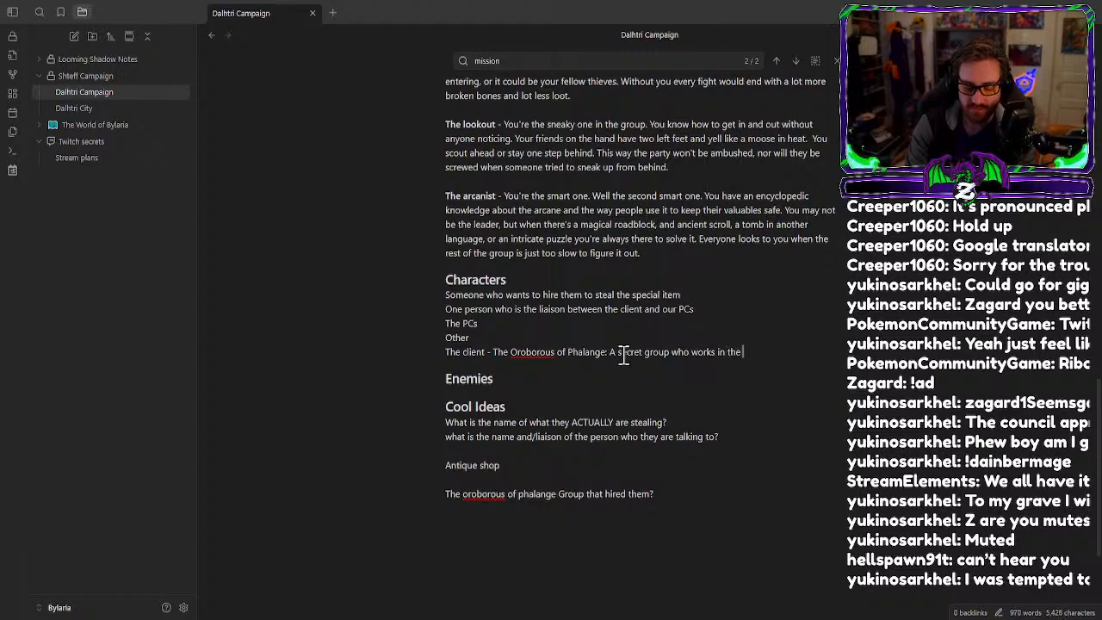
type("shadow")
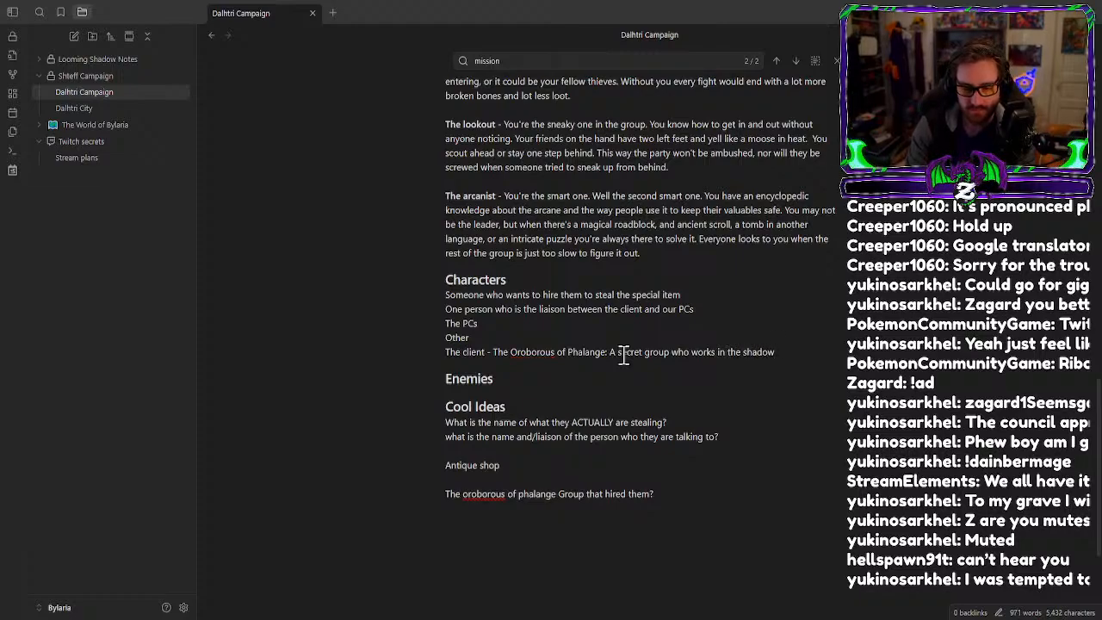
type("s. No ")
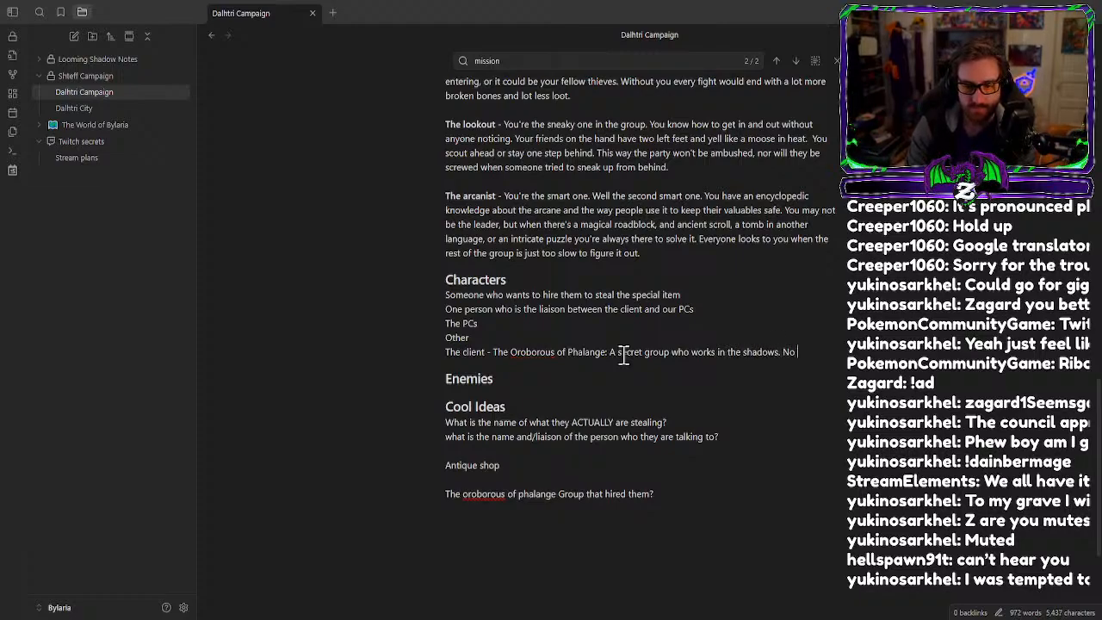
type("onw knows their ")
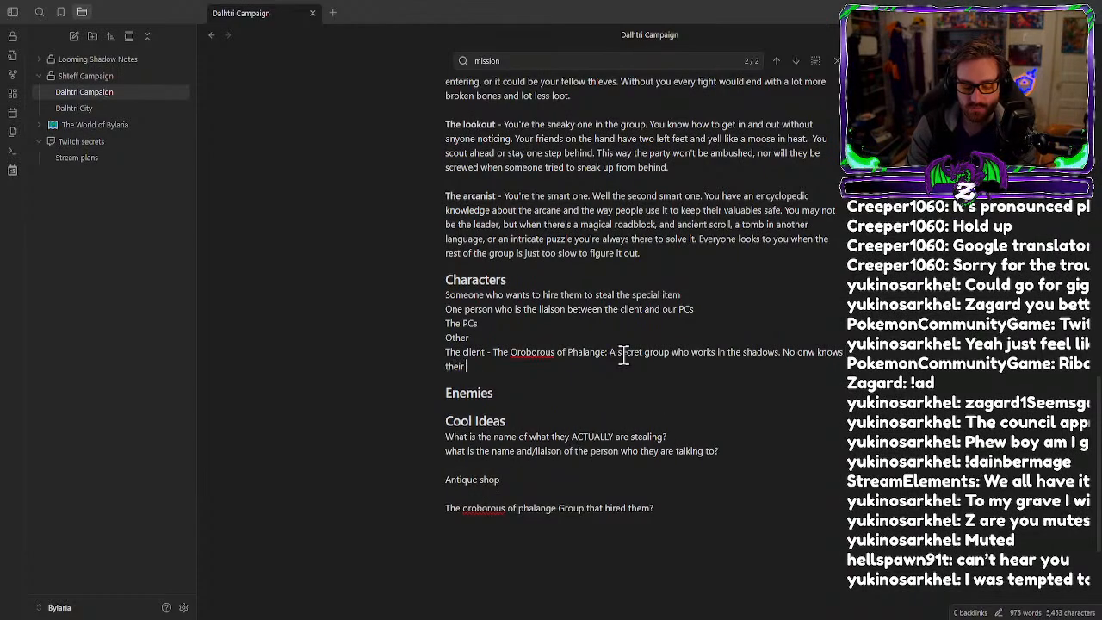
type("goals")
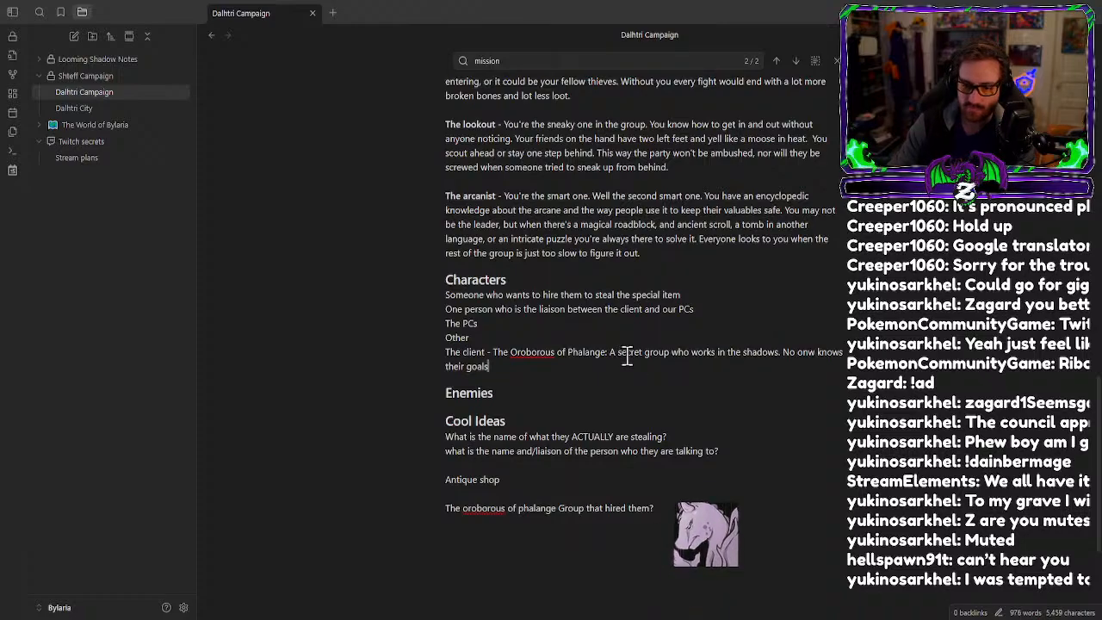
double_click(806, 353)
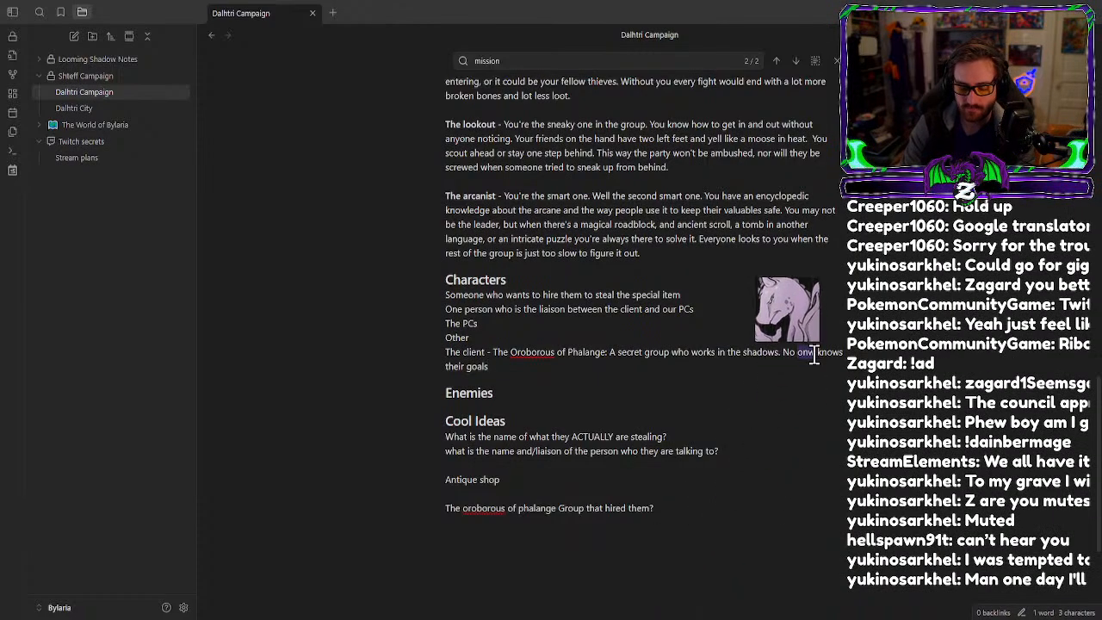
type("one")
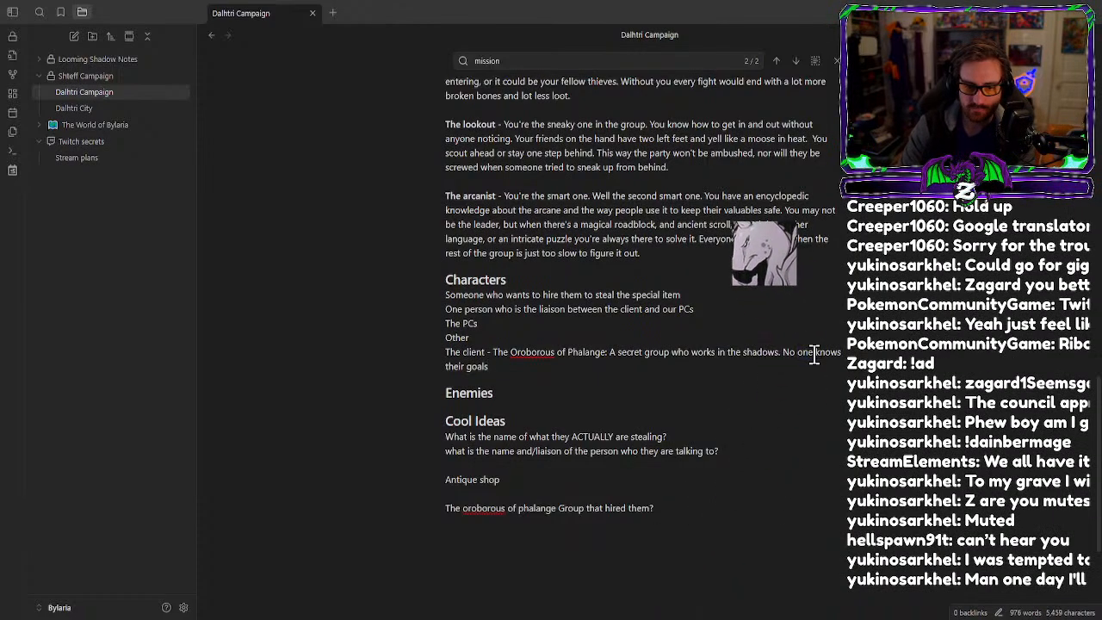
Complete the client description's last sentence with ", but everyone knows their work.".
left_click(621, 372)
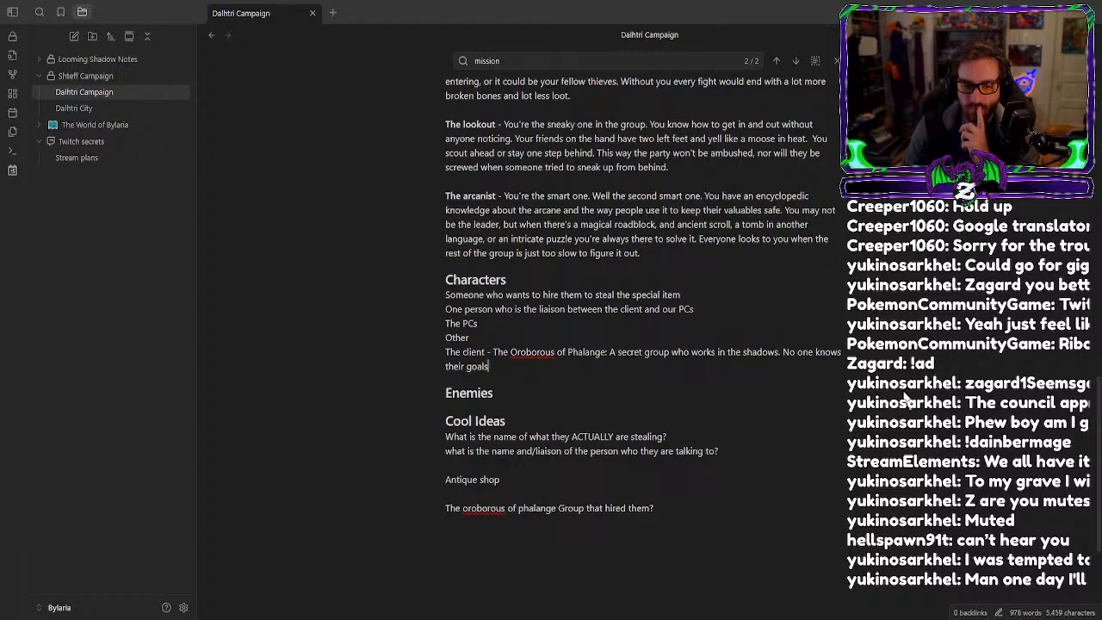
type(", ")
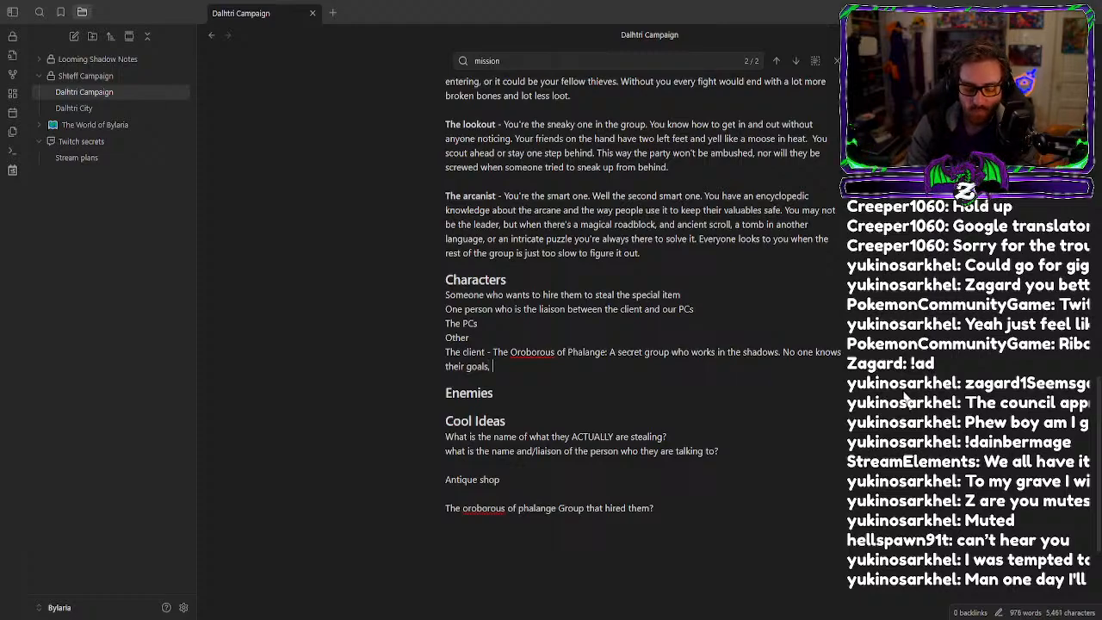
type("everyone know")
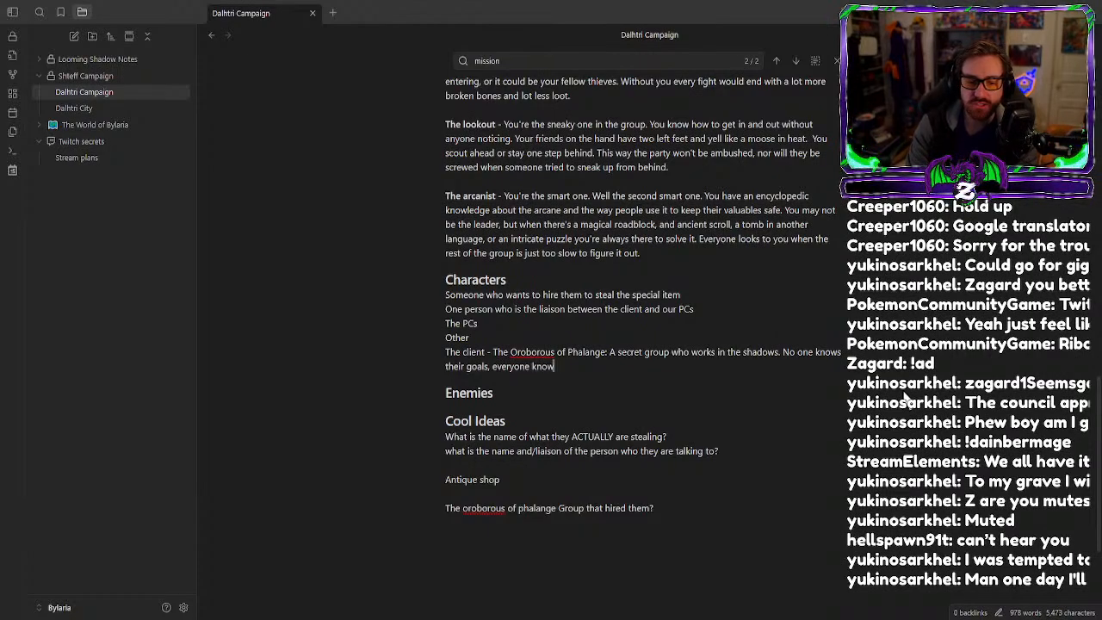
type("s their")
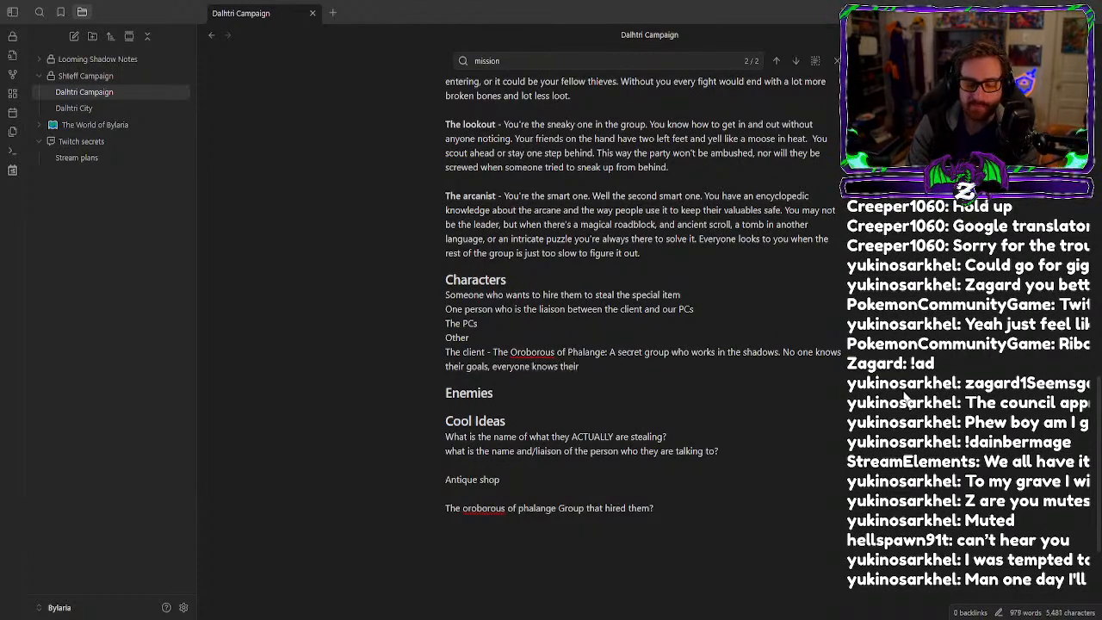
type(" work.")
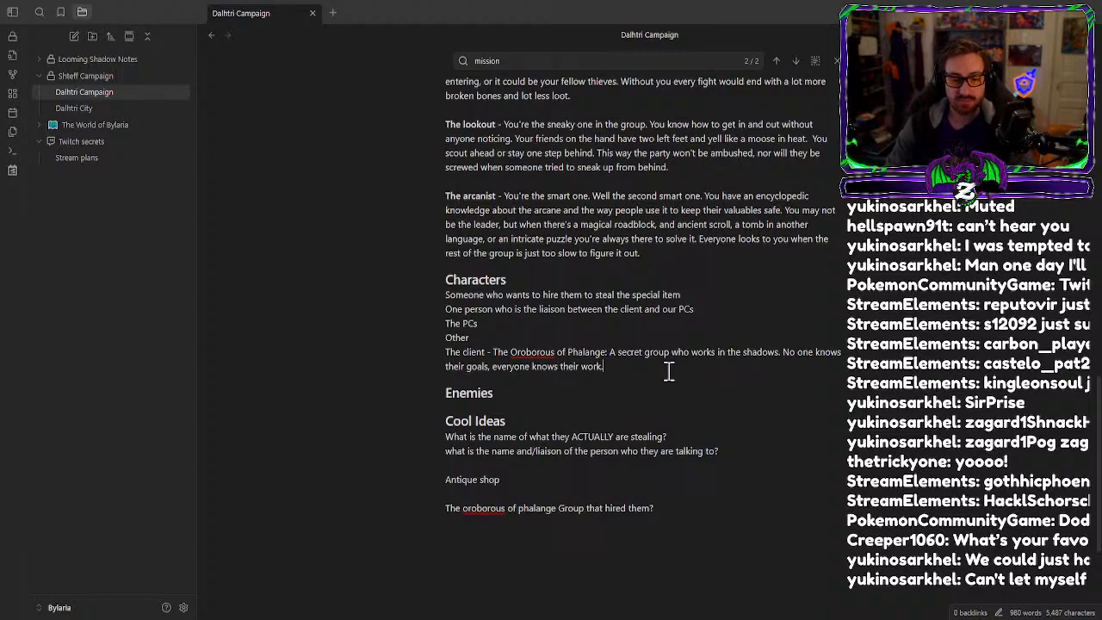
left_click(492, 368)
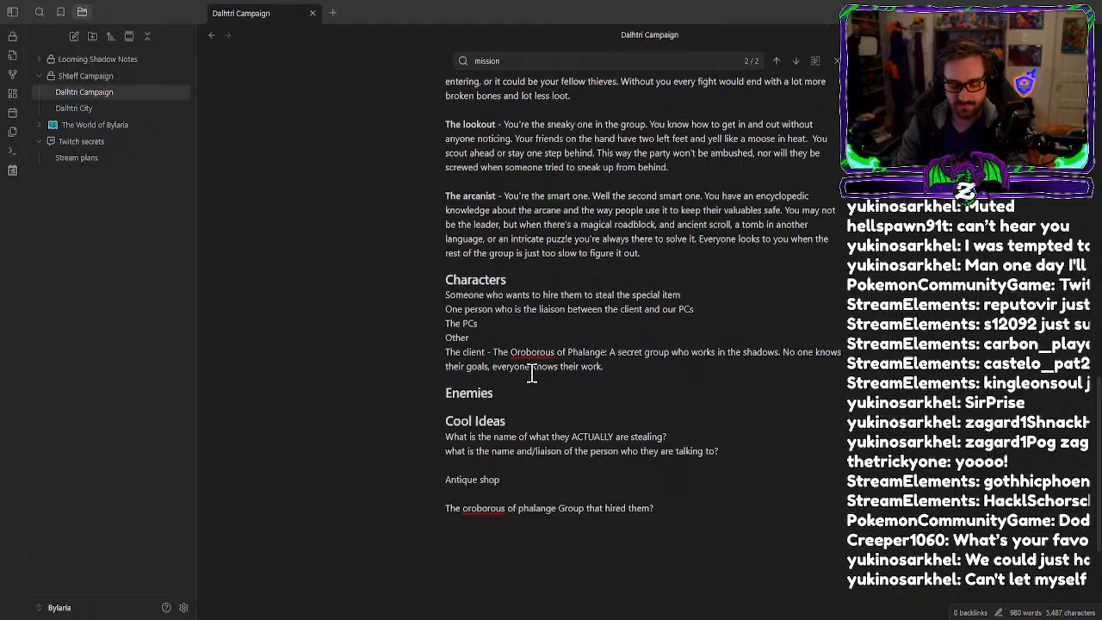
type("but")
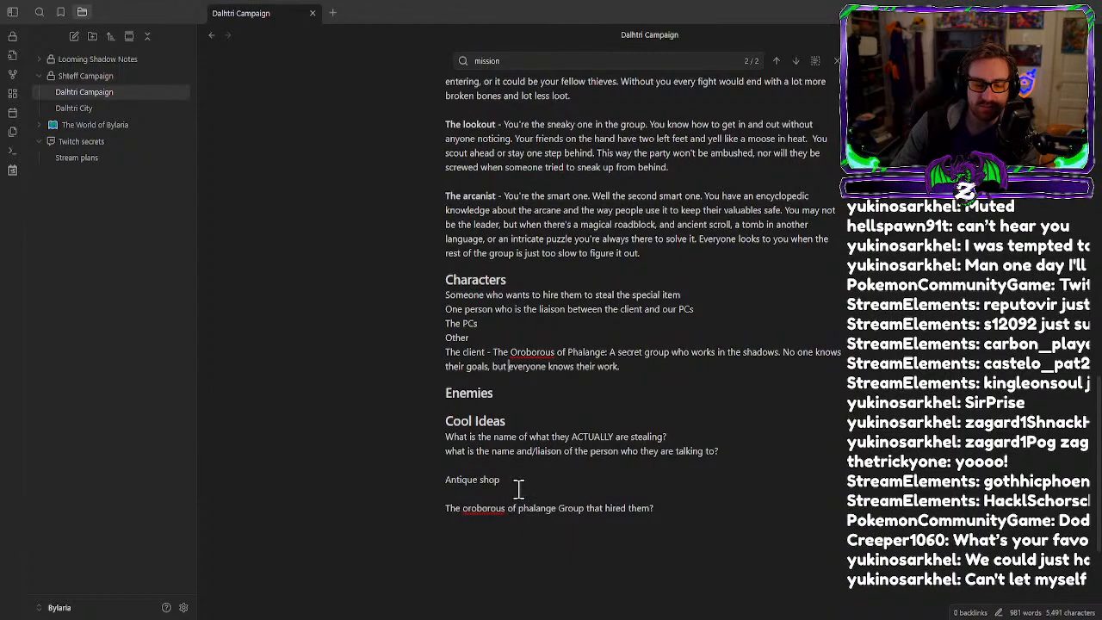
Replace the liaison line under Characters with the bold "Tonga Sticky Fingers" copied from the pitch, and start a label "The li" before it.
scroll(519, 488, "up", 5)
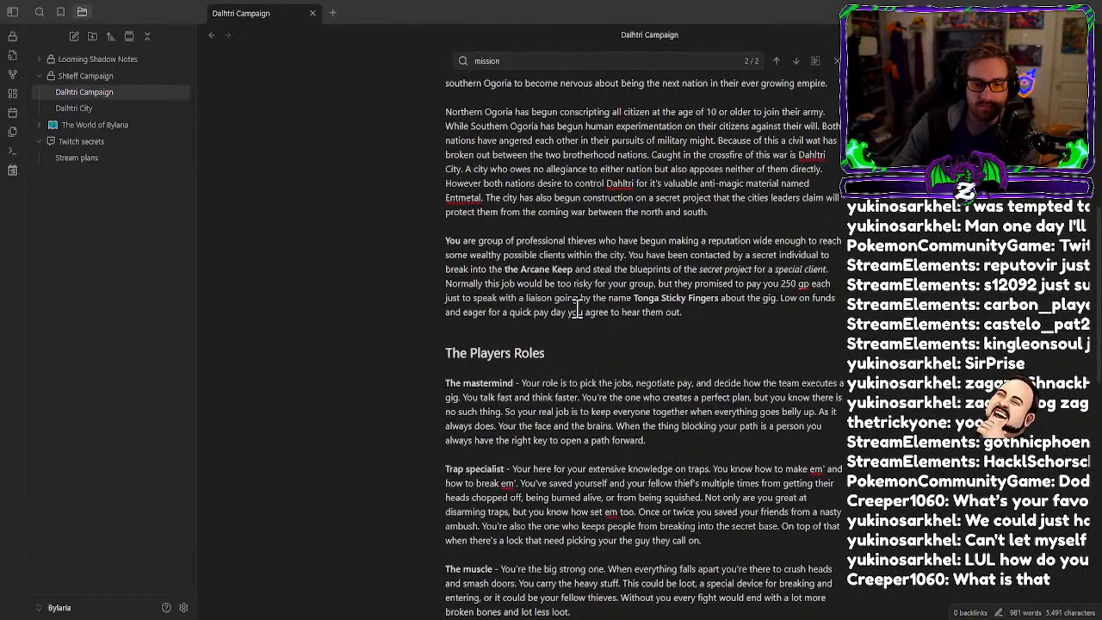
left_click_drag(632, 298, 731, 299)
key("ctrl+c")
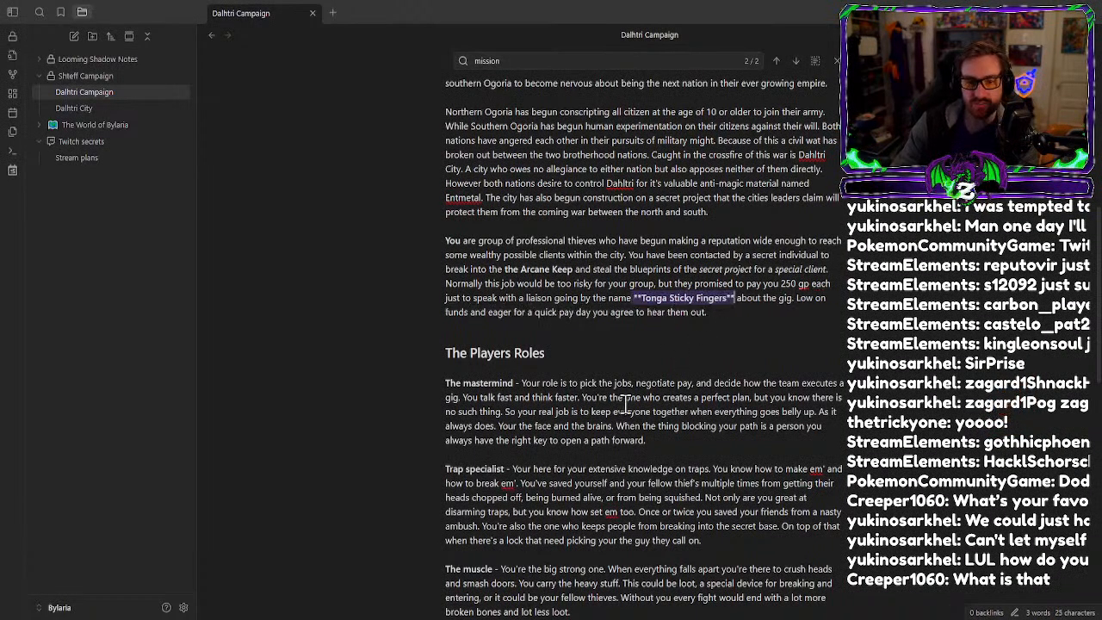
scroll(545, 384, "down", 5)
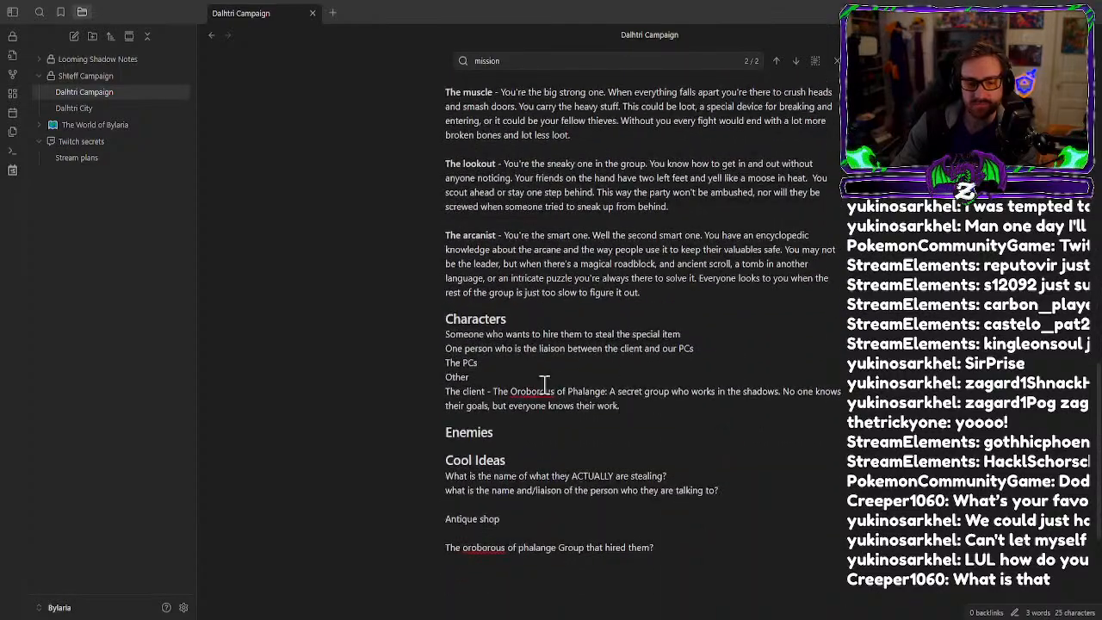
triple_click(466, 348)
key("ctrl+v")
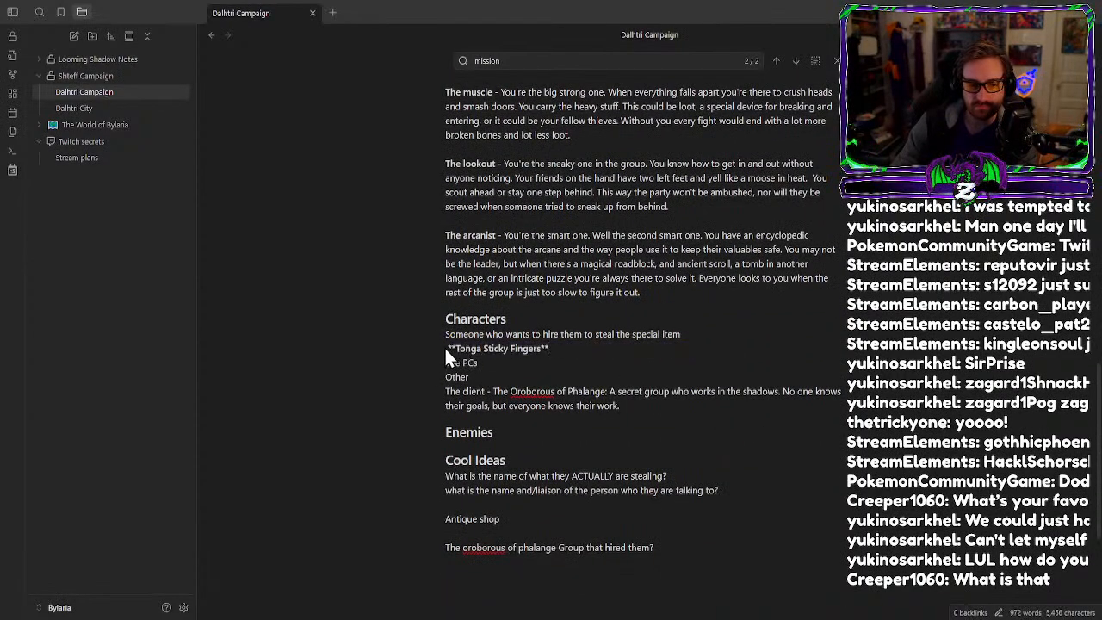
left_click(447, 348)
type("The li")
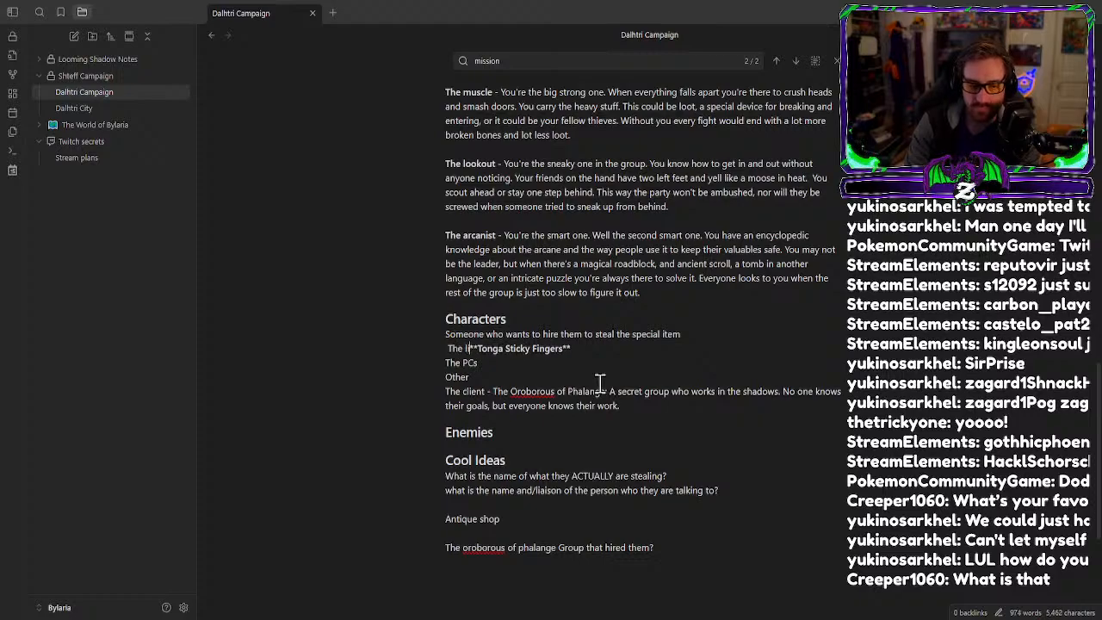
Complete the text before "Tonga Sticky Fingers" as "The liaison who the team will meet with and gives them the first mission.", correcting the spelling of "liaison".
type("ason")
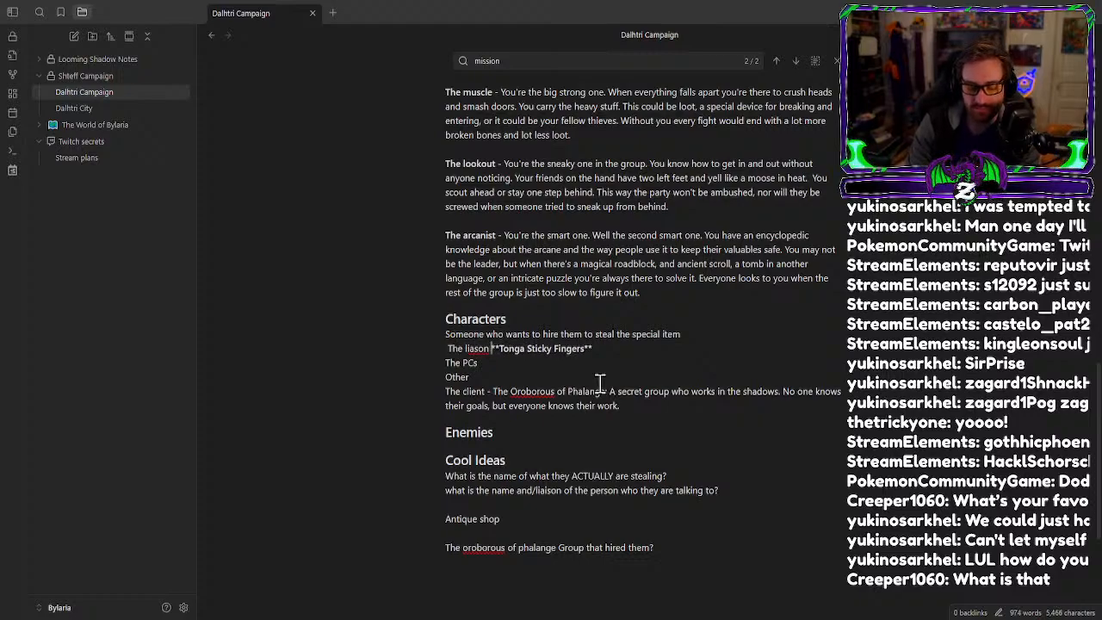
type("  who the te")
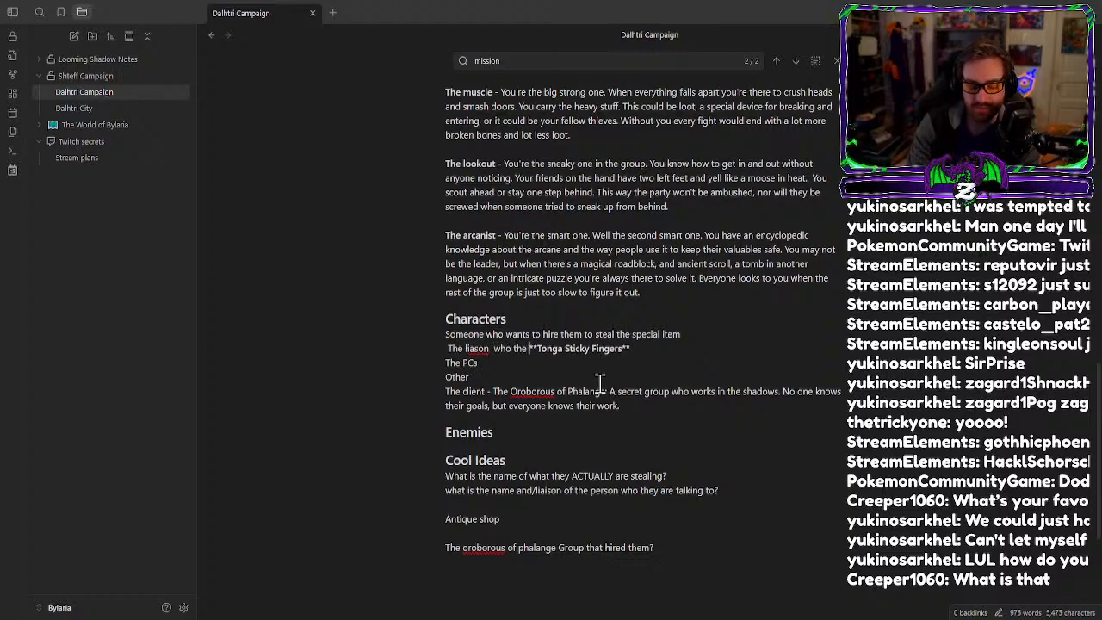
type("am will ")
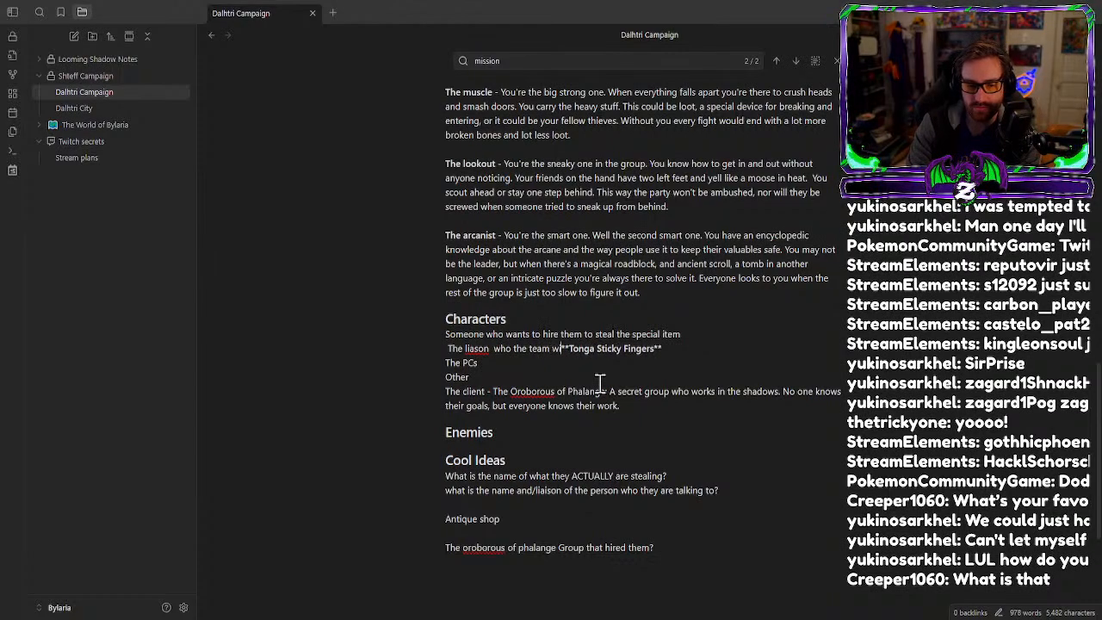
type("meet with")
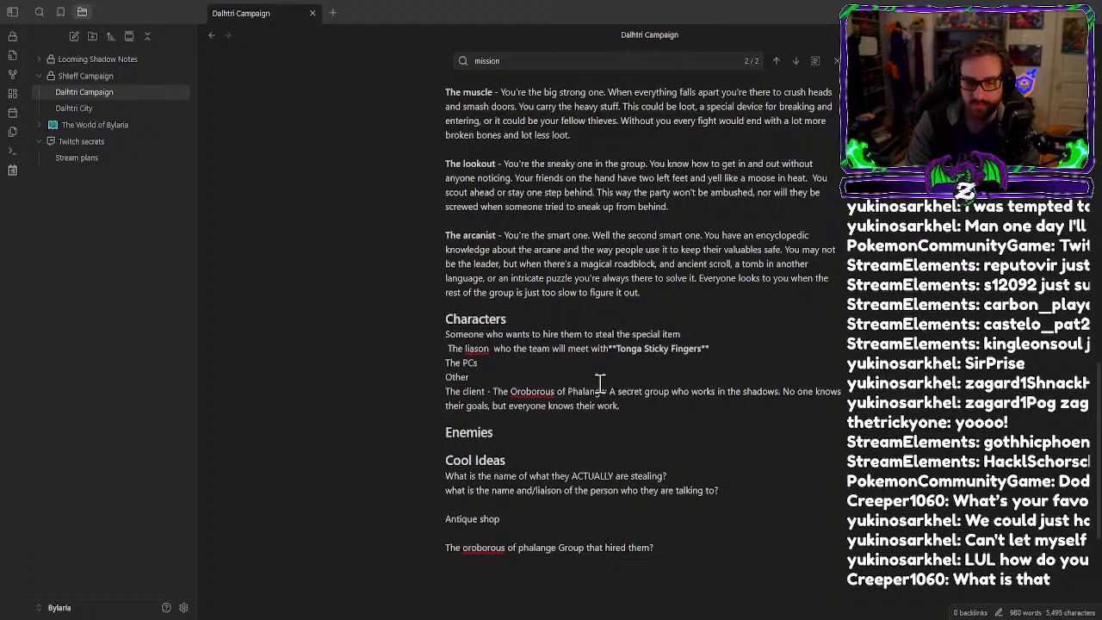
type(" and gives them t")
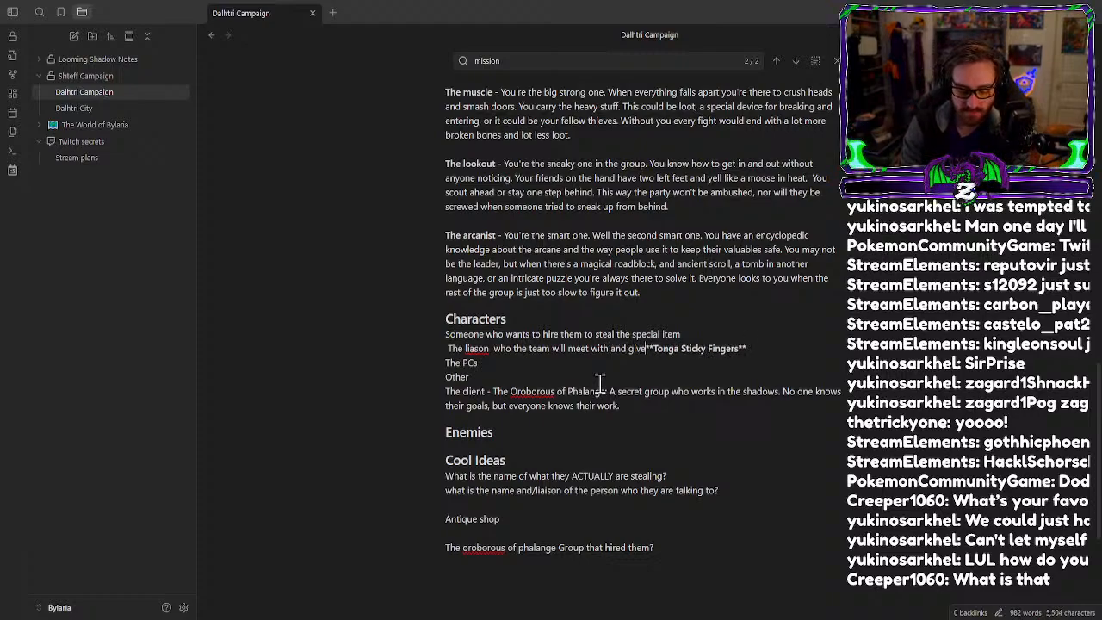
type("he first mission.")
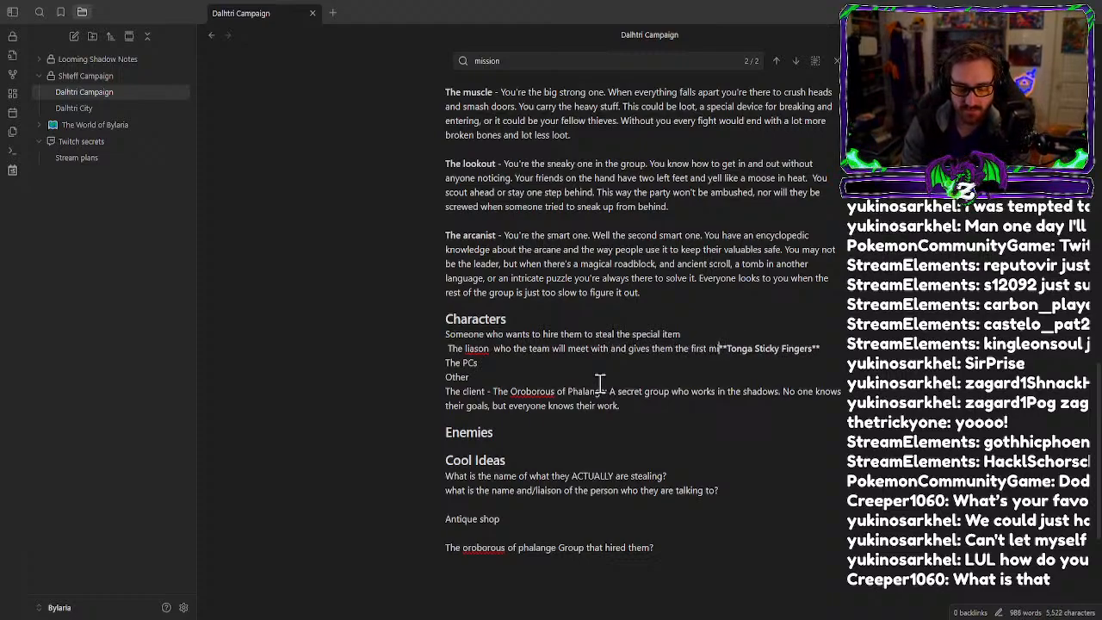
right_click(475, 348)
left_click(528, 93)
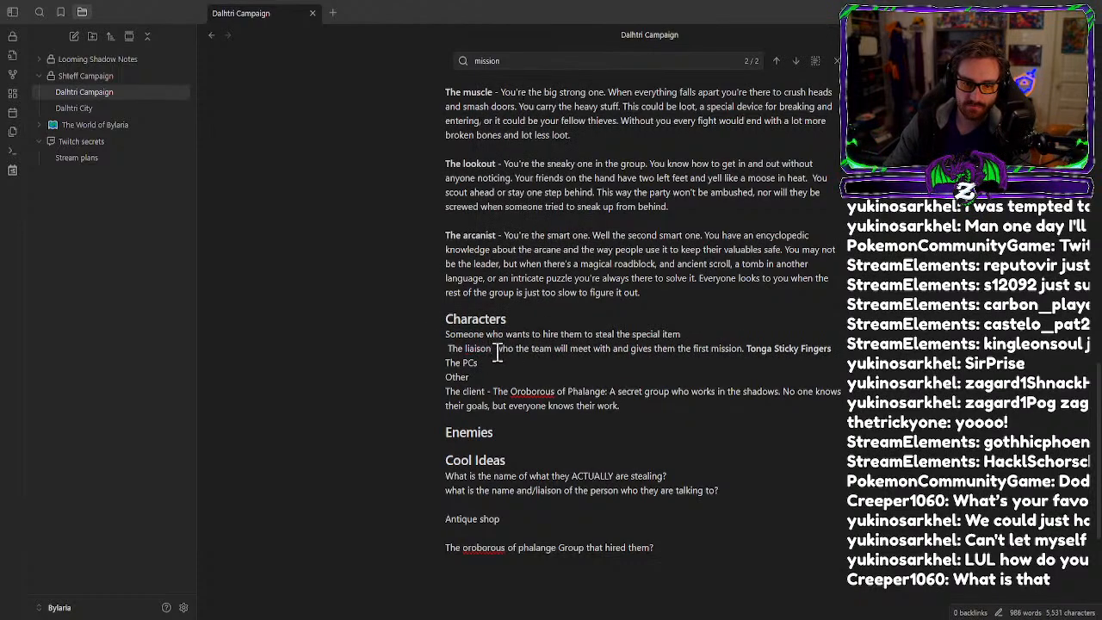
Add ". He will betray them at the end of the mission." after "Tonga Sticky Fingers" and remove the line's leading space.
left_click(842, 352)
type(".")
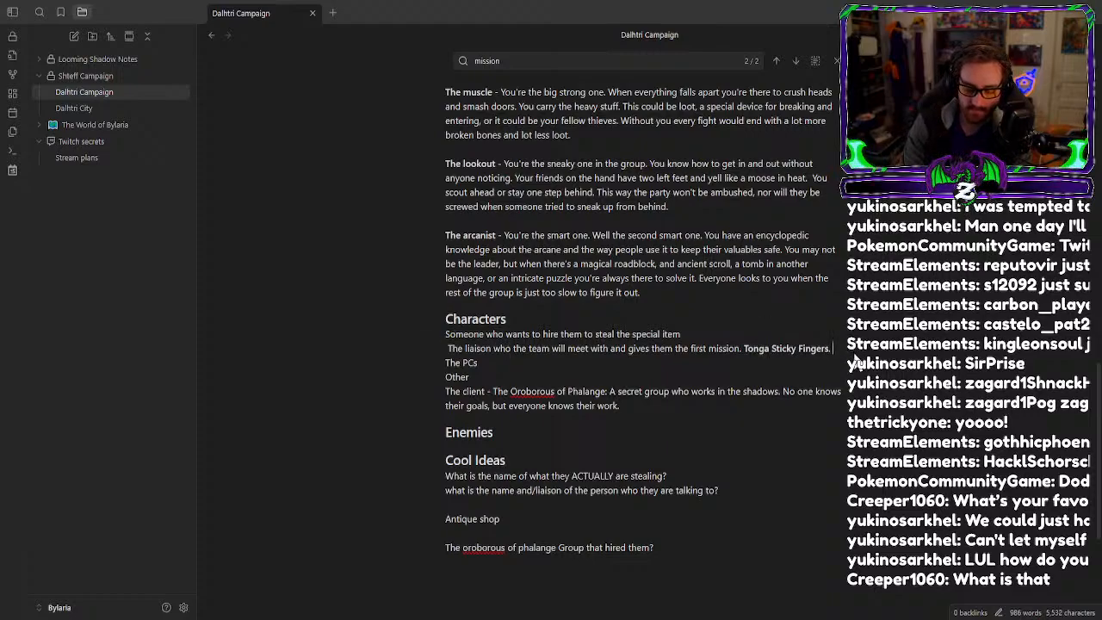
type(" He will betray")
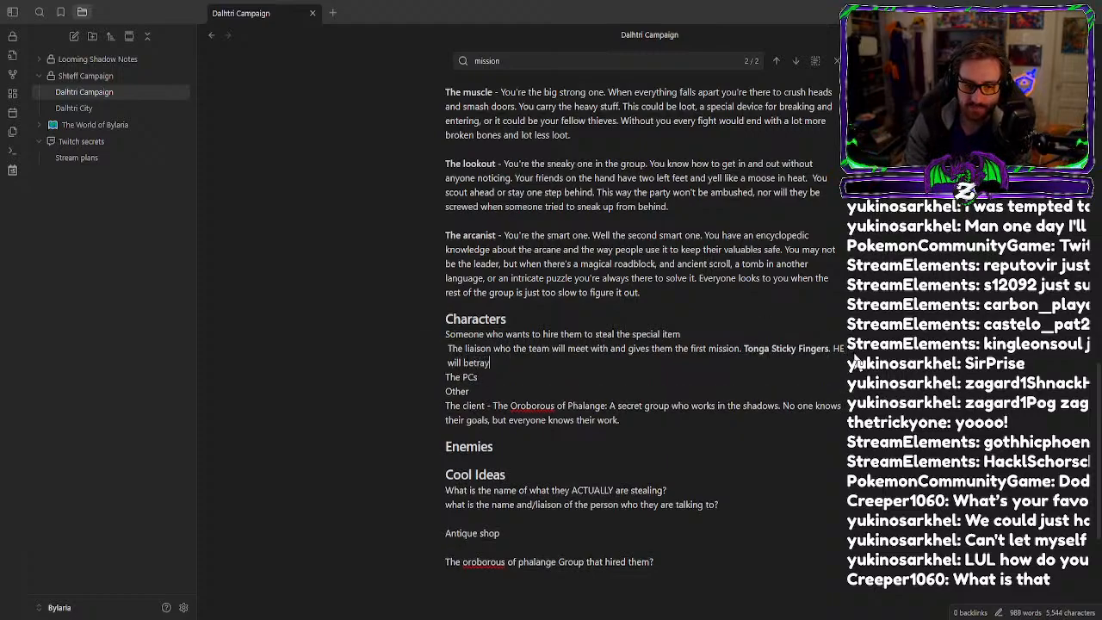
type(" them at the")
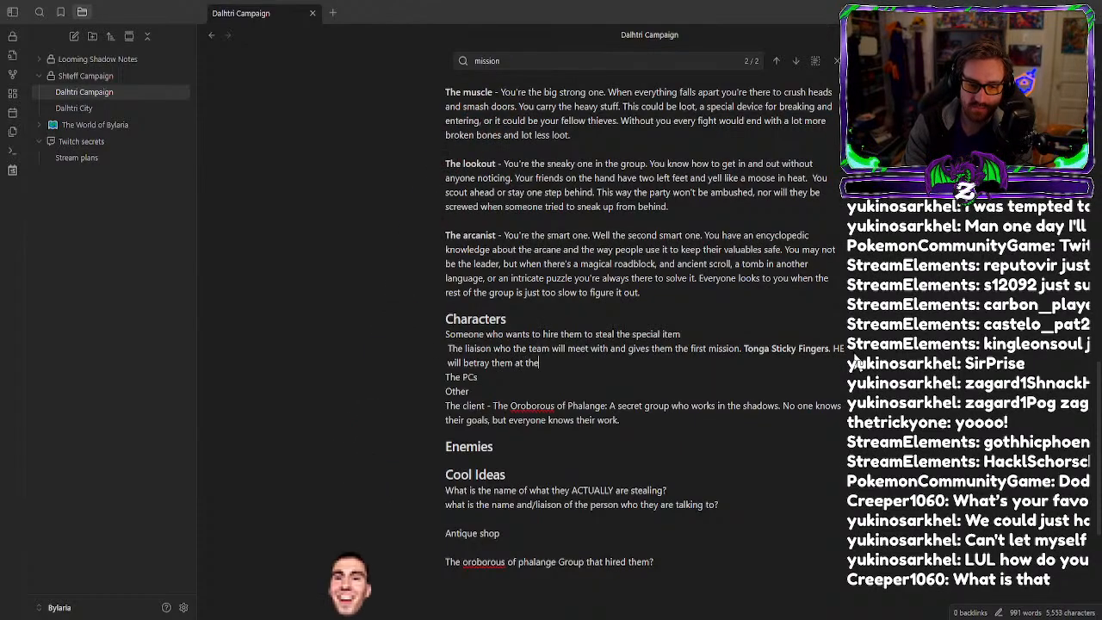
type(" end of the mission.")
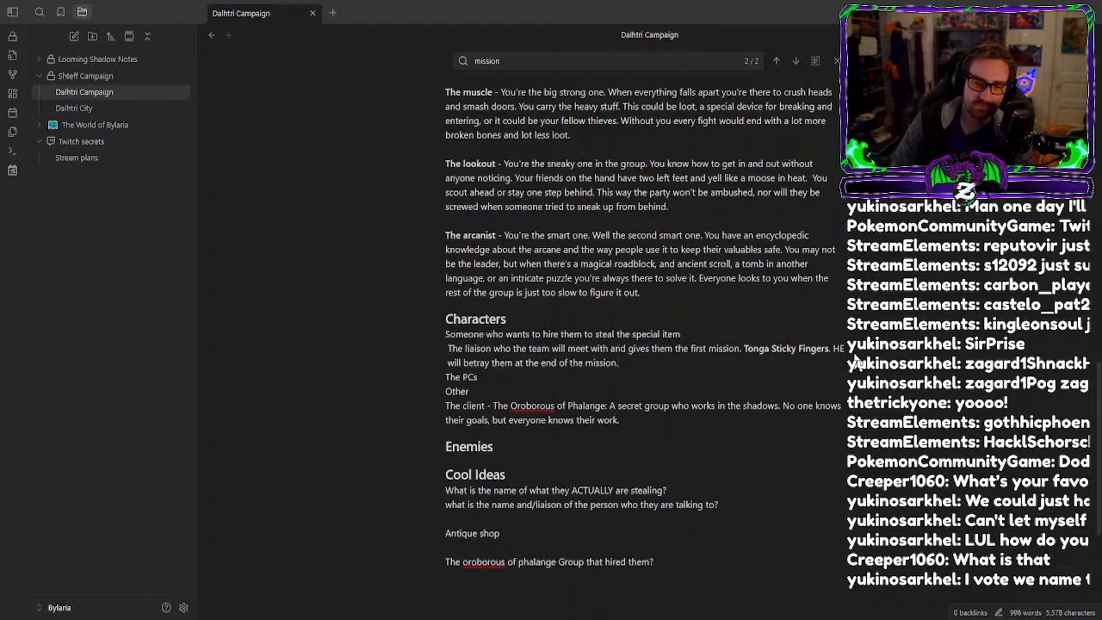
left_click(448, 351)
key("BackSpace")
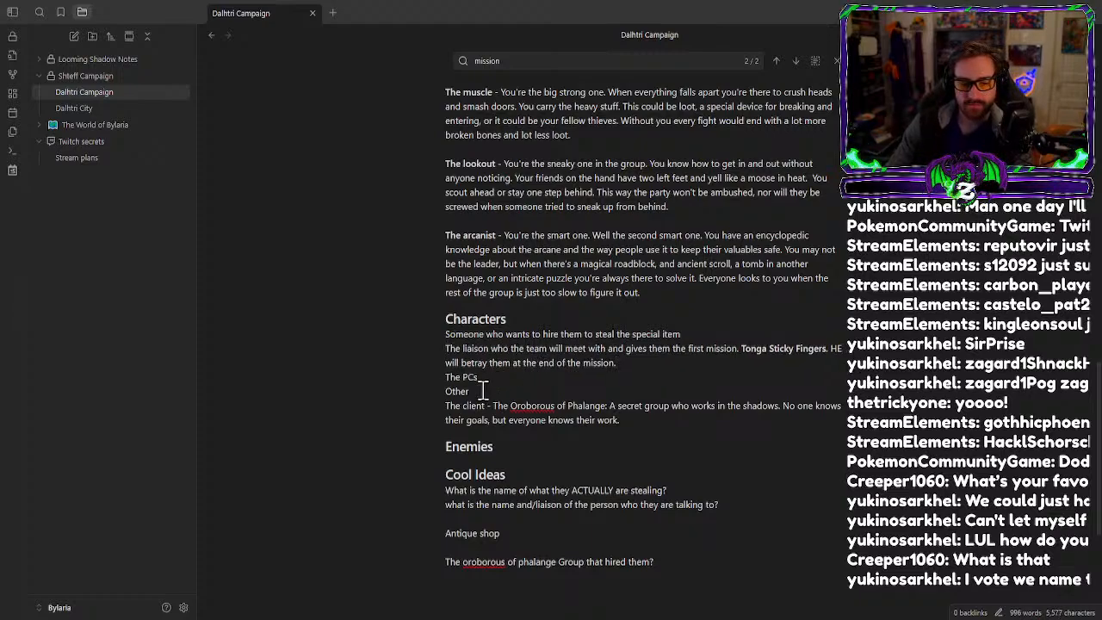
Move the lines "The PCs" and "Other" below the client description in the Characters section.
left_click_drag(479, 392, 426, 377)
key("ctrl+c")
key("BackSpace")
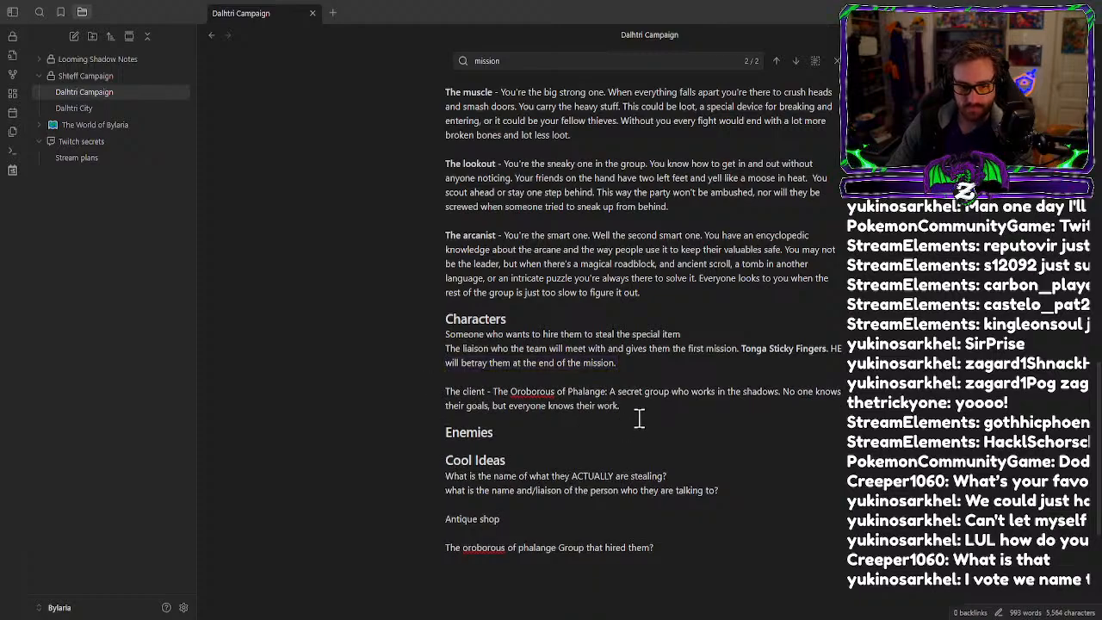
key("Delete")
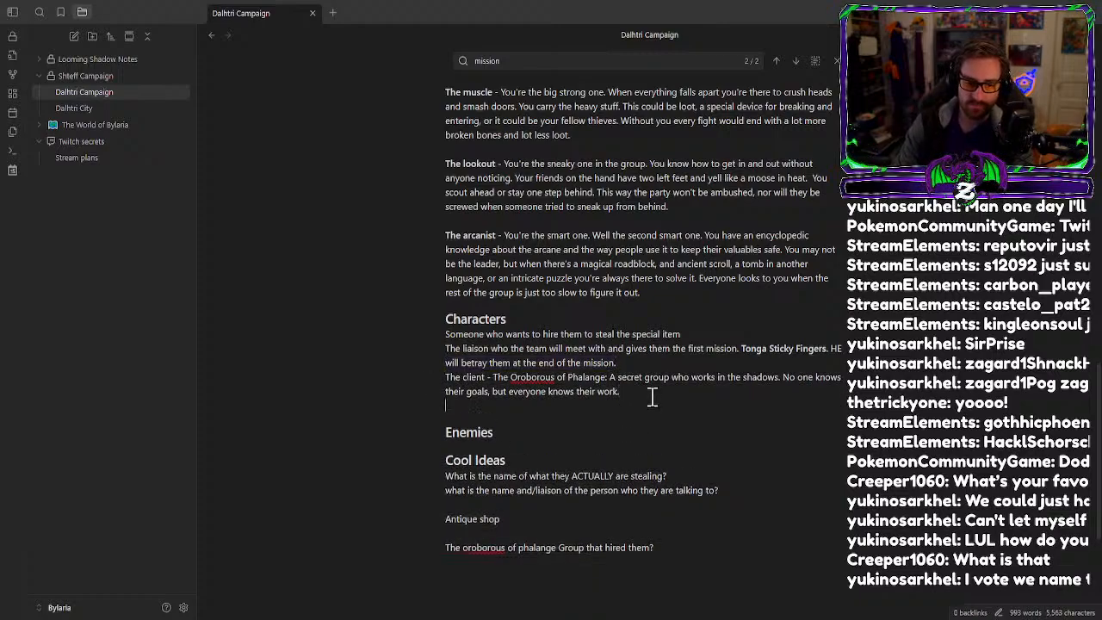
key("ctrl+v")
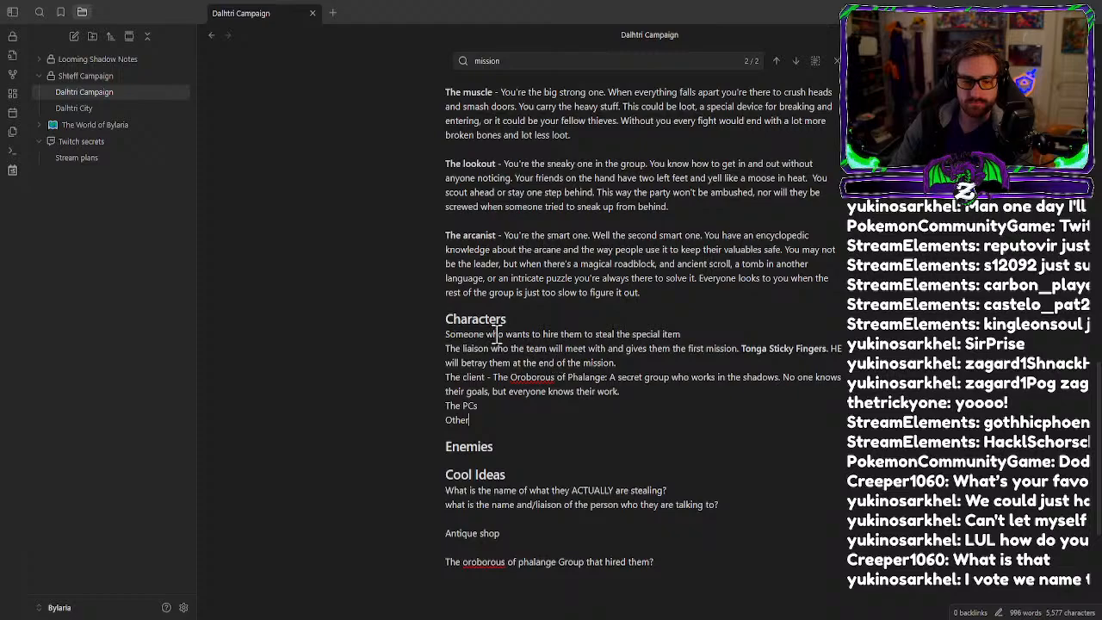
Delete the line "Someone who wants to hire them to steal the special item" under Characters.
left_click_drag(680, 335, 446, 338)
key("BackSpace")
key("BackSpace")
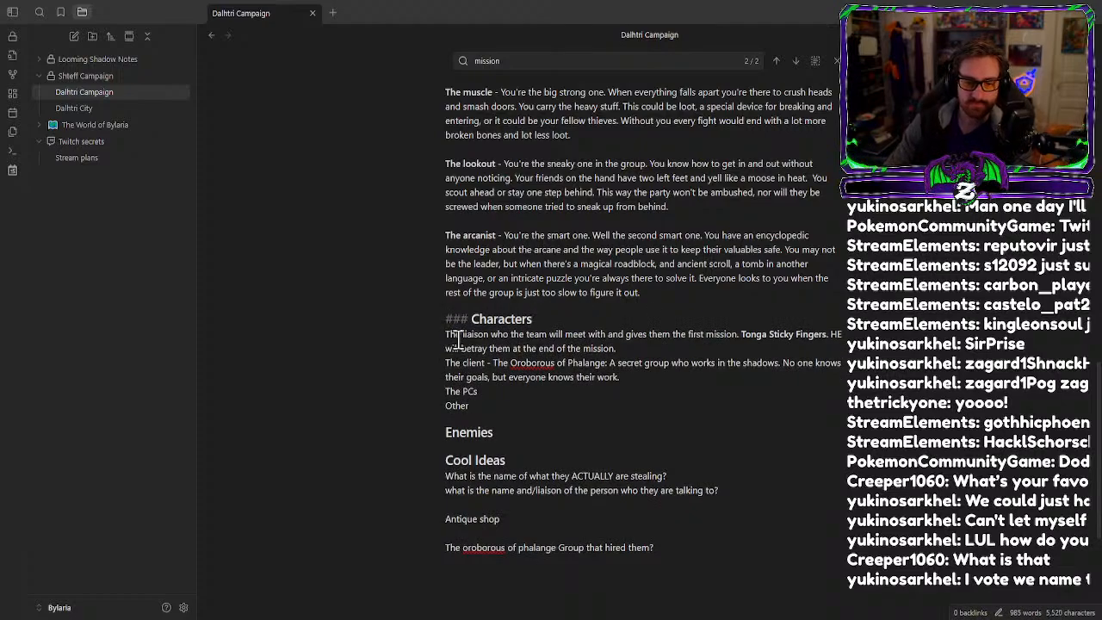
Insert "between the team and the client." after "The liaison", correcting the misspelled "team" and "between".
left_click(492, 336)
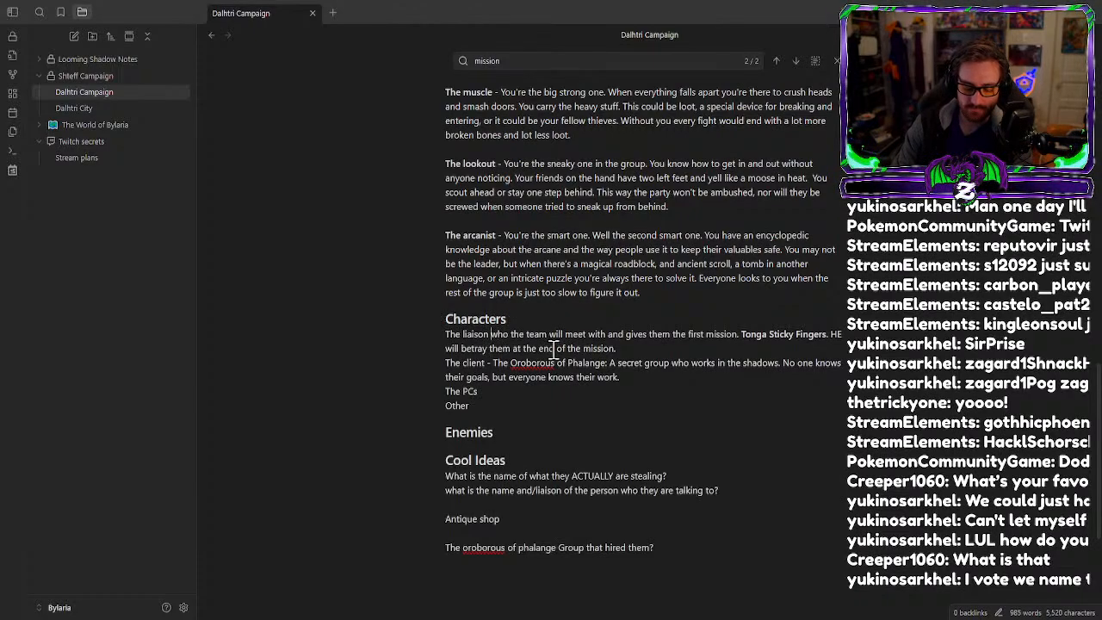
type("betwem the te")
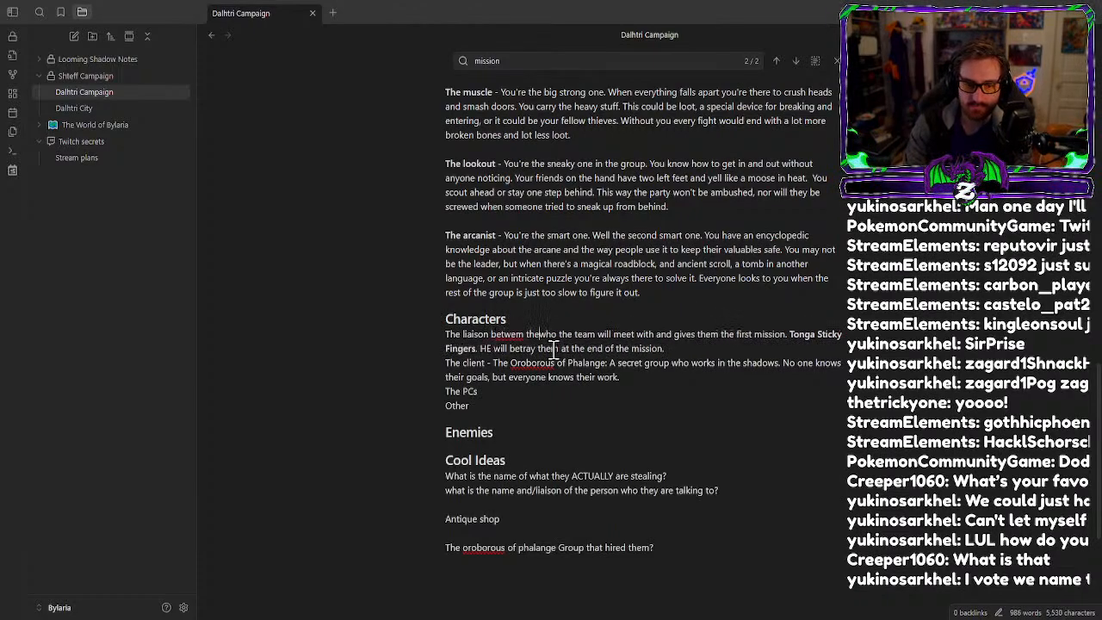
type("ma and the")
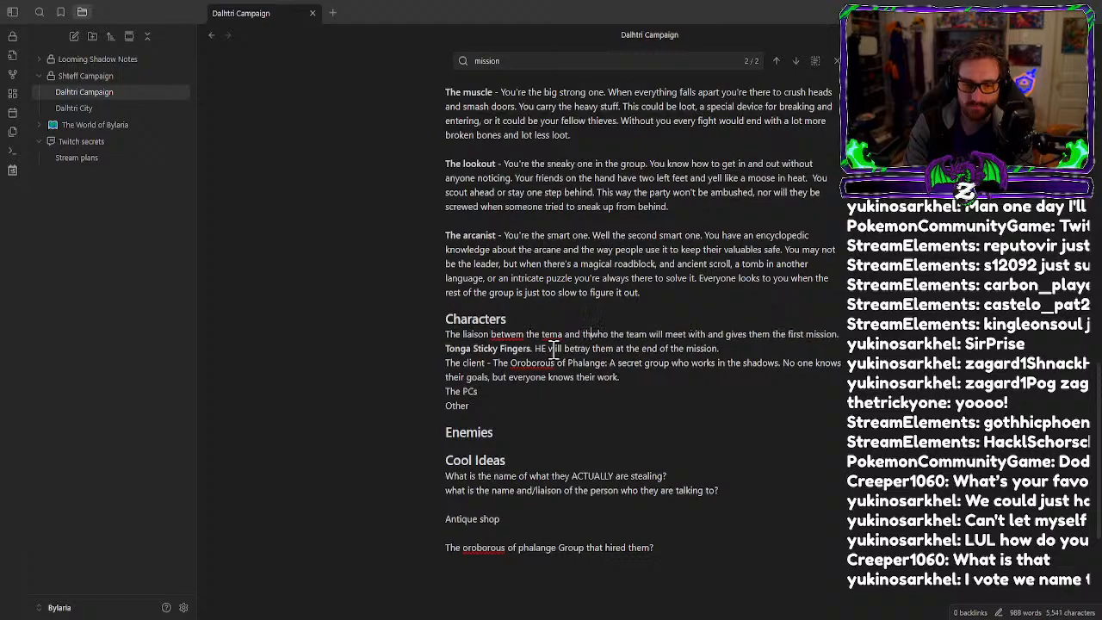
type(" client,")
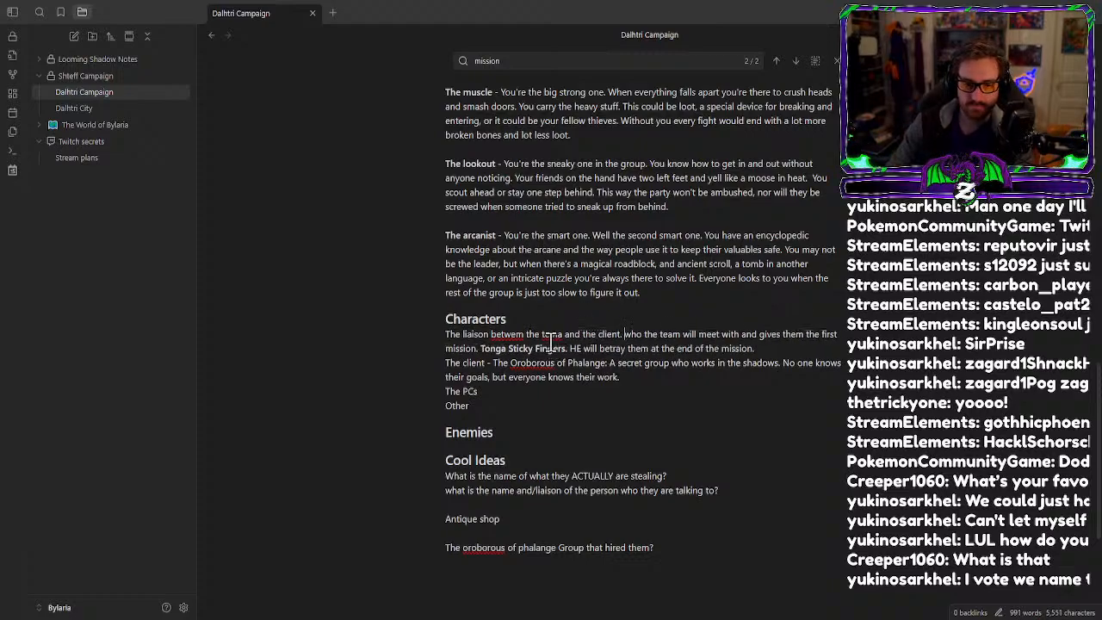
right_click(552, 335)
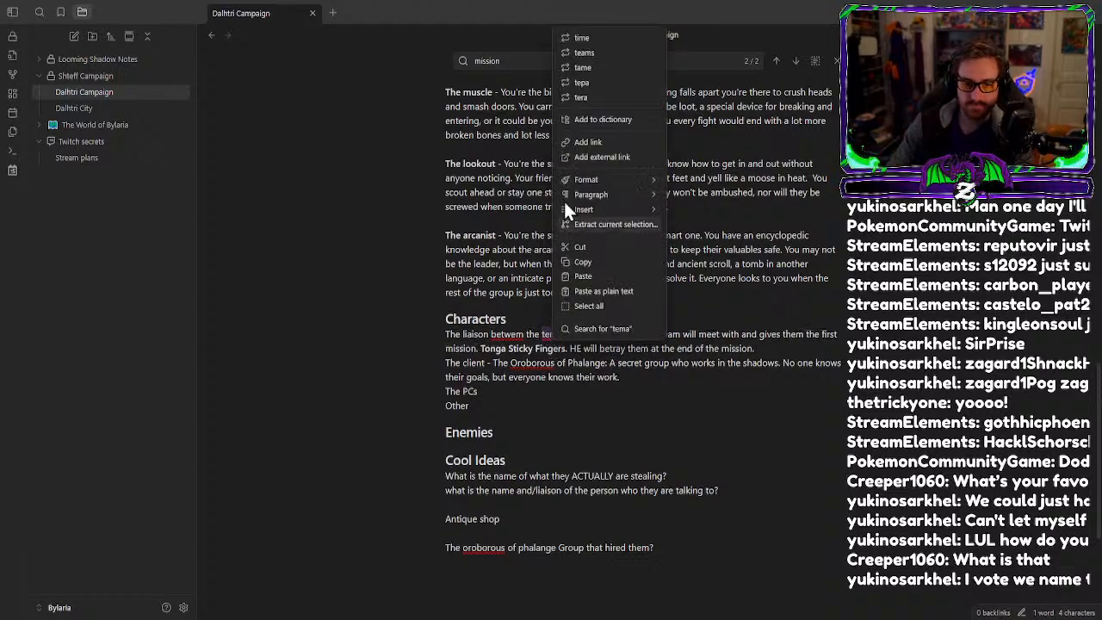
left_click(603, 53)
key("BackSpace")
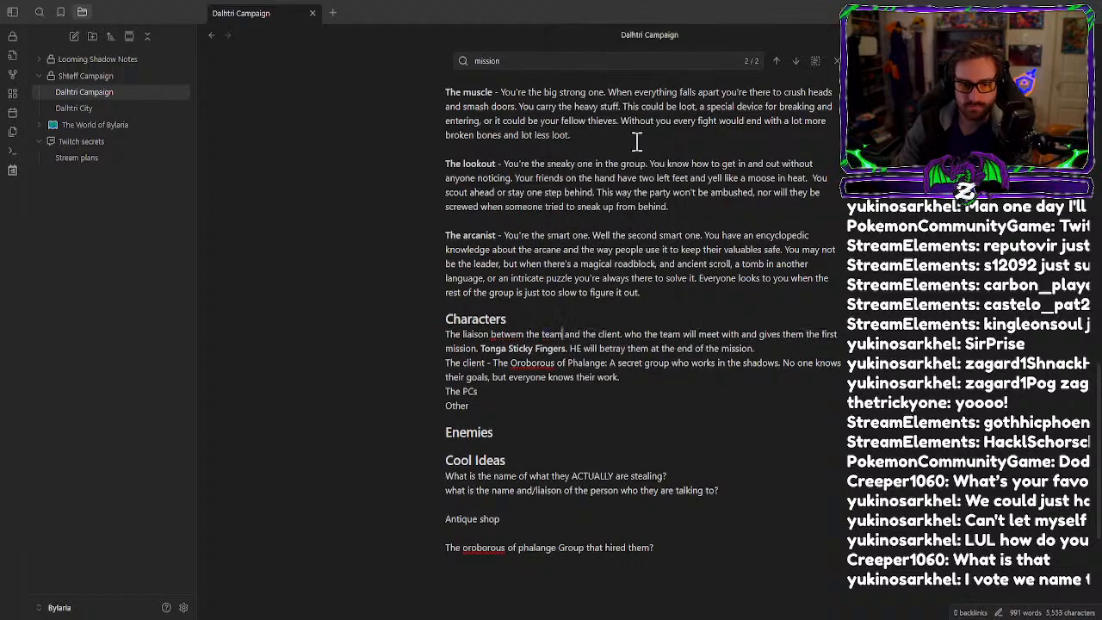
right_click(517, 336)
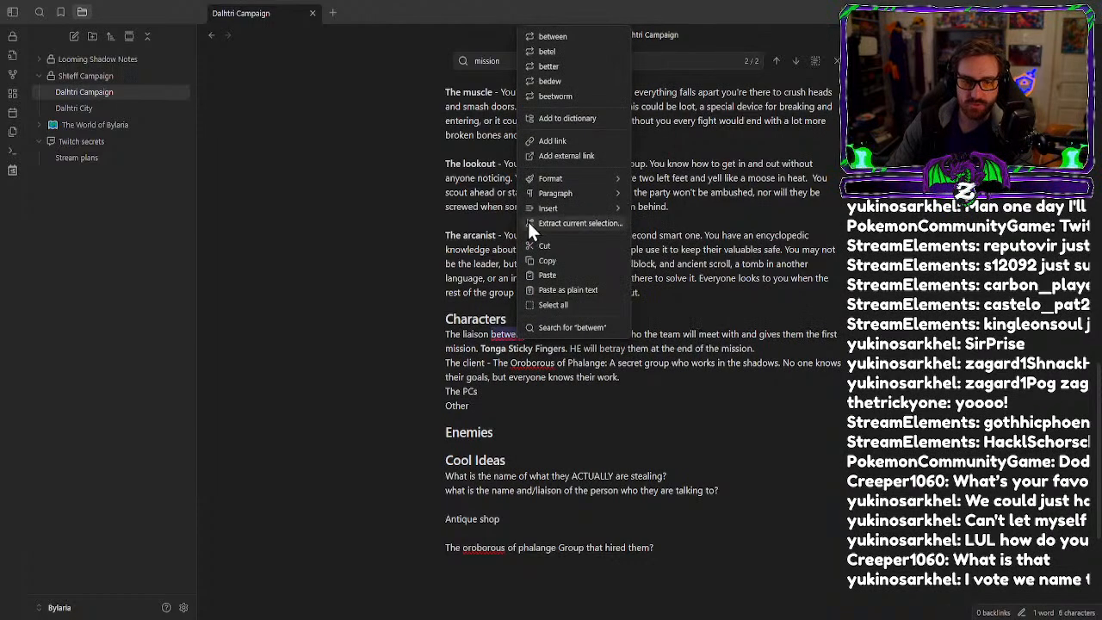
left_click(548, 38)
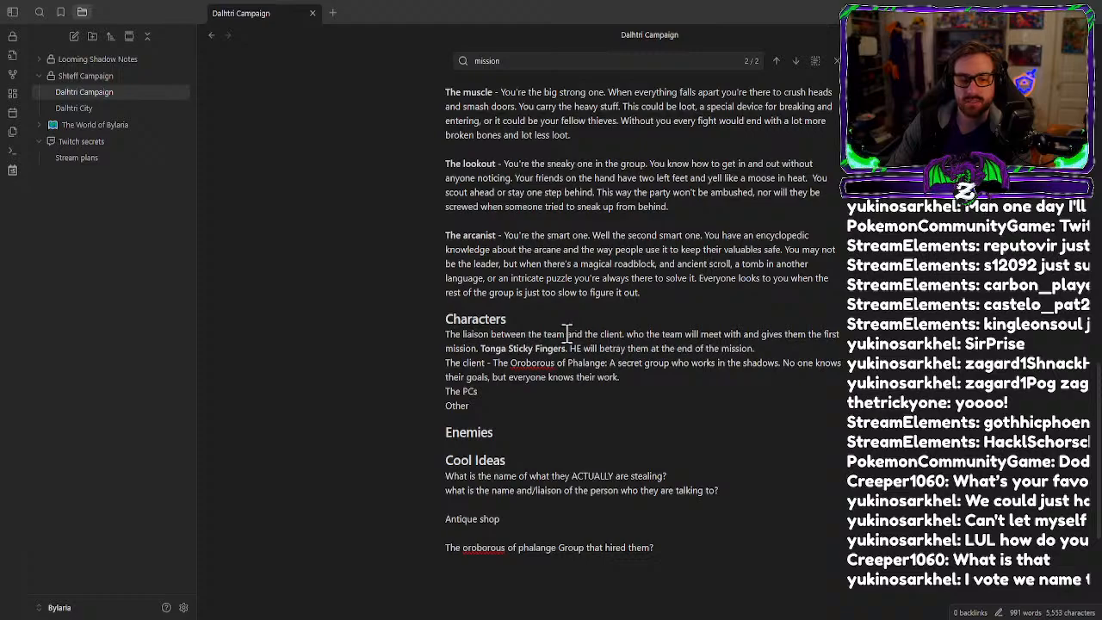
Replace "who the" after "the client." with "He will meet with the team" in the liaison description.
left_click(629, 334)
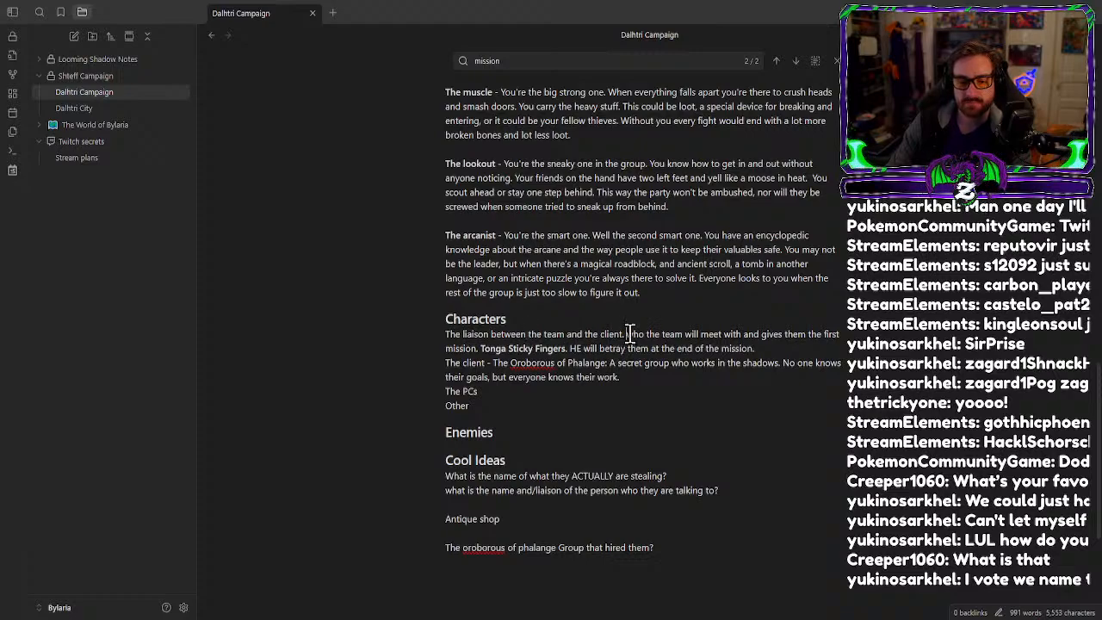
key("Delete")
key("Delete")
key("Delete")
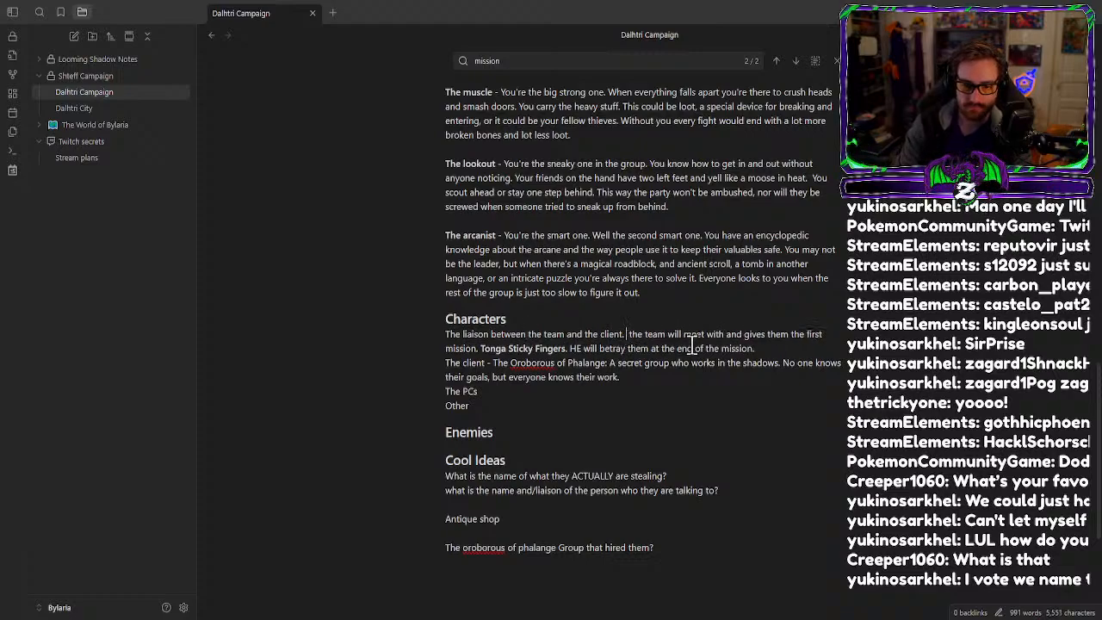
type("He will")
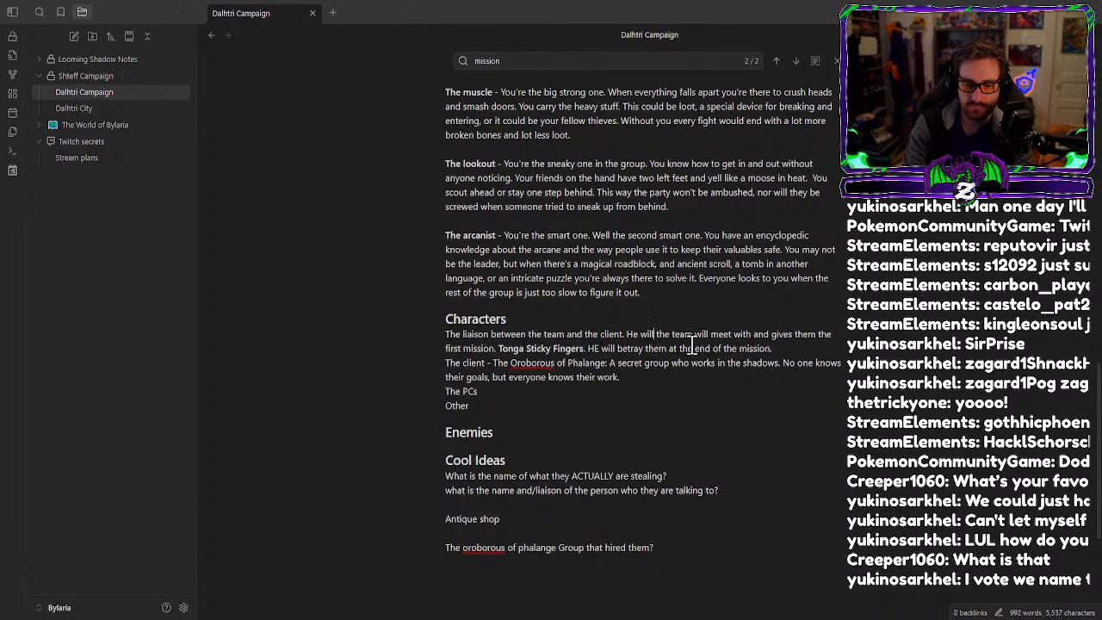
key("Delete")
key("Delete")
key("Delete")
key("Delete")
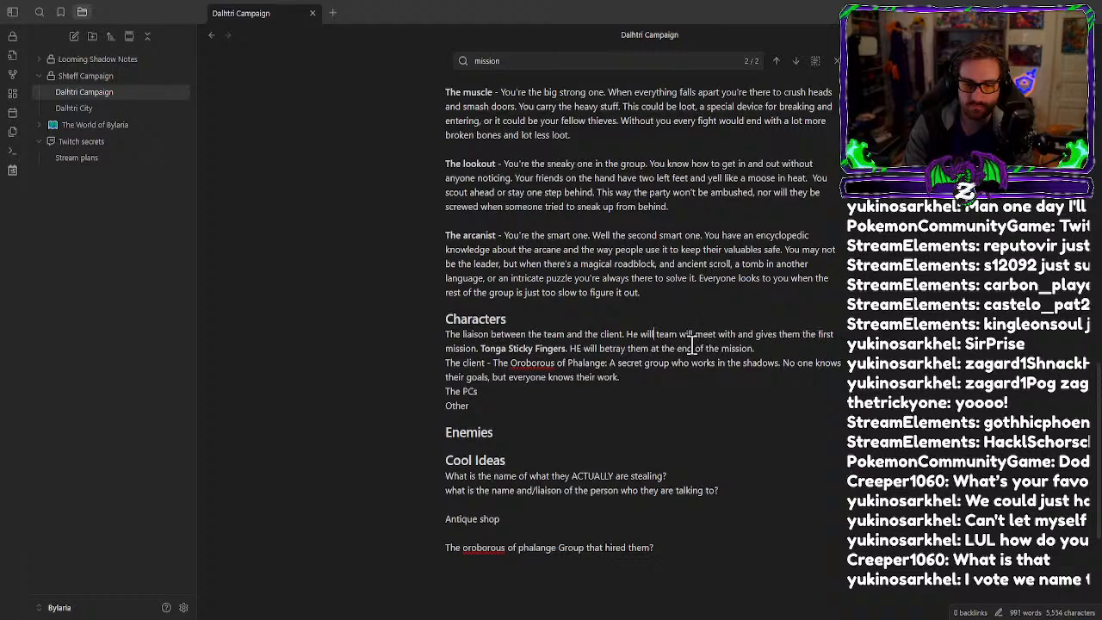
type("meet with ")
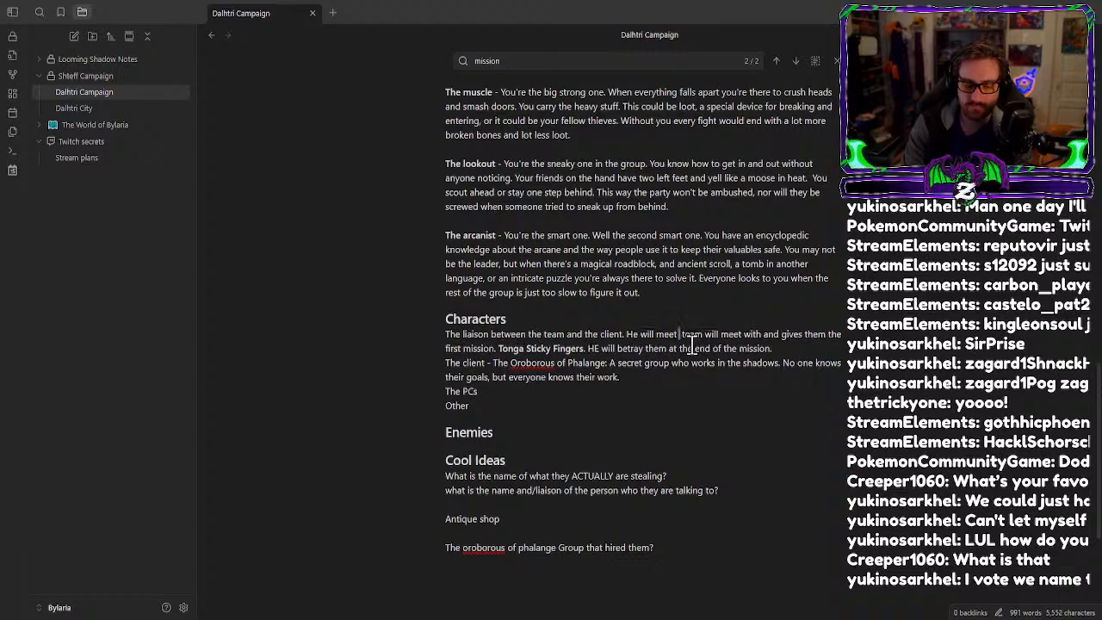
type("the team")
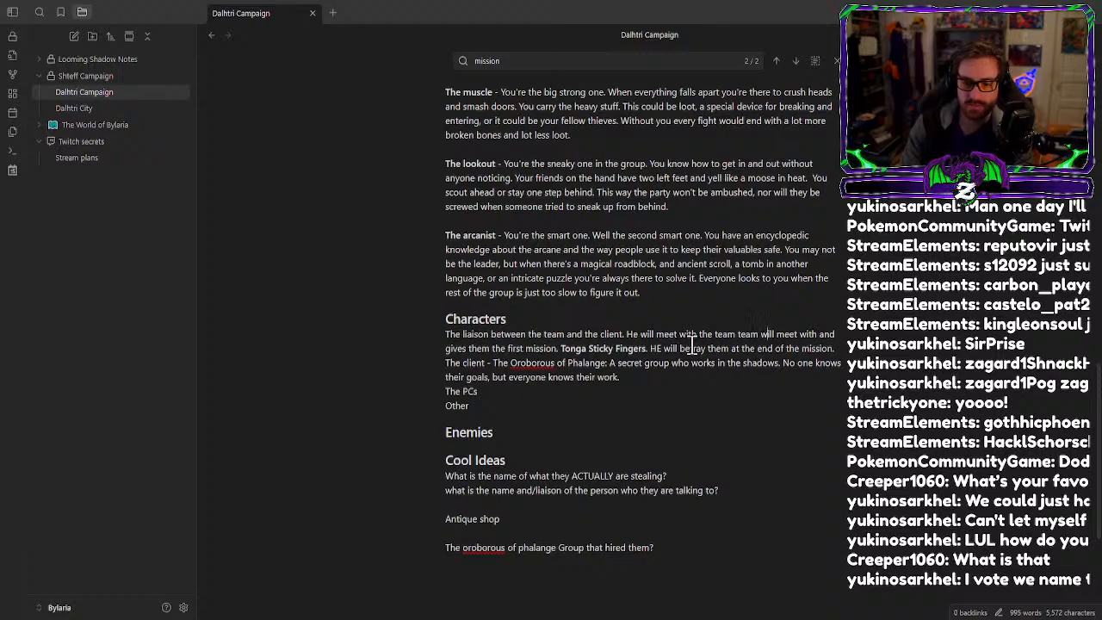
Replace the leftover "will meet with and gives" in the liaison description with "and give".
key("ctrl+Delete")
key("ctrl+Delete")
key("ctrl+Delete")
key("ctrl+Delete")
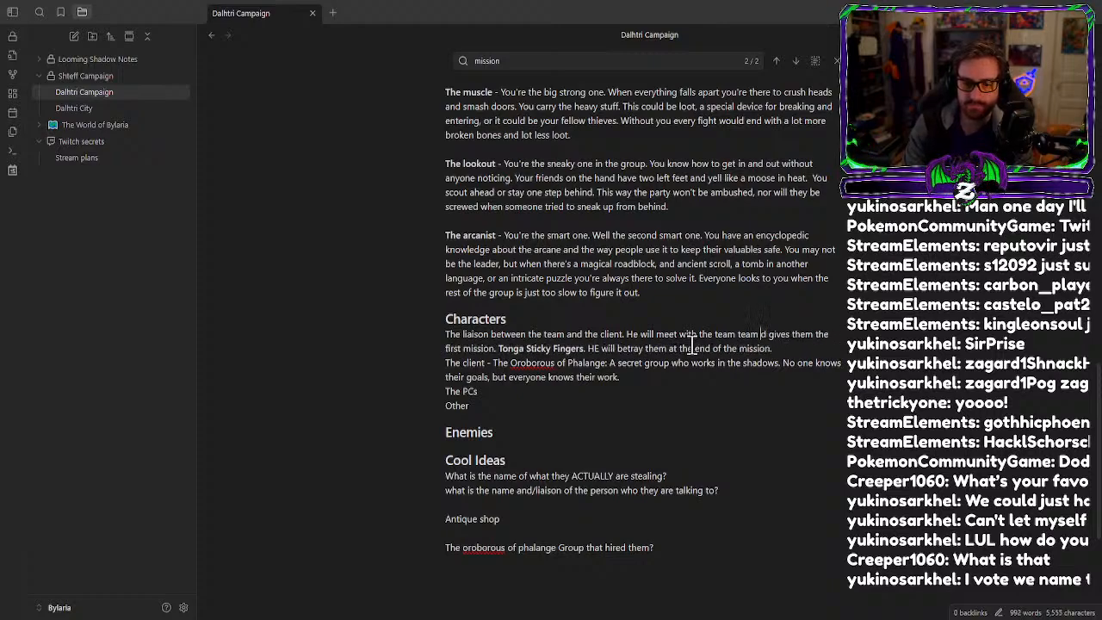
key("Delete")
key("Delete")
key("Delete")
key("Delete")
type("and give")
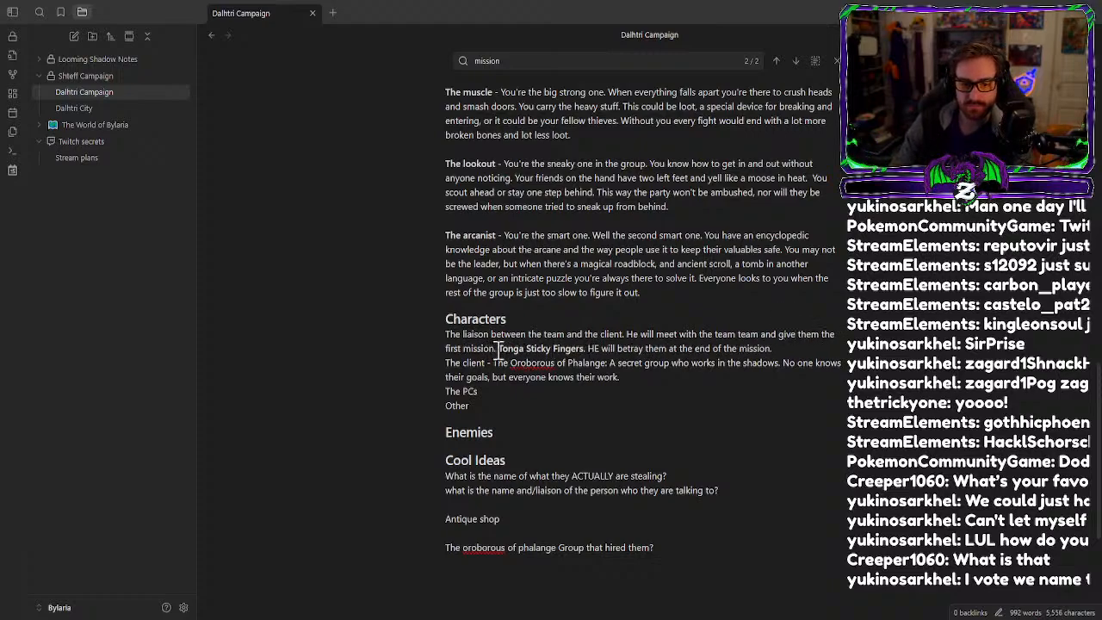
Move the bold "Tonga Sticky Fingers." to the start of the liaison description, followed by a dash.
left_click_drag(497, 348, 593, 348)
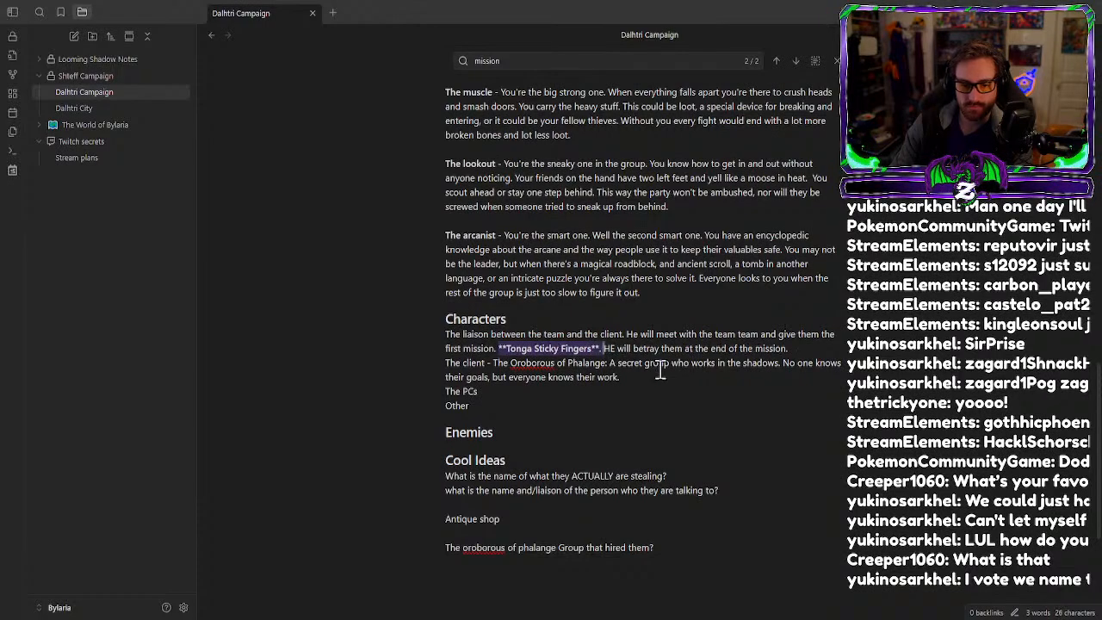
key("BackSpace")
left_click(447, 336)
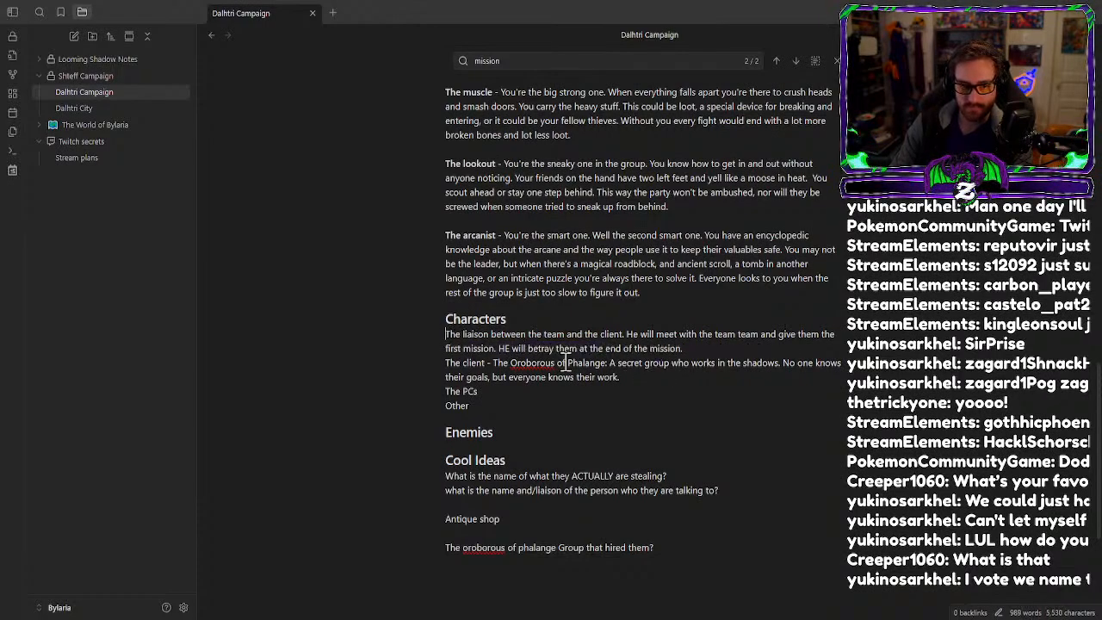
type("Tonga Sticky Fingers.")
type("-")
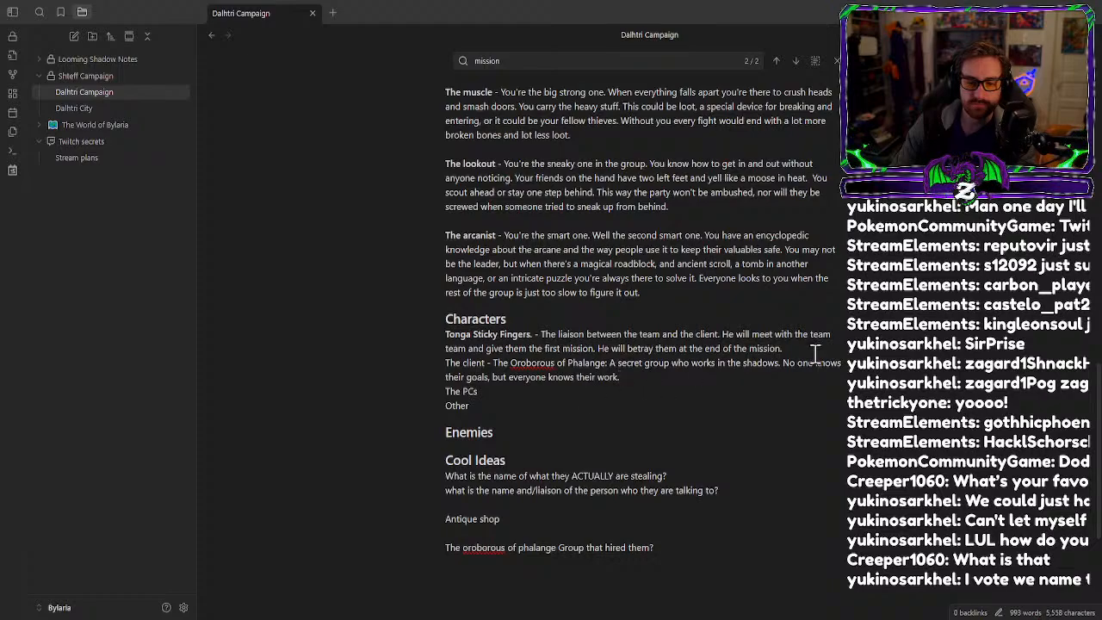
Separate the Tonga Sticky Fingers, client, PCs and Other entries under Characters with blank lines.
key("Return")
left_click(715, 392)
key("Return")
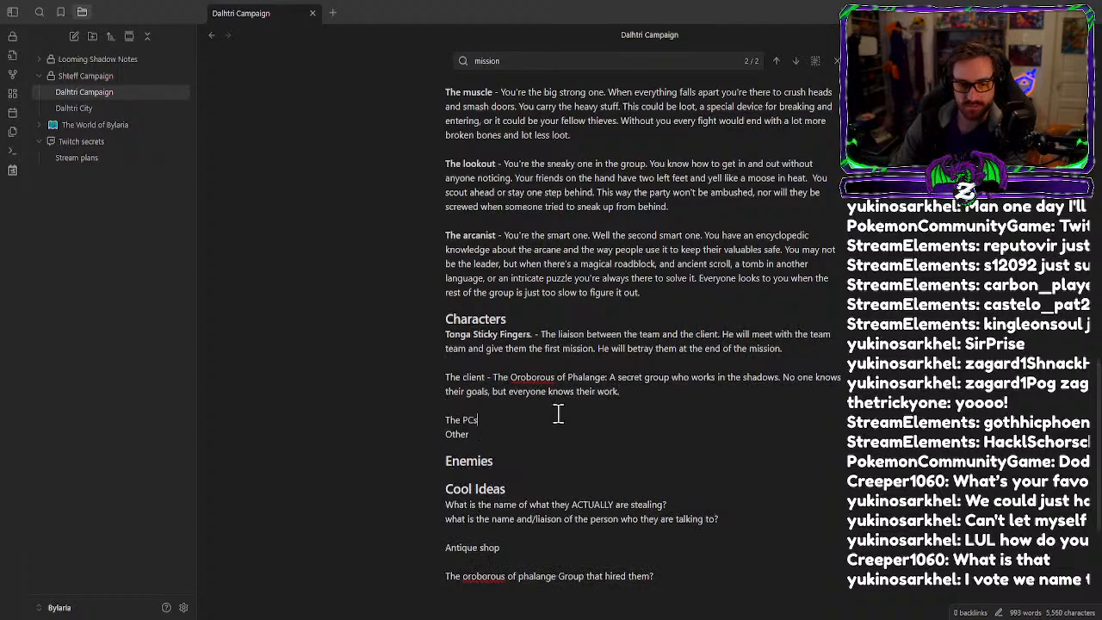
left_click(559, 415)
key("Return")
Under the Enemies heading, write "The guardian golem. Set up by a powerful mage by the city to defend the artifact.".
scroll(577, 422, "down", 3)
left_click(461, 384)
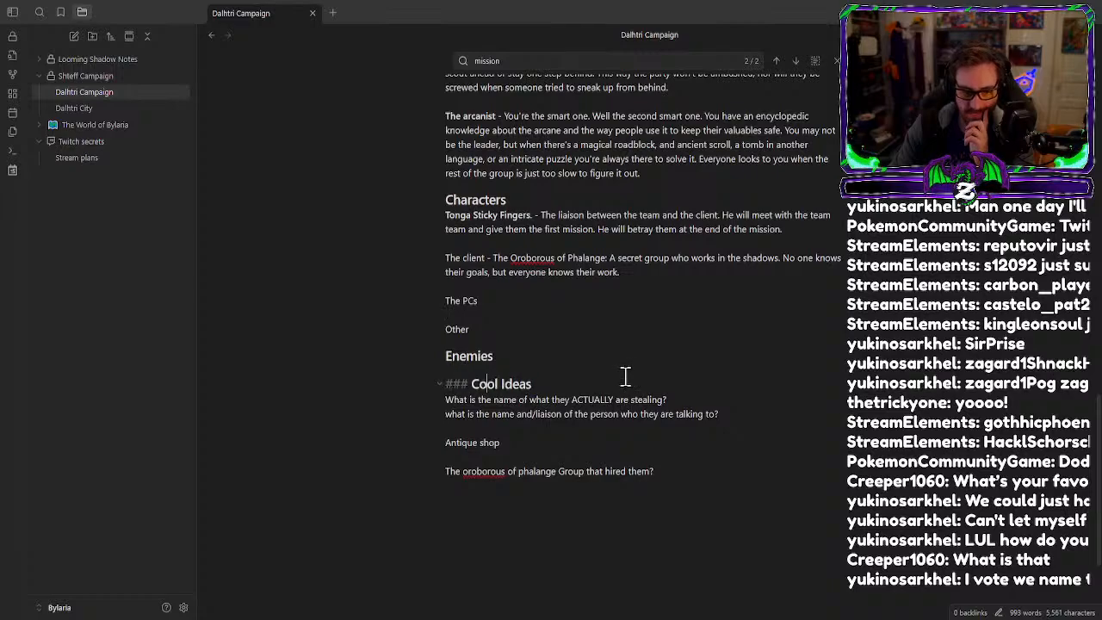
left_click(544, 362)
key("Return")
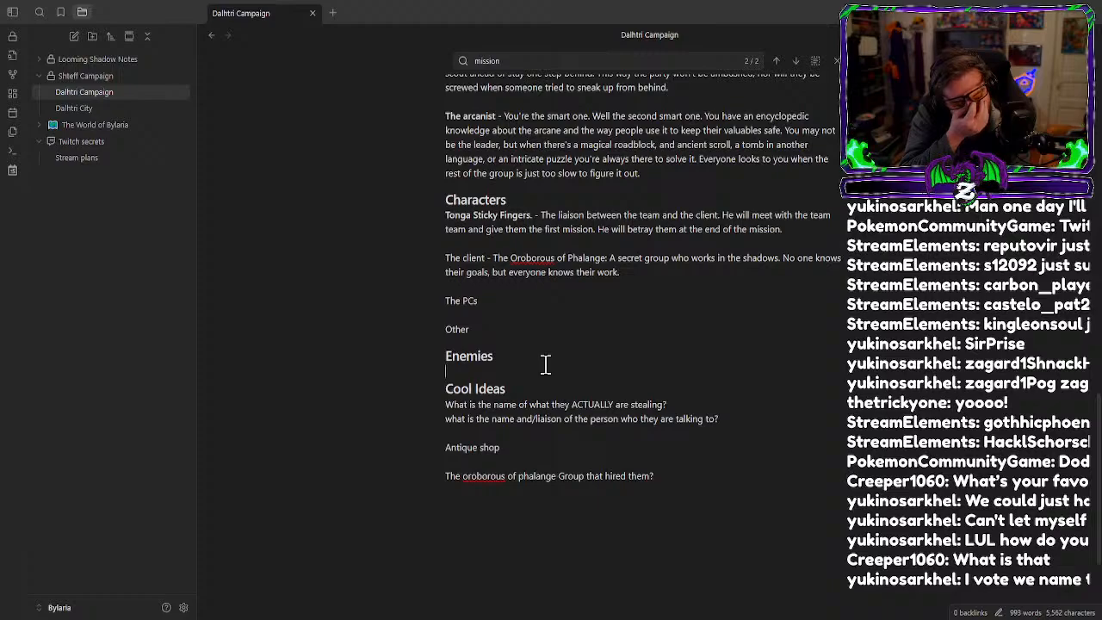
key("Return")
type("The guar")
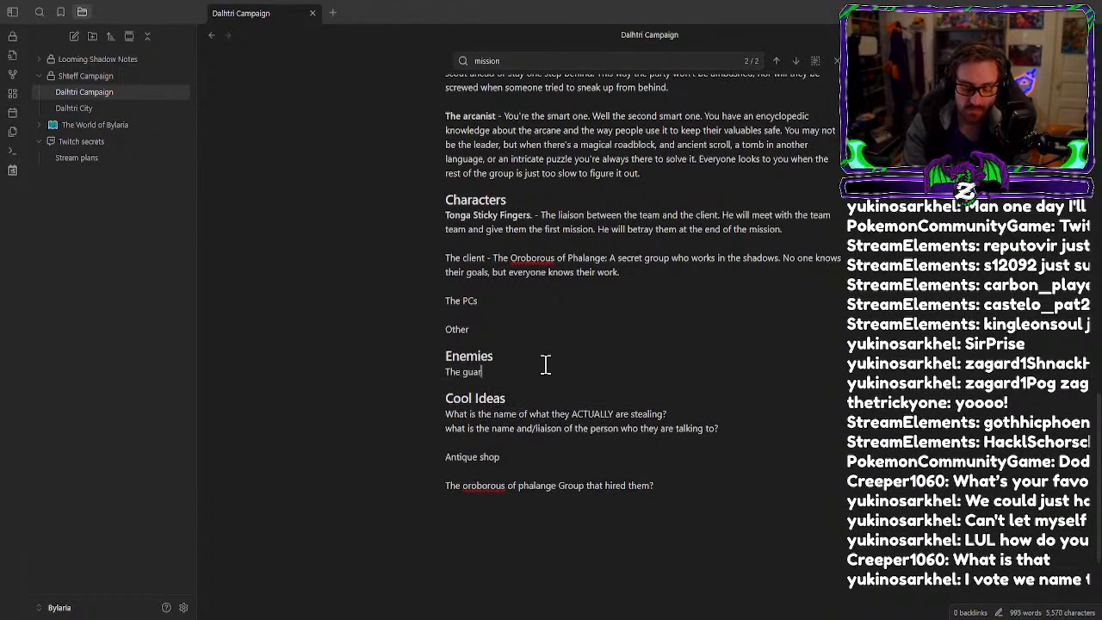
type("dian ")
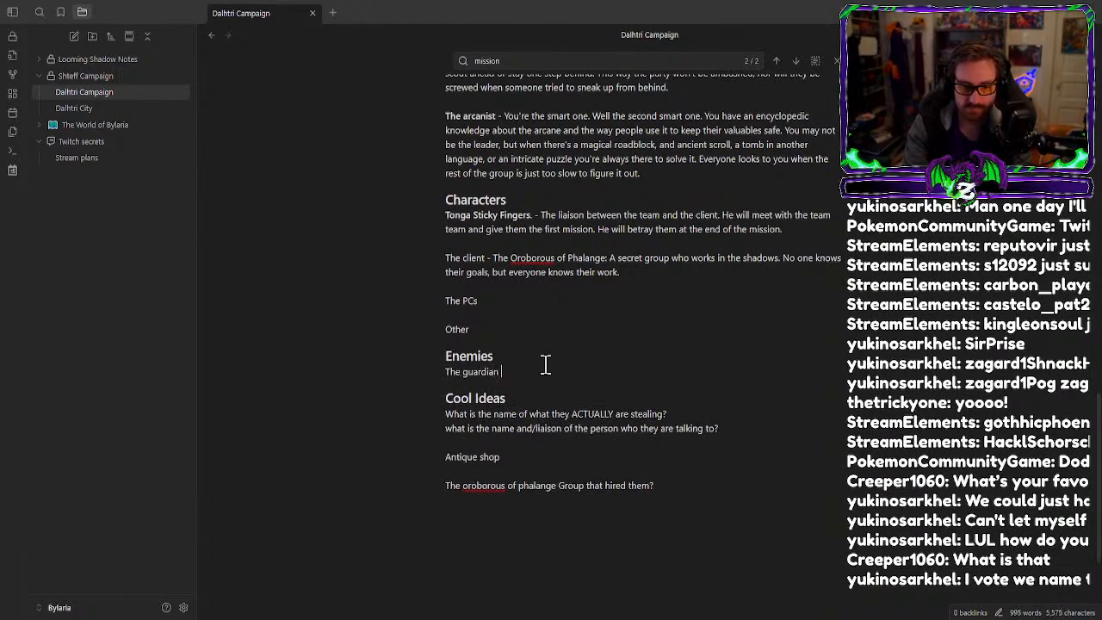
type("golem. Se")
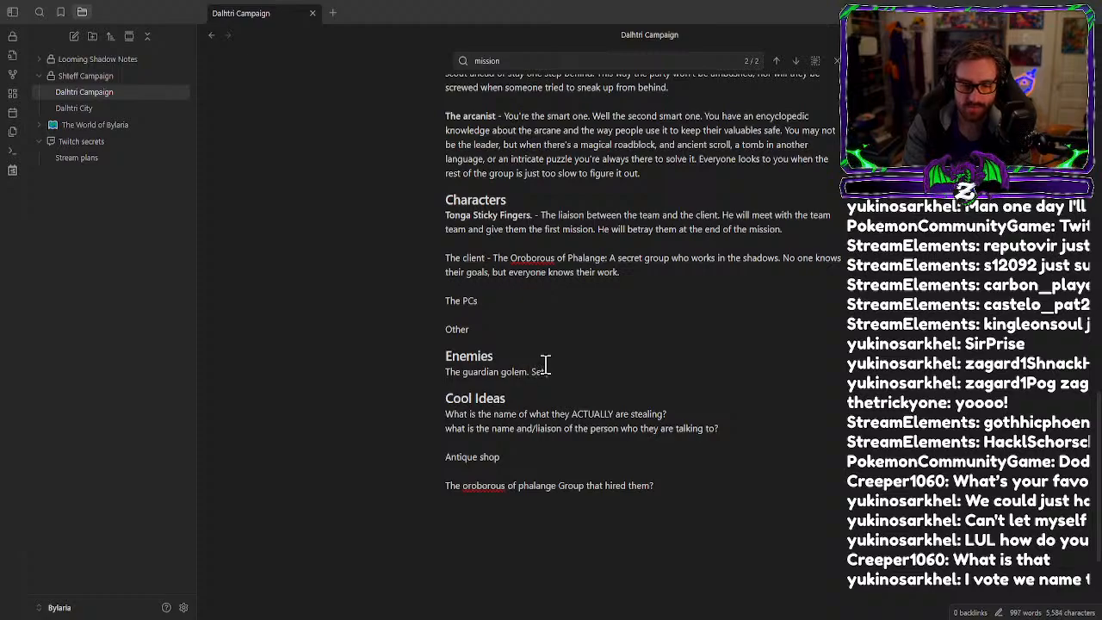
type("t up by a powerful mage")
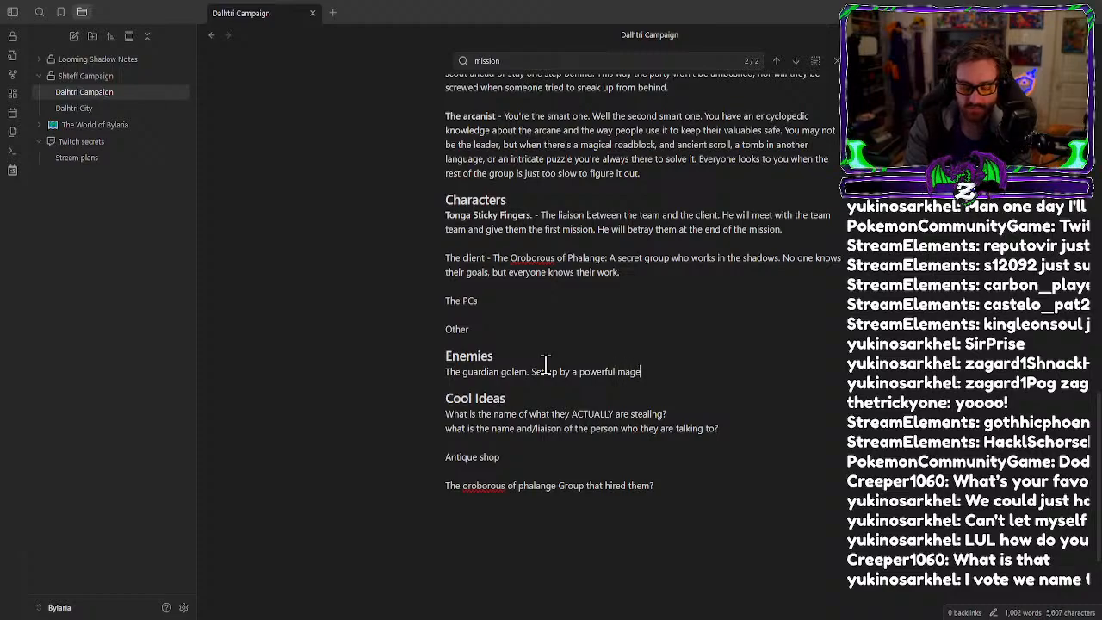
type(" by the c")
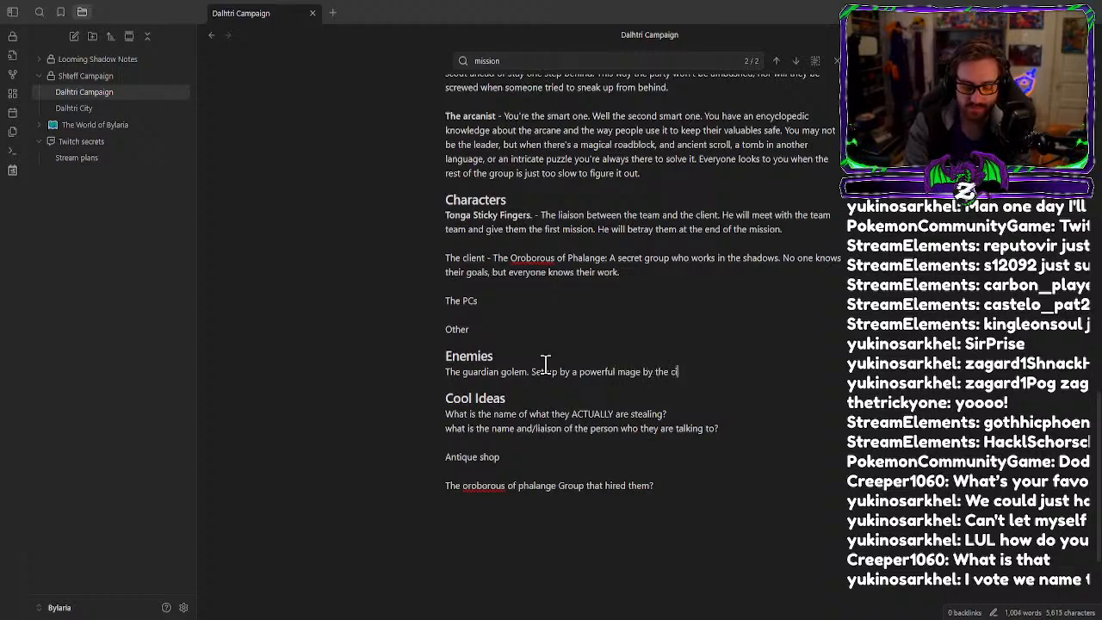
type("ity to de")
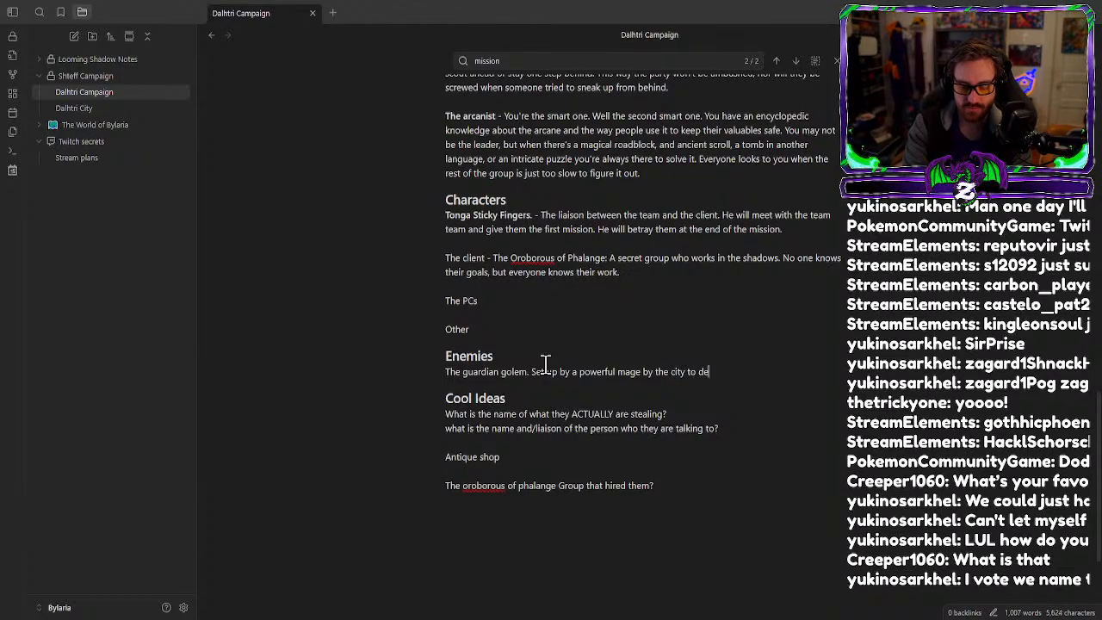
type("fend the artifact.")
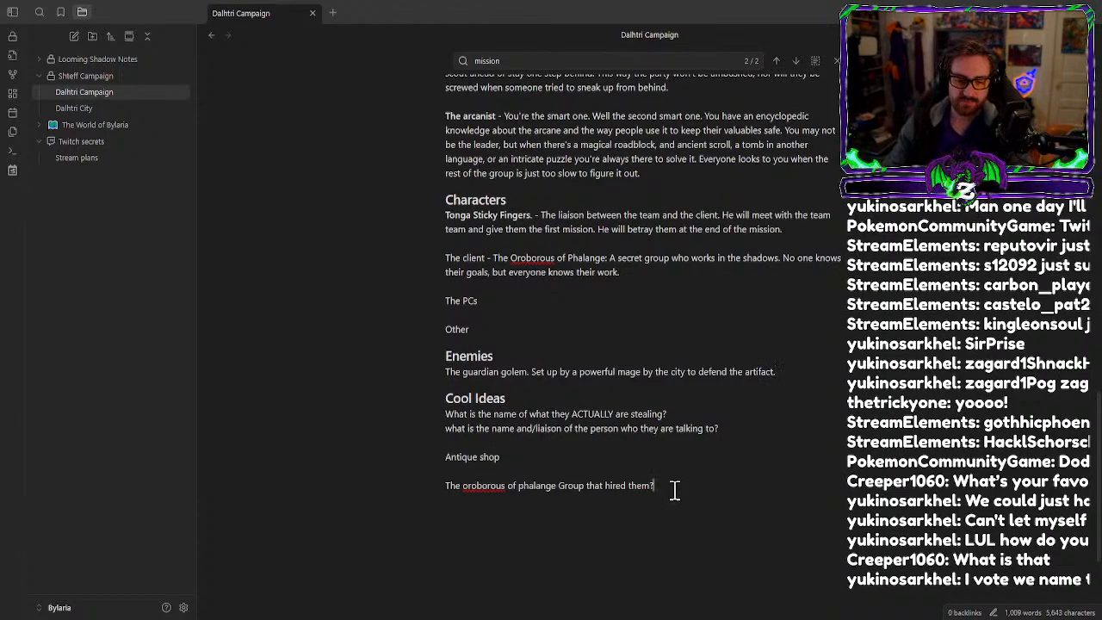
Delete the line "The oroborous of phalange Group that hired them?" and its preceding blank line from Cool Ideas.
left_click_drag(674, 488, 445, 492)
key("BackSpace")
key("BackSpace")
key("BackSpace")
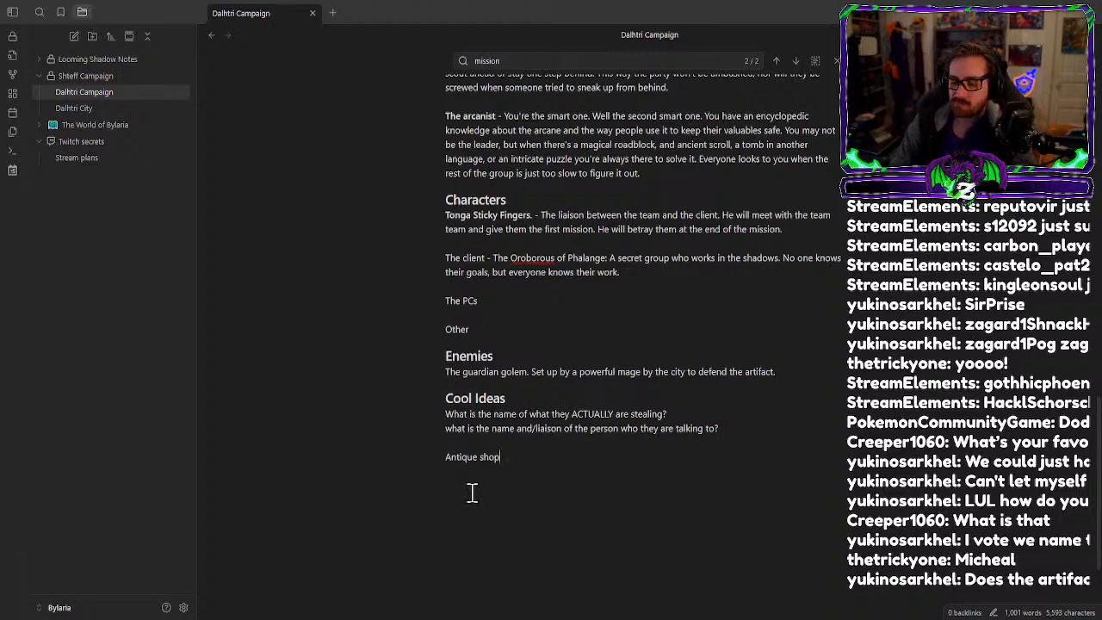
Copy the bold phrase "dodecagon power source" from the seventh item of the Campaign Ideas list.
scroll(594, 379, "up", 5)
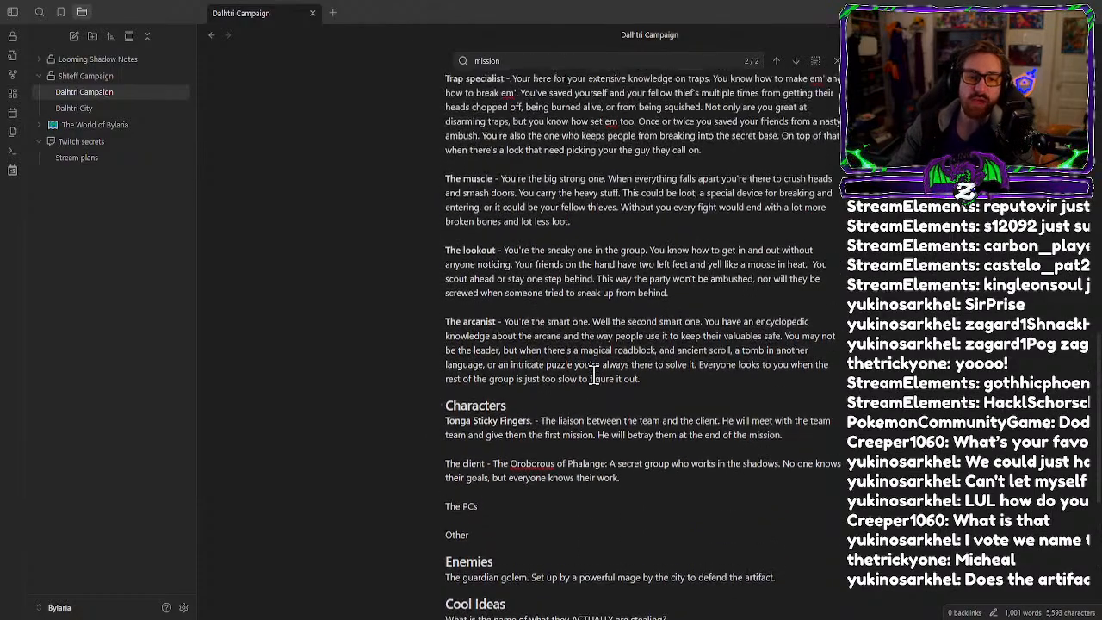
scroll(593, 379, "up", 20)
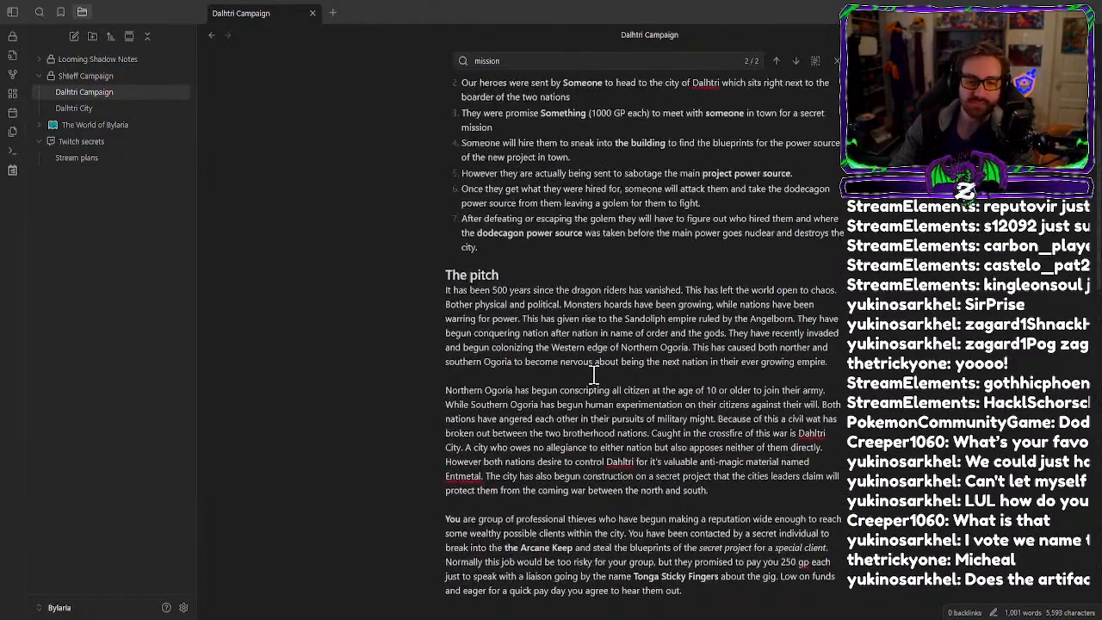
scroll(593, 377, "up", 3)
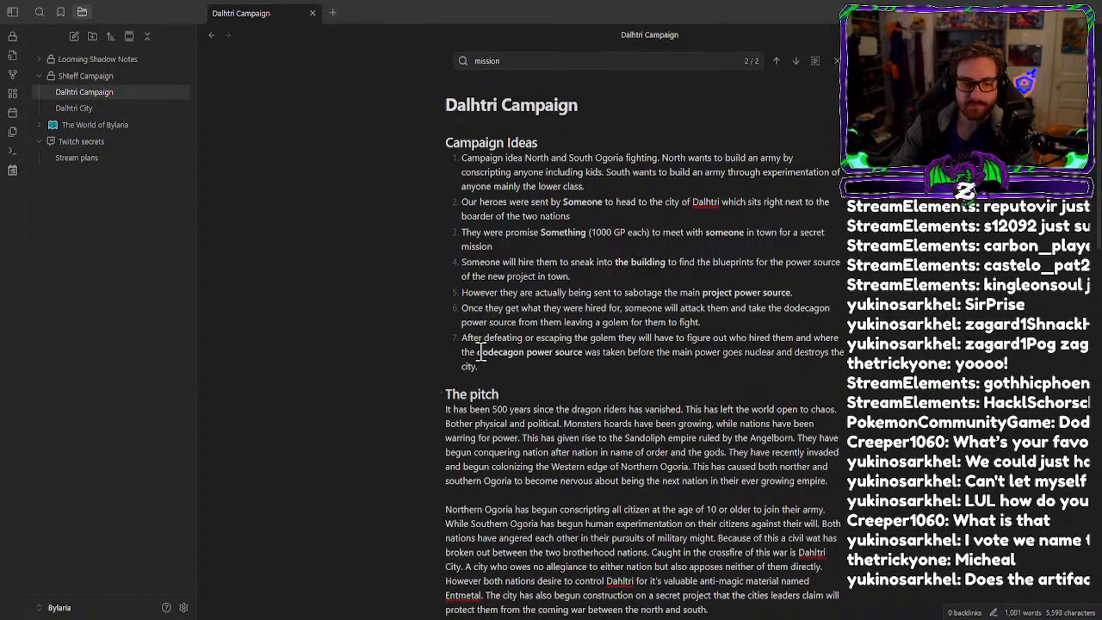
left_click_drag(476, 353, 584, 355)
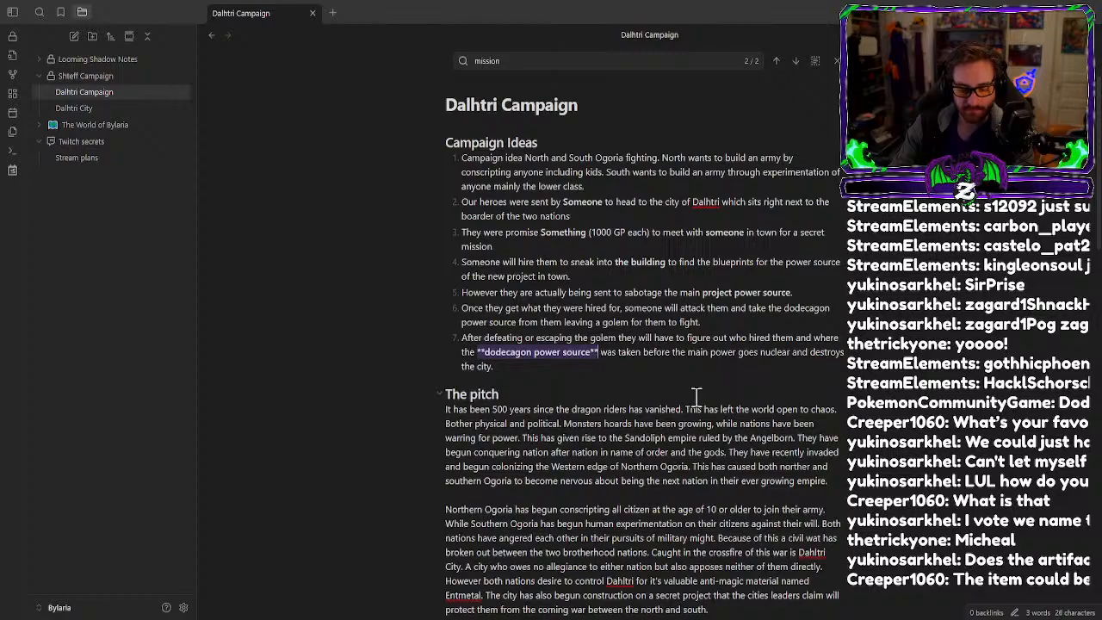
Answer the Cool Ideas question about what they are ACTUALLY stealing with "It is a" and the bold phrase "dodecagon magical power source".
scroll(696, 395, "down", 10)
scroll(696, 395, "down", 4)
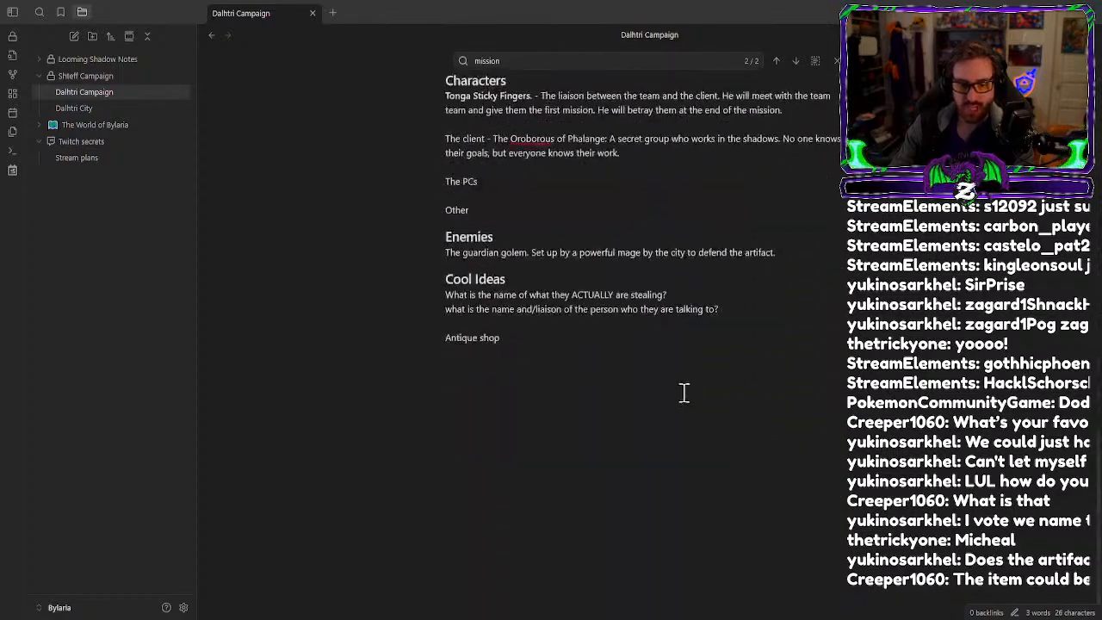
left_click(693, 296)
type("It is a")
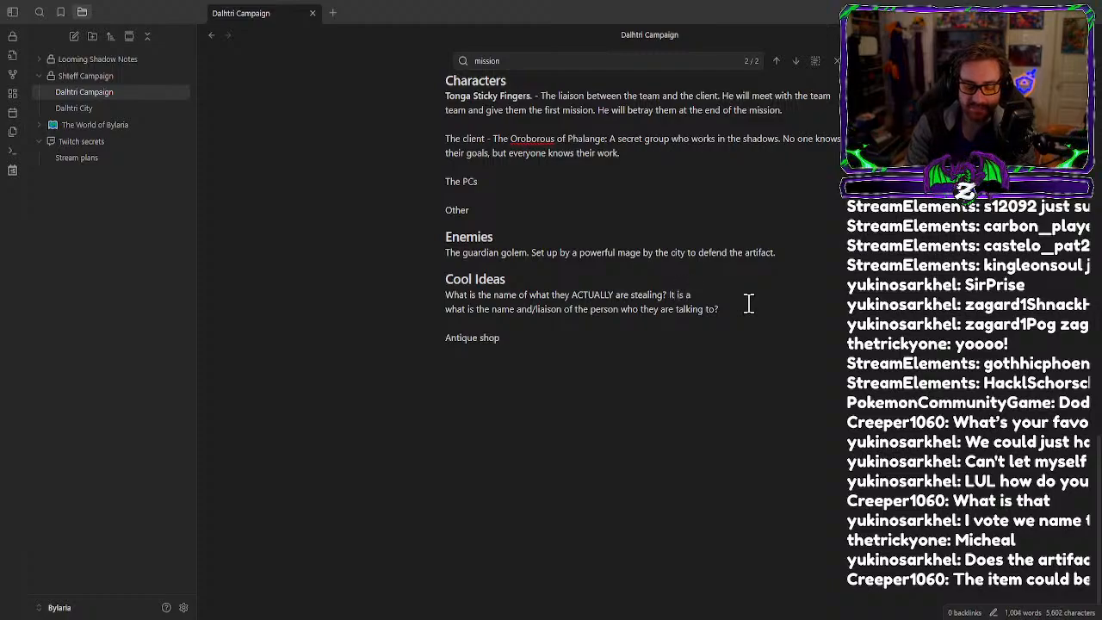
type("**dodecagon power source**")
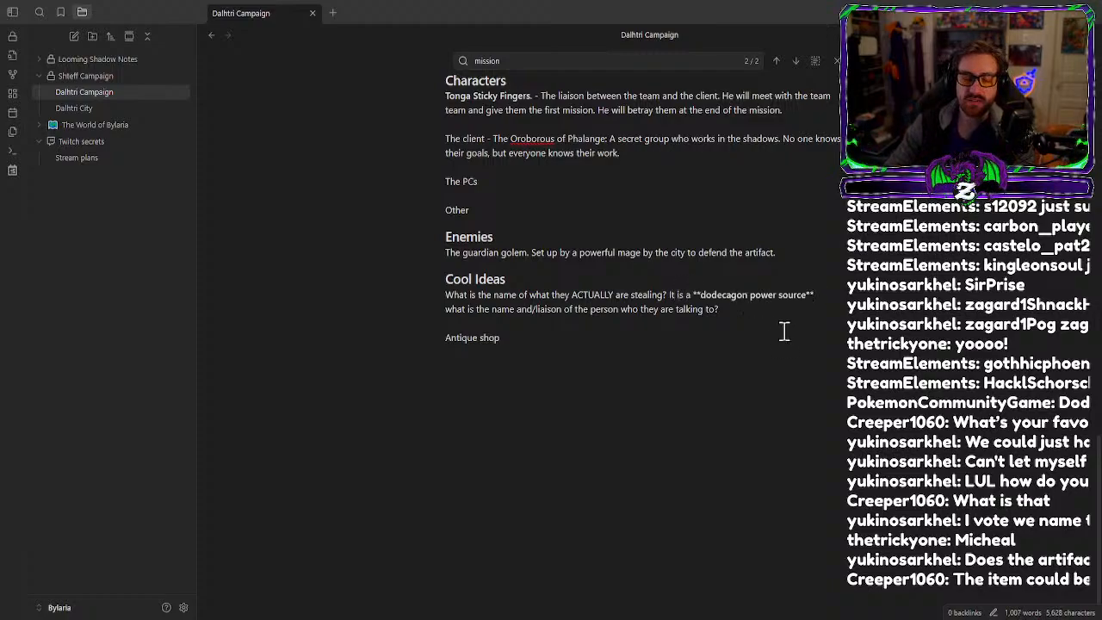
left_click(746, 297)
type("magical")
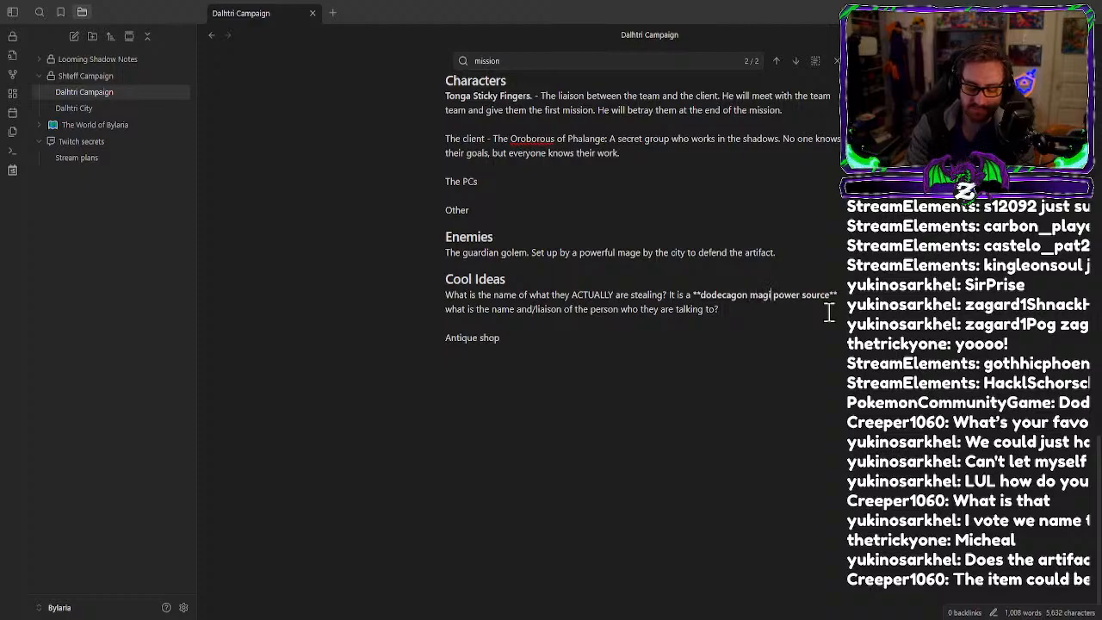
Continue the answer with "that will power something important that the city is building to defend themselves from the war and".
left_click(594, 307)
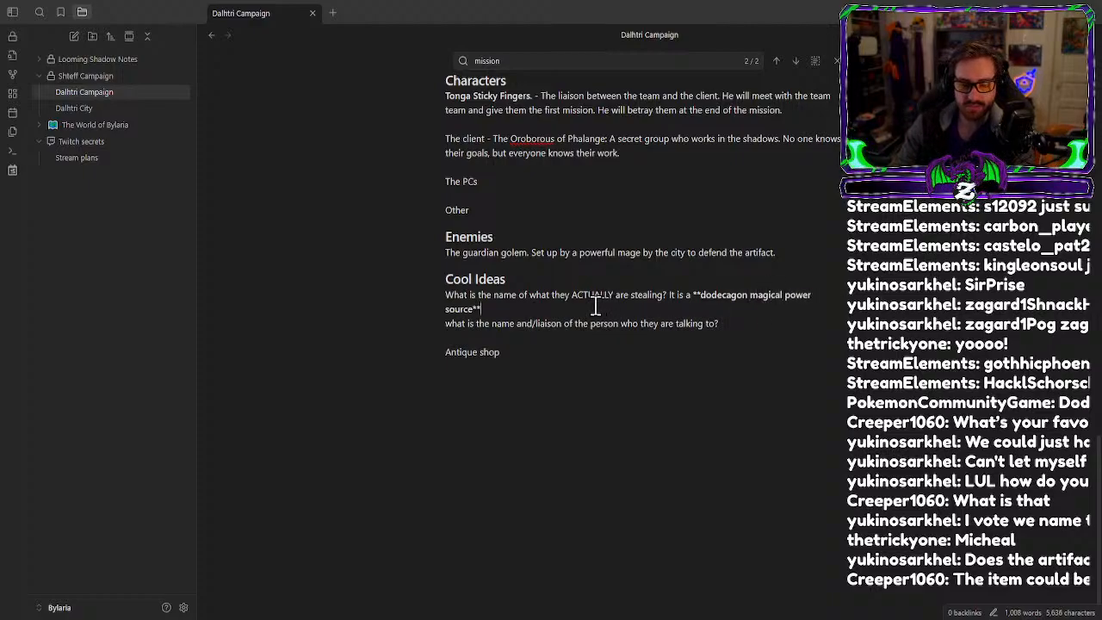
type("that will po")
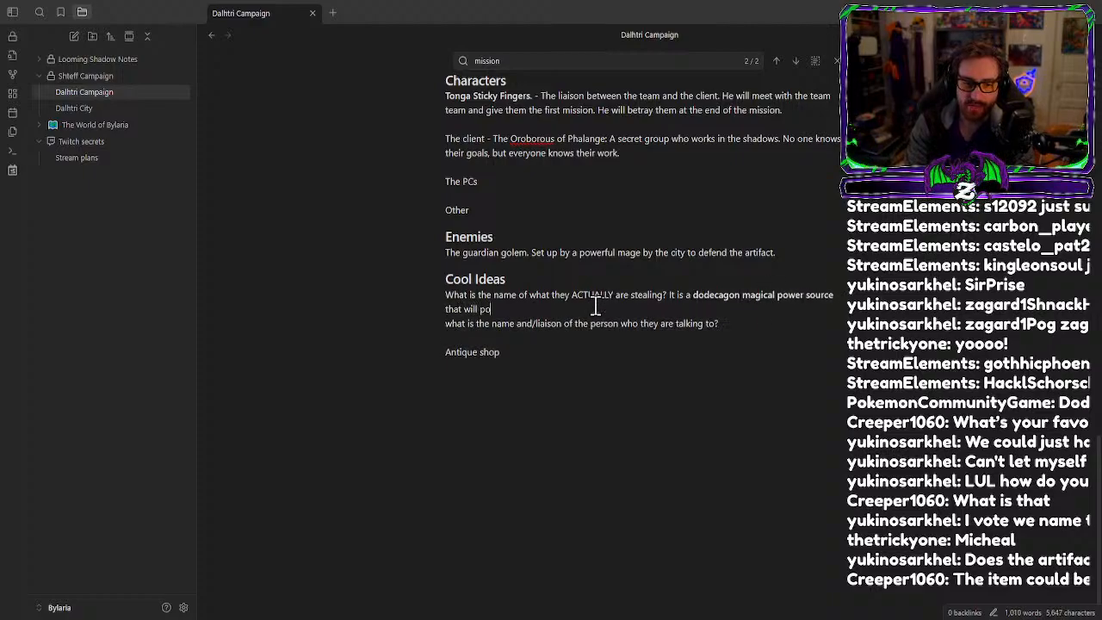
type("wer something imp")
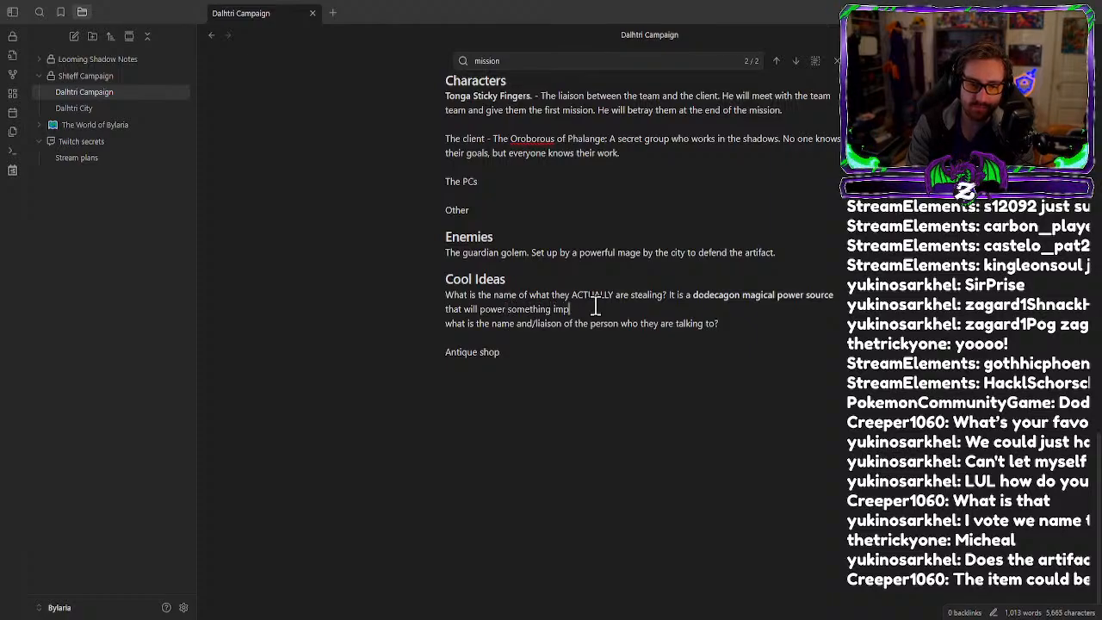
type("ortant. that the c")
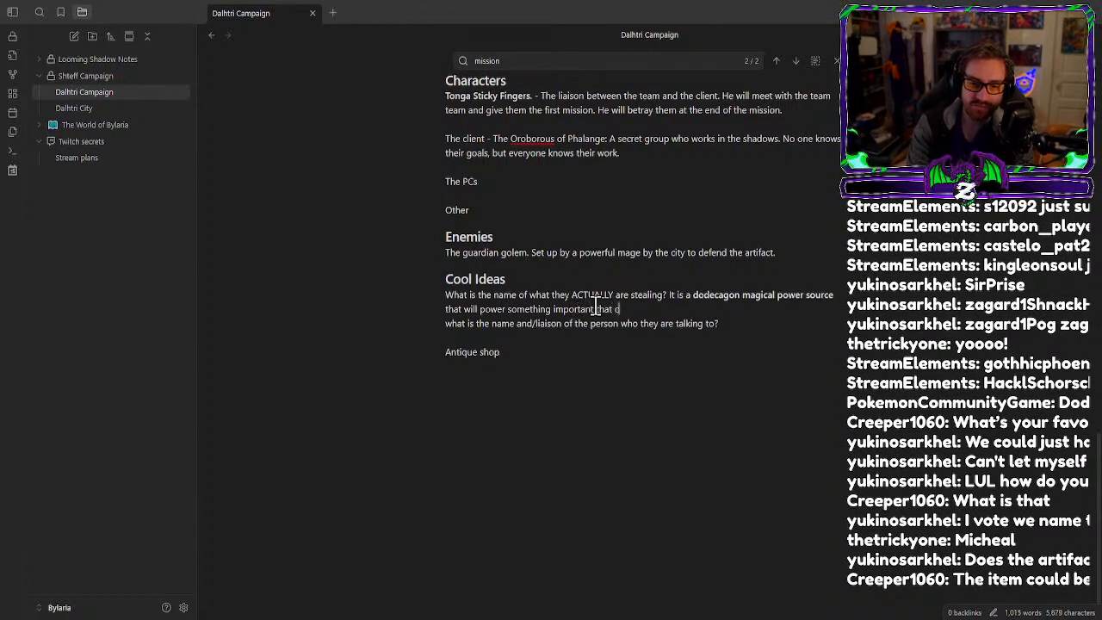
type("it")
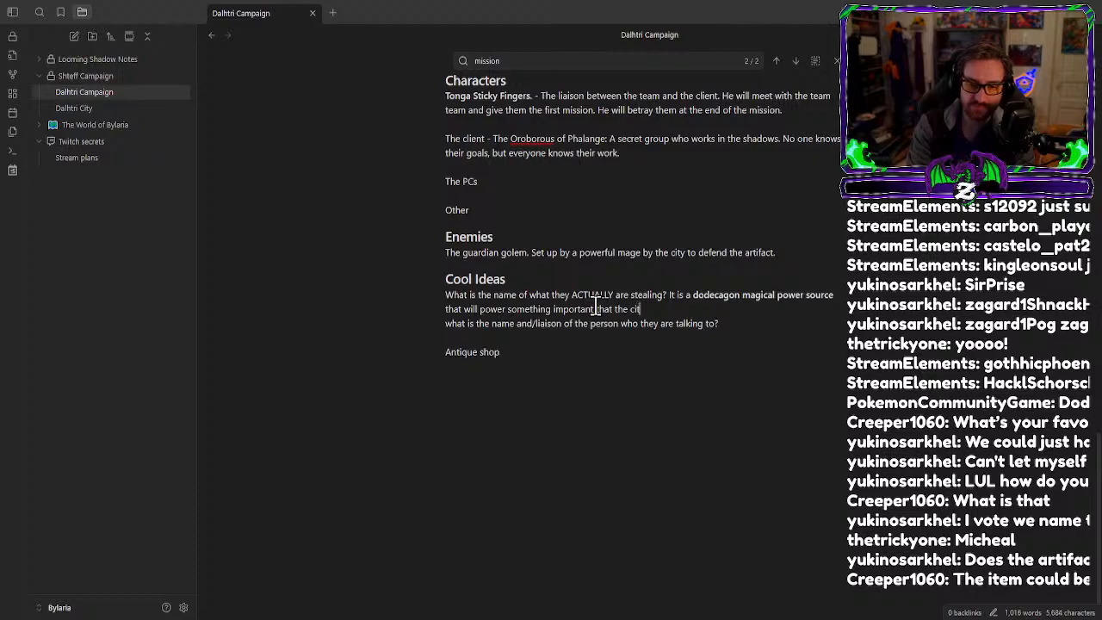
type("y is building")
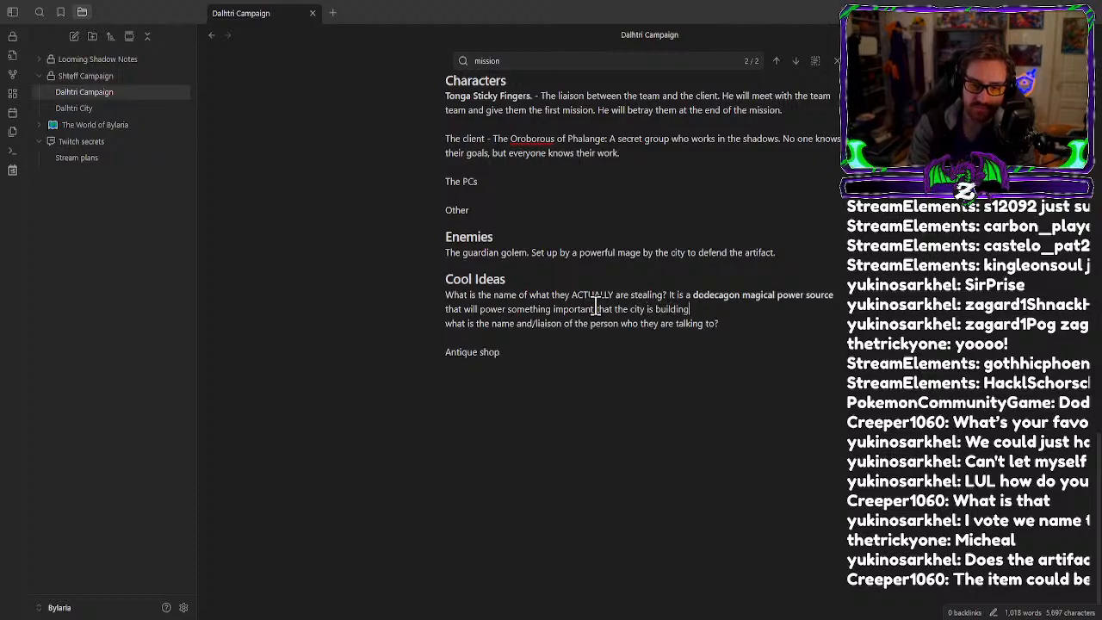
type(" to defen")
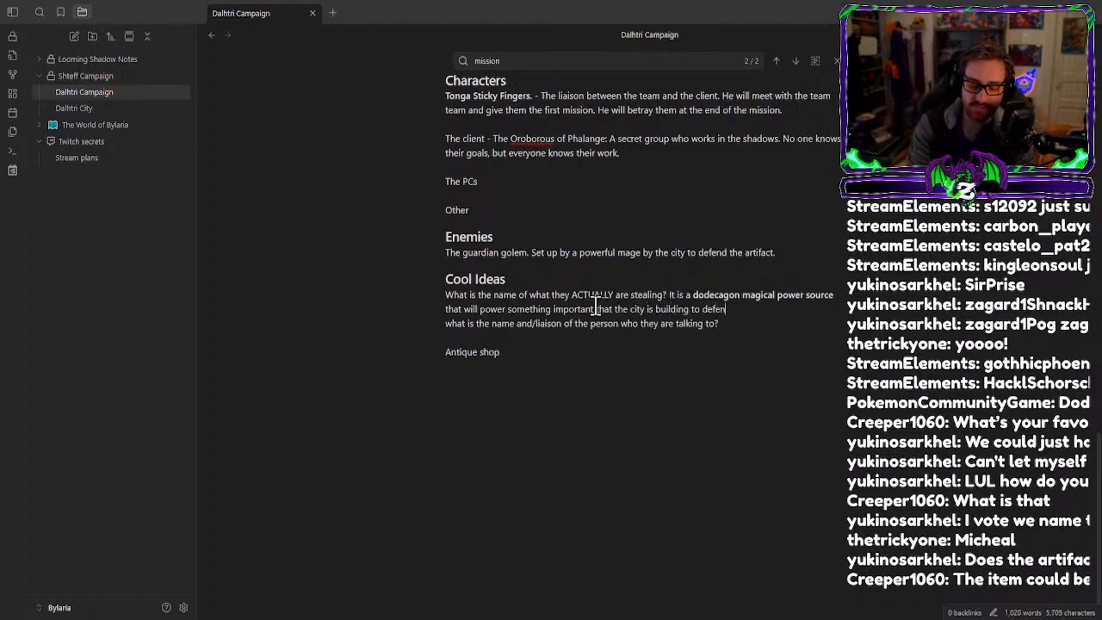
type("d themselves fromt ")
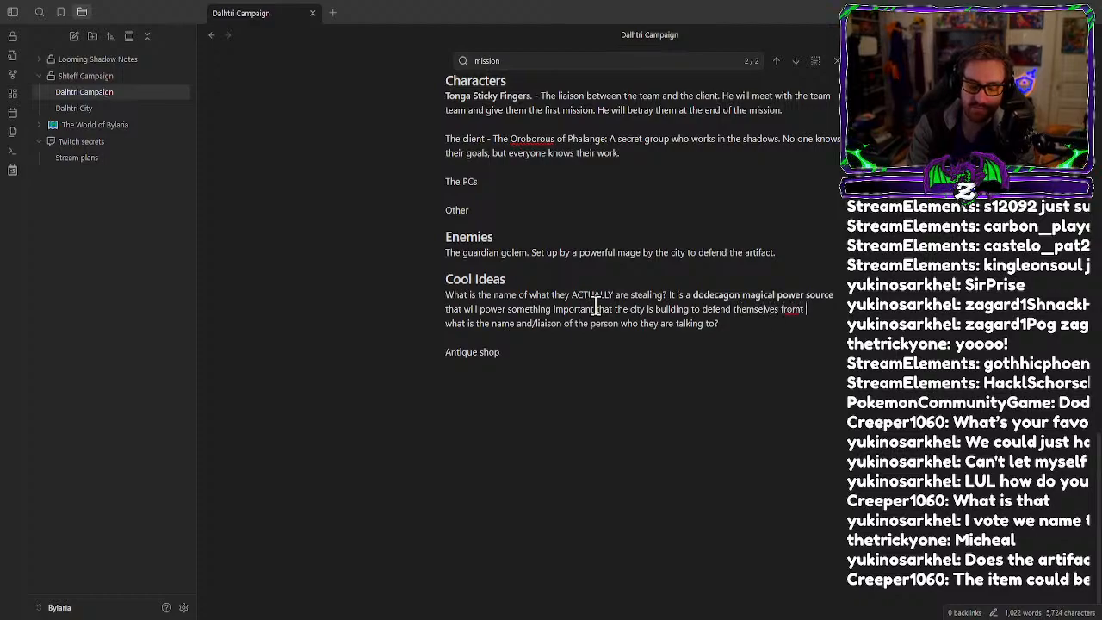
type("he war and")
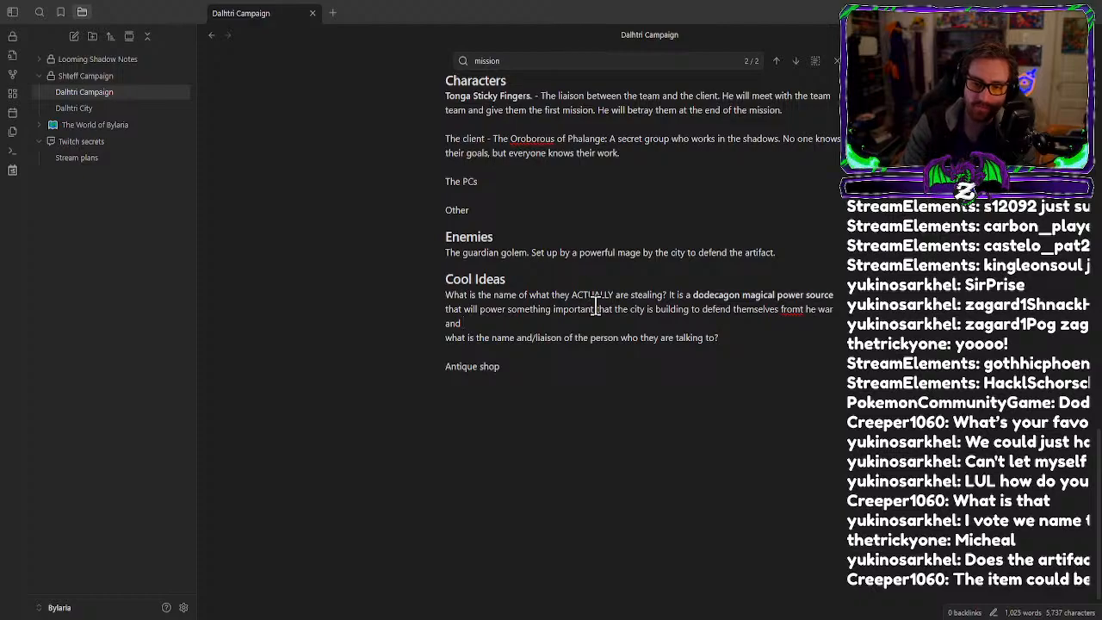
left_click(807, 310)
key("BackSpace")
key("Left")
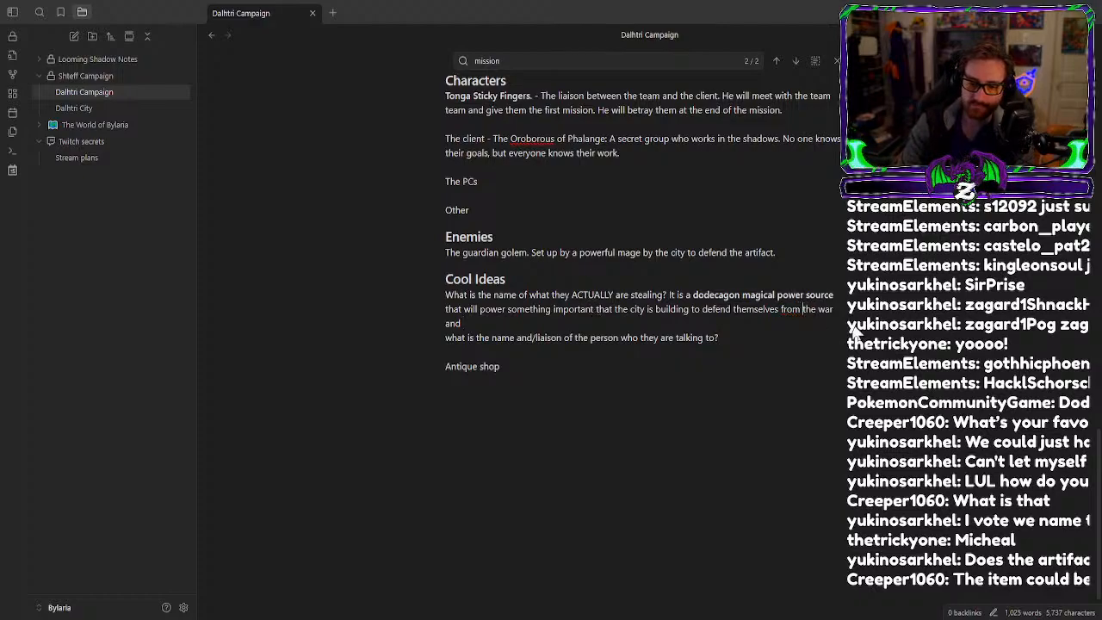
Finish the answer about what they are stealing with "keep themselves from becomeing colonized by thr north or south.".
left_click(852, 328)
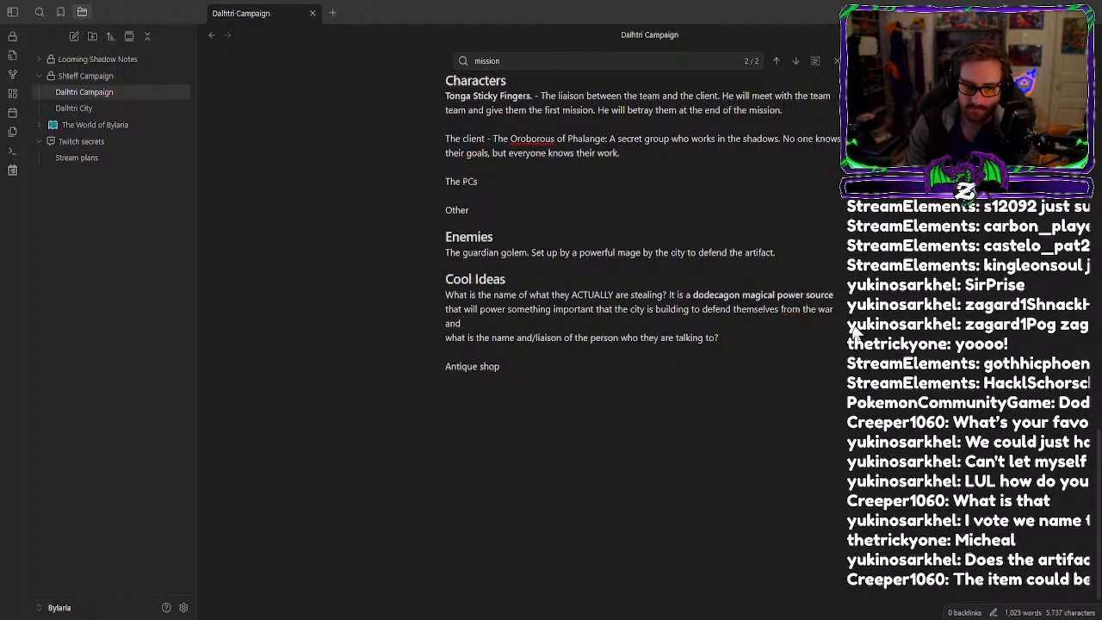
type("keep them")
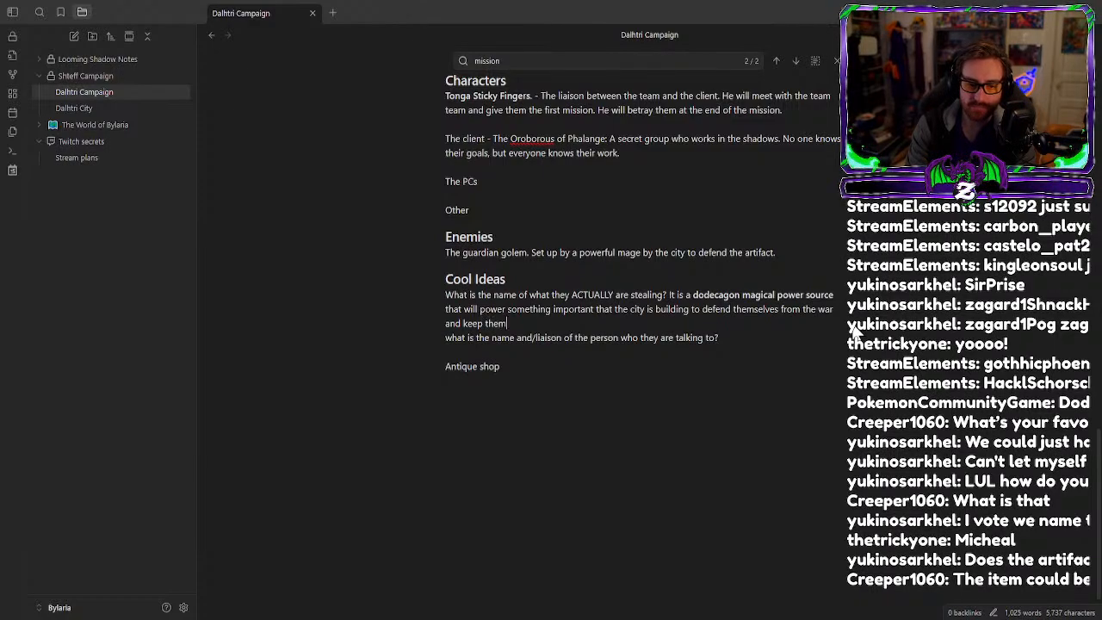
type("selves from tbe")
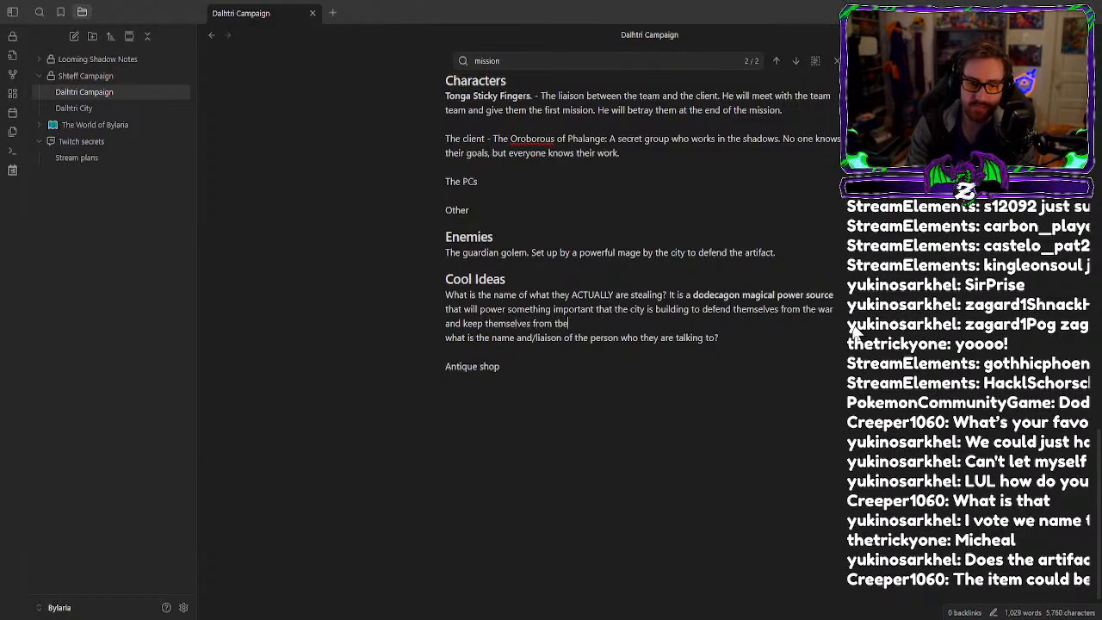
key("BackSpace")
key("BackSpace")
key("BackSpace")
type("become")
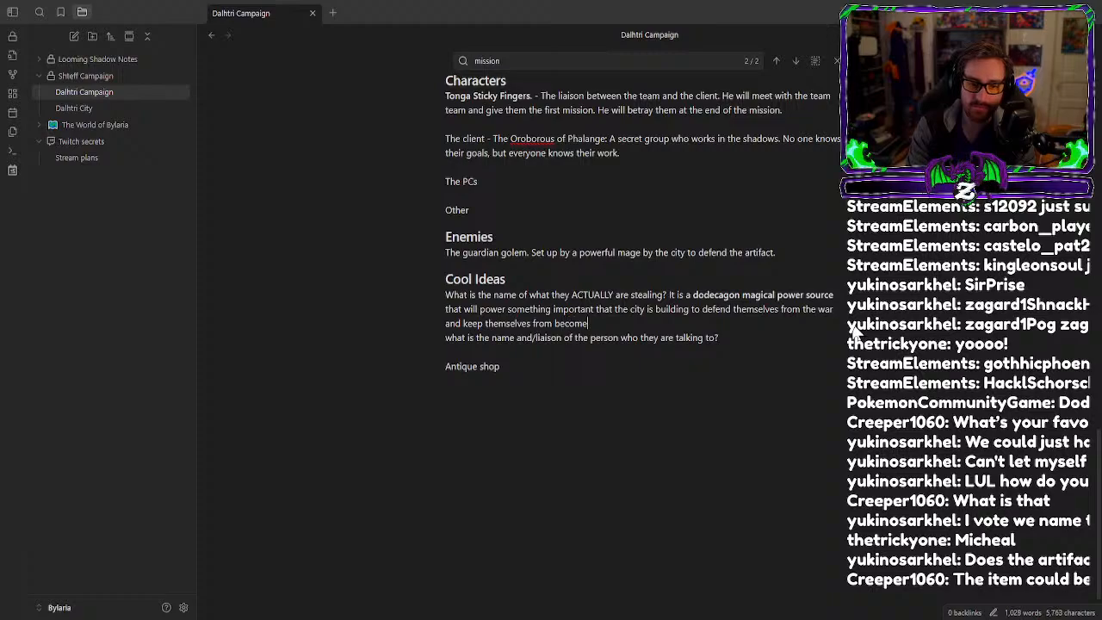
type("ing coloni")
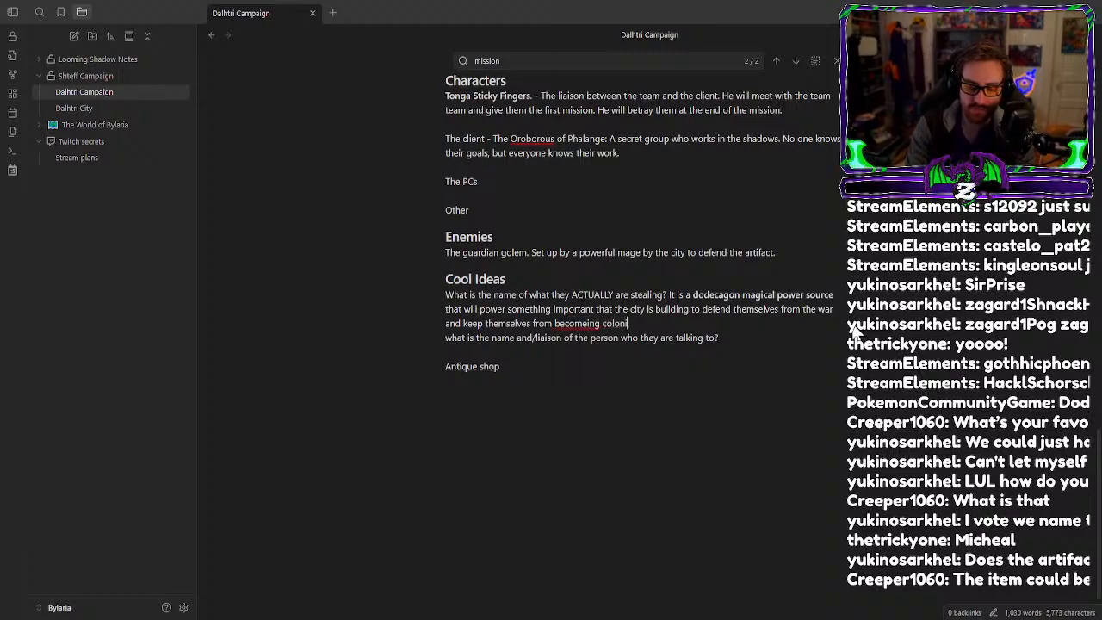
type("zed by ")
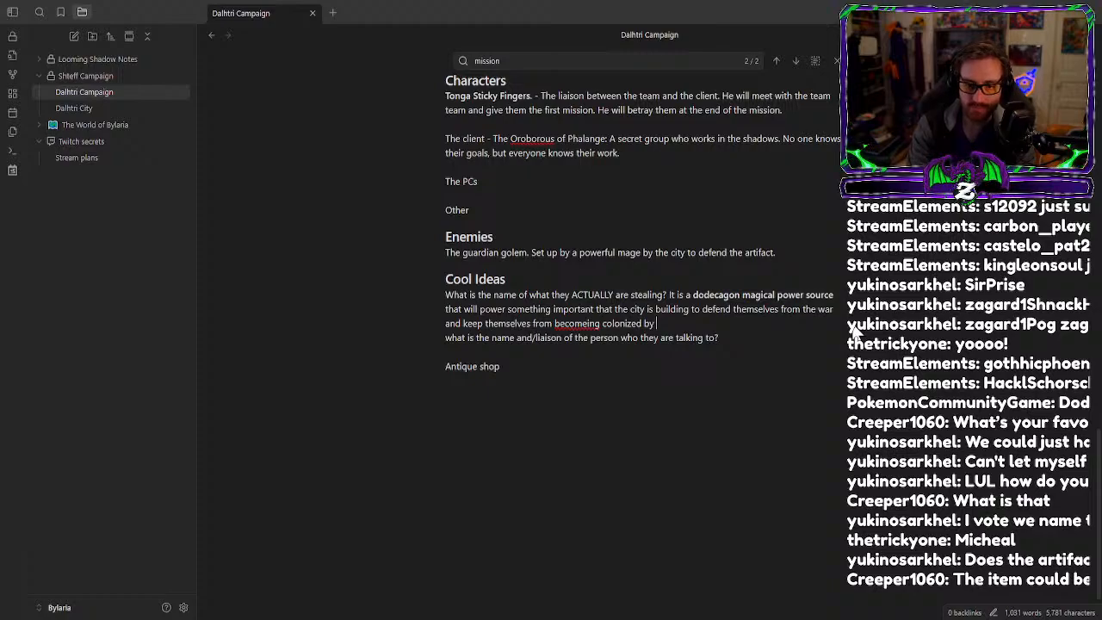
type("thr")
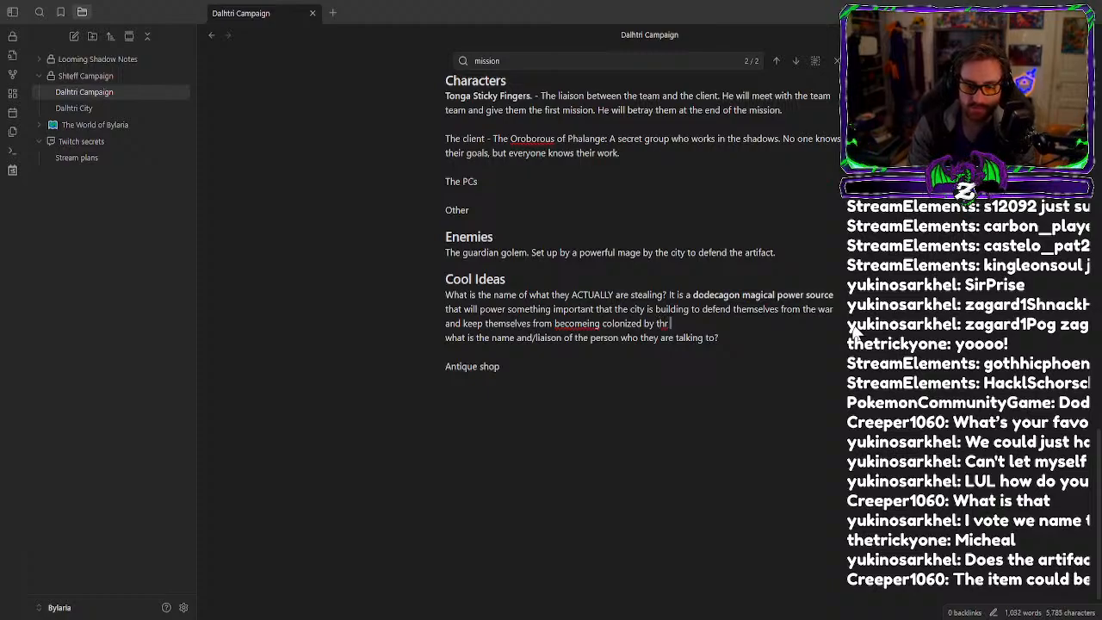
type(" north or south.")
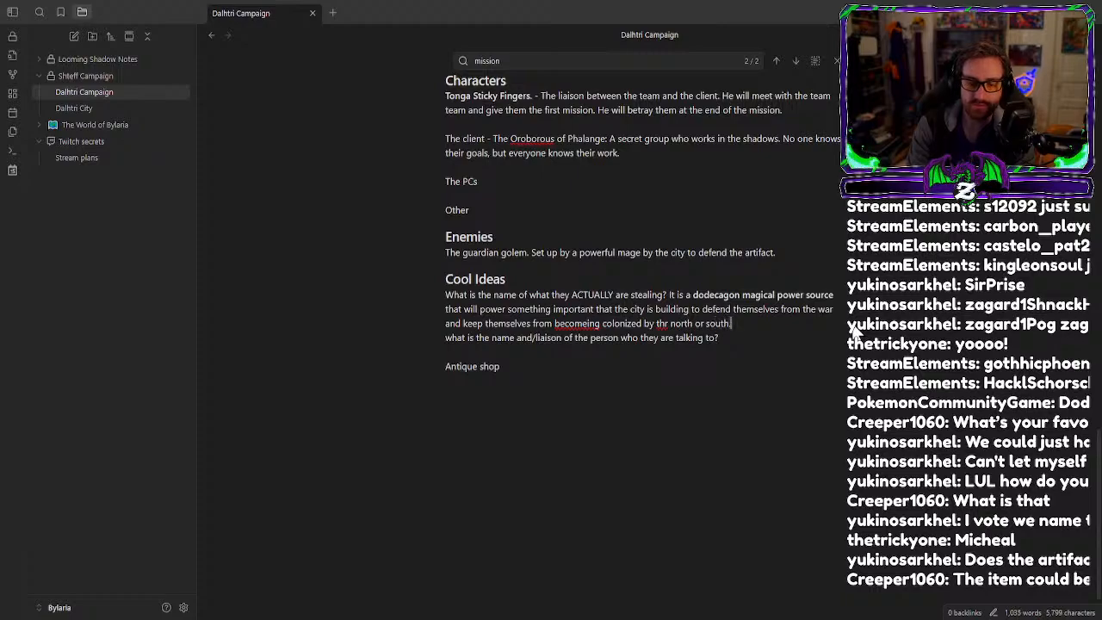
Correct the misspelled words "thr" to "the" and "becomeing" to "becoming" in the Cool Ideas answer.
left_click(665, 322)
key("BackSpace")
type("e")
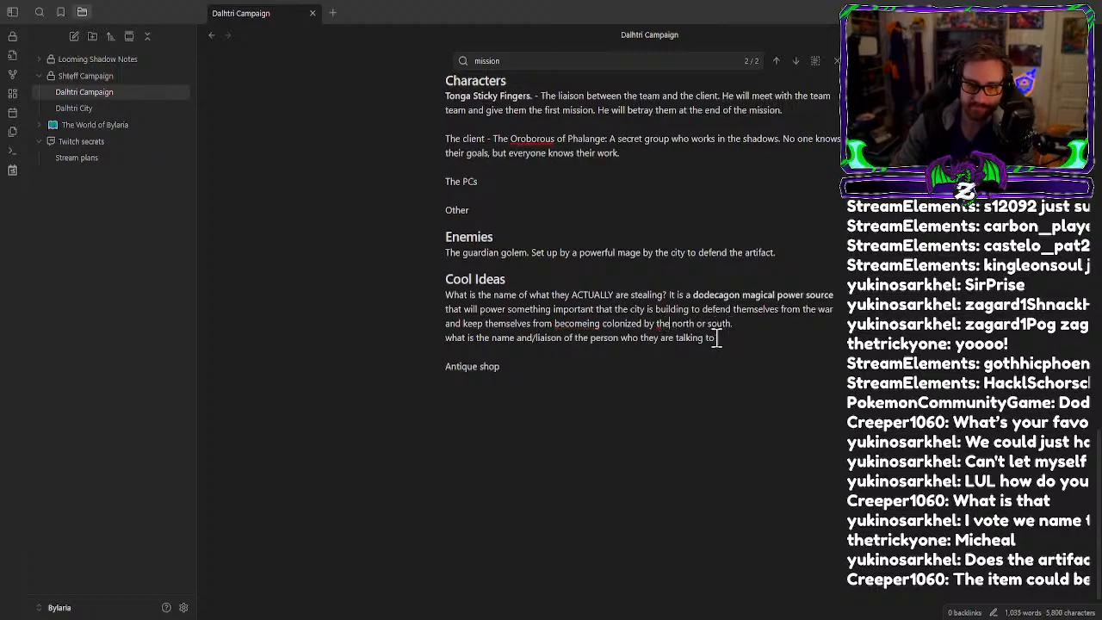
right_click(577, 323)
left_click(756, 327)
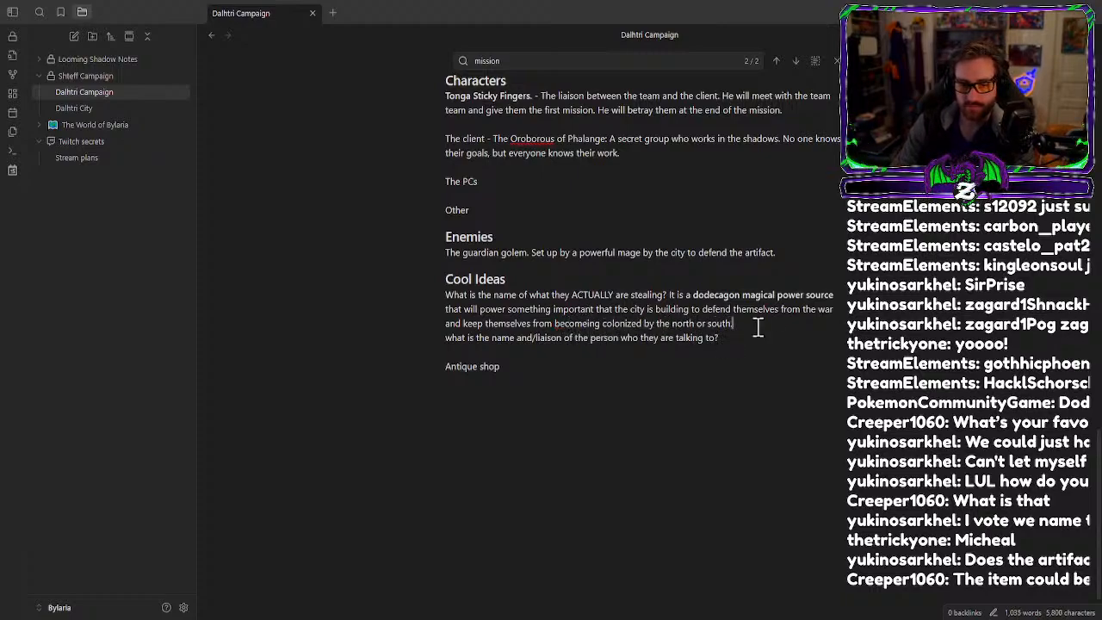
right_click(568, 323)
left_click(596, 338)
left_click(755, 336)
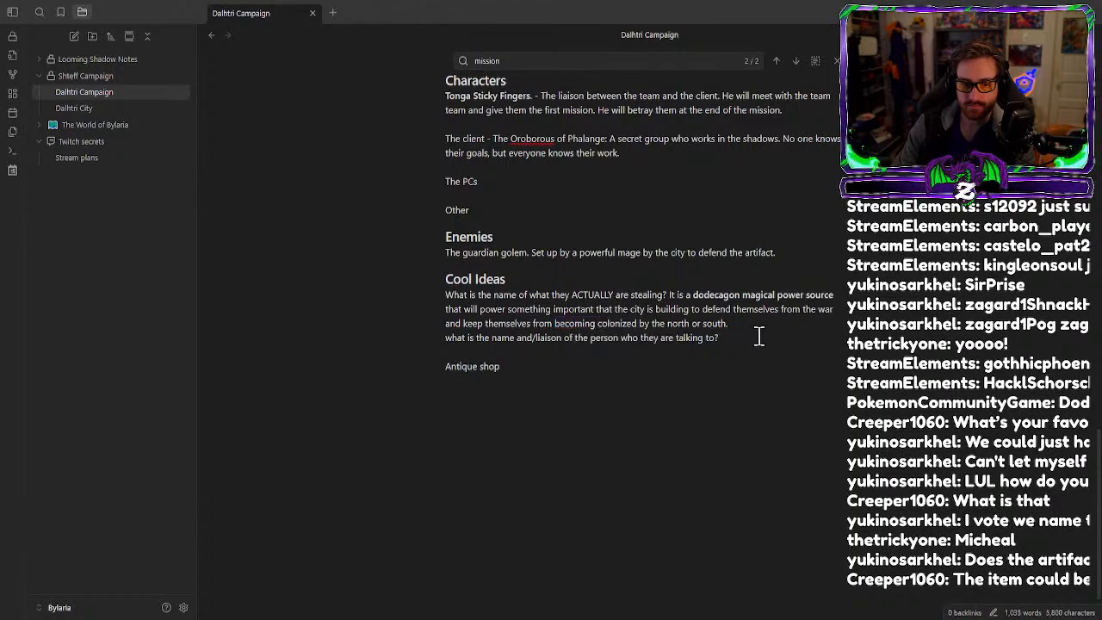
Delete the question "what is the name and/liaison of the person who they are talking to?" from Cool Ideas, keeping a blank line before "Antique shop".
left_click(756, 323)
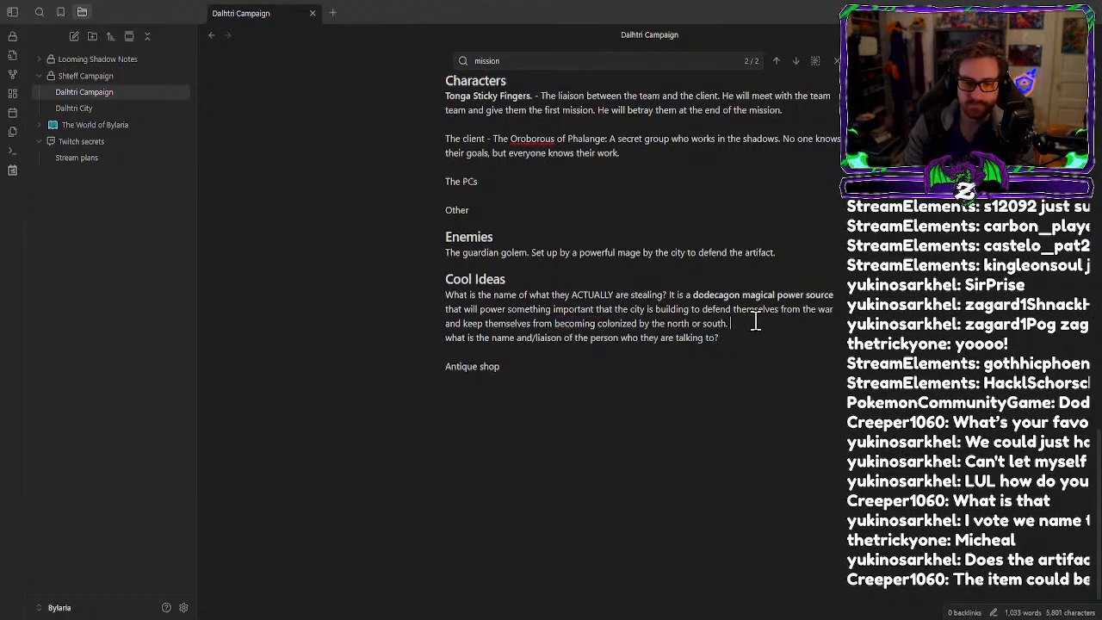
key("Return")
key("Delete")
key("Delete")
key("Delete")
key("Delete")
key("Delete")
key("Delete")
key("Delete")
key("Delete")
key("Delete")
key("Delete")
key("Delete")
key("Delete")
key("Delete")
key("Delete")
key("Delete")
key("Delete")
key("Delete")
key("Delete")
key("Delete")
key("Delete")
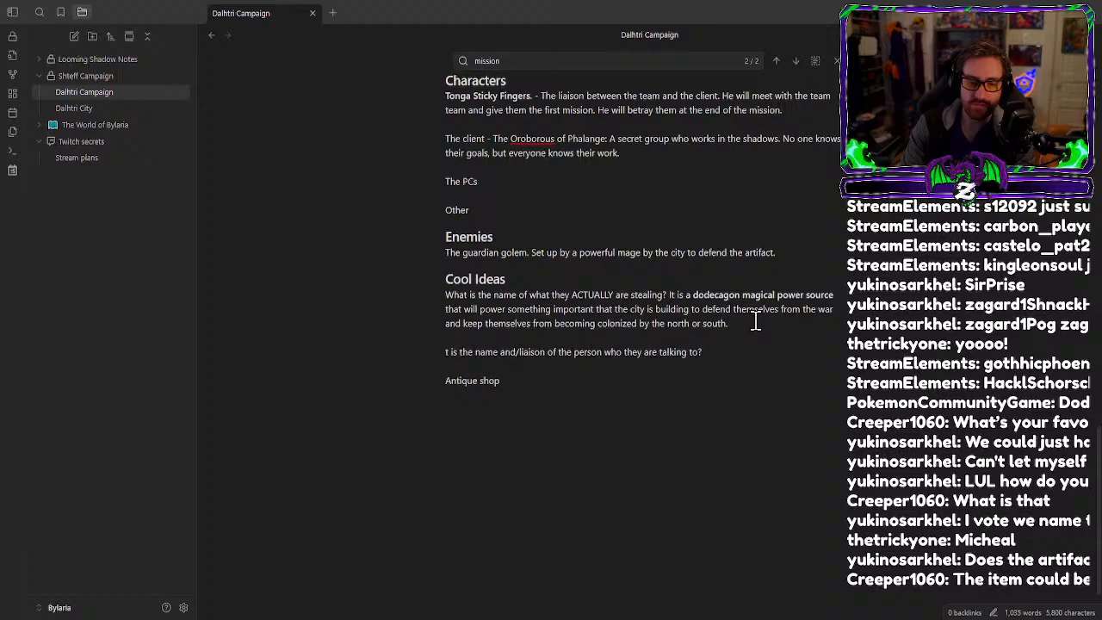
key("Delete")
key("Delete")
key("Delete")
key("Delete")
key("Delete")
key("Delete")
key("Delete")
key("Delete")
key("Delete")
key("Delete")
key("Delete")
key("Delete")
key("Delete")
key("Delete")
key("Delete")
key("Delete")
key("Delete")
key("Delete")
key("Delete")
key("Delete")
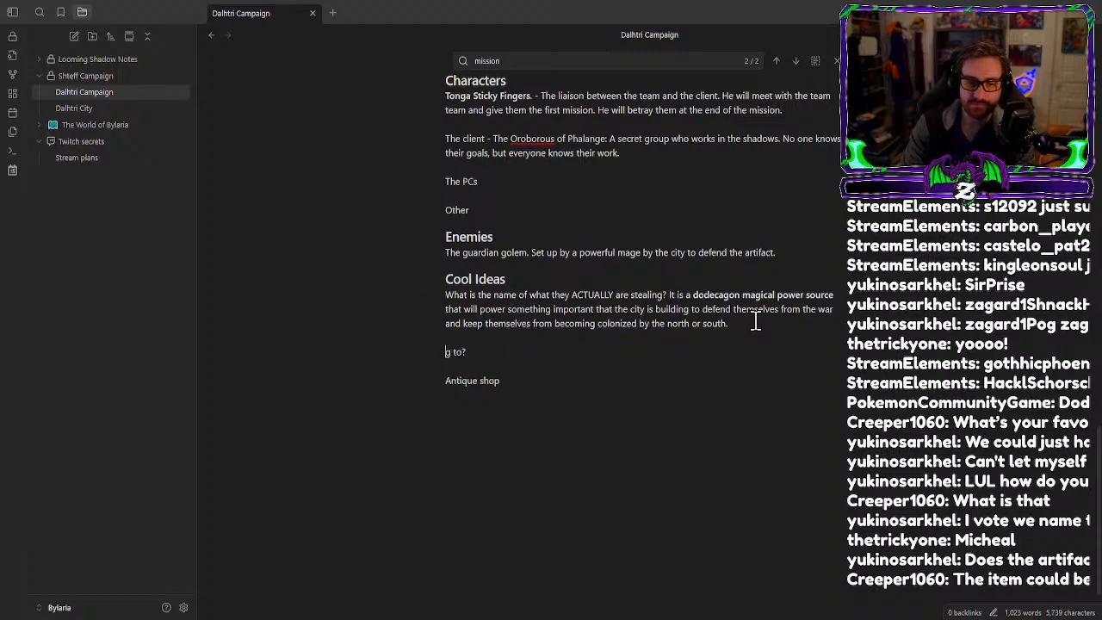
key("Delete")
key("Delete")
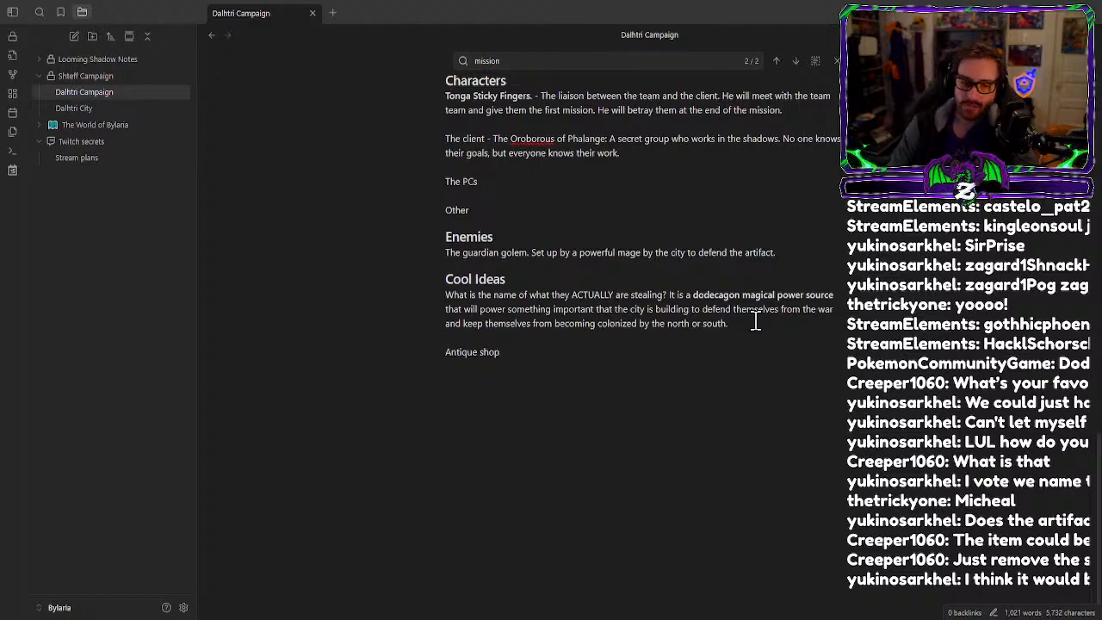
Add a new paragraph "Item name ideas: Insiggle." between the Cool Ideas answer and "Antique shop".
key("Return")
key("Return")
type("It")
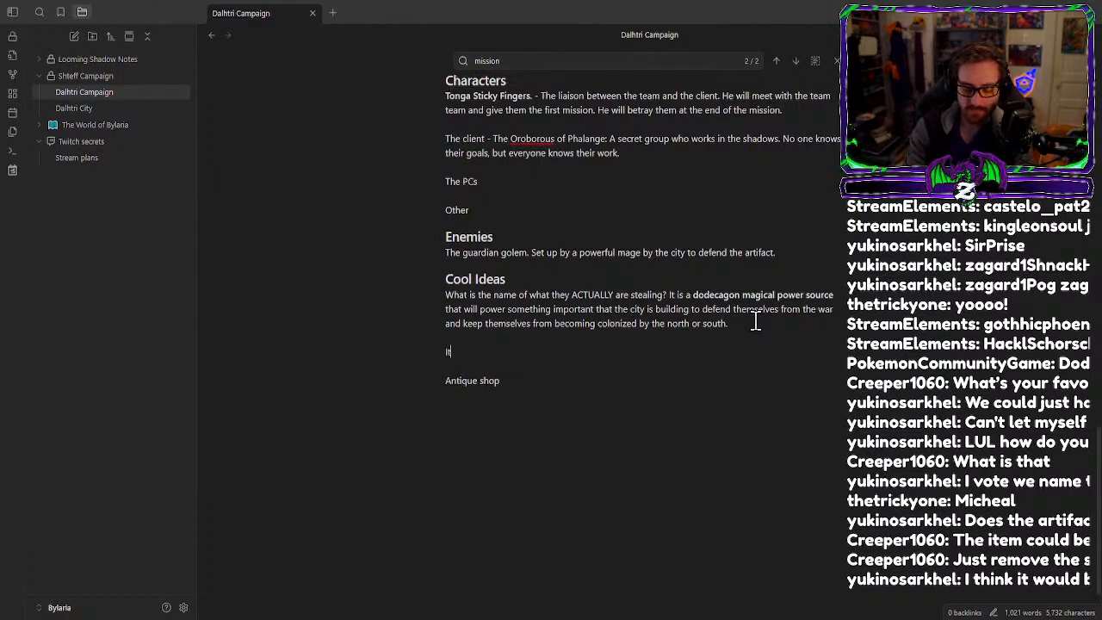
type("em name ideas")
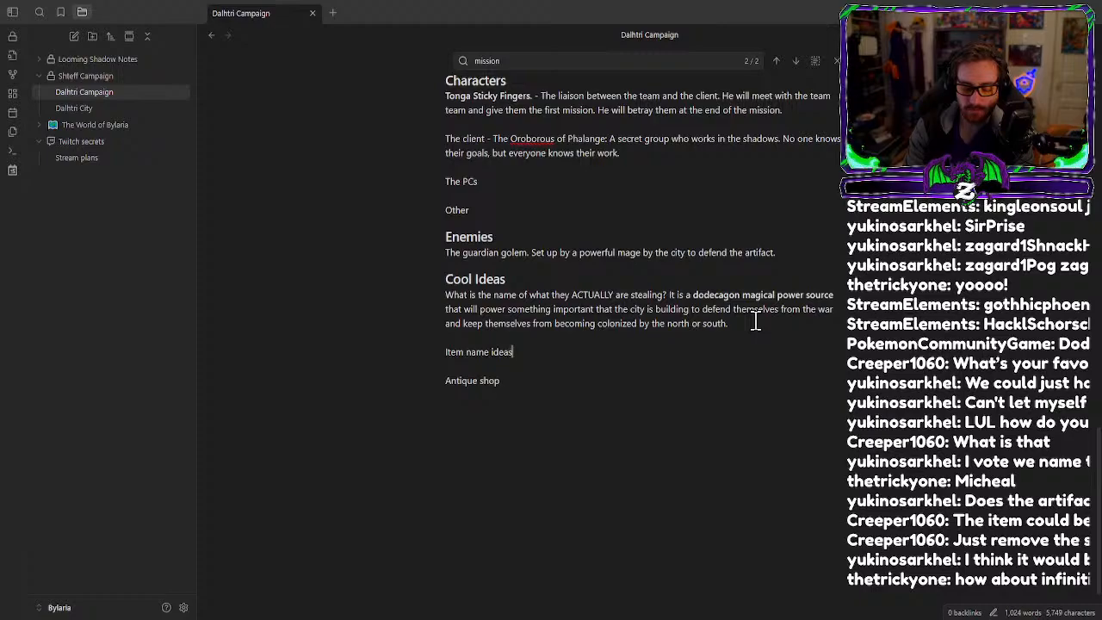
type(": Insi")
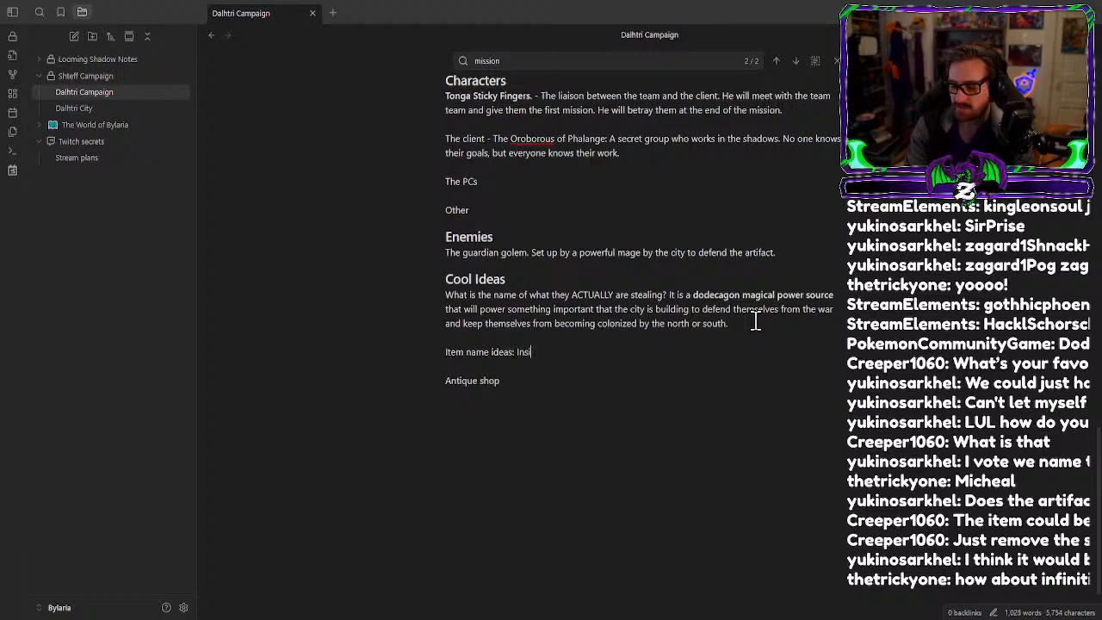
type("ff")
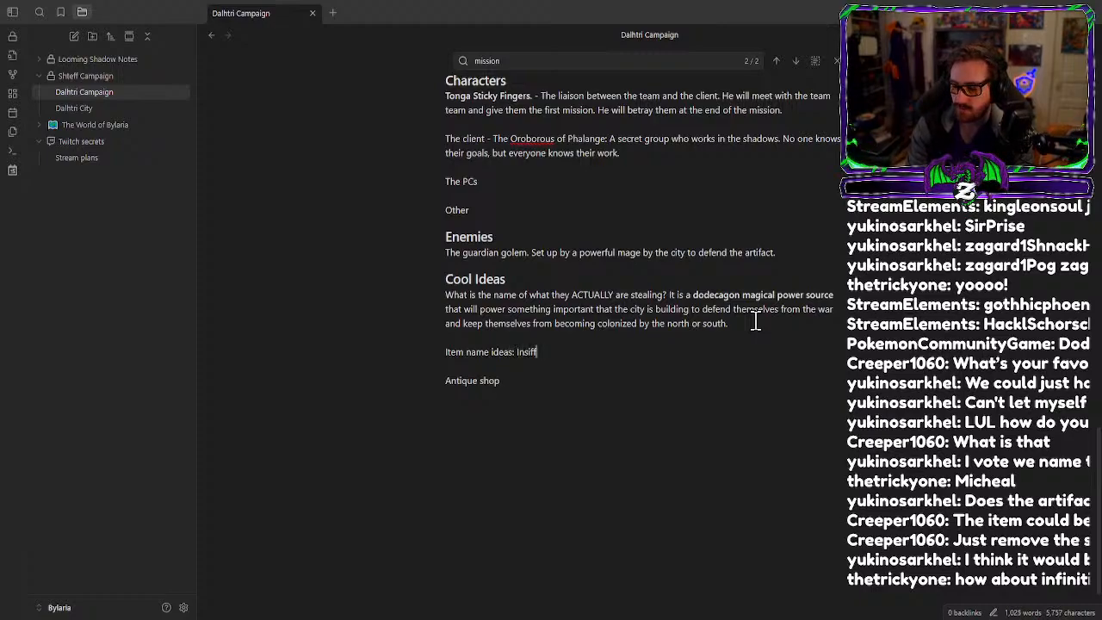
key("BackSpace")
key("BackSpace")
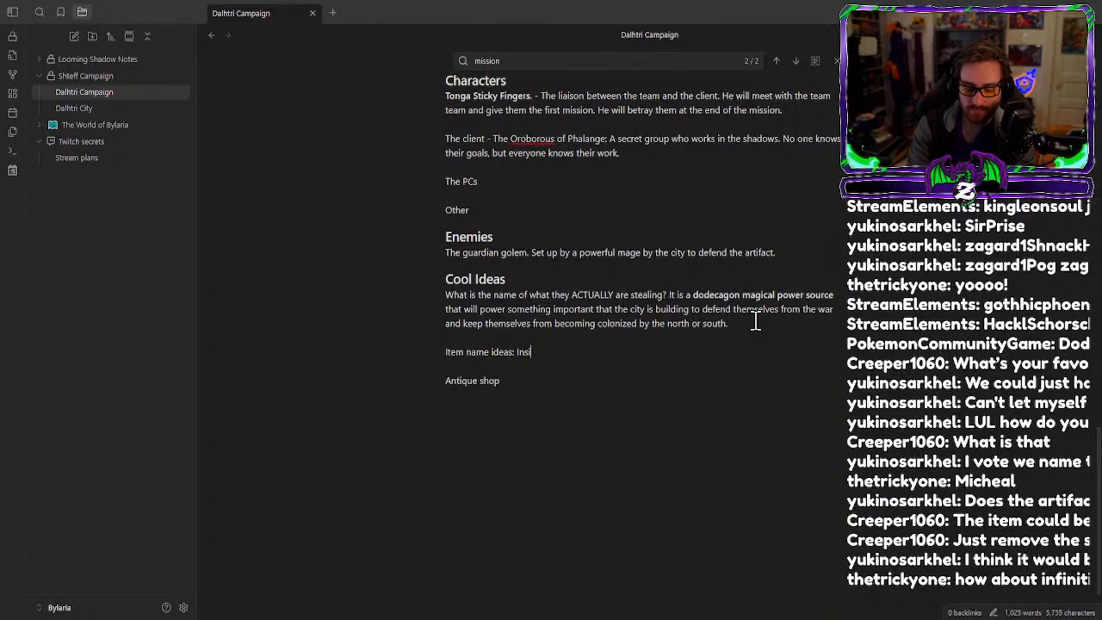
type("ggle.")
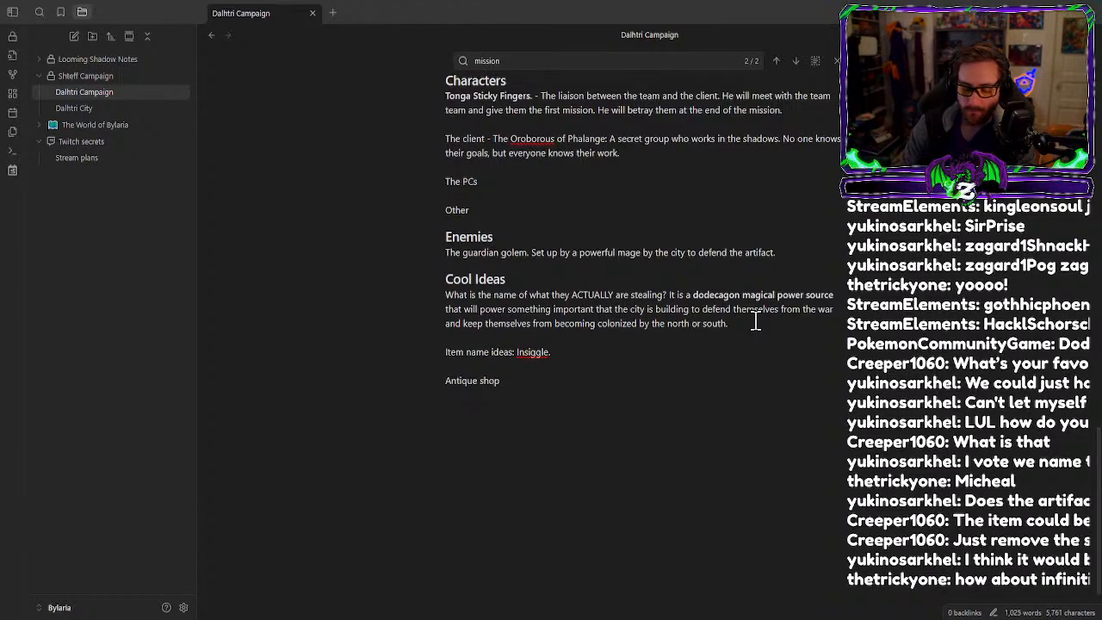
Extend the item name ideas with "The block. The infinitix, The denchi.".
type("The block")
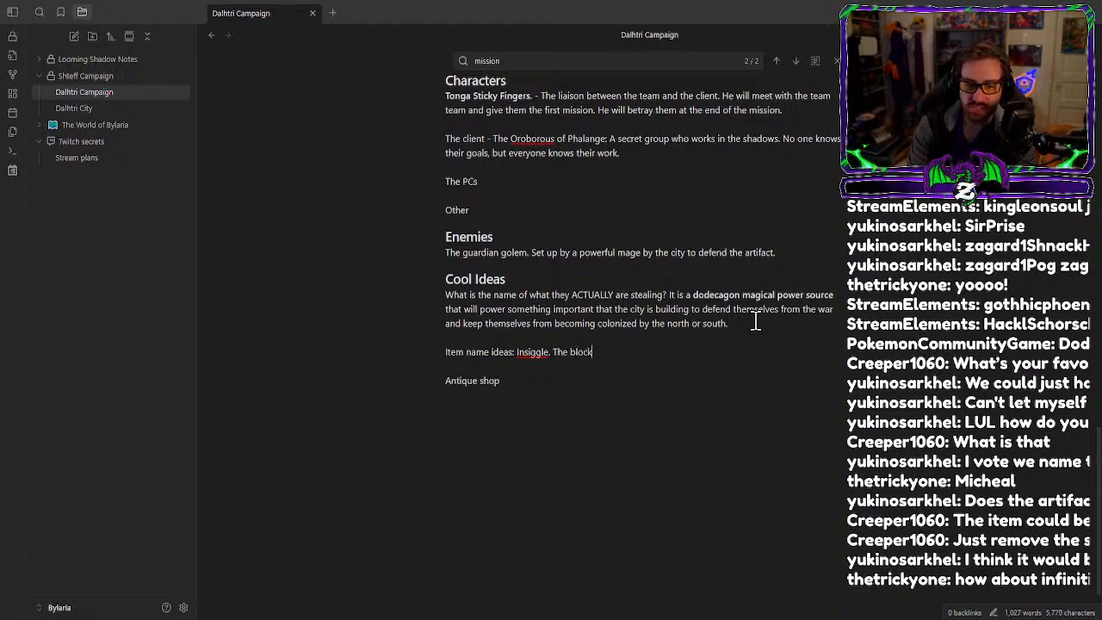
type(".")
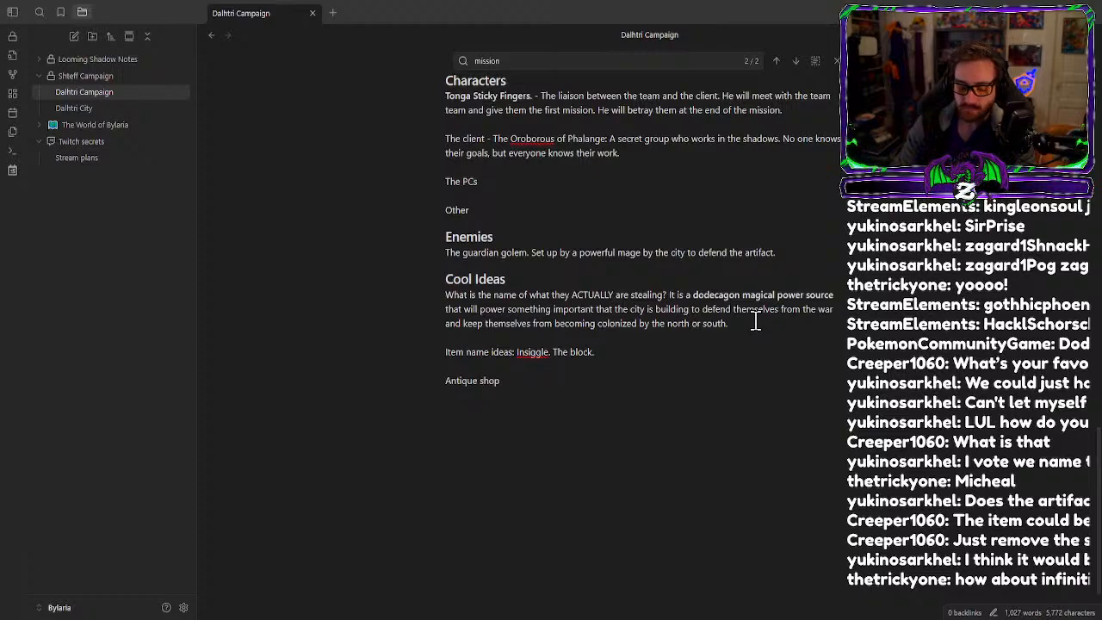
type("The")
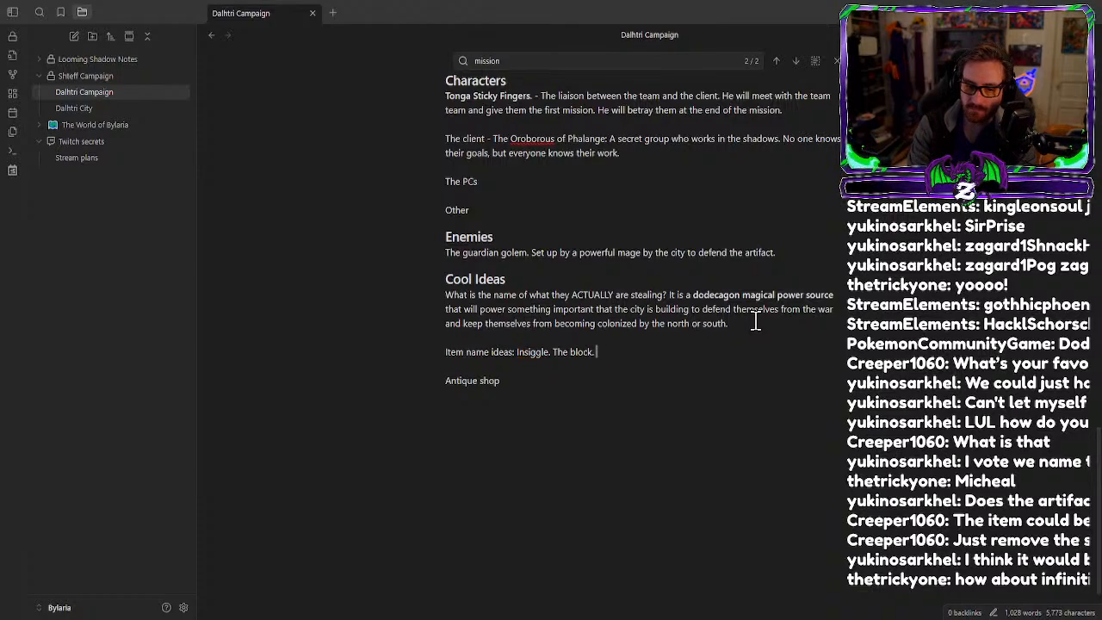
type(" inf")
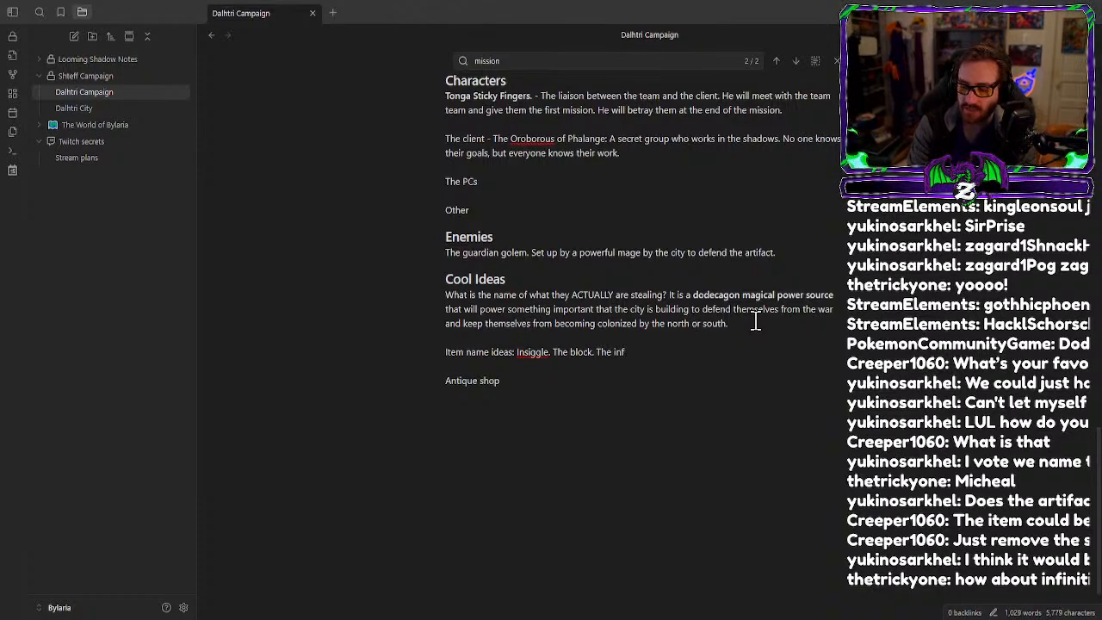
type("initix")
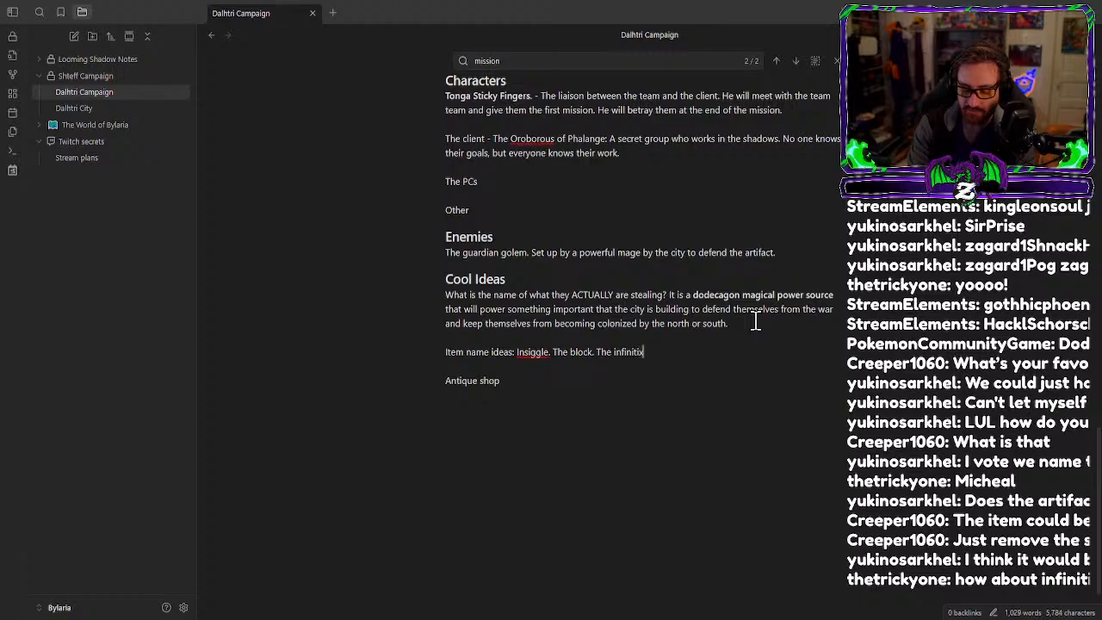
type(", T")
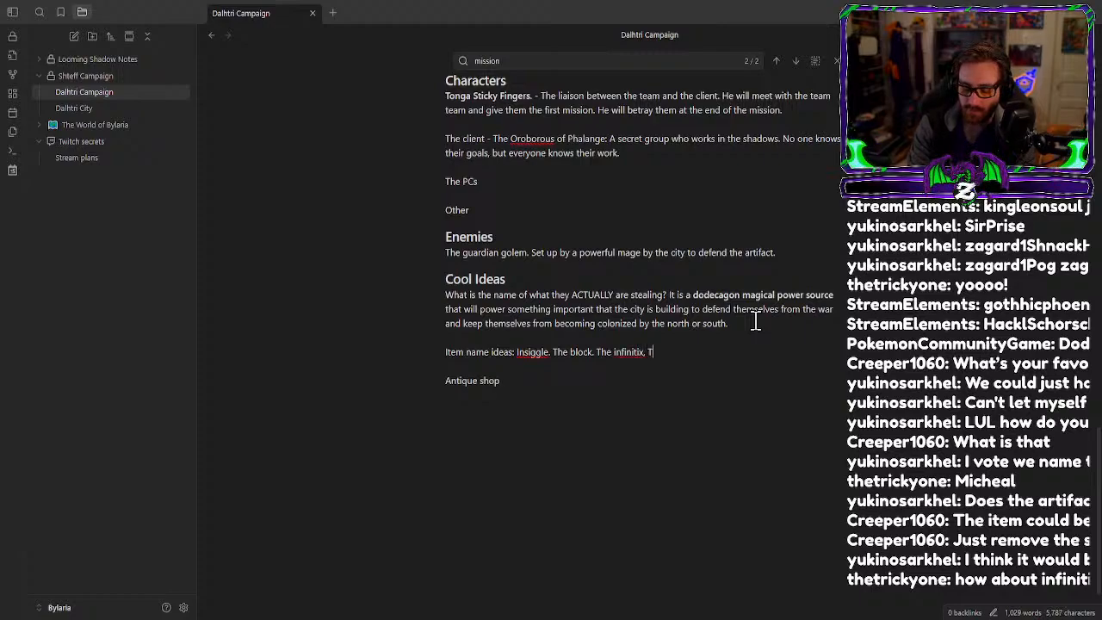
type("he denchi.")
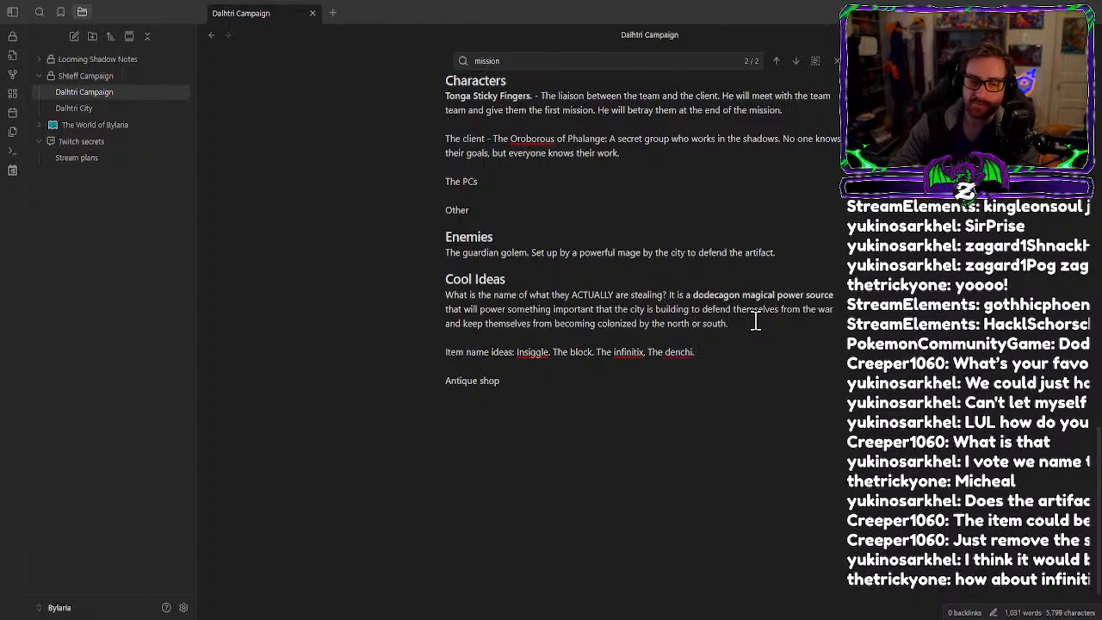
Insert "The" before "Insiggle" in the item name ideas.
left_click(517, 354)
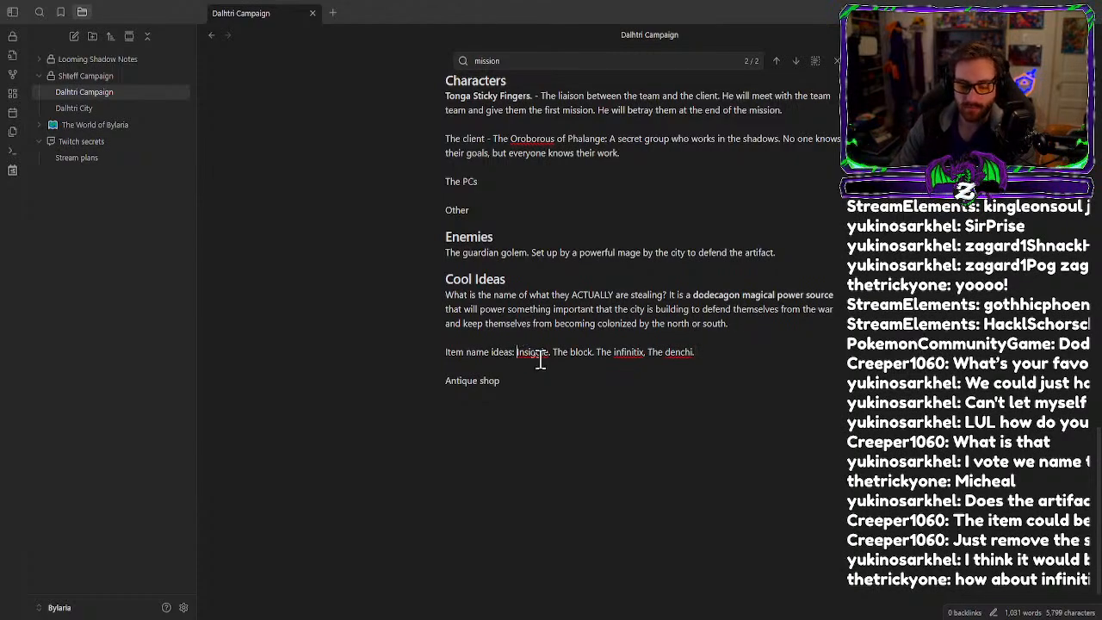
type("The")
left_click(734, 353)
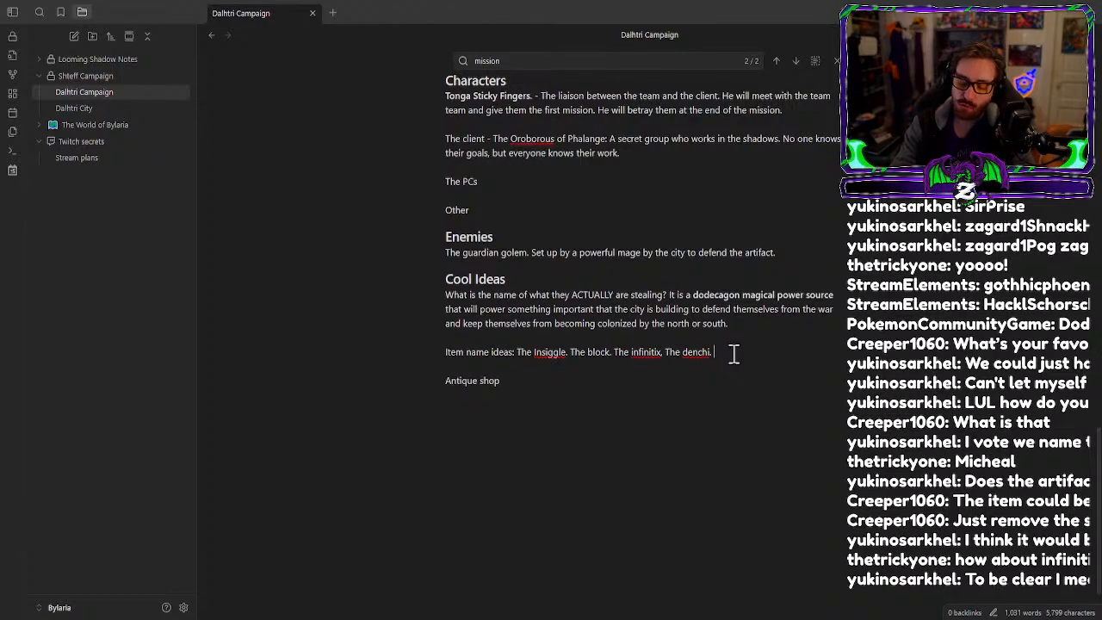
Add the remark "(street name)" after "The block" in the item name ideas.
key("BackSpace")
key("ctrl+Left")
key("ctrl+Left")
key("Left")
key("Left")
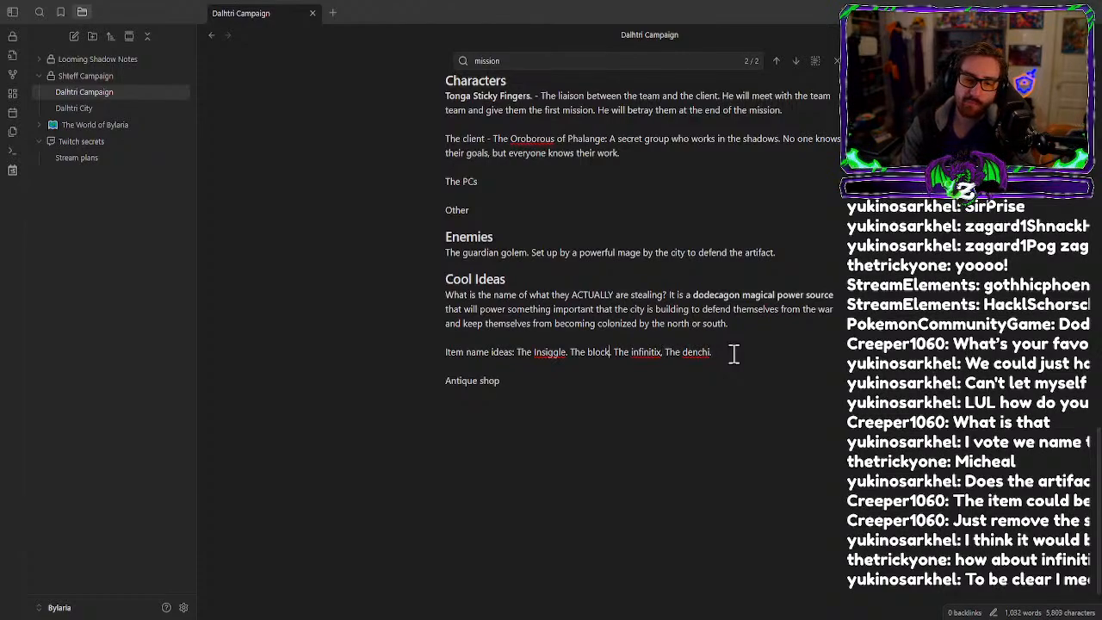
type("90")
key("BackSpace")
key("BackSpace")
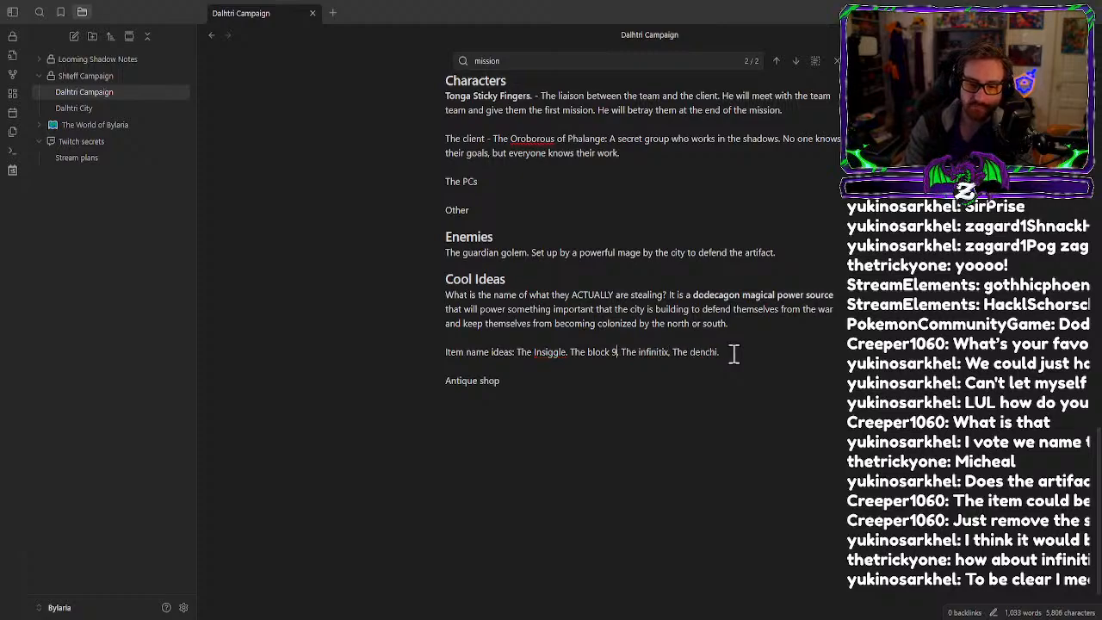
type("(street name")
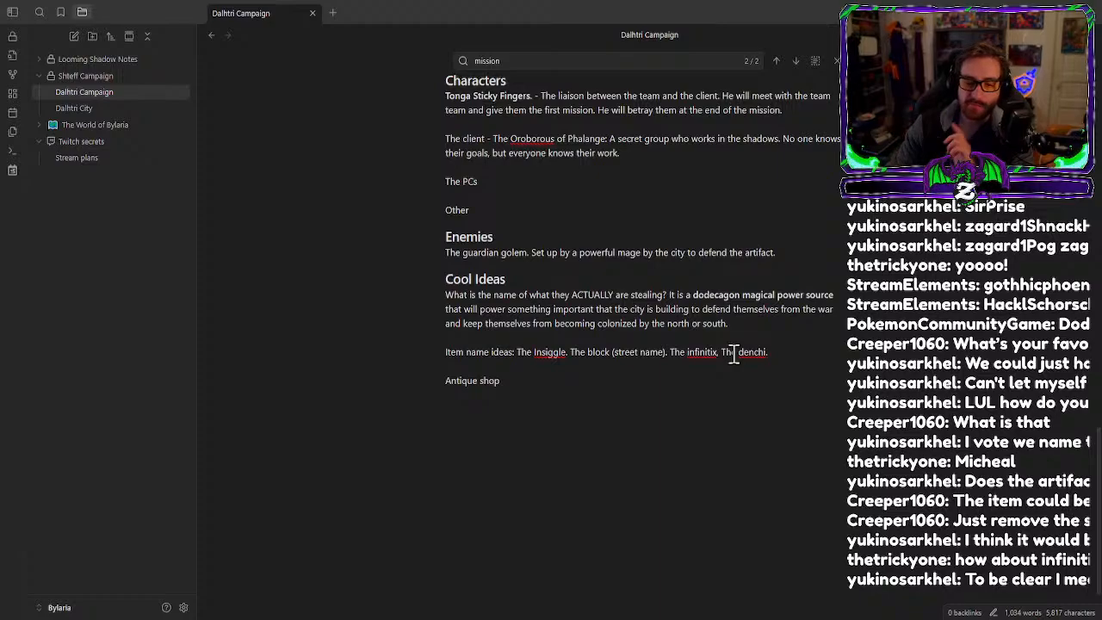
left_click(797, 348)
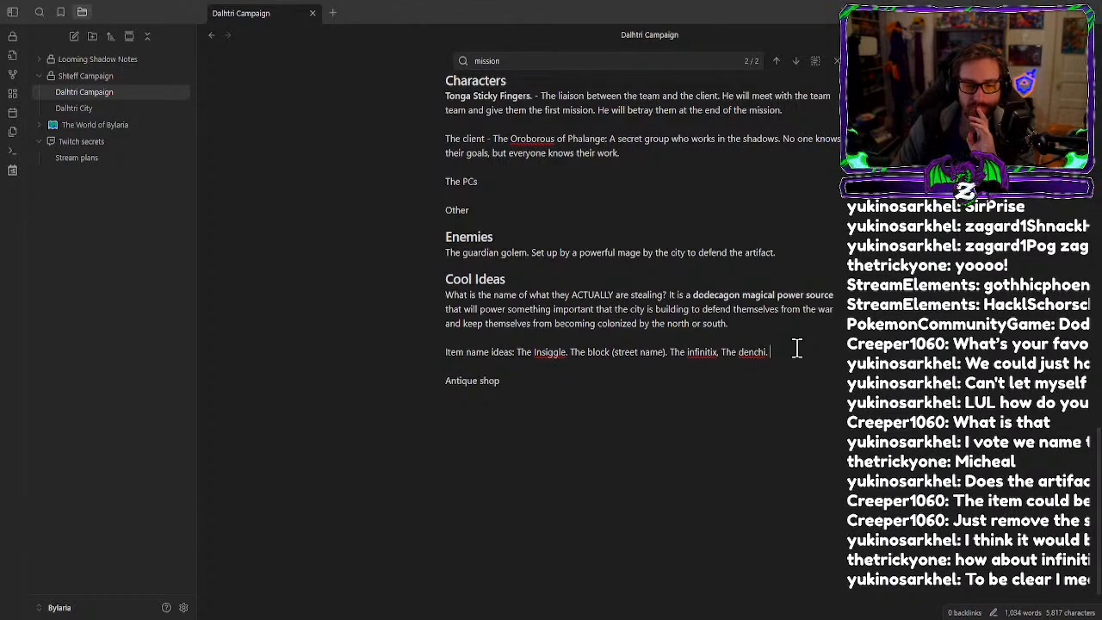
left_click(447, 253)
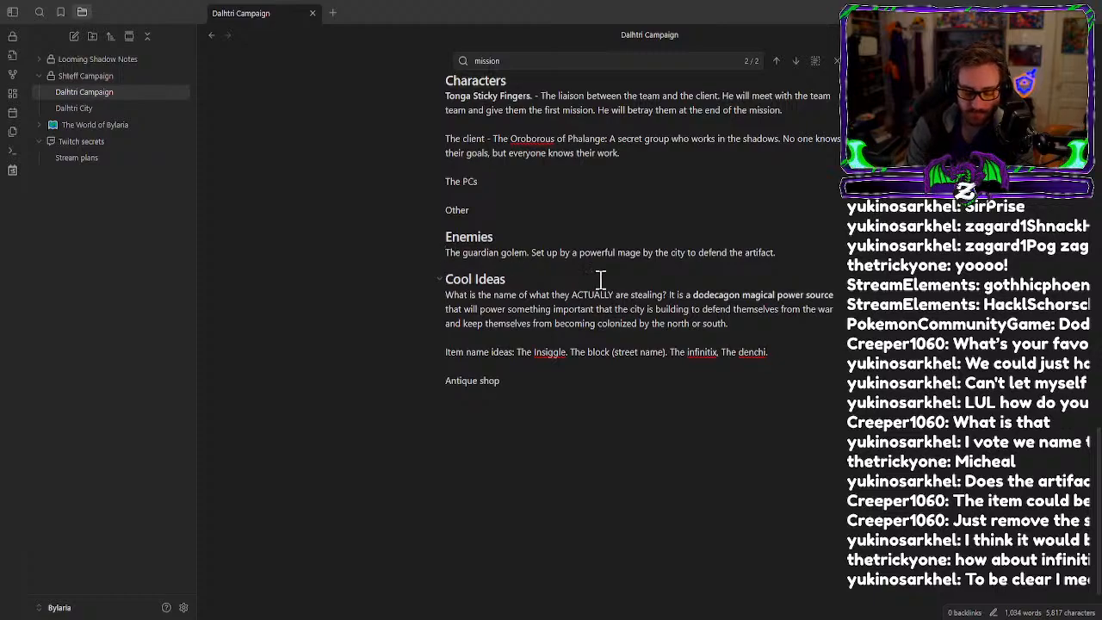
Insert "Final boss of the first gig." before "The guardian golem" in the Enemies section.
type("Final boss of ")
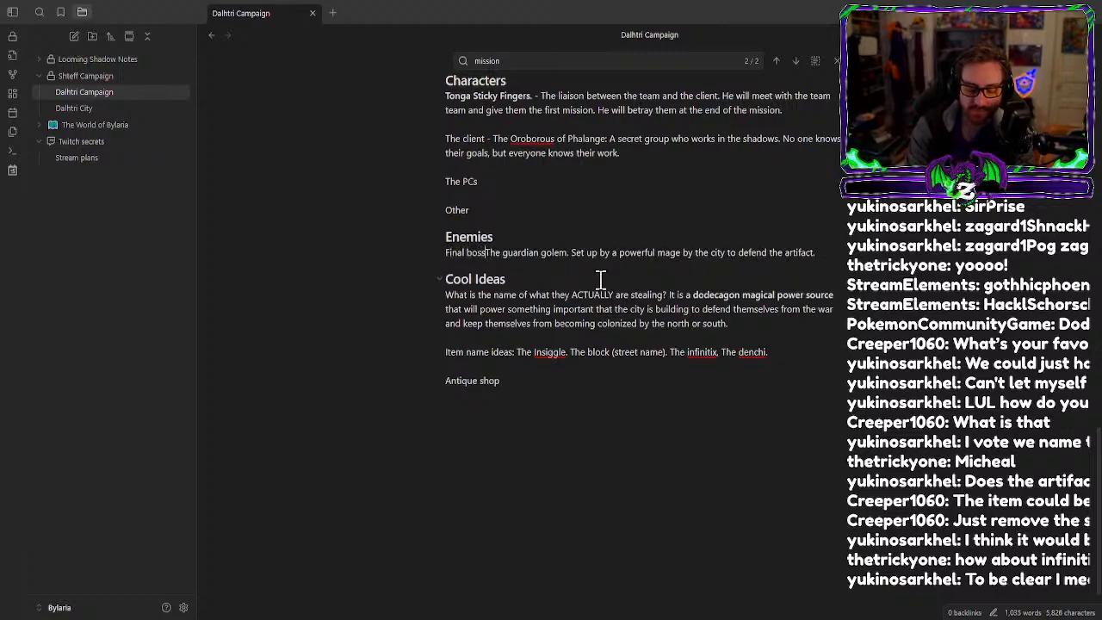
type("the first gig")
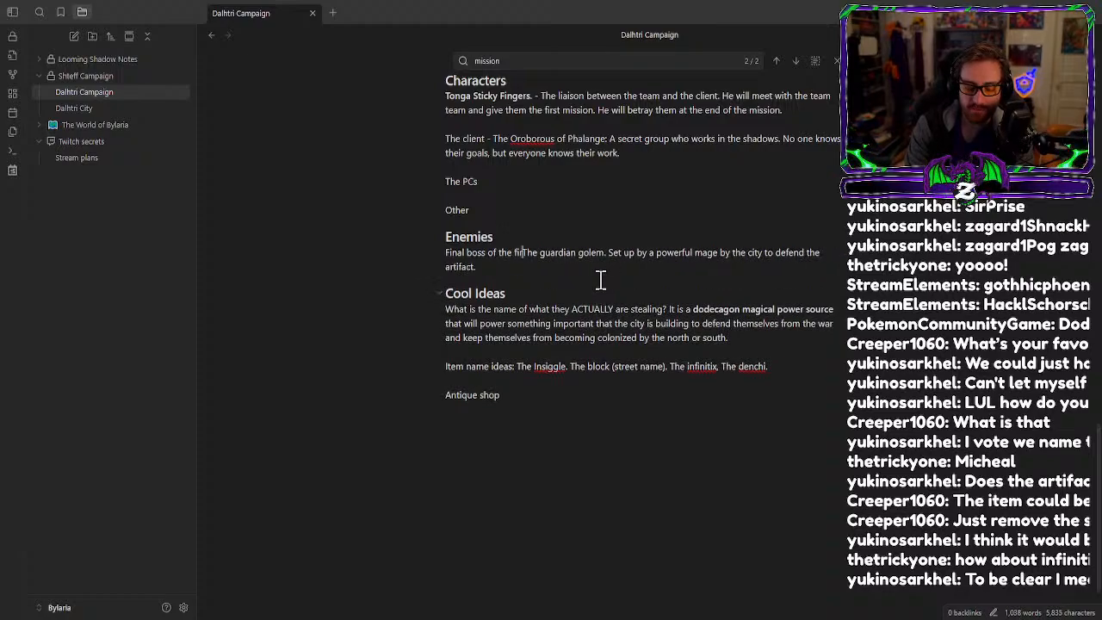
type(".")
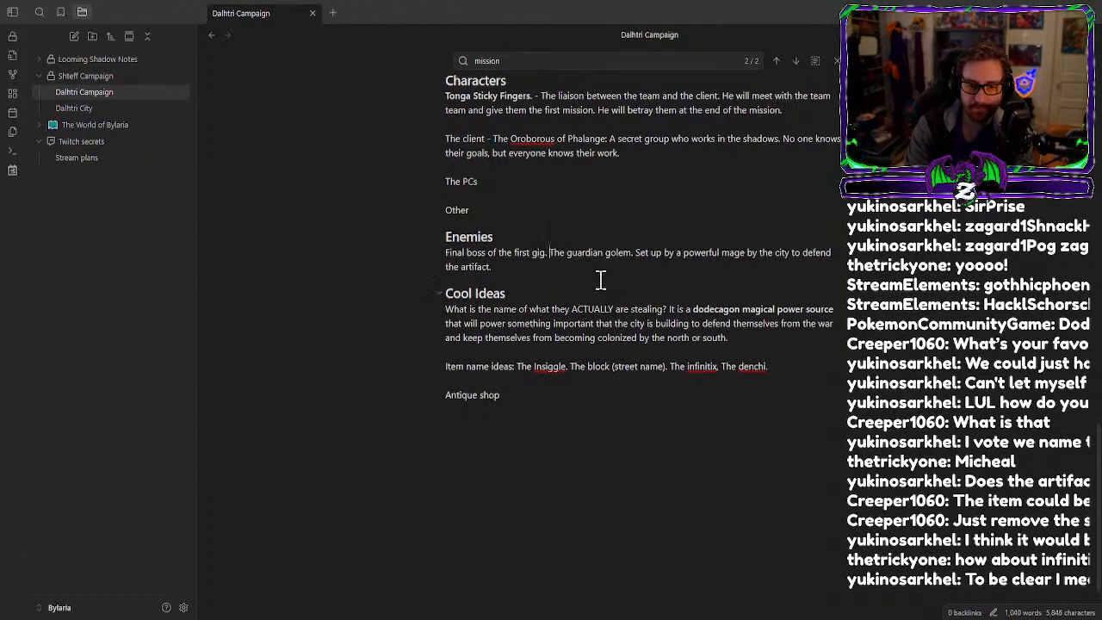
key("Delete")
key("Delete")
key("Delete")
type("A")
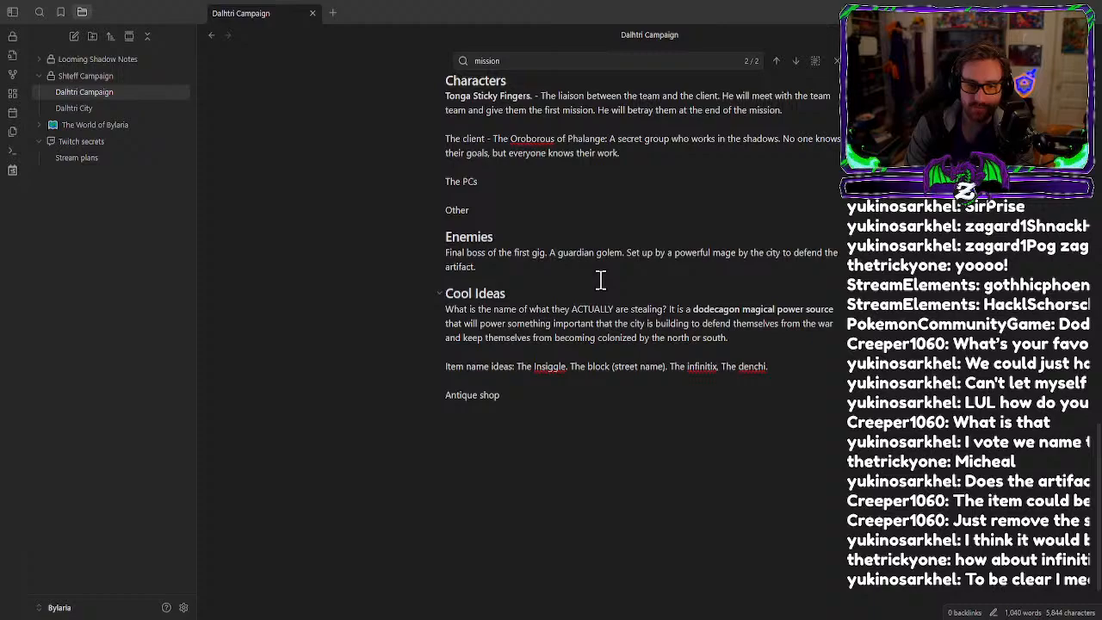
key("BackSpace")
type("The")
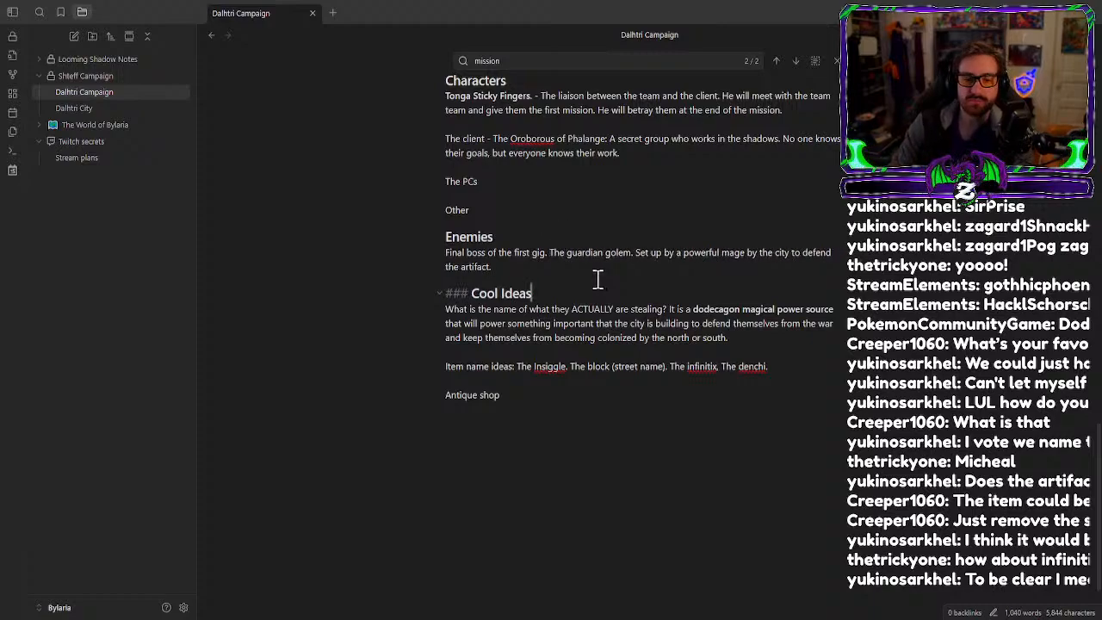
Continue the guardian golem entry after "the artifact." with "Will activate after the liason".
left_click(585, 269)
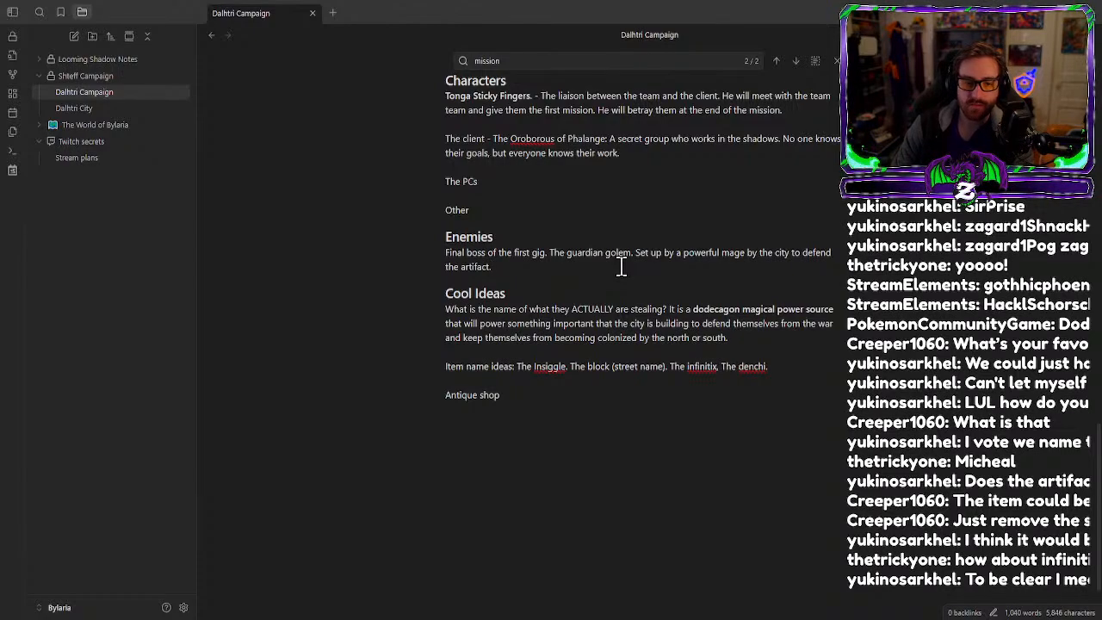
type("Will at")
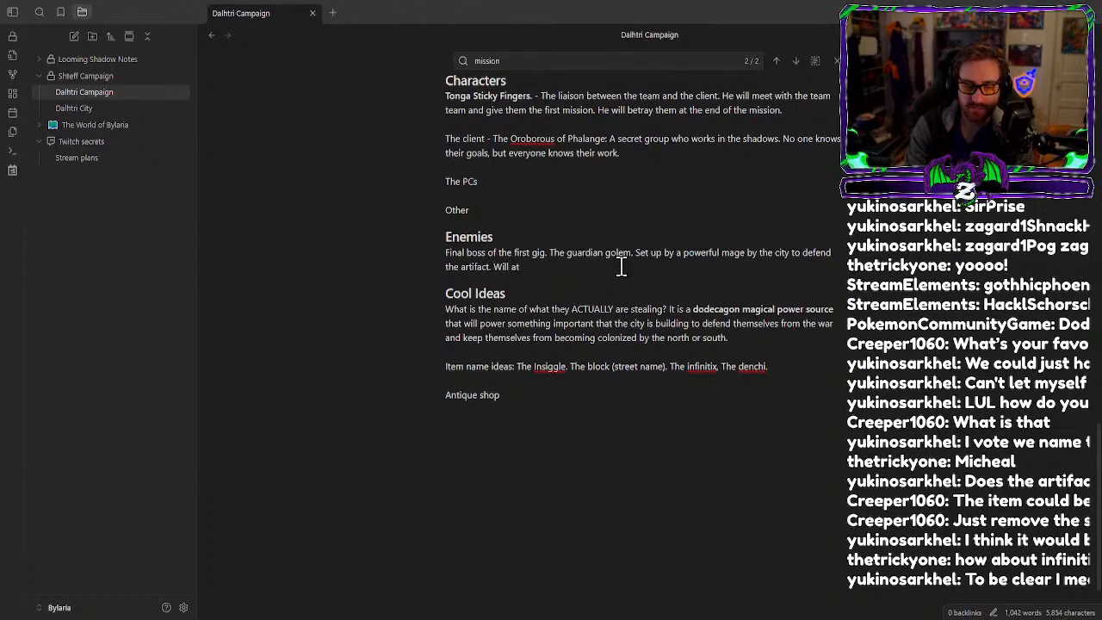
key("BackSpace")
type("ctivate")
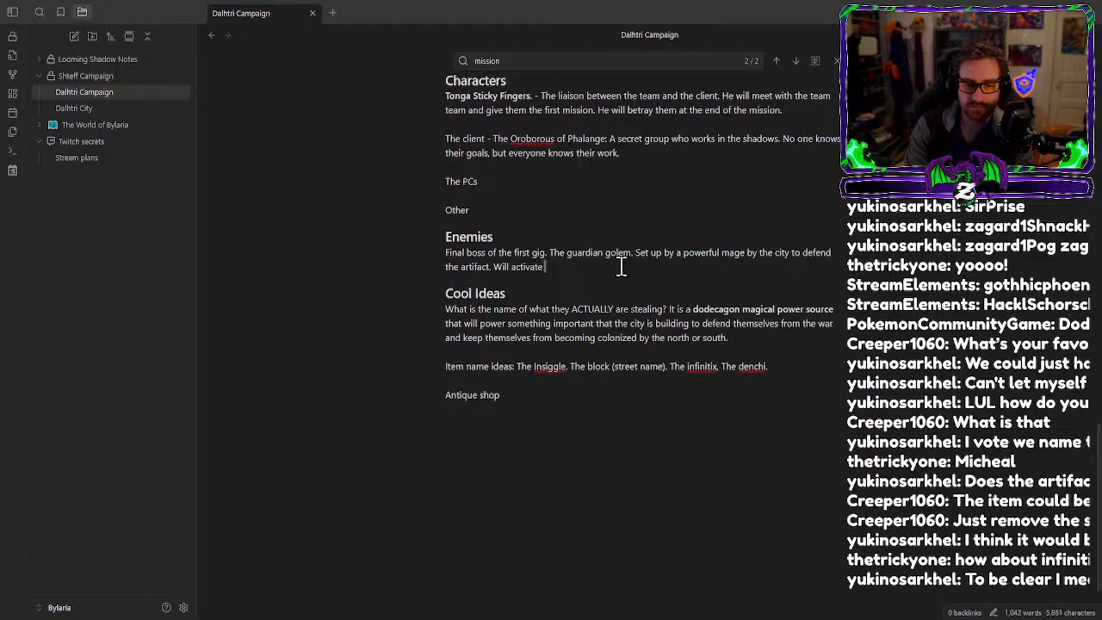
type("ag")
key("BackSpace")
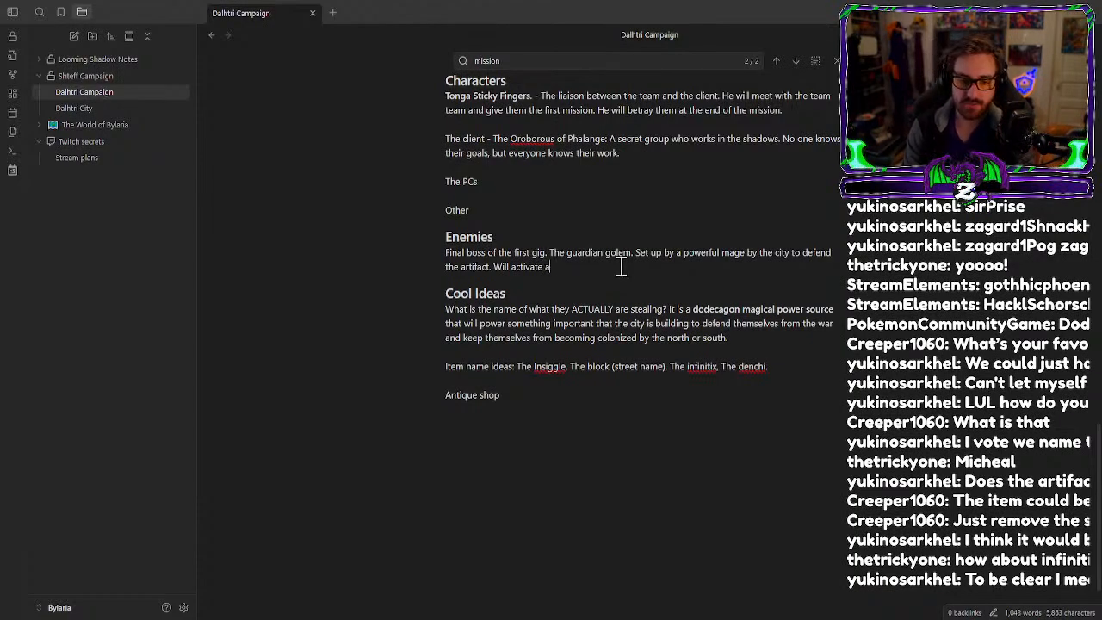
type("fter the")
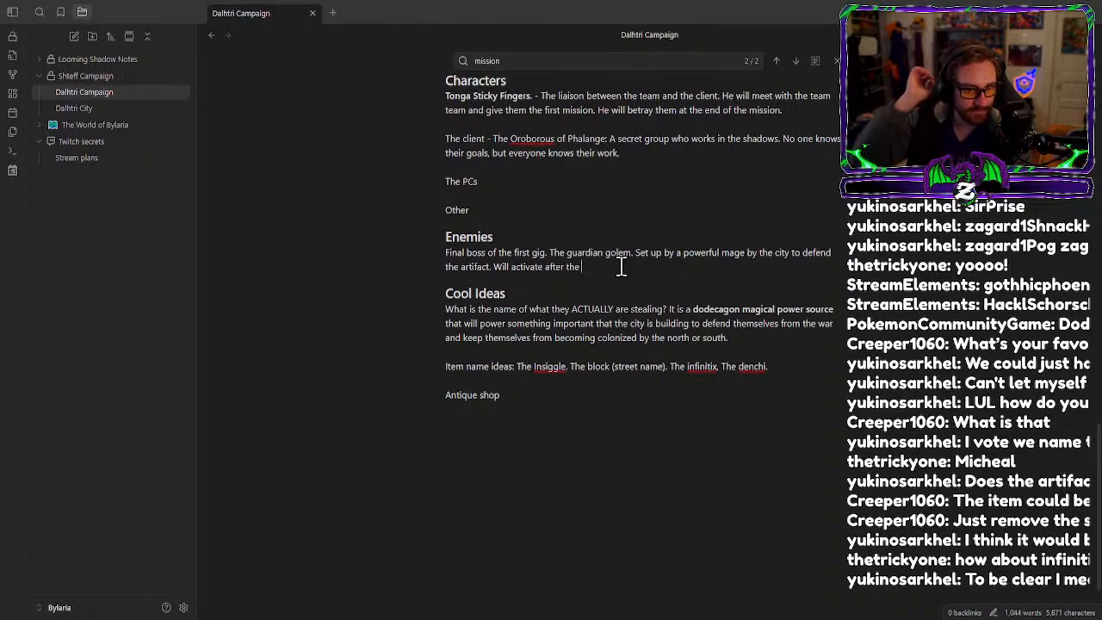
type(" liason")
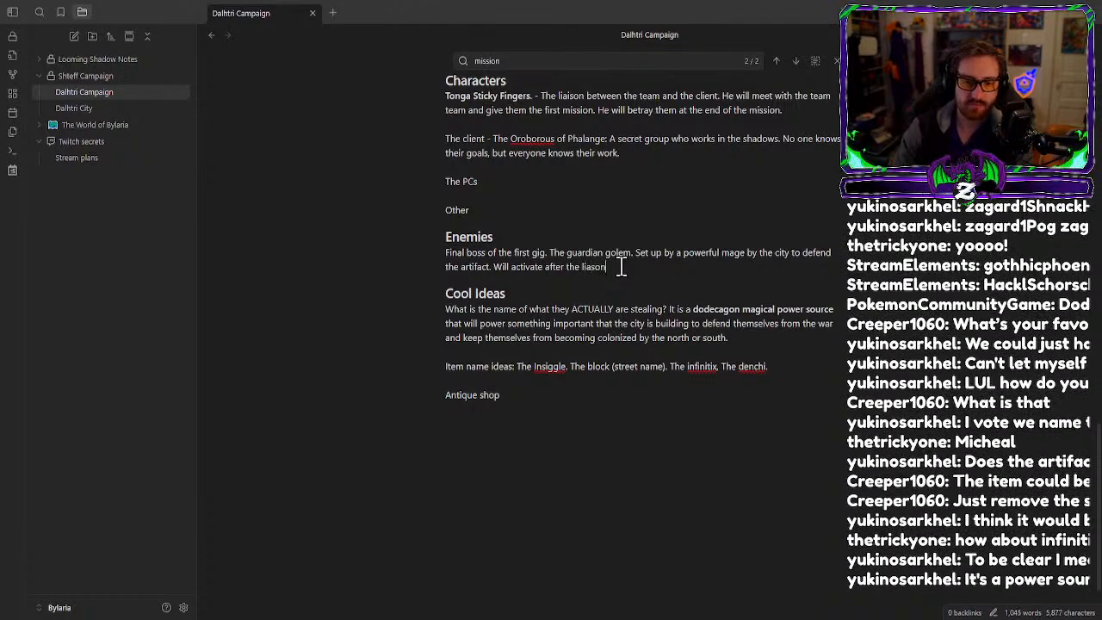
Copy the name "Tonga Sticky Fingers" from the Characters section and paste it after "liason" in the golem entry.
scroll(624, 263, "up", 3)
scroll(627, 258, "up", 7)
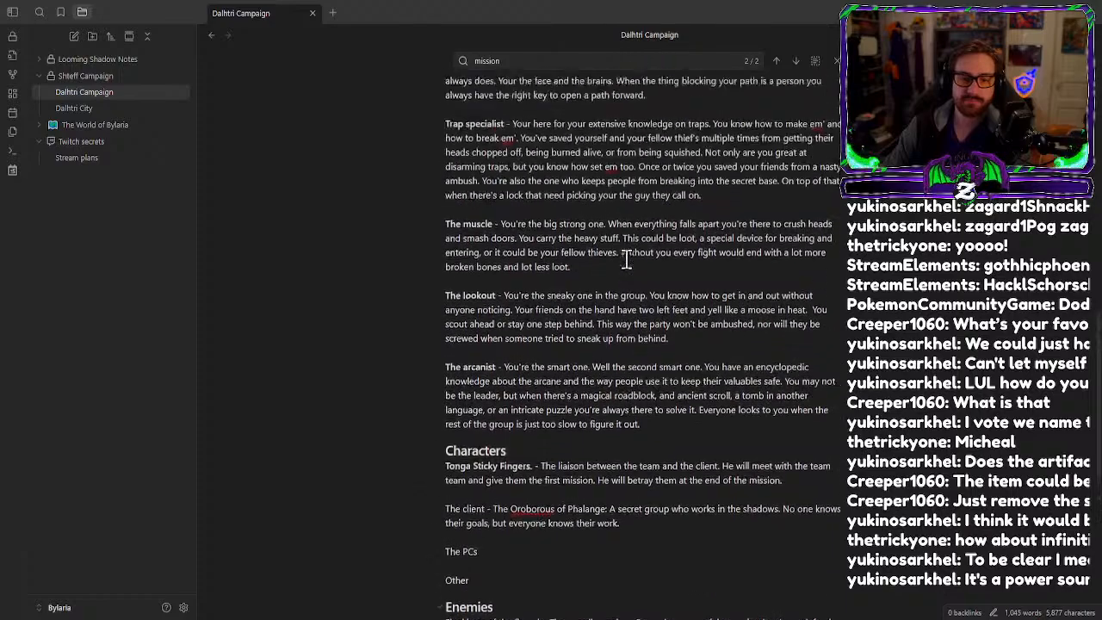
scroll(623, 259, "down", 4)
scroll(624, 258, "up", 3)
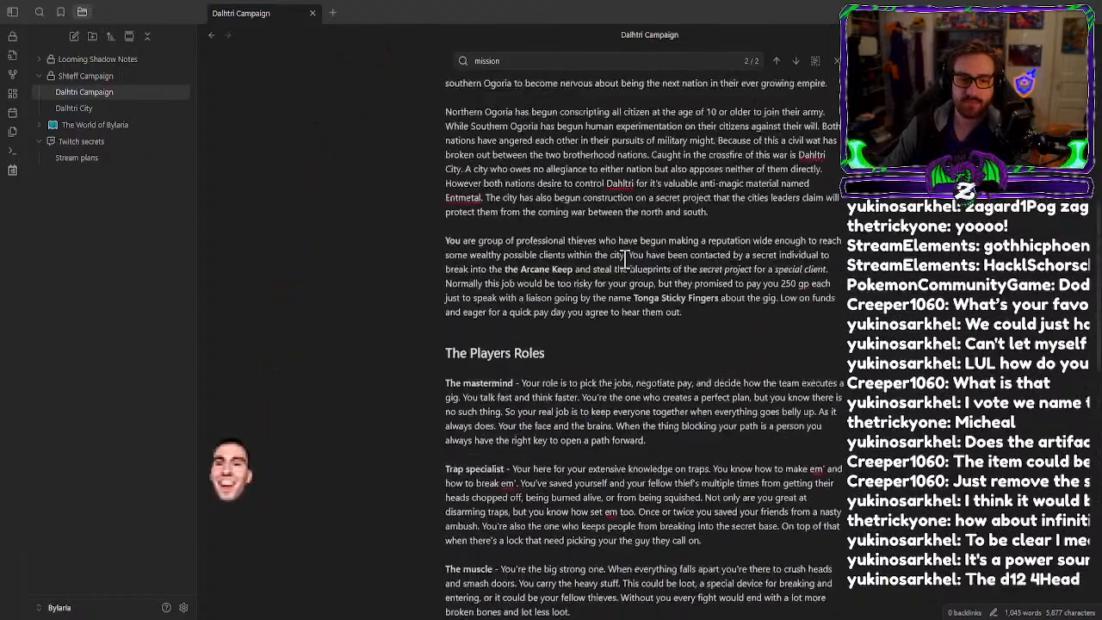
scroll(620, 263, "down", 5)
scroll(618, 265, "down", 4)
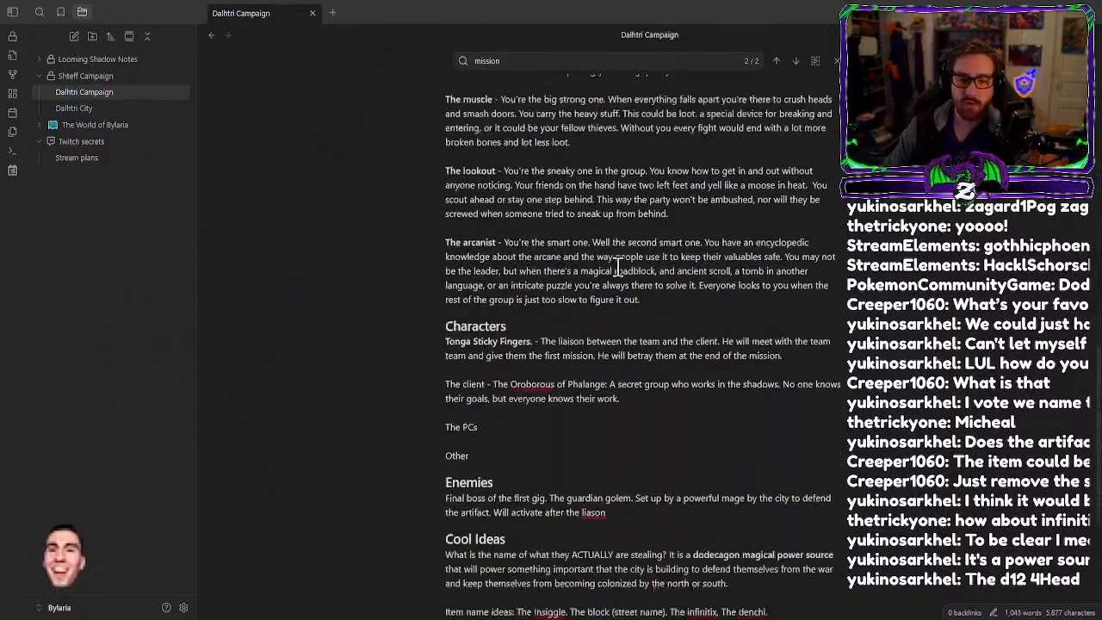
scroll(525, 356, "up", 1)
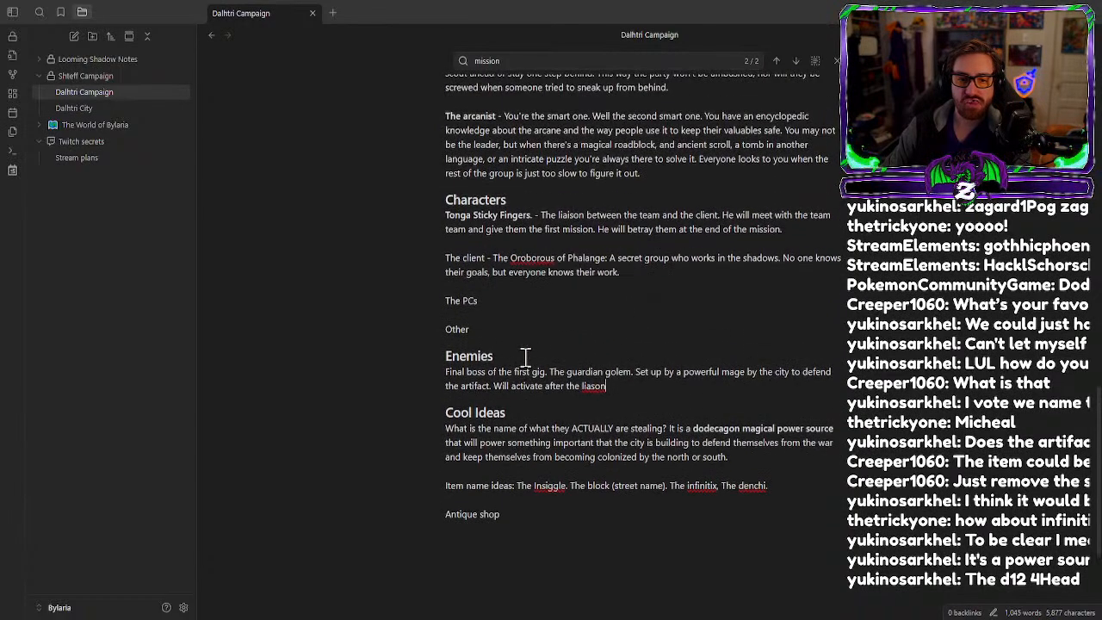
triple_click(493, 220)
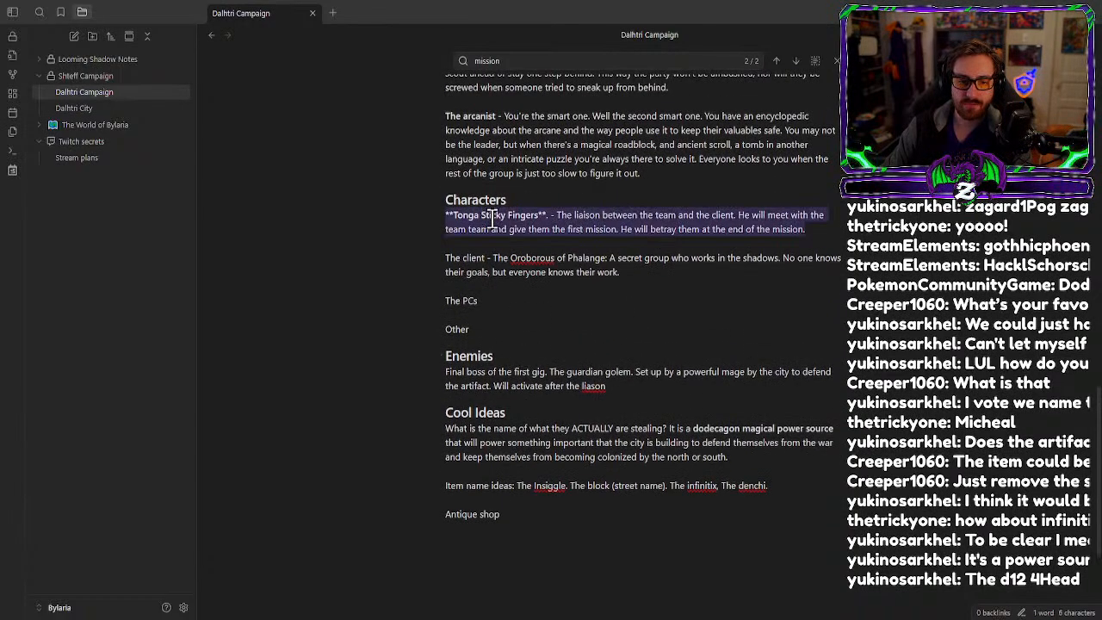
left_click(542, 217)
left_click_drag(536, 215, 451, 215)
key("ctrl+c")
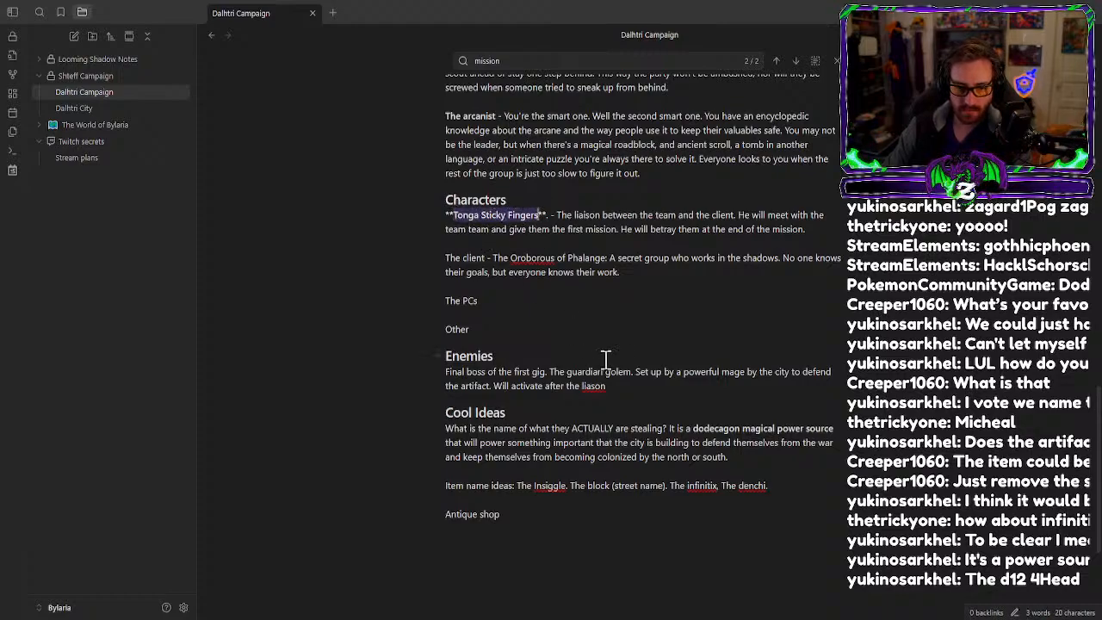
left_click(595, 388)
key("ctrl+v")
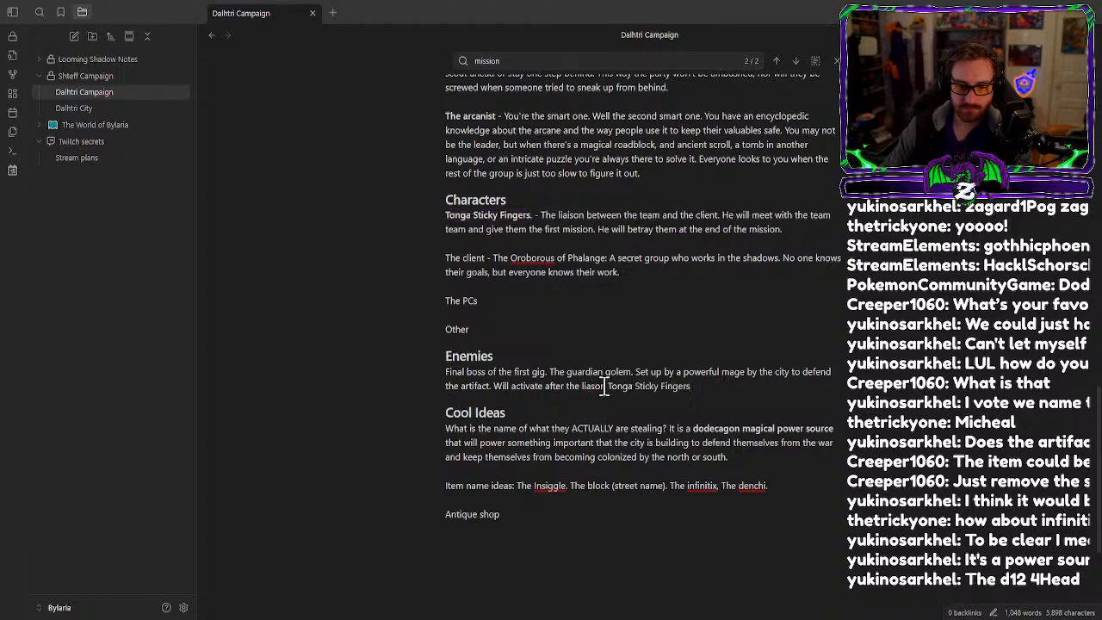
Complete the golem's activation sentence with "steals it infront of the team.".
right_click(626, 388)
key("Escape")
type("steals it ")
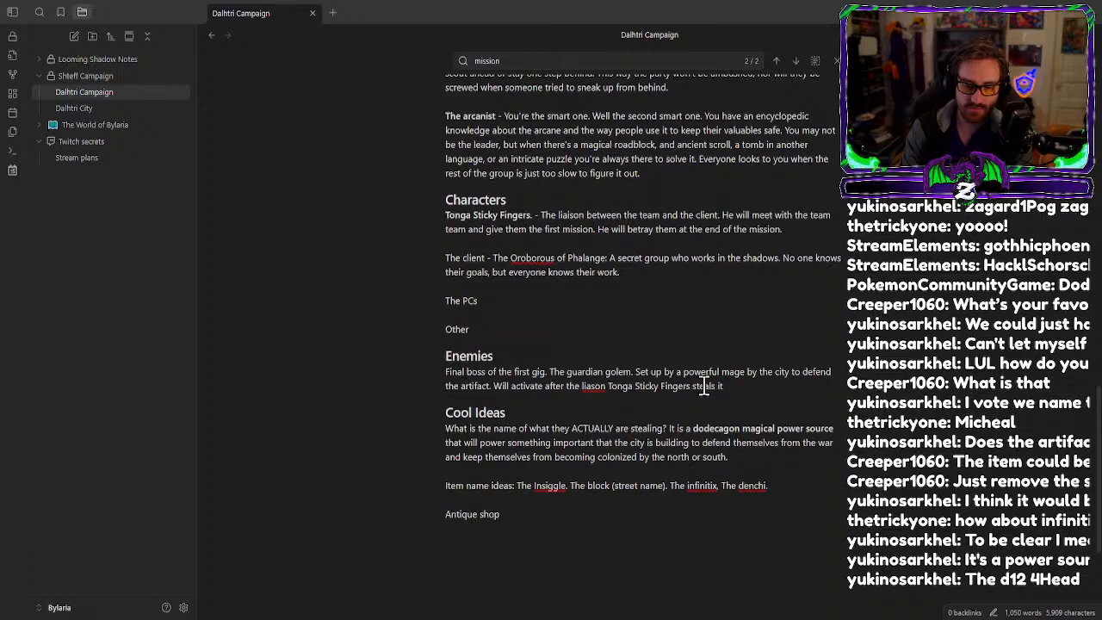
type("infront of")
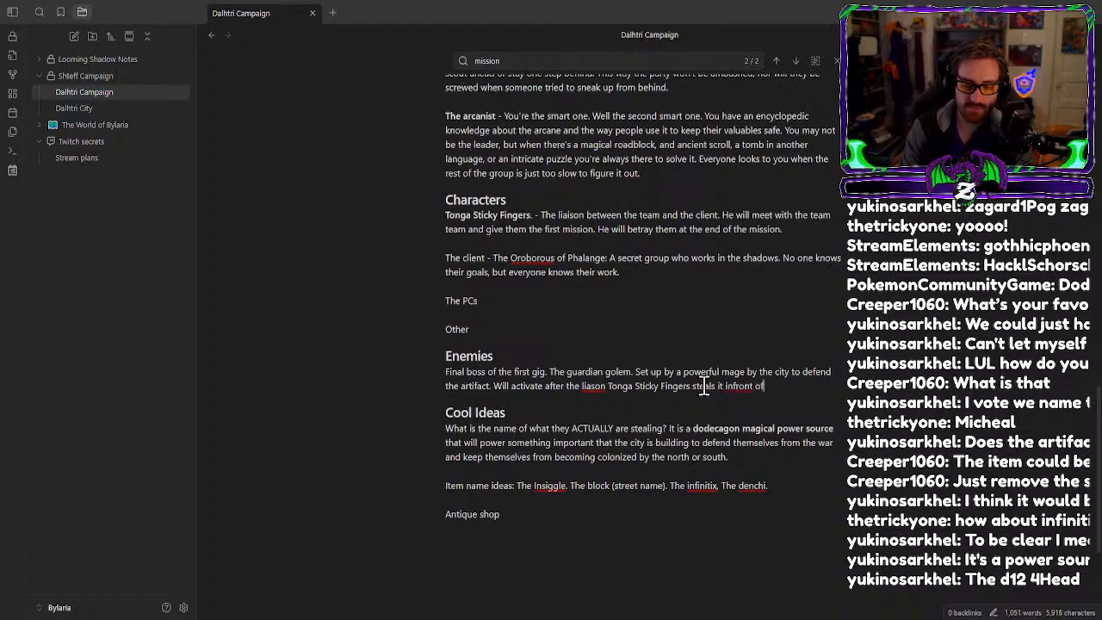
type(" the party.")
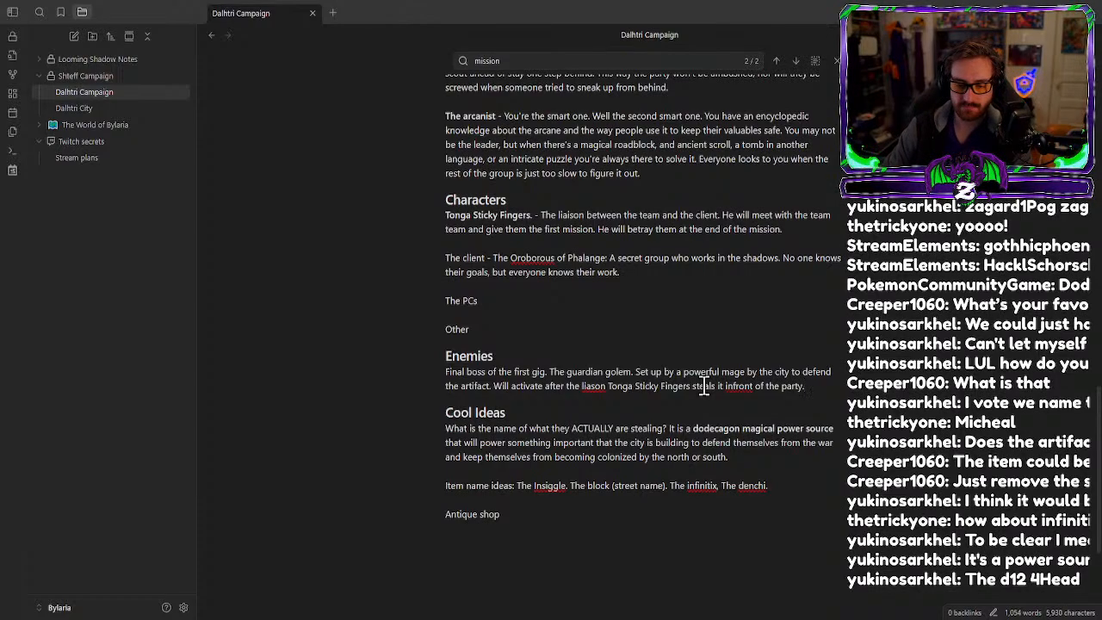
key("BackSpace")
key("BackSpace")
key("BackSpace")
key("BackSpace")
key("BackSpace")
key("BackSpace")
type("team.")
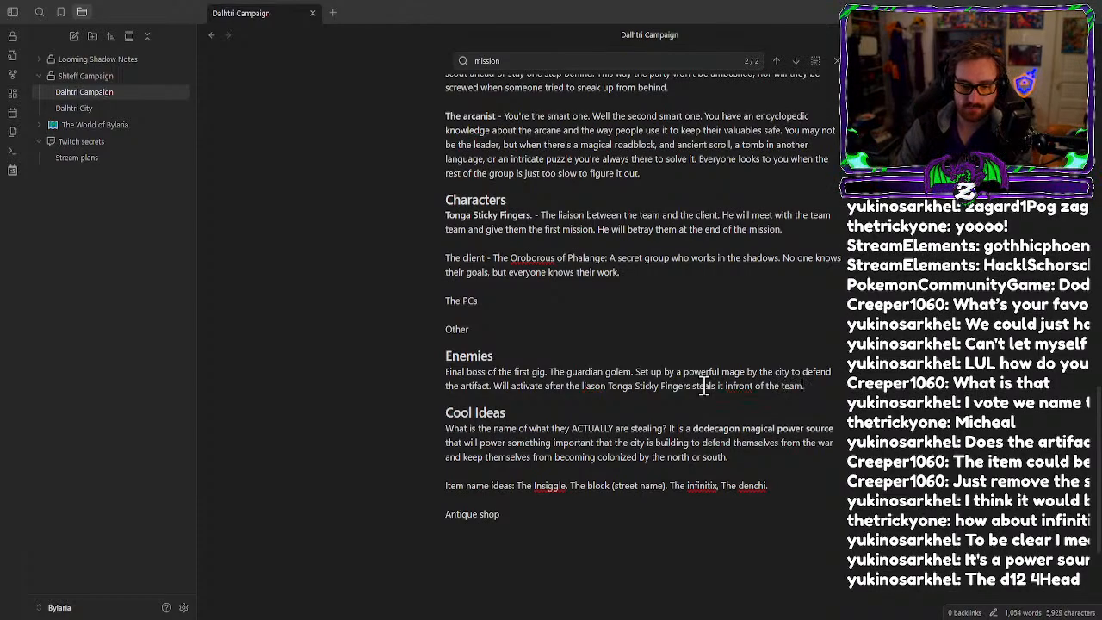
Correct the misspellings in the golem entry to "liaison" and "in front".
right_click(604, 392)
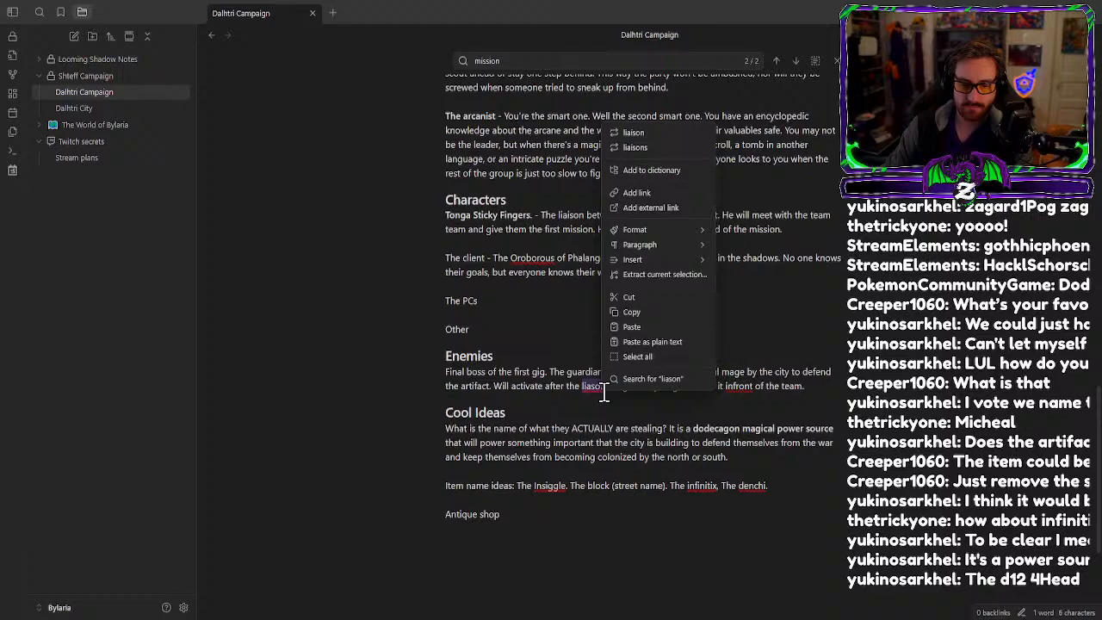
left_click(653, 132)
left_click(733, 388)
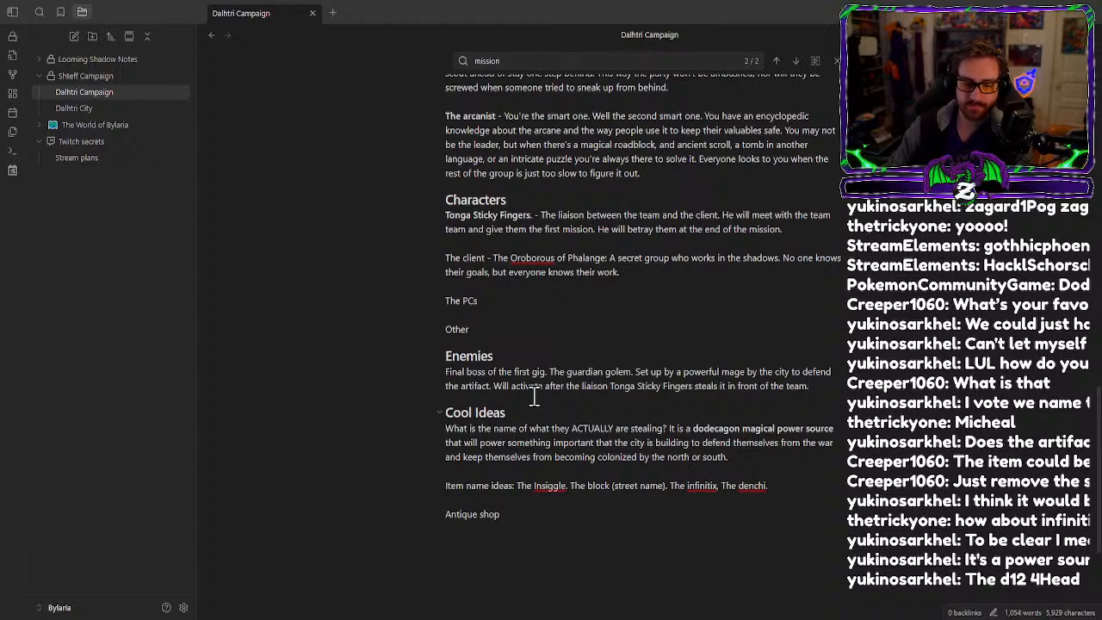
Set off the name "Tonga Sticky Fingers" in the golem entry with a comma before and after it.
left_click(611, 388)
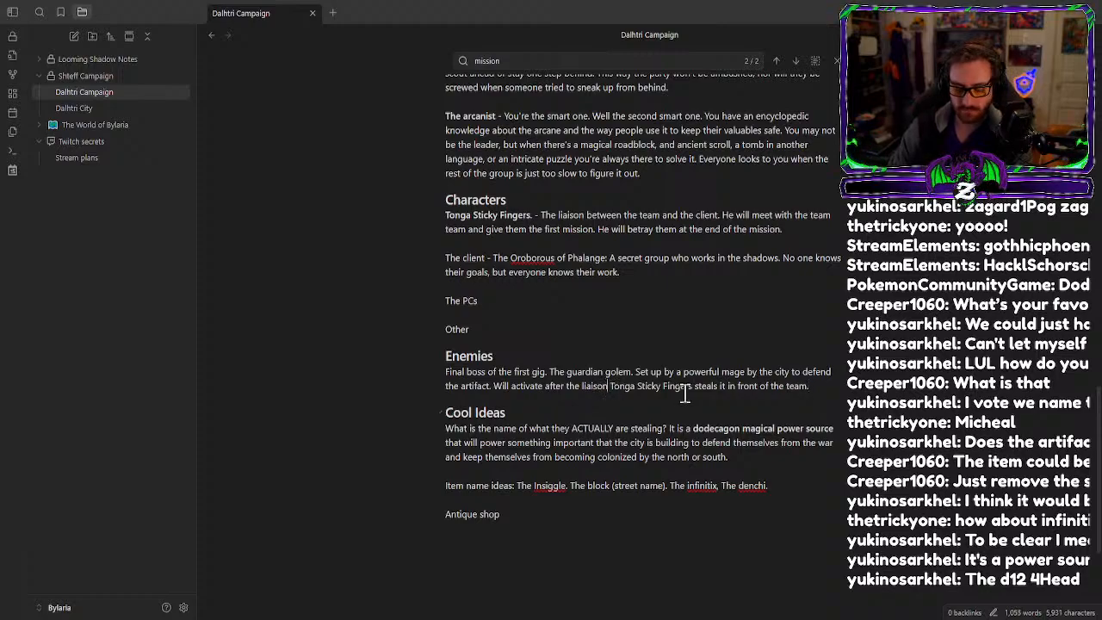
type(",")
key("Right")
key("Right")
key("Right")
key("Right")
key("Right")
key("Right")
key("Right")
key("Right")
key("Right")
key("Right")
key("Right")
key("Right")
key("Right")
key("Right")
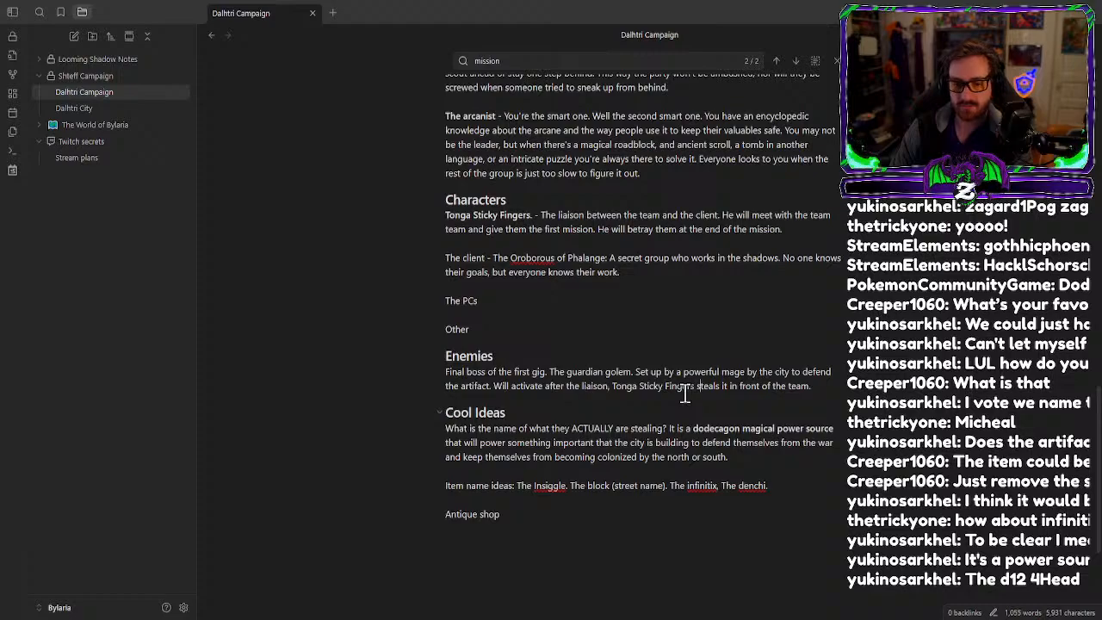
type(",")
Add "It will stop them from chasing him" at the end of the golem entry.
left_click(823, 387)
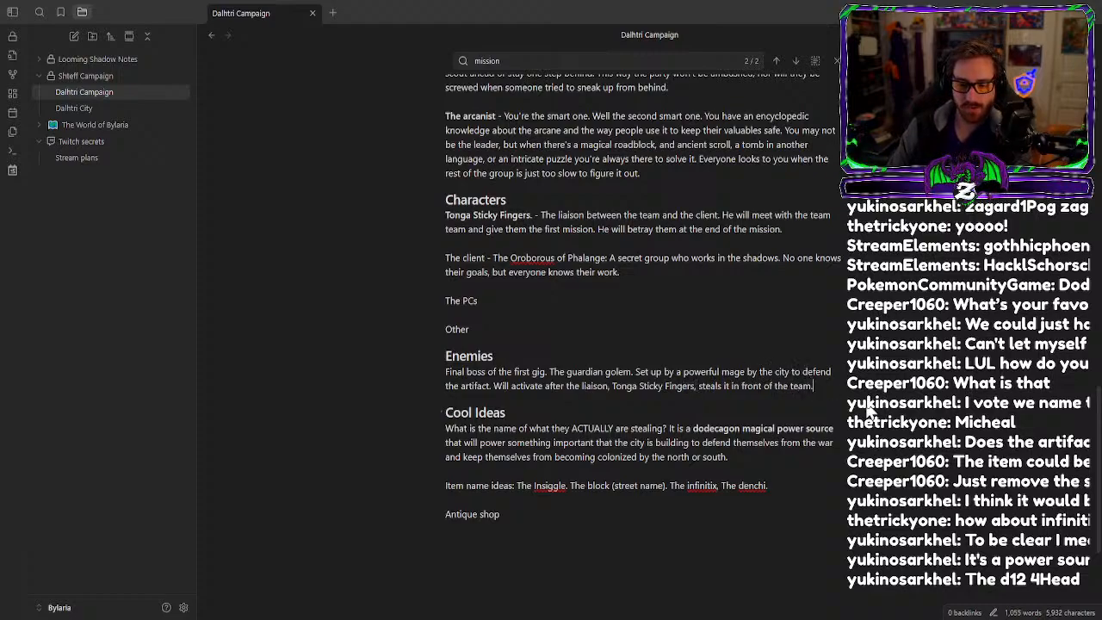
type("It wil")
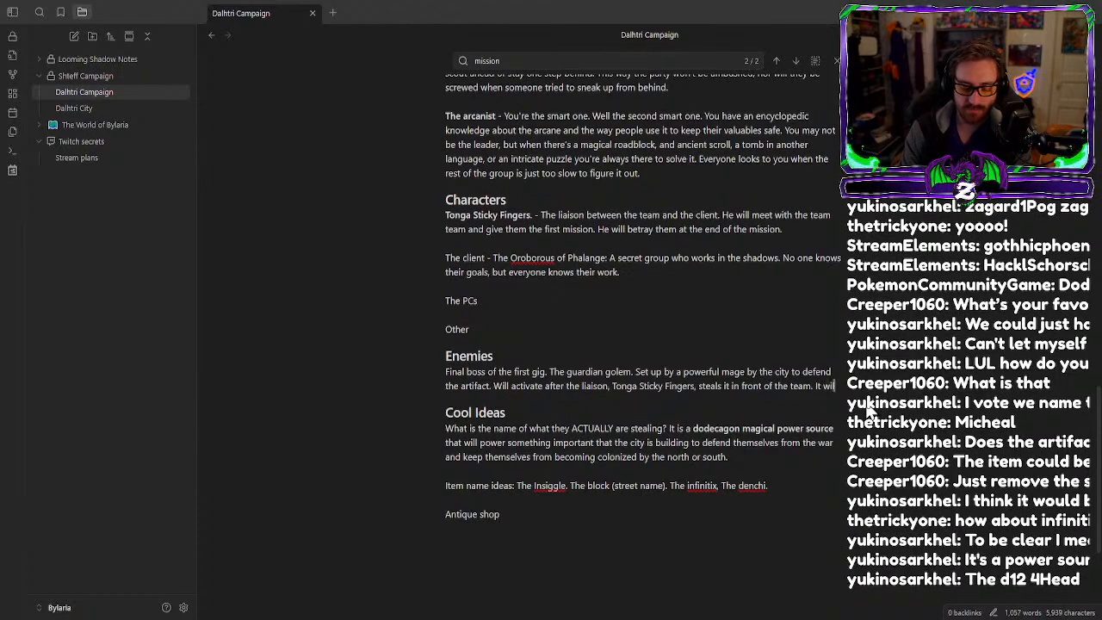
type("l stop them from")
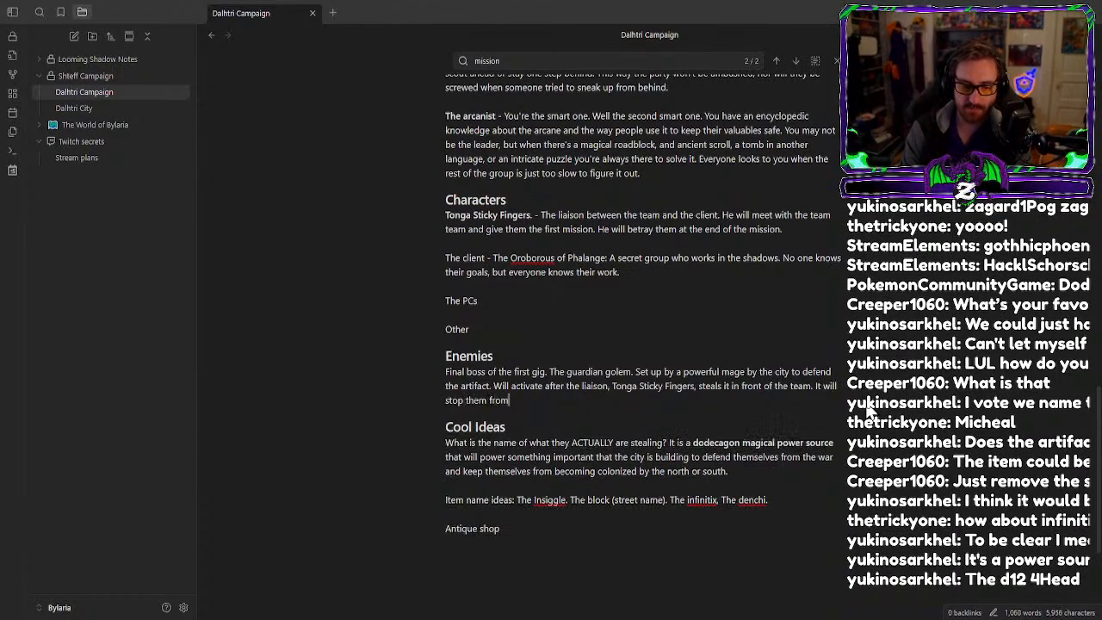
type(" attack")
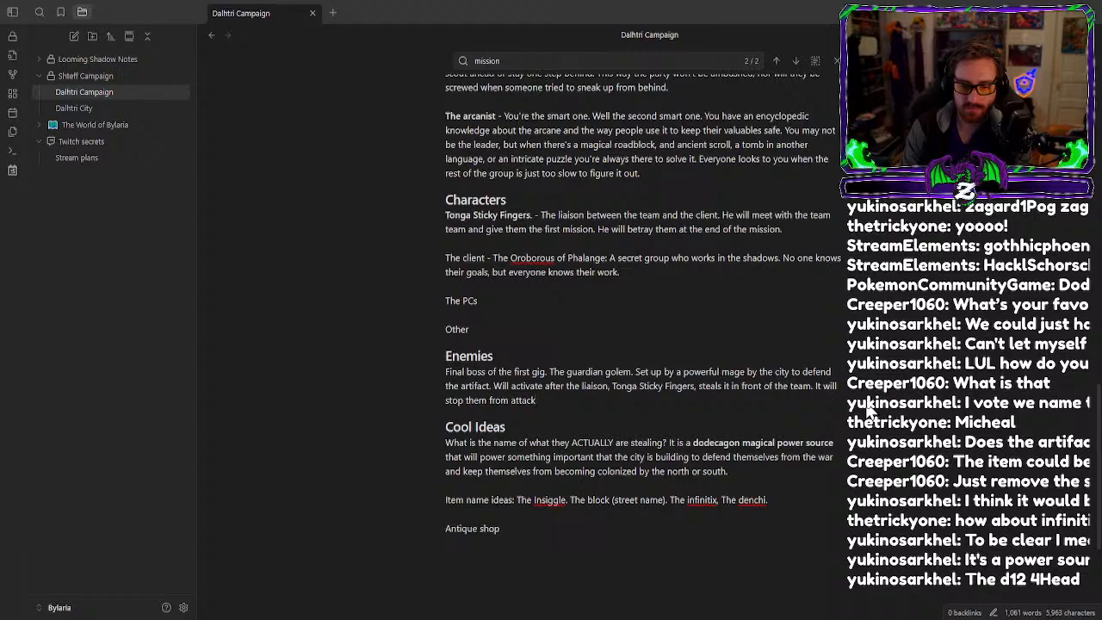
key("BackSpace")
key("BackSpace")
key("BackSpace")
key("BackSpace")
key("BackSpace")
key("BackSpace")
type("chas")
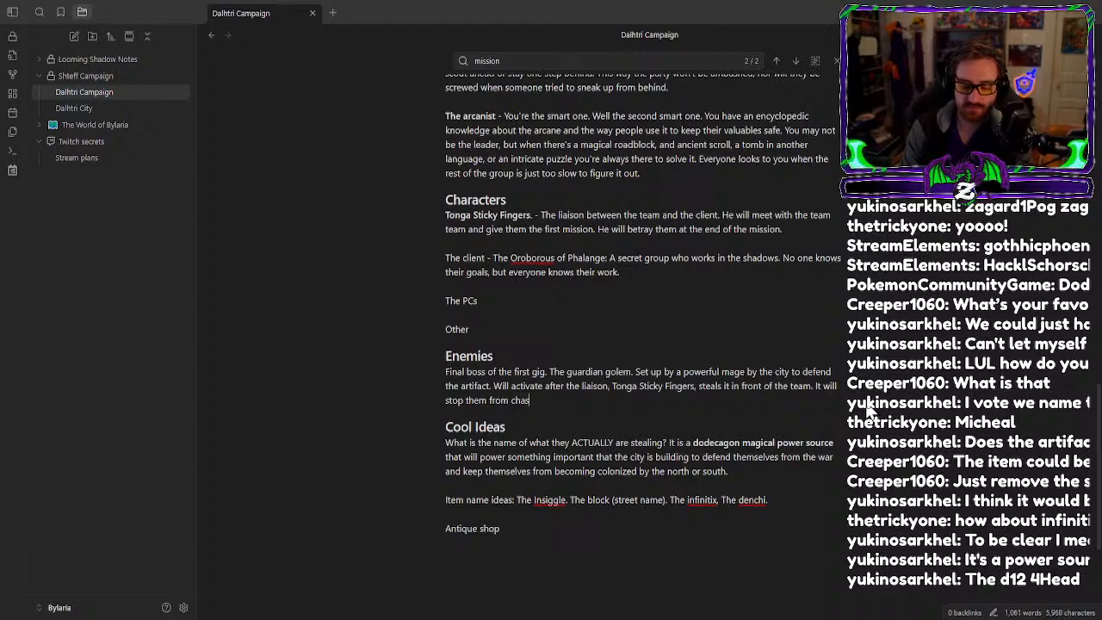
type("ing him")
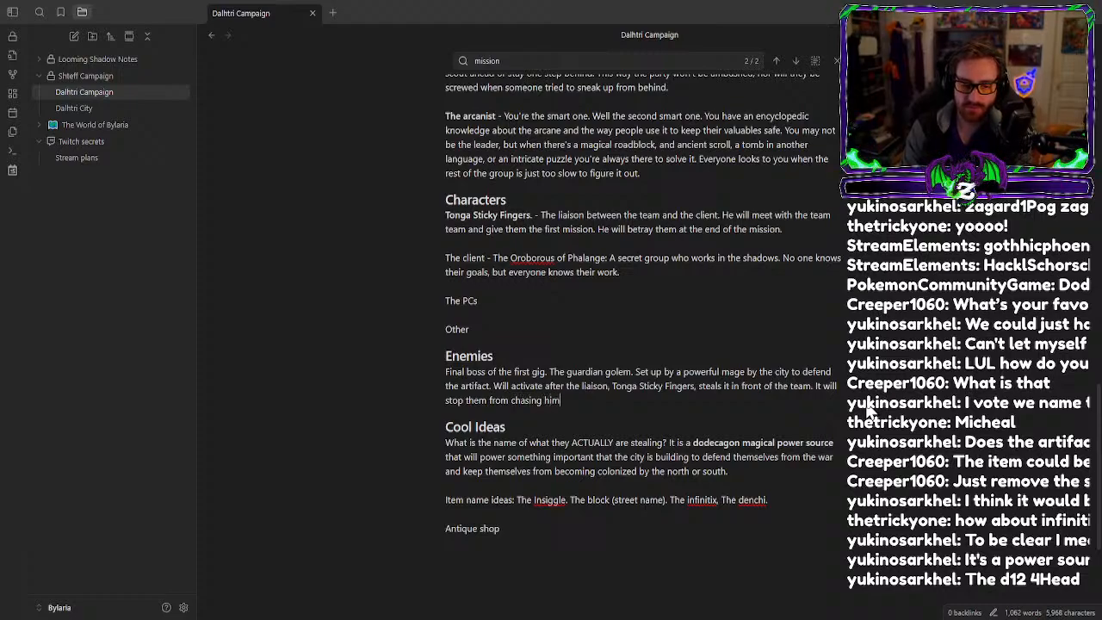
Complete the golem entry with the sentence "They can either fight it or flee." and add two blank lines below it.
type(". T")
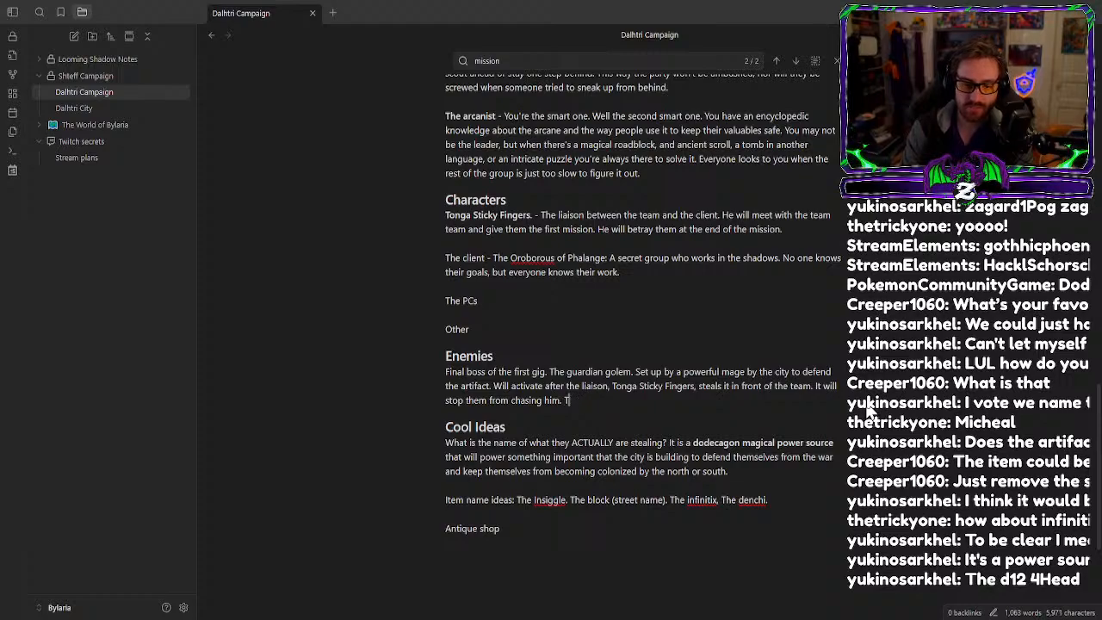
type("hey can either ")
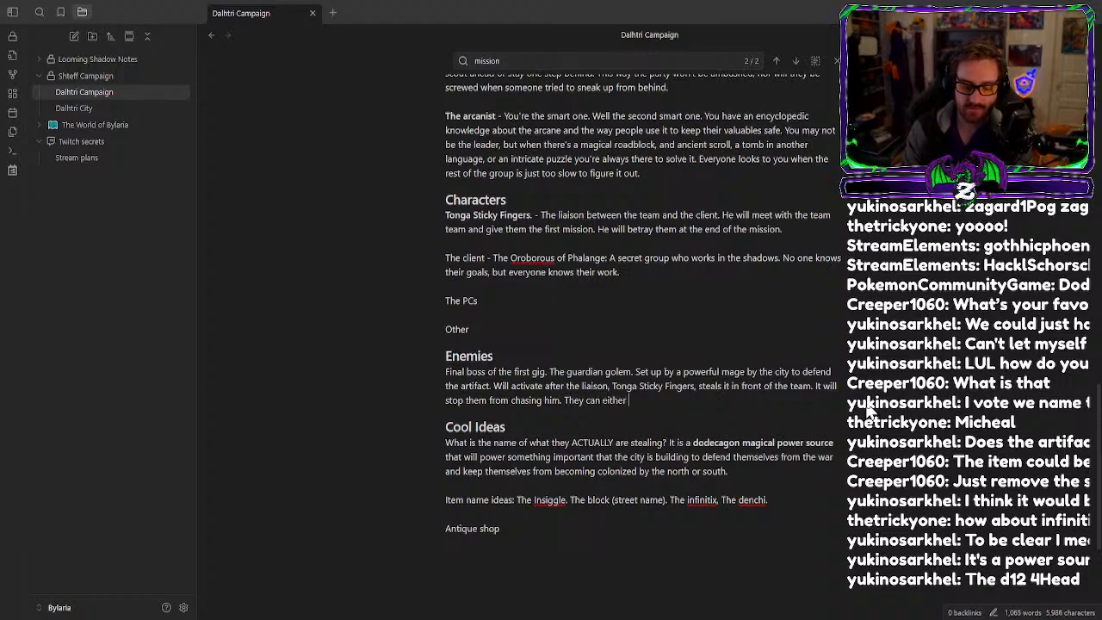
type("fight it or ")
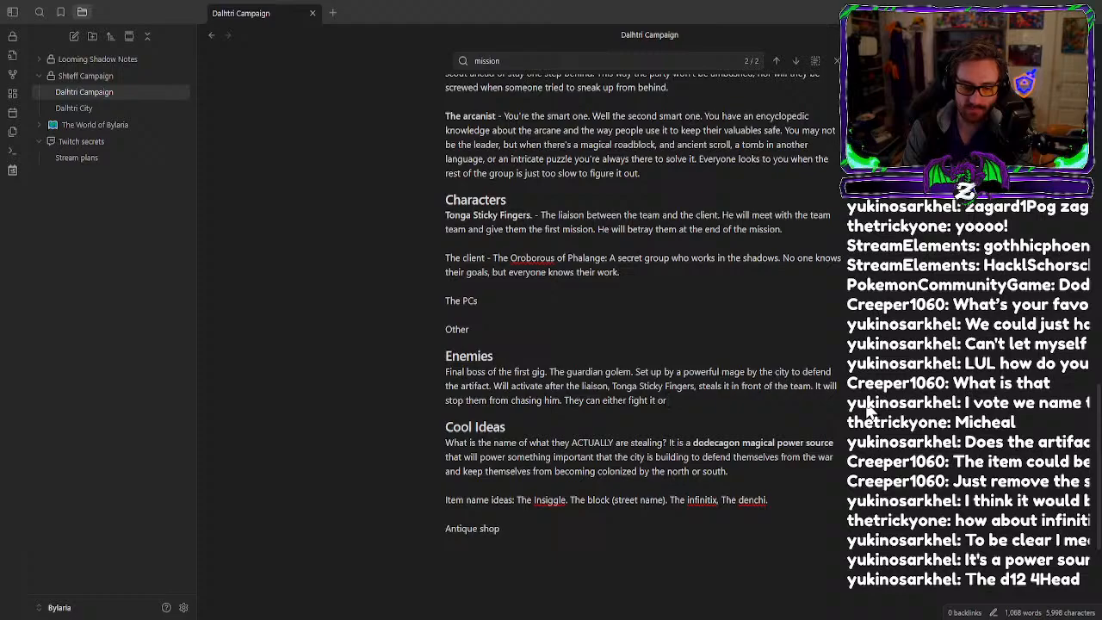
type("fl")
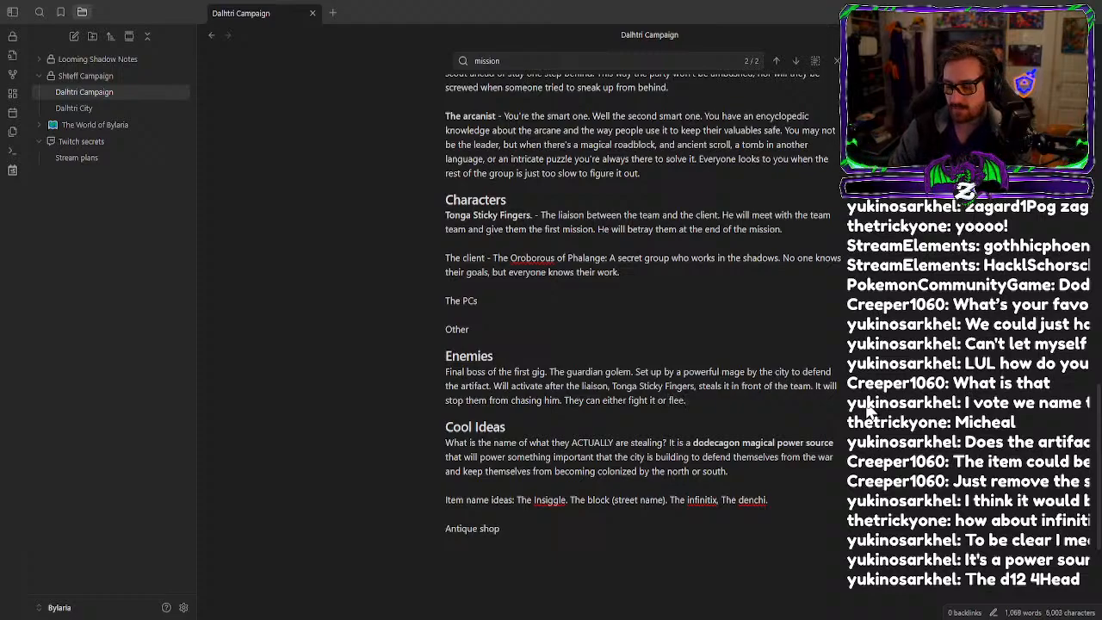
type("ee.")
key("Return")
key("Return")
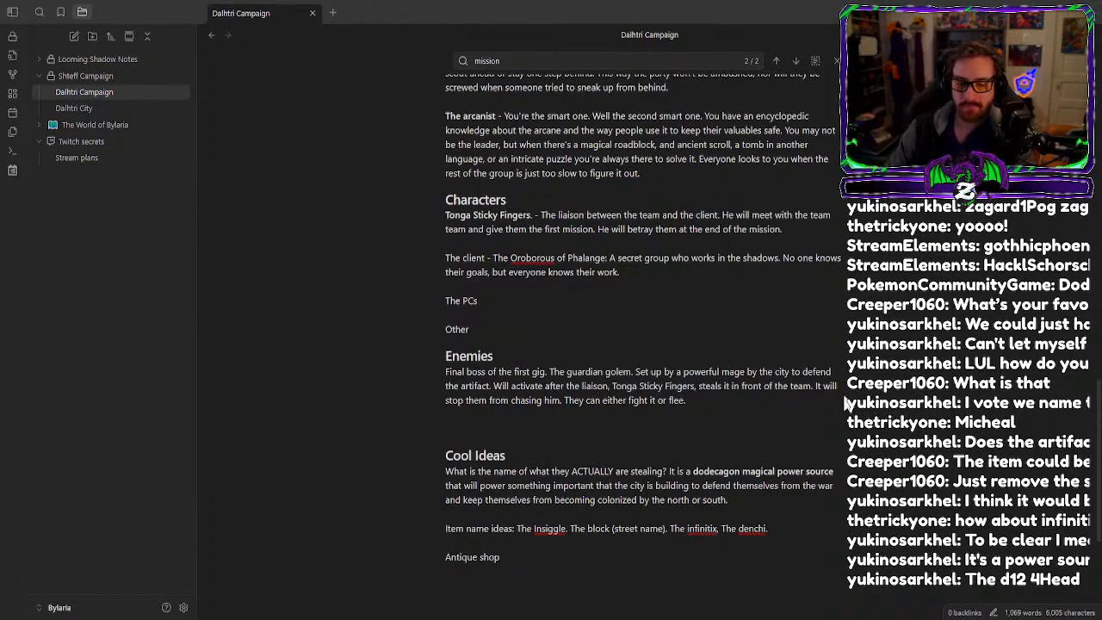
Replace the bold word "dodecagon" in the Cool Ideas paragraph with "dodecahedron".
double_click(722, 471)
key("alt+Tab")
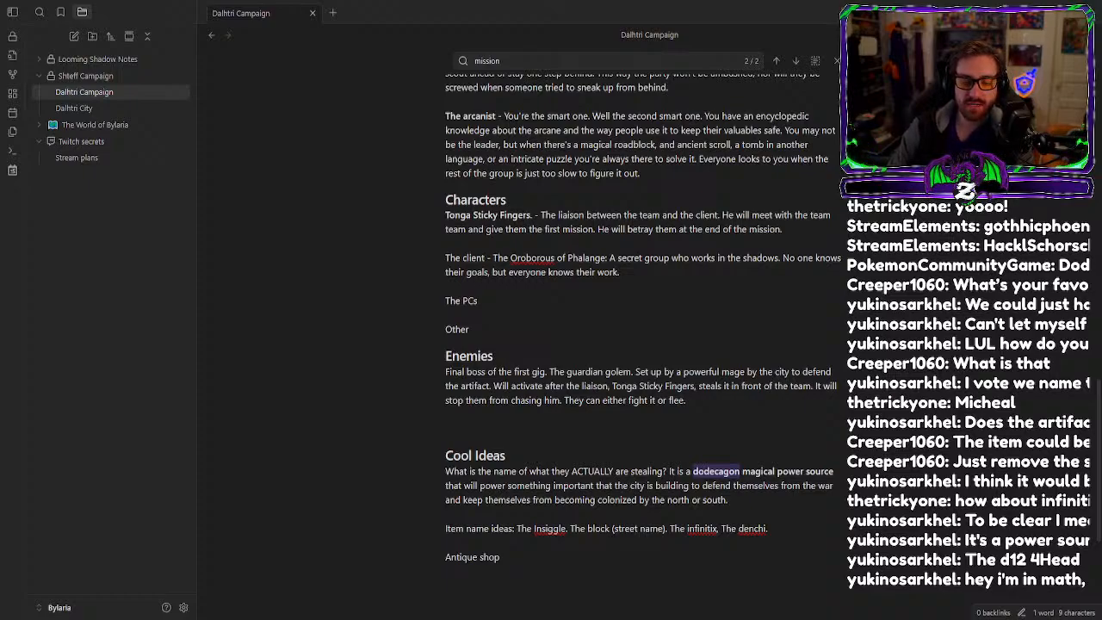
type("dodecahedron")
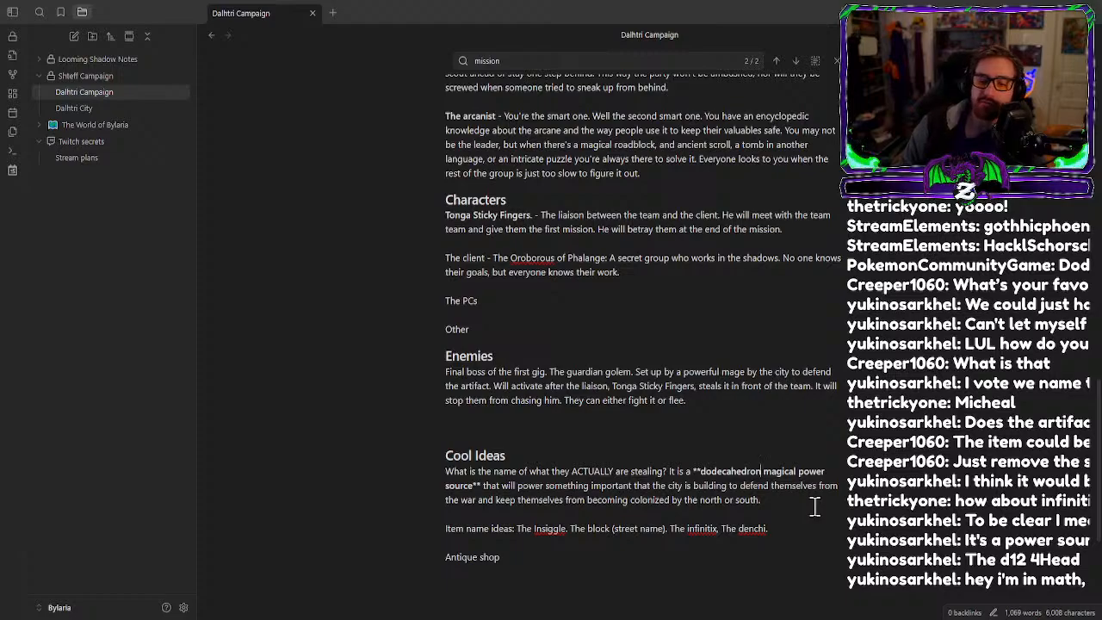
Add "Once stolen it will cause the main device to begin to melt down." at the end of the first Cool Ideas paragraph.
left_click(815, 506)
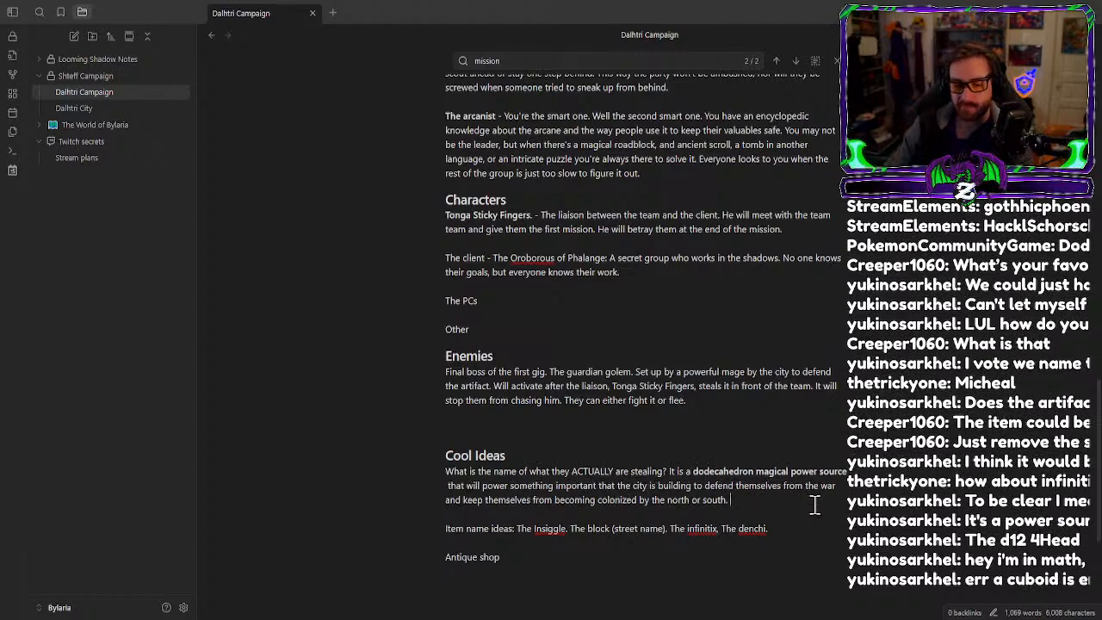
type("Once stoel")
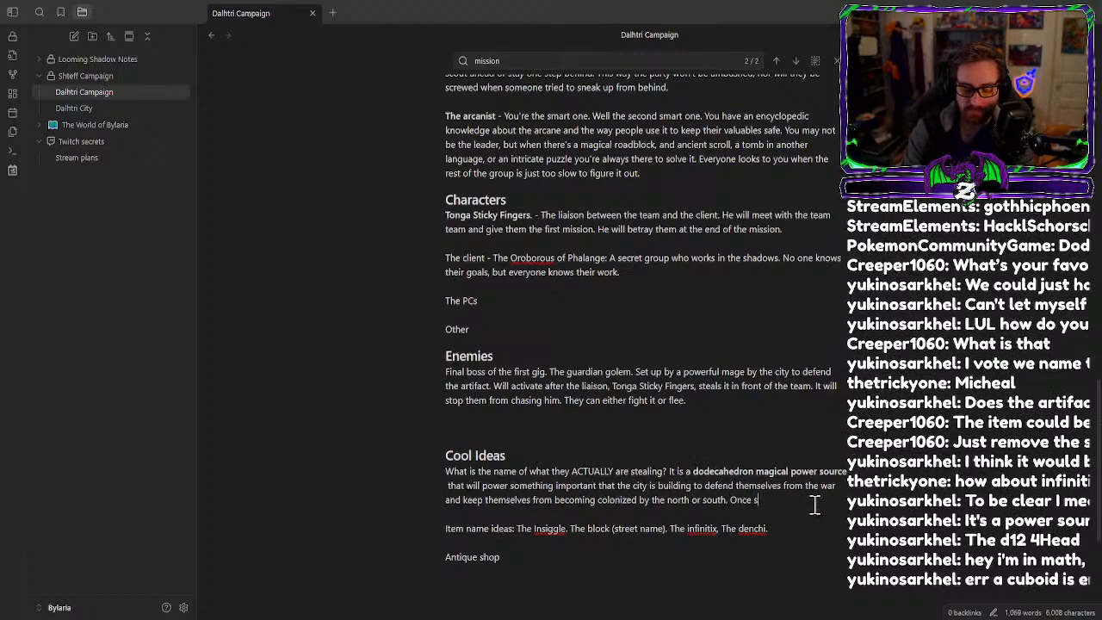
key("BackSpace")
key("BackSpace")
type("len it")
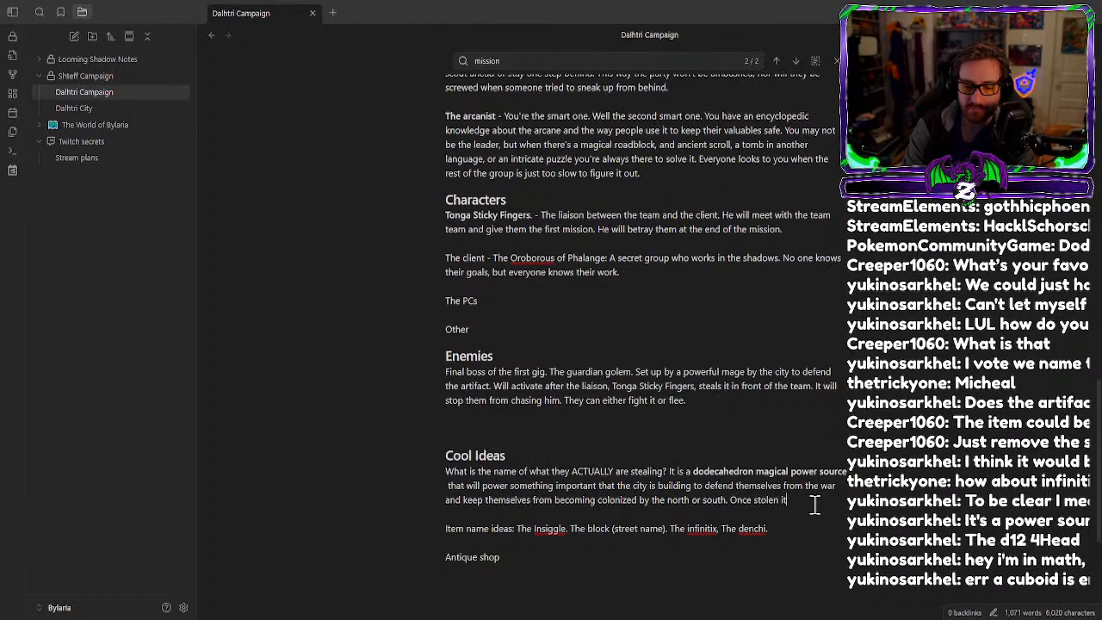
type(" will cause the ")
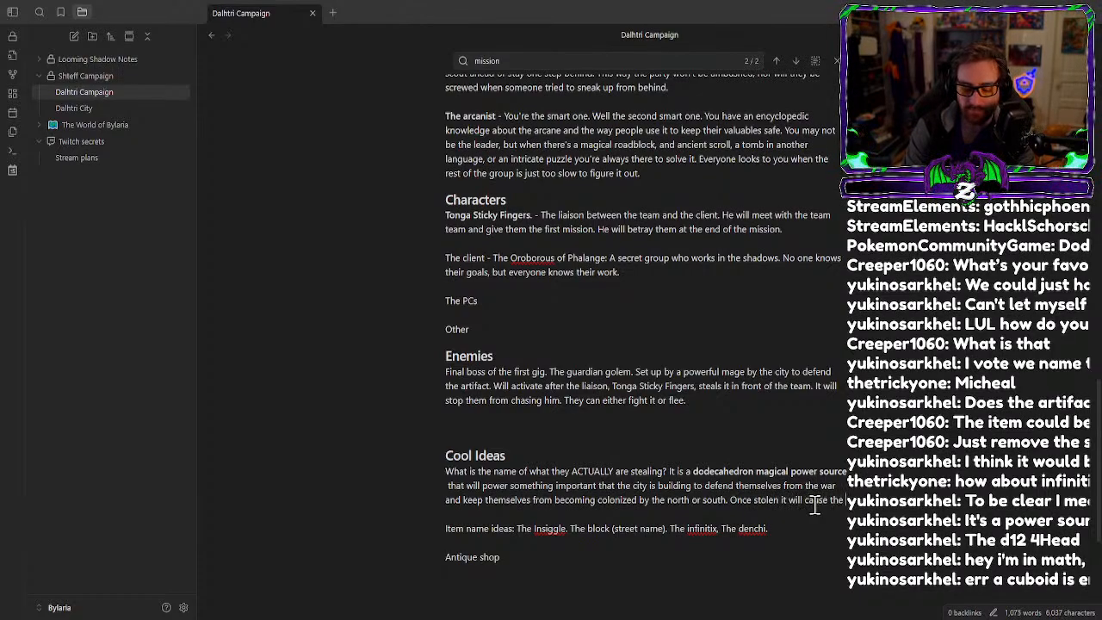
type("main")
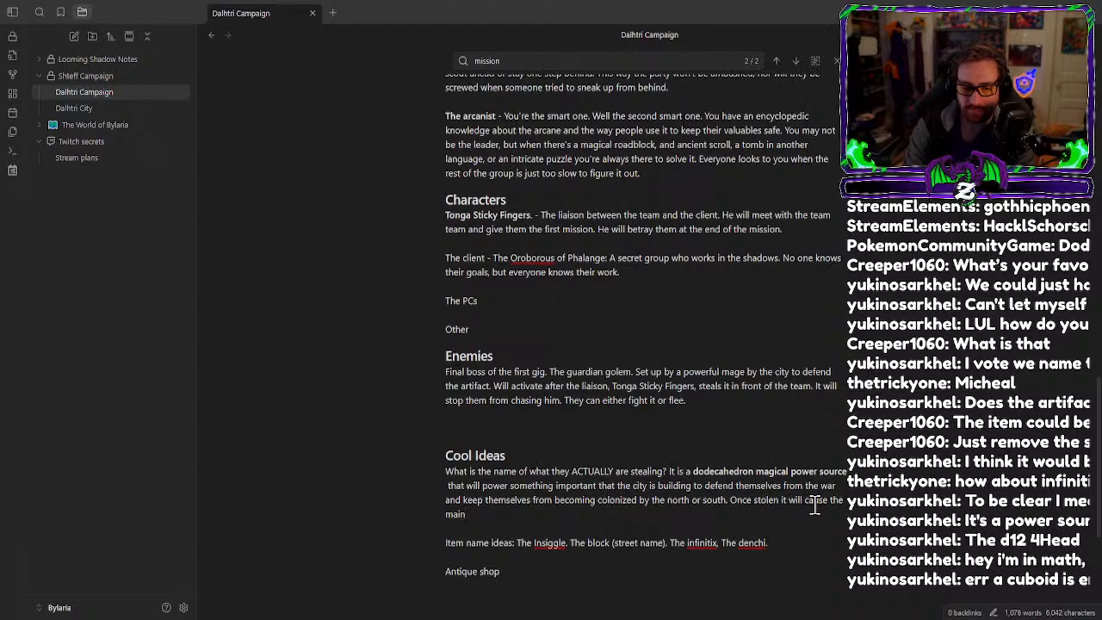
type(" device")
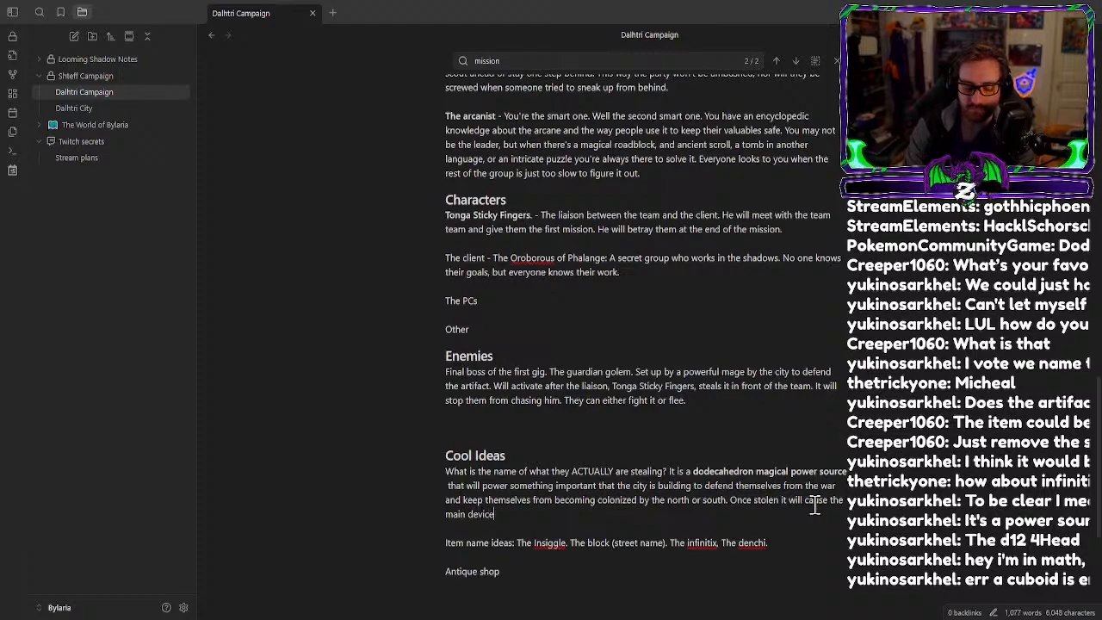
type(" to begin to m")
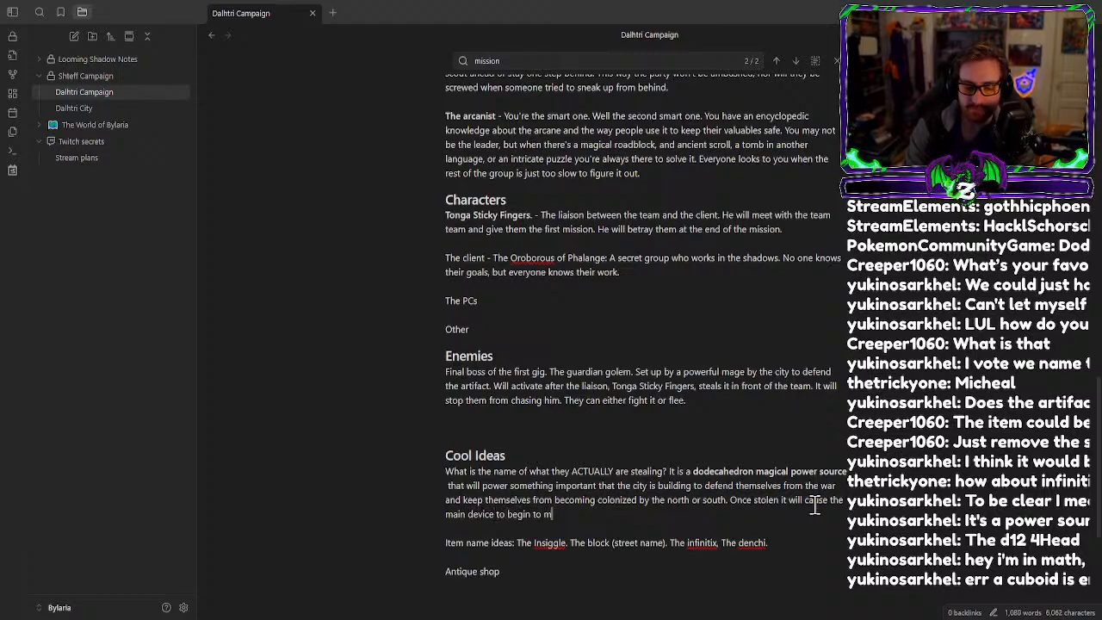
type("elt down.")
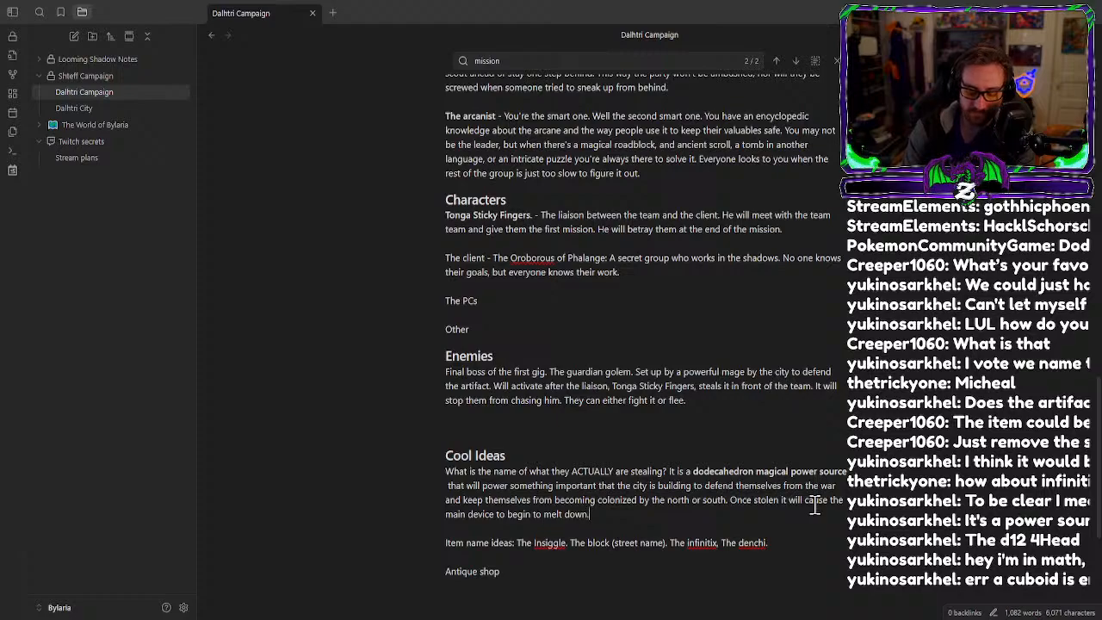
Begin another sentence after the meltdown one with "After a certaint period of in game time it will".
type(" After a")
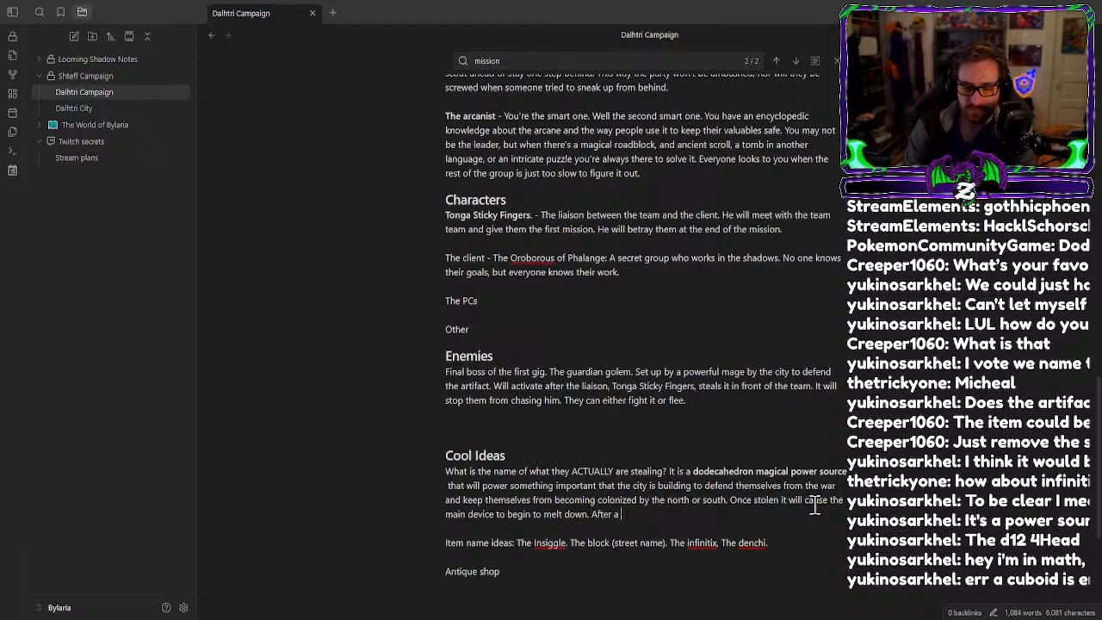
type(" certain")
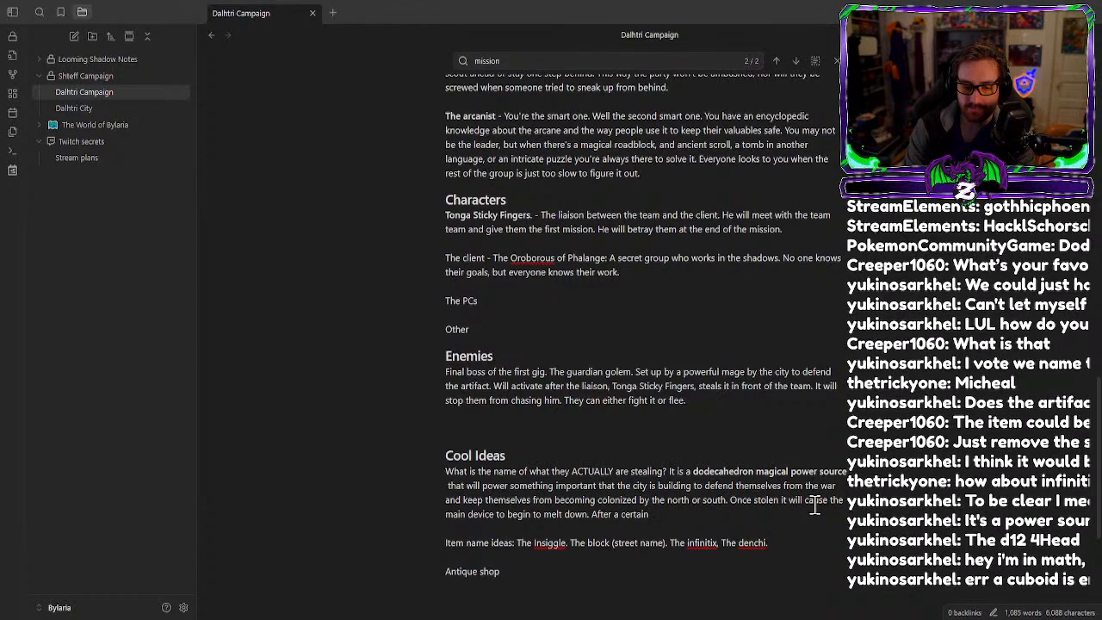
type("t")
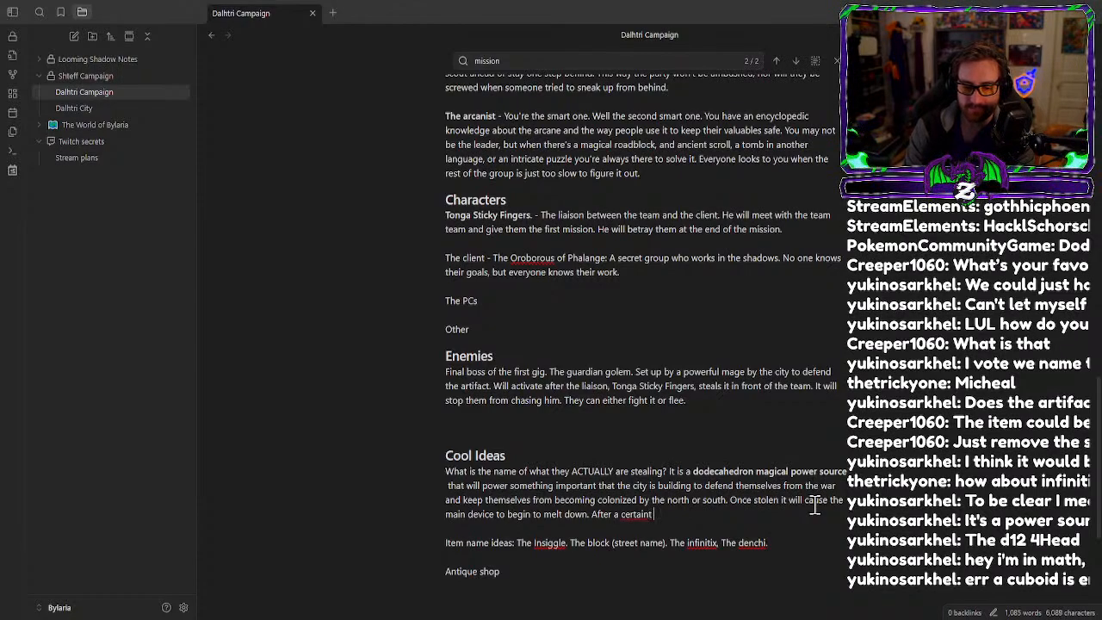
type(" period of")
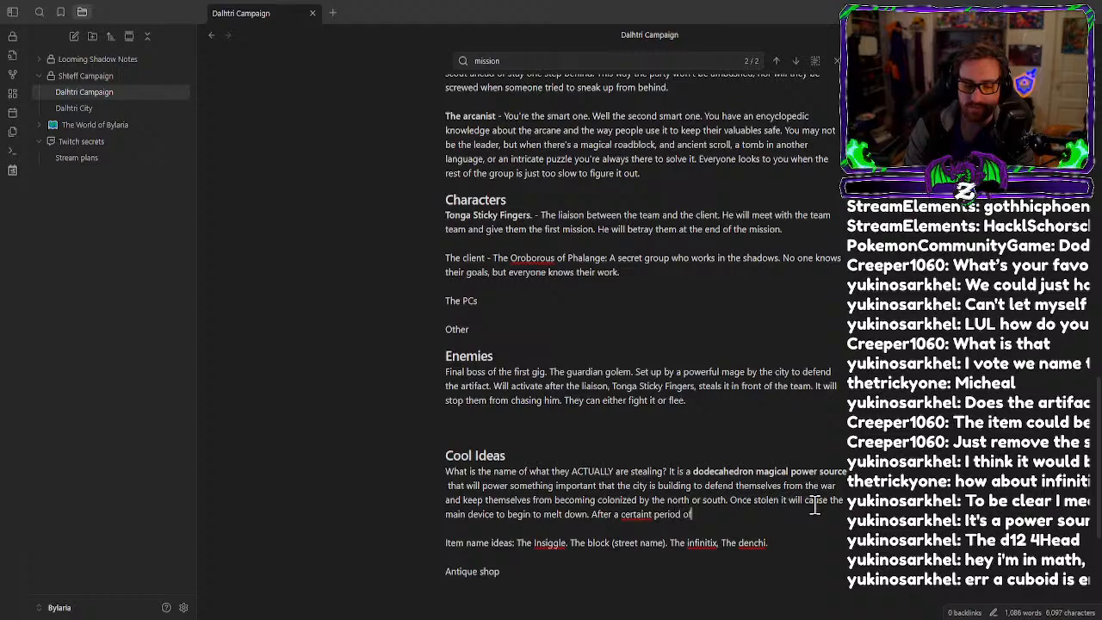
type(" in game t")
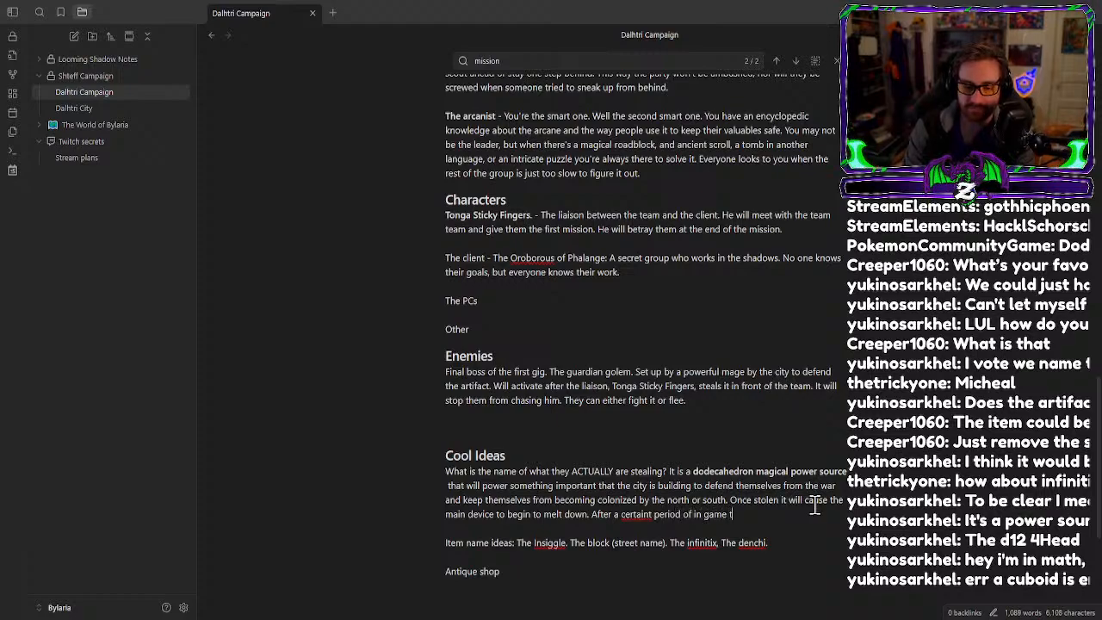
type("imeit will")
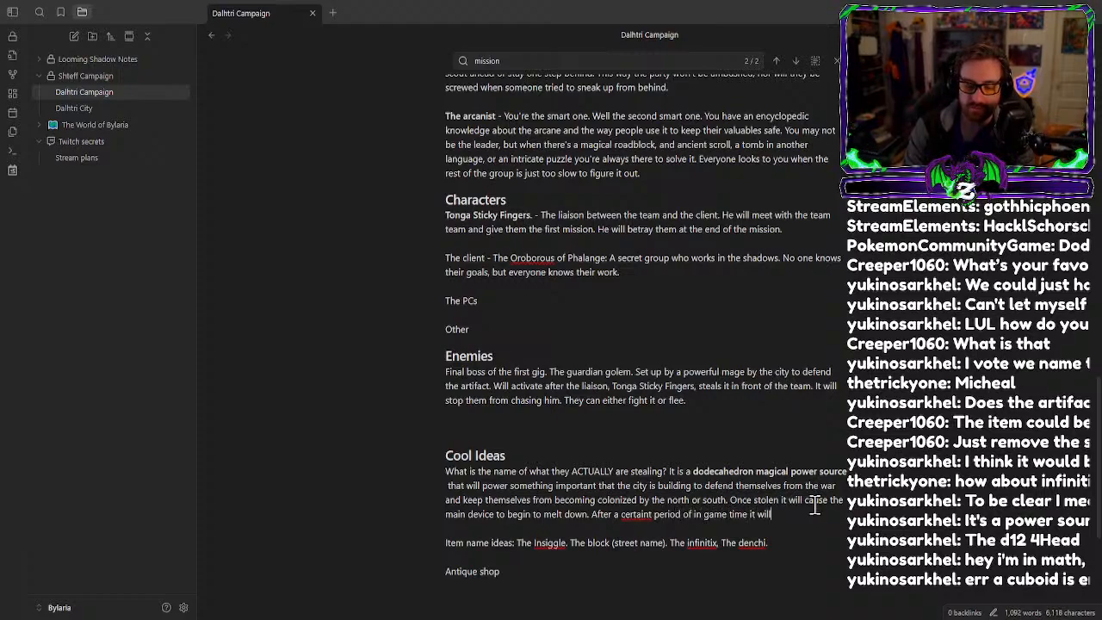
Continue the sentence with "cause a neclear magical explosion," and make the word "magical" bold.
type(" cause a nuclear")
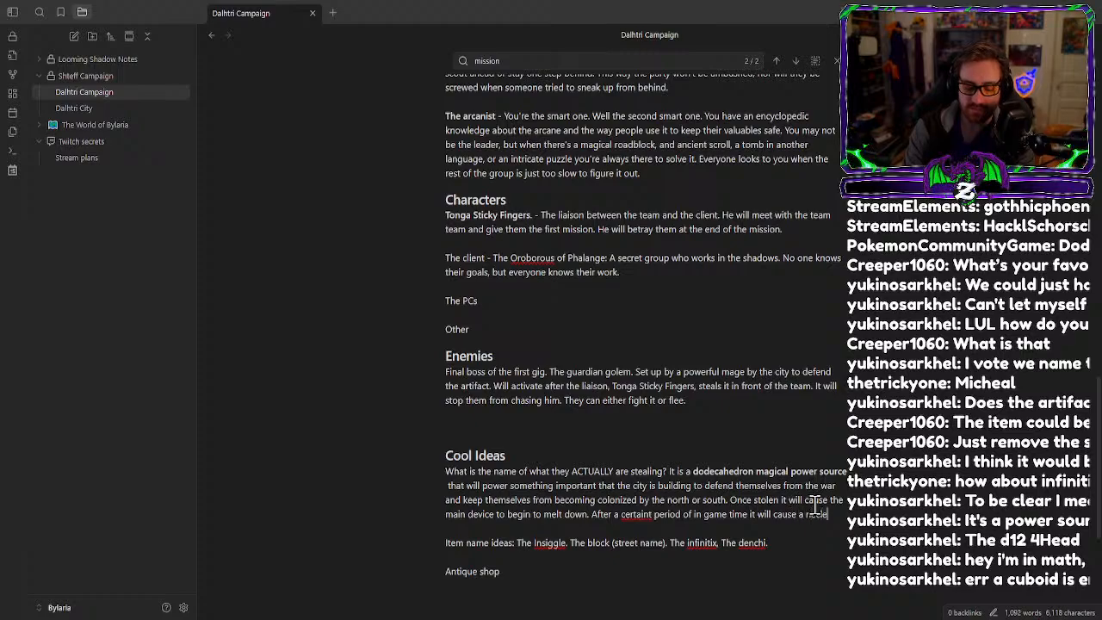
type(" **magic")
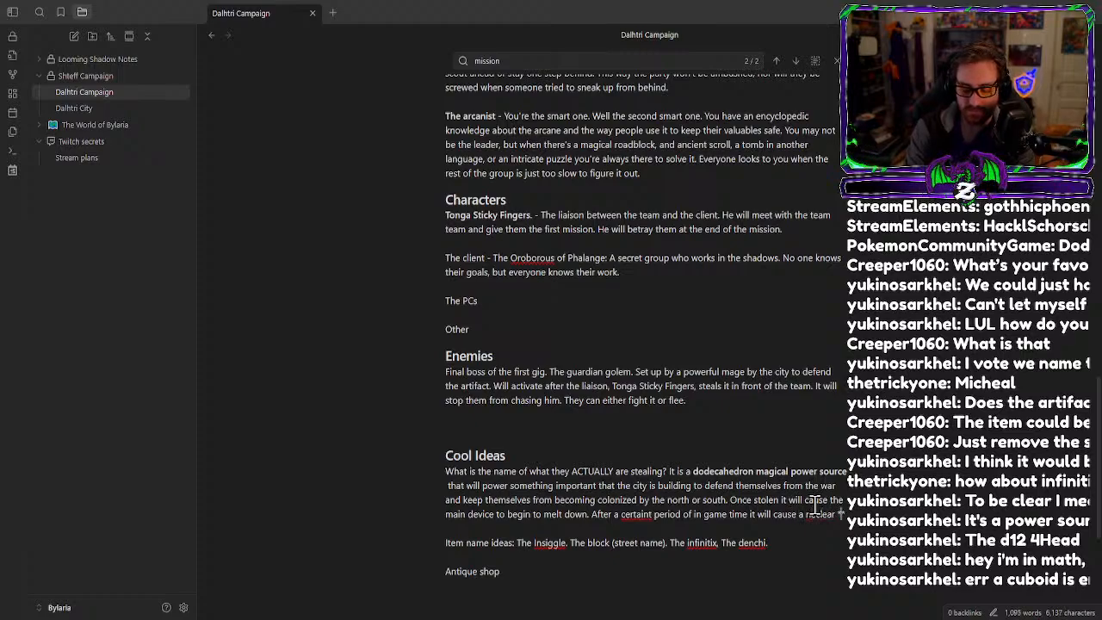
type("a")
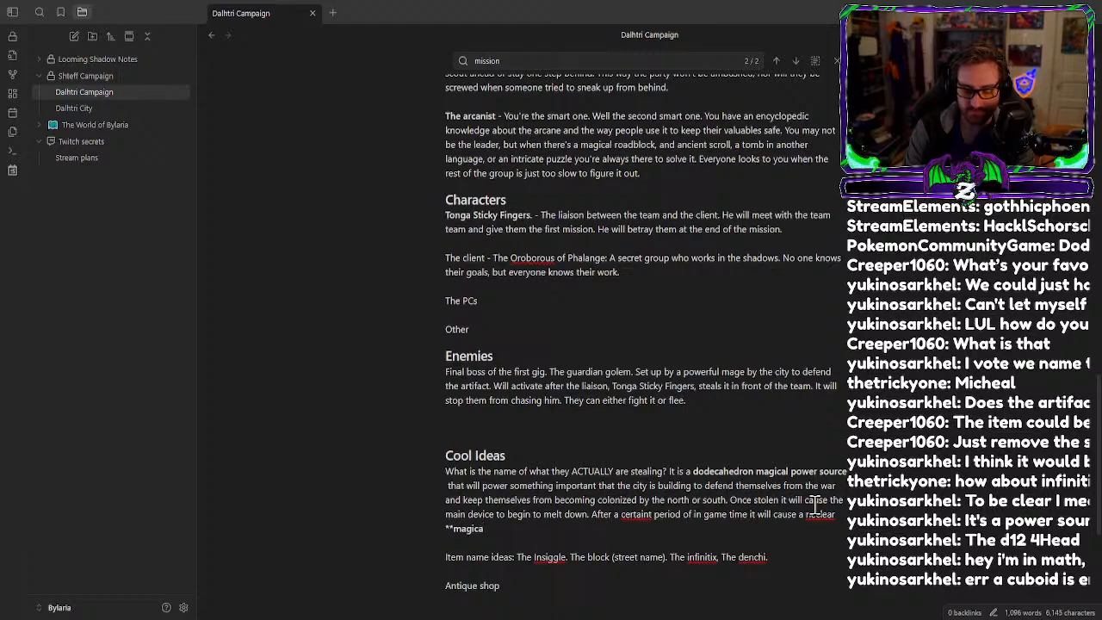
type("l** expl")
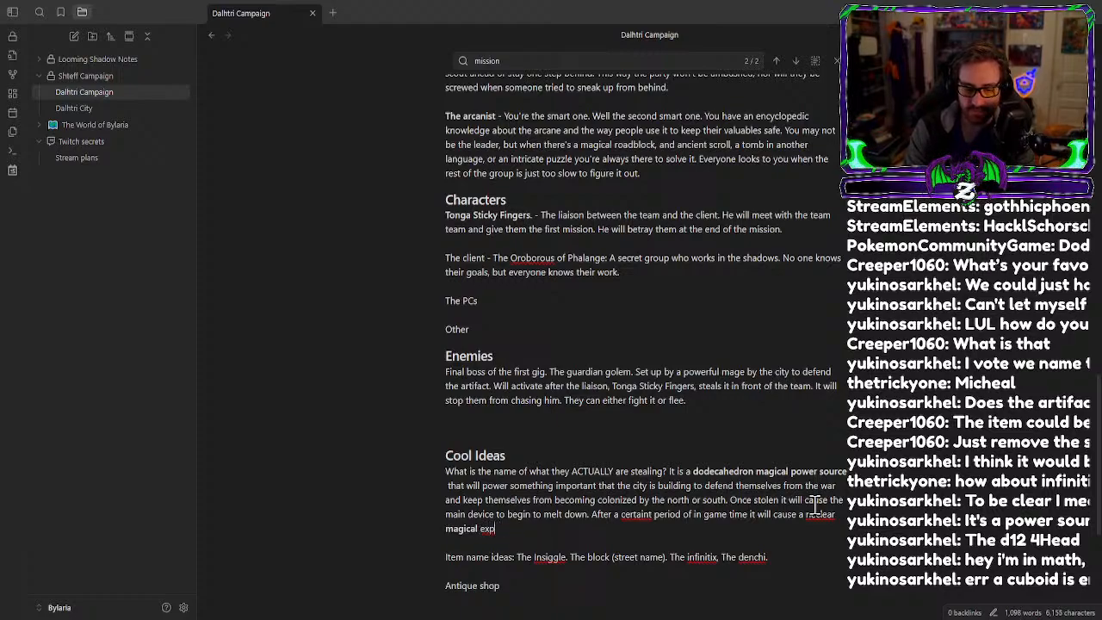
key("BackSpace")
key("BackSpace")
key("BackSpace")
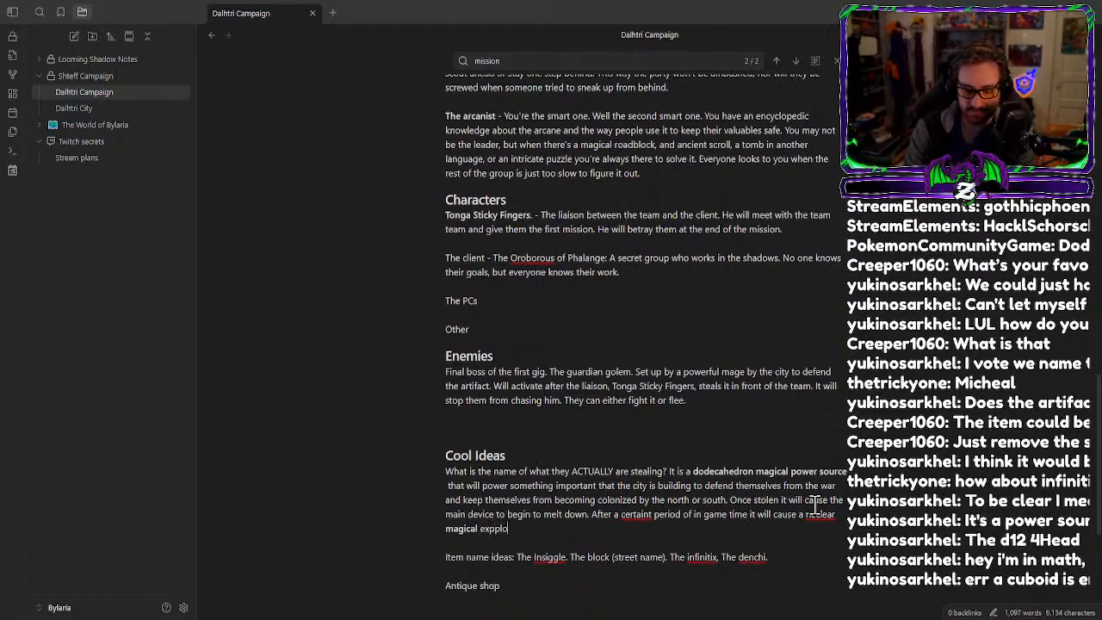
type("plosion.")
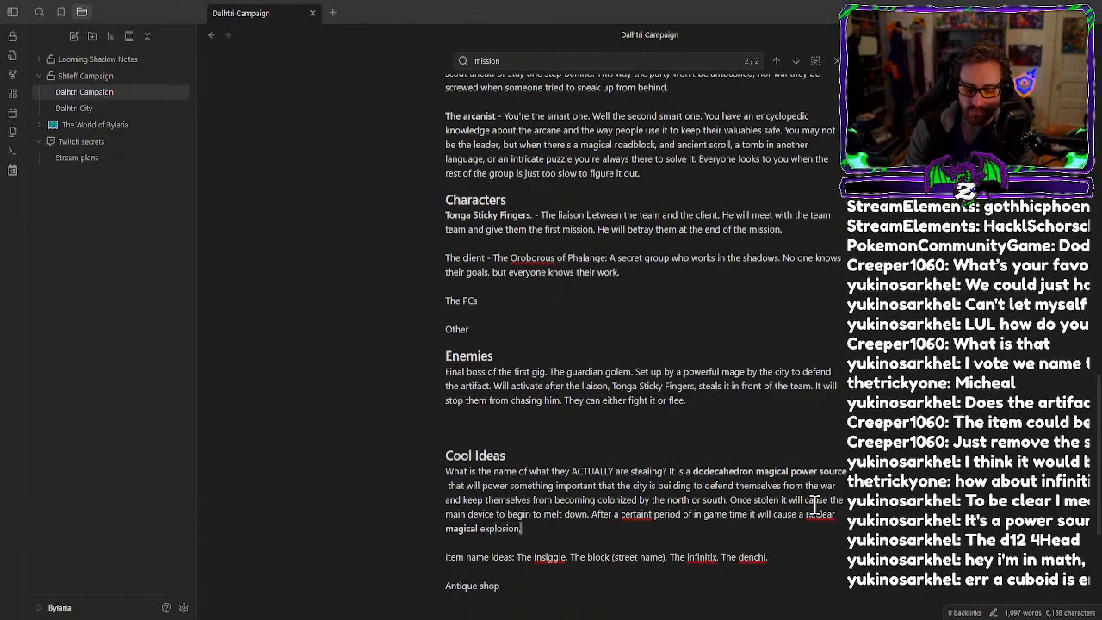
Finish the explosion sentence with "destroying the city and it's residents." and replace its misspelled words with "nuclear" and "certainty".
type("tro")
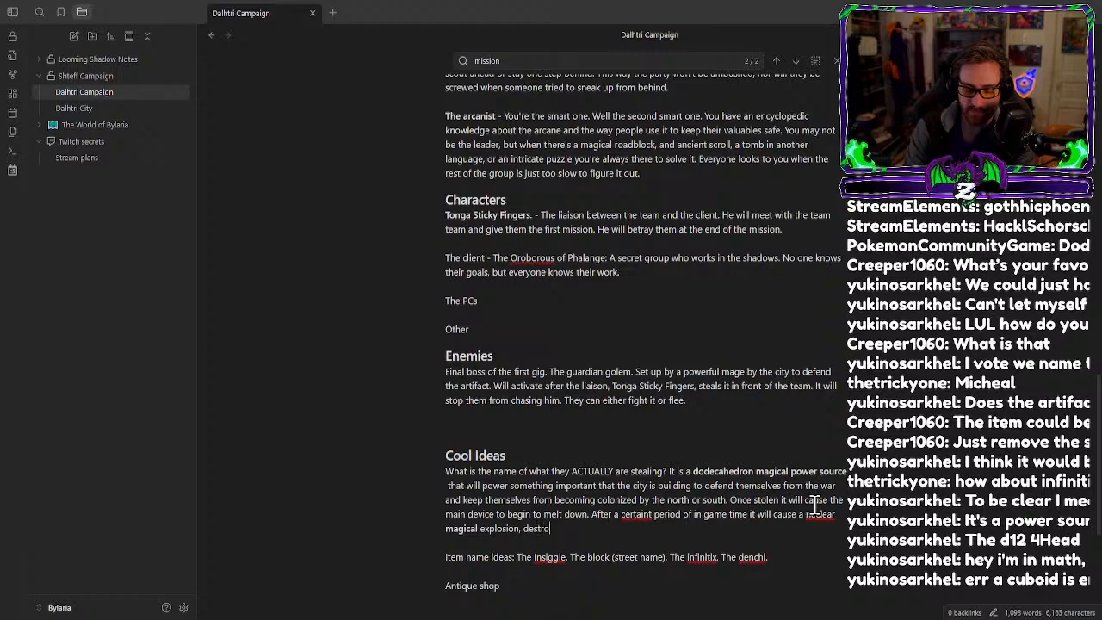
type("ying the city and it's rea")
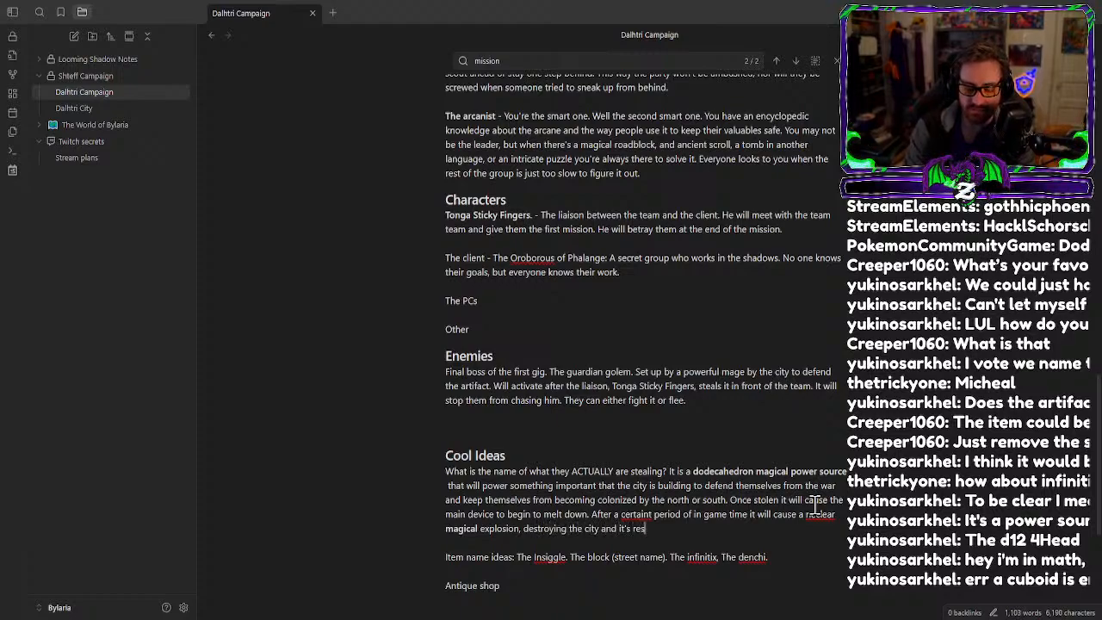
key("BackSpace")
type("sidents.")
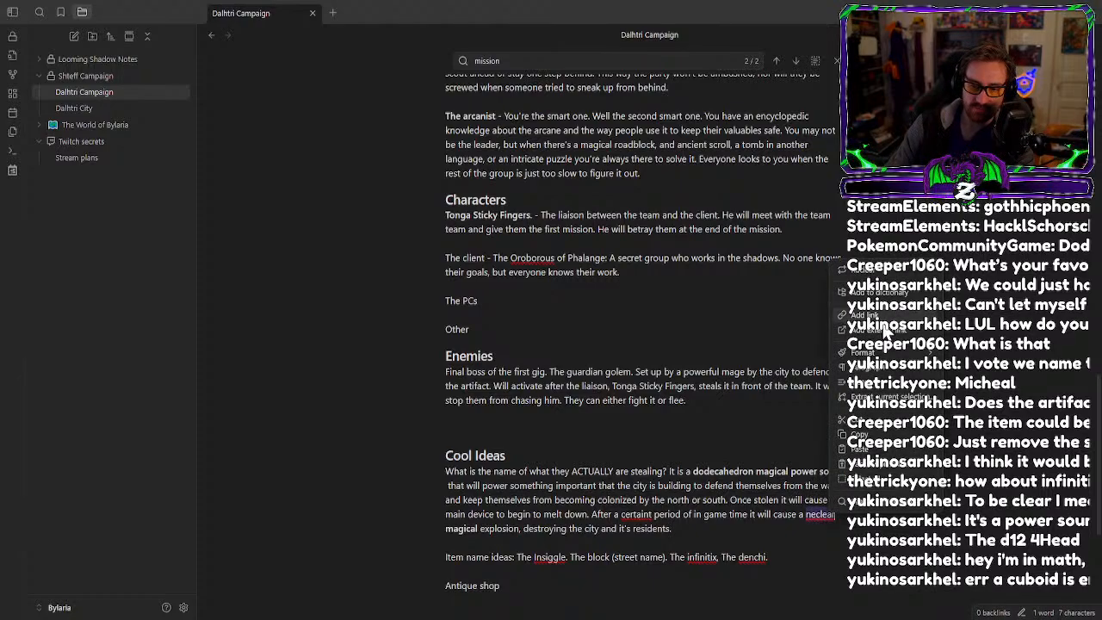
right_click(642, 514)
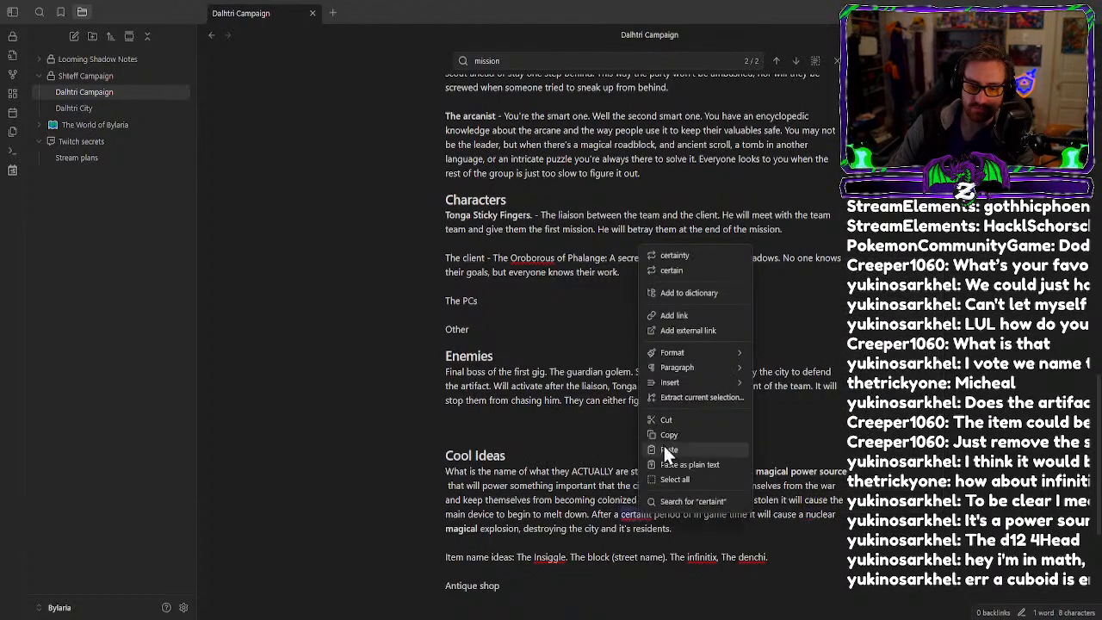
left_click(675, 255)
Begin another sentence after the explosion one in Cool Ideas with "If the players do not bring the item".
left_click(702, 528)
type("IF this")
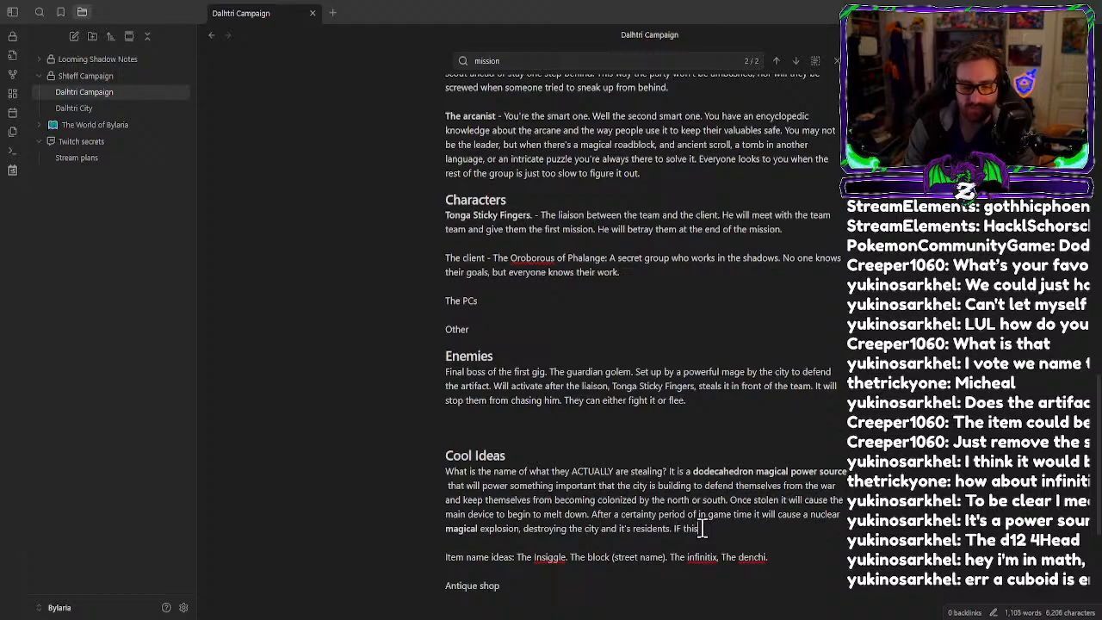
key("BackSpace")
key("BackSpace")
key("BackSpace")
key("BackSpace")
key("BackSpace")
key("BackSpace")
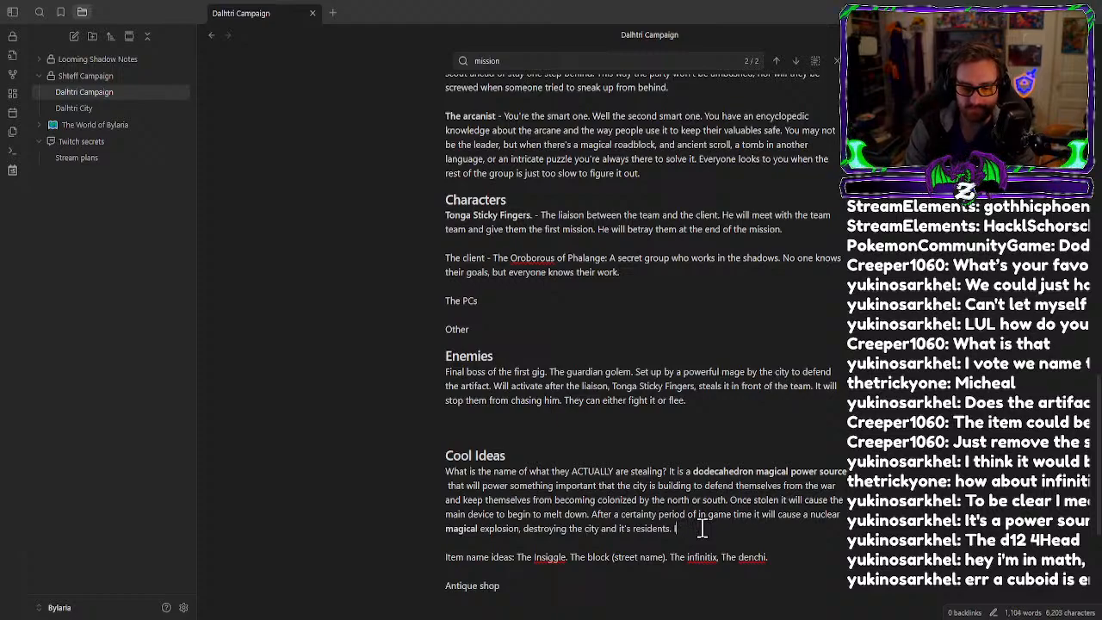
type("f the play")
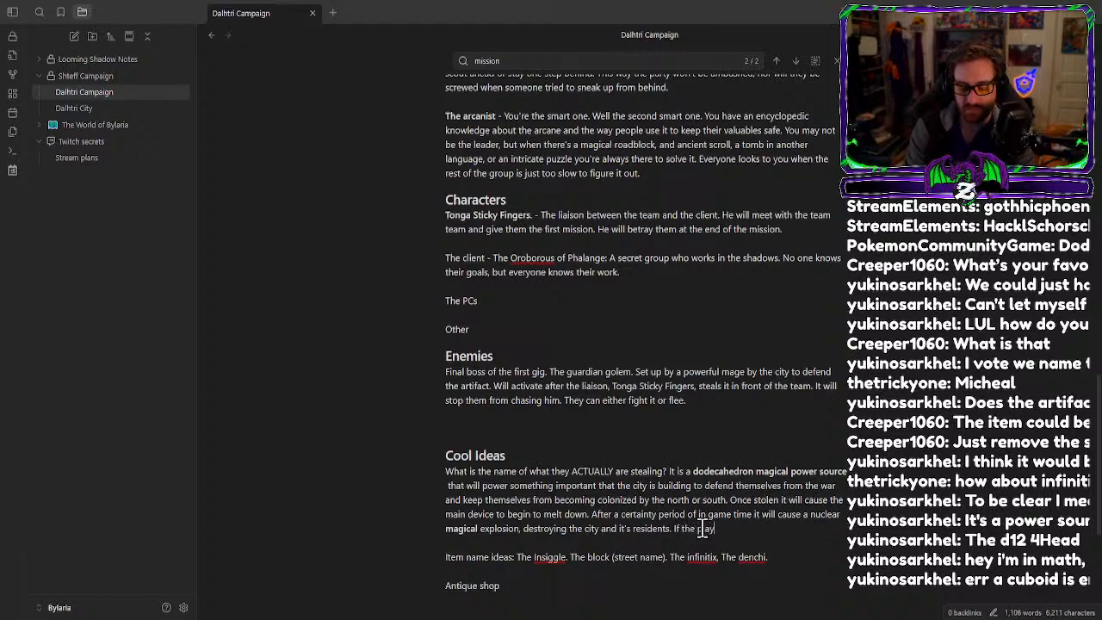
type("ers do no")
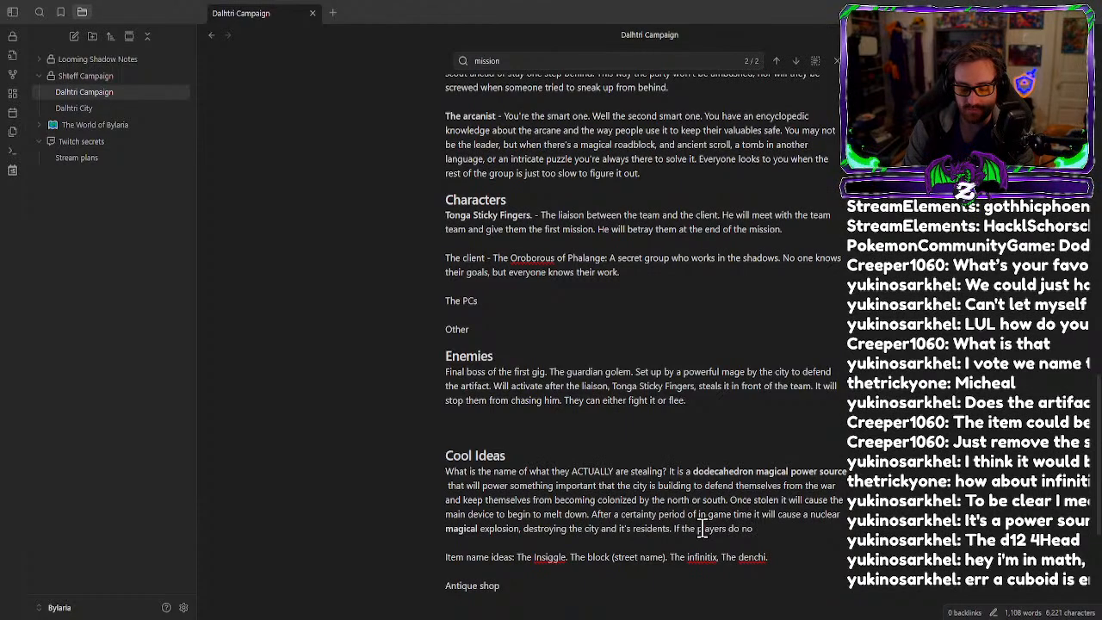
type("t bring the item")
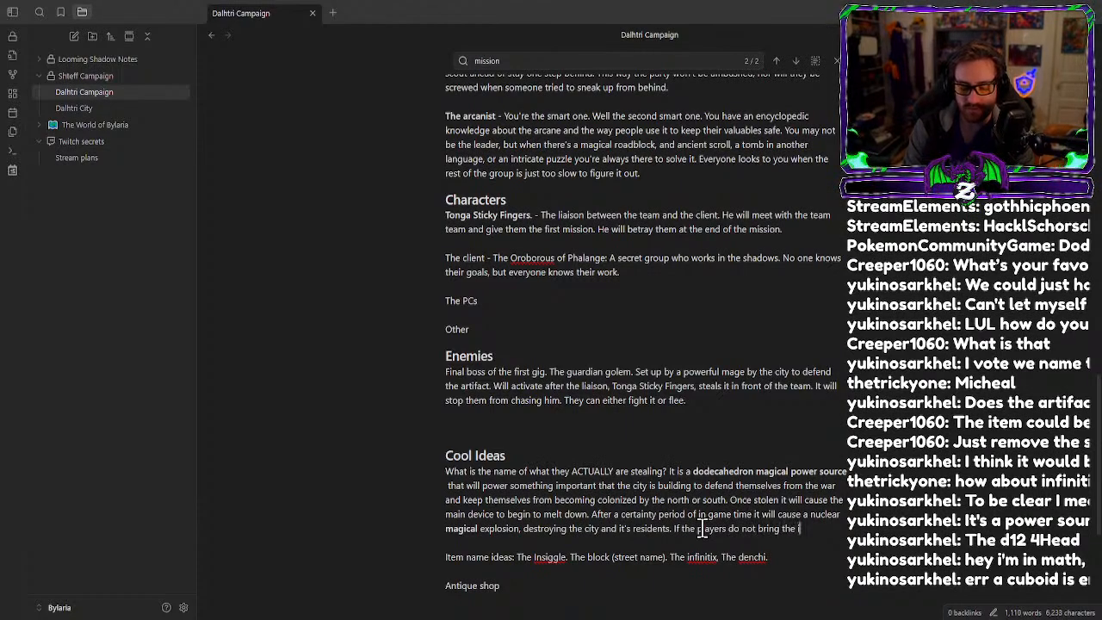
Finish the sentence with "back to it's original place they will die in the city or be blamed for it's destruction.".
type(" back to it's")
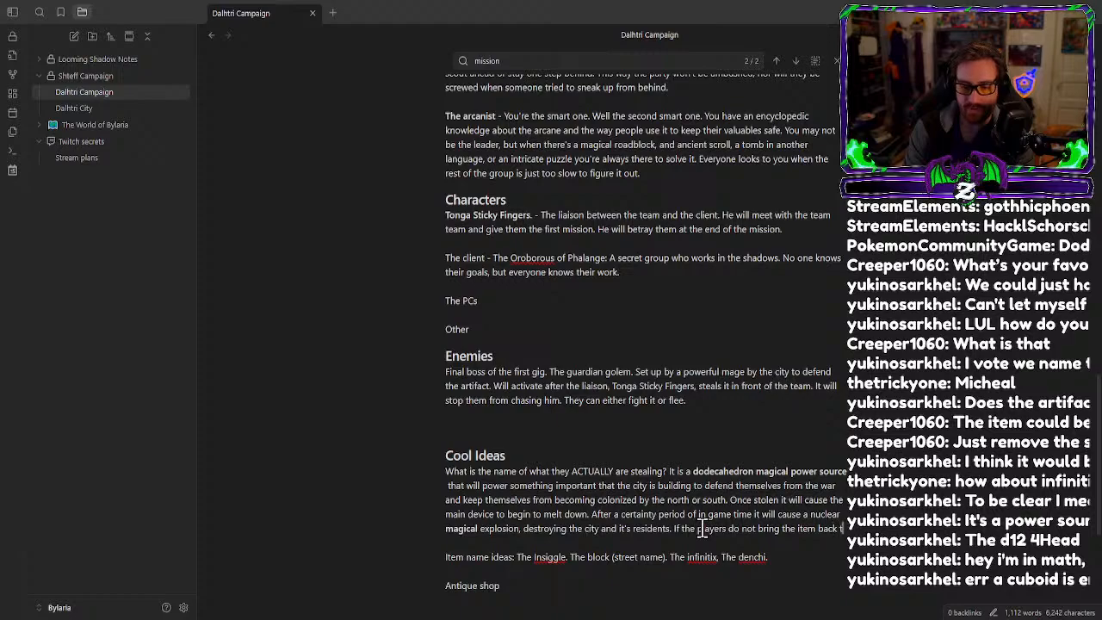
key("BackSpace")
key("BackSpace")
type(";s")
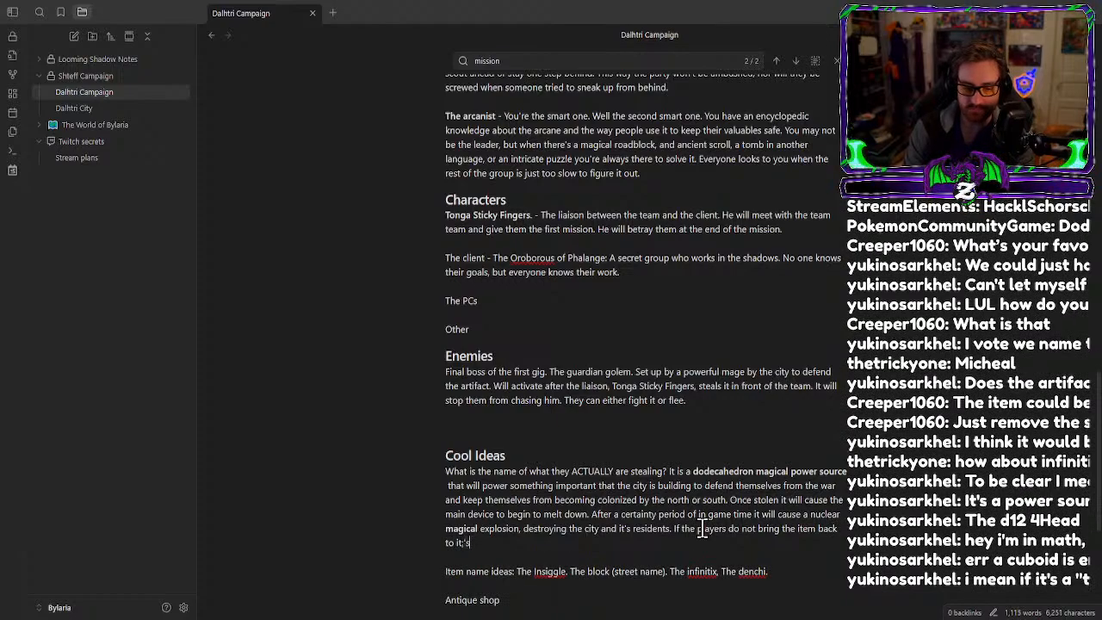
key("BackSpace")
key("BackSpace")
type("'s or")
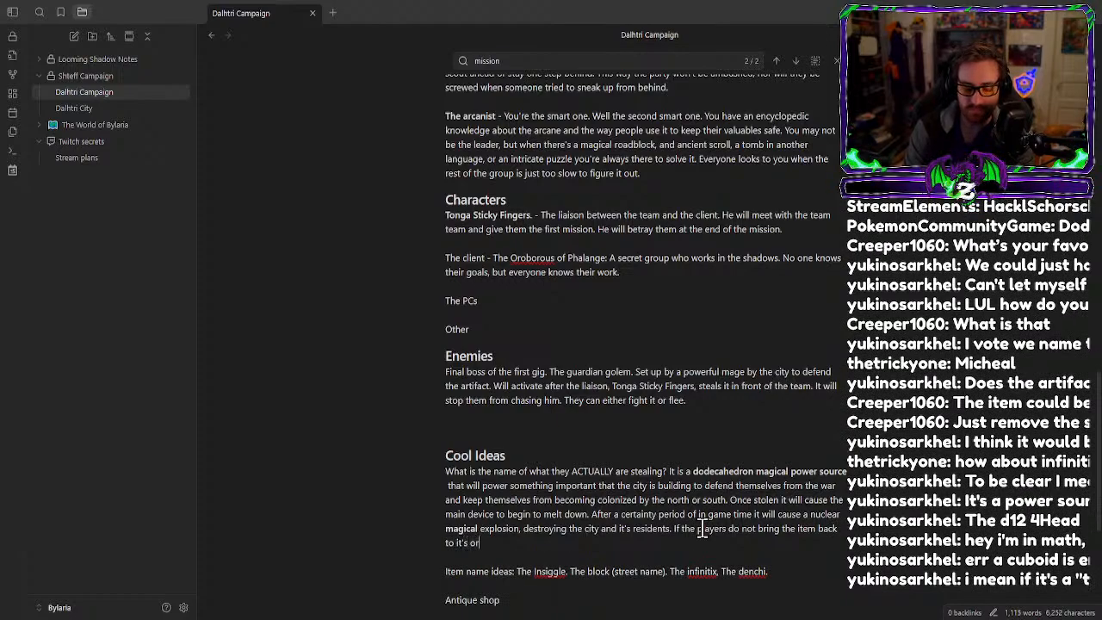
type("iginal place the")
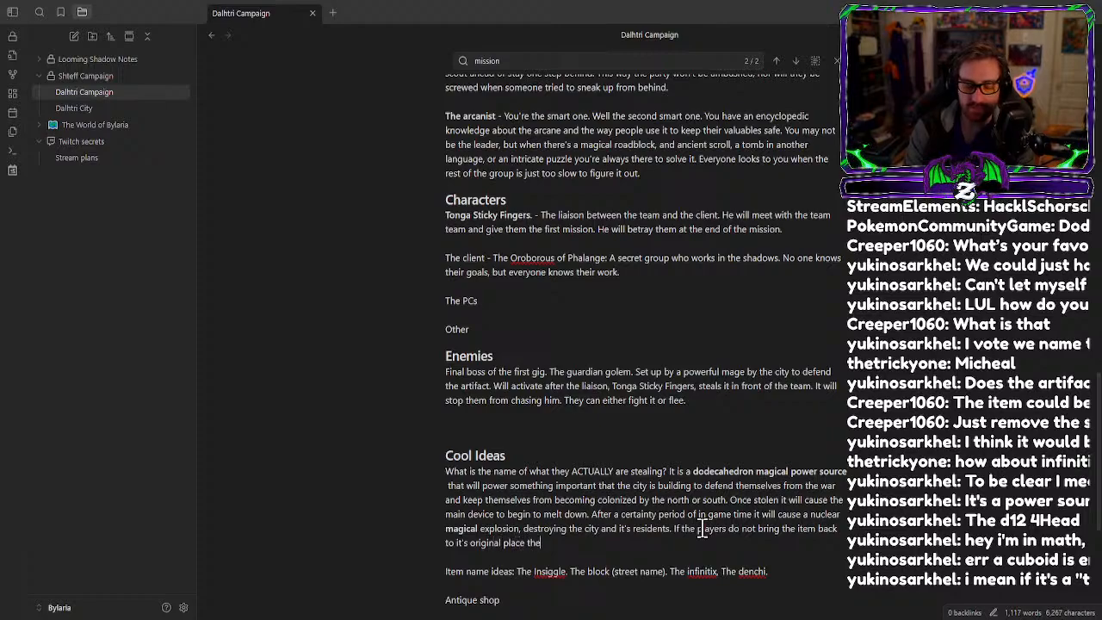
type("y will die in the")
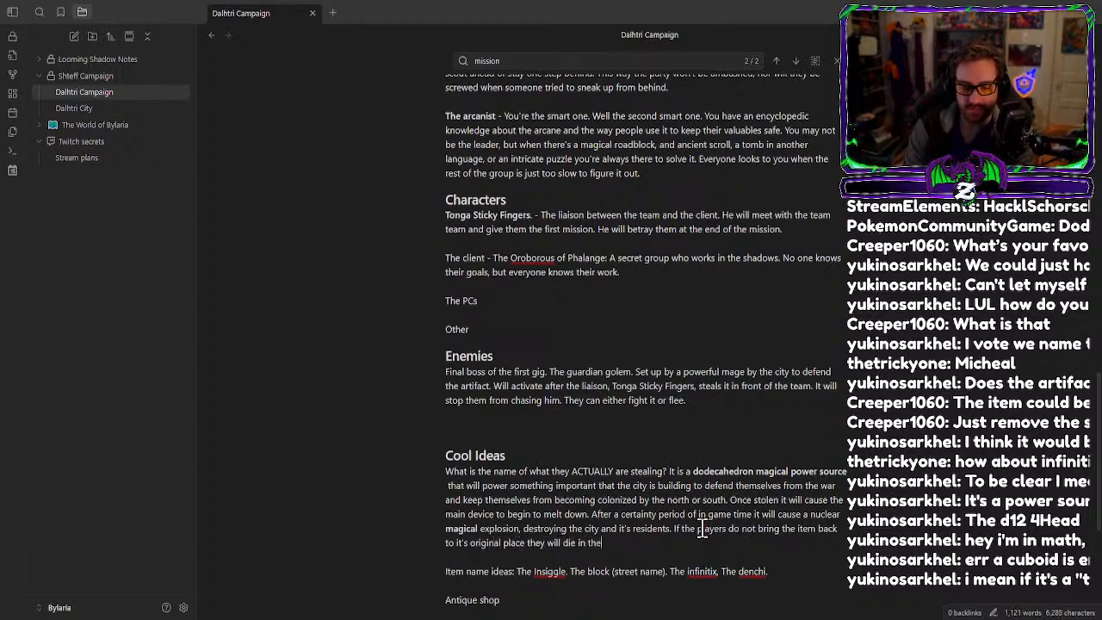
type(" city or be b")
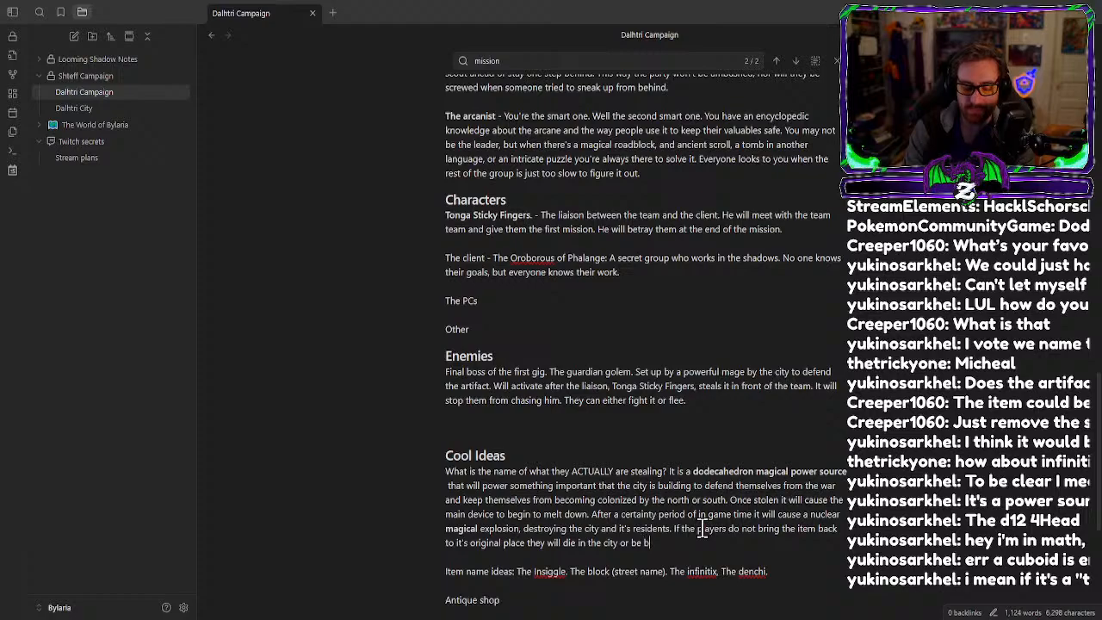
type("lamed for it's d")
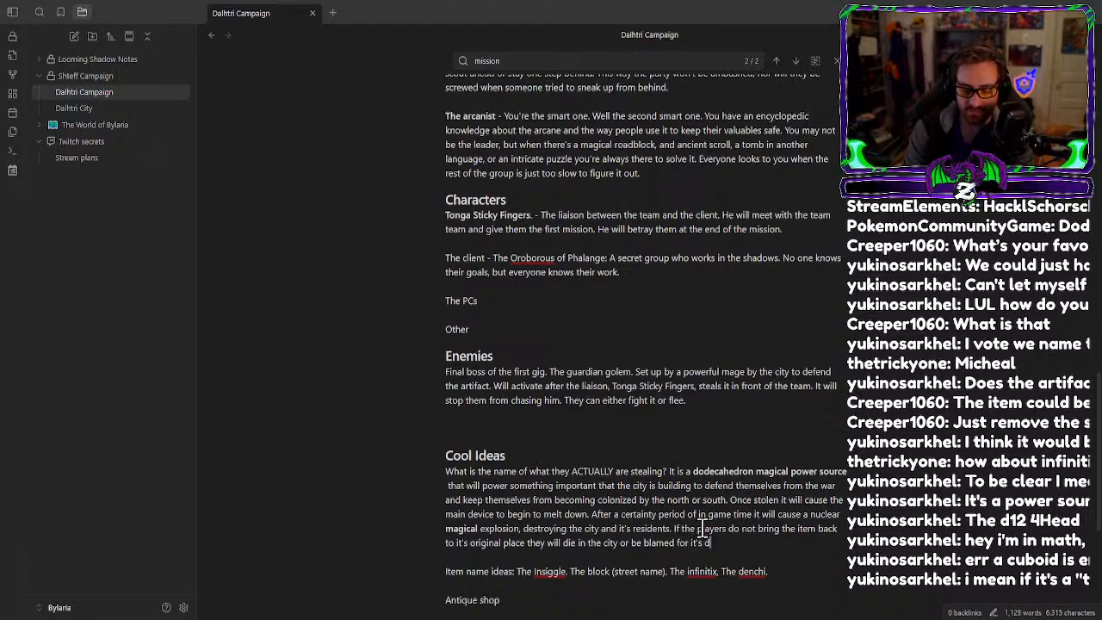
type("estruction.")
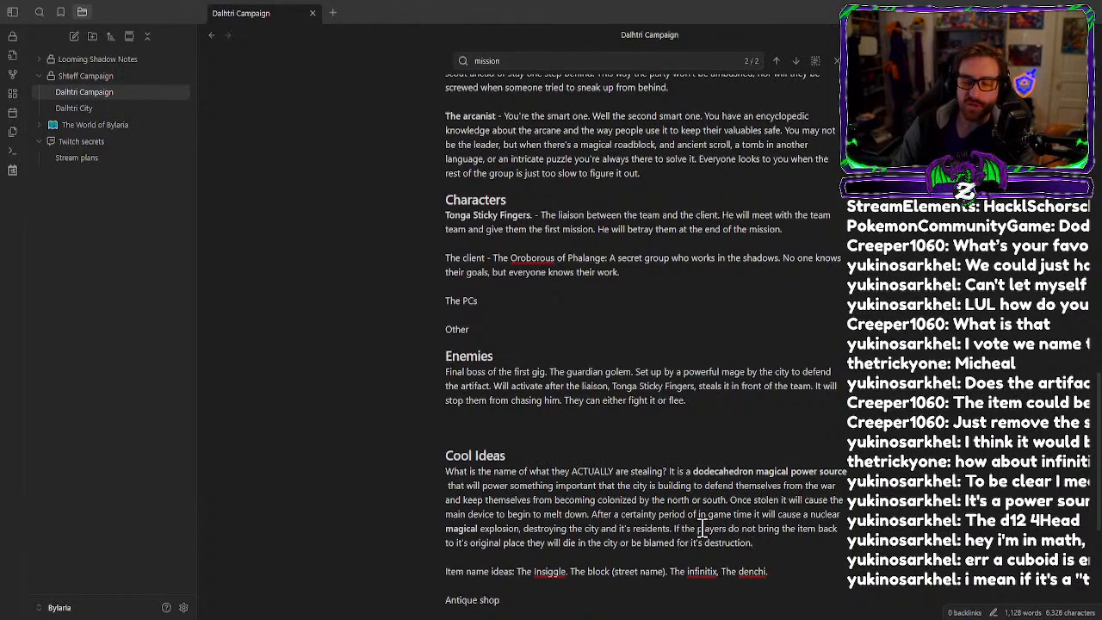
Add the line "Some guards." below the guardian golem paragraph in the Enemies section.
left_click(523, 417)
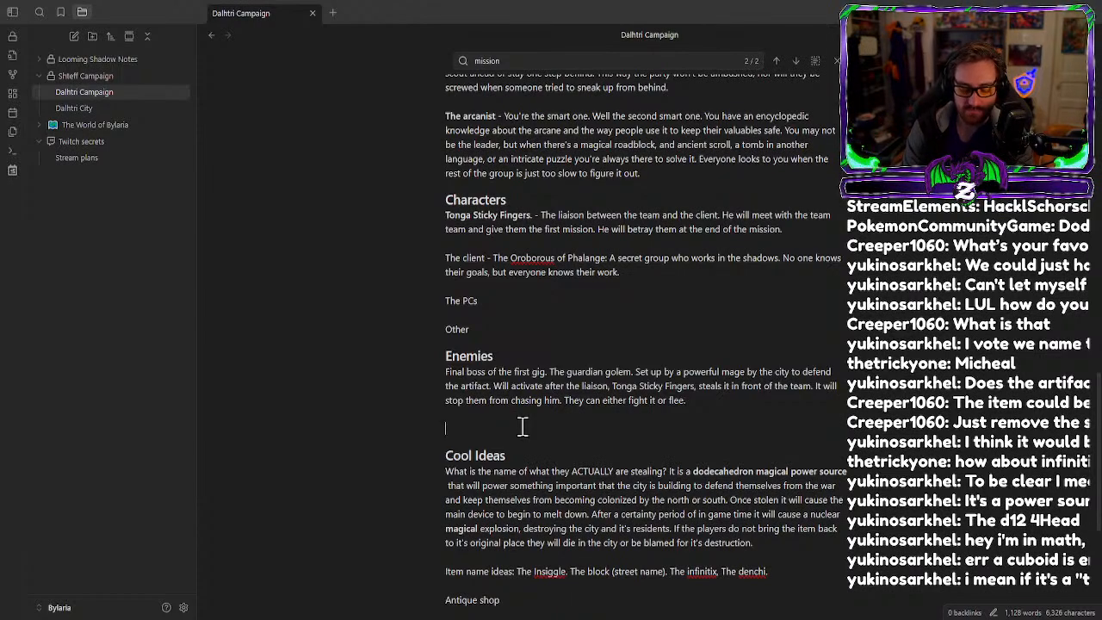
type("SOme guards/")
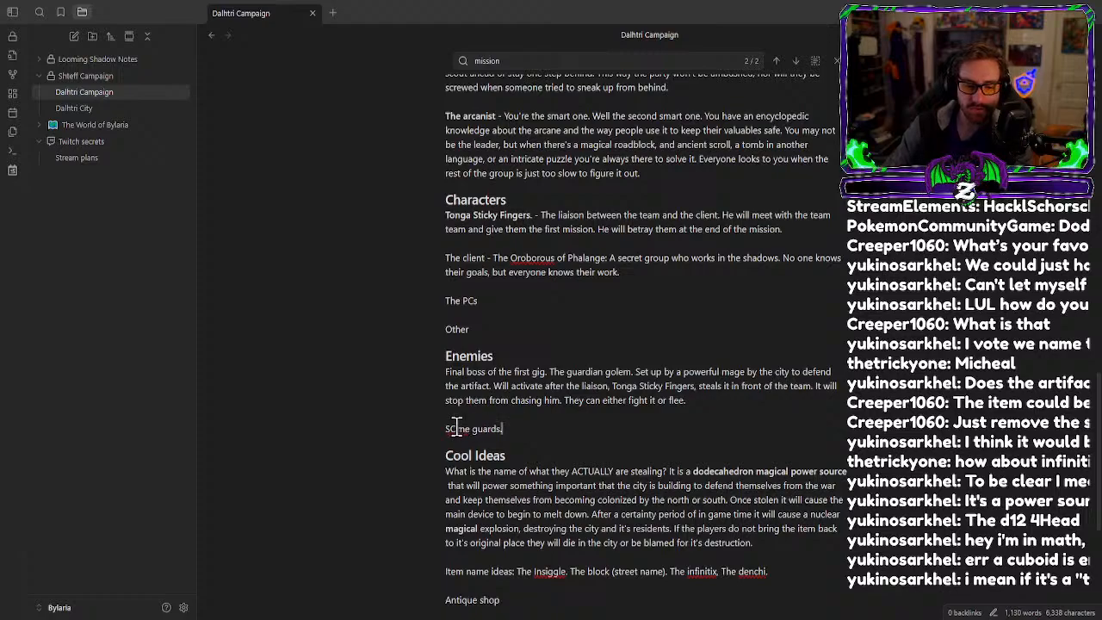
left_click_drag(458, 428, 451, 428)
type("o")
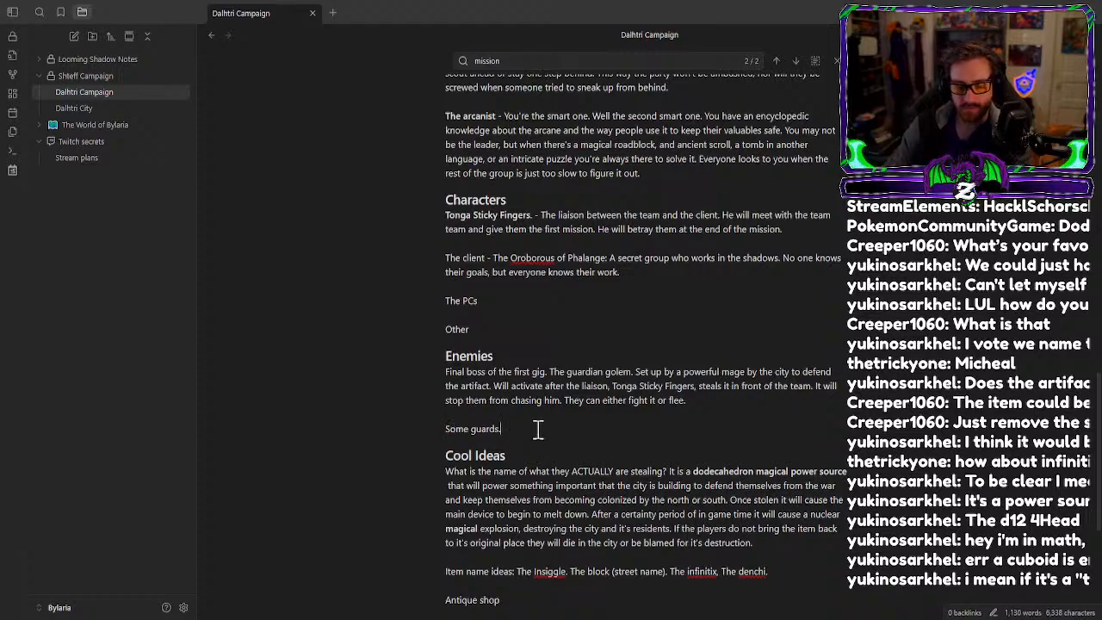
Add "Some automatons." as a separate paragraph below the guards line, followed by a blank paragraph.
left_click(537, 429)
key("Return")
key("Return")
type("Some automatons.")
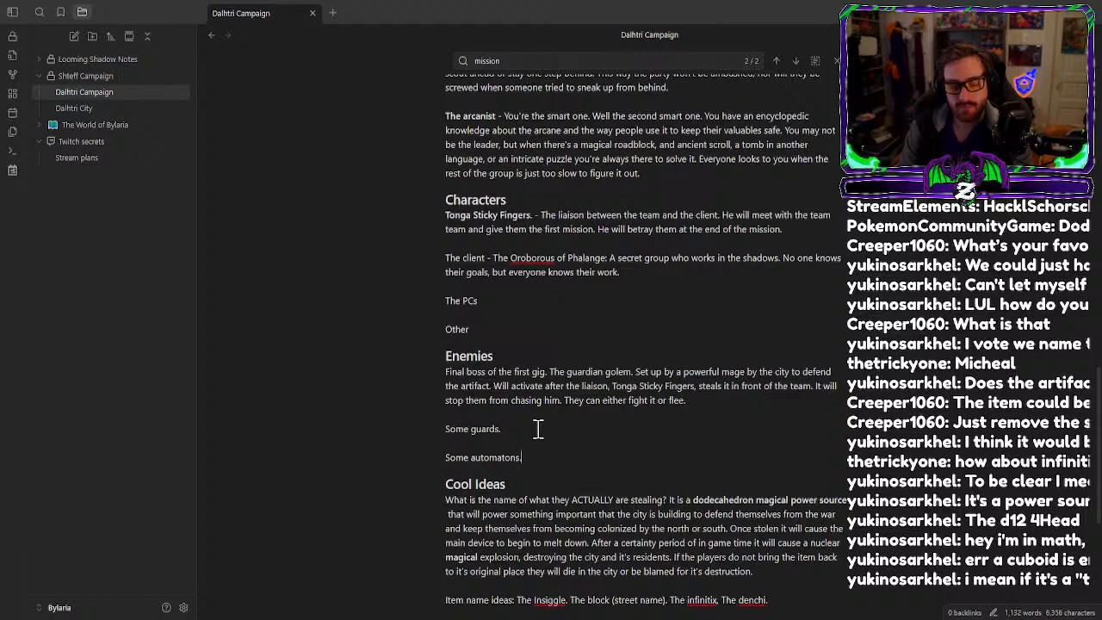
key("Return")
key("Return")
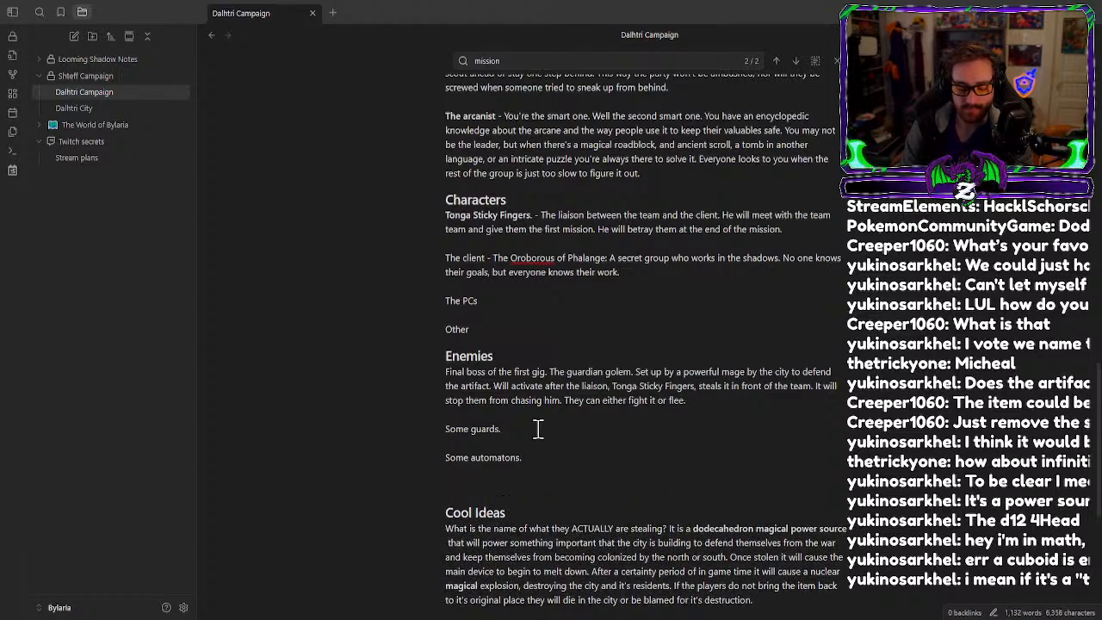
type("LAzer tr")
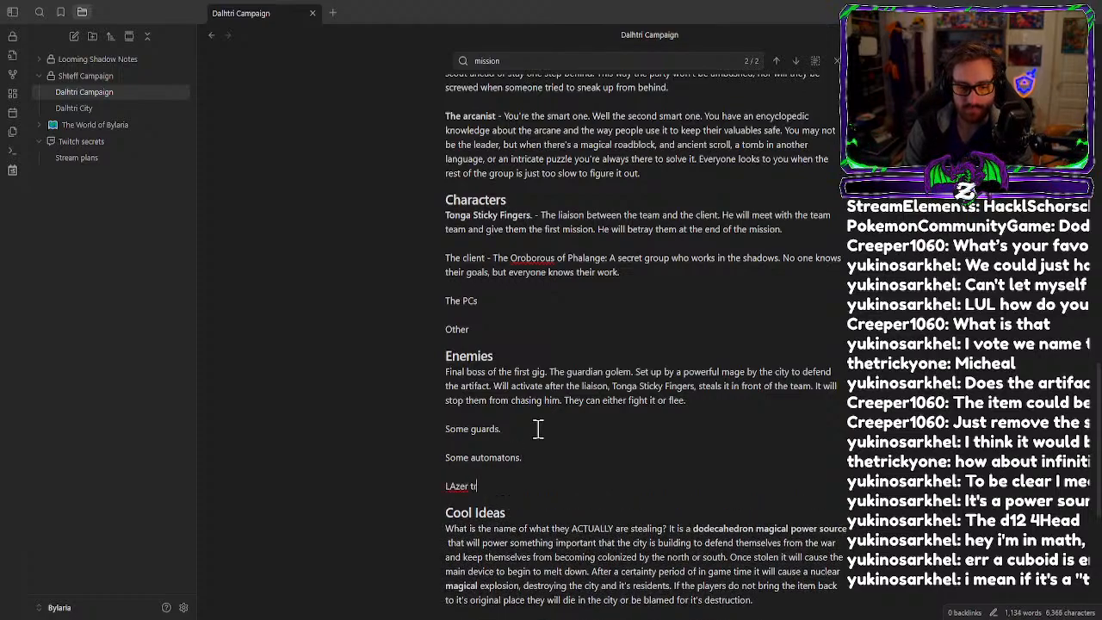
key("BackSpace")
key("BackSpace")
key("BackSpace")
key("BackSpace")
key("BackSpace")
key("BackSpace")
key("BackSpace")
key("BackSpace")
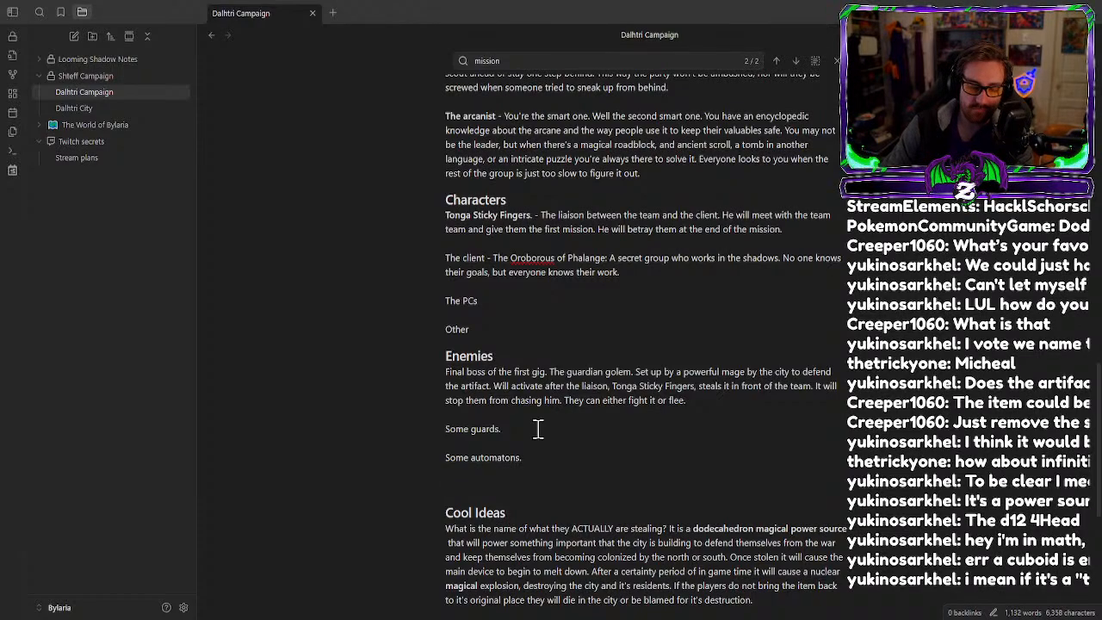
Rename the "Enemies" heading to "Obstacles".
double_click(450, 357)
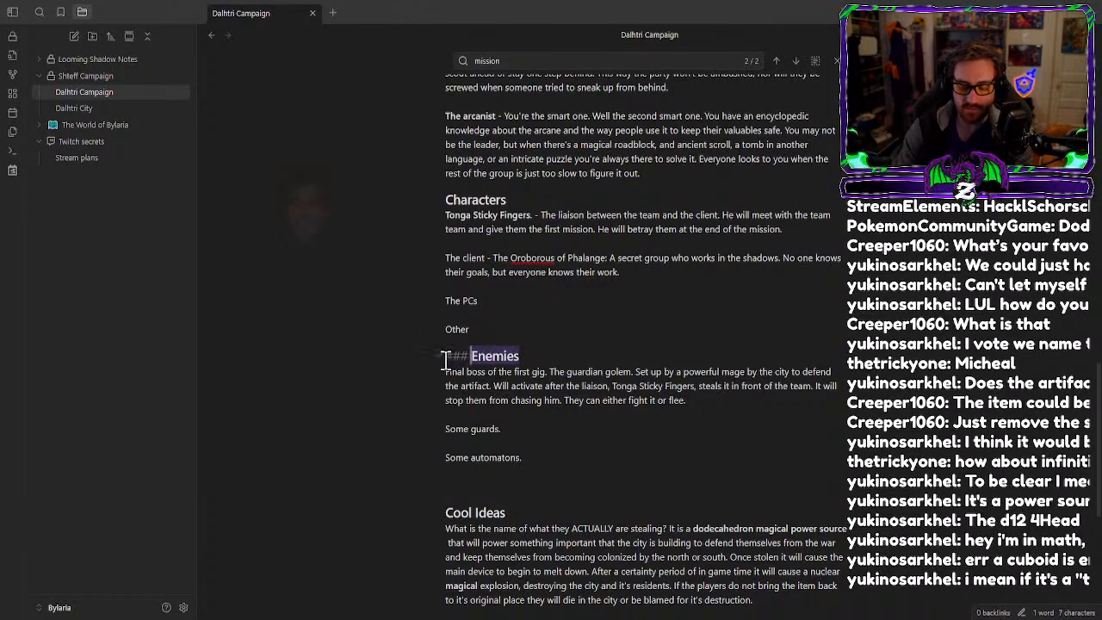
key("BackSpace")
type("Obsta")
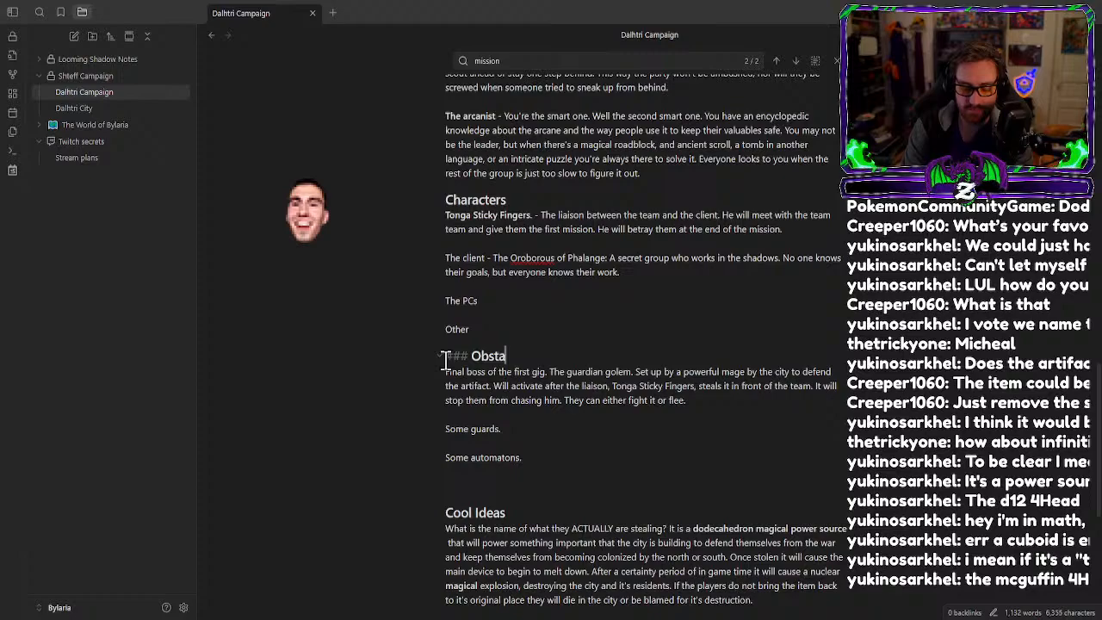
type("cles")
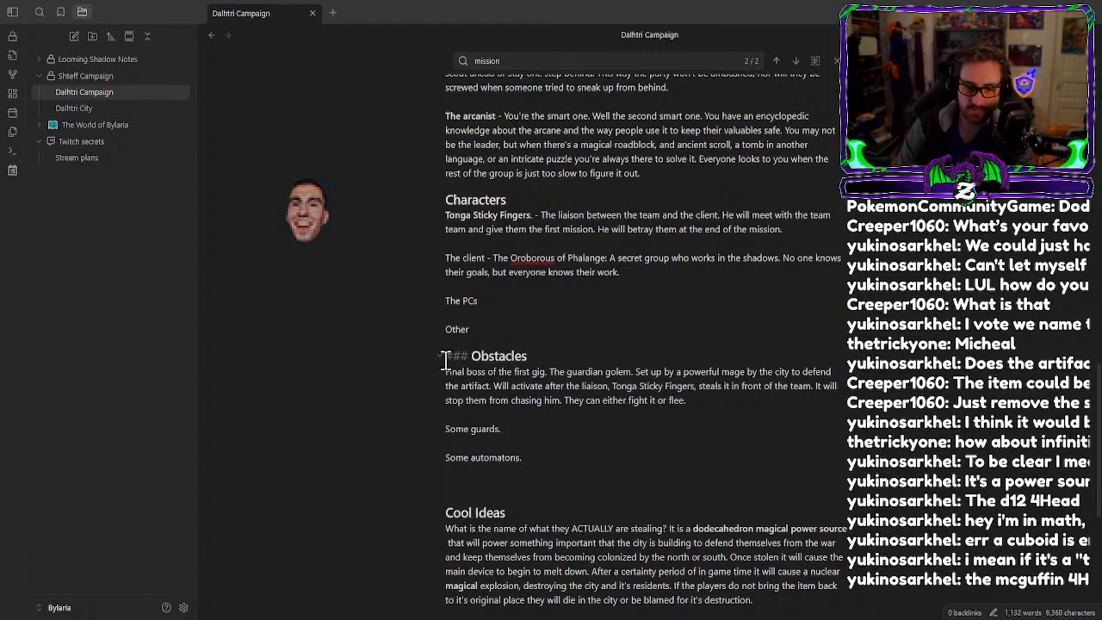
Add the entry "Traps" without a period on the empty line below "Some automatons.".
left_click(475, 484)
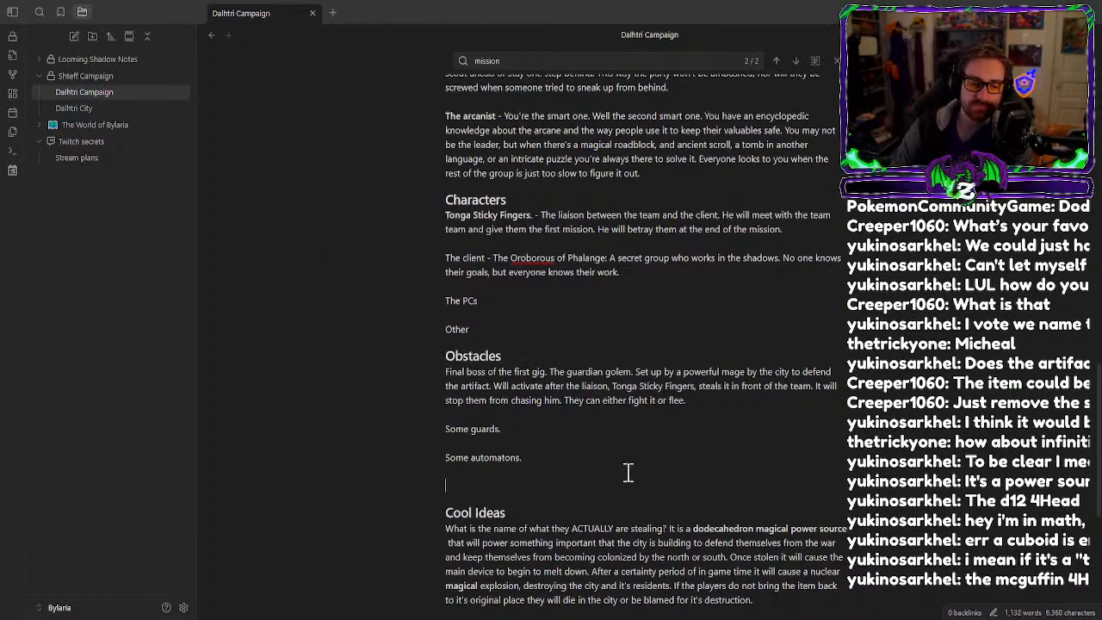
type("Trpa")
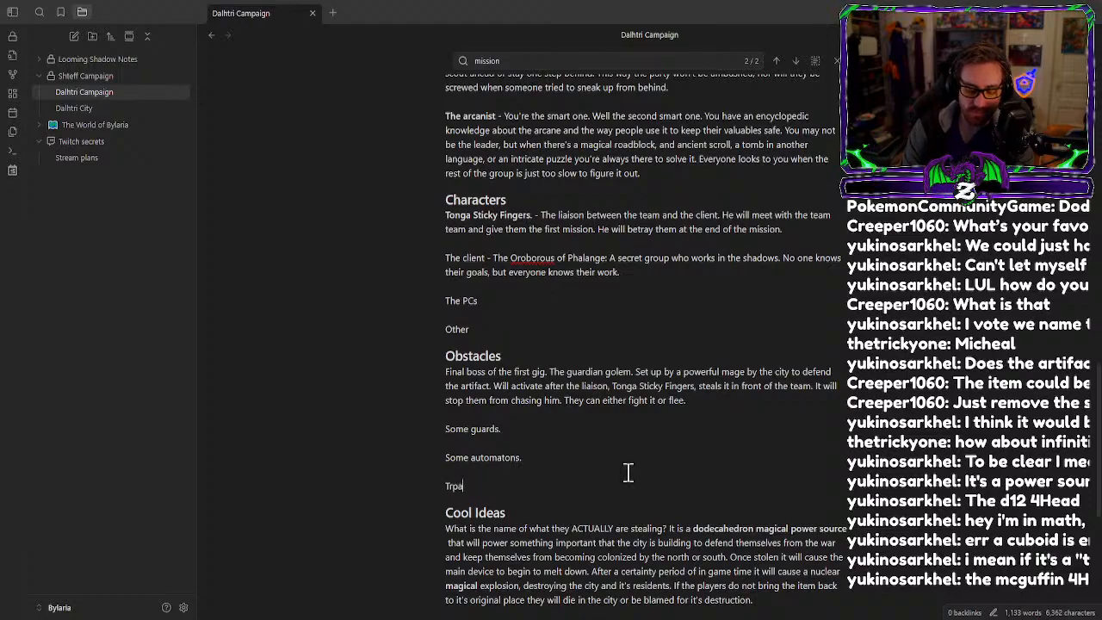
key("BackSpace")
key("BackSpace")
key("BackSpace")
type("raps.")
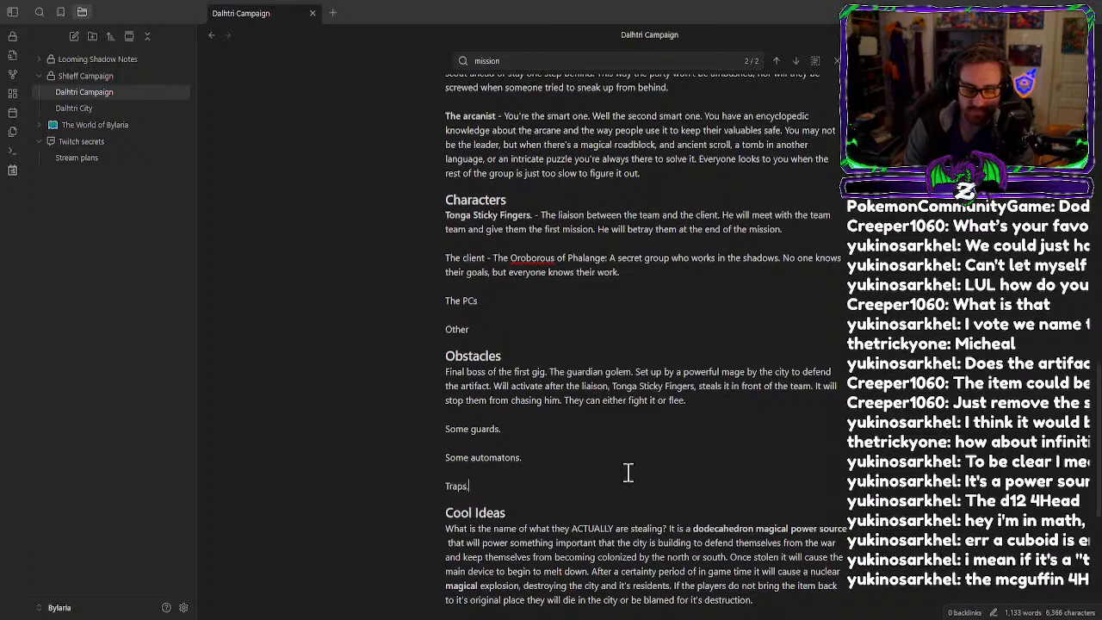
key("BackSpace")
key("BackSpace")
Add "Locked rooms" as a separate paragraph below the Traps entry.
key("Return")
key("Return")
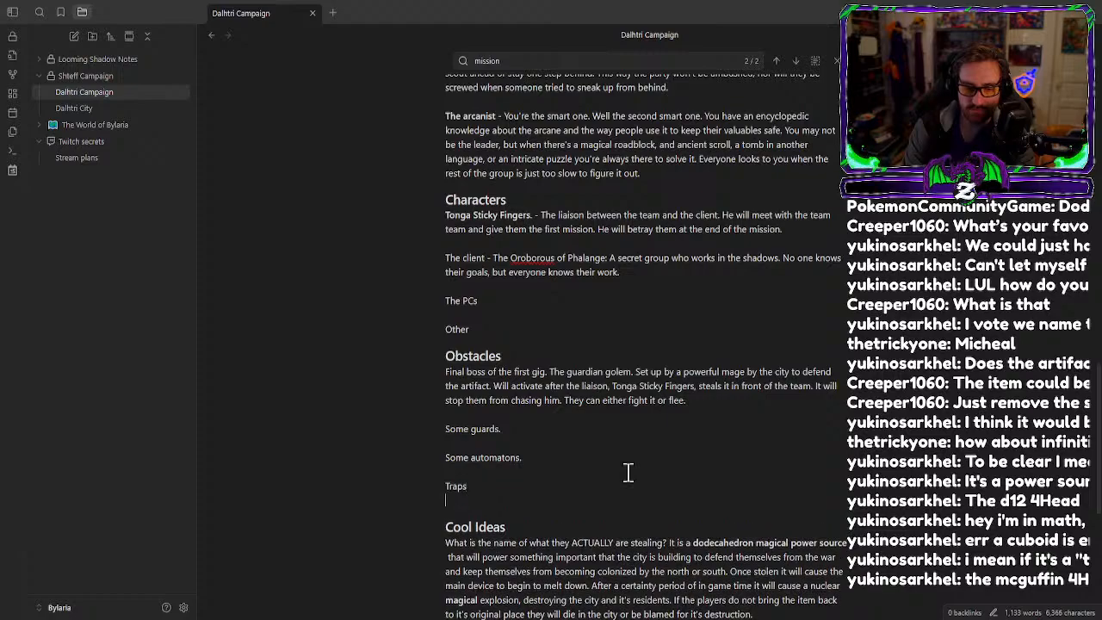
type("Locked fo")
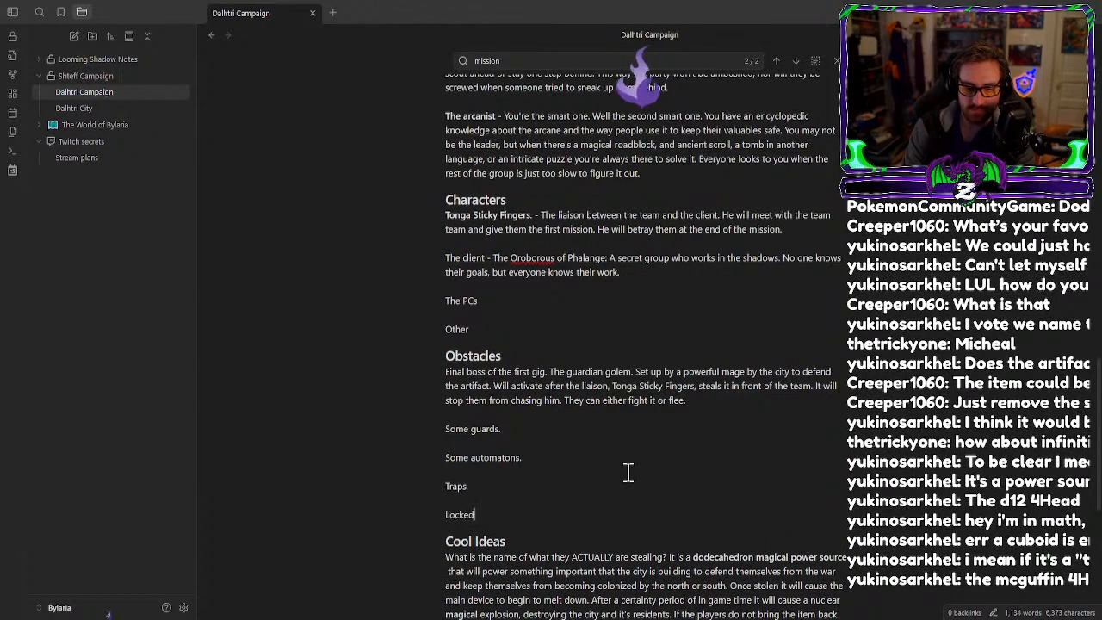
key("BackSpace")
key("BackSpace")
type("rooms")
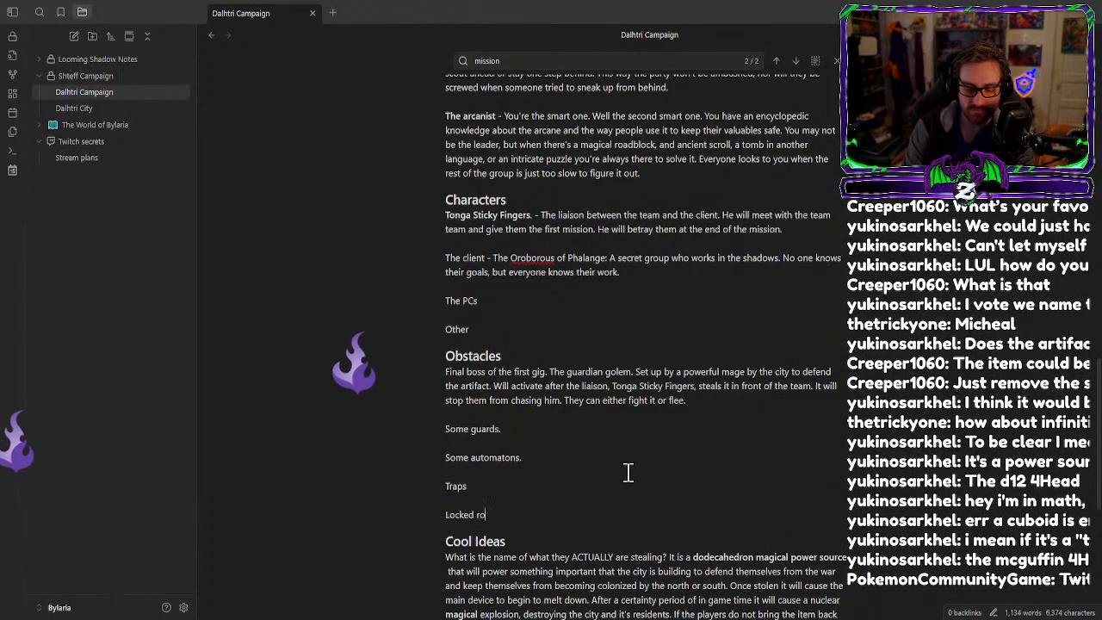
Add "puzzles code" as a separate paragraph at the end of the obstacles list.
key("Return")
key("Return")
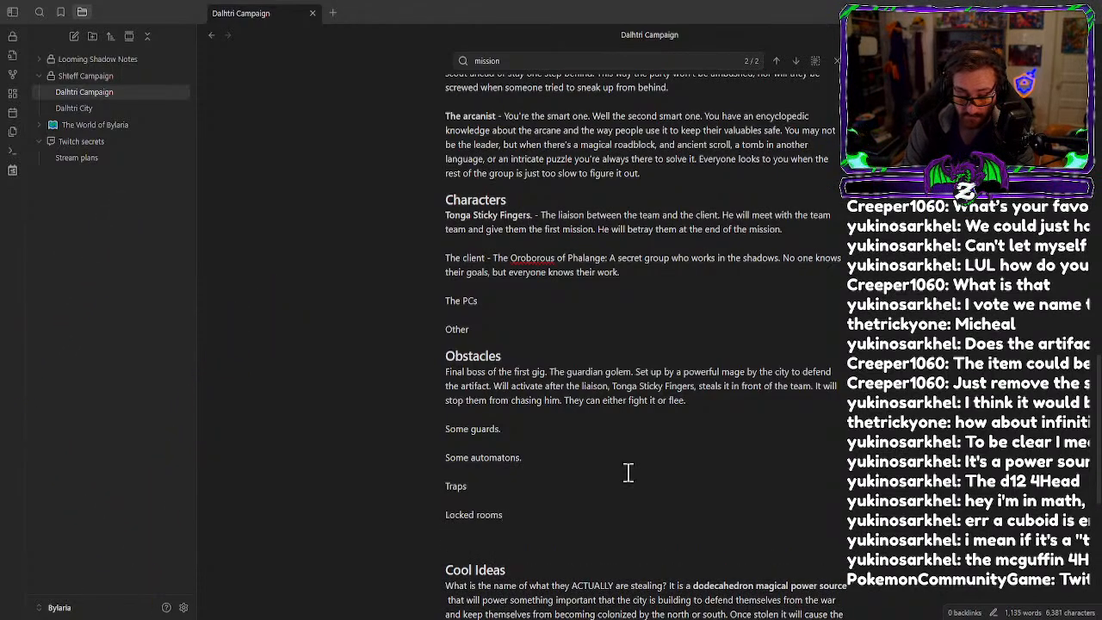
type("puzzles code")
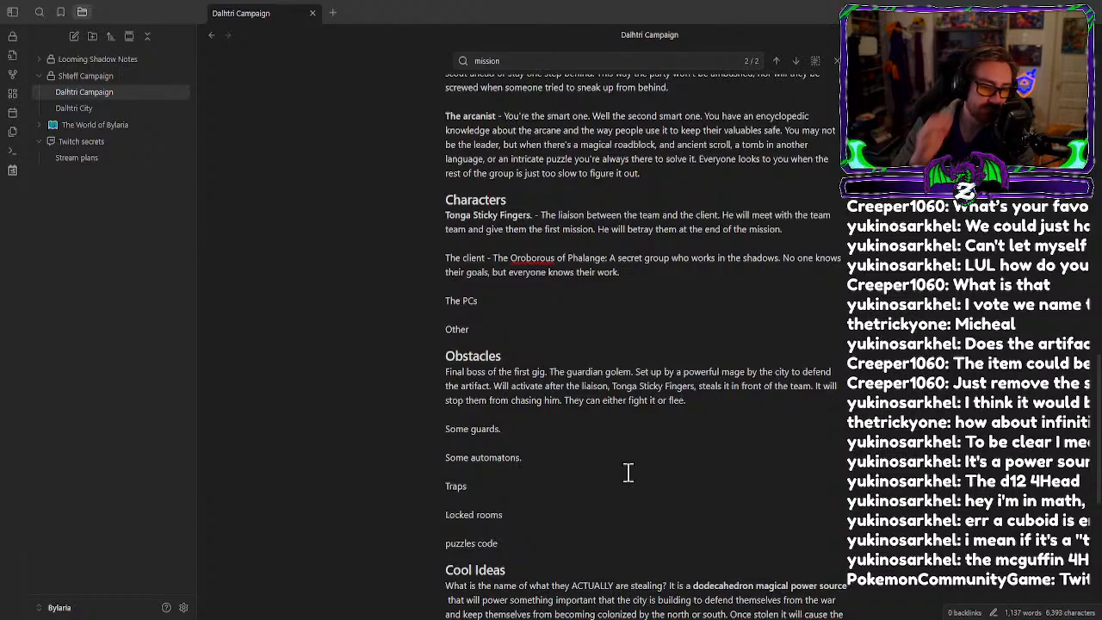
scroll(628, 472, "down", 3)
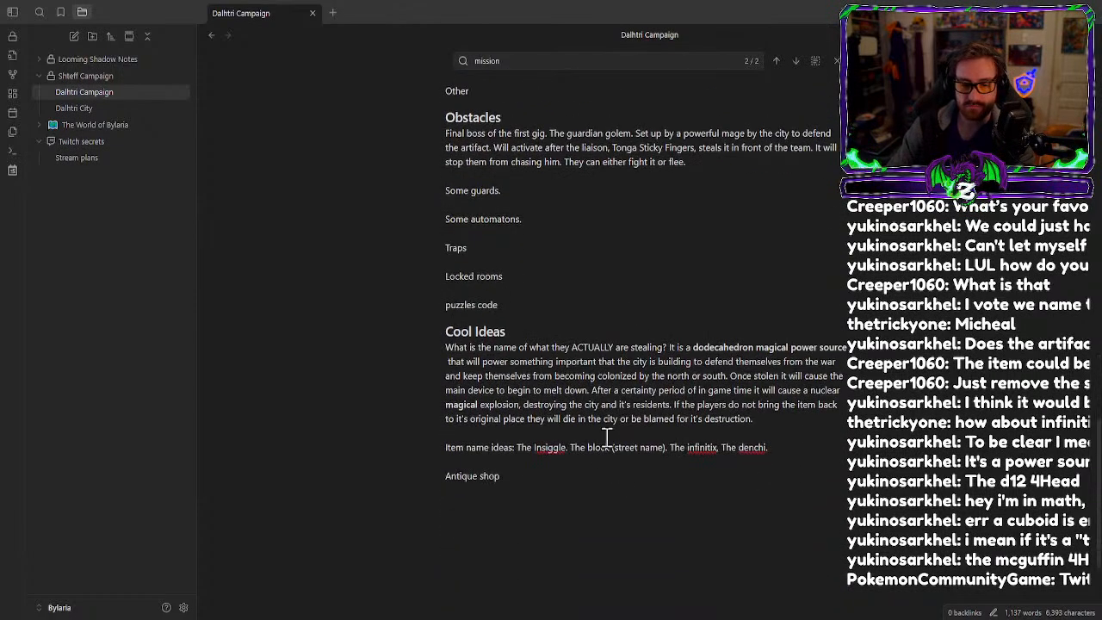
left_click(790, 446)
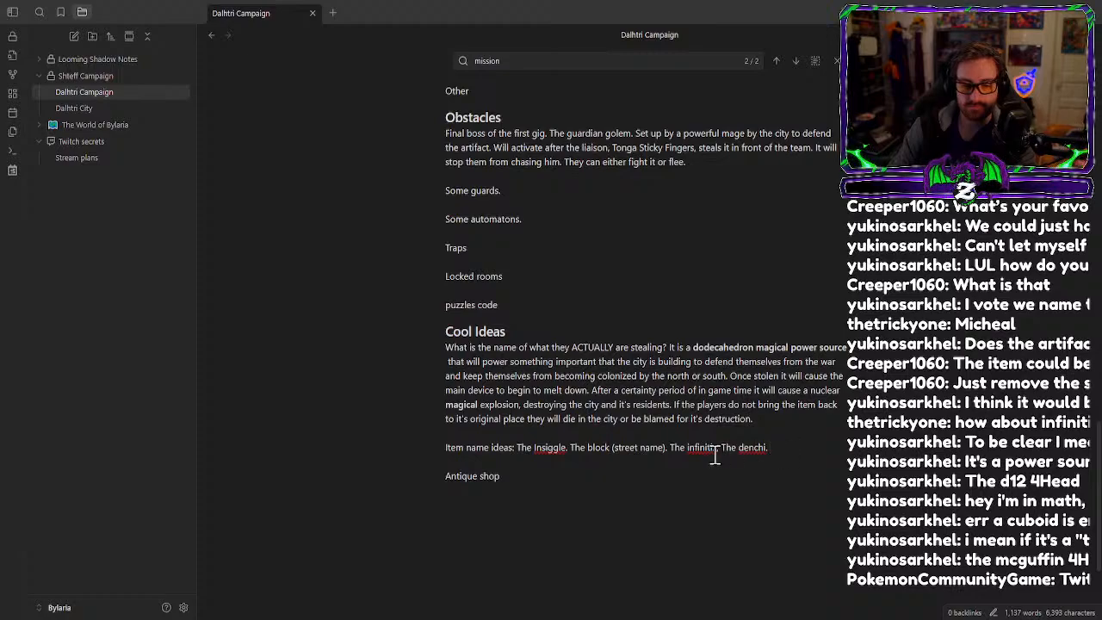
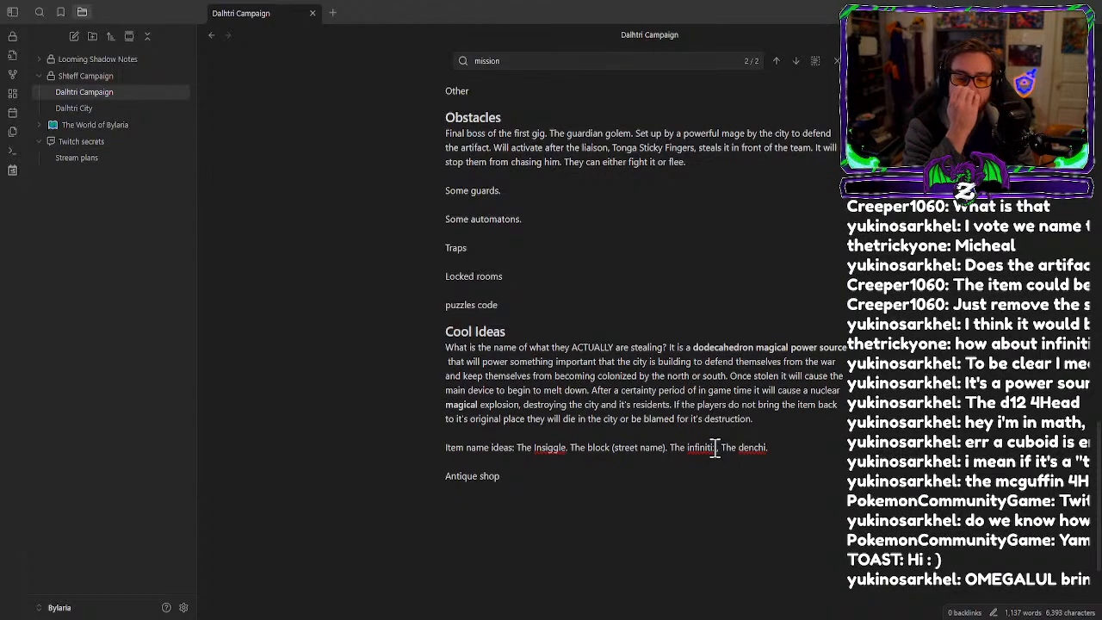
type("x")
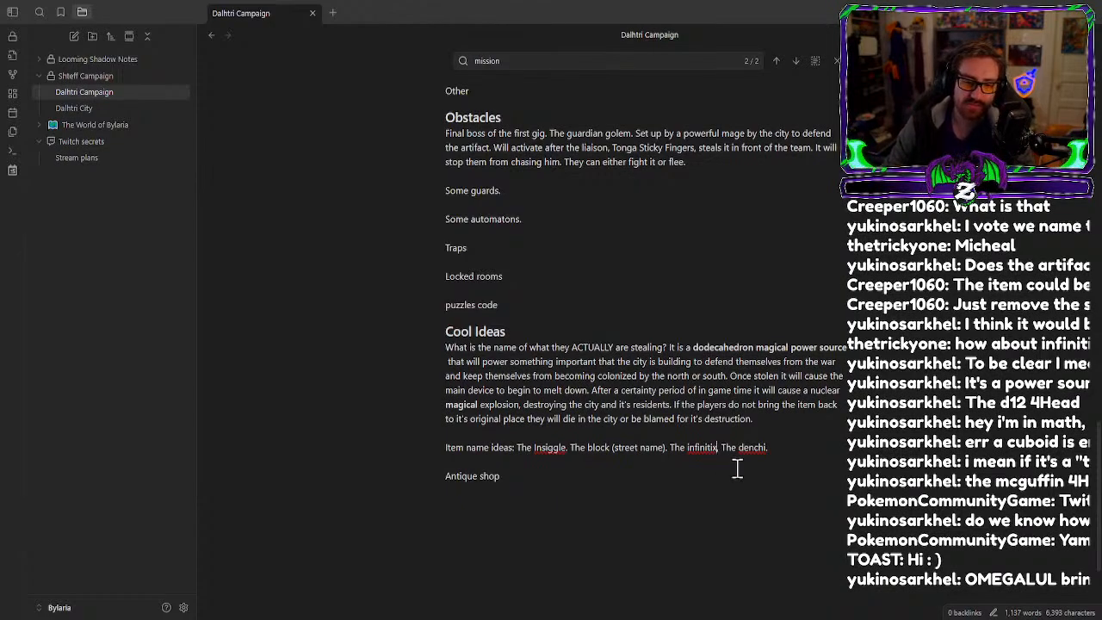
Review the campaign note from the Campaign Ideas through the pitch and player roles down to the Cool Ideas section.
type(".")
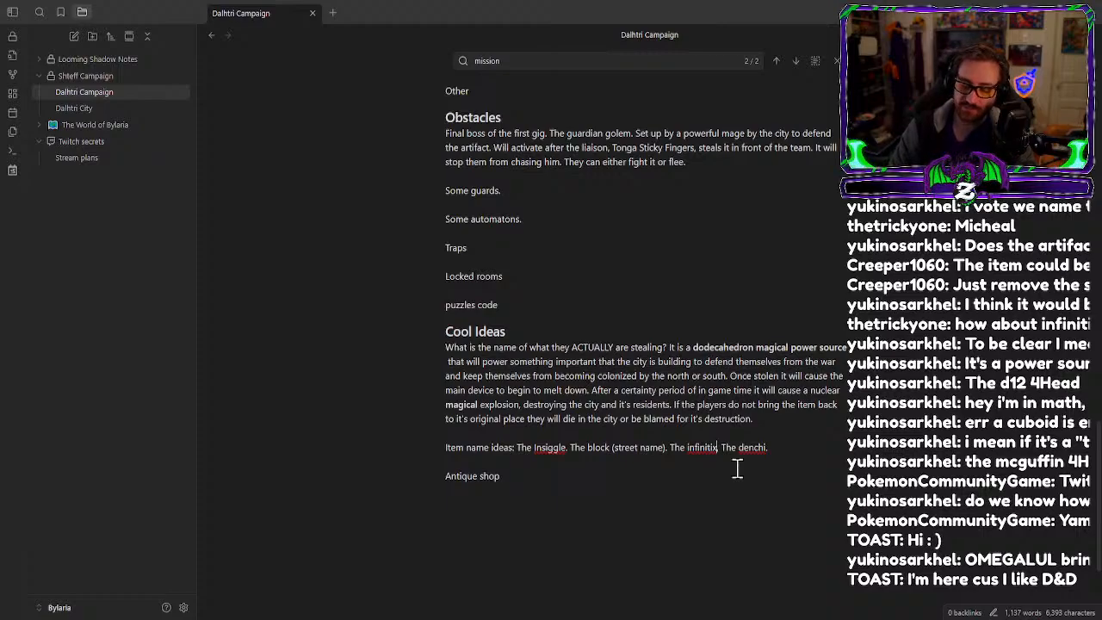
scroll(750, 457, "up", 3)
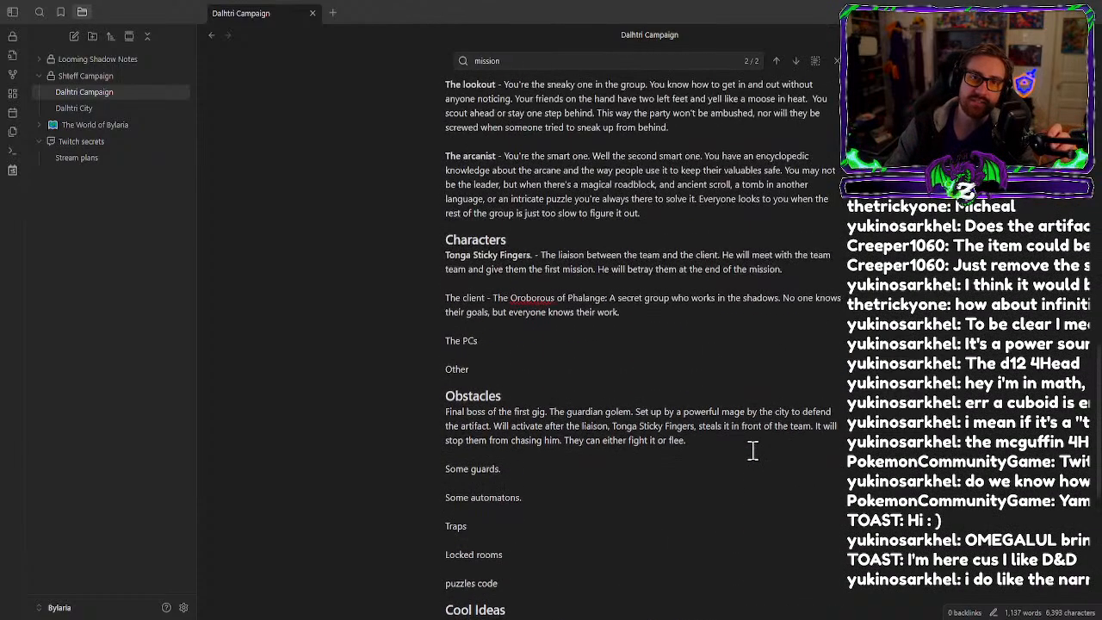
scroll(753, 451, "up", 3)
scroll(758, 448, "up", 7)
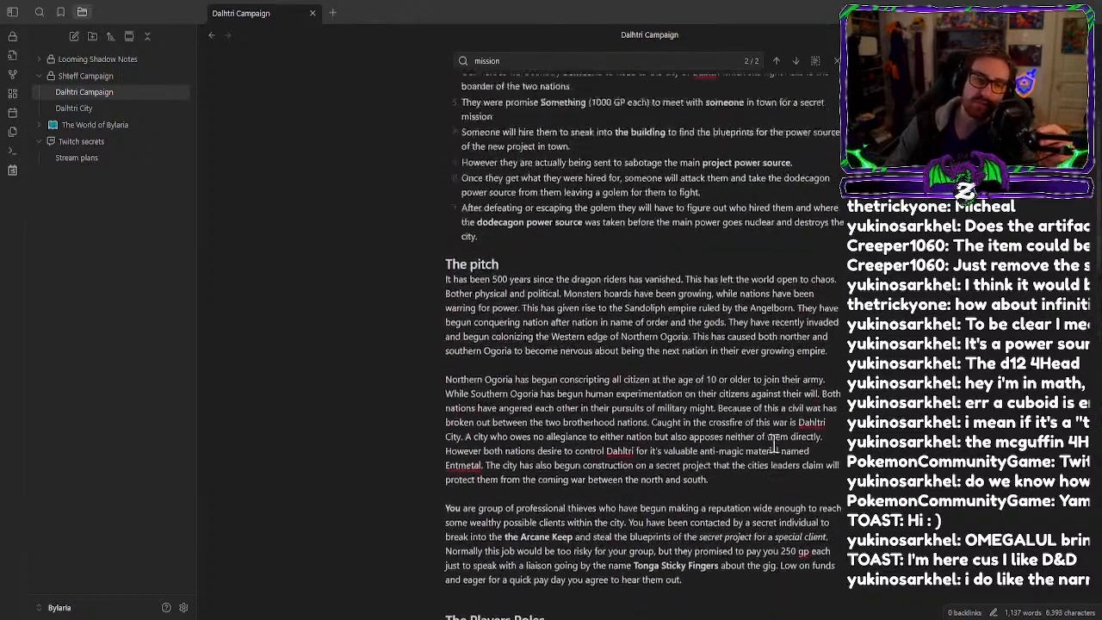
scroll(774, 443, "up", 2)
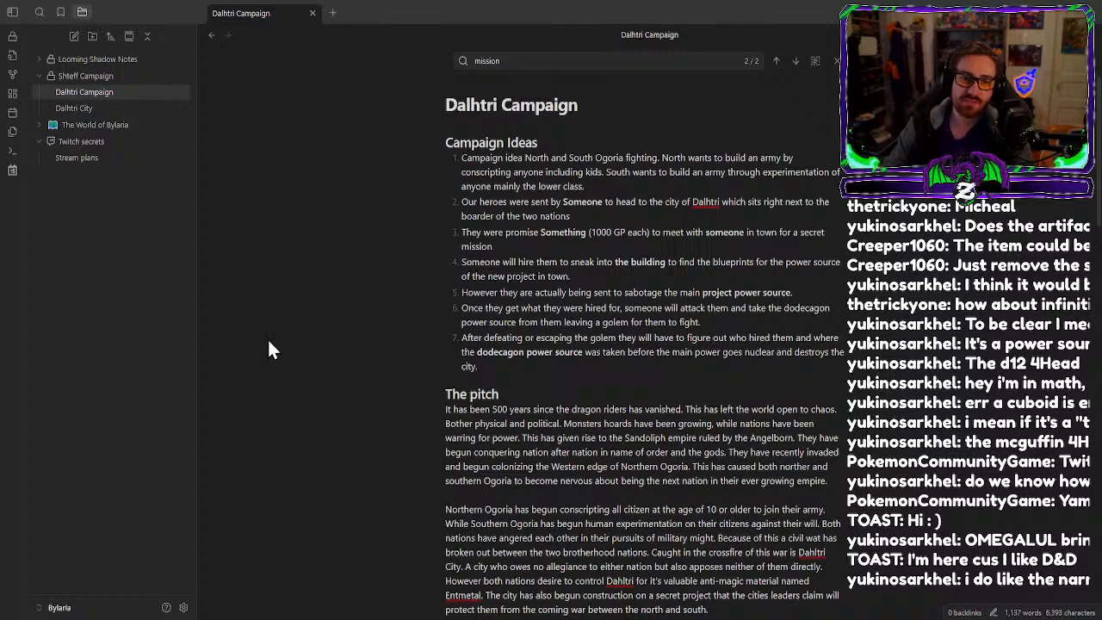
scroll(543, 424, "down", 4)
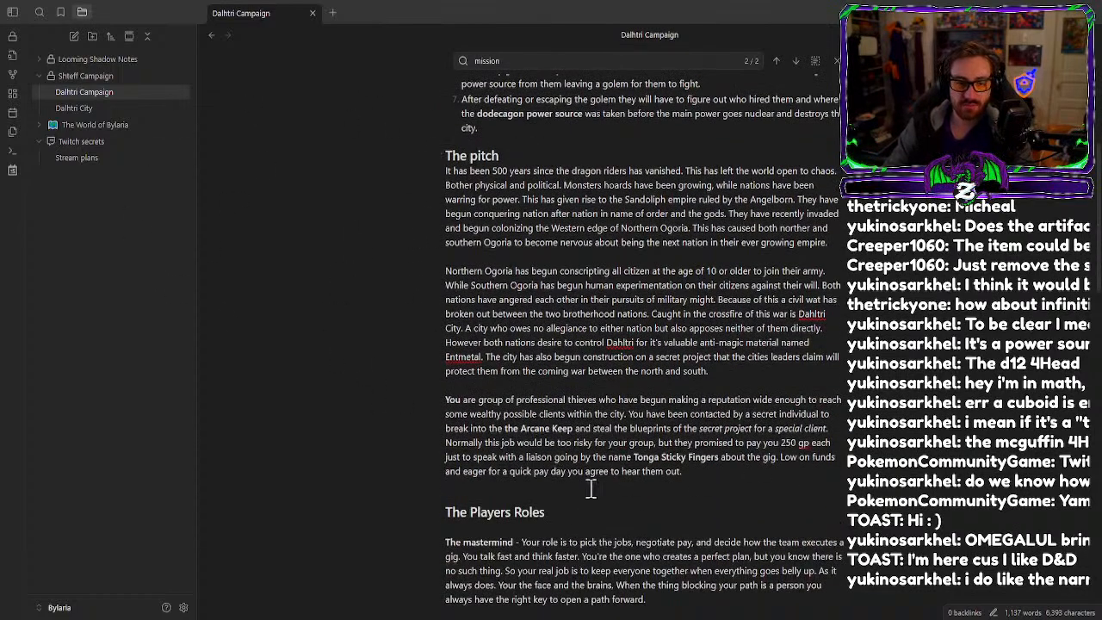
scroll(680, 487, "down", 1)
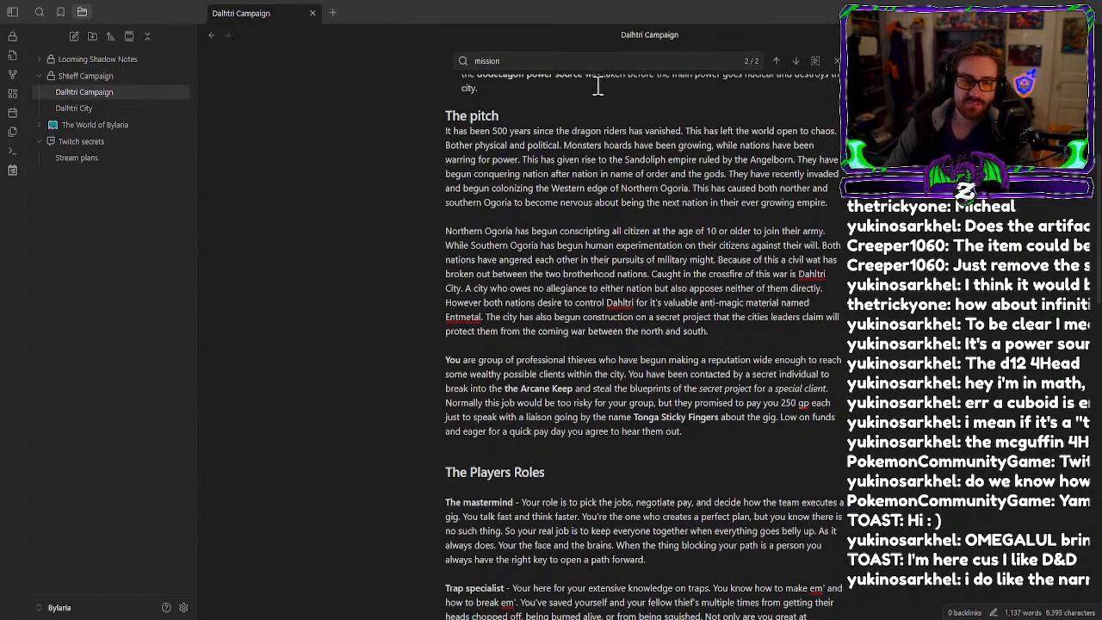
scroll(379, 323, "down", 5)
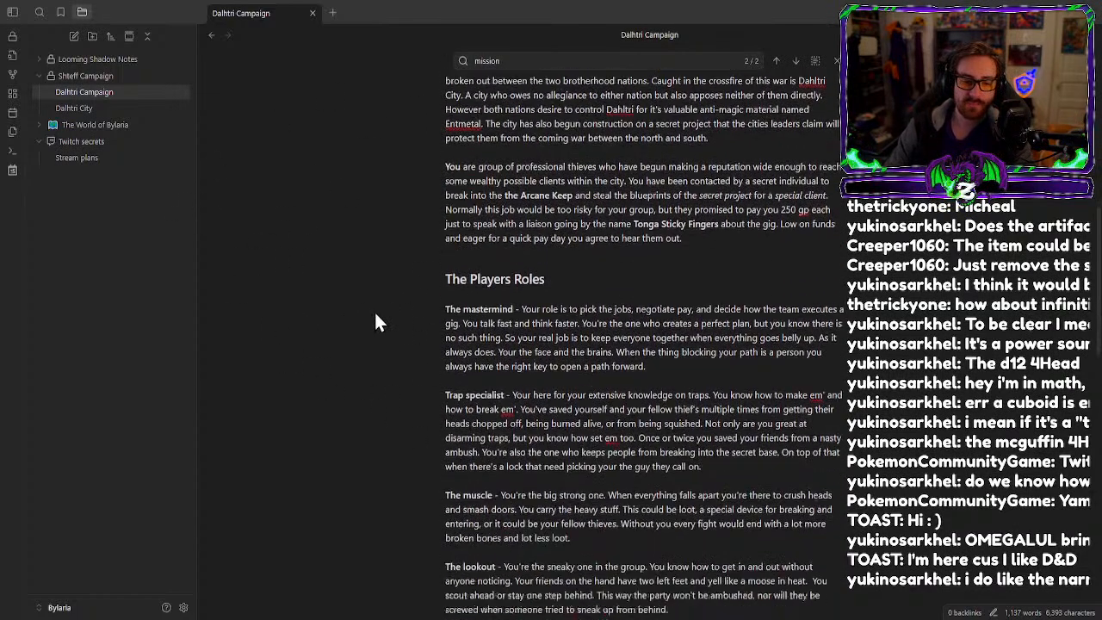
scroll(373, 319, "down", 6)
scroll(374, 319, "up", 2)
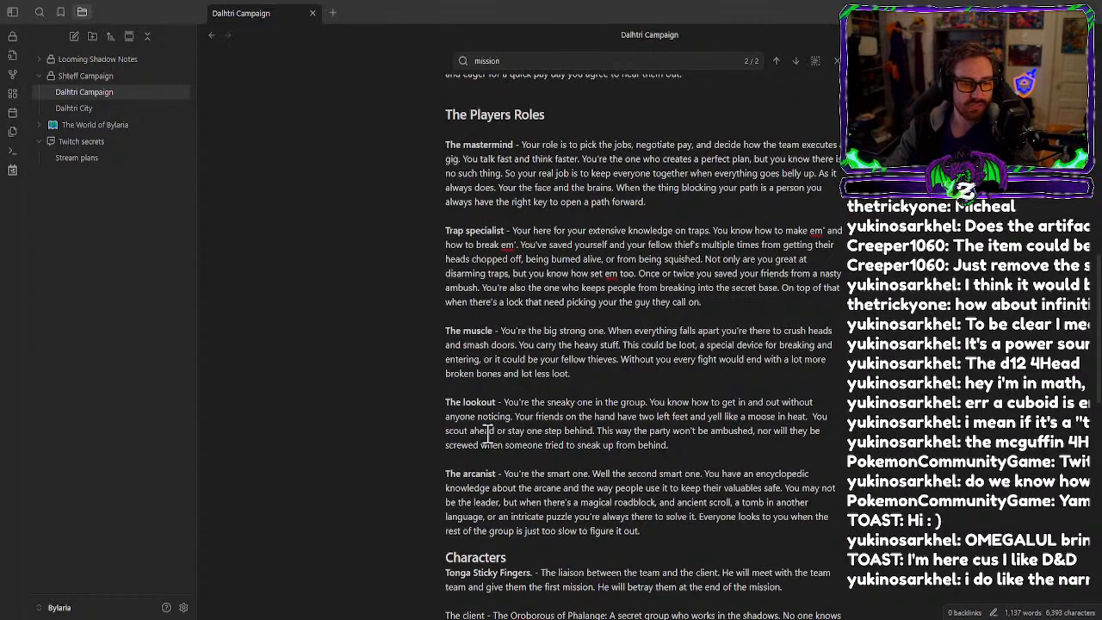
scroll(471, 478, "down", 5)
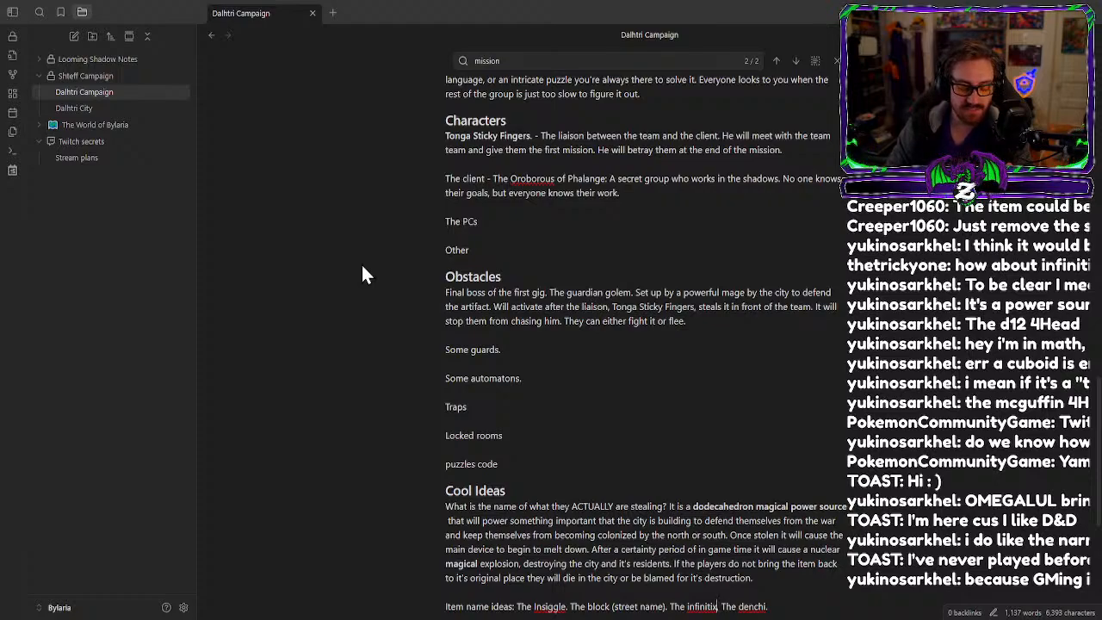
type(",")
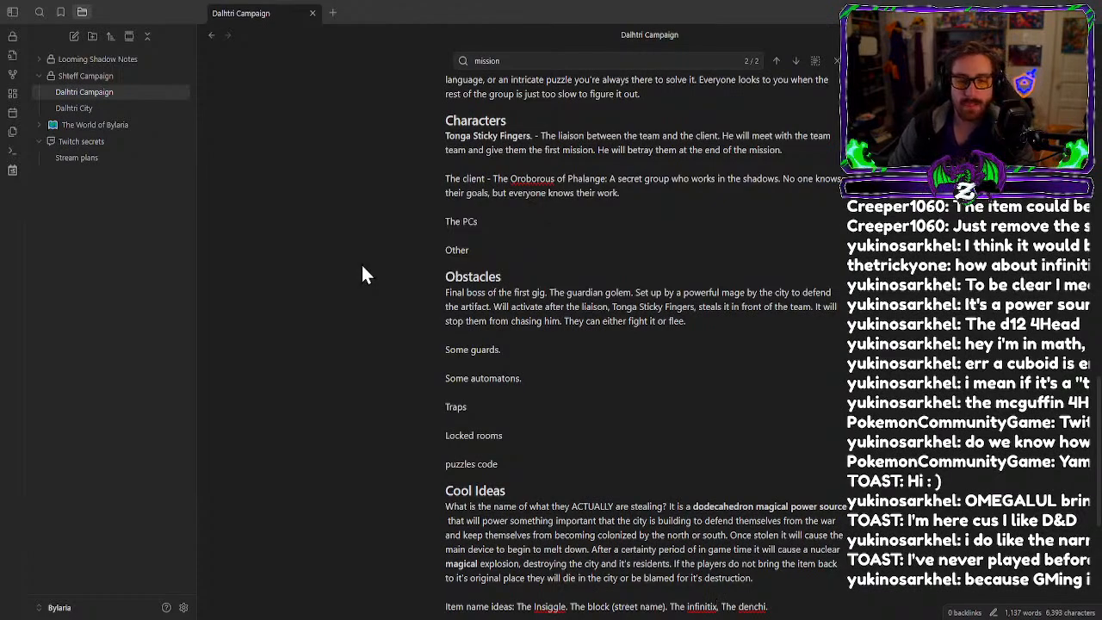
key("BackSpace")
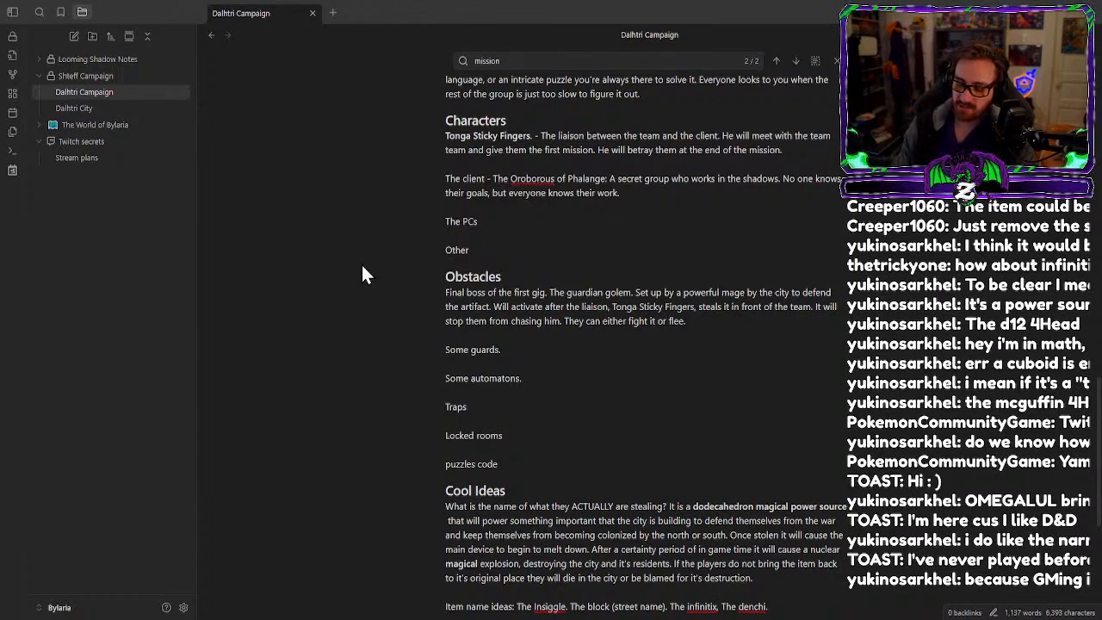
type(",")
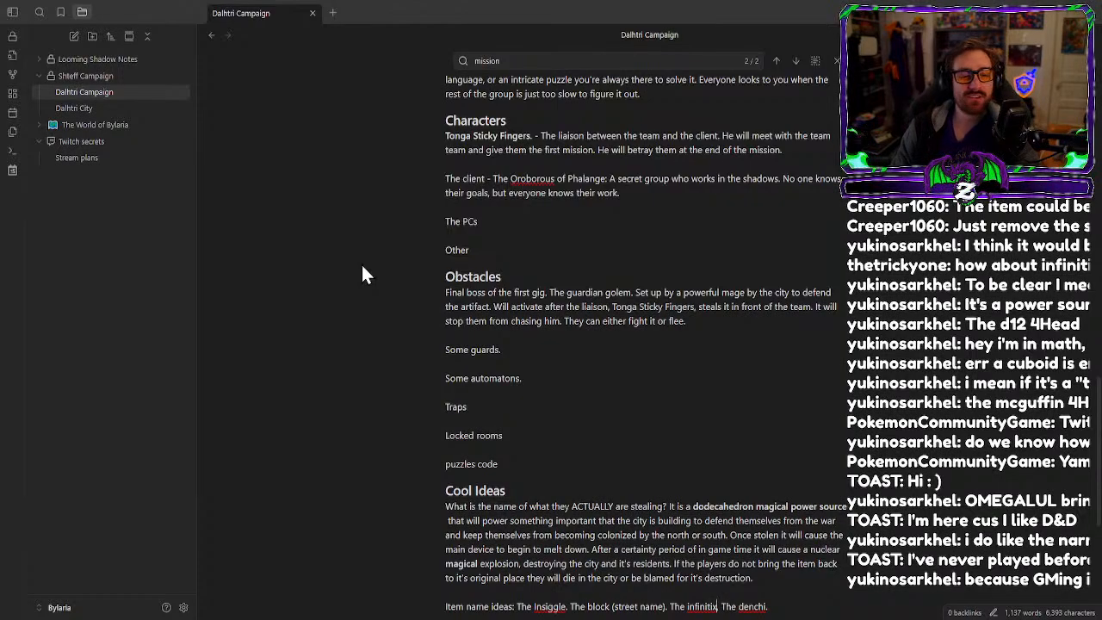
type(",")
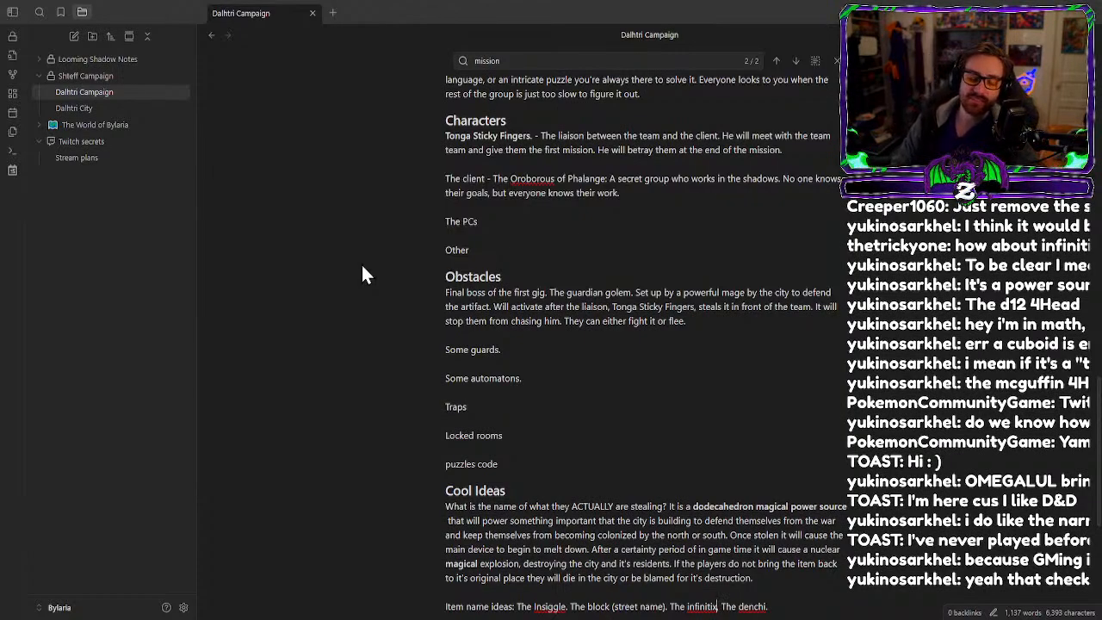
type(",")
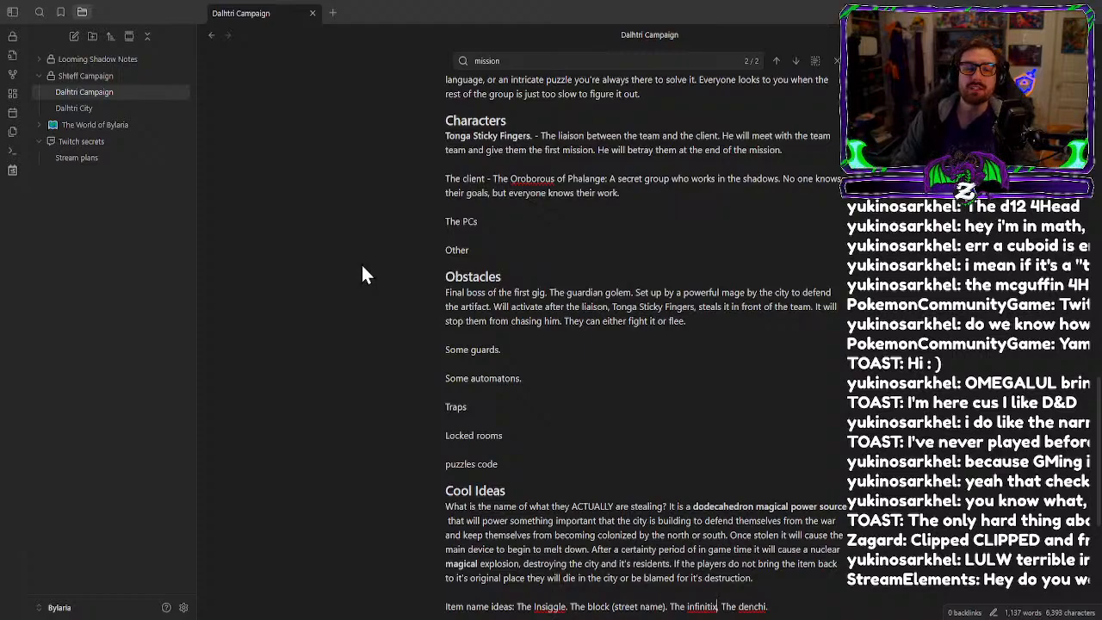
type(",")
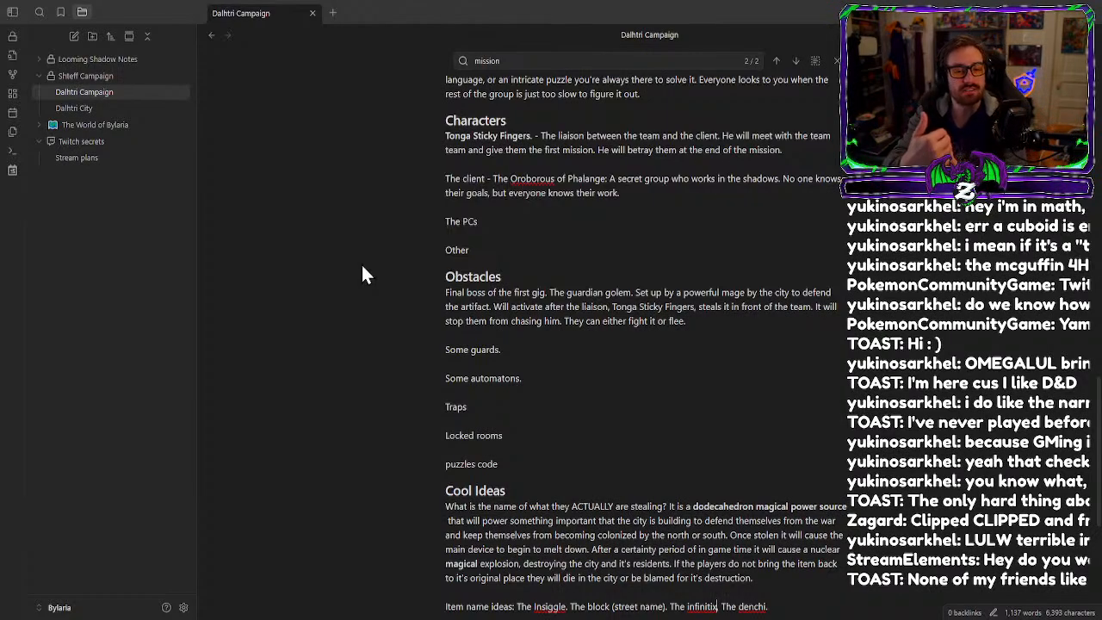
type(",")
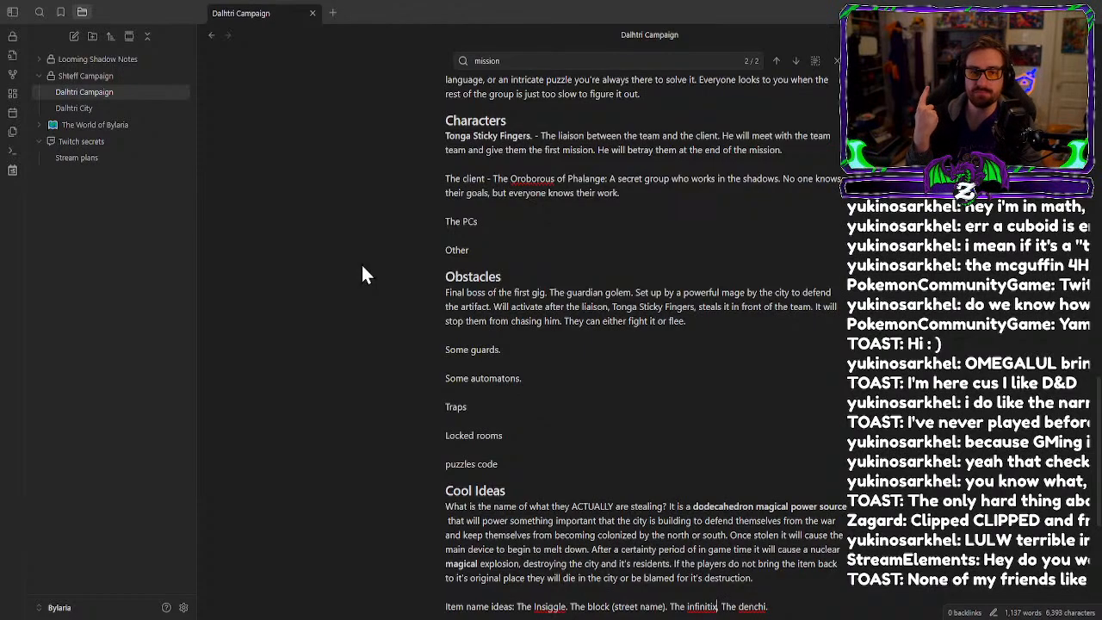
type(",")
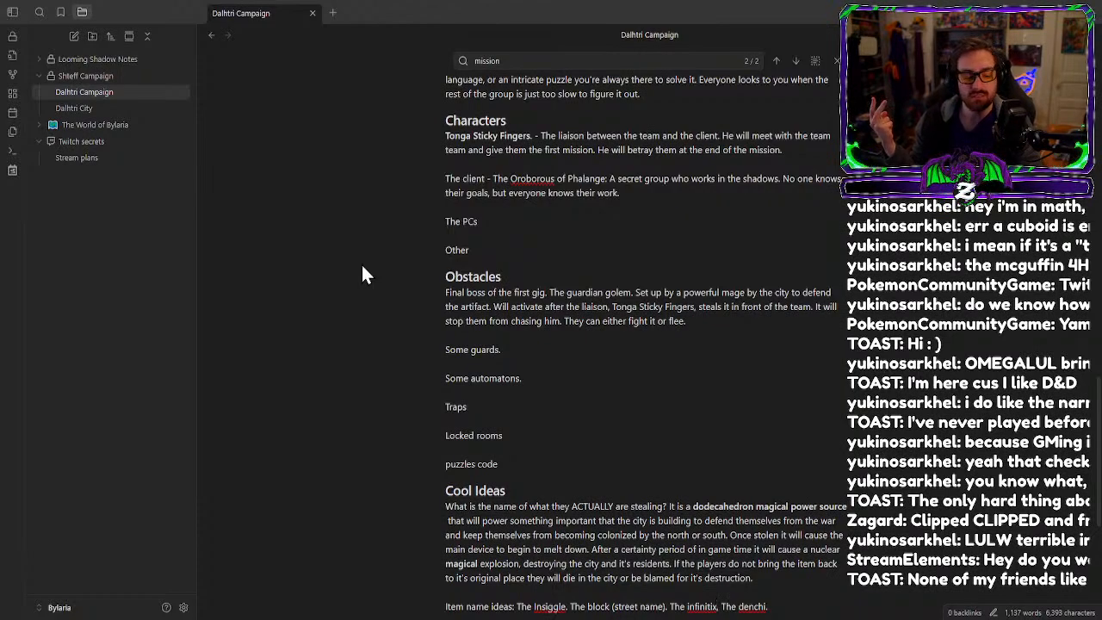
key("BackSpace")
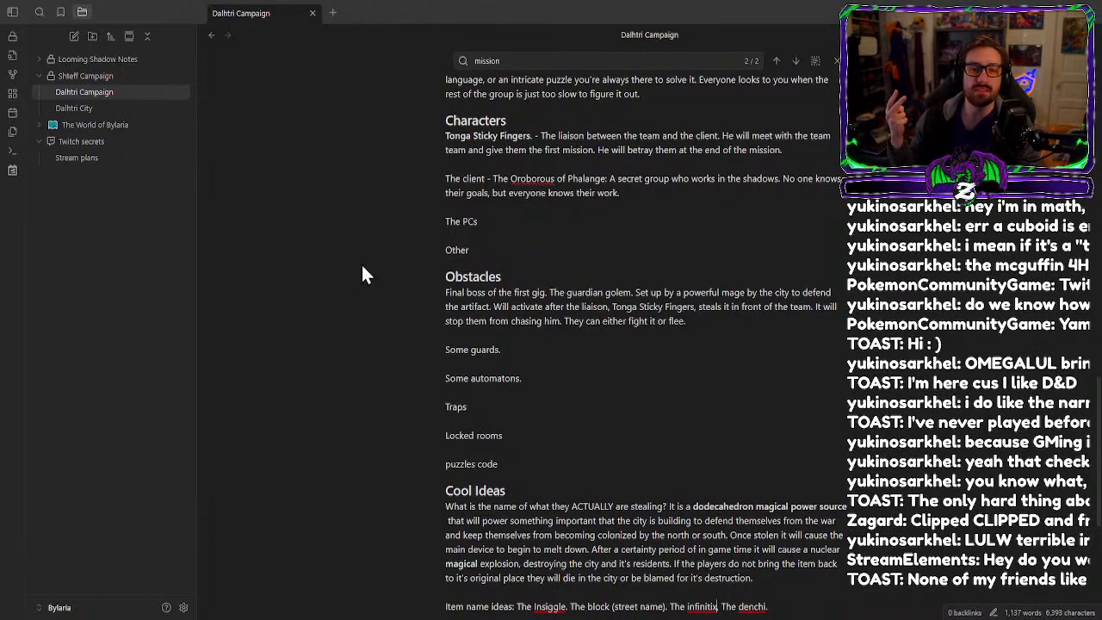
type(",")
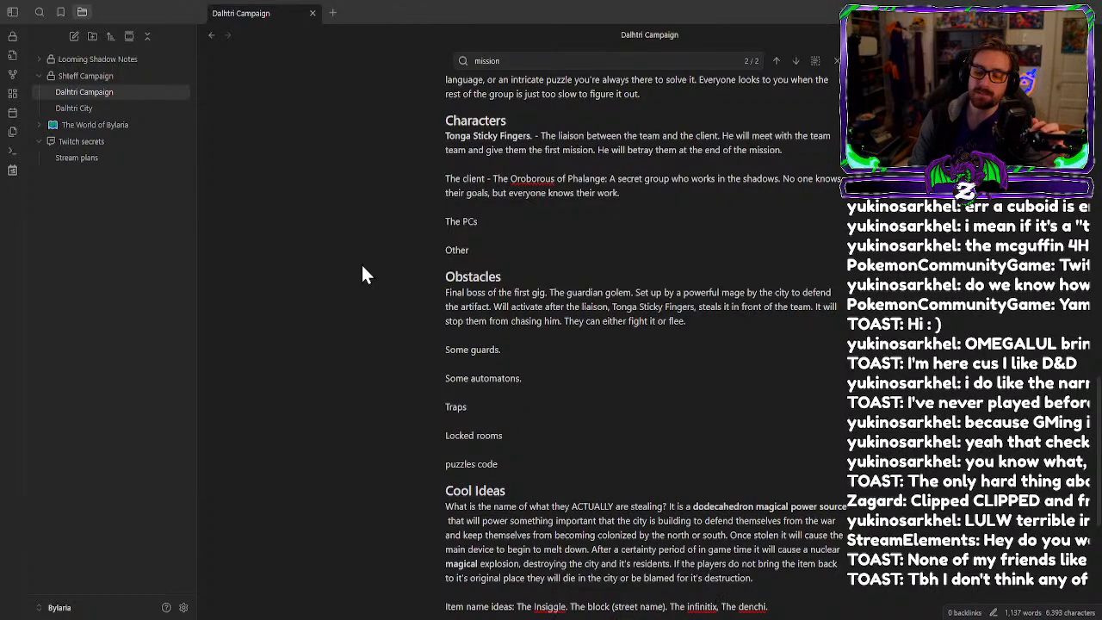
type(".")
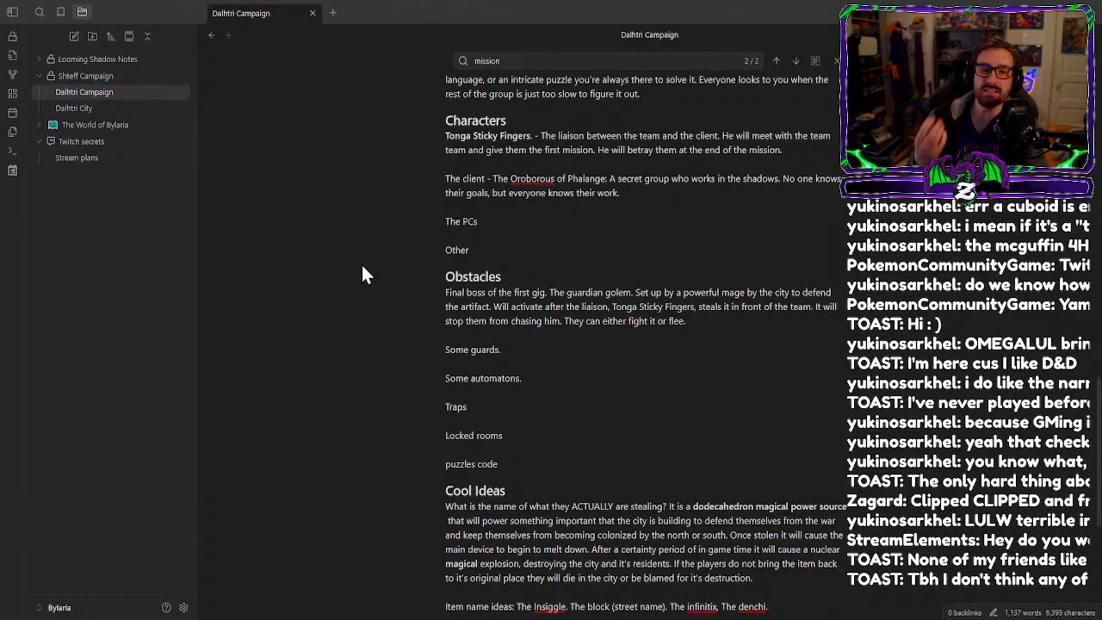
type(".")
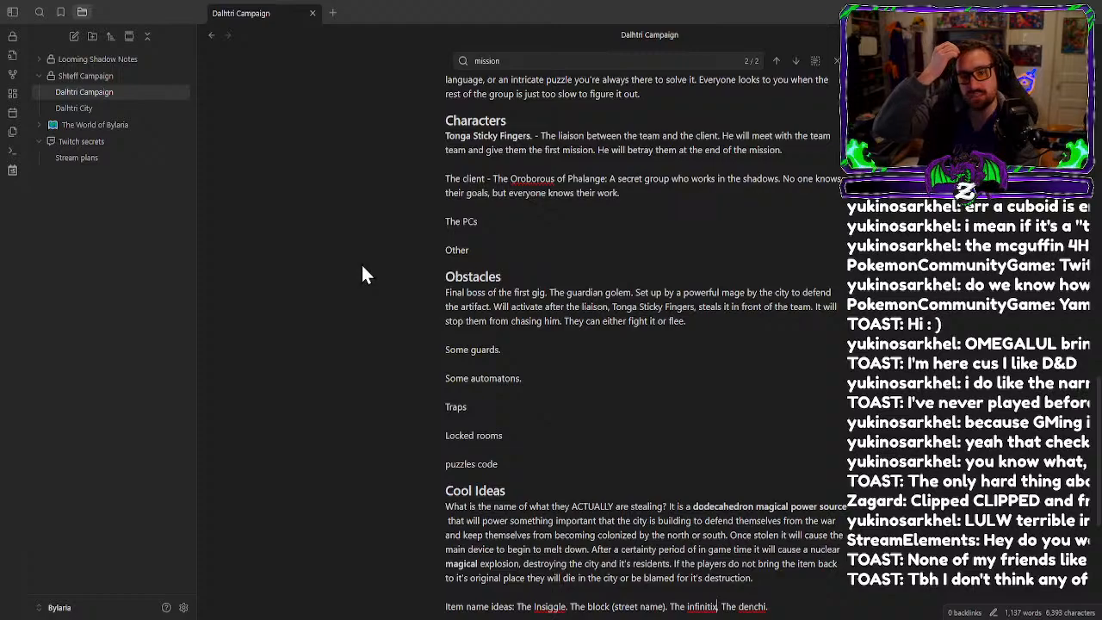
type(",")
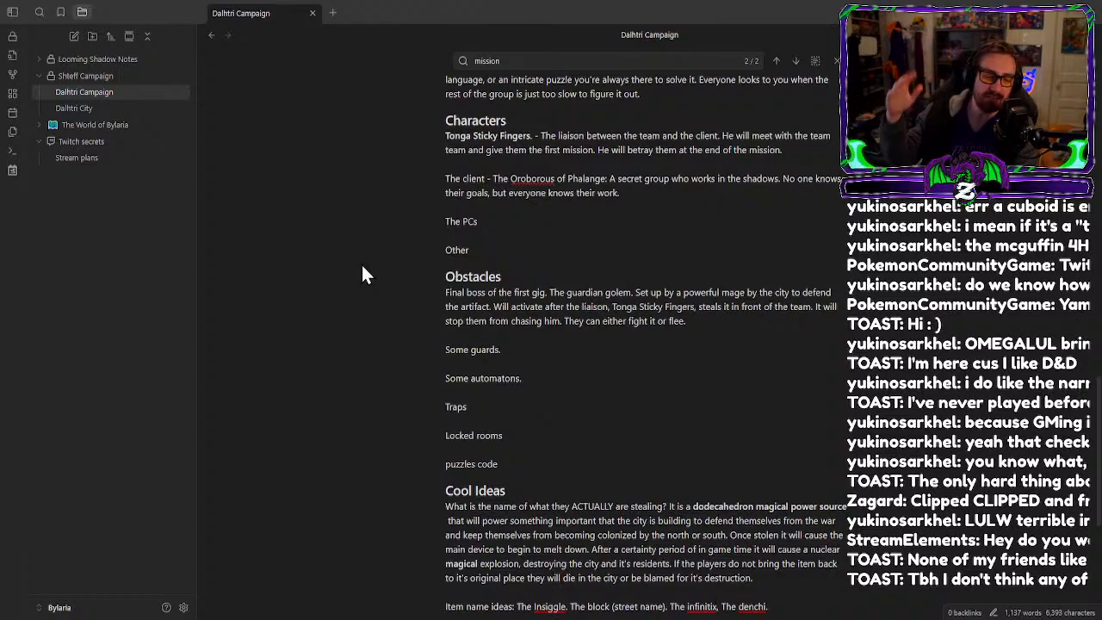
key("BackSpace")
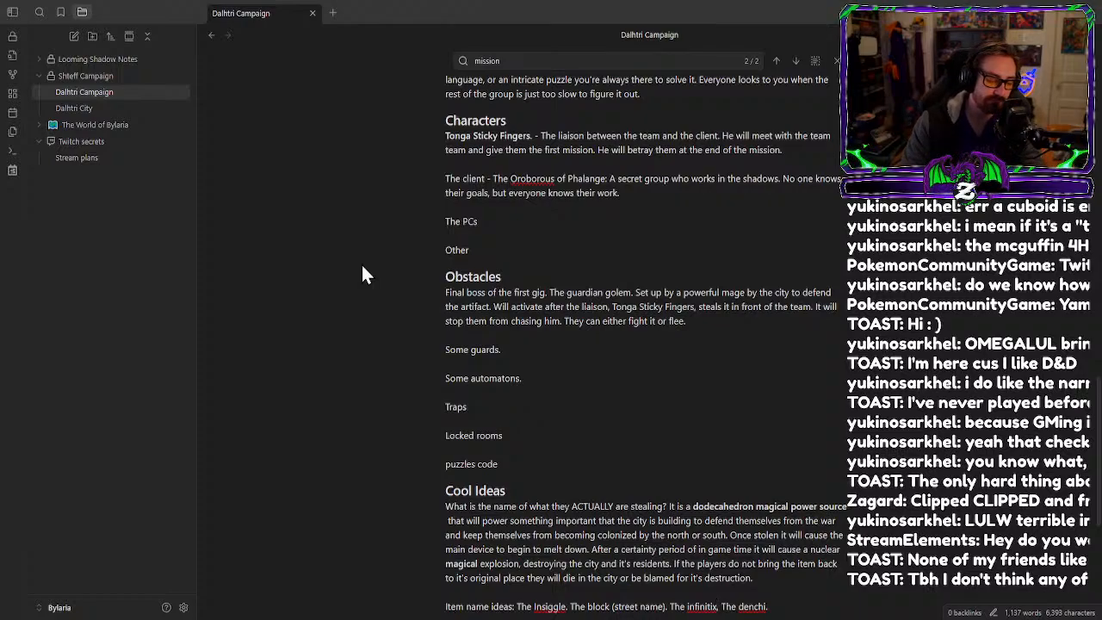
type(".")
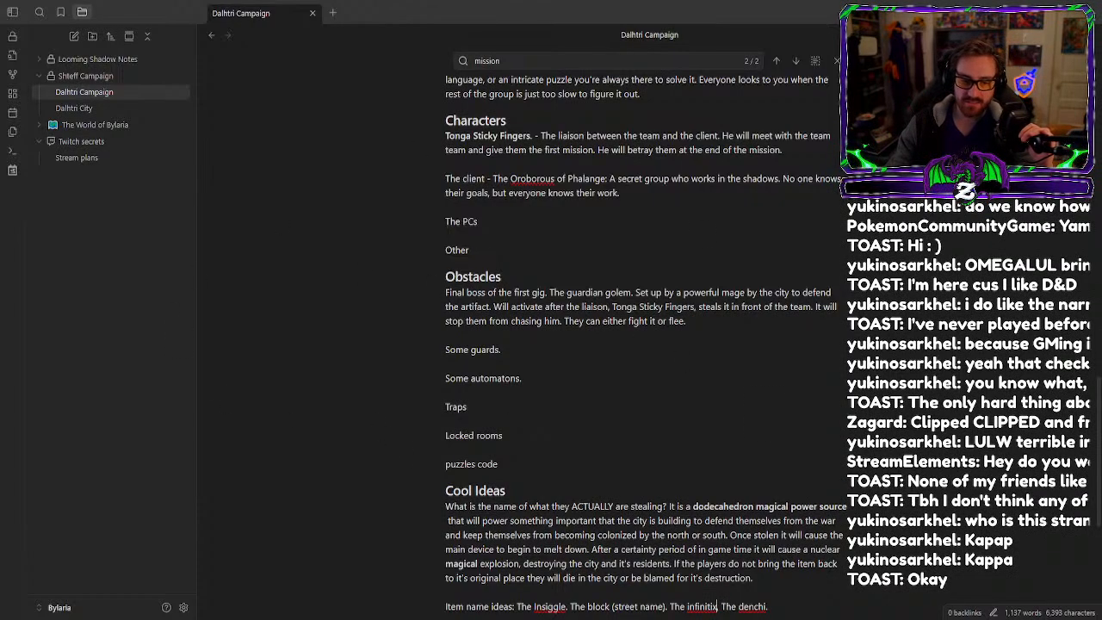
scroll(714, 402, "down", 3)
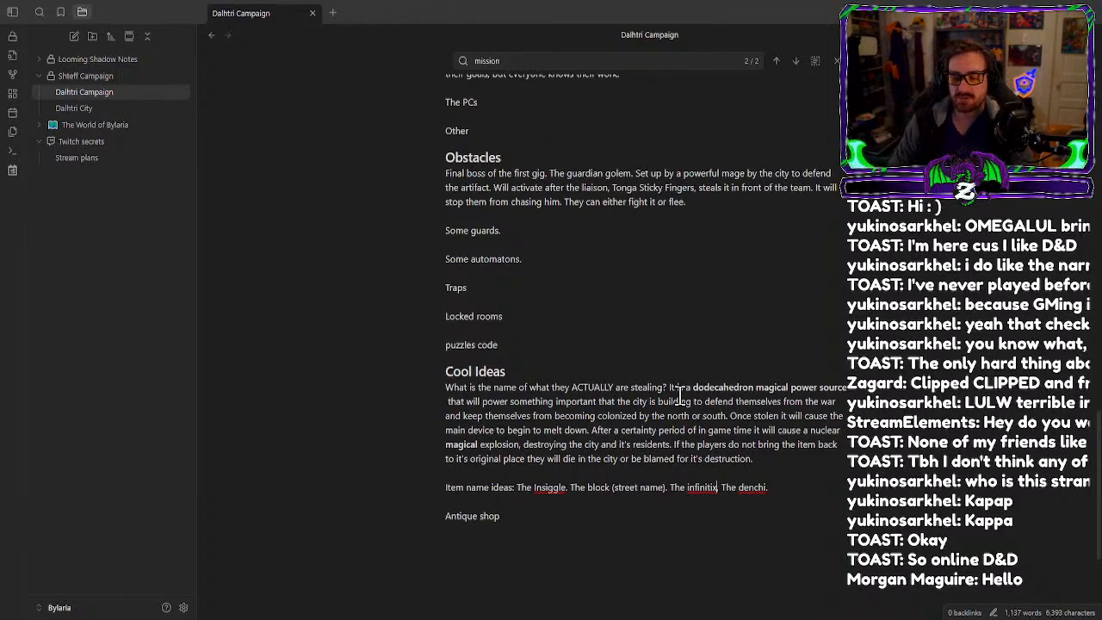
type(",")
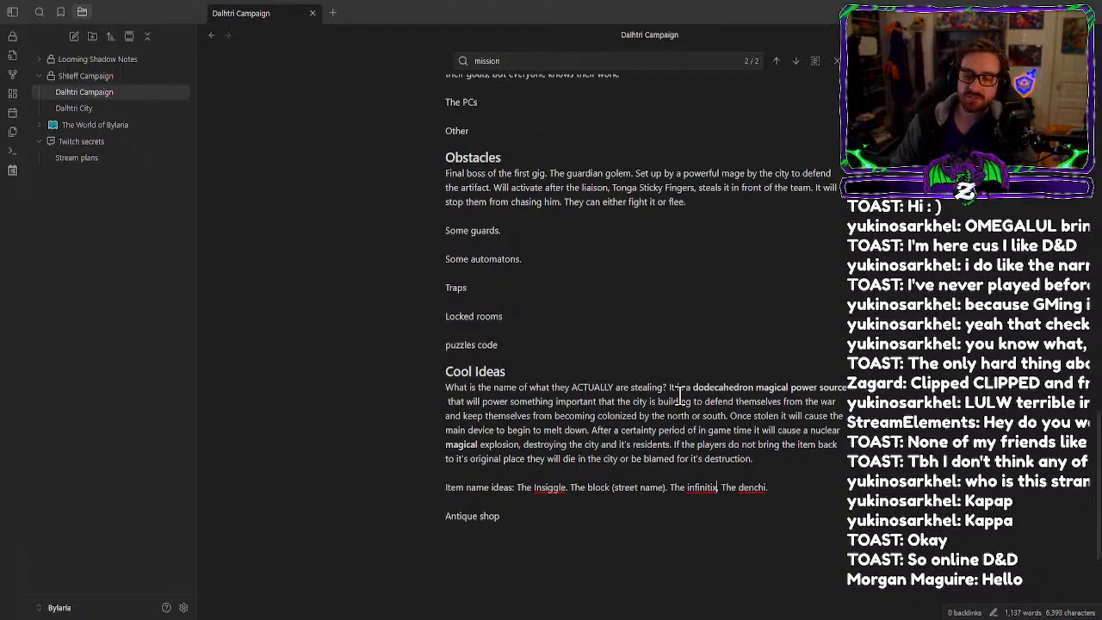
key("BackSpace")
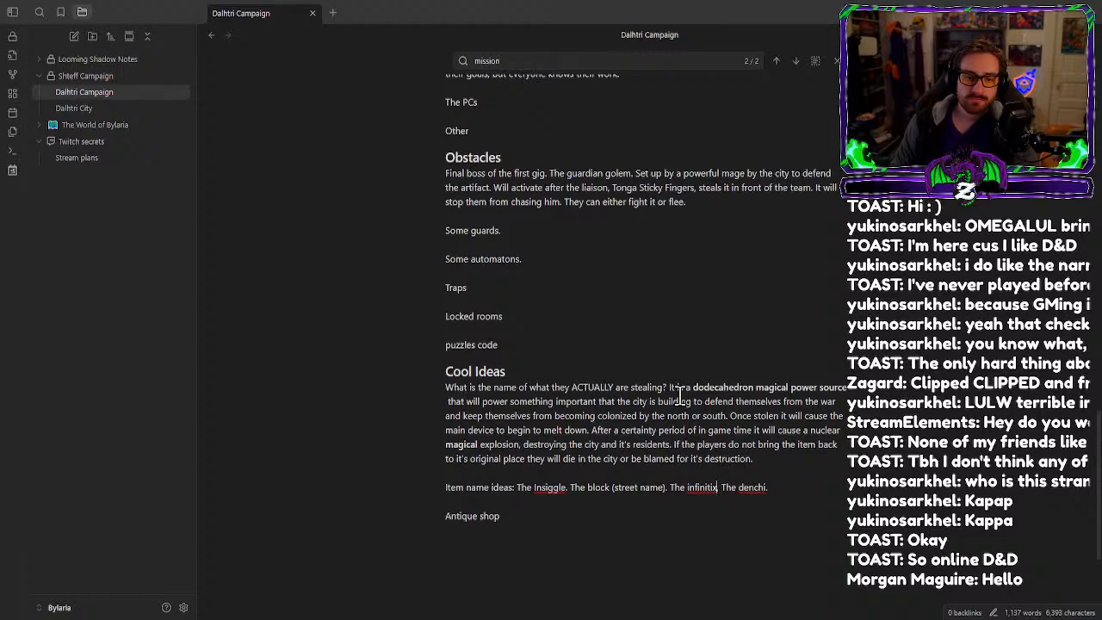
left_click(512, 235)
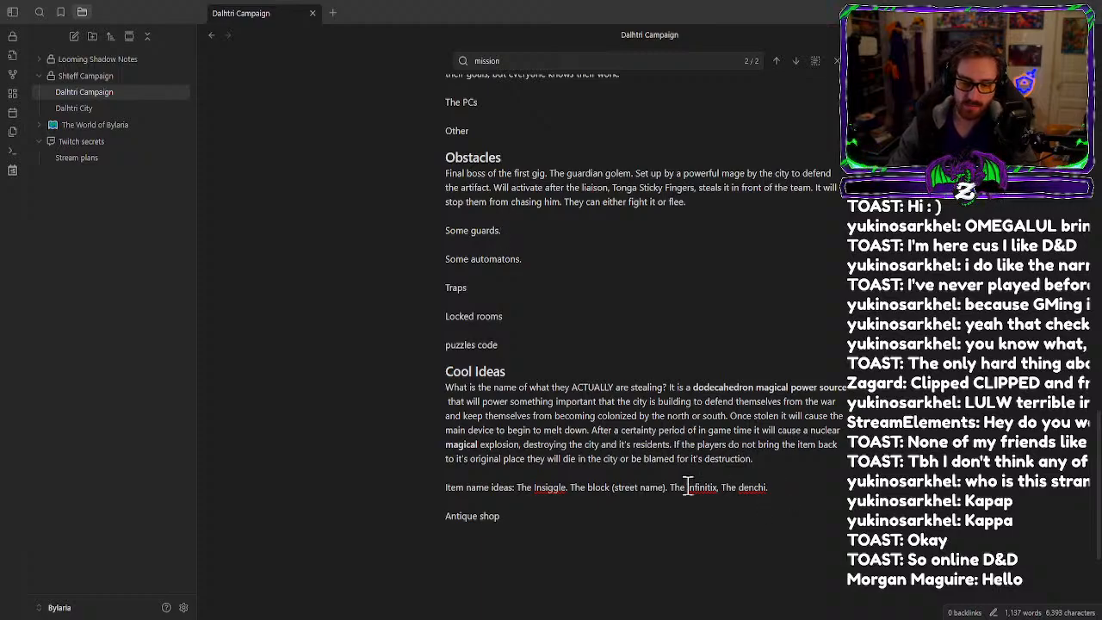
left_click_drag(719, 489, 685, 490)
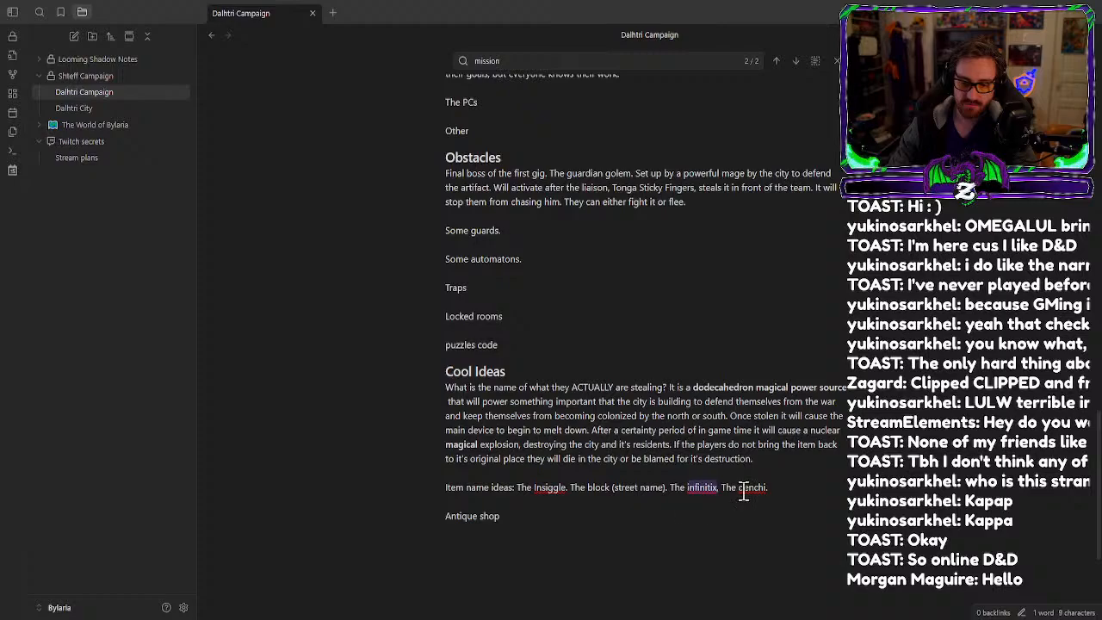
left_click(821, 488)
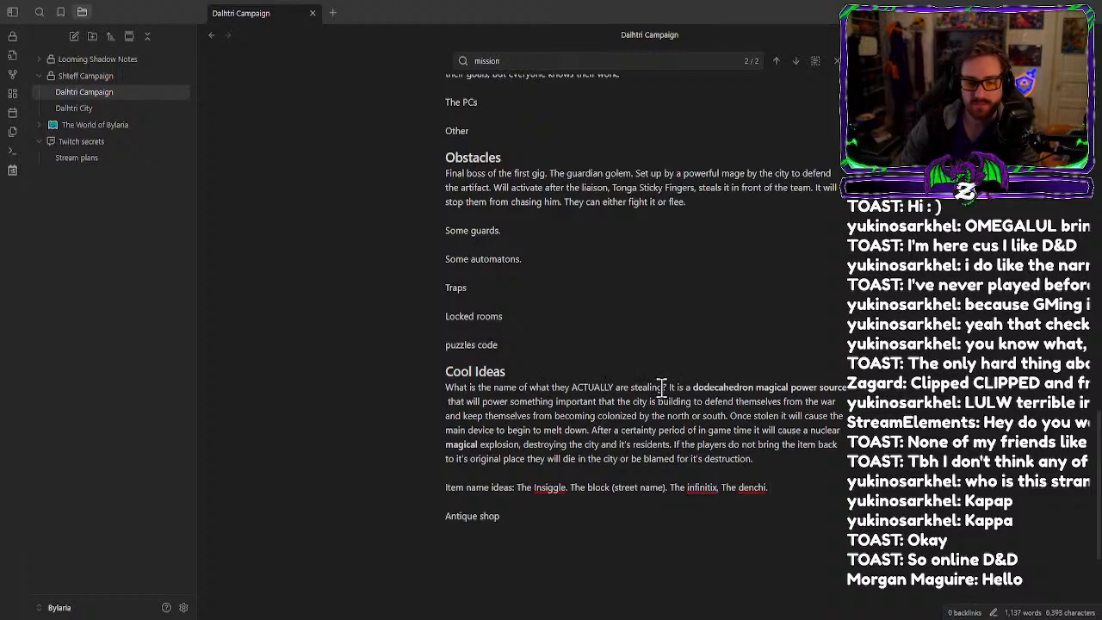
Replace the opening question of the first Cool Ideas paragraph with the label "The fluxagon:".
left_click_drag(668, 387, 433, 387)
key("BackSpace")
type("The fi")
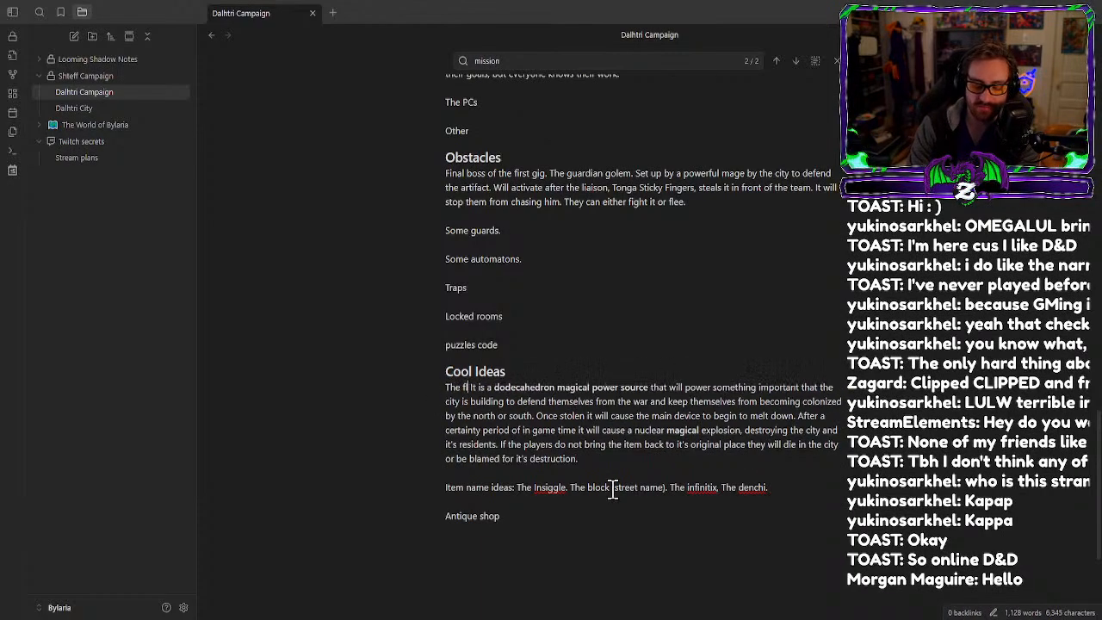
type("luxagon ")
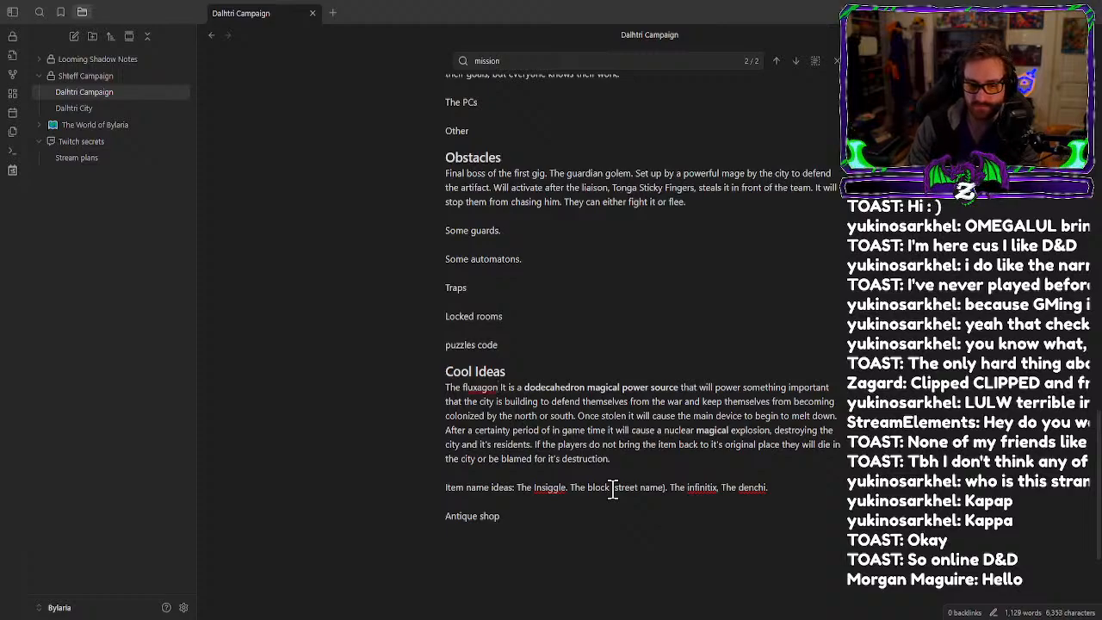
type(":")
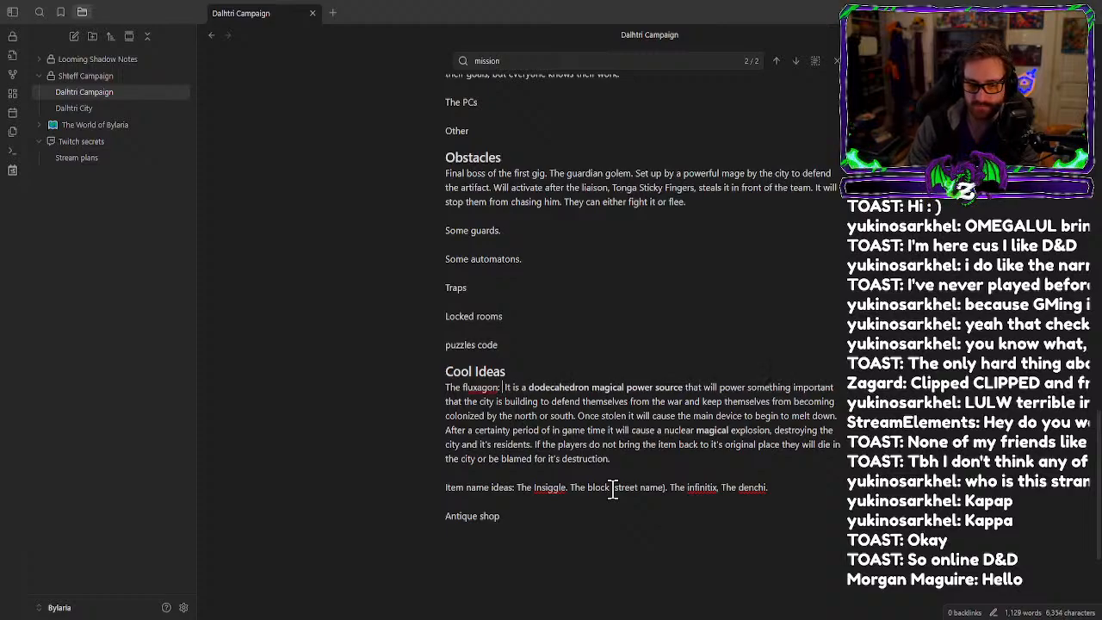
Replace "It is a" after the fluxagon label with "A" so the description leads straight into "dodecahedron magical power source".
key("Delete")
key("Delete")
key("Delete")
key("Delete")
key("Delete")
key("Delete")
key("Delete")
type("A")
key("Delete")
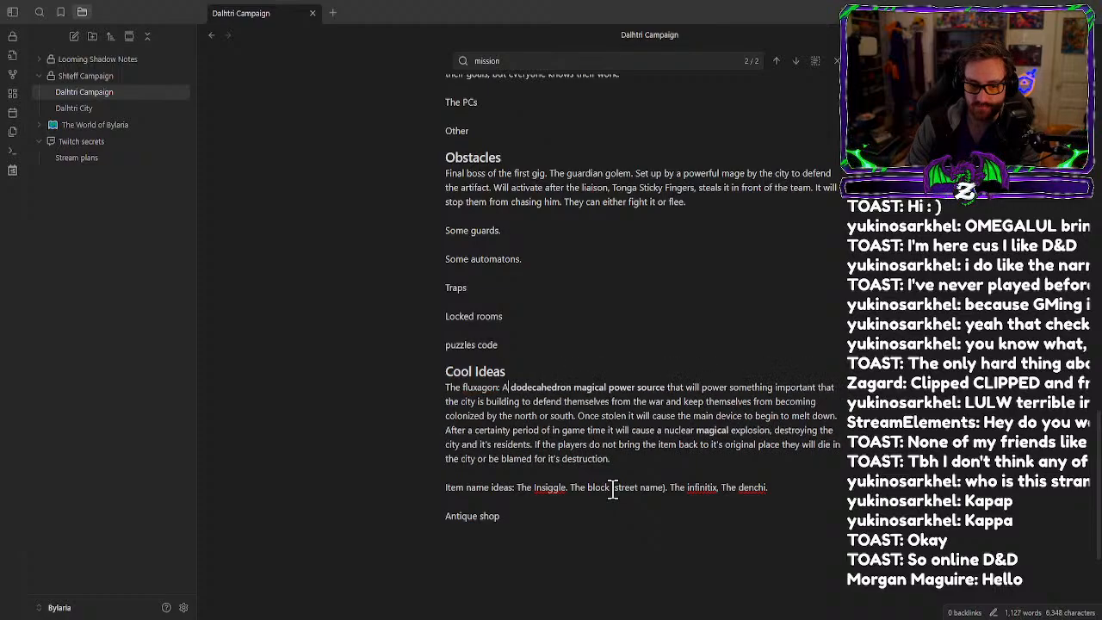
Delete the "Item name ideas" paragraph from the Cool Ideas section, including its leftover characters and the extra blank line.
triple_click(758, 487)
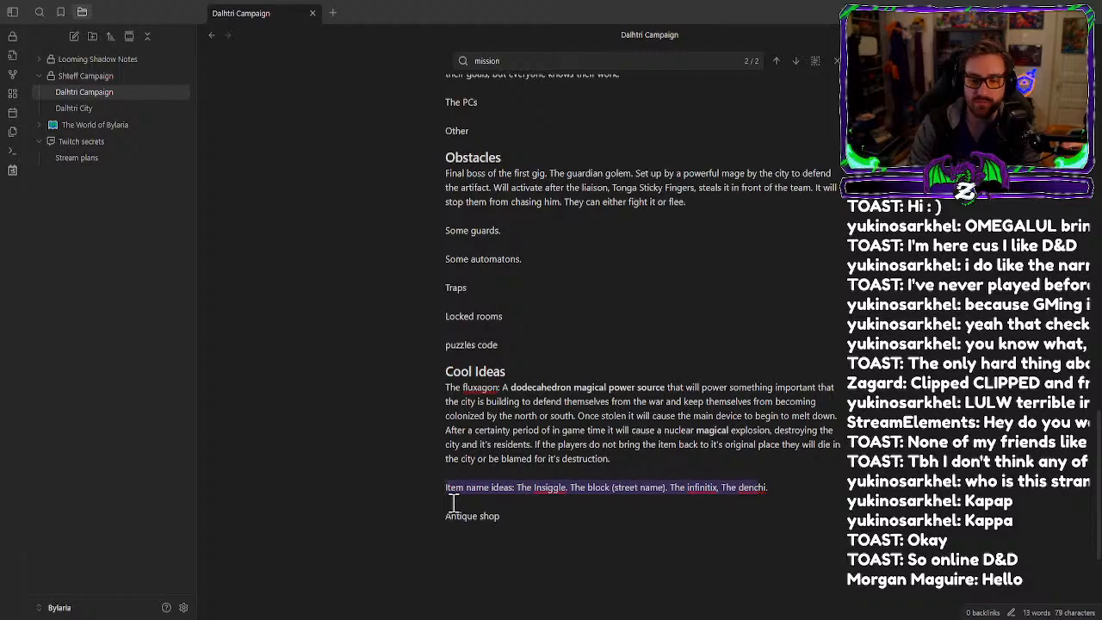
key("BackSpace")
key("BackSpace")
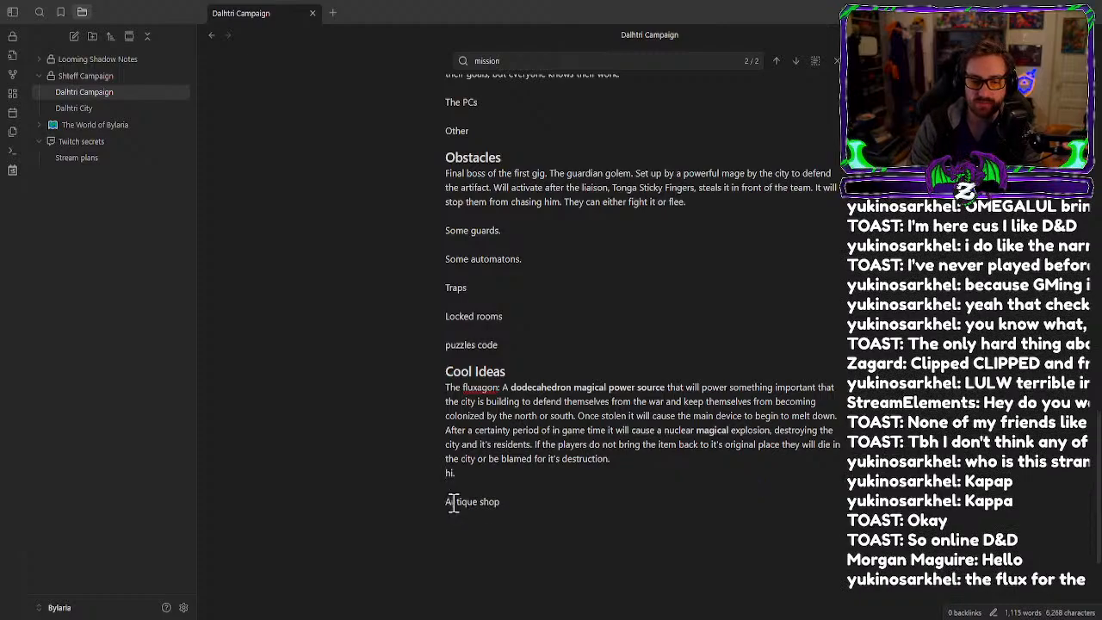
key("BackSpace")
key("BackSpace")
key("BackSpace")
key("BackSpace")
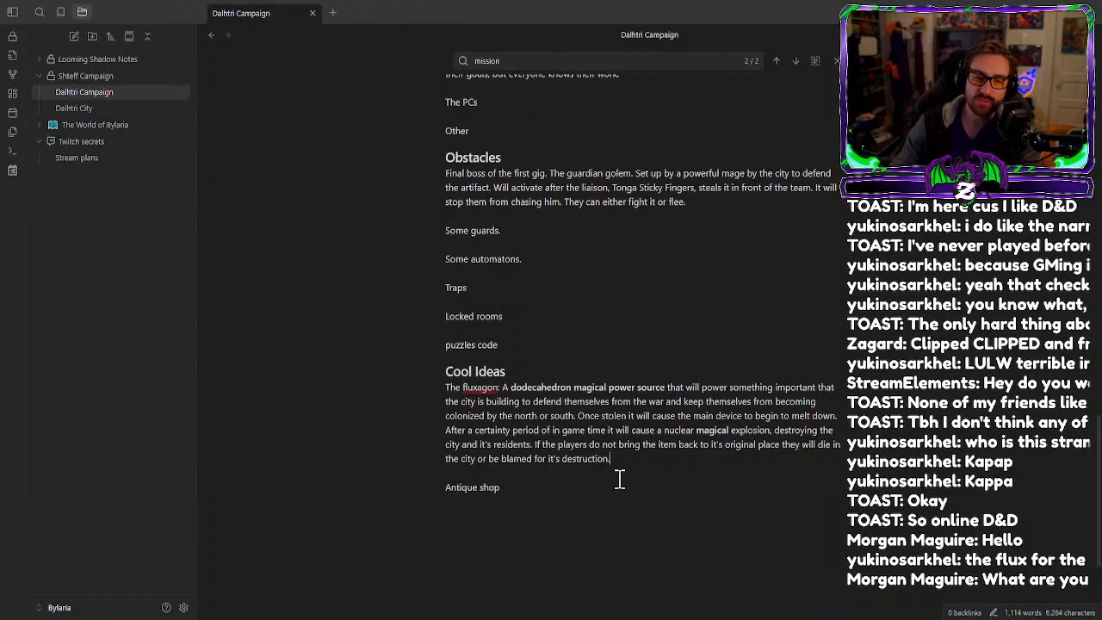
Review the campaign note from the pitch through the player roles and Characters down to the Obstacles and Cool Ideas sections.
scroll(617, 480, "up", 15)
scroll(655, 470, "up", 5)
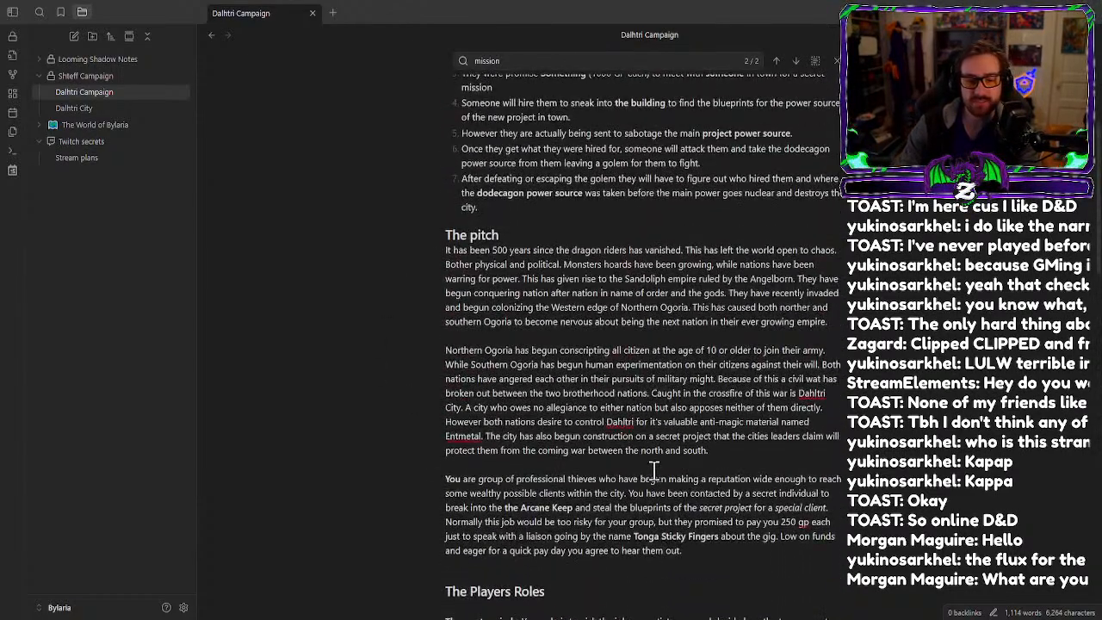
scroll(654, 469, "up", 4)
scroll(612, 460, "down", 4)
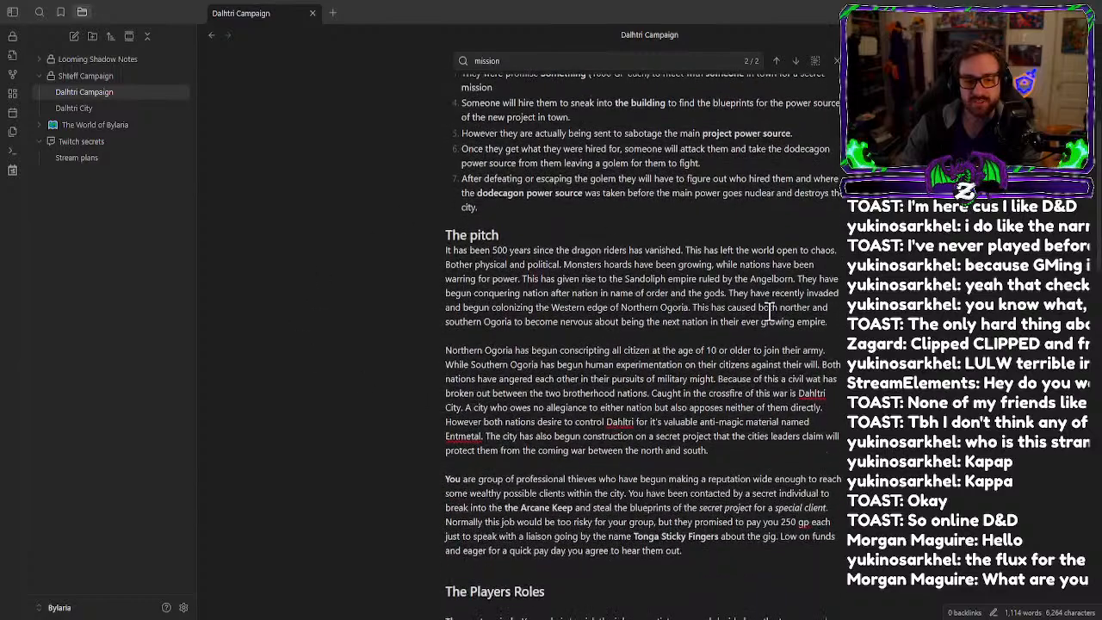
scroll(449, 408, "down", 7)
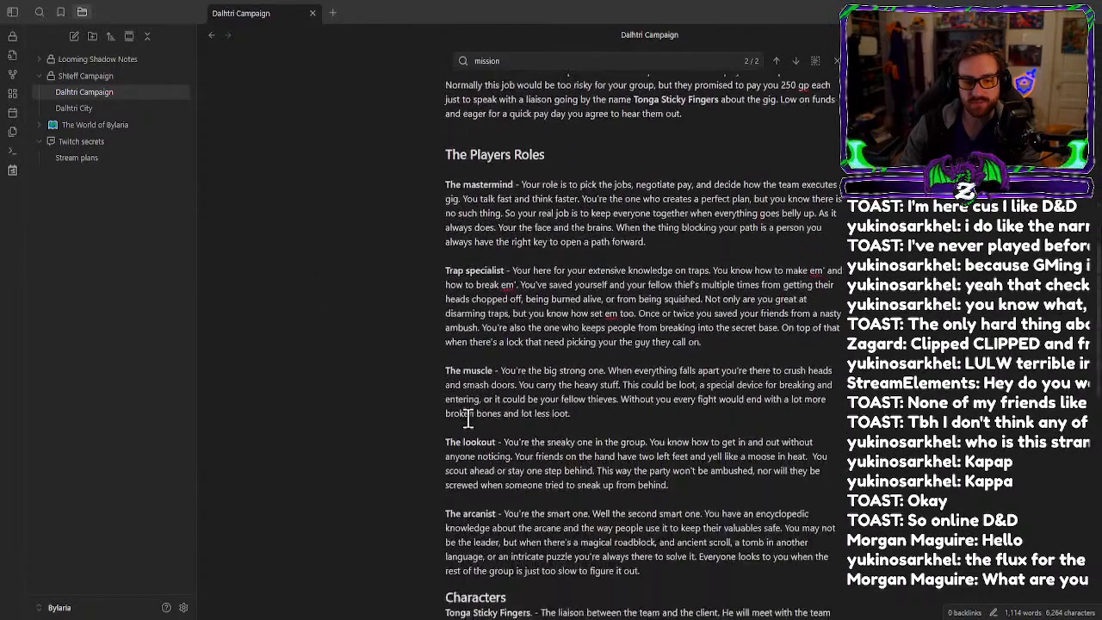
scroll(448, 408, "up", 1)
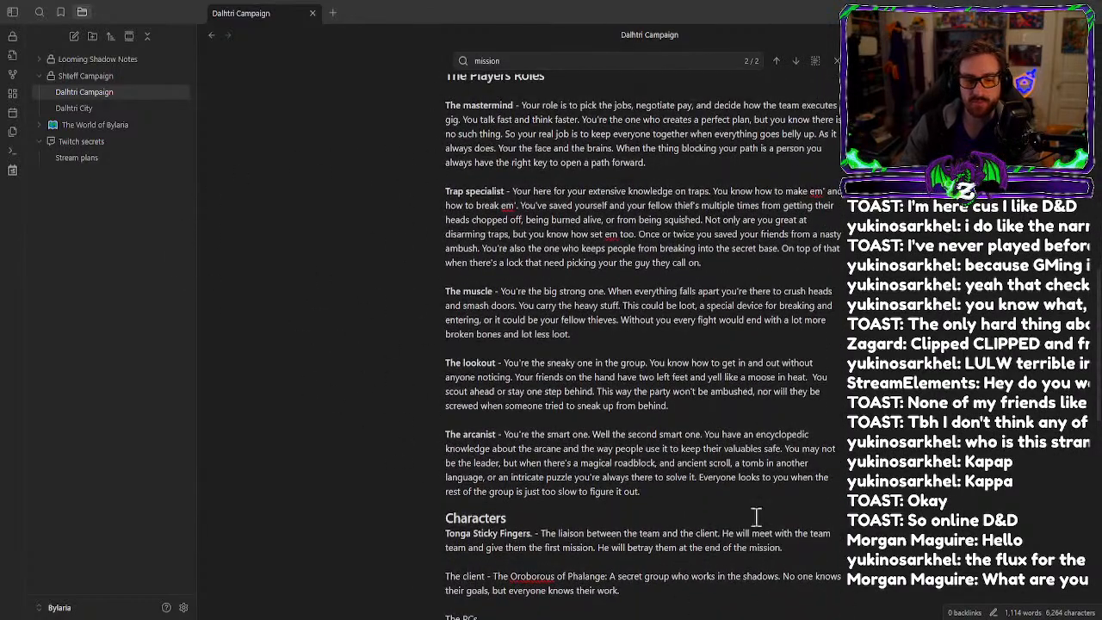
scroll(472, 493, "down", 1)
scroll(472, 492, "up", 2)
scroll(494, 460, "down", 6)
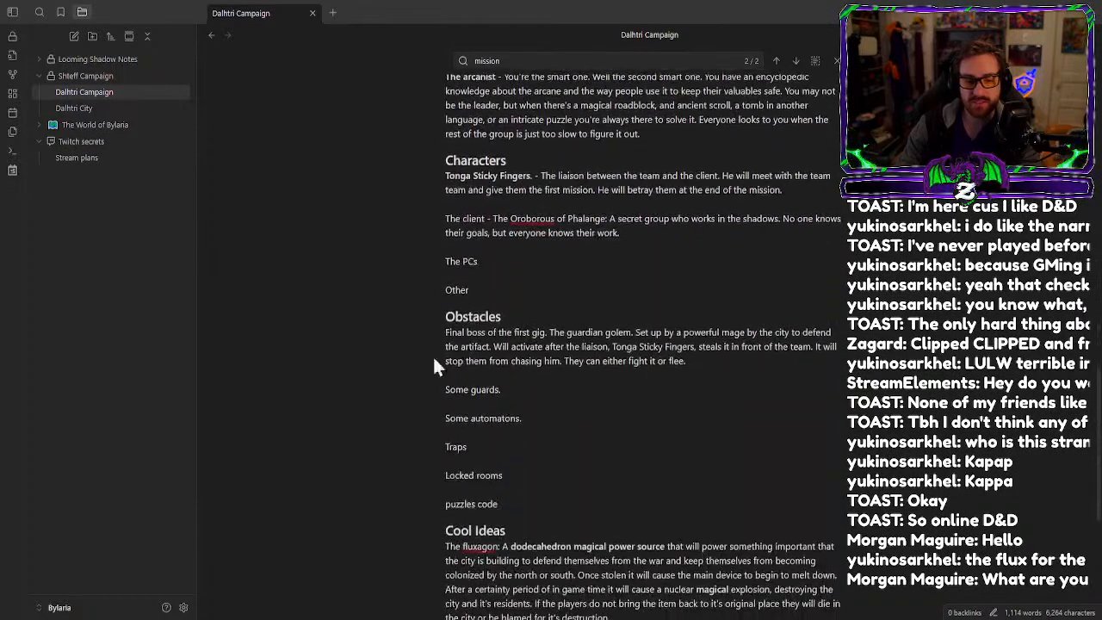
scroll(433, 362, "up", 2)
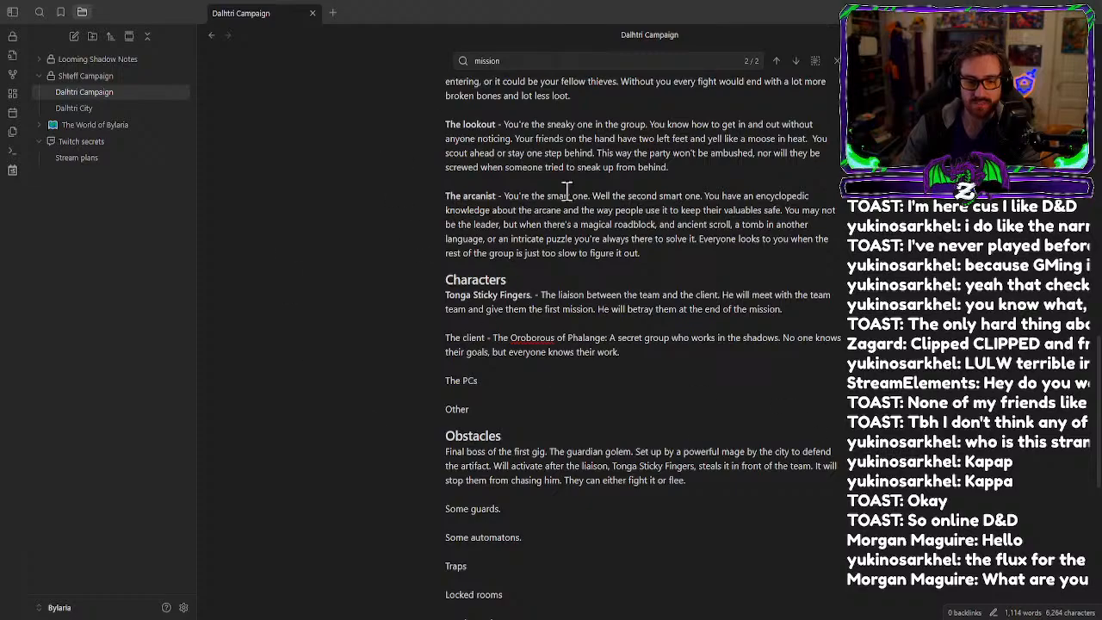
scroll(857, 370, "down", 4)
scroll(857, 370, "up", 2)
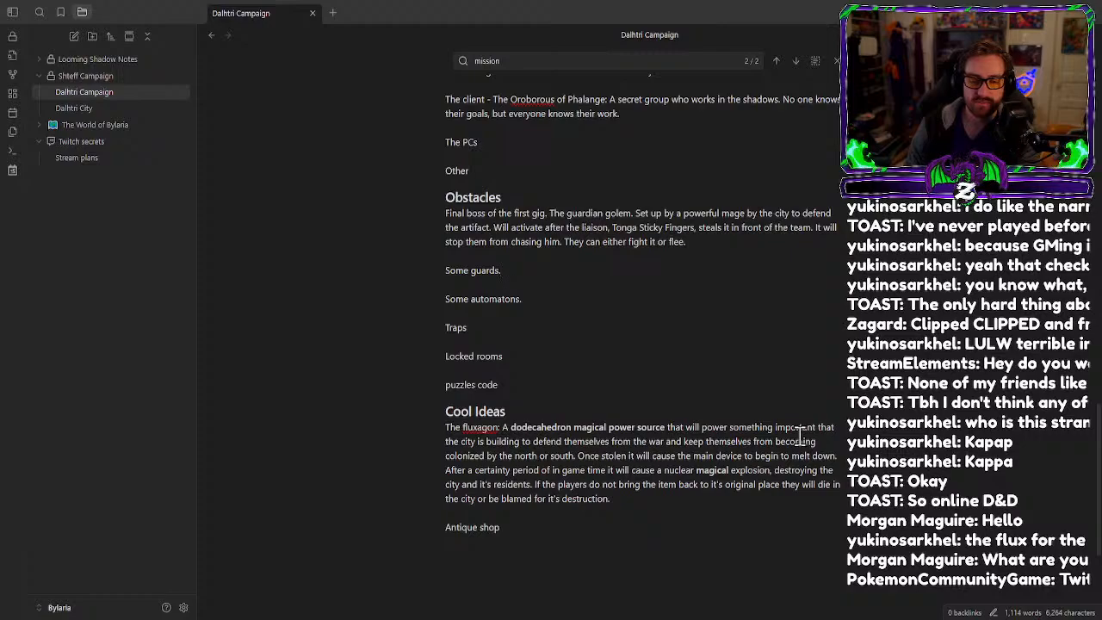
Replace the "Some guards." entry in the Obstacles section with "The entguards.".
key("BackSpace")
key("BackSpace")
key("BackSpace")
key("BackSpace")
key("BackSpace")
key("BackSpace")
key("BackSpace")
key("BackSpace")
key("BackSpace")
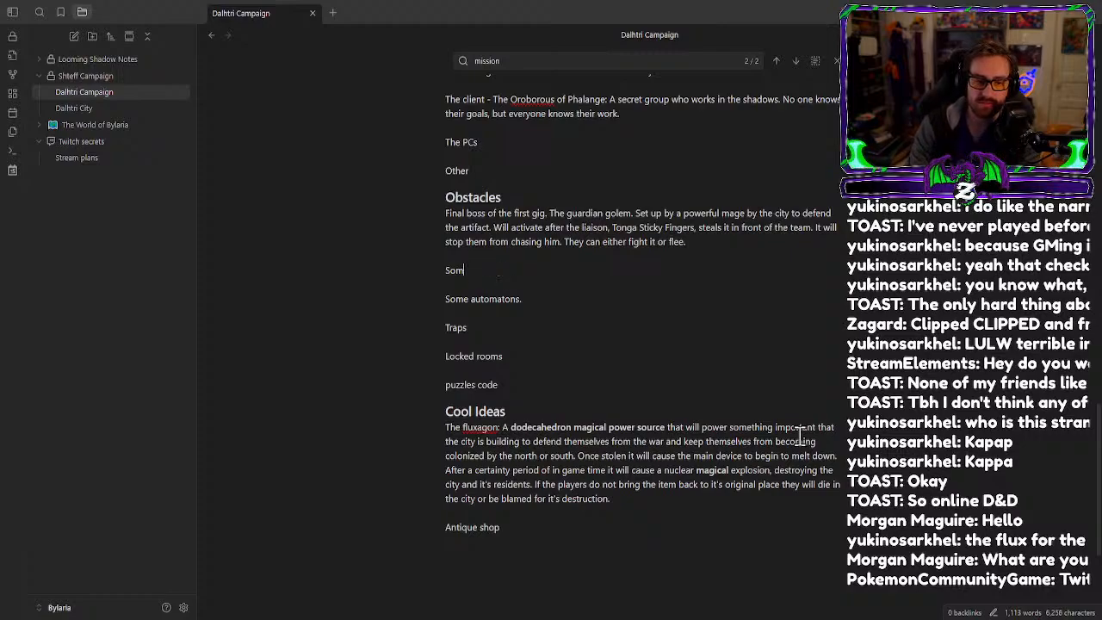
key("BackSpace")
key("BackSpace")
key("BackSpace")
type("The e")
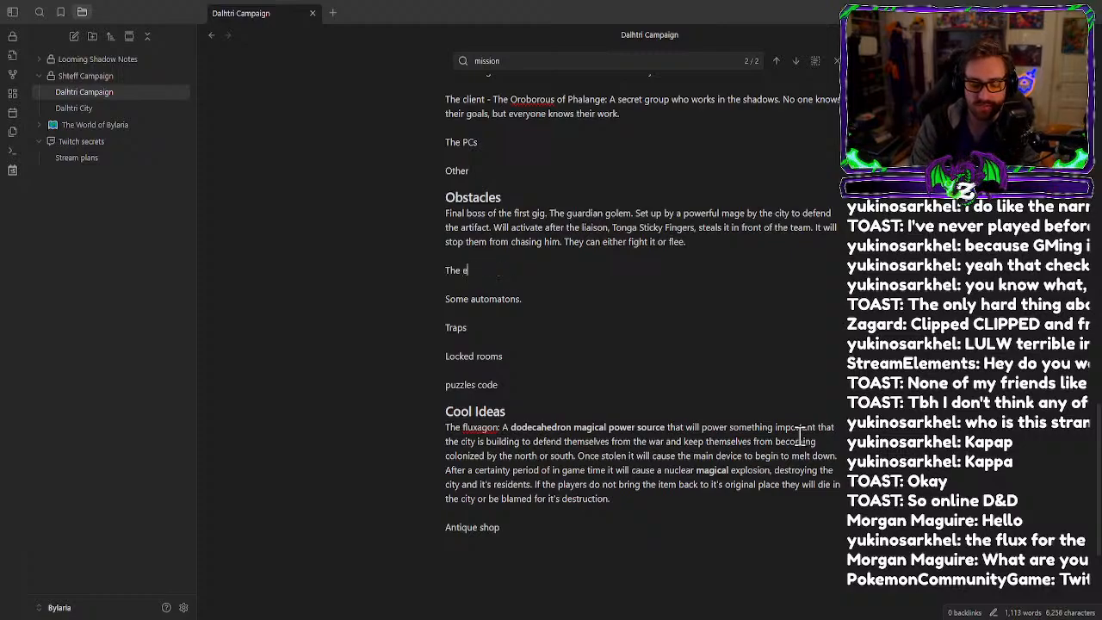
type("ntguards. ")
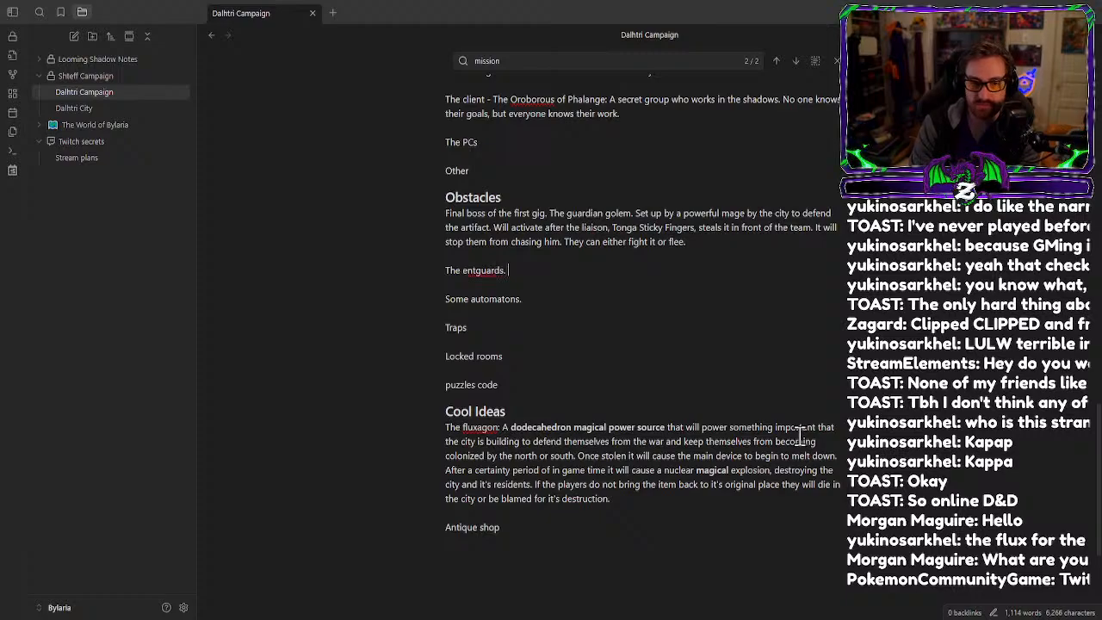
Describe the entguards as "A skeleton crew of guard who they have to trip to let them into the building".
type("A skeleton")
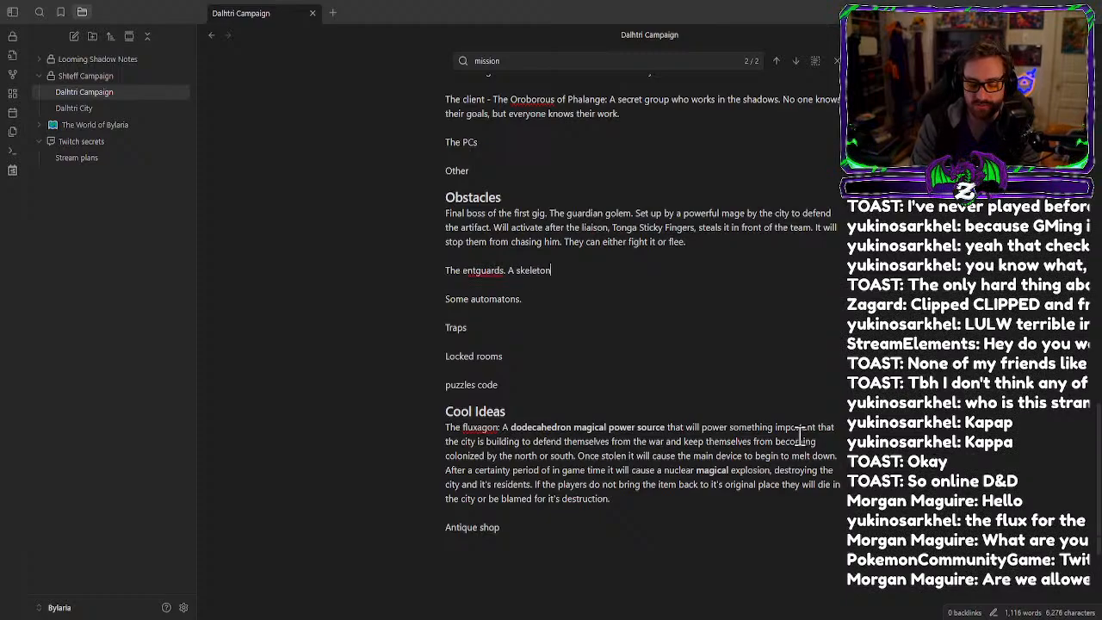
type(" crew of guard wo")
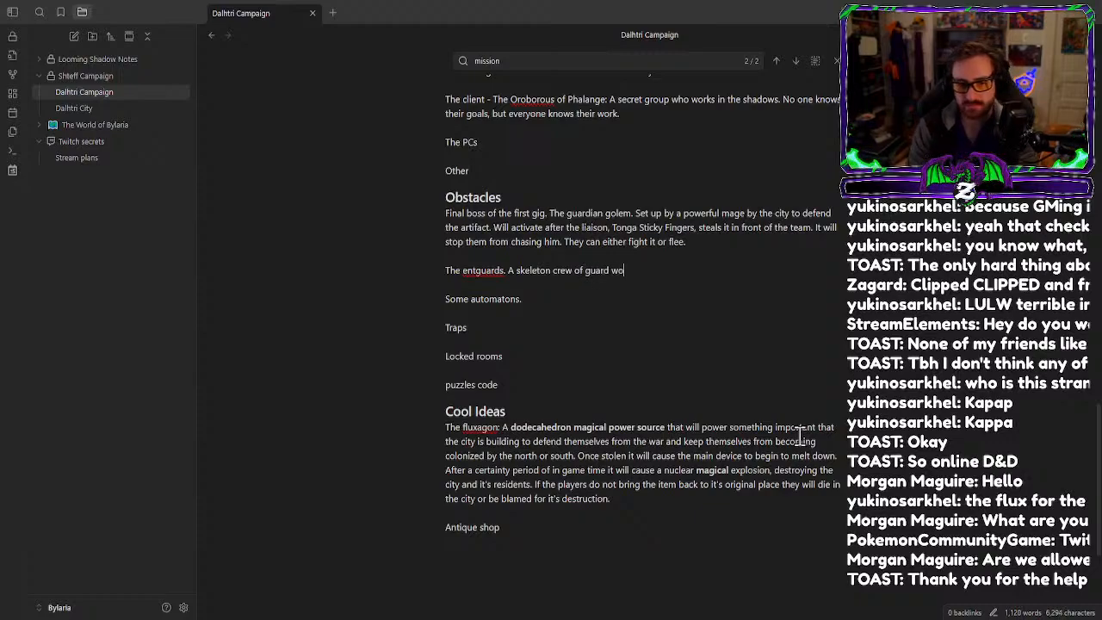
key("BackSpace")
type("ho")
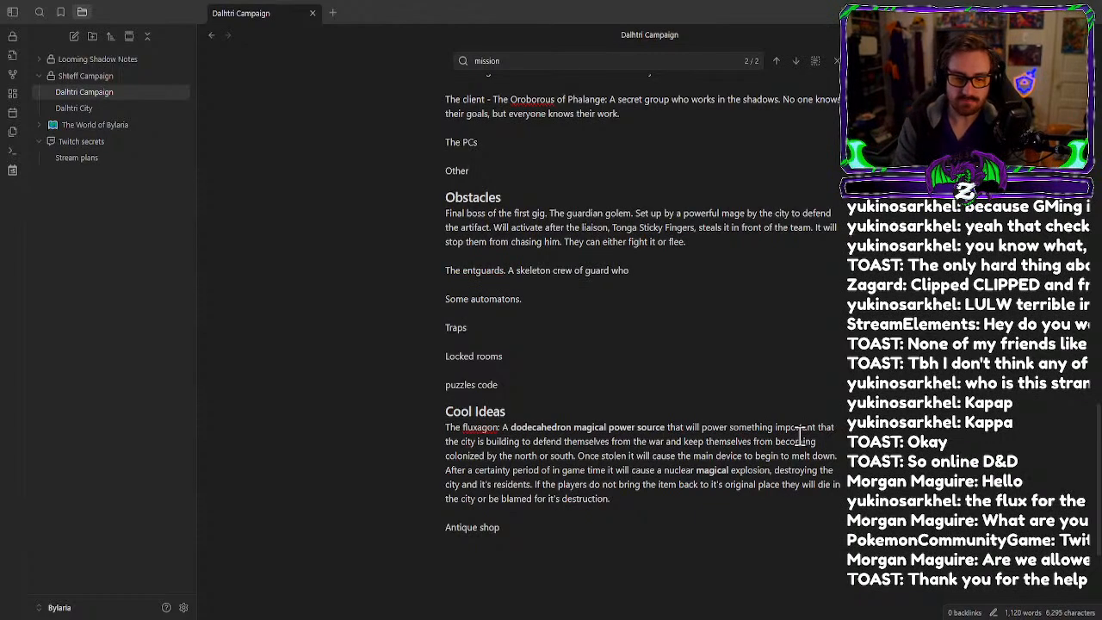
type(" they hav")
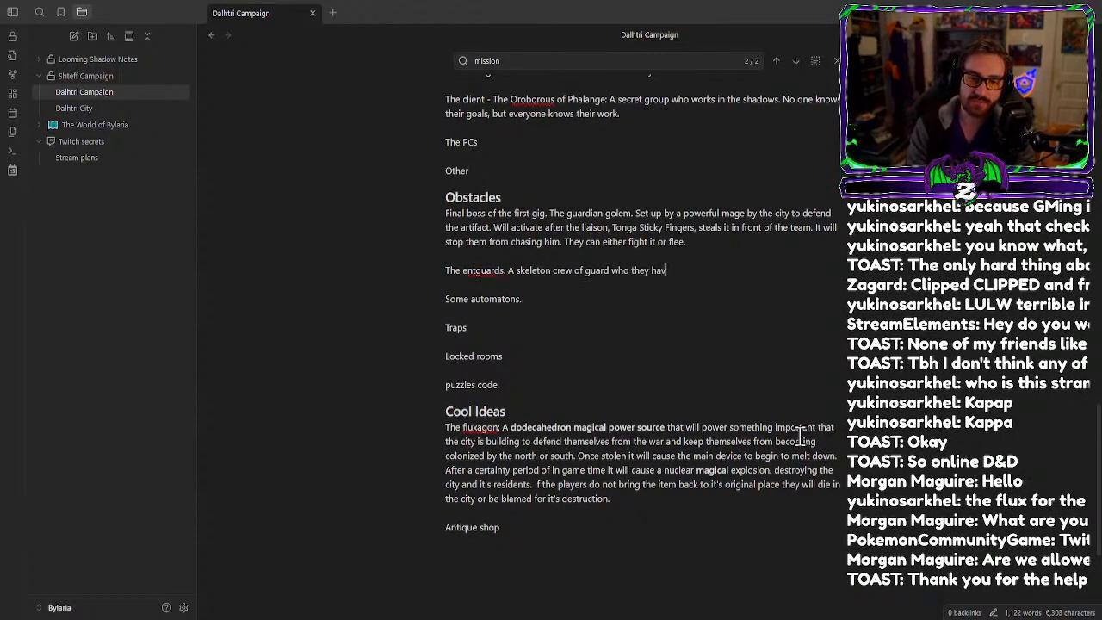
type("e to trip to let thme")
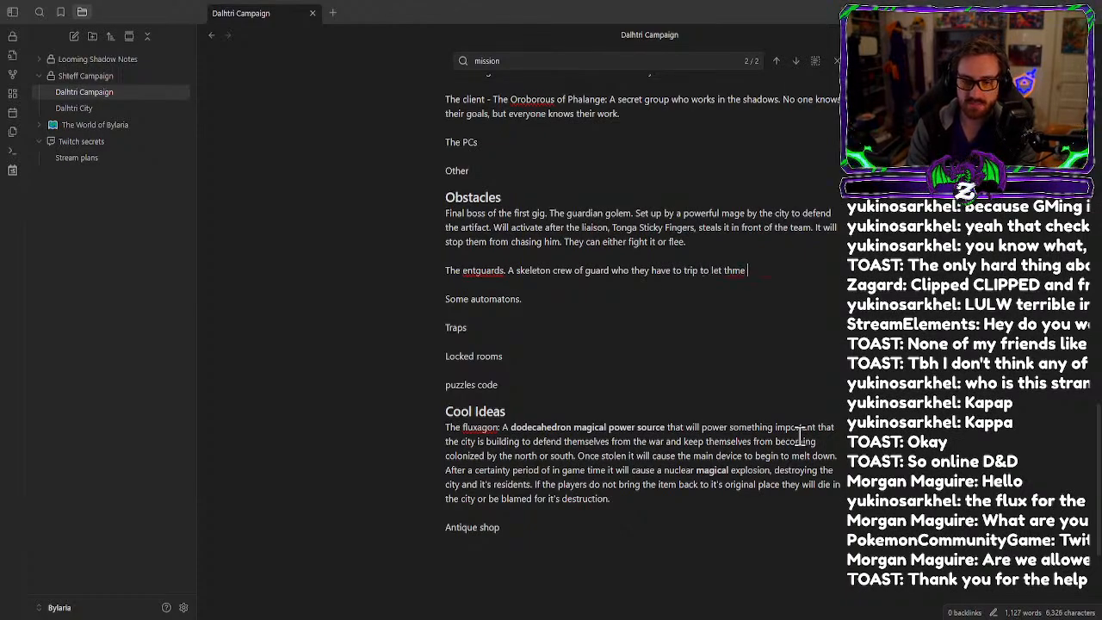
key("BackSpace")
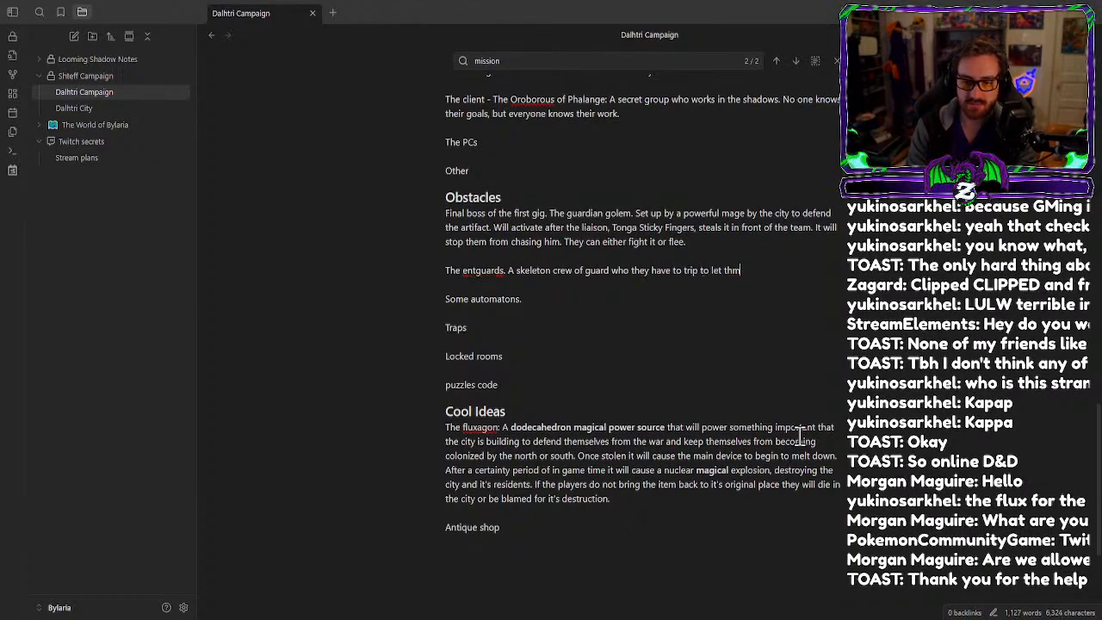
type("e")
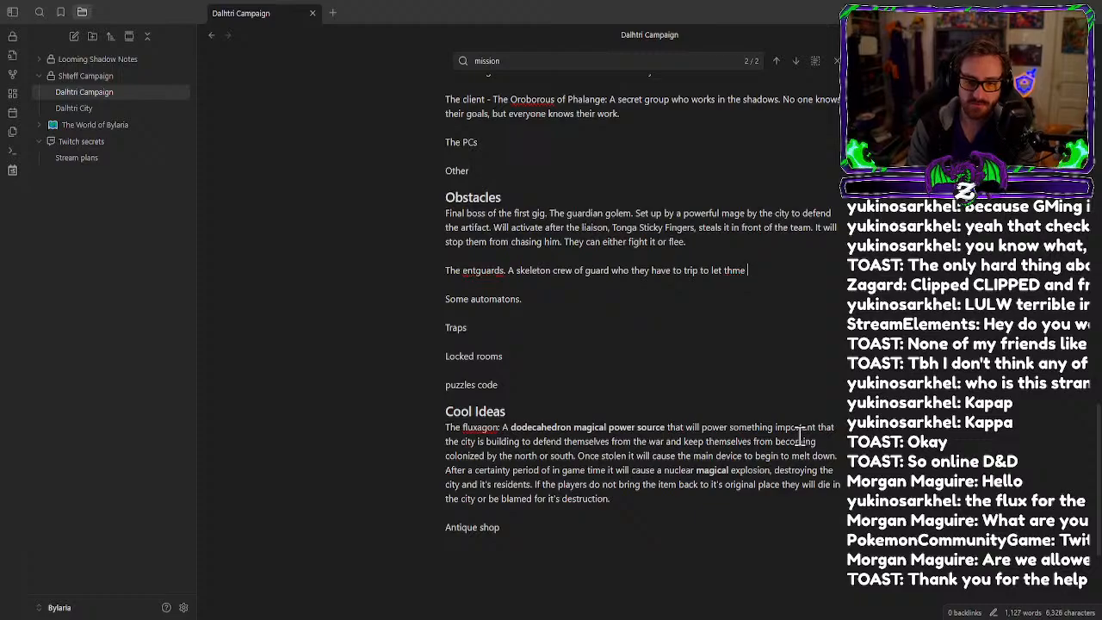
type("m into t")
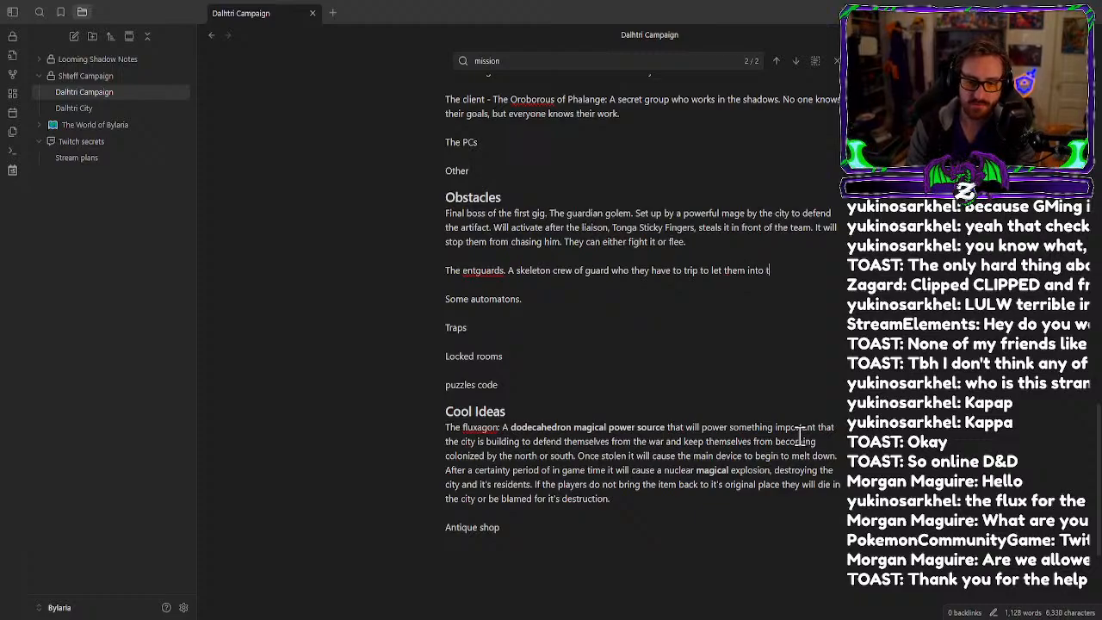
type("he building")
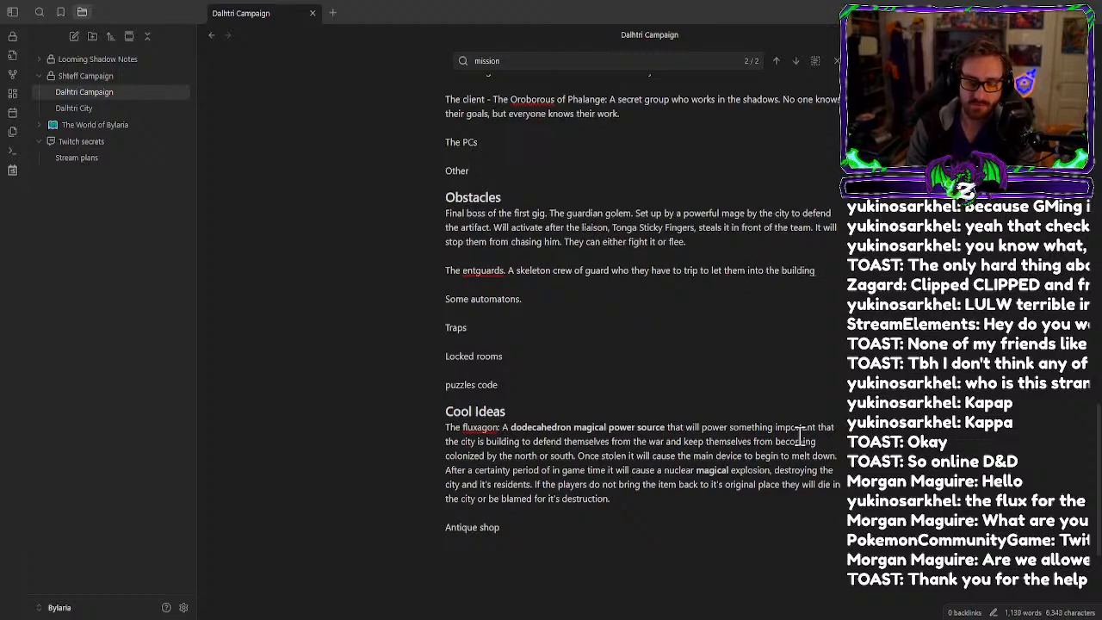
Finish the entguards sentence with ", or knowckout before they sound the alarm.".
type(", or")
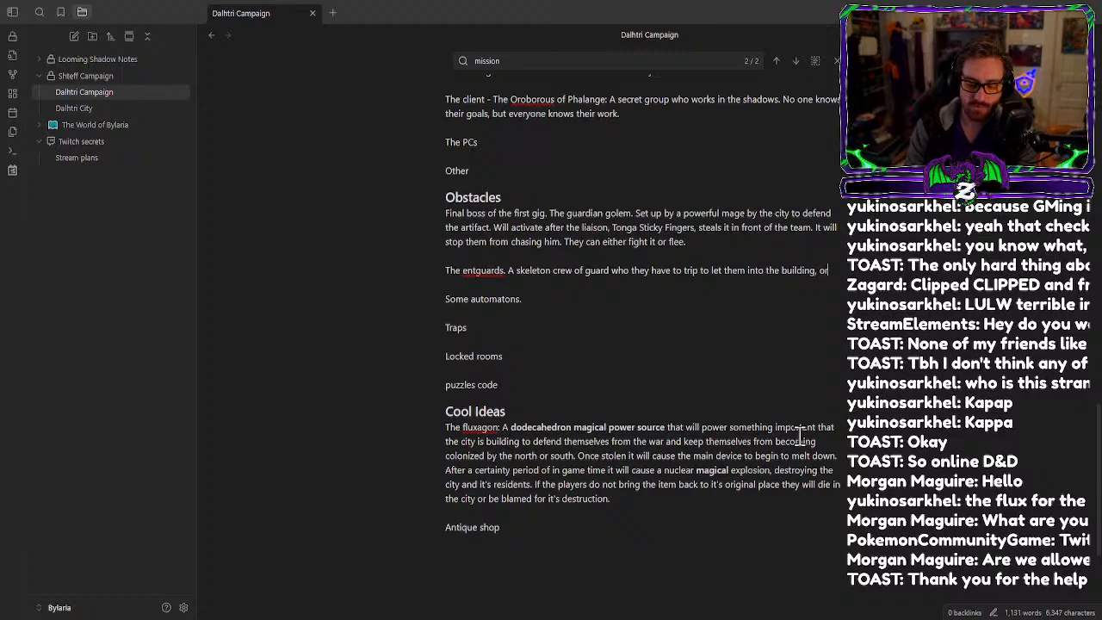
type(" k")
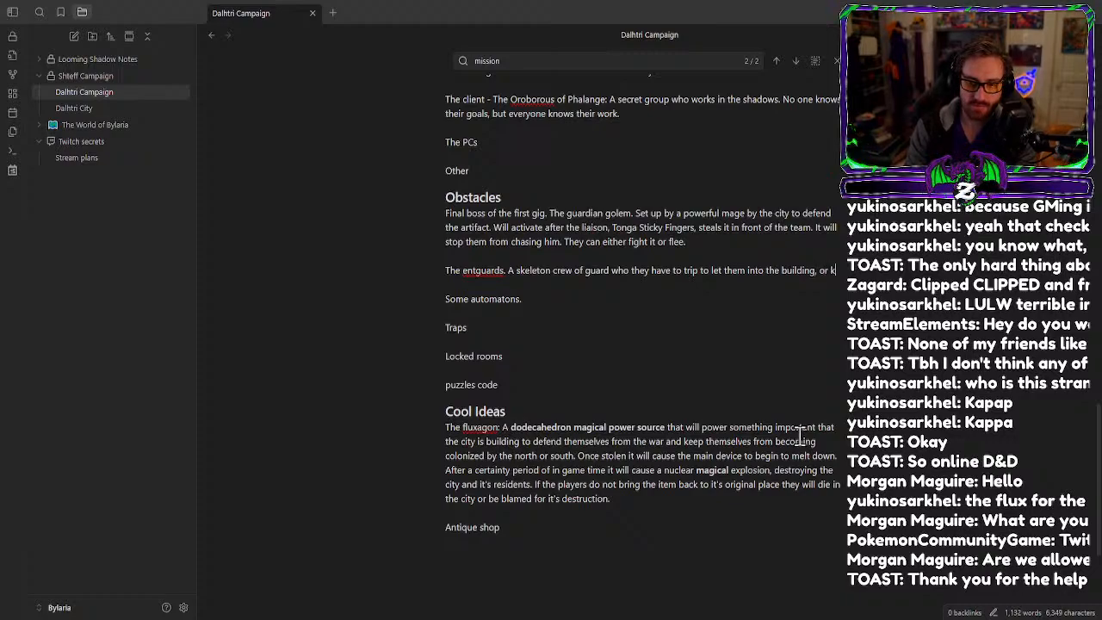
type("nowckout be")
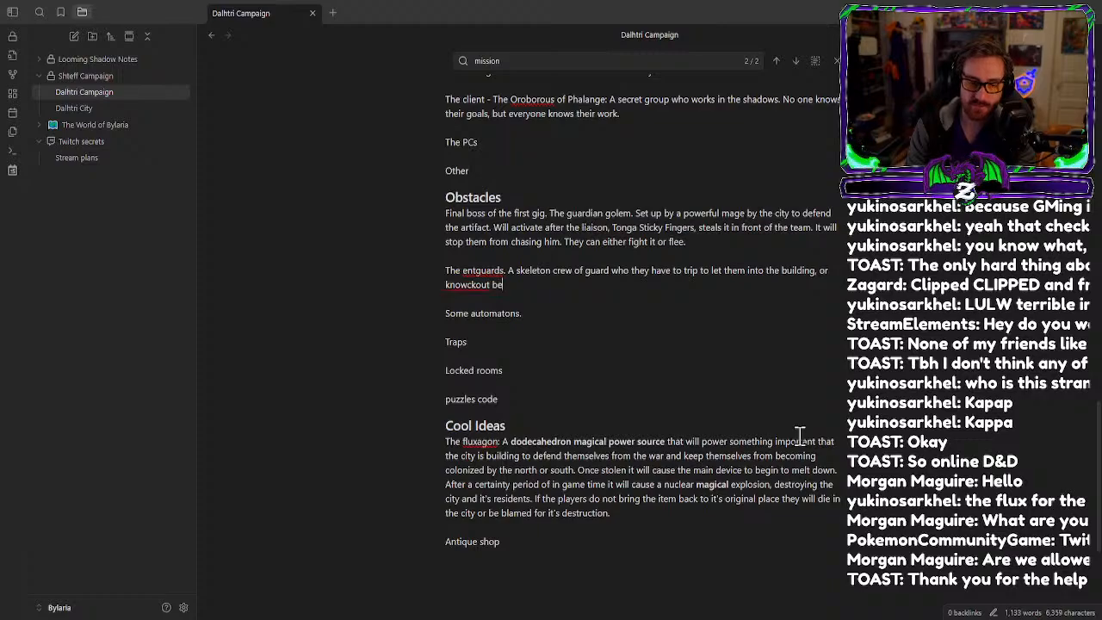
type("fore they sound the alarm.")
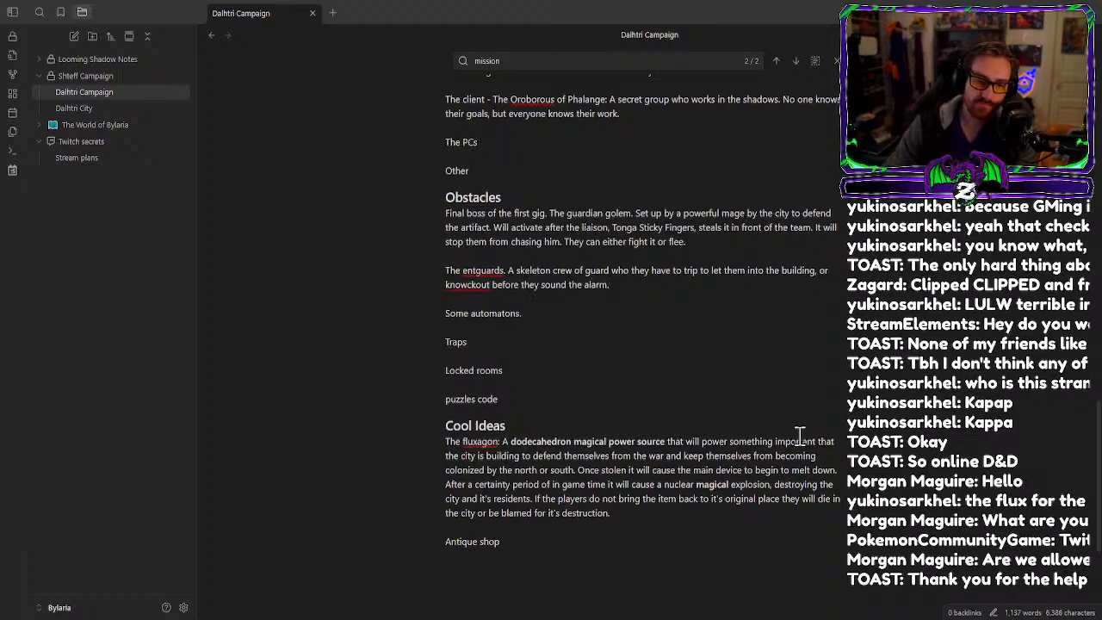
Correct the misspelled "knowckout" in the entguards description to "knockout" using the spelling suggestion.
right_click(446, 284)
key("Escape")
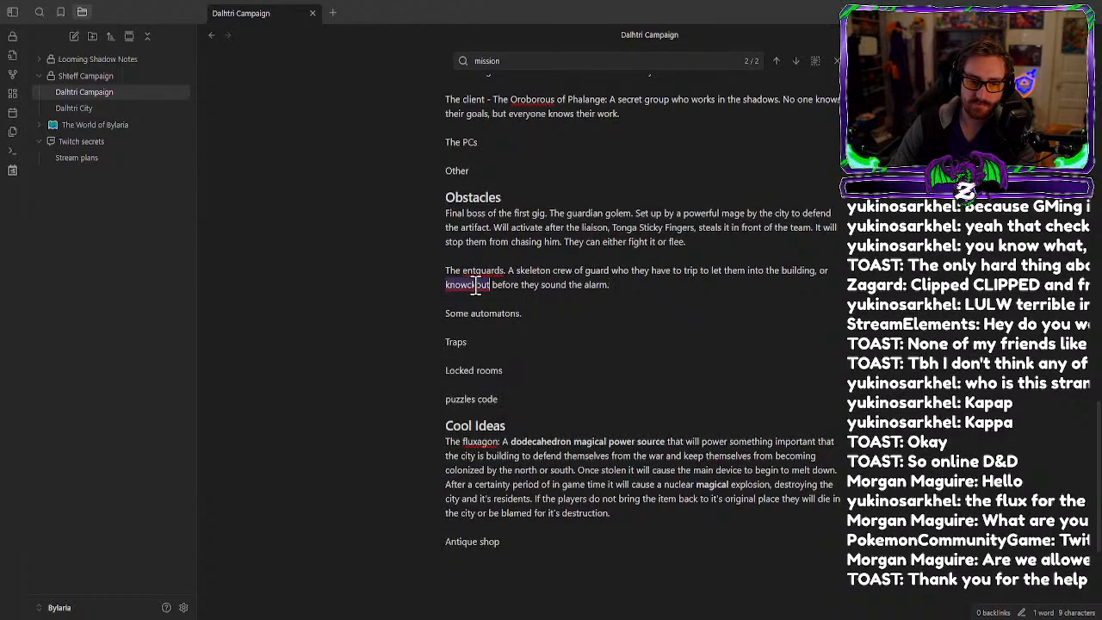
right_click(478, 286)
left_click(498, 297)
Rename the entguards at the start of the guard obstacle to "Entwarriors", capitalizing the name.
right_click(487, 272)
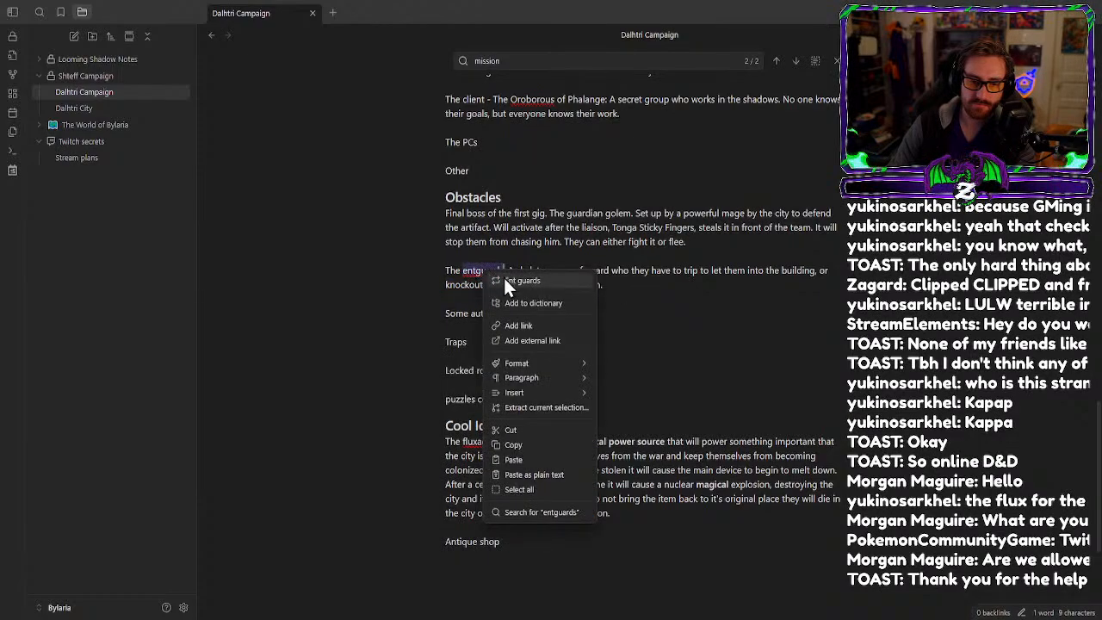
left_click(468, 271)
key("BackSpace")
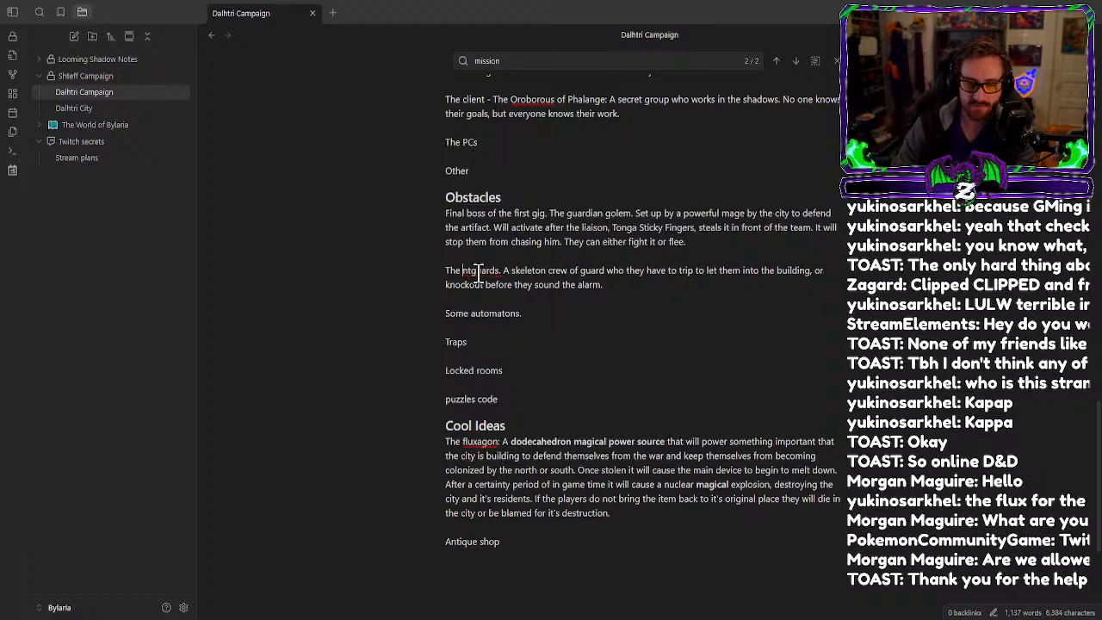
type("E")
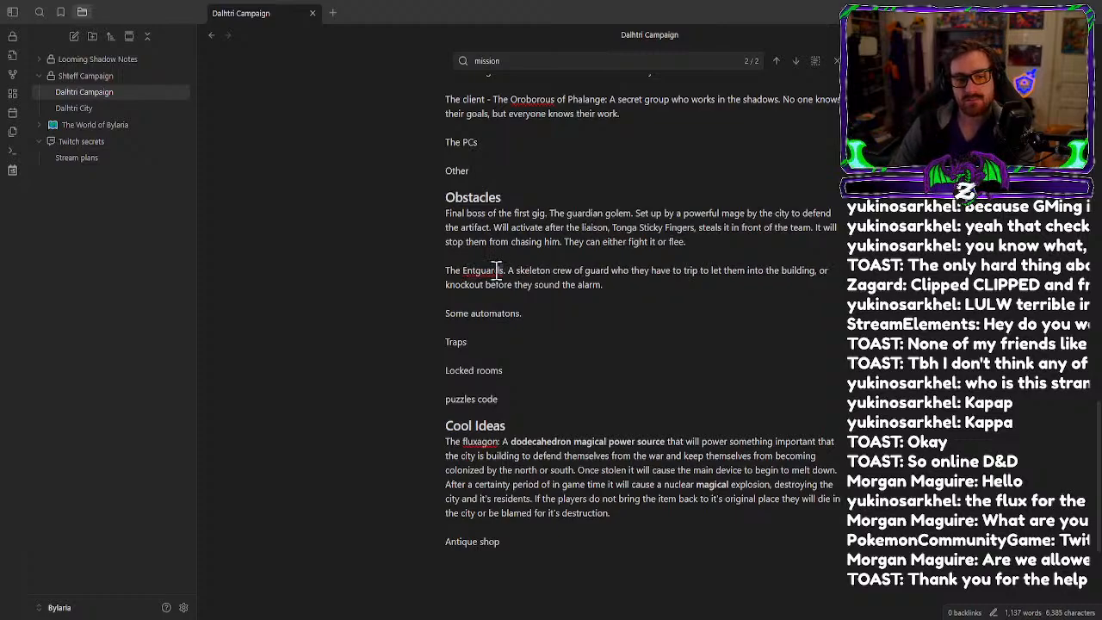
left_click_drag(497, 270, 477, 272)
type("warri")
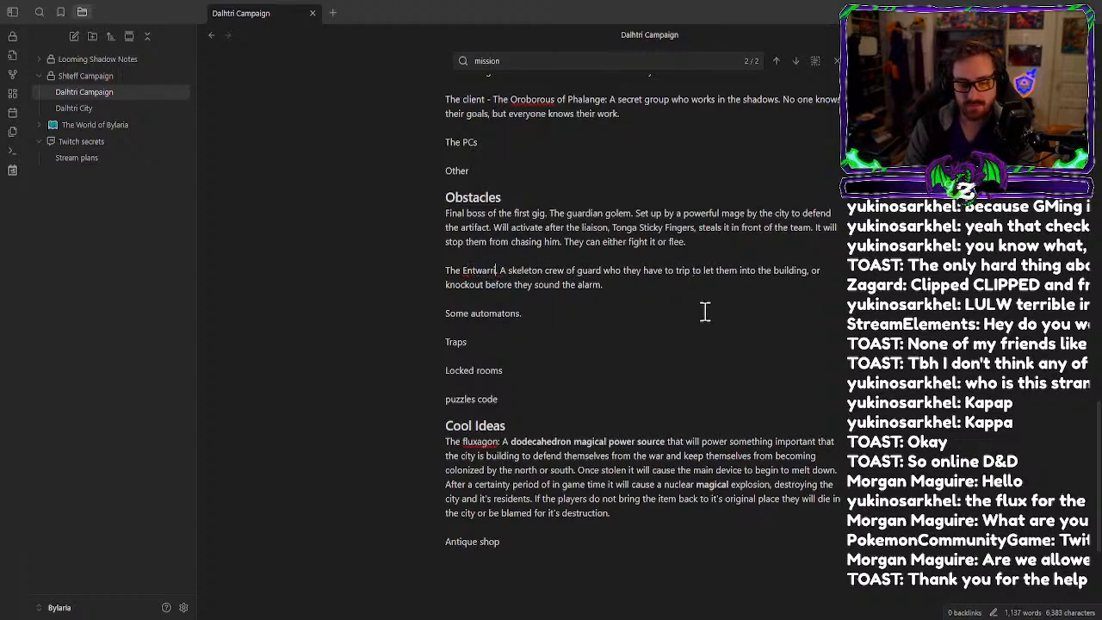
type("ors.")
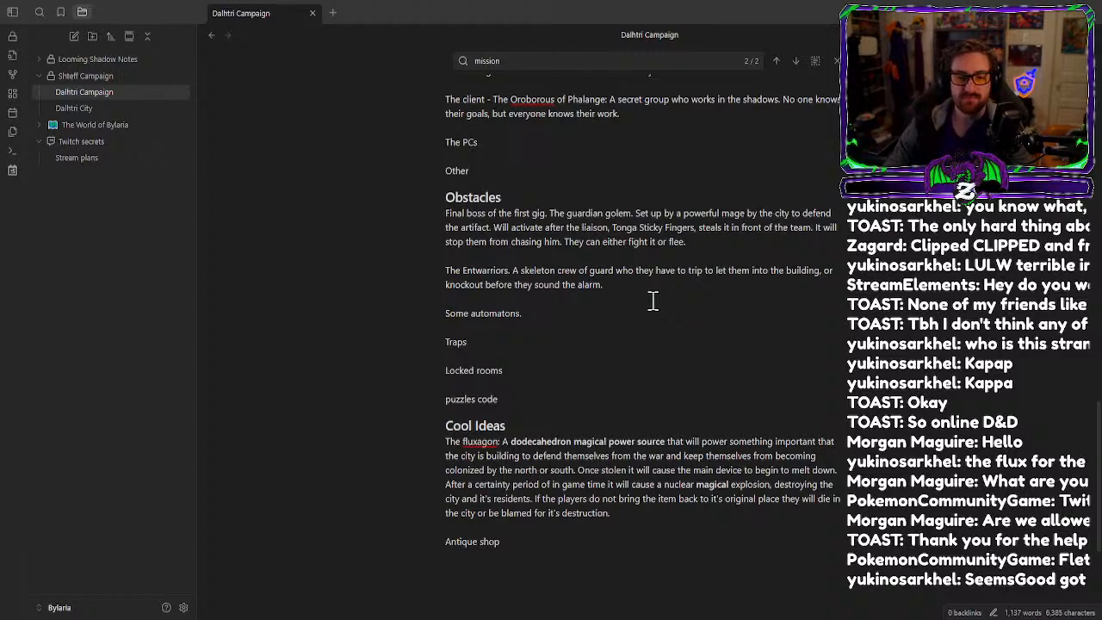
Correct "guard" to "guards" and "trip" to "trick" in the Entwarriors description.
left_click(612, 274)
type("s")
left_click(614, 296)
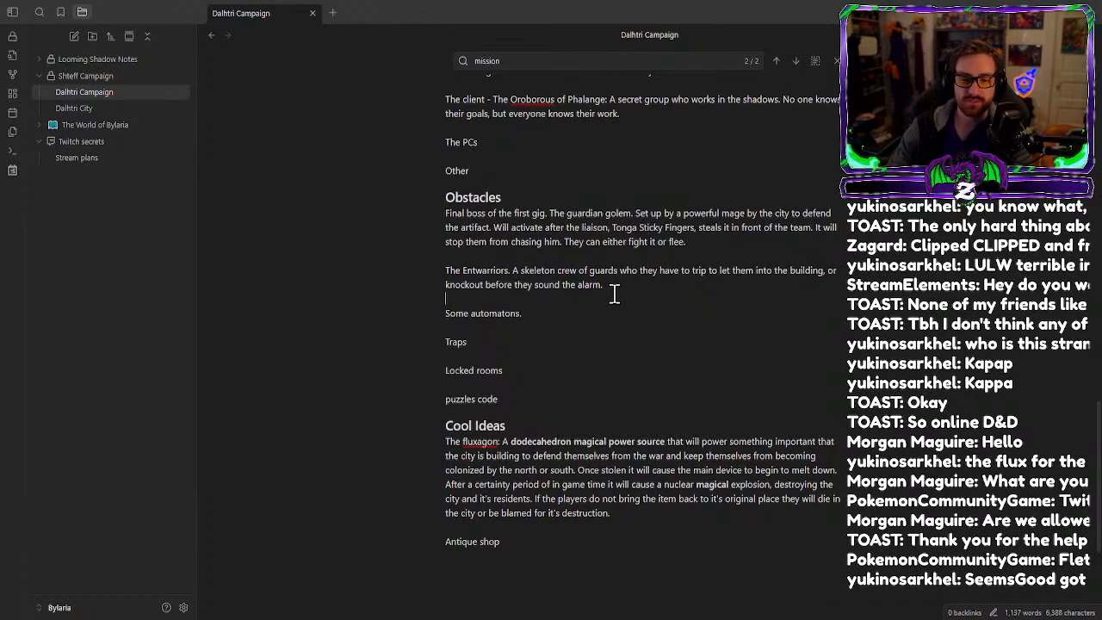
key("BackSpace")
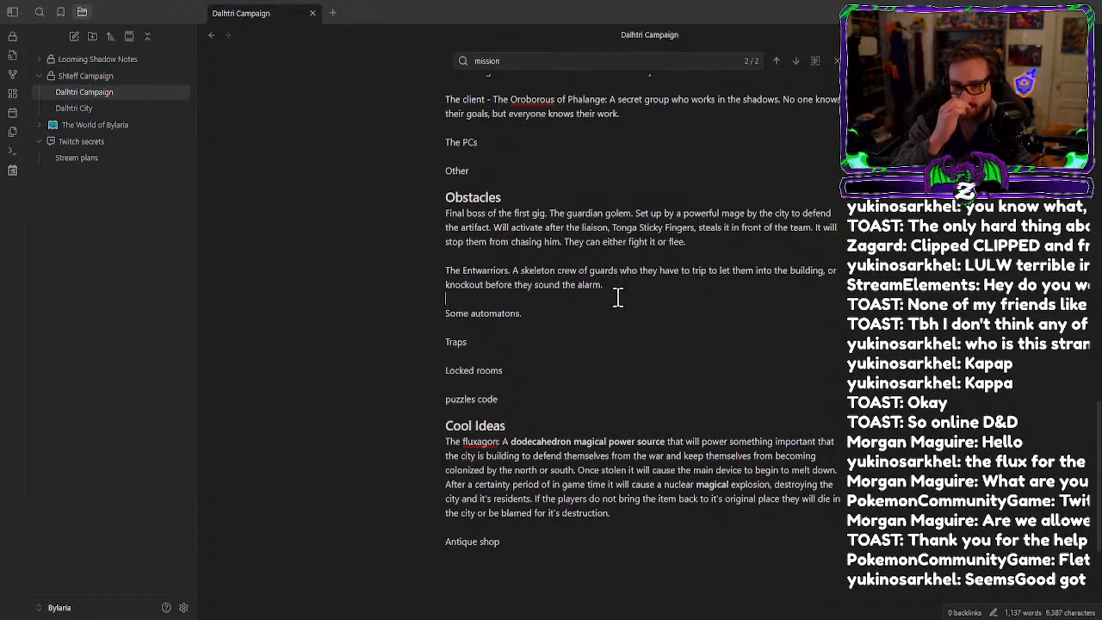
left_click(701, 271)
key("Delete")
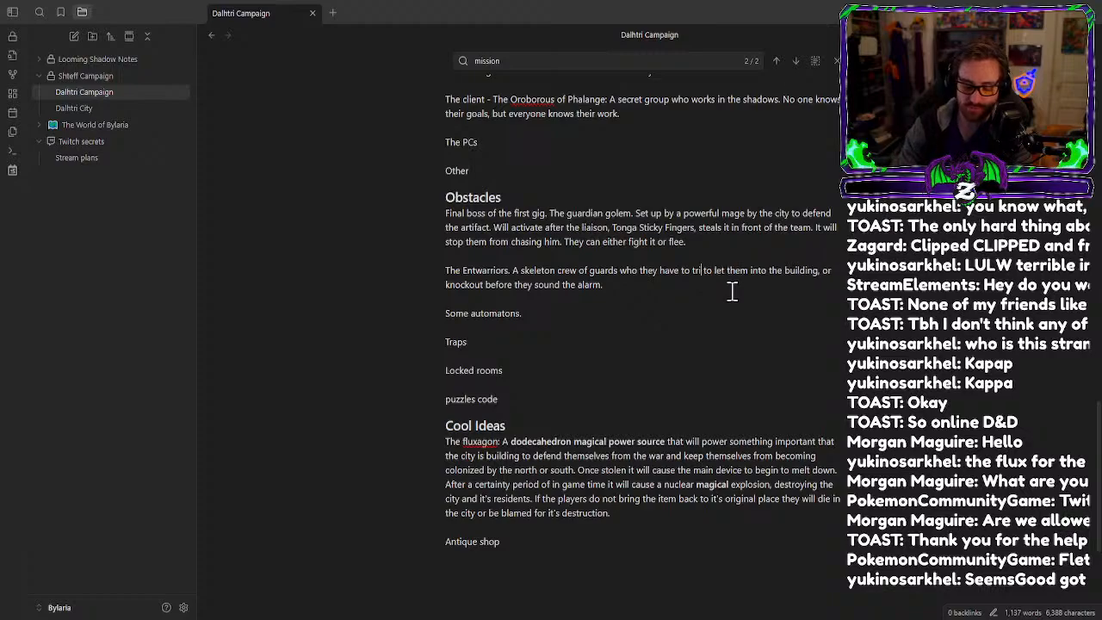
type("ck")
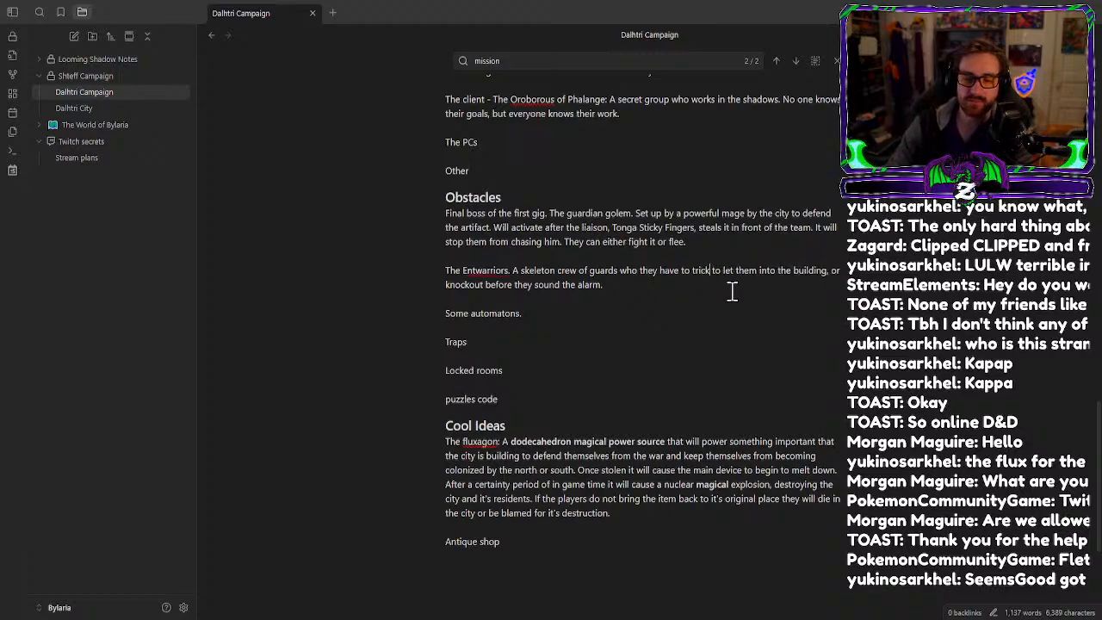
Replace the "Some automatons." line under Obstacles with the name "Entbots".
left_click(548, 310)
key("BackSpace")
key("BackSpace")
key("BackSpace")
key("BackSpace")
key("BackSpace")
key("BackSpace")
key("BackSpace")
key("BackSpace")
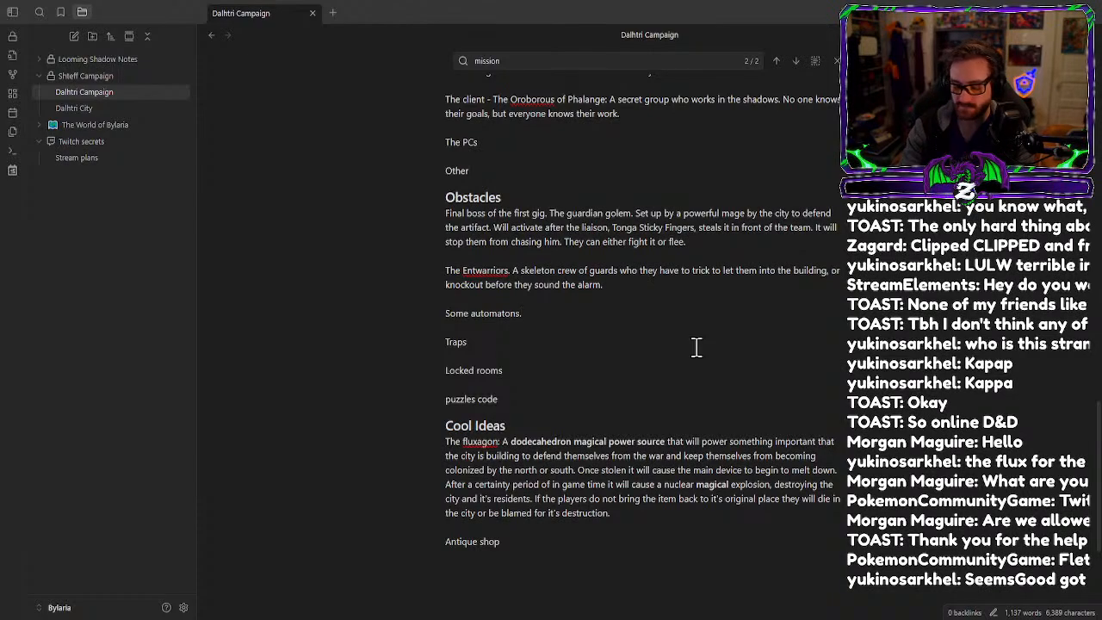
key("BackSpace")
key("BackSpace")
key("BackSpace")
key("BackSpace")
key("BackSpace")
key("BackSpace")
key("BackSpace")
key("BackSpace")
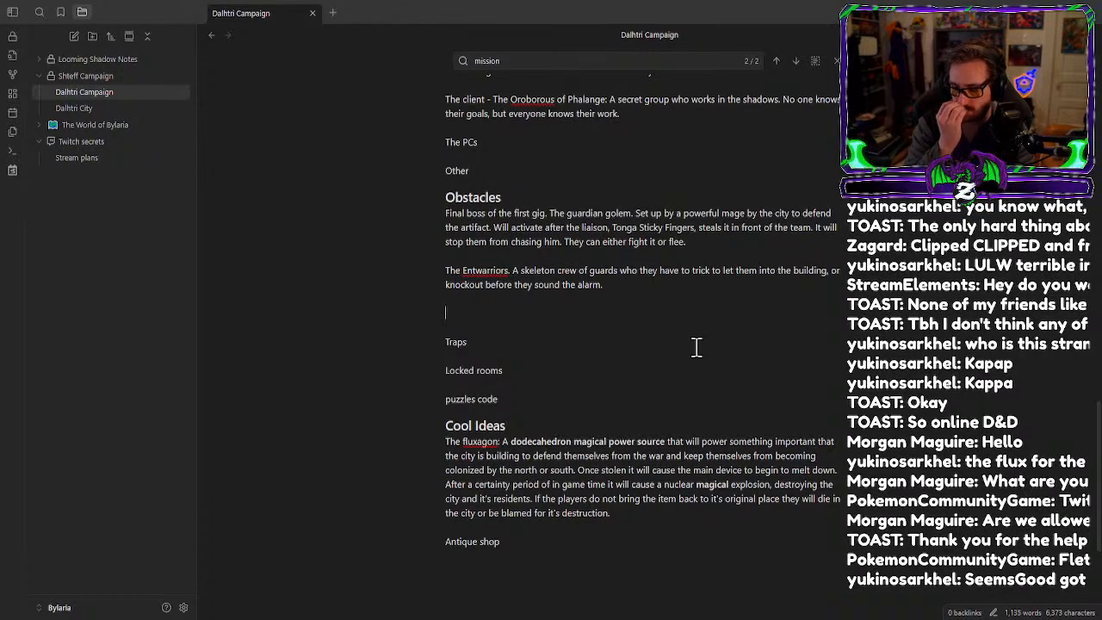
type("Entbots")
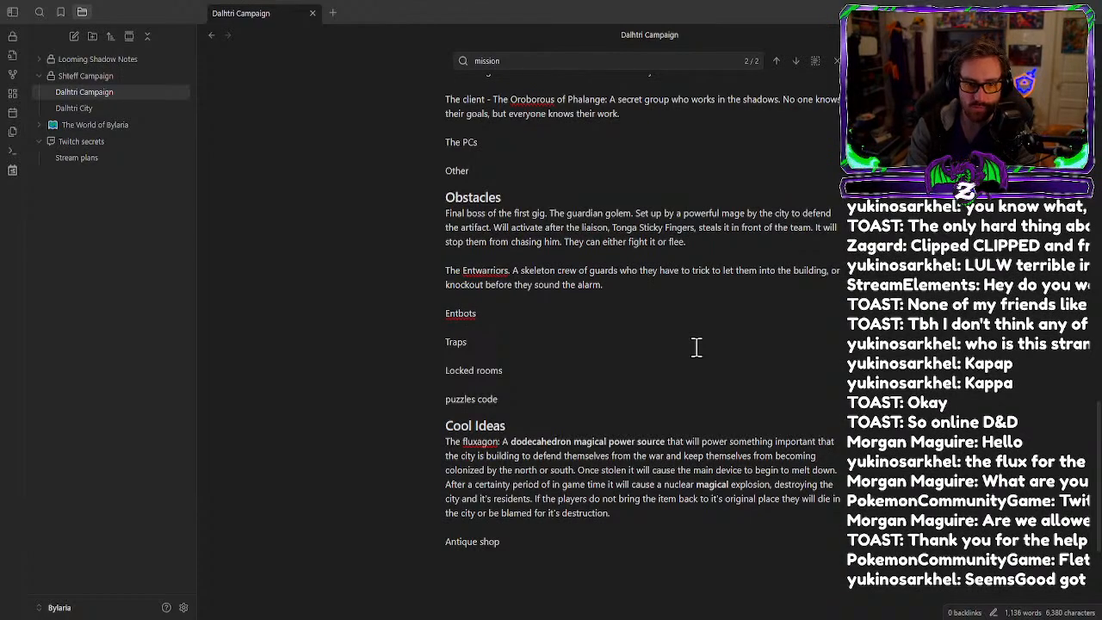
Describe the Entbots with the sentence "Magically controlled armors that patroll the halls.".
type(". Will")
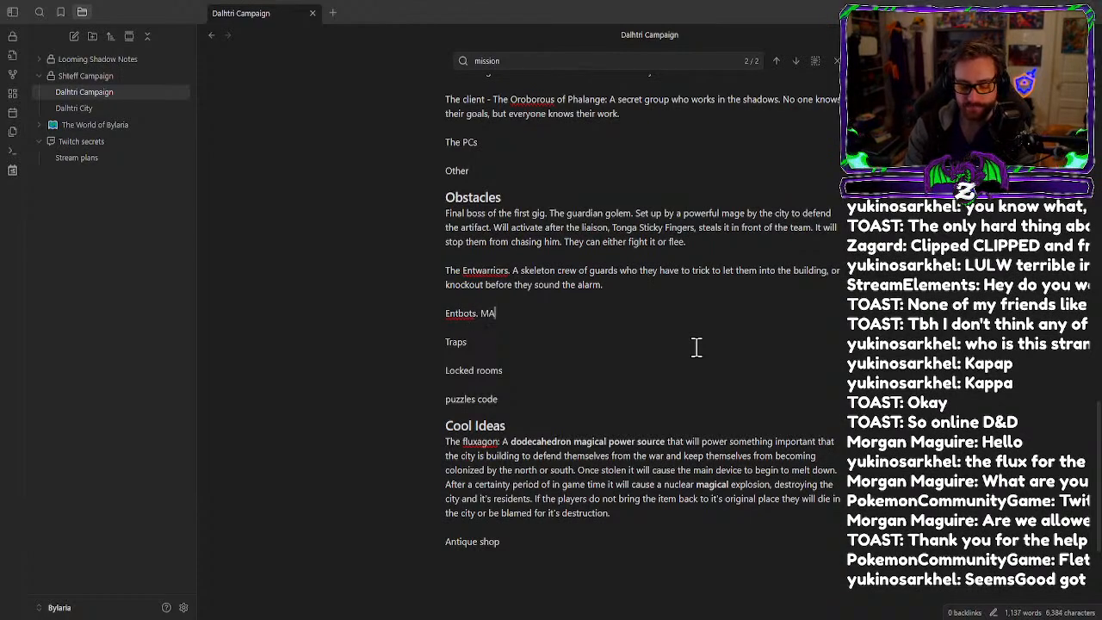
key("BackSpace")
key("BackSpace")
key("BackSpace")
key("BackSpace")
type("Ma")
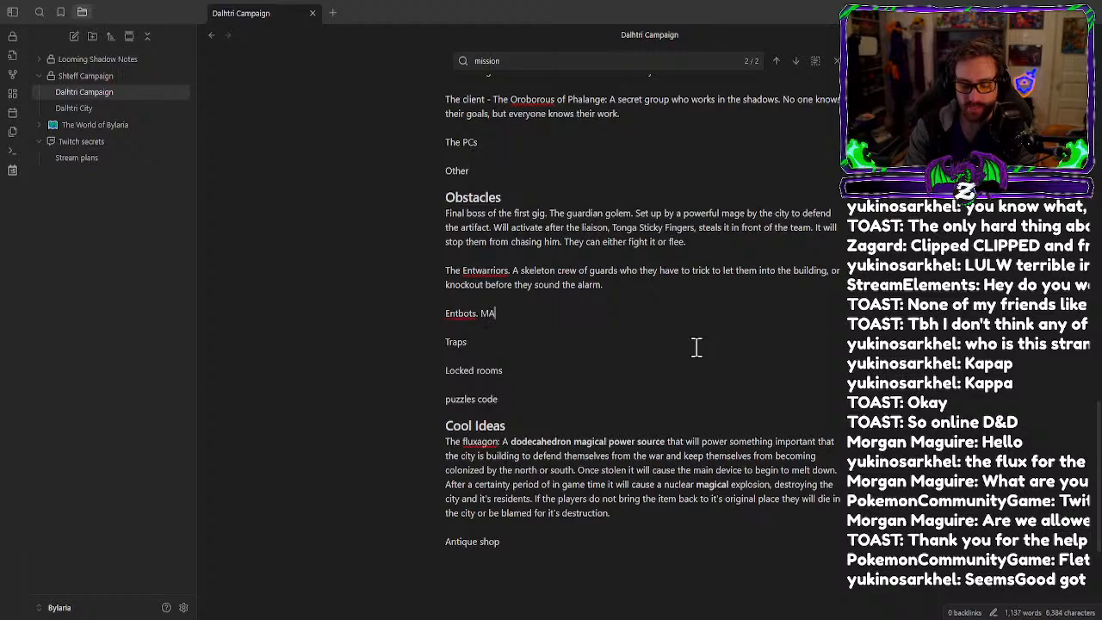
type("gically ")
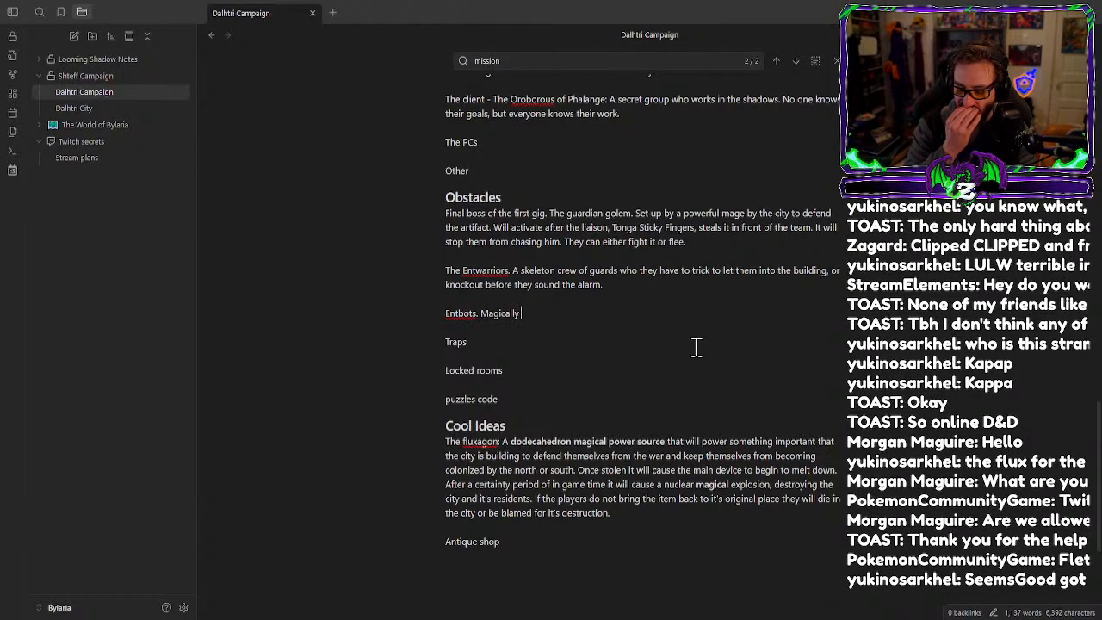
type("controll")
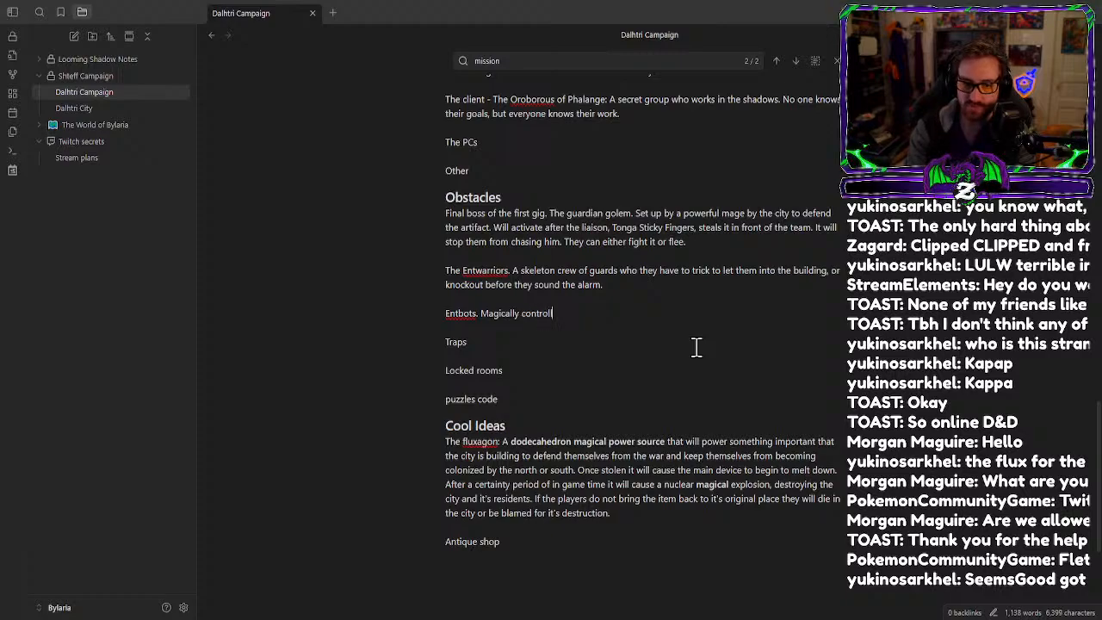
type("ed")
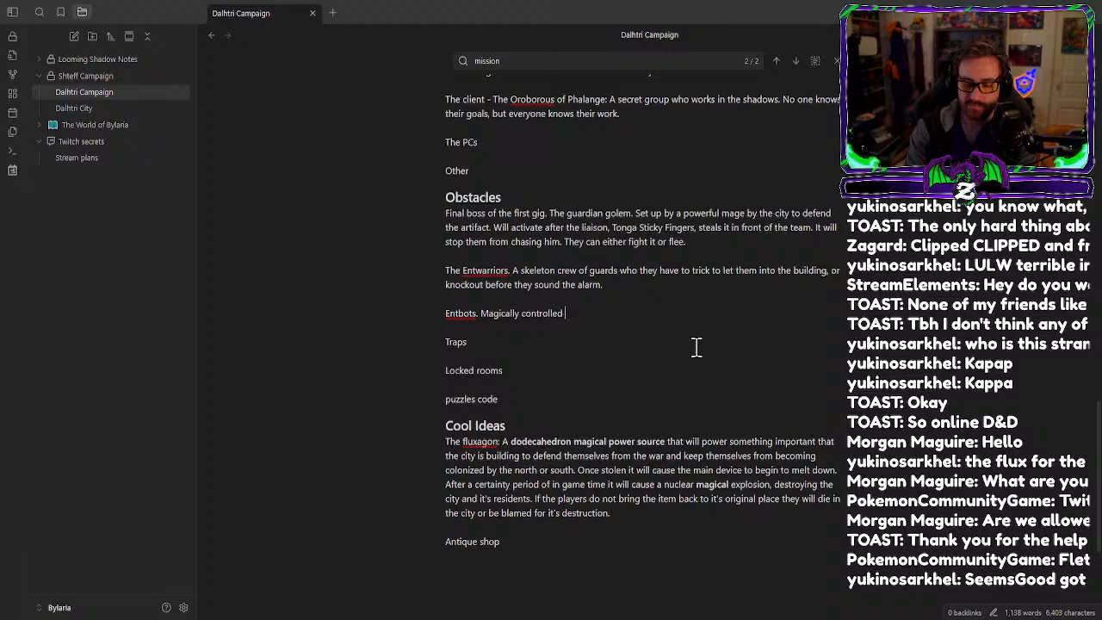
type(" armors")
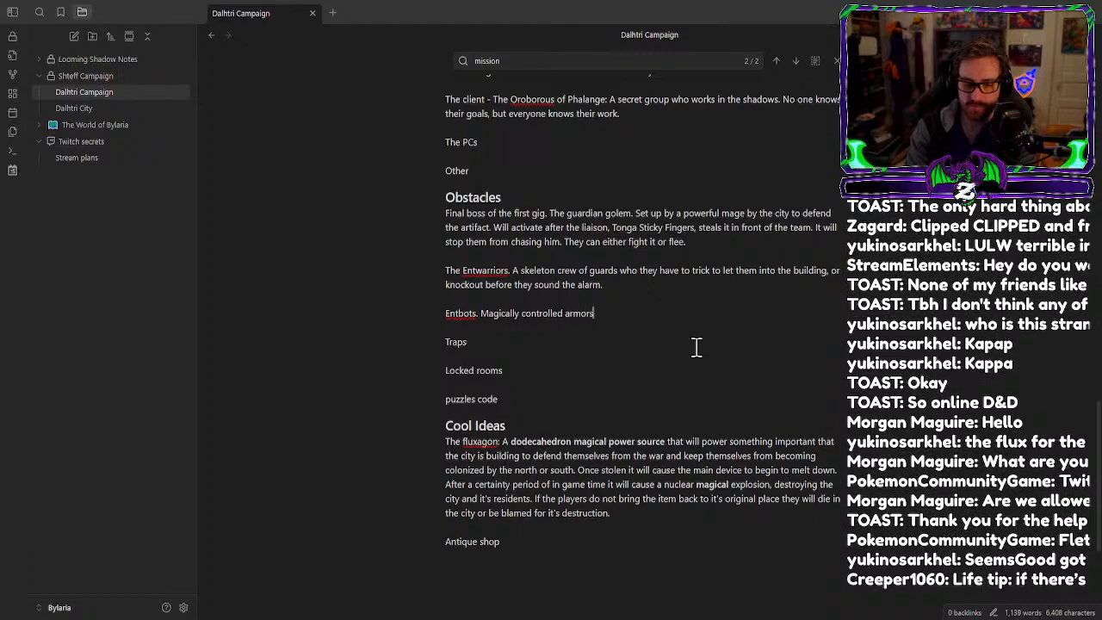
type(" that ")
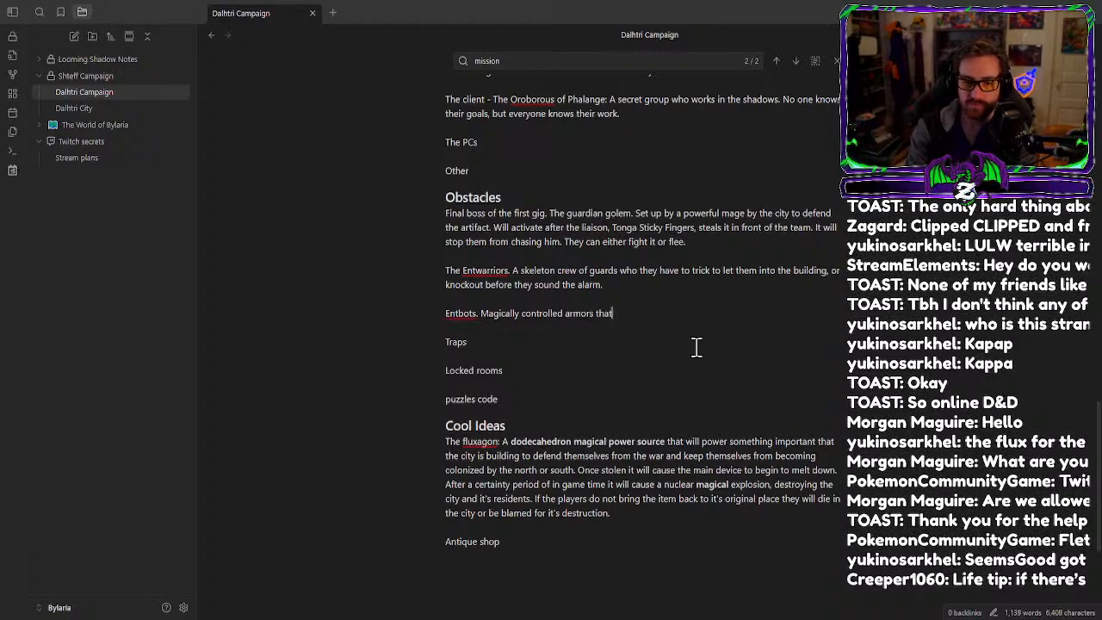
type("patr")
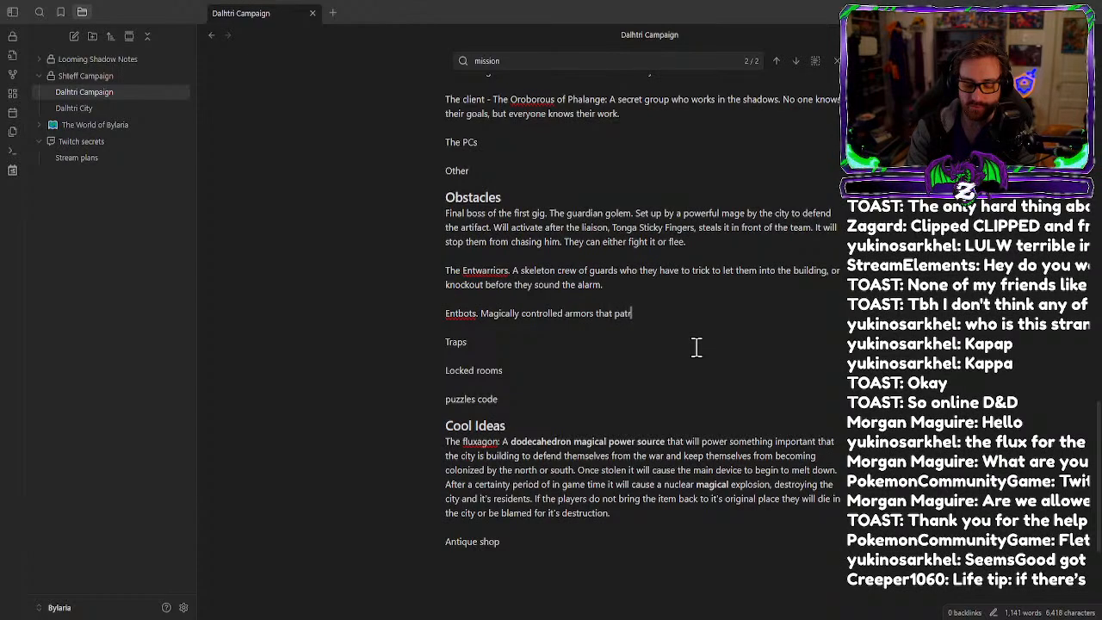
type("oll the halls.")
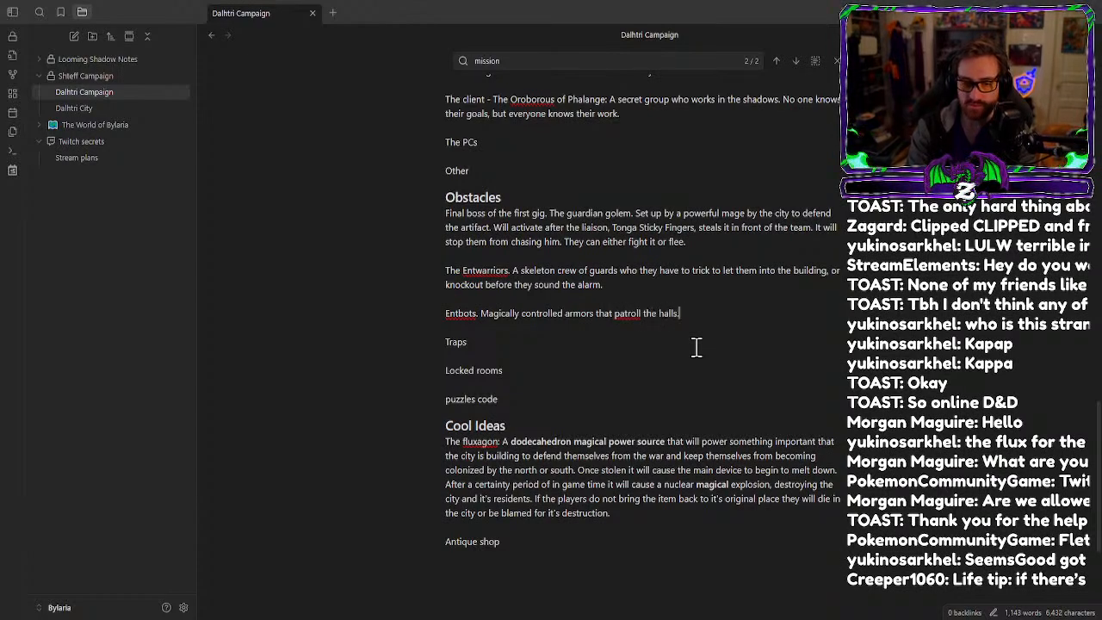
Correct the misspelled "patroll" in the Entbots description to "patrol" using the spelling suggestion.
right_click(630, 314)
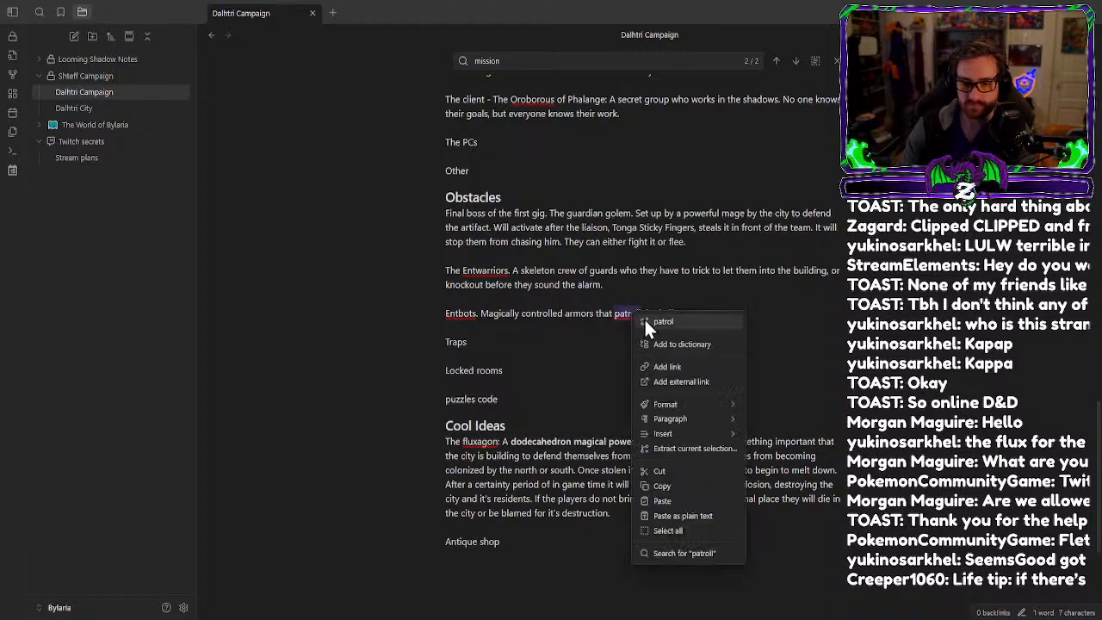
left_click(715, 319)
left_click(681, 315)
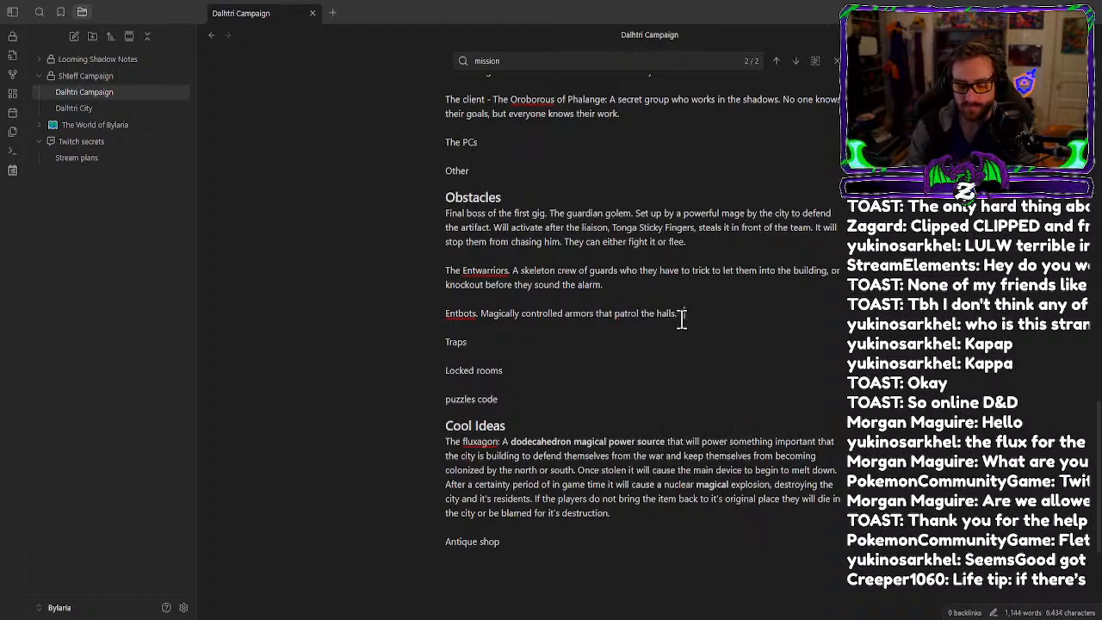
Add the sentence "They cannot be killed as they are not alive." to the Entbots description.
type("They cannot be")
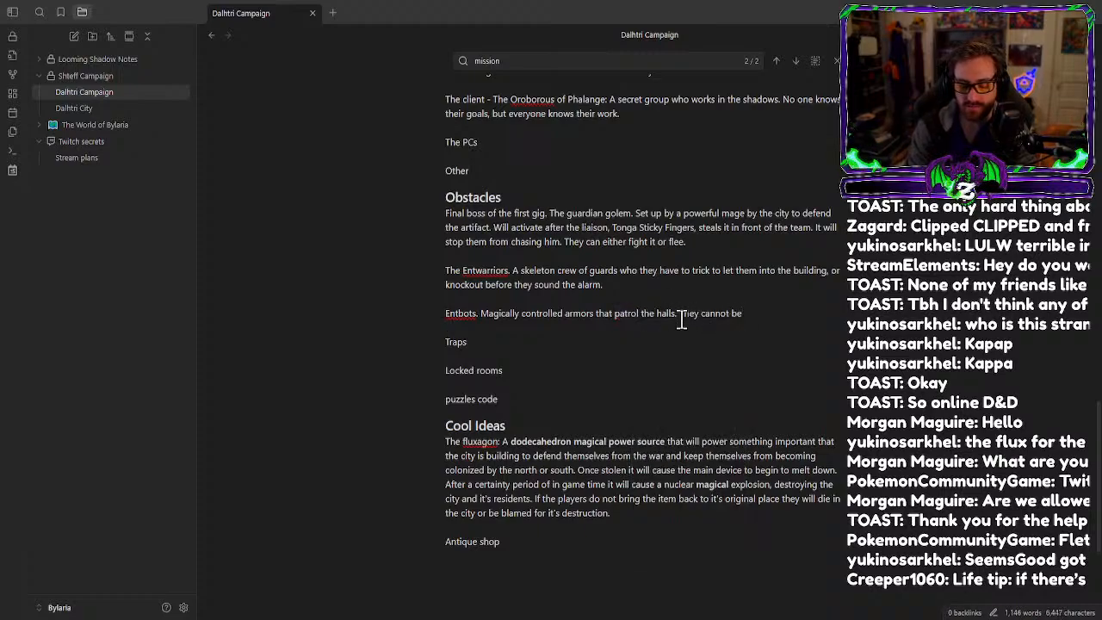
type(" killed or ")
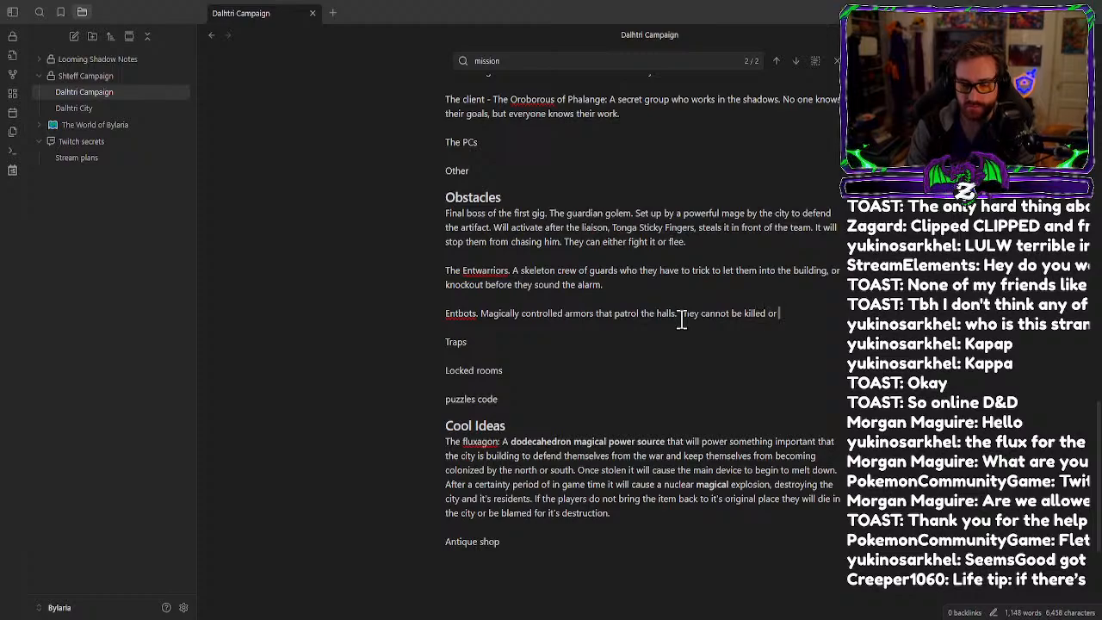
type("kno")
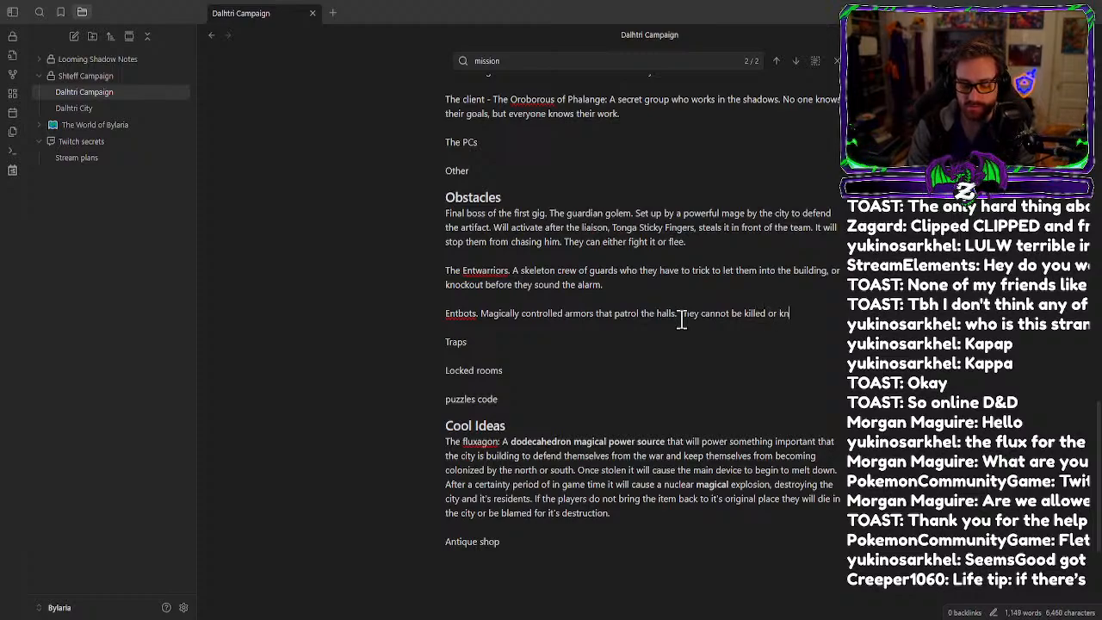
key("BackSpace")
key("BackSpace")
key("BackSpace")
key("BackSpace")
key("BackSpace")
key("BackSpace")
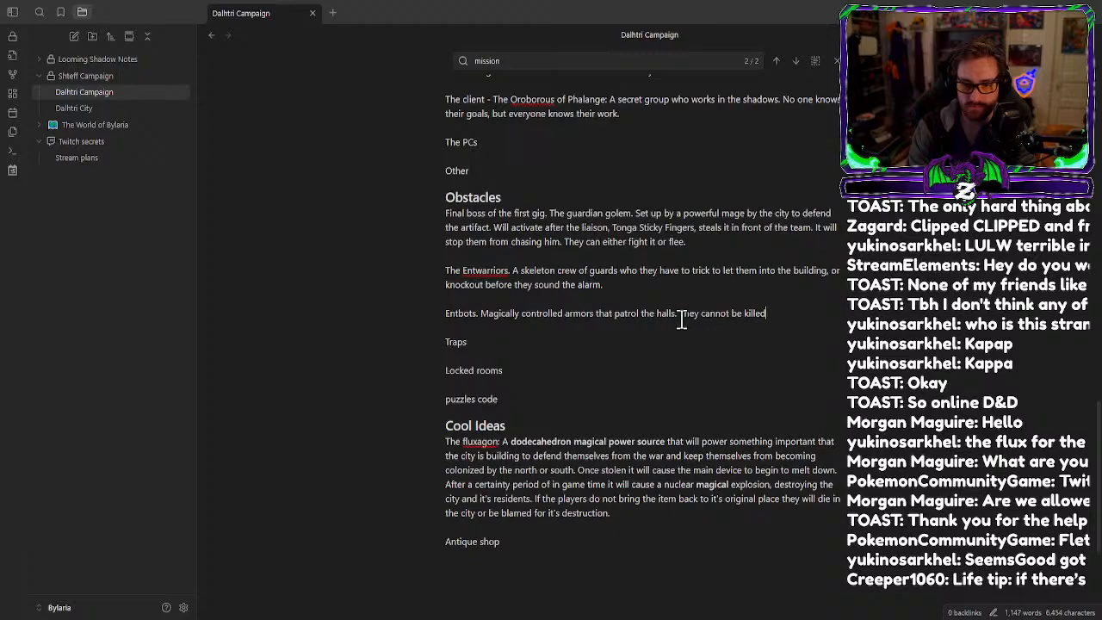
type("as they a")
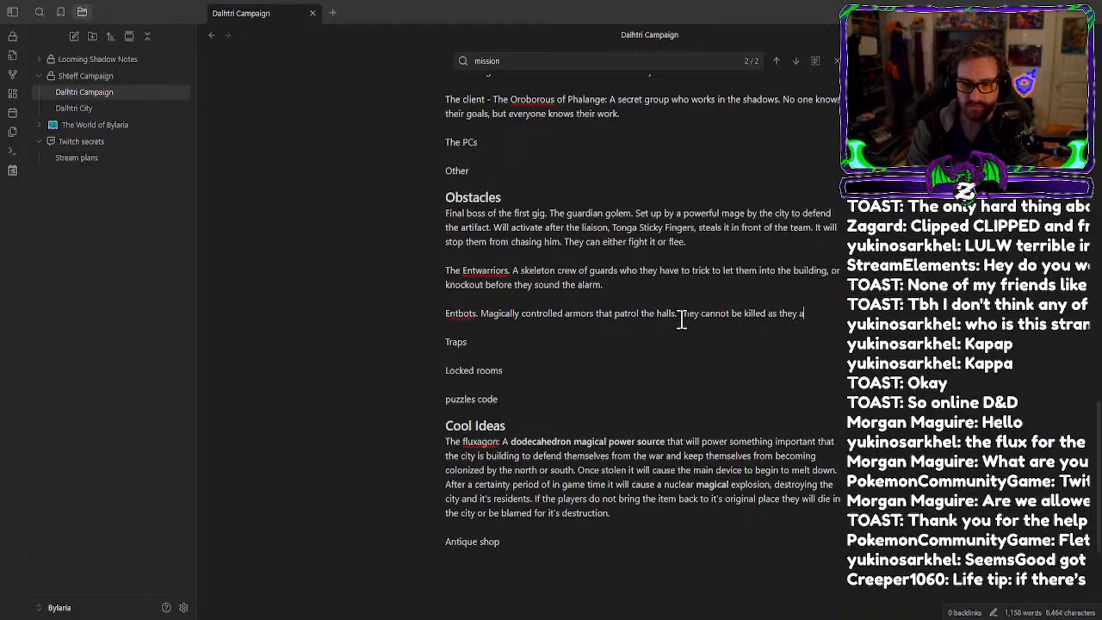
type("re not alive. The")
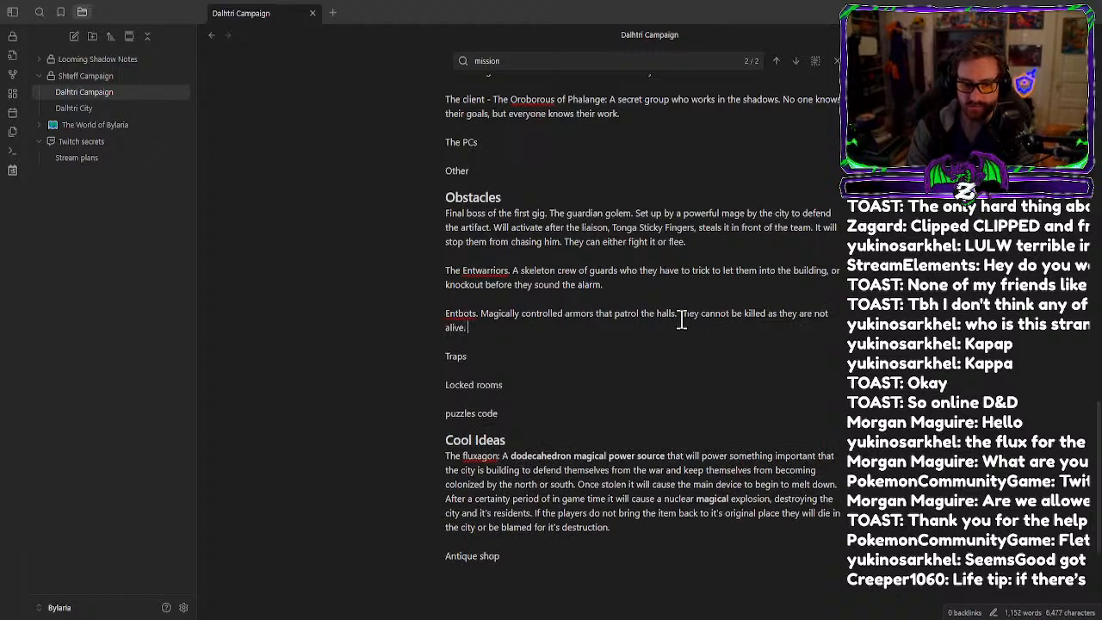
key("BackSpace")
key("BackSpace")
key("BackSpace")
Finish the Entbots description with "However, they can be tricked, or powered off if the team uses the right items.".
type("Howe")
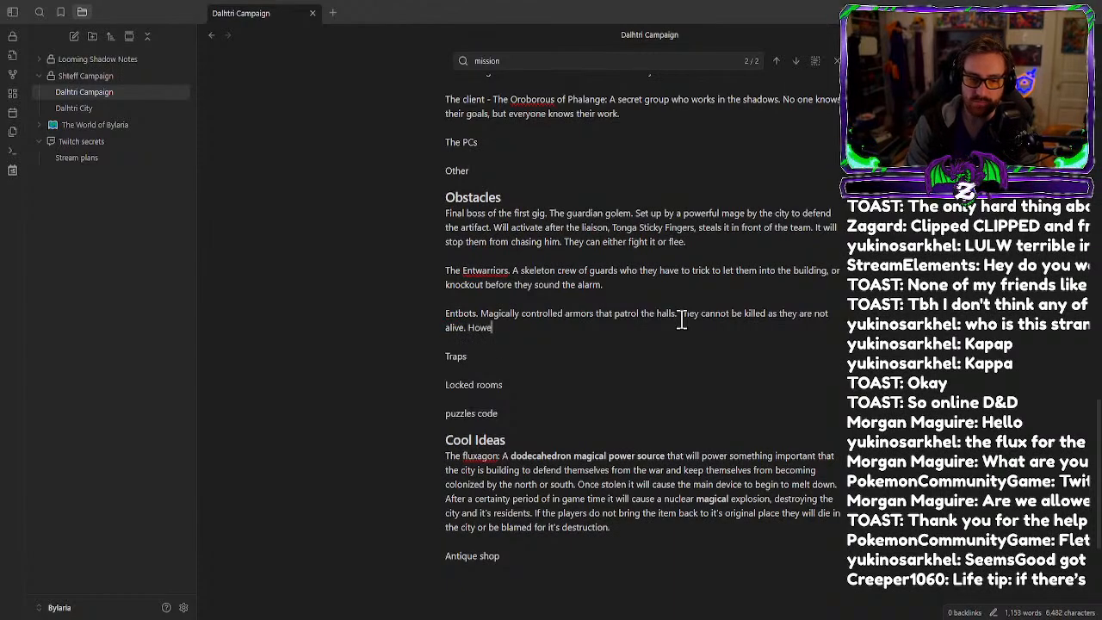
type("ver, they can")
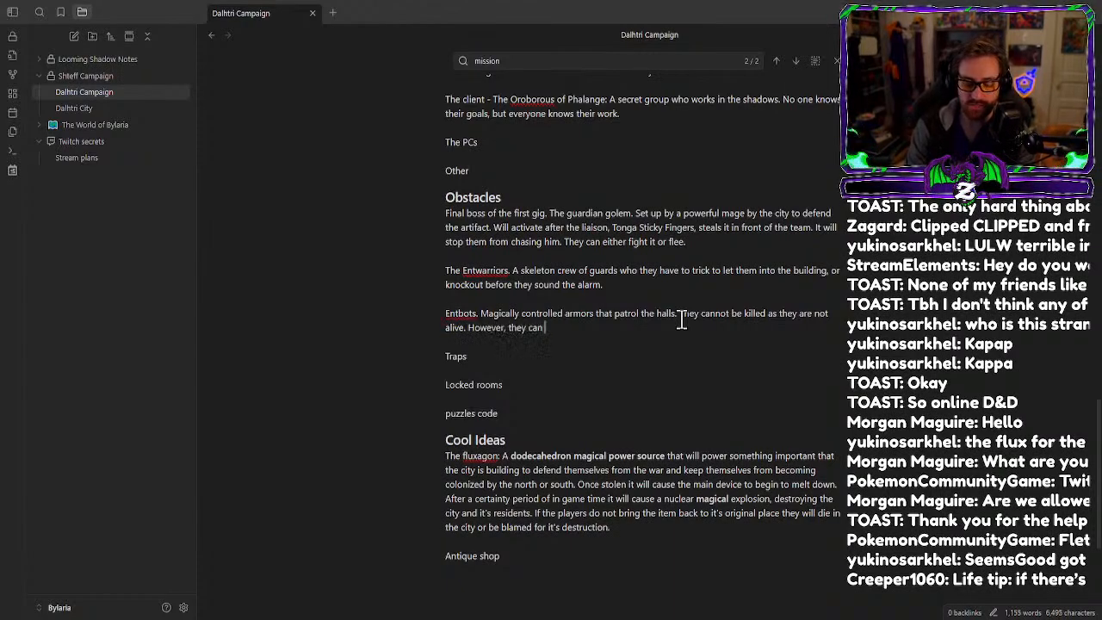
type(" be tricked,")
type("or power")
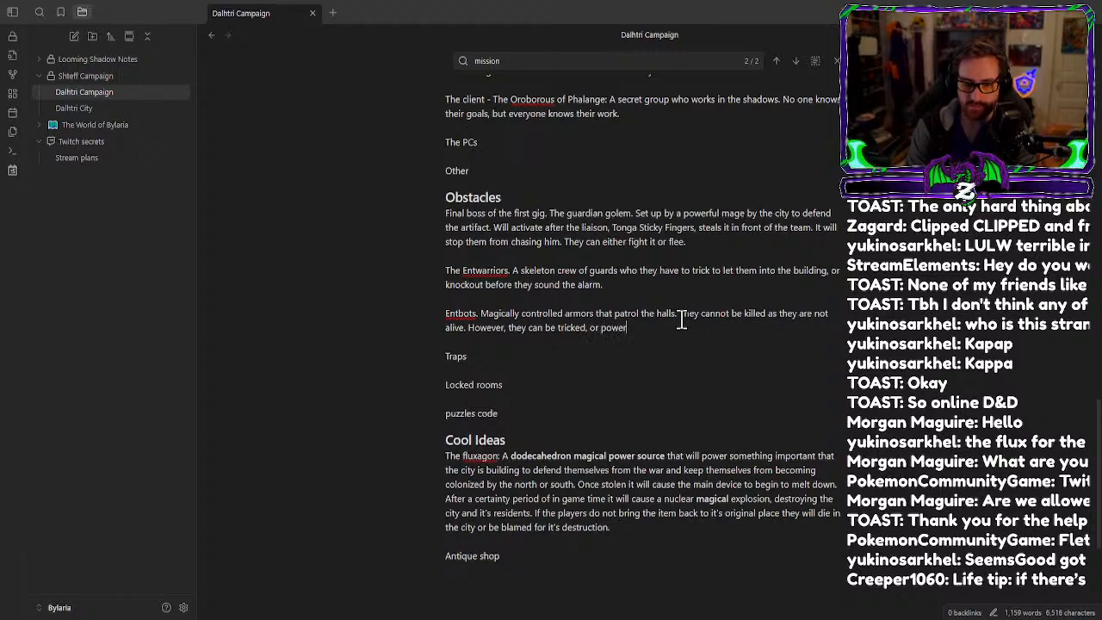
type("ed off")
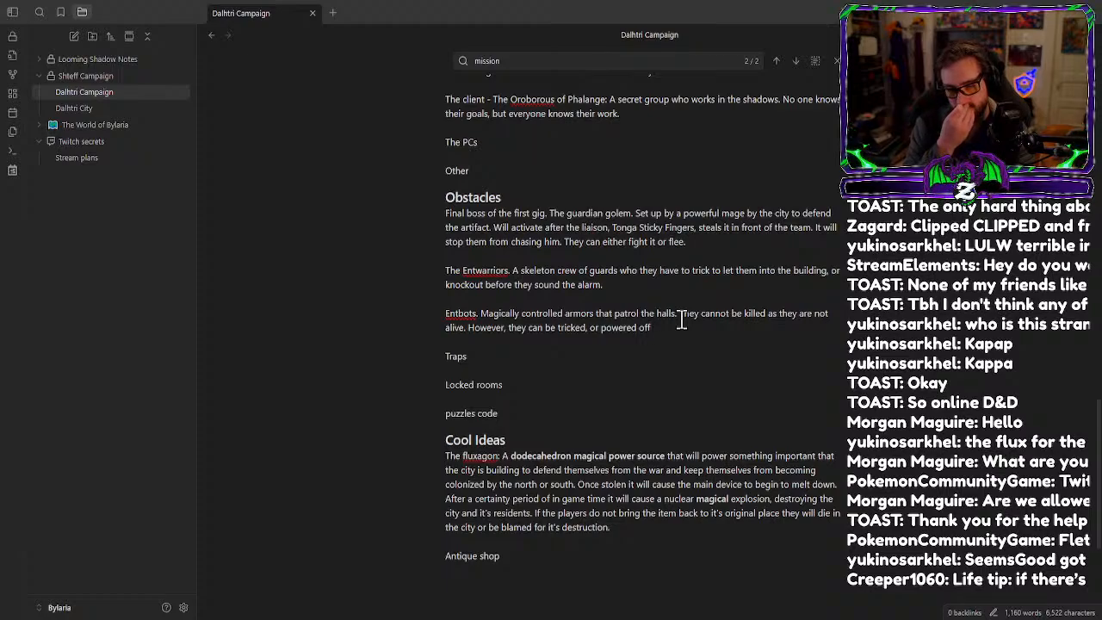
type(" if t")
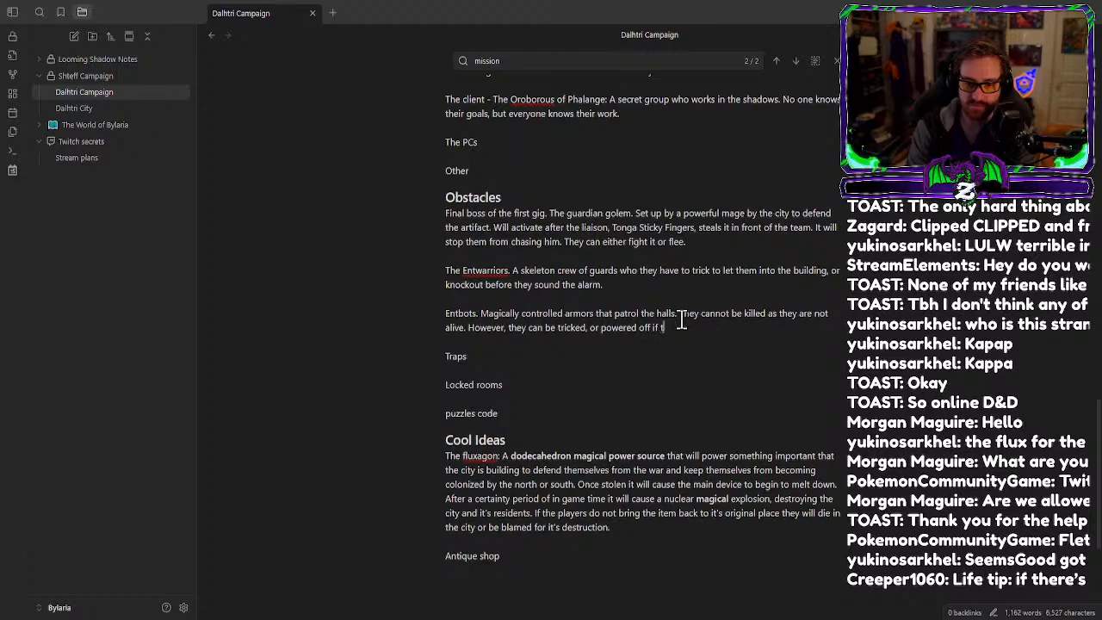
type("he team uses")
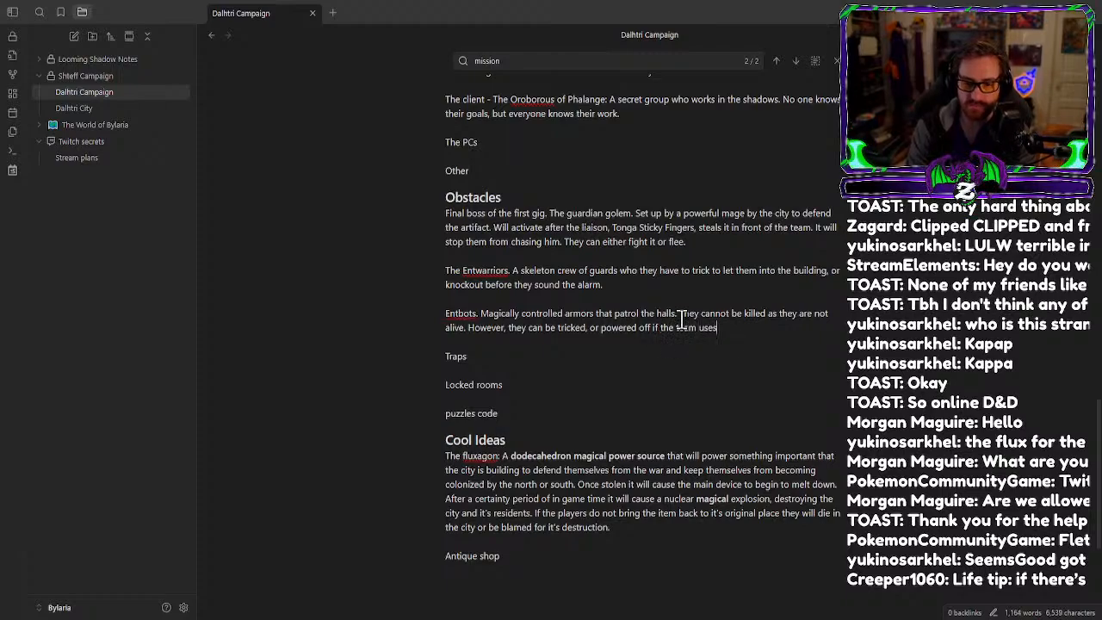
type(" the right i")
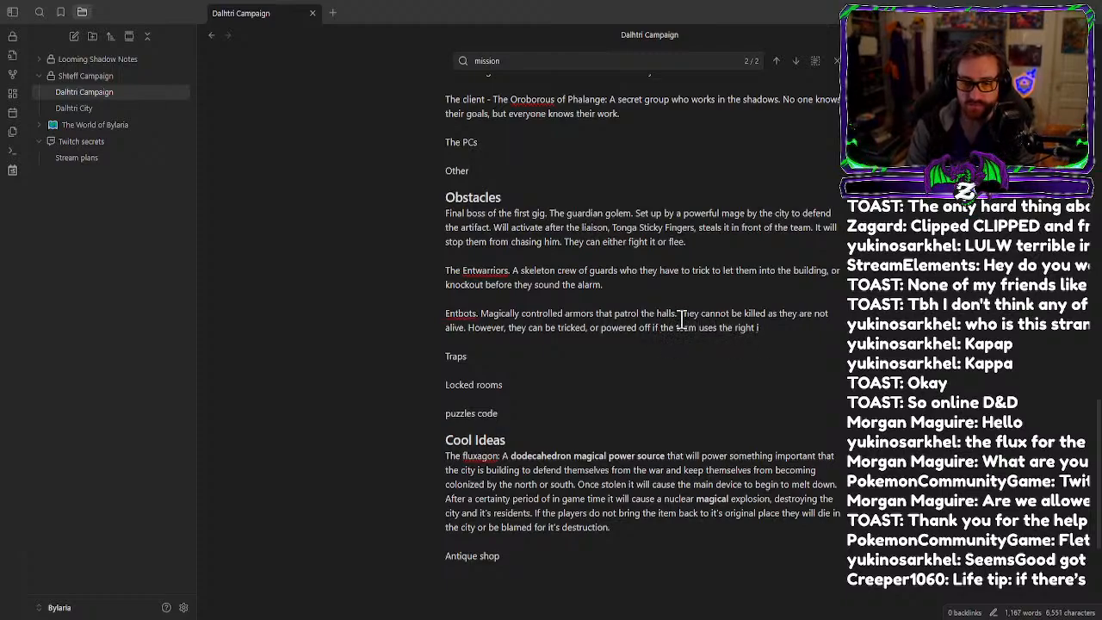
type("tems.")
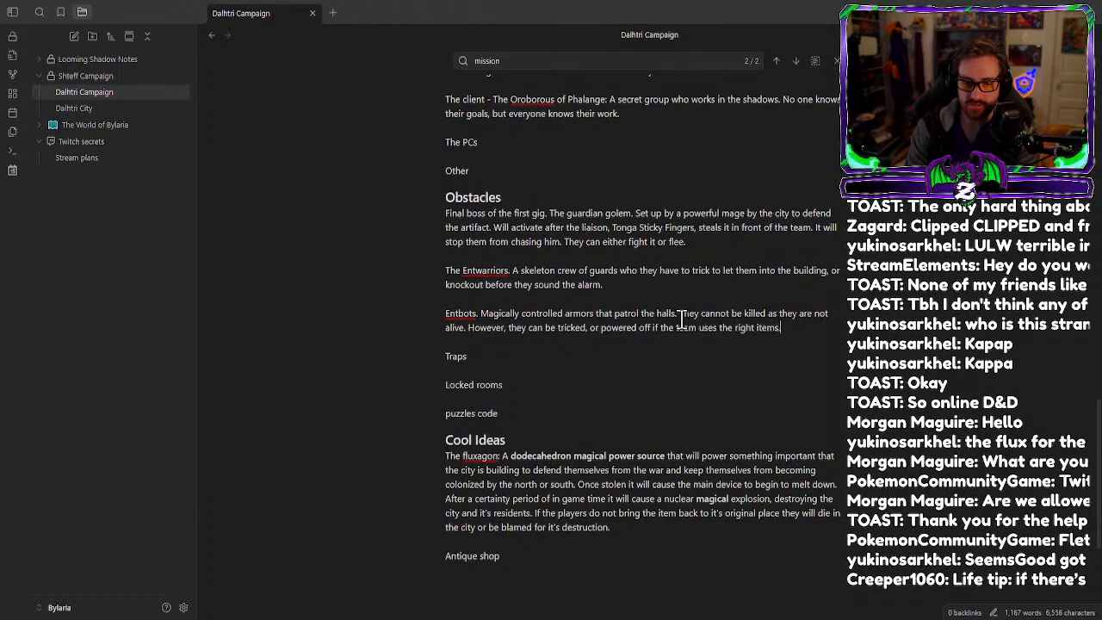
Extend the Traps entry under Obstacles with the first trap, "A lazer wall.".
key("Return")
type("Tra")
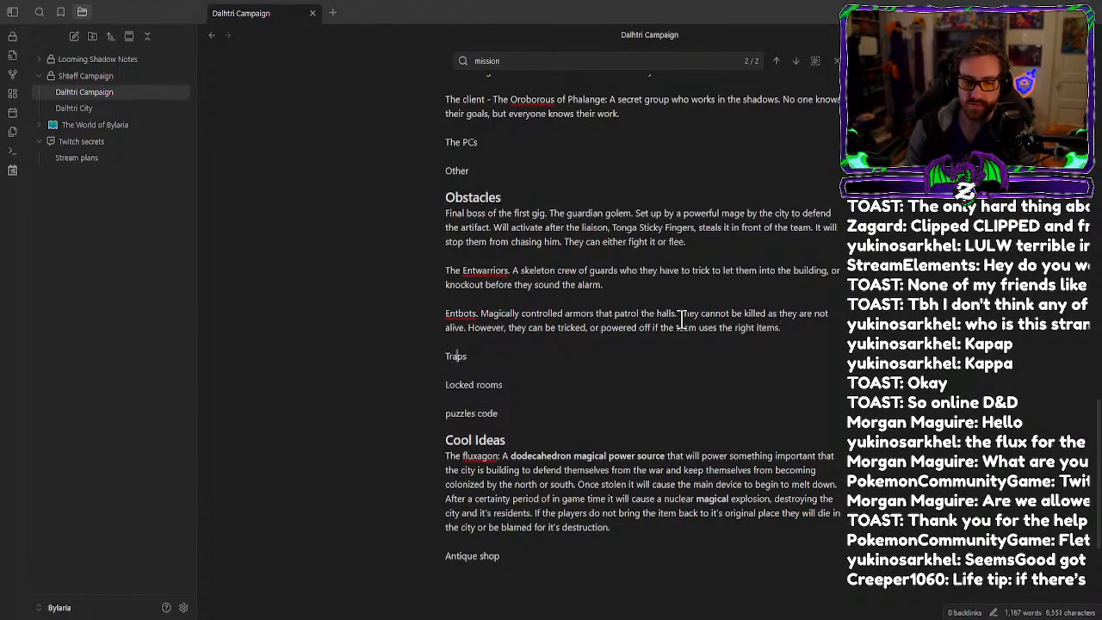
type("ps. A")
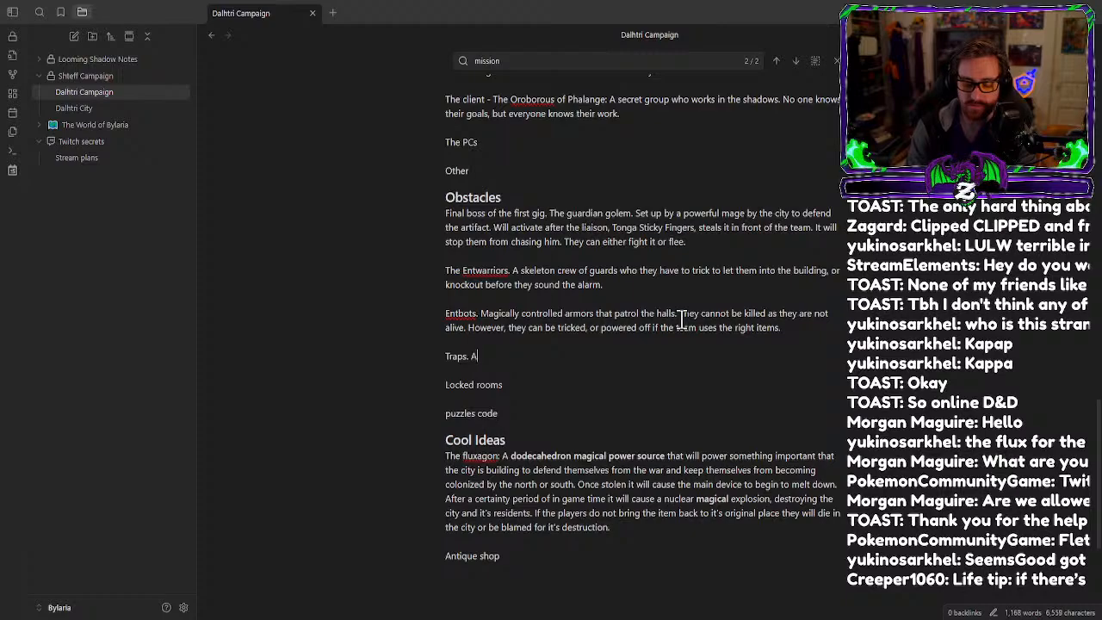
type(" lazer wal")
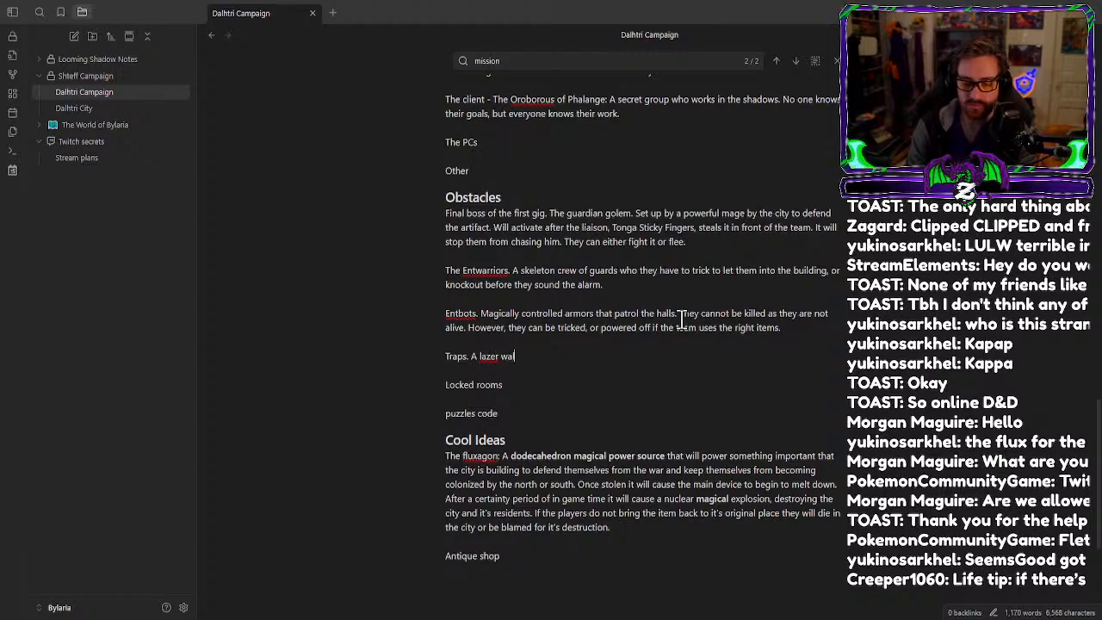
type("l. ")
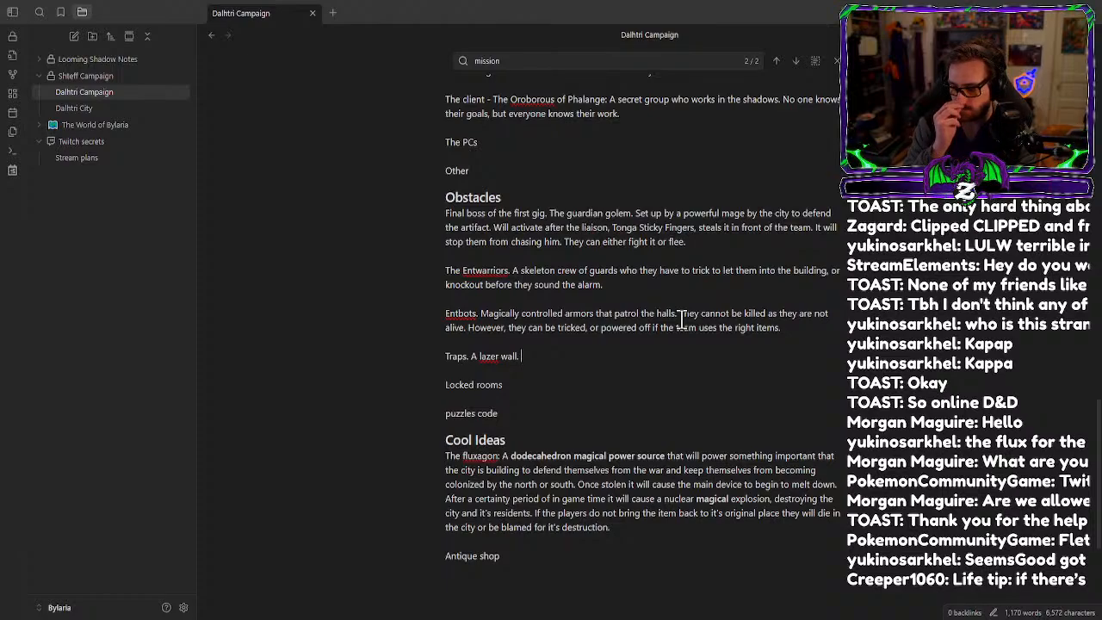
Add the trap "A spiked decending ceiling." to the Traps entry and correct its misspelled word to "descending" using the spelling suggestion.
type("A")
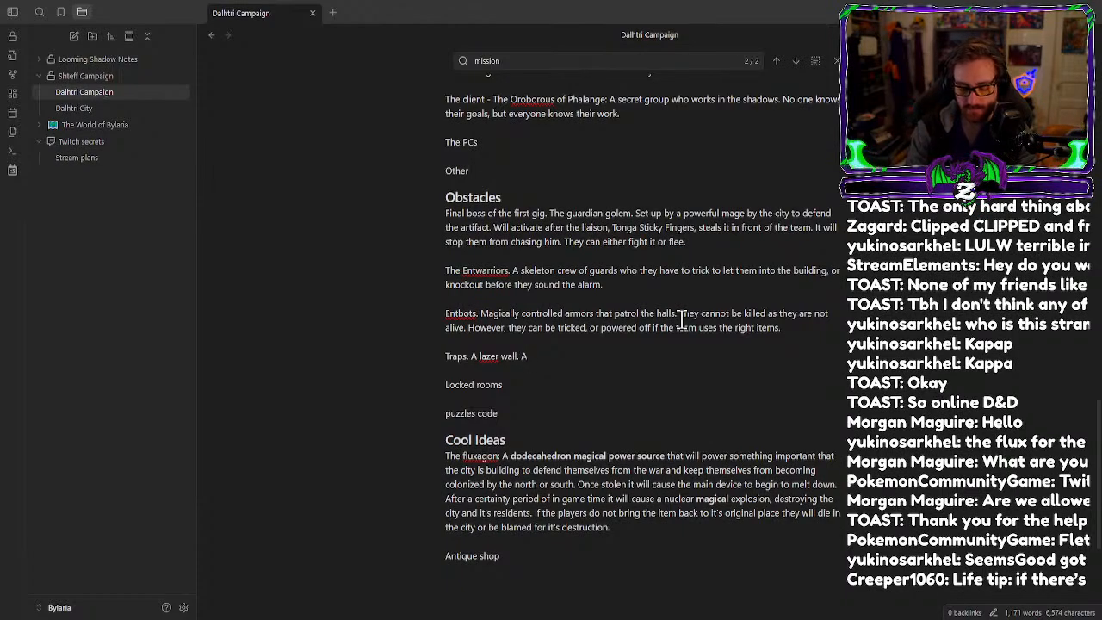
type("spik")
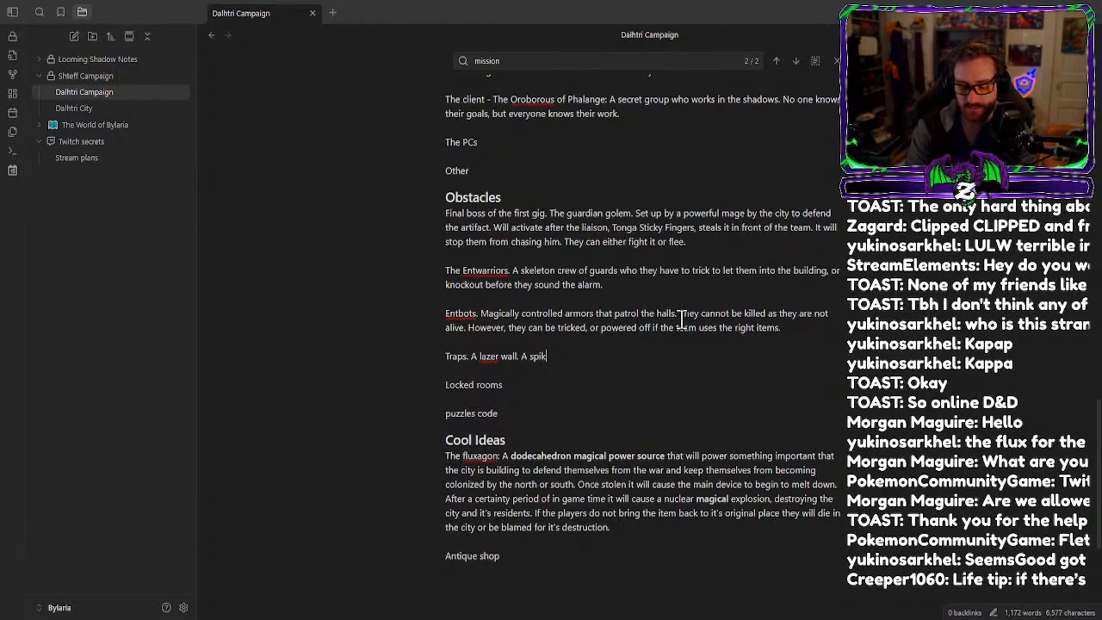
type("ed decending")
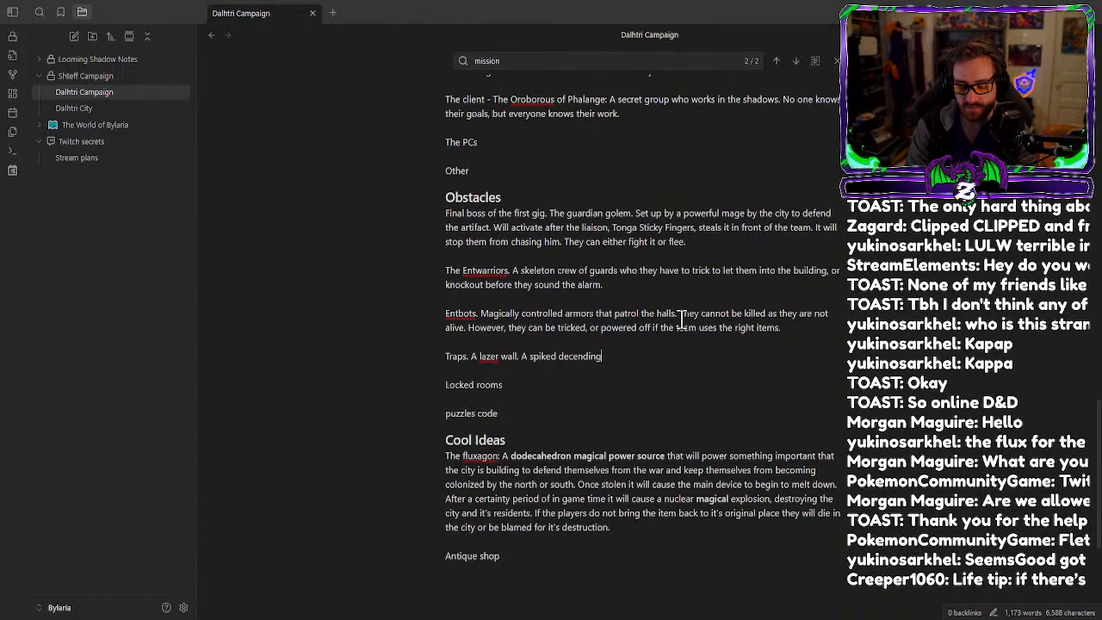
type(" ceiling.")
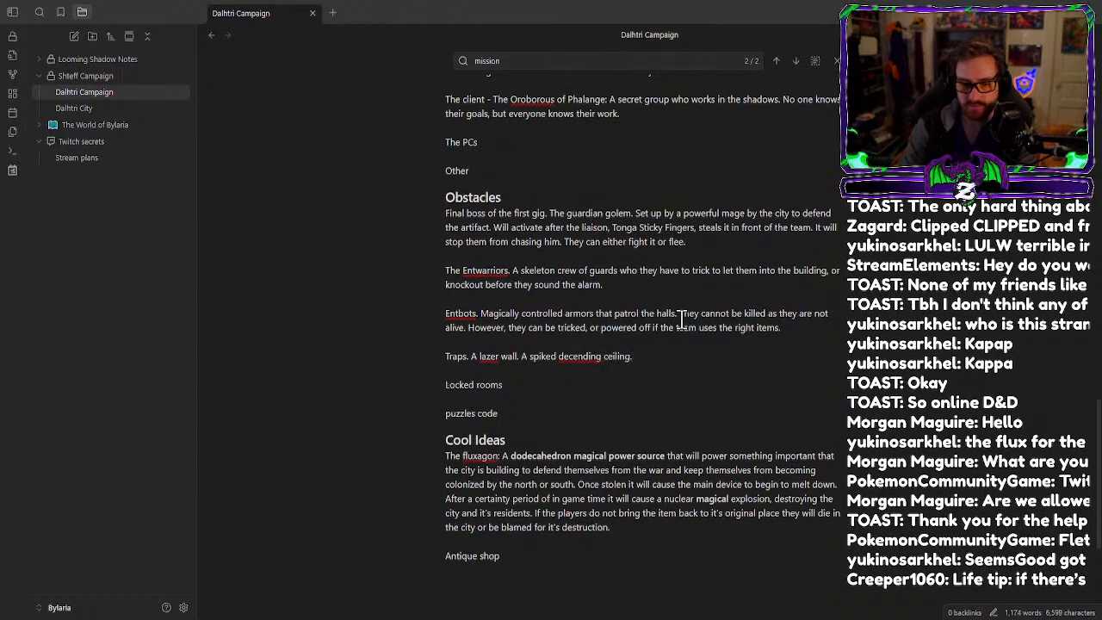
right_click(586, 357)
left_click(667, 92)
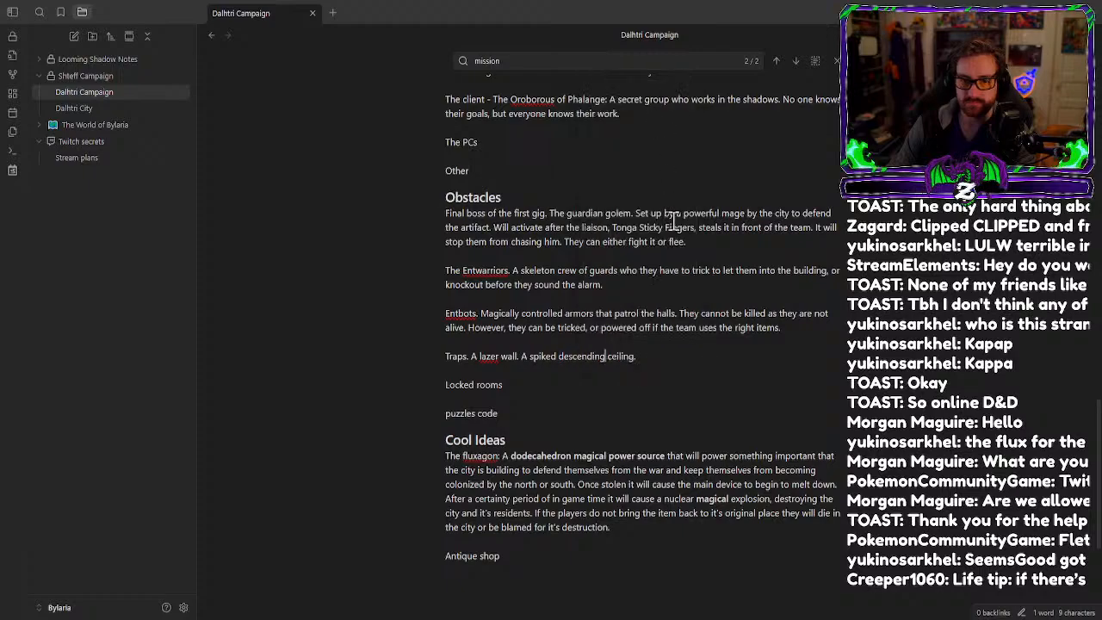
Begin the next trap with "A" at the end of the Traps entry and correct the spelling of "lazer" to "laser".
left_click(671, 355)
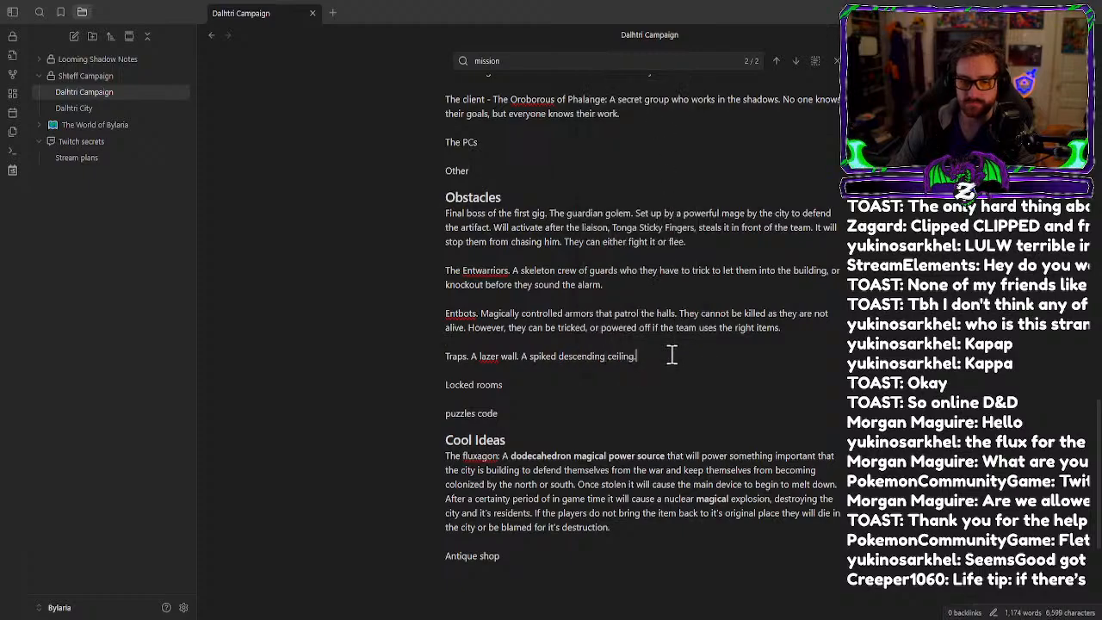
type("A")
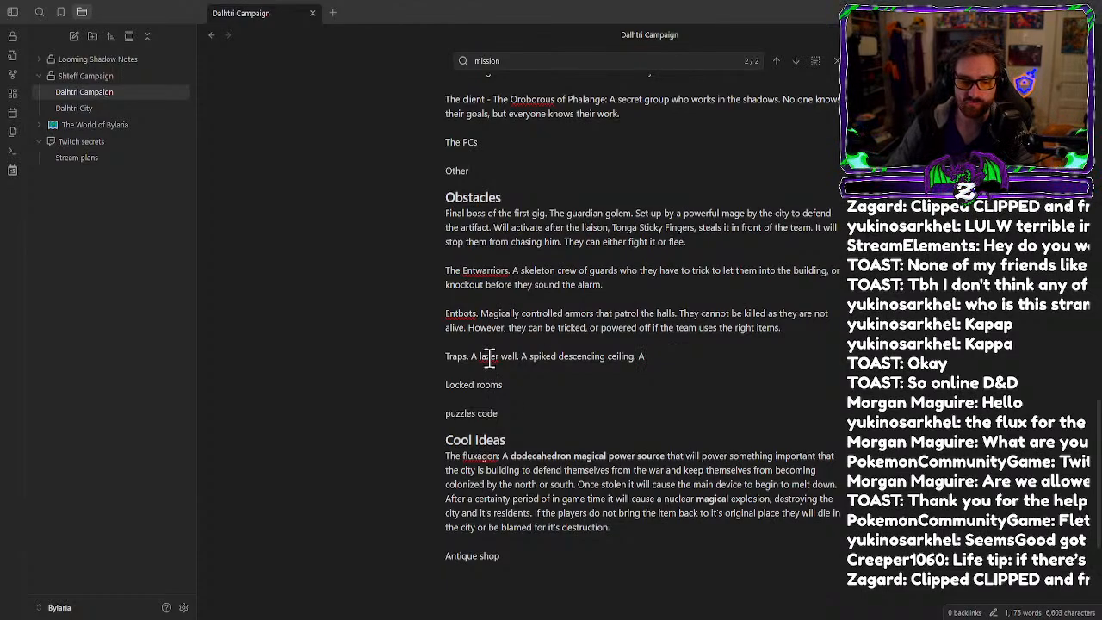
type("z")
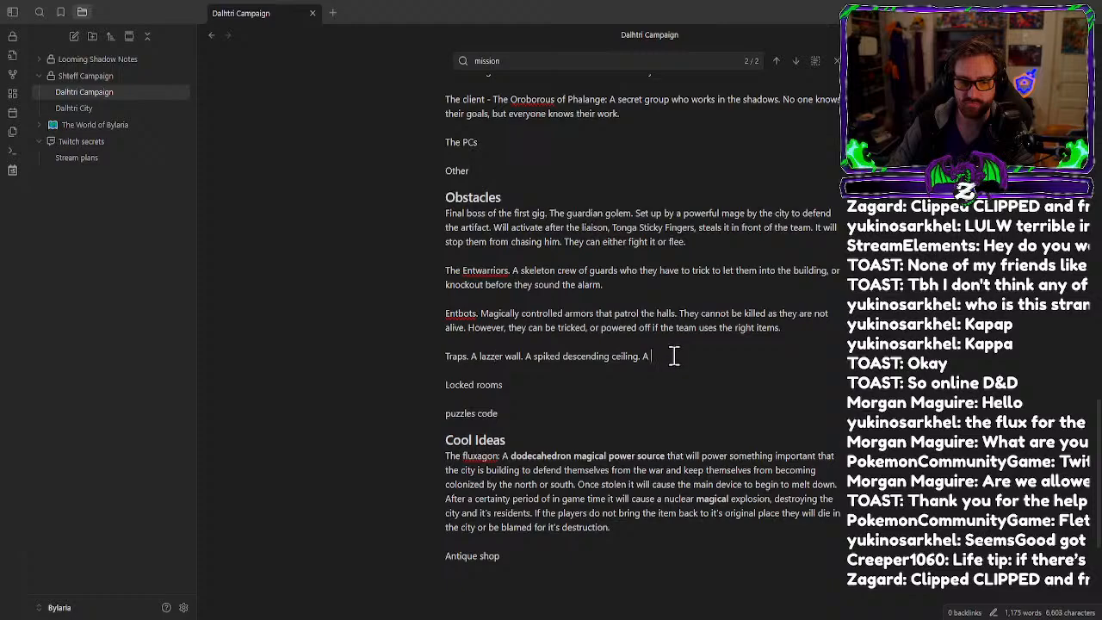
right_click(506, 355)
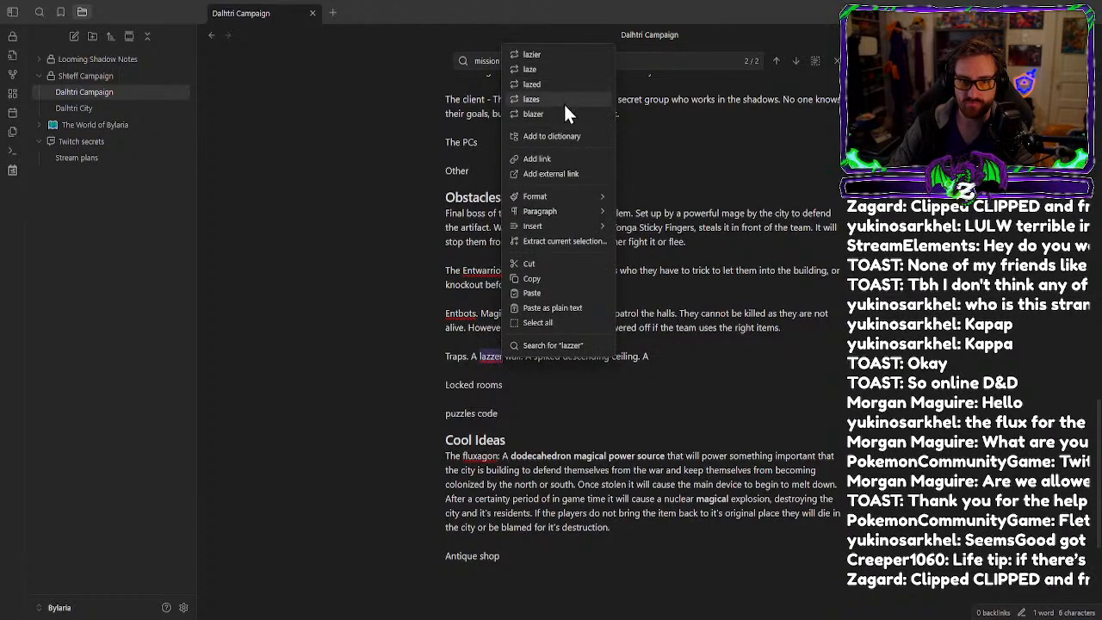
left_click(490, 362)
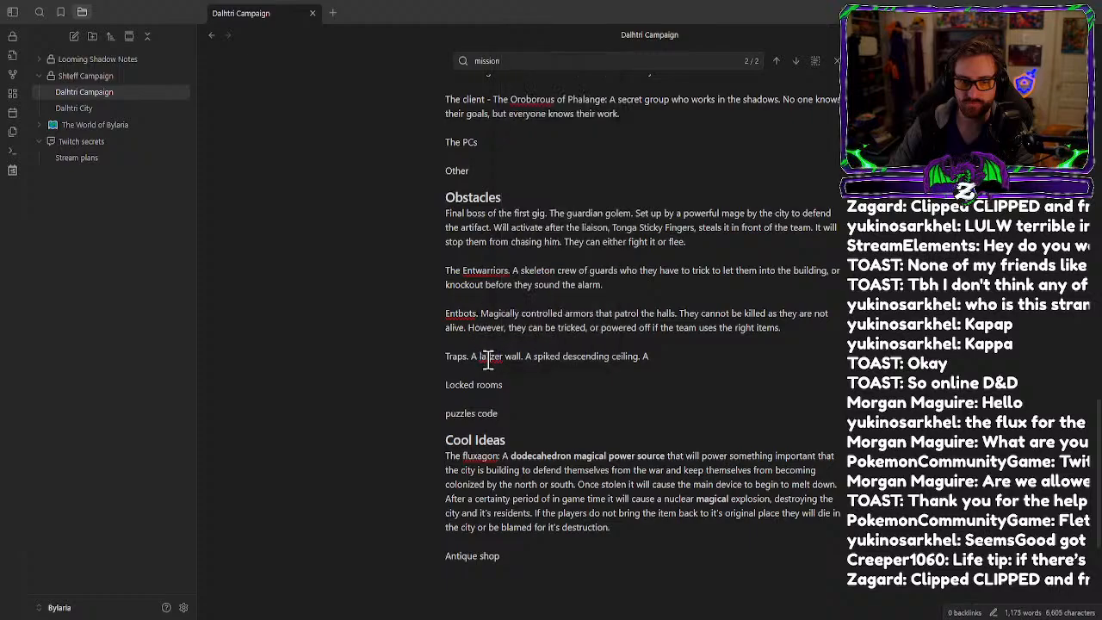
left_click_drag(489, 359, 495, 360)
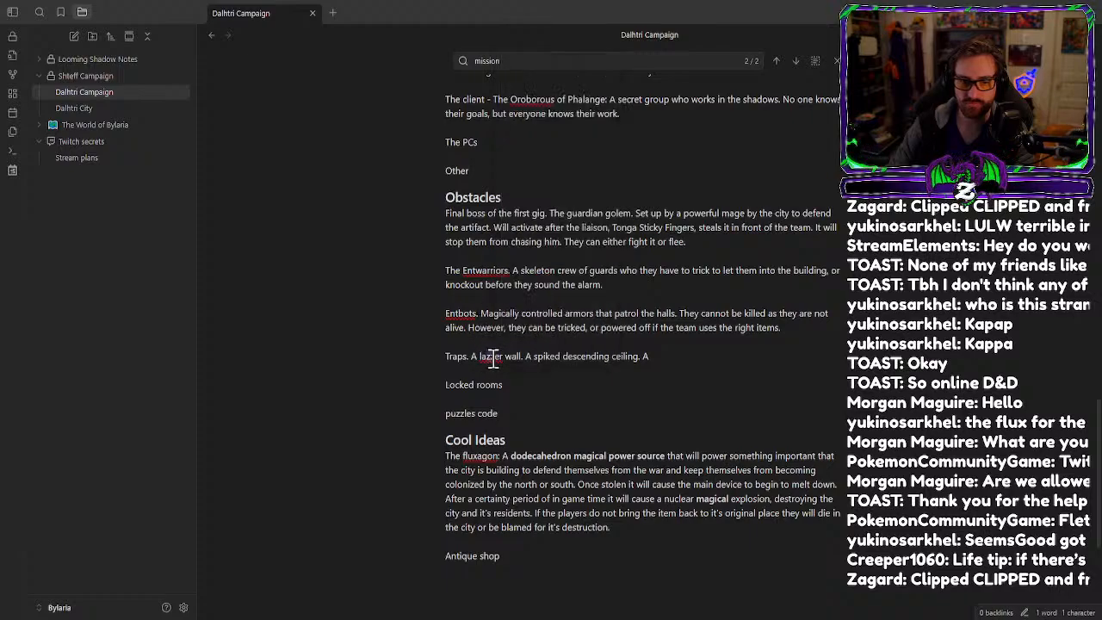
type("s")
left_click(687, 362)
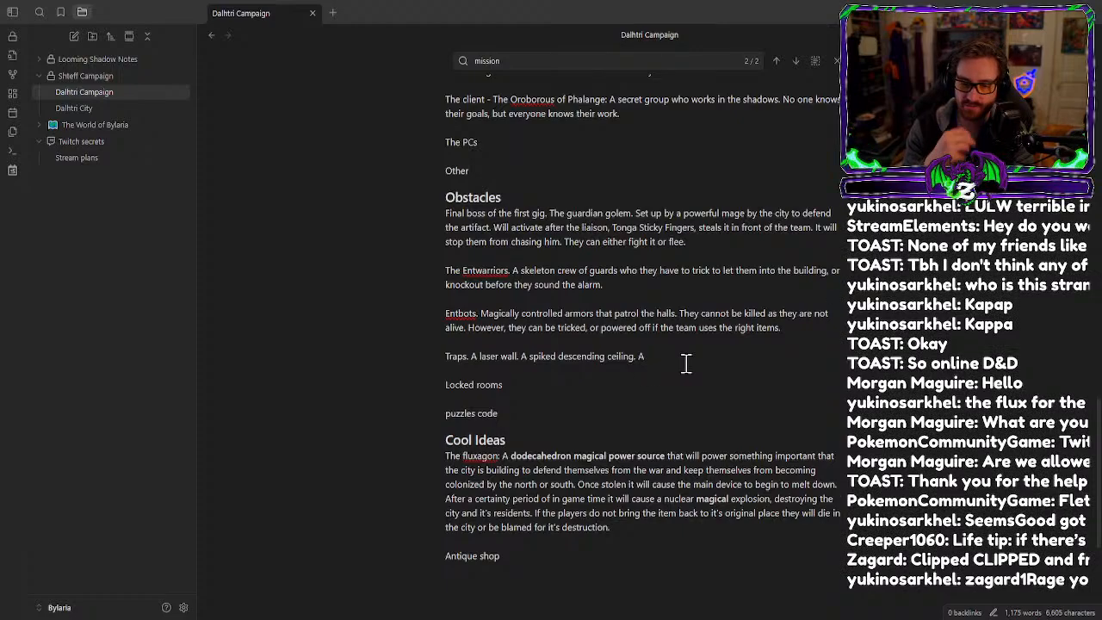
key("BackSpace")
key("BackSpace")
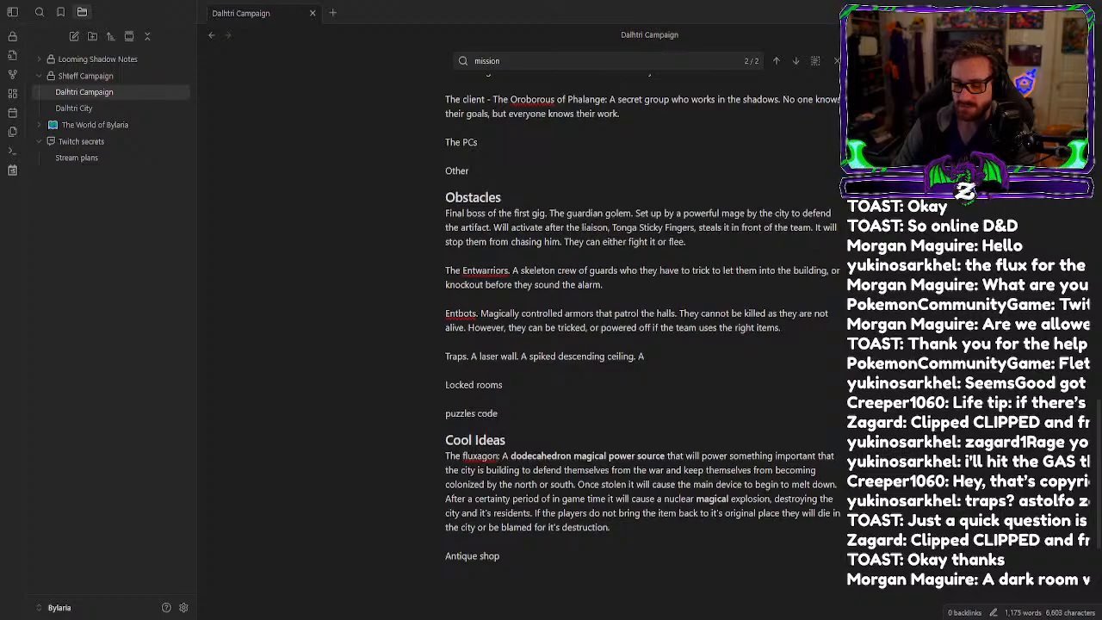
left_click(671, 528)
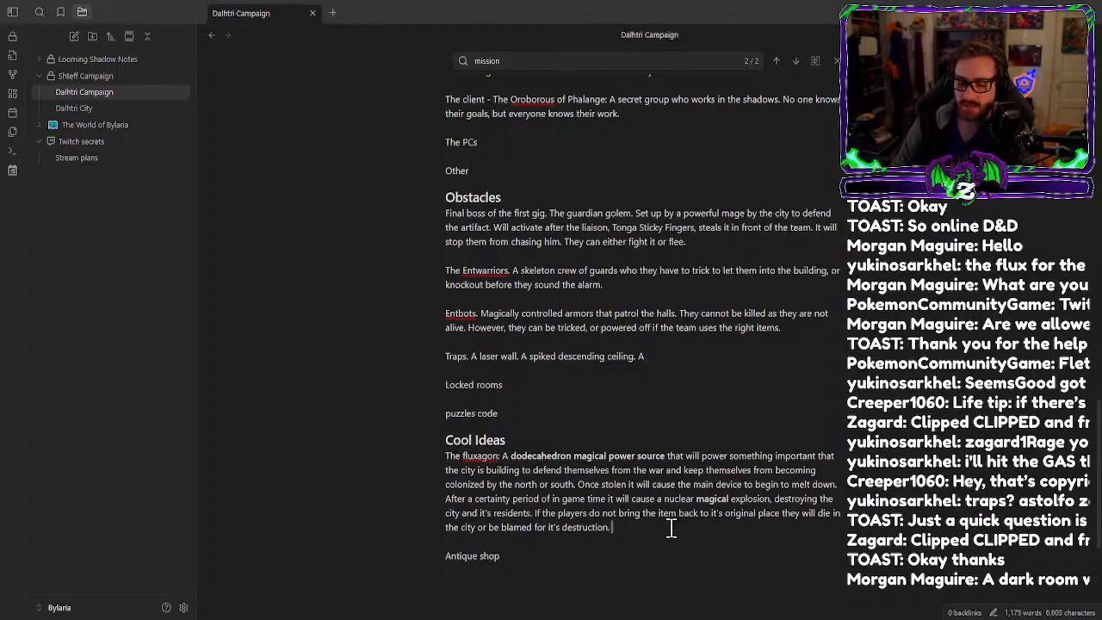
Complete the third trap sentence in the Traps entry as "A floowing room conecte to a deadman switch.".
left_click(698, 359)
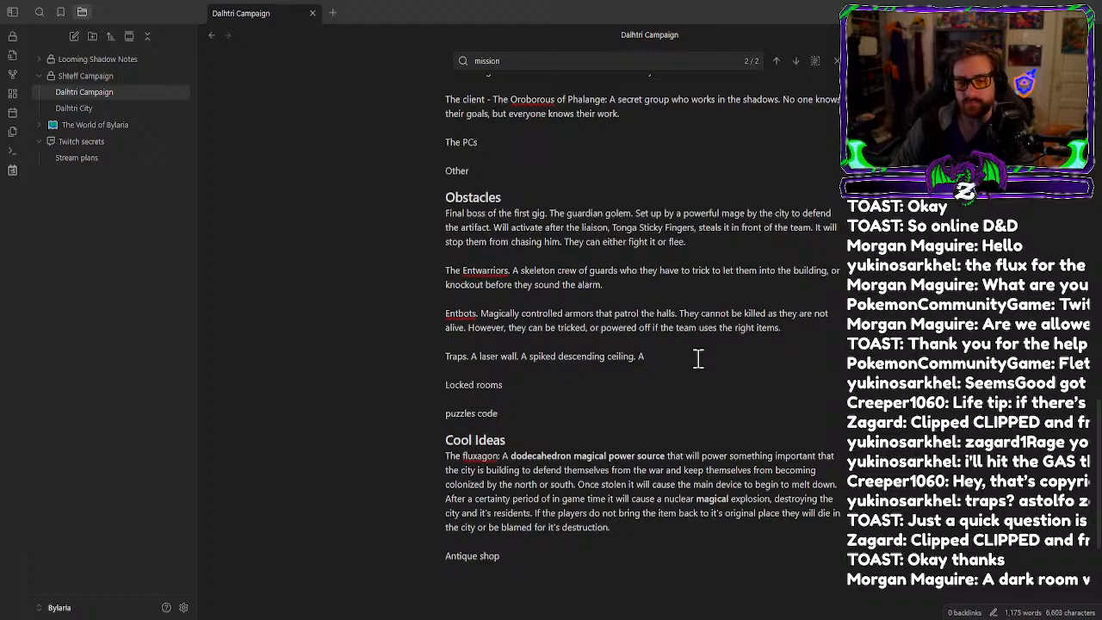
type("a")
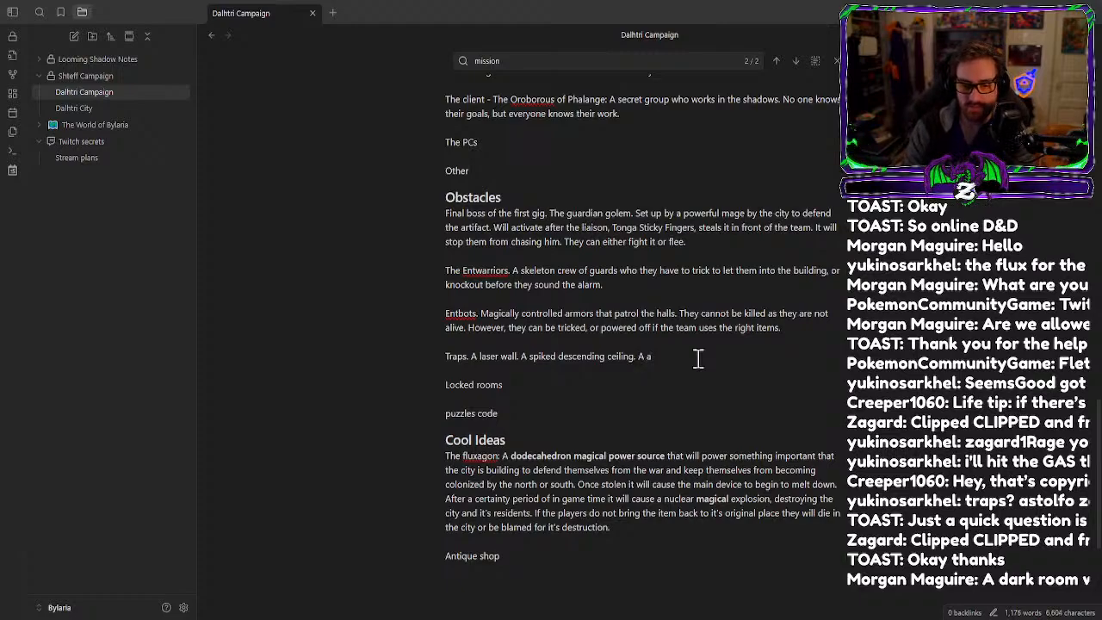
key("BackSpace")
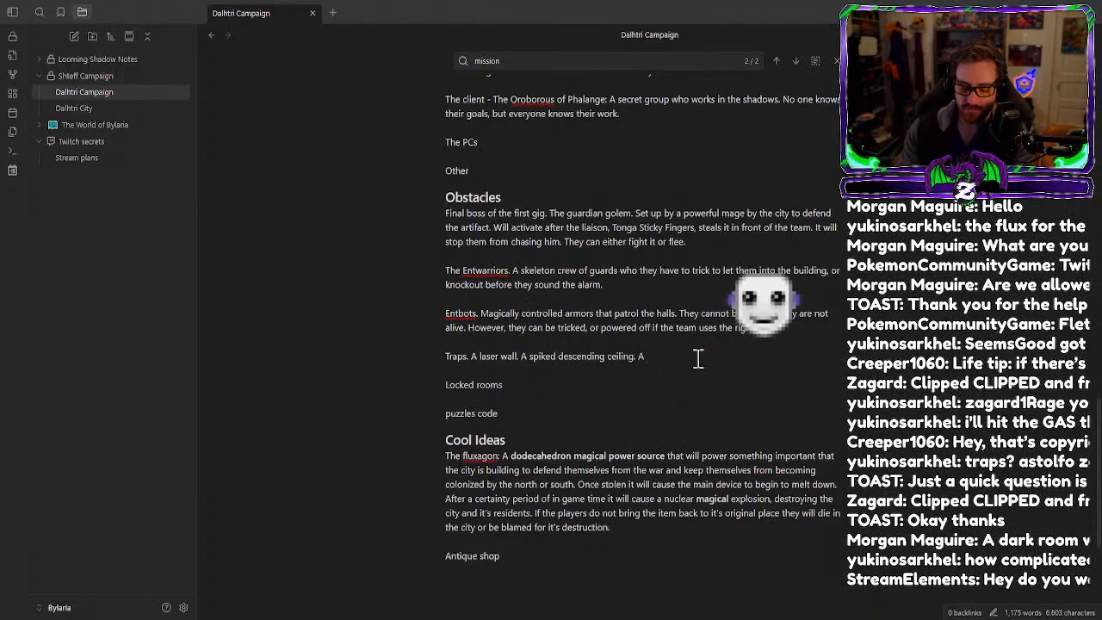
type("floowin")
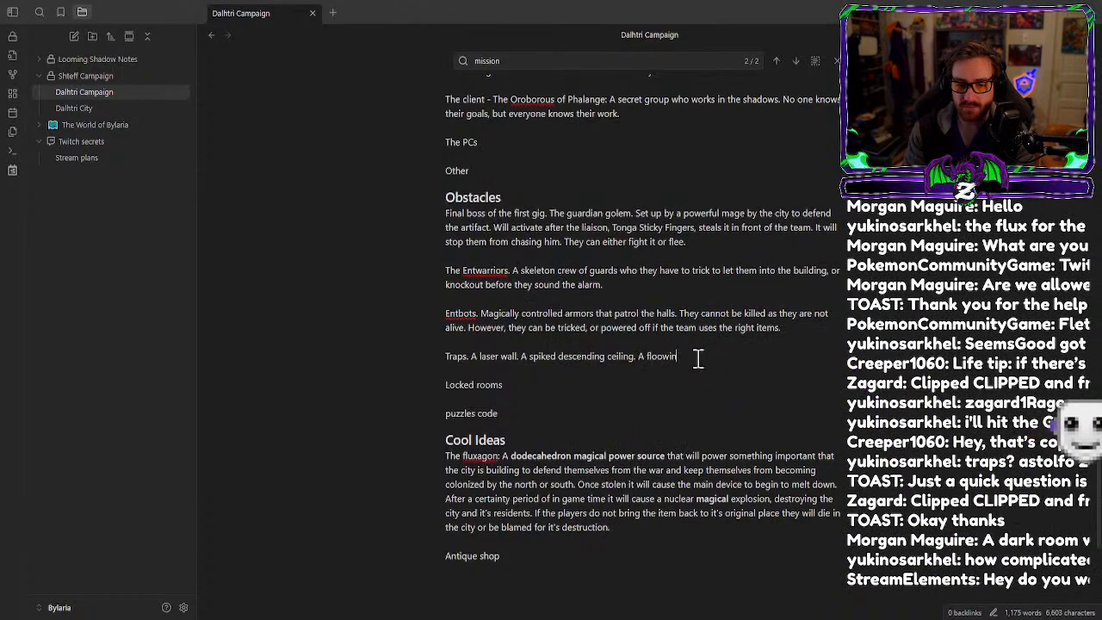
type("g room con")
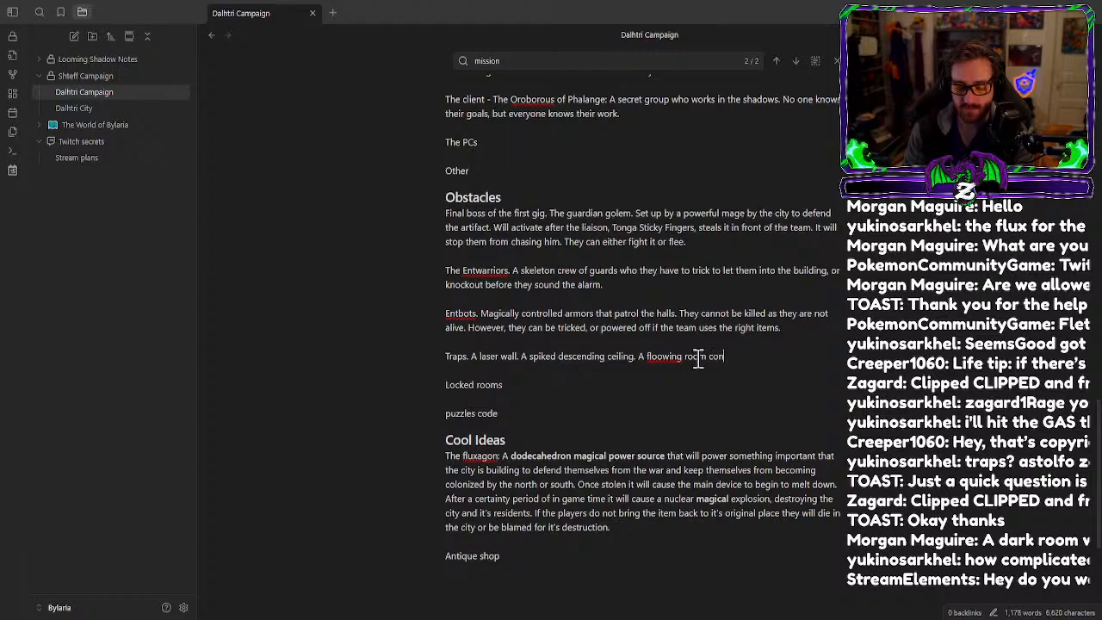
type("ecte dto a")
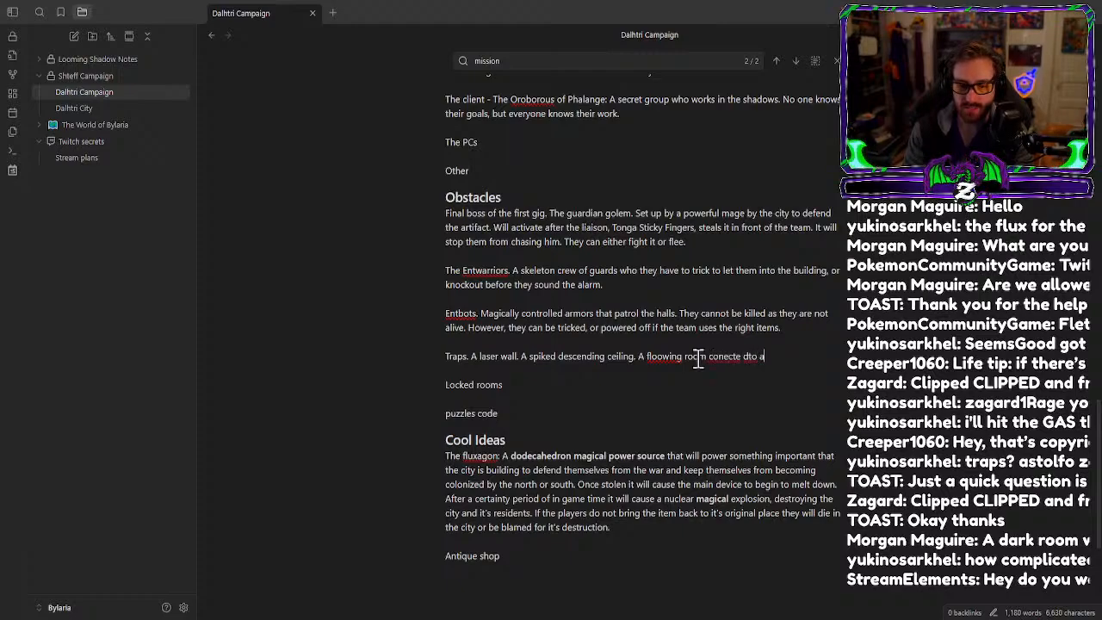
key("BackSpace")
key("BackSpace")
key("BackSpace")
key("BackSpace")
key("BackSpace")
type("to a dead")
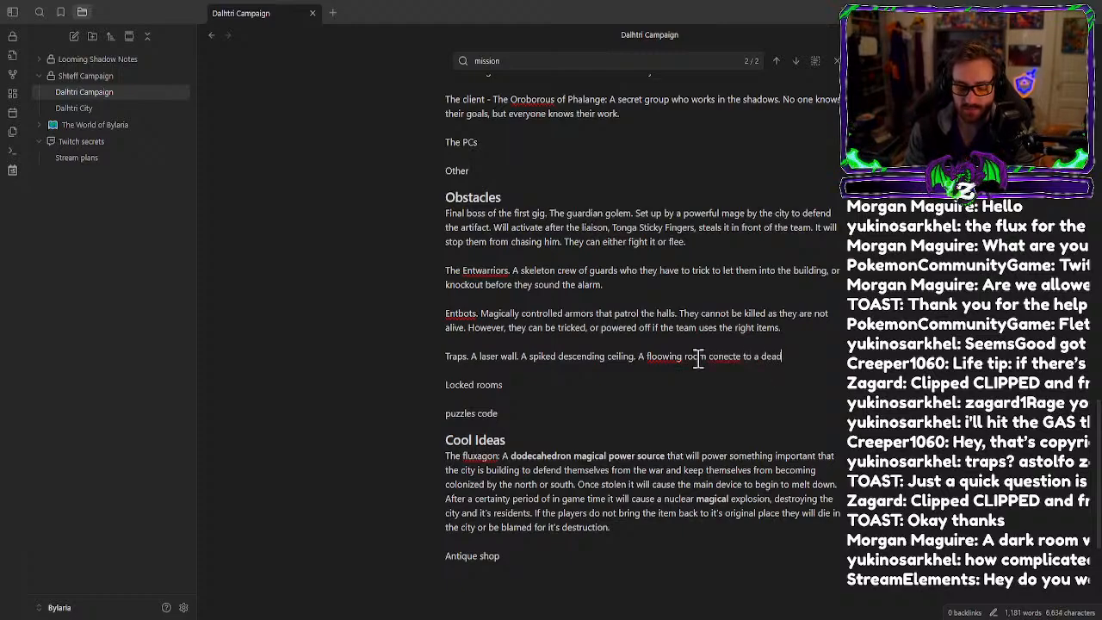
type("man switch.")
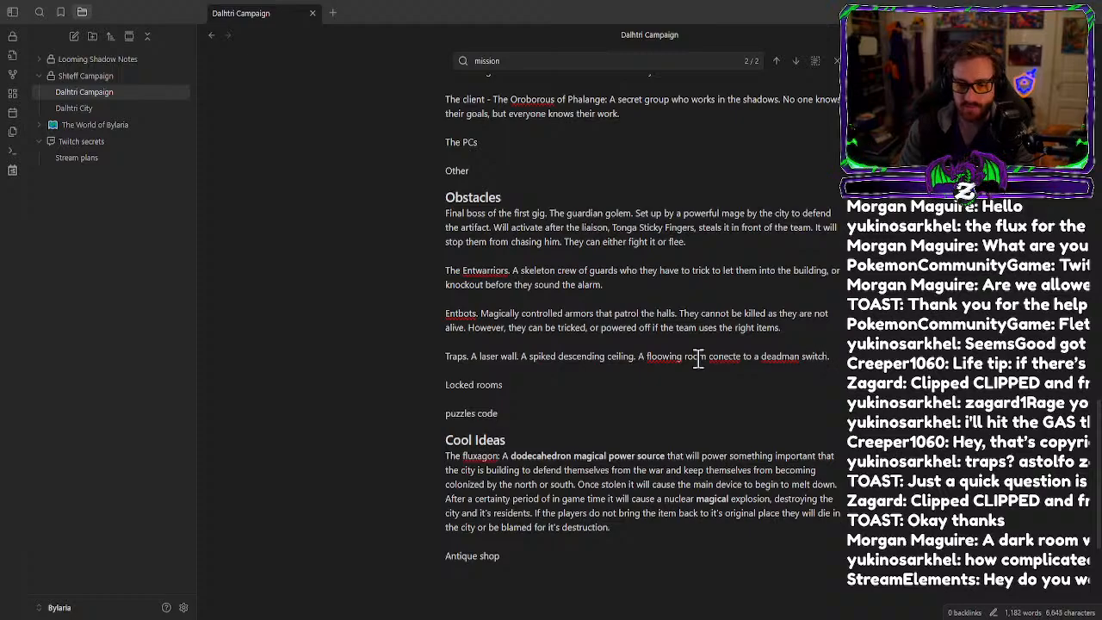
Correct the misspelled words in the third trap sentence to "connected", "flooding" and "Deadman".
right_click(725, 354)
left_click(772, 60)
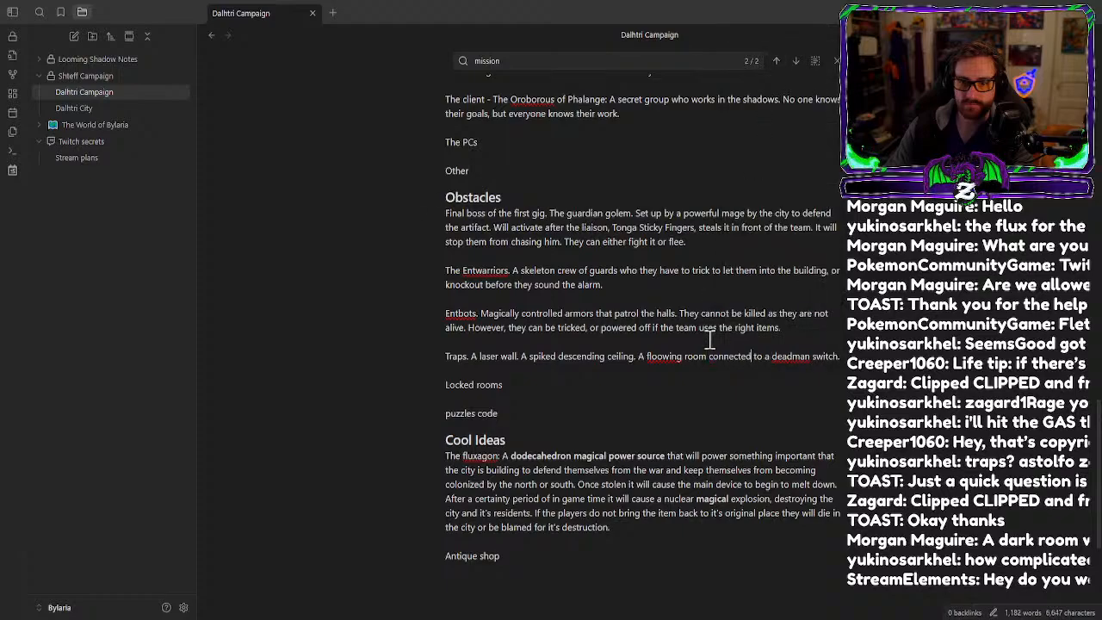
right_click(657, 356)
left_click(669, 356)
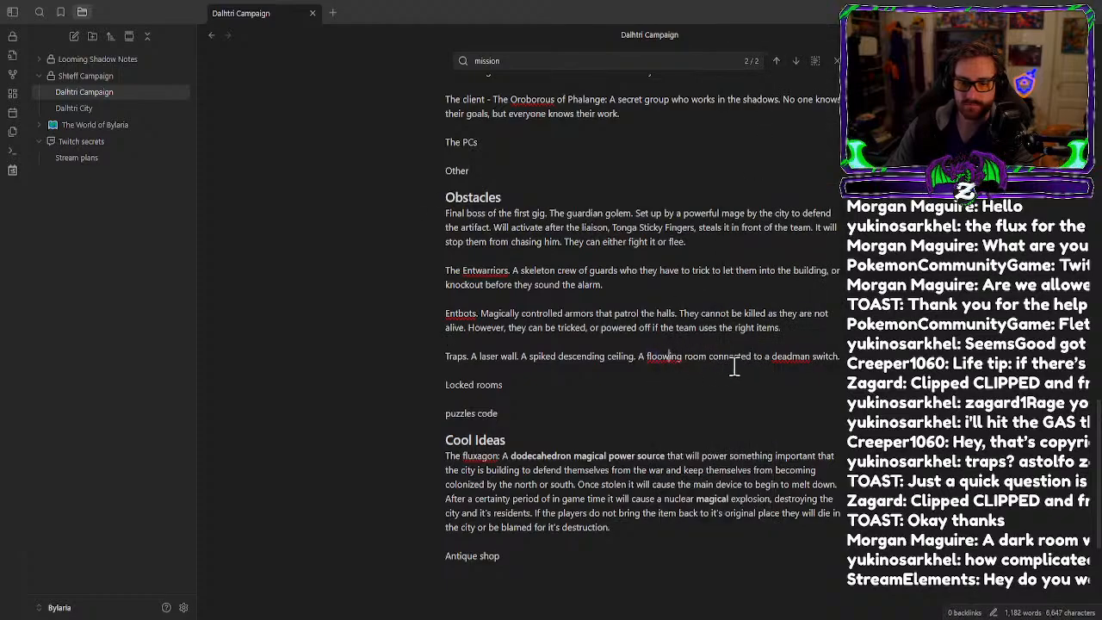
key("BackSpace")
type("d")
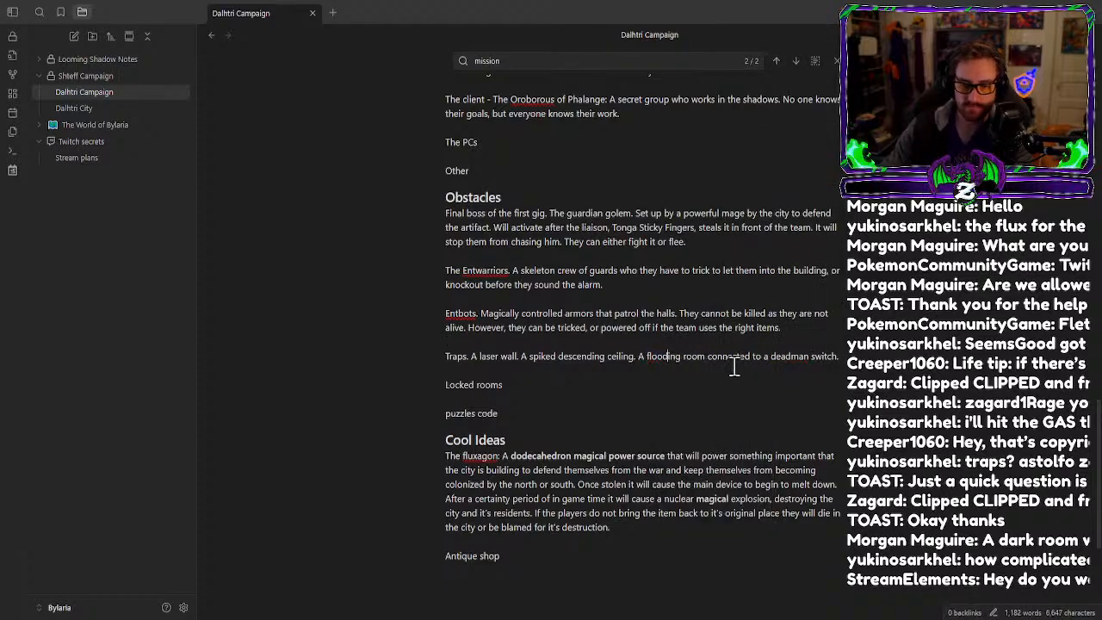
right_click(784, 357)
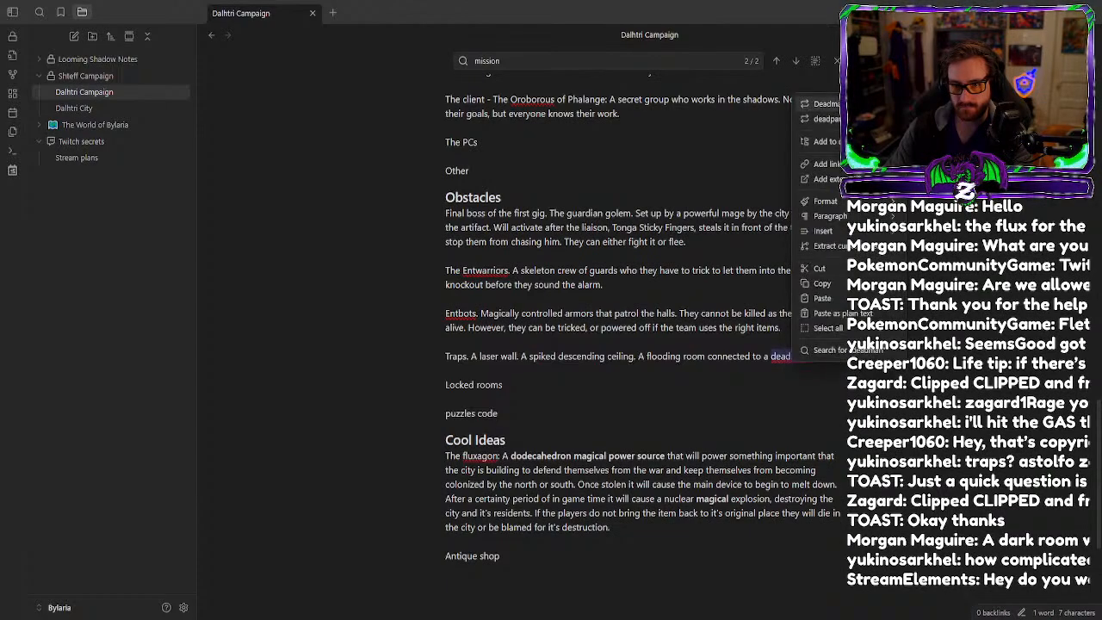
left_click(814, 96)
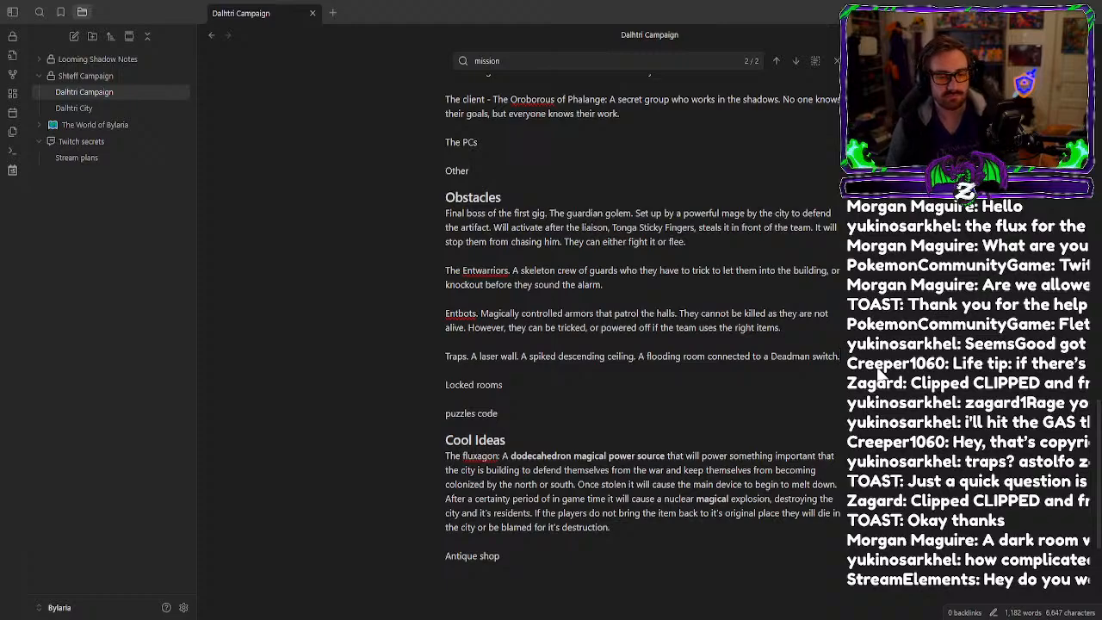
Add "Final room is locked. They have to get 2 special keys to unlock it." under Locked rooms, with a new line below.
left_click(561, 387)
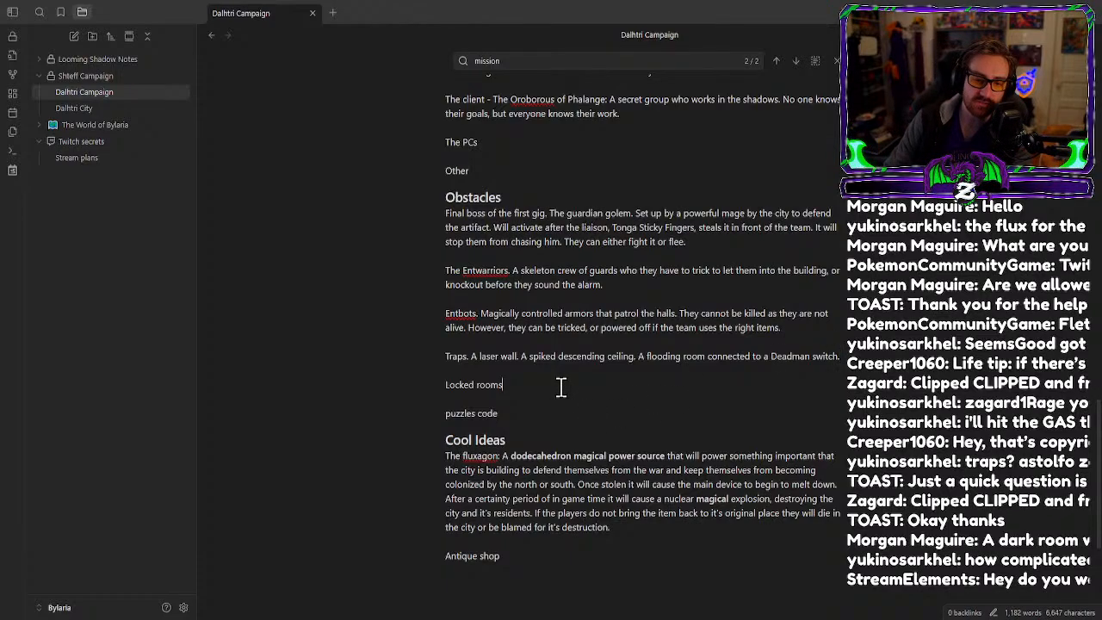
key("Return")
type("Final roo")
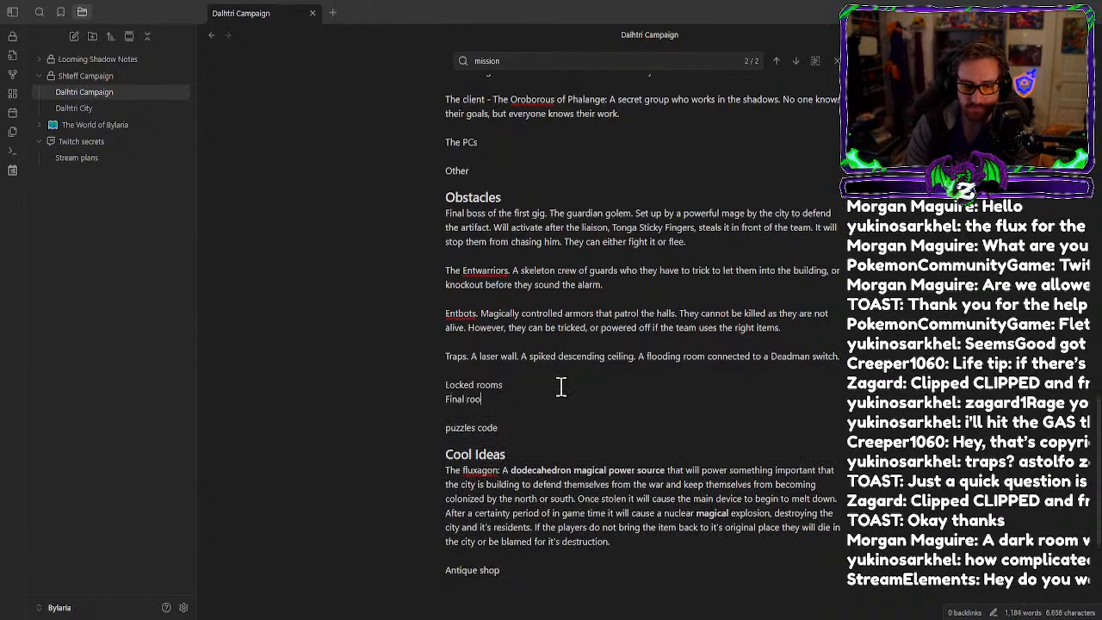
type("m is locked")
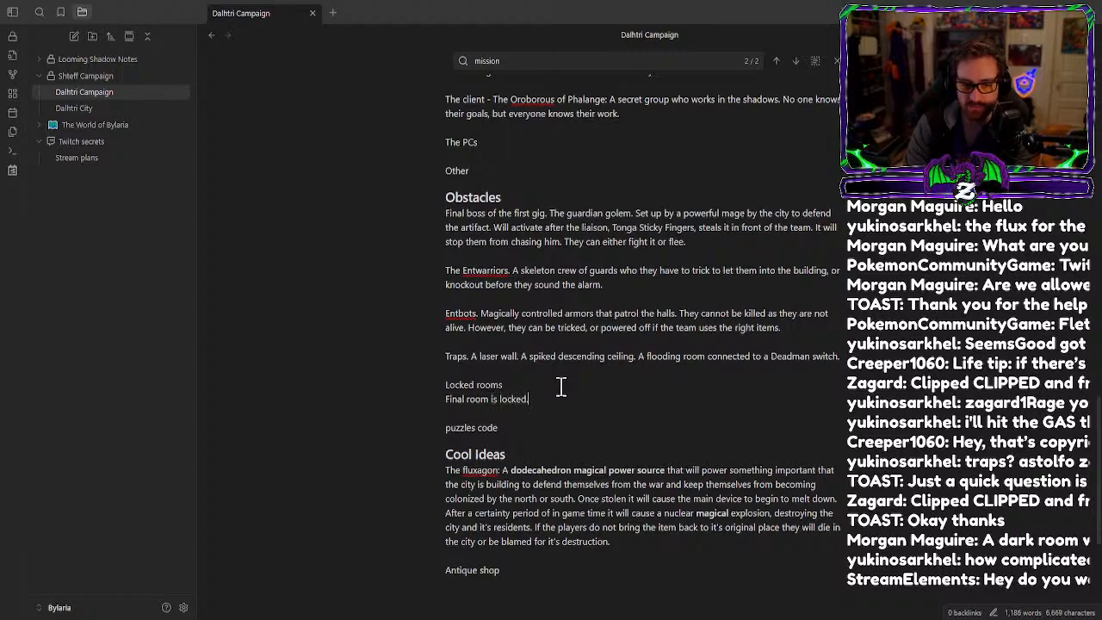
type(". They")
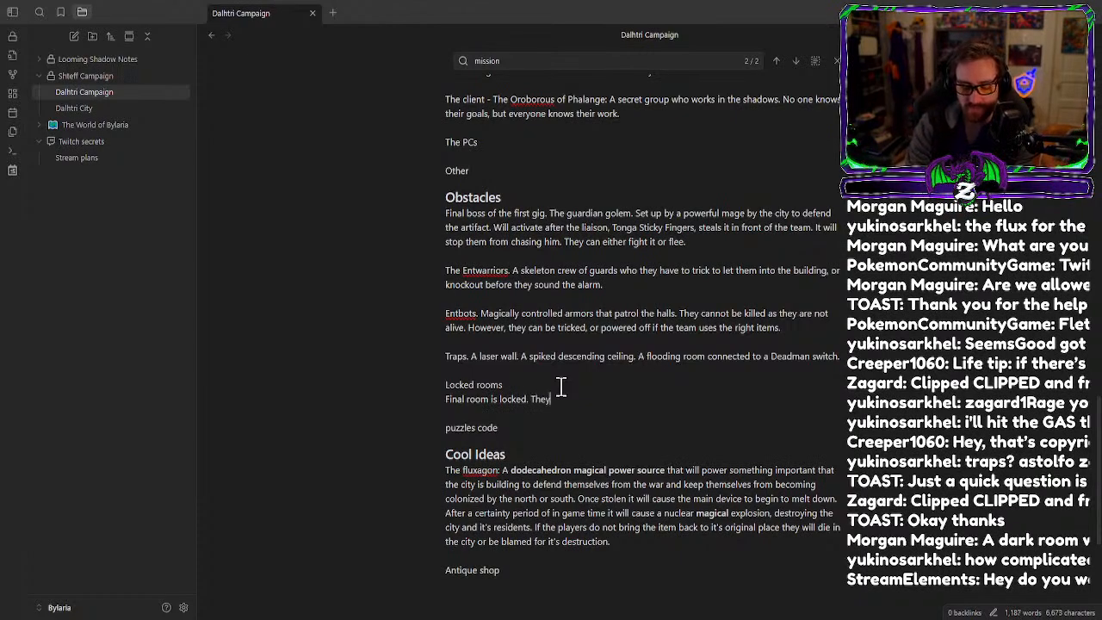
type(" have to get a")
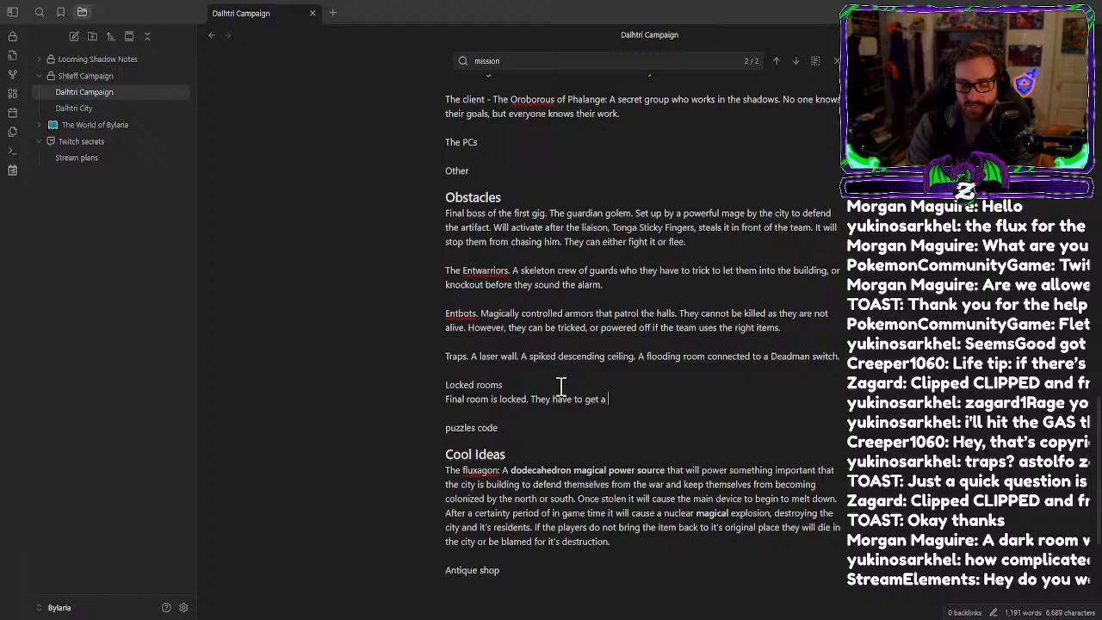
key("BackSpace")
key("BackSpace")
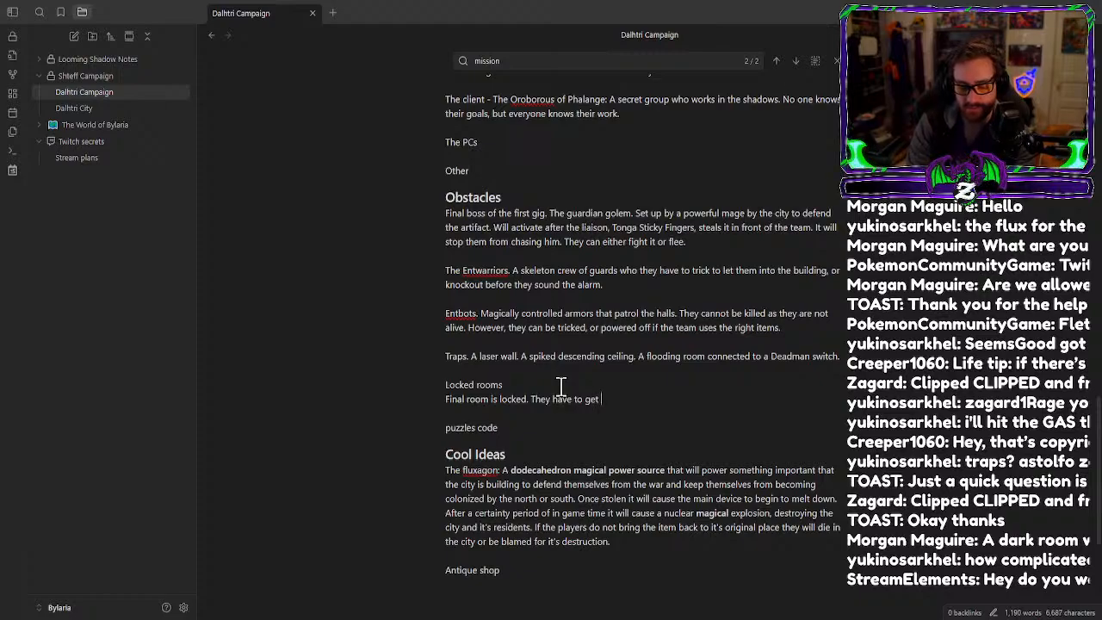
type("2 special")
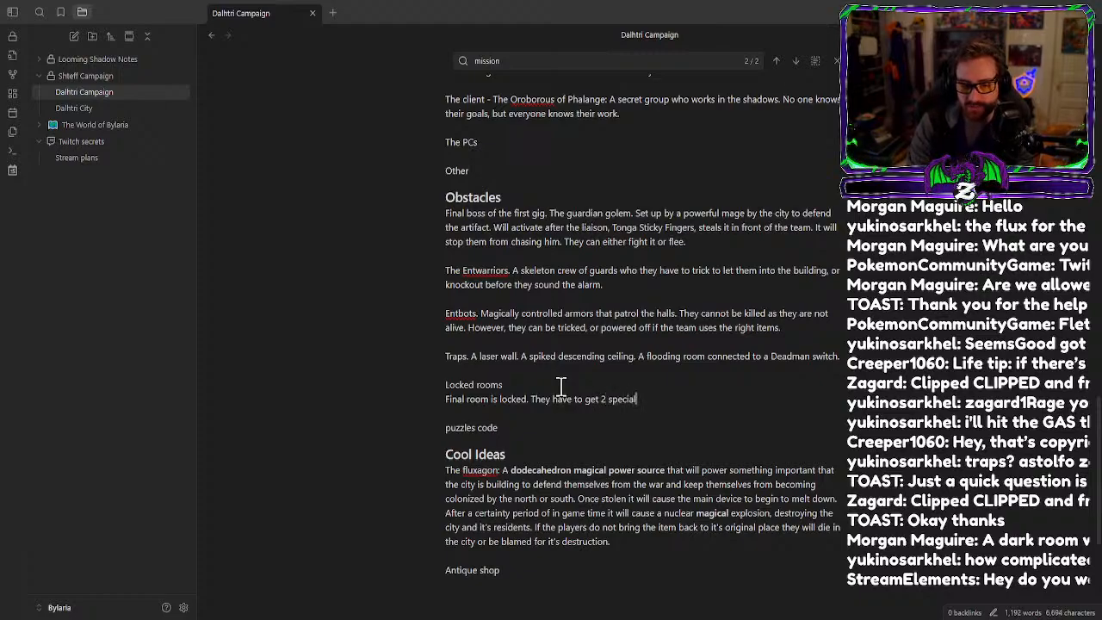
type(" key")
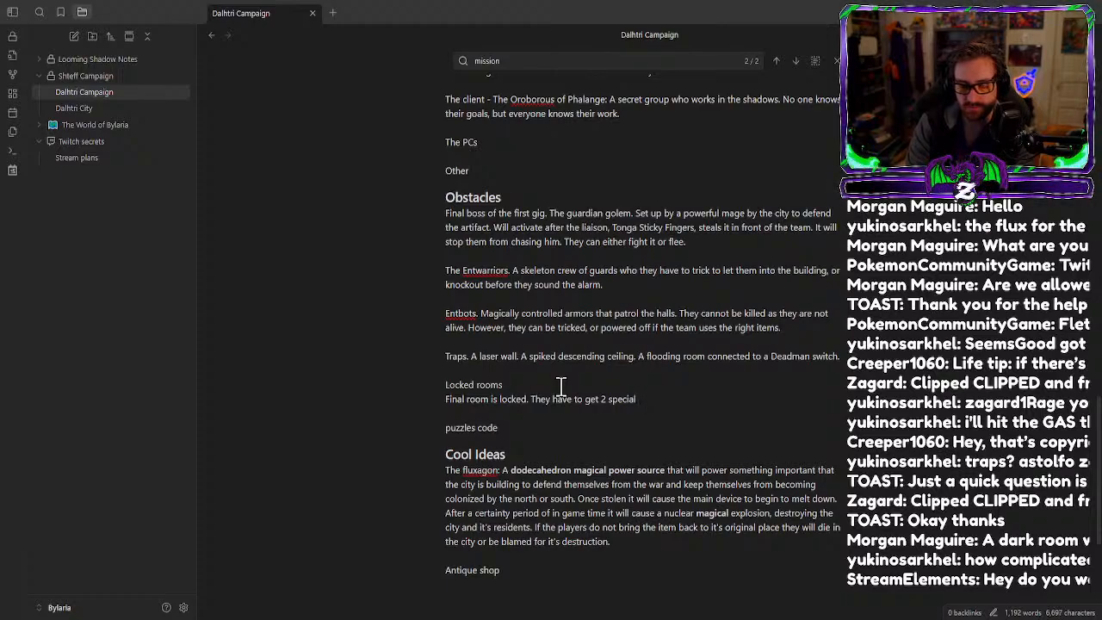
type("s to unlock")
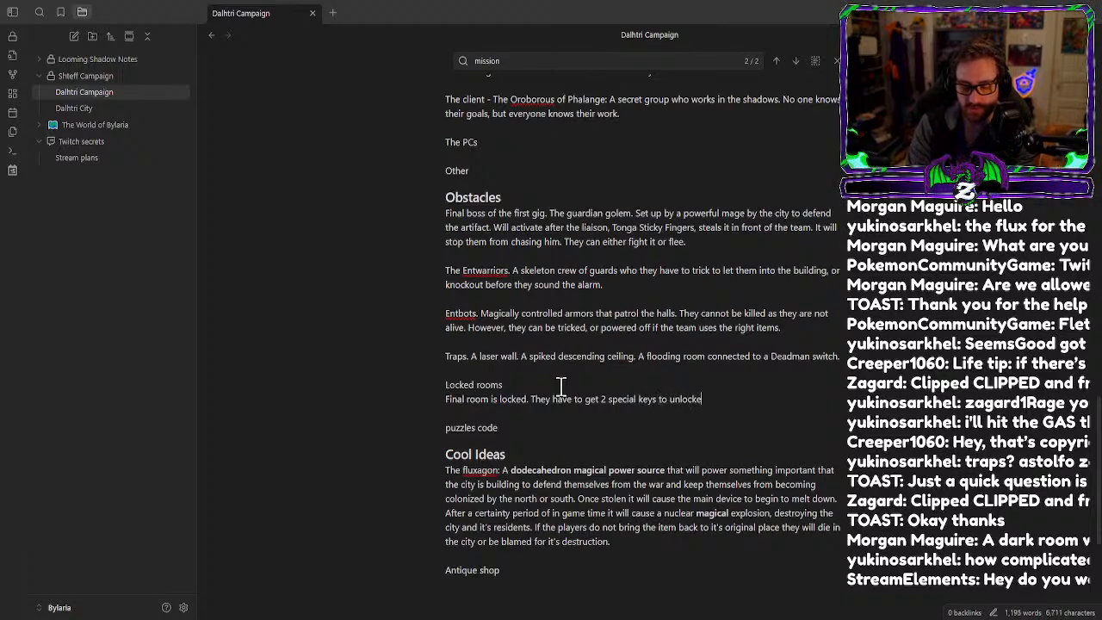
type(" it.")
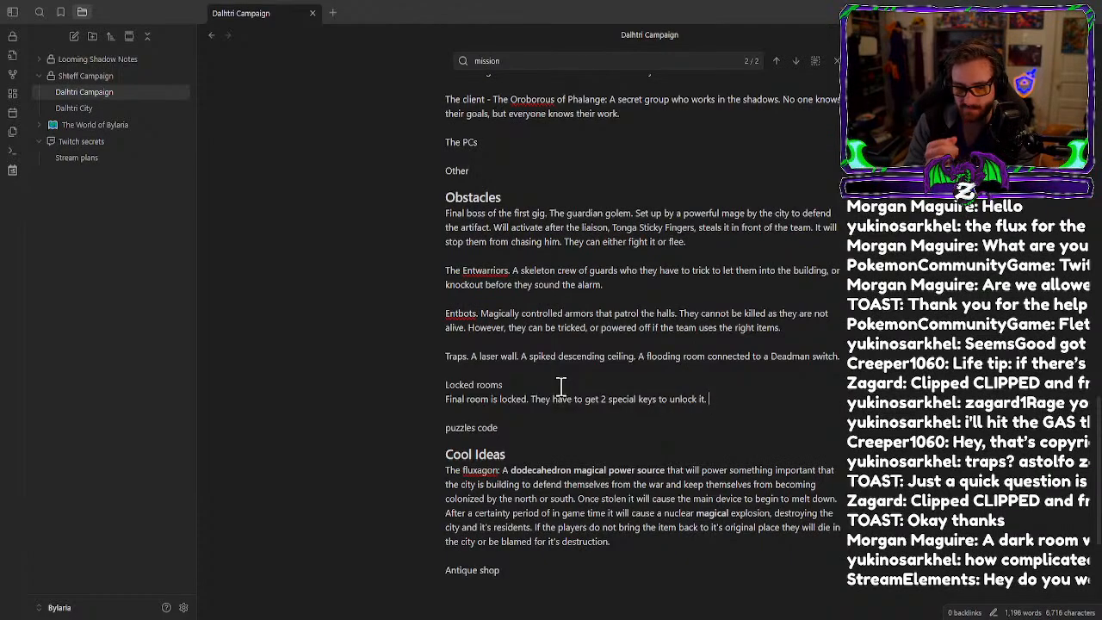
key("Return")
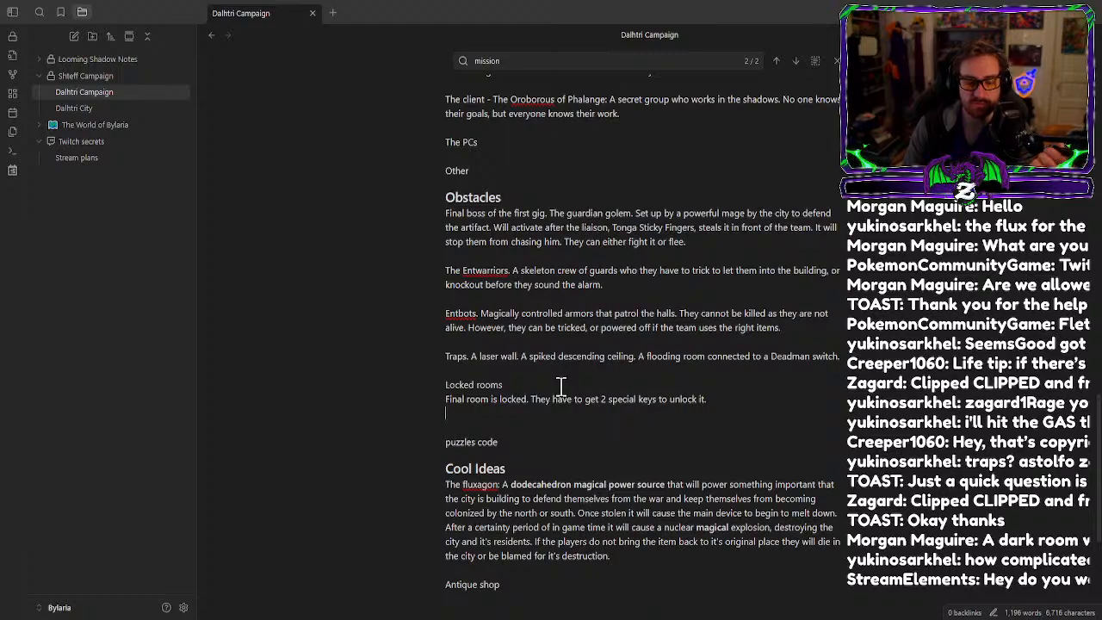
type("Roo")
key("BackSpace")
key("BackSpace")
key("BackSpace")
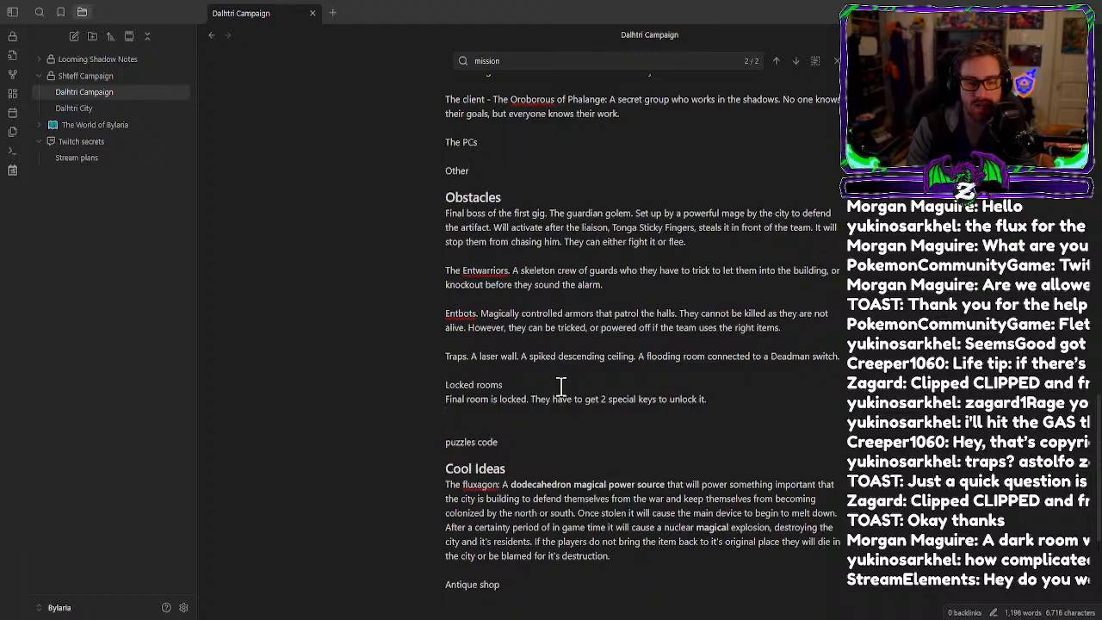
Reword the "puzzles code" entry to "puzzle codes" and add an empty line beneath it.
left_click(474, 443)
key("BackSpace")
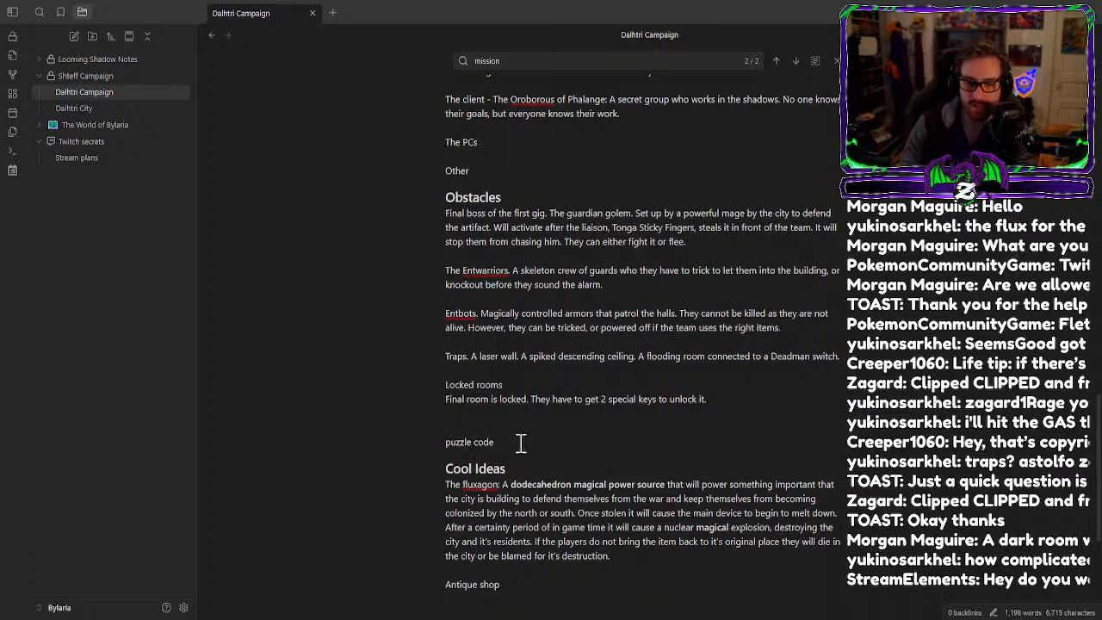
left_click(522, 442)
type("s")
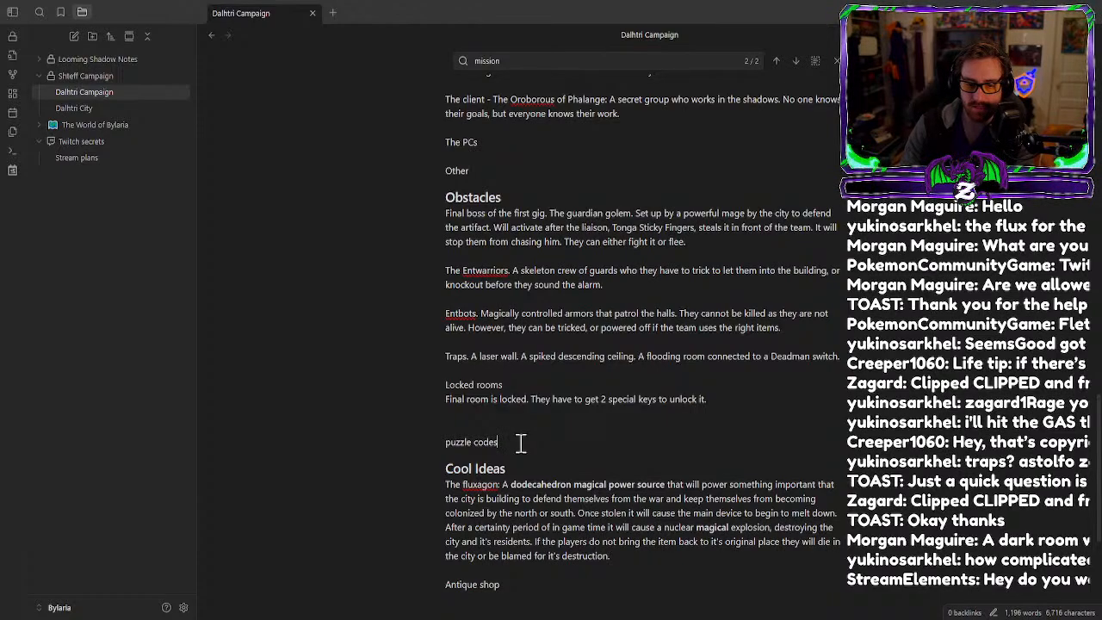
key("Return")
Write "armory. here they can find a special magic item" on the empty line under the final room sentence.
left_click(495, 412)
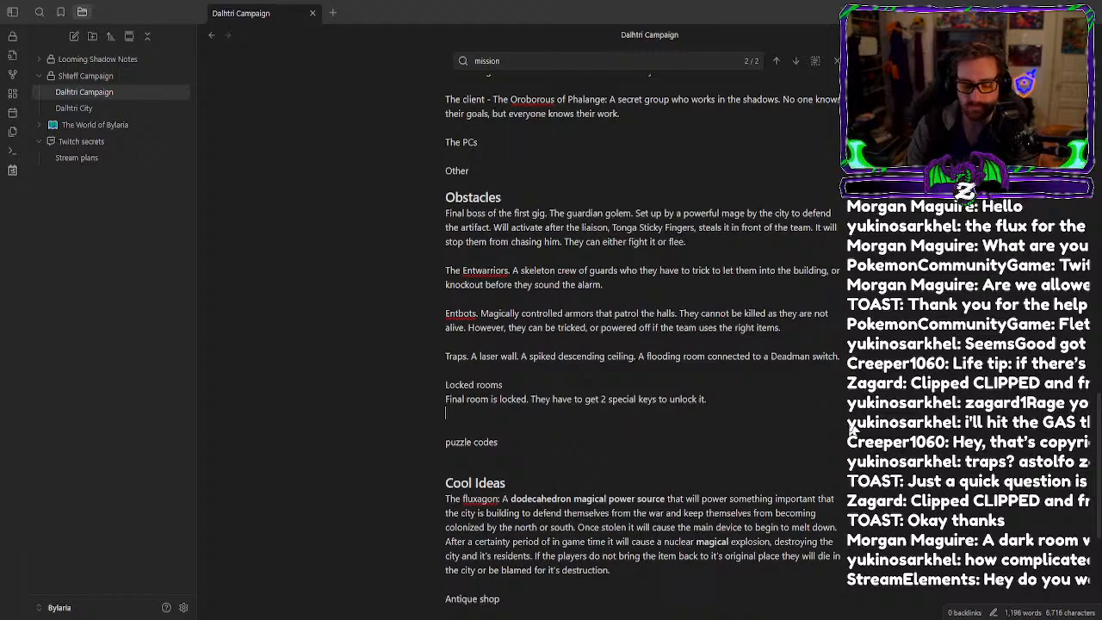
type("armory")
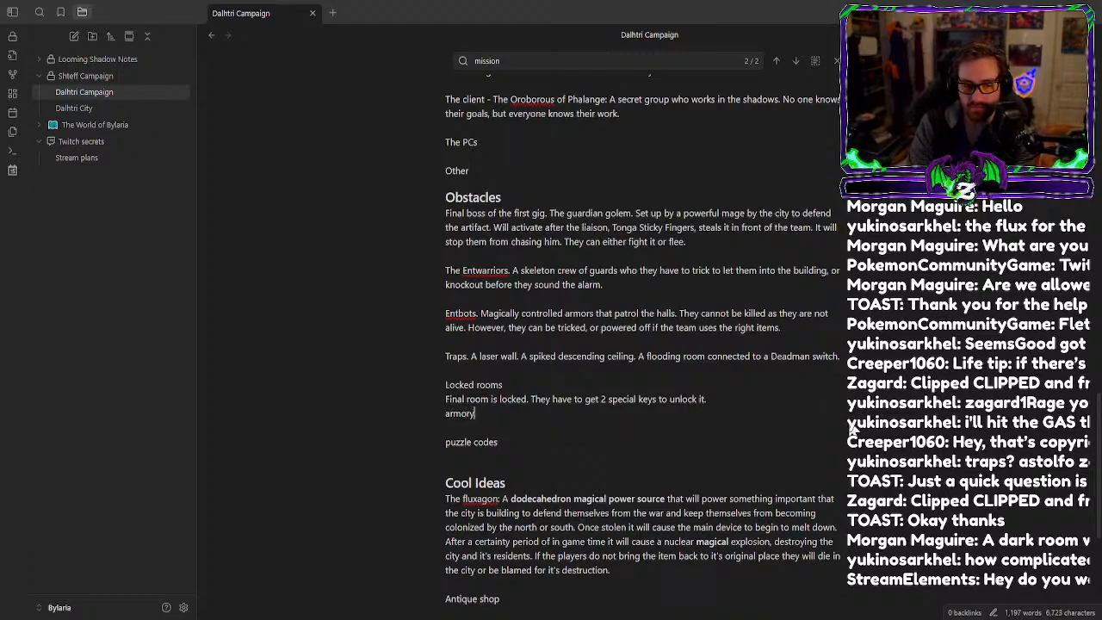
type(". here th")
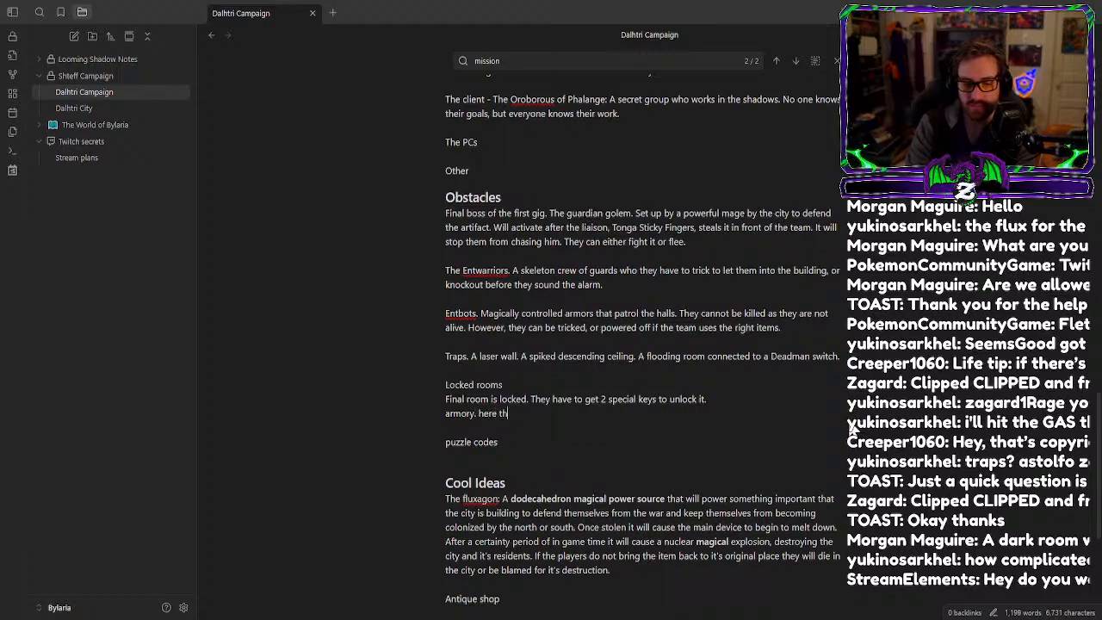
type("ey can find a spe")
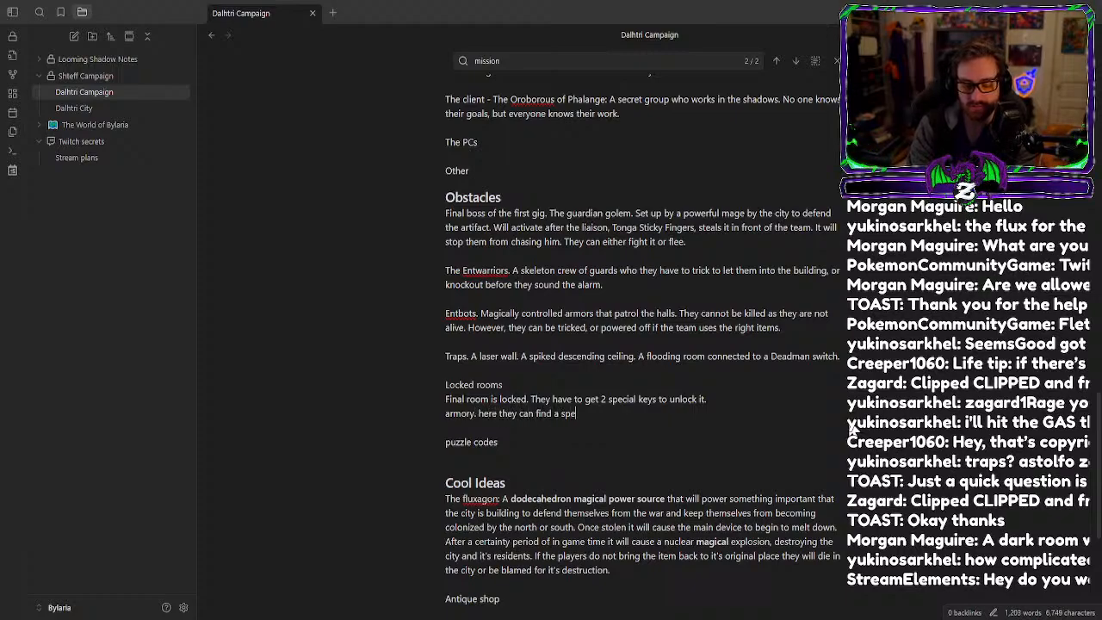
type("cial magic item")
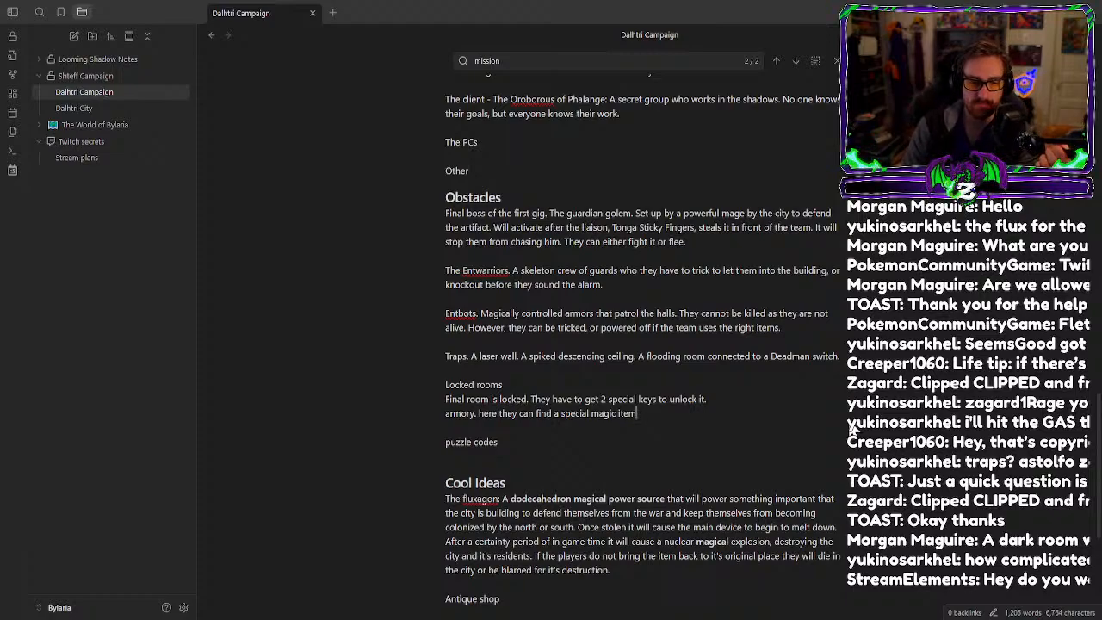
Open the Dalhtri City note, expand the Jahbs section and examine its job lists for a fitting guard name.
left_click(471, 270)
scroll(485, 285, "up", 3)
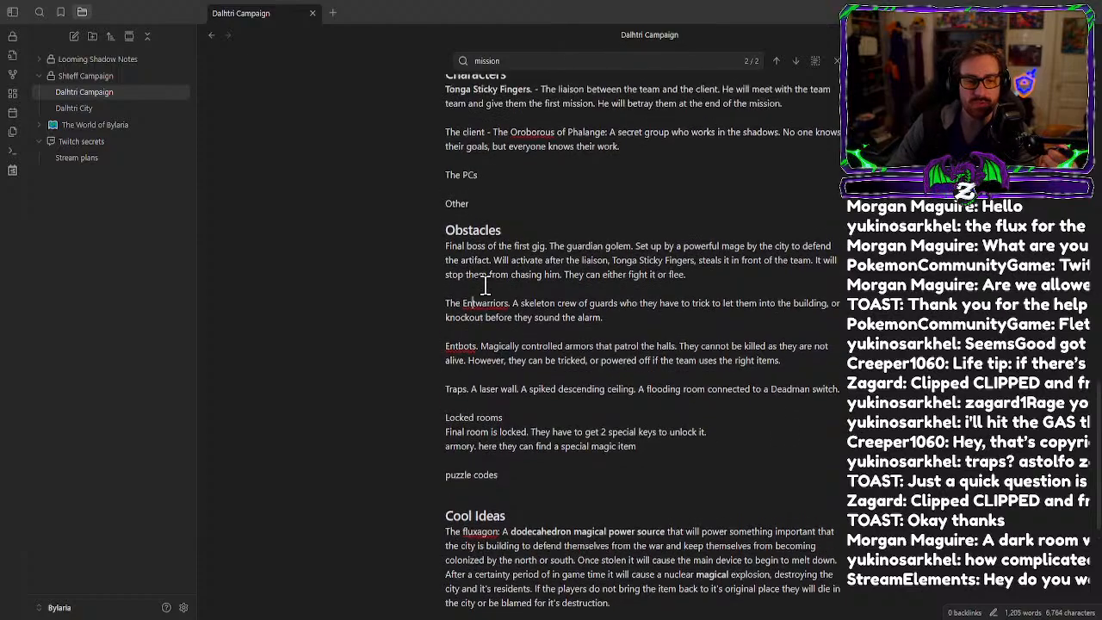
left_click(127, 108)
scroll(428, 370, "down", 3)
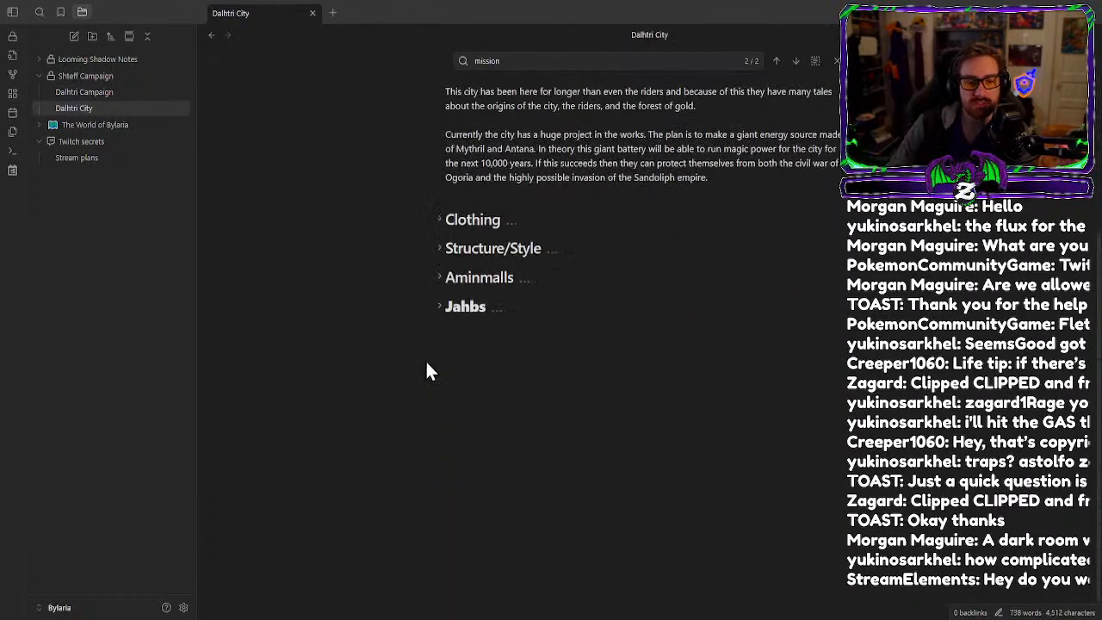
left_click(439, 306)
scroll(440, 310, "down", 5)
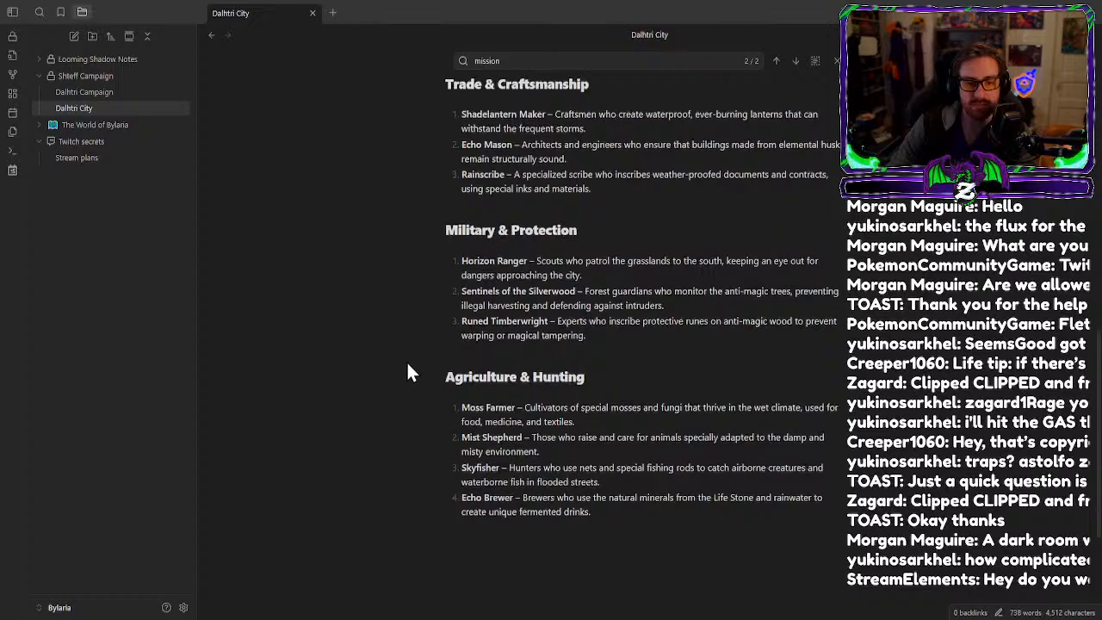
scroll(407, 360, "up", 1)
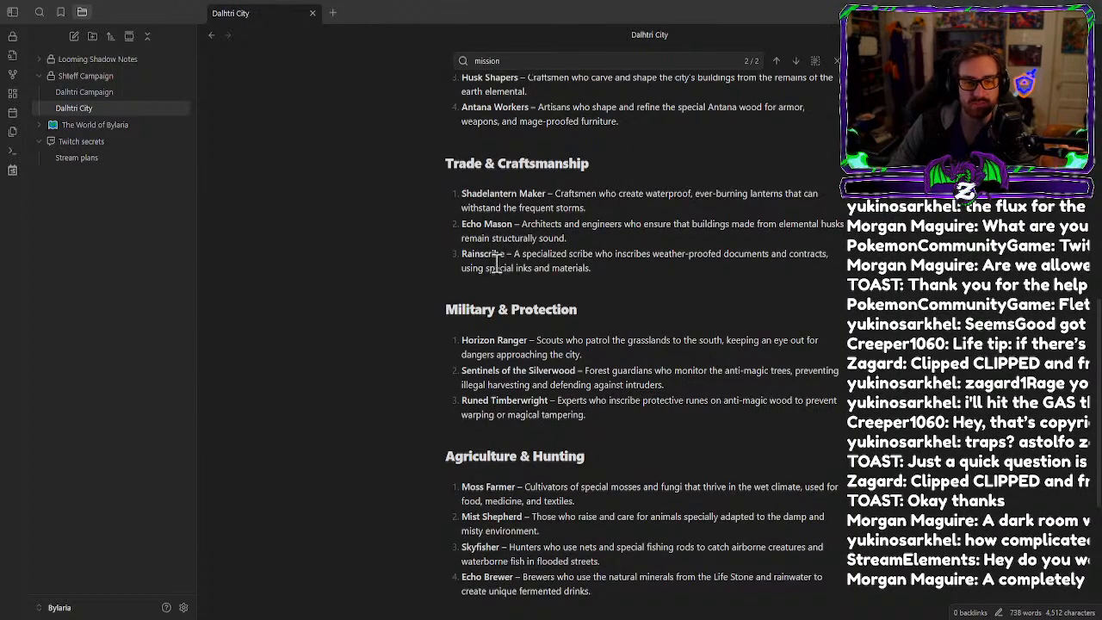
scroll(680, 285, "down", 3)
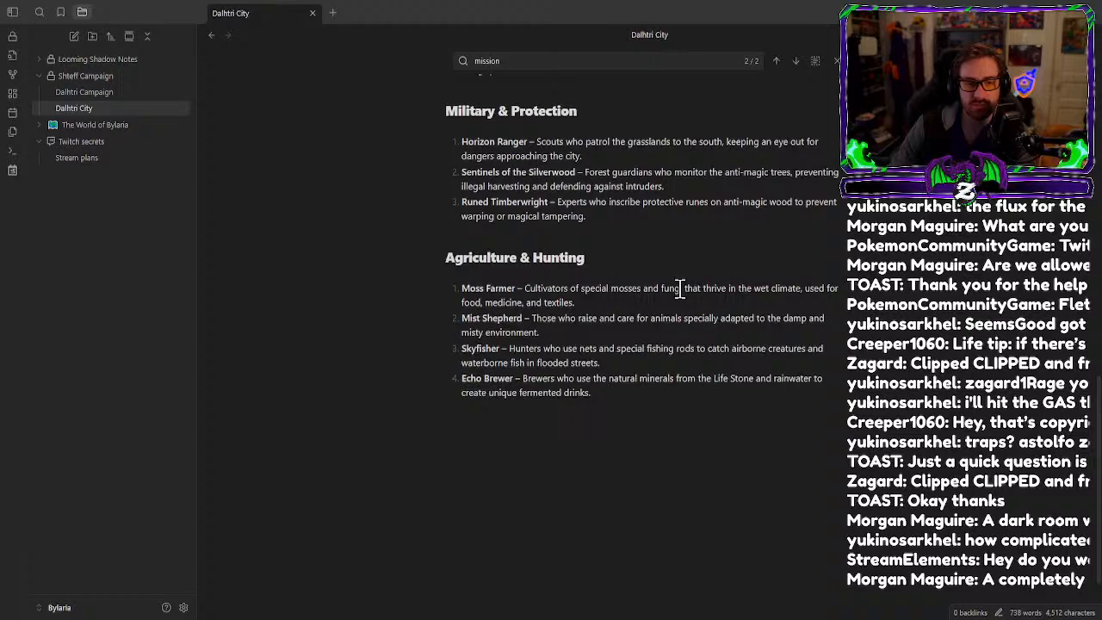
scroll(680, 287, "up", 1)
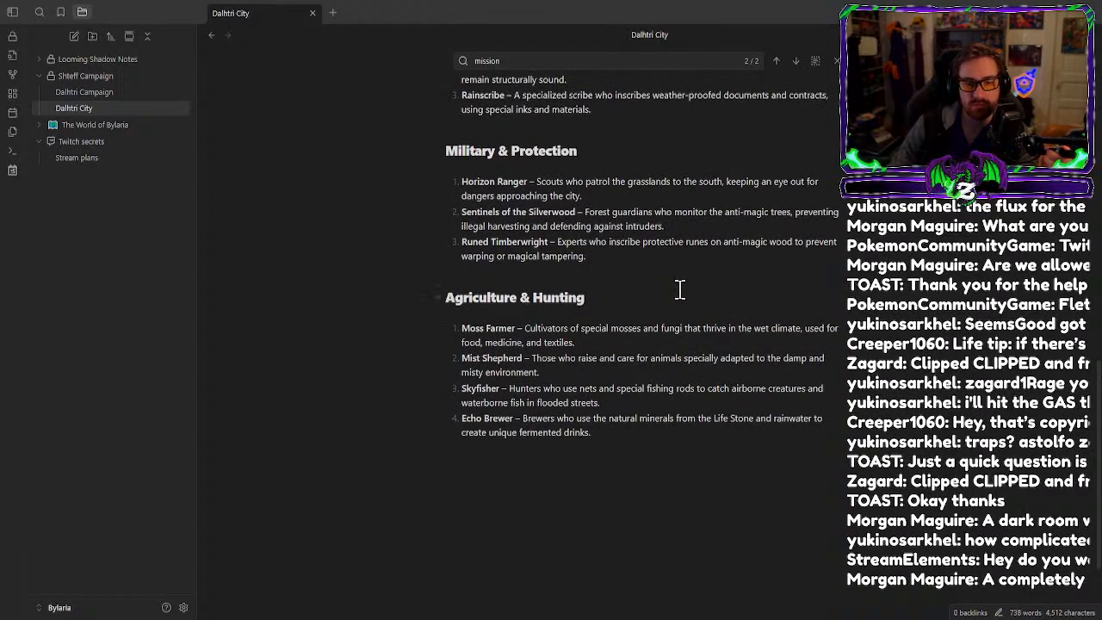
Copy "Sentinels" from the Sentinels of the Silverwood entry under Military & Protection and return to the Dalhtri Campaign note.
left_click_drag(499, 214, 463, 215)
key("ctrl+c")
left_click(85, 92)
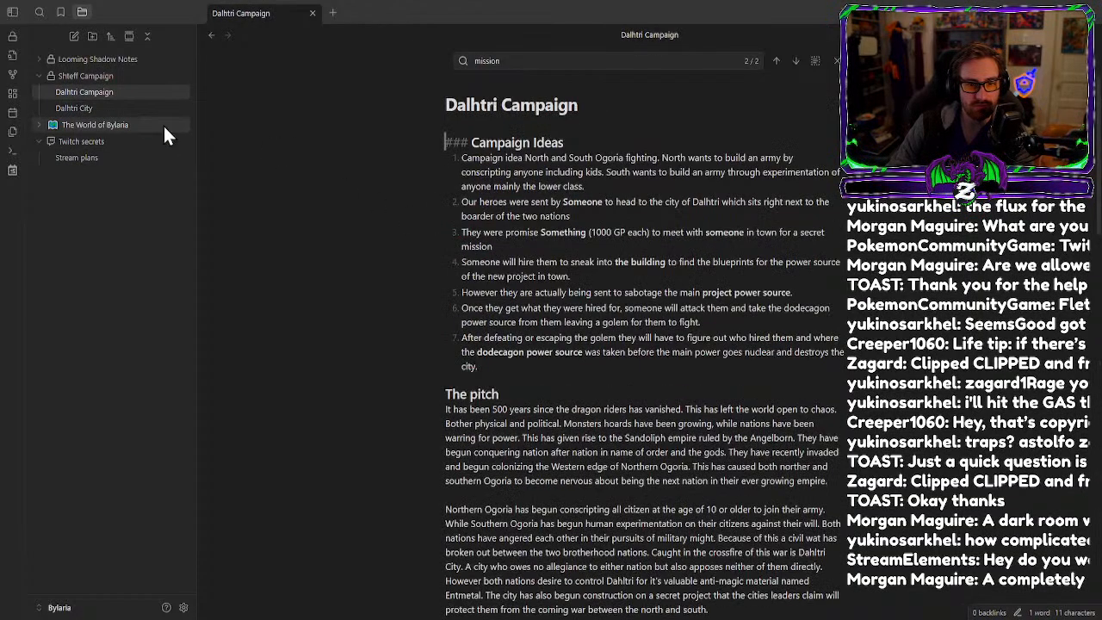
Replace "bots" in "Entbots" under Obstacles with the copied word "Sentinels" and remove the stray bold markers.
scroll(502, 354, "down", 5)
scroll(503, 353, "down", 8)
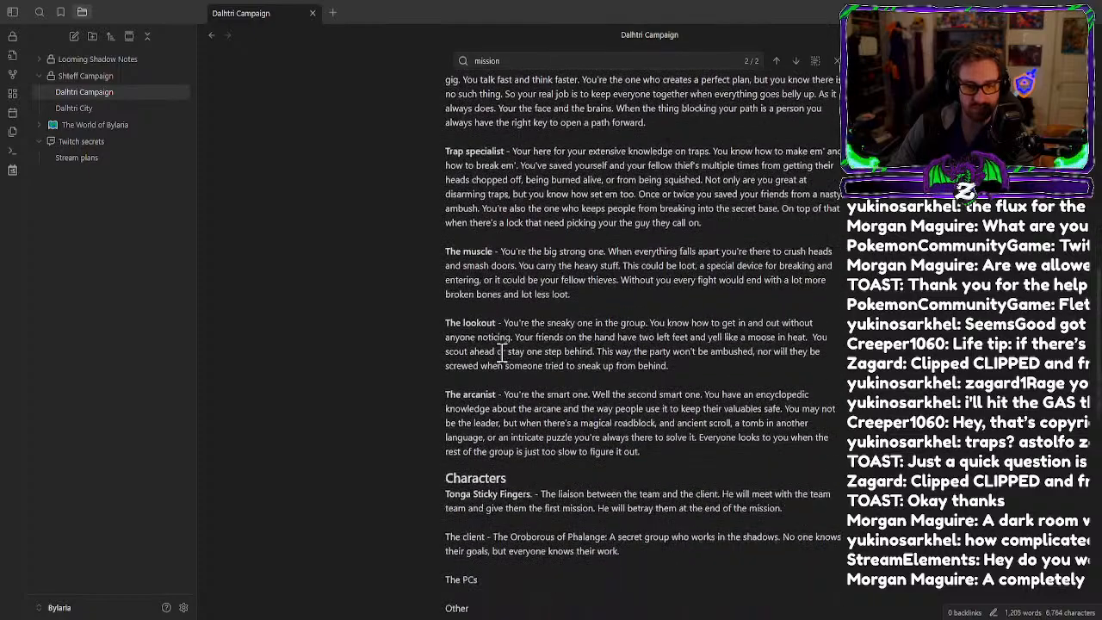
scroll(503, 354, "up", 2)
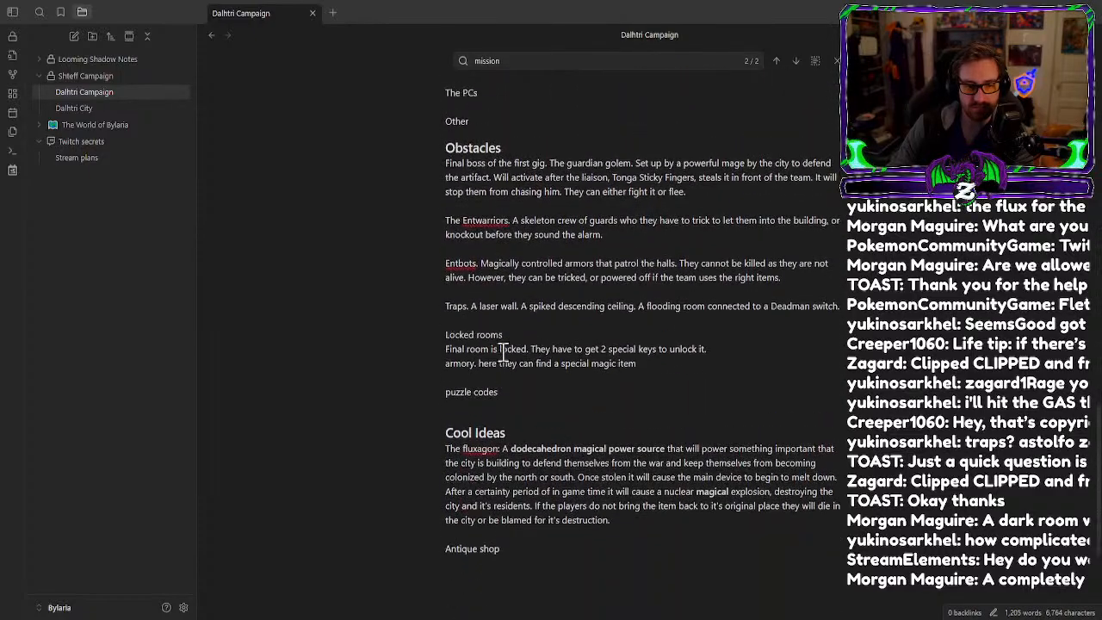
left_click_drag(459, 313, 474, 313)
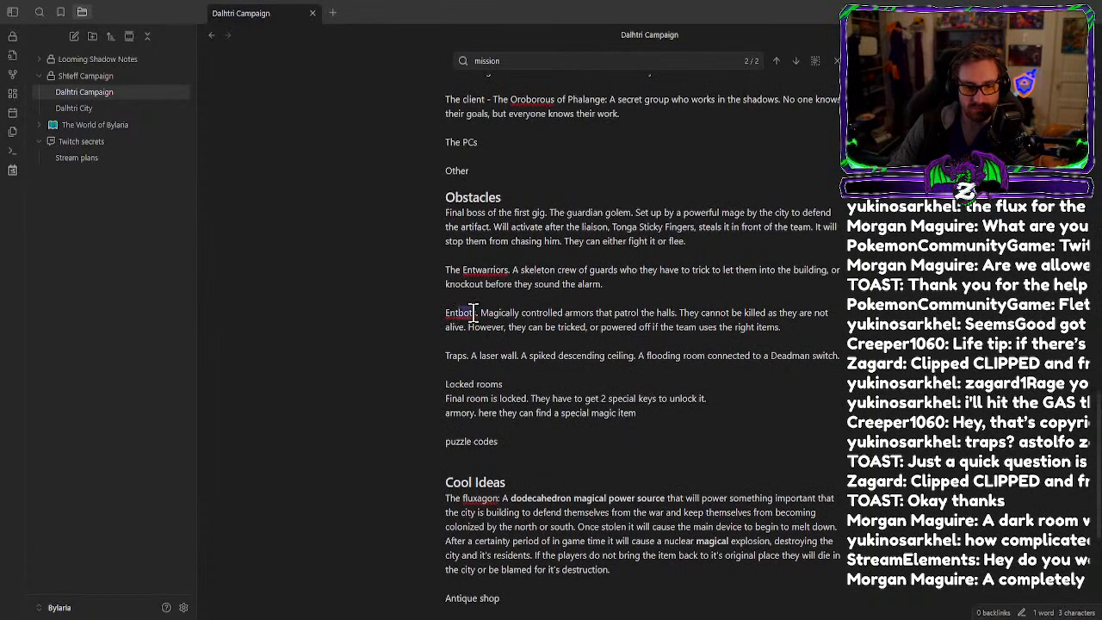
key("ctrl+v")
left_click(529, 327)
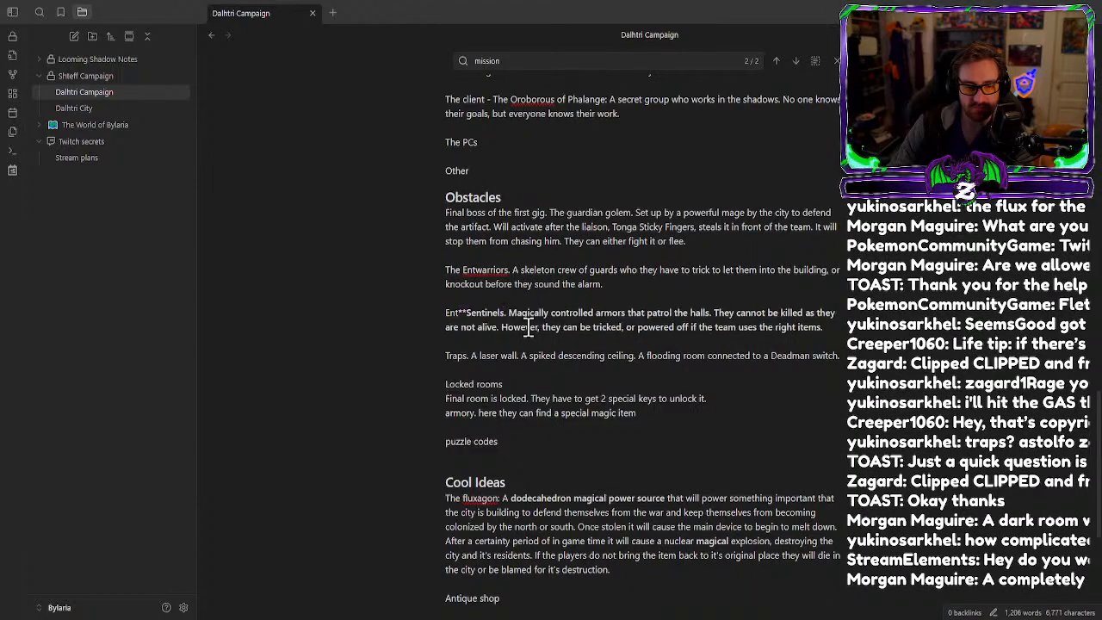
key("BackSpace")
key("BackSpace")
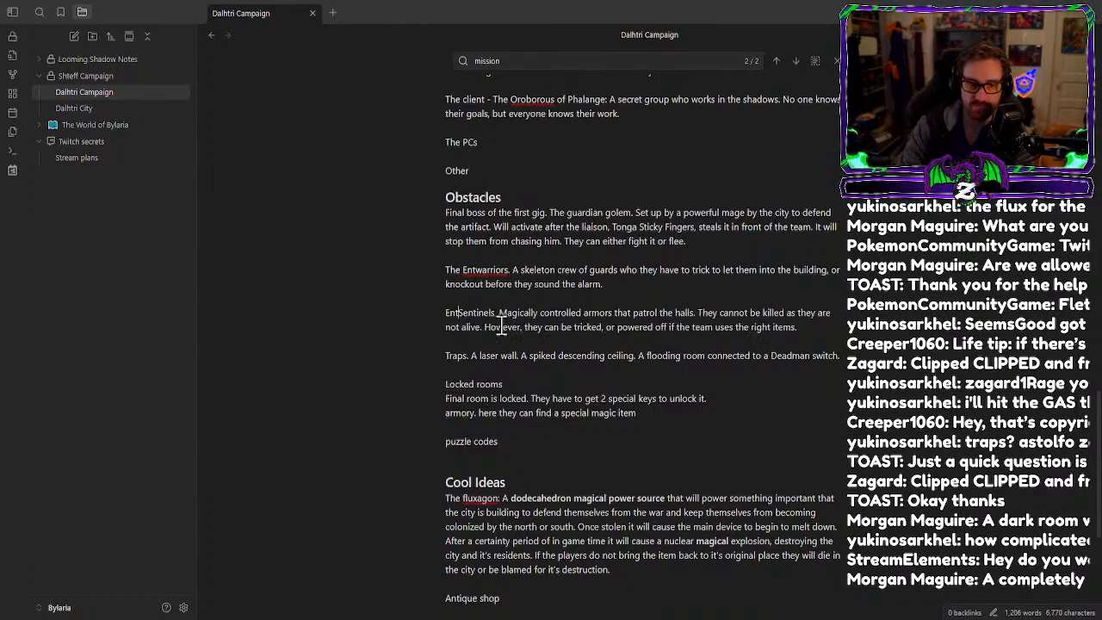
Shorten the patrolling armors' name under Obstacles to "Entinels".
key("Delete")
type("s")
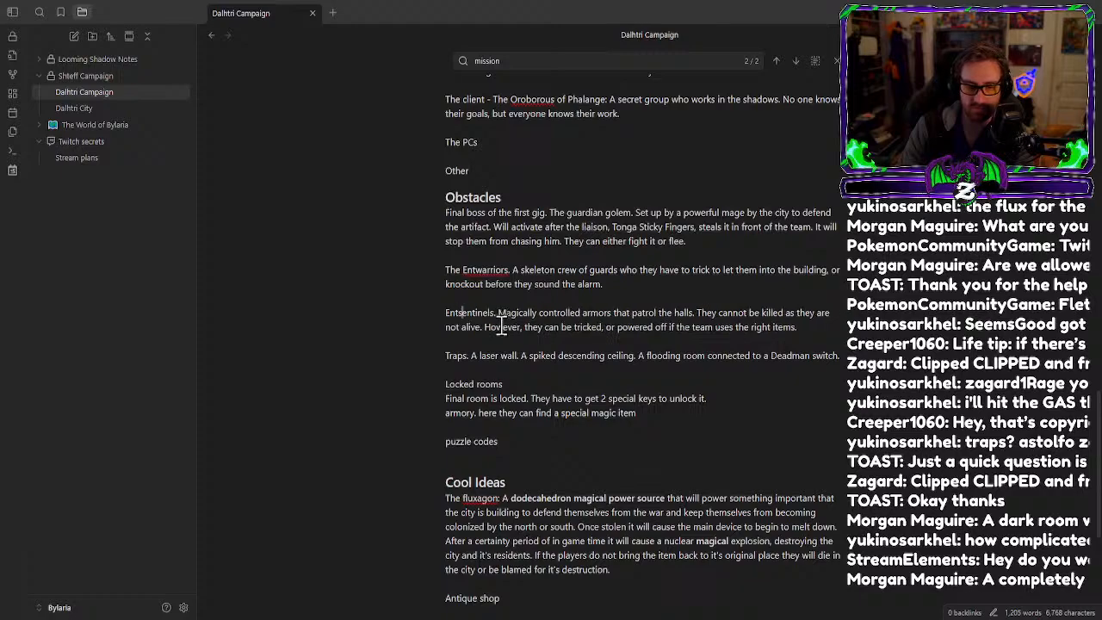
key("BackSpace")
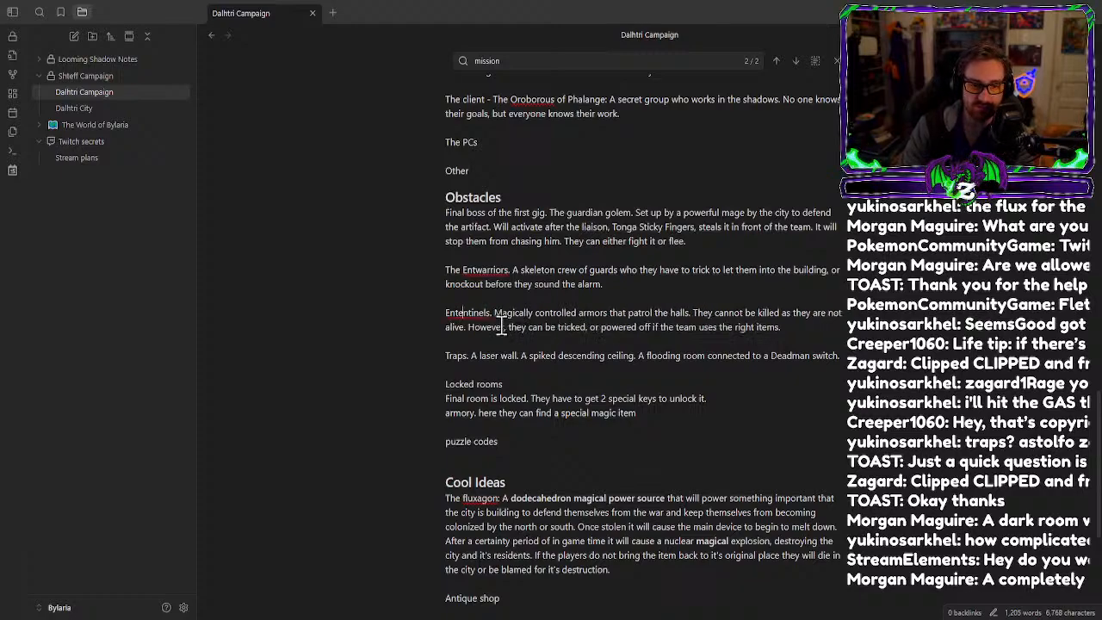
key("Left")
key("Left")
key("Delete")
key("Delete")
key("Delete")
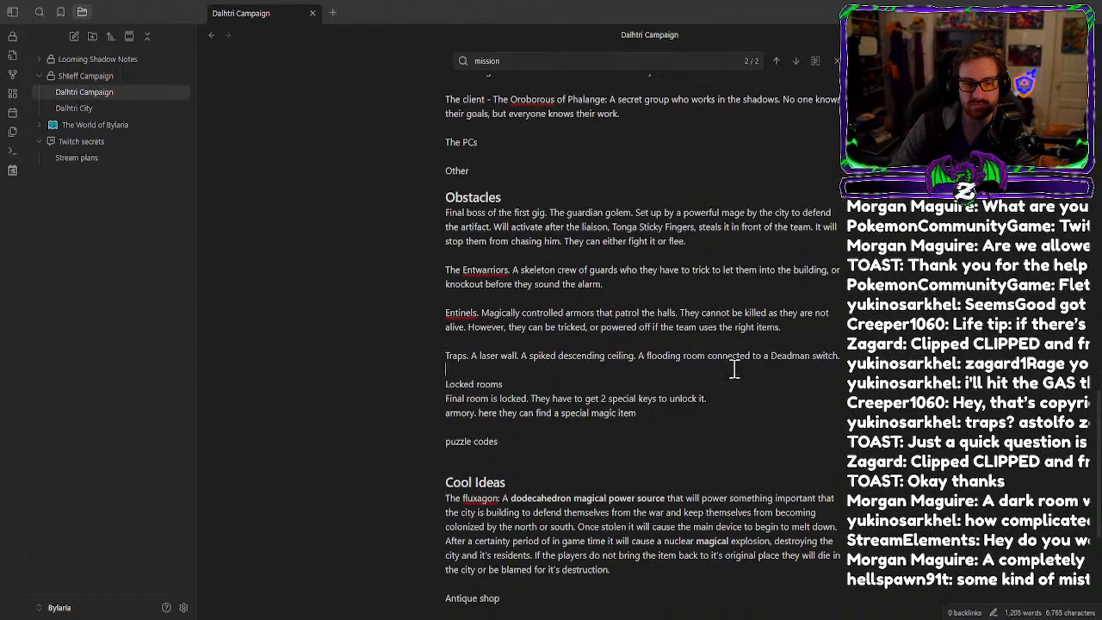
left_click(731, 411)
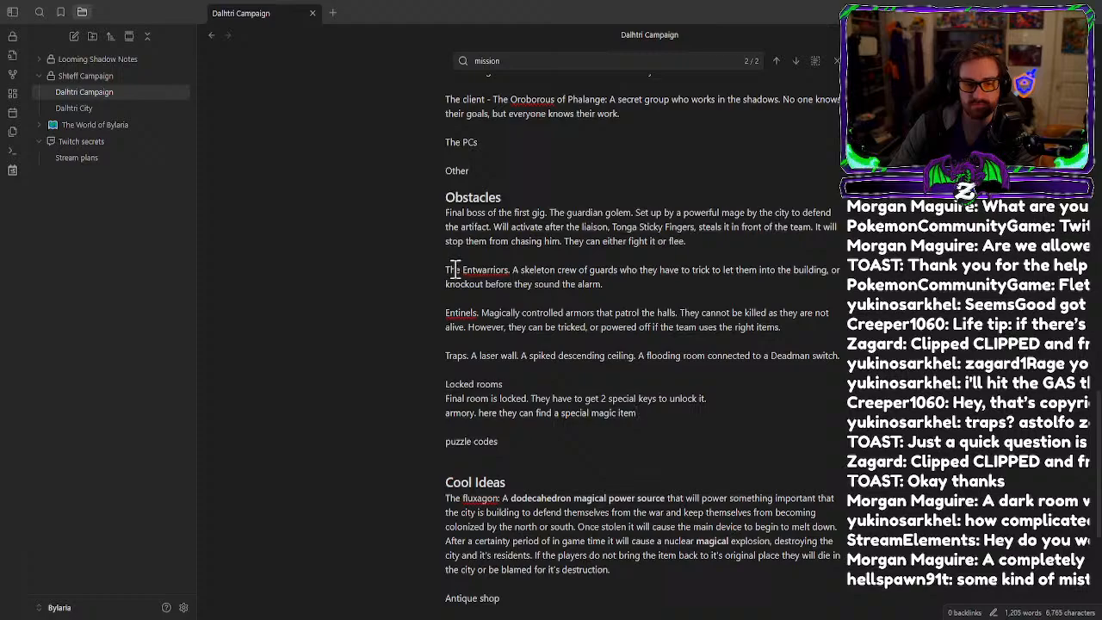
left_click_drag(462, 271, 474, 271)
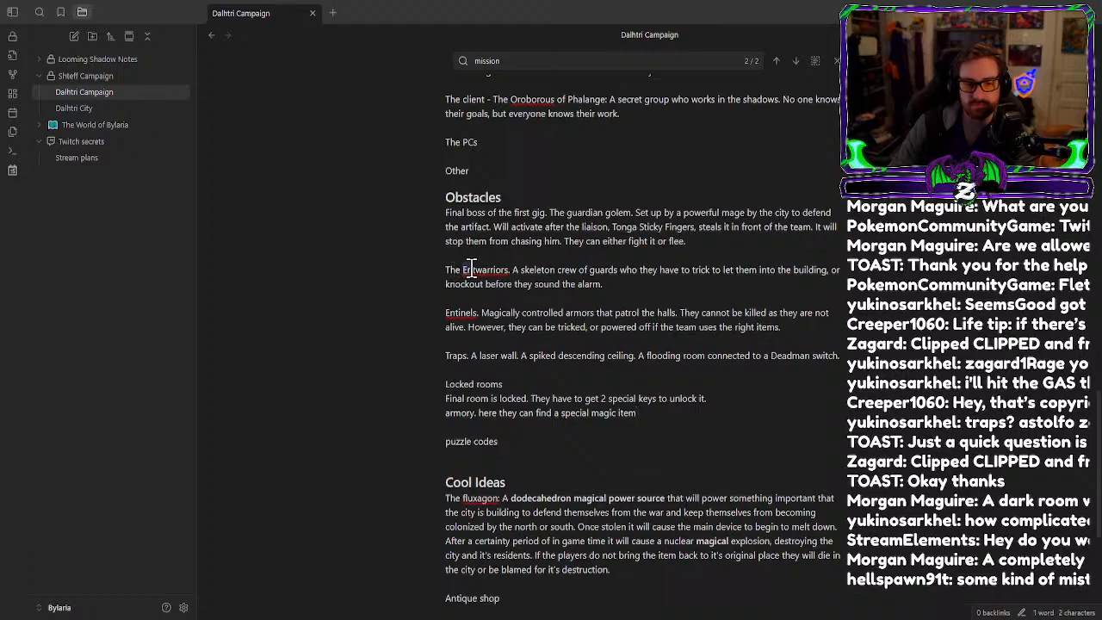
key("BackSpace")
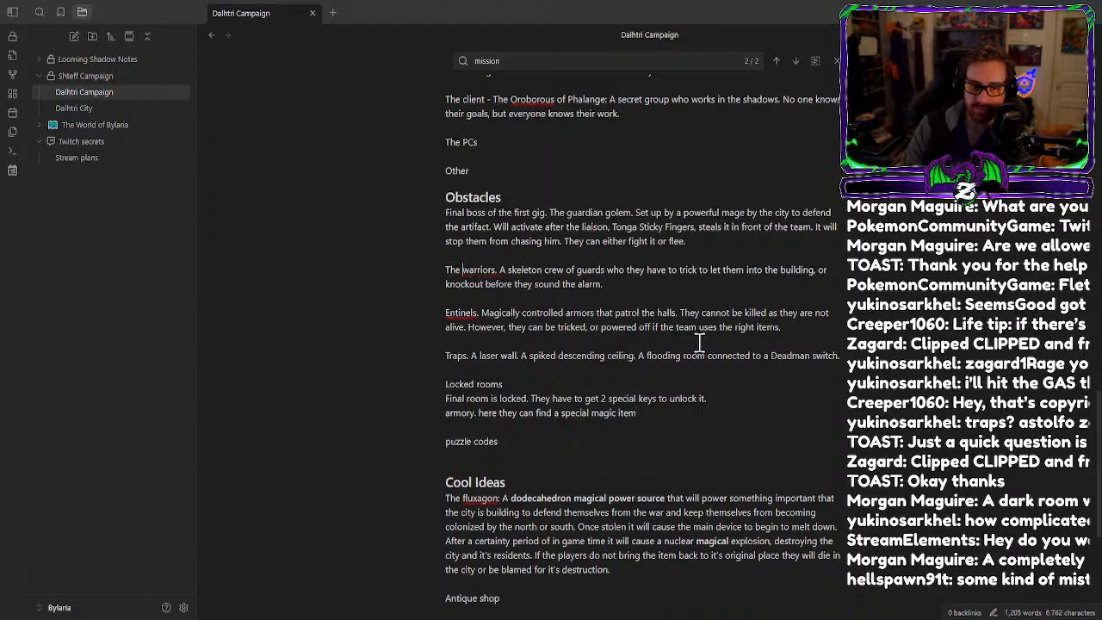
key("ctrl+z")
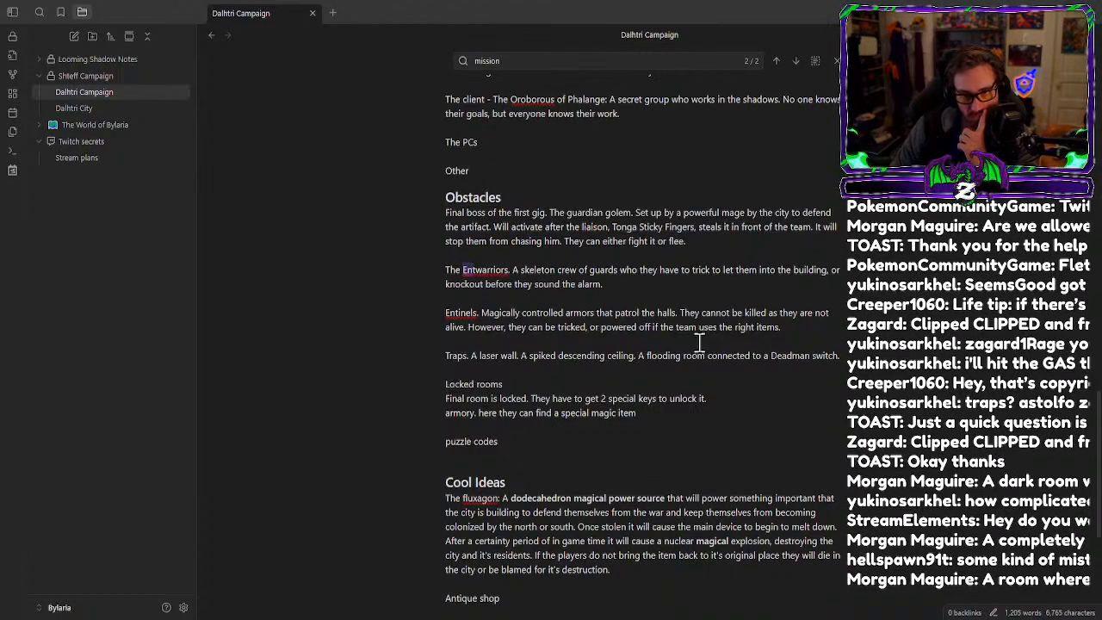
Below "Antique shop", add the idea of a completely white endless room that needs a spell to escape and drives those who stay mad.
scroll(693, 344, "down", 3)
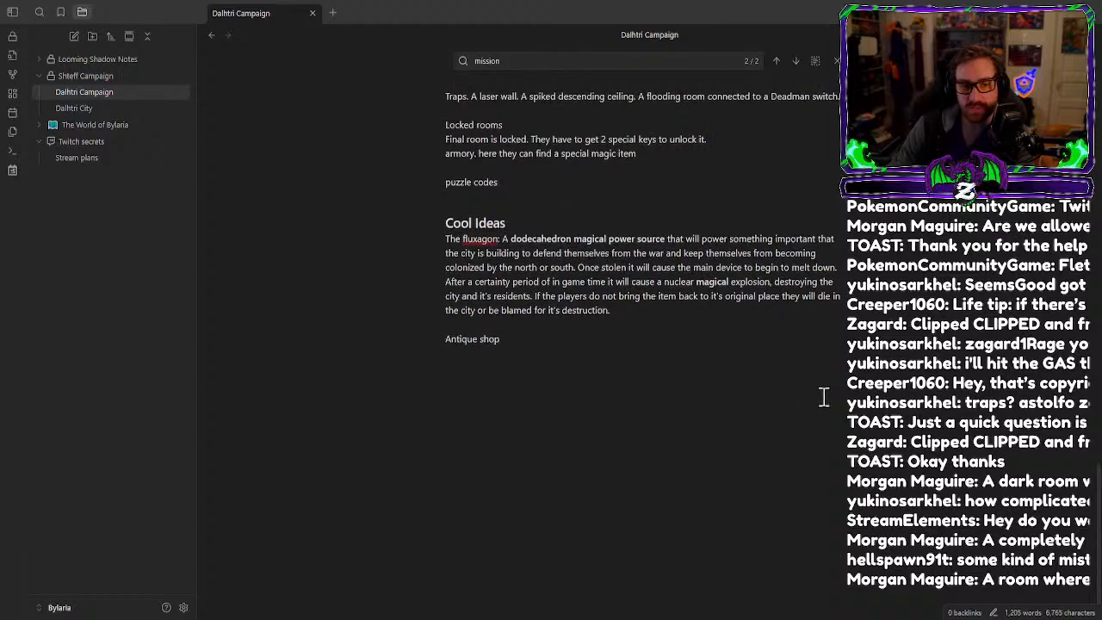
scroll(824, 394, "up", 1)
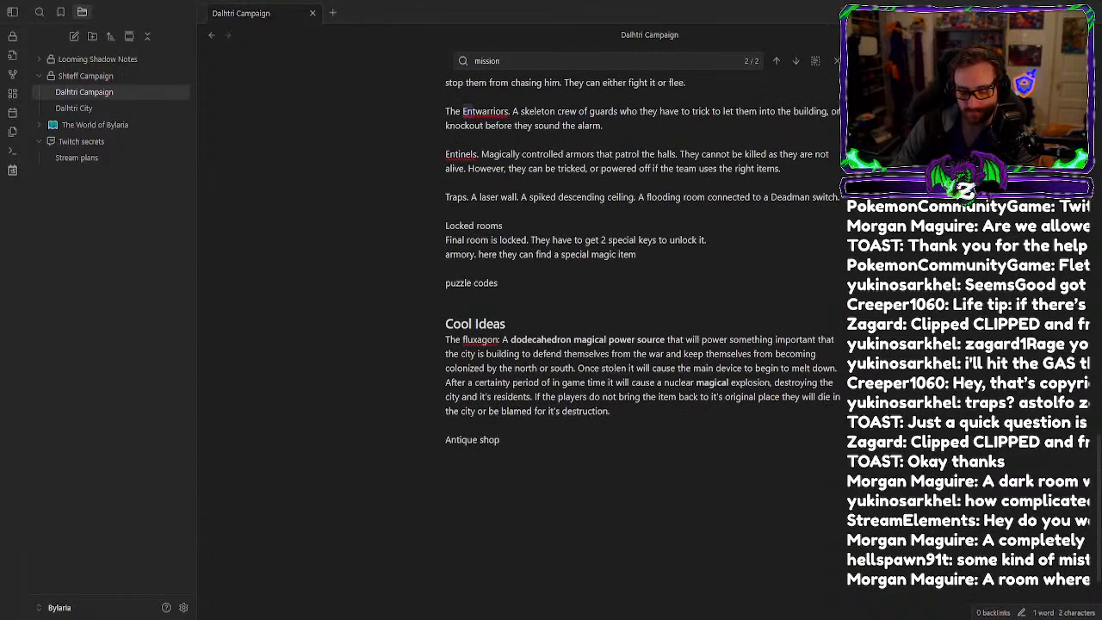
left_click(500, 480)
type("A completely white room that is endless that looks like you can't get out and they use a spell to get out and if they stay in there they go mad")
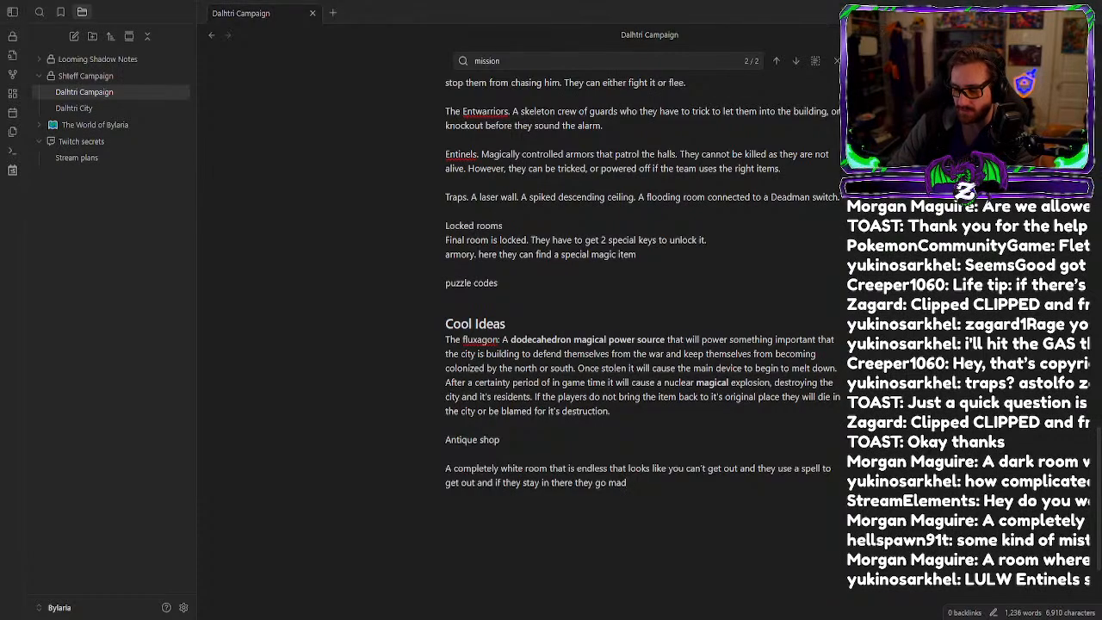
Add "some kind of mist that makes you forget what your doing" as a separate entry below the white room idea.
left_click(670, 501)
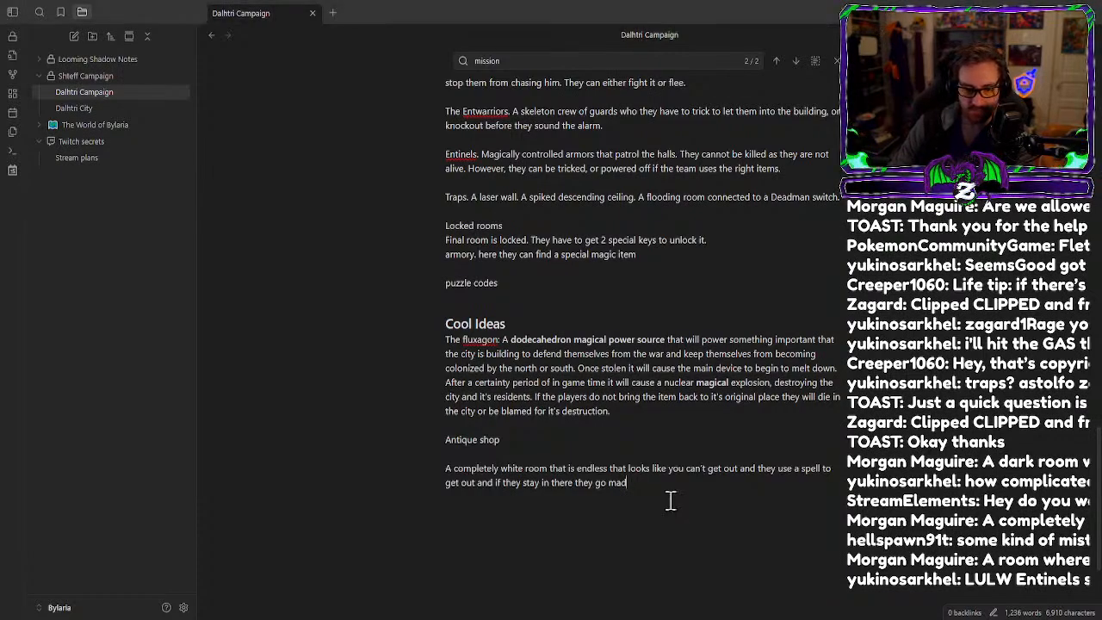
key("Return")
key("Return")
type("some kind of mist that makes you forget what your doing")
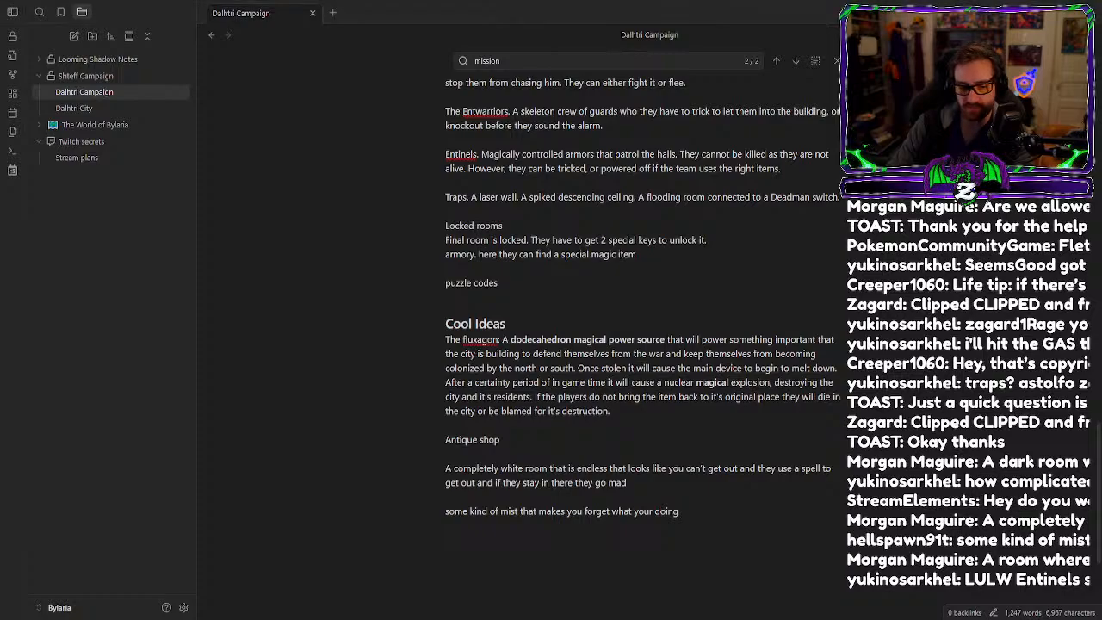
Add below it: "A room where your dangling on a rope that you have to climb while walls with spikes slowly close in".
left_click(760, 528)
key("Return")
type("A room where your dangling on a rope that you have to climb while walls with spikes slowly close in")
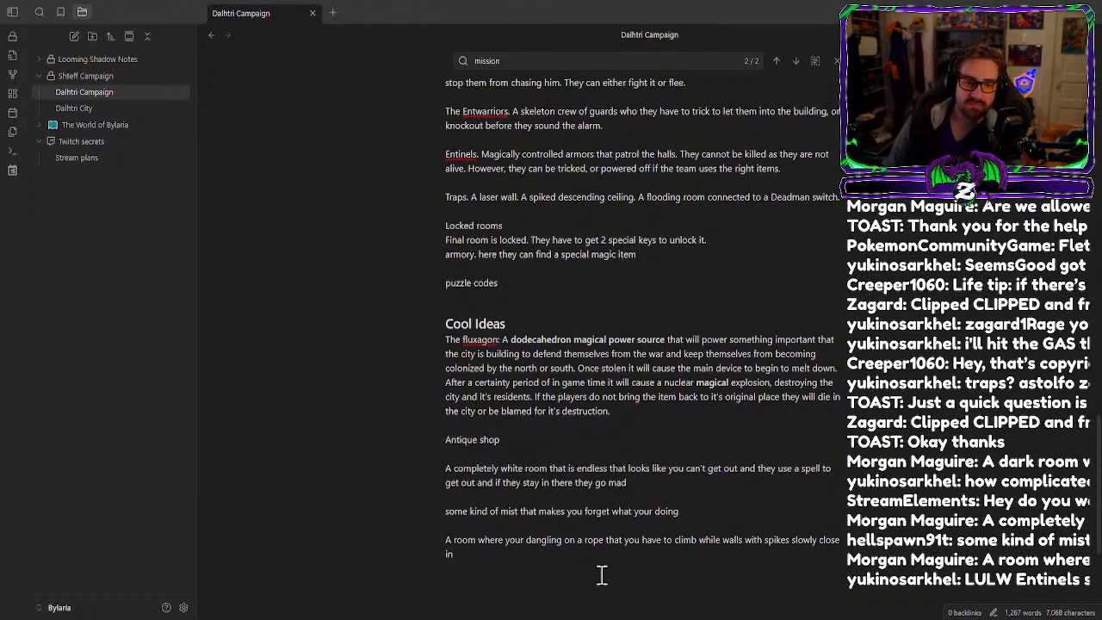
left_click(644, 269)
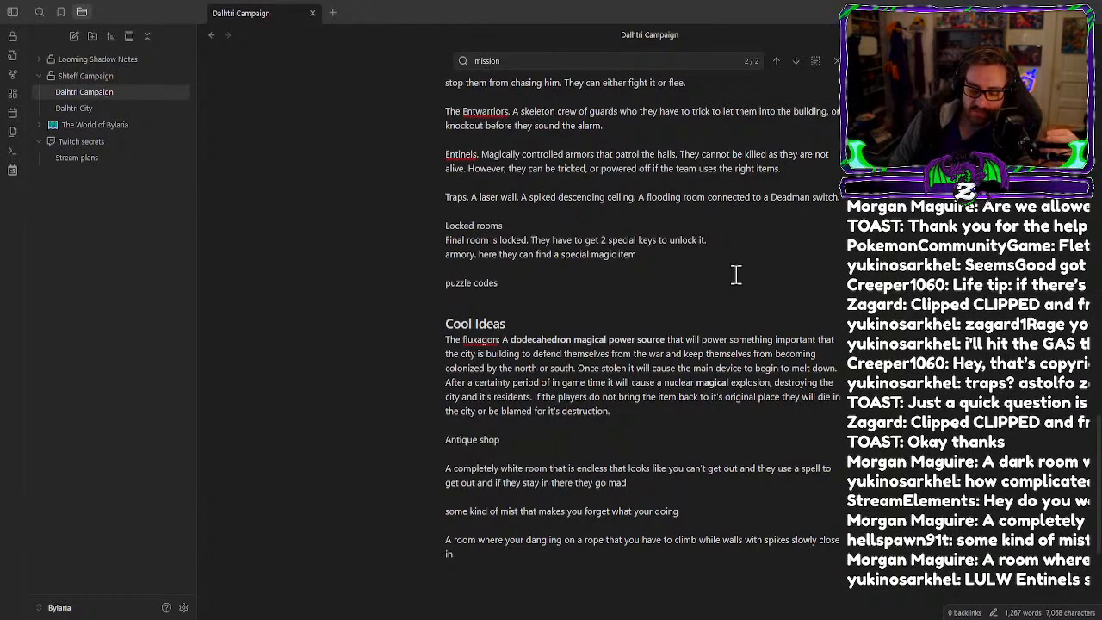
key("Return")
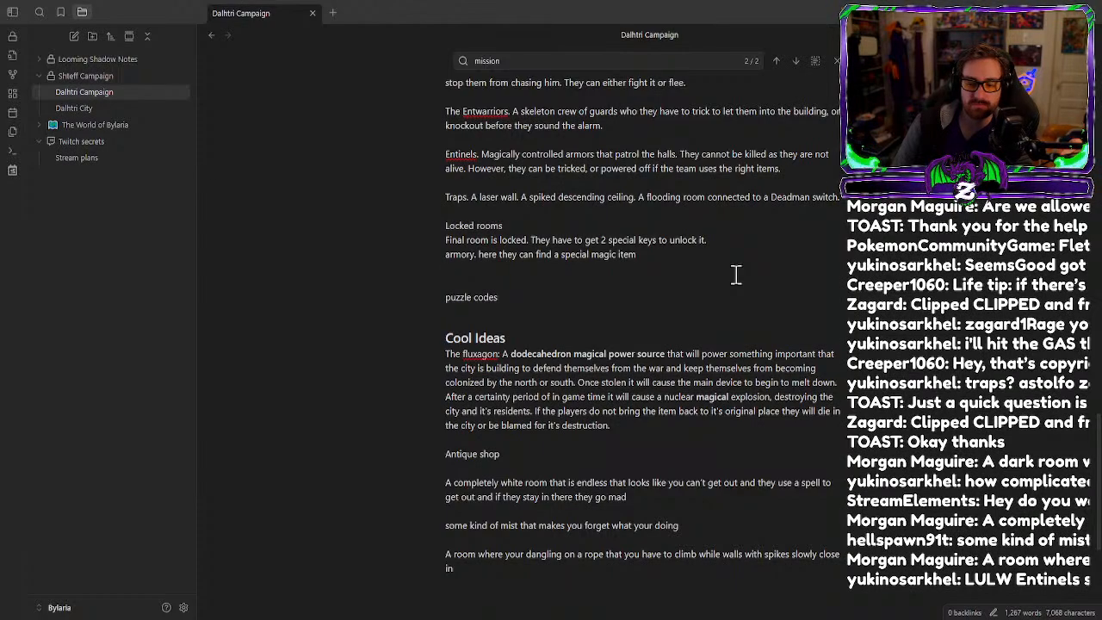
key("BackSpace")
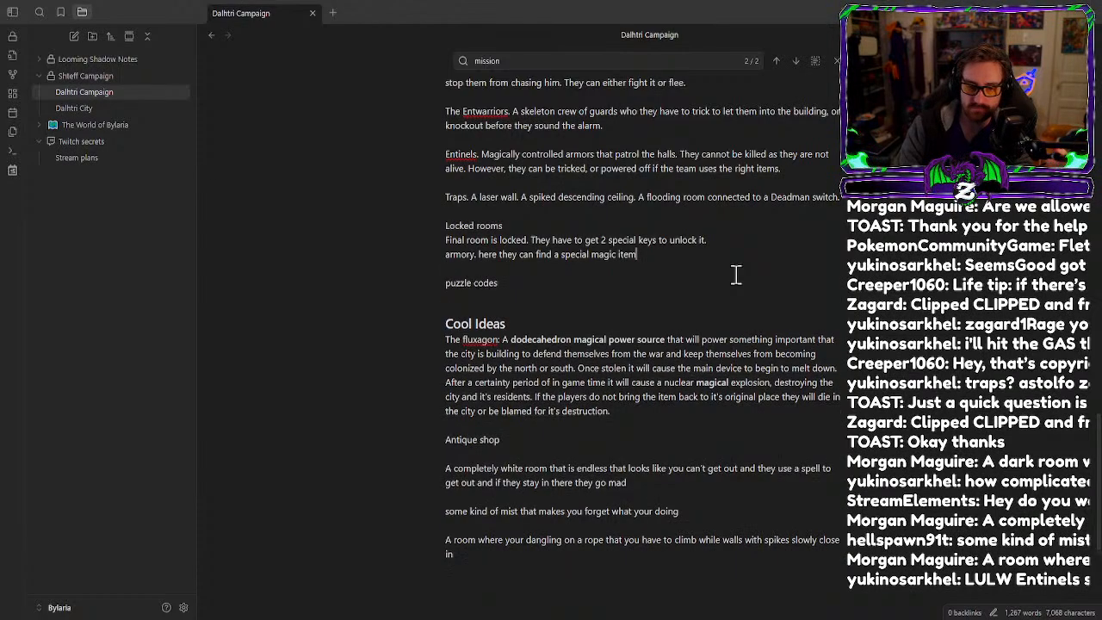
Add the line "entrance 2 room for the first key" directly below "puzzle codes".
left_click(457, 296)
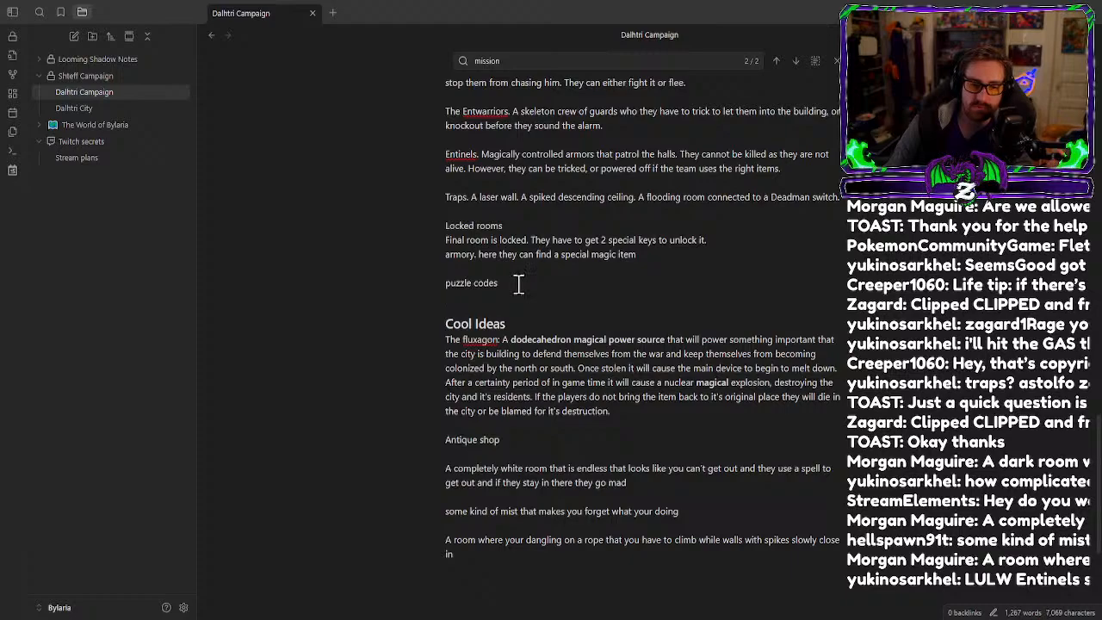
type("room for the ")
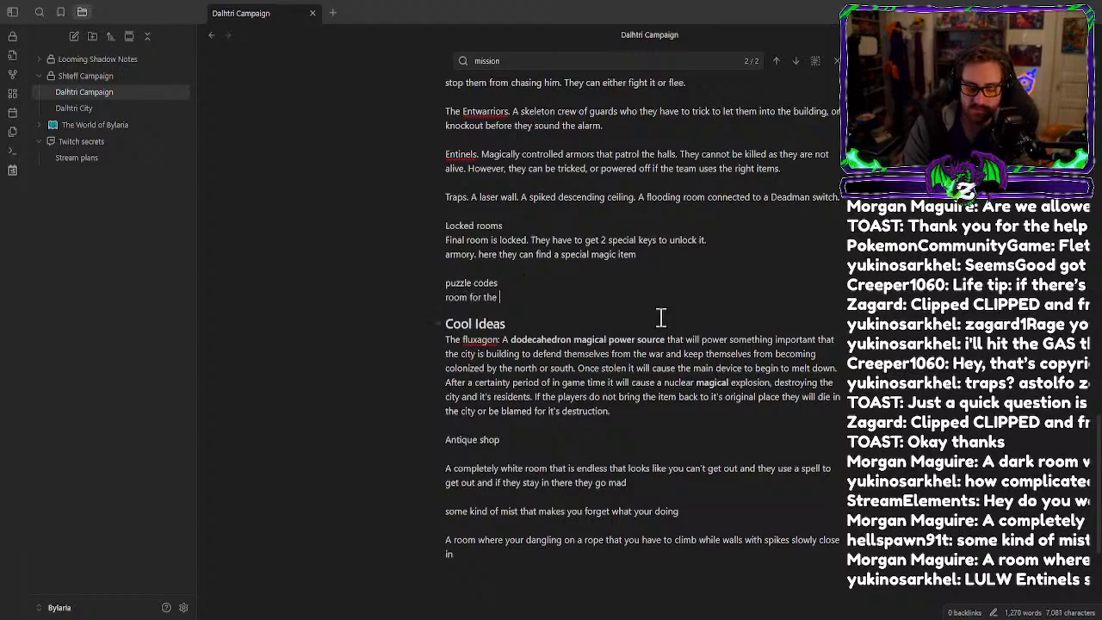
type("first key")
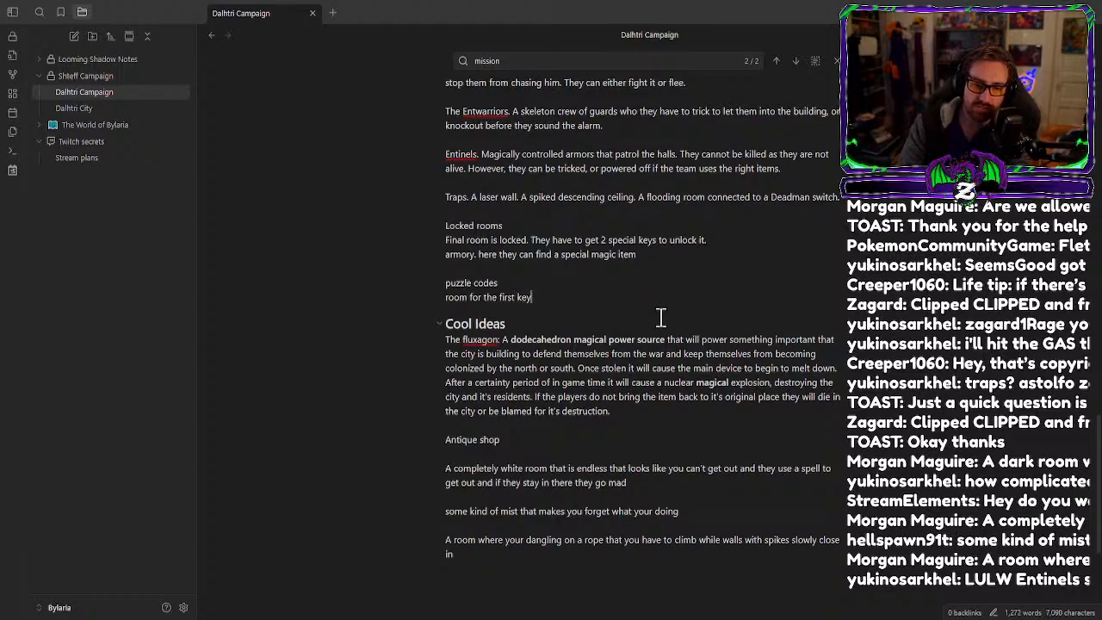
left_click(445, 298)
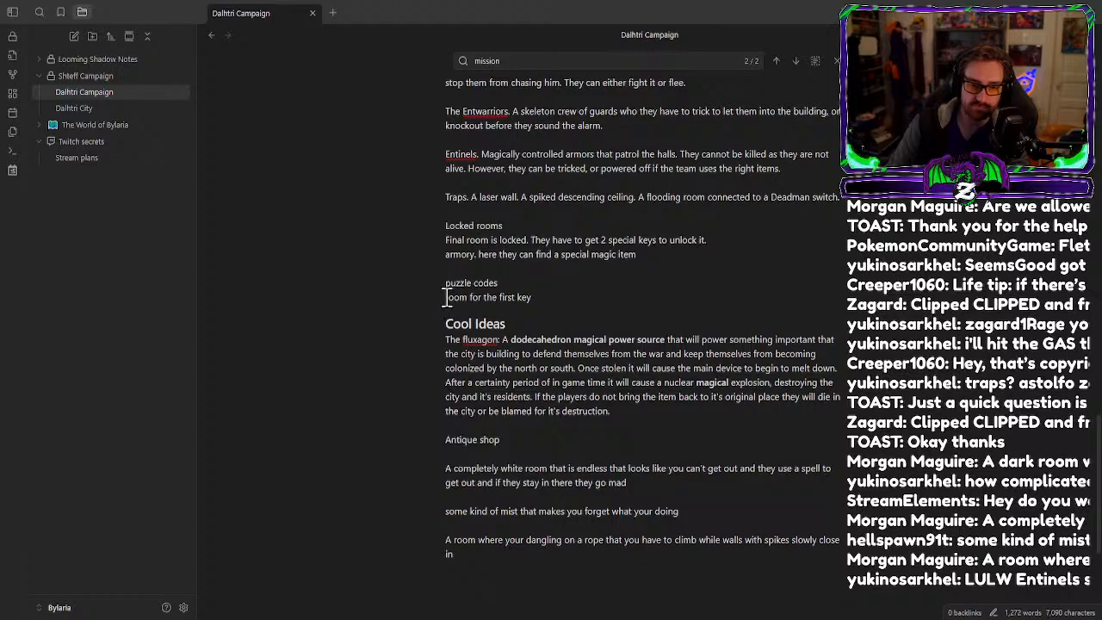
type("entrance 2")
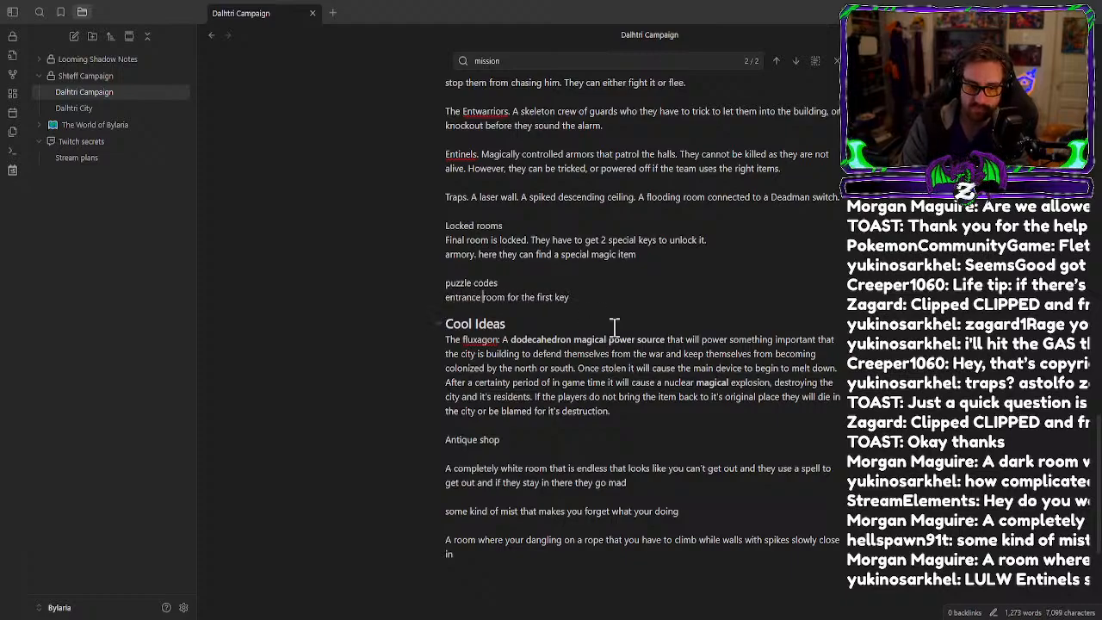
left_click(634, 296)
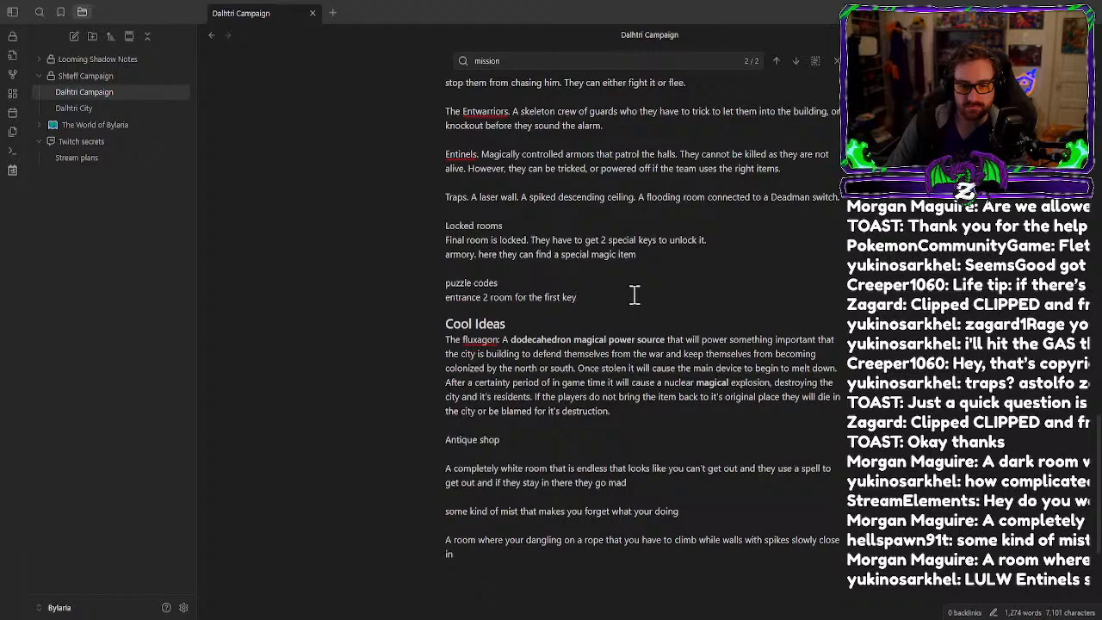
Replace "A spiked descending ceiling." in the Traps paragraph under Obstacles with the opening word "A" of a new trap.
scroll(635, 295, "up", 3)
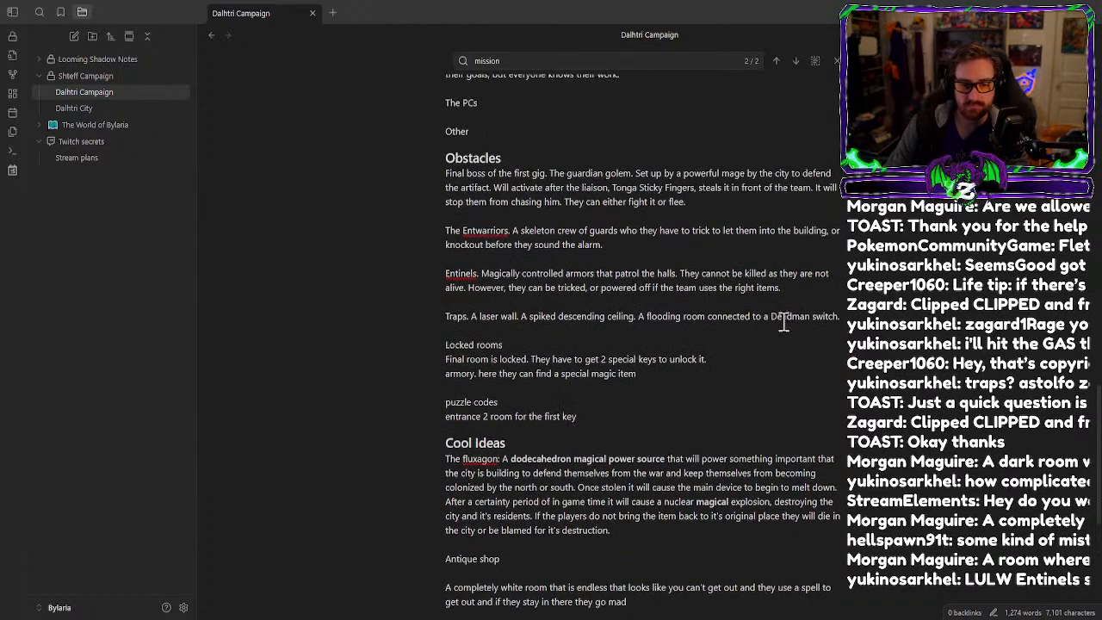
left_click(460, 164)
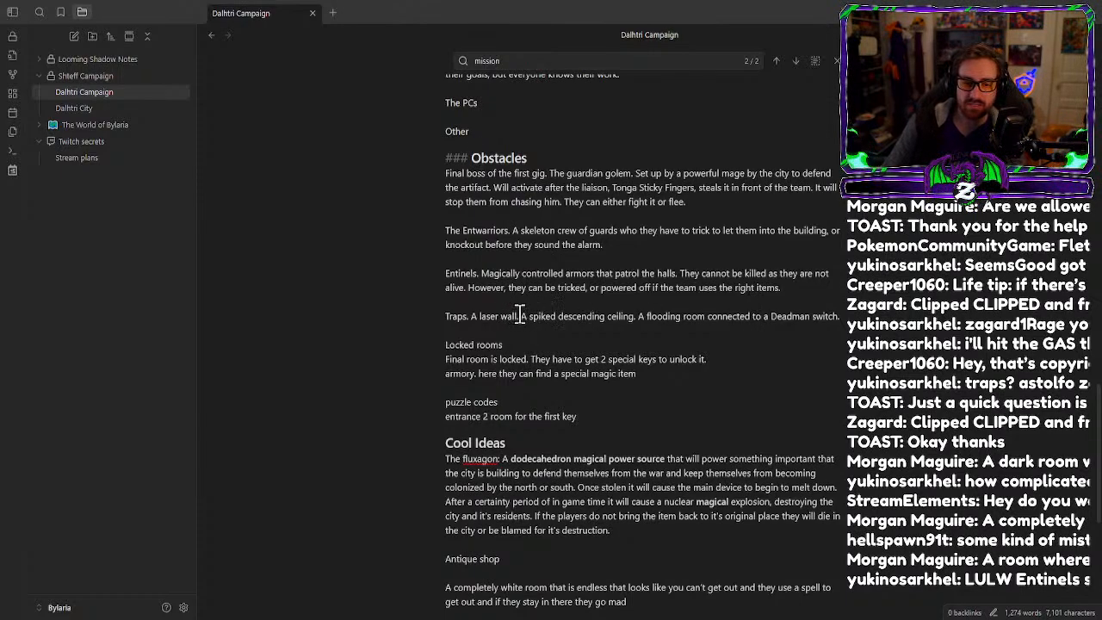
left_click_drag(520, 316, 635, 317)
scroll(635, 313, "down", 4)
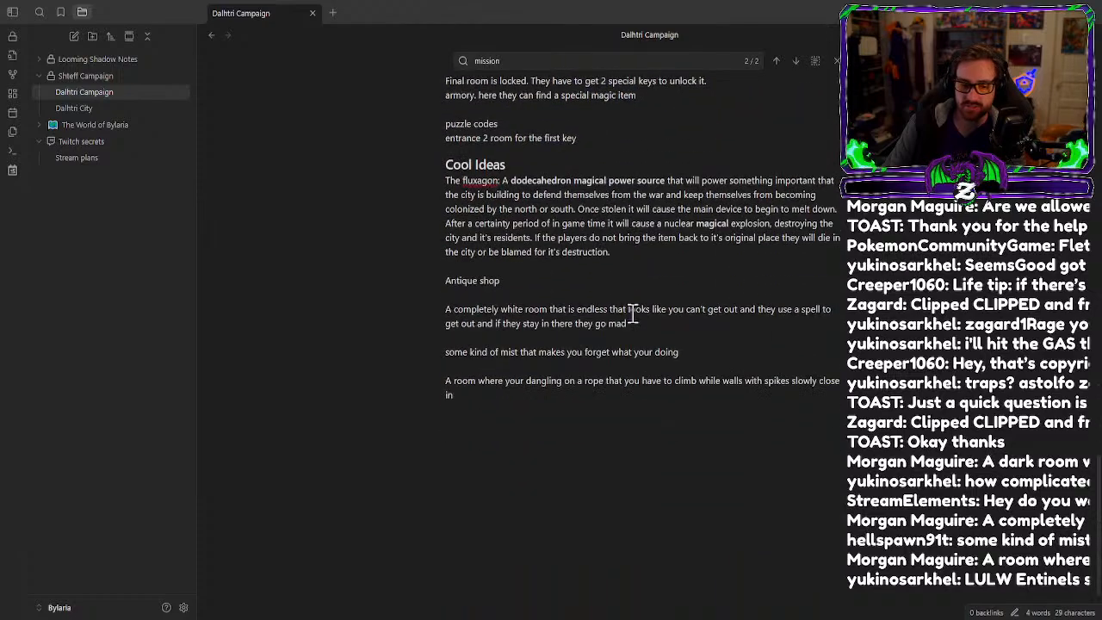
scroll(634, 312, "up", 1)
scroll(634, 313, "up", 3)
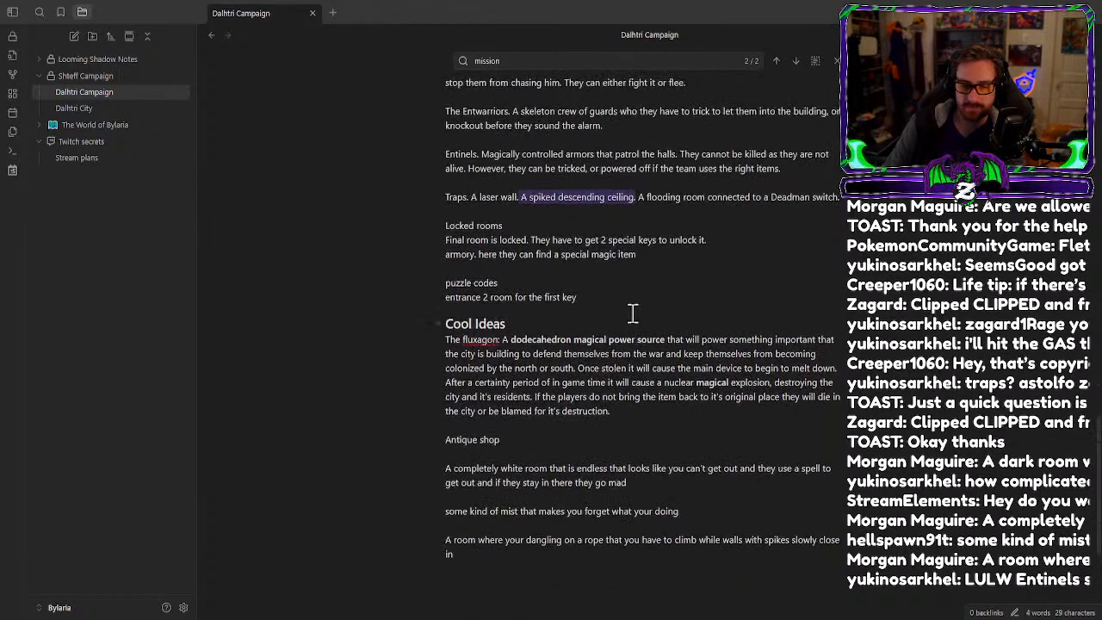
type("A room")
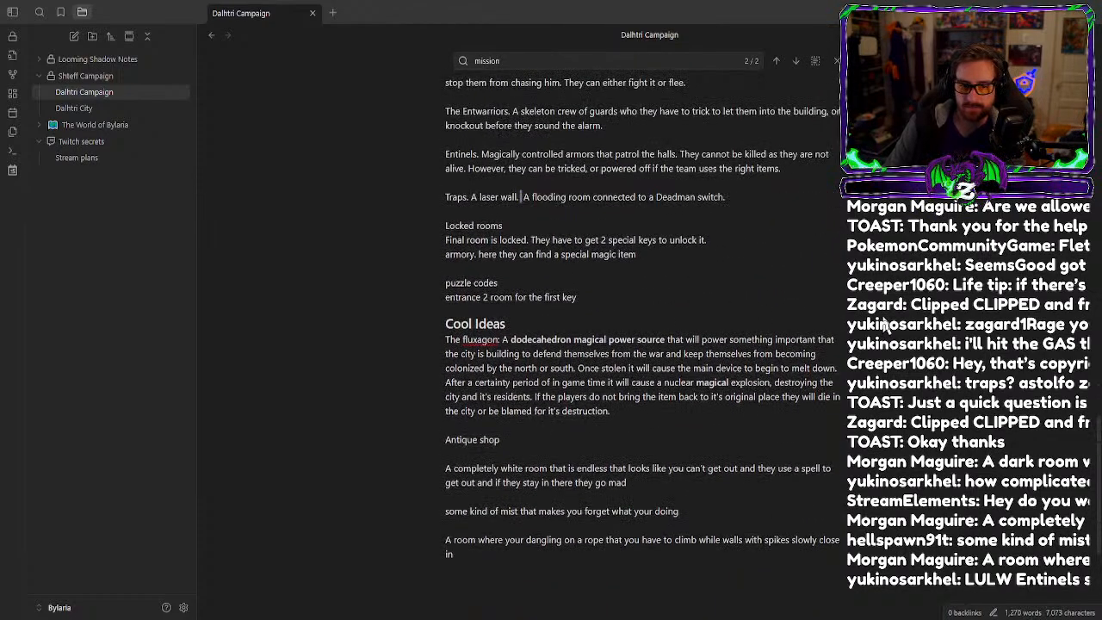
key("BackSpace")
key("BackSpace")
key("BackSpace")
key("BackSpace")
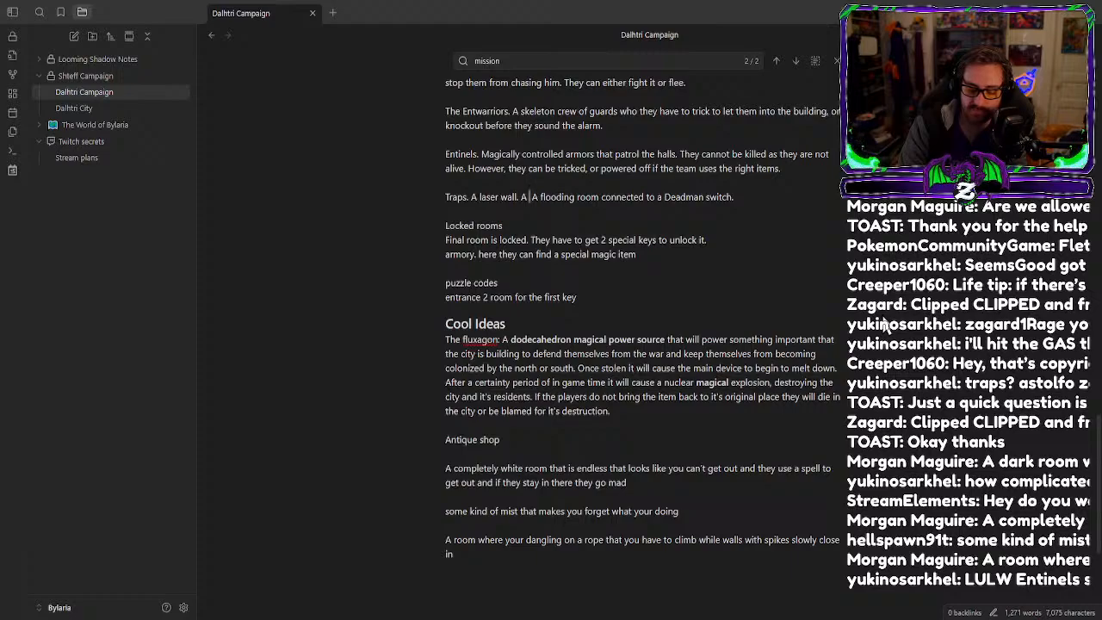
Complete the new trap sentence as "A vertical hallway that only has a single steel rope to get up and down.".
type("vertical ")
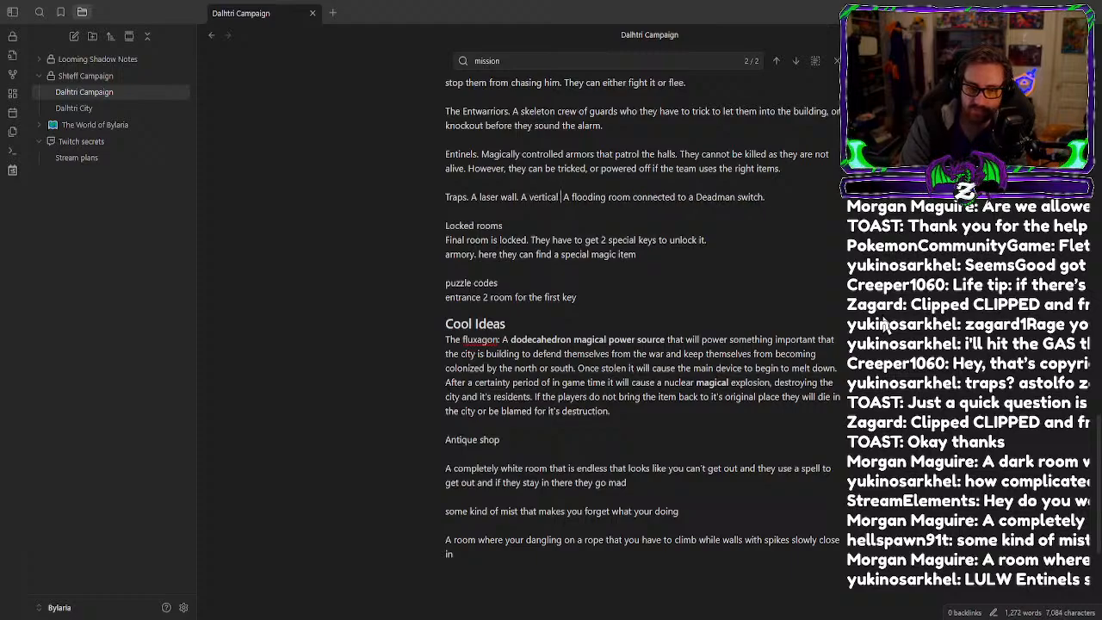
type("hallway")
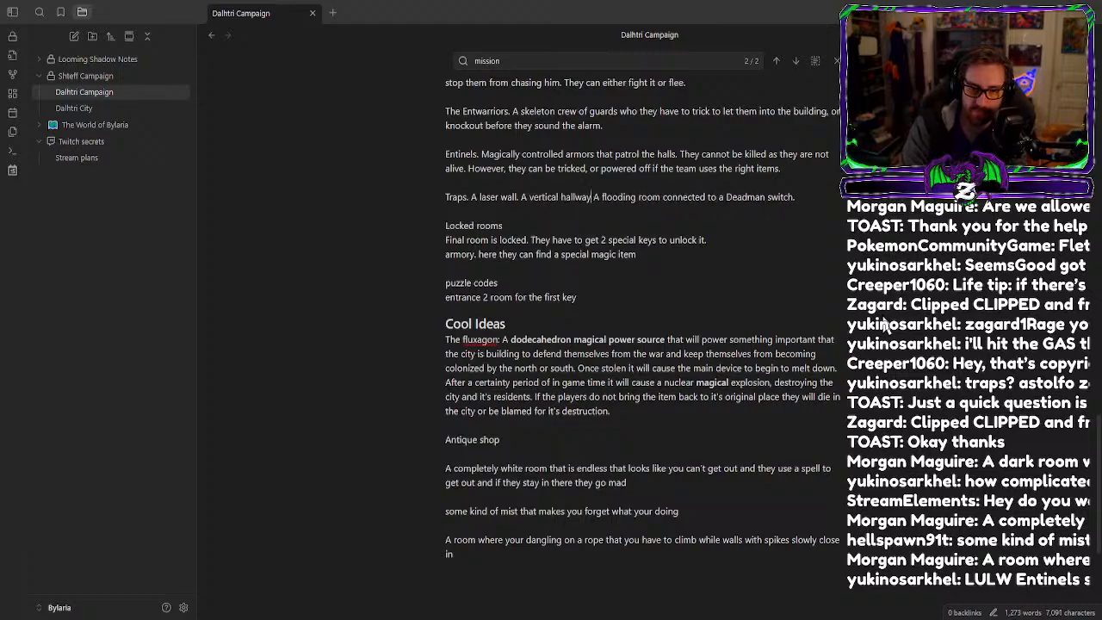
type(" that c")
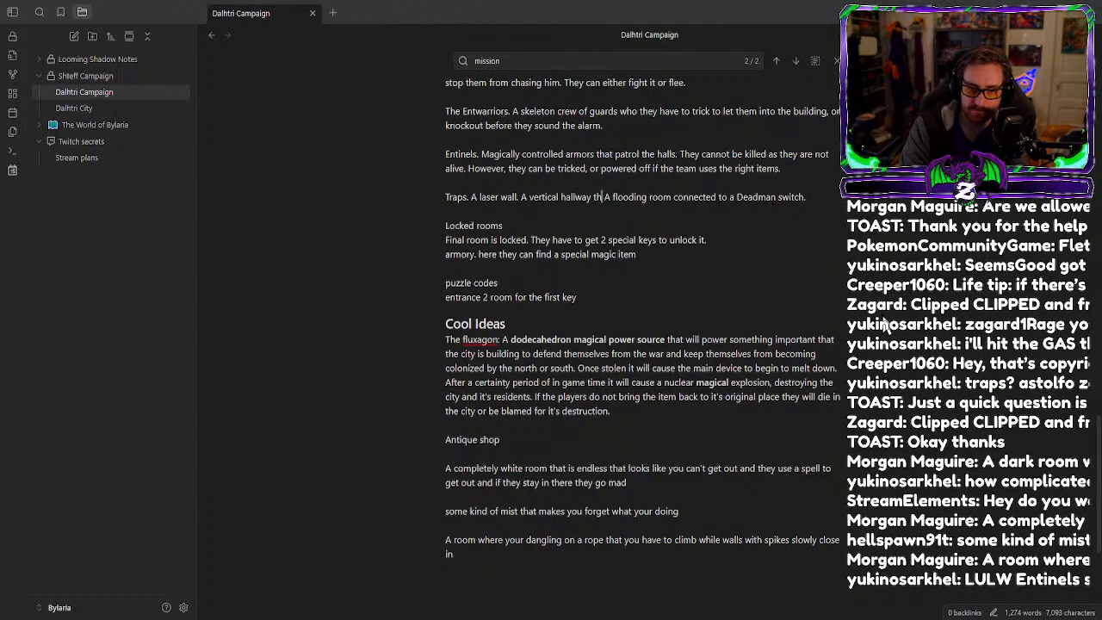
type("nly ha")
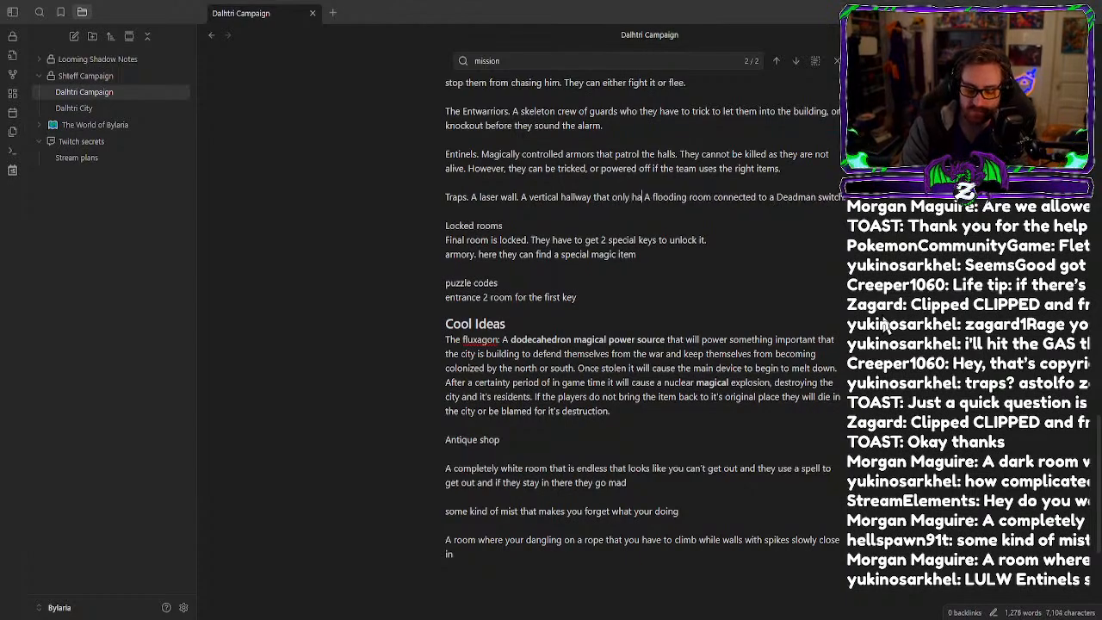
type("s a single")
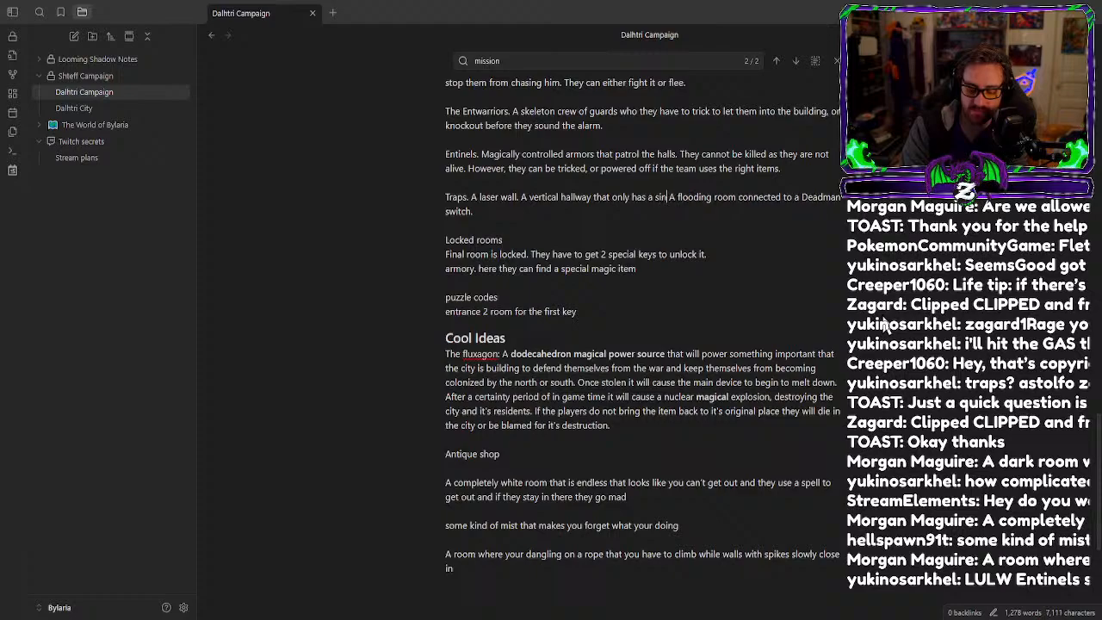
type(" steel rop")
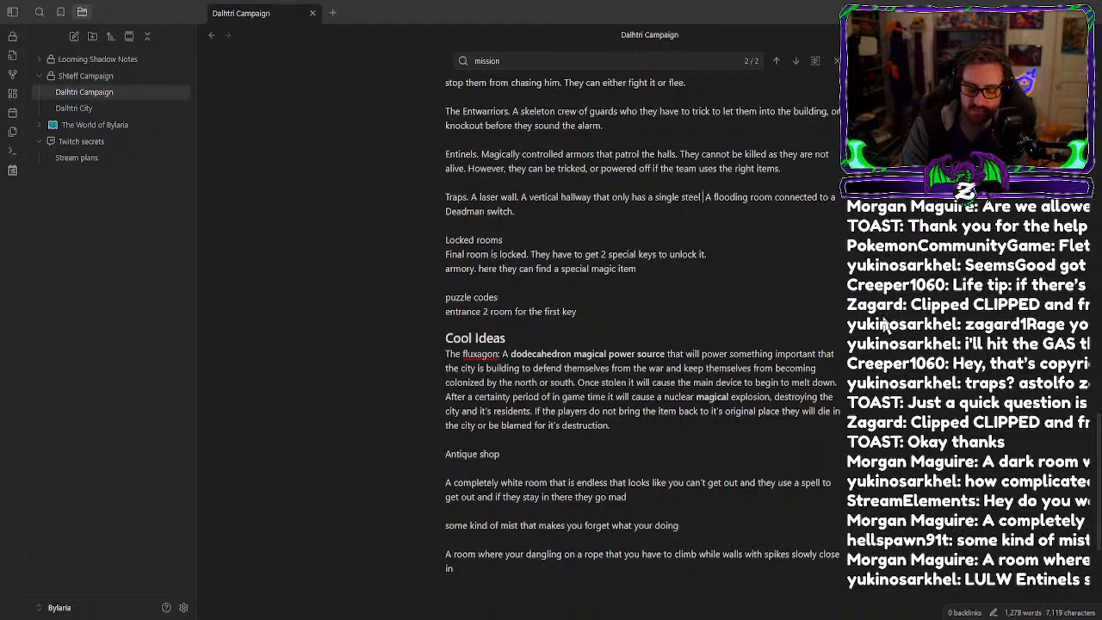
type("e to get")
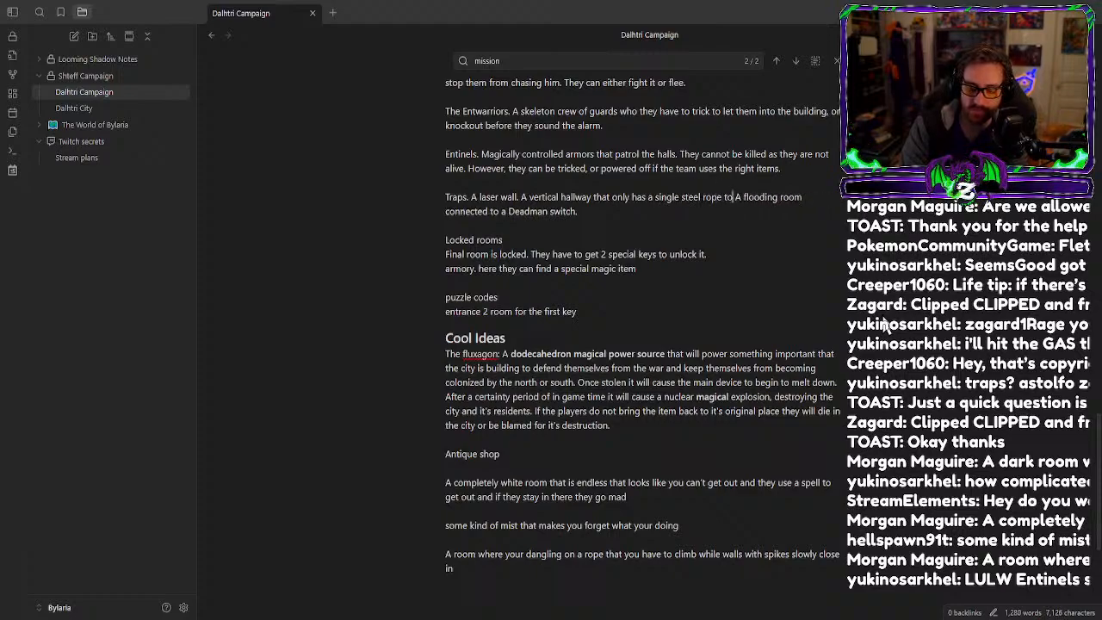
type(" up and down.")
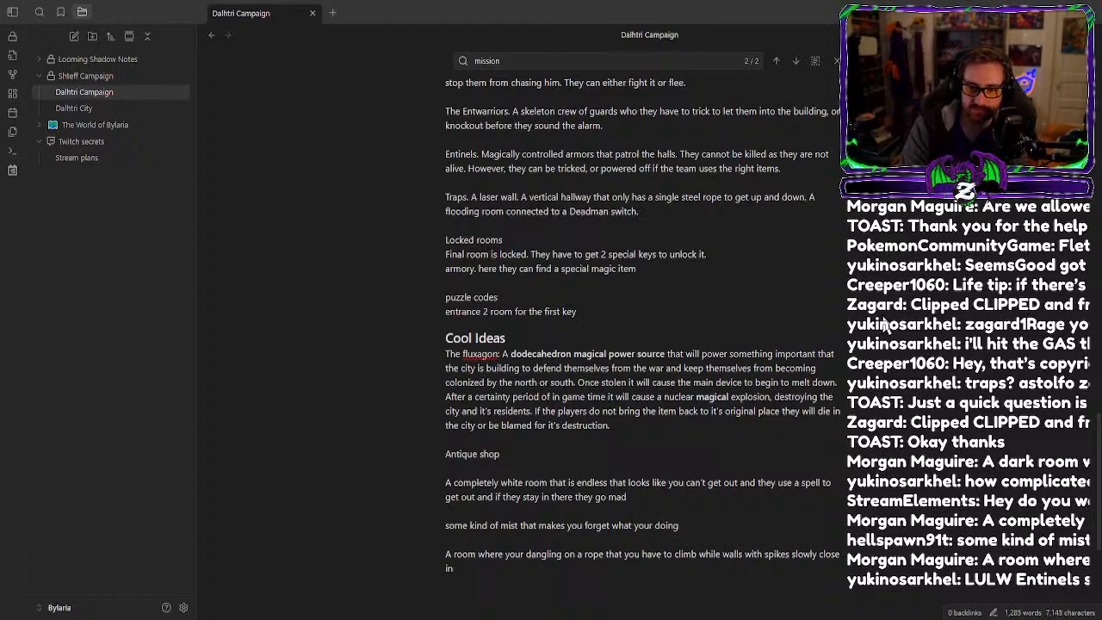
key("End")
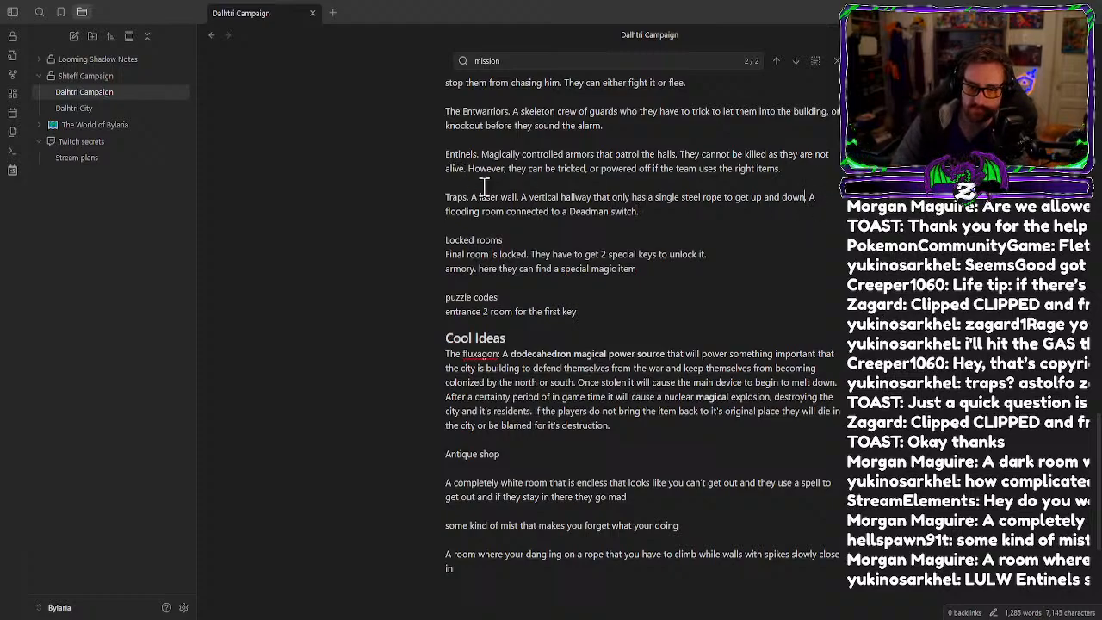
Split the Traps paragraph so the "Traps." label, laser wall, vertical hallway and flooding room each stand on their own line.
left_click_drag(517, 198, 520, 199)
key("Return")
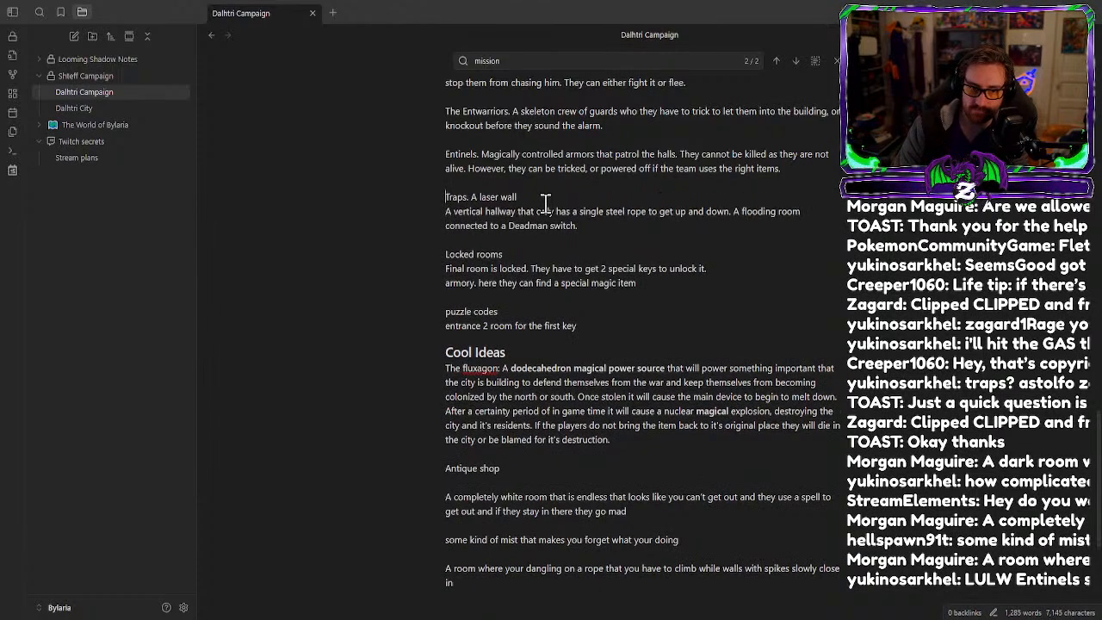
key("Delete")
key("Return")
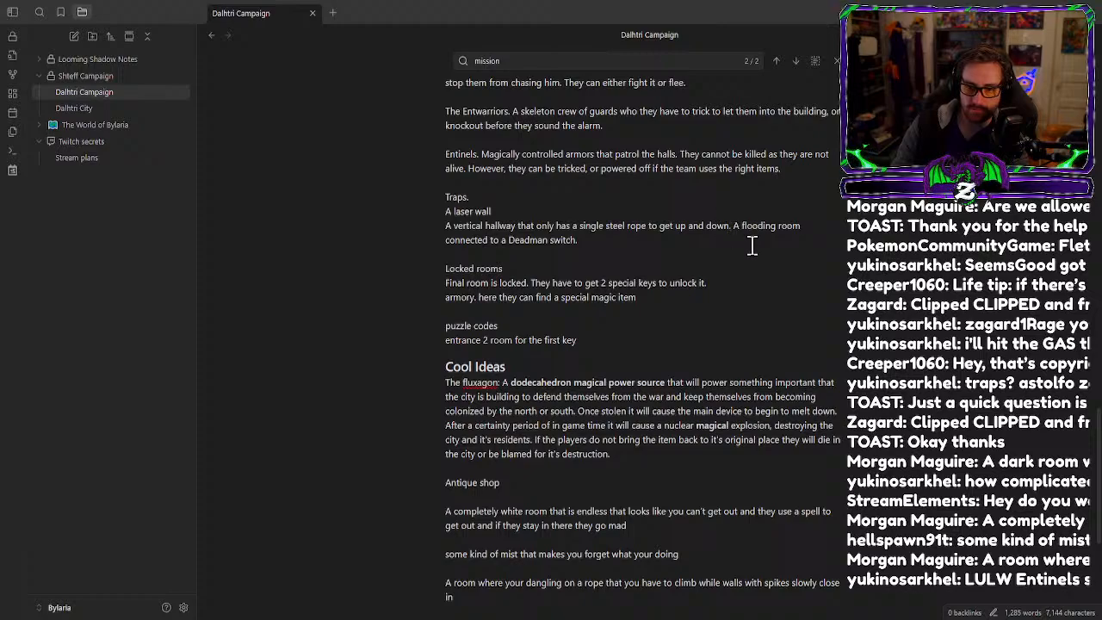
key("Return")
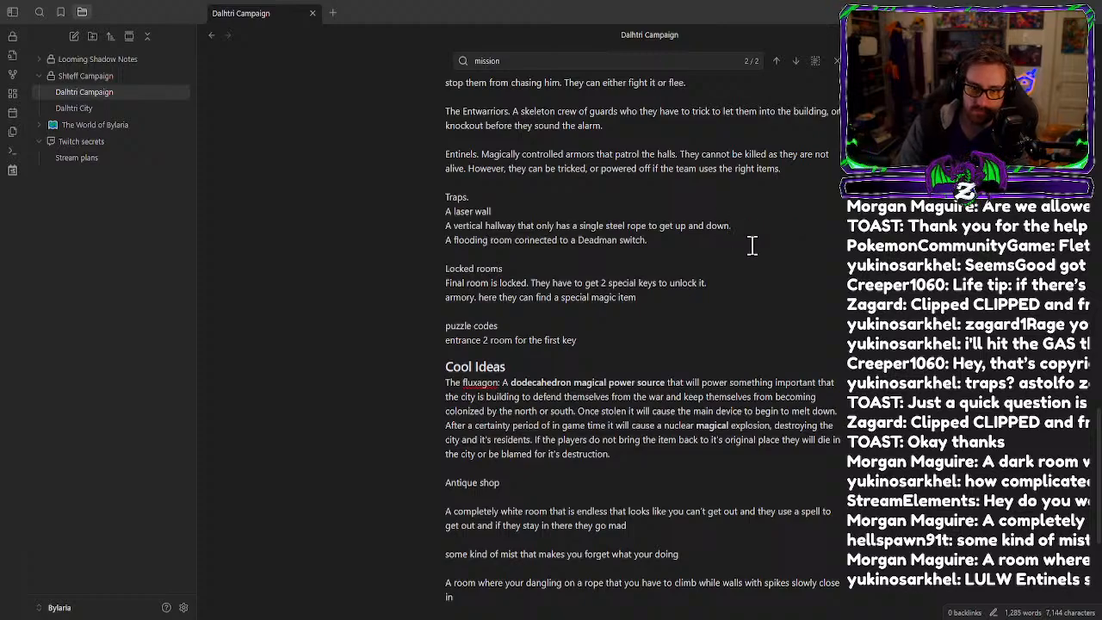
Append to the vertical hallway trap: "If too many people climb the rope at once the walls begin closing in on them.".
type("If too m")
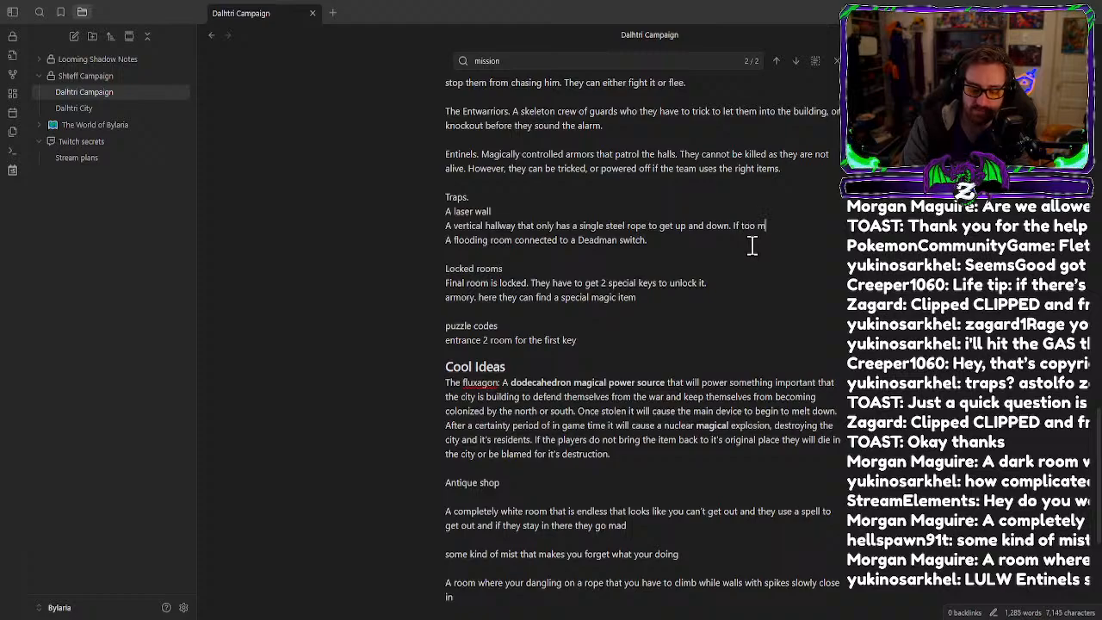
type("any people ")
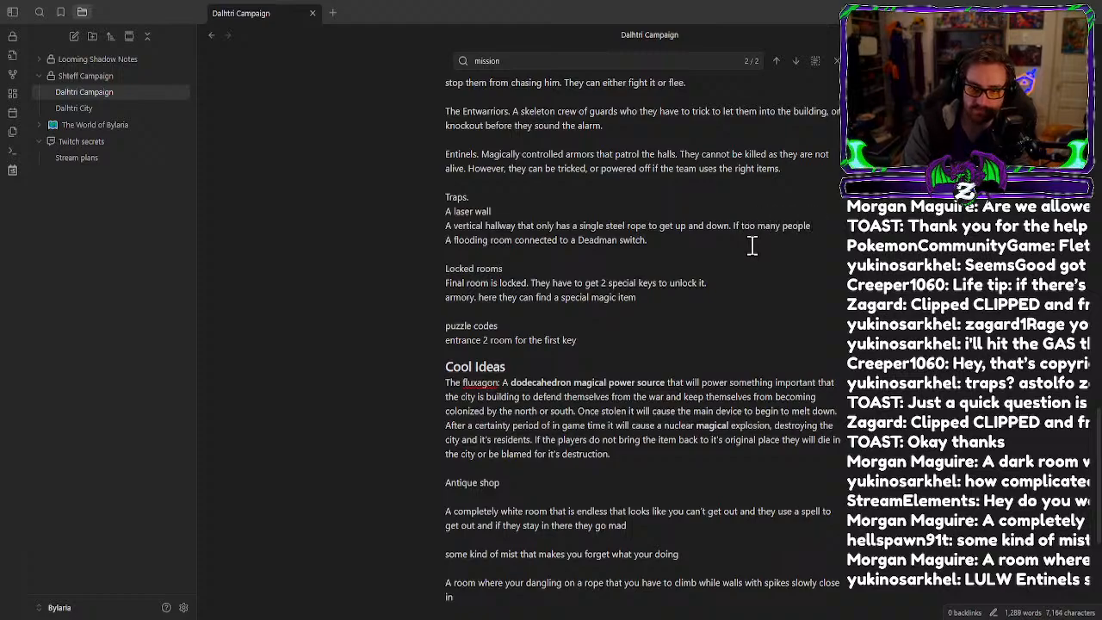
type("climb the")
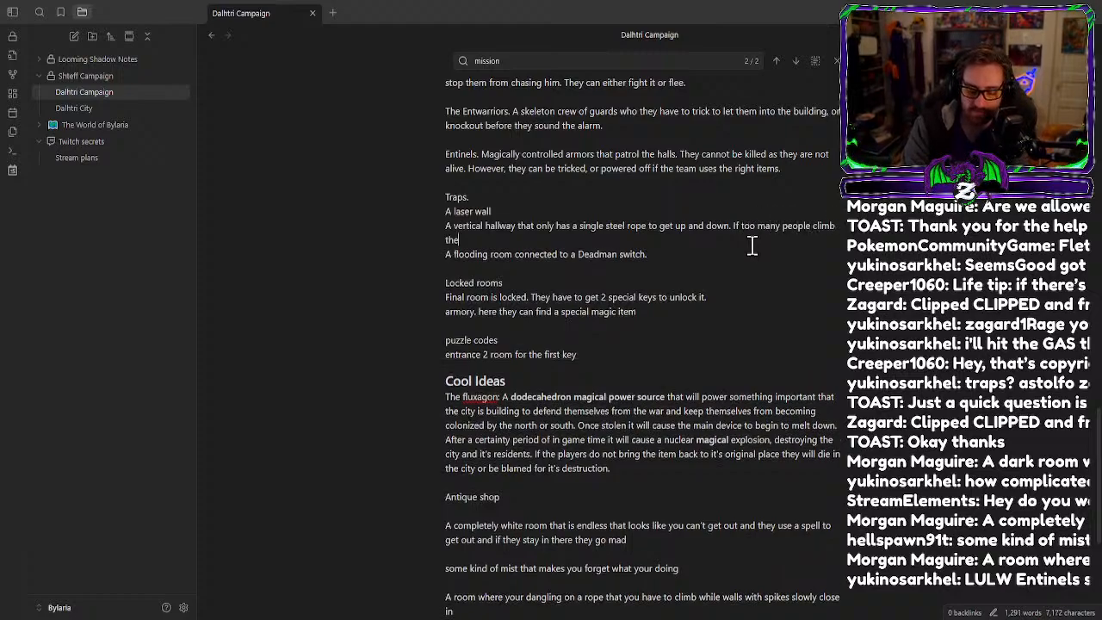
type(" rope at once ")
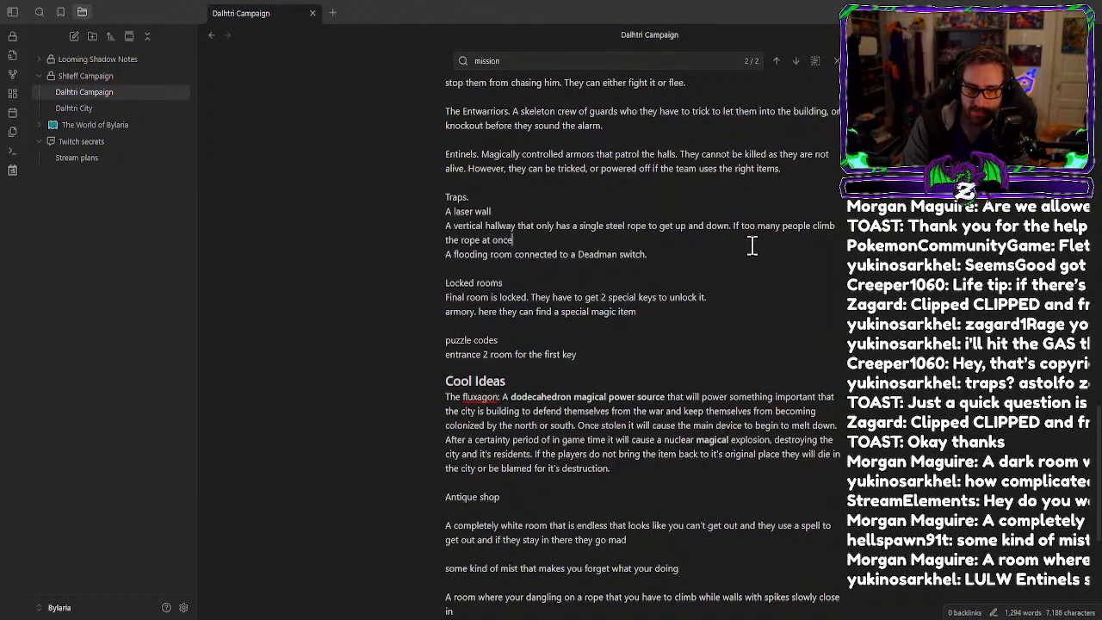
type("the walls")
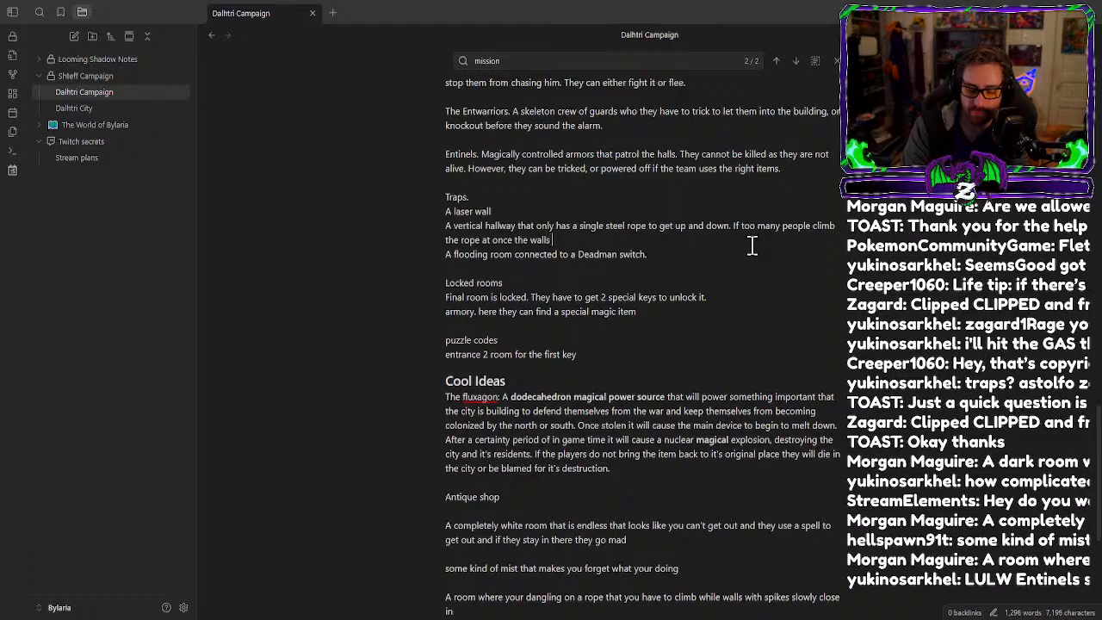
type(" begin clo")
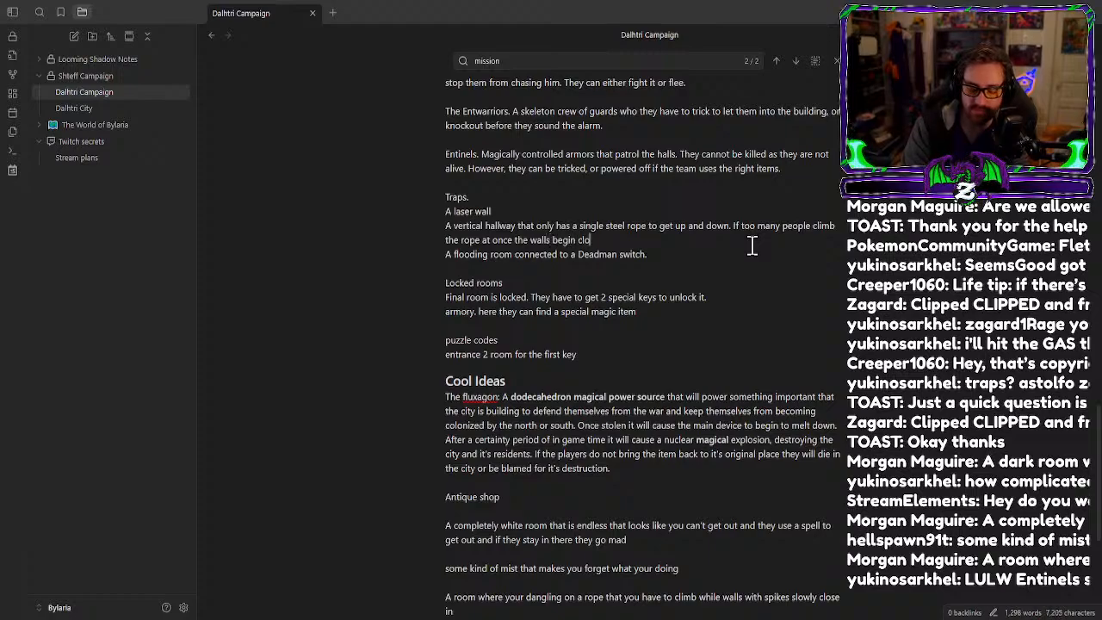
type("sing in on them")
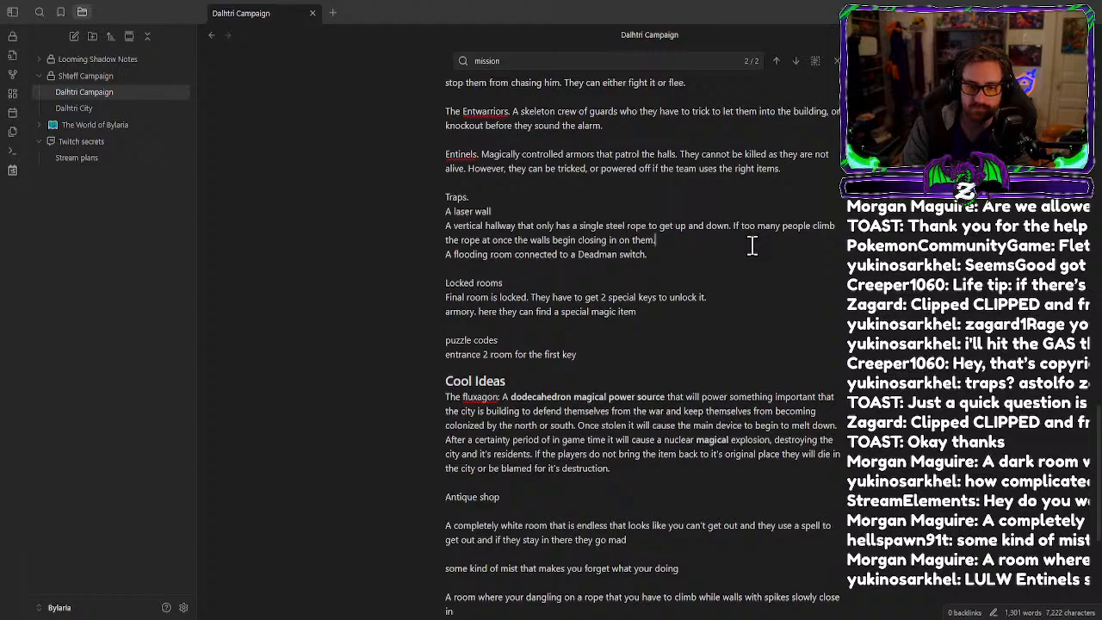
type(". This w")
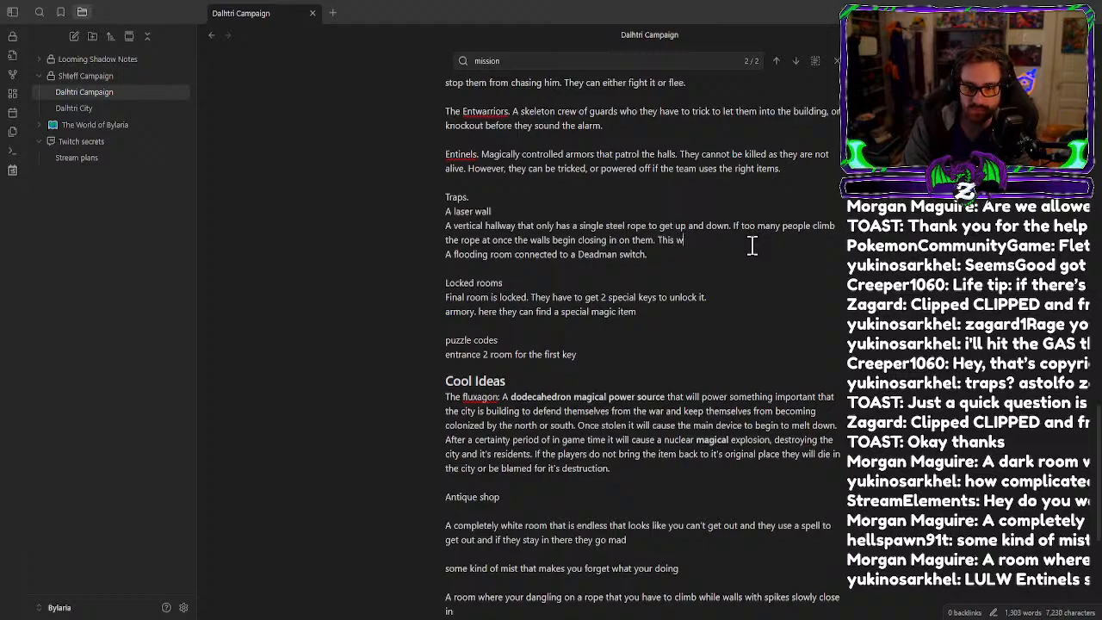
key("BackSpace")
key("BackSpace")
key("BackSpace")
key("BackSpace")
key("BackSpace")
key("BackSpace")
Continue the vertical hallway trap with "If they close at most 2 PCs can make it down without getting squished.".
type("If")
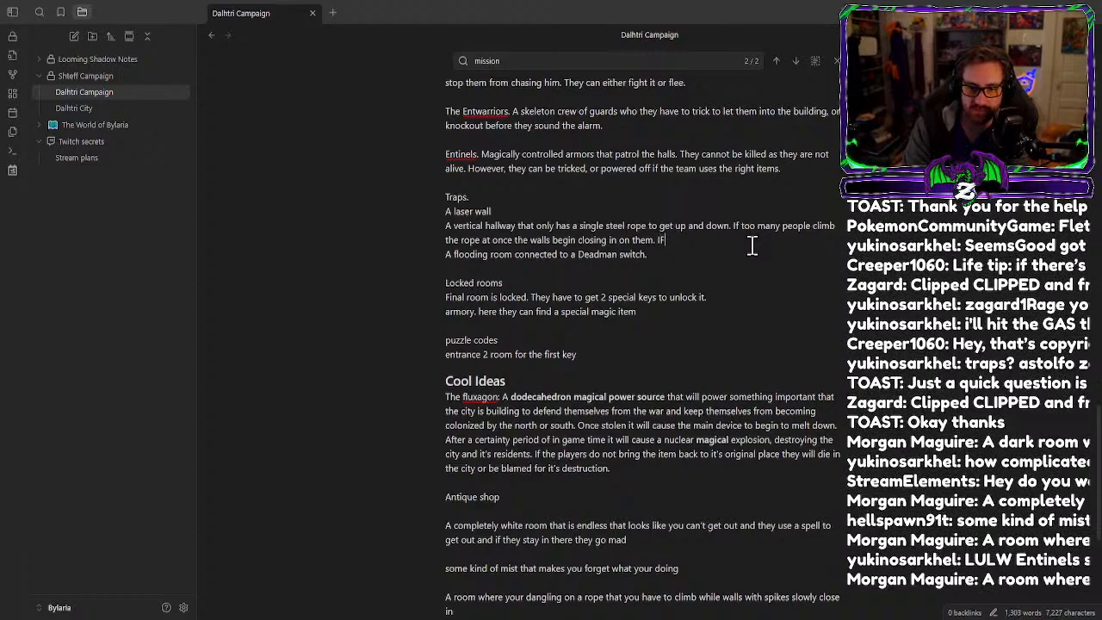
type(" they close a")
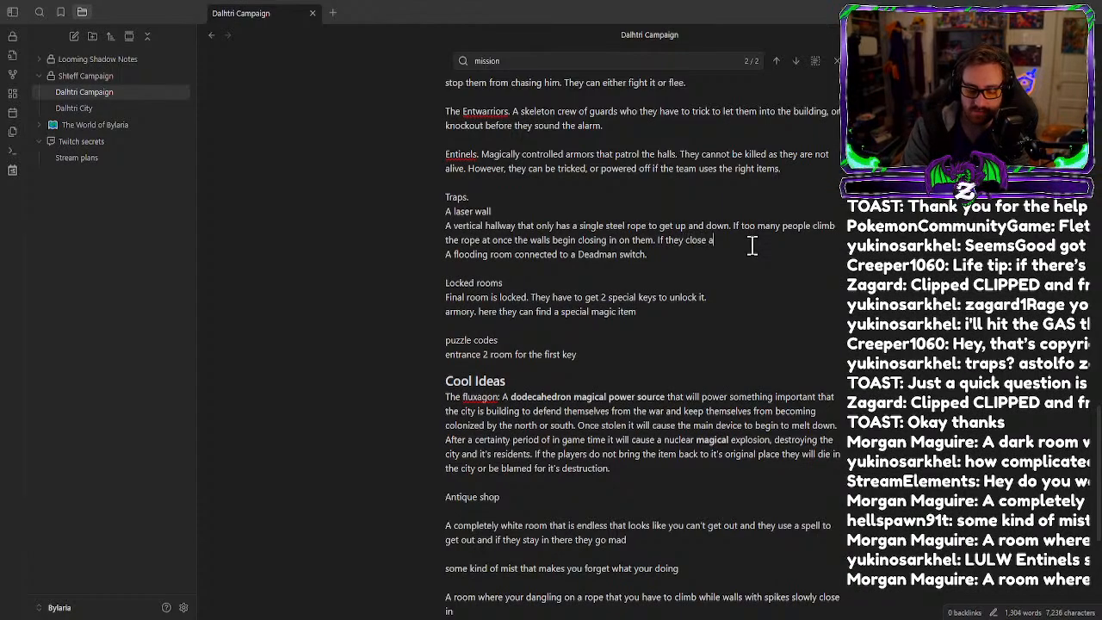
type("t most")
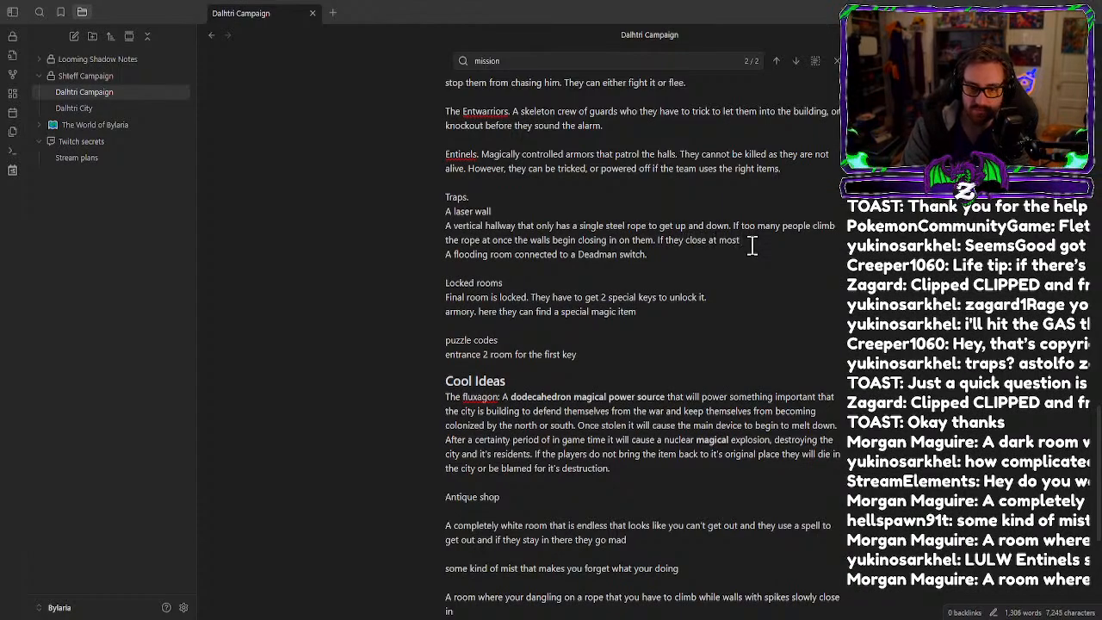
type(" 2 p")
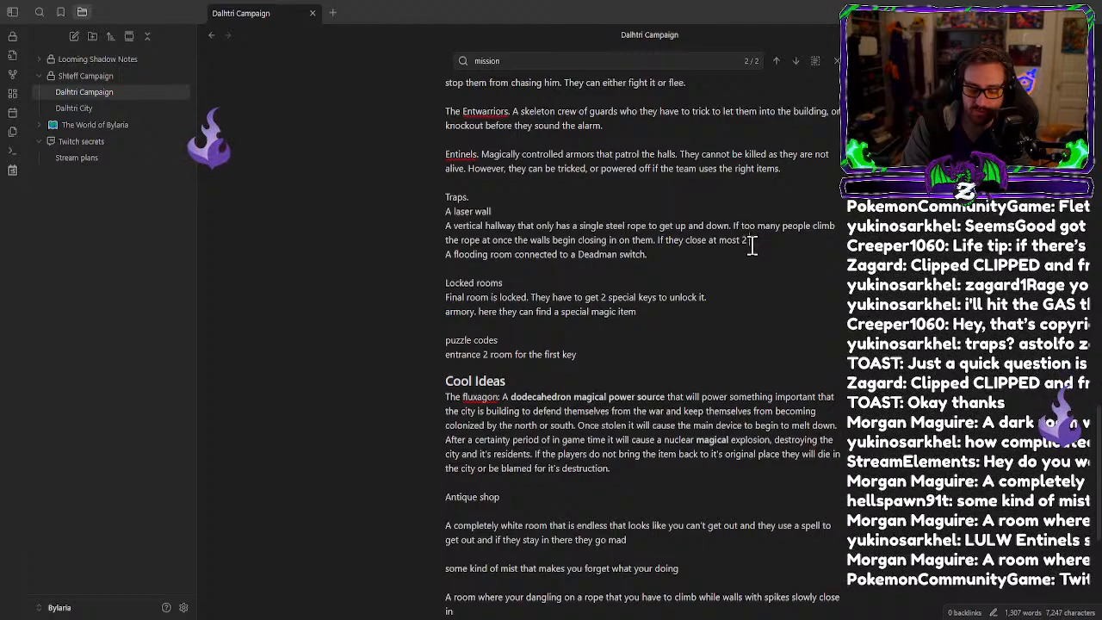
type("'s can m")
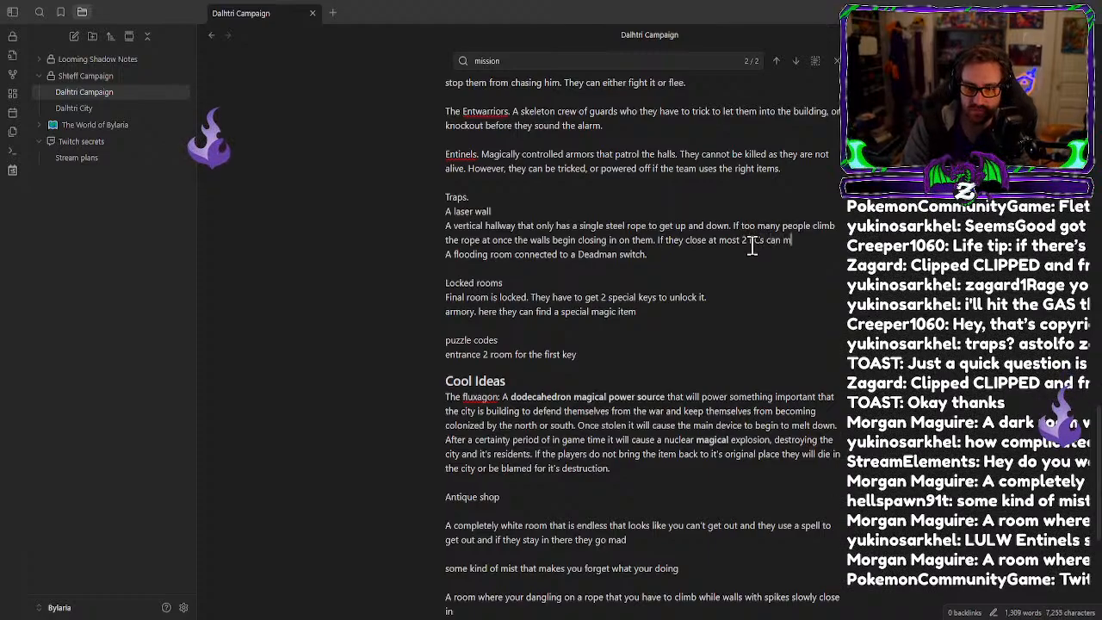
type("ake it down without ")
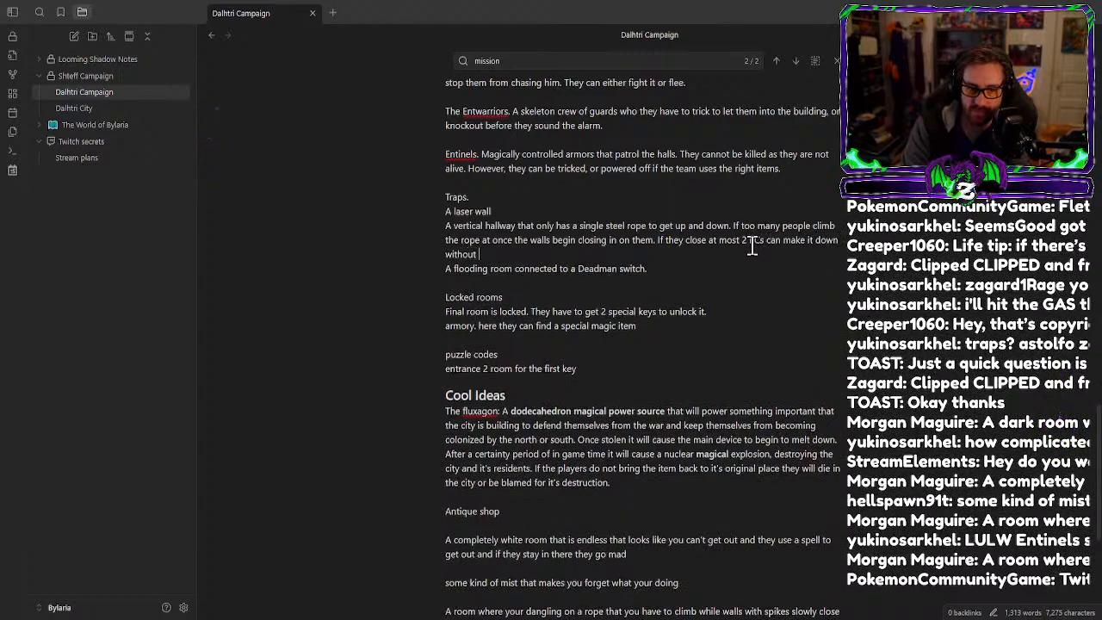
type("getting squ")
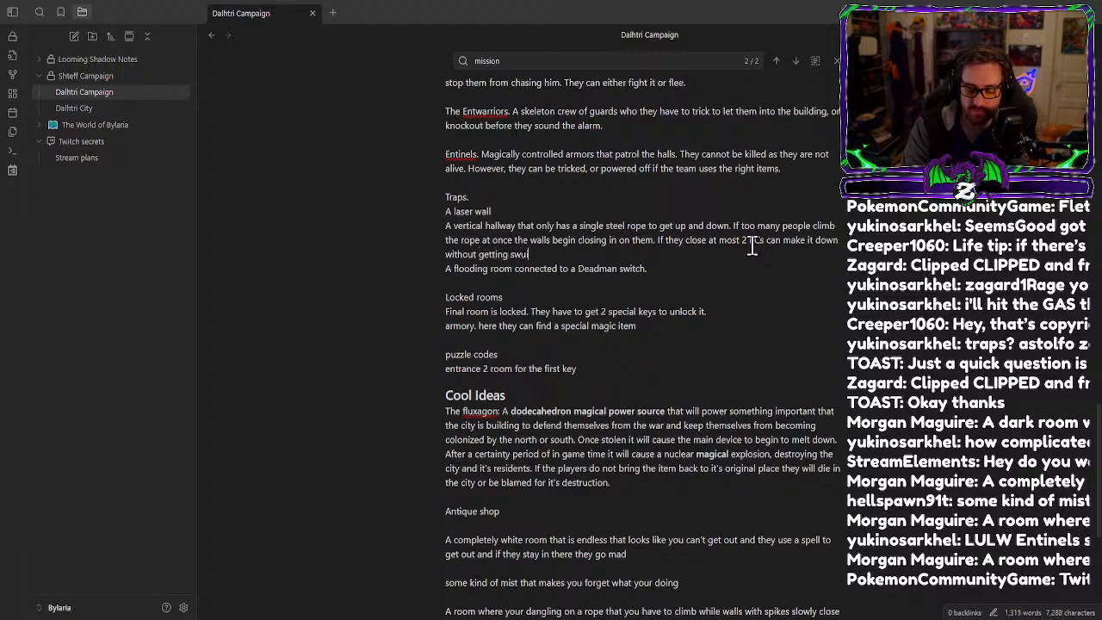
type("ished")
key("BackSpace")
key("BackSpace")
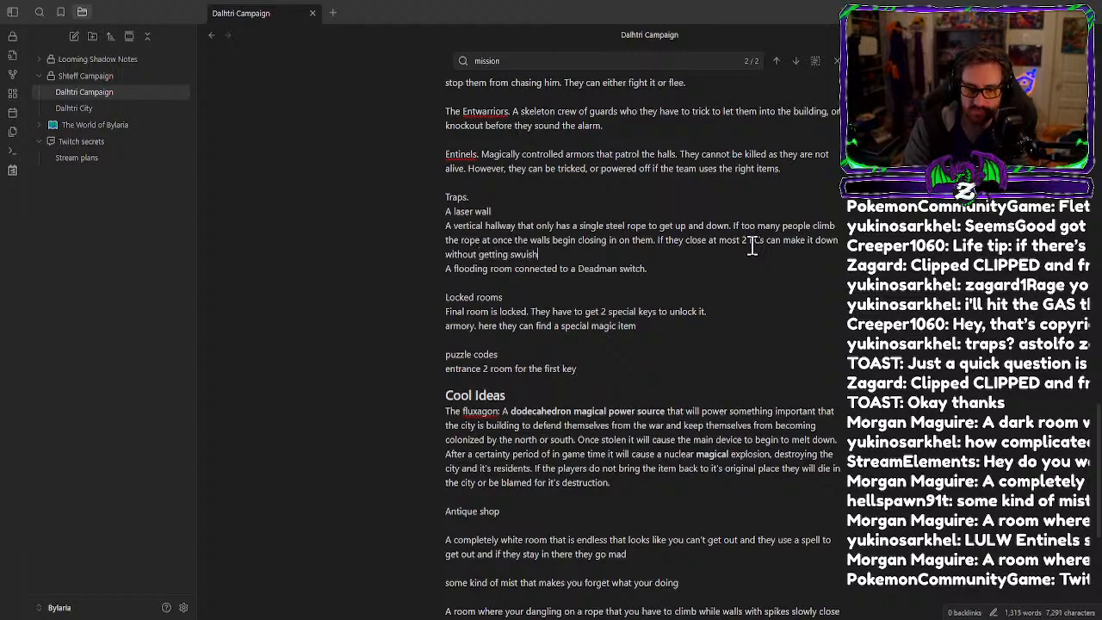
key("BackSpace")
key("BackSpace")
type("quished.")
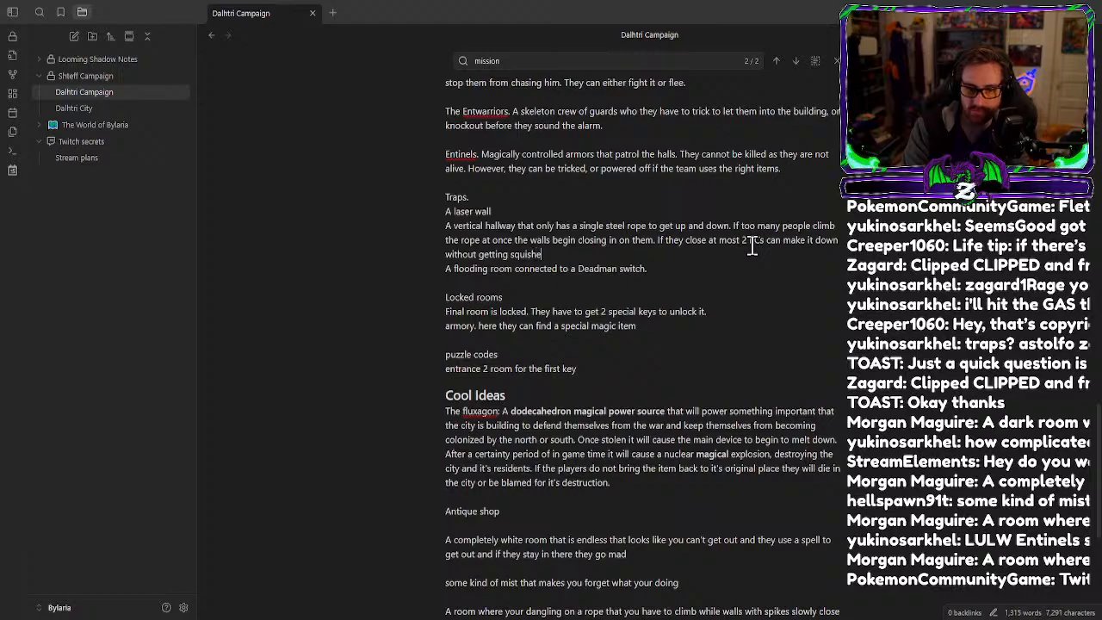
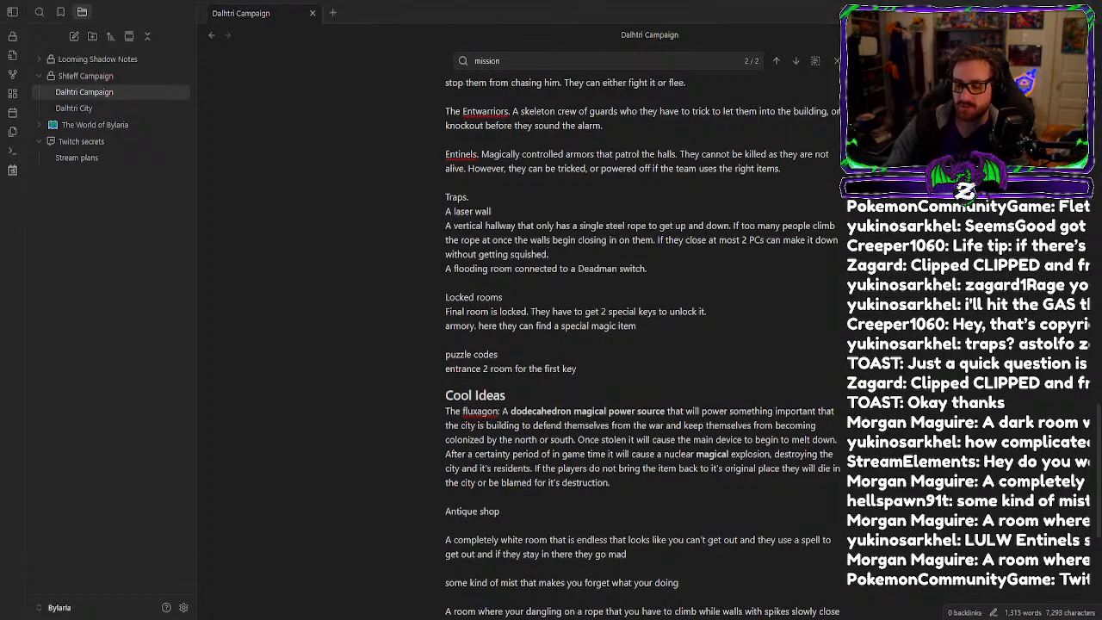
Add an idea at the end of Cool Ideas: a room with a knight you have to convince to let you out by giving him a favour.
scroll(719, 449, "down", 4)
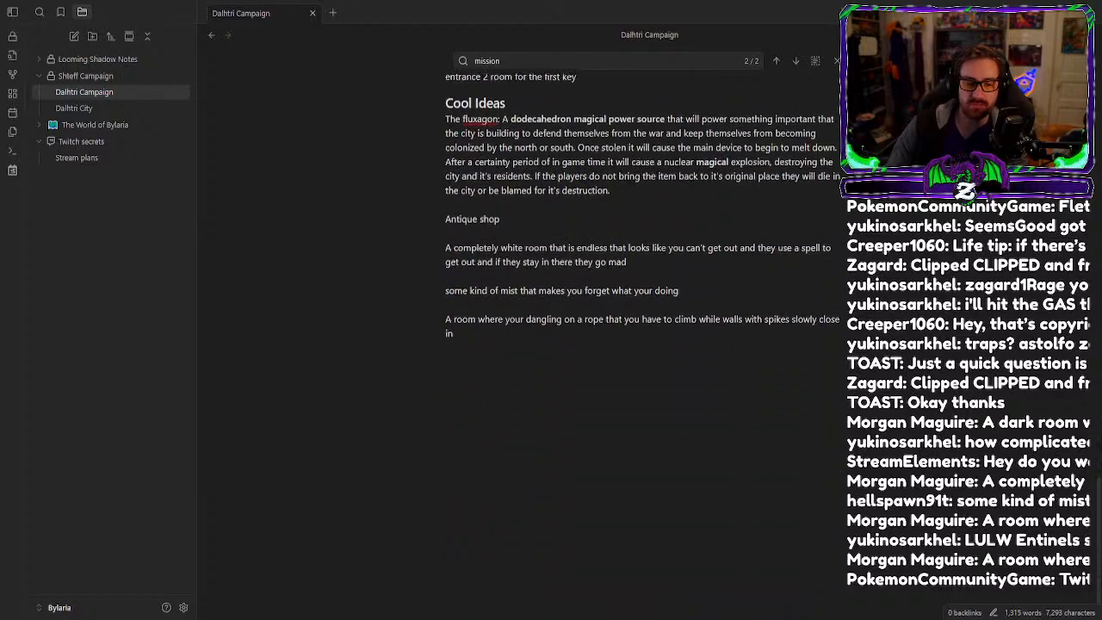
scroll(719, 449, "up", 1)
left_click(718, 449)
type("A room where there's a knight or something that you have to convince to let you out like you give him a favour that will come into play later on in the game")
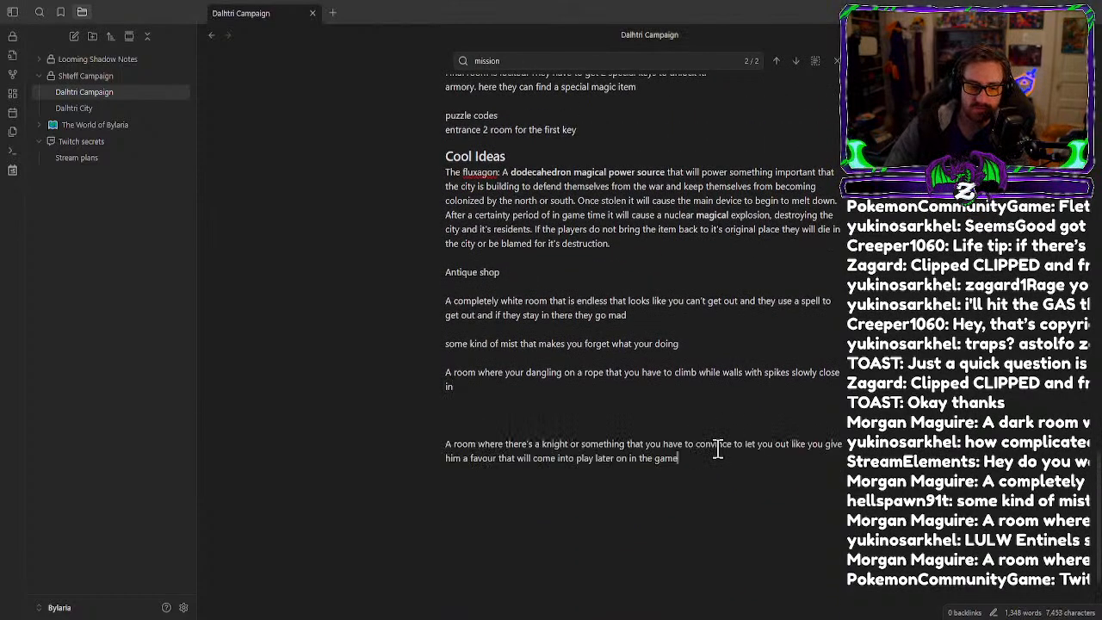
Delete the Cool Ideas entry about dangling on a rope while spiked walls close in, along with the surplus blank lines.
scroll(714, 448, "up", 3)
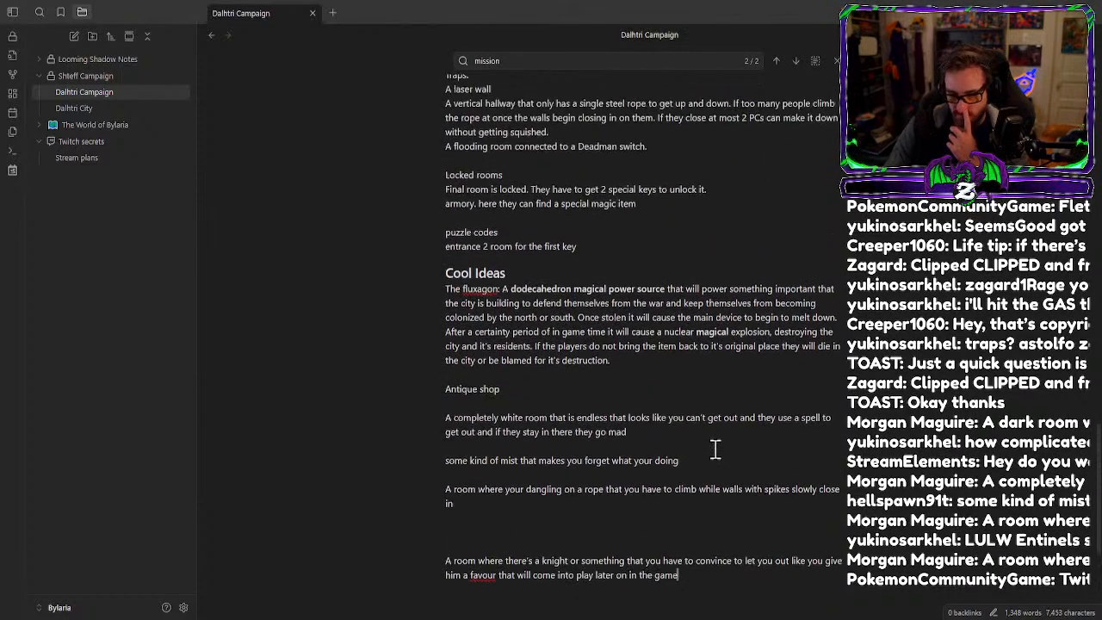
scroll(689, 445, "down", 2)
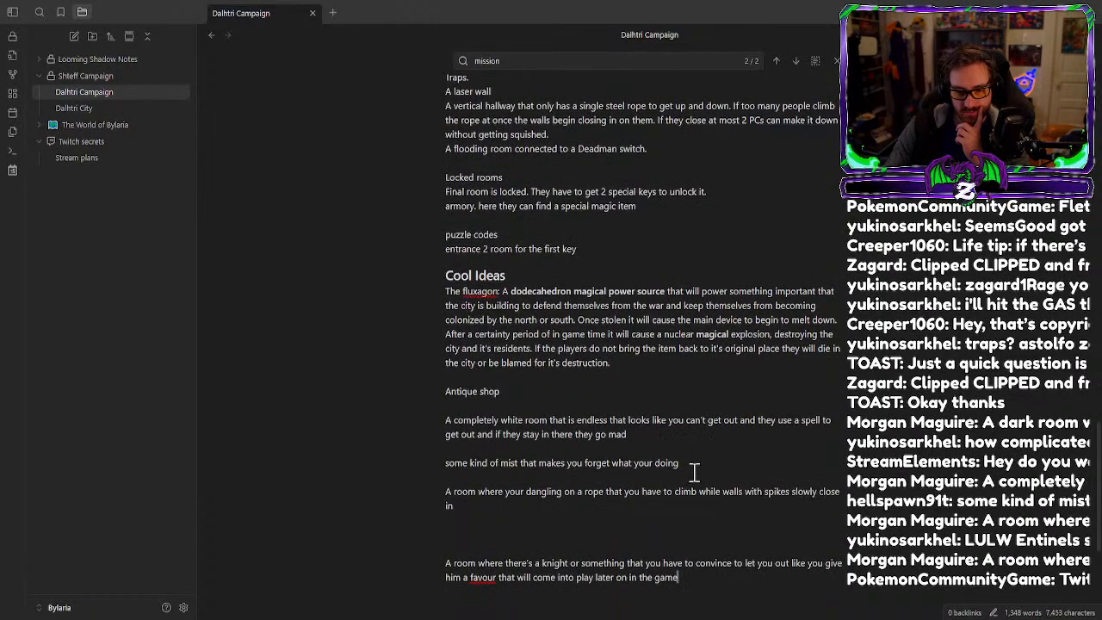
triple_click(446, 493)
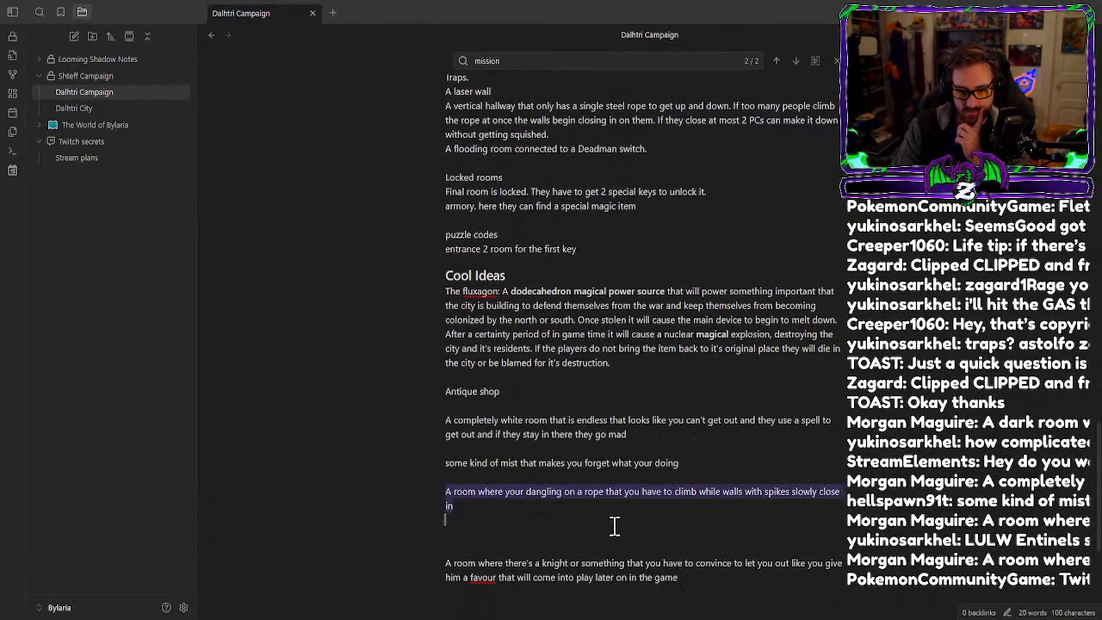
key("BackSpace")
key("BackSpace")
key("BackSpace")
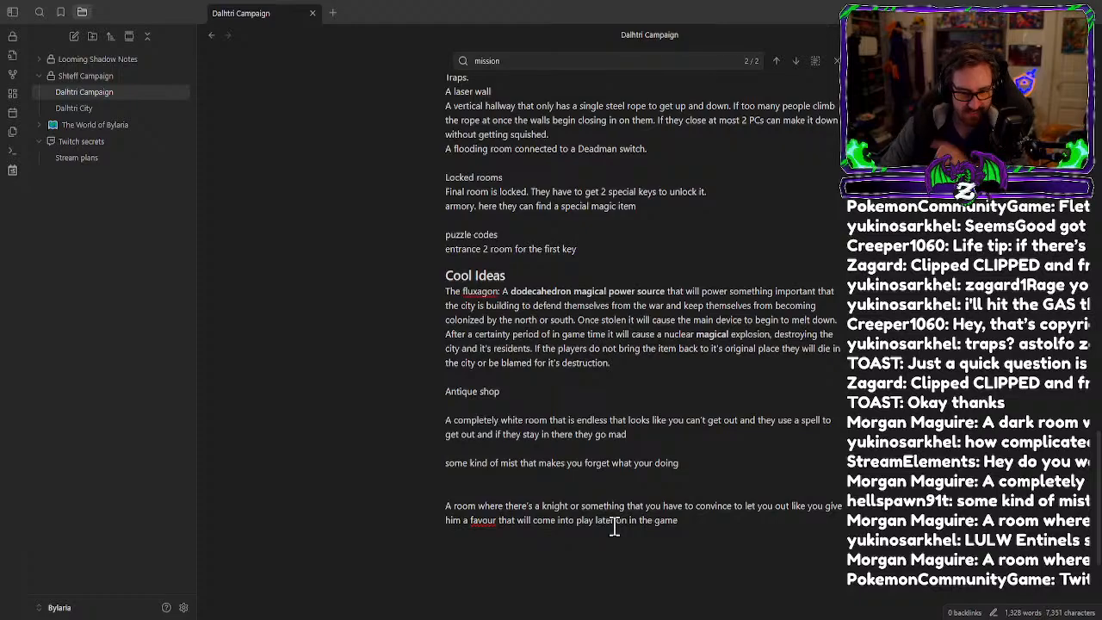
Delete the Cool Ideas entry "some kind of mist that makes you forget what your doing" and its blank line.
scroll(609, 514, "up", 5)
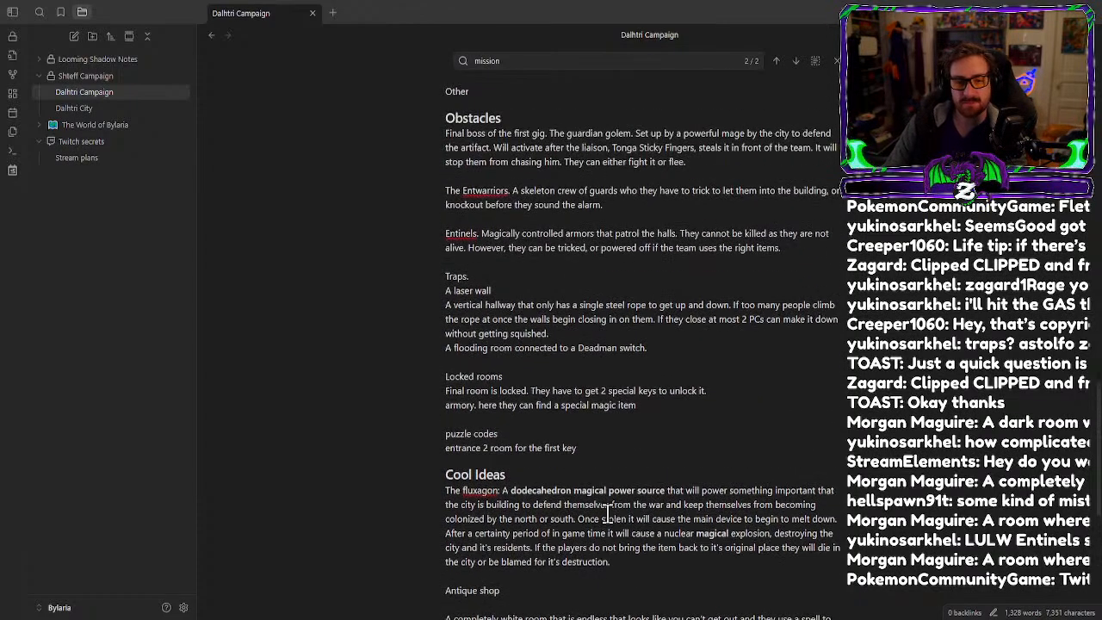
scroll(609, 513, "down", 1)
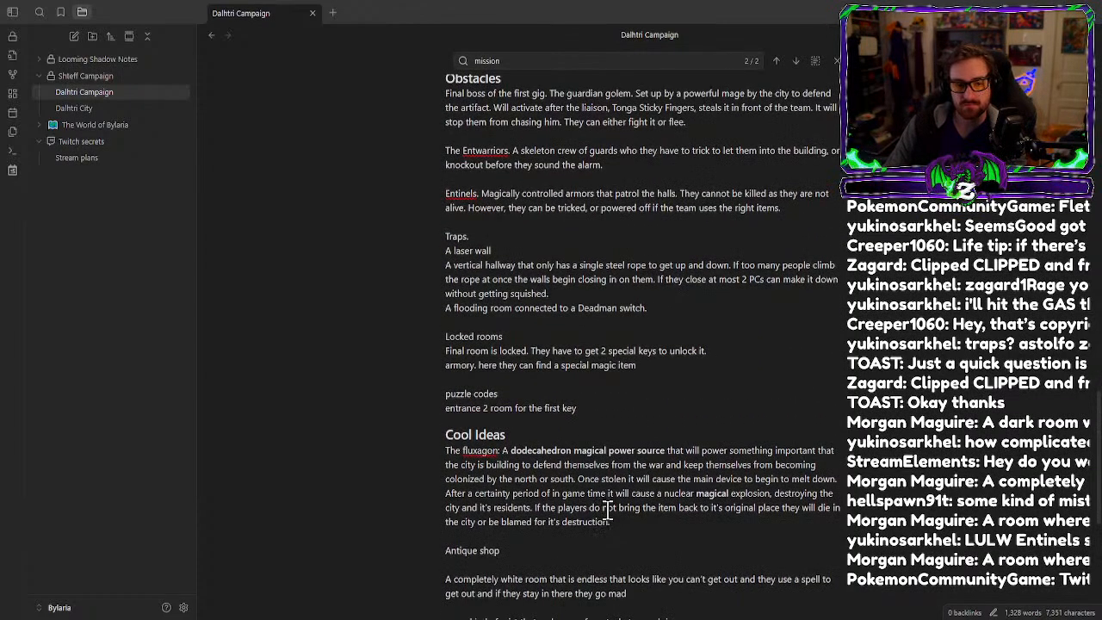
scroll(608, 508, "down", 4)
left_click_drag(682, 463, 445, 474)
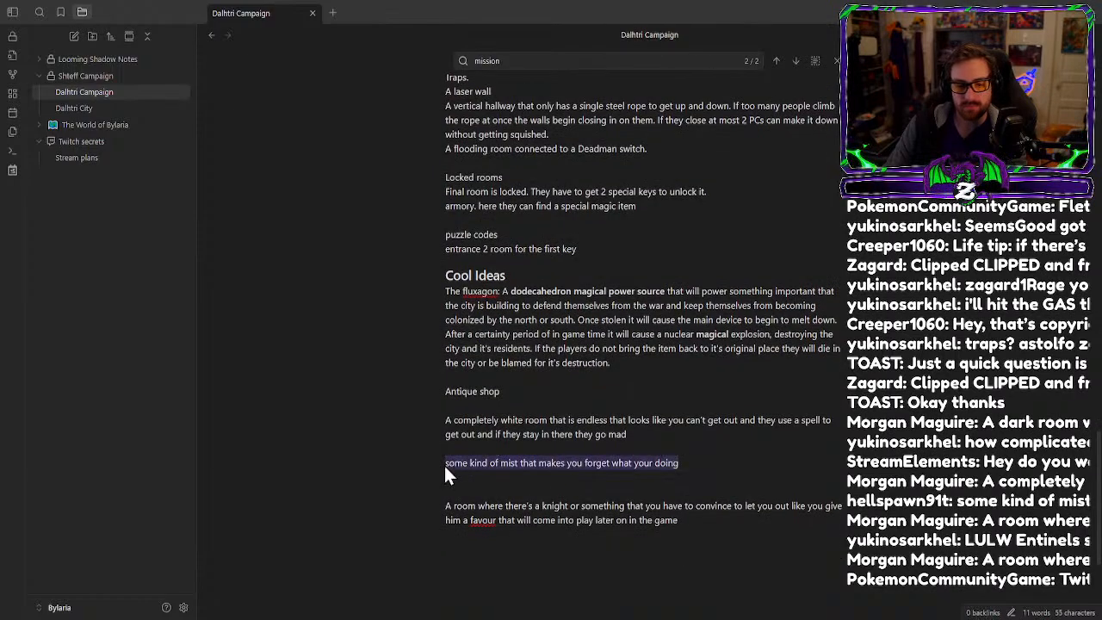
key("Delete")
key("Delete")
key("Delete")
key("Delete")
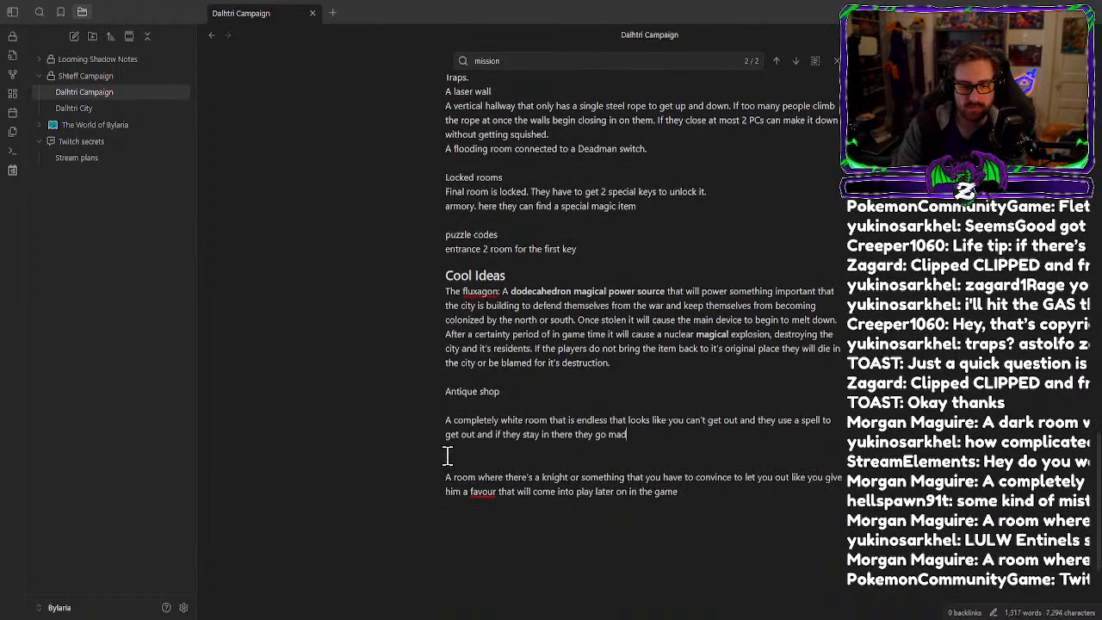
Start a new trap line below the flooding room trap with "The room with the second key.".
scroll(460, 451, "up", 10)
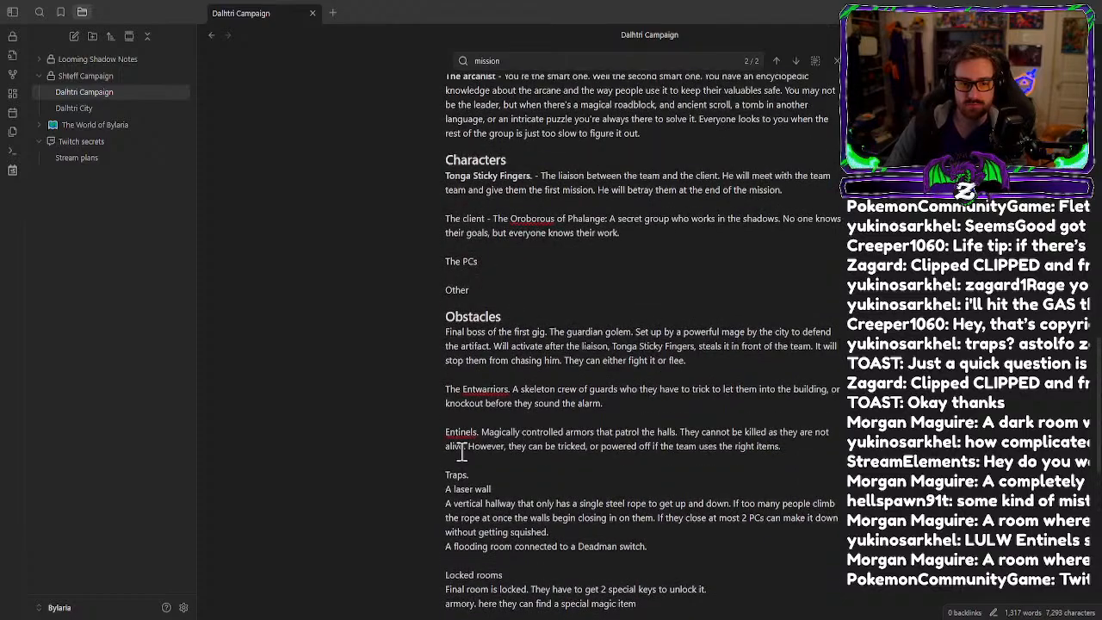
scroll(462, 451, "down", 4)
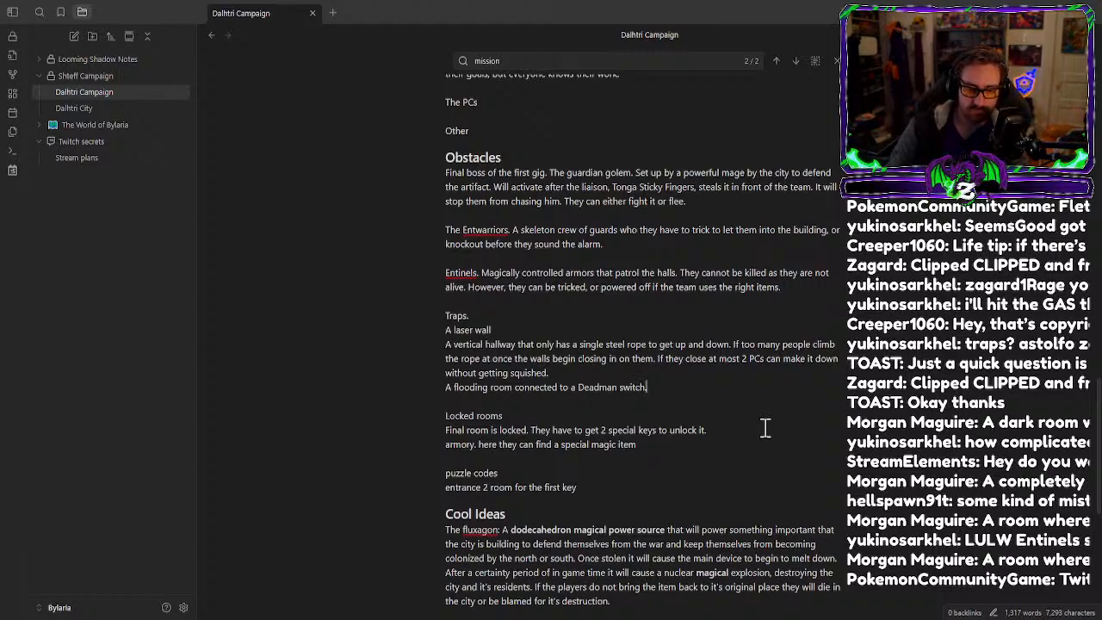
key("Return")
type("The roo")
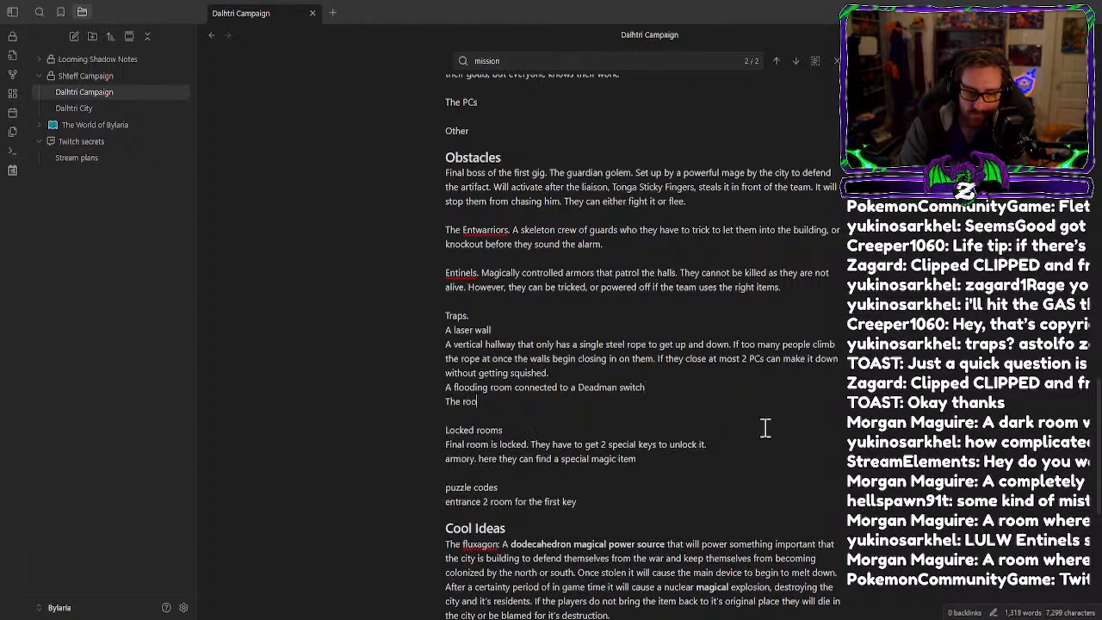
type("m with the ")
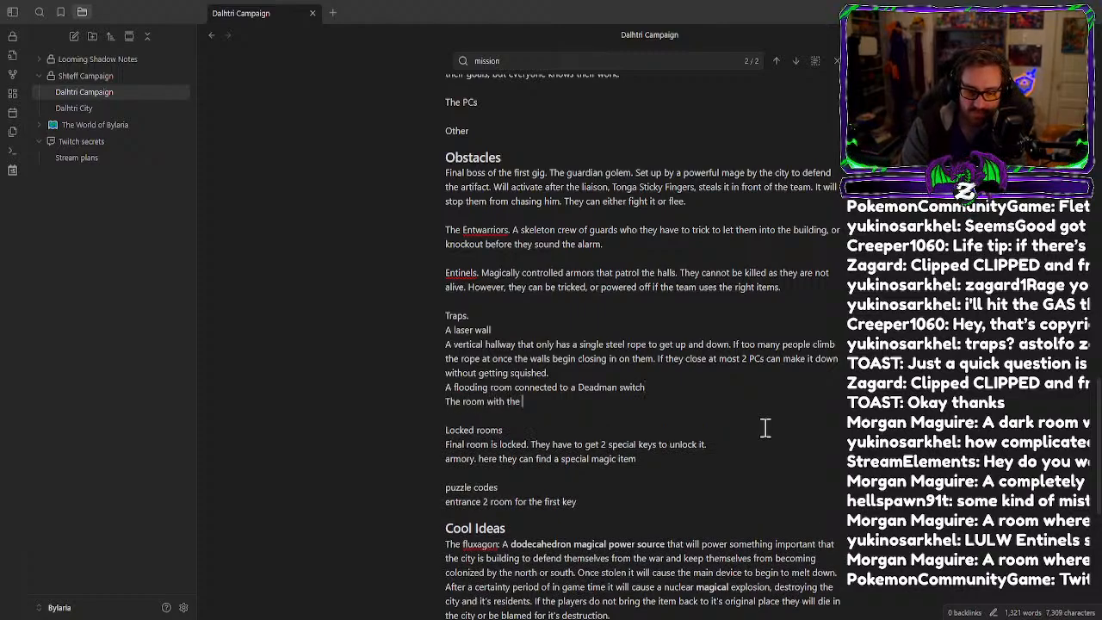
type("second key. Whe")
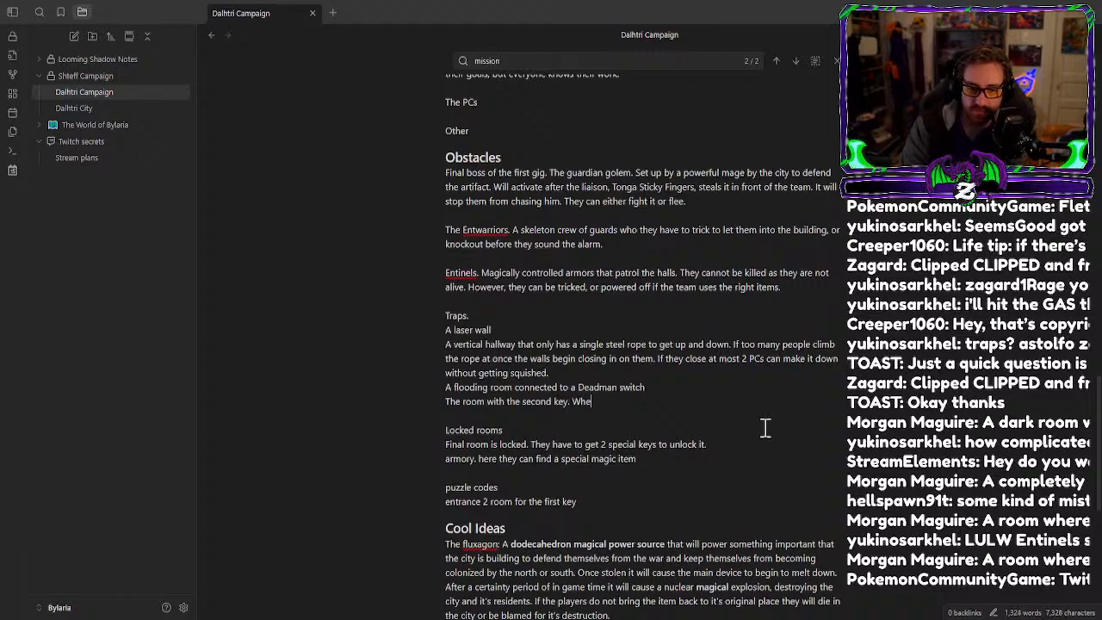
type("never you")
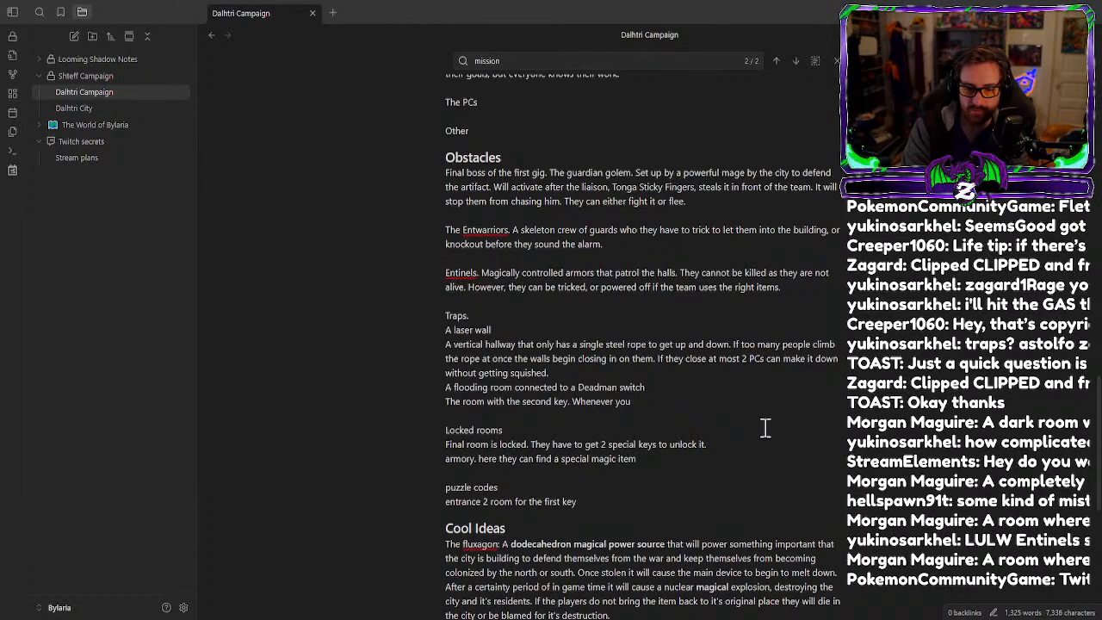
key("BackSpace")
key("BackSpace")
key("BackSpace")
key("BackSpace")
key("BackSpace")
key("BackSpace")
key("BackSpace")
key("BackSpace")
key("BackSpace")
key("BackSpace")
key("BackSpace")
key("BackSpace")
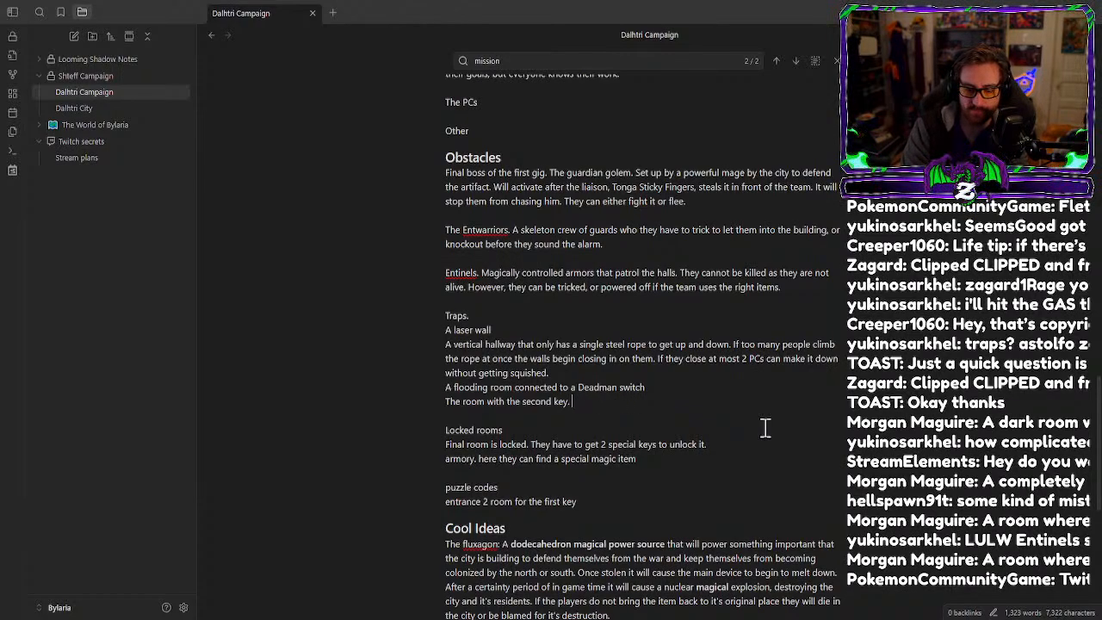
Continue the second key trap with the sentence "It is let on a switch.".
type("It is c")
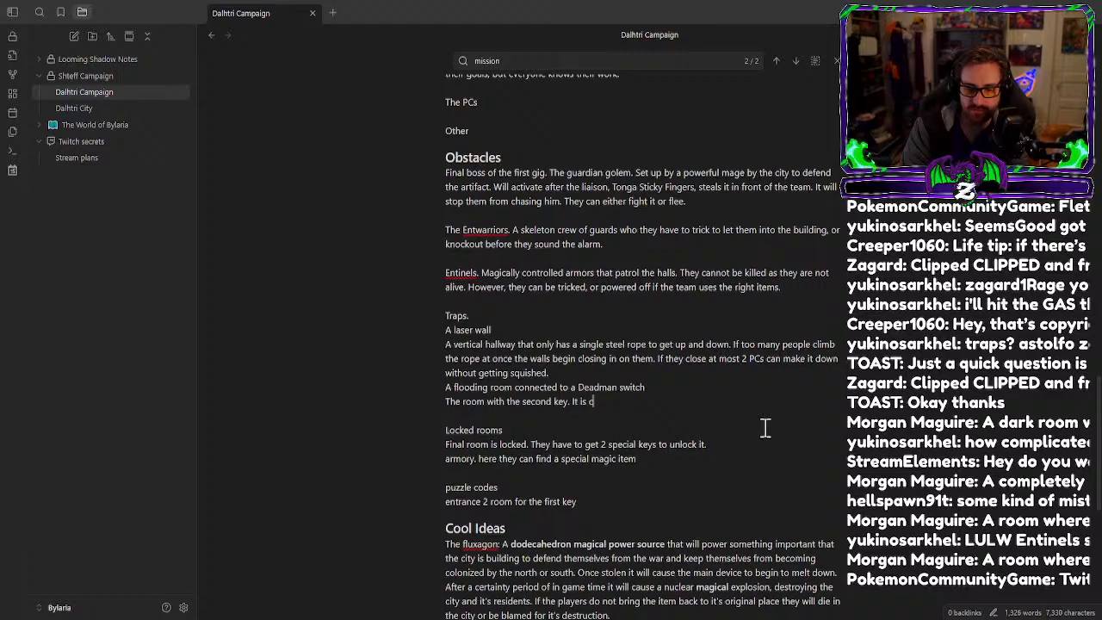
key("BackSpace")
type("let on a ")
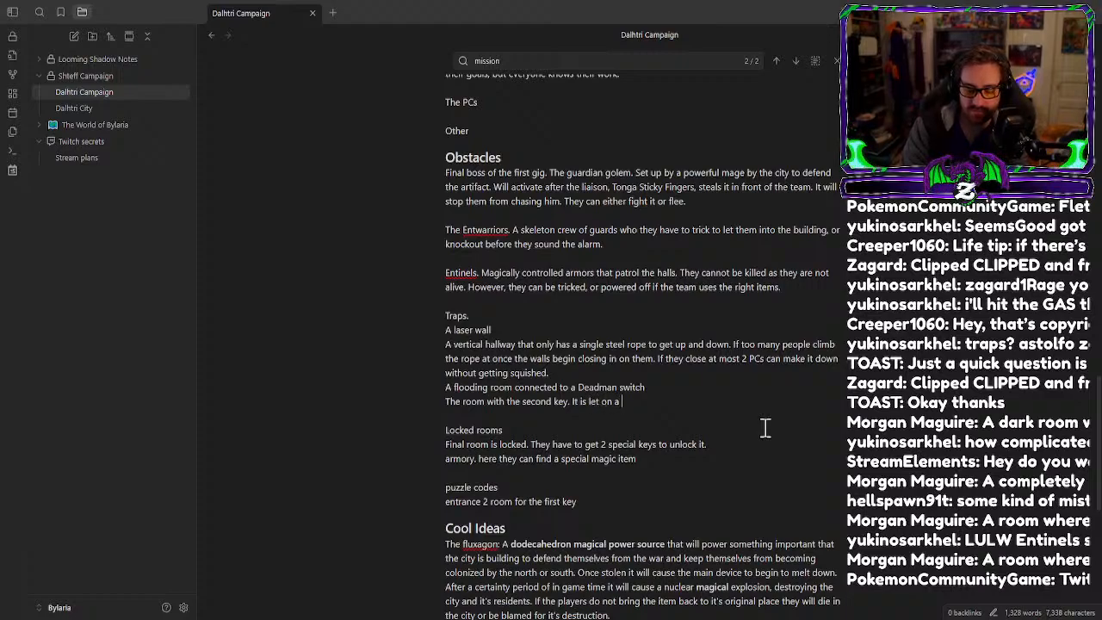
type("pedat")
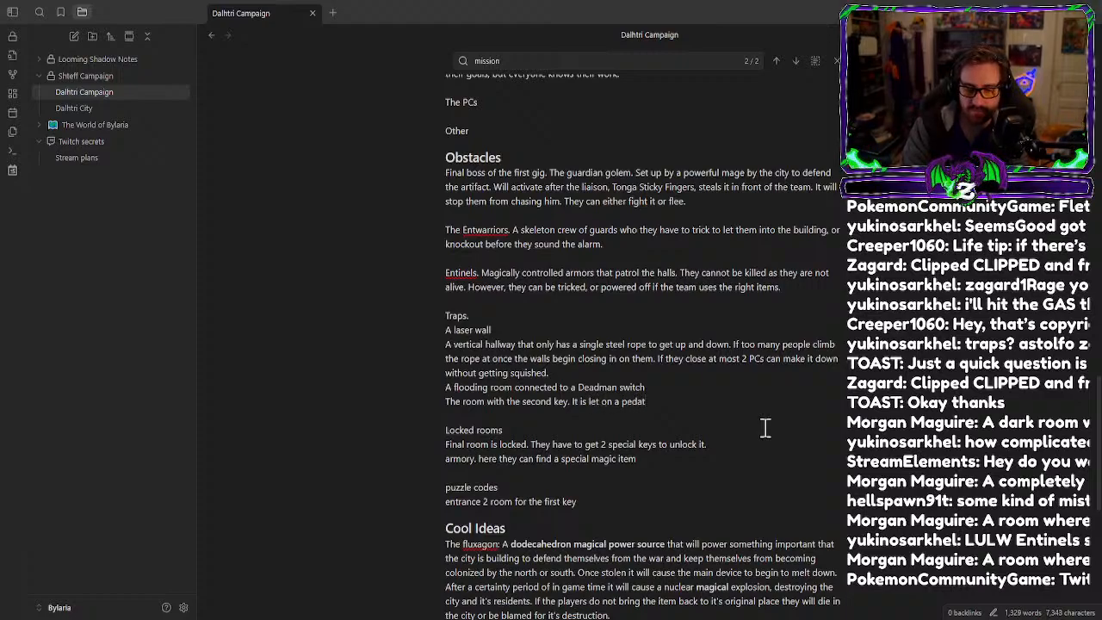
key("BackSpace")
key("BackSpace")
key("BackSpace")
key("BackSpace")
key("BackSpace")
type("s")
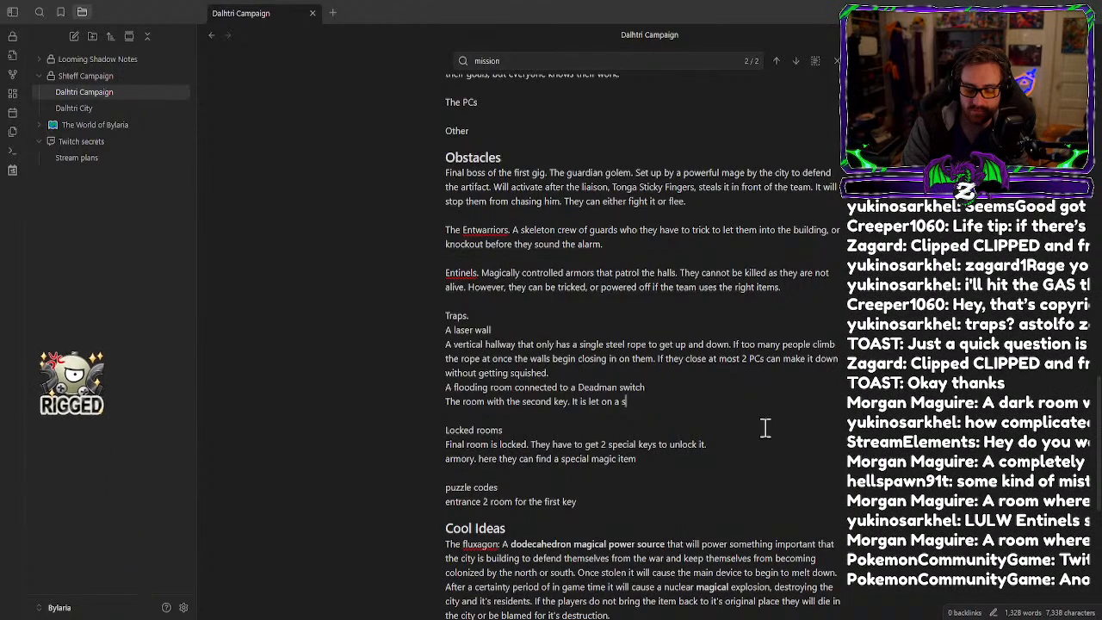
type("wit")
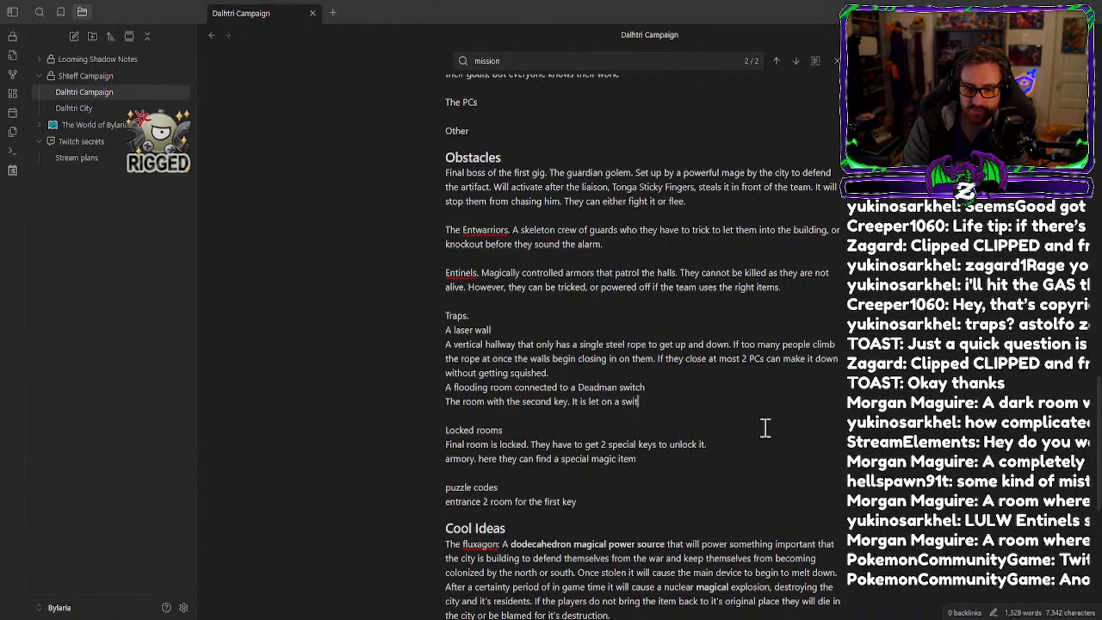
type("ch. Wh")
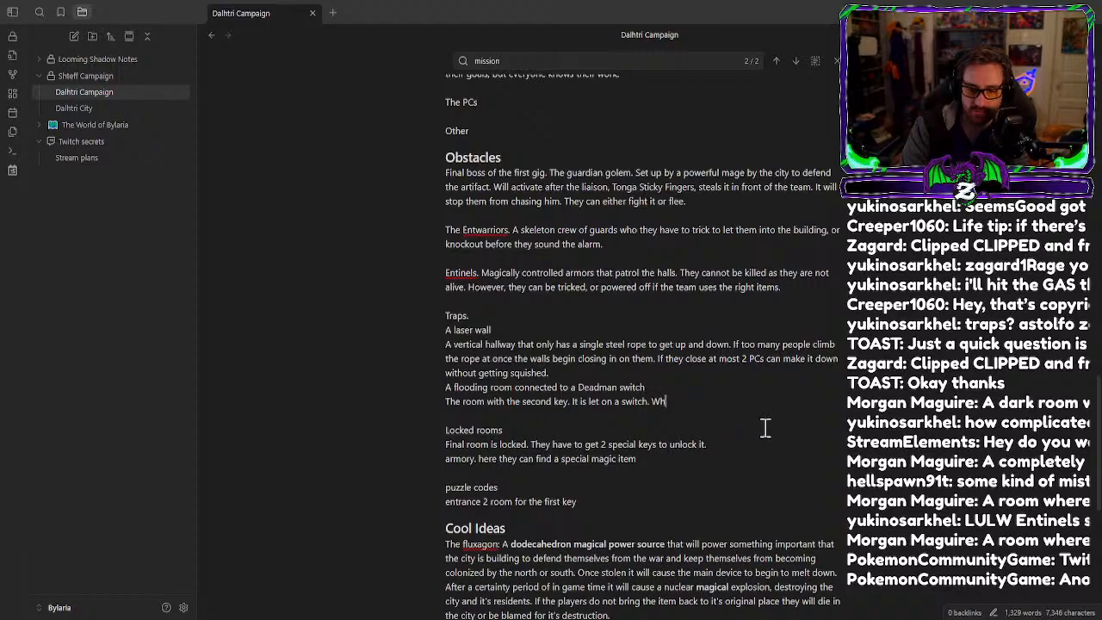
Append to the second key trap: "When you remove the key a mist will release on whoever removed it".
type("en you remove t")
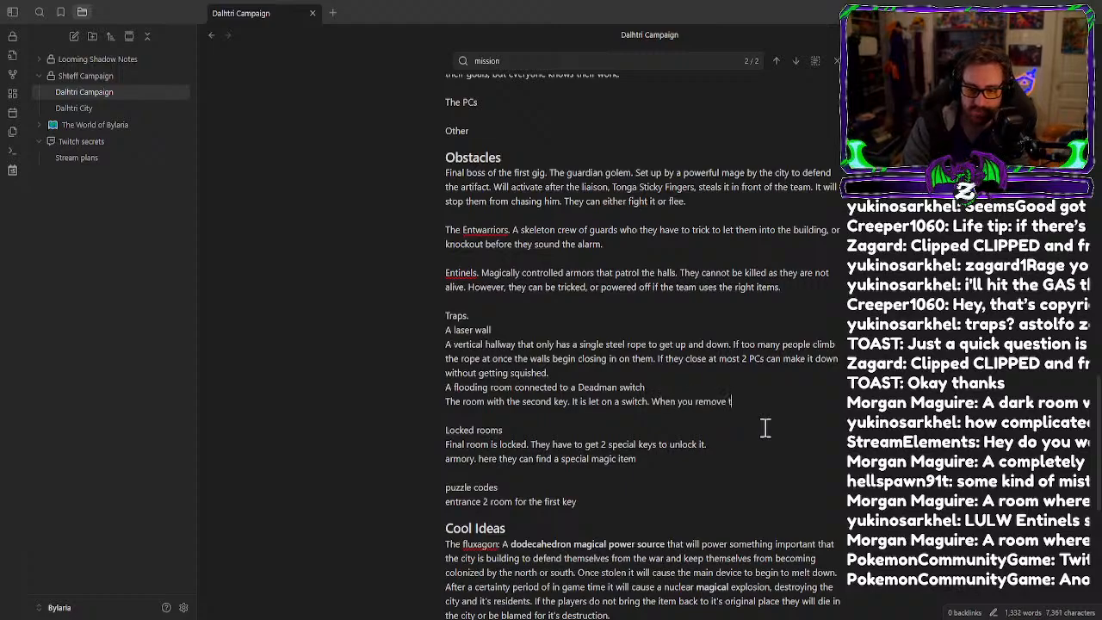
type("he key")
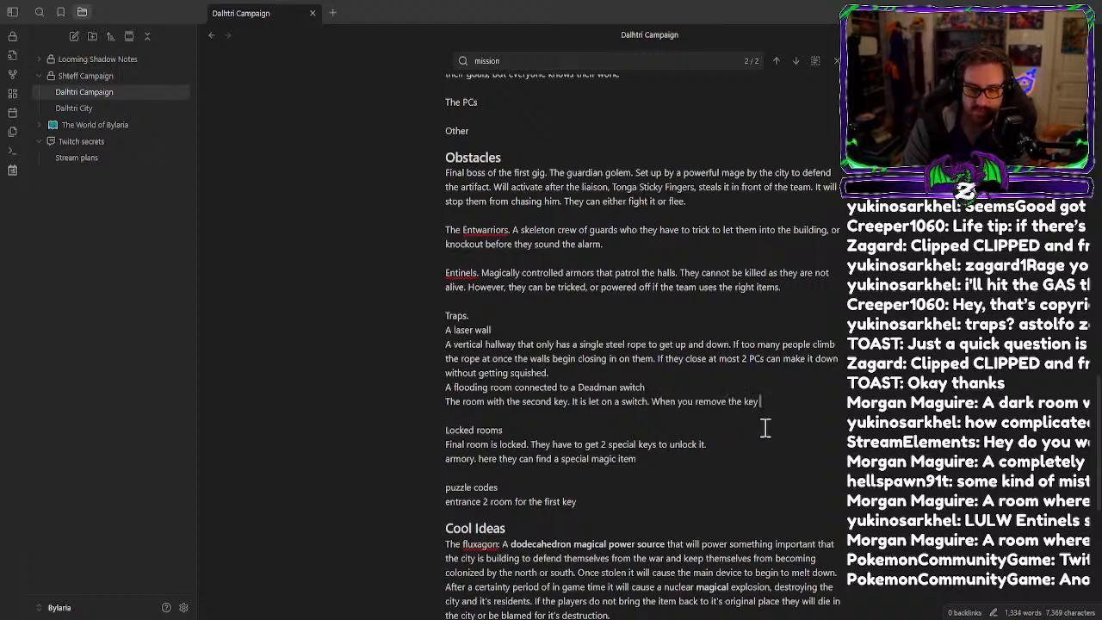
type(" a")
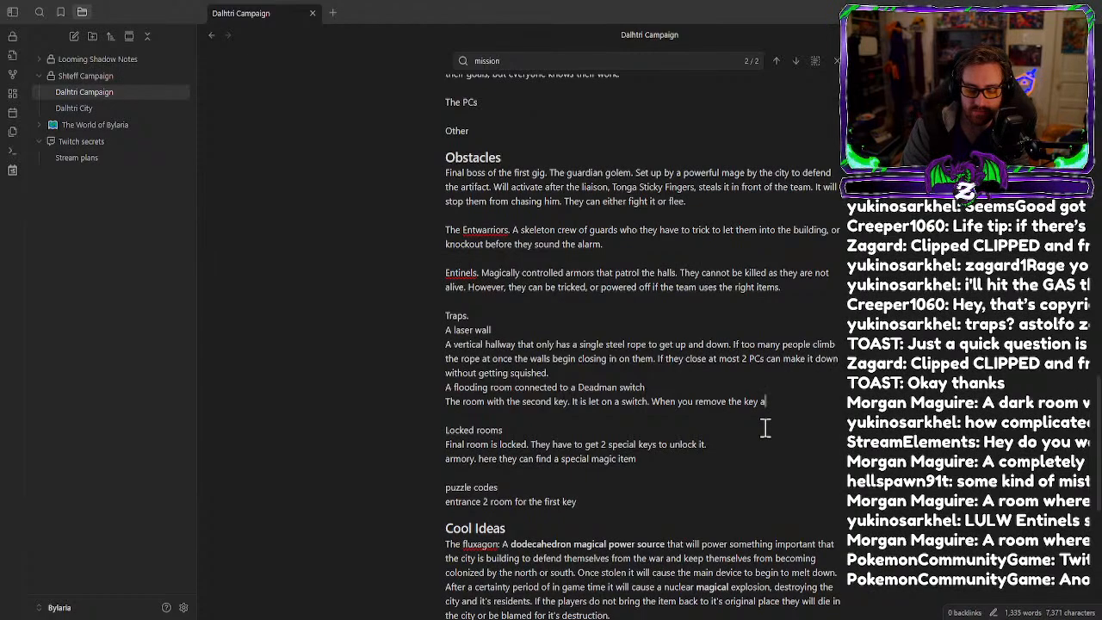
type(" mist will")
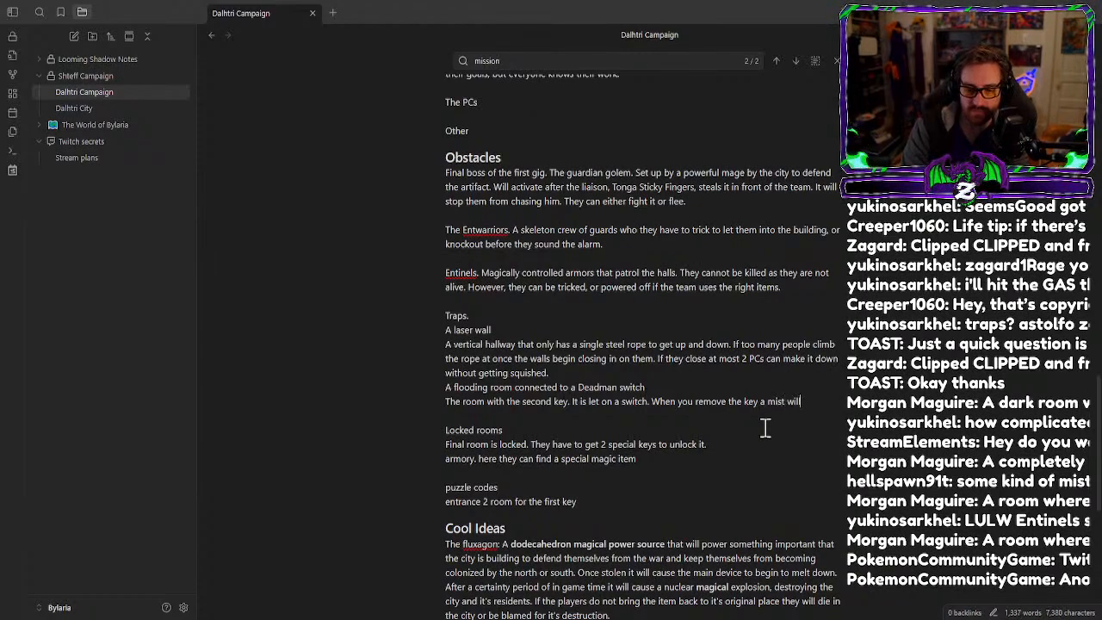
type("on hwoev")
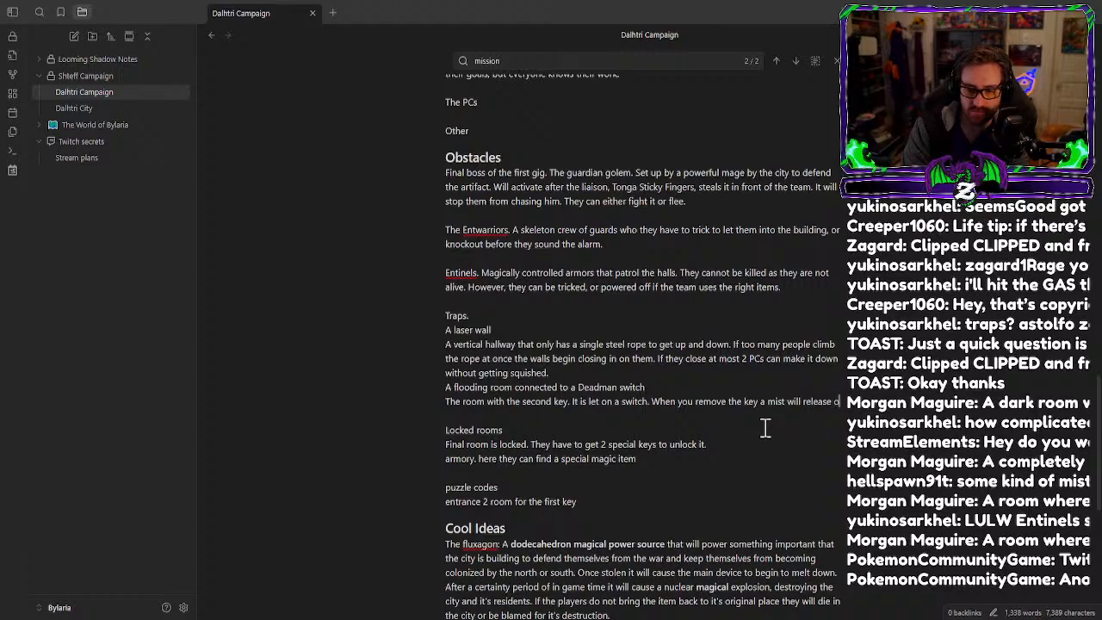
key("BackSpace")
key("BackSpace")
key("BackSpace")
key("BackSpace")
key("BackSpace")
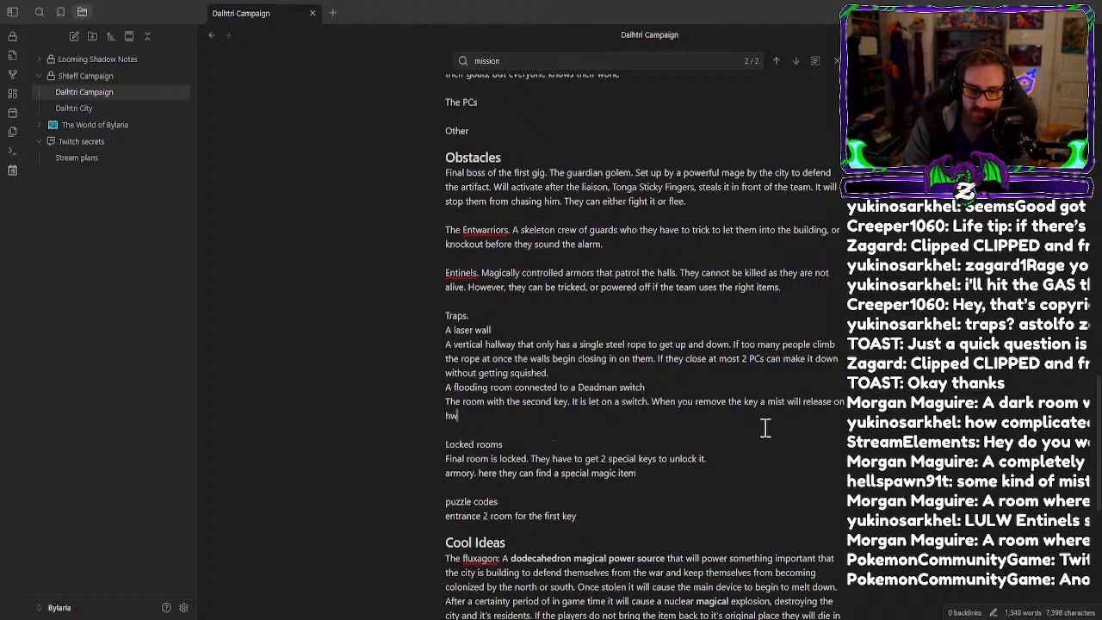
type("whoever r")
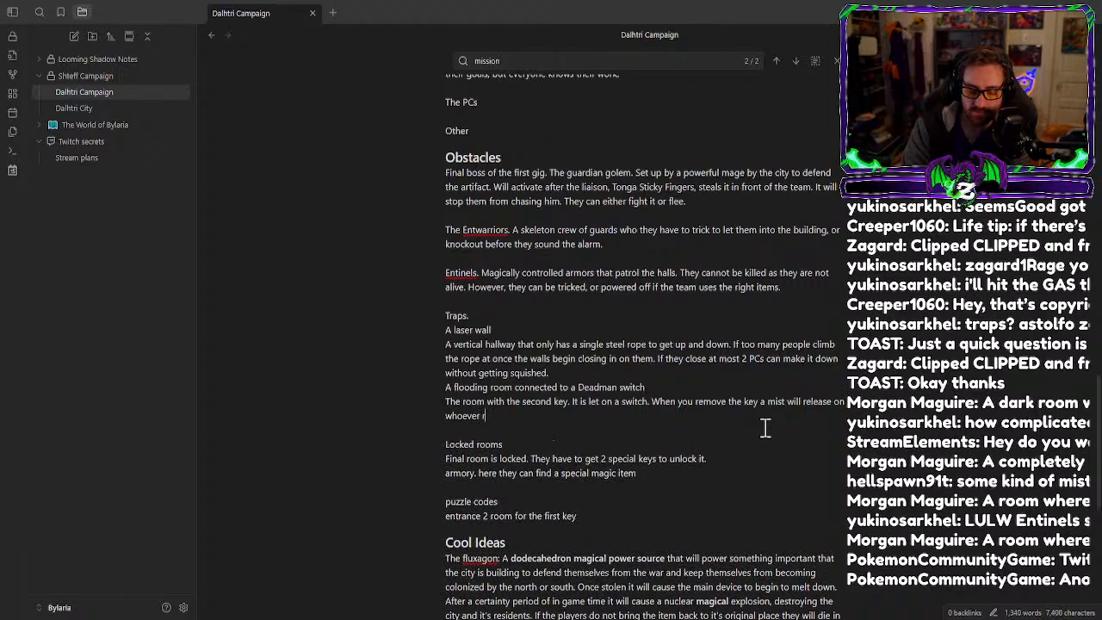
type("emoved it")
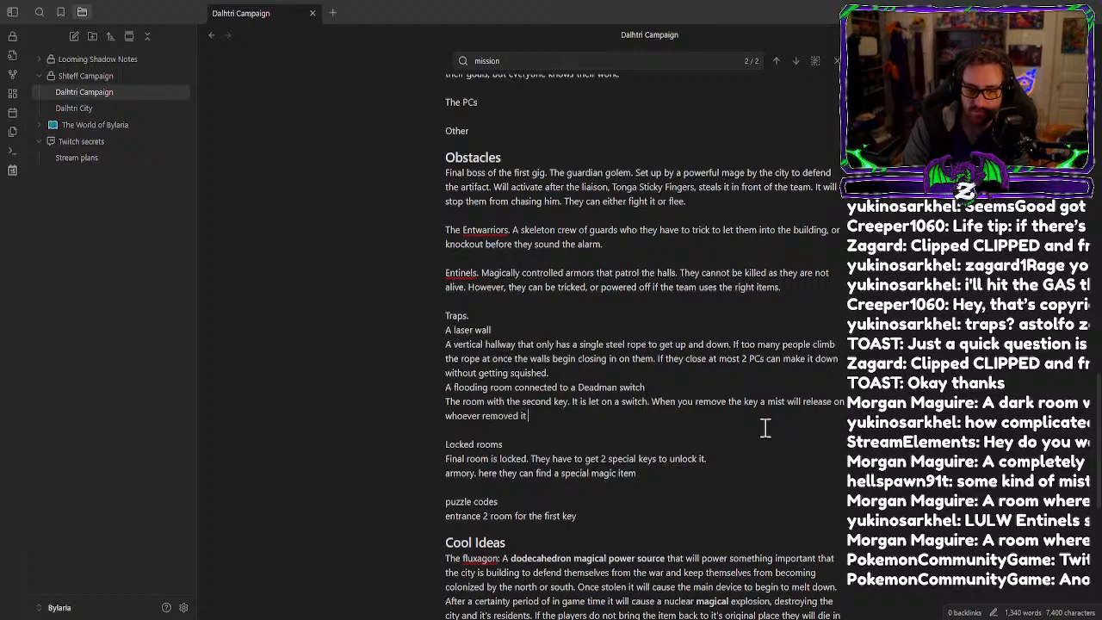
Complete the second key trap's last sentence with "to make them forget what they were doing and makes them place the key back.".
type(" to make them for")
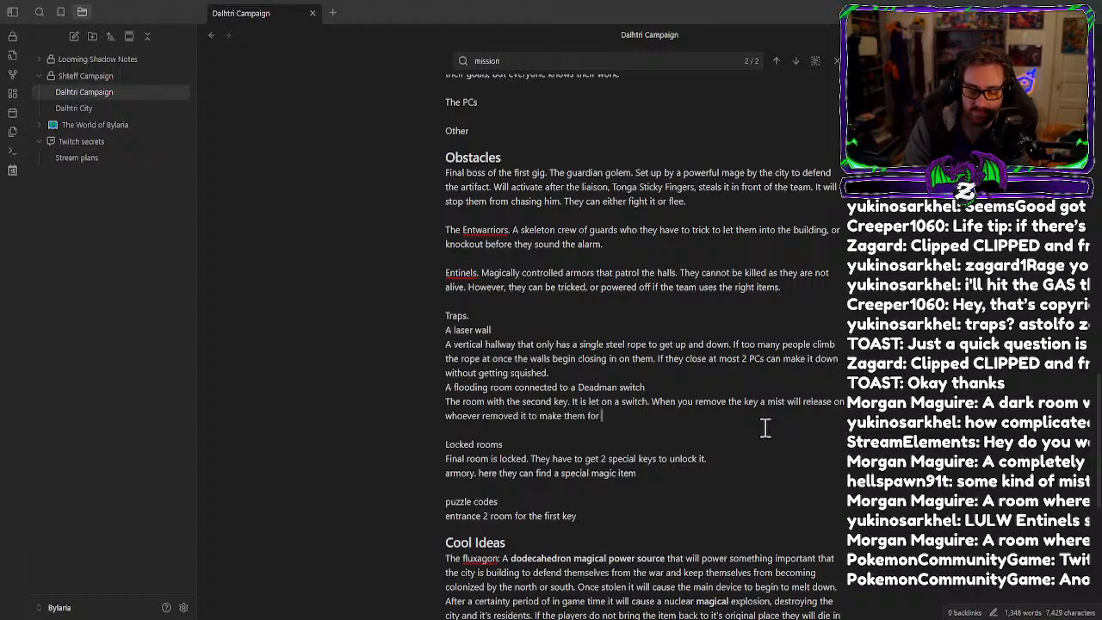
type("get wha")
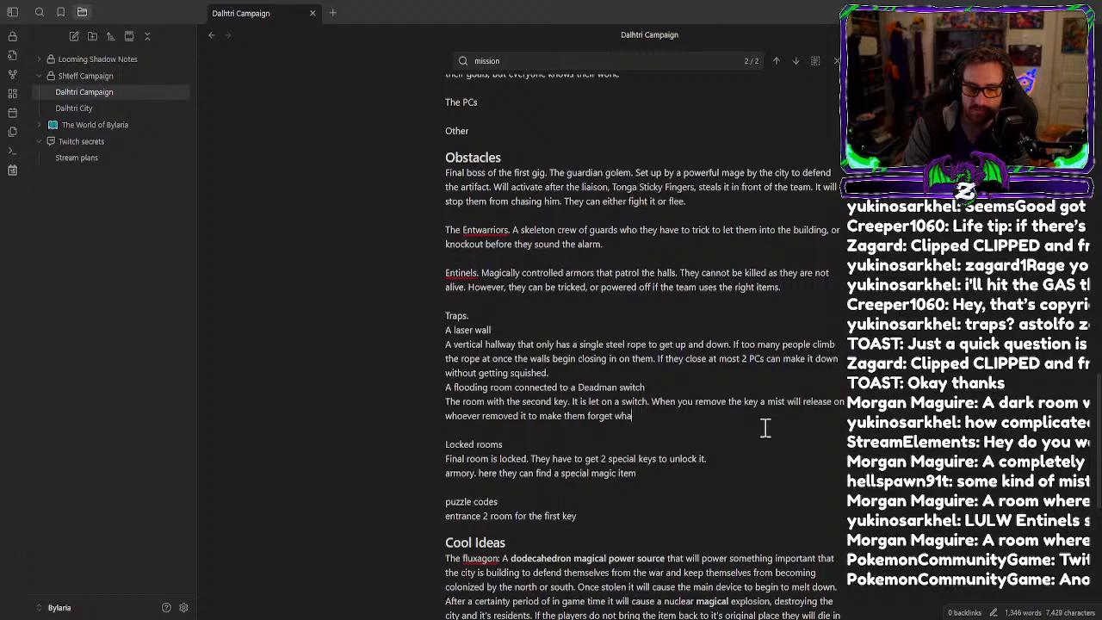
type("t they were doing and ")
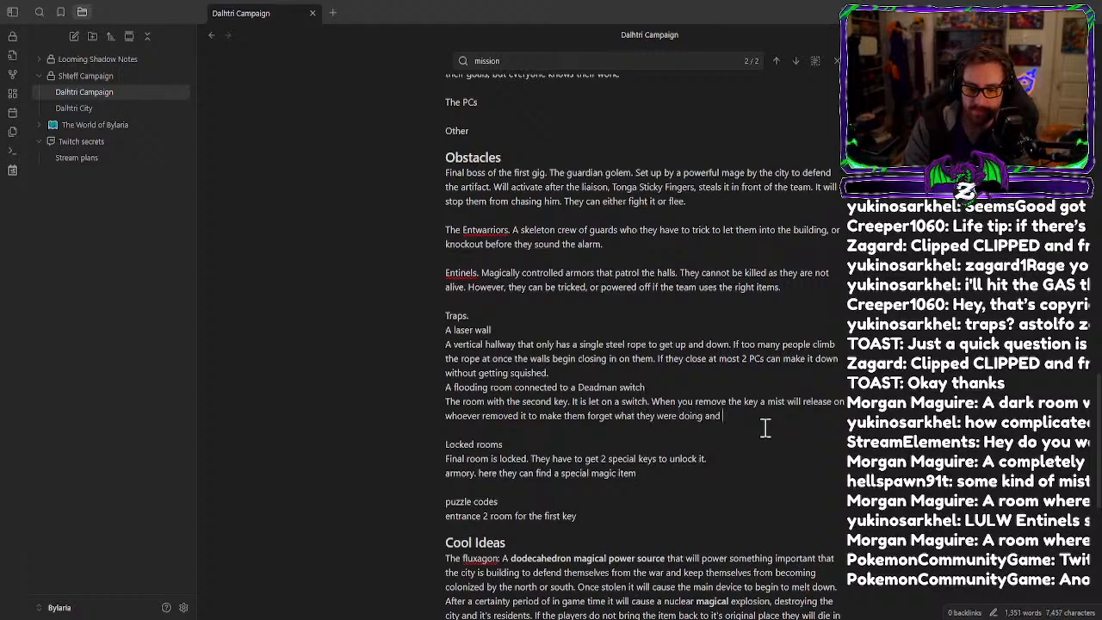
type("makes")
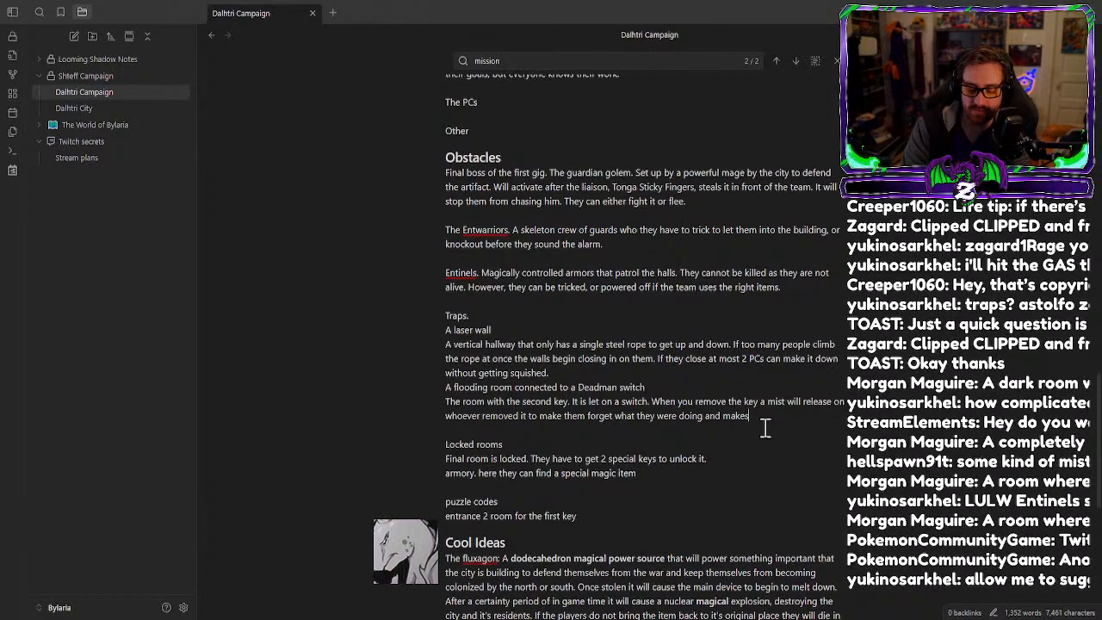
type(" them place the ke")
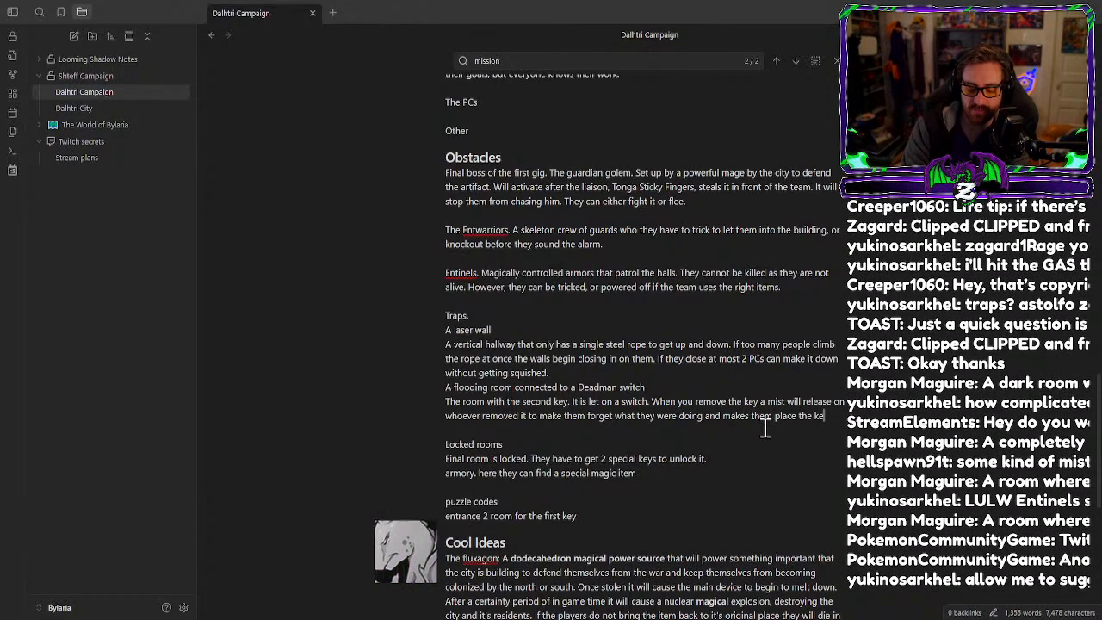
type("y back.")
Delete the line "A flooding room connected to a Deadman switch" from the Traps list.
scroll(699, 428, "down", 1)
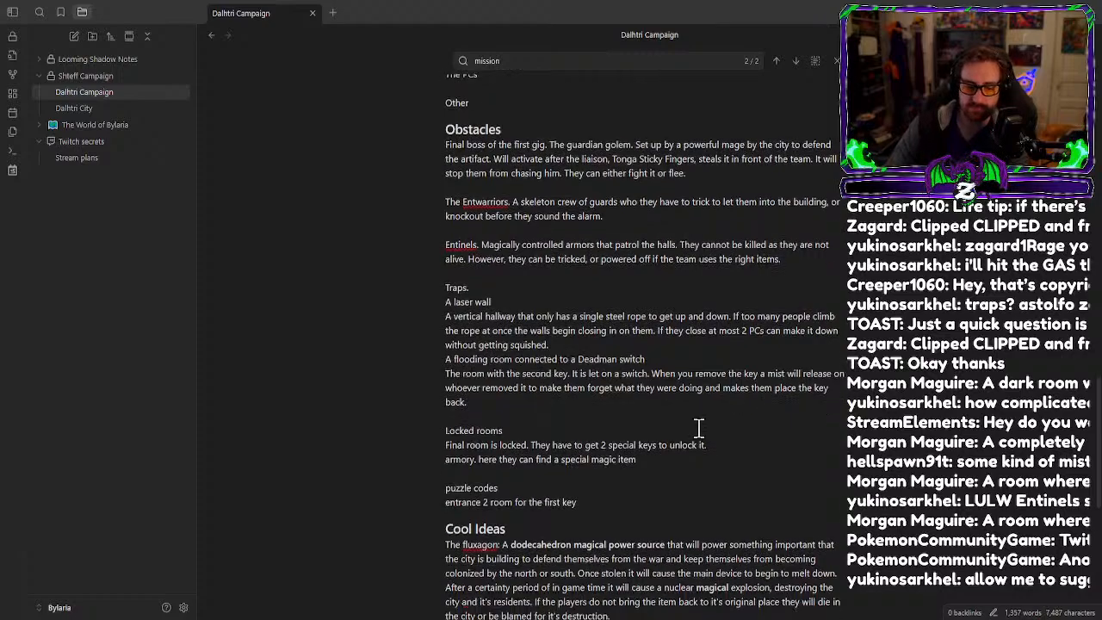
scroll(672, 426, "down", 5)
scroll(581, 401, "up", 1)
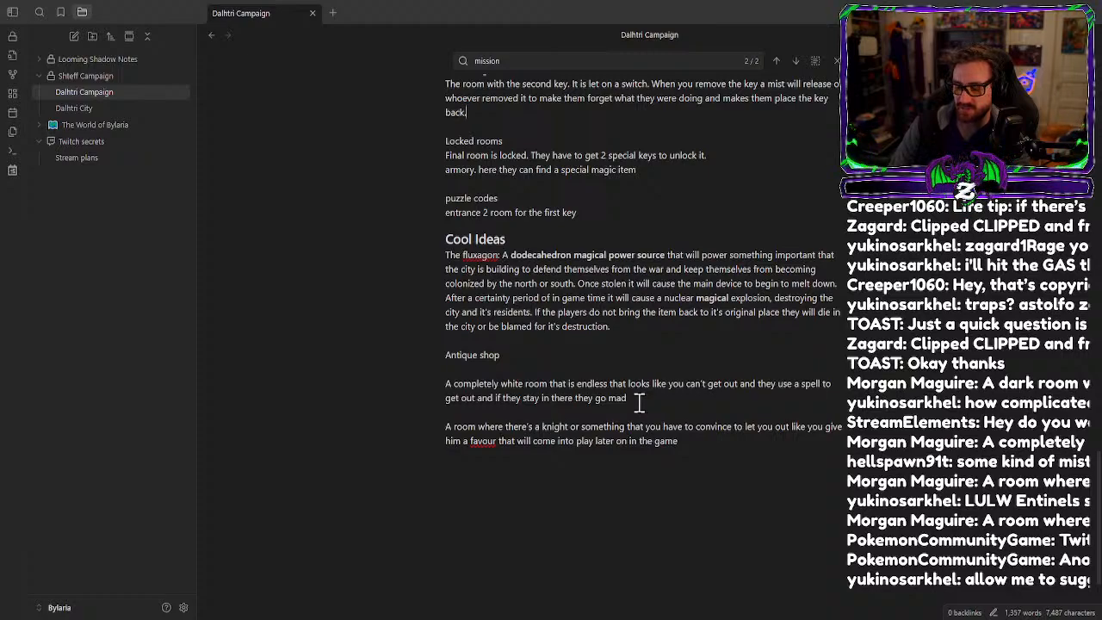
scroll(646, 398, "up", 5)
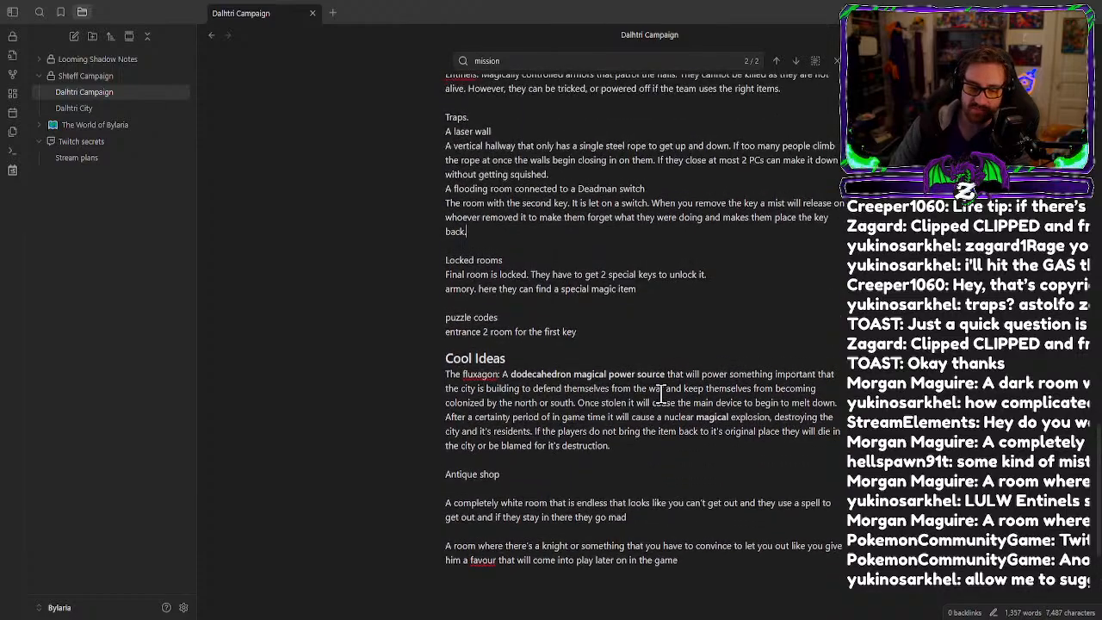
scroll(656, 395, "up", 3)
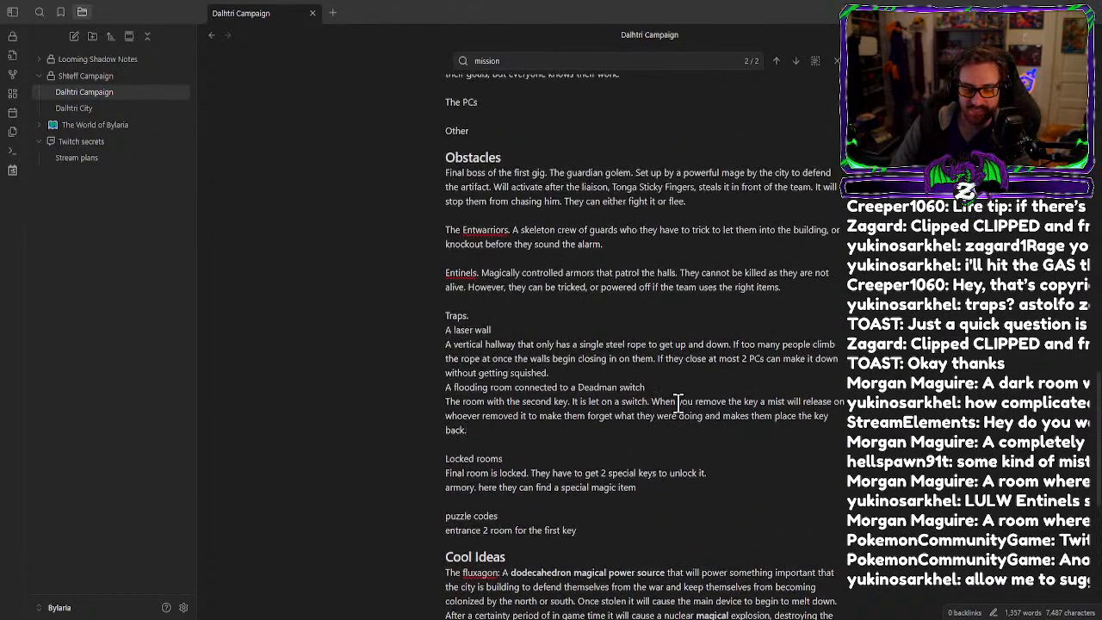
left_click(517, 330)
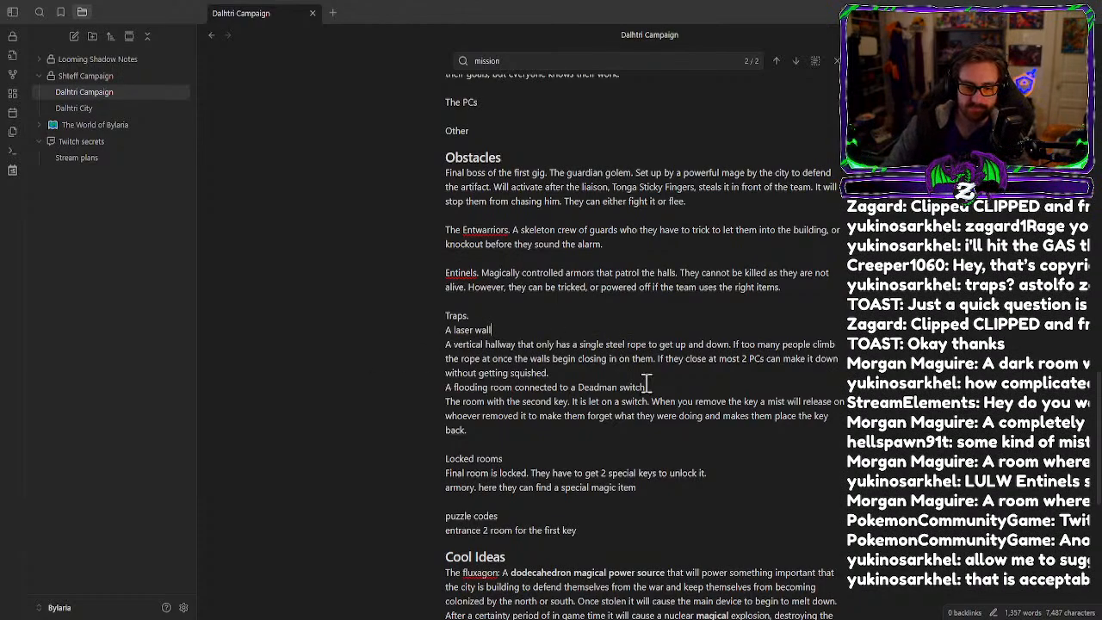
left_click_drag(646, 387, 428, 402)
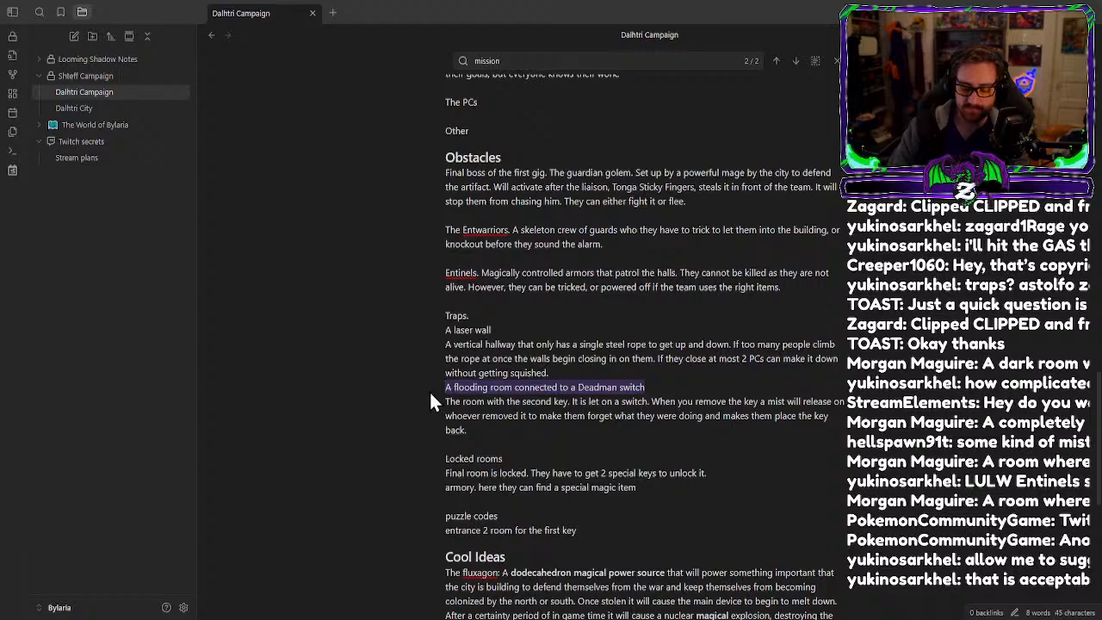
key("BackSpace")
key("BackSpace")
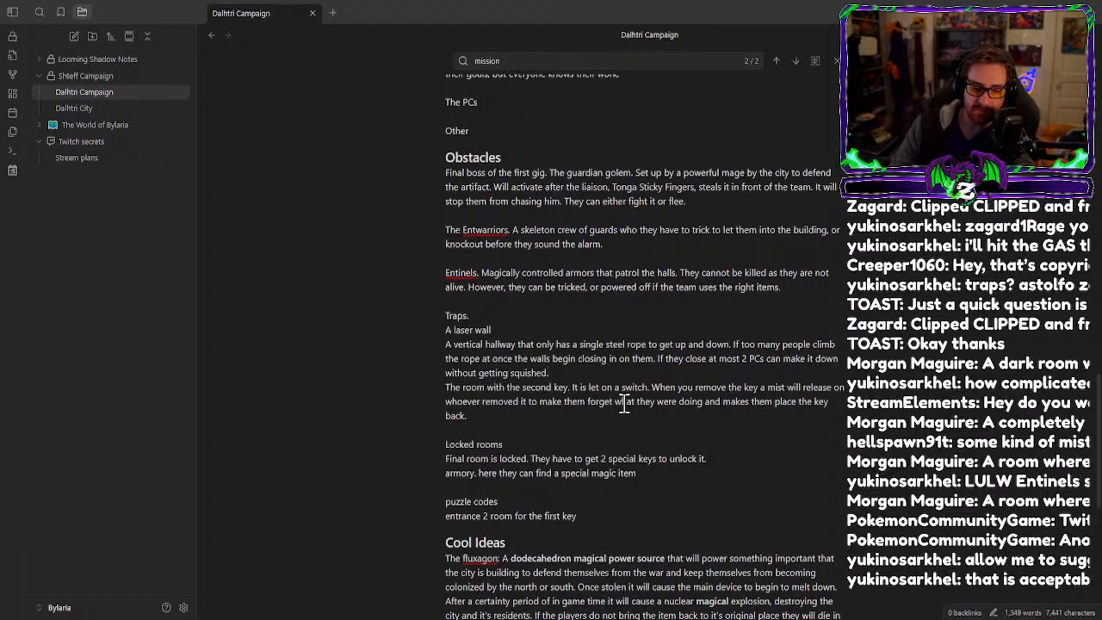
double_click(536, 387)
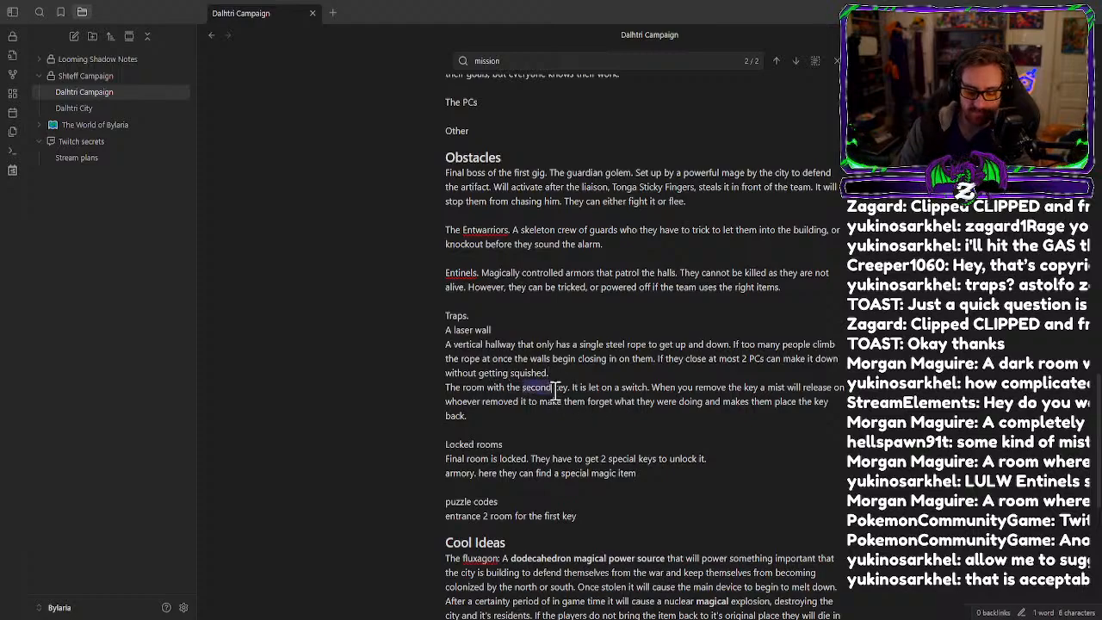
type("first")
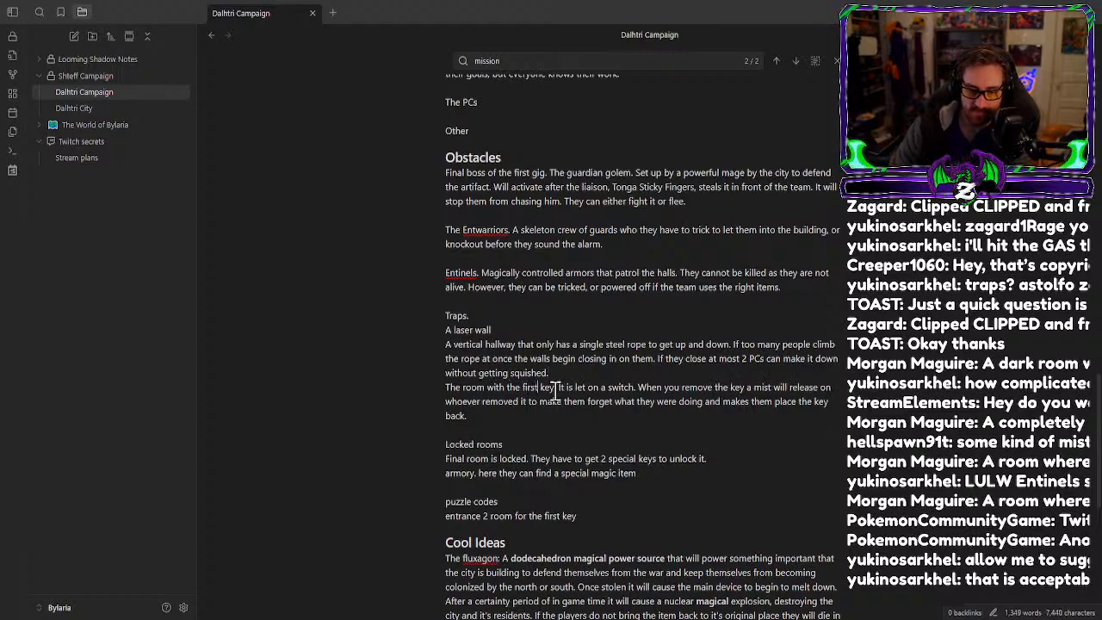
double_click(485, 516)
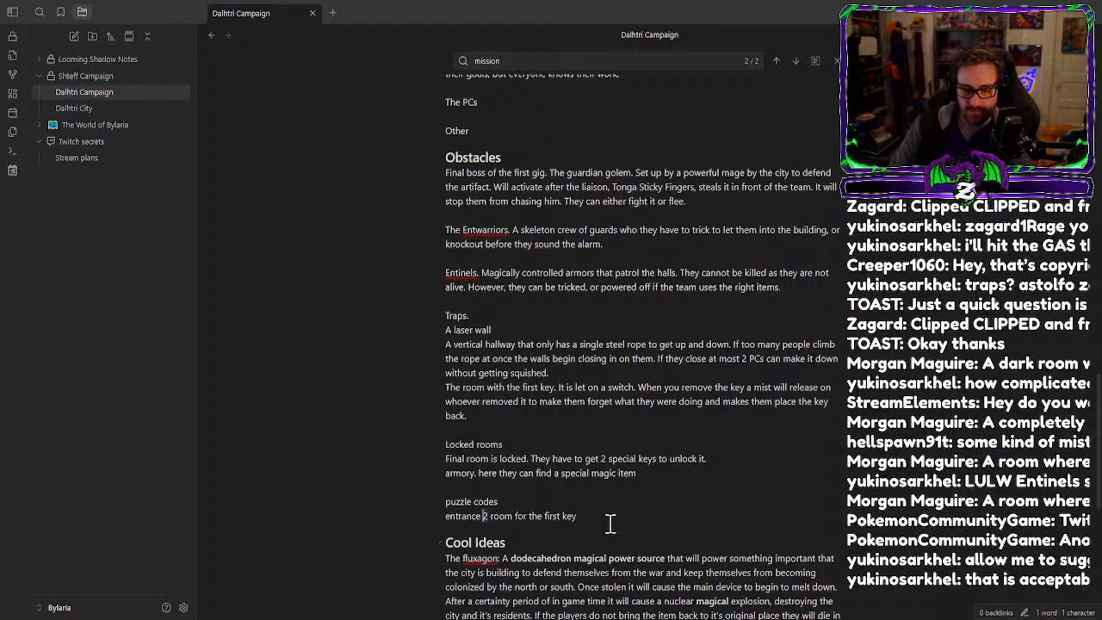
key("ctrl+z")
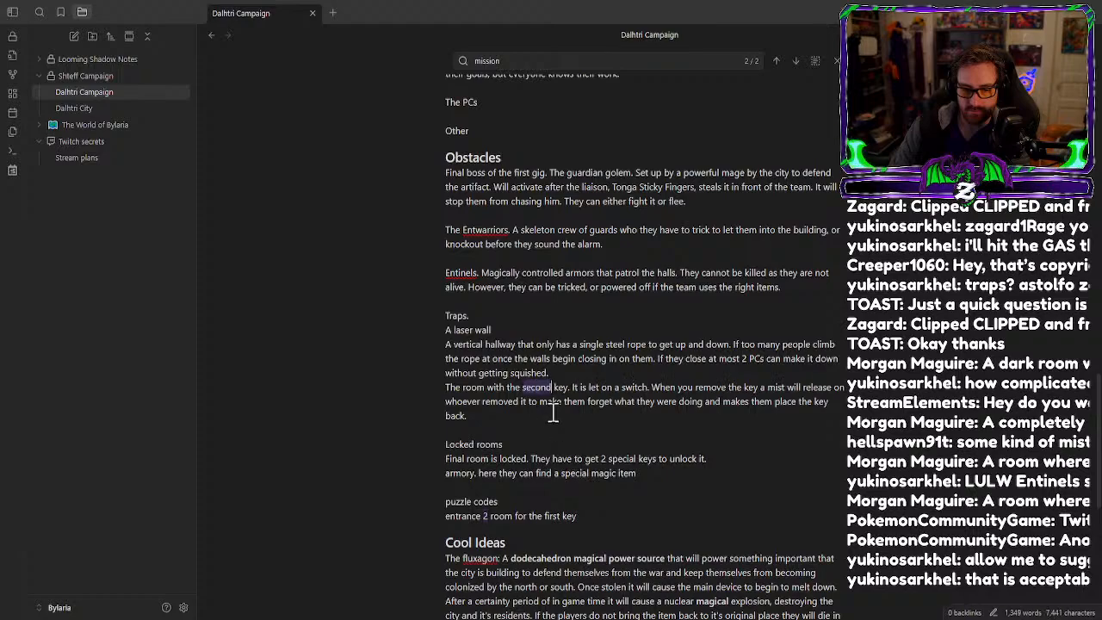
Replace the "2" in the puzzle codes entry about the first key with "to the".
left_click(487, 517)
key("BackSpace")
key("BackSpace")
type("tpo")
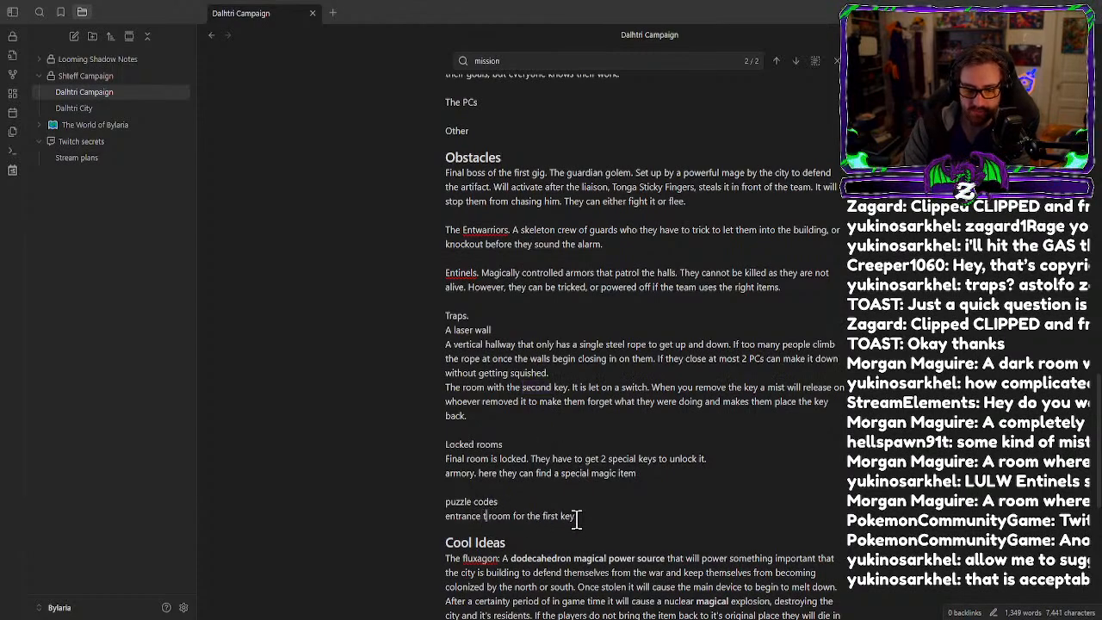
key("BackSpace")
key("BackSpace")
type("op")
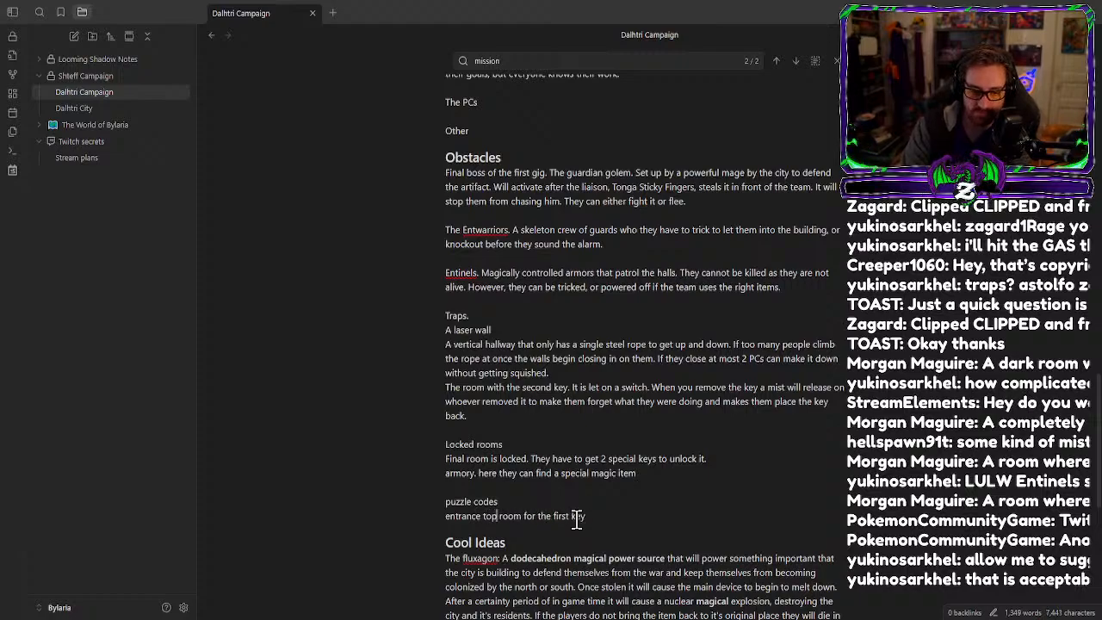
key("BackSpace")
type("the room w")
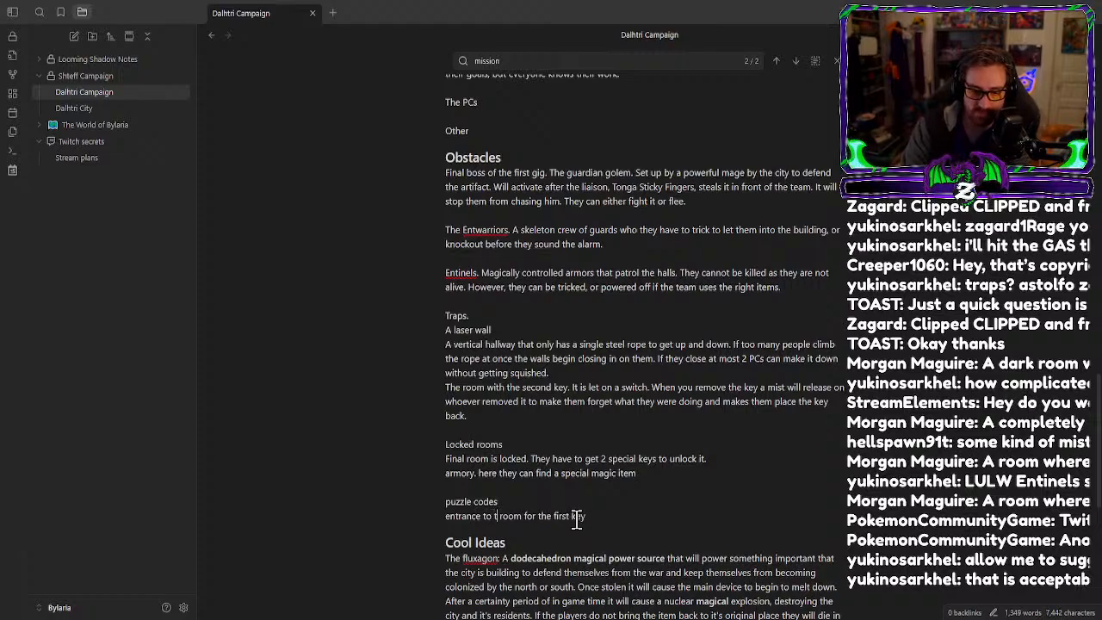
key("BackSpace")
key("BackSpace")
key("BackSpace")
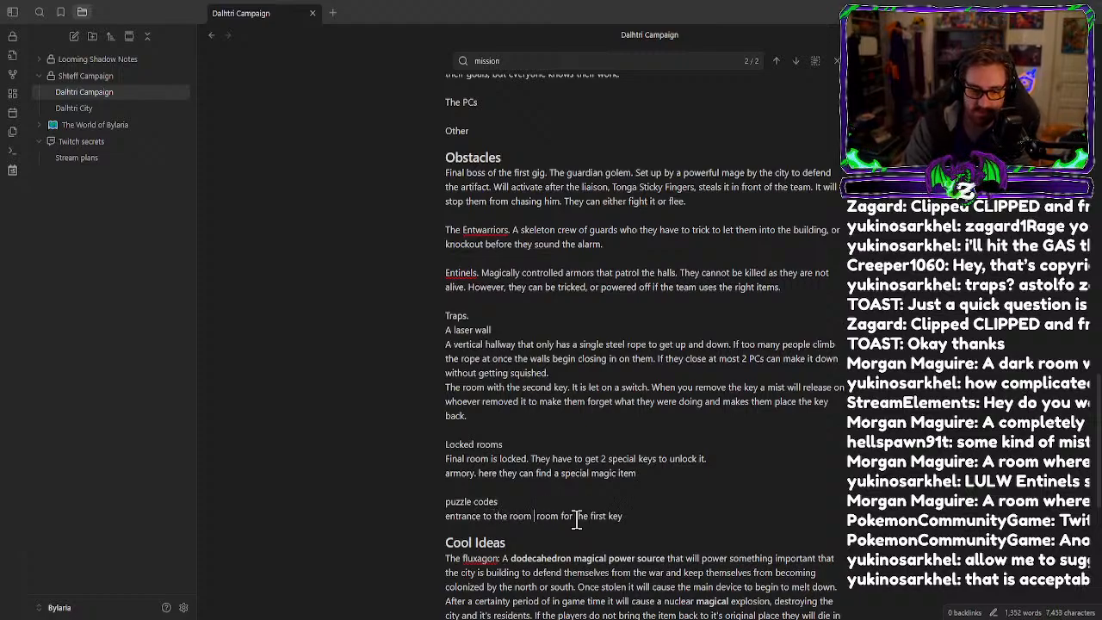
key("BackSpace")
key("BackSpace")
key("BackSpace")
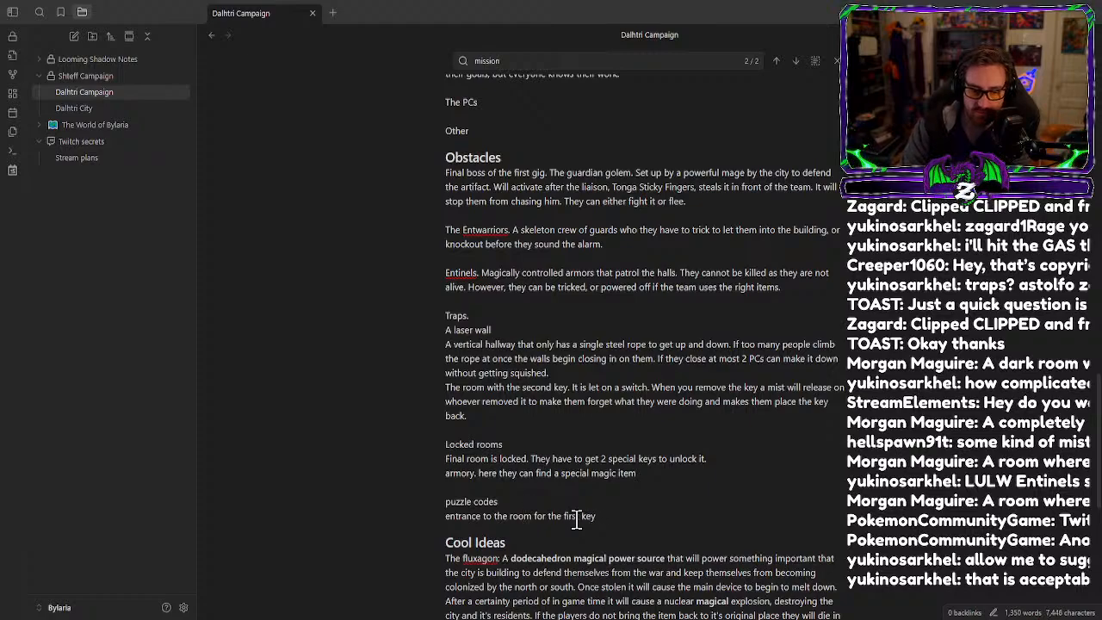
Change "for" to "with" in the puzzle codes entry so it reads "entrance to the room with the first key".
key("Right")
key("Right")
key("Right")
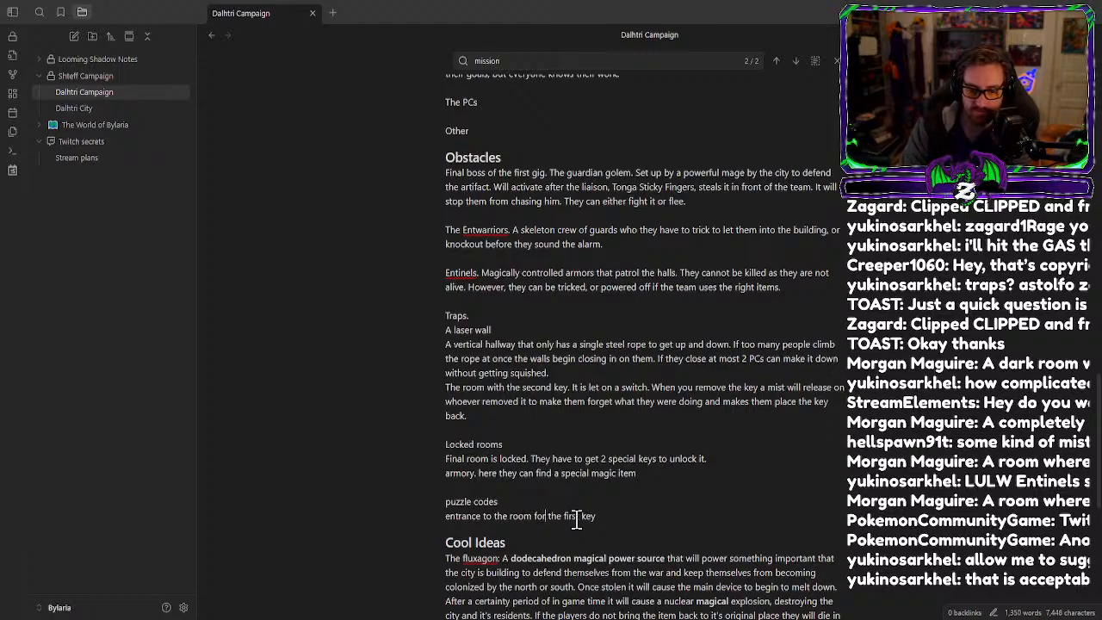
key("BackSpace")
key("BackSpace")
key("BackSpace")
type("with")
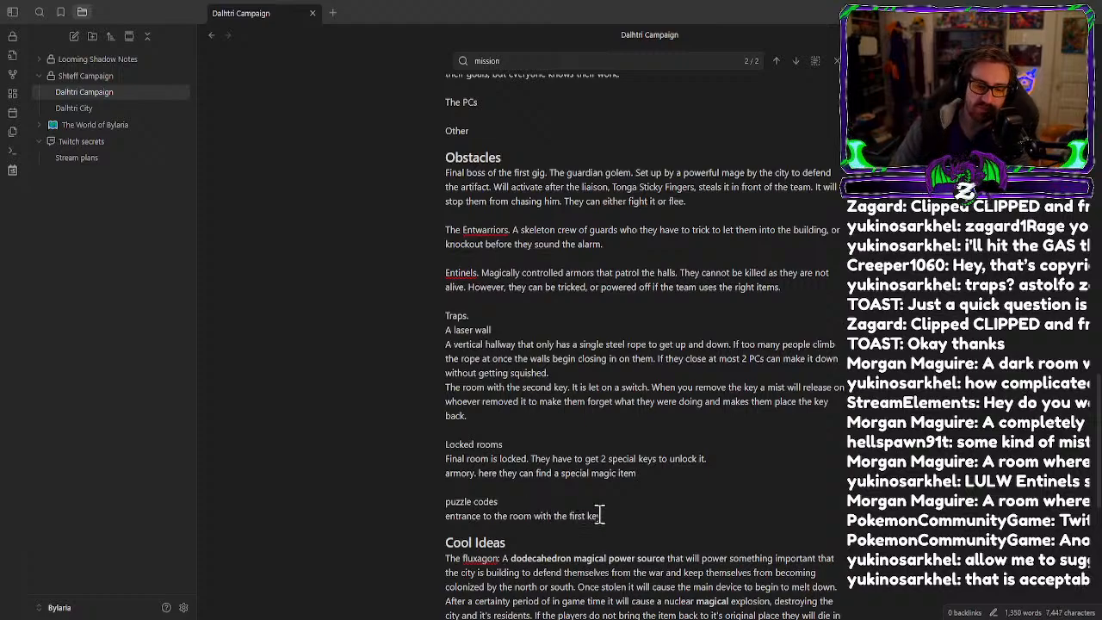
left_click(605, 516)
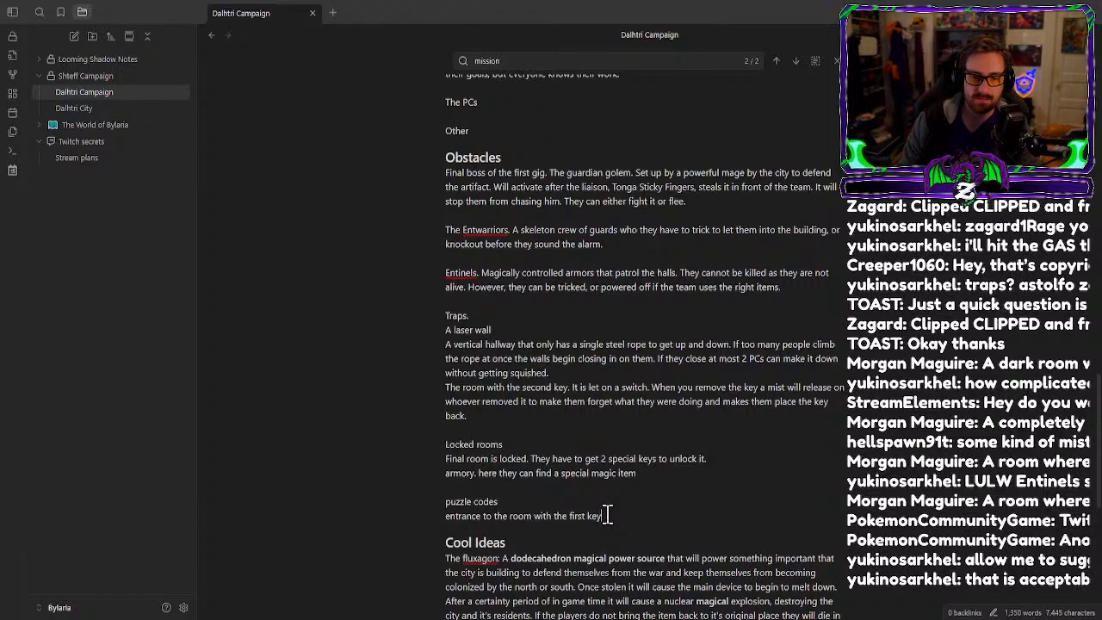
scroll(603, 500, "up", 15)
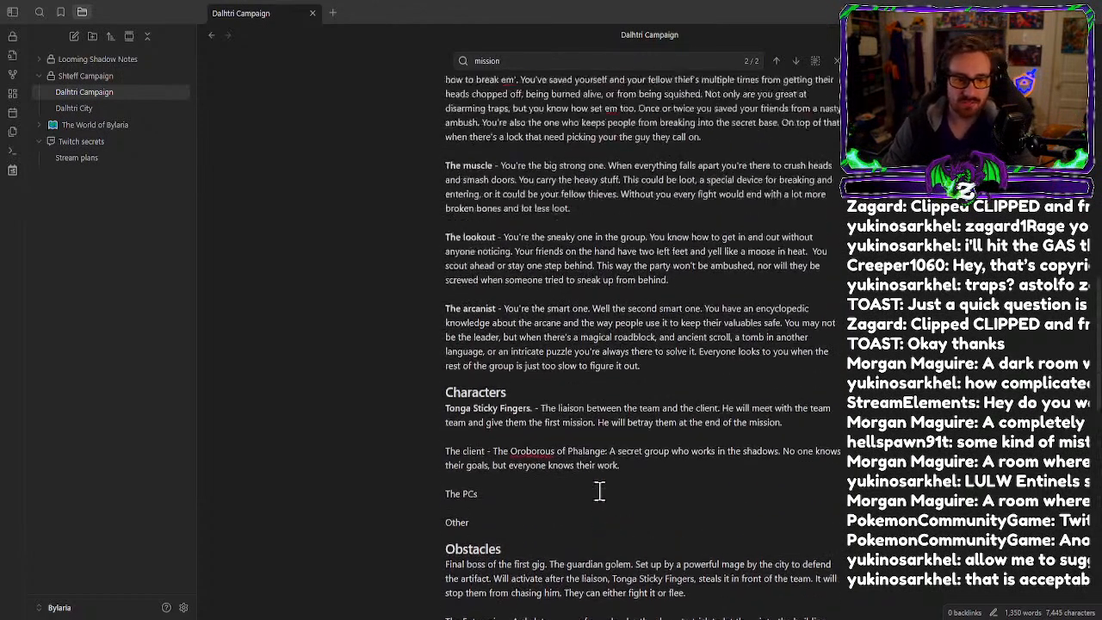
scroll(600, 482, "down", 15)
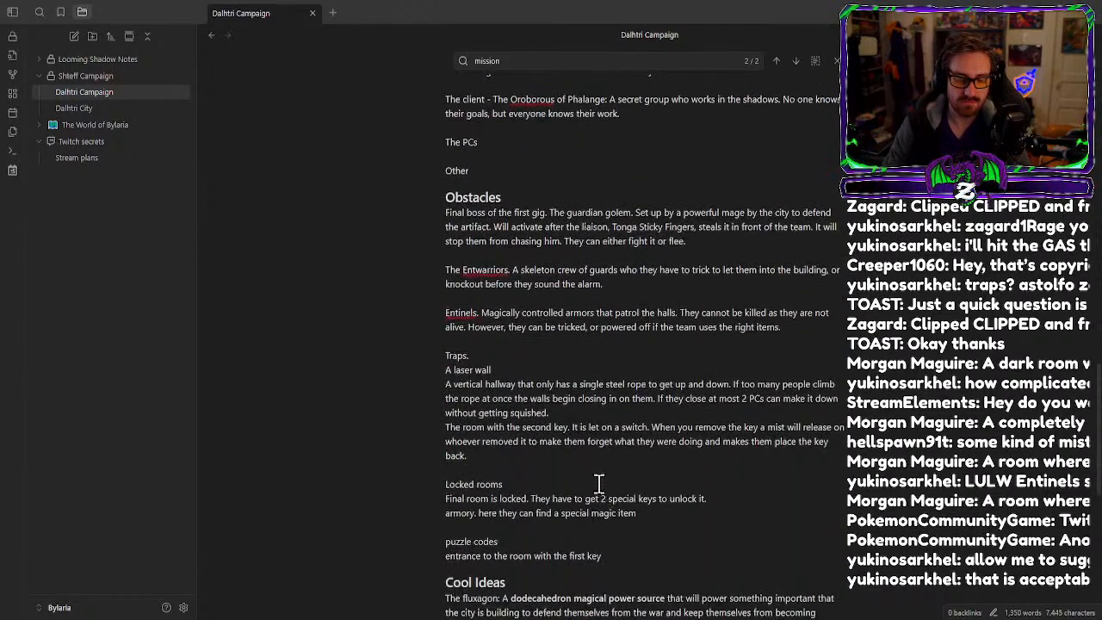
key("Return")
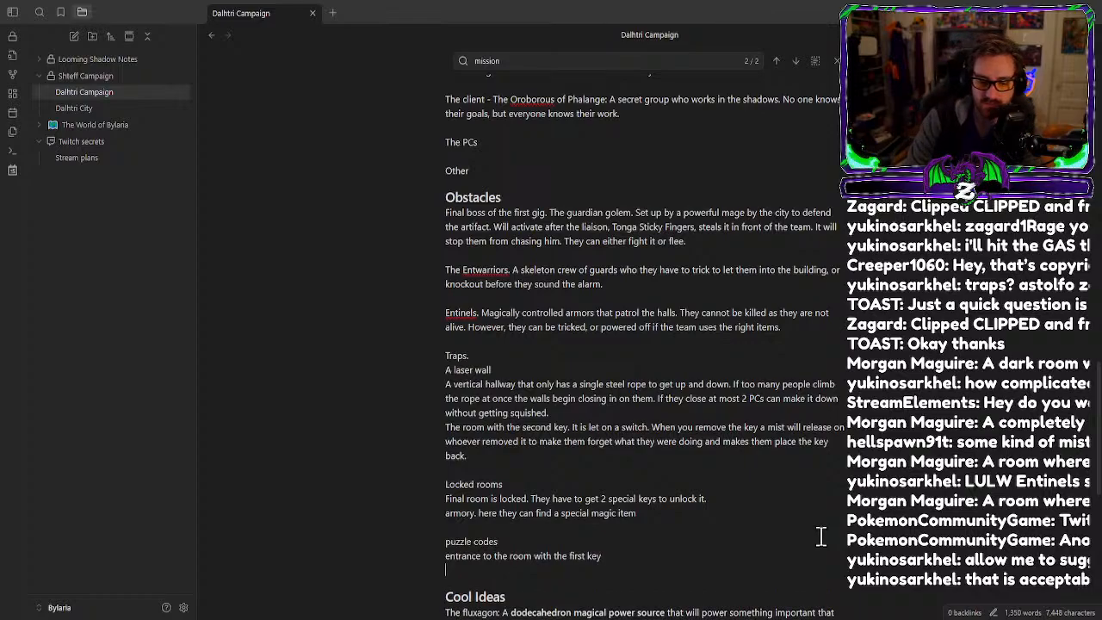
type("a room with a")
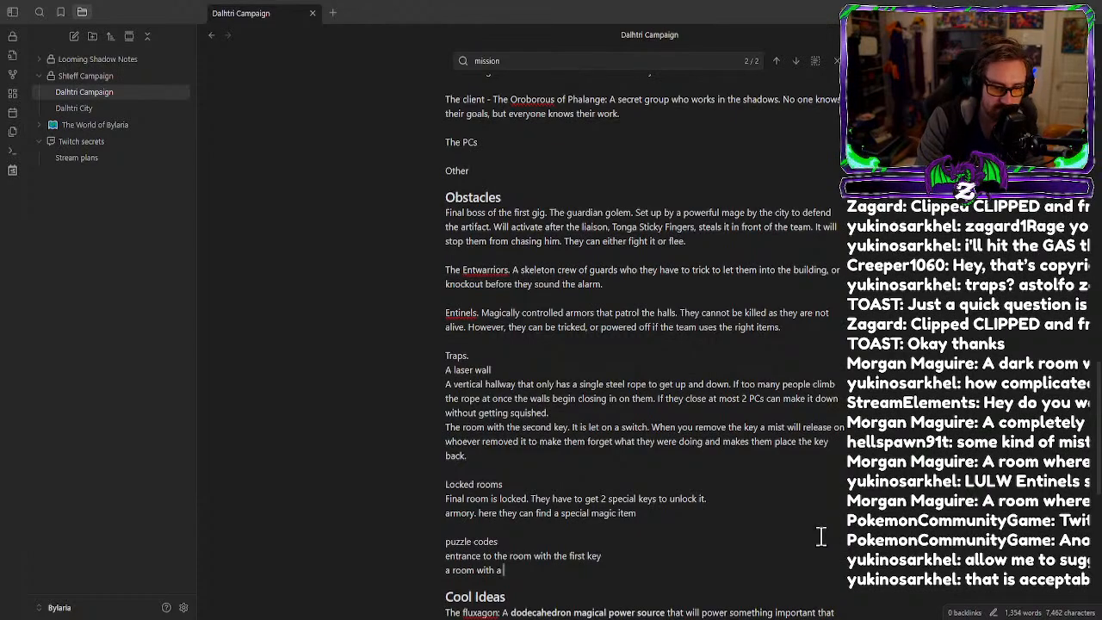
key("BackSpace")
key("BackSpace")
key("BackSpace")
key("BackSpace")
key("BackSpace")
key("BackSpace")
key("BackSpace")
key("BackSpace")
key("BackSpace")
key("BackSpace")
key("BackSpace")
key("BackSpace")
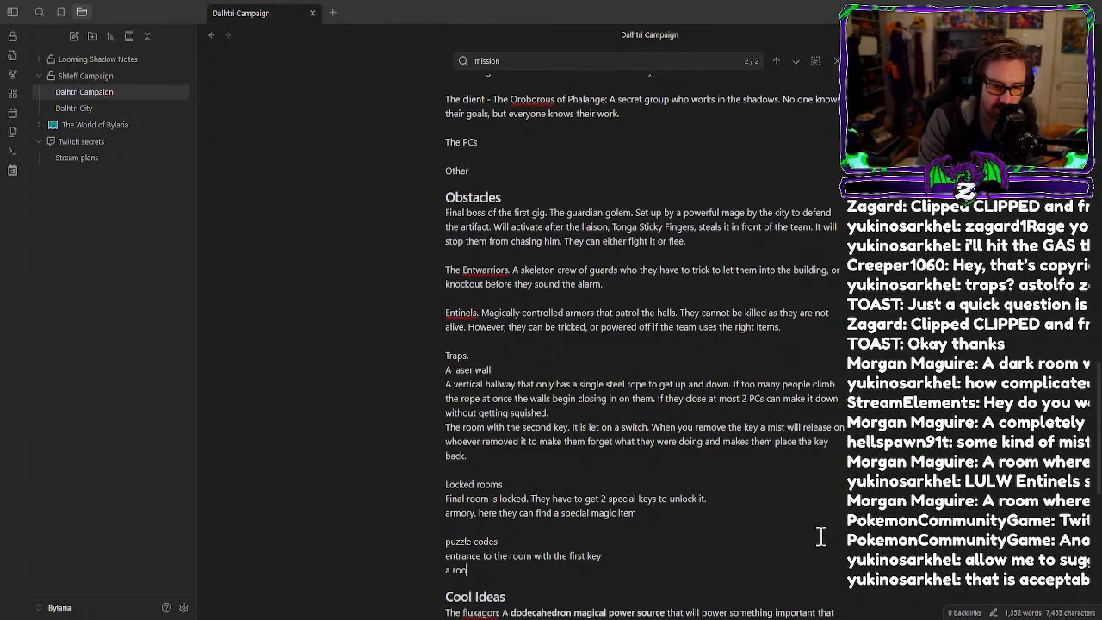
key("BackSpace")
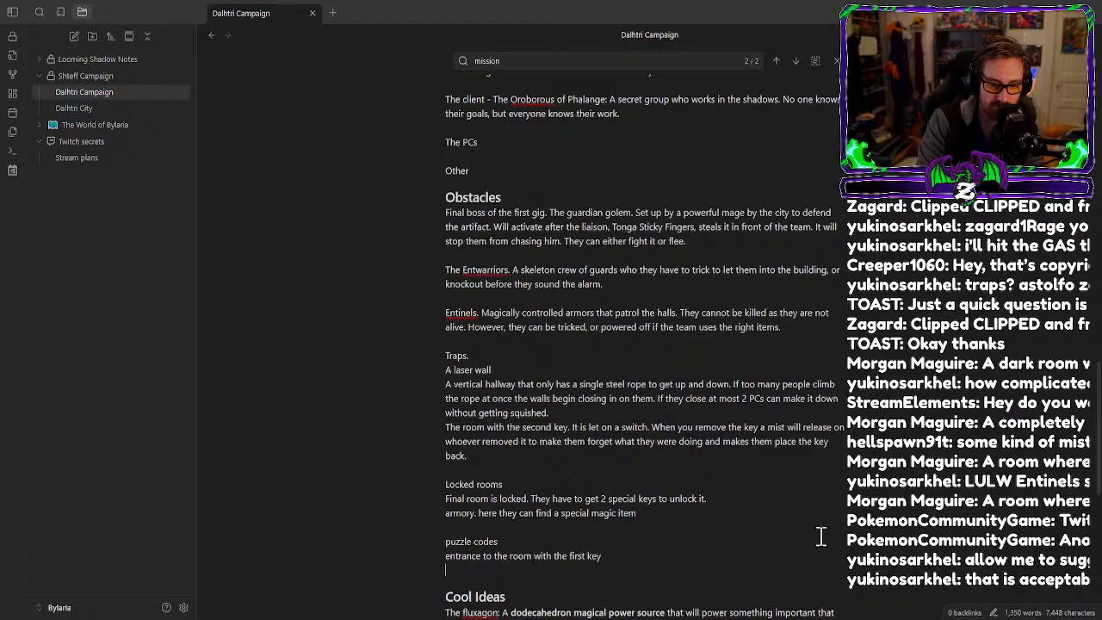
key("BackSpace")
Extend the laser wall trap entry with "This is the second way for the party to enter the room with the fist key.".
left_click(506, 369)
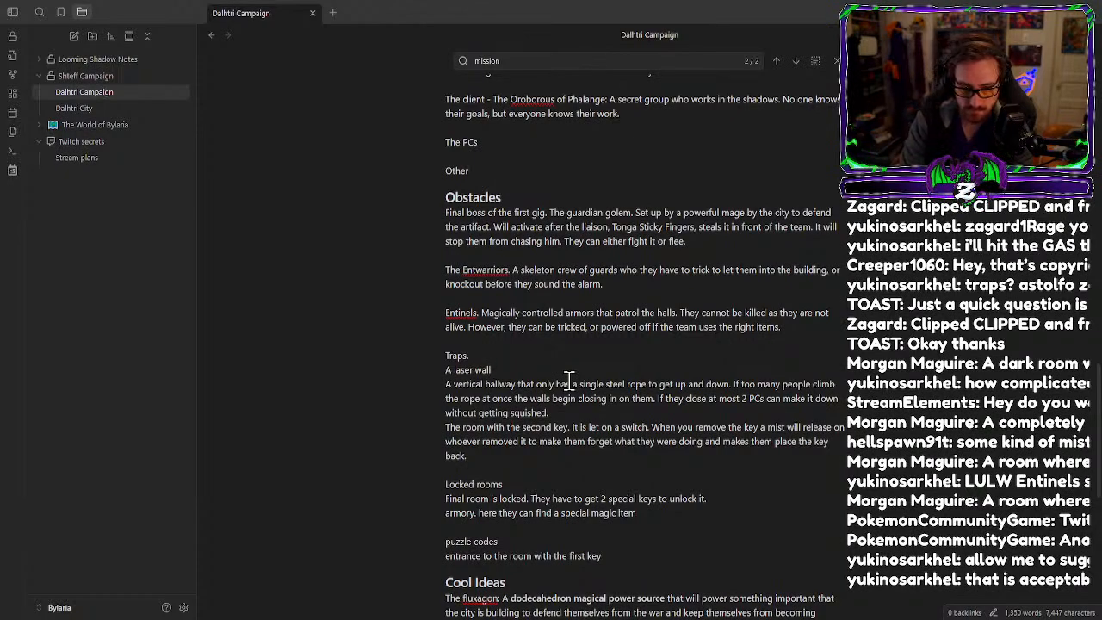
type(".")
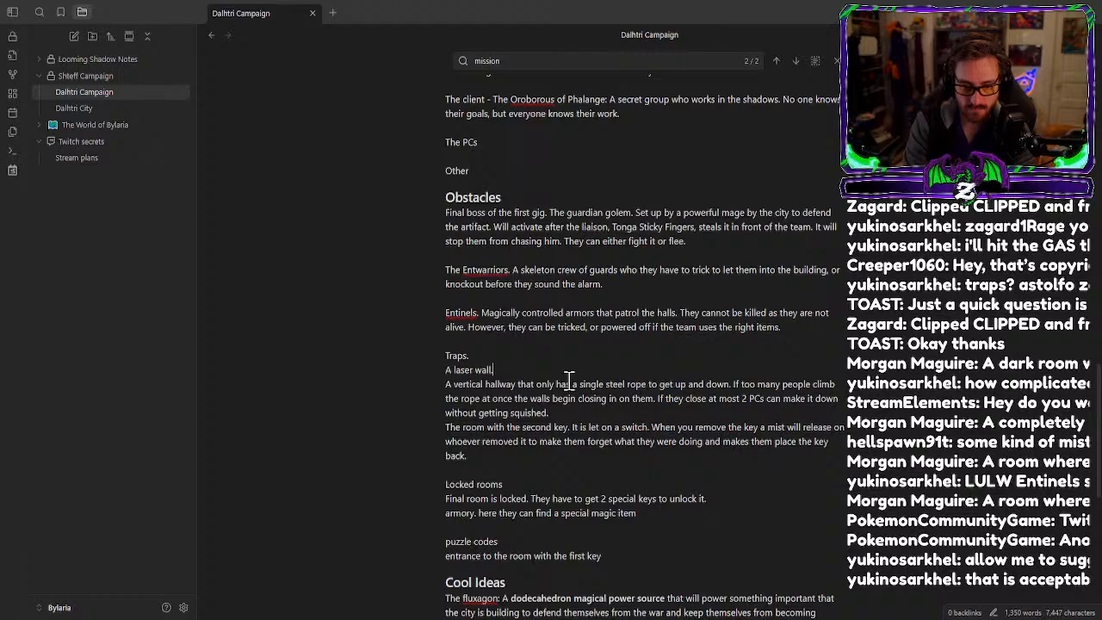
type(" This is the se")
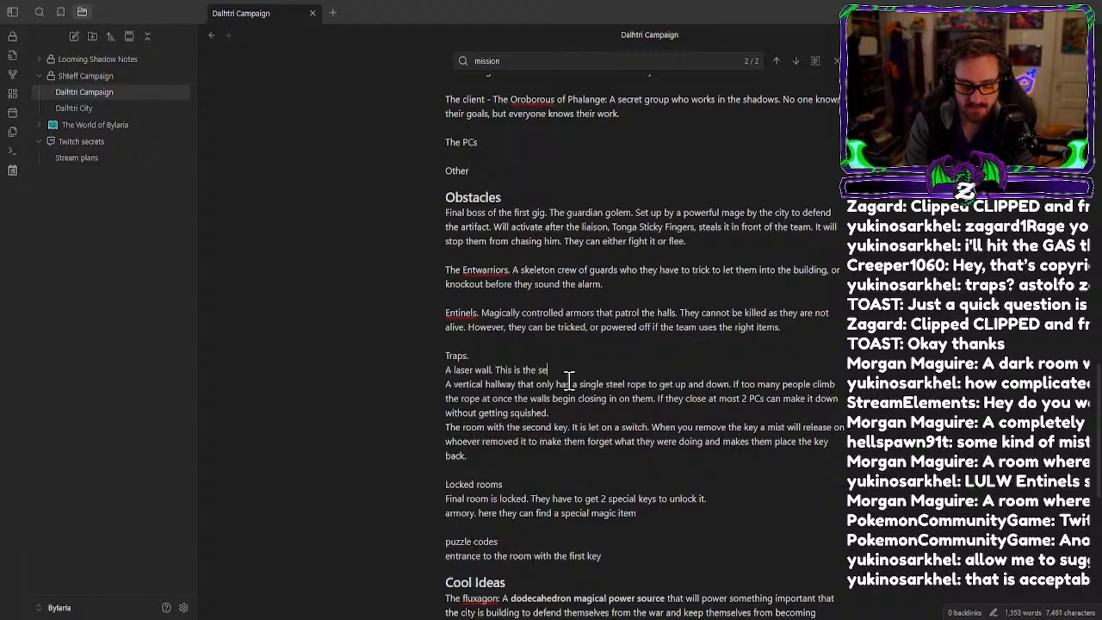
type("cond way for the ")
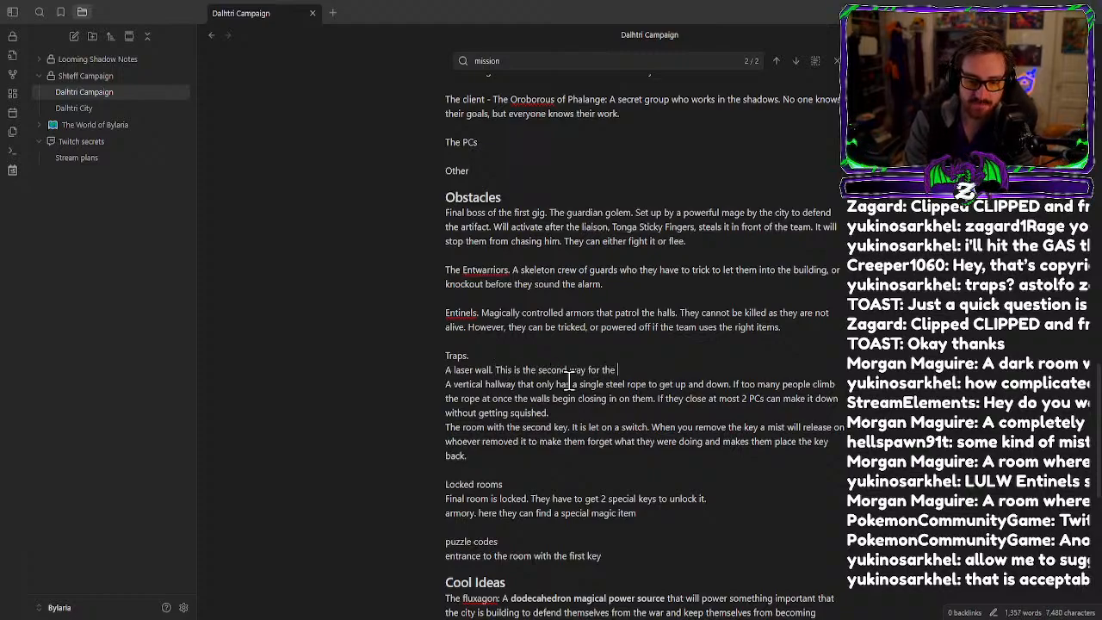
type("par")
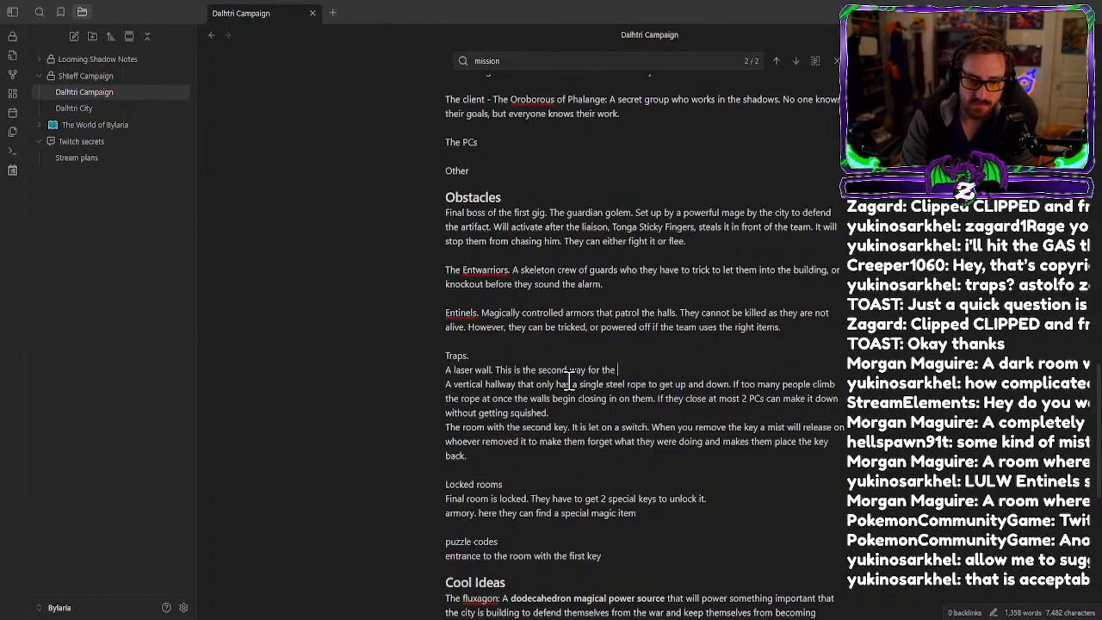
type("ty to ")
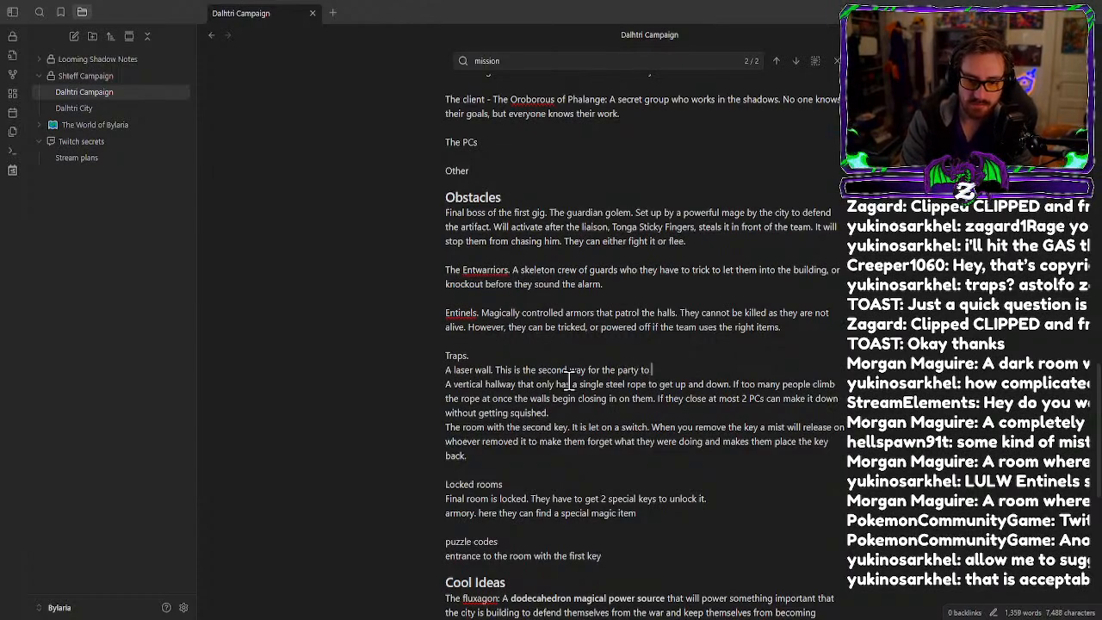
type("enter the roo")
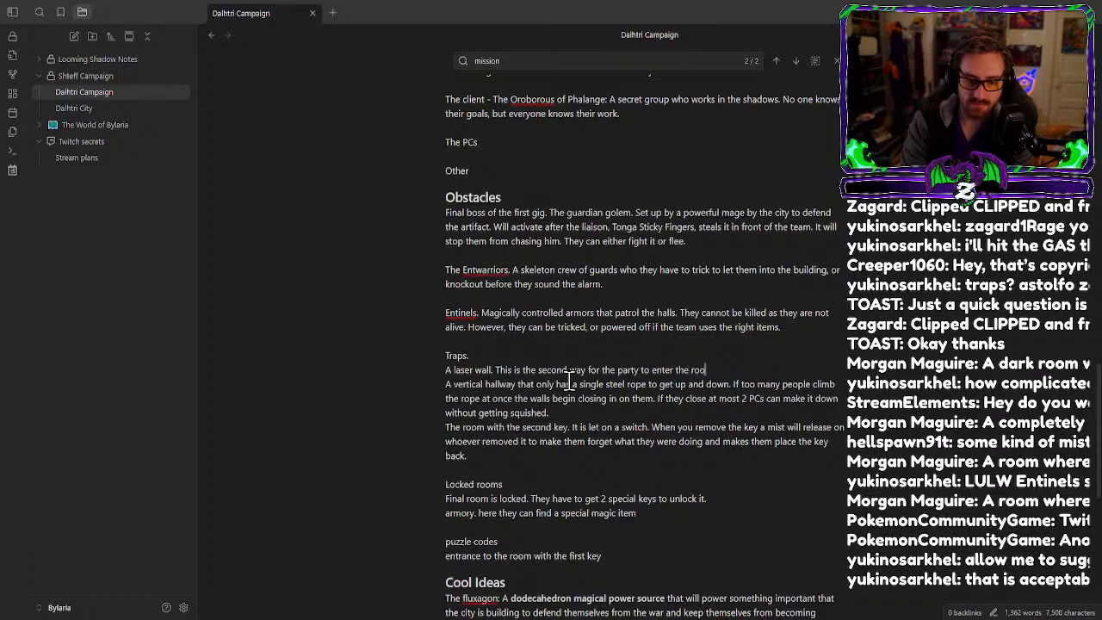
type("m with the fist ")
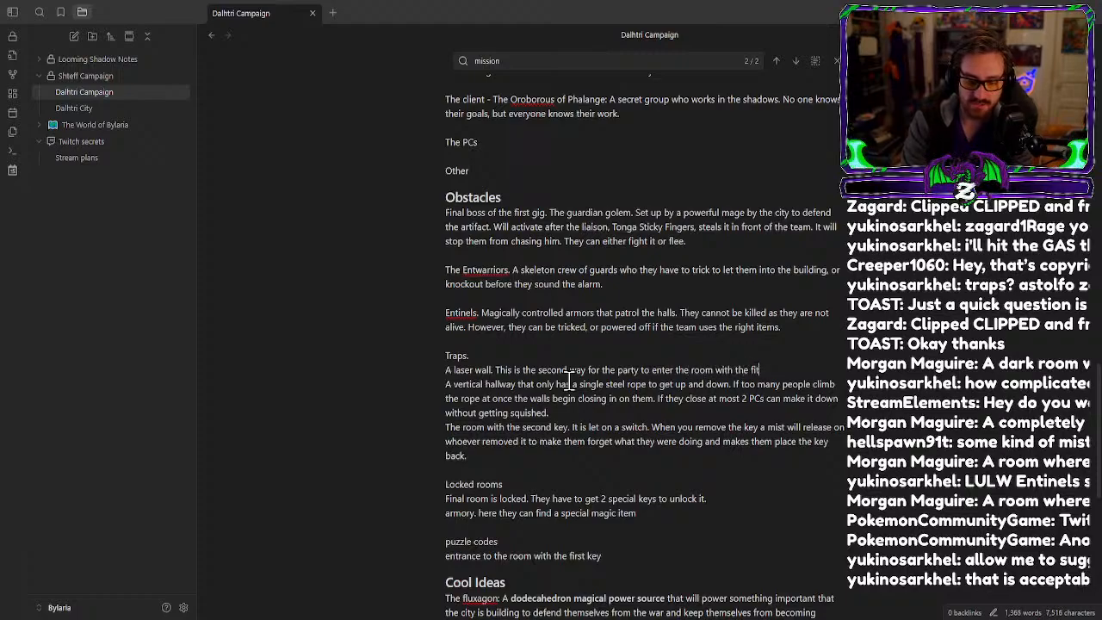
type("key.")
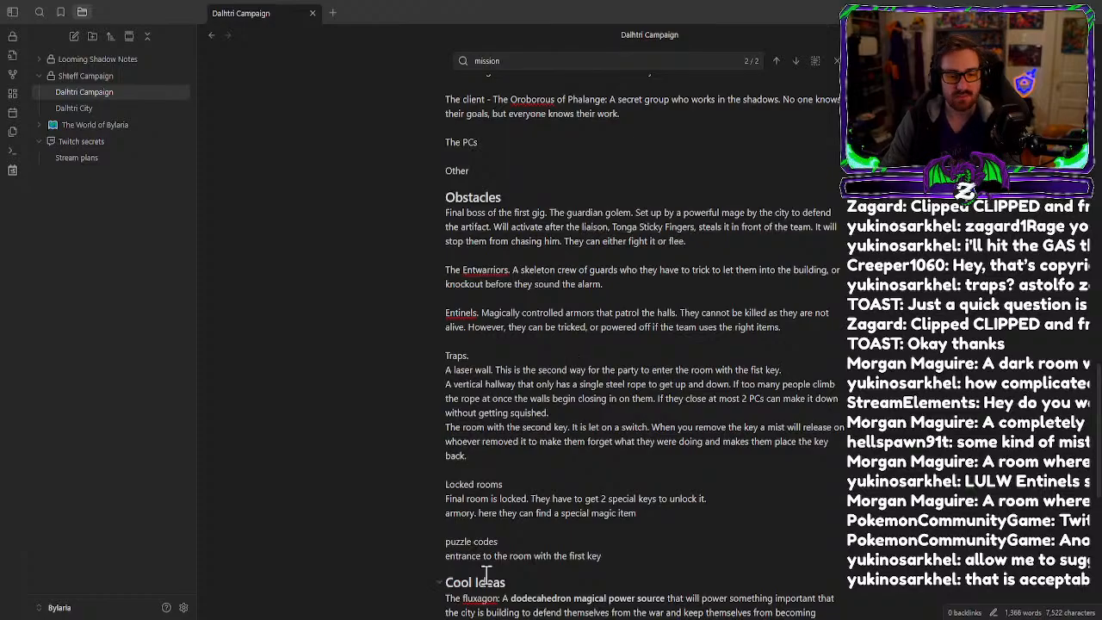
Start a new sentence at the end of the lookout's role description: "You're always there to walk the narrow ledge".
scroll(558, 513, "up", 10)
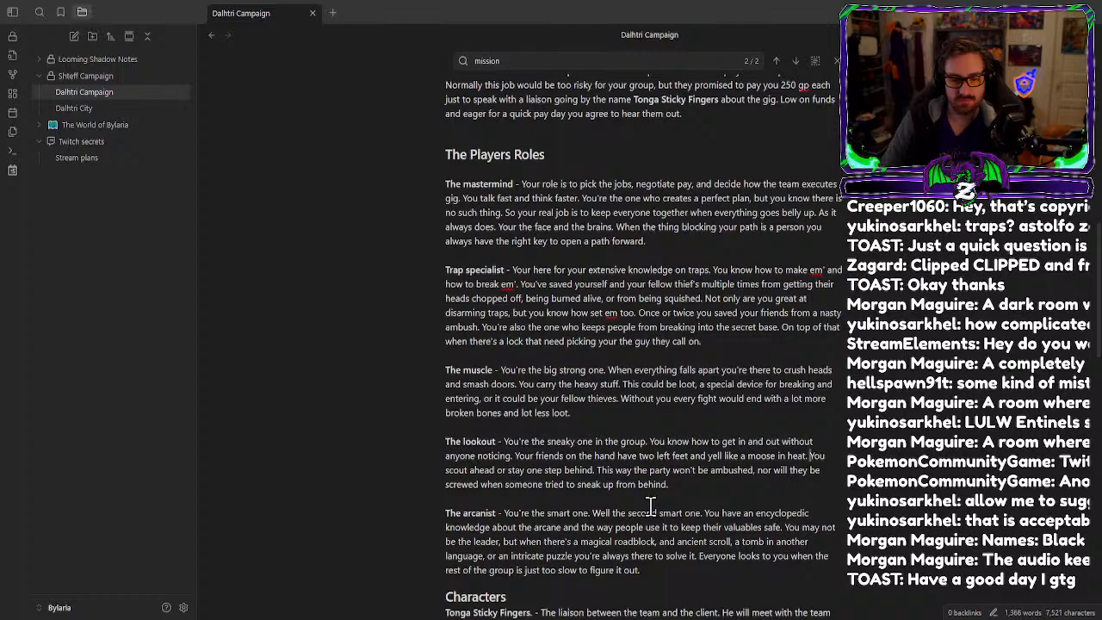
left_click(715, 484)
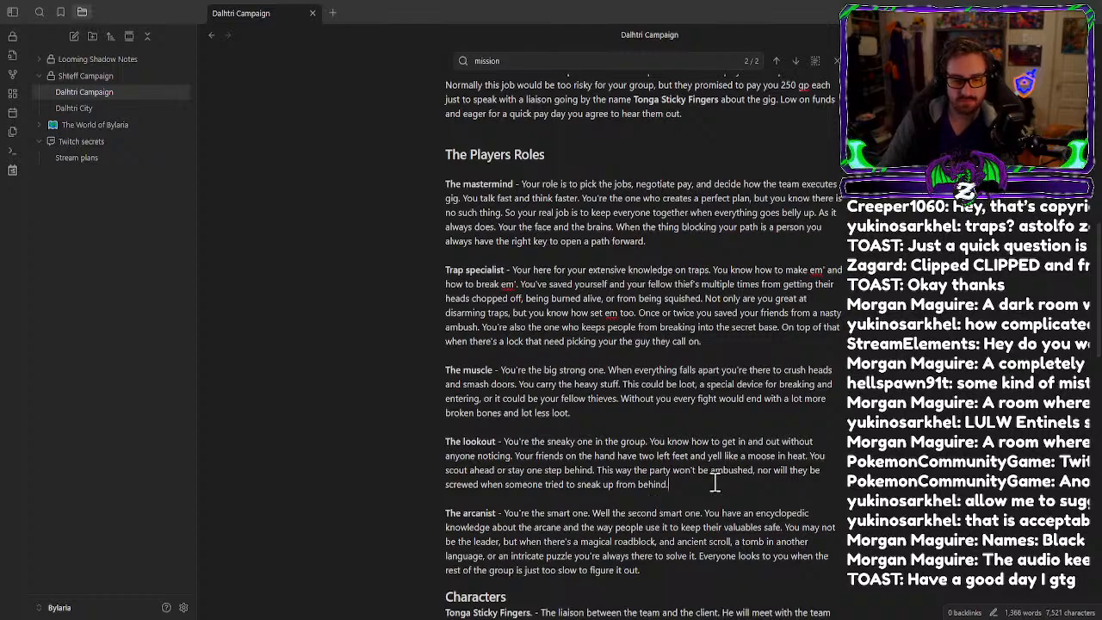
type("You're")
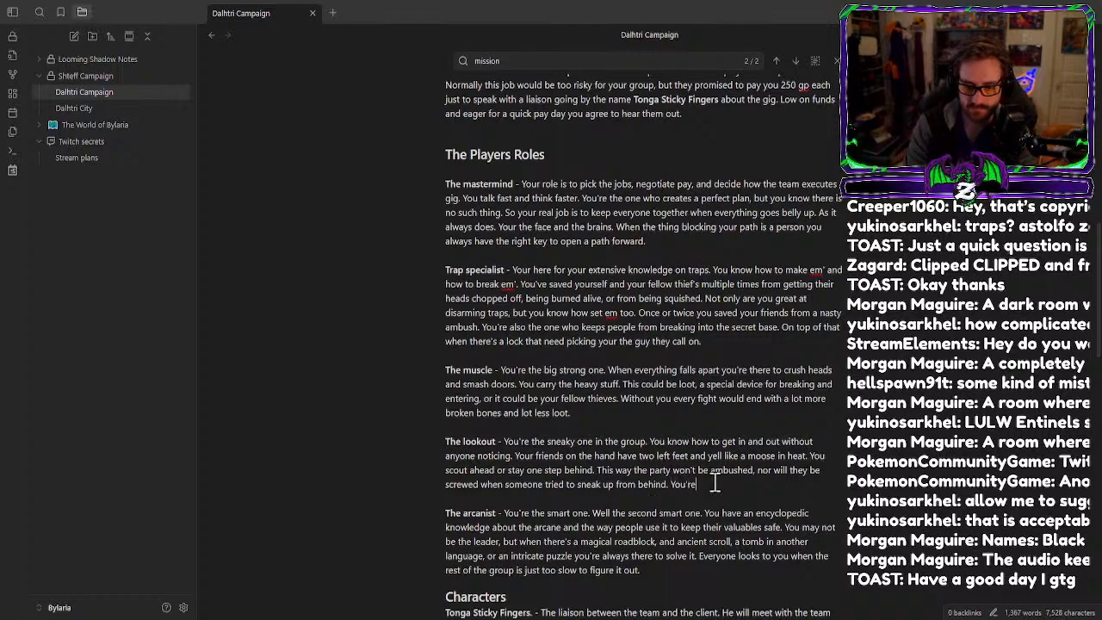
type(" always there to")
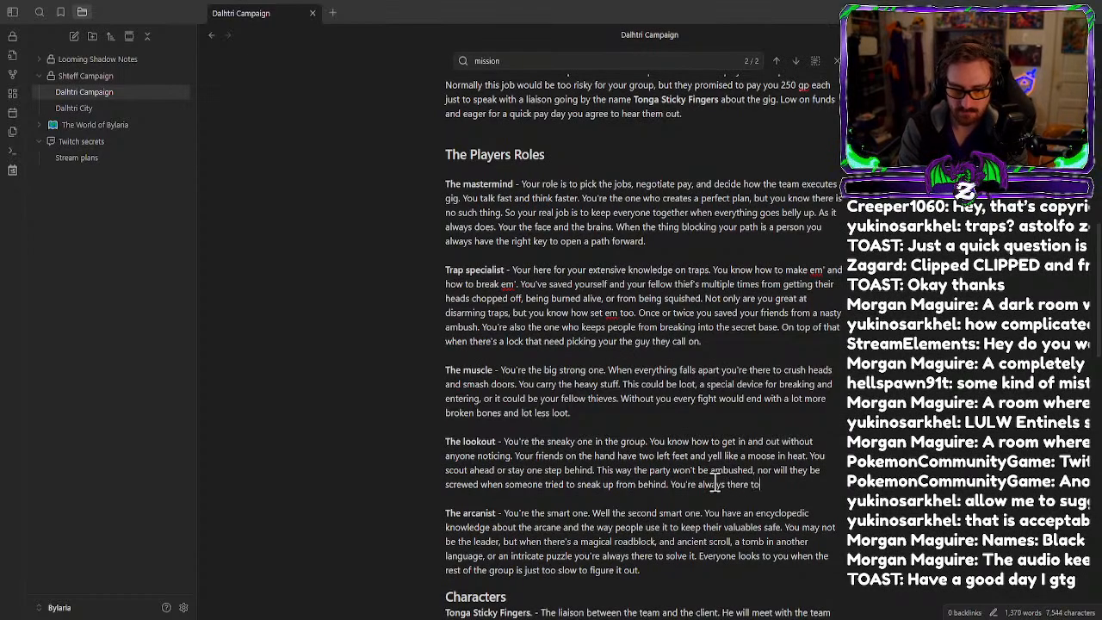
type(" walk the tightropes")
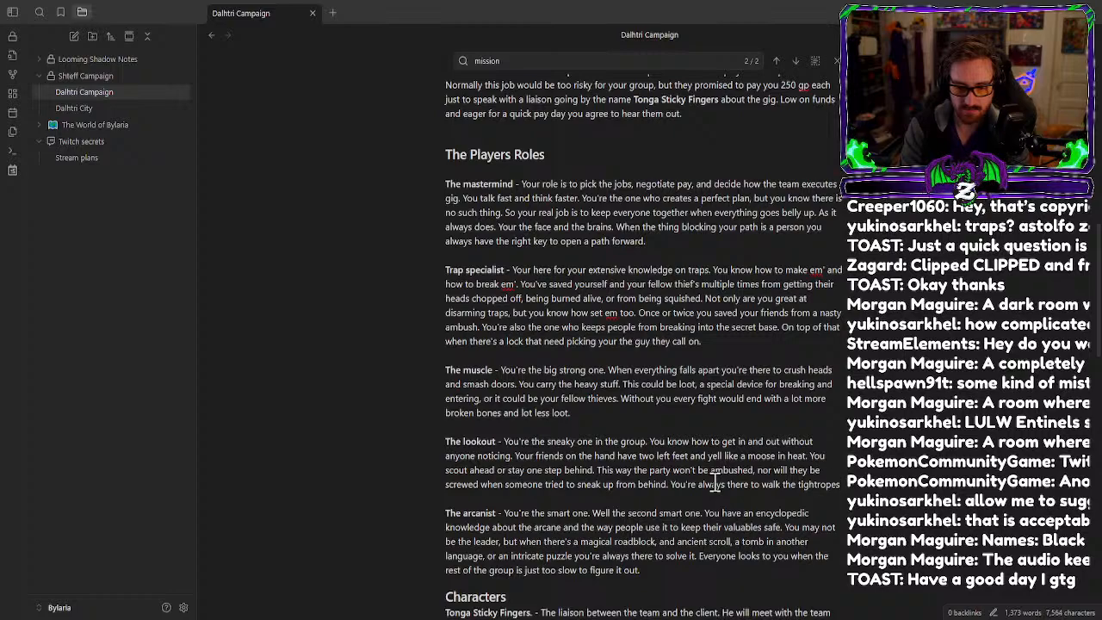
key("BackSpace")
key("BackSpace")
key("BackSpace")
key("BackSpace")
key("BackSpace")
key("BackSpace")
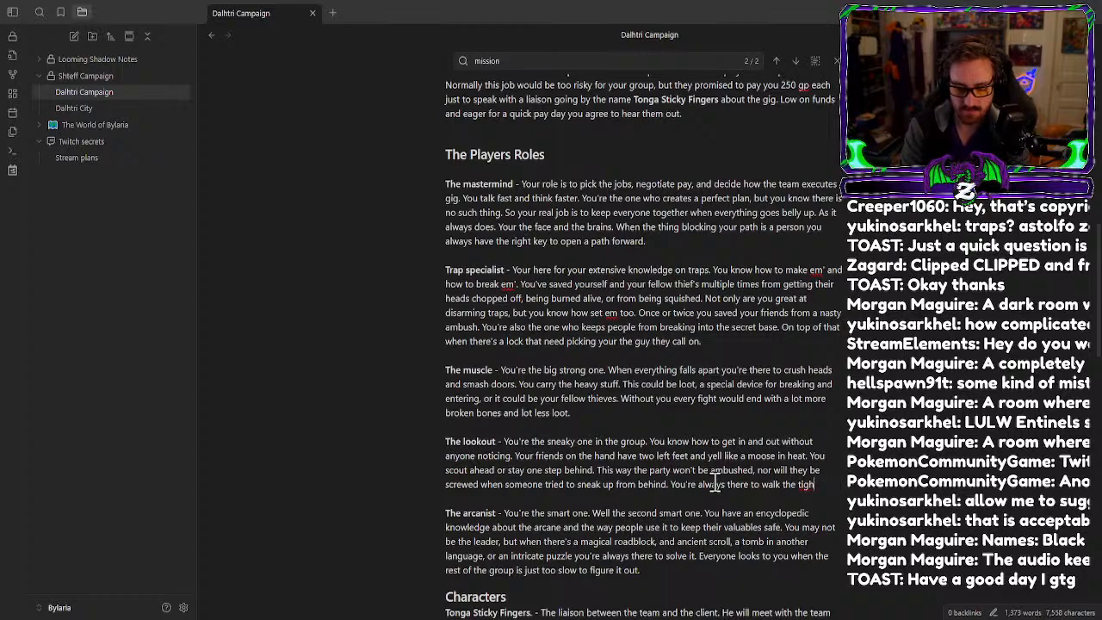
key("BackSpace")
key("BackSpace")
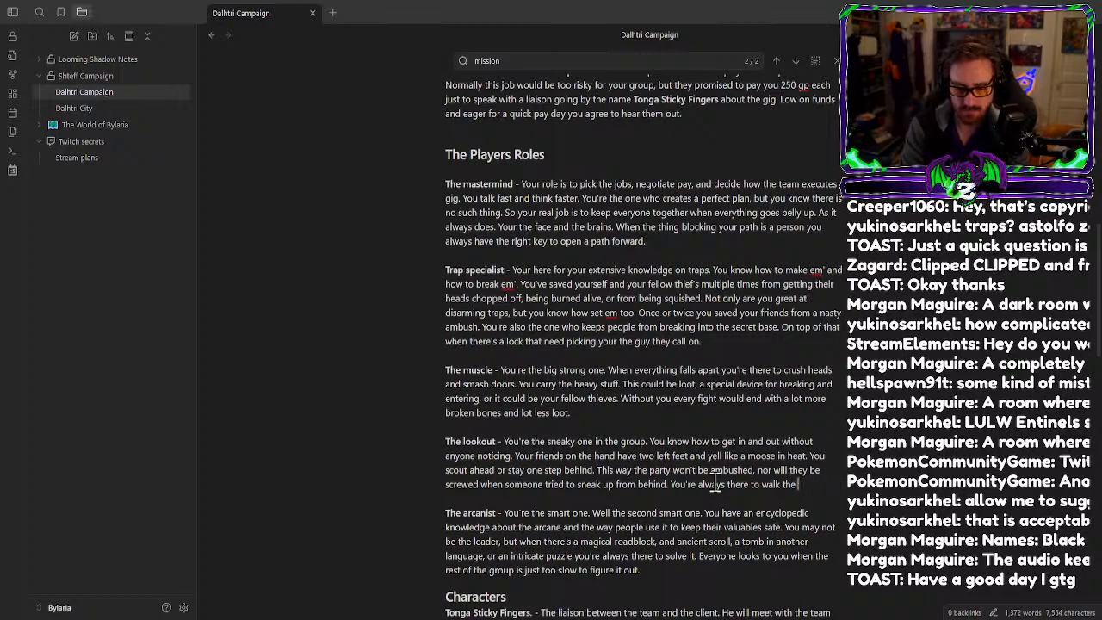
type("narrow ledge")
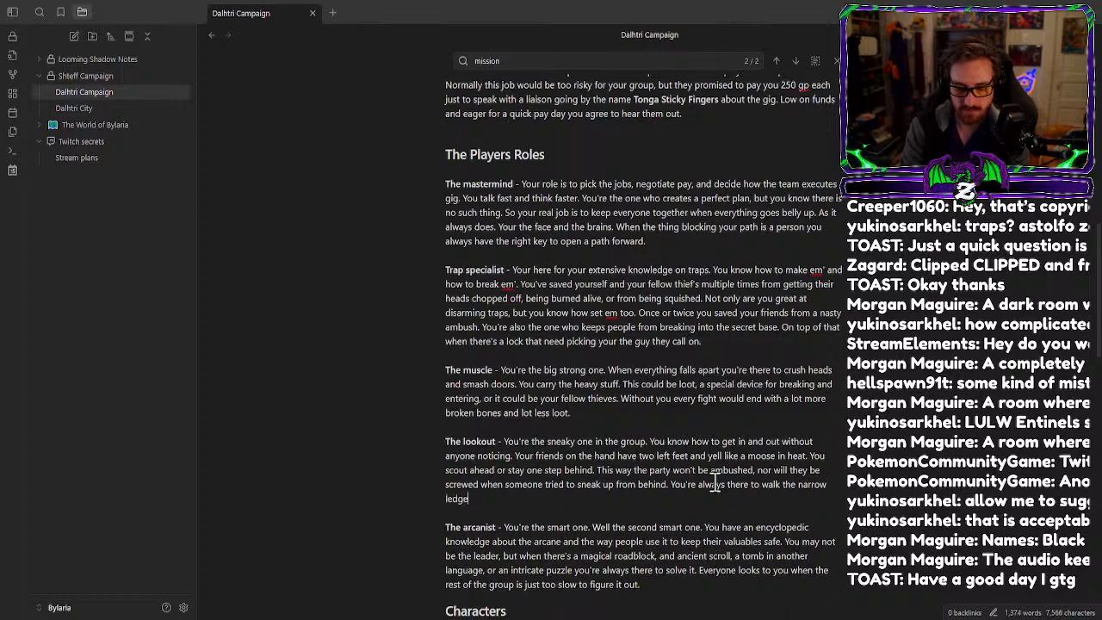
Complete the lookout's sentence so it ends "ledges or climb though the airducts.", replacing the misspelled "thoughr" with "though".
type("s or climb tr")
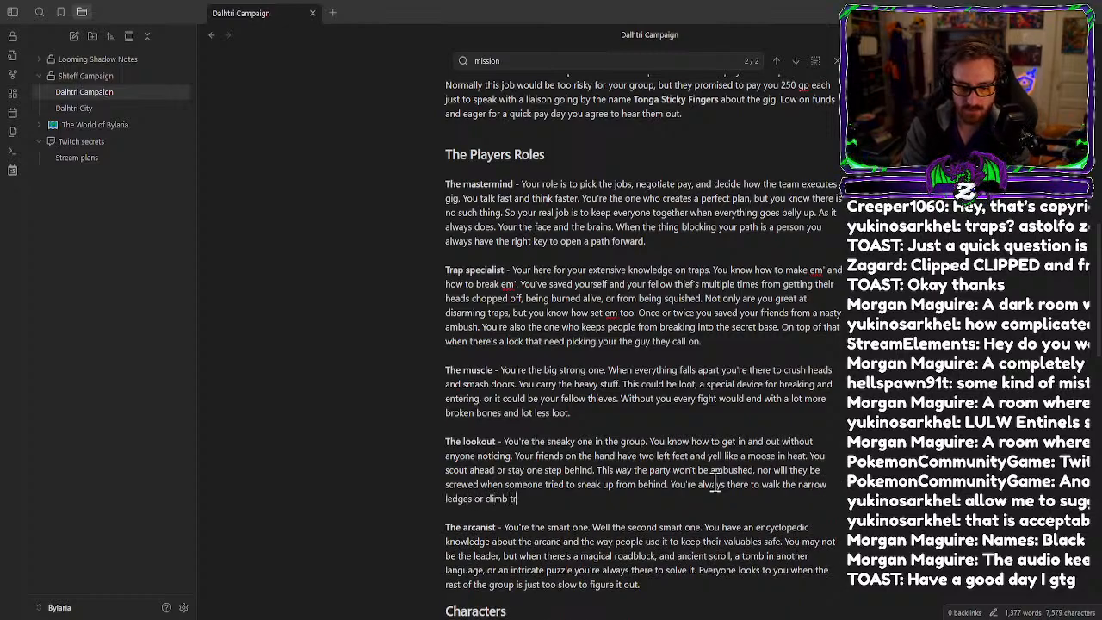
key("BackSpace")
type("houghr the")
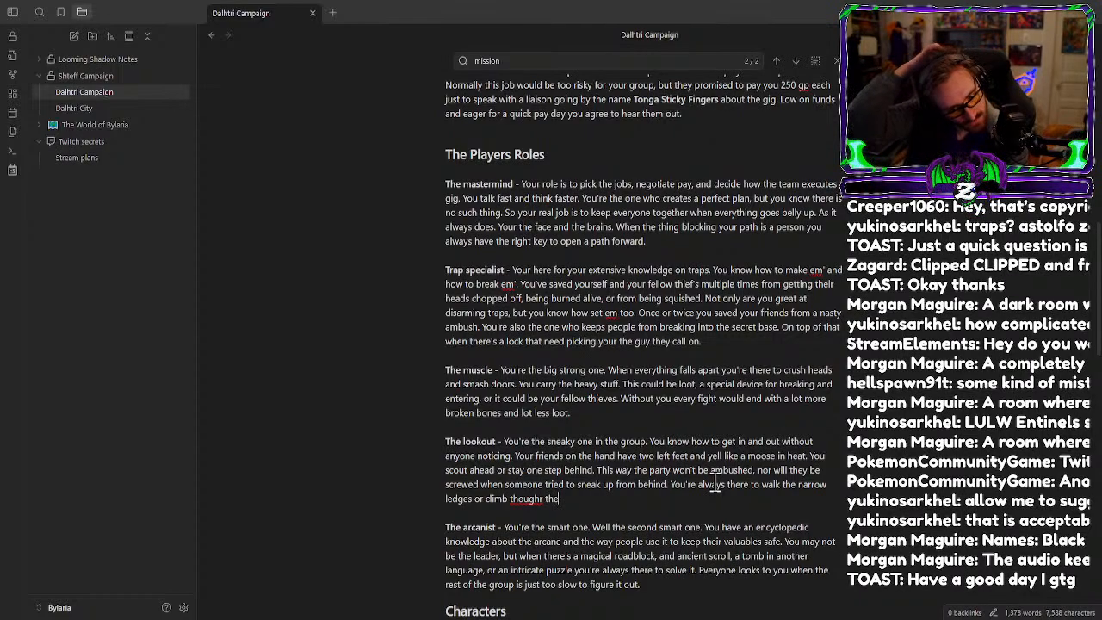
type(" airducts")
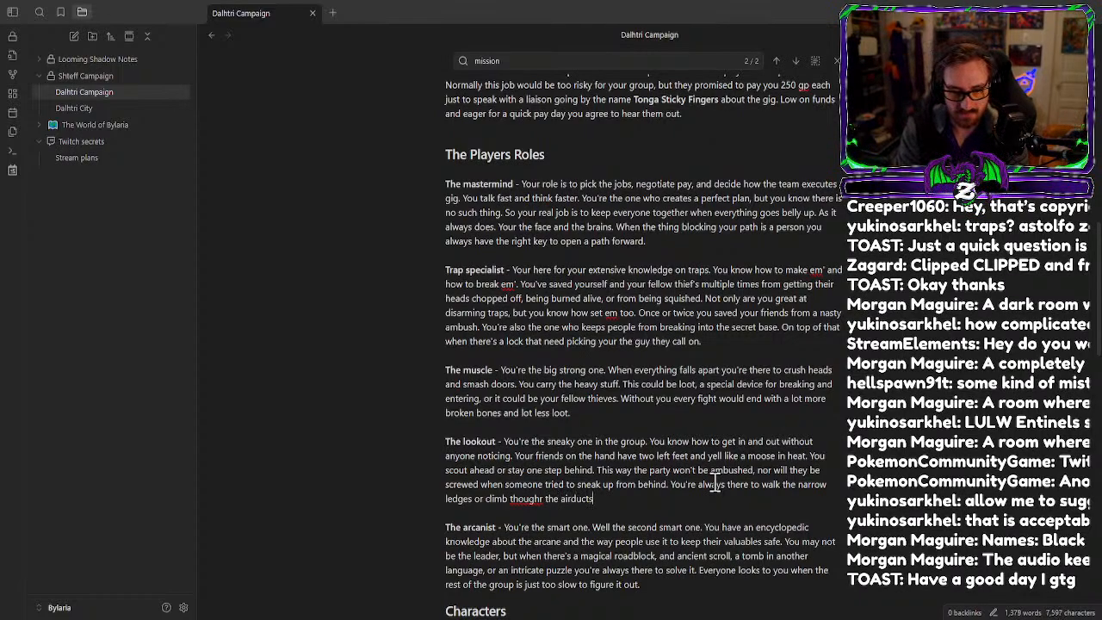
type(".")
right_click(527, 498)
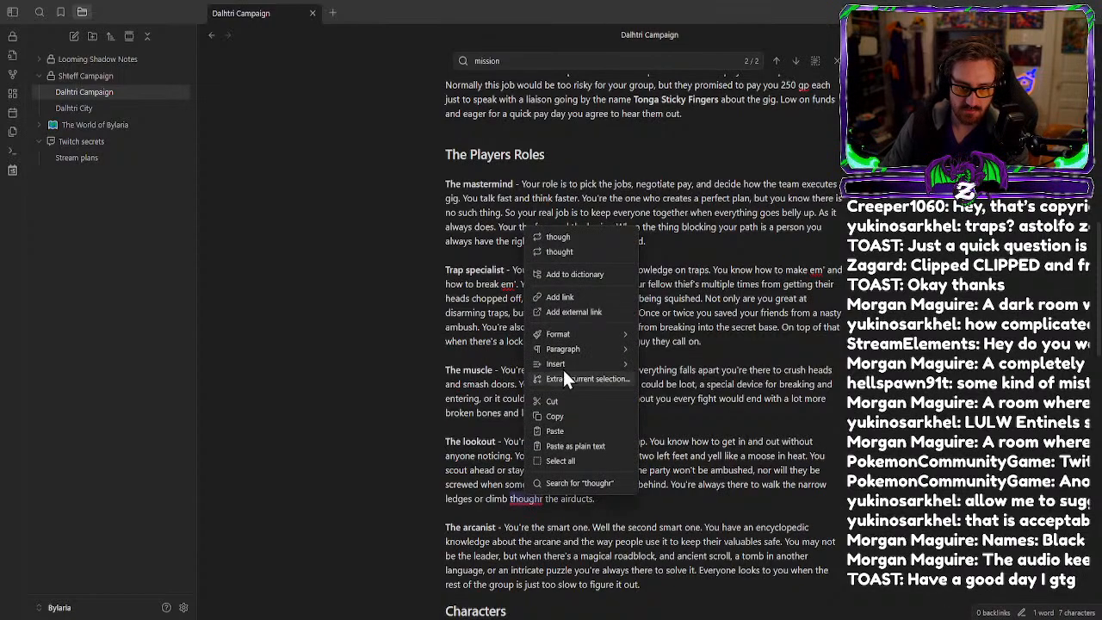
left_click(588, 239)
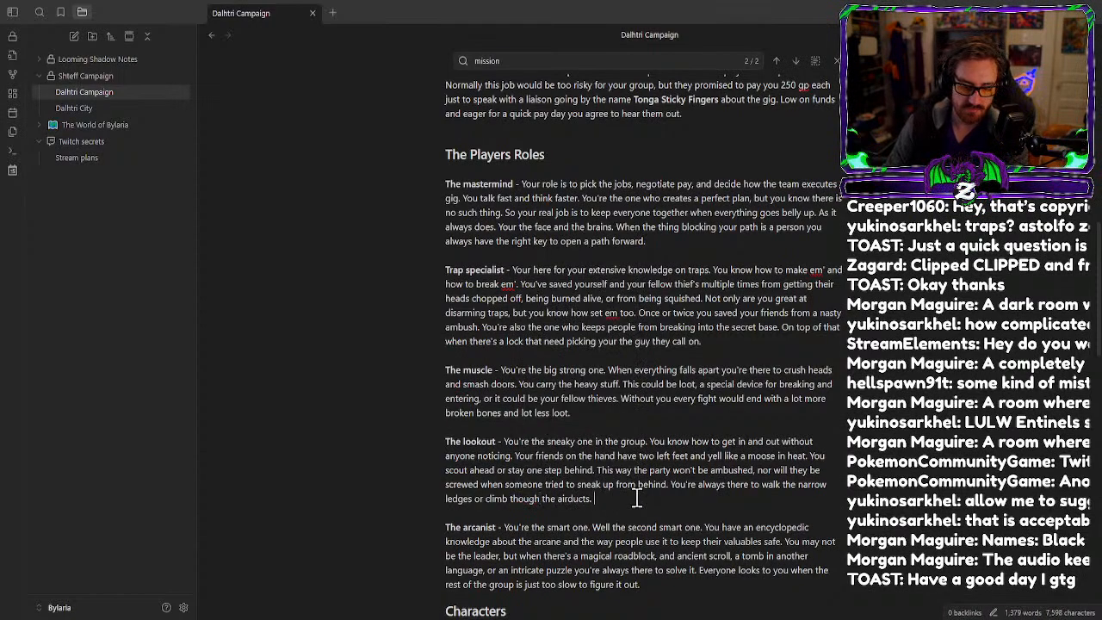
type("W")
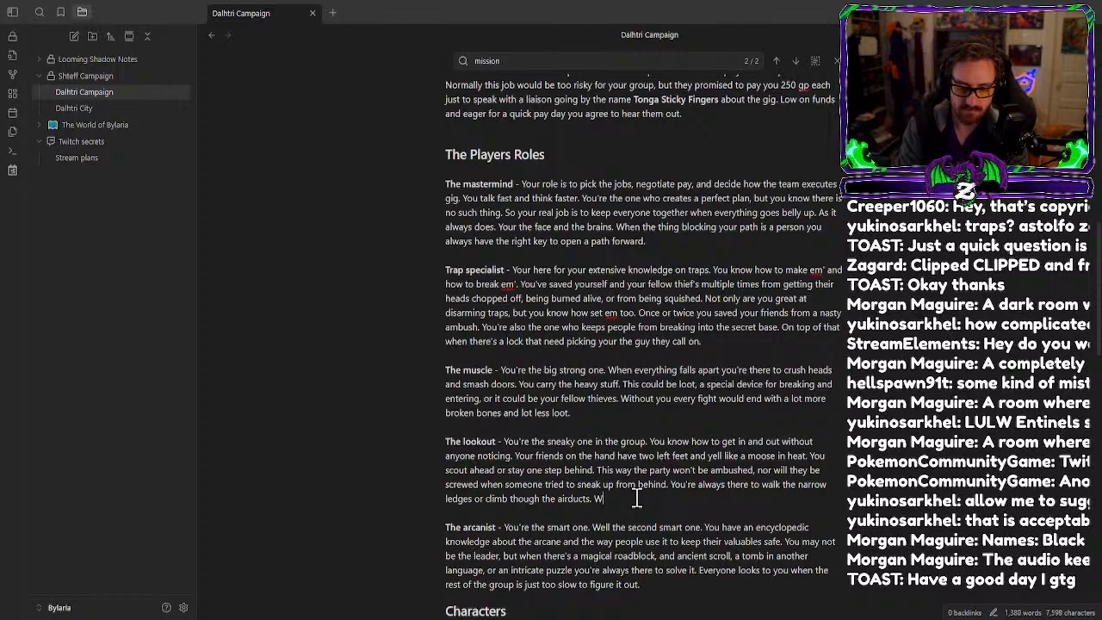
type("ho else ")
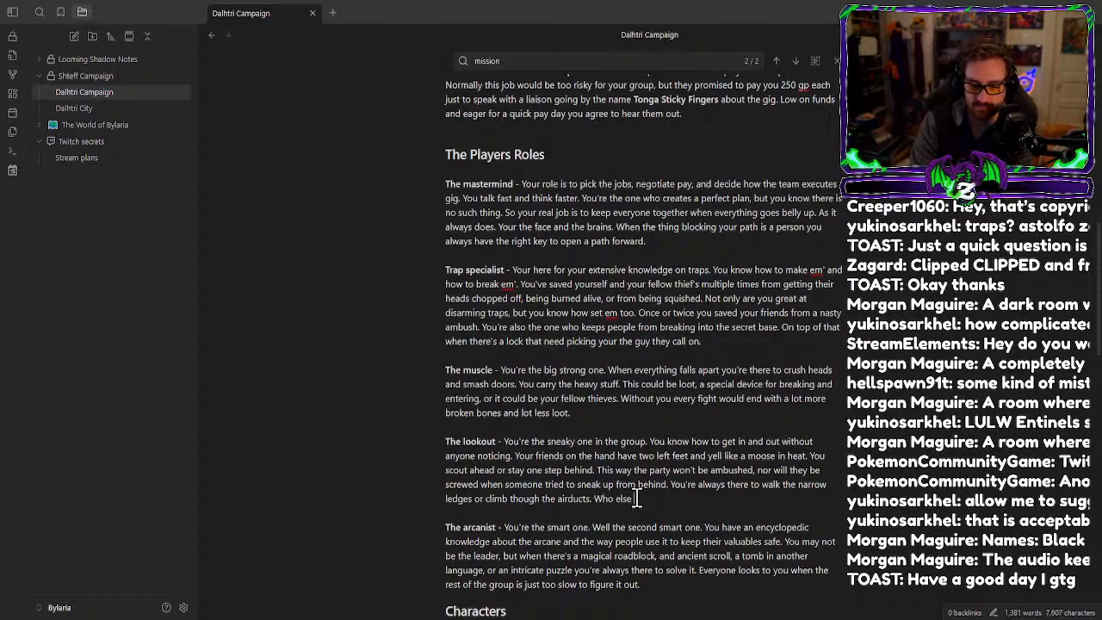
type("coul")
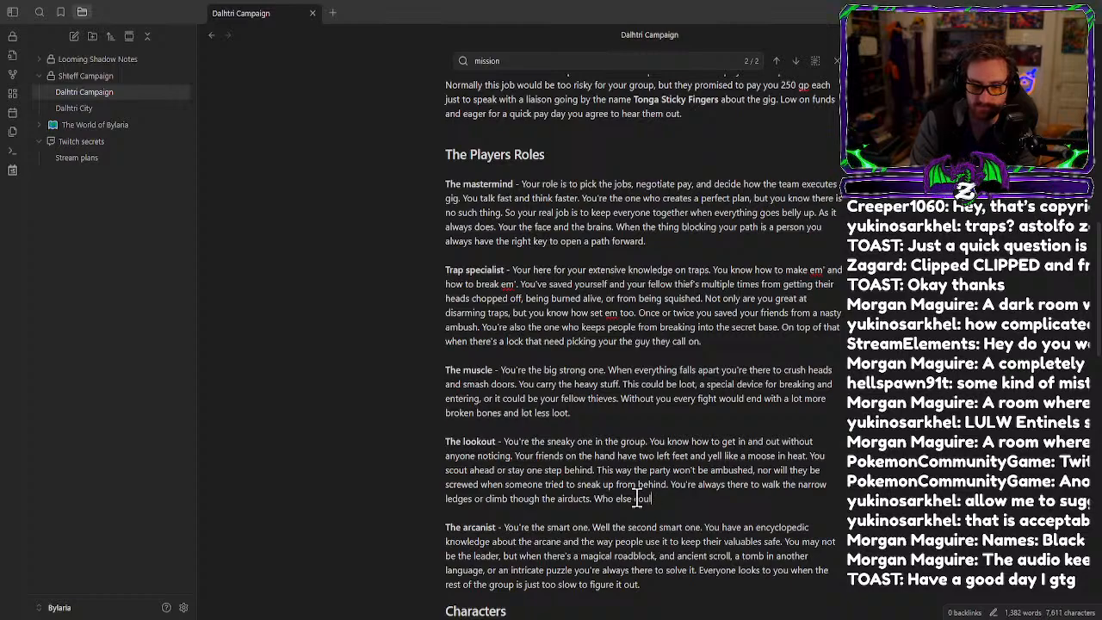
key("ctrl+BackSpace")
key("ctrl+BackSpace")
key("ctrl+BackSpace")
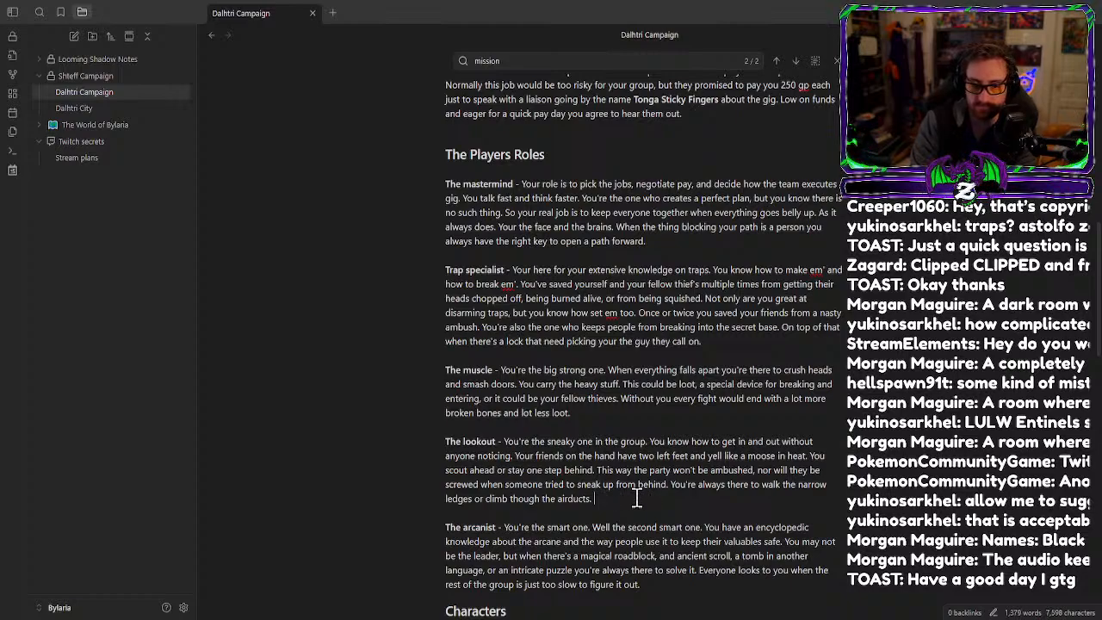
type("No")
key("ctrl+BackSpace")
Close the lookout's description with "After all no one else can bend their body the way you do.".
type("After")
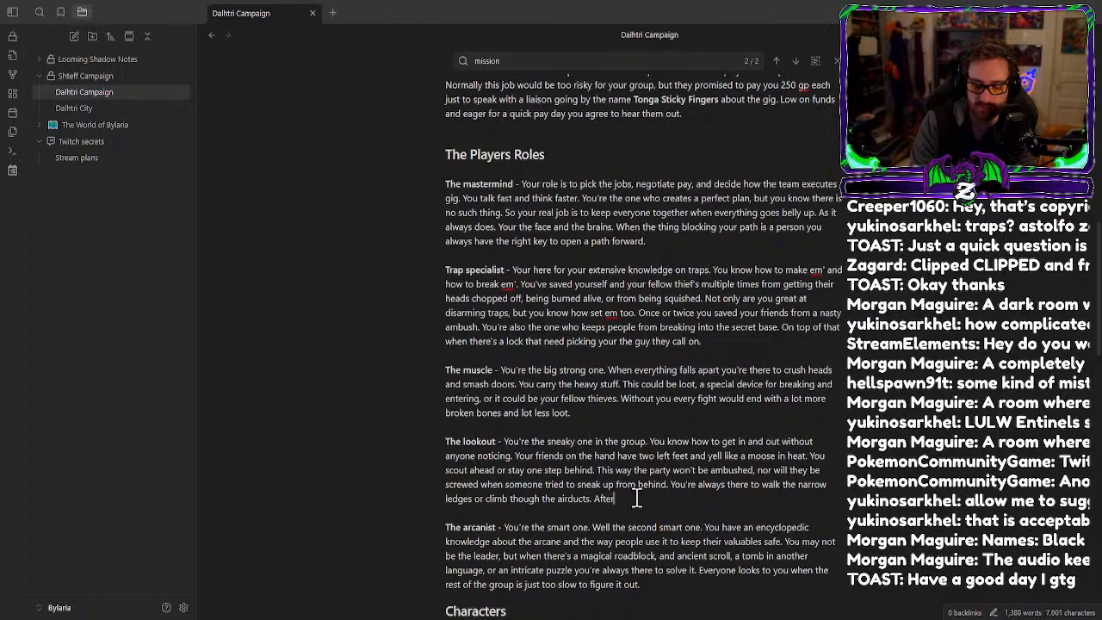
type("all no one e")
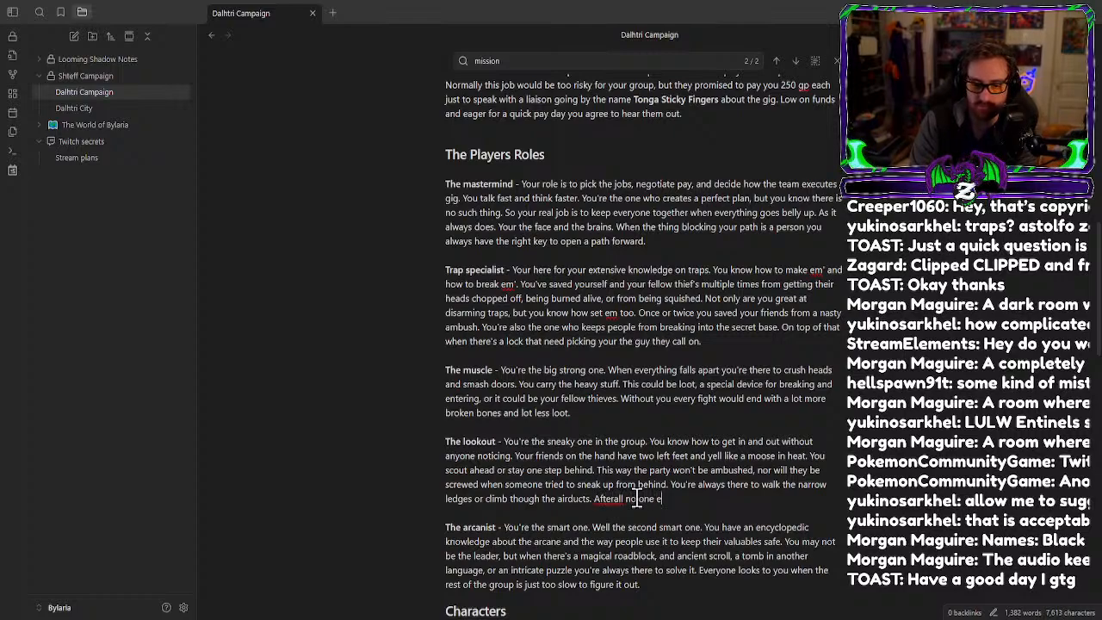
type("lse can be")
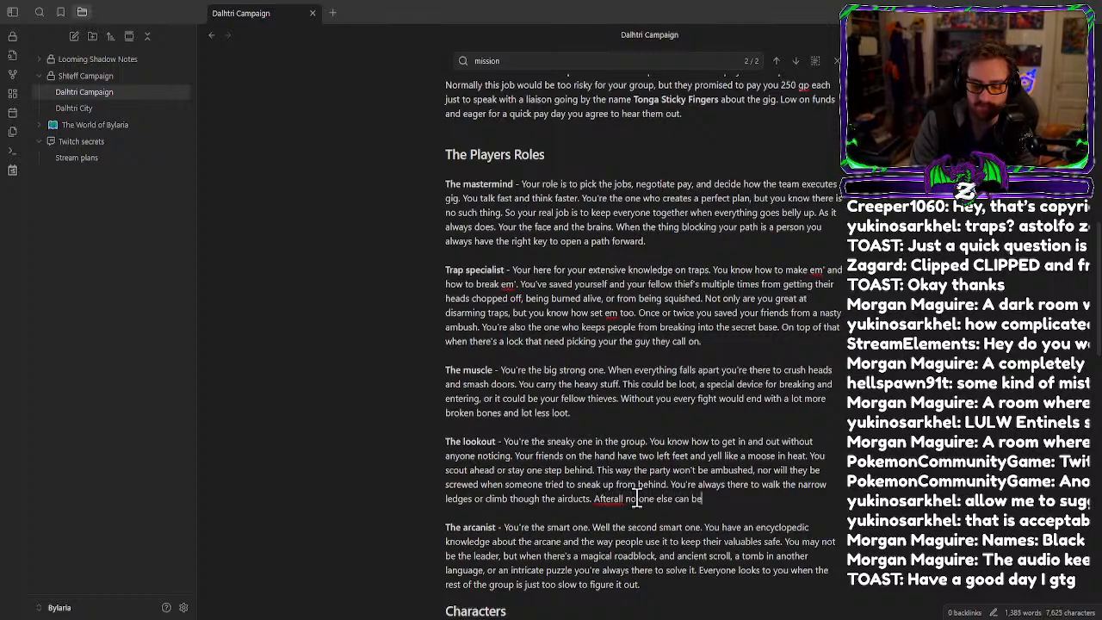
type("nd the way you do.")
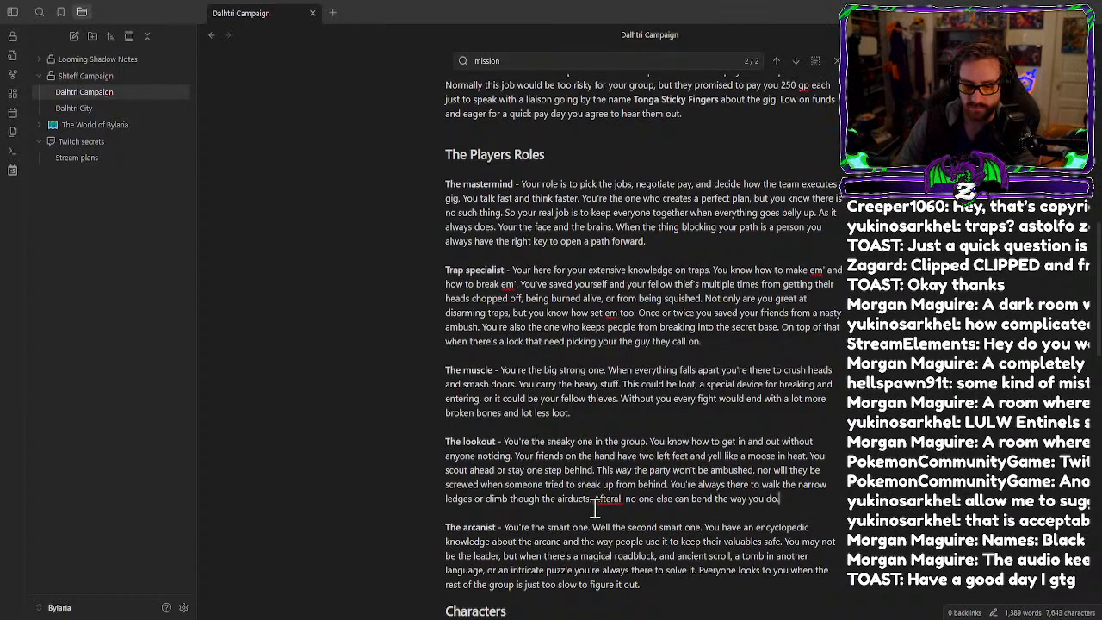
right_click(612, 500)
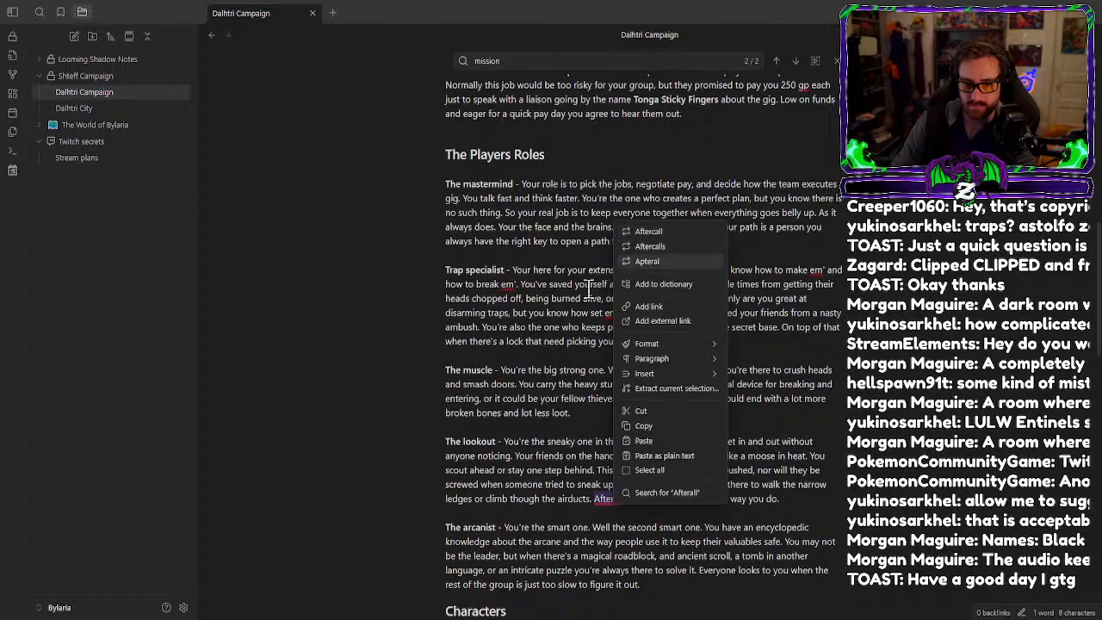
left_click(615, 500)
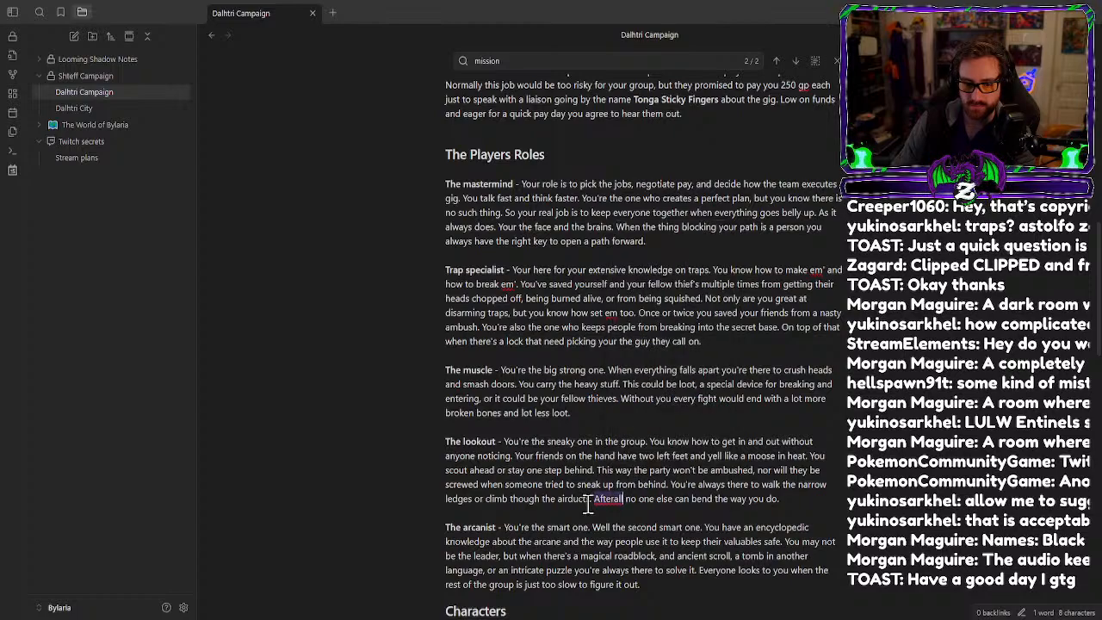
left_click(716, 499)
type("their body")
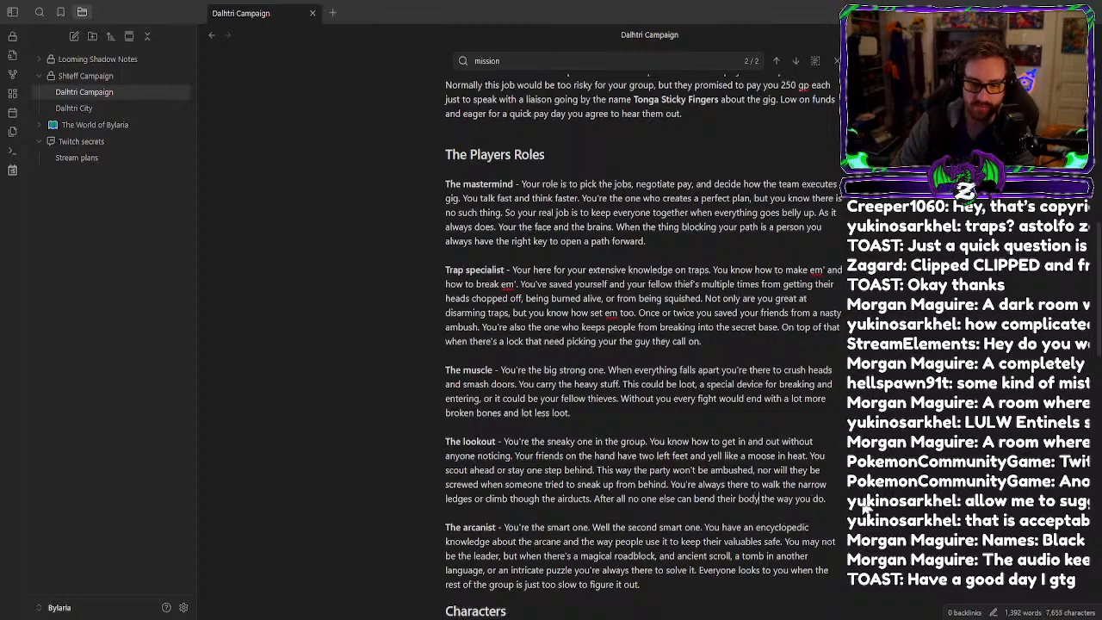
scroll(745, 454, "down", 4)
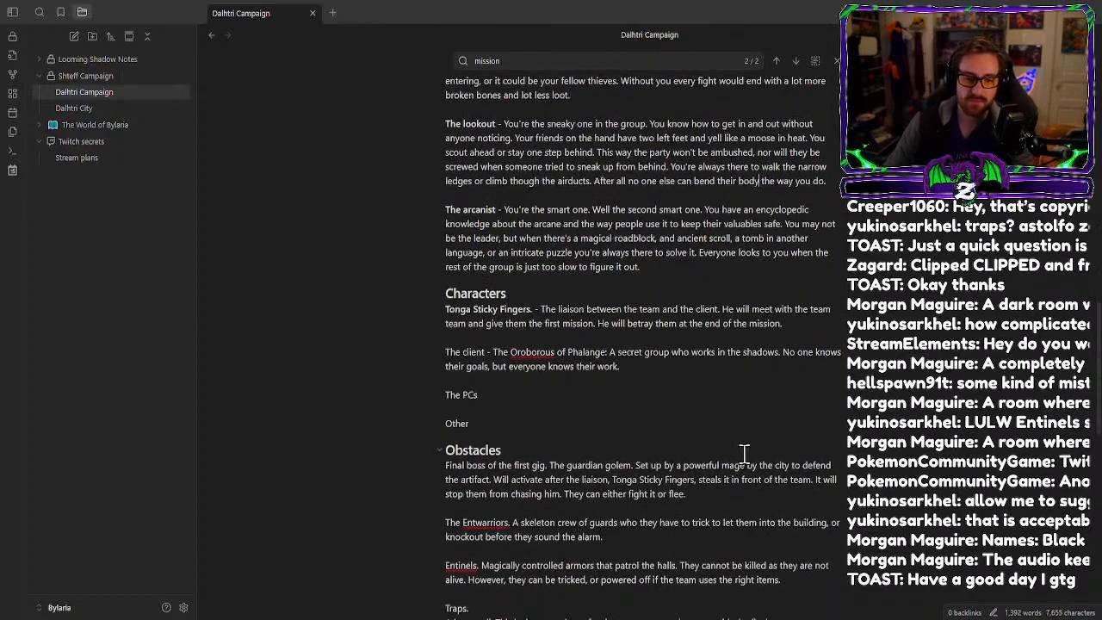
scroll(740, 453, "down", 2)
scroll(541, 362, "down", 5)
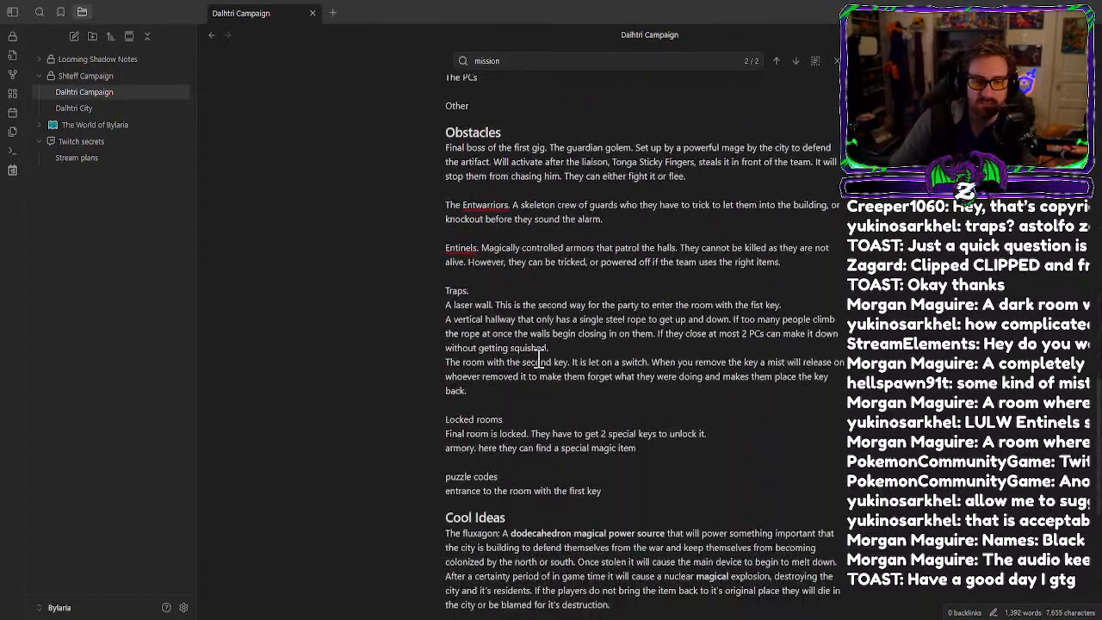
Add a new entry below the final boss paragraph in Obstacles, reading "A llarge door that require 2 keys".
scroll(543, 364, "up", 2)
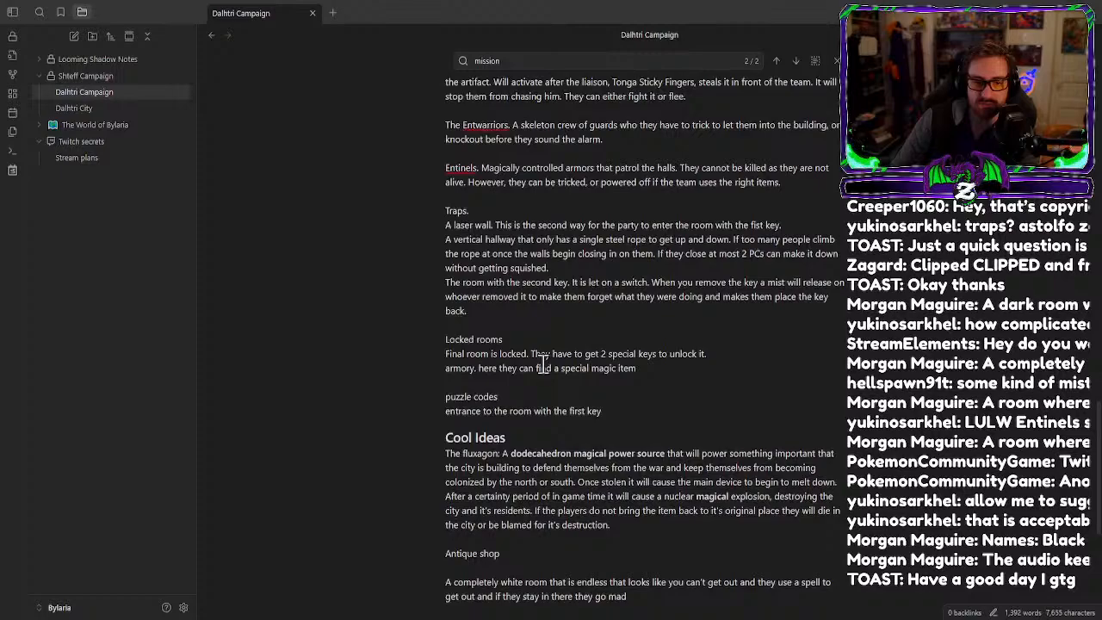
scroll(541, 362, "up", 2)
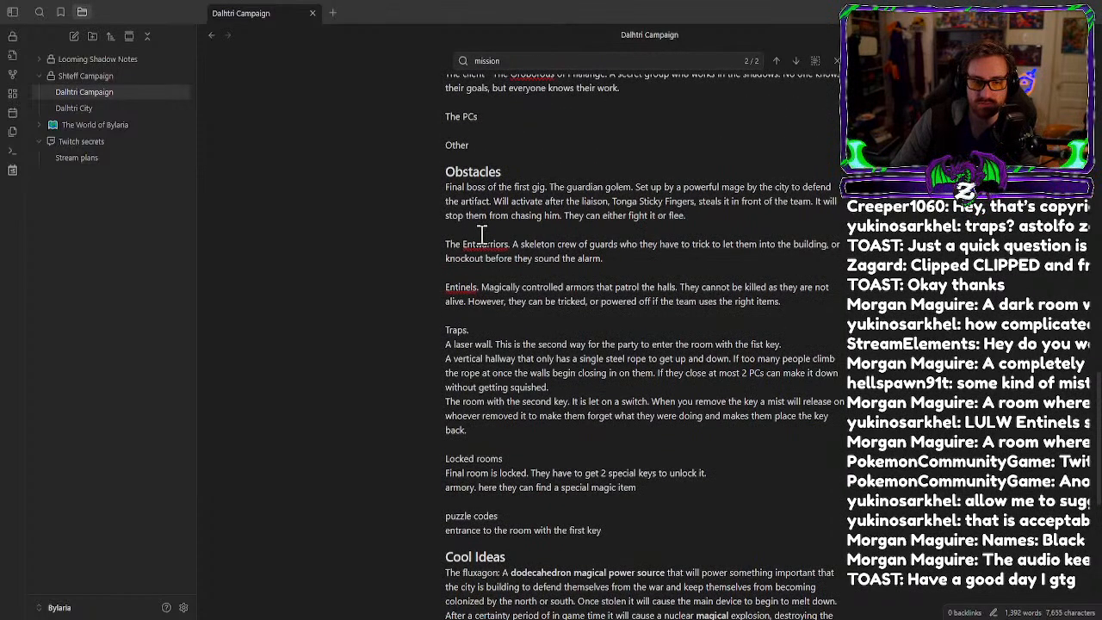
left_click(548, 230)
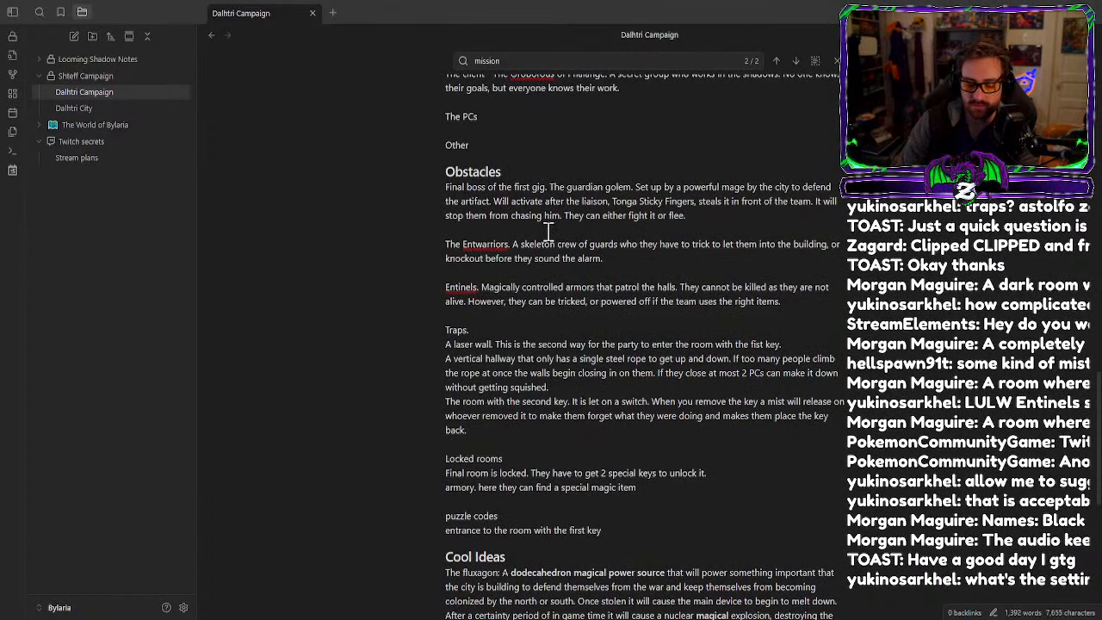
key("Return")
type("A ")
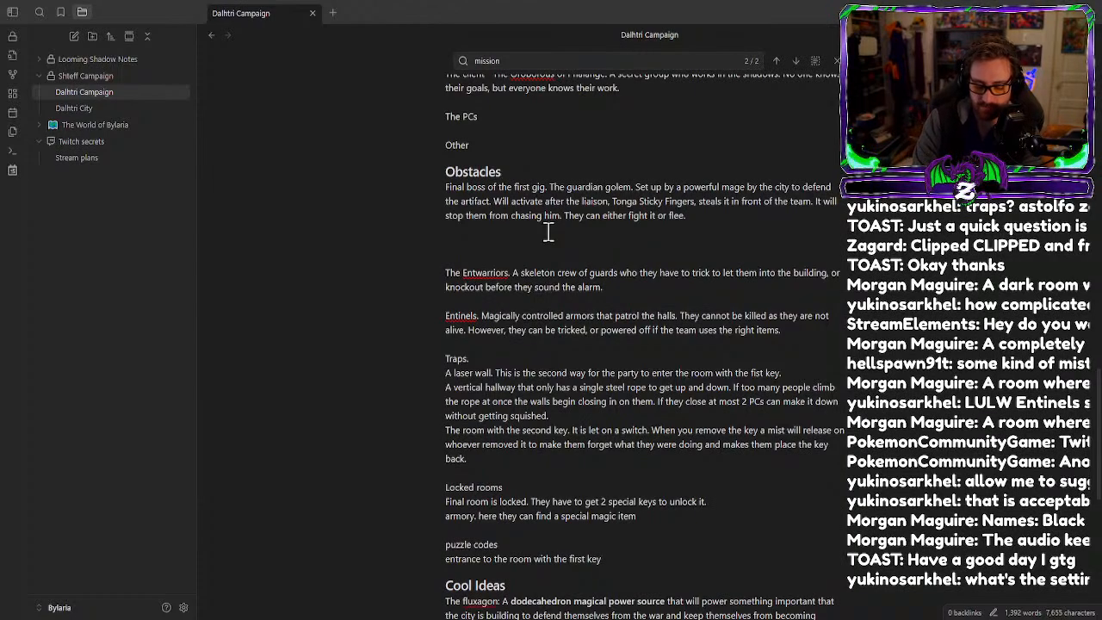
type("a do")
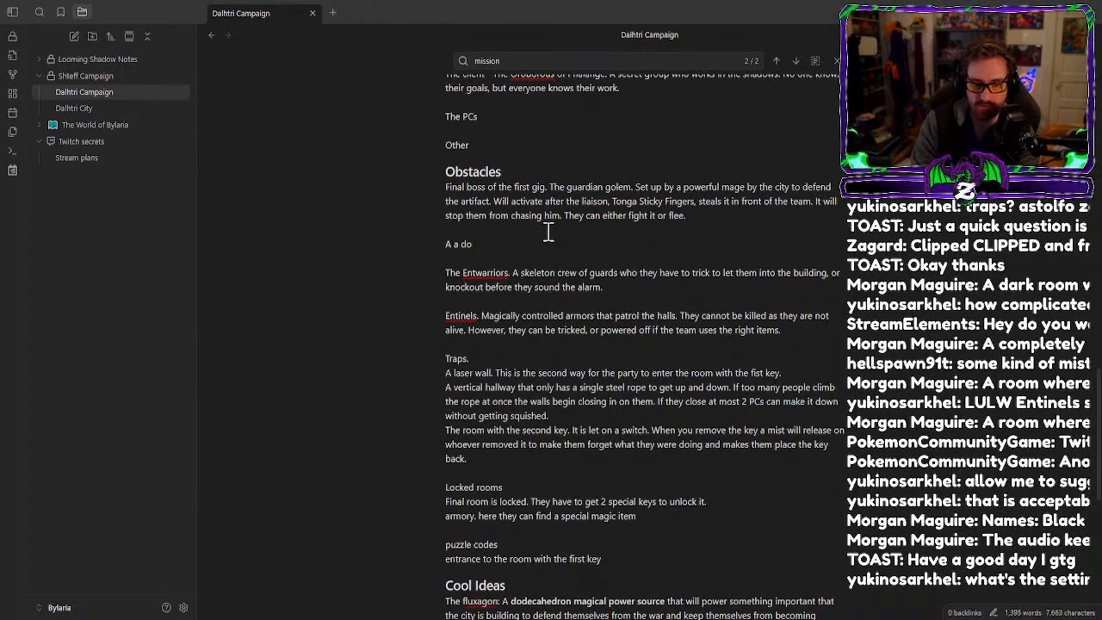
key("BackSpace")
key("BackSpace")
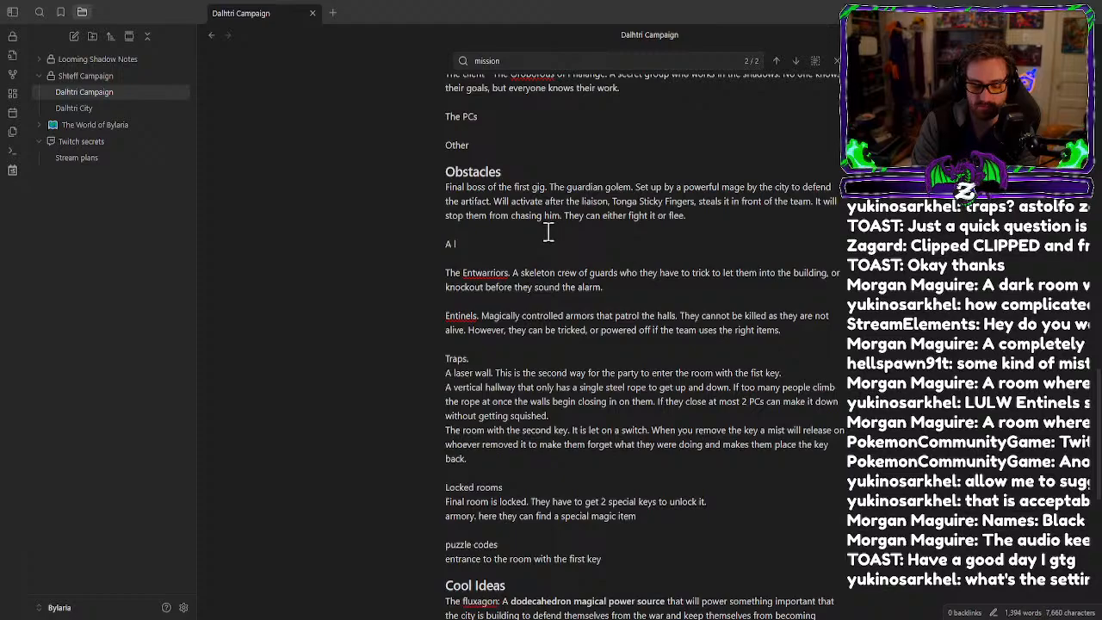
type("llarge ")
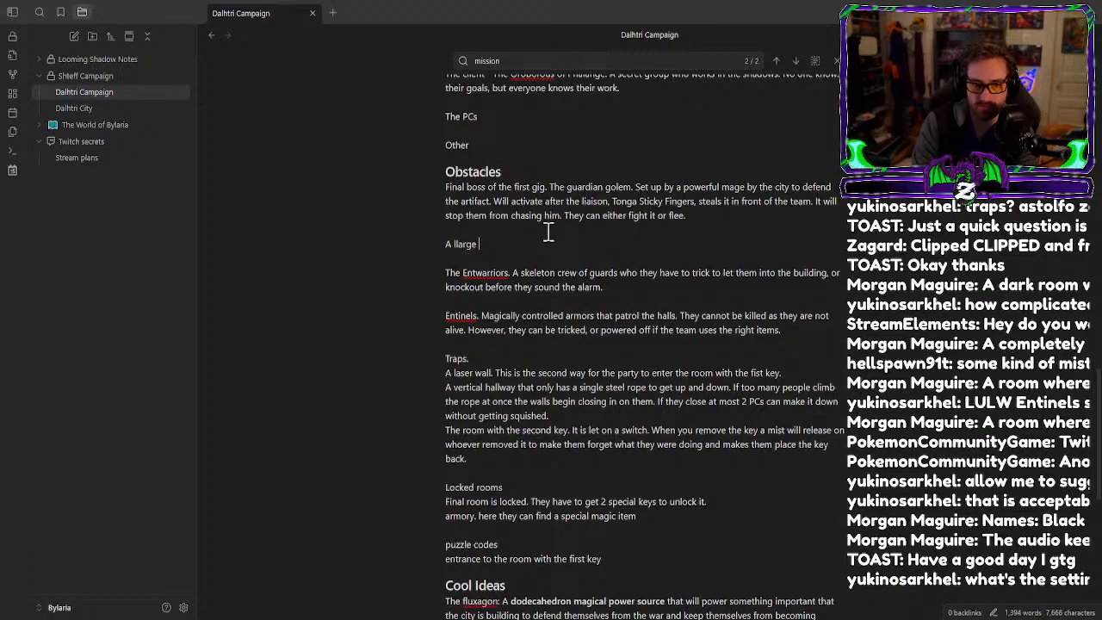
type("fodoor that req")
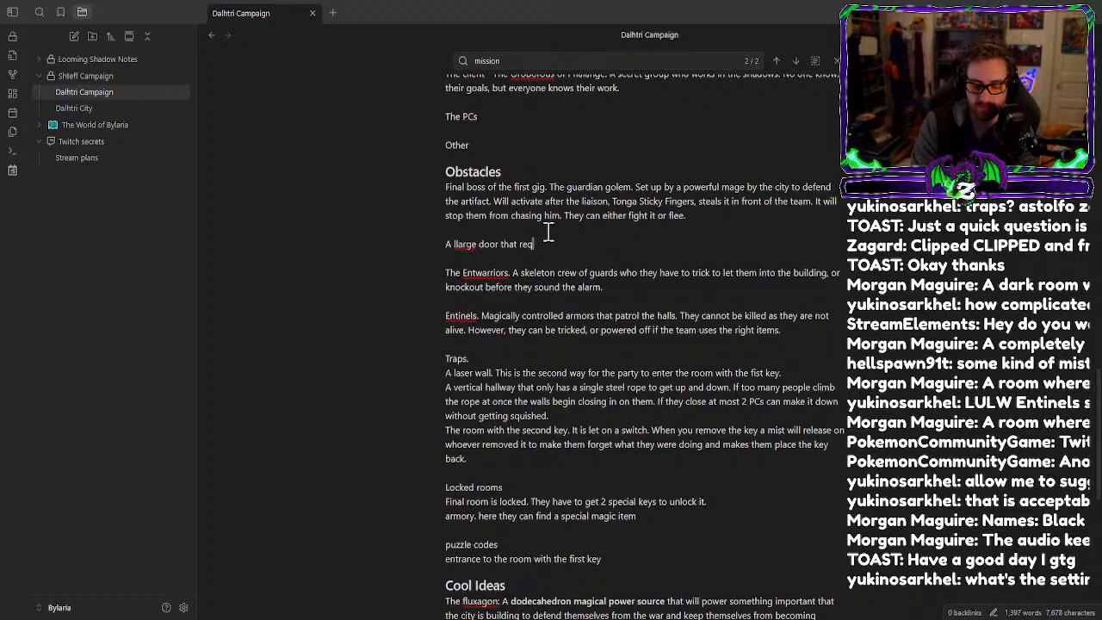
type("uire 2")
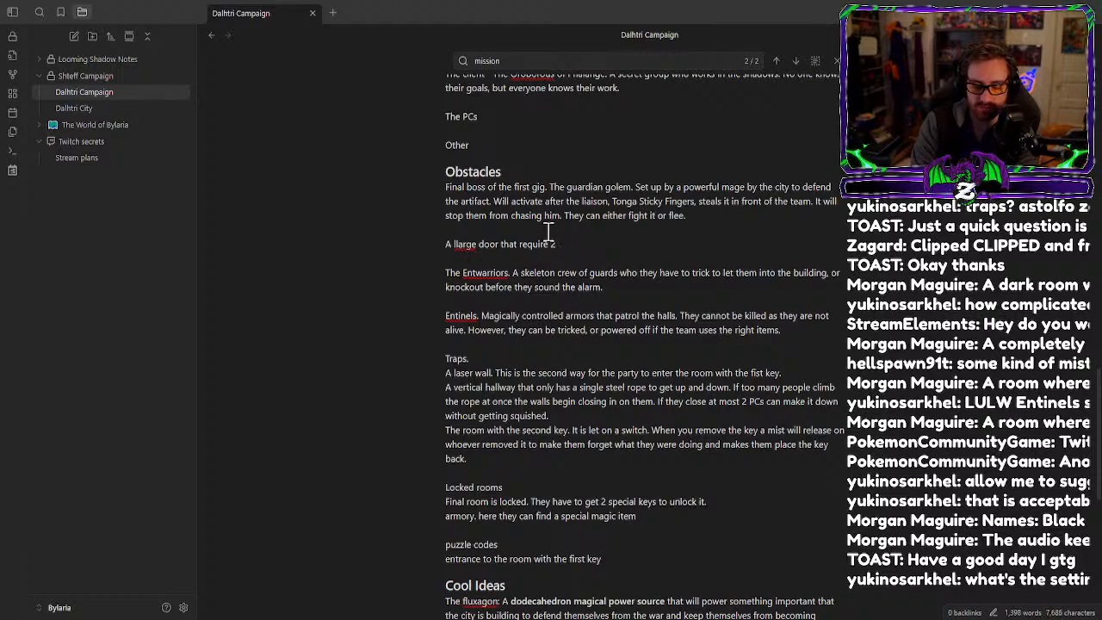
type(" keys")
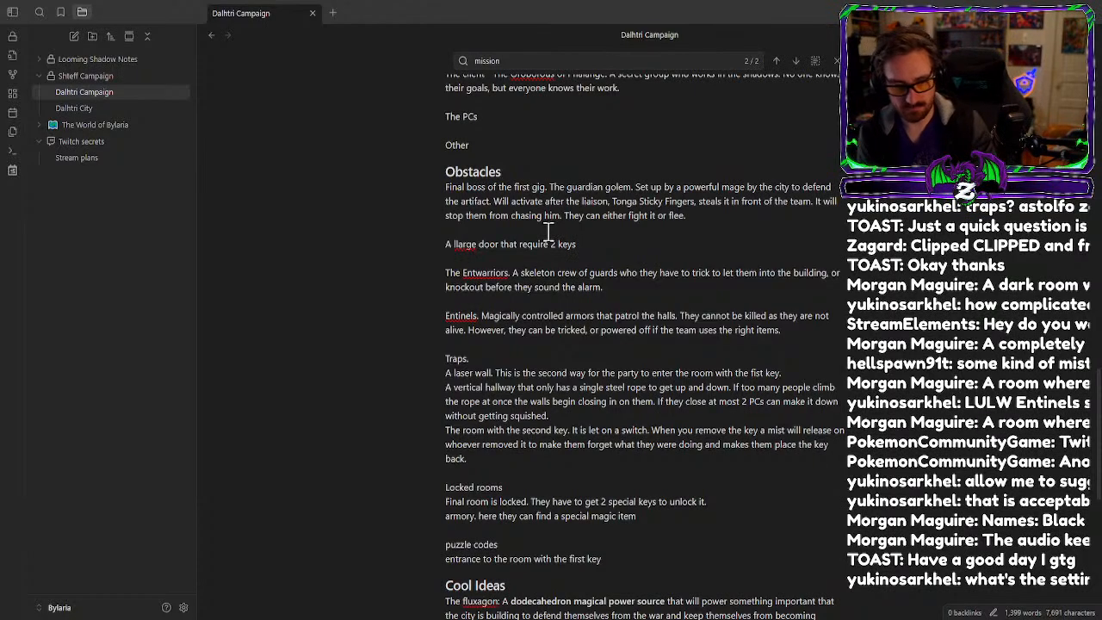
Extend the door entry with "This is the only way INTO the final room.", with INTO in bold, and correct "llarge" to "large".
type(". This is the ")
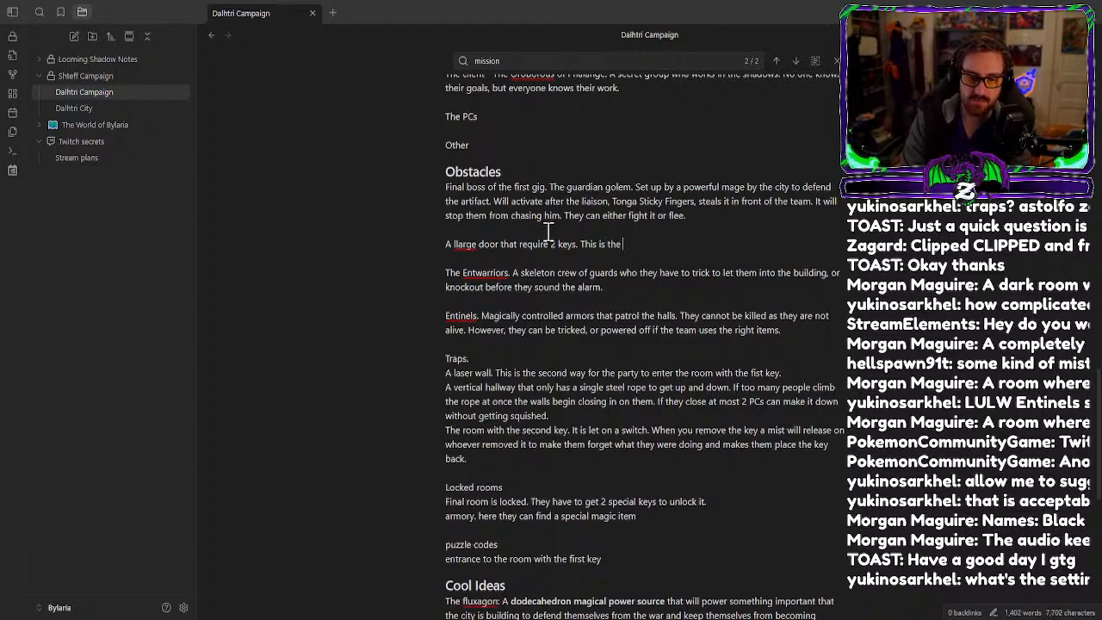
type("only way")
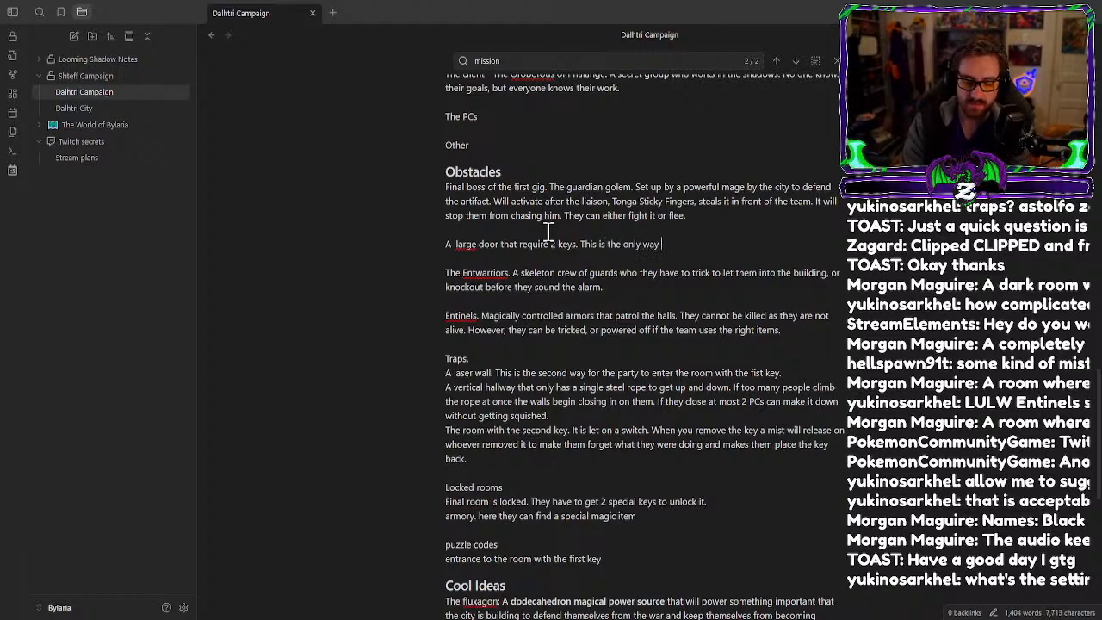
type(" **INTO**")
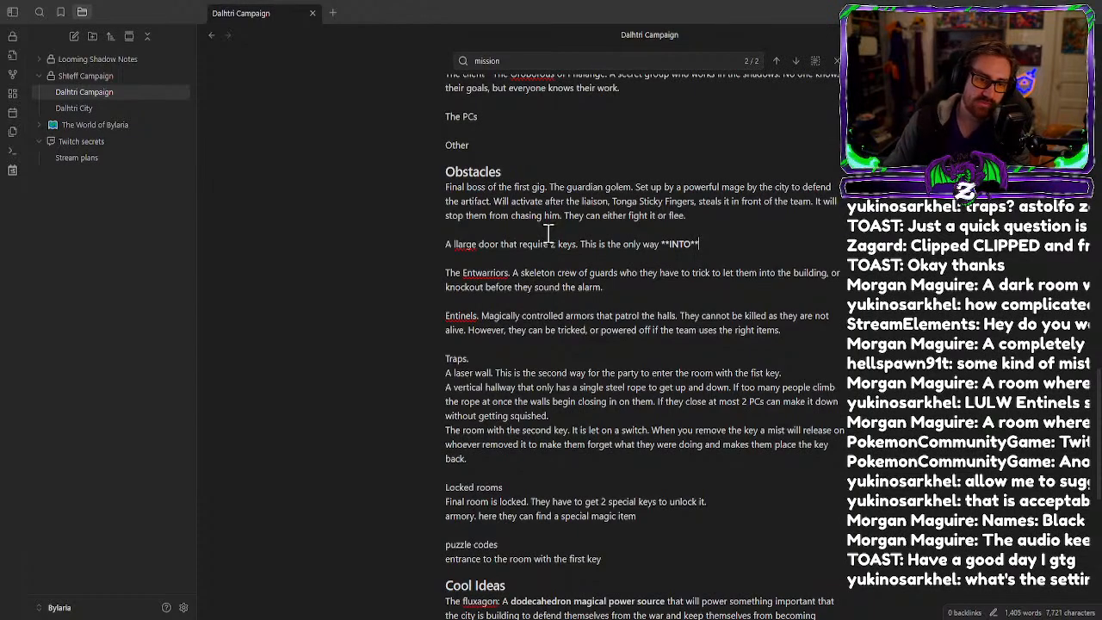
left_click(454, 244)
key("Delete")
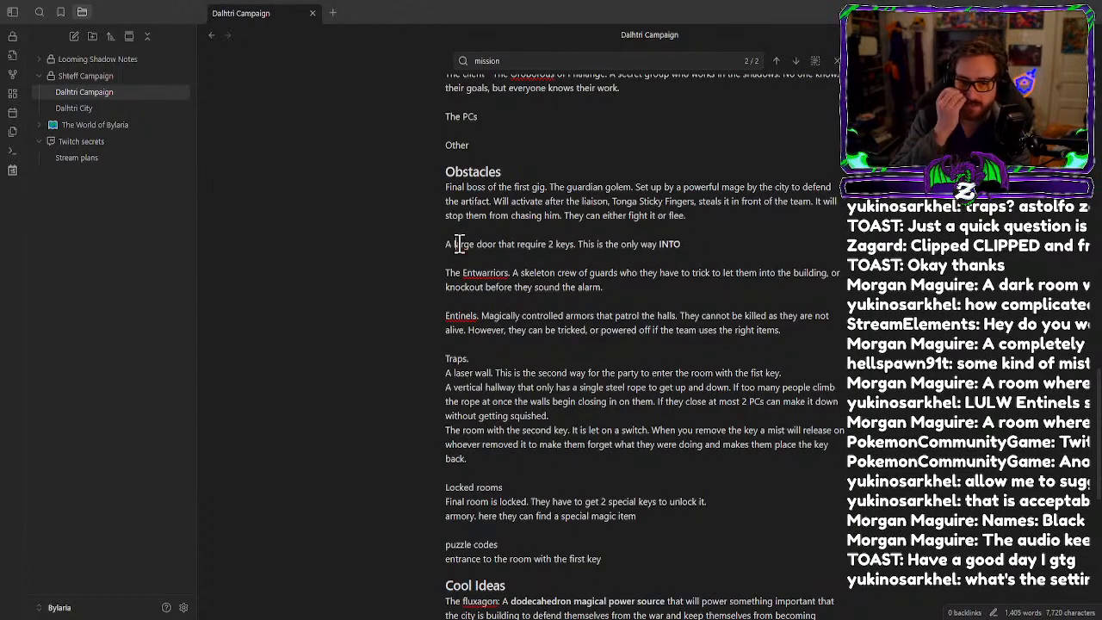
left_click(711, 244)
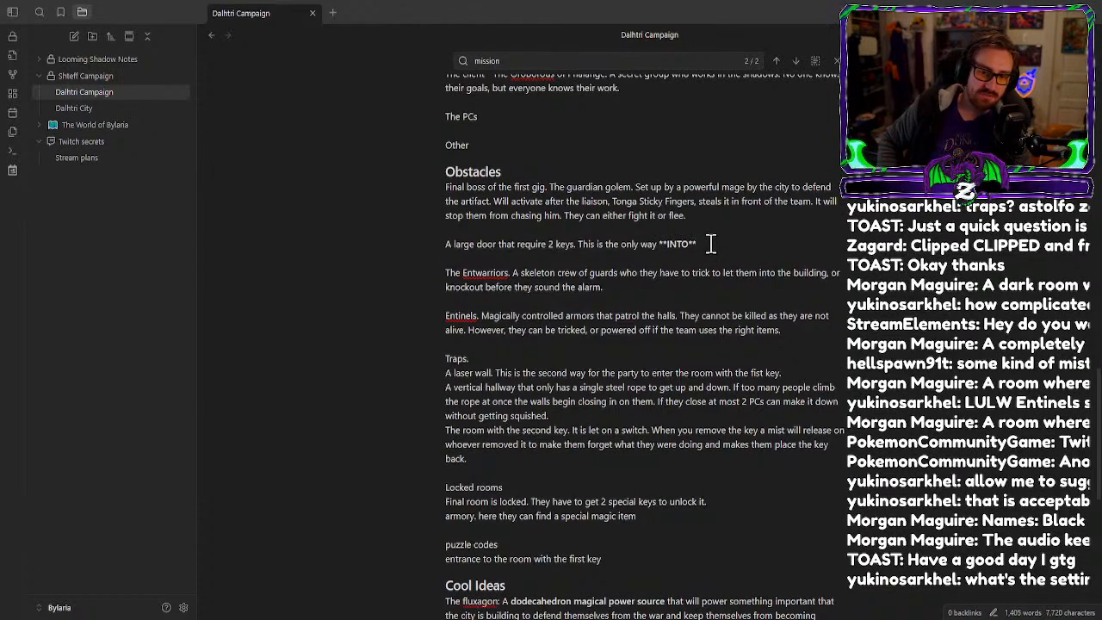
type("the")
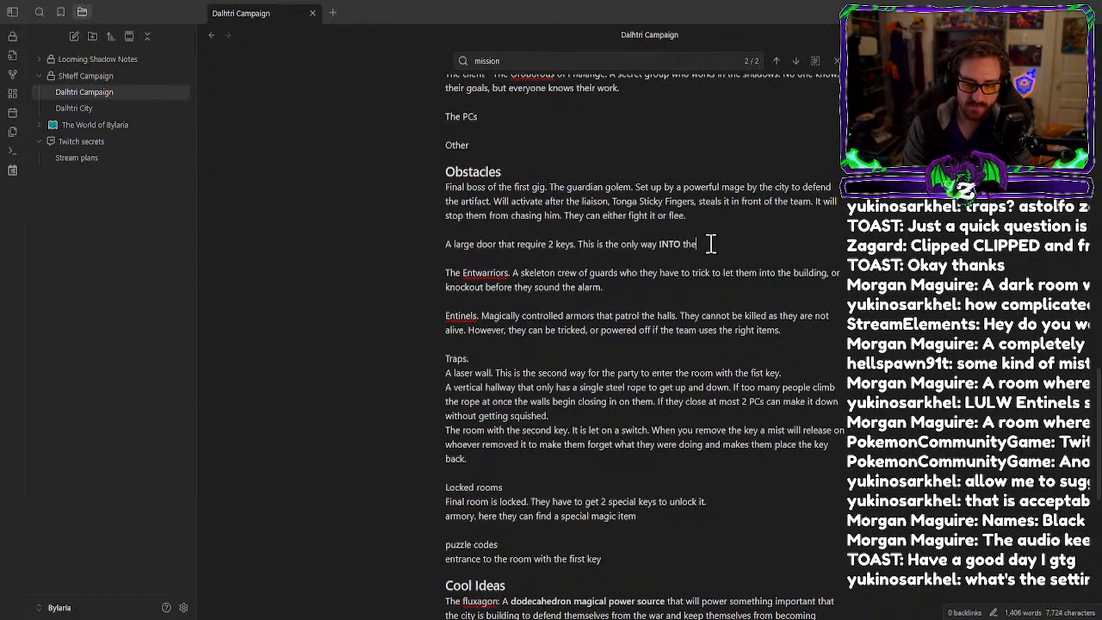
type(" final room.")
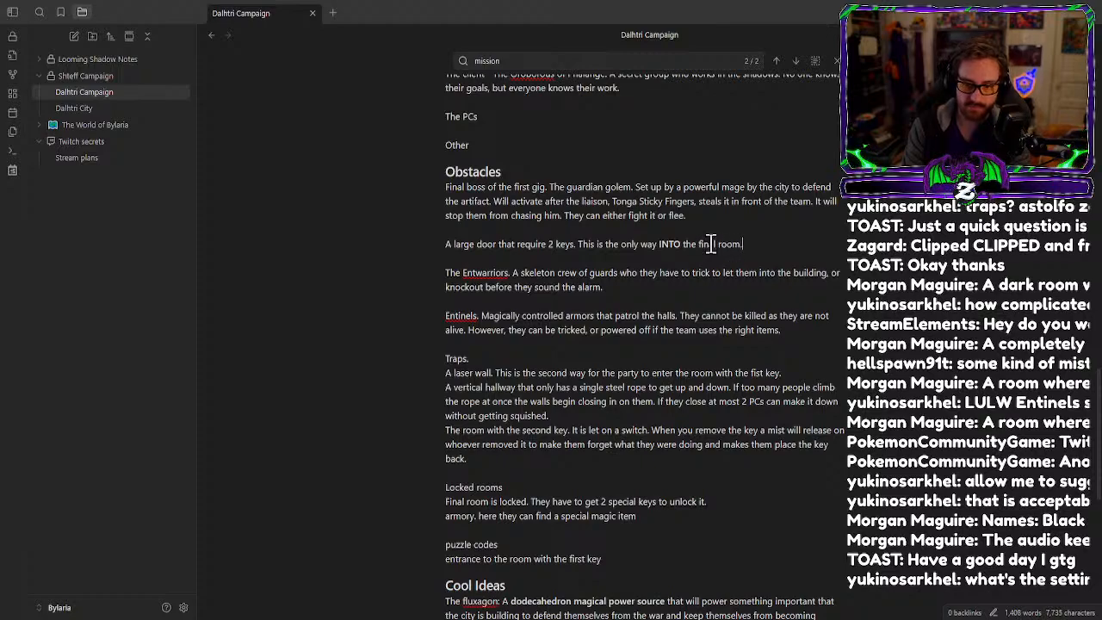
Start a separate entry below the large door line: "Room with key #1. Entrance A: Laser wall. Entrance B:".
key("Return")
key("Return")
scroll(600, 288, "down", 4)
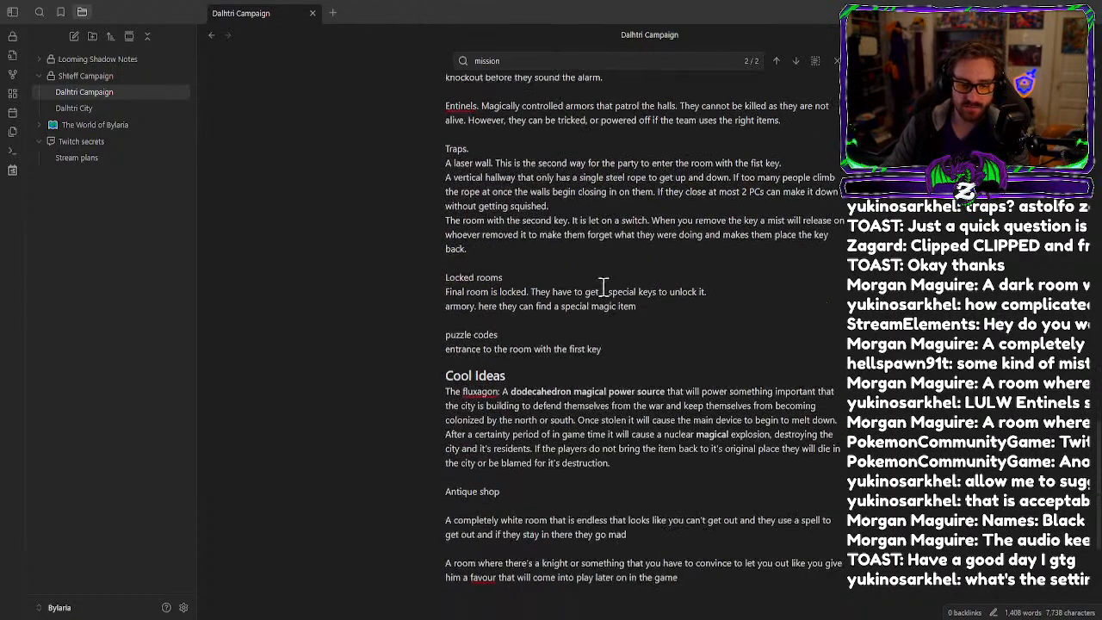
scroll(534, 282, "up", 4)
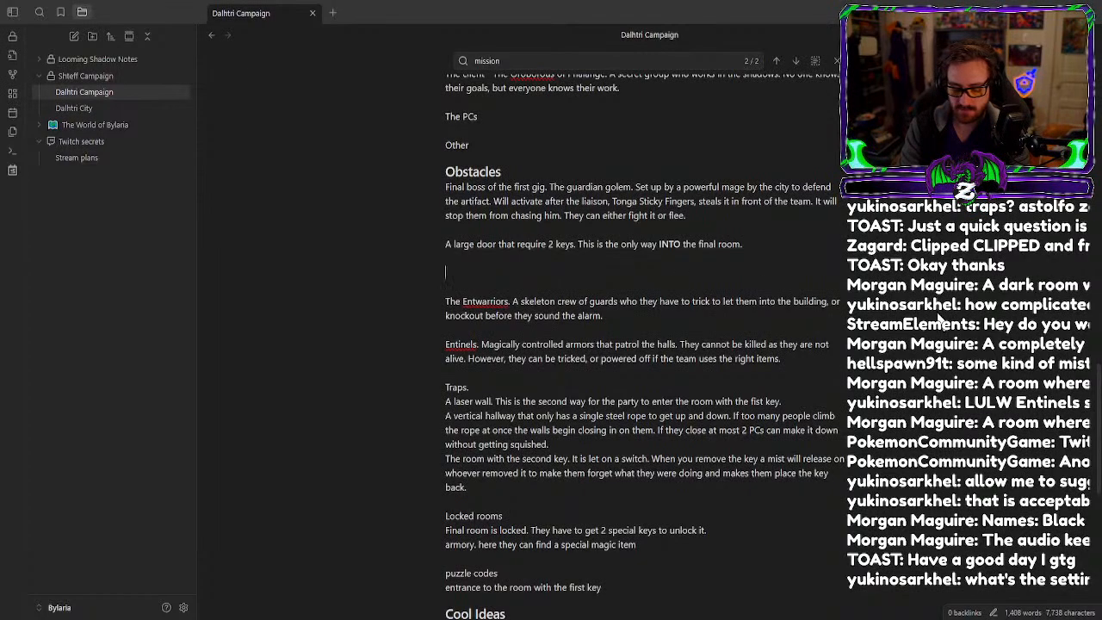
type("Room with key")
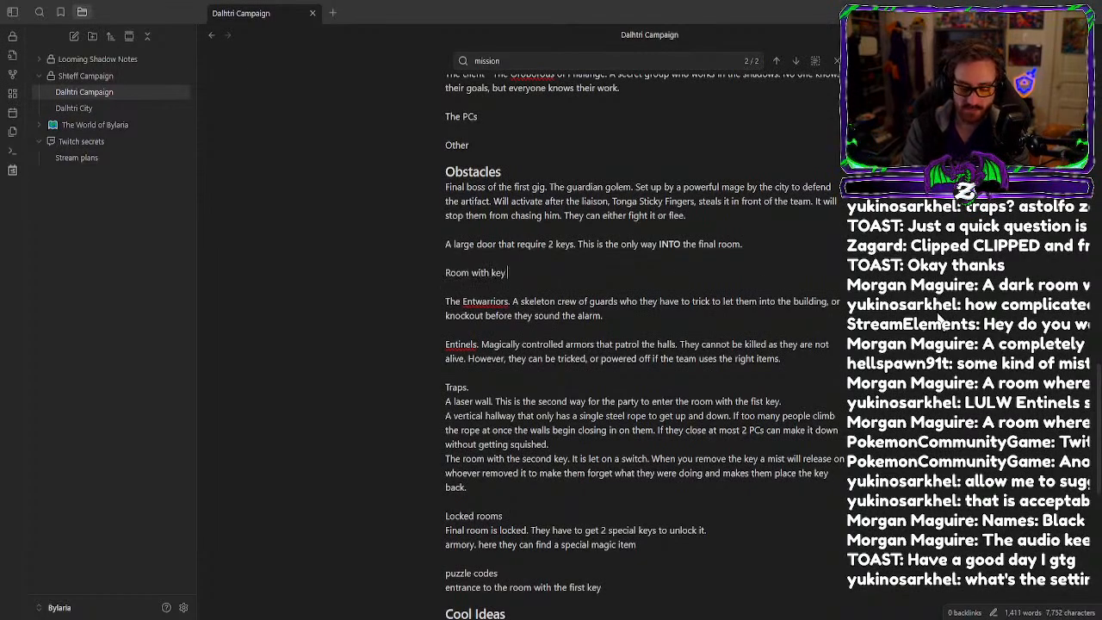
type(" #1")
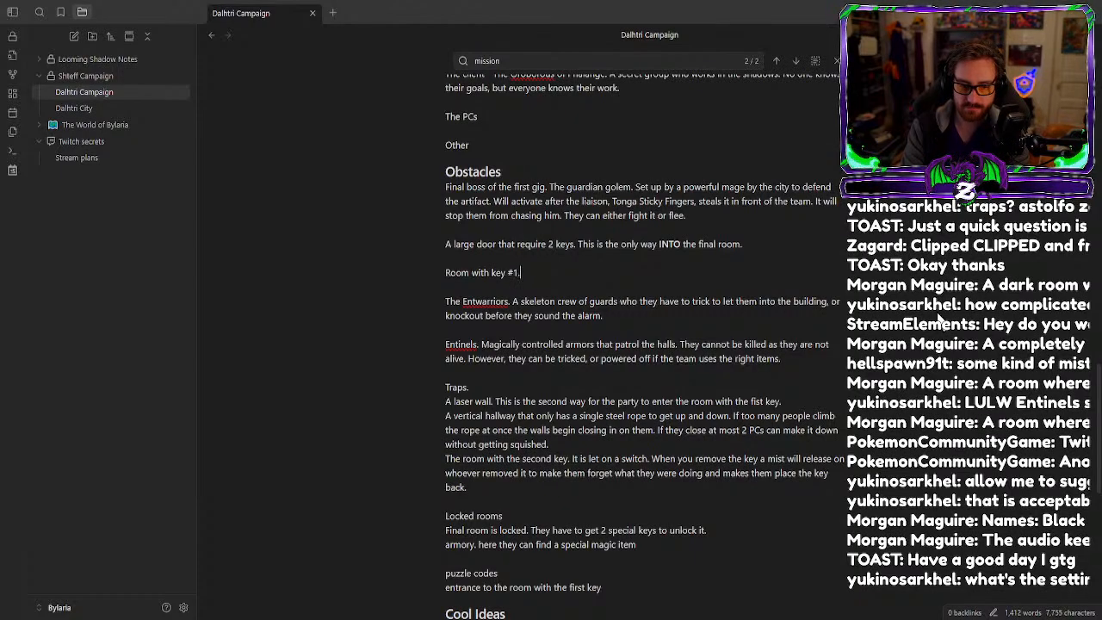
type(". Entra")
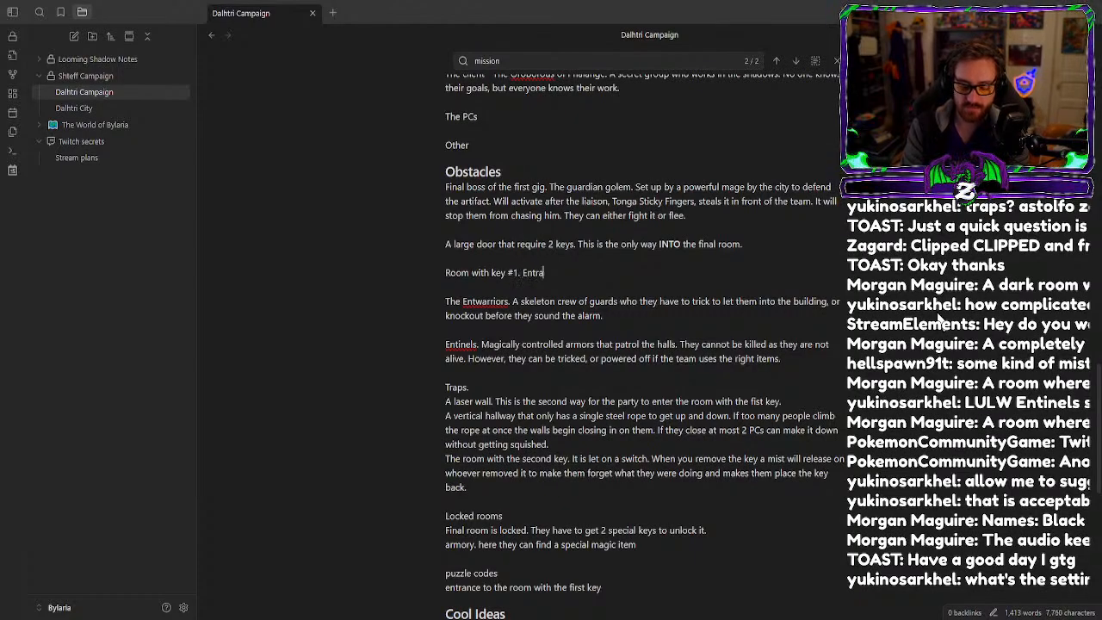
type("nce A")
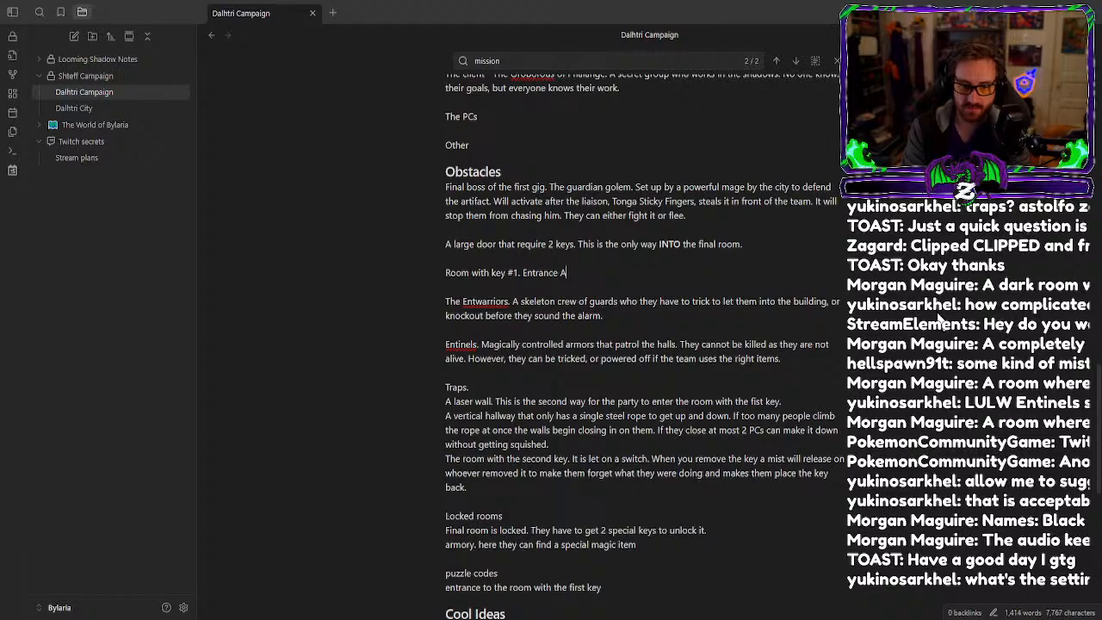
type(": La")
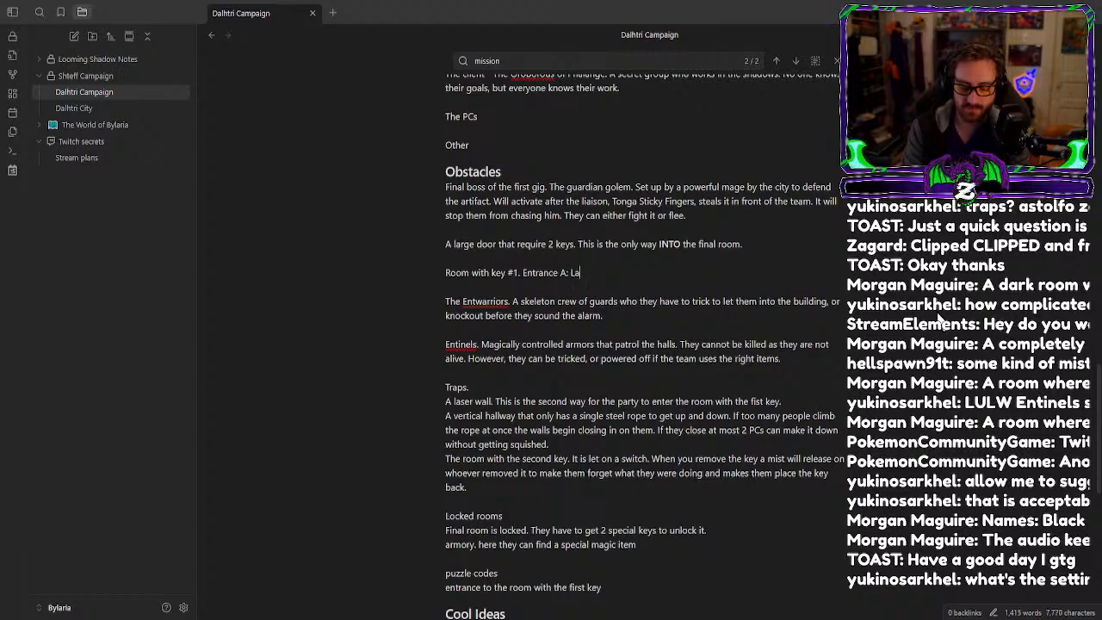
type("ser wall. Entrance B ")
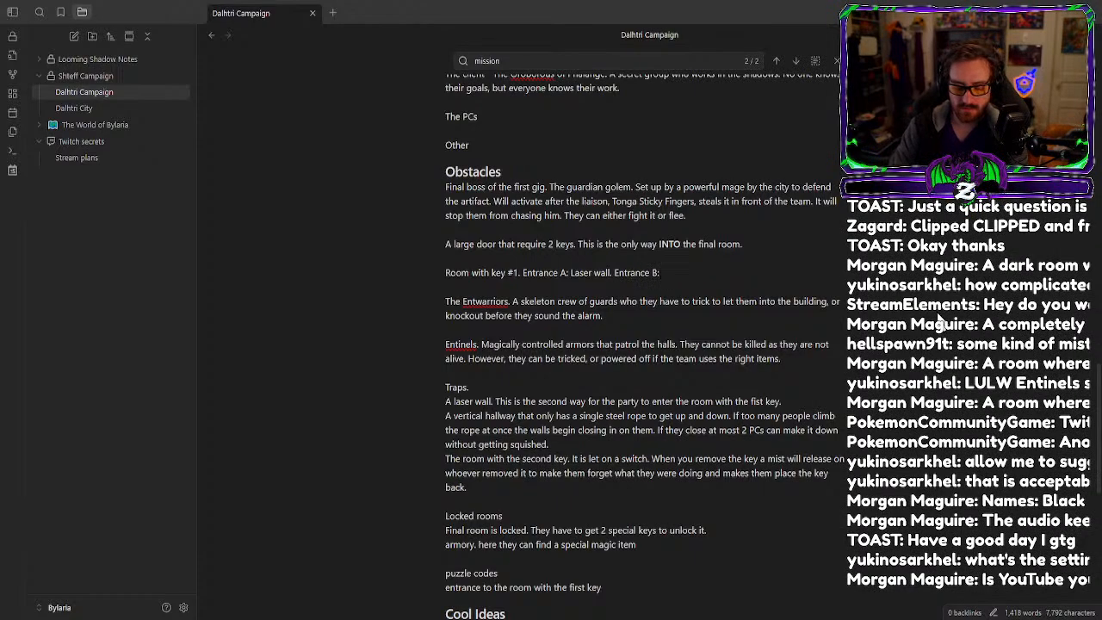
type(" Narrow")
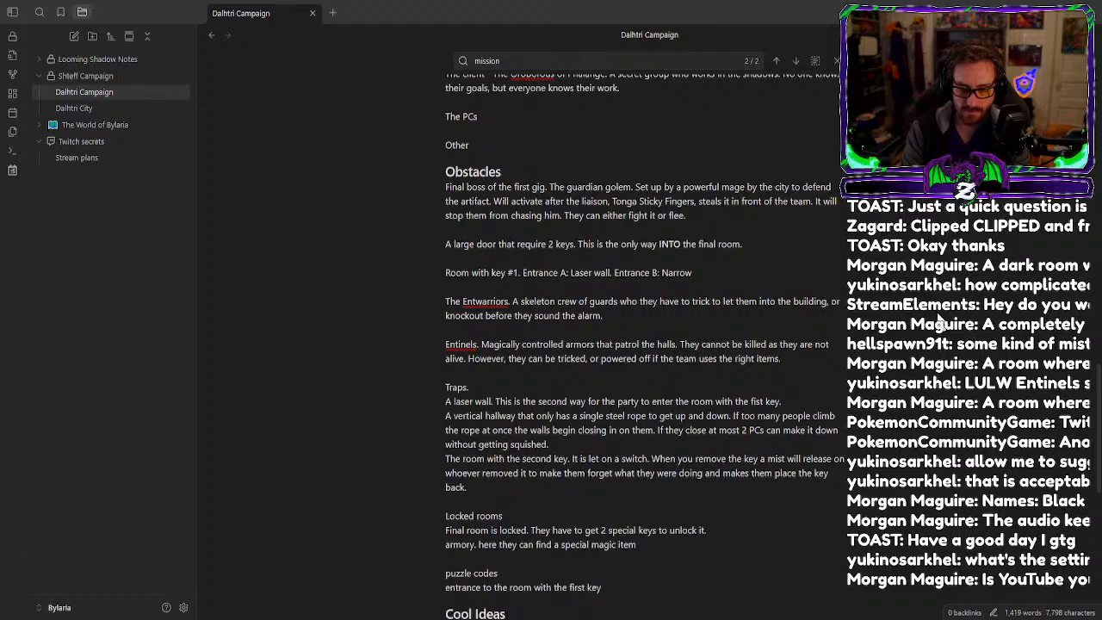
type(" pass")
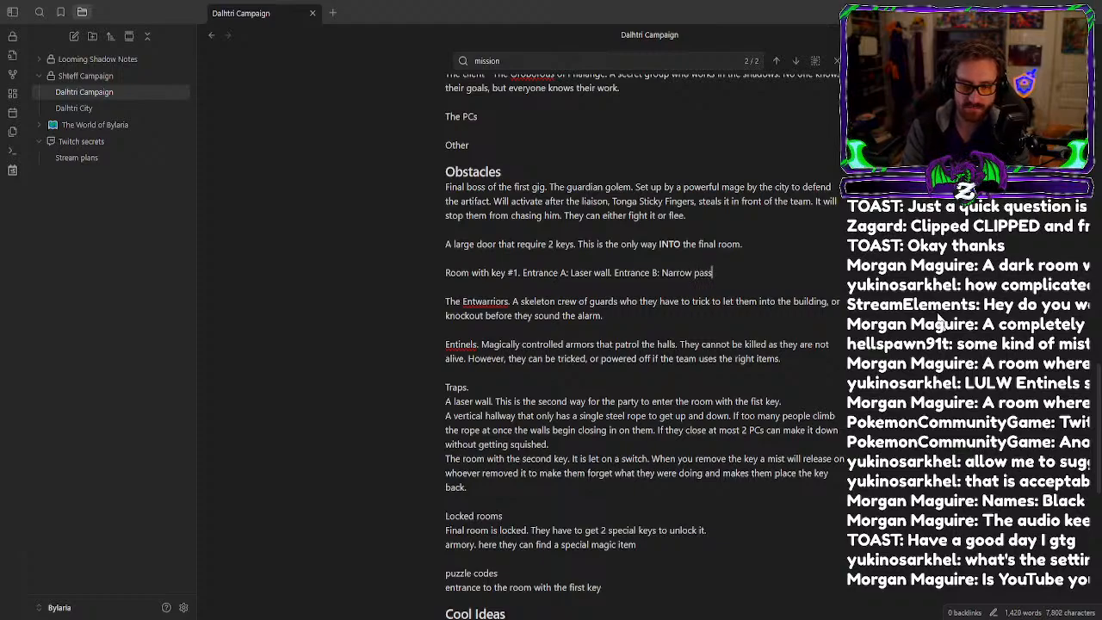
type("age")
key("BackSpace")
key("BackSpace")
key("BackSpace")
key("BackSpace")
key("BackSpace")
key("BackSpace")
key("BackSpace")
key("BackSpace")
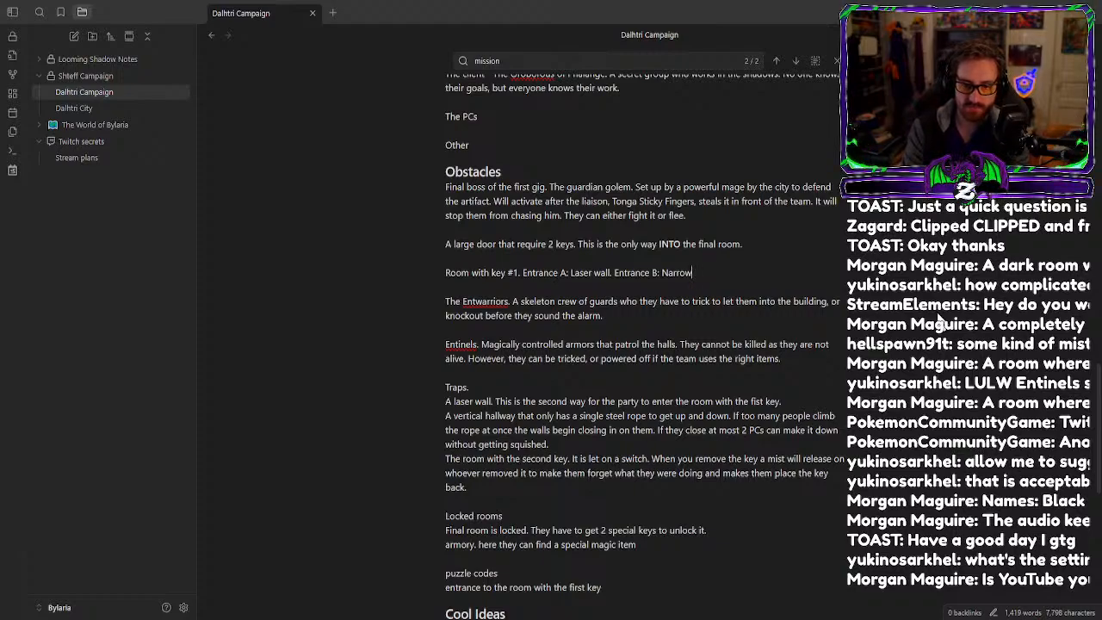
type("passage")
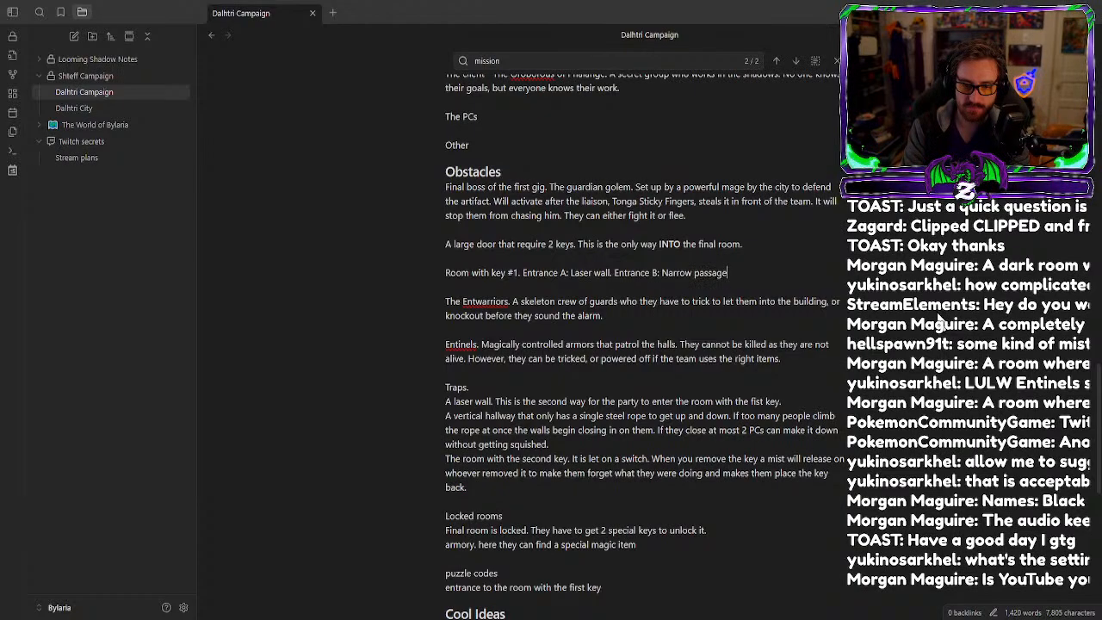
key("BackSpace")
key("BackSpace")
key("BackSpace")
key("BackSpace")
key("BackSpace")
key("BackSpace")
key("BackSpace")
key("BackSpace")
key("BackSpace")
key("BackSpace")
key("BackSpace")
key("BackSpace")
key("BackSpace")
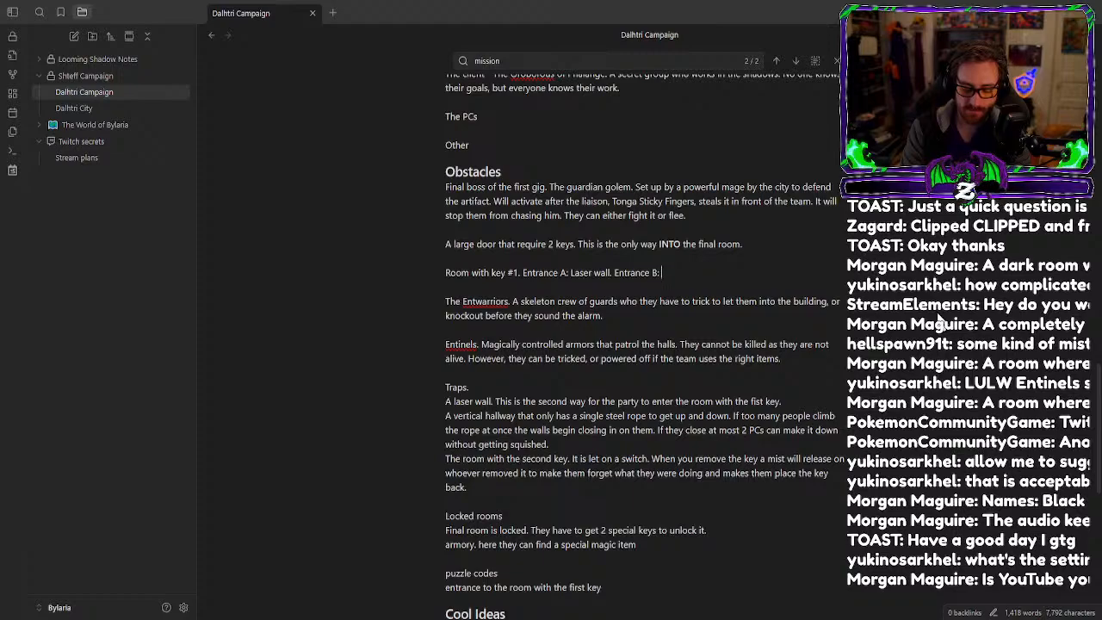
Enter "Complex Puzzle" for Entrance B and capitalize "Wall" in the Entrance A text.
type("P")
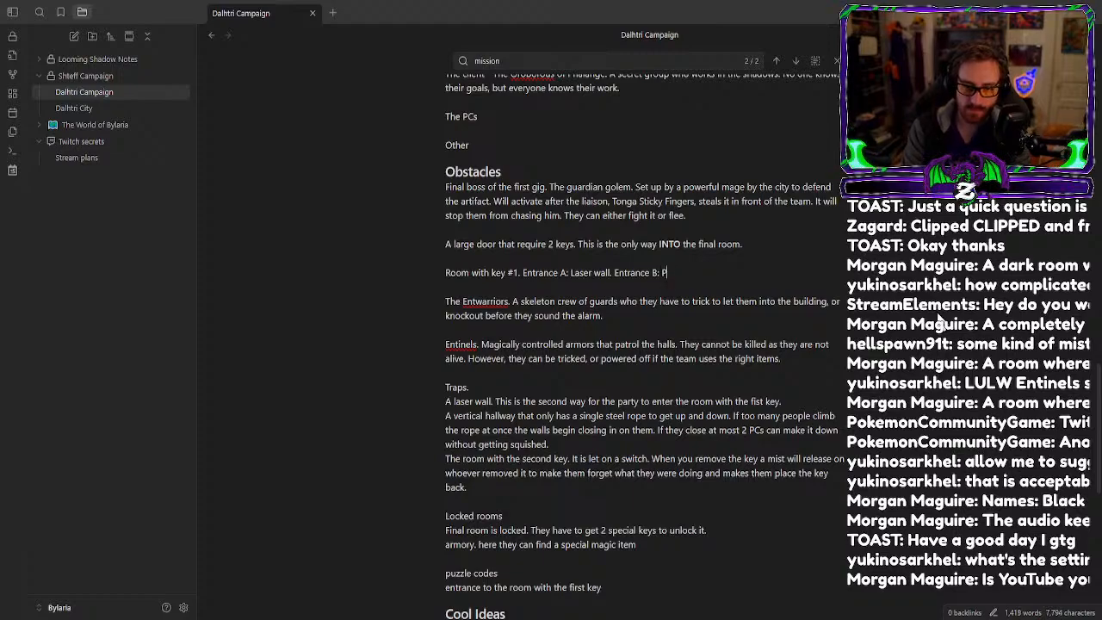
key("BackSpace")
type("Complex Puzzle")
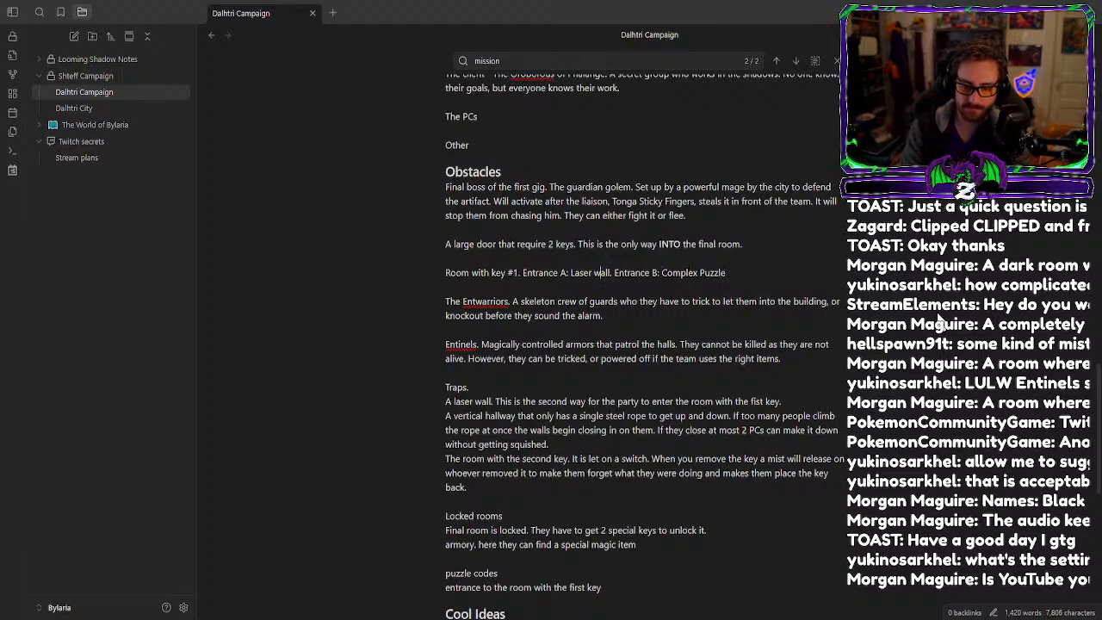
key("BackSpace")
type("W")
scroll(721, 308, "down", 1)
scroll(597, 253, "up", 2)
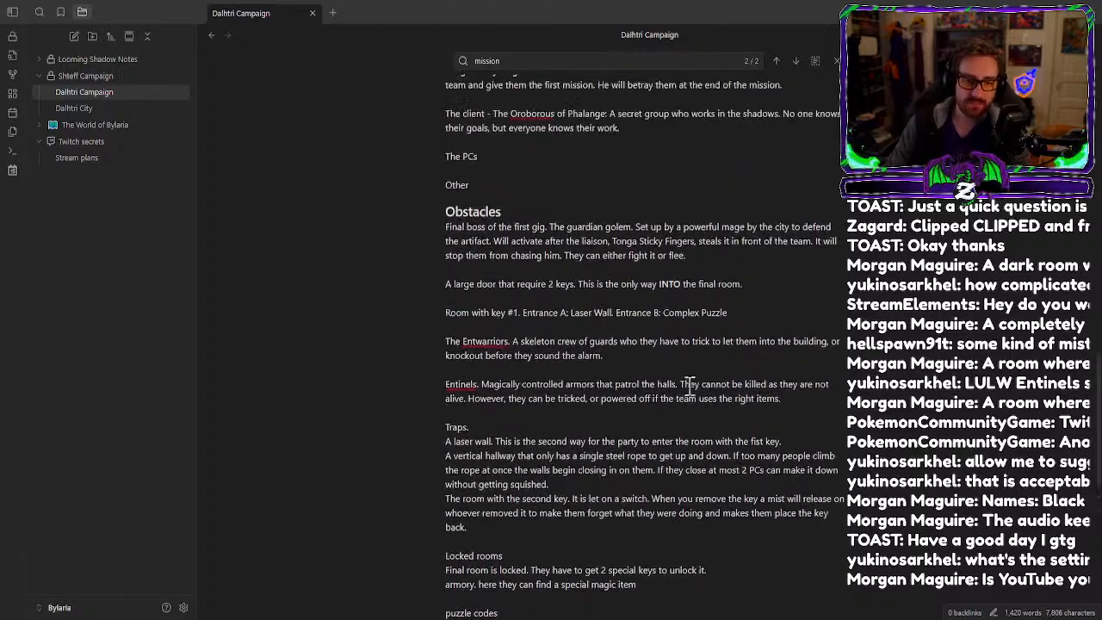
scroll(672, 392, "up", 3)
scroll(561, 435, "down", 2)
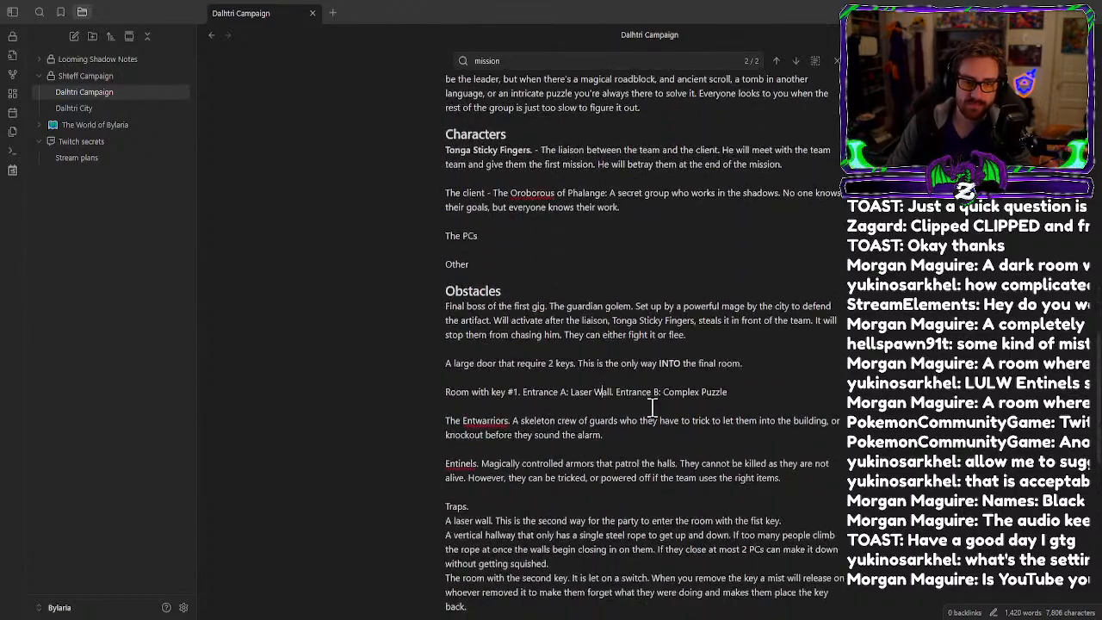
scroll(495, 394, "up", 2)
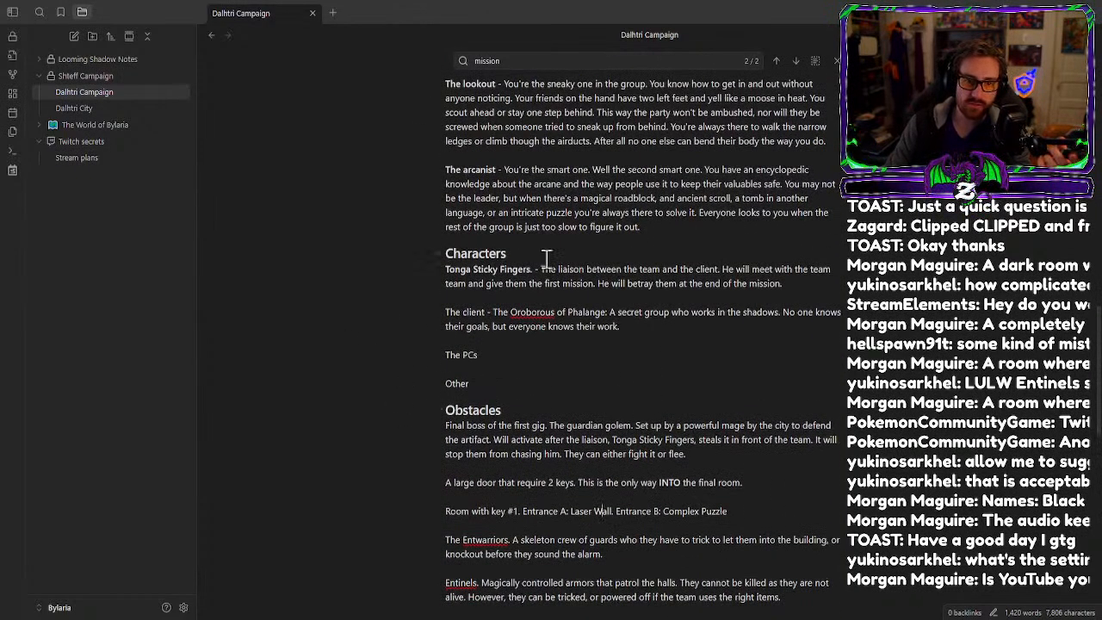
Add a new entry below the first key room line in Obstacles, reading "Room with key #1. Lots of guards.".
scroll(546, 258, "down", 1)
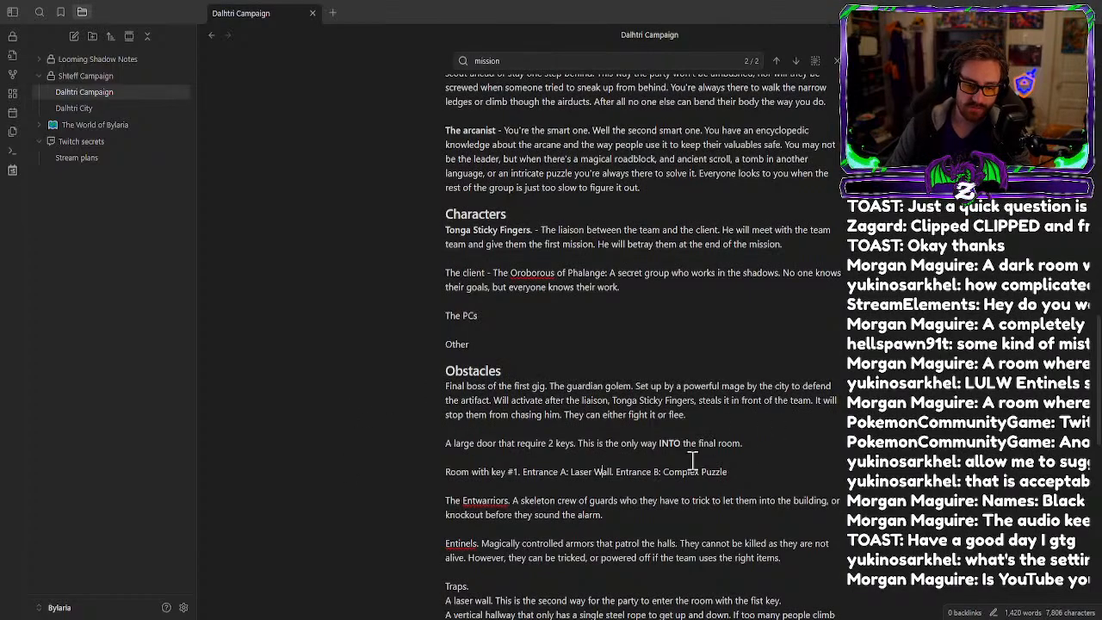
scroll(692, 460, "down", 2)
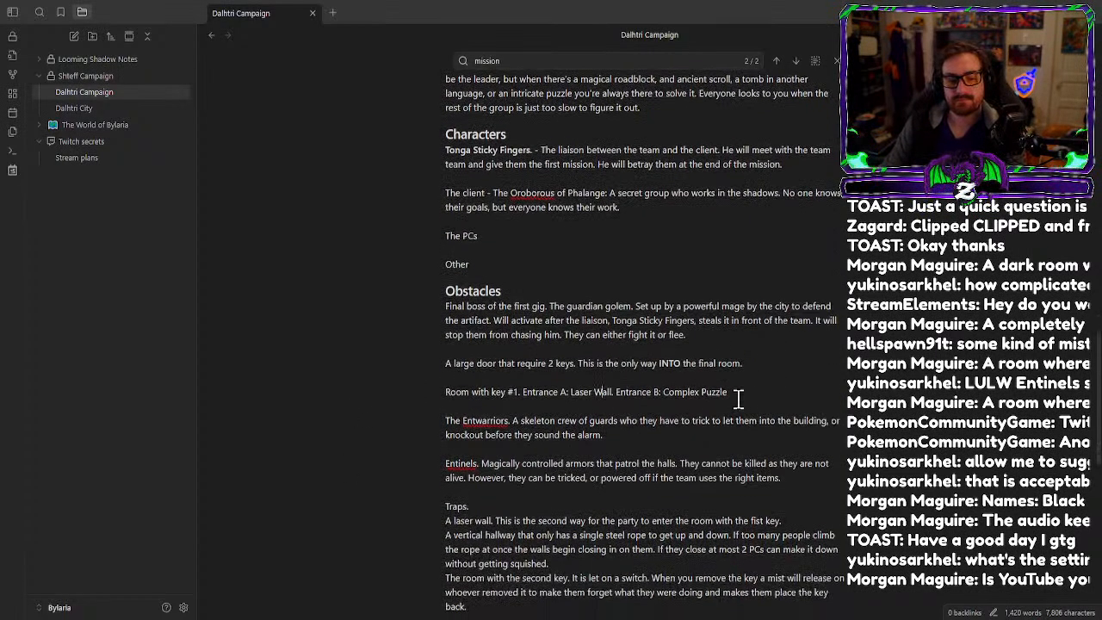
left_click(740, 401)
key("Return")
key("Return")
type("Room ")
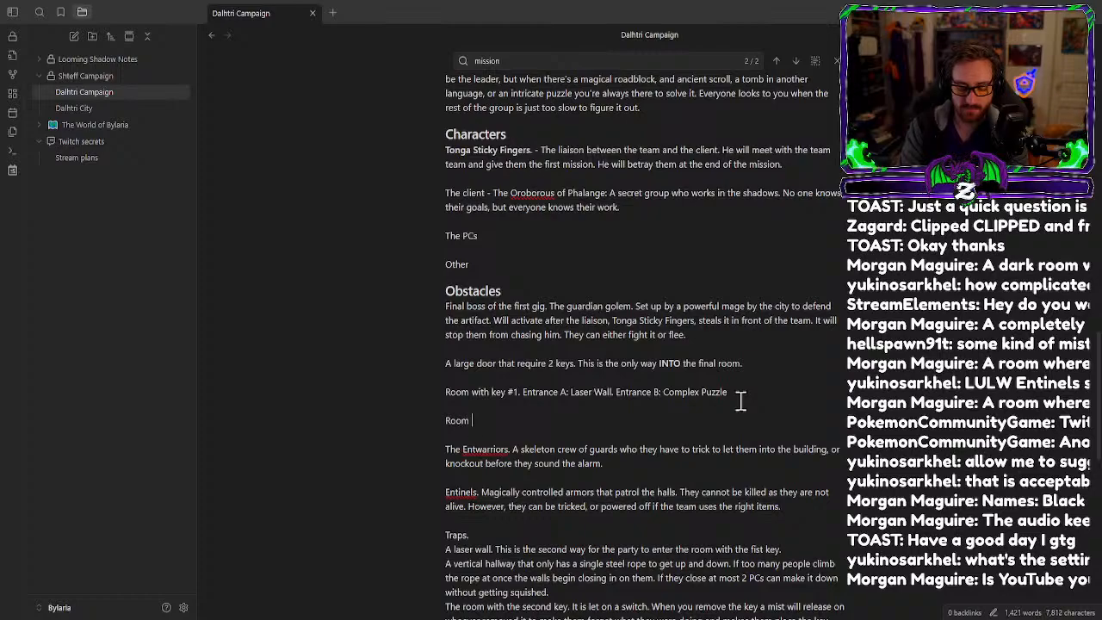
type("with key #")
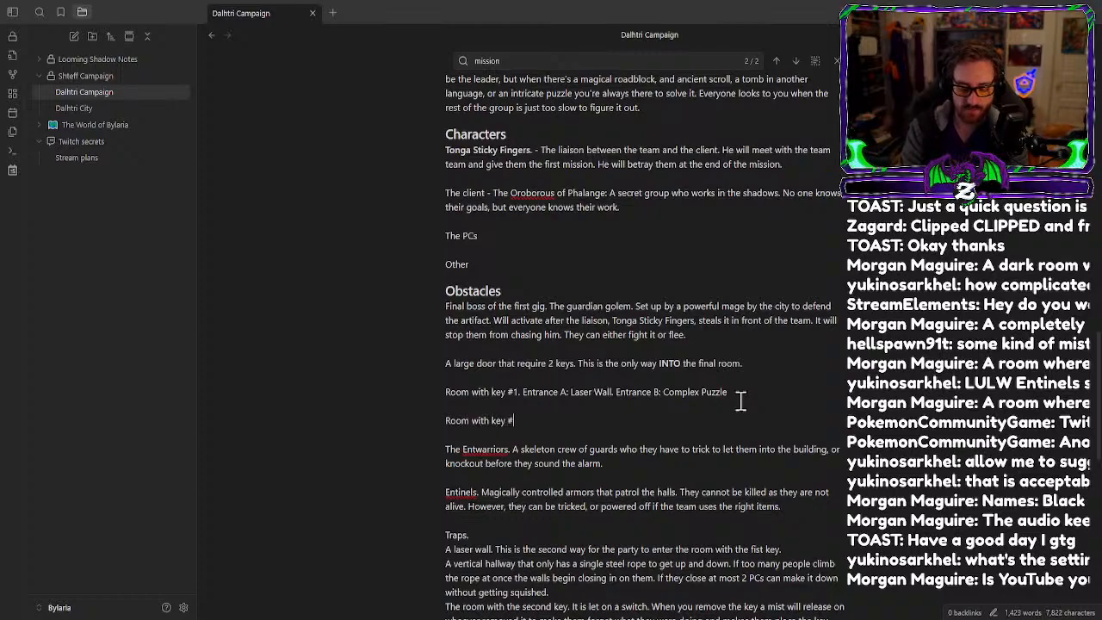
type("1. ")
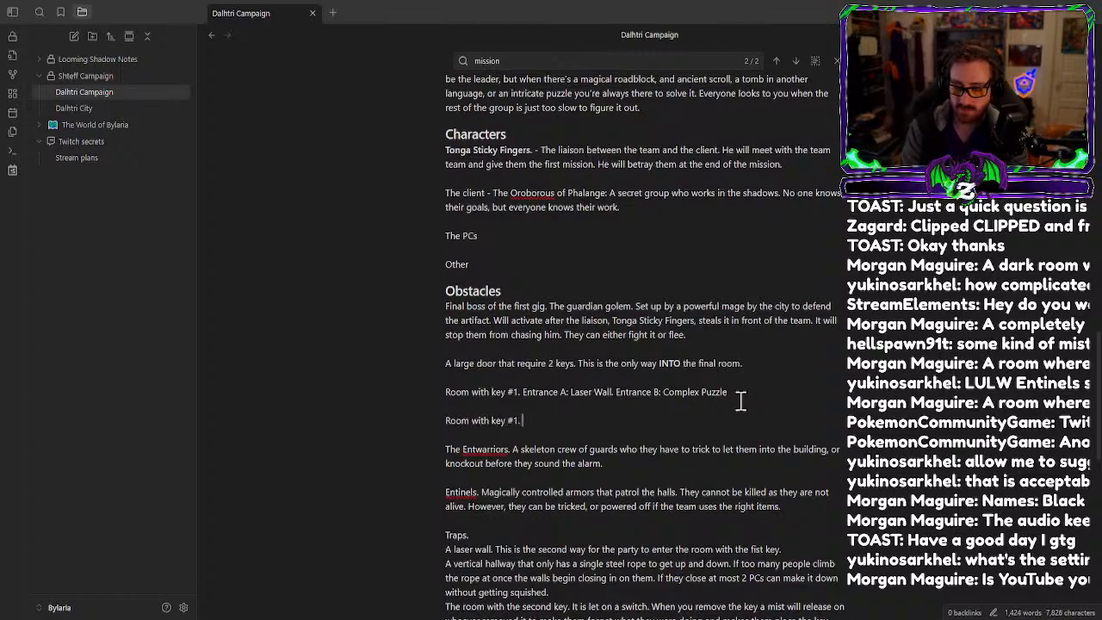
type("Lots")
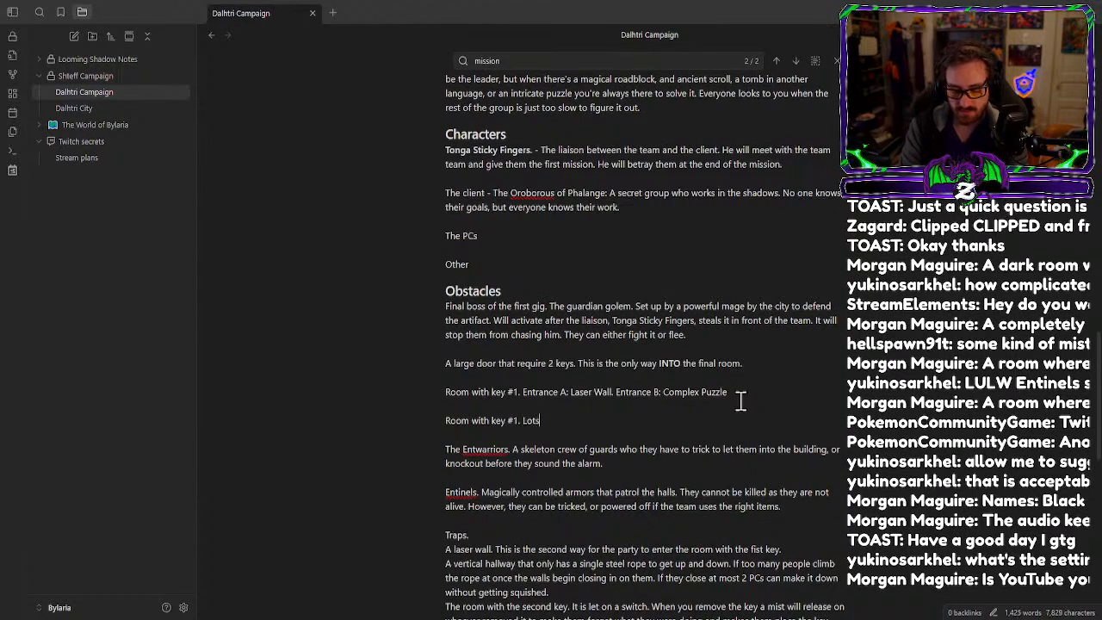
type(" of guards")
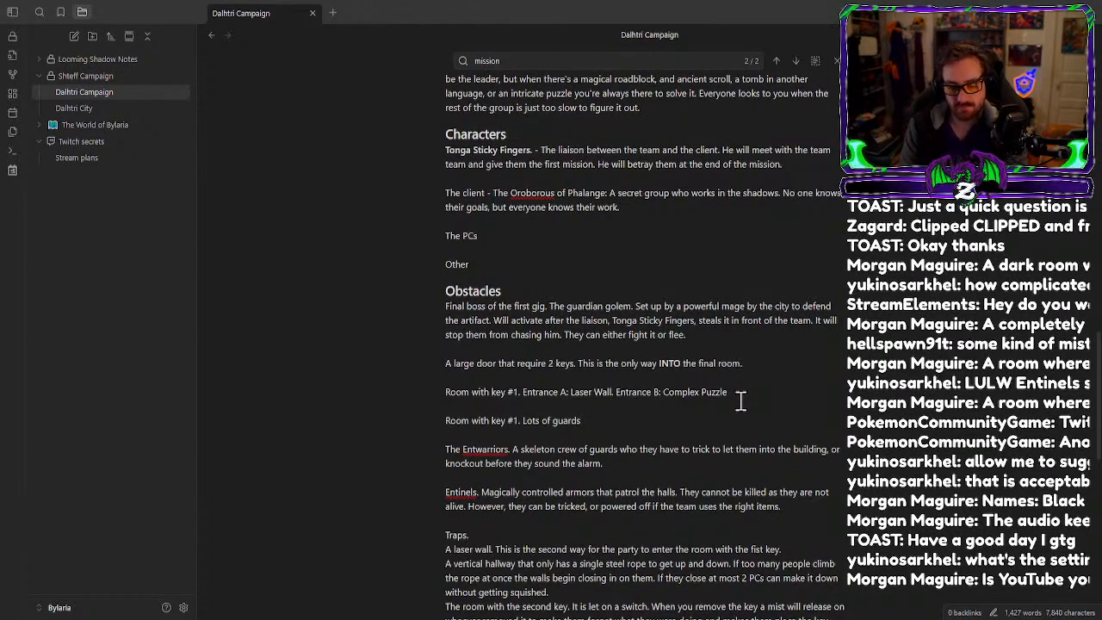
type(".")
Label "Lots of guards." as "Entrance A:" in the new key room entry and append "Entrance B:" at its end.
key("ctrl+Left")
key("ctrl+Left")
key("ctrl+Left")
key("ctrl+Left")
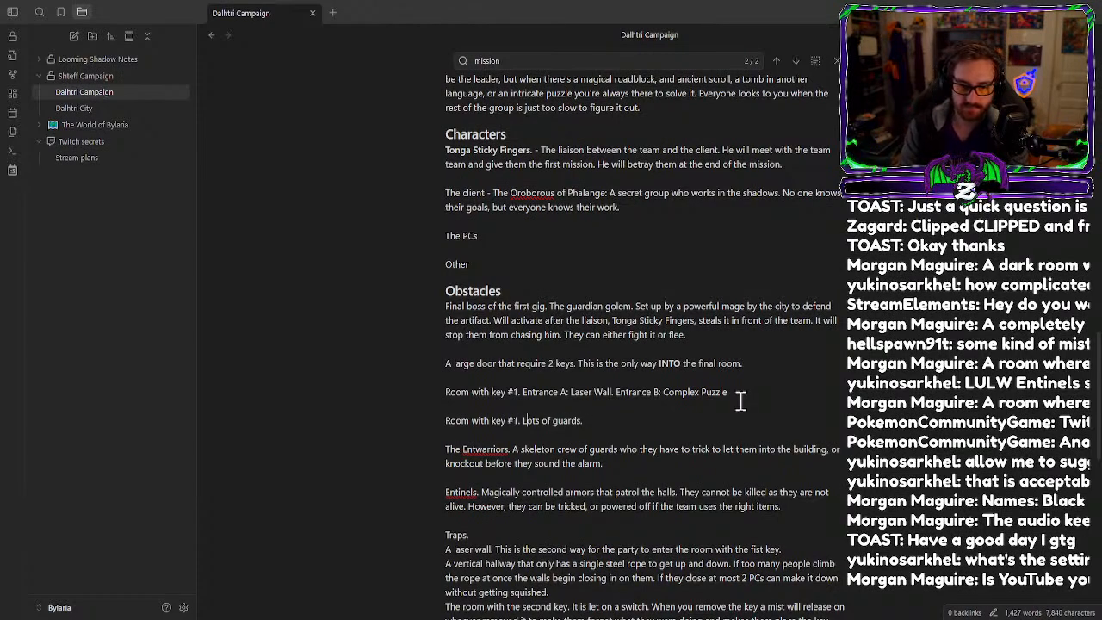
type("Entrance A")
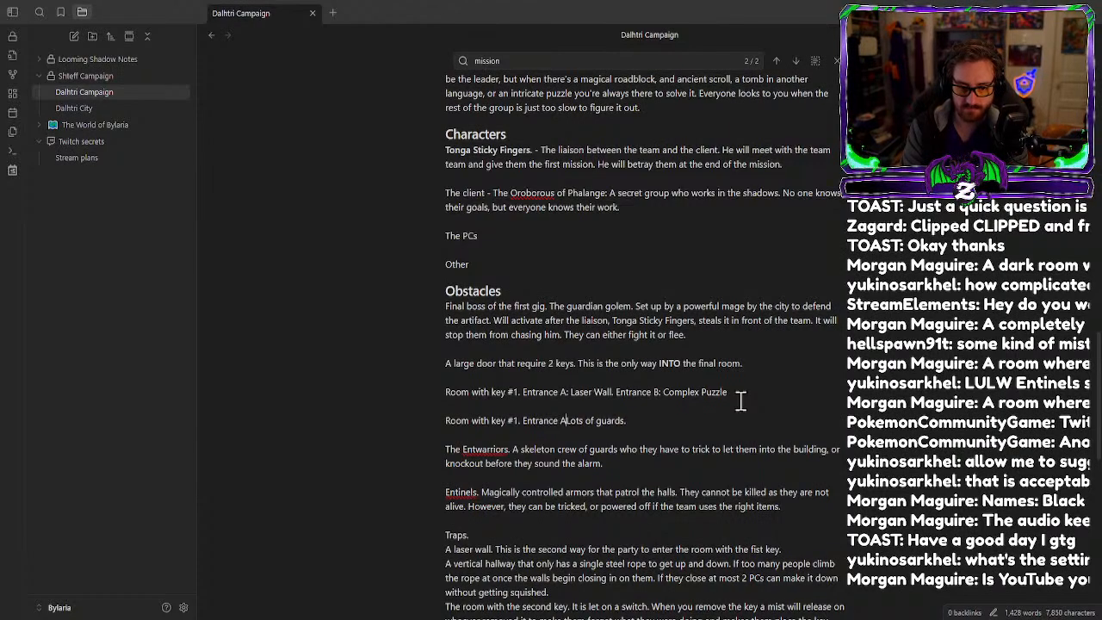
type(":")
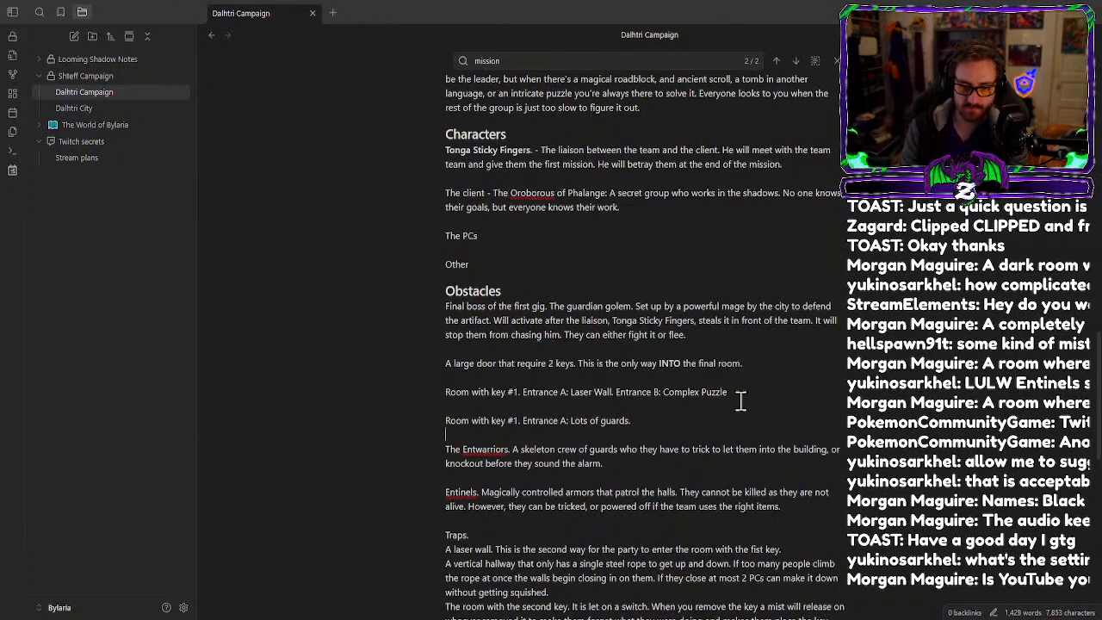
type("Ent")
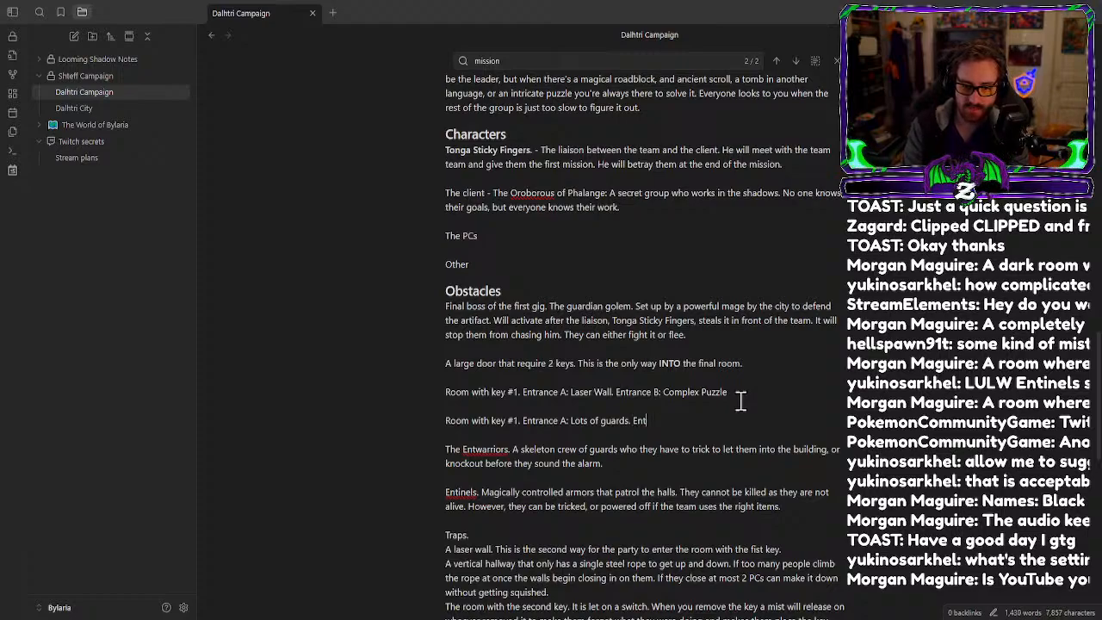
type("rance B:")
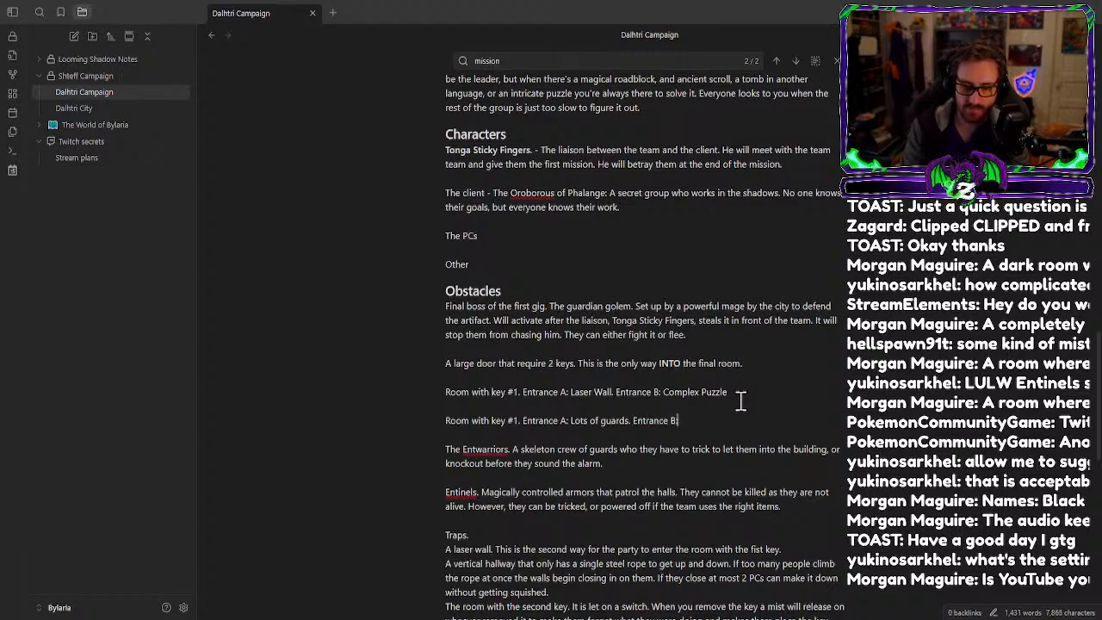
Renumber the key in the lower key room entry to #2 and delete "let" from the second key's switch description under Traps.
scroll(715, 397, "down", 5)
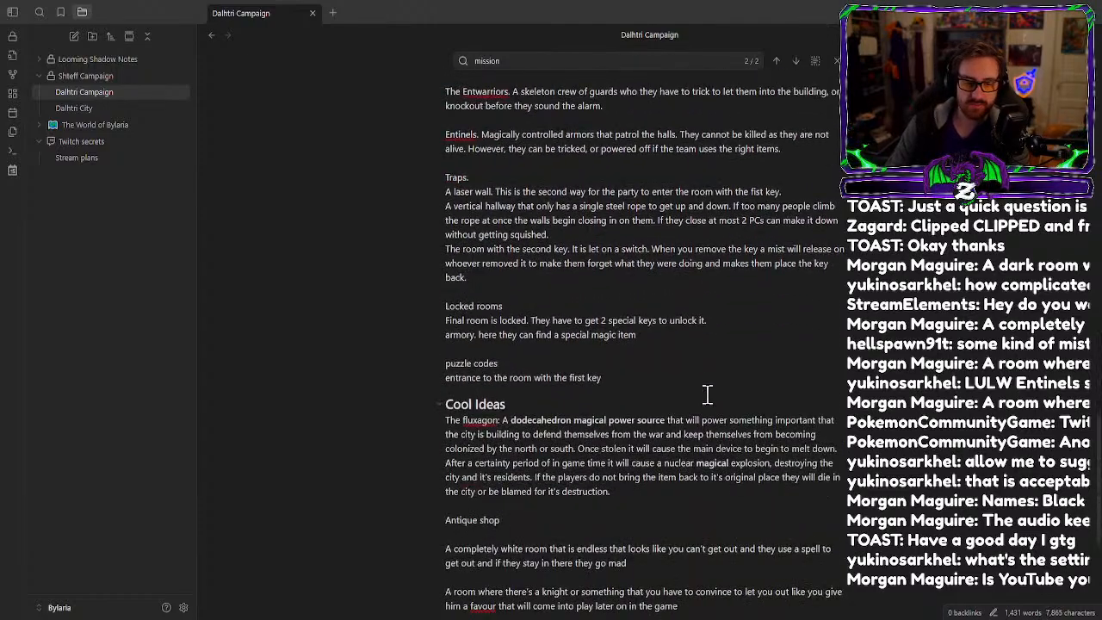
scroll(707, 394, "up", 1)
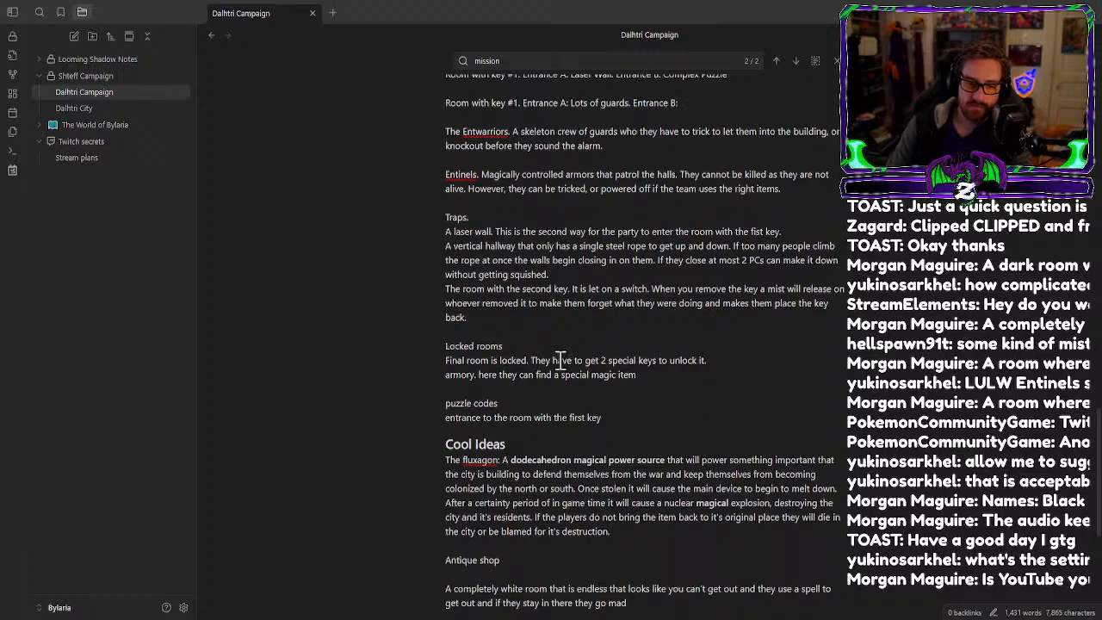
scroll(516, 362, "up", 2)
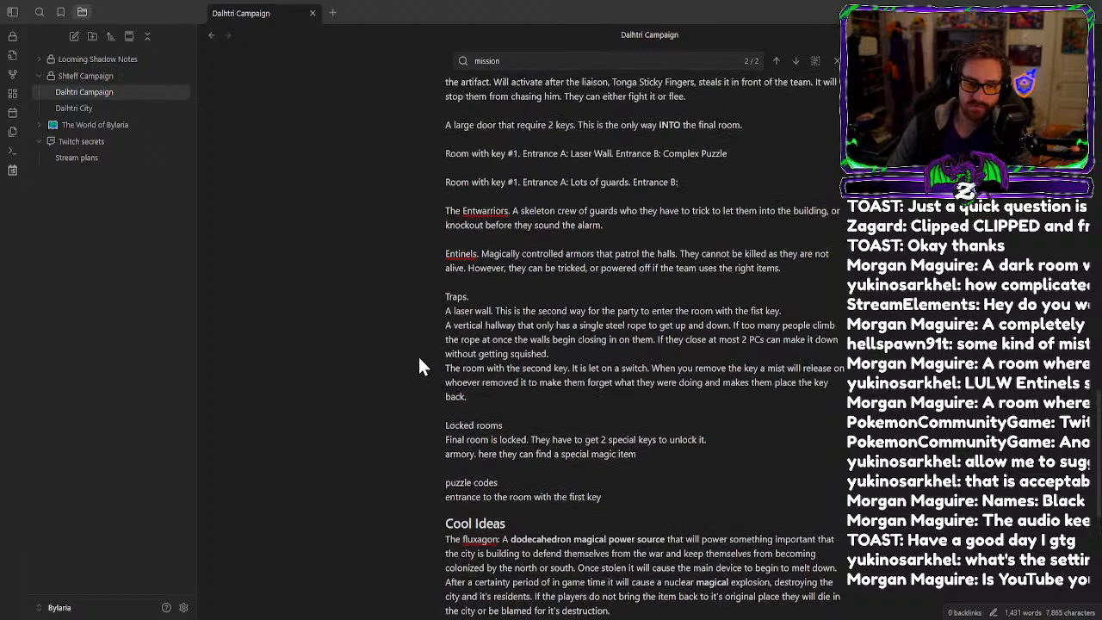
left_click(516, 182)
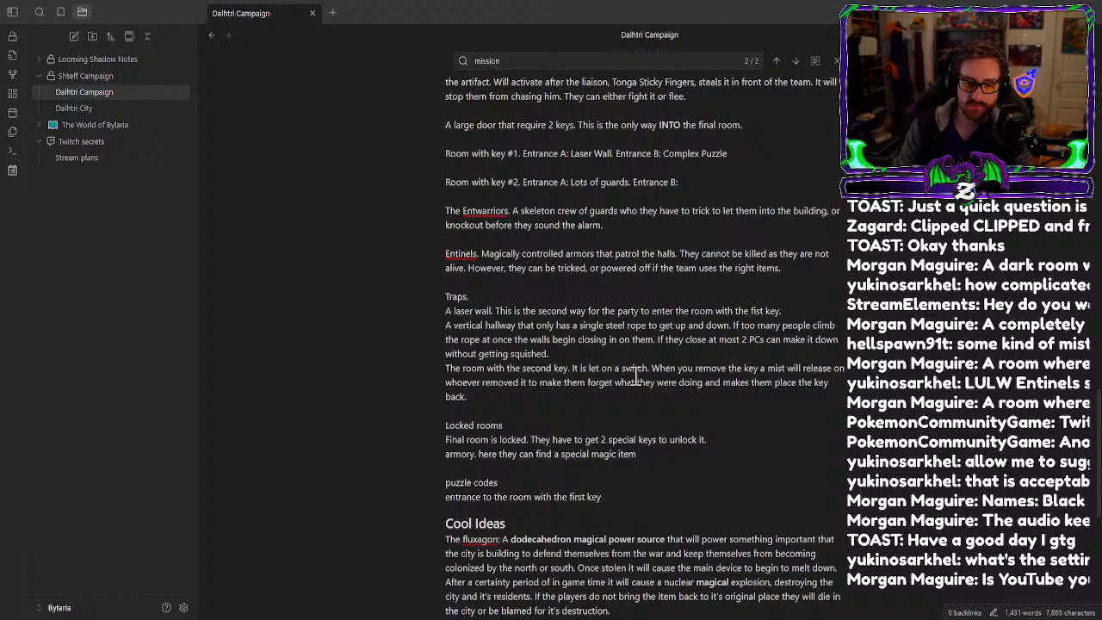
key("BackSpace")
key("BackSpace")
key("BackSpace")
key("BackSpace")
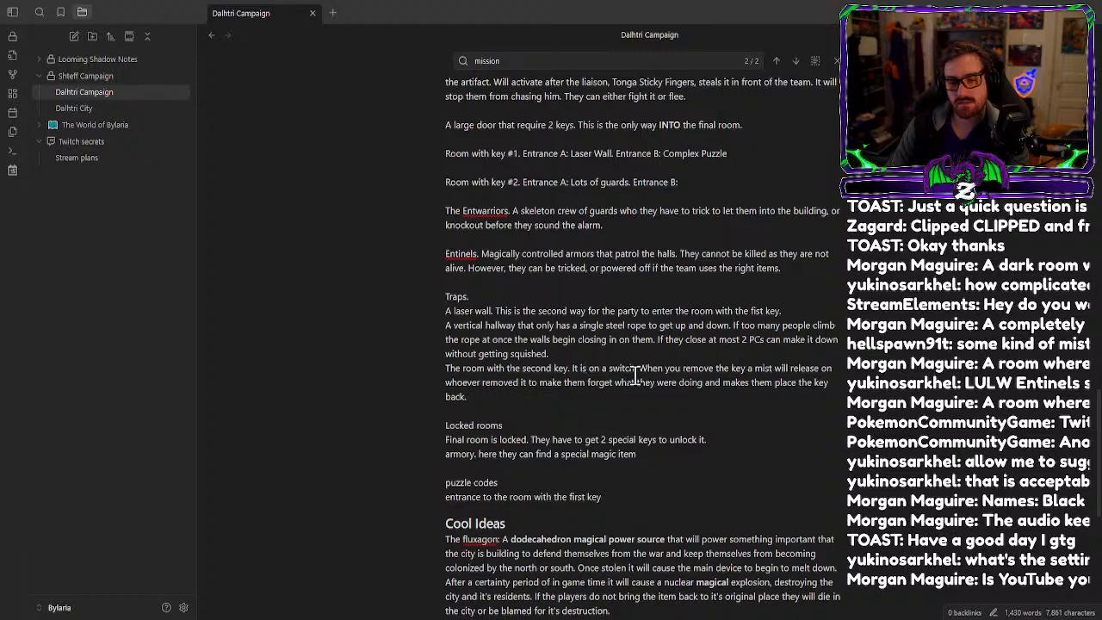
Enter "A button that triggers a gas/mist that makes you forget what you are doing" for Entrance B of the key #2 room, without a final period.
left_click(712, 183)
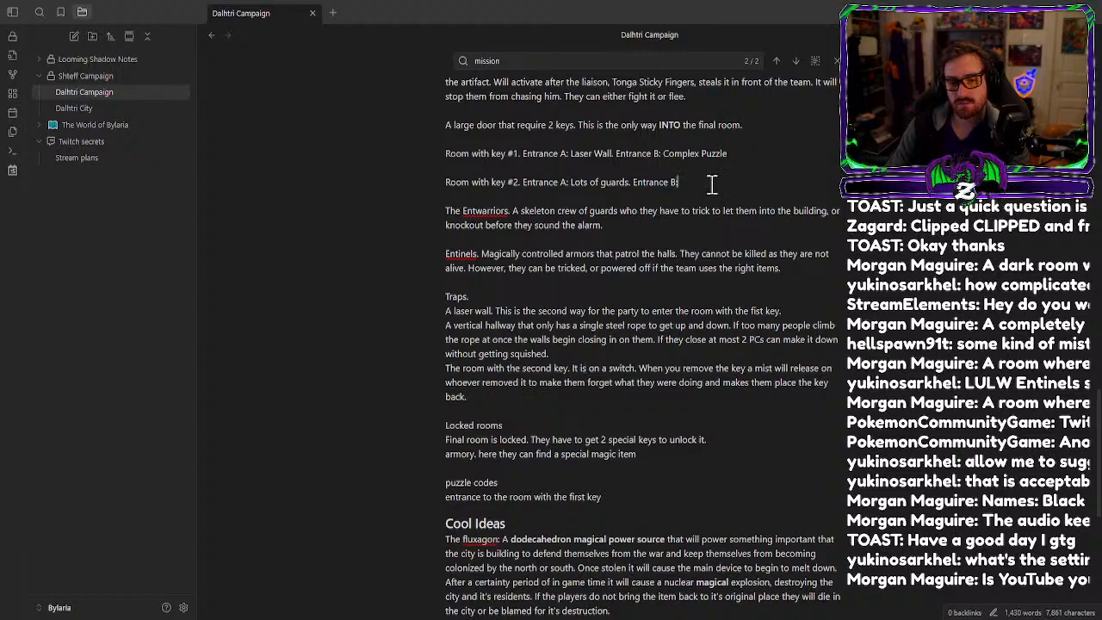
type("A")
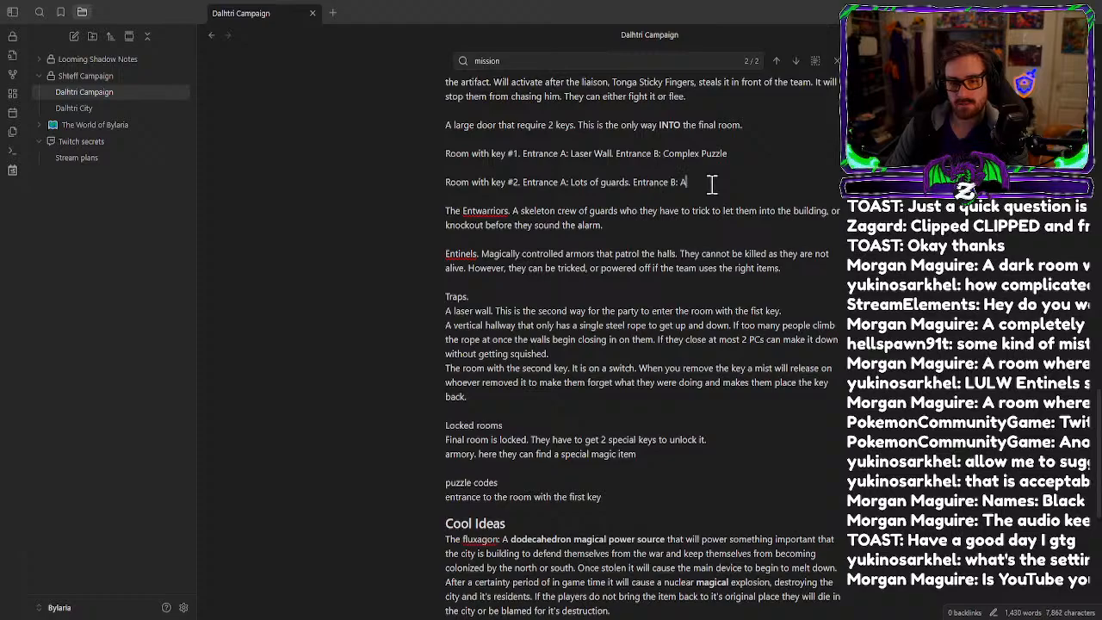
type(" tr")
key("BackSpace")
key("BackSpace")
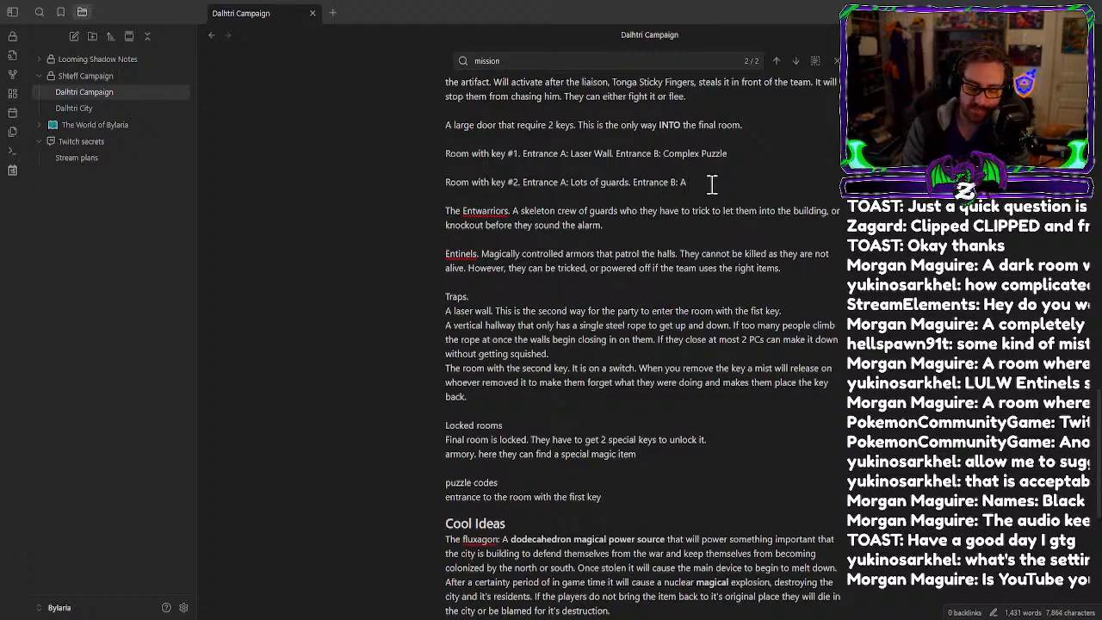
type("button that ")
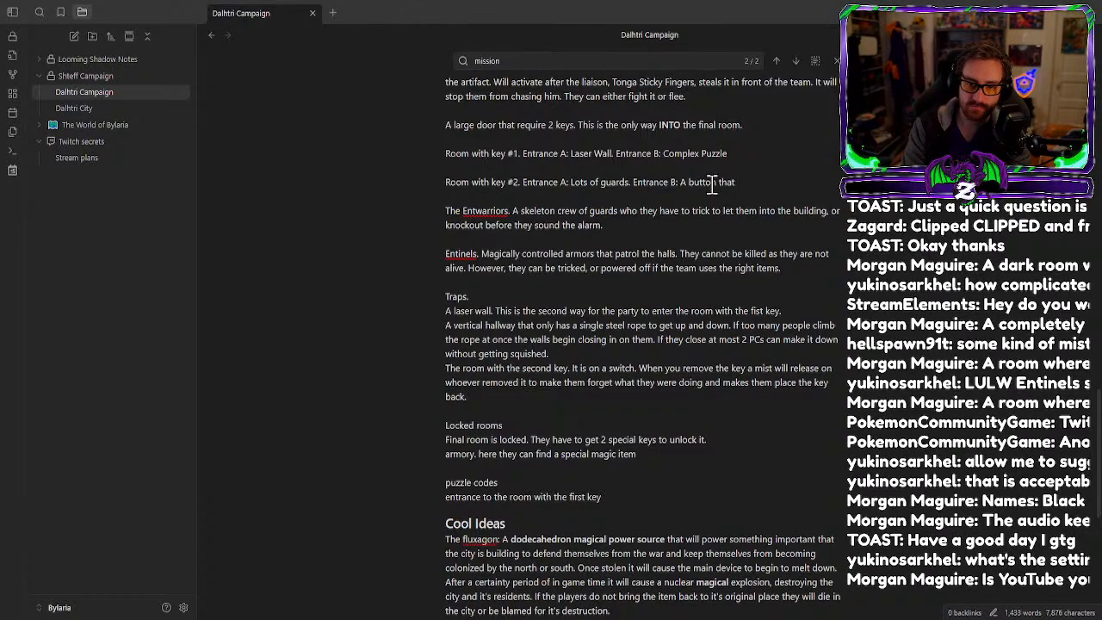
type("trigg")
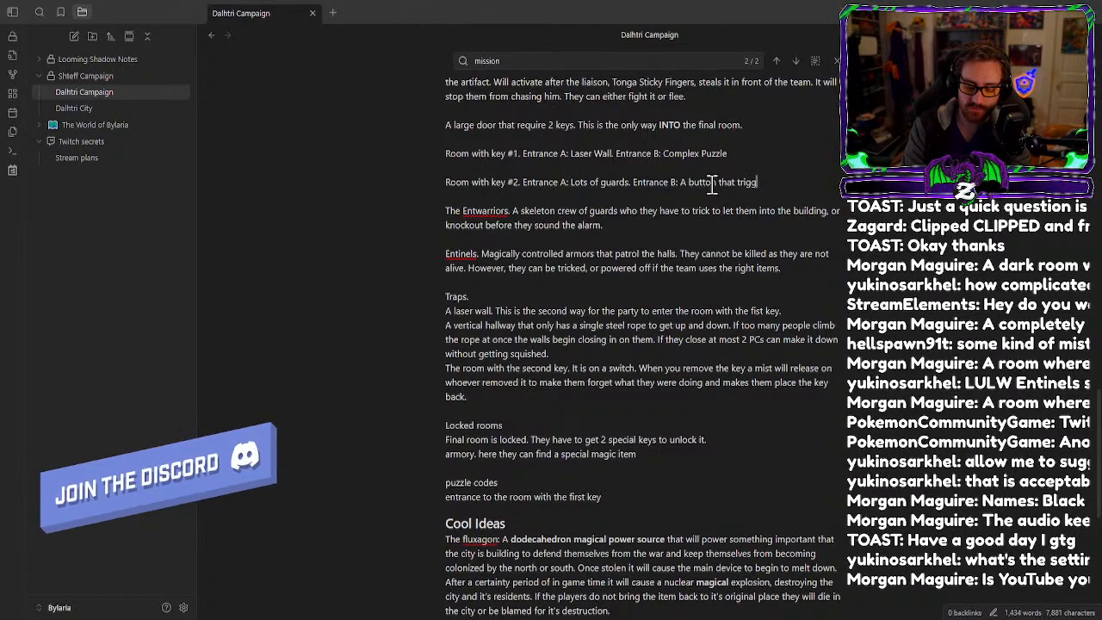
type("ers a")
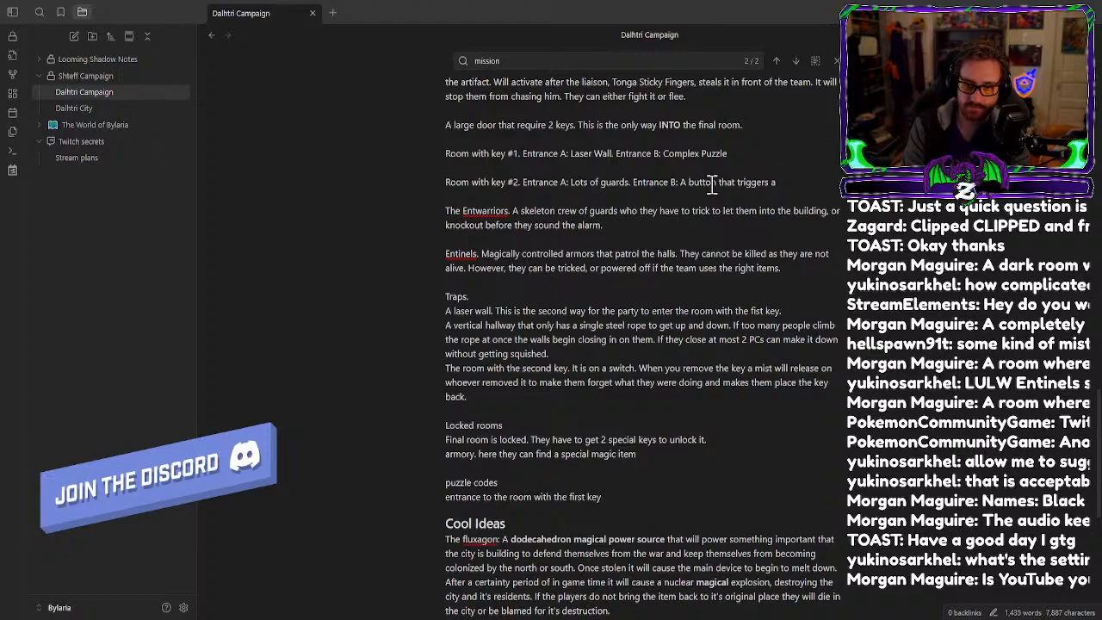
type(" gas")
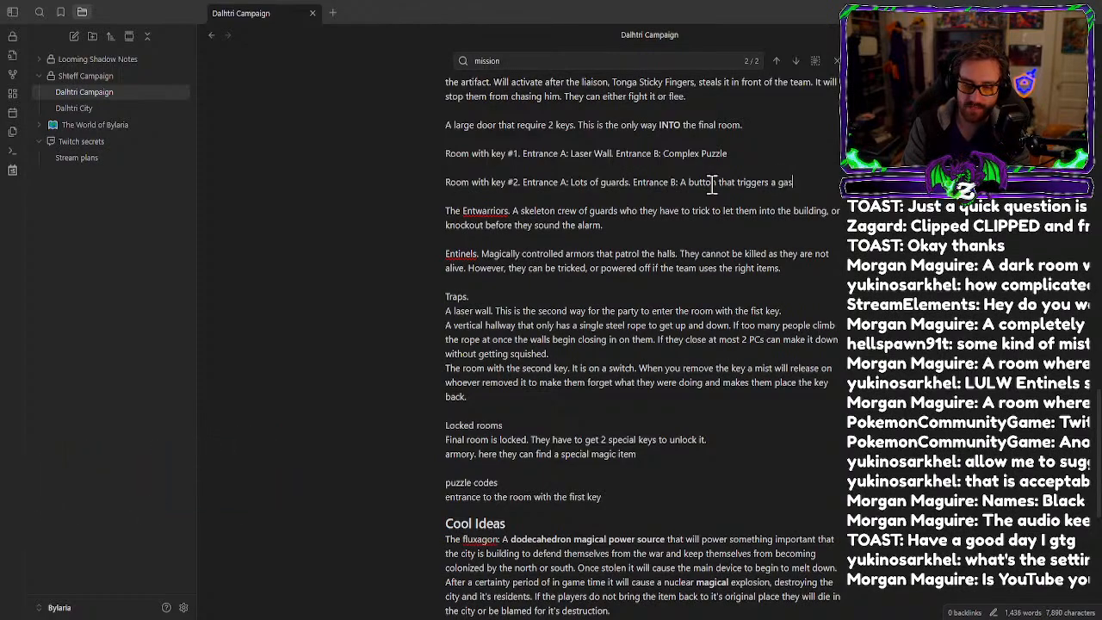
type("/mis")
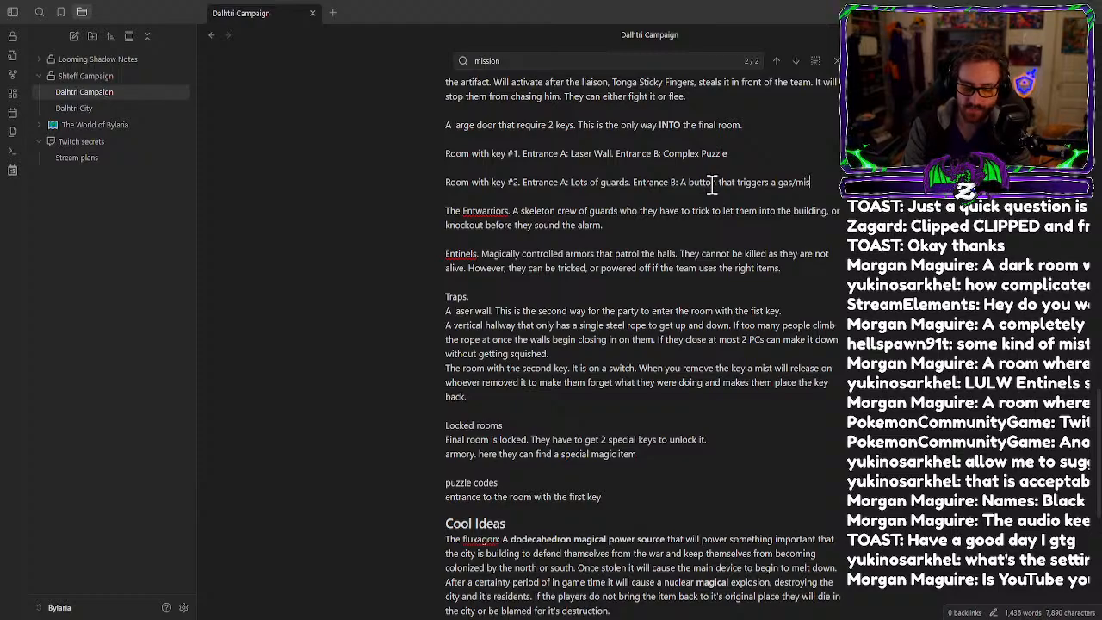
type("t that m")
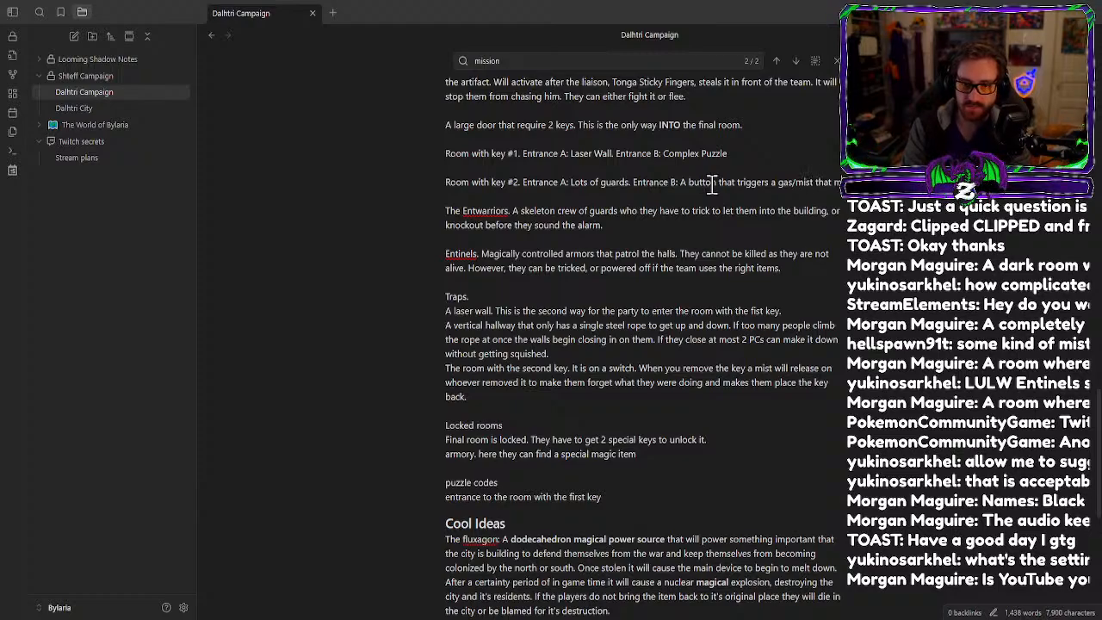
type("akes you f")
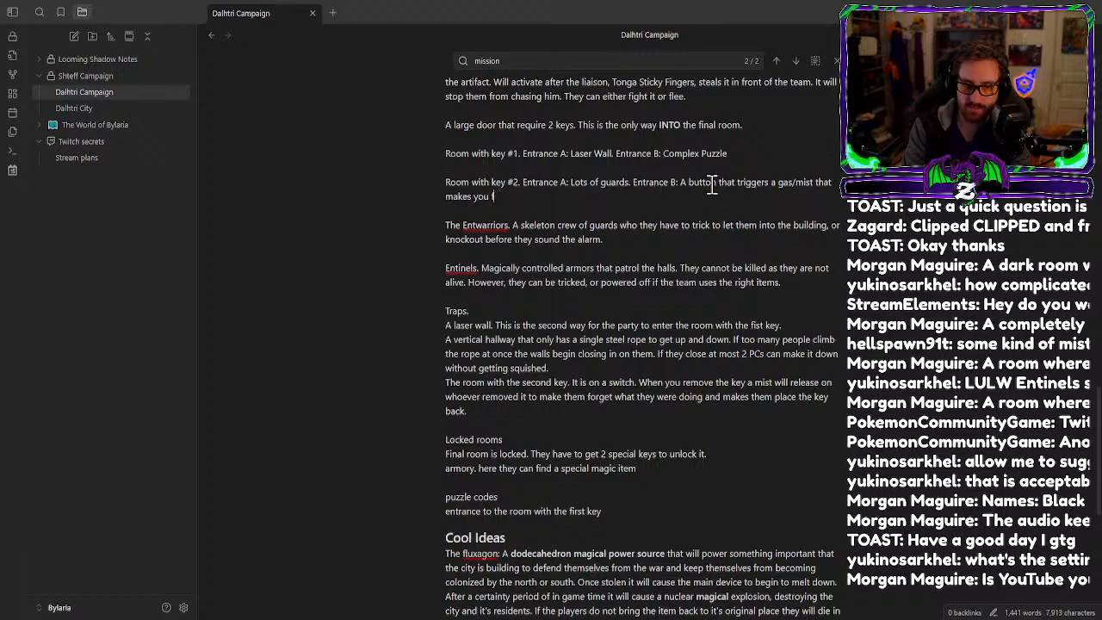
type("orget what")
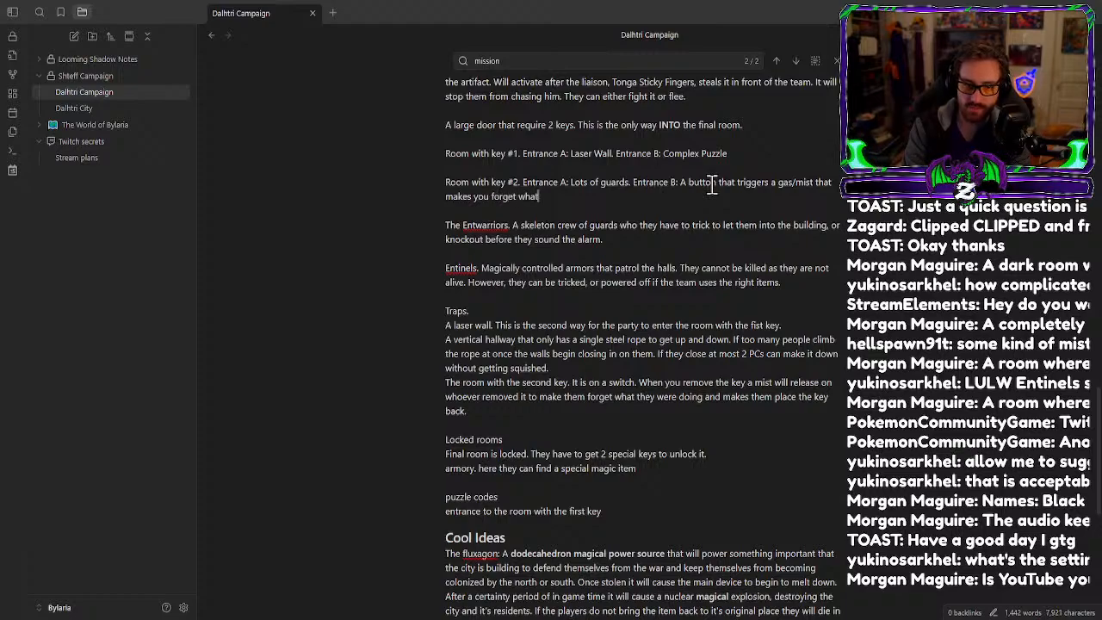
type(" you are doing.")
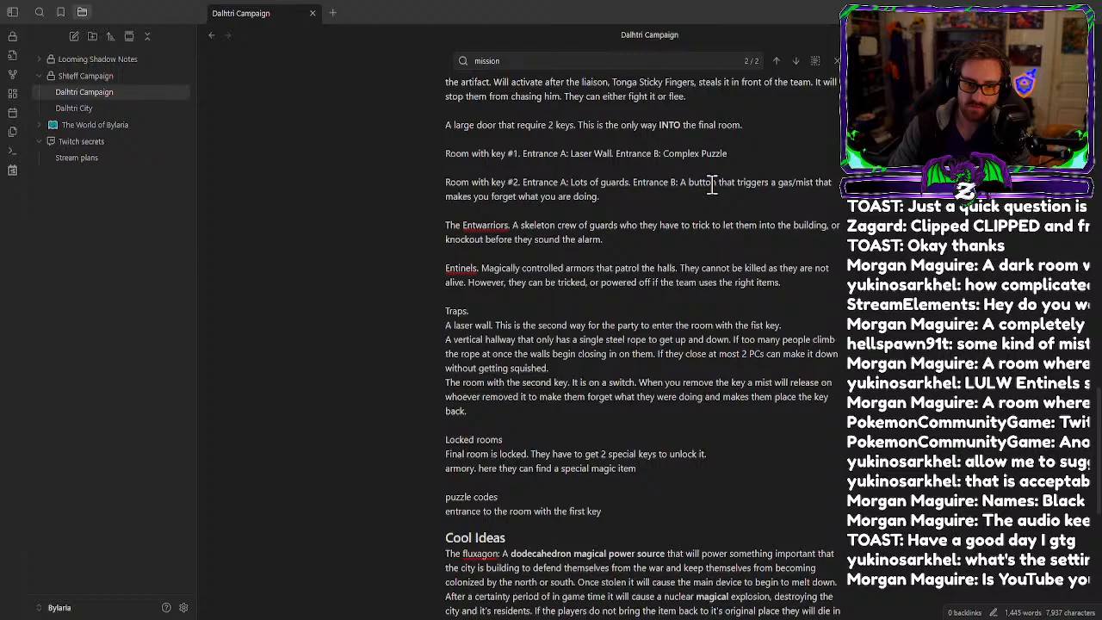
key("BackSpace")
Review the player role descriptions against the door and key room entries in Obstacles.
scroll(680, 176, "up", 5)
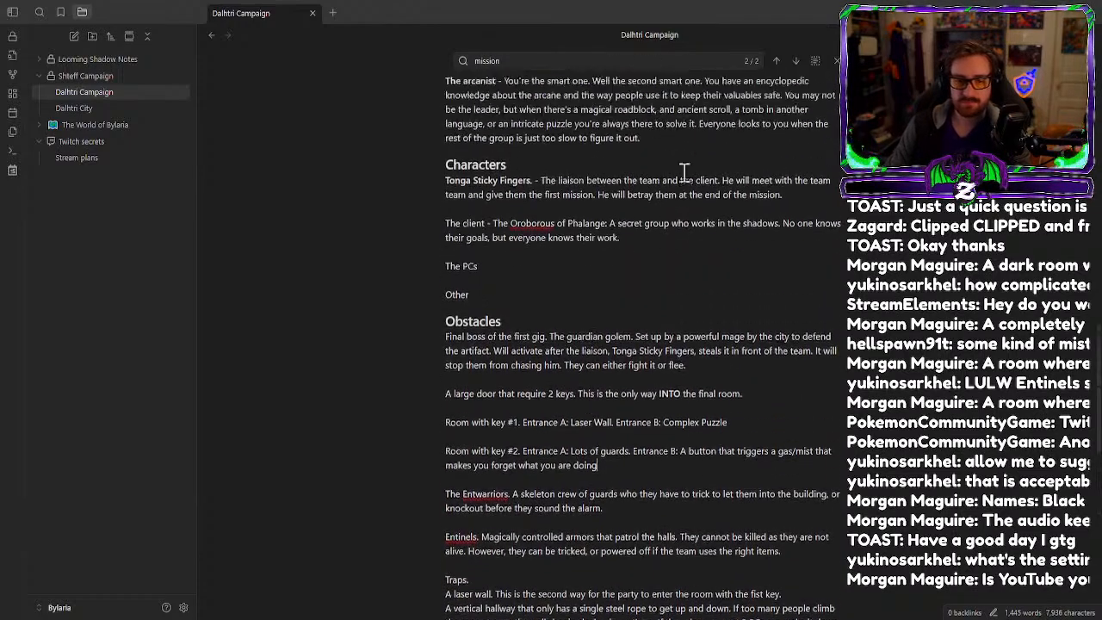
scroll(538, 433, "up", 5)
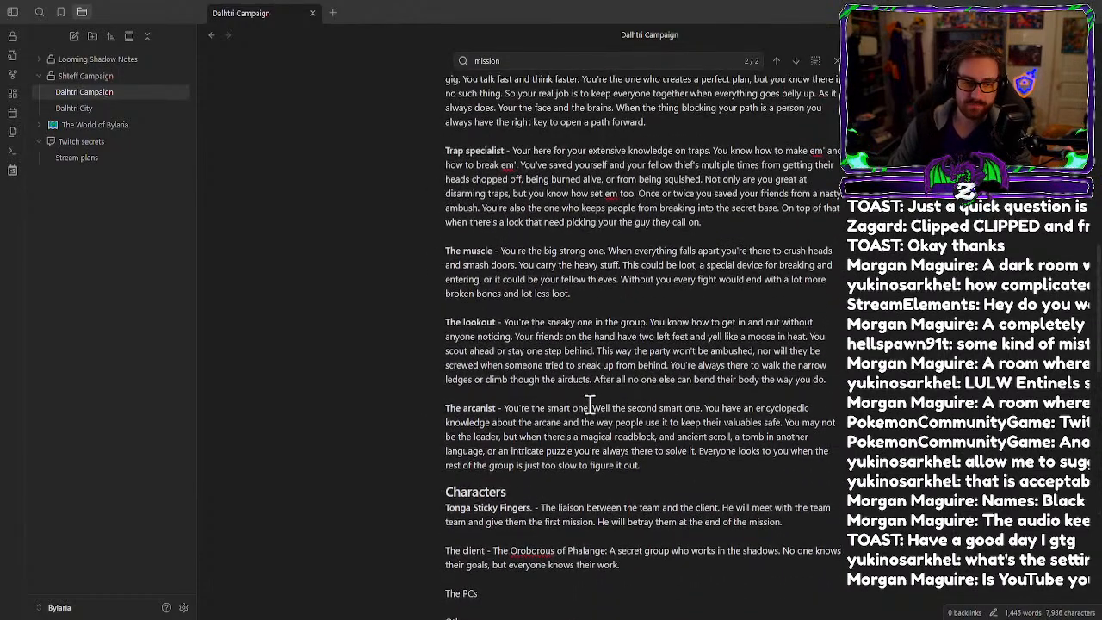
scroll(589, 403, "down", 1)
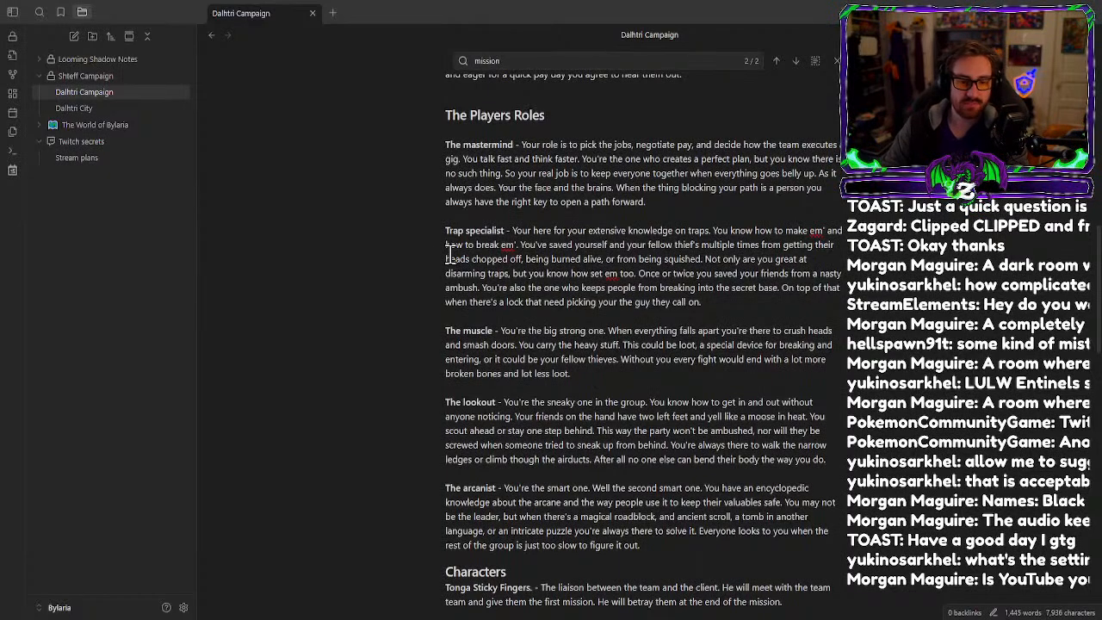
scroll(448, 256, "down", 1)
scroll(561, 362, "up", 2)
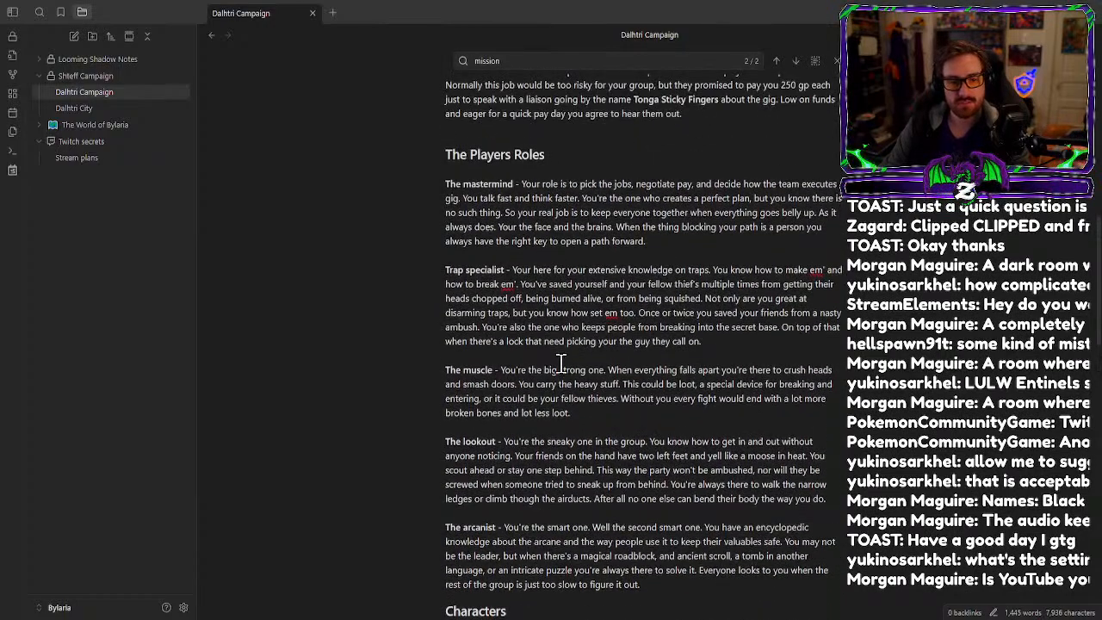
scroll(635, 335, "down", 7)
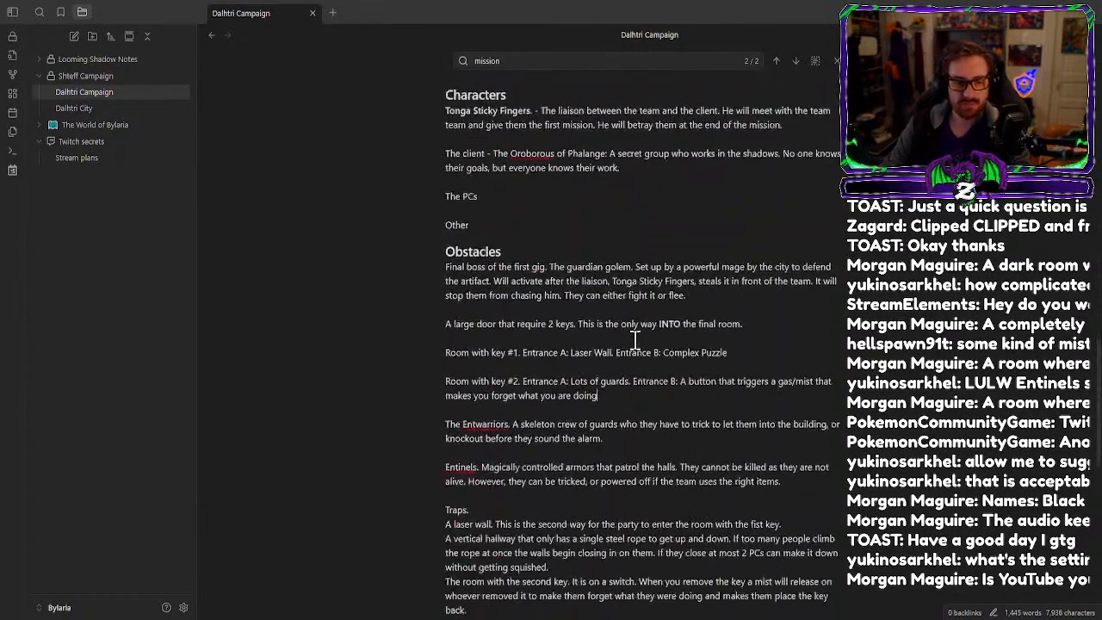
scroll(635, 338, "up", 5)
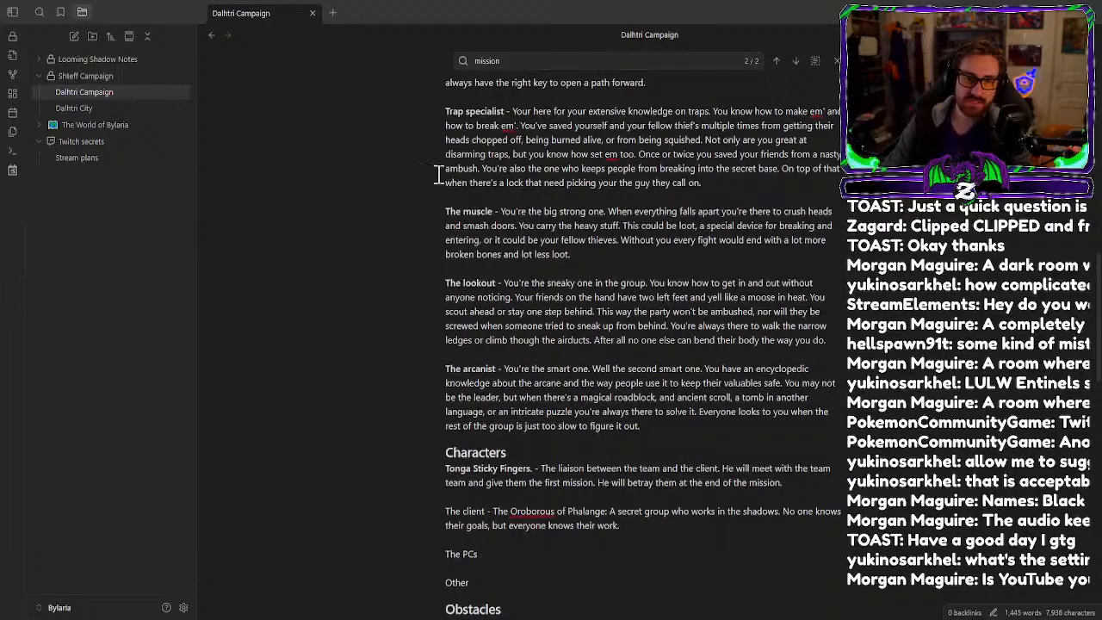
Read through the player roles, characters, obstacles, traps, locked rooms and Cool Ideas to see what is still missing.
scroll(592, 187, "up", 2)
scroll(460, 188, "down", 6)
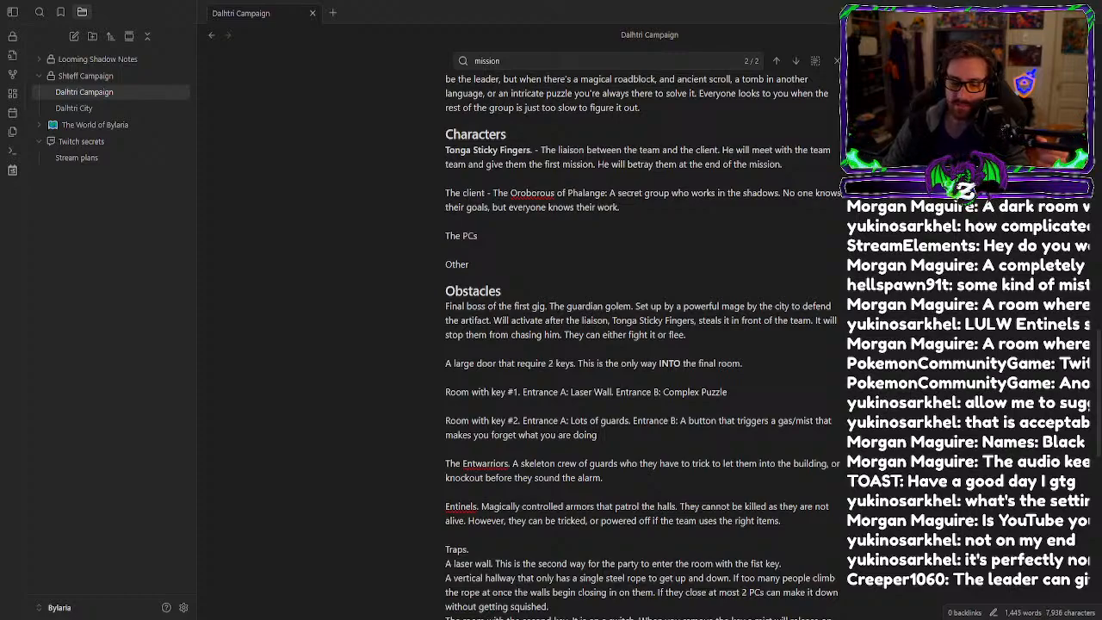
scroll(497, 474, "down", 5)
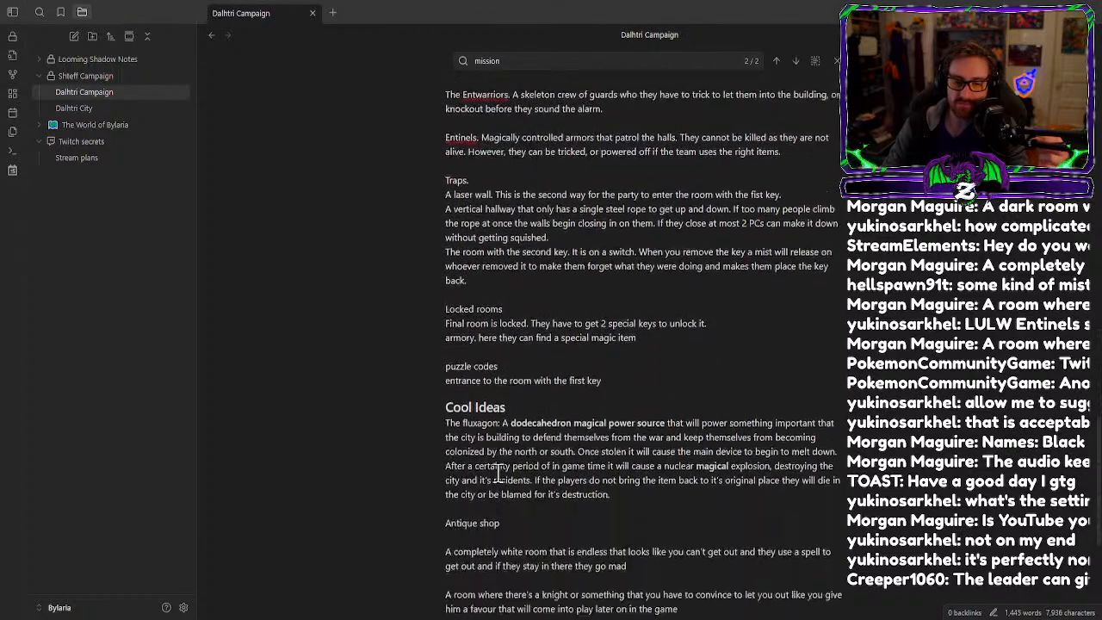
scroll(497, 474, "up", 2)
scroll(495, 473, "down", 1)
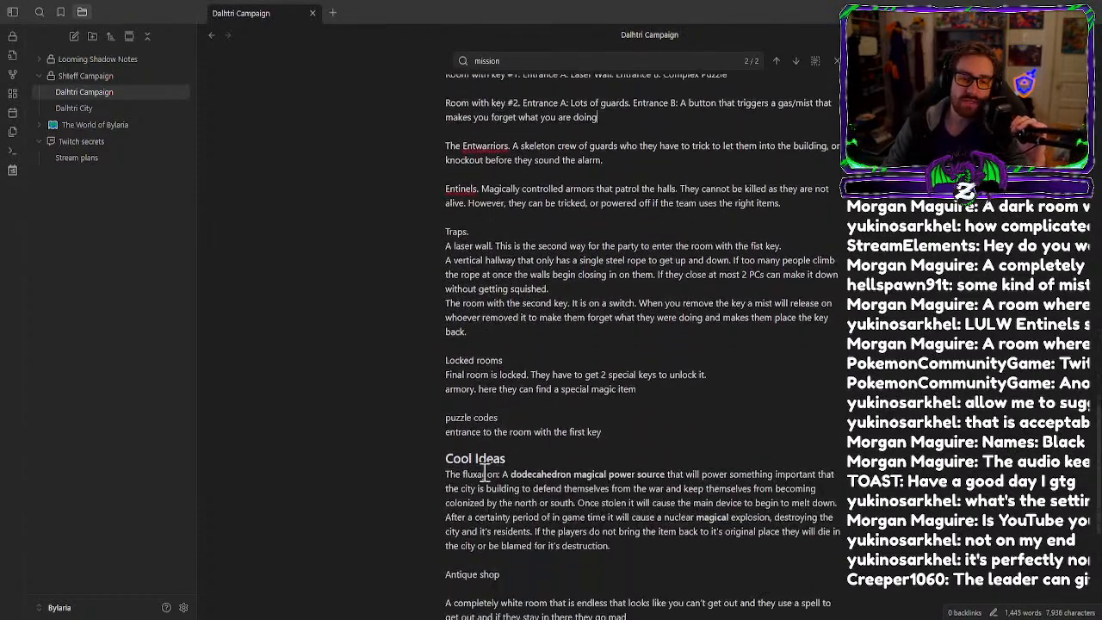
scroll(485, 474, "up", 4)
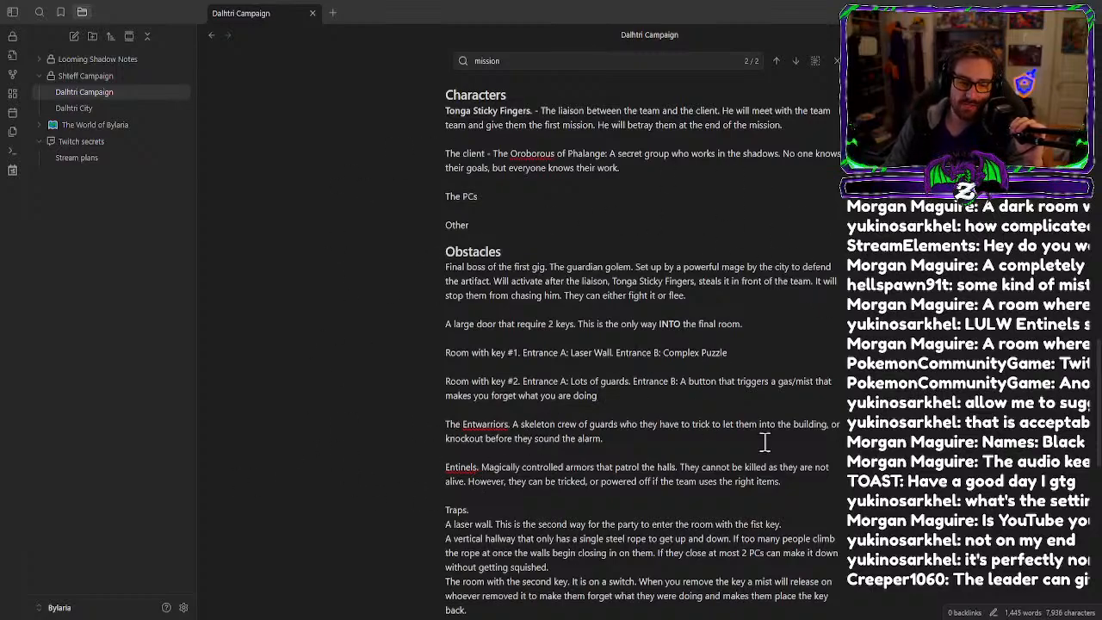
scroll(764, 442, "down", 2)
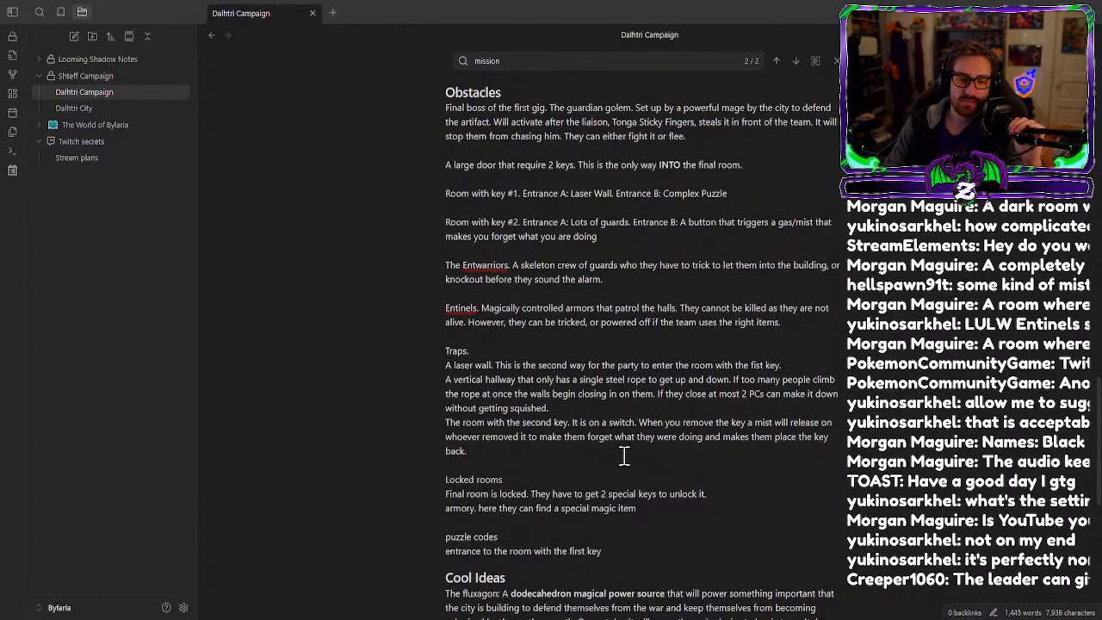
scroll(637, 446, "down", 2)
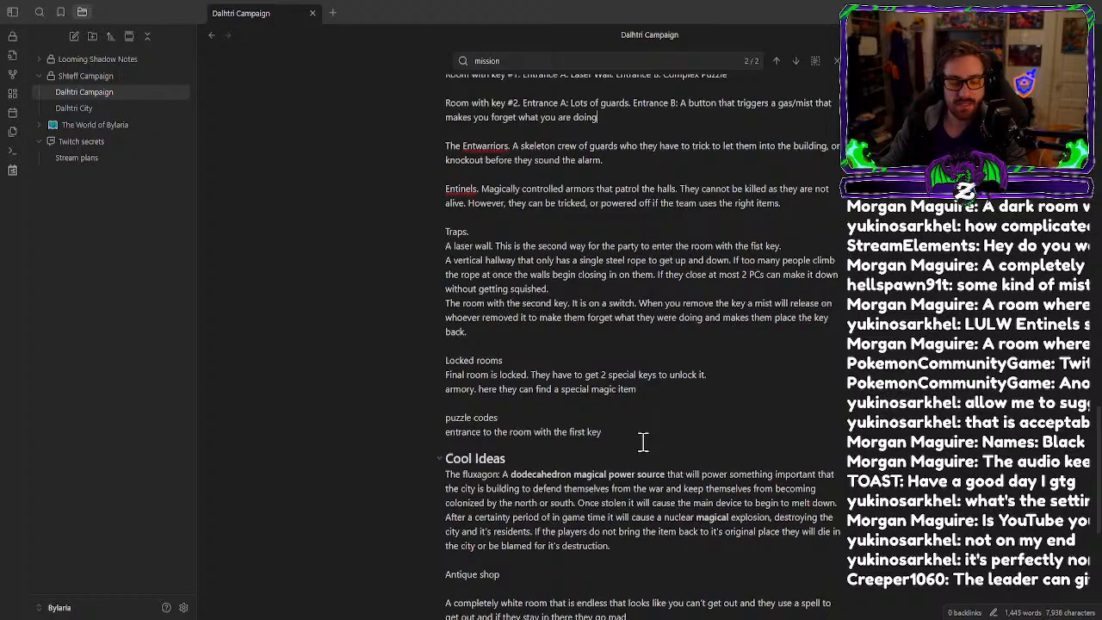
scroll(646, 441, "up", 7)
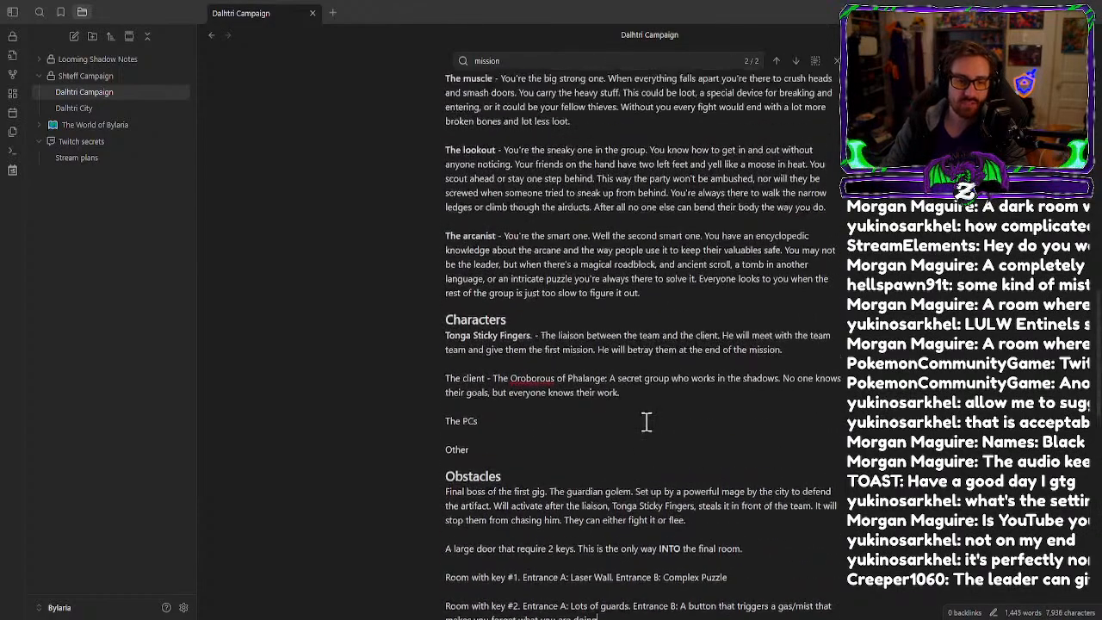
scroll(646, 421, "up", 2)
scroll(647, 421, "up", 2)
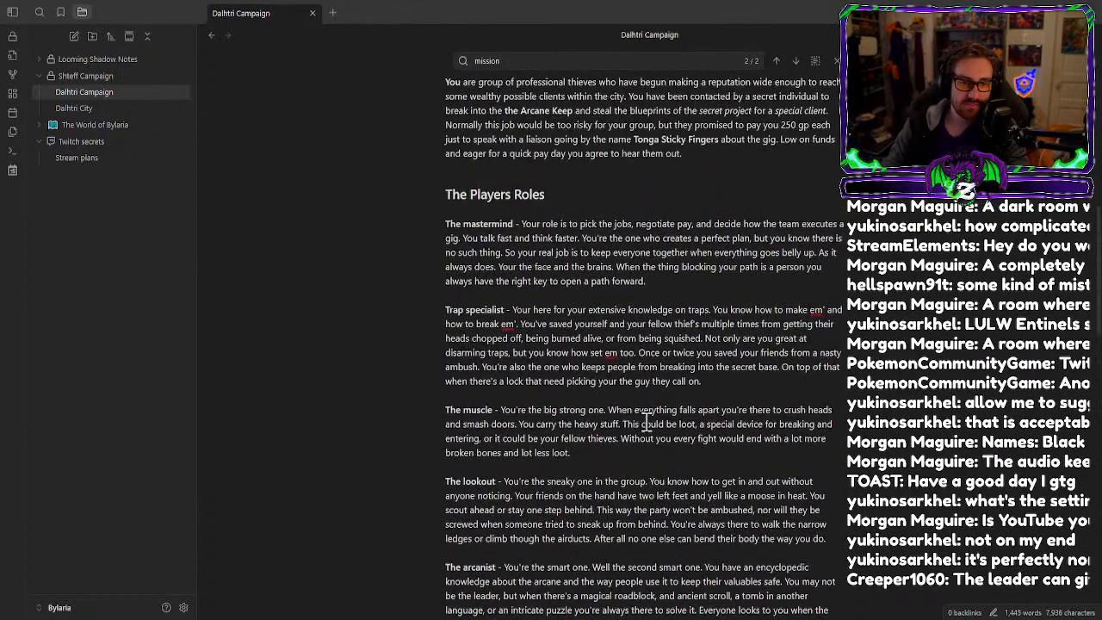
scroll(497, 476, "down", 3)
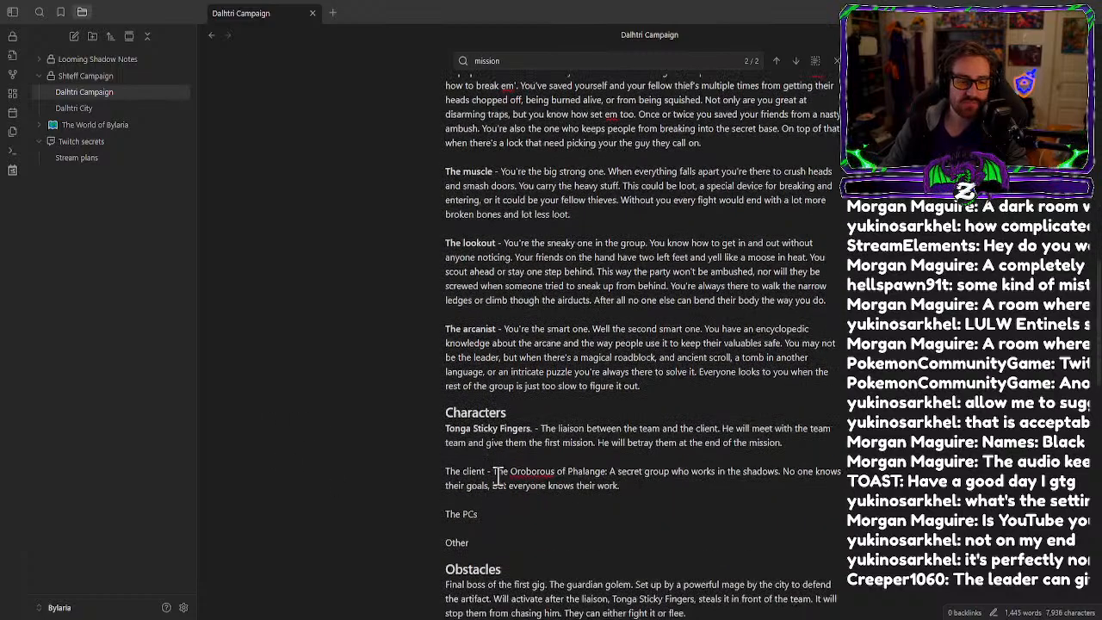
scroll(497, 476, "down", 5)
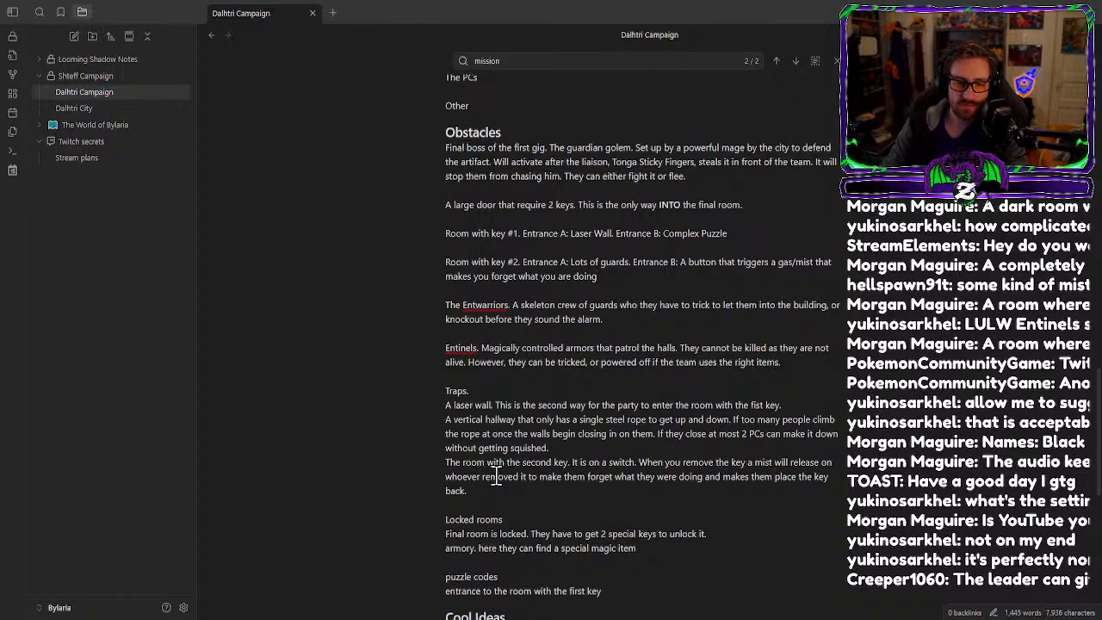
scroll(497, 476, "down", 2)
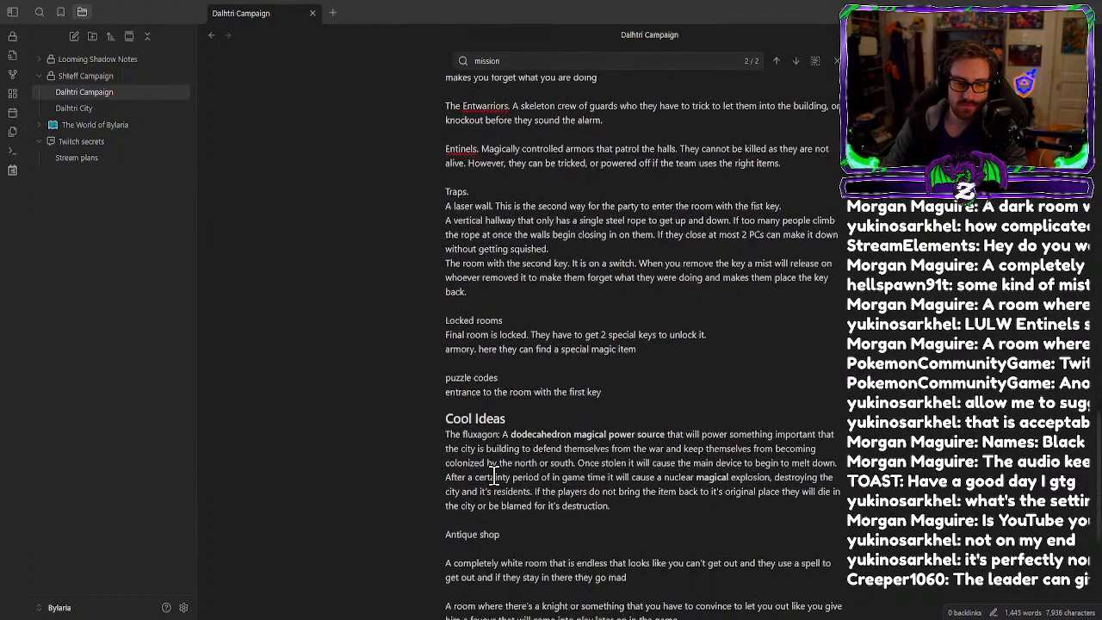
scroll(493, 476, "up", 2)
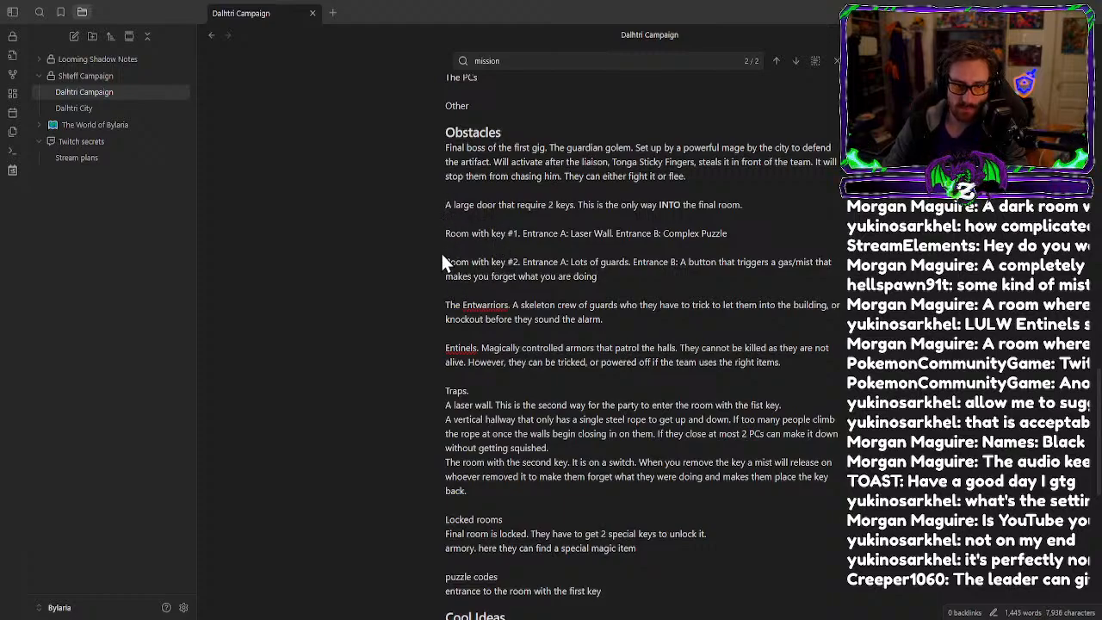
Add a separate paragraph between the key #2 room and Entwarriors entries reading "The entrance with two guards".
key("Down")
key("Down")
key("Down")
key("Down")
key("Down")
key("Down")
key("Down")
key("Down")
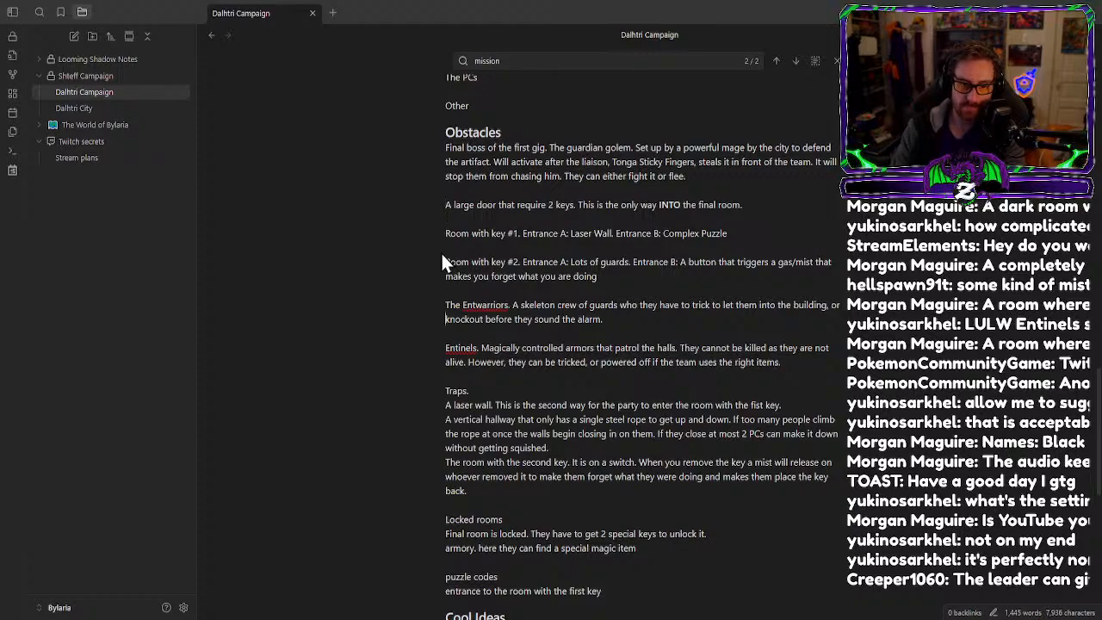
key("Up")
key("Up")
key("Return")
key("Up")
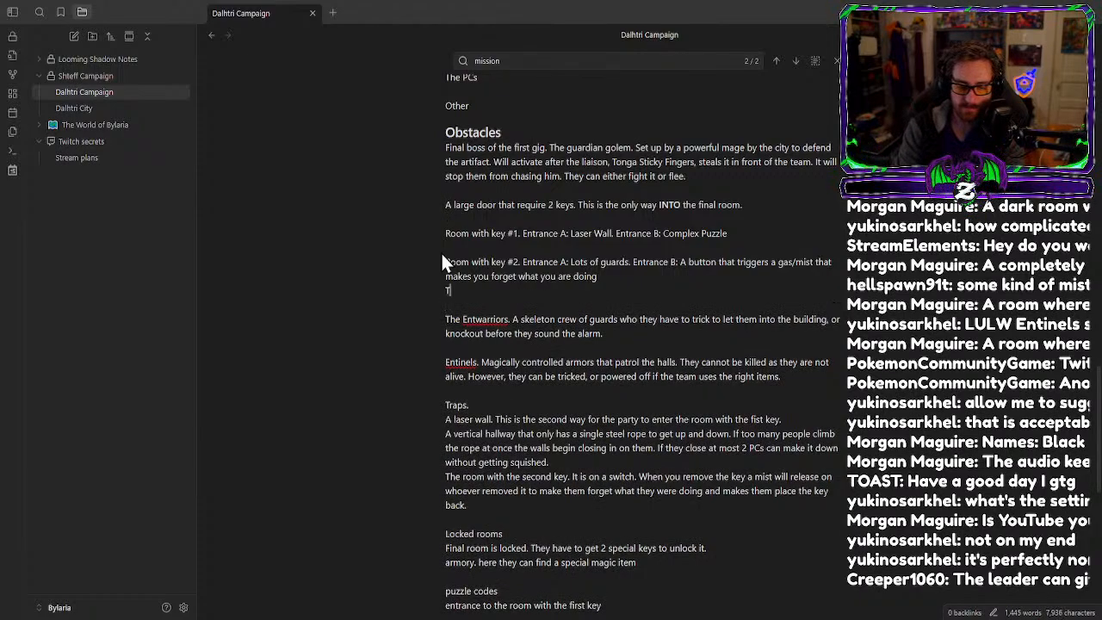
key("Return")
type("Te")
key("BackSpace")
type("he ")
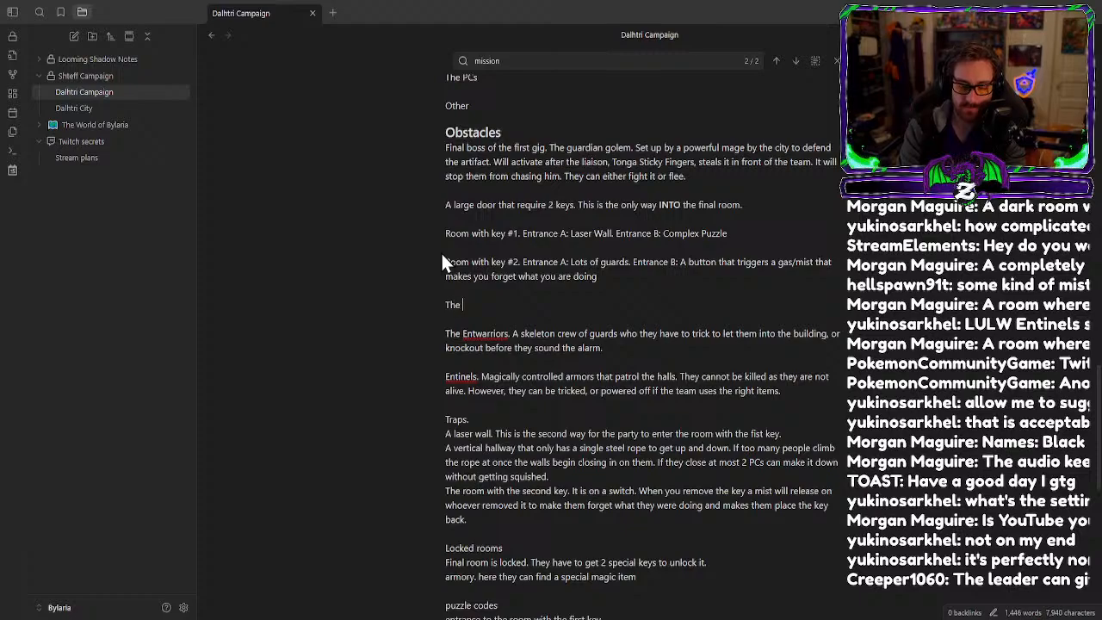
type("entrance with t")
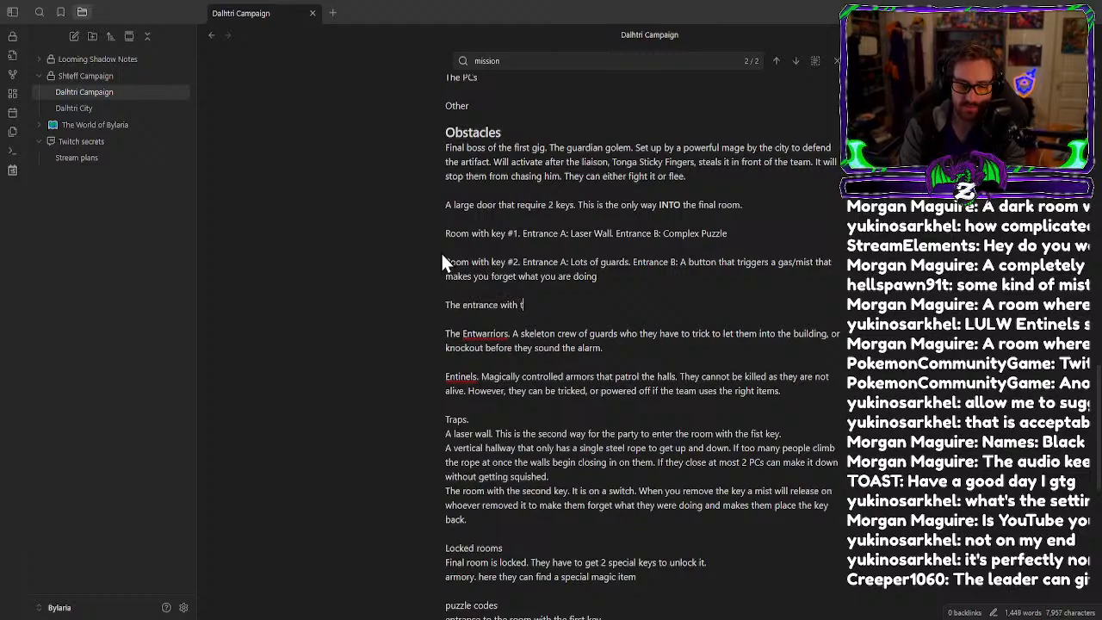
type("wo guars")
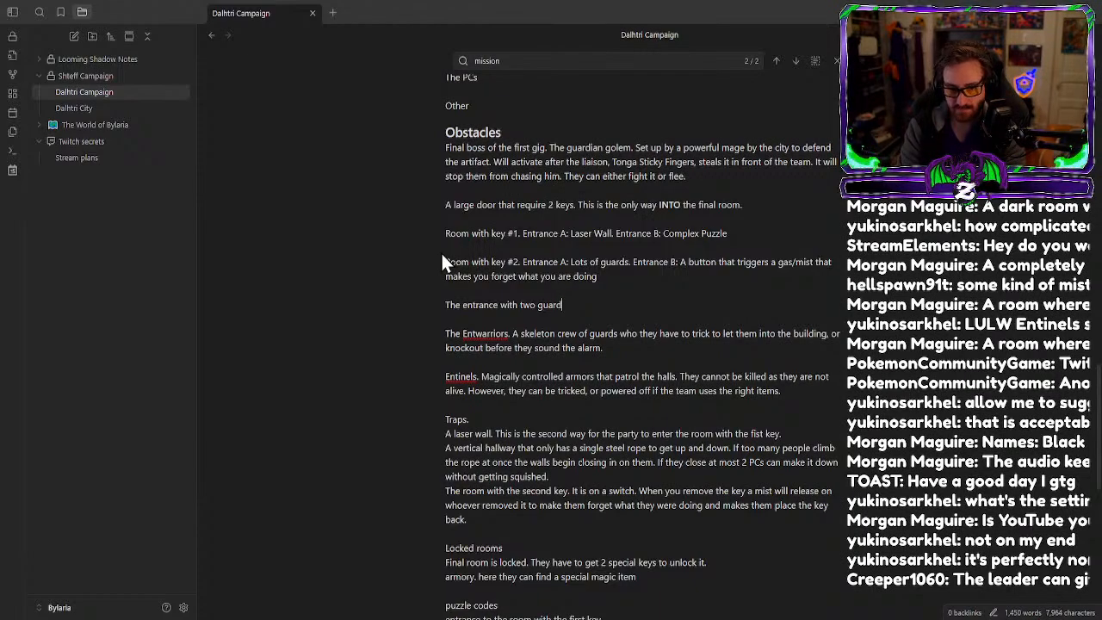
key("BackSpace")
type("ds")
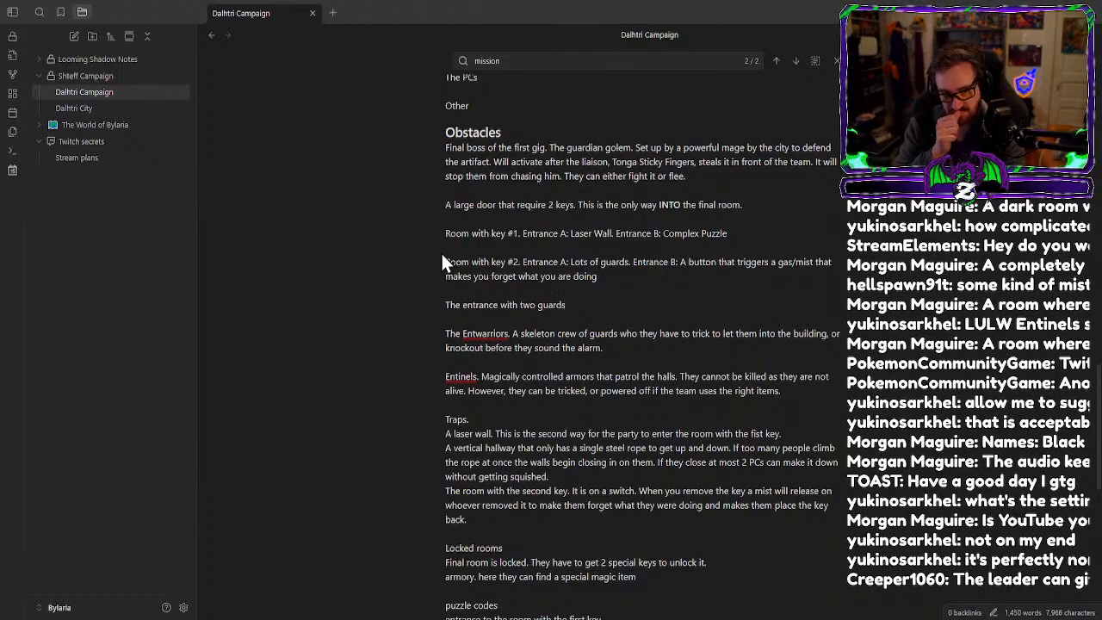
Complete the two-guard entrance entry with ". You can fight them or trick them to let you in.".
type(". You ")
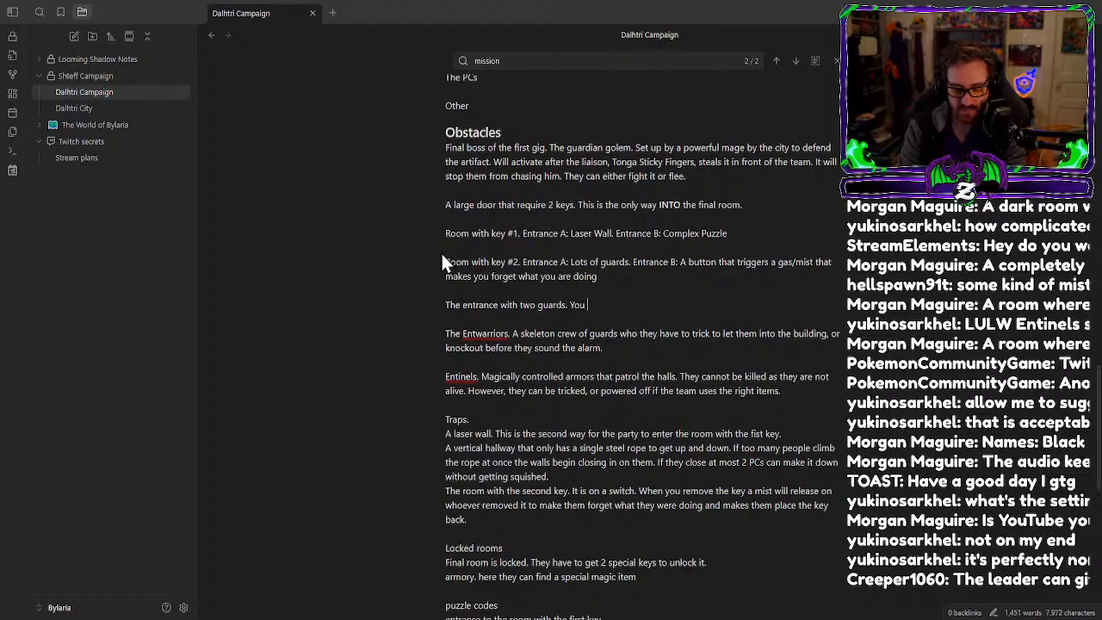
type("can fight them or")
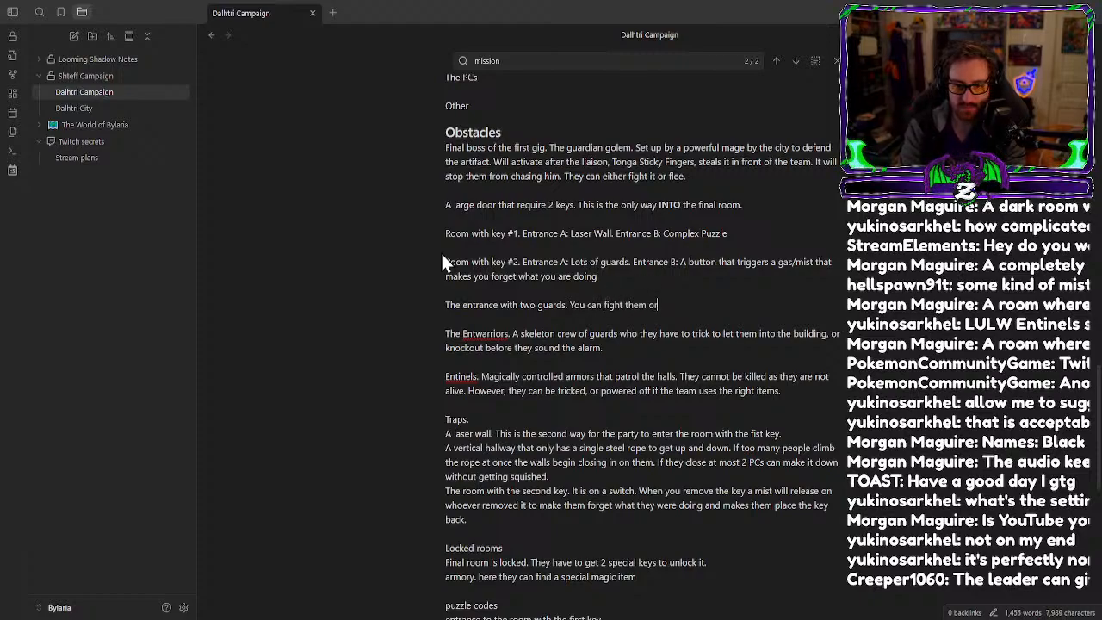
type(" trick them to le")
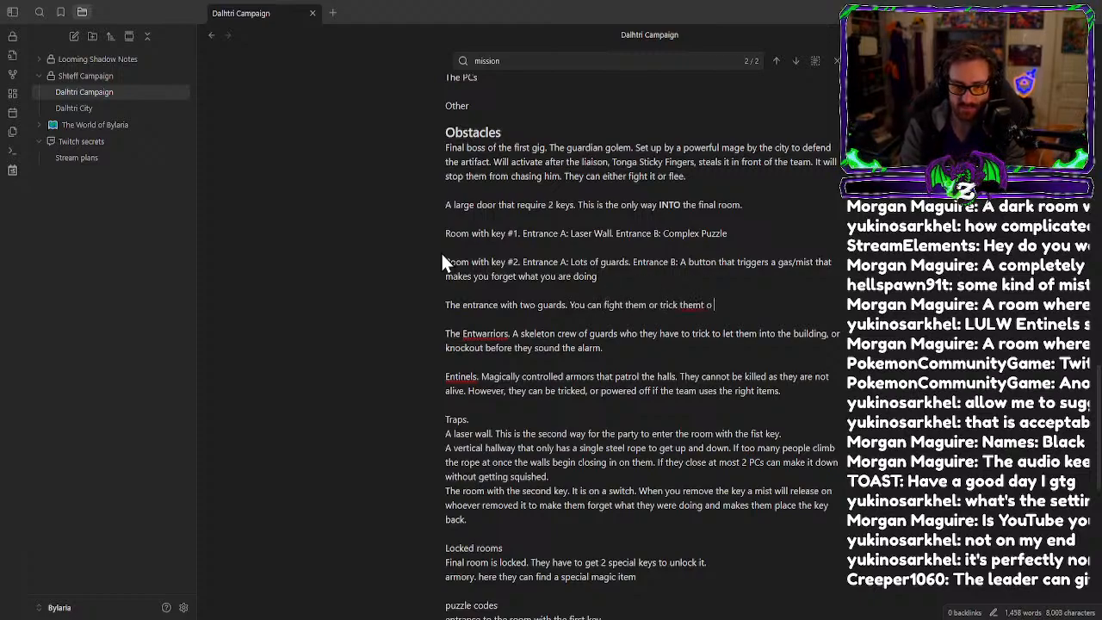
type("t you in.")
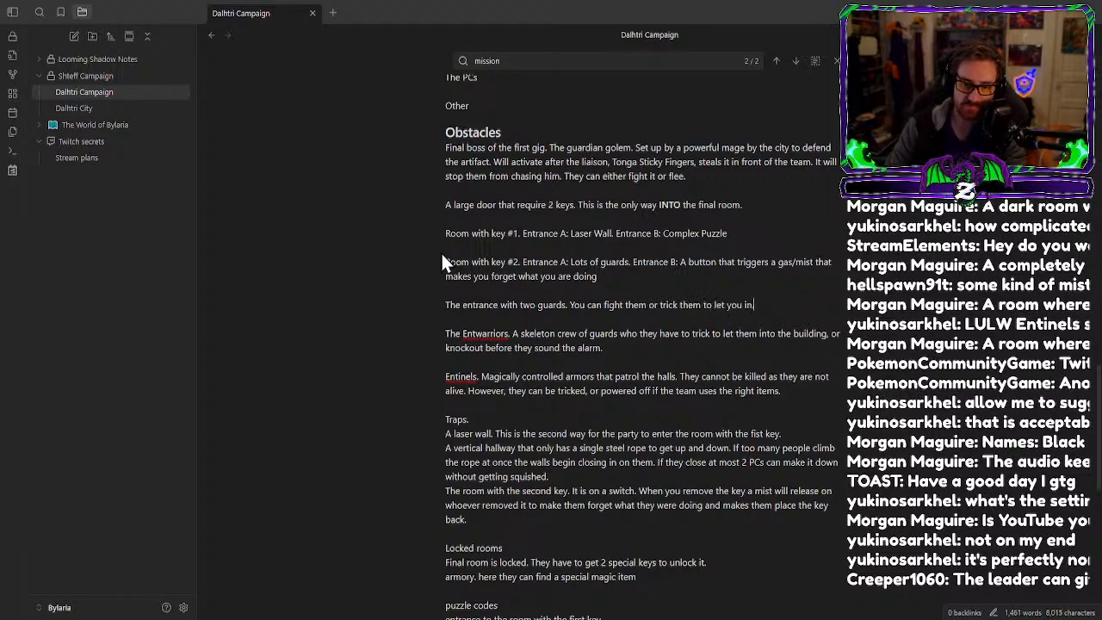
Compare the player roles with the Obstacles and Traps entries, and examine the final boss paragraph about the guardian golem.
scroll(519, 269, "up", 1)
scroll(519, 269, "up", 4)
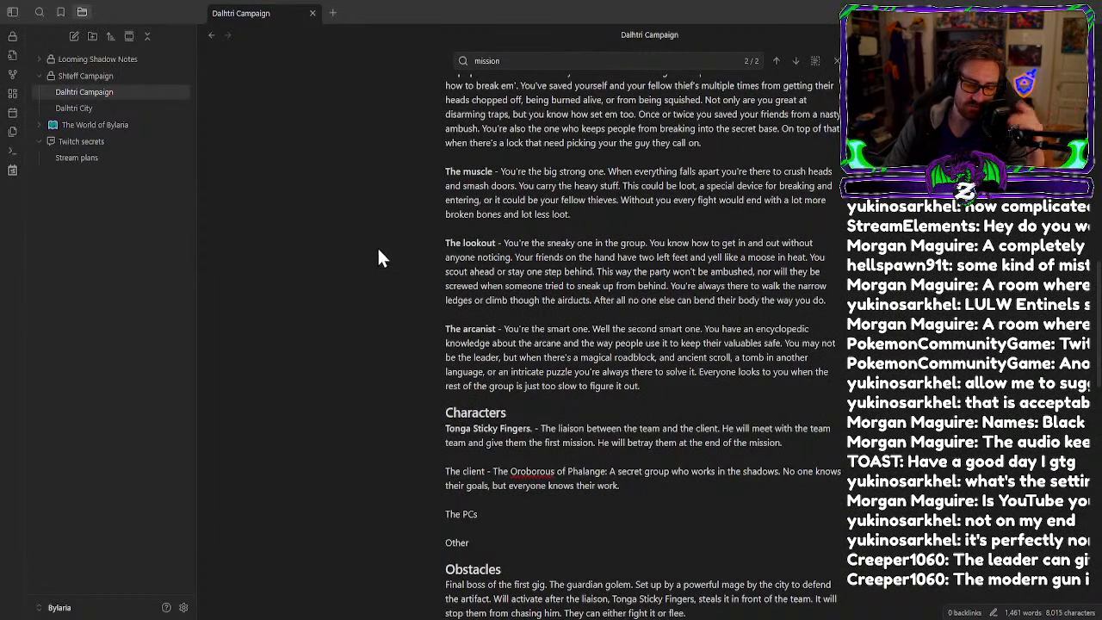
scroll(379, 252, "down", 3)
scroll(382, 254, "up", 4)
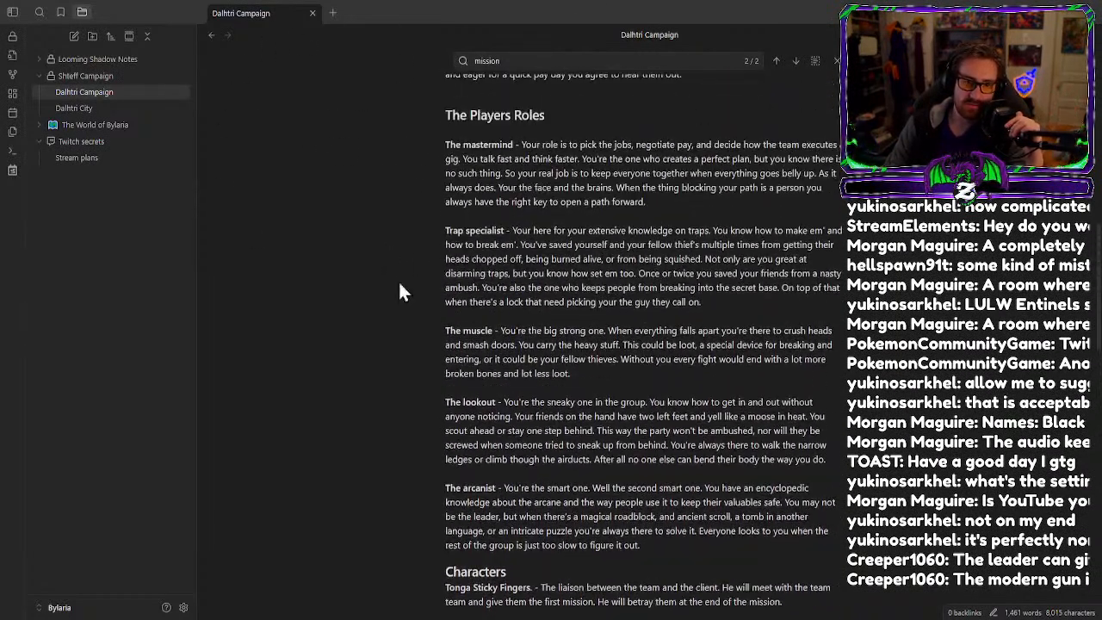
scroll(620, 403, "down", 6)
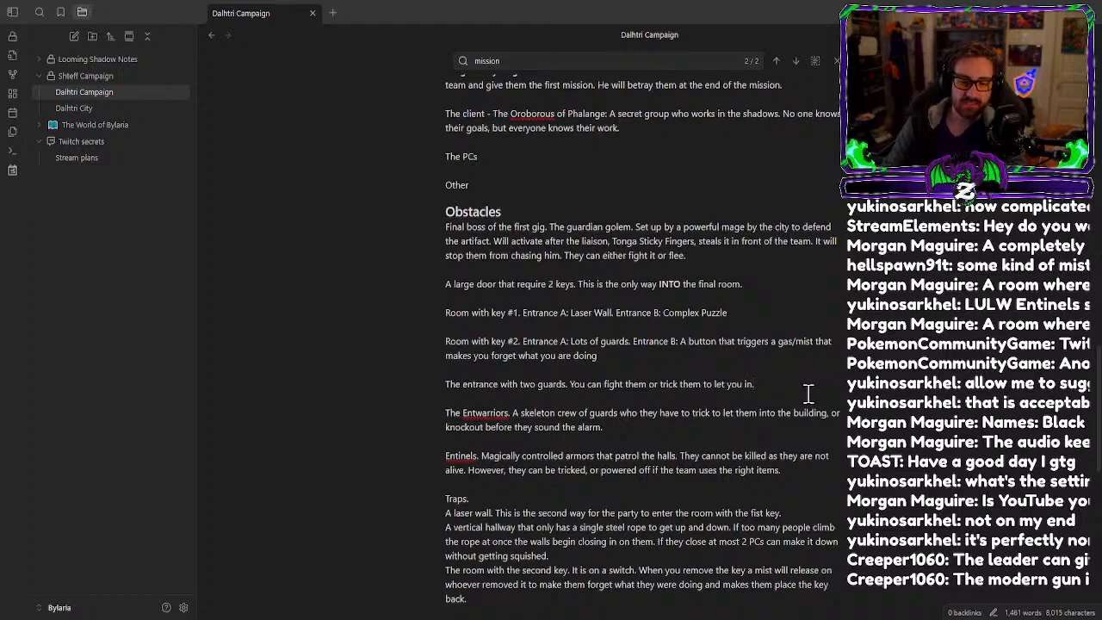
scroll(809, 393, "down", 3)
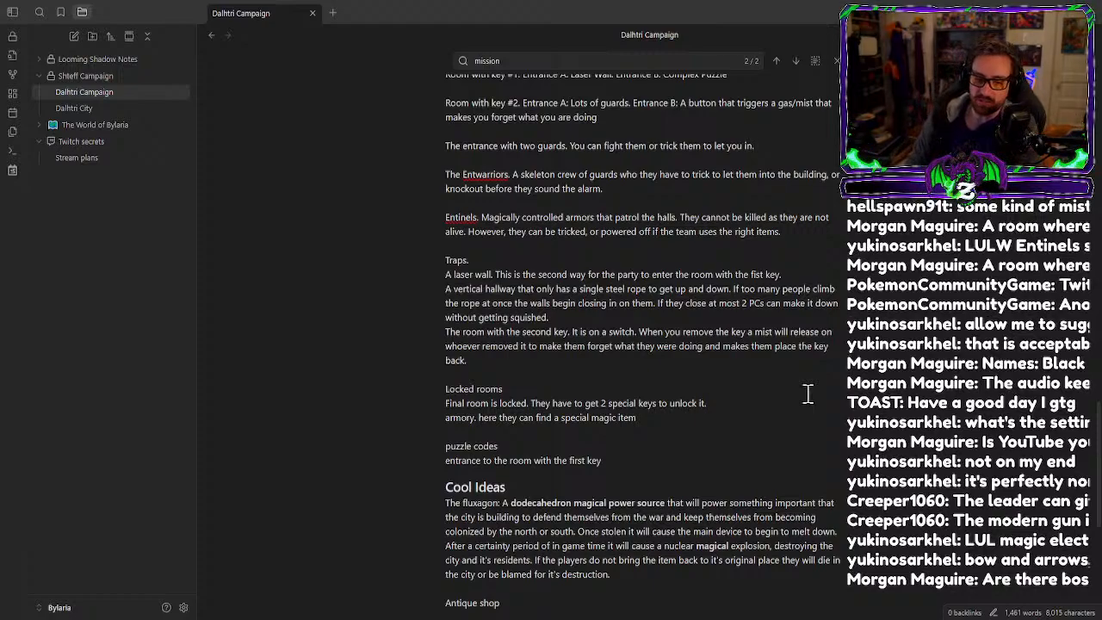
scroll(796, 387, "up", 3)
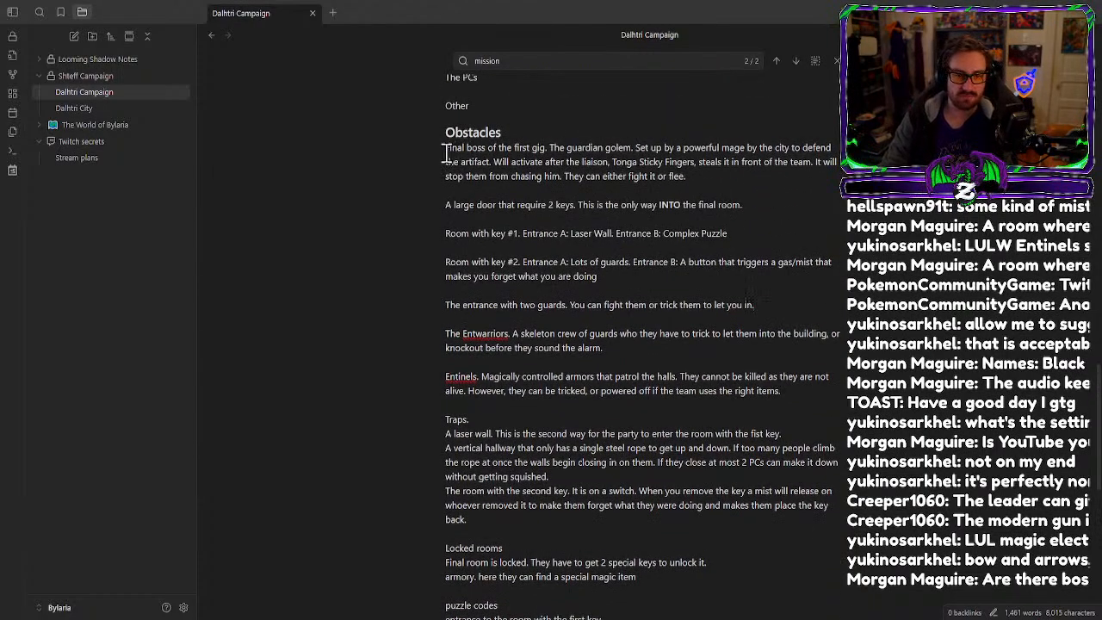
left_click_drag(446, 148, 726, 183)
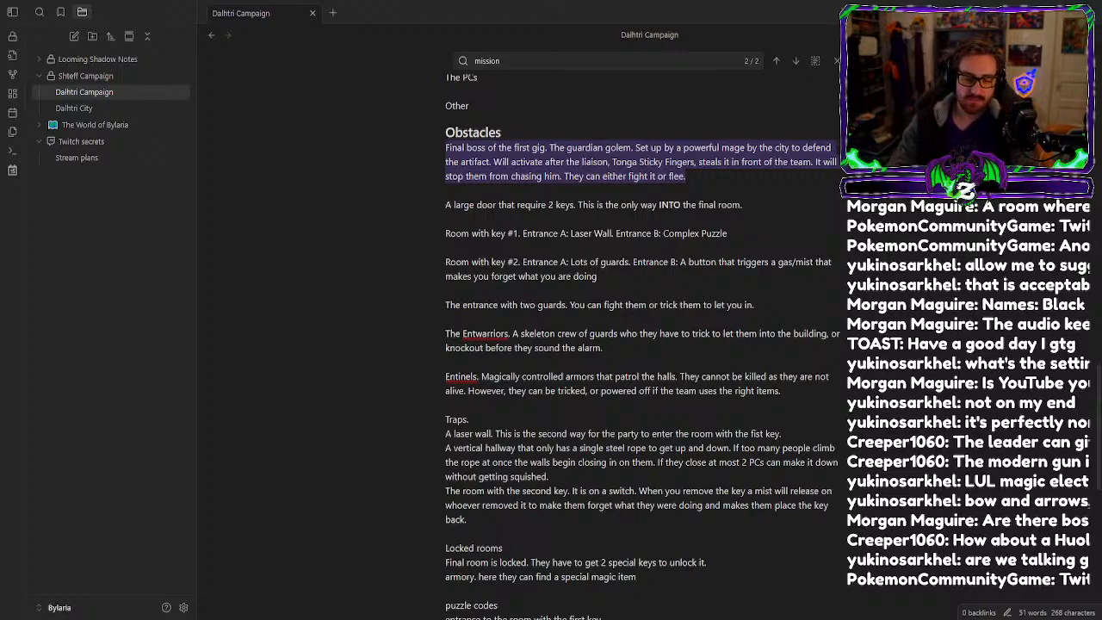
left_click(797, 526)
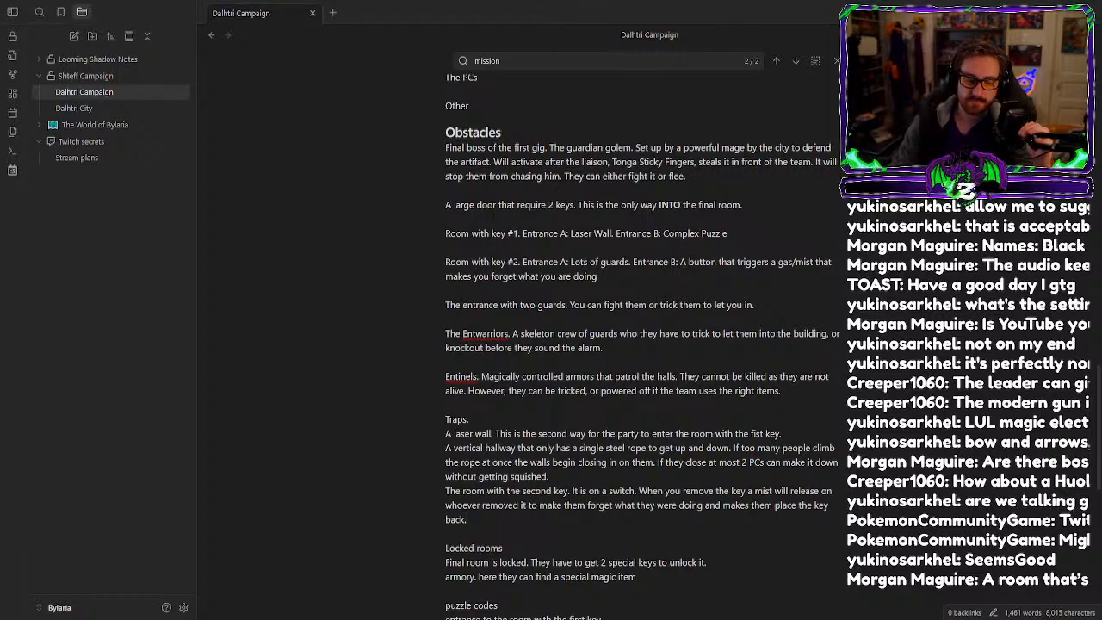
Add a final Cool Ideas entry about a room filled with statues that kill with lasers unless you bow, with escape by leaving a clone.
scroll(564, 489, "down", 5)
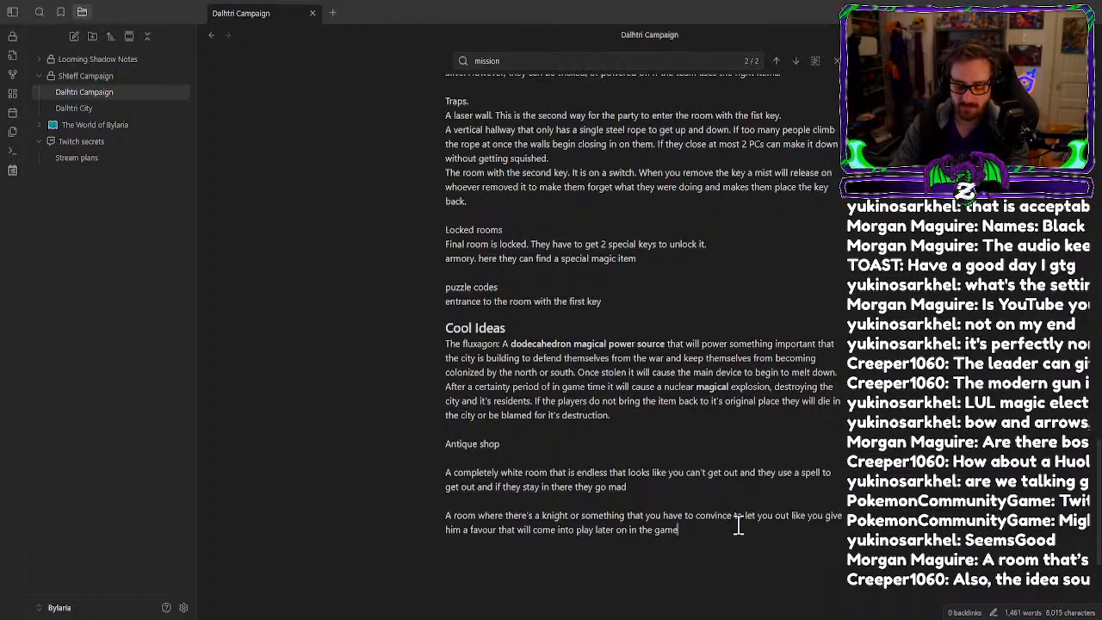
key("Return")
key("Return")
type("A room that's filled with statues that will kill you with lasers unless you bow and to escape you could have like them leave a clone of themselves like cloud step from black myth wukong to escape")
Append "One of the ways they are tircked it written in the Entwarriors manuel." to the Entinels entry under Obstacles.
scroll(539, 399, "up", 4)
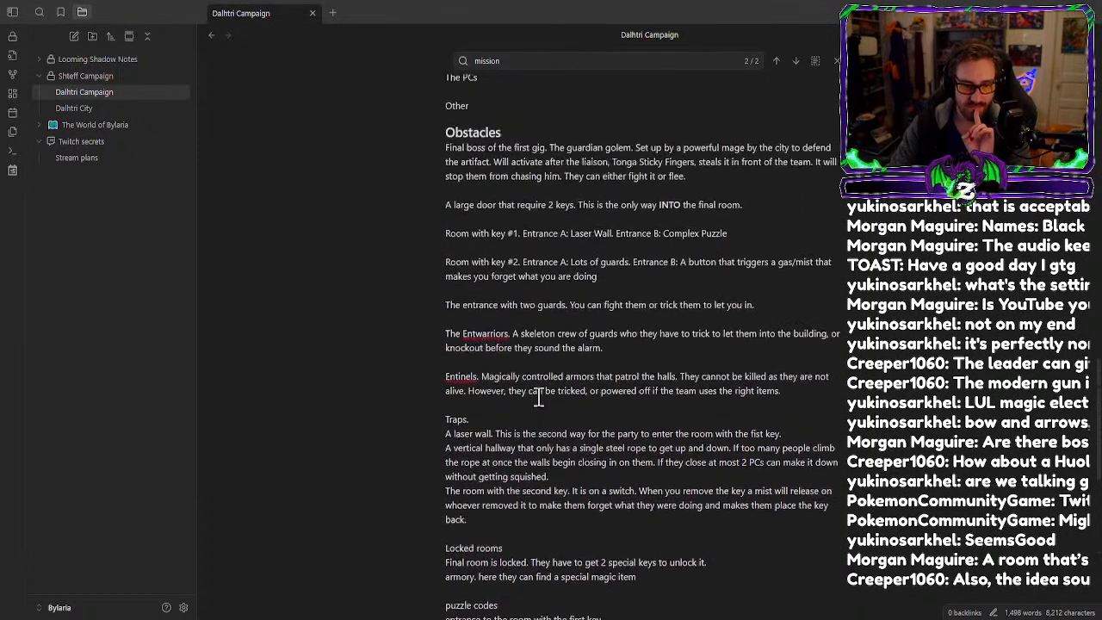
scroll(531, 388, "down", 6)
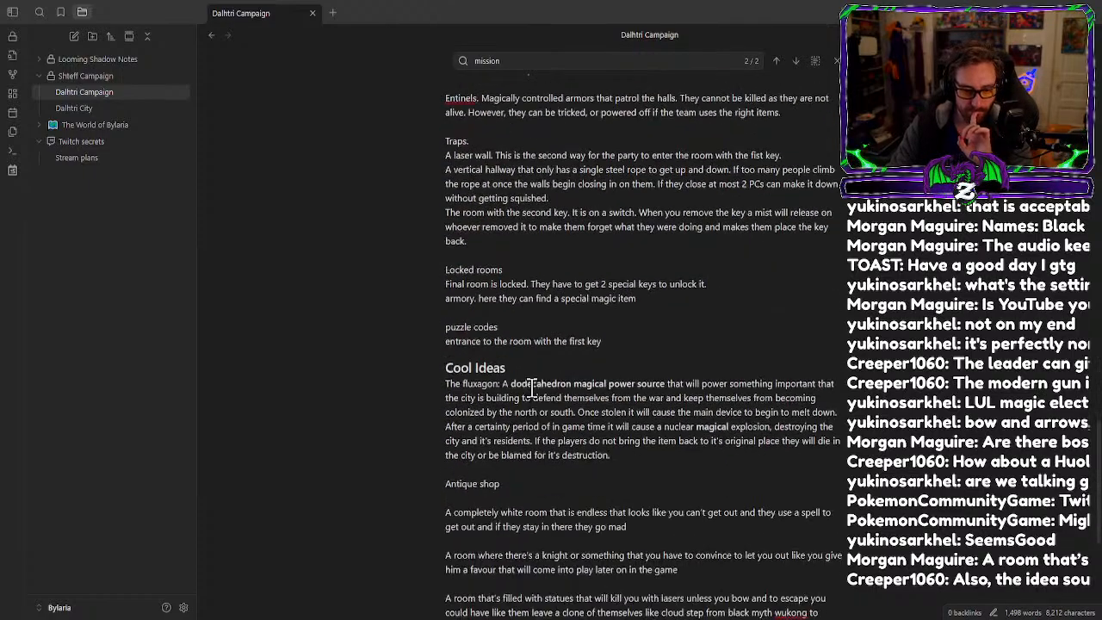
scroll(531, 388, "up", 2)
scroll(532, 389, "up", 2)
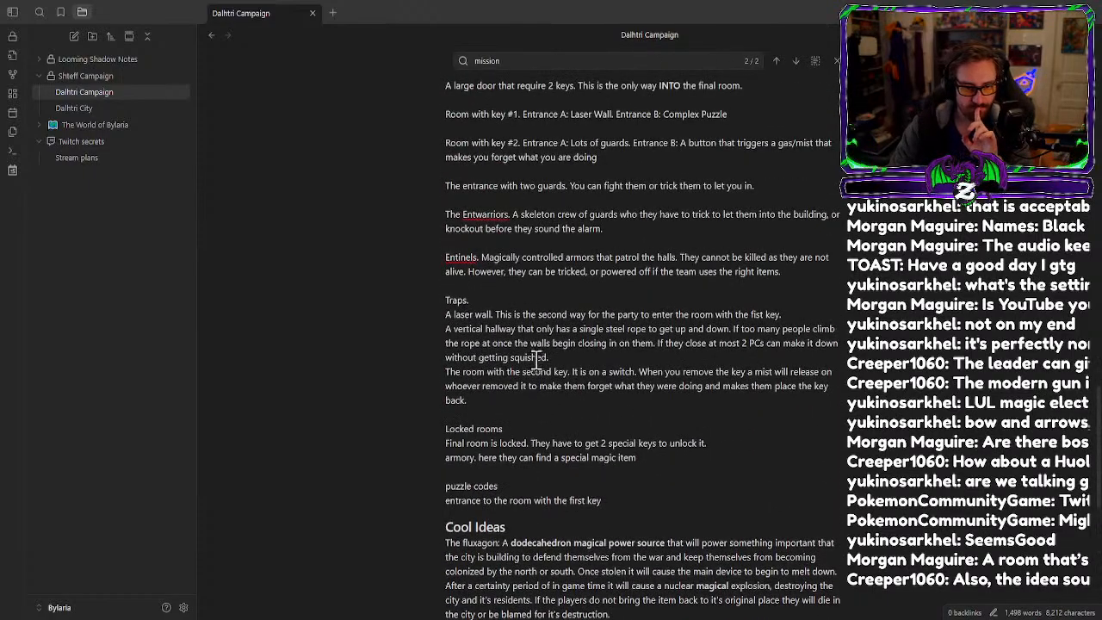
scroll(548, 310, "up", 1)
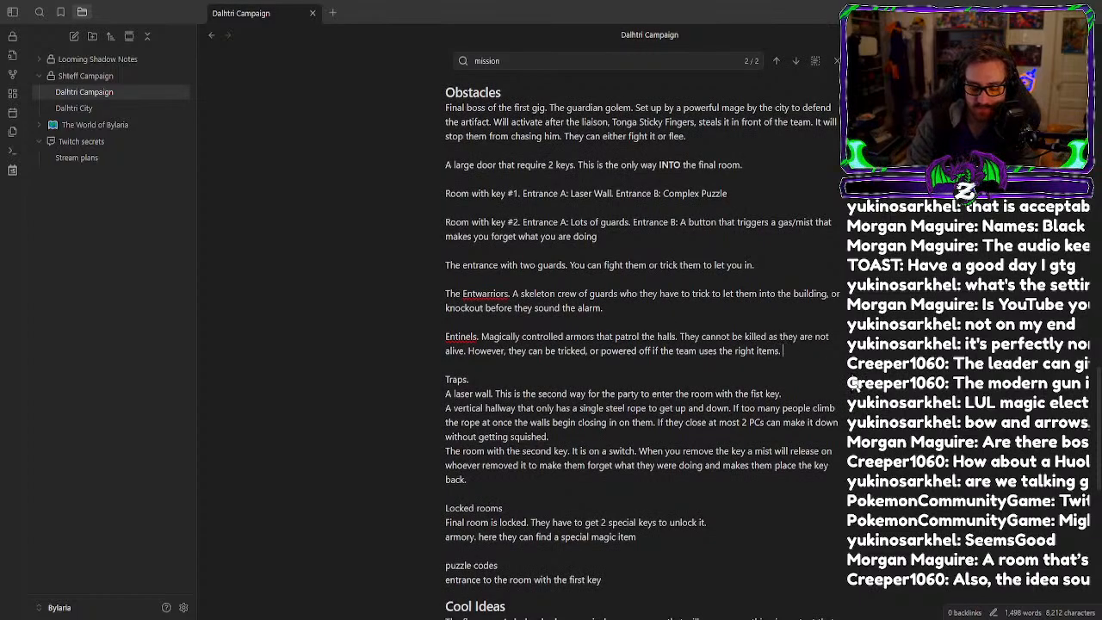
type("One of the ways the")
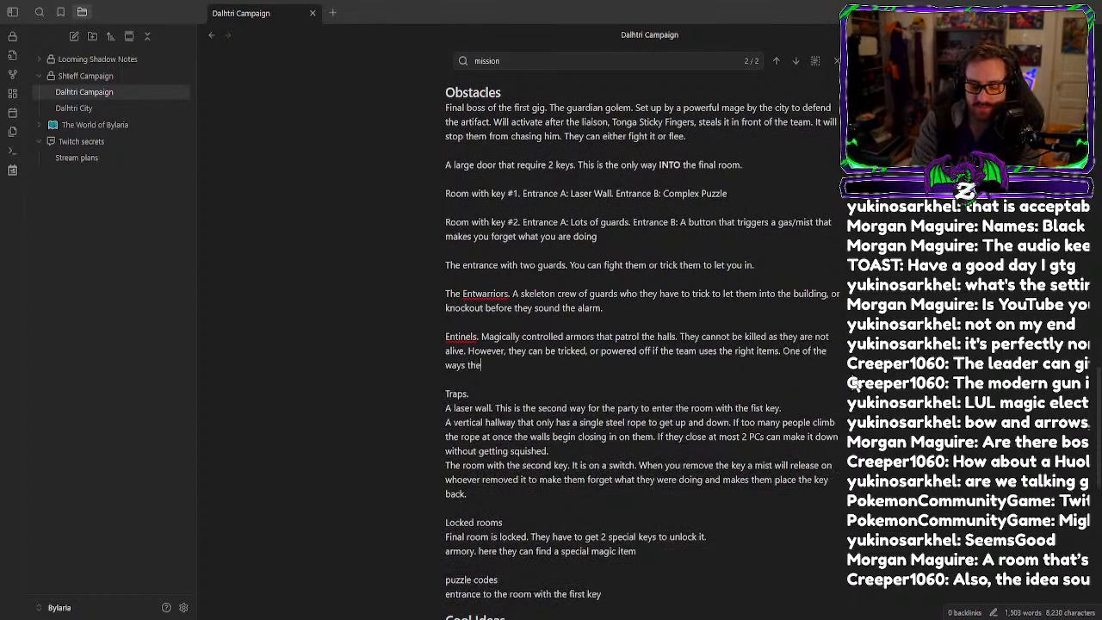
type("y are tircked")
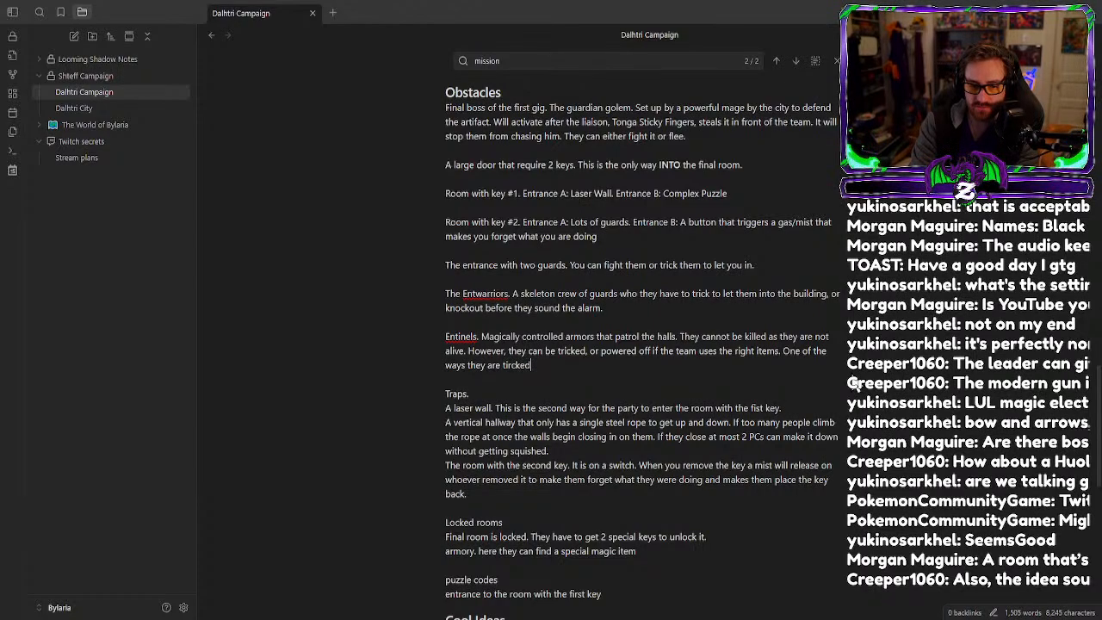
type(" it writ")
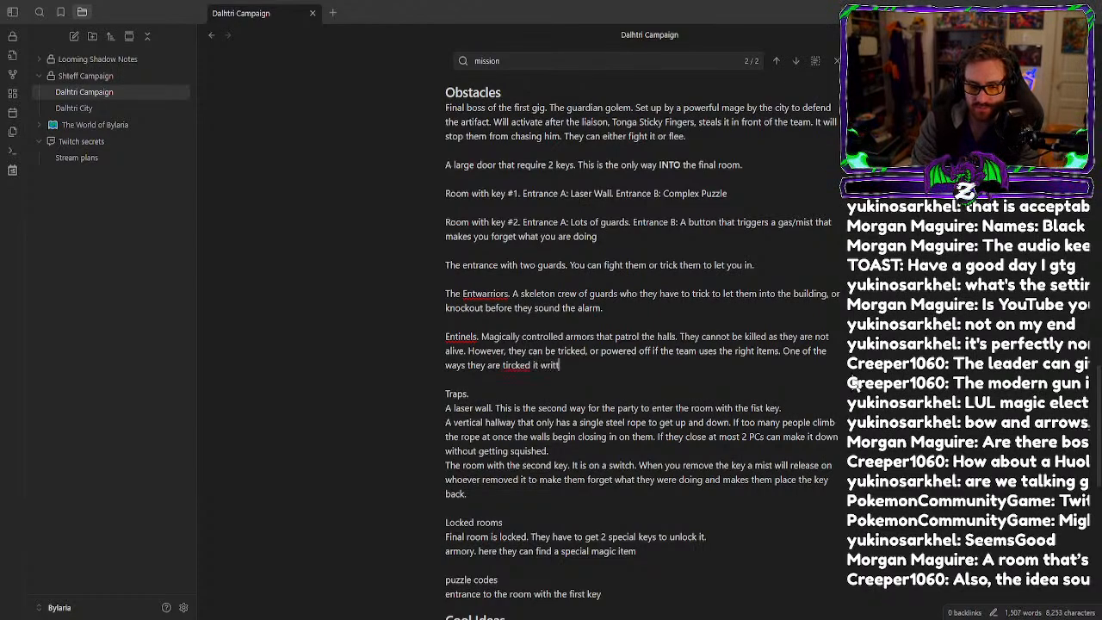
type("ten in the En")
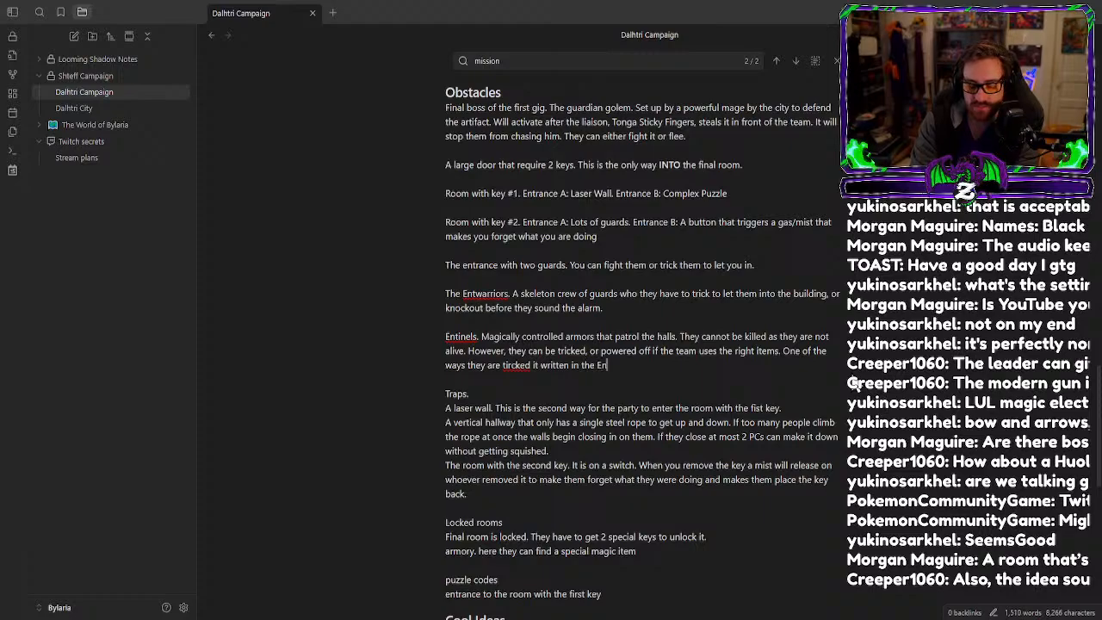
type("twarr")
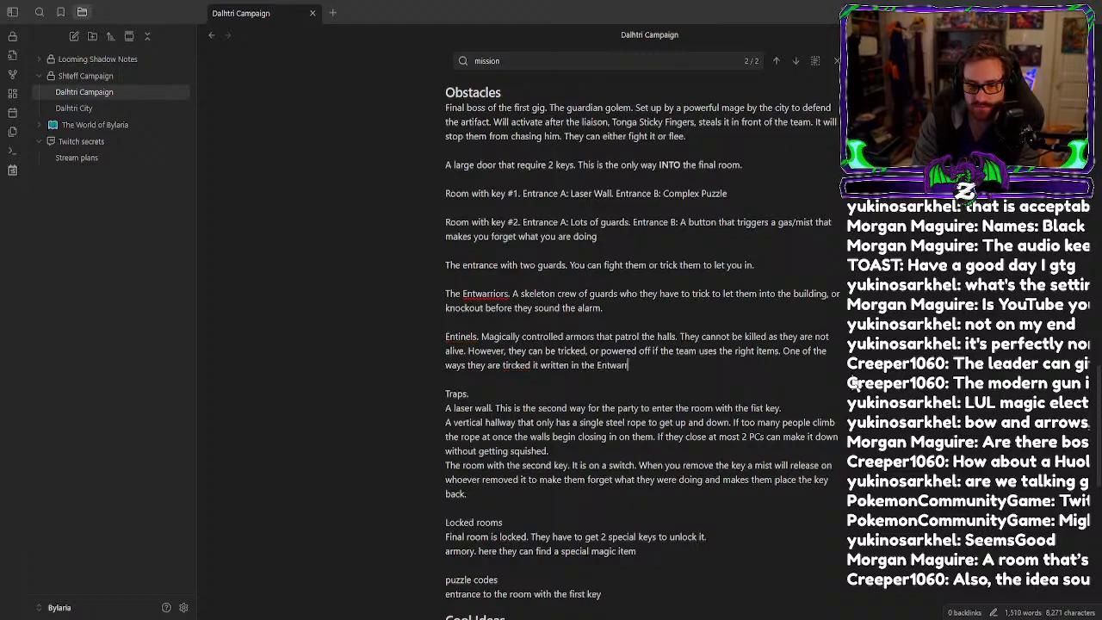
type("iors manuel.")
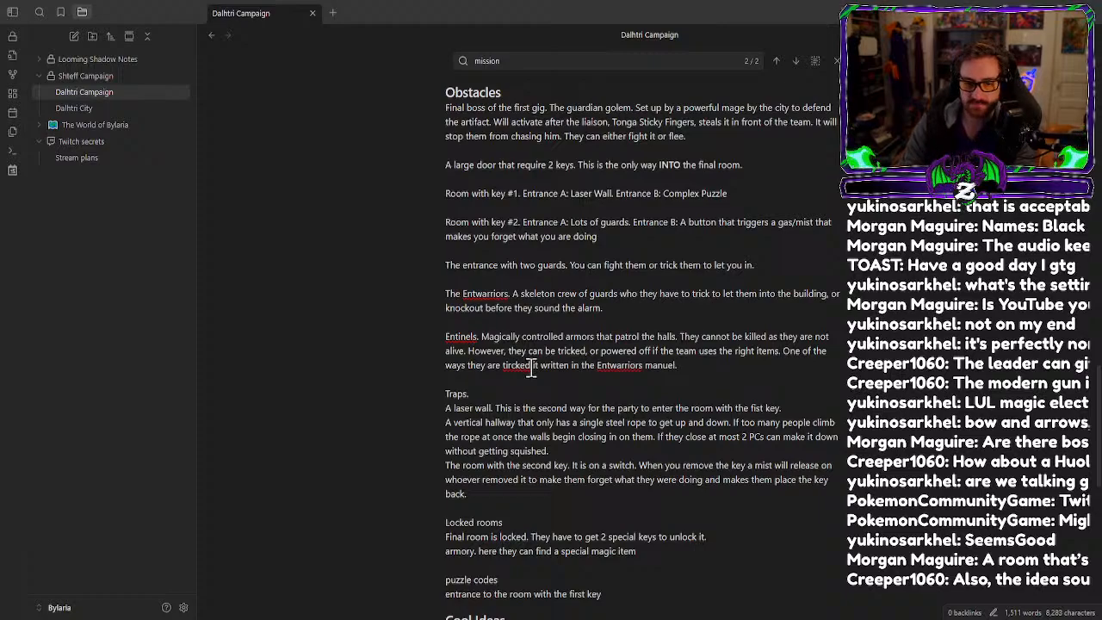
Correct the misspelled words in the Entinels entry's last sentence to "tricked" and "manual" using the spelling suggestions.
right_click(522, 365)
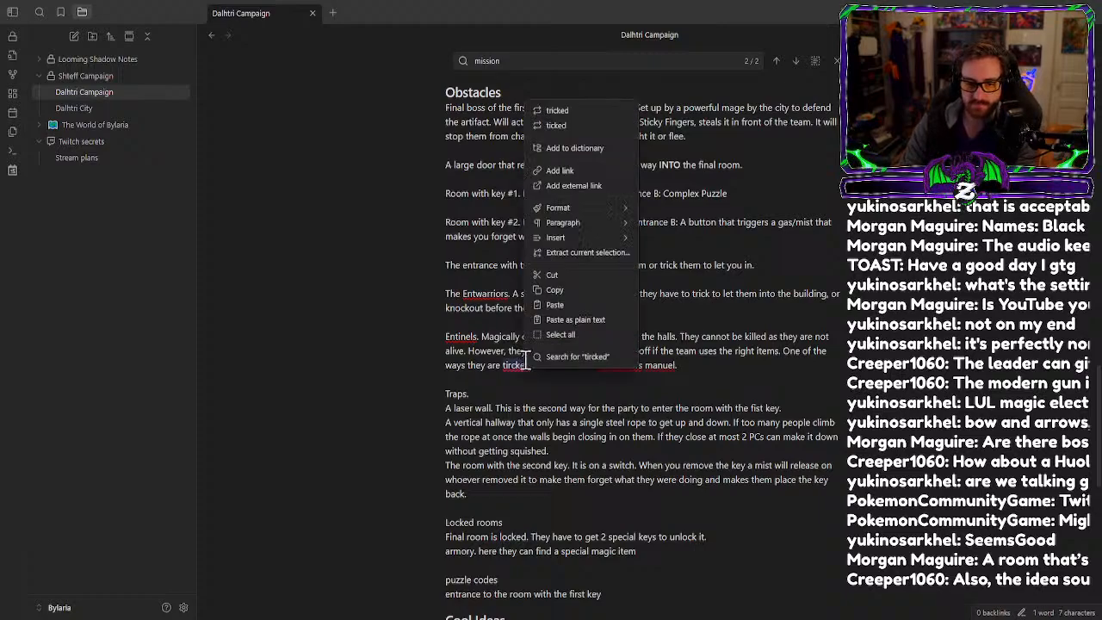
left_click(577, 110)
right_click(669, 365)
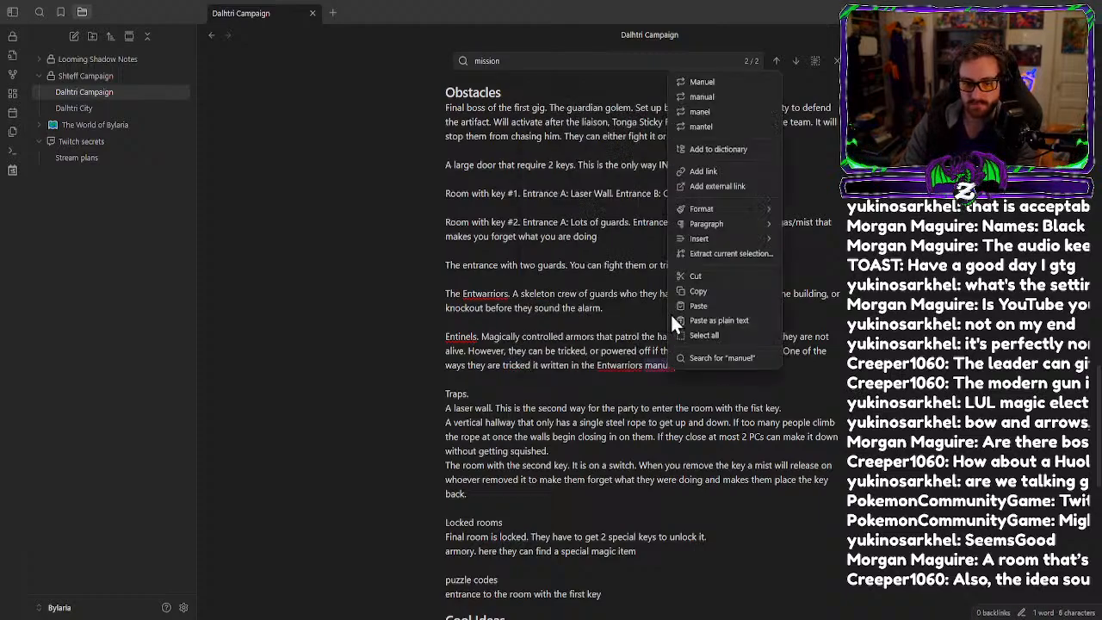
left_click(699, 94)
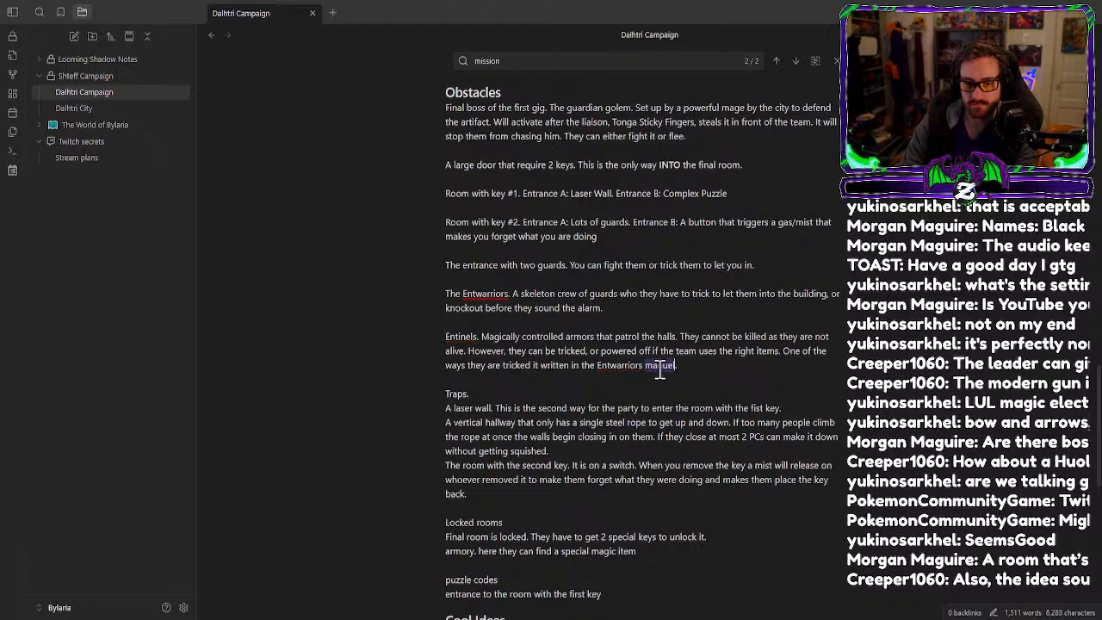
right_click(660, 369)
left_click(656, 369)
right_click(666, 368)
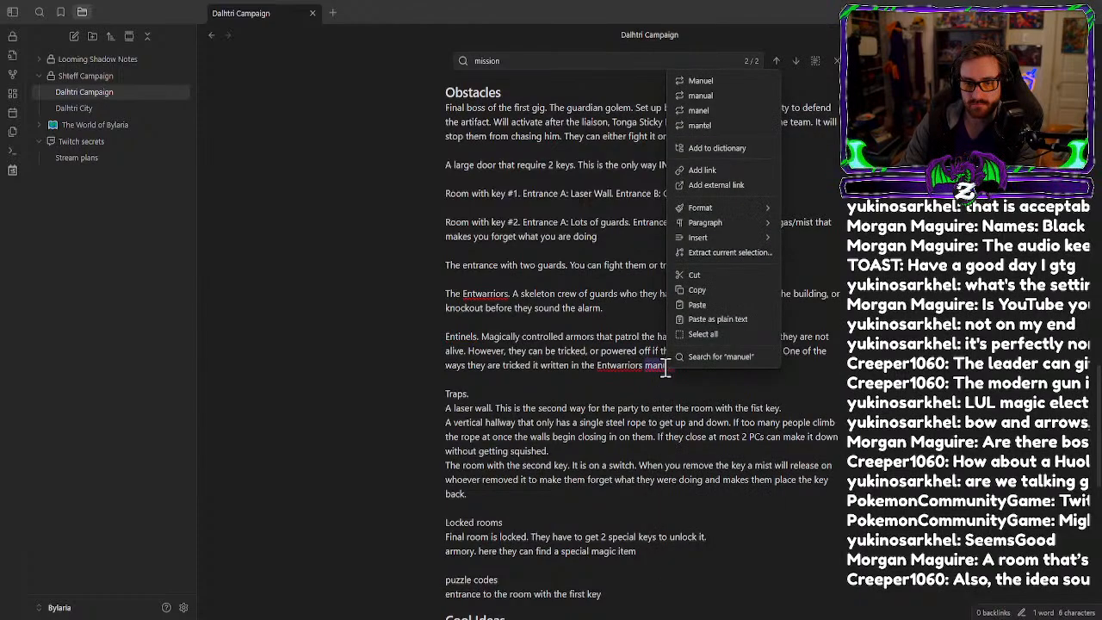
left_click(734, 94)
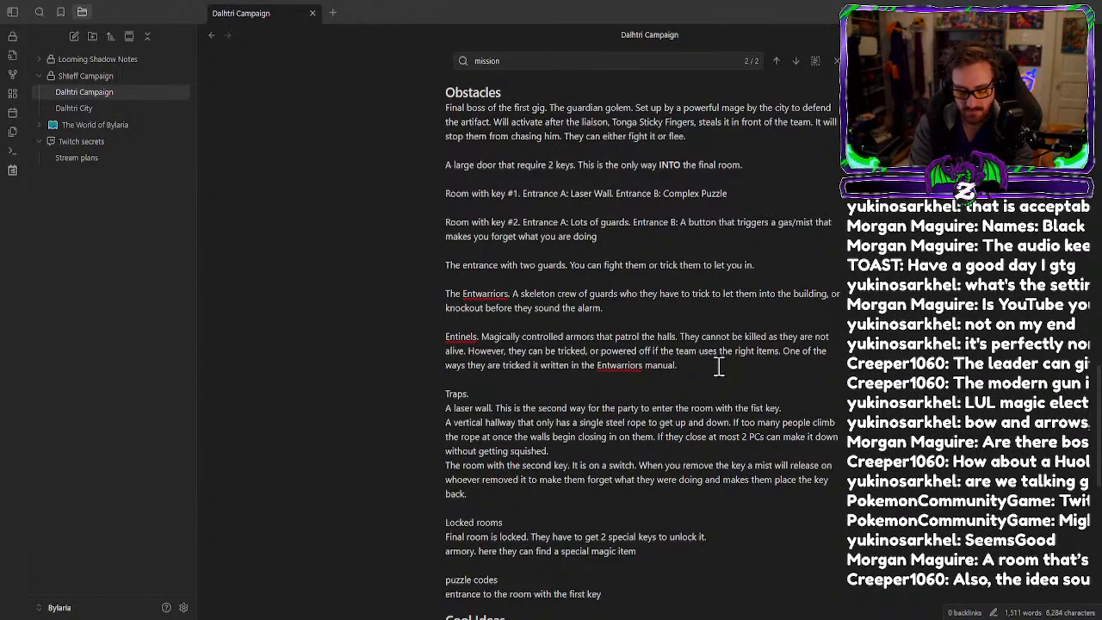
Continue the Entinels entry with "The PC's can make this gesture or say this code phrase when an Entinel blocks their path.".
type("The PC")
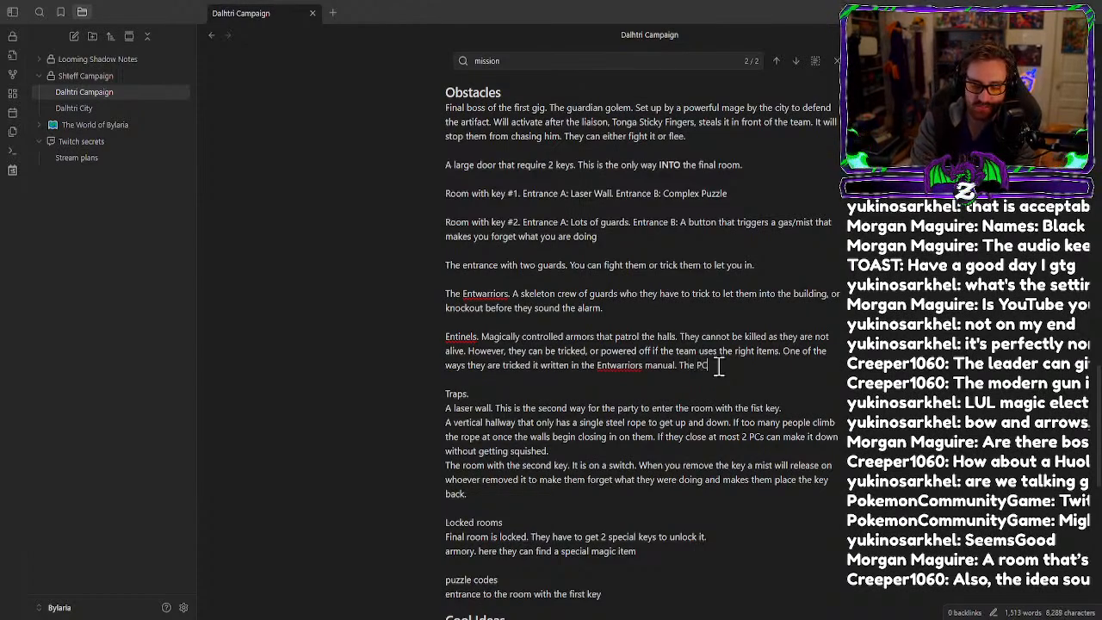
type("'s ")
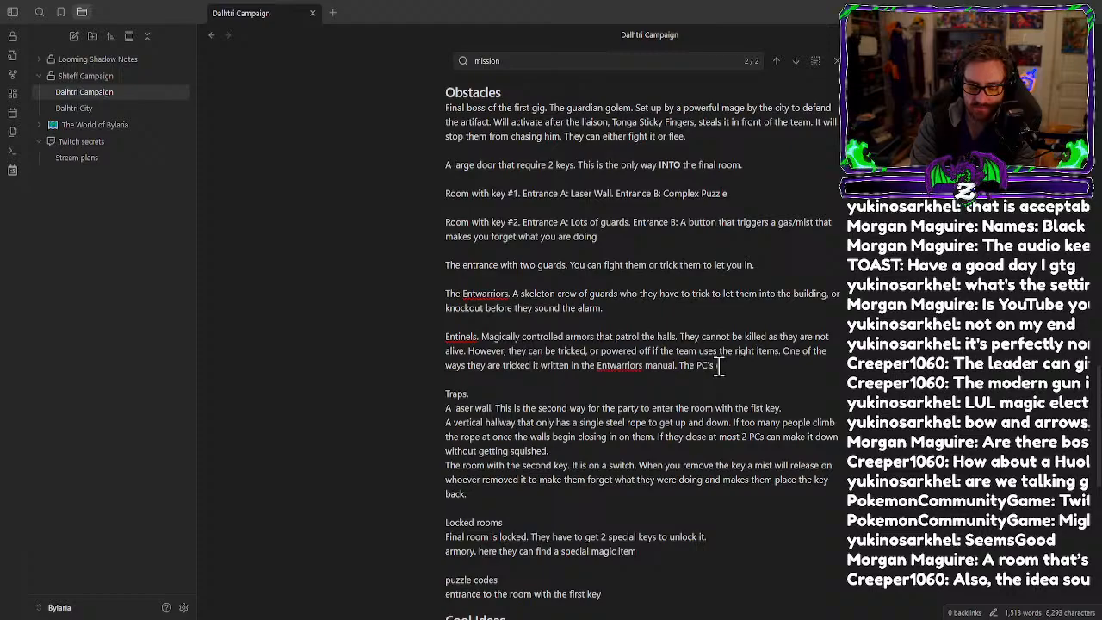
type("can make this gest")
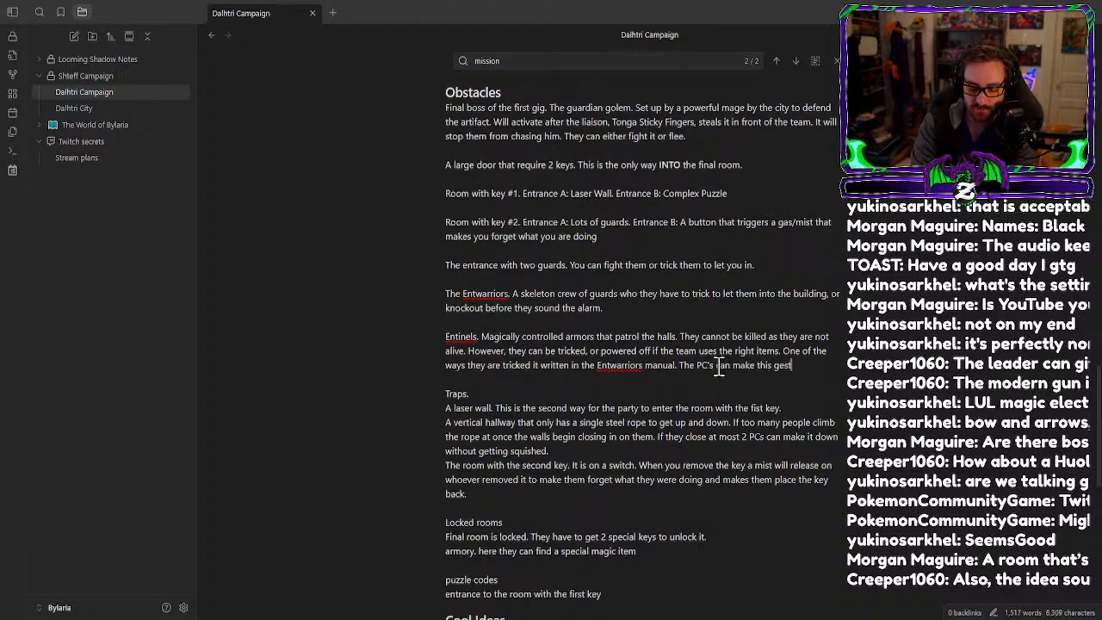
type("ure or s")
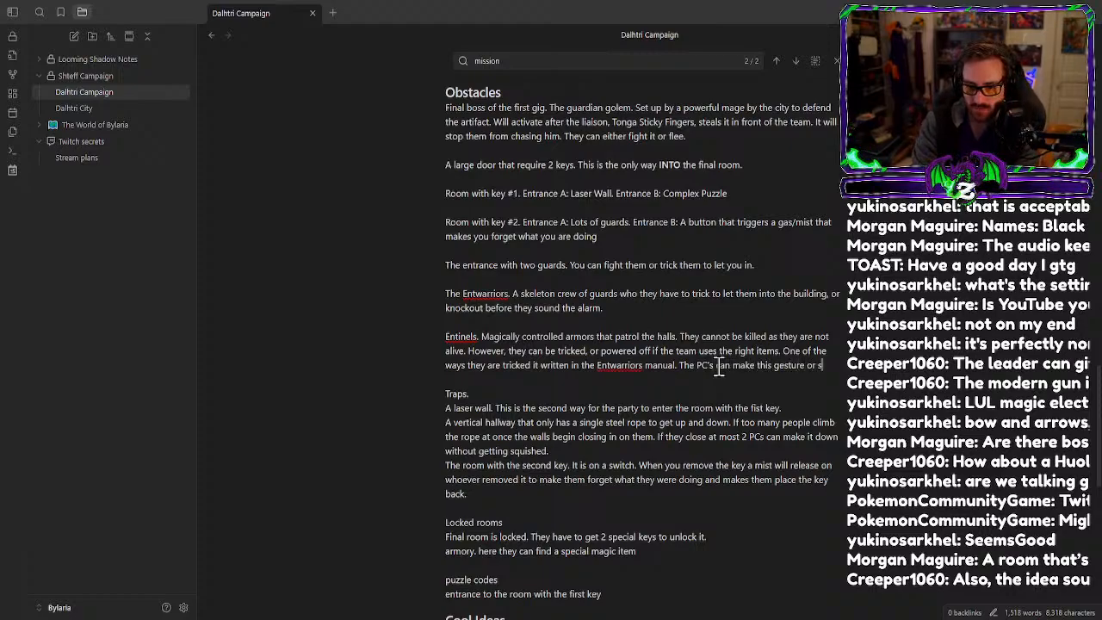
type("ay this code phrase")
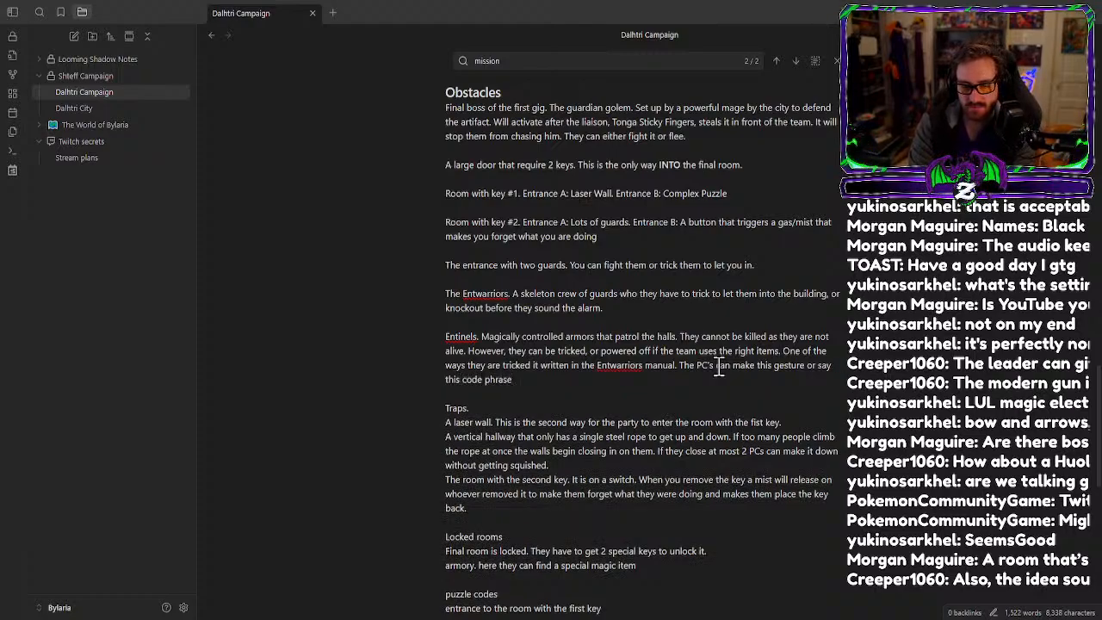
type(" when an Entine")
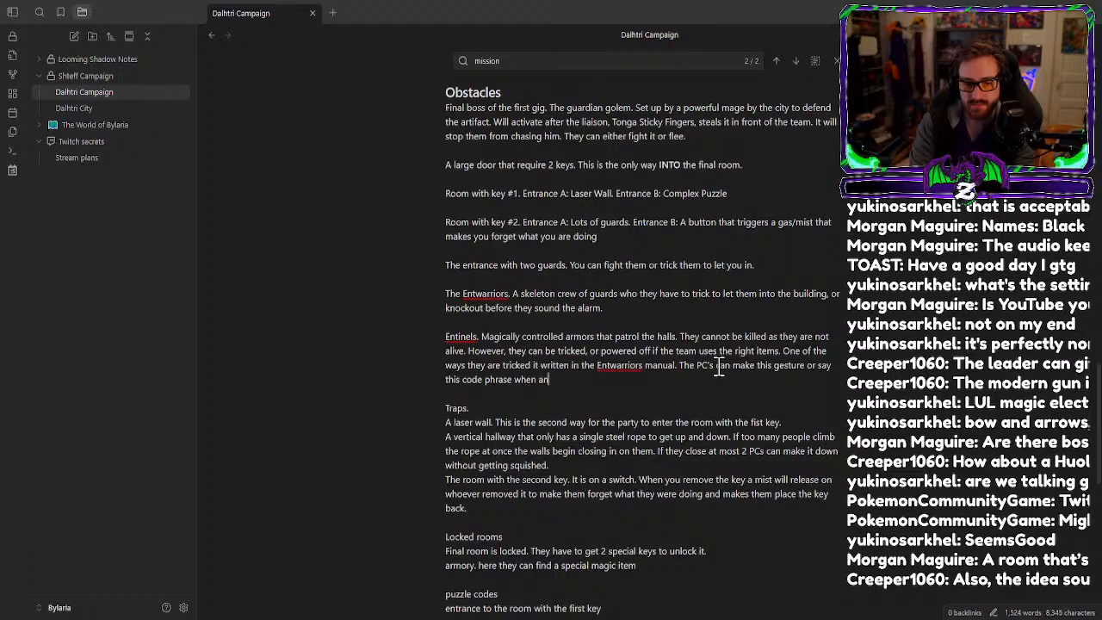
type("l")
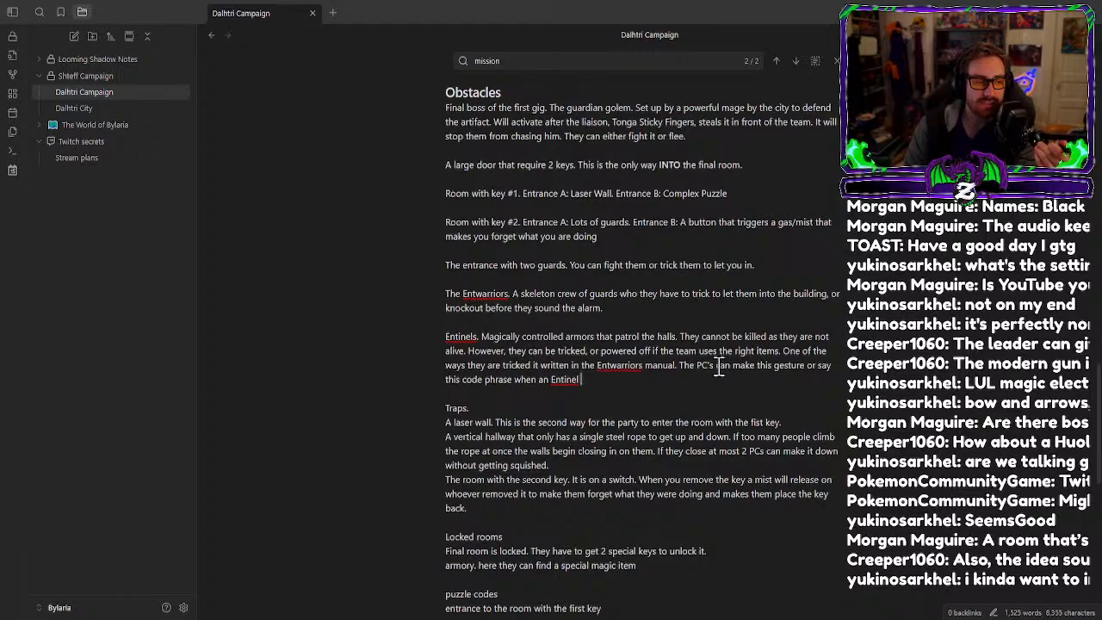
type("b")
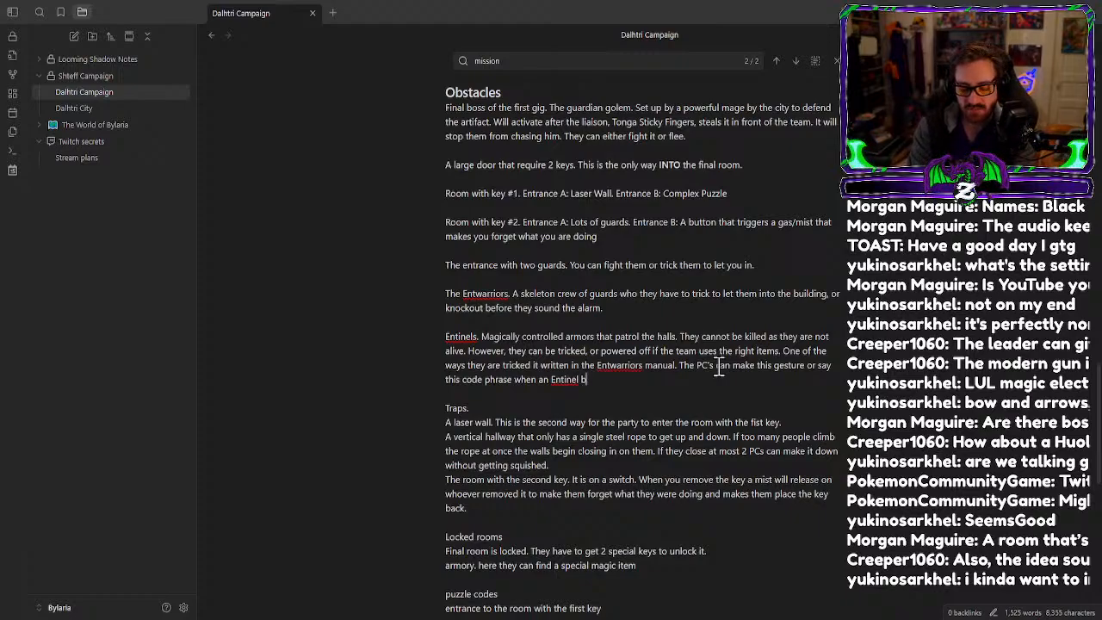
type("locks their pat")
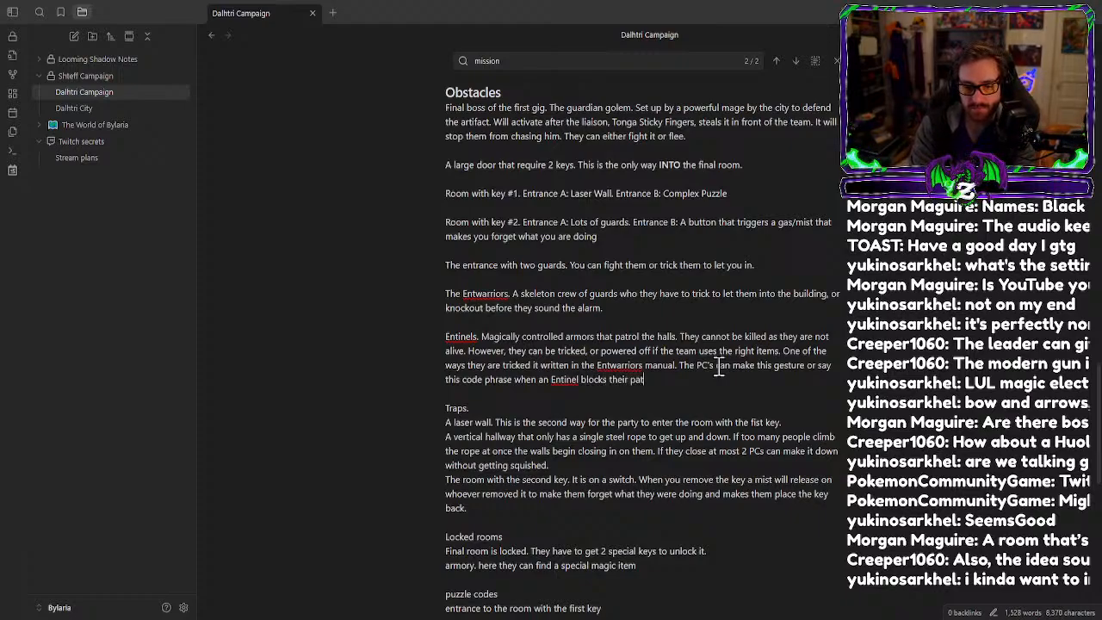
type("h. If")
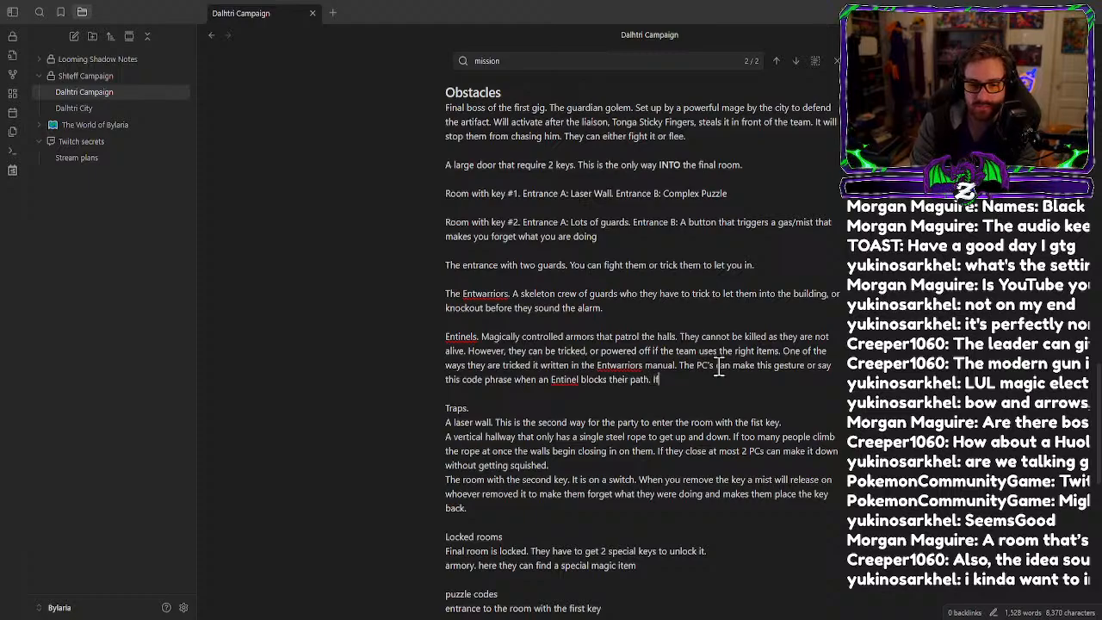
Finish the Entinels entry with "If they use the right one the entinel will believe they are one of the stationed guardman and will let them leave.".
type(" they use th")
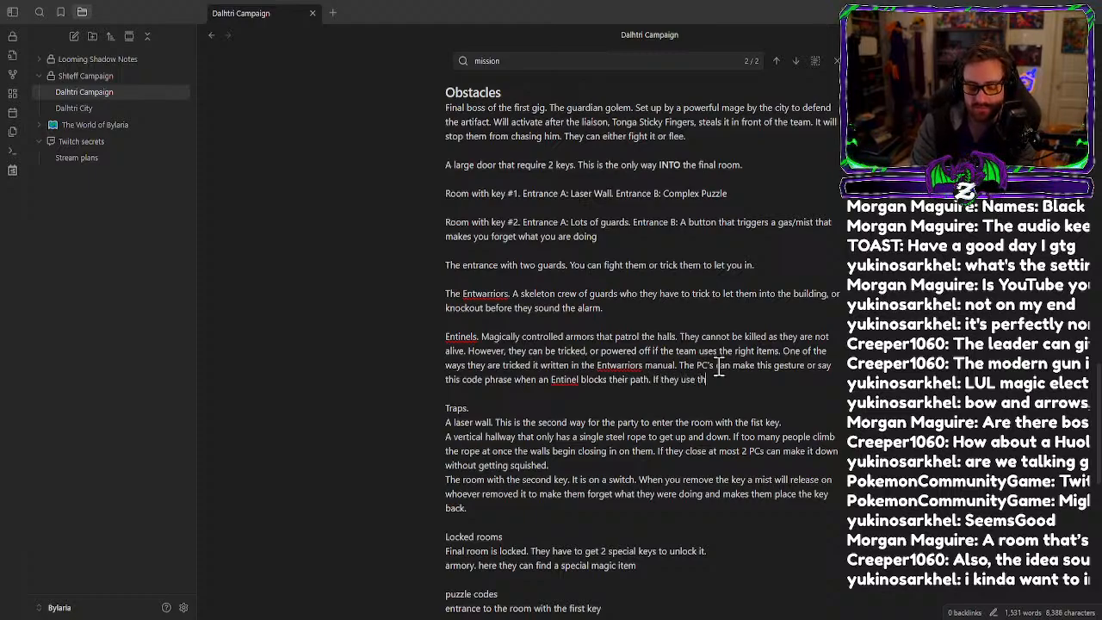
type("e right one the enti")
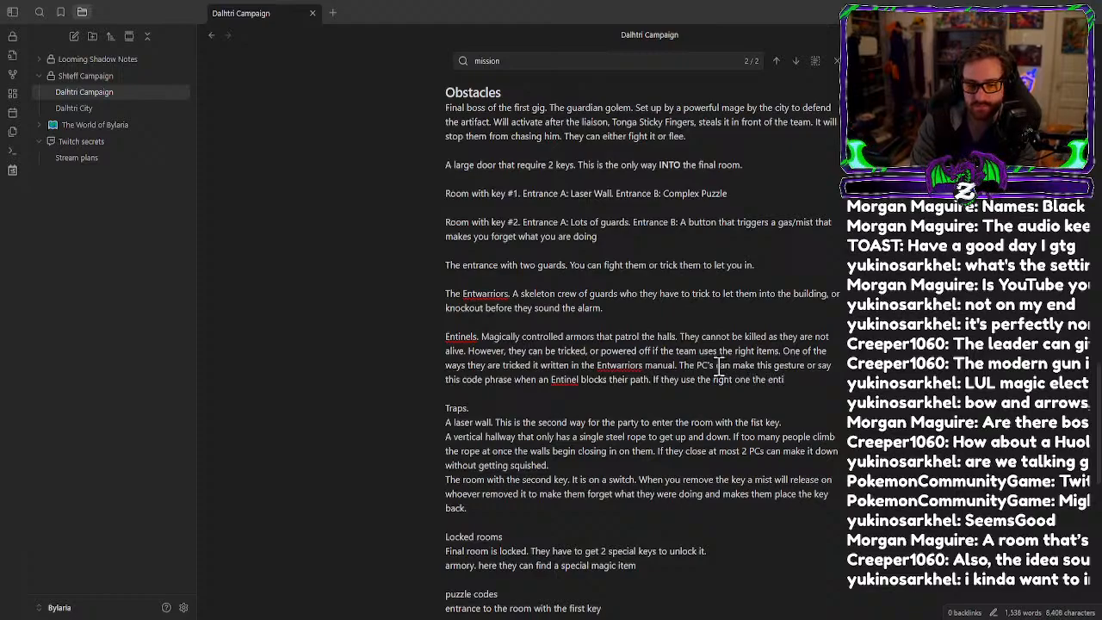
type("nel will")
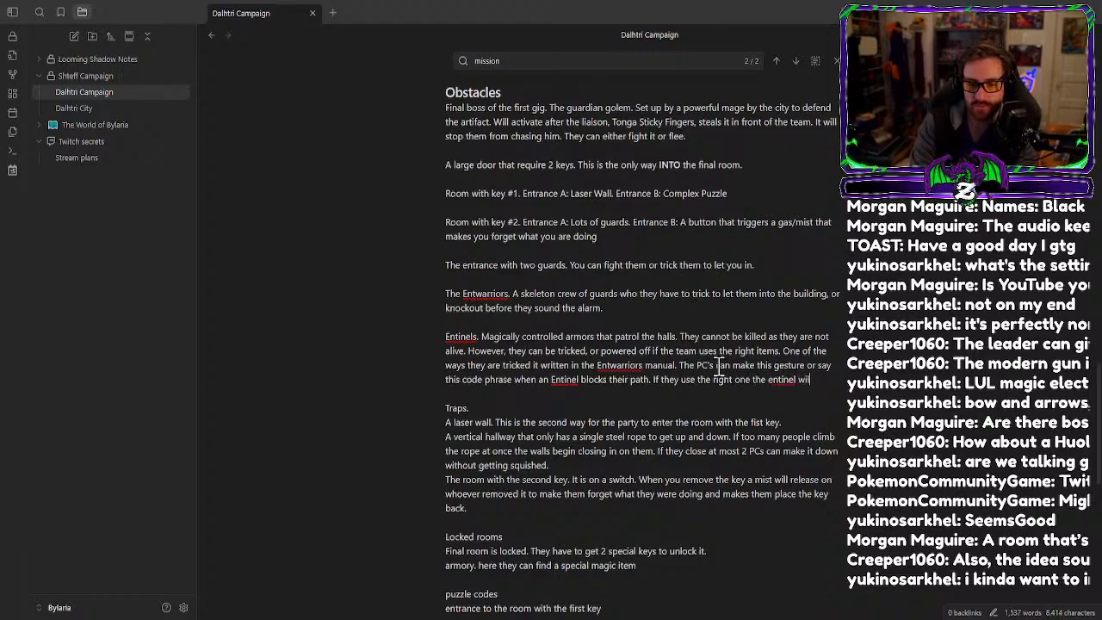
type(" believe the")
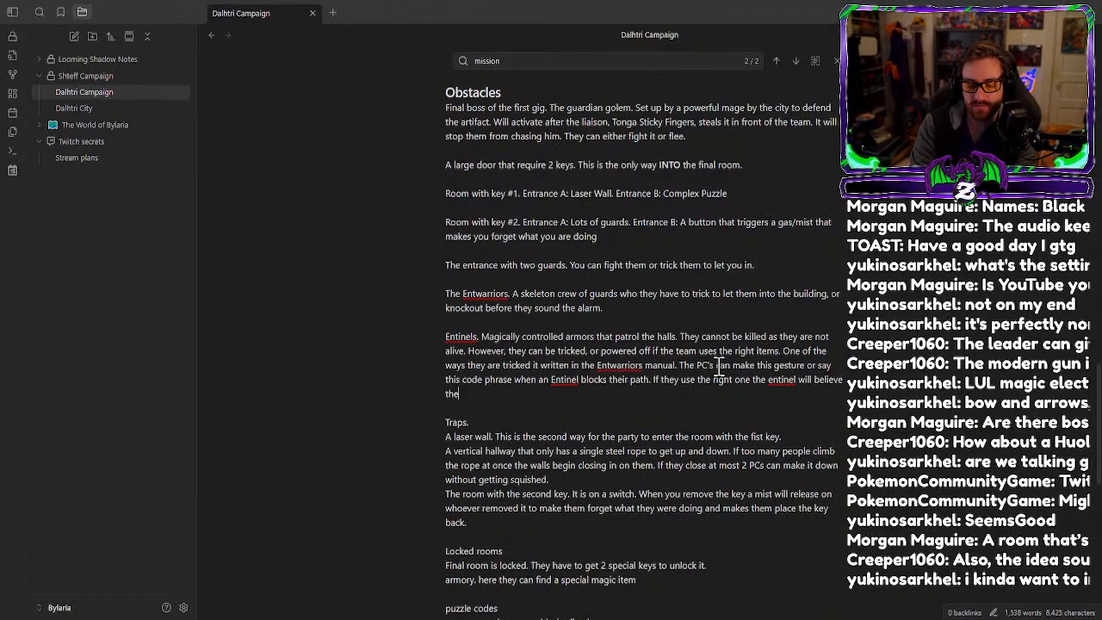
type("y are one of ")
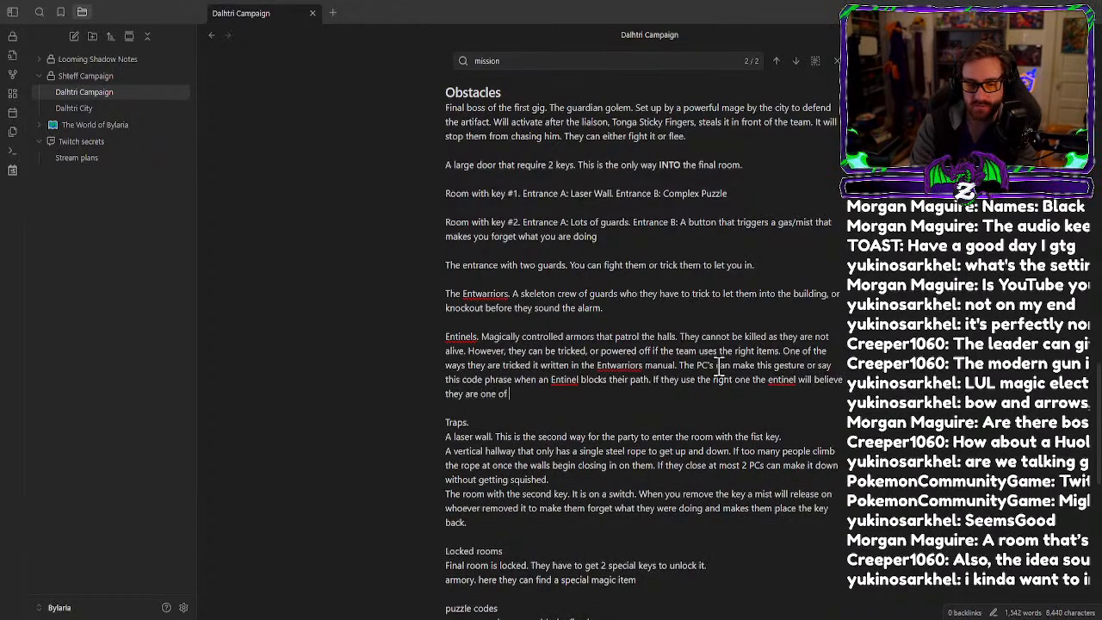
type("the stationed gu")
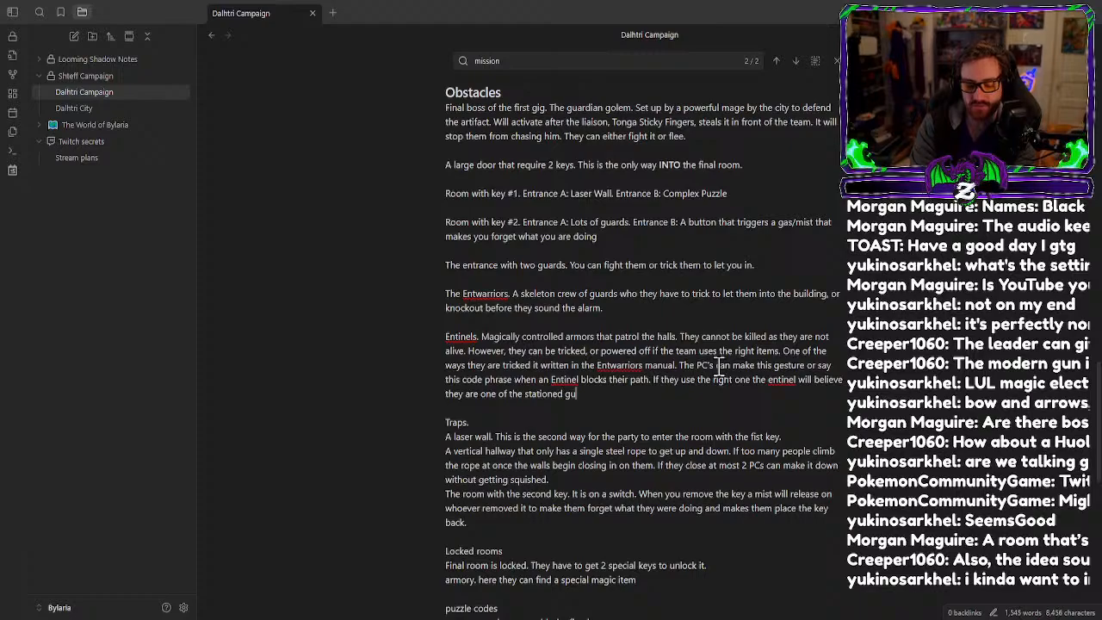
type("ardmana nd wil")
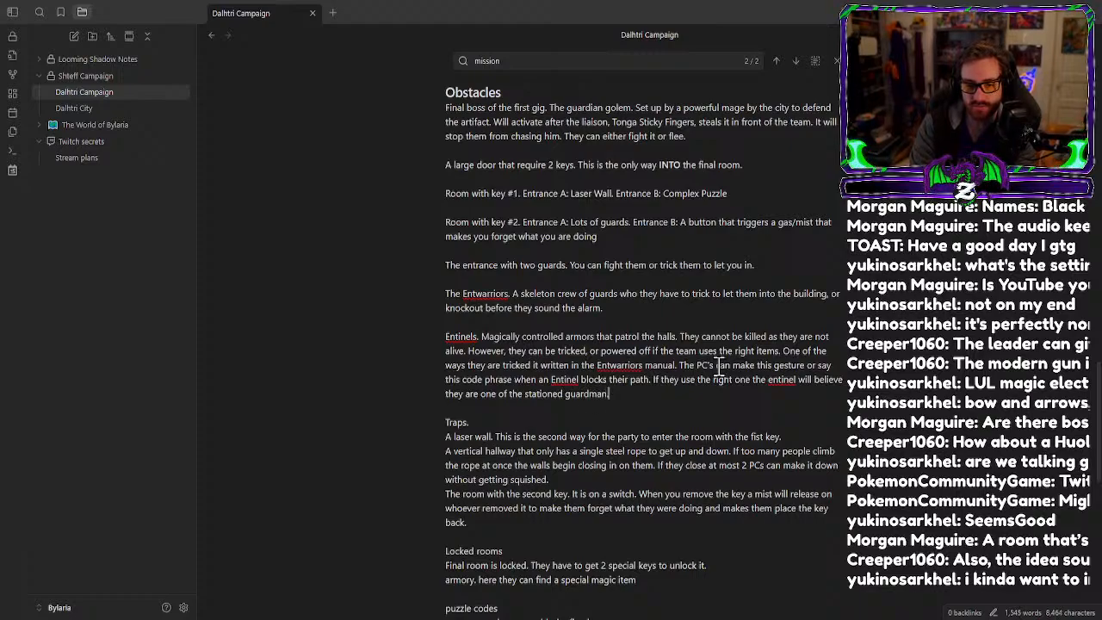
key("BackSpace")
key("BackSpace")
key("BackSpace")
key("BackSpace")
key("BackSpace")
key("BackSpace")
key("BackSpace")
key("BackSpace")
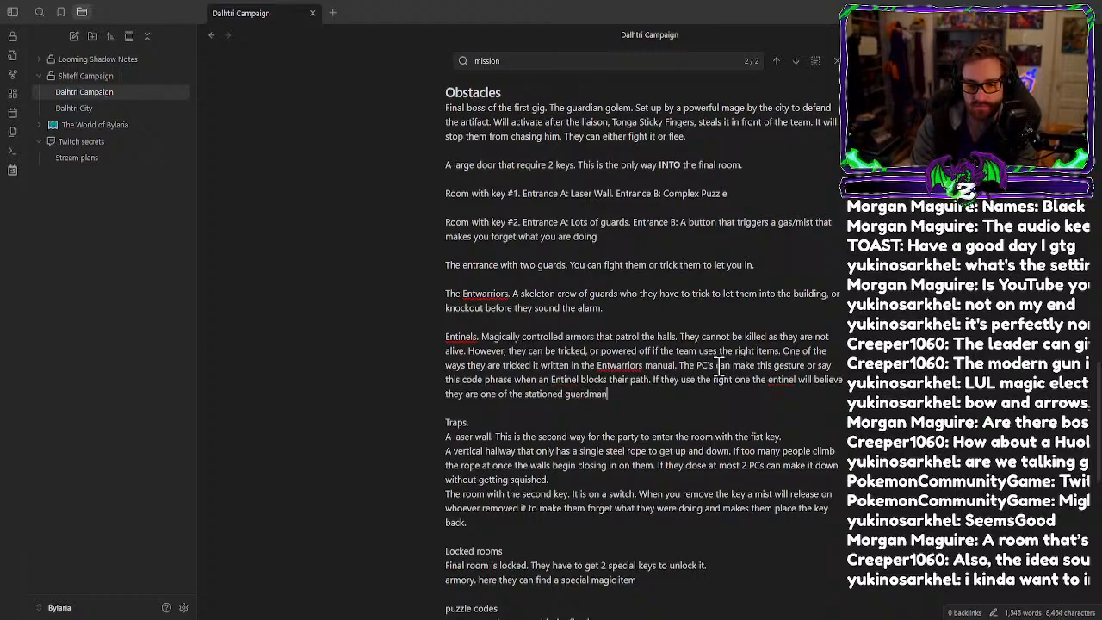
type("ad")
key("BackSpace")
type("nd will")
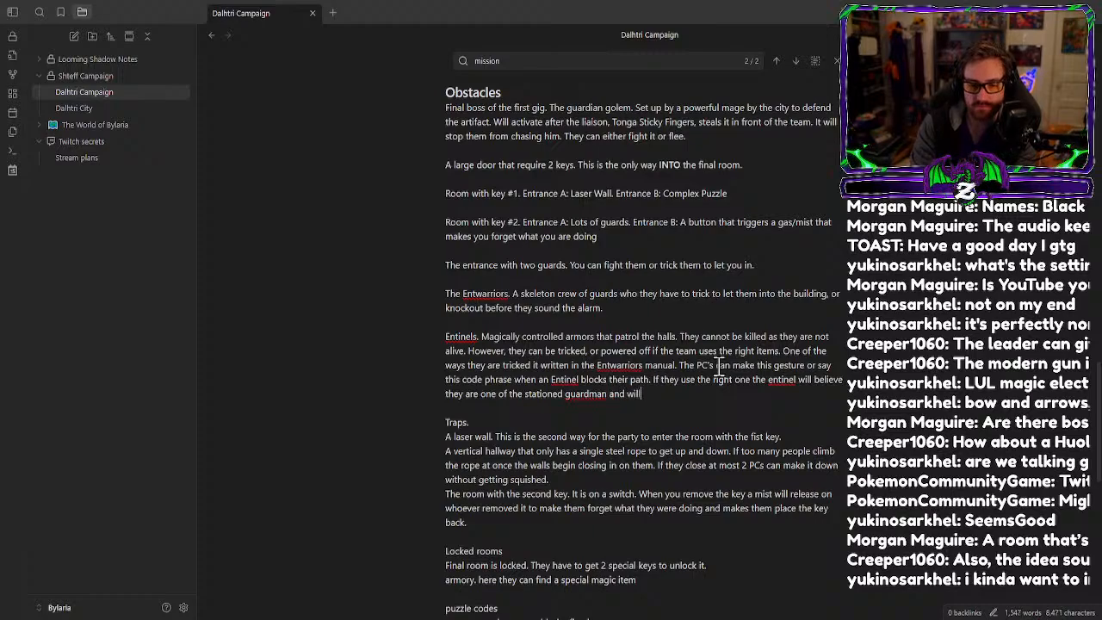
type(" let them leave.")
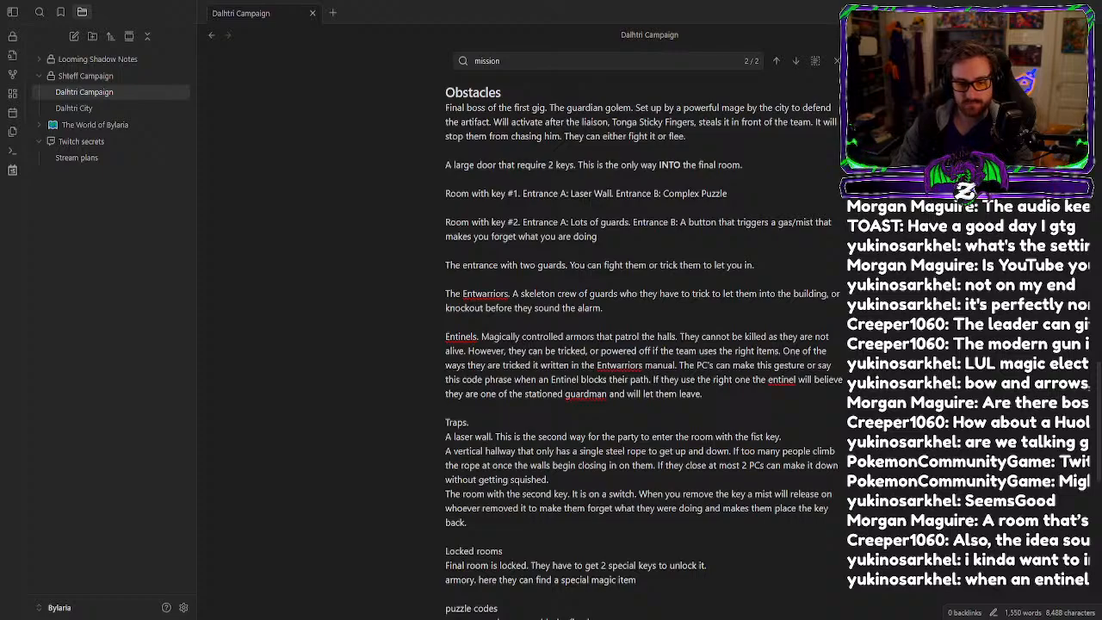
Replace "blocks their path" in the Entinels entry with "intercepts the PC's".
left_click_drag(582, 380, 649, 380)
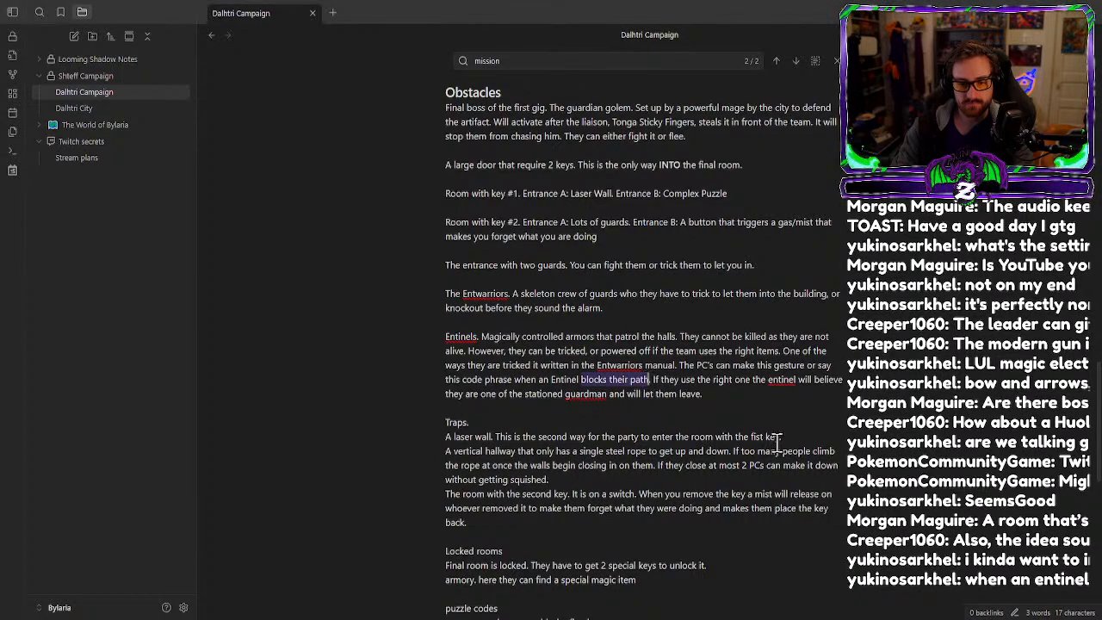
type("intercepts")
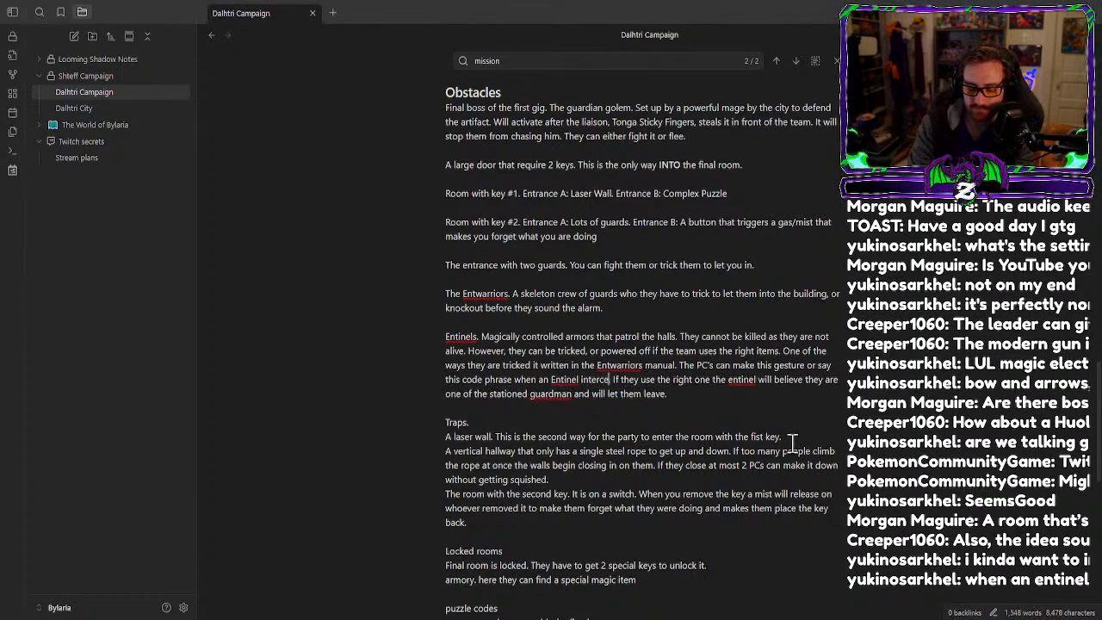
type(" the POC's.")
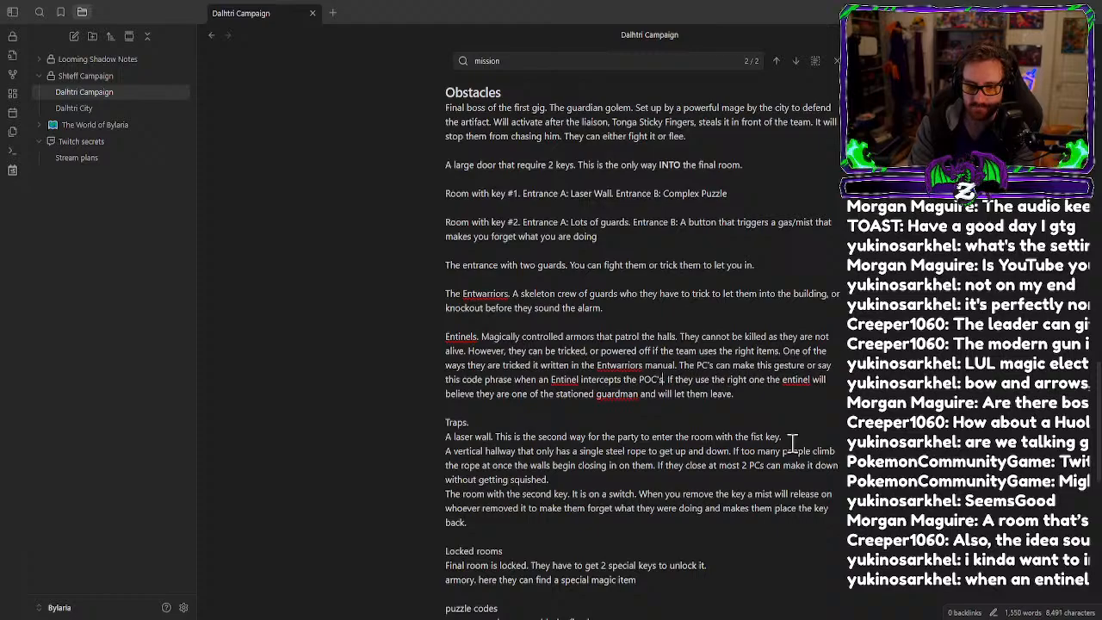
key("BackSpace")
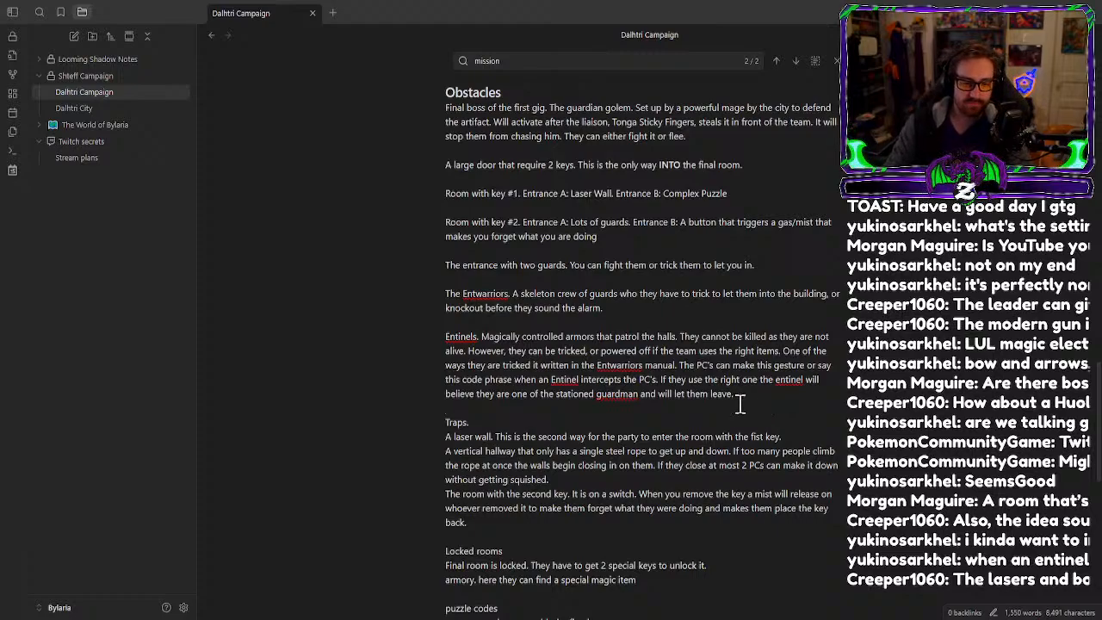
Begin the laser wall entry under Traps with "A room filled with statues that are holding mirrors.".
left_click(453, 439)
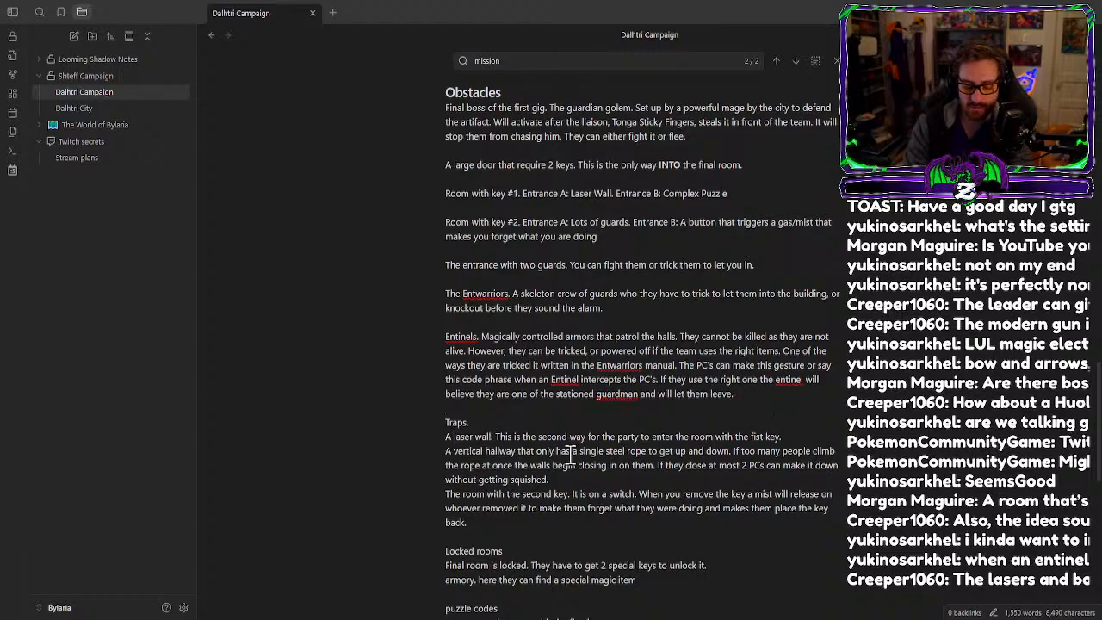
type("room filled with")
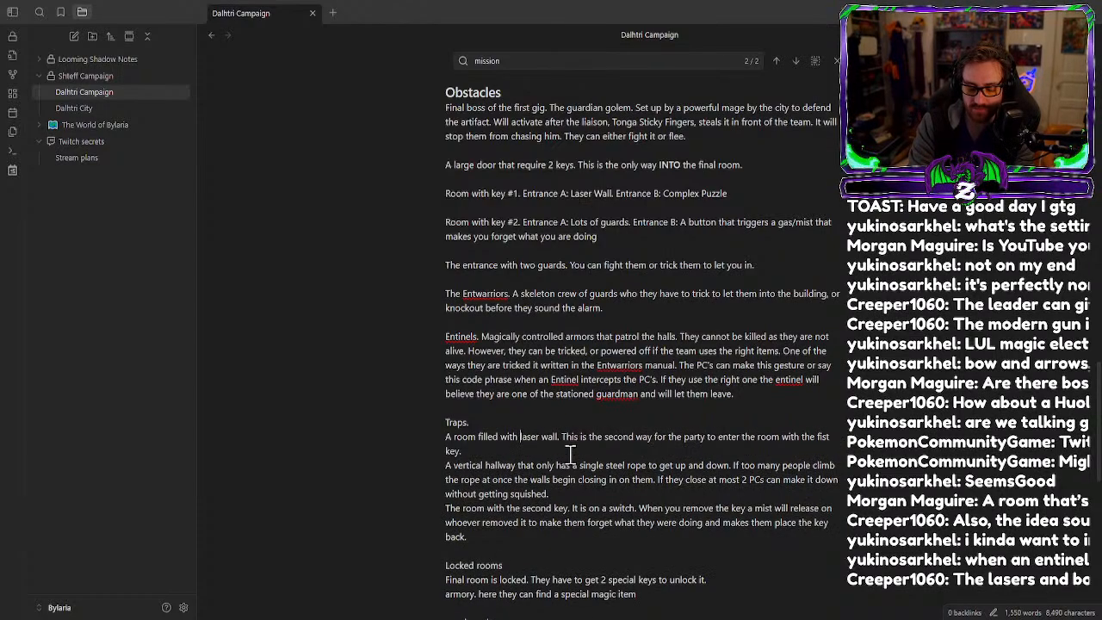
type(" statues")
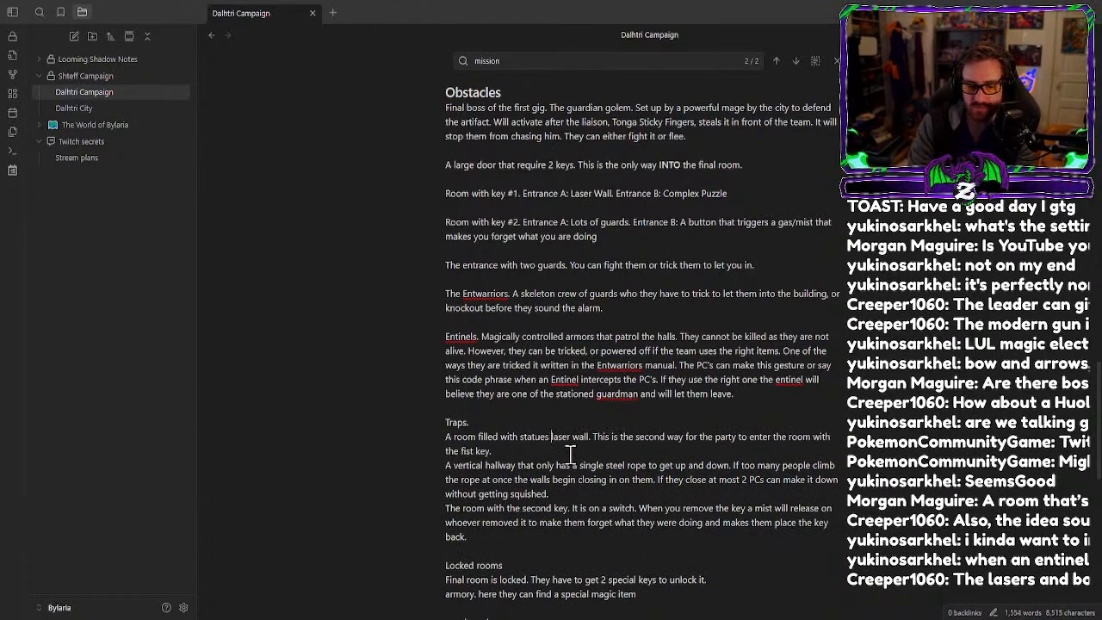
type("that are sim")
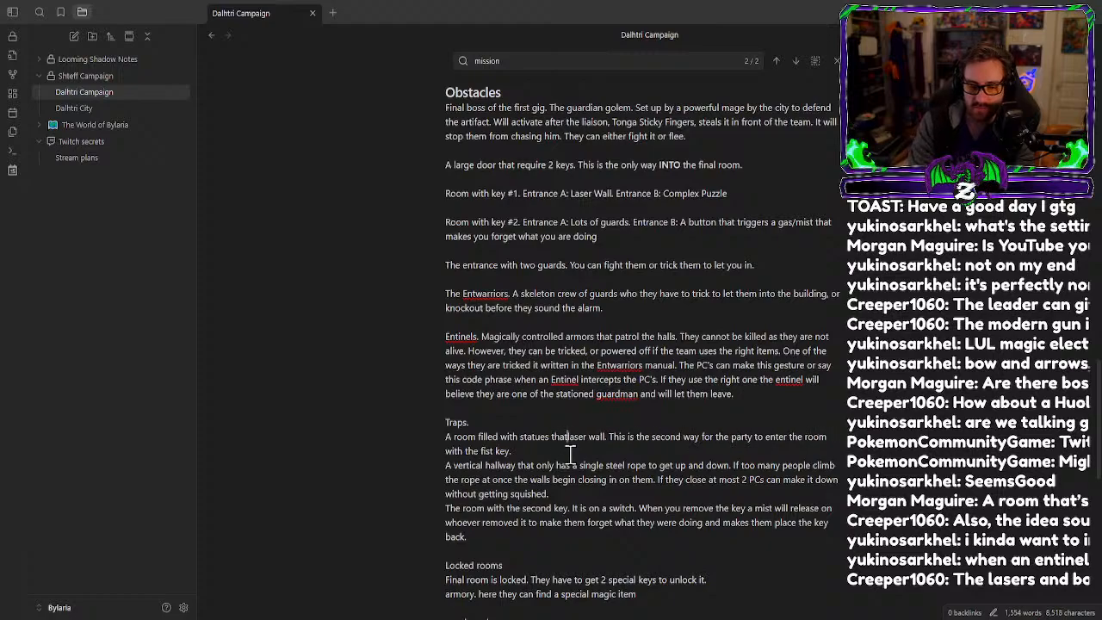
type("ing la")
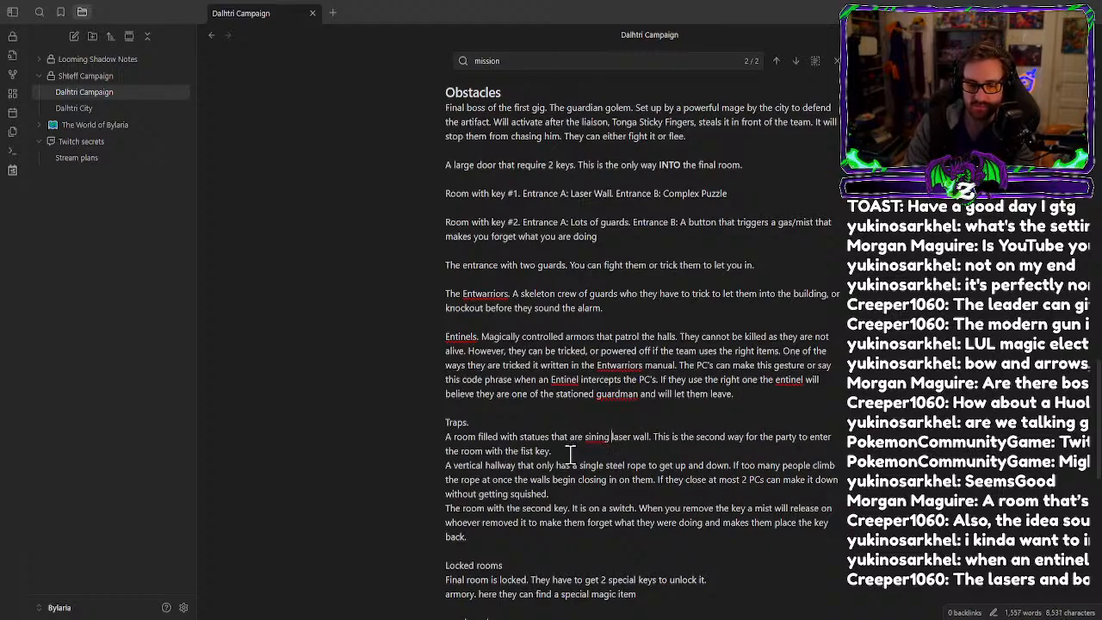
key("BackSpace")
key("BackSpace")
key("BackSpace")
key("BackSpace")
key("BackSpace")
key("BackSpace")
key("BackSpace")
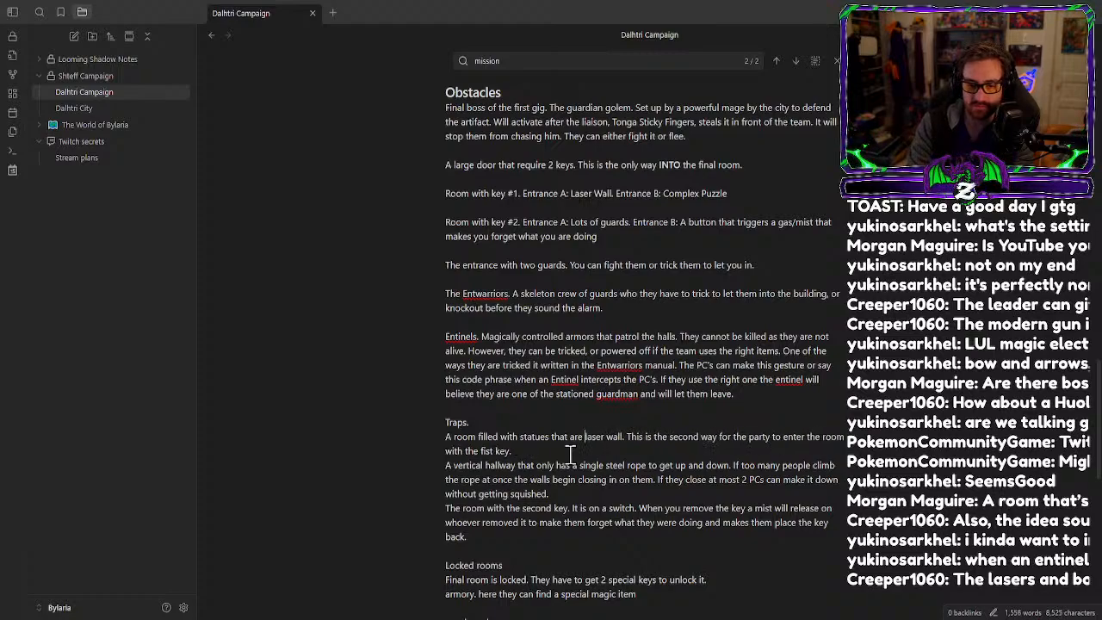
type("holding mirrios")
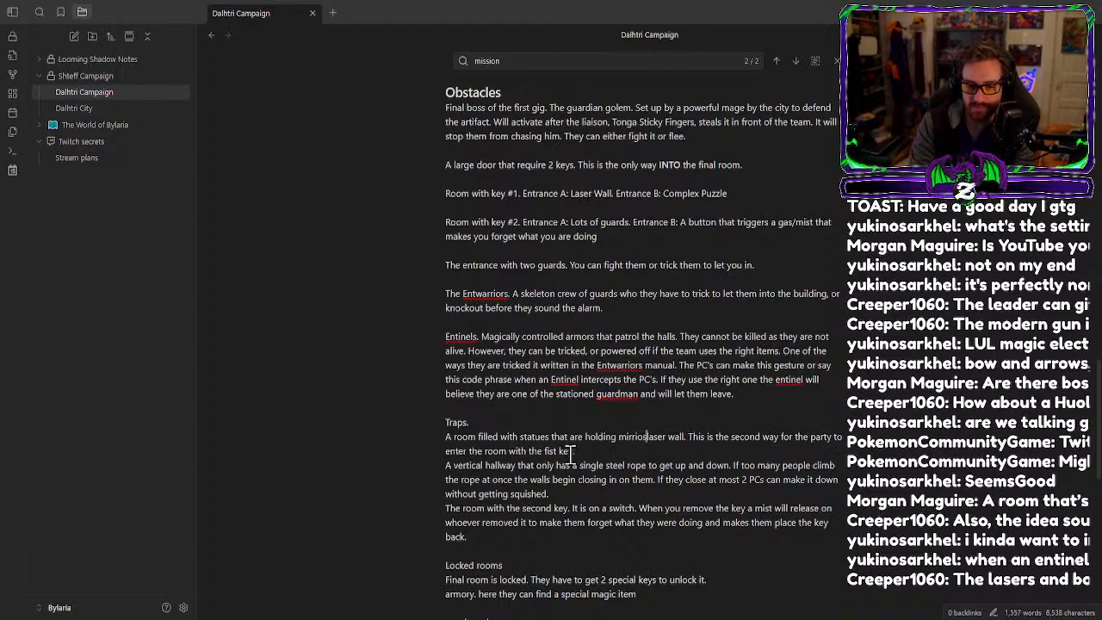
key("BackSpace")
key("BackSpace")
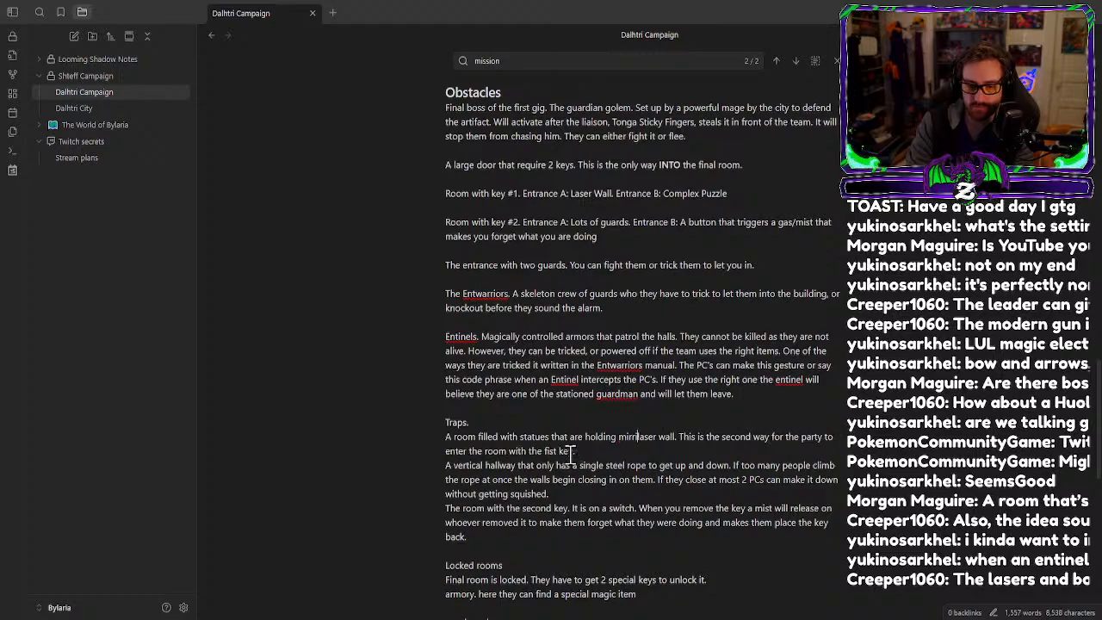
type("ors. ")
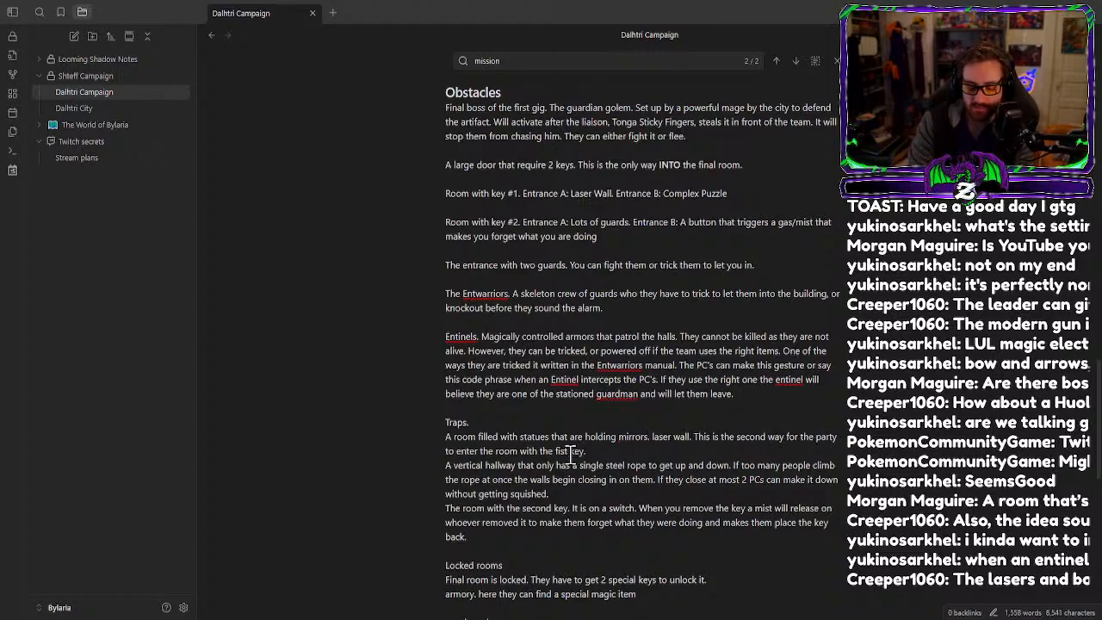
Extend the laser wall trap with "From the other end of the room is a laser that is bounding off the mirrors making a".
type("From the other e")
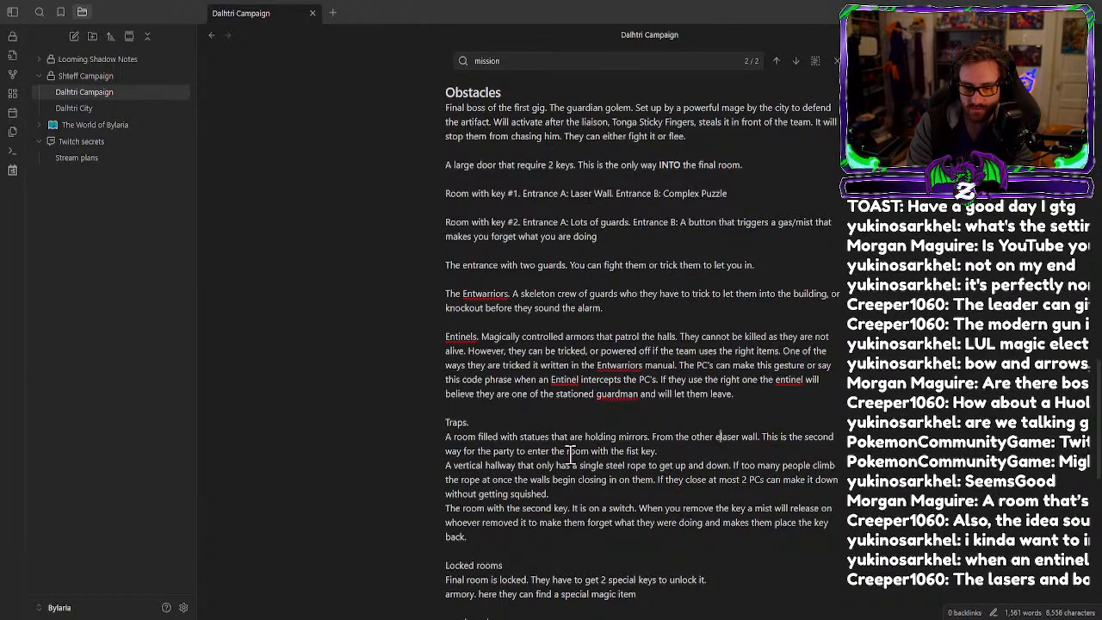
type("nd of the room")
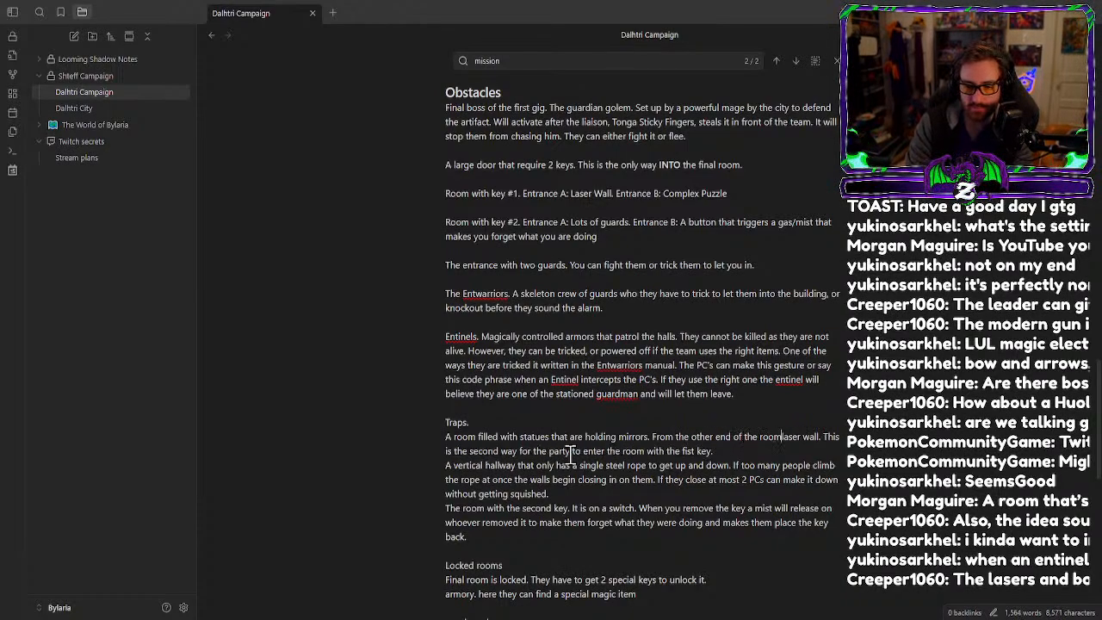
type(" is a ")
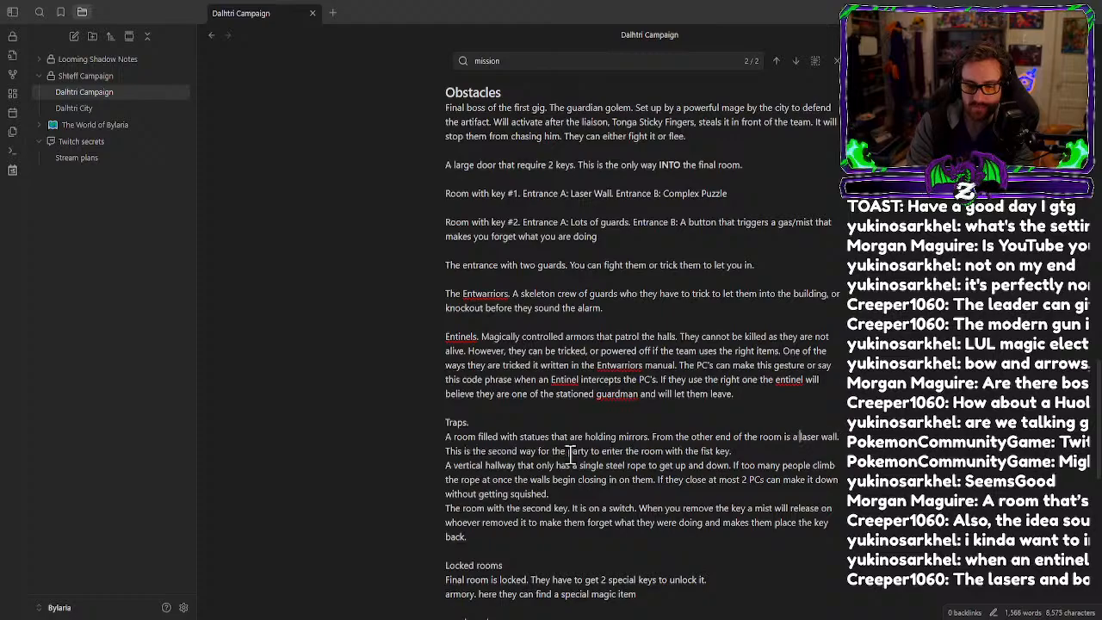
type("laser that is")
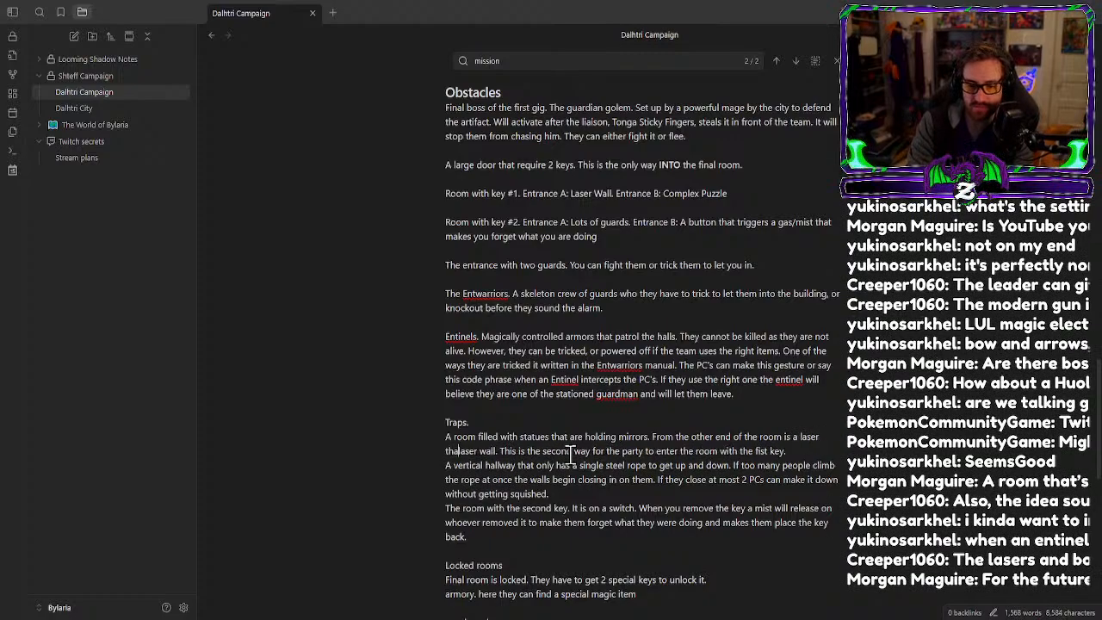
type(" bounding off ")
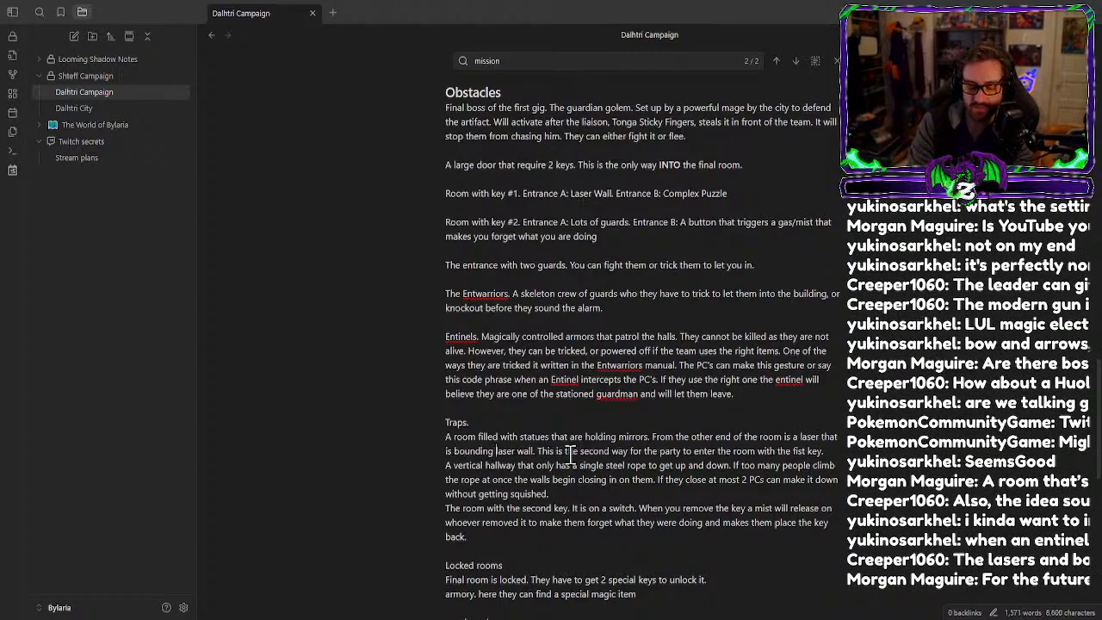
type("the mirrors ")
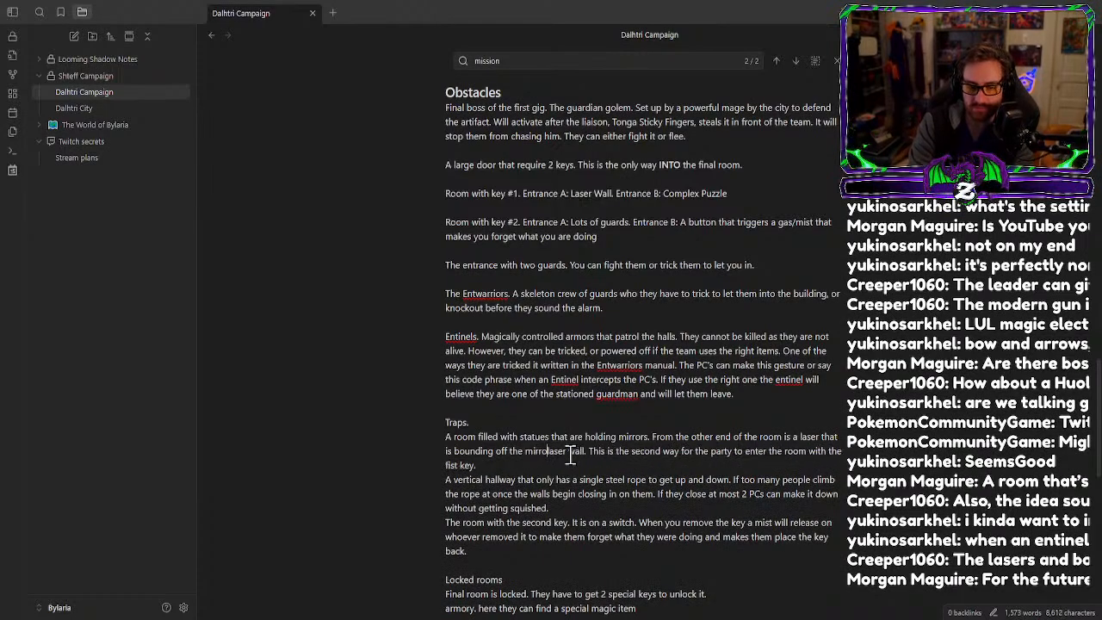
type("making a")
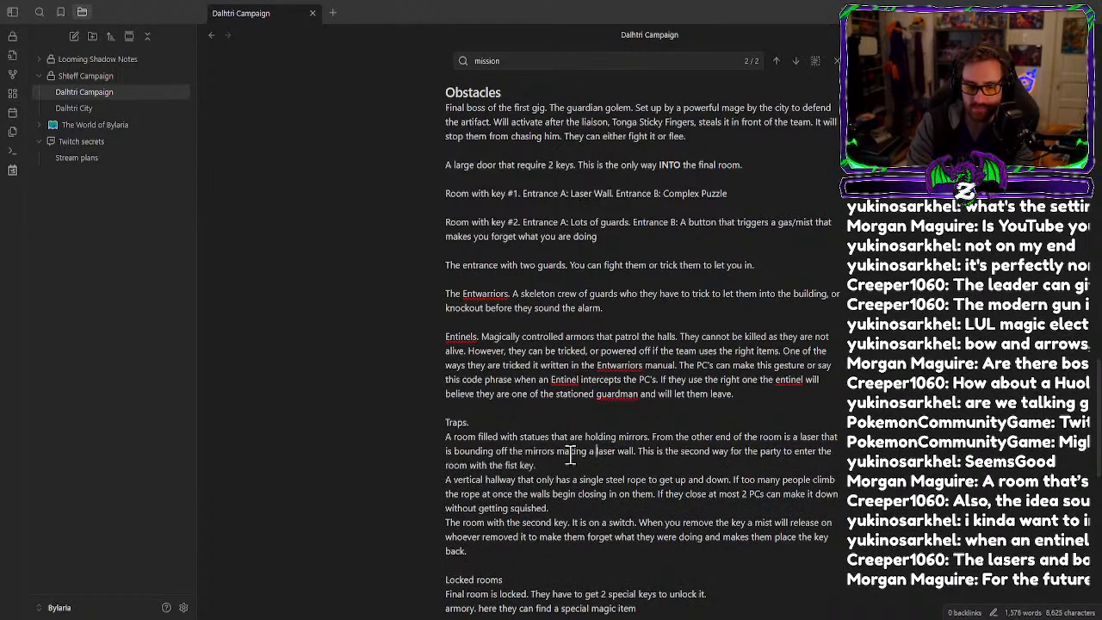
Add a final Cool Ideas entry about a future knight guarding an empty throne, revivable after being killed, with the throne being some lore thing.
scroll(600, 453, "down", 6)
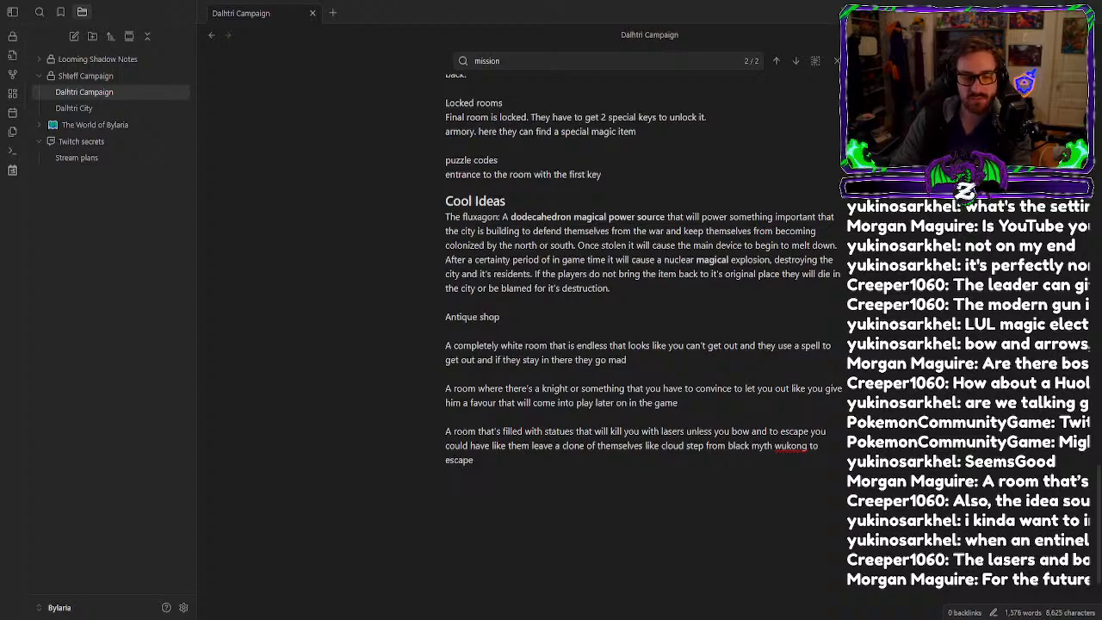
left_click(664, 480)
type("For the future you could have a knight guard a empty throne and then when they kill them they can bring him back to life and you could have the empty throne be some lore thing")
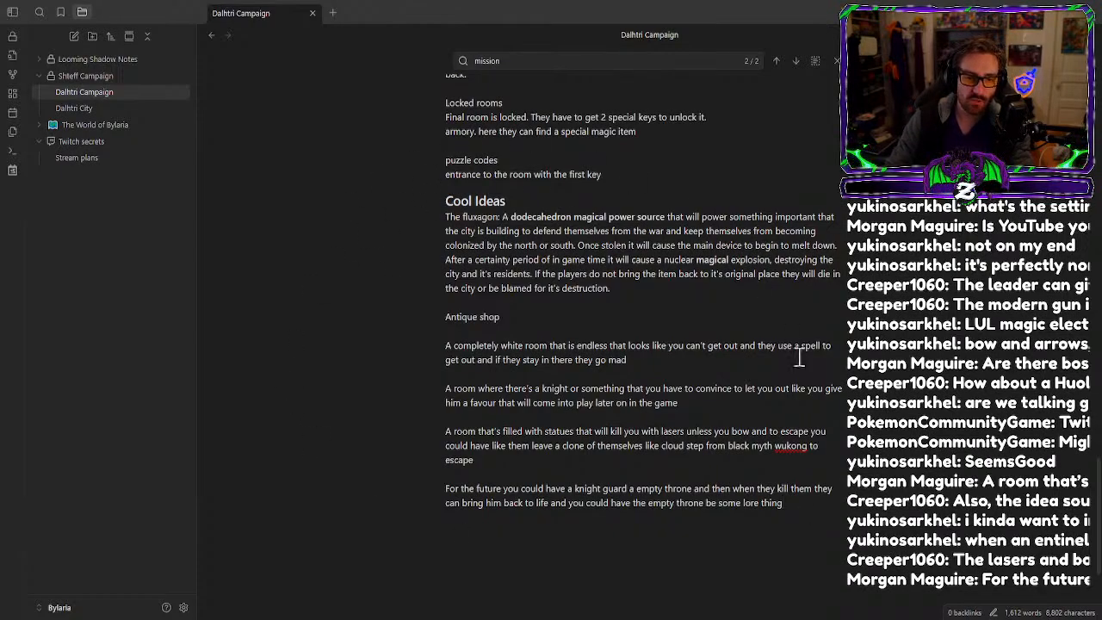
Cut the fluxagon paragraph from Cool Ideas and remove the leftover blank line.
left_click_drag(613, 287, 442, 339)
key("BackSpace")
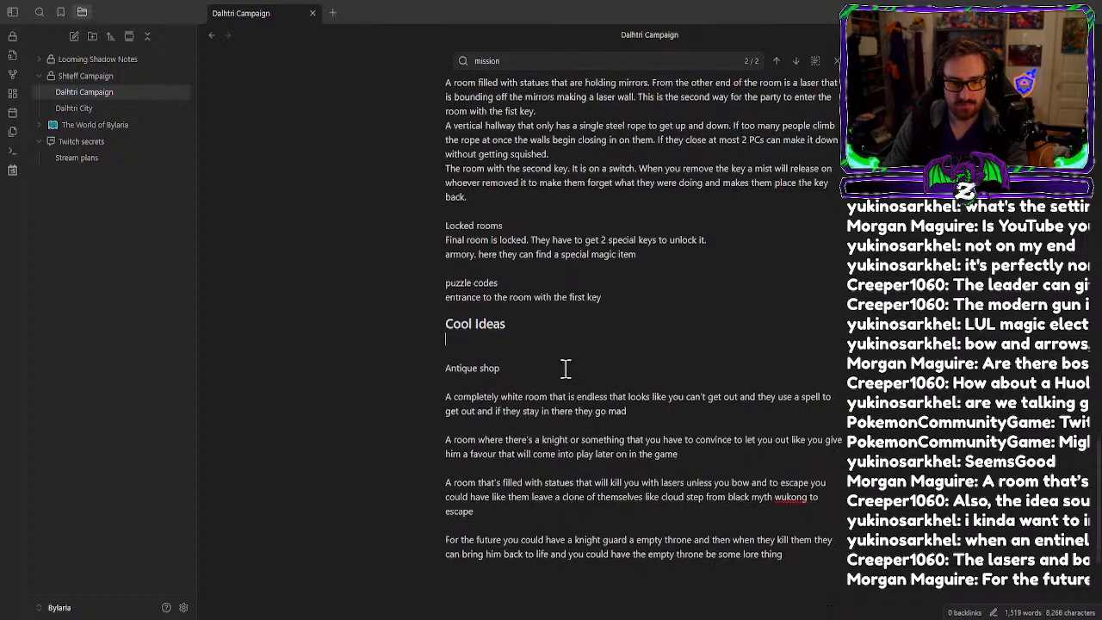
scroll(566, 368, "up", 2)
key("BackSpace")
Add a level-three "Goals" heading between the Characters and Obstacles sections, with an empty line beneath it.
scroll(598, 371, "up", 2)
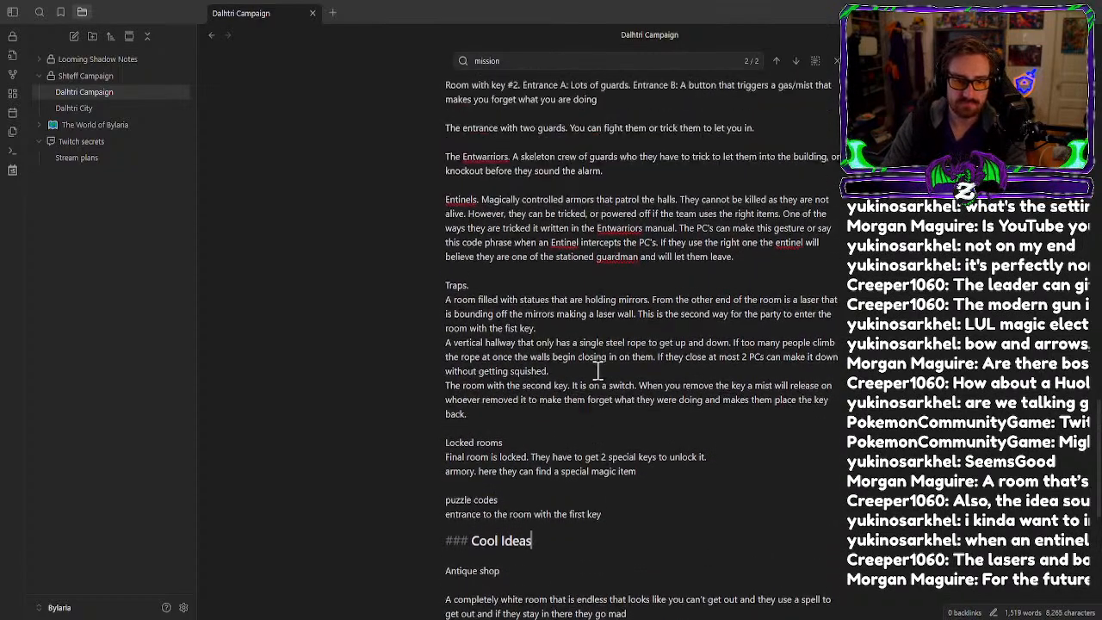
scroll(598, 370, "up", 3)
scroll(586, 363, "up", 3)
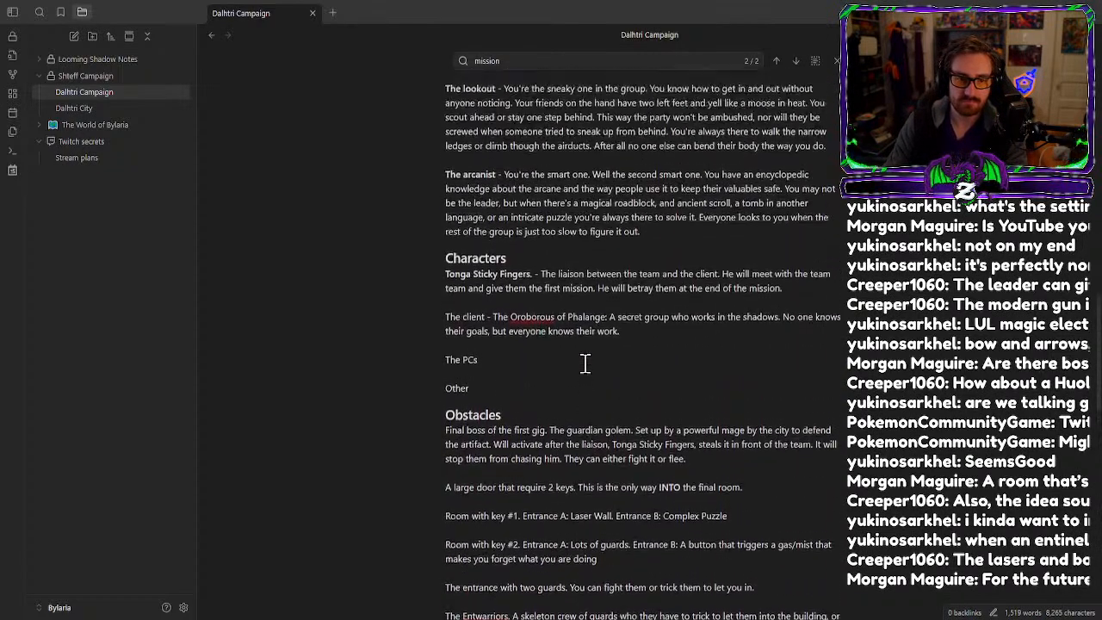
scroll(585, 363, "up", 2)
scroll(569, 366, "down", 3)
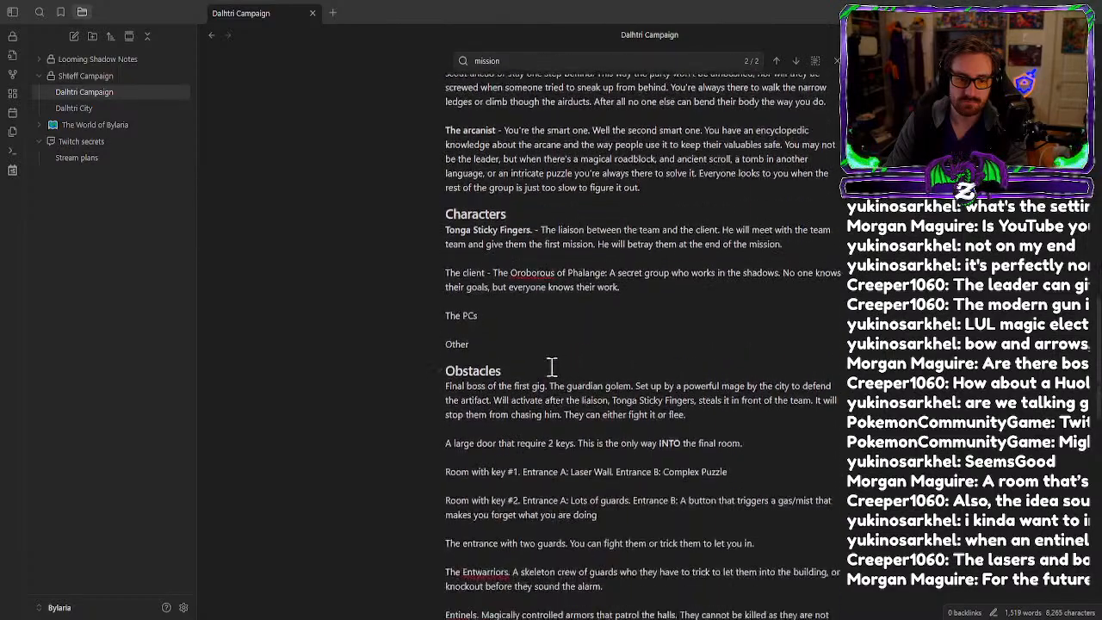
left_click(502, 353)
key("Up")
key("Return")
key("Return")
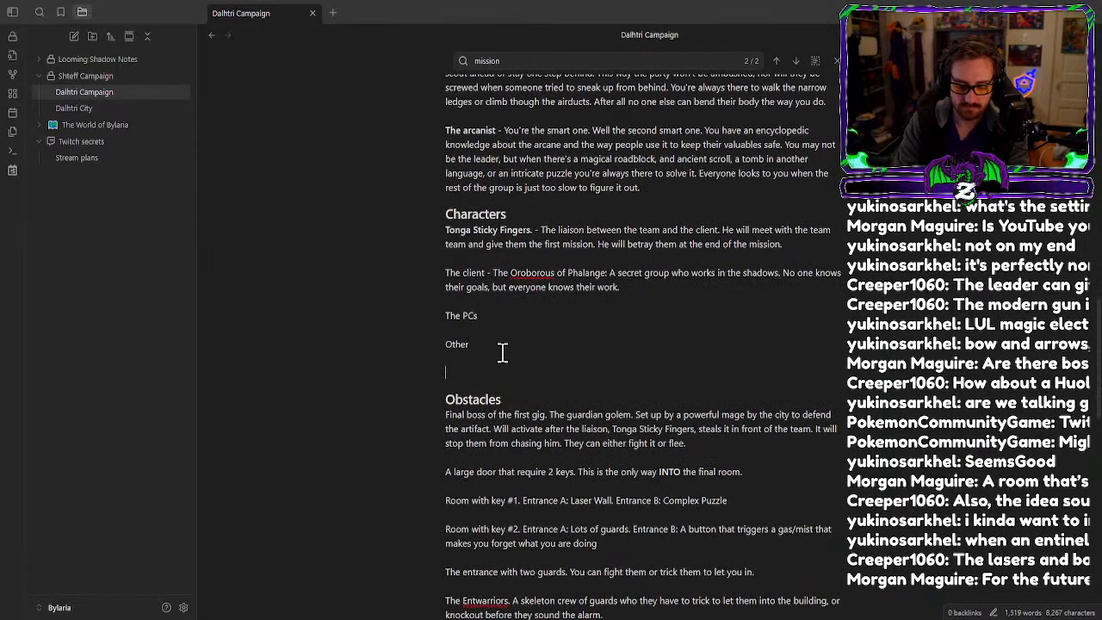
type("###Go")
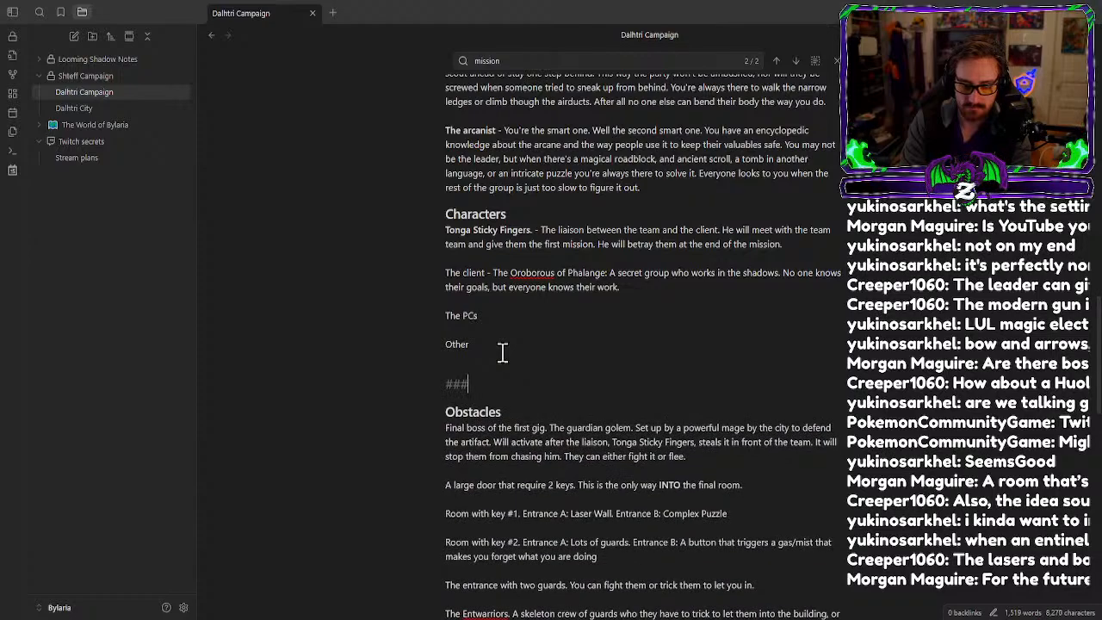
key("BackSpace")
key("BackSpace")
type("Goals")
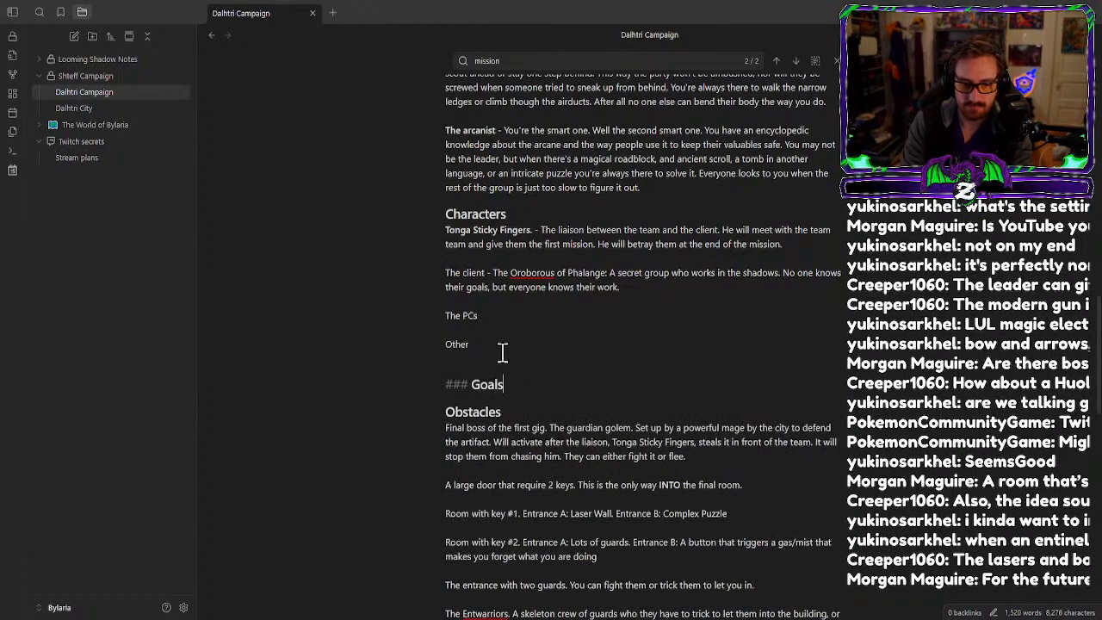
key("Return")
key("Return")
key("Up")
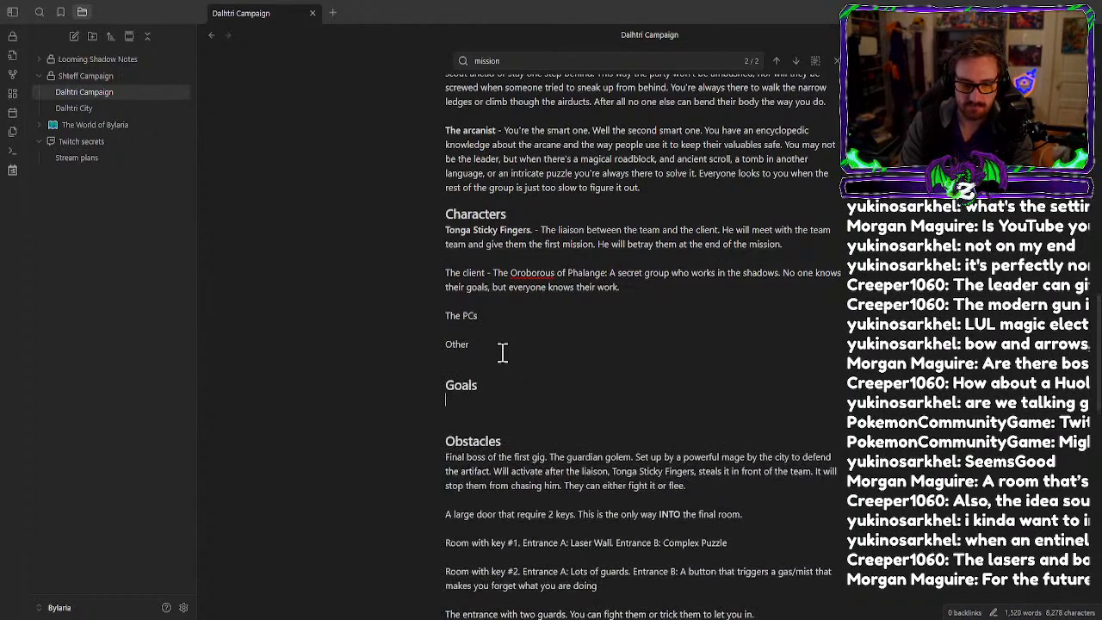
Paste the fluxagon paragraph under the Goals heading and remove the extra blank line before Obstacles.
type("The fluxagon: A dodecahedron magical power source that will power something important that the city is building to defend themselves from the war and keep themselves from becoming colonized by the north or south. Once stolen it will cause the main device to begin to melt down. After a certainty period of in game time it will cause a nuclear magical explosion, destroying the city and it's residents. If the players do not bring the item back to it's original place they will die in the city or be blamed for it's destruction.")
key("Delete")
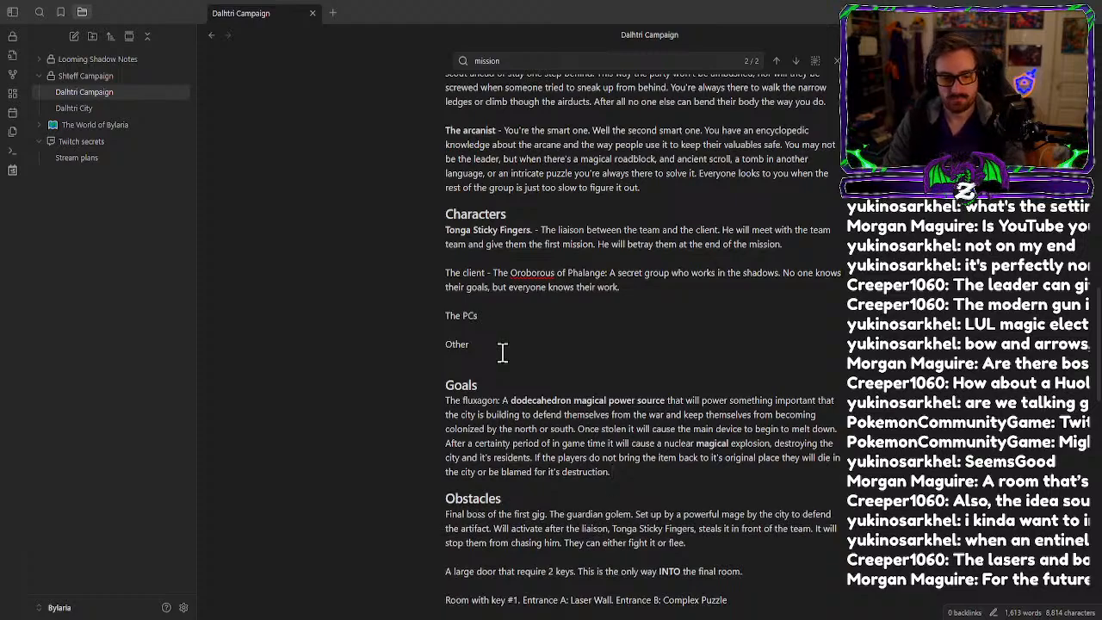
left_click(443, 399)
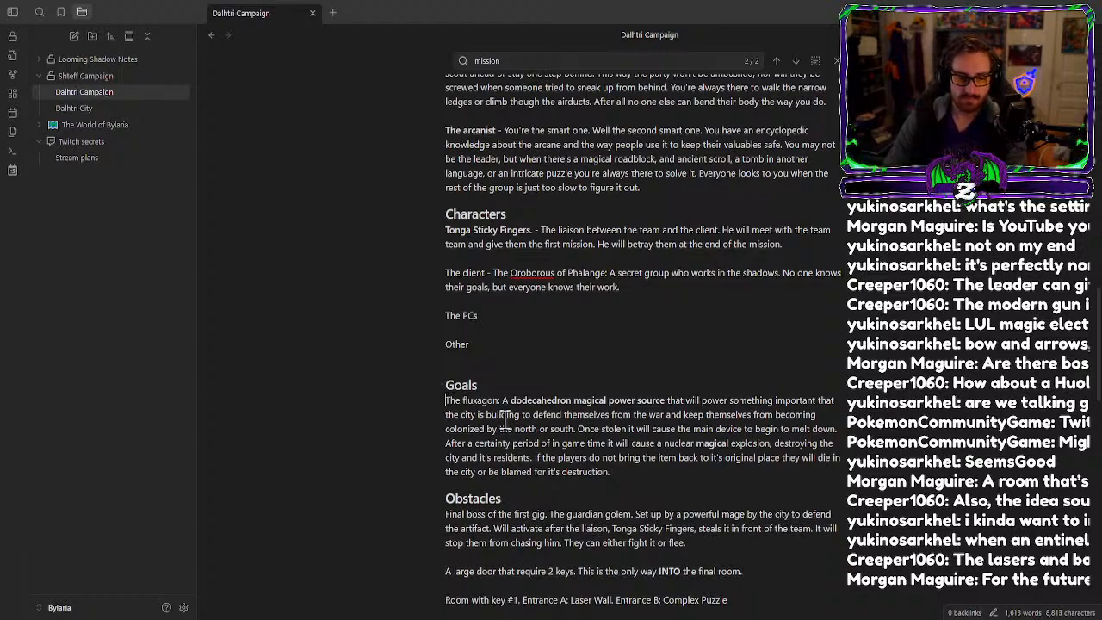
scroll(560, 430, "up", 5)
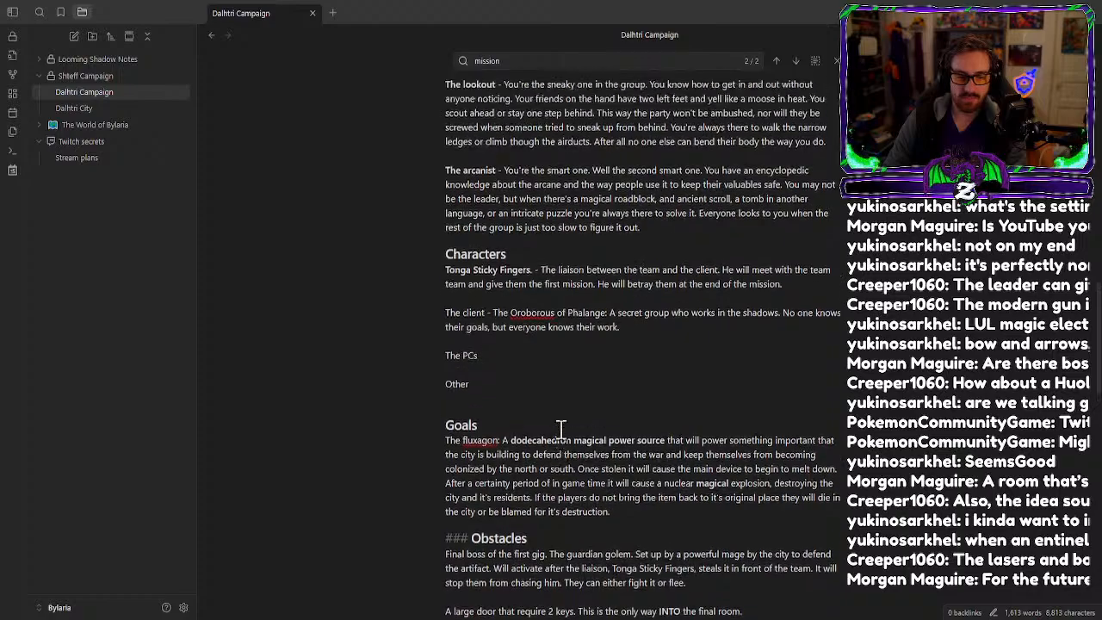
scroll(560, 431, "up", 1)
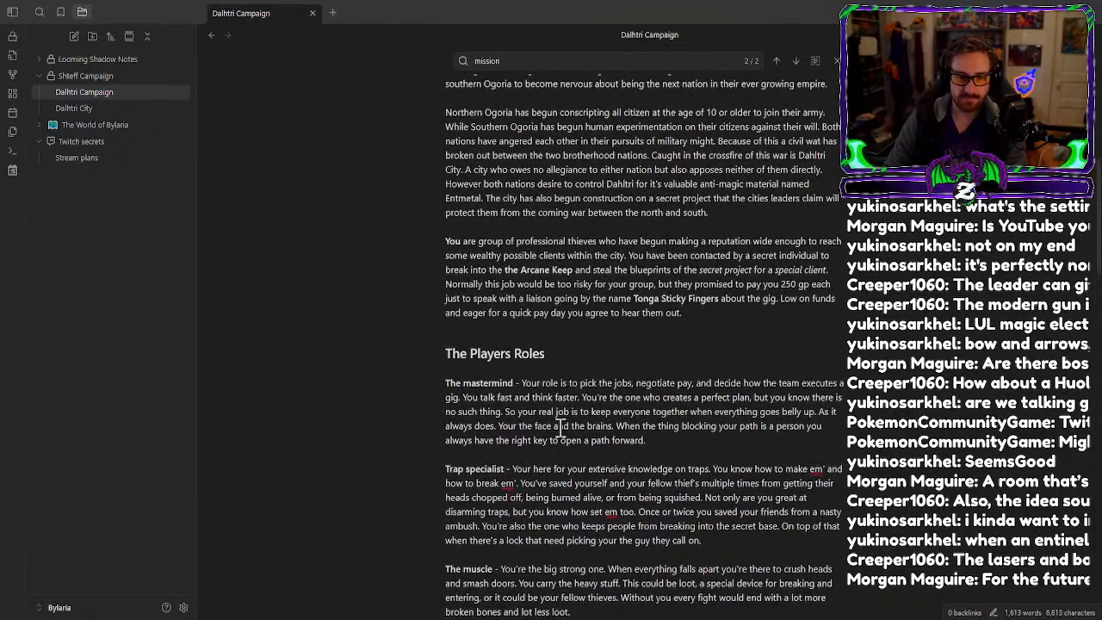
scroll(560, 422, "down", 5)
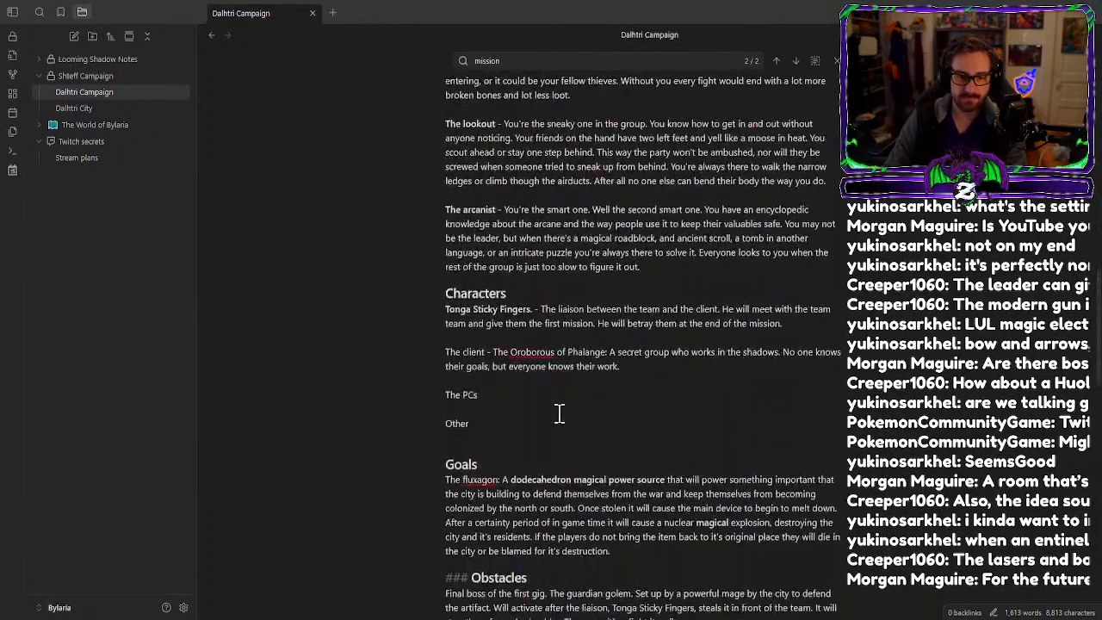
Separate the three trap descriptions under Traps with blank lines, after the mirror-statue room and after the vertical hallway.
scroll(559, 414, "down", 7)
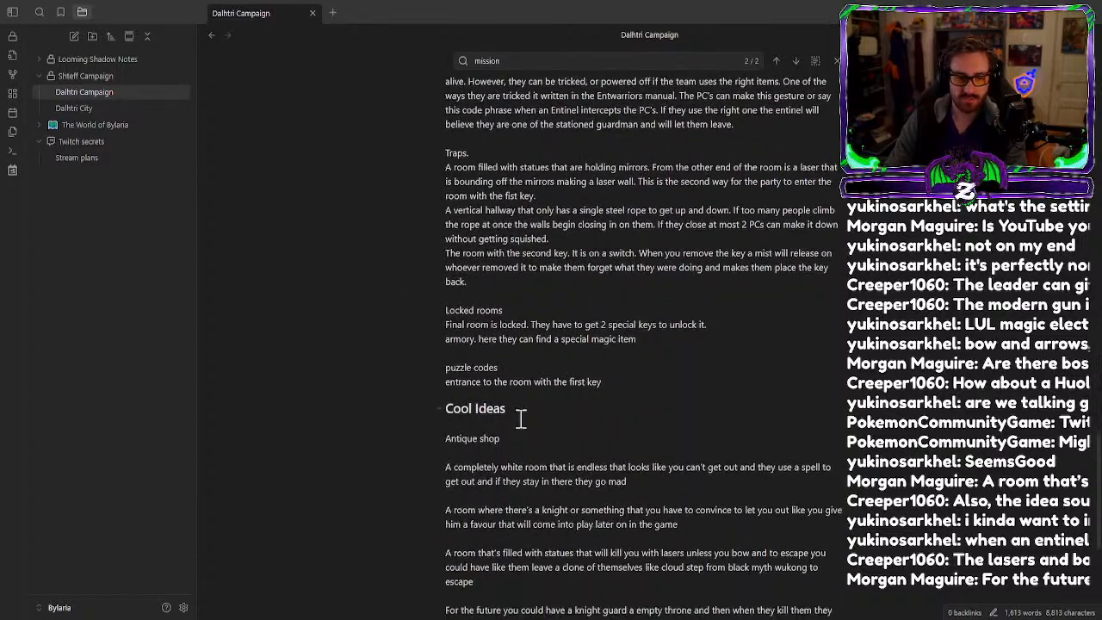
scroll(521, 419, "down", 2)
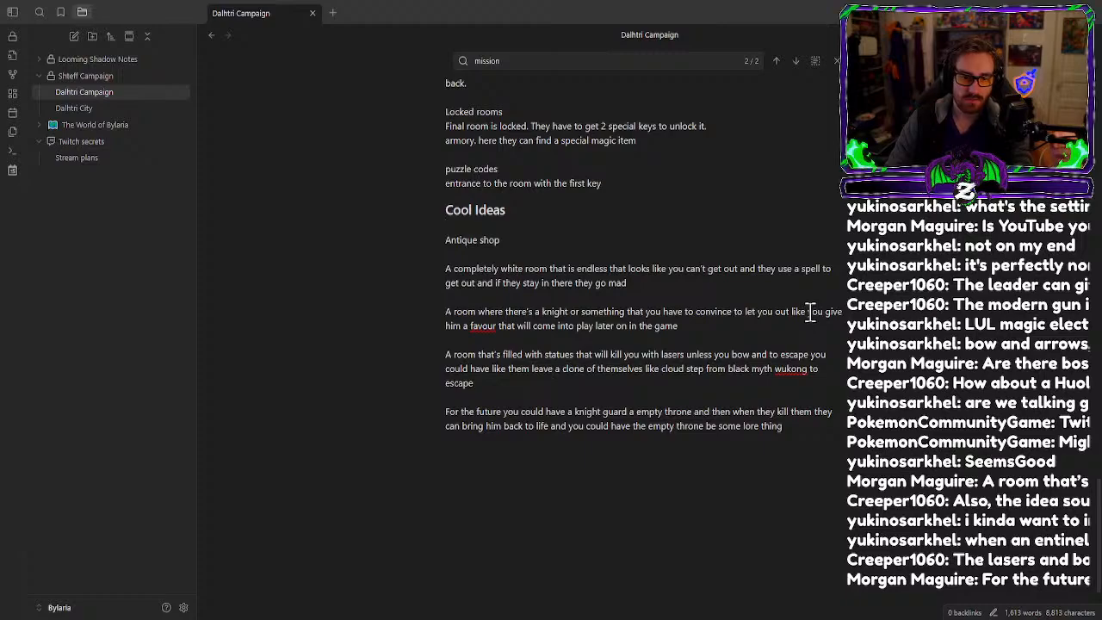
scroll(609, 389, "up", 1)
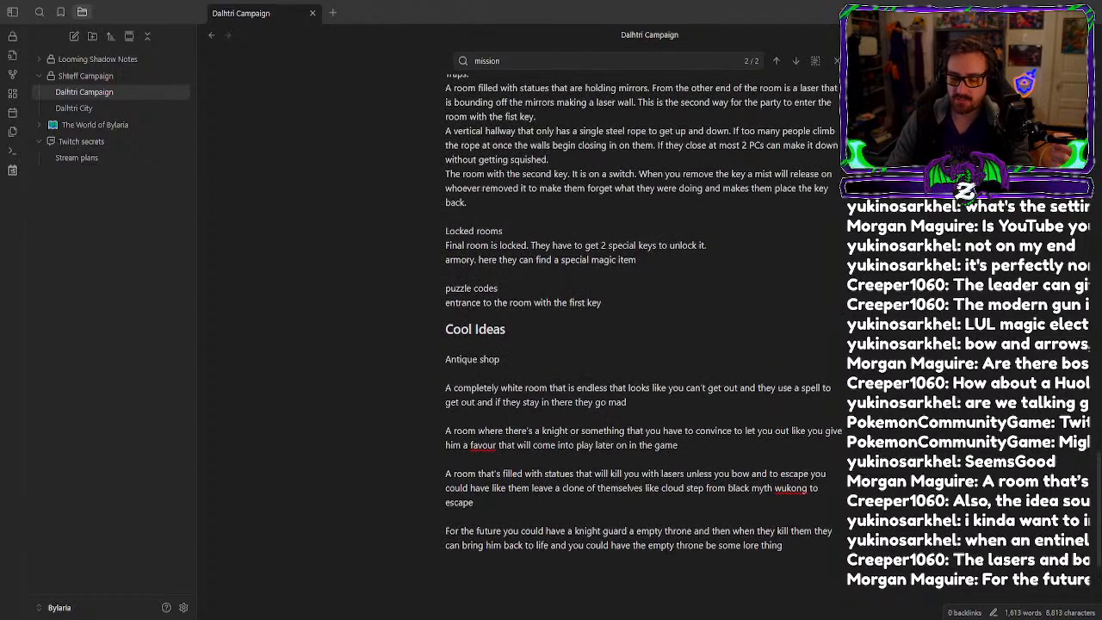
scroll(641, 344, "up", 3)
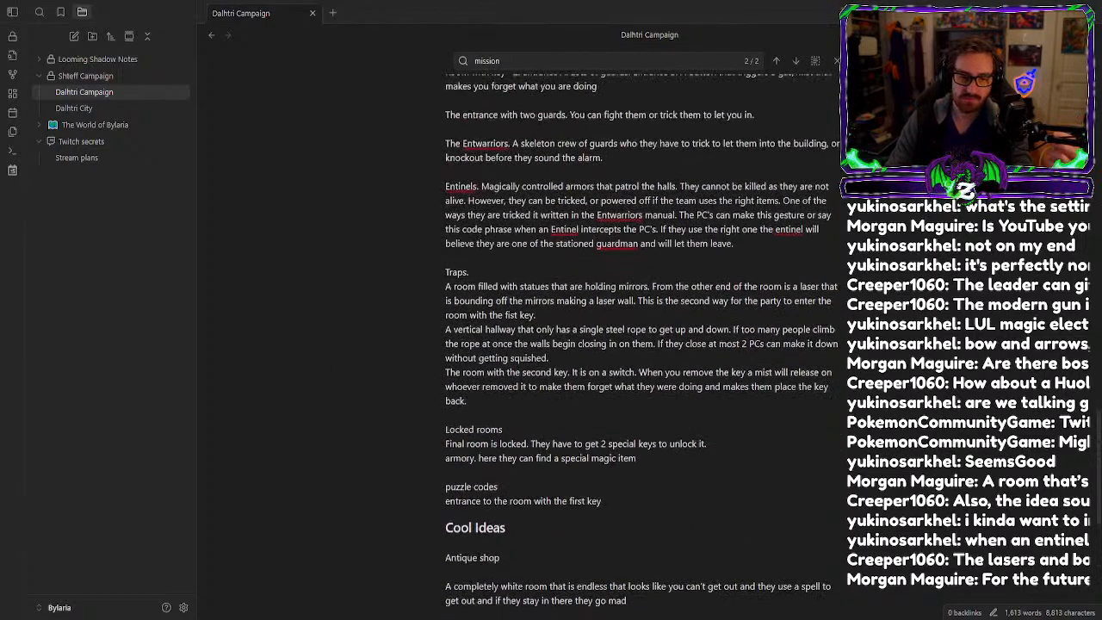
scroll(642, 344, "down", 2)
left_click(564, 319)
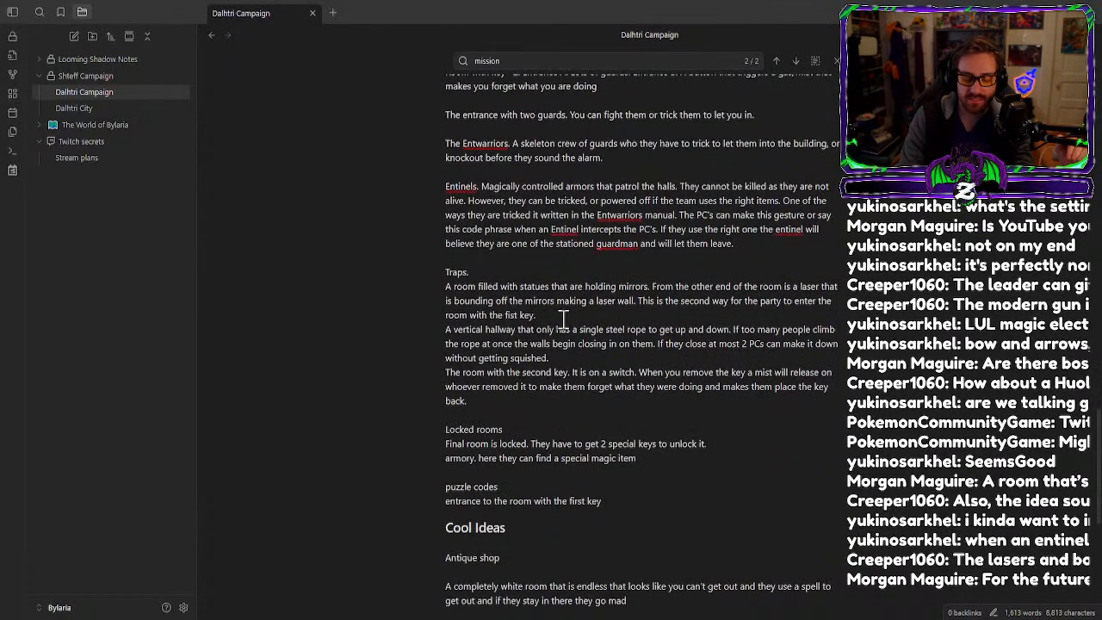
key("Return")
left_click(579, 370)
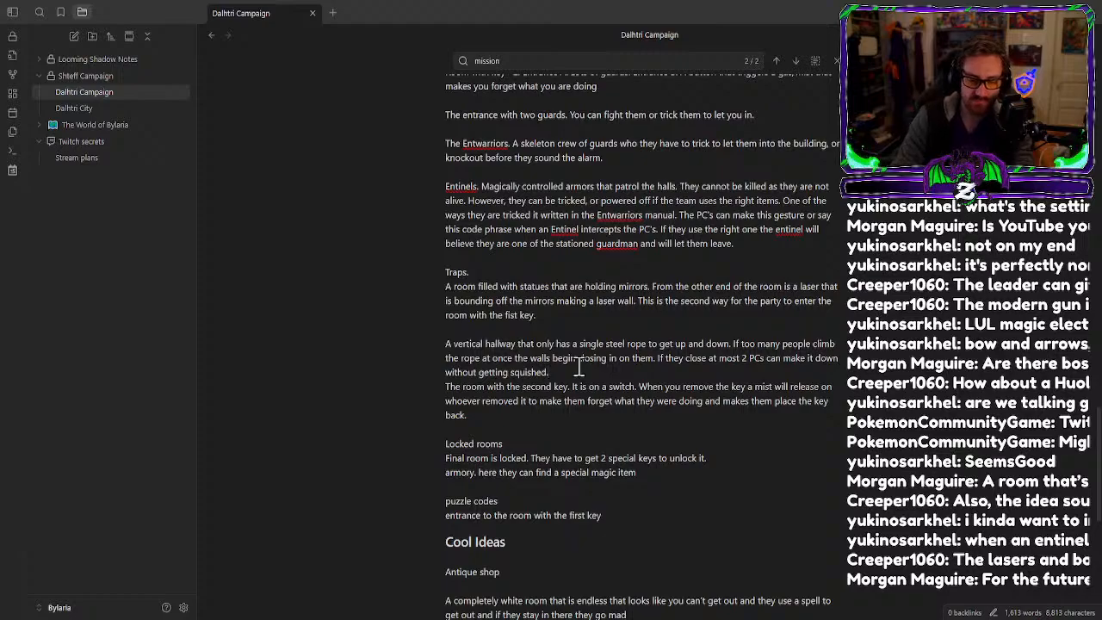
key("Return")
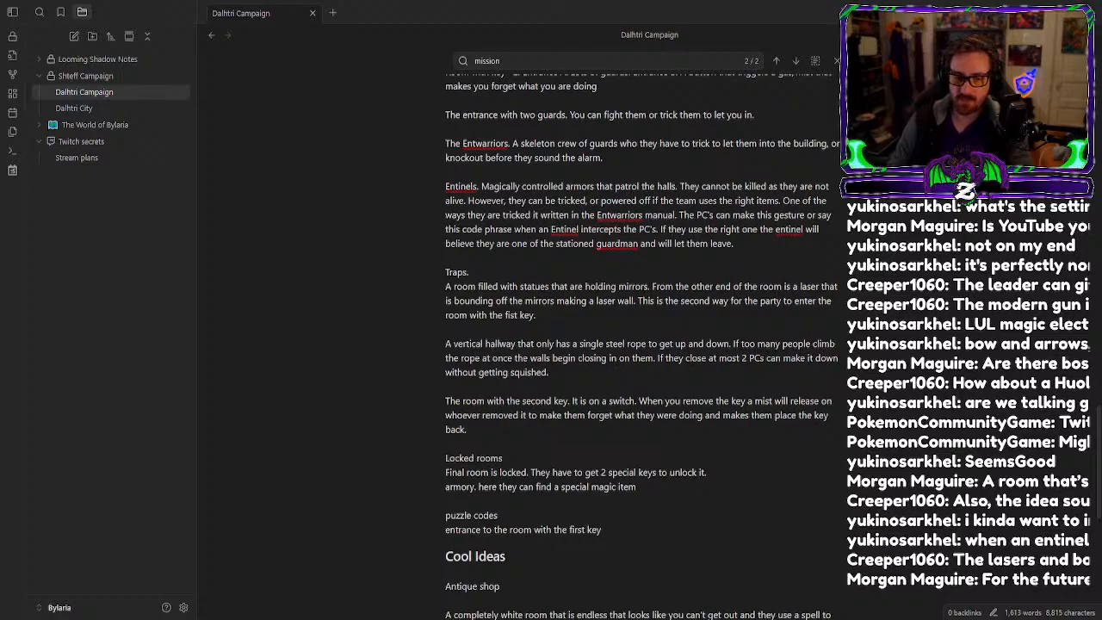
Review the campaign note from the plot outline and pitch through Characters, Goals, Obstacles and Cool Ideas.
scroll(642, 345, "up", 15)
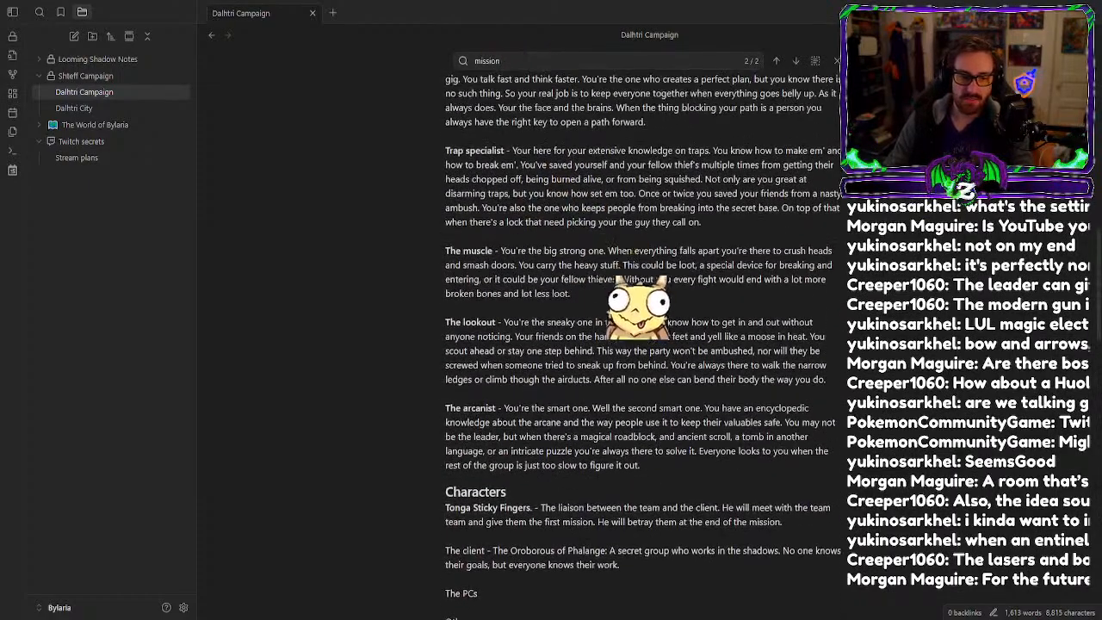
scroll(641, 345, "up", 15)
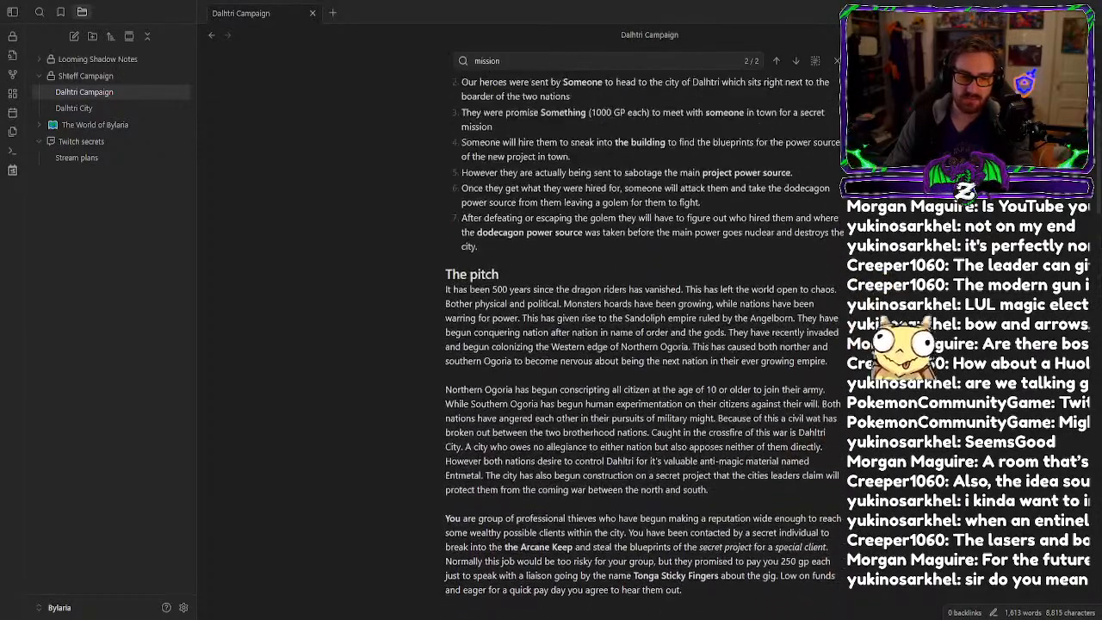
scroll(642, 344, "down", 10)
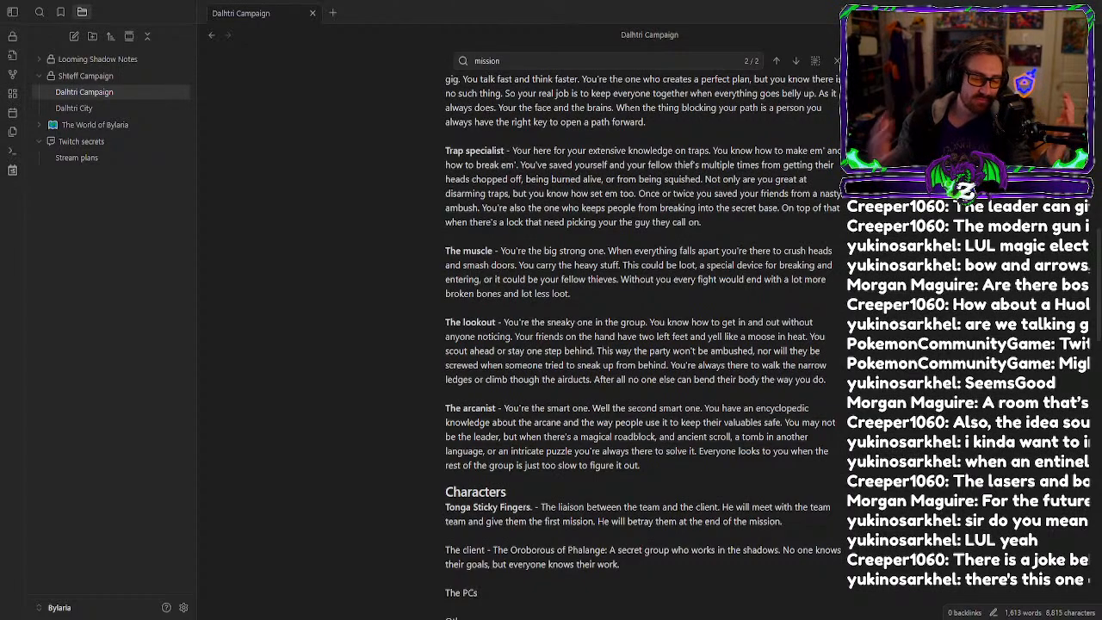
scroll(644, 341, "down", 4)
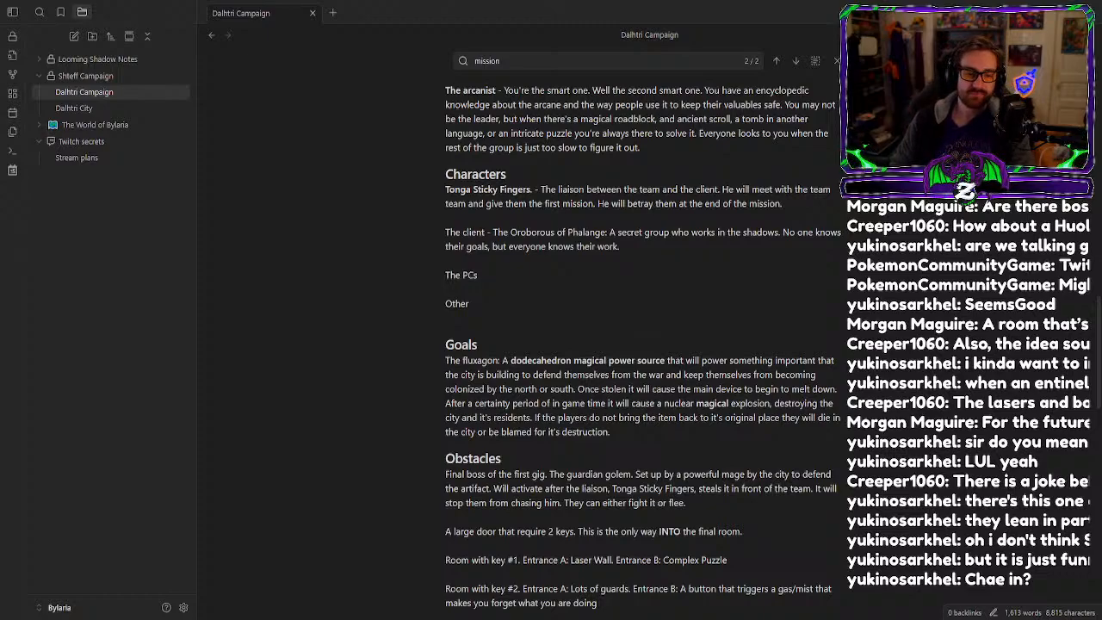
scroll(641, 345, "down", 3)
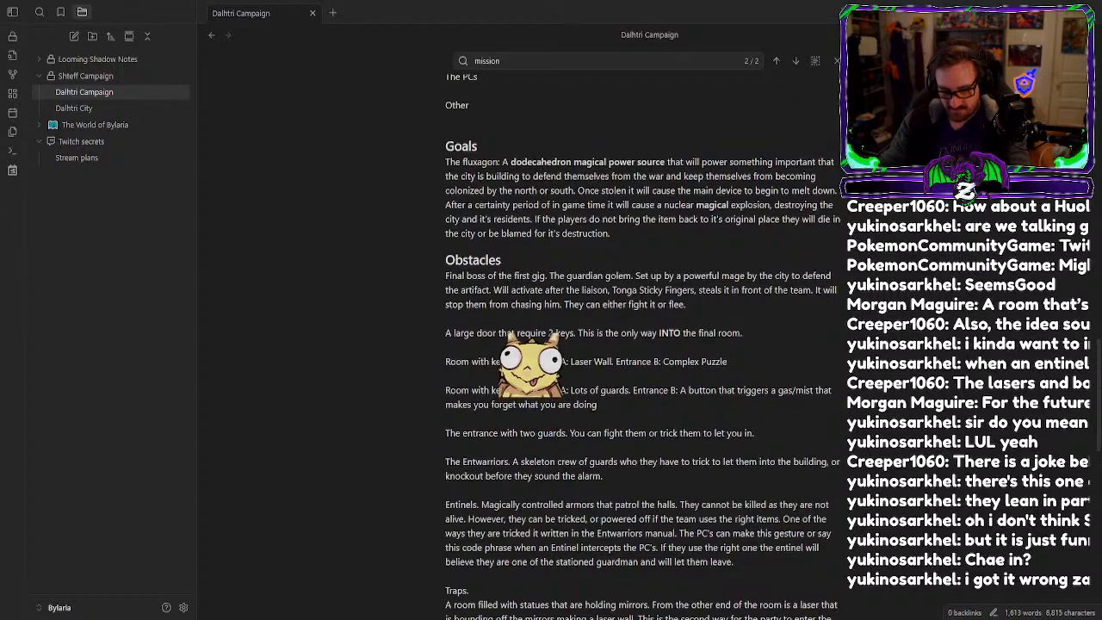
scroll(641, 345, "down", 8)
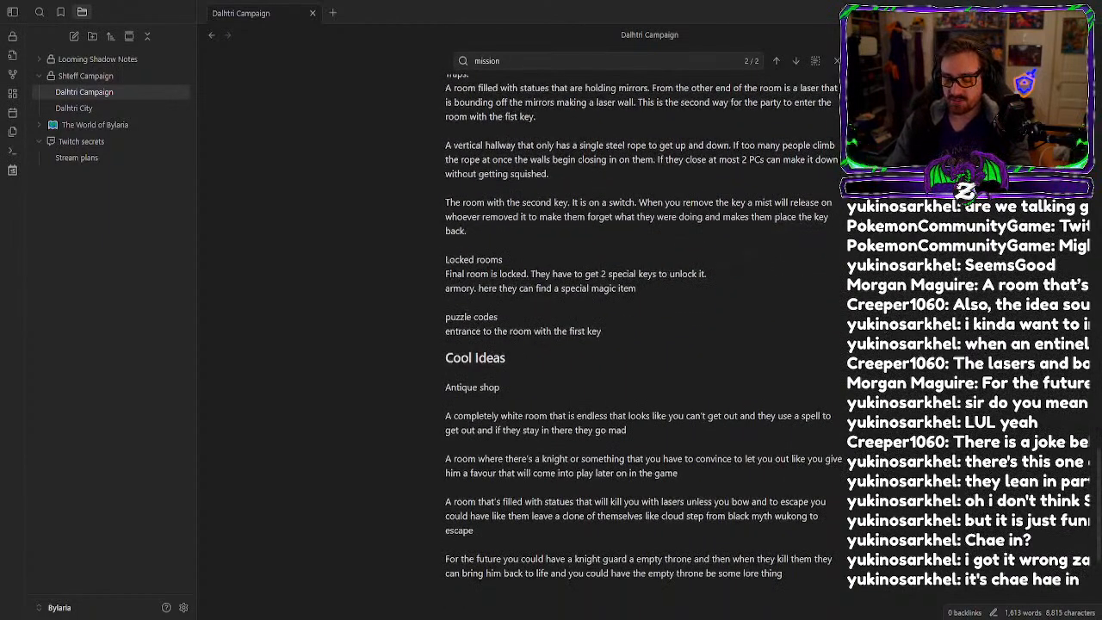
scroll(641, 344, "up", 8)
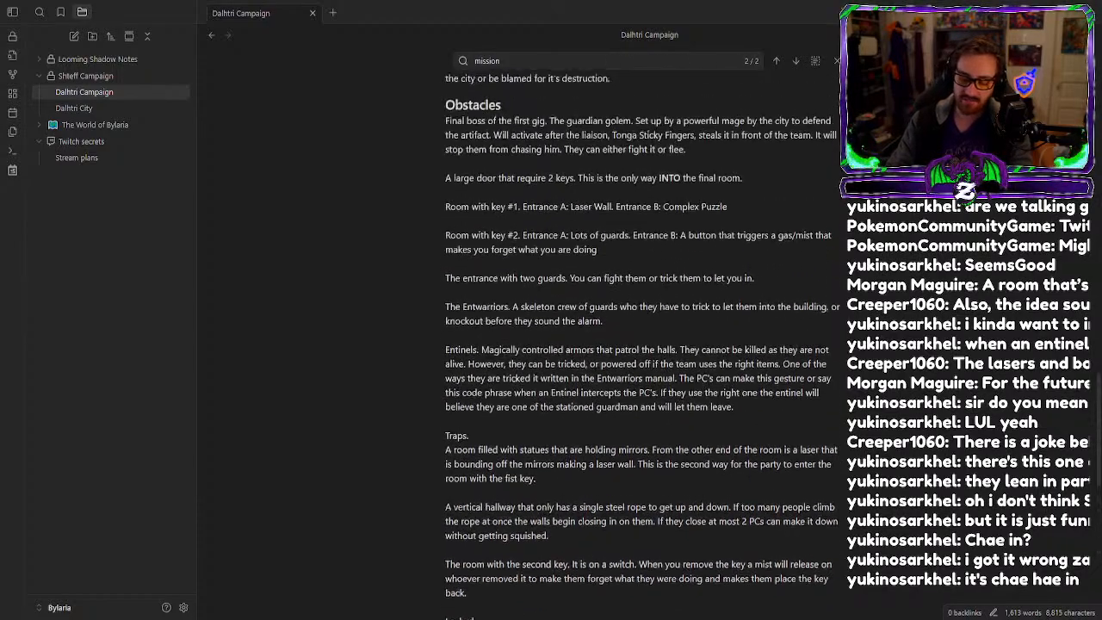
scroll(641, 345, "up", 3)
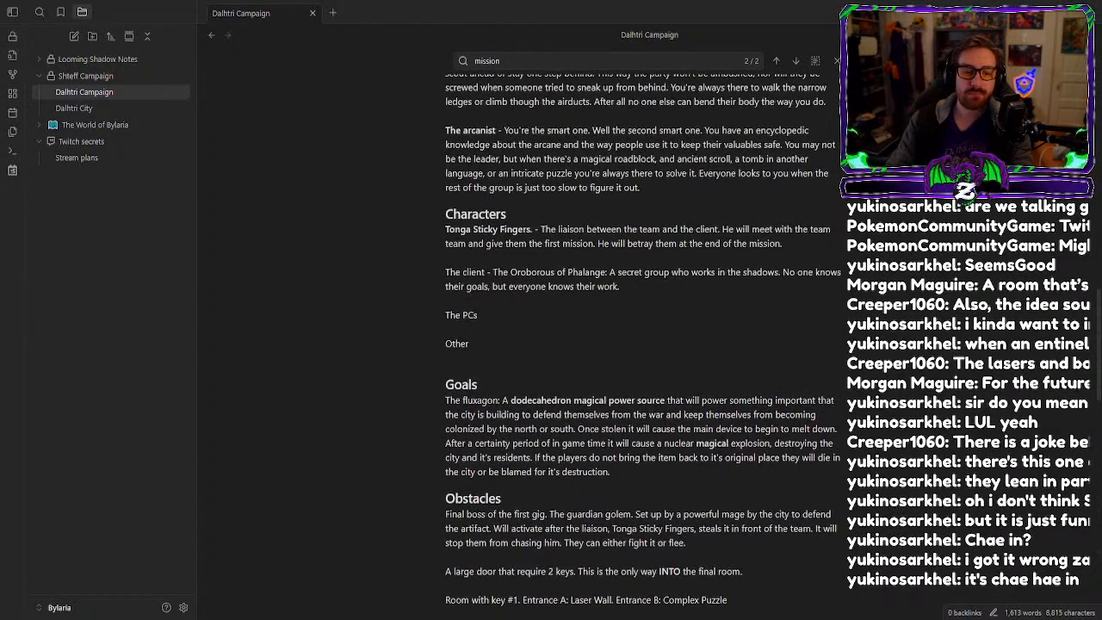
scroll(641, 345, "down", 5)
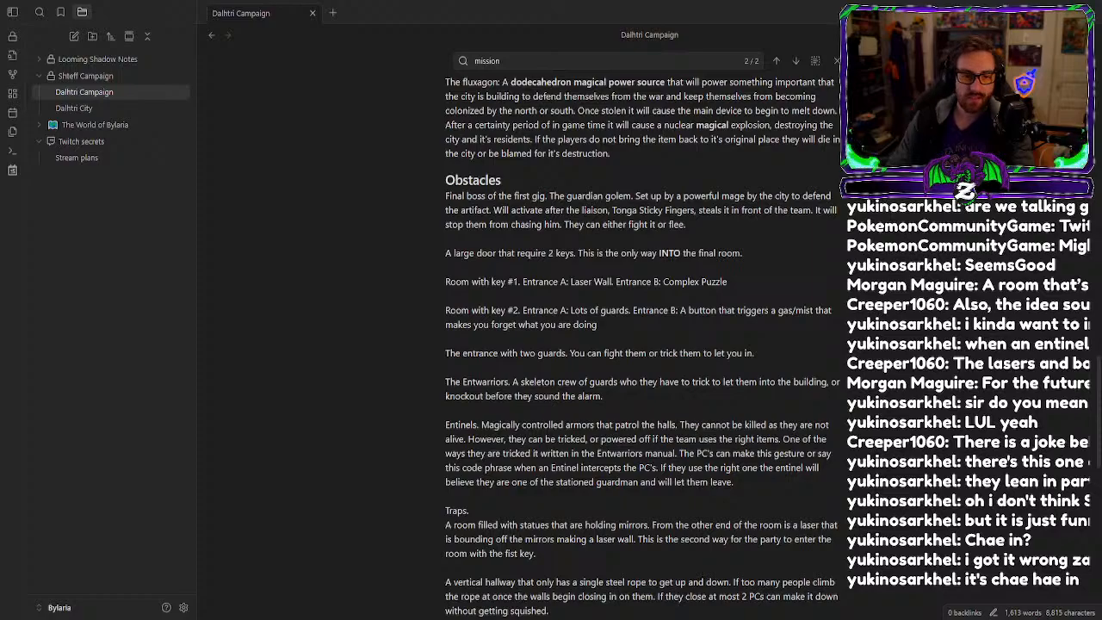
scroll(642, 344, "up", 4)
scroll(641, 345, "up", 2)
scroll(642, 344, "down", 3)
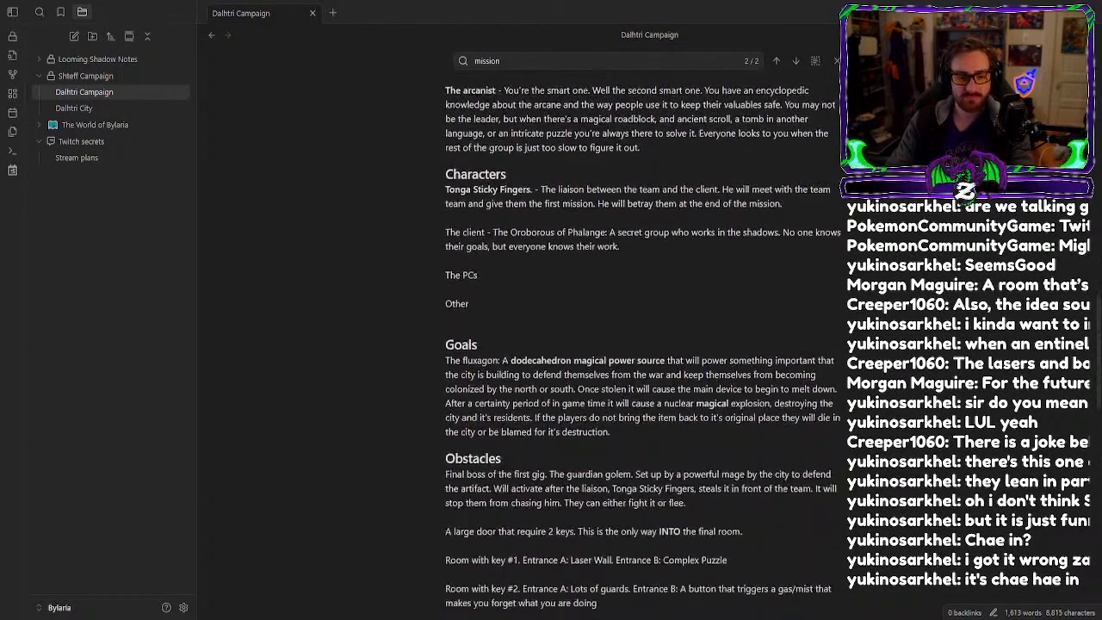
Reread the pitch's paragraph about the professional thieves, the player roles, and the Characters and Goals sections.
scroll(642, 344, "up", 5)
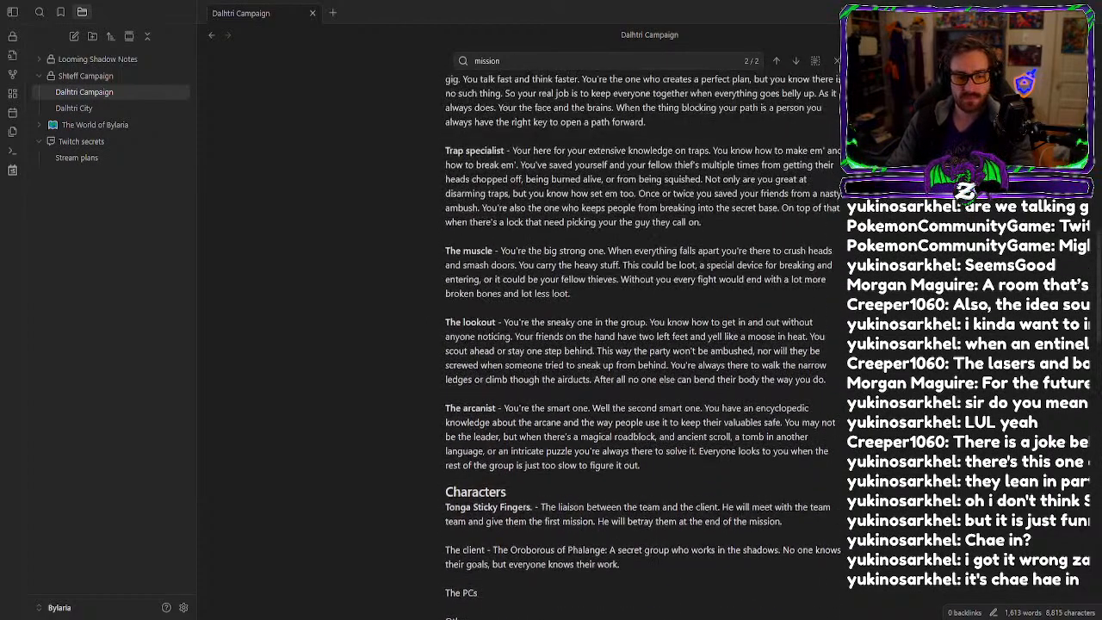
scroll(641, 345, "up", 5)
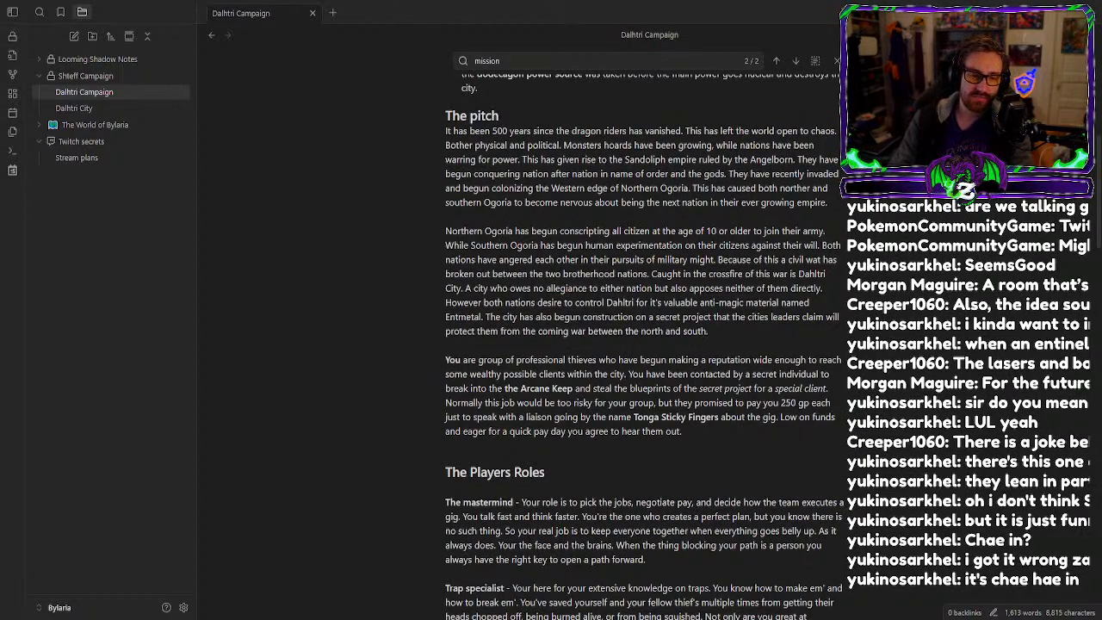
left_click_drag(446, 360, 714, 437)
left_click(738, 436)
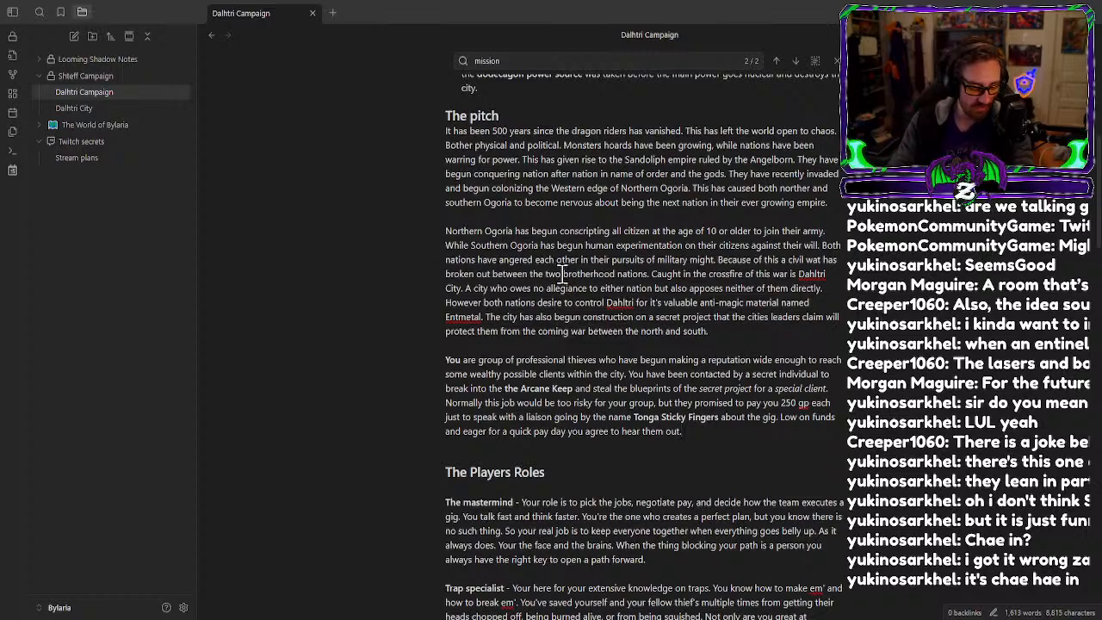
scroll(560, 284, "down", 6)
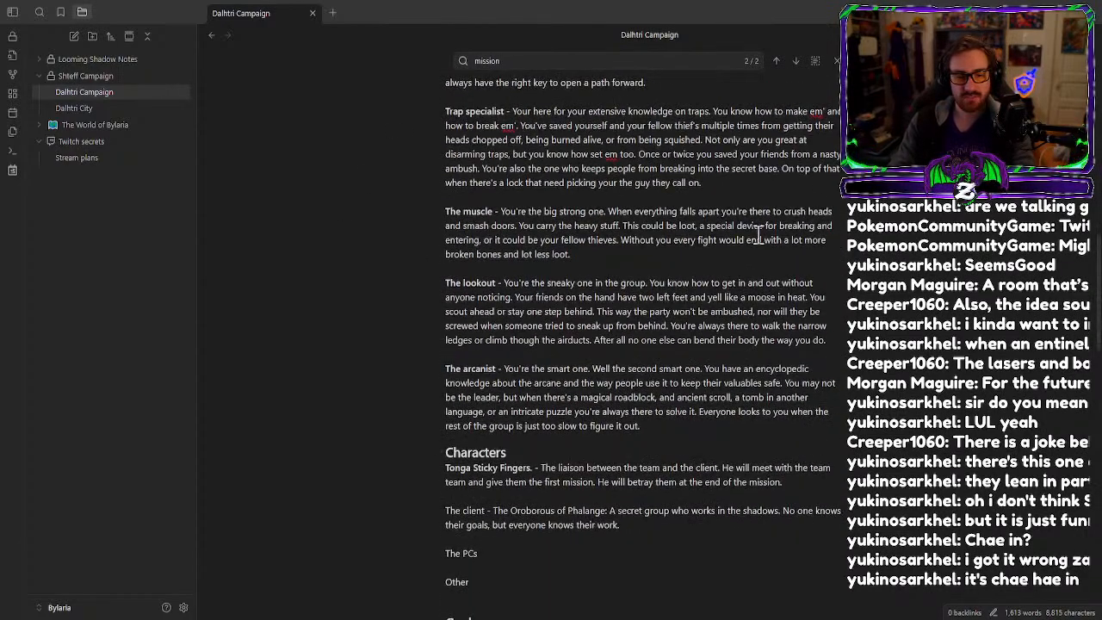
scroll(376, 261, "up", 2)
scroll(568, 476, "down", 10)
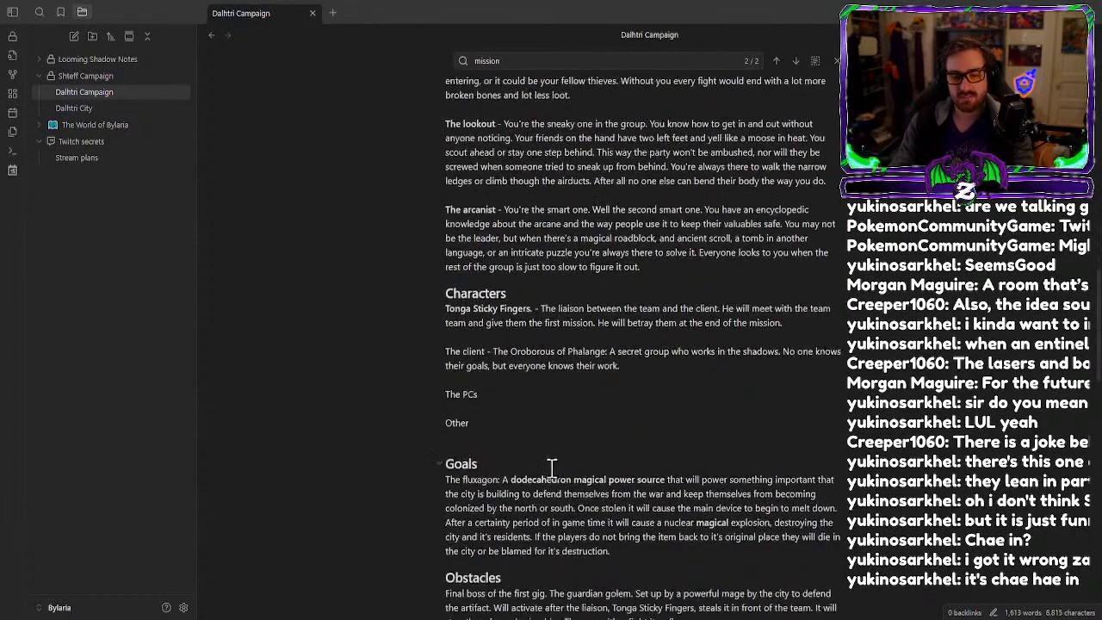